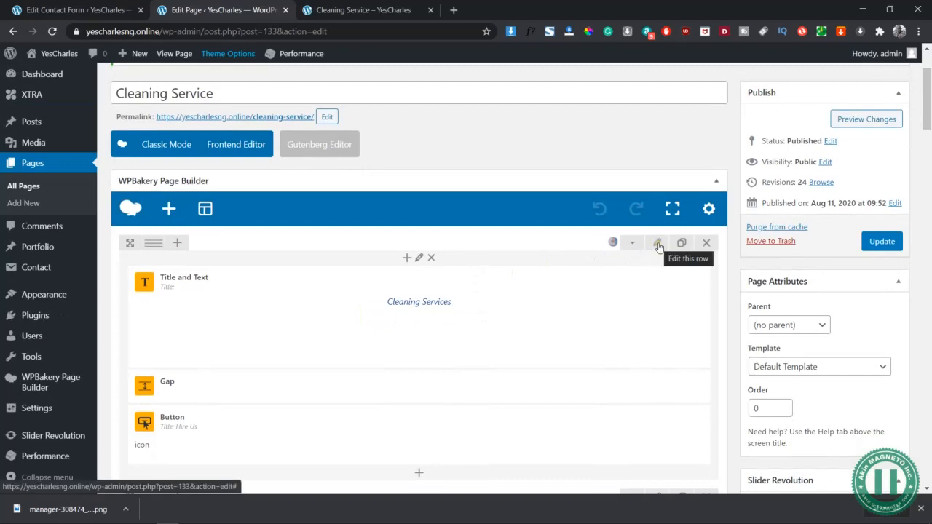
- Save the Cleaning Services title row as an element template titled "1 - Template" and save the row settings
scroll(660, 242, down, 5)
scroll(659, 243, up, 4)
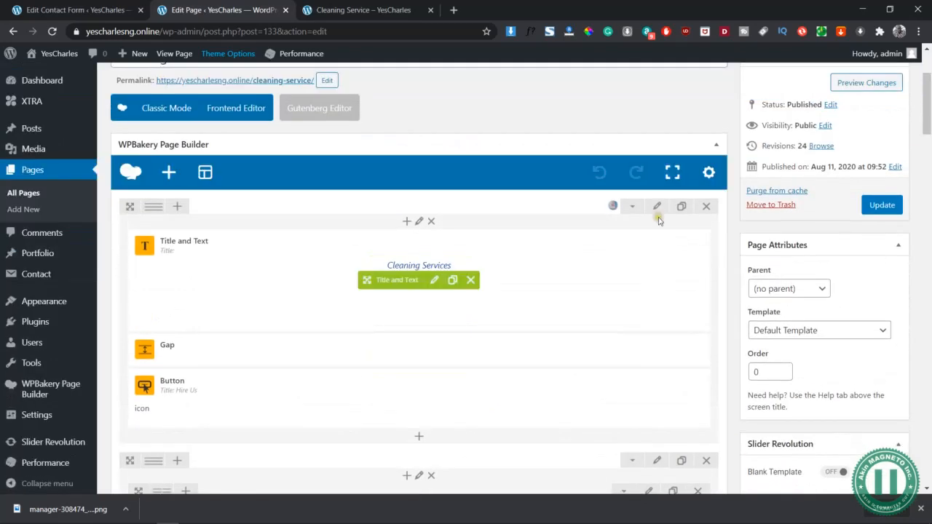
click(659, 208)
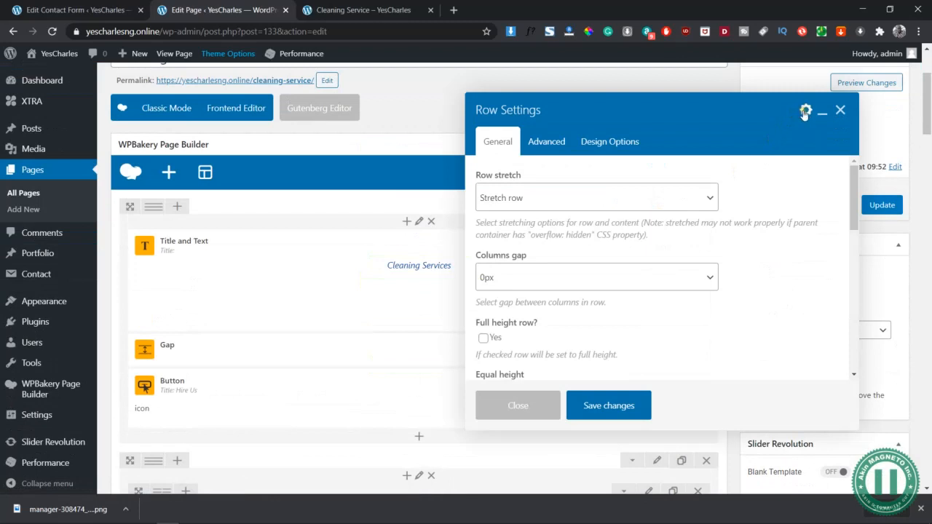
click(806, 111)
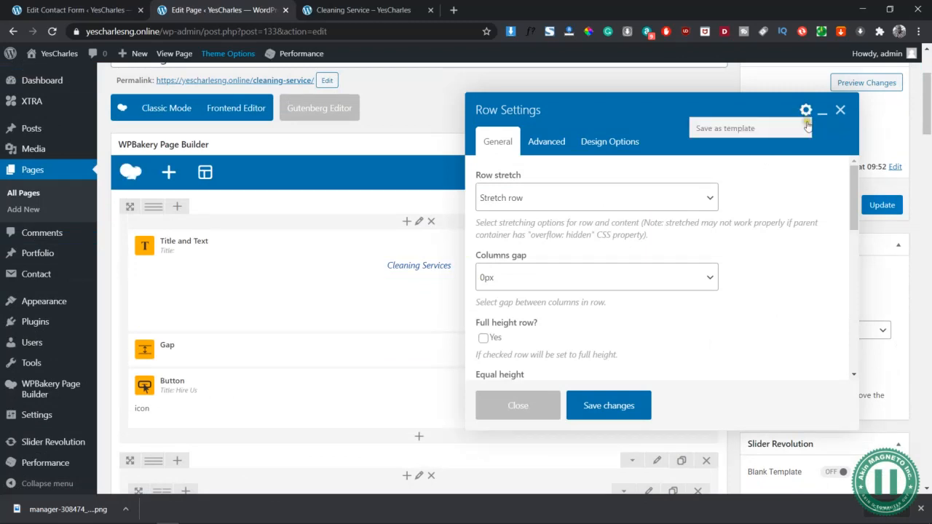
click(728, 130)
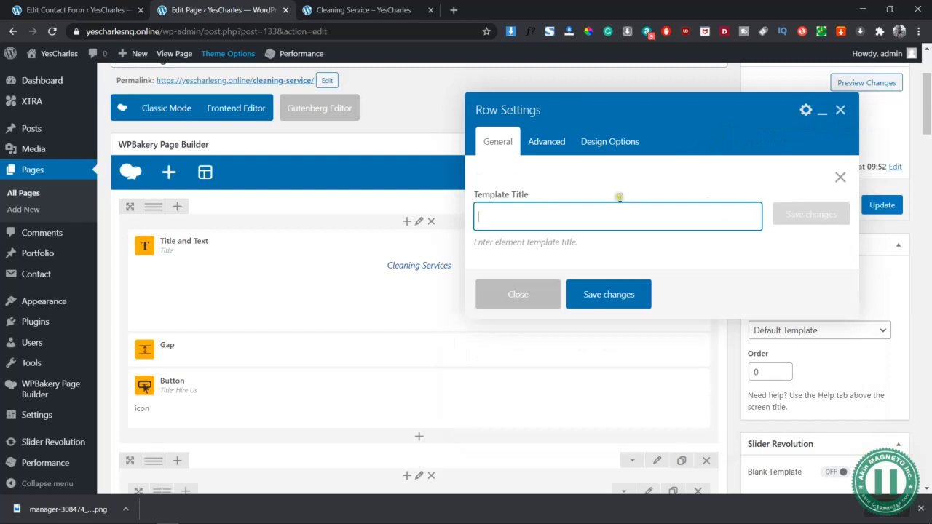
text(1 - Template)
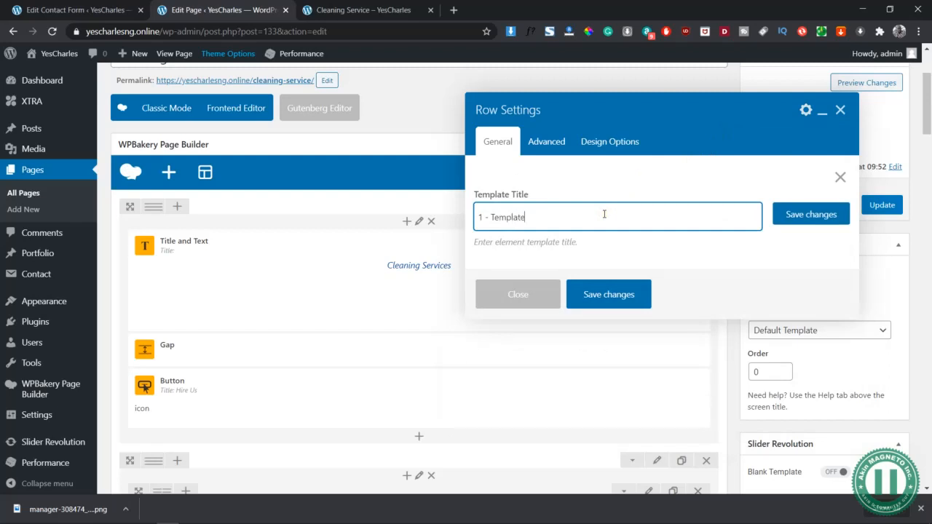
click(800, 217)
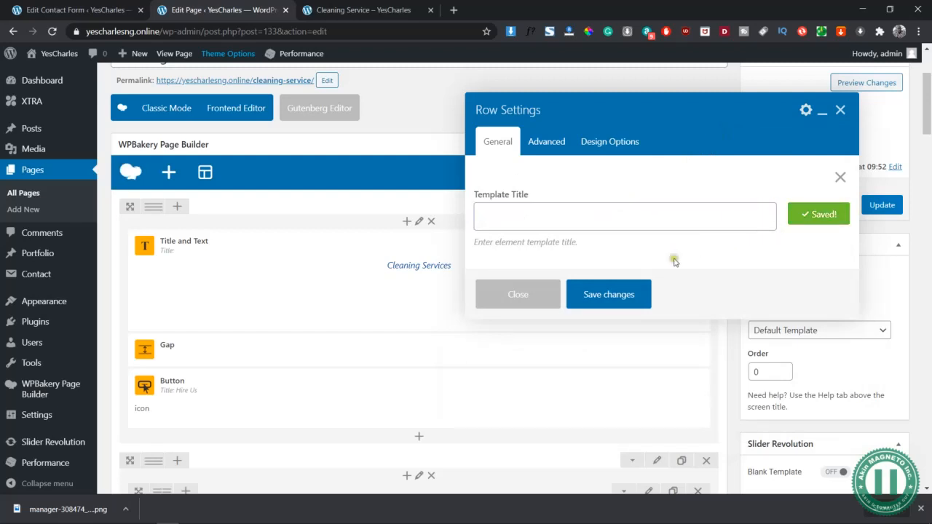
click(610, 295)
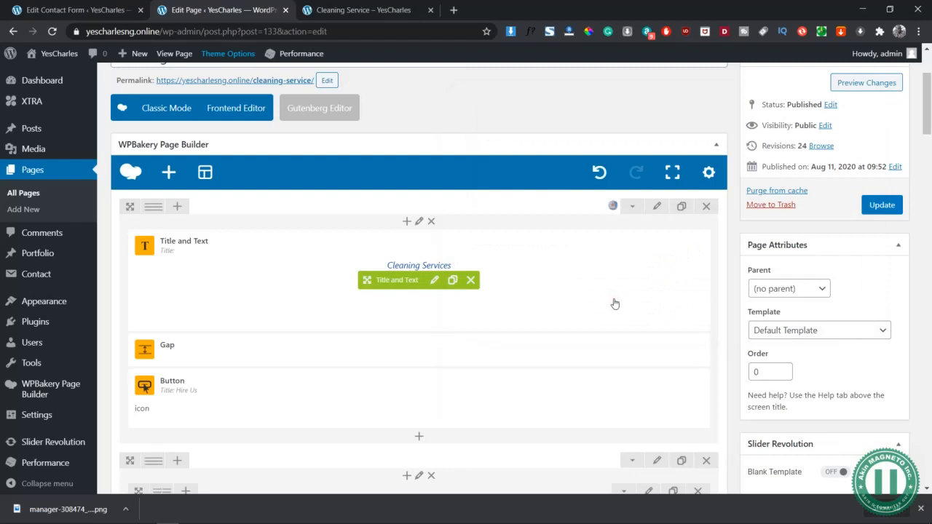
- Save the row starting with Pre/Post Construction Cleaning as an element template titled "2 - Template" and save its settings
scroll(615, 303, down, 4)
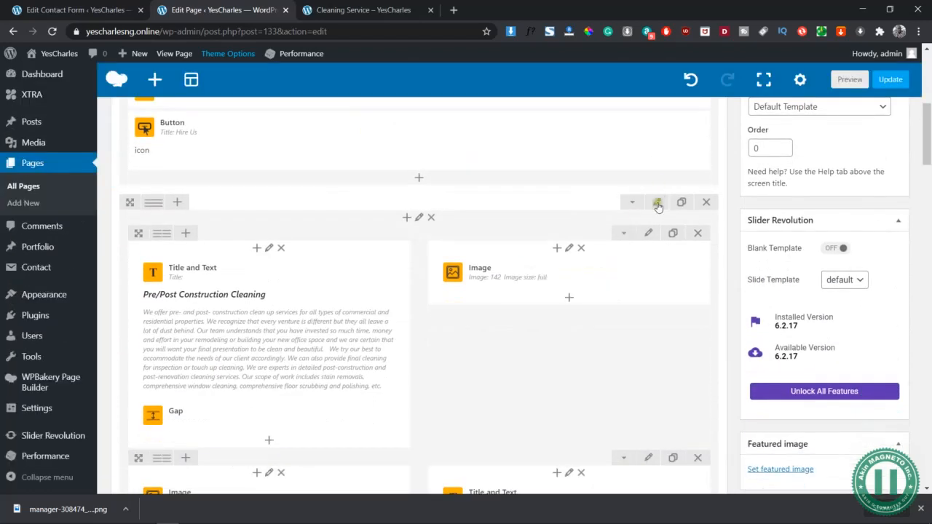
click(657, 203)
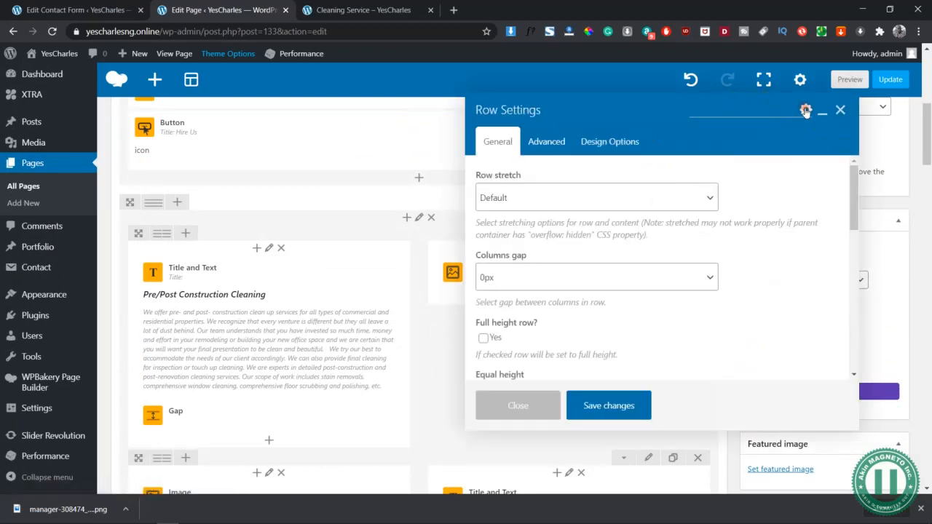
click(806, 110)
click(755, 129)
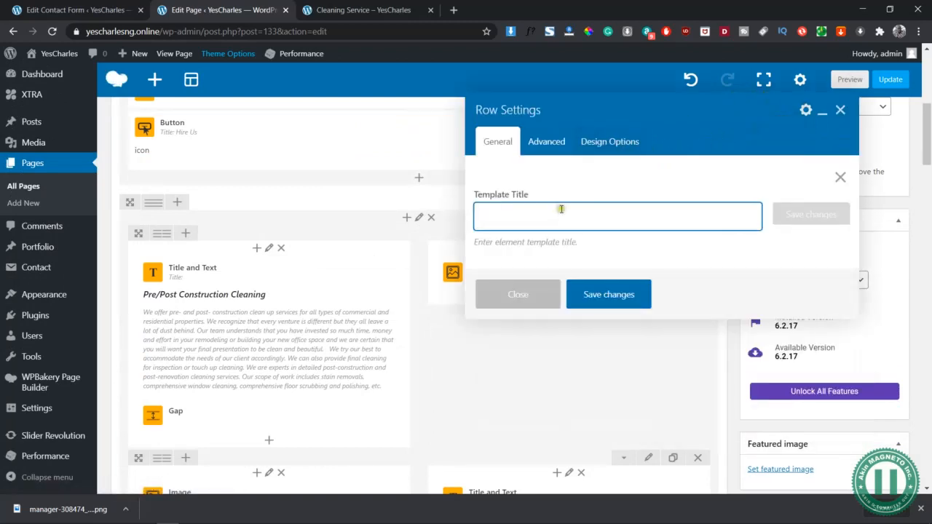
text(2 - Tem)
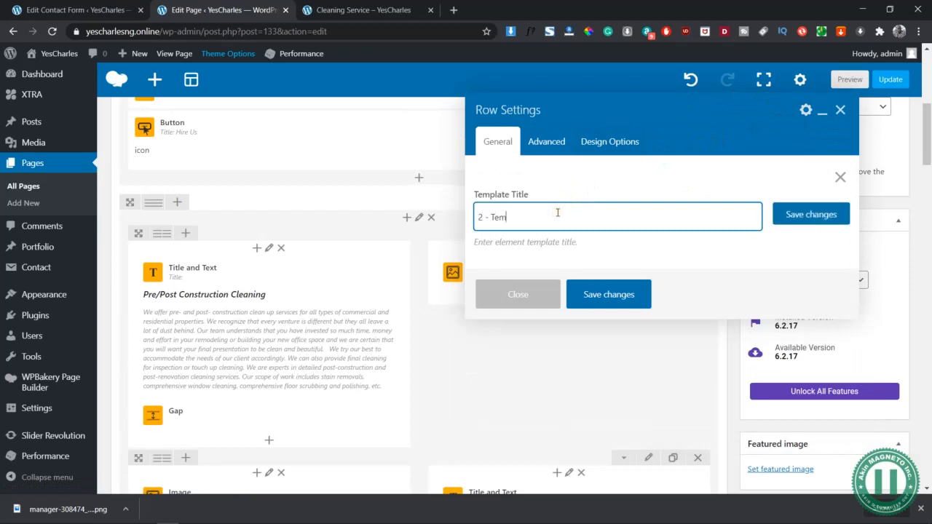
click(787, 218)
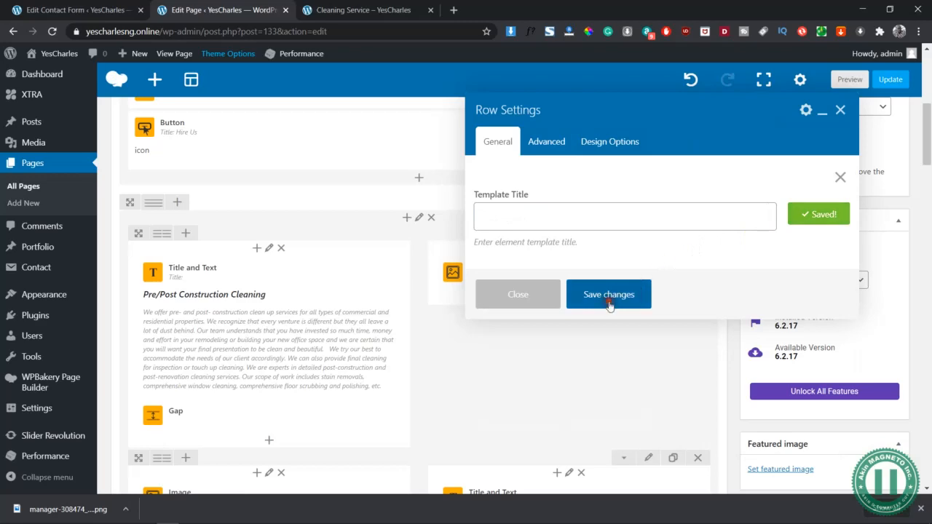
click(609, 306)
- Save the Contact Person and contact form row as an element template titled "3 - Template" and save the row settings
scroll(641, 434, down, 5)
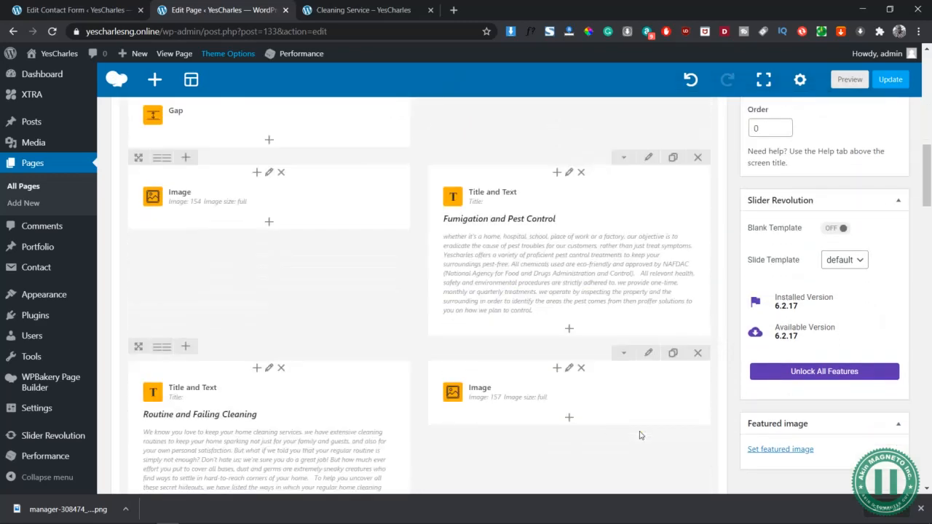
scroll(639, 434, down, 3)
scroll(639, 434, up, 8)
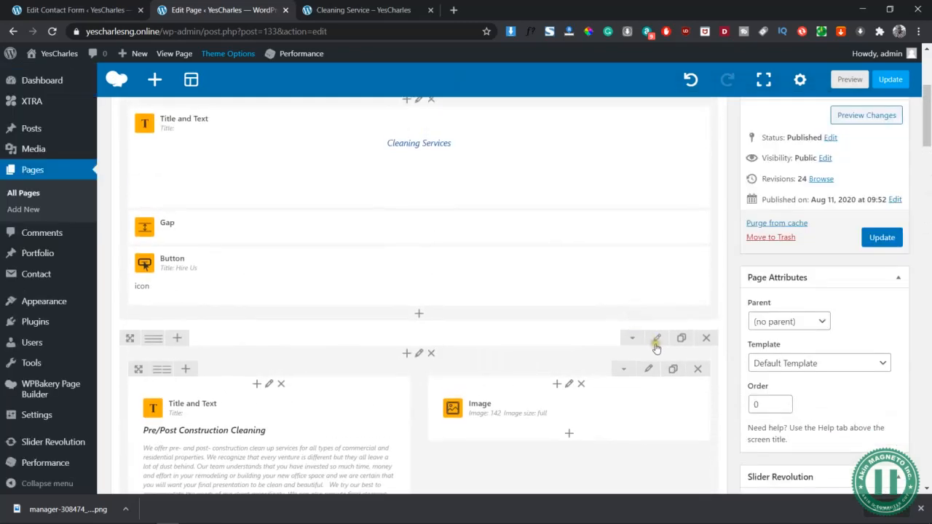
scroll(627, 407, down, 1)
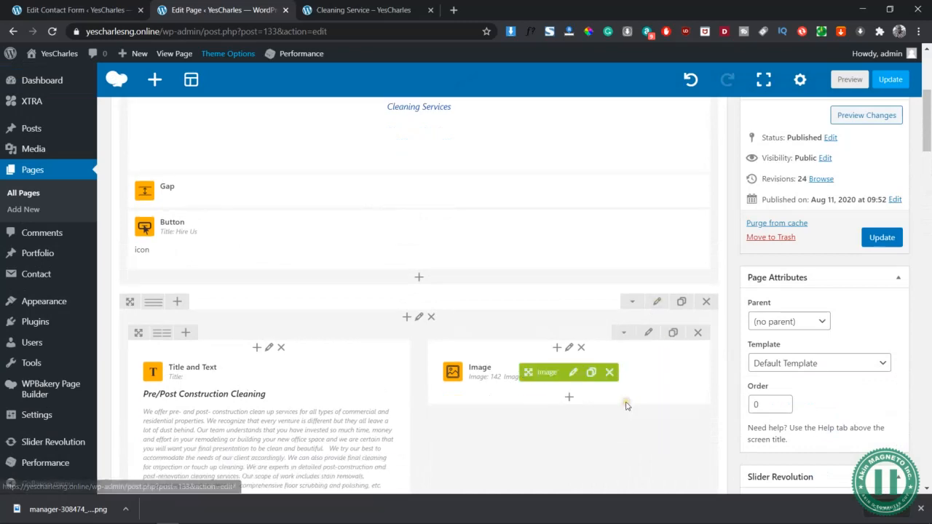
scroll(627, 407, down, 10)
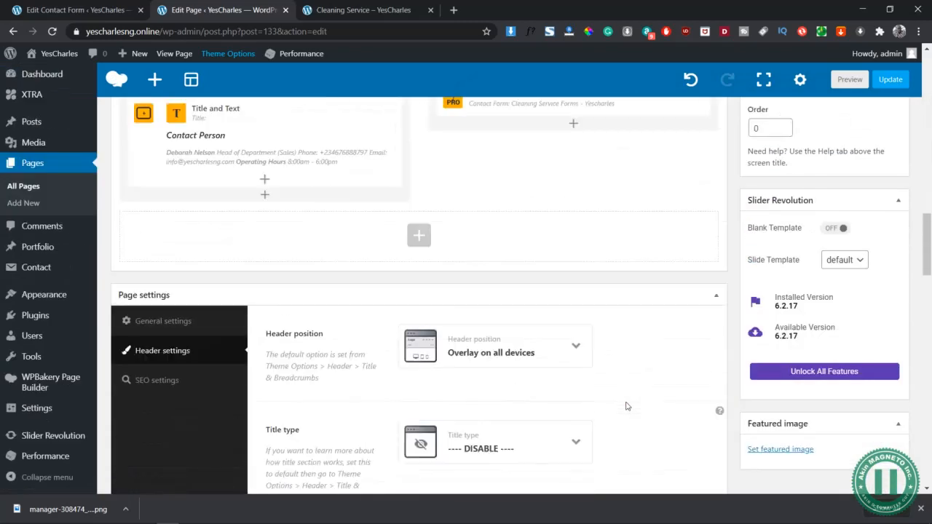
scroll(627, 407, up, 3)
click(658, 255)
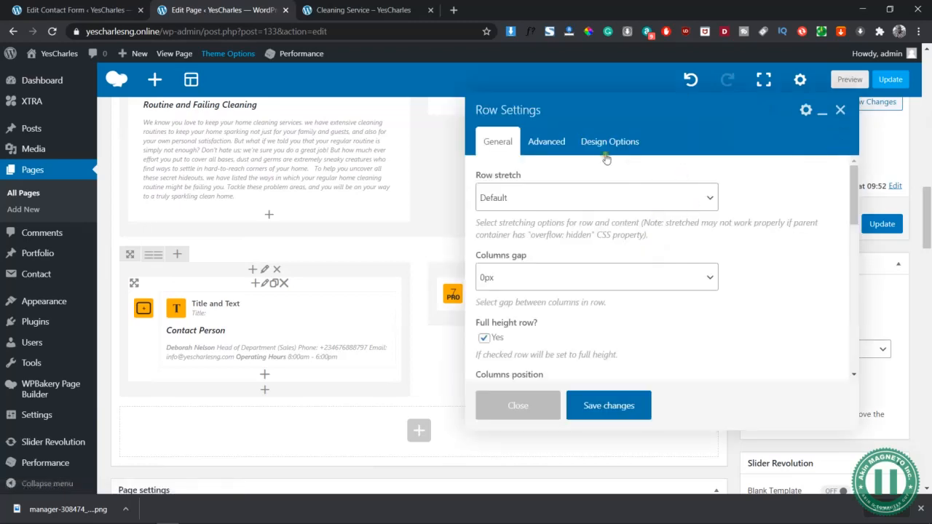
click(805, 111)
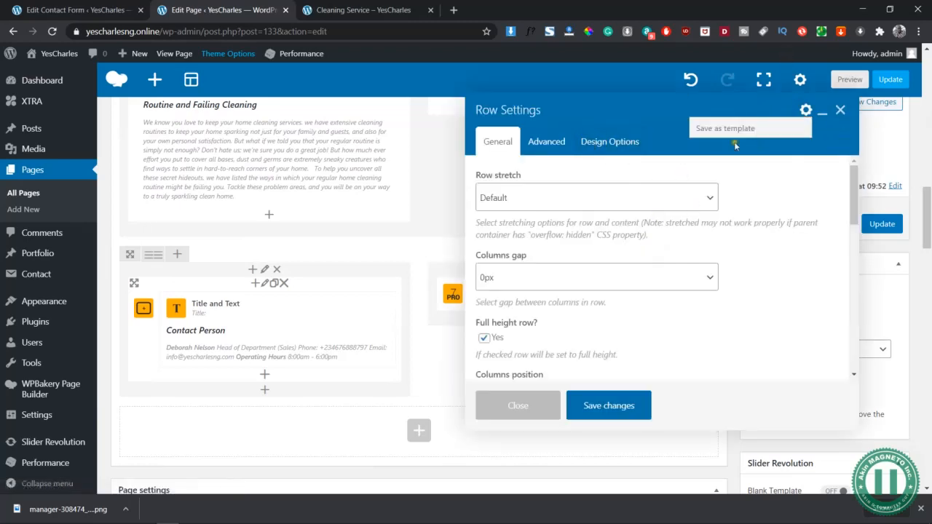
click(711, 127)
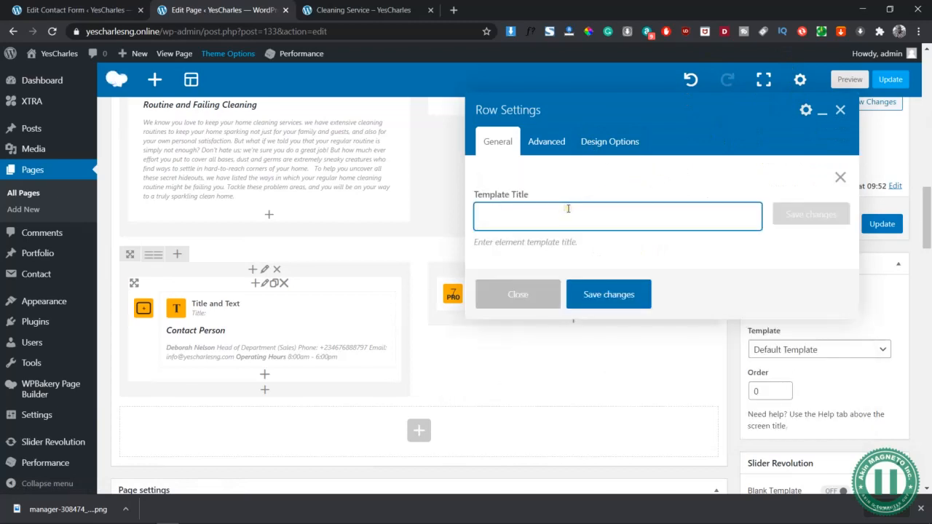
text(3 - Template)
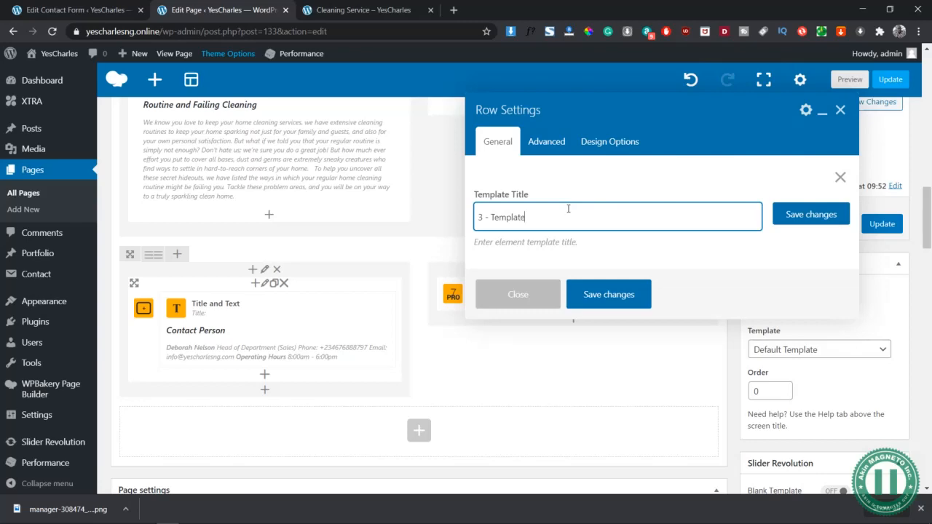
click(833, 216)
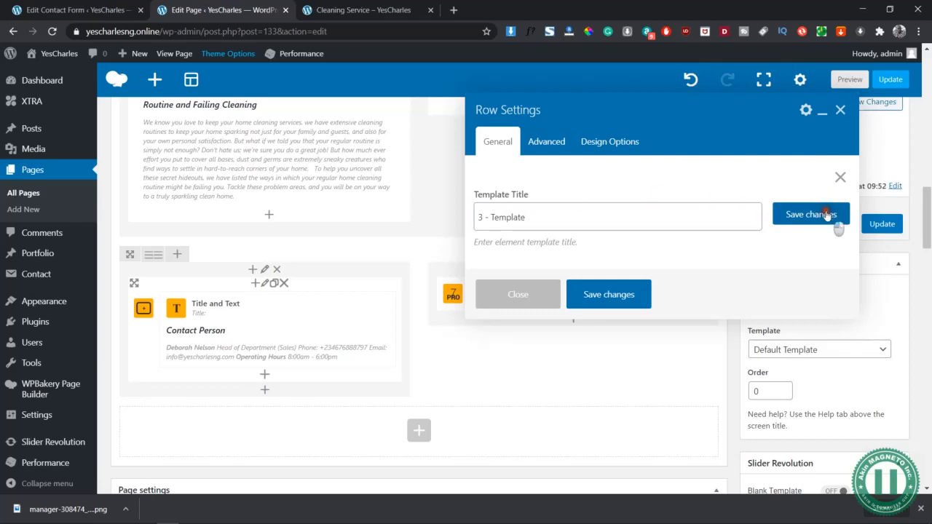
click(594, 298)
- Update the Cleaning Service page and start a new page
scroll(772, 206, down, 2)
scroll(773, 223, up, 2)
click(882, 229)
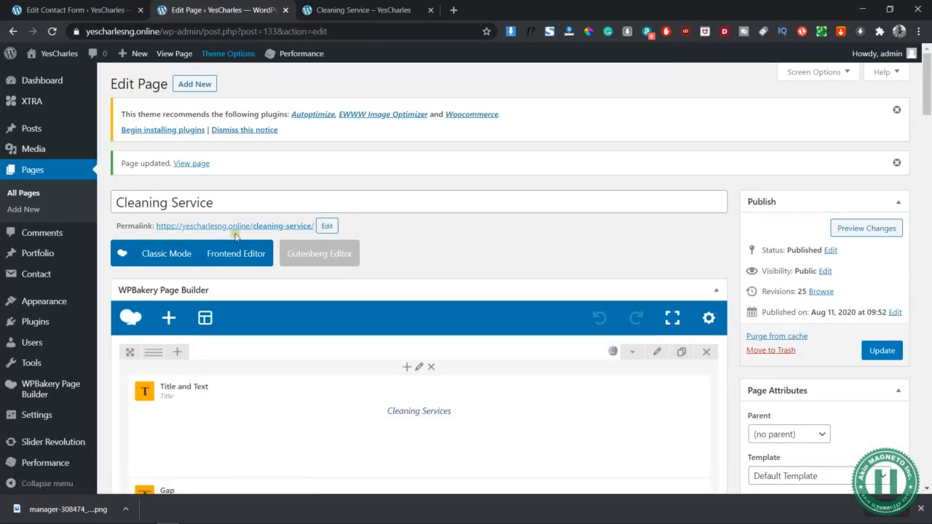
click(191, 83)
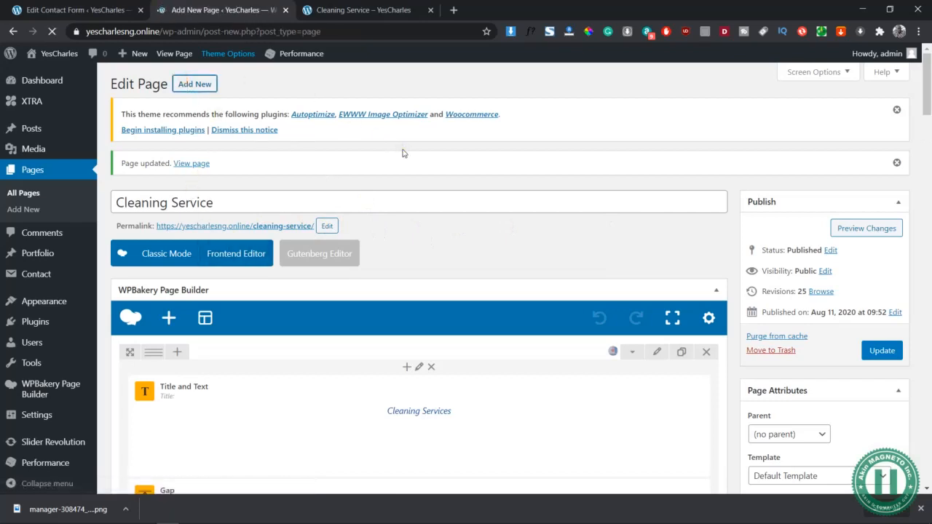
- Switch to the Yes Charlse Word document, find the first service heading under Our Services, and return to the browser
key(alt+Tab)
key(alt+Tab)
key(alt+Tab)
key(alt+Tab)
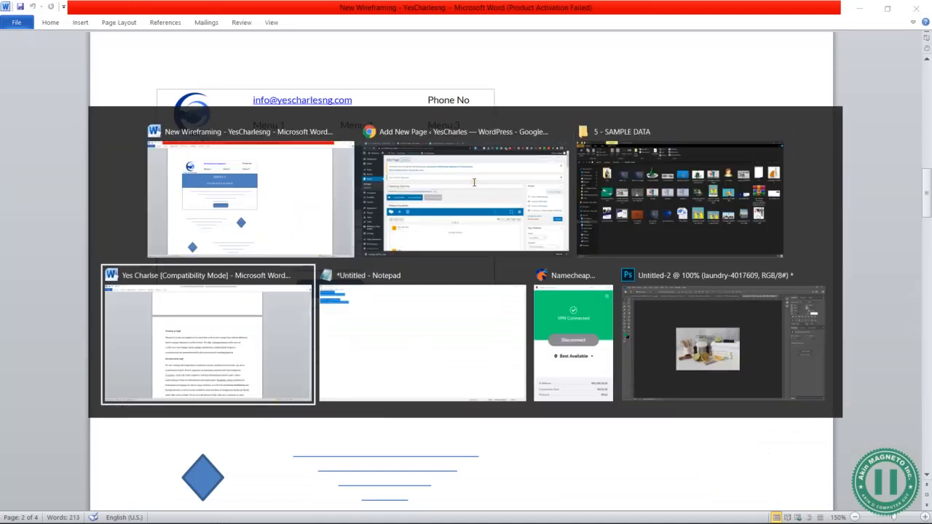
scroll(475, 187, up, 6)
scroll(480, 189, down, 1)
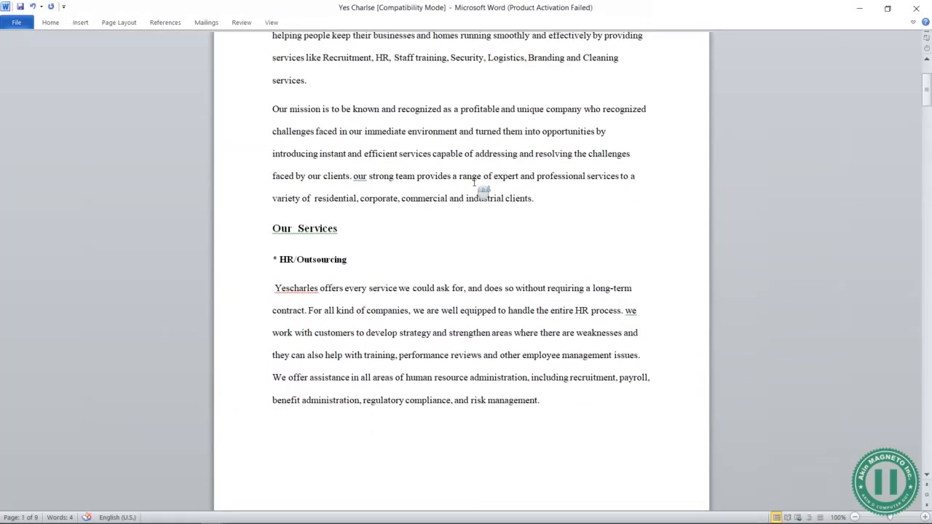
drag(349, 260, 281, 261)
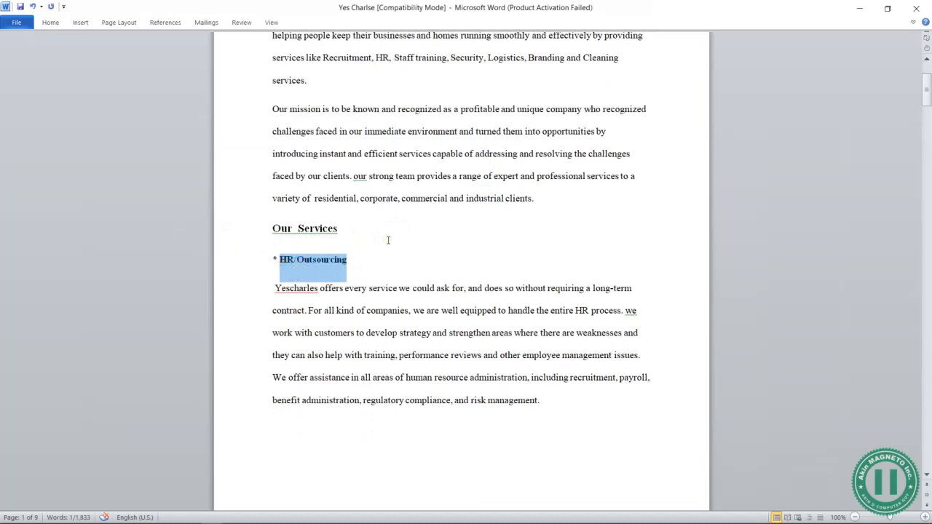
key(alt+Tab)
key(alt+Tab)
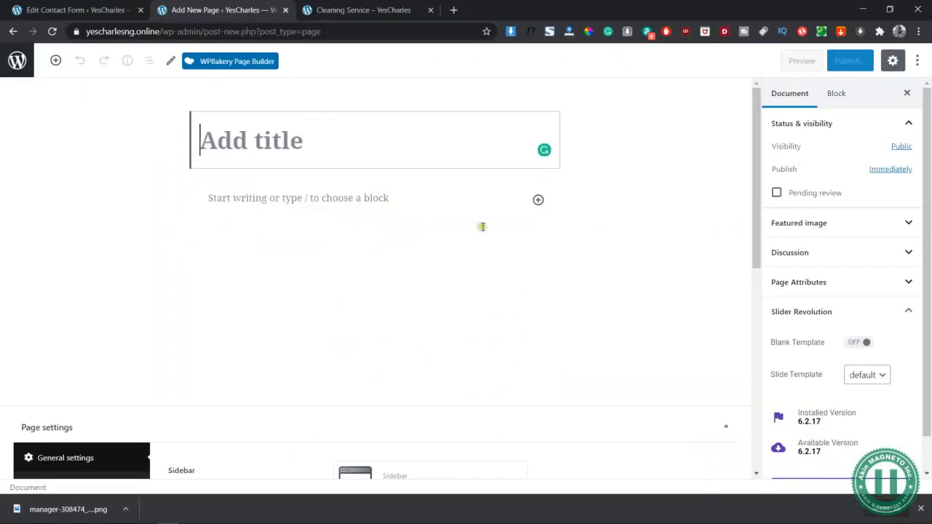
- Open the new page with WPBakery Page Builder, title it "HR / Outsourcing" and save it as a draft
click(235, 64)
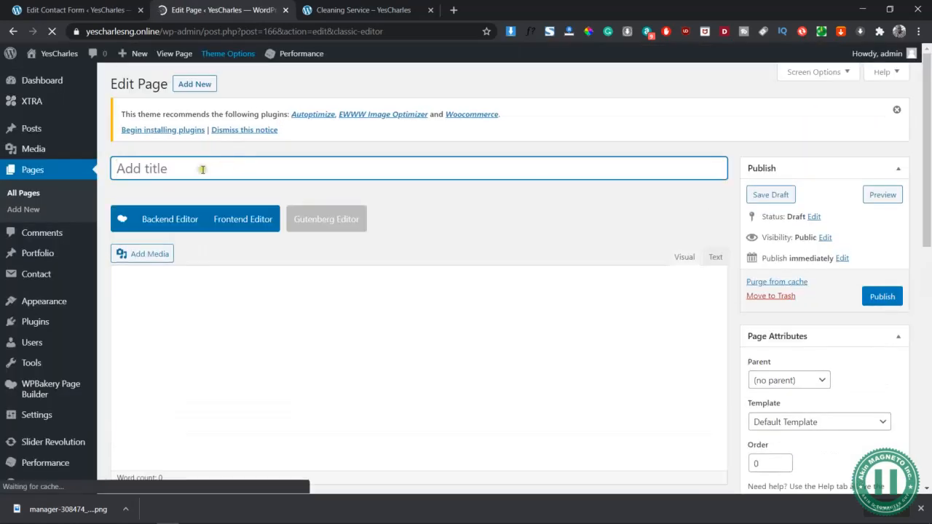
text(HR / Outsourcing)
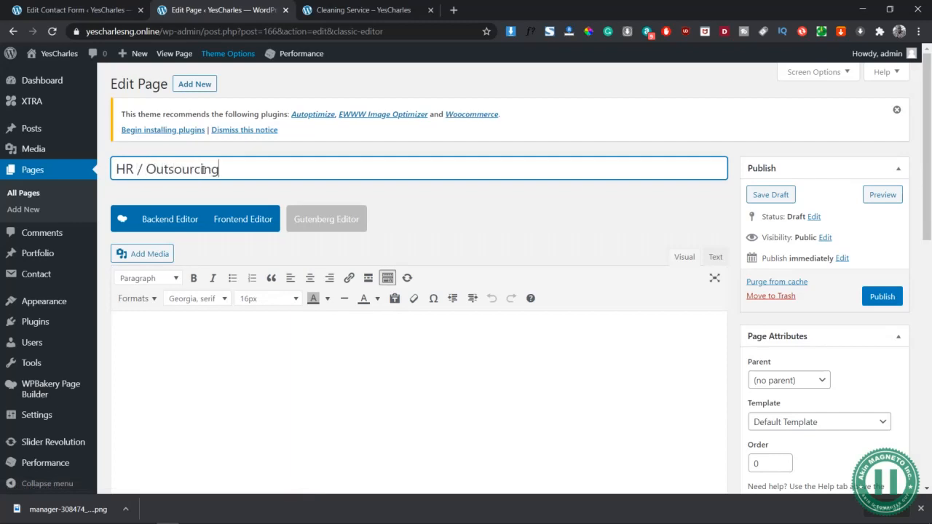
click(778, 194)
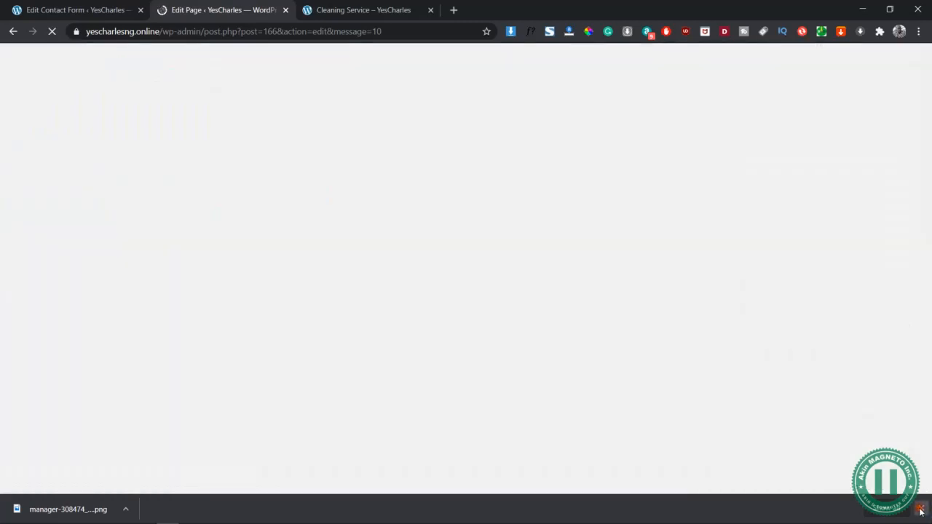
click(920, 510)
click(119, 5)
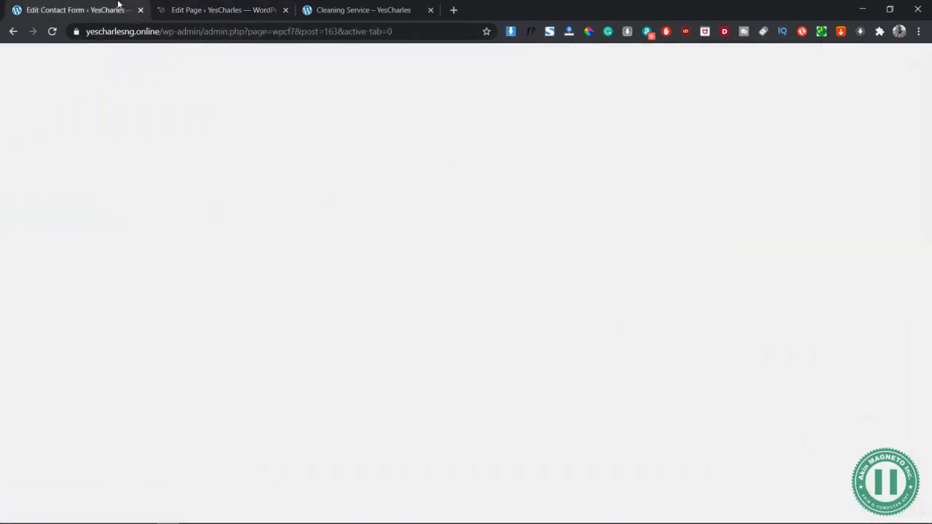
click(258, 5)
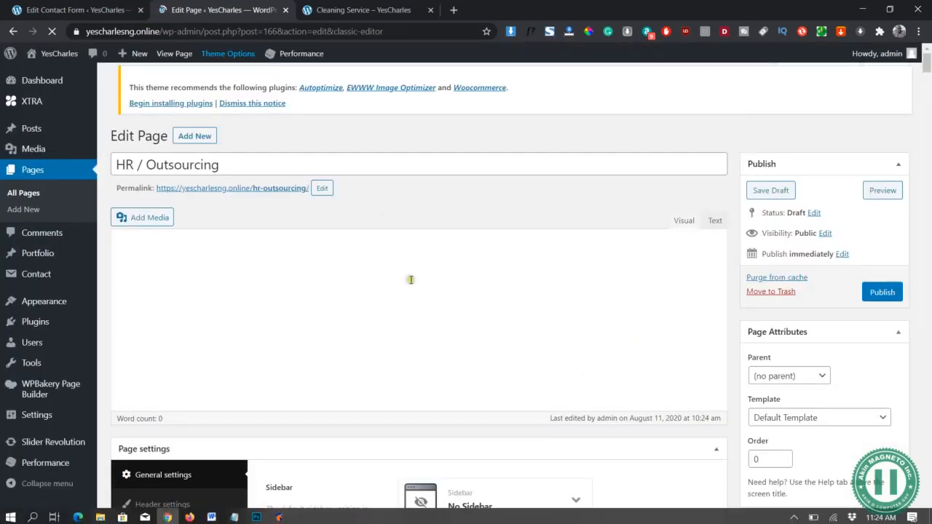
- Set the HR / Outsourcing page's content gap to no gap between header and content
scroll(545, 330, down, 5)
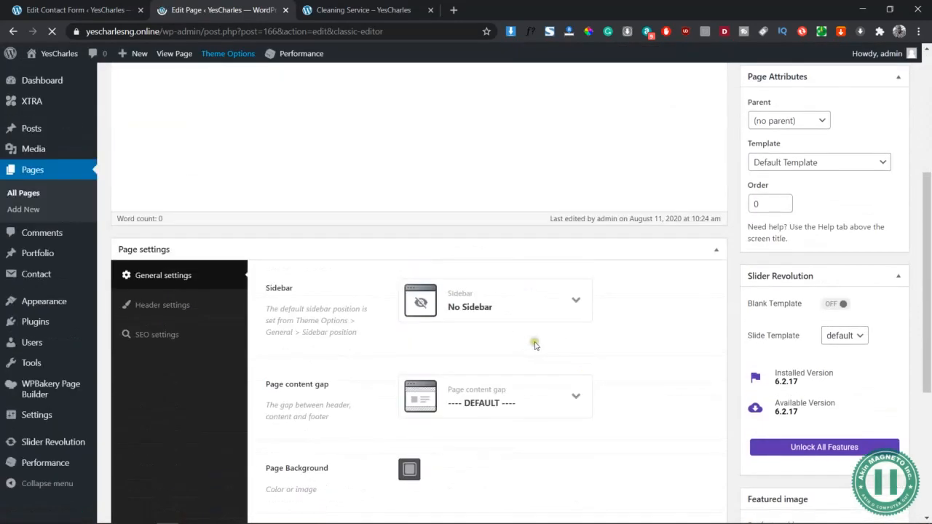
scroll(571, 228, down, 2)
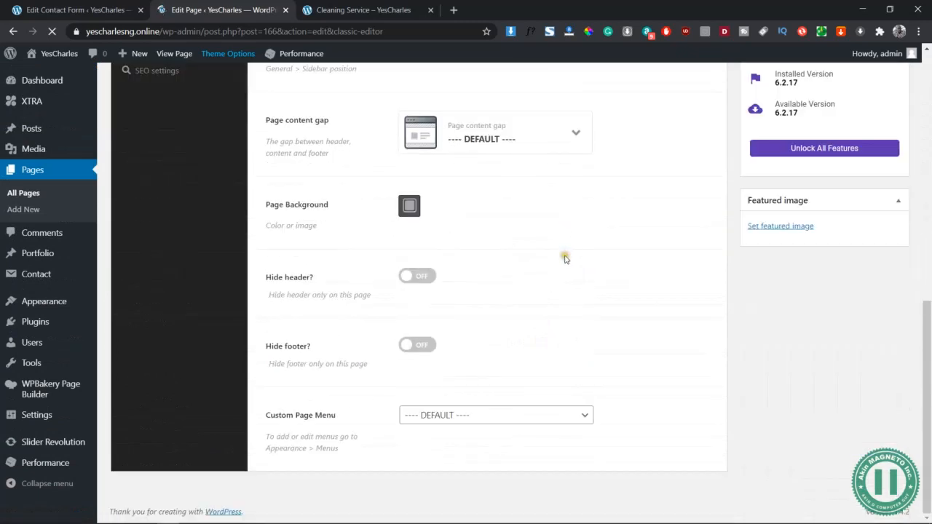
click(577, 182)
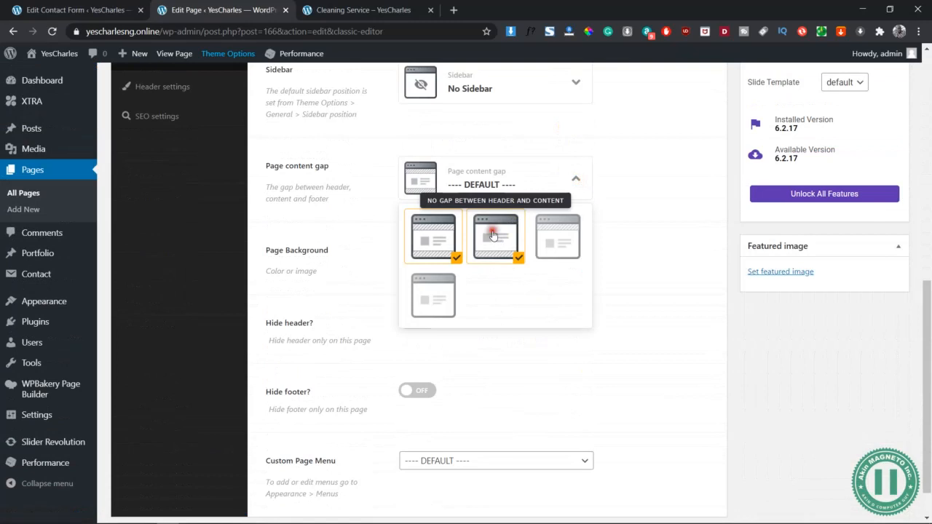
click(493, 235)
- In the page's header settings, set the header position to Overlay on all devices and disable the title type
scroll(558, 243, up, 2)
click(162, 173)
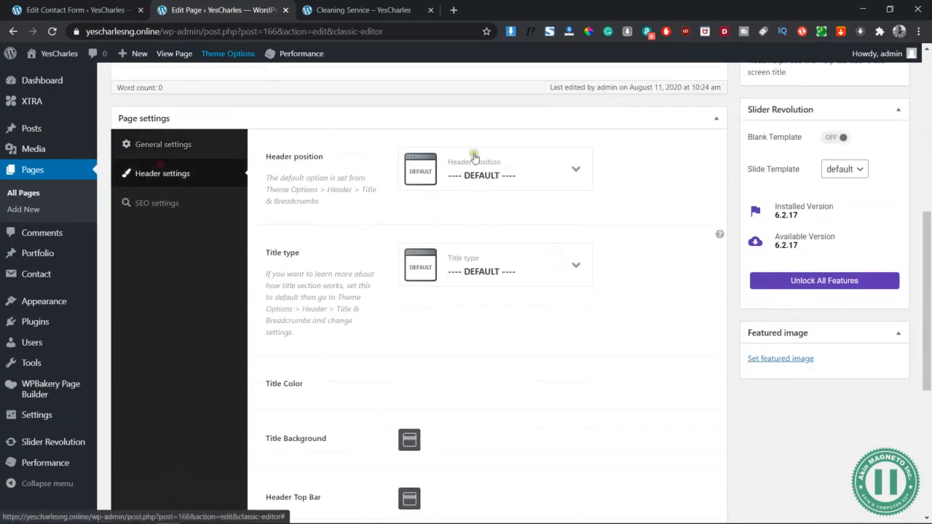
click(548, 174)
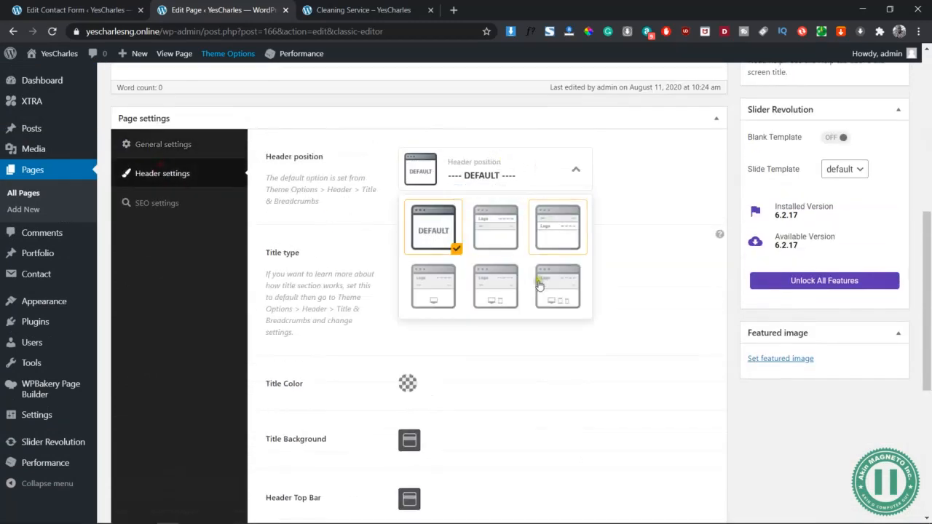
click(558, 292)
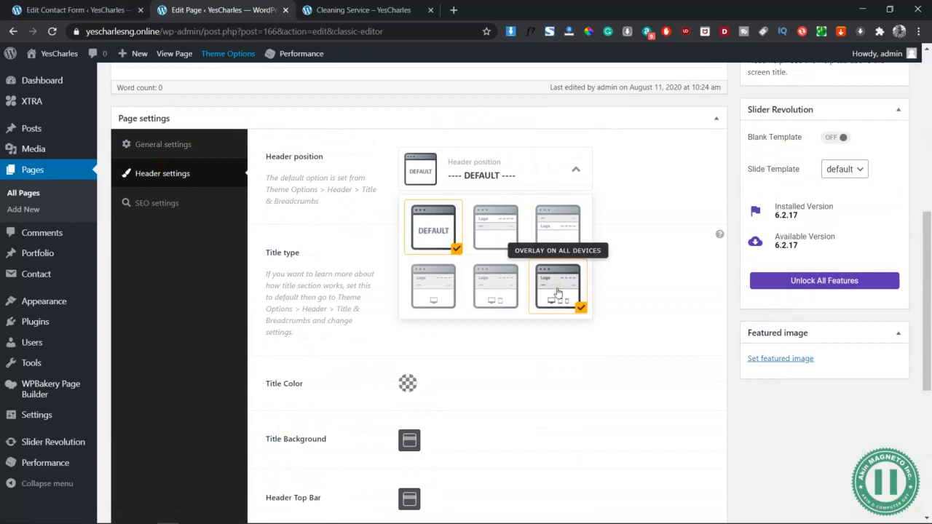
click(575, 265)
click(500, 320)
- Preview the HR / Outsourcing page with its new header settings and return to the page editor
scroll(621, 299, up, 5)
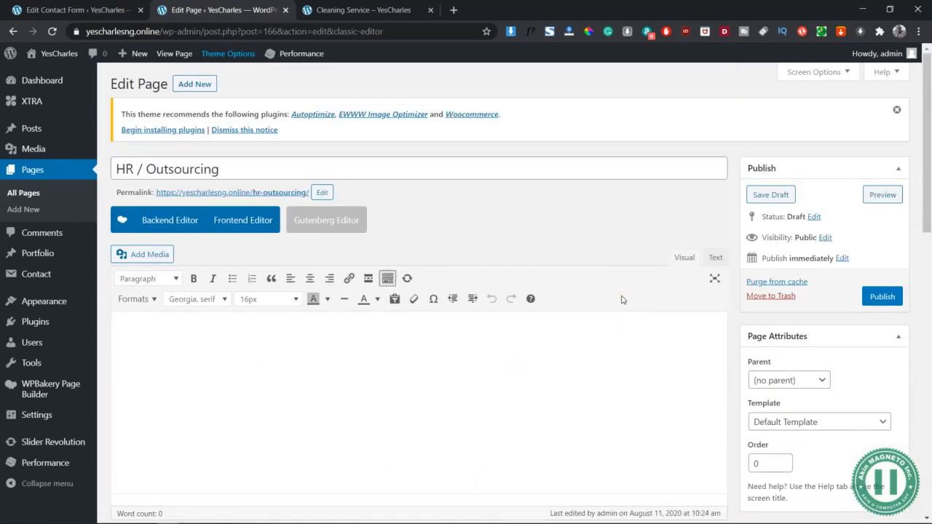
click(882, 193)
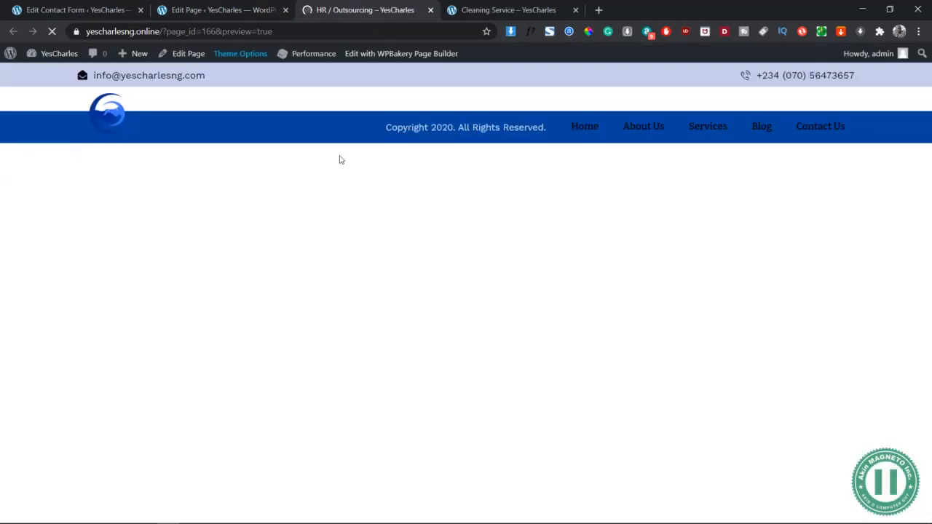
click(235, 10)
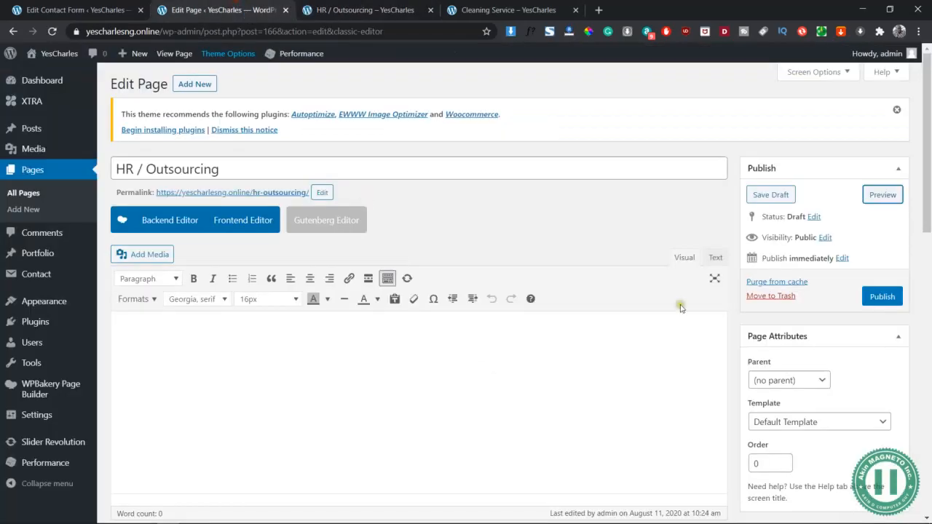
- Switch the page to the WPBakery backend editor and insert the saved "1 - Template" into the layout
scroll(713, 238, down, 1)
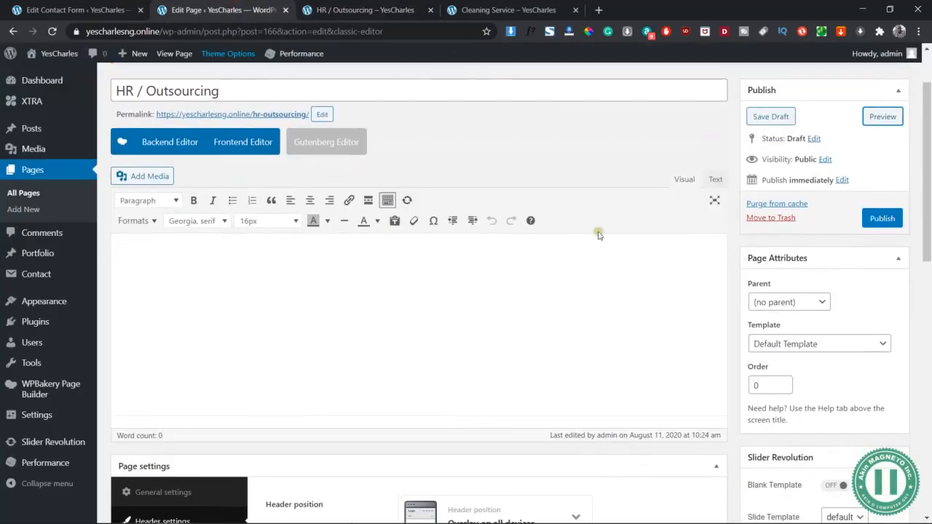
click(166, 142)
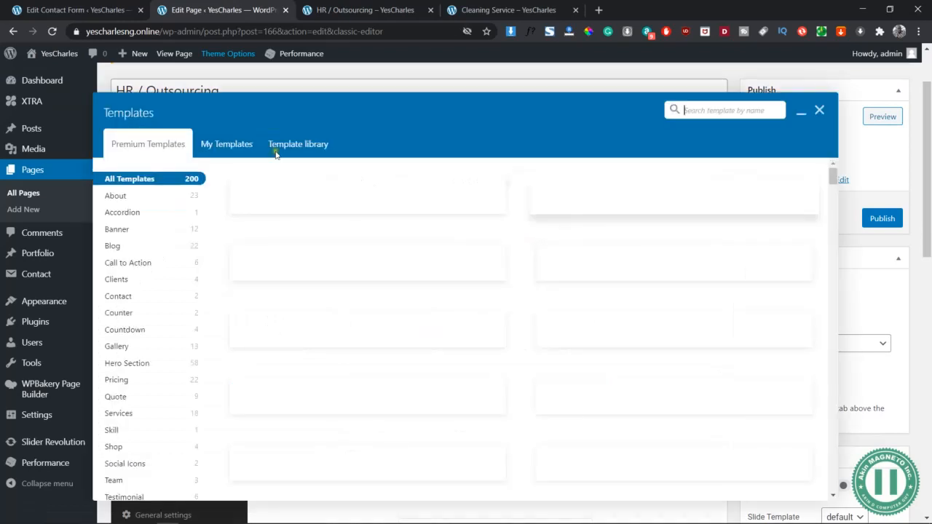
click(229, 144)
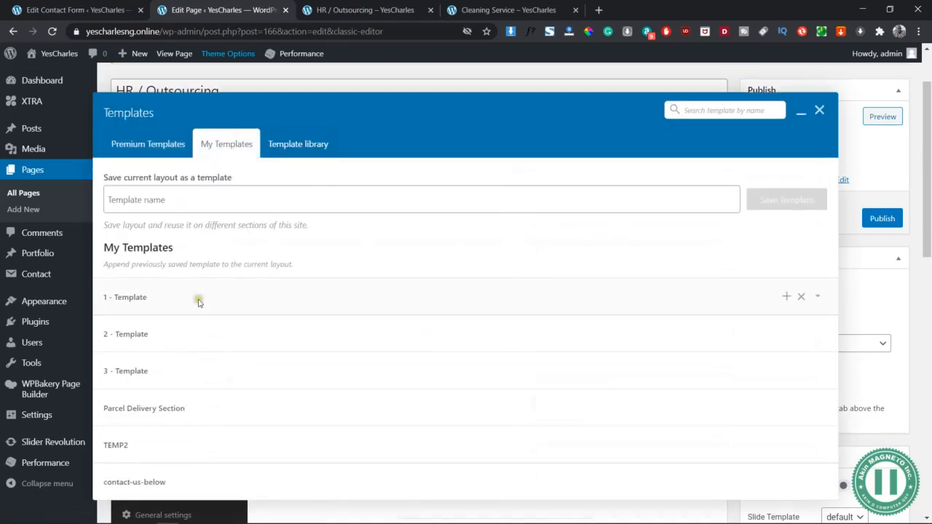
click(788, 297)
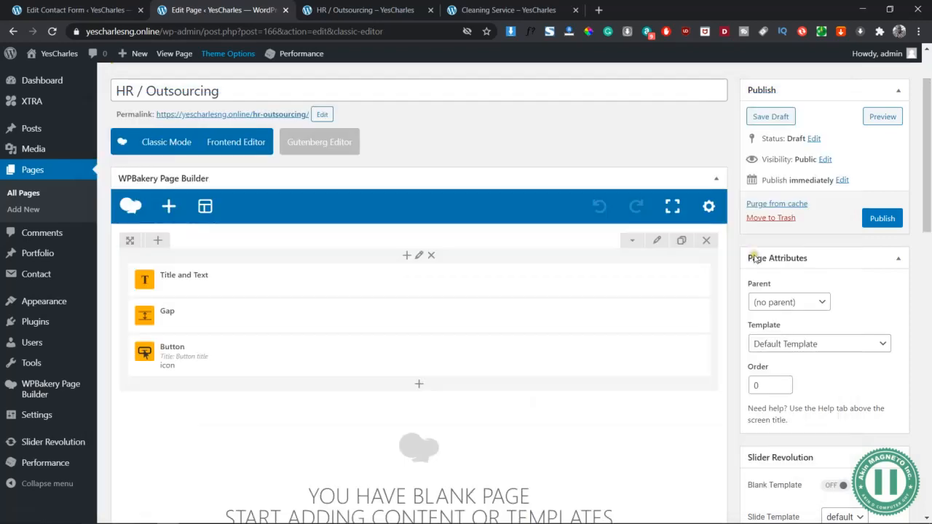
- Append the saved "2 - Template" to the page layout below the banner row
scroll(560, 401, down, 3)
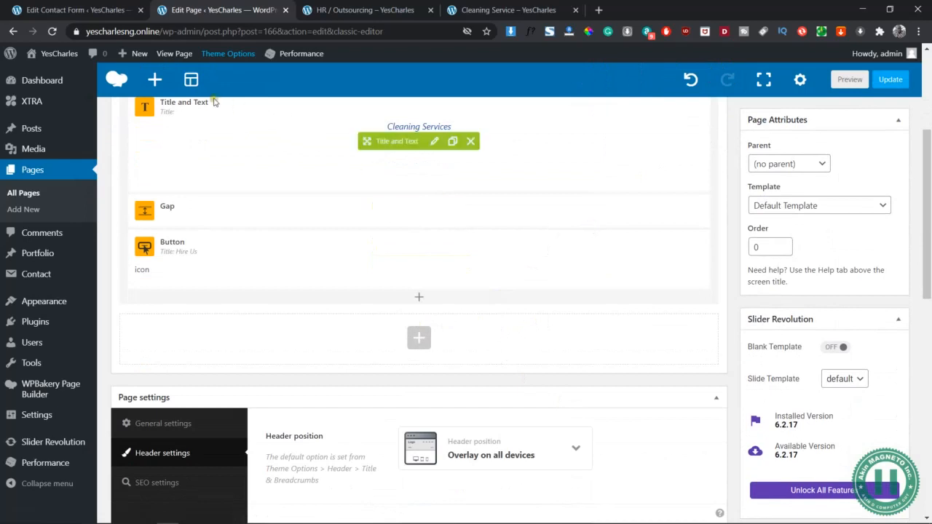
click(191, 80)
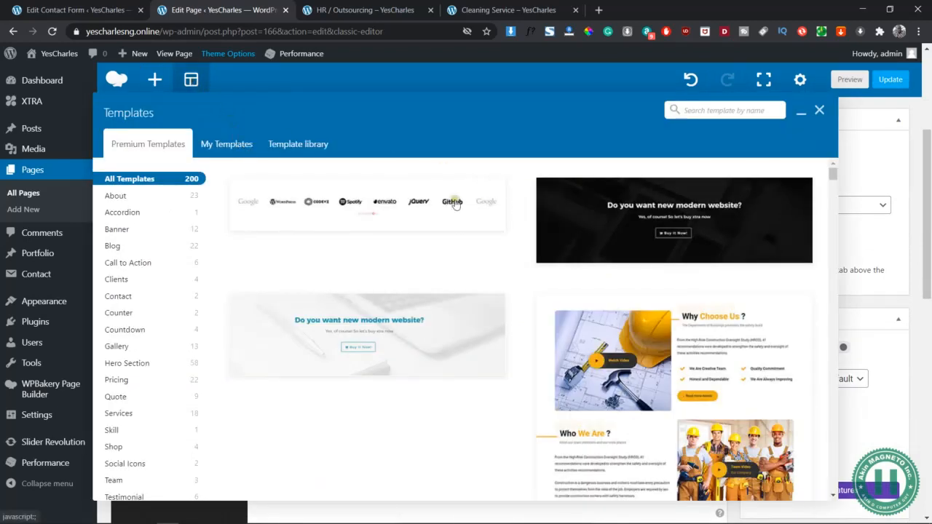
click(228, 144)
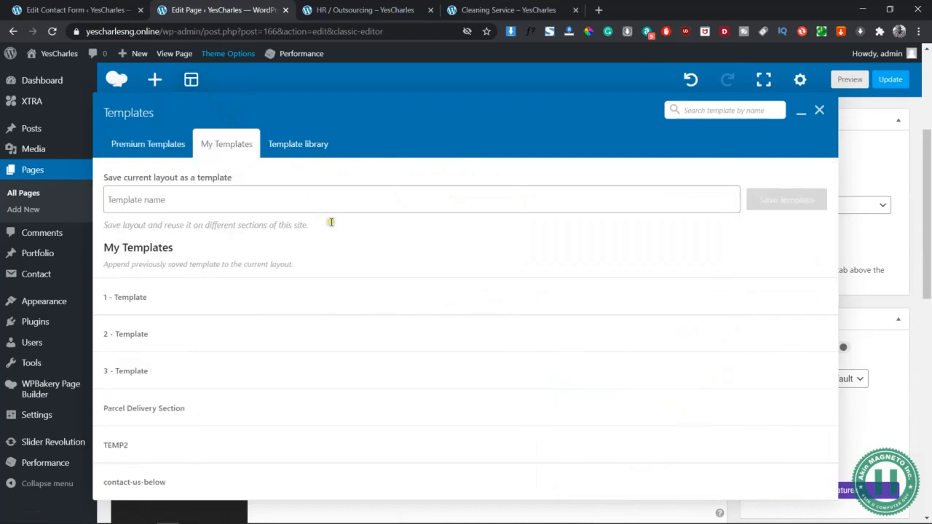
click(786, 334)
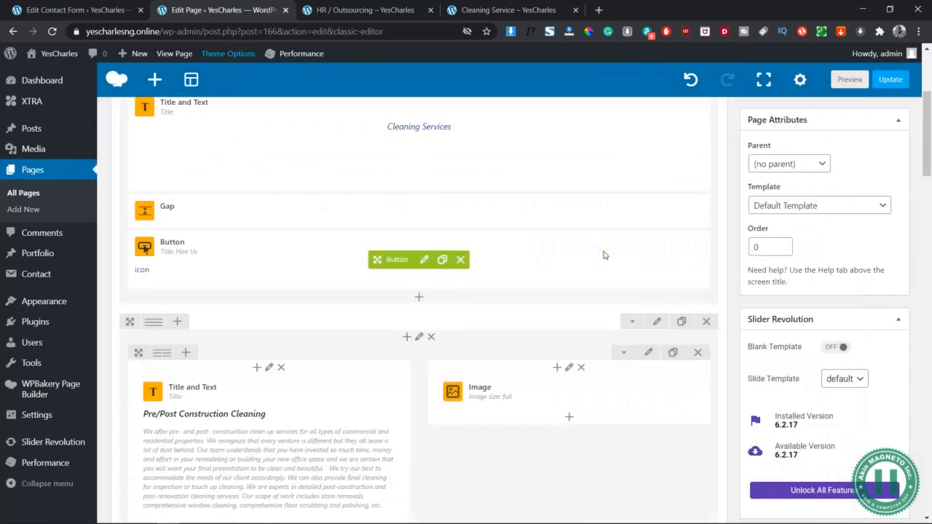
- Append the saved "3 - Template" to the end of the page layout
scroll(647, 439, down, 6)
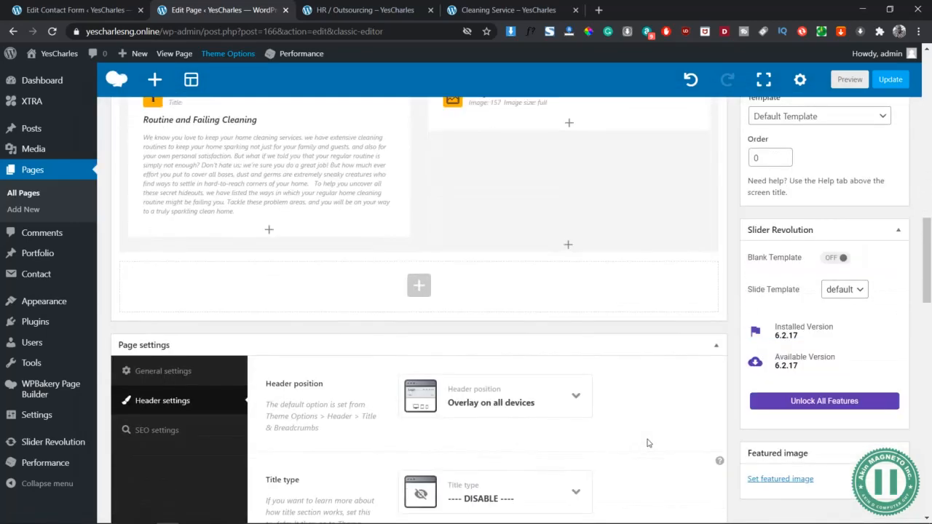
scroll(647, 442, up, 3)
click(190, 80)
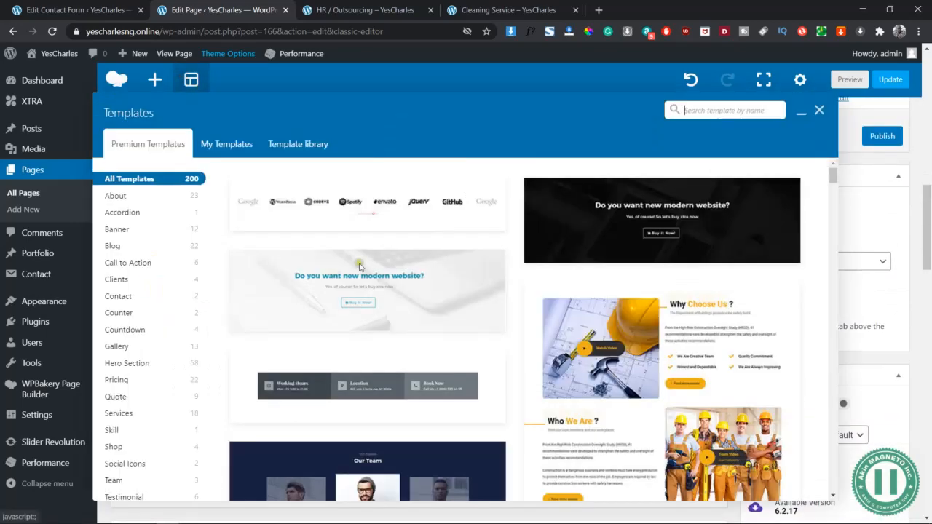
click(226, 146)
mouse_move(691, 368)
click(788, 371)
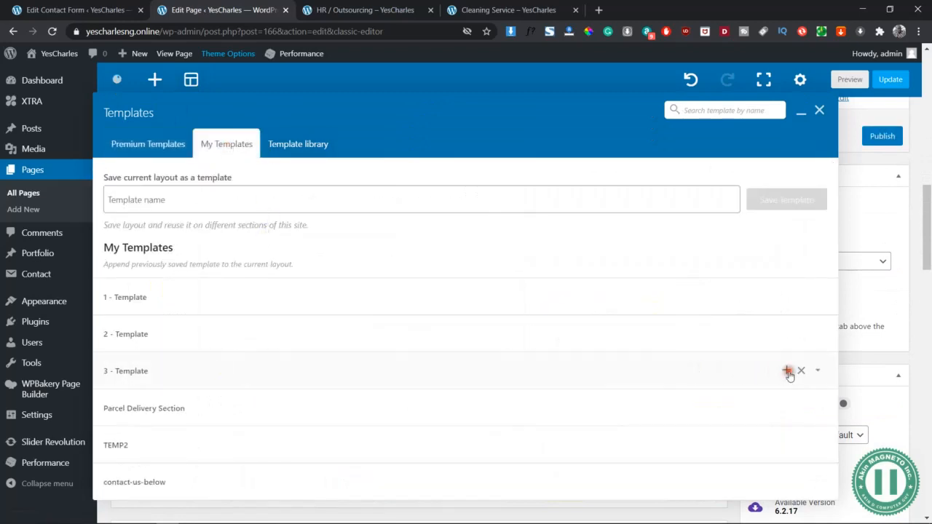
scroll(601, 407, down, 5)
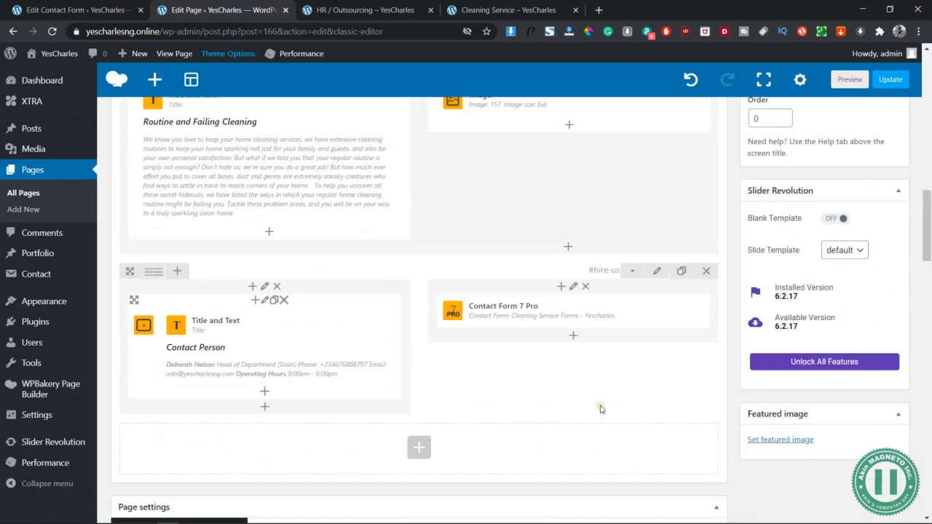
- Preview the HR / Outsourcing page and look through the inserted template sections
scroll(602, 410, up, 13)
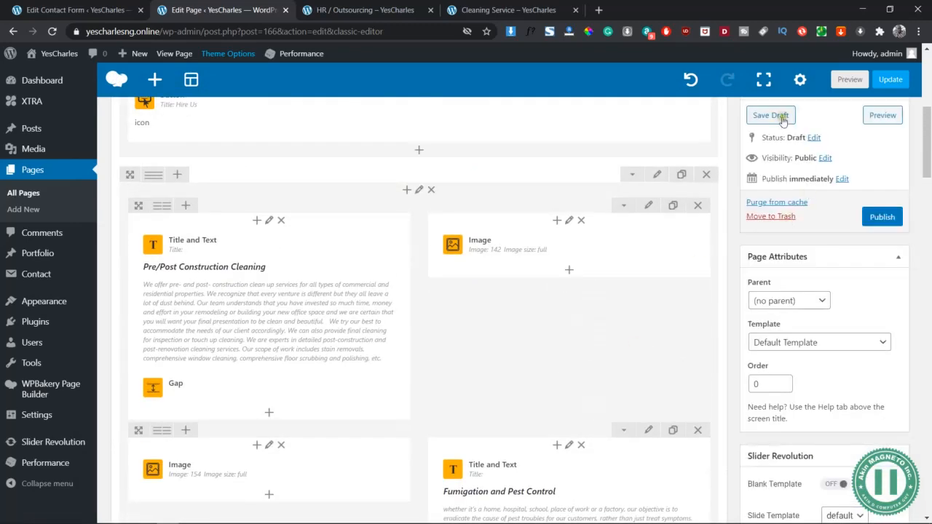
click(882, 115)
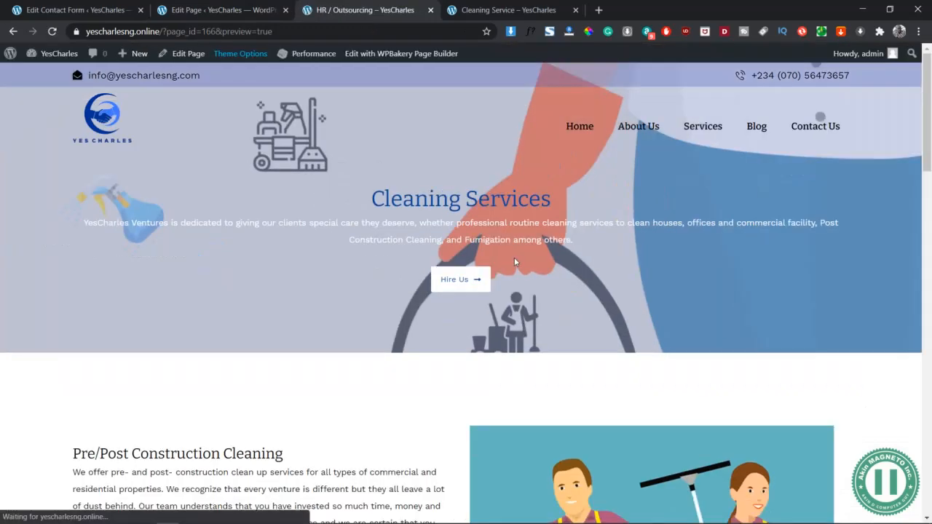
scroll(514, 262, down, 15)
scroll(514, 262, down, 3)
scroll(514, 262, up, 10)
scroll(514, 257, up, 5)
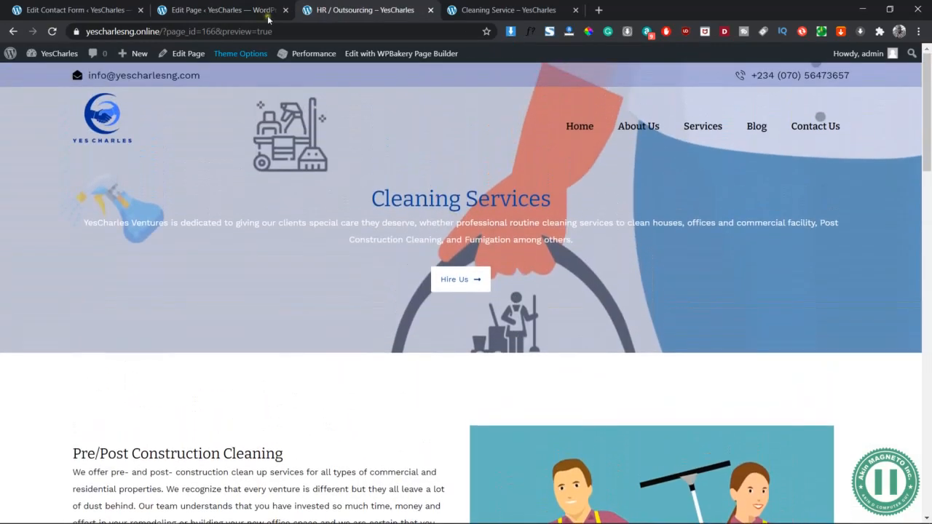
- Back in the page editor, replace the "Cleaning Services" heading in the banner's Title and Text element with "HR / Outsourcing"
click(268, 19)
scroll(457, 230, up, 5)
scroll(457, 230, down, 1)
click(435, 344)
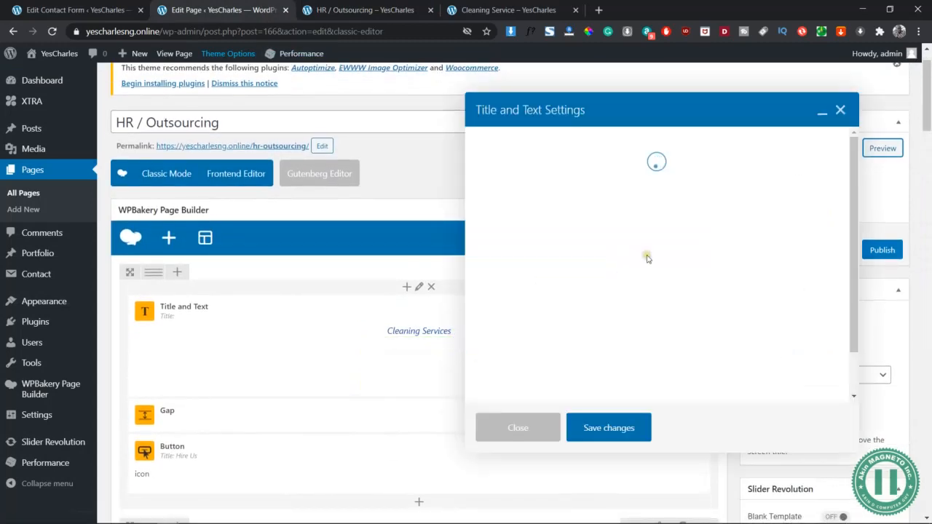
drag(601, 328, 641, 297)
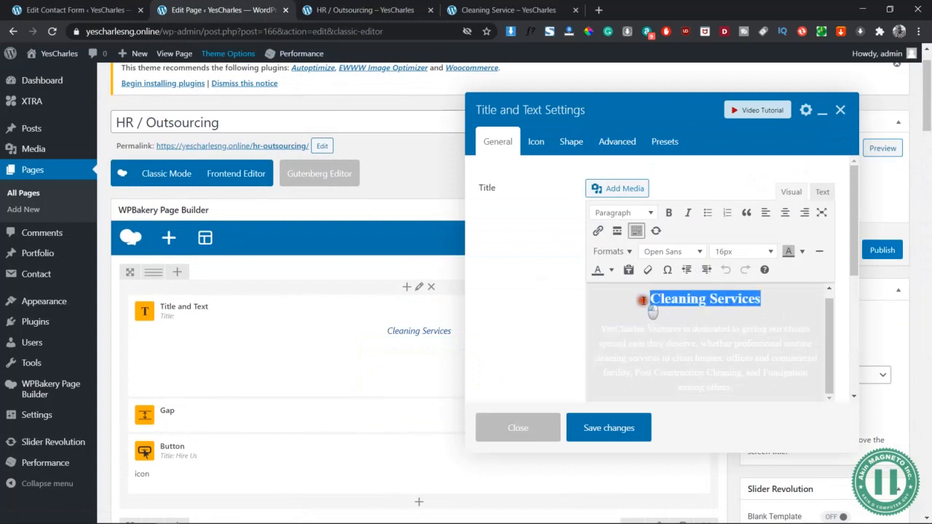
click(824, 193)
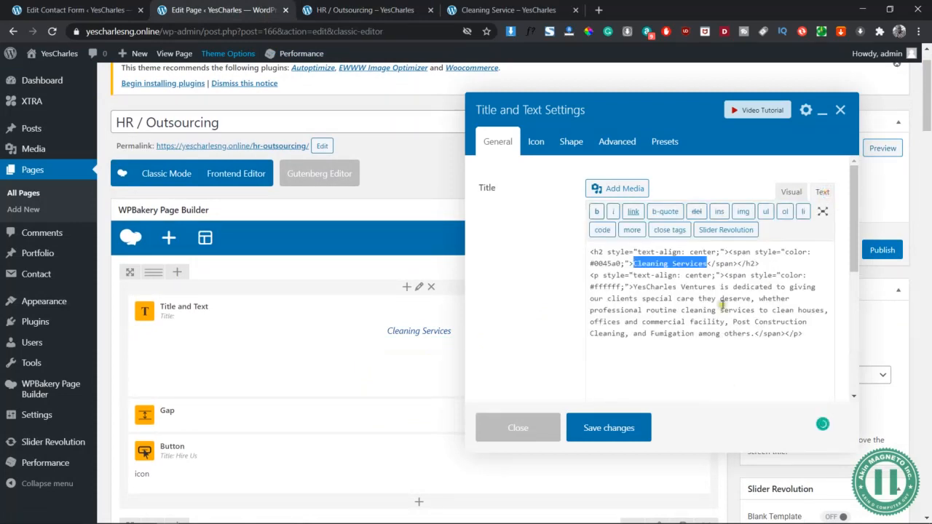
text(HR / )
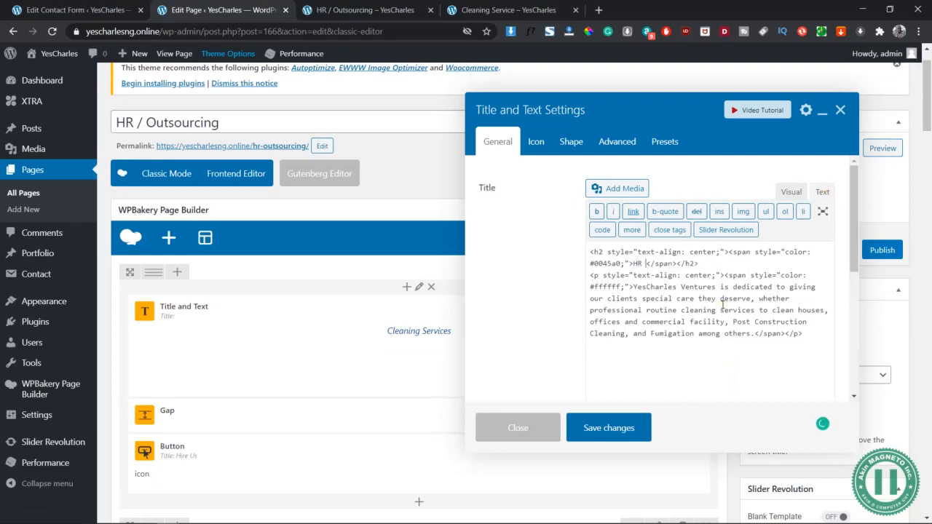
text(Outsourcing)
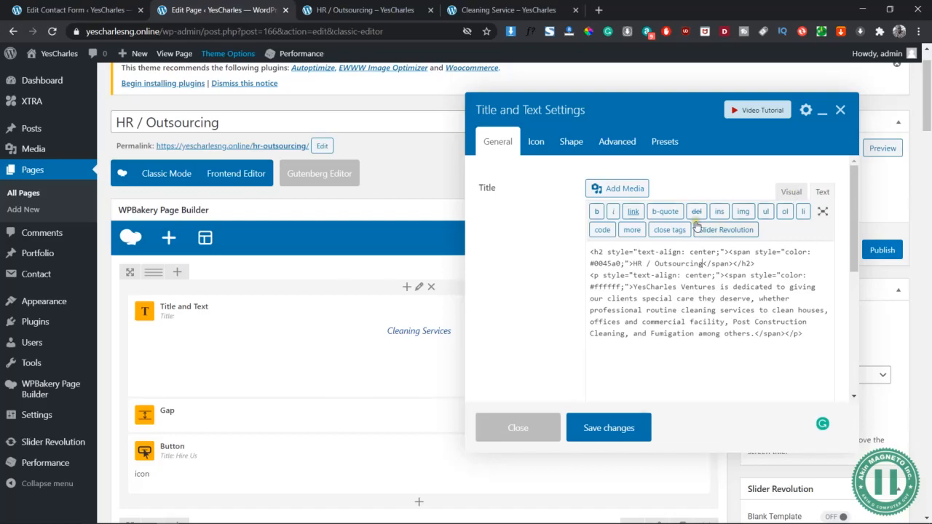
- Switch to the Yes Charlse Word document, copy the paragraph under HR/Outsourcing, and return to the browser
key(alt+Tab)
key(Tab)
scroll(474, 210, down, 5)
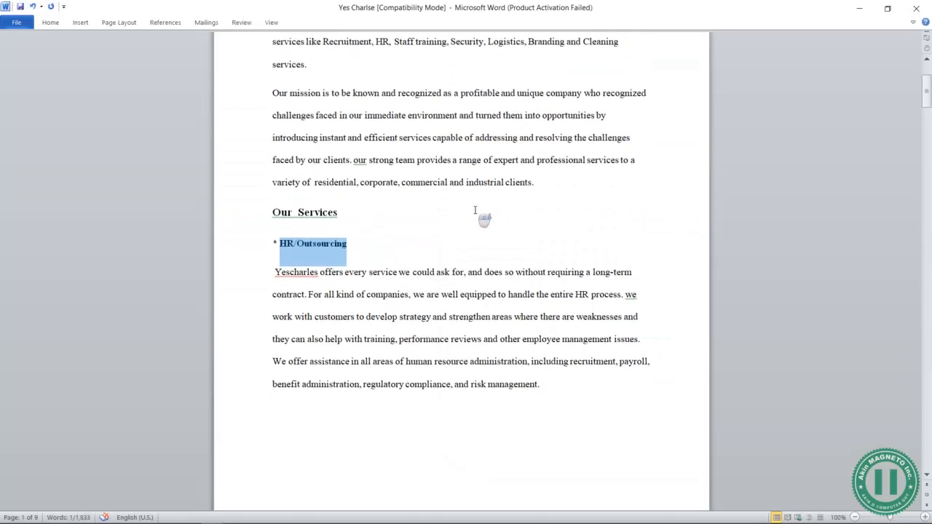
scroll(545, 321, up, 3)
drag(545, 321, 271, 191)
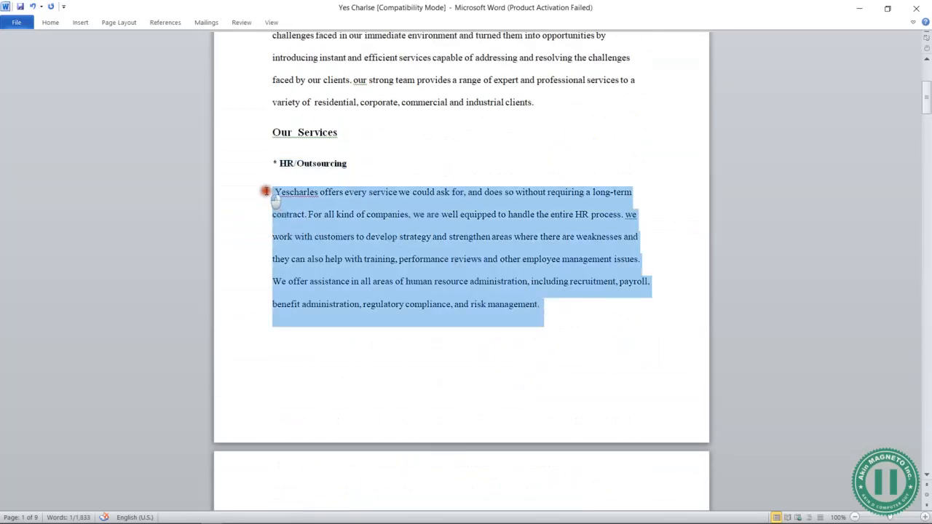
right_click(350, 215)
click(306, 234)
key(alt+Tab)
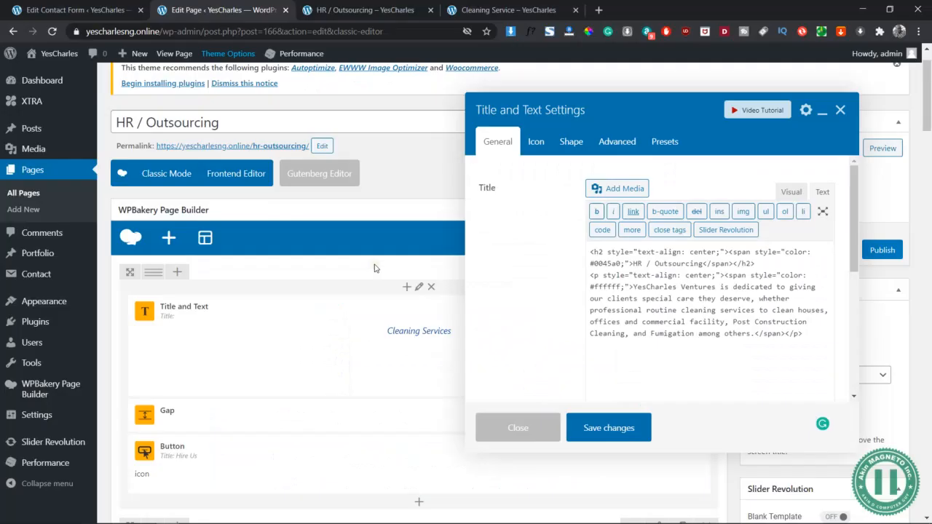
- Replace the cleaning description in the banner text with the copied HR/Outsourcing paragraph and show it in the visual editor
drag(755, 333, 632, 287)
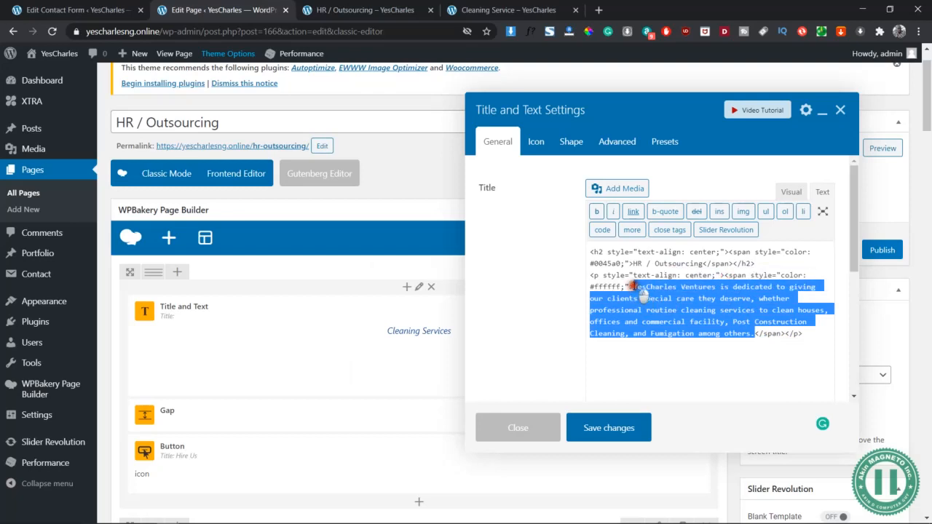
key(ctrl+v)
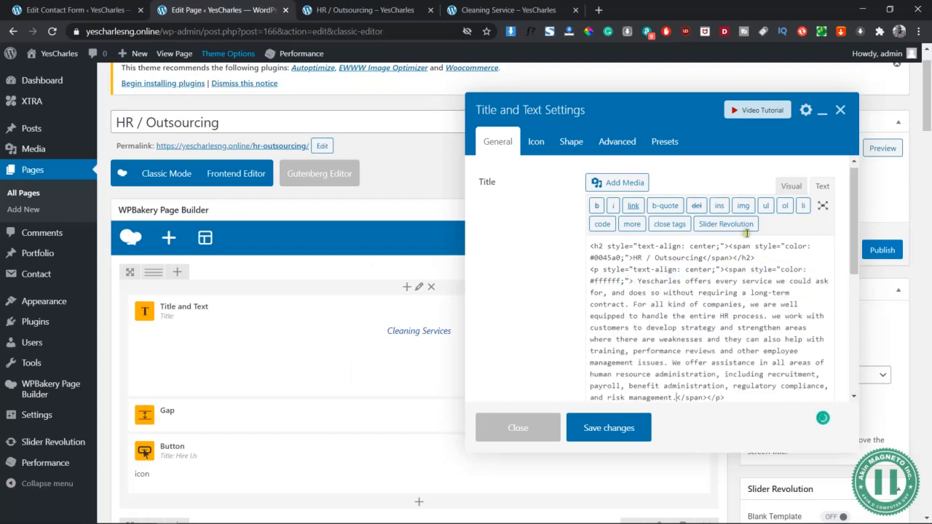
click(792, 187)
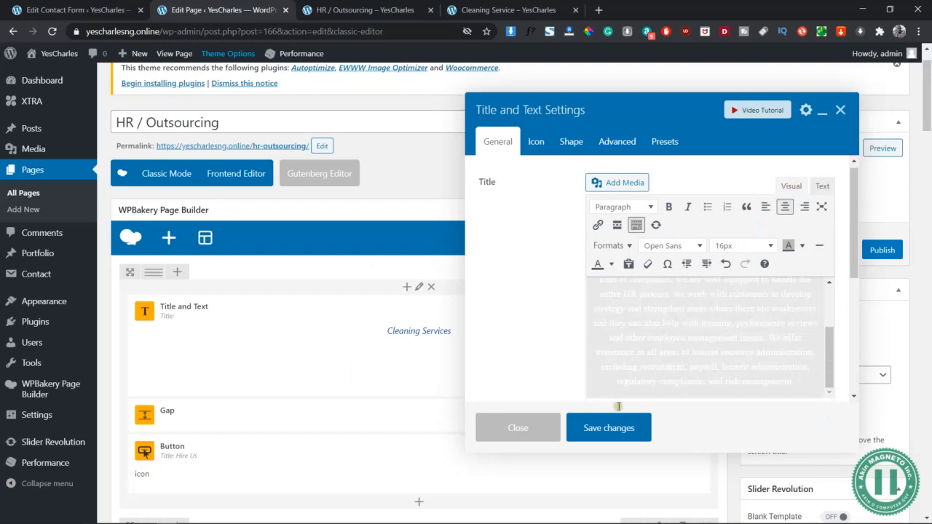
- Save the banner's Title and Text changes and check them in the page preview before returning to the editor
click(610, 428)
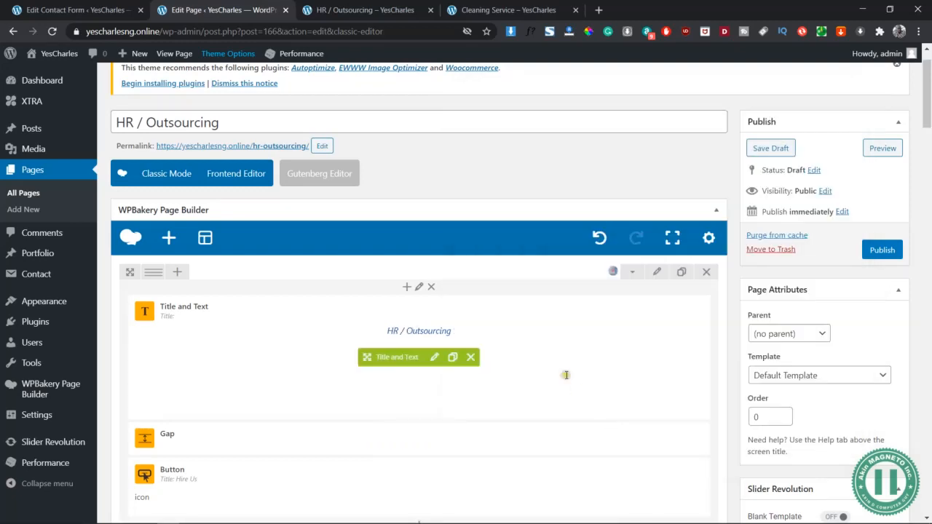
click(880, 149)
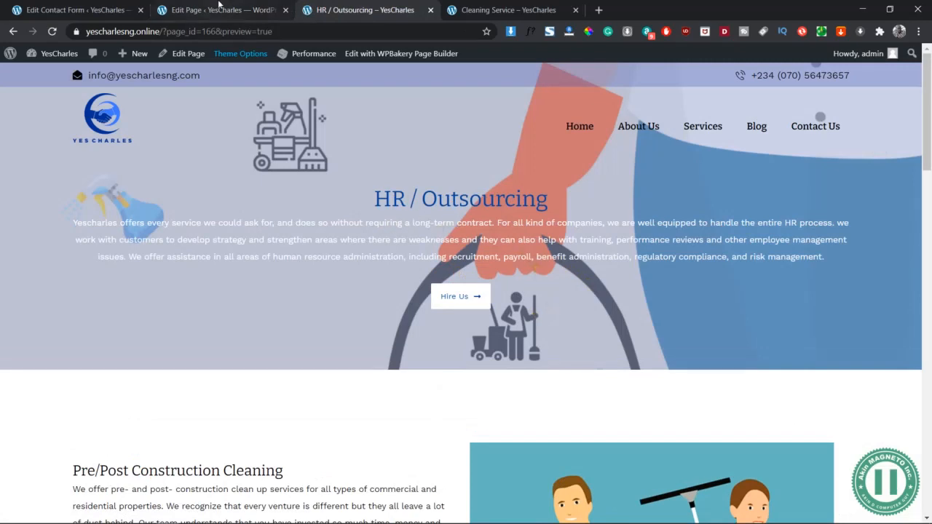
click(218, 10)
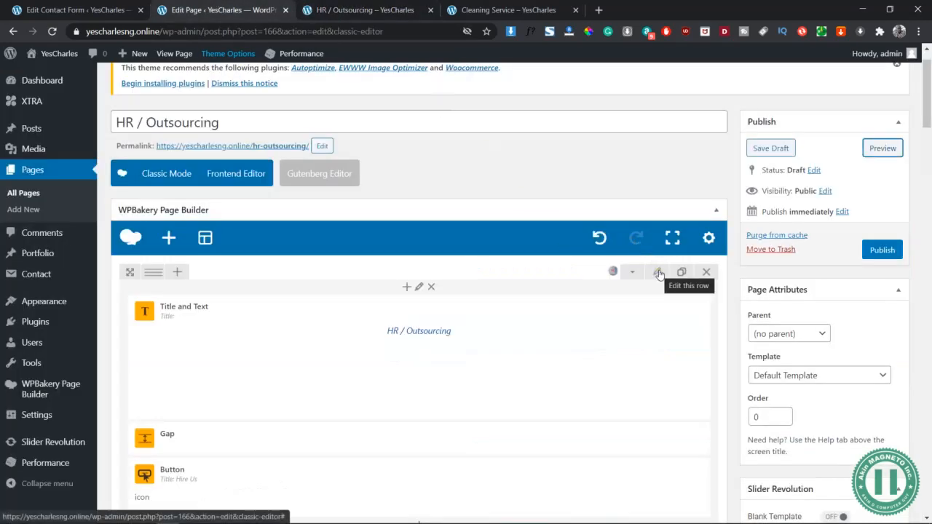
- Remove the existing background image from the banner row's design settings
click(658, 272)
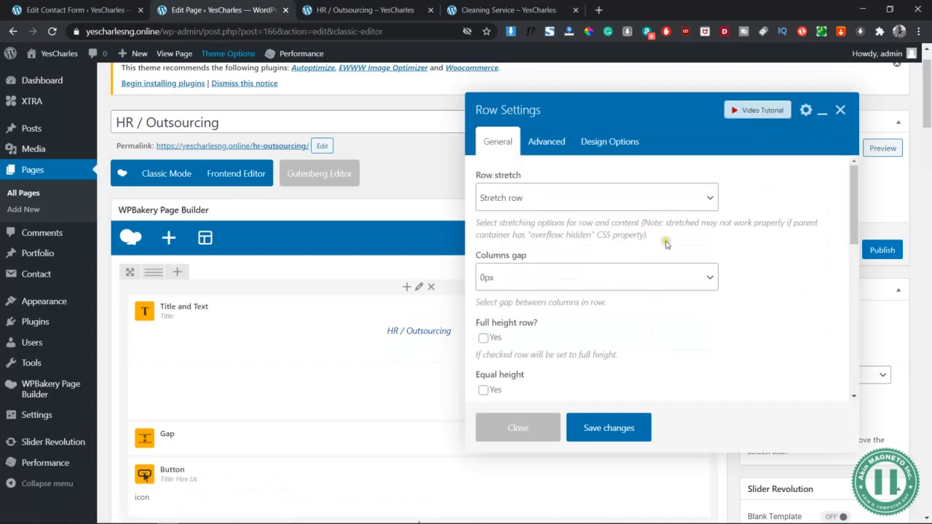
click(609, 142)
scroll(713, 318, down, 2)
click(714, 306)
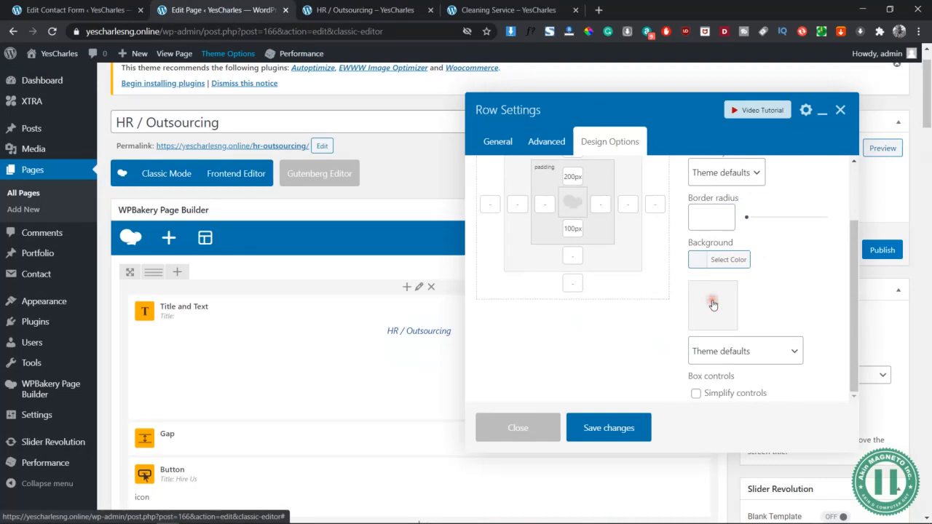
- Upload recruitment-3182373 as the banner row's background image, save the row settings and preview the page
click(713, 305)
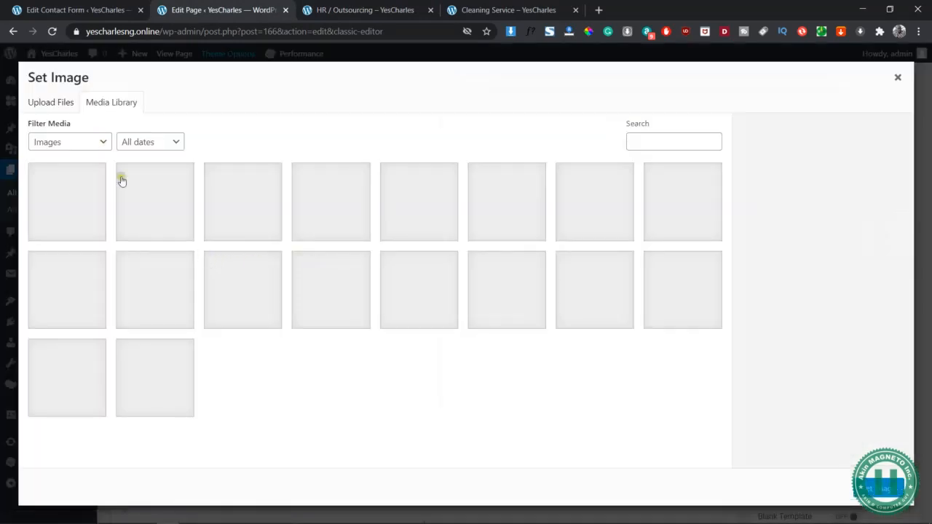
click(52, 101)
click(468, 251)
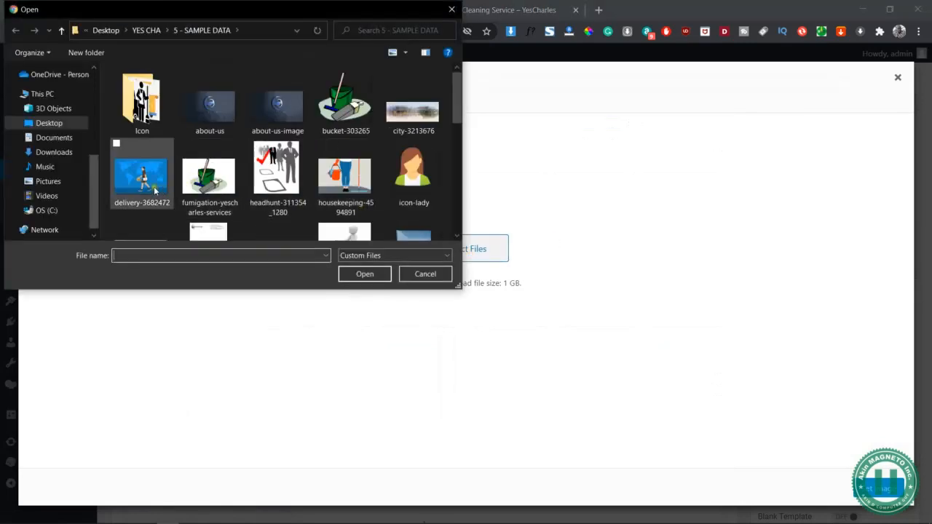
drag(457, 95, 477, 150)
click(141, 191)
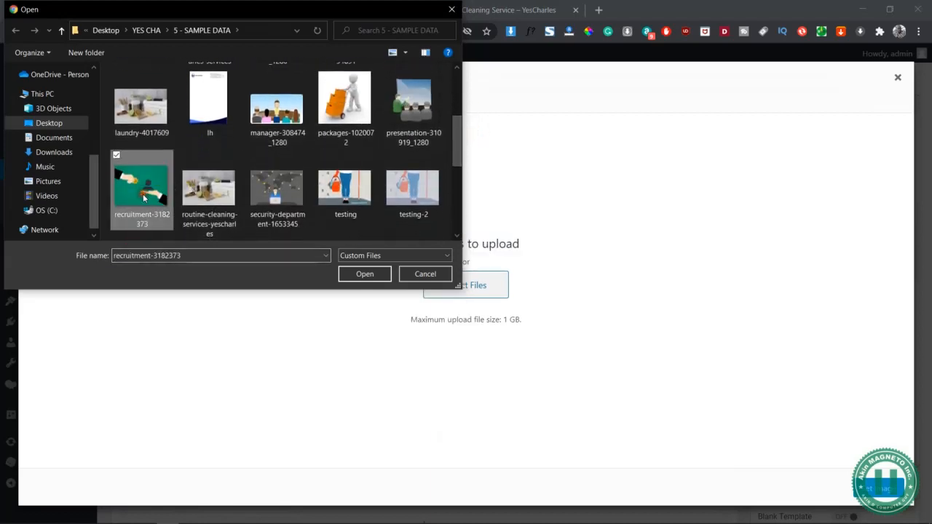
click(365, 274)
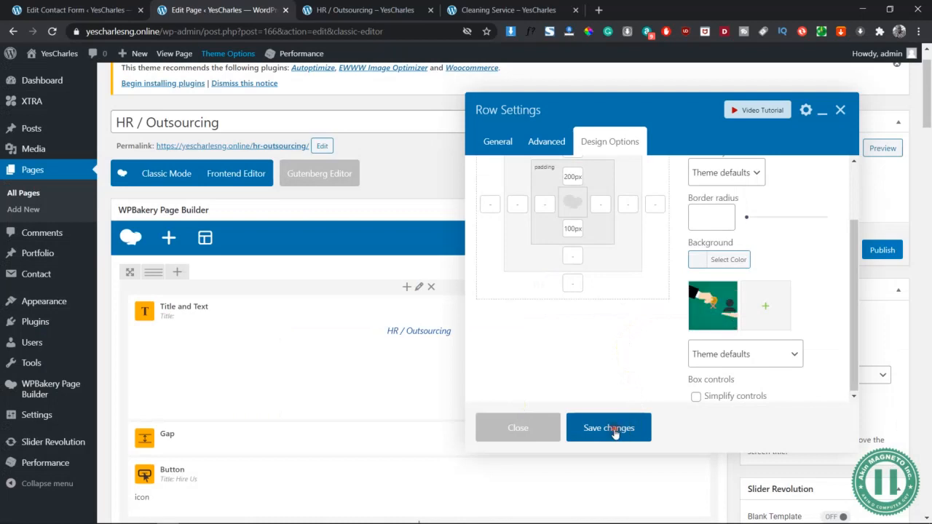
click(612, 428)
click(881, 150)
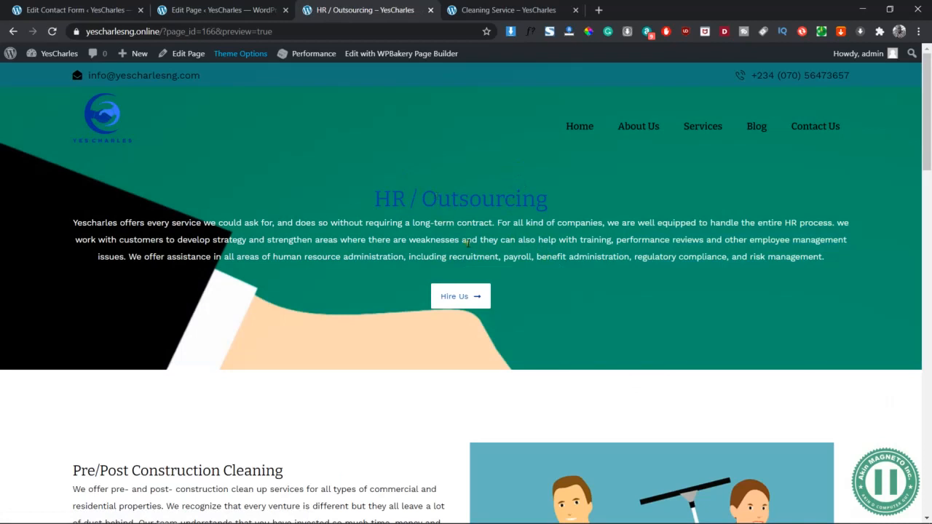
- In the page editor, set the banner row's background style to "No repeat, Bottom center", save it and preview the page
click(217, 14)
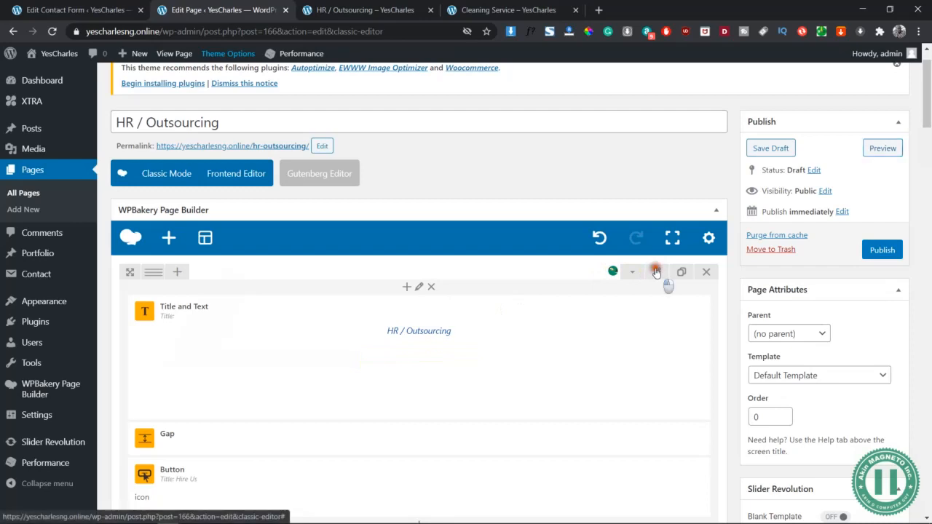
click(658, 274)
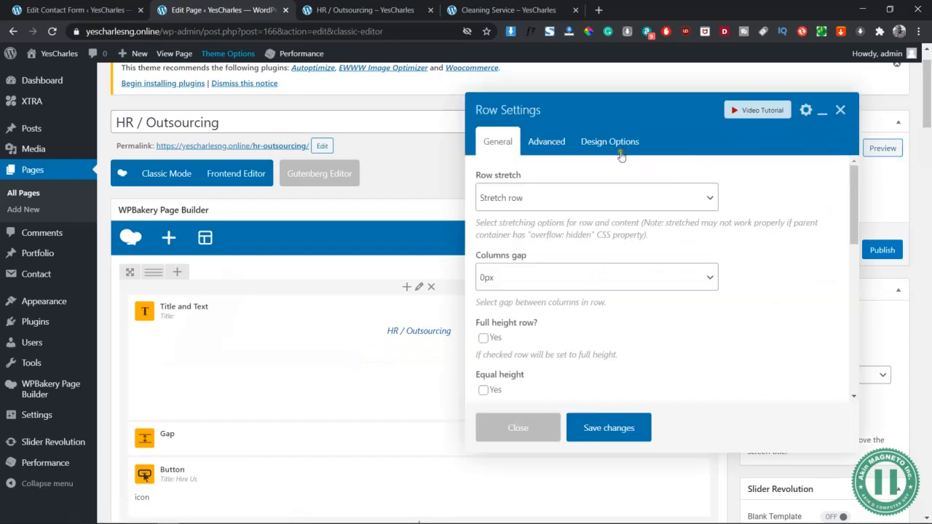
click(621, 150)
scroll(772, 345, down, 1)
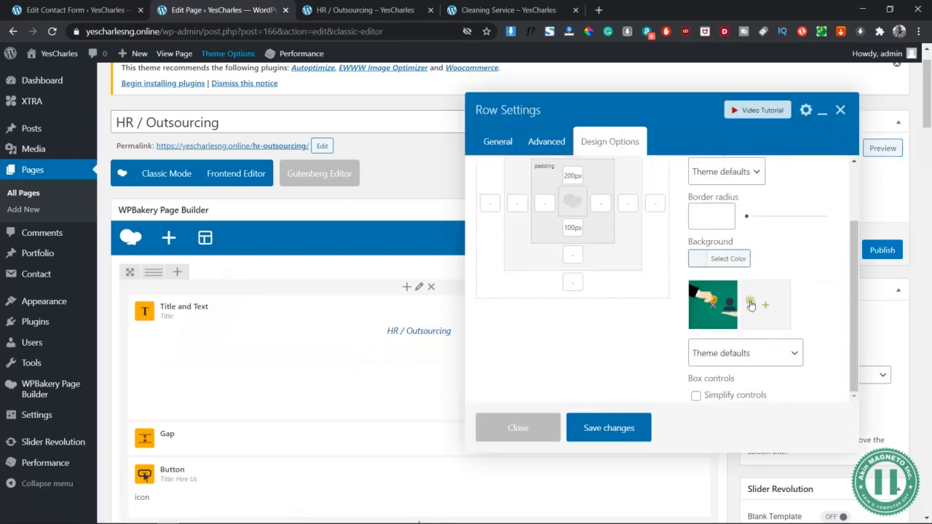
click(748, 349)
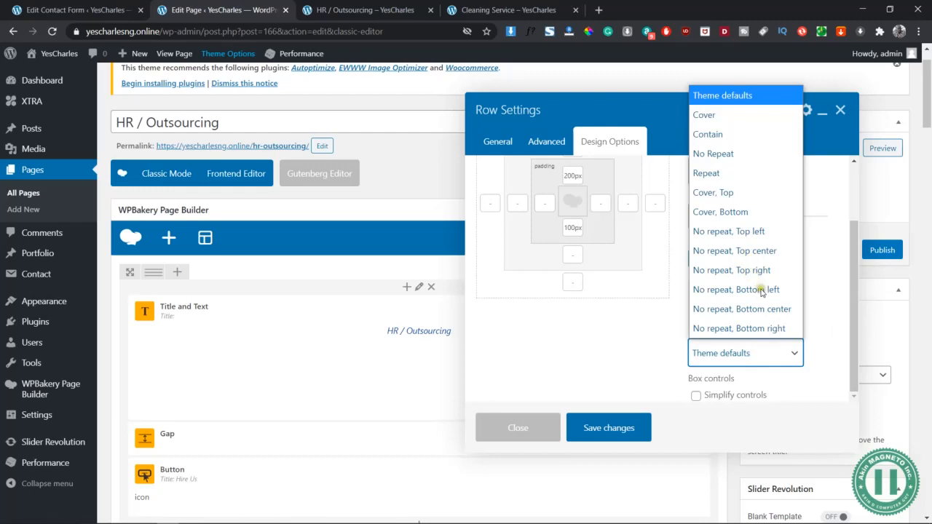
click(762, 292)
click(735, 348)
click(757, 310)
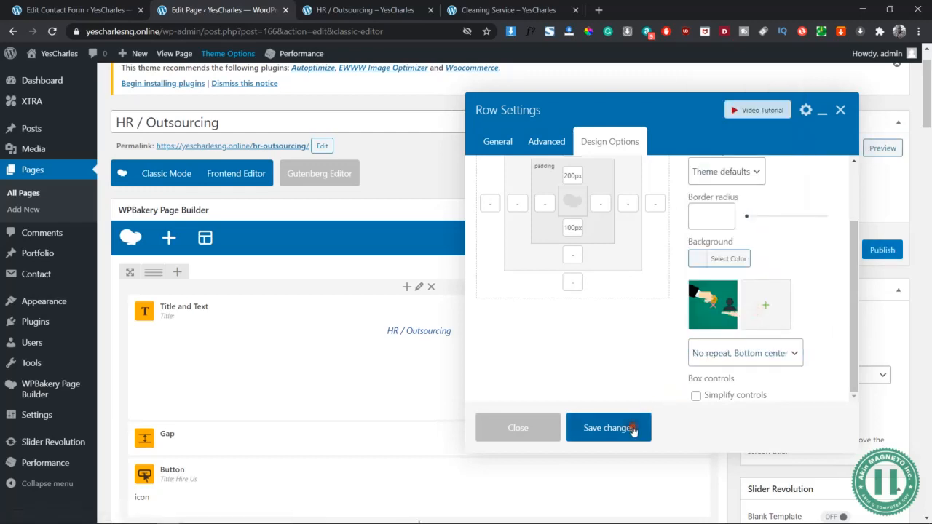
click(634, 429)
click(882, 146)
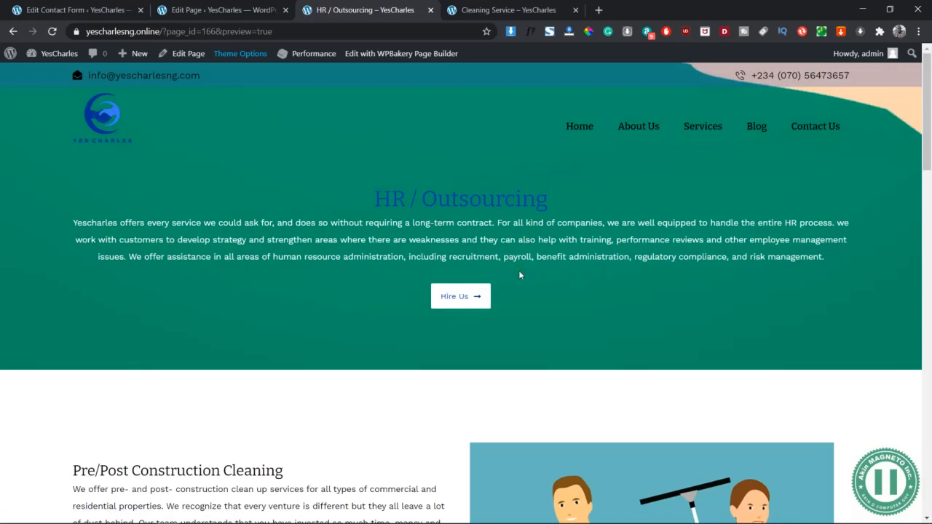
- Change the banner row's background style to "No repeat, Top center", save the row and check the page preview
click(244, 10)
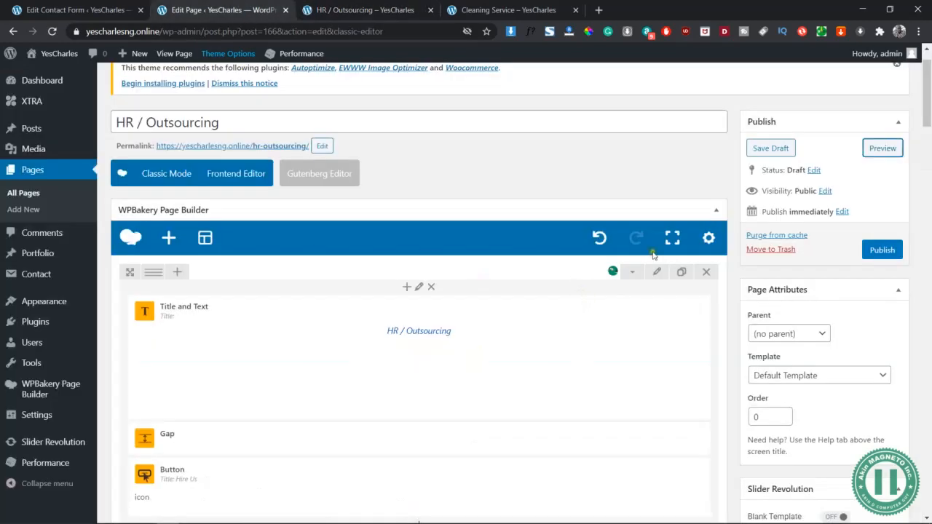
click(657, 272)
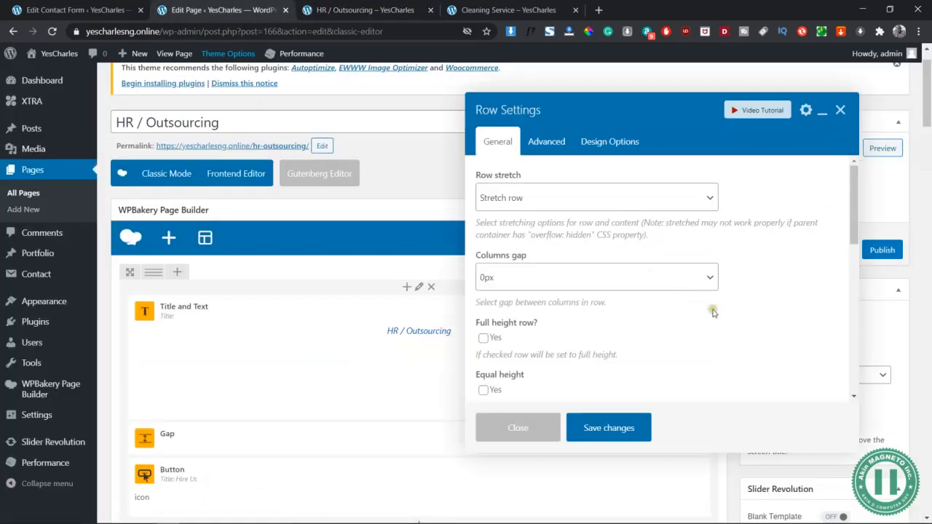
click(618, 140)
scroll(762, 328, down, 3)
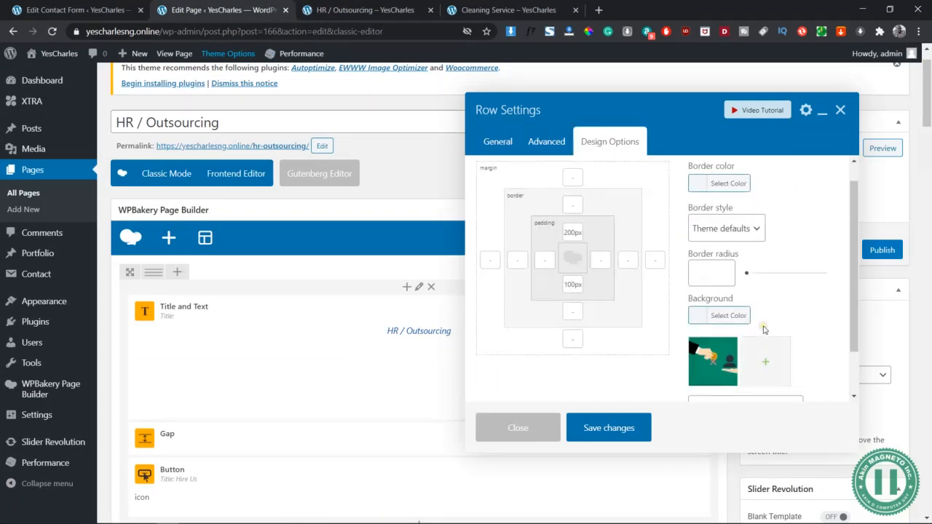
click(744, 351)
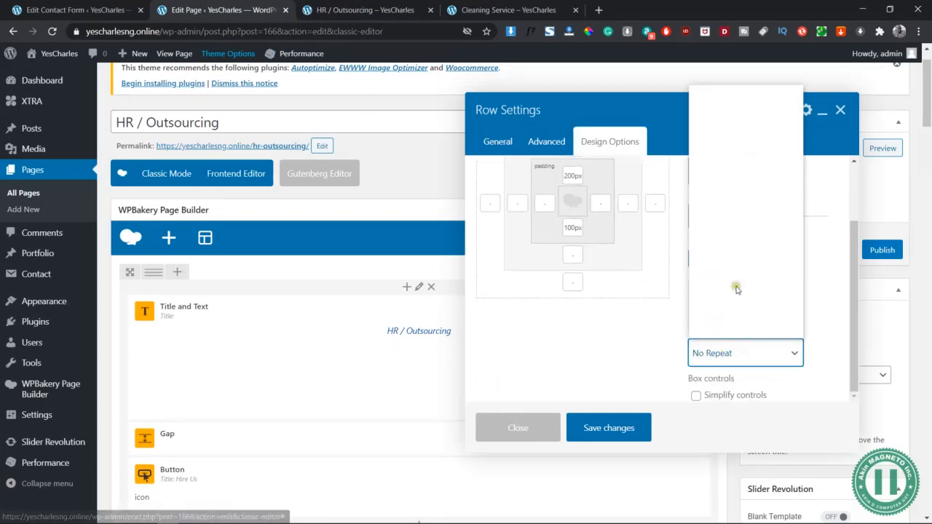
click(738, 278)
click(732, 353)
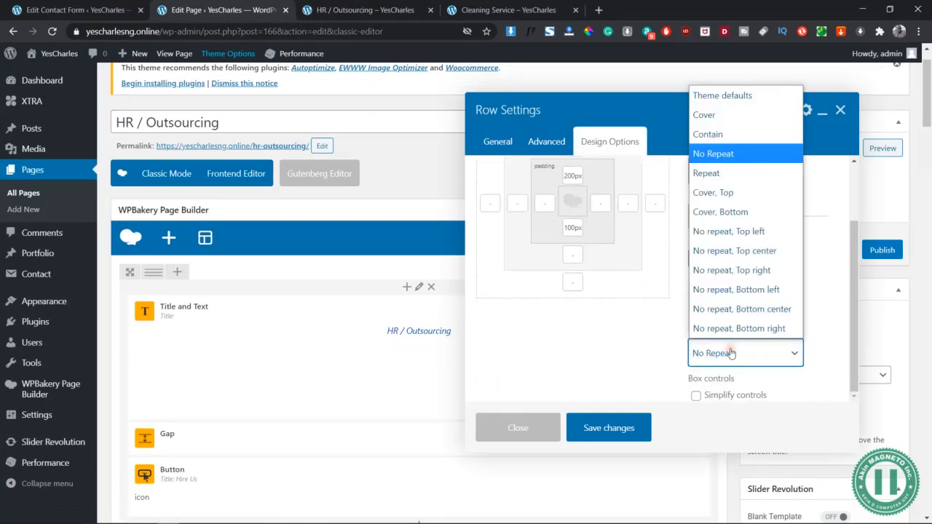
click(732, 251)
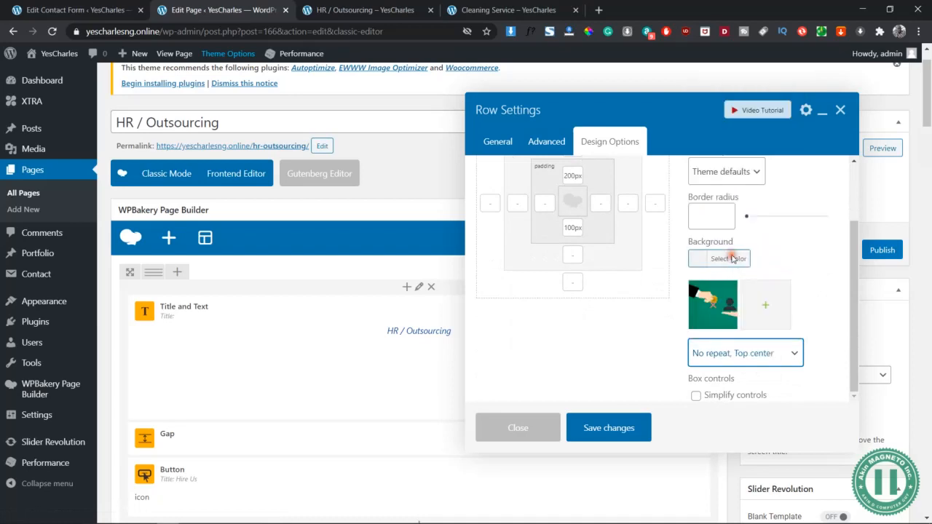
click(610, 428)
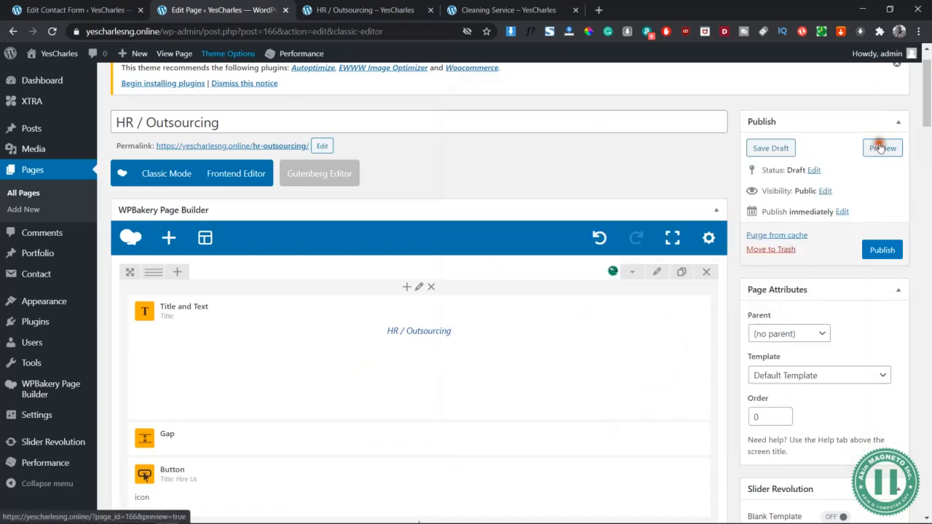
click(882, 148)
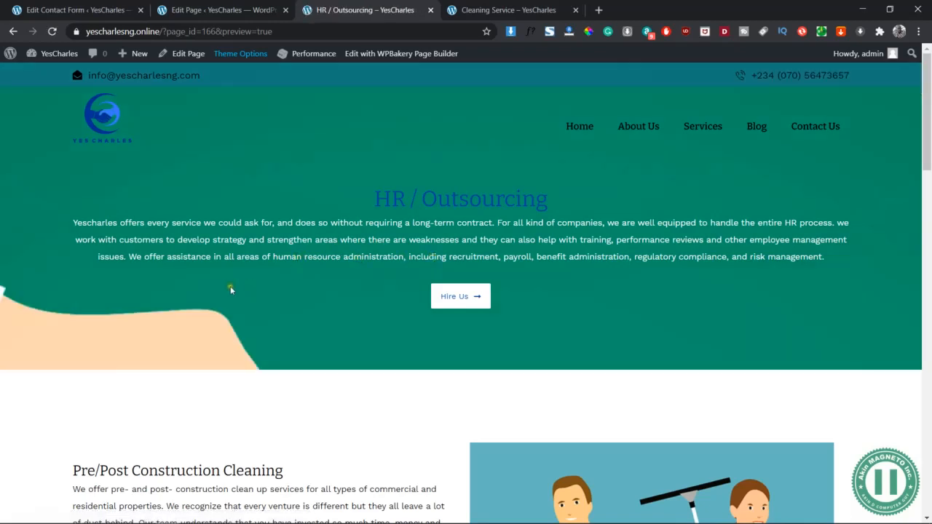
- Reapply the "No repeat, Top center" background style to the banner row, save it and preview the page again
click(215, 7)
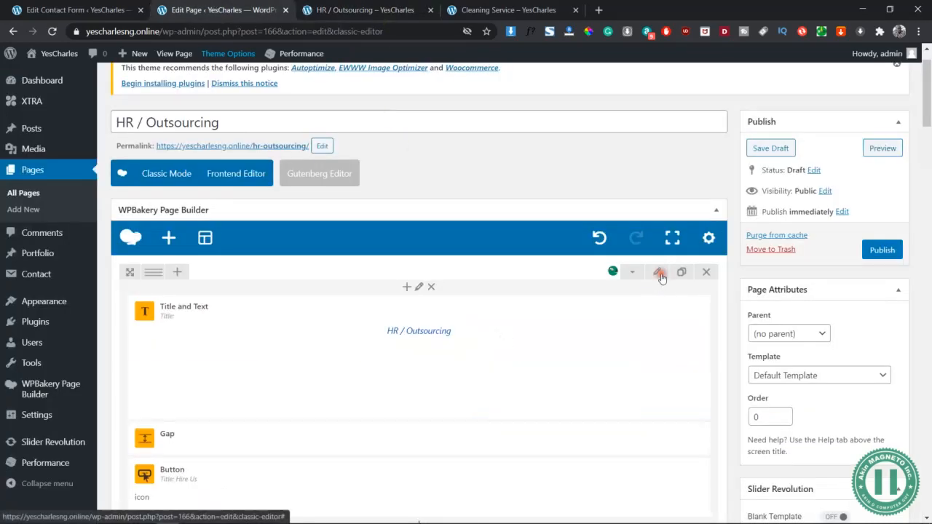
click(660, 273)
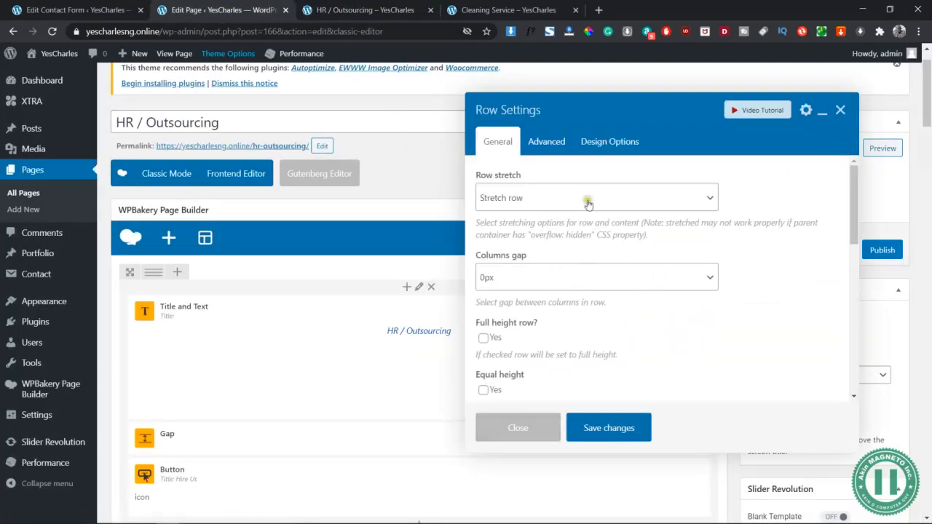
click(555, 142)
click(610, 142)
scroll(721, 319, down, 1)
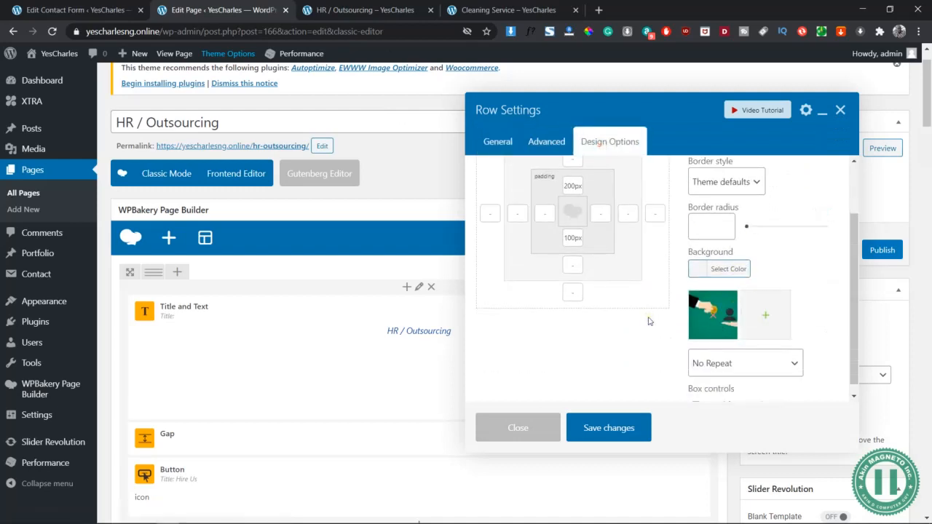
click(725, 364)
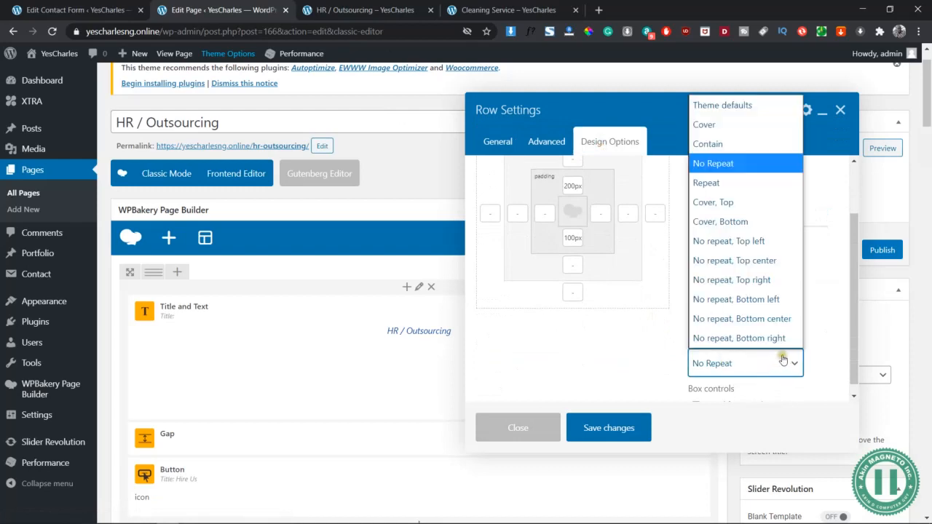
click(750, 261)
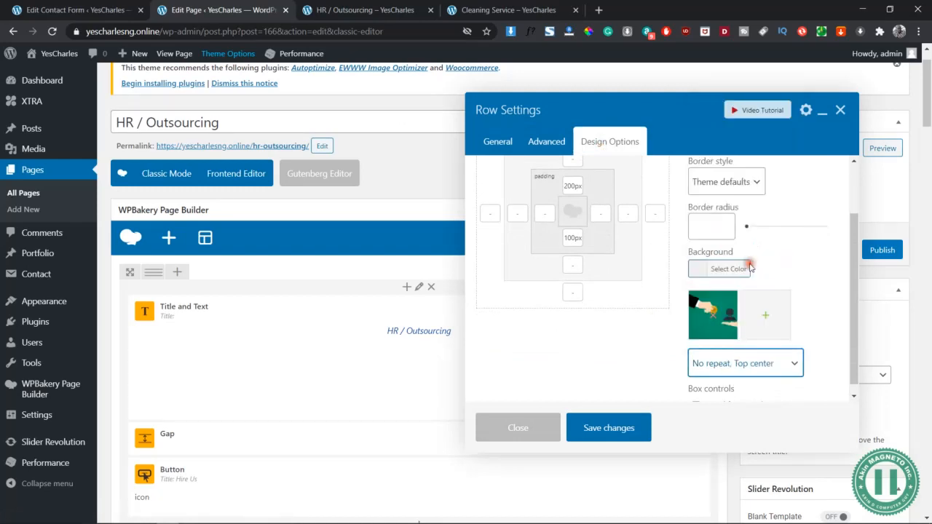
click(608, 428)
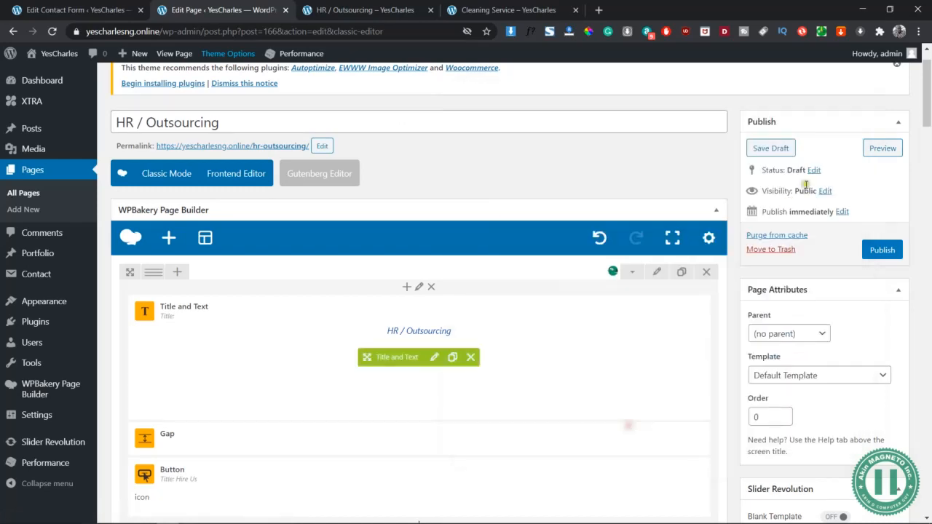
click(883, 148)
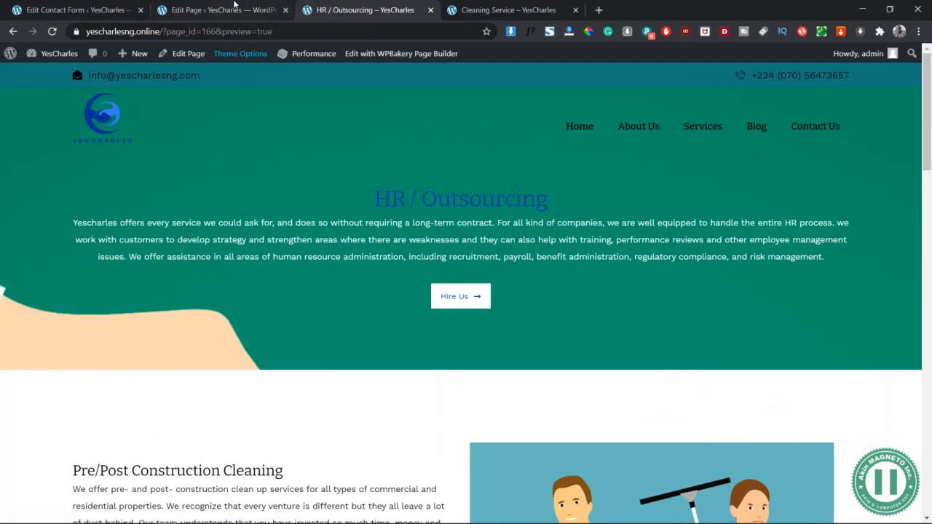
- Set the banner row's background style to "Cover" in the page editor, save the row settings and preview the page
click(225, 10)
scroll(729, 357, down, 1)
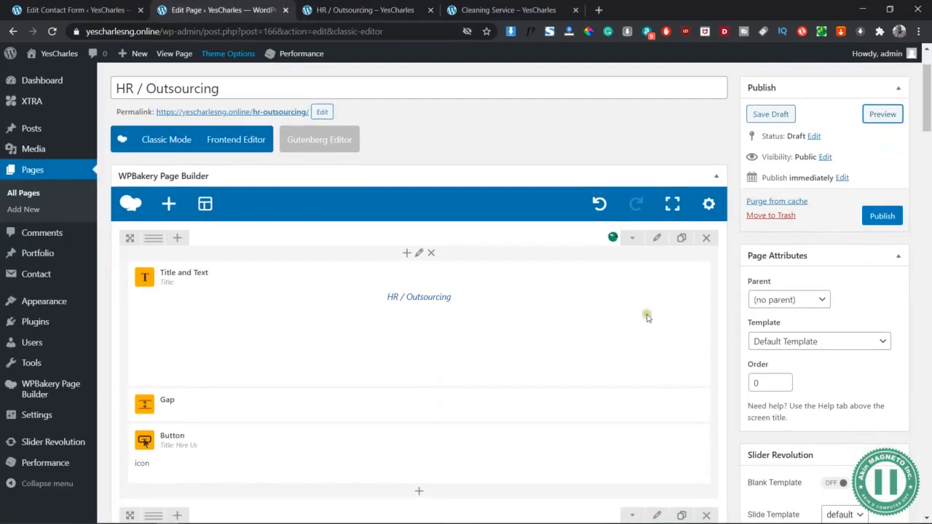
click(657, 238)
scroll(818, 321, down, 3)
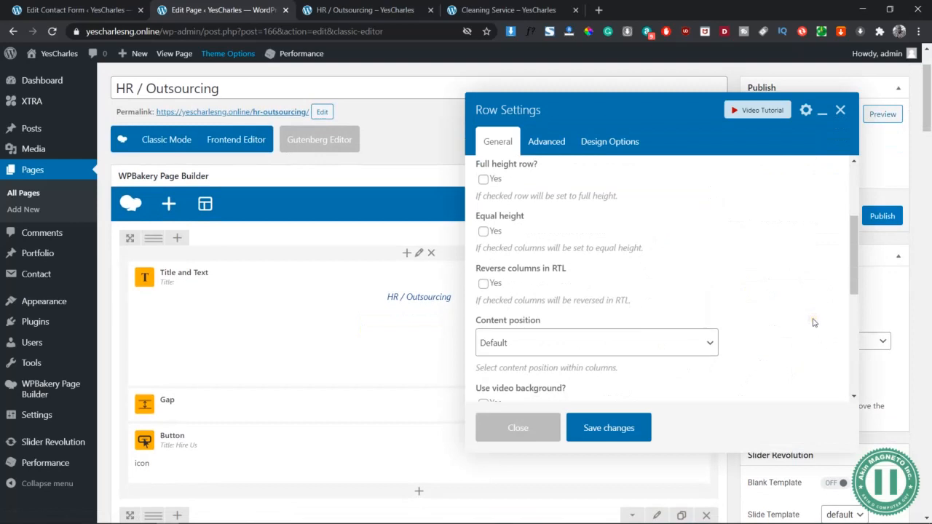
click(610, 142)
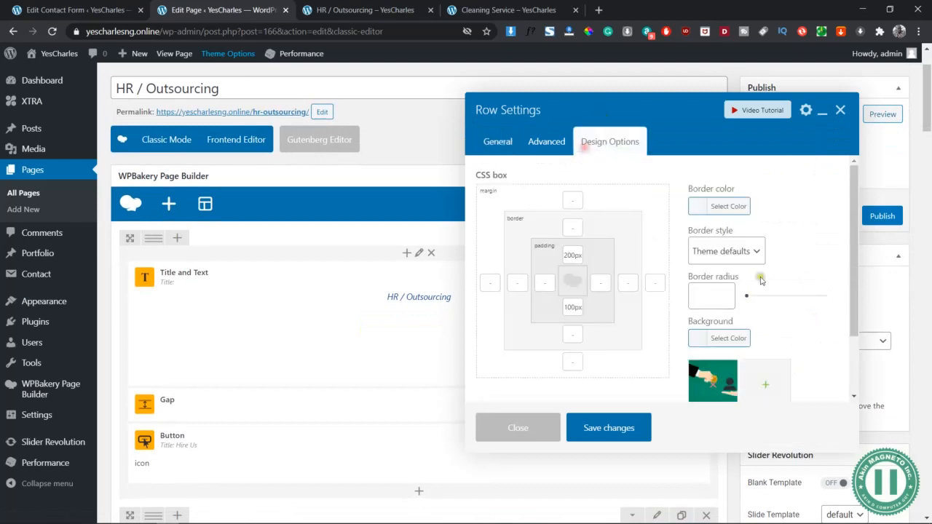
scroll(750, 335, down, 1)
click(742, 354)
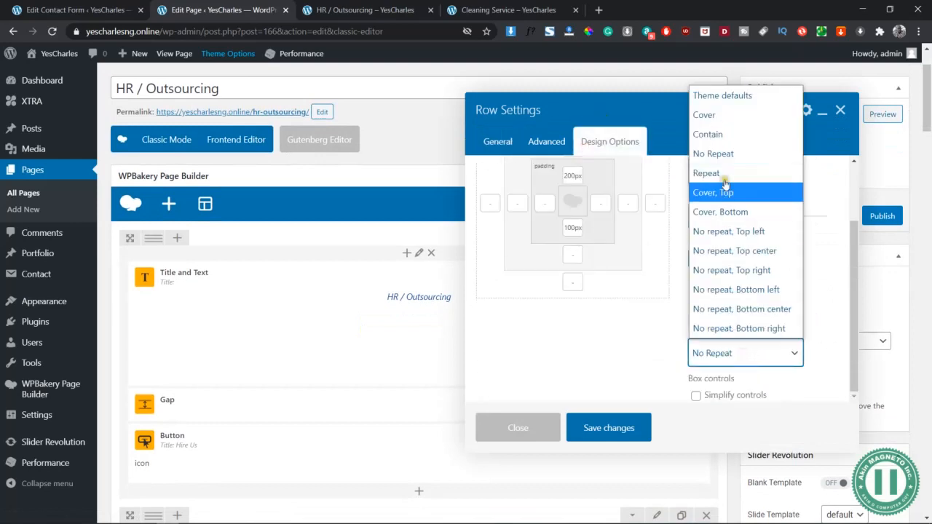
click(707, 115)
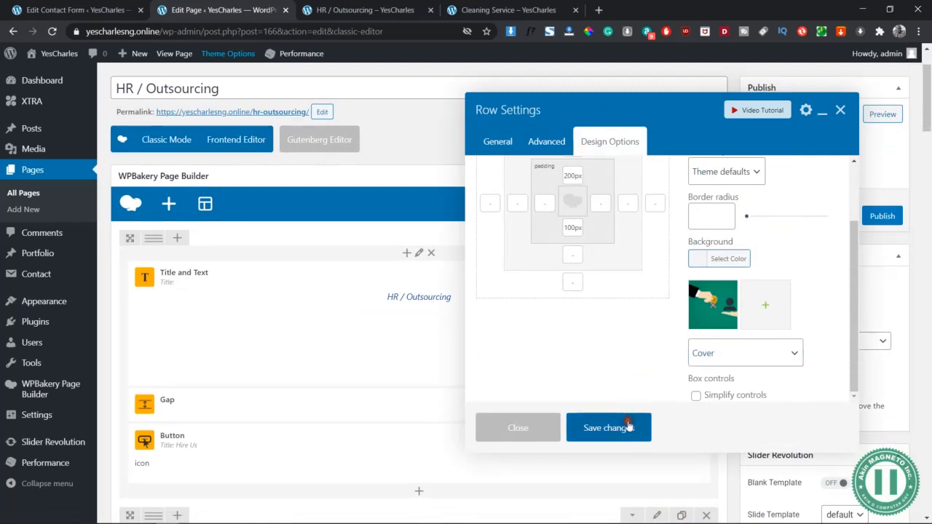
click(604, 429)
click(881, 112)
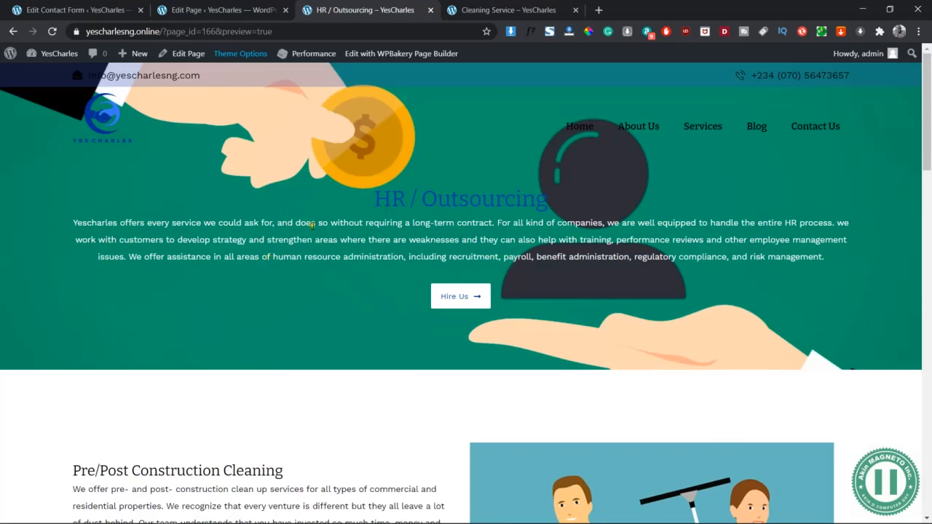
- Inspect the previewed page in the browser's responsive mobile view, then close the developer tools and check the desktop layout
right_click(461, 154)
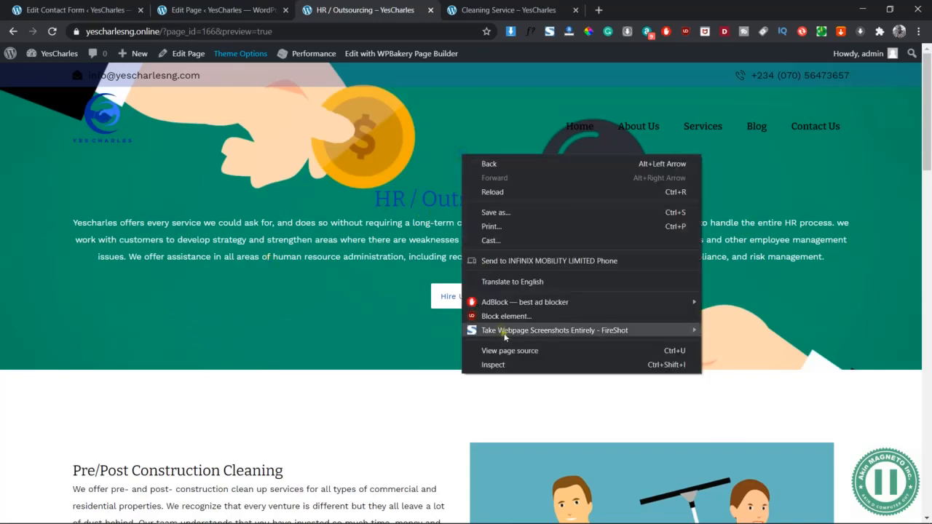
click(517, 370)
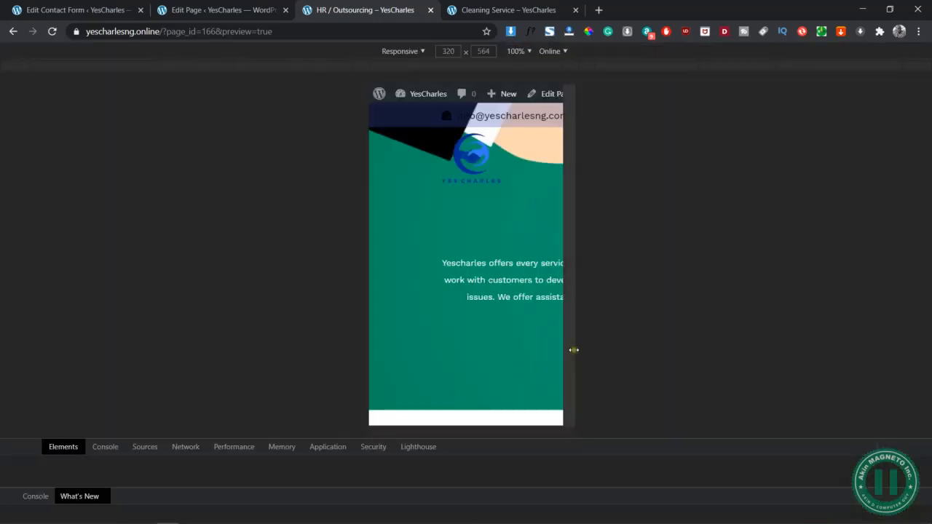
scroll(501, 343, down, 2)
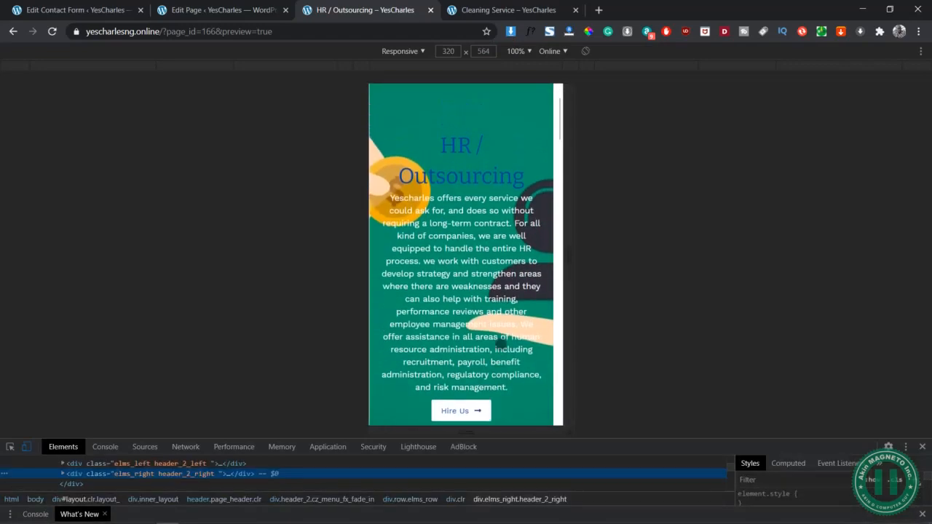
click(924, 447)
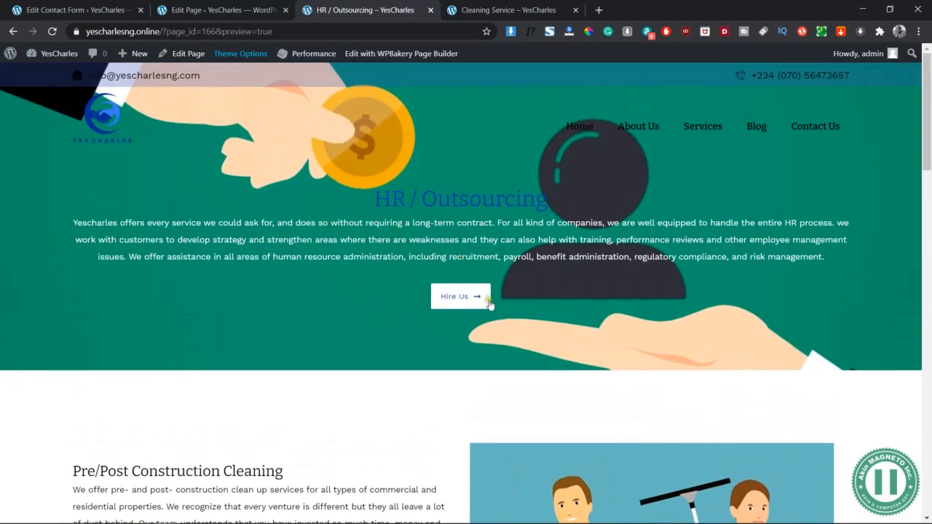
scroll(475, 337, down, 4)
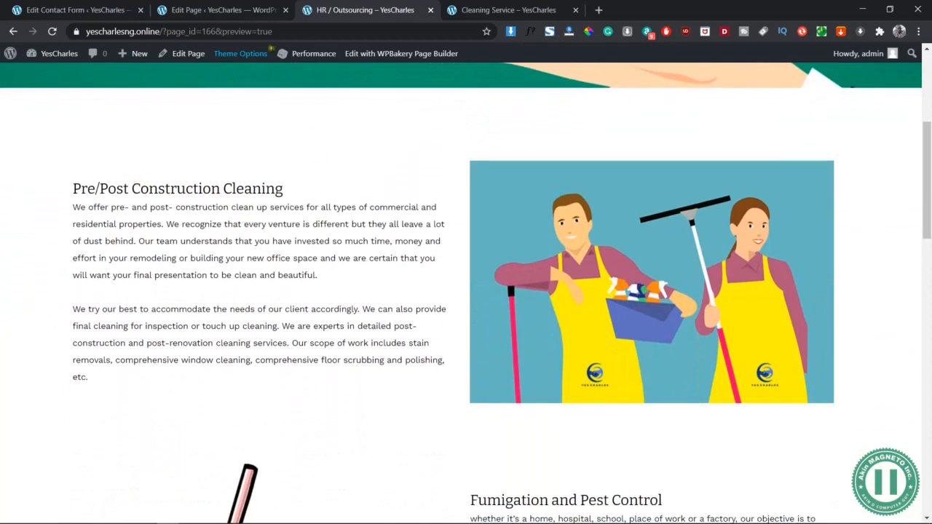
- Replace the "Pre/Post Construction Cleaning" heading with "Training of Staff" copied from the Word document, keeping the h3 tags
click(219, 10)
scroll(427, 380, down, 4)
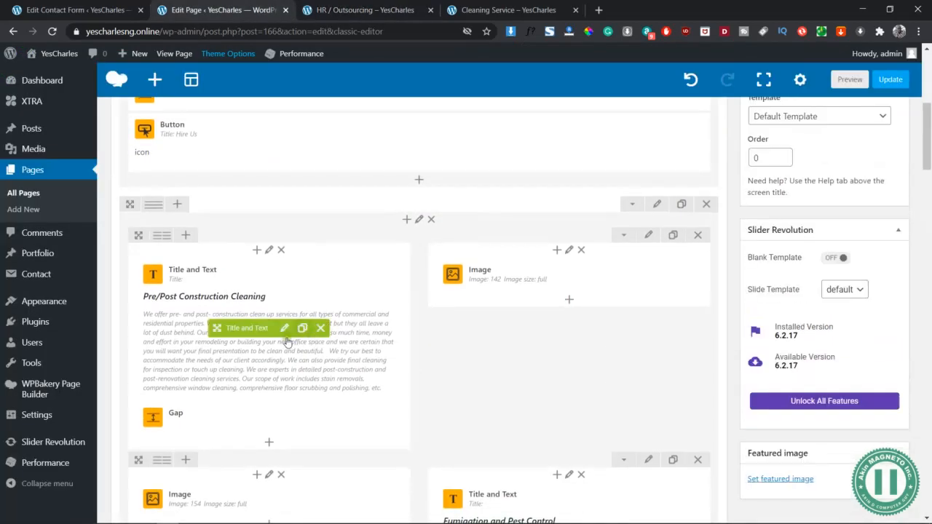
key(alt+Tab)
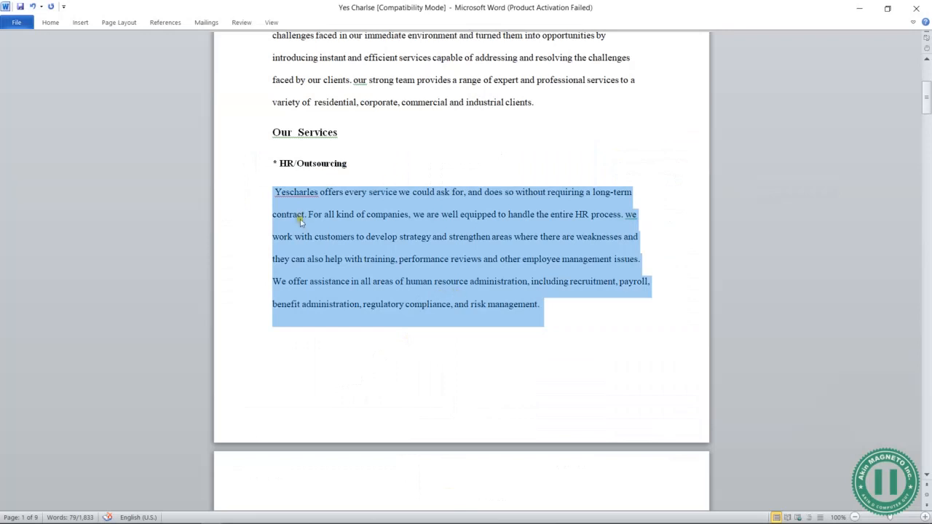
scroll(310, 326, down, 4)
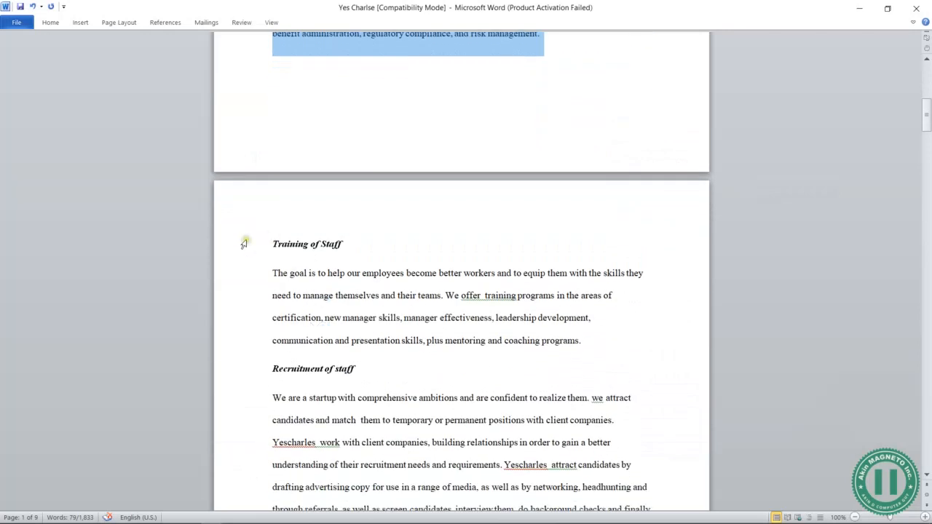
click(244, 244)
key(ctrl+c)
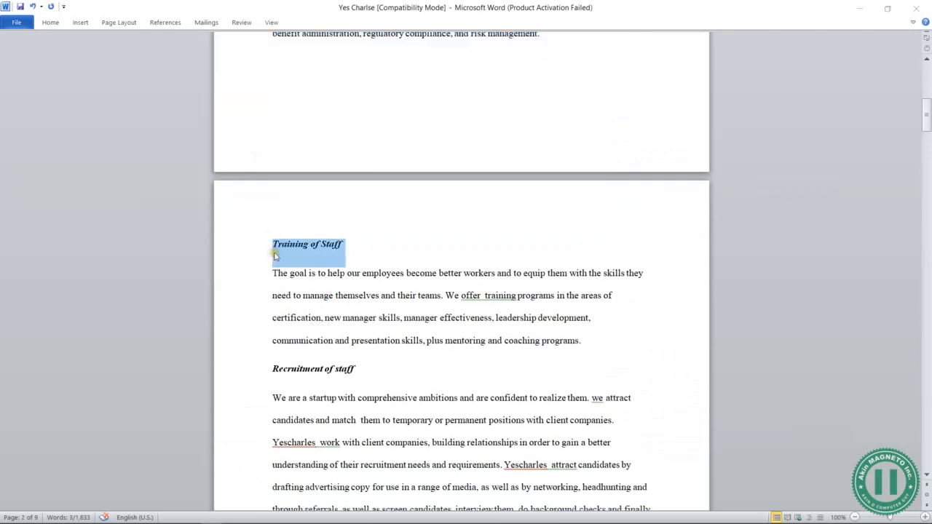
key(alt+Tab)
scroll(750, 320, up, 5)
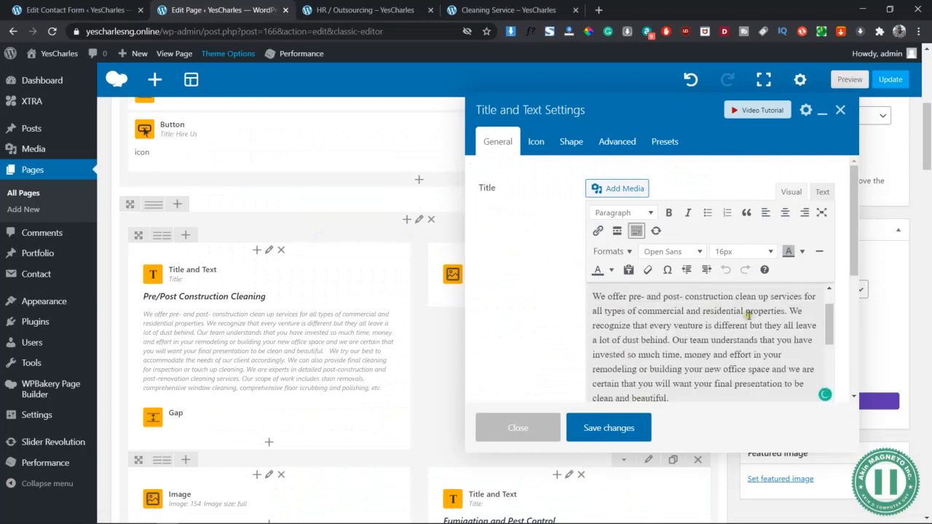
click(755, 302)
drag(761, 306, 590, 297)
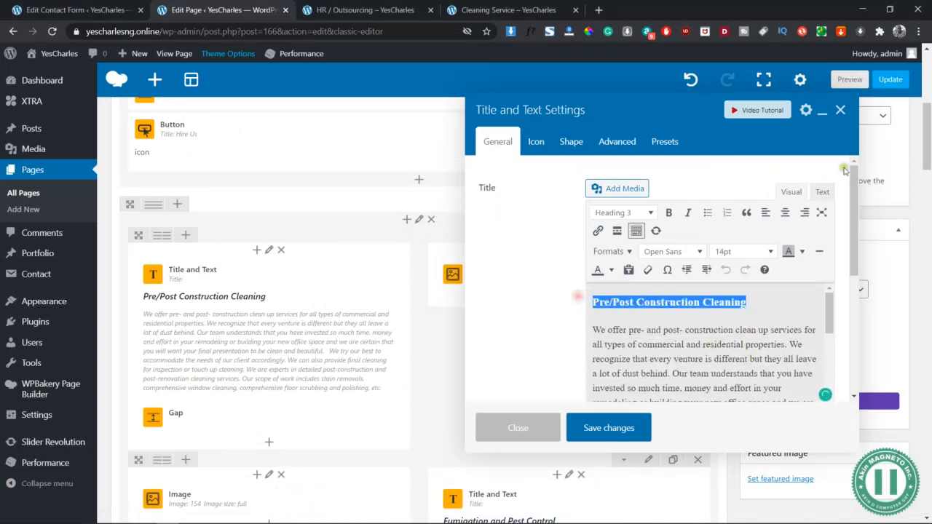
click(823, 192)
key(ctrl+v)
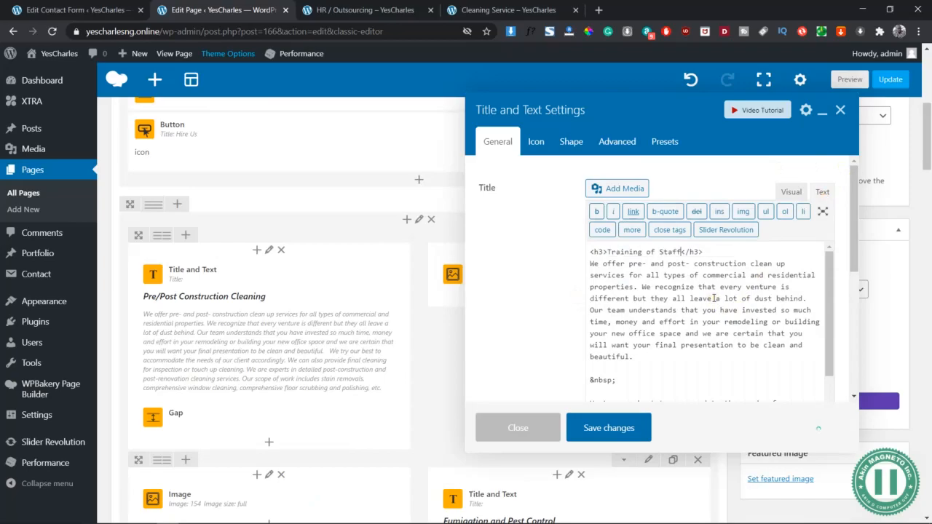
- Replace the cleaning text under the "Training of Staff" heading with the staff training paragraph copied from the Word document
key(alt+Tab)
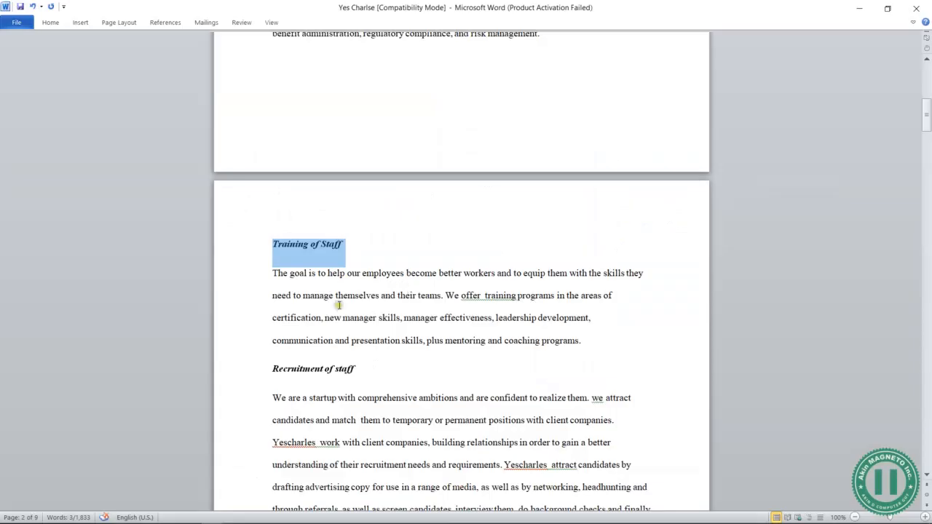
drag(276, 275, 607, 350)
key(ctrl+c)
key(alt+Tab)
drag(591, 264, 744, 242)
scroll(703, 367, down, 5)
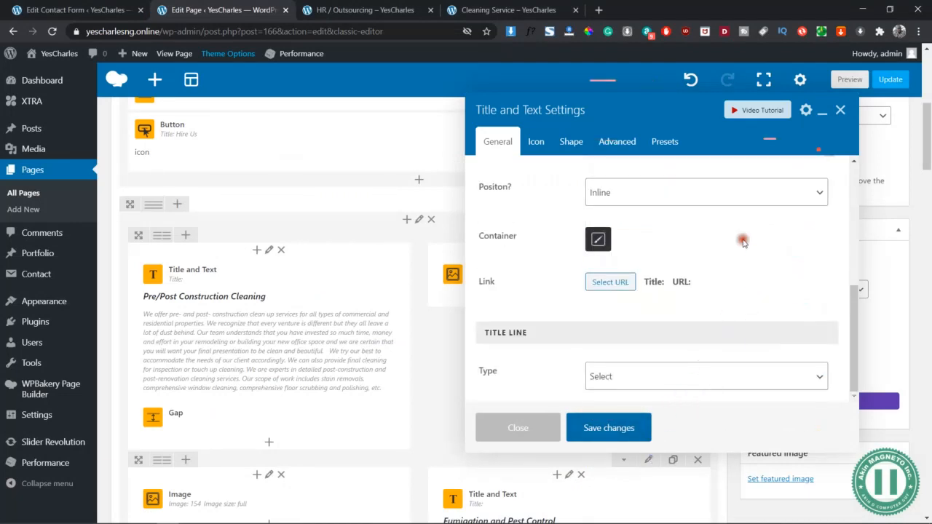
scroll(744, 242, up, 5)
key(ctrl+v)
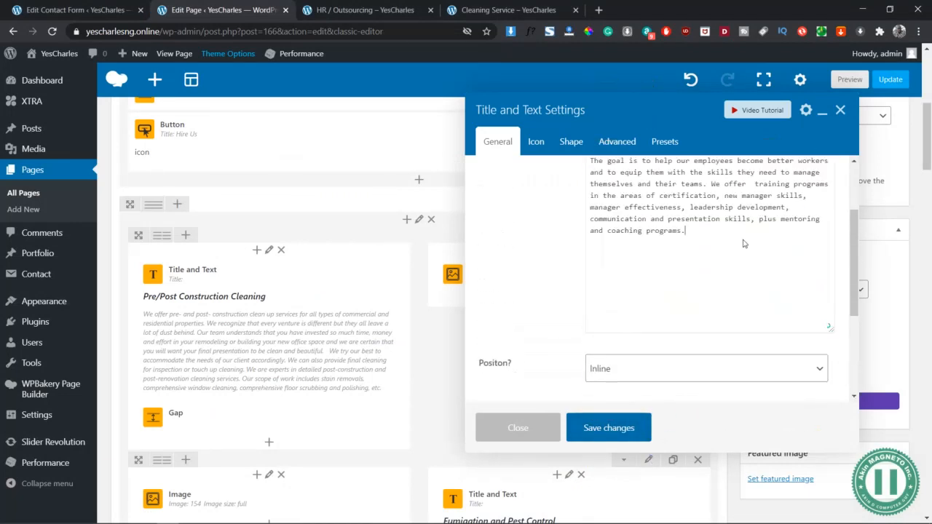
scroll(691, 265, up, 2)
scroll(691, 265, up, 1)
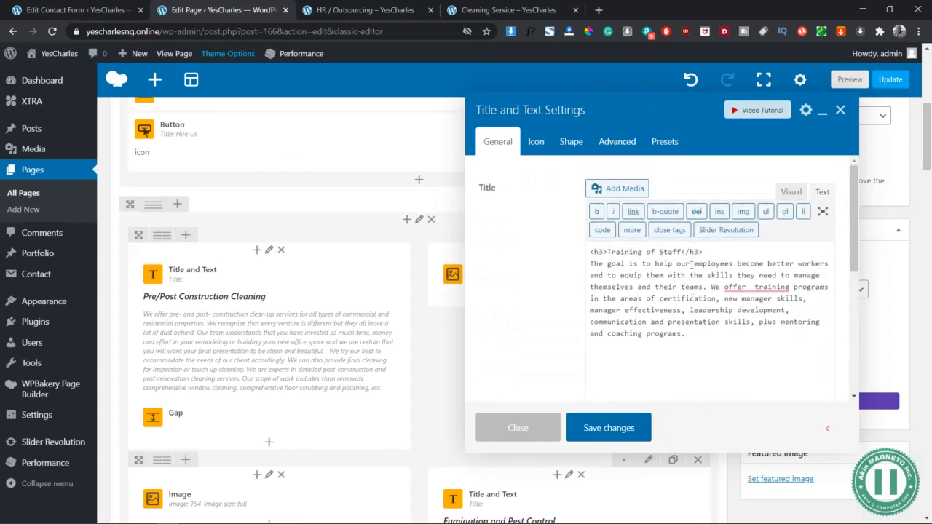
- Split the training text with a blank line before "We offer training programs" and save the text block
click(791, 192)
scroll(689, 332, down, 2)
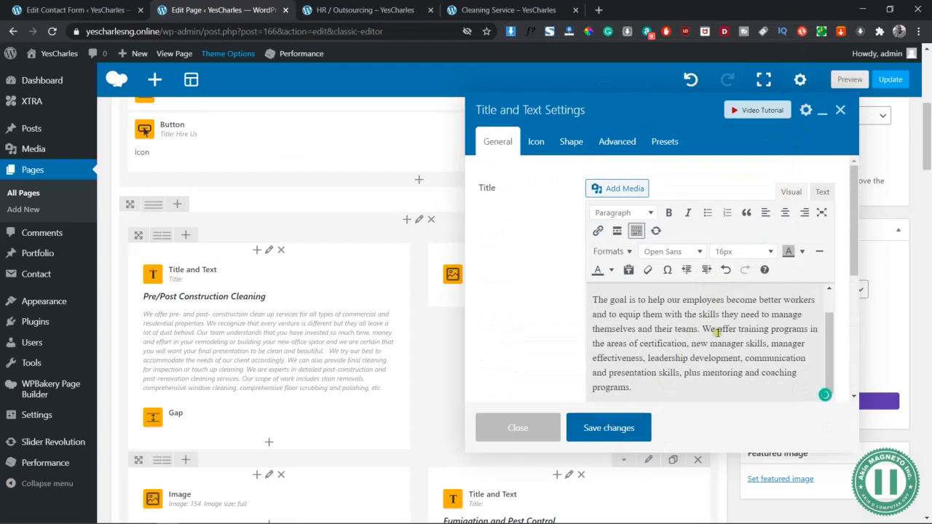
click(702, 329)
key(Return)
key(Return)
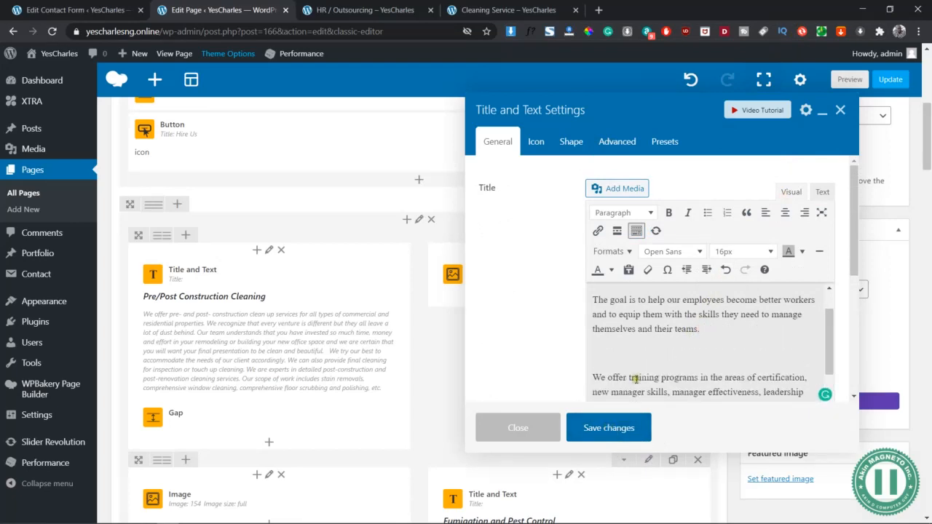
click(607, 428)
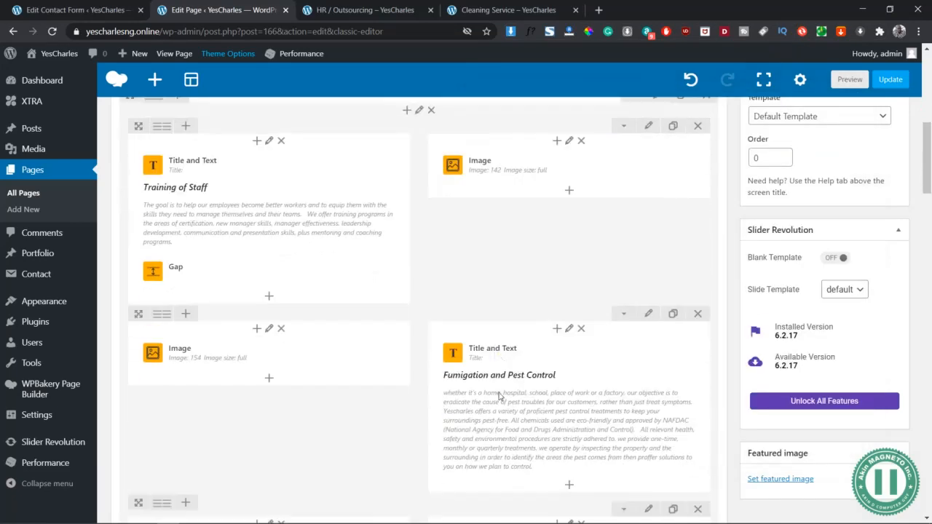
- Replace the "Fumigation and Pest Control" heading with "Recruitment of staff" copied from the Word document, keeping the h3 tags
click(569, 312)
key(alt+Tab)
scroll(387, 371, down, 2)
click(248, 234)
key(ctrl+c)
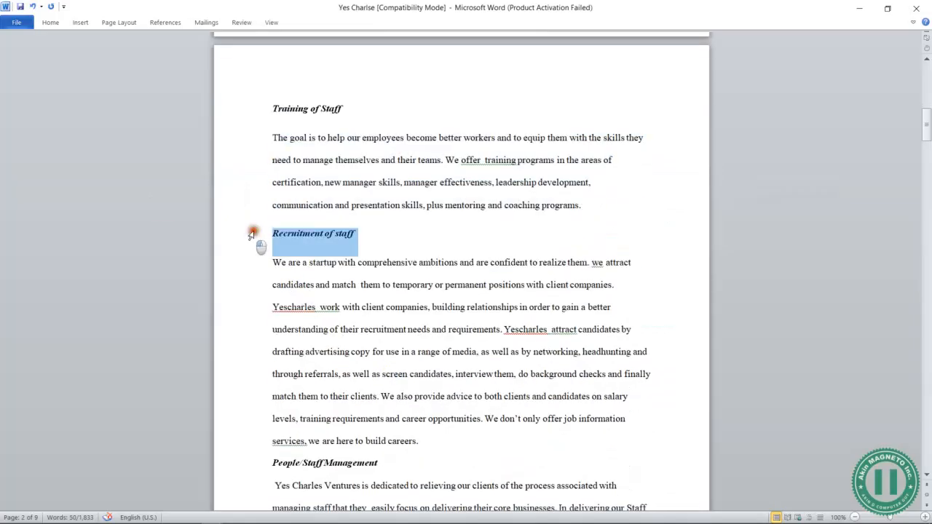
key(alt+Tab)
scroll(724, 320, up, 5)
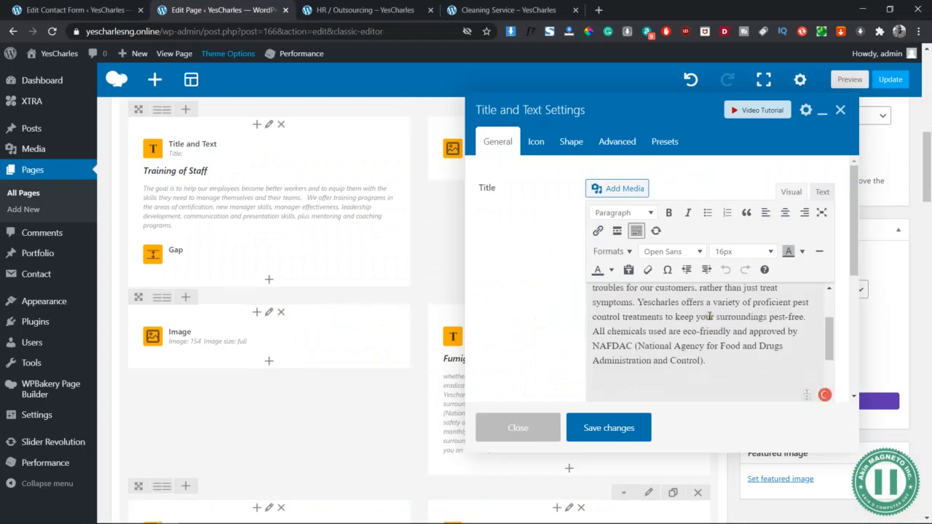
triple_click(744, 294)
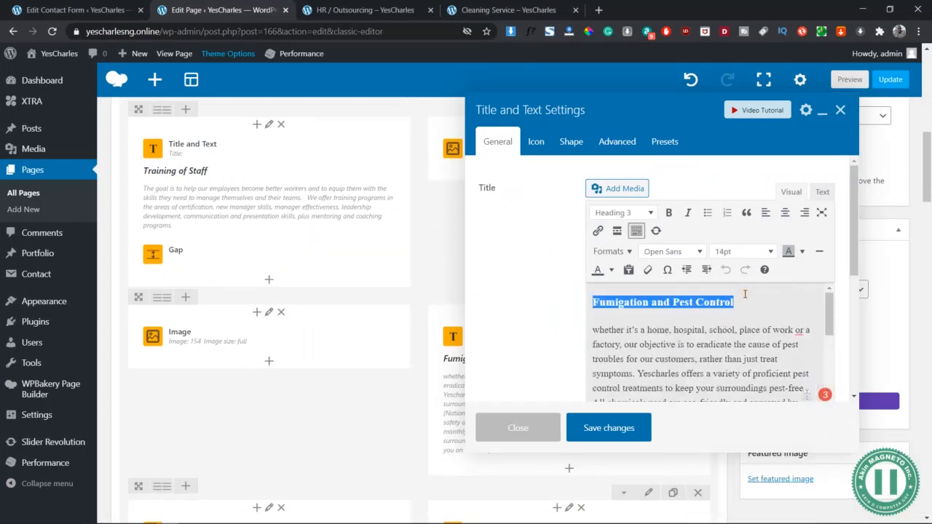
click(825, 191)
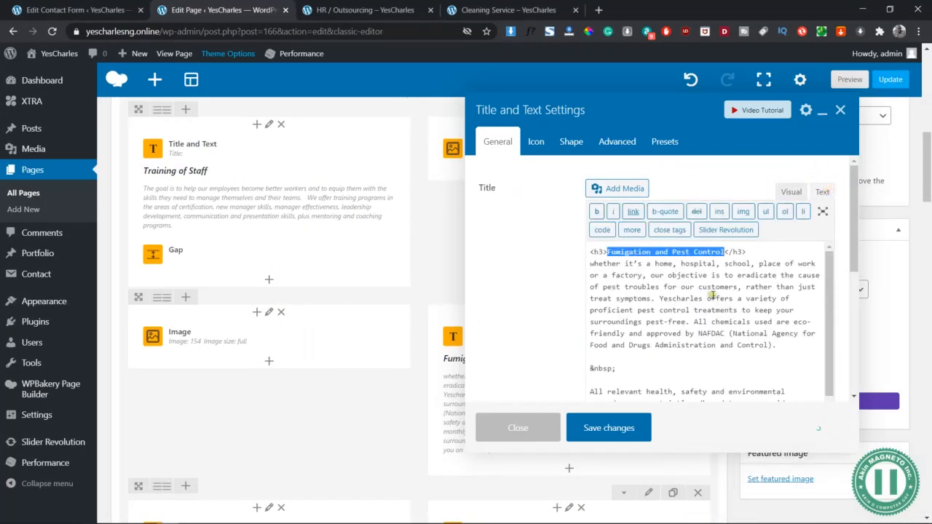
key(ctrl+v)
click(791, 191)
- Replace the first pest-control paragraph under "Recruitment of staff" with the Word text from "We are a startup" through "recruitment needs and requirements."
key(alt+Tab)
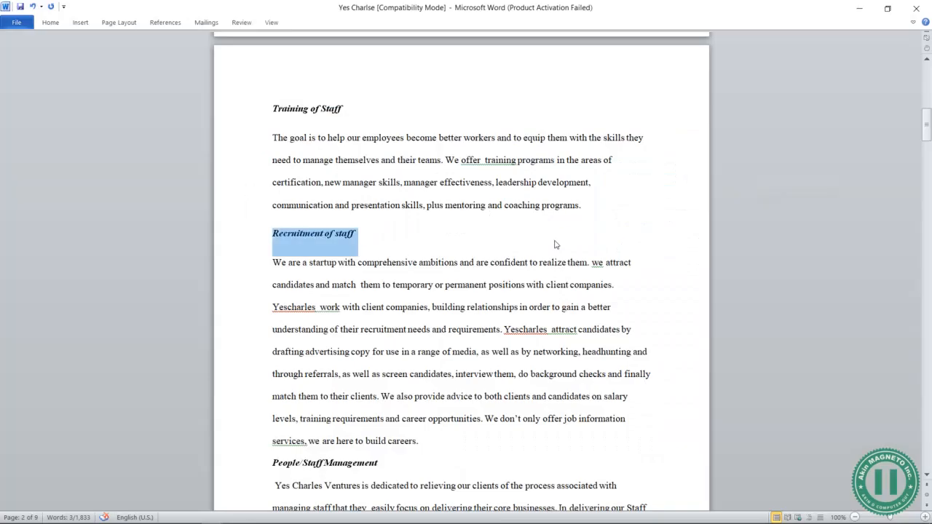
drag(274, 264, 501, 332)
key(ctrl+c)
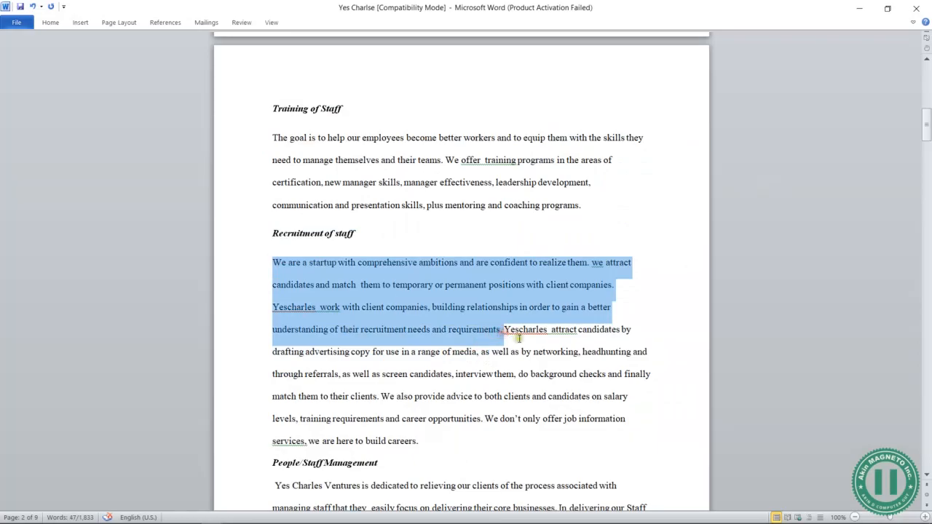
key(alt+Tab)
scroll(663, 348, up, 1)
drag(665, 350, 591, 327)
click(591, 328)
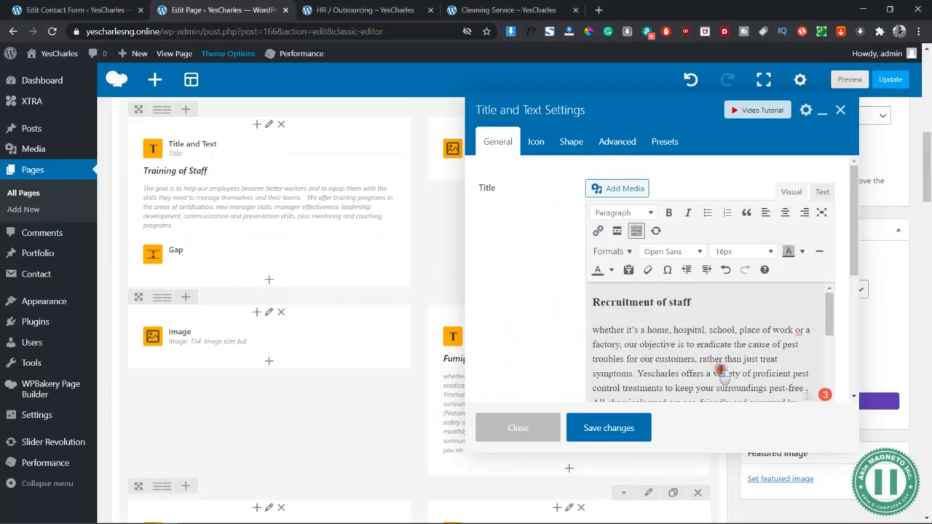
scroll(741, 397, down, 1)
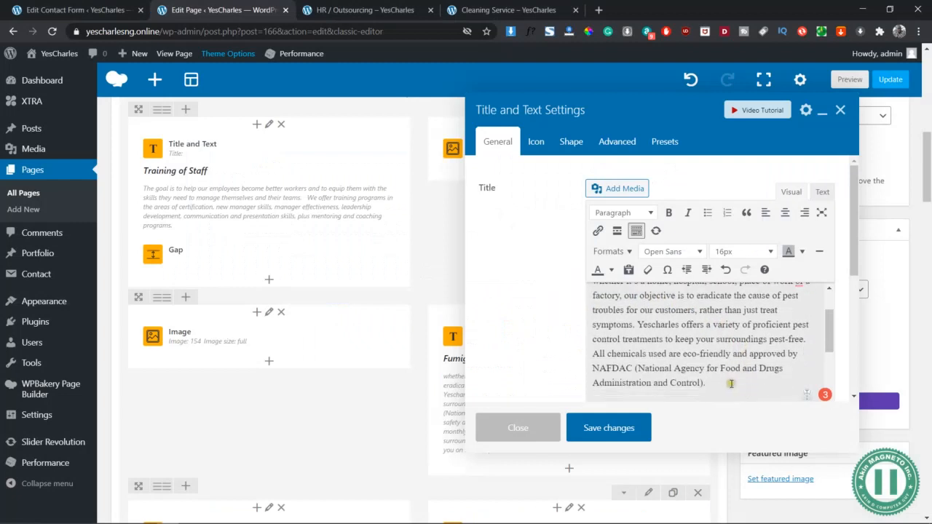
drag(733, 391, 589, 318)
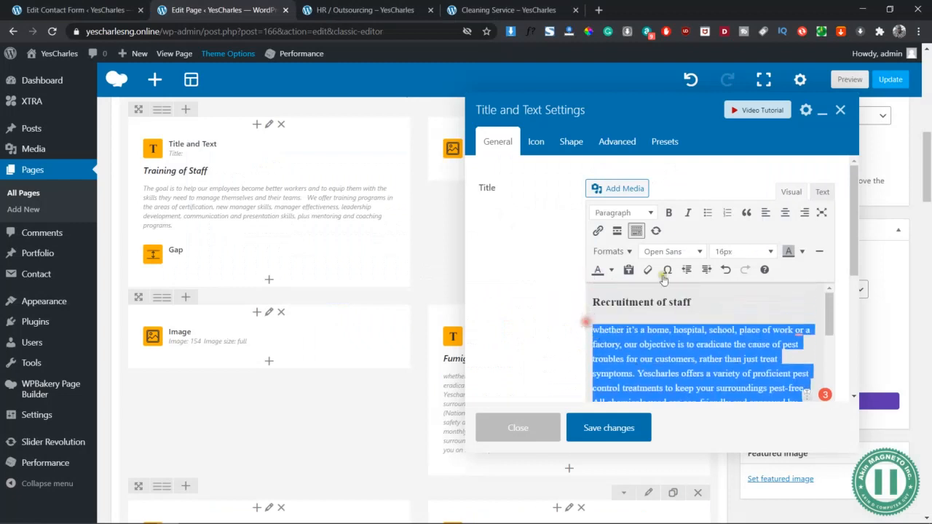
click(821, 197)
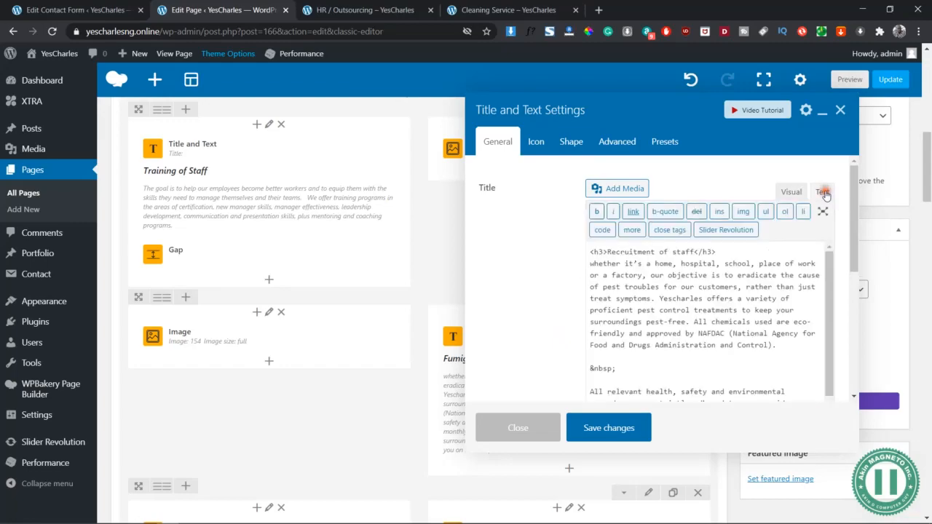
key(ctrl+v)
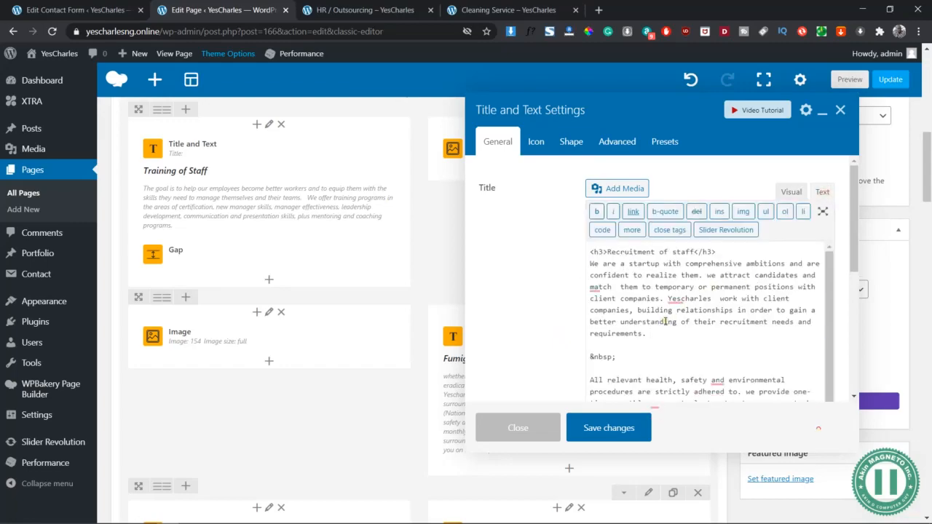
- Replace the second pest-control paragraph with the Word text from "Yescharles attract candidates" through "build careers." and save the text block
key(alt+Tab)
scroll(308, 313, down, 1)
drag(505, 222, 522, 246)
key(ctrl+z)
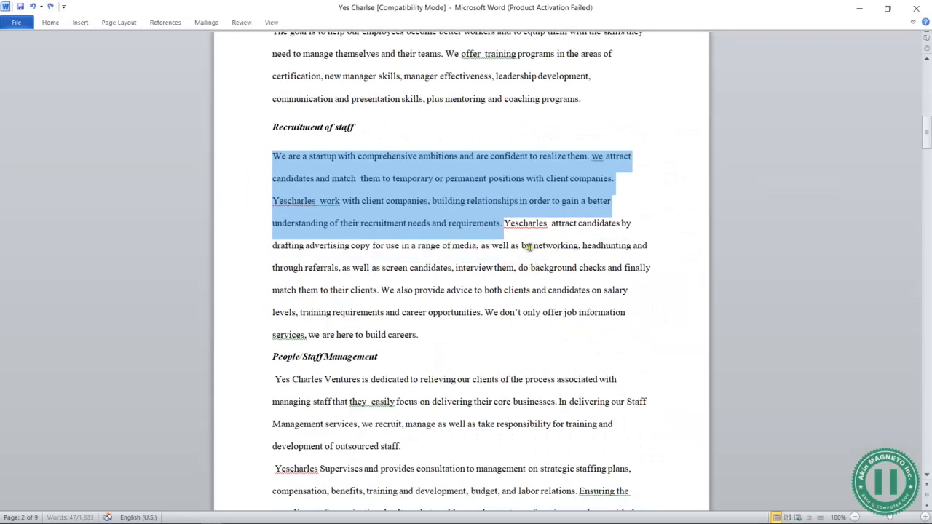
click(504, 223)
drag(504, 223, 512, 327)
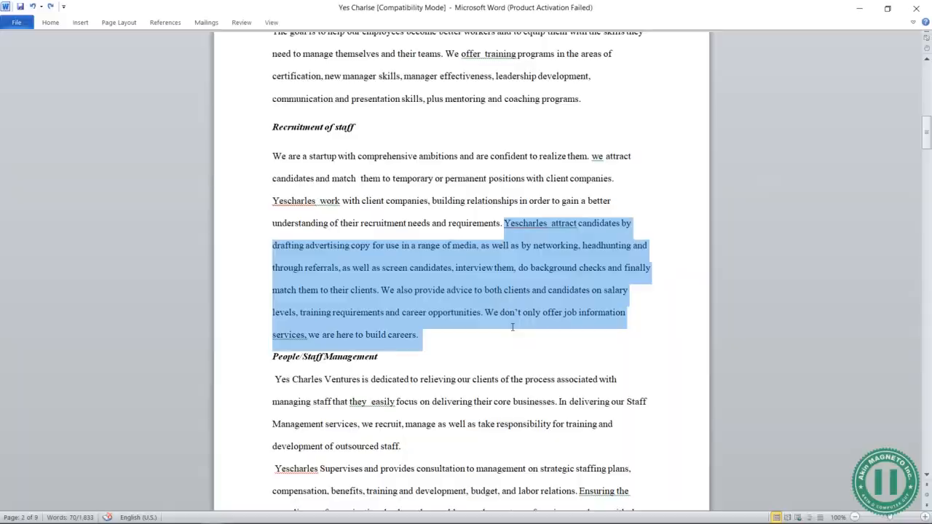
key(alt+Tab)
drag(589, 378, 758, 264)
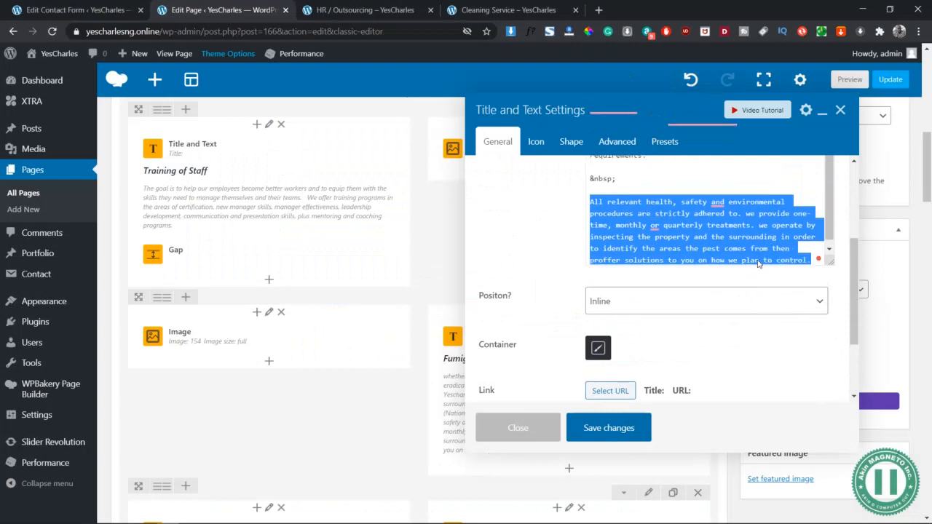
key(BackSpace)
scroll(728, 292, up, 10)
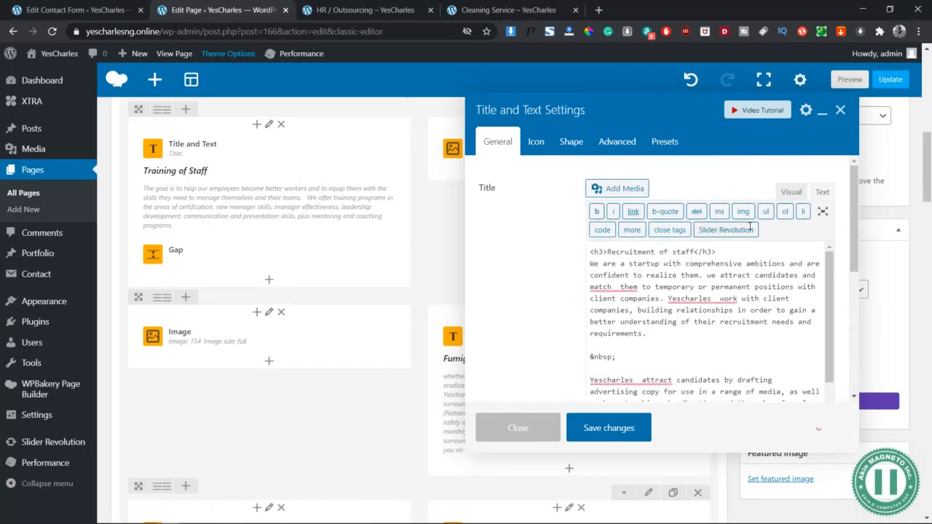
click(790, 192)
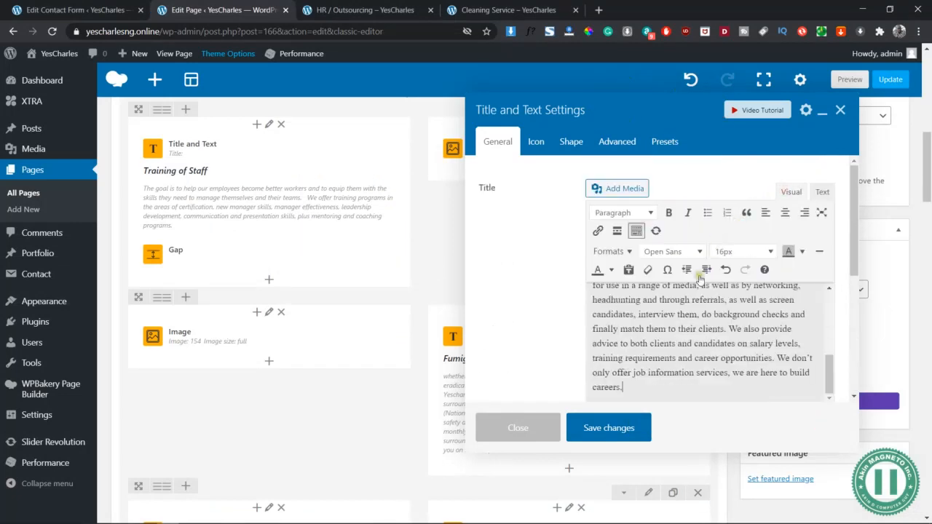
click(622, 430)
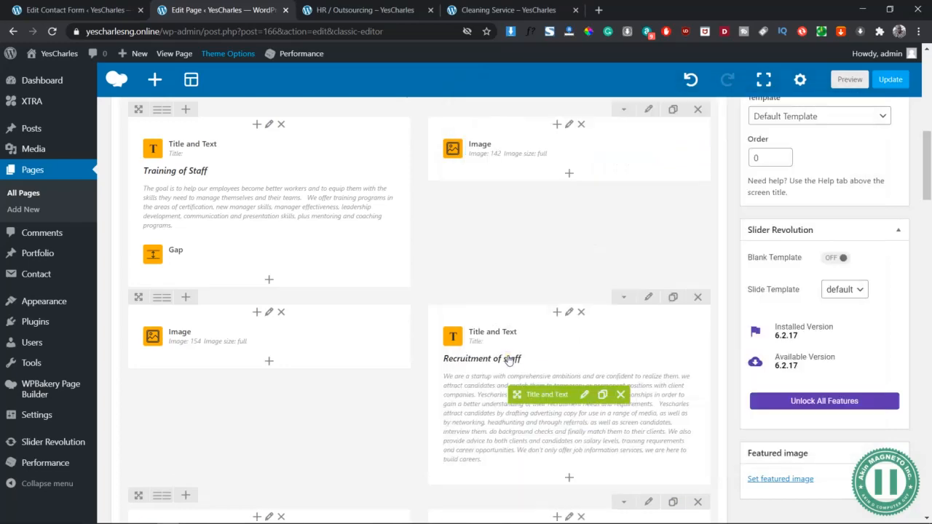
- Replace the "Routine and Failing Cleaning" heading with "People/Staff Management" copied from the Word document, keeping the h3 tags
scroll(285, 348, down, 4)
click(285, 346)
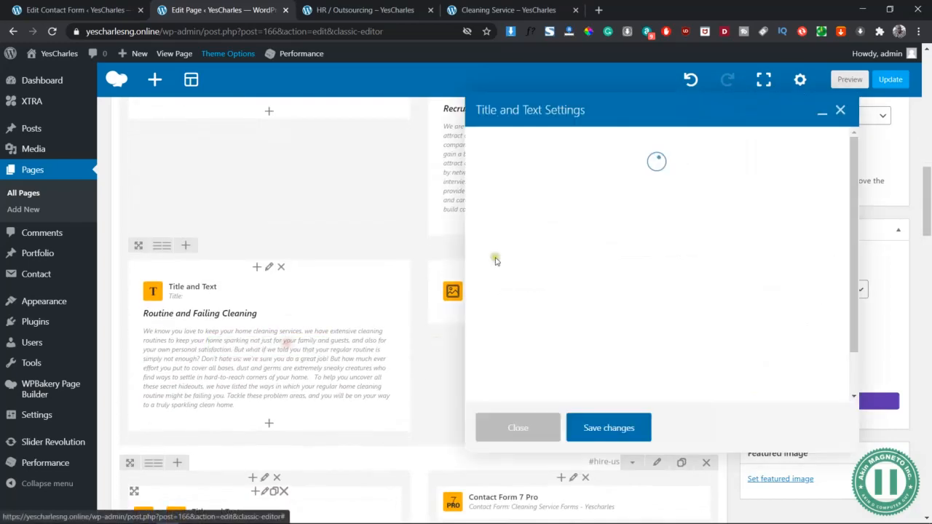
key(alt+Tab)
scroll(662, 372, down, 3)
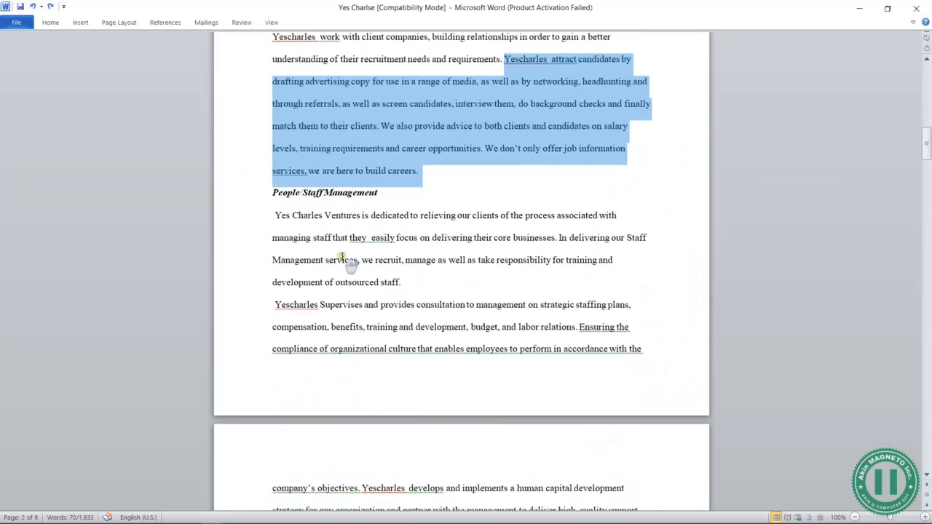
click(273, 196)
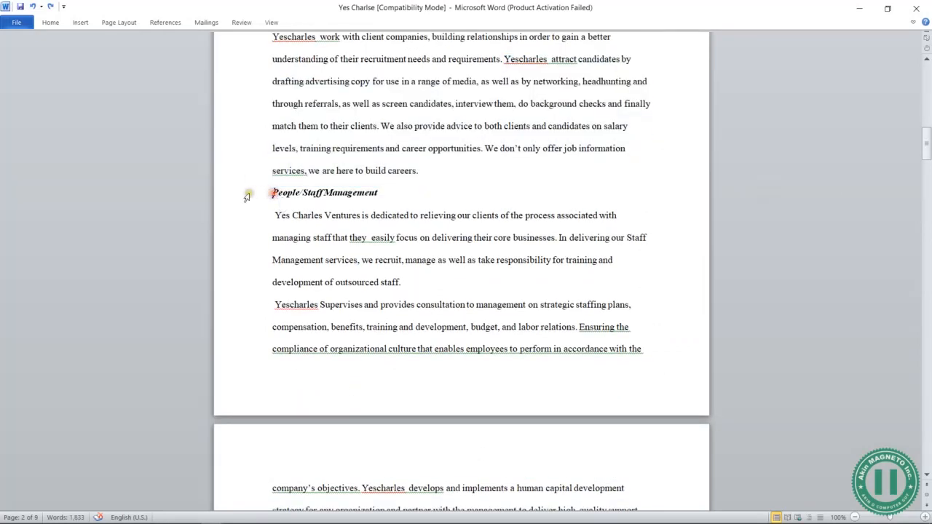
click(246, 194)
key(ctrl+c)
key(alt+Tab)
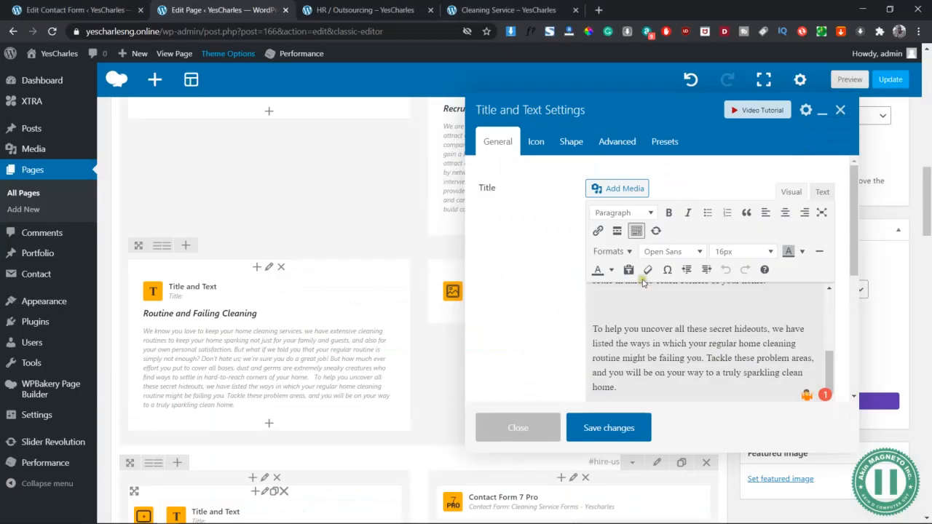
scroll(708, 330, up, 5)
click(759, 296)
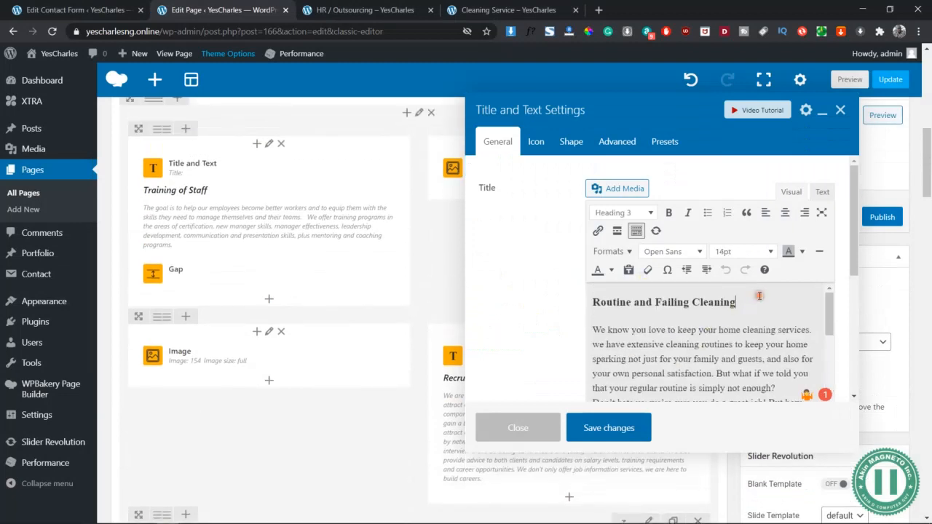
triple_click(759, 296)
click(822, 191)
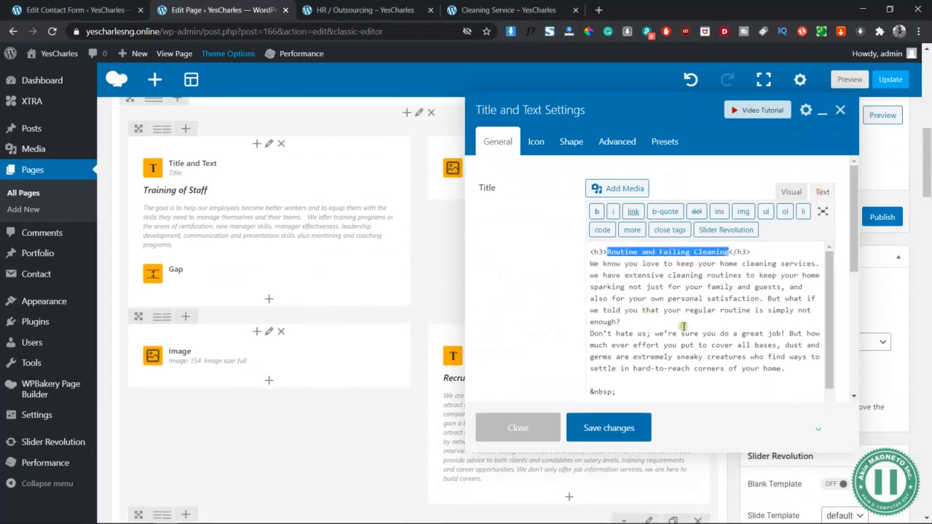
key(ctrl+v)
- Replace the home cleaning text under "People/Staff Management" with the Word paragraph from "Yes Charles Ventures is dedicated" through "outsourced staff."
key(alt+Tab)
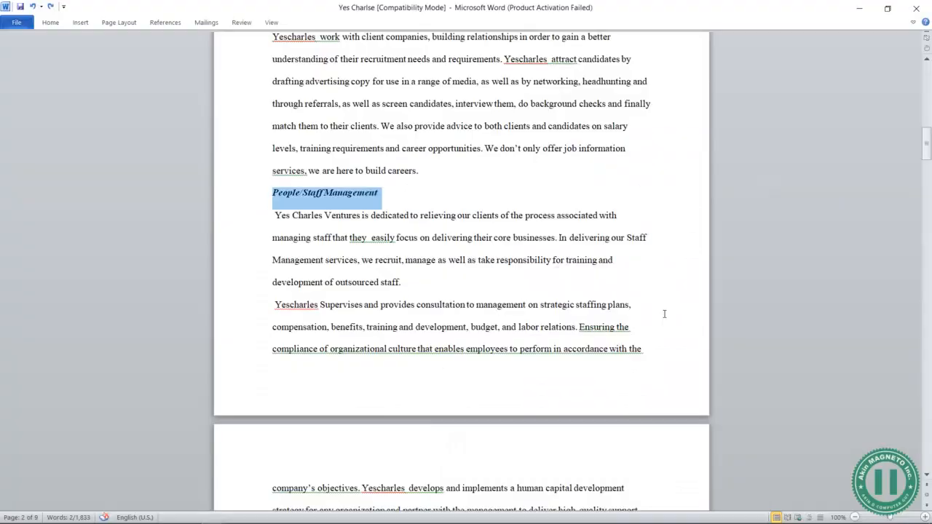
drag(275, 215, 410, 293)
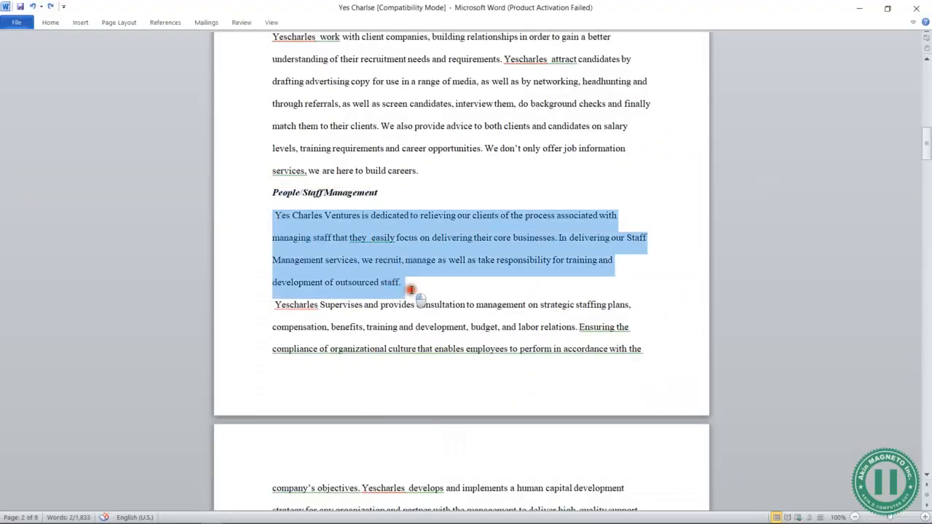
scroll(416, 298, down, 5)
key(alt+Tab)
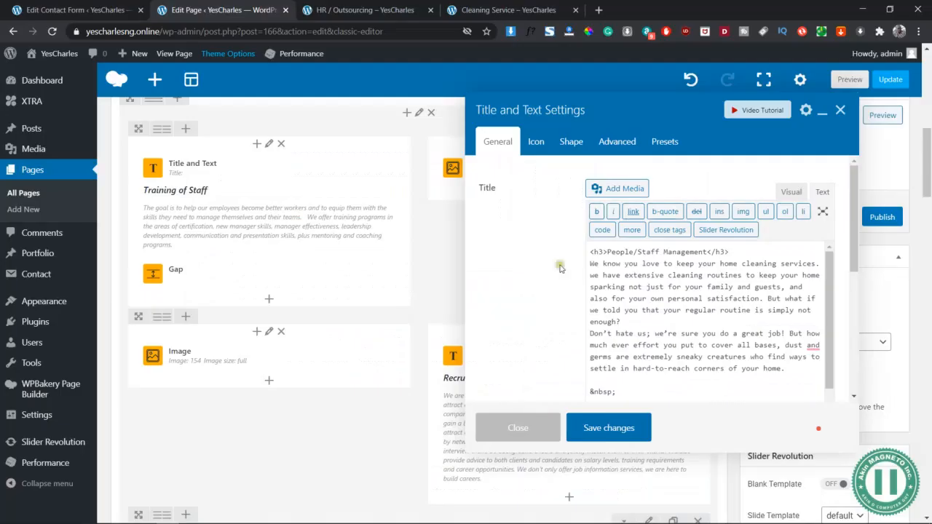
scroll(630, 322, down, 1)
scroll(631, 321, up, 1)
drag(781, 369, 584, 263)
text(Yes Charles Ventures is dedicated to relieving our clients of the process associated with managing staff that they  easily focus on delivering their core businesses. In delivering our Staff Management services, we recruit, manage as well as take responsibility for training and development of outsourced staff.)
- Replace the "To help you uncover" paragraph with the Word text from "Yescharles Supervises" through "the company's vision." and save the text block
key(alt+Tab)
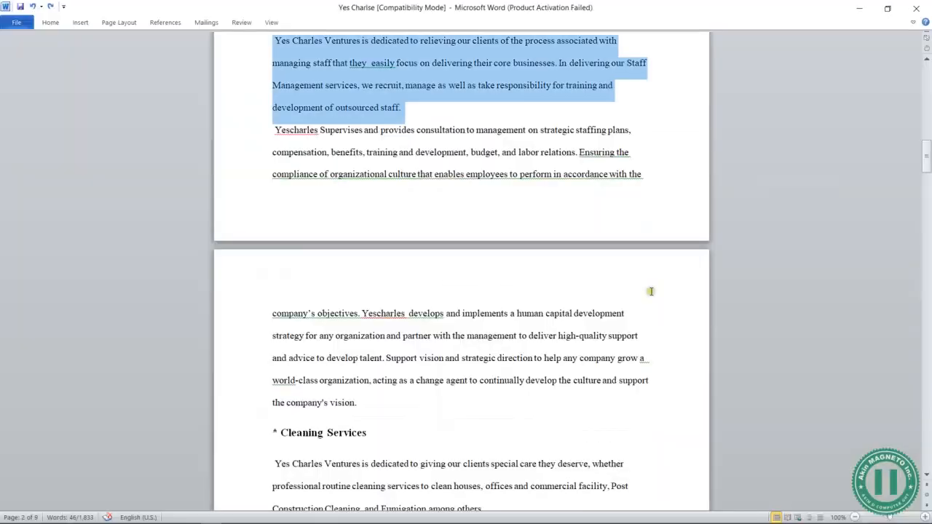
drag(279, 137, 370, 408)
key(ctrl+c)
key(alt+Tab)
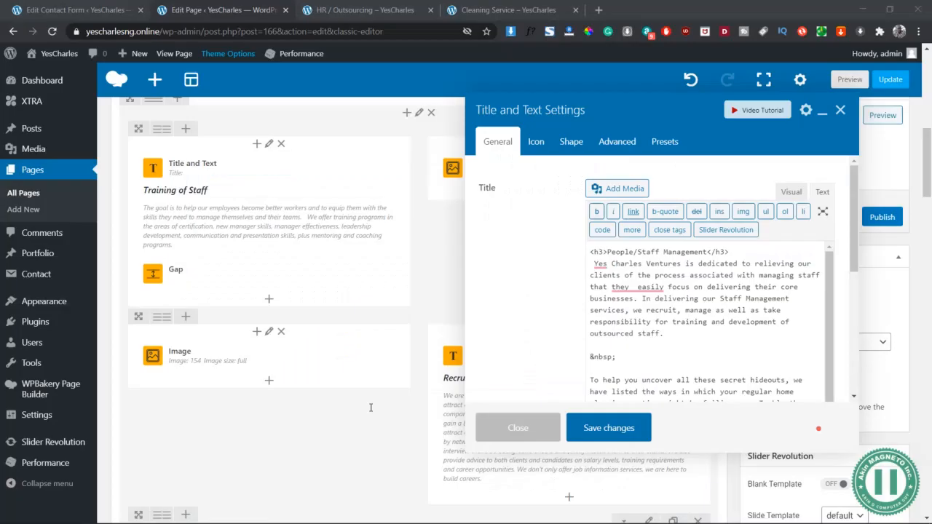
scroll(608, 336, down, 2)
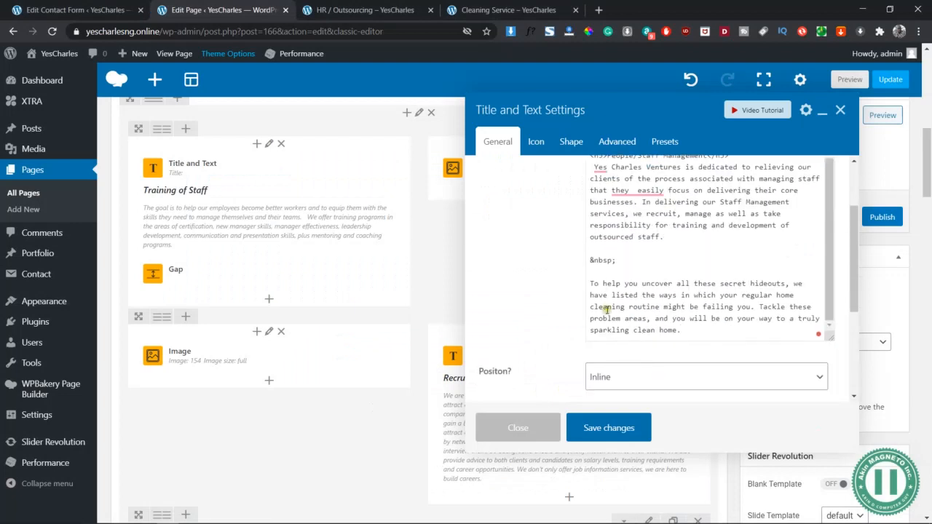
drag(593, 279, 698, 329)
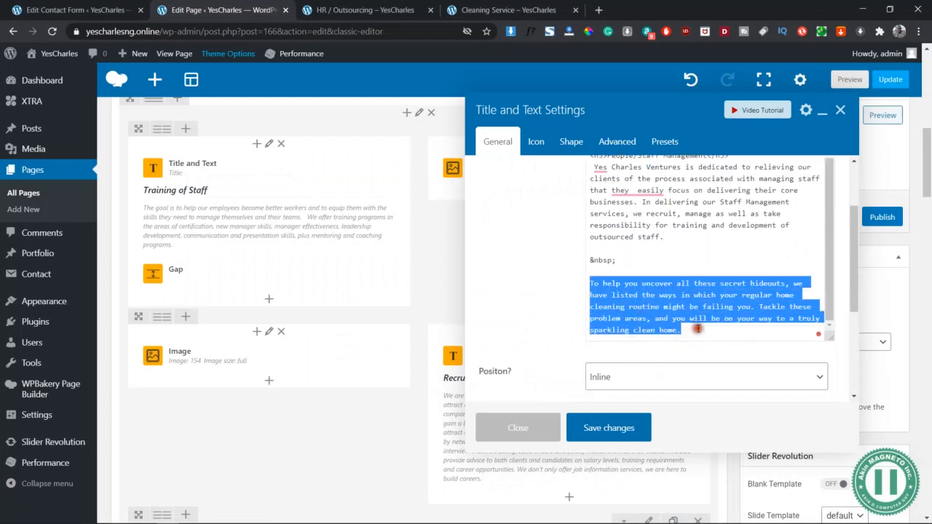
key(ctrl+v)
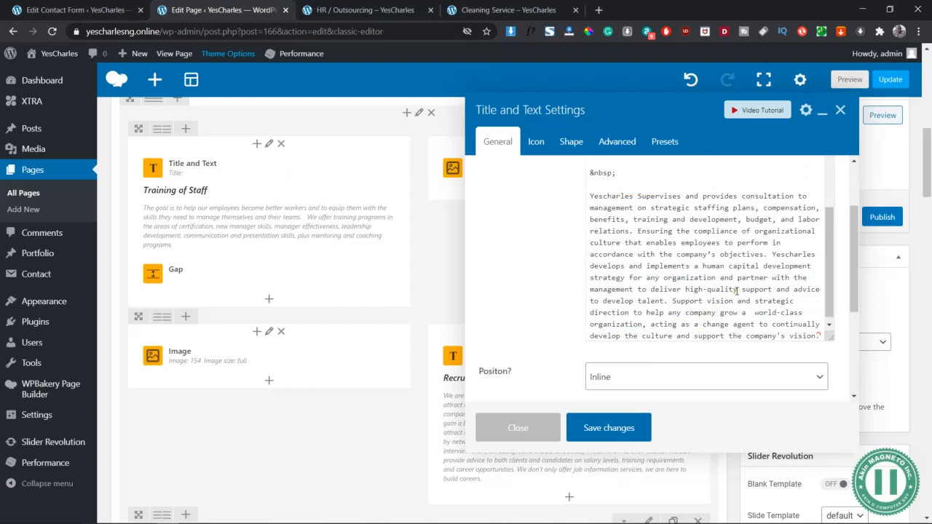
scroll(738, 290, up, 6)
click(793, 193)
scroll(666, 318, down, 3)
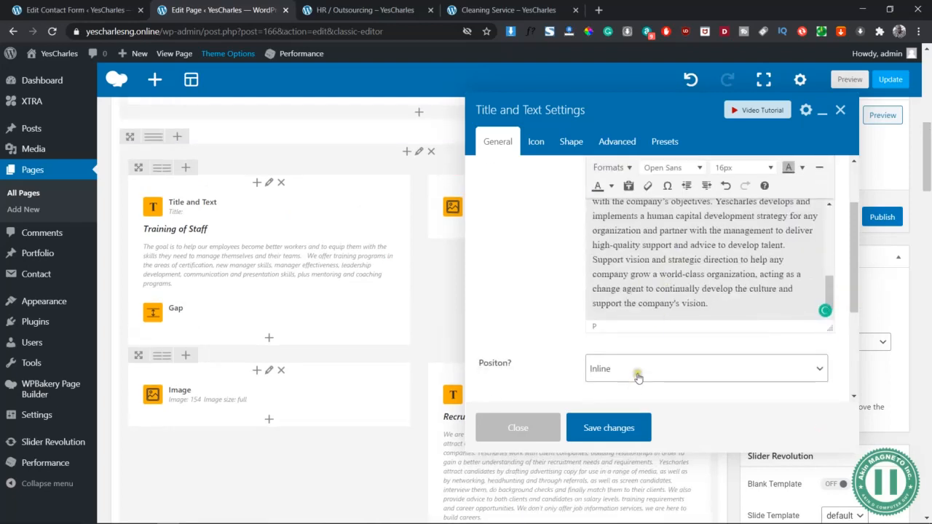
click(620, 371)
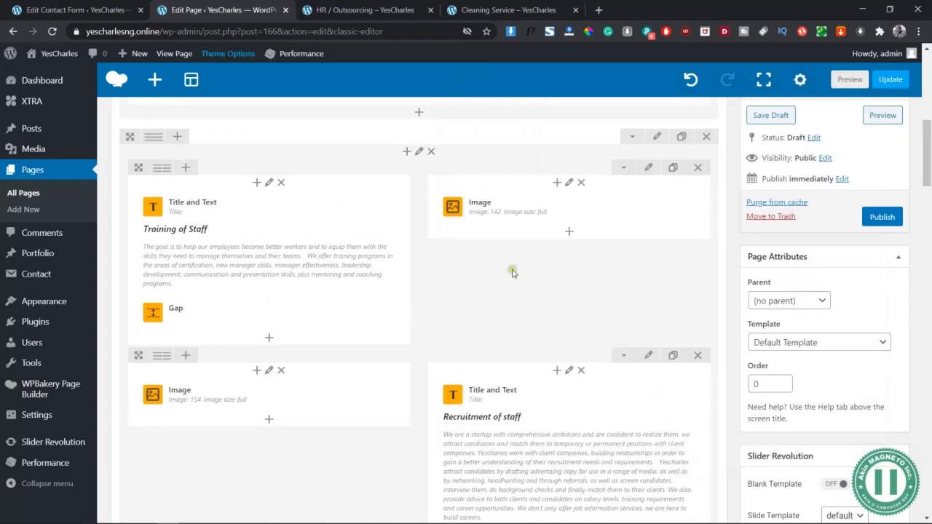
- Switch to Photoshop and create a new 600 × 400 pixel document at 72 pixels/inch with a transparent background
scroll(512, 273, up, 5)
key(alt+Tab)
key(Tab)
key(Tab)
key(Tab)
key(Tab)
key(Tab)
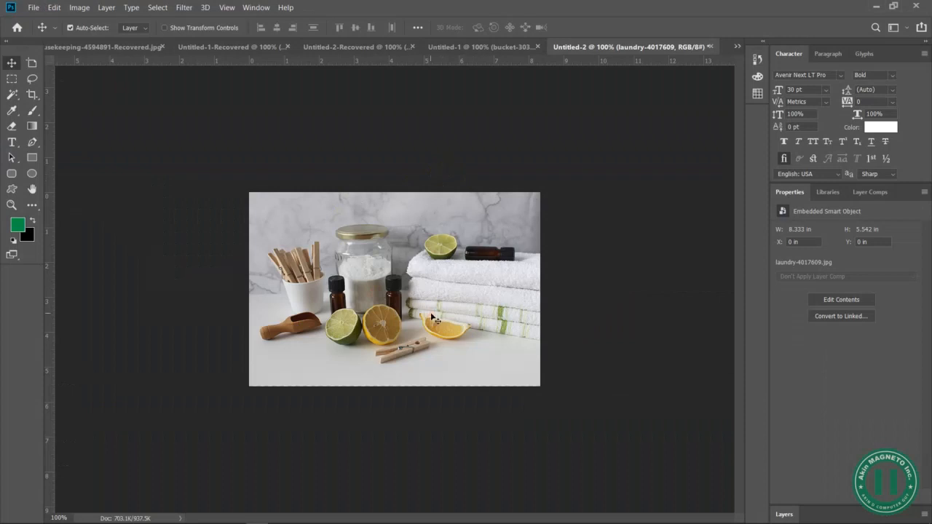
key(ctrl+n)
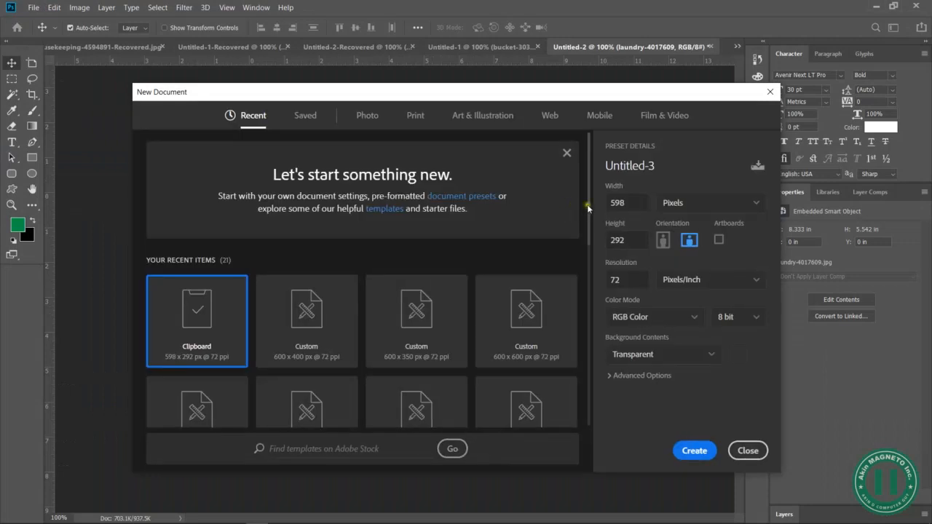
double_click(621, 198)
text(600)
key(Tab)
click(687, 448)
- Place the presentation-310919_1280 image from the 5 - SAMPLE DATA folder as an embedded object in the new document
click(30, 7)
click(138, 226)
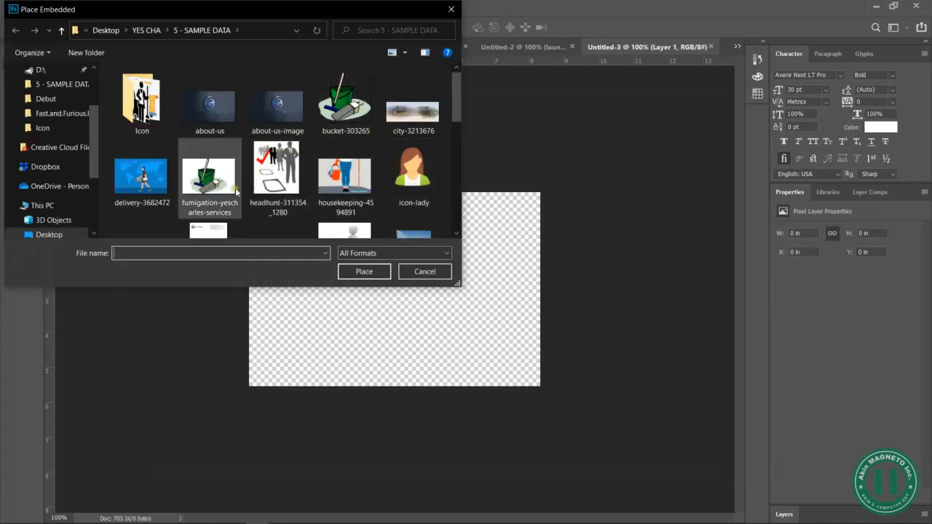
drag(457, 103, 445, 131)
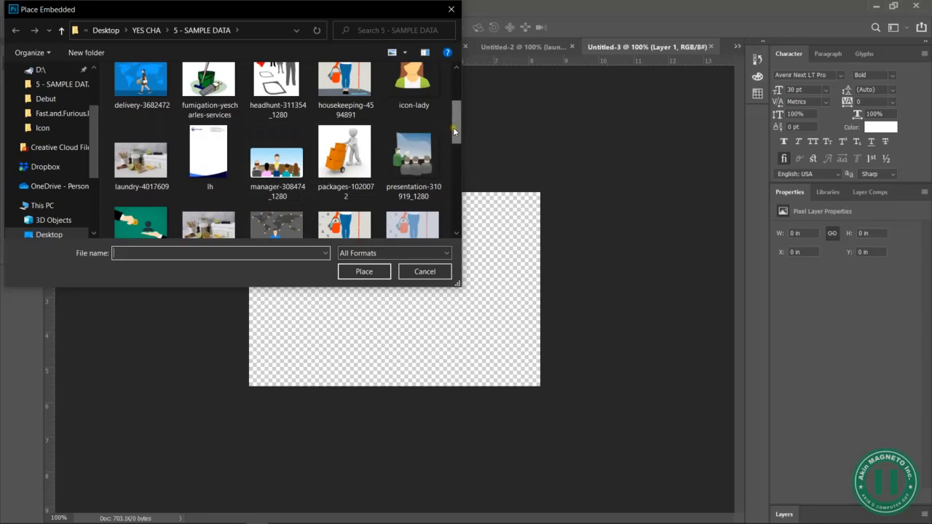
mouse_move(453, 129)
mouse_down()
mouse_move(450, 98)
mouse_move(460, 129)
mouse_up()
click(412, 162)
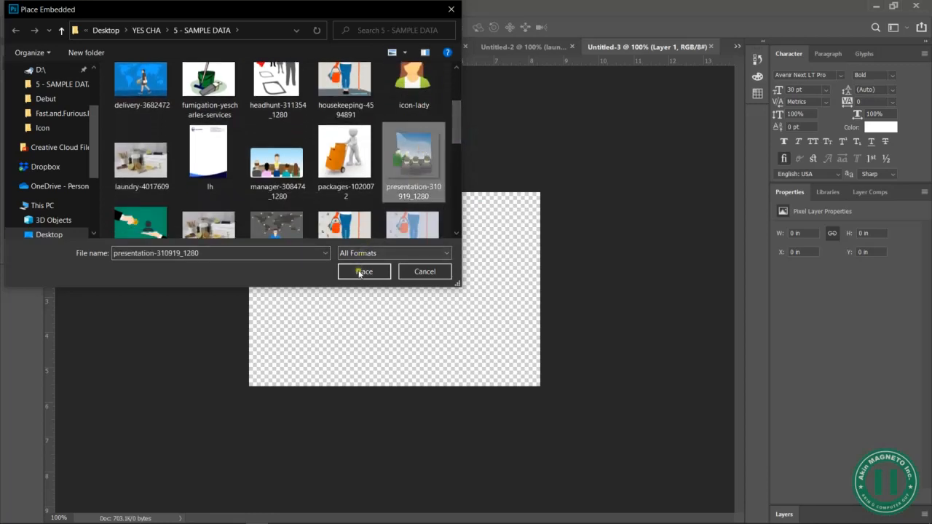
click(358, 272)
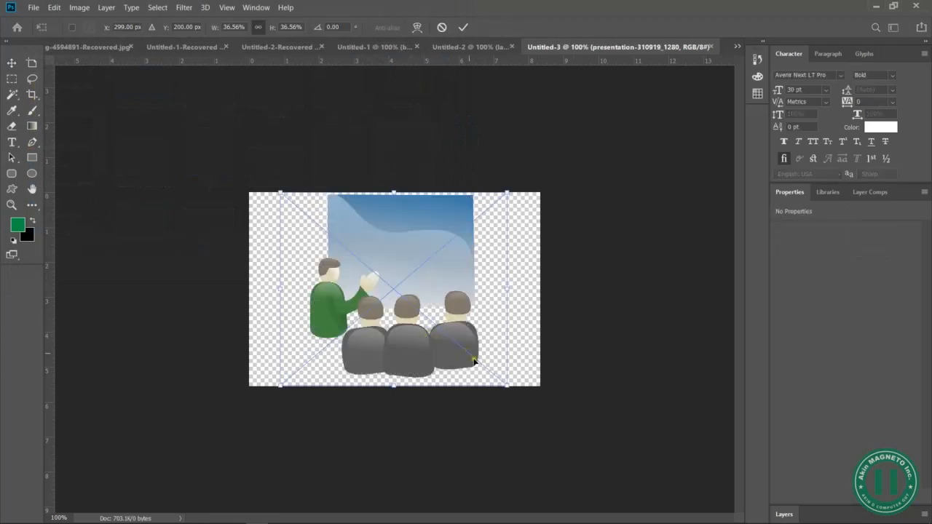
- Accept the presentation image's placement and save it for the web as a high-quality JPEG named staff-training-yescharlesng in 5 - SAMPLE DATA
key(Return)
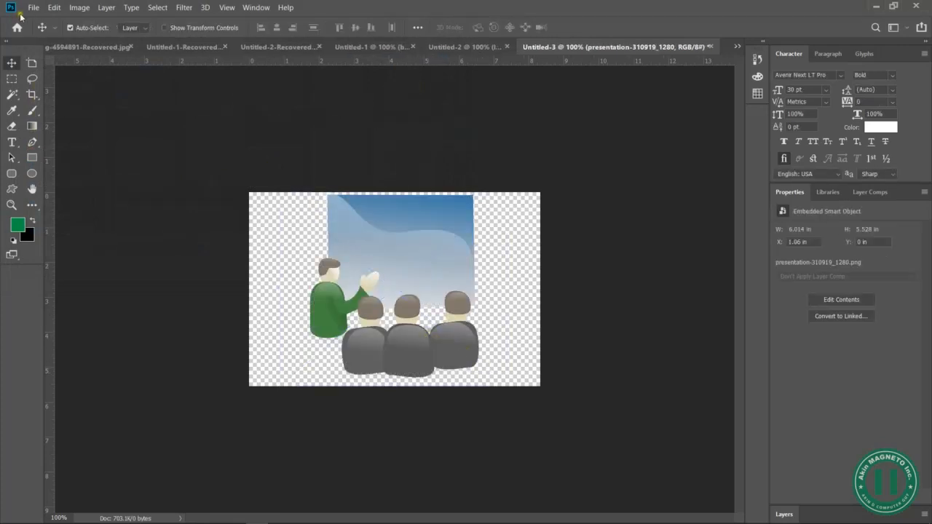
click(27, 7)
mouse_move(73, 165)
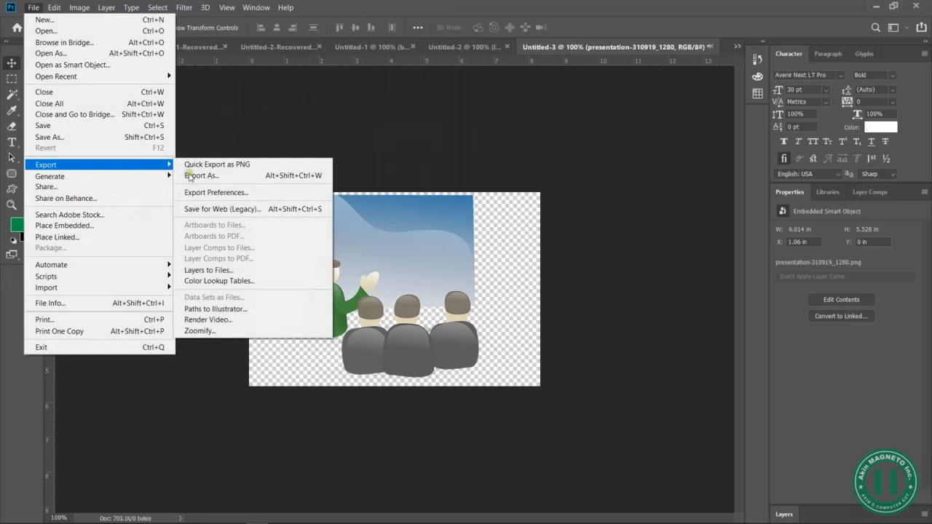
click(230, 209)
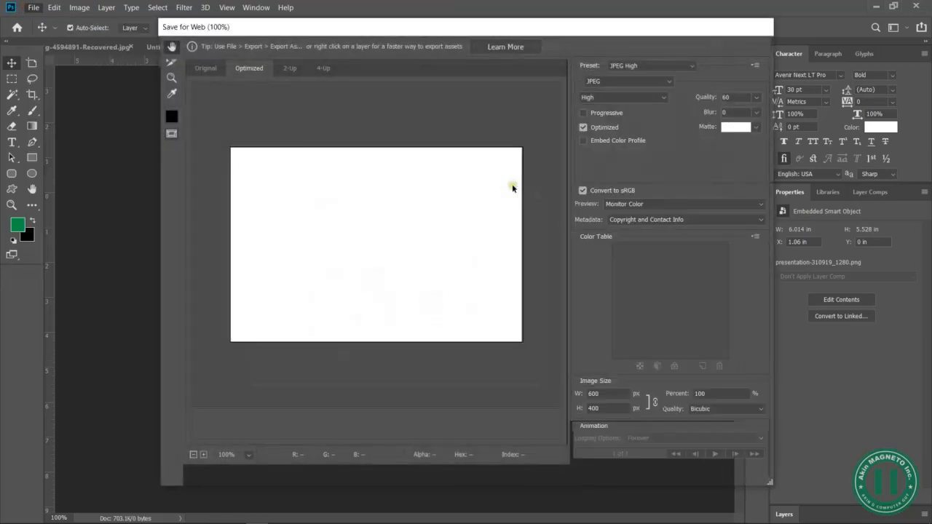
click(561, 474)
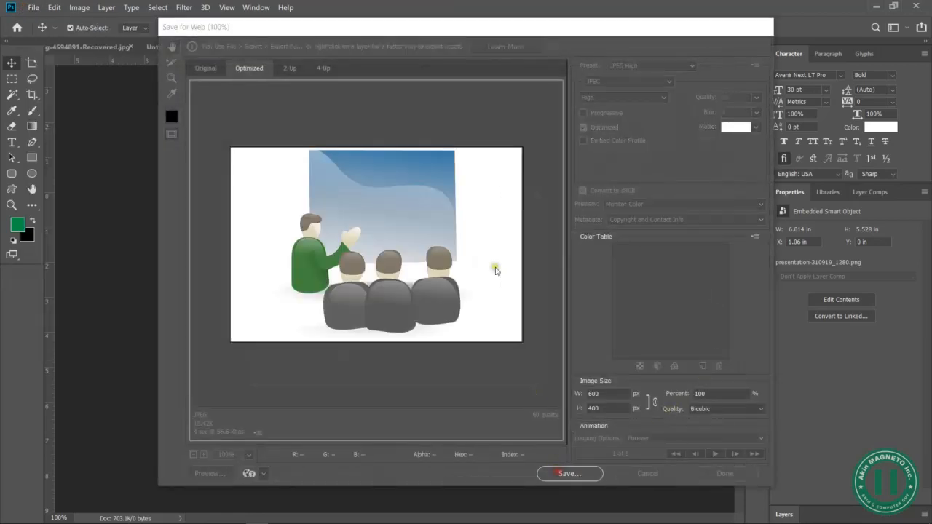
text(staff-training-yescha)
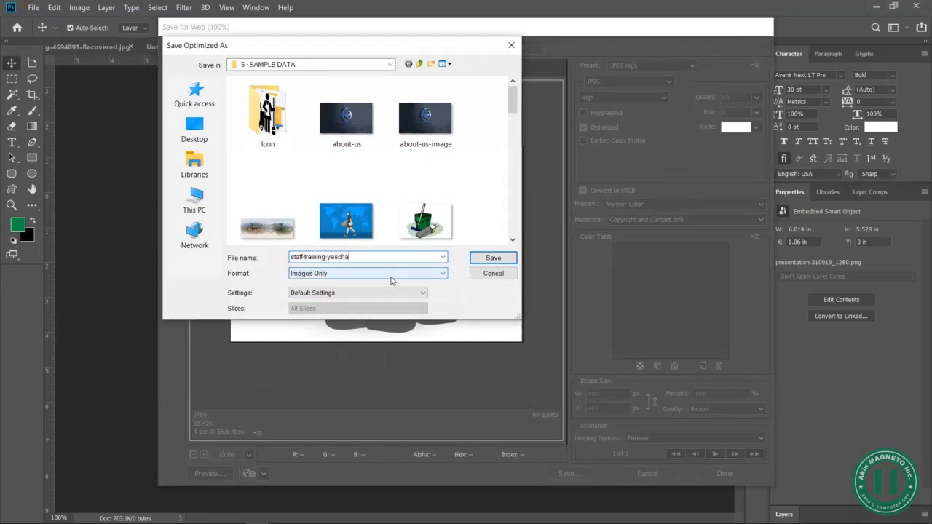
text(rlesng)
key(Return)
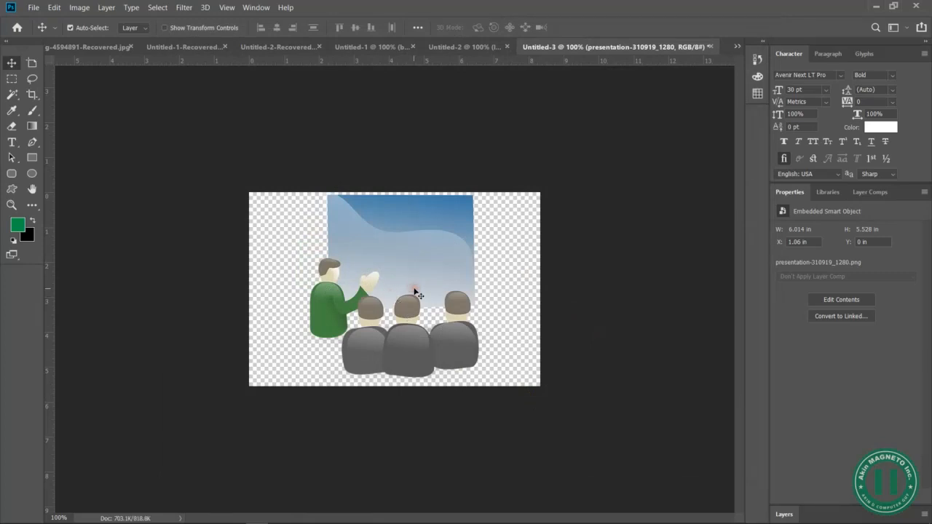
- Create another new 600 × 400 pixel document at 72 pixels/inch with a transparent background
click(32, 7)
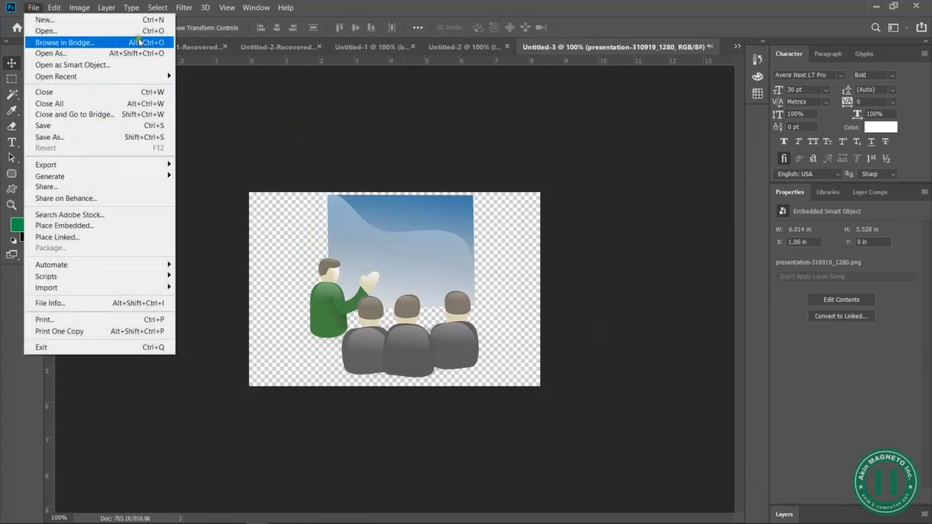
click(37, 16)
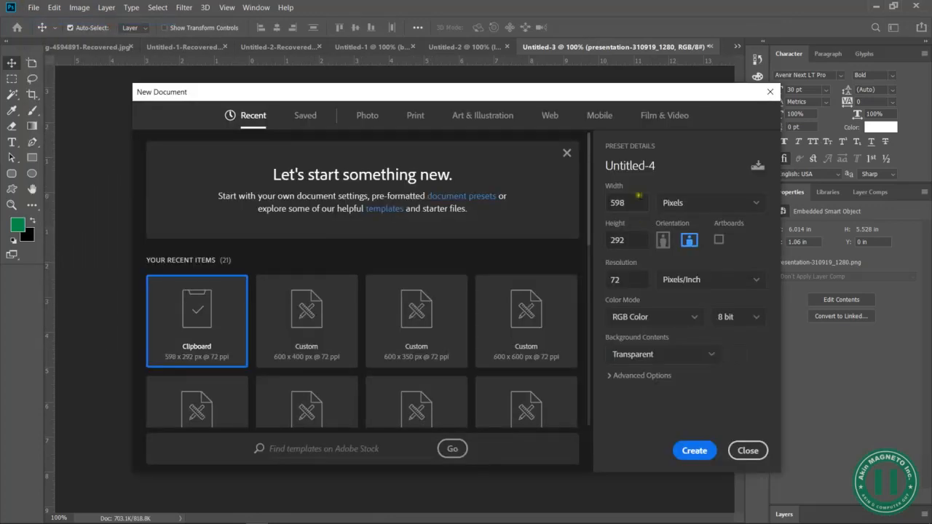
click(638, 196)
key(Tab)
click(703, 451)
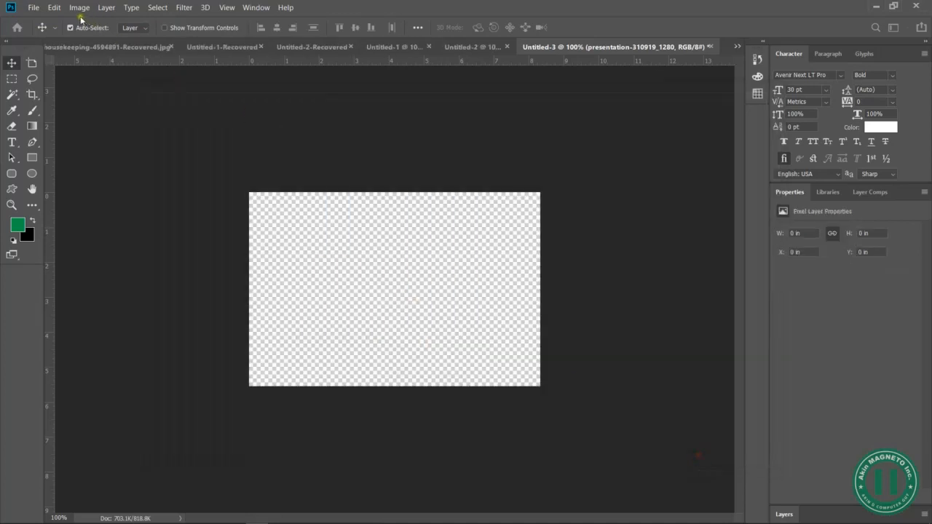
- Place the headhunt-311354_1280 image from 5 - SAMPLE DATA as an embedded object in the new document
click(33, 8)
click(140, 226)
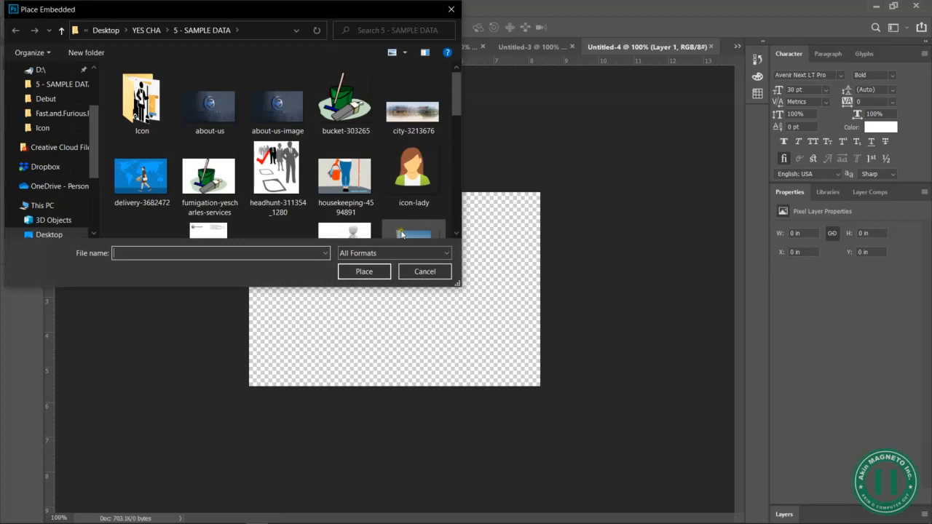
click(275, 164)
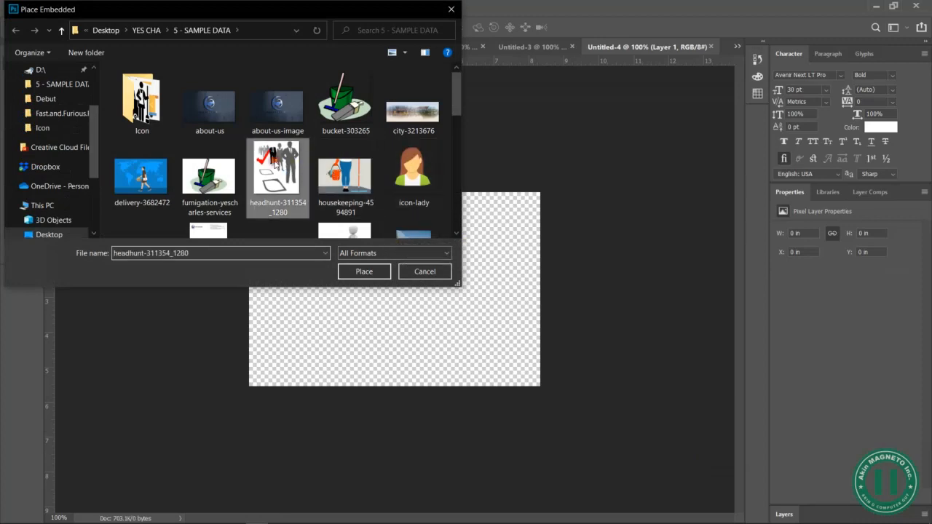
click(365, 271)
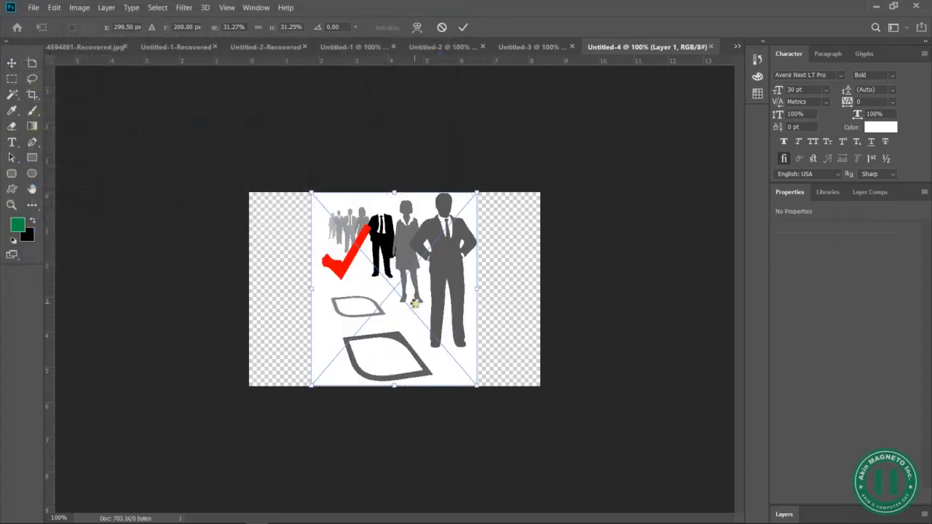
key(Return)
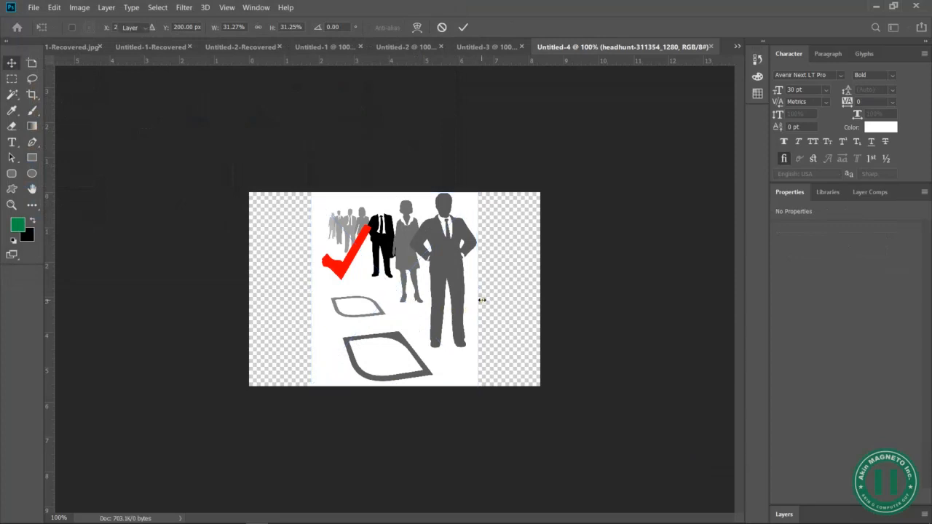
- Save the headhunt image for the web as a high-quality JPEG named recruitment-staff-yescharlesng in the 5 - SAMPLE DATA folder
click(33, 7)
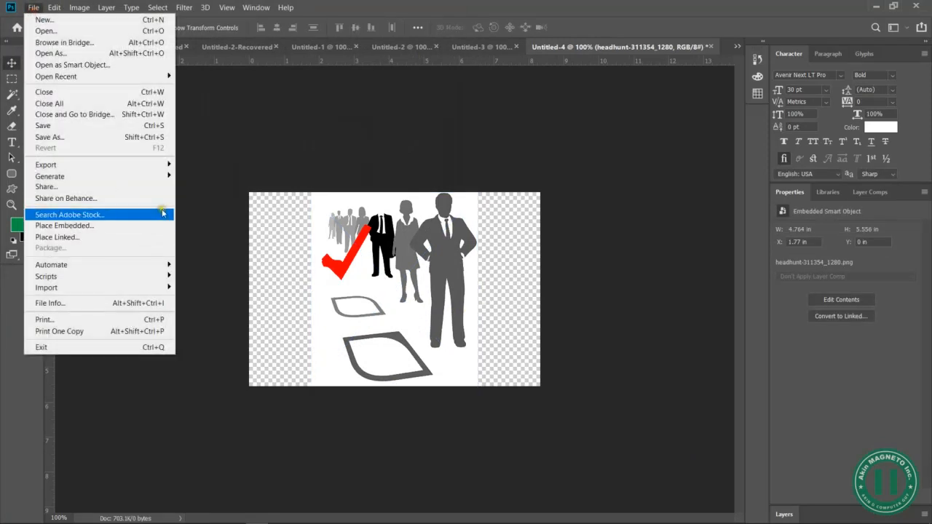
mouse_move(168, 166)
click(237, 209)
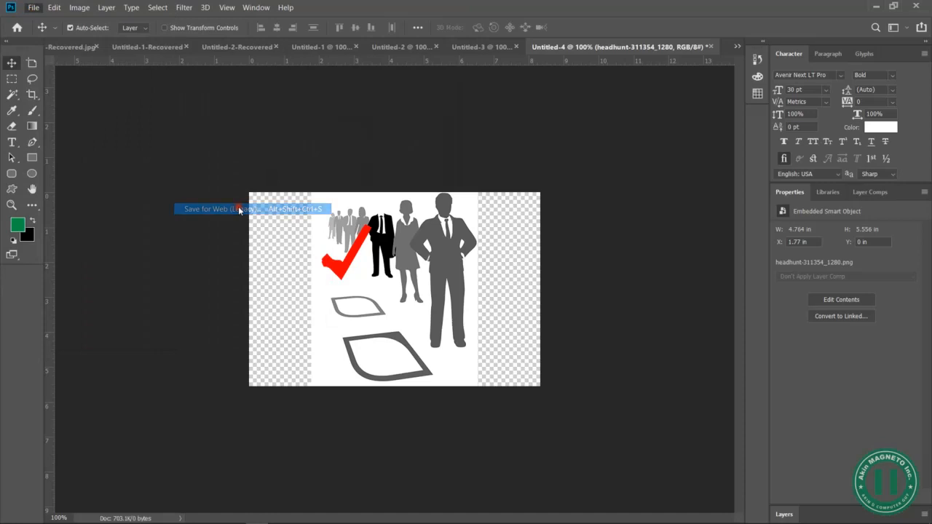
click(575, 478)
text(rec)
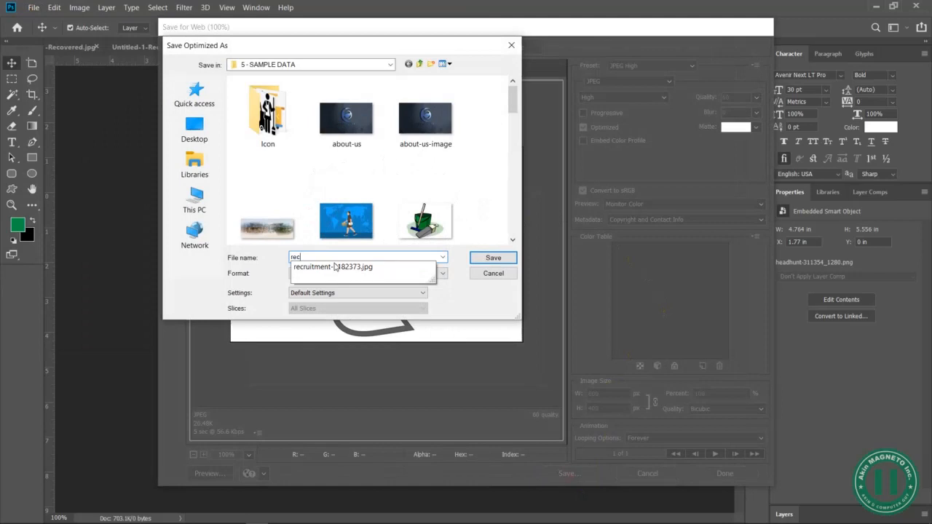
text(c)
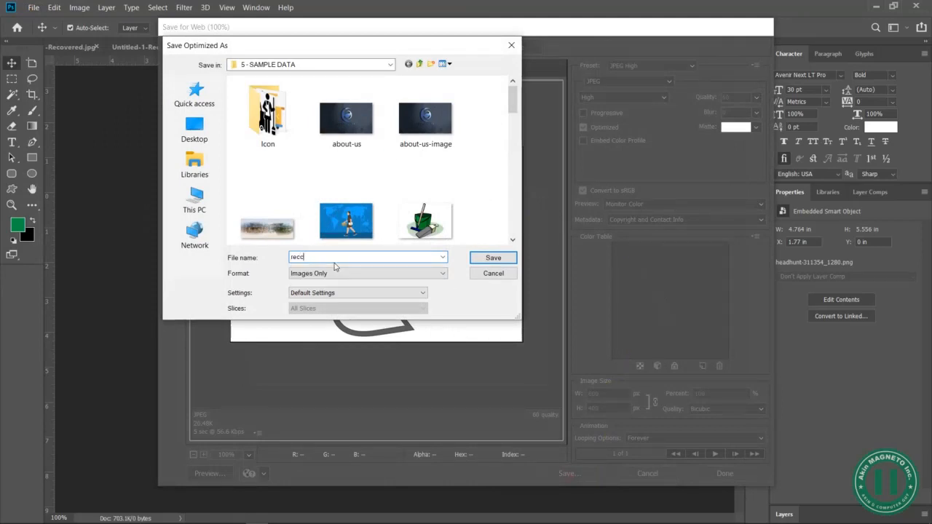
key(BackSpace)
text(ruitment-st)
key(Return)
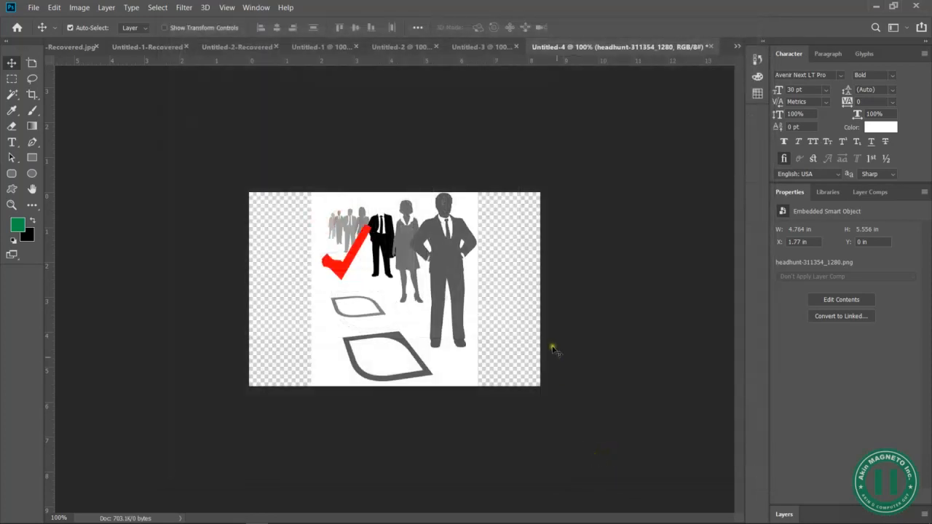
- Undo the headhunt image placement and embed manager-308474_1280 from 5 - SAMPLE DATA in the same document instead
key(ctrl+z)
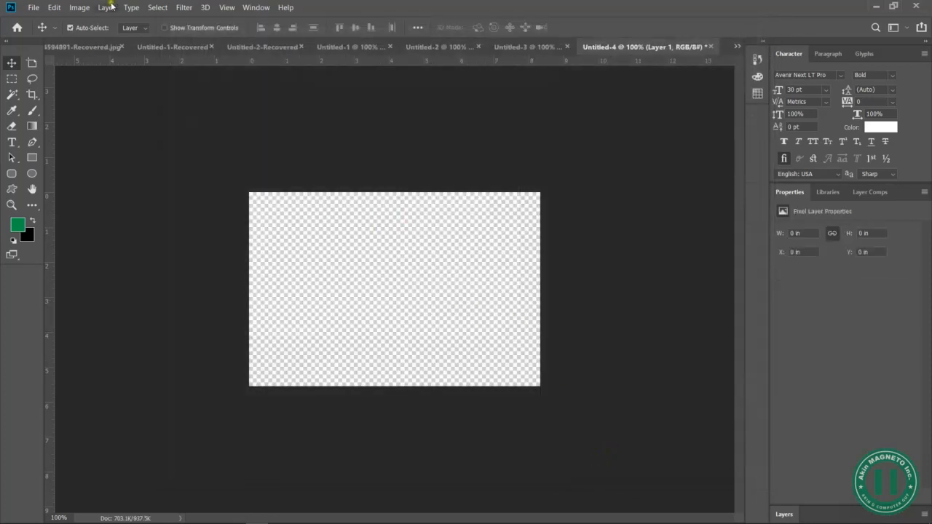
click(34, 8)
click(101, 232)
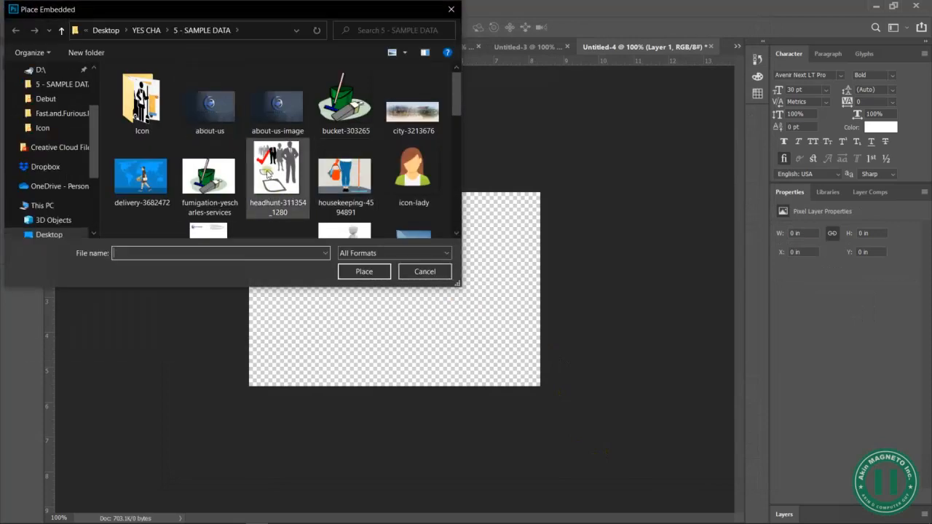
drag(457, 98, 466, 129)
click(278, 124)
click(364, 271)
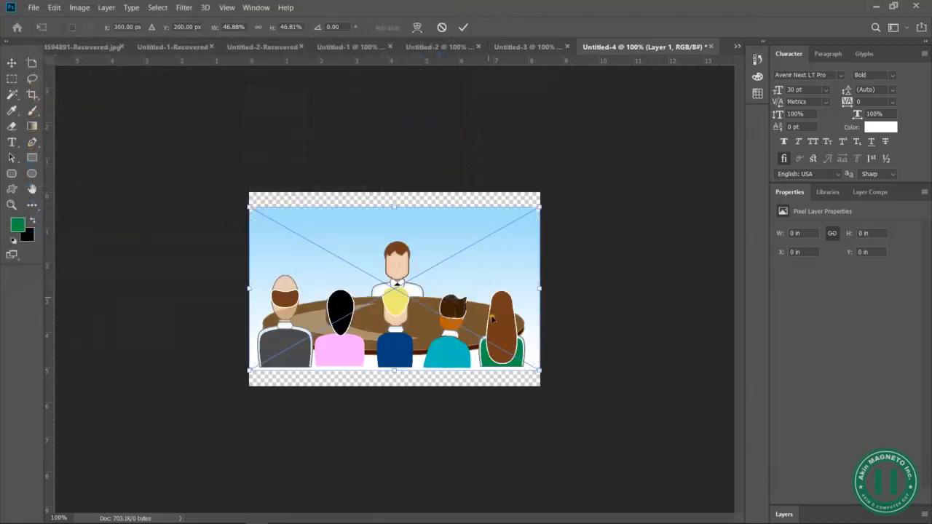
key(Return)
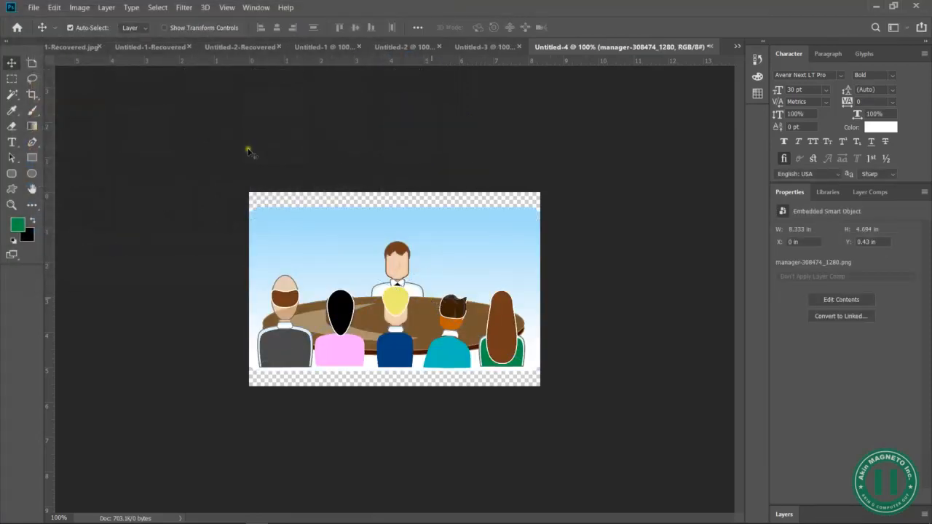
- Save the manager image for the web as a high-quality JPEG named staff-management-yescharlesng in the 5 - SAMPLE DATA folder
click(35, 7)
mouse_move(165, 165)
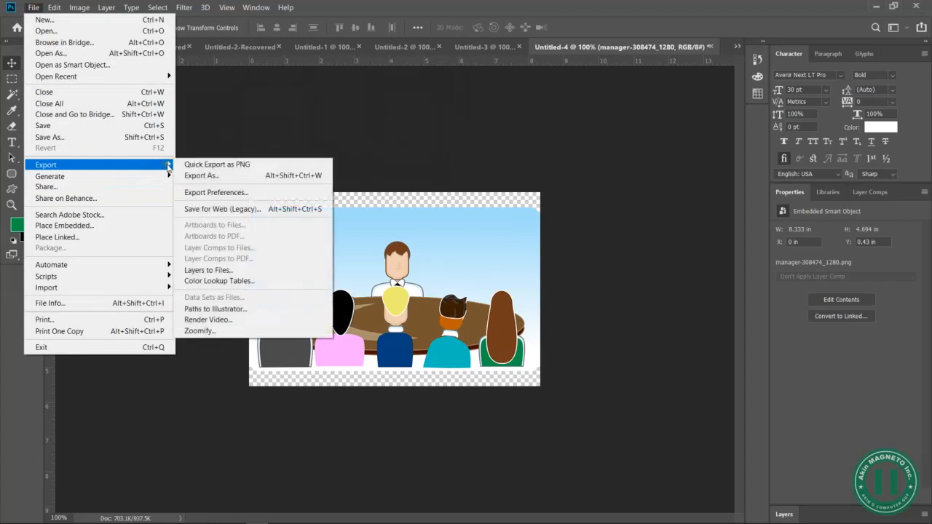
click(218, 210)
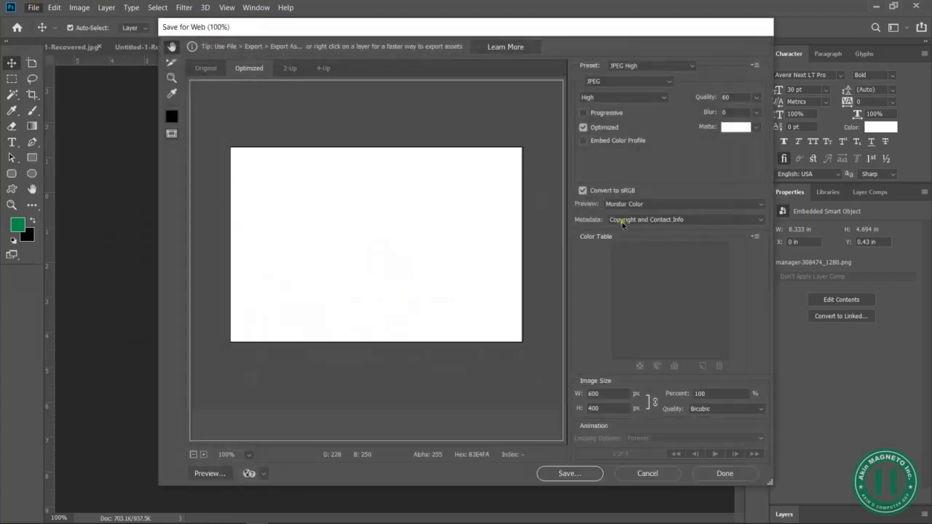
click(570, 474)
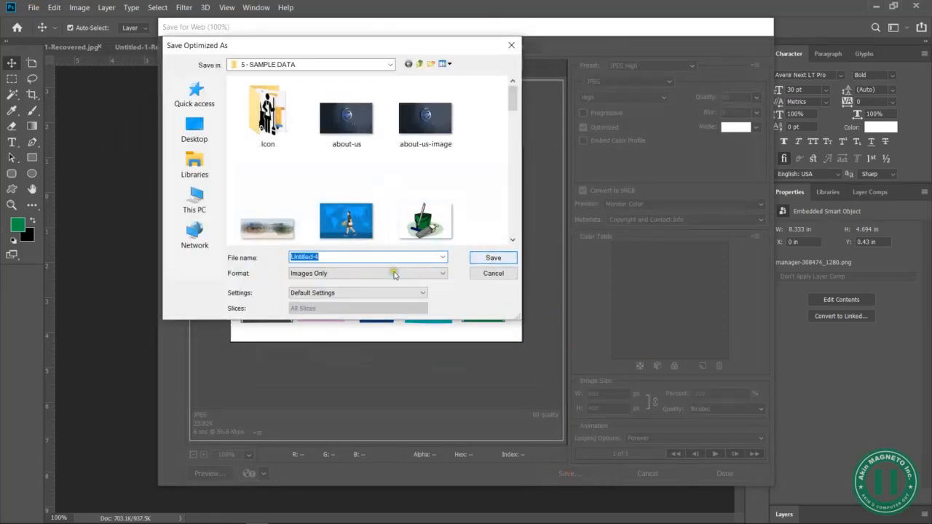
text(staff-management-yesch)
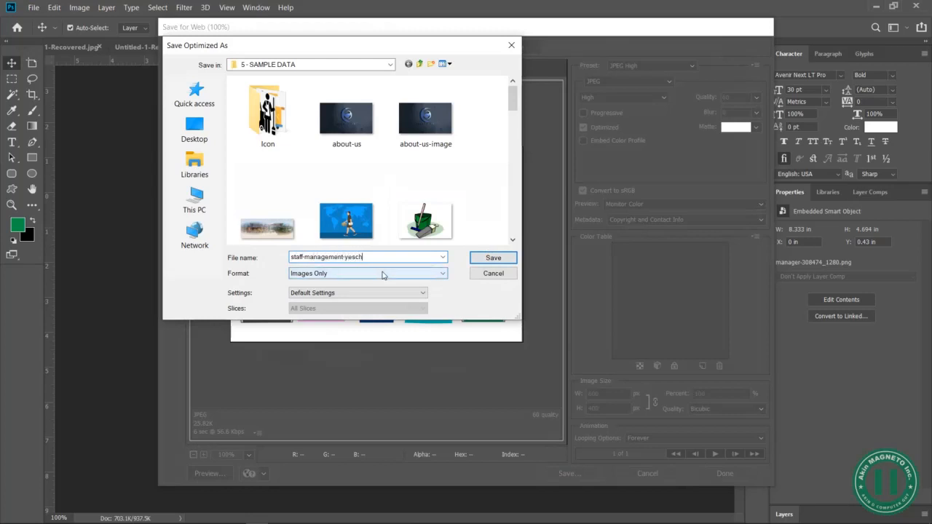
text(arlesng)
key(ctrl+a)
key(Return)
- Switch to the WordPress page editor in Chrome and remove the current picture from the image element beside "Training of Staff"
key(alt+Tab)
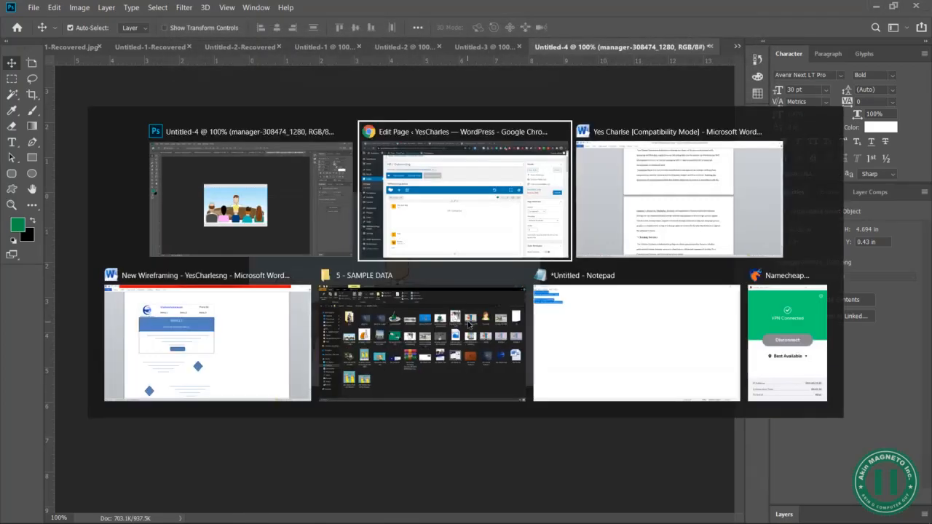
scroll(450, 418, down, 5)
scroll(450, 417, down, 3)
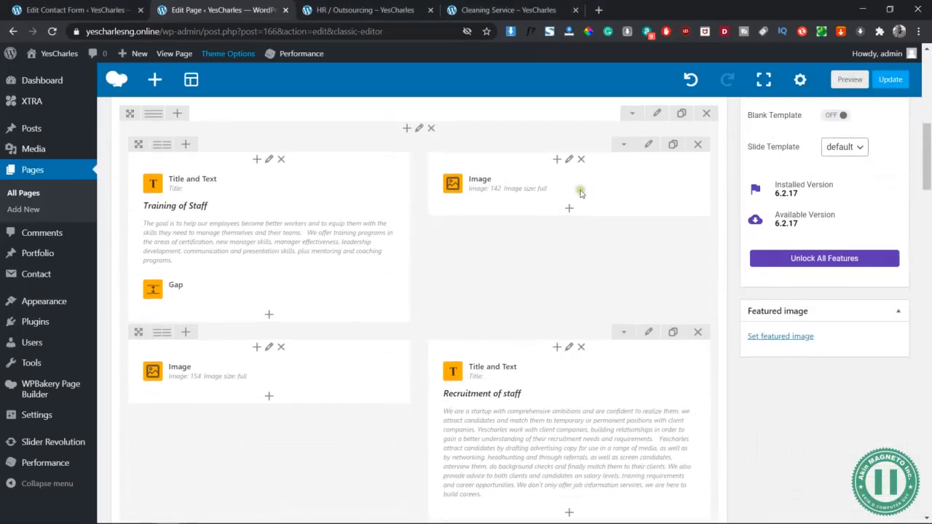
click(574, 184)
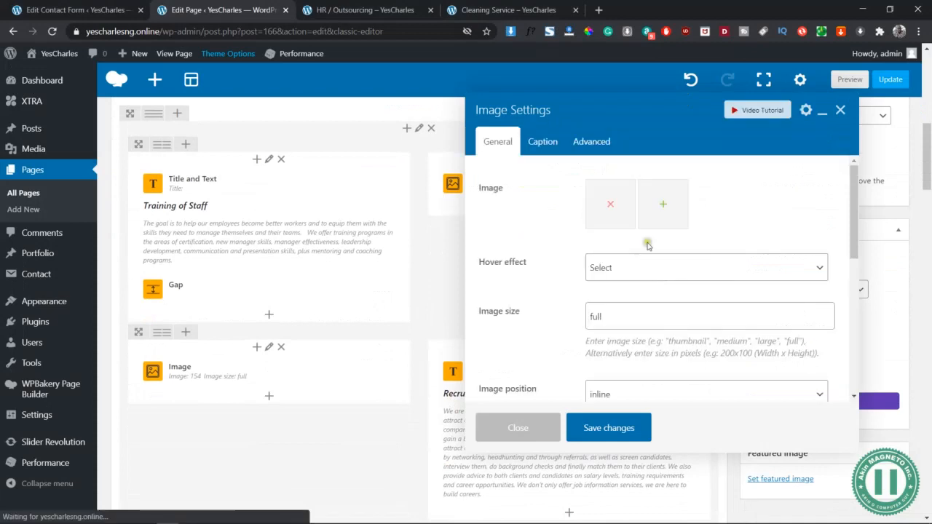
click(609, 207)
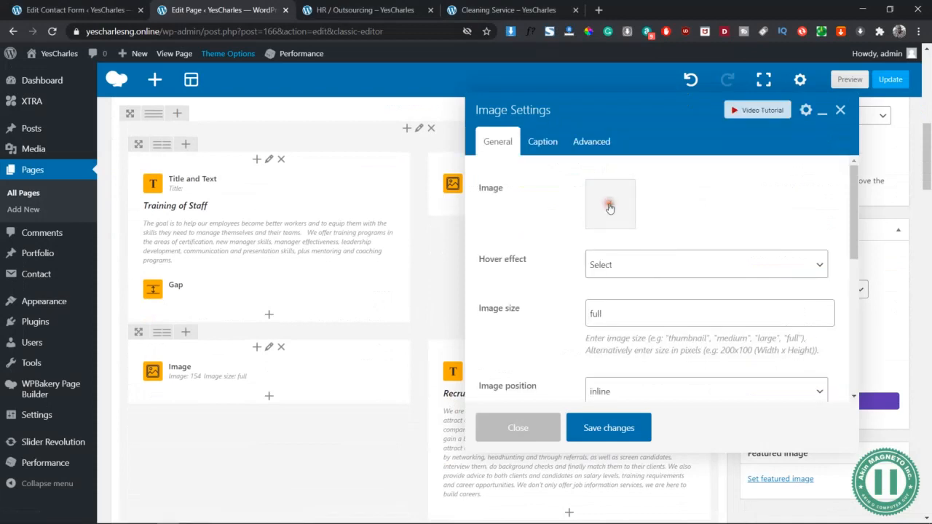
- Upload staff-training-yescharlesng from 5 - SAMPLE DATA and set it as the picture of the image element beside "Training of Staff"
click(572, 218)
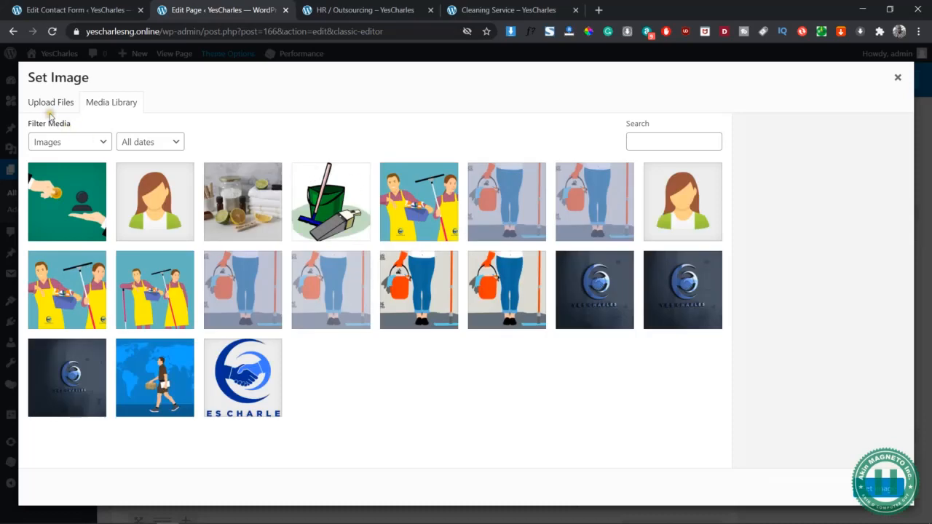
click(46, 103)
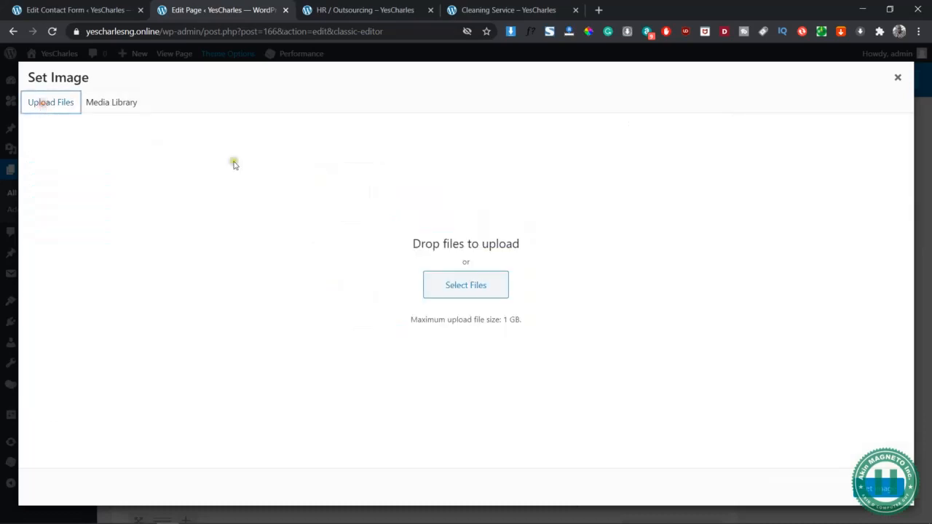
click(445, 285)
click(271, 119)
key(s)
key(s)
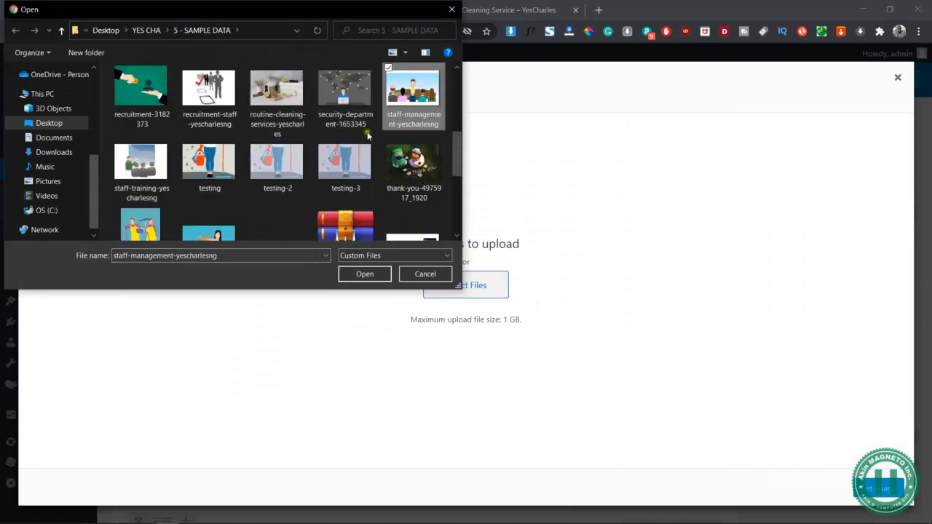
click(154, 172)
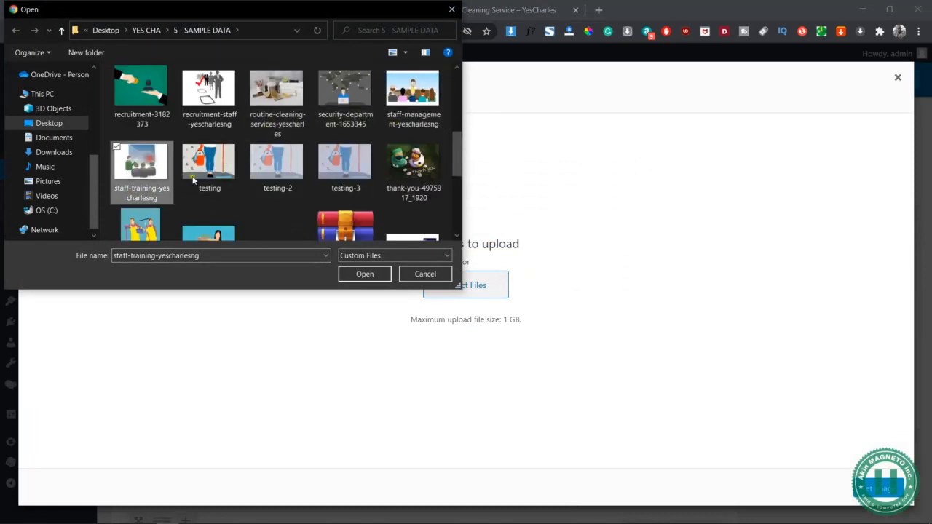
click(366, 274)
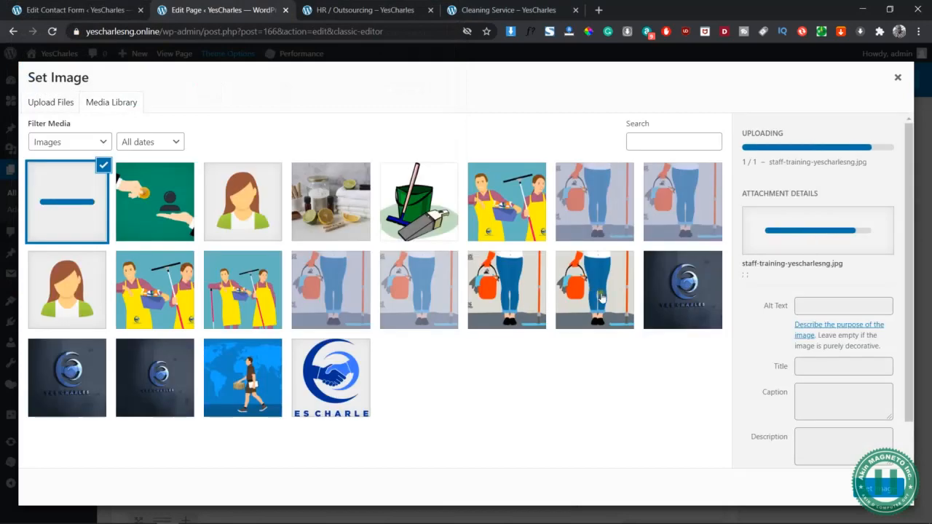
click(882, 489)
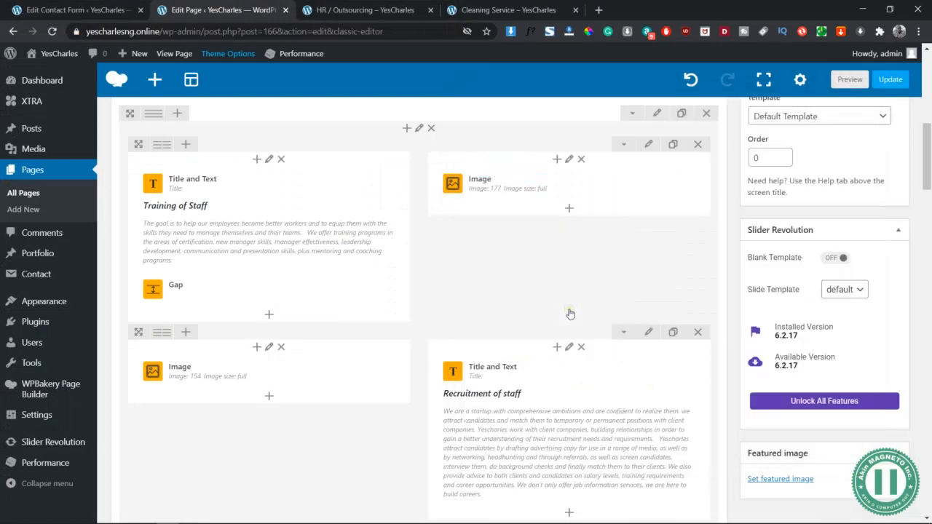
- Replace the bucket picture beside "Recruitment of staff" with an uploaded recruitment-staff-yescharlesng from 5 - SAMPLE DATA and save the image element
scroll(570, 314, down, 2)
click(273, 259)
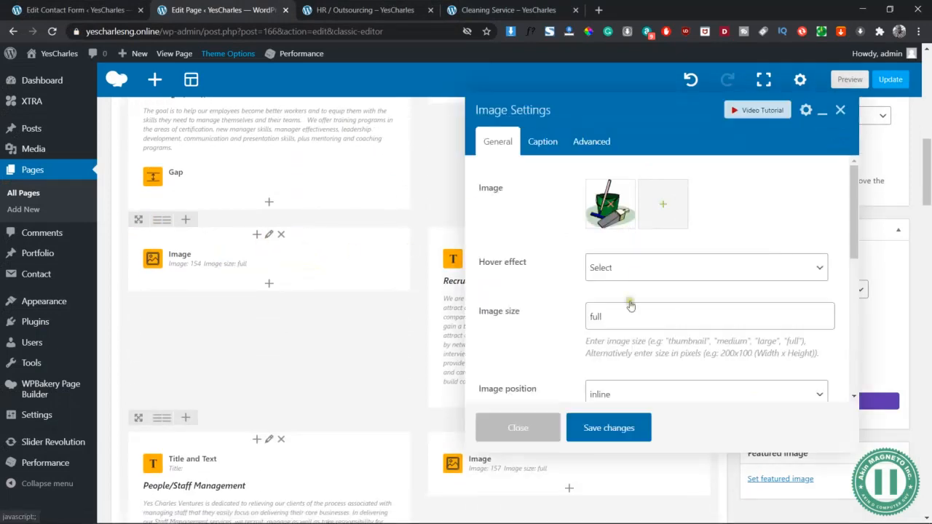
click(610, 202)
click(610, 204)
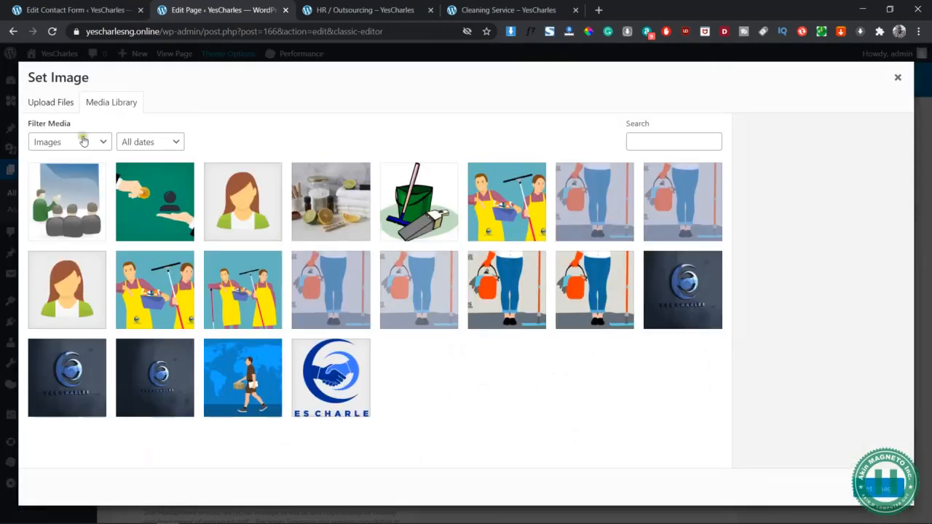
click(55, 102)
click(466, 275)
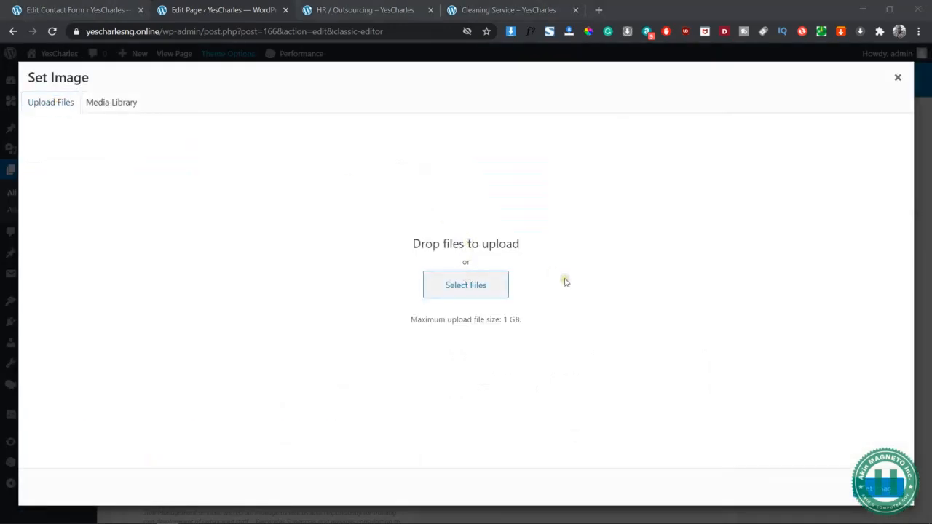
click(342, 188)
key(r)
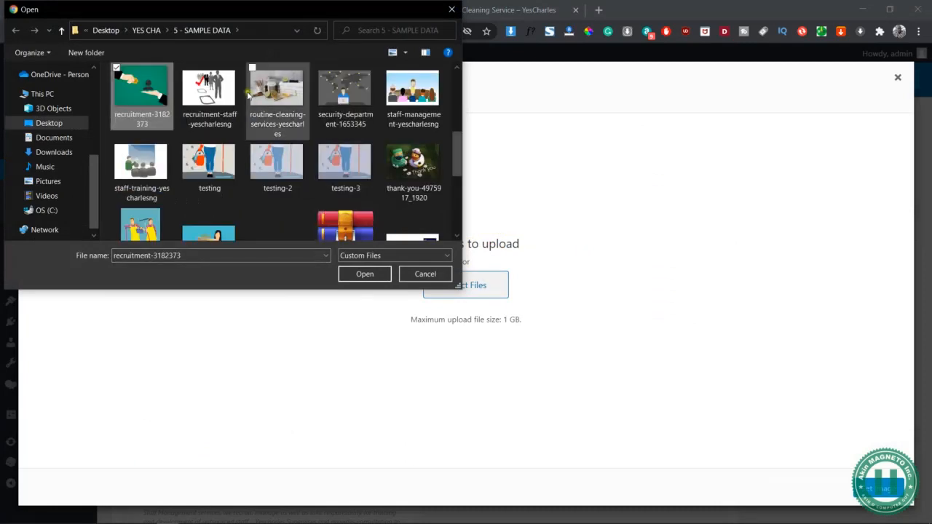
key(r)
click(372, 275)
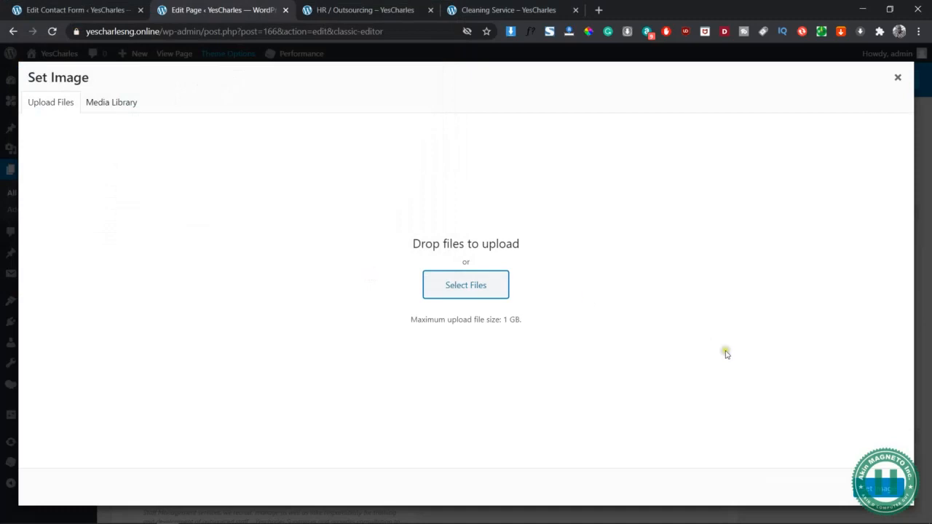
click(884, 494)
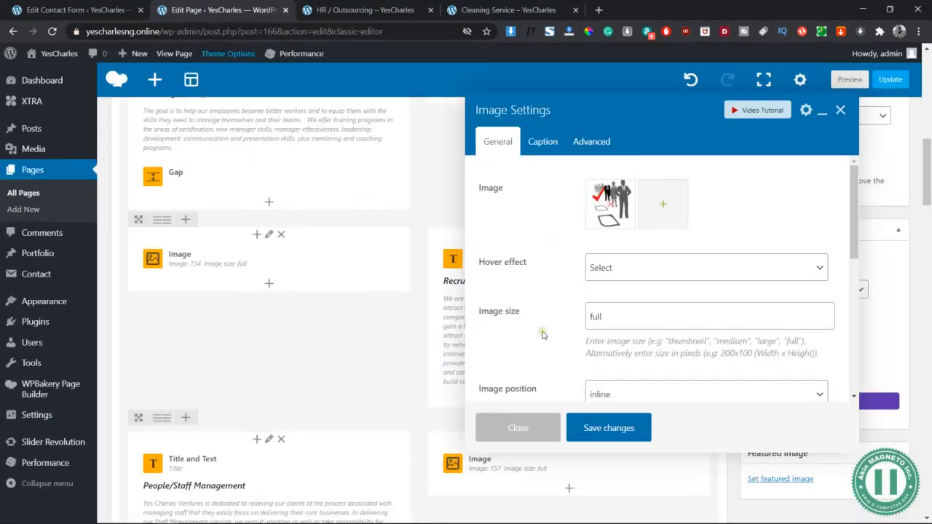
click(588, 428)
- Replace the picture beside "People/Staff Management" with an uploaded staff-management-yescharlesng from 5 - SAMPLE DATA and save the image element
scroll(459, 340, down, 3)
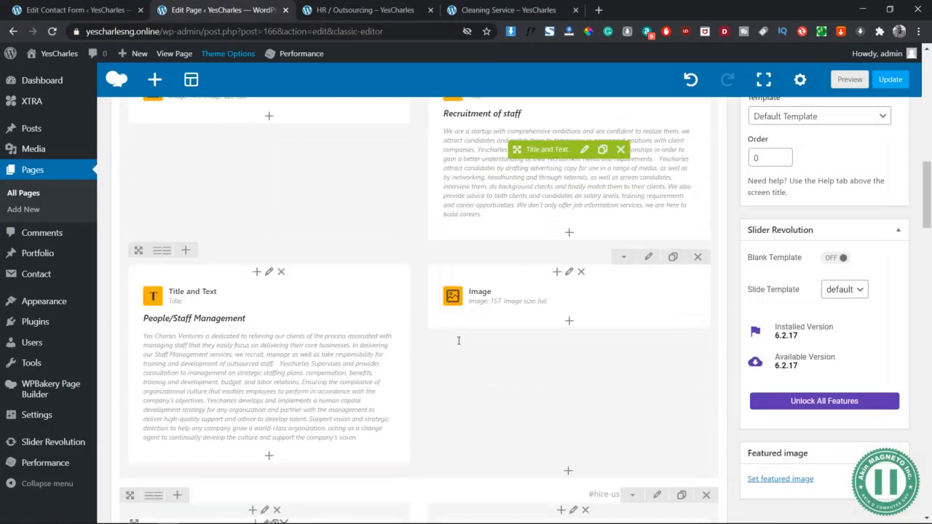
click(573, 277)
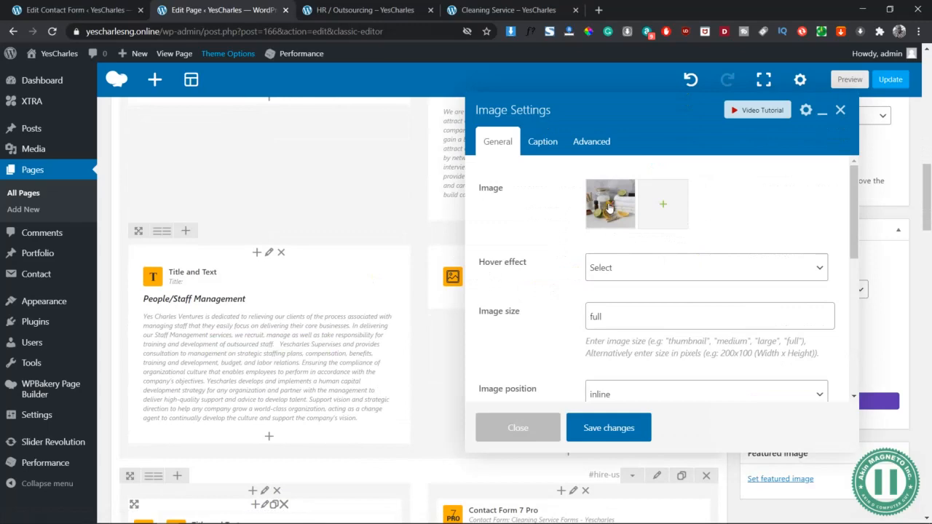
click(610, 207)
click(610, 207)
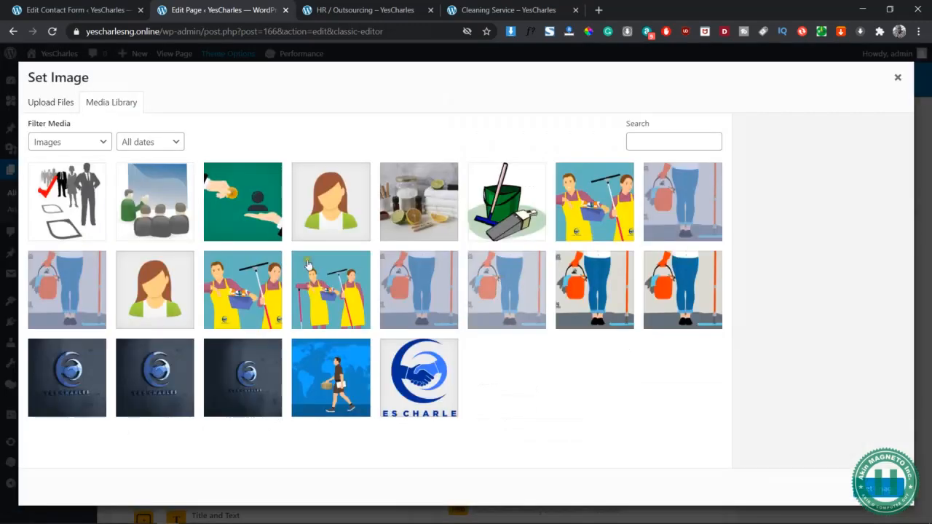
click(45, 102)
click(461, 281)
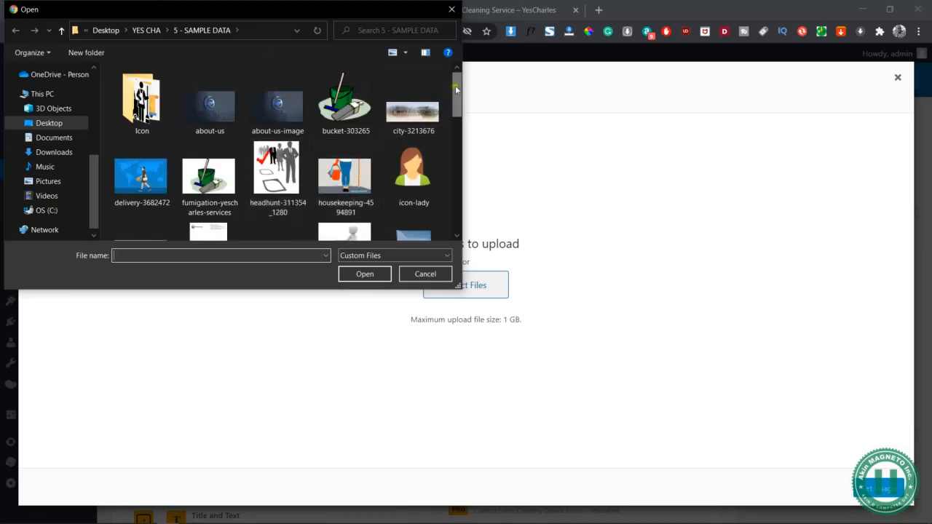
drag(455, 85, 456, 114)
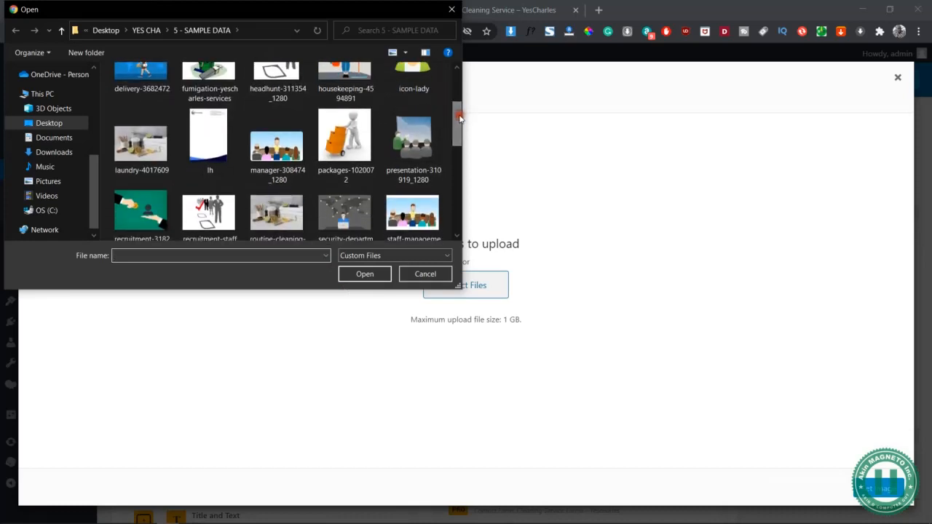
click(337, 139)
text(staff-management-yescharlesng)
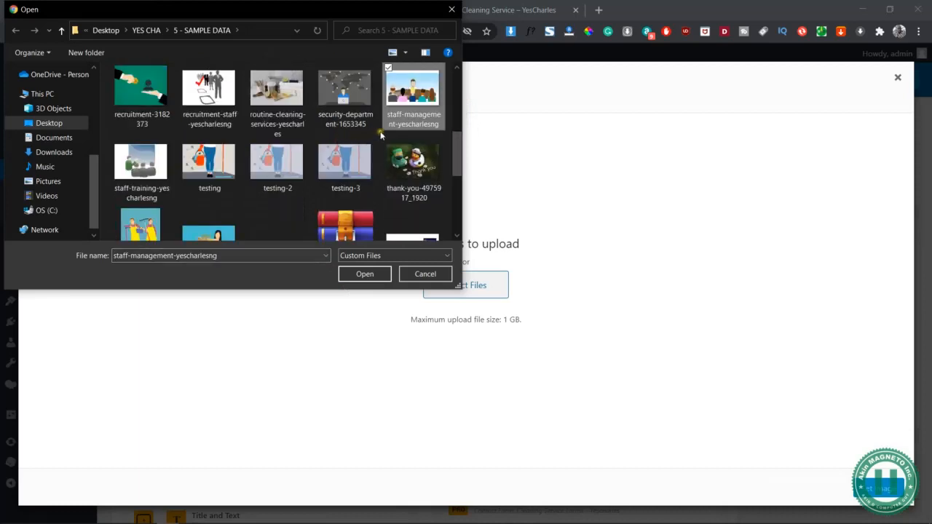
click(365, 274)
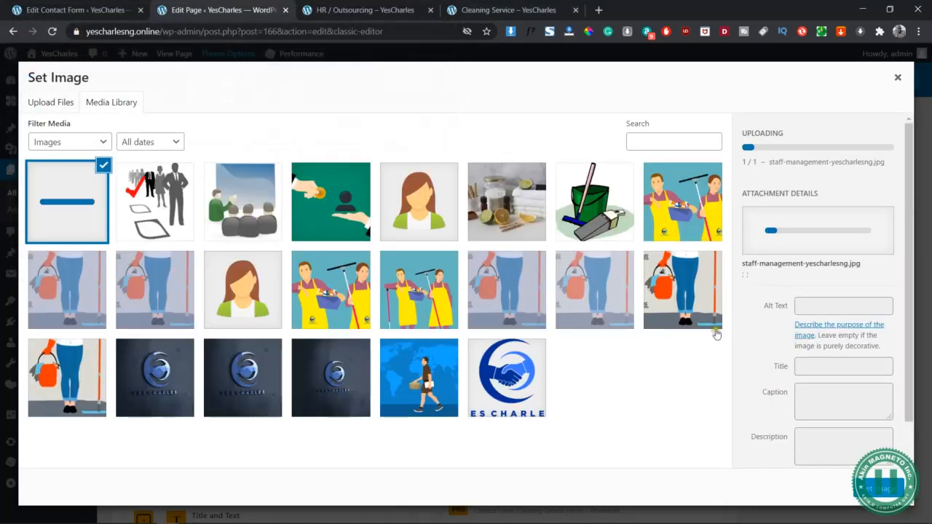
click(883, 491)
click(610, 428)
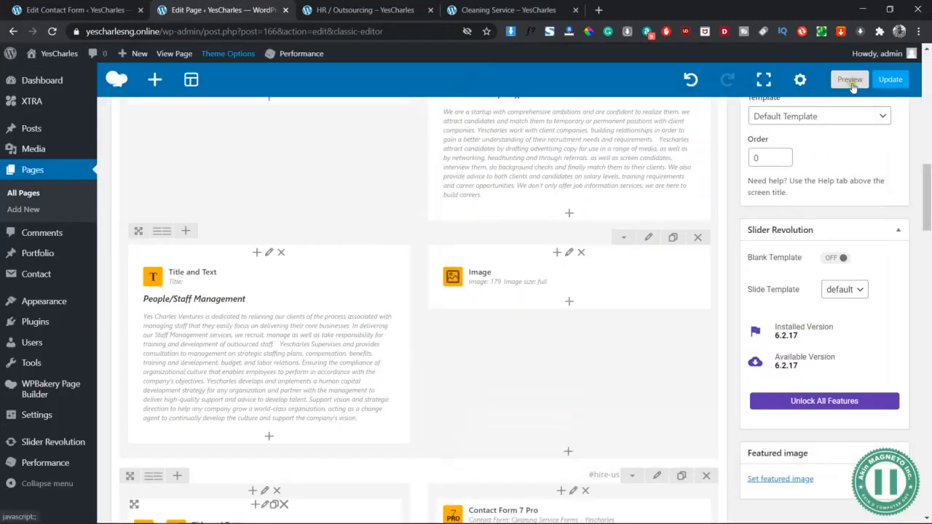
- Preview the HR / Outsourcing page and review the training, recruitment and staff management sections with their images
click(850, 79)
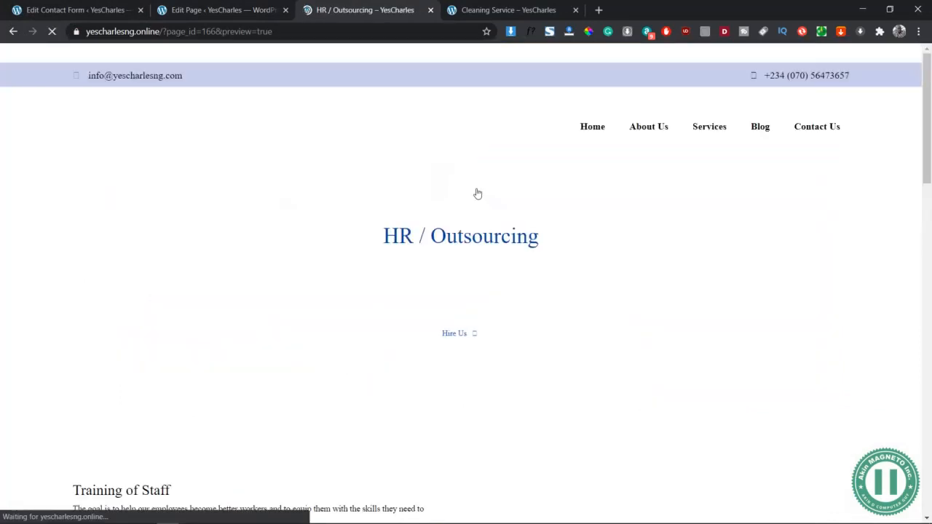
scroll(443, 403, down, 3)
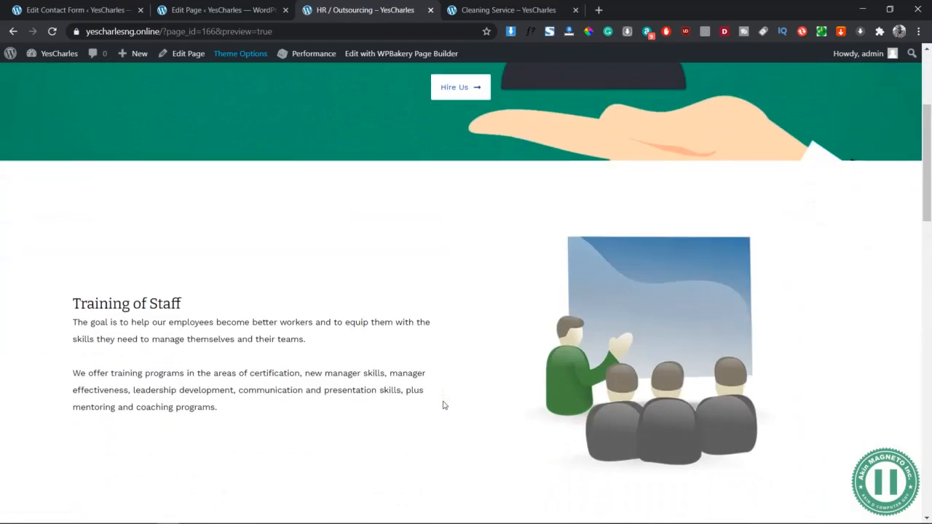
scroll(443, 405, down, 7)
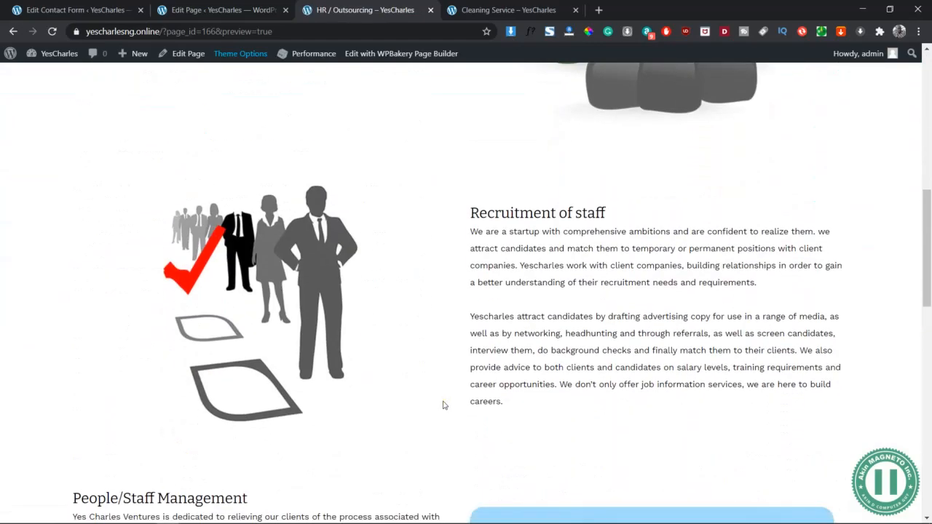
scroll(443, 405, down, 2)
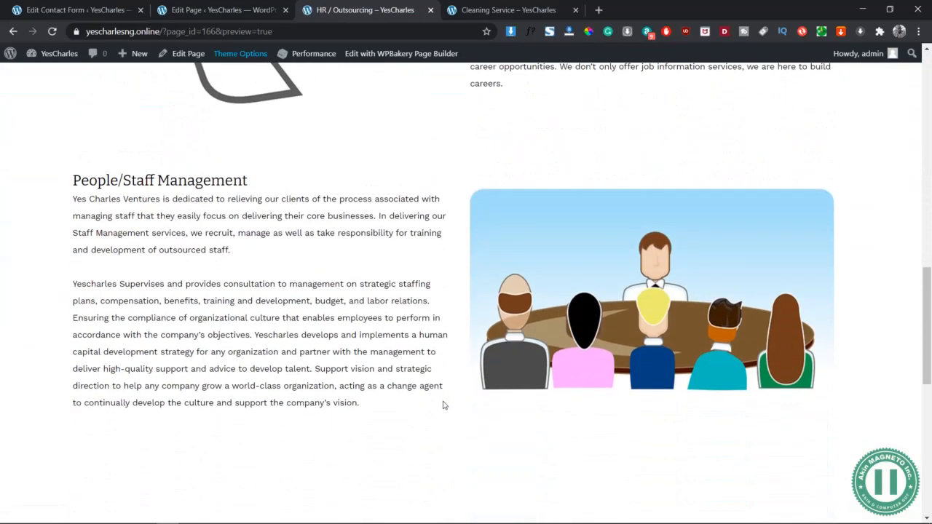
scroll(443, 424, up, 10)
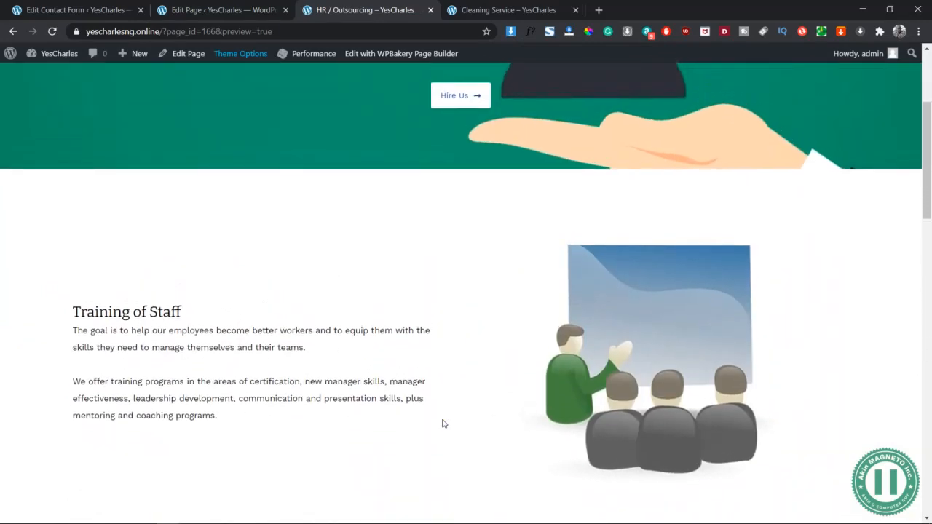
scroll(443, 424, up, 1)
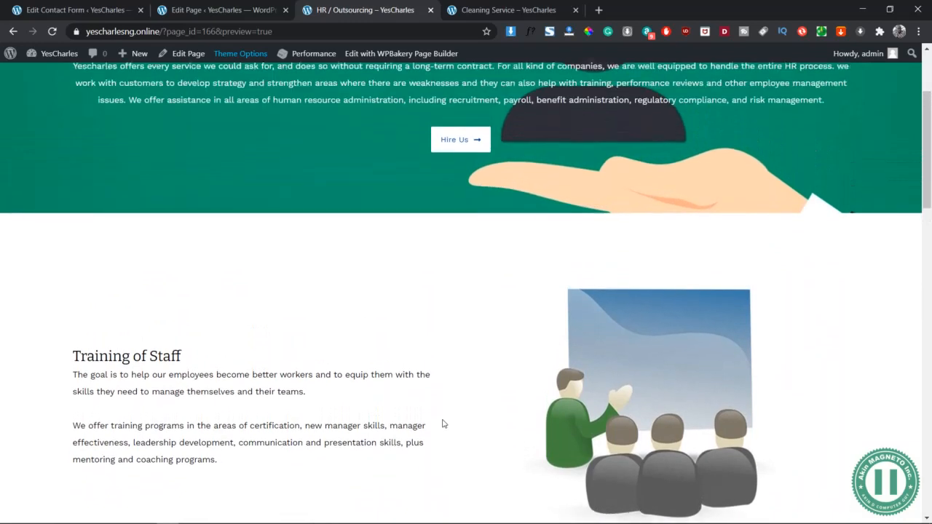
scroll(443, 424, down, 1)
- Inspect the previewed page in the responsive mobile view, checking the sections, contact details and the contact form's service drop-down
right_click(338, 212)
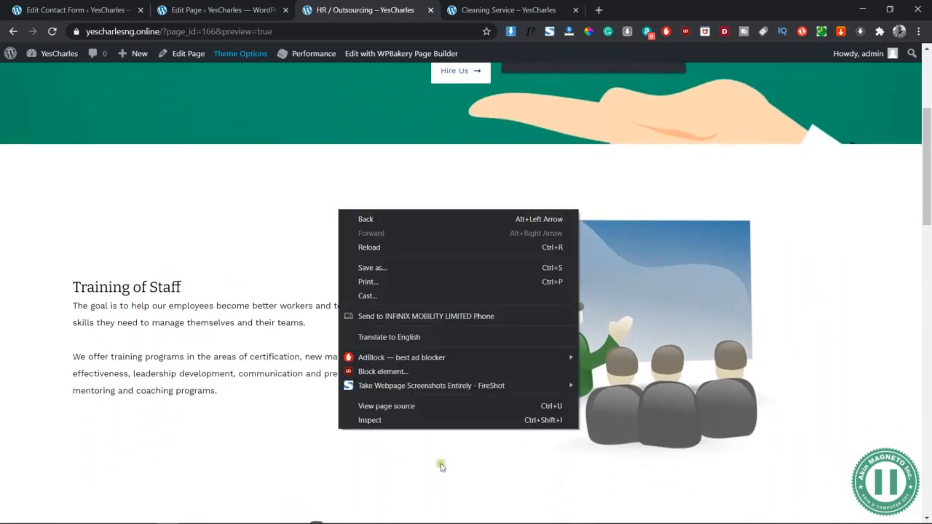
click(405, 422)
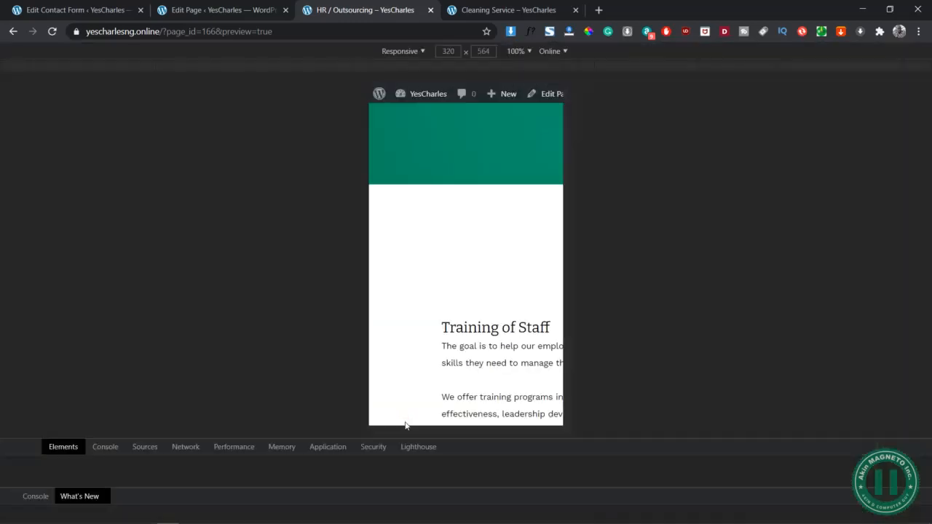
scroll(466, 248, down, 1)
scroll(473, 219, up, 3)
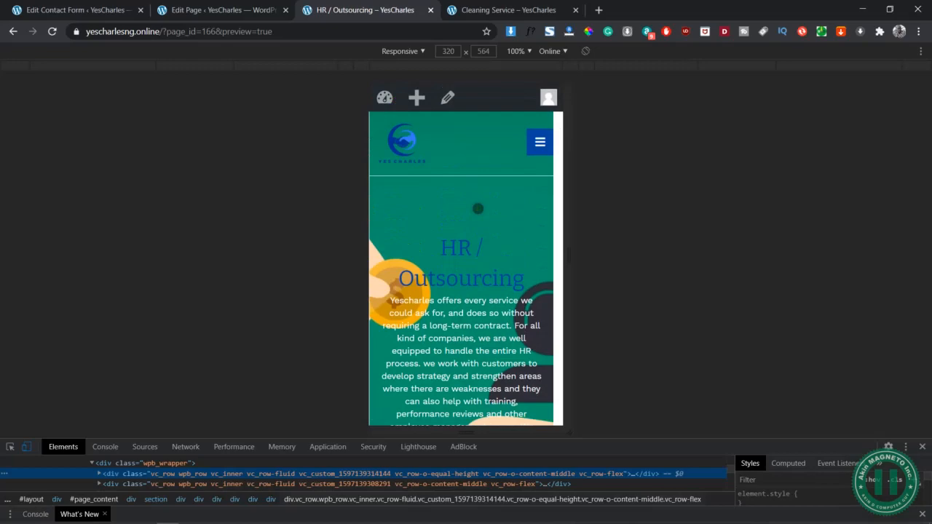
scroll(478, 209, down, 15)
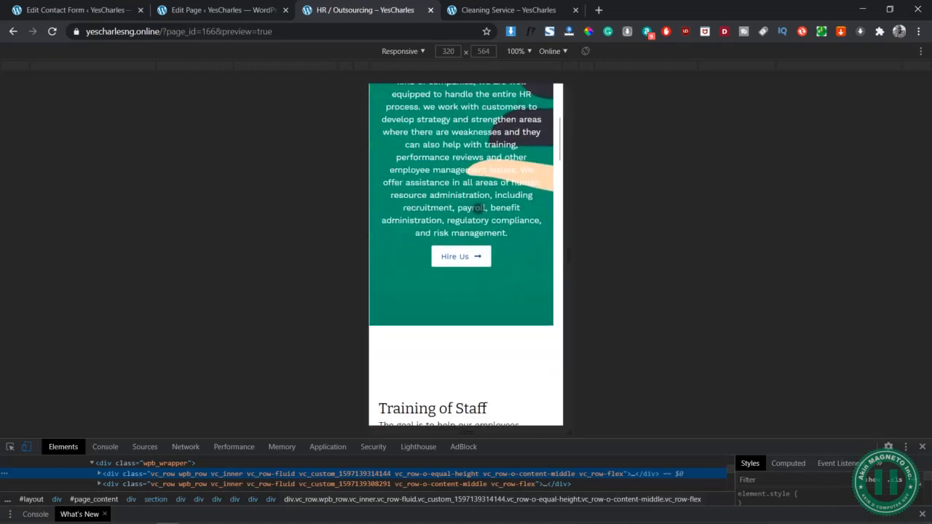
scroll(478, 209, down, 12)
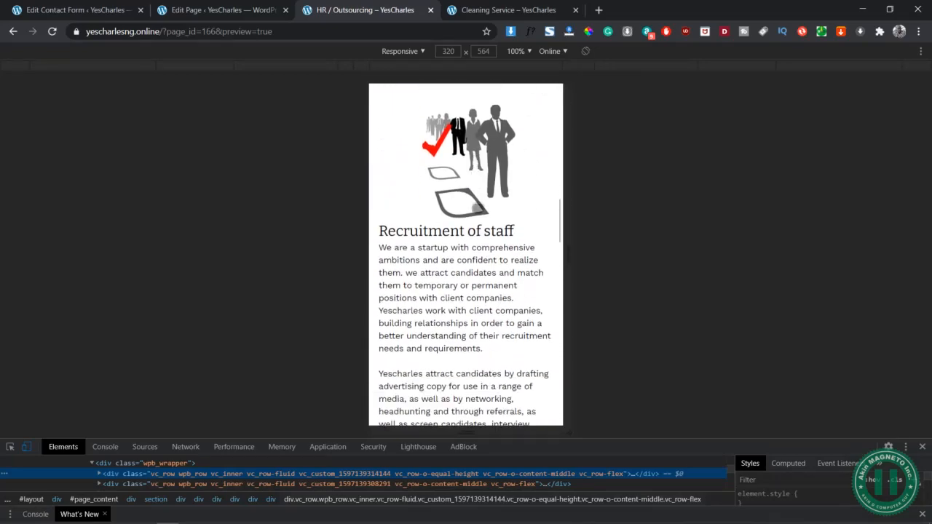
scroll(478, 209, down, 10)
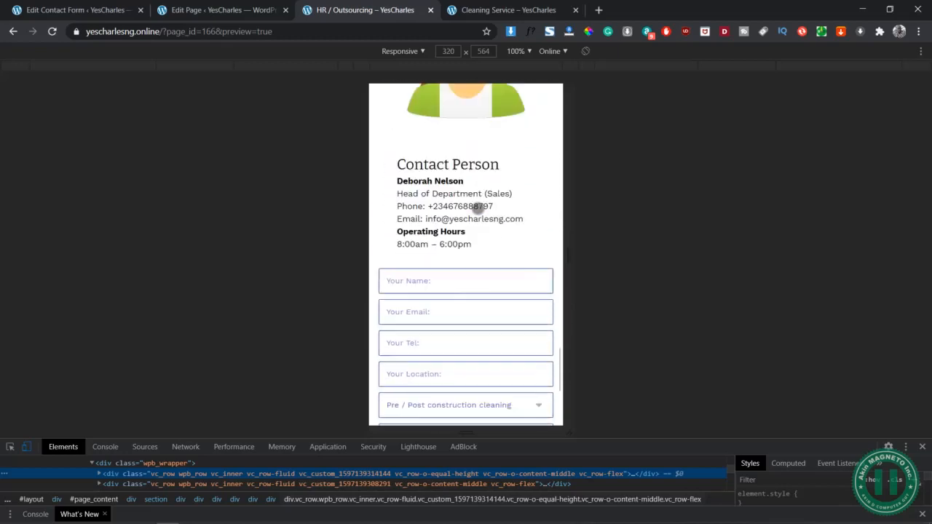
click(487, 336)
click(487, 336)
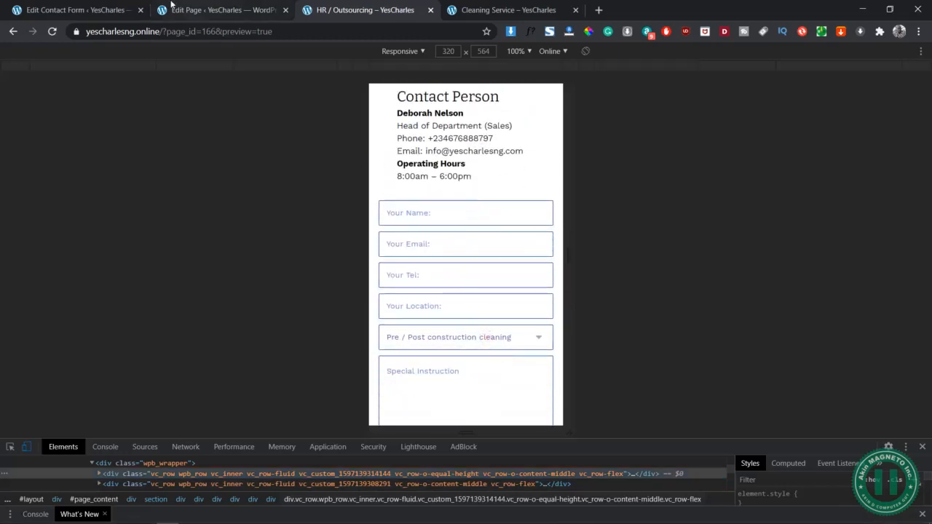
- Copy the entire form template of the "Cleaning Service Forms - Yescharles" contact form
click(102, 10)
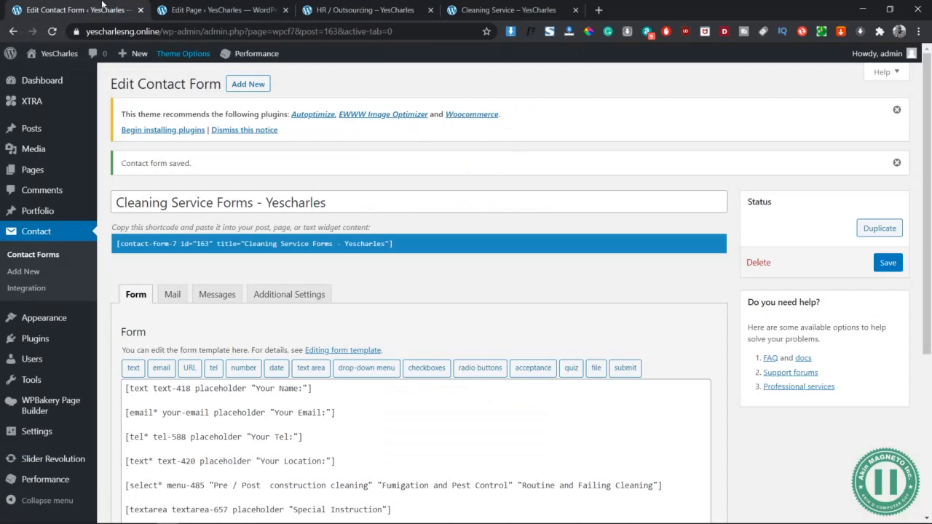
scroll(295, 433, down, 2)
click(297, 438)
key(ctrl+a)
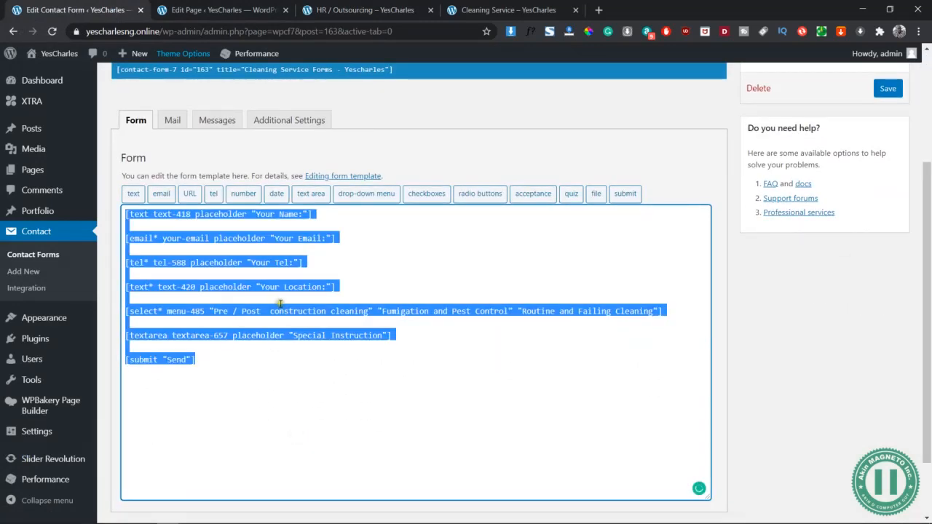
right_click(253, 309)
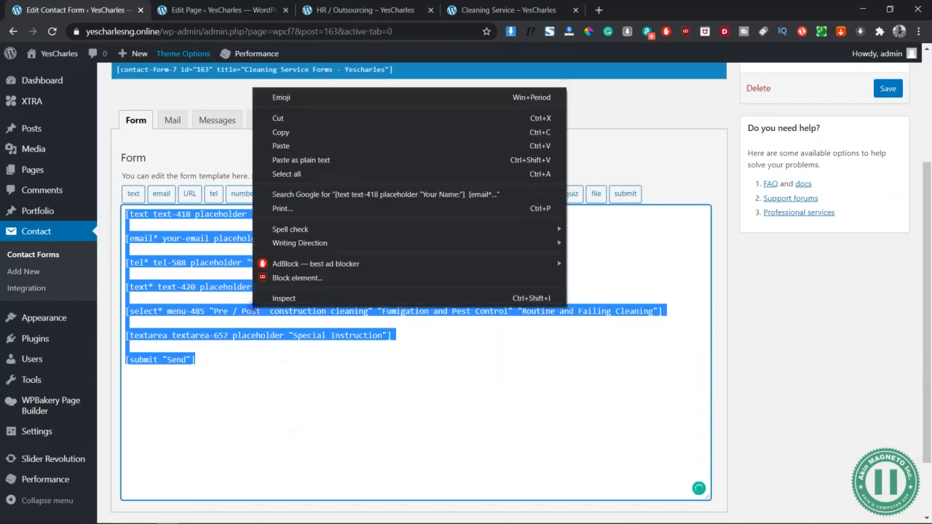
click(281, 133)
scroll(244, 140, up, 2)
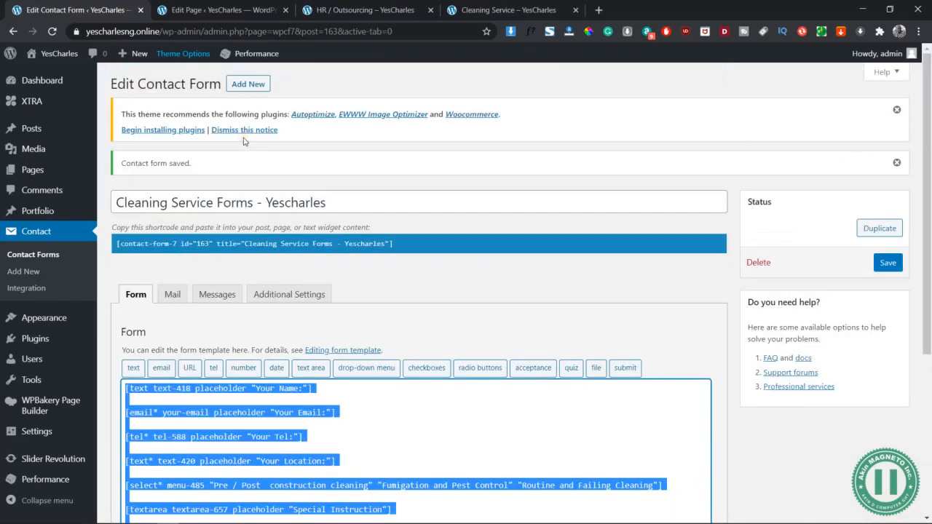
- Create a new contact form titled "HR Form - YesCharlesng" and save it
click(248, 84)
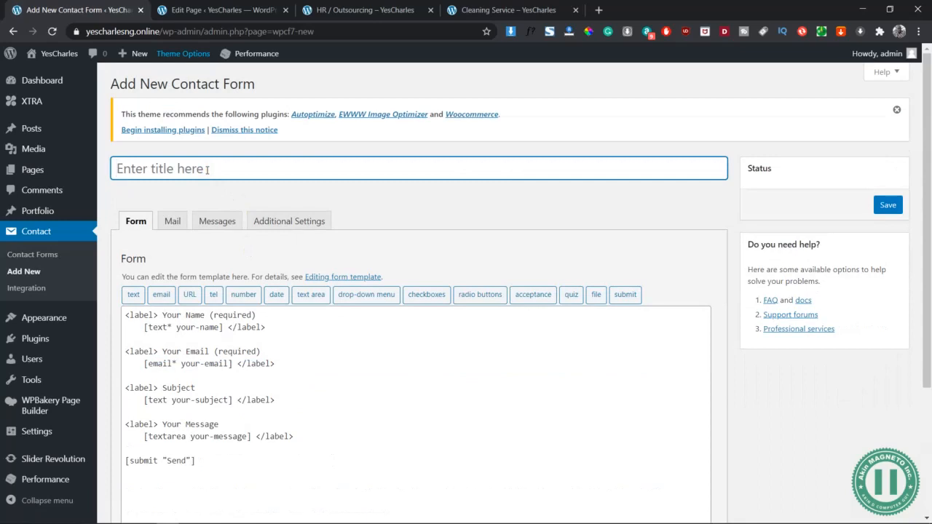
click(206, 169)
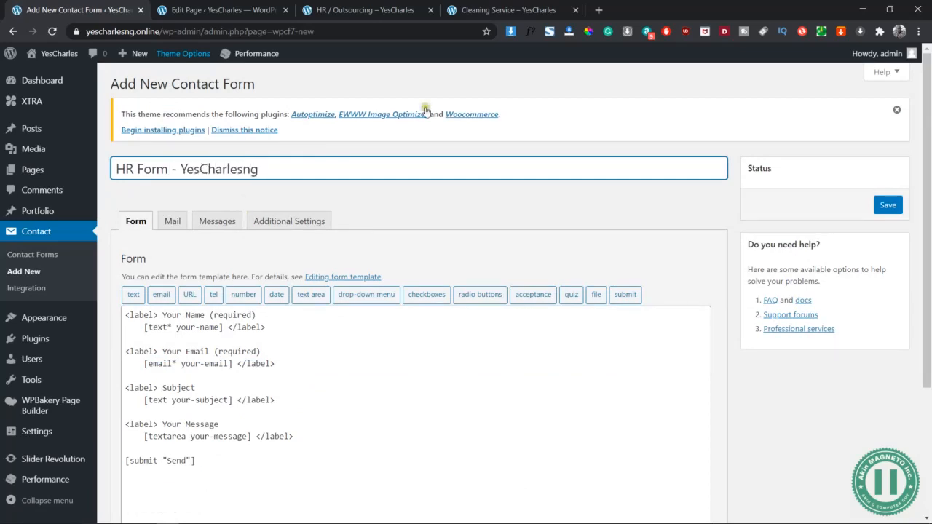
click(889, 207)
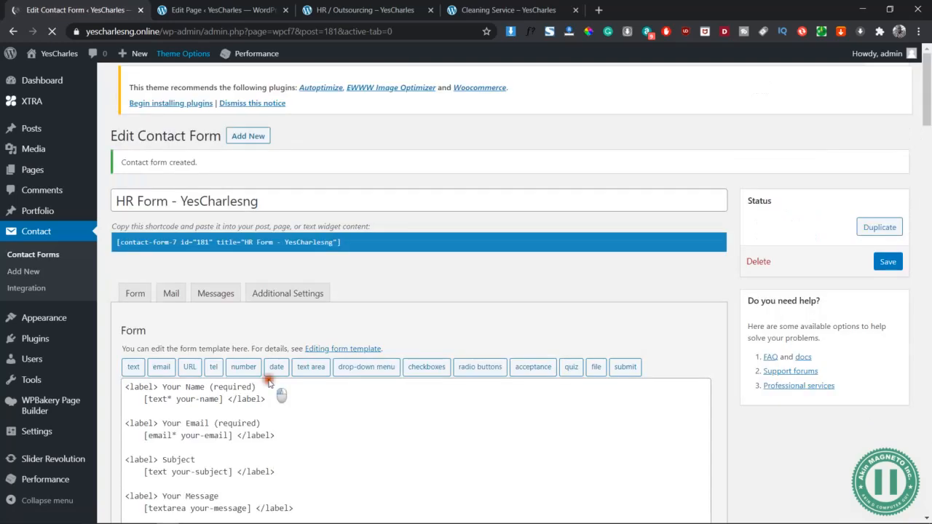
- Replace the default template of the HR form with the copied cleaning form fields
drag(270, 382, 284, 411)
scroll(285, 412, down, 4)
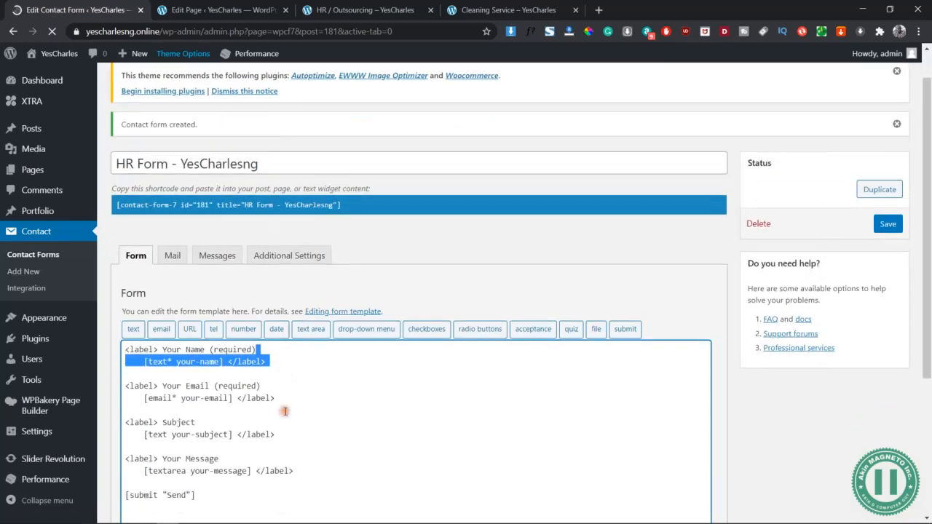
click(326, 367)
key(ctrl+a)
key(ctrl+v)
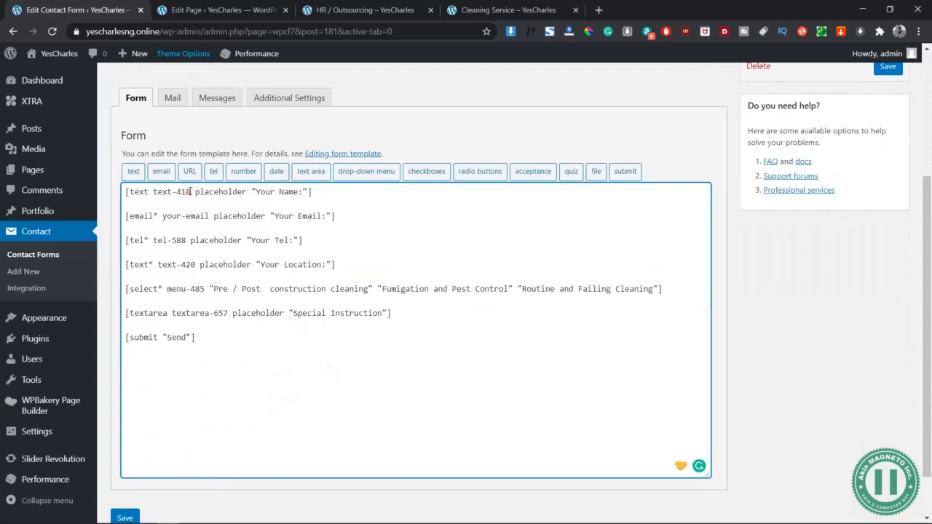
- Renumber the HR form's field tags to text-421, tel-589, text-422, menu-486 and textarea-656
key(BackSpace)
key(BackSpace)
text(21)
key(BackSpace)
text(2)
key(BackSpace)
text(9)
click(206, 289)
key(BackSpace)
text(6)
click(229, 313)
key(BackSpace)
text(6)
- Replace the first option of menu-486 with "Training of Staff", copied from the Yes Charlse Word document
drag(369, 286, 241, 287)
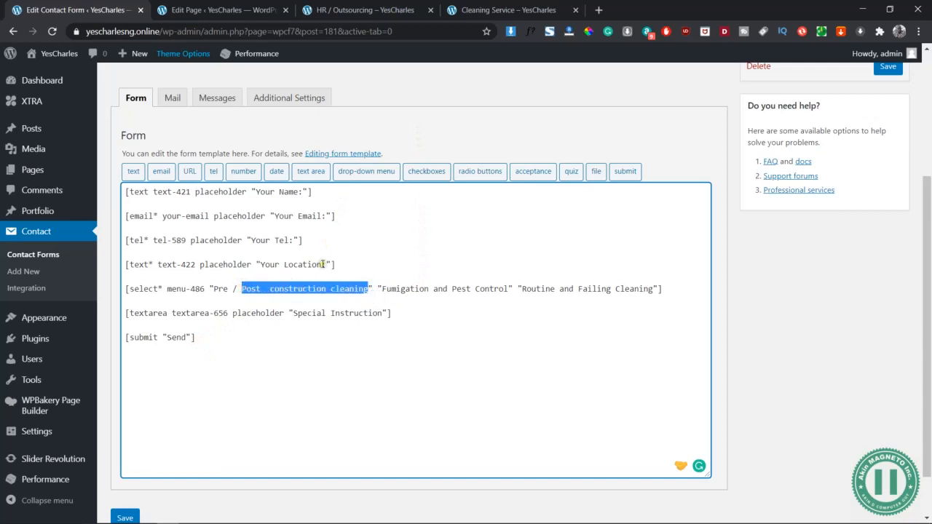
key(alt+Tab)
key(alt+Tab)
key(alt+Tab)
scroll(515, 219, up, 5)
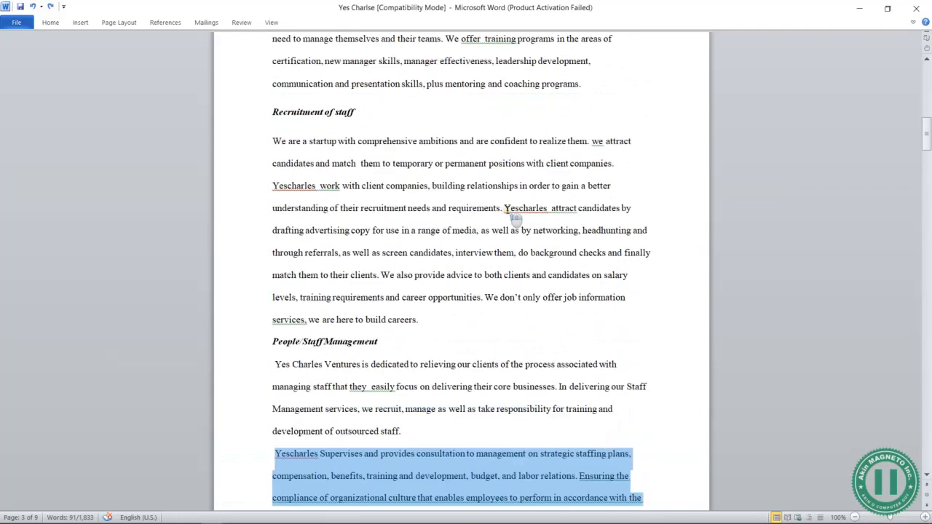
scroll(515, 218, up, 3)
click(246, 235)
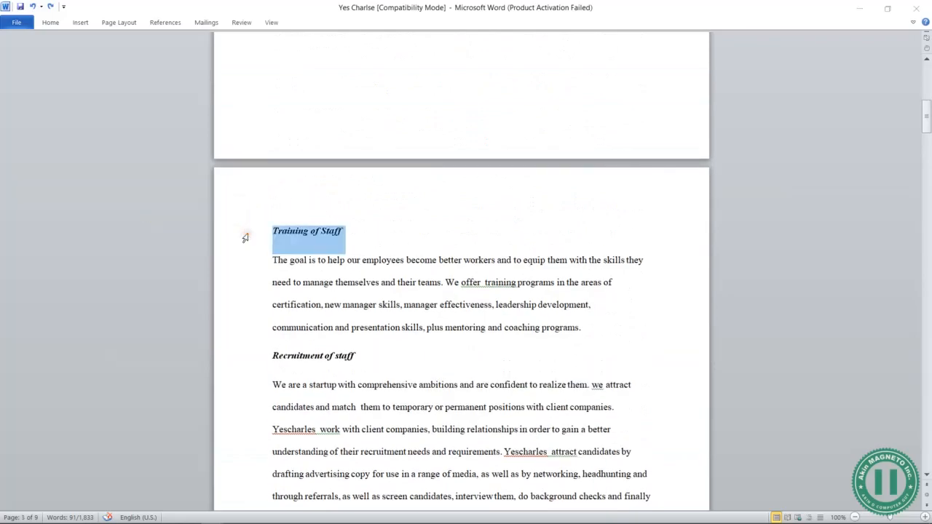
key(alt+Tab)
key(alt+Tab)
key(alt+Tab)
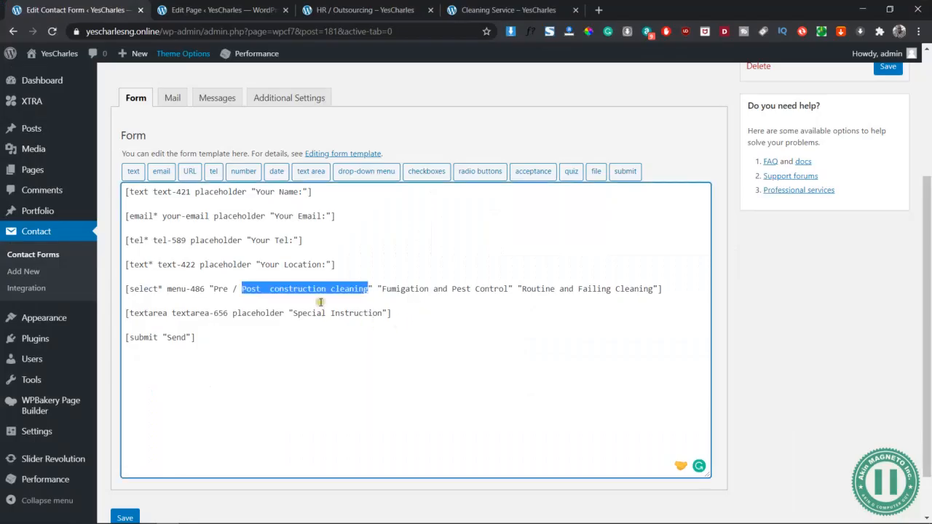
key(ctrl+v)
key(ctrl+z)
drag(368, 288, 219, 292)
key(ctrl+v)
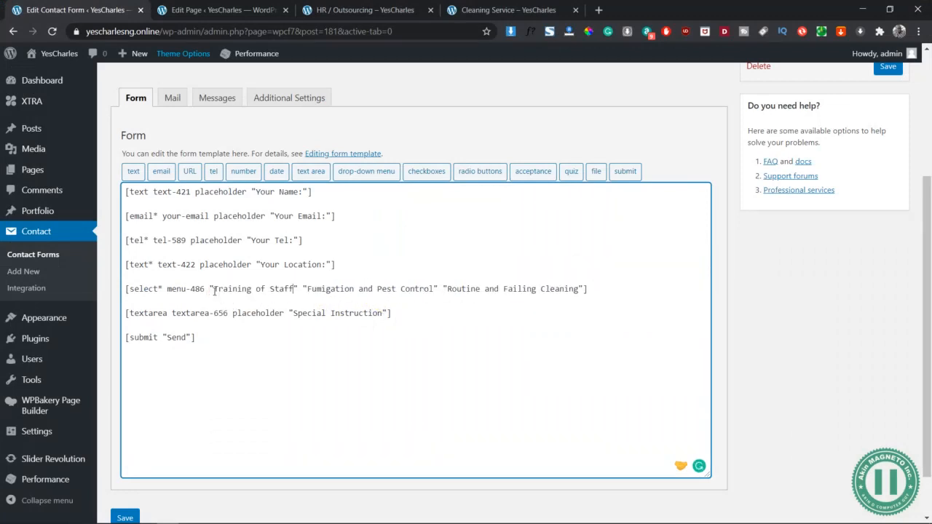
- Replace the "Fumigation and Pest Control" option with the "Recruitment of staff" heading copied from the Yes Charlse document
key(alt+Tab)
key(alt+Tab)
key(alt+Tab)
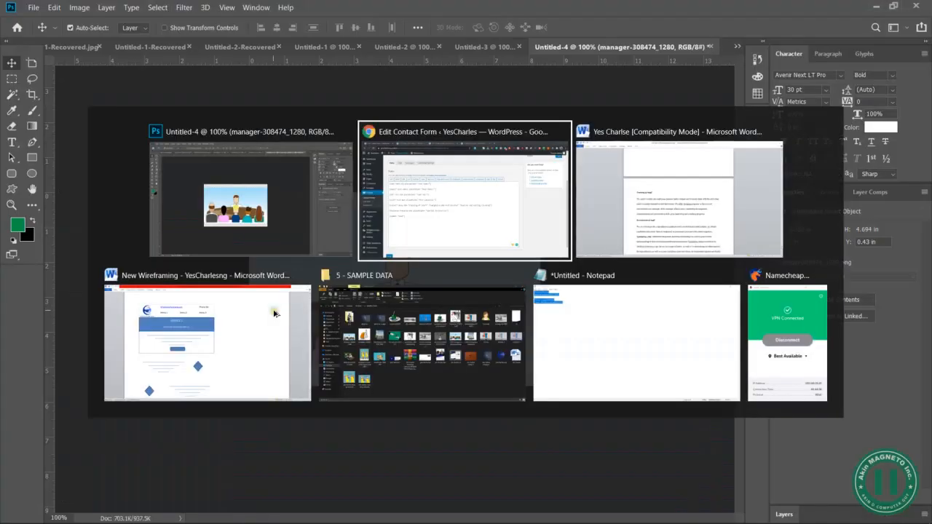
click(240, 351)
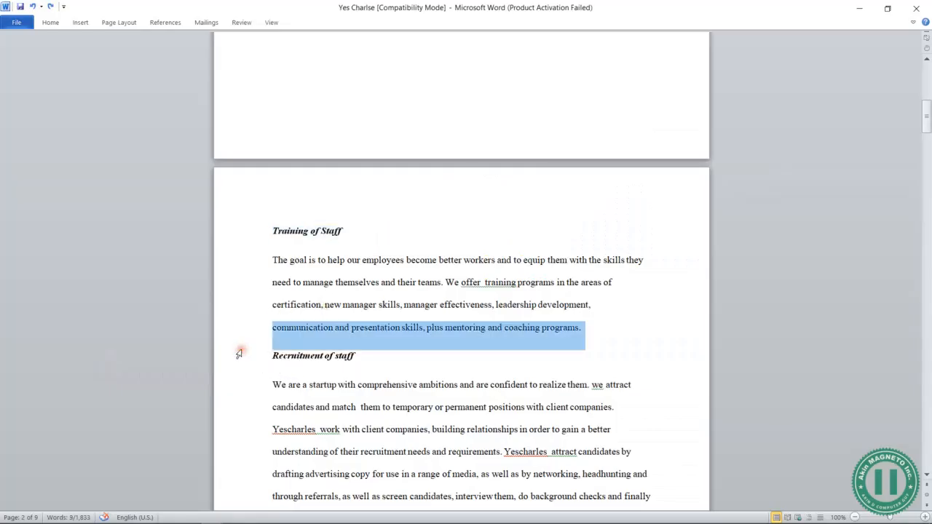
click(243, 358)
key(ctrl+c)
key(alt+Tab)
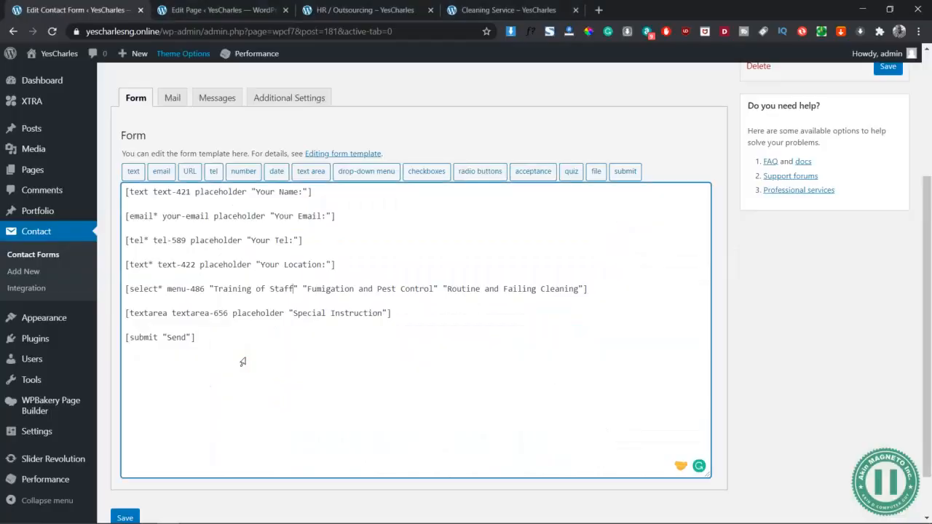
drag(305, 289, 437, 291)
key(ctrl+v)
- Replace the last menu option with "People/Staff Management" from the Yes Charlse document and save the HR form
key(alt+Tab)
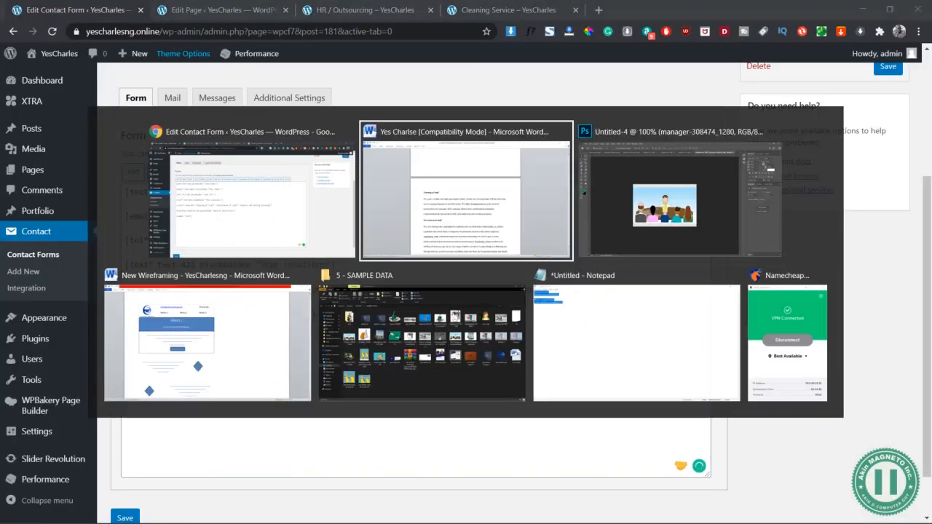
click(247, 338)
key(ctrl+c)
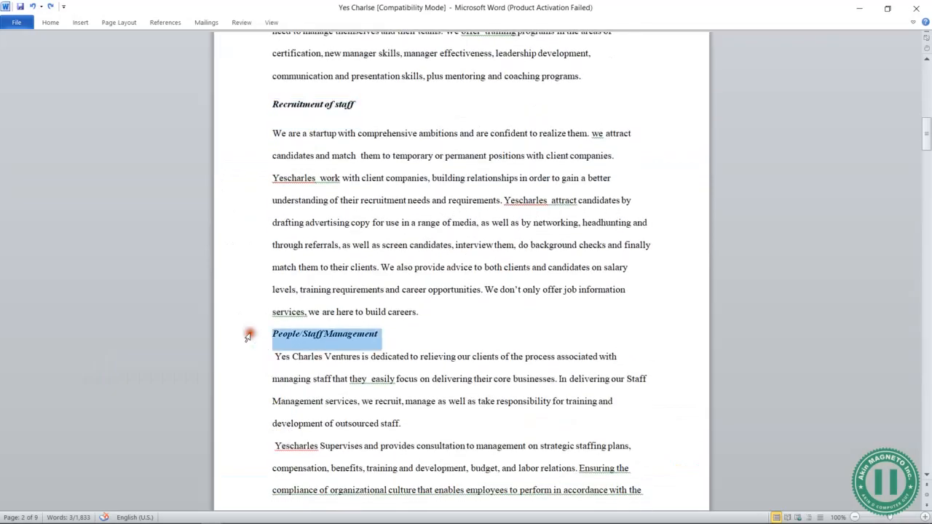
key(alt+Tab)
drag(414, 289, 552, 289)
key(ctrl+v)
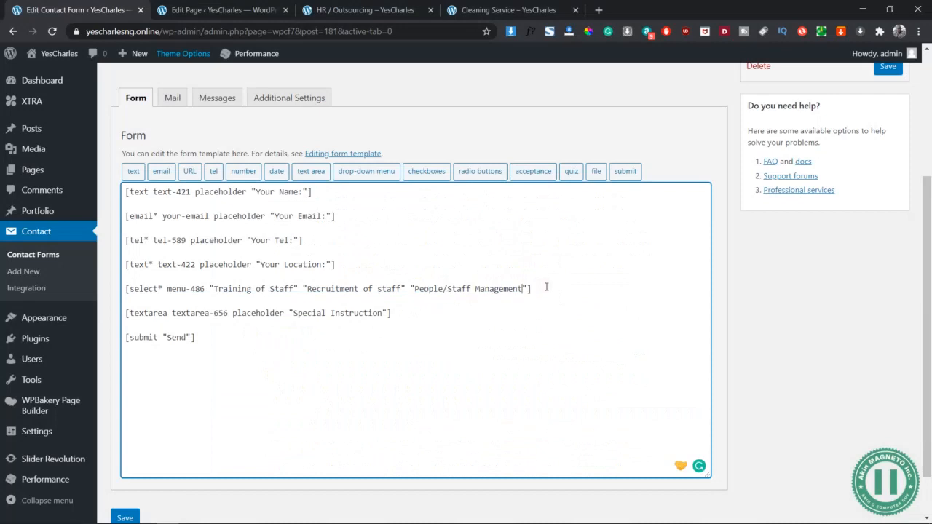
click(408, 251)
scroll(333, 267, down, 1)
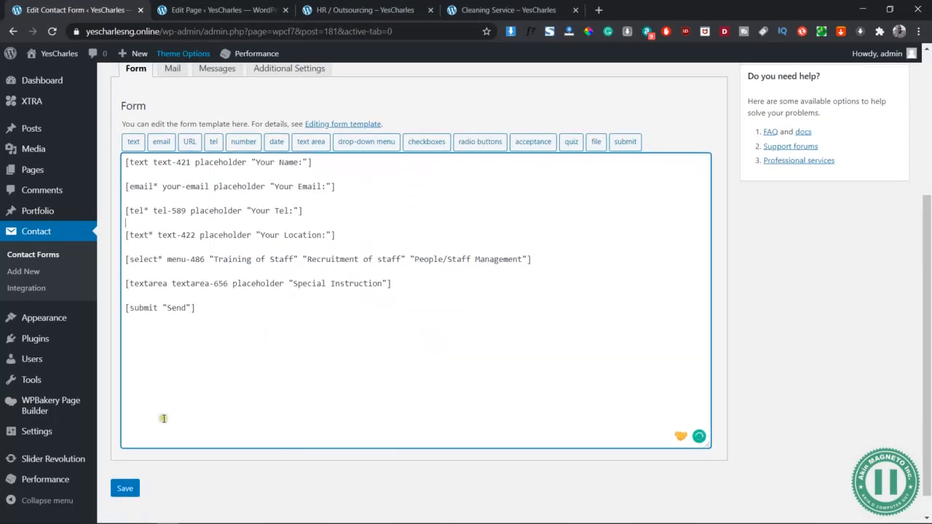
click(125, 489)
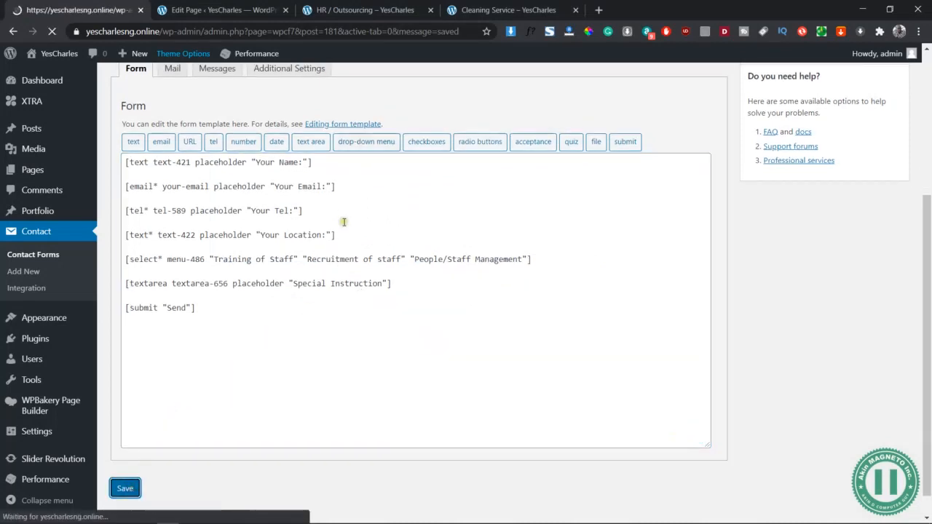
- Publish the HR / Outsourcing page and check the saved HR contact form before returning to the page editor
click(235, 6)
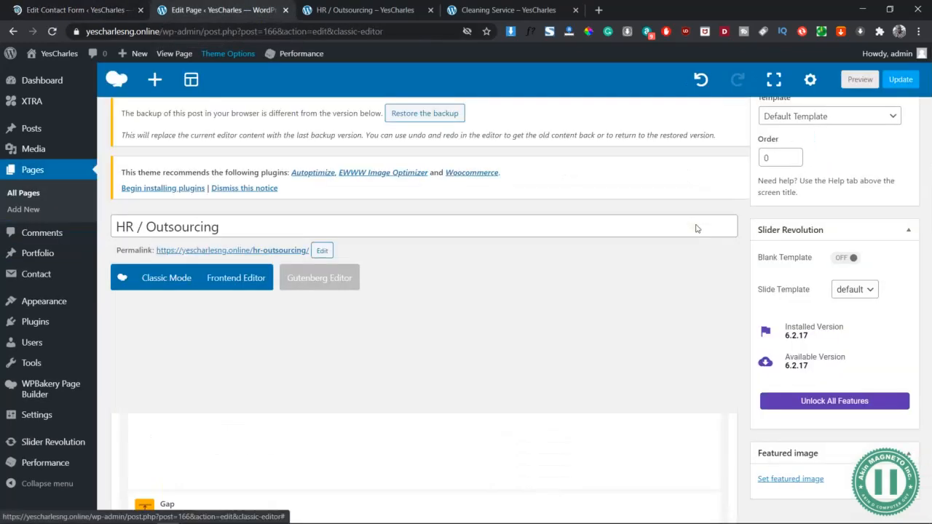
click(892, 354)
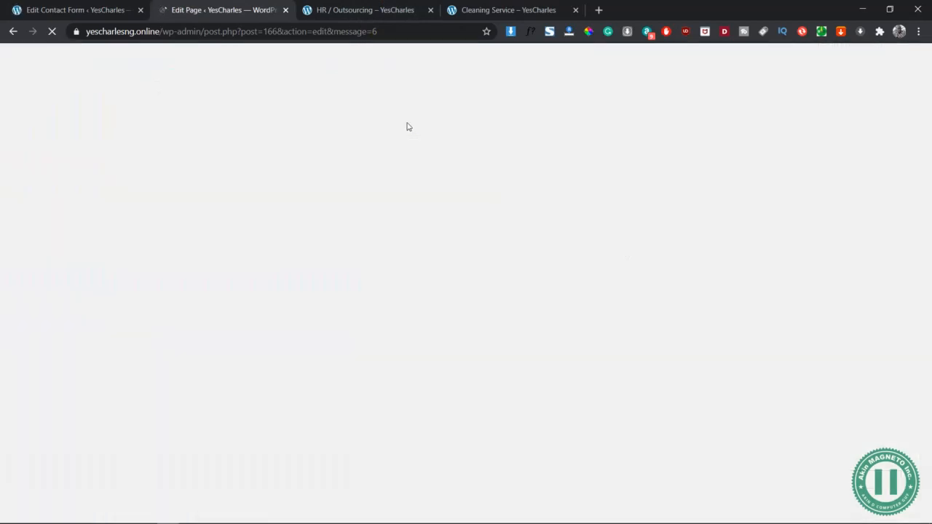
click(109, 10)
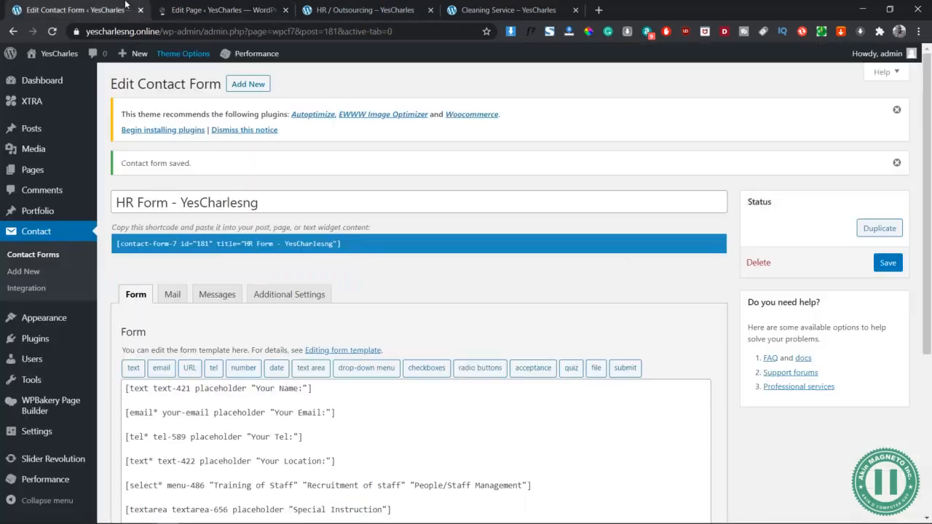
click(233, 5)
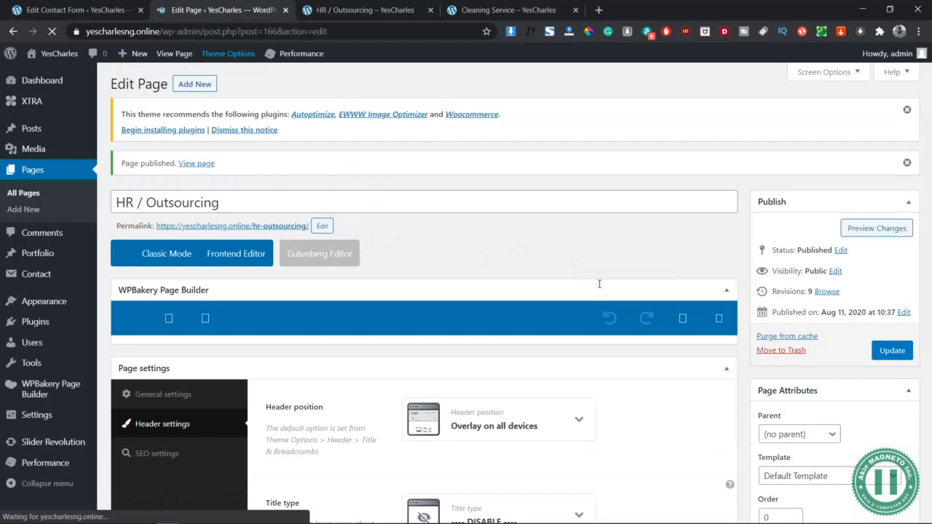
- Set the page's Contact Form 7 Pro element to use "HR Form - YesCharlesng" and save the element
scroll(599, 283, down, 10)
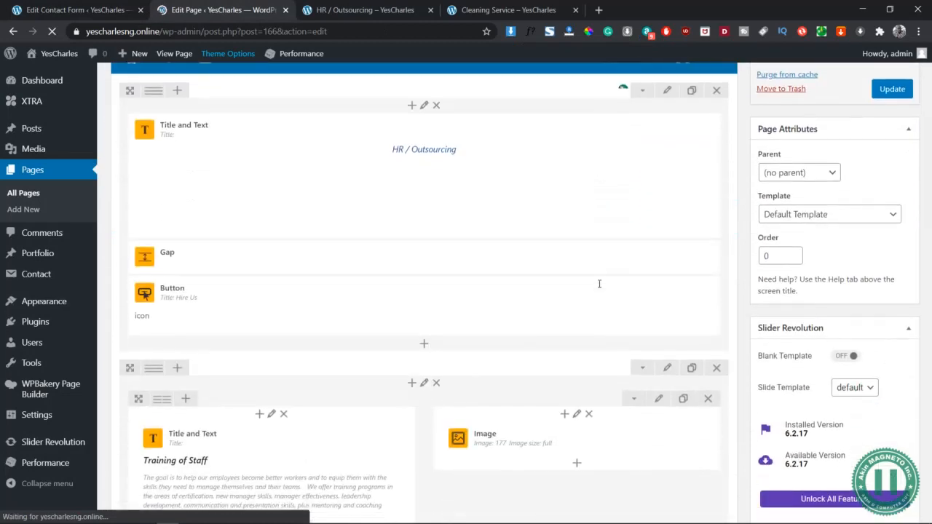
scroll(600, 283, down, 10)
scroll(584, 136, up, 2)
scroll(598, 214, up, 3)
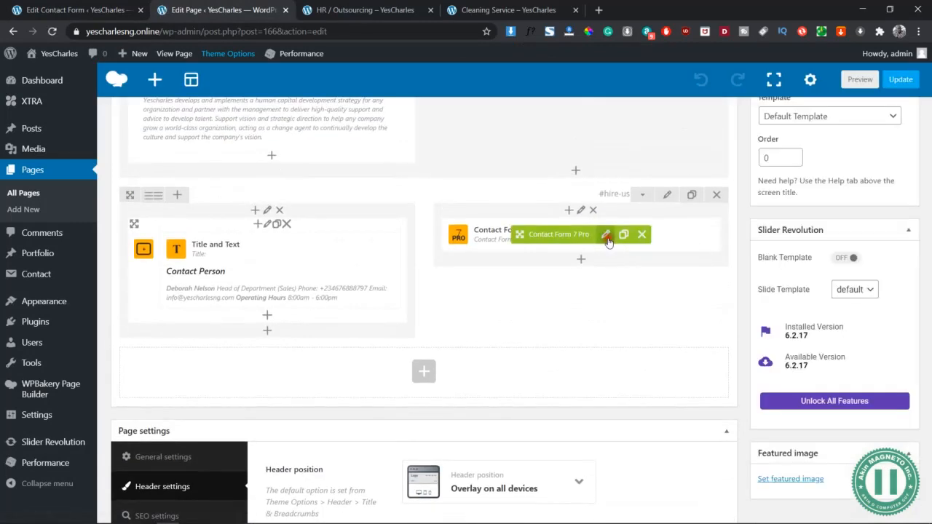
click(606, 235)
click(669, 196)
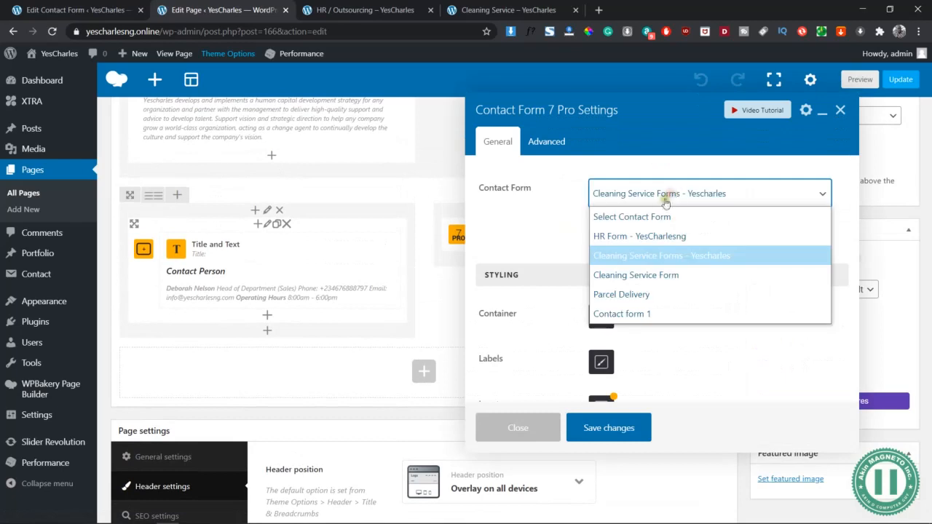
click(650, 238)
scroll(620, 243, down, 5)
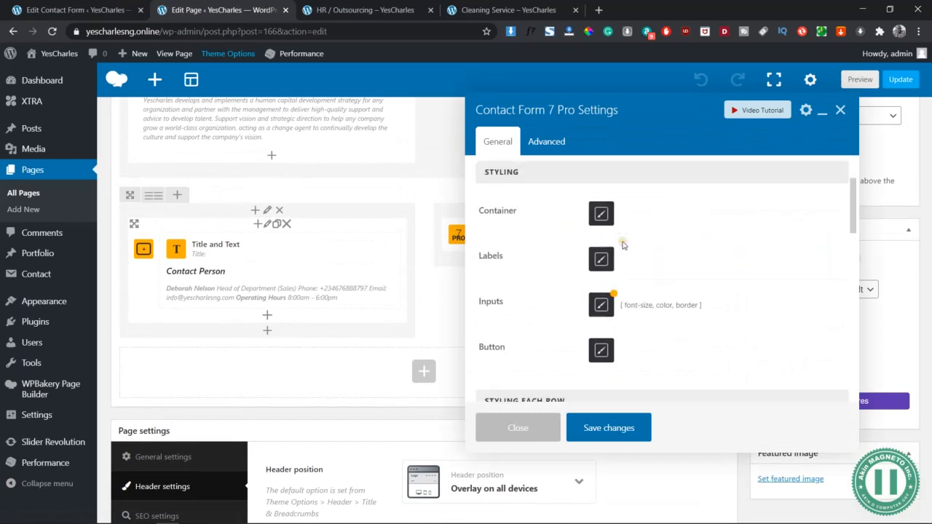
scroll(653, 311, down, 3)
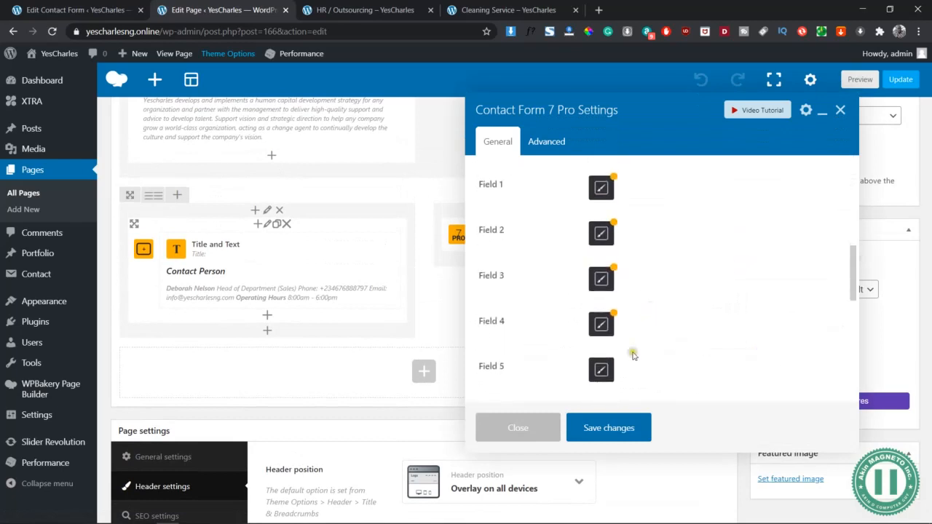
click(609, 427)
scroll(665, 316, up, 4)
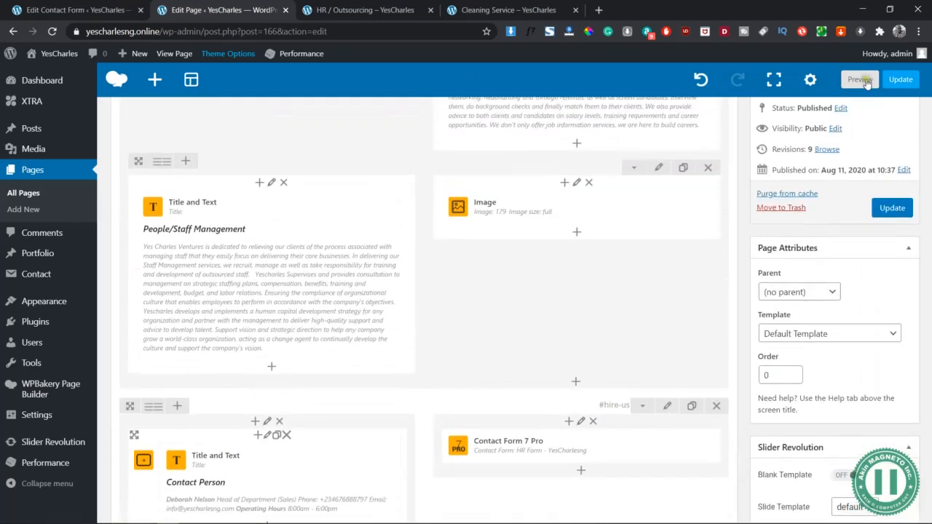
- Preview the HR / Outsourcing page and test the contact form's fields, choosing "Recruitment of staff" in the service drop-down
click(860, 79)
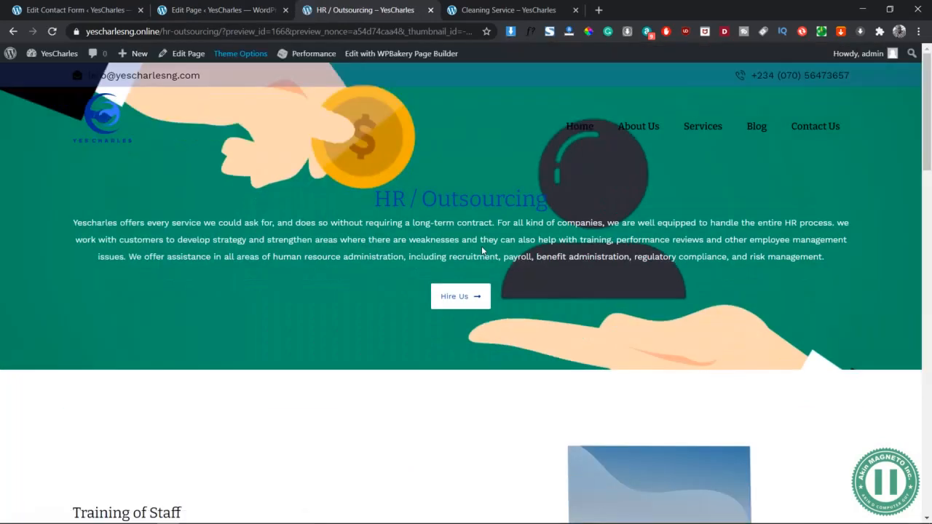
scroll(482, 252, down, 15)
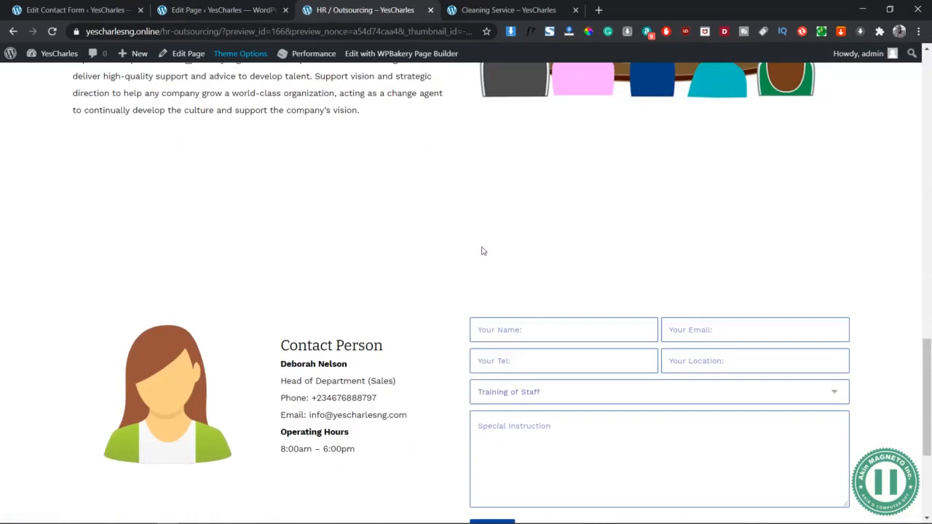
click(610, 250)
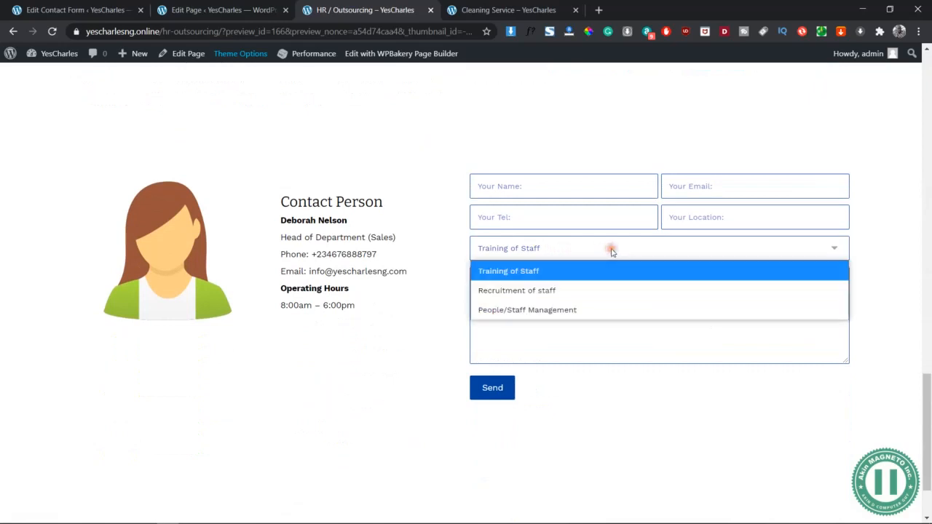
click(558, 289)
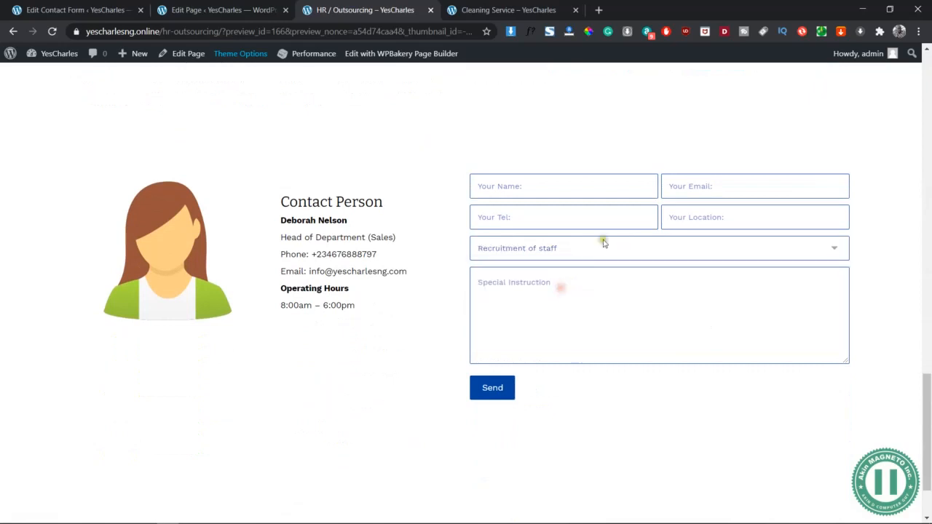
click(593, 182)
click(722, 178)
click(762, 161)
click(600, 320)
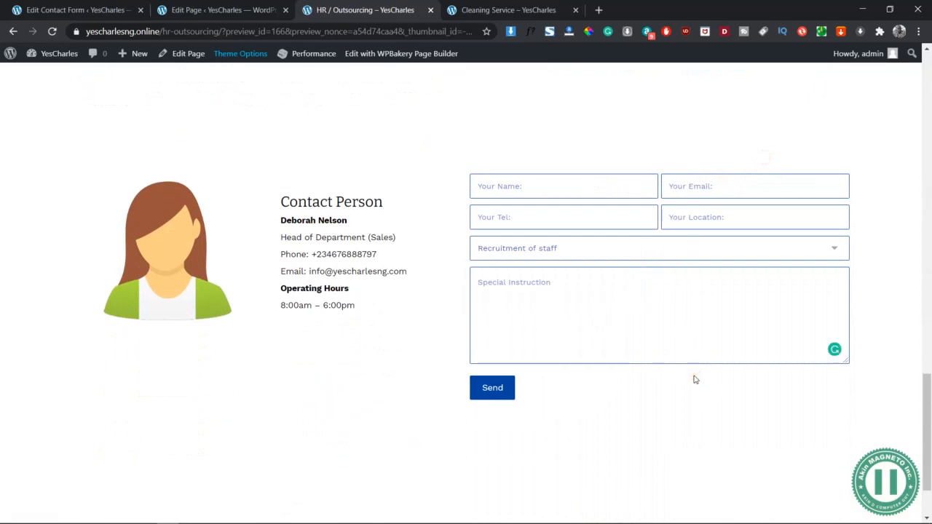
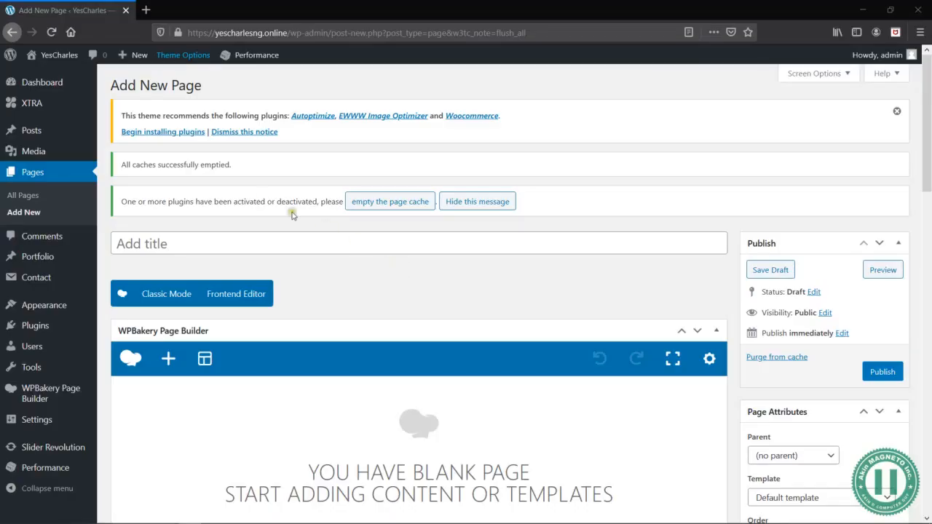
- Title the new page "About Us" and save it as a draft
click(248, 242)
text(About Us)
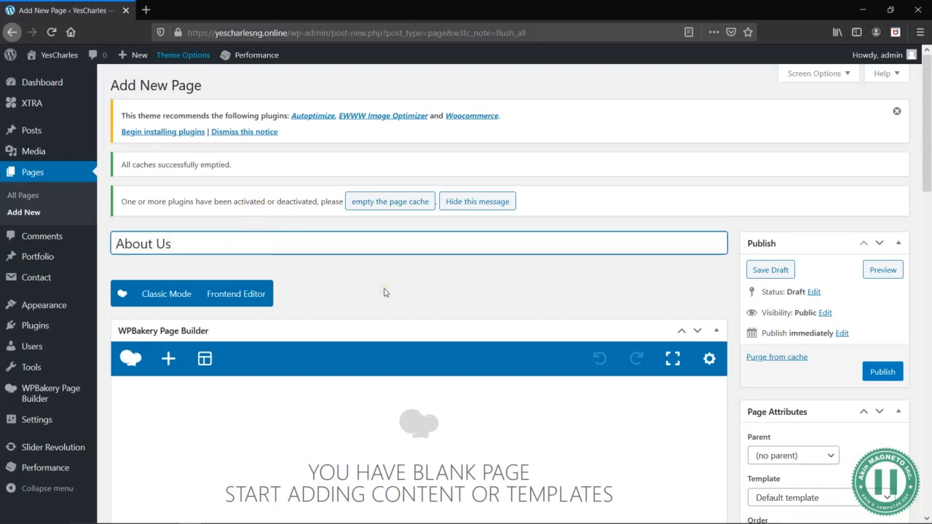
scroll(393, 298, down, 3)
scroll(495, 232, up, 3)
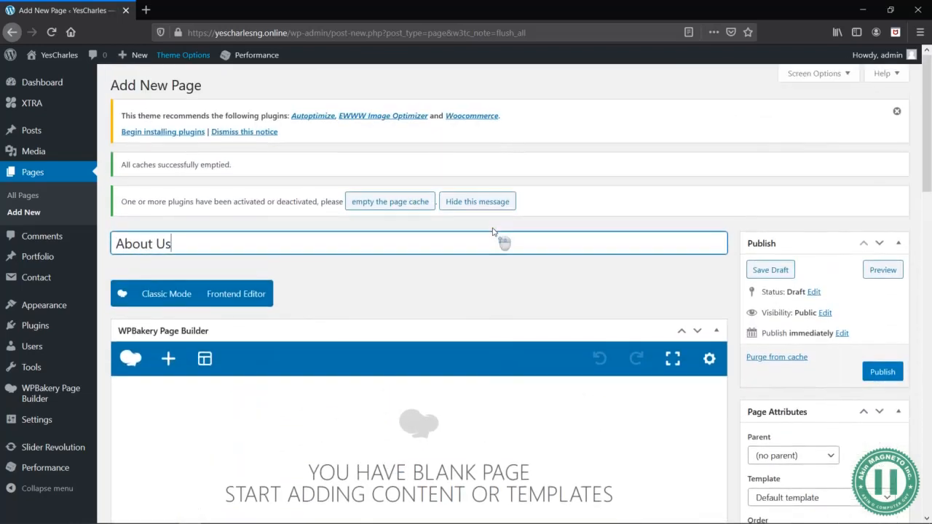
click(773, 269)
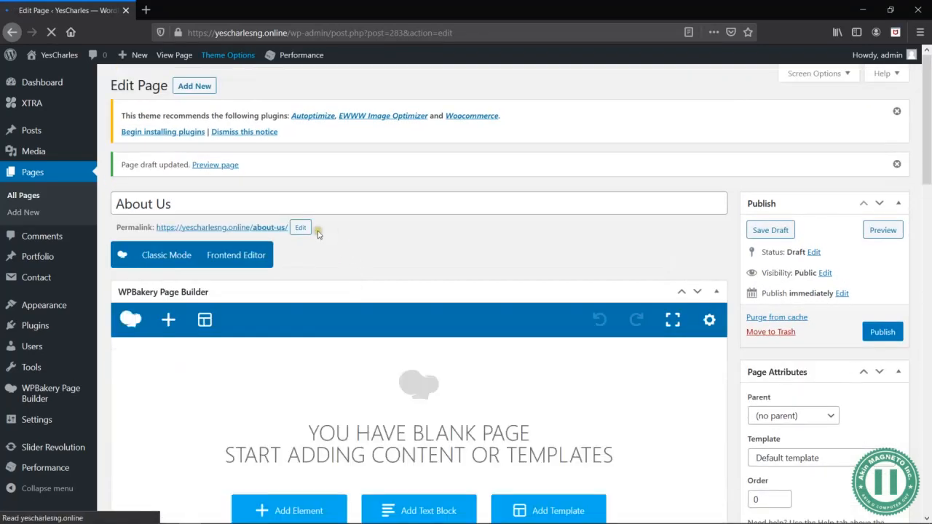
- Reorder the editor boxes so that Custom Fields and Discussion sit below Page settings
scroll(398, 289, down, 3)
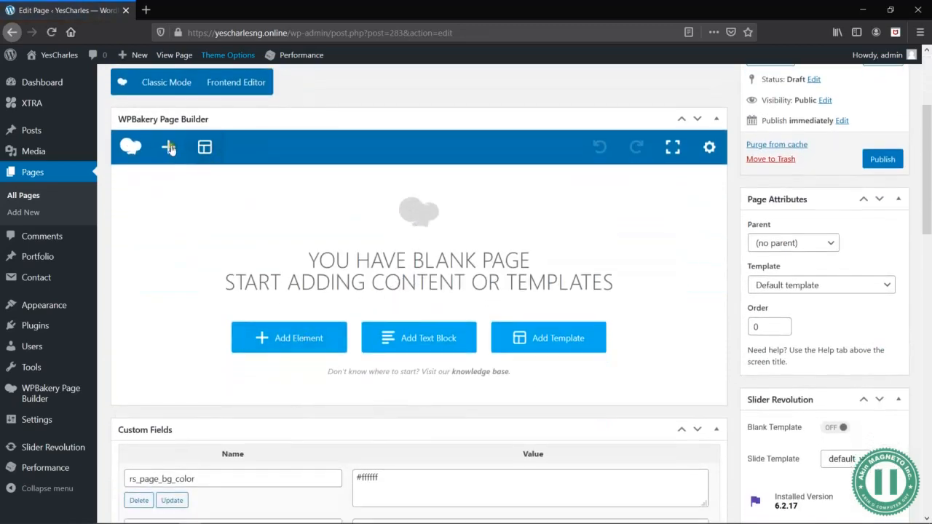
scroll(457, 456, down, 10)
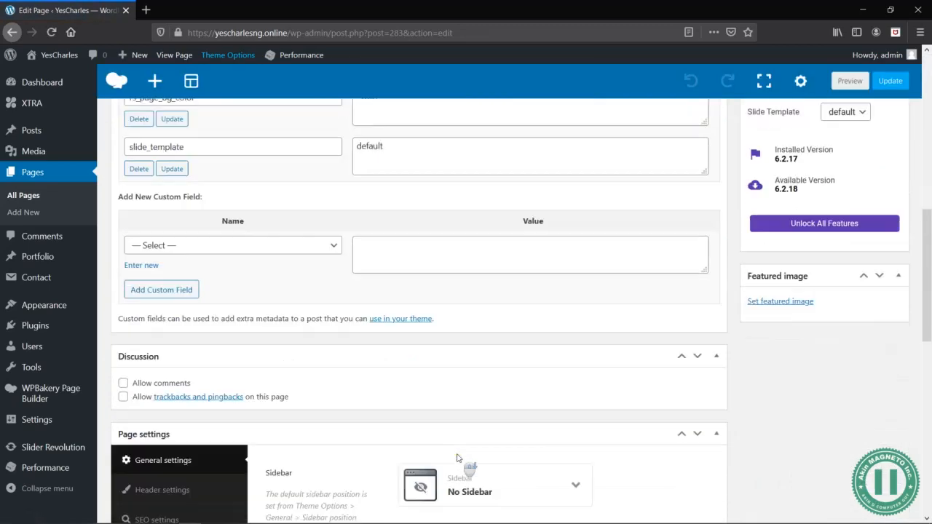
scroll(563, 234, up, 6)
scroll(562, 233, up, 1)
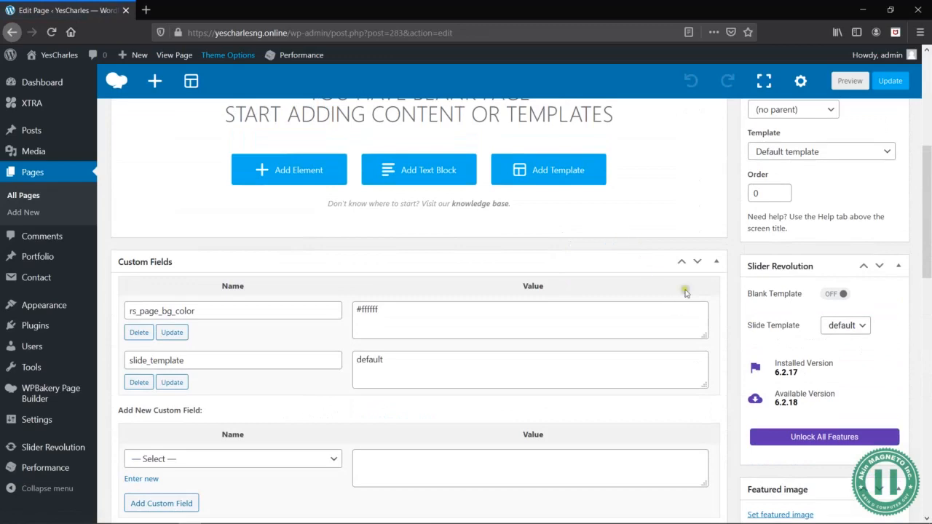
click(698, 261)
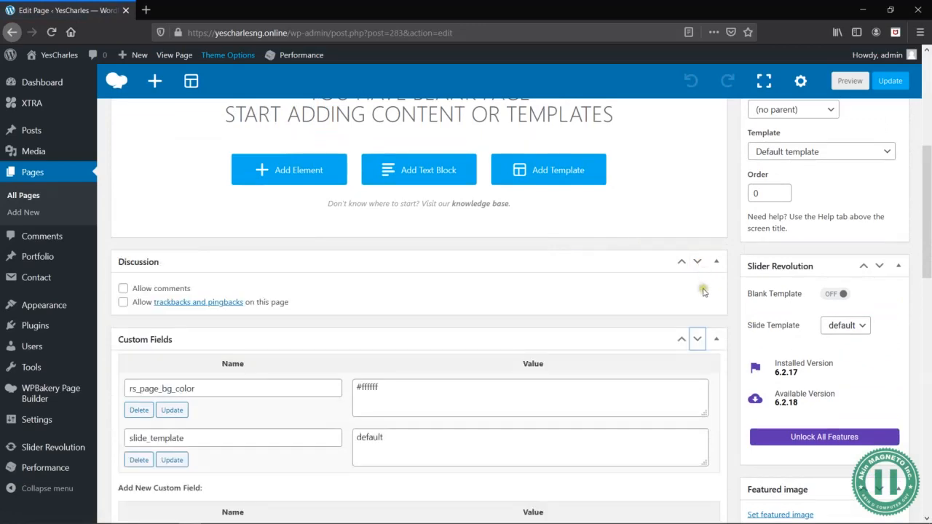
click(698, 339)
scroll(659, 305, up, 5)
scroll(662, 328, down, 1)
scroll(655, 306, down, 1)
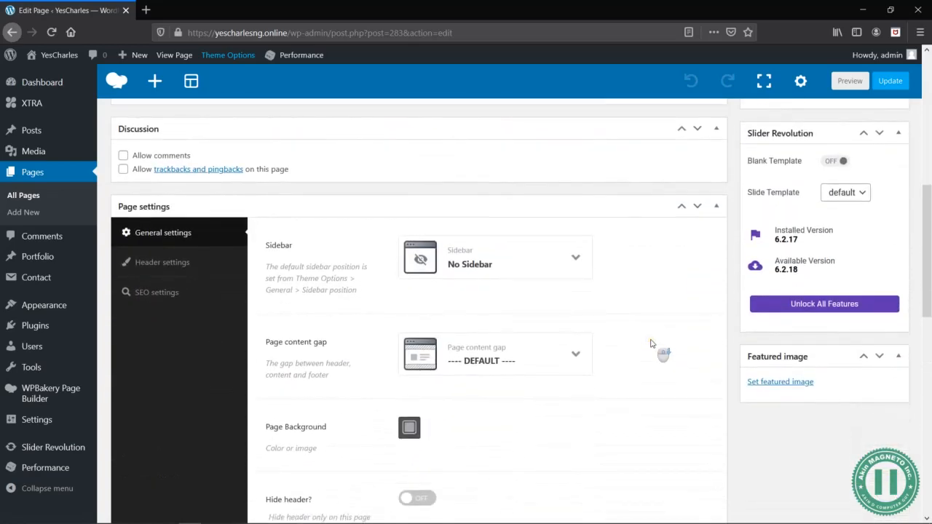
scroll(676, 216, up, 2)
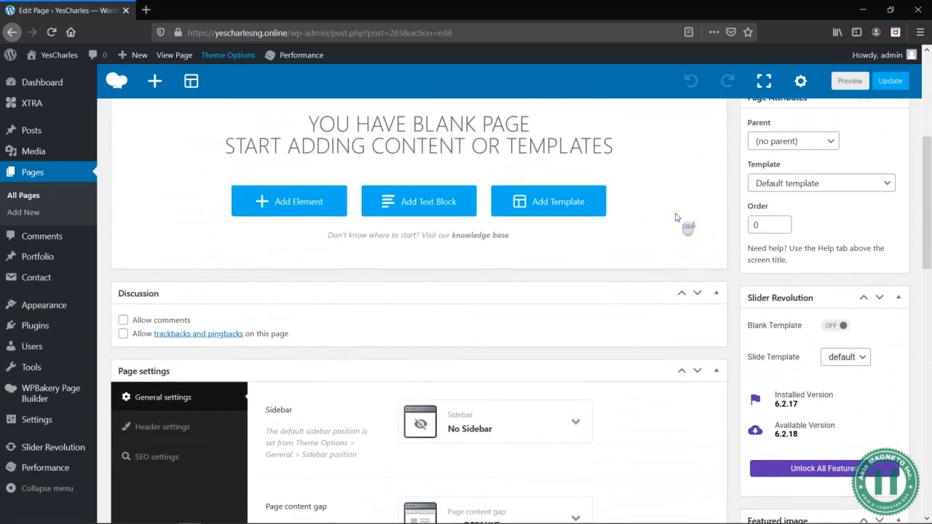
scroll(679, 217, down, 1)
click(697, 235)
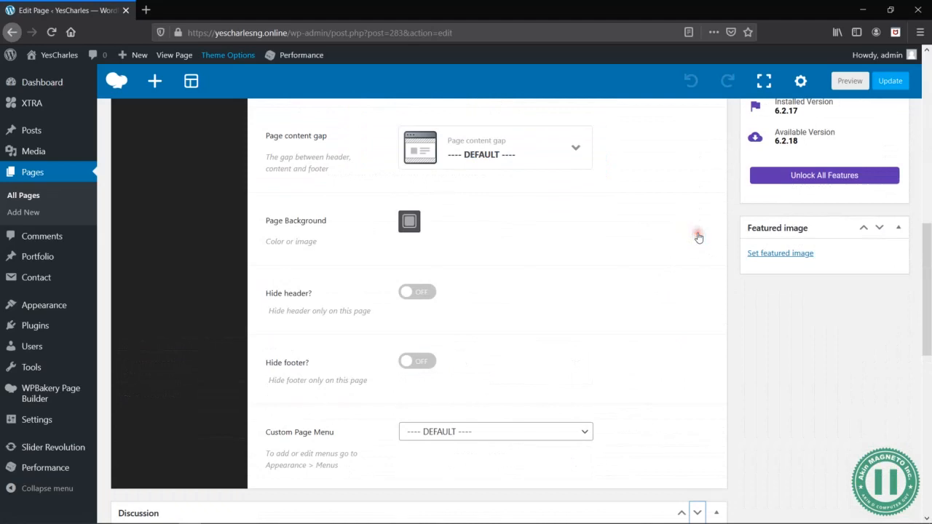
- Set the page content gap to no gap between header and content in the page's general settings
scroll(646, 343, down, 3)
scroll(645, 344, up, 7)
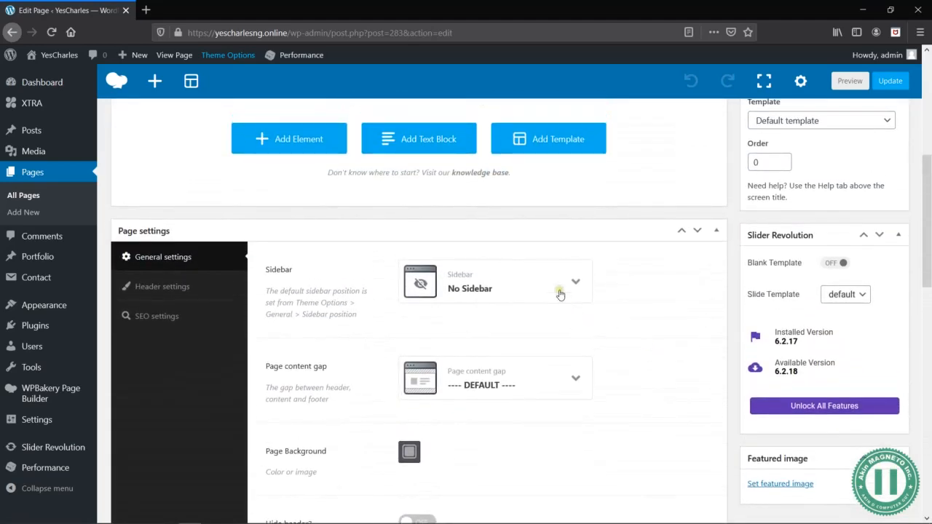
click(553, 288)
click(557, 282)
click(572, 379)
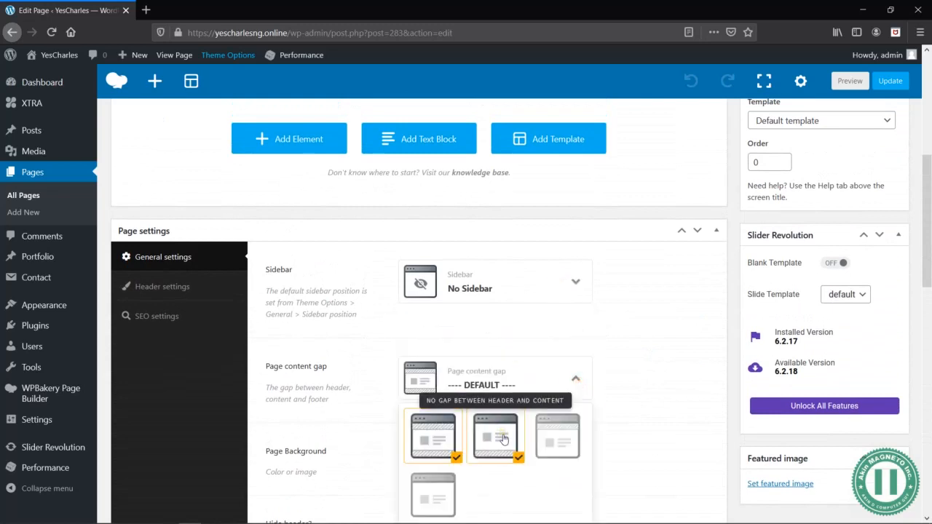
click(504, 438)
- Set the page's header position to "Overlay only on desktop & tablet" and its title type to Disable
click(166, 288)
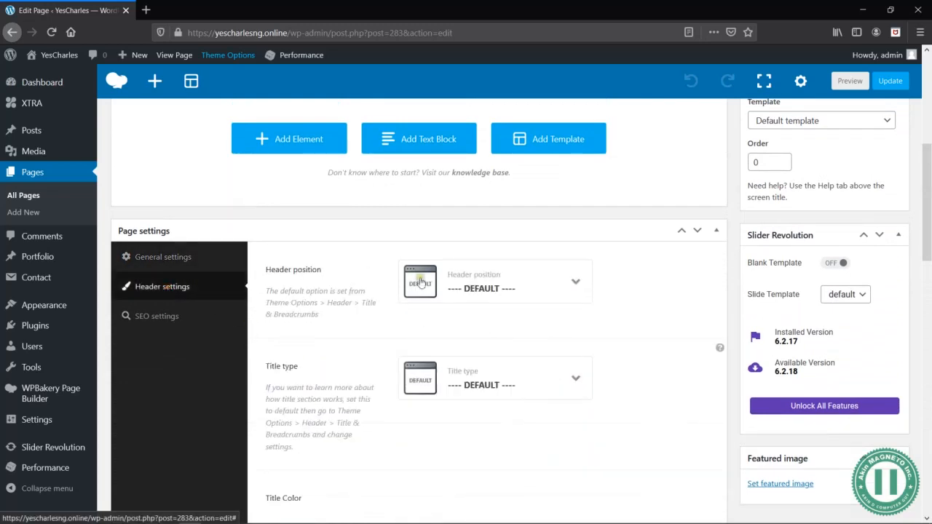
click(576, 285)
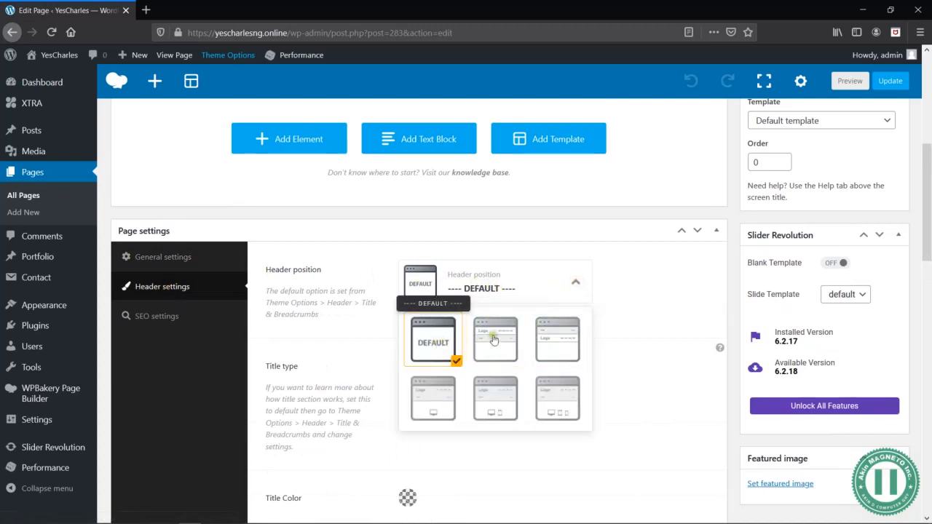
click(557, 398)
click(495, 401)
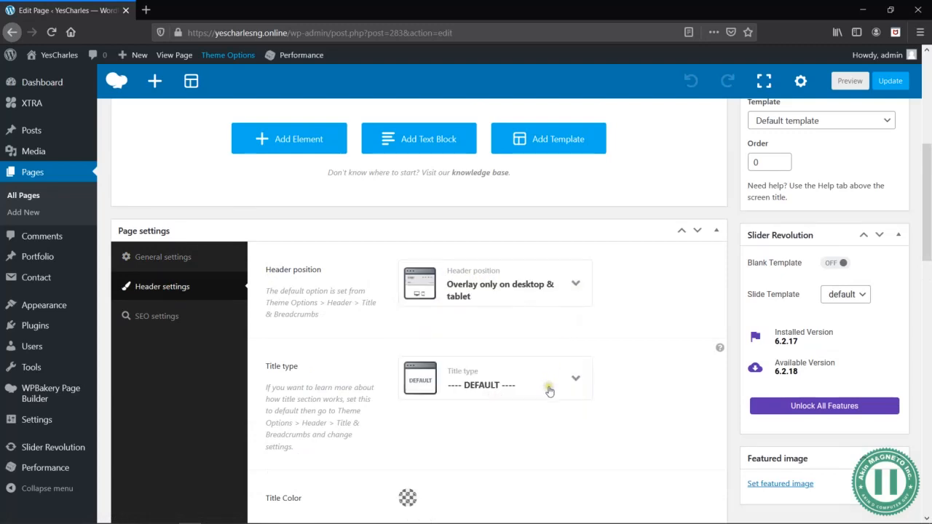
click(574, 376)
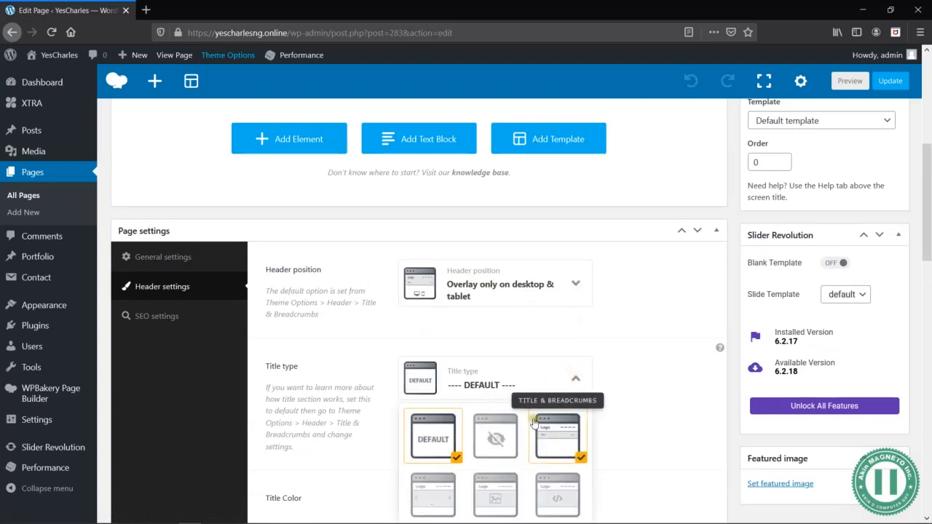
click(484, 438)
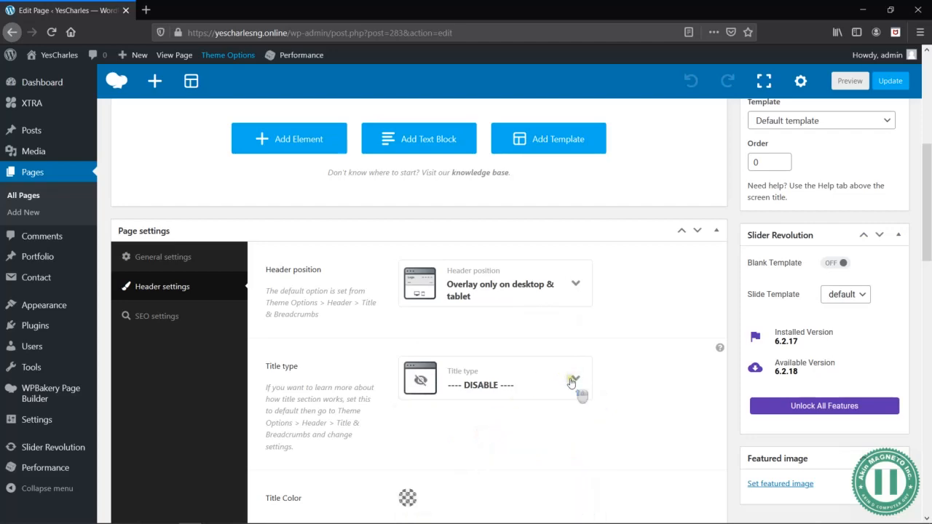
- Preview the About Us page and return to its editor
scroll(672, 254, up, 5)
click(878, 230)
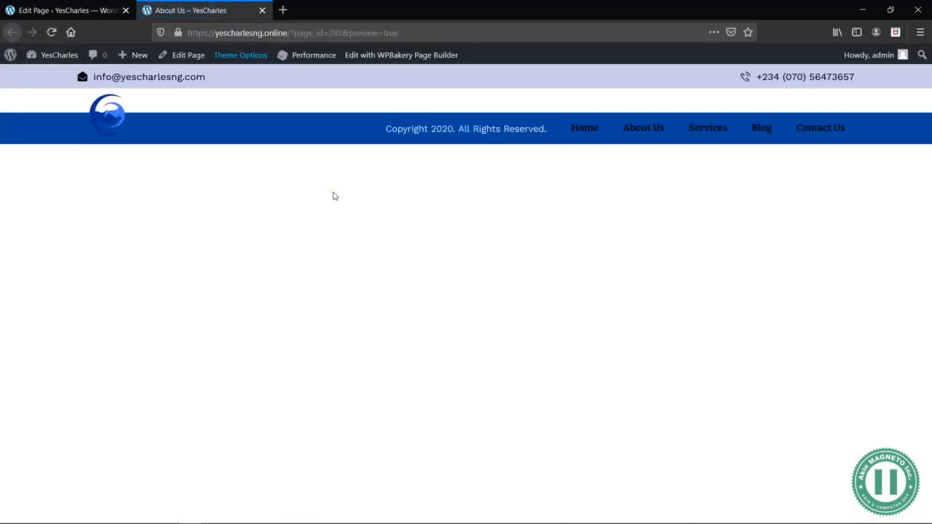
click(65, 10)
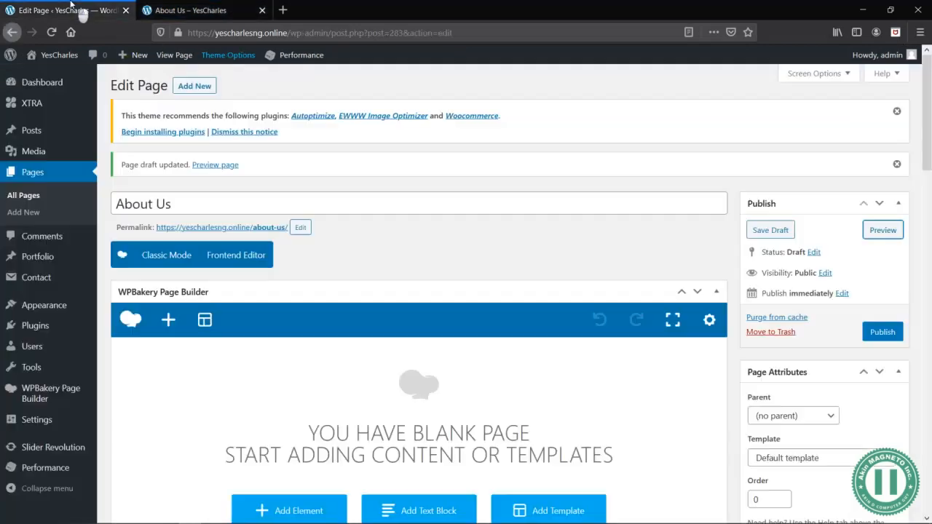
- Add a row to the blank page and set its row stretch to "Stretch row"
scroll(453, 306, down, 5)
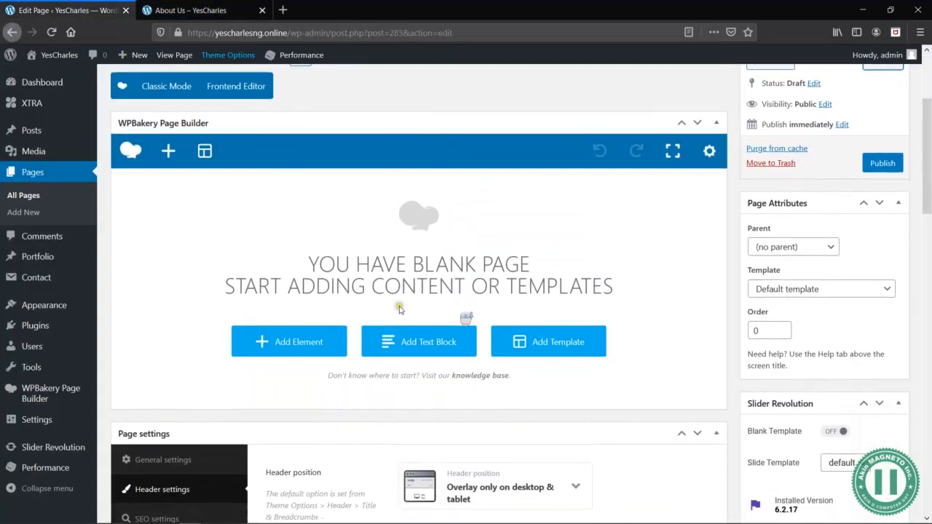
click(168, 153)
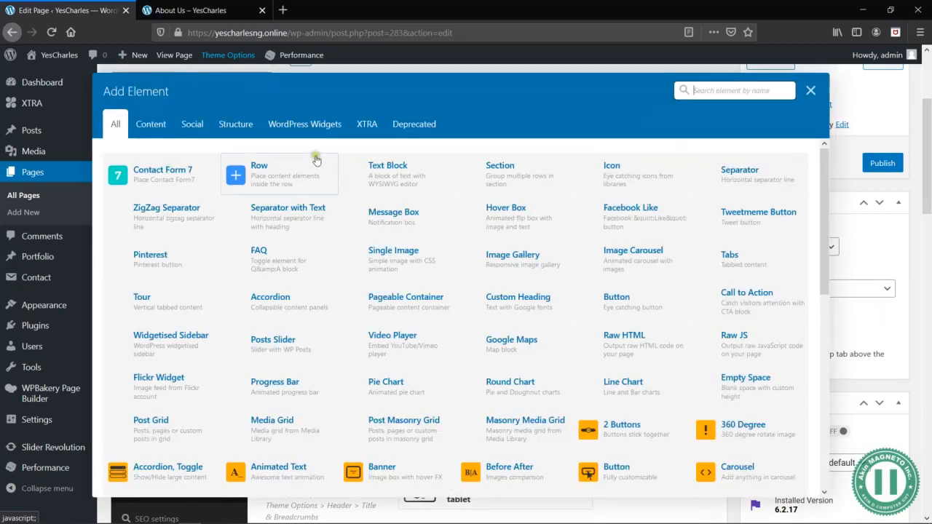
click(276, 172)
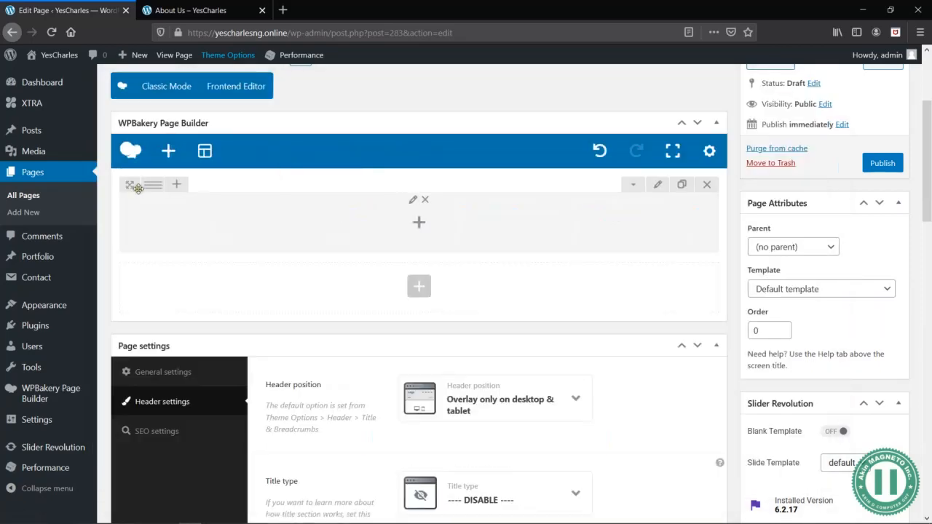
mouse_move(151, 184)
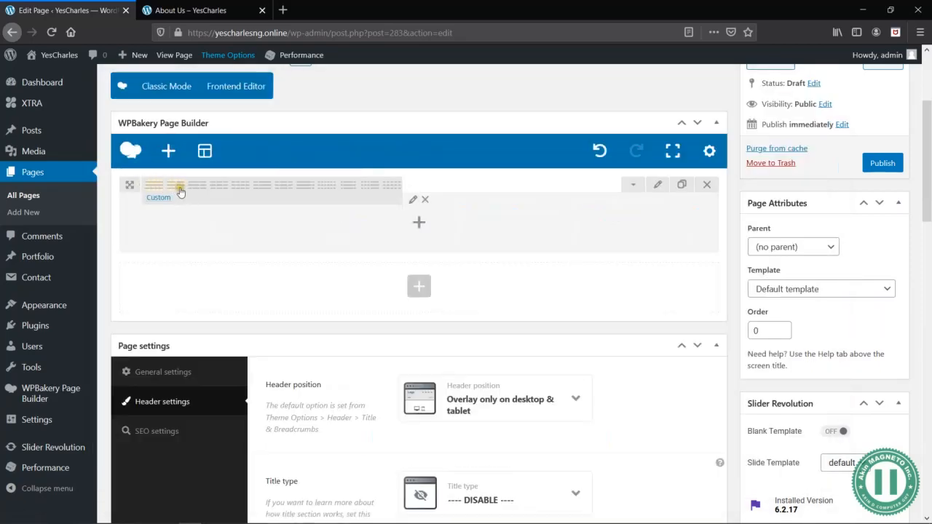
click(657, 184)
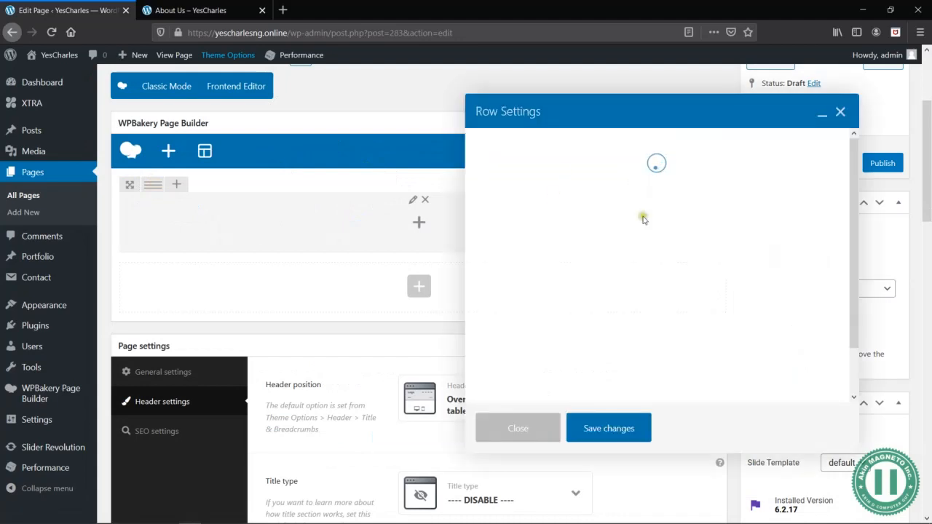
click(600, 201)
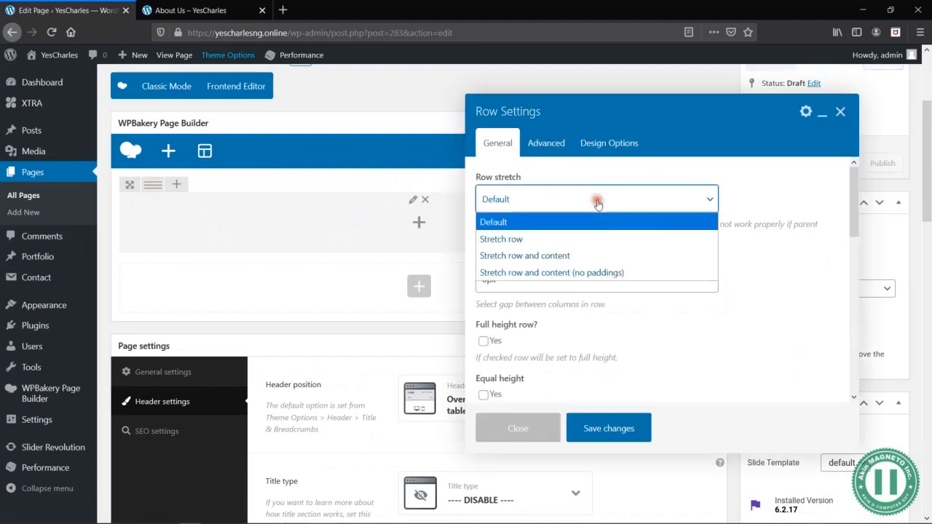
click(554, 239)
- Give the row 200px top padding and 100px bottom padding, and save the row settings
scroll(626, 277, down, 3)
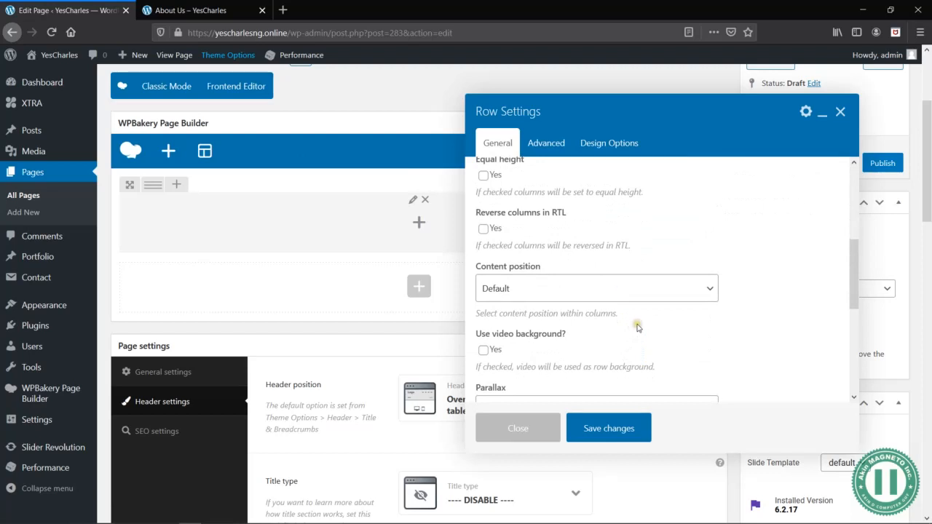
scroll(637, 327, down, 3)
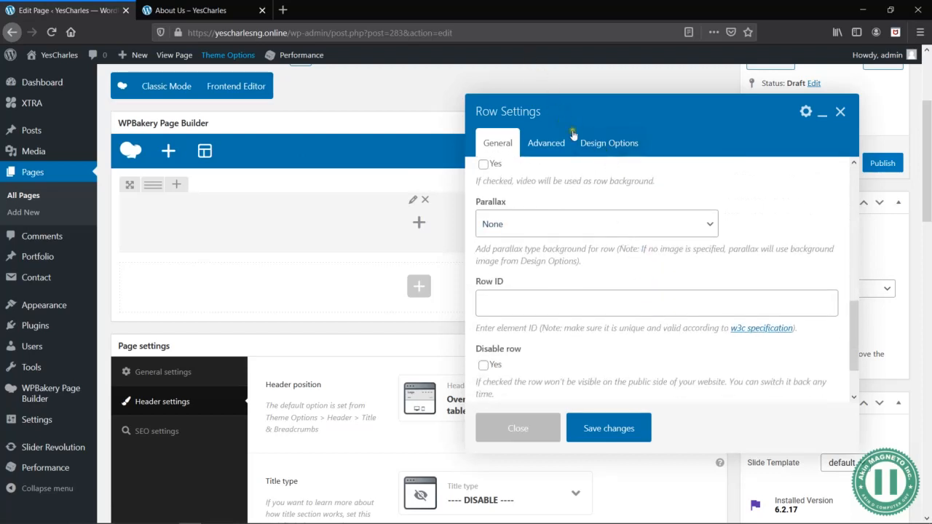
click(603, 142)
click(567, 253)
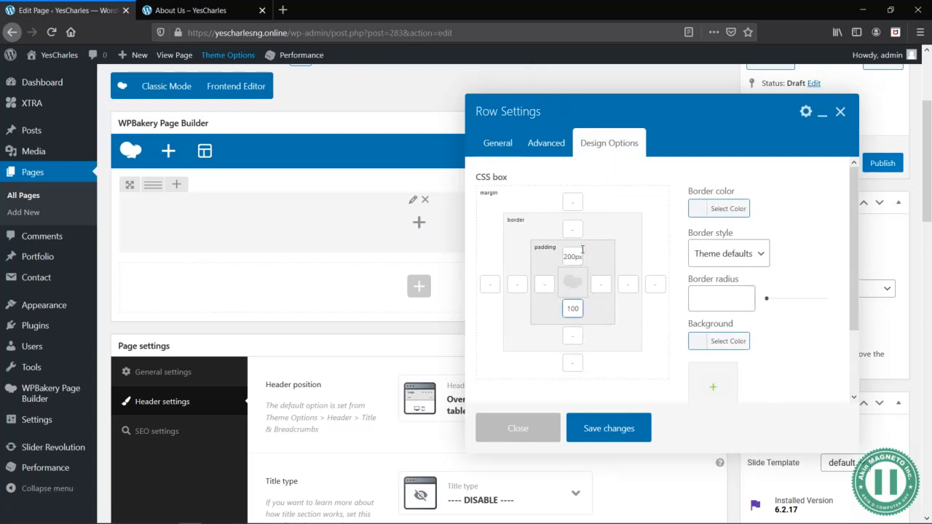
click(619, 430)
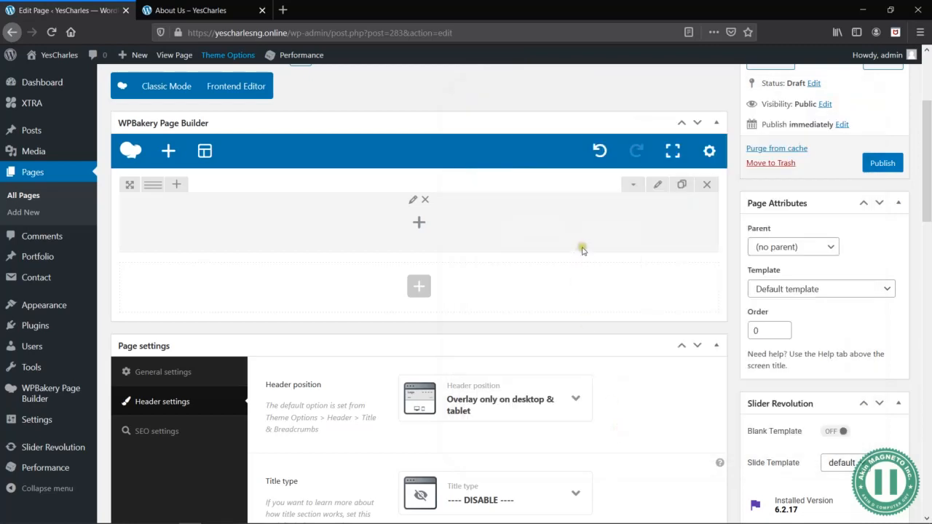
- Open the row's design options and start uploading a new background image from the computer
click(659, 187)
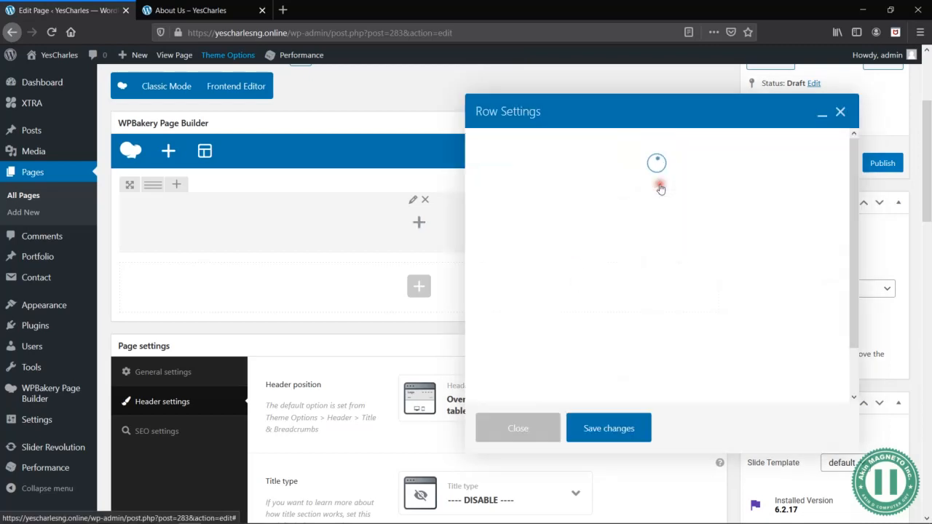
click(617, 142)
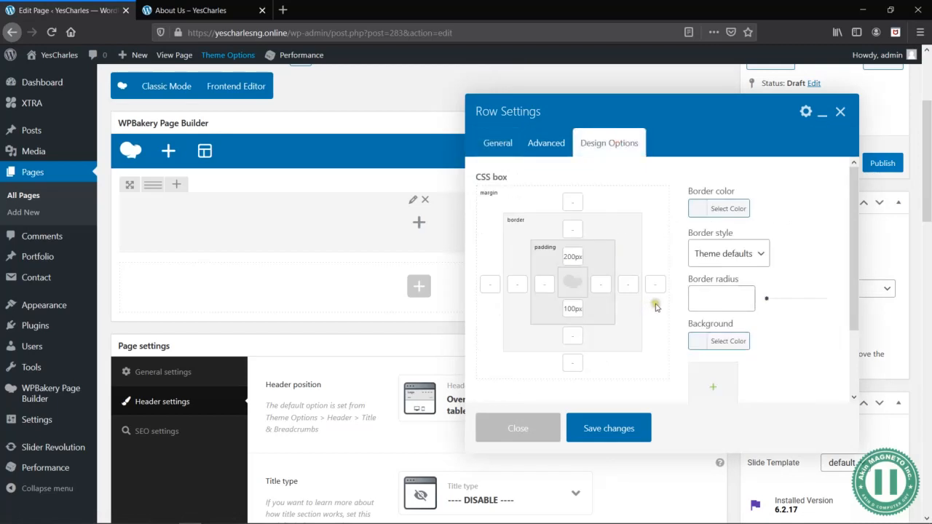
scroll(663, 317, down, 2)
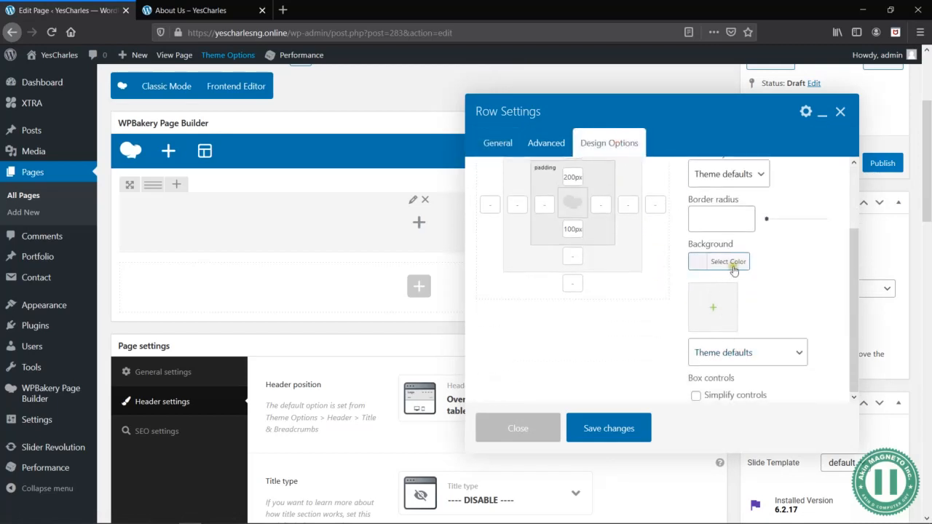
click(720, 311)
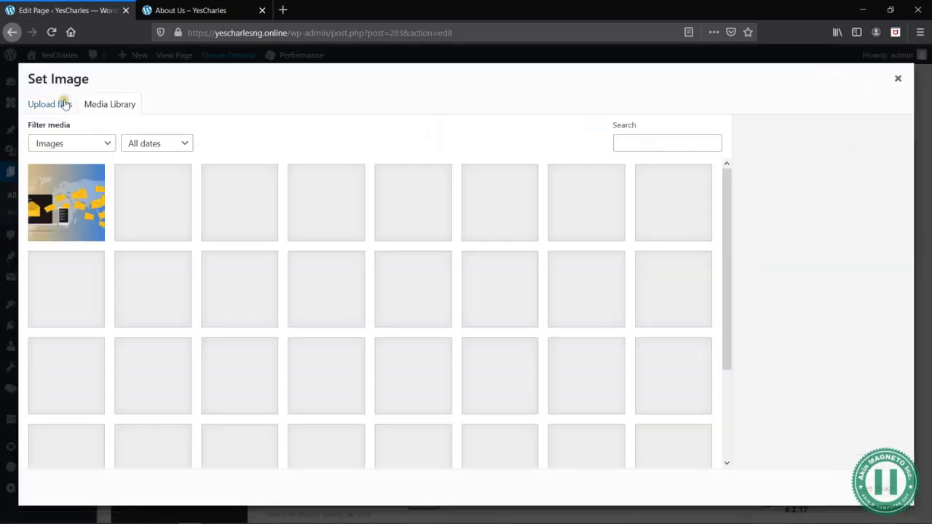
click(49, 105)
click(483, 290)
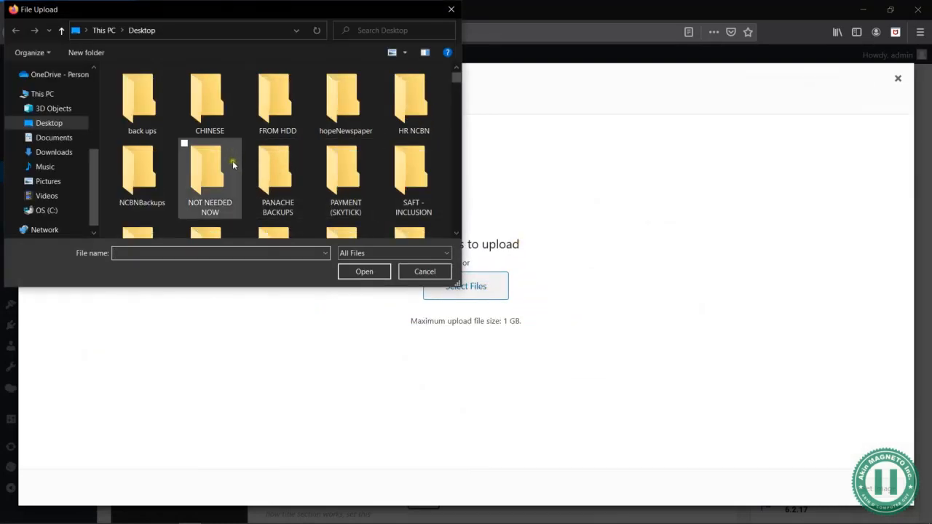
- Open the "5 - SAMPLE DATA" folder inside the Desktop folder "YES CHA" for the upload
click(334, 197)
key(y)
key(y)
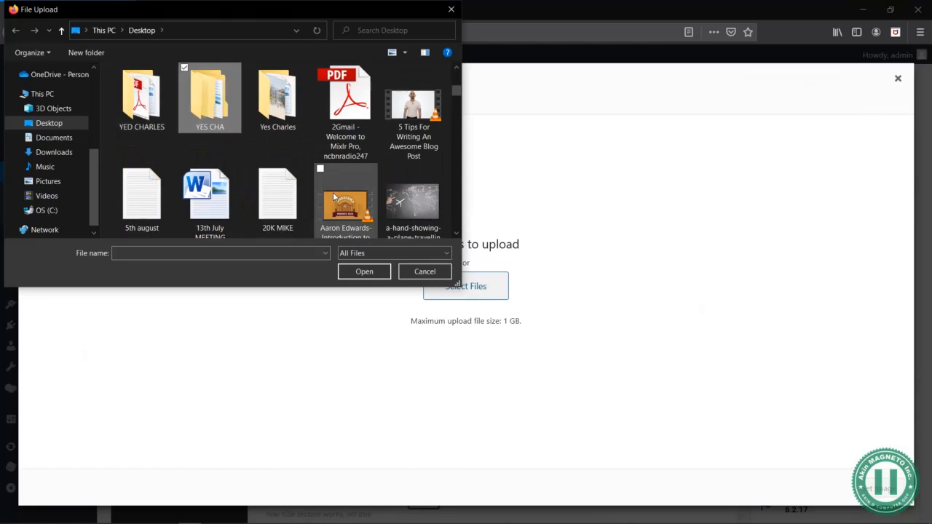
double_click(219, 109)
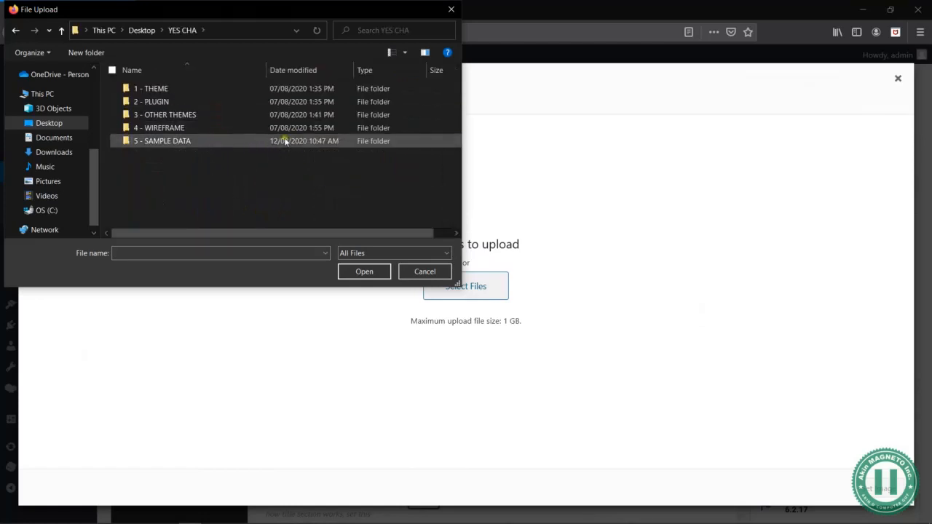
double_click(187, 145)
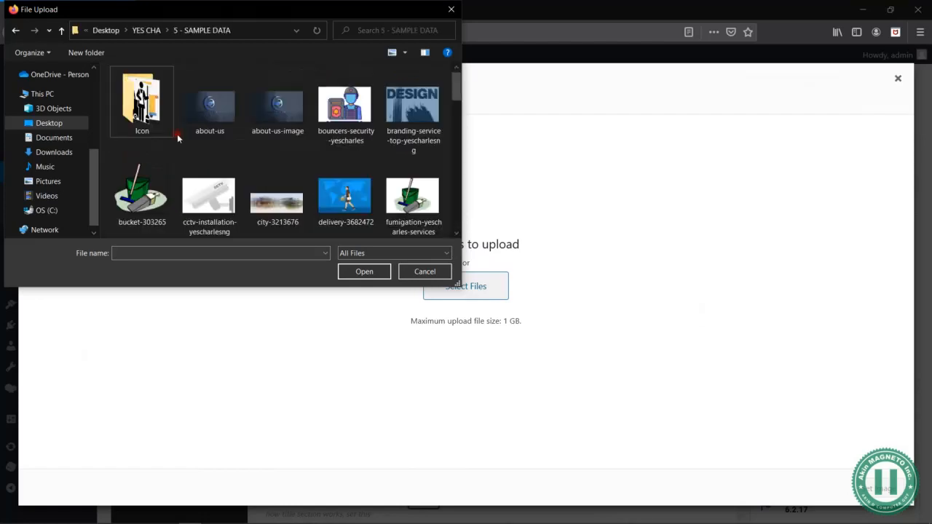
- Look through the sample images and upload "yes charles mckup 2" to the media library
click(335, 116)
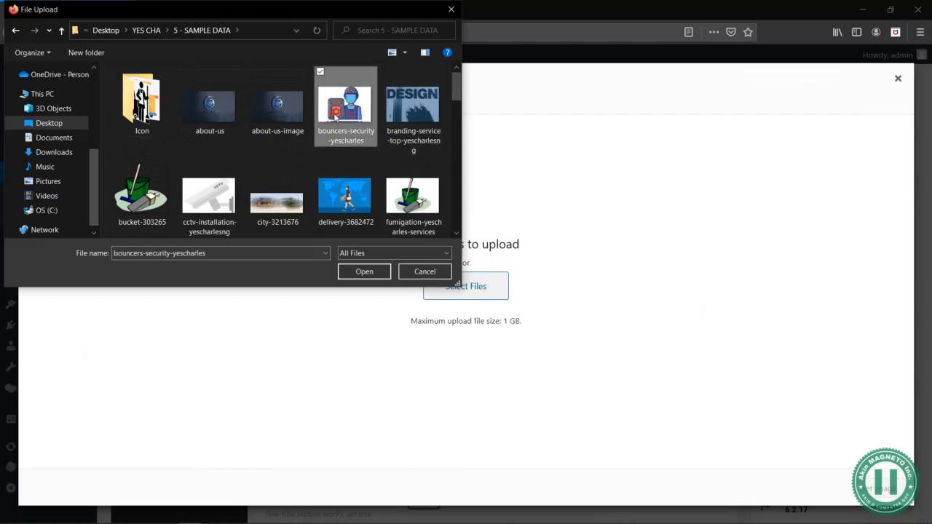
key(Down)
key(Down)
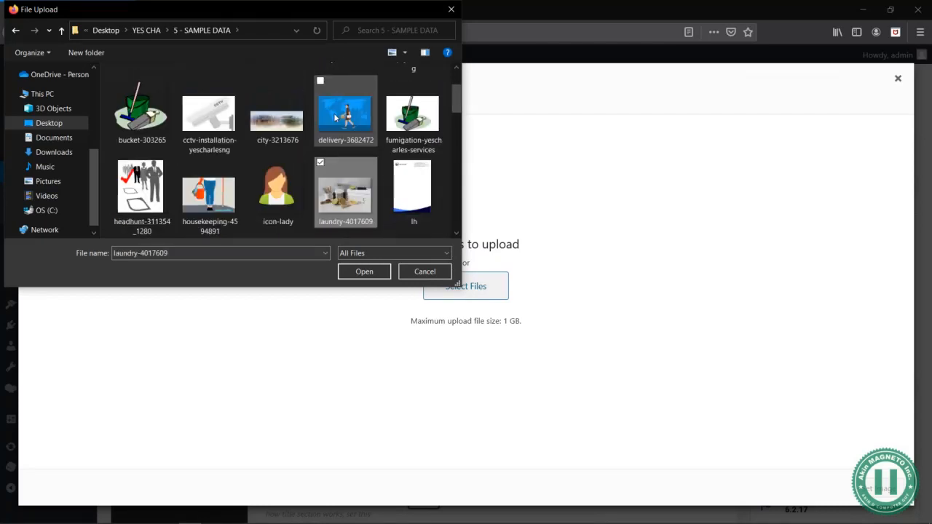
key(Down)
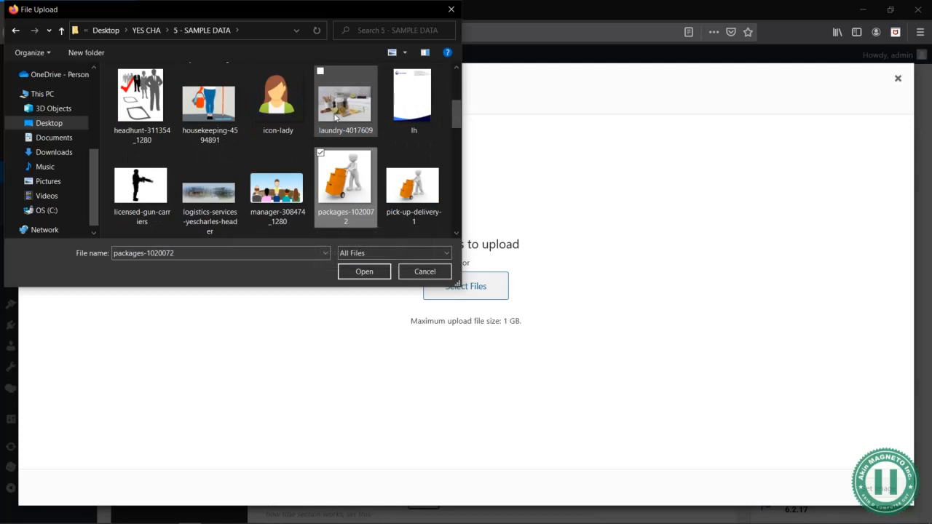
key(Left)
key(Down)
key(Left)
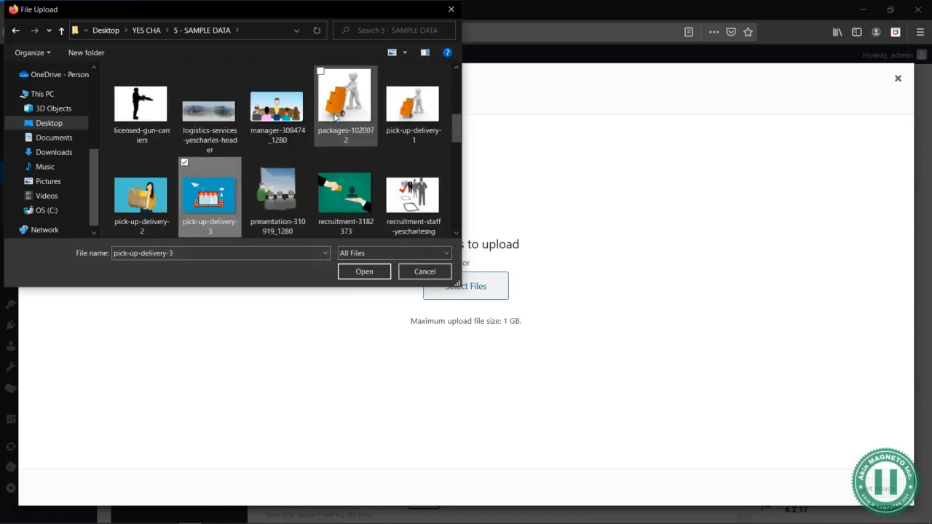
key(Down)
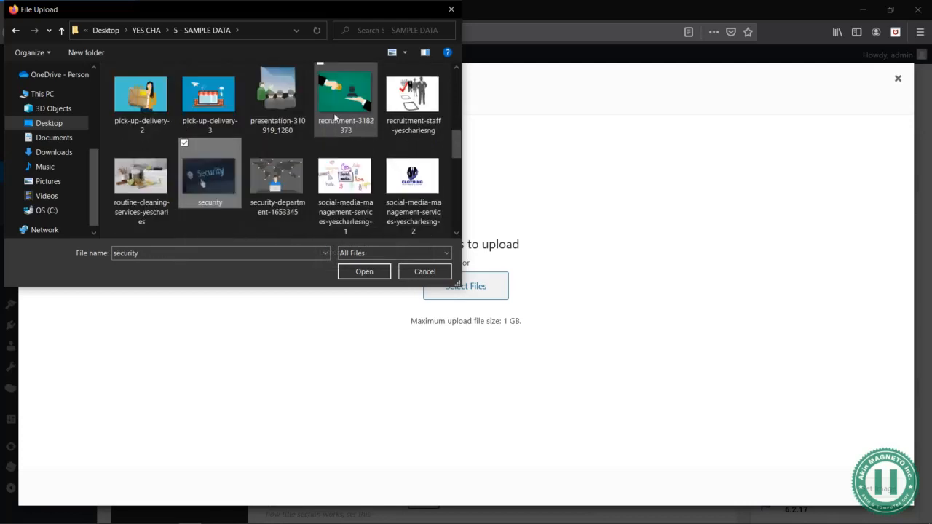
key(Left)
key(Down)
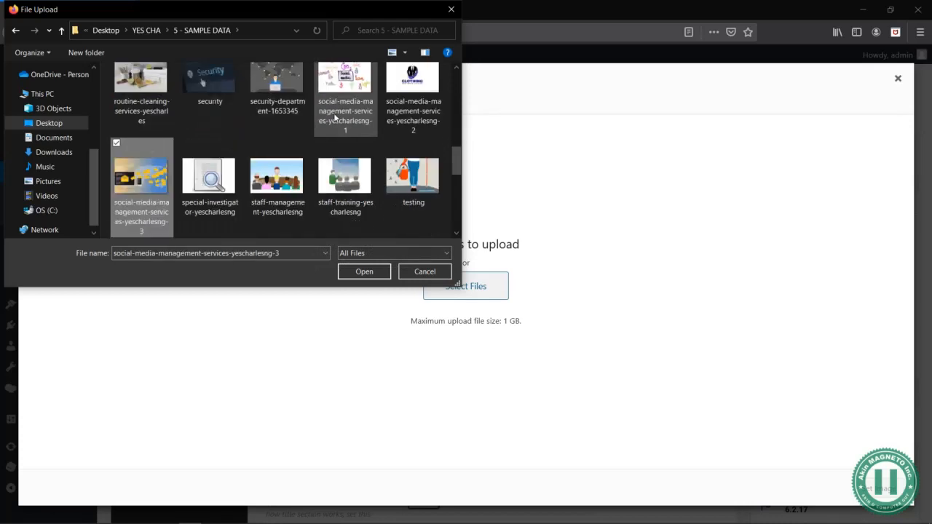
key(Right)
key(Right)
key(Right)
key(Down)
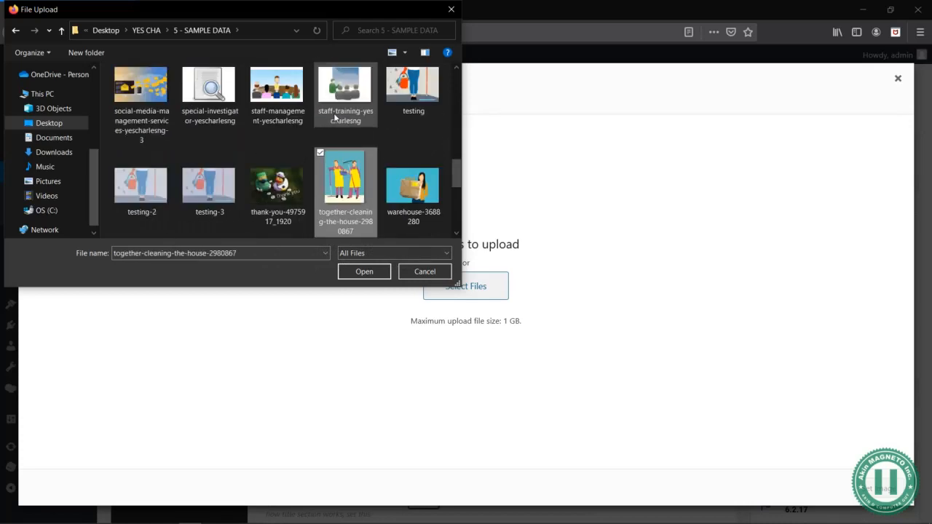
key(Left)
key(Left)
key(Down)
key(Right)
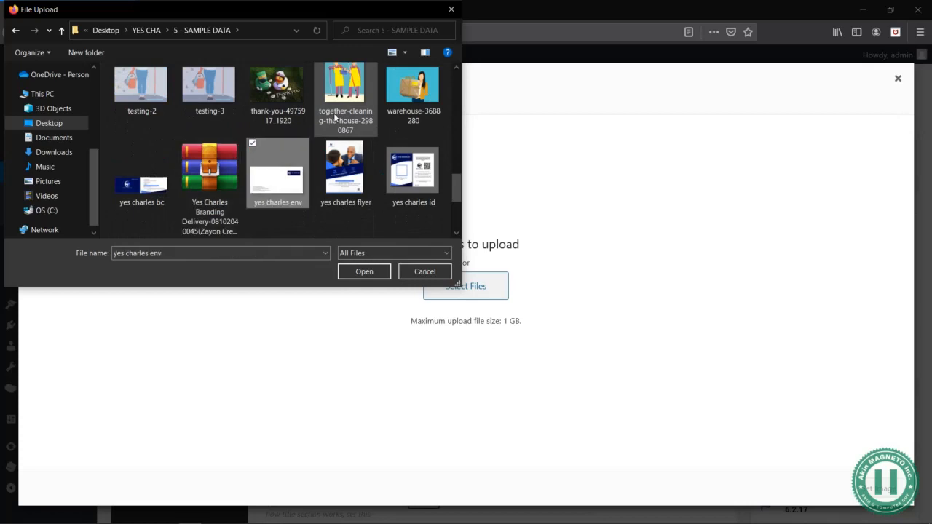
key(Up)
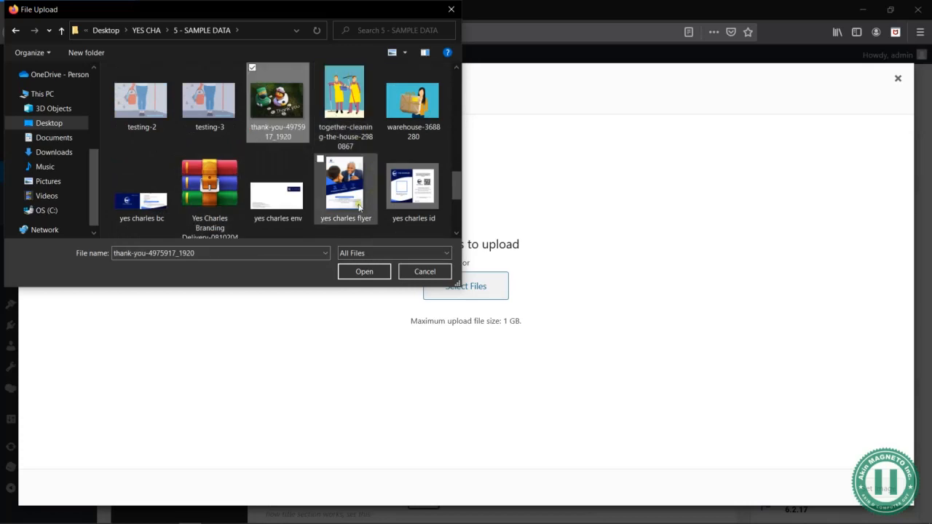
click(208, 191)
key(Down)
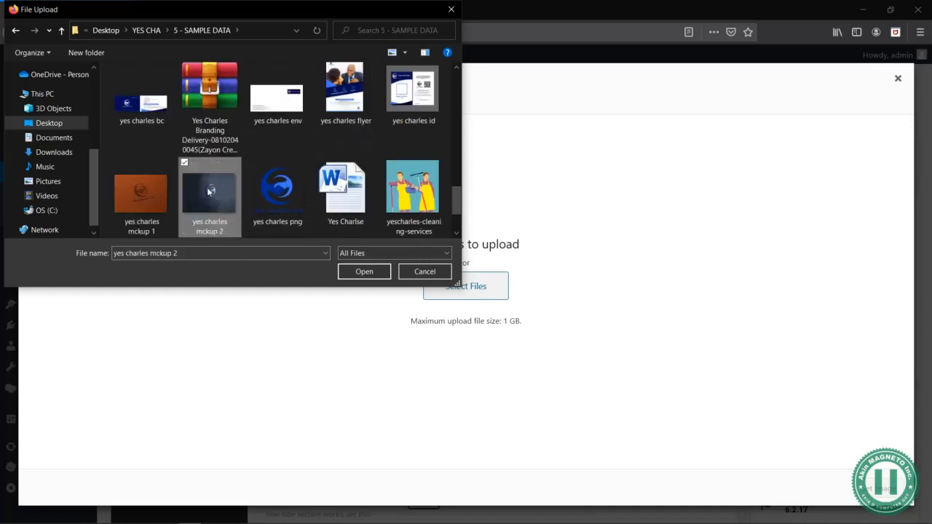
key(Right)
key(Left)
key(Down)
key(Up)
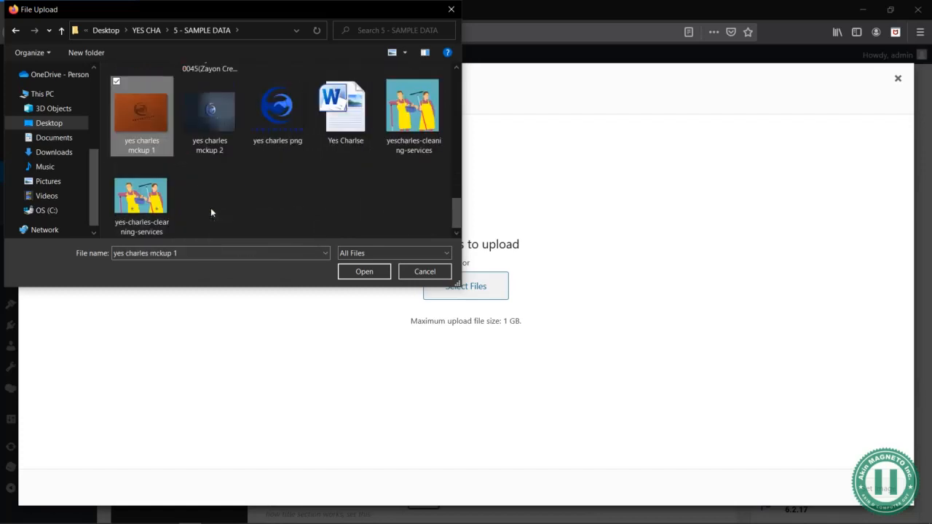
key(Right)
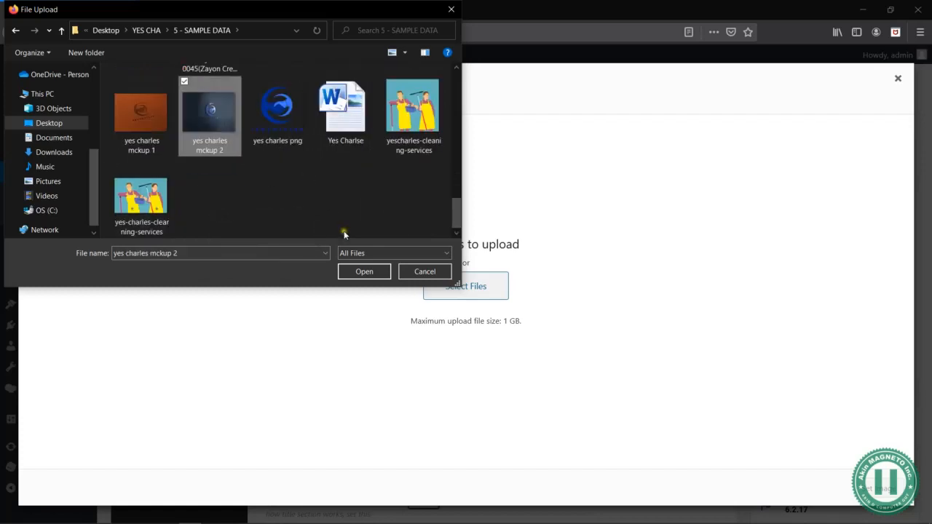
click(373, 271)
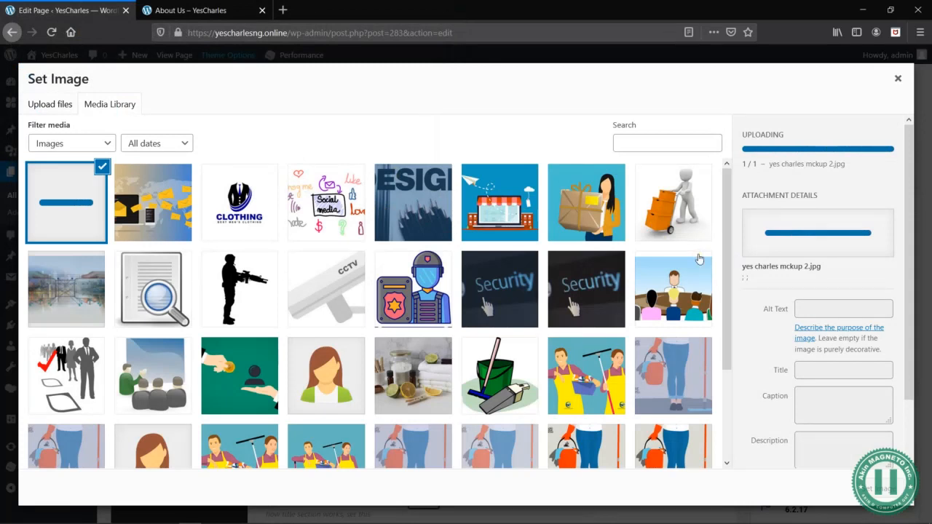
- Set the uploaded image as the row's background with the Cover style, and save the row settings
click(887, 492)
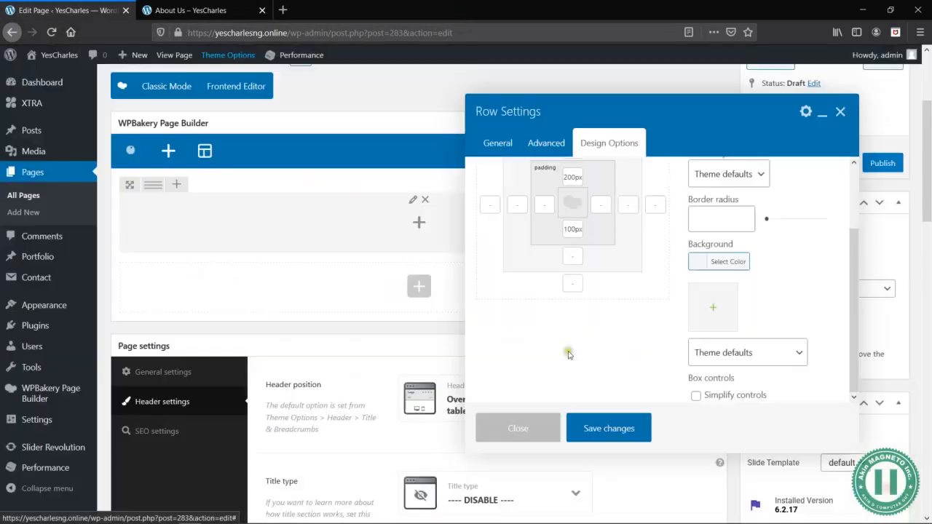
click(787, 351)
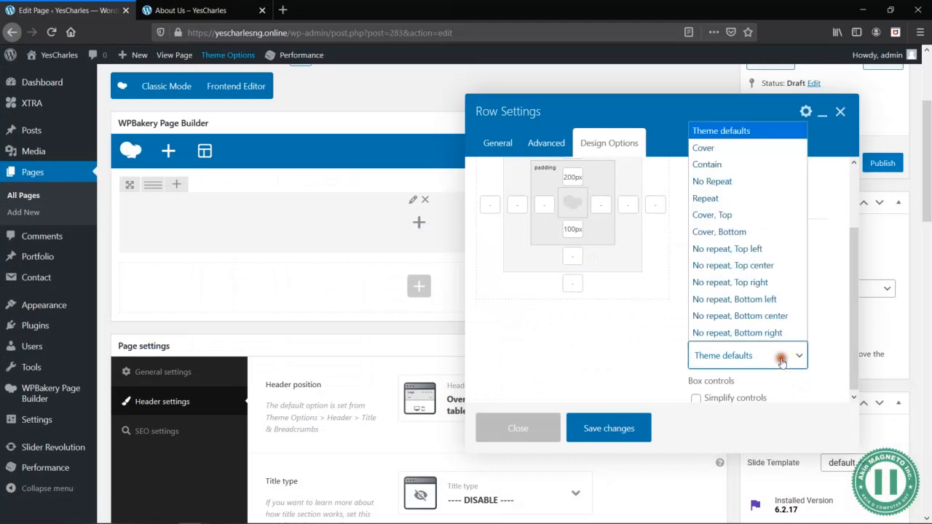
click(707, 145)
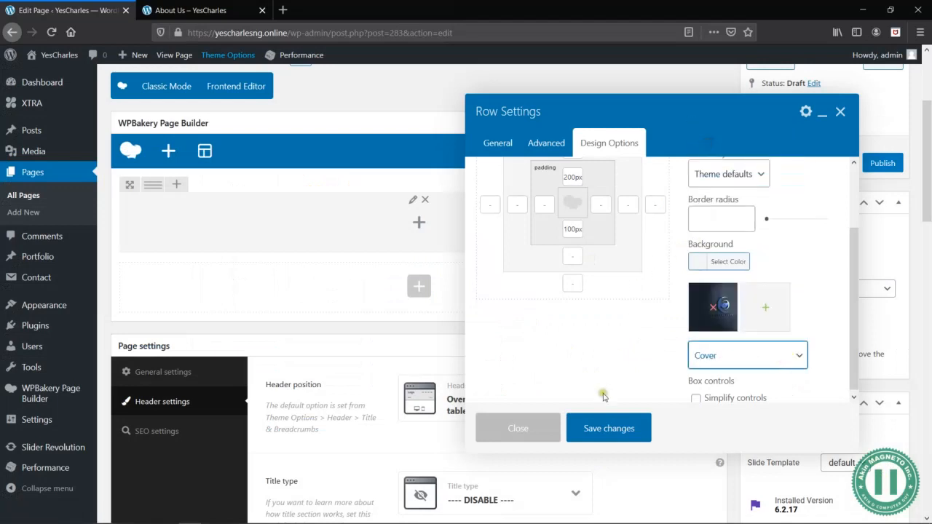
click(610, 432)
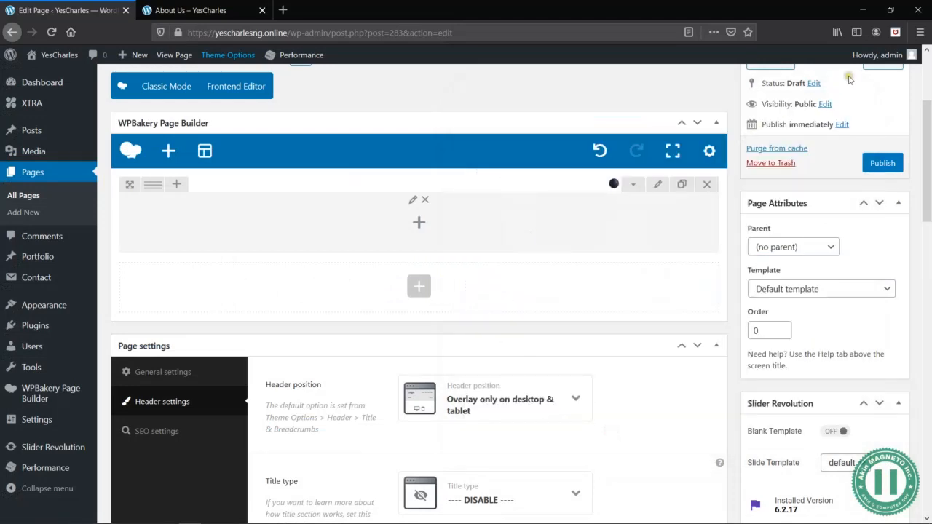
- Preview the About Us page with the row's background image and return to the page editor
scroll(843, 80, up, 3)
click(873, 231)
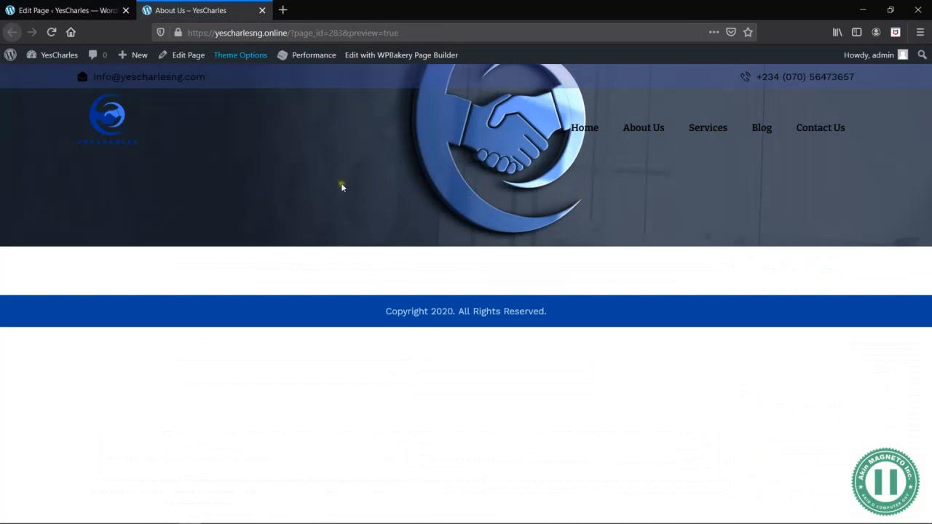
click(72, 10)
- Add a Title and Text element to the row and replace its title with "YesCharles Ventures Ltd"
scroll(451, 408, down, 3)
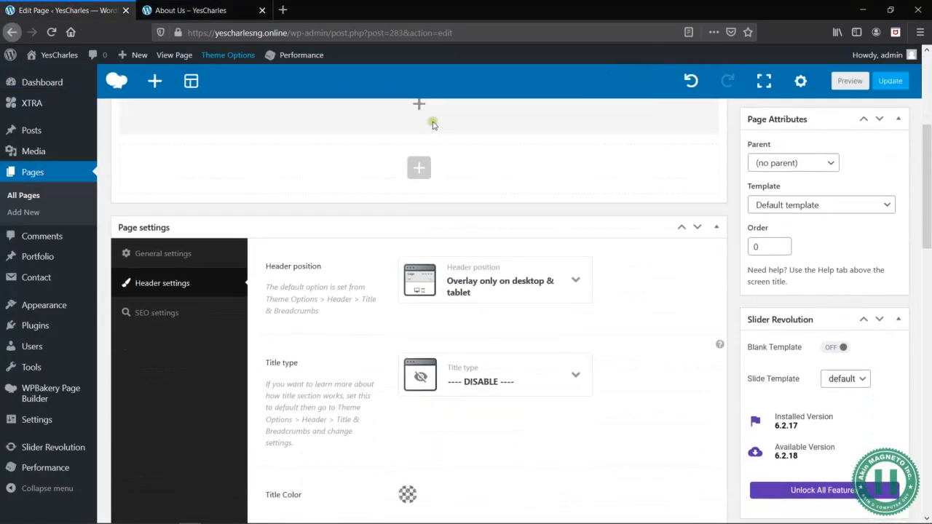
scroll(434, 212, up, 4)
click(421, 332)
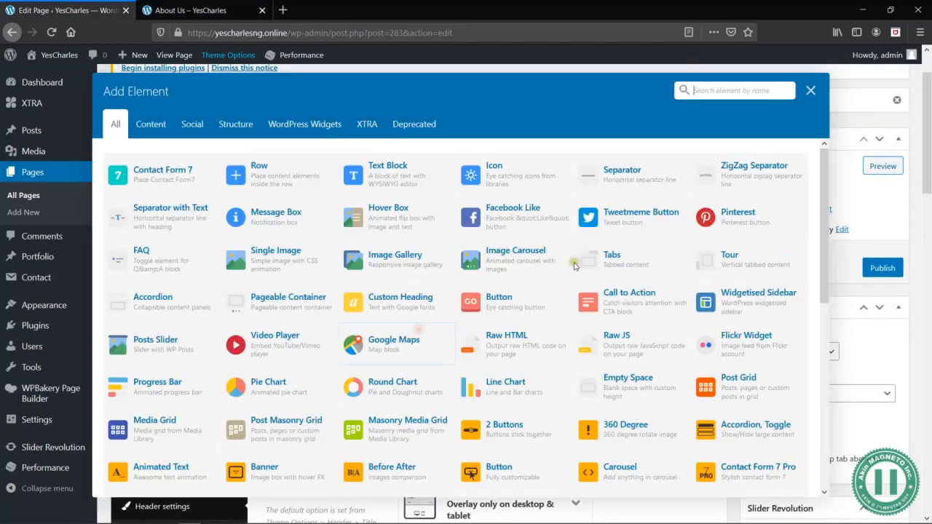
text(tit)
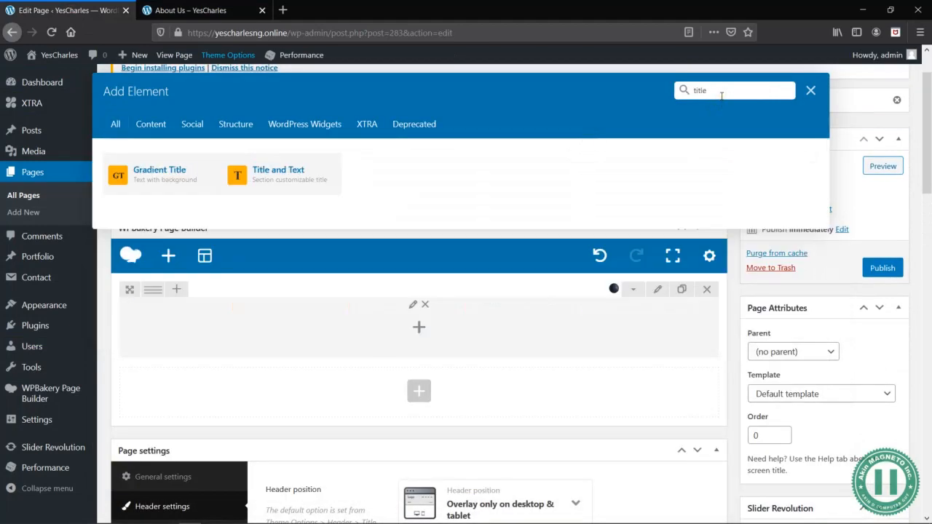
text(le)
click(306, 174)
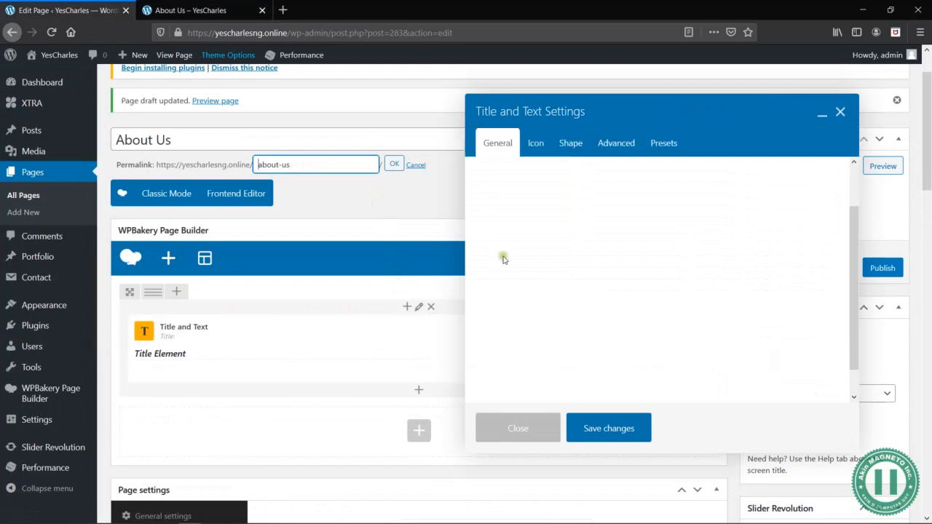
triple_click(676, 302)
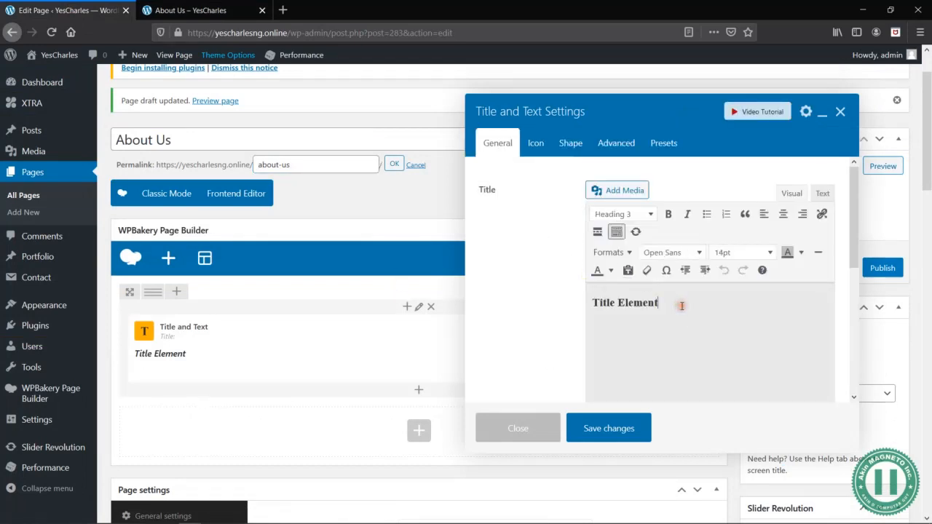
text(YesCharles Ventures Ltd)
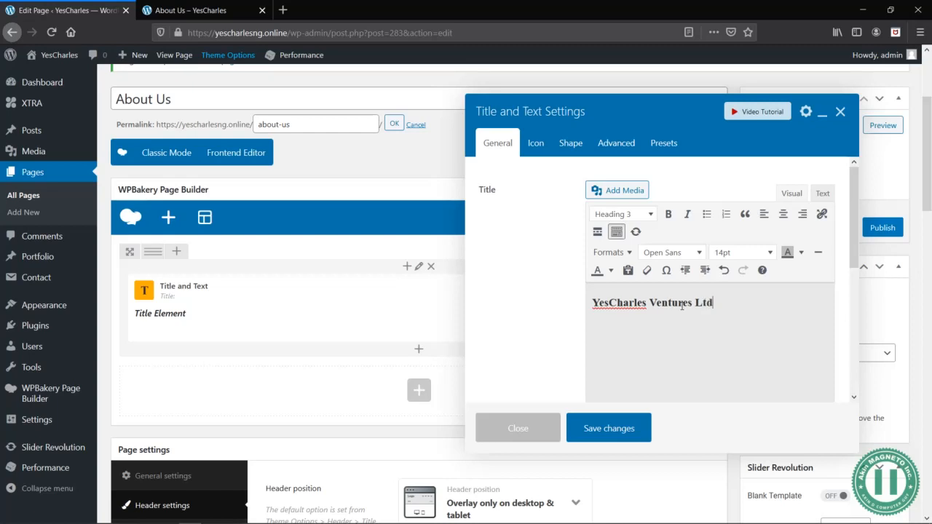
- Switch to the Yes Charlse Word document and close the Office activation wizard
key(alt+Tab)
key(alt+Tab)
key(alt+Tab)
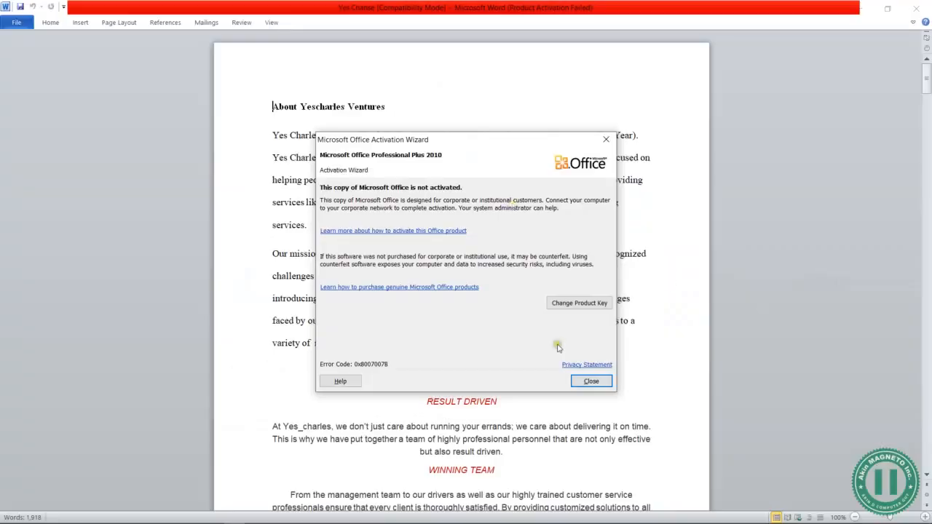
click(593, 381)
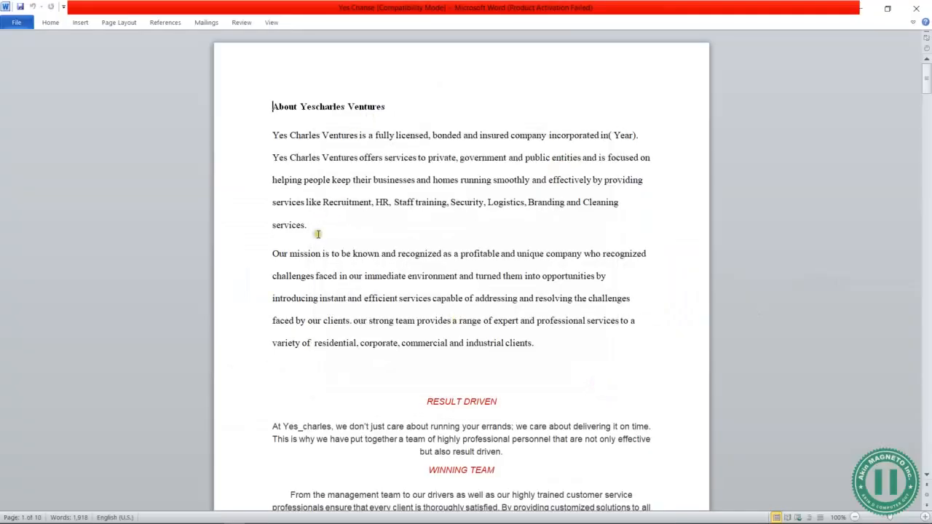
scroll(361, 250, down, 1)
scroll(360, 249, up, 1)
- Copy the "Our mission is to be known" paragraph from the Word document and paste it below the Title and Text element's title
drag(310, 226, 268, 137)
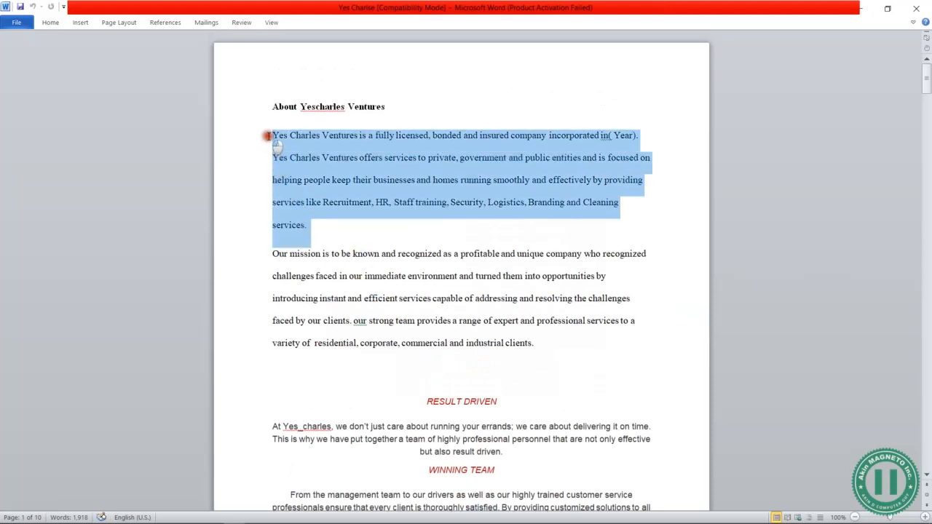
scroll(405, 273, down, 2)
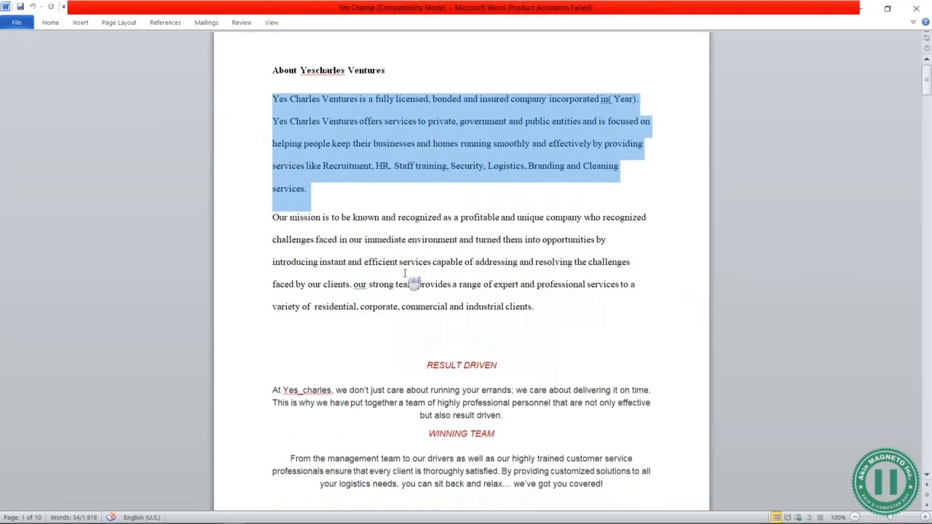
scroll(442, 198, up, 2)
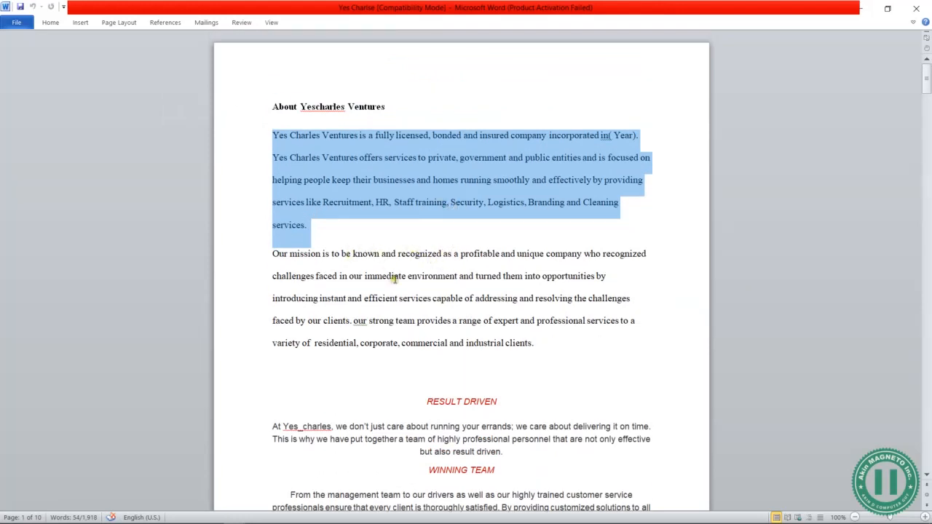
drag(539, 349, 271, 257)
key(ctrl+c)
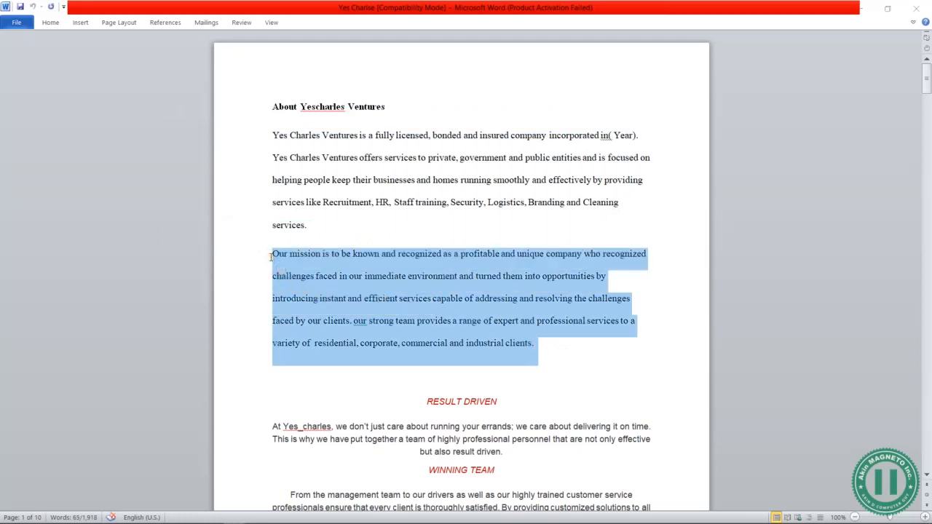
key(alt+Tab)
key(ctrl+v)
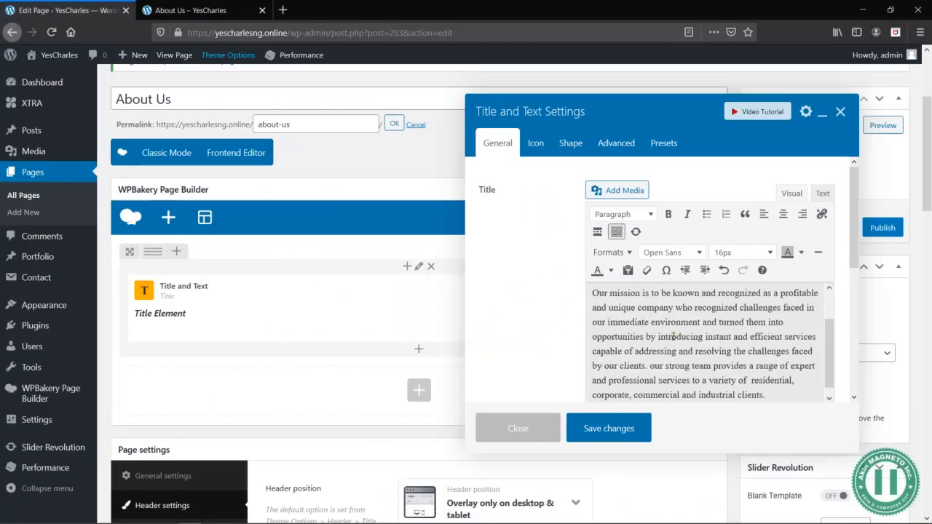
- Centre-align the title and the mission paragraph in the element's text editor
scroll(743, 358, up, 2)
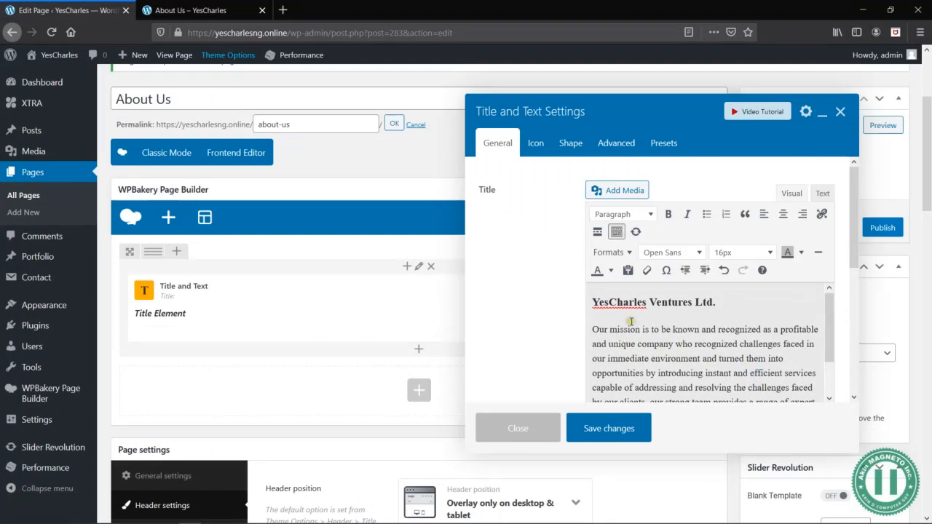
key(ctrl+a)
click(783, 213)
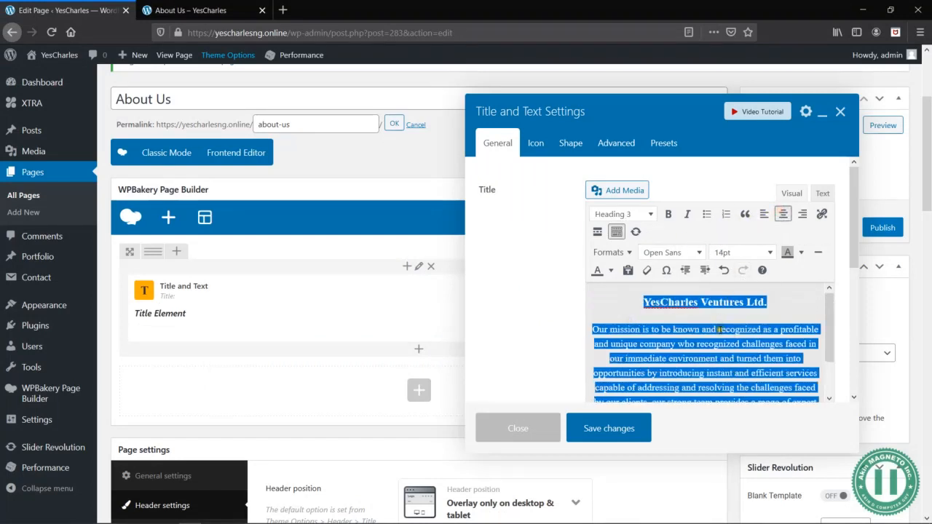
click(719, 329)
scroll(706, 354, down, 2)
scroll(706, 354, up, 2)
- Format the "YesCharles Ventures Ltd." title as Heading 2 and save the element
drag(794, 305, 656, 315)
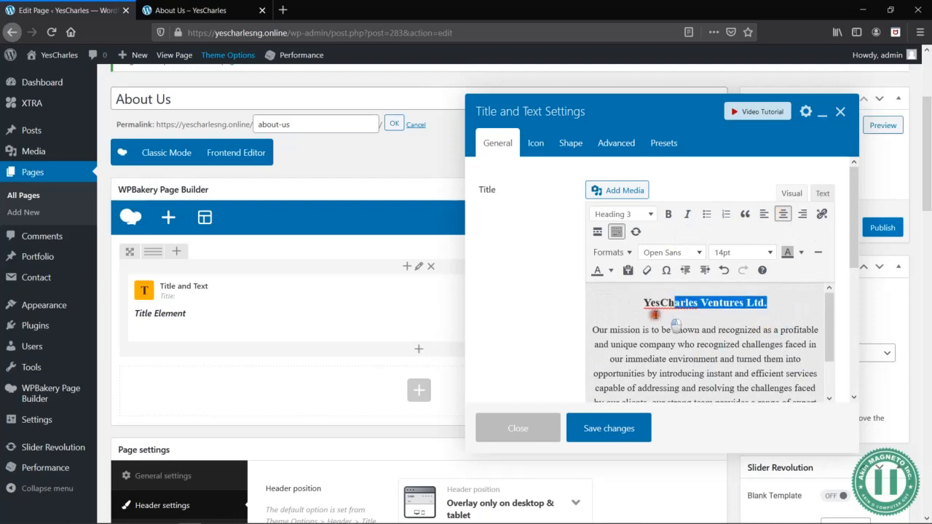
click(648, 213)
click(644, 286)
scroll(708, 364, down, 2)
click(622, 429)
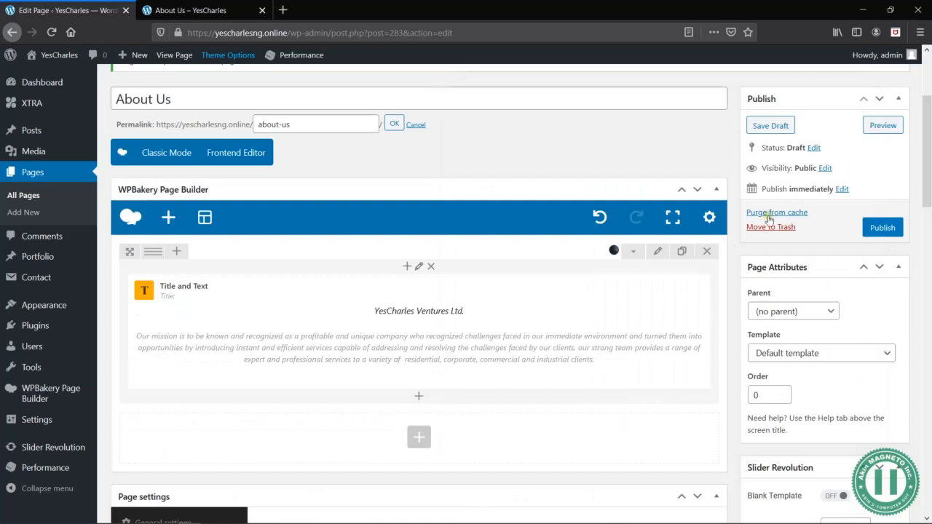
- Save the About Us draft, preview the page and return to the page editor
click(772, 125)
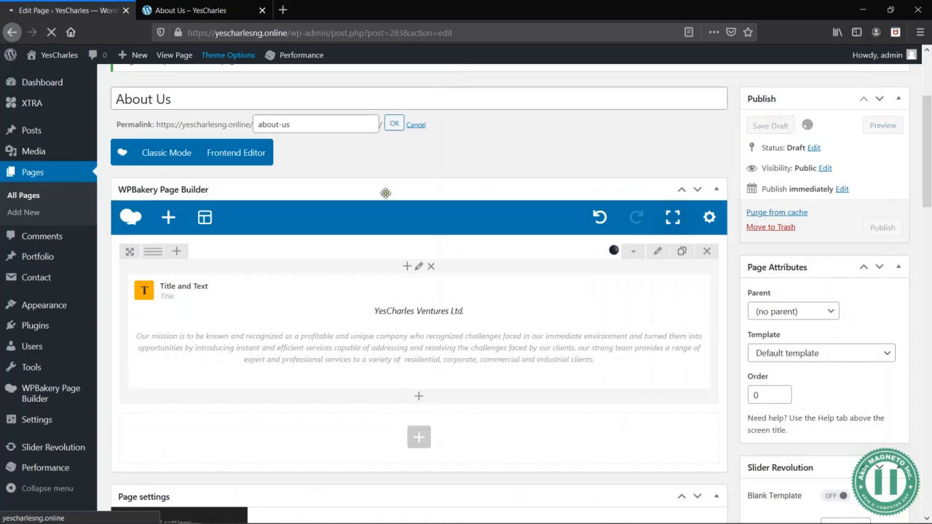
scroll(314, 208, down, 2)
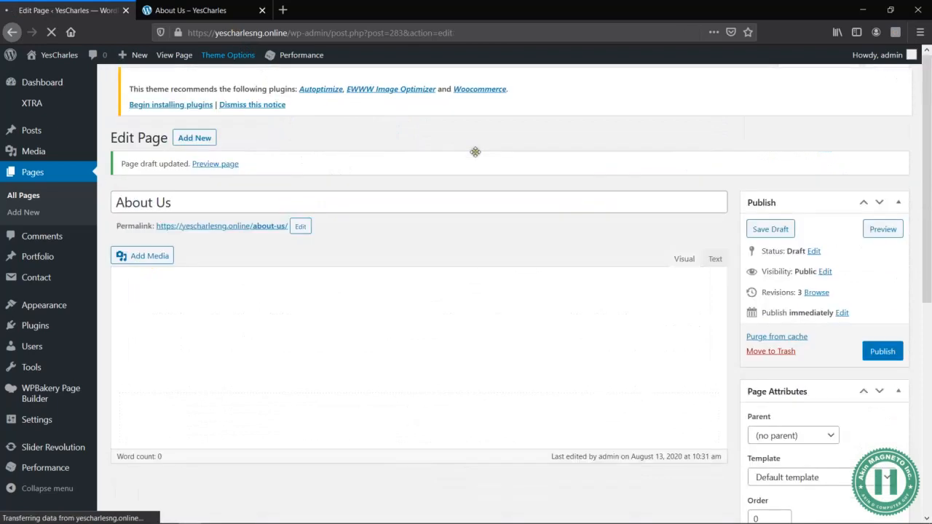
click(882, 230)
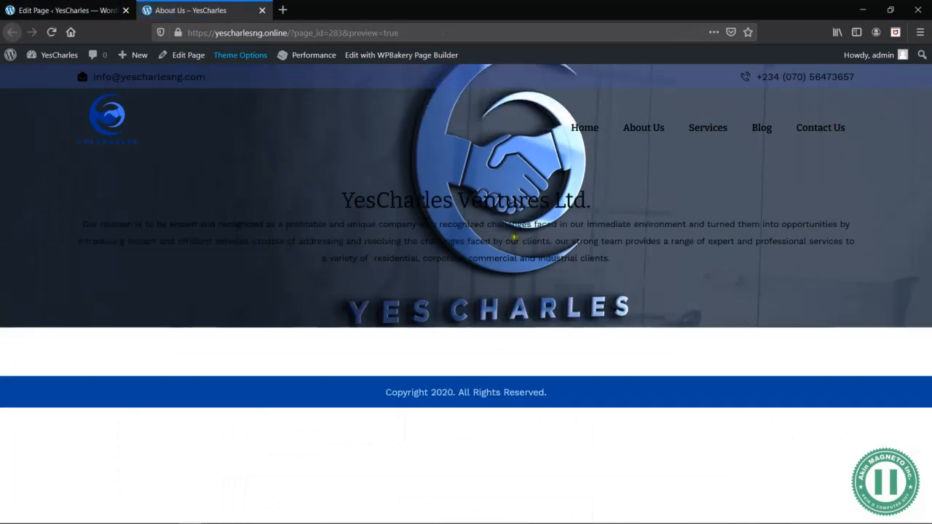
click(96, 15)
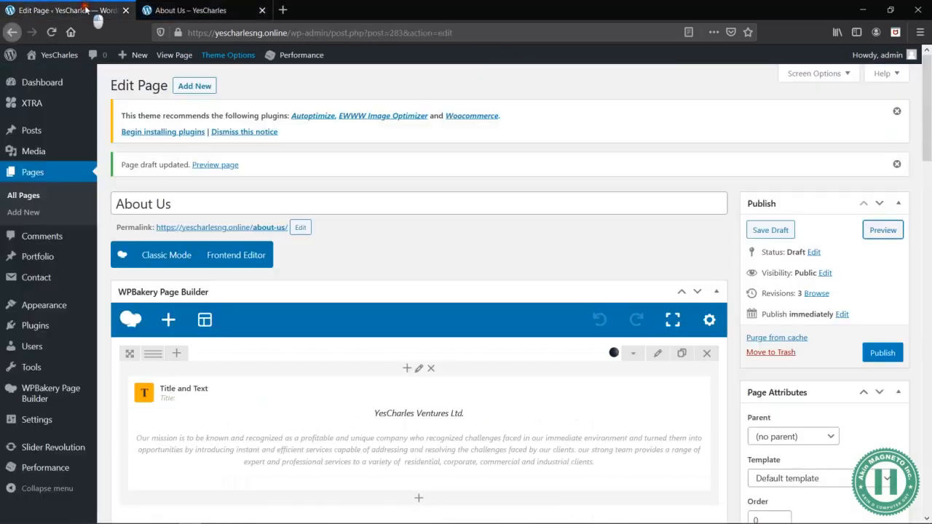
- Reopen the Title and Text element and set all of its text to white
click(434, 435)
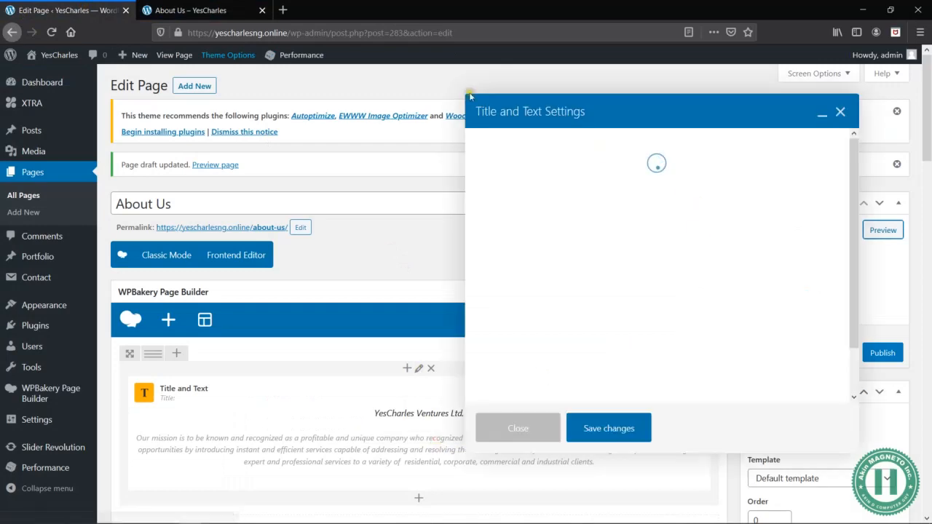
click(208, 6)
click(63, 7)
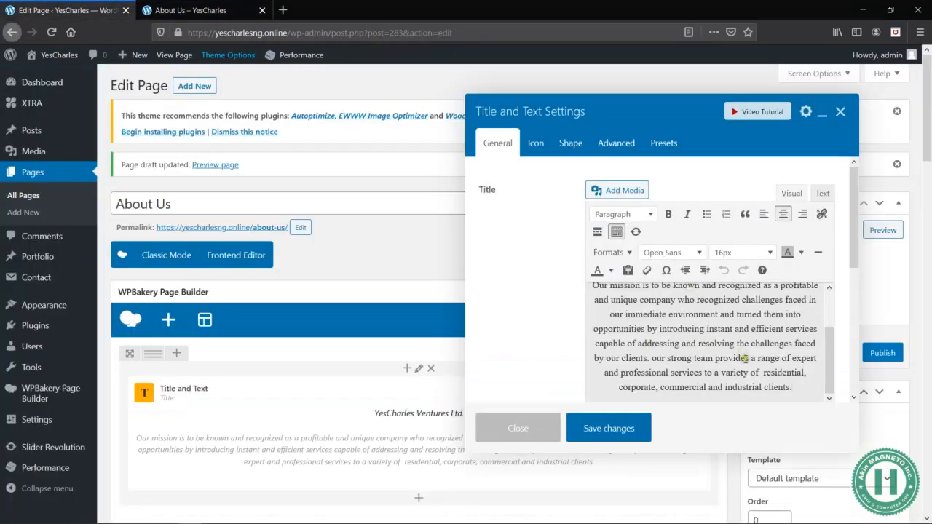
key(ctrl+a)
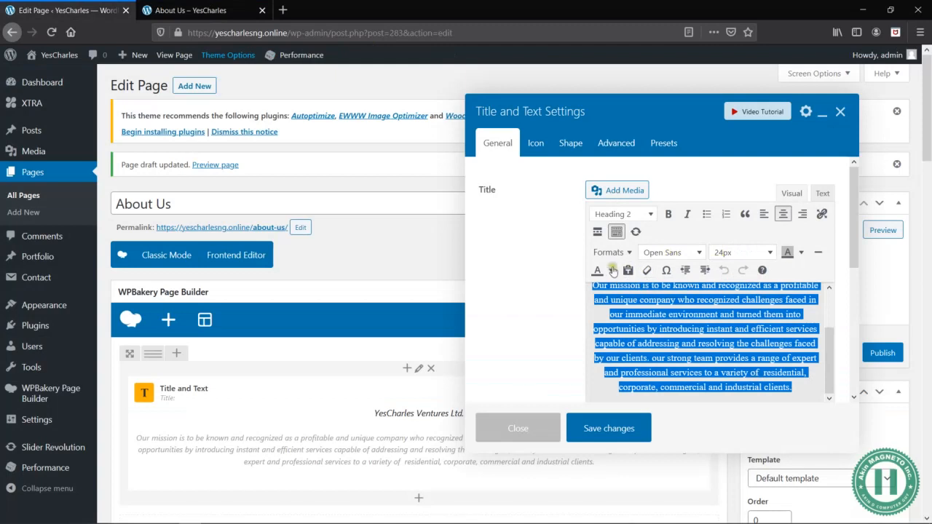
click(609, 270)
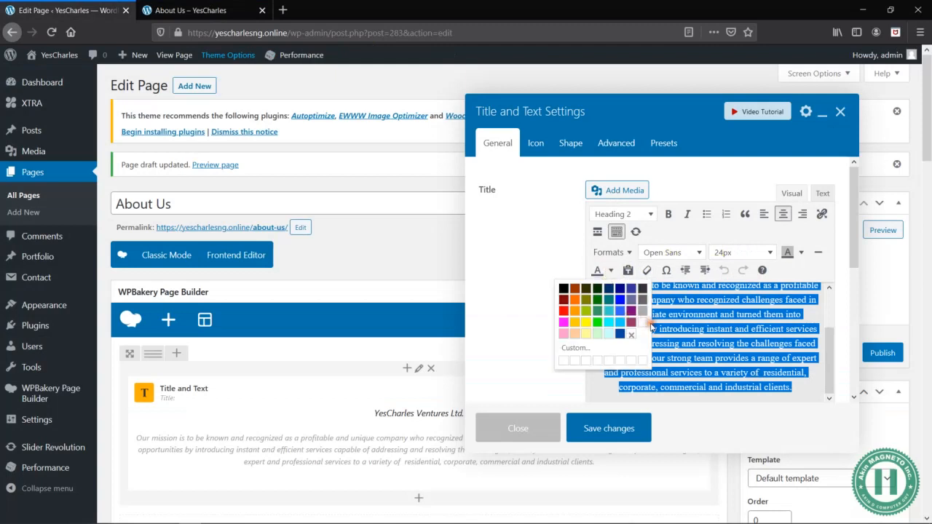
click(643, 322)
scroll(743, 328, up, 3)
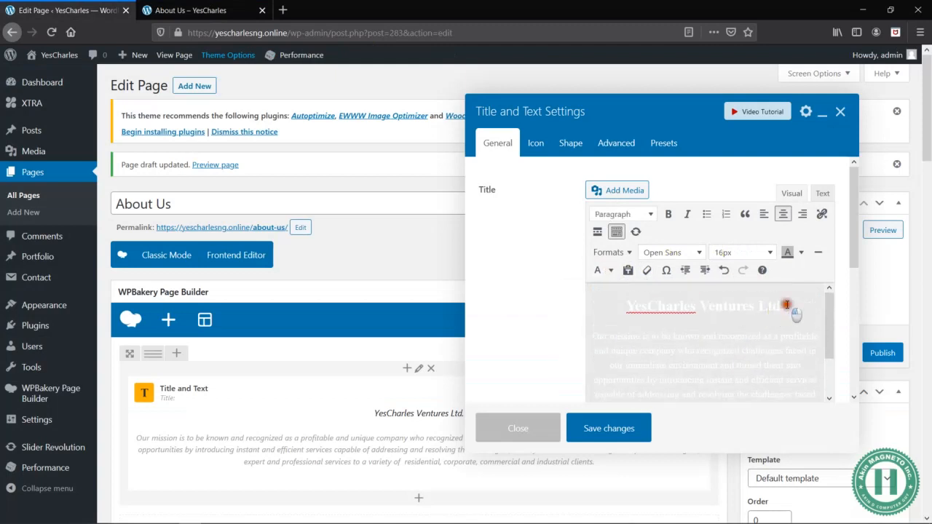
- Give the "YesCharles Ventures Ltd." title a custom light blue text colour and save the element
drag(786, 306, 633, 304)
click(610, 270)
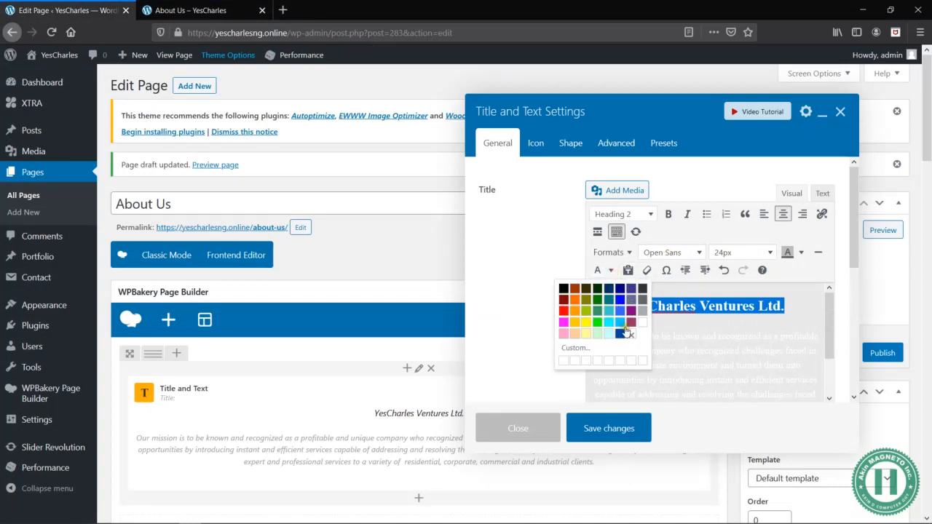
click(608, 347)
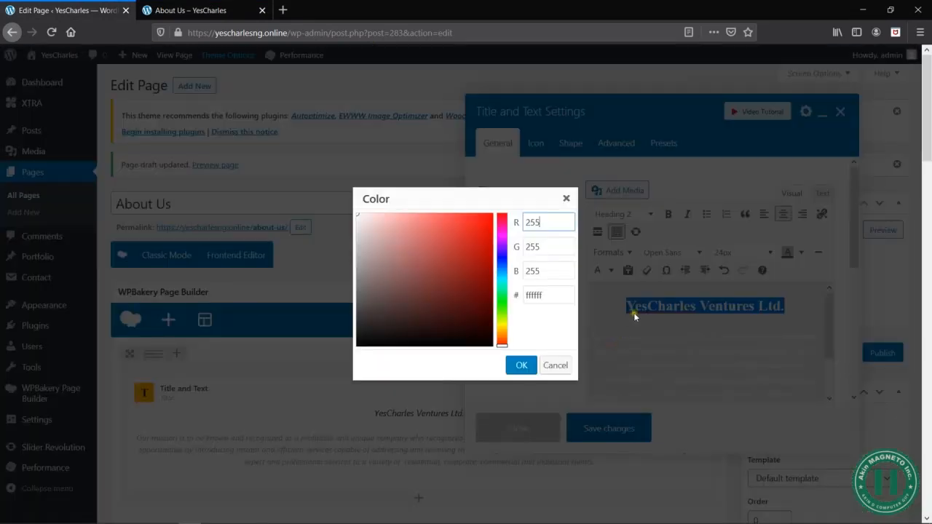
click(502, 268)
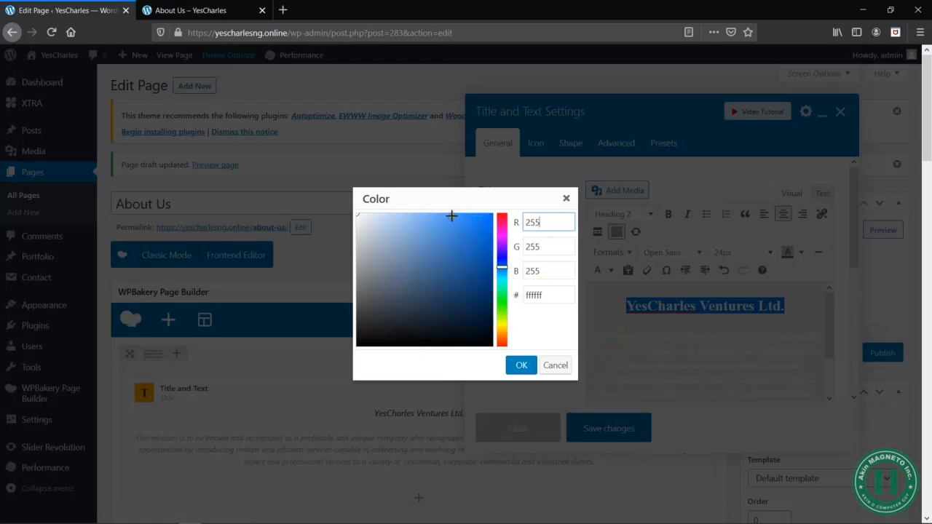
click(398, 215)
click(523, 366)
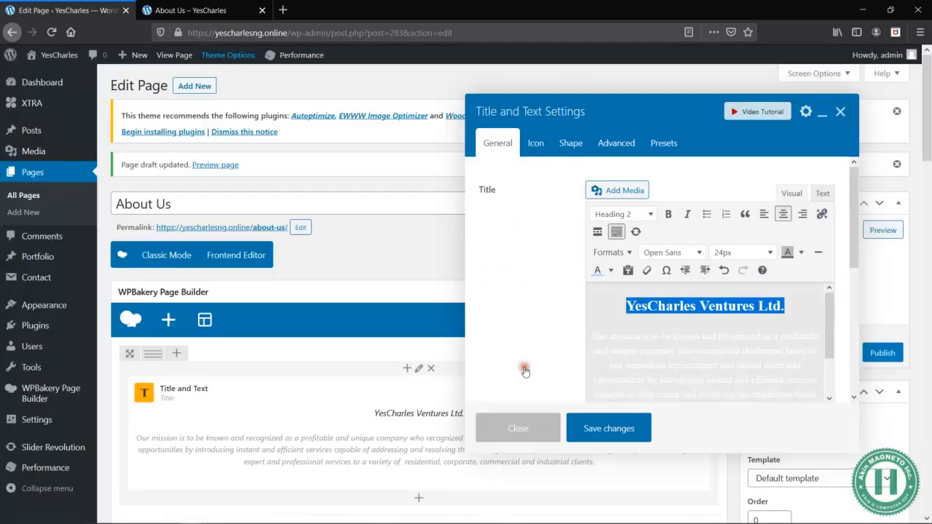
click(610, 427)
- Preview the About Us page, check it in a 320 × 480 responsive mobile view and return to the page editor
click(885, 230)
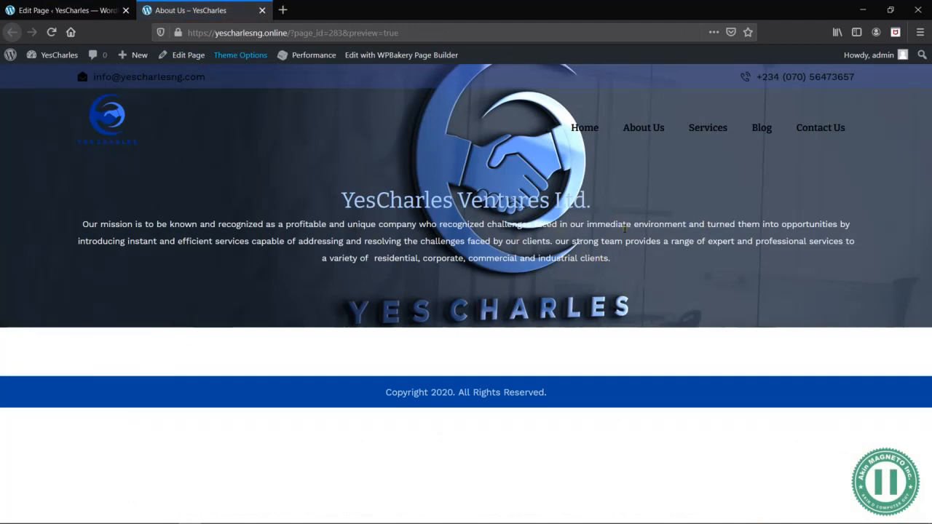
right_click(428, 280)
click(477, 409)
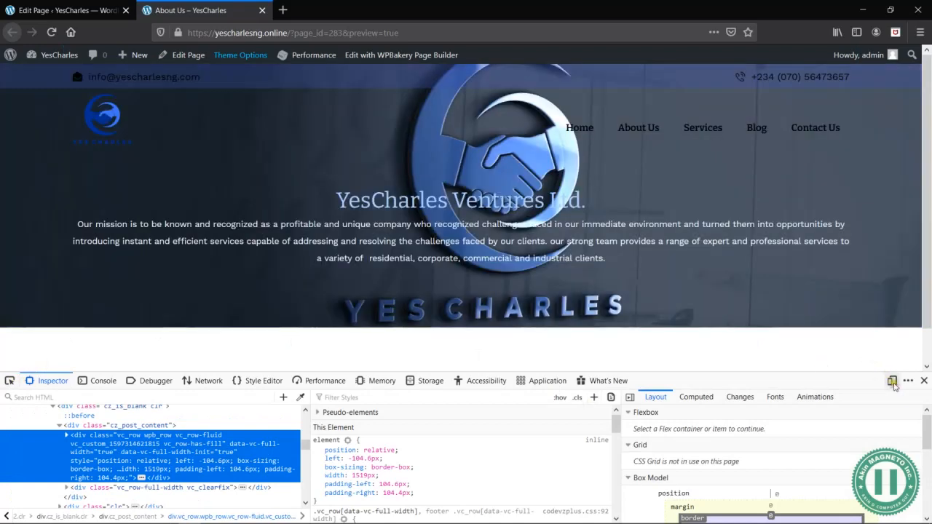
click(892, 381)
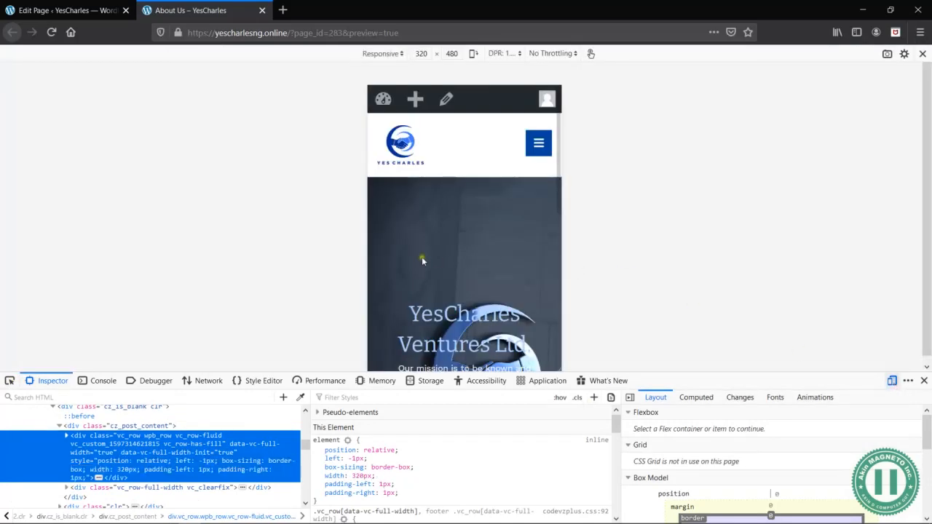
scroll(422, 260, down, 5)
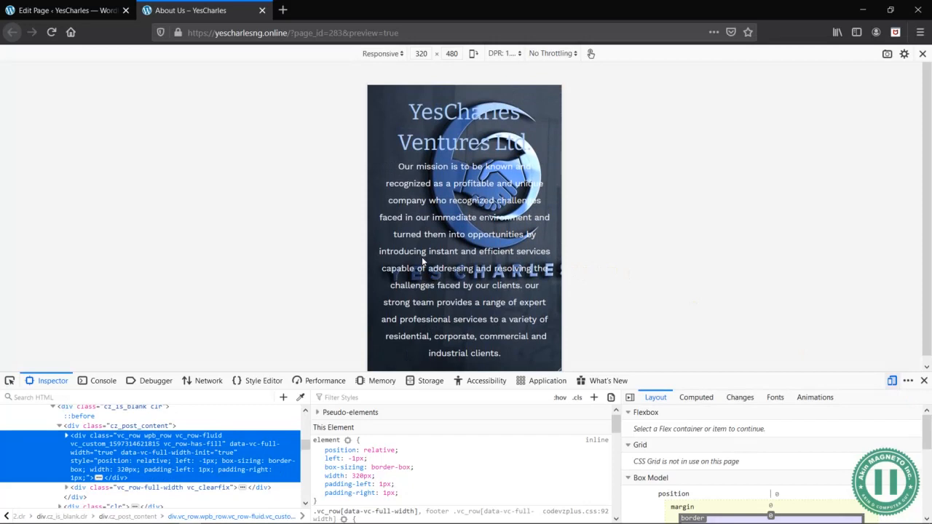
scroll(447, 241, up, 5)
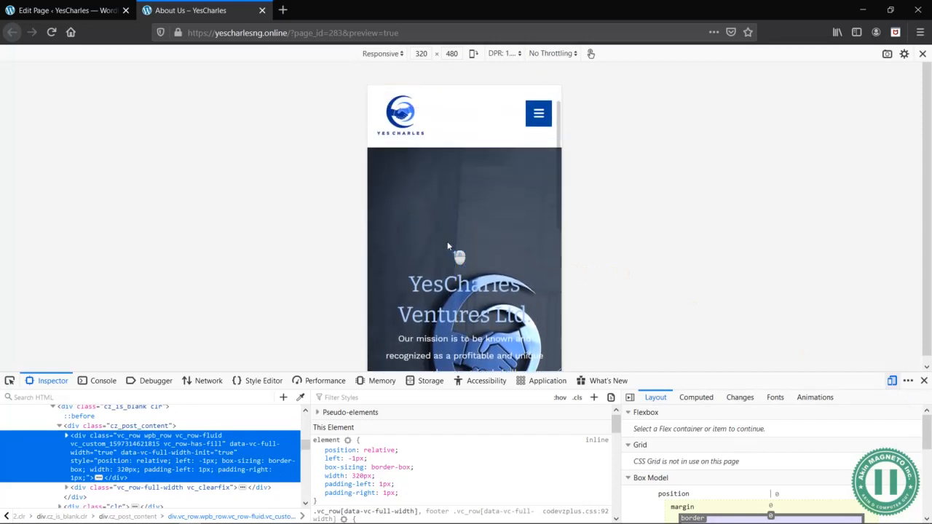
click(923, 381)
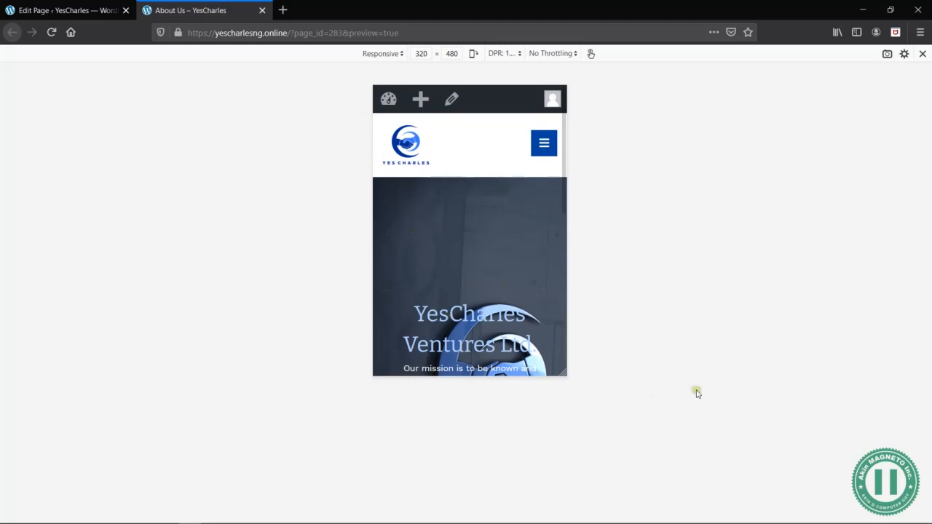
click(921, 55)
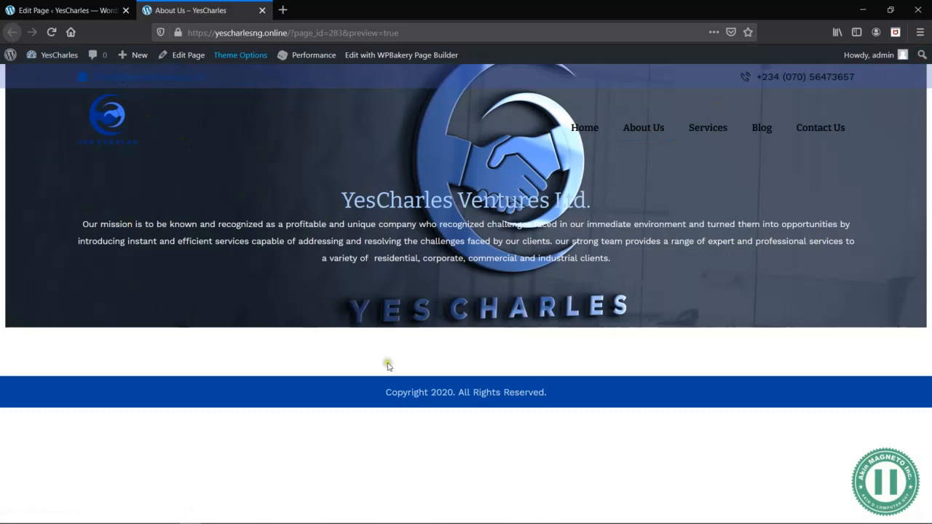
click(76, 12)
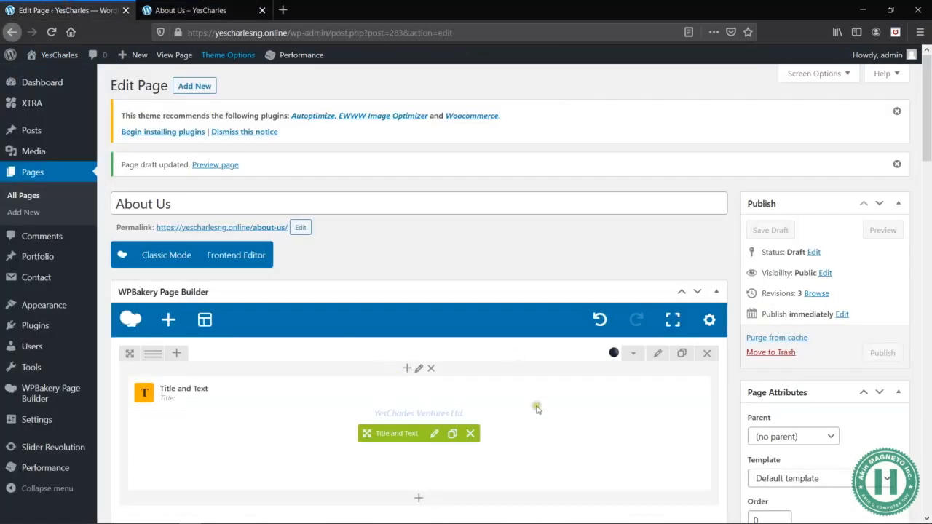
- Switch to the New Wireframing Word document and check the page sections planned around "Why YesCharles?"
scroll(537, 408, down, 5)
key(alt+Tab)
key(alt+Tab)
key(alt+Tab)
key(alt+Tab)
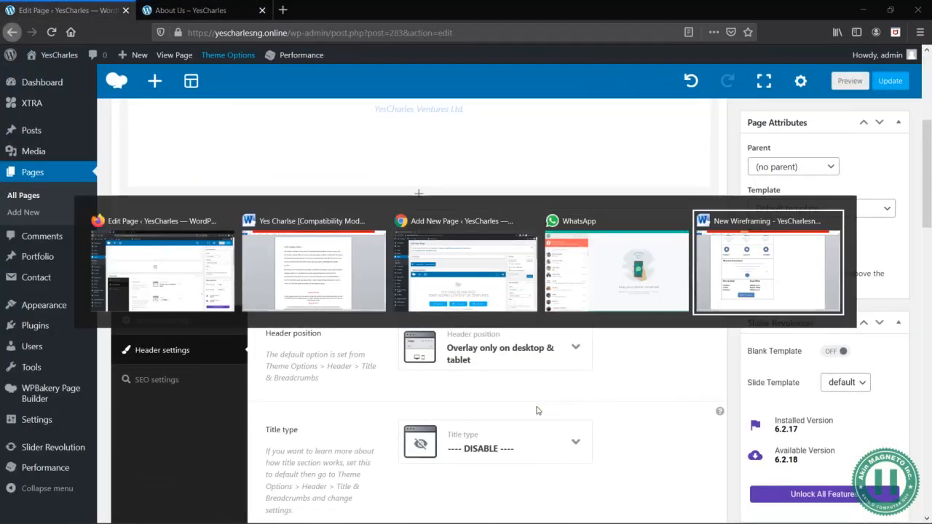
scroll(350, 233, up, 5)
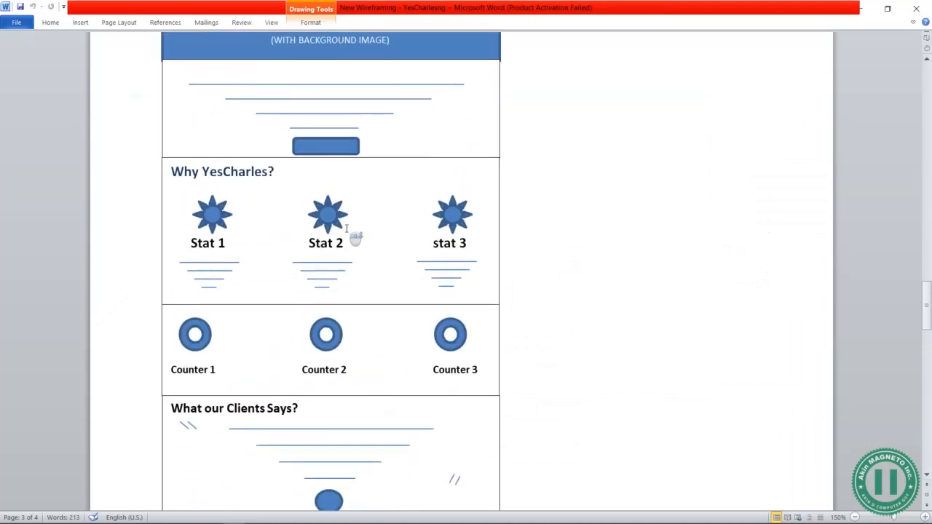
- Switch to the Yes Charlse Word document, review the RESULT DRIVEN and WINNING TEAM texts, and return to the page editor
key(alt+Tab)
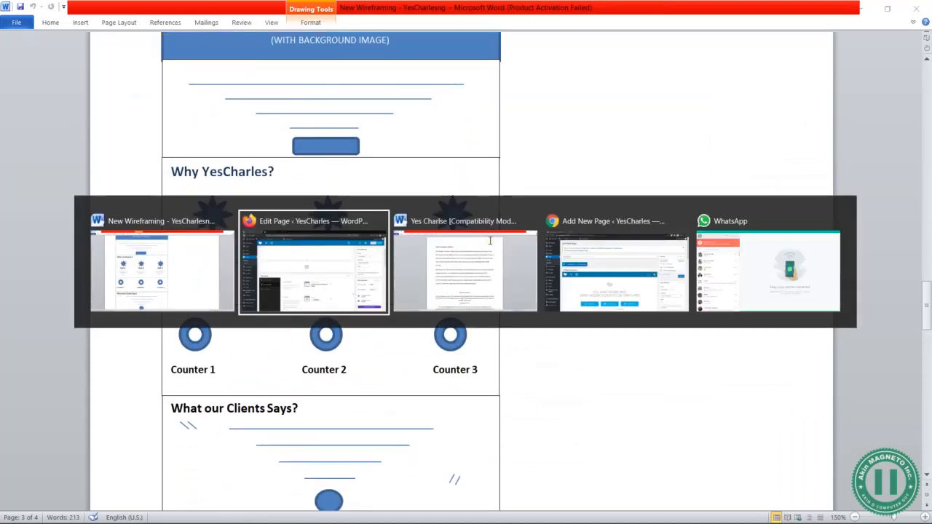
click(490, 241)
scroll(437, 270, down, 3)
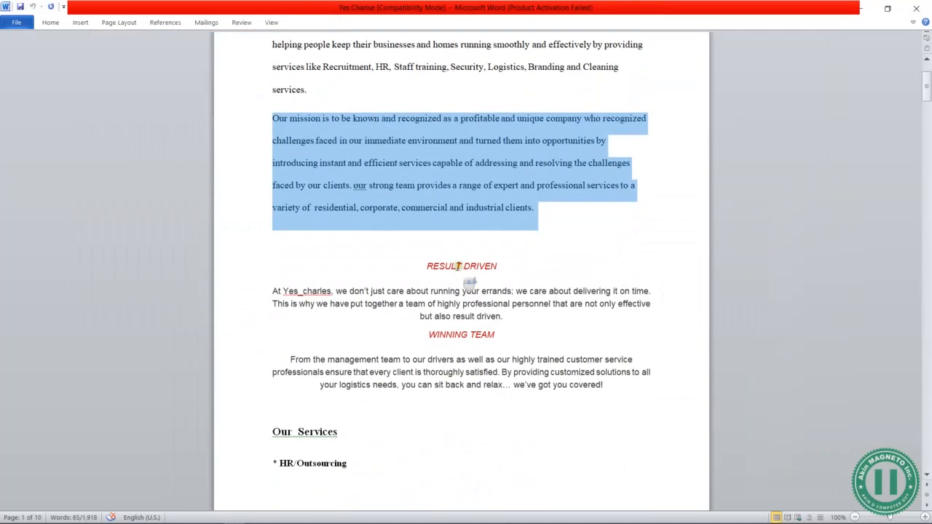
click(421, 270)
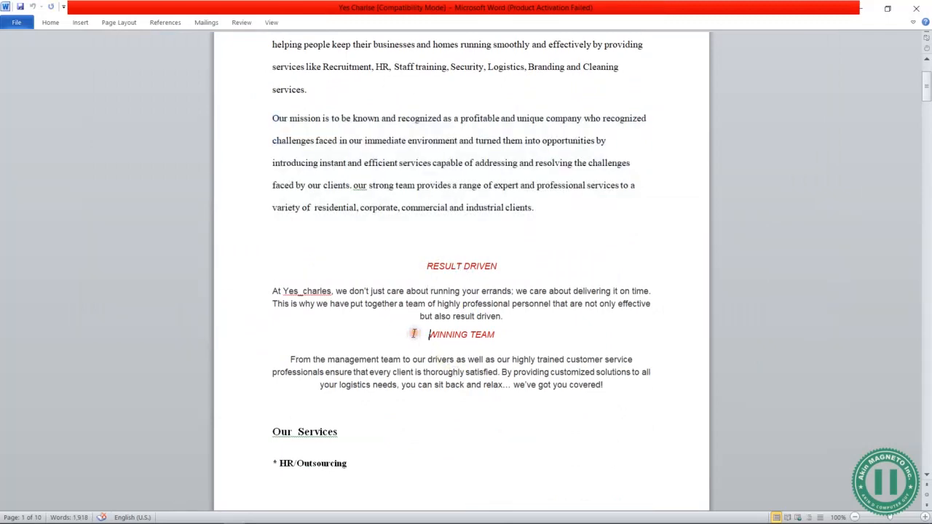
key(alt+Tab)
click(314, 240)
key(alt+Tab)
click(406, 247)
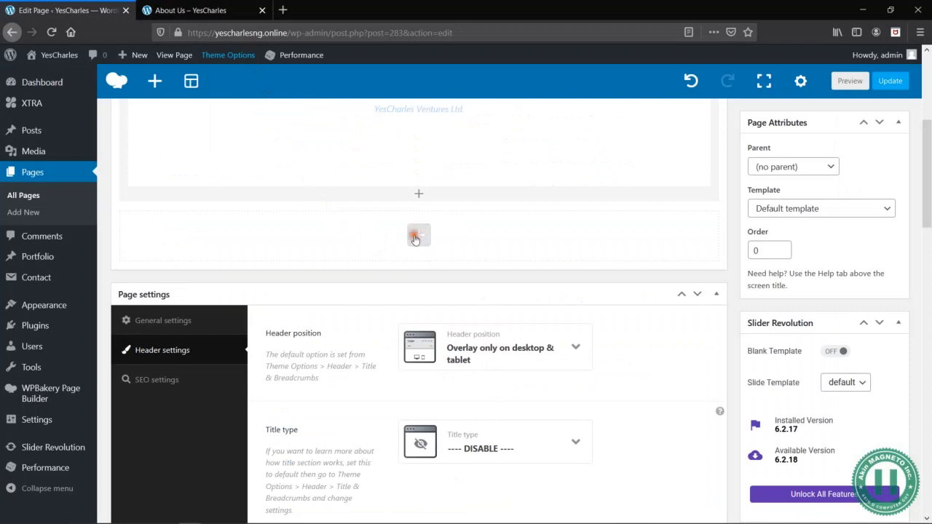
- Add a new row below the header row and save it with top and bottom padding of 50px
click(420, 229)
click(281, 182)
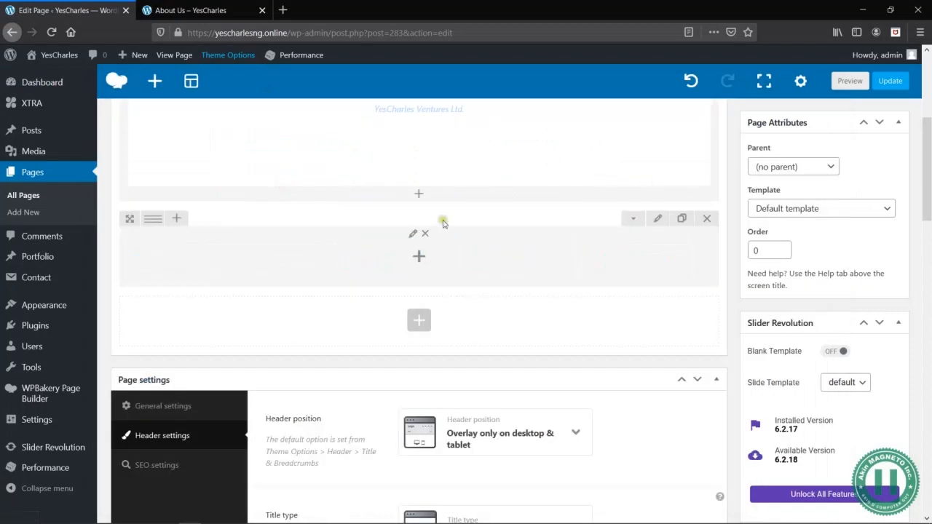
click(659, 222)
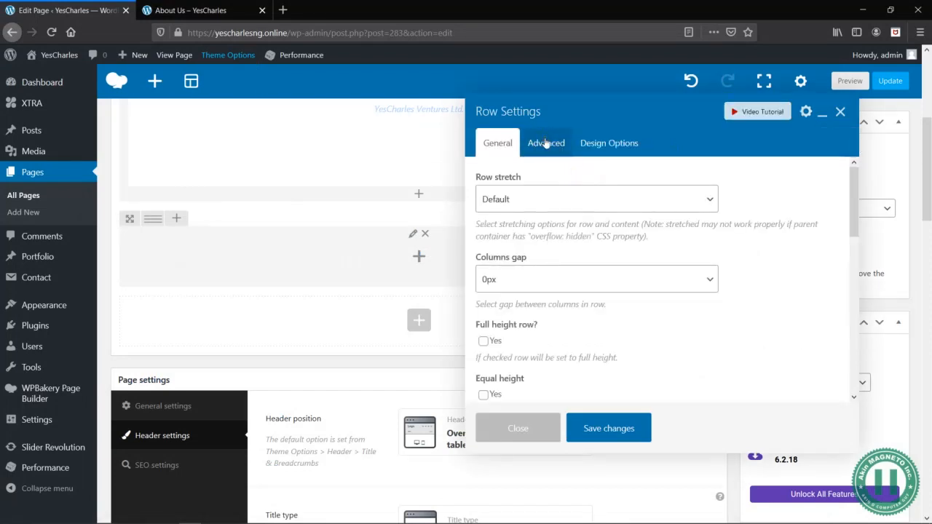
click(605, 144)
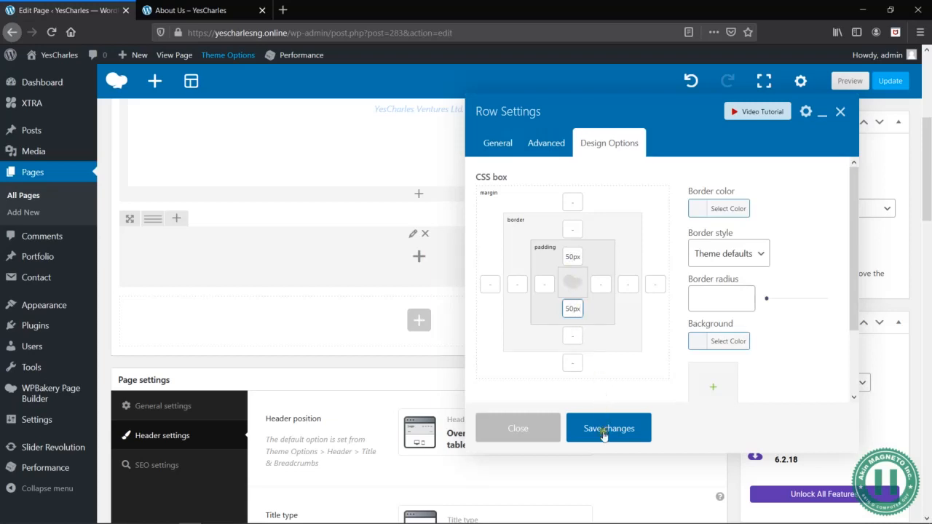
click(604, 431)
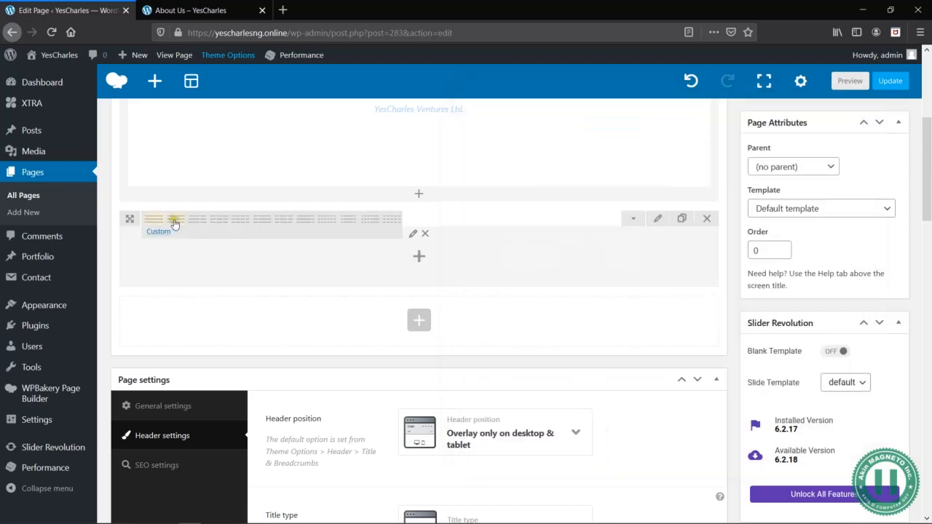
- Split the new row into two equal columns, check the wireframe, and add a Service Box element to the first column
click(179, 221)
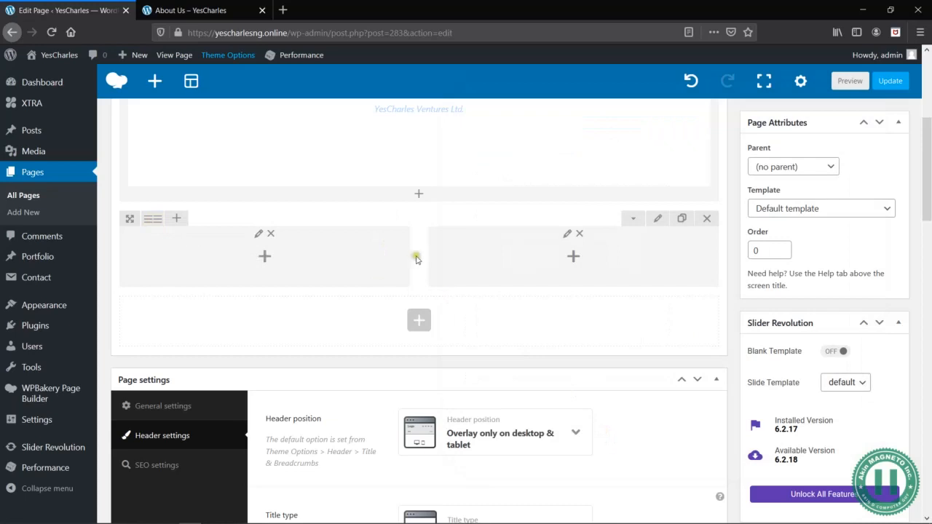
key(alt+Tab)
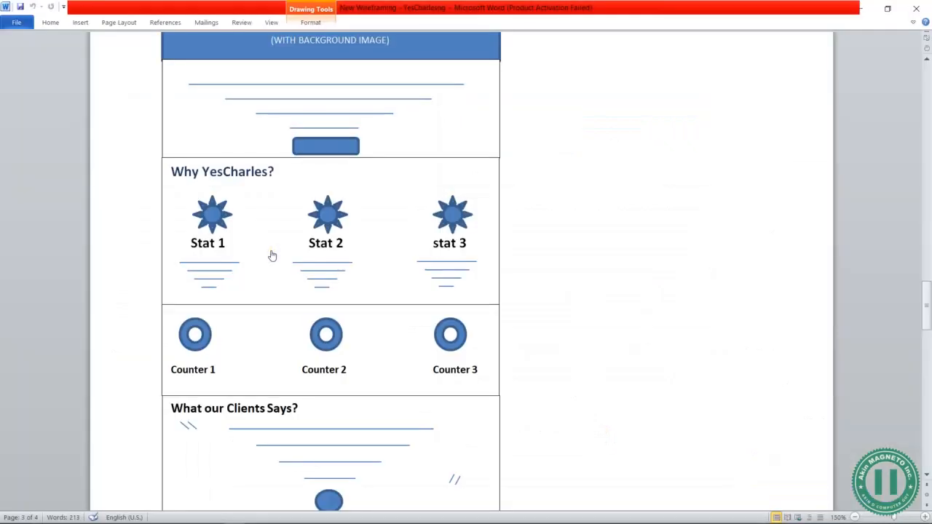
key(alt+Tab)
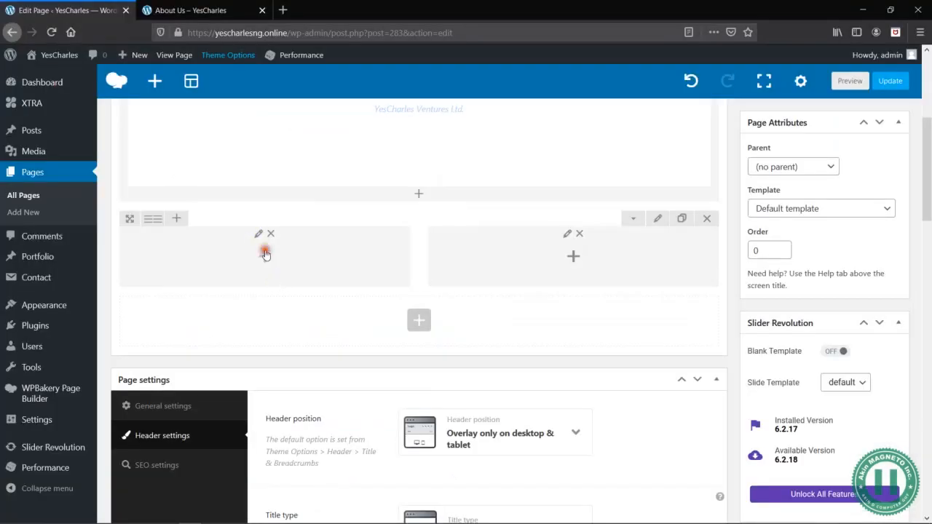
click(265, 253)
text(service)
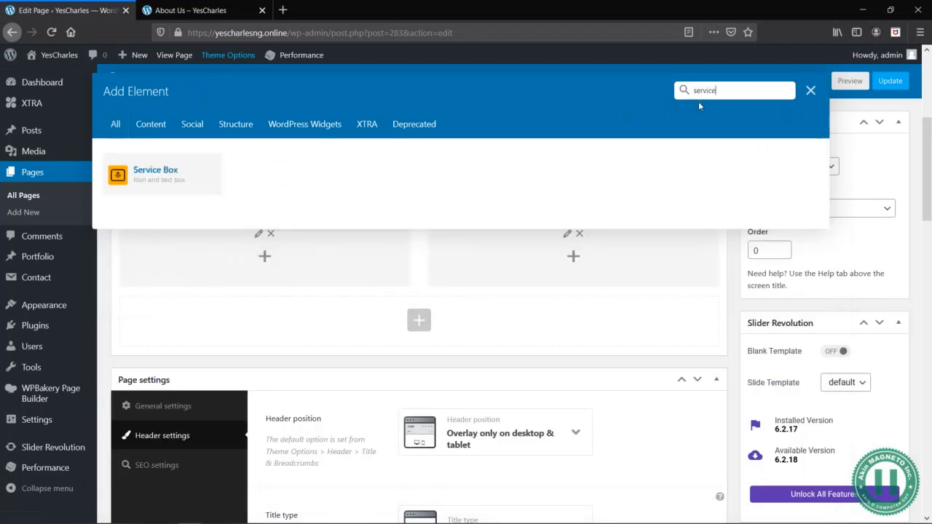
click(138, 175)
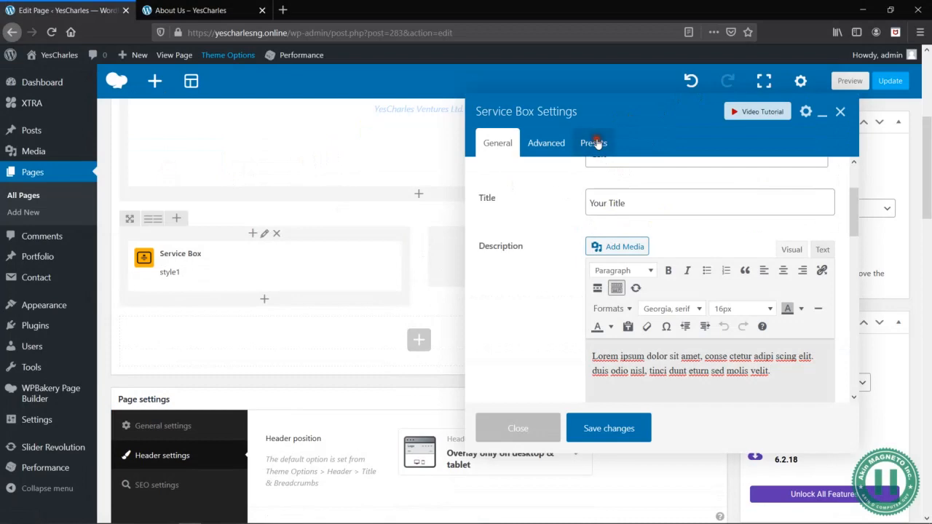
- Apply the centered Service Box preset with a solid blue hexagon star icon above the title, accepting the override of its settings
click(595, 142)
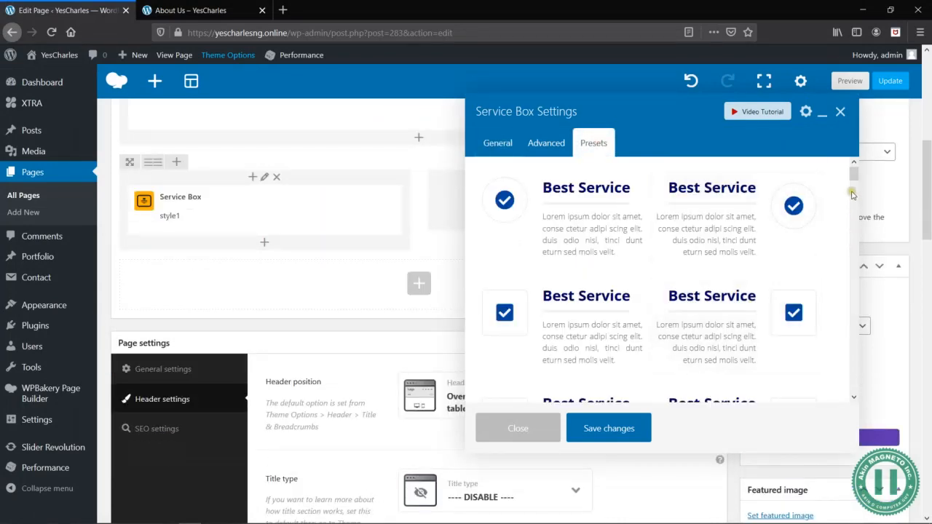
scroll(852, 212, down, 5)
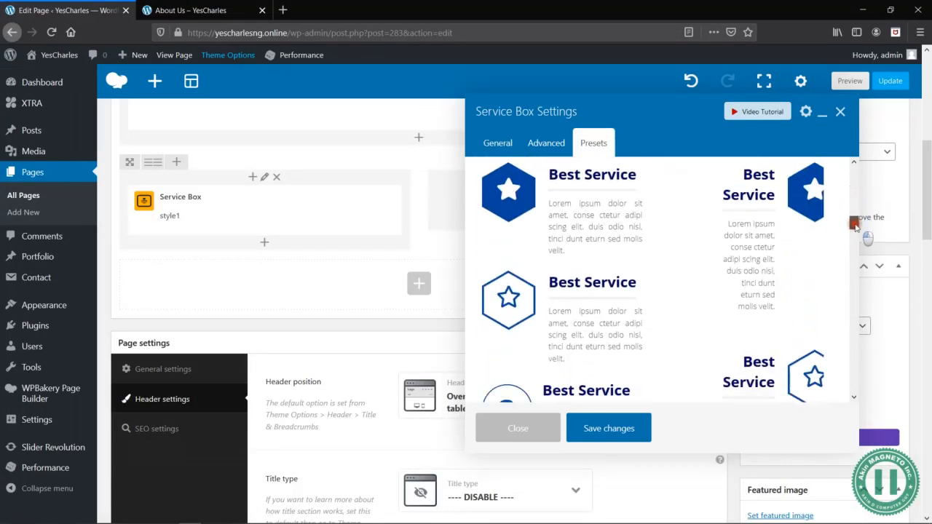
scroll(855, 226, down, 8)
scroll(858, 270, down, 8)
scroll(860, 312, down, 8)
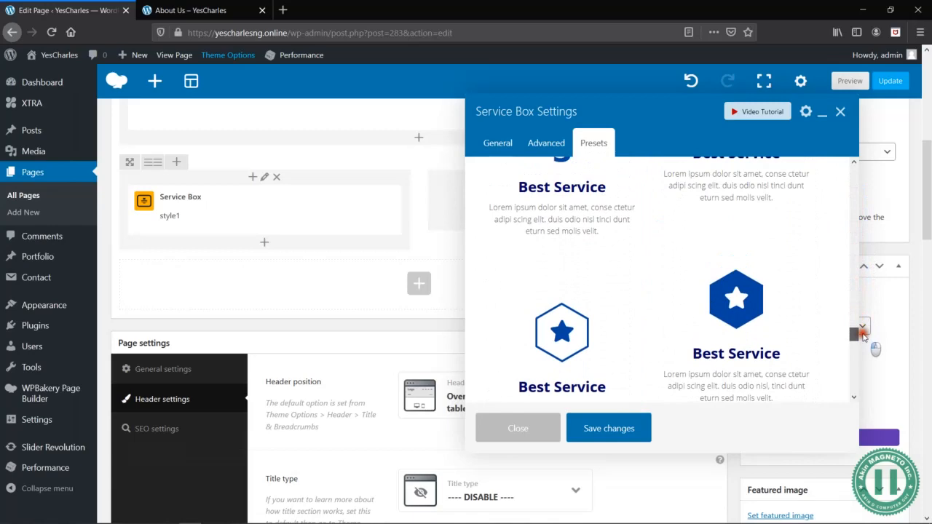
scroll(863, 335, down, 1)
click(750, 271)
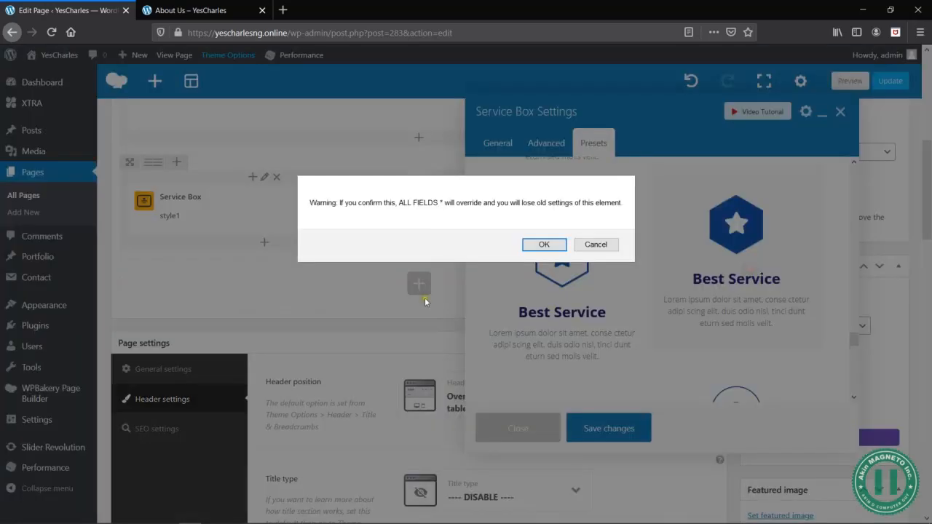
click(546, 243)
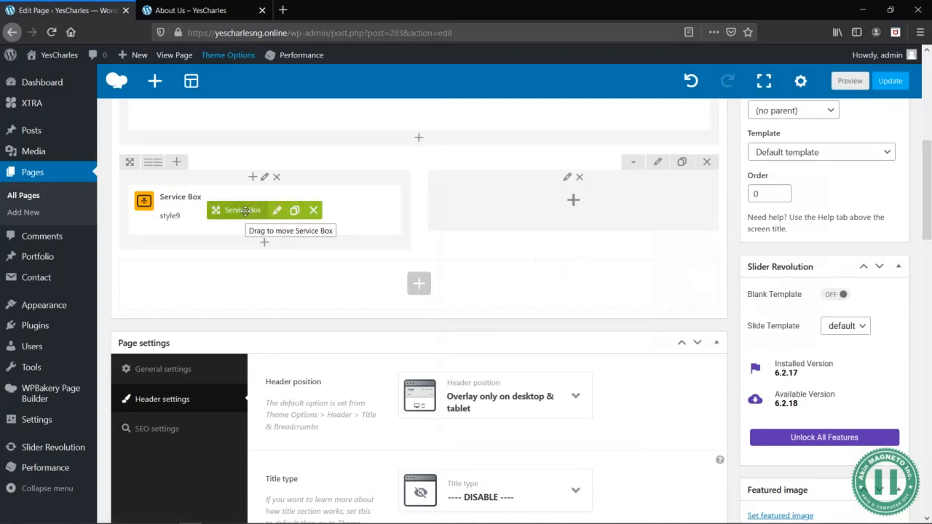
- Reopen the Service Box and replace its title with the "RESULT DRIVEN" heading from the Yes Charlse Word document
click(277, 211)
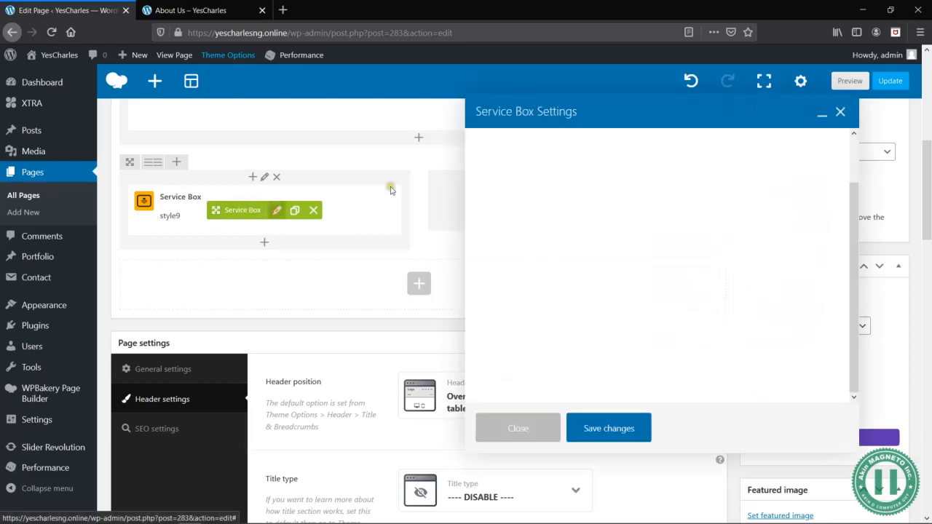
key(alt+Tab)
key(Tab)
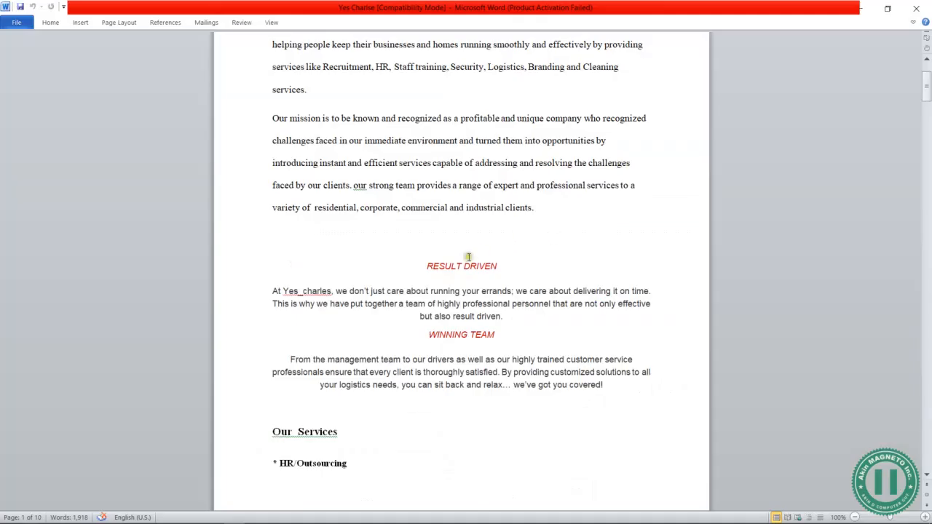
drag(510, 265, 416, 267)
key(ctrl+c)
key(alt+Tab)
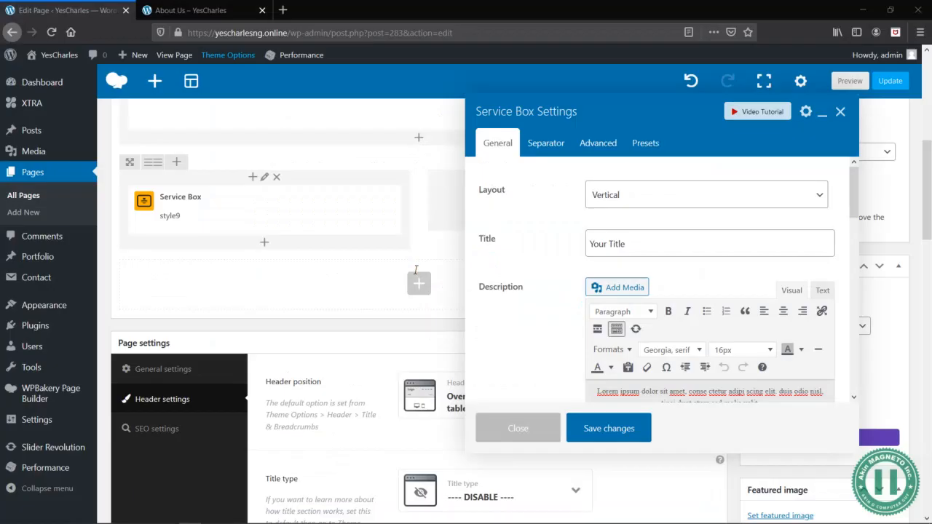
triple_click(646, 240)
key(ctrl+v)
- Replace the Service Box's placeholder description with the RESULT DRIVEN paragraph from the Word document, keeping its centered div styling
key(alt+Tab)
drag(517, 317, 276, 292)
key(ctrl+c)
key(alt+Tab)
scroll(744, 252, down, 4)
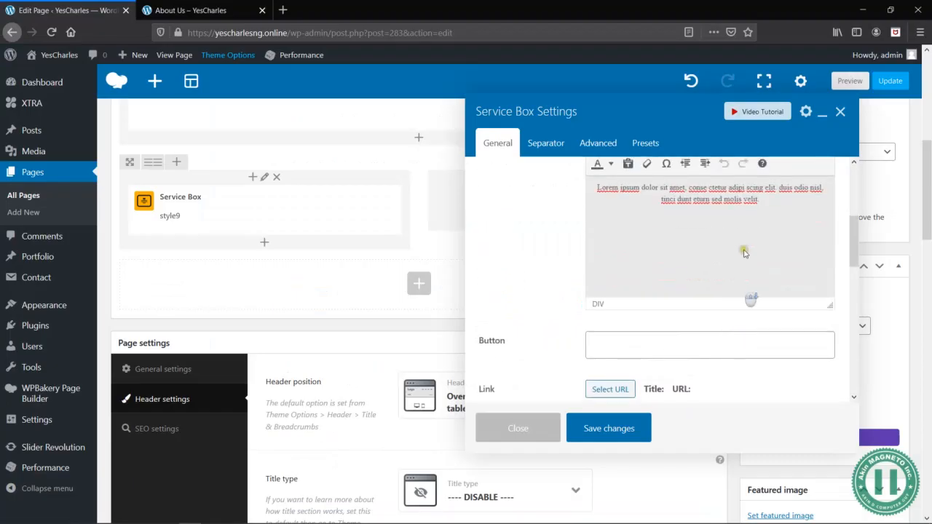
drag(755, 201, 573, 188)
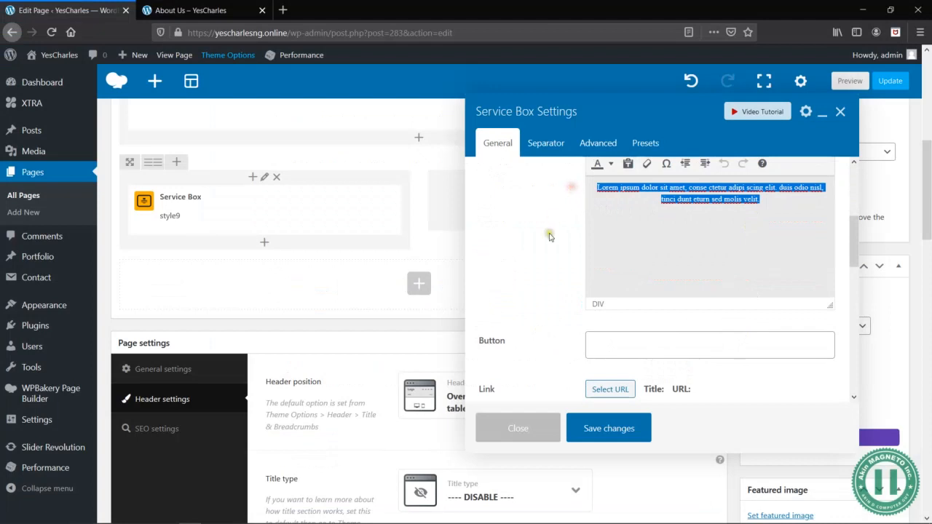
scroll(550, 237, up, 2)
click(822, 247)
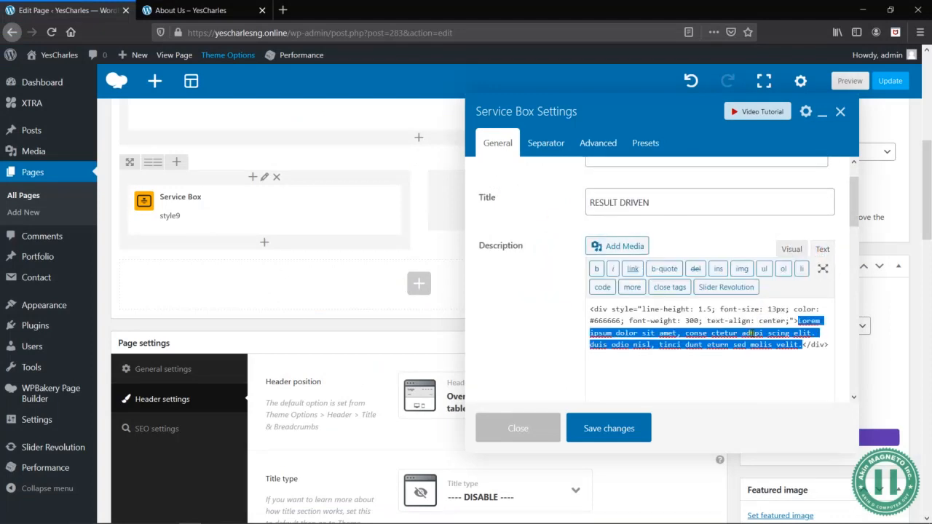
key(ctrl+v)
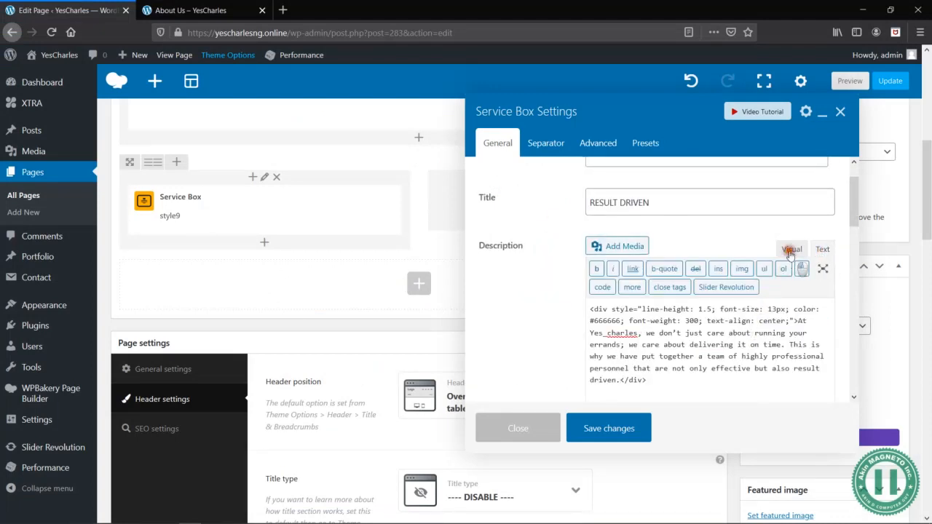
click(789, 249)
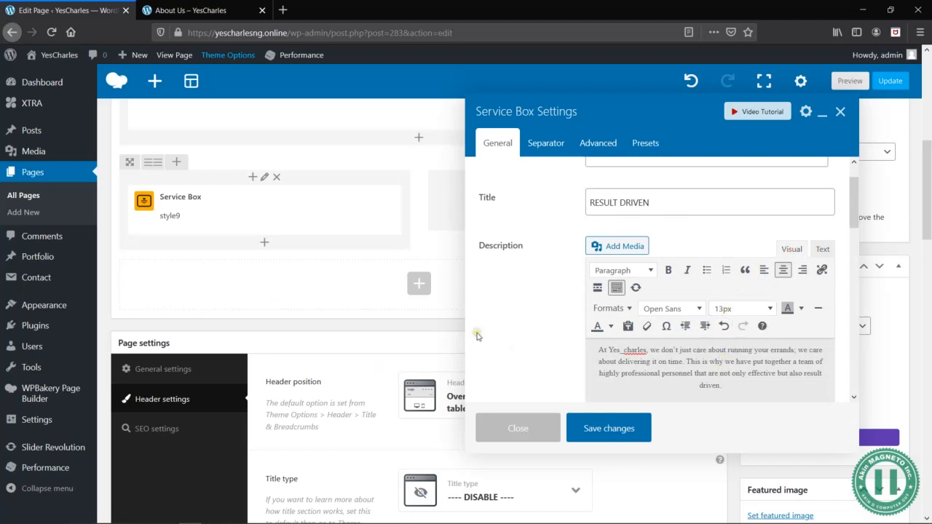
- Keep the icon type as Hexagon Icon and choose the outlined thumbs-up icon by searching for "thumb"
scroll(515, 316, down, 5)
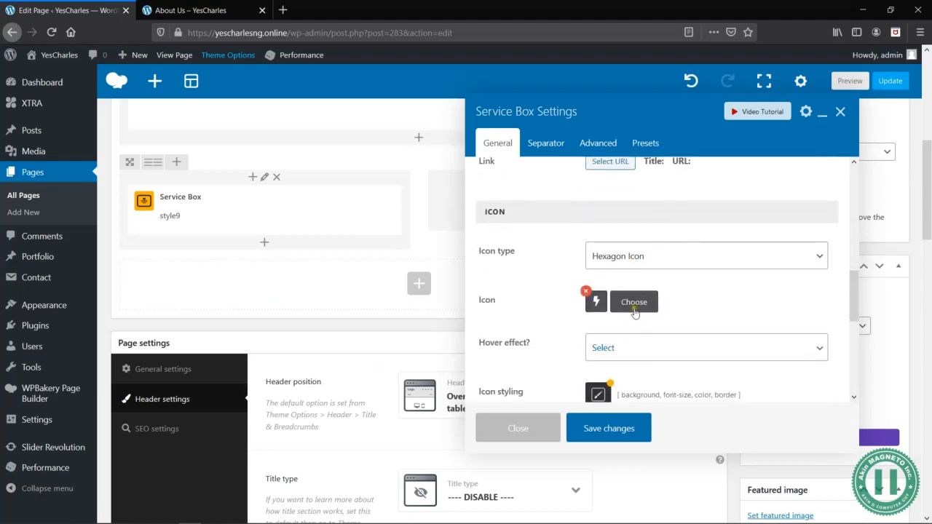
click(677, 255)
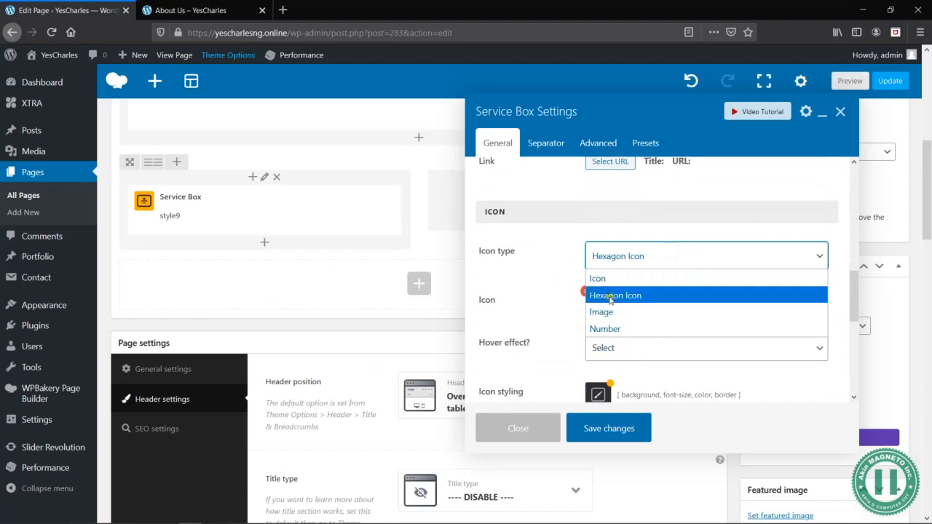
click(618, 296)
click(642, 306)
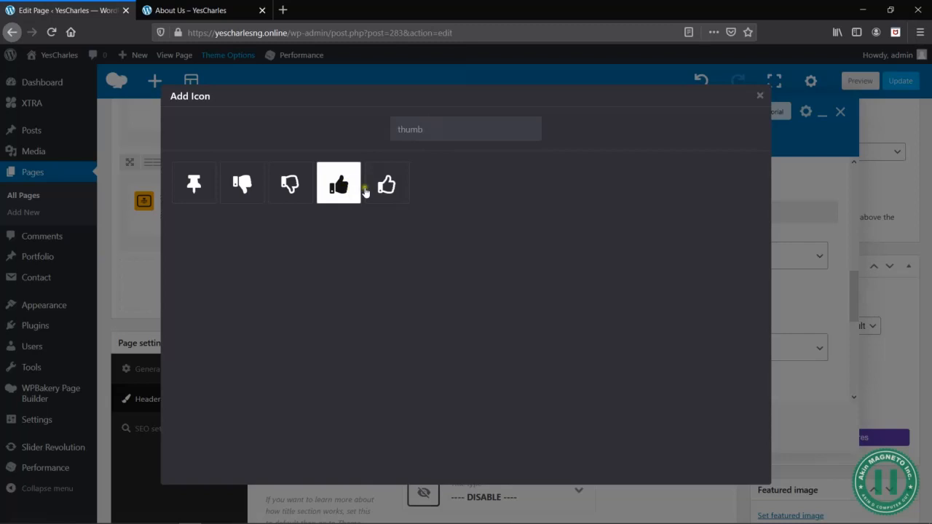
click(386, 186)
- Set the Service Box separator to Line and look over its line styling and the advanced hover and responsive options
scroll(712, 323, down, 5)
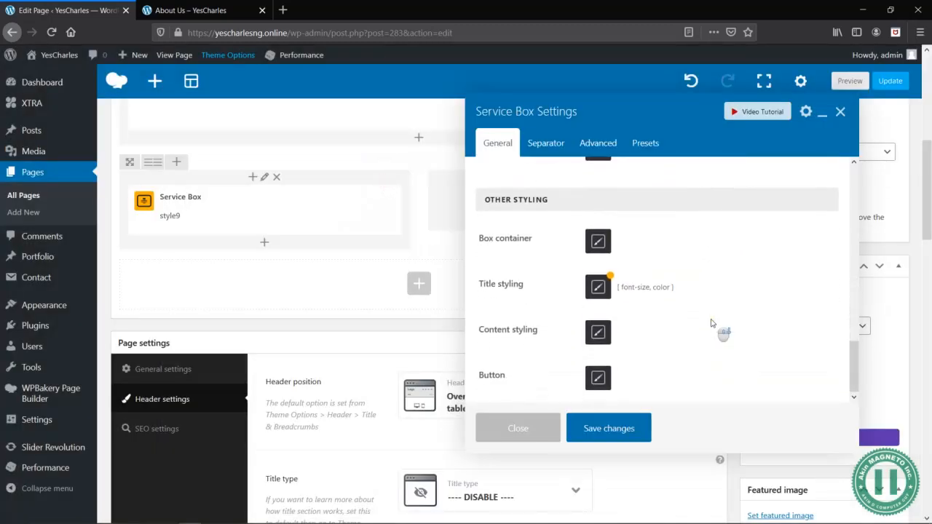
scroll(711, 323, up, 5)
click(546, 143)
click(625, 187)
click(620, 225)
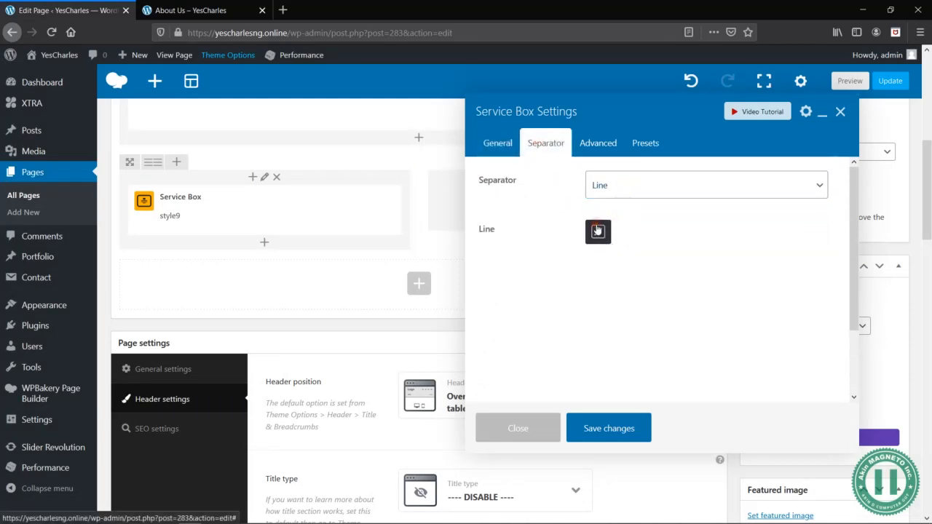
click(597, 230)
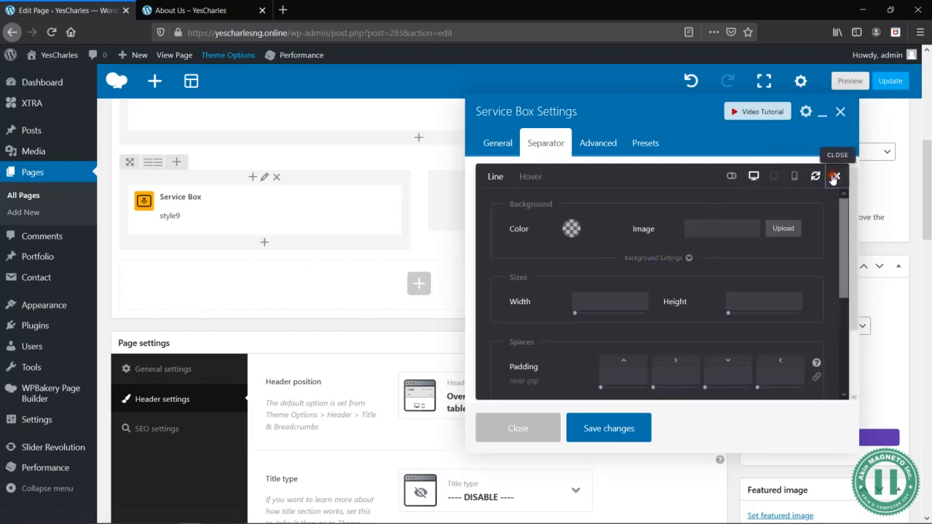
click(837, 175)
click(599, 142)
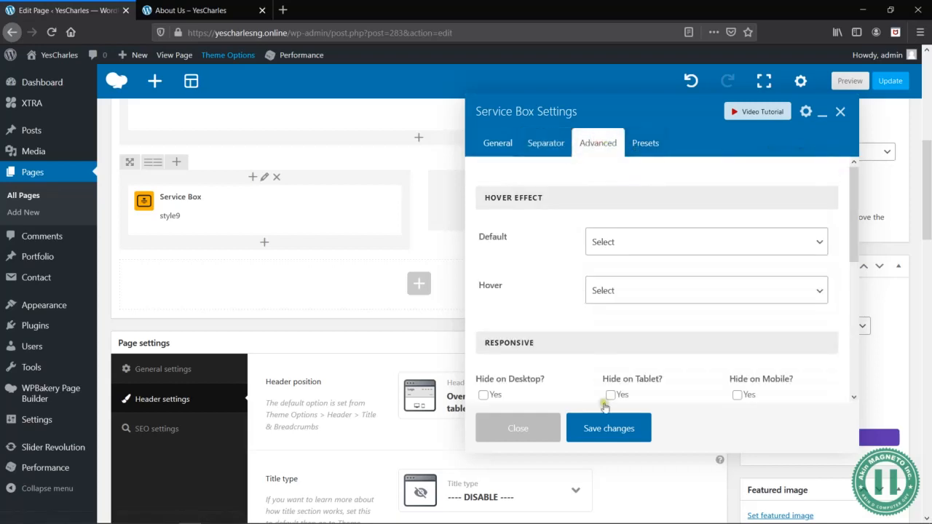
- Save the Service Box changes and preview the About Us page to check the new RESULT DRIVEN section
click(604, 432)
click(849, 80)
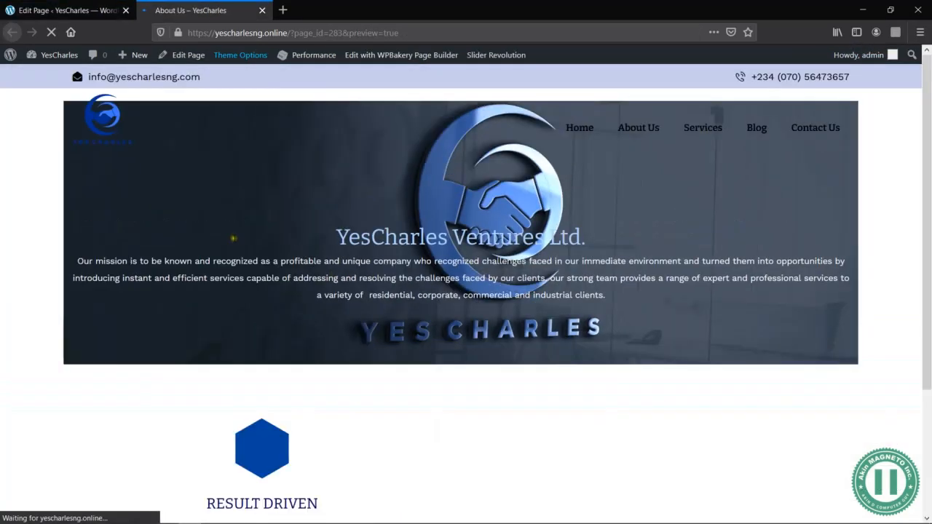
scroll(241, 246, down, 2)
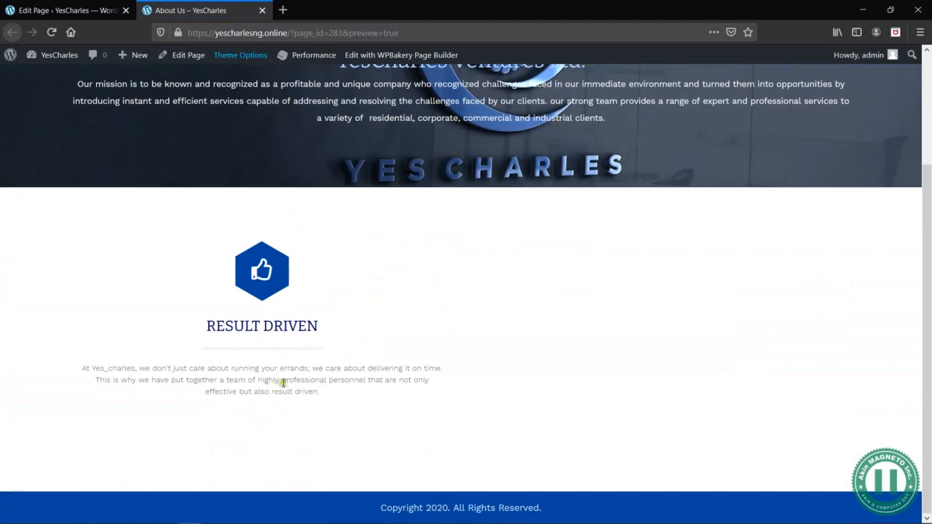
- Duplicate the RESULT DRIVEN Service Box and move the copy into the row's empty second column
click(87, 10)
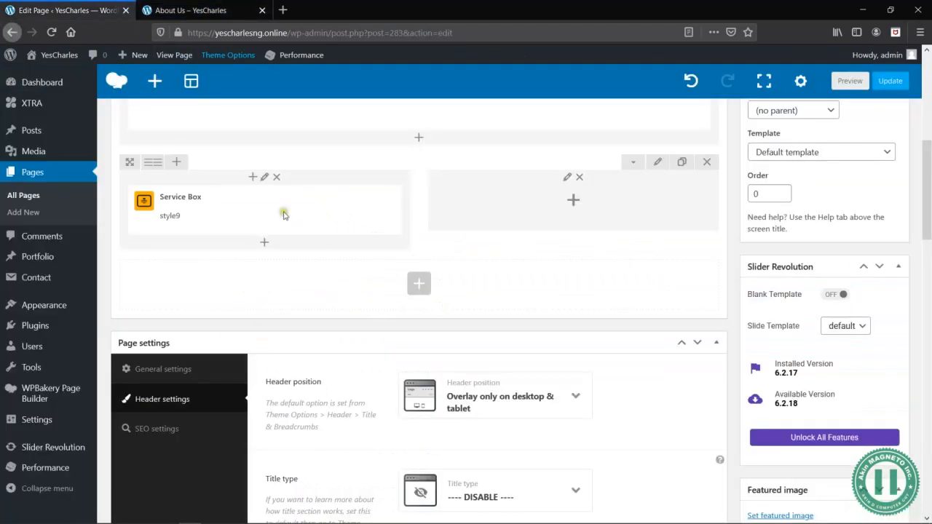
click(295, 211)
mouse_move(216, 262)
mouse_down()
mouse_move(452, 198)
mouse_move(590, 216)
mouse_up()
- Set the copied Service Box's title to WINNING TEAM, copying the heading from the Word document
click(591, 213)
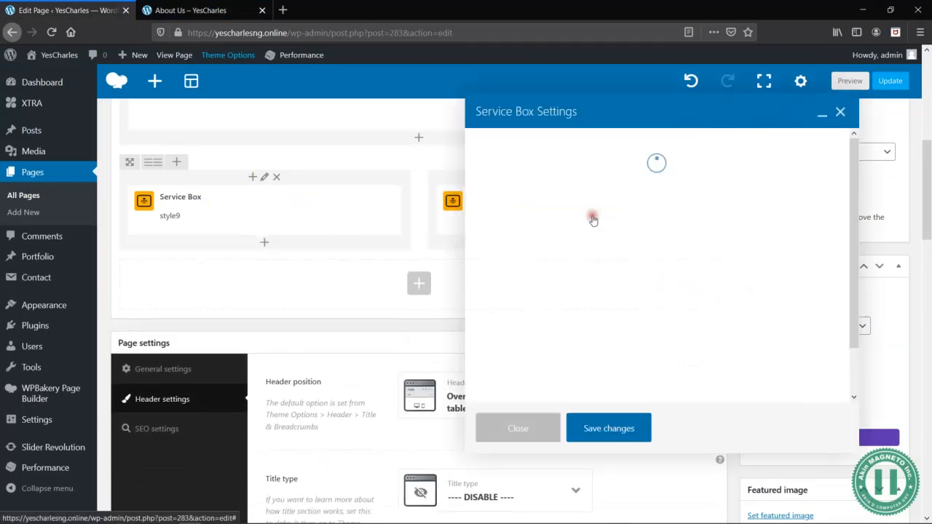
click(677, 242)
key(alt+Tab)
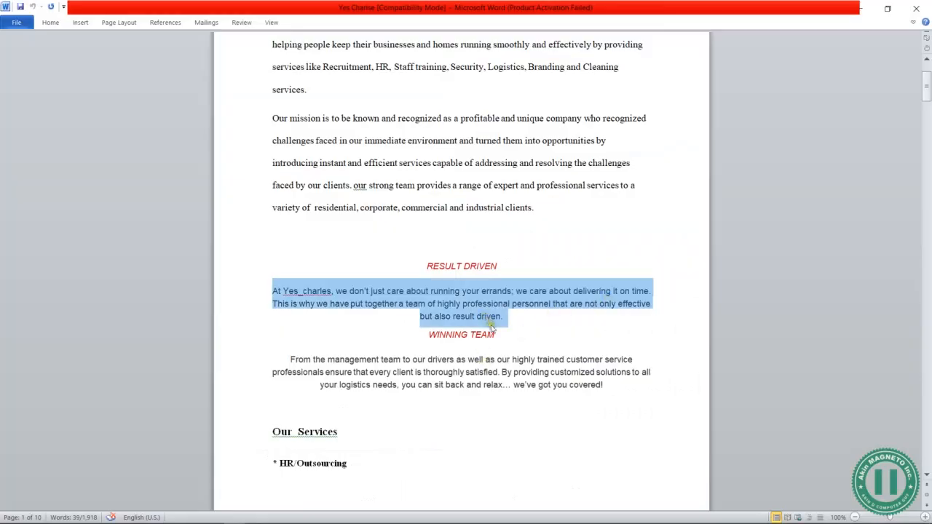
drag(500, 333, 434, 334)
key(ctrl+c)
key(alt+Tab)
triple_click(639, 254)
key(ctrl+v)
- Replace the copied box's description with the WINNING TEAM paragraph from the Word document, keeping the centered div styling
key(alt+Tab)
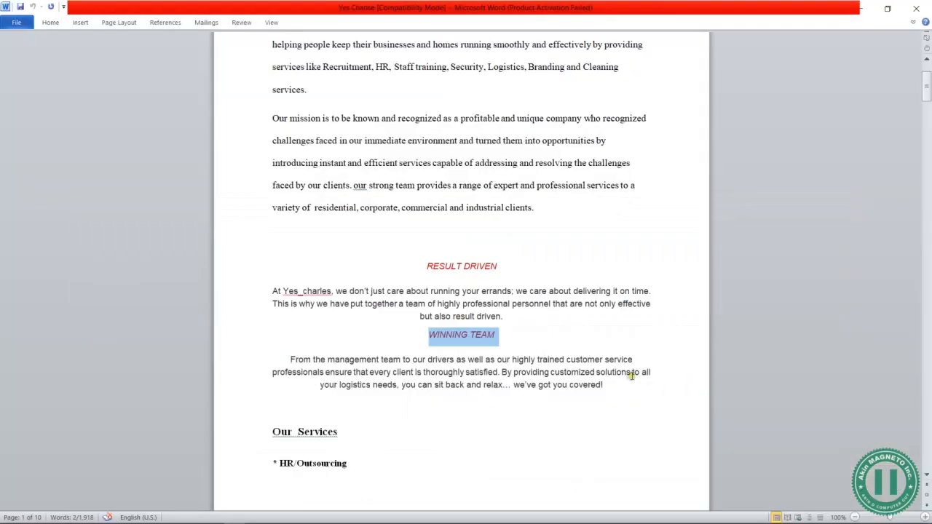
drag(604, 387, 298, 360)
key(ctrl+c)
key(alt+Tab)
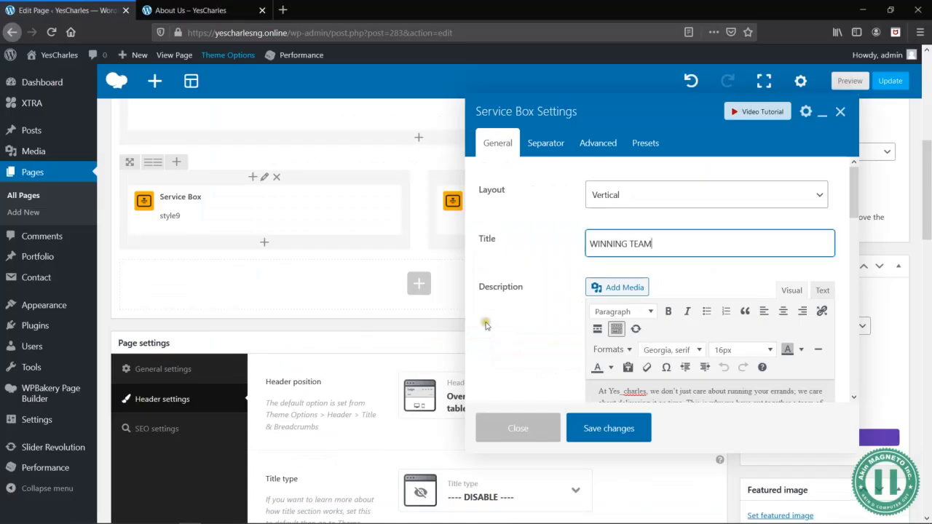
scroll(672, 406, down, 1)
scroll(674, 365, down, 3)
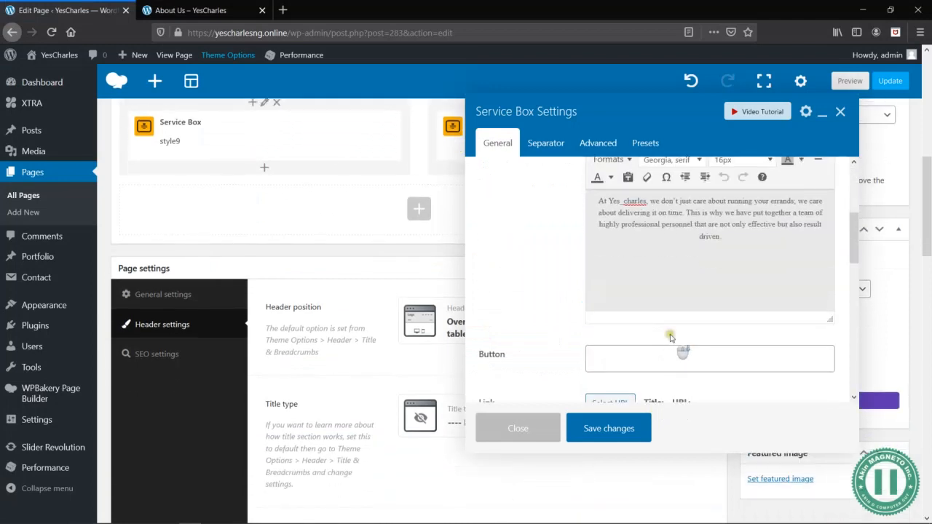
key(ctrl+a)
scroll(728, 291, up, 3)
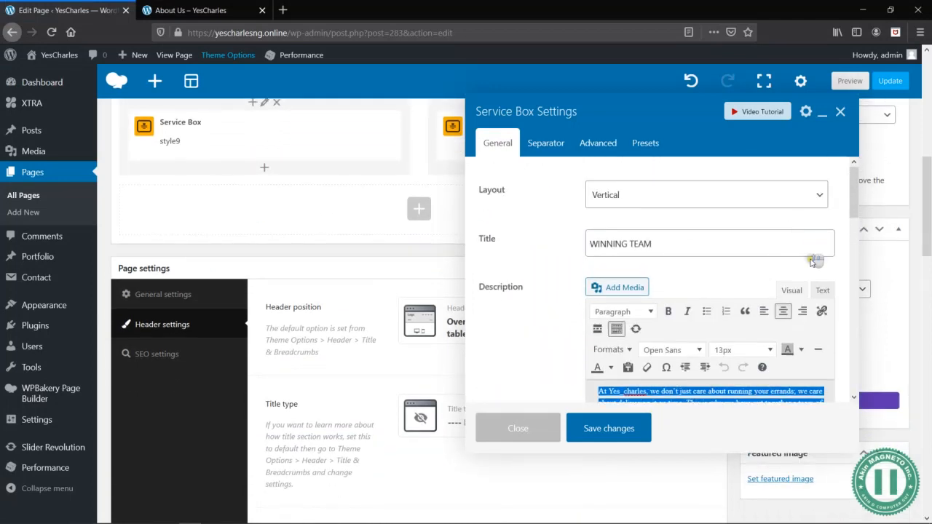
click(823, 291)
key(ctrl+v)
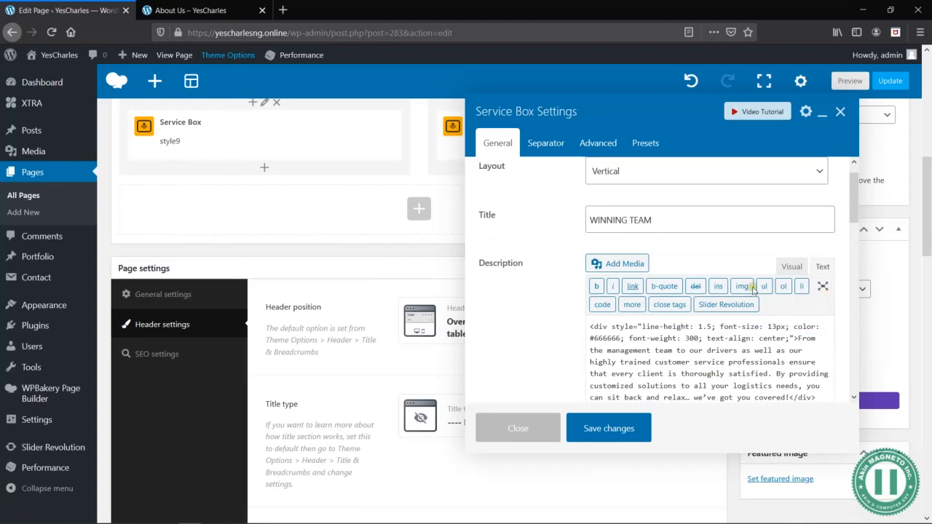
click(792, 267)
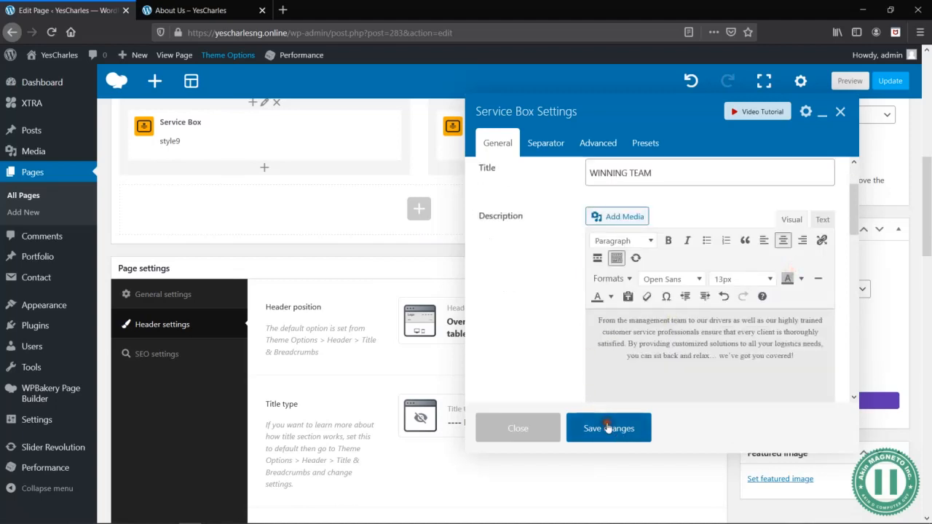
- Save the WINNING TEAM Service Box and preview both columns on the About Us page
click(593, 428)
click(850, 80)
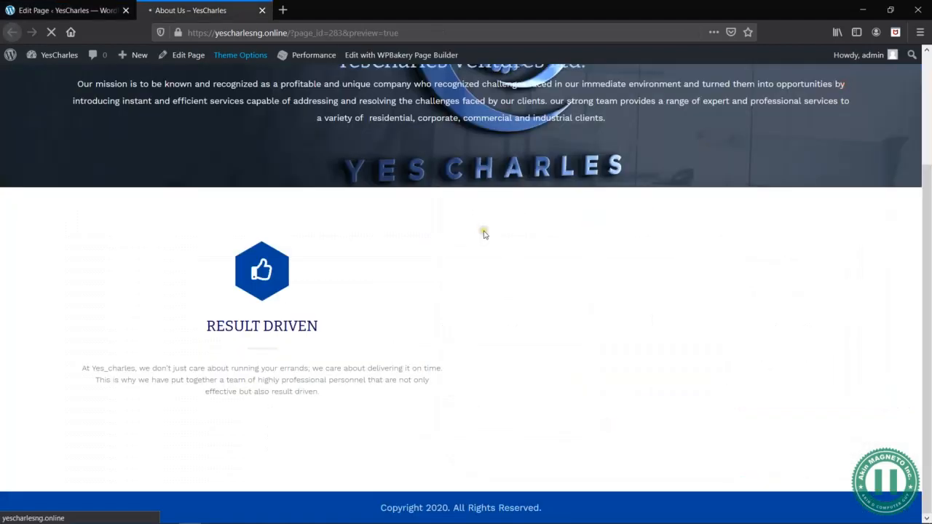
scroll(448, 331, down, 3)
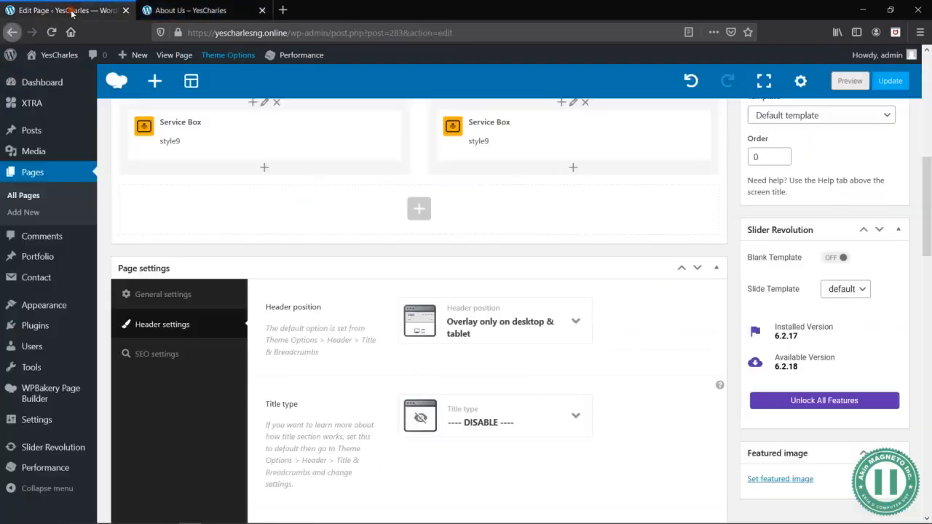
- Open the icon picker of the WINNING TEAM Service Box and search it for "race" and "walk"
click(66, 10)
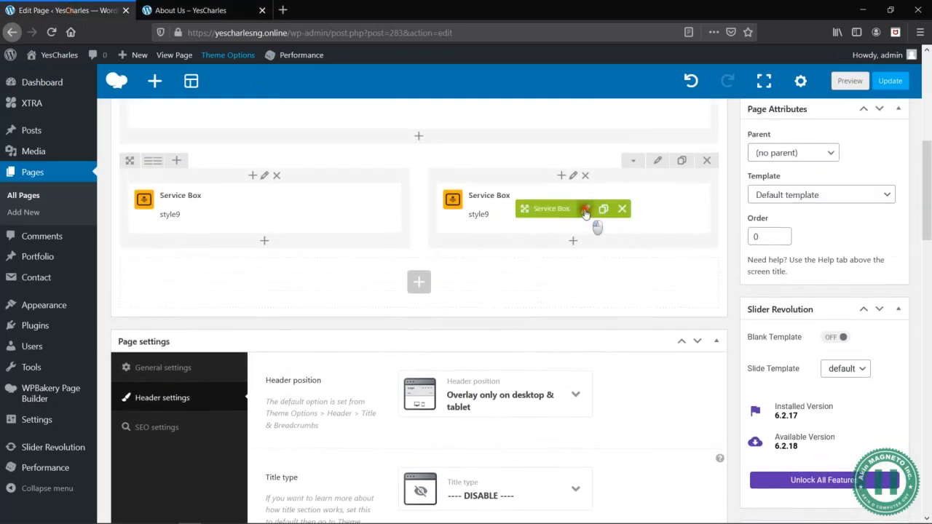
click(586, 204)
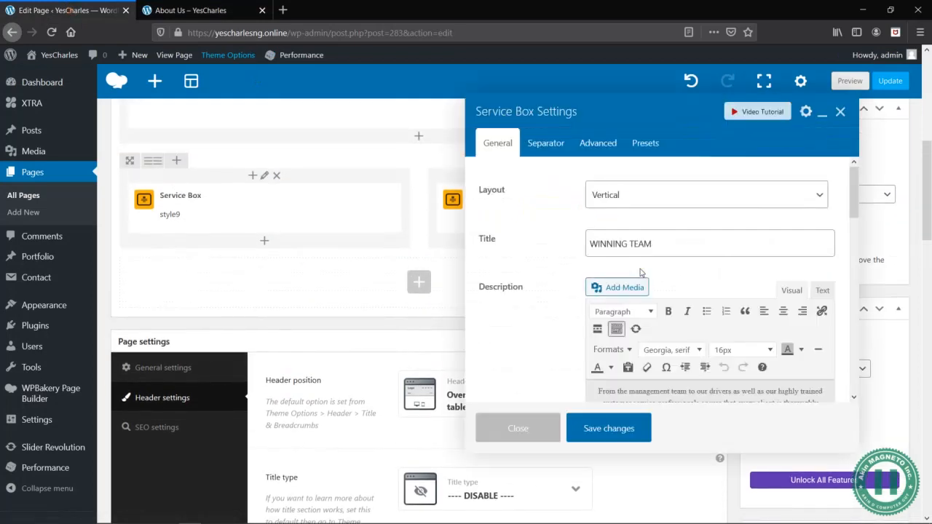
scroll(732, 328, down, 10)
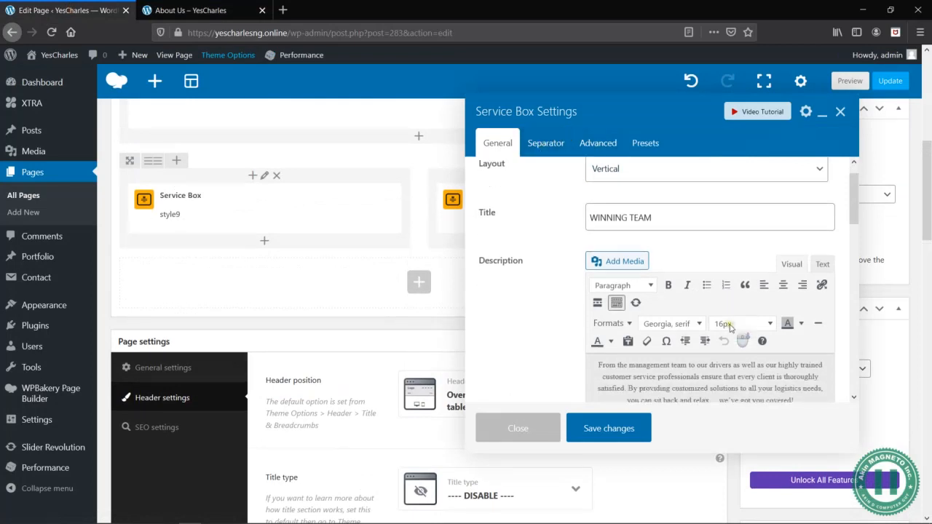
click(634, 247)
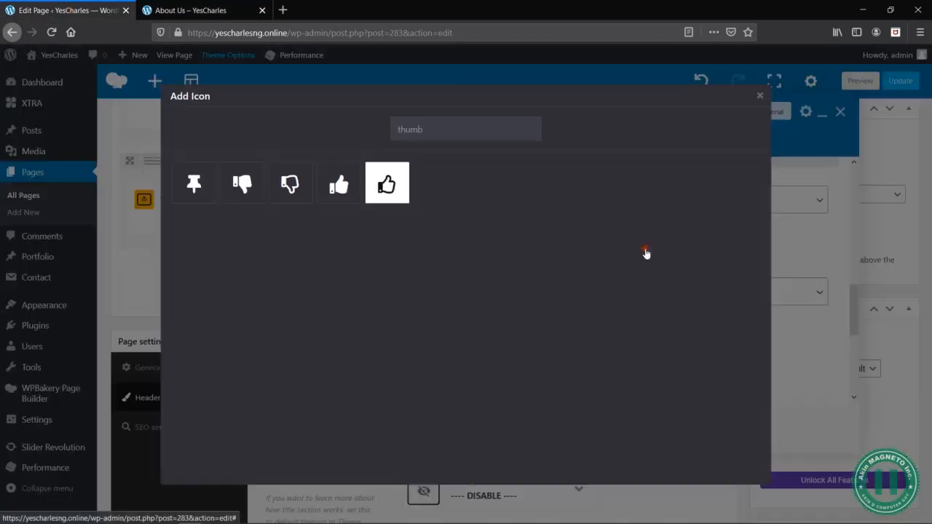
key(alt+Tab)
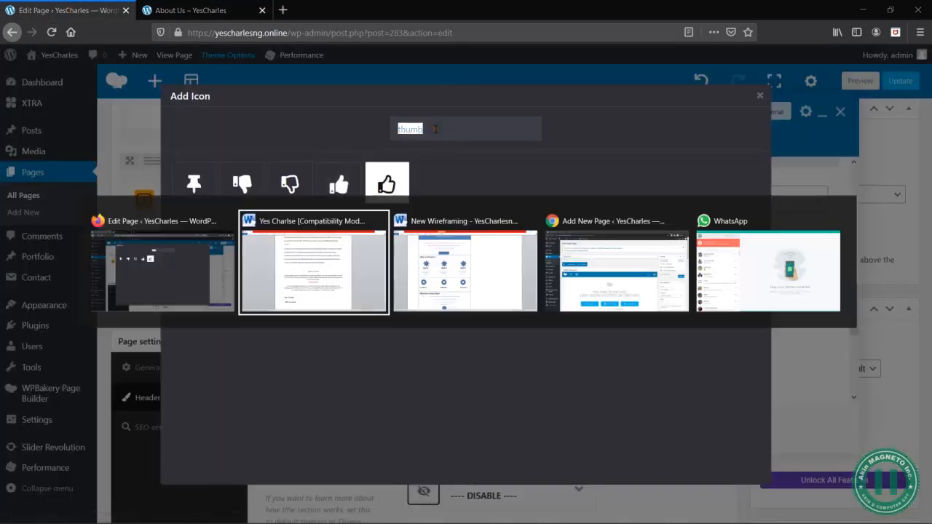
key(alt+Tab)
key(BackSpace)
text(race)
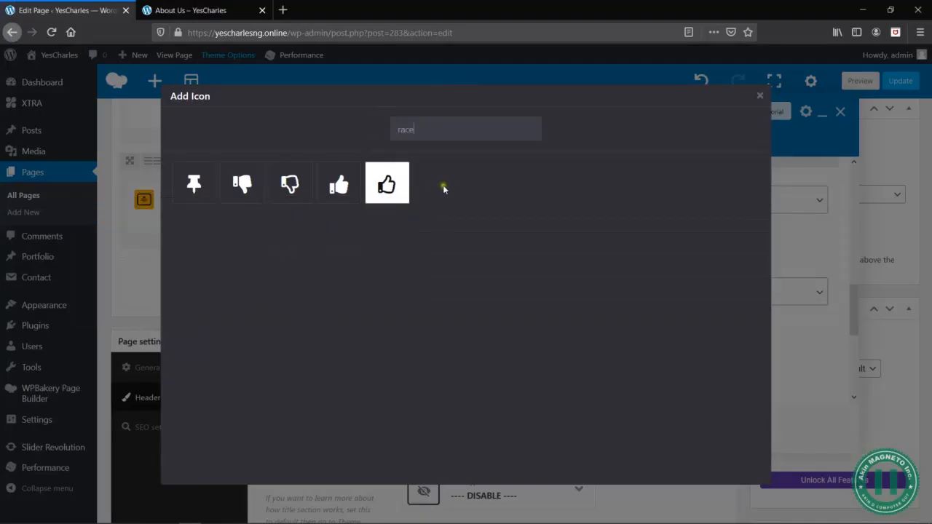
key(ctrl+a)
text(wa)
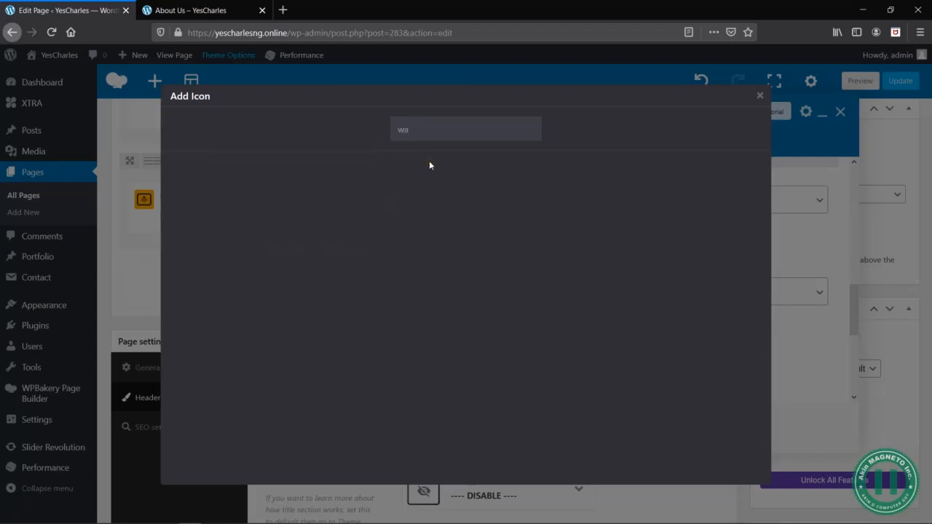
text(lk)
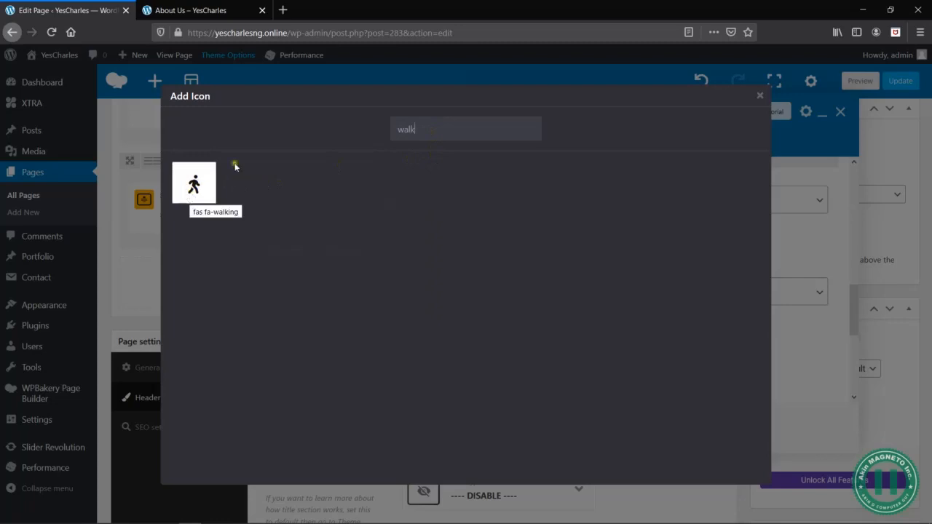
double_click(446, 131)
key(BackSpace)
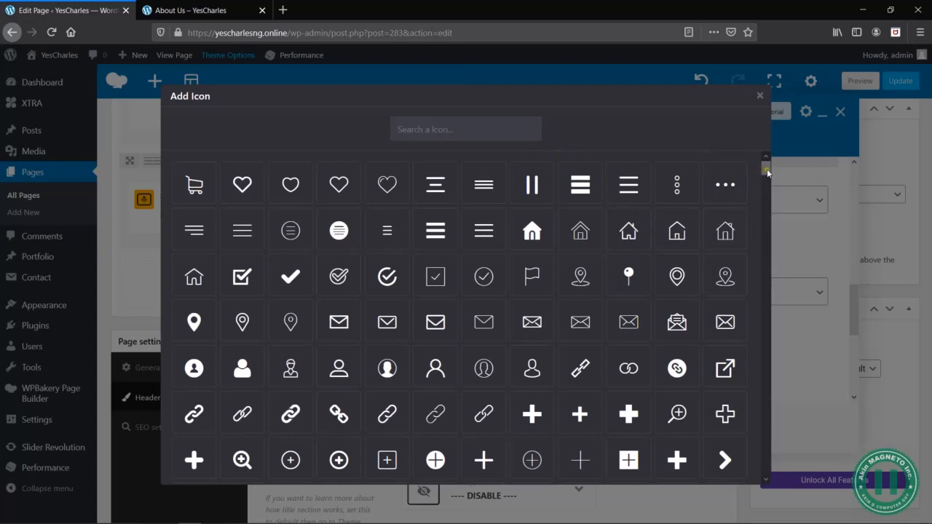
- Give the WINNING TEAM box the sorting icon with an upward arrow and bars, save it and preview the page
drag(768, 173, 779, 245)
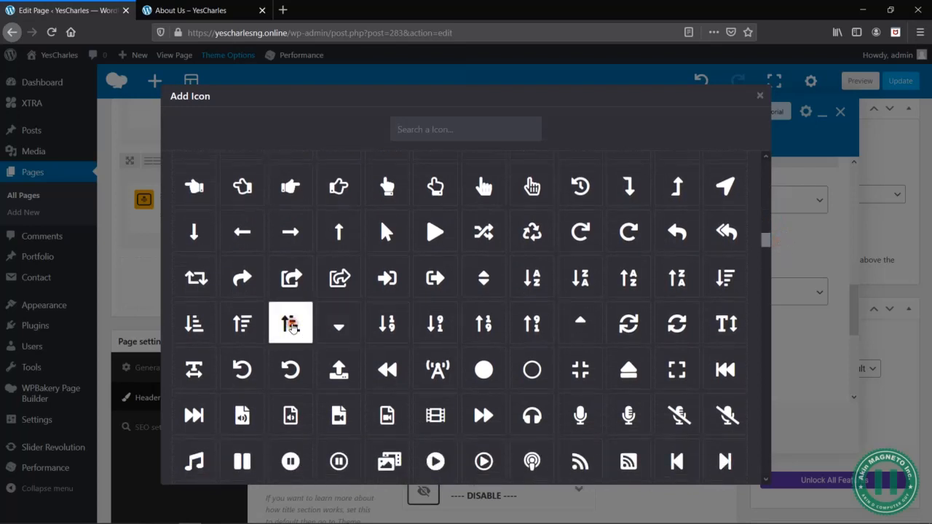
click(290, 325)
click(602, 430)
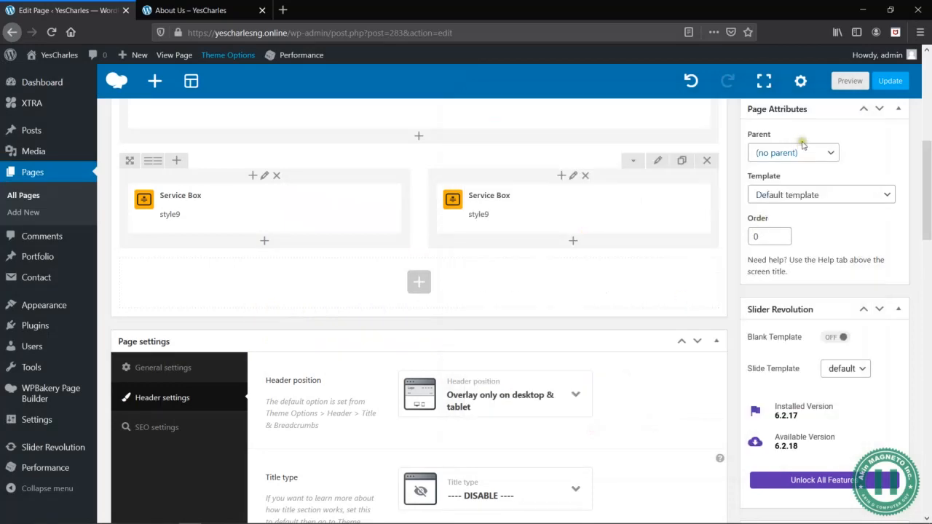
click(850, 81)
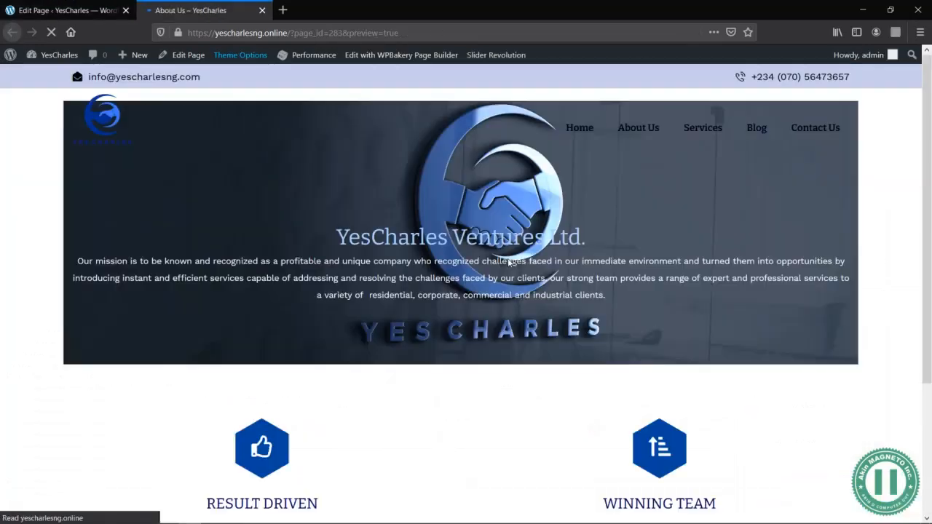
scroll(509, 261, down, 2)
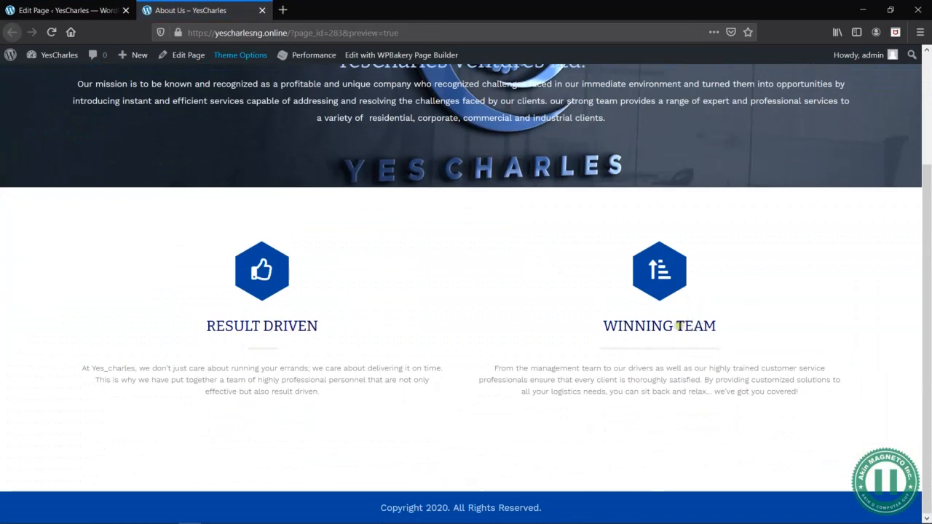
- Consult the Yes Charlse content document and the New Wireframing document in Word for the page's next section
key(alt+Tab)
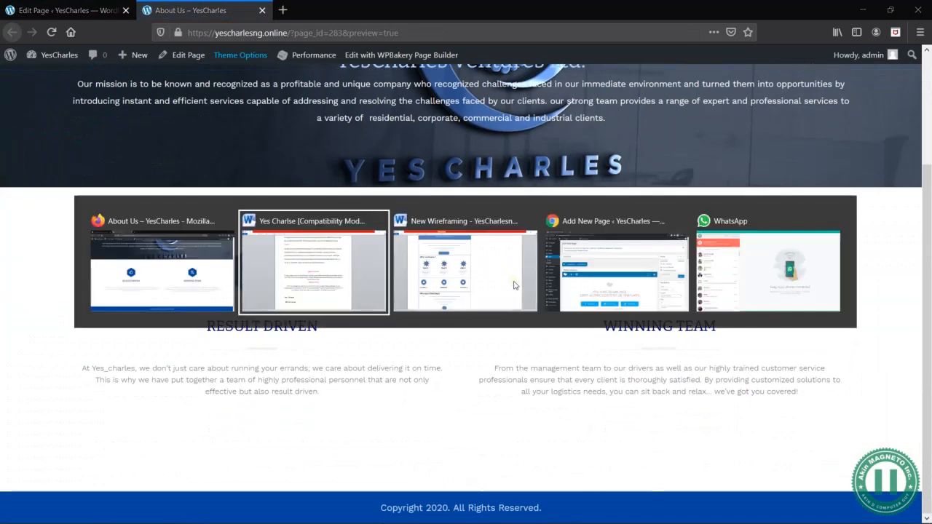
key(alt+Tab)
key(alt+Tab)
key(alt+Tab)
triple_click(355, 342)
scroll(355, 342, down, 1)
key(alt+Tab)
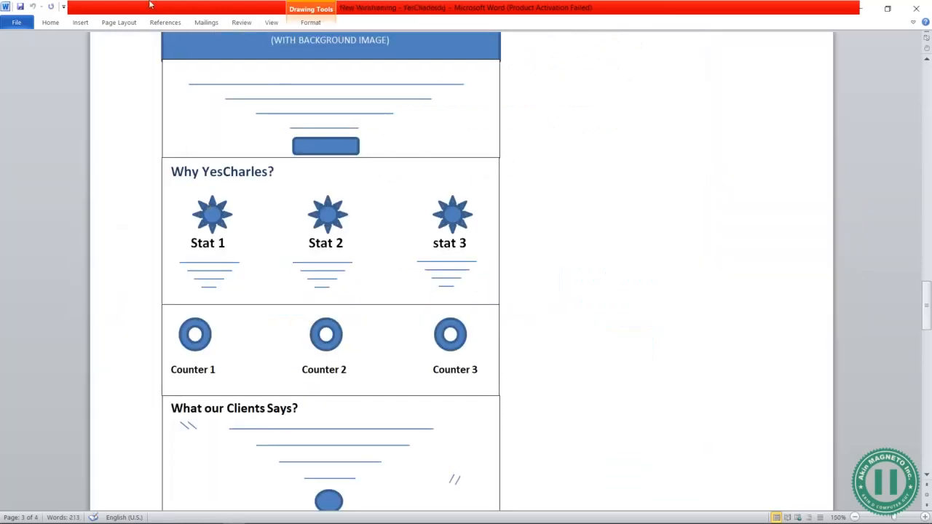
key(alt+Tab)
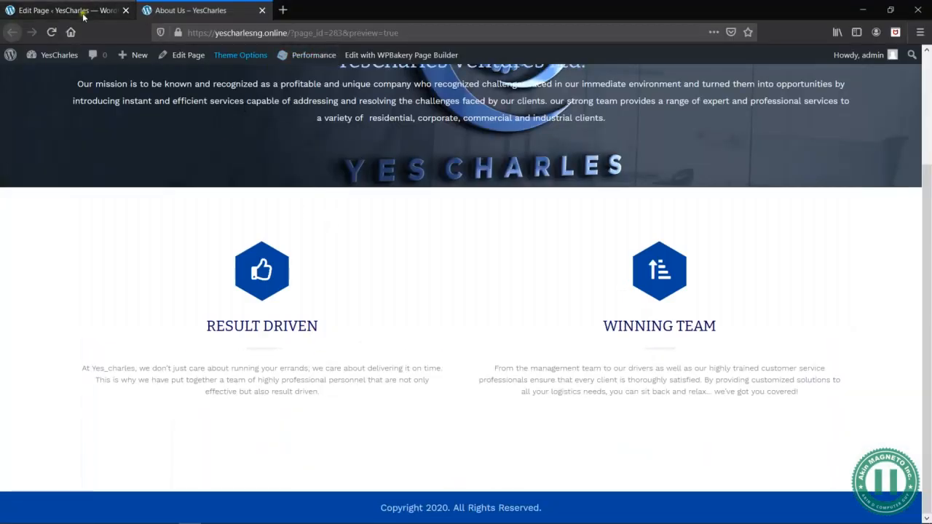
- Add a new row below the Service Box row and set its row stretch to Stretch row
click(83, 15)
scroll(446, 296, down, 1)
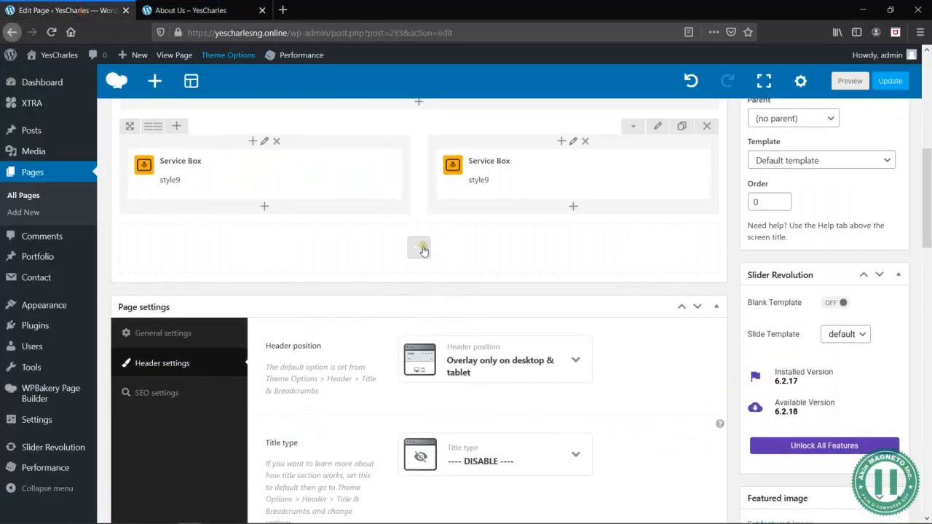
click(422, 249)
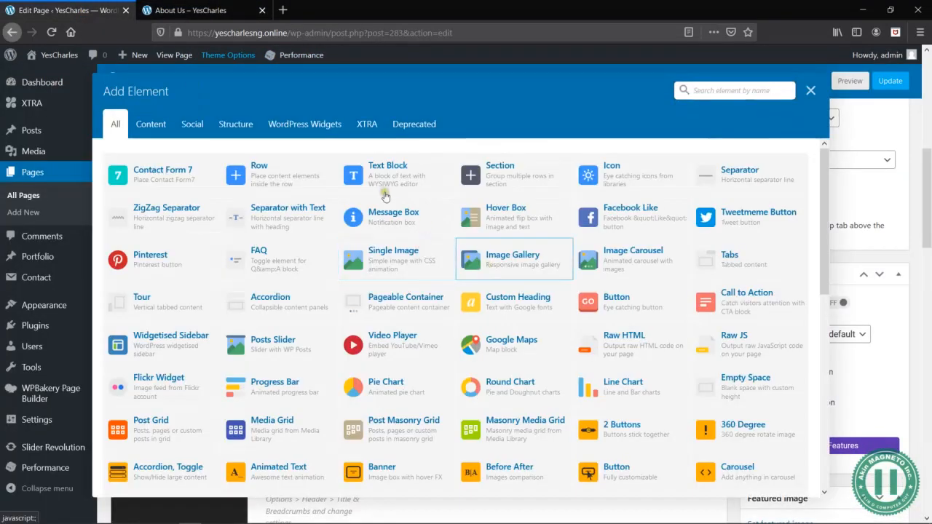
click(300, 180)
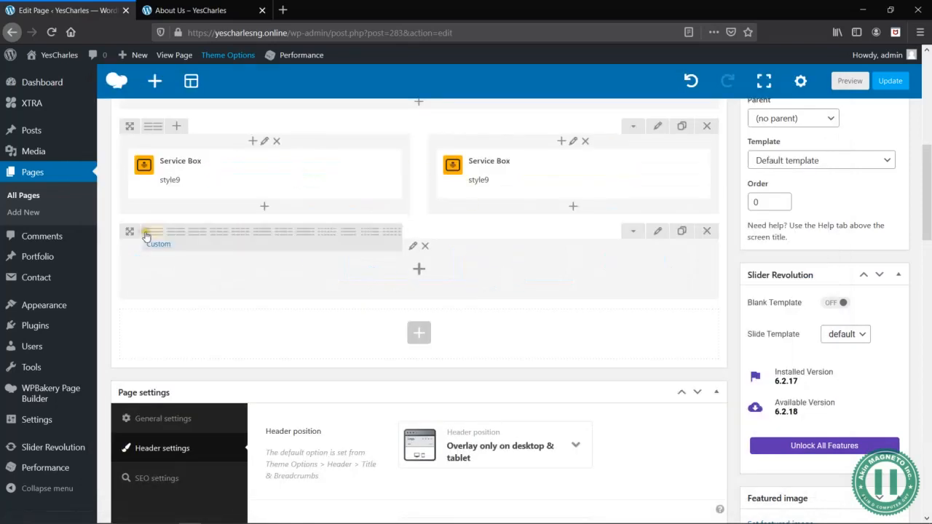
click(662, 233)
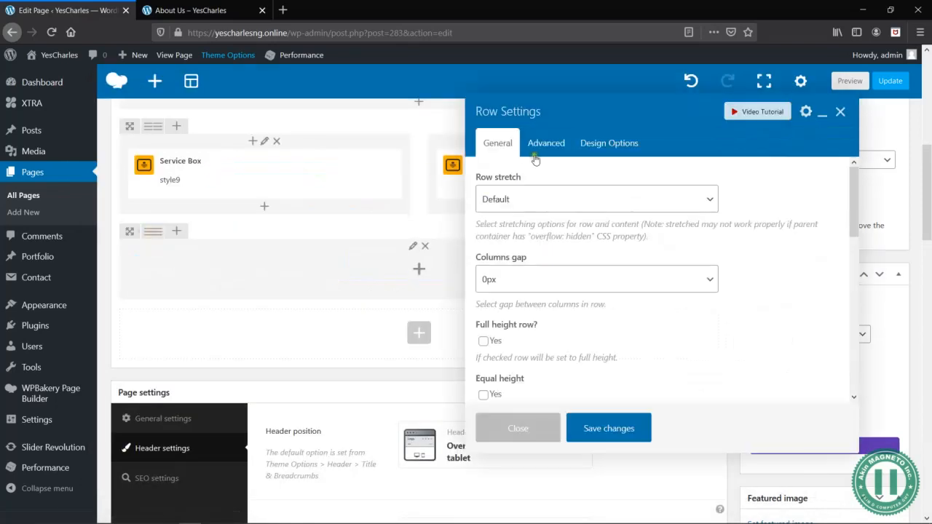
click(522, 198)
click(528, 239)
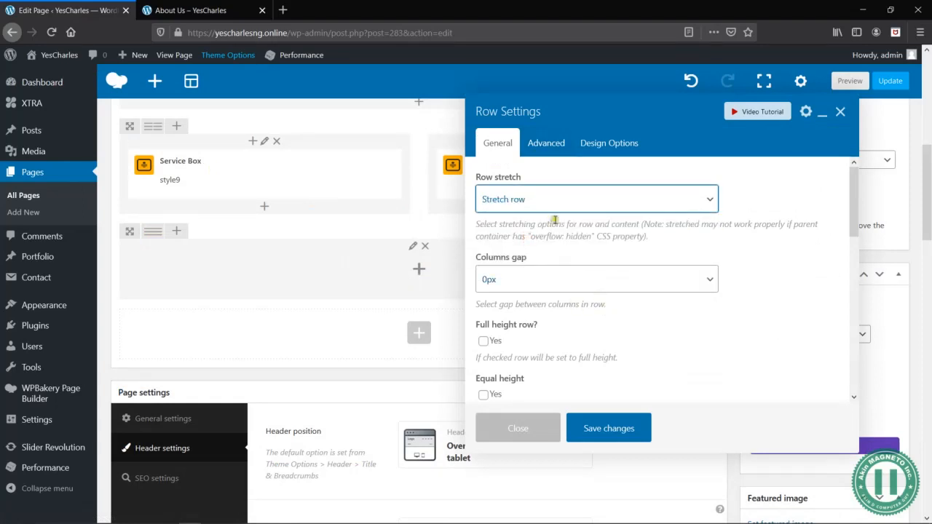
- Set the new row's top and bottom padding to 100px
click(598, 144)
click(573, 257)
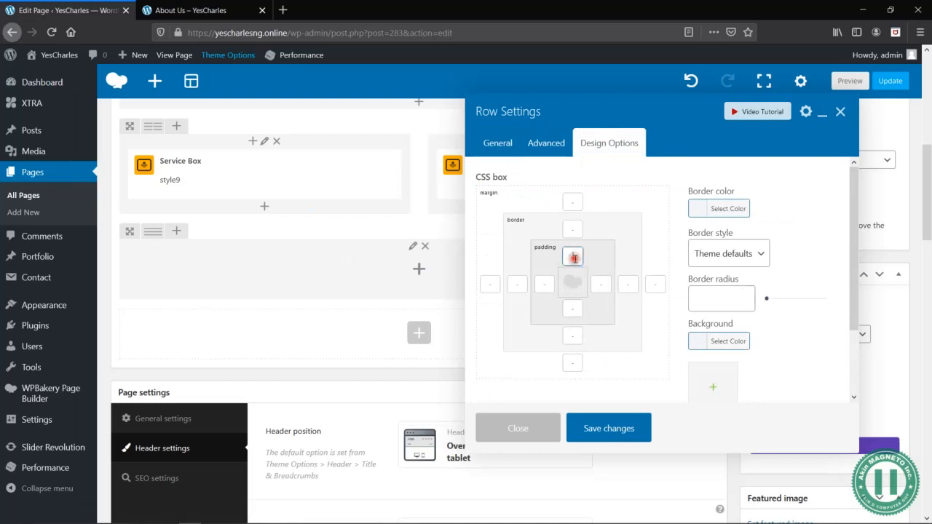
text(100px)
key(Tab)
key(Tab)
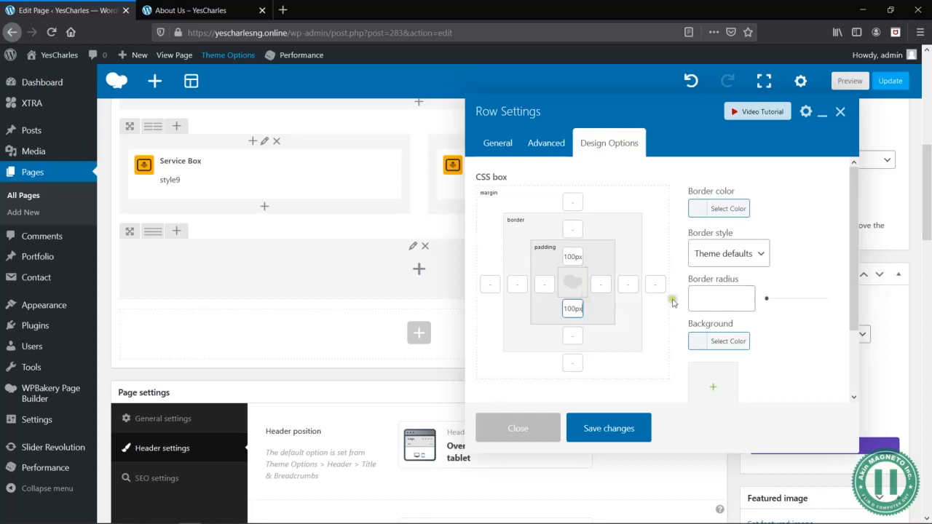
- Give the row the blue background color #0045a0 and save the row settings
click(742, 343)
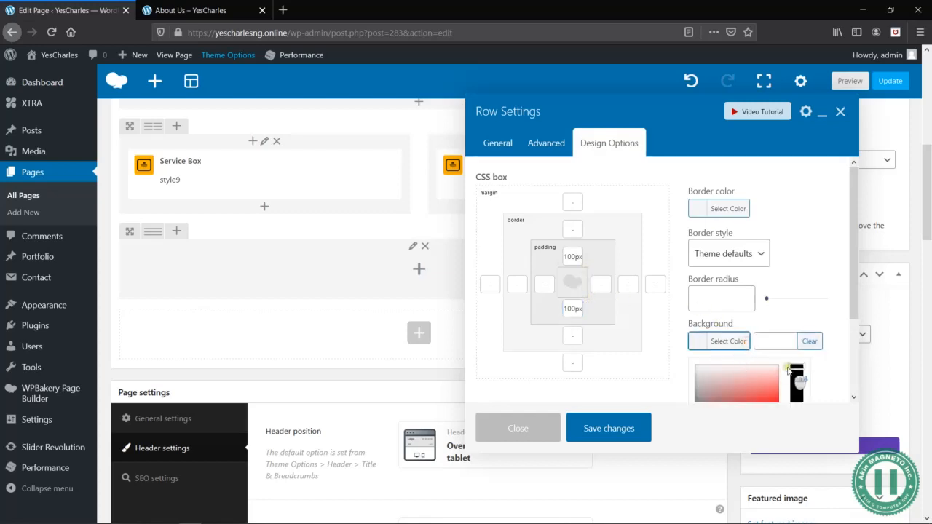
scroll(788, 370, down, 2)
click(776, 353)
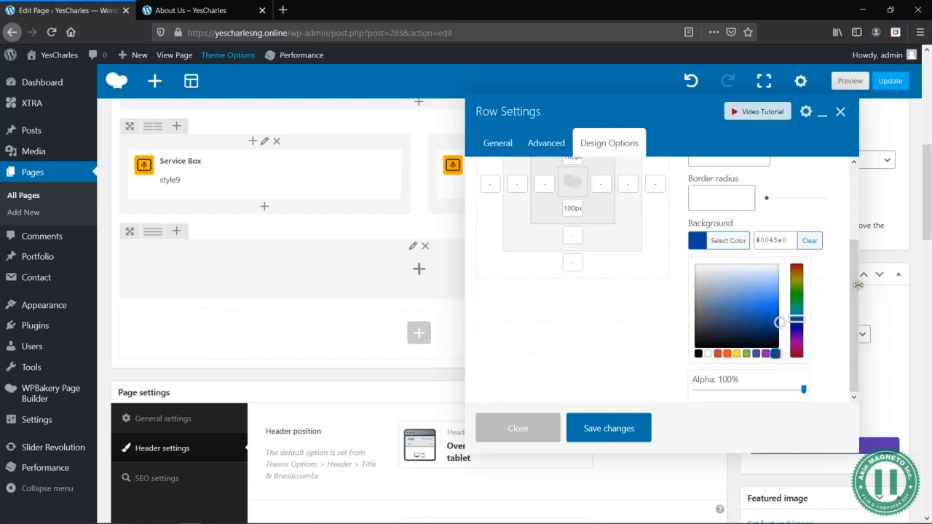
click(859, 285)
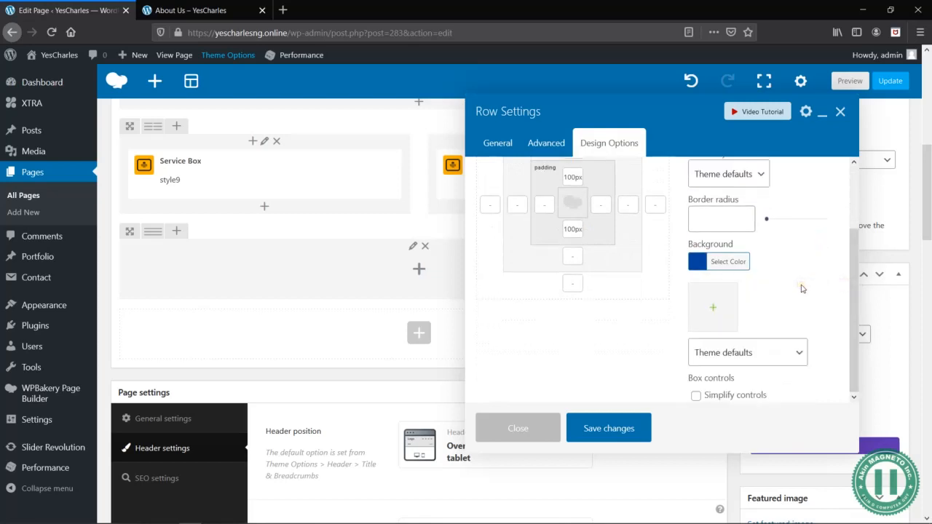
click(599, 433)
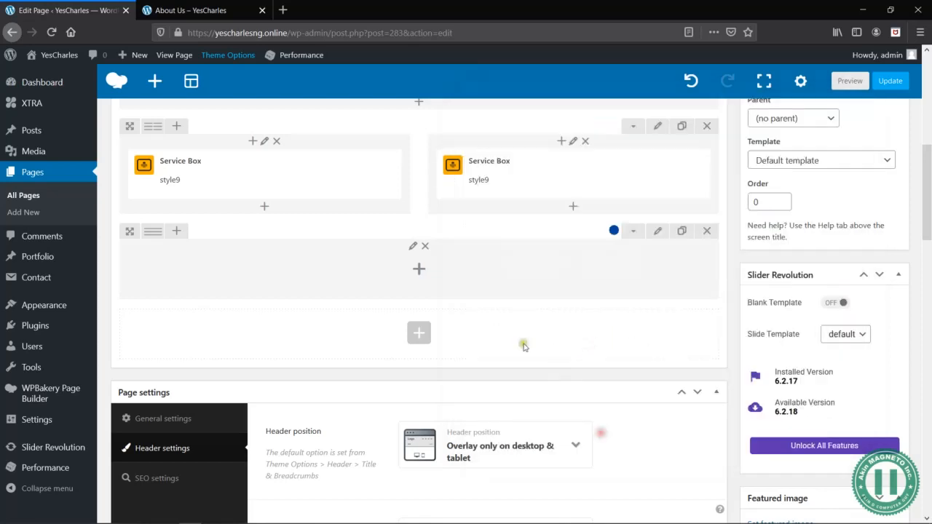
- Split the blue row into four equal columns and add a Counter element to the first column
mouse_move(159, 233)
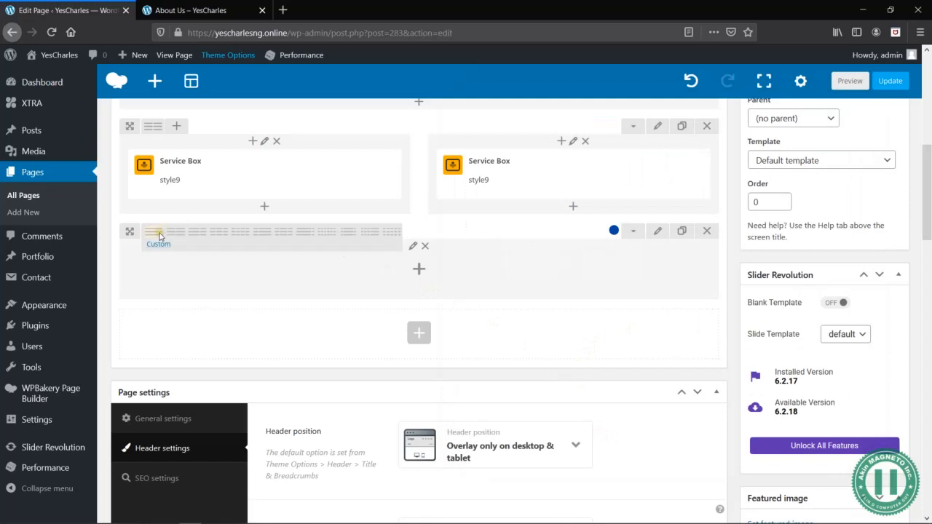
click(240, 232)
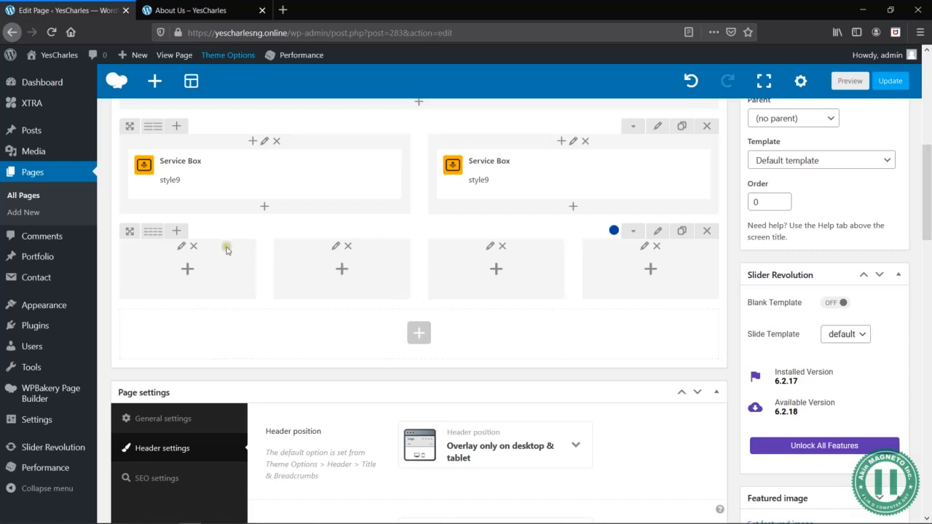
click(188, 269)
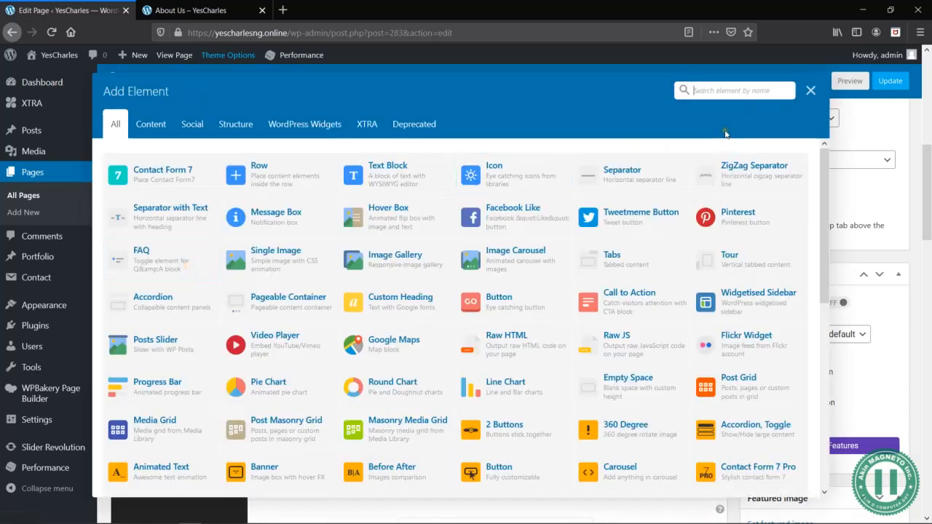
text(counter)
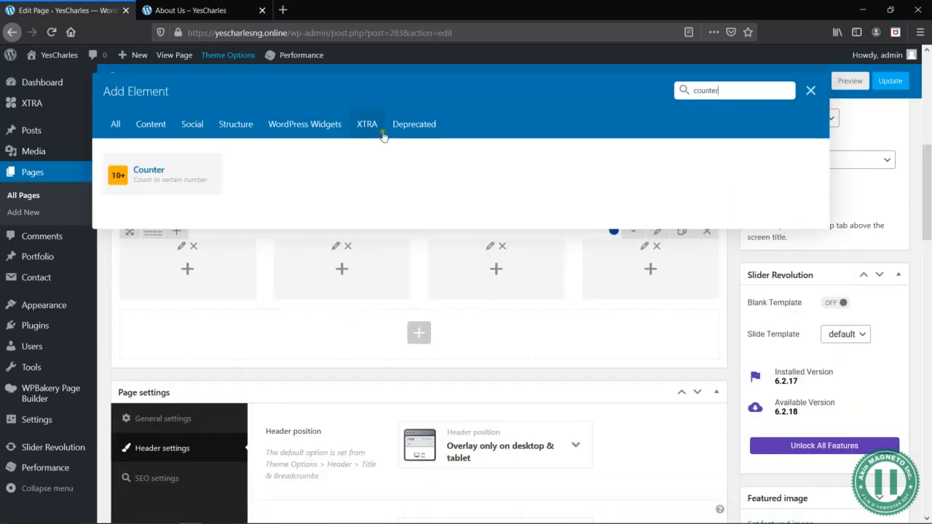
click(156, 172)
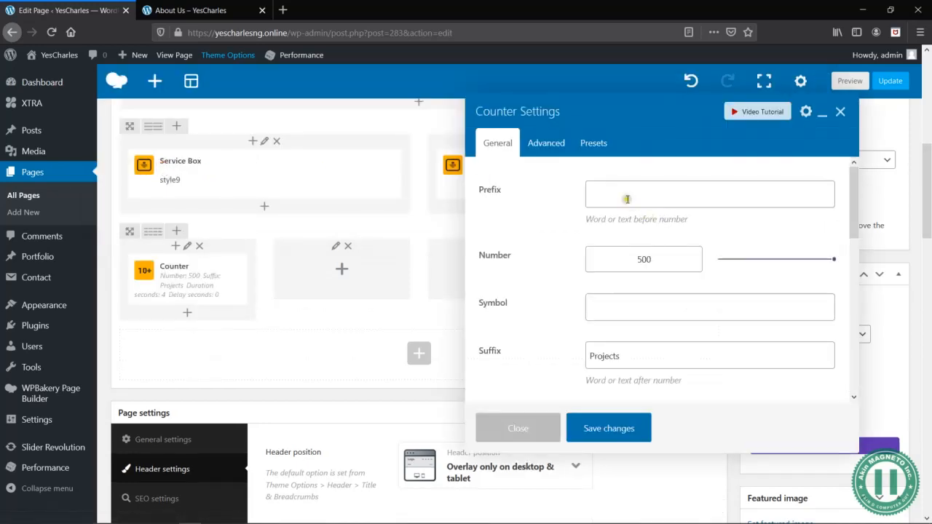
- Set the counter's number to 25, its symbol to + and its suffix to Clientelle
click(593, 142)
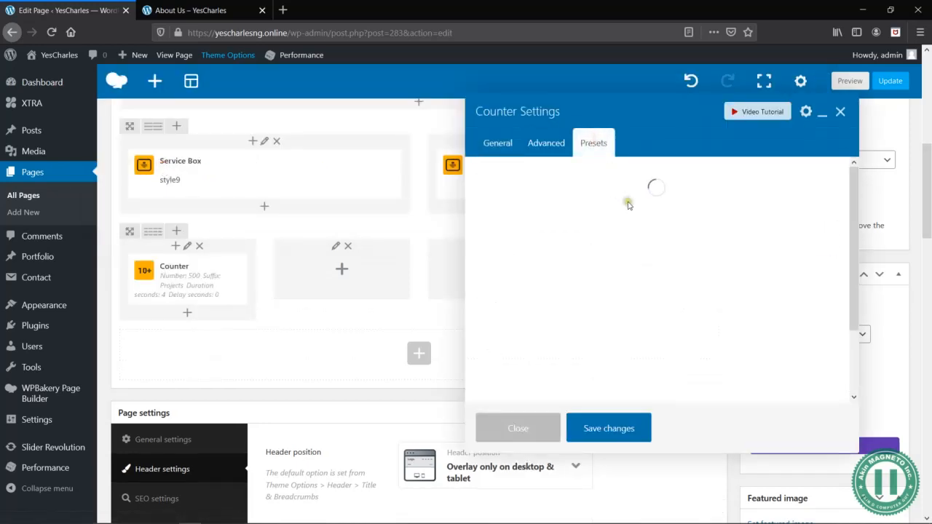
click(517, 150)
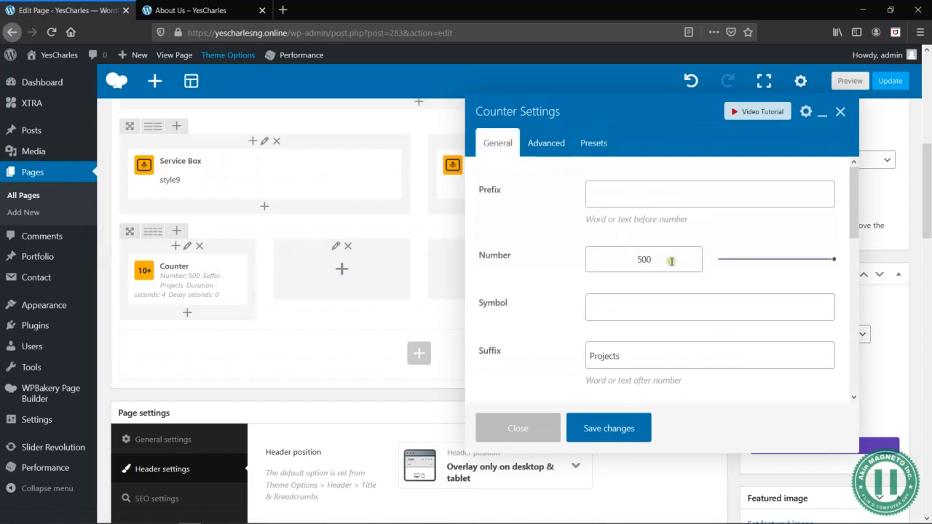
double_click(671, 260)
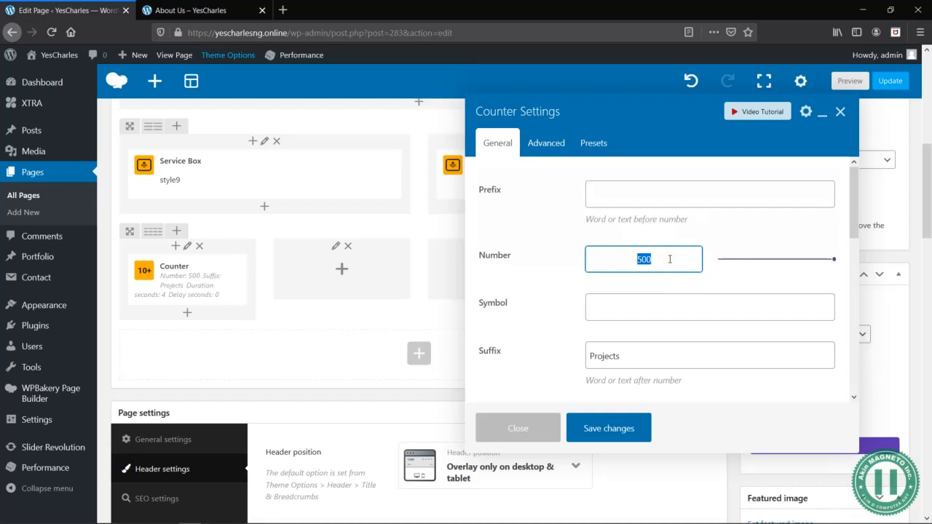
text(25)
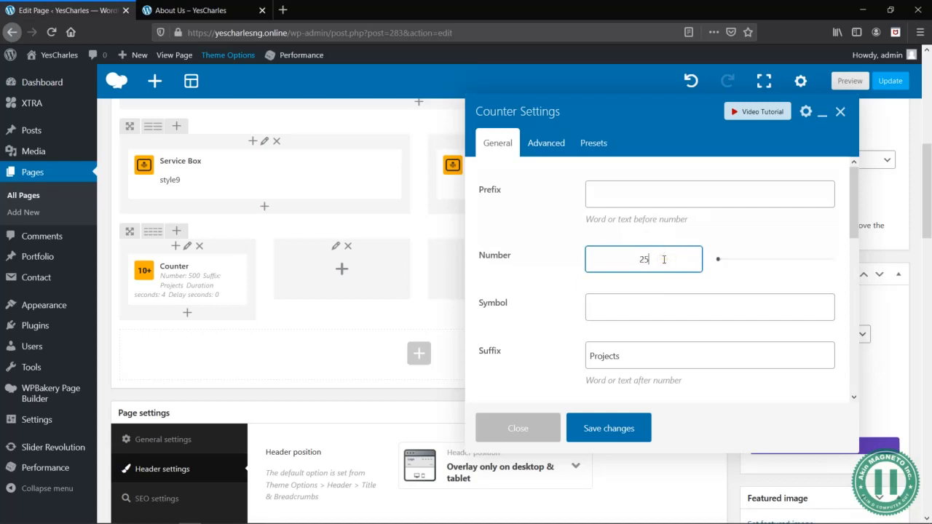
click(632, 306)
double_click(633, 350)
text(C)
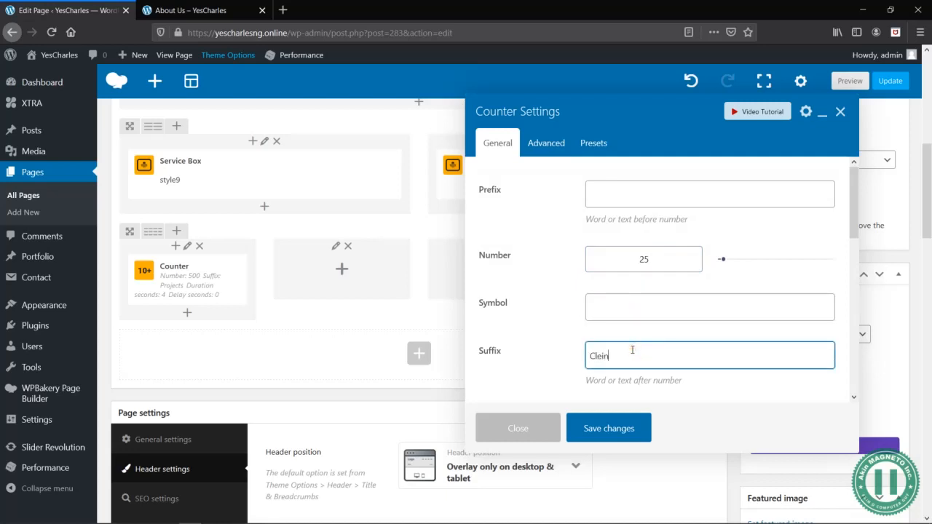
text(lientelle)
click(666, 258)
click(632, 307)
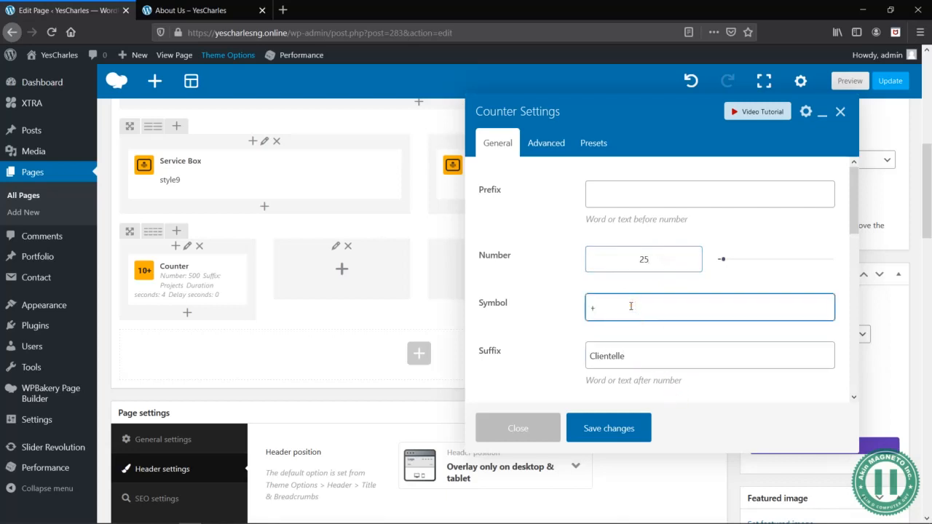
- Look through the counter's position, timing, styling and advanced options
scroll(635, 310, down, 3)
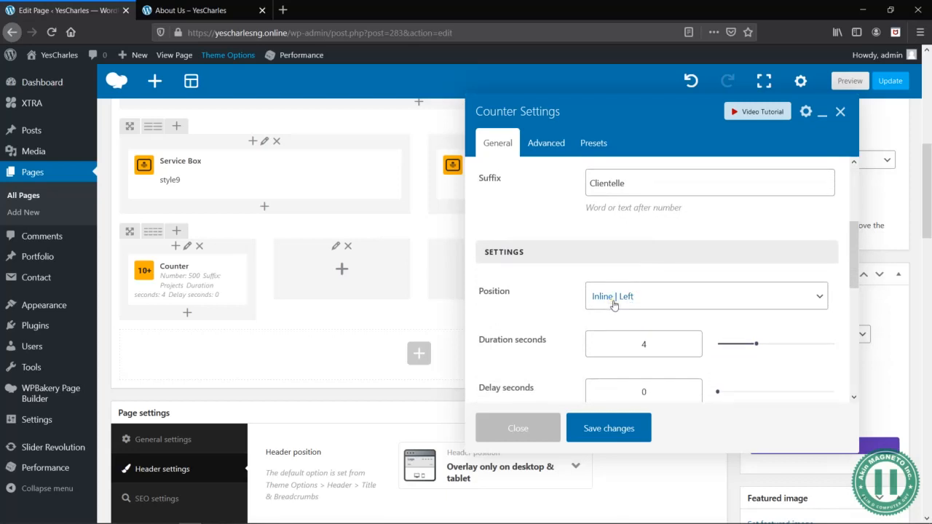
scroll(566, 327, down, 2)
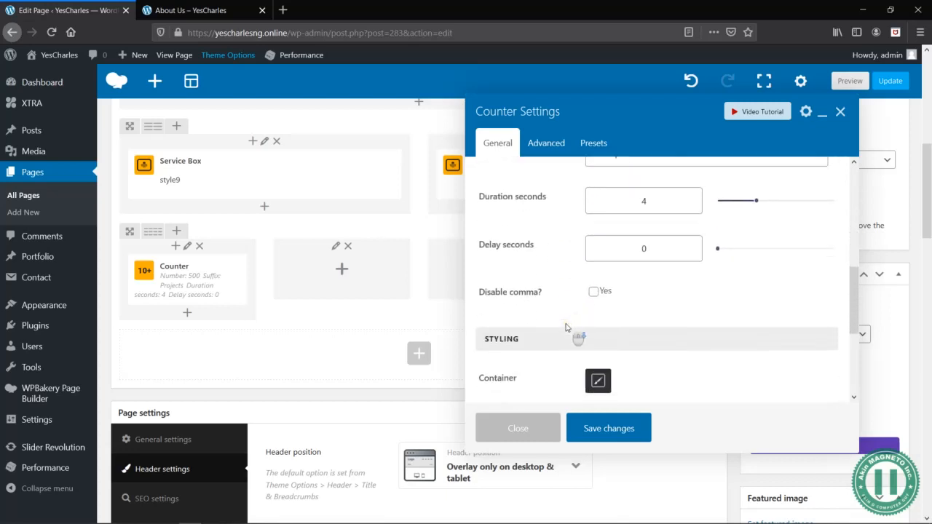
scroll(567, 327, down, 2)
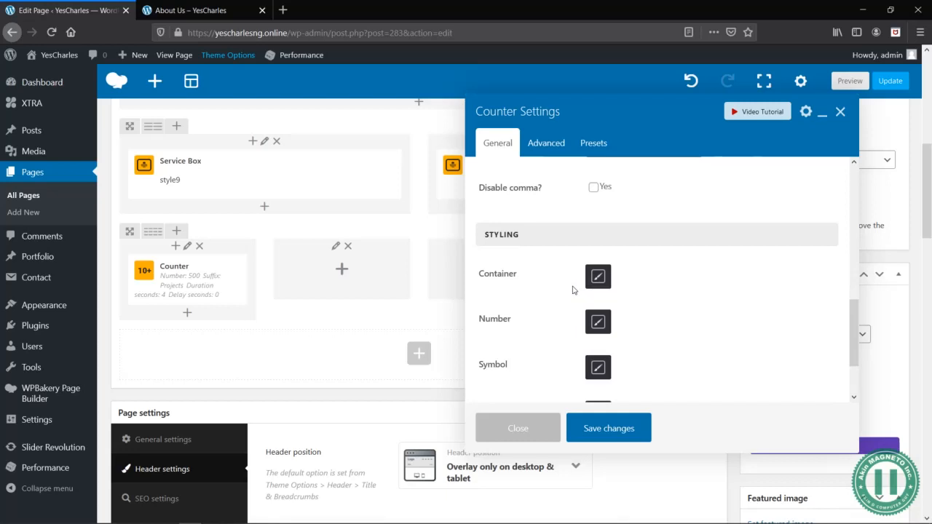
scroll(573, 290, down, 2)
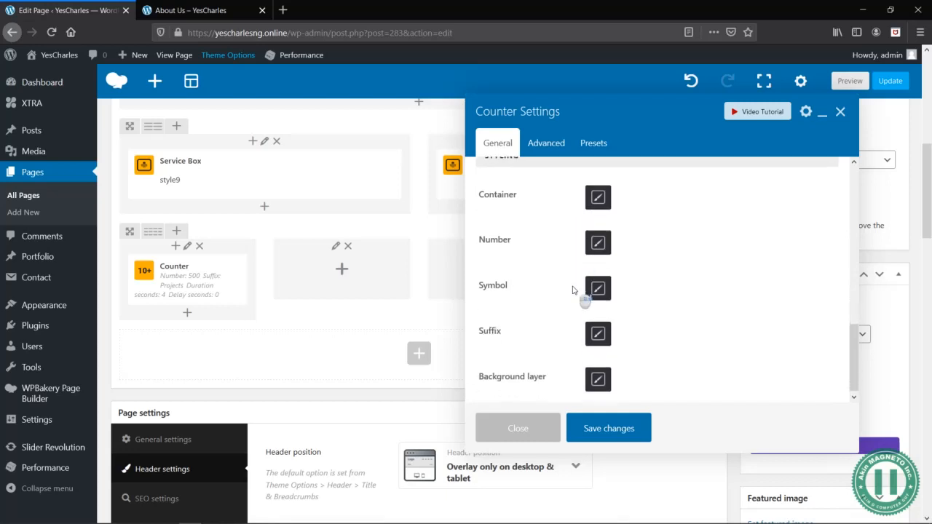
scroll(572, 290, up, 2)
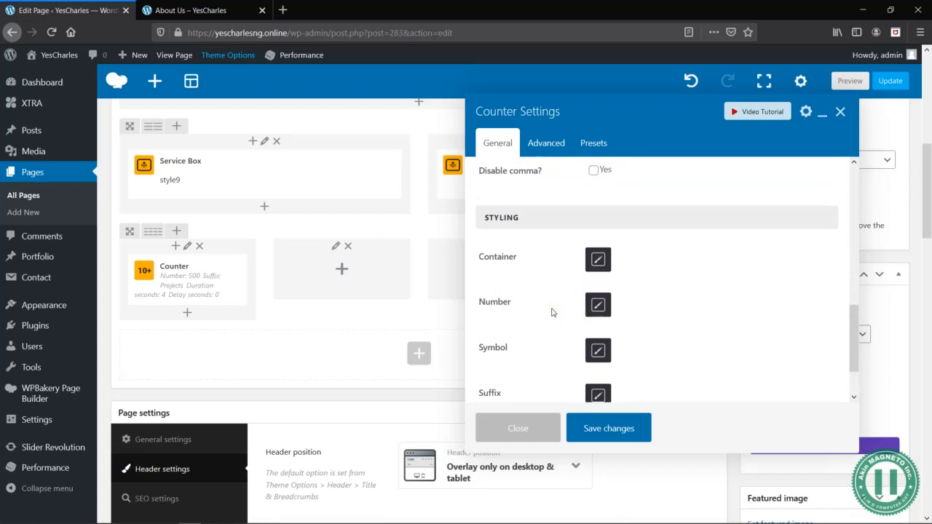
scroll(554, 315, up, 8)
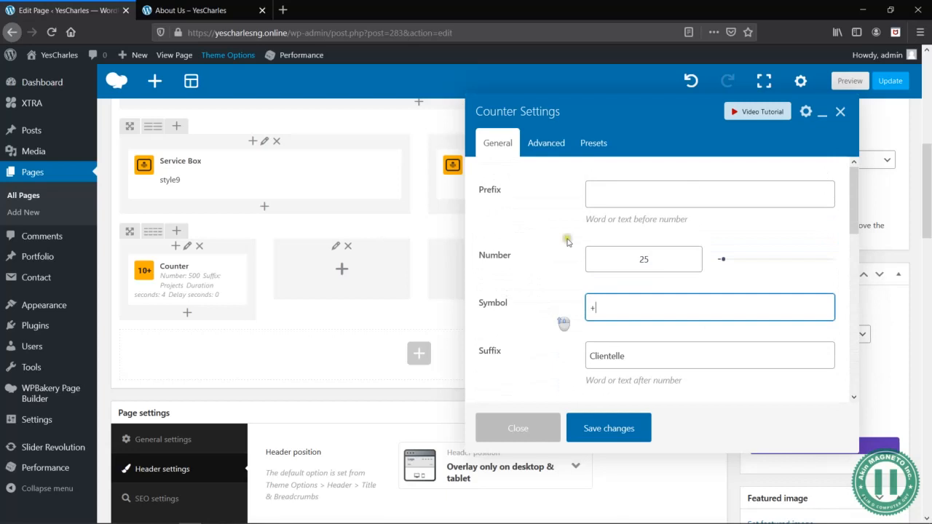
click(559, 144)
click(498, 142)
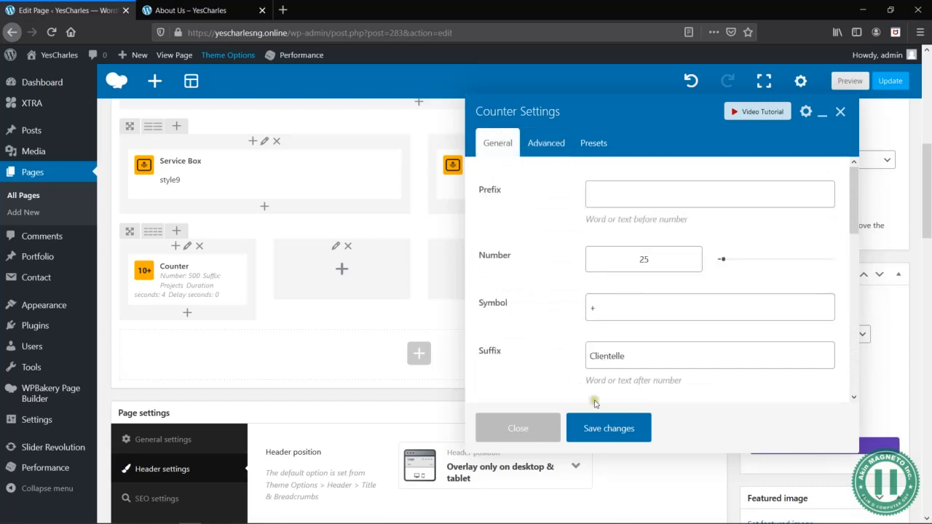
- Save the counter and preview the blue counter row on the About Us page
click(605, 418)
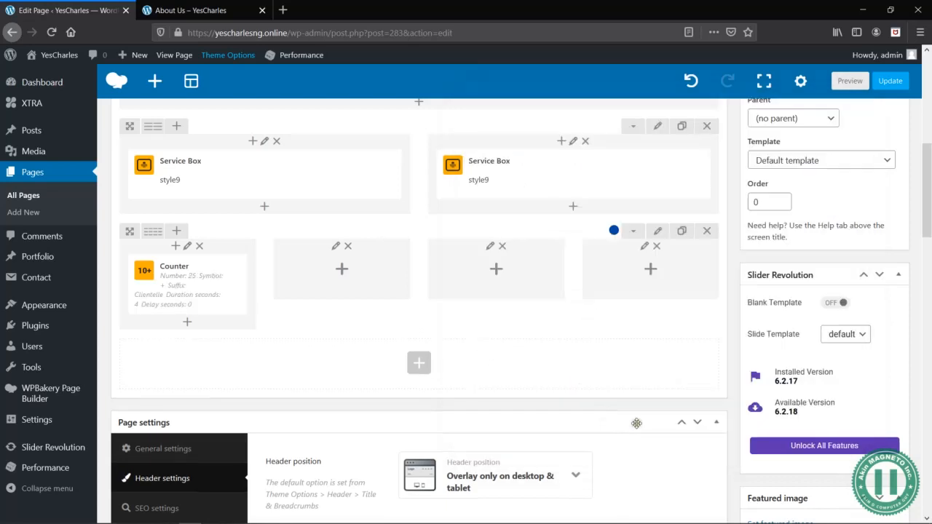
click(850, 81)
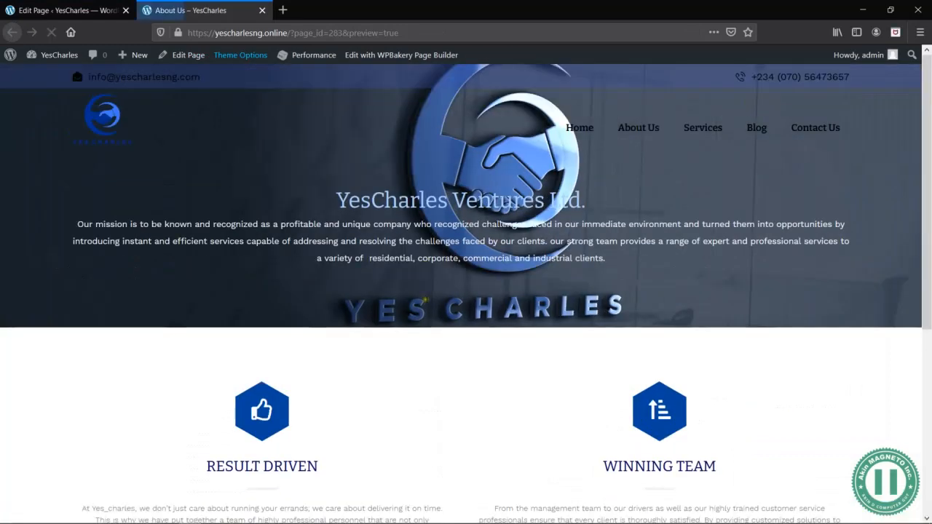
scroll(435, 310, down, 5)
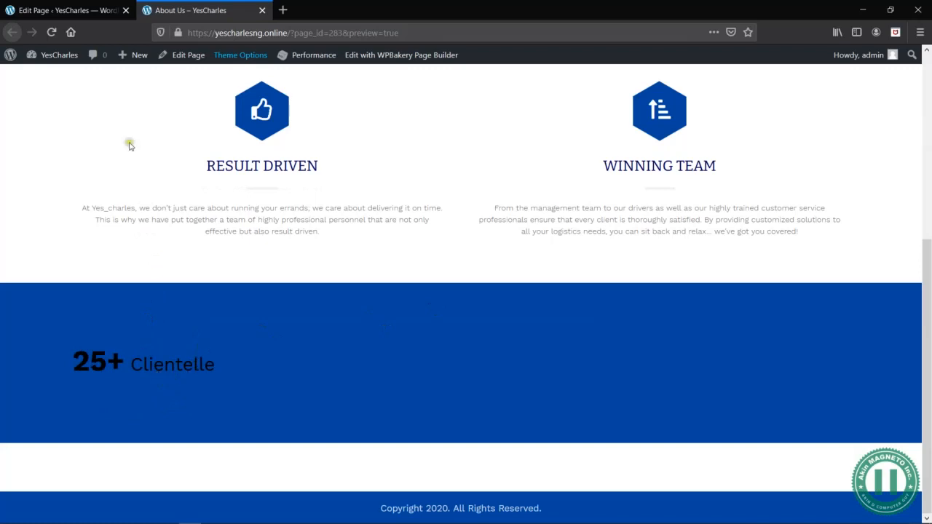
- Reopen the settings of the counter in the first column and review its presets, position, timing and styling options
click(86, 11)
mouse_move(186, 283)
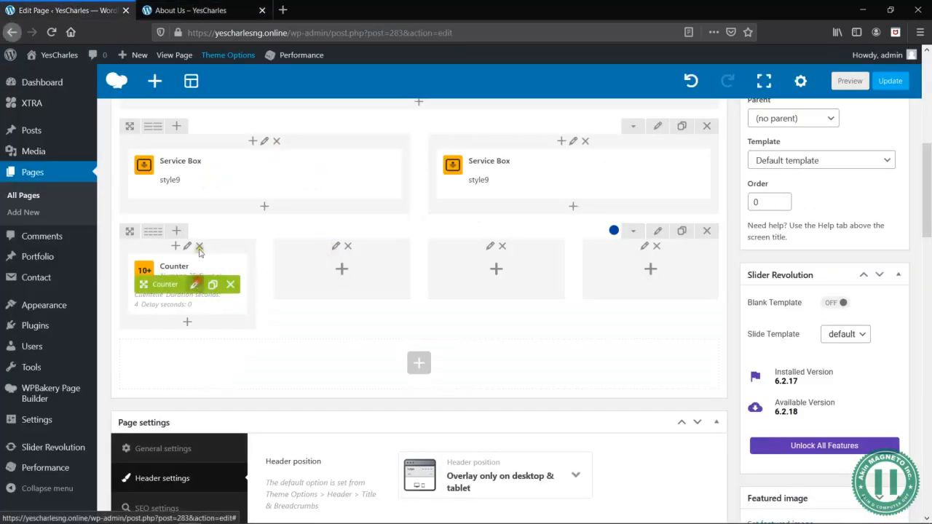
click(215, 5)
click(69, 10)
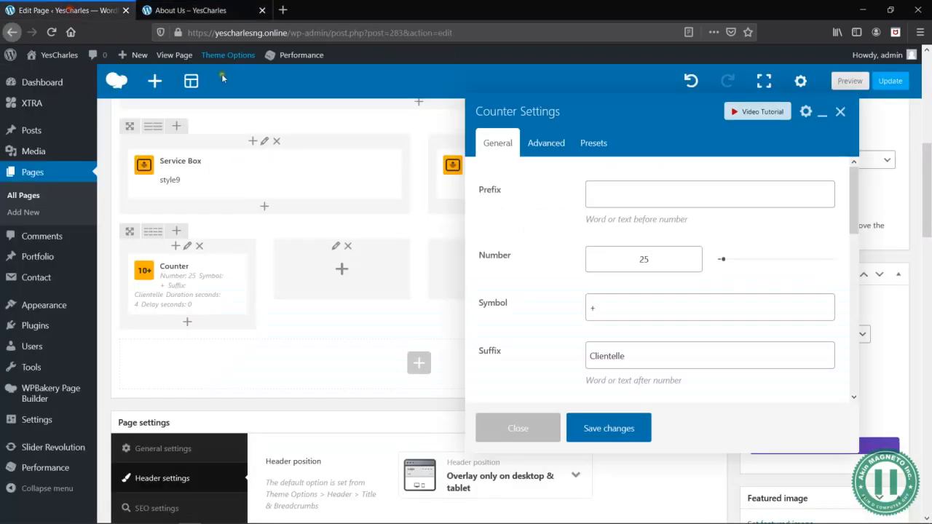
click(593, 144)
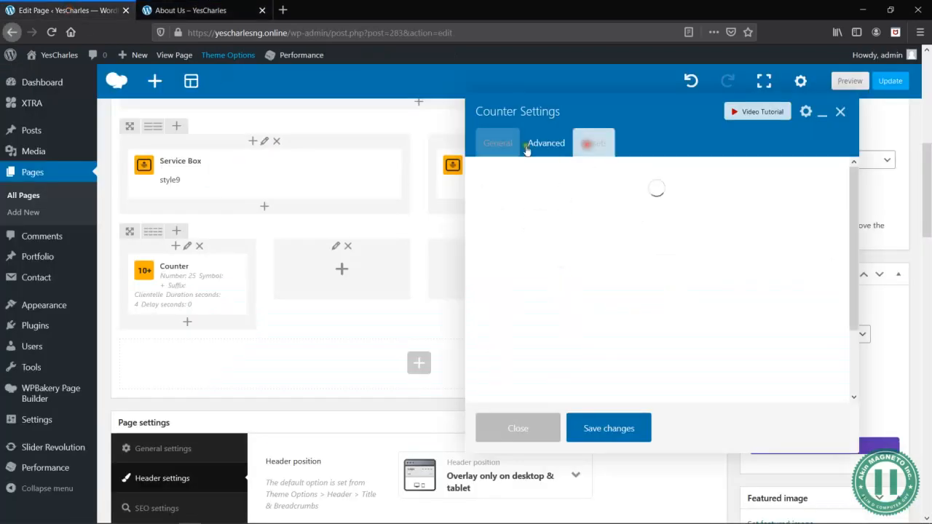
click(514, 144)
scroll(591, 348, down, 5)
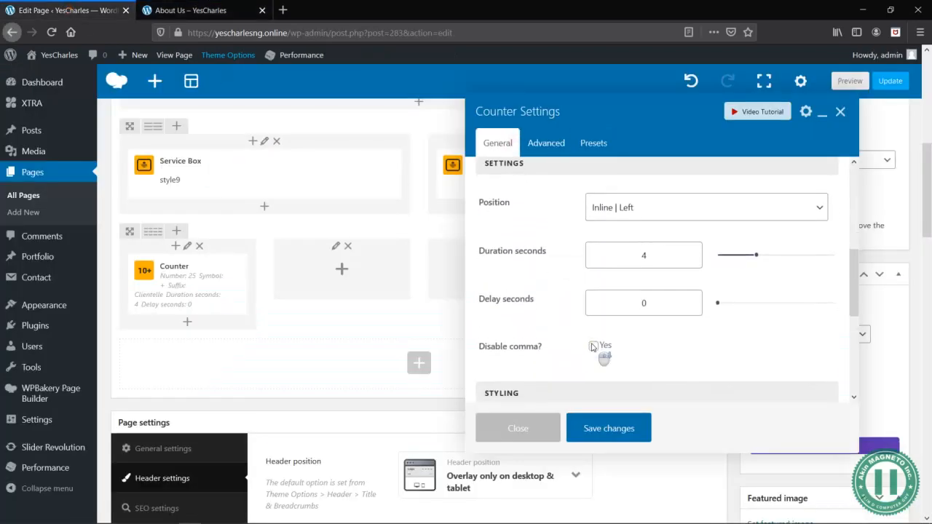
scroll(593, 348, down, 5)
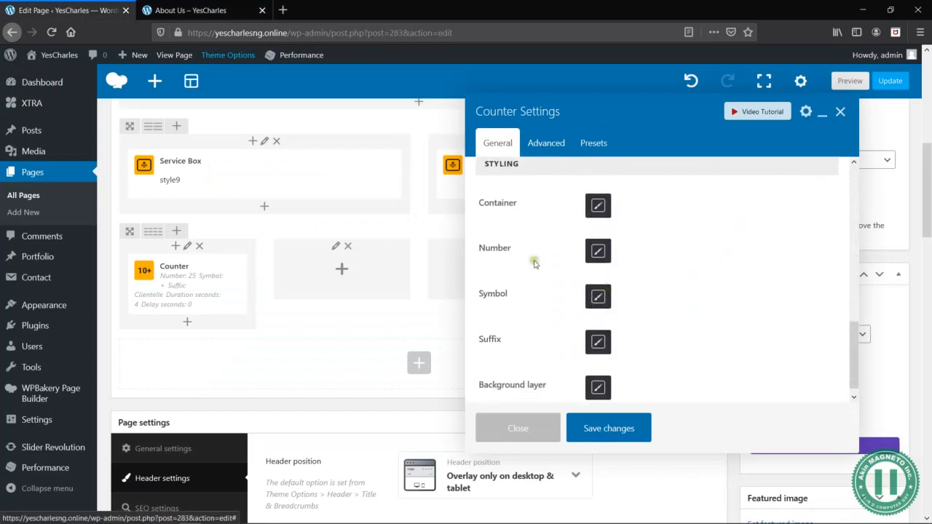
scroll(534, 178, up, 10)
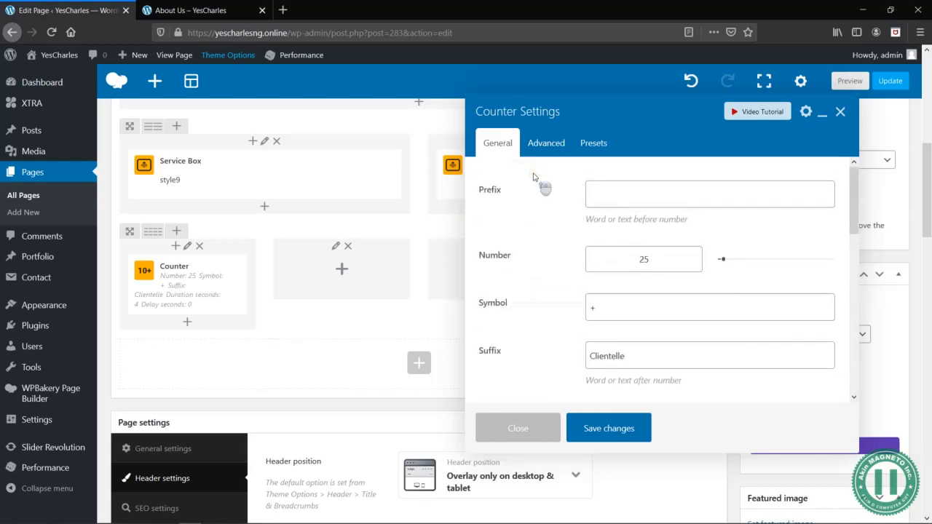
scroll(564, 328, down, 4)
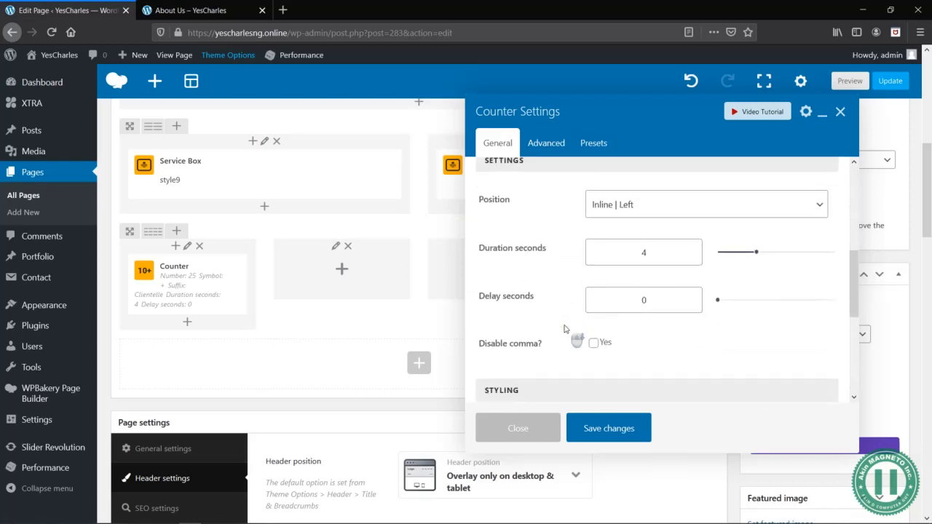
scroll(565, 329, down, 4)
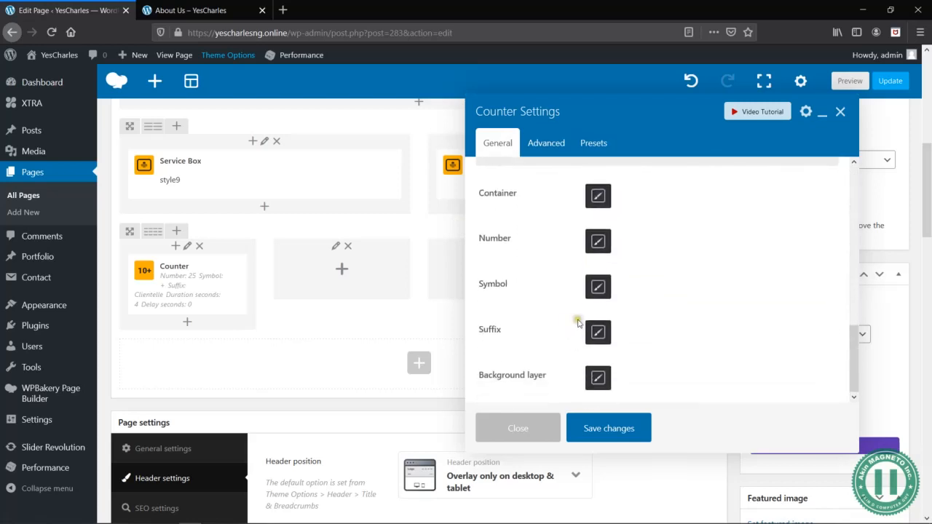
- Examine the counter suffix's typography and spacing options, and check the counter's layout in the About Us preview
click(598, 333)
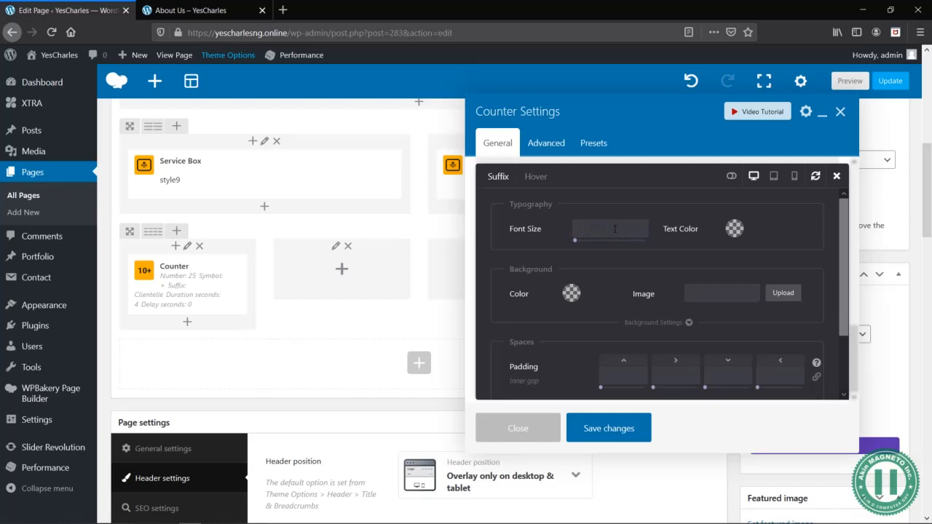
scroll(670, 317, down, 2)
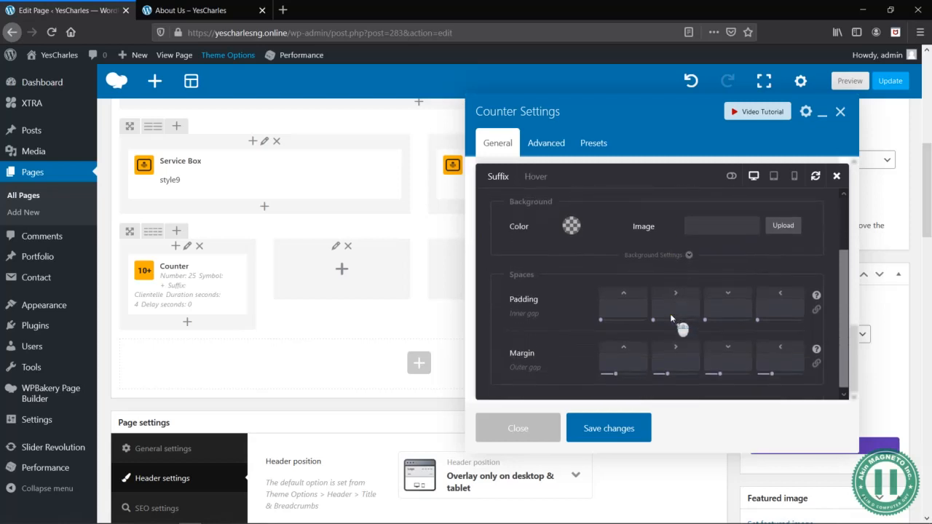
scroll(668, 310, up, 2)
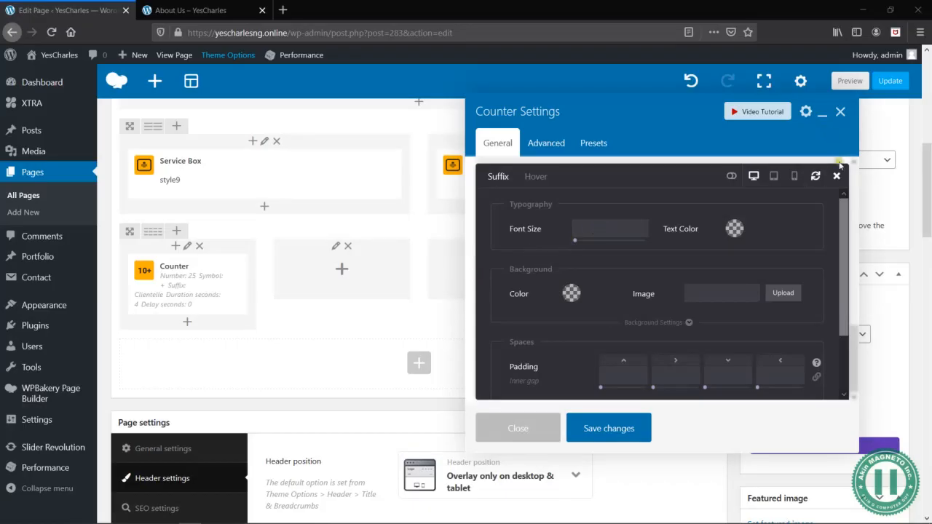
click(837, 175)
scroll(646, 312, up, 5)
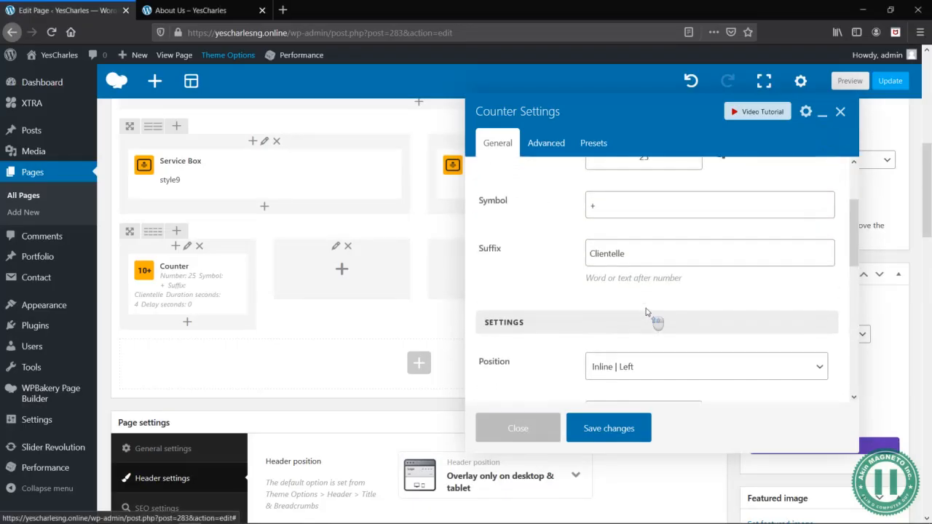
scroll(623, 328, down, 3)
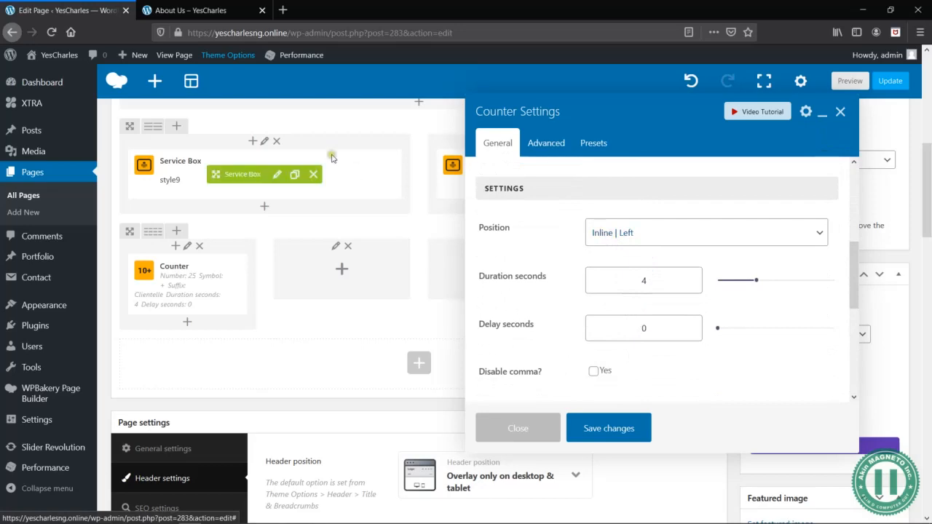
click(204, 11)
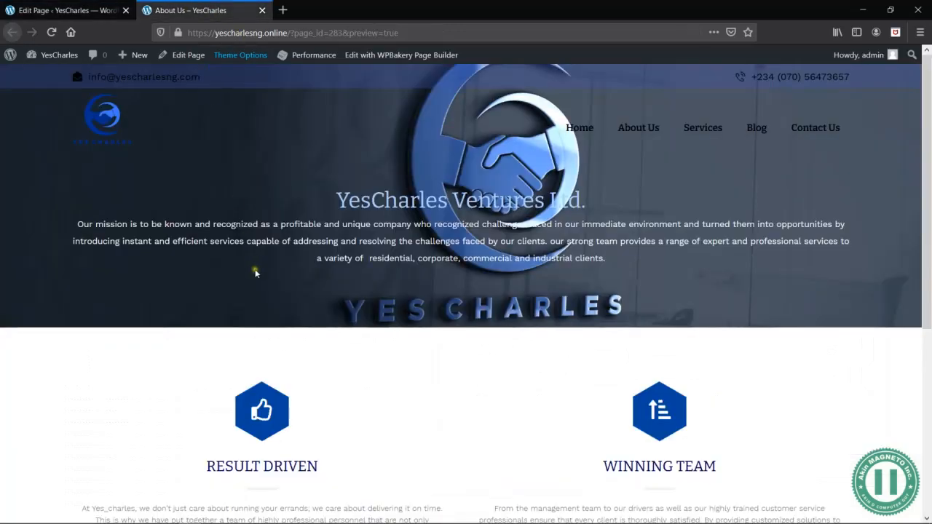
scroll(245, 429, down, 5)
click(56, 5)
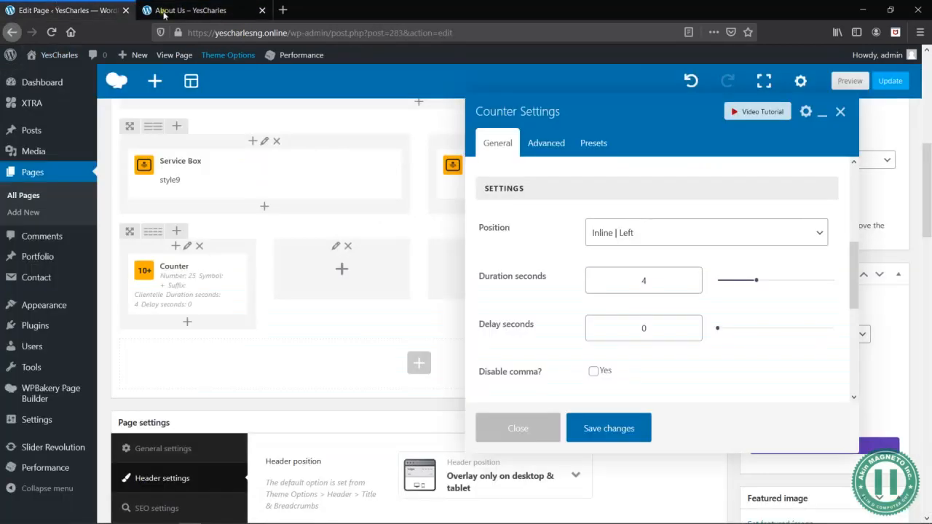
- Set the counter's position to Block | Center and its duration to 2 seconds
click(647, 234)
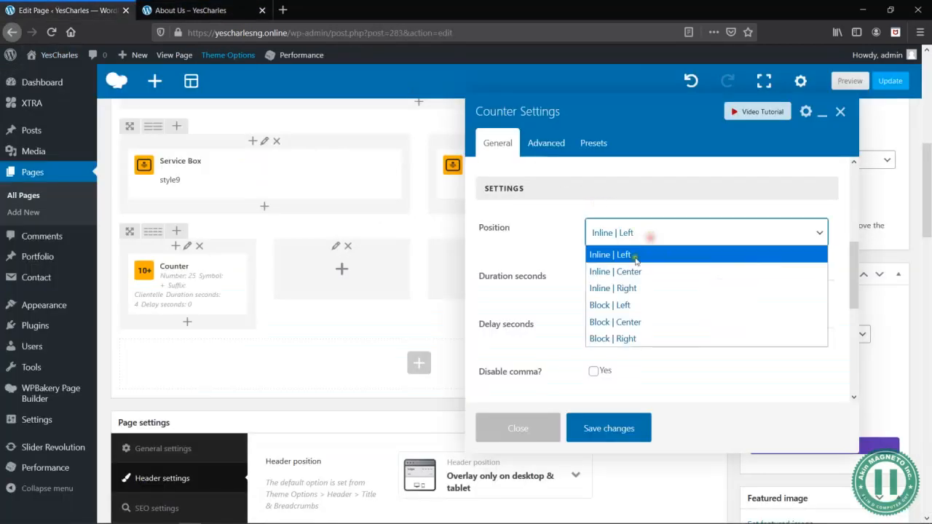
click(640, 322)
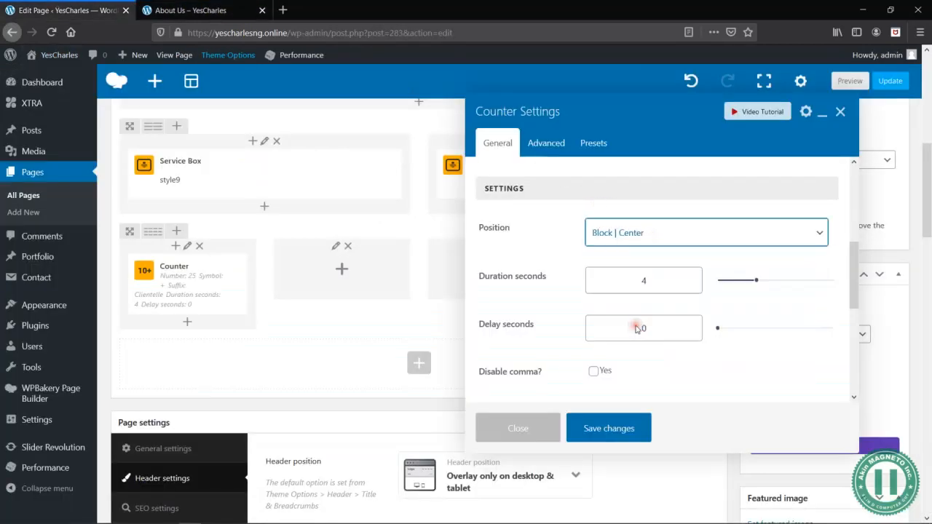
click(670, 270)
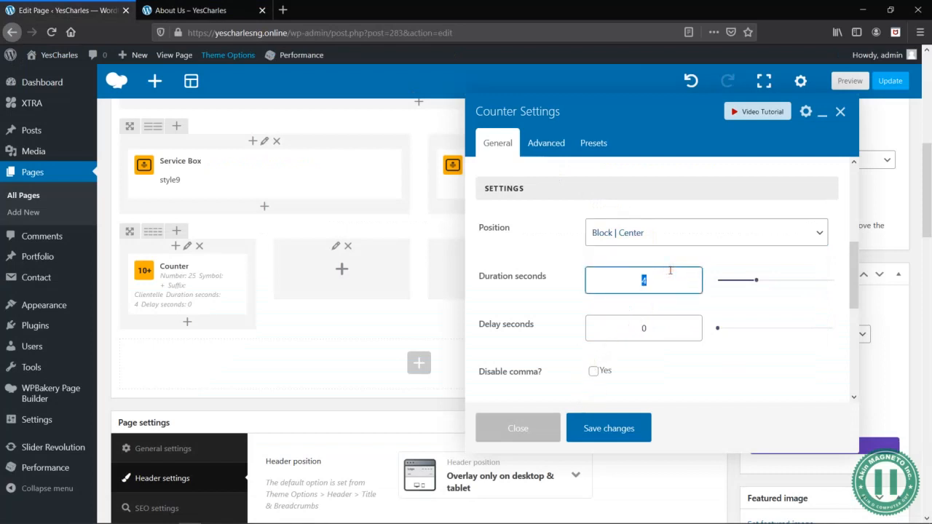
text(2)
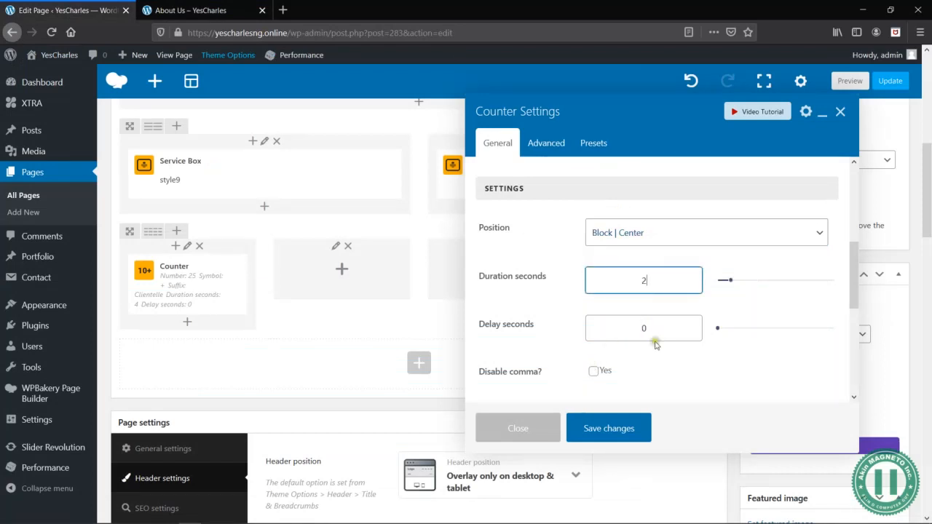
- Set the font size of the counter's suffix to 18px in its styling options
scroll(645, 382, down, 4)
scroll(631, 328, down, 1)
click(598, 337)
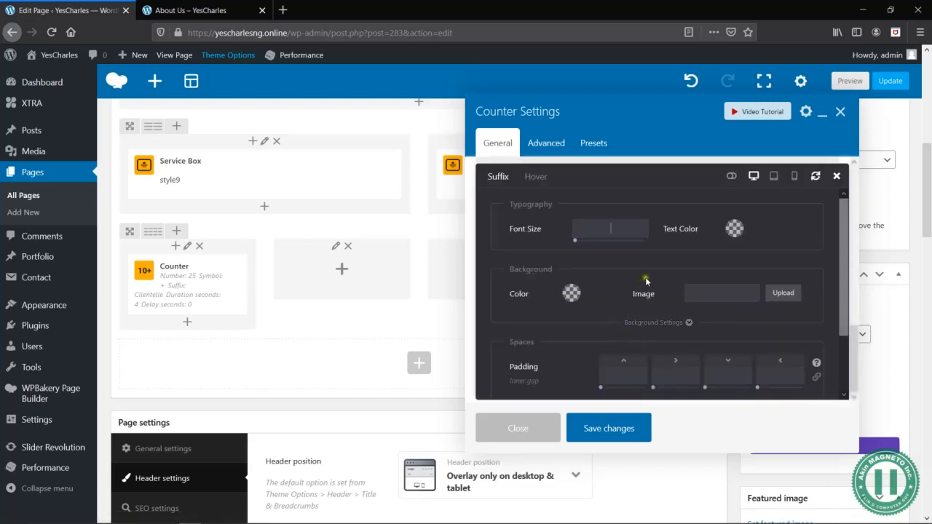
scroll(651, 278, down, 1)
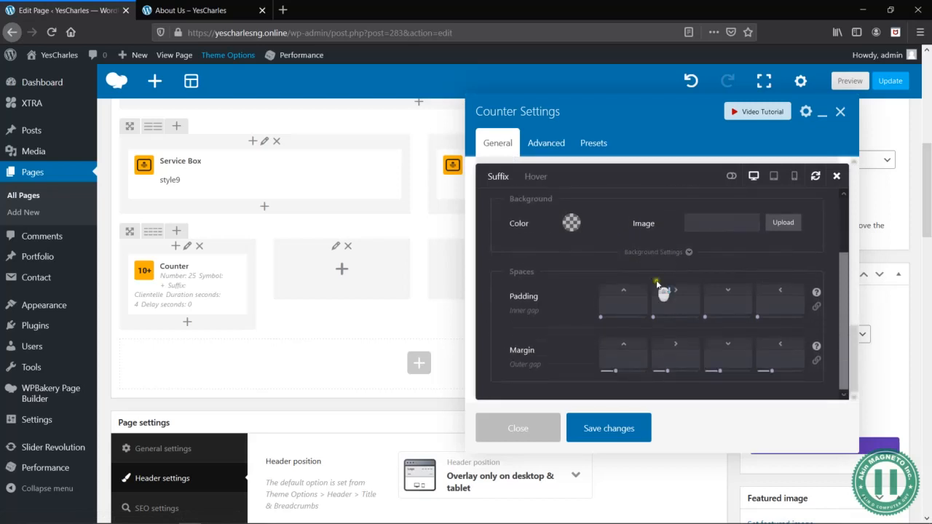
click(836, 176)
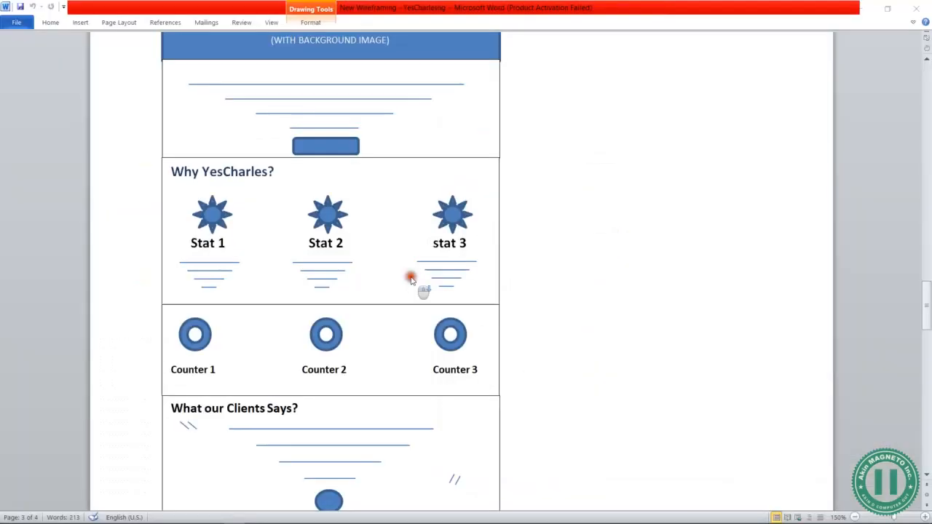
key(alt+Tab)
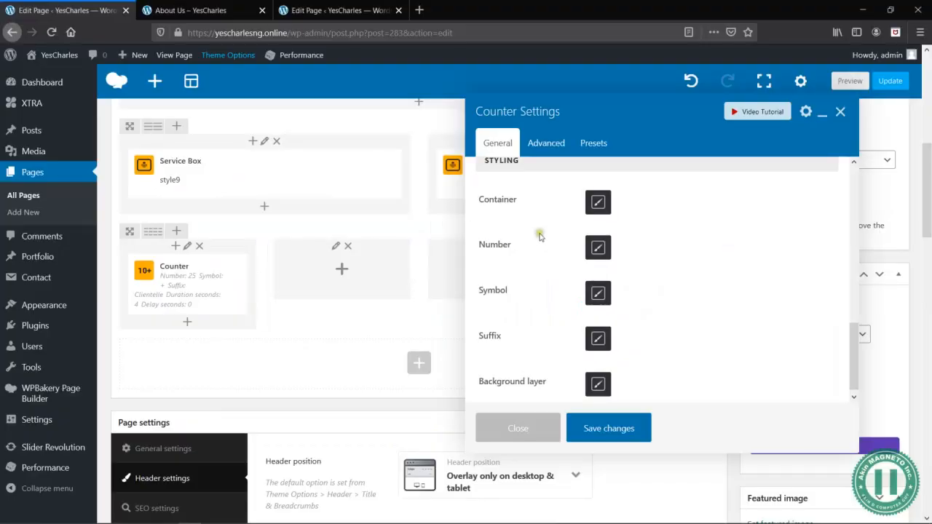
scroll(566, 295, up, 3)
scroll(565, 295, down, 3)
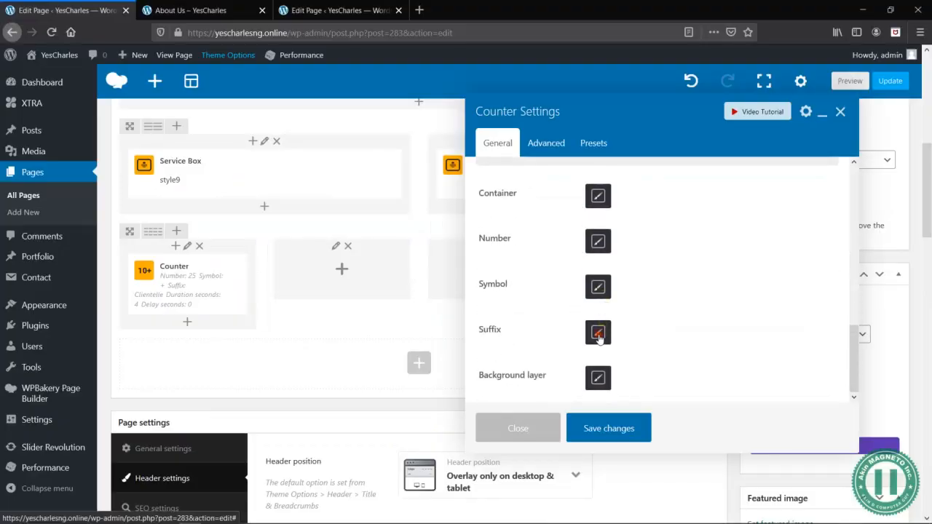
click(598, 333)
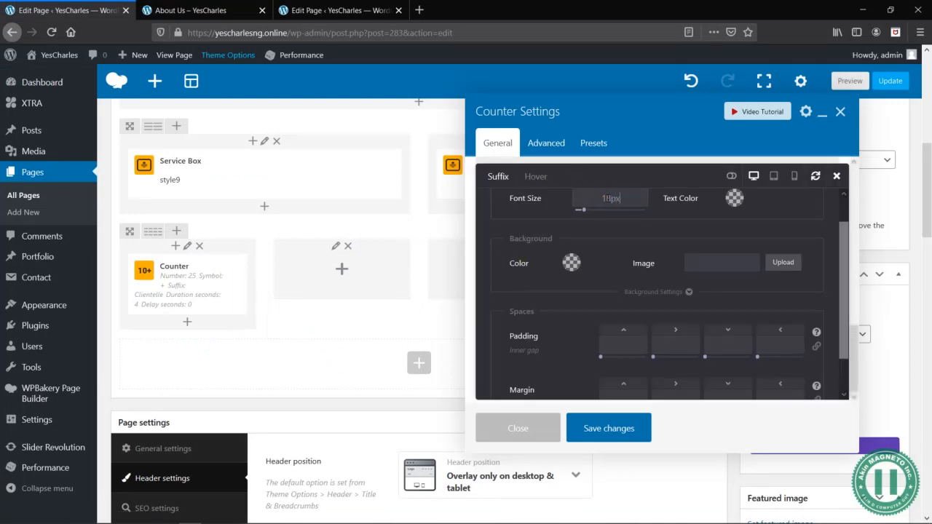
scroll(697, 238, up, 1)
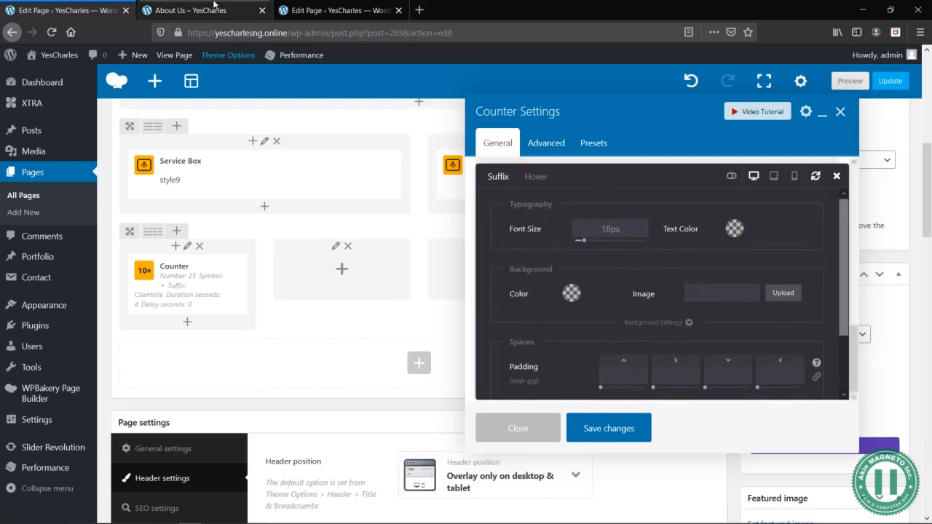
- Check the suffix in the About Us preview and set its text color to white
click(238, 6)
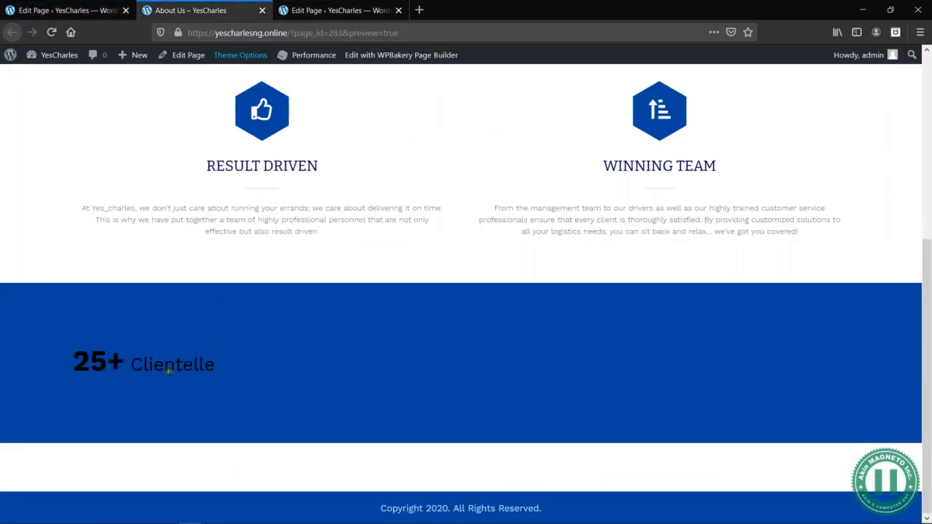
click(77, 9)
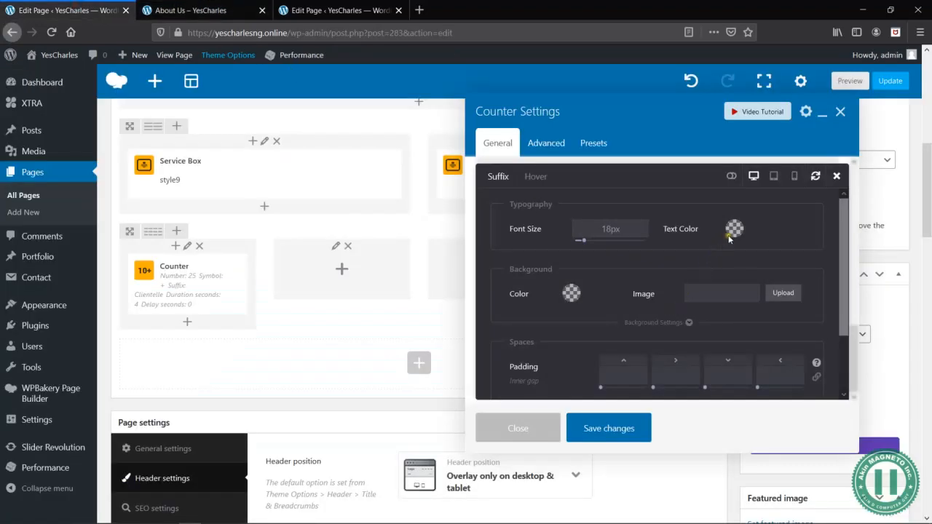
click(735, 238)
click(713, 332)
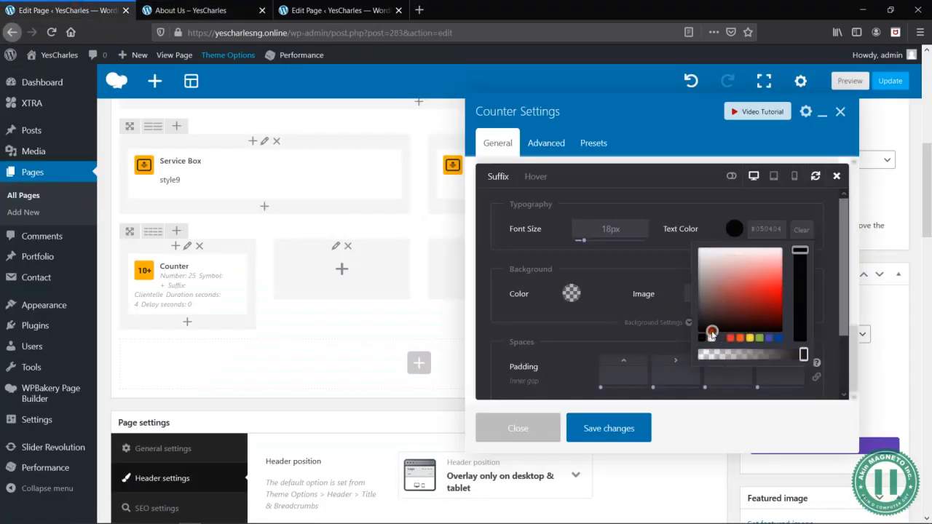
click(637, 256)
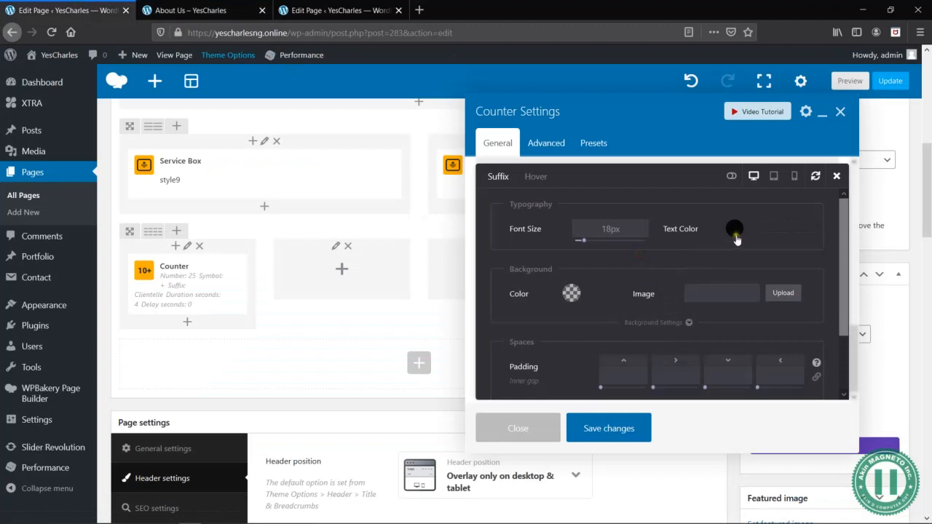
click(735, 233)
click(712, 340)
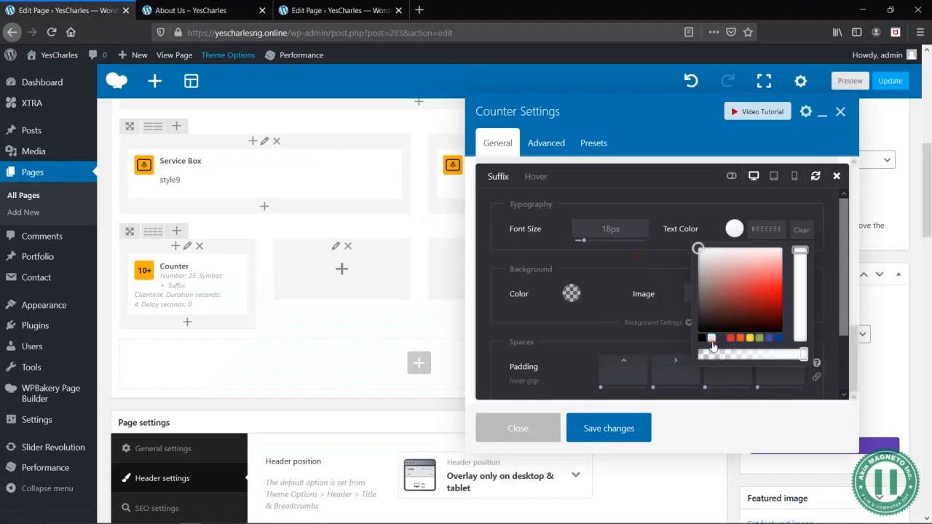
click(612, 267)
- Set the suffix's letter spacing to 2px in the advanced styling options, save the counter and preview the page
scroll(614, 336, down, 3)
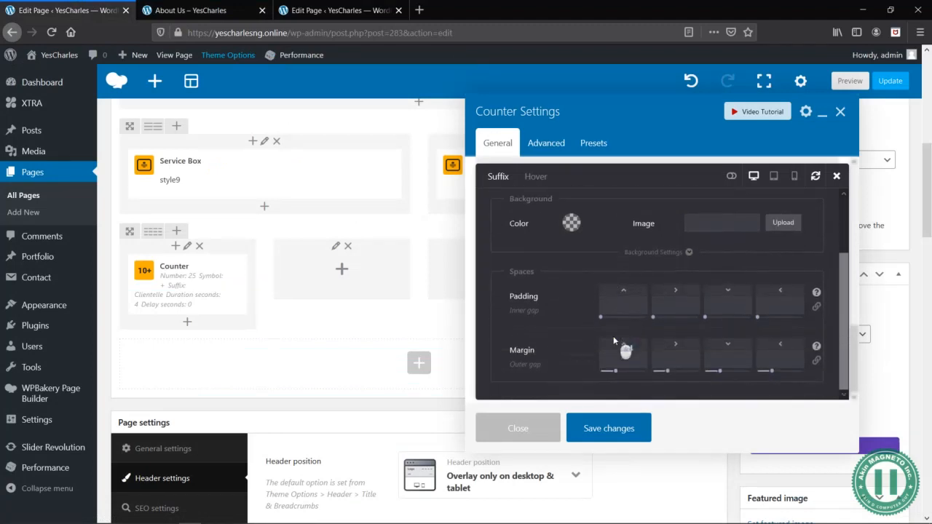
scroll(659, 276, up, 2)
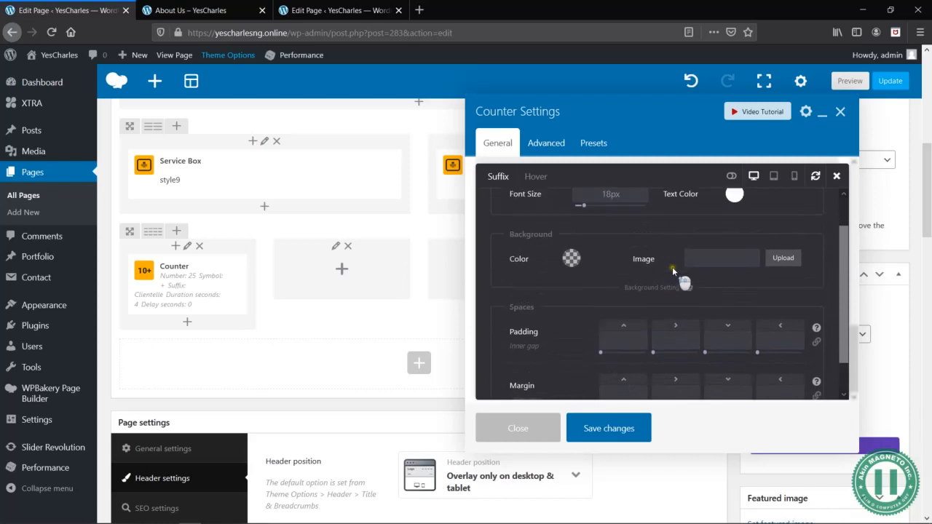
click(732, 177)
scroll(685, 259, down, 2)
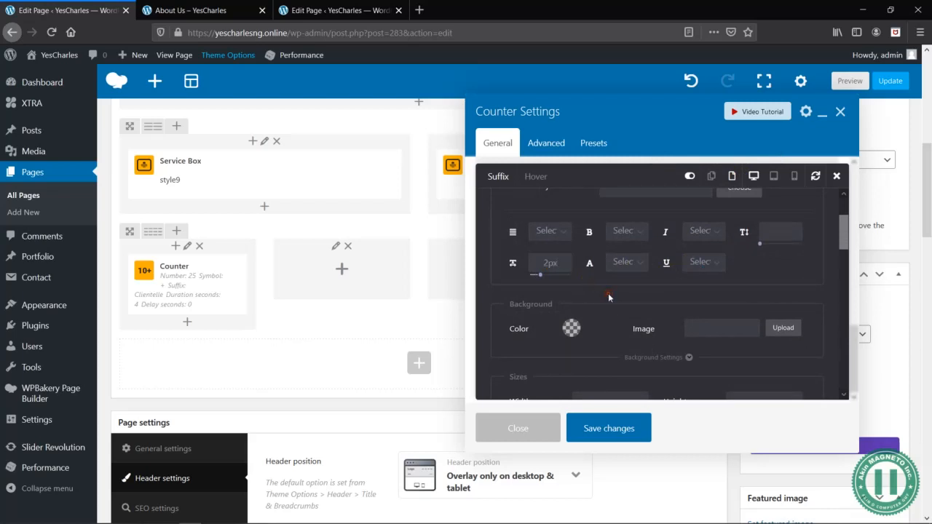
scroll(616, 301, down, 5)
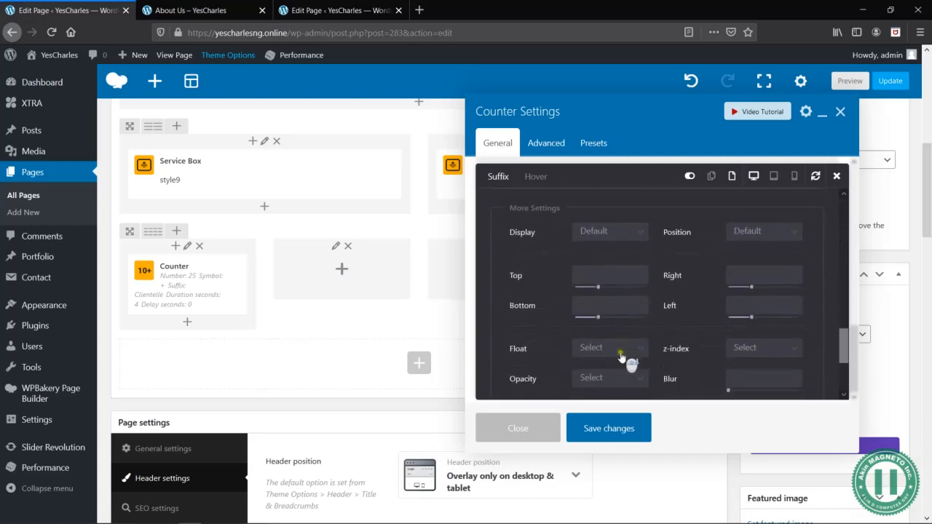
scroll(670, 343, down, 2)
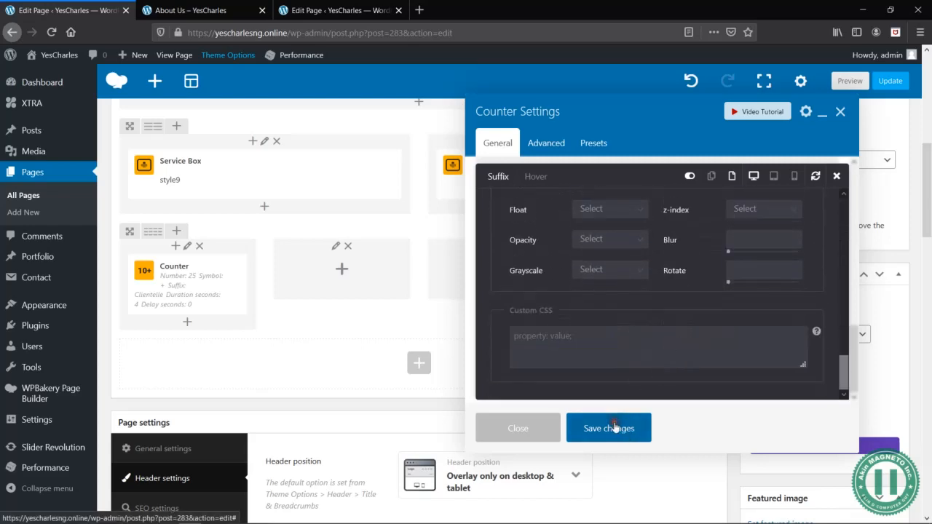
click(614, 429)
click(850, 80)
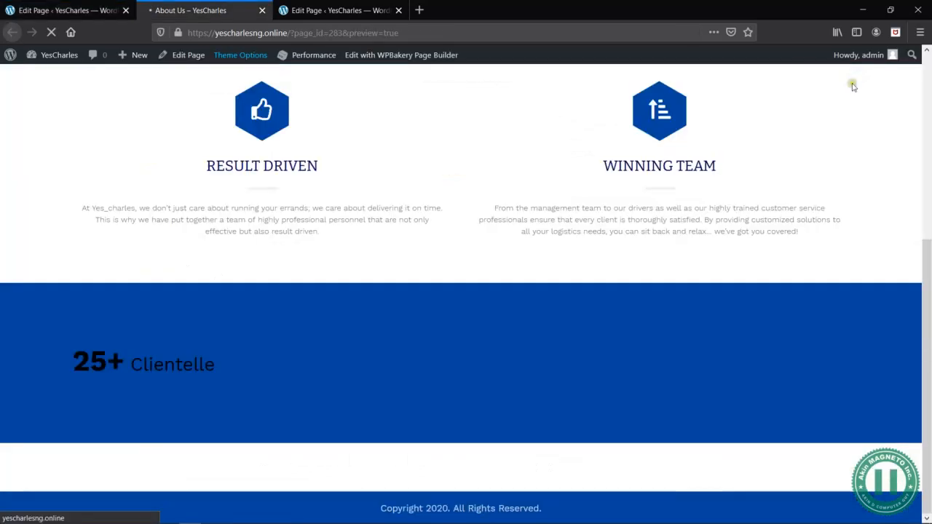
- Move the Page settings box out of the narrow side column to directly beneath the WPBakery Page Builder box
click(24, 12)
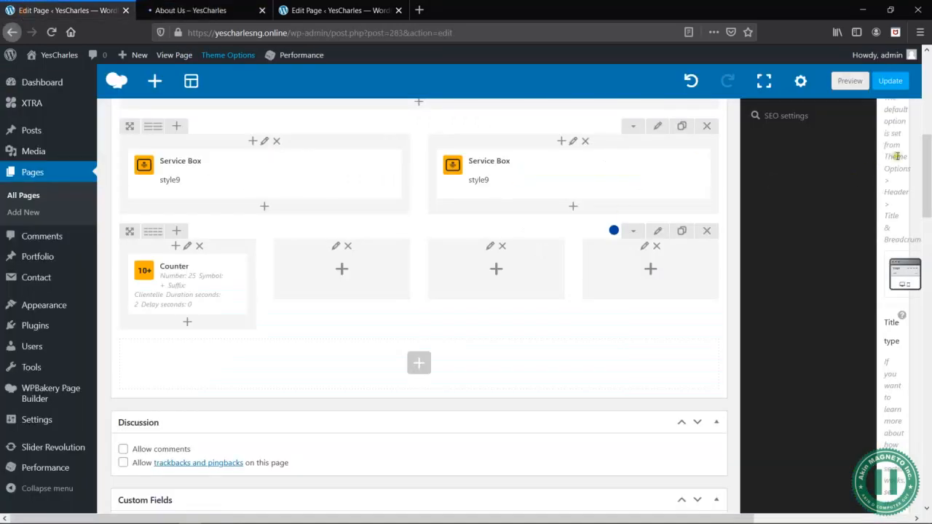
scroll(761, 208, up, 3)
drag(815, 282, 843, 210)
scroll(844, 212, down, 9)
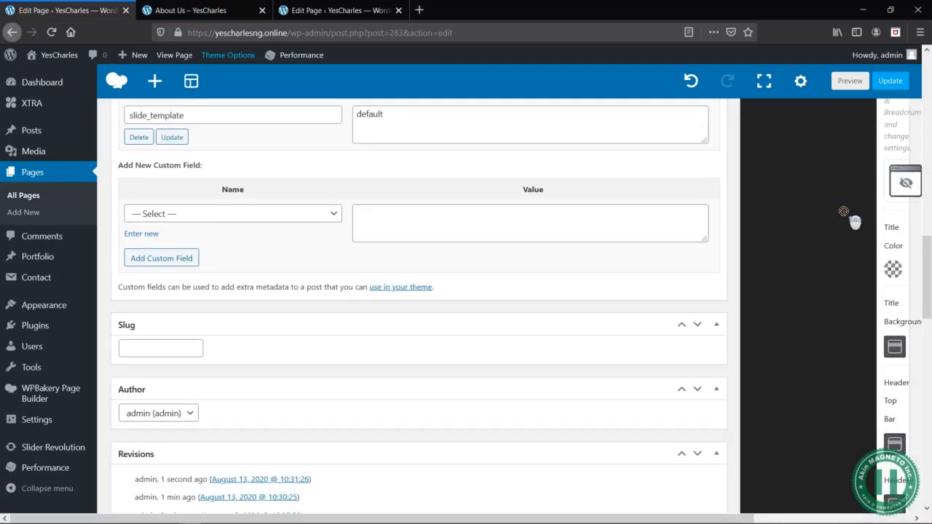
scroll(844, 211, up, 2)
scroll(843, 212, up, 4)
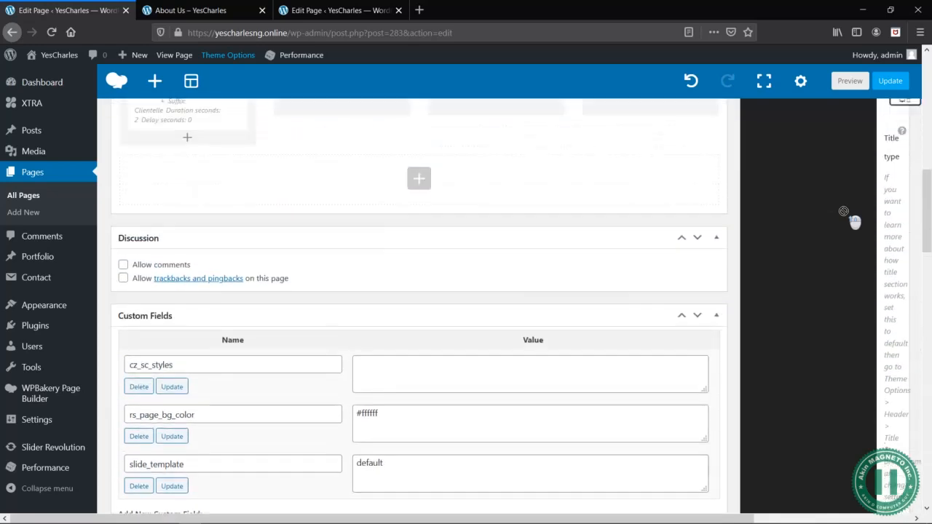
scroll(843, 212, up, 2)
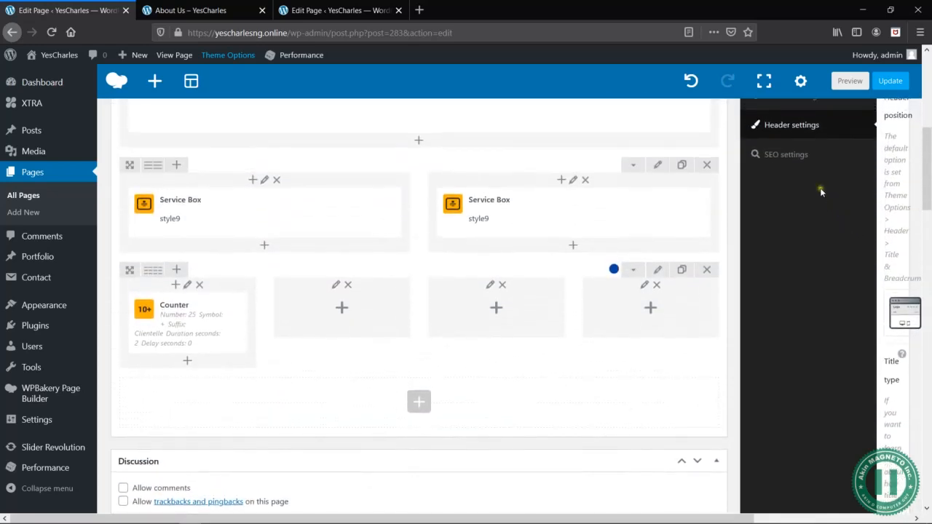
scroll(835, 202, up, 2)
drag(824, 205, 299, 451)
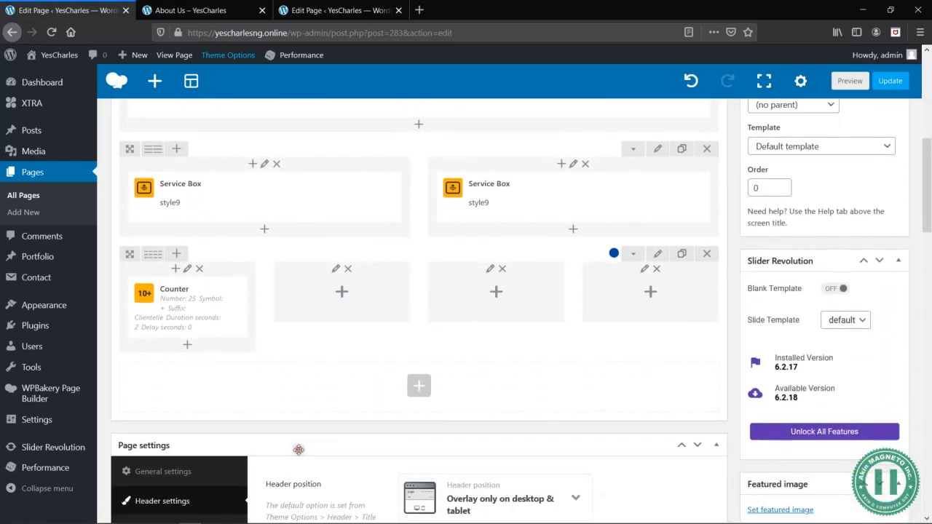
- Check the counter's suffix spacing and color in the blue row of the About Us preview
scroll(697, 433, down, 3)
scroll(702, 435, up, 6)
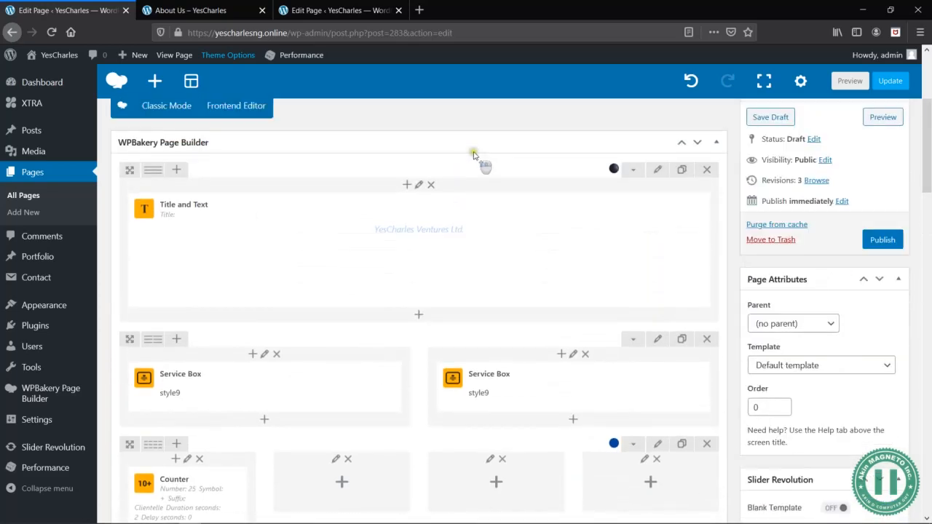
click(186, 18)
scroll(493, 305, down, 3)
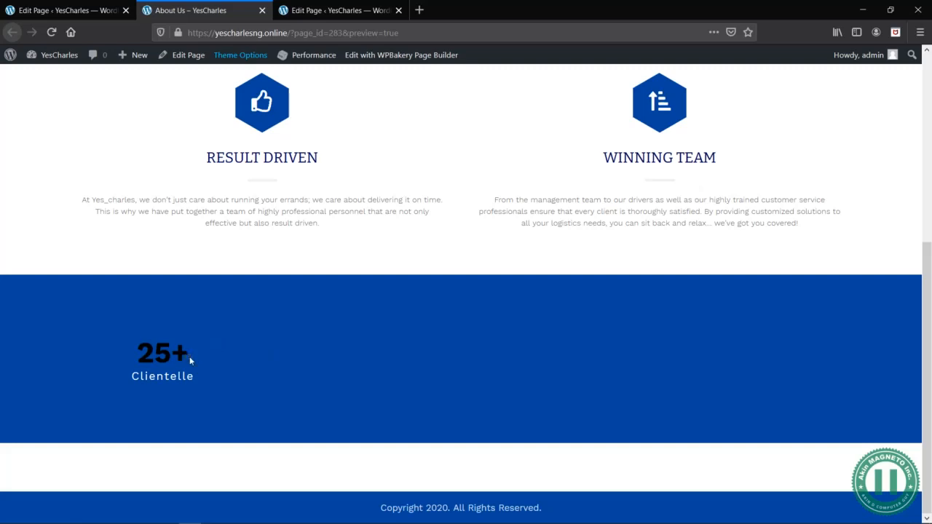
- Set the font size of the counter's number to 30px in its styling options
click(86, 10)
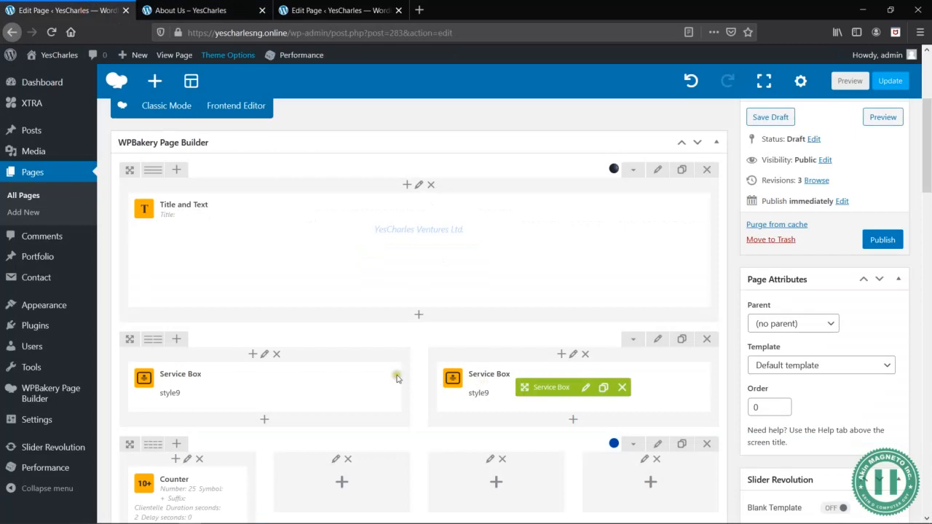
scroll(397, 379, down, 3)
scroll(397, 379, down, 3)
scroll(250, 312, up, 2)
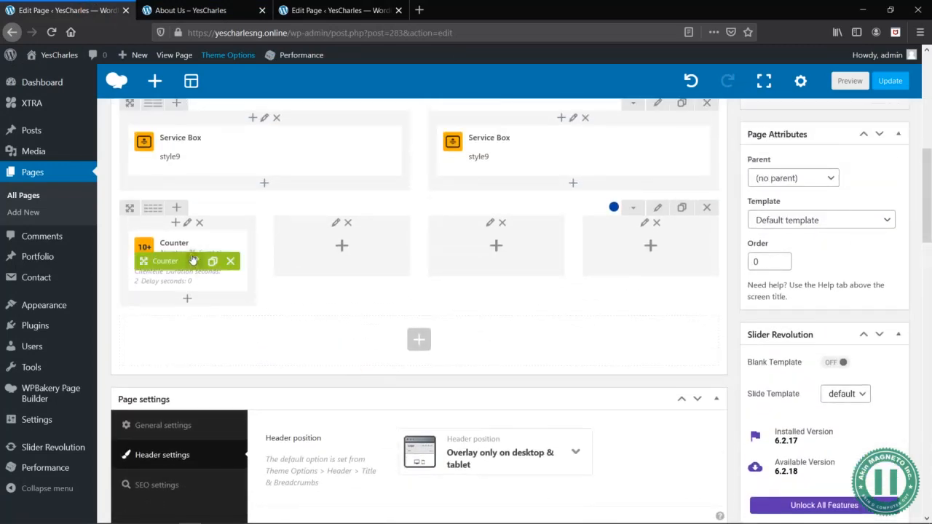
click(194, 261)
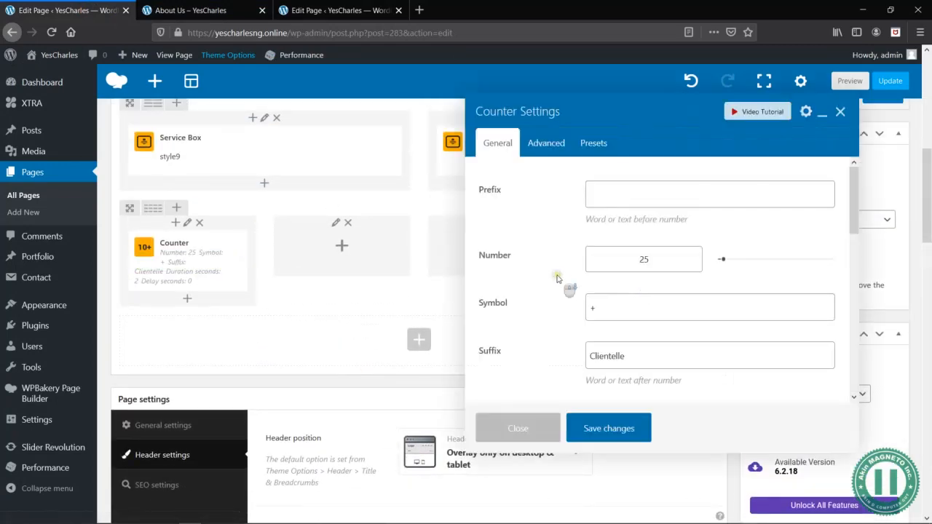
scroll(557, 279, down, 5)
click(598, 277)
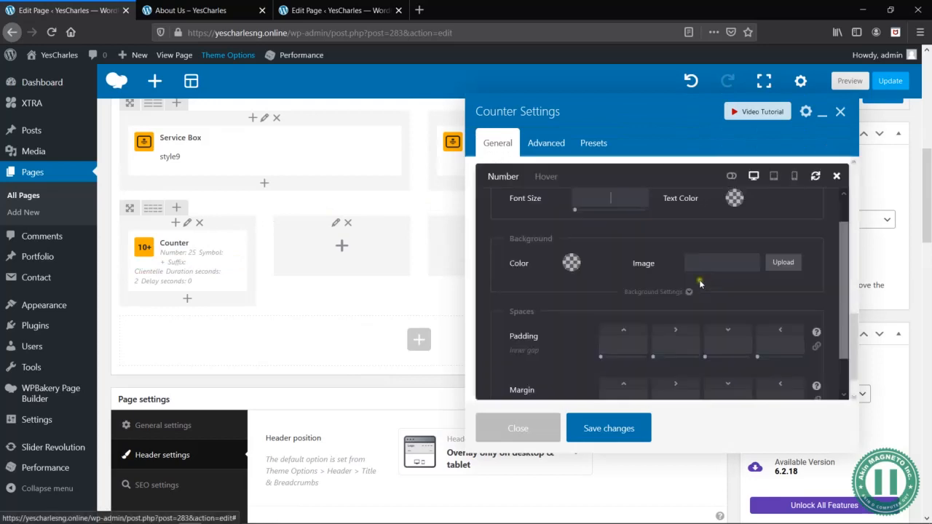
scroll(639, 239, up, 1)
click(632, 229)
text(30px)
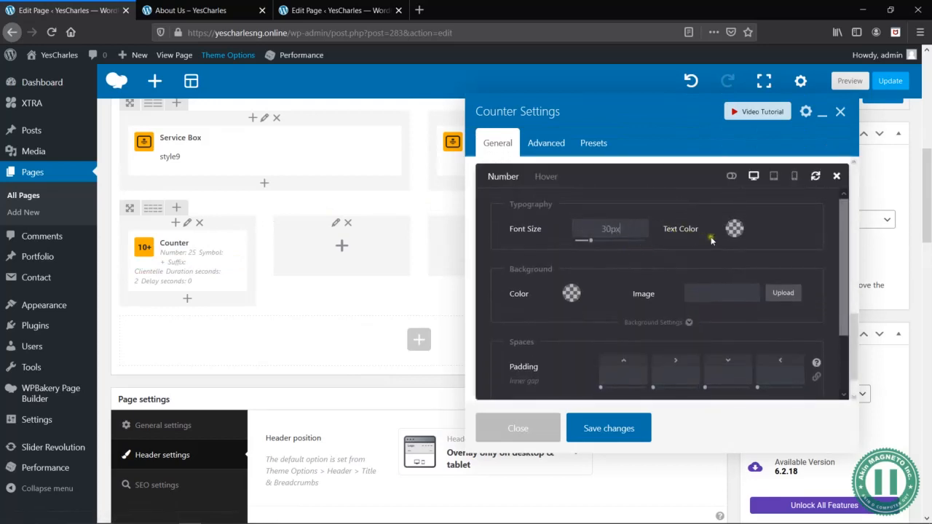
- Set the text color of the counter's number to white and save the counter
click(737, 230)
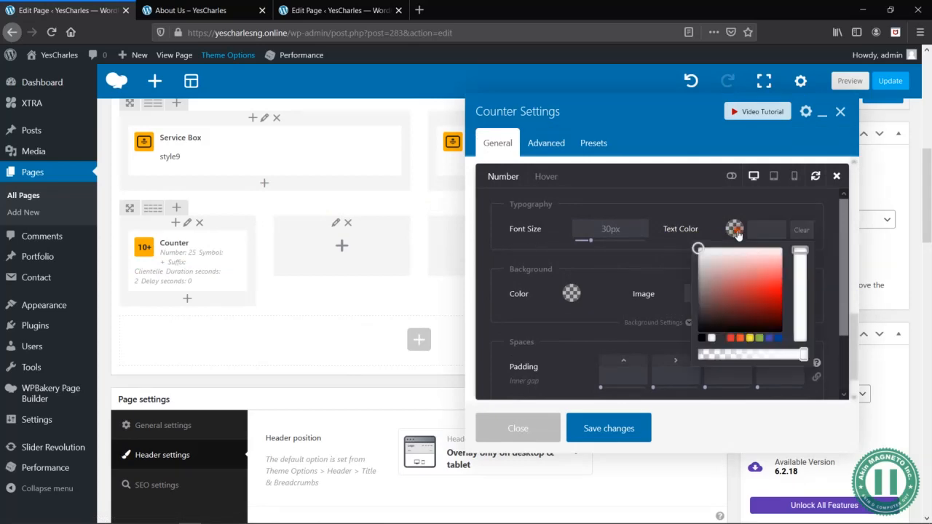
click(714, 338)
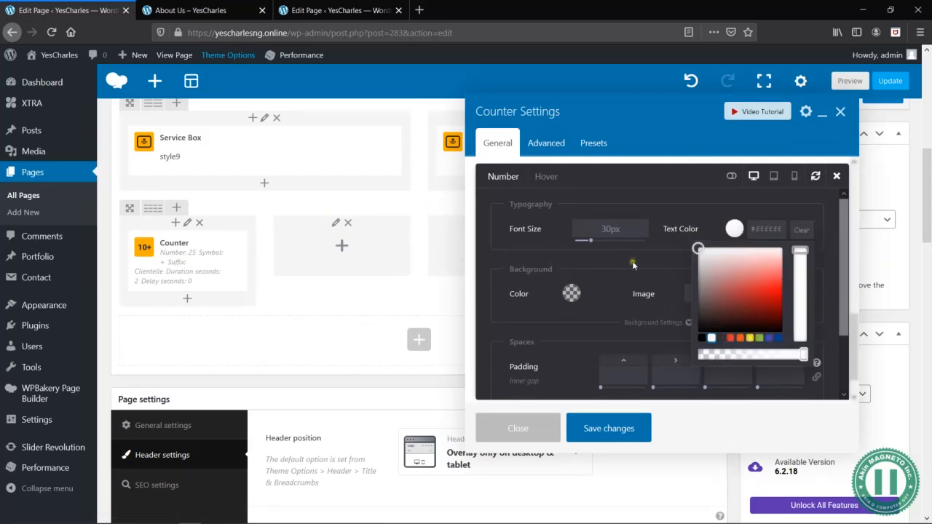
click(680, 279)
scroll(661, 263, down, 2)
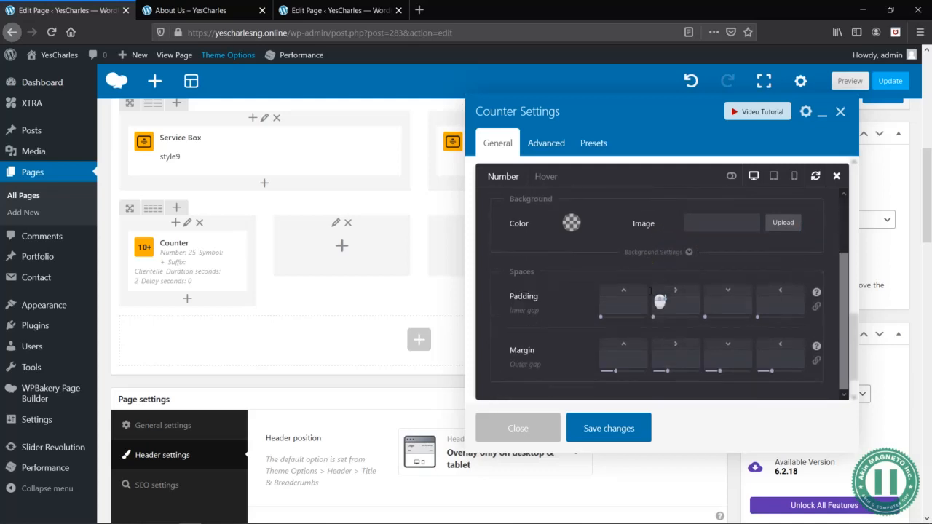
click(620, 353)
click(620, 426)
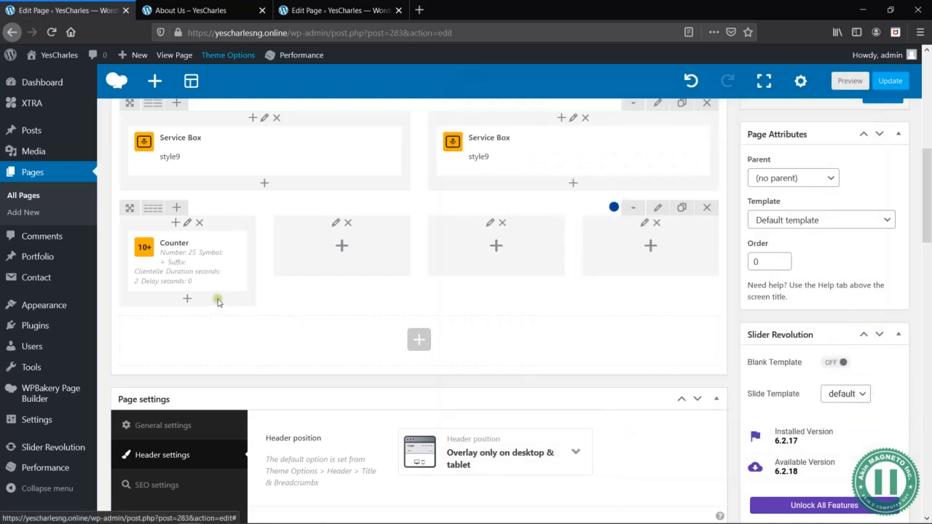
- Set the text color of the counter's suffix to #e7e7e7 and save the counter
click(194, 260)
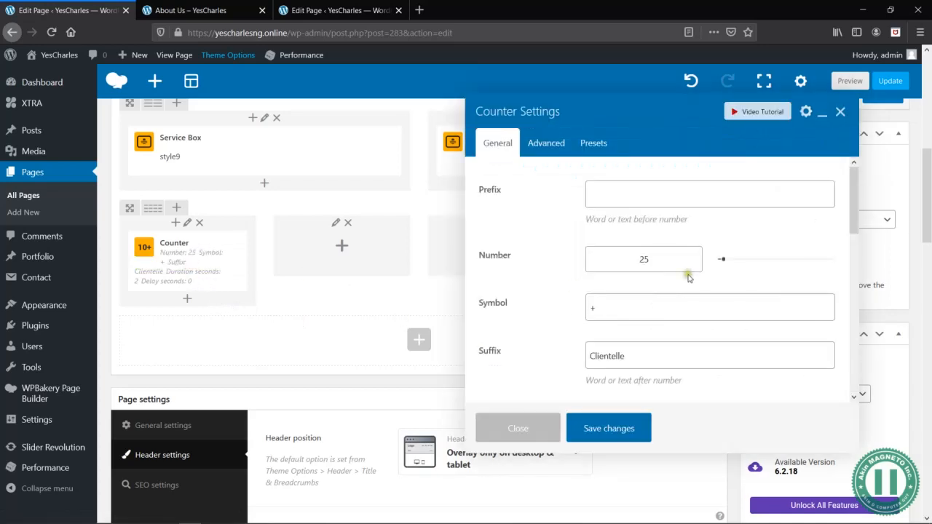
scroll(644, 312, down, 8)
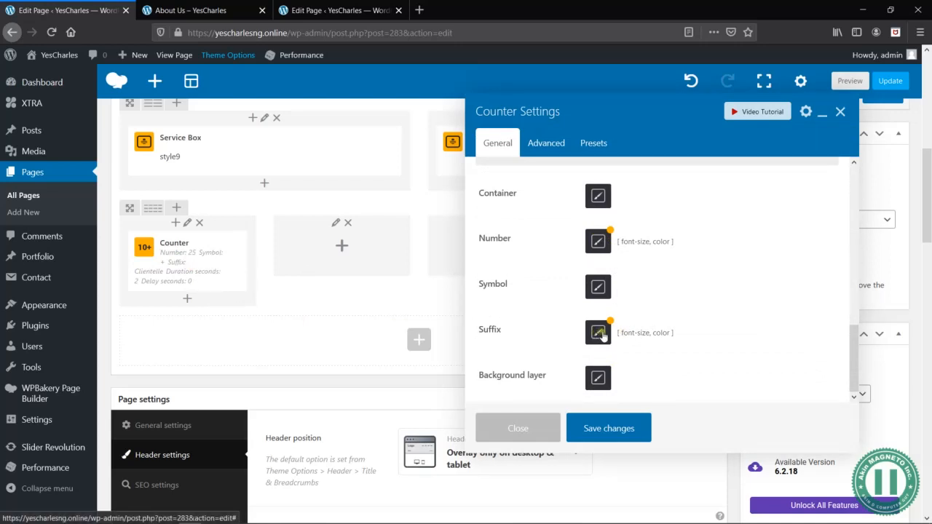
click(598, 332)
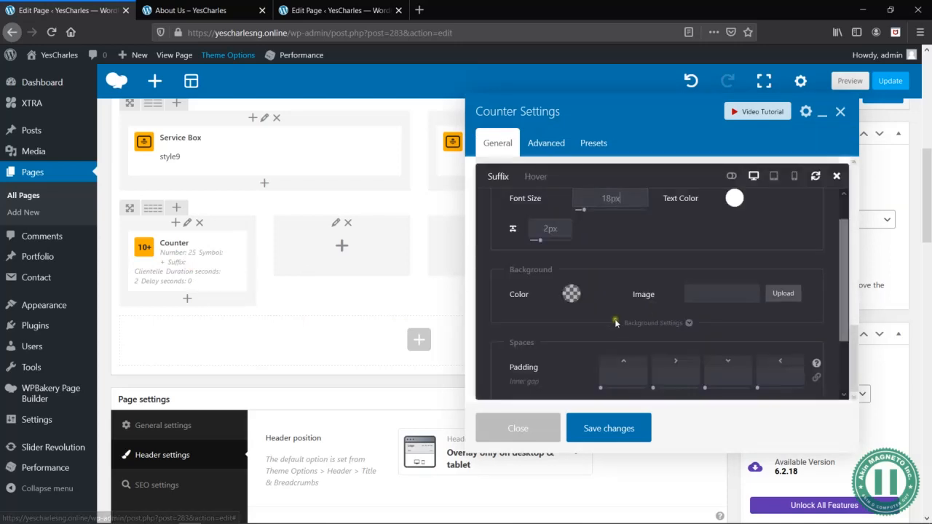
click(734, 198)
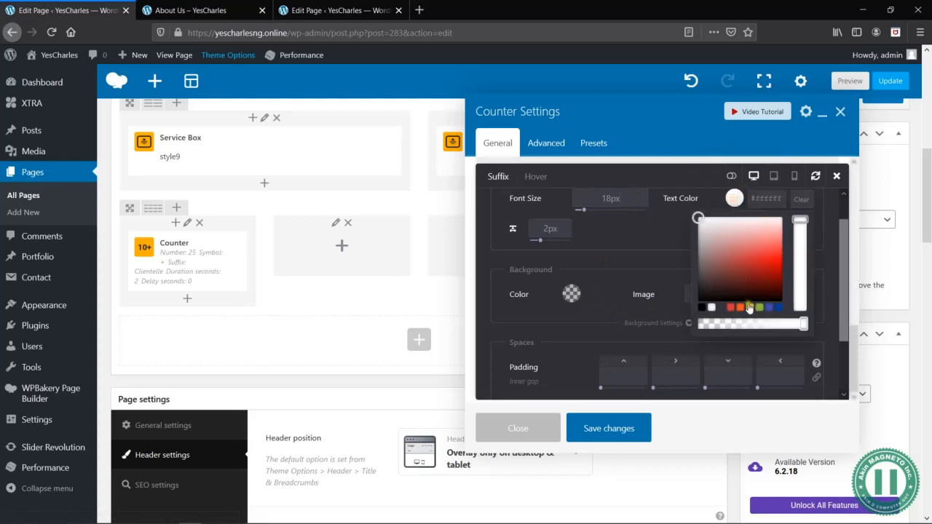
drag(790, 205, 765, 208)
text(#e7e7e7)
click(715, 203)
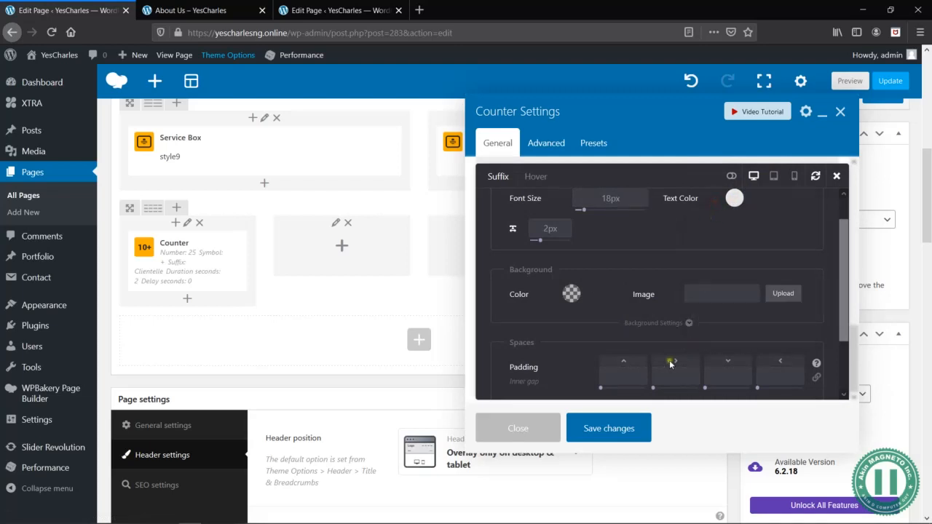
click(604, 430)
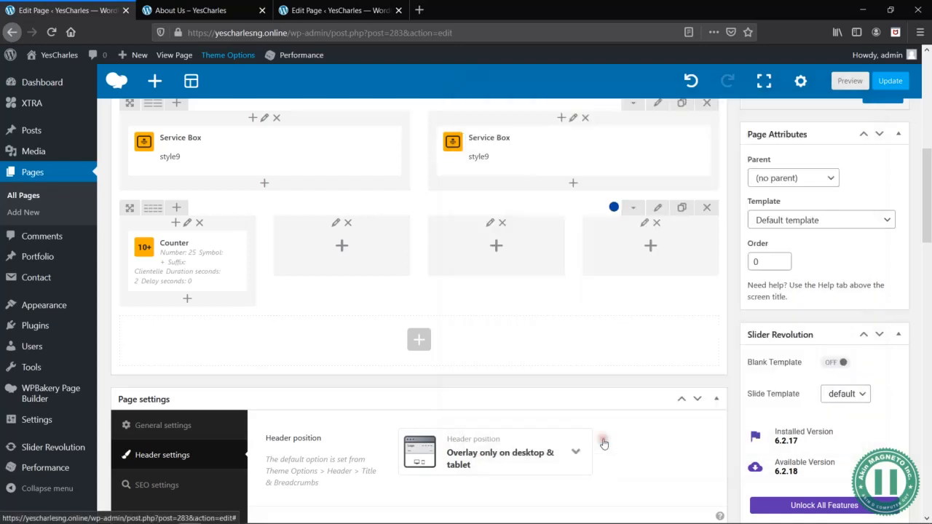
- Preview the About Us page and check the size and color of the counter's number and suffix
click(847, 81)
scroll(392, 193, up, 3)
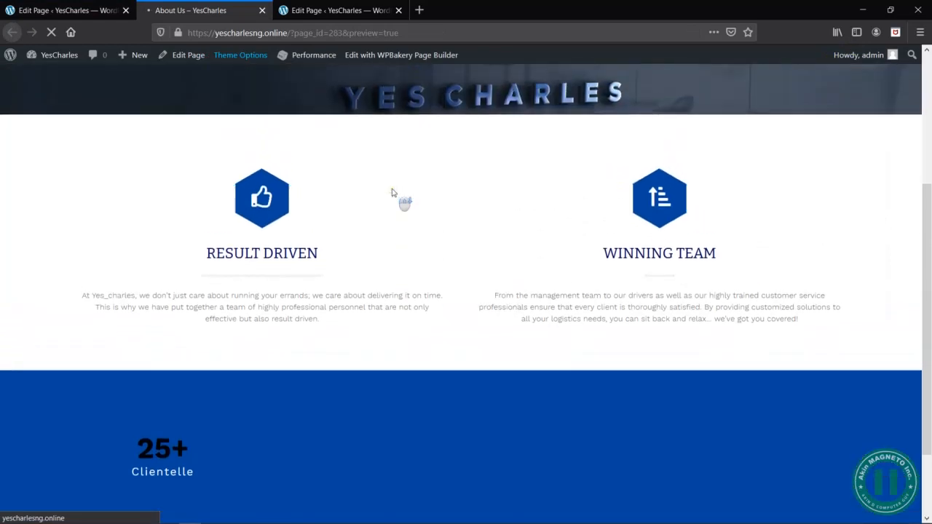
scroll(393, 192, down, 2)
scroll(393, 192, down, 5)
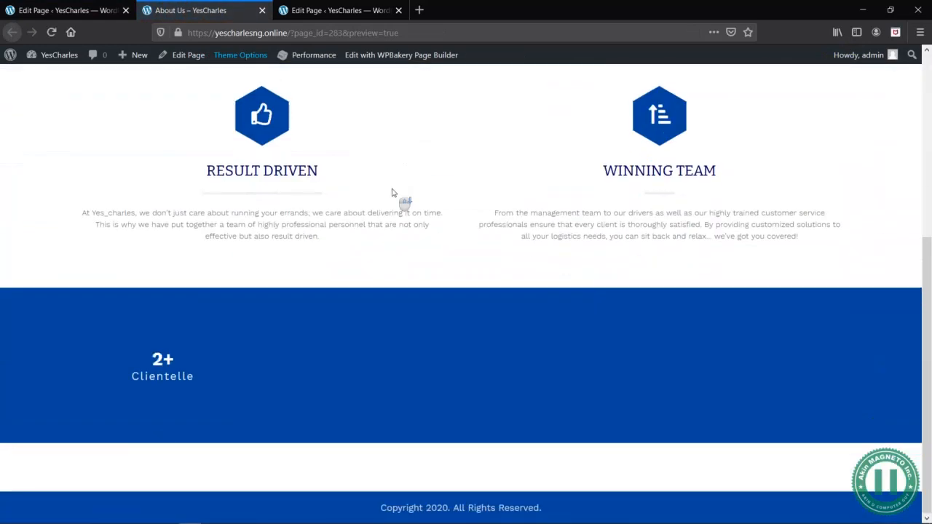
- Set the font size of the counter's number to 50px, save the counter and check it in the About Us preview
click(88, 11)
click(193, 260)
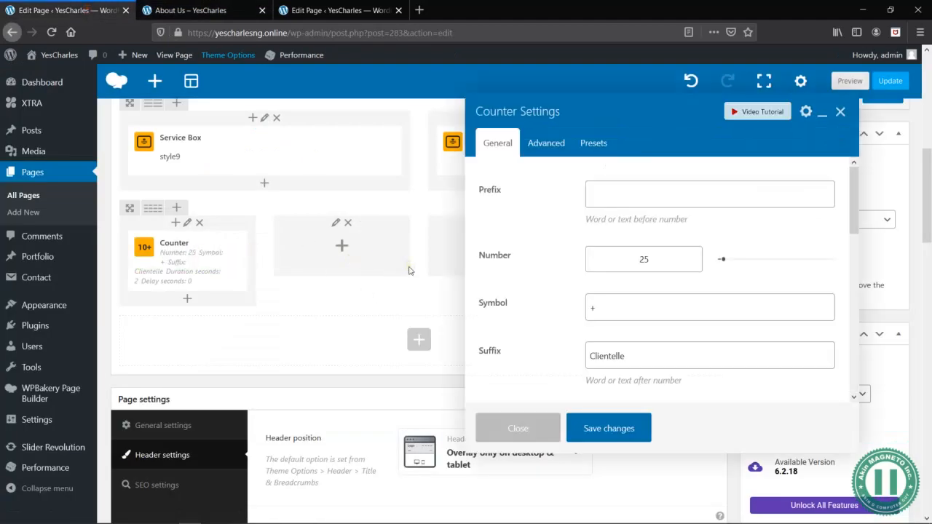
scroll(579, 271, down, 10)
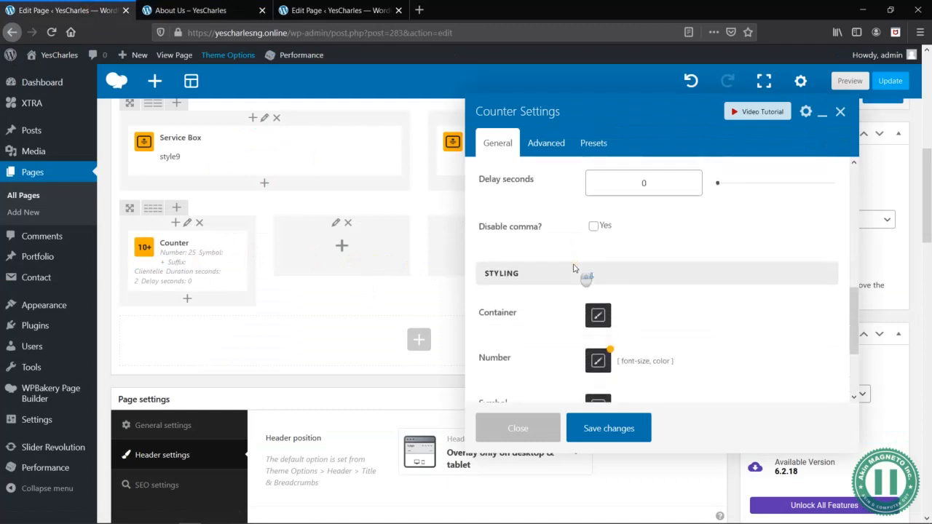
click(602, 242)
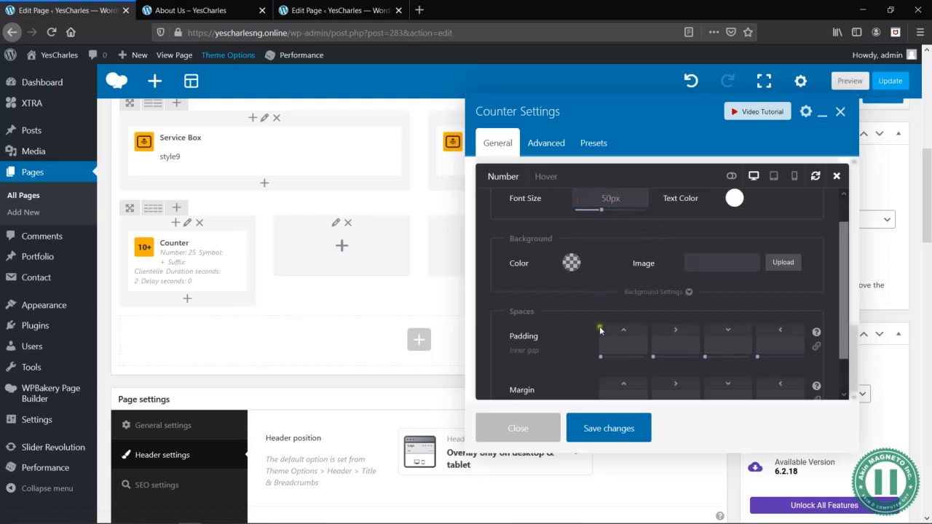
click(610, 429)
click(850, 81)
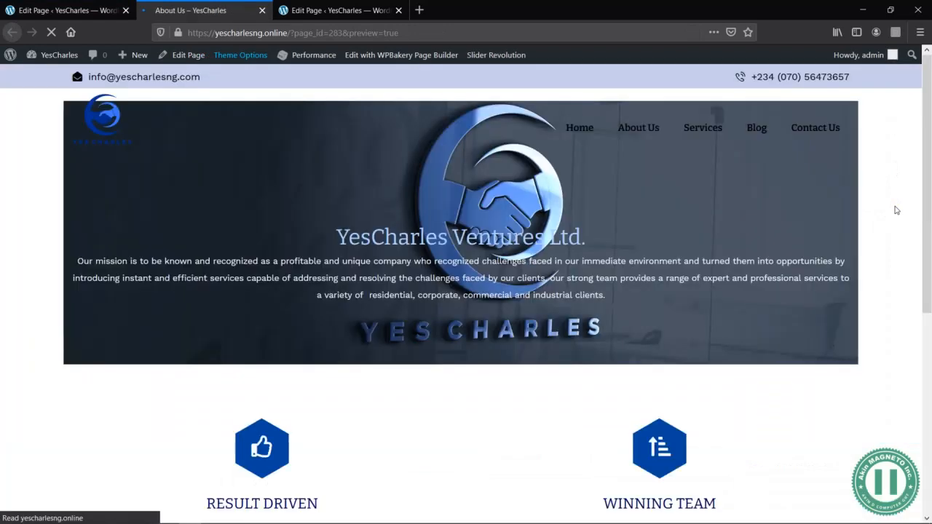
scroll(636, 243, down, 5)
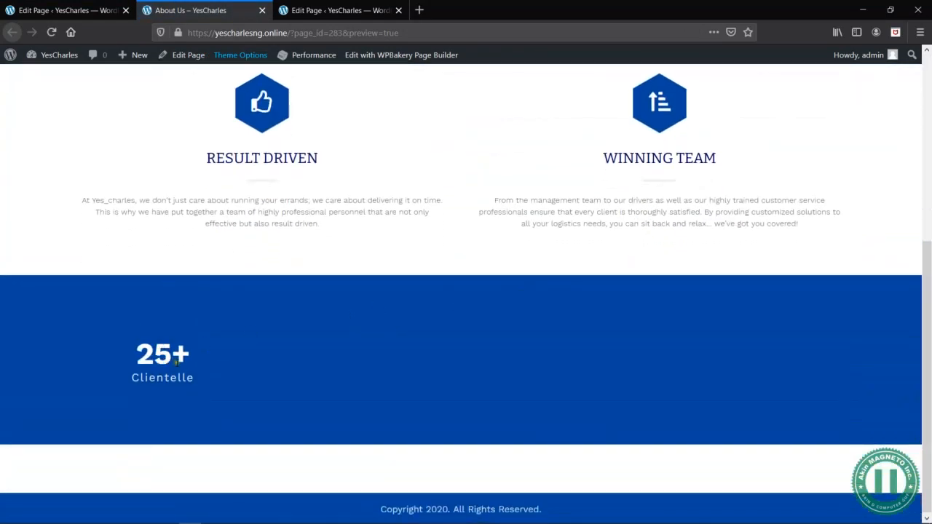
- Set the font size of the first counter's number to 60px and save the counter
click(83, 11)
click(197, 261)
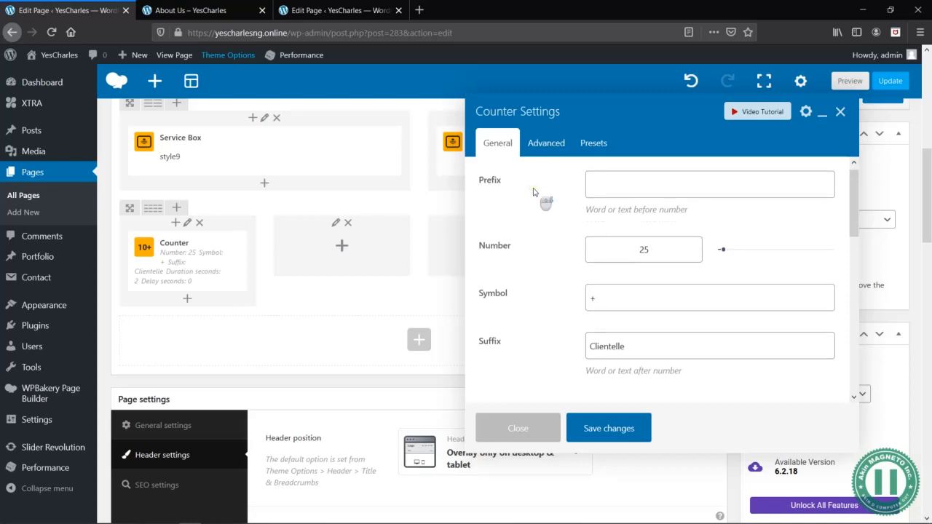
scroll(536, 192, down, 5)
scroll(659, 315, down, 1)
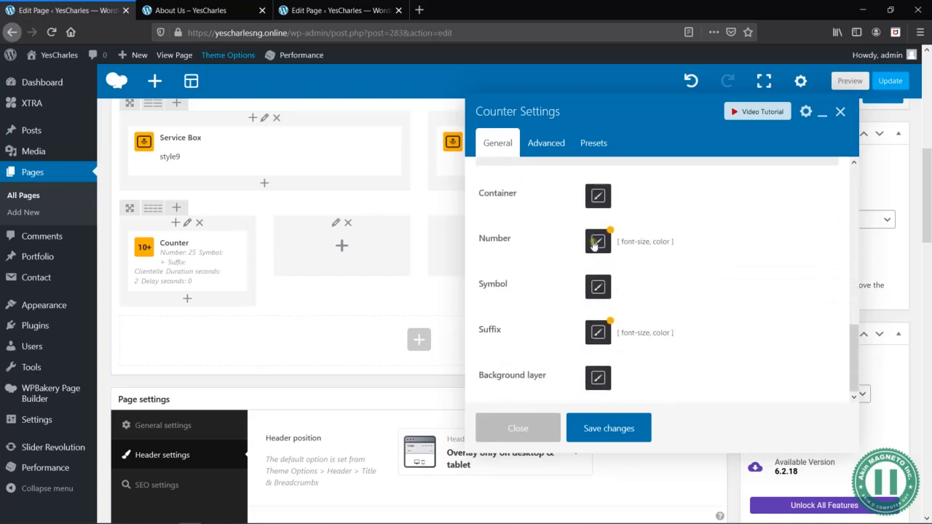
click(598, 241)
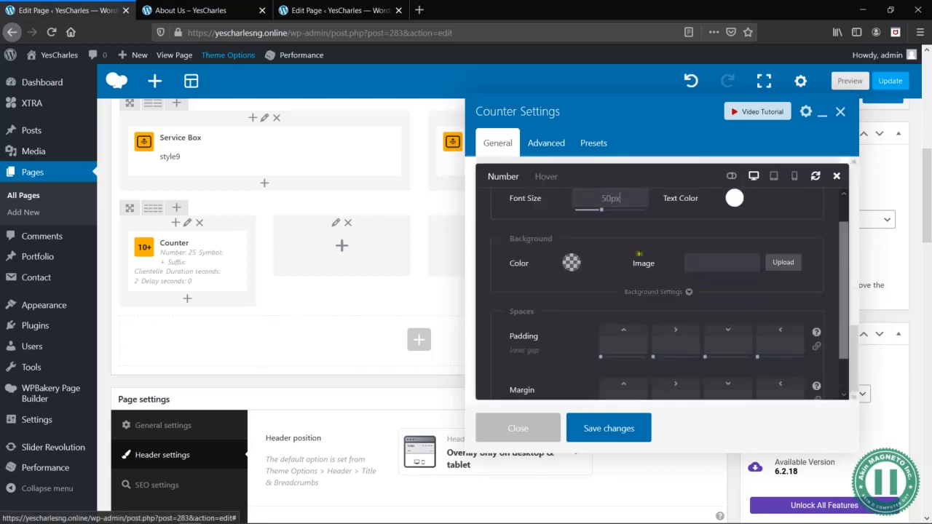
click(604, 198)
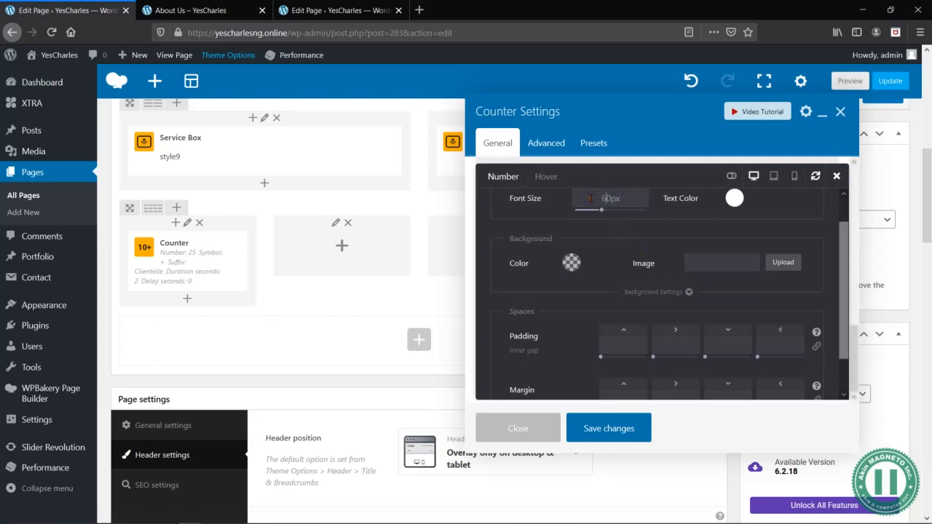
click(616, 428)
- Preview the About Us page and check the size of the counter's number in the blue row
click(183, 10)
click(66, 10)
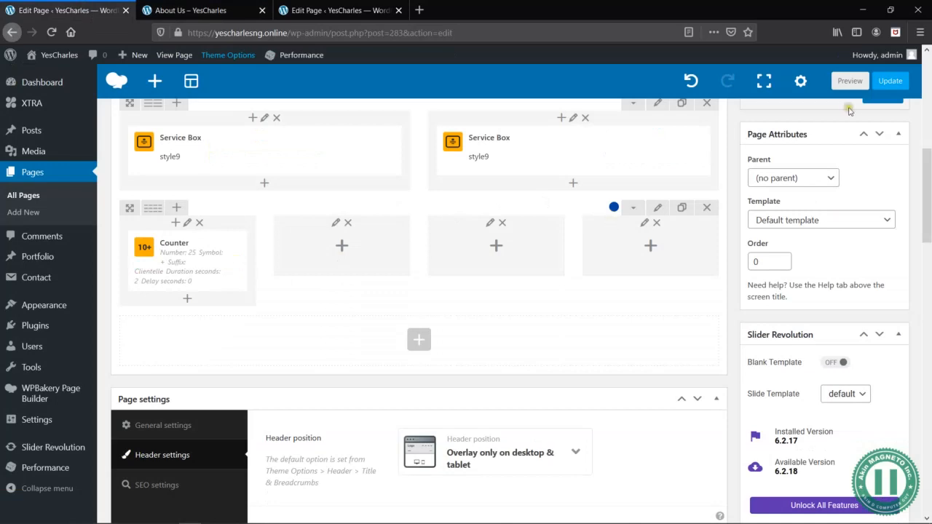
click(850, 81)
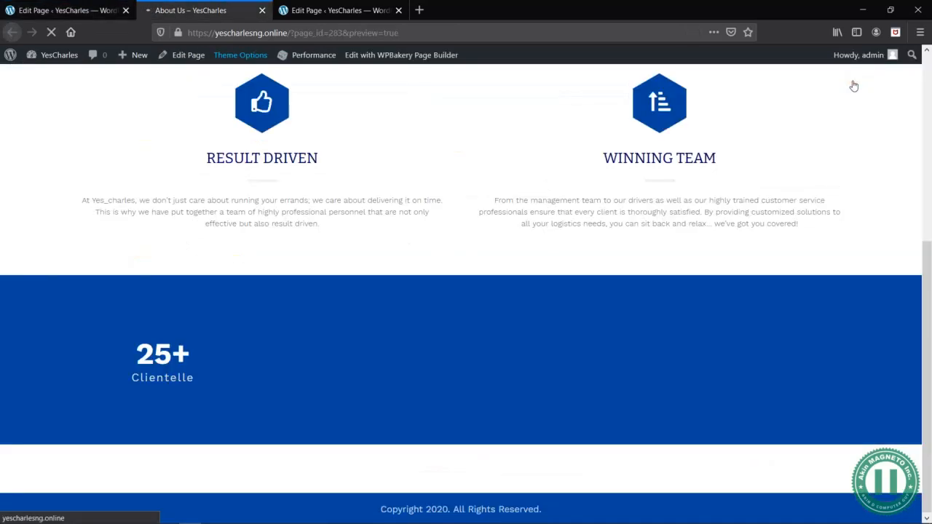
scroll(481, 255, down, 5)
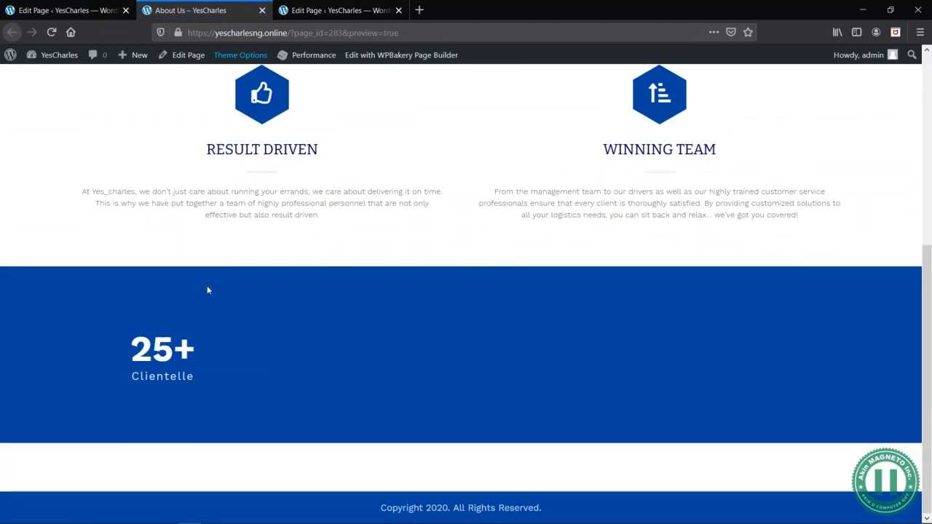
- Duplicate the Clientelle counter and move the copy into the second column of the blue row
click(86, 9)
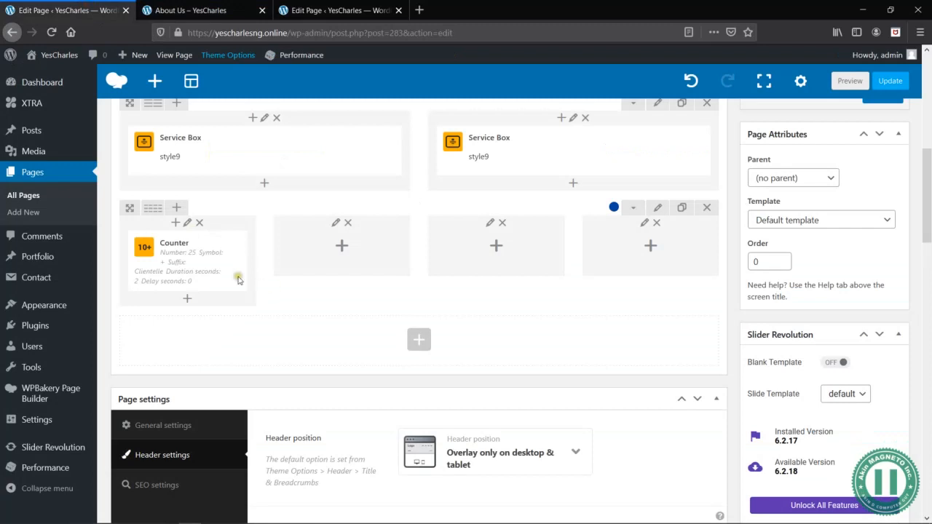
click(212, 261)
drag(186, 322, 326, 252)
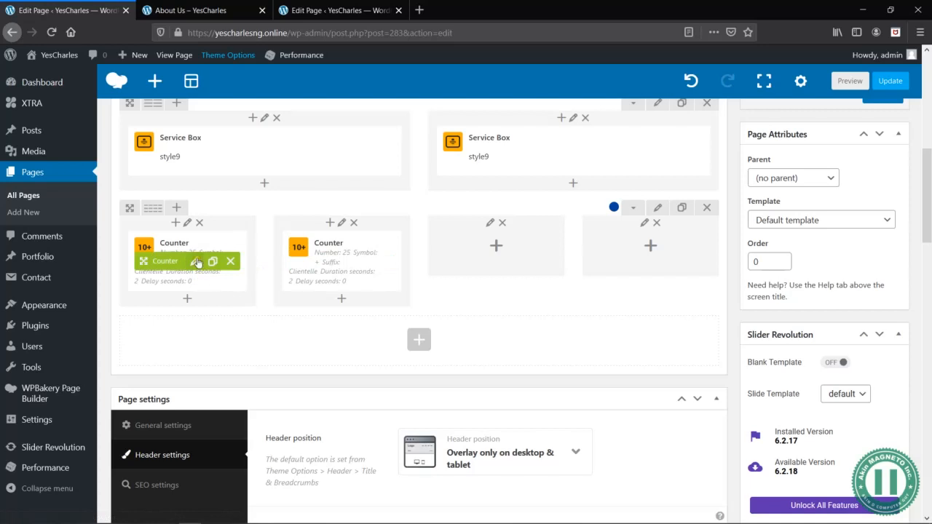
- Set the second counter's duration to 3 seconds, save it and check it in the About Us preview
click(350, 262)
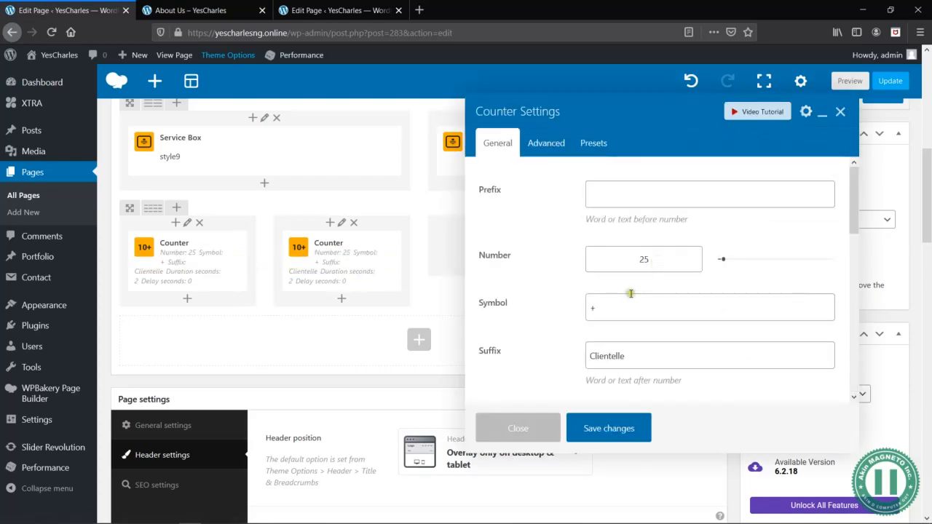
scroll(649, 300, down, 5)
scroll(650, 300, up, 1)
scroll(650, 301, up, 4)
scroll(650, 300, down, 4)
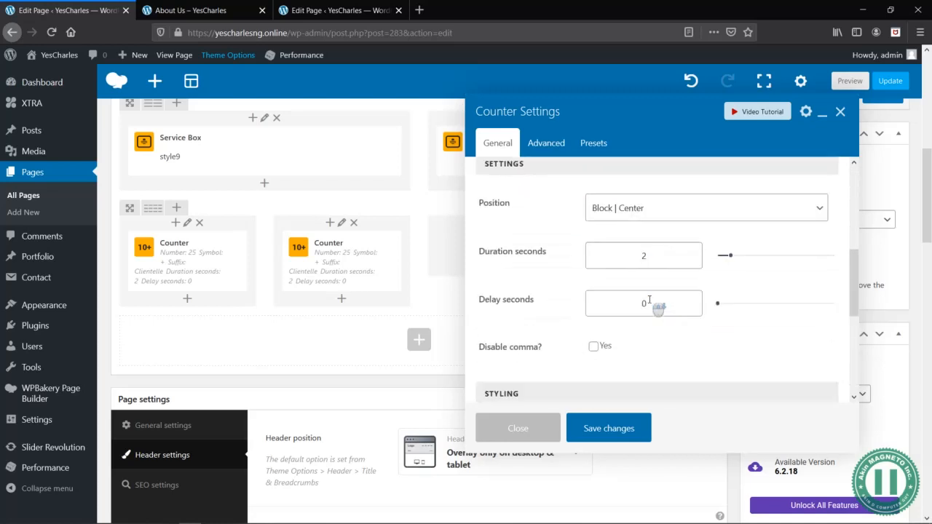
scroll(652, 304, up, 3)
double_click(653, 189)
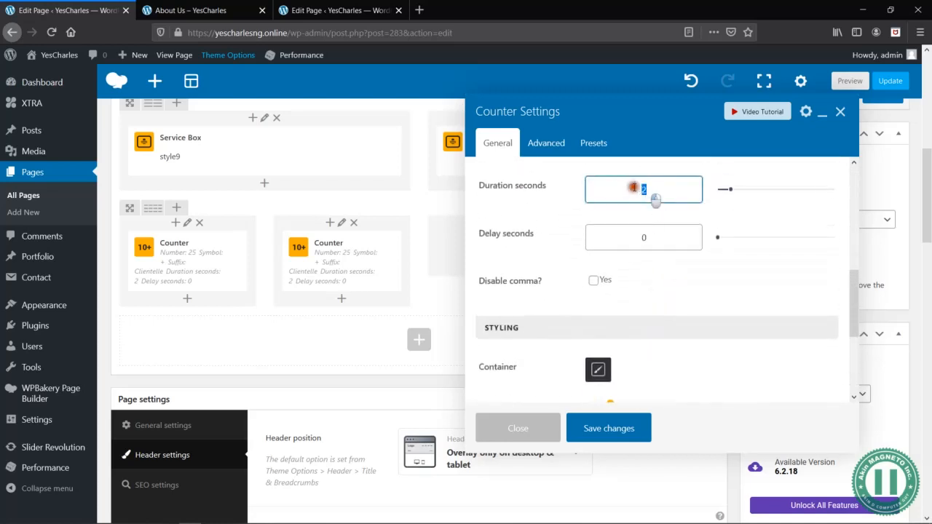
text(3)
click(681, 295)
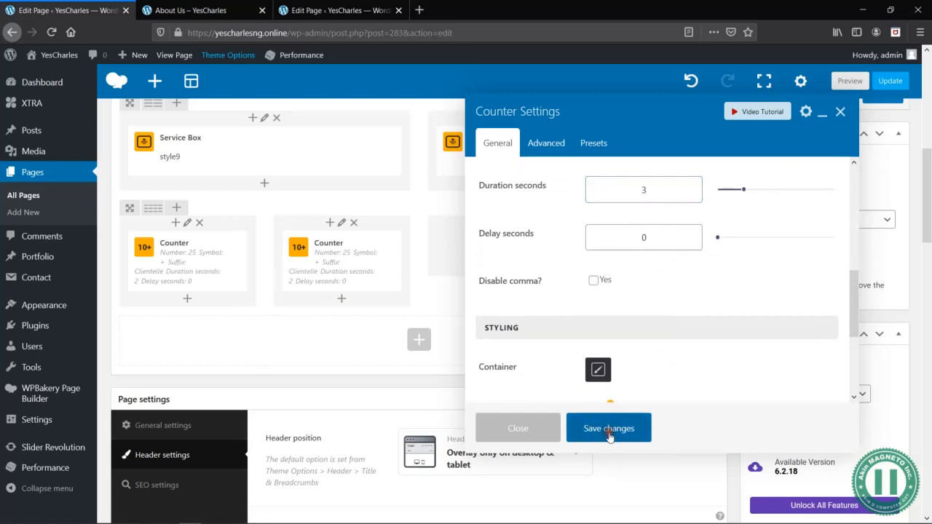
click(609, 430)
click(849, 81)
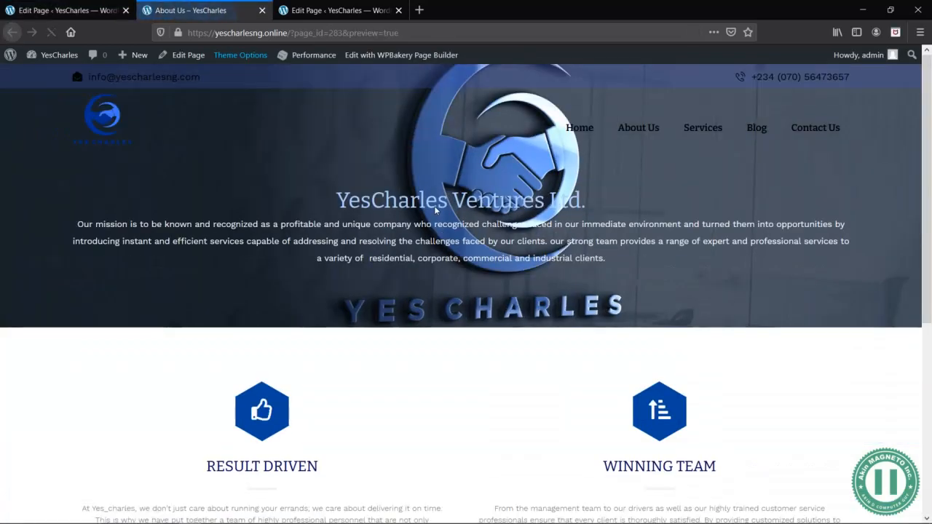
scroll(434, 207, down, 4)
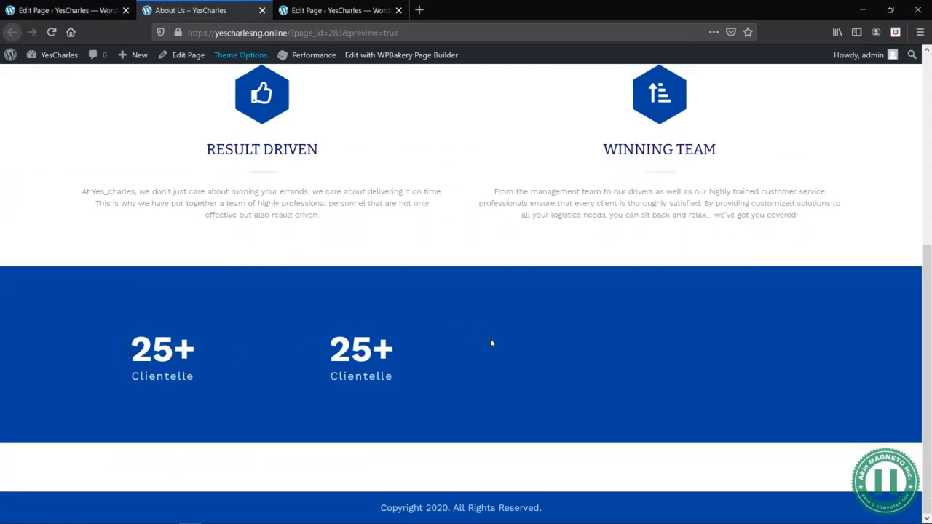
- Place copies of the second counter in the third and fourth columns and check the row in the page preview
click(73, 10)
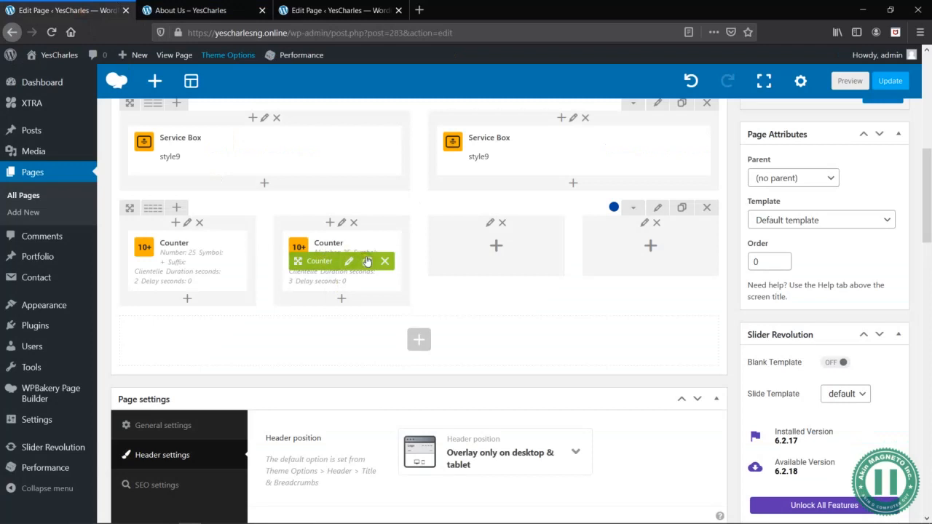
click(367, 260)
mouse_move(327, 323)
mouse_down()
mouse_move(491, 253)
mouse_move(485, 260)
mouse_up()
click(500, 261)
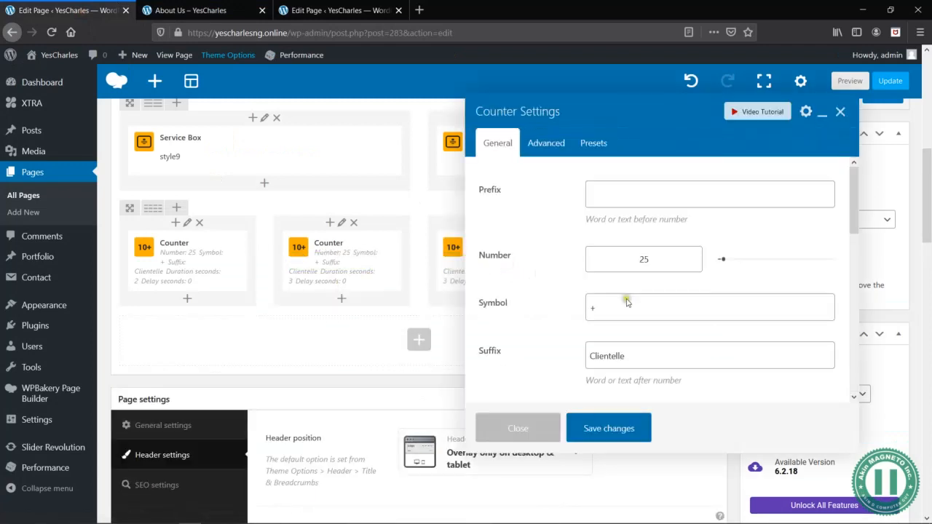
click(518, 430)
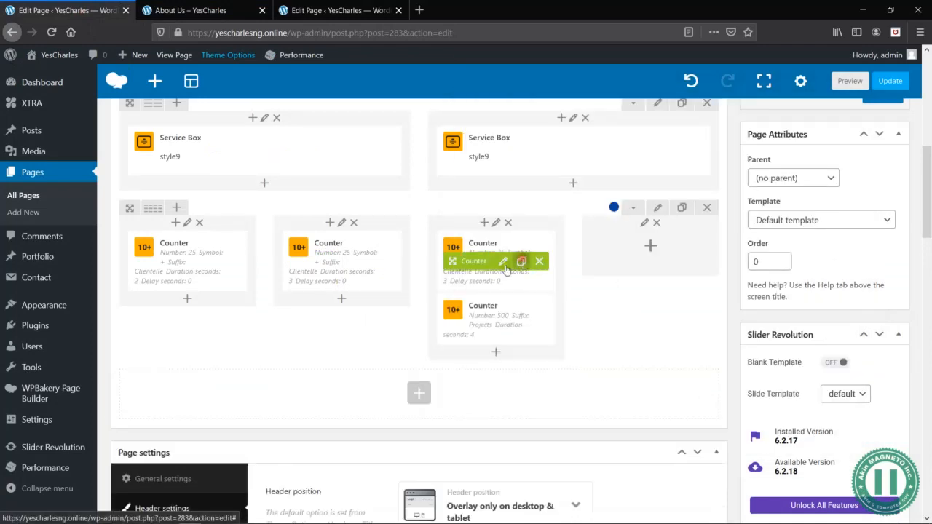
drag(481, 324, 642, 255)
click(850, 81)
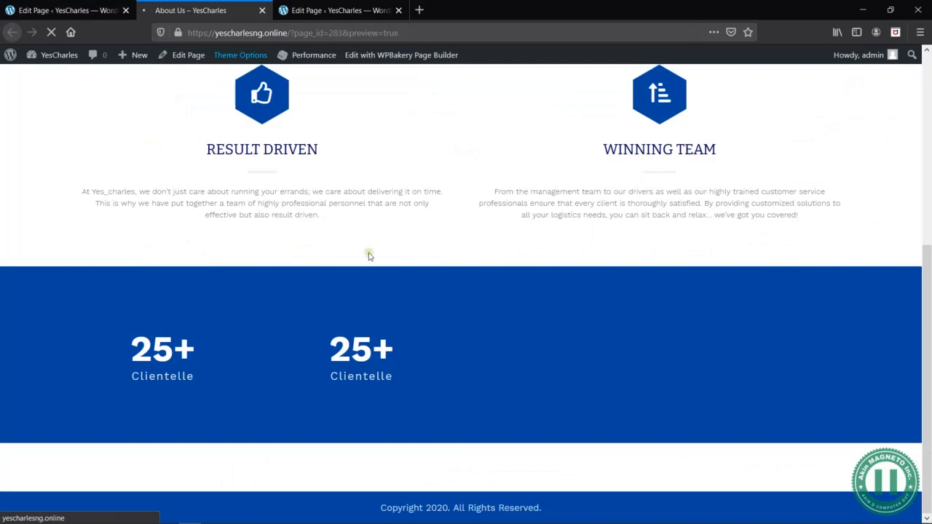
scroll(370, 256, down, 5)
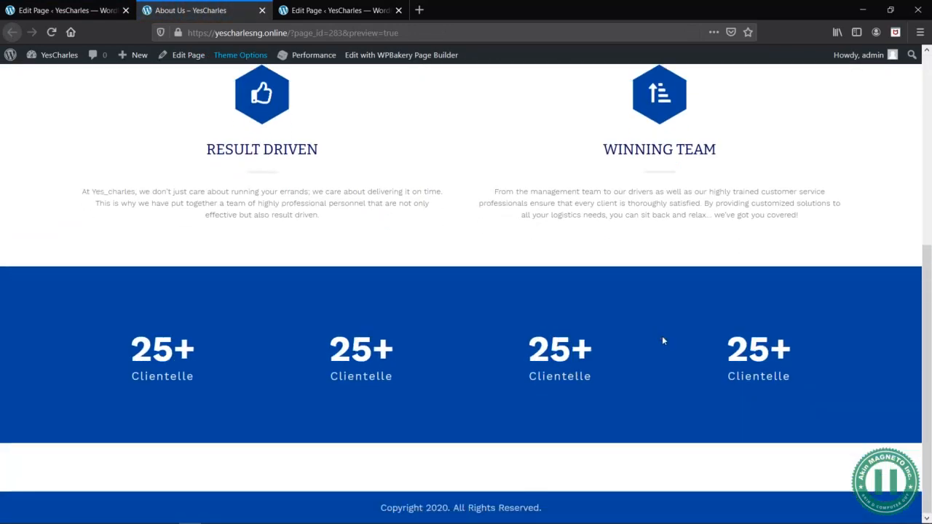
- Set the second counter's number to 5
click(66, 10)
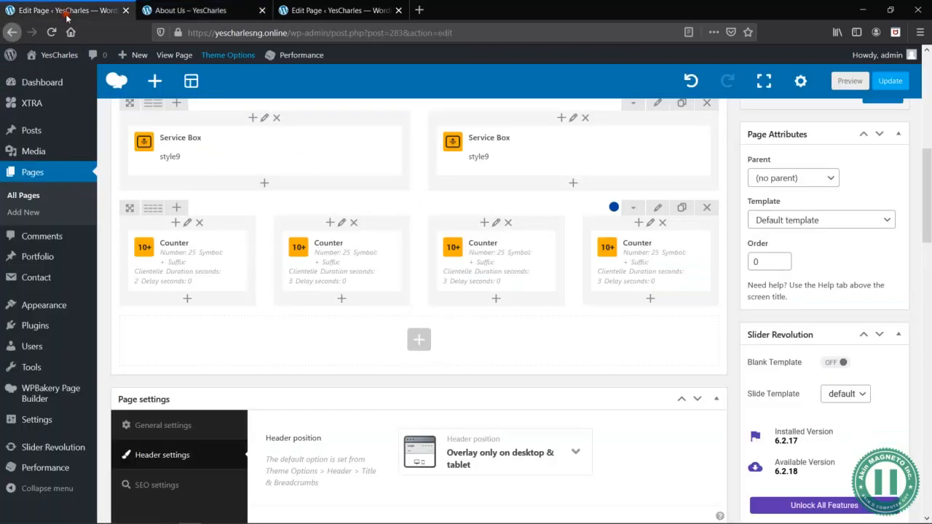
click(356, 261)
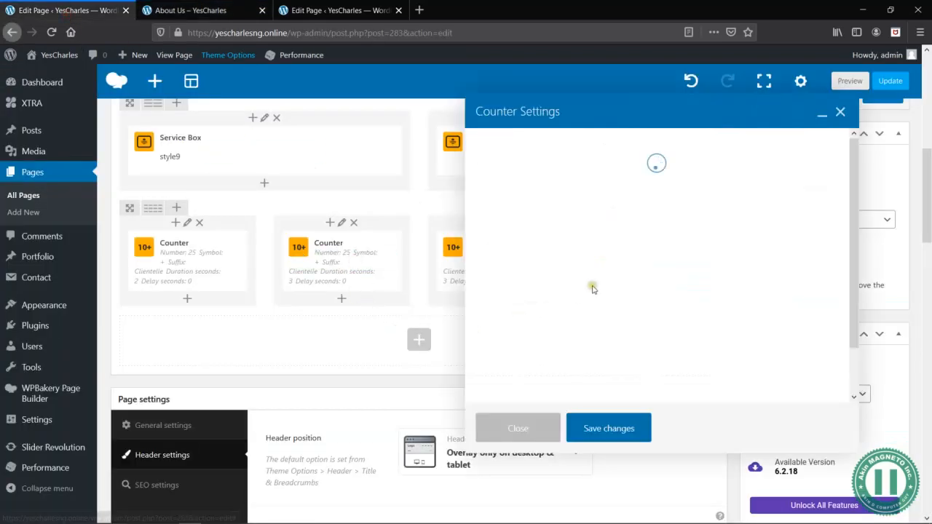
scroll(599, 306, down, 2)
scroll(602, 306, up, 2)
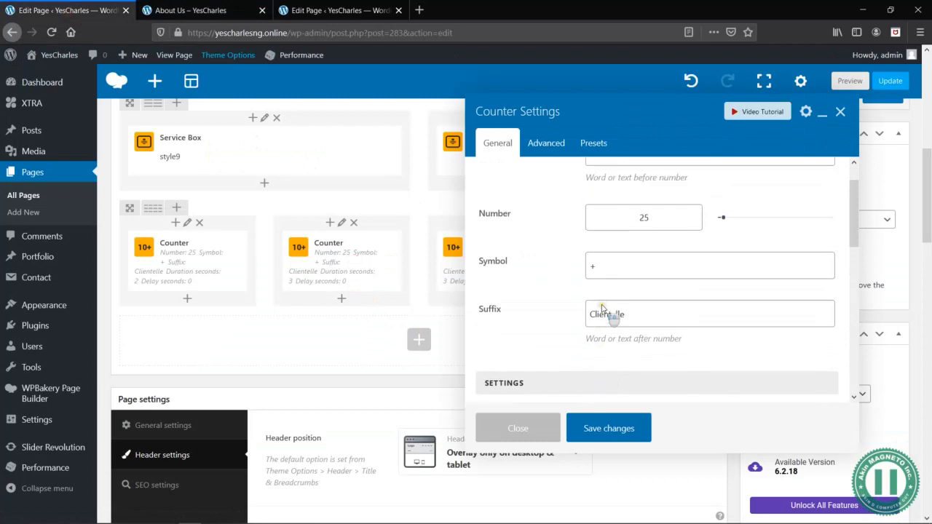
double_click(646, 261)
text(5)
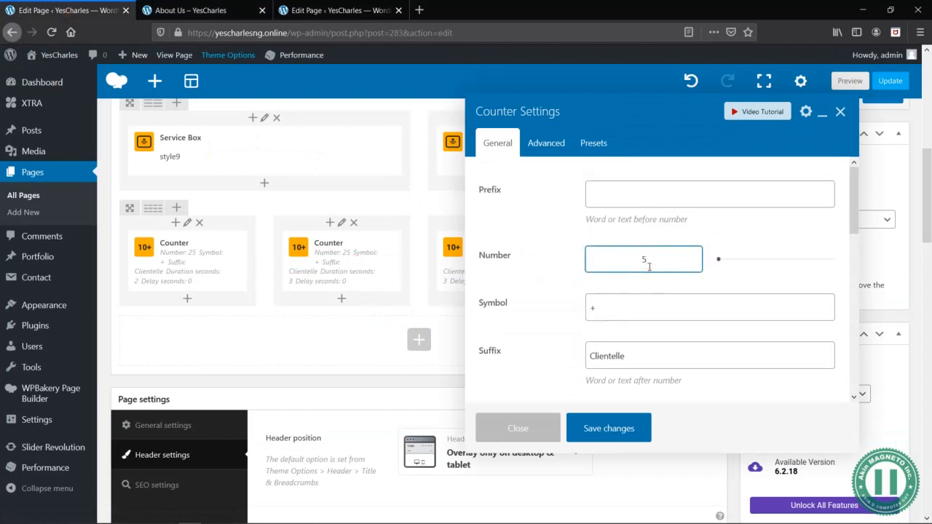
- Clear the second counter's symbol, set its suffix to Cities and save the counter
click(627, 357)
click(640, 313)
key(BackSpace)
key(Tab)
text(C)
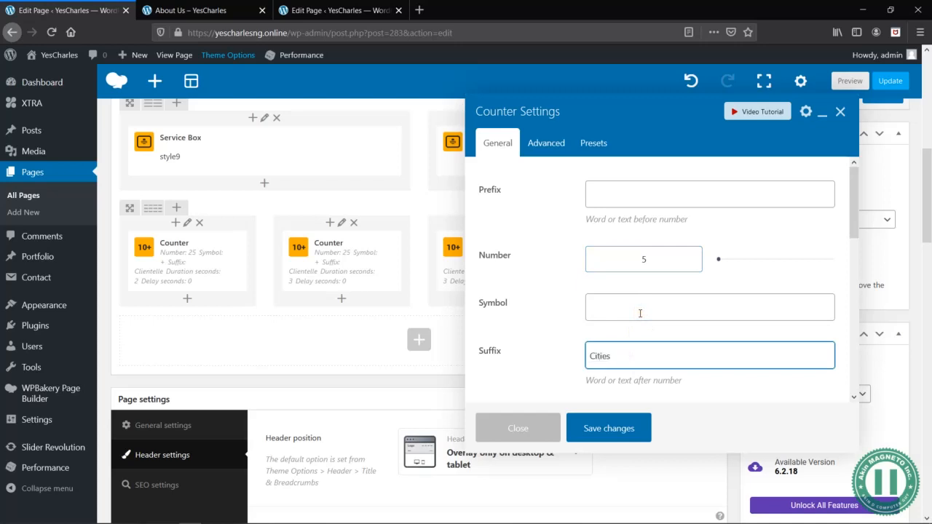
text(ities)
click(609, 428)
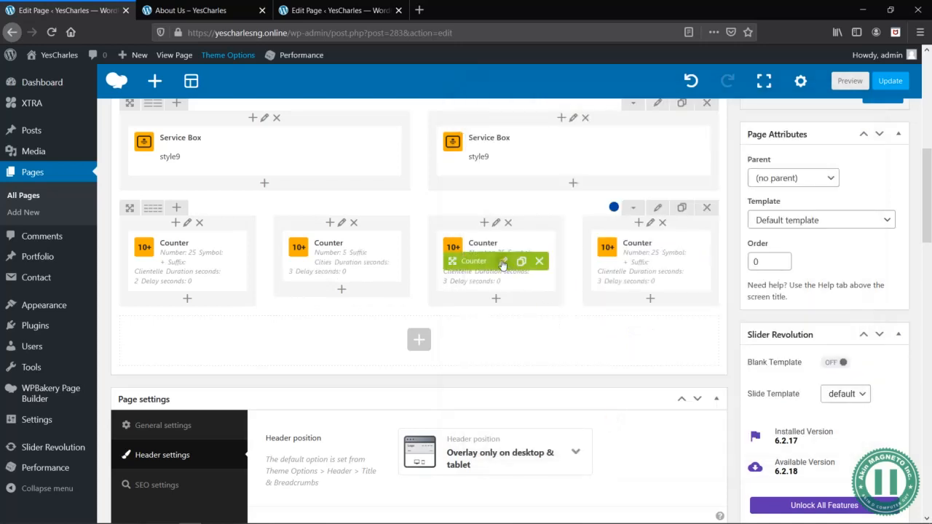
- Set the third counter's number to 100, its symbol to % and its suffix to Satisfaction
click(501, 261)
double_click(660, 260)
text(100)
key(Tab)
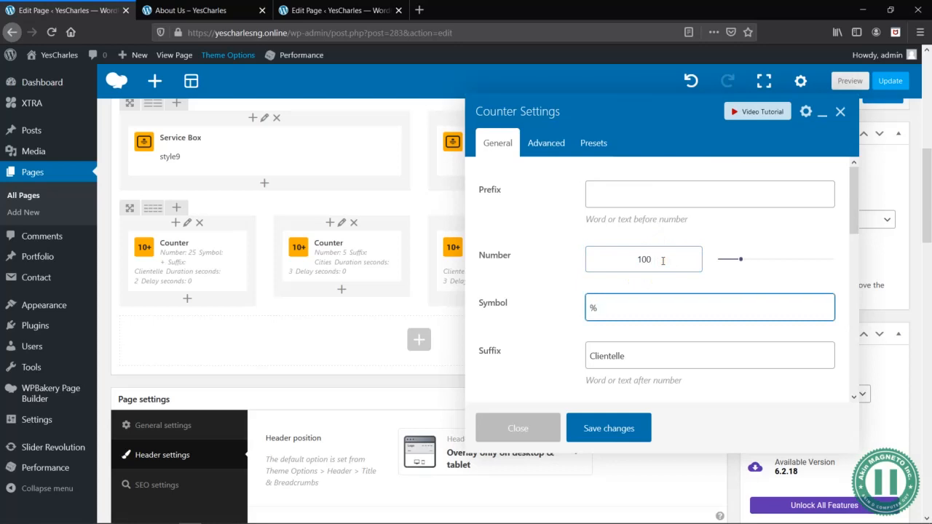
click(658, 352)
double_click(658, 352)
text(Satisfaction)
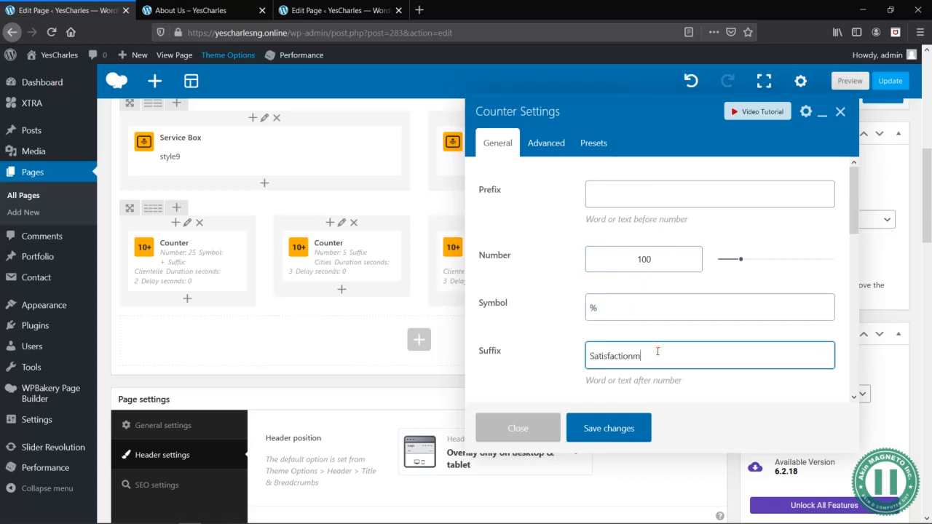
- Set the third counter's duration to 4 seconds and save the counter
scroll(583, 358, down, 3)
click(655, 339)
key(BackSpace)
text(4)
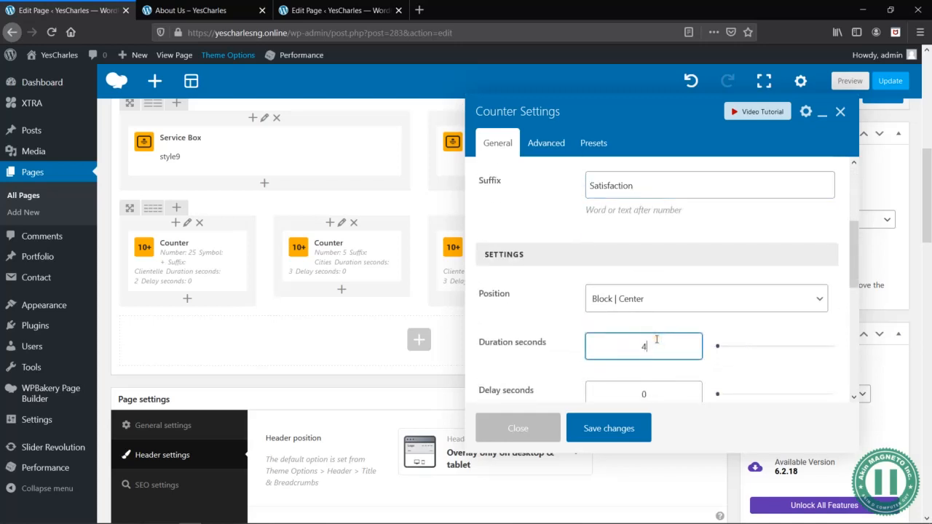
click(600, 428)
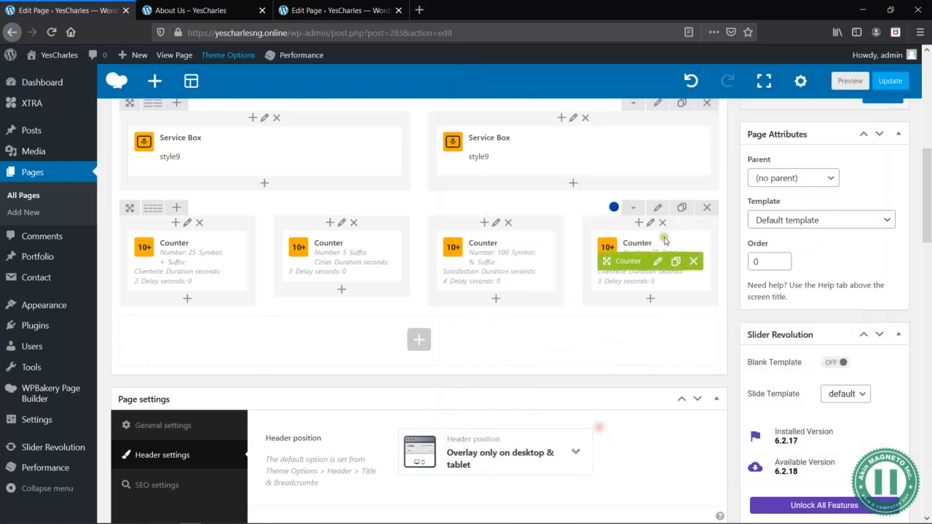
- Set the fourth counter's duration to 5 seconds
click(654, 262)
scroll(652, 342, down, 2)
scroll(655, 349, down, 1)
click(654, 362)
key(BackSpace)
text(5)
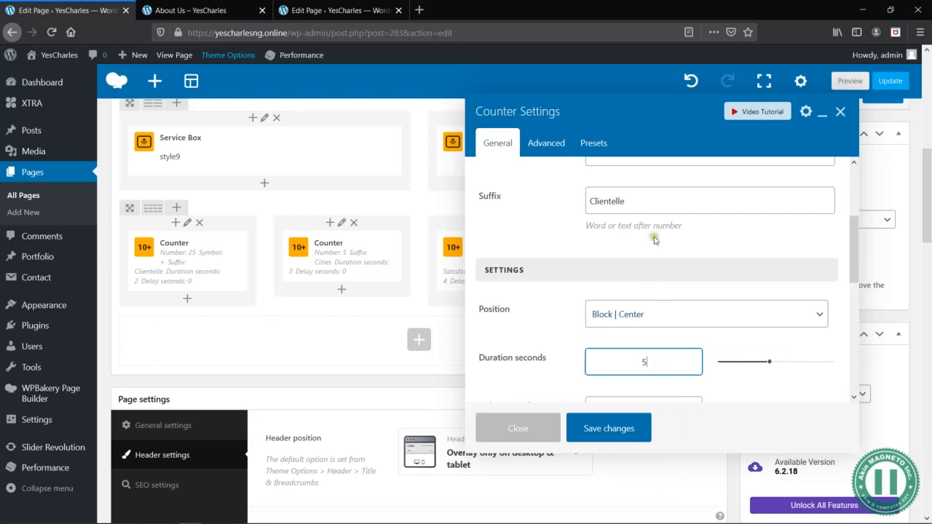
- Set the fourth counter's number to 460
scroll(656, 247, up, 3)
click(662, 260)
double_click(662, 259)
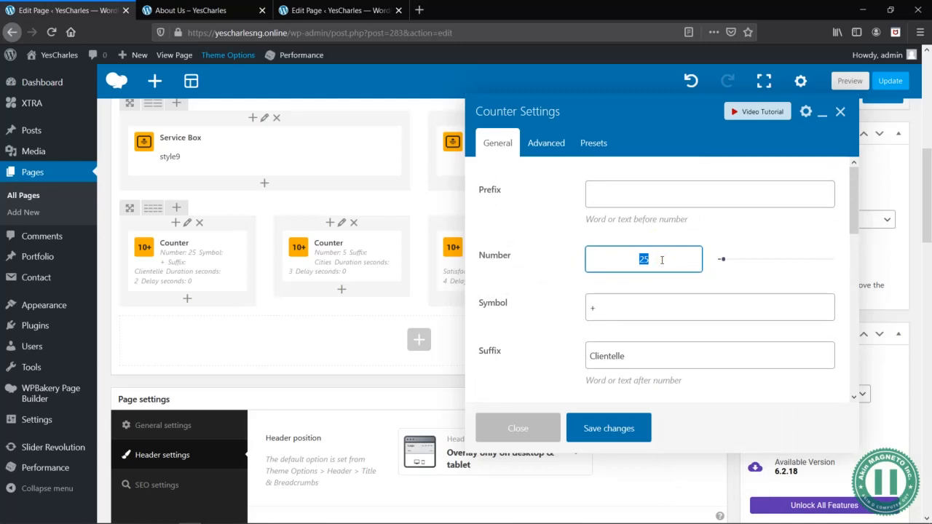
key(Tab)
key(Tab)
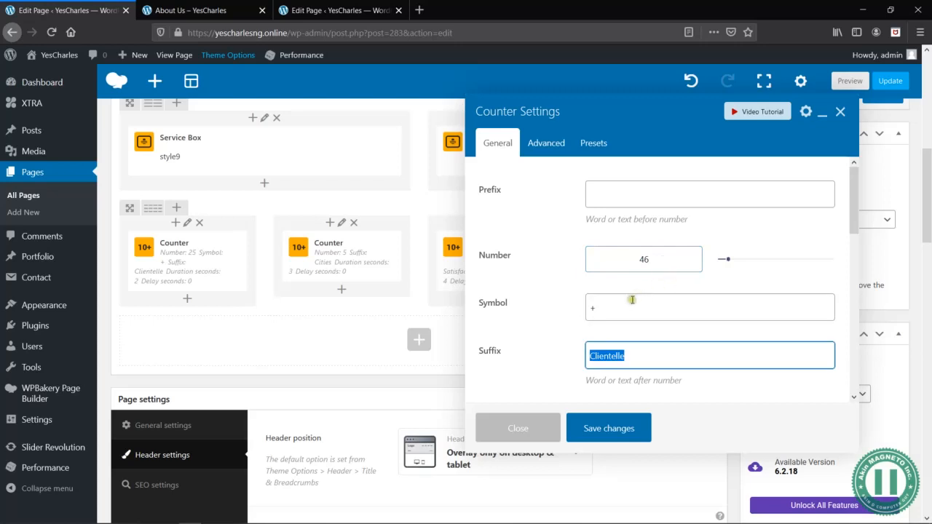
click(654, 260)
text(0)
- Set the fourth counter's suffix to Delivered Parcels, save it and check all four counters in the page preview
key(Tab)
key(Tab)
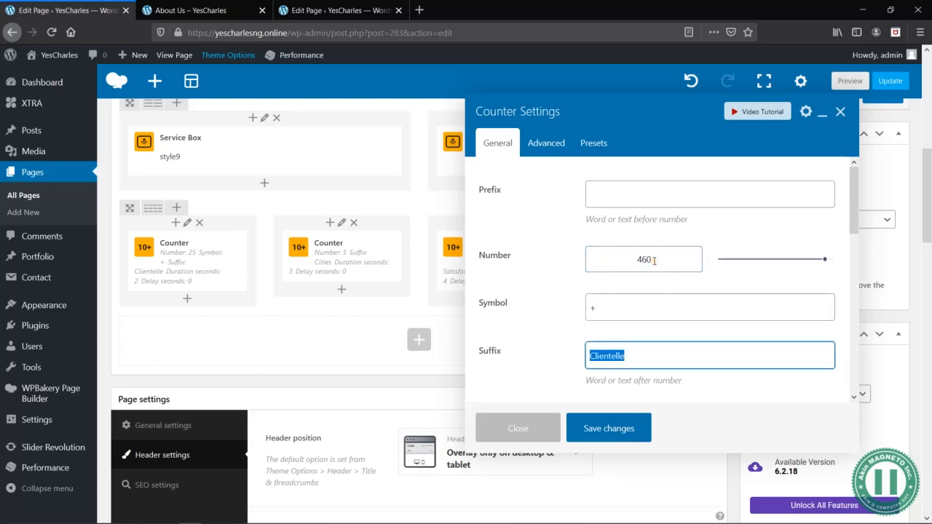
text(Delivered Parcels)
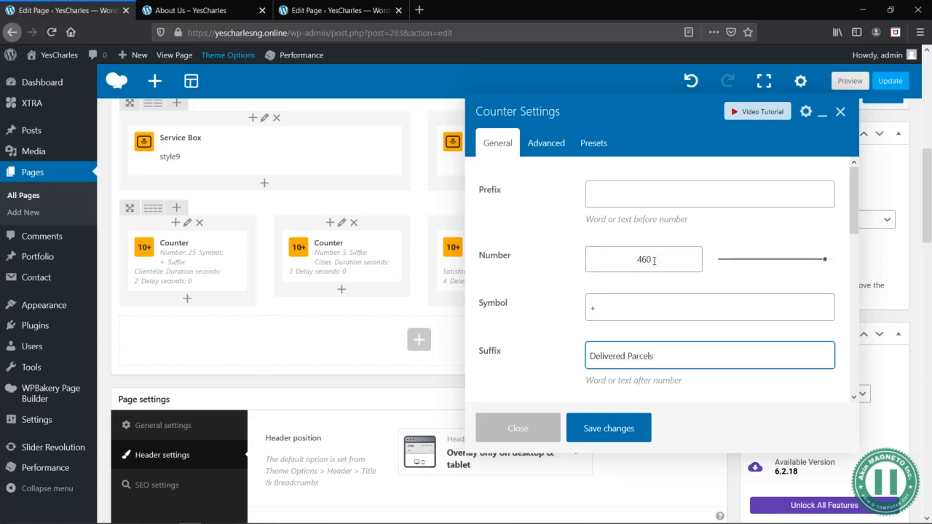
scroll(587, 344, down, 3)
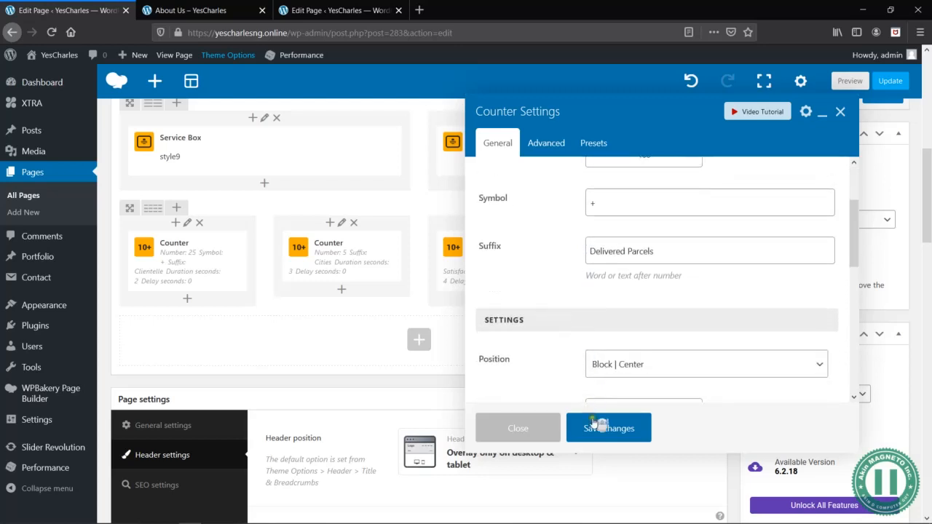
click(597, 431)
click(849, 81)
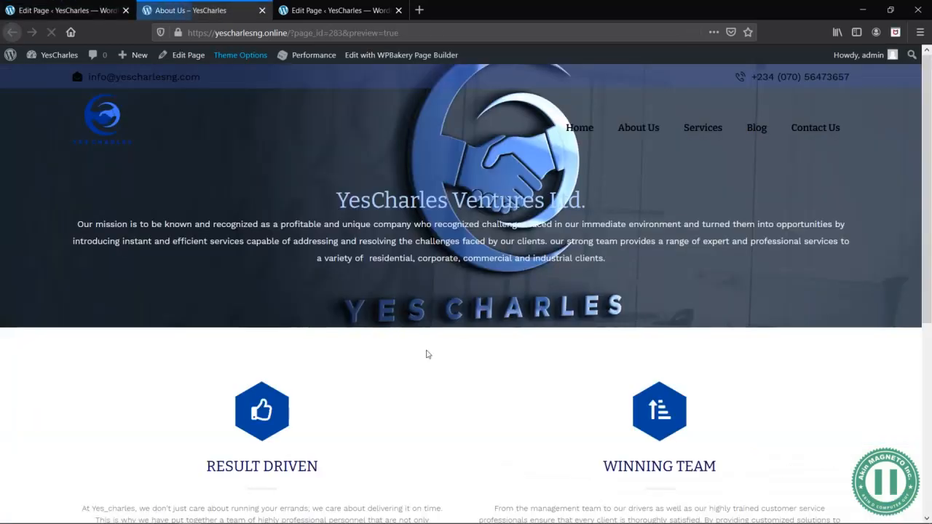
scroll(427, 354, down, 4)
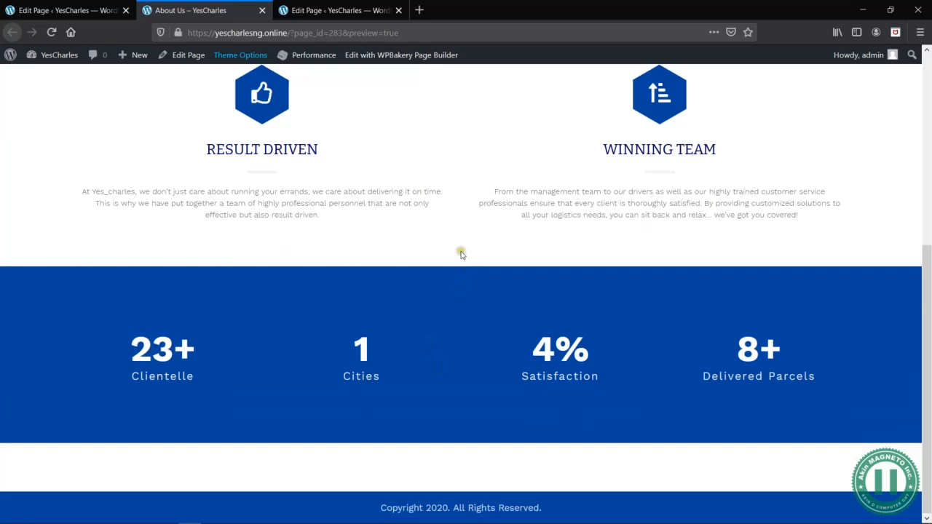
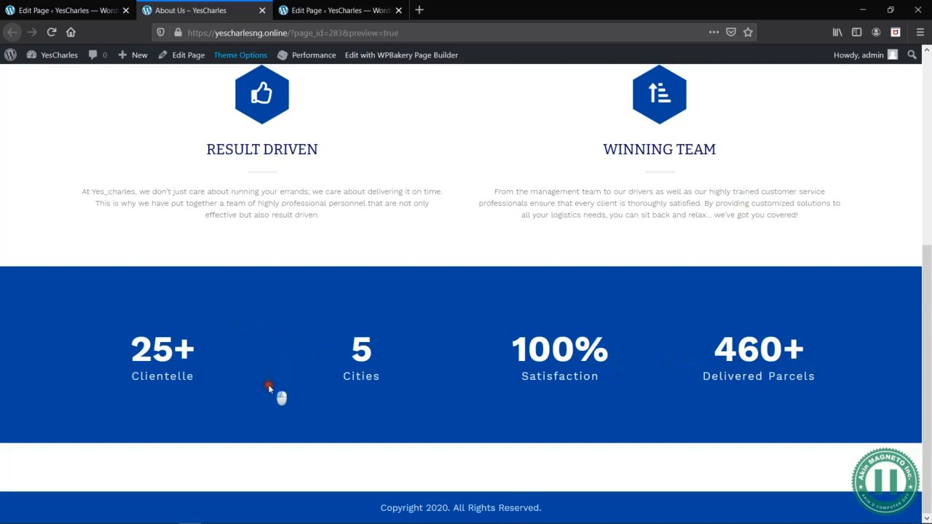
- Add a Free Line element below the second counter in the page editor, keeping its position at Left
click(45, 20)
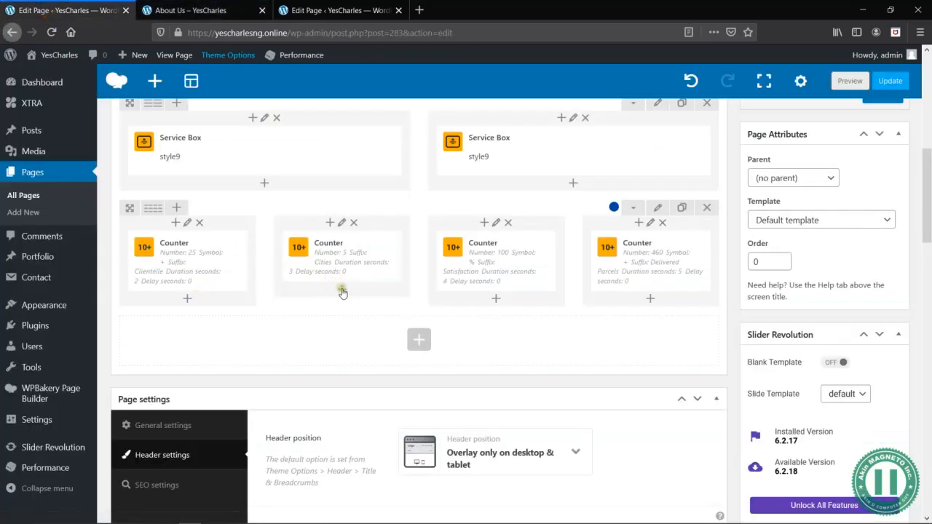
click(342, 290)
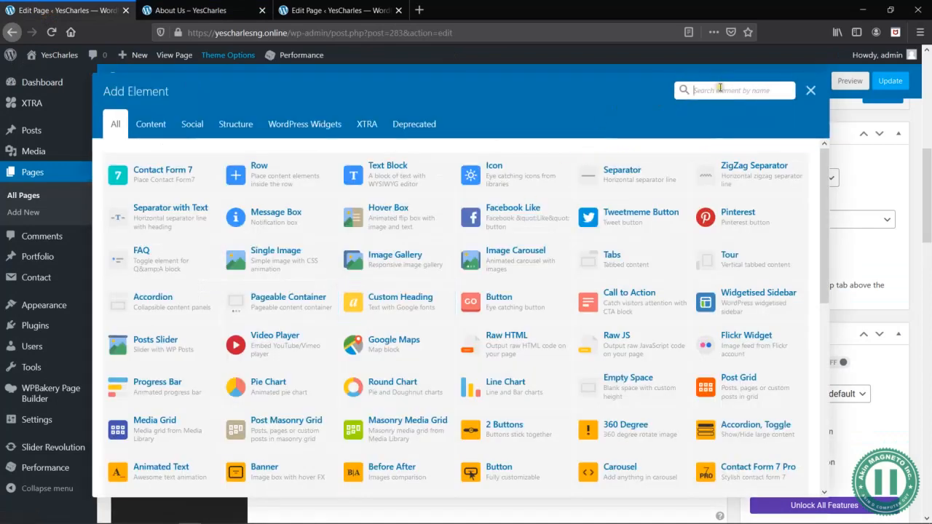
click(720, 88)
text(free)
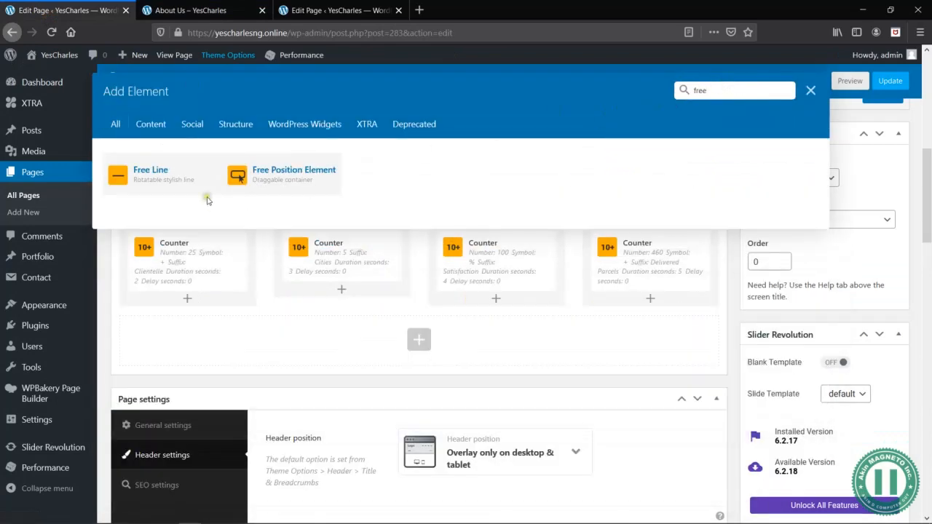
click(157, 184)
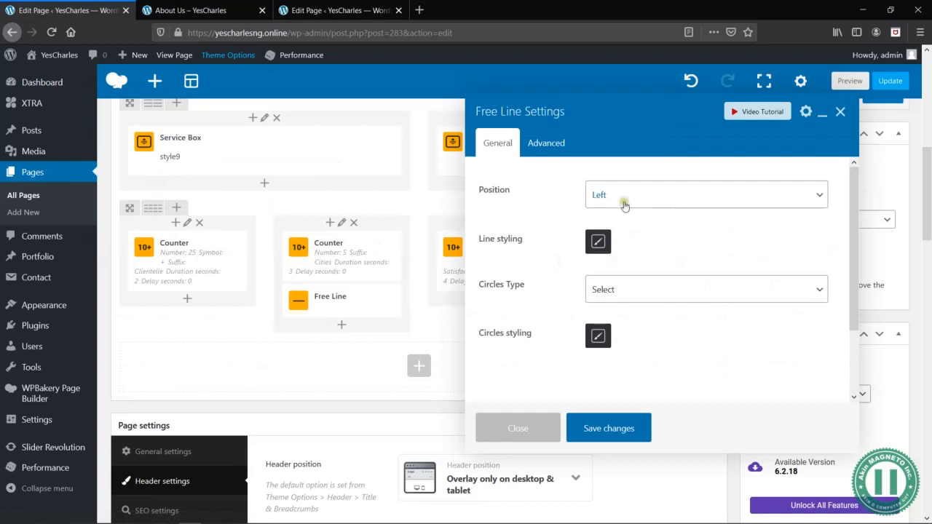
click(619, 204)
click(618, 200)
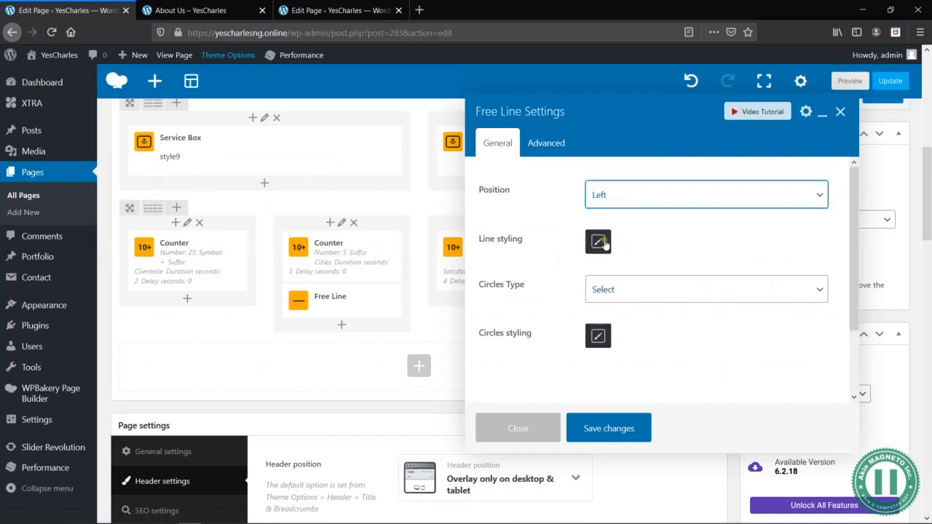
- Set the Free Line's background to semi-transparent white in its line styling and save the element
click(598, 241)
click(598, 243)
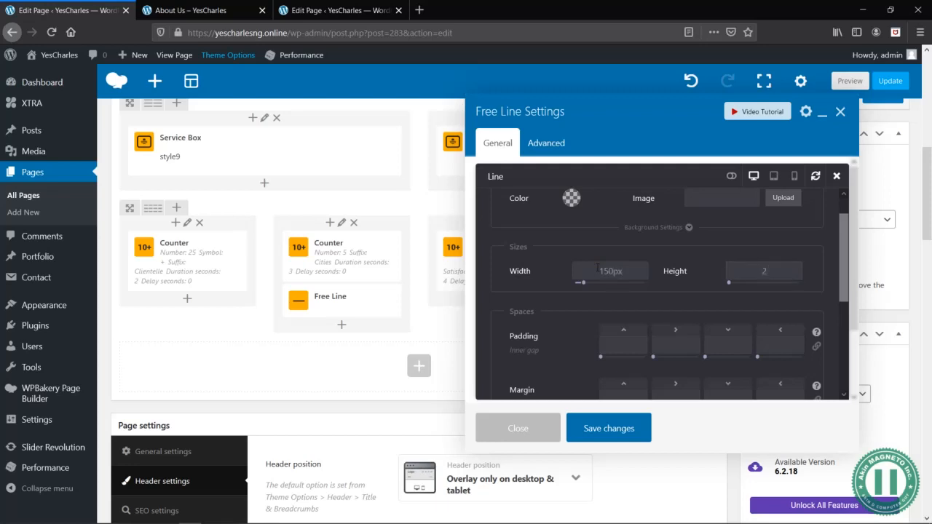
scroll(521, 361, down, 5)
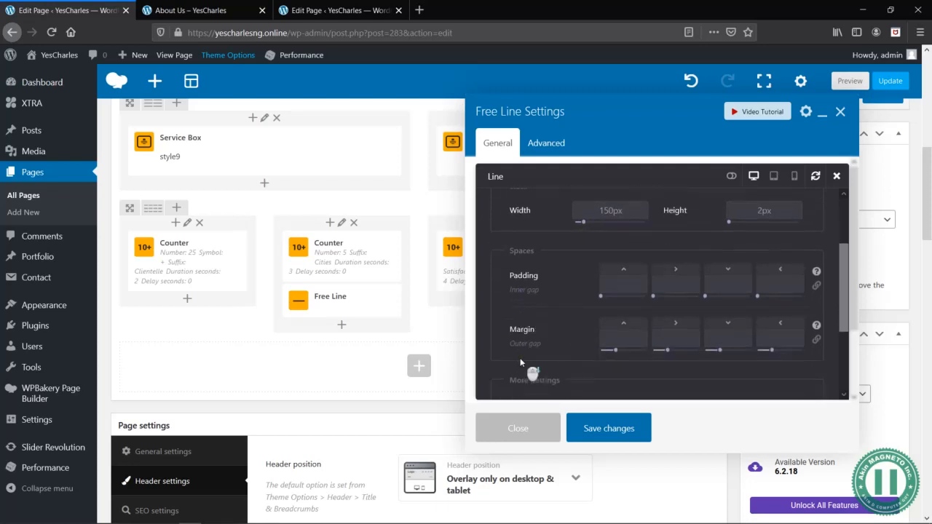
click(603, 297)
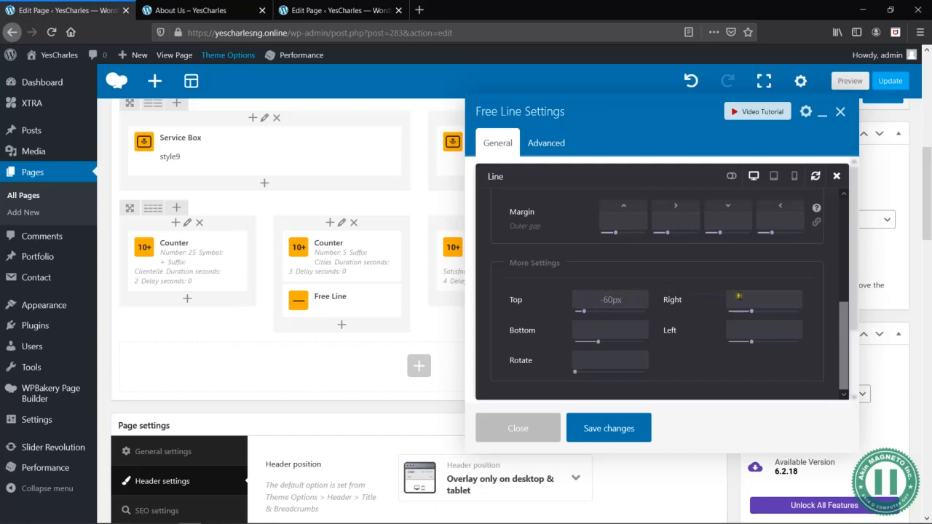
click(764, 330)
scroll(677, 309, up, 3)
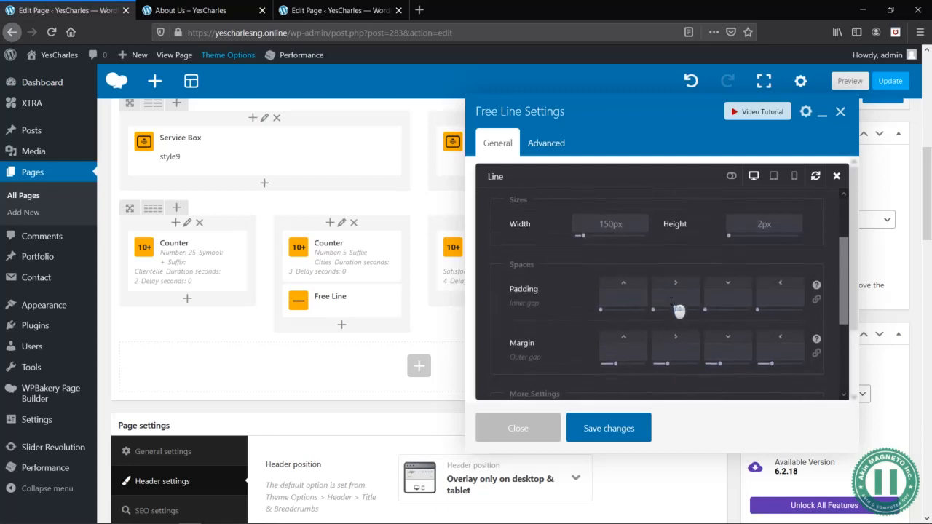
scroll(679, 311, up, 3)
click(572, 229)
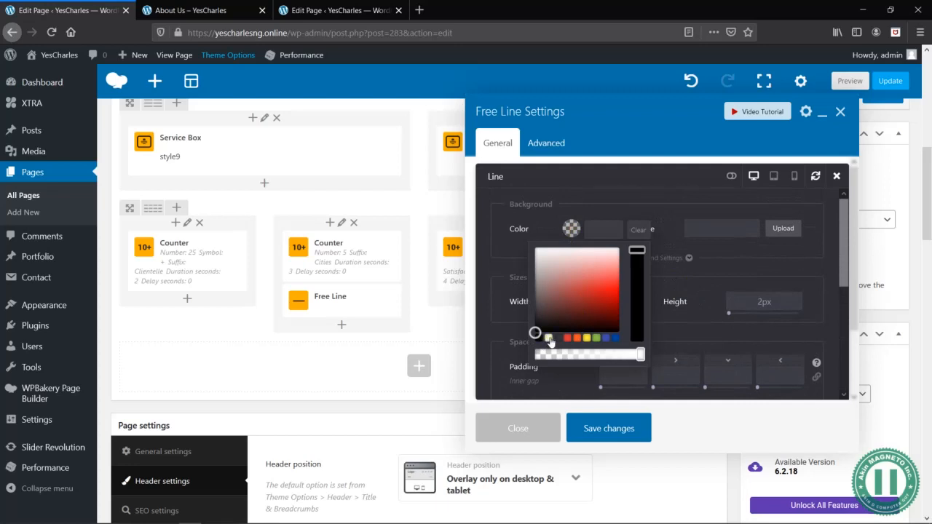
click(550, 338)
drag(641, 356, 599, 355)
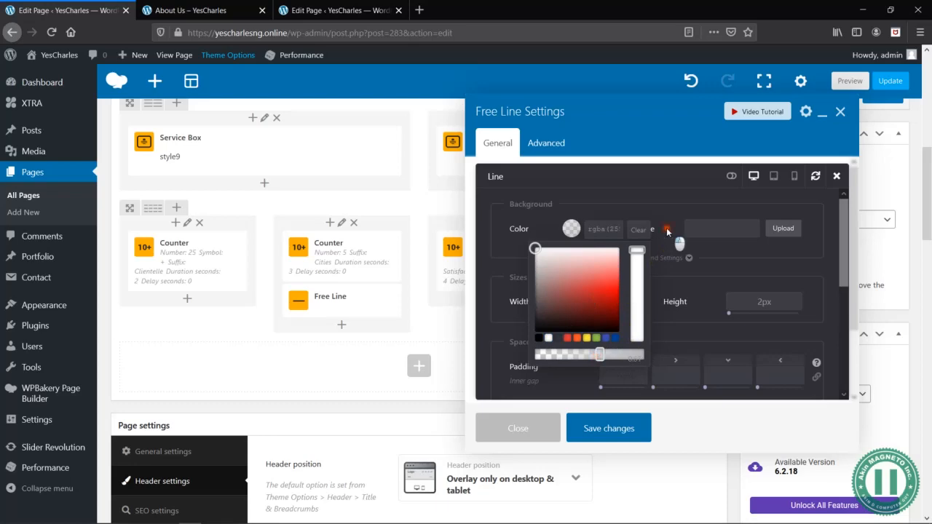
click(667, 230)
click(604, 428)
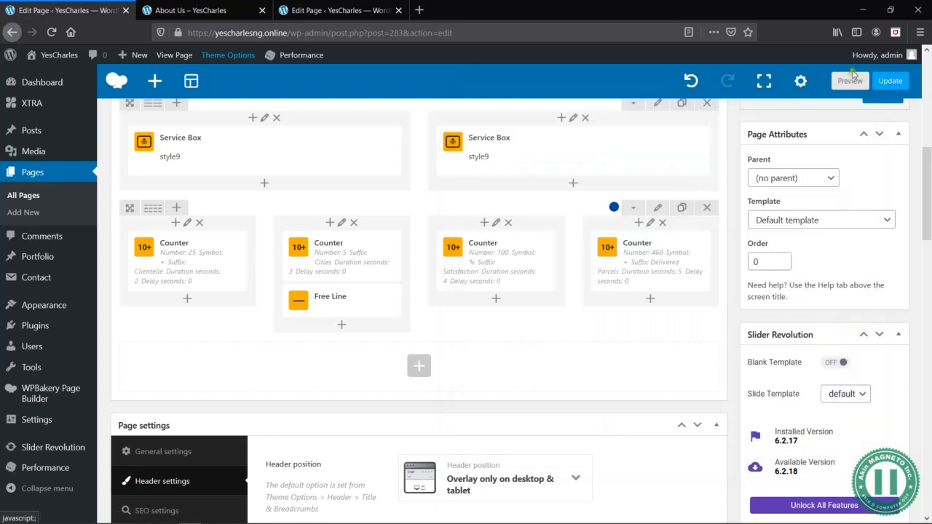
- Preview the page and check the counter row's line in the browser's 320 × 480 responsive view
click(849, 81)
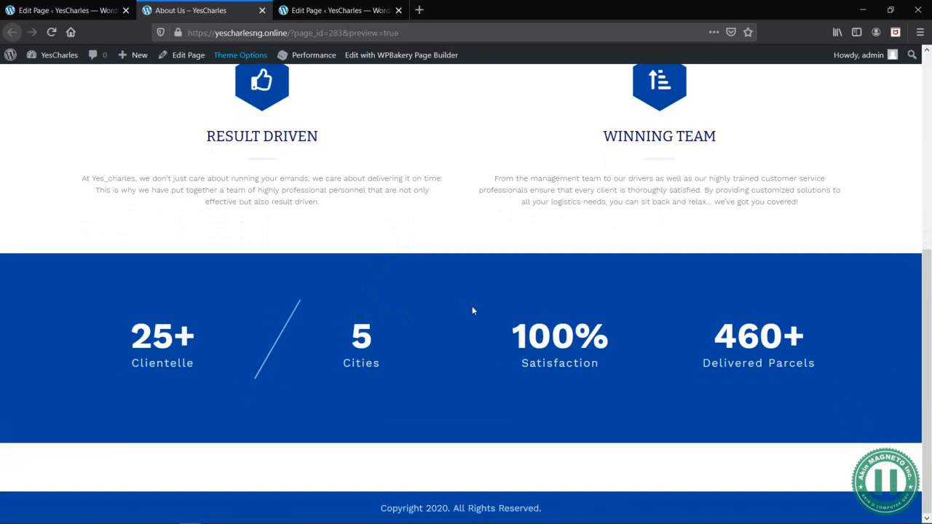
right_click(457, 174)
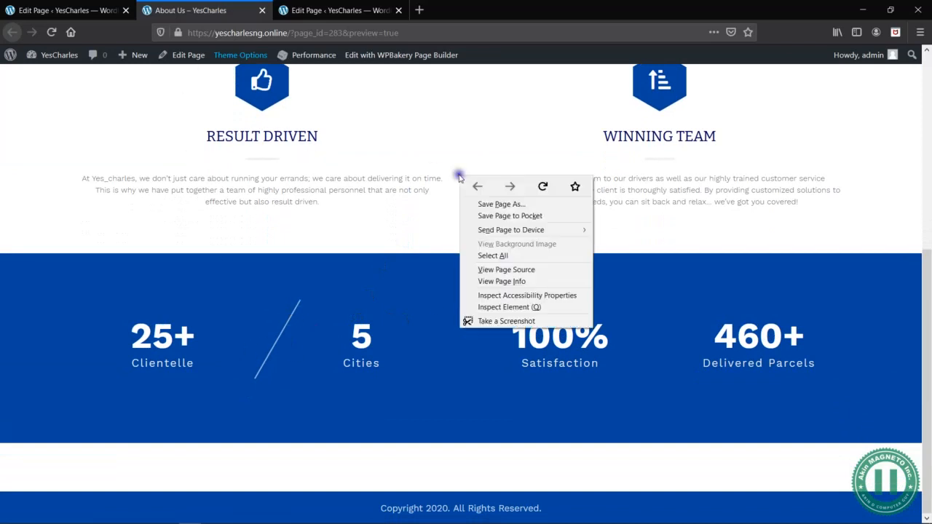
click(508, 308)
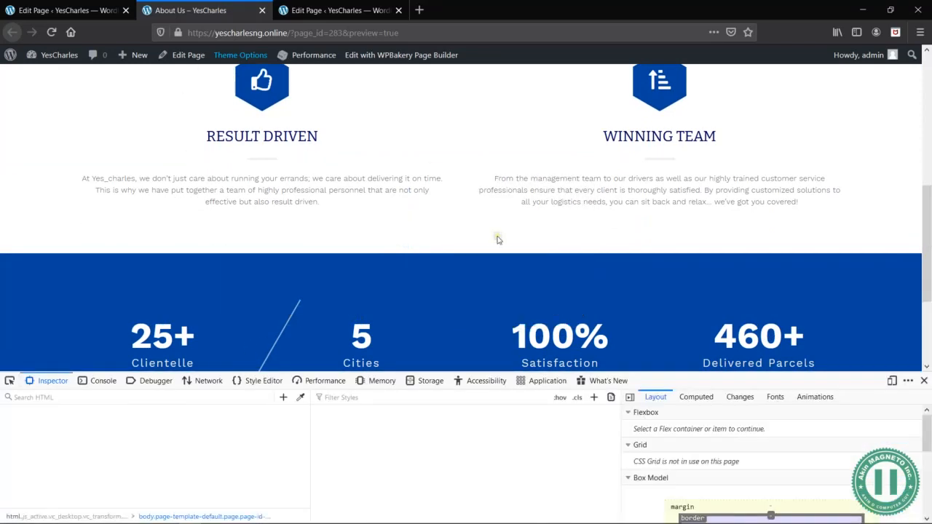
click(893, 381)
scroll(499, 223, down, 10)
scroll(502, 229, up, 1)
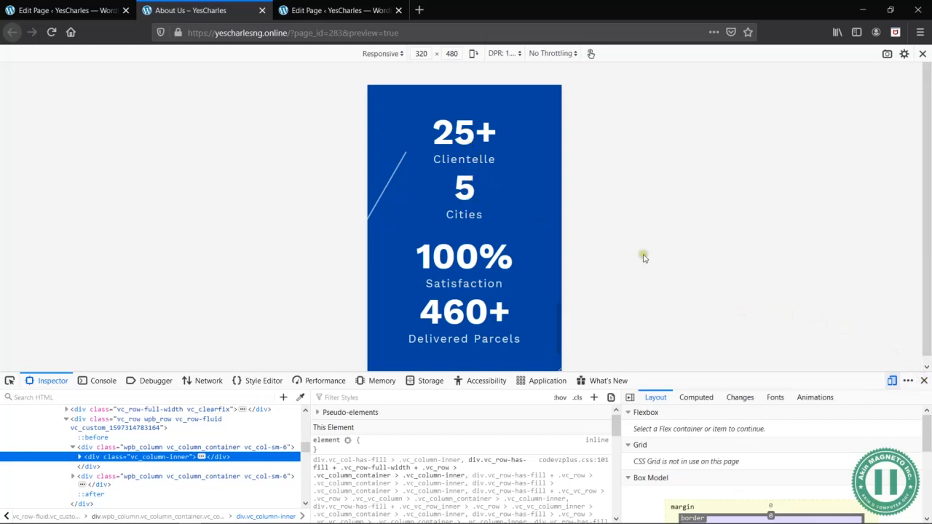
click(924, 381)
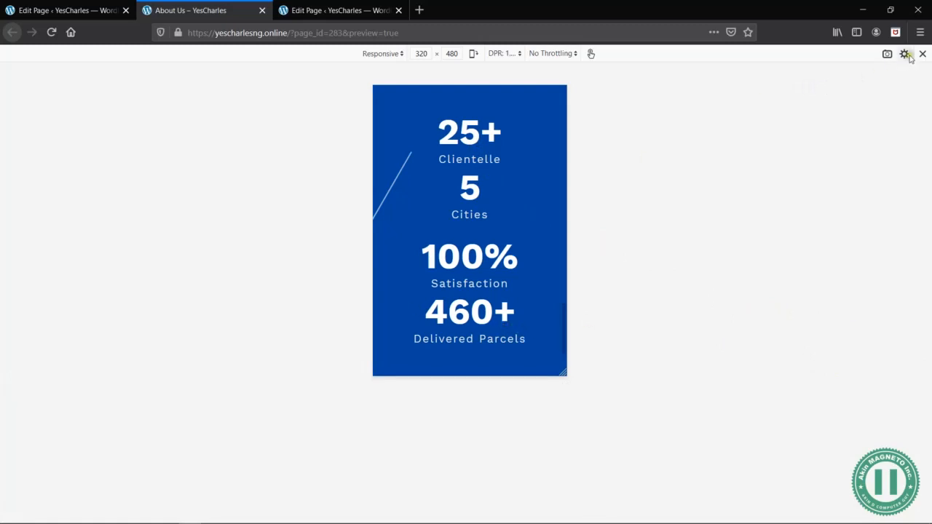
- Look through the rest of the page in the mobile-size view and return to the desktop view
scroll(526, 173, up, 10)
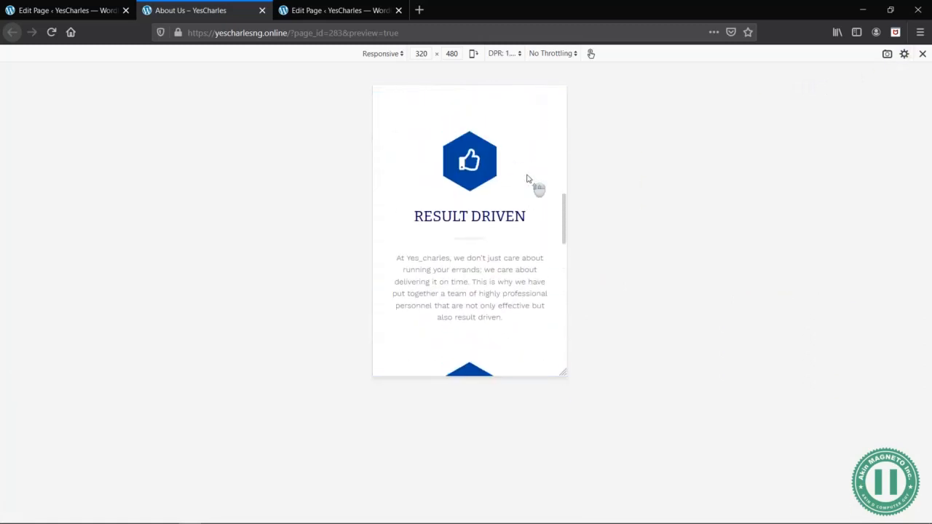
scroll(526, 173, up, 5)
scroll(527, 173, down, 10)
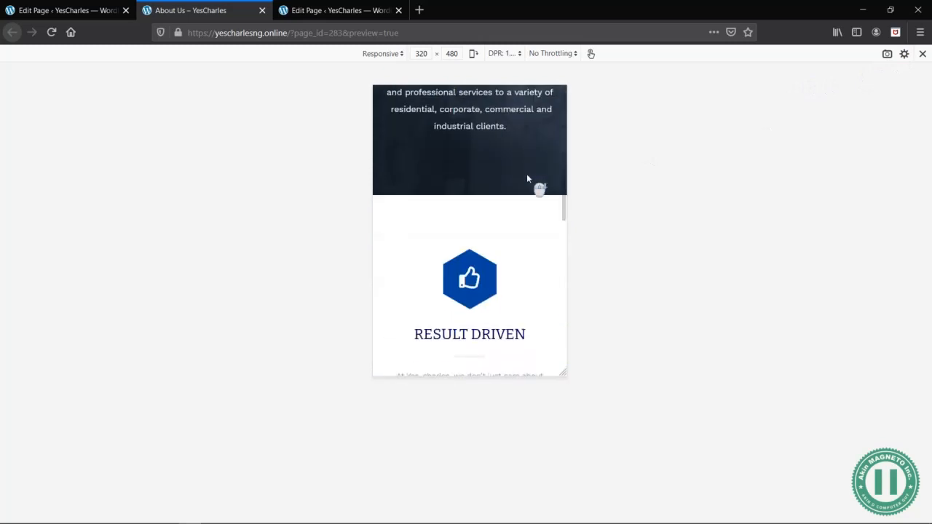
scroll(528, 178, down, 8)
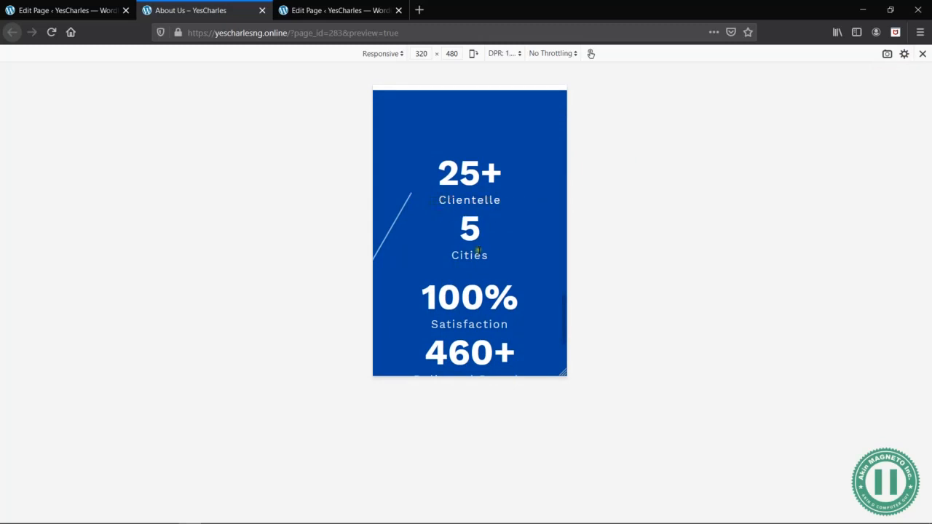
scroll(520, 305, down, 3)
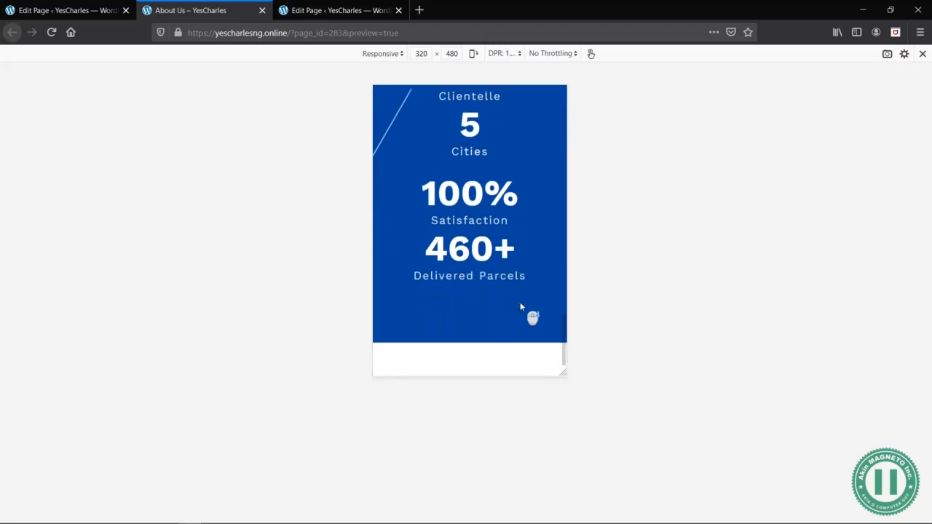
click(923, 54)
click(267, 349)
- Enable Hide on Mobile for the Free Line in the page editor and save it
click(83, 11)
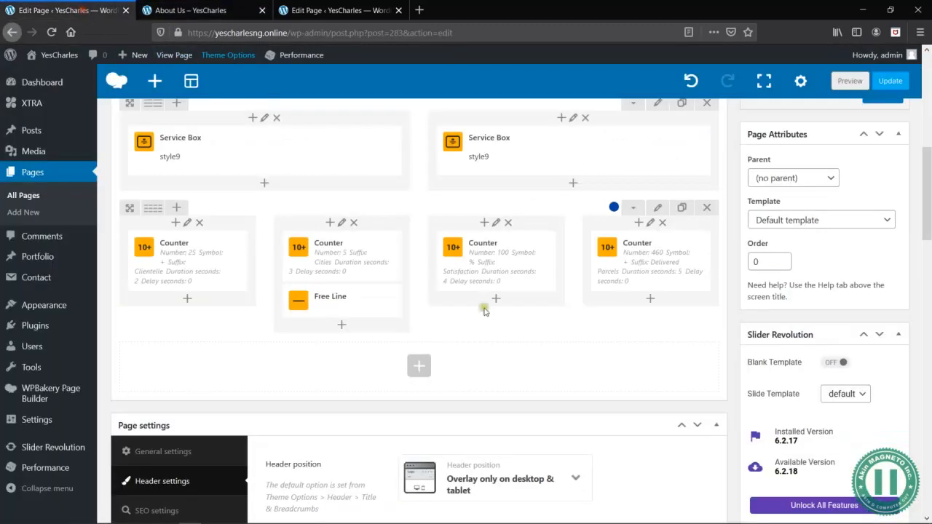
click(350, 301)
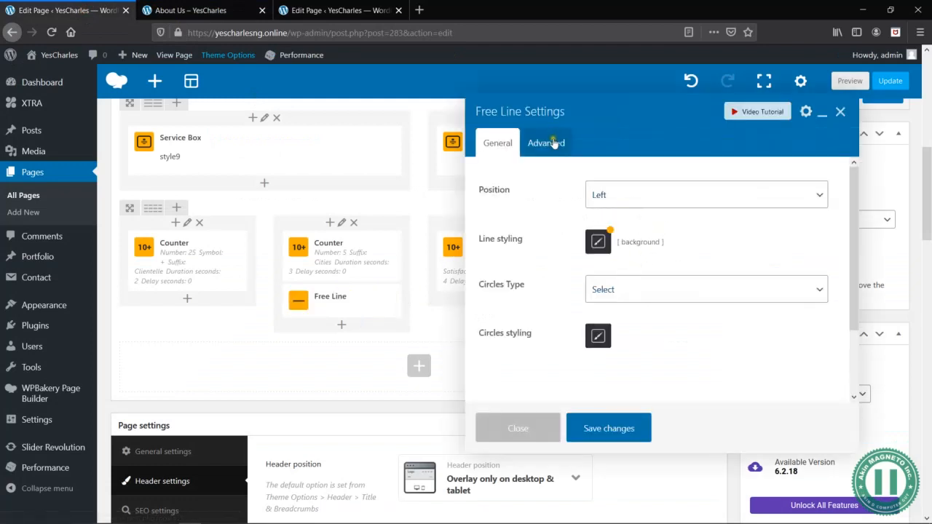
click(558, 141)
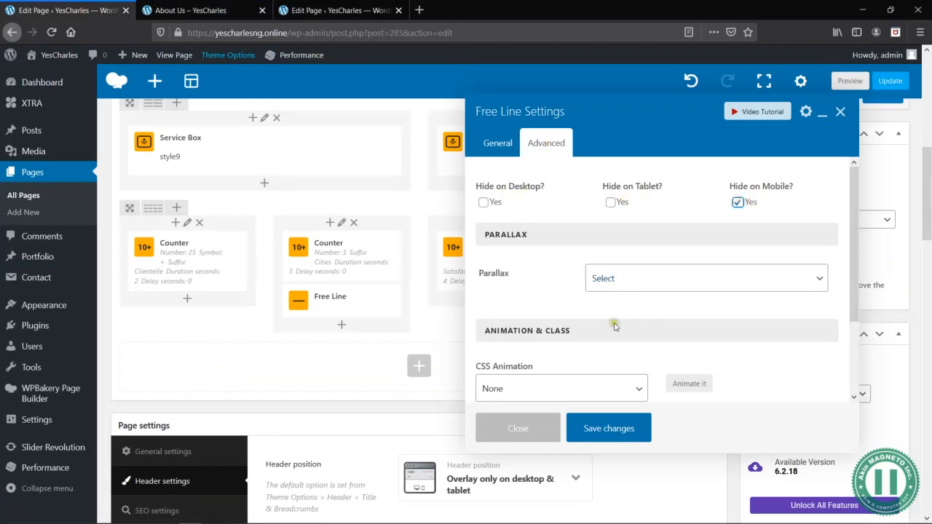
click(617, 428)
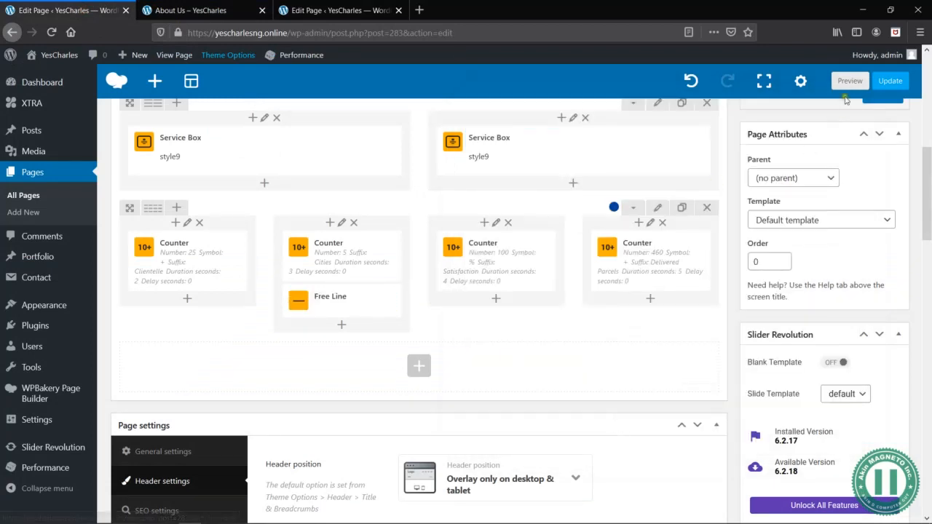
- Preview the page again and check the counter row on the desktop and in the 320 × 480 responsive view
click(850, 81)
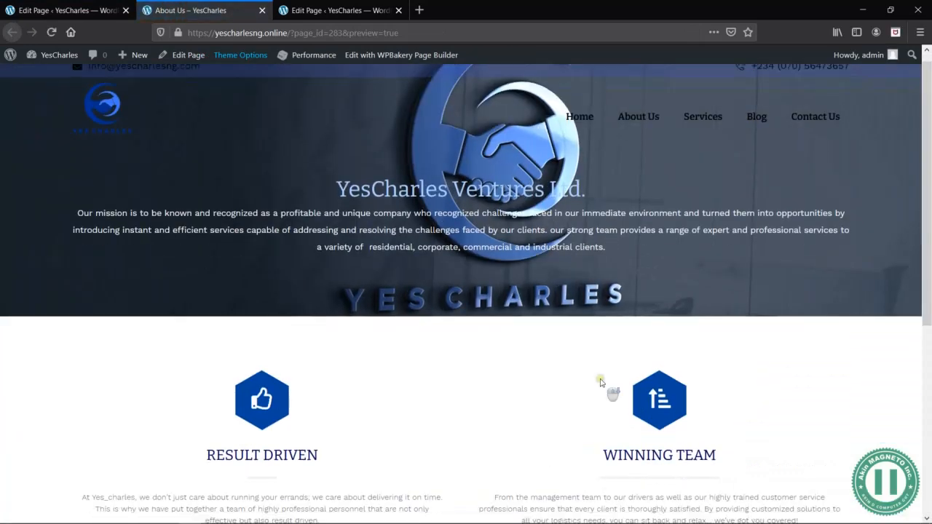
scroll(703, 216, down, 3)
right_click(704, 217)
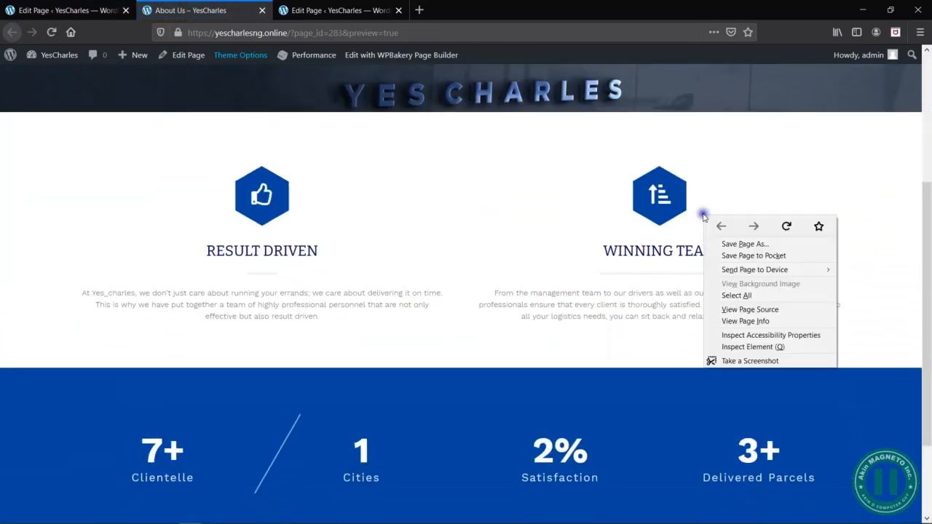
click(752, 347)
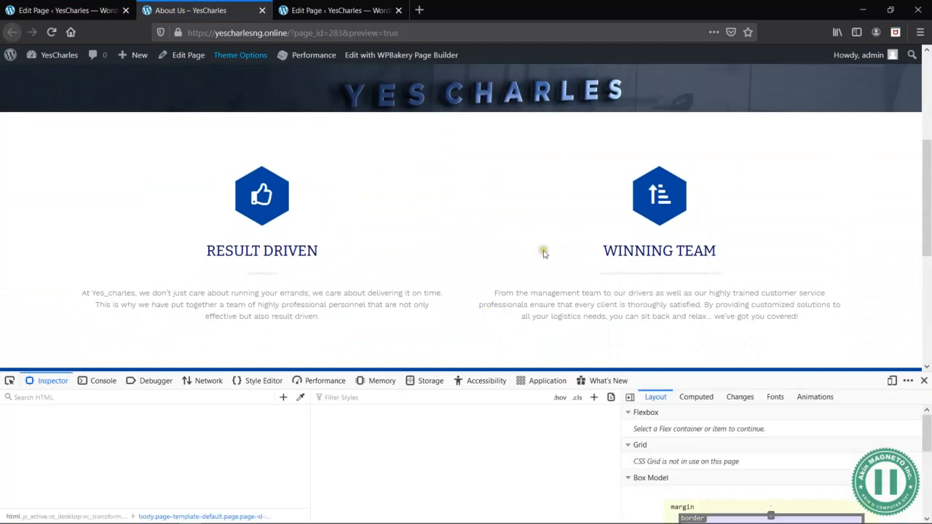
click(892, 380)
scroll(443, 255, down, 10)
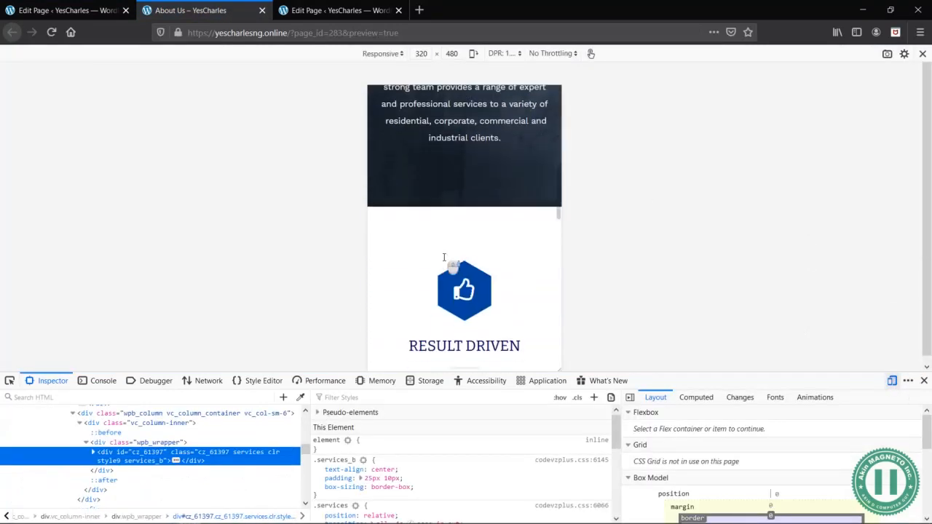
scroll(453, 268, up, 3)
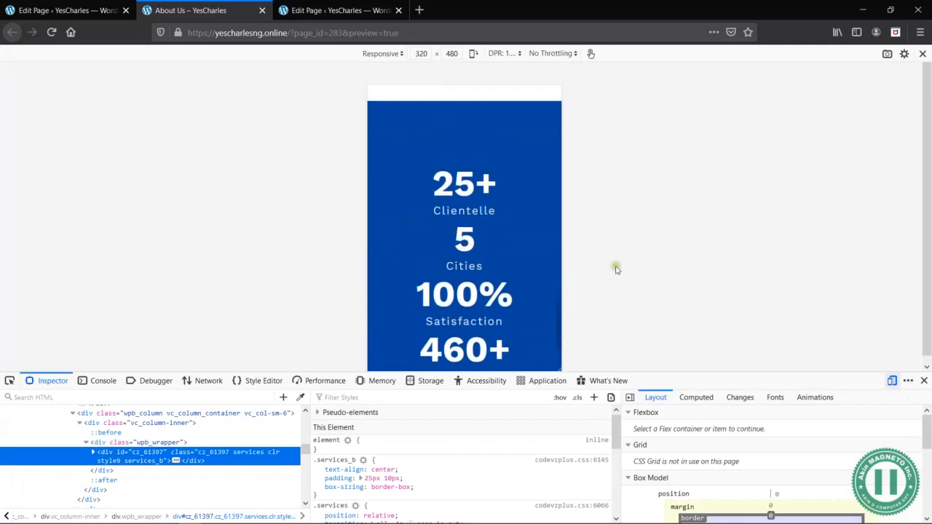
click(925, 381)
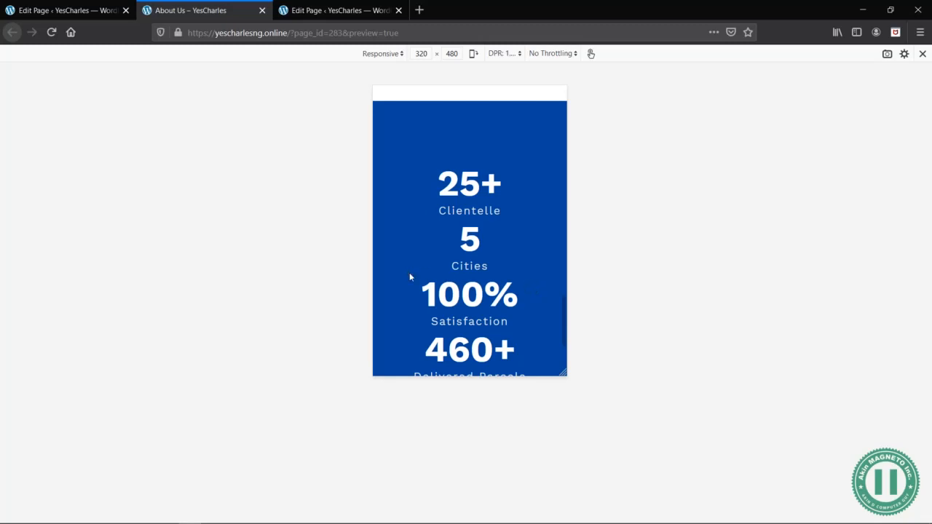
click(923, 54)
scroll(400, 231, up, 1)
scroll(327, 297, down, 1)
- Duplicate the Free Line into the third and fourth counter columns and preview the page
click(84, 9)
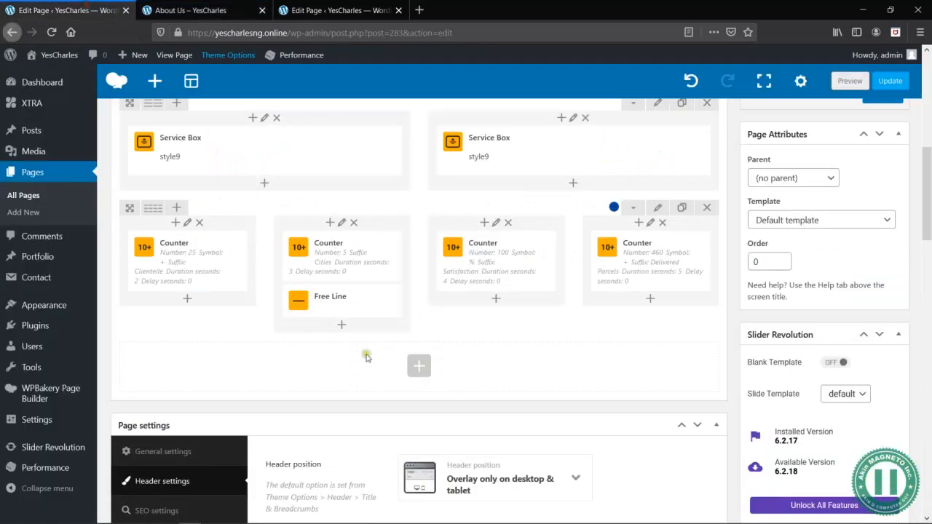
drag(366, 304, 488, 311)
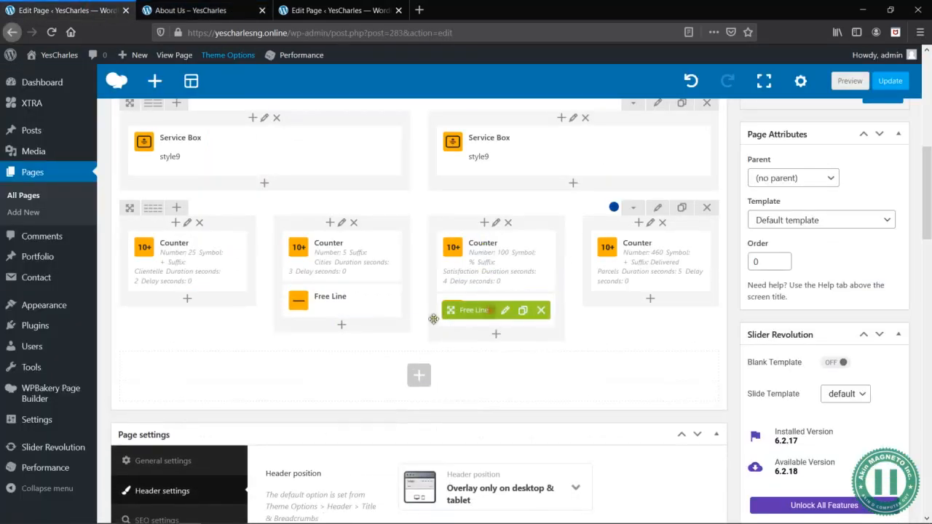
click(523, 311)
drag(471, 346, 641, 306)
click(851, 83)
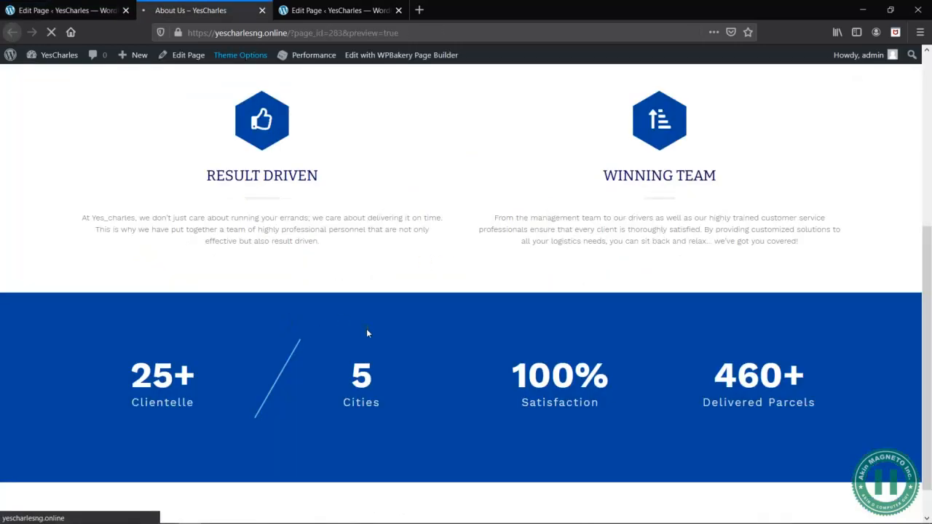
scroll(366, 333, up, 4)
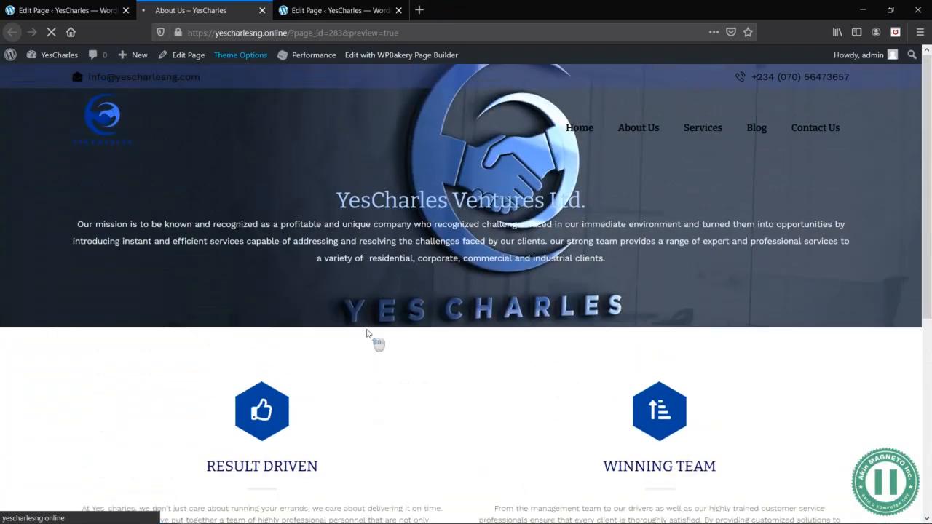
- Check the slanted separator lines between the counters in the About Us preview
scroll(367, 332, down, 4)
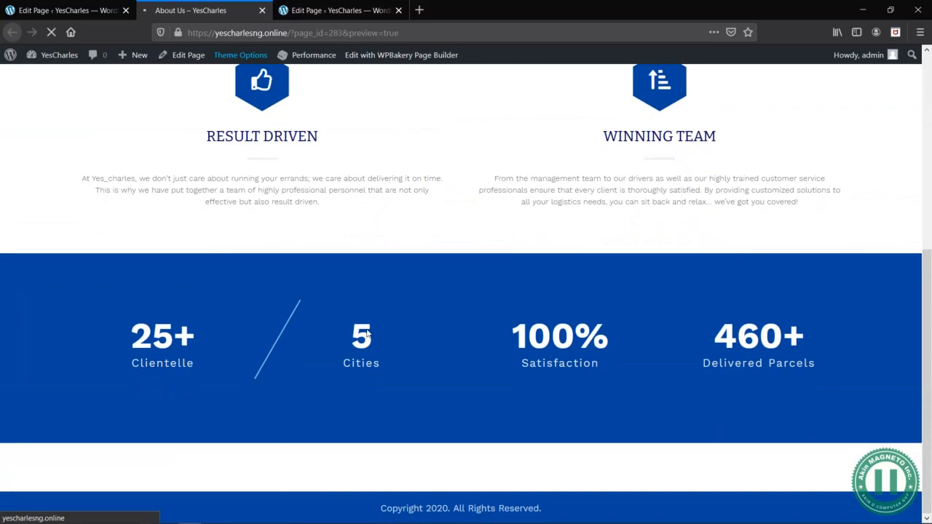
scroll(368, 333, down, 2)
scroll(368, 332, up, 3)
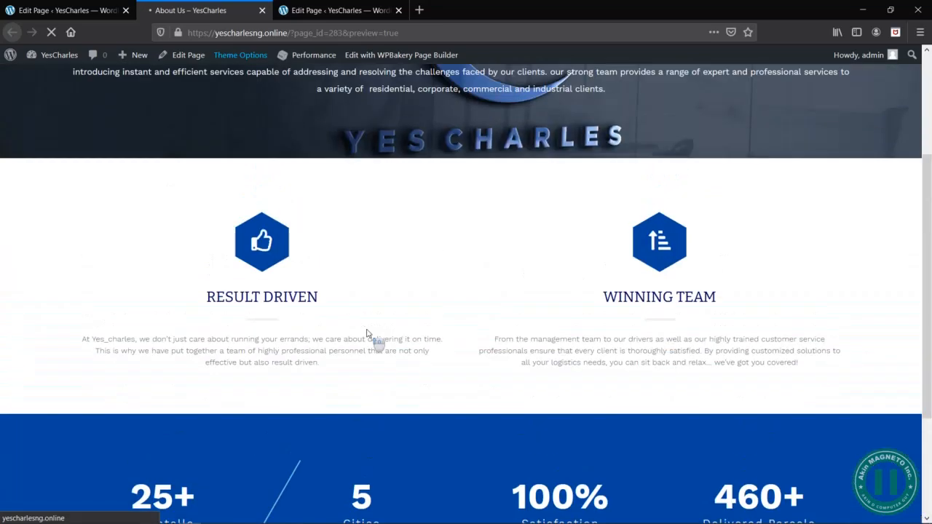
scroll(368, 333, down, 3)
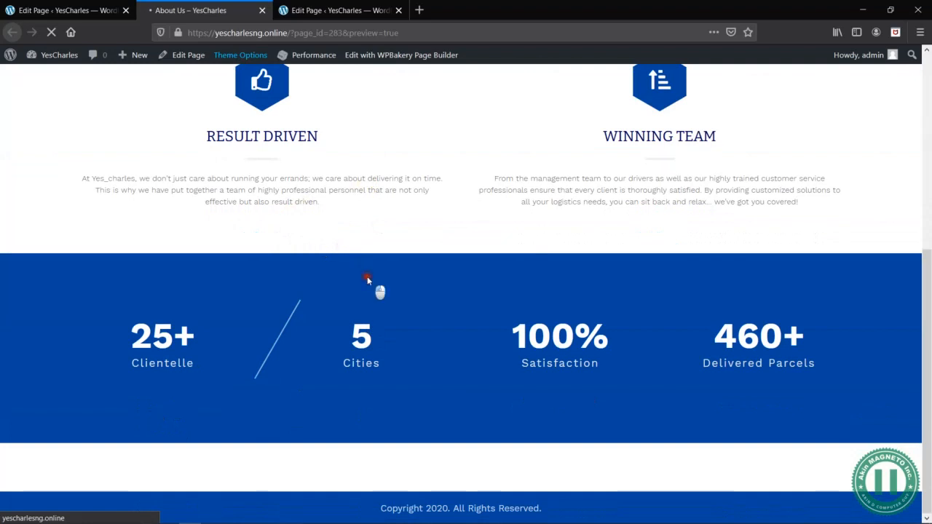
- Generate a fresh preview of the About Us page from its editor and check the lines in the counter row
click(61, 9)
click(200, 9)
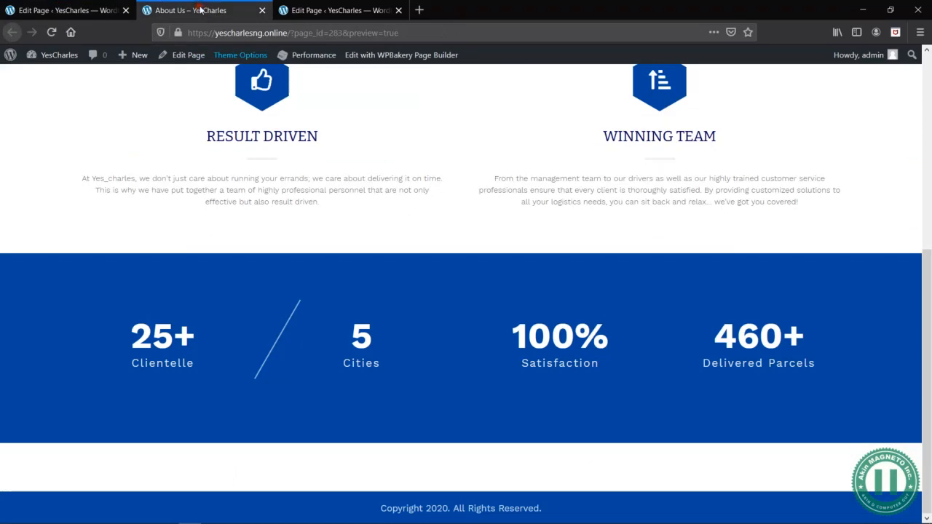
click(69, 8)
scroll(875, 141, up, 5)
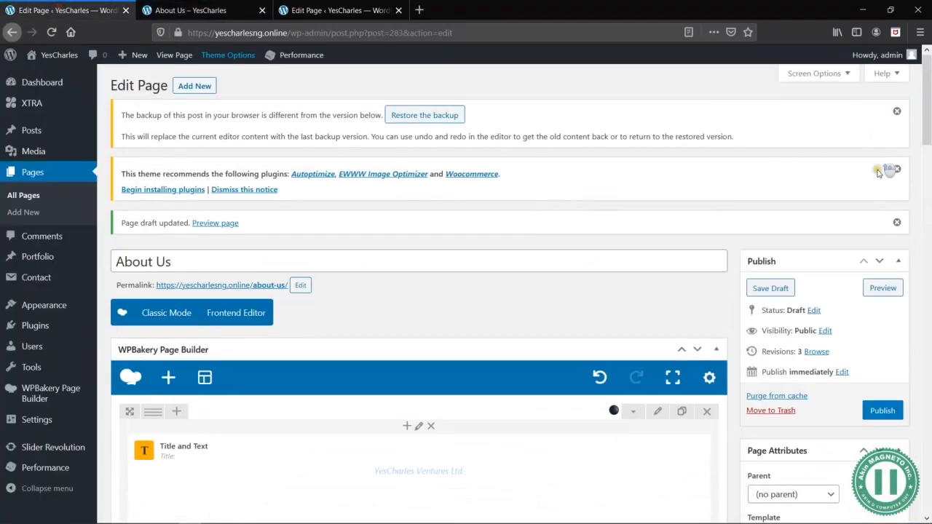
click(884, 289)
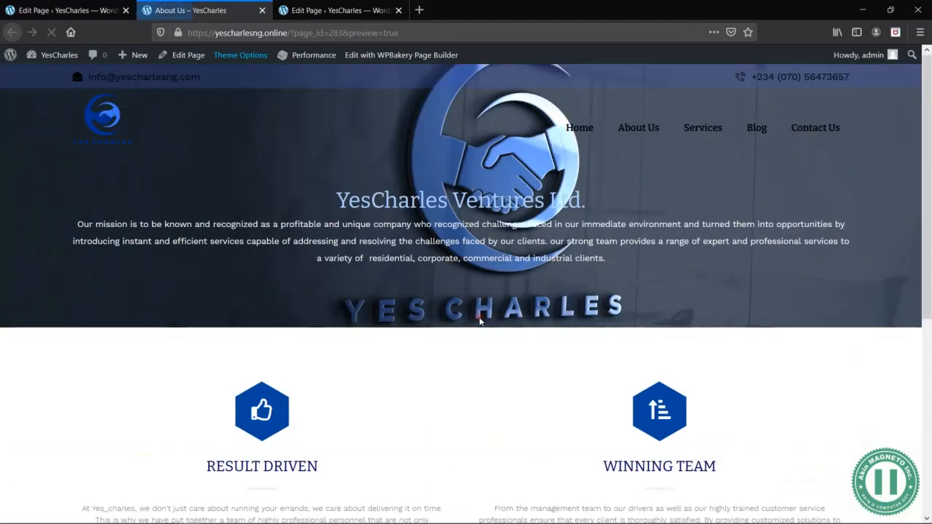
scroll(473, 386, down, 5)
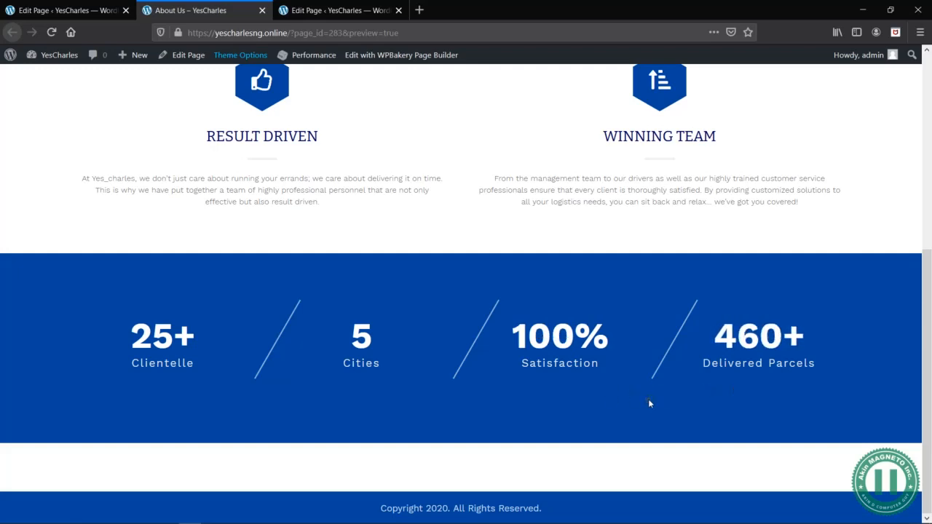
- Inspect the stacked counters in the 320 × 480 responsive view and return to the desktop view
right_click(433, 244)
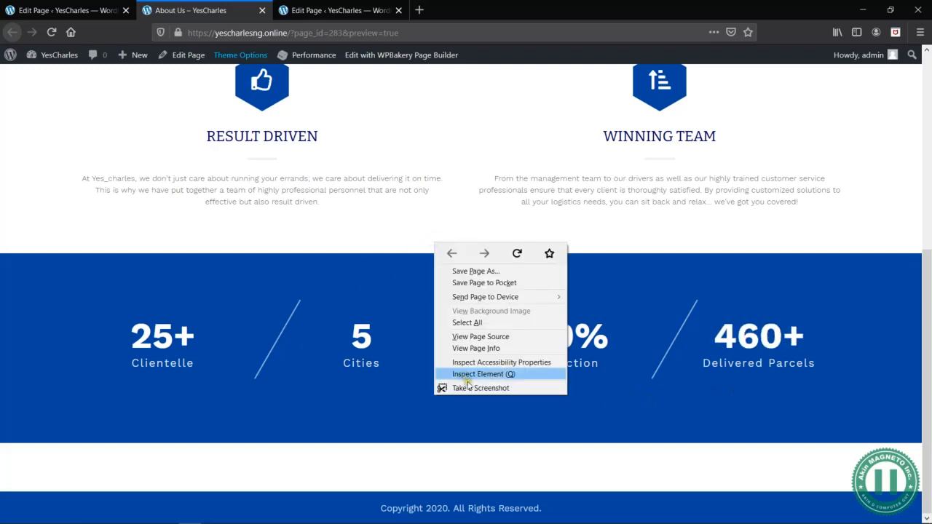
click(481, 373)
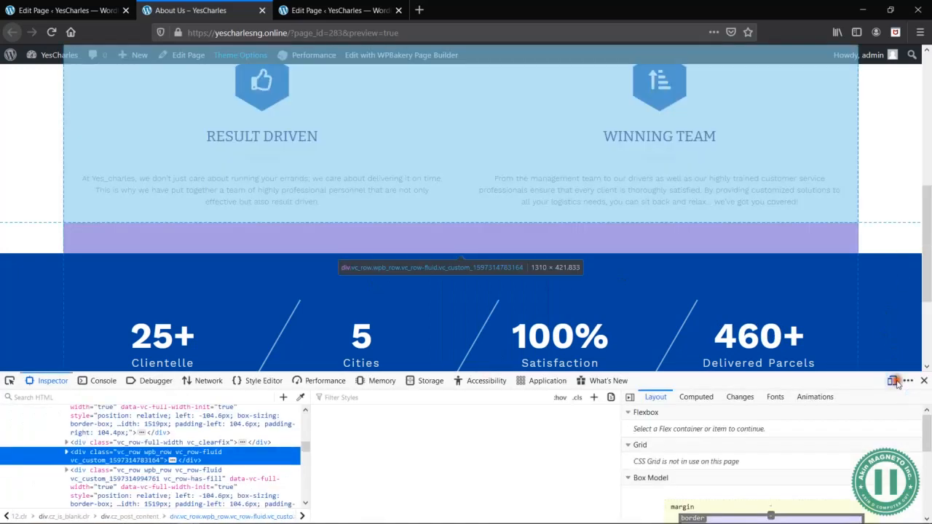
click(893, 381)
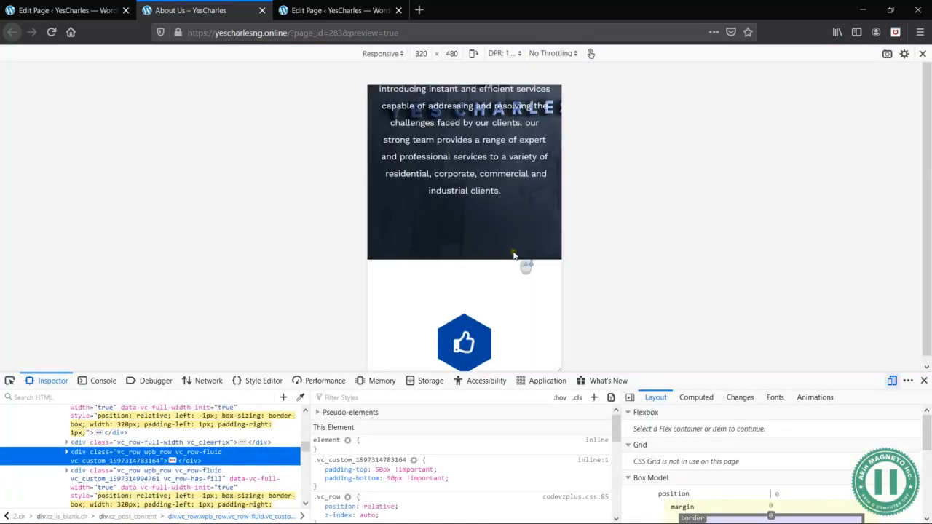
scroll(526, 266, down, 10)
scroll(513, 252, down, 1)
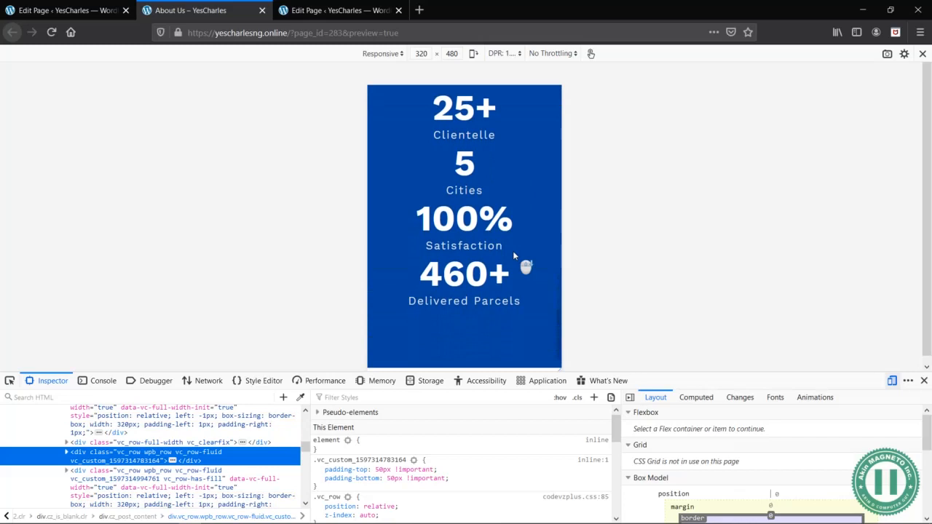
scroll(510, 306, down, 3)
scroll(510, 313, up, 4)
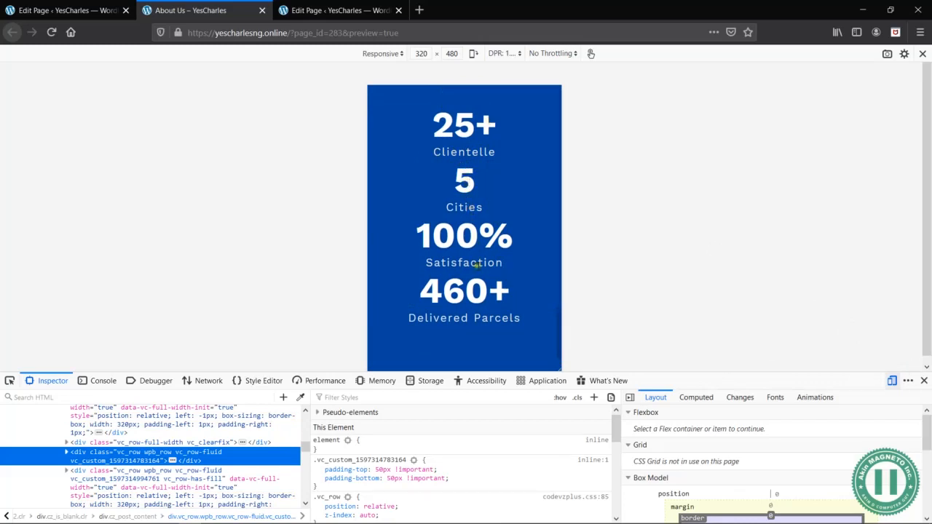
click(925, 382)
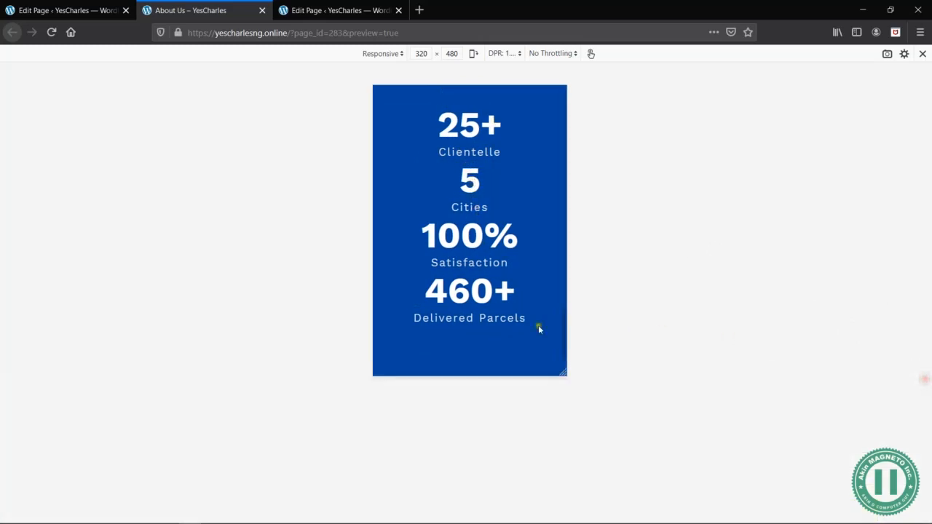
click(923, 55)
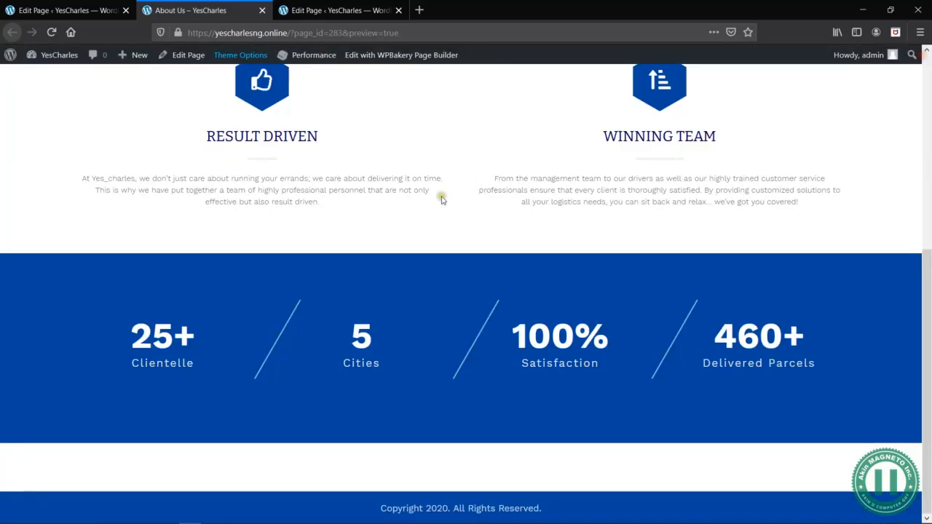
- Add a Gap element below the 25+ Clientelle counter in the first column of the counter row
click(102, 10)
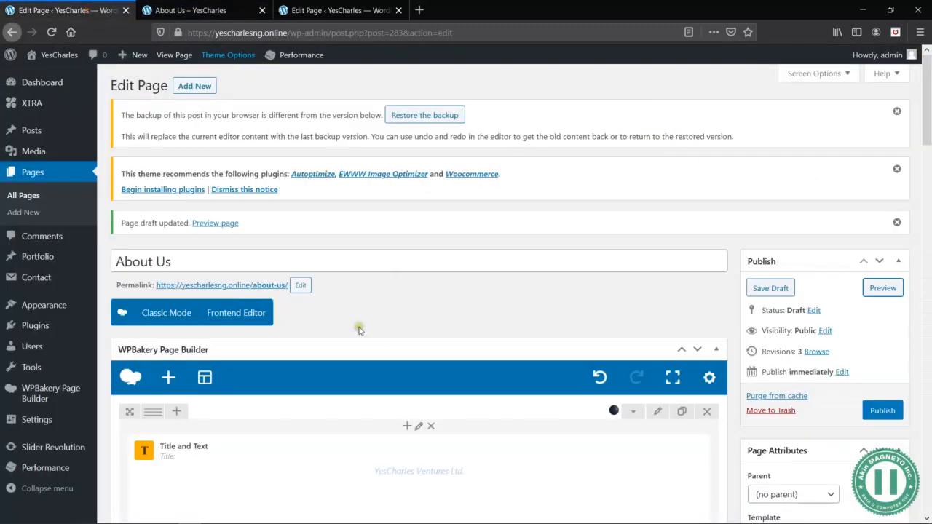
scroll(359, 330, down, 8)
scroll(245, 179, up, 3)
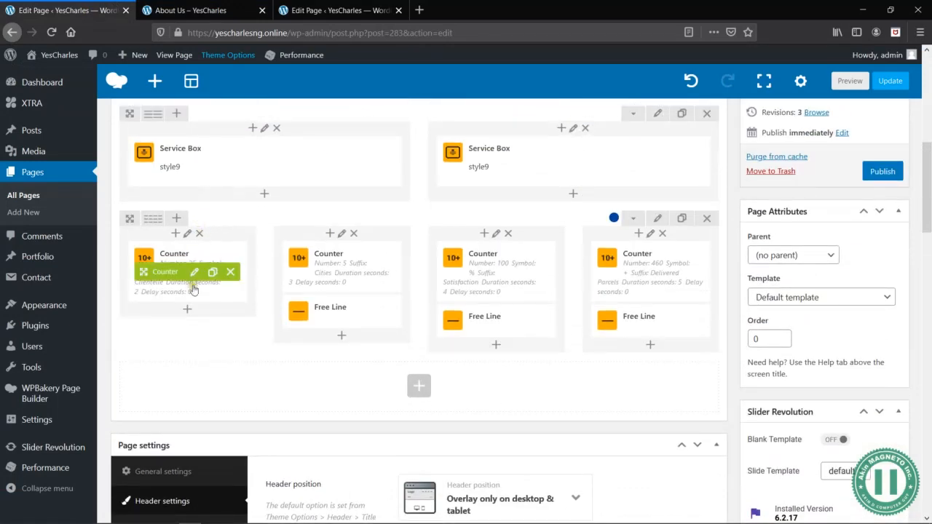
click(187, 309)
text(gap)
click(201, 160)
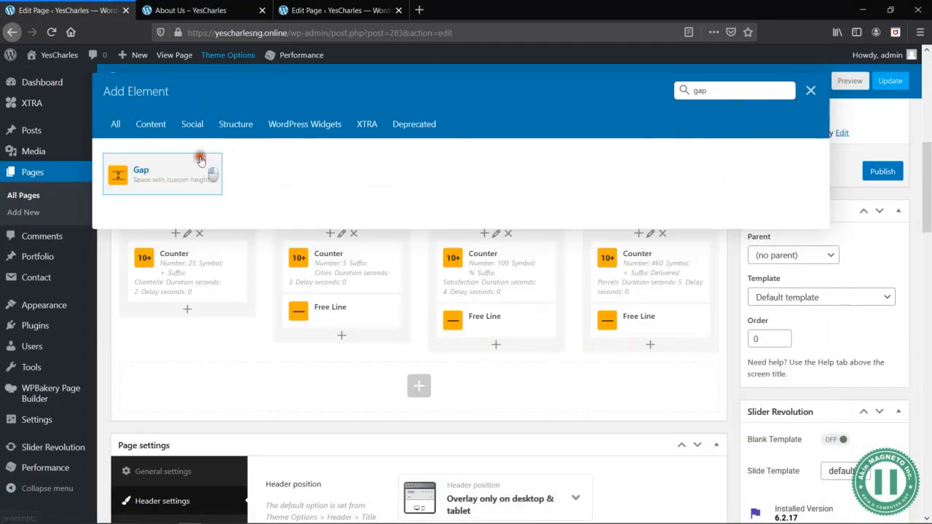
- Clear the gap's general height, set its mobile height to 50px and save the changes
click(644, 155)
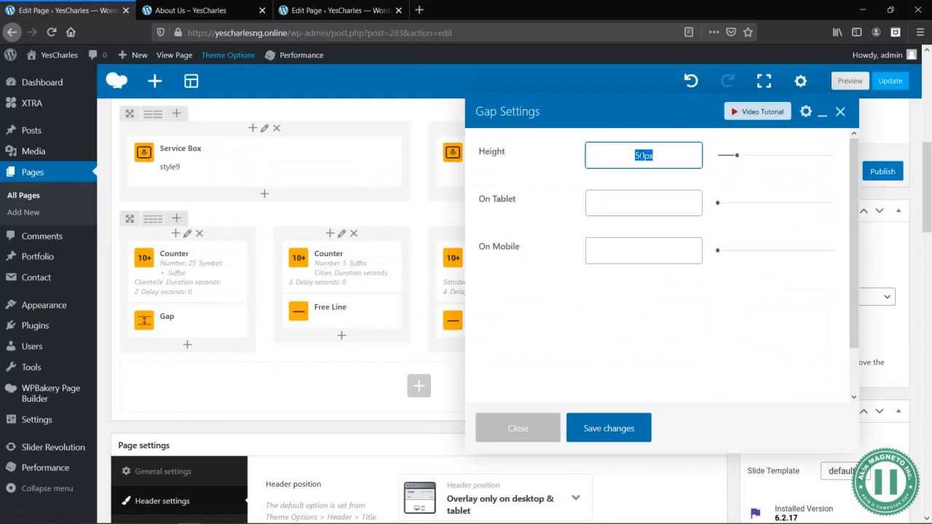
key(ctrl+x)
click(658, 254)
key(ctrl+v)
click(590, 420)
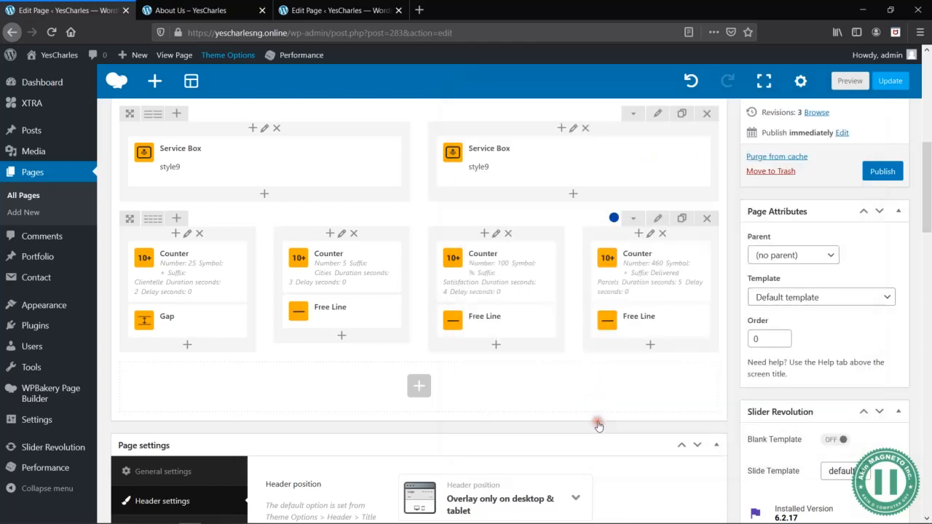
- Preview the page and check the spacing below the first counter in the 320 × 480 responsive view
click(840, 86)
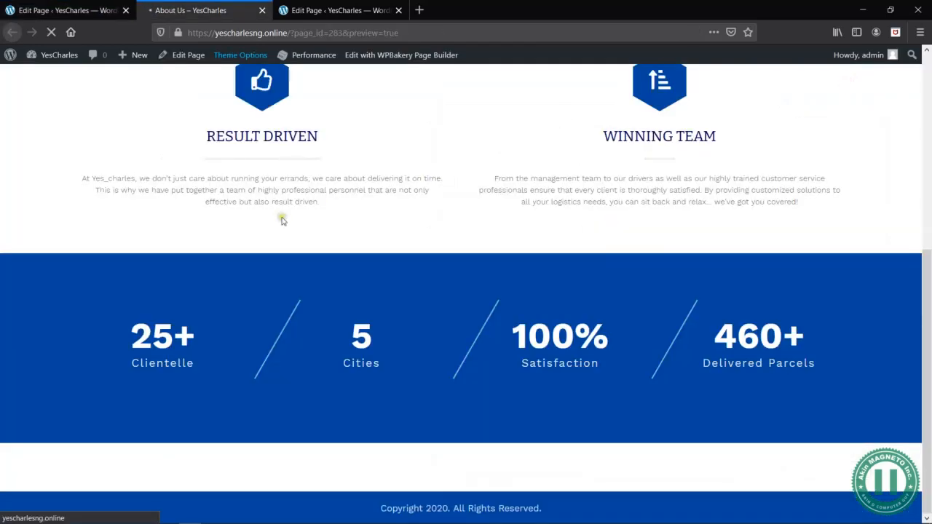
scroll(477, 218, down, 5)
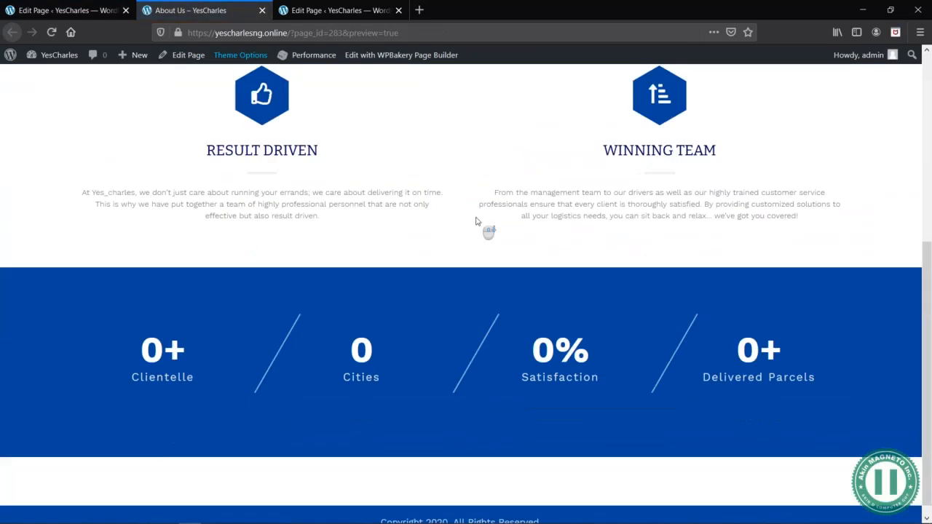
right_click(406, 215)
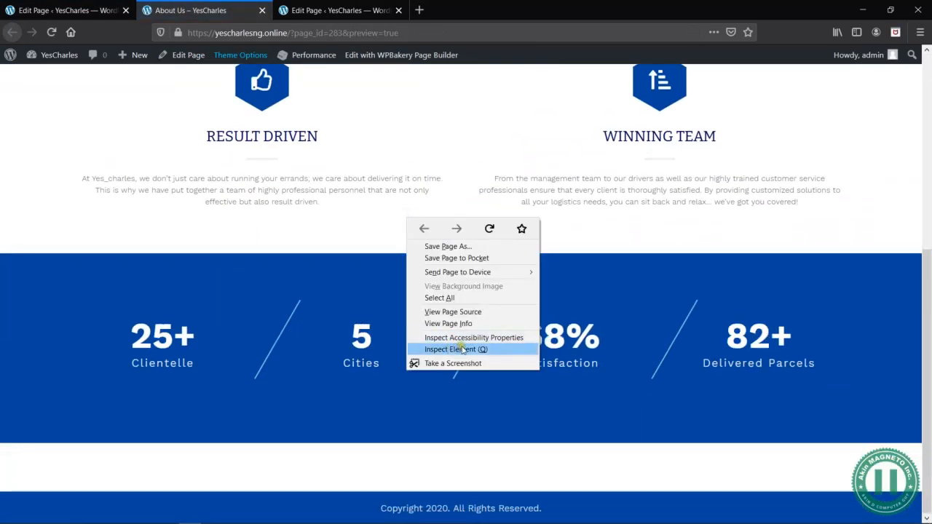
click(465, 348)
click(892, 381)
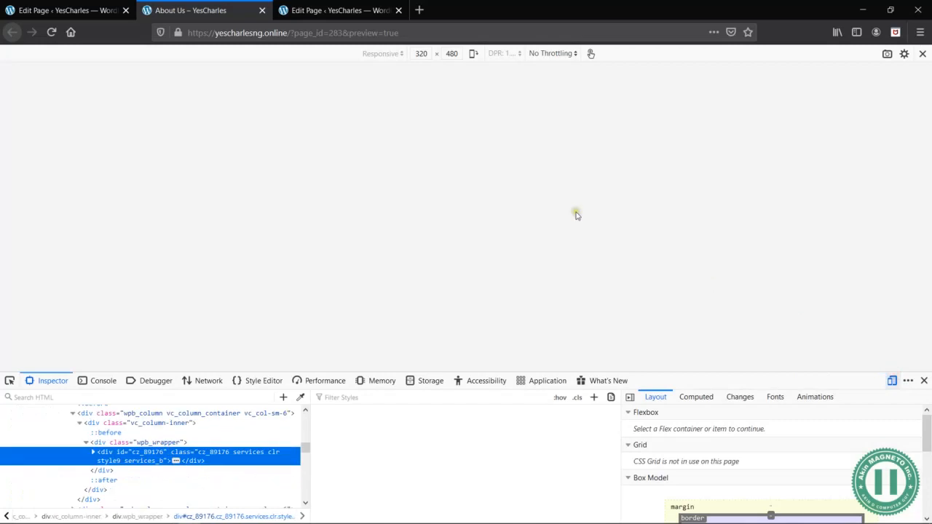
scroll(462, 200, down, 10)
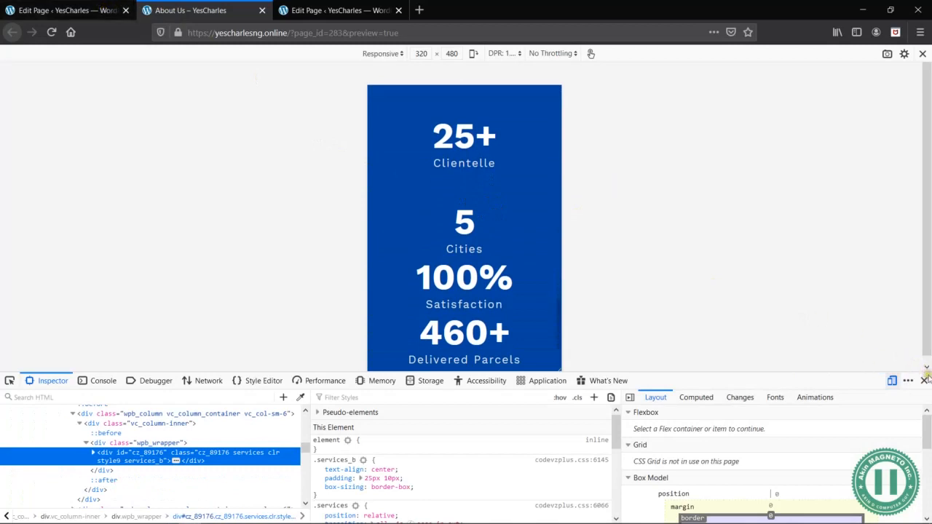
click(924, 380)
click(923, 54)
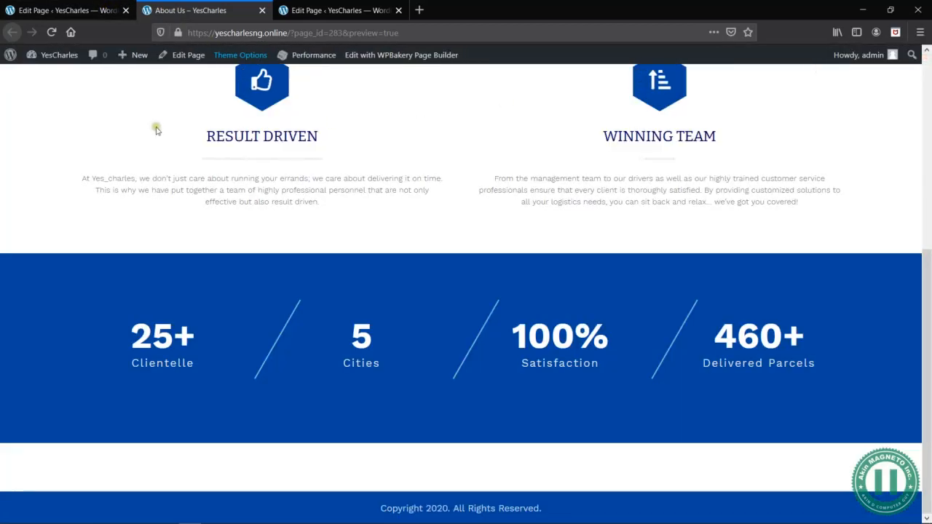
- Duplicate the Gap element and place a copy below the counter in the second, third and fourth columns
click(66, 10)
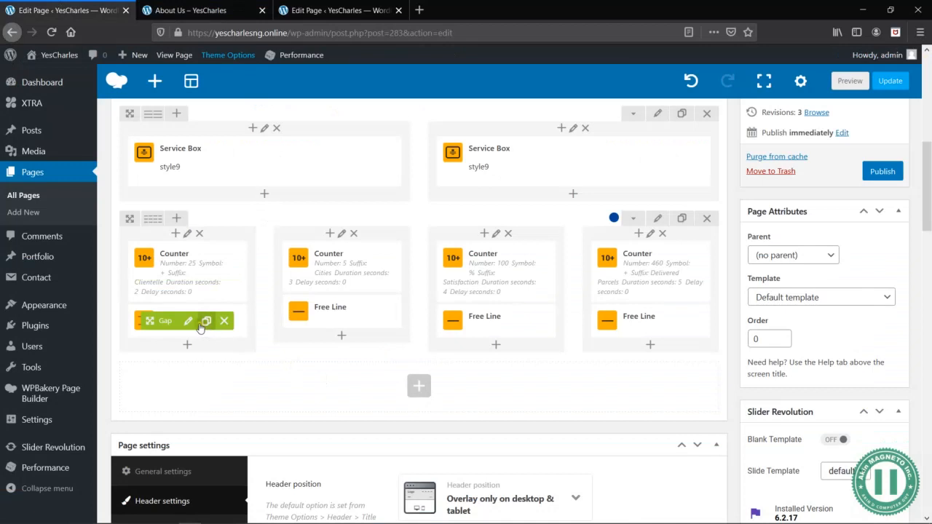
click(208, 325)
drag(169, 355, 271, 333)
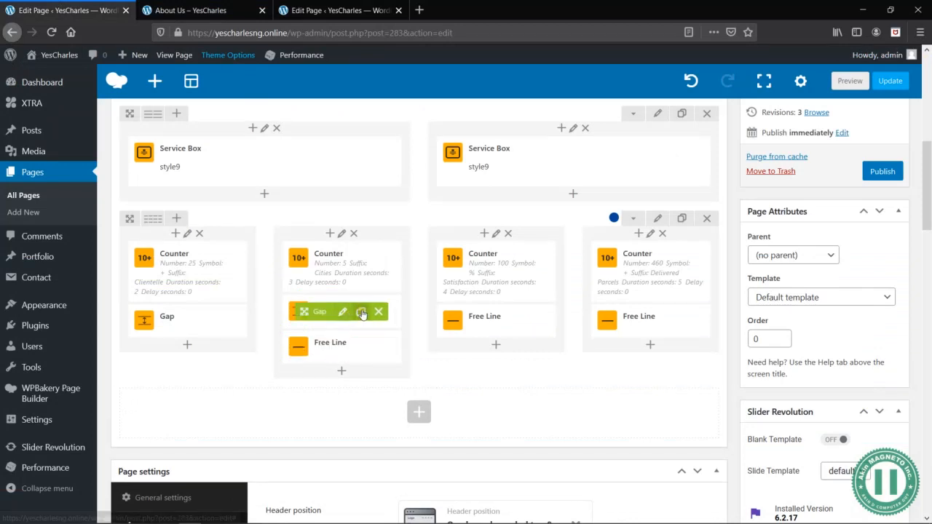
drag(362, 313, 511, 323)
click(514, 321)
drag(481, 355, 636, 318)
- Preview the page again and check the spacing between all four counters in the desktop and 320 × 480 views
click(850, 86)
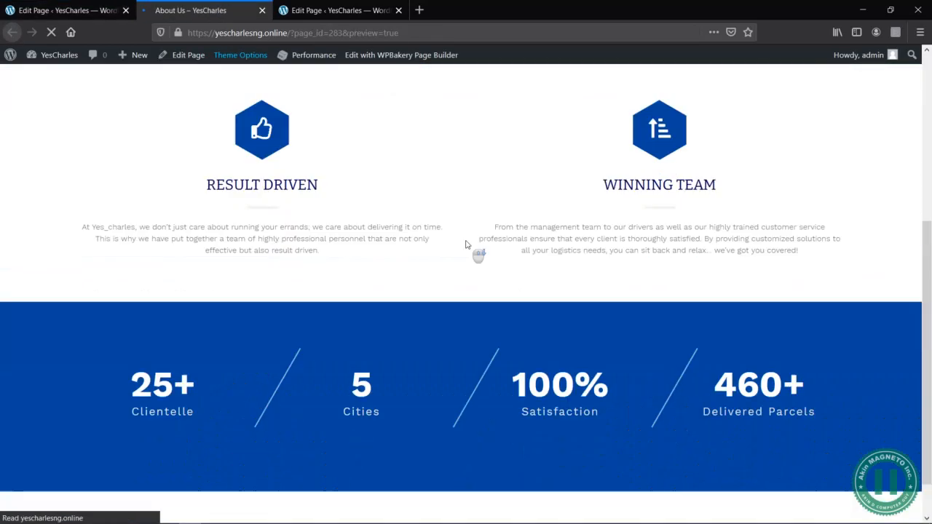
scroll(703, 310, down, 5)
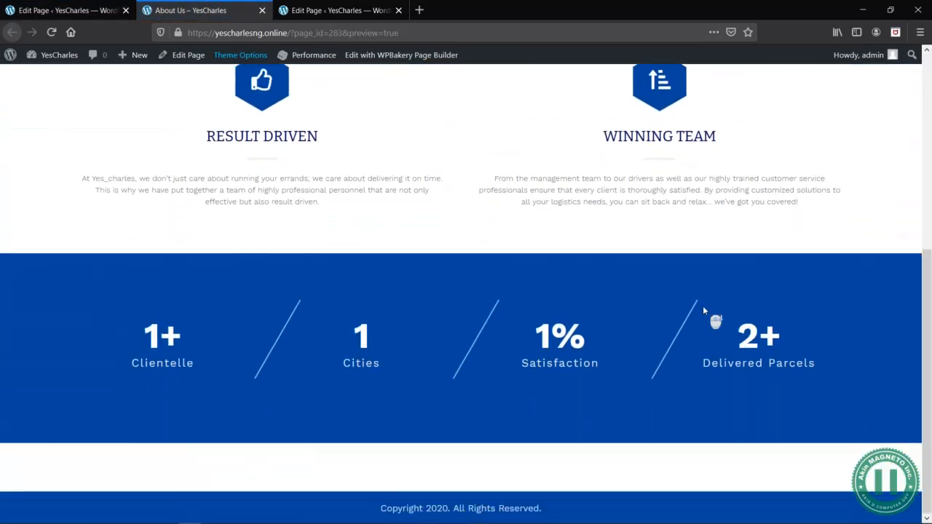
right_click(389, 215)
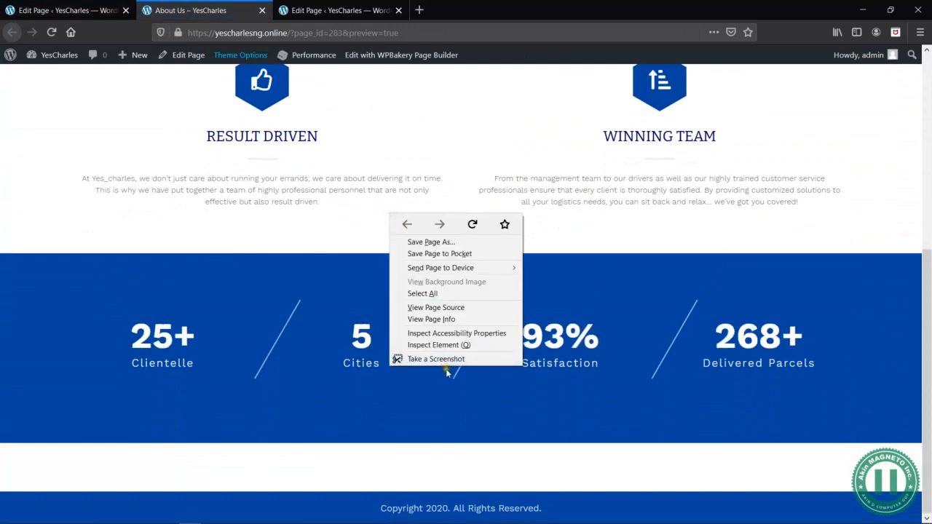
click(441, 343)
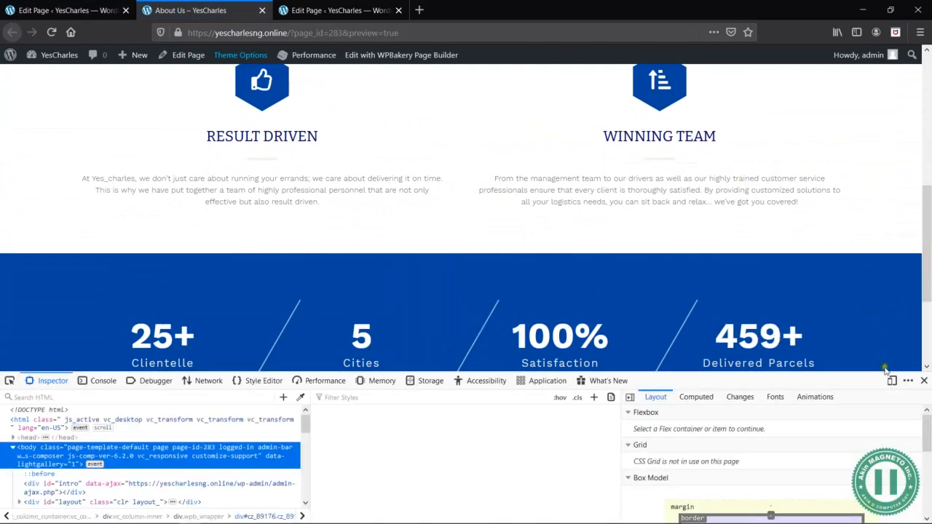
key(ctrl+shift+m)
scroll(489, 226, down, 10)
scroll(488, 222, down, 4)
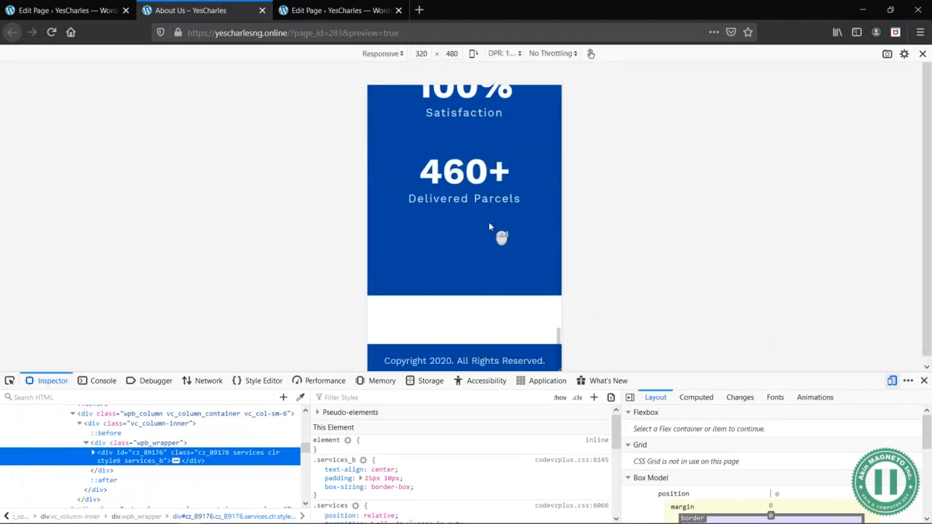
scroll(489, 221, up, 3)
scroll(489, 221, up, 3)
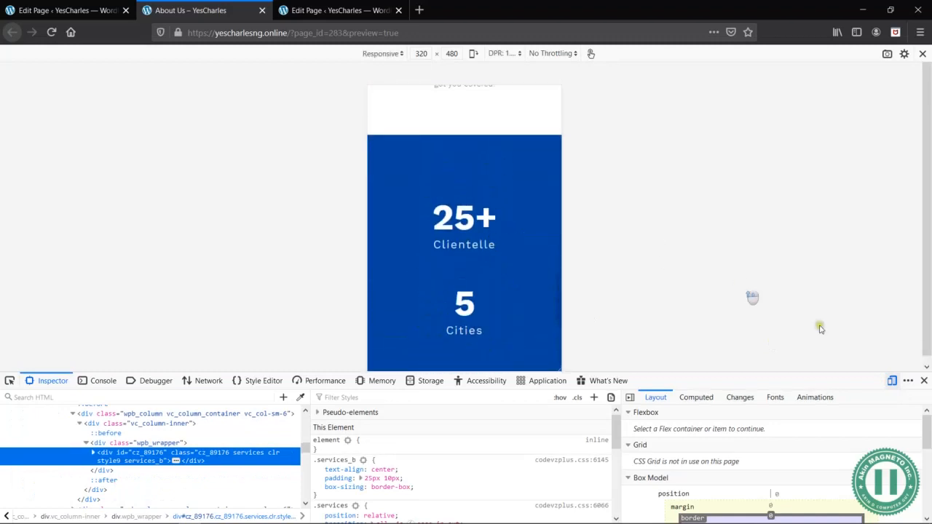
click(921, 384)
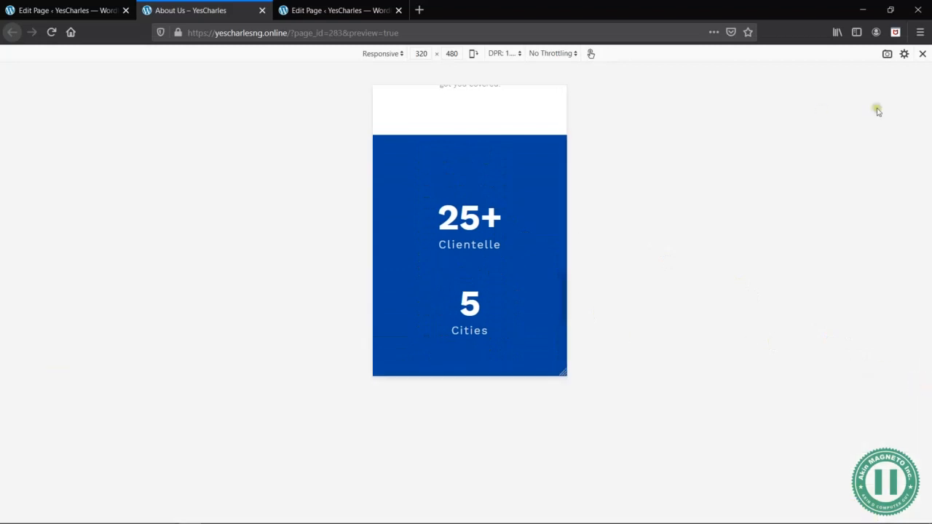
click(922, 55)
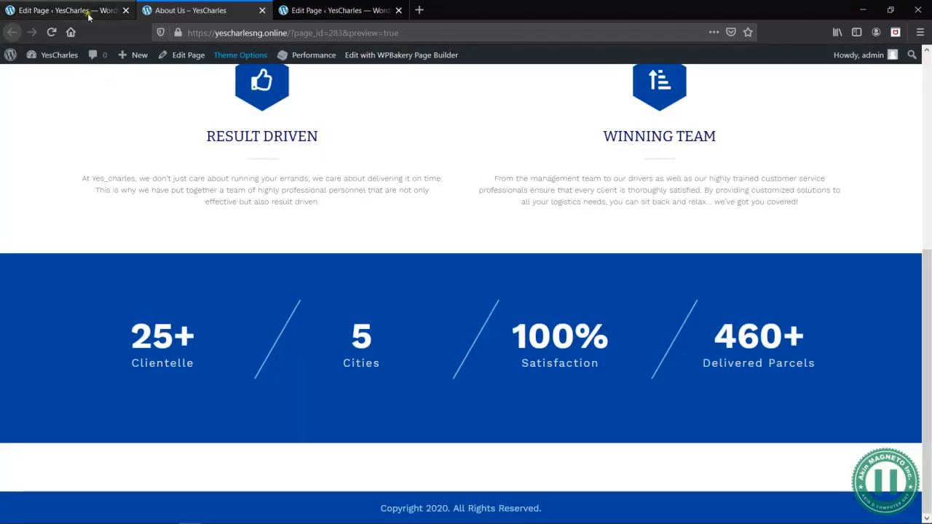
- Return to the About Us page editor and save the page as a draft
key(alt+Tab)
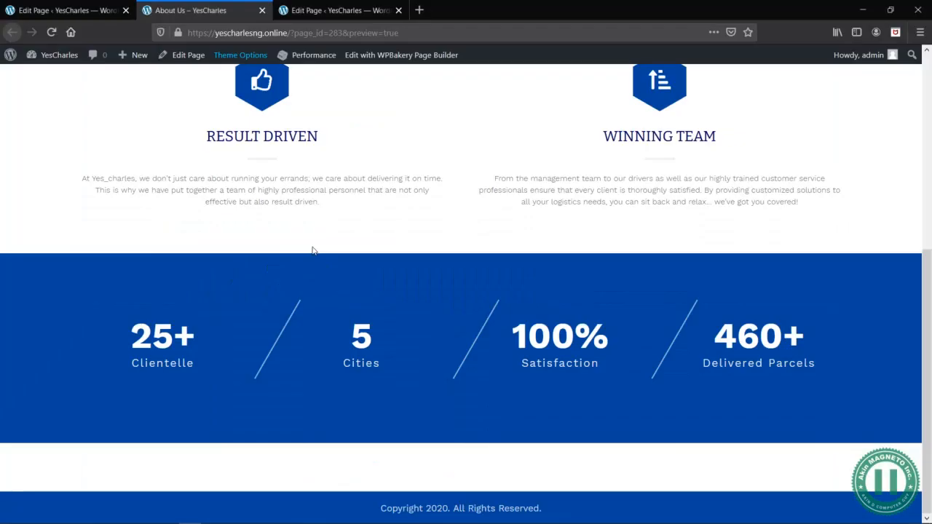
click(65, 12)
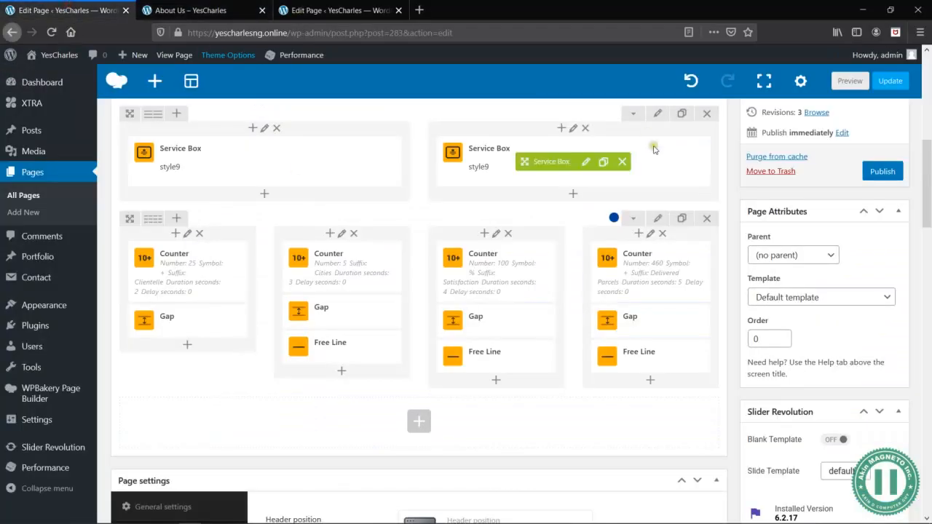
scroll(837, 349, down, 3)
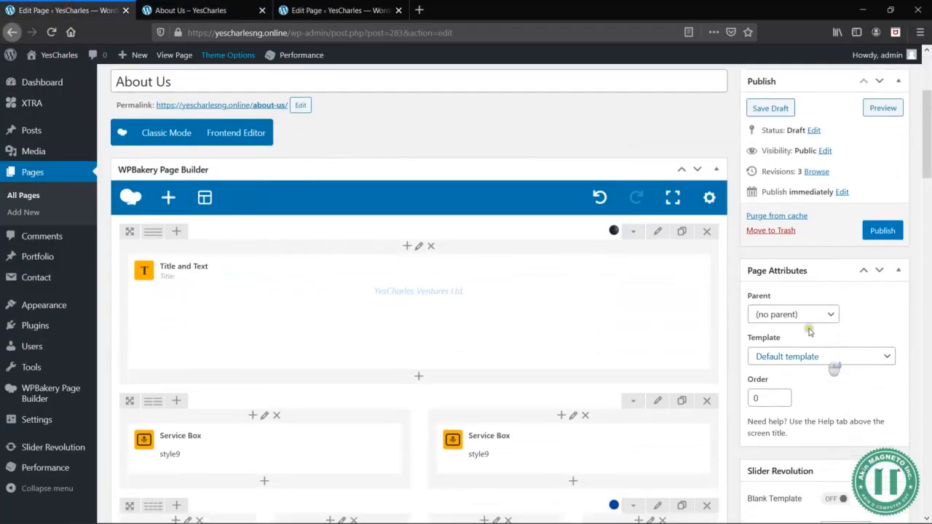
click(771, 106)
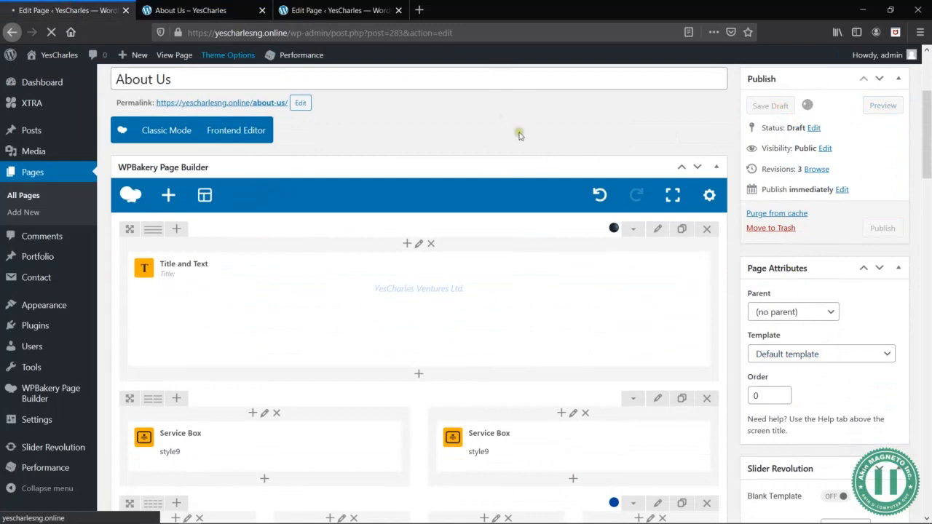
- Switch to the wireframe document in Word and examine the section planned below the counters
key(alt+Tab)
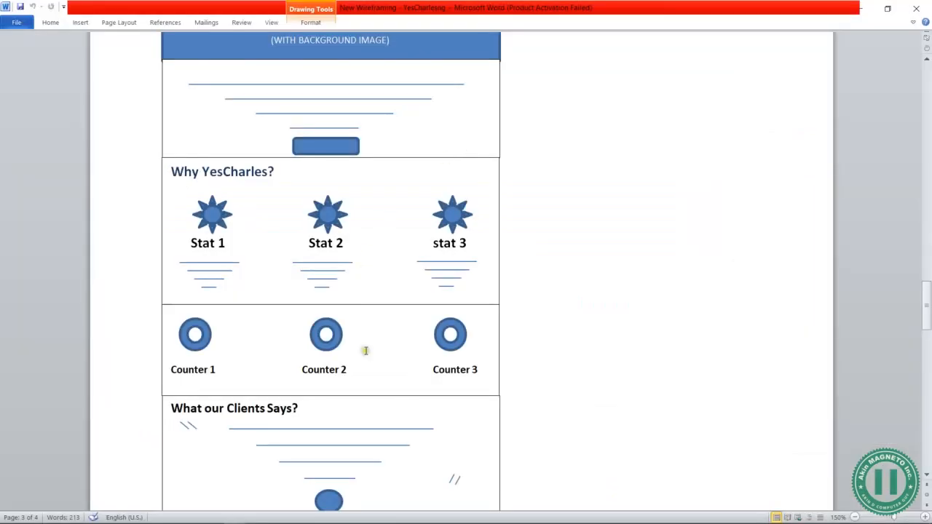
scroll(321, 353, down, 3)
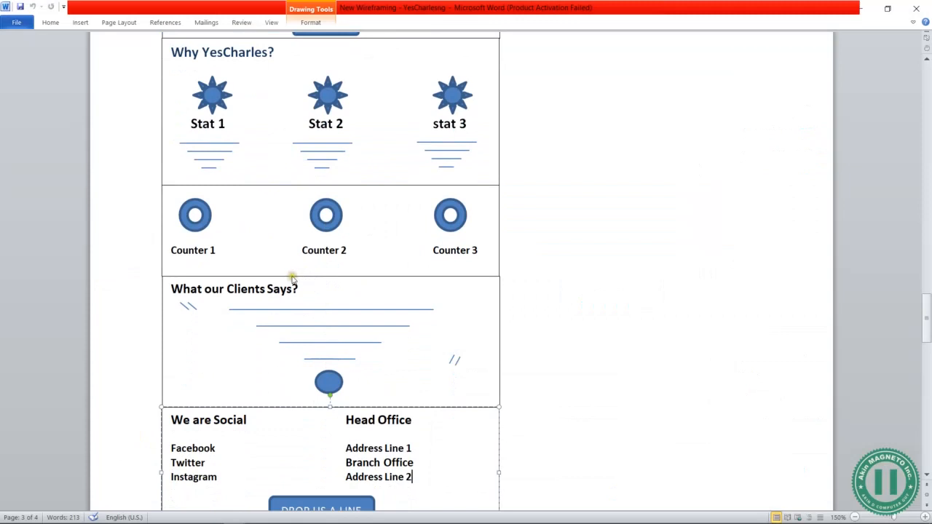
click(291, 276)
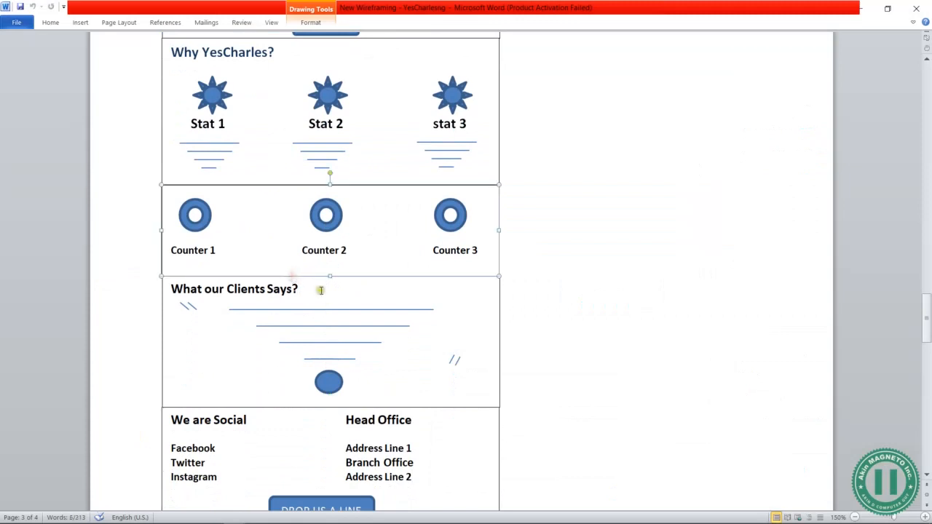
click(377, 309)
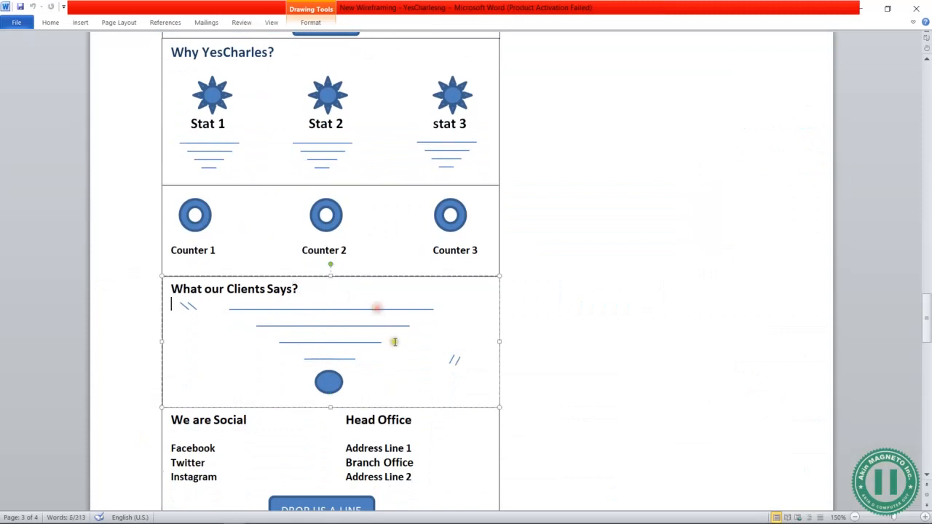
click(348, 358)
click(488, 338)
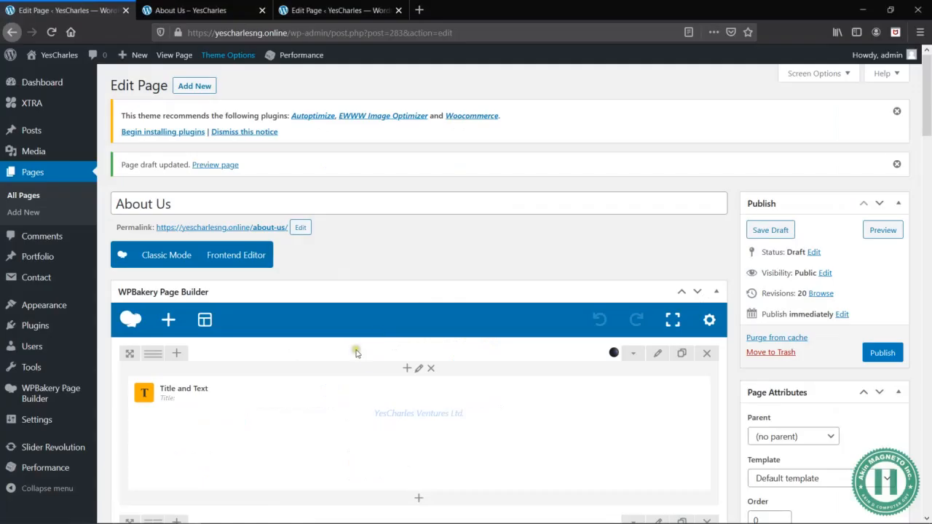
scroll(355, 354, down, 10)
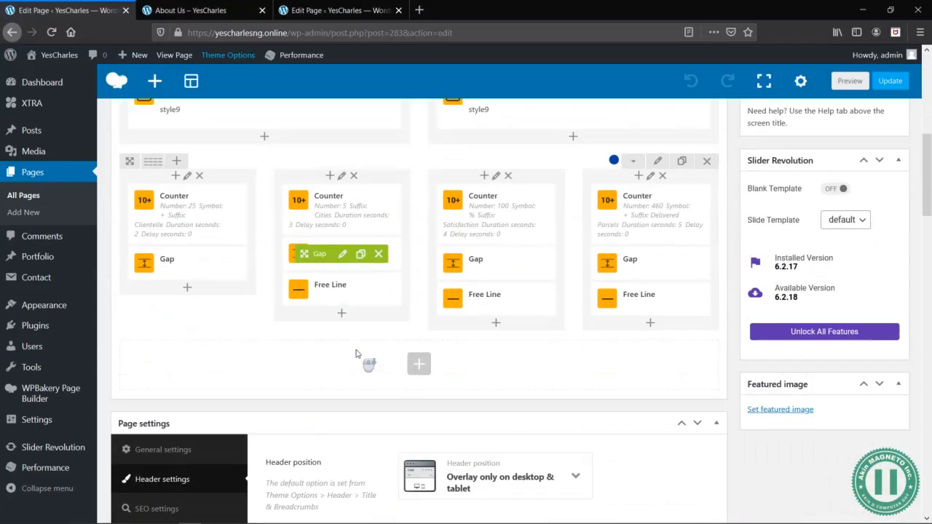
- Back in the WordPress page editor, add a Gap element in a new row below the counters
scroll(356, 353, down, 2)
scroll(364, 354, up, 5)
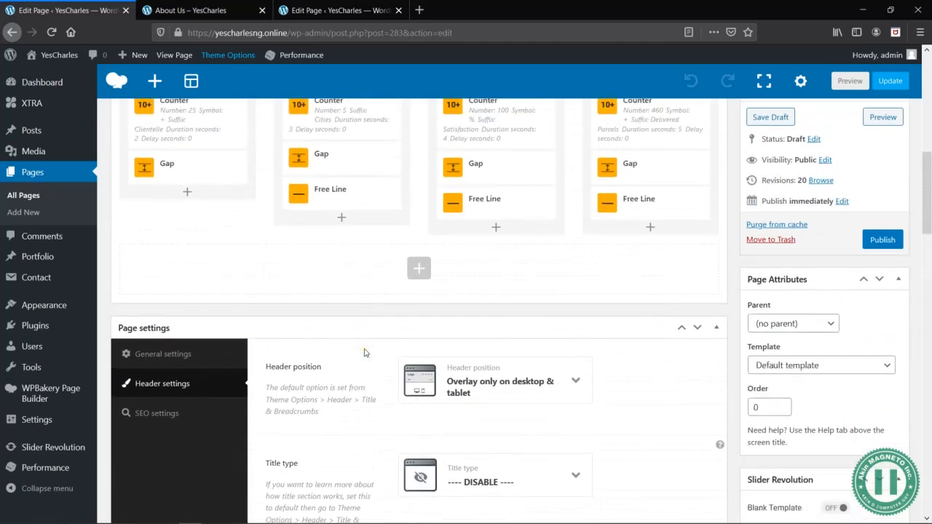
click(429, 273)
text(gap)
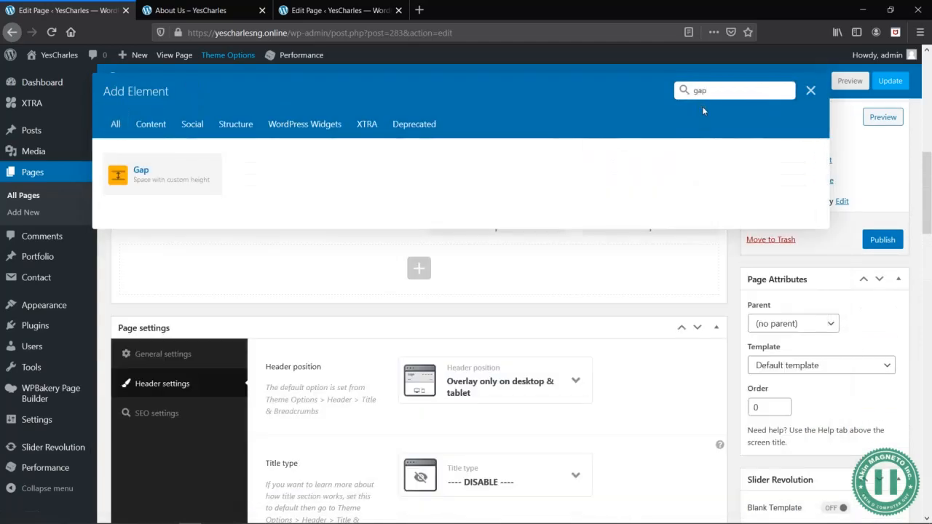
click(182, 171)
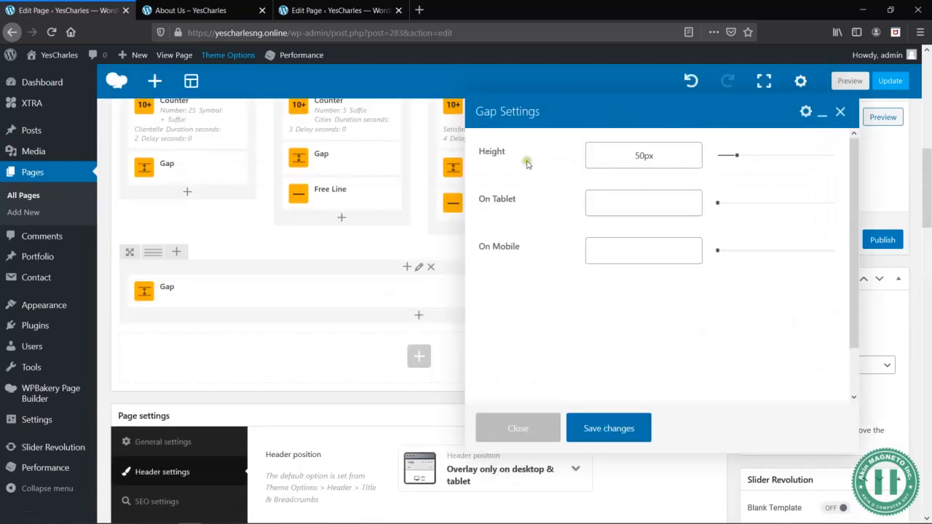
- Set the new gap's height to 50px on tablet and 20px on mobile and save the changes
click(647, 153)
click(625, 153)
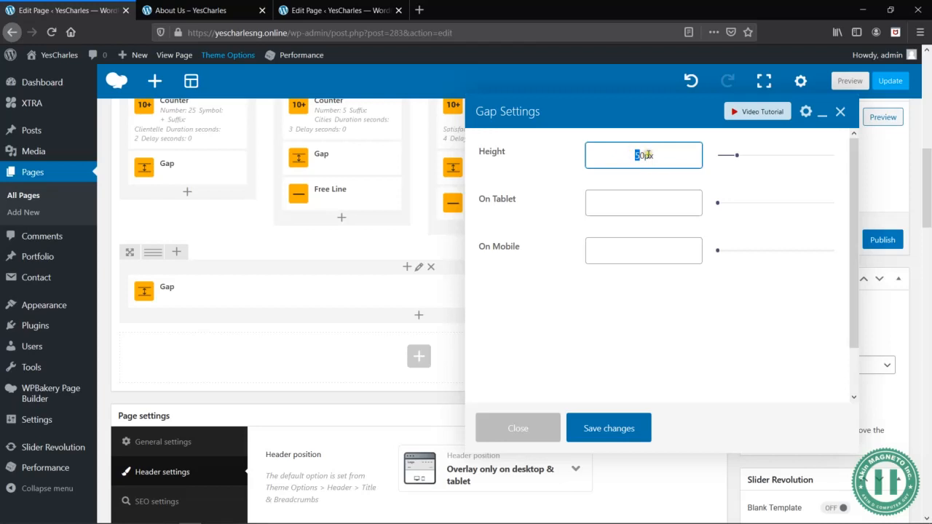
key(Tab)
key(Tab)
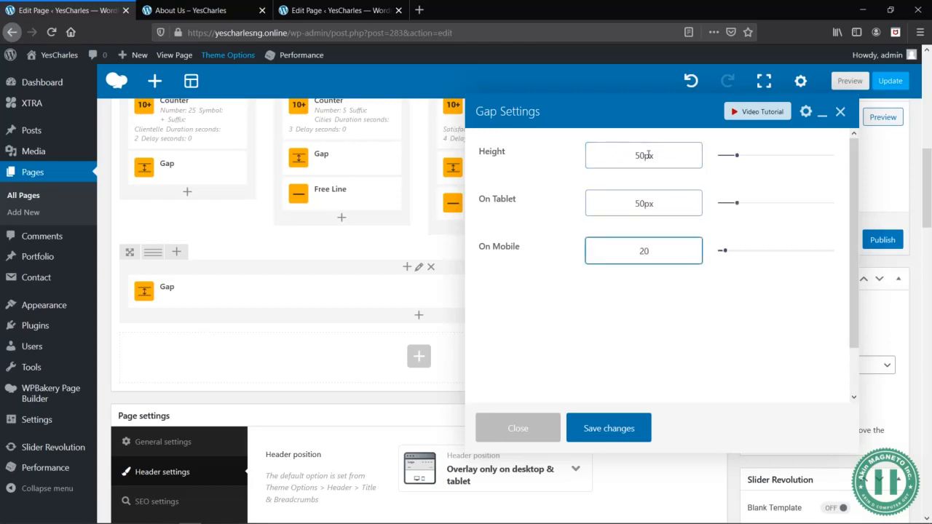
text(20px)
click(609, 428)
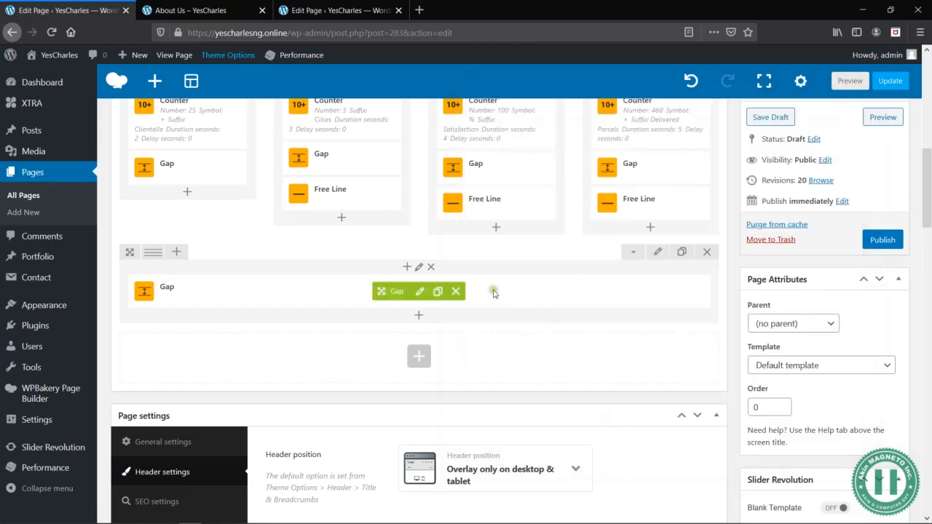
- Add a new row below the gap and divide it into three equal columns
click(420, 358)
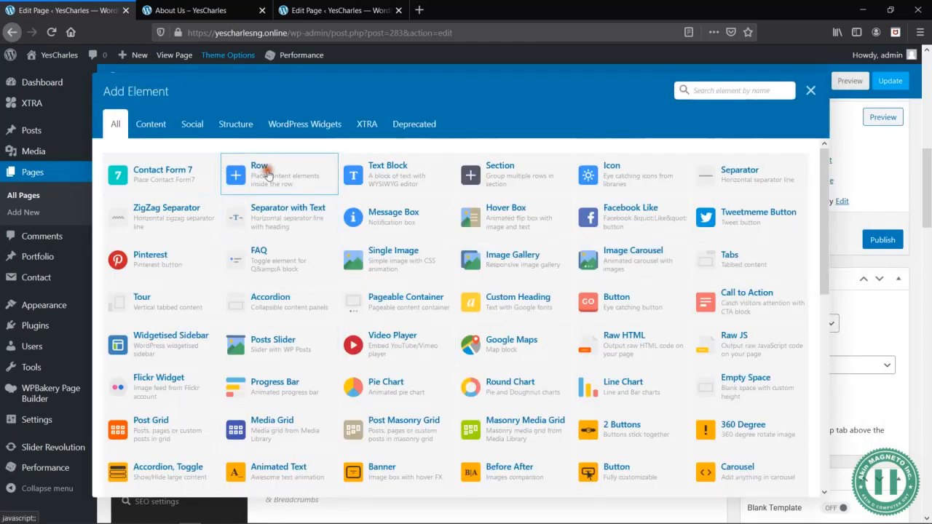
click(264, 173)
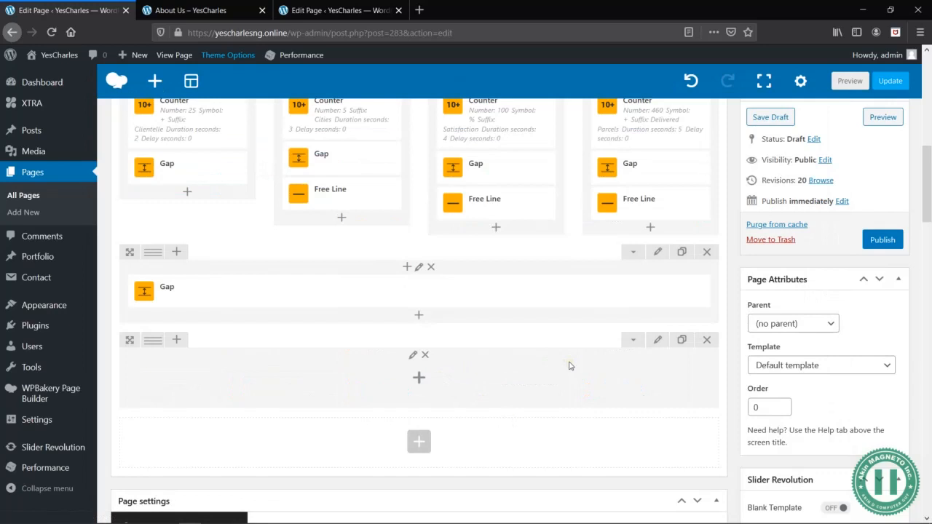
mouse_move(151, 344)
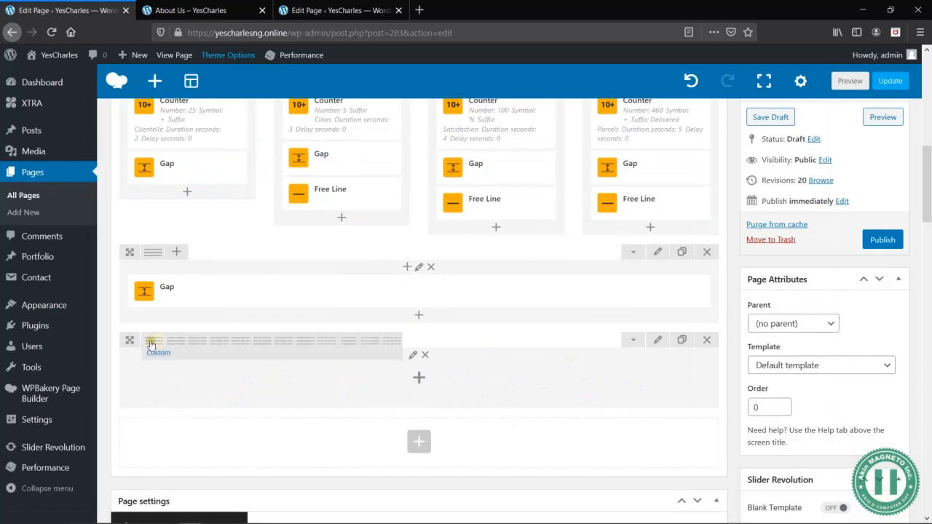
click(218, 341)
scroll(568, 371, down, 3)
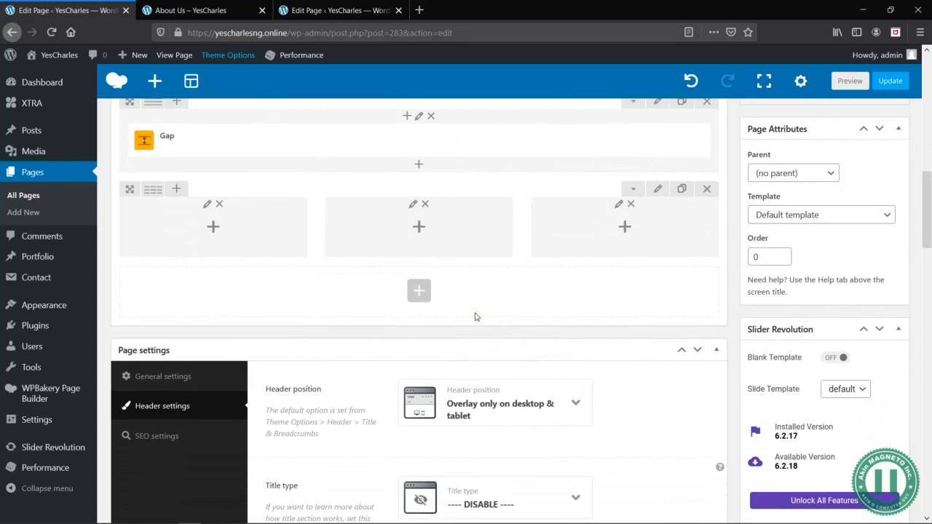
- Add a Testimonials element to the first column of the new row and choose the third template
click(213, 227)
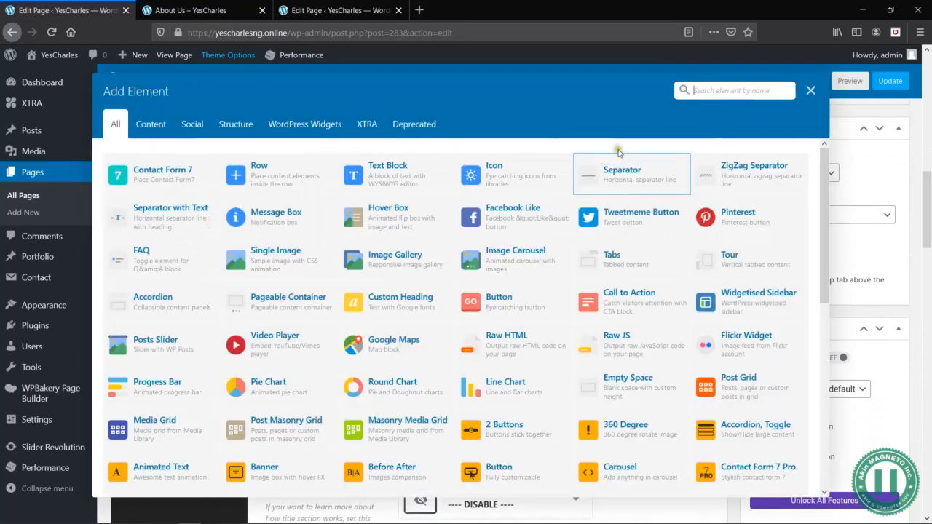
text(testim)
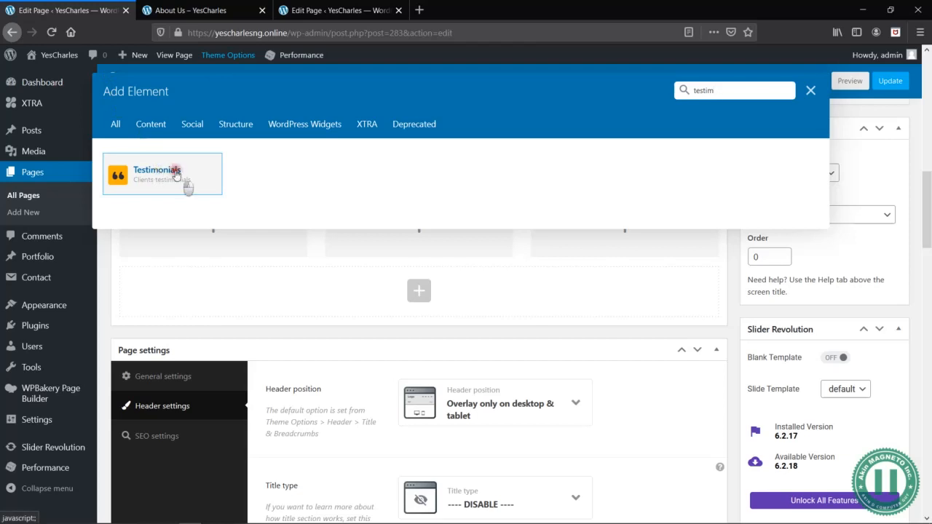
click(175, 175)
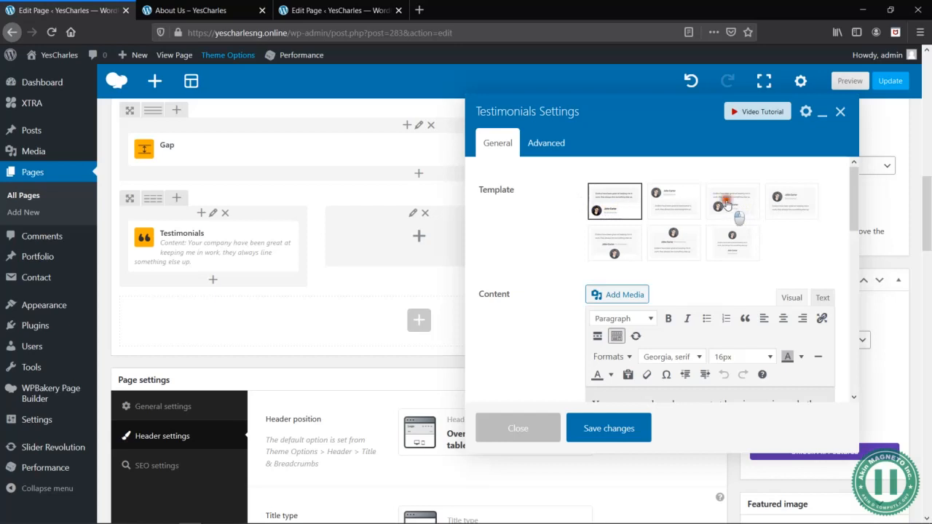
click(723, 200)
scroll(713, 284, down, 2)
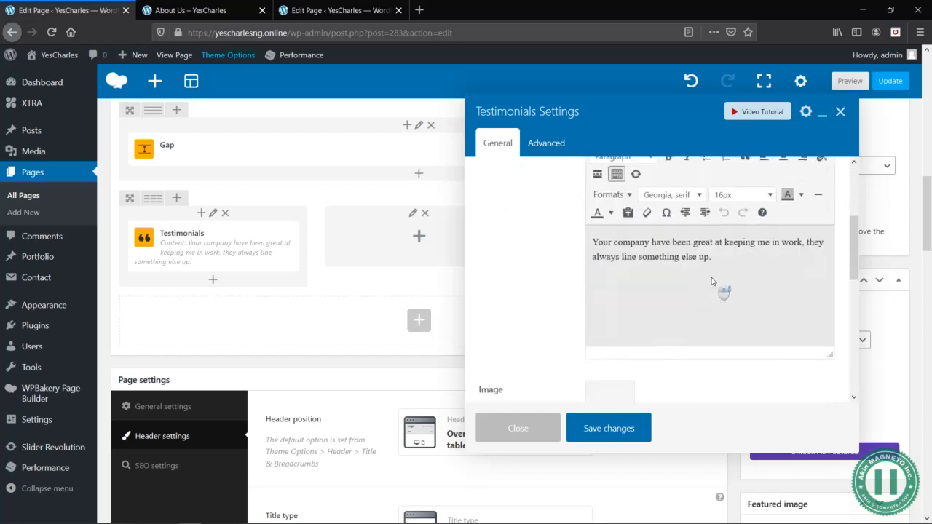
scroll(729, 278, up, 2)
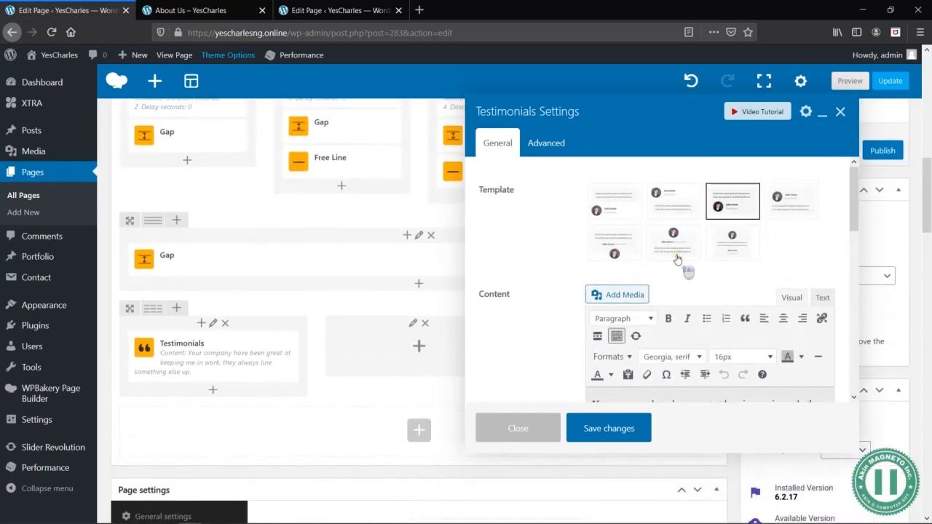
- Set the testimonial's image to icon-lady-1.png from the media library
scroll(677, 261, down, 5)
scroll(694, 352, down, 2)
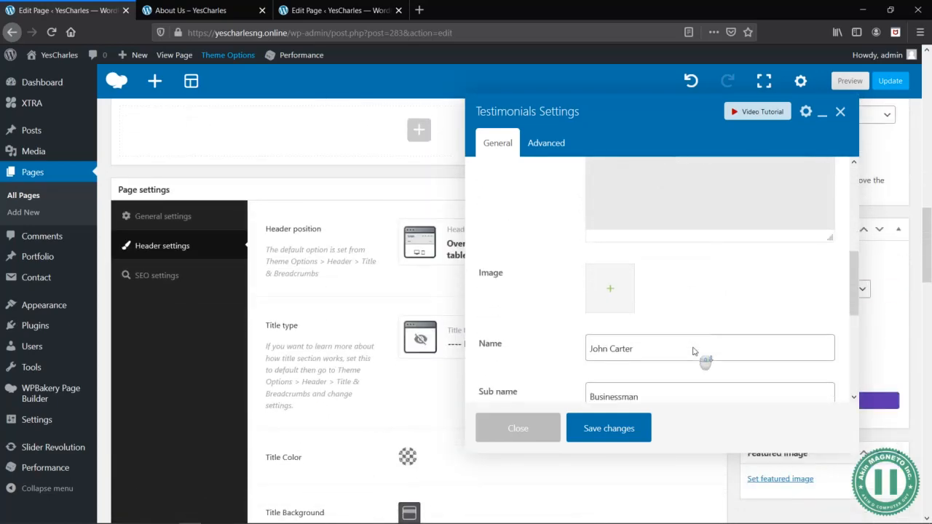
click(609, 271)
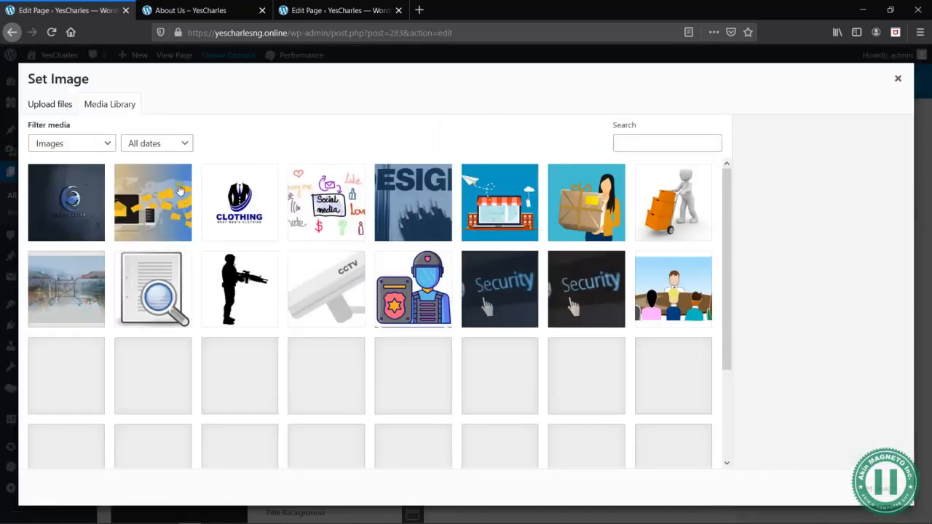
scroll(482, 332, down, 3)
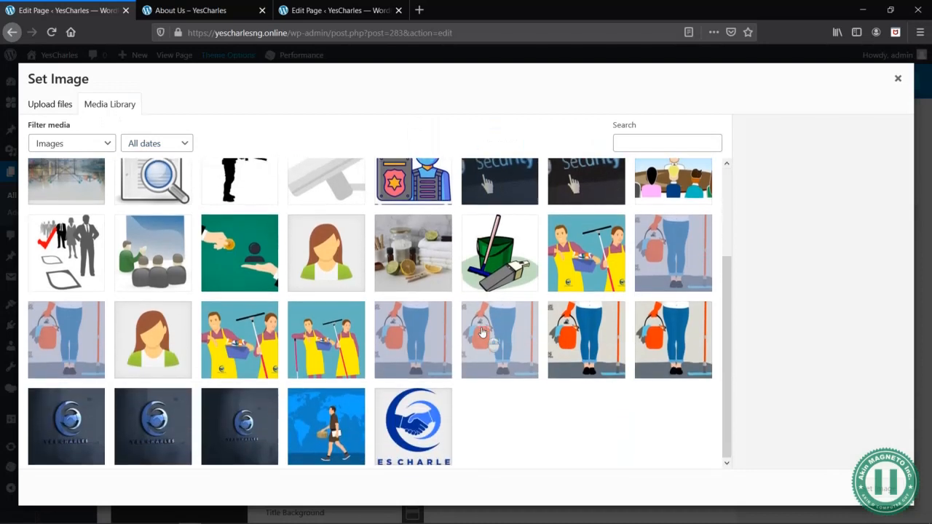
click(350, 253)
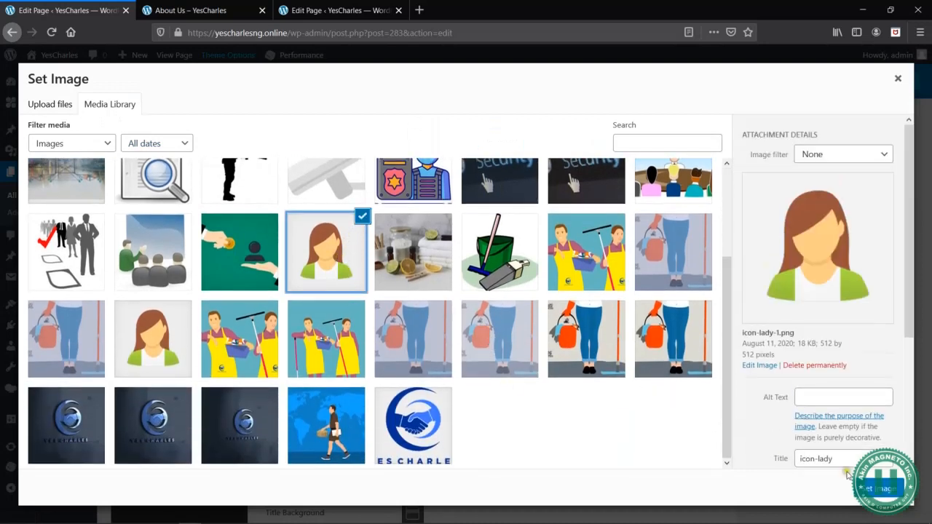
click(868, 485)
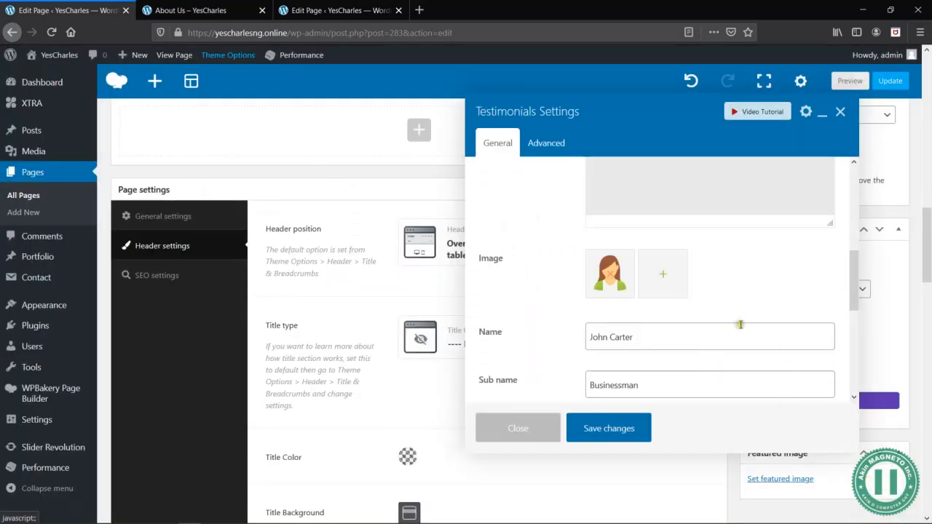
- Enter the client's full name as the testimonial's name and set its sub name to "CEO, Indiana Market, Lagos State"
triple_click(652, 318)
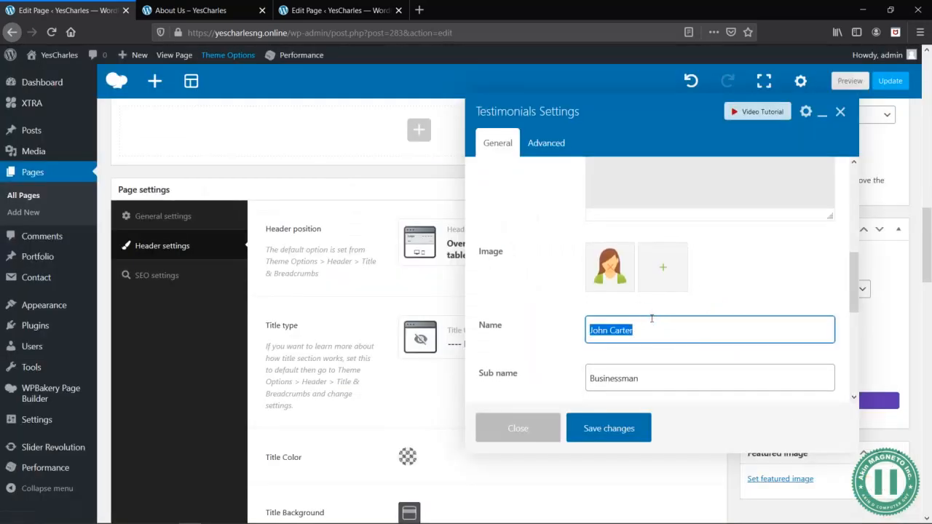
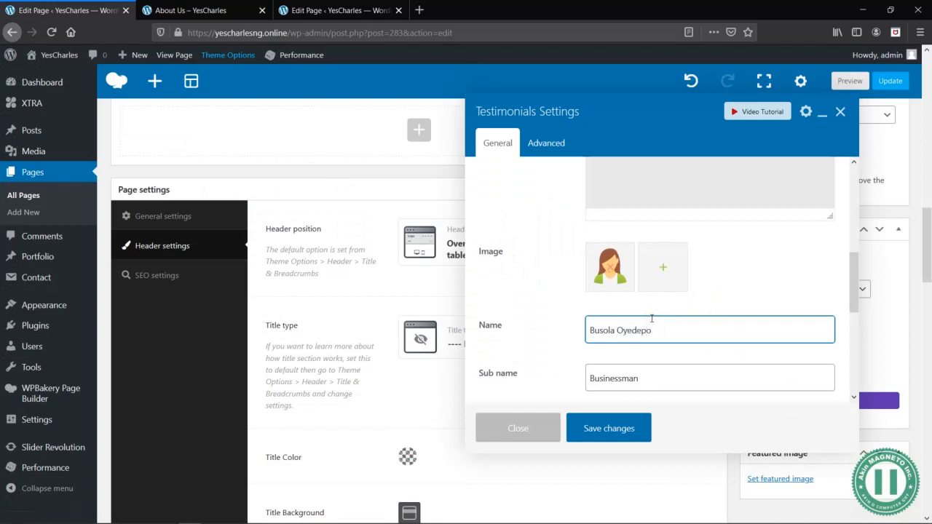
key(Tab)
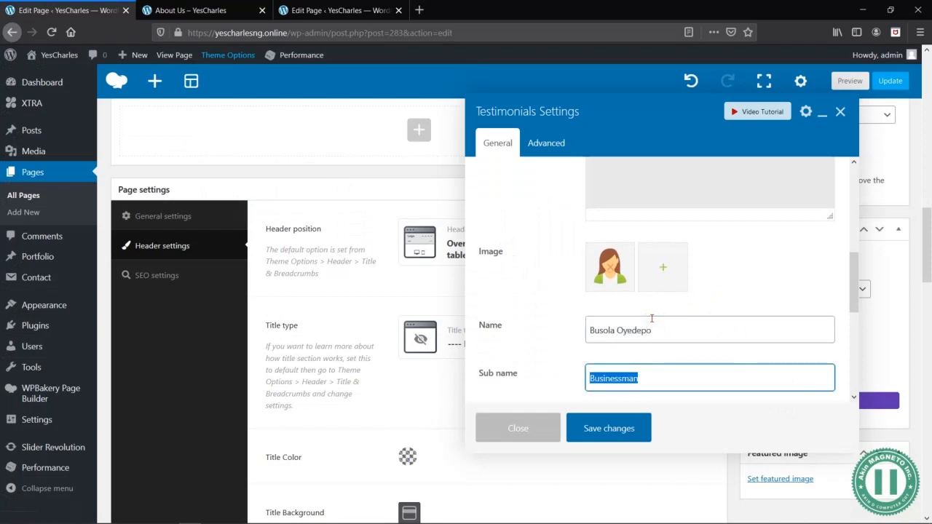
text(C)
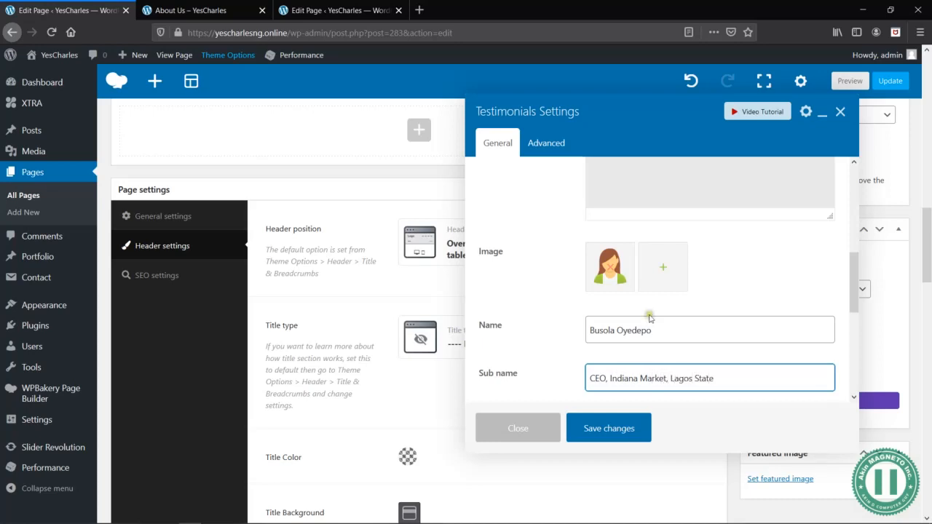
- Review the testimonial's template, content, image and name details, and save the element
scroll(651, 304, up, 4)
click(738, 314)
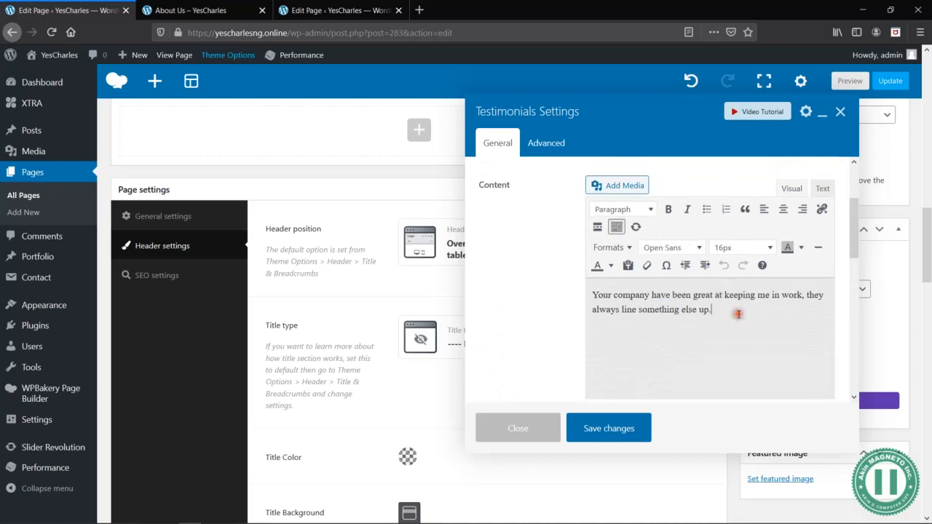
scroll(732, 306, up, 3)
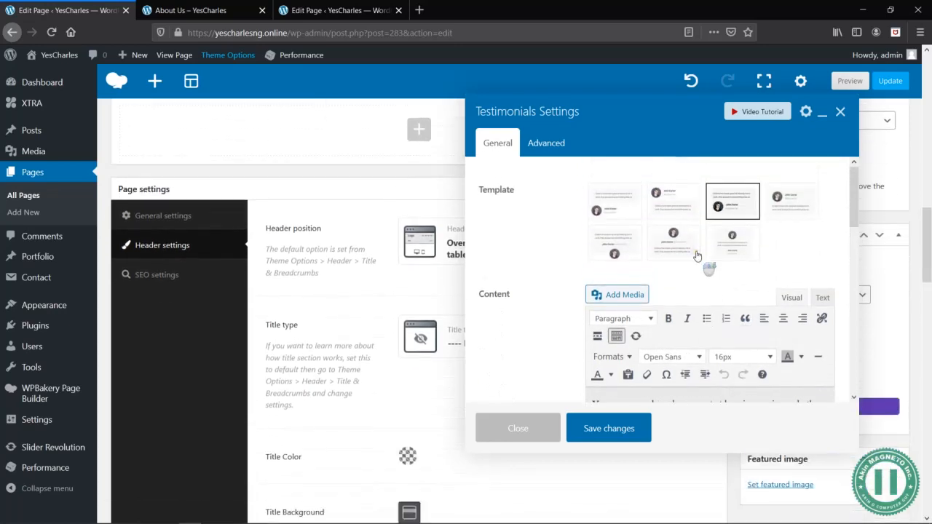
scroll(697, 256, down, 6)
scroll(609, 272, down, 5)
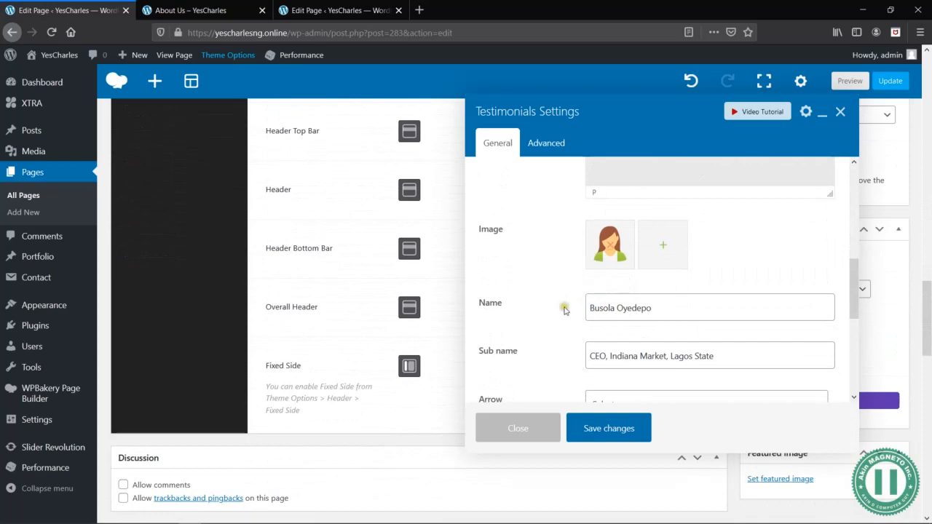
scroll(568, 308, down, 5)
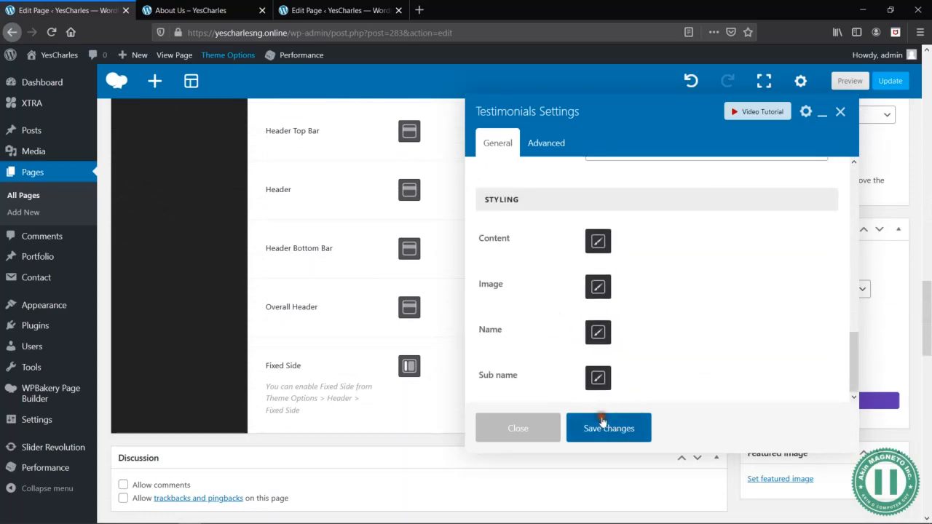
click(603, 424)
- Preview the About Us page and check the testimonial card below the counters
scroll(801, 175, up, 5)
click(849, 81)
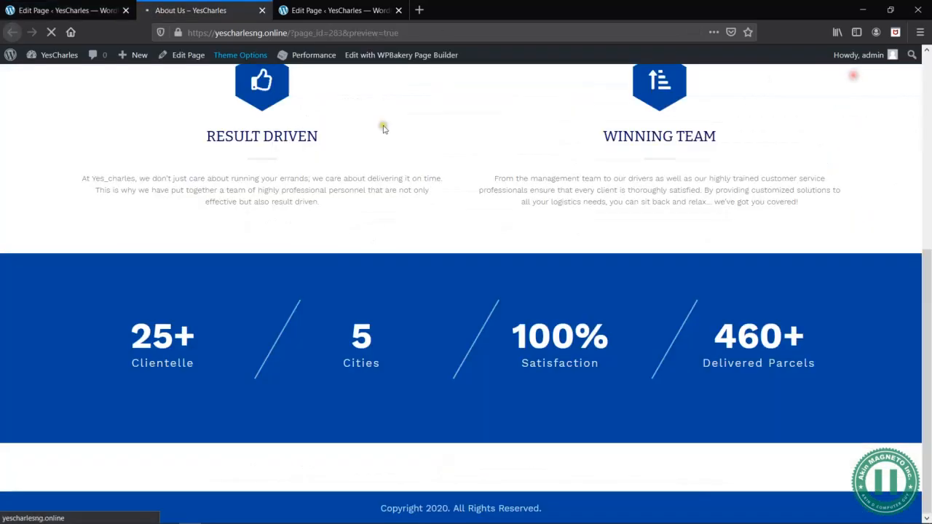
scroll(271, 244, up, 4)
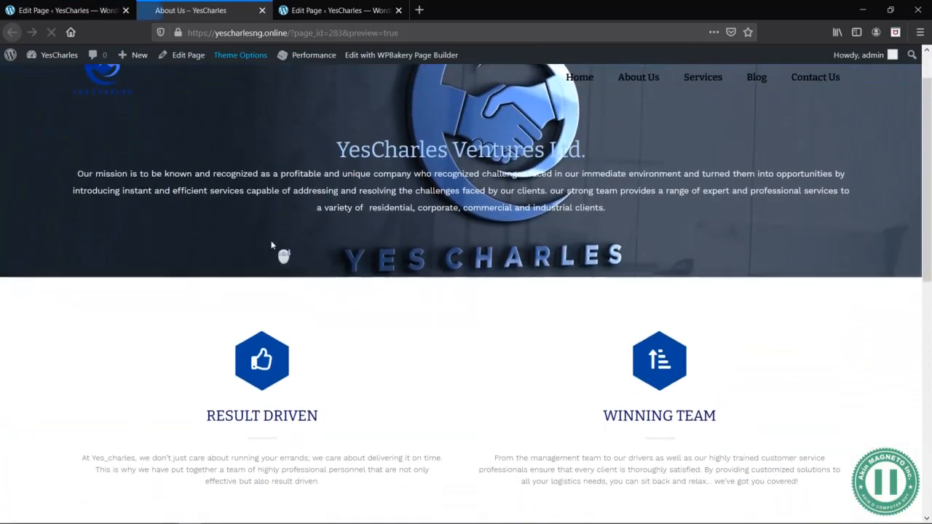
scroll(271, 245, down, 10)
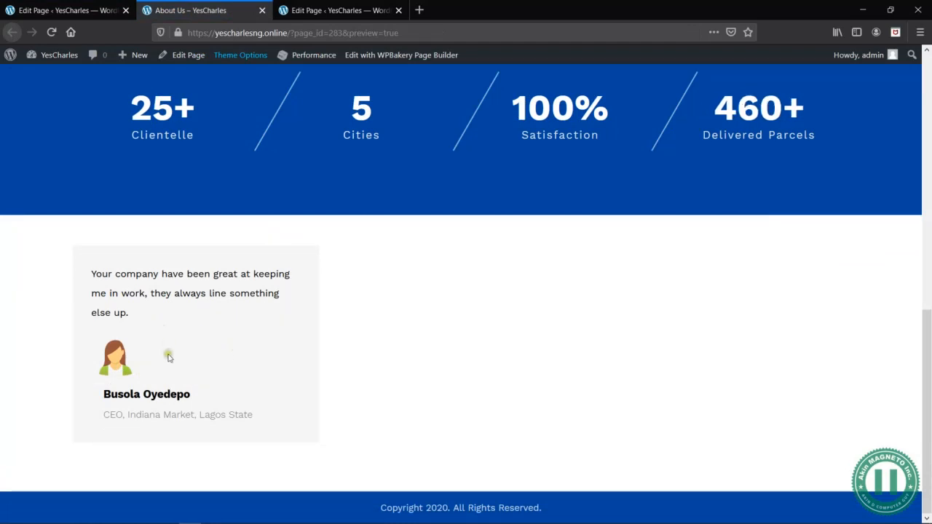
scroll(256, 344, up, 1)
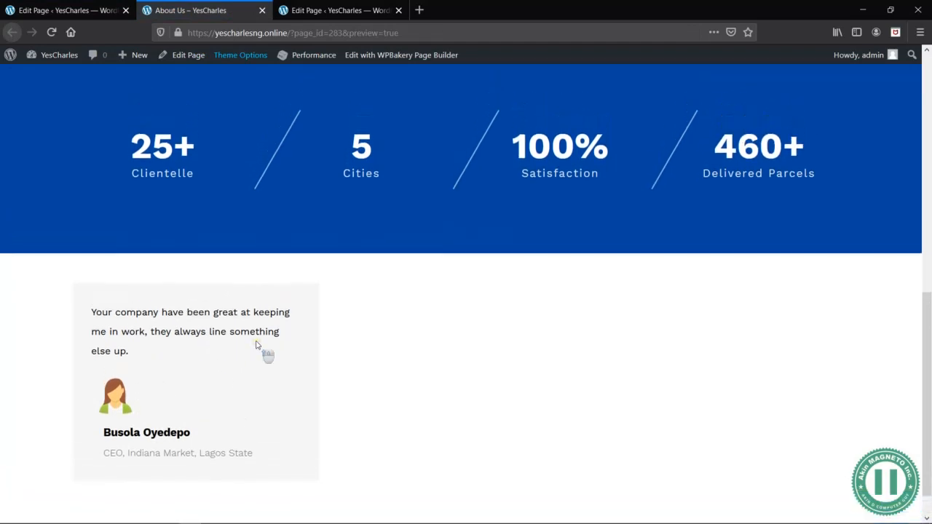
- Shorten the sub name of the testimonial in the first column to "CEO, Indiana Market" and save the element
click(84, 10)
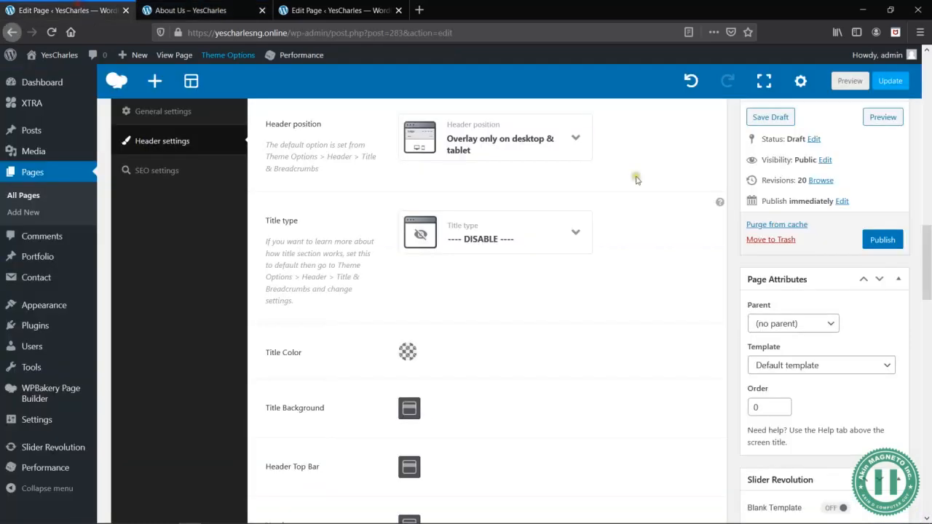
scroll(580, 285, up, 10)
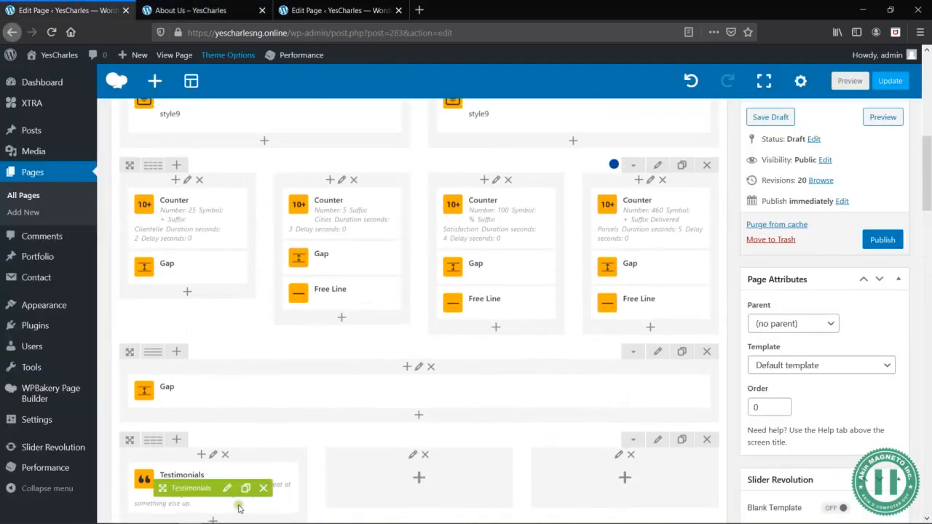
click(227, 489)
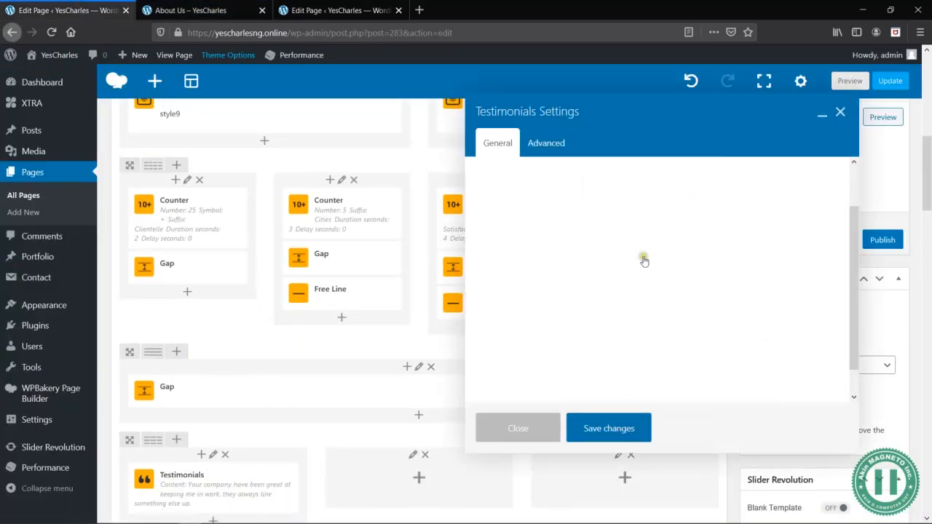
scroll(757, 333, down, 5)
click(703, 324)
drag(714, 323, 666, 324)
key(BackSpace)
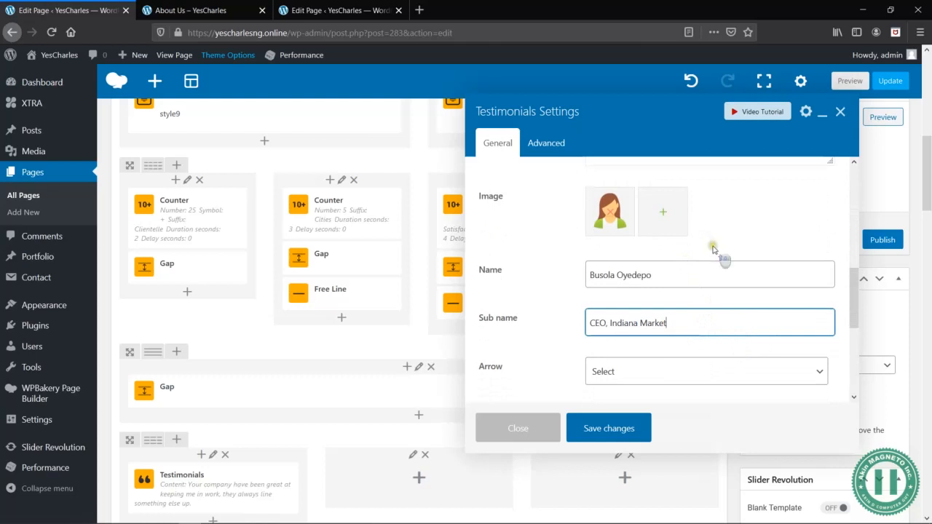
scroll(714, 248, up, 5)
scroll(714, 249, up, 1)
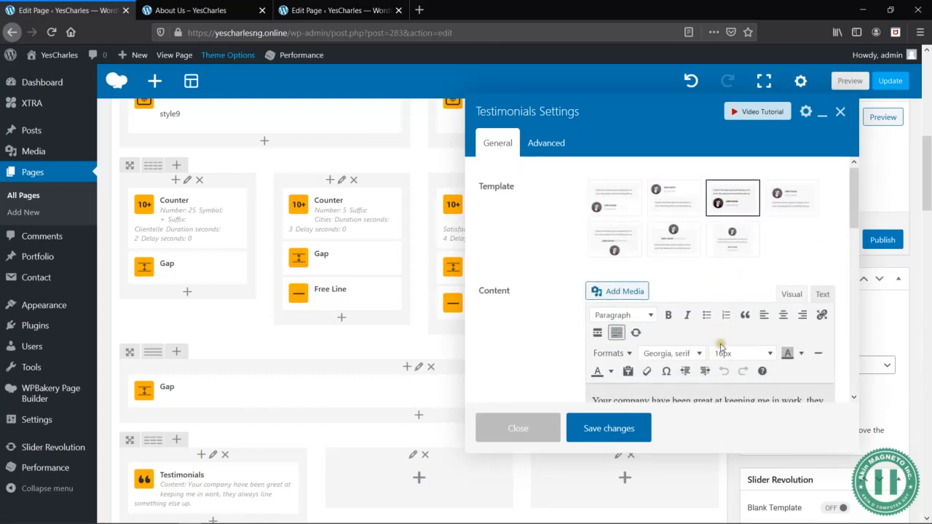
click(604, 428)
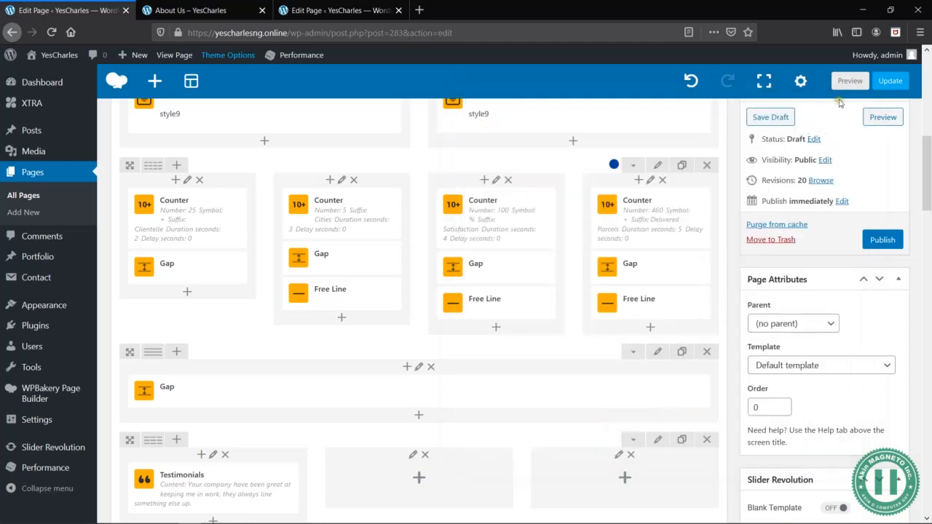
- Preview the page again and check how the testimonial's image, name and sub name line up
click(851, 81)
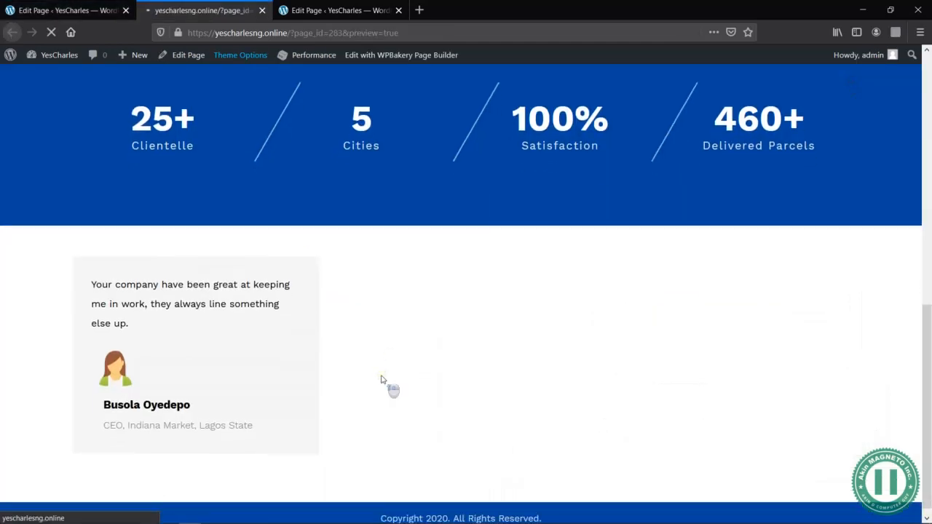
scroll(382, 380, down, 6)
scroll(382, 380, down, 2)
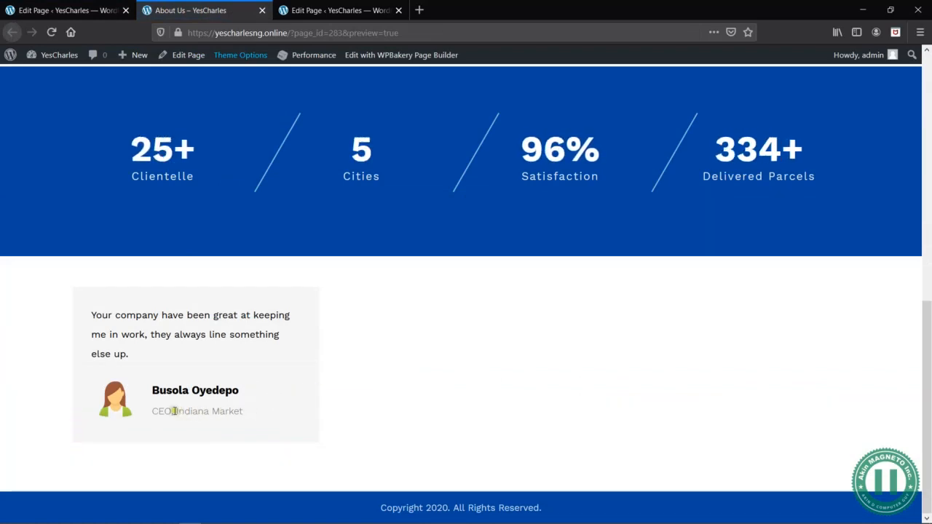
drag(243, 412, 168, 409)
click(200, 412)
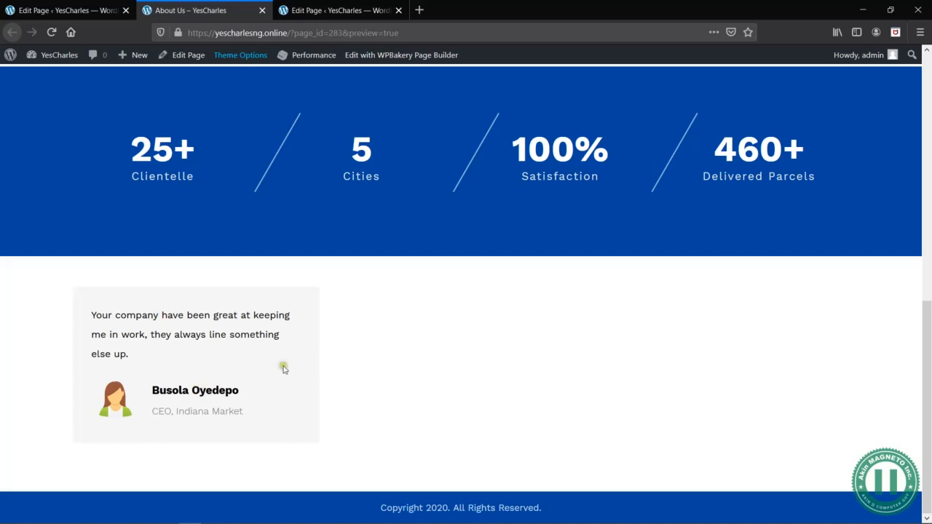
- Give the testimonial's content styling a light blue background color
click(80, 11)
scroll(415, 368, down, 3)
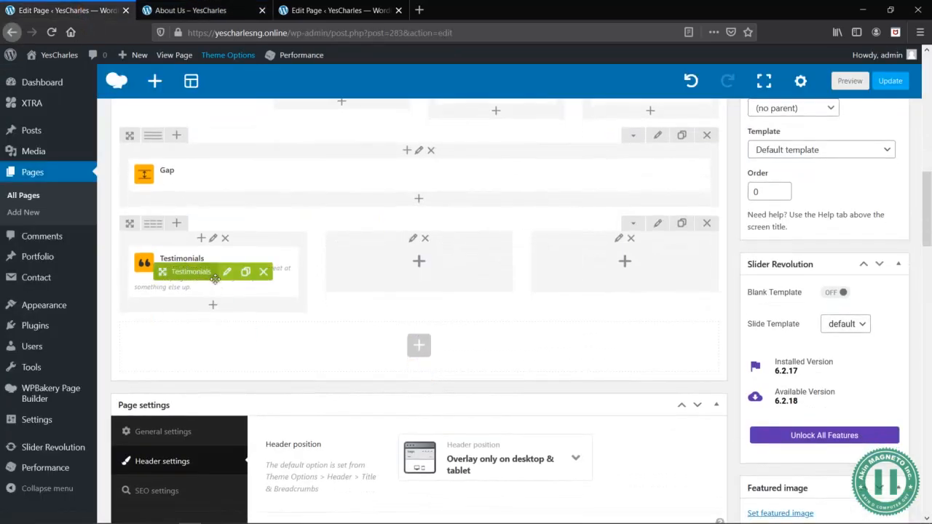
click(227, 273)
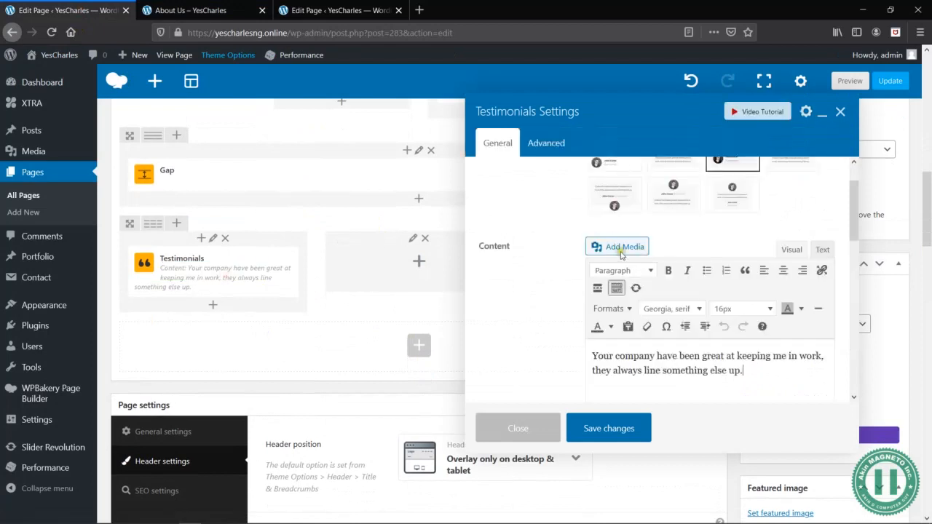
scroll(582, 249, down, 3)
scroll(580, 252, down, 5)
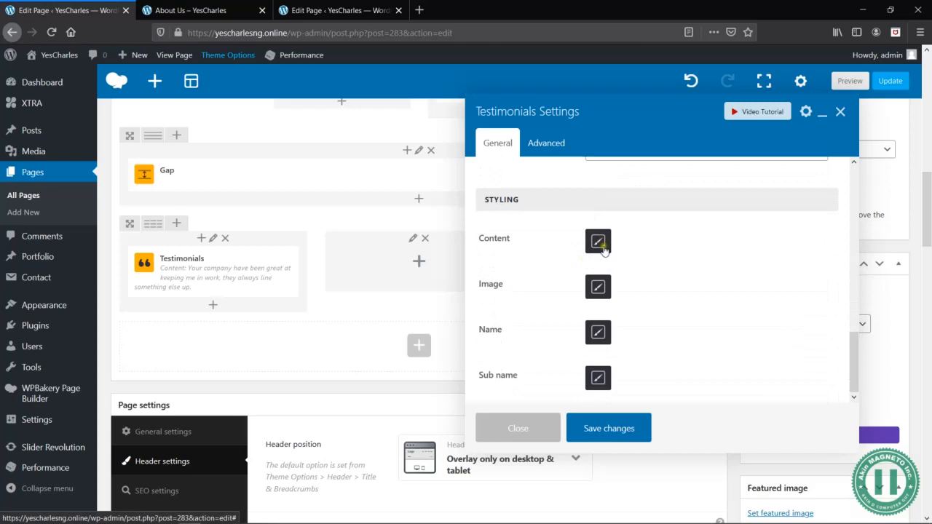
click(599, 245)
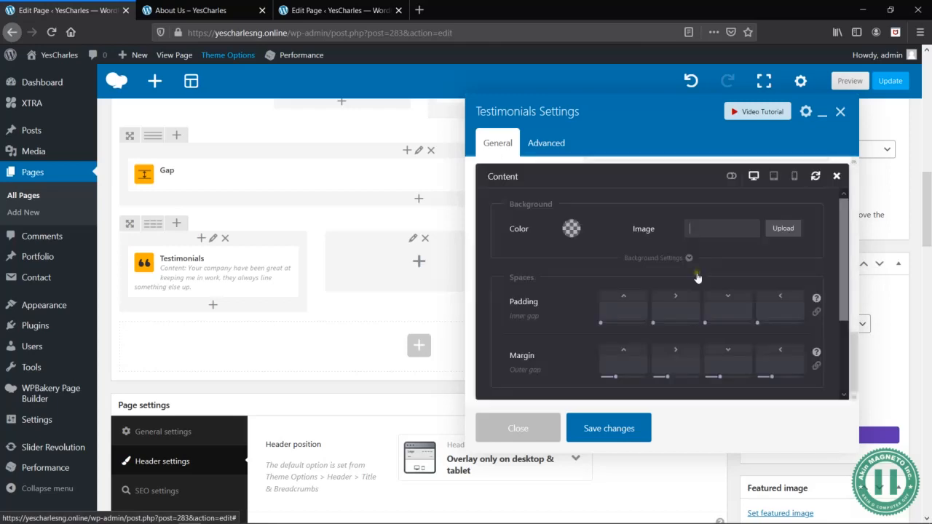
click(574, 231)
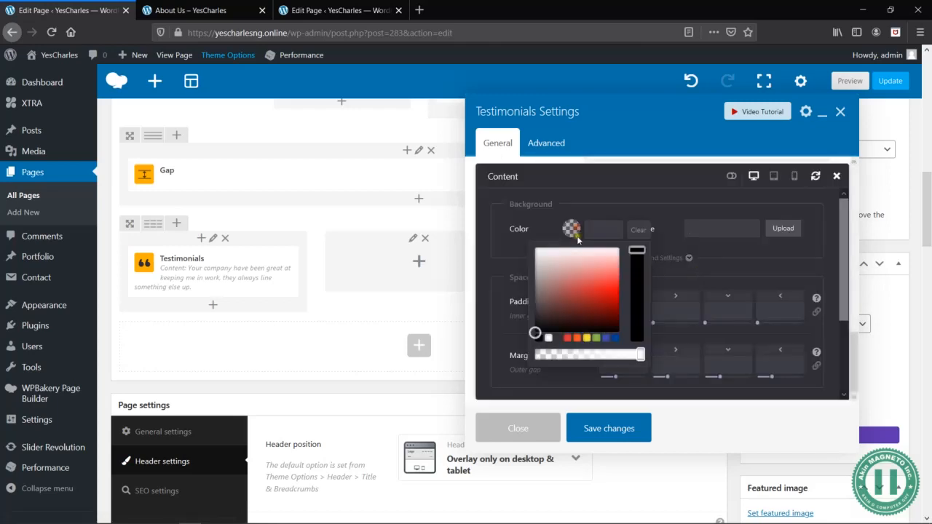
click(606, 338)
click(610, 262)
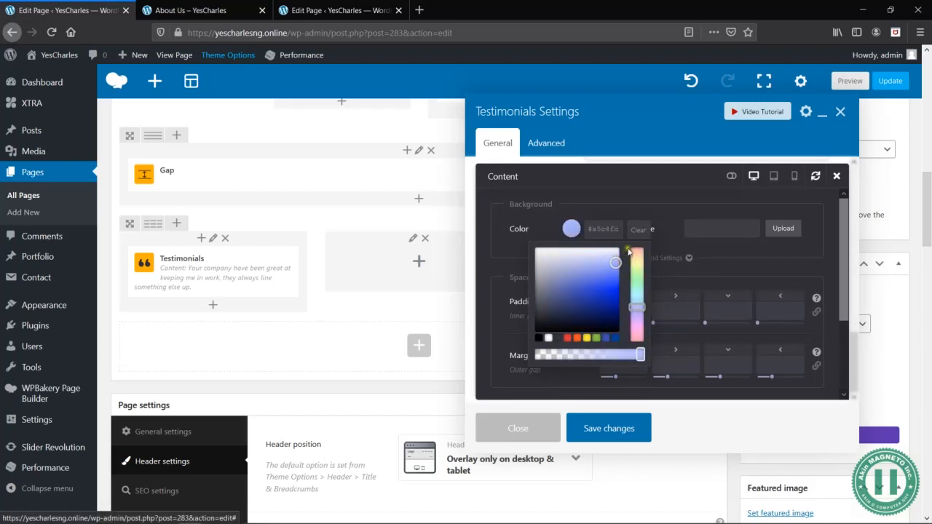
click(628, 211)
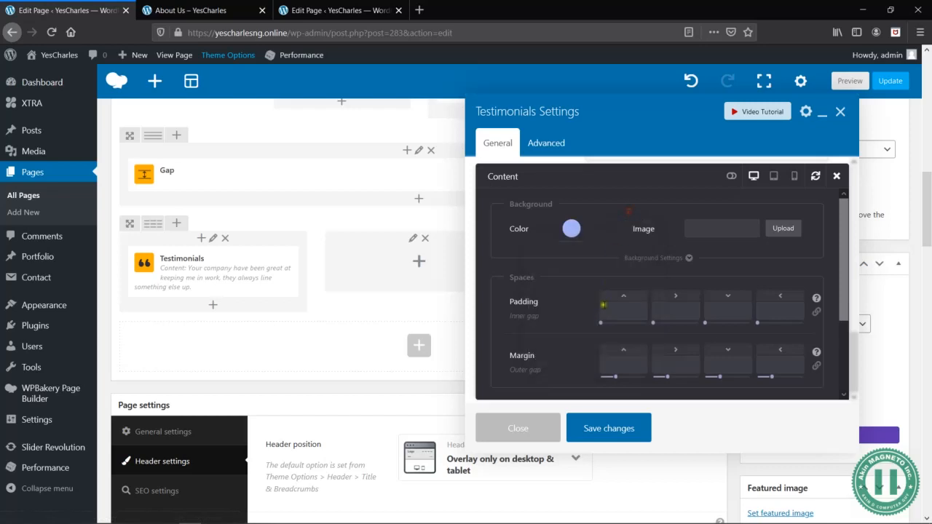
scroll(579, 319, down, 3)
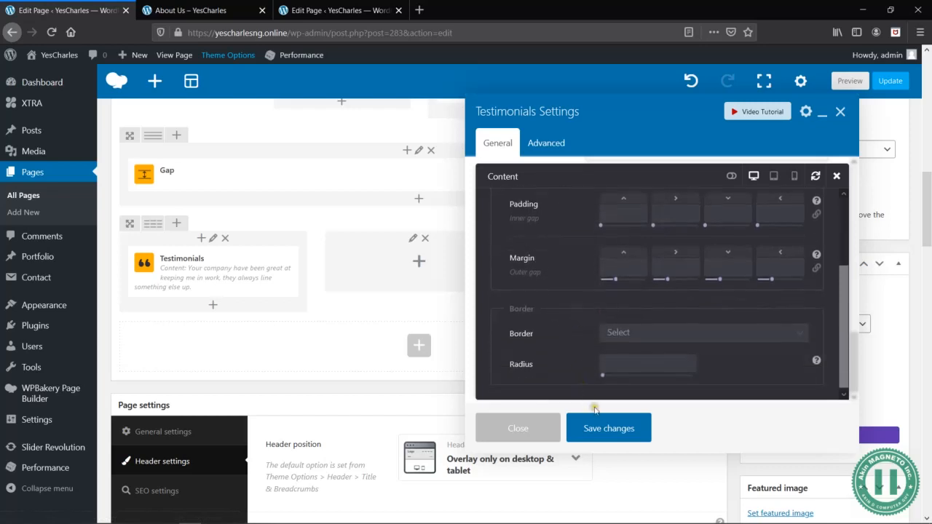
click(837, 176)
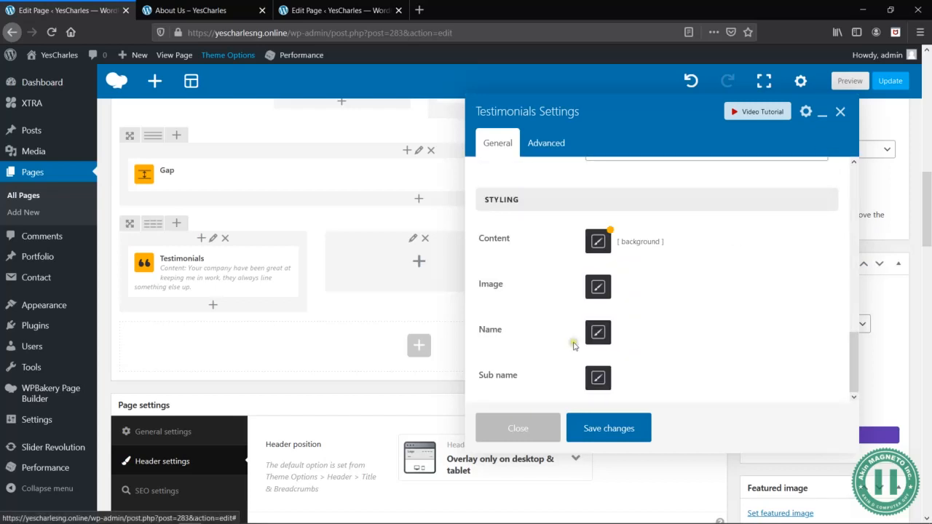
- Set the testimonial name's text color to dark blue #0045a0, save the element and preview the page
click(228, 5)
click(65, 10)
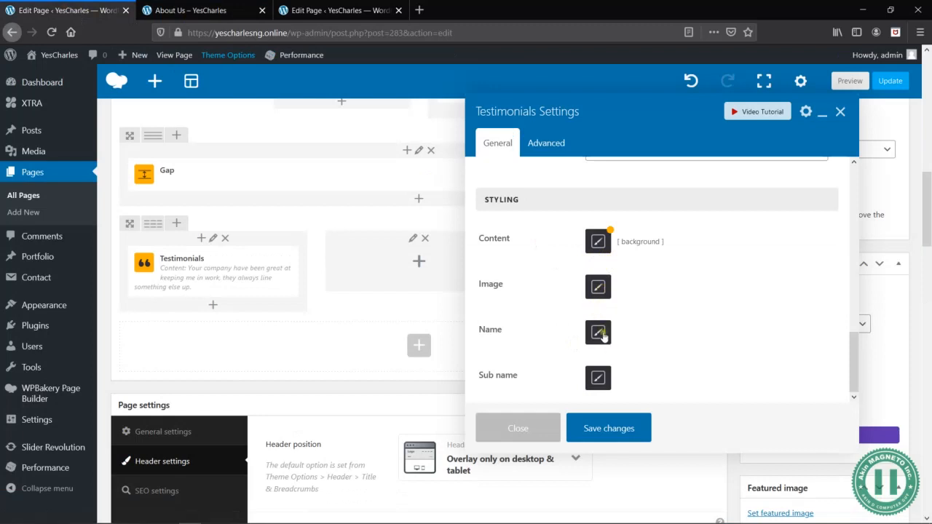
click(195, 10)
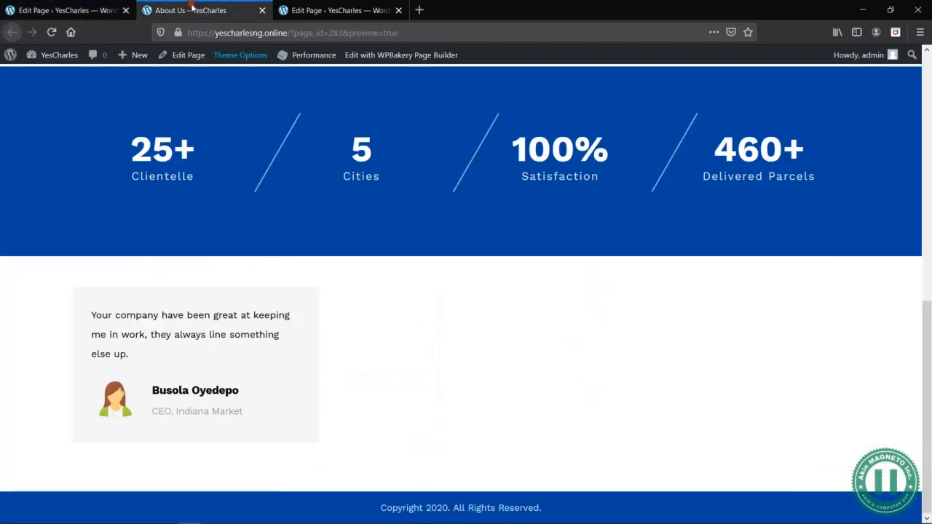
click(65, 10)
click(598, 333)
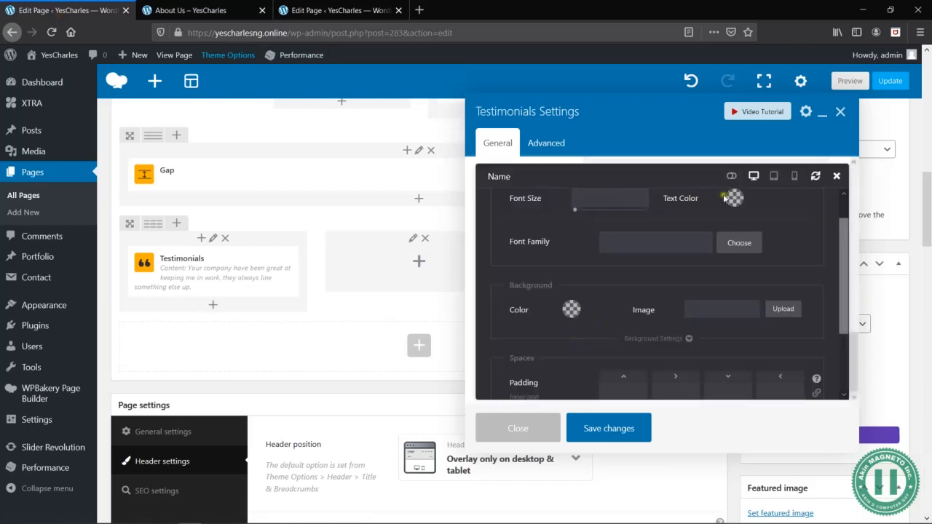
click(732, 198)
click(779, 309)
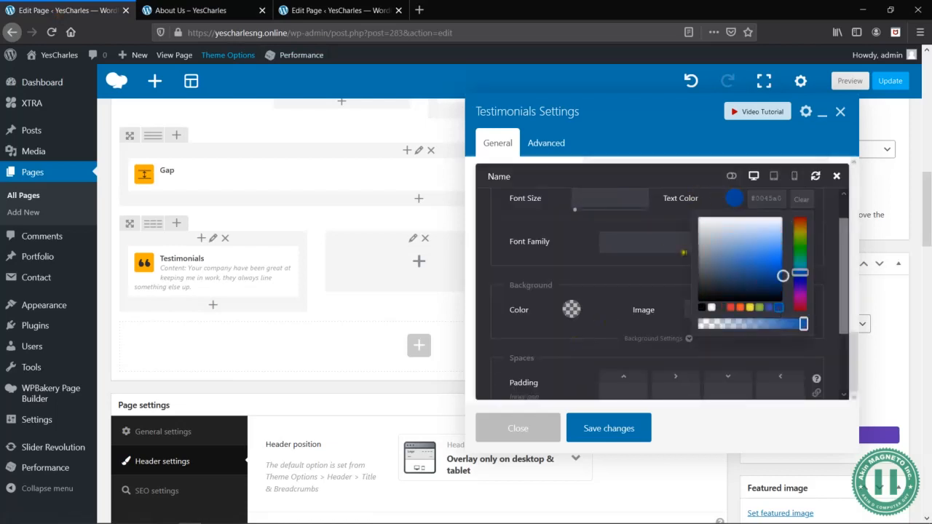
click(645, 228)
scroll(633, 299, down, 2)
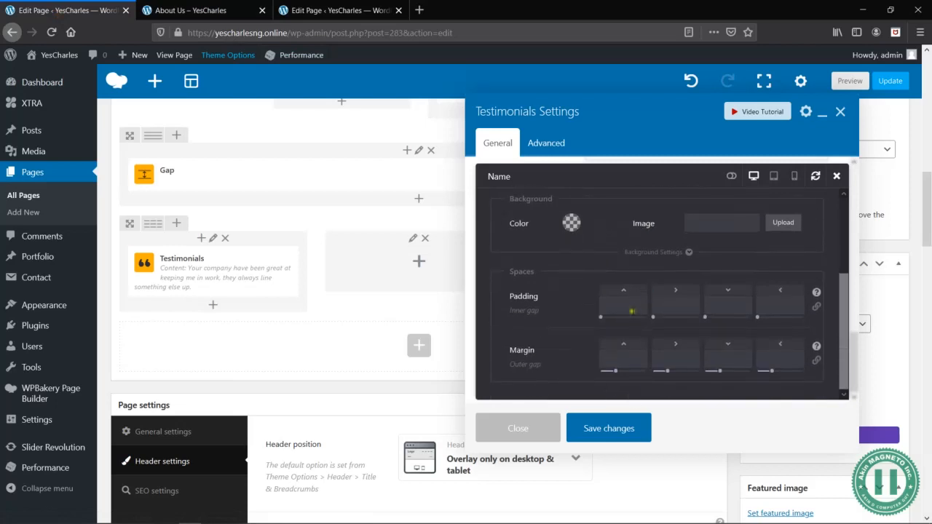
click(623, 431)
click(848, 81)
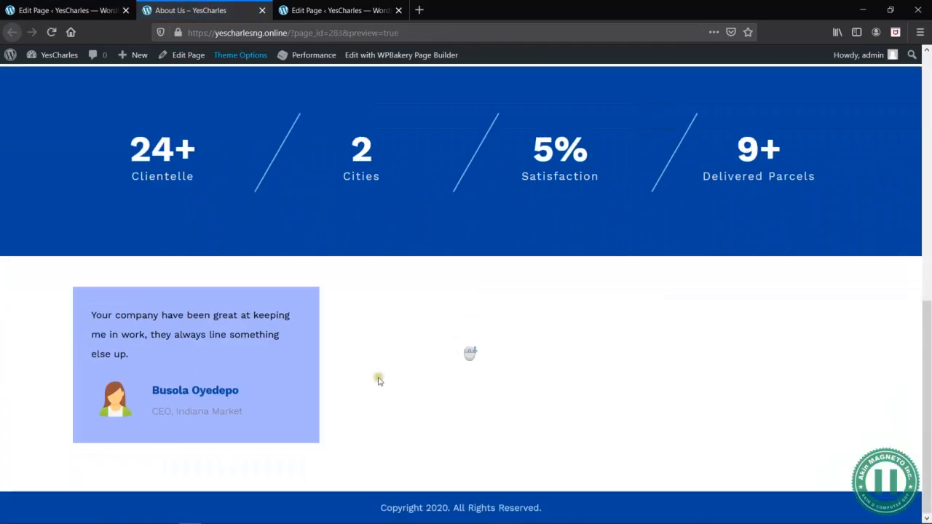
- Give the column holding the first testimonial a slightly transparent dark blue background color and save the column settings
click(87, 10)
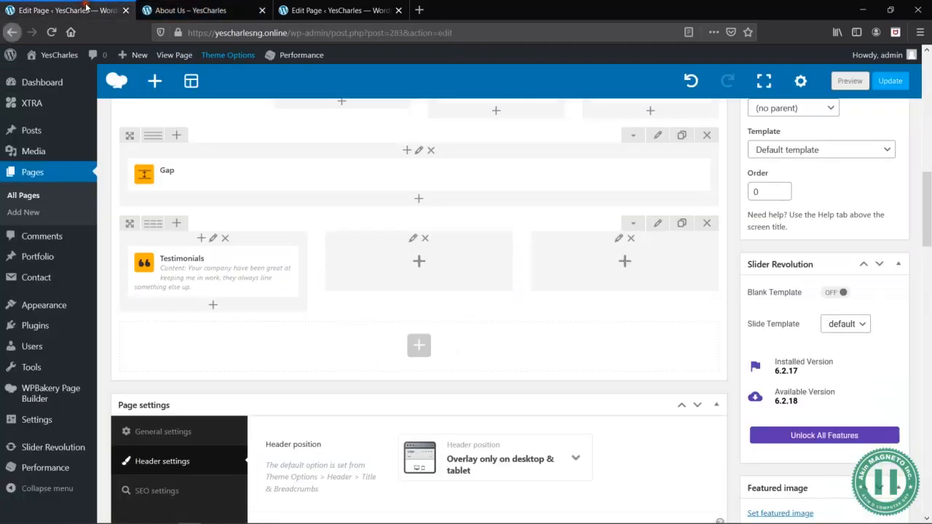
click(212, 239)
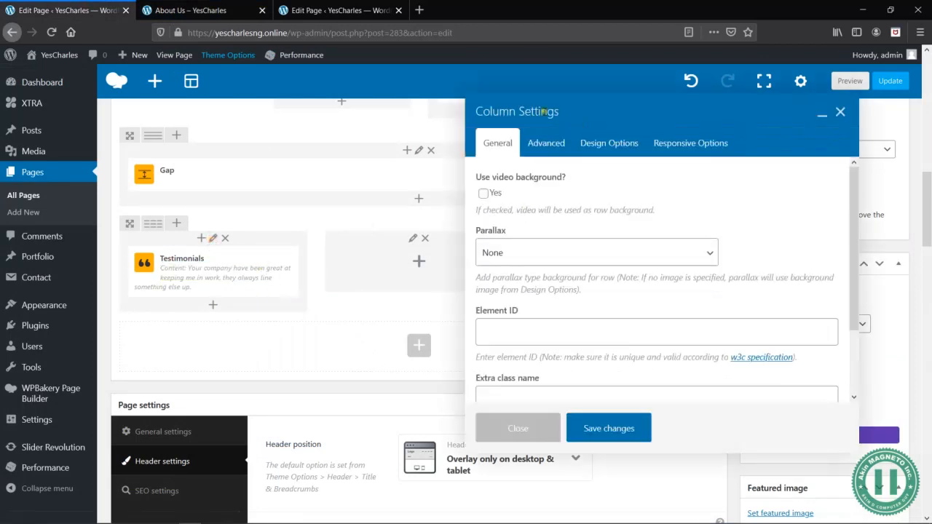
click(631, 142)
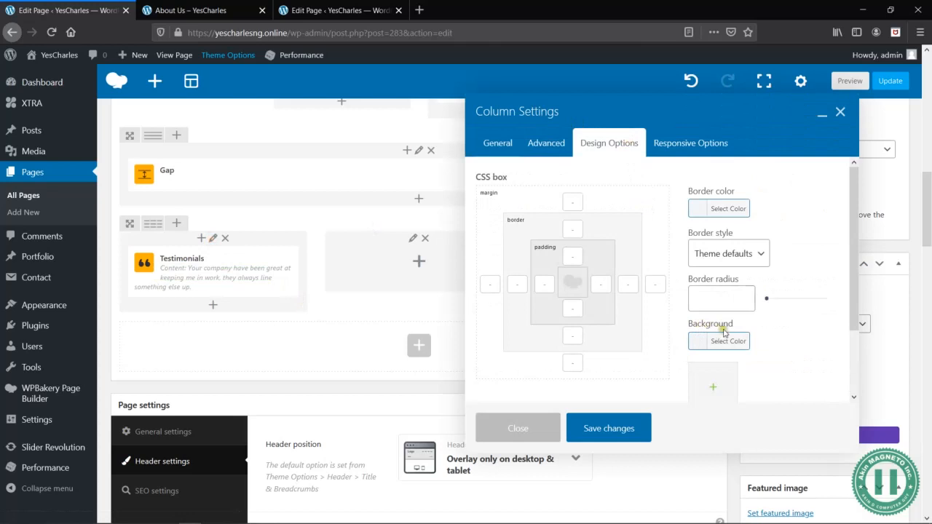
click(503, 143)
scroll(699, 297, down, 2)
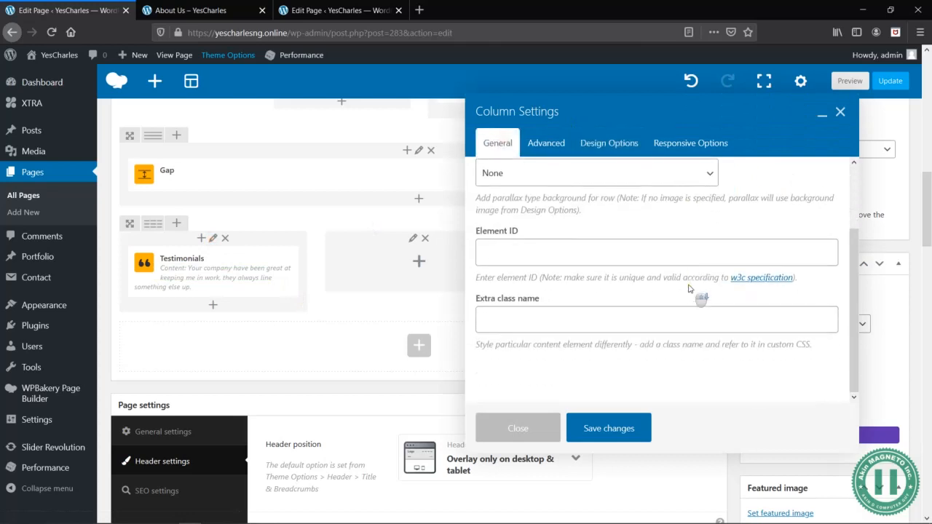
click(566, 145)
click(625, 143)
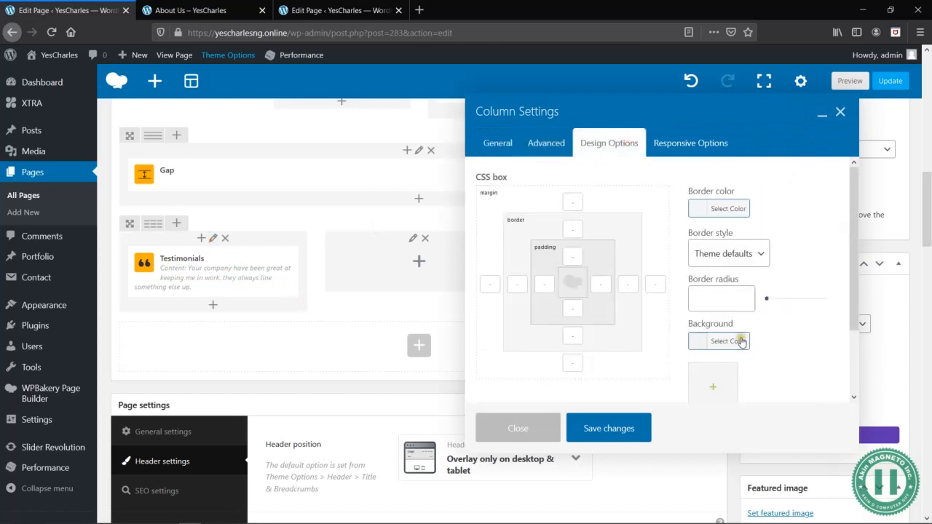
click(740, 342)
scroll(758, 343, down, 2)
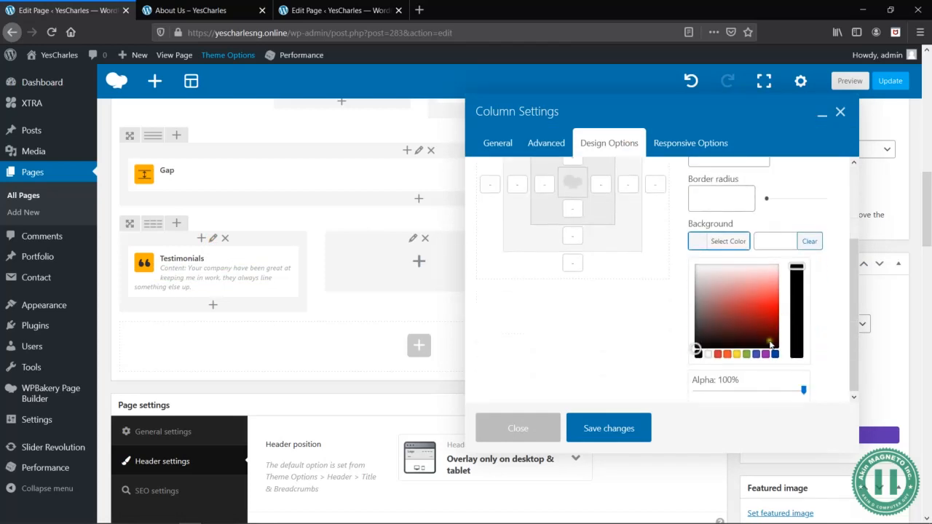
click(776, 354)
drag(805, 391, 783, 390)
click(819, 348)
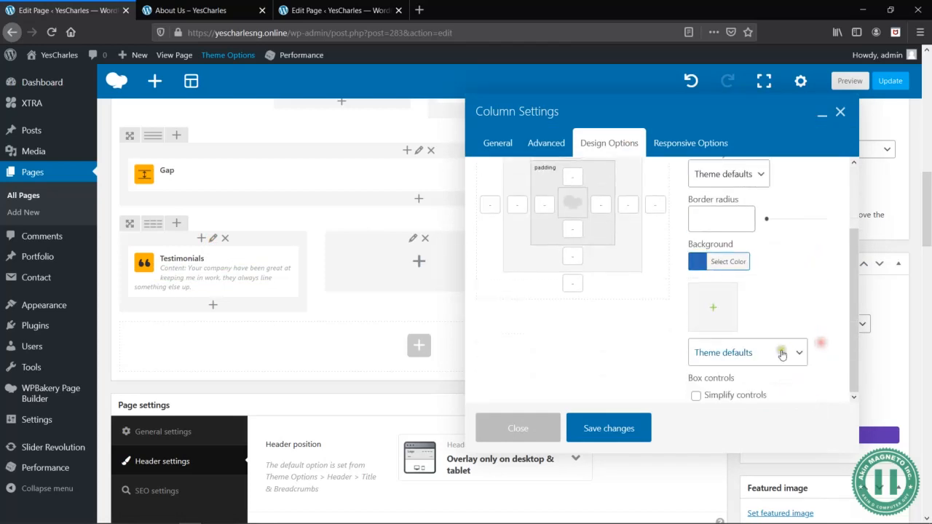
click(610, 427)
- Preview the page and check the column background around the testimonial below the counters
click(834, 82)
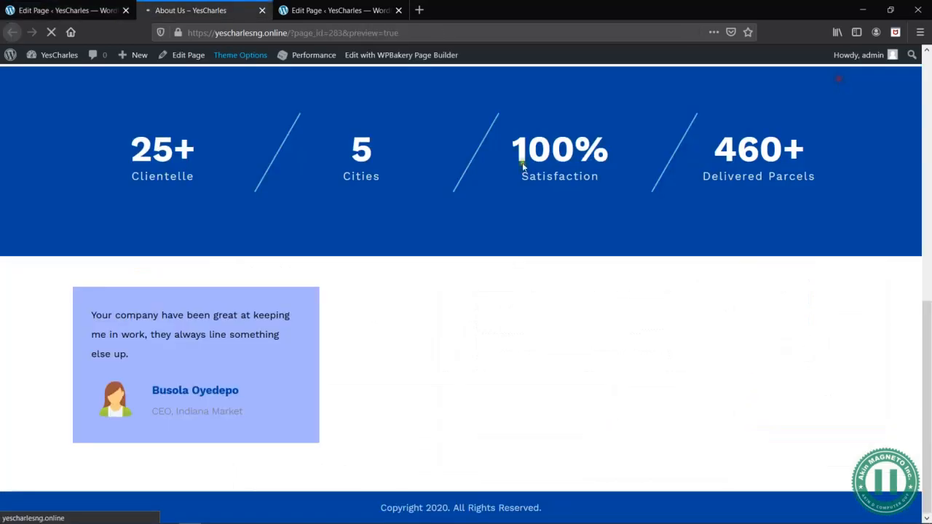
scroll(436, 339, down, 10)
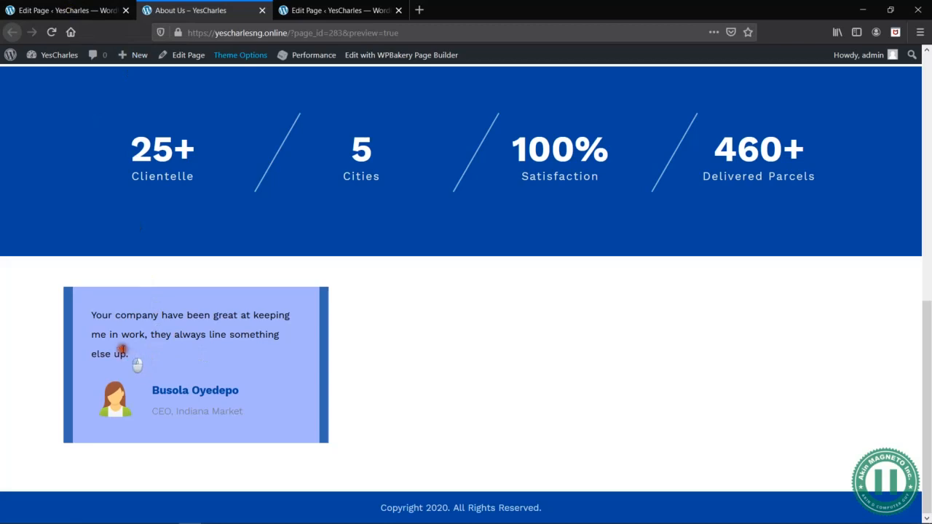
drag(128, 354, 95, 315)
- Center the first testimonial's content text and enclose it in double quotation marks
click(81, 10)
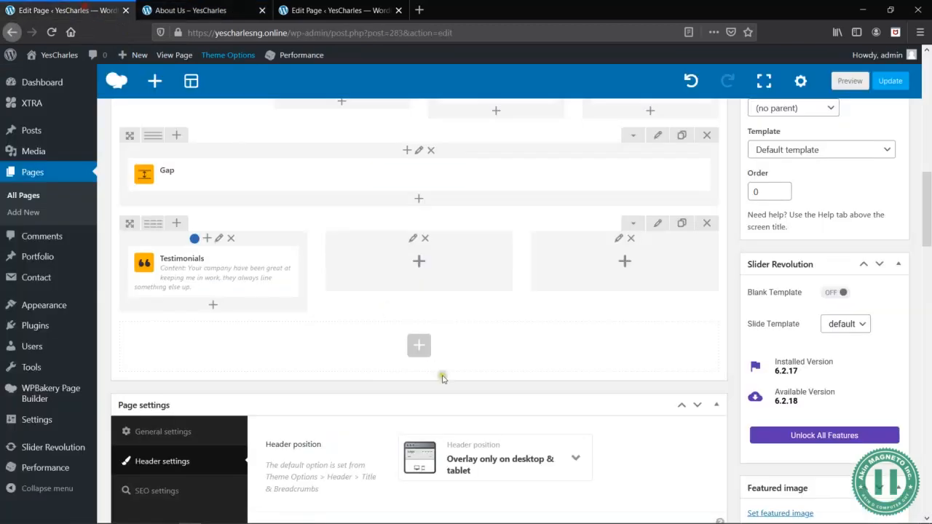
click(226, 271)
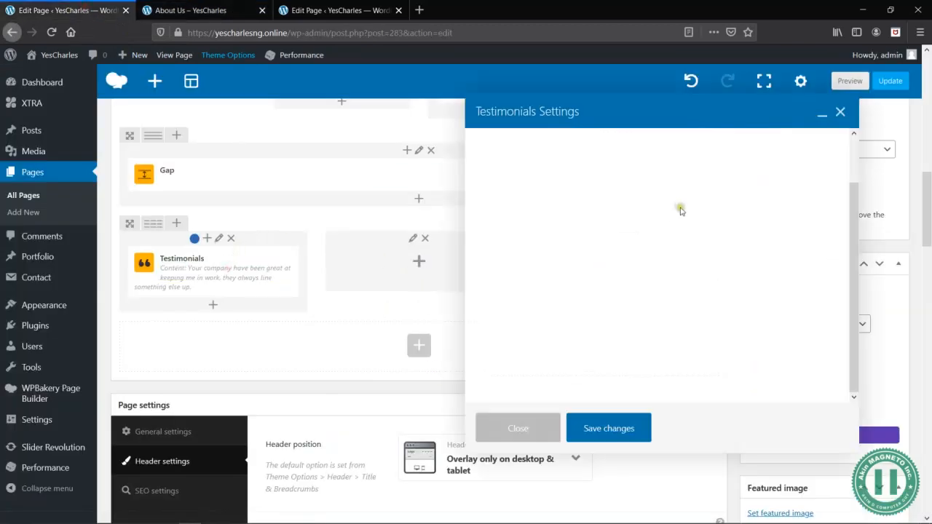
triple_click(707, 359)
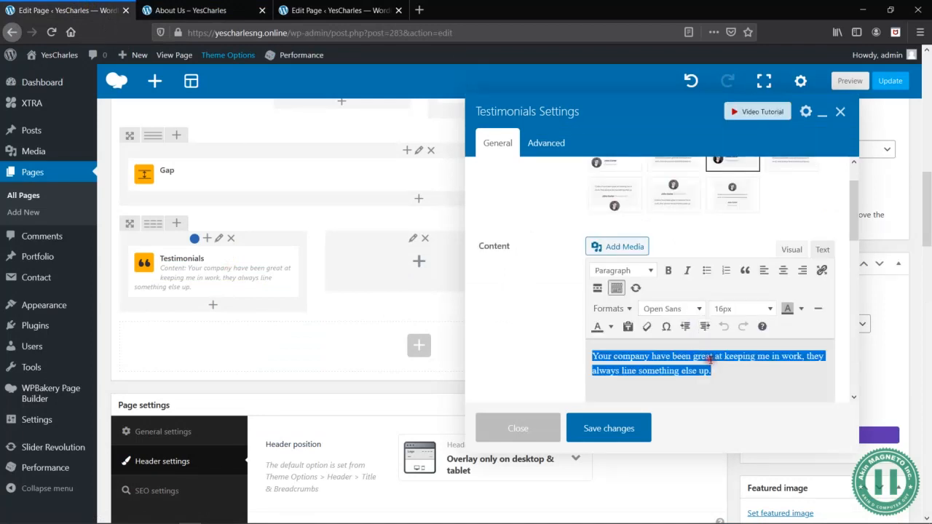
click(783, 270)
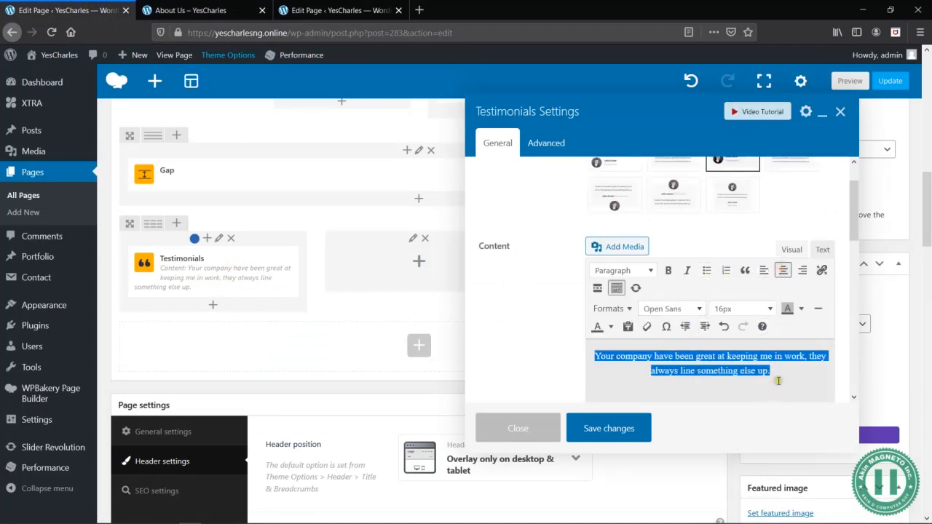
click(790, 359)
text(")
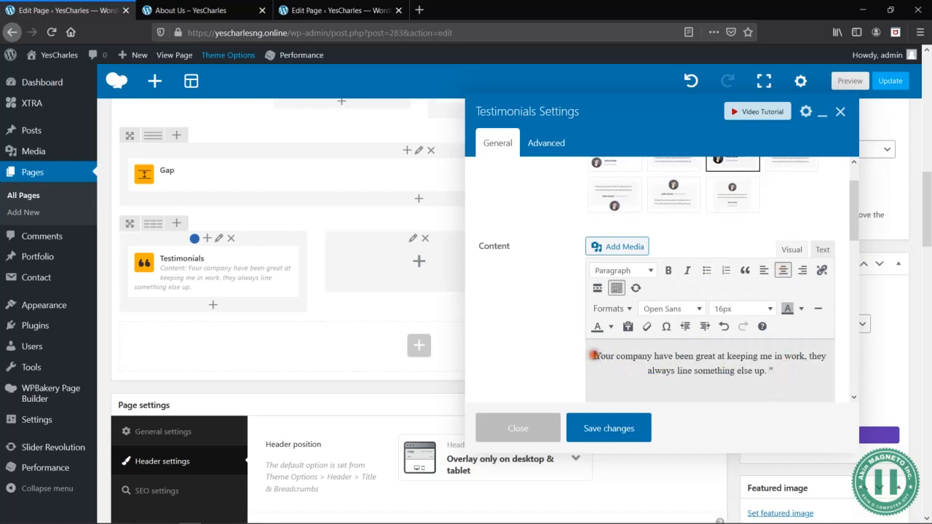
click(594, 356)
text(")
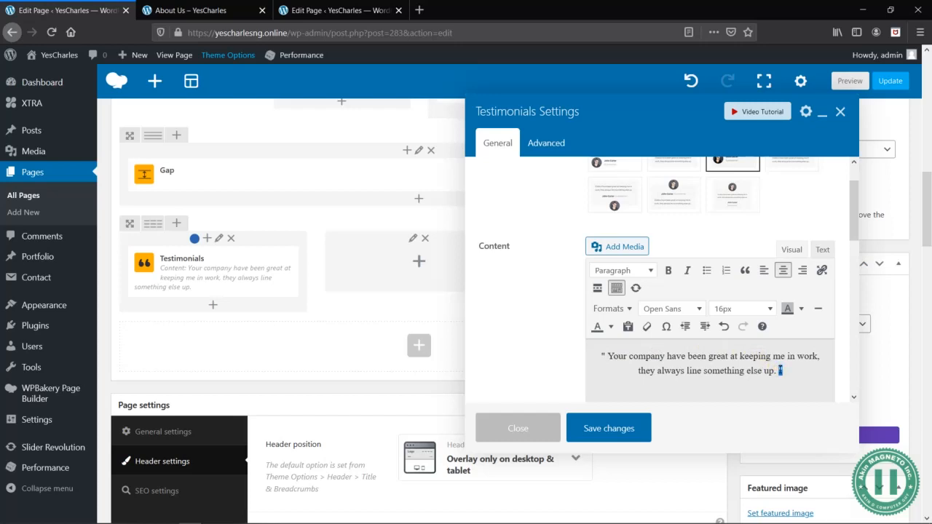
- Set the font size of the closing and opening quotation marks in the testimonial content to 22px
click(769, 309)
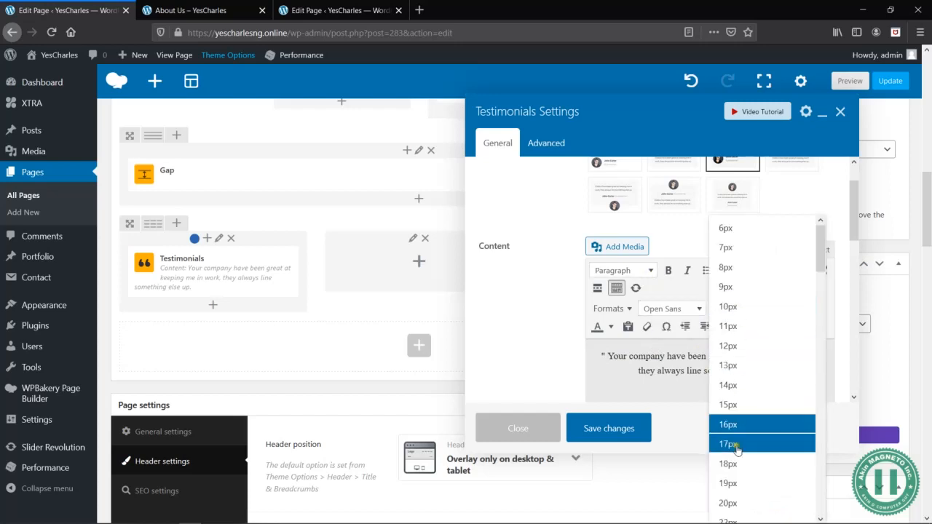
scroll(734, 510, down, 3)
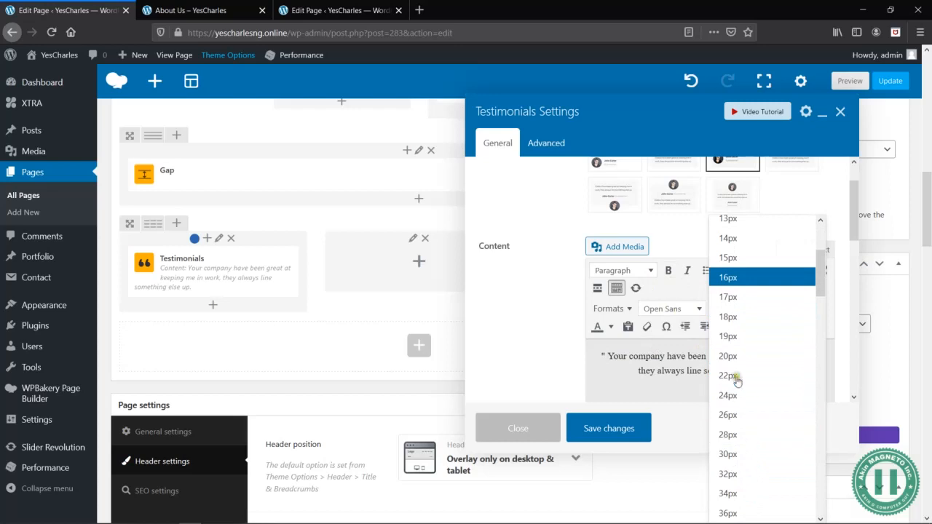
click(737, 376)
drag(606, 353, 598, 354)
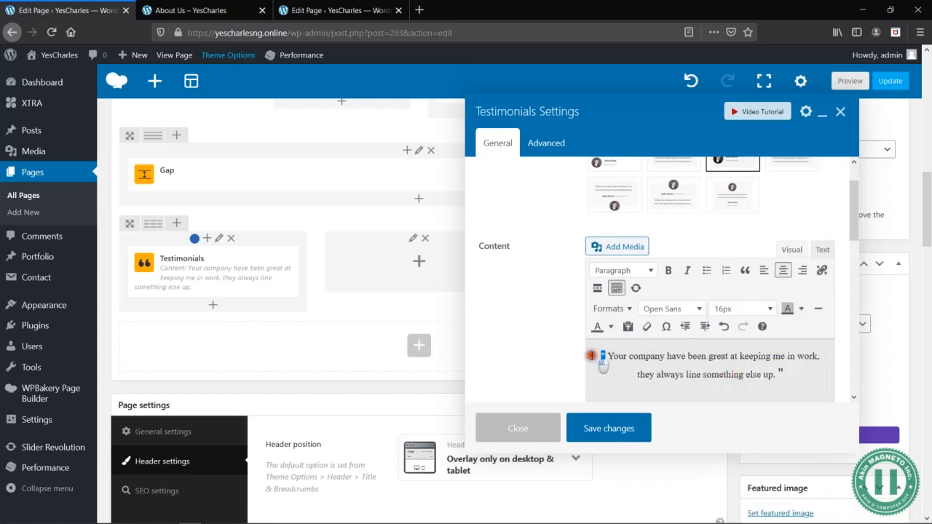
click(751, 308)
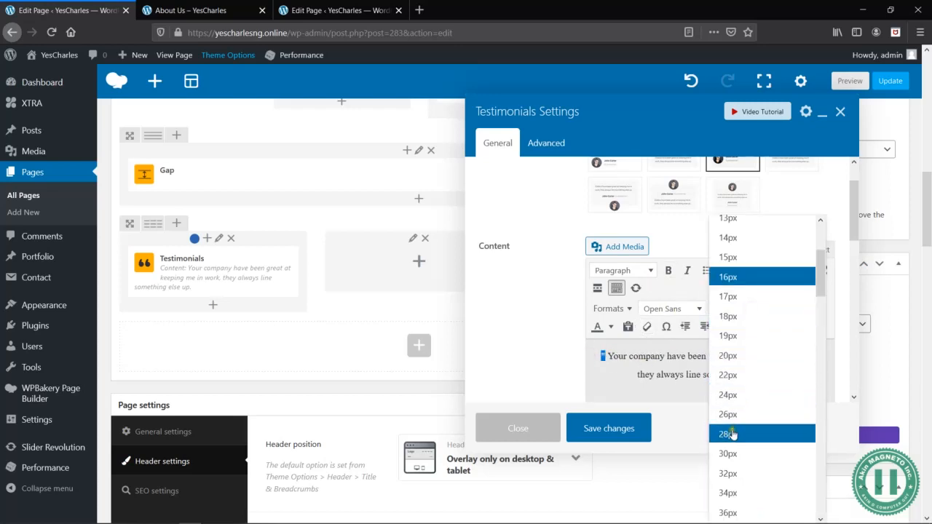
click(748, 375)
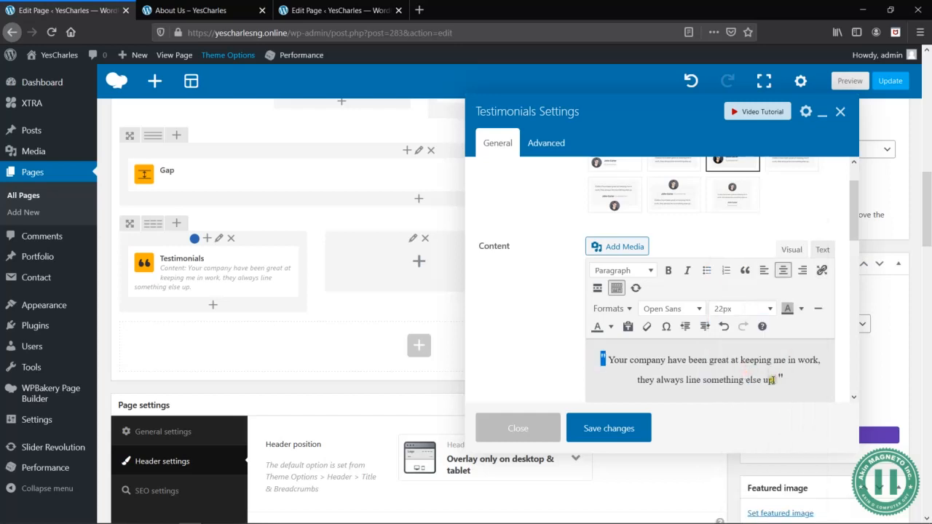
- Italicize the testimonial sentence between the quotation marks, save the element and preview the page
drag(773, 379, 608, 359)
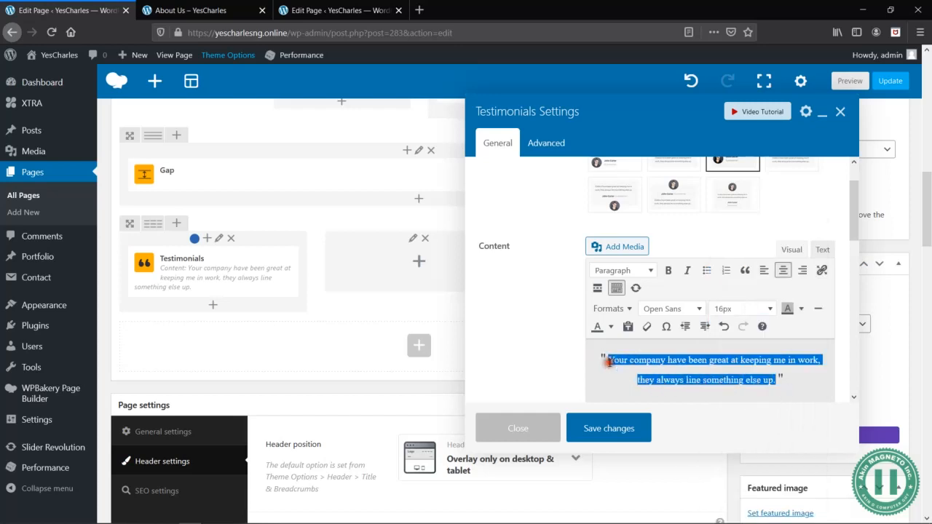
key(ctrl+i)
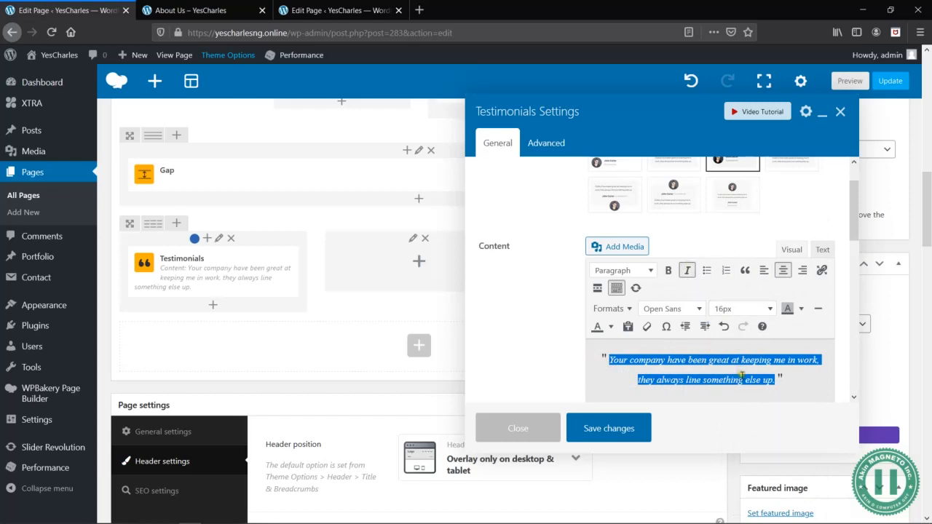
click(741, 378)
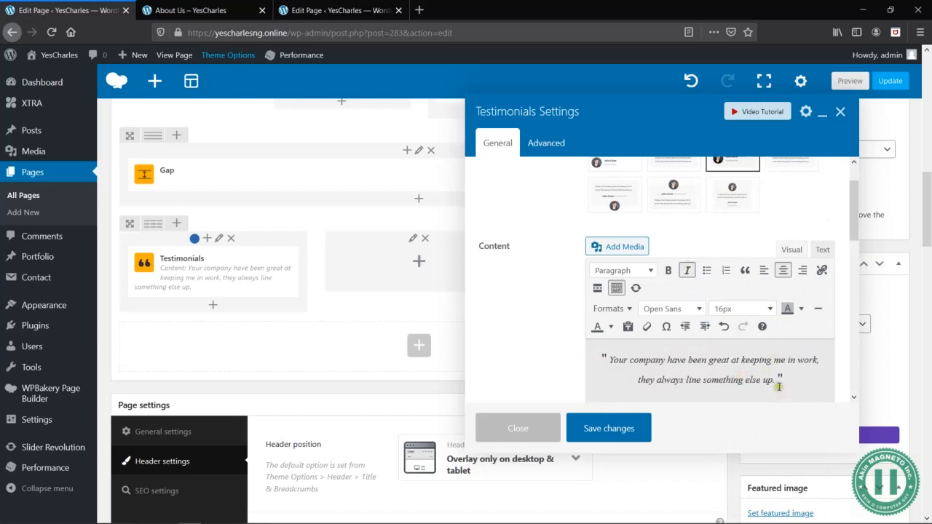
drag(778, 380, 620, 354)
click(722, 396)
click(593, 424)
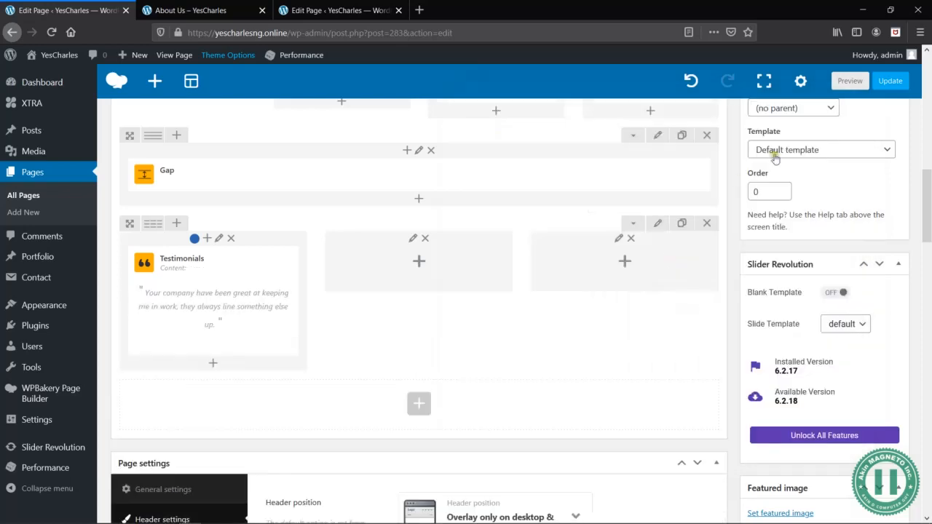
click(845, 81)
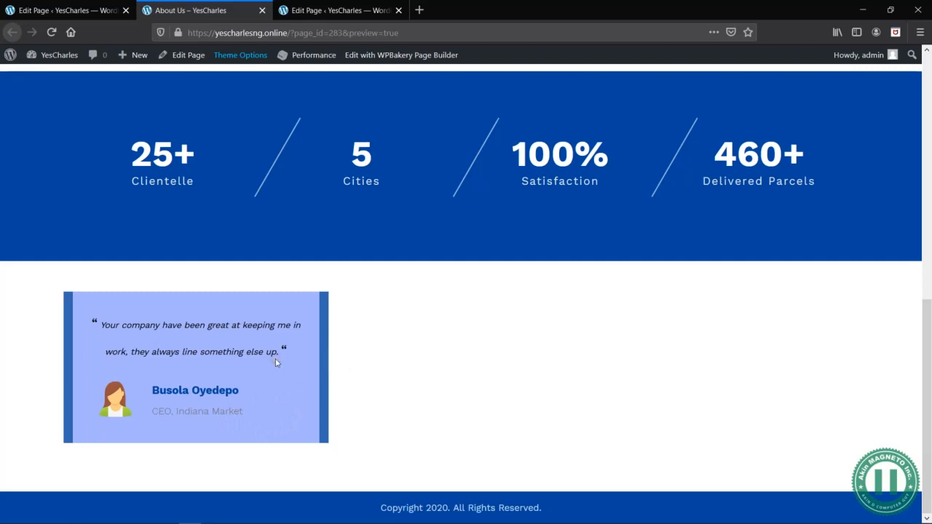
- Set the text color of the testimonial sentence between the quotation marks to white, save the element and preview the page
click(69, 12)
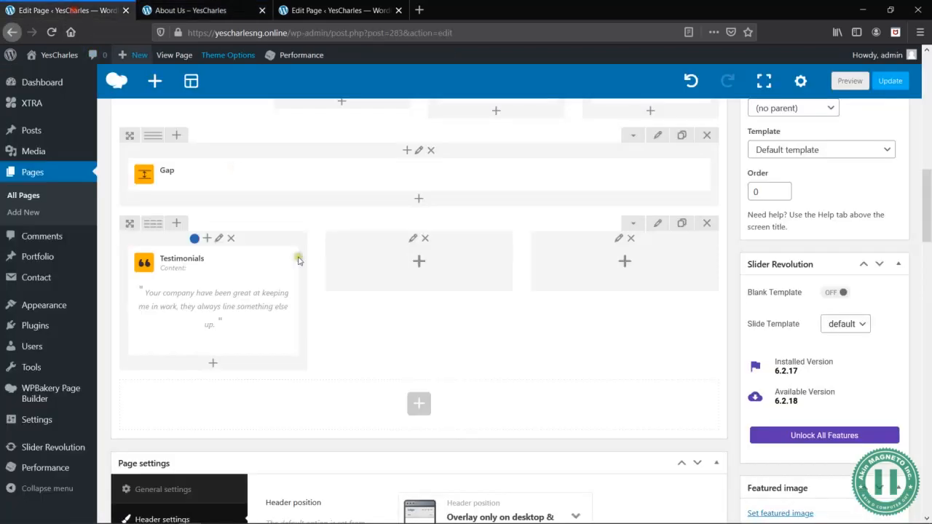
click(226, 301)
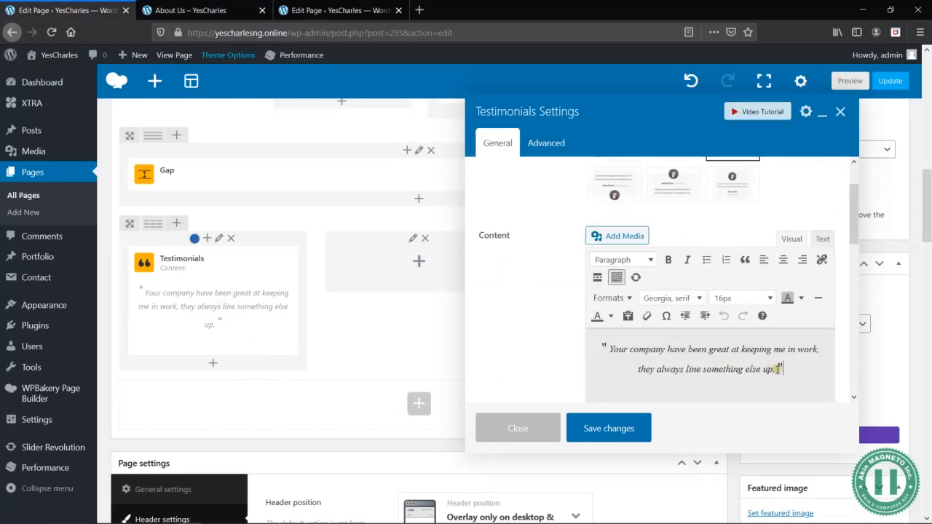
scroll(743, 306, down, 10)
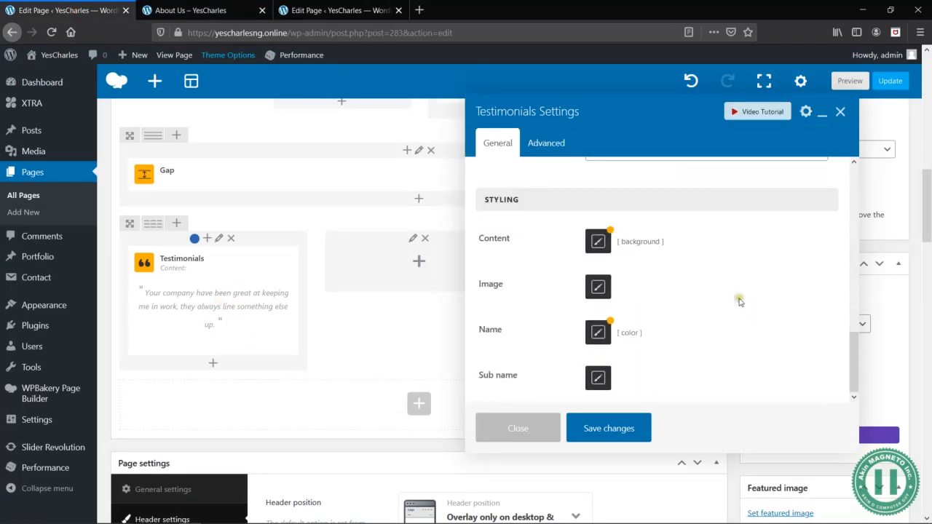
scroll(697, 270, up, 12)
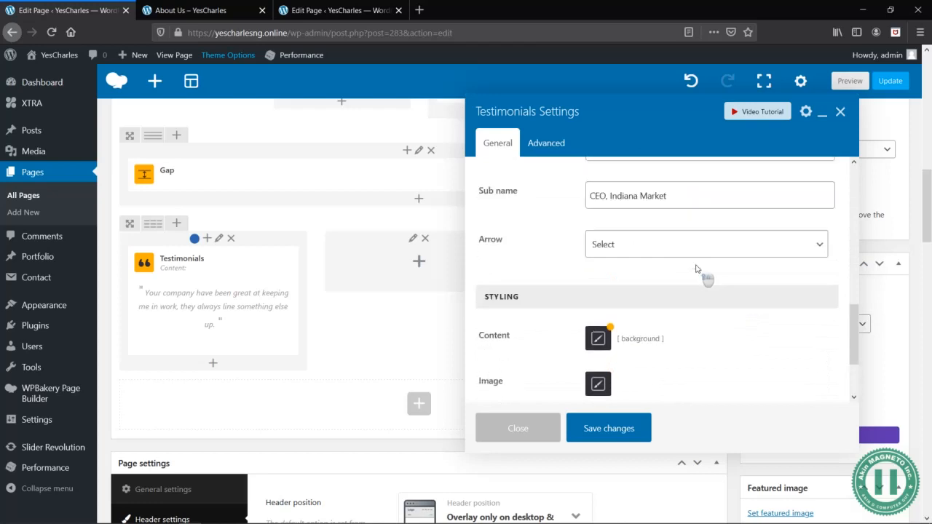
scroll(760, 372, down, 4)
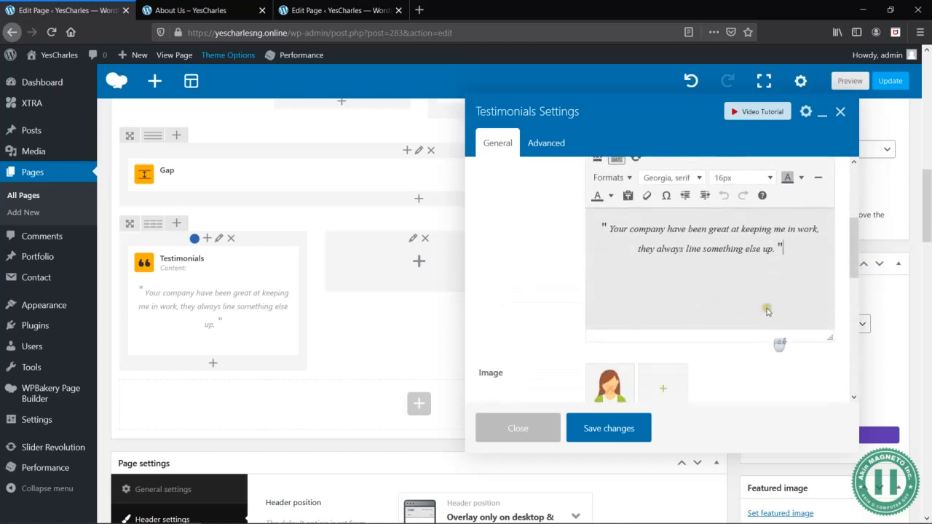
drag(778, 244, 612, 228)
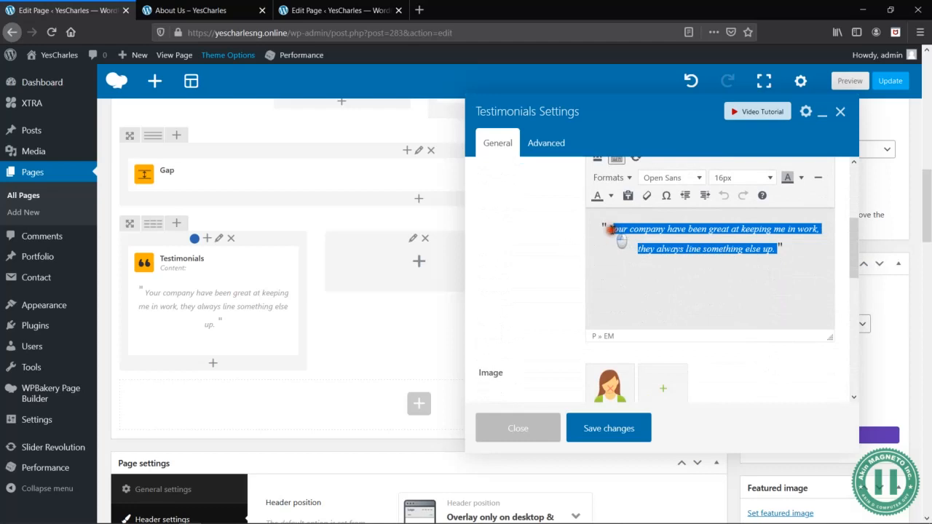
scroll(726, 188, up, 3)
click(612, 198)
click(644, 247)
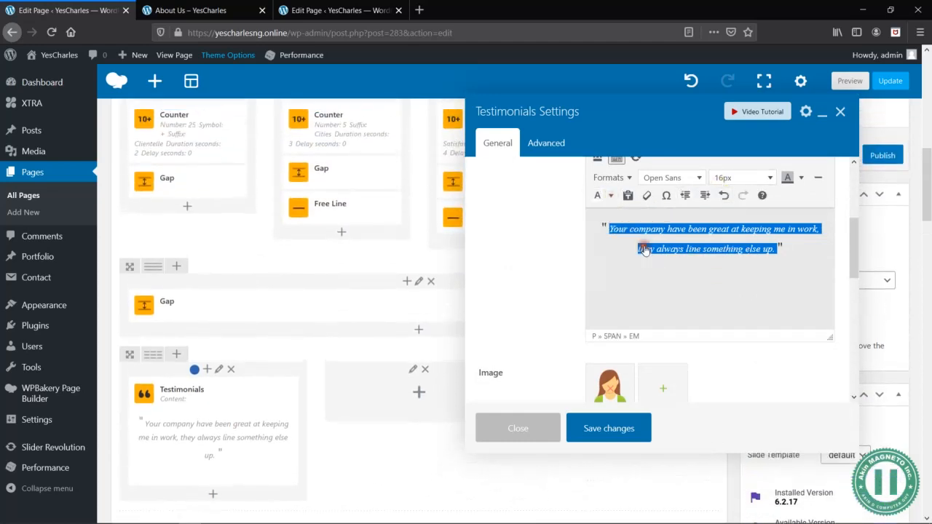
click(609, 426)
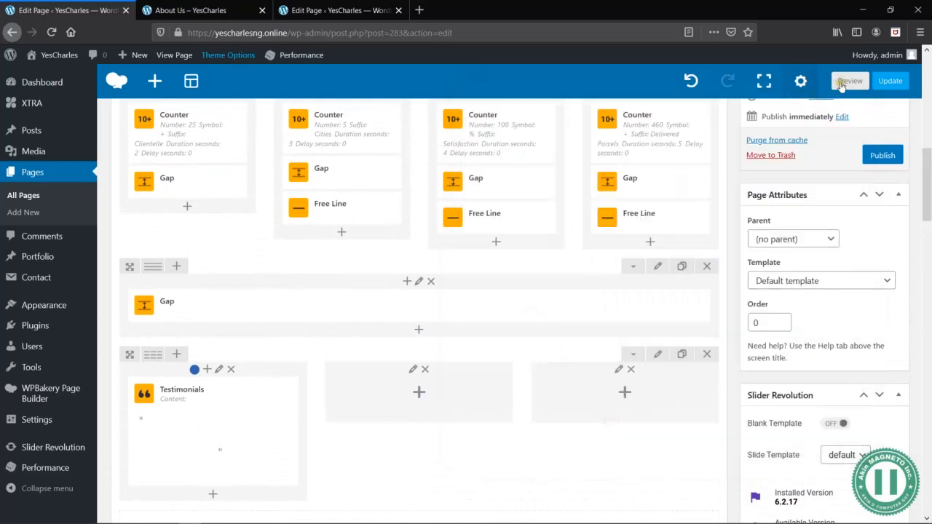
click(850, 81)
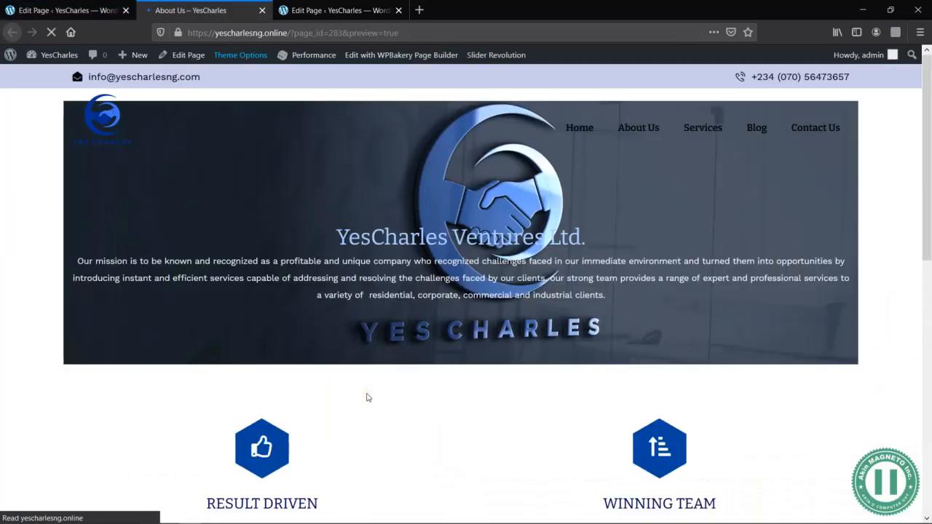
scroll(367, 397, down, 10)
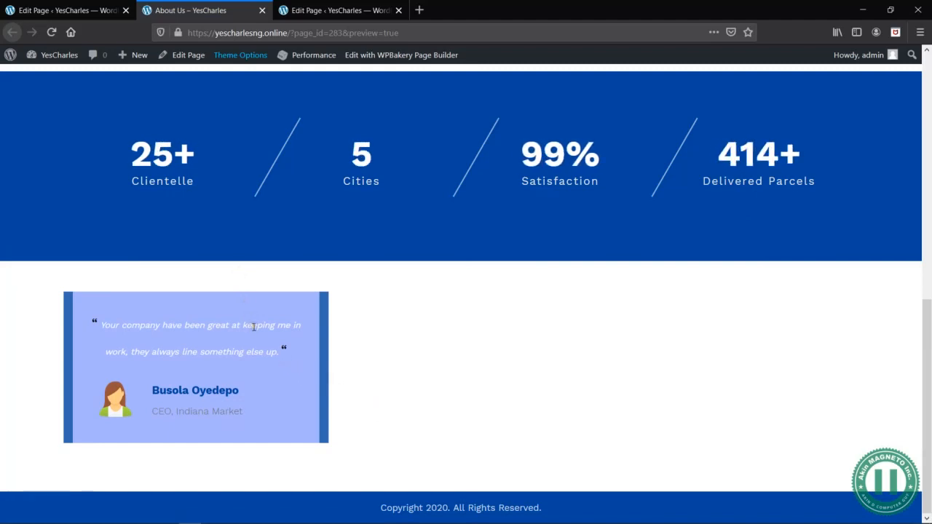
- Undo the white text color of the first testimonial's sentence and preview the About Us page down to the testimonial
click(76, 10)
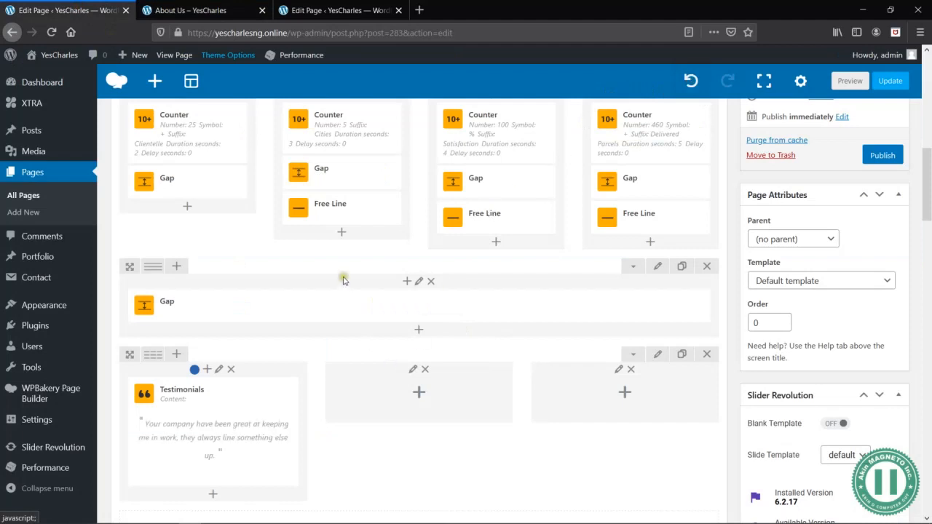
click(838, 75)
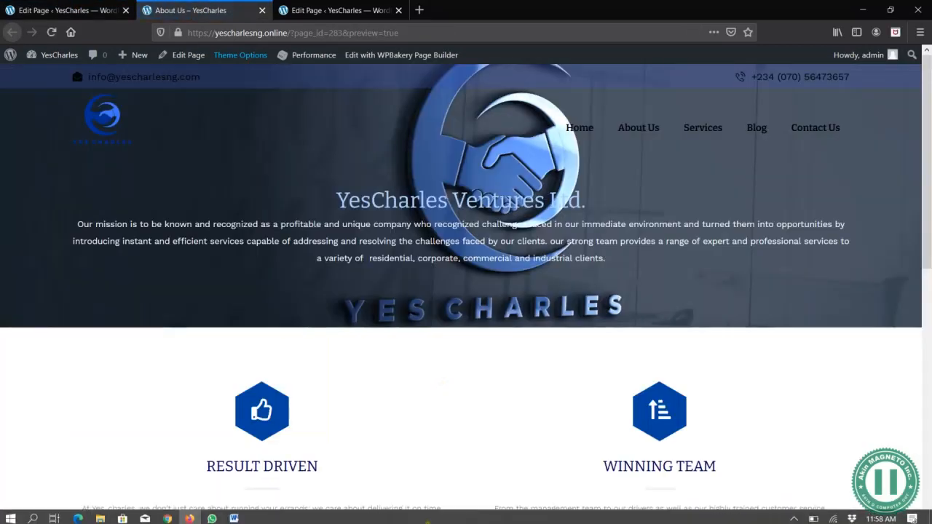
scroll(341, 457, down, 7)
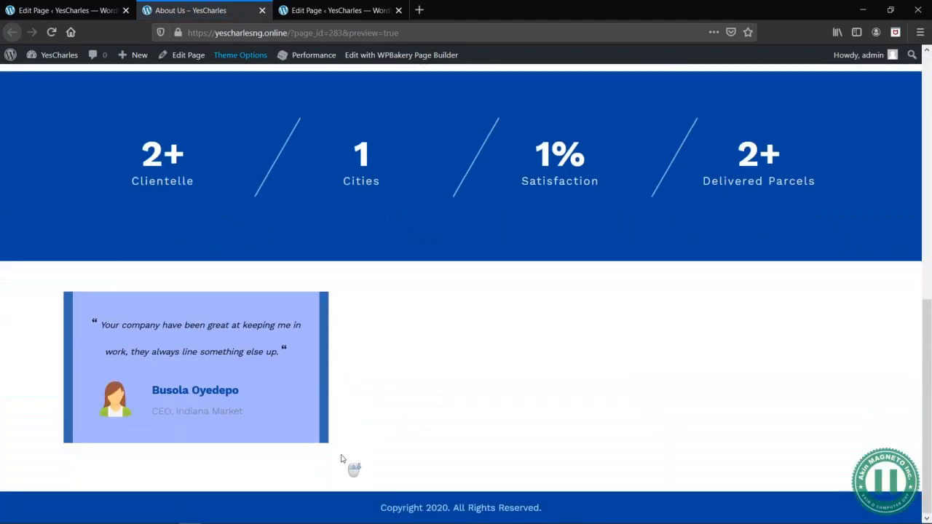
scroll(341, 458, up, 7)
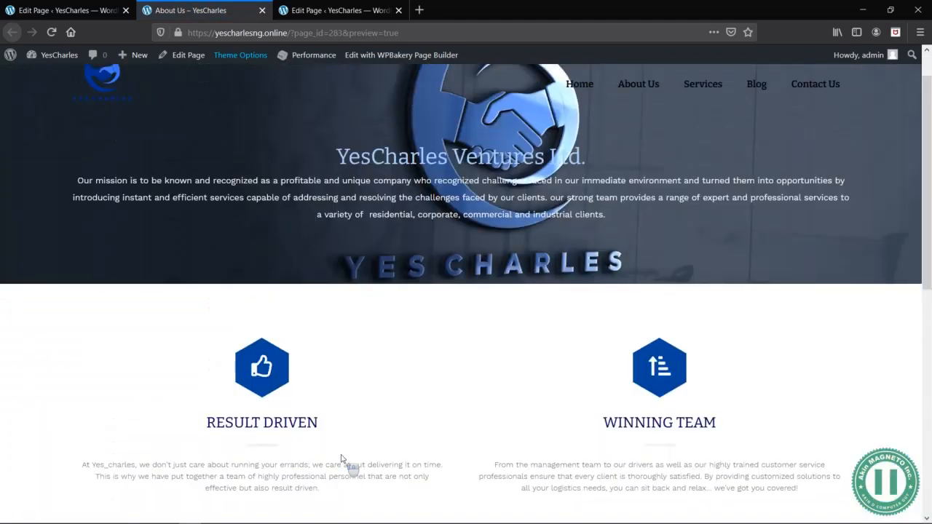
scroll(342, 458, down, 7)
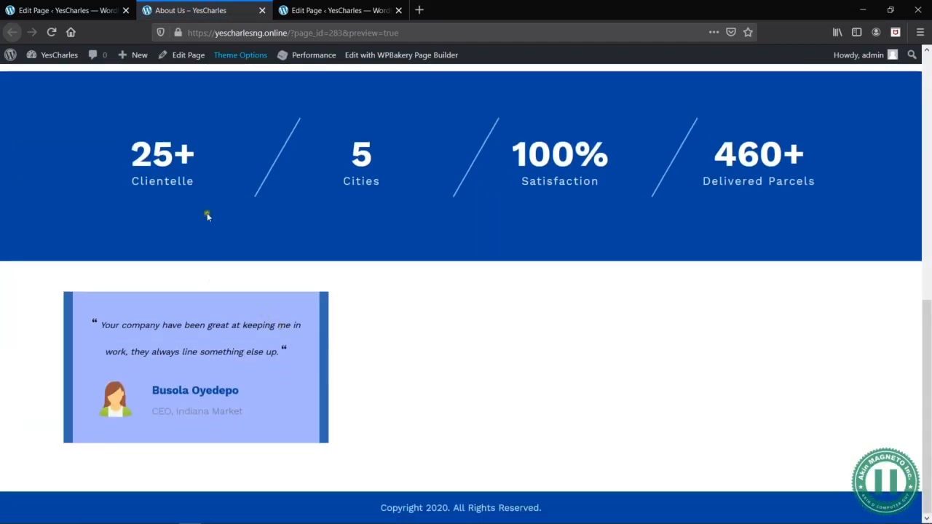
- Duplicate the first testimonial element and move the copy into the empty middle column of the same row
click(86, 13)
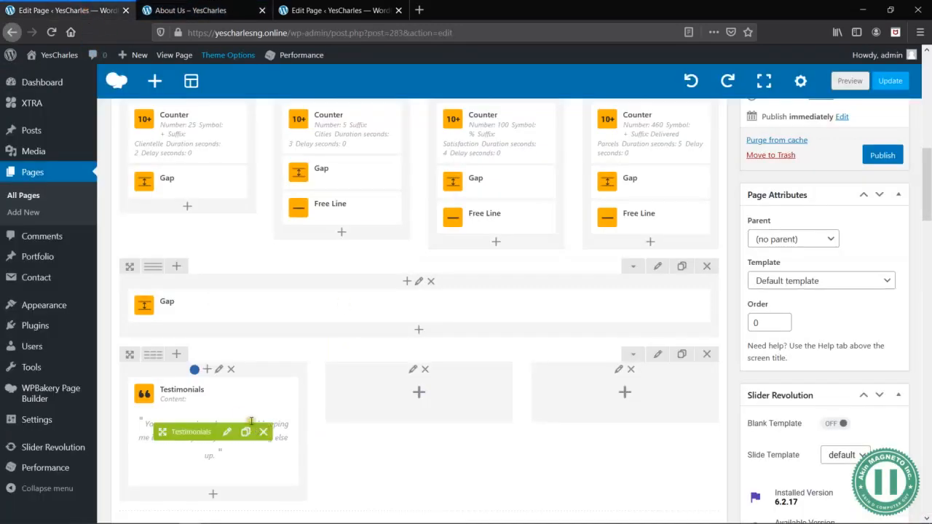
click(245, 434)
scroll(202, 408, down, 3)
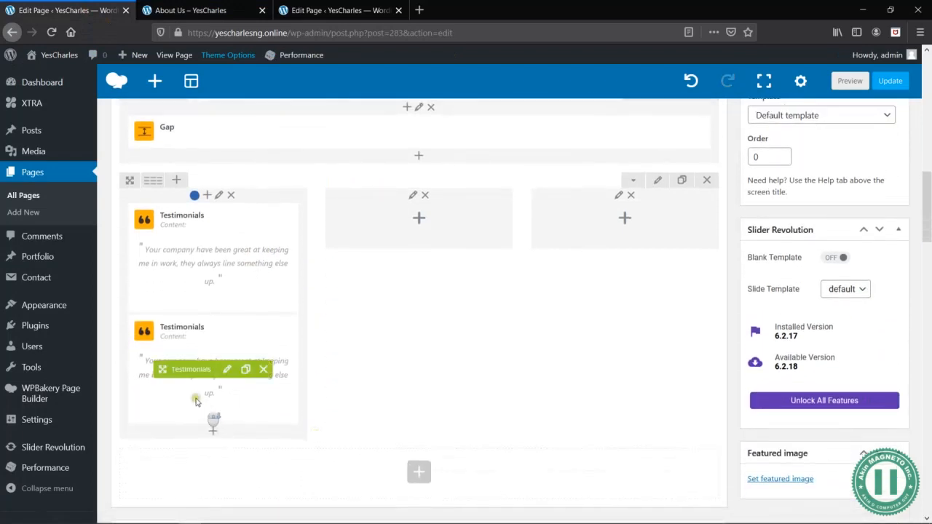
drag(211, 370, 421, 249)
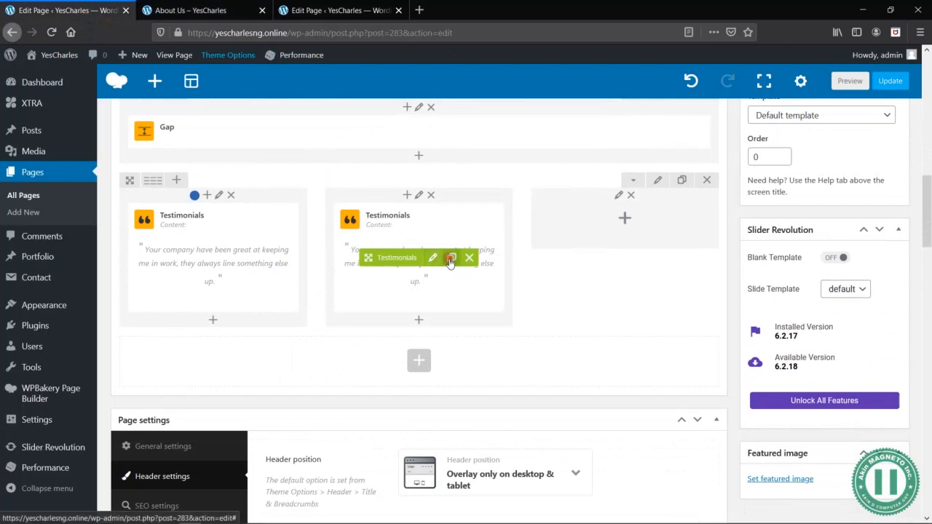
- Duplicate the middle column's testimonial, move the copy into the empty third column and preview the page
click(450, 259)
drag(453, 341, 619, 239)
click(844, 82)
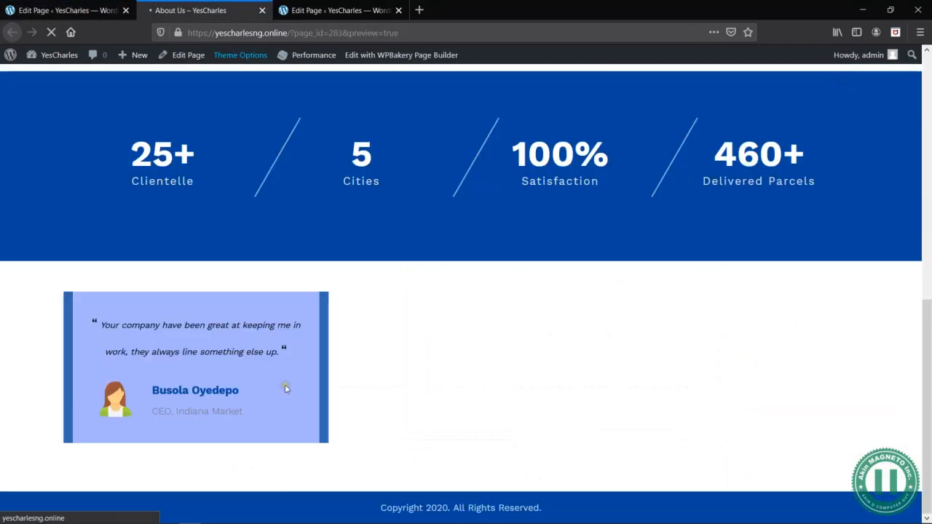
scroll(449, 402, down, 8)
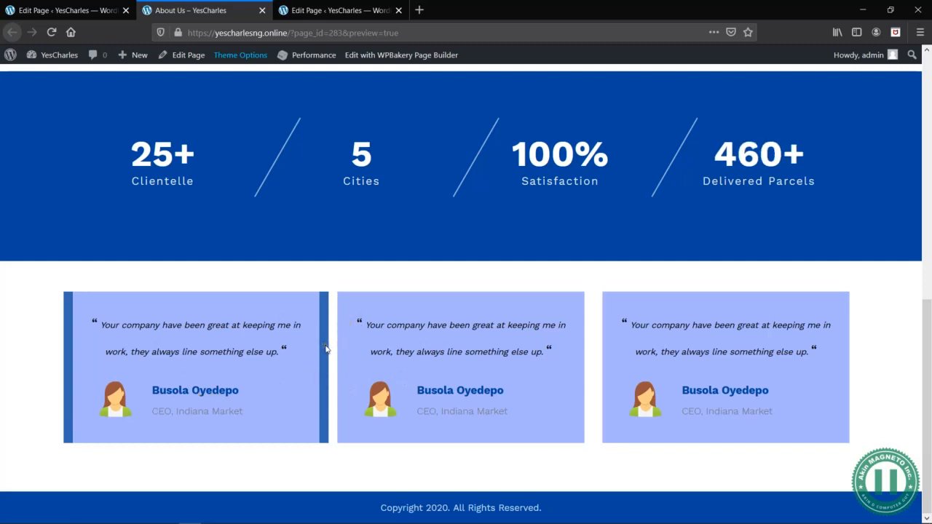
drag(684, 348, 624, 318)
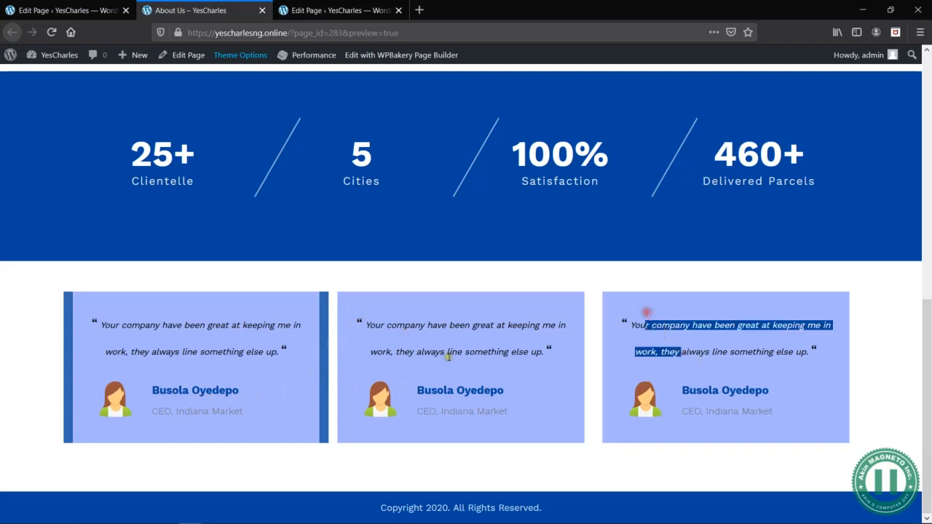
click(327, 383)
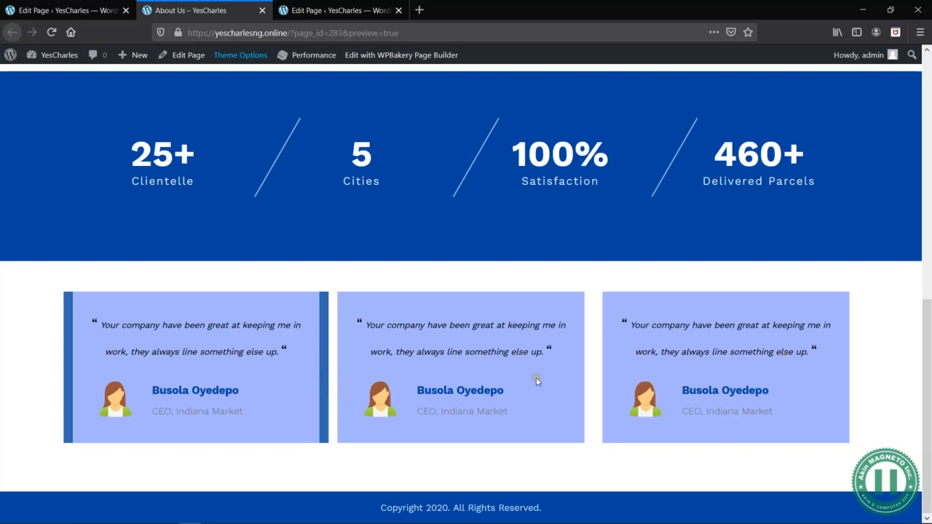
- Copy the background color value from the first testimonial column's design options and close its settings without changes
click(72, 10)
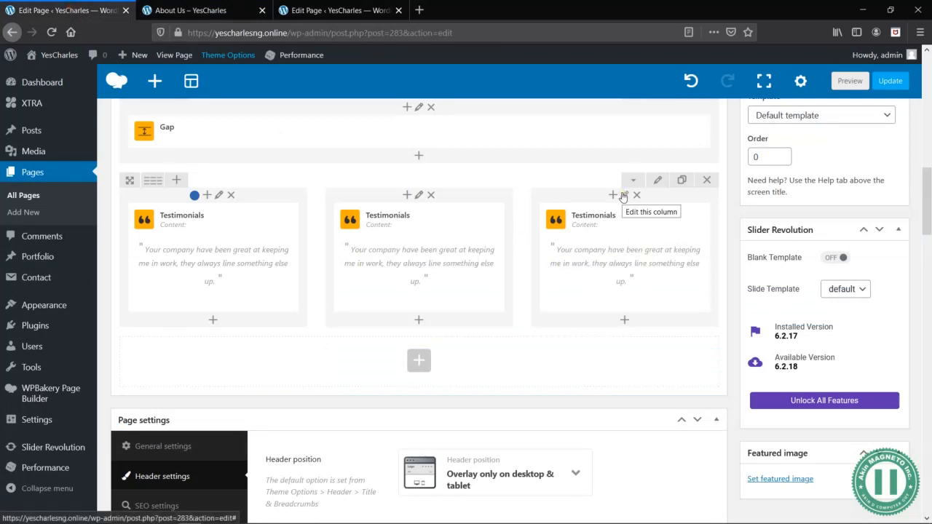
click(218, 194)
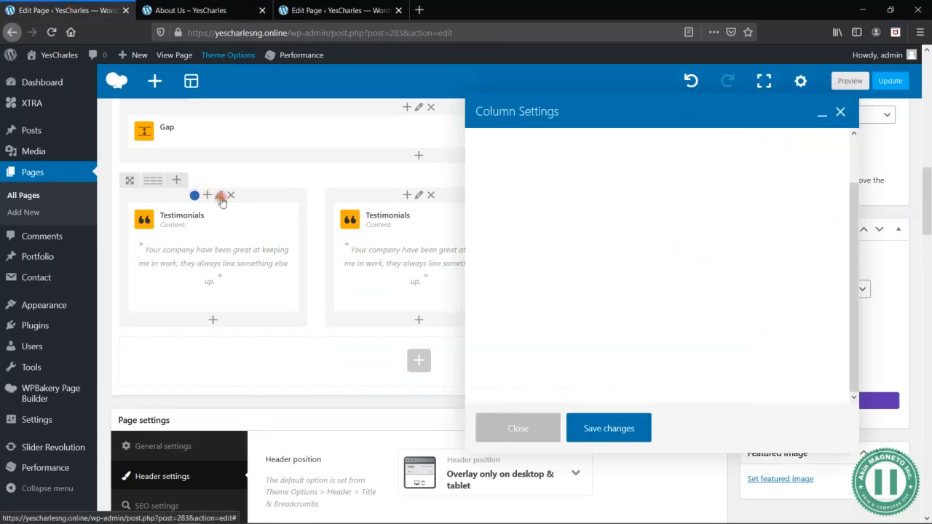
click(622, 147)
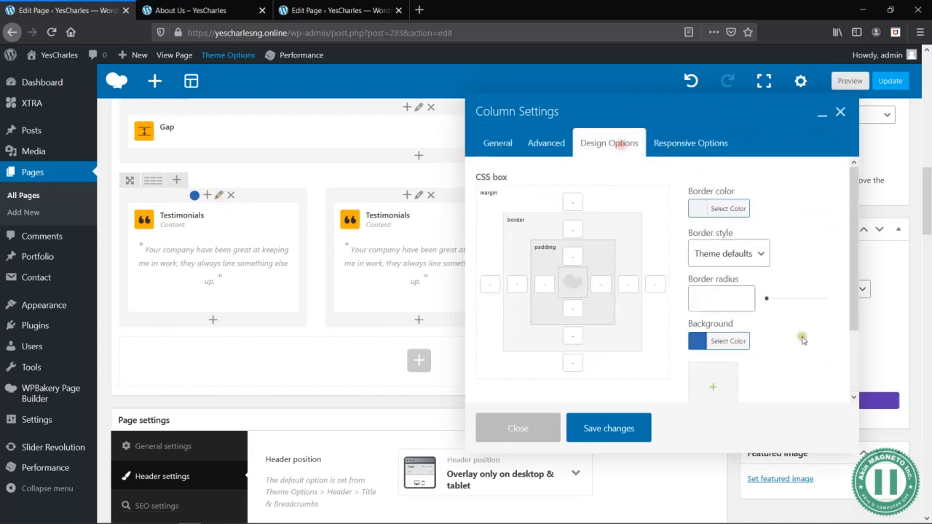
click(738, 342)
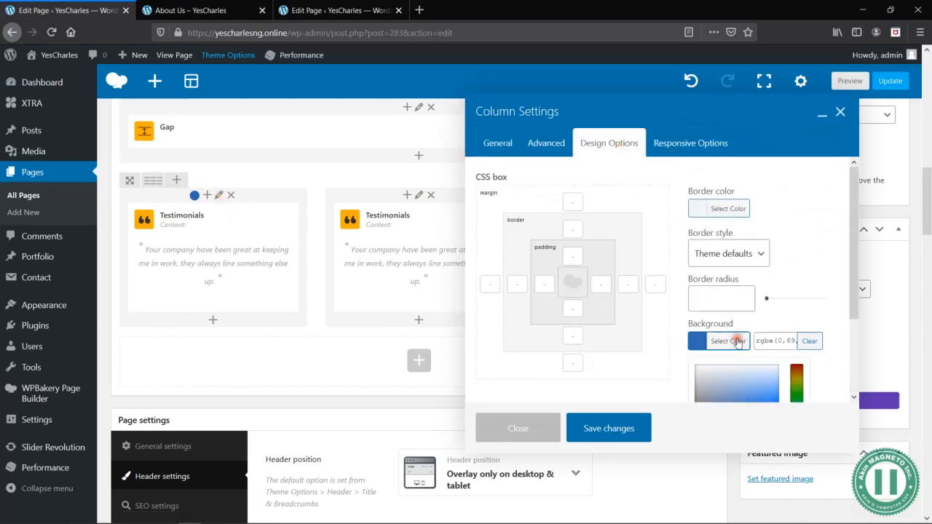
triple_click(780, 335)
right_click(778, 336)
click(804, 371)
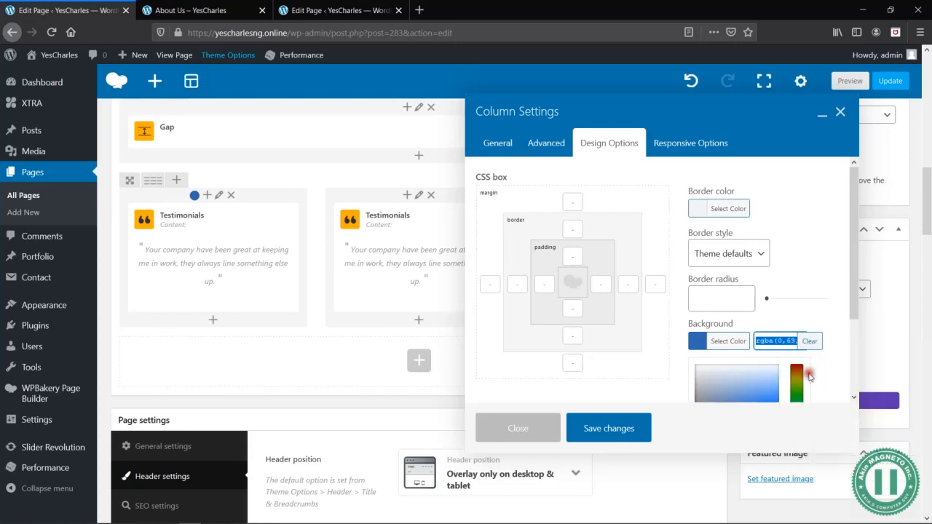
click(511, 429)
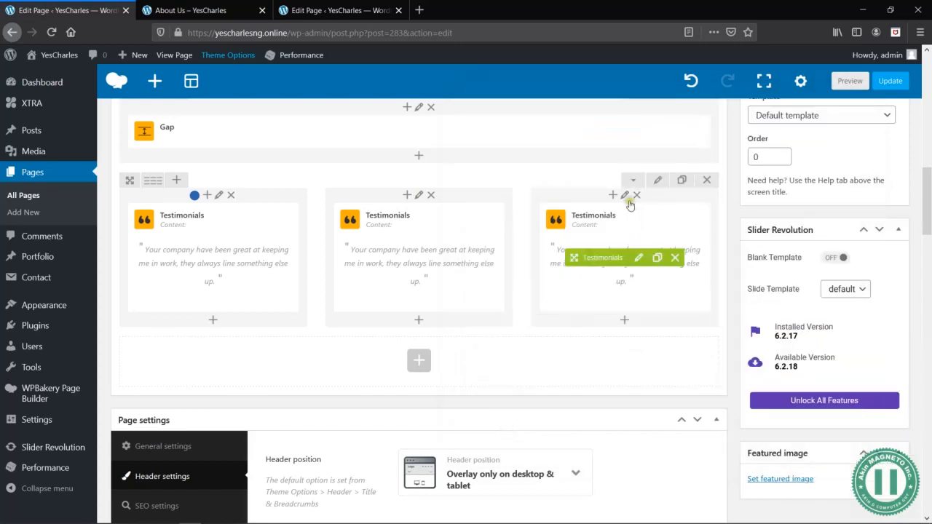
- Apply the copied blue background color to the third testimonial column, save the column settings and preview the page
click(624, 194)
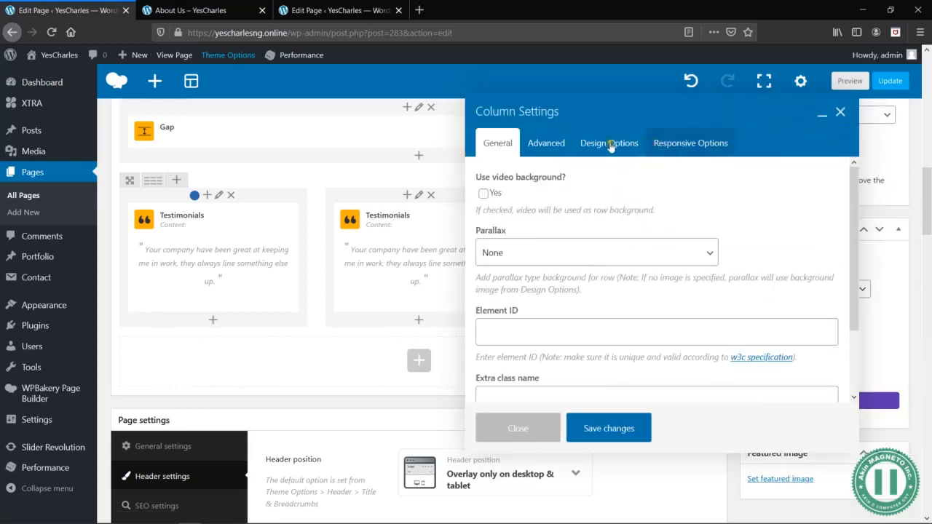
click(610, 145)
click(746, 343)
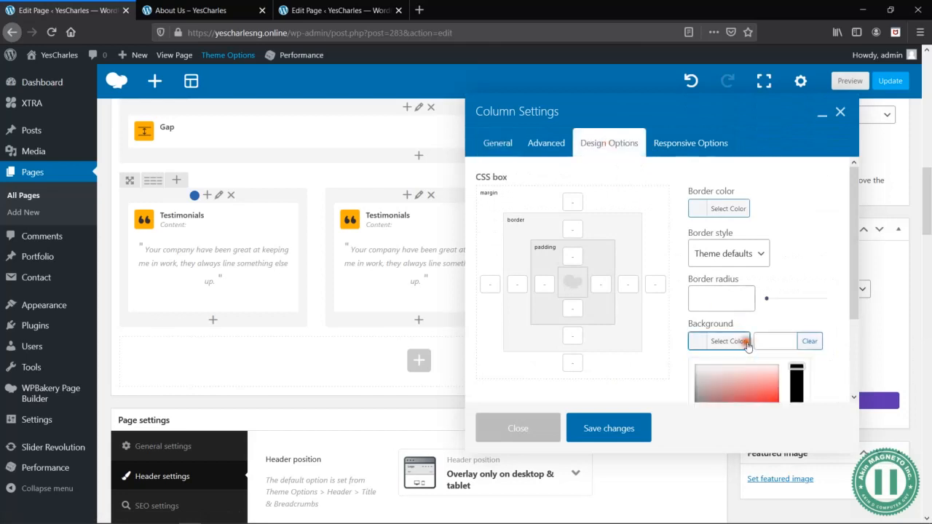
click(780, 337)
key(ctrl+v)
click(816, 314)
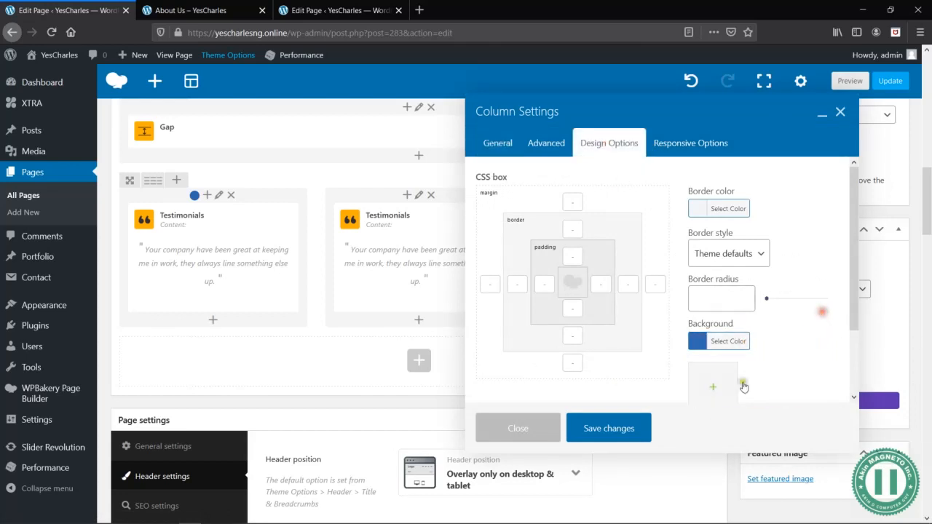
click(612, 436)
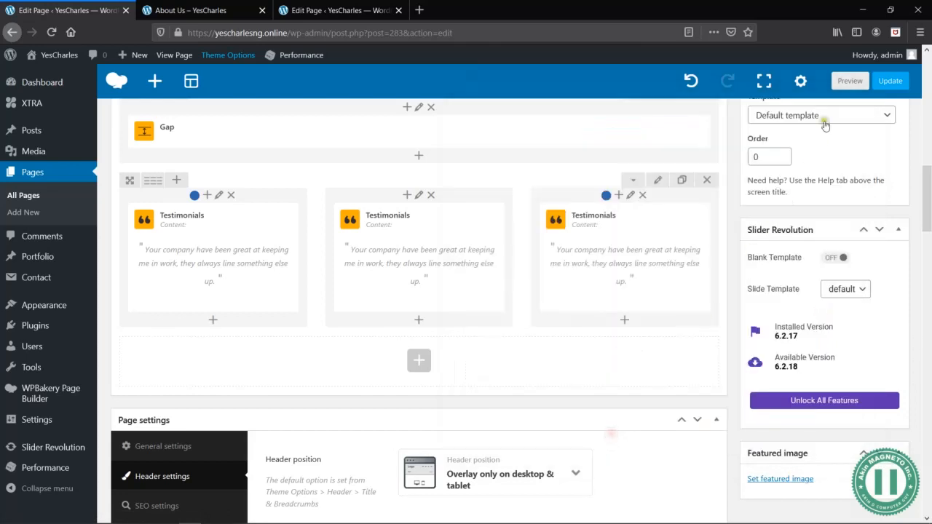
click(845, 82)
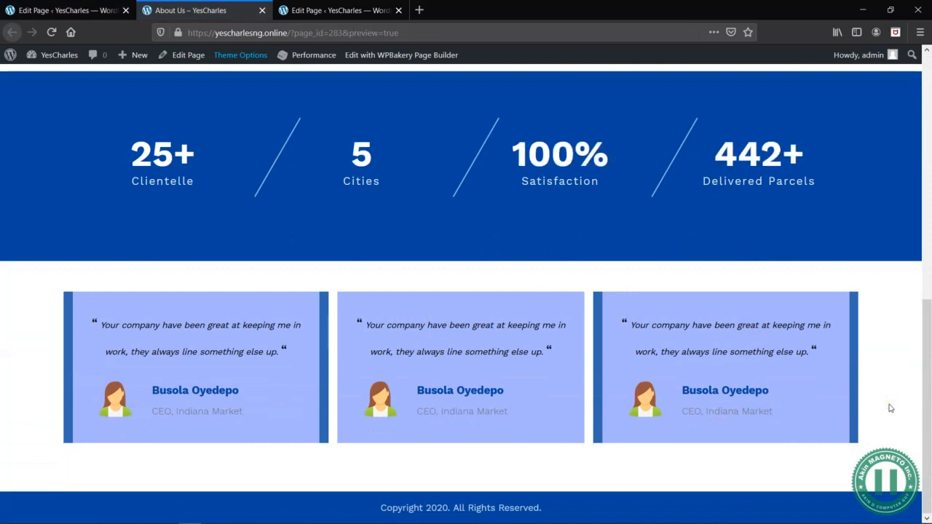
drag(751, 411, 706, 411)
click(712, 406)
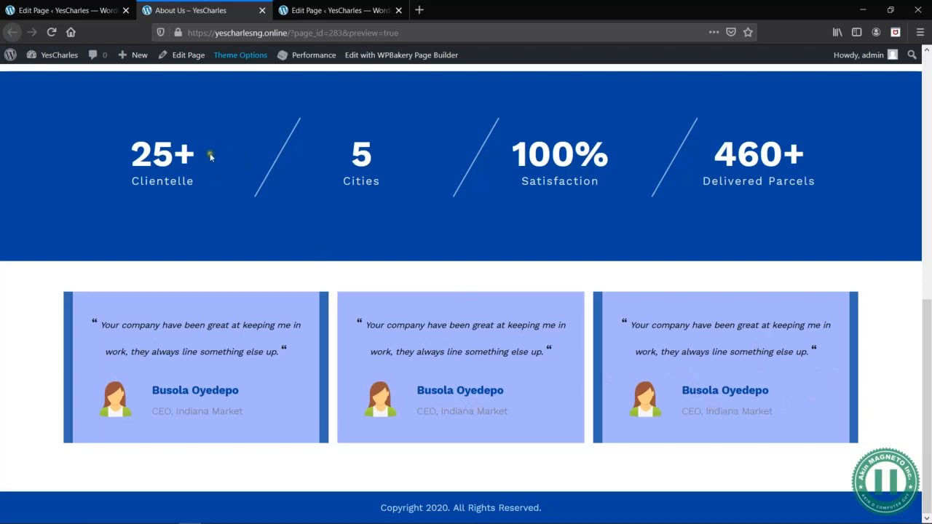
- Switch to the Word wireframe and examine the client testimonial, social links and head office sections, then return to the browser
key(alt+Tab)
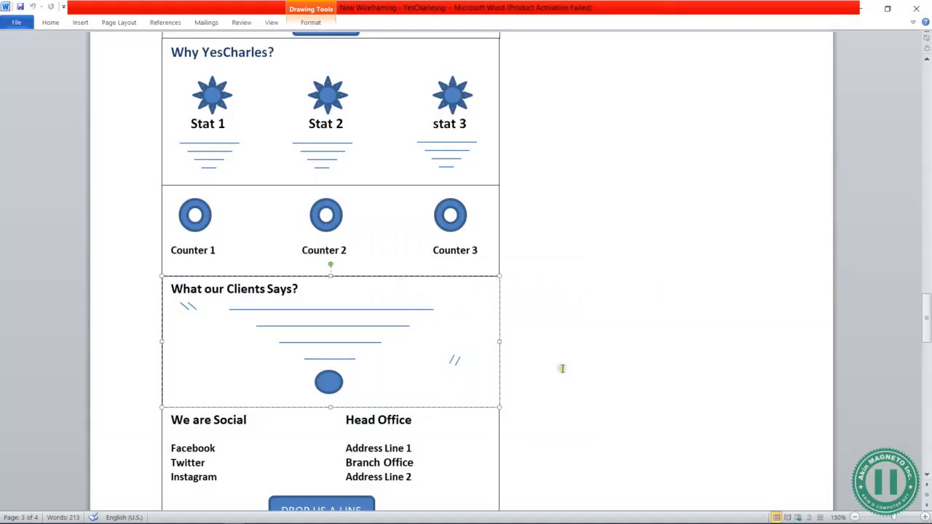
scroll(562, 368, down, 3)
click(253, 323)
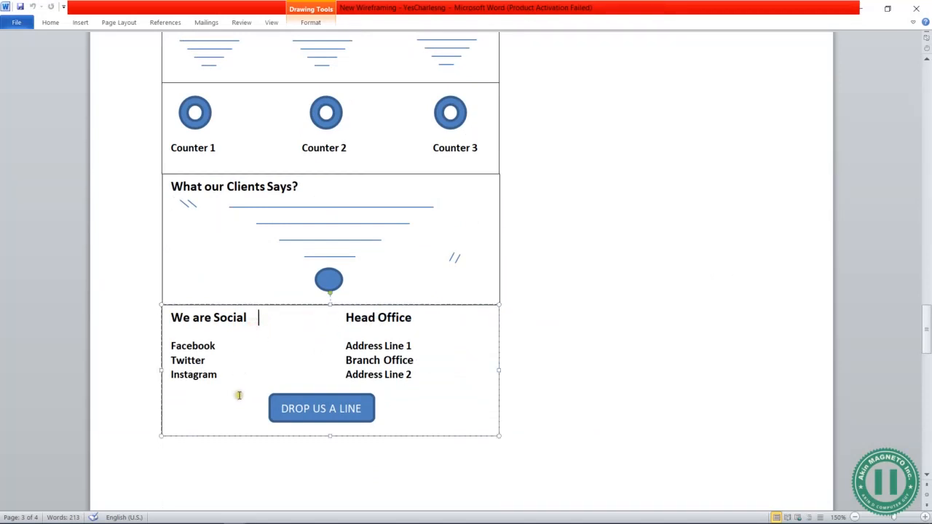
click(423, 479)
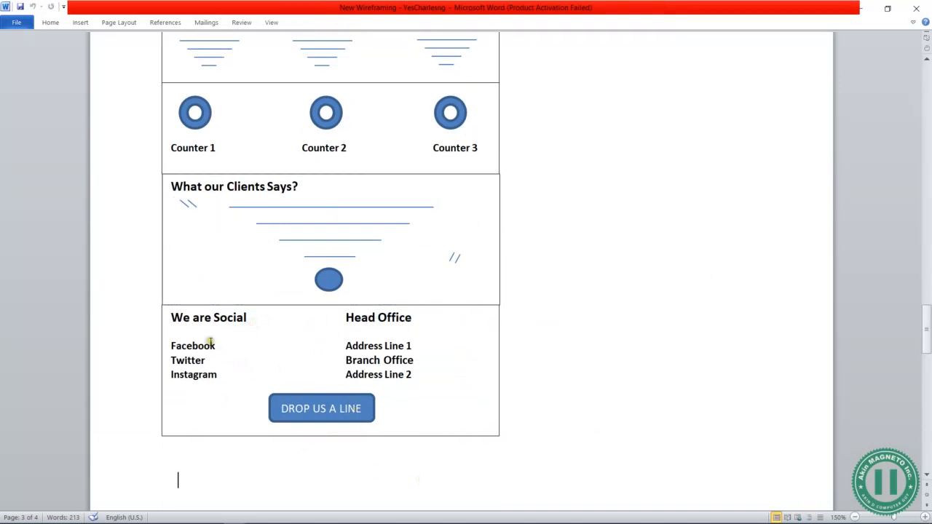
click(374, 318)
drag(362, 327, 303, 327)
click(175, 343)
key(alt+Tab)
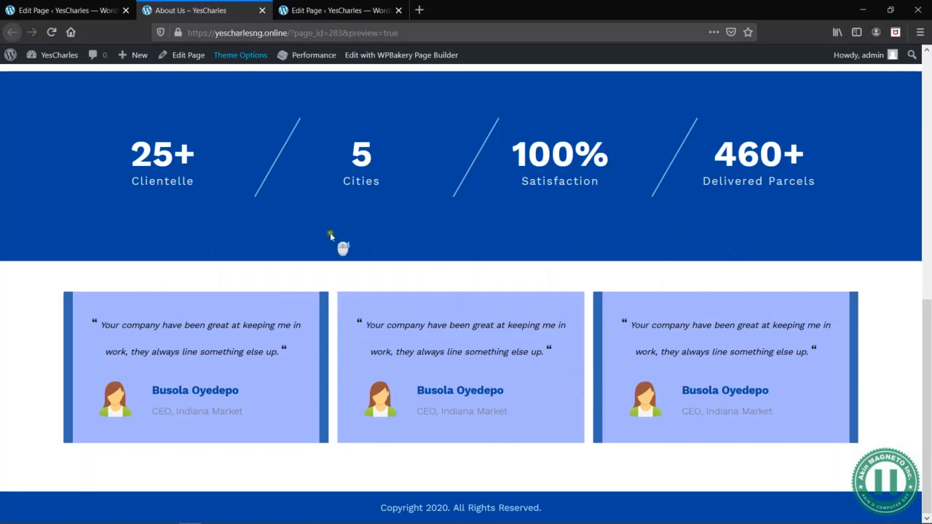
- Return to the About Us page editor and save the page as a draft
scroll(330, 233, up, 10)
click(63, 10)
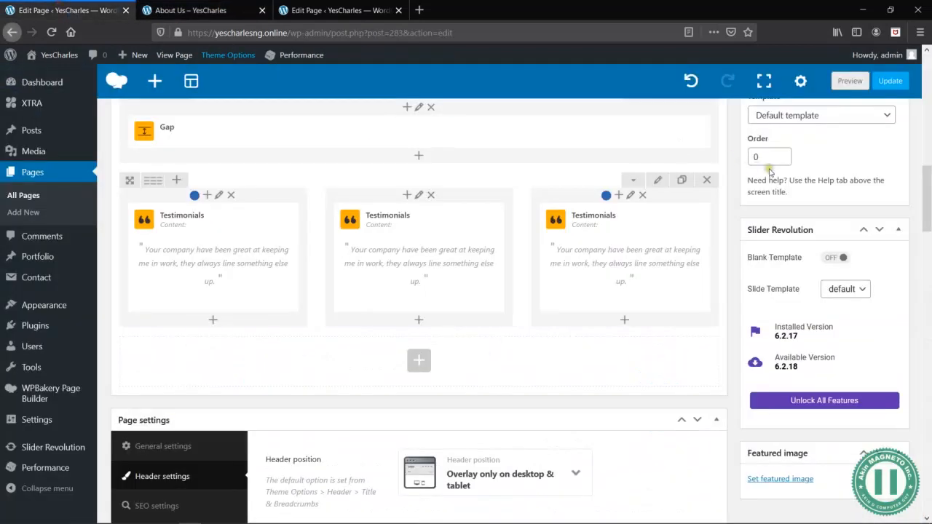
scroll(766, 170, up, 10)
click(771, 288)
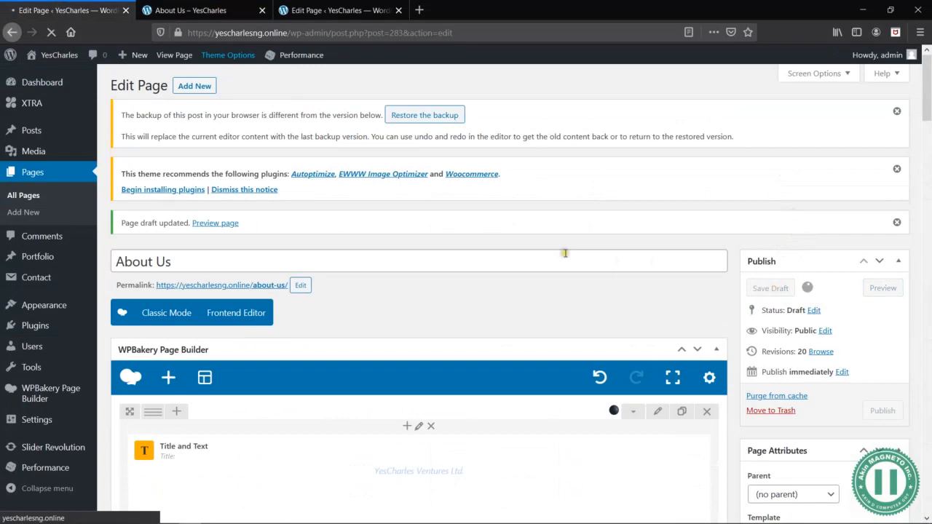
- Switch to the About Us preview and show it at mobile size with the browser's responsive design mode
click(197, 9)
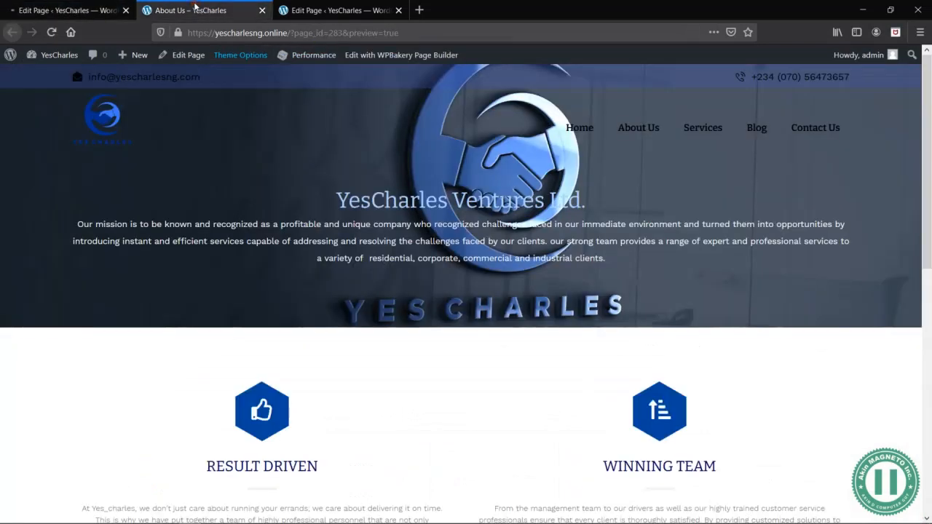
scroll(391, 288, down, 4)
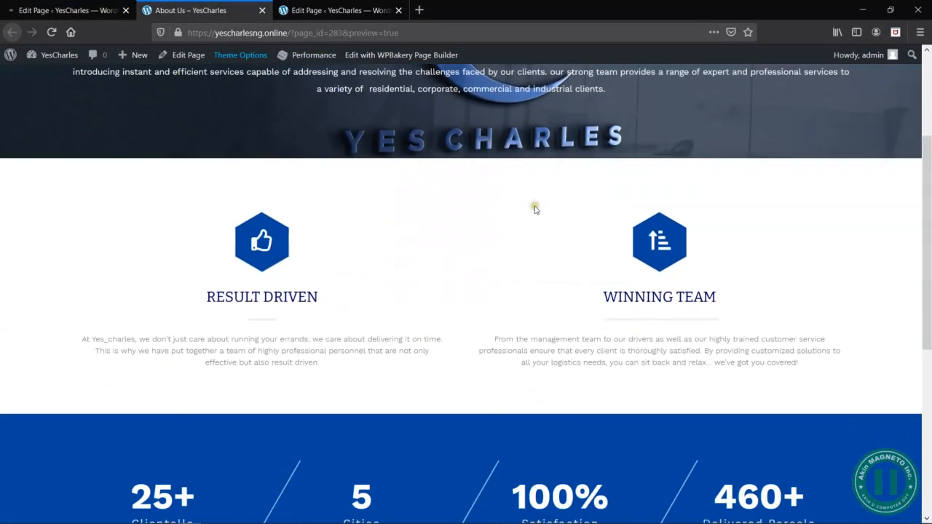
right_click(537, 208)
click(583, 339)
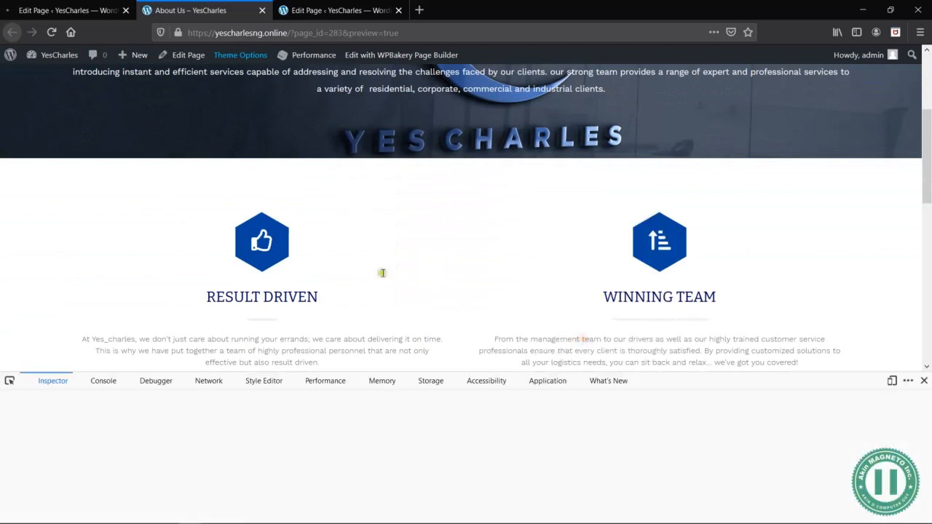
click(893, 381)
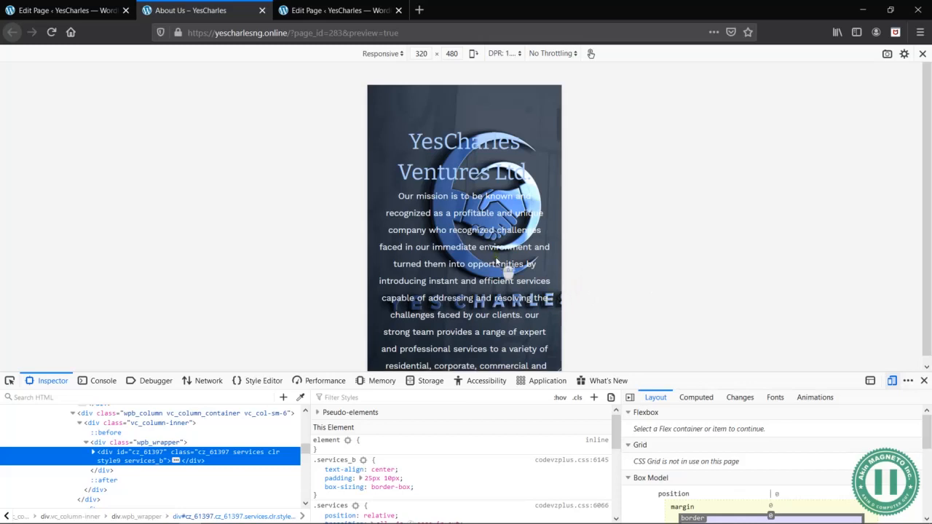
- Examine the intro, counters, testimonials and footer in the mobile layout, then close the developer tools
scroll(497, 262, down, 10)
scroll(496, 262, down, 10)
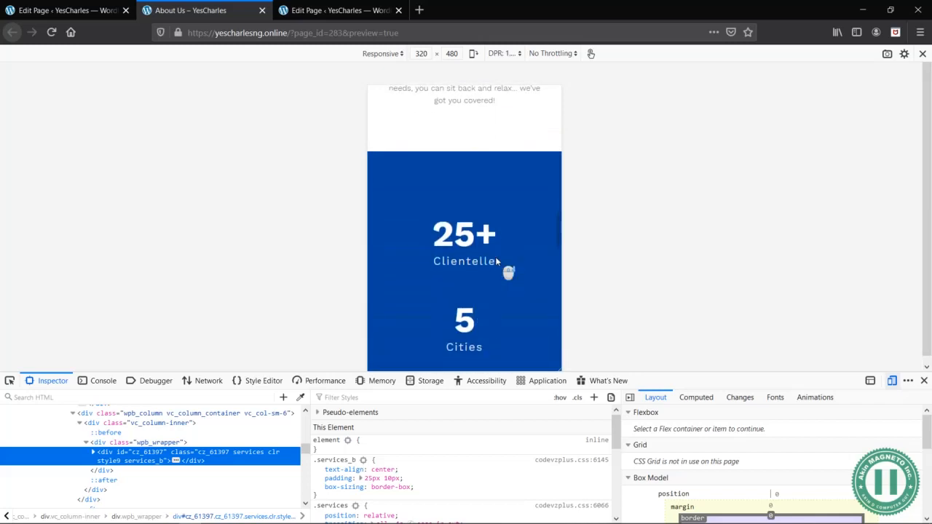
scroll(497, 262, down, 5)
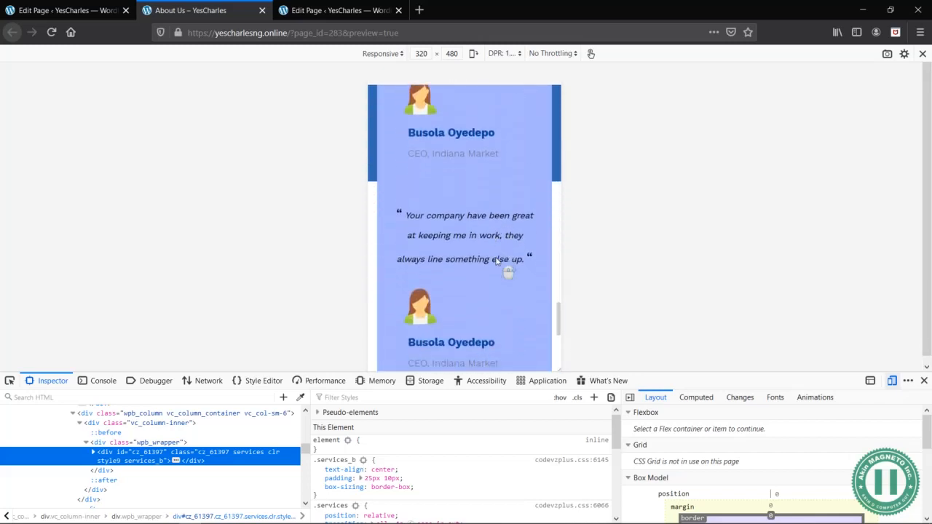
scroll(497, 263, down, 3)
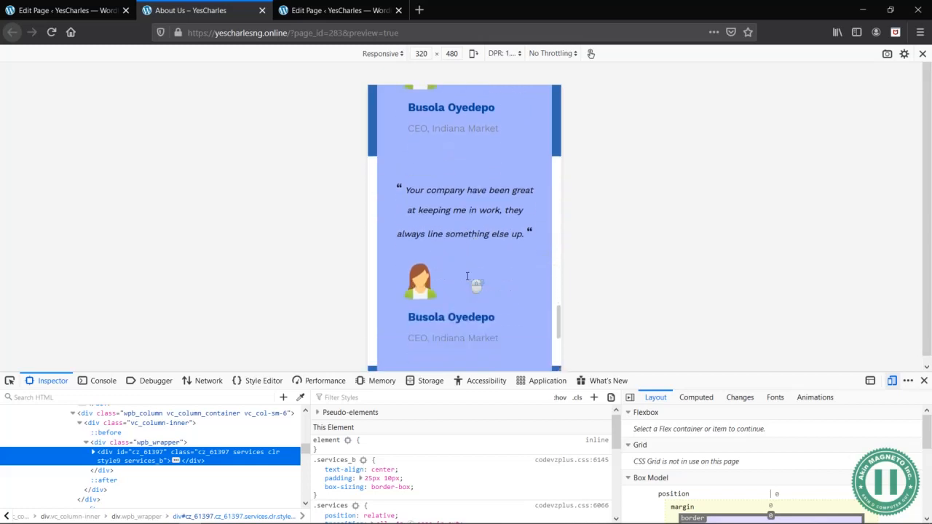
scroll(467, 276, down, 2)
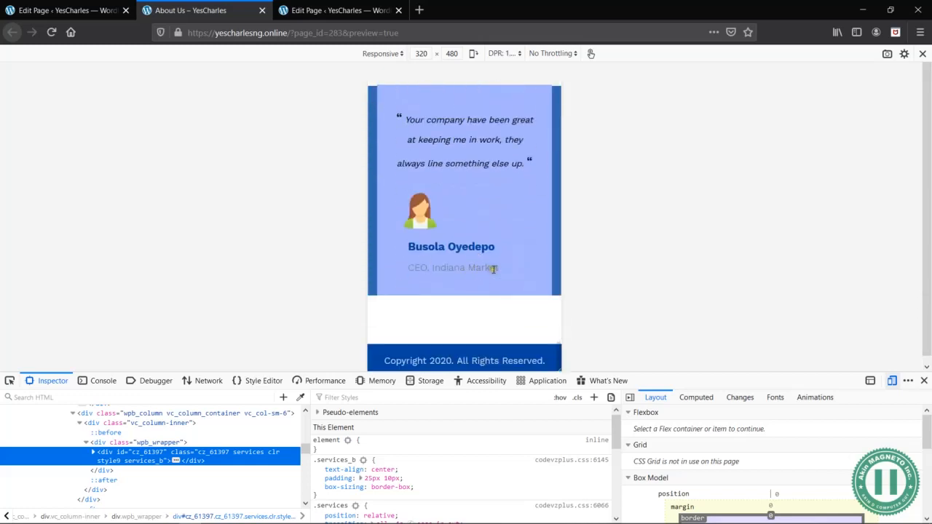
scroll(494, 269, up, 3)
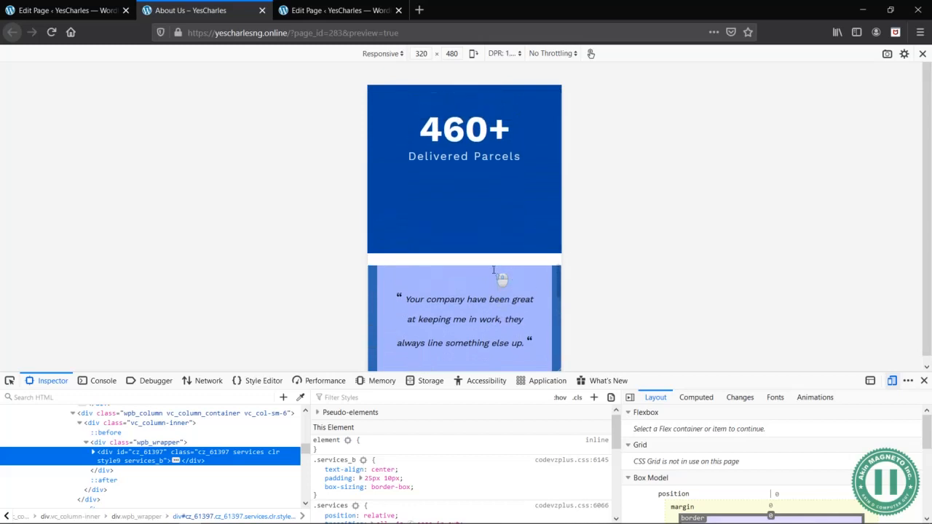
scroll(500, 279, down, 3)
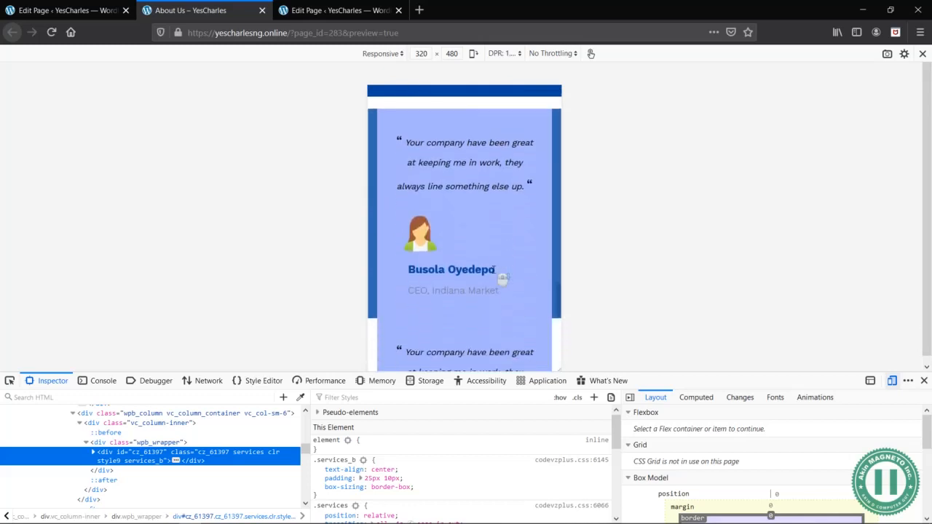
click(924, 380)
click(900, 33)
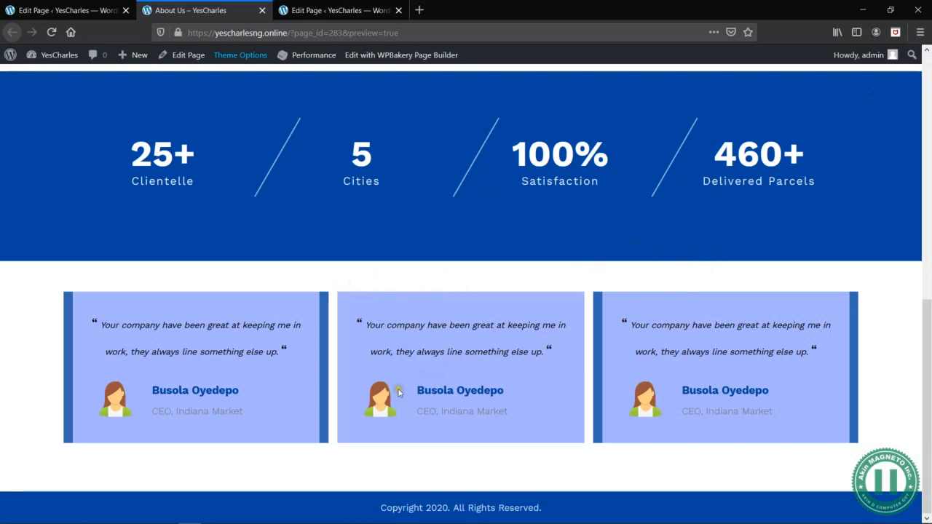
- Close the second page editor tab and look over the counters and testimonials in the About Us preview
click(336, 13)
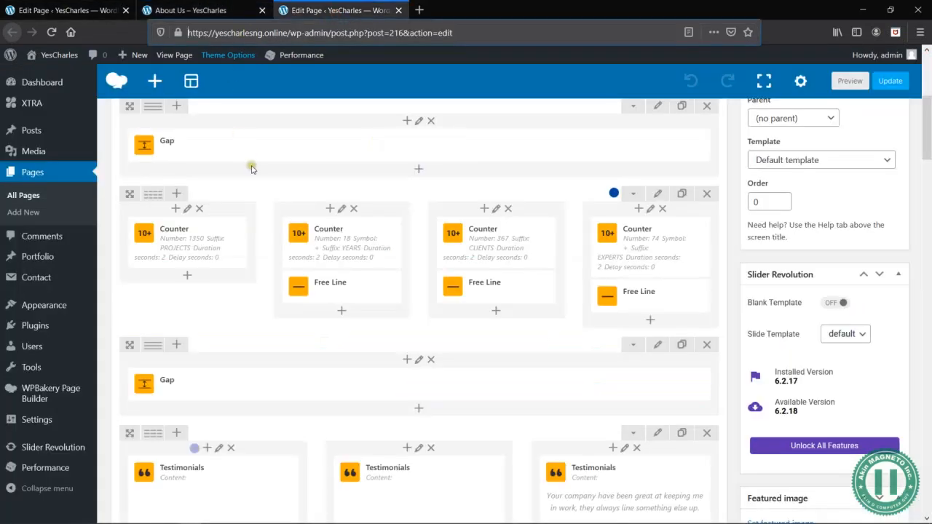
middle_click(313, 11)
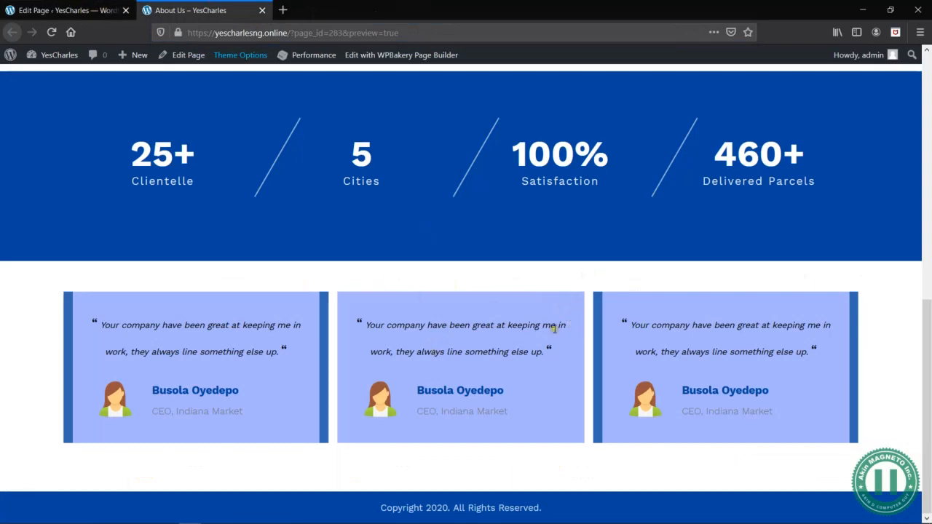
scroll(558, 333, up, 5)
scroll(558, 332, down, 5)
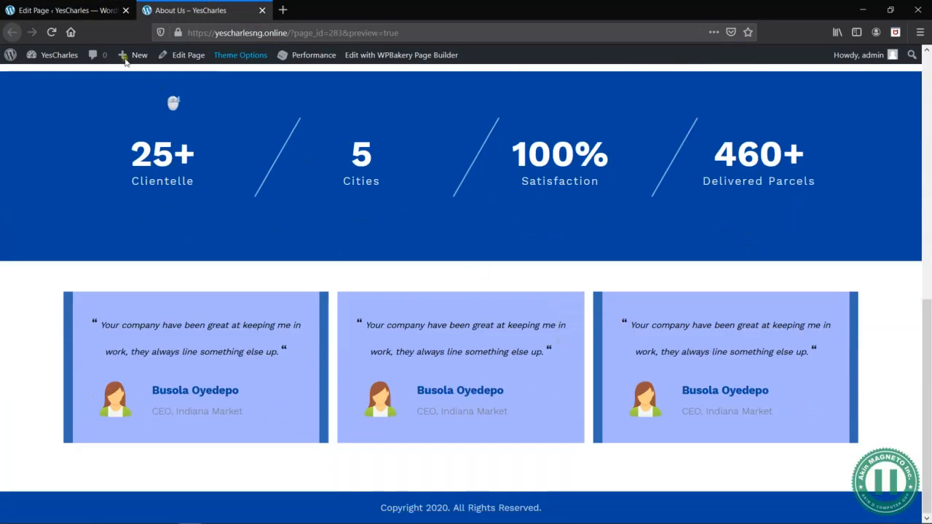
- Return to the About Us editor and check the Word wireframe for the section that follows the testimonials
click(67, 12)
scroll(396, 396, down, 5)
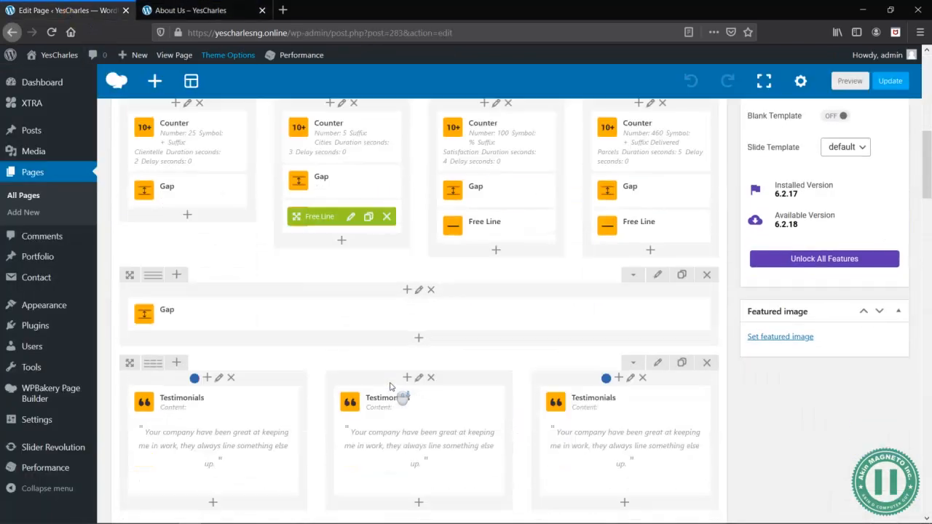
scroll(390, 386, down, 5)
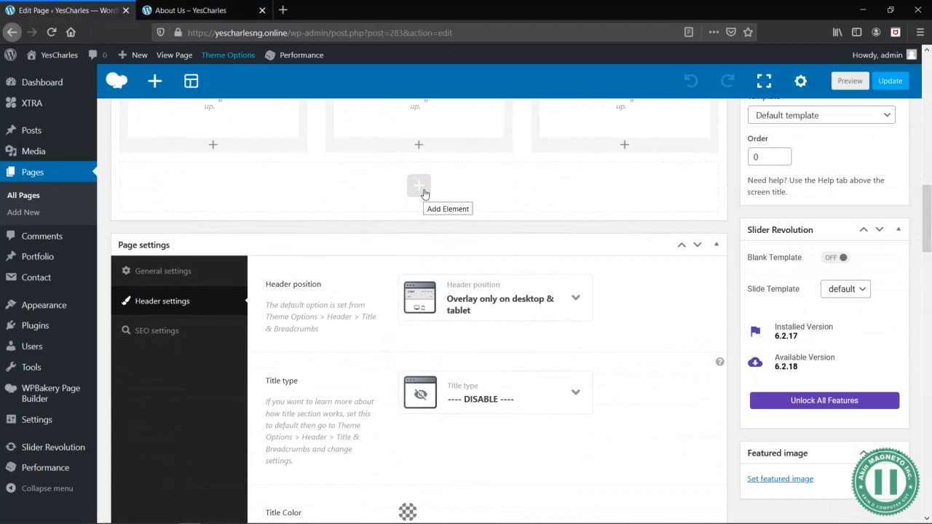
key(alt+Tab)
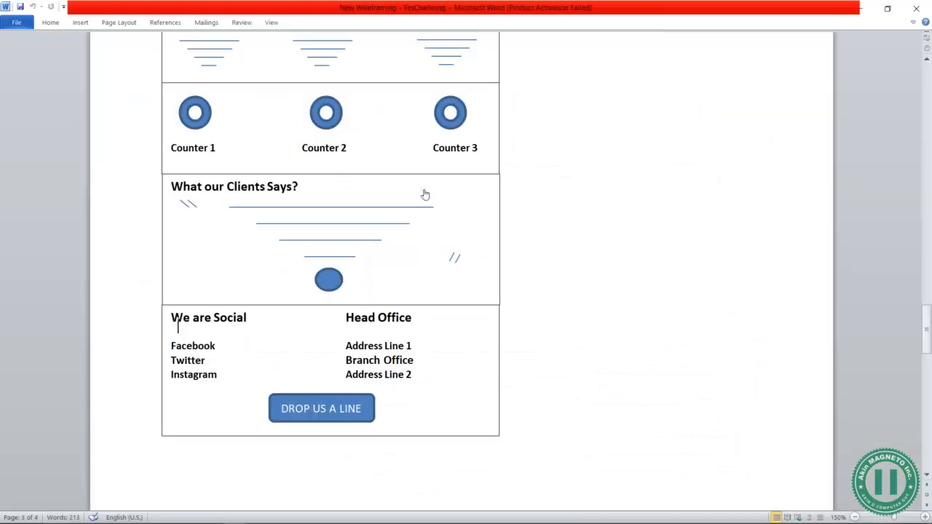
key(alt+Tab)
scroll(445, 371, down, 2)
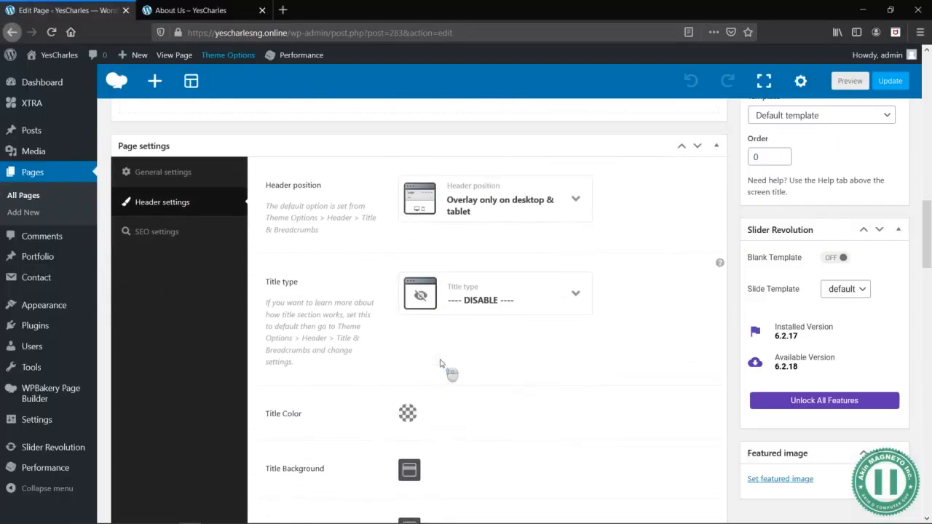
scroll(443, 364, up, 2)
- Add a new row below the testimonials row and split it into two equal columns
click(413, 181)
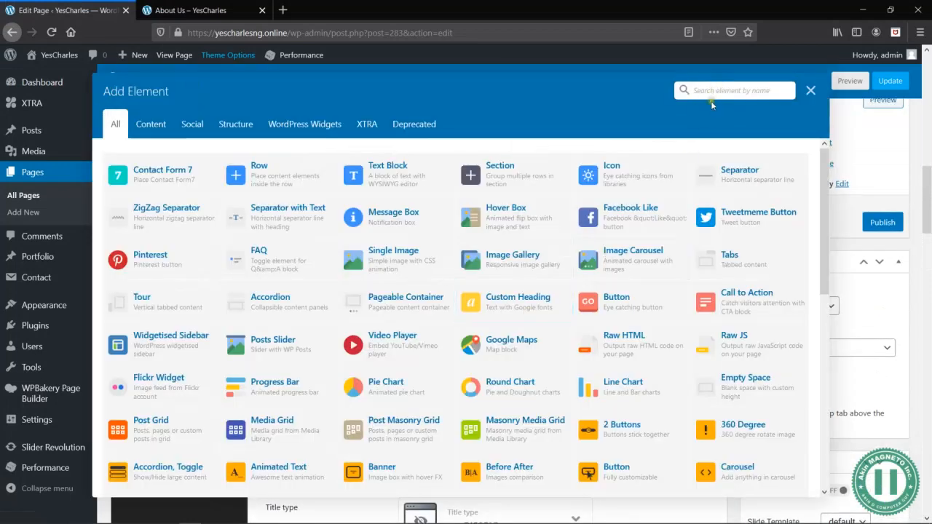
click(237, 10)
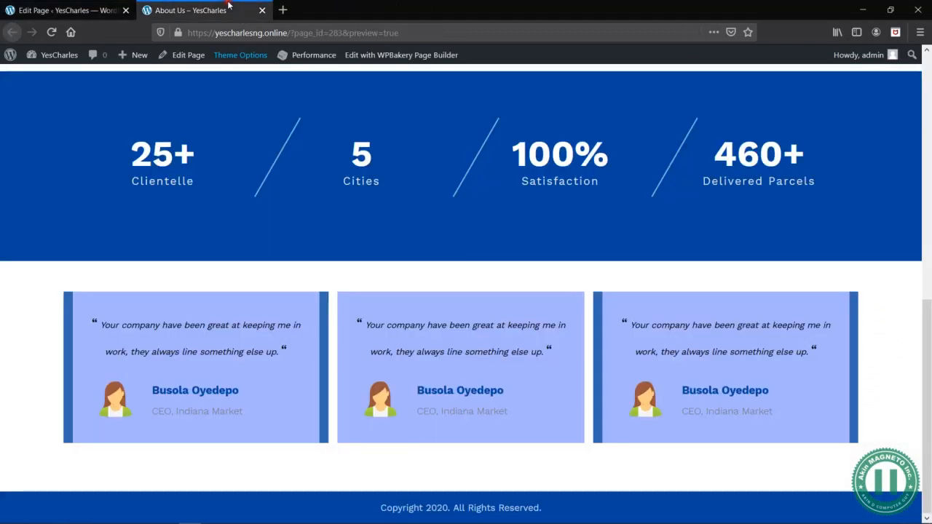
scroll(310, 259, up, 1)
scroll(309, 259, down, 1)
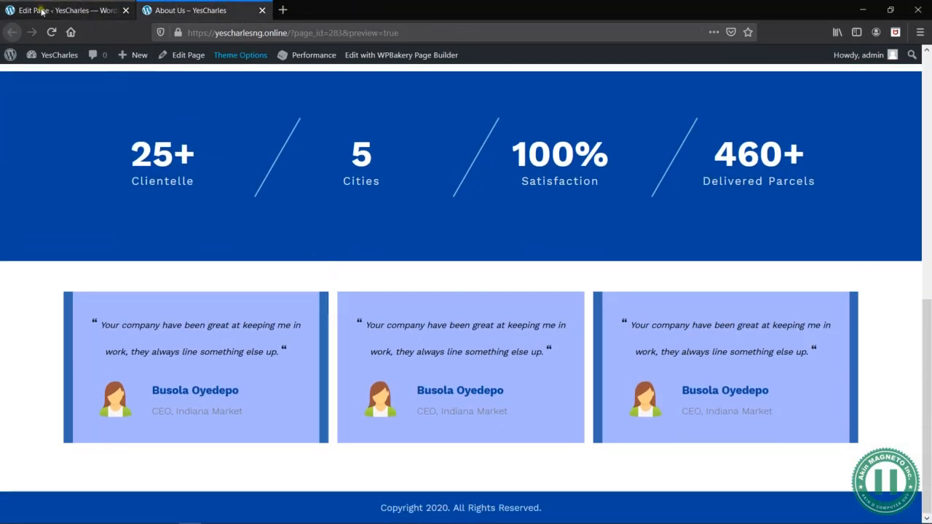
click(47, 10)
text(row)
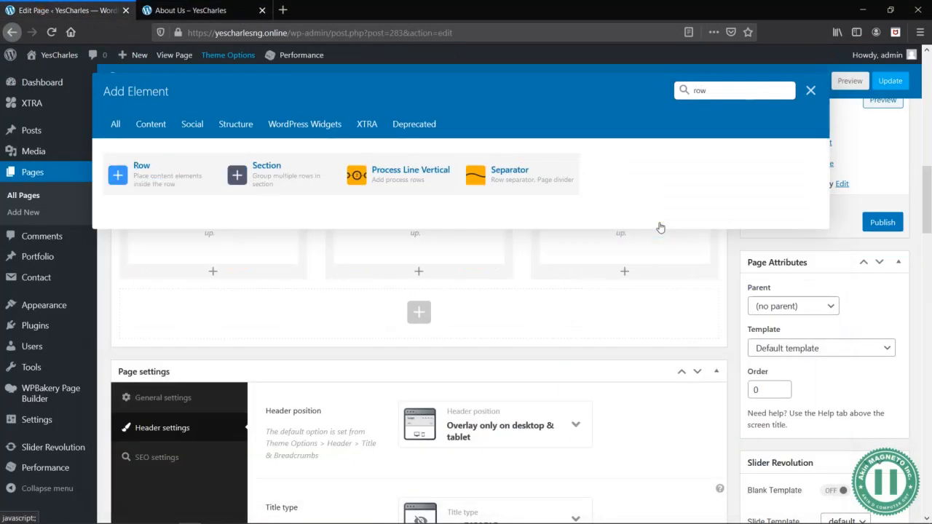
click(143, 176)
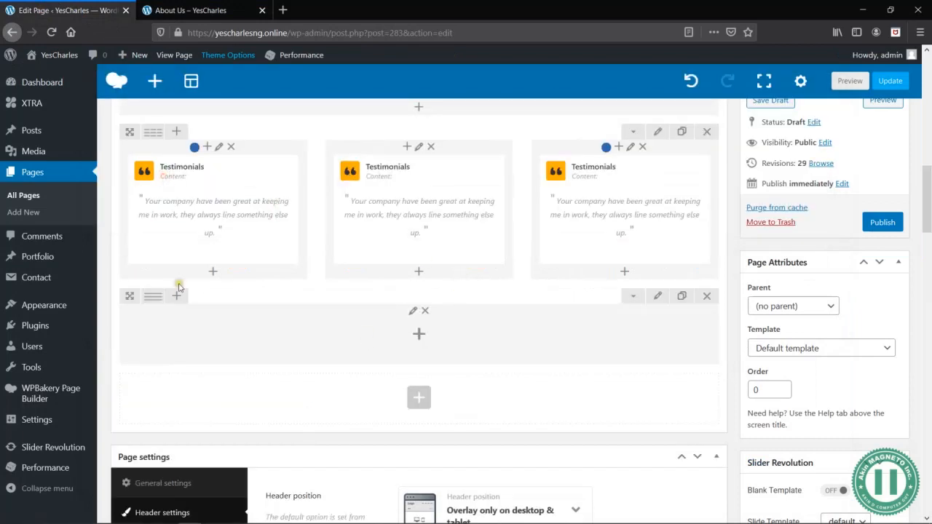
mouse_move(152, 301)
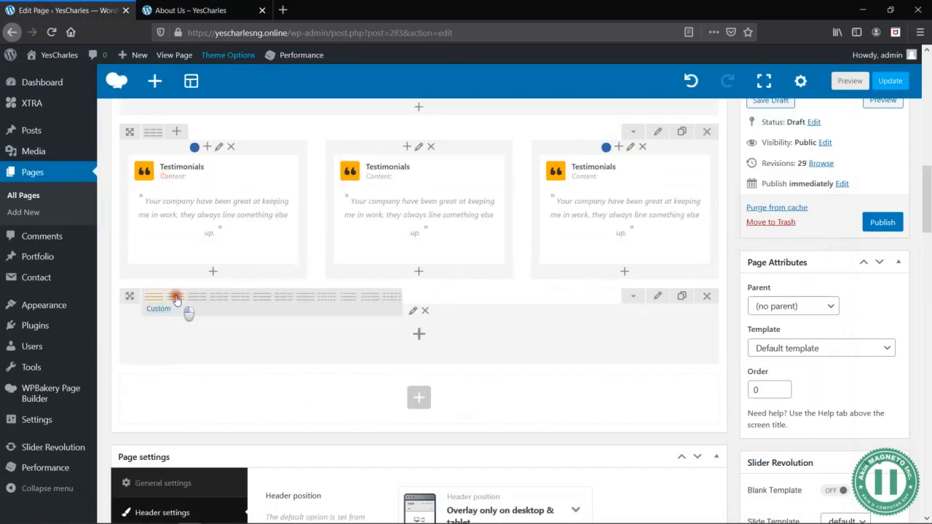
click(176, 298)
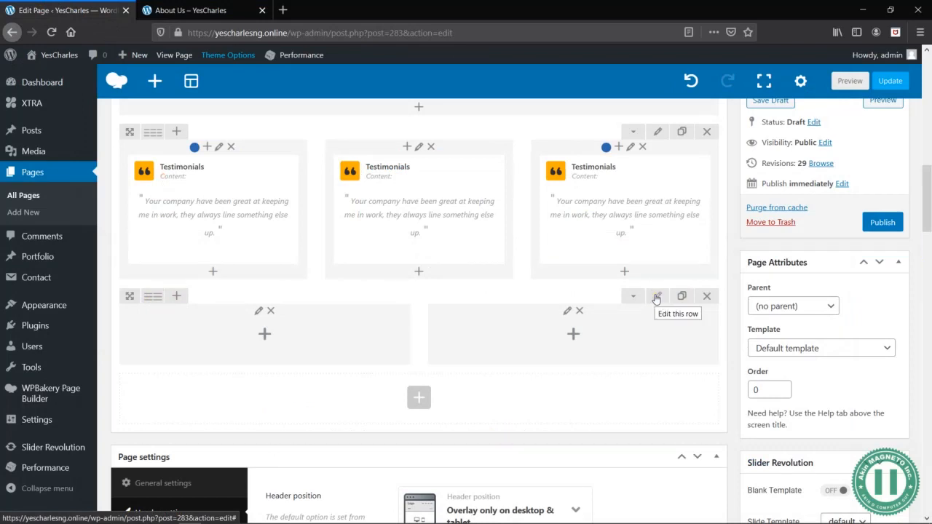
- Review the general and design options of the new two-column row, then close its settings without changes
click(656, 298)
scroll(569, 326, down, 1)
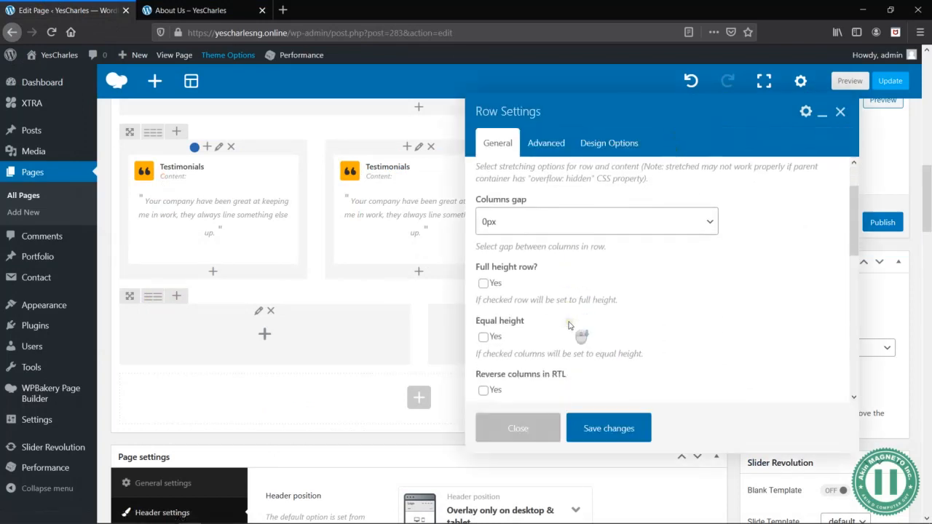
scroll(575, 329, down, 4)
scroll(576, 268, up, 2)
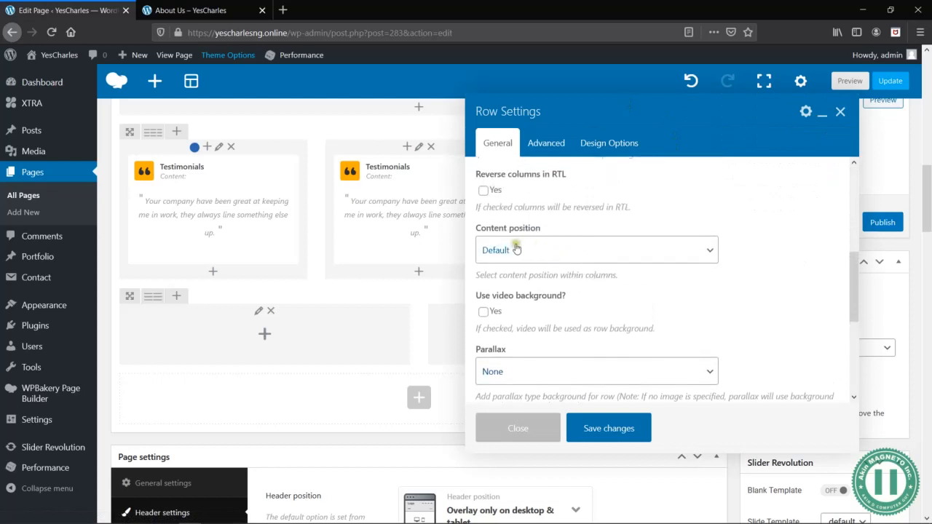
click(600, 143)
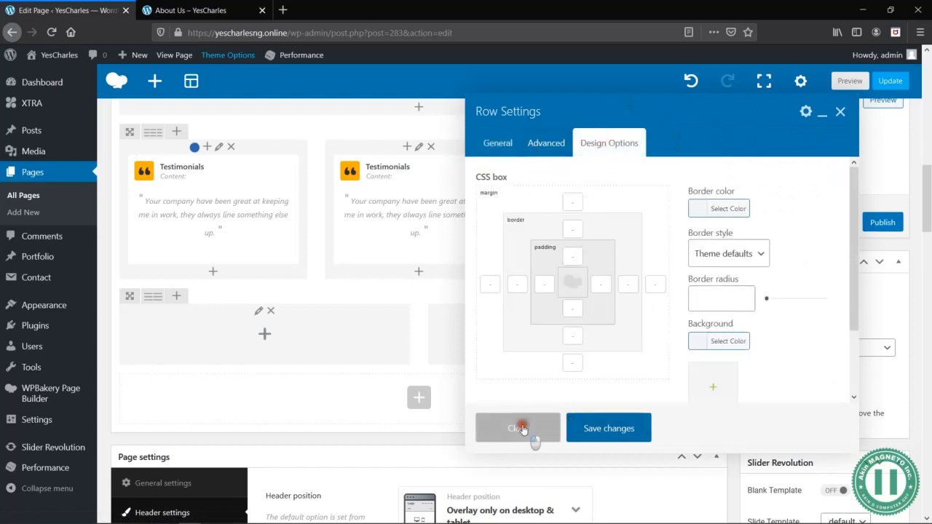
click(519, 428)
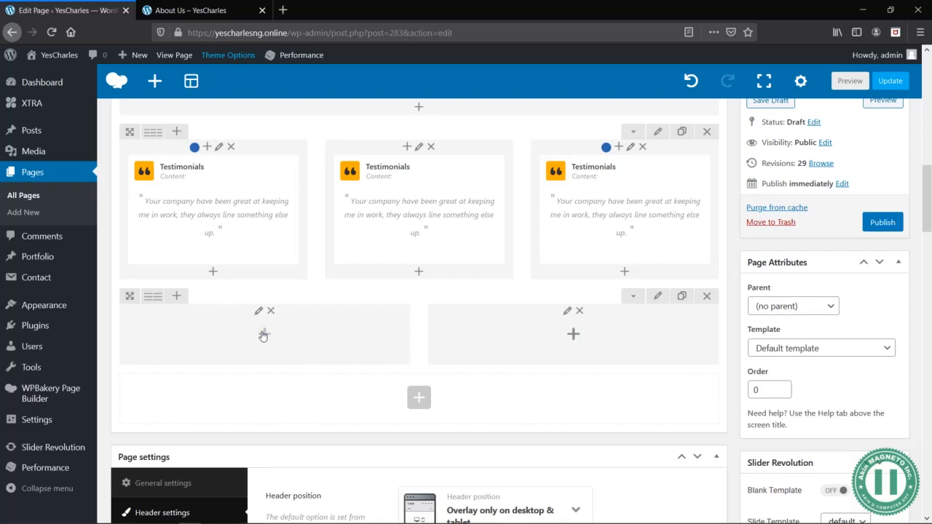
- Check the wireframe again and add a Title and Text element to the first column of the new row
key(alt+Tab)
key(alt+Tab)
click(263, 334)
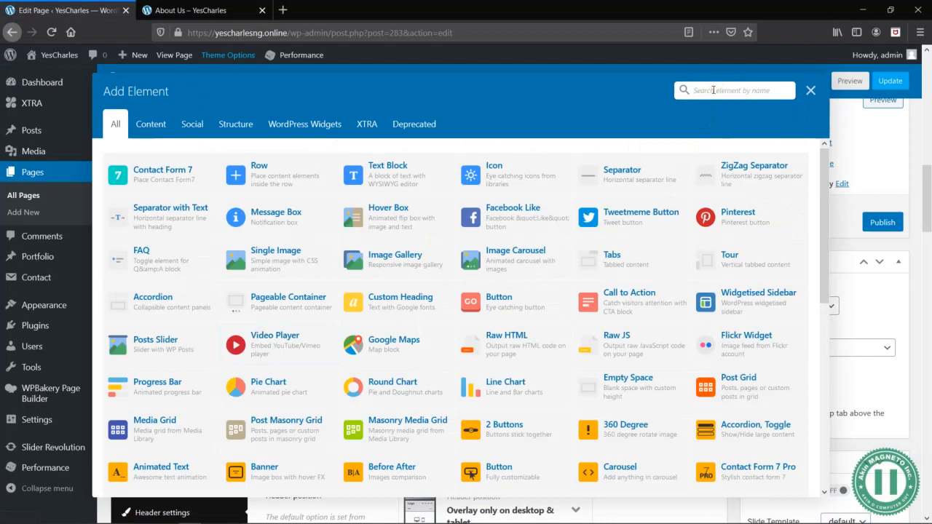
text(titl)
key(ctrl+a)
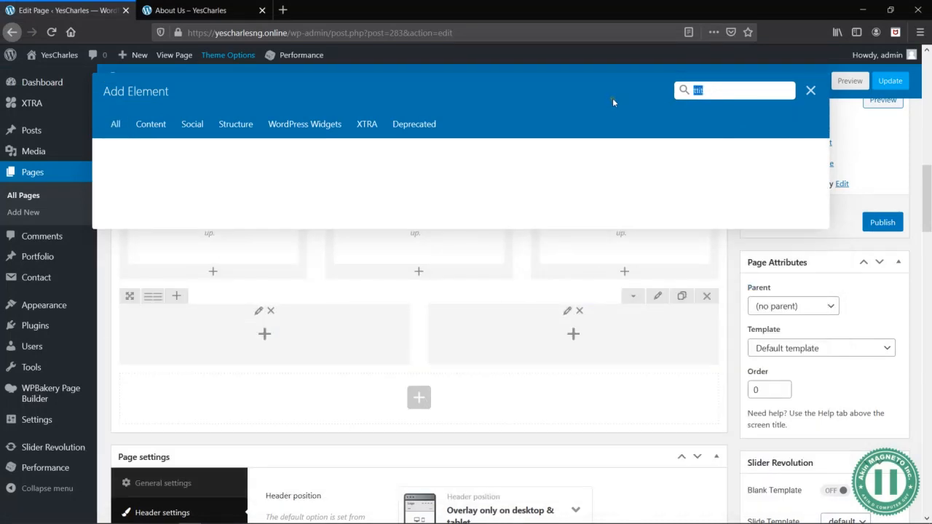
text(titl)
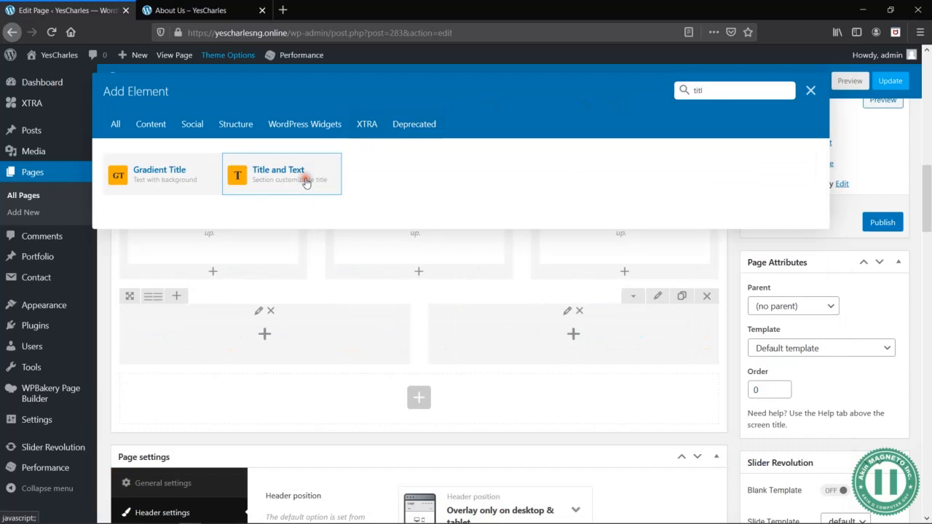
click(310, 178)
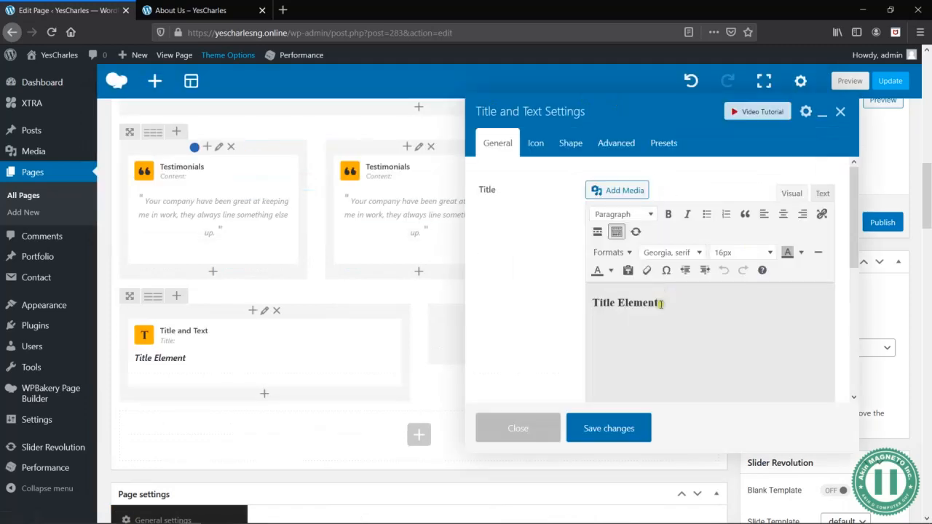
drag(660, 304, 594, 302)
text(We)
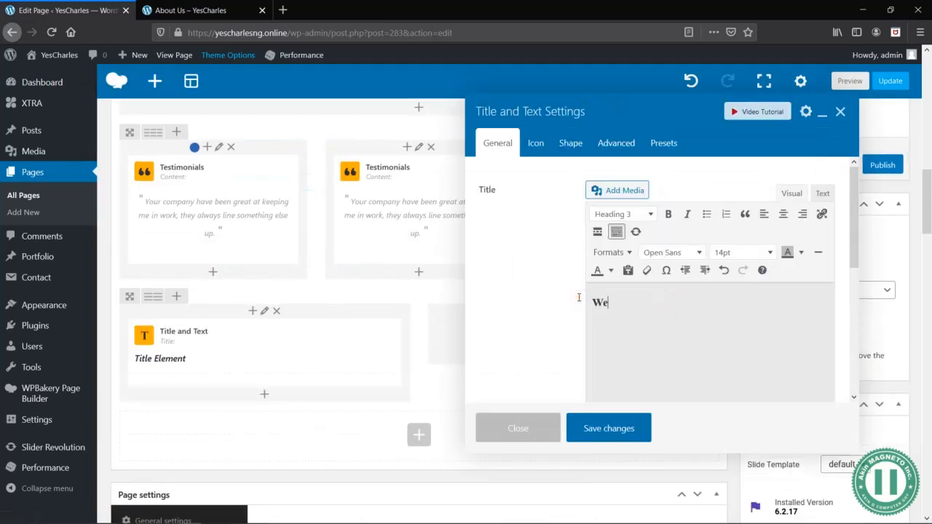
click(523, 428)
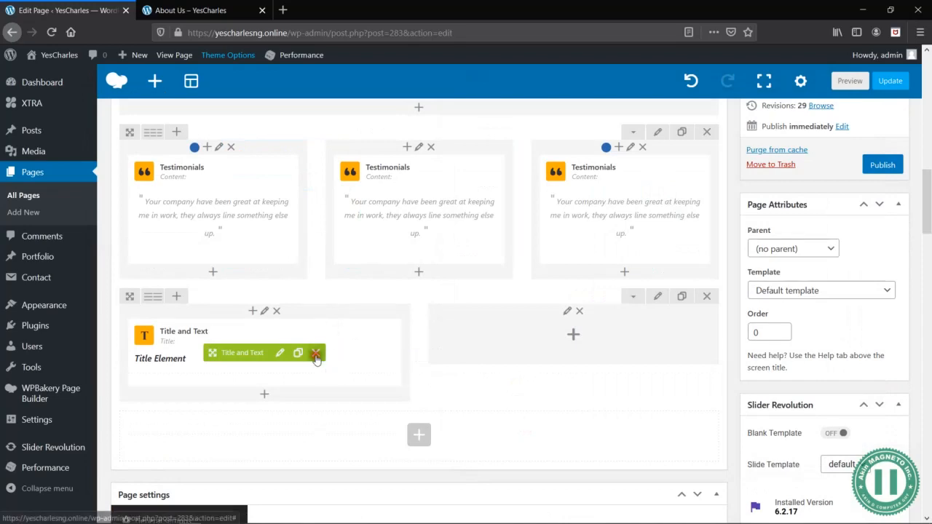
- Replace the Title and Text element in the first column of the new row with a Custom Heading element
click(317, 357)
click(275, 345)
text(Custo)
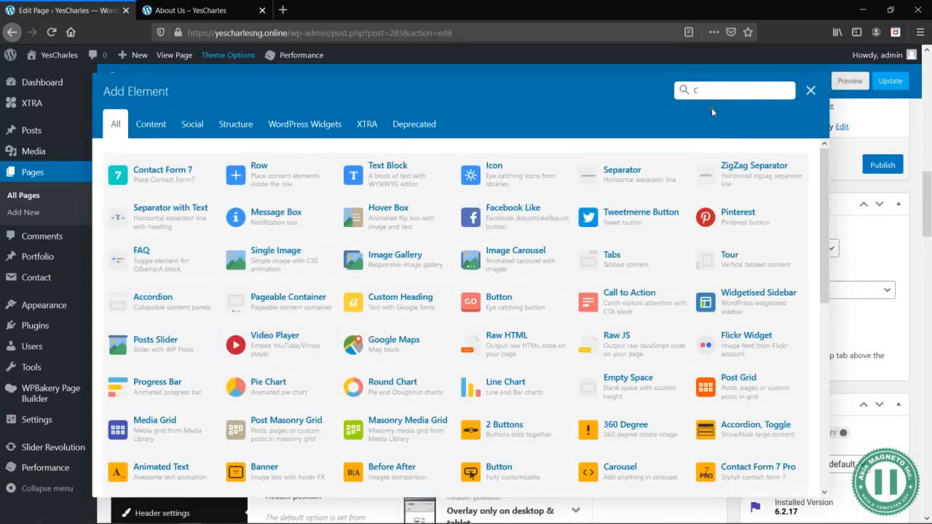
text(ms)
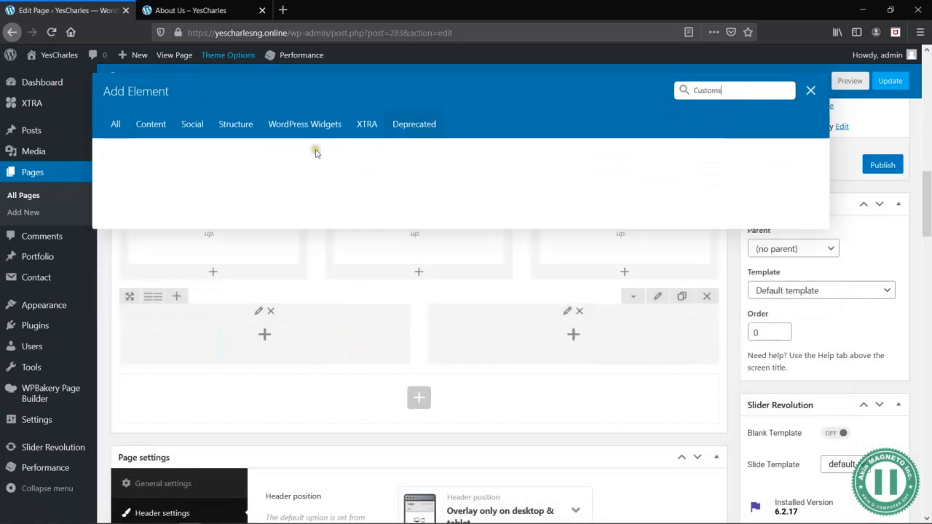
key(ctrl+a)
text(head)
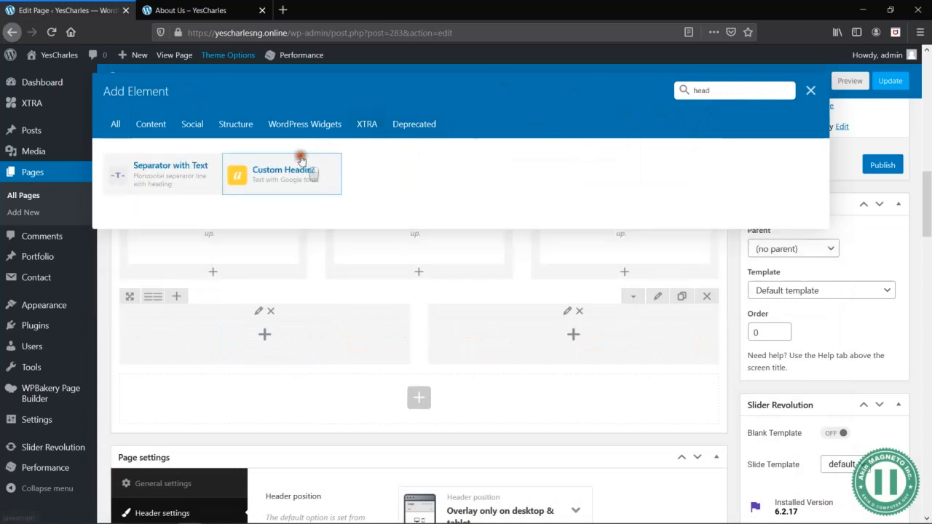
click(315, 173)
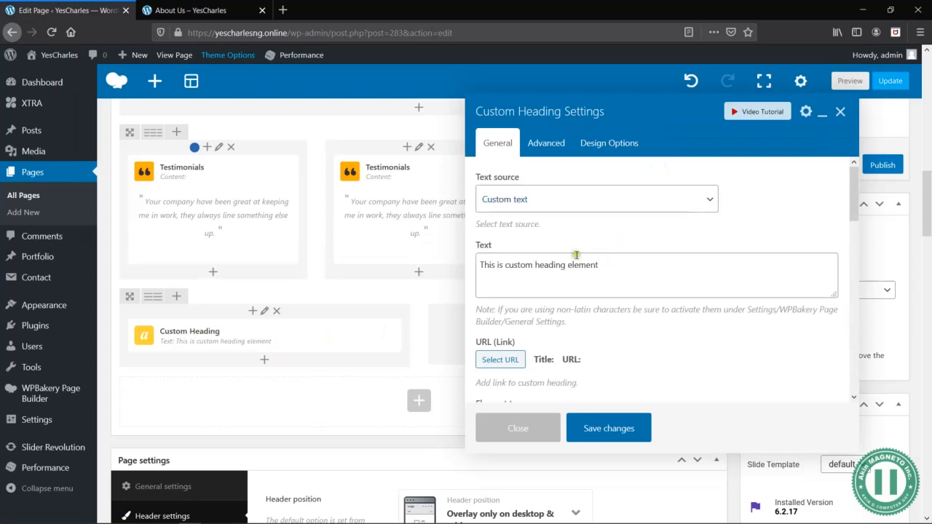
- Set the custom heading's text to "We are Social" and its font family to Bitter, and save it
triple_click(573, 268)
text(We are Social)
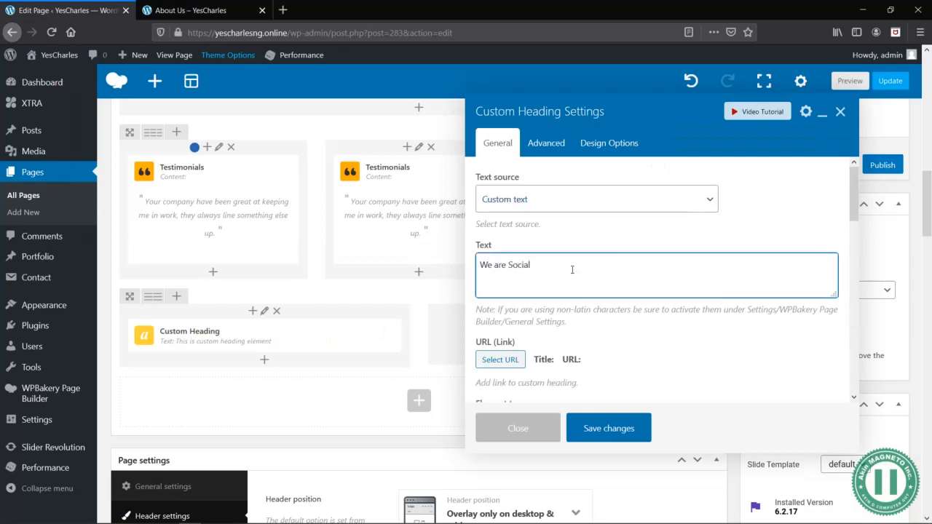
scroll(603, 328, down, 3)
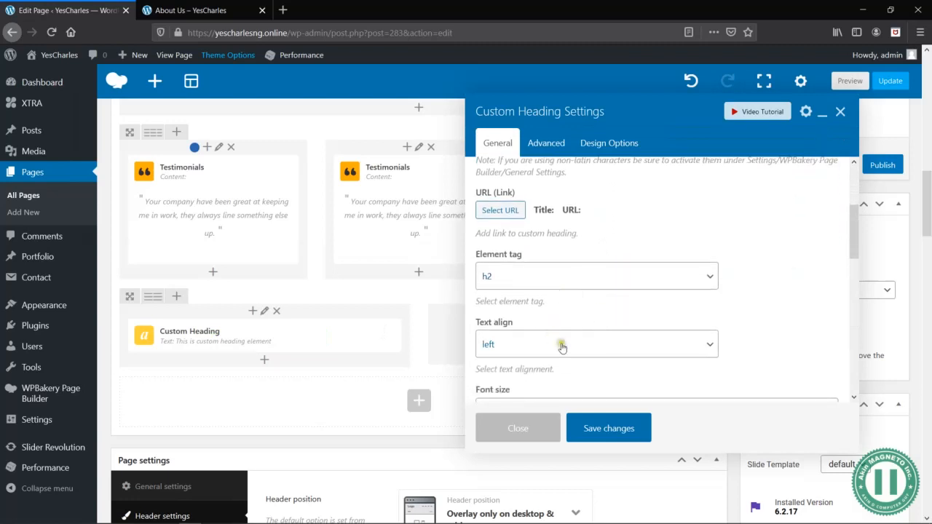
scroll(561, 348, down, 8)
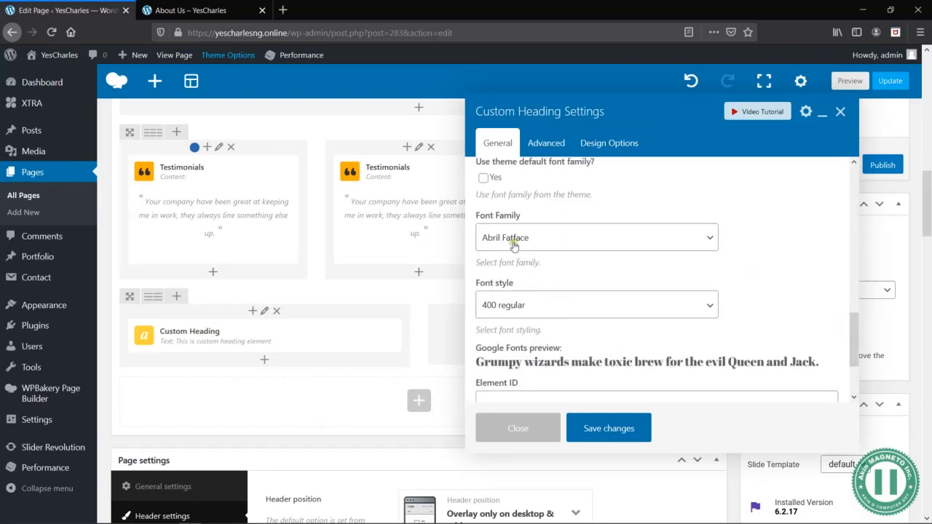
click(513, 241)
text(bit)
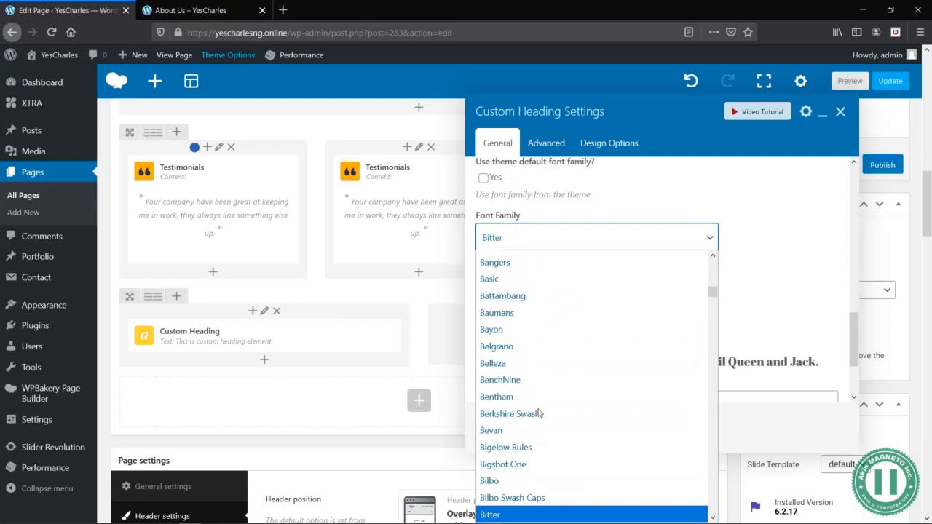
key(Return)
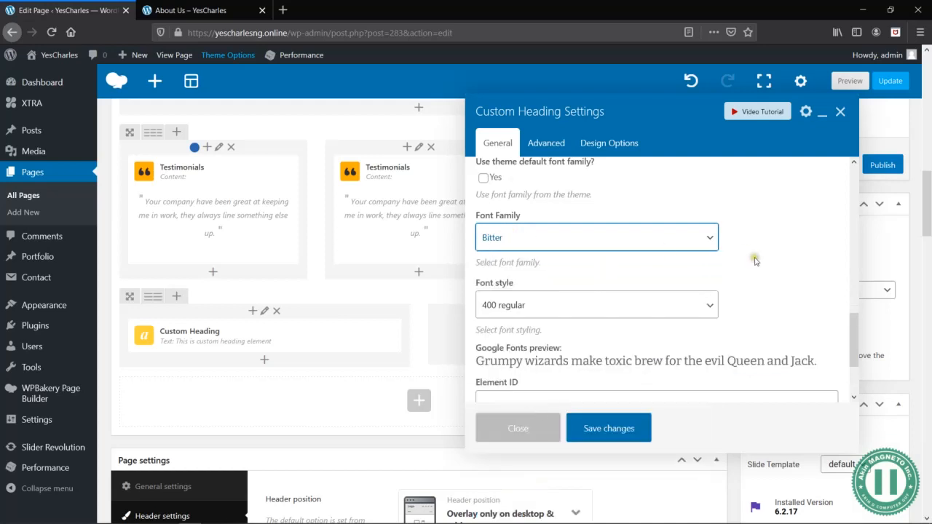
scroll(756, 260, down, 3)
click(505, 424)
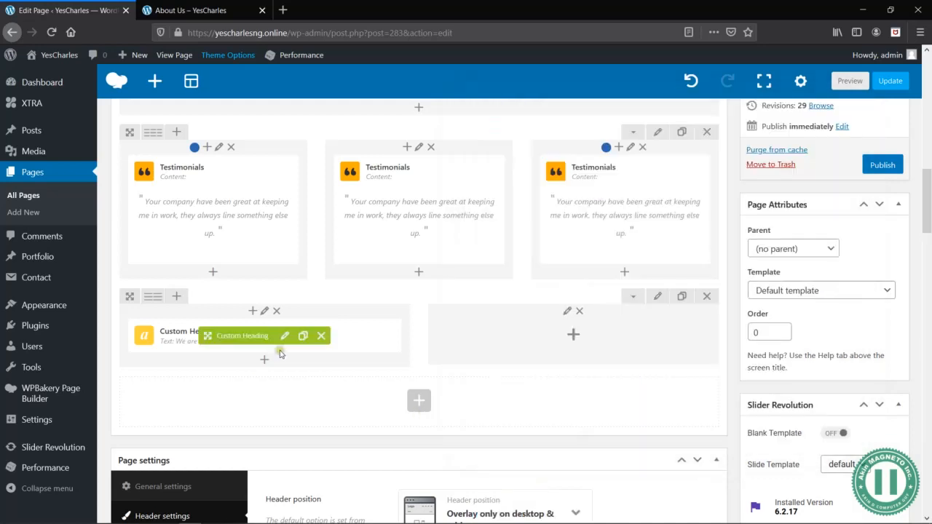
- Add a Gap element below the heading with a height of 20px, and 10px on tablet and mobile
click(265, 359)
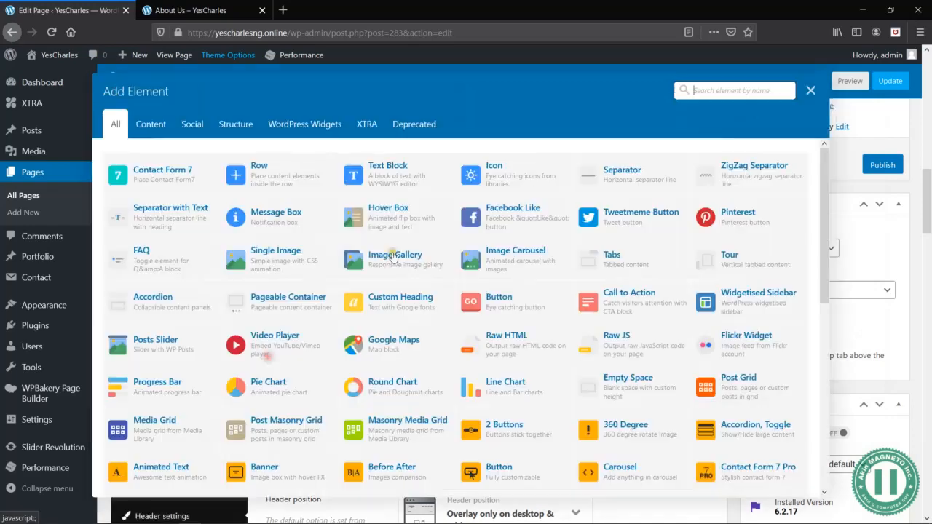
text(gap)
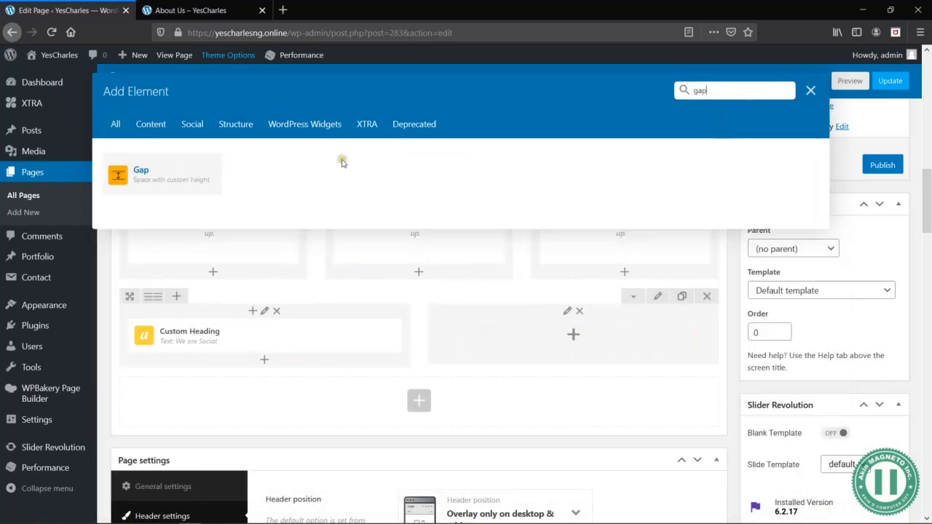
click(138, 171)
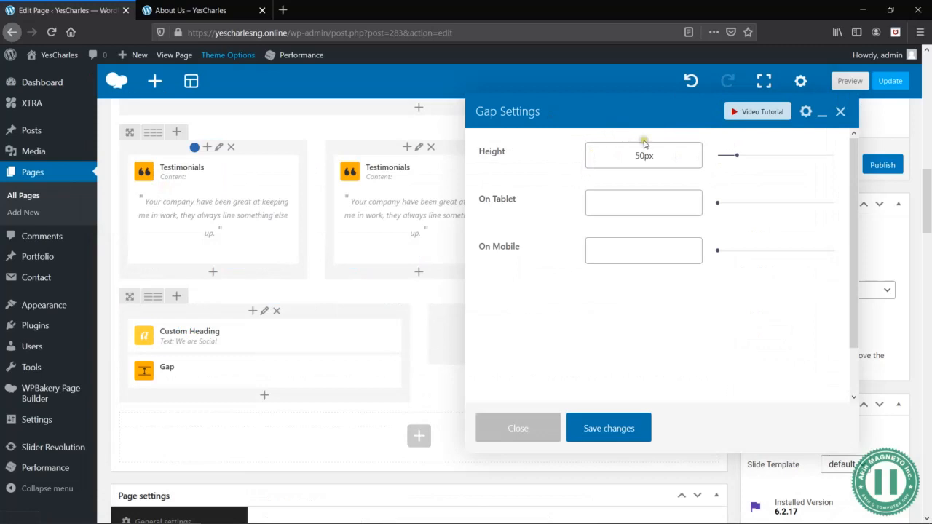
click(622, 156)
key(Tab)
text(1)
key(Tab)
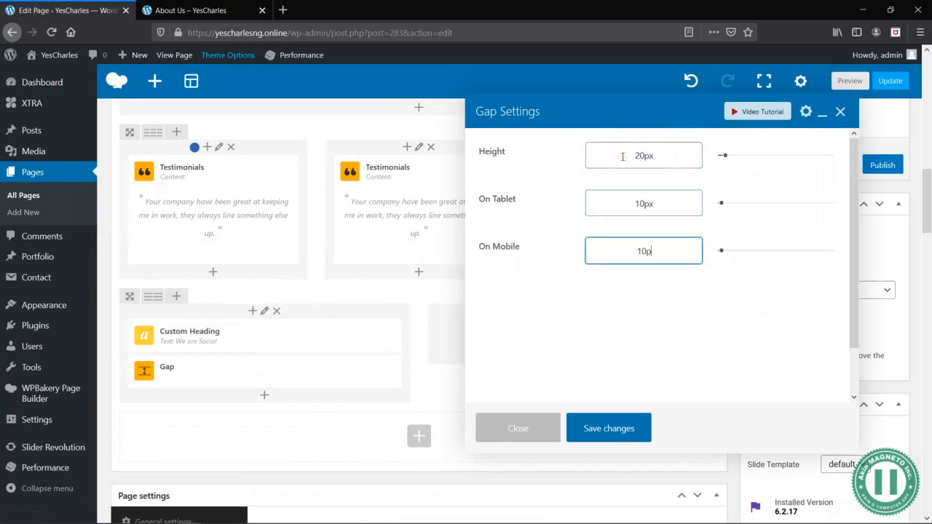
text(10px)
click(619, 438)
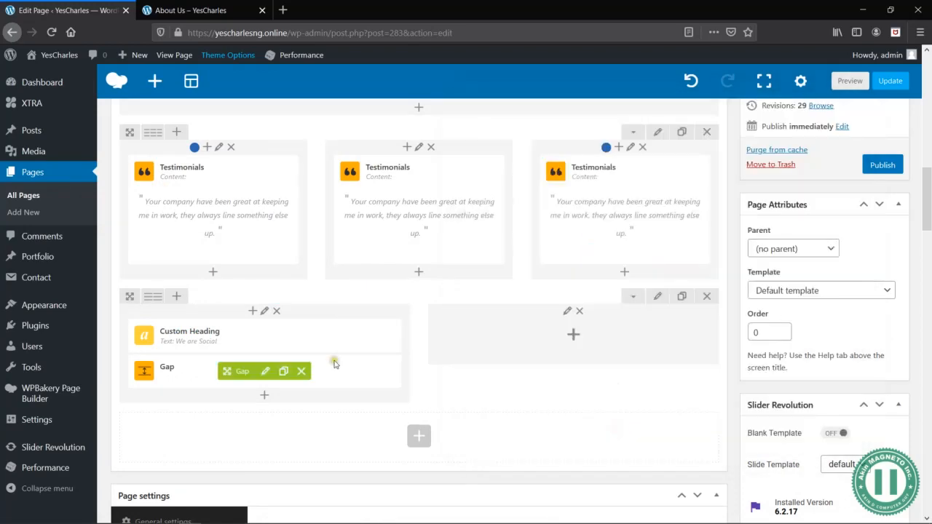
- Check the Word wireframe, add the social Icon element below the gap, and look at its first icon entry
key(alt+Tab)
key(alt+Tab)
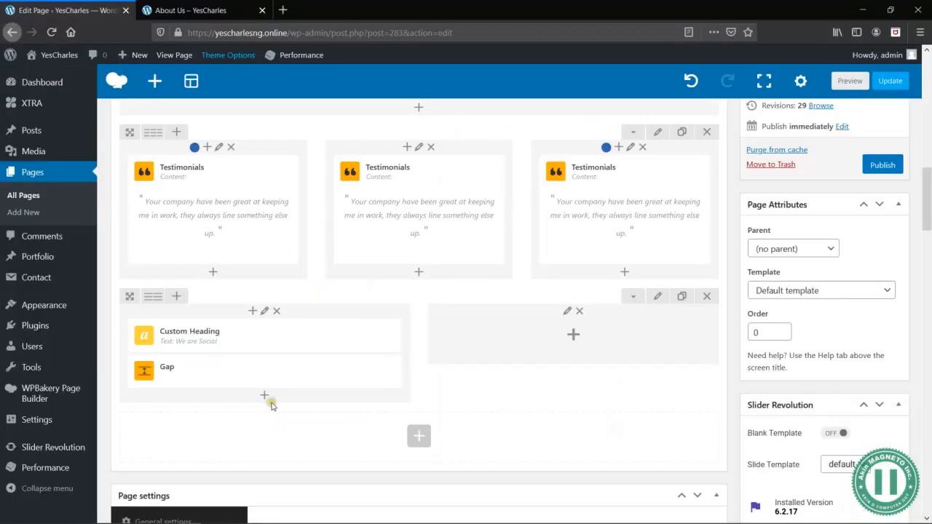
click(264, 395)
click(697, 92)
text(icon)
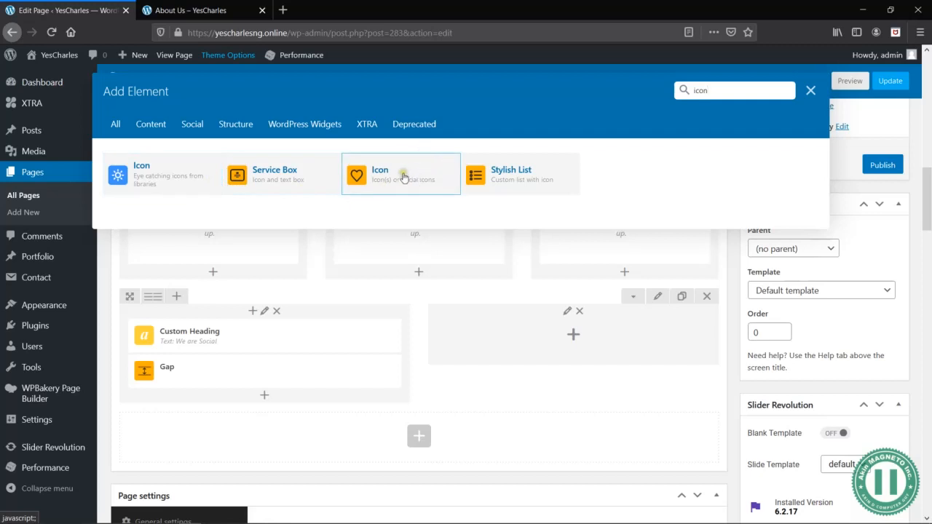
click(423, 186)
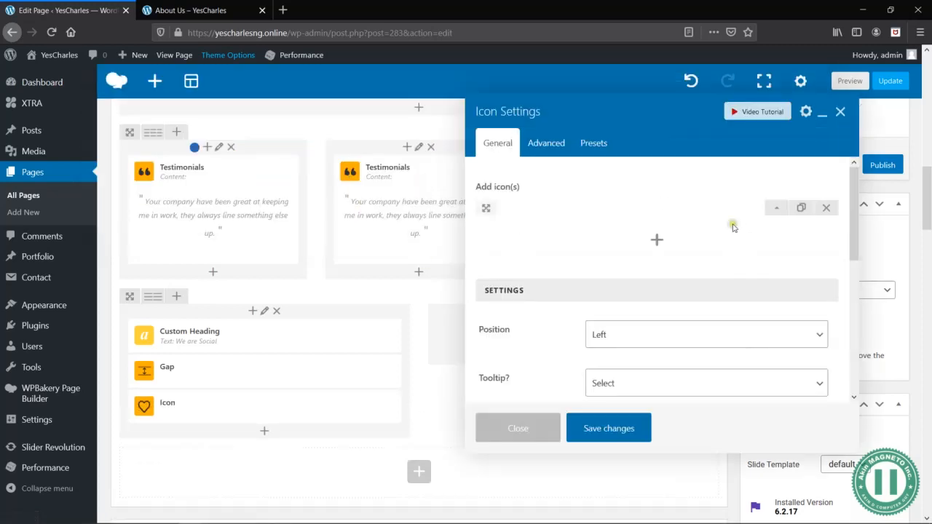
click(778, 211)
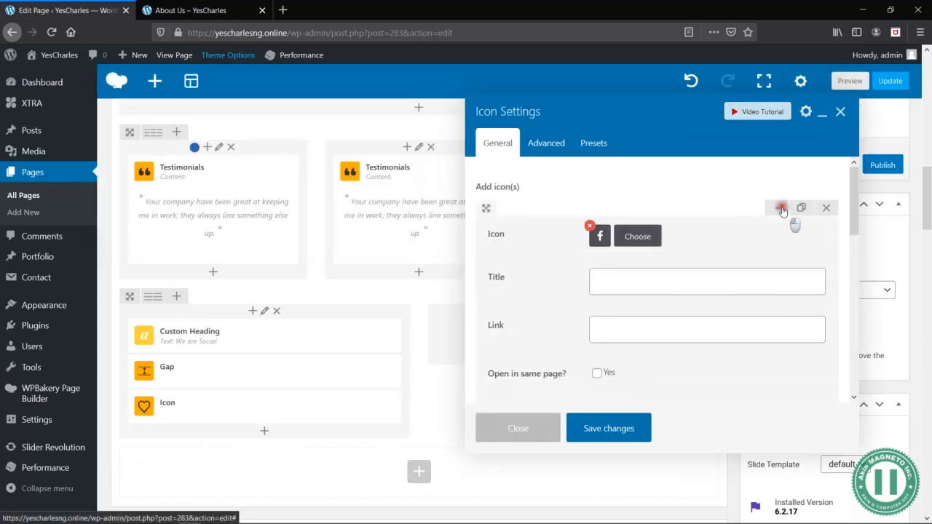
click(778, 210)
- Browse the Icon element's presets against the wireframe and apply a coloured round social icon preset
click(592, 146)
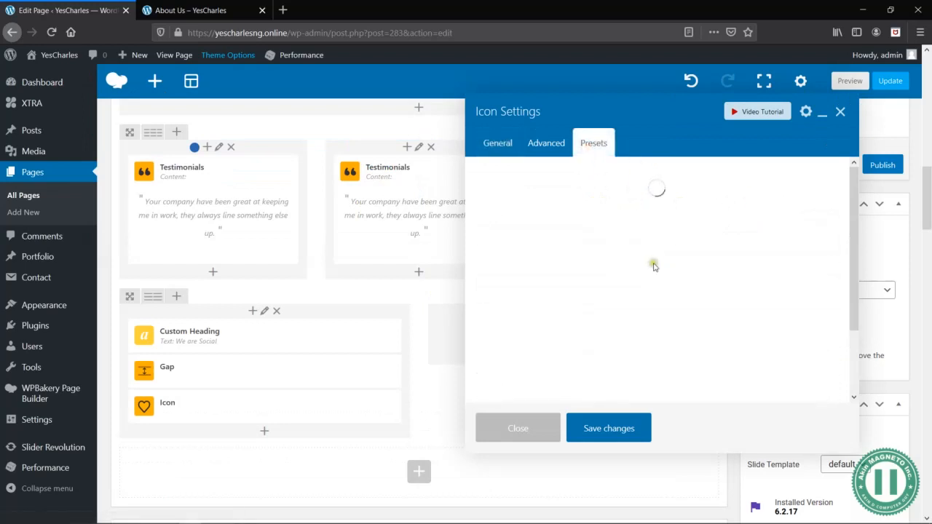
scroll(653, 268, down, 5)
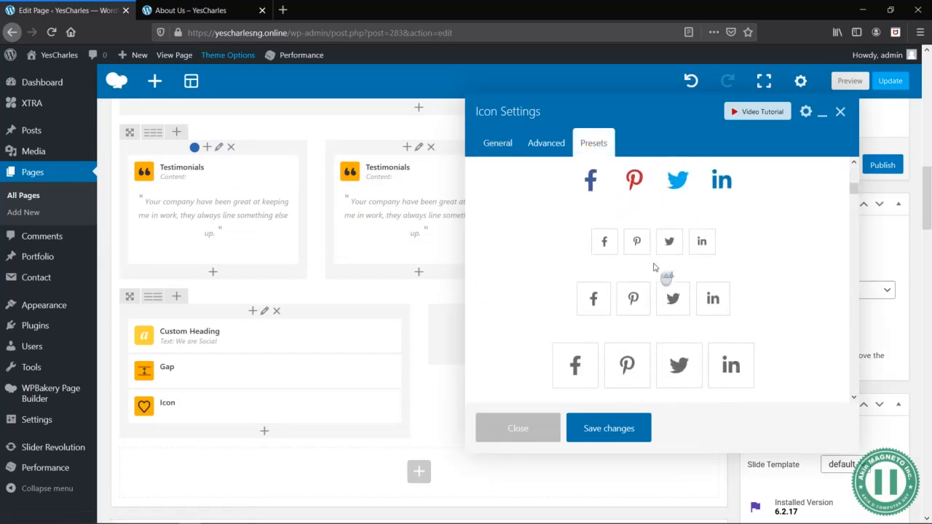
scroll(653, 267, down, 5)
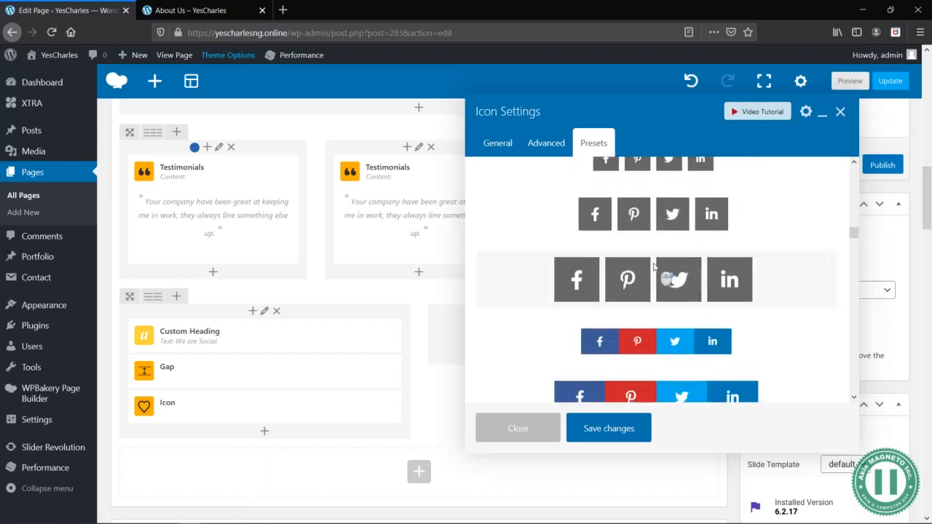
scroll(656, 277, down, 5)
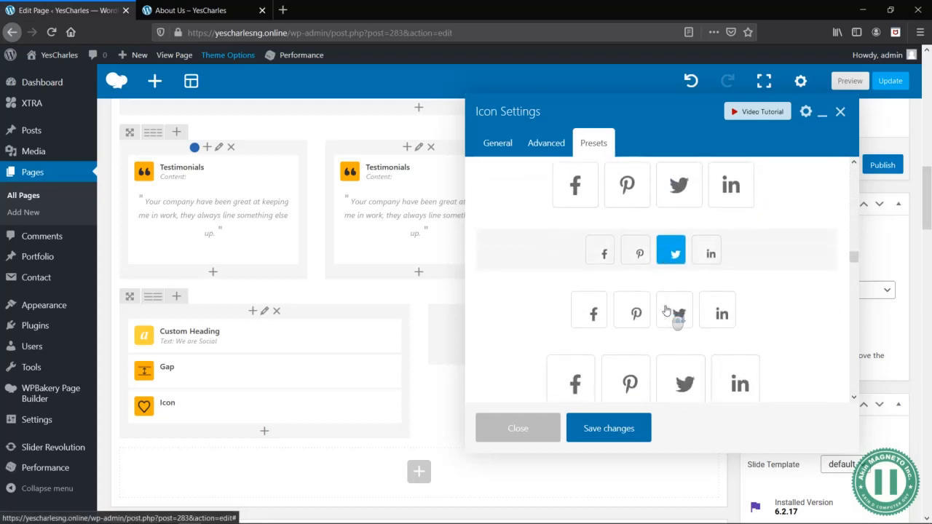
scroll(666, 312, down, 2)
key(alt+Tab)
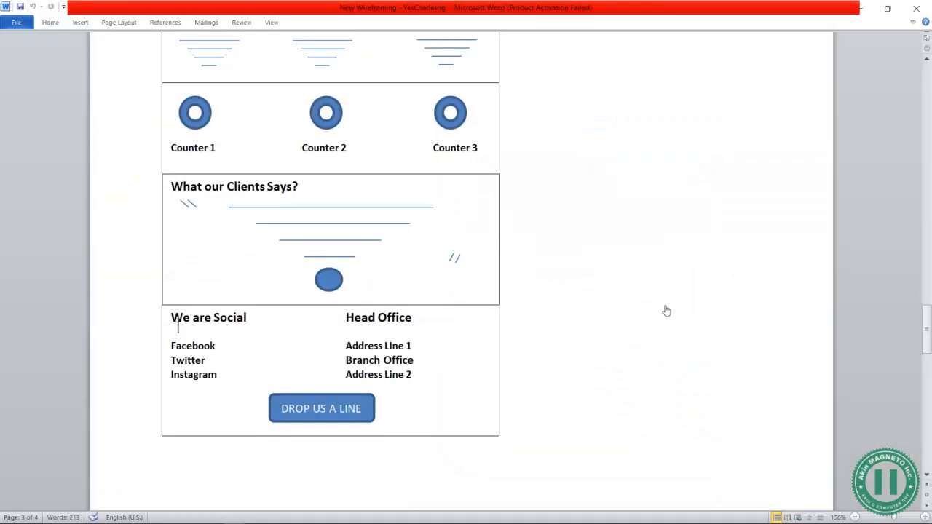
key(alt+Tab)
scroll(666, 312, down, 5)
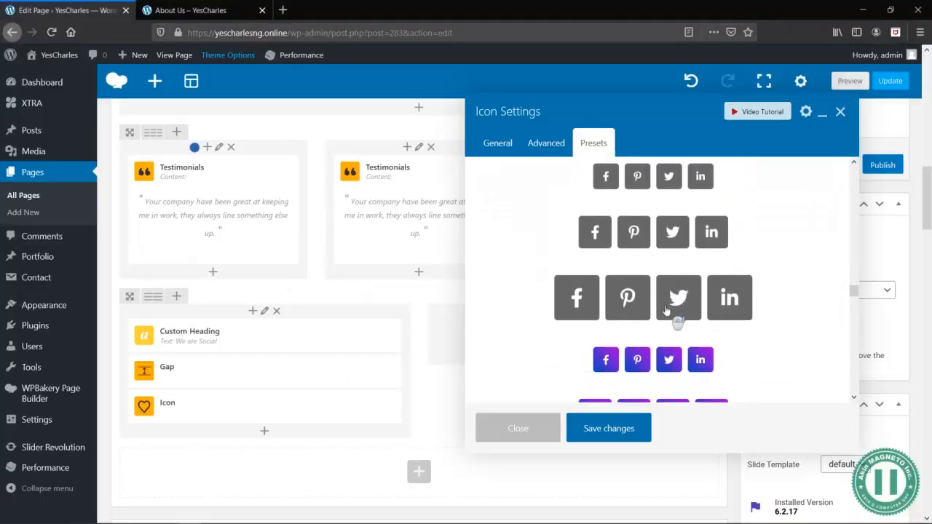
scroll(638, 233, up, 1)
scroll(645, 263, down, 3)
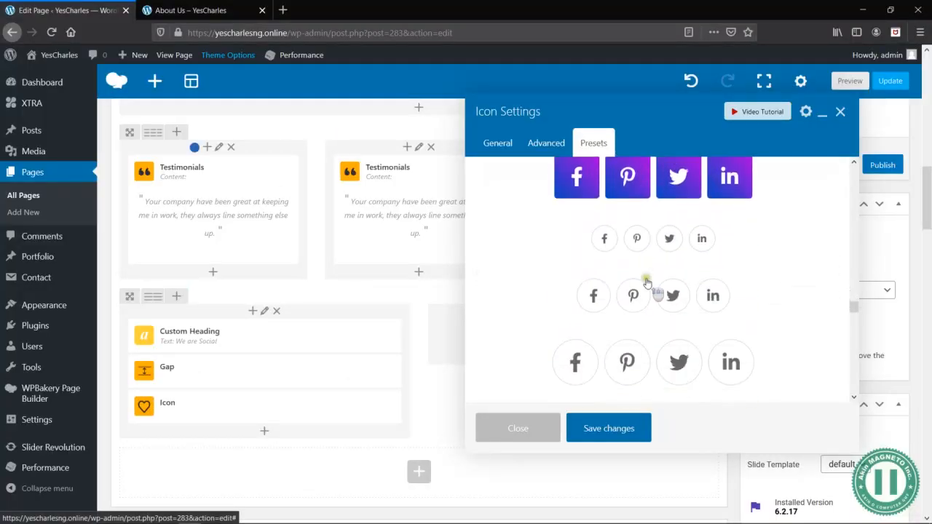
scroll(638, 364, down, 5)
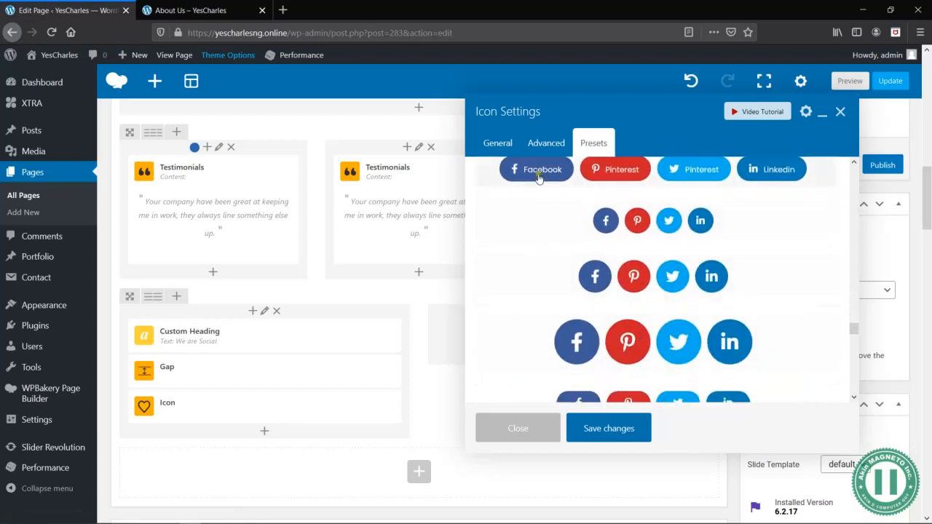
scroll(661, 310, down, 3)
scroll(661, 313, down, 4)
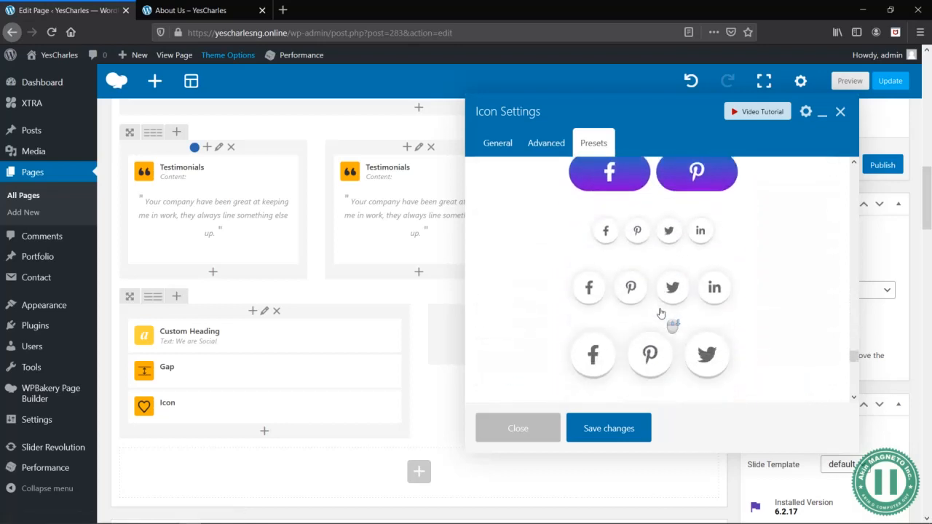
scroll(660, 313, up, 8)
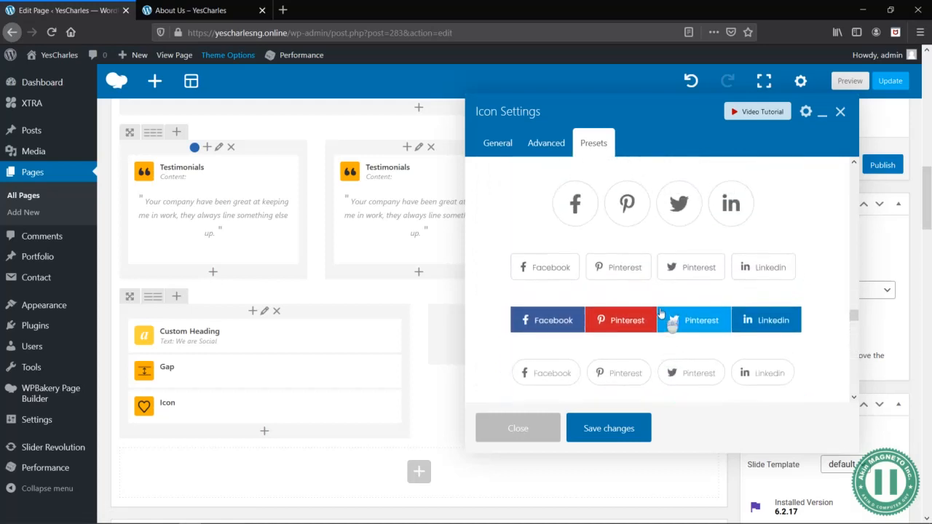
scroll(660, 313, down, 2)
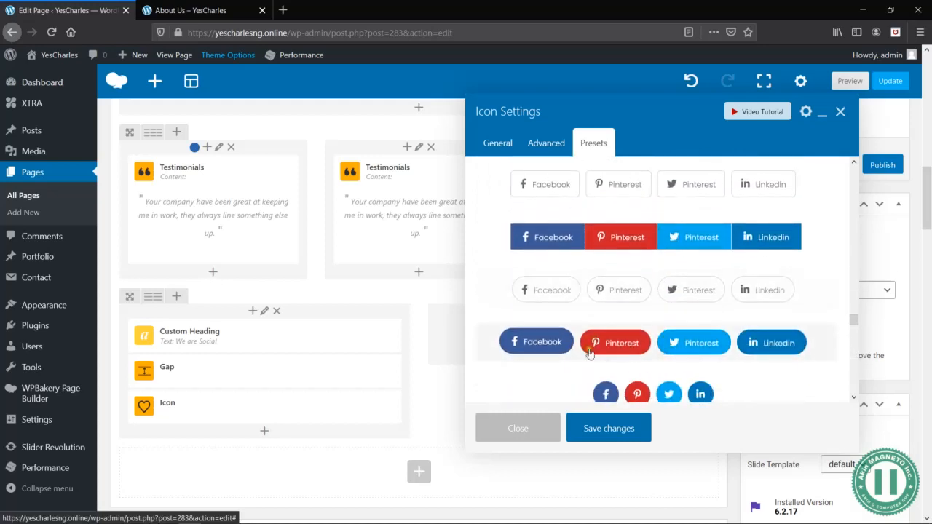
scroll(619, 357, down, 3)
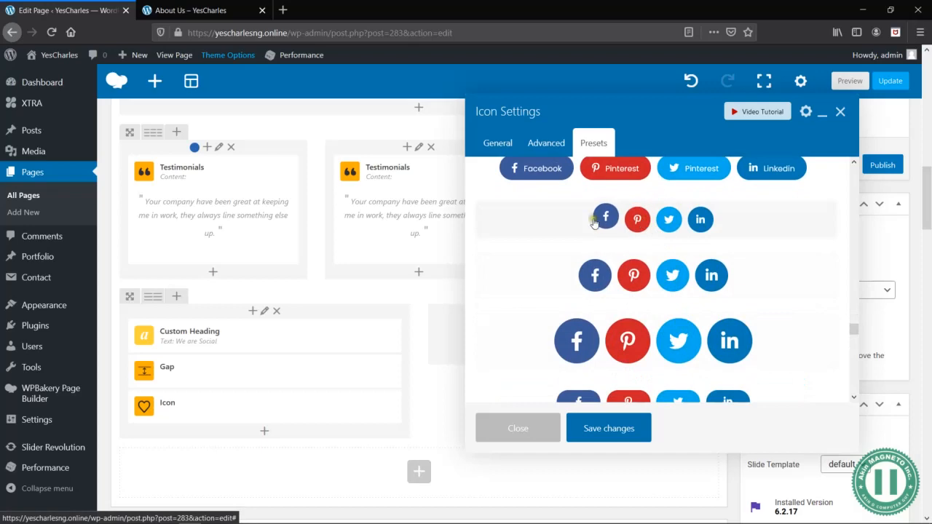
click(604, 230)
click(544, 245)
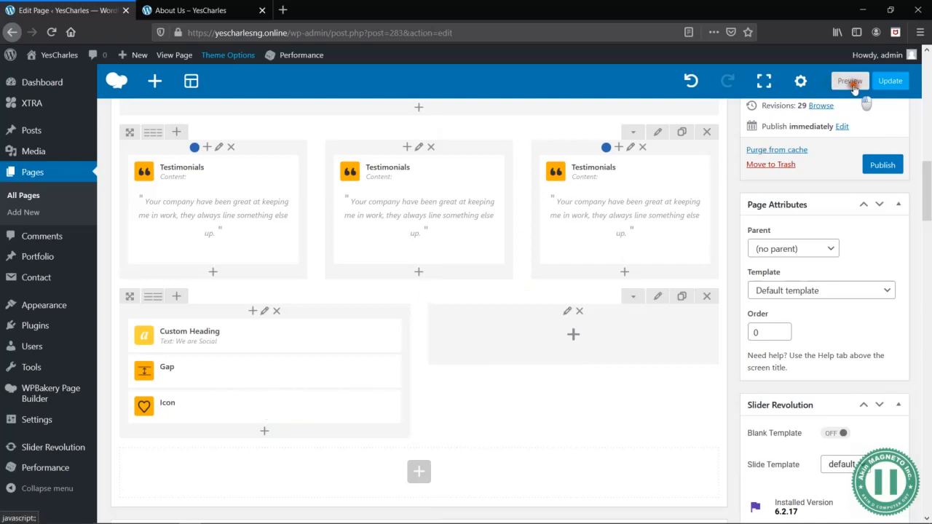
- Preview the page to check the social icon, return to the editor and open the Icon element's settings
click(850, 82)
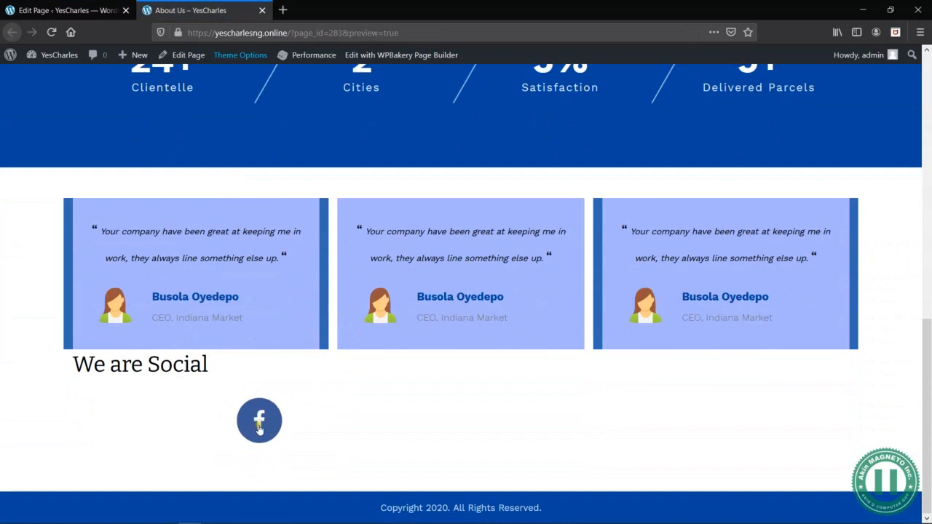
click(30, 10)
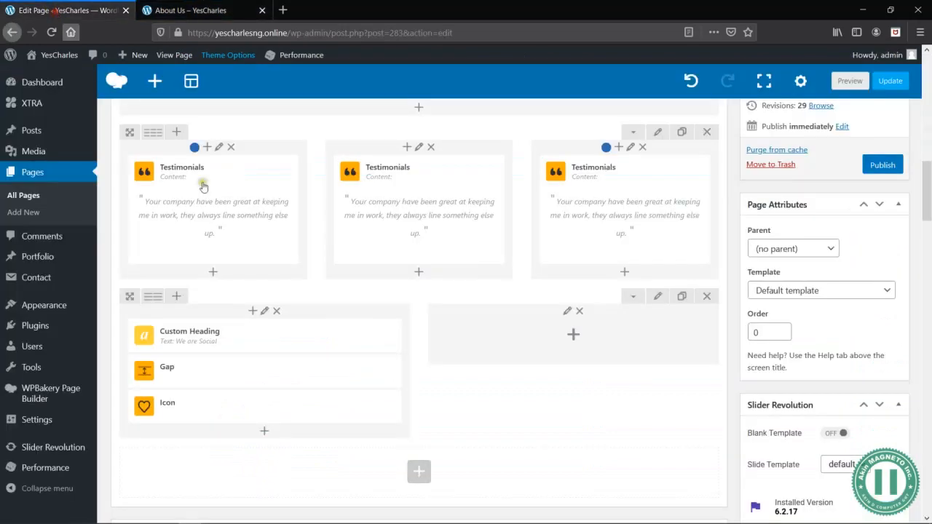
click(268, 408)
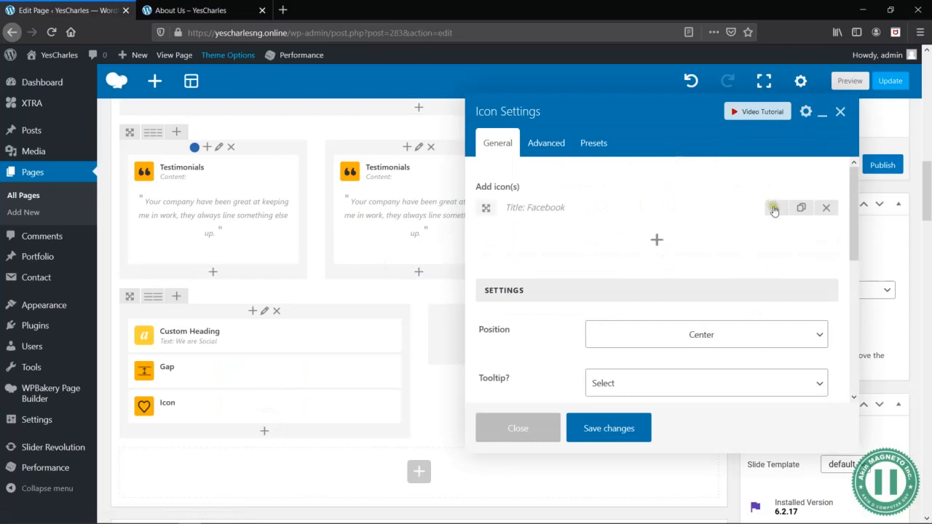
- Set the Icon element's position to Left and its tooltip to Right, check the remaining options, and save the changes
click(773, 210)
click(772, 209)
click(717, 336)
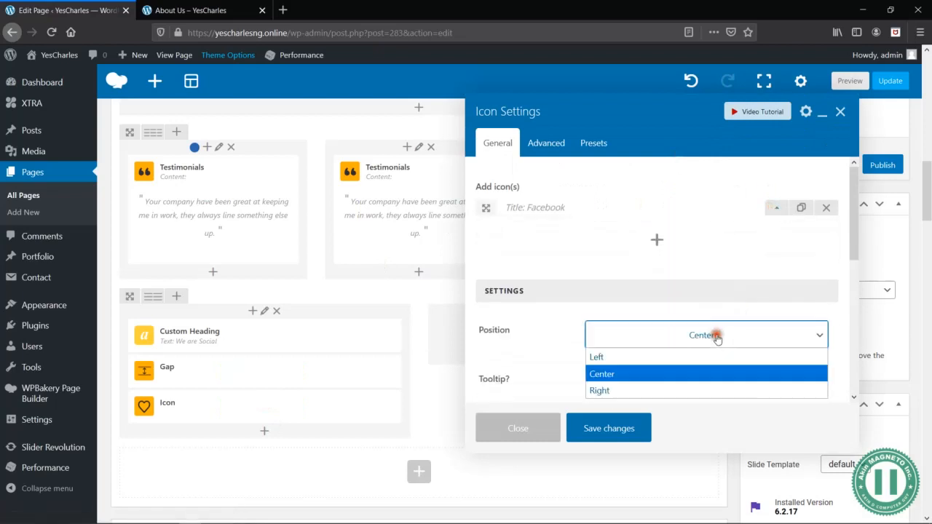
click(602, 357)
scroll(550, 358, down, 1)
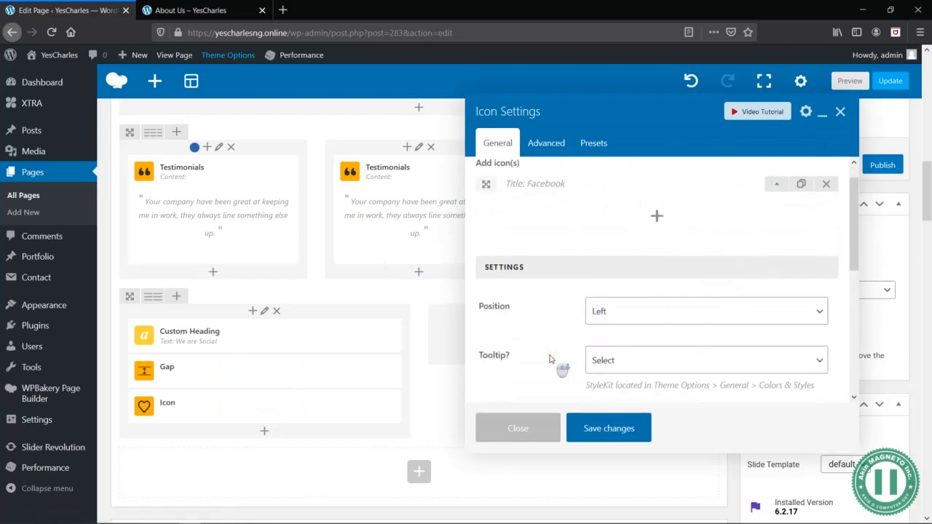
scroll(550, 358, down, 2)
click(633, 304)
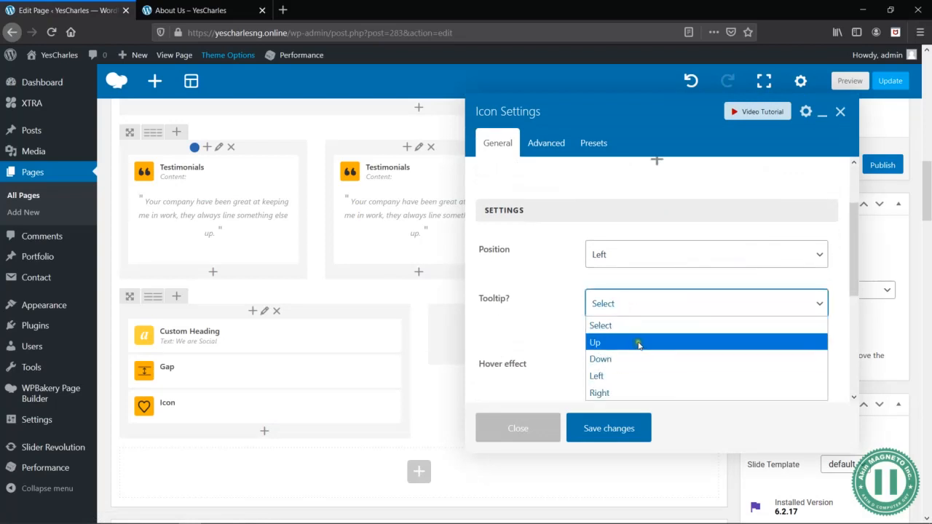
click(661, 393)
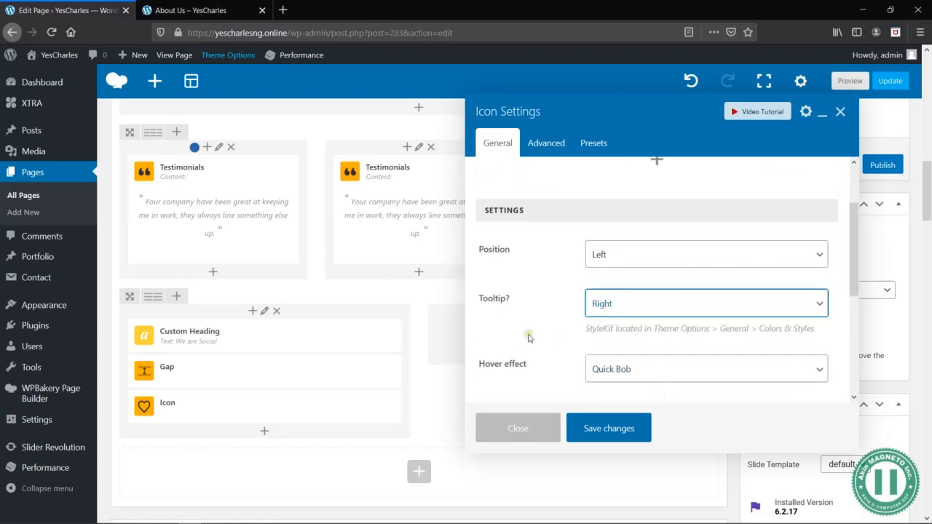
scroll(530, 337, down, 4)
scroll(572, 288, down, 2)
scroll(563, 281, down, 1)
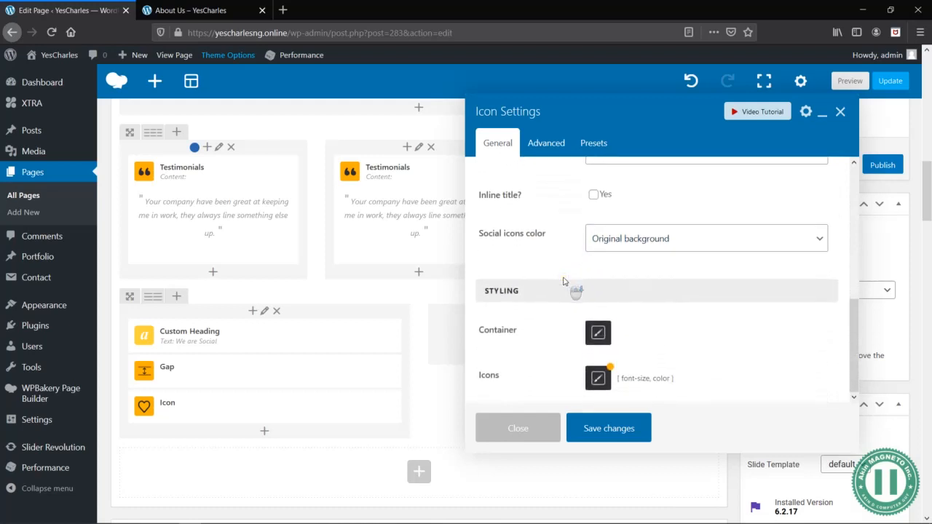
scroll(564, 284, up, 5)
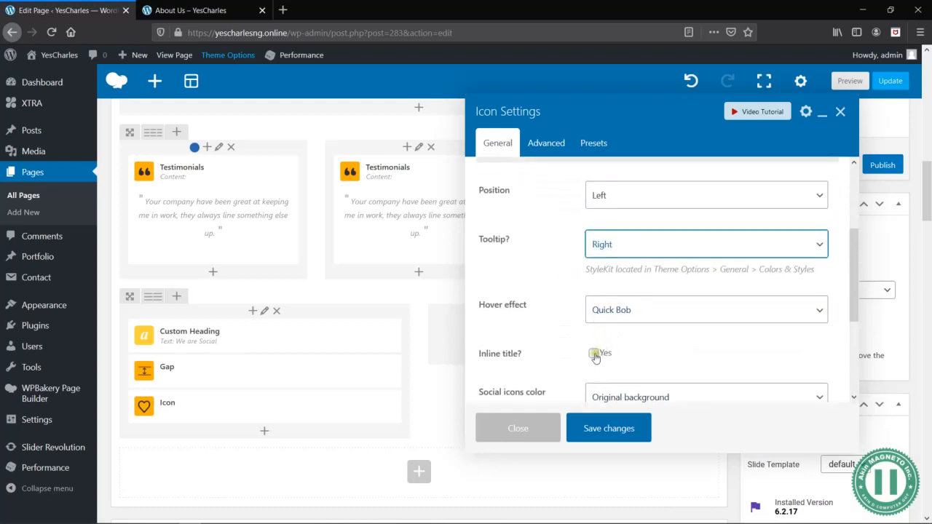
click(609, 429)
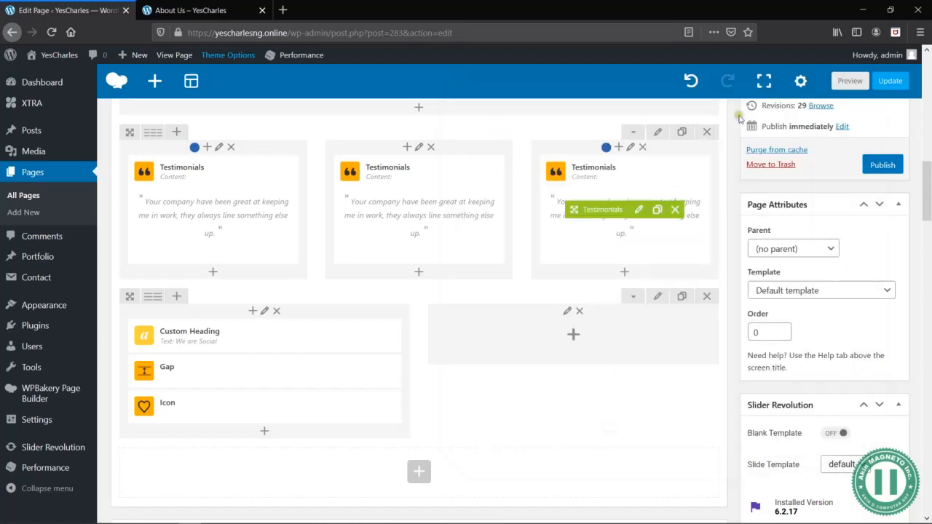
- Preview the page to check the social icon's alignment and the spacing below the testimonials, and return to the editor
click(847, 81)
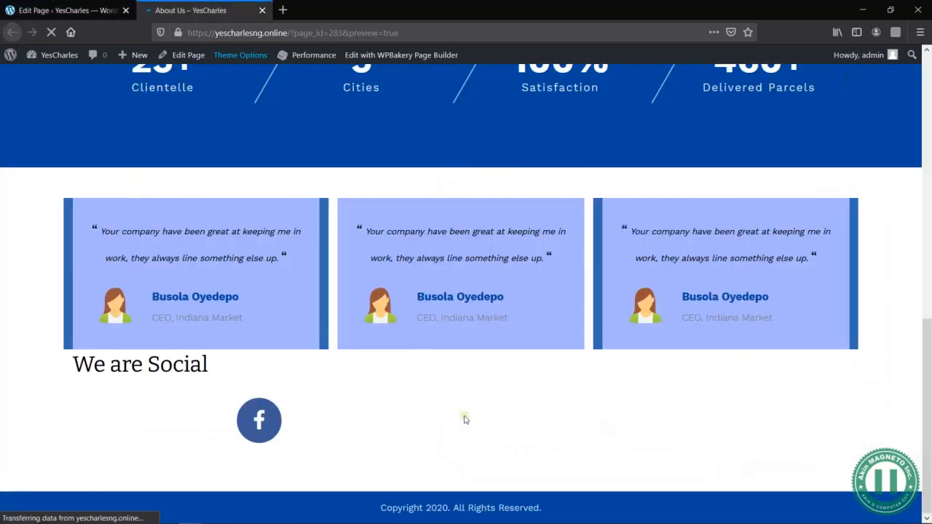
scroll(464, 415, down, 4)
scroll(469, 422, down, 4)
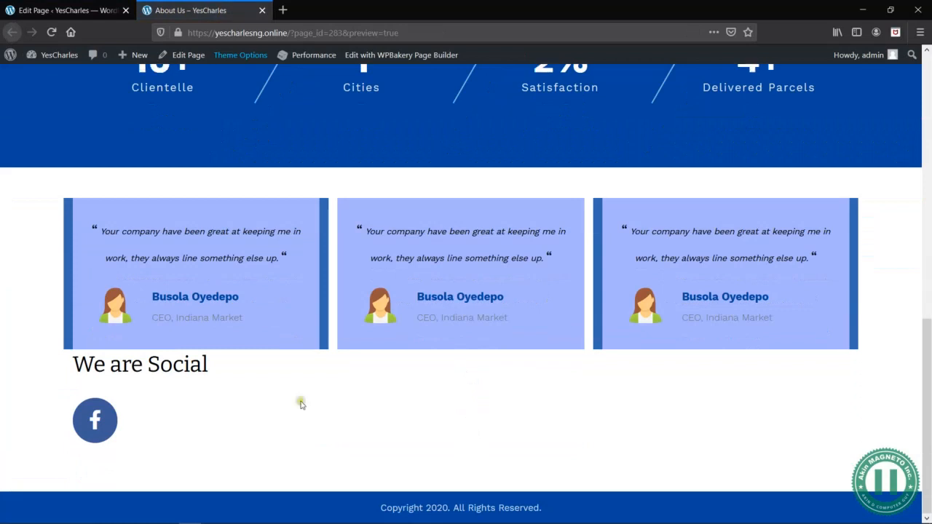
click(73, 9)
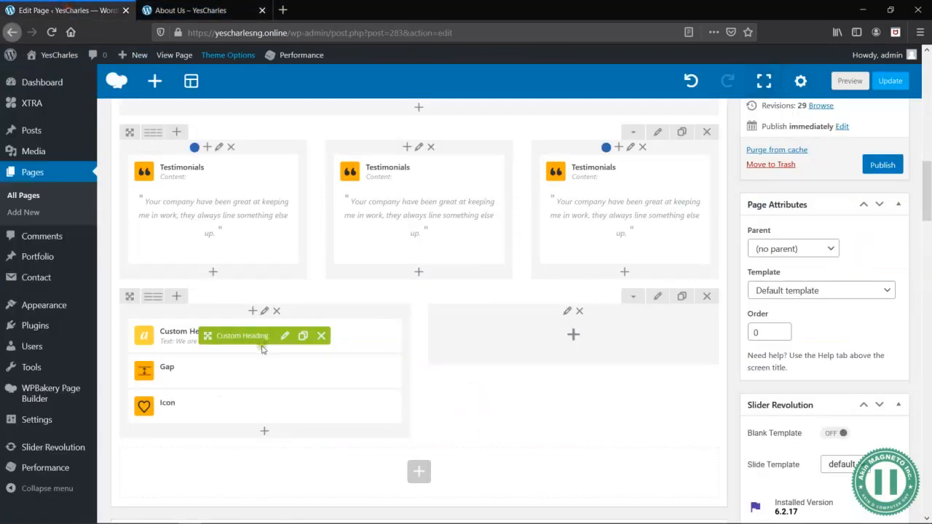
click(195, 13)
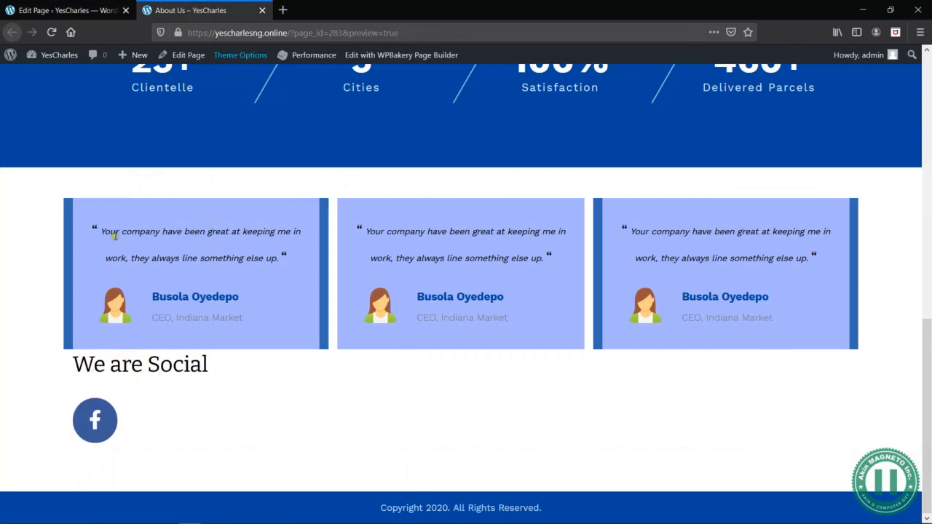
click(67, 10)
- Place a duplicate of the Gap row between the testimonials row and the "We are Social" row, and preview the page
scroll(455, 373, up, 1)
scroll(455, 373, down, 3)
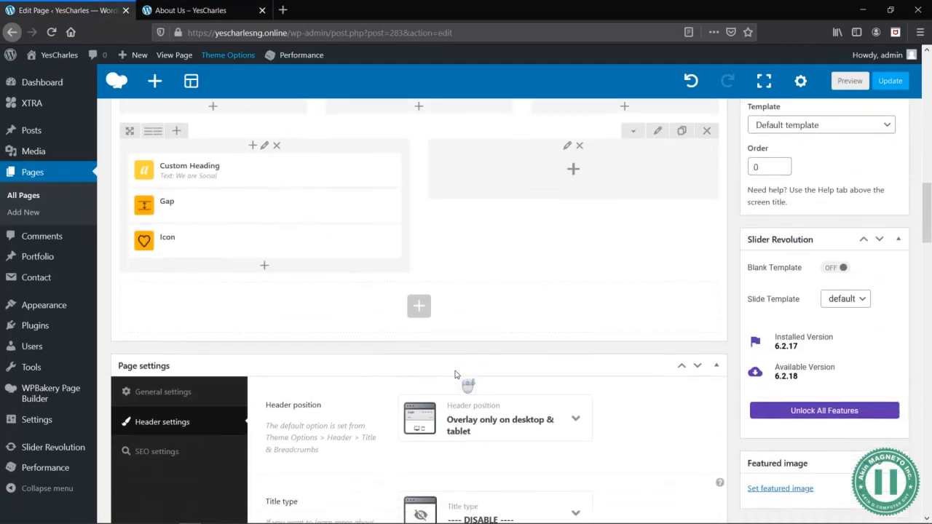
scroll(456, 374, up, 5)
scroll(455, 374, down, 1)
scroll(464, 380, down, 2)
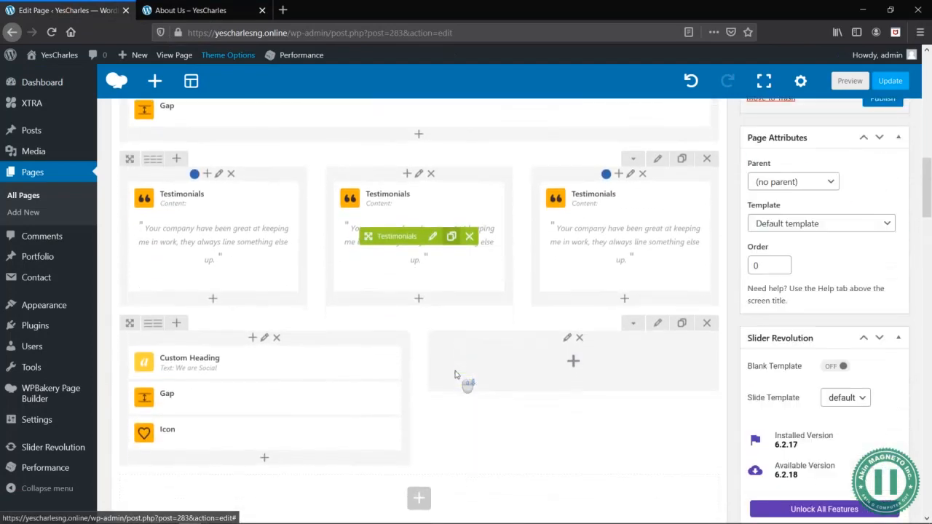
scroll(466, 381, up, 2)
click(677, 152)
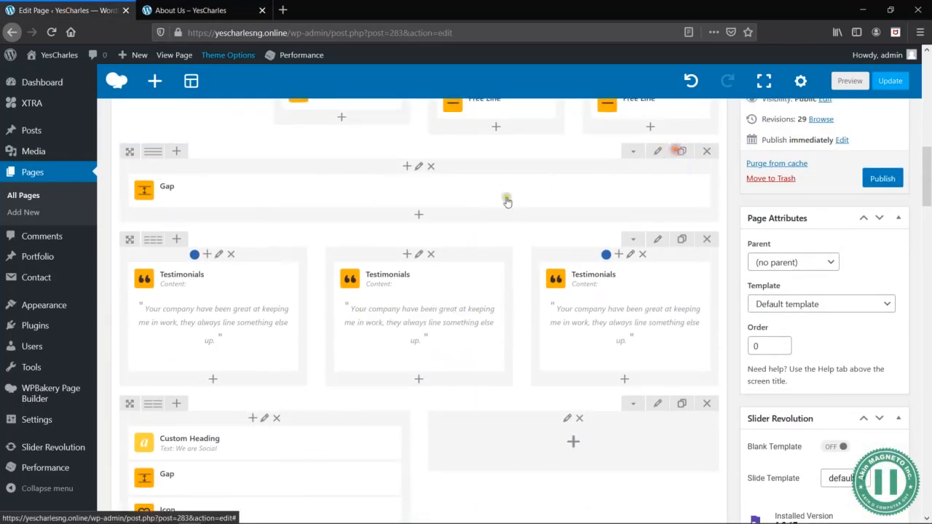
drag(129, 238, 140, 410)
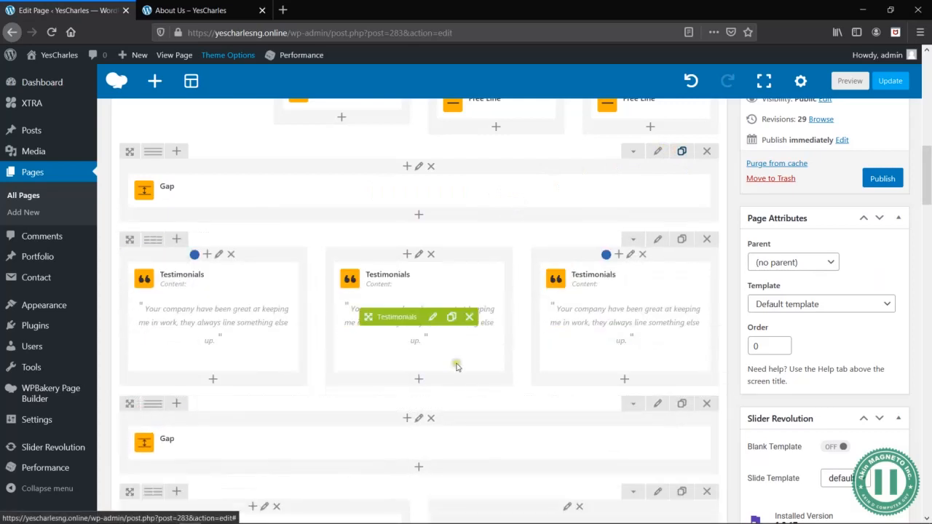
scroll(510, 328, down, 3)
click(850, 81)
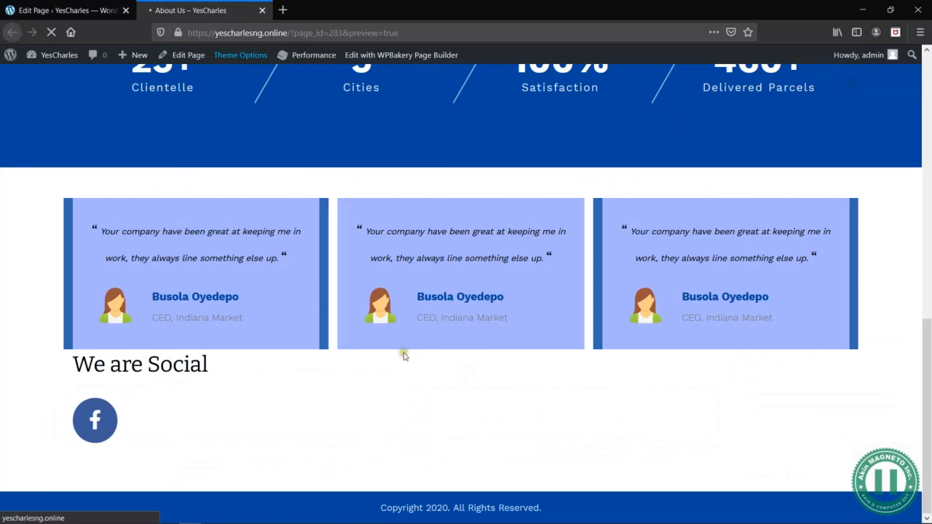
scroll(339, 445, down, 1)
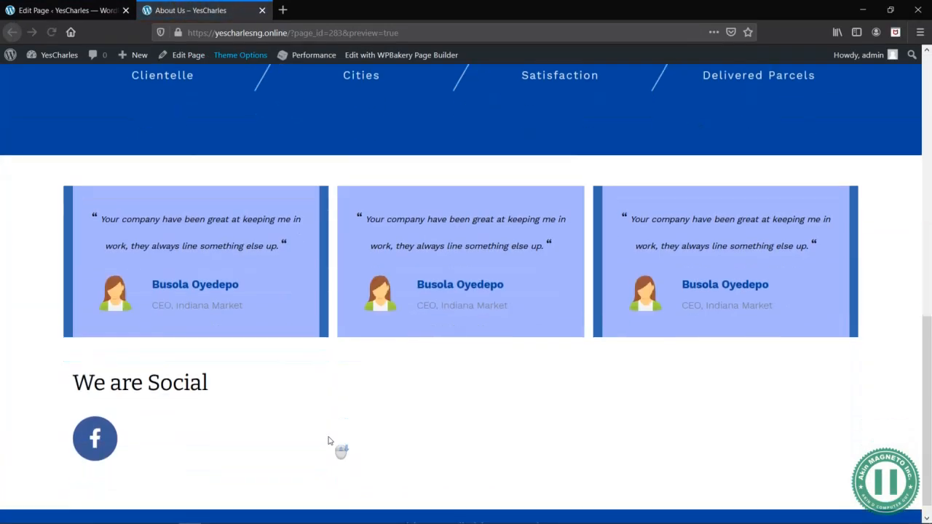
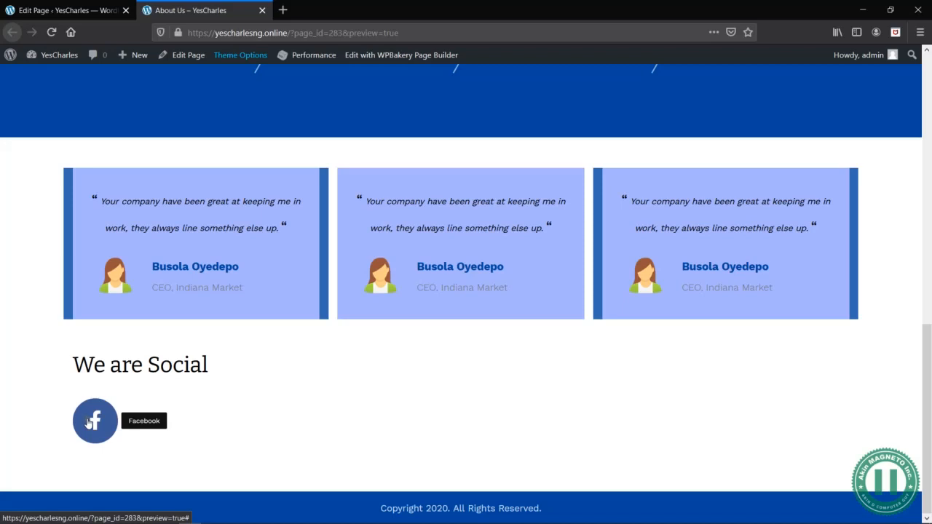
- Return to the page editor and enable the inline title for the Facebook icon under the We are Social heading
click(69, 10)
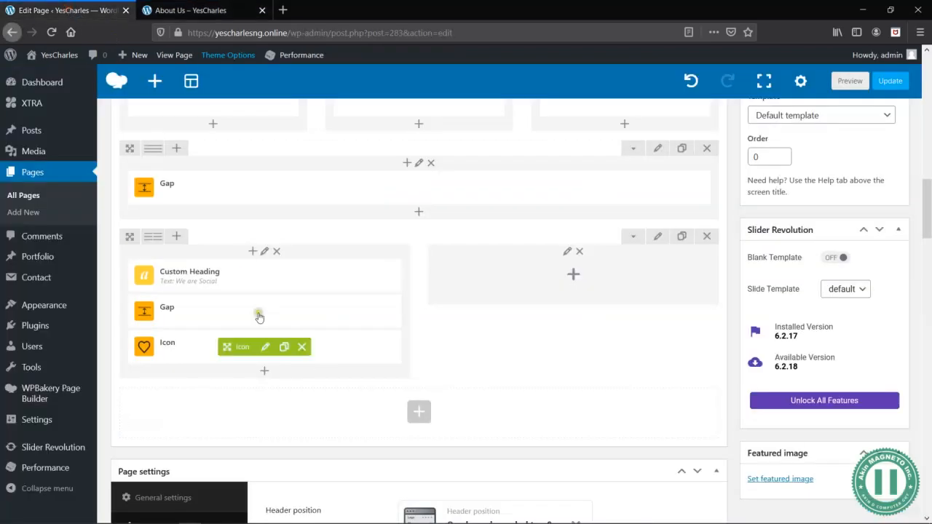
click(265, 347)
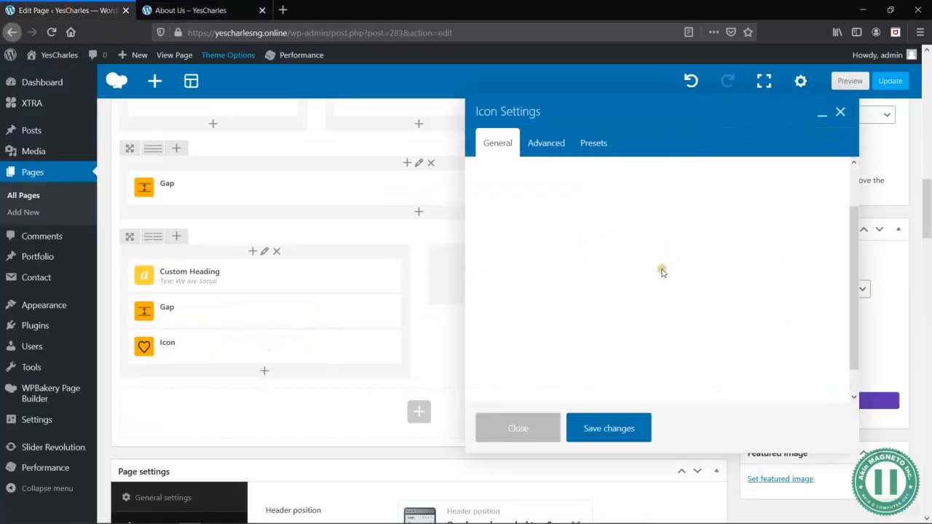
scroll(612, 307, down, 5)
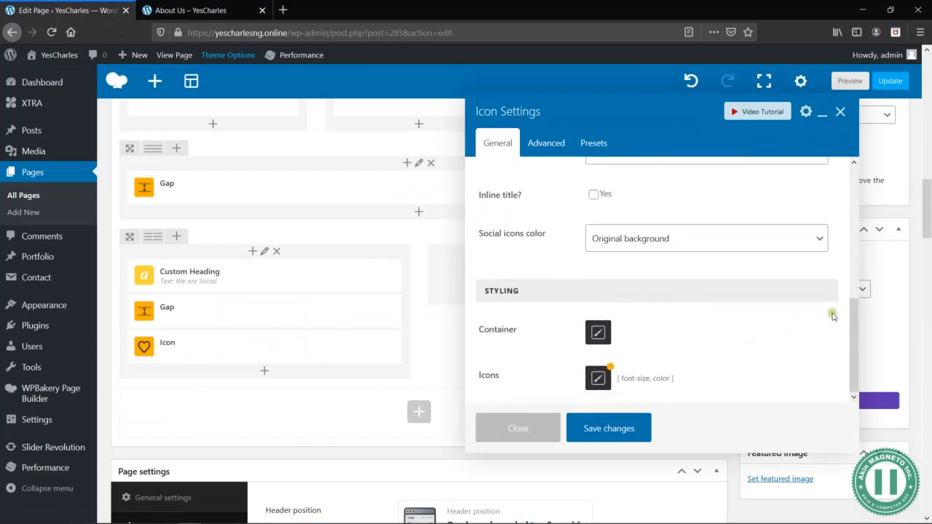
click(595, 197)
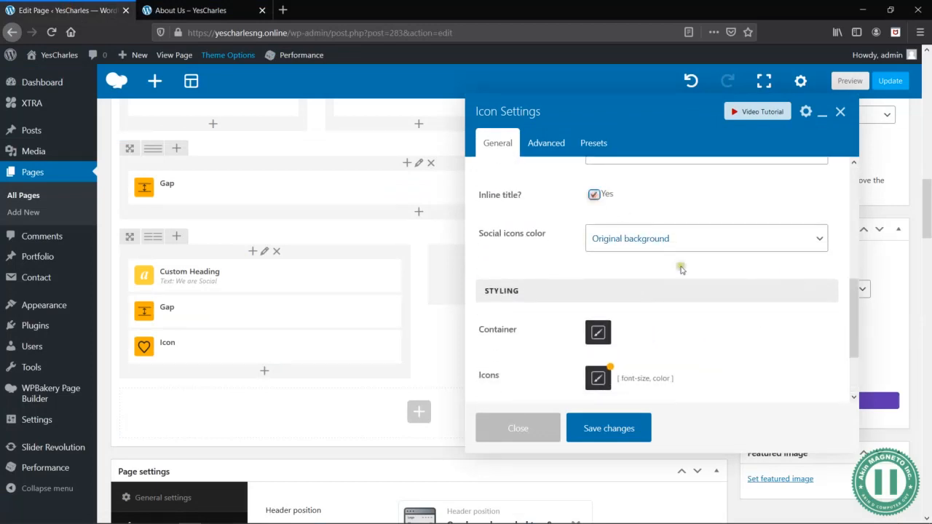
scroll(862, 358, down, 2)
- Retitle the Facebook icon as YesCharlesNG and save the icon settings
drag(862, 358, 818, 188)
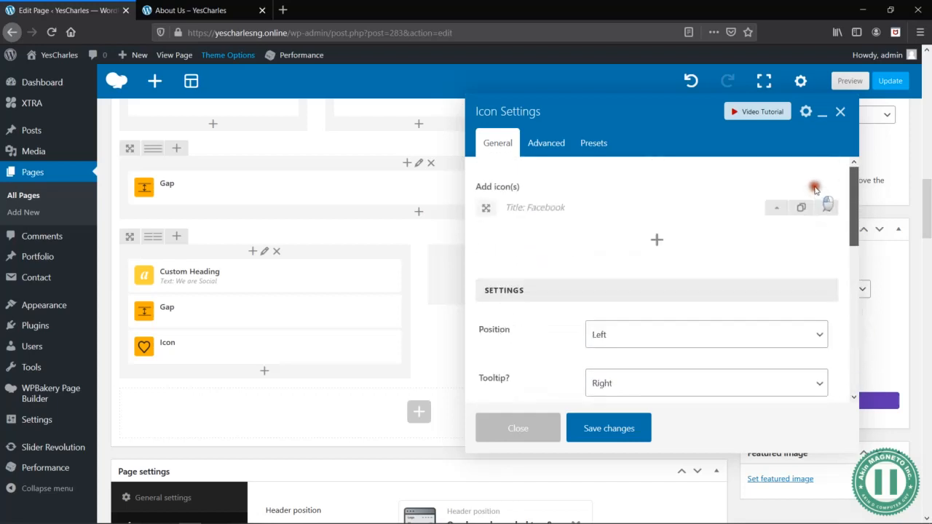
click(777, 206)
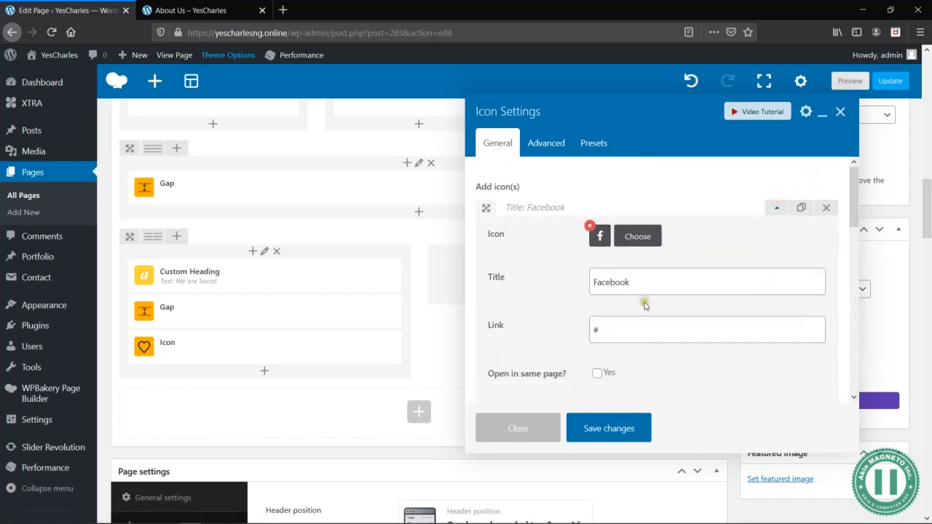
double_click(655, 290)
text(YesCharlesNG)
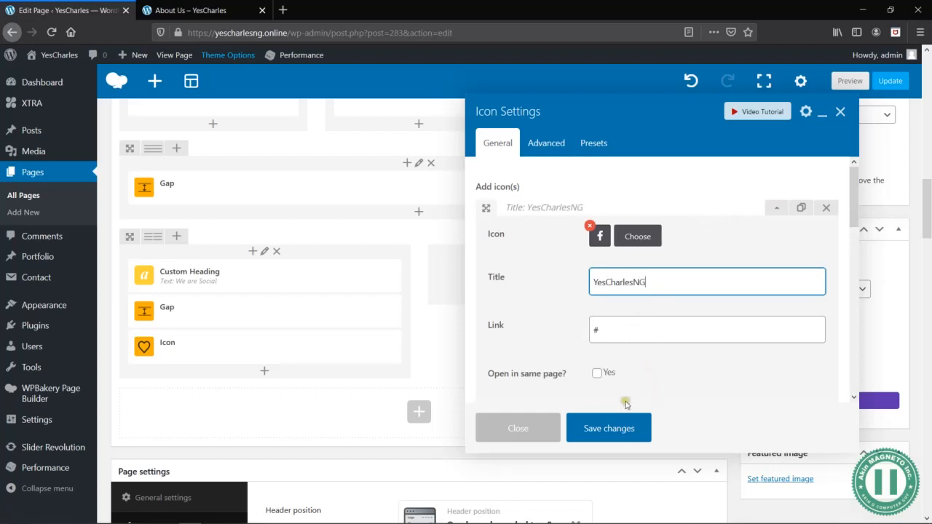
click(600, 428)
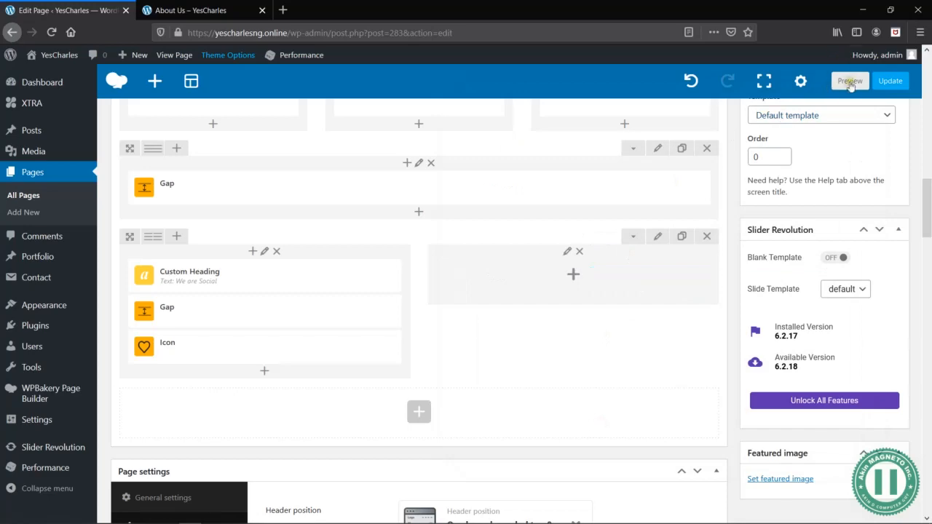
- Preview the About Us page to check how the retitled icon looks, and return to the page editor
click(850, 83)
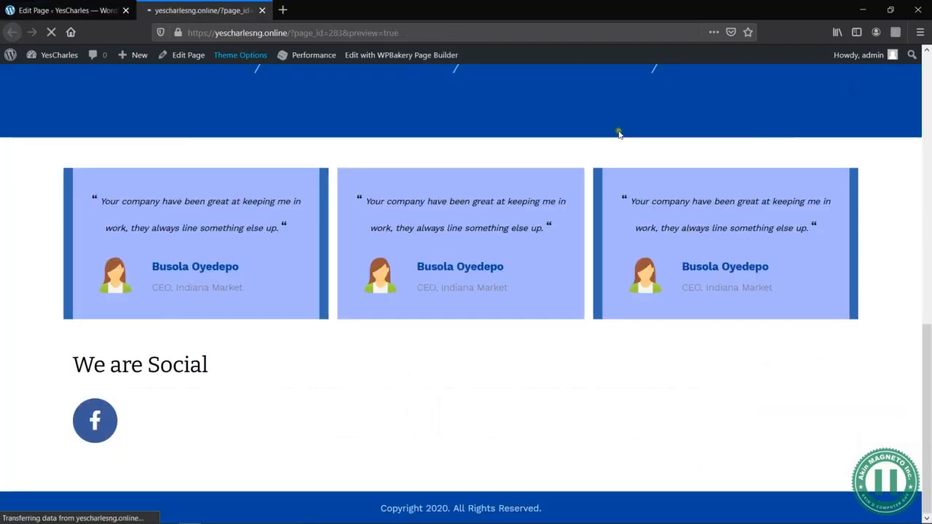
scroll(516, 253, down, 8)
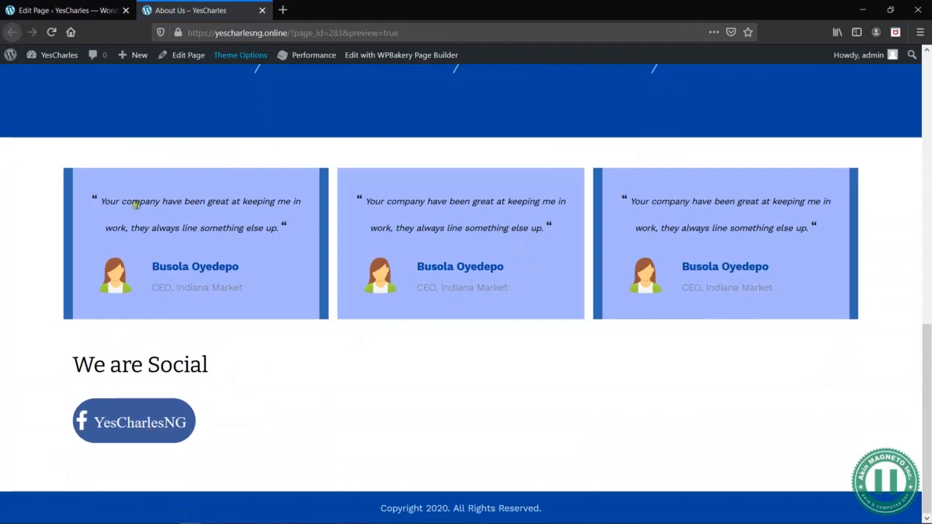
click(66, 13)
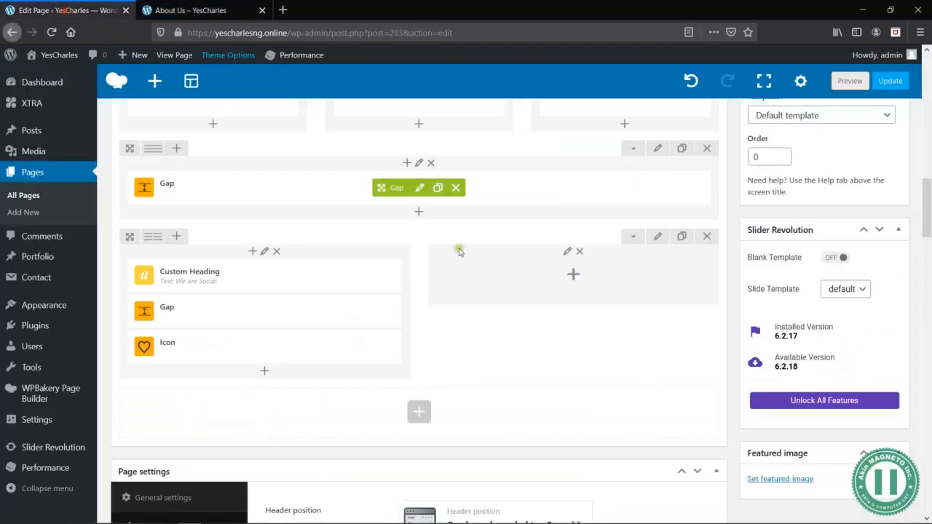
- Reopen the icon element's settings and clear the title of its Facebook entry
click(266, 348)
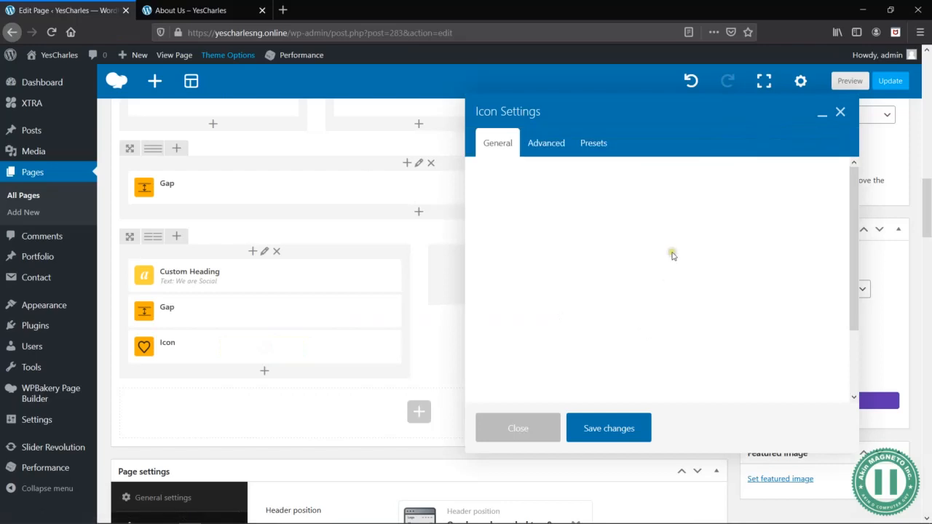
scroll(672, 255, down, 1)
scroll(684, 255, up, 1)
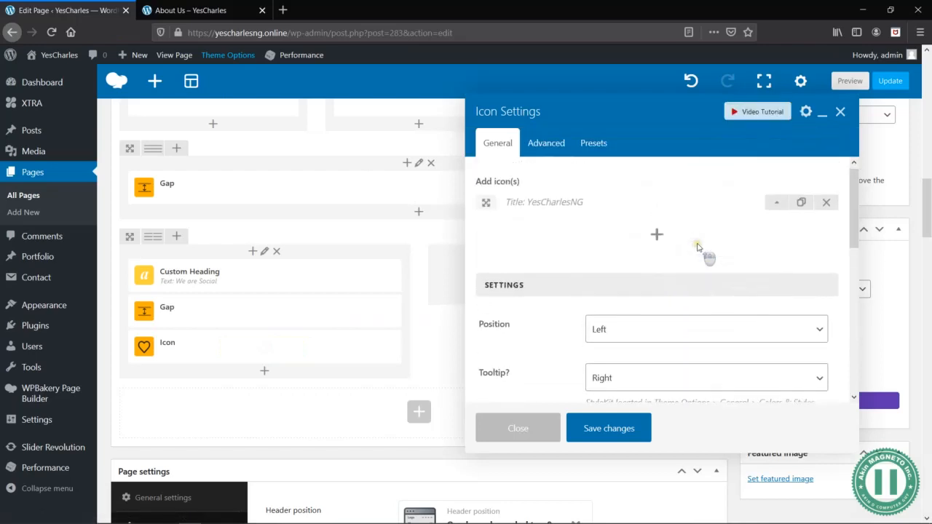
click(781, 208)
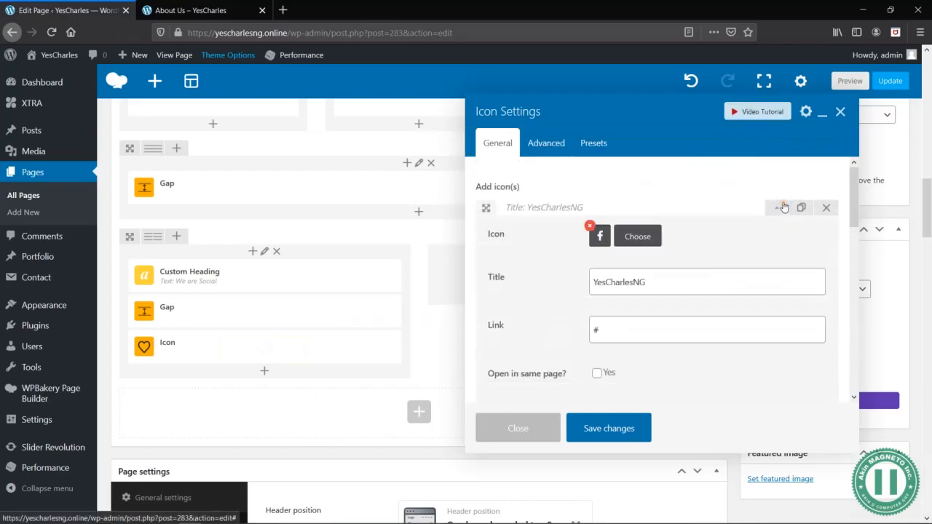
double_click(663, 277)
key(ctrl+c)
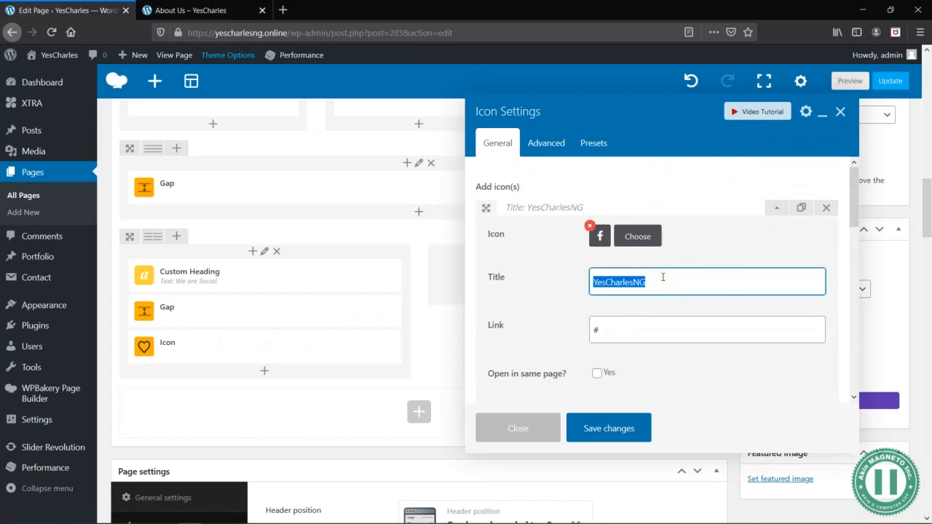
key(BackSpace)
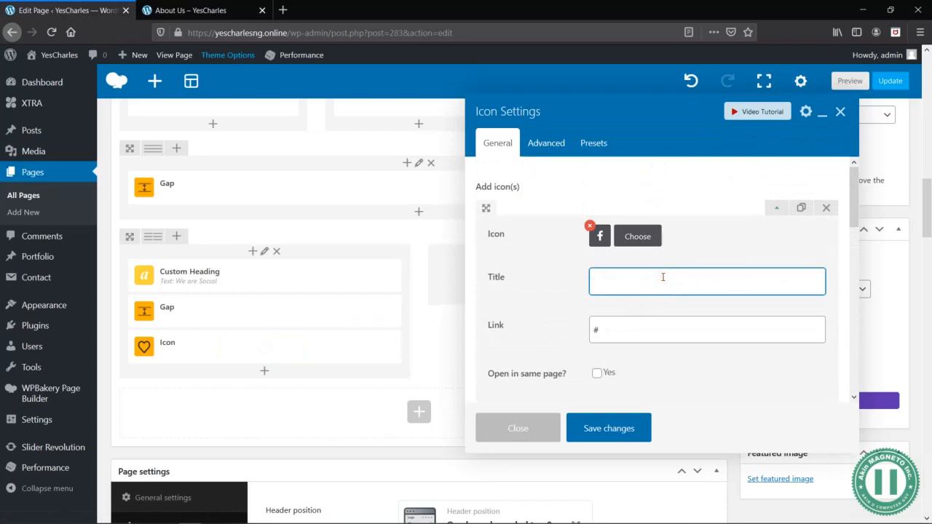
click(781, 209)
click(781, 209)
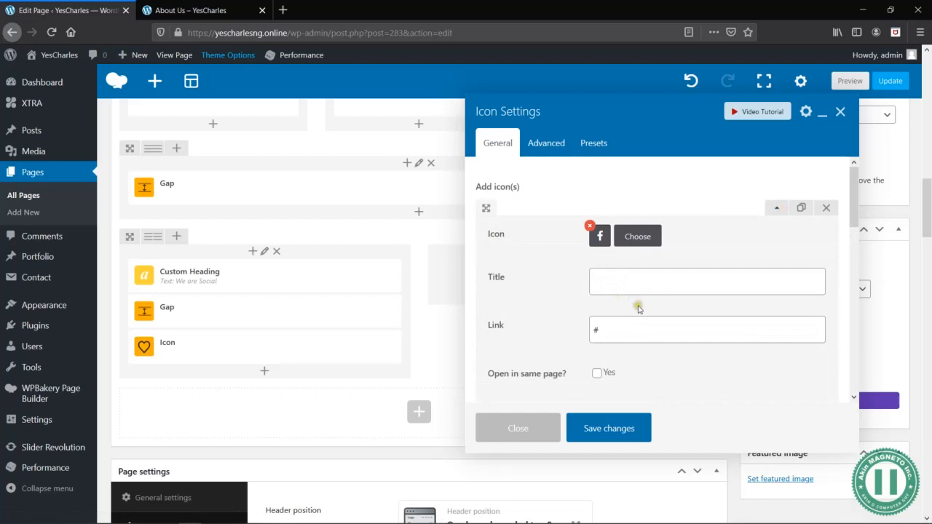
- Restore the Facebook entry's title to YesCharlesNG and collapse the entry
scroll(663, 332, down, 5)
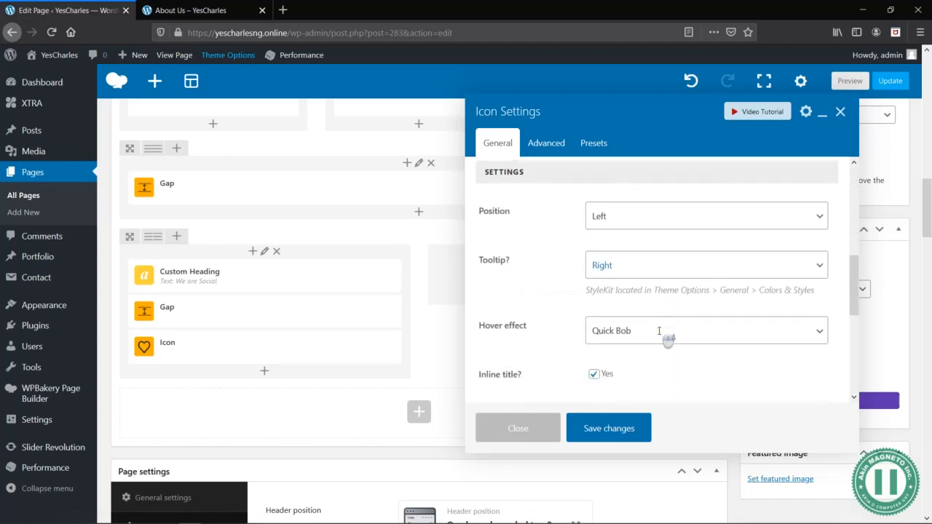
click(644, 237)
click(644, 238)
scroll(648, 241, up, 5)
click(641, 283)
key(ctrl+v)
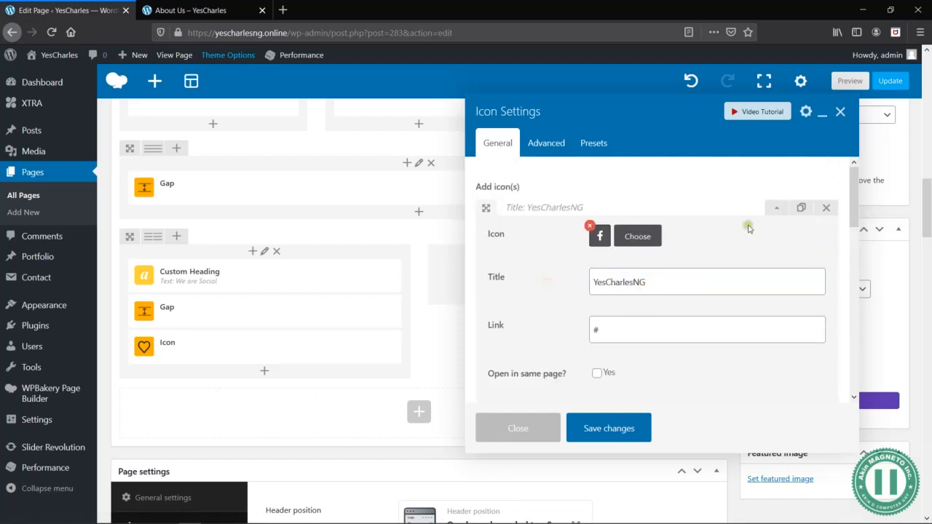
click(781, 209)
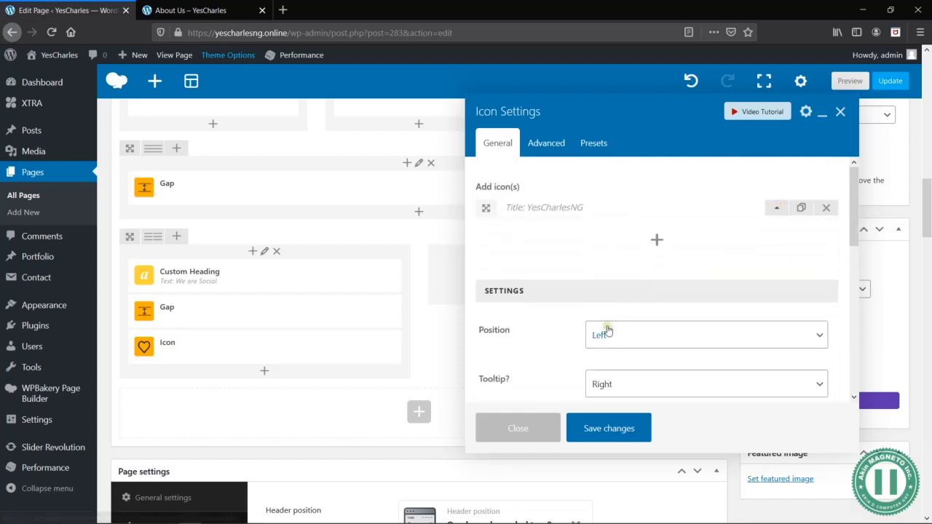
- Disable the icon's inline title, keep its social icons color at Original background, and save the settings
scroll(579, 364, down, 3)
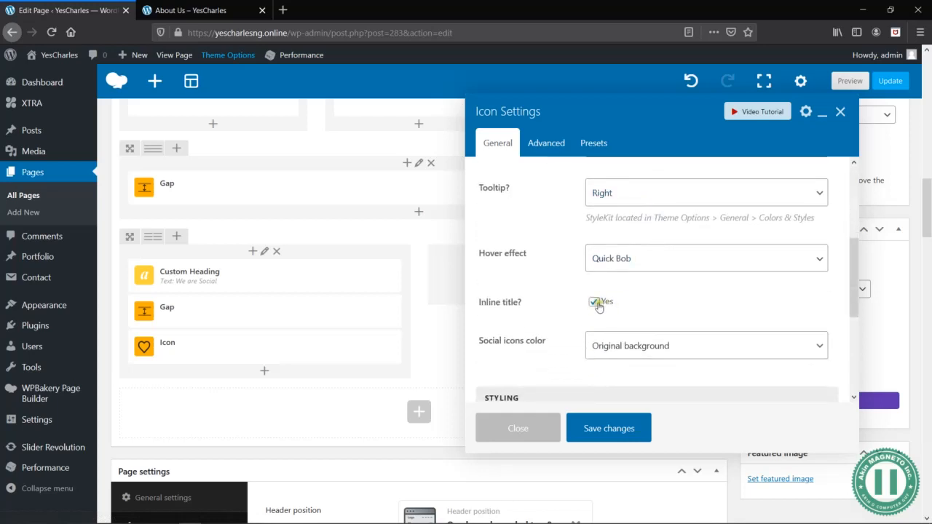
click(595, 303)
scroll(743, 306, down, 2)
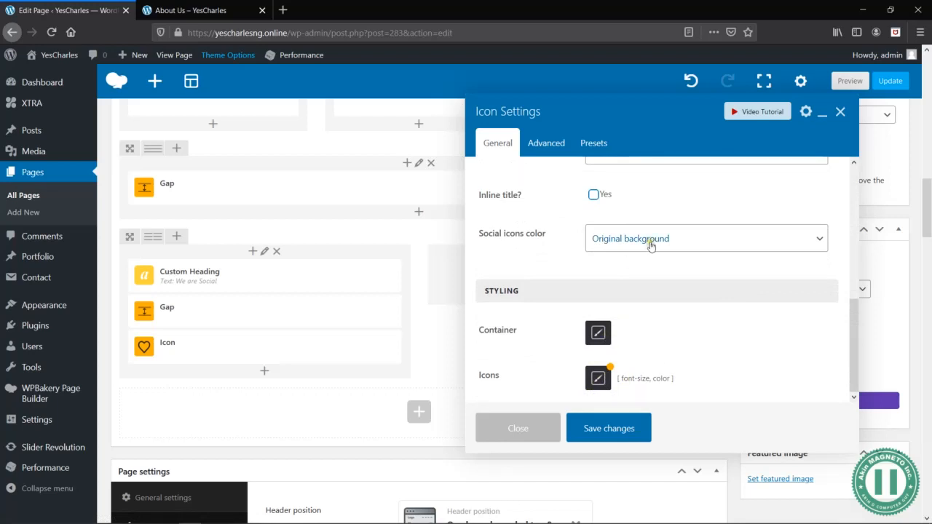
click(632, 250)
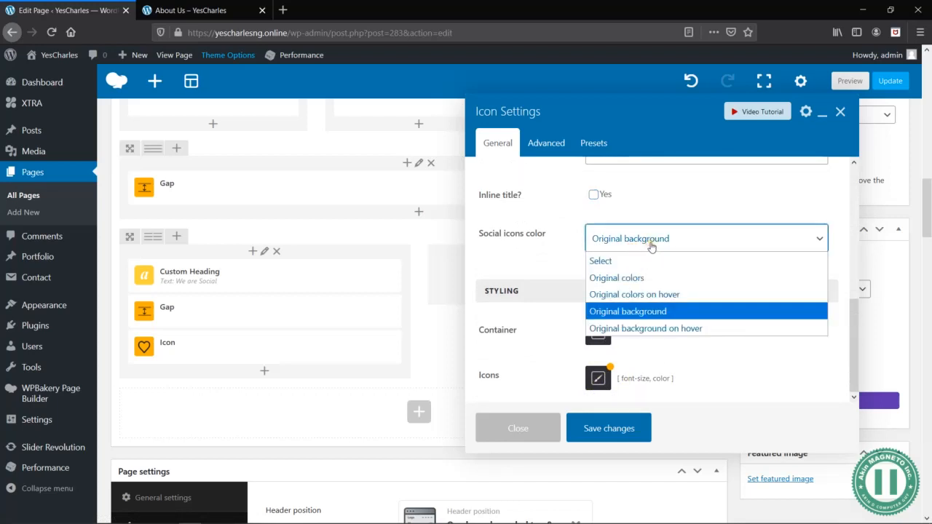
click(639, 248)
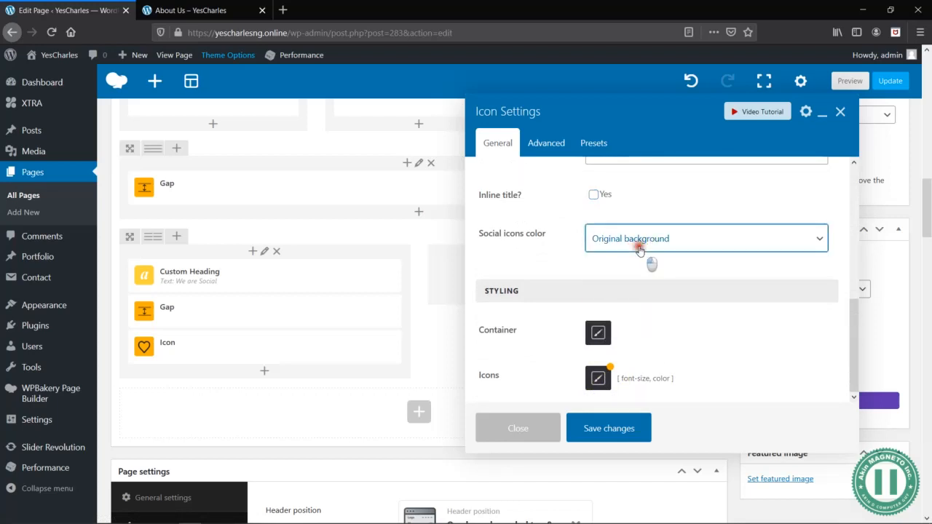
click(640, 250)
click(639, 248)
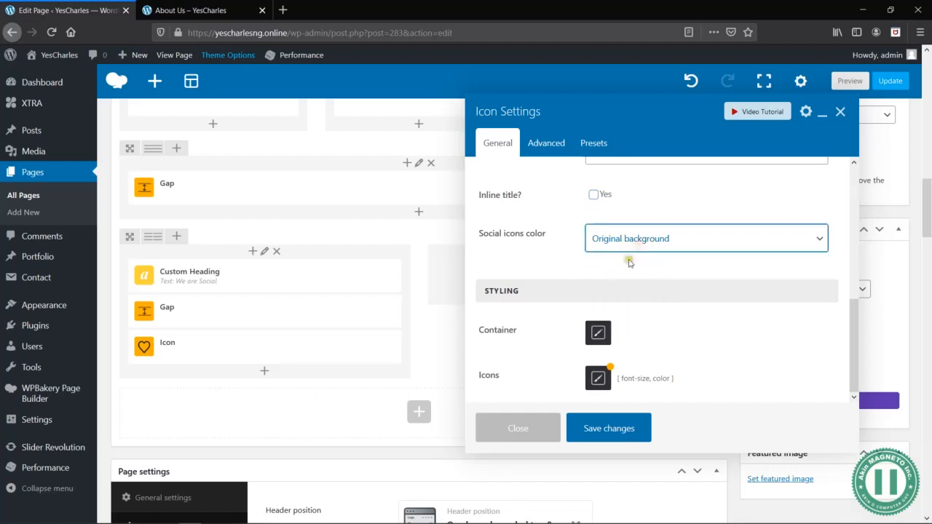
click(608, 430)
- Preview the page and check the Facebook icon below the testimonials without its inline title
click(852, 86)
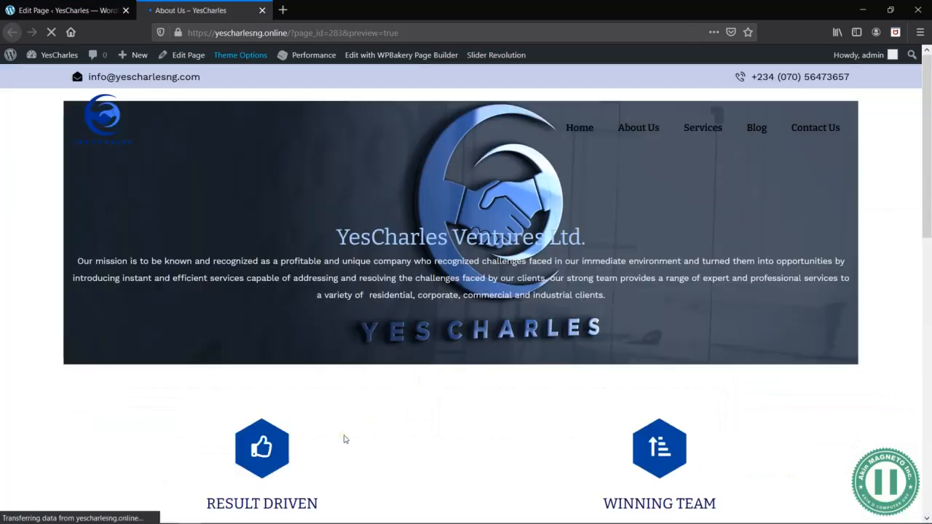
scroll(345, 438, down, 10)
scroll(233, 360, down, 3)
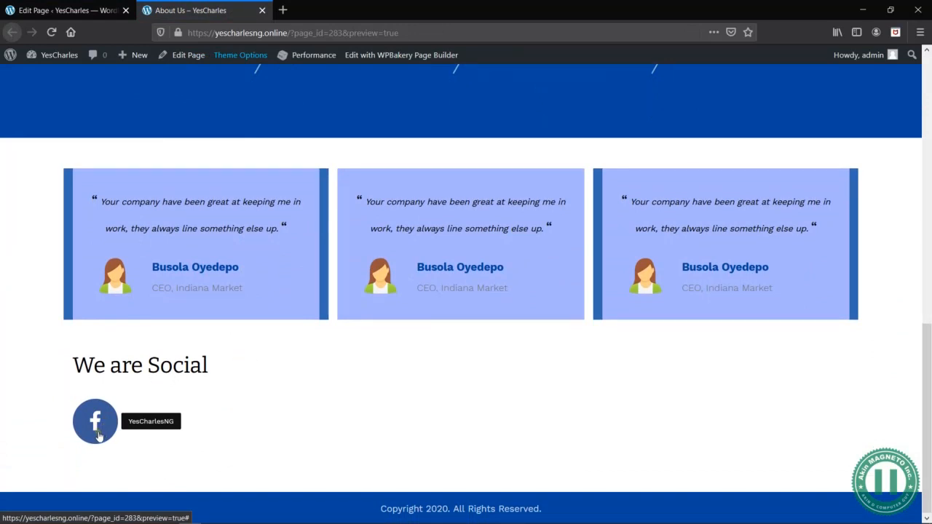
click(80, 13)
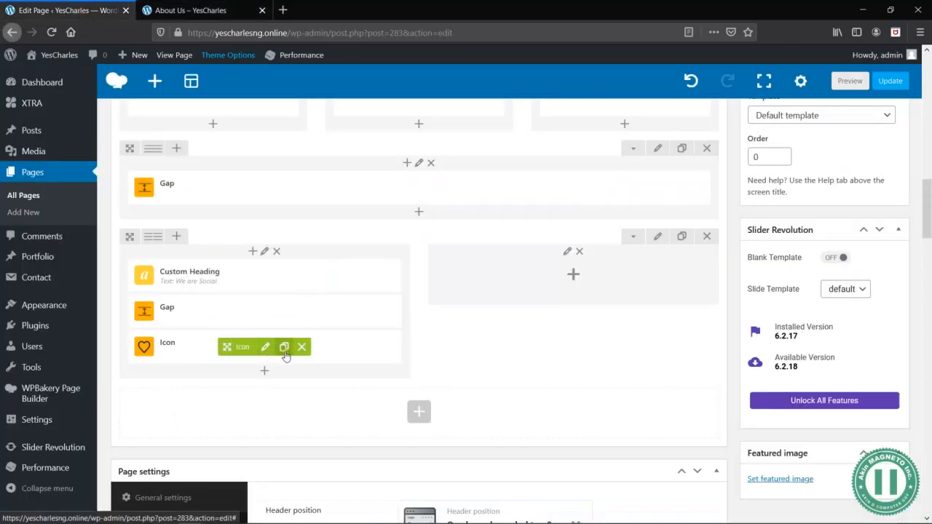
- Duplicate the Icon element under We are Social three times
click(283, 348)
click(284, 383)
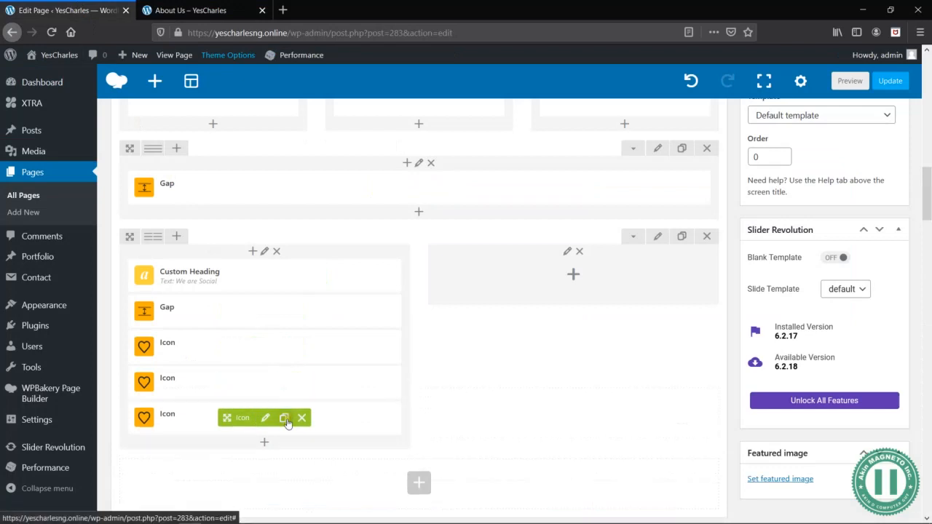
click(285, 420)
- Preview the page to examine the layout and tooltips of the duplicated social icons, and return to the page editor
click(849, 81)
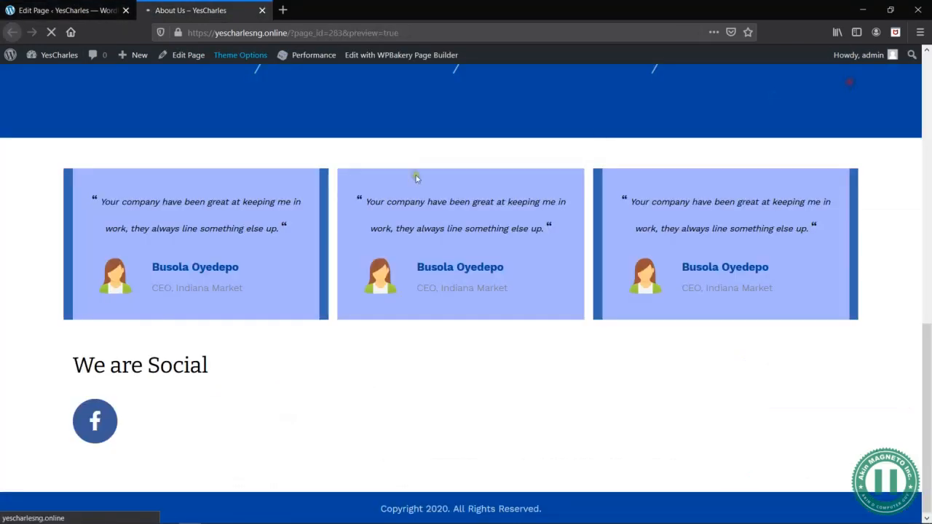
scroll(358, 350, down, 10)
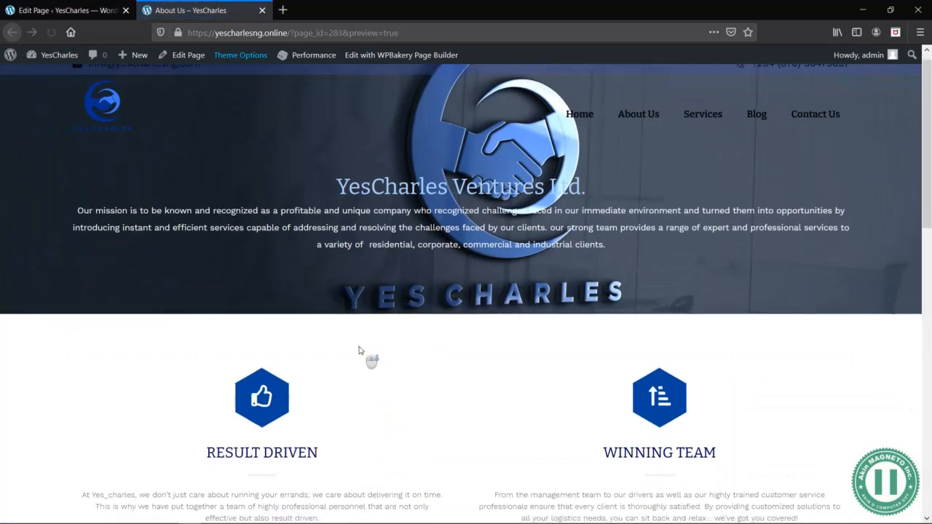
scroll(358, 351, down, 5)
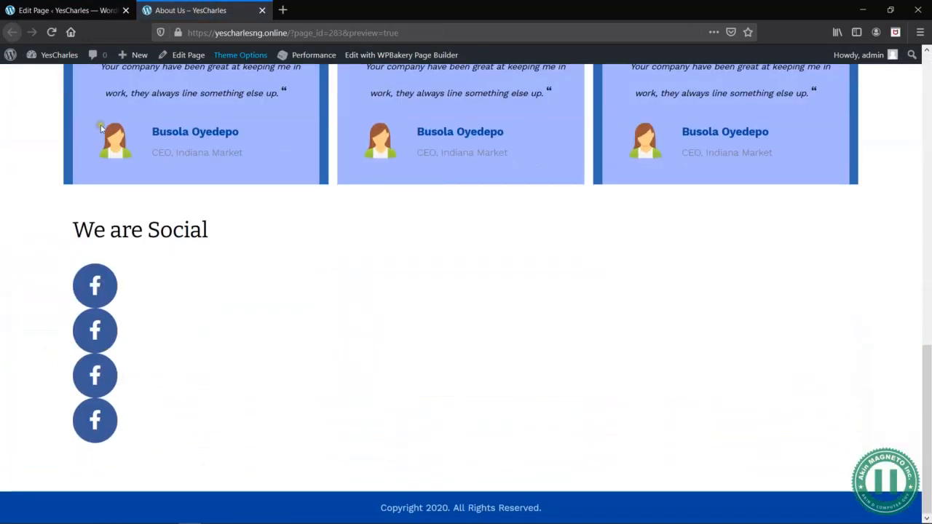
click(72, 10)
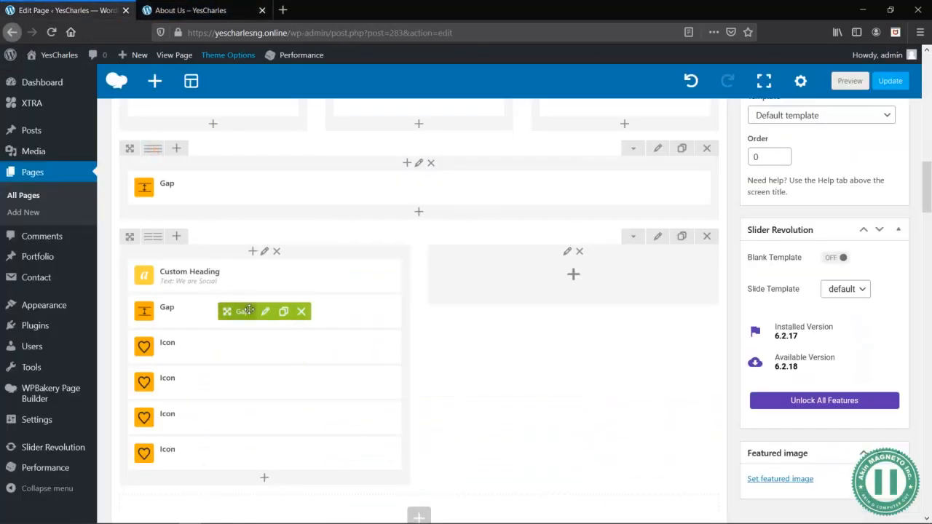
click(161, 10)
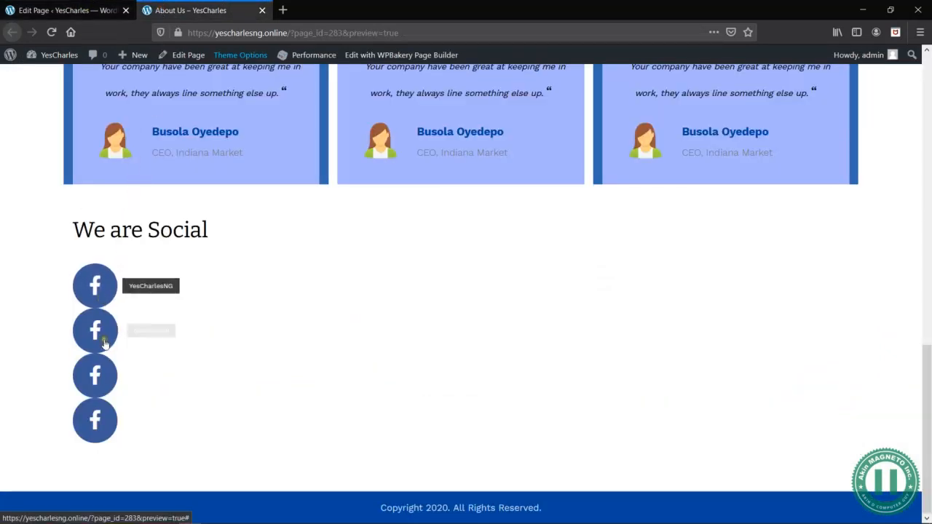
click(121, 9)
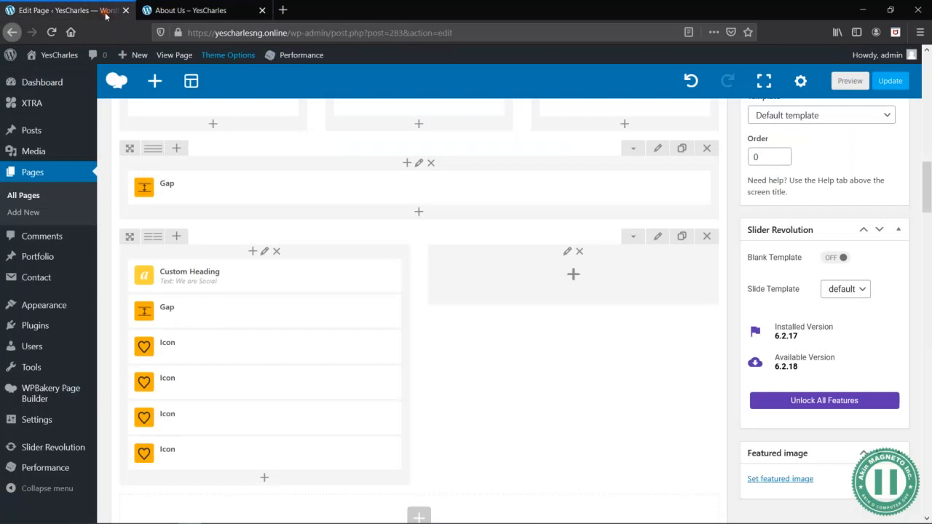
click(265, 383)
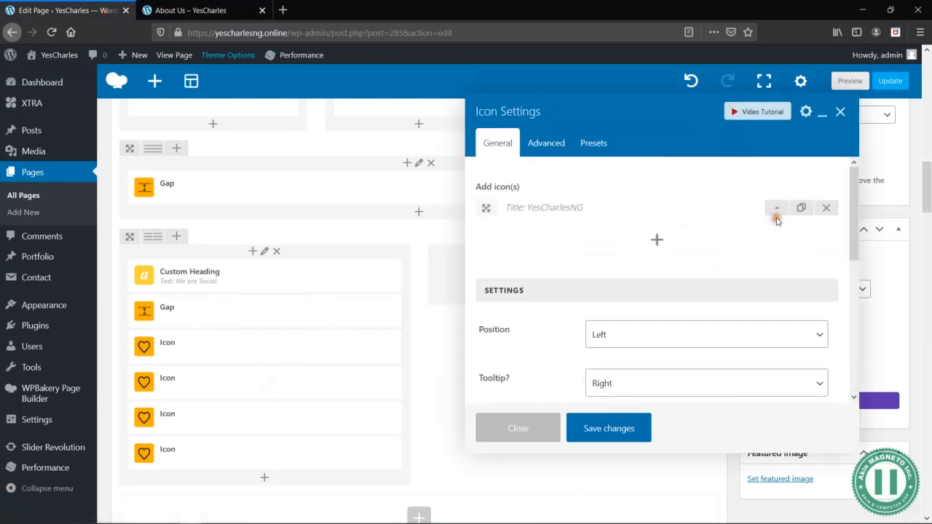
click(782, 209)
click(623, 237)
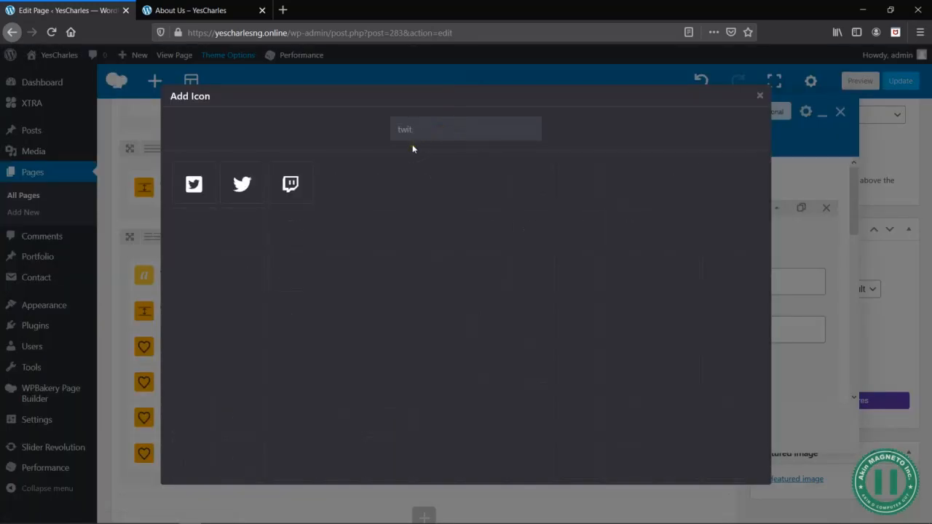
click(243, 186)
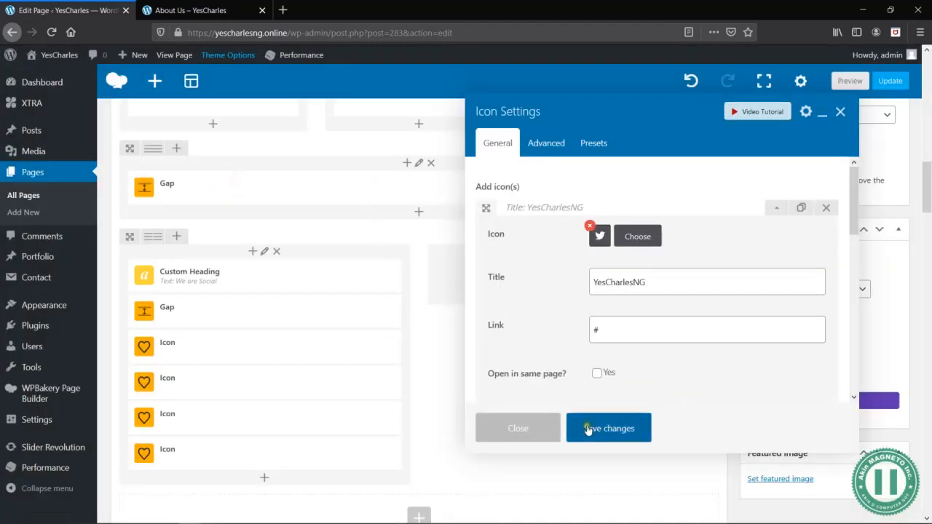
click(596, 282)
text(@)
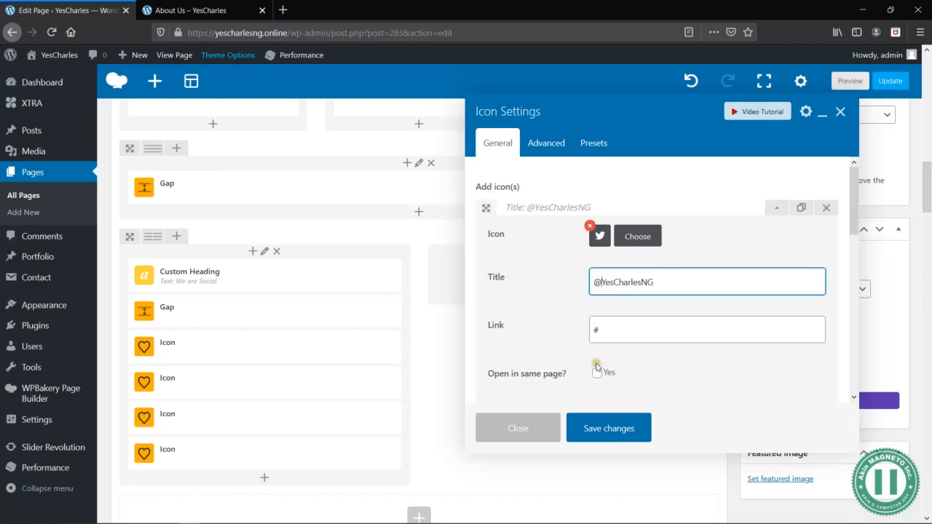
scroll(598, 350, down, 3)
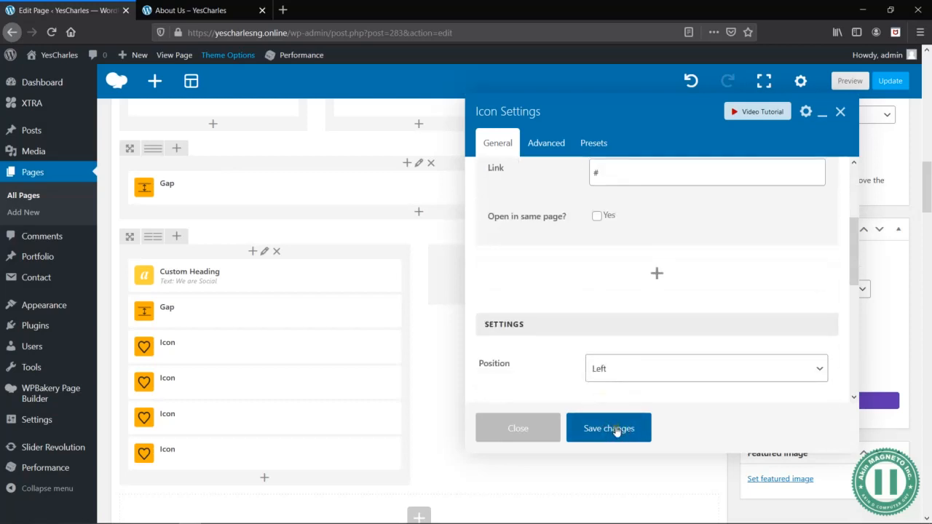
click(617, 430)
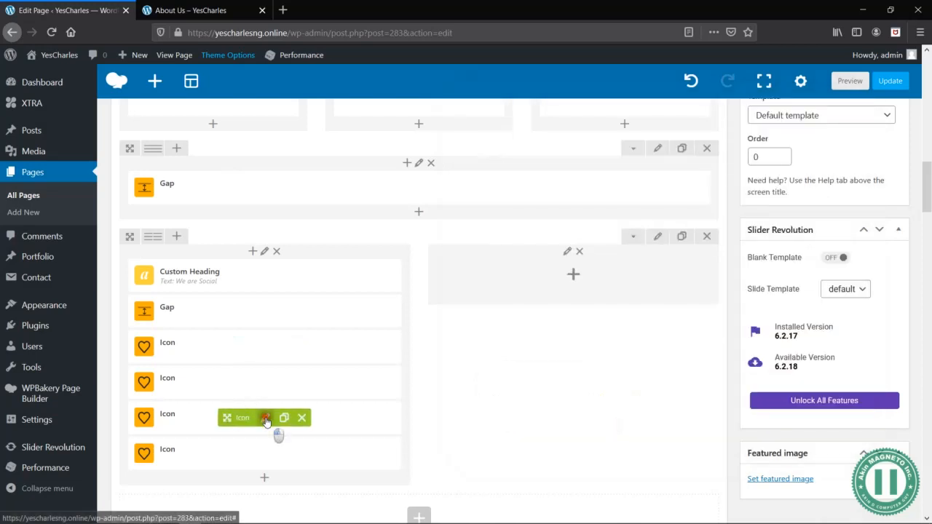
click(266, 417)
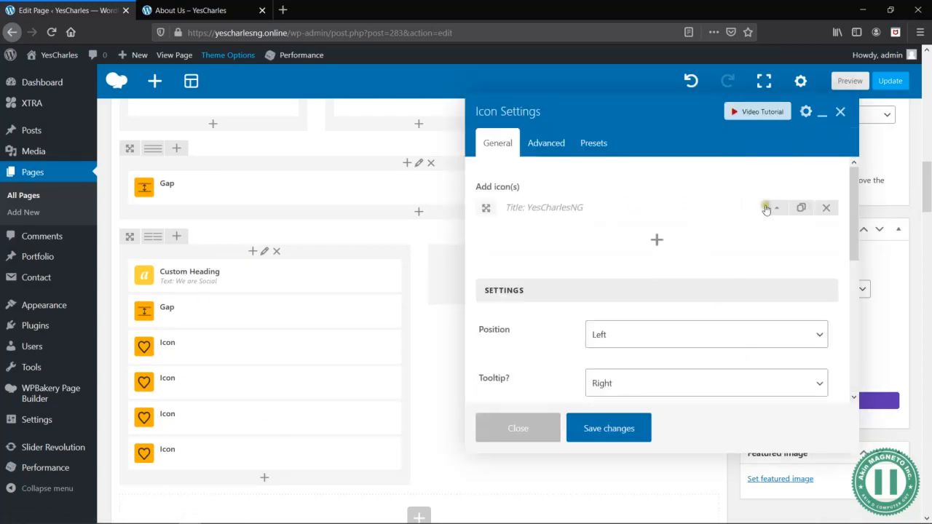
click(766, 209)
click(644, 283)
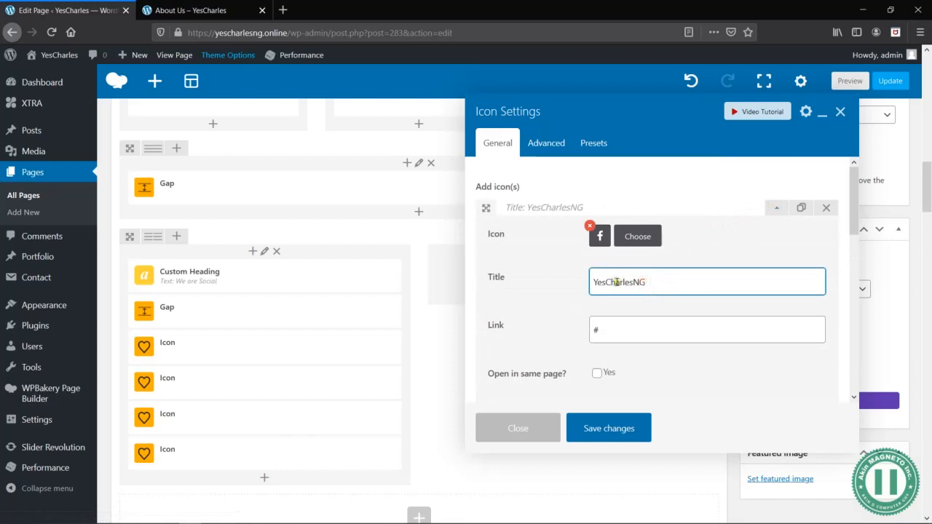
text(@)
click(638, 238)
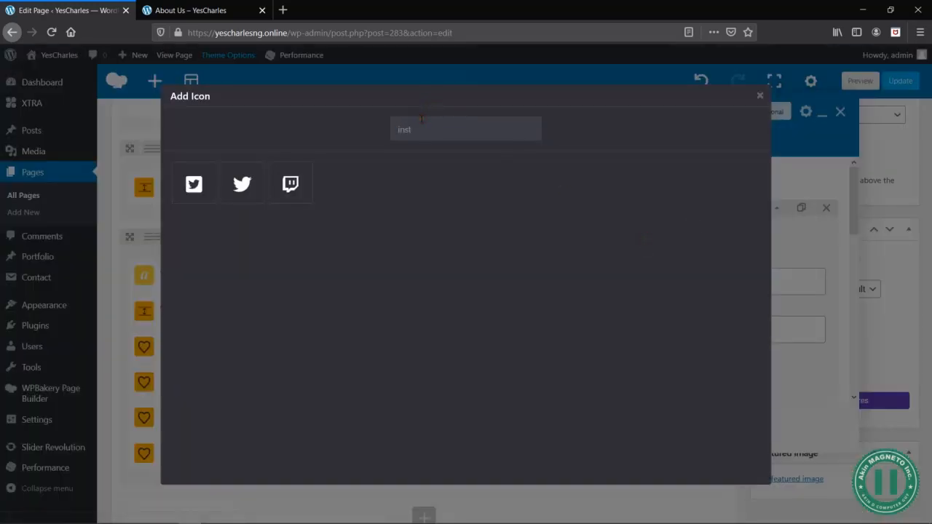
click(216, 201)
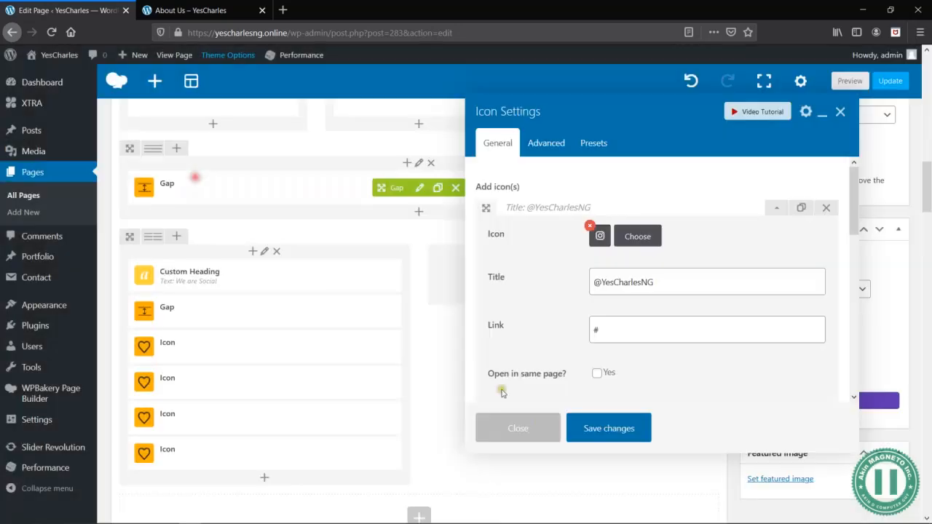
click(587, 431)
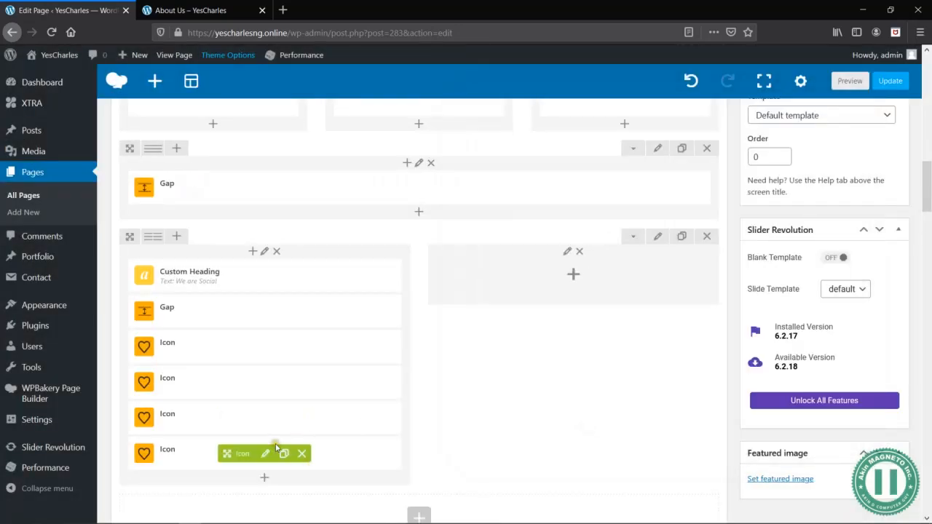
- Change the fourth Icon element under We are Social to the plain Pinterest P icon, keeping its title, and save the settings
click(264, 451)
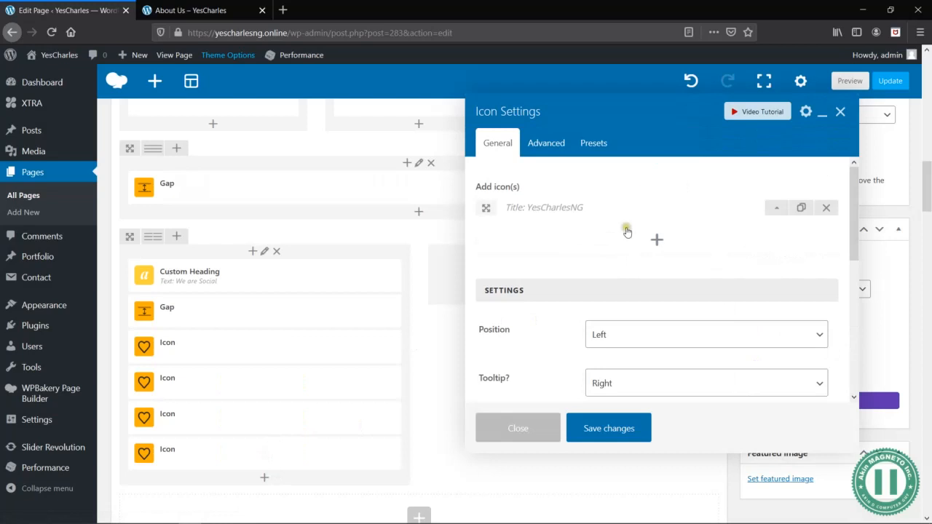
click(776, 212)
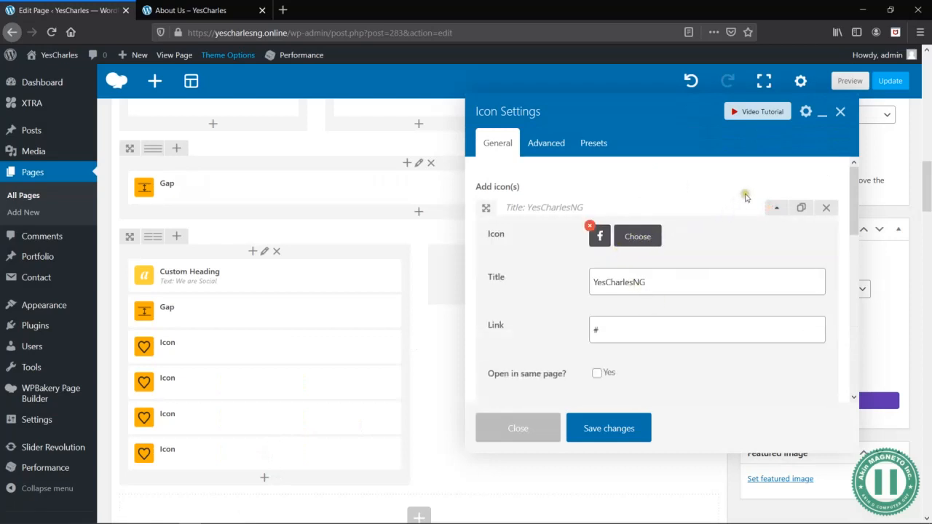
click(639, 237)
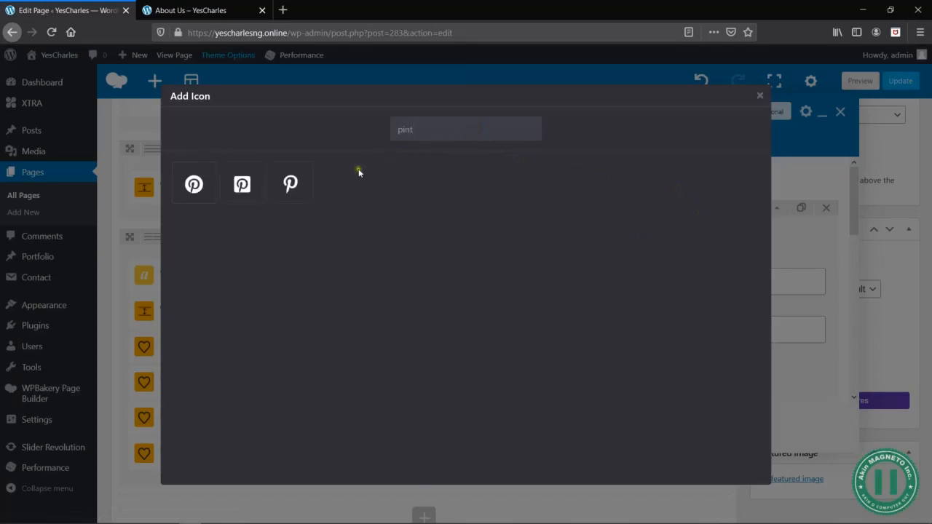
click(283, 195)
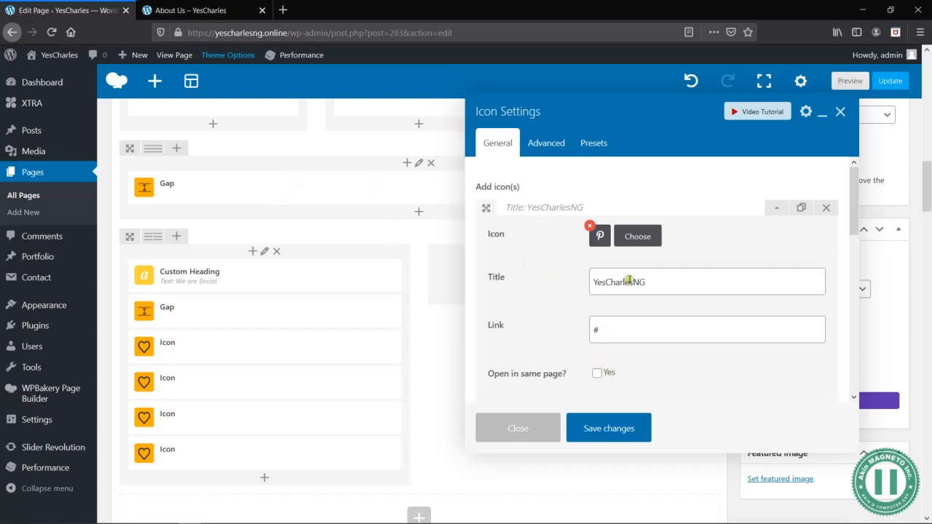
click(670, 275)
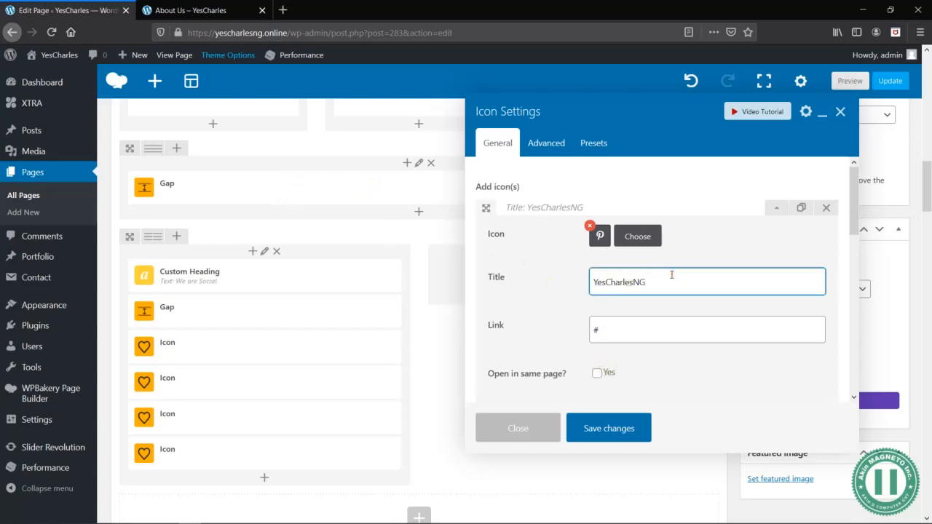
click(585, 427)
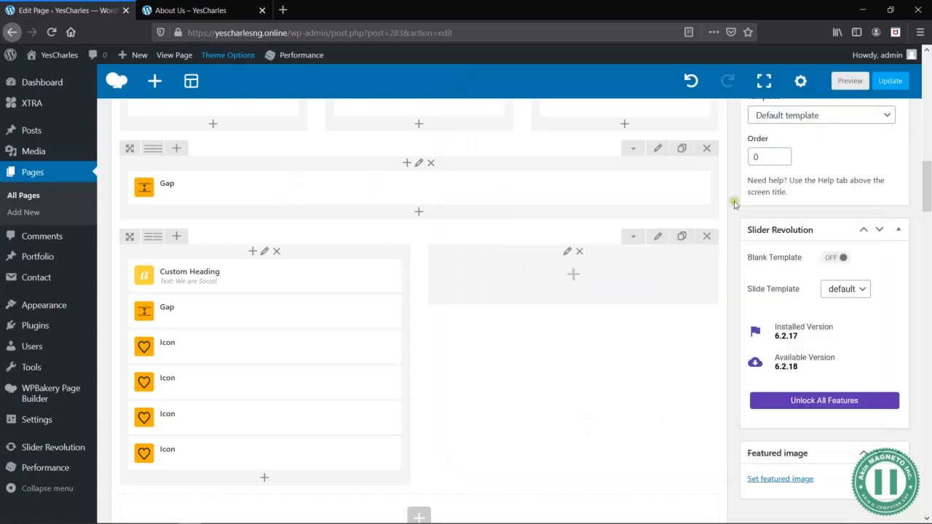
- Preview the page and compare the We are Social icons and their tooltips with the Icon elements in the page editor
click(844, 78)
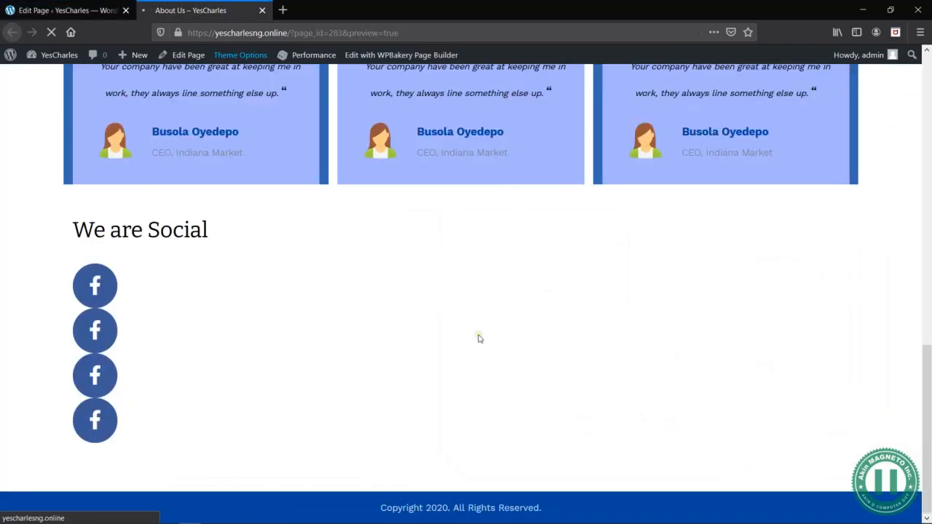
scroll(315, 427, down, 10)
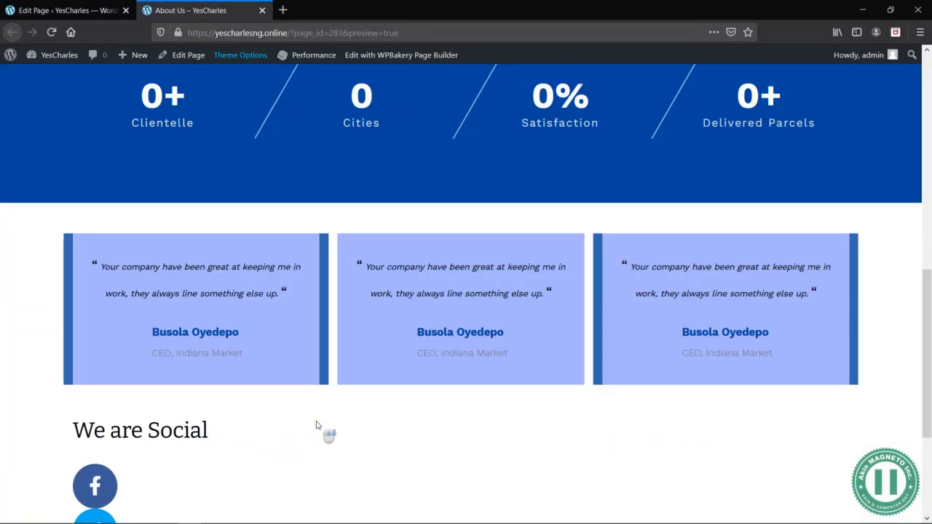
scroll(318, 427, down, 3)
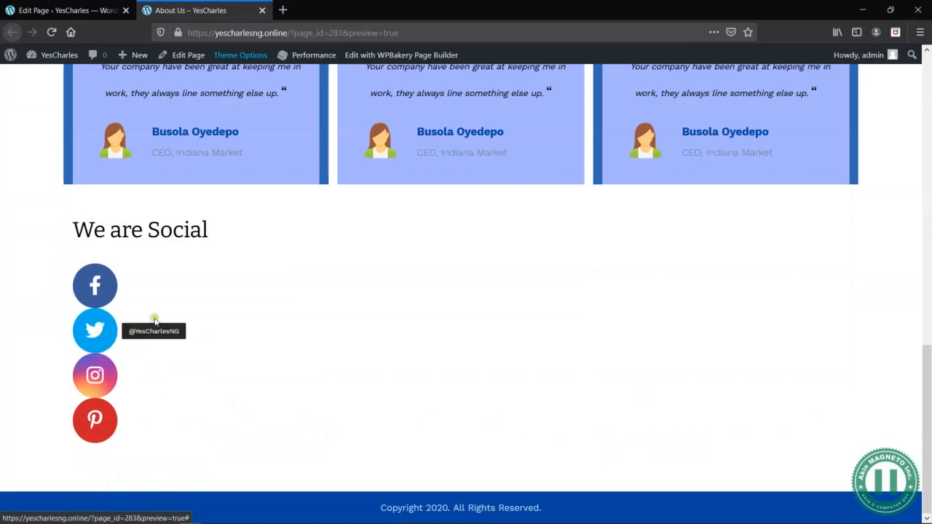
click(79, 16)
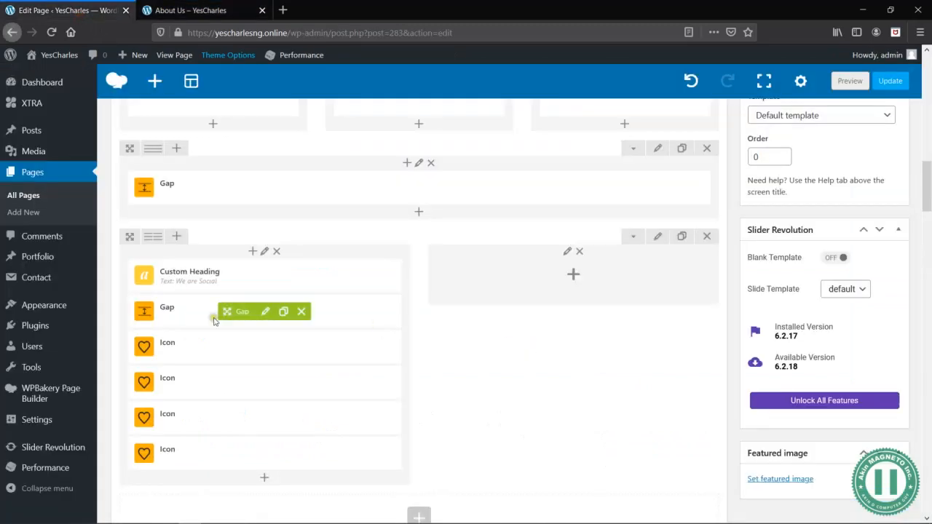
mouse_move(241, 348)
click(195, 10)
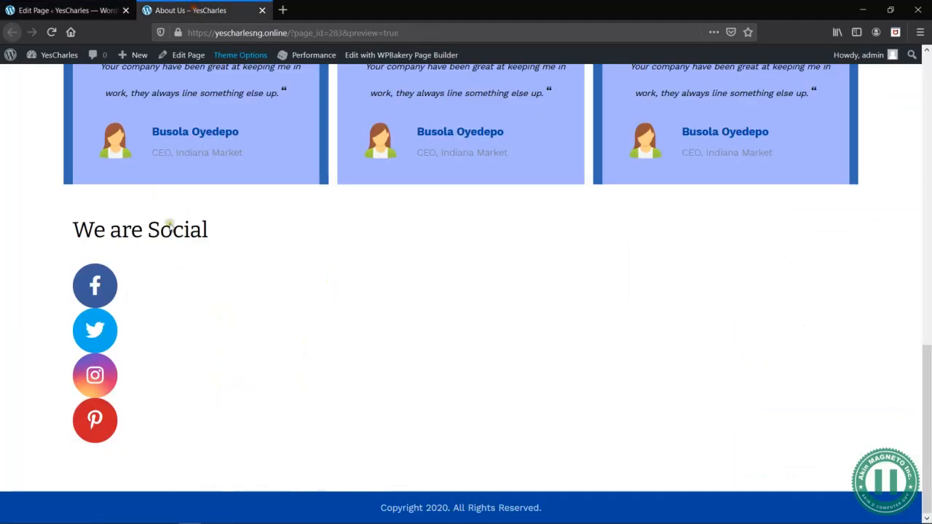
click(102, 9)
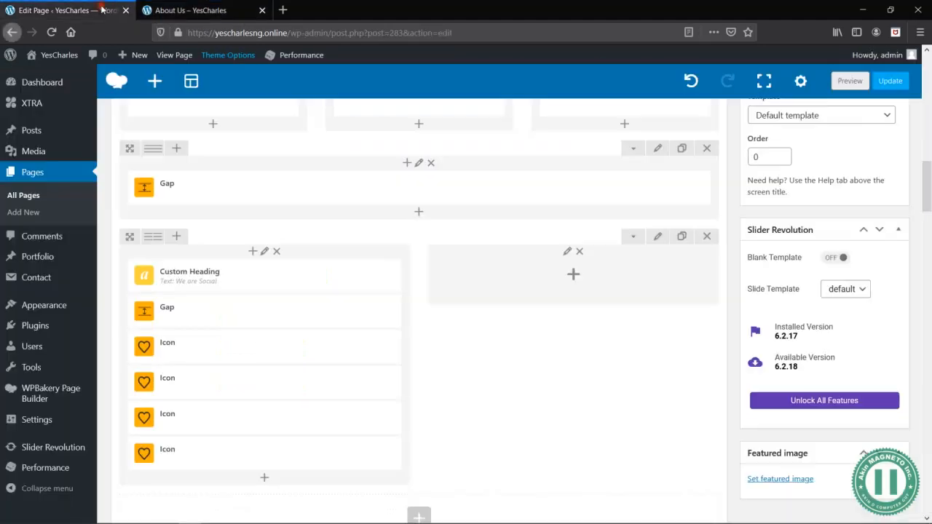
- Examine the We are Social icons in the preview's responsive design mode at 320 × 480, and close the developer tools
click(196, 10)
right_click(605, 241)
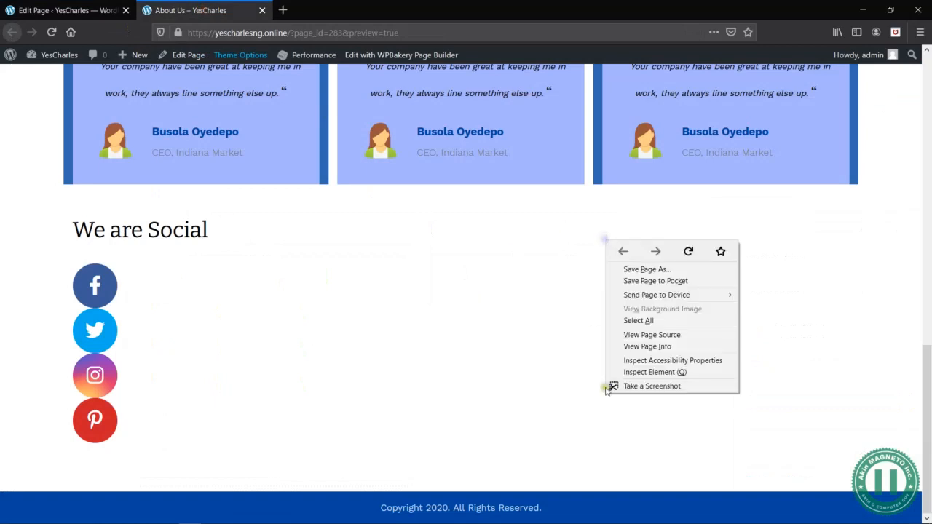
click(660, 373)
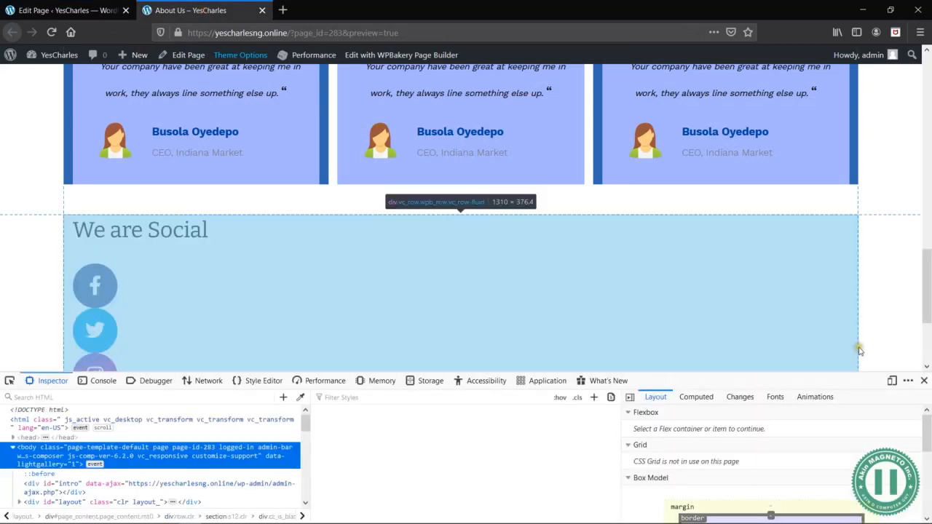
click(896, 379)
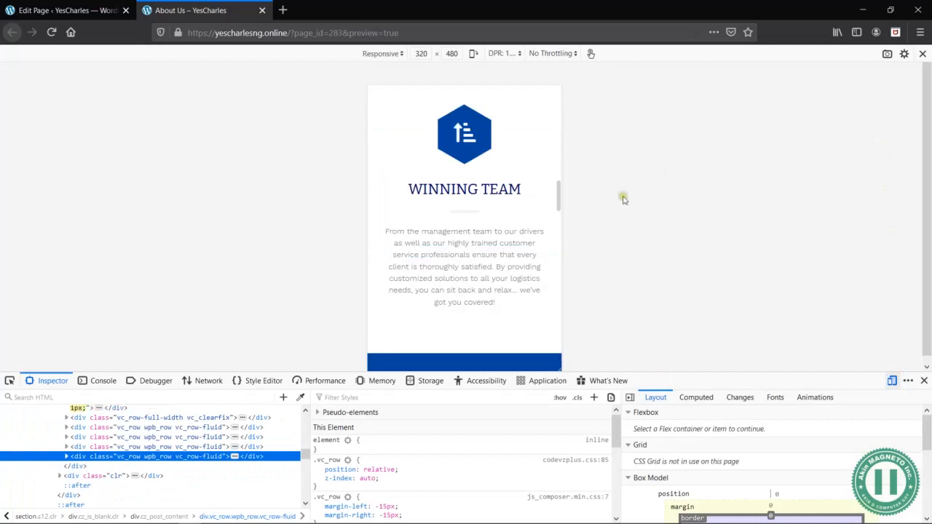
scroll(463, 215, down, 15)
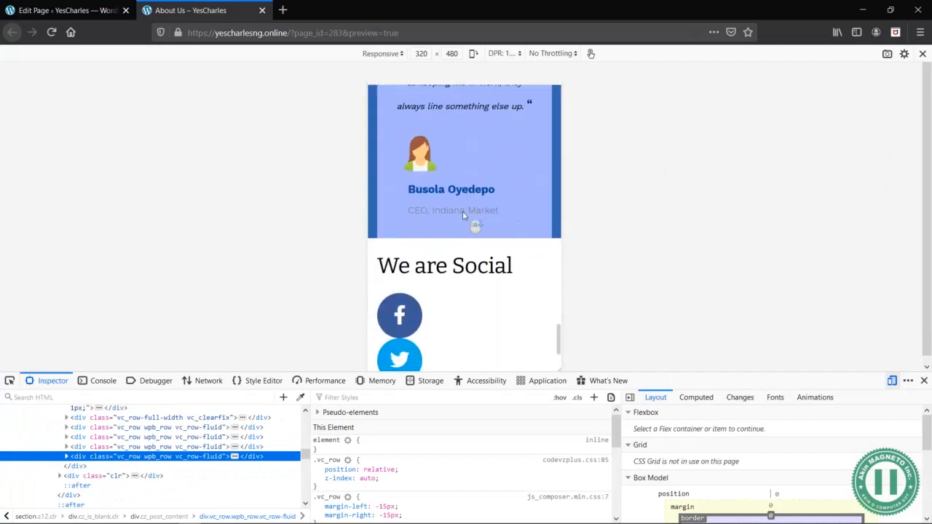
scroll(462, 216, up, 2)
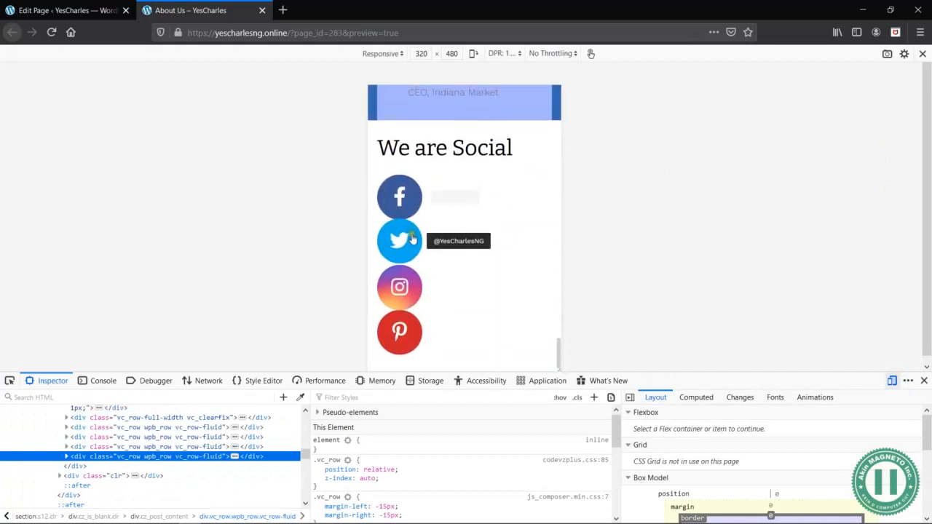
click(923, 381)
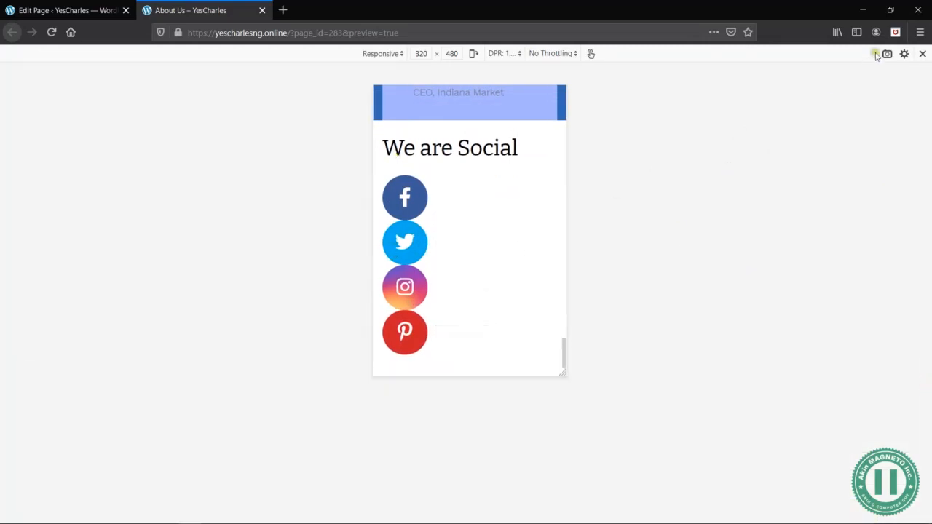
click(923, 54)
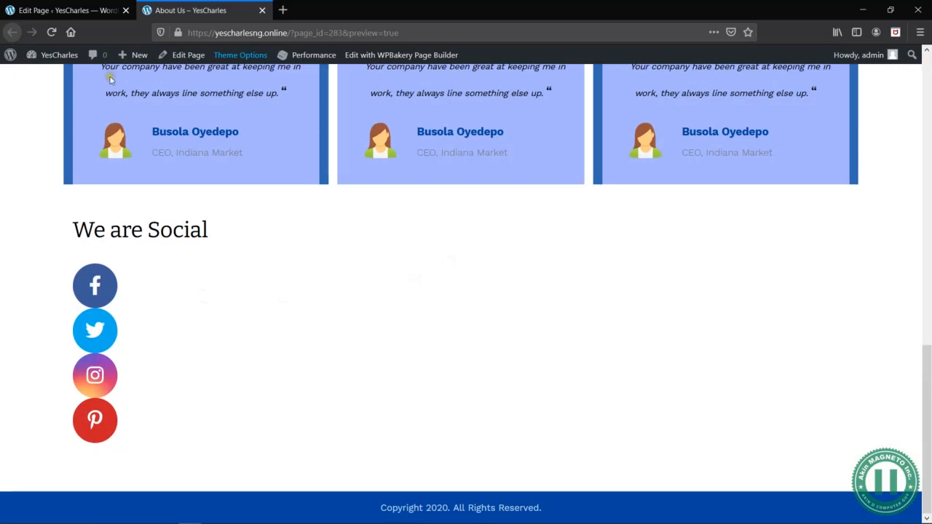
- Duplicate the icon entry twice inside the first Icon element under We are Social, save the settings, and preview the page
click(73, 11)
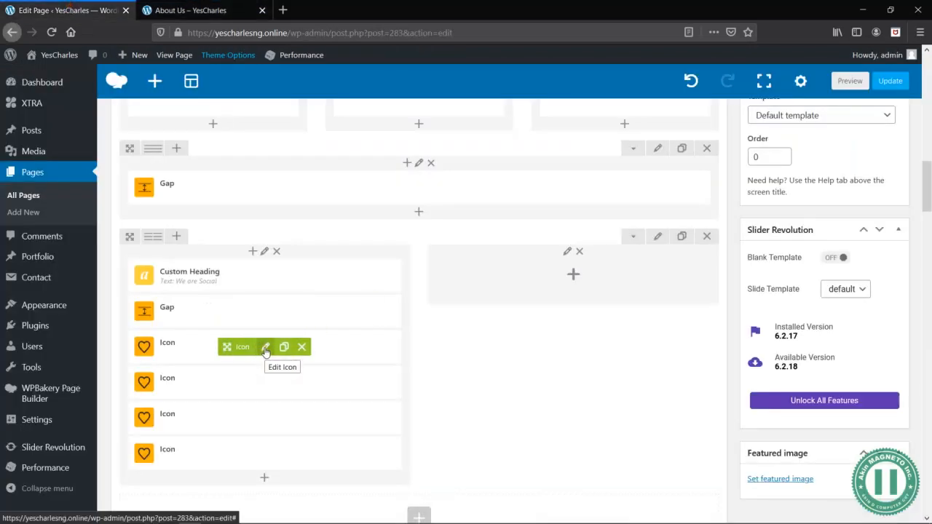
click(266, 350)
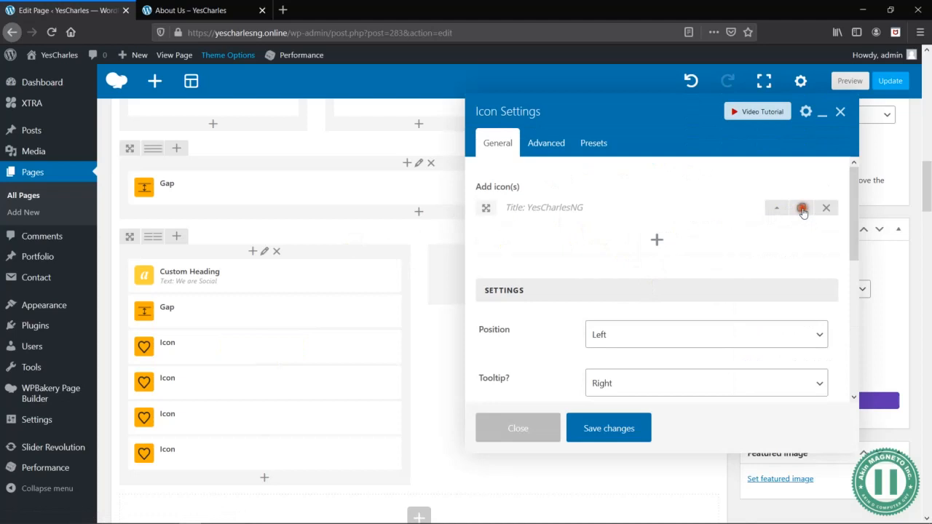
click(802, 209)
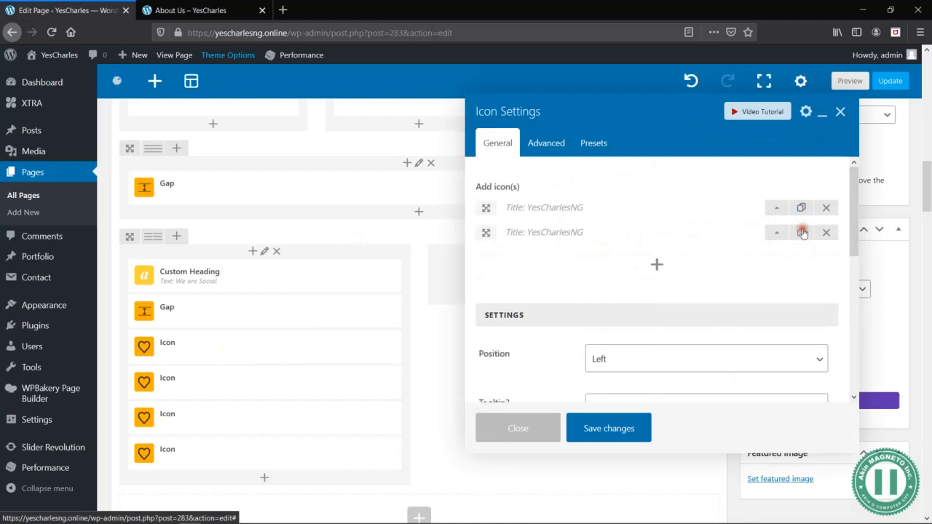
click(802, 231)
click(616, 429)
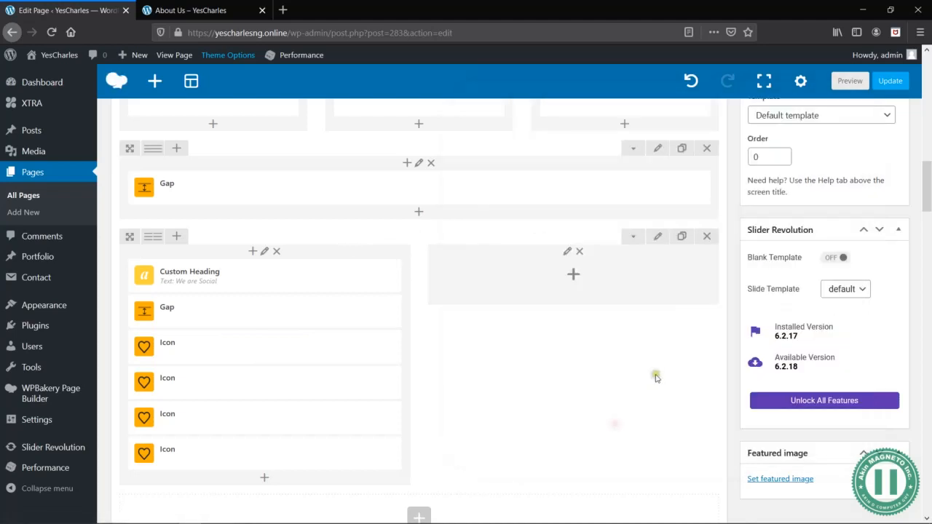
click(849, 82)
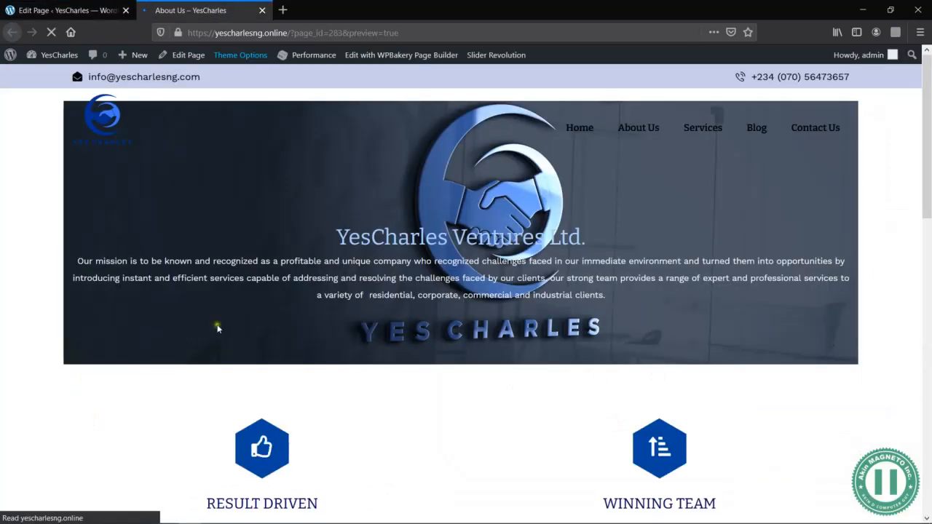
- Delete the second, third and fourth Icon elements under We are Social, keeping only the first, and preview the page
scroll(462, 380, down, 15)
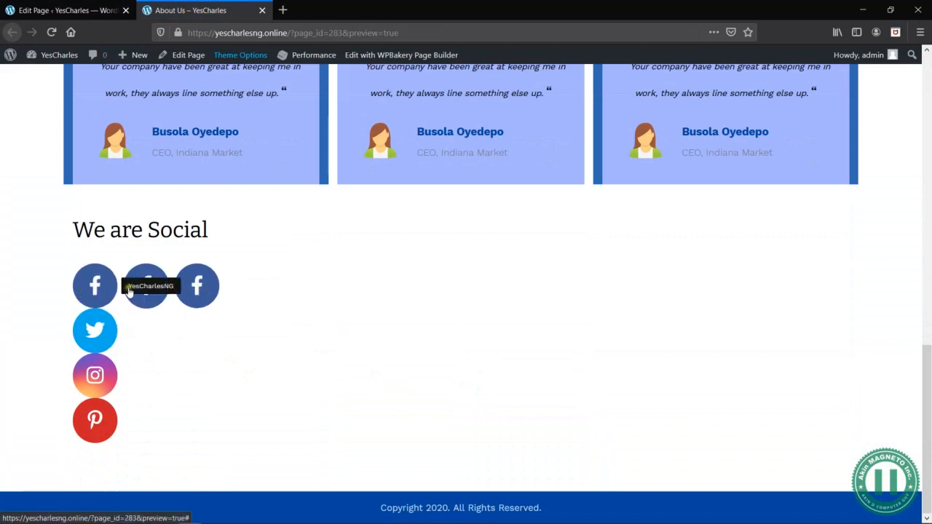
key(ctrl+Tab)
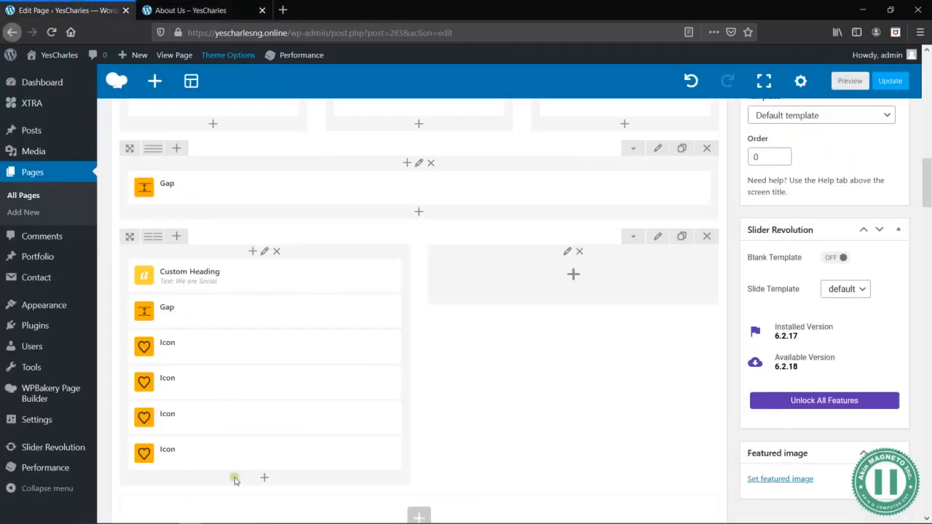
click(302, 453)
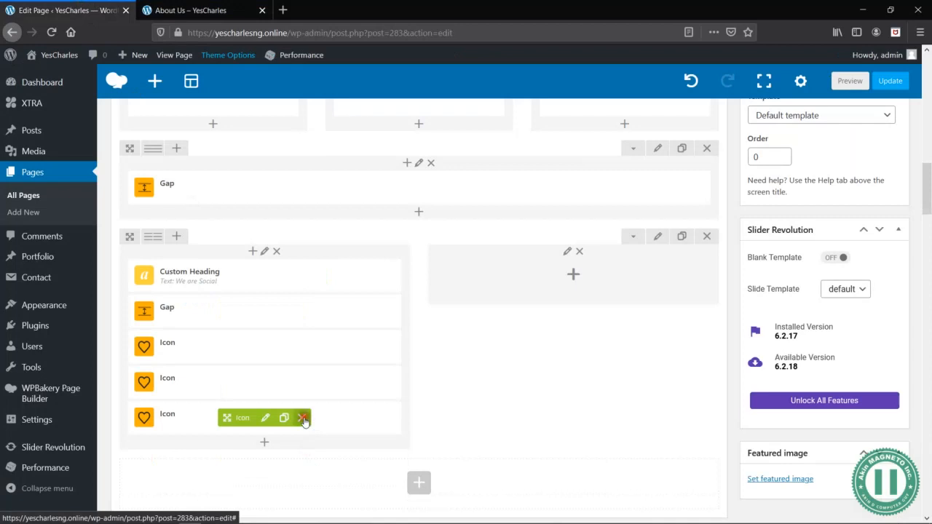
click(303, 419)
click(303, 384)
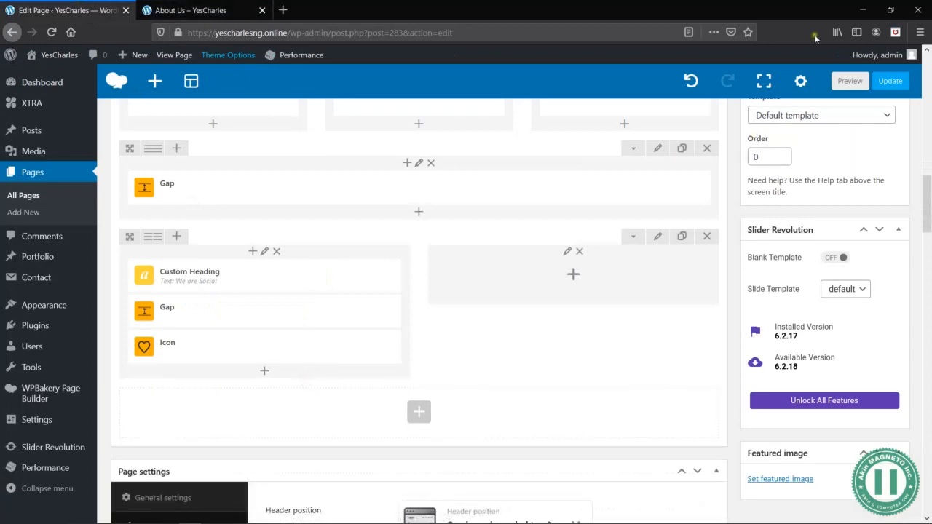
click(850, 80)
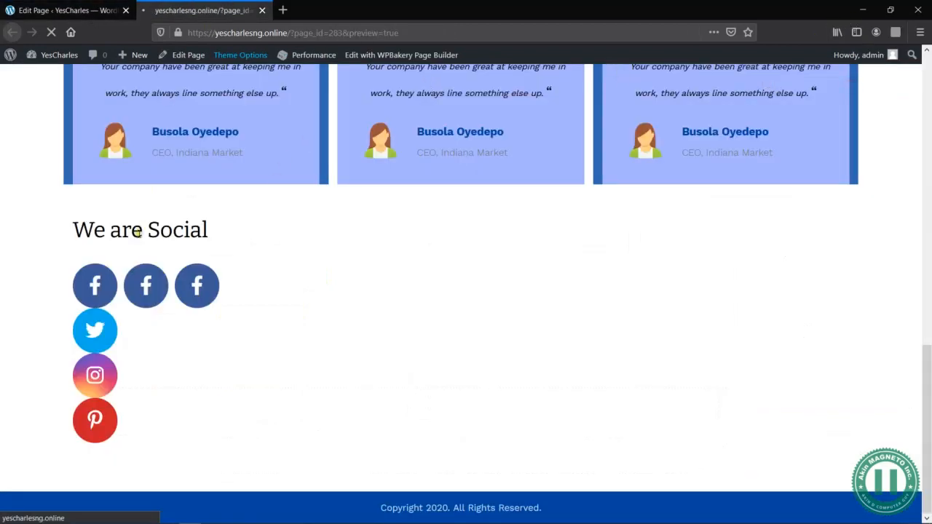
scroll(314, 291, down, 10)
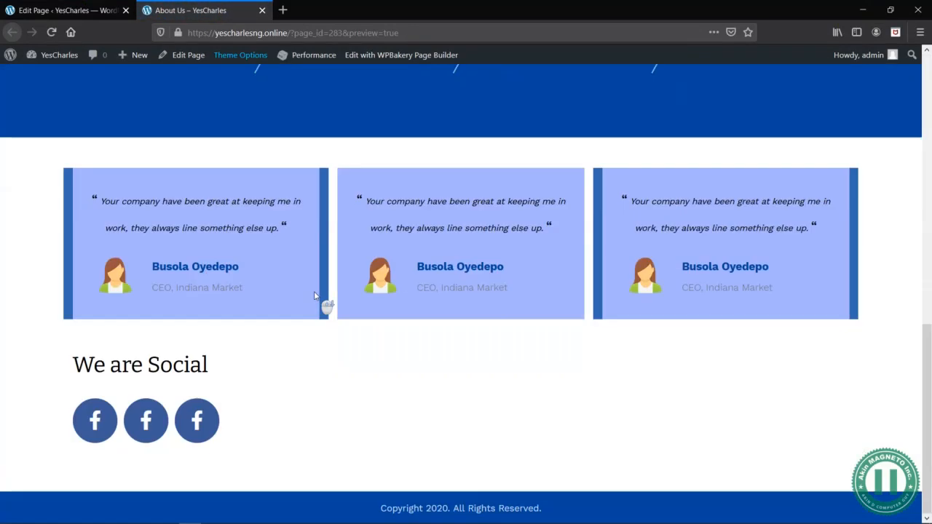
- Set the tooltip of the remaining Icon element under We are Social to Down, save the settings, and preview the page
click(74, 6)
click(265, 347)
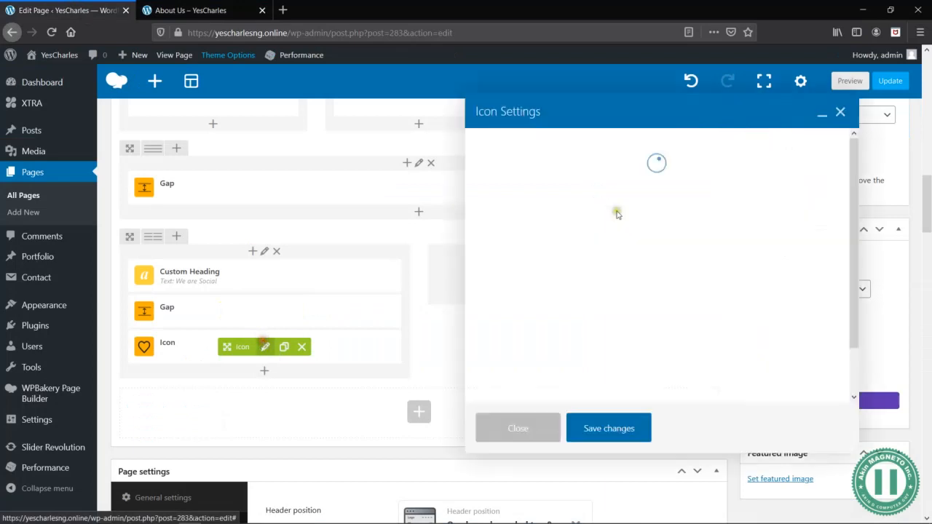
scroll(657, 250, down, 4)
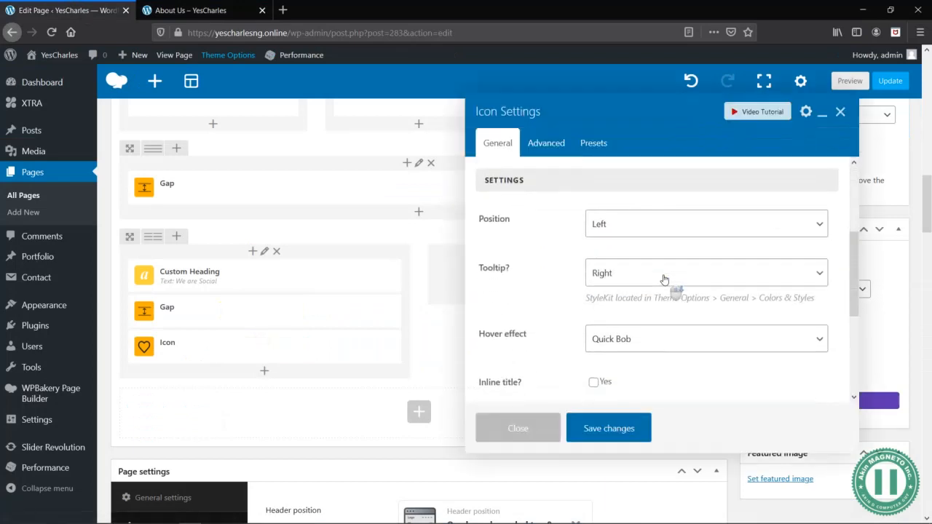
click(625, 270)
click(614, 327)
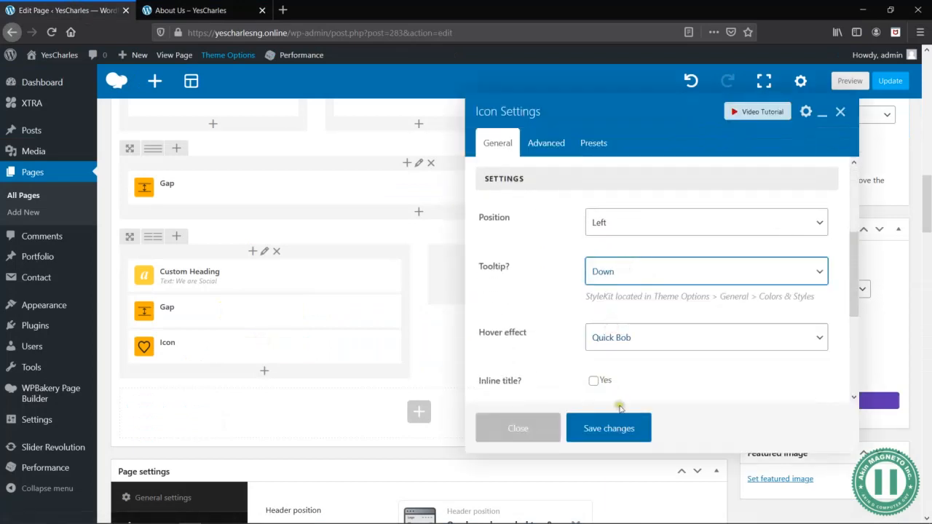
click(632, 429)
click(849, 81)
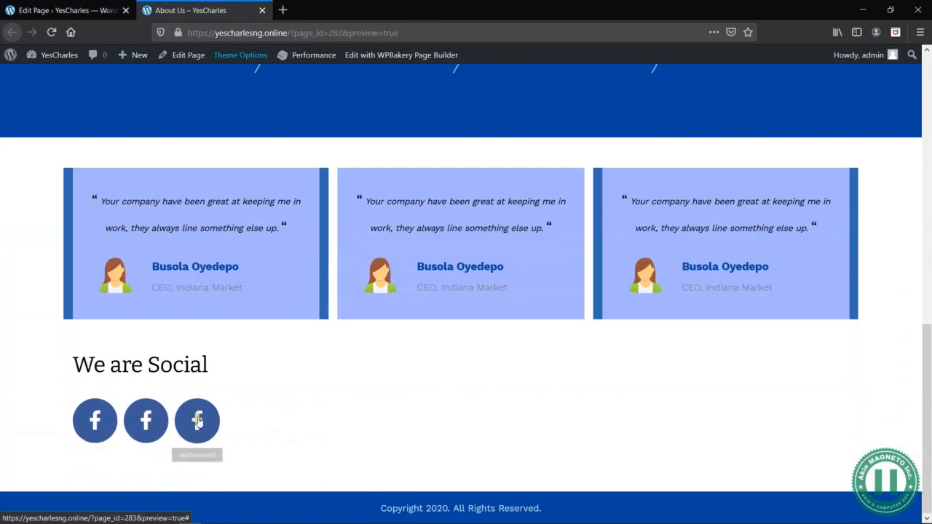
click(92, 10)
click(266, 347)
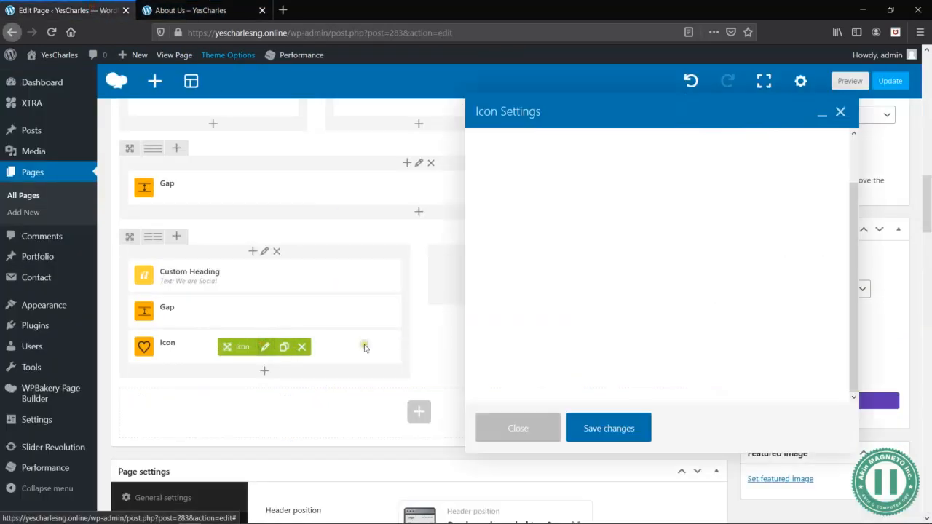
click(777, 208)
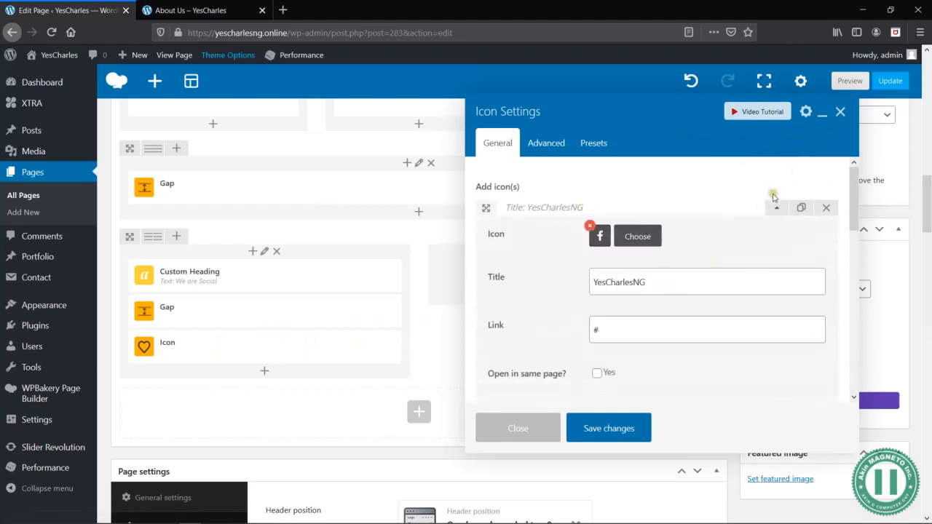
click(777, 209)
click(777, 233)
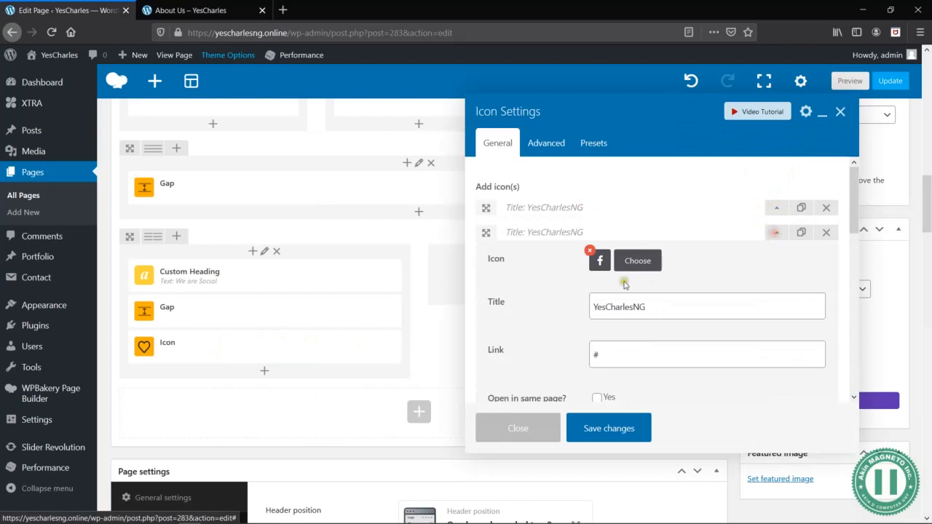
click(594, 309)
text(@)
click(645, 263)
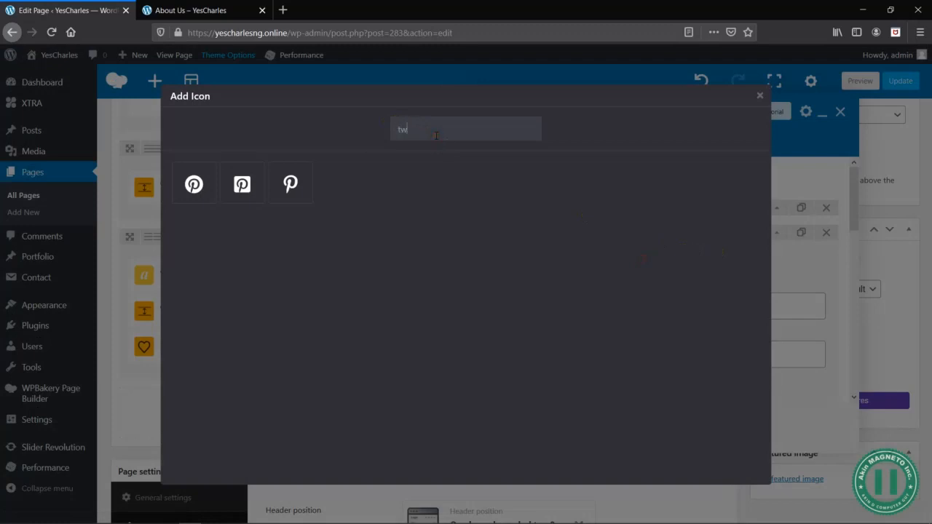
click(248, 191)
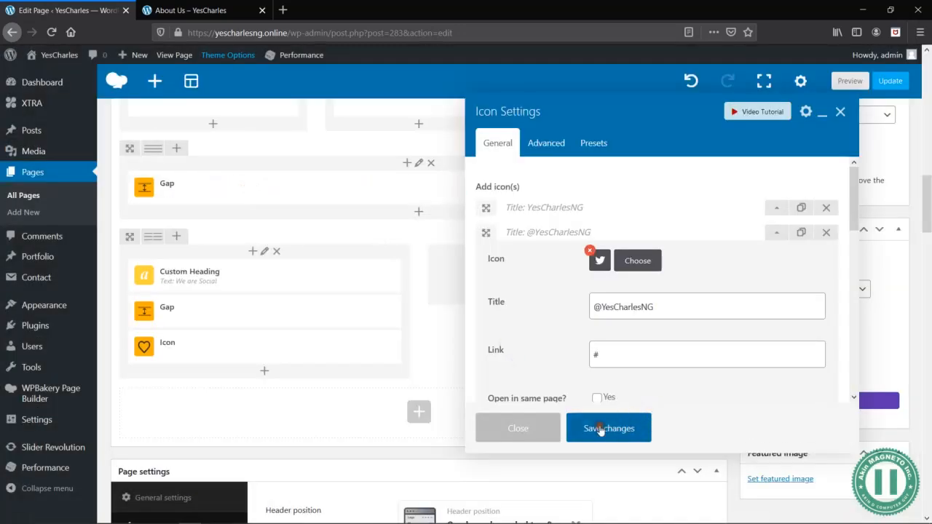
click(601, 429)
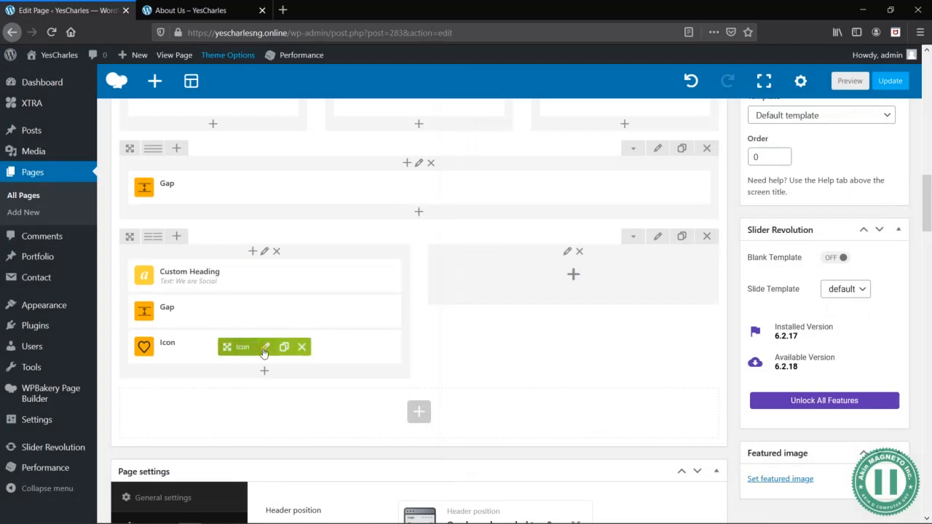
click(265, 348)
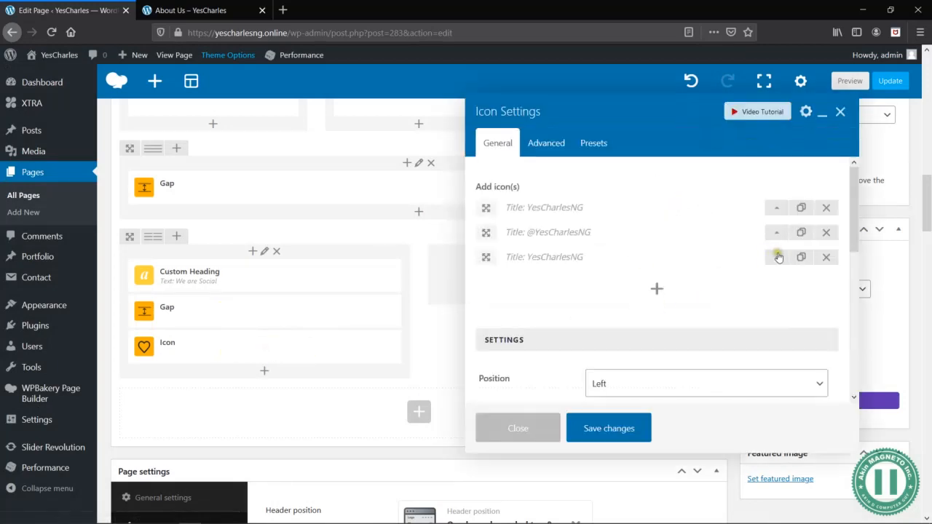
click(776, 257)
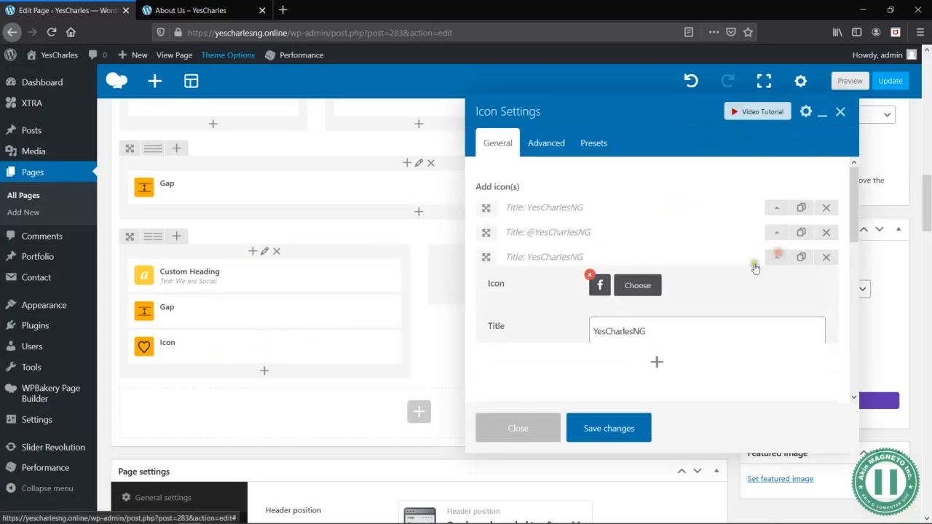
click(630, 297)
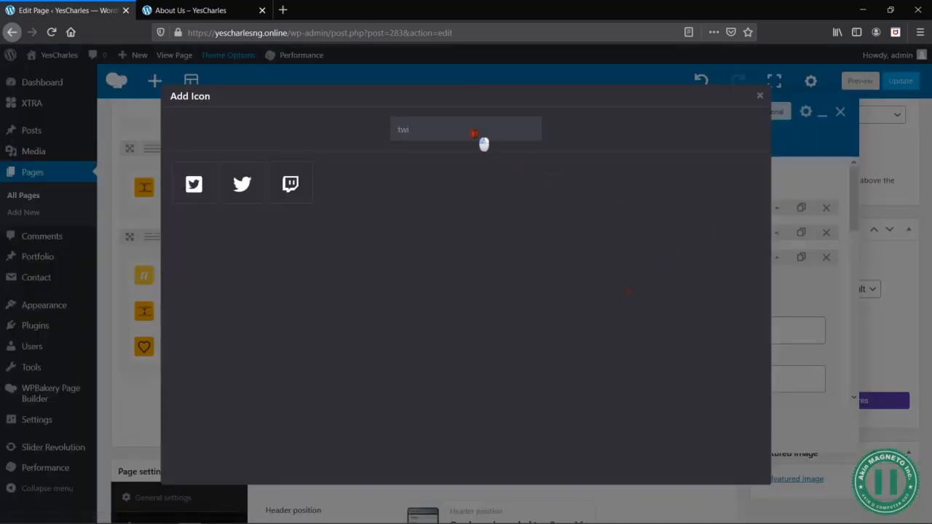
text(insta)
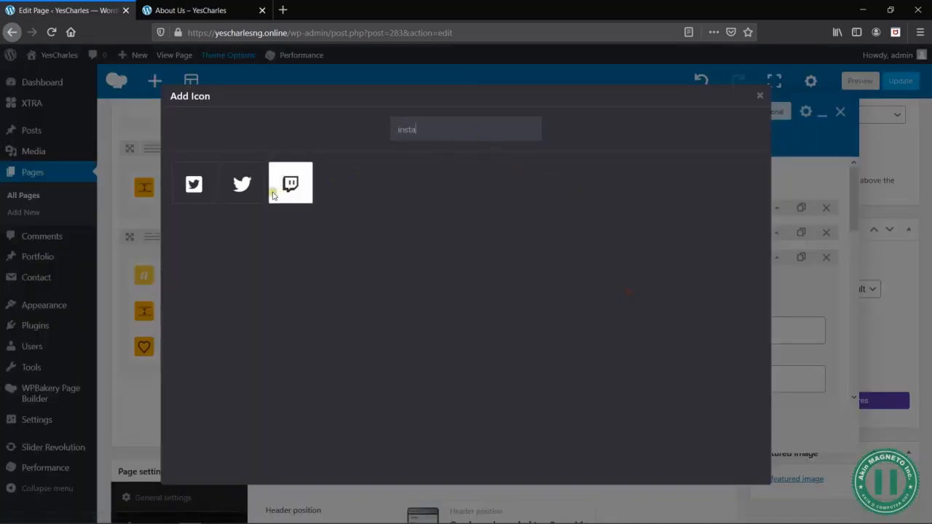
click(194, 184)
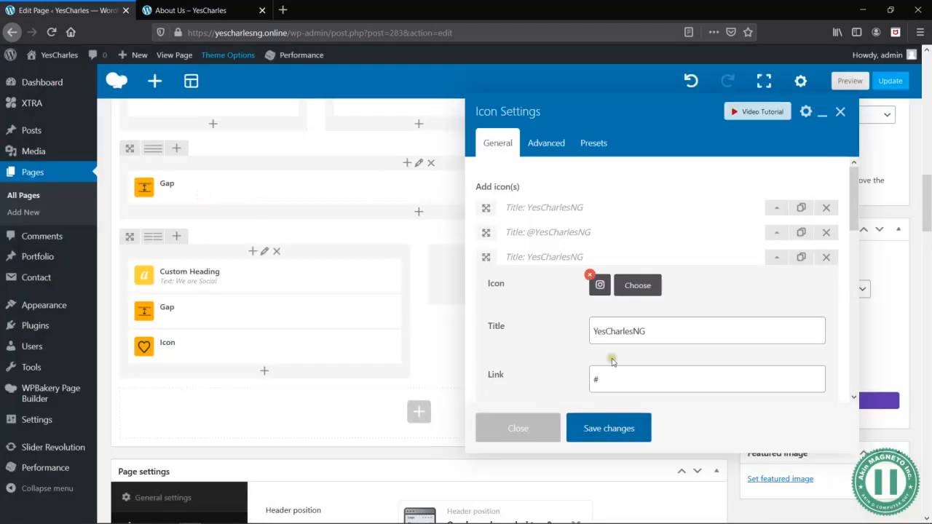
click(596, 337)
text(@)
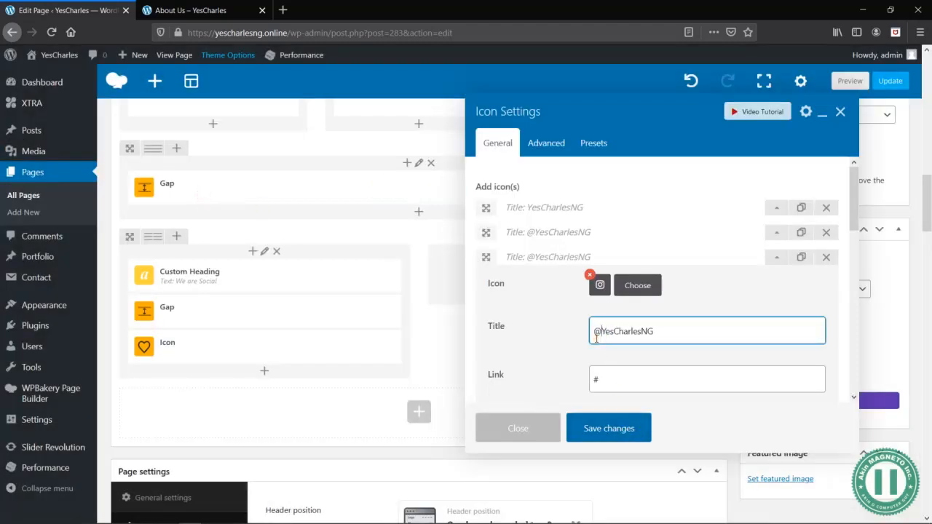
click(609, 430)
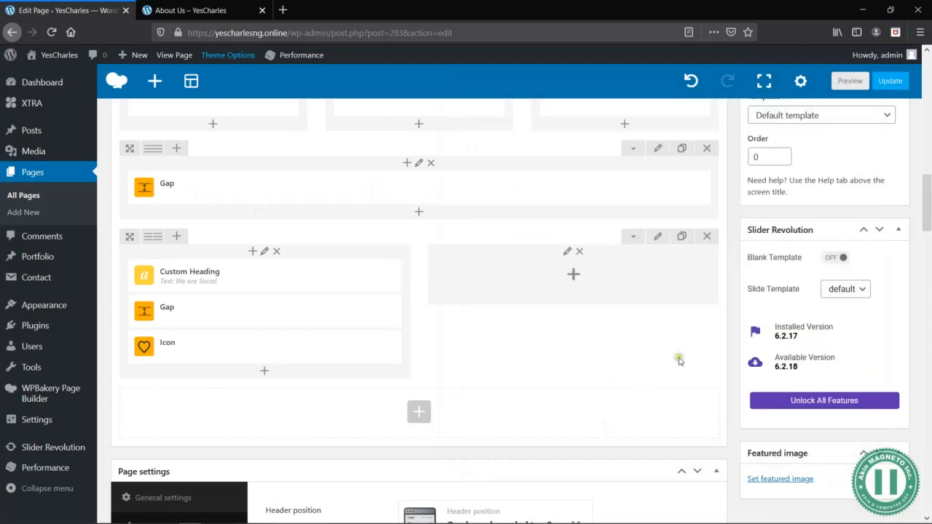
- Preview the page and compare its We are Social section with the wireframe in the Word document
scroll(582, 287, down, 5)
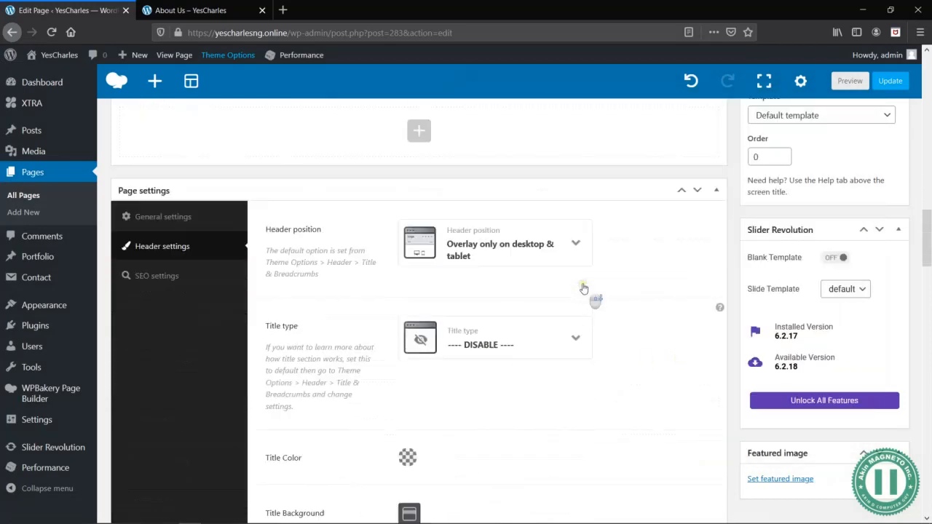
scroll(659, 239, up, 5)
click(850, 81)
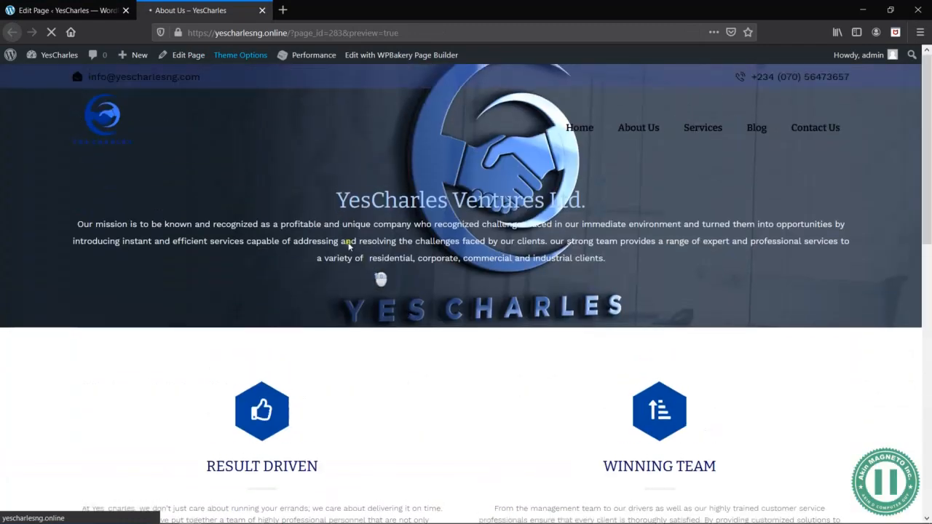
click(83, 10)
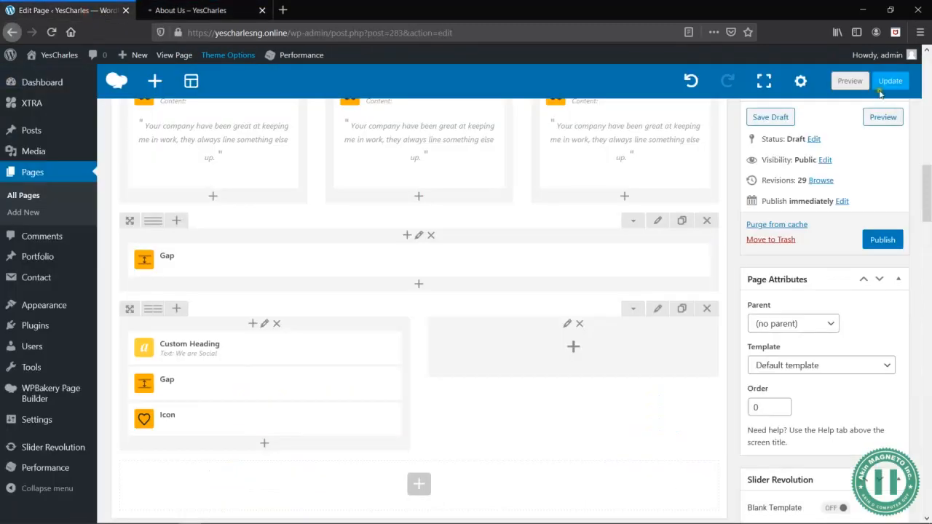
click(884, 119)
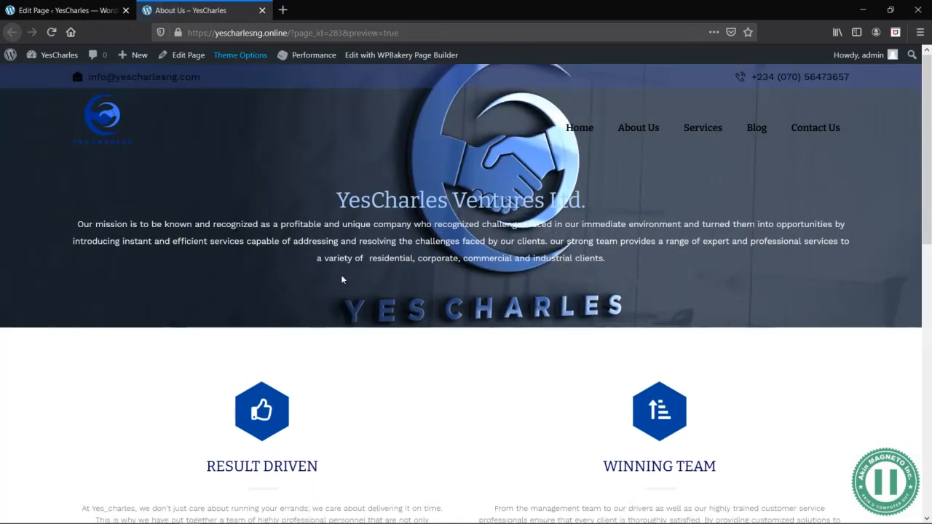
scroll(341, 279, down, 8)
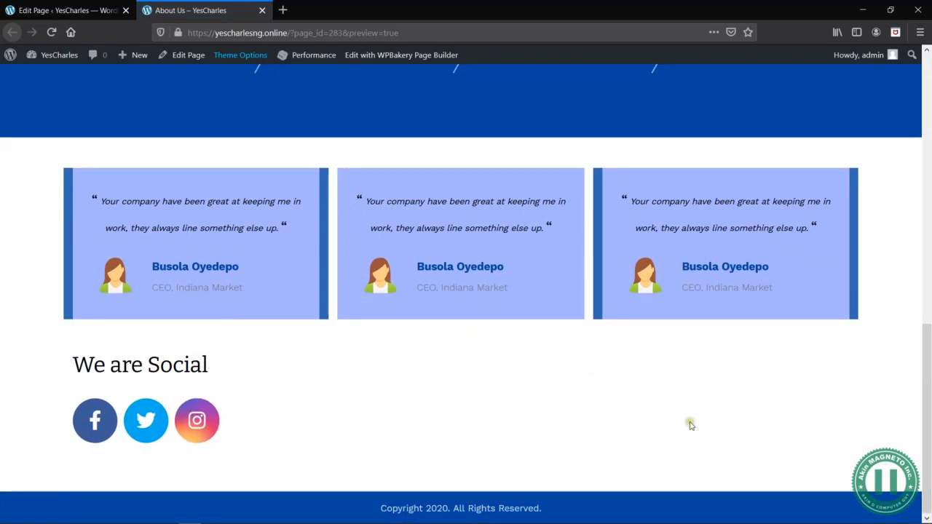
key(alt+Tab)
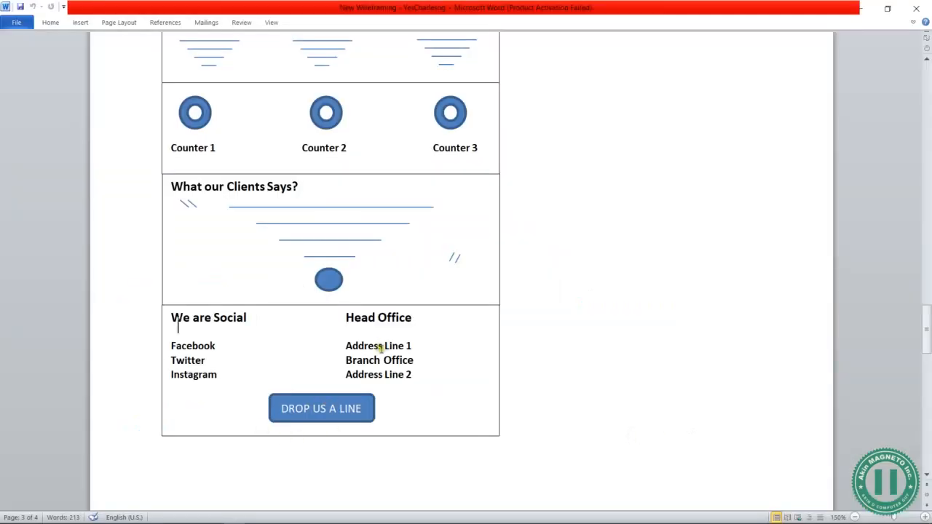
key(alt+Tab)
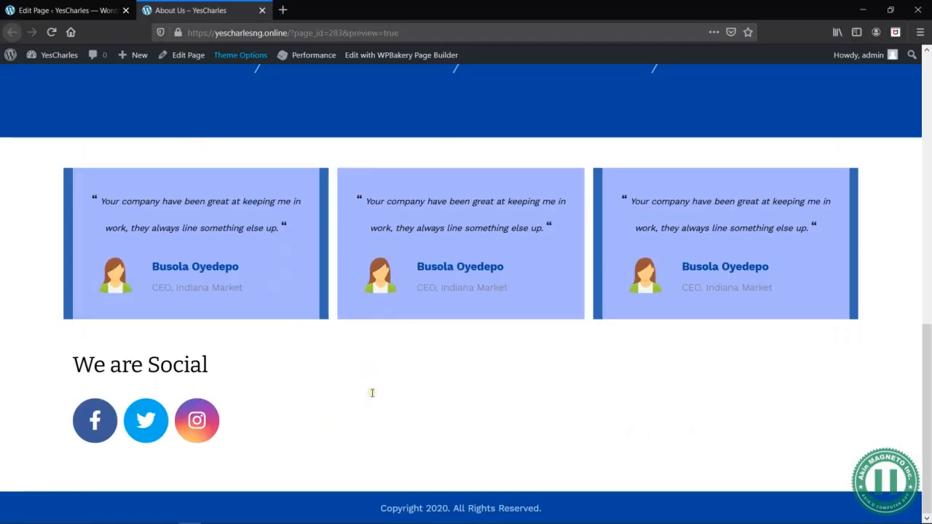
- Duplicate the Gap under the We are Social heading in the page editor and move the copy below the Icon element
click(60, 16)
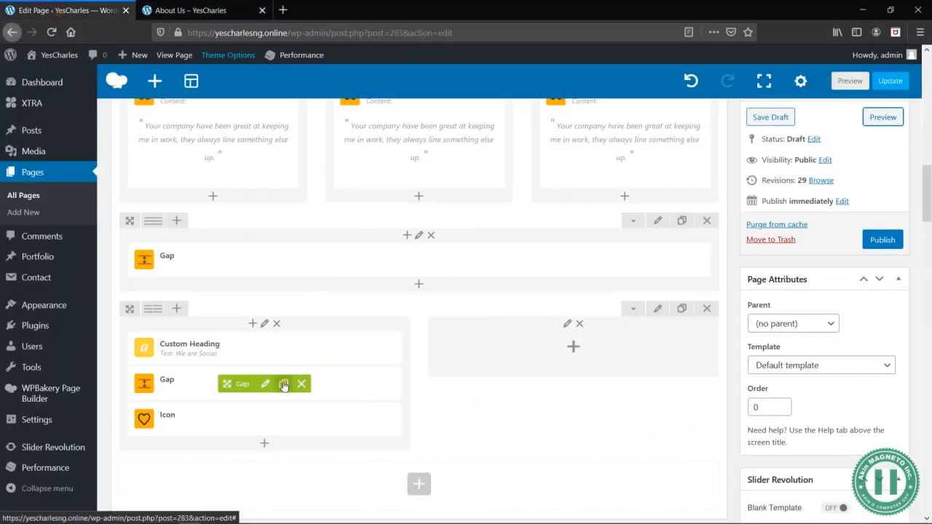
click(284, 386)
scroll(243, 358, down, 1)
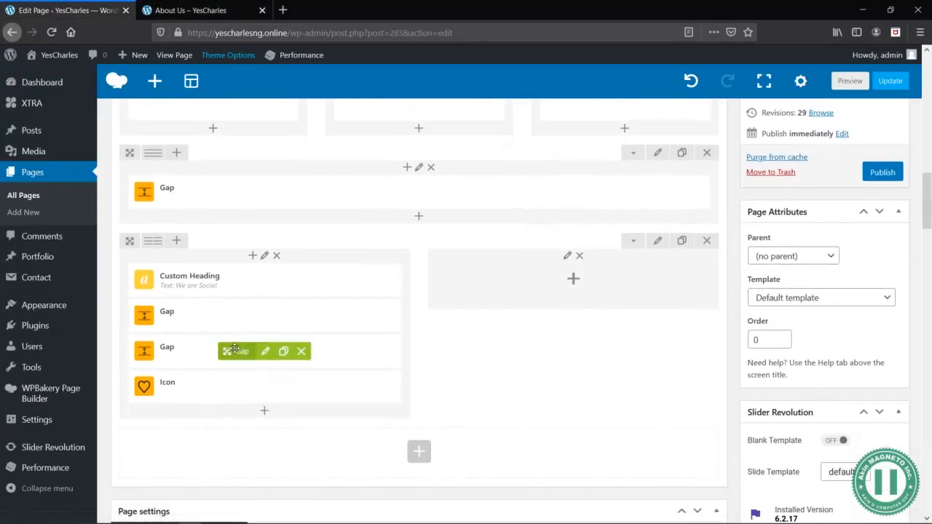
drag(244, 393, 252, 397)
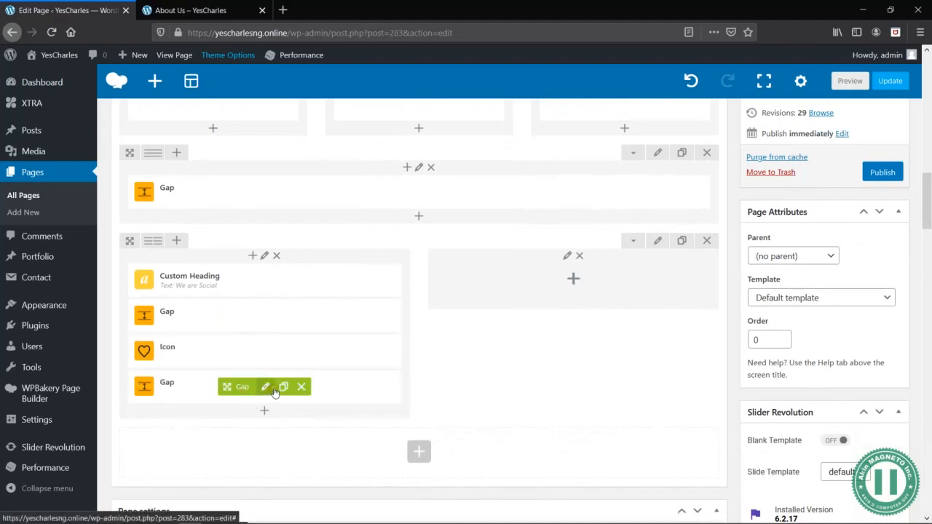
- Set the Gap below the Icon element to a height of 50px and 30px on tablet, save it, and preview the page
click(267, 388)
drag(644, 156, 633, 155)
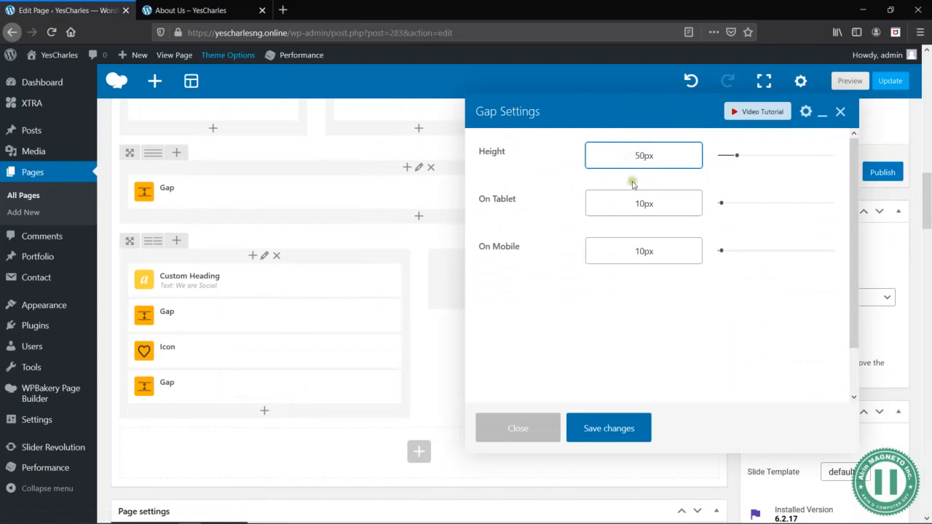
click(638, 205)
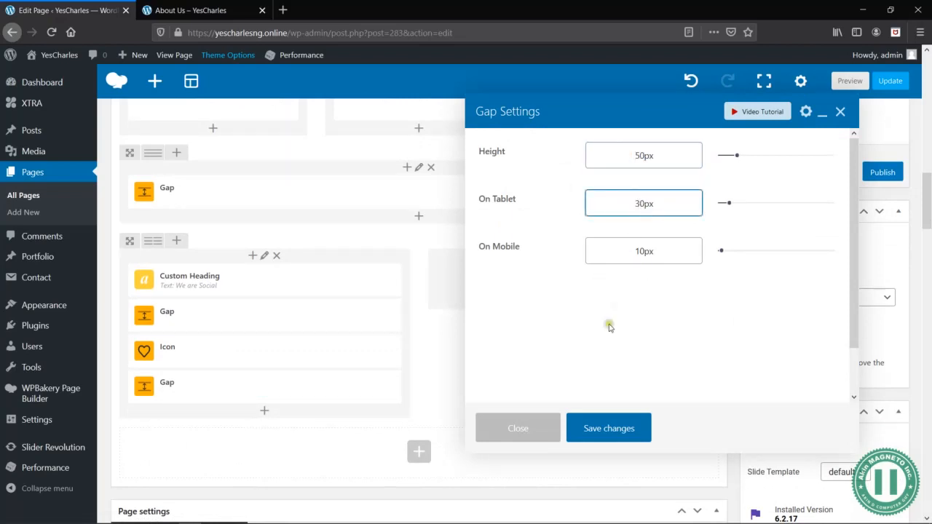
click(619, 439)
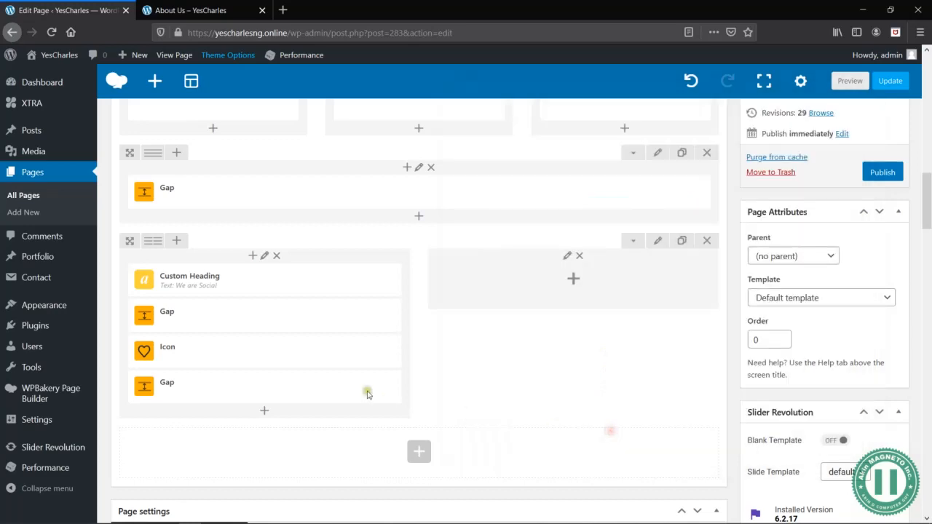
click(853, 85)
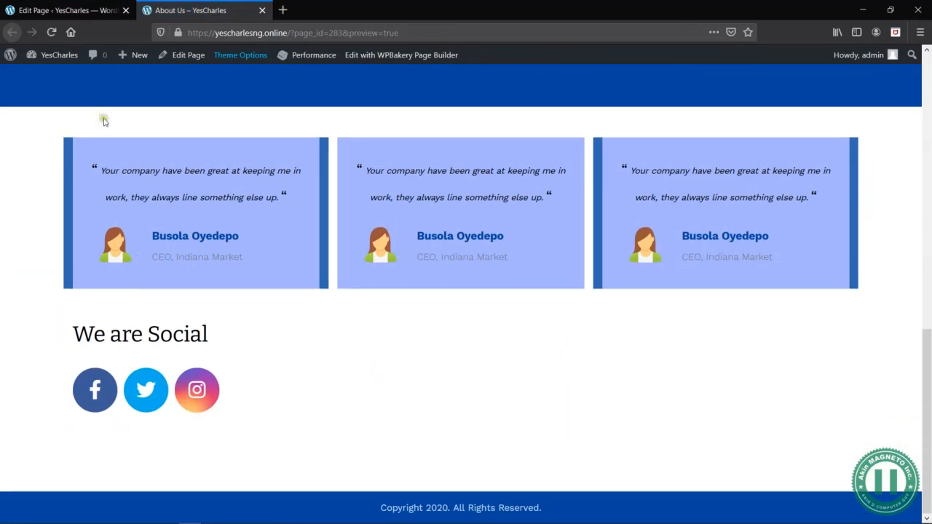
- Add the fully customizable Button element below the lower Gap and apply the underlined Read More preset with an arrow
click(53, 11)
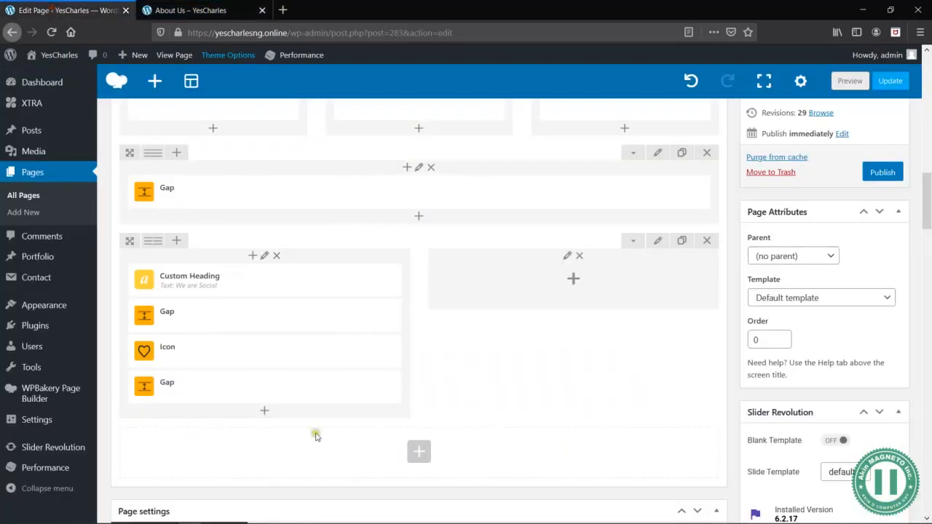
click(262, 410)
text(button)
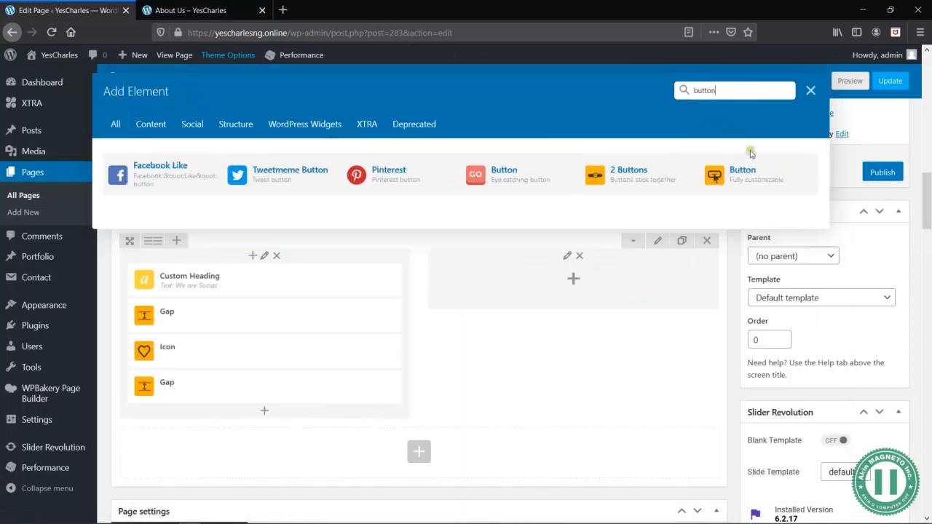
click(762, 174)
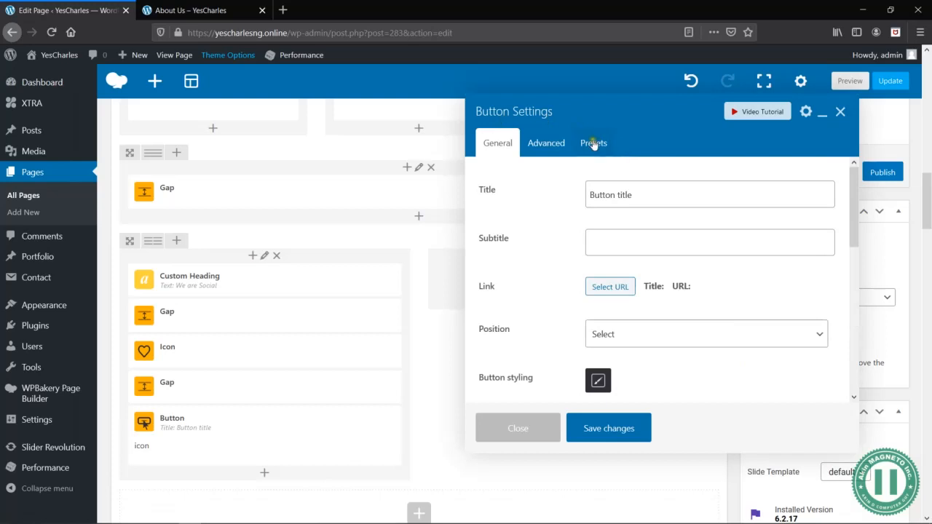
click(594, 143)
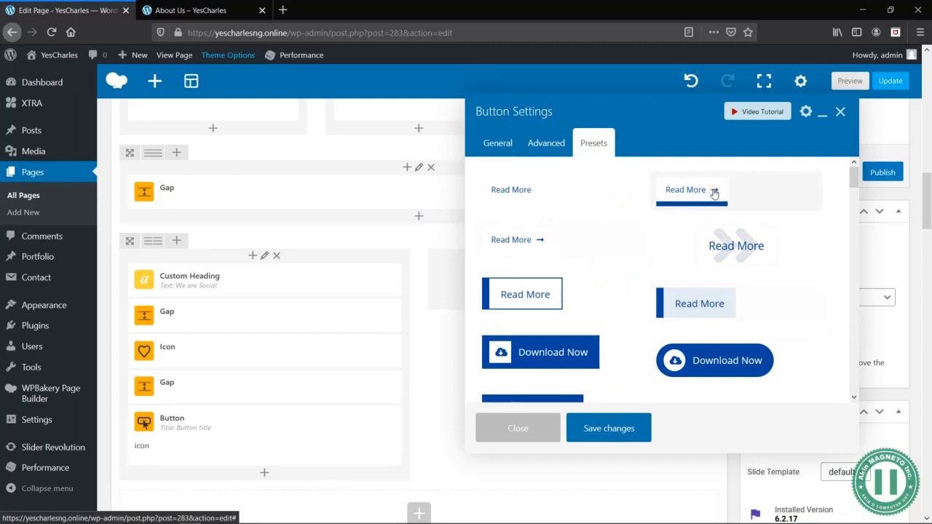
scroll(700, 301, down, 5)
scroll(699, 301, up, 5)
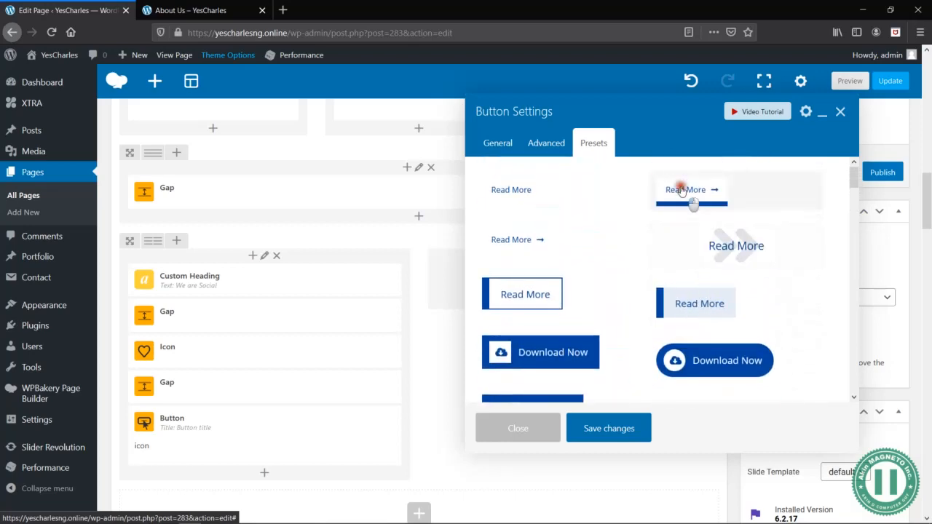
click(682, 190)
click(554, 242)
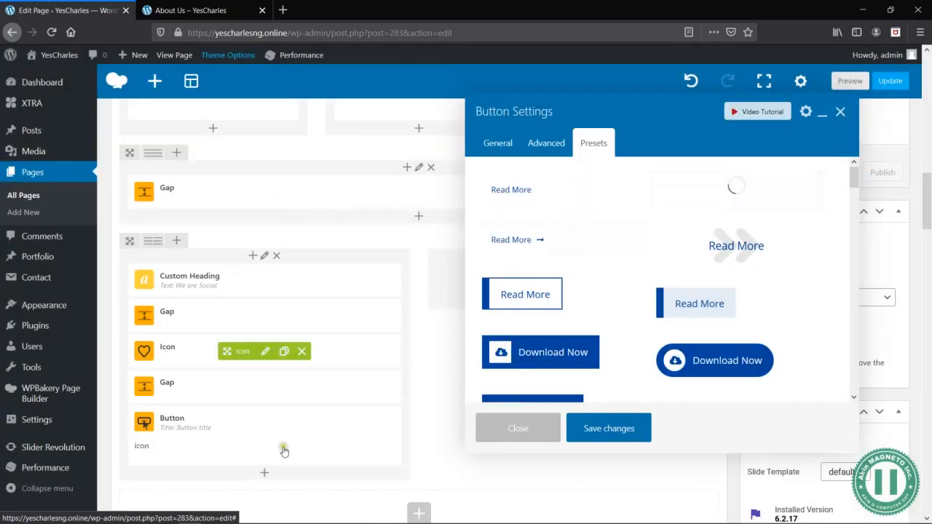
- Set the new button's title to "Drop Us A Line", save the settings, and preview the We are Social section
click(269, 436)
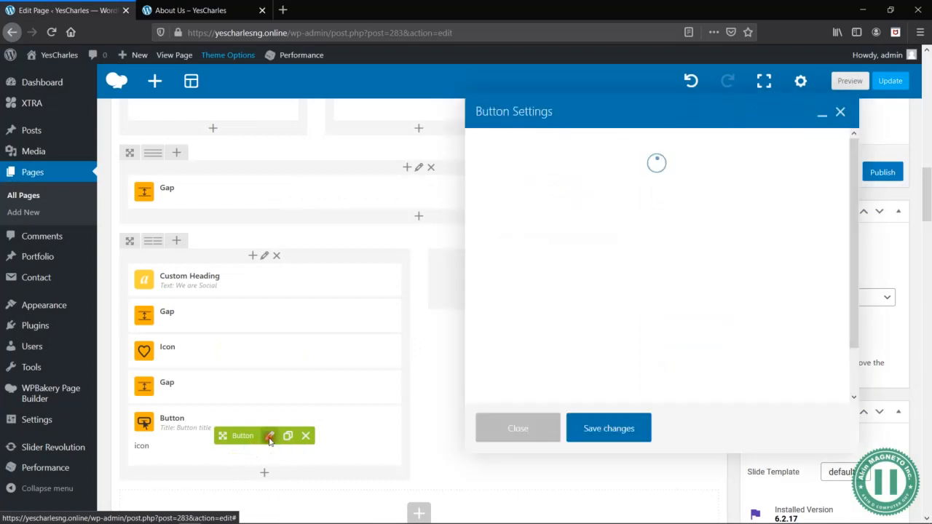
triple_click(659, 186)
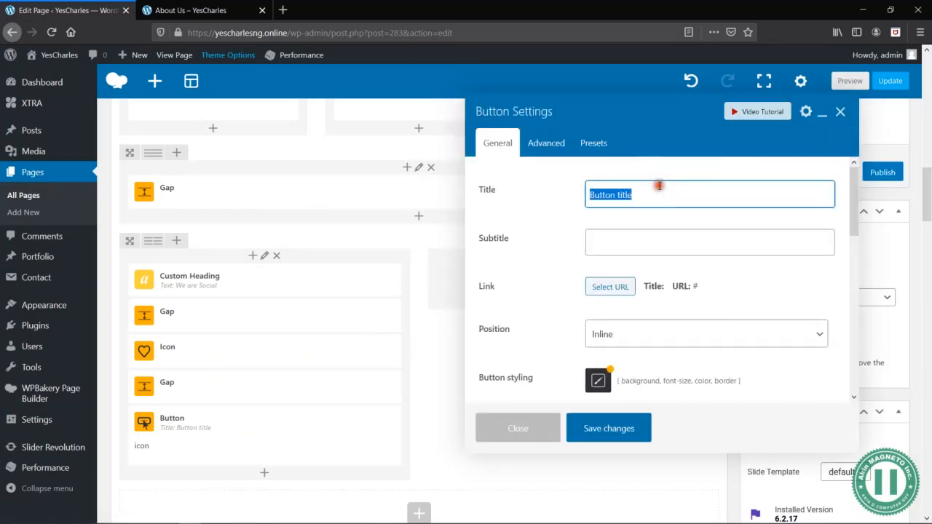
text(Drop Us A Line)
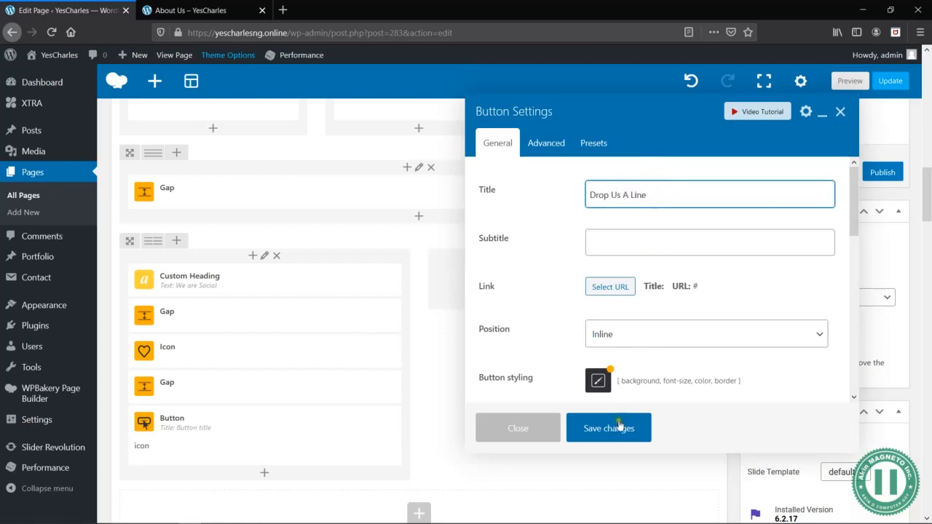
click(622, 429)
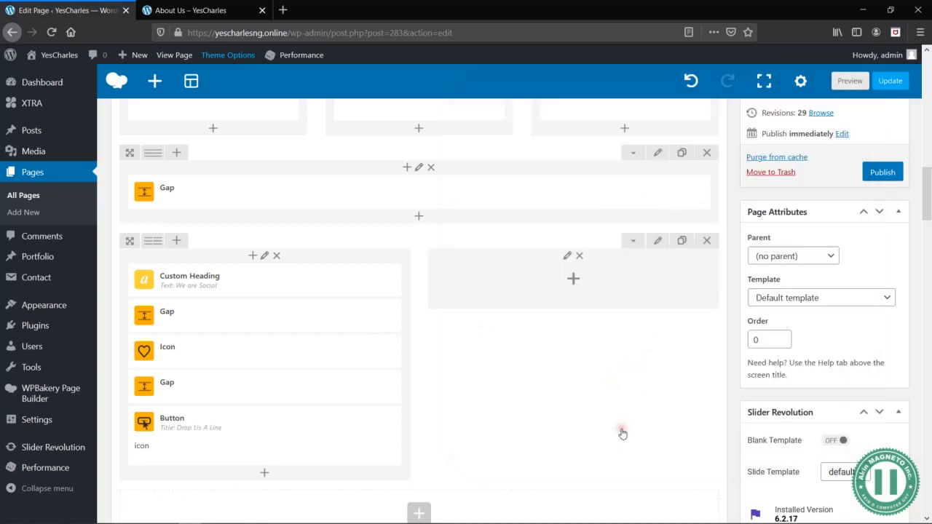
click(850, 81)
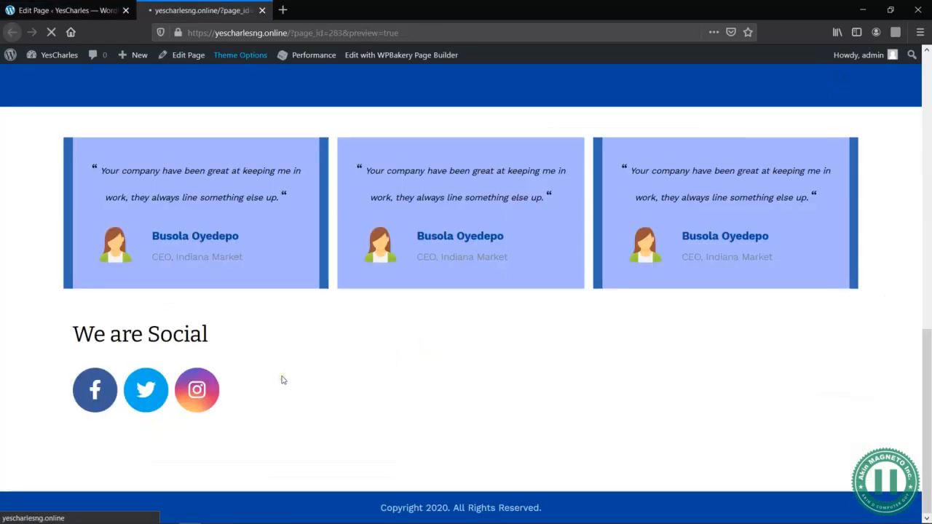
scroll(282, 380, down, 15)
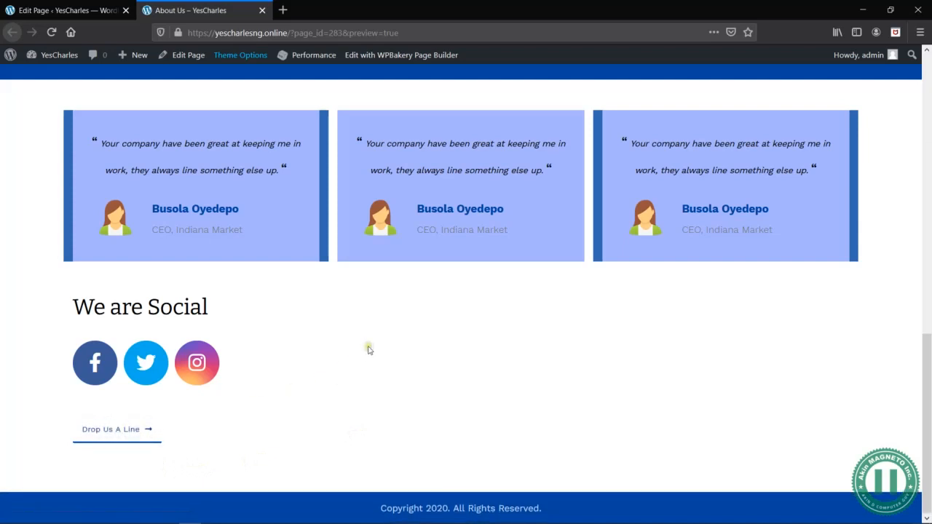
- Change the height of the Gap above the Drop Us A Line button in the page editor, save it, and preview the page
click(68, 10)
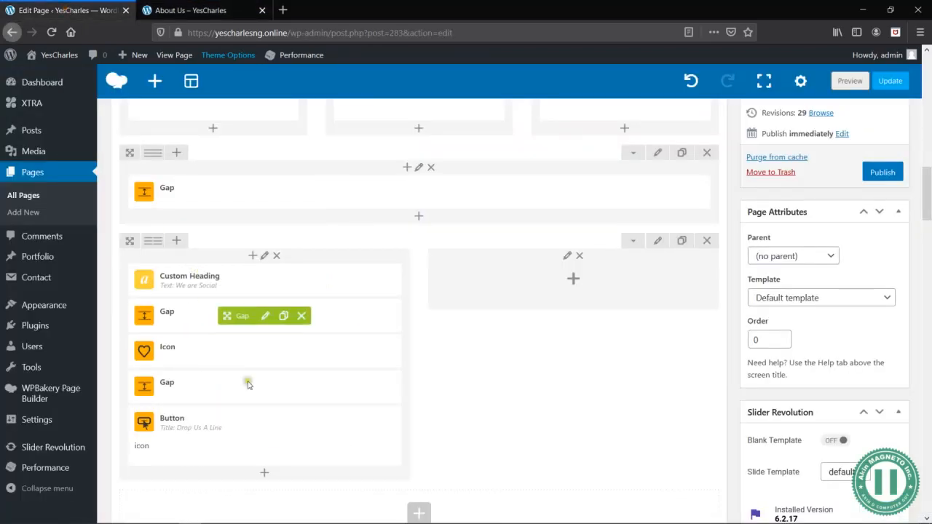
click(271, 435)
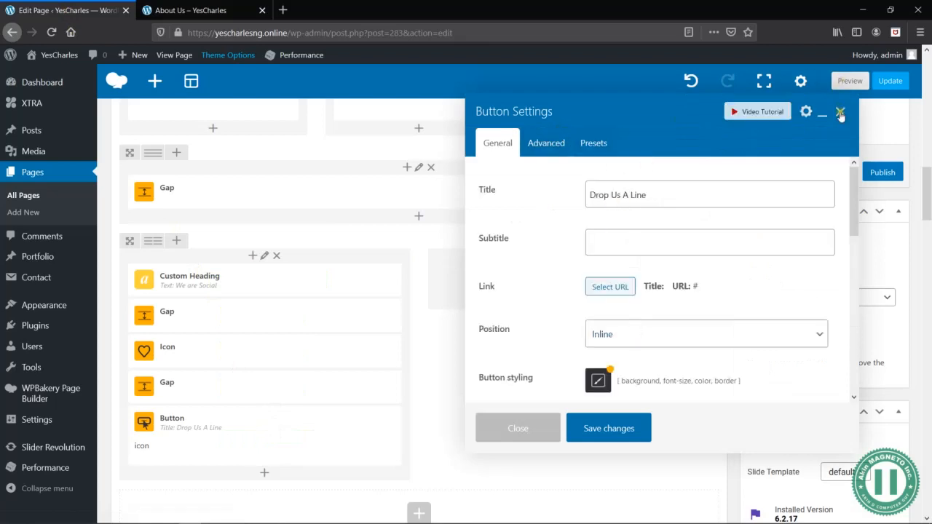
click(840, 112)
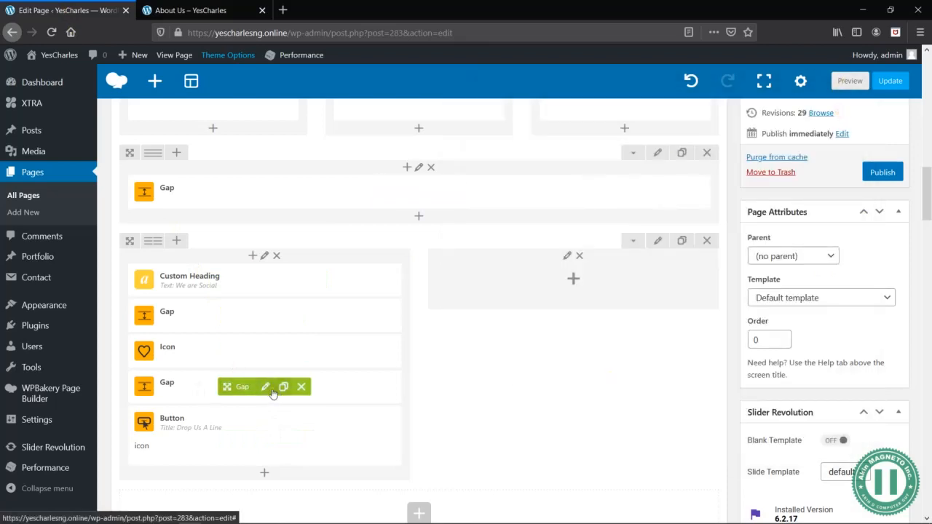
click(265, 387)
click(640, 156)
click(623, 427)
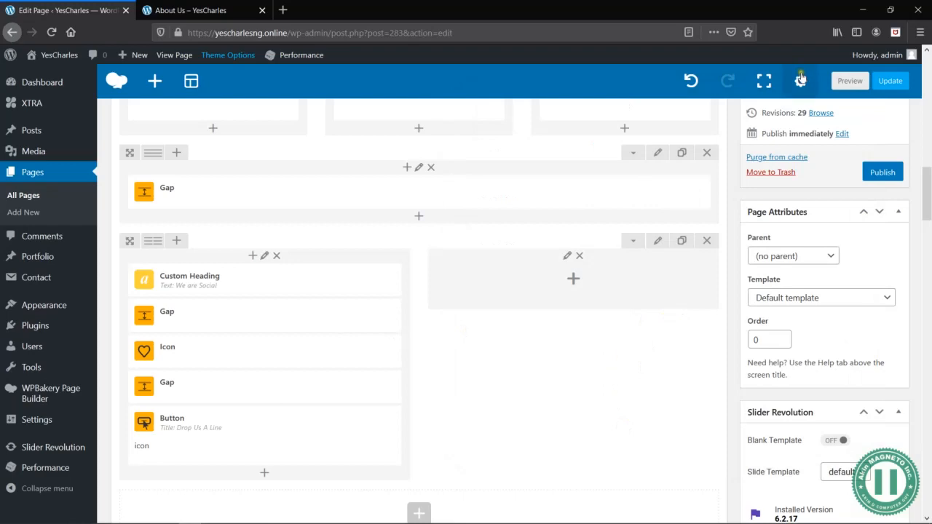
click(850, 81)
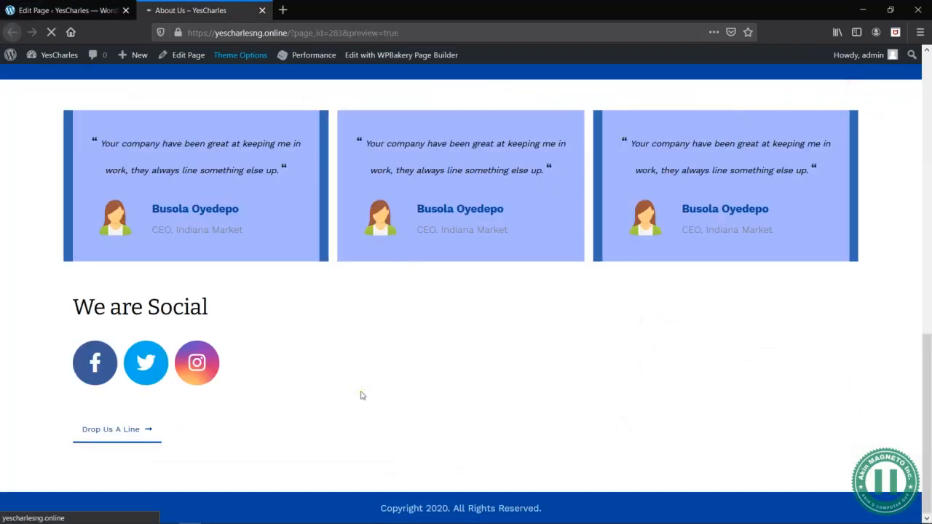
scroll(455, 380, down, 10)
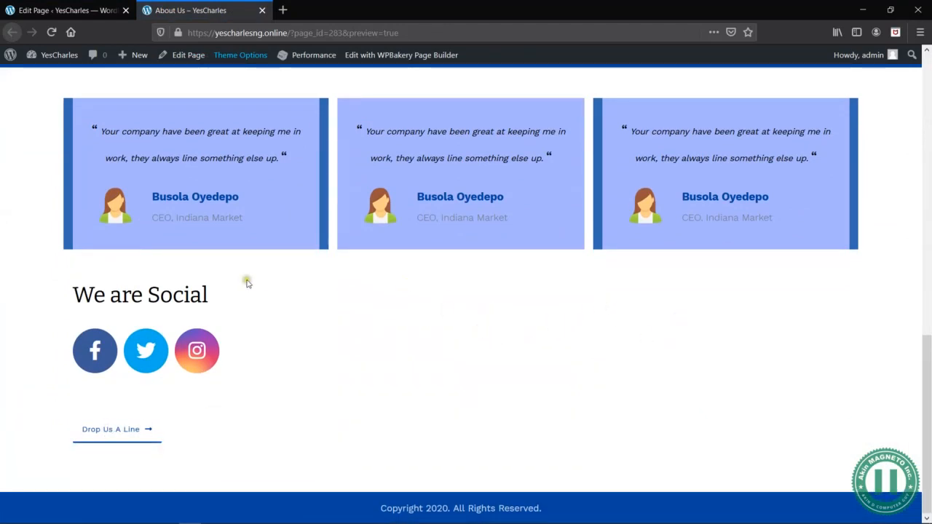
- Review the general settings of the We are Social row in the page editor, including the content position options, and save the settings
click(57, 10)
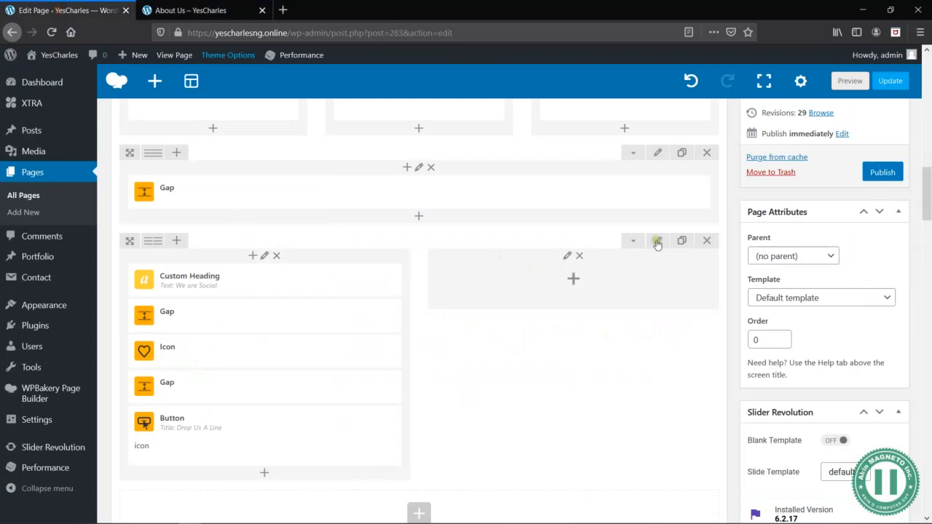
click(658, 240)
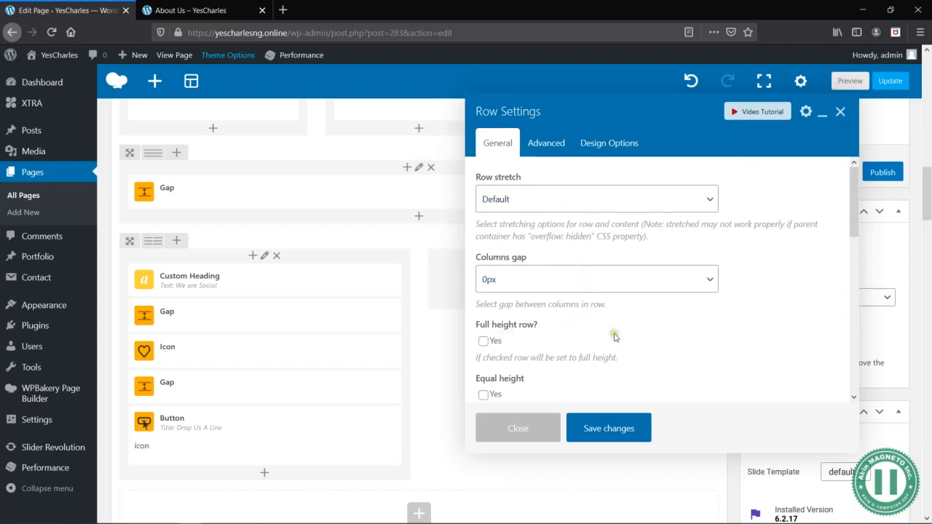
scroll(614, 336, down, 3)
scroll(614, 337, down, 3)
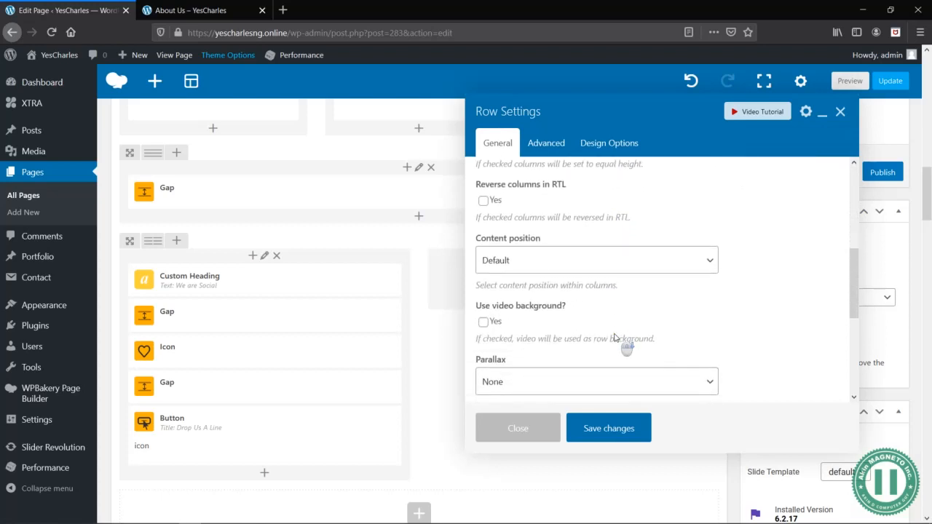
click(551, 262)
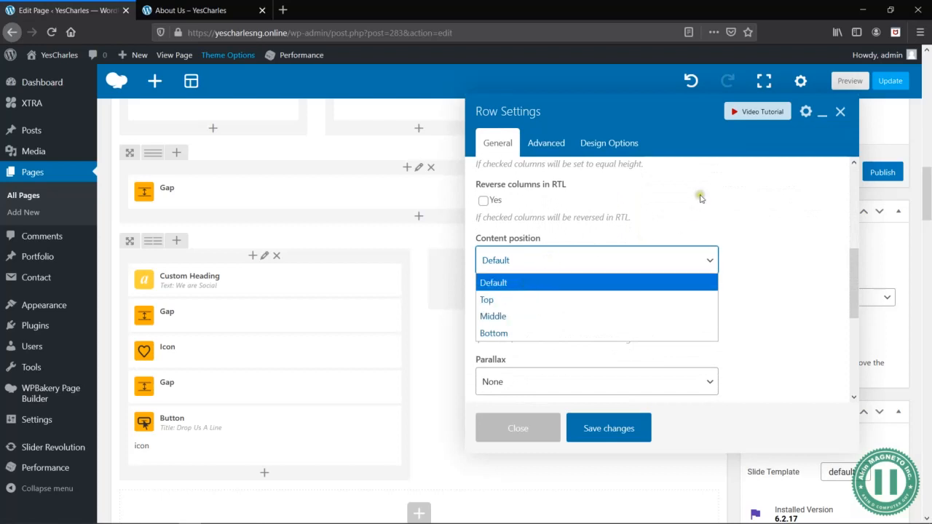
click(701, 195)
scroll(704, 270, down, 4)
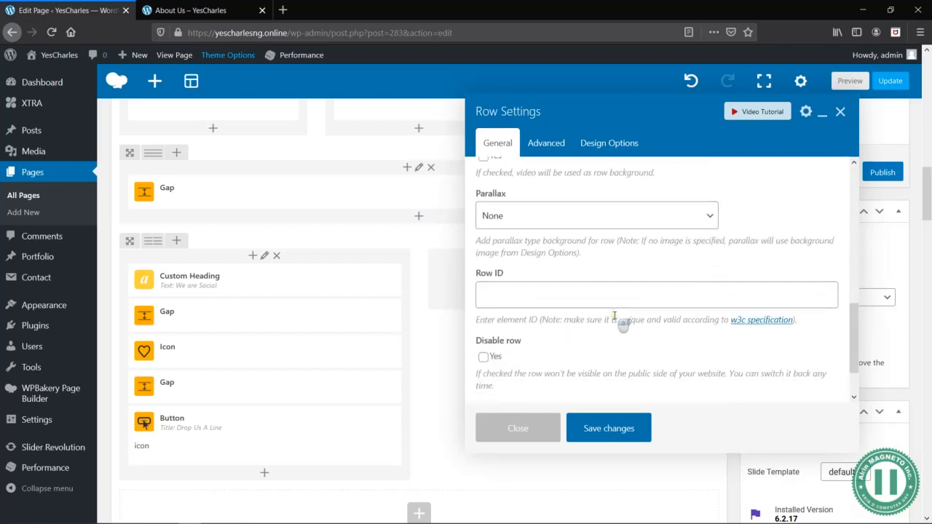
scroll(622, 326, down, 2)
click(616, 428)
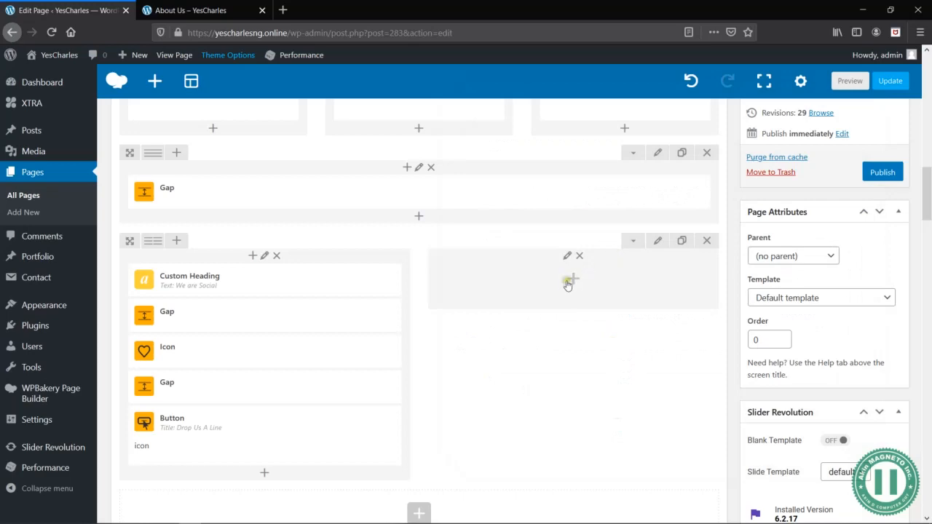
- Open the site's home page from the About Us preview in a new tab and examine its Get in Touch section
key(alt+Tab)
key(alt+Tab)
click(193, 10)
scroll(258, 195, up, 15)
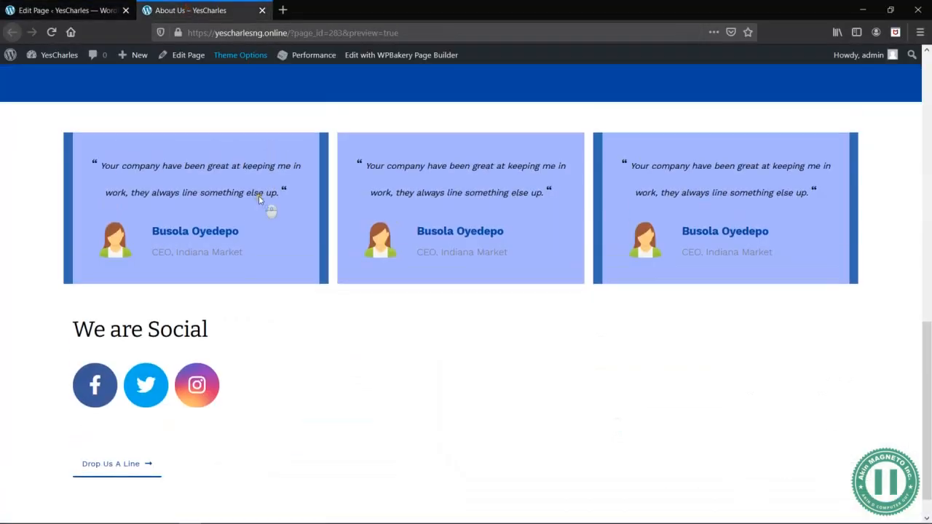
middle_click(121, 133)
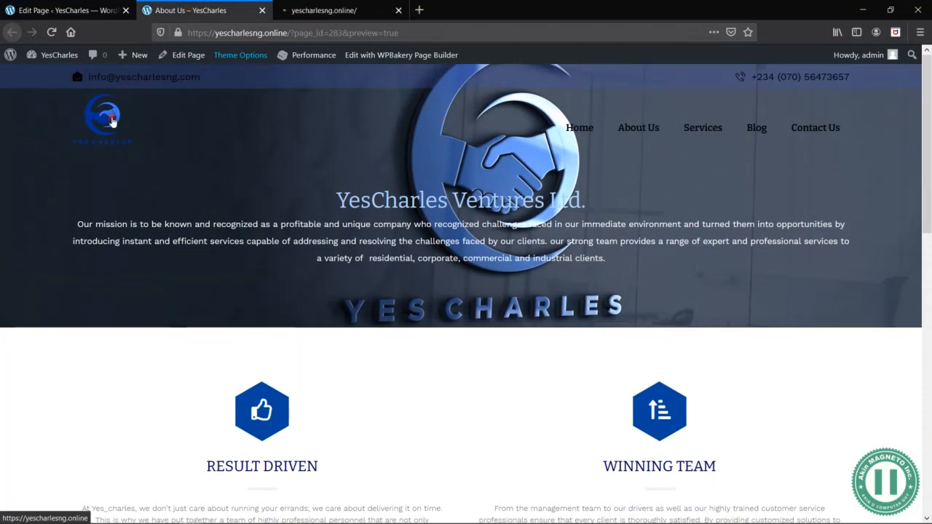
click(363, 12)
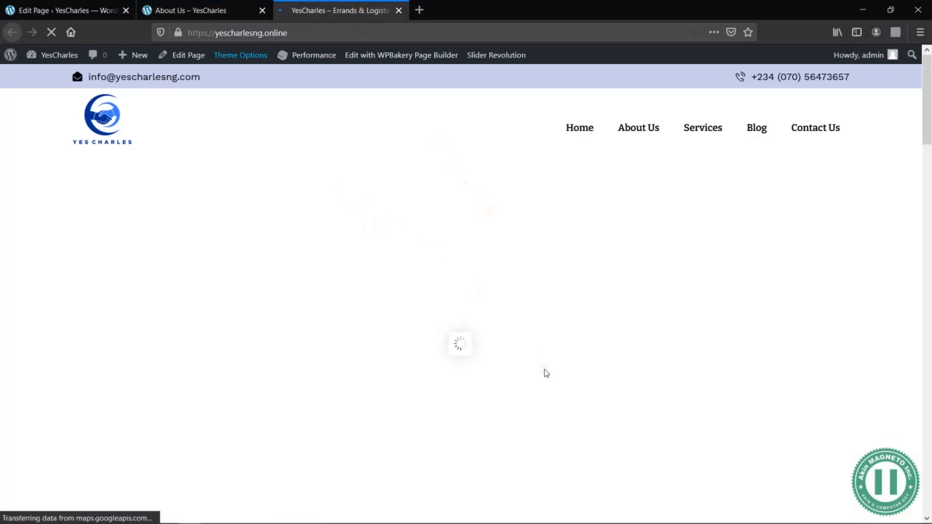
scroll(545, 373, down, 10)
scroll(545, 373, up, 11)
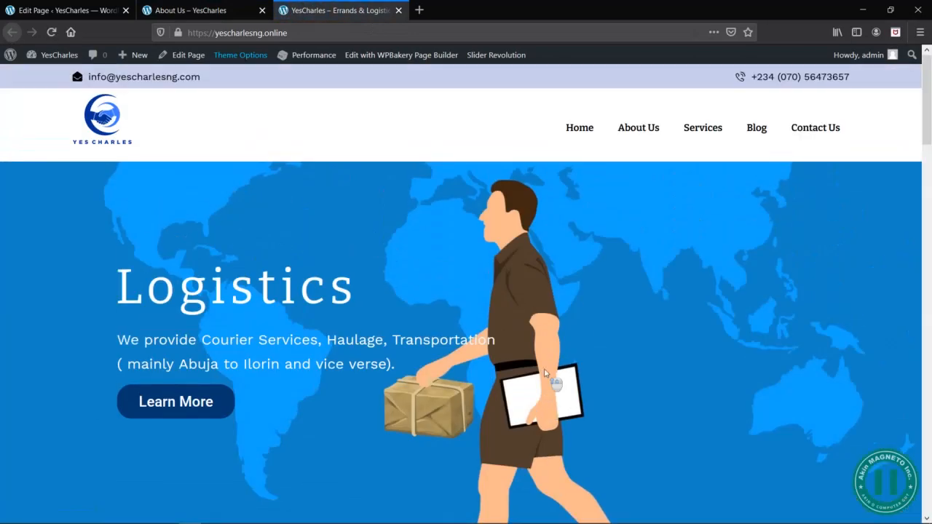
scroll(544, 373, down, 10)
scroll(544, 369, down, 10)
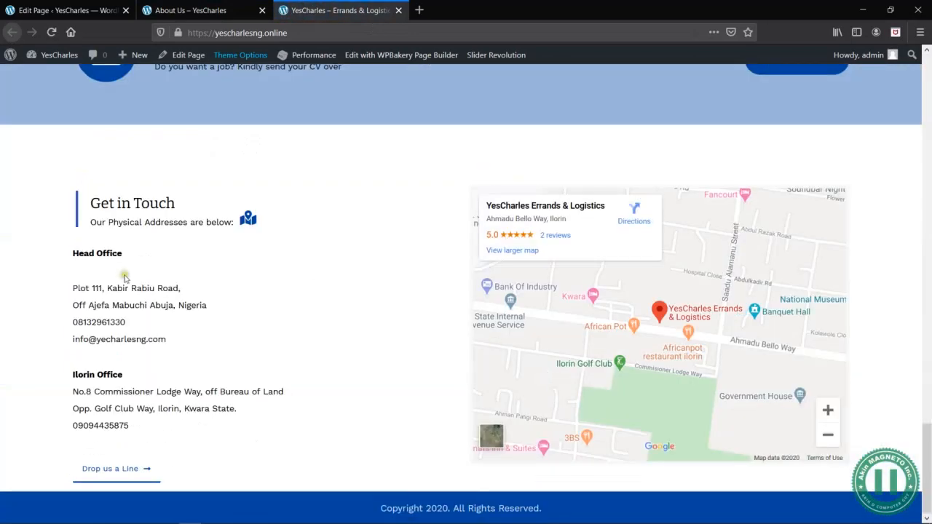
- Compare the home page's office address block with the wireframe document and the We are Social section in the About Us preview
drag(73, 253, 170, 340)
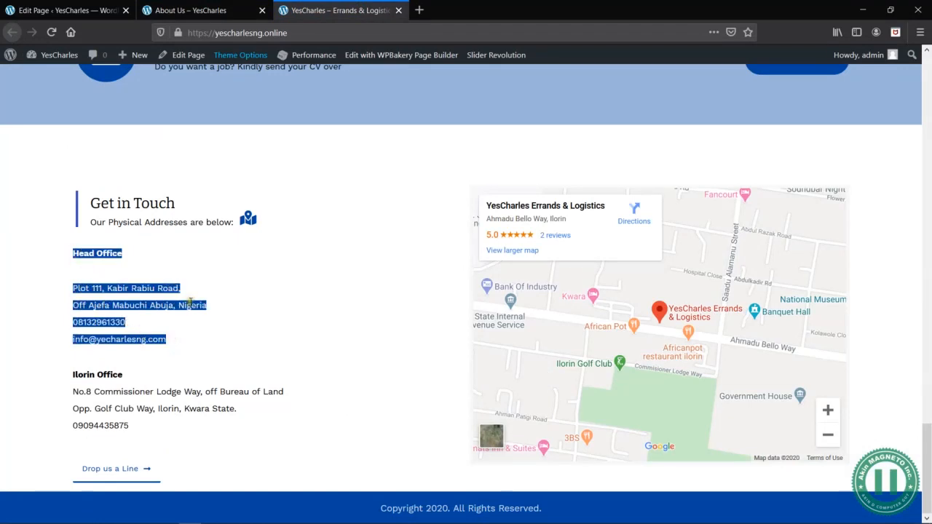
key(alt+Tab)
key(alt+Tab)
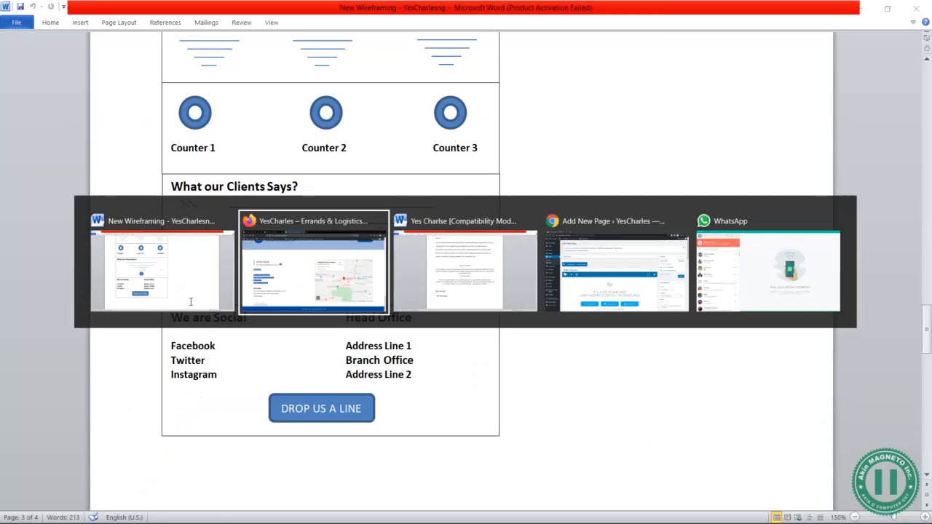
click(80, 9)
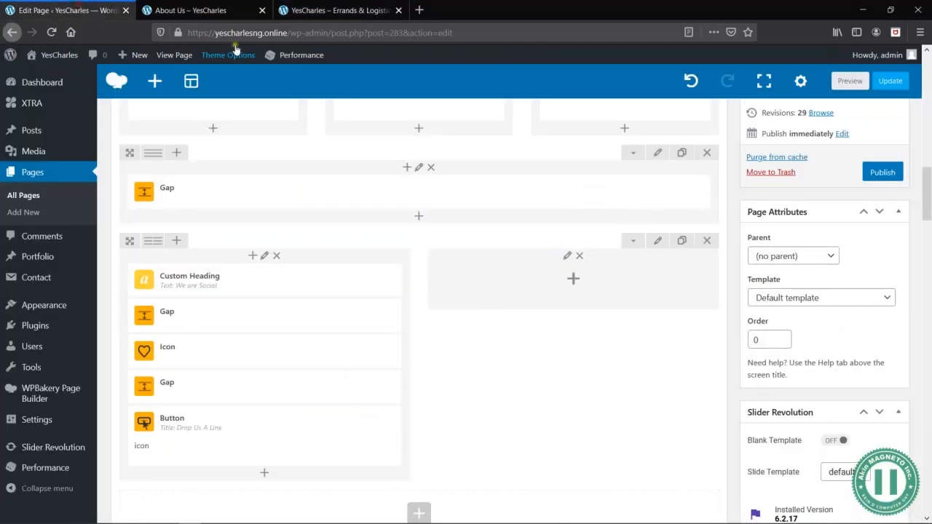
key(alt+Tab)
key(alt+Tab)
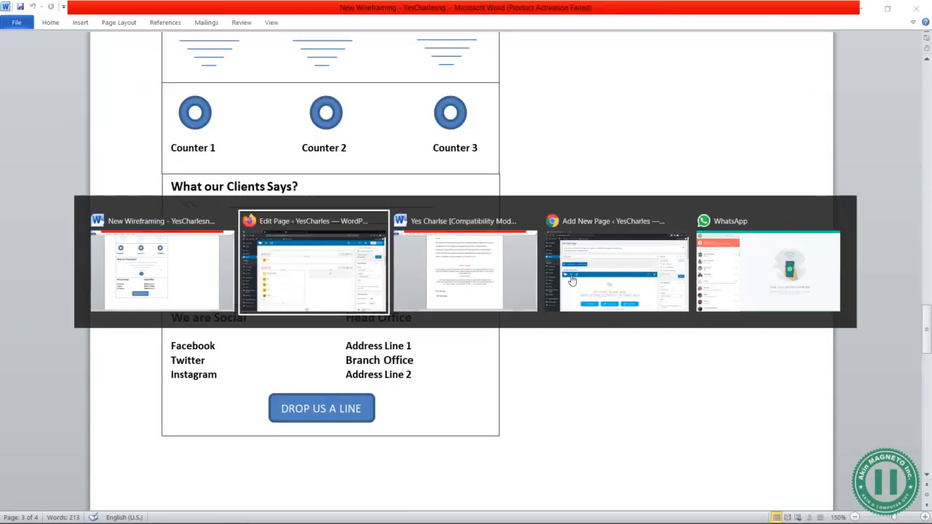
click(206, 9)
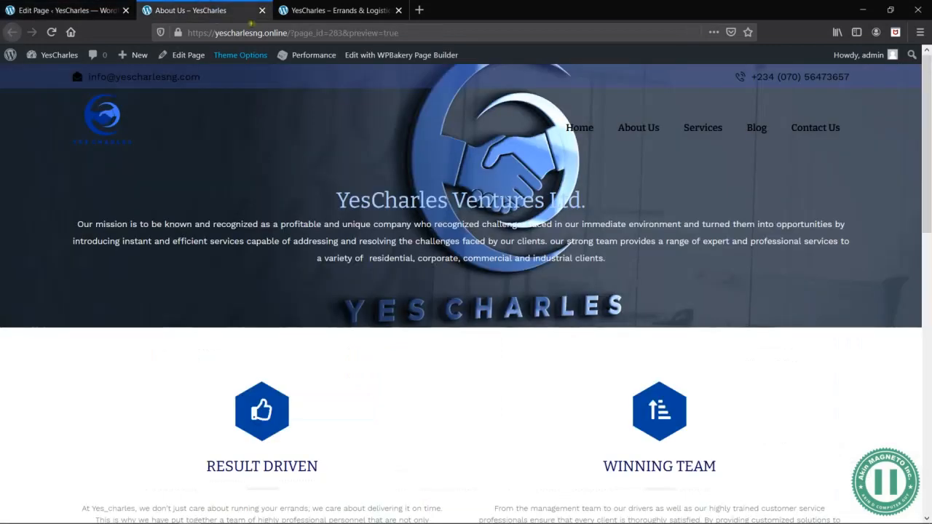
scroll(480, 379, down, 10)
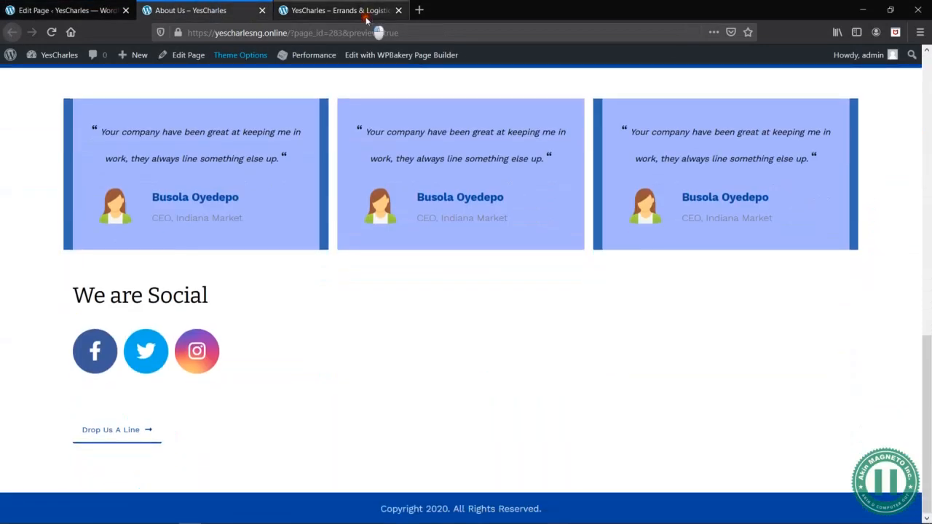
click(366, 19)
click(303, 365)
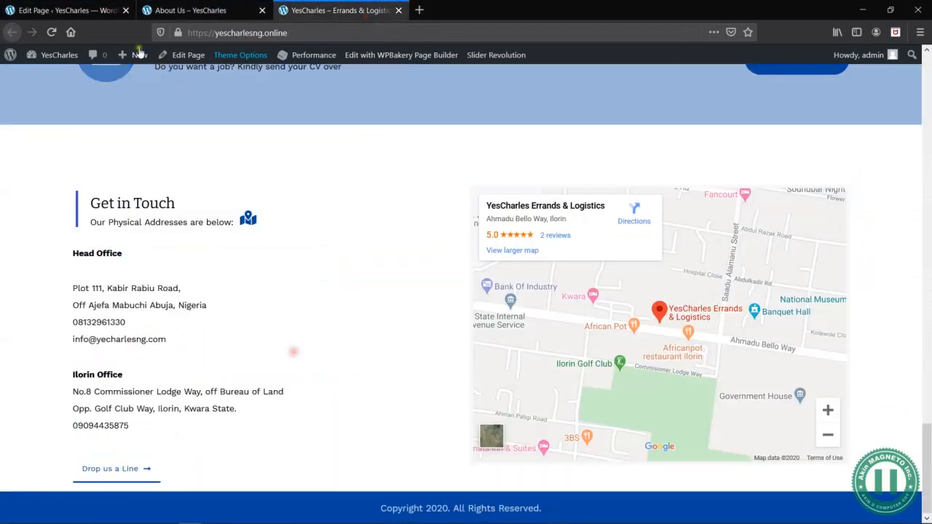
click(87, 12)
key(alt+Tab)
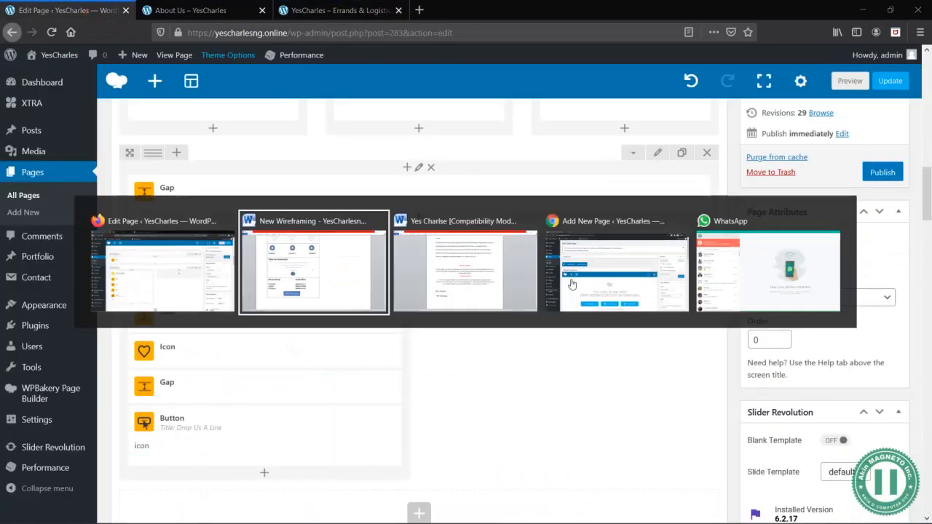
key(alt+Tab)
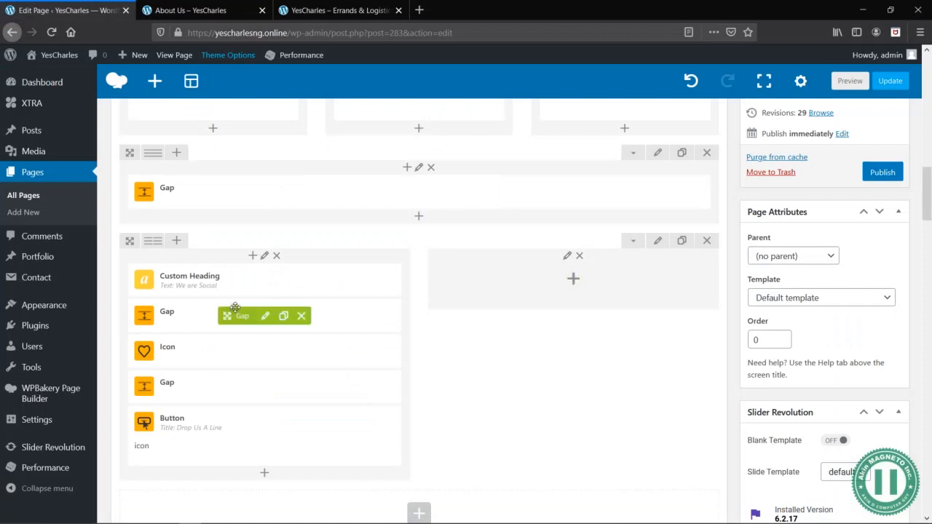
- Add a Title and Text element to the empty column beside the We are Social content
mouse_move(273, 281)
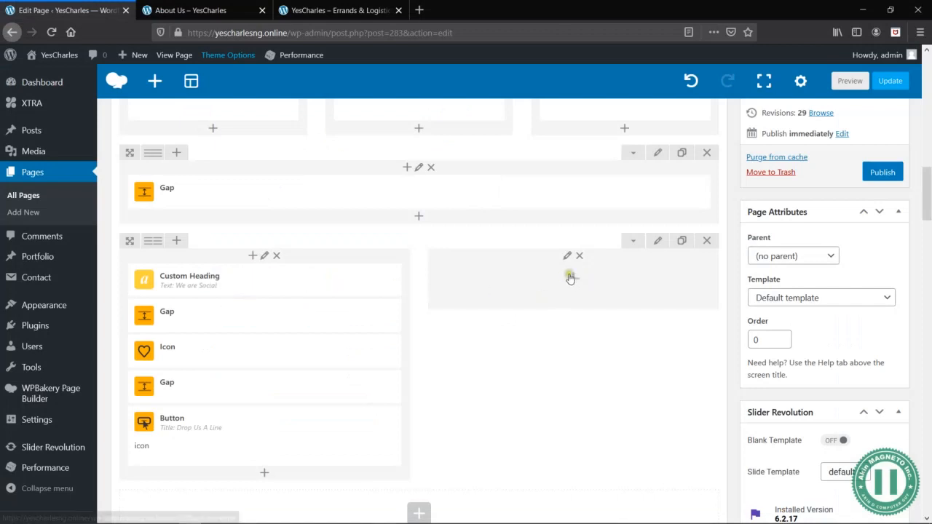
click(574, 277)
click(736, 88)
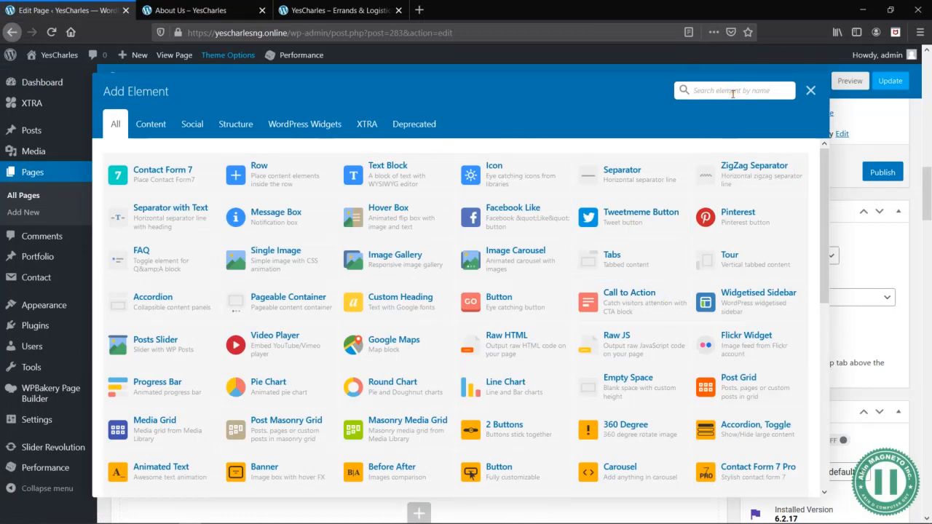
text(title)
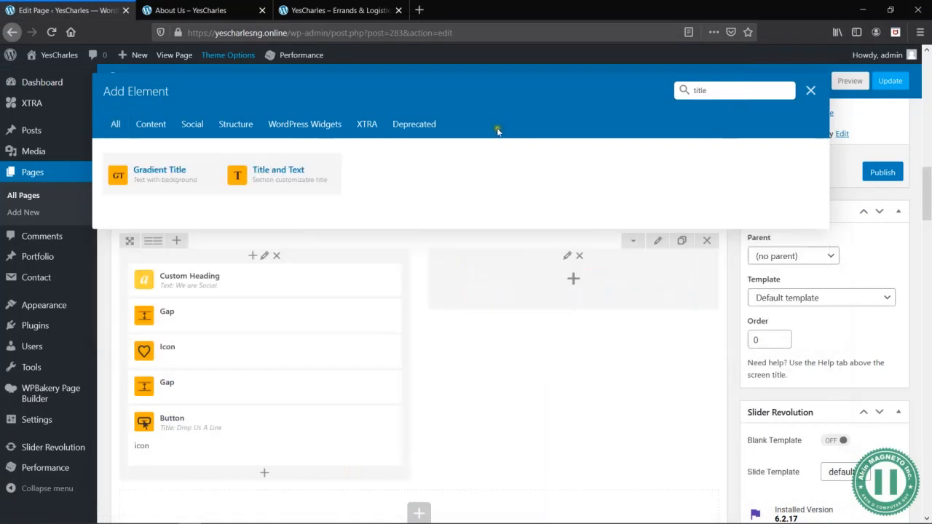
click(303, 175)
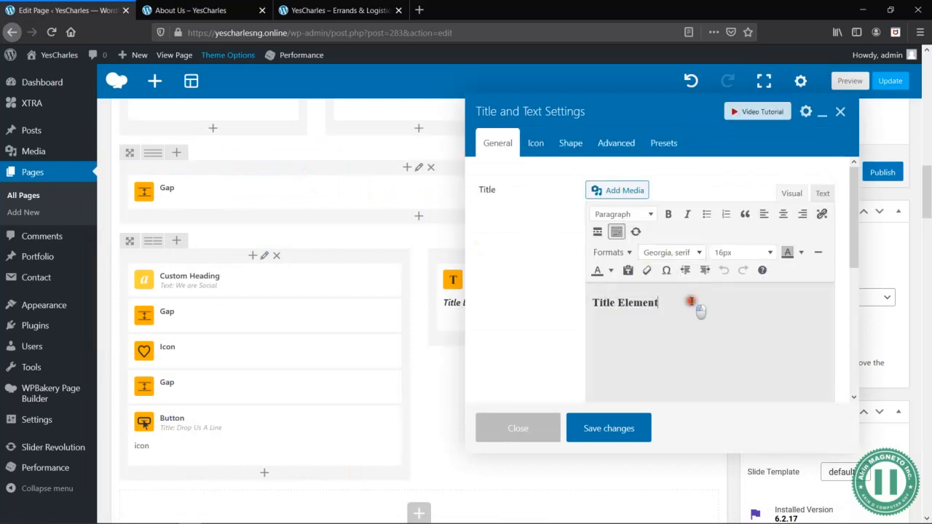
- Replace the Title and Text element's placeholder title with "Head Office"
triple_click(692, 301)
key(BackSpace)
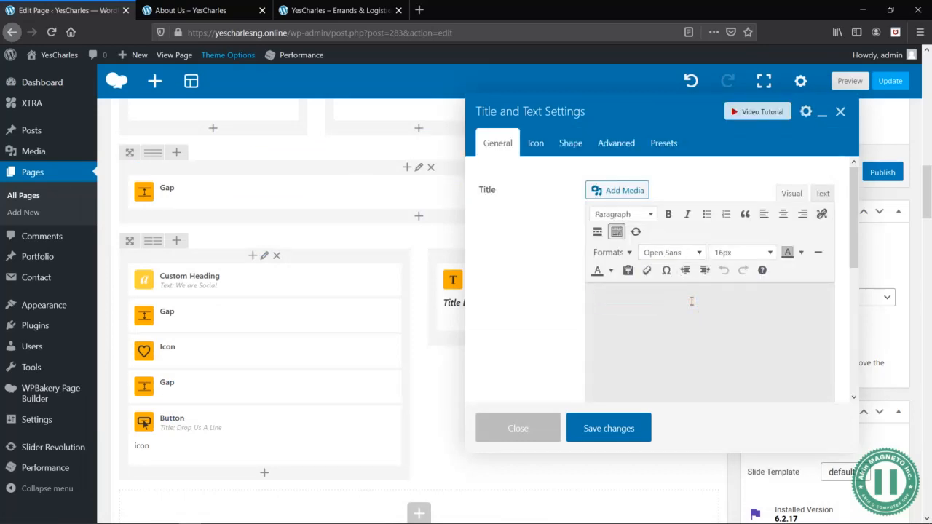
text(d)
key(BackSpace)
text(Head Office)
- Copy the head office address and phone number from the Yes Charlse Word document below the Head Office heading, and make the heading bold
key(alt+Tab)
key(alt+Tab)
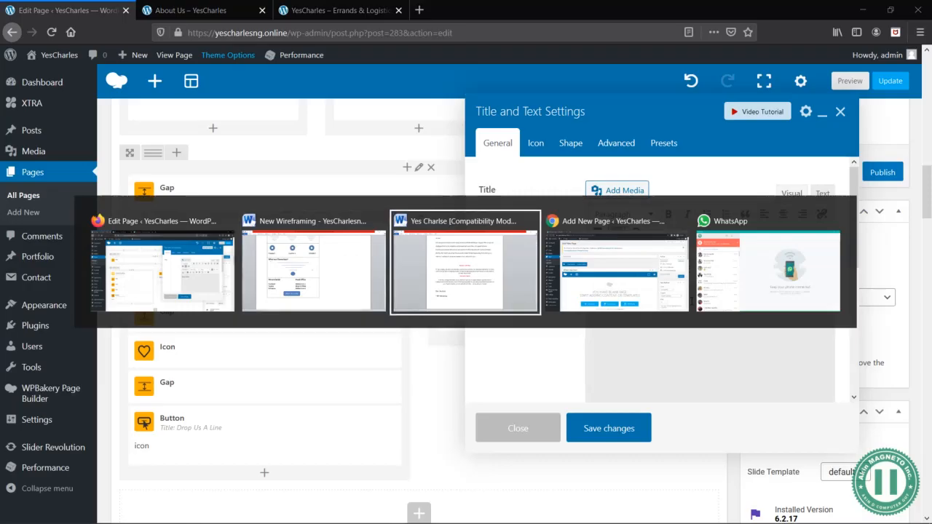
scroll(612, 302, down, 7)
key(ctrl+End)
scroll(611, 306, down, 1)
scroll(612, 306, up, 5)
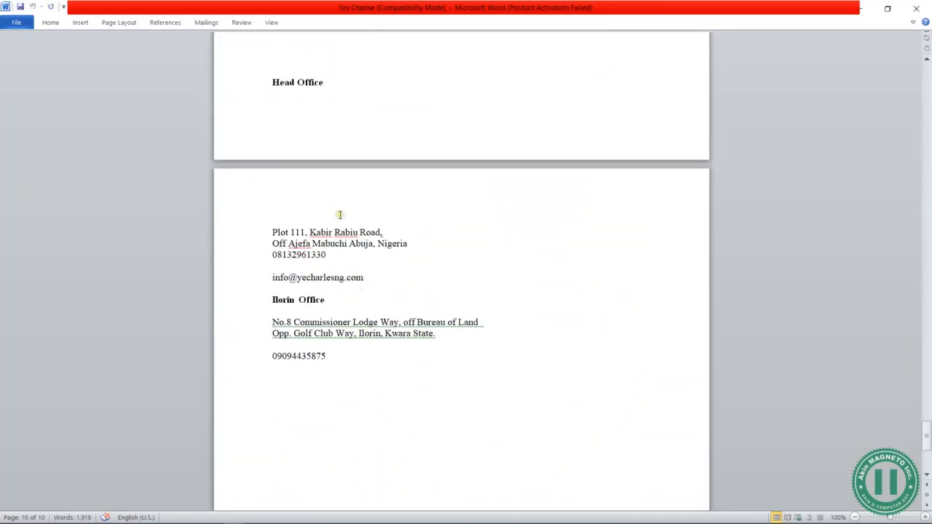
drag(269, 232, 326, 253)
key(ctrl+c)
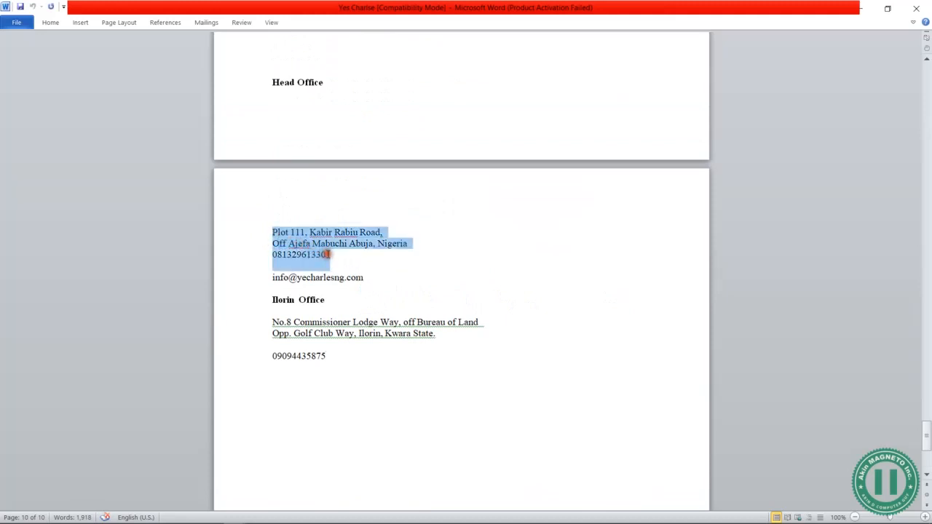
key(alt+Tab)
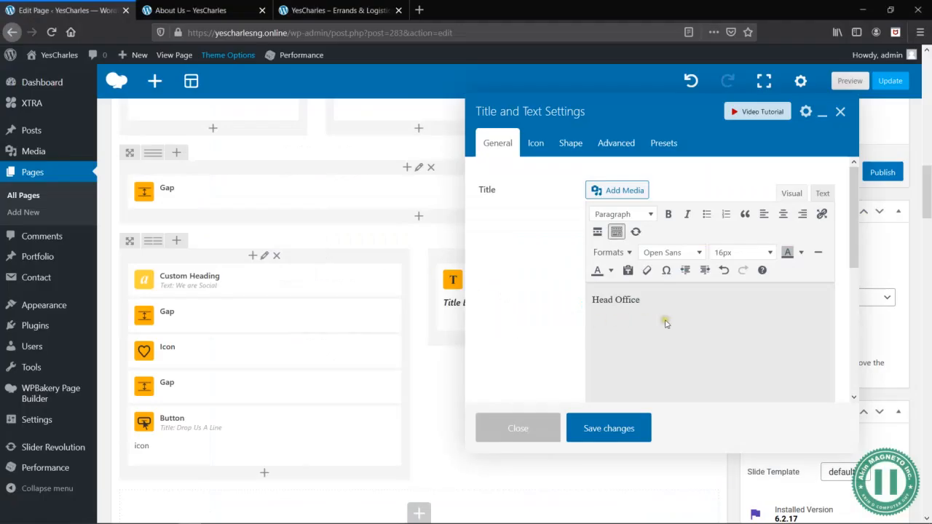
key(ctrl+v)
triple_click(649, 301)
key(ctrl+b)
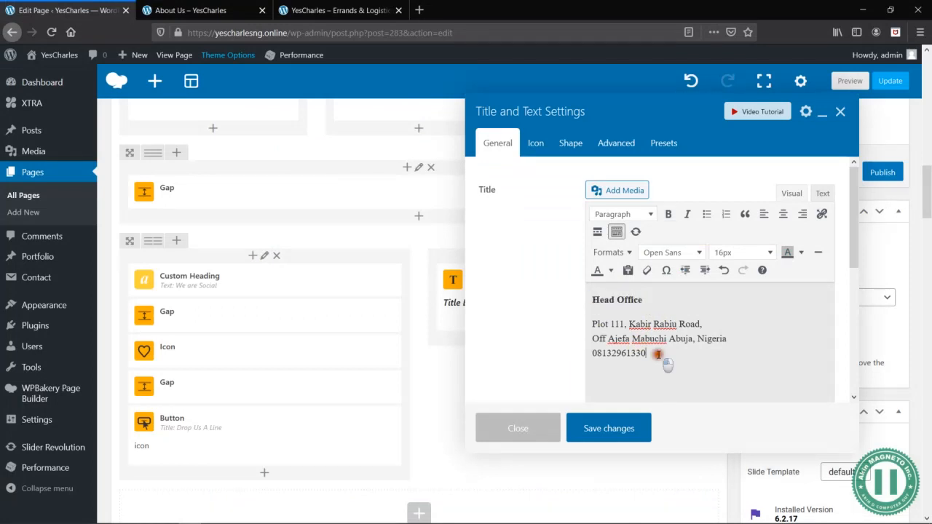
- Copy the head office's e-mail address from the Word document below the phone number, italicize it, and start a new line
drag(652, 354, 586, 324)
key(alt+Tab)
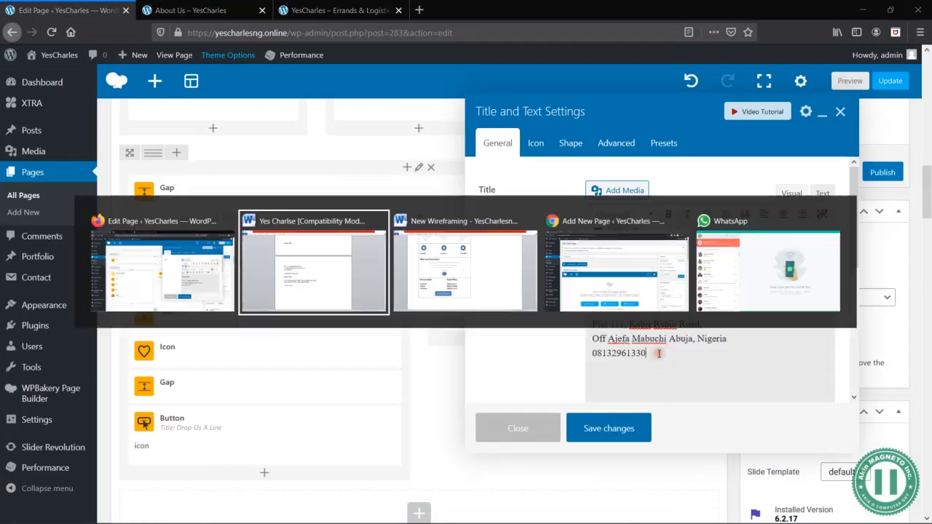
click(397, 275)
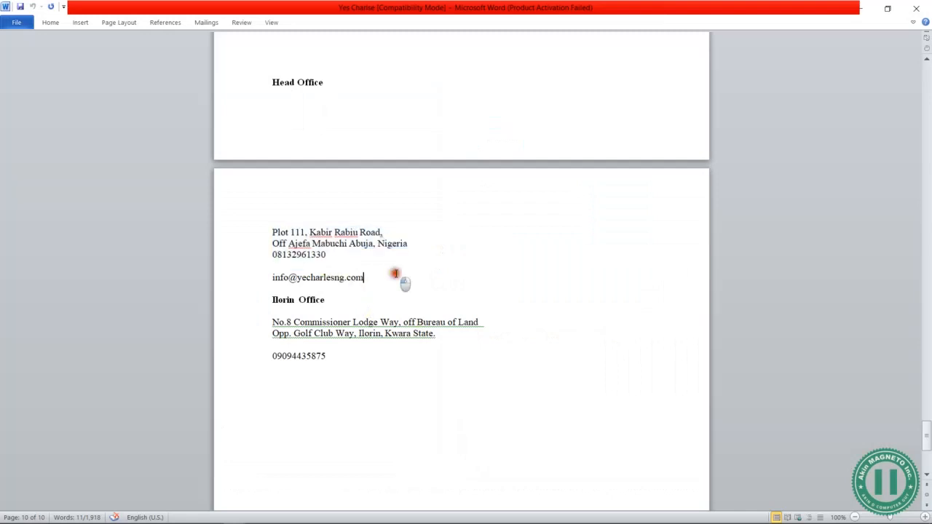
triple_click(397, 274)
key(ctrl+c)
key(alt+Tab)
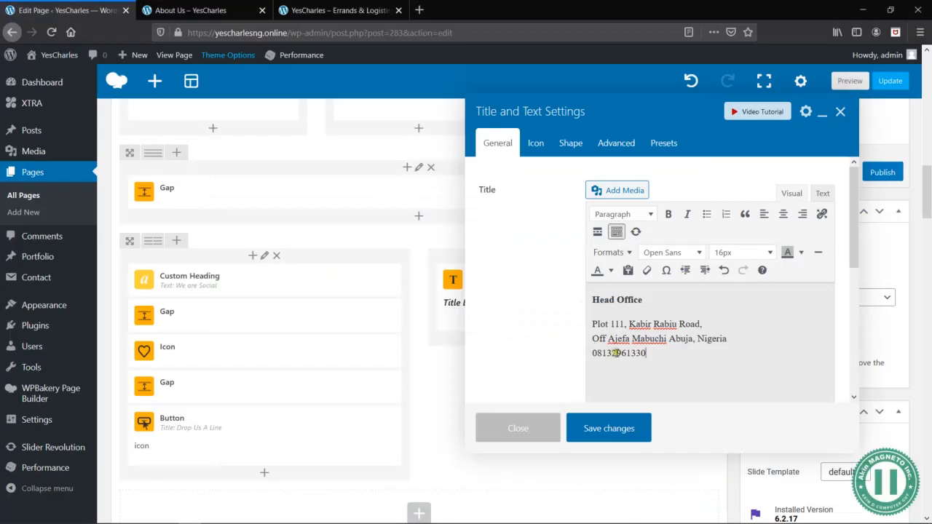
key(ctrl+v)
triple_click(688, 376)
key(ctrl+i)
click(690, 377)
key(Return)
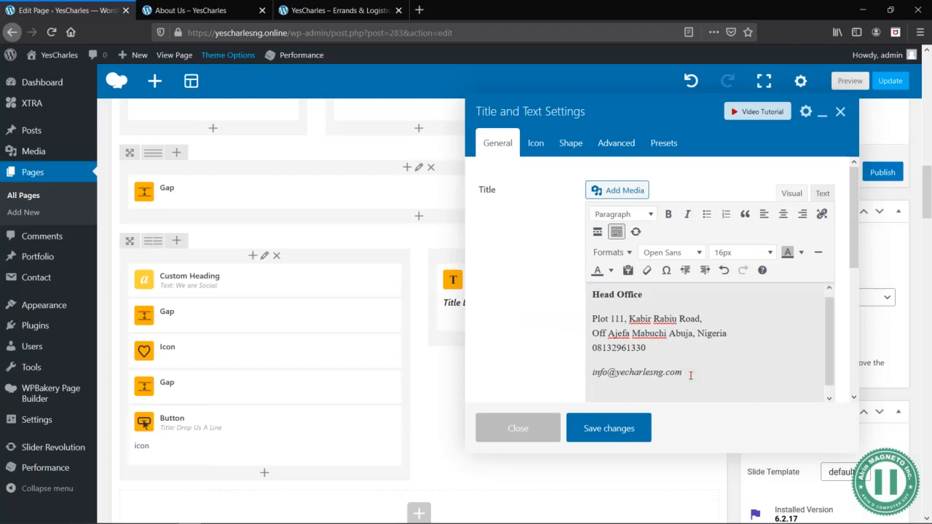
- Copy the Ilorin Office heading, address and phone number from the Word document below the e-mail, save the element, and preview the page
key(alt+Tab)
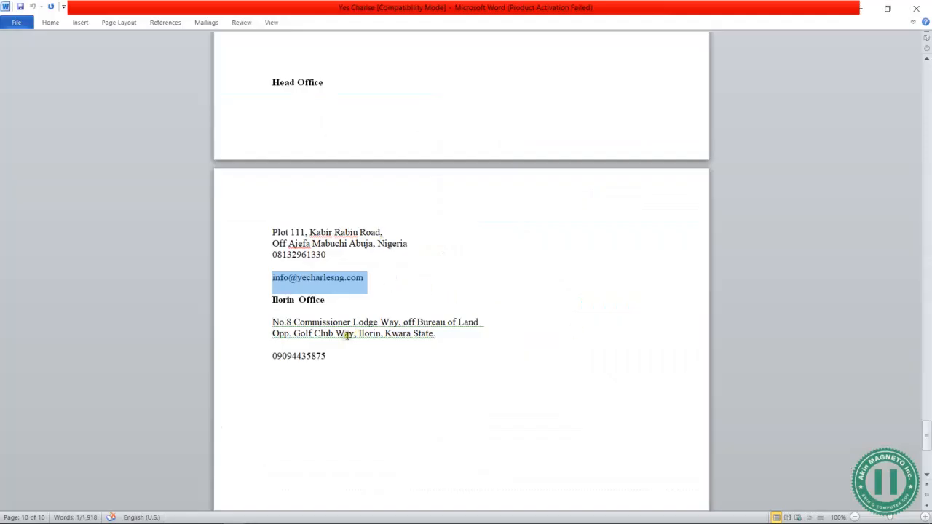
drag(331, 355, 264, 306)
key(ctrl+c)
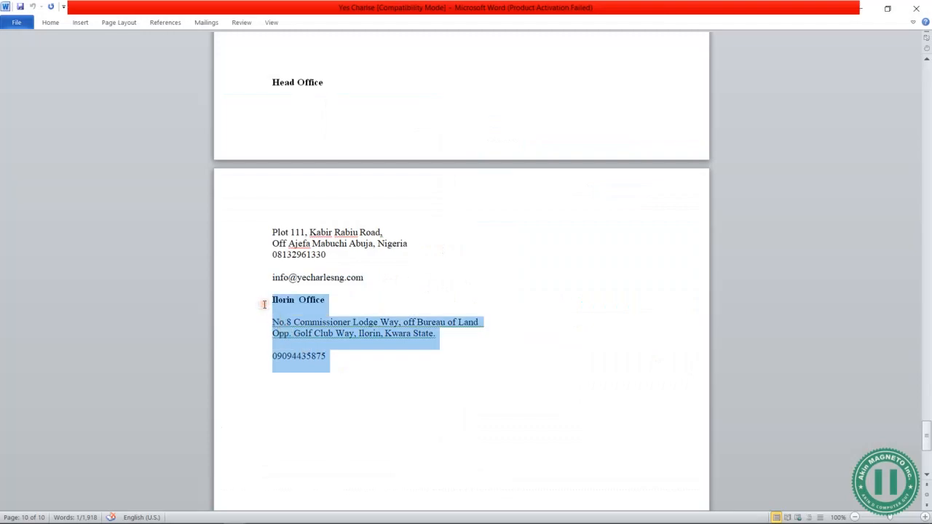
key(alt+Tab)
scroll(711, 345, down, 1)
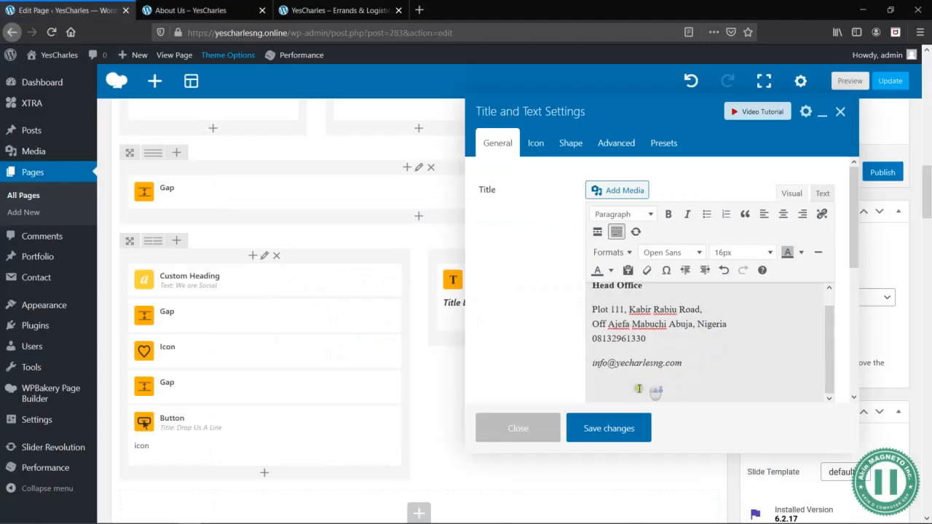
key(ctrl+v)
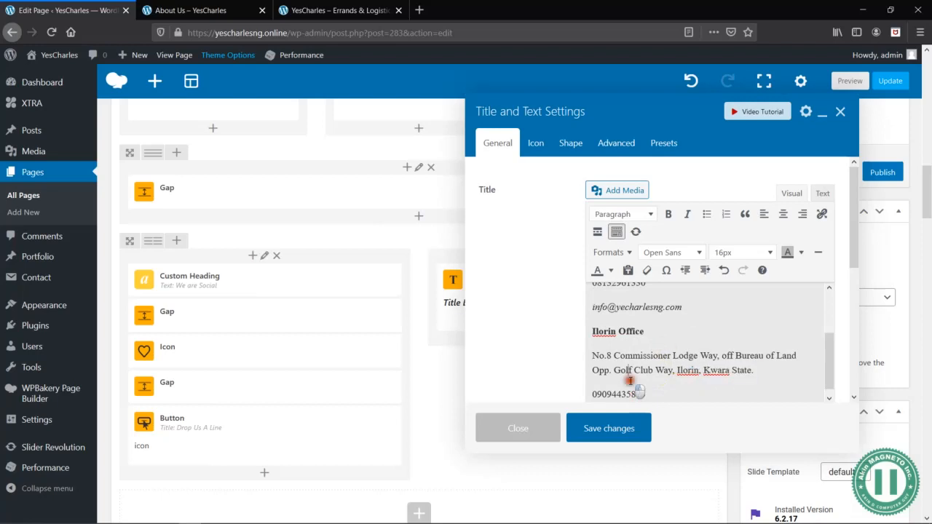
click(607, 429)
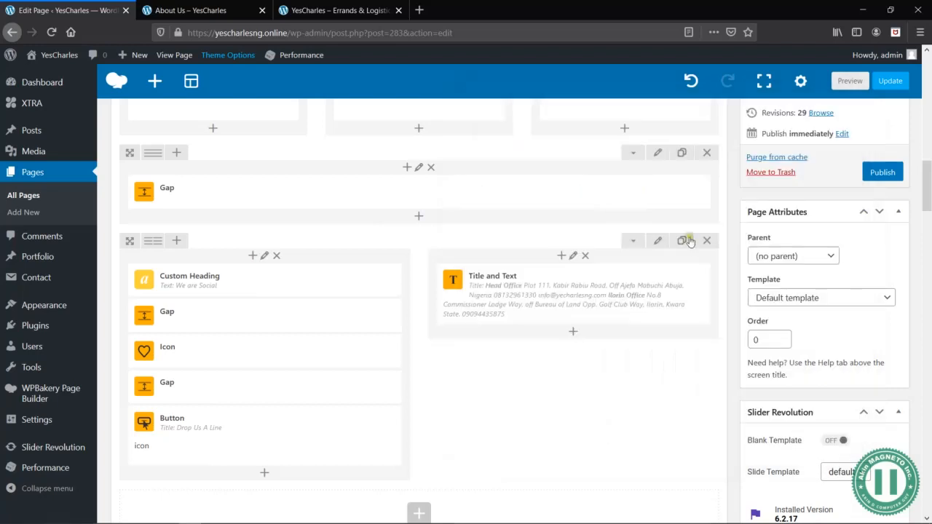
click(846, 83)
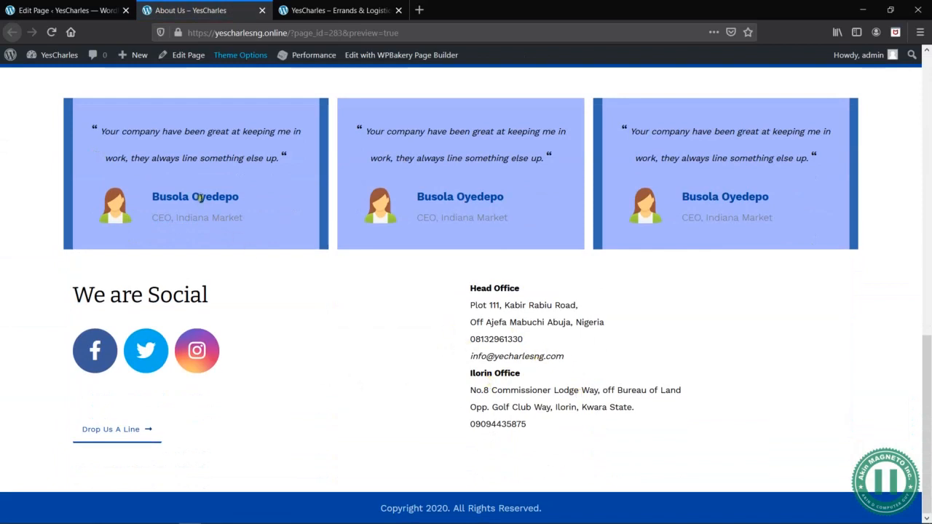
- Insert a blank line above the Ilorin Office heading in the Title and Text element, save the changes, and preview the page
click(73, 10)
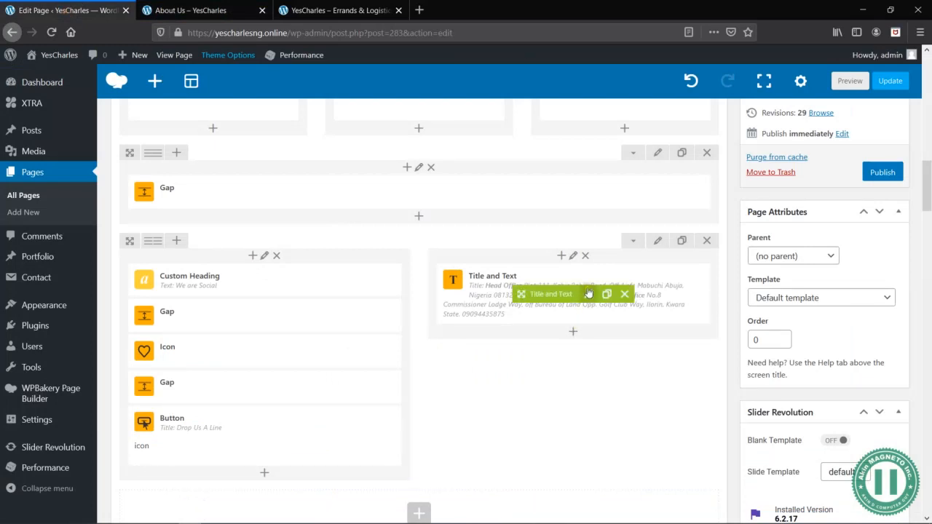
click(589, 294)
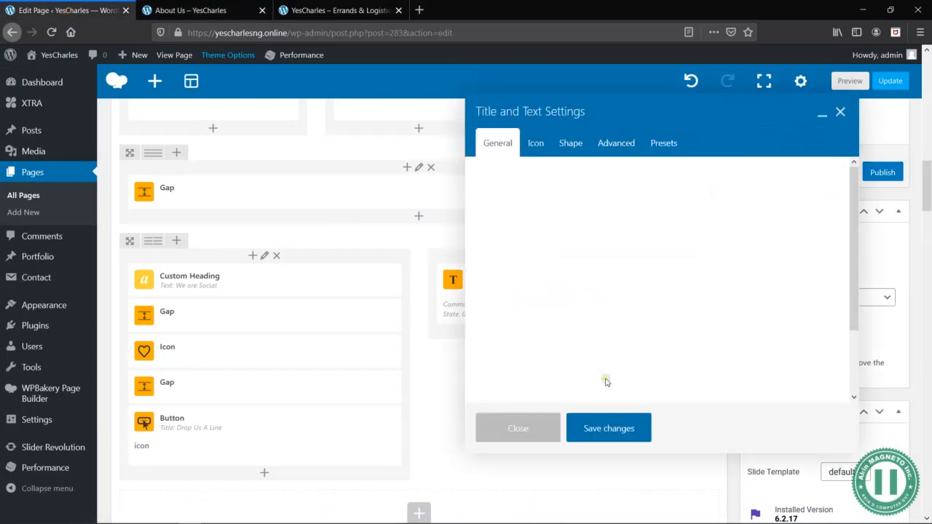
click(592, 324)
key(Return)
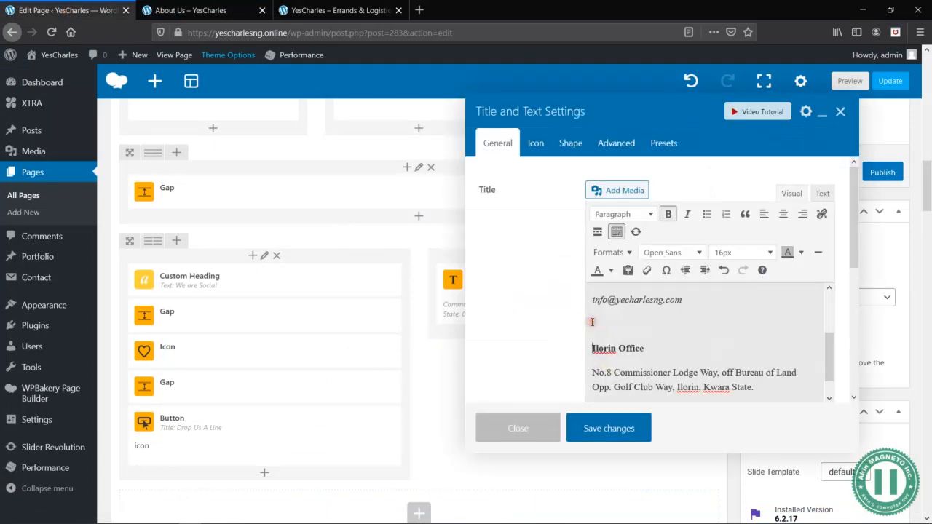
click(199, 10)
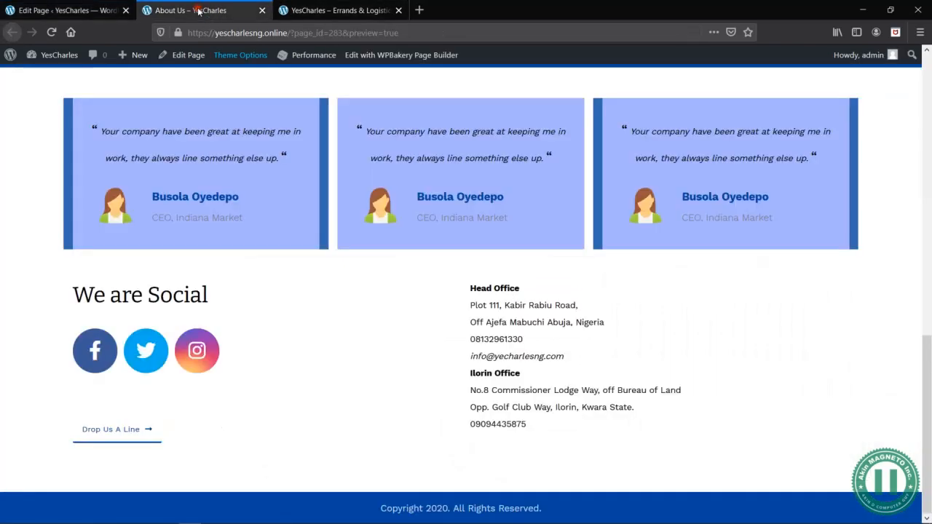
click(65, 10)
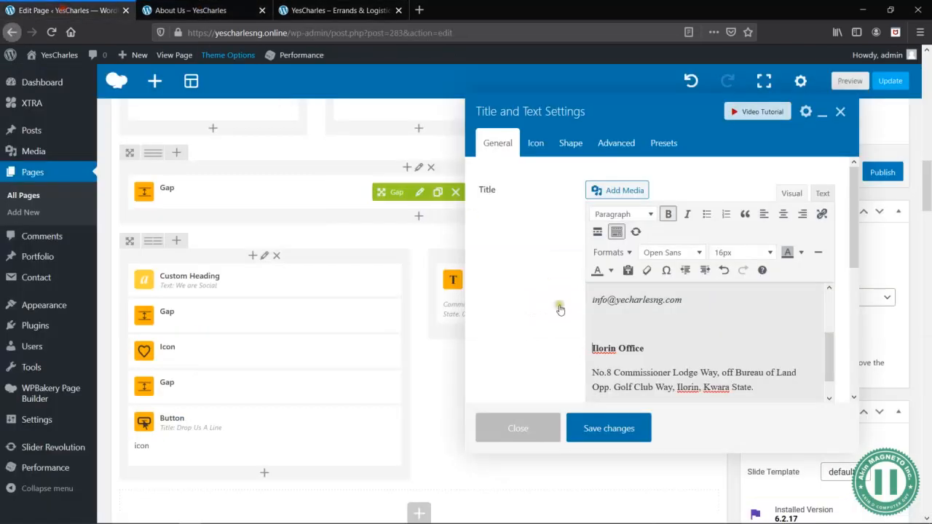
click(597, 429)
click(850, 80)
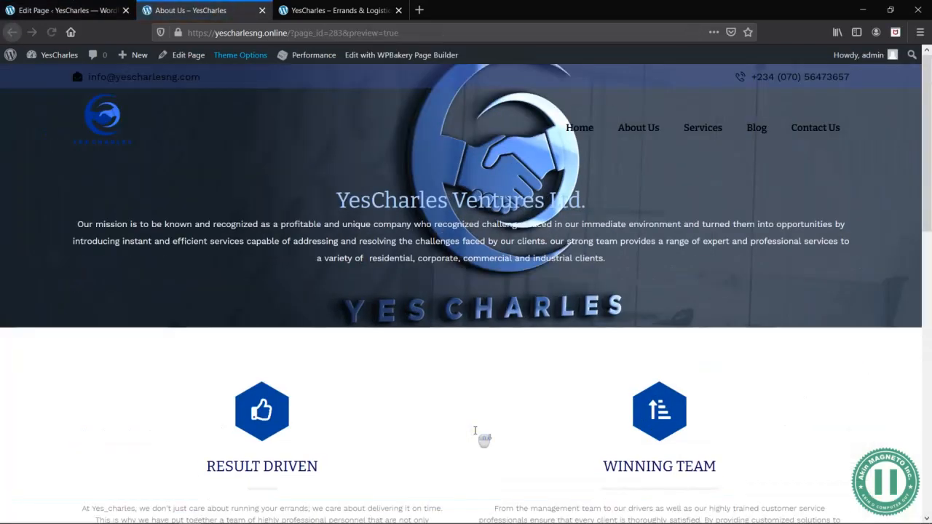
- Check the bottom row of the About Us preview against the We are Social and Head Office section of the Word wireframe
scroll(480, 435, down, 5)
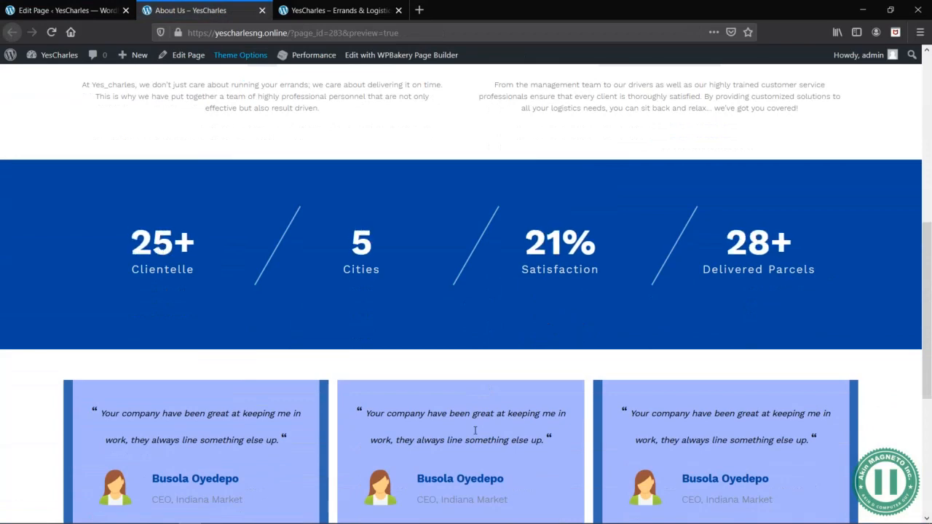
scroll(475, 430, down, 4)
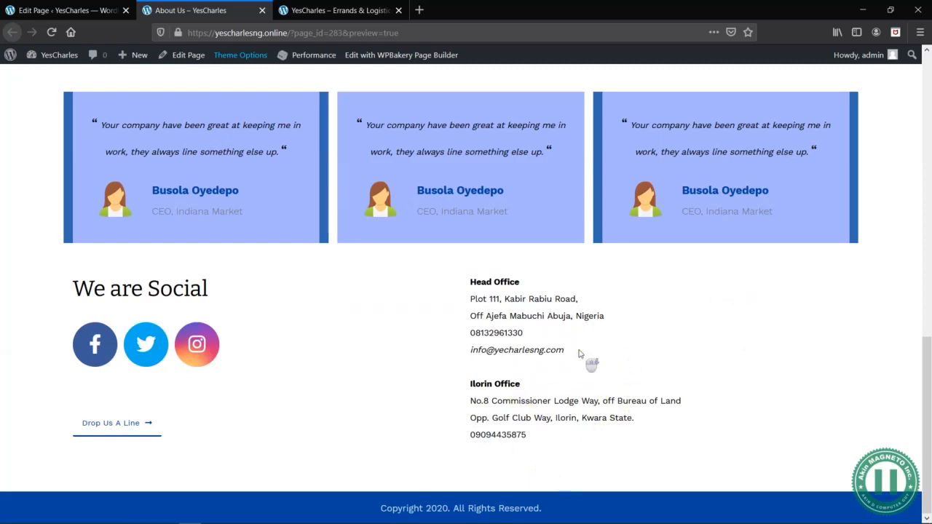
key(alt+Tab)
key(alt+Tab)
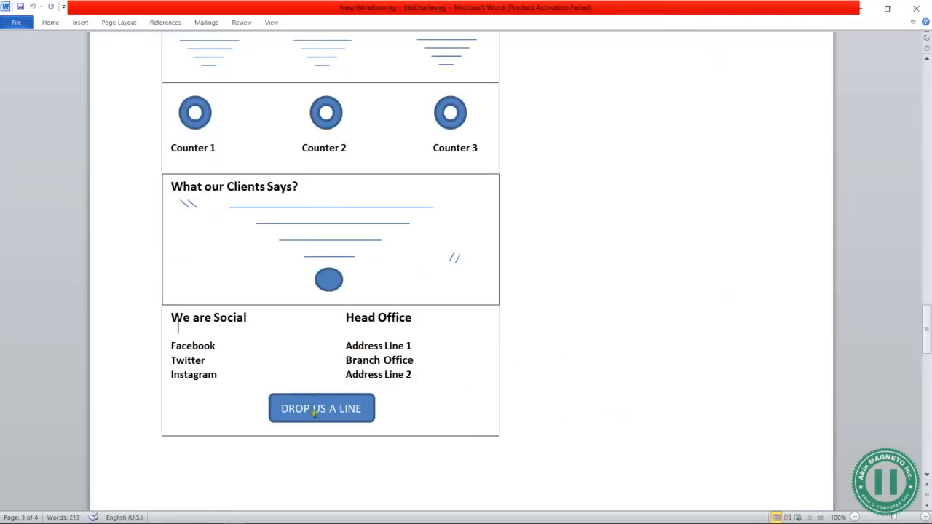
key(alt+Tab)
key(alt+Tab)
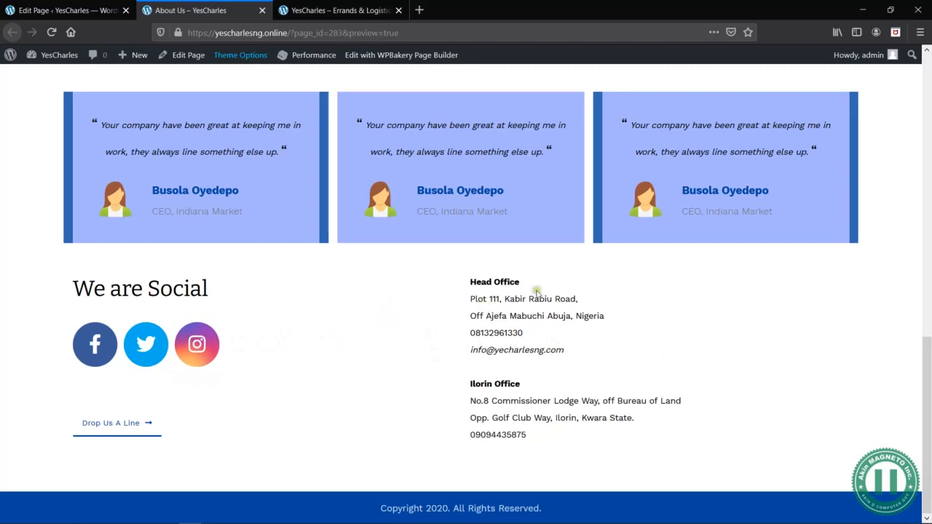
- Change the bottom row from two to three equal columns in the page editor and preview the page
click(85, 8)
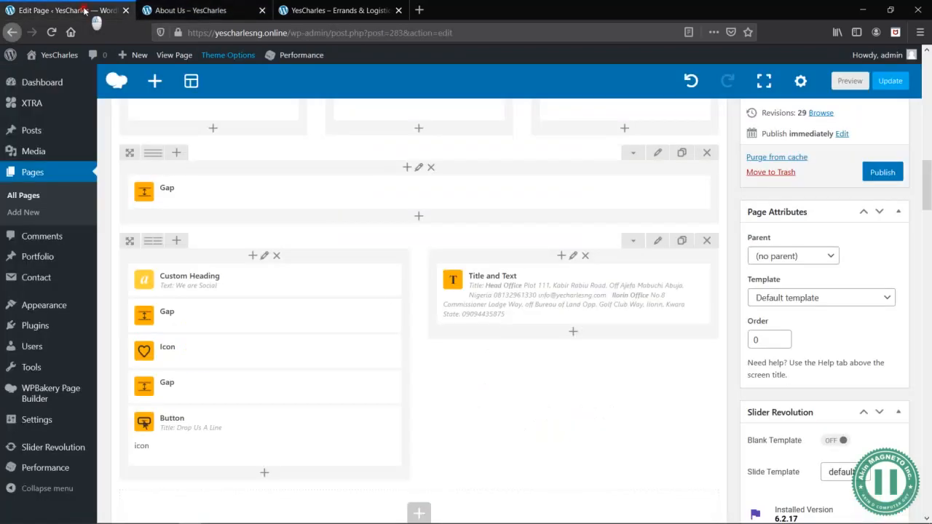
mouse_move(154, 237)
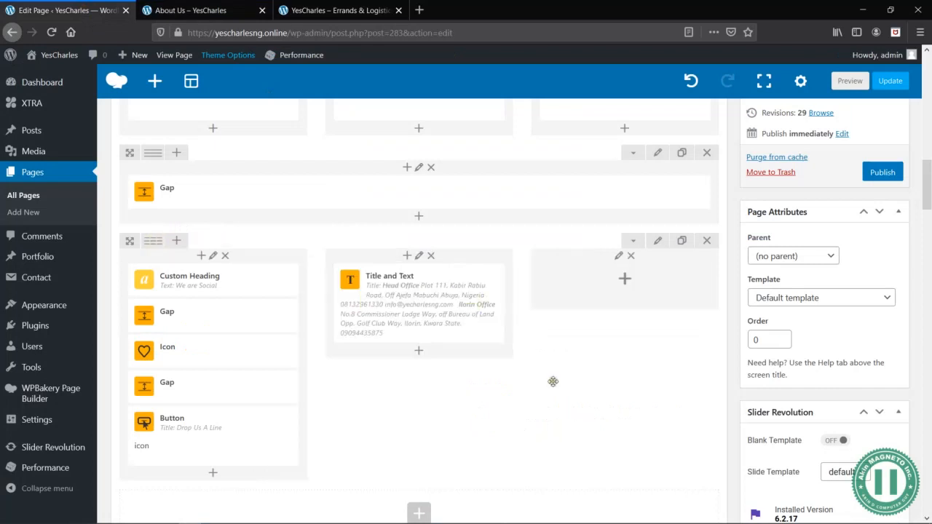
key(alt+Tab)
key(alt+Tab)
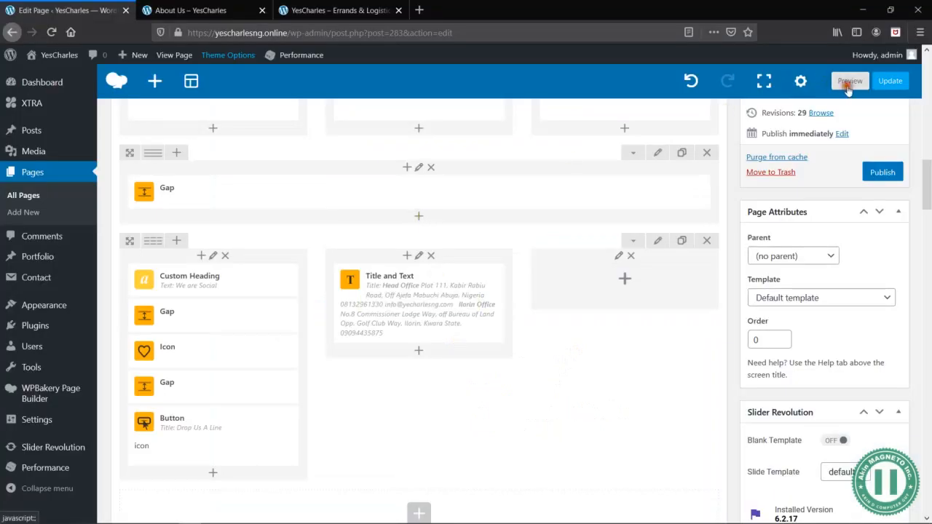
click(849, 81)
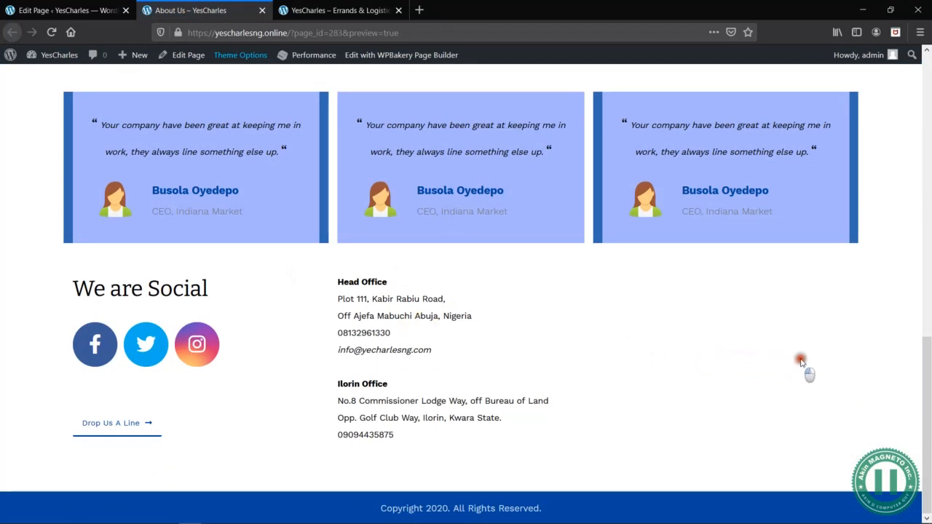
- Add a Gap element to the bottom row's empty third column with height 100px and 50px on tablet, and save it
click(72, 7)
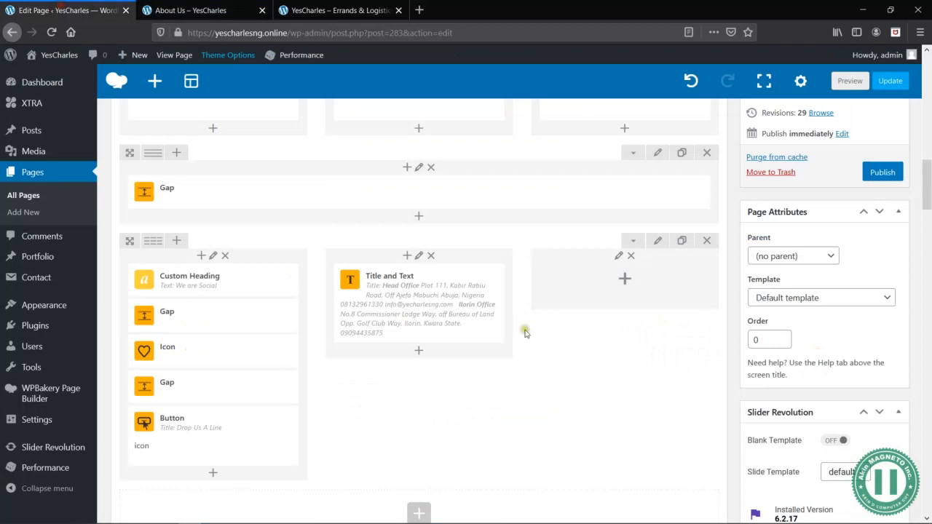
click(627, 281)
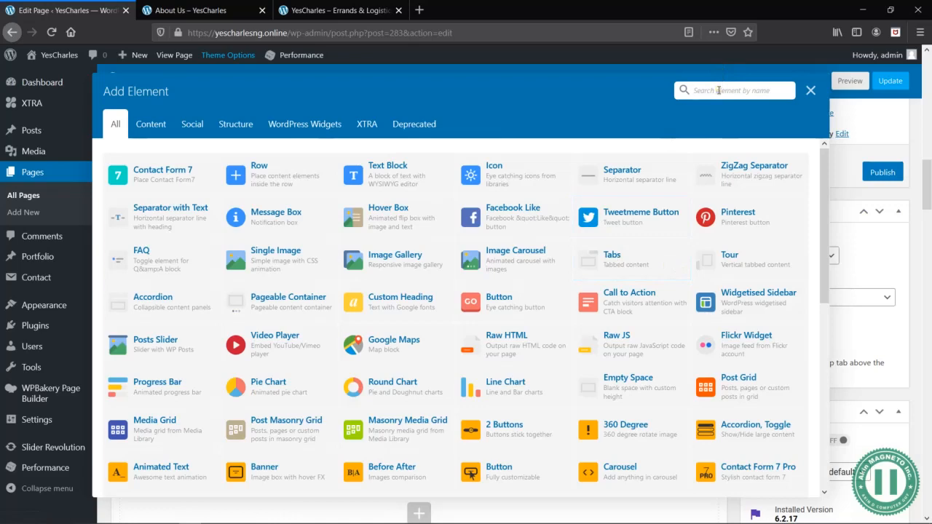
text(gap)
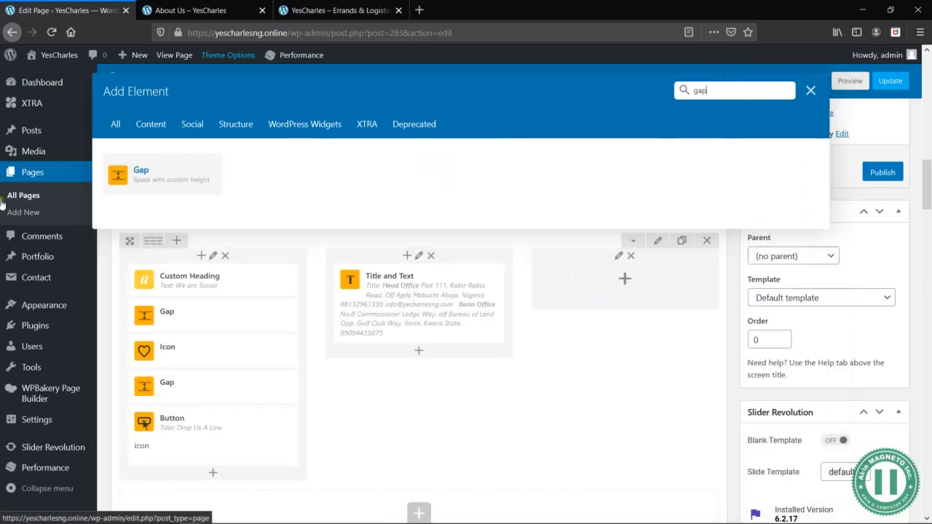
click(148, 180)
drag(641, 155, 630, 155)
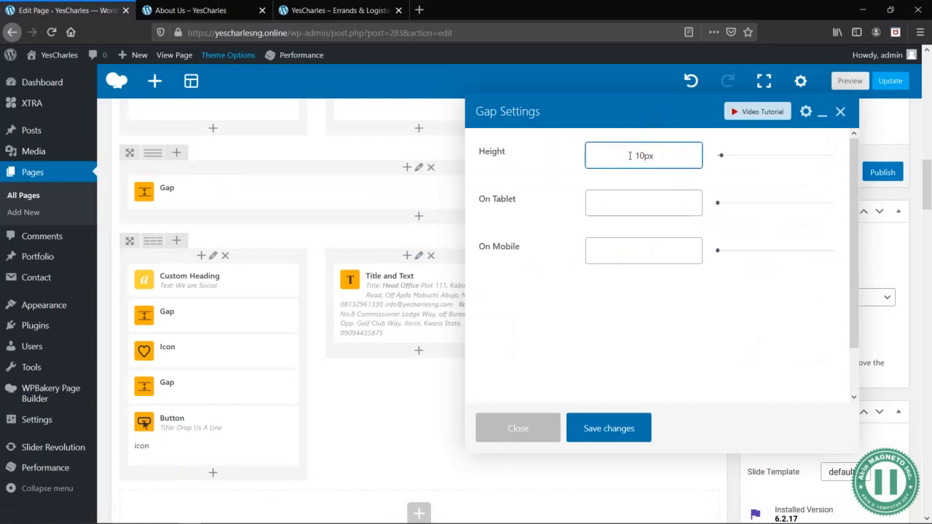
click(645, 204)
click(648, 248)
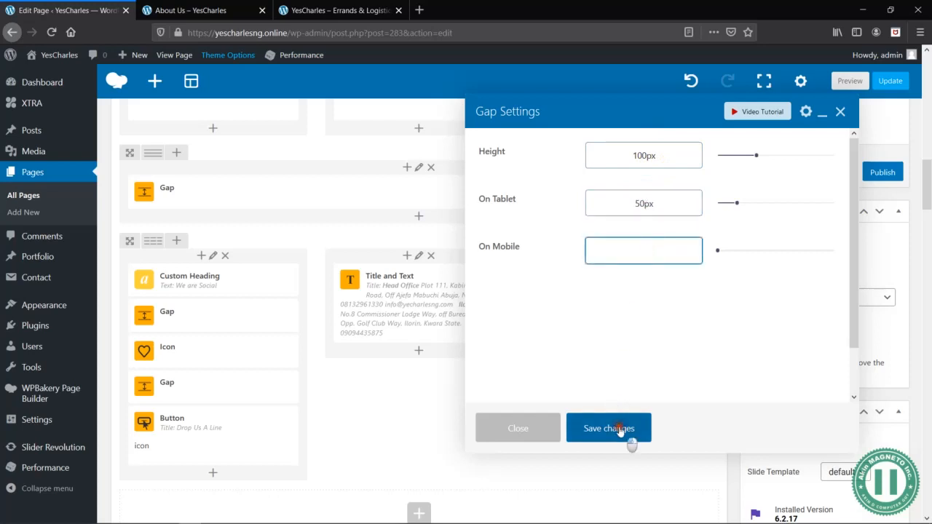
click(620, 430)
- Add a fully customizable Button element below the third column's gap and title it Get Direction
click(625, 305)
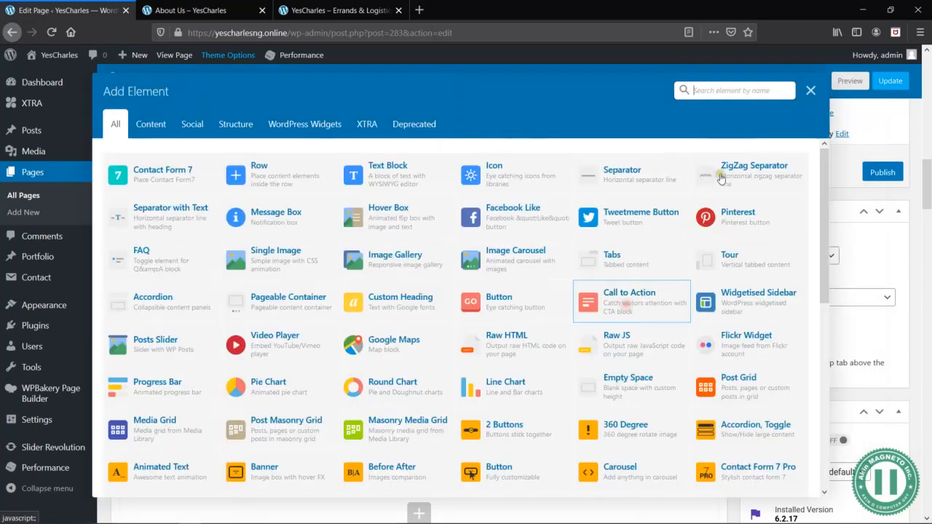
text(butto)
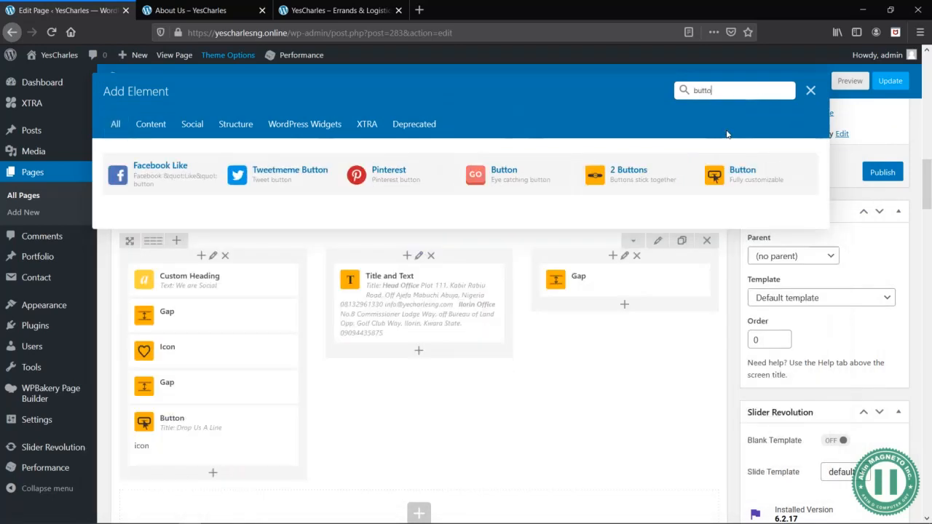
click(743, 175)
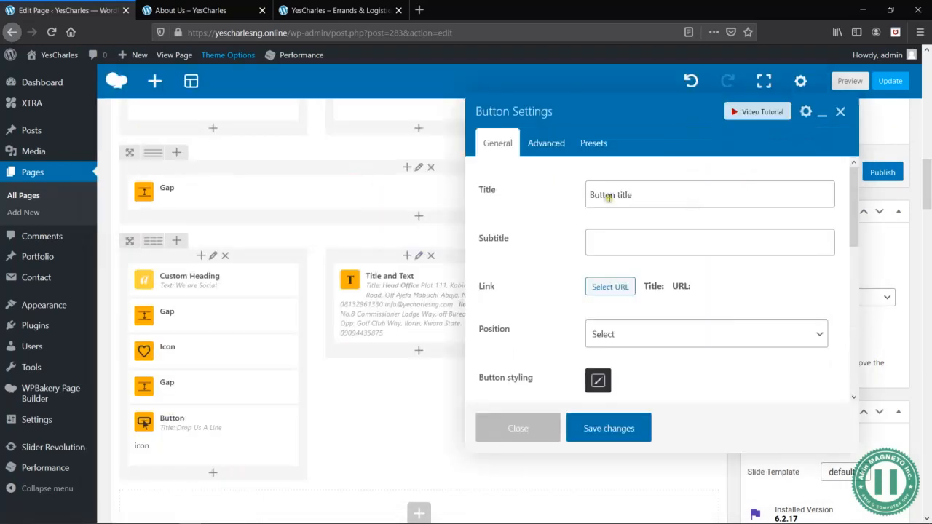
triple_click(642, 196)
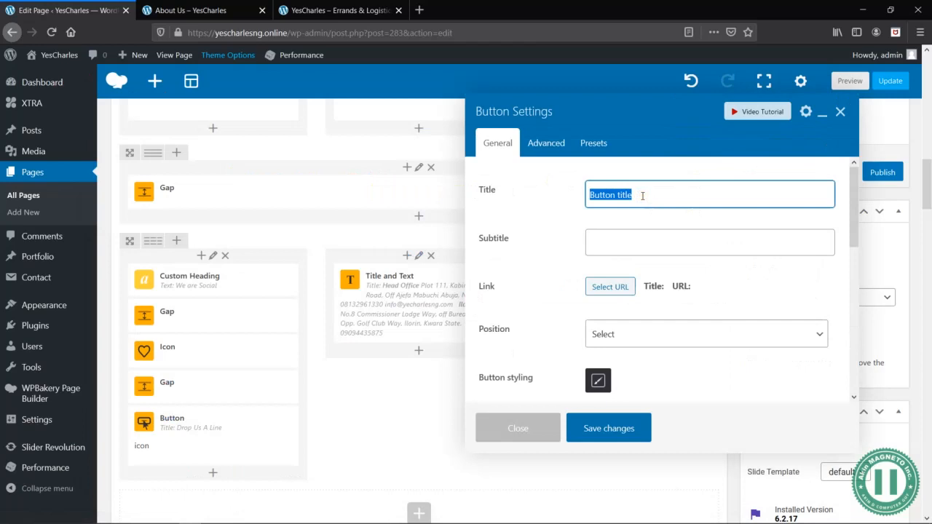
text(Get Direction)
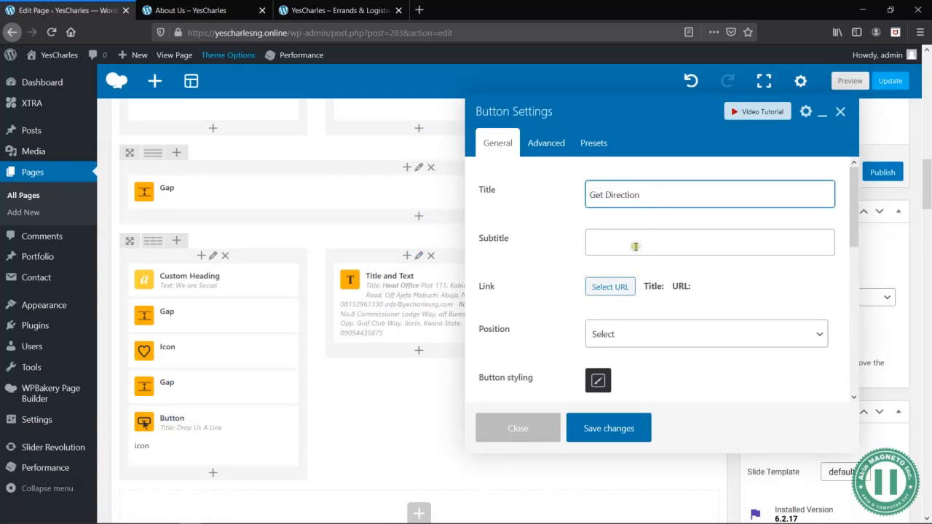
- Browse the button presets and apply the Read More style with large double arrows behind the text, accepting the settings override
click(594, 143)
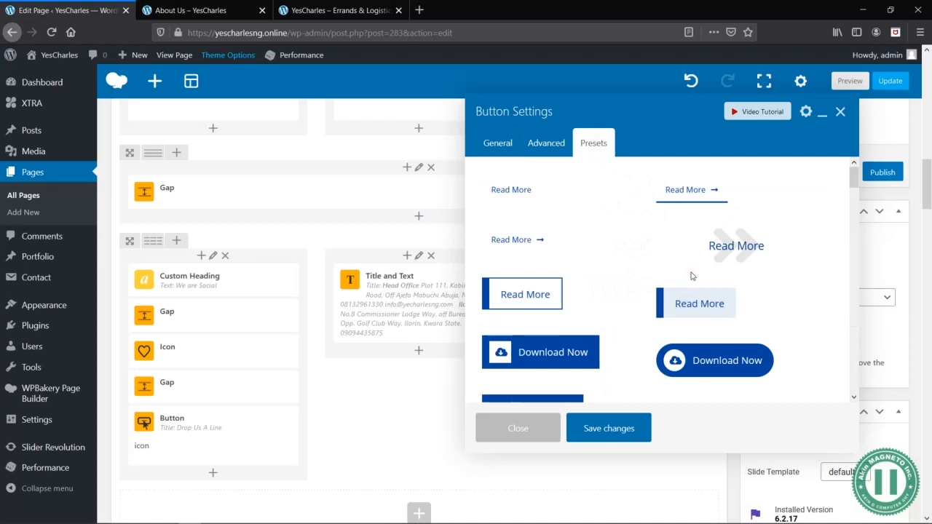
scroll(766, 318, down, 10)
scroll(769, 319, down, 1)
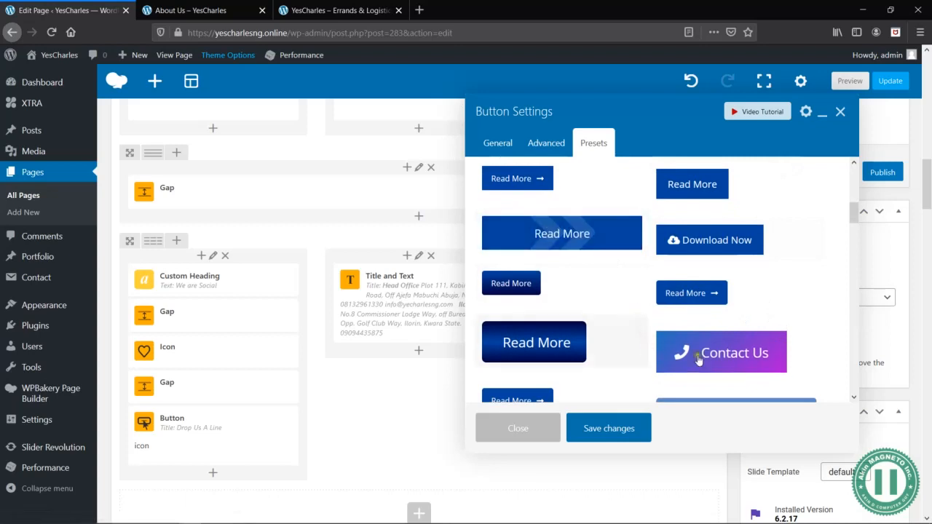
scroll(700, 342, down, 3)
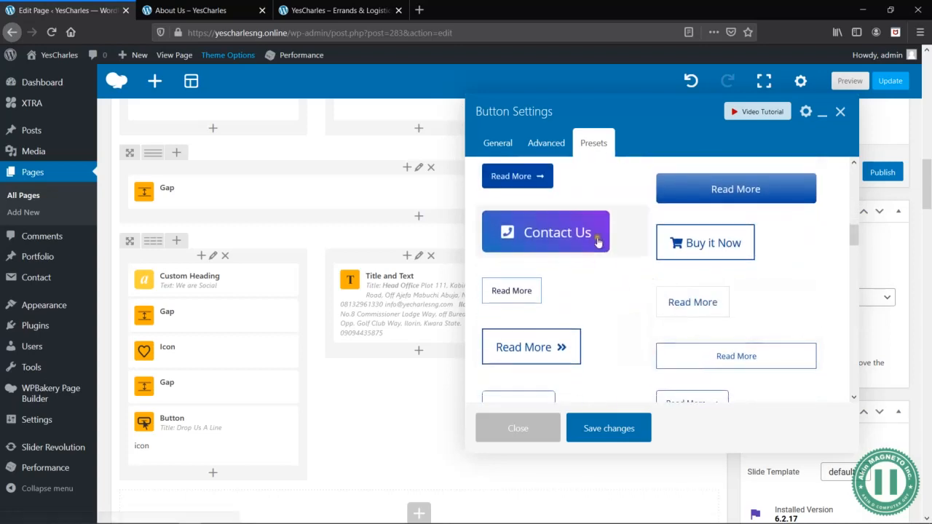
scroll(599, 243, down, 2)
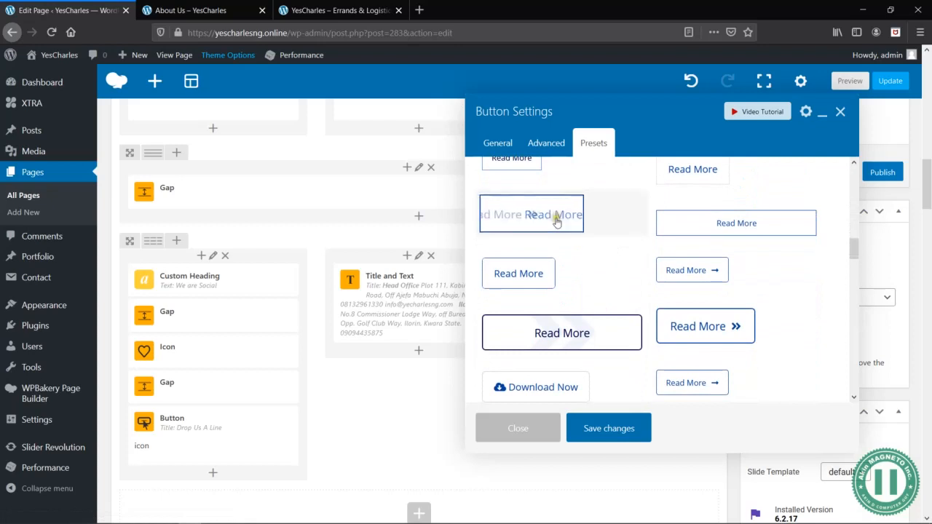
scroll(661, 292, down, 3)
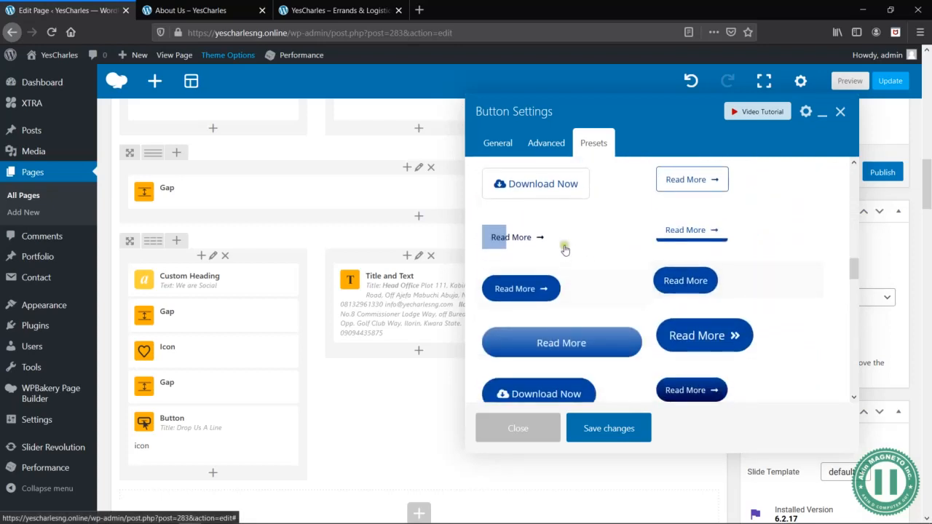
scroll(597, 292, down, 3)
scroll(595, 292, down, 5)
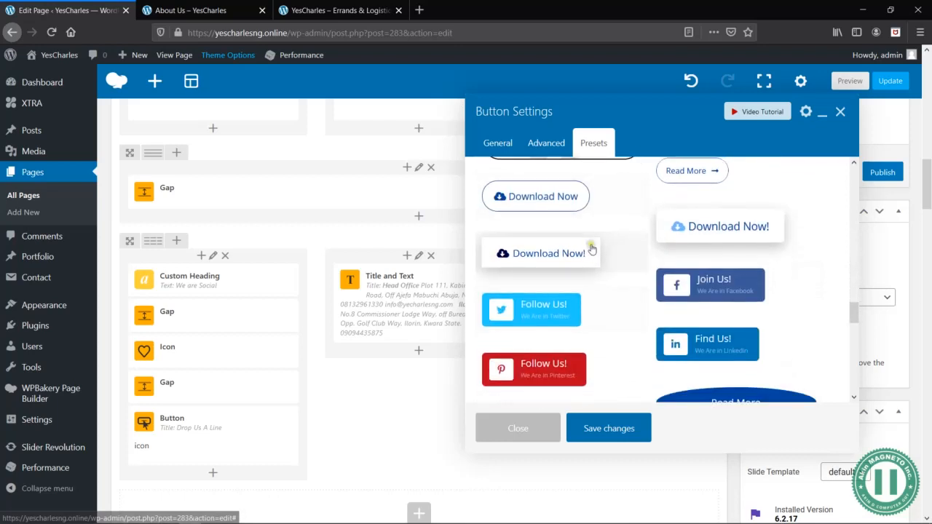
scroll(592, 250, down, 8)
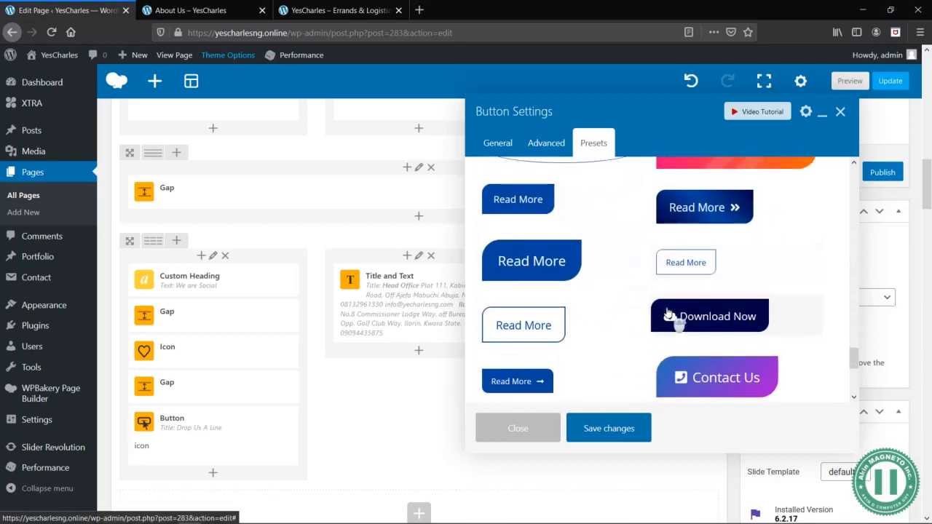
scroll(667, 313, down, 3)
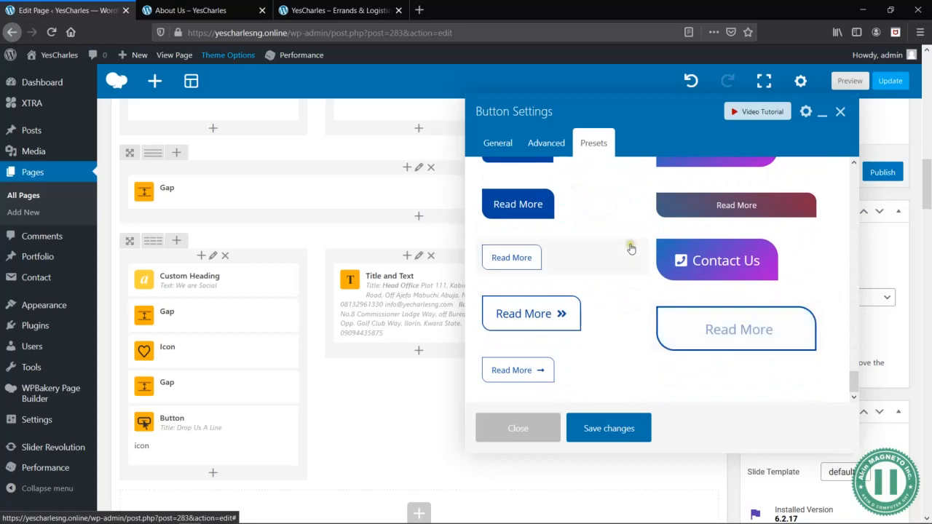
scroll(656, 291, down, 6)
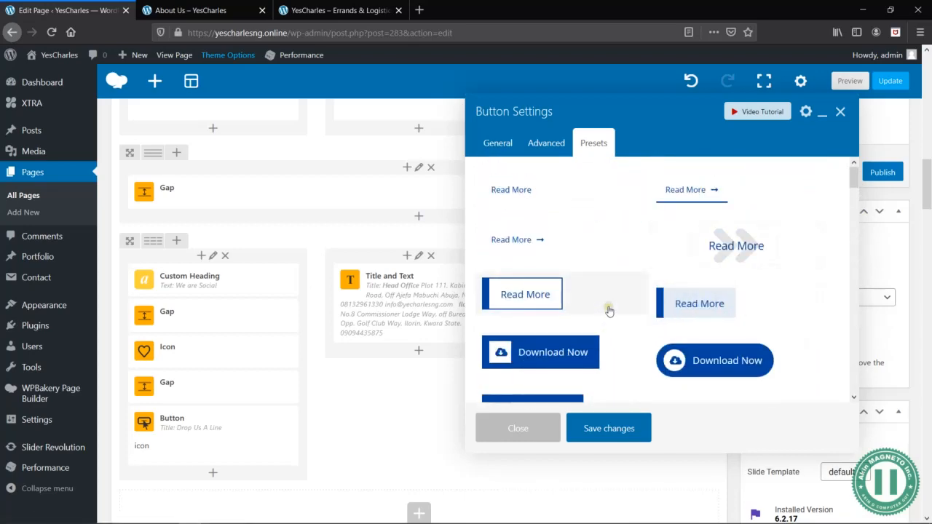
click(743, 259)
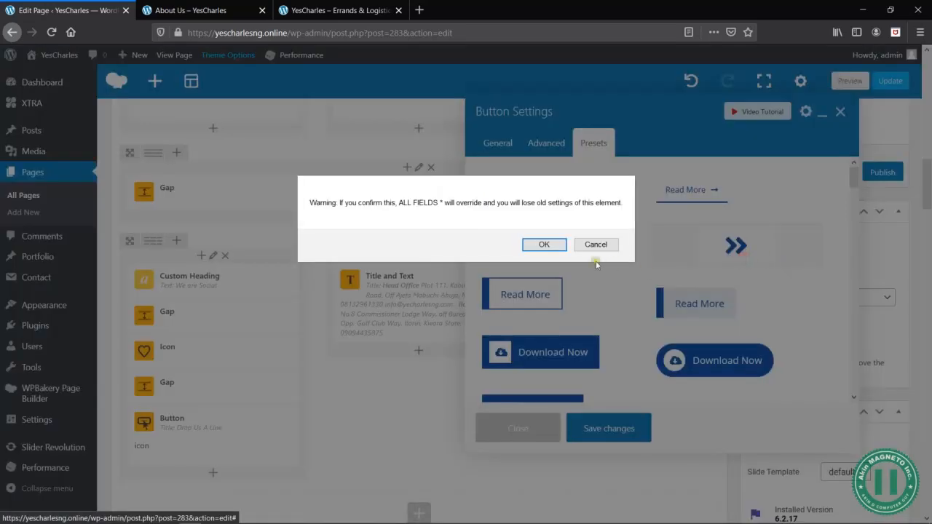
click(539, 244)
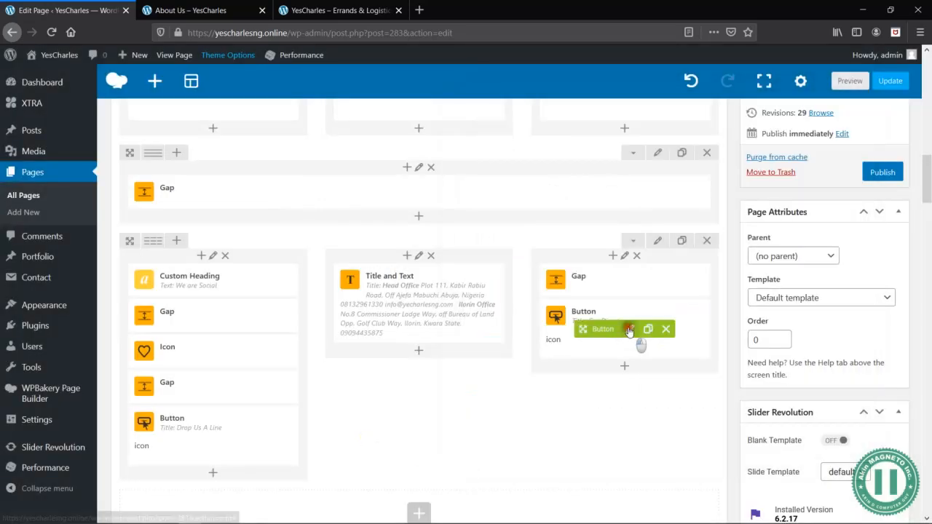
- Review the Get Direction button's position, icon and hover effect settings in the bottom row's third column
click(634, 340)
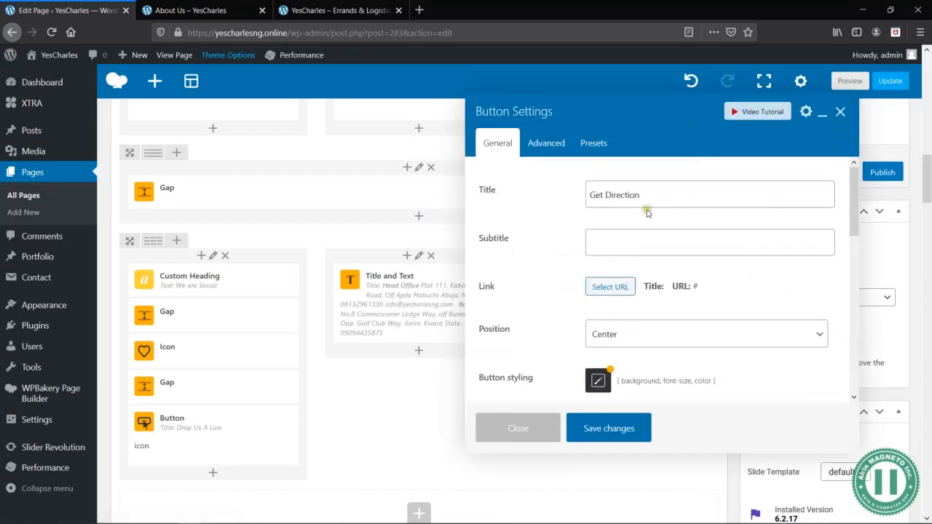
scroll(682, 323, down, 2)
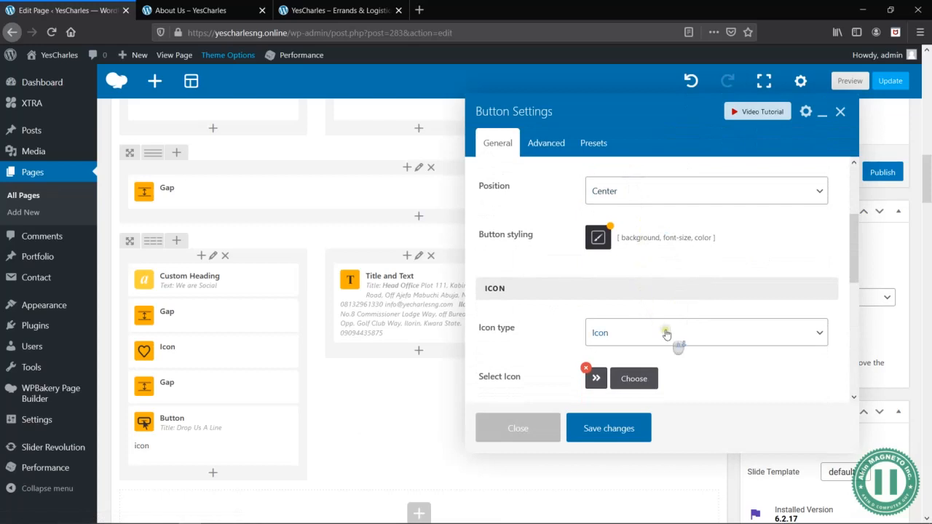
scroll(666, 328, down, 1)
scroll(666, 333, up, 2)
click(613, 255)
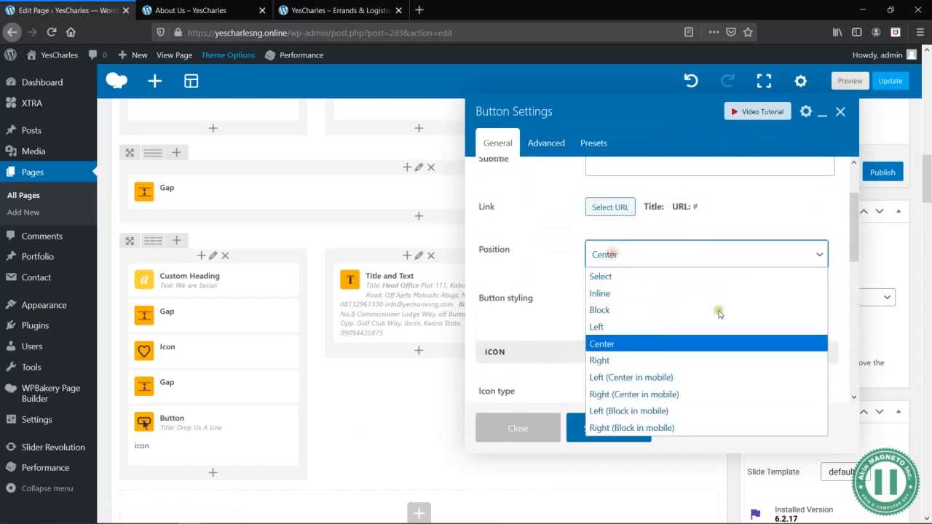
click(619, 248)
scroll(615, 252, down, 1)
scroll(633, 269, down, 2)
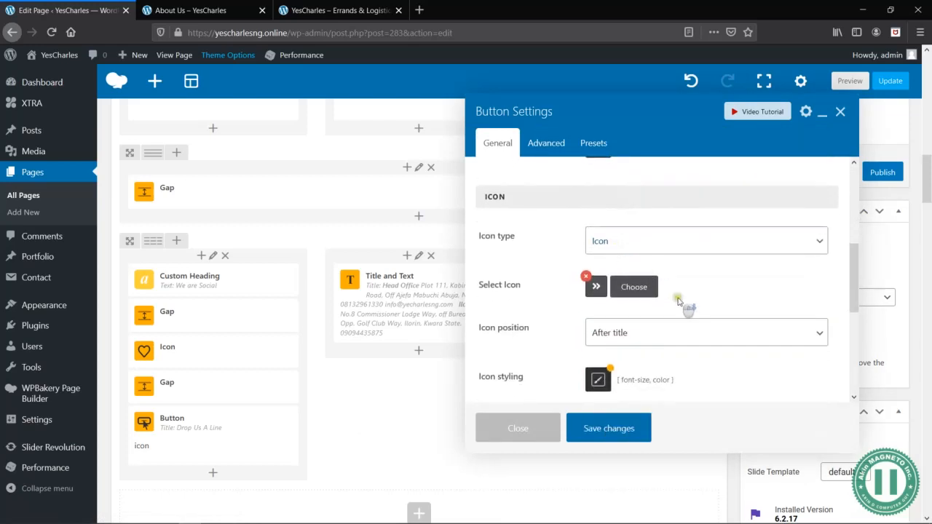
scroll(678, 299, down, 1)
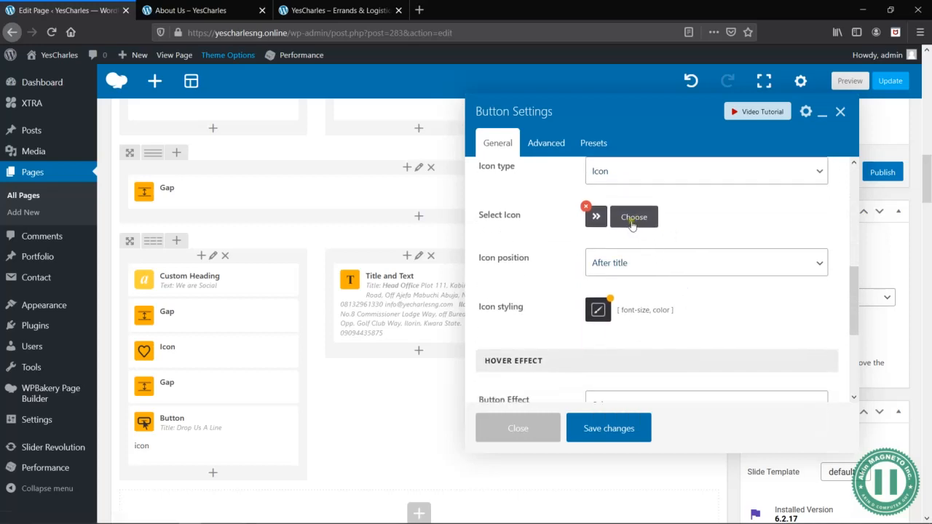
scroll(667, 305, down, 2)
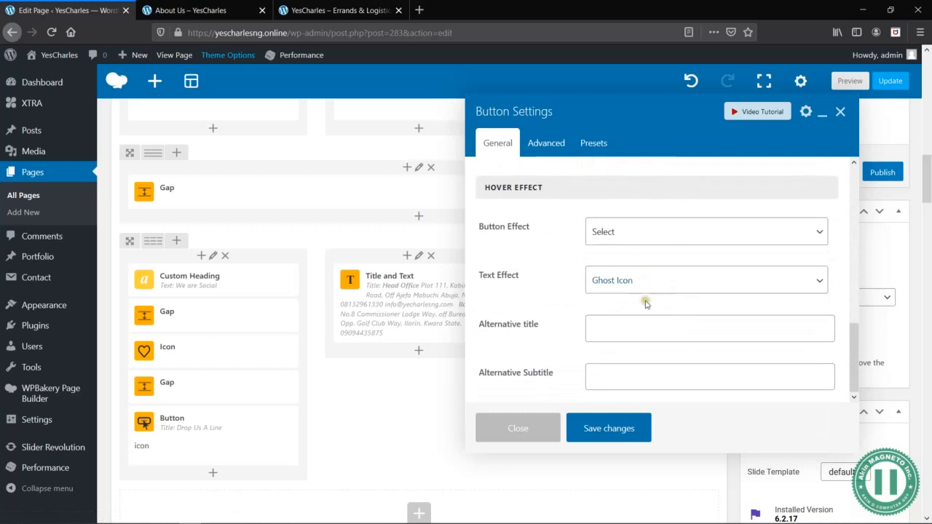
scroll(651, 317, down, 1)
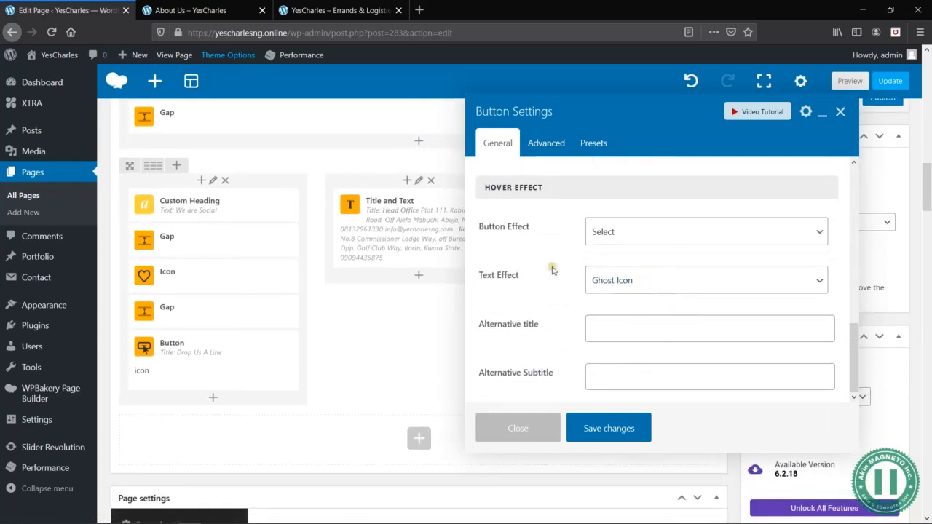
- Save the Get Direction button's settings and preview the bottom of the About Us page
click(610, 428)
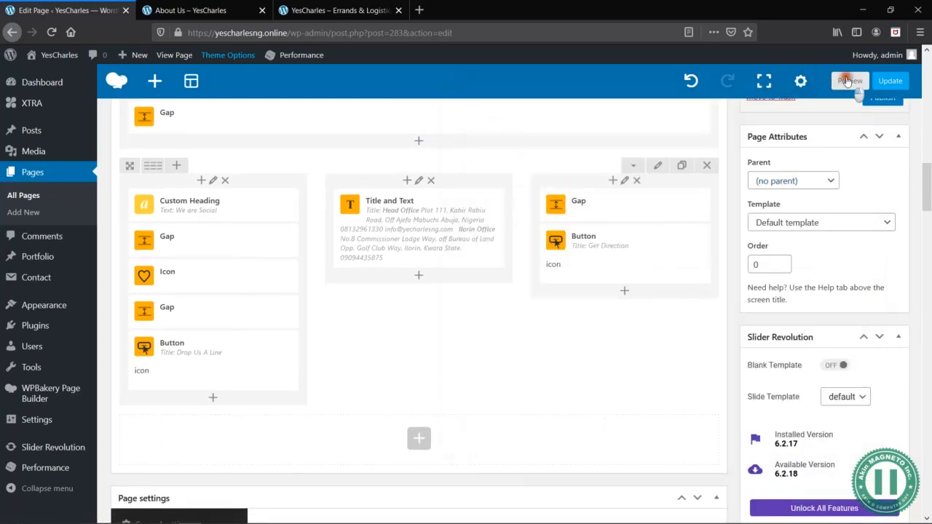
click(847, 80)
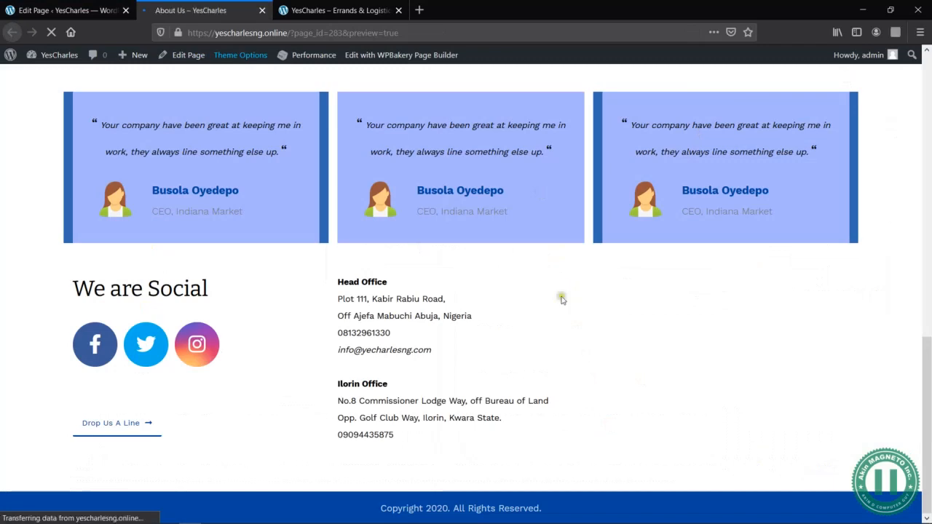
scroll(576, 376, down, 15)
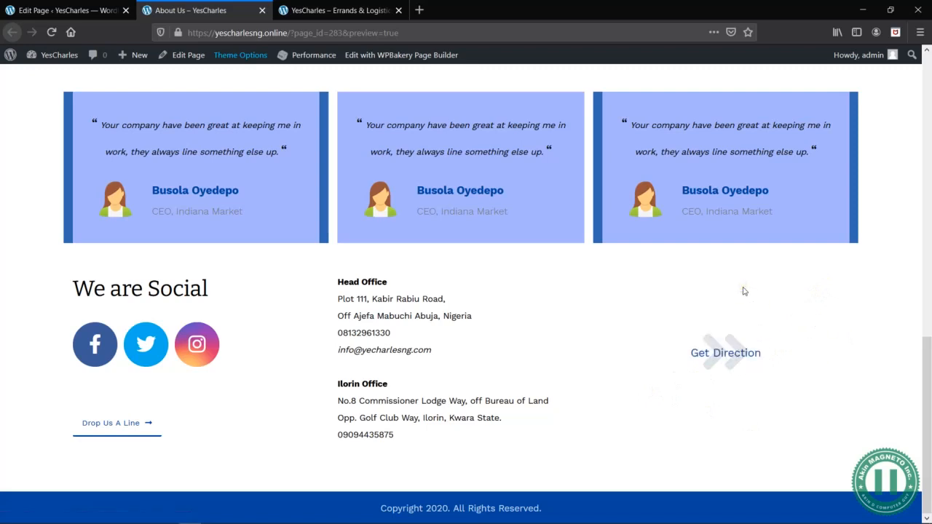
- Search the web for "google map" in a new browser tab and open Google Maps
key(ctrl+t)
text(google a)
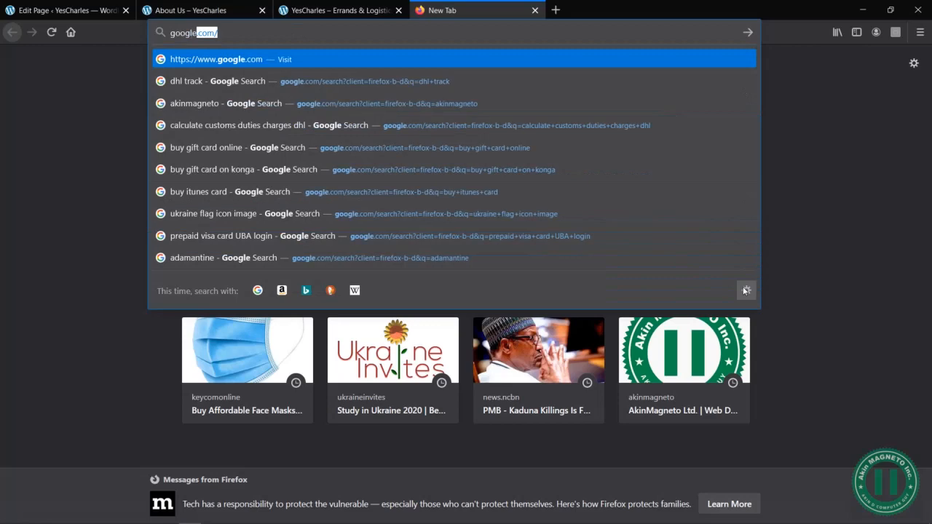
key(BackSpace)
key(BackSpace)
text(map)
key(Return)
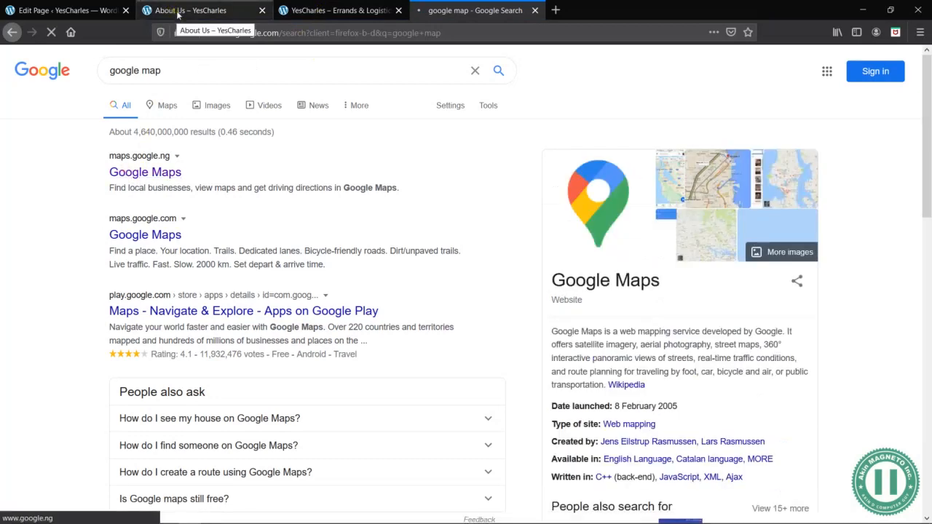
click(178, 14)
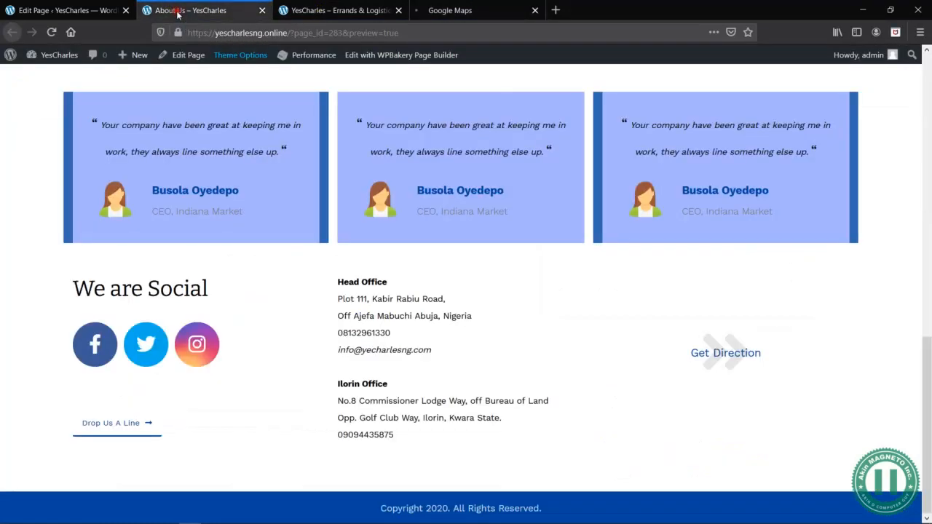
click(460, 9)
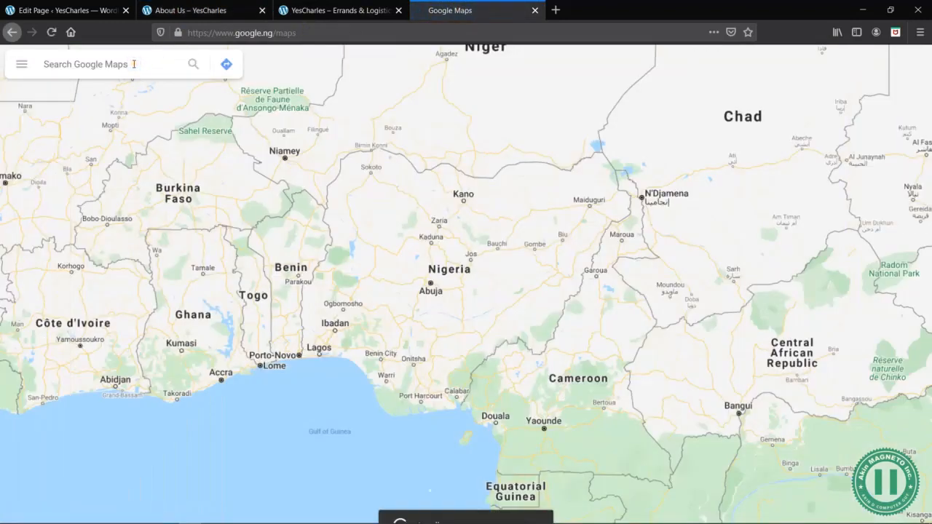
- Find YesCharles Errands & Logistics on Google Maps and copy its share link
text(yescharles)
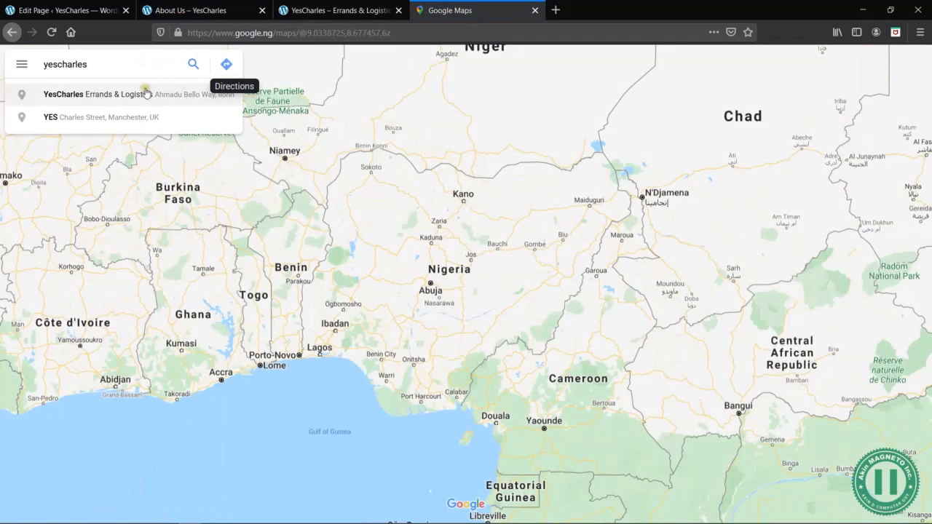
click(152, 103)
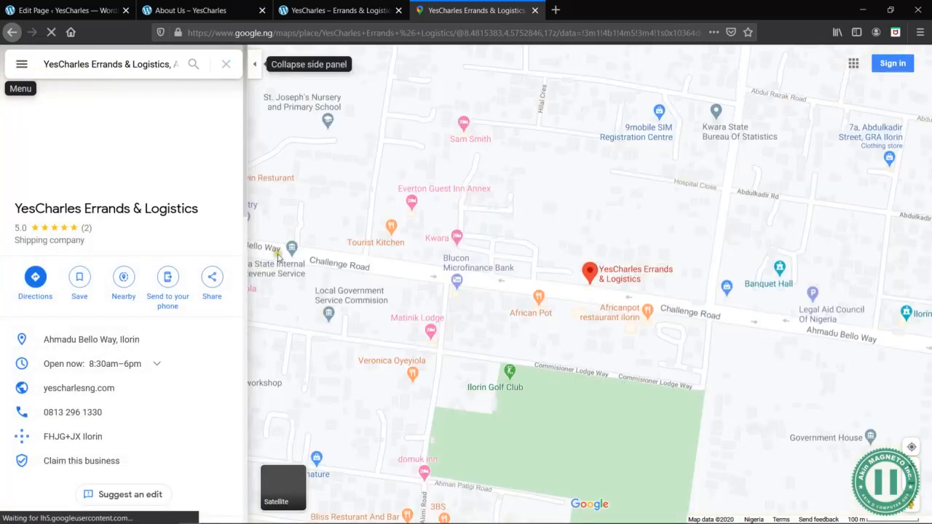
click(21, 64)
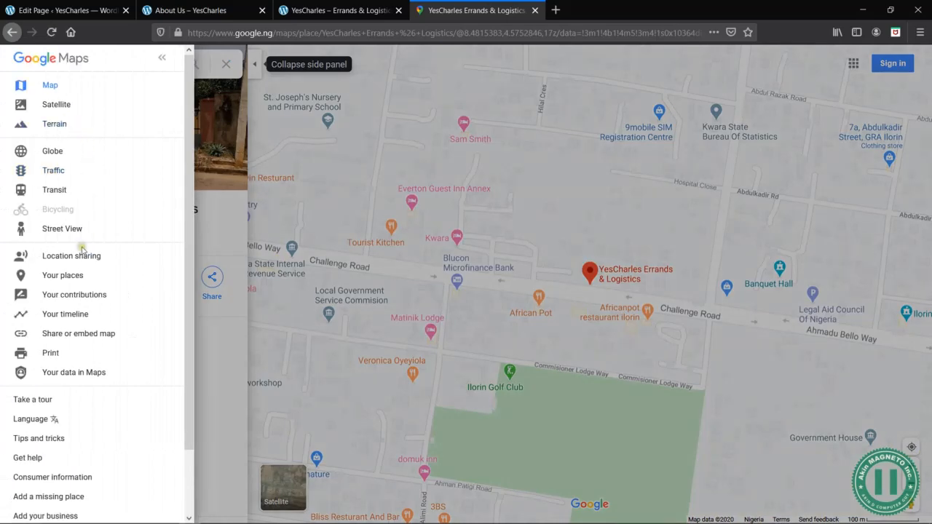
click(73, 335)
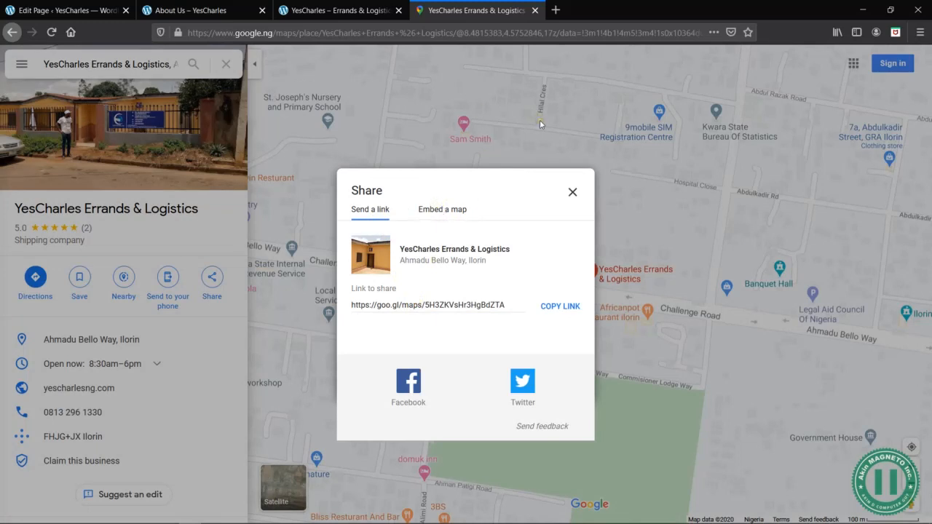
click(441, 210)
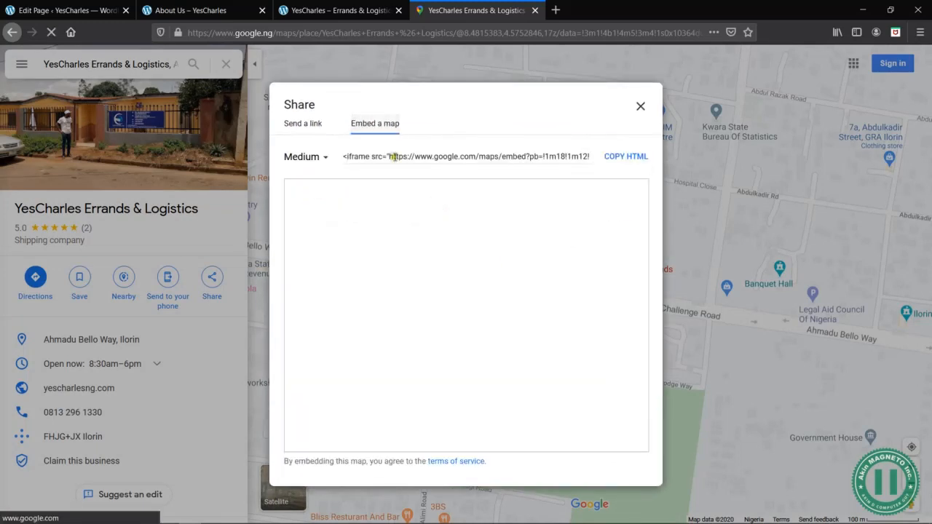
click(311, 127)
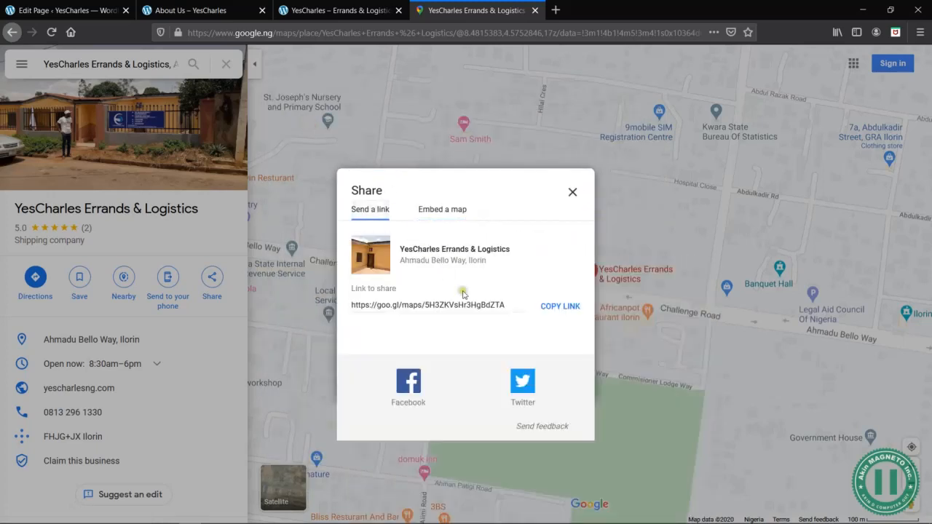
click(562, 308)
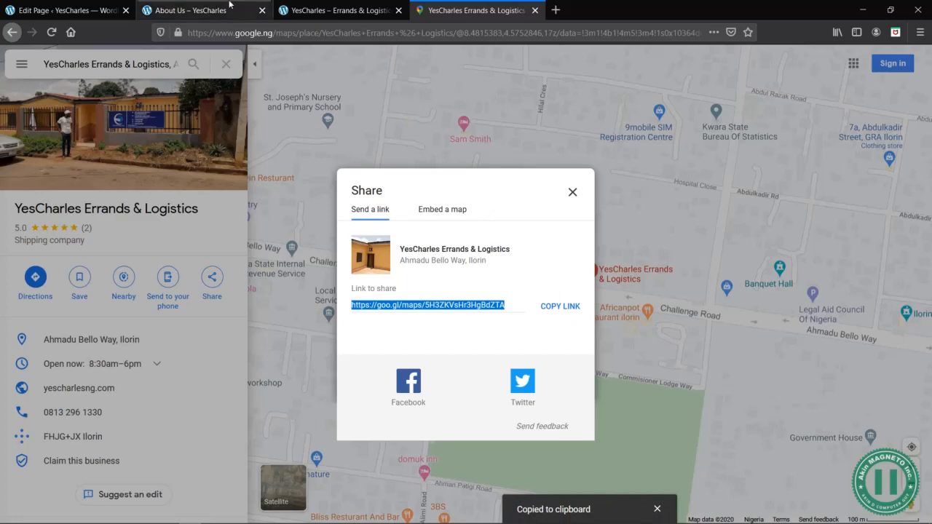
- Set the copied Google Maps link as the Get Direction button's URL in the page editor and save the button
click(228, 6)
click(87, 10)
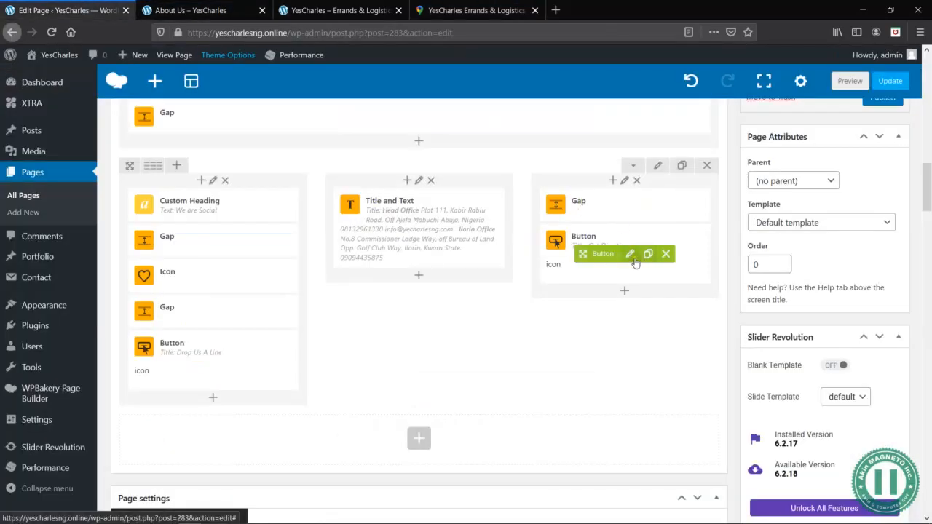
click(632, 256)
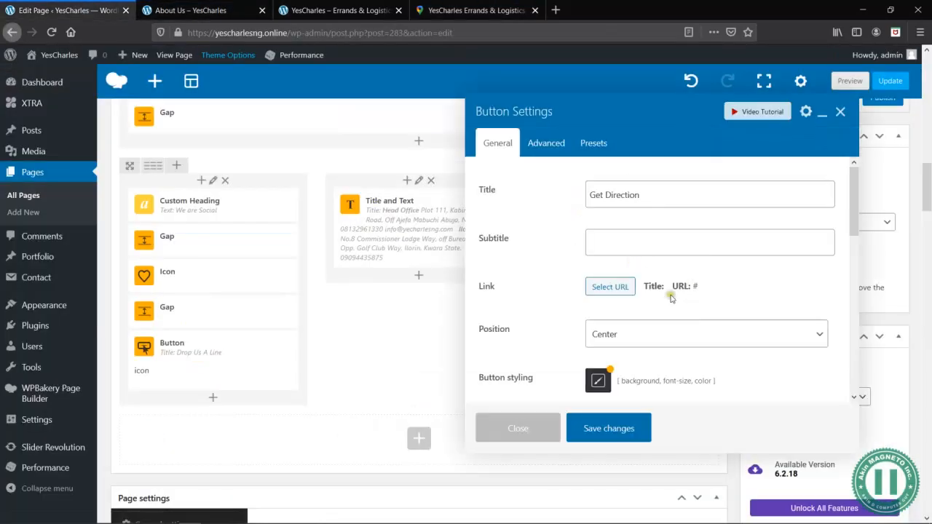
click(616, 288)
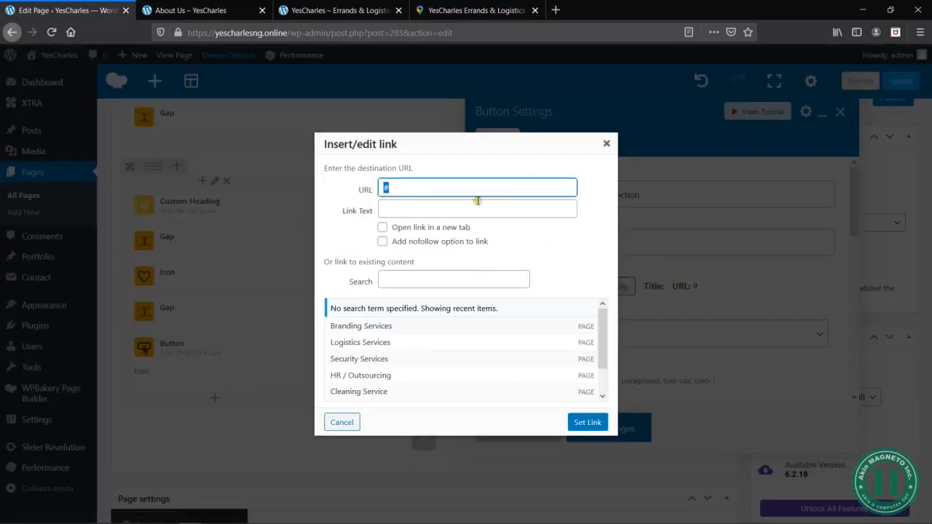
key(ctrl+v)
click(590, 424)
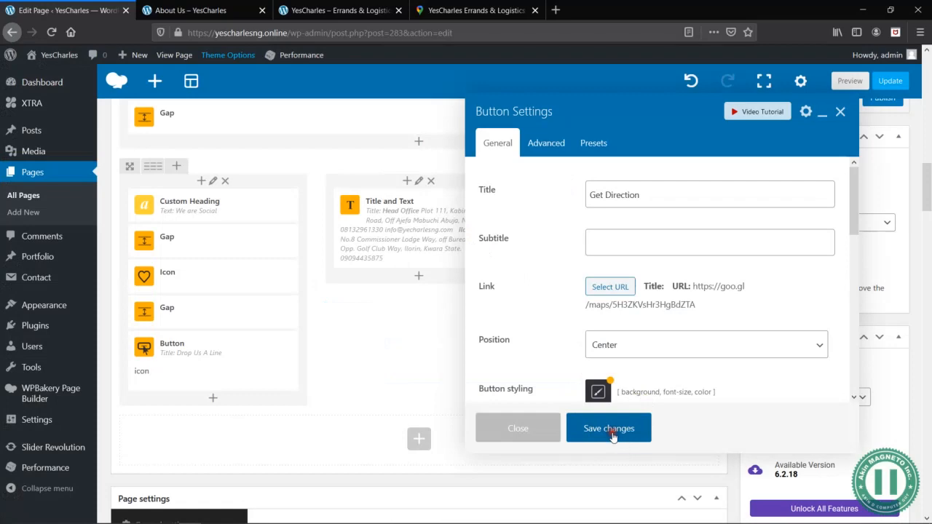
click(610, 430)
- Preview the About Us page and test that the Get Direction button opens the company's Google Maps location
click(849, 80)
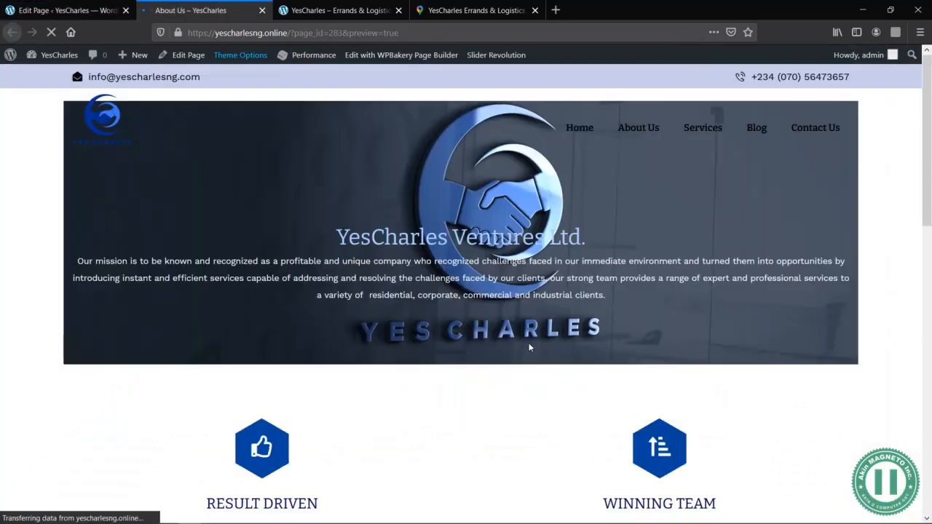
scroll(530, 348, down, 10)
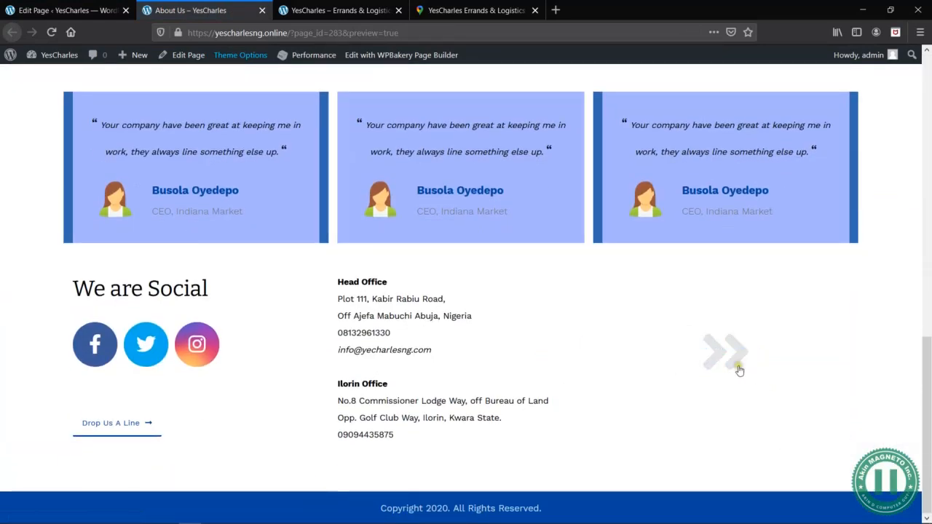
click(725, 355)
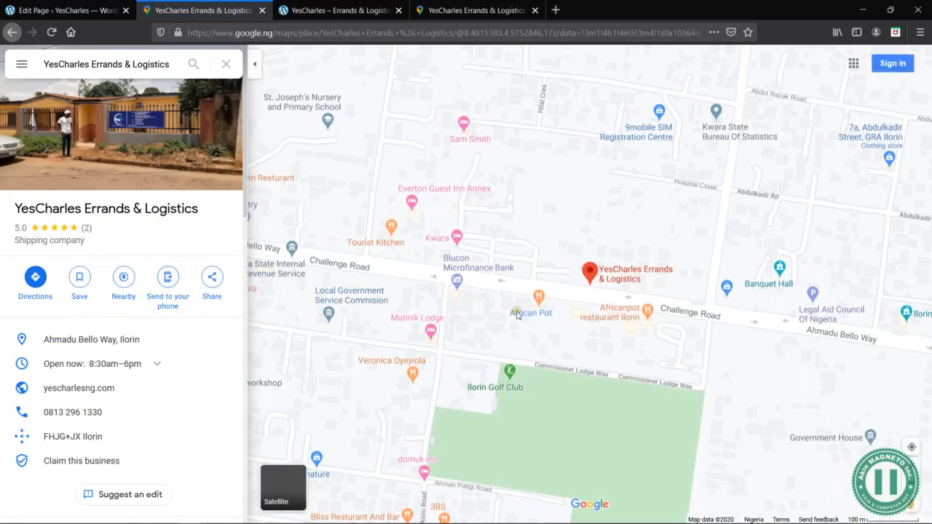
mouse_move(517, 315)
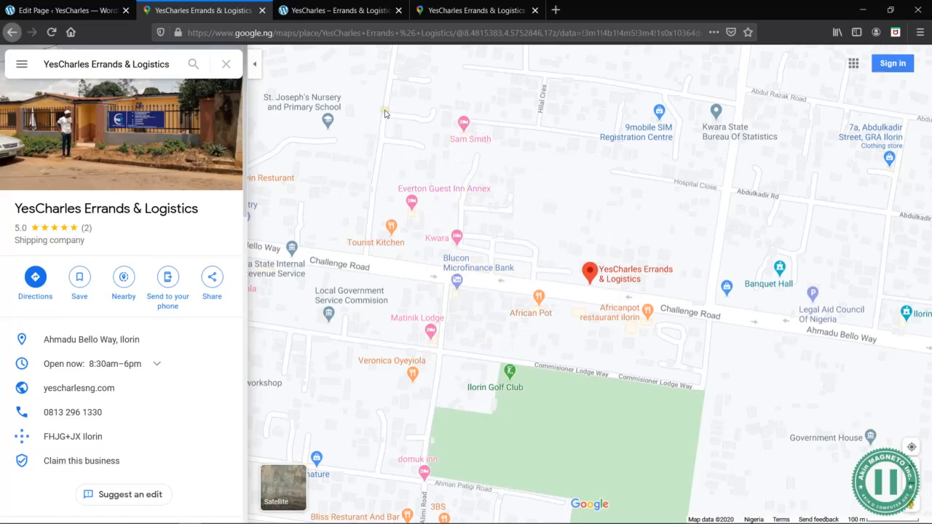
- Compare with the home page's Get in Touch section and its embedded map, and return to the page editor
click(77, 10)
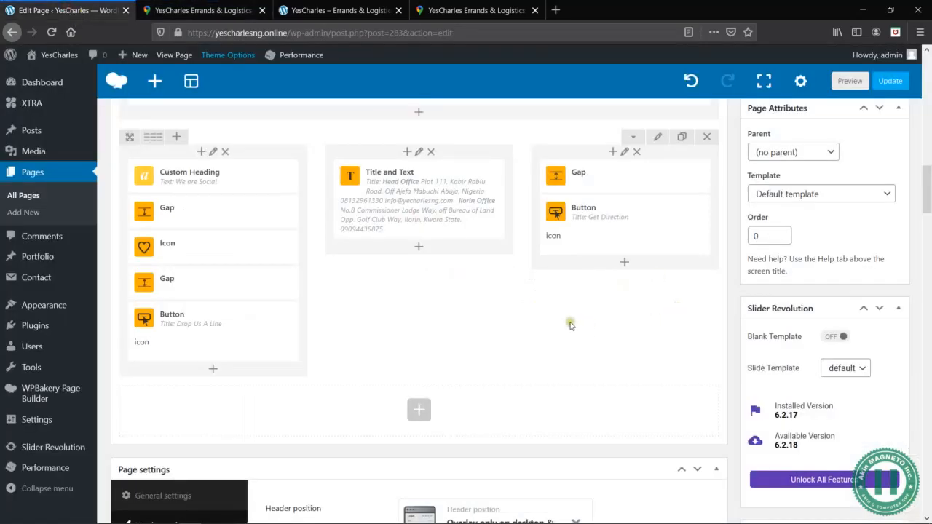
click(343, 10)
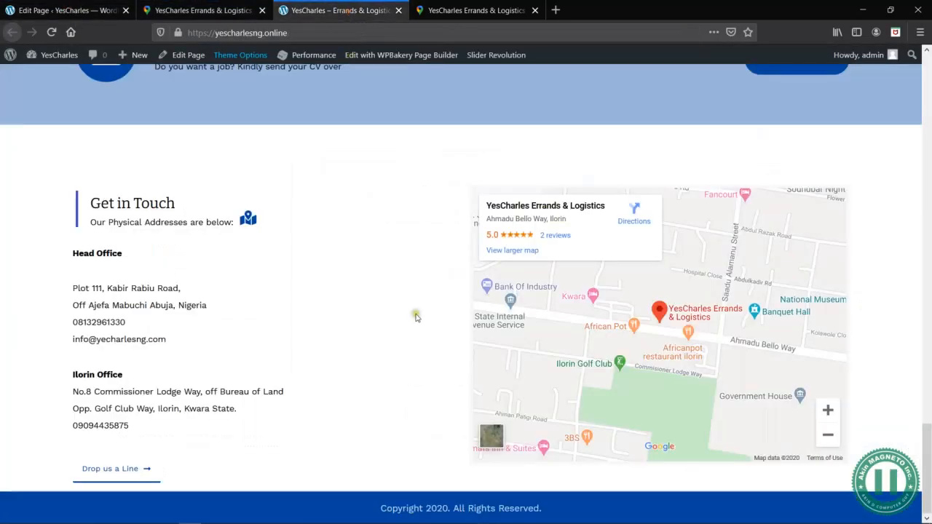
scroll(416, 317, up, 3)
scroll(416, 317, up, 5)
click(76, 11)
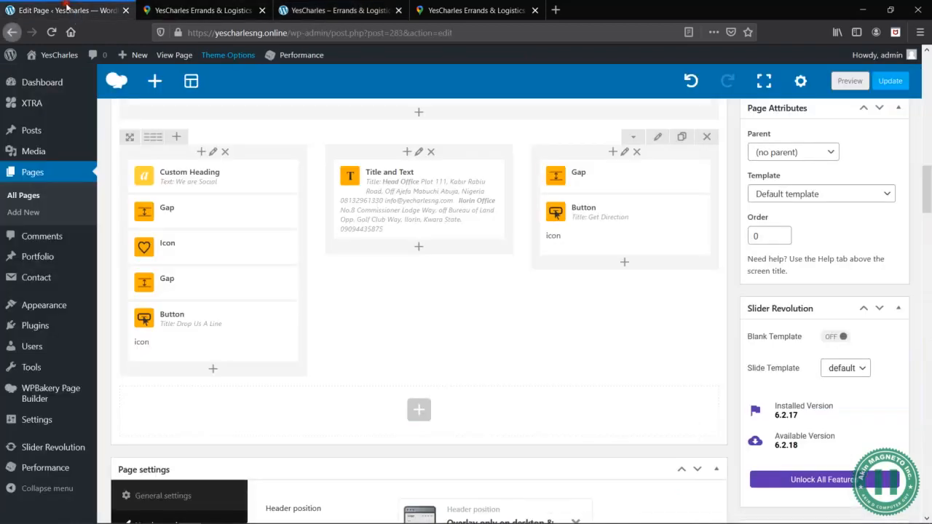
- Revisit the About Us preview's bottom row and close the Share dialog in the Google Maps tab
click(186, 11)
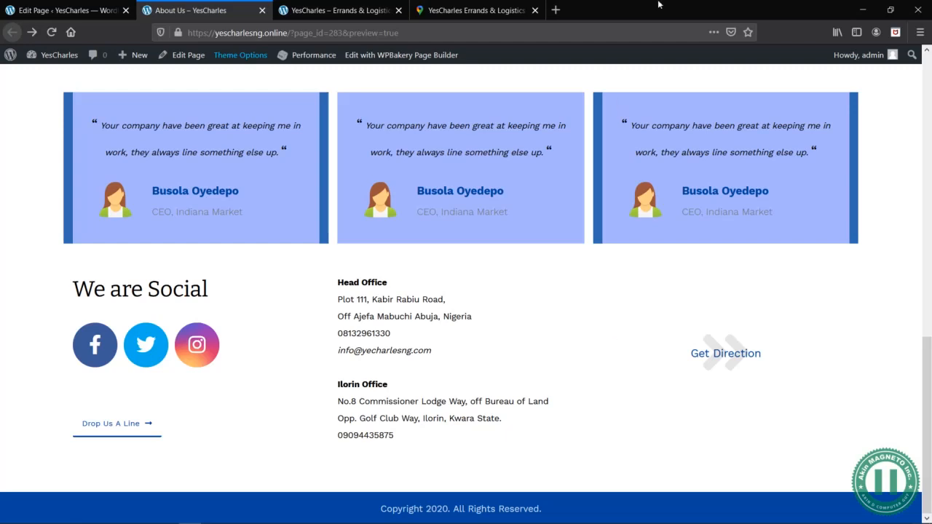
click(467, 7)
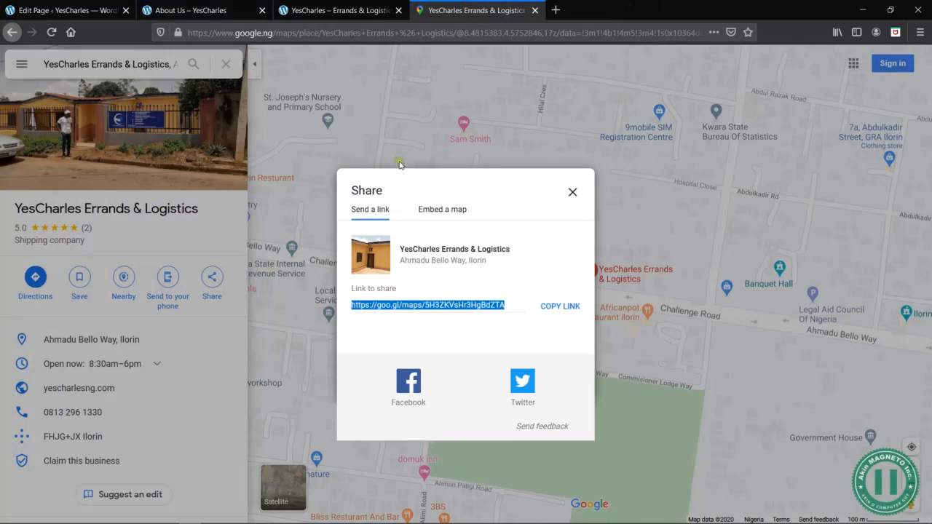
click(573, 192)
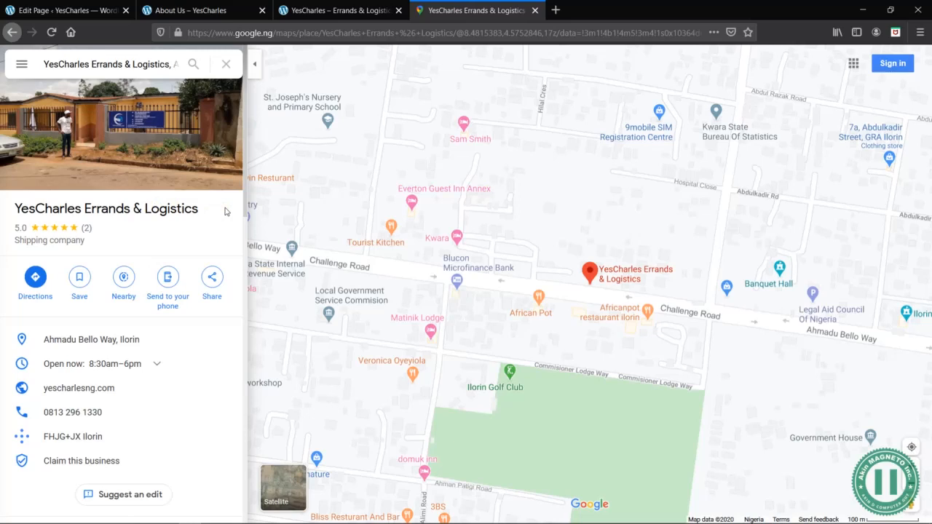
- Review the home page's services and parcel delivery sections, and look over the About Us preview from header to footer
click(300, 10)
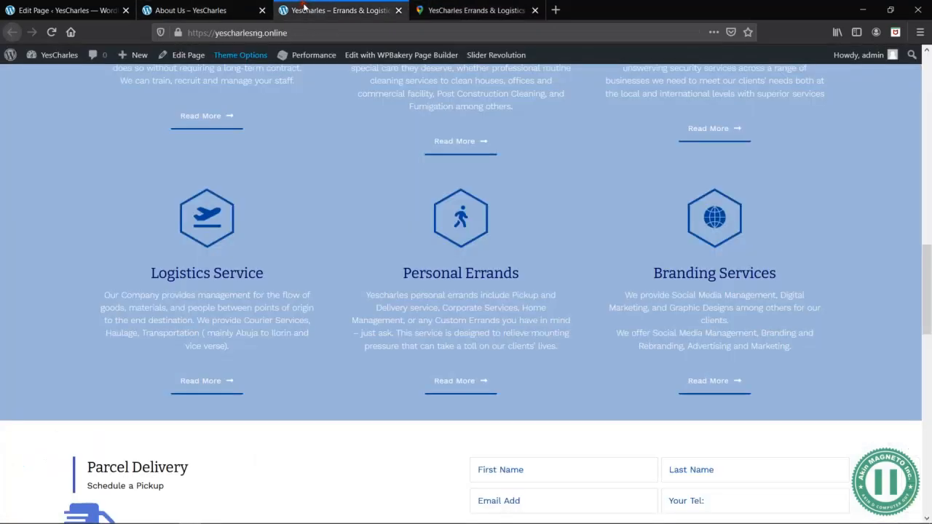
scroll(525, 350, down, 10)
click(208, 10)
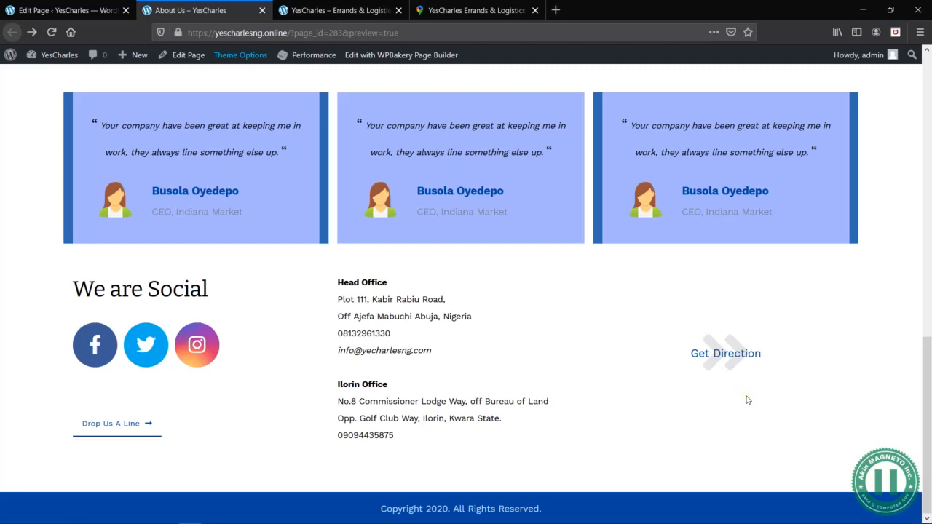
scroll(747, 400, up, 15)
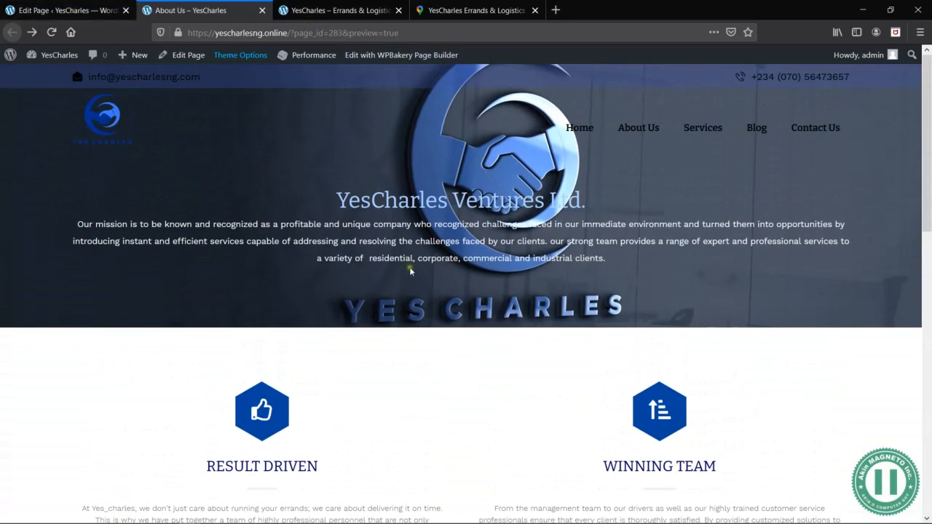
scroll(410, 272, down, 15)
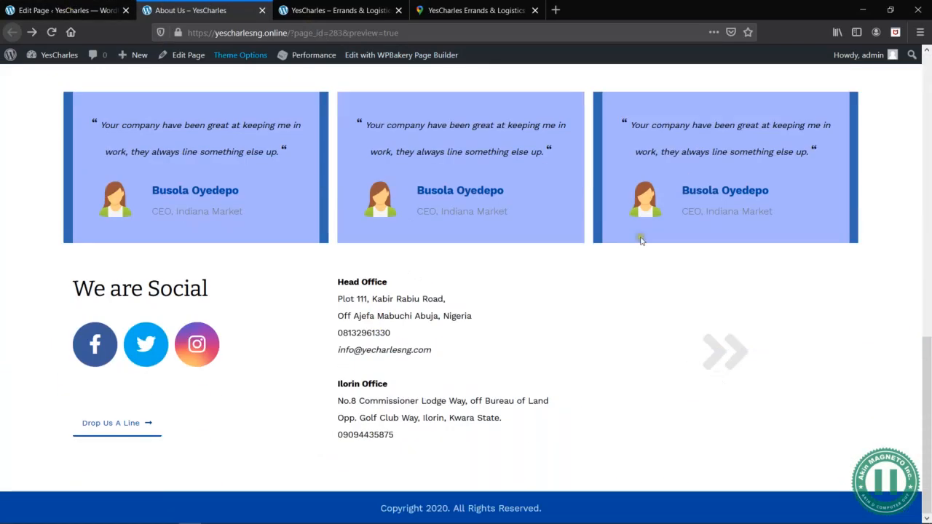
scroll(640, 257, up, 15)
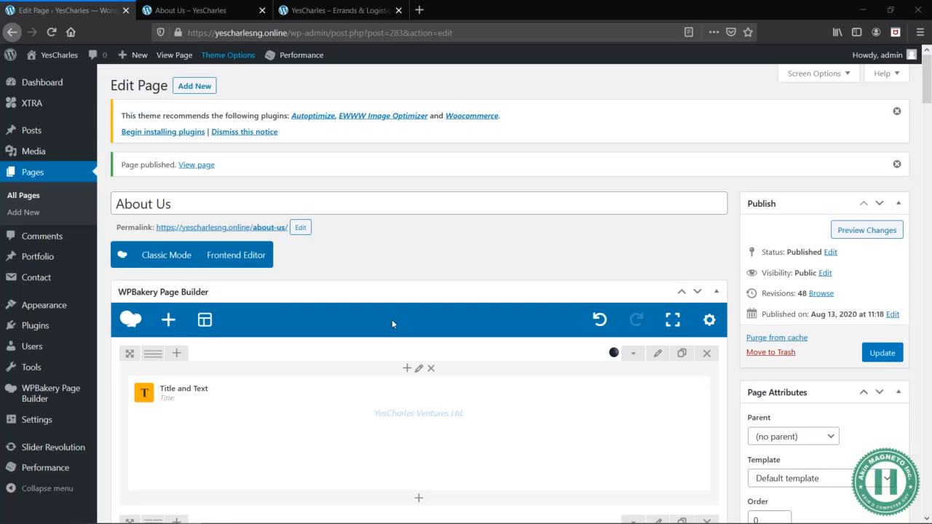
- Check the About Us preview once more, including its social icons, office addresses and Get Direction button
click(213, 13)
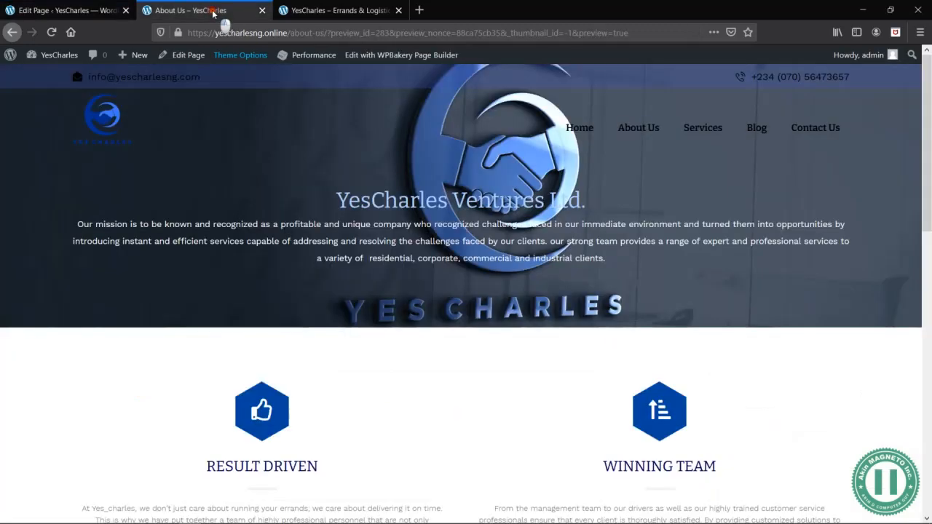
scroll(478, 357, down, 15)
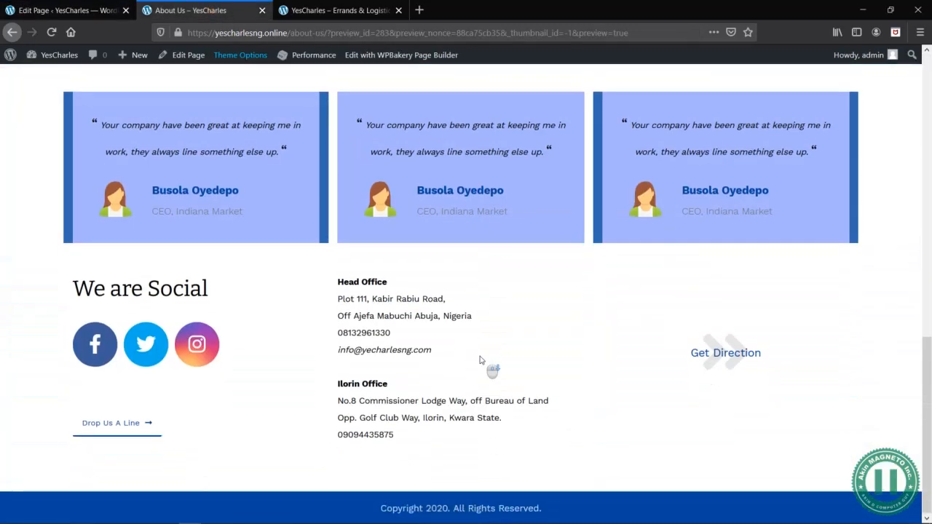
scroll(396, 216, up, 10)
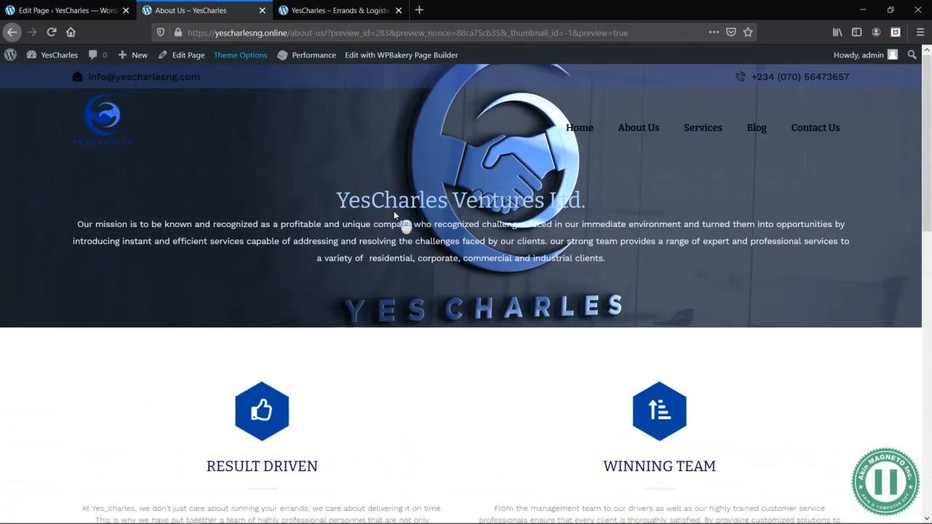
- Consult the Get In Touch page layout in the Word wireframe document and return to Firefox
key(alt+Tab)
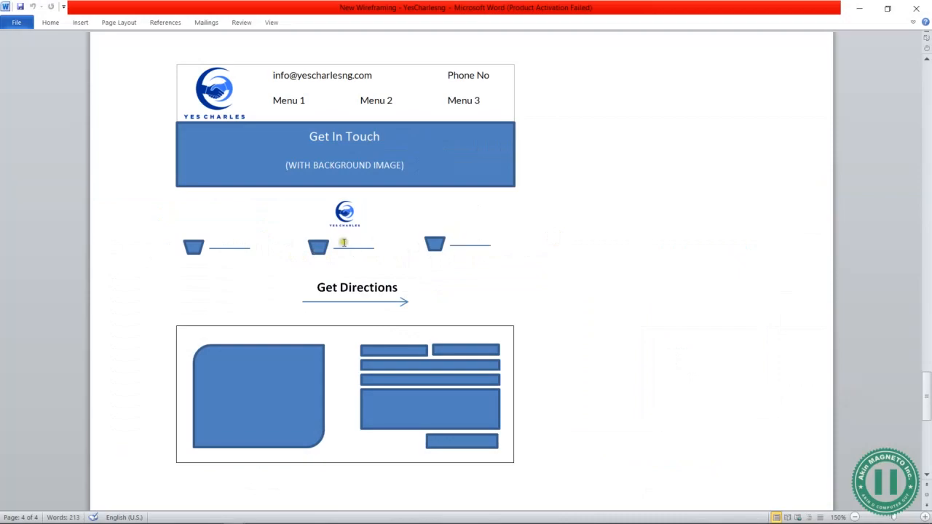
key(alt+Tab)
key(alt+Tab)
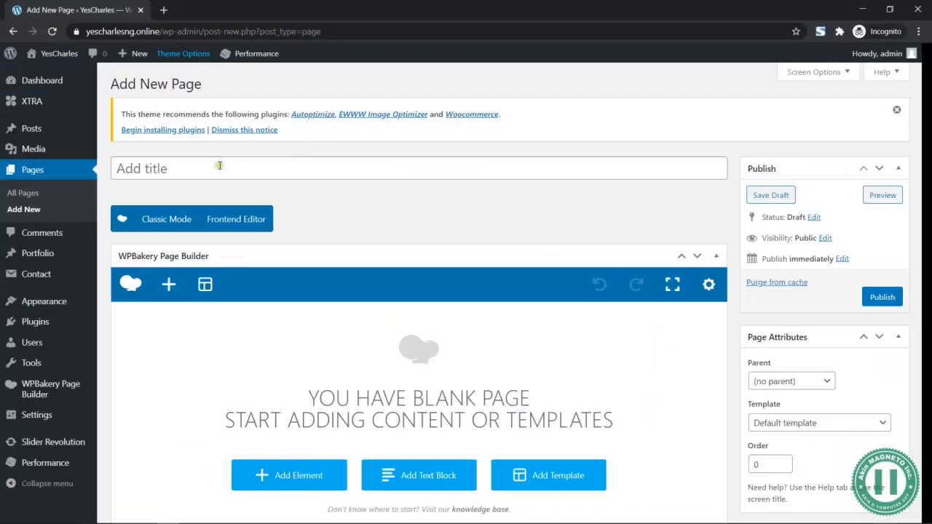
key(alt+Tab)
key(Tab)
key(alt+Tab)
key(Tab)
key(Tab)
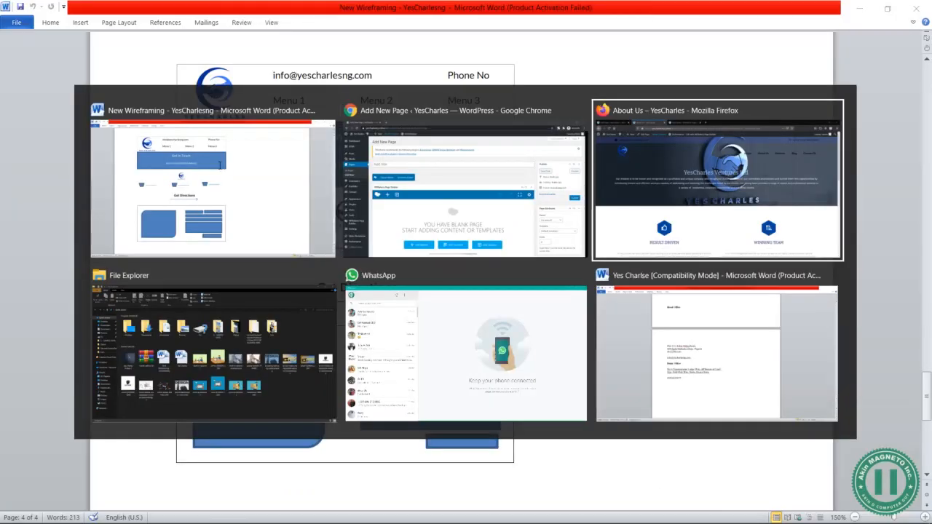
key(Tab)
key(Tab)
key(Tab)
key(Tab)
key(Tab)
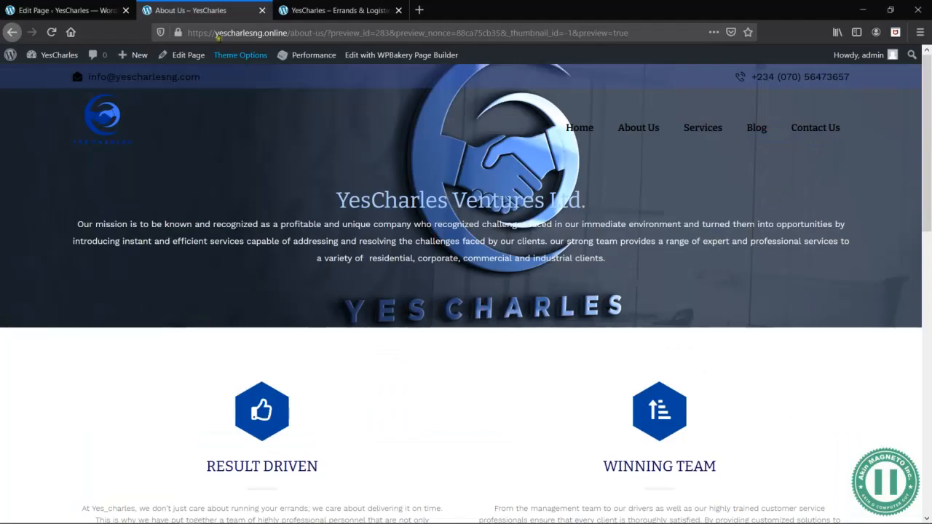
- Start a new WordPress page from the About Us page editor, confirming to leave the current page
click(64, 13)
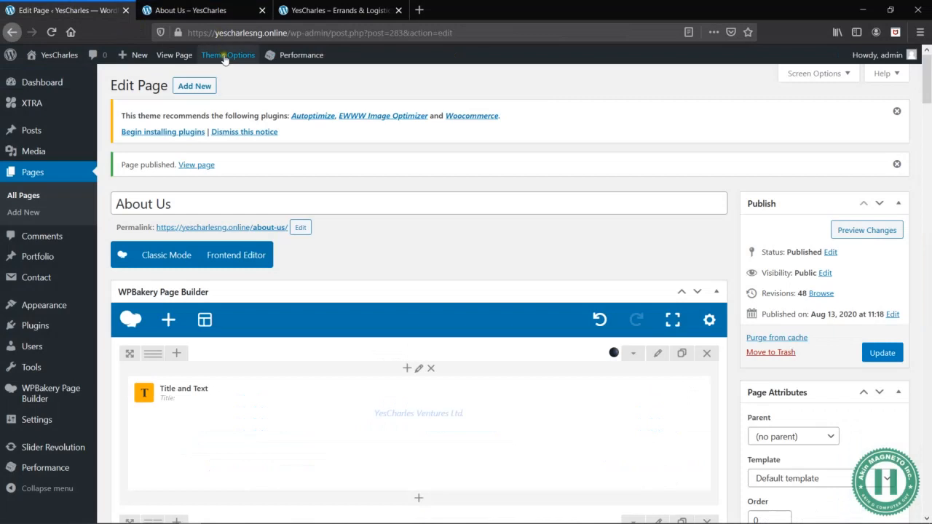
click(196, 87)
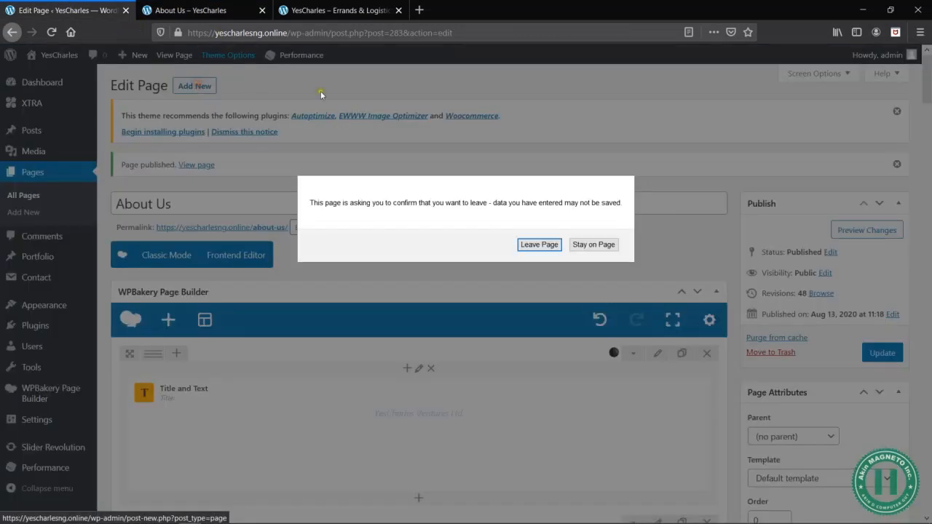
click(552, 246)
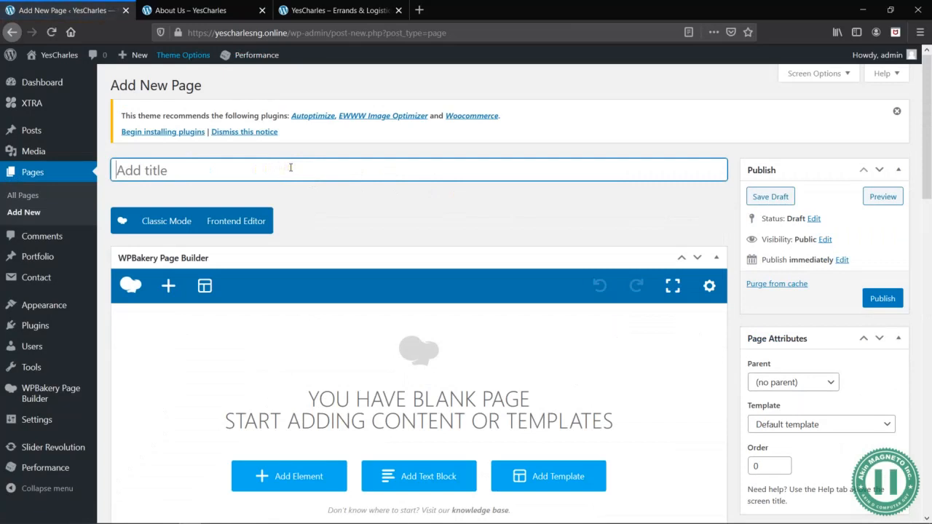
- Title the new page "Get In Touch" and save it as a draft
text(C)
key(BackSpace)
text(Gt)
text(t )
text(In Touch)
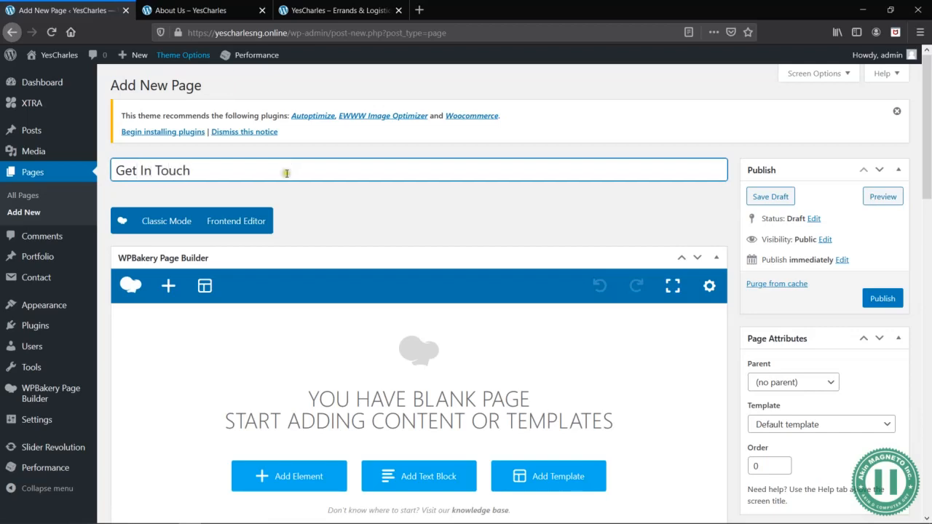
click(770, 199)
click(771, 200)
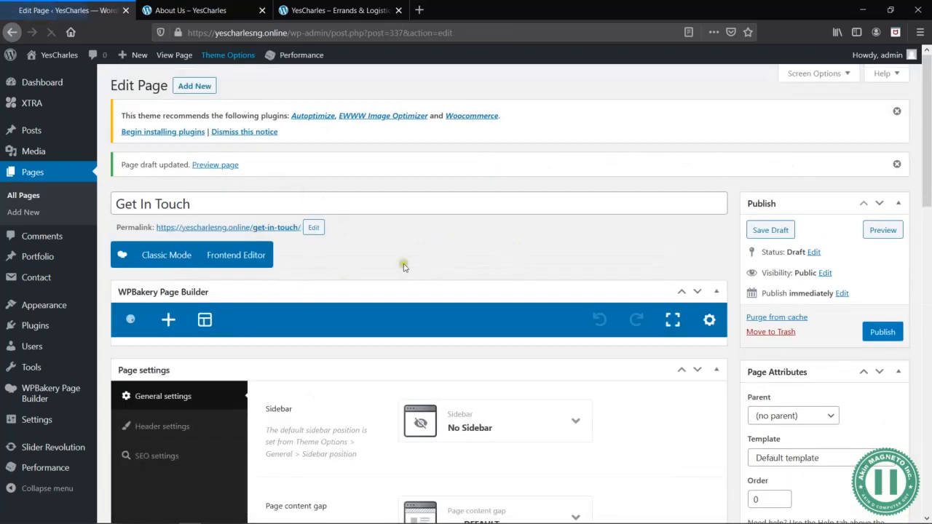
- Check the Get In Touch layout in the Word wireframe and add a Row element to the blank page in Firefox
scroll(472, 268, down, 2)
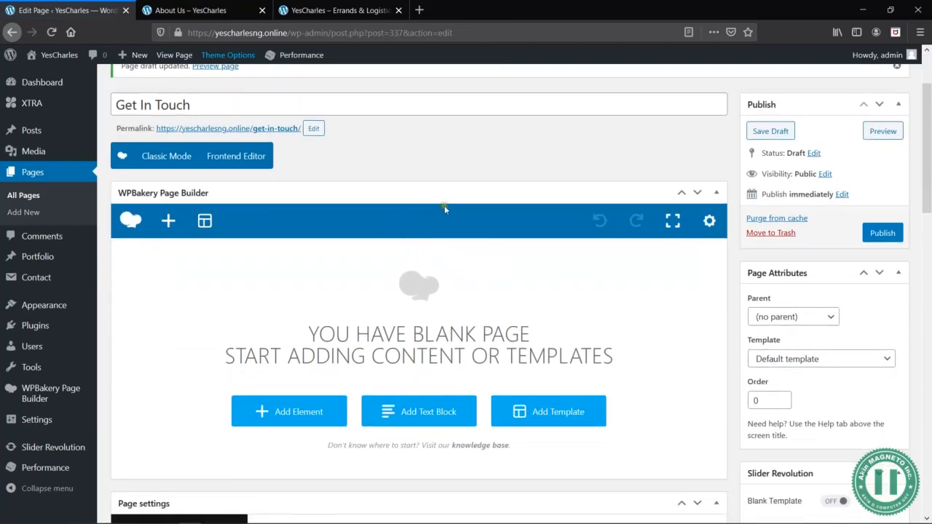
key(alt+Tab)
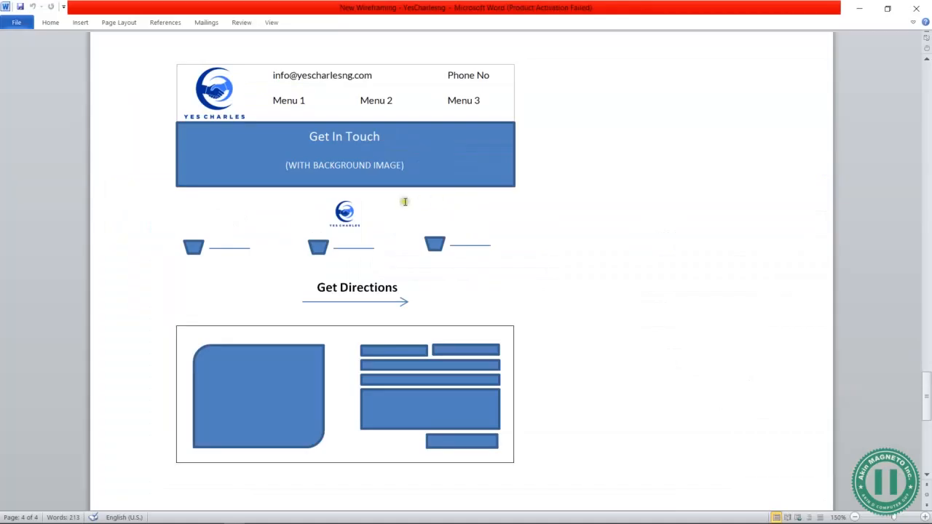
key(alt+Tab)
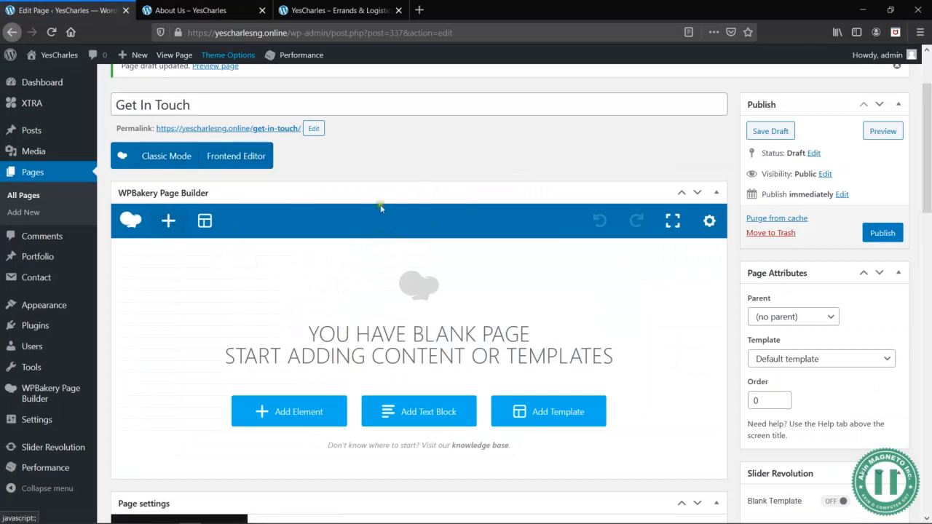
click(302, 417)
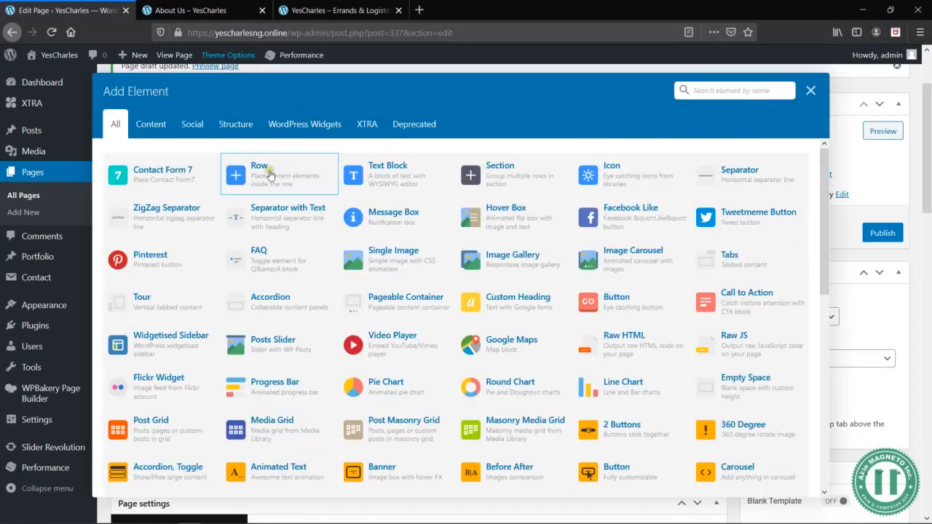
click(268, 175)
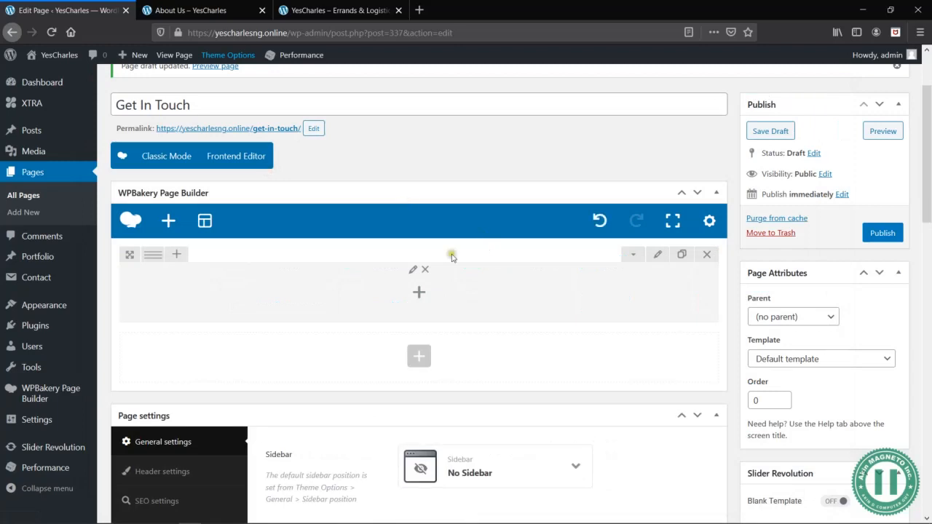
- Set the new row's stretch option to "Stretch row" in its Row Settings
click(659, 255)
click(610, 144)
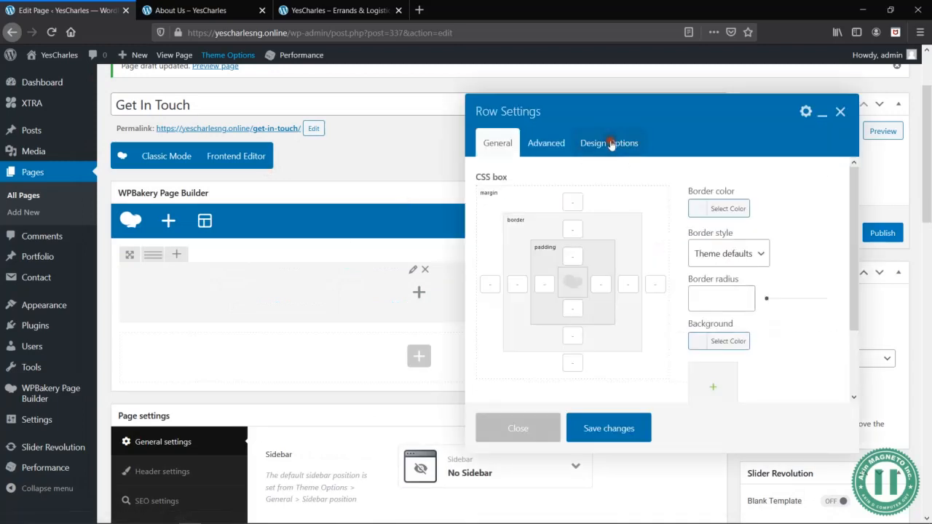
click(496, 142)
click(630, 199)
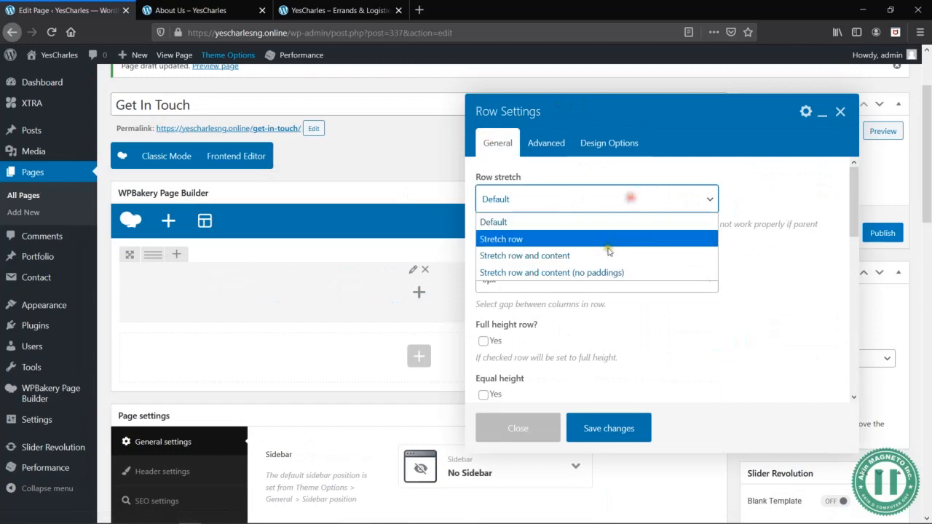
click(595, 238)
- Set the row's top padding to 200px and bottom padding to 100px in the CSS box
click(609, 143)
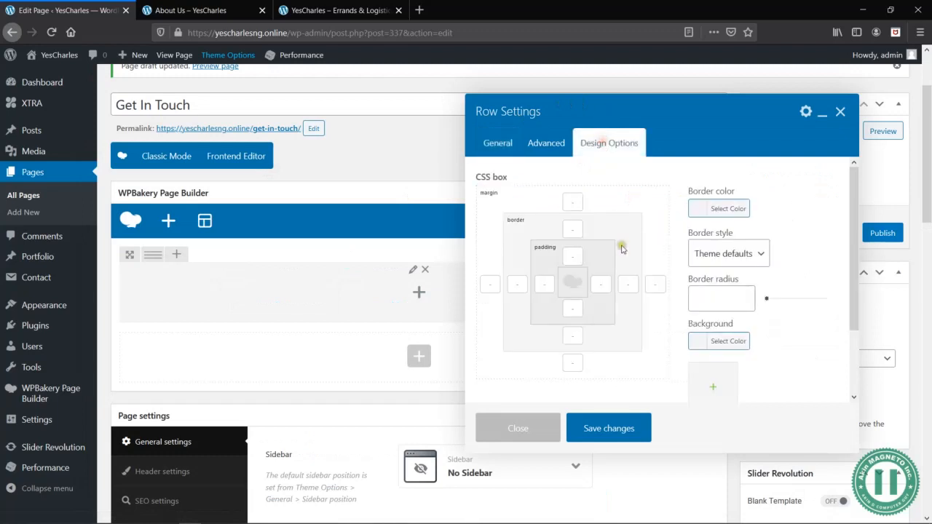
click(573, 257)
double_click(574, 257)
text(200px)
key(Tab)
key(Tab)
scroll(664, 386, down, 1)
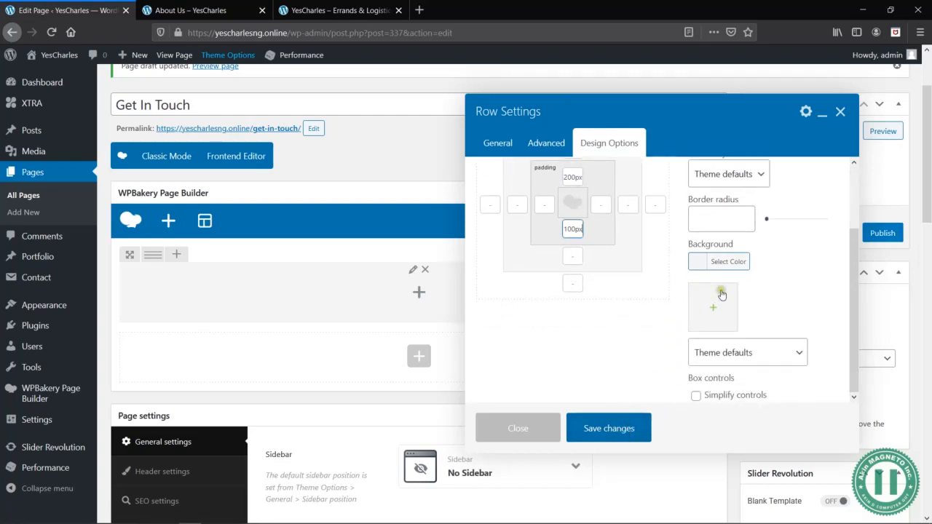
- Upload the image thank-you-4975917_1920 from the 5 - SAMPLE DATA folder for the row's background
click(717, 302)
click(56, 105)
click(479, 290)
click(358, 204)
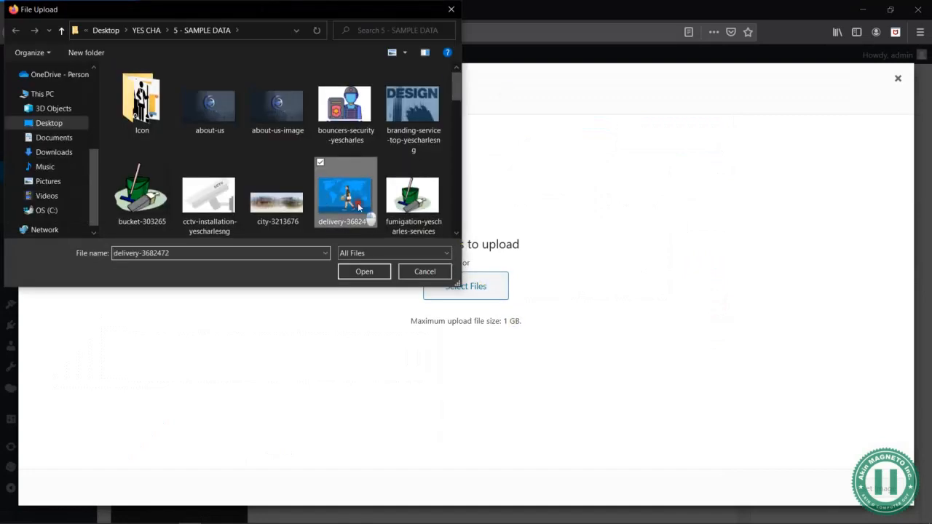
scroll(358, 204, down, 4)
click(357, 207)
key(Left)
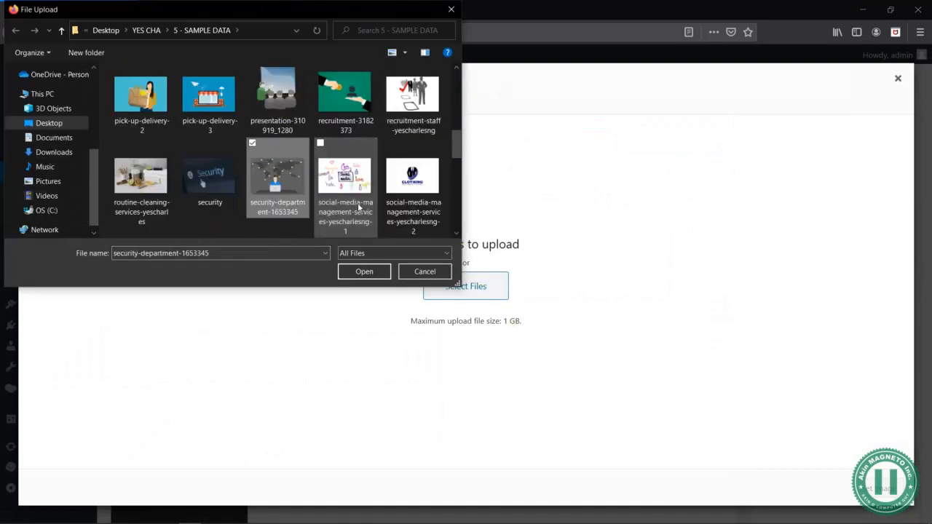
key(Down)
key(Down)
key(Left)
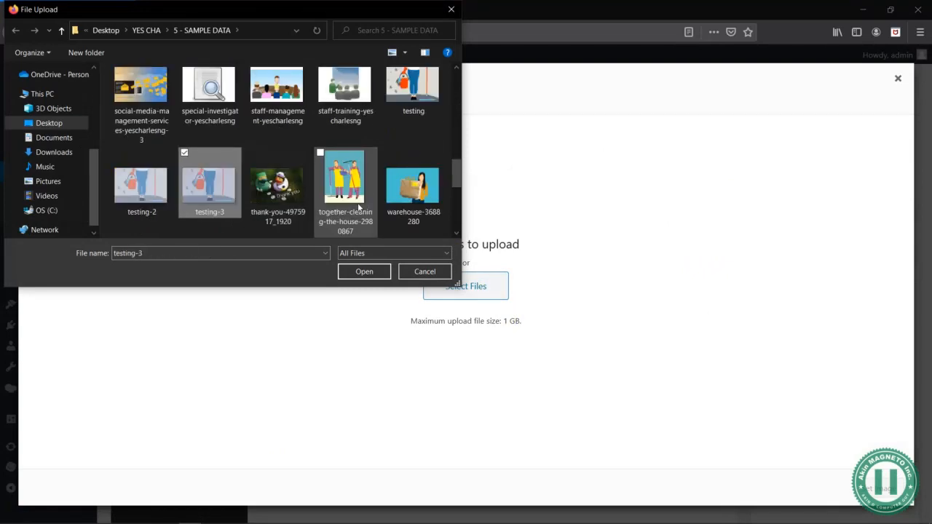
double_click(274, 193)
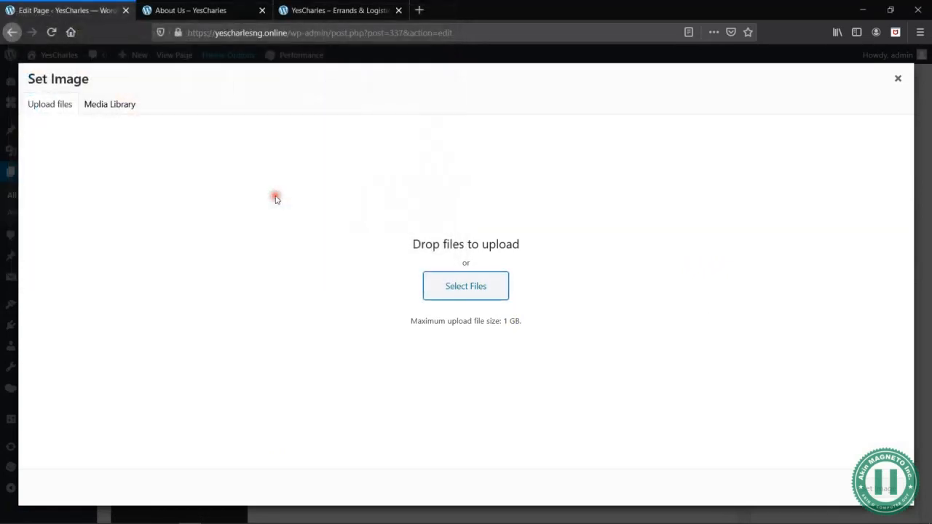
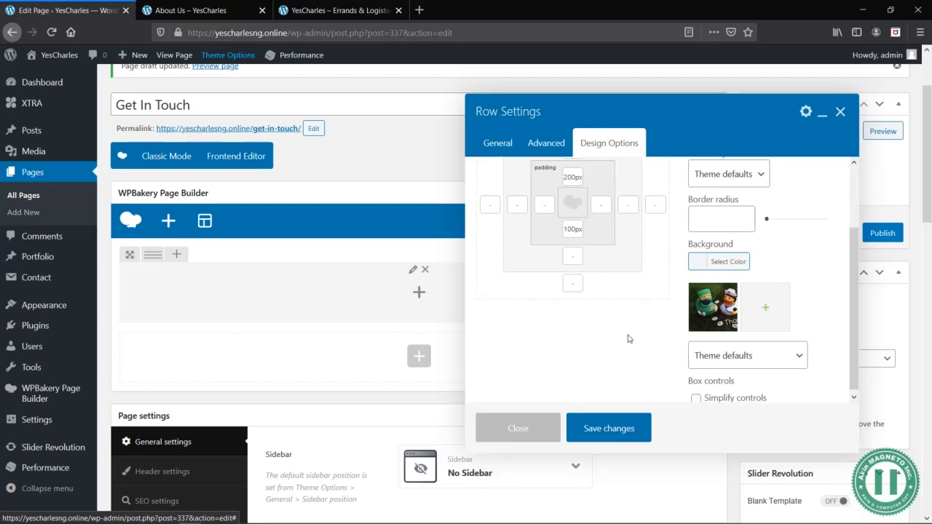
- Save the header row's settings, preview the Get In Touch page, and return to the page editor
click(594, 430)
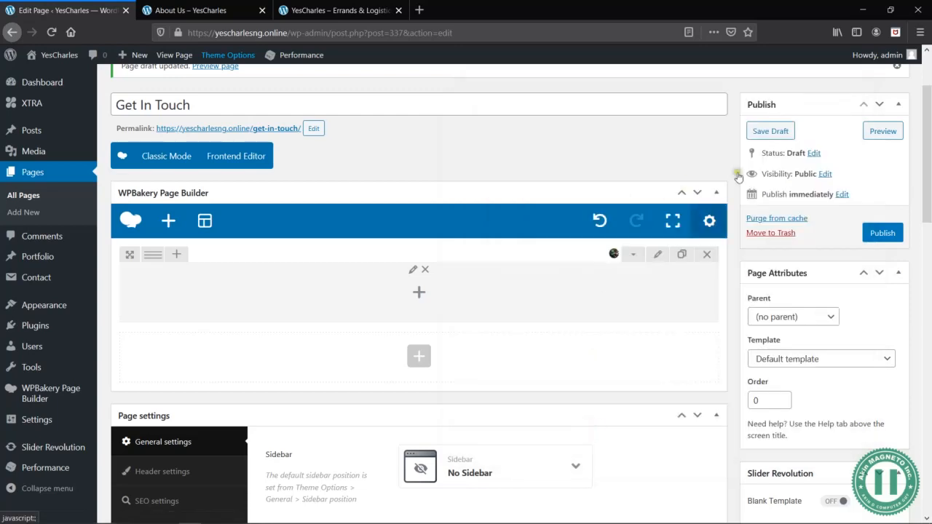
click(884, 132)
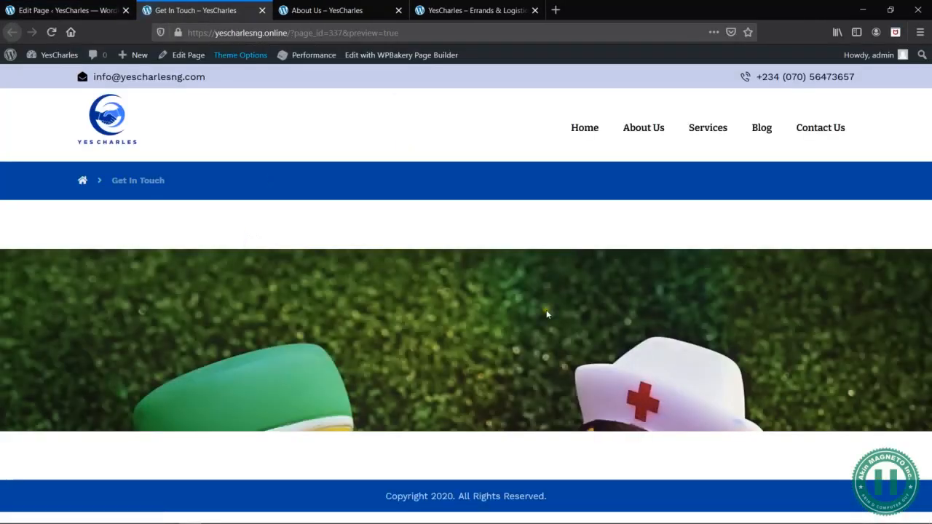
click(66, 10)
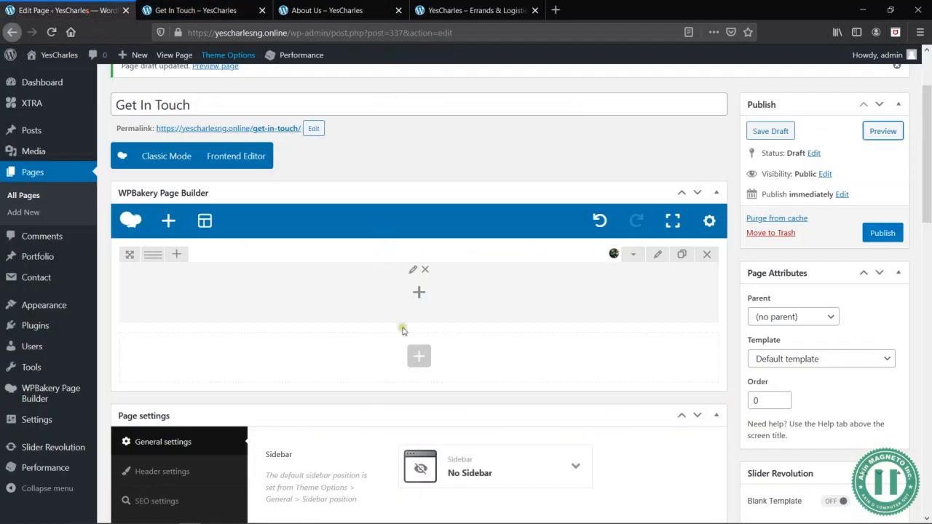
- Set the page content gap to "No gap between header and content" in the page settings
scroll(402, 330, down, 5)
scroll(481, 237, up, 1)
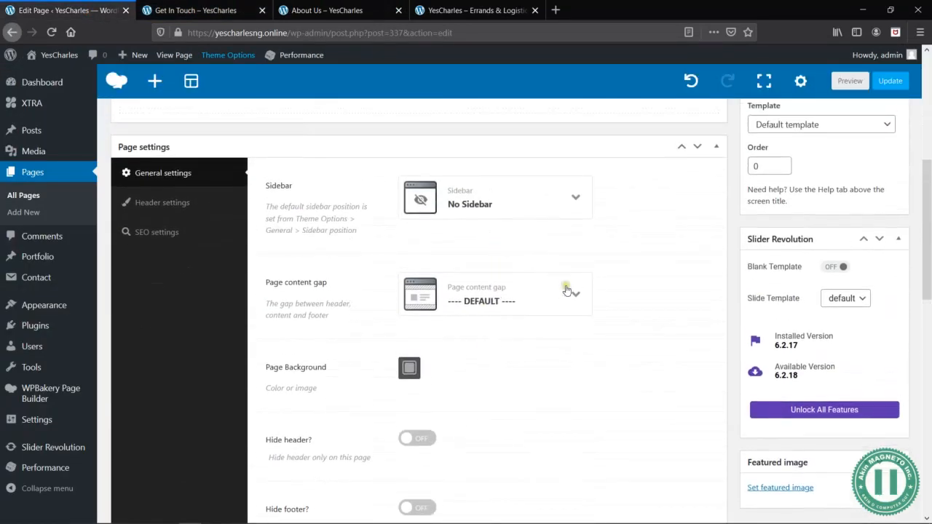
click(567, 290)
click(501, 348)
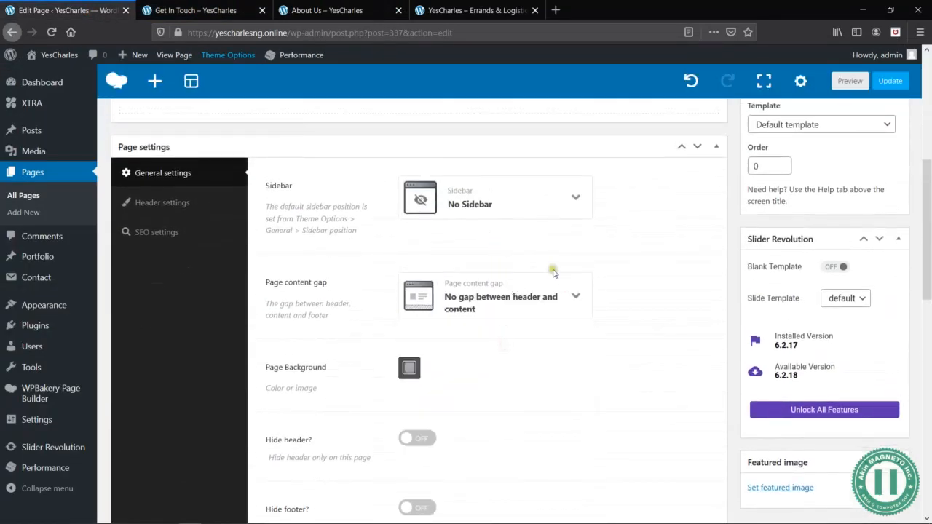
- Set the page's header position to "Overlay only on desktop & tablet" and its title type to DISABLE
scroll(577, 263, up, 2)
click(159, 339)
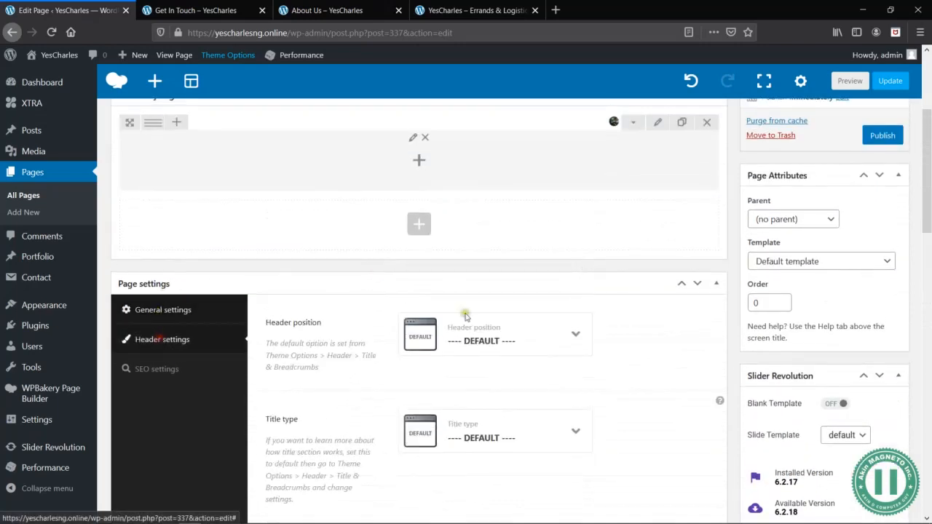
click(524, 340)
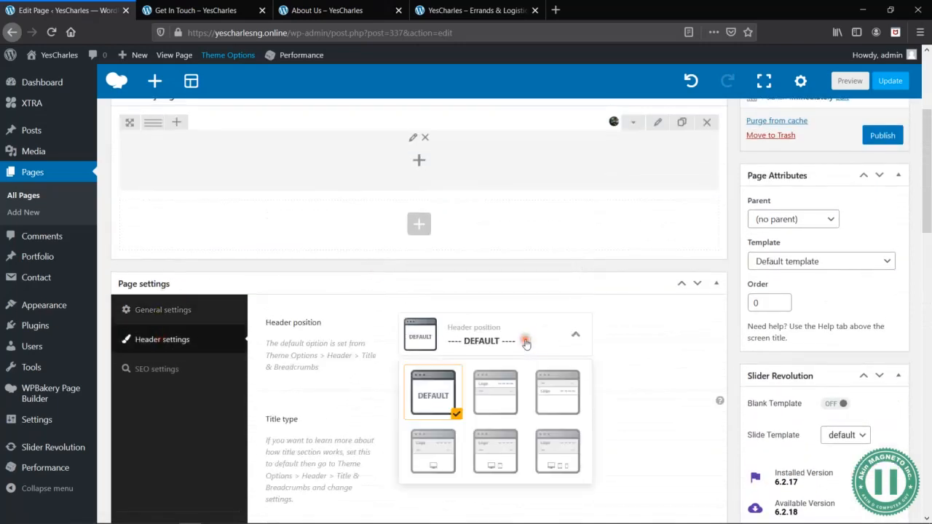
click(509, 455)
scroll(618, 333, down, 2)
click(538, 343)
click(499, 406)
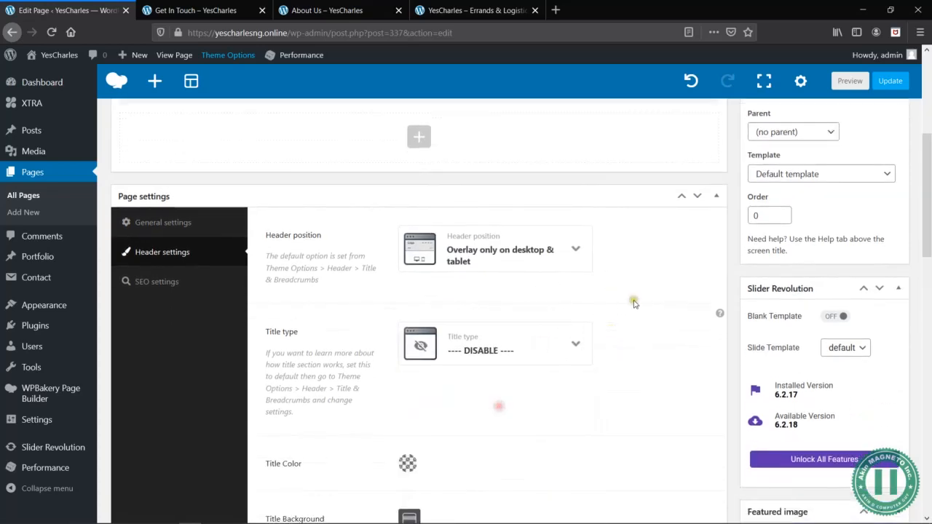
- Preview the Get In Touch page with the overlay header and return to the page editor
scroll(624, 308, up, 5)
click(883, 230)
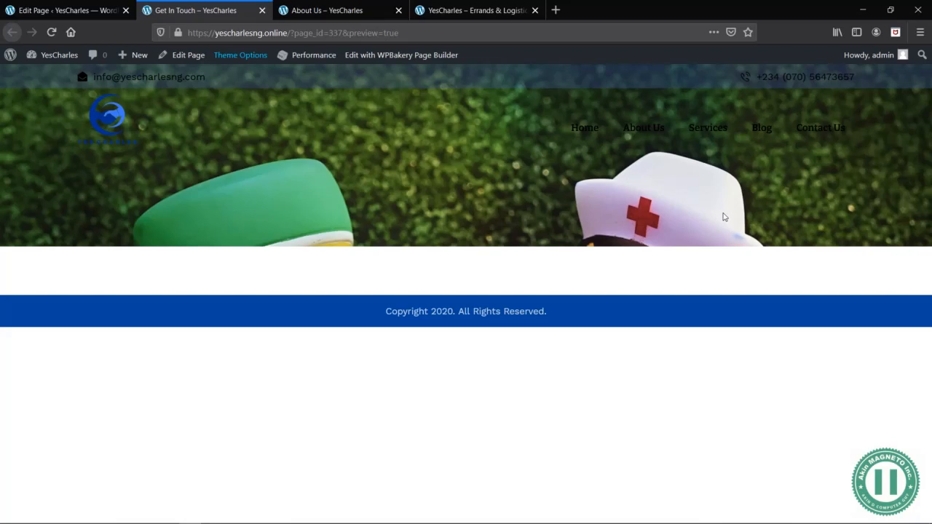
click(70, 10)
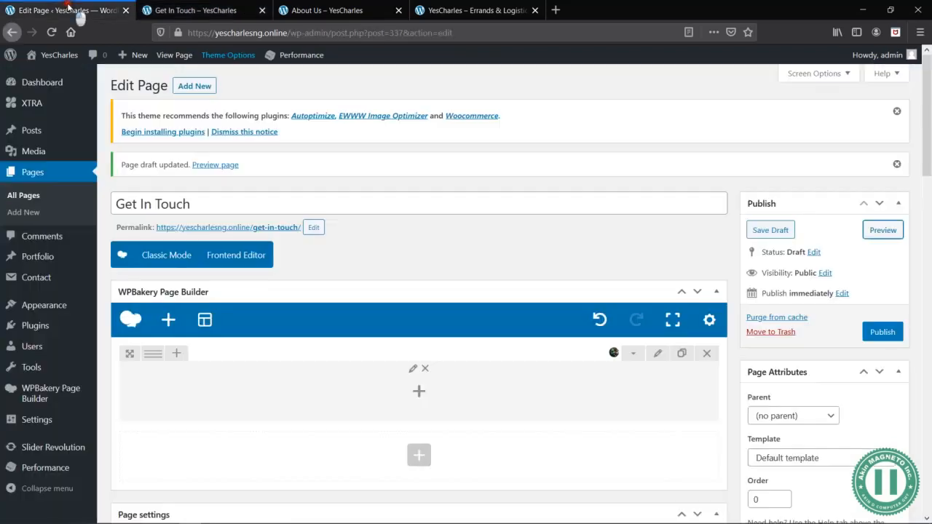
- Set the row's background image style to Cover in its design options
click(657, 353)
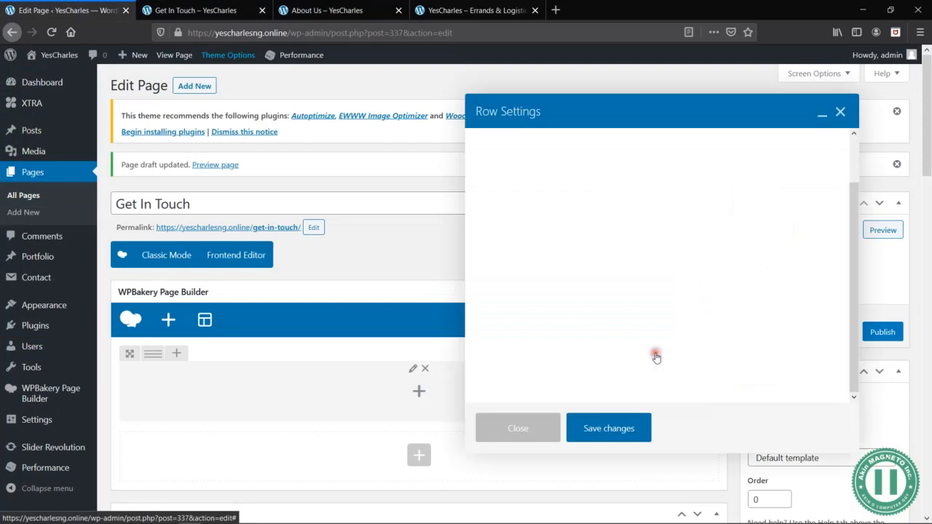
scroll(541, 436, down, 3)
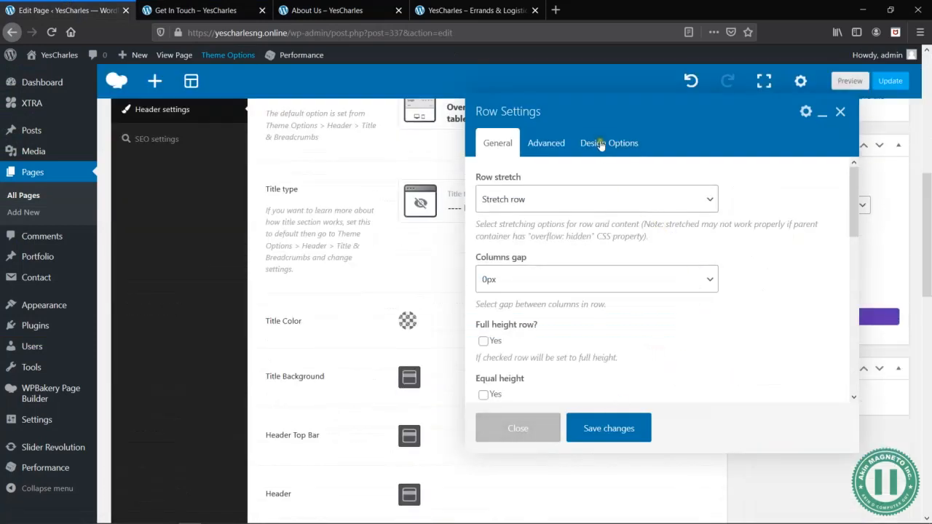
click(597, 143)
scroll(762, 359, down, 2)
click(751, 352)
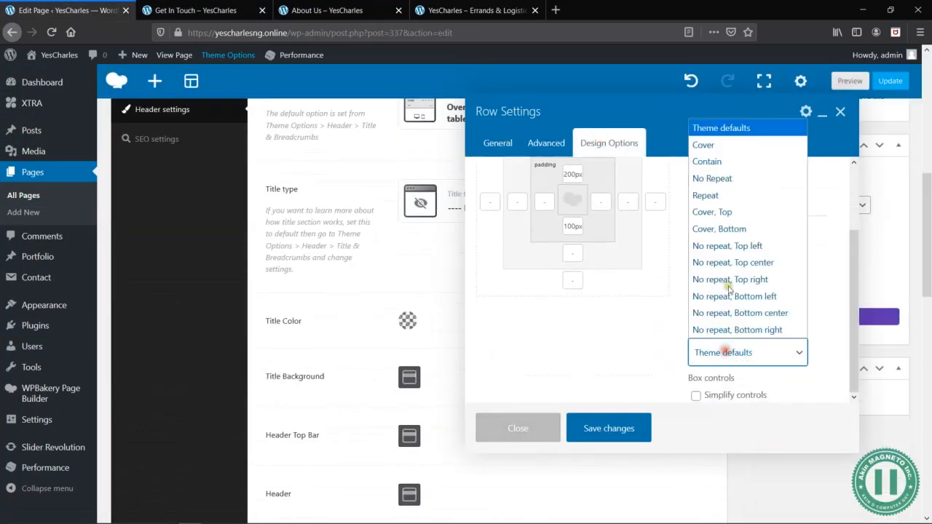
click(704, 145)
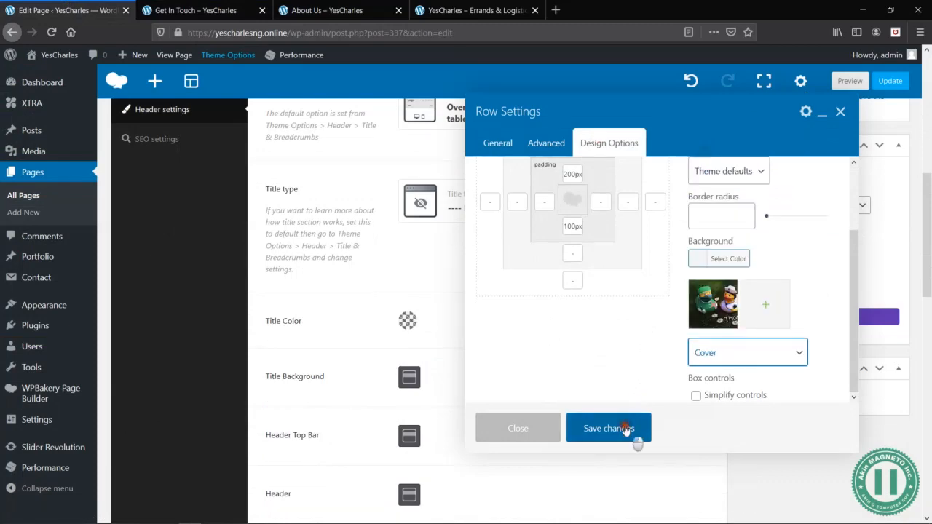
- Save the row's Cover background setting, preview the page, and return to the editor
click(624, 428)
click(850, 82)
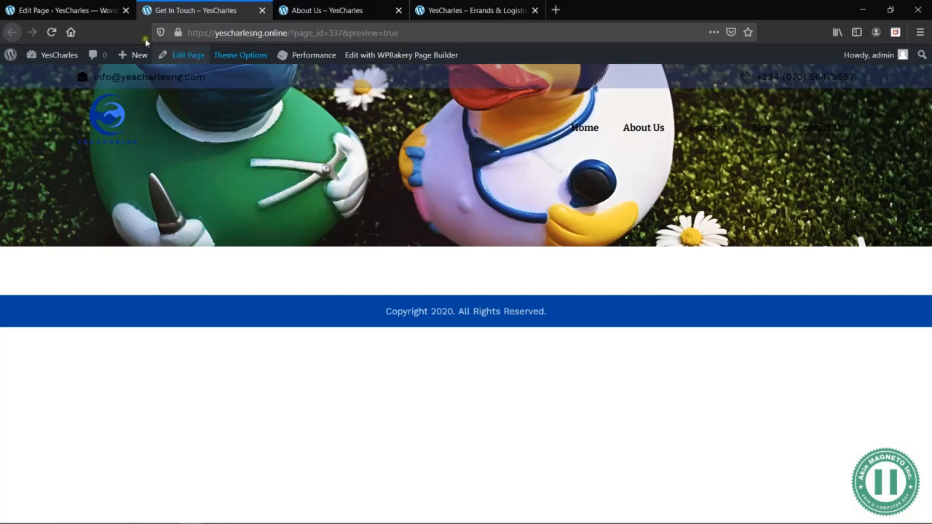
click(49, 9)
- Launch Adobe Photoshop CC 2019 for editing the thank-you-4975917_1920 background image, and switch back to the Edit Page window in Firefox
text(phot)
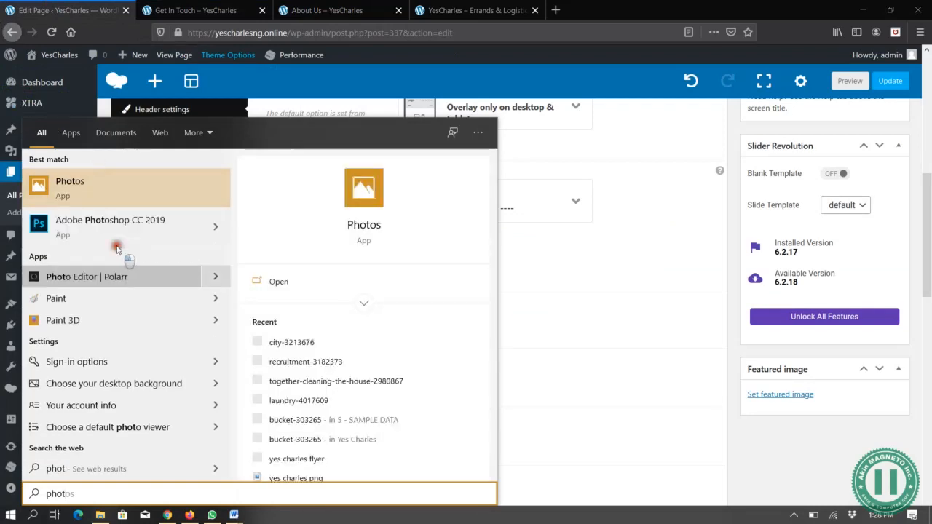
click(139, 241)
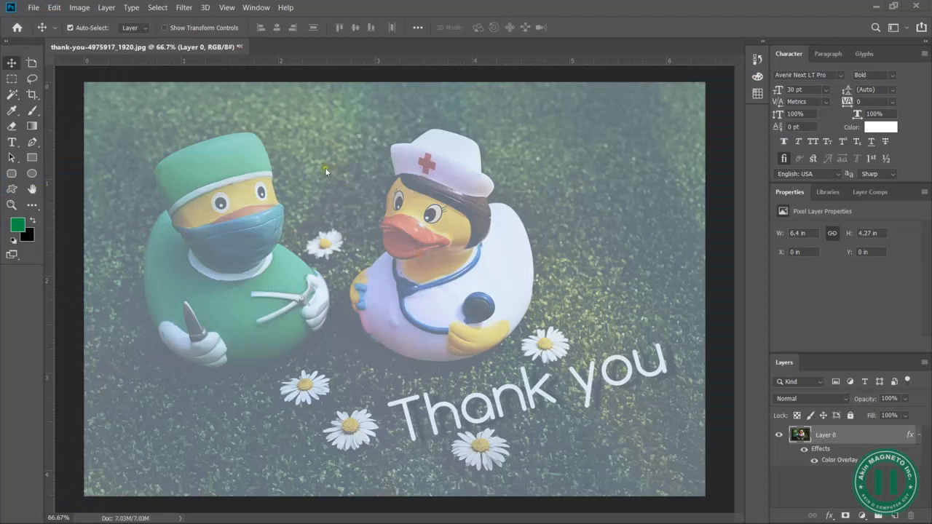
key(alt+Tab)
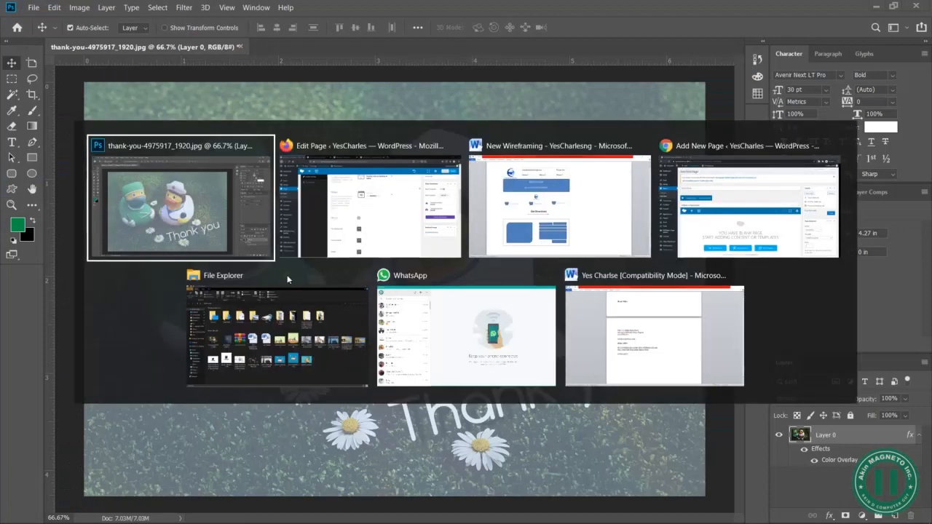
- Open the header row's current background image for replacement from the row's design options
scroll(768, 284, up, 10)
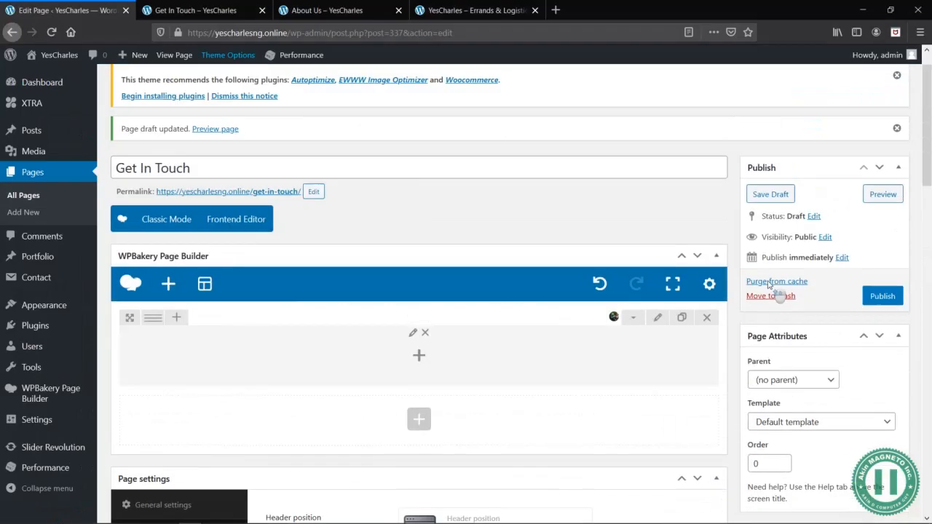
click(661, 353)
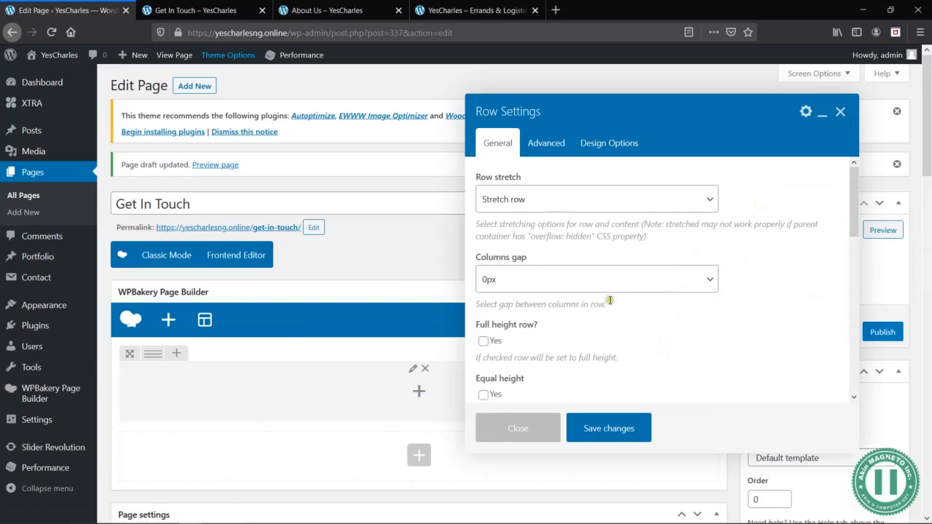
scroll(657, 299, down, 5)
click(608, 143)
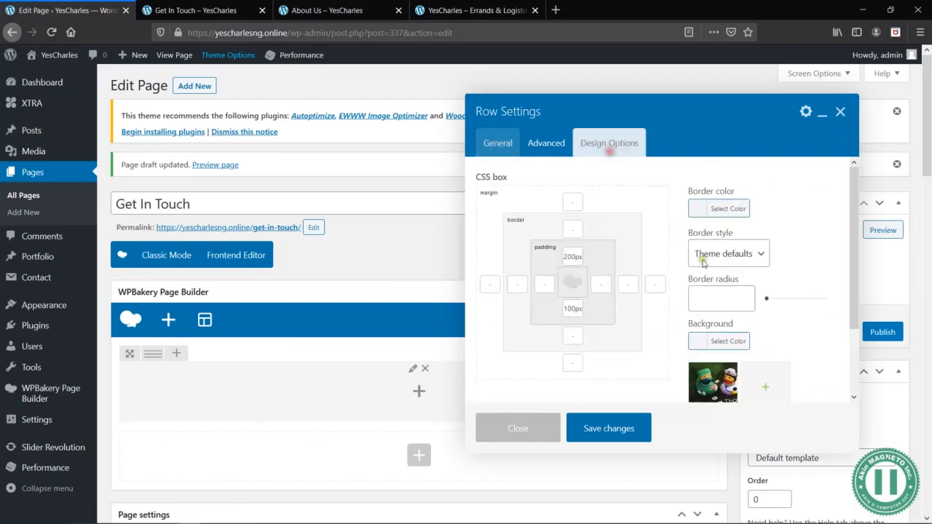
click(718, 392)
click(717, 392)
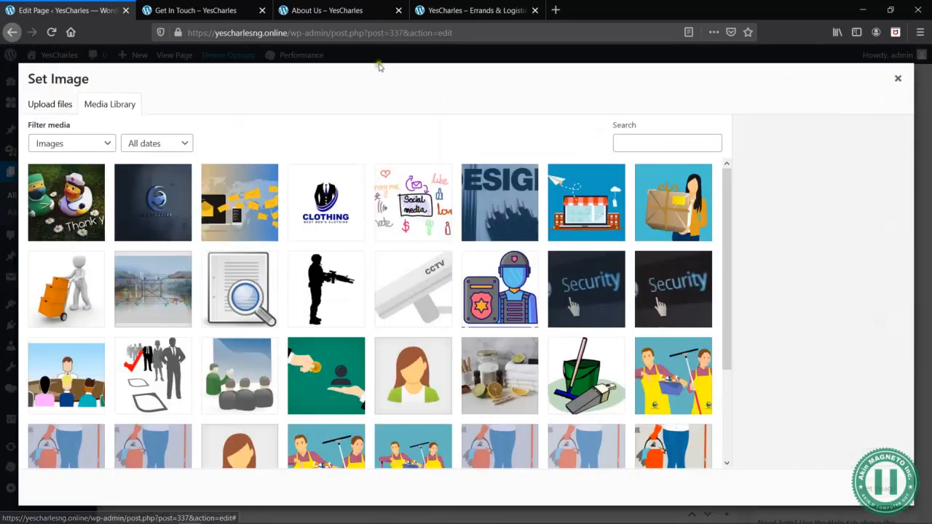
- Upload the edited thank-you-4975917_1920 image from the 5 - SAMPLE DATA folder and set it as the row's background
click(63, 104)
click(470, 286)
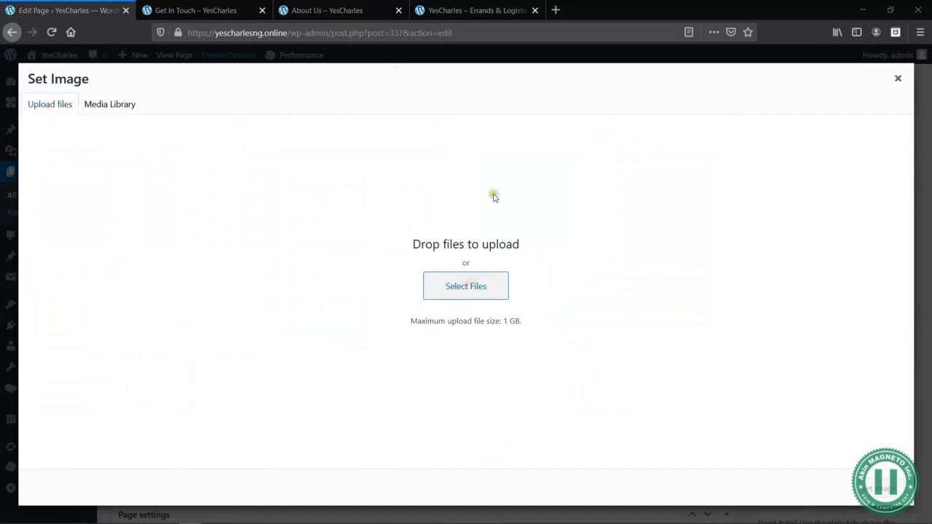
click(199, 200)
key(h)
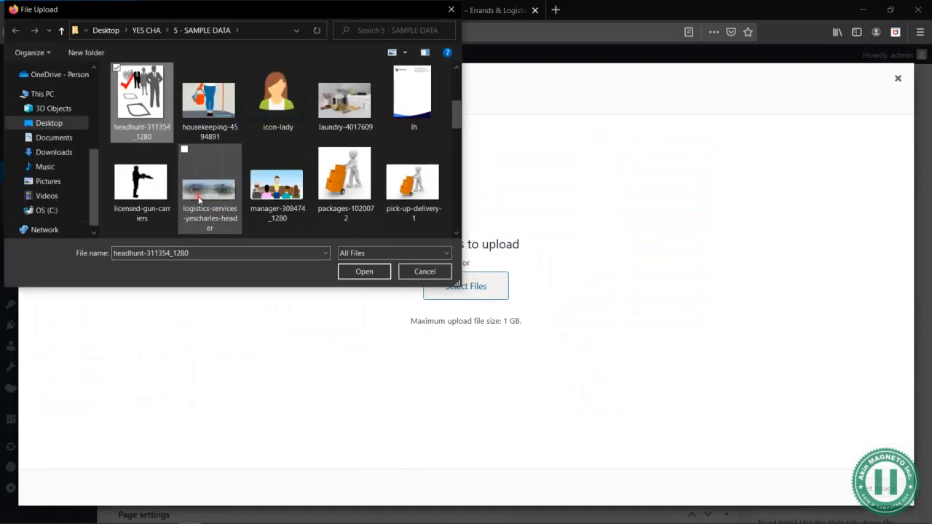
scroll(392, 159, down, 2)
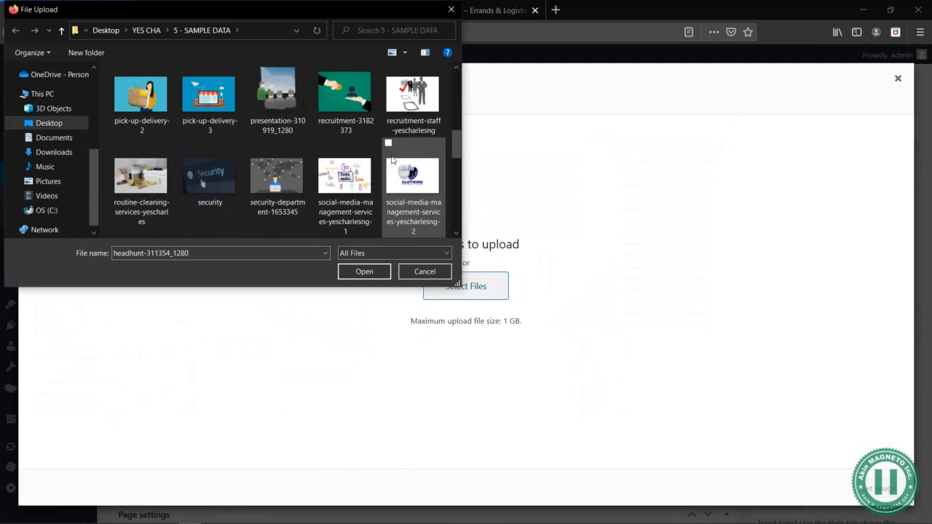
scroll(392, 159, down, 2)
click(304, 196)
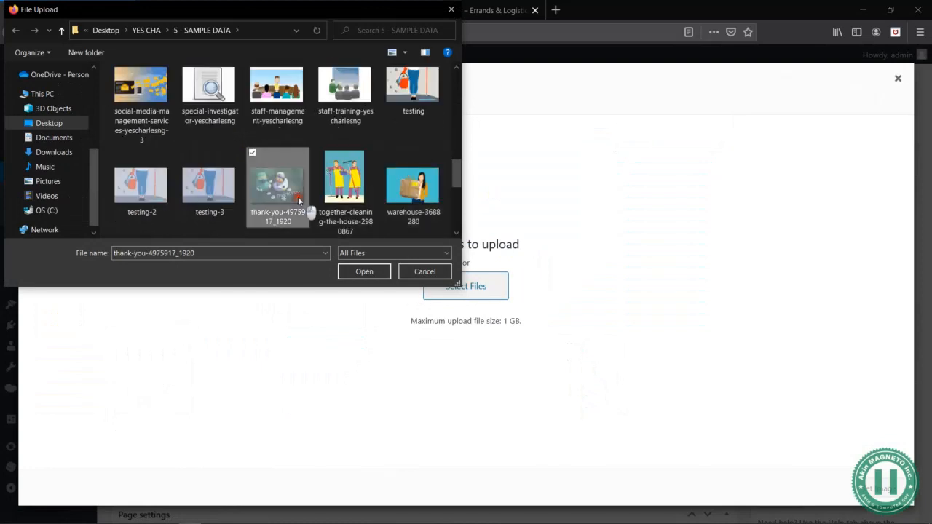
click(372, 271)
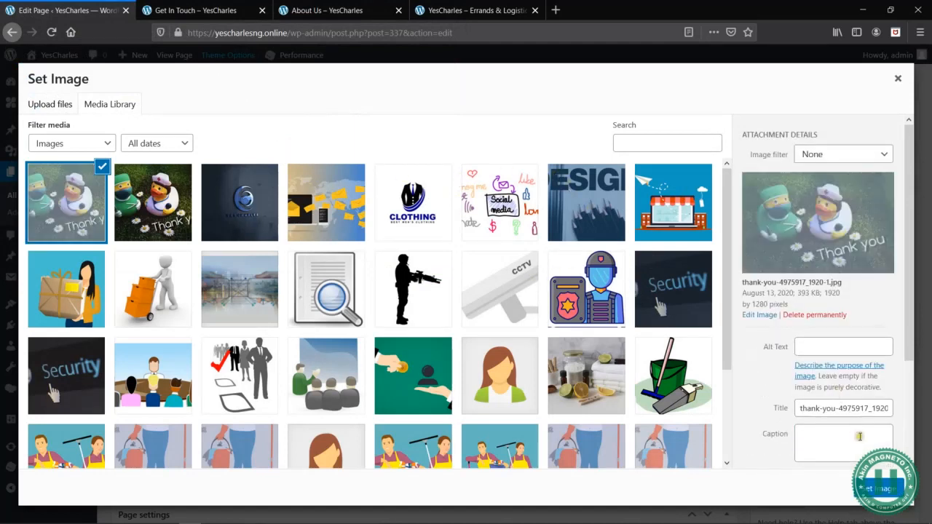
click(879, 490)
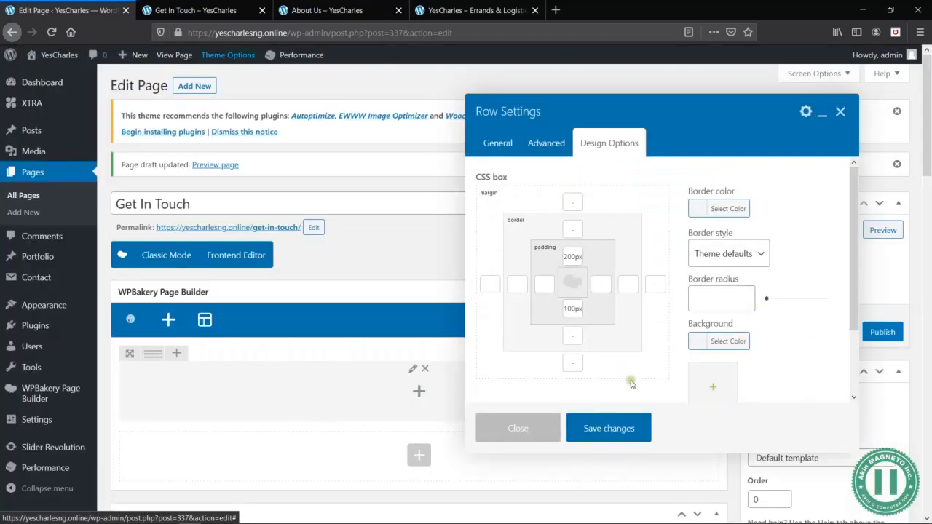
- Save the row with its replaced background image, preview the Get In Touch page, and return to the editor
click(610, 431)
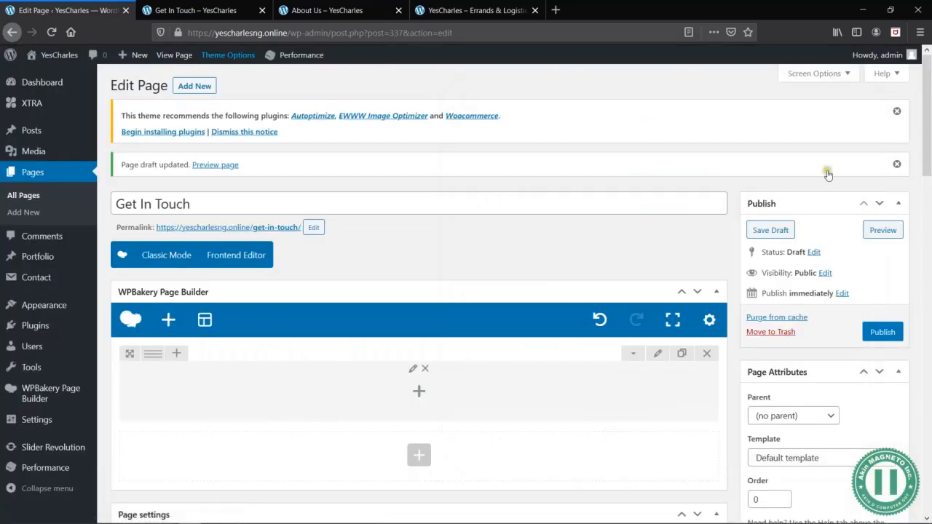
click(883, 230)
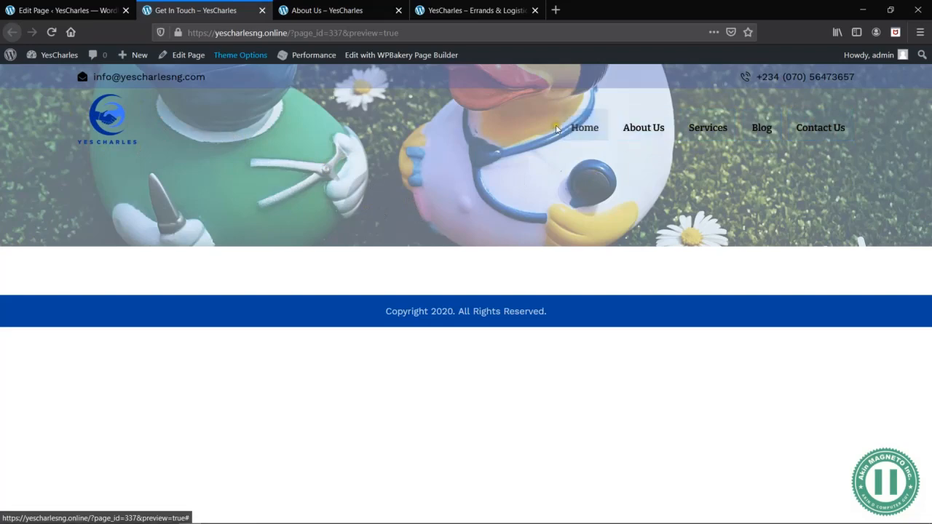
click(77, 13)
- Search the elements for "title" and add a Title and Text element inside the header row
scroll(370, 298, down, 5)
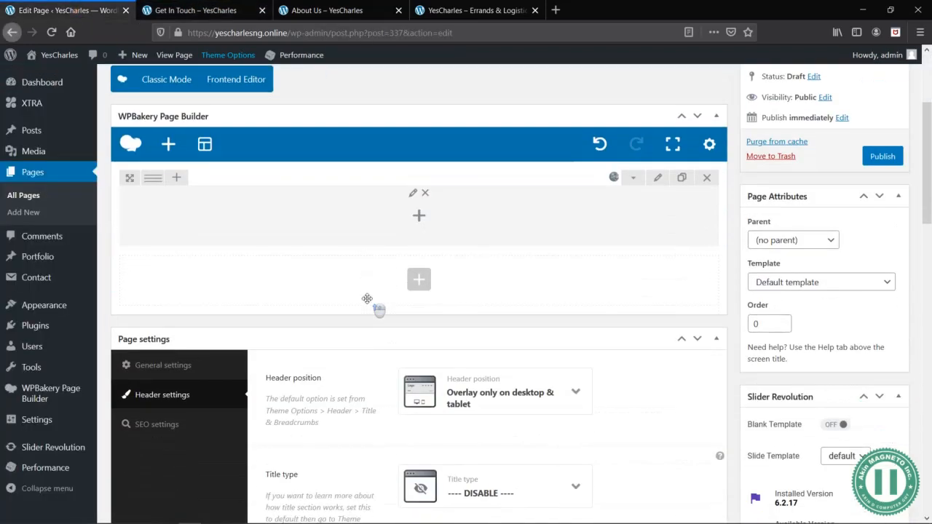
click(413, 198)
click(718, 93)
text(title)
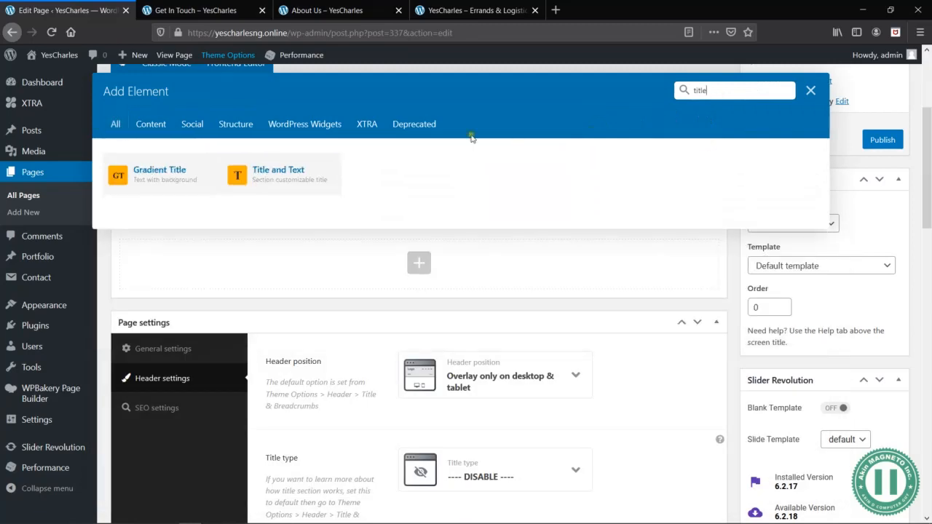
click(252, 174)
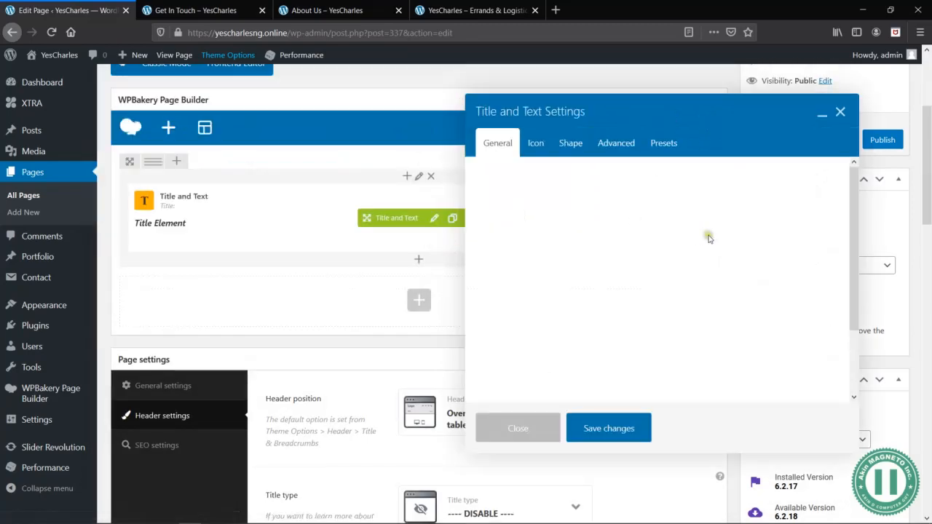
key(alt+Tab)
key(alt+Tab)
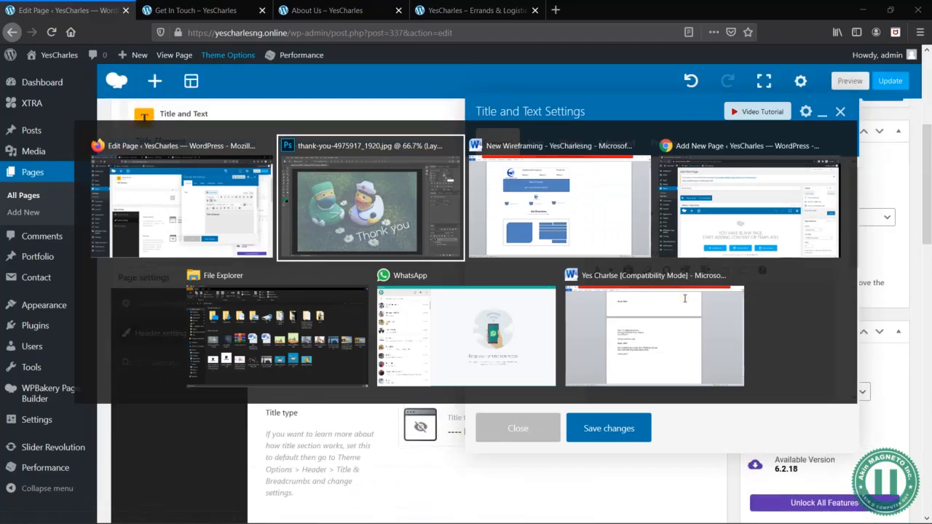
key(alt+Tab)
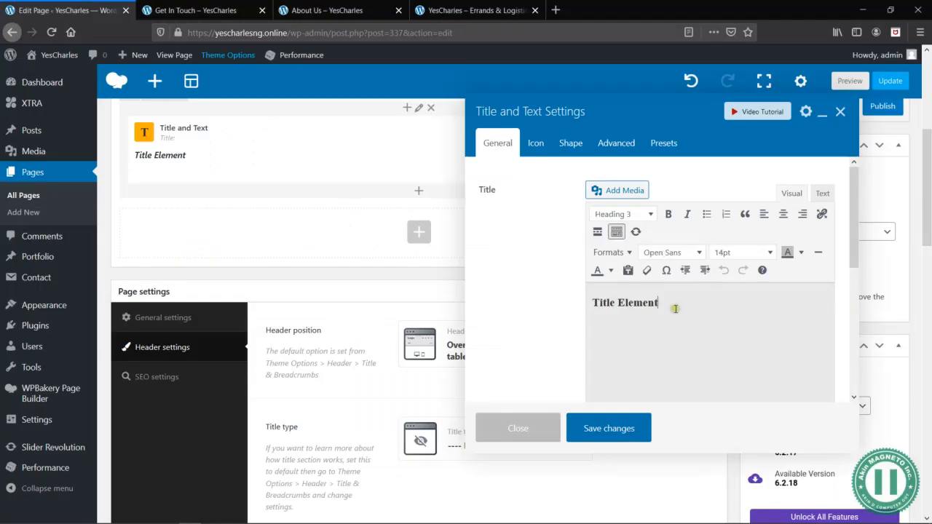
- Replace the placeholder title text with "Get In Touch" and start a new paragraph below it
triple_click(703, 300)
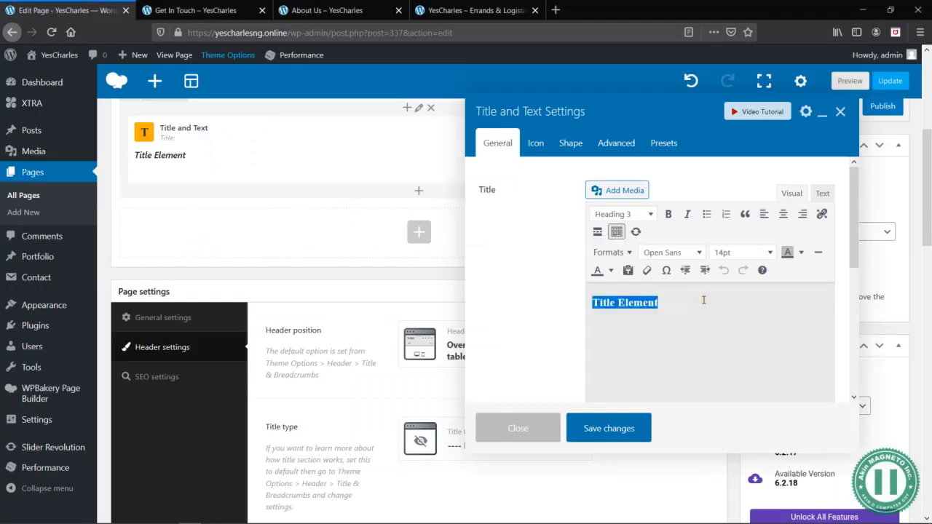
text(Get In Touch)
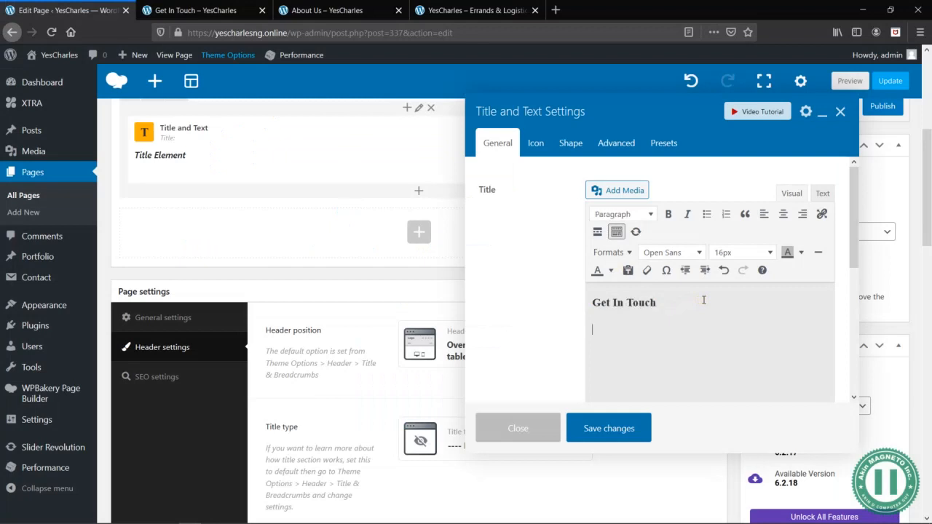
- Switch to the Yes Charlse document in Microsoft Word and look through it for a paragraph to place under the title
key(alt+Tab)
scroll(514, 283, down, 5)
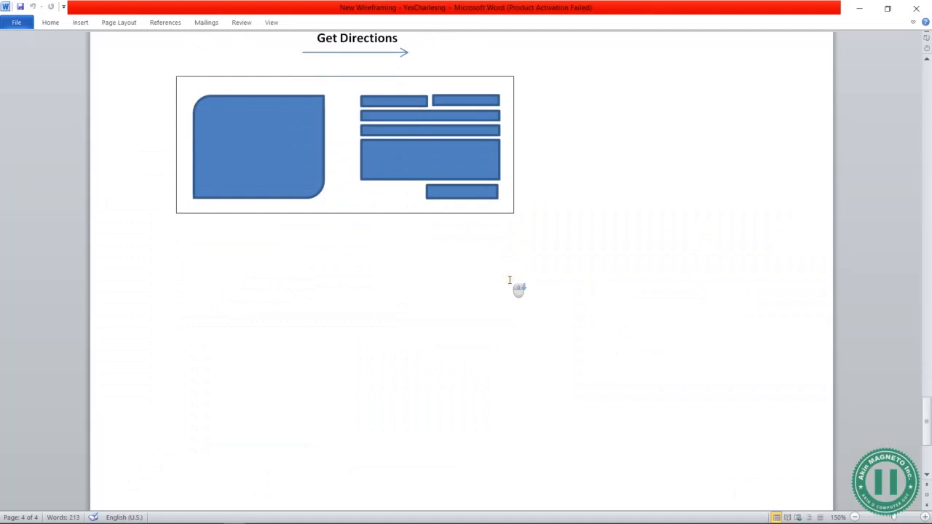
key(alt+Tab)
key(alt+Tab)
key(alt+Tab)
key(alt+Tab)
key(alt+Tab)
key(alt+Tab)
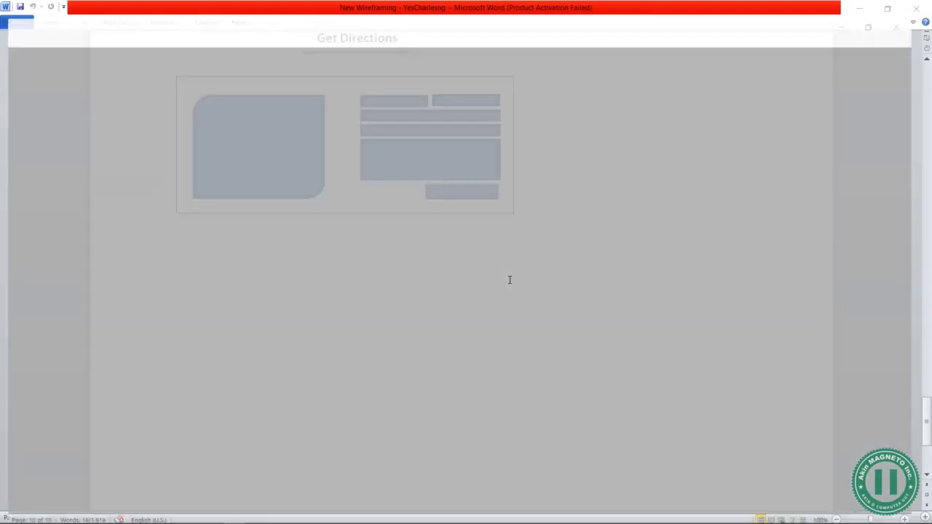
scroll(452, 322, up, 20)
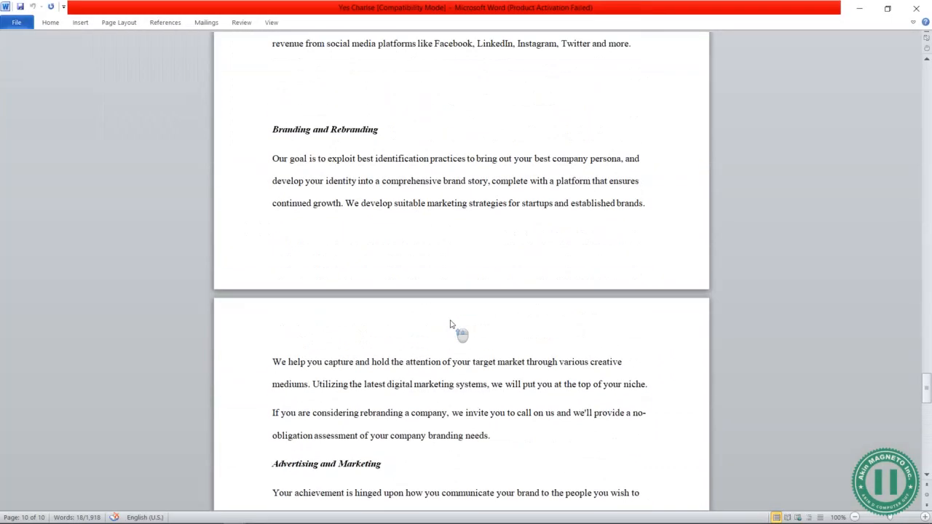
scroll(452, 324, up, 5)
scroll(450, 324, up, 15)
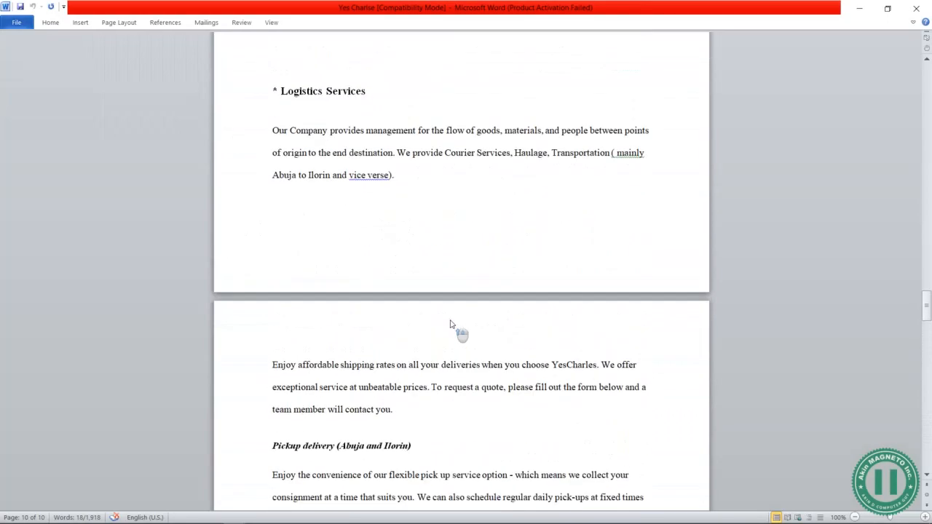
scroll(450, 324, up, 15)
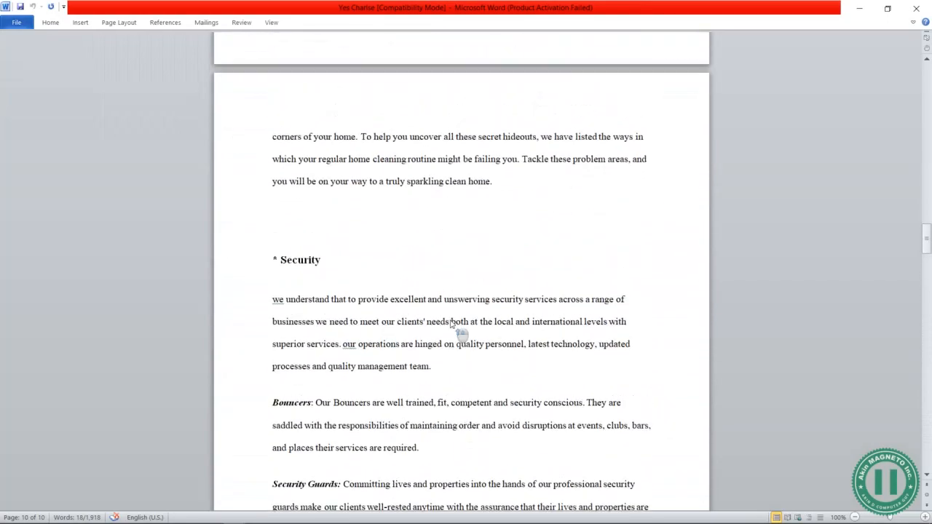
scroll(450, 324, up, 15)
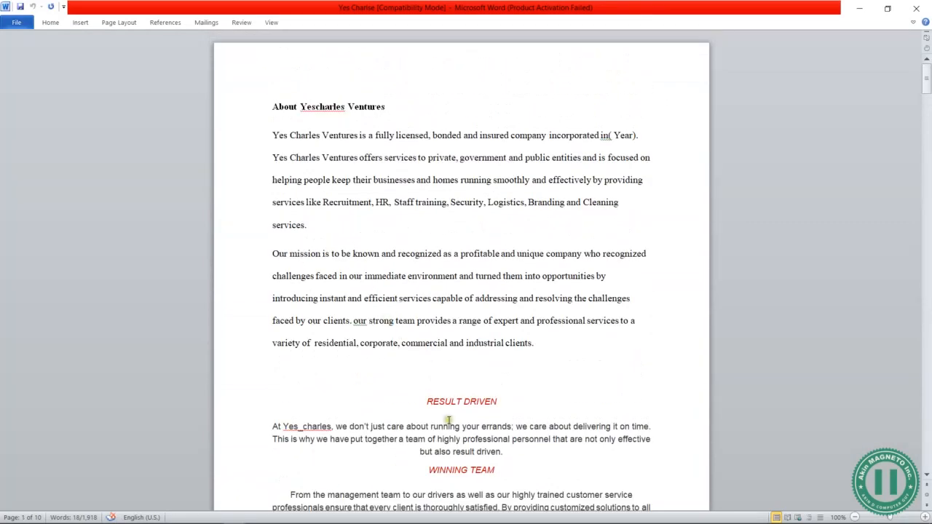
- Copy the paragraph under WINNING TEAM and switch back to the page editor in Firefox
drag(513, 453, 421, 452)
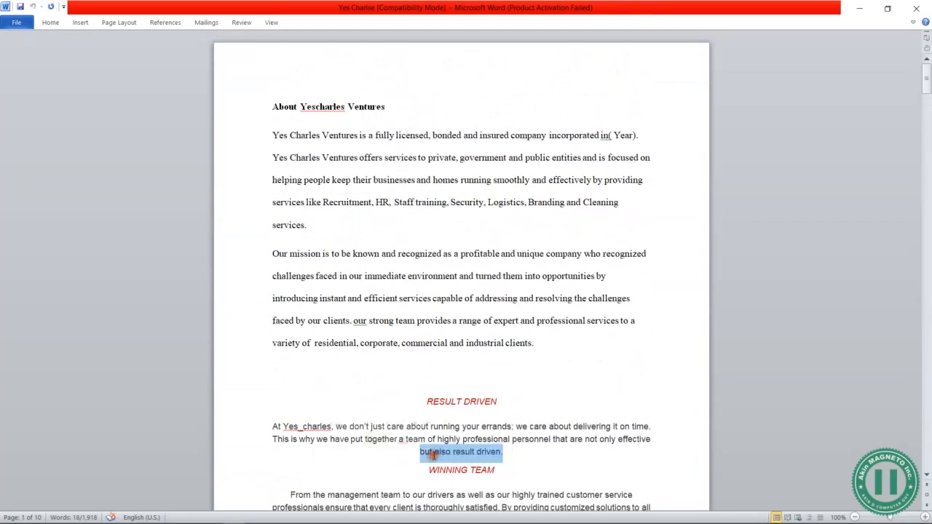
scroll(421, 453, down, 3)
drag(290, 375, 604, 394)
key(ctrl+c)
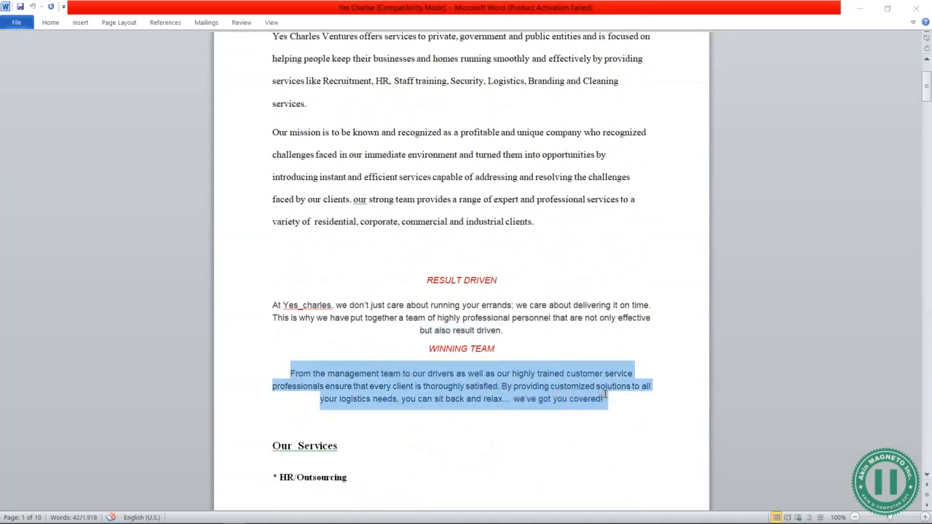
key(alt+Tab)
key(Tab)
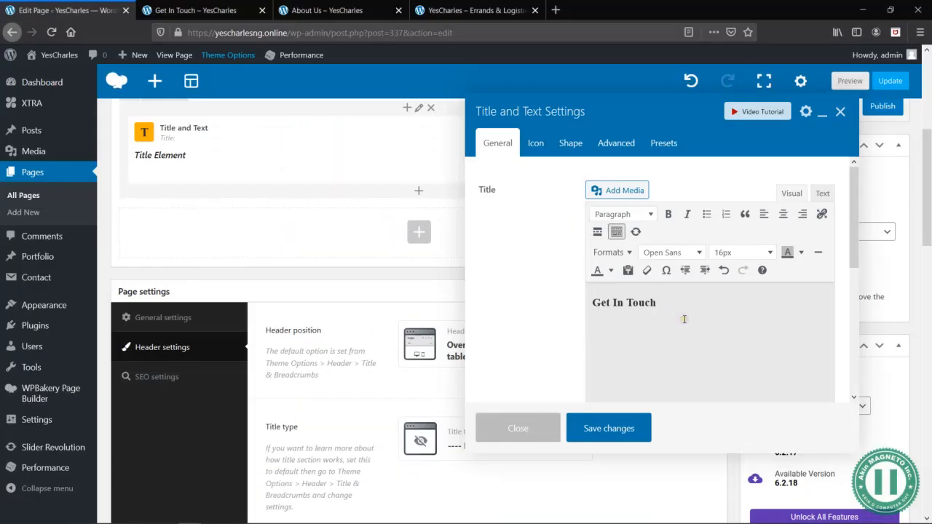
- Paste the copied paragraph without its Word formatting below the Get In Touch title, through the element's HTML text mode
key(ctrl+v)
key(ctrl+z)
click(822, 193)
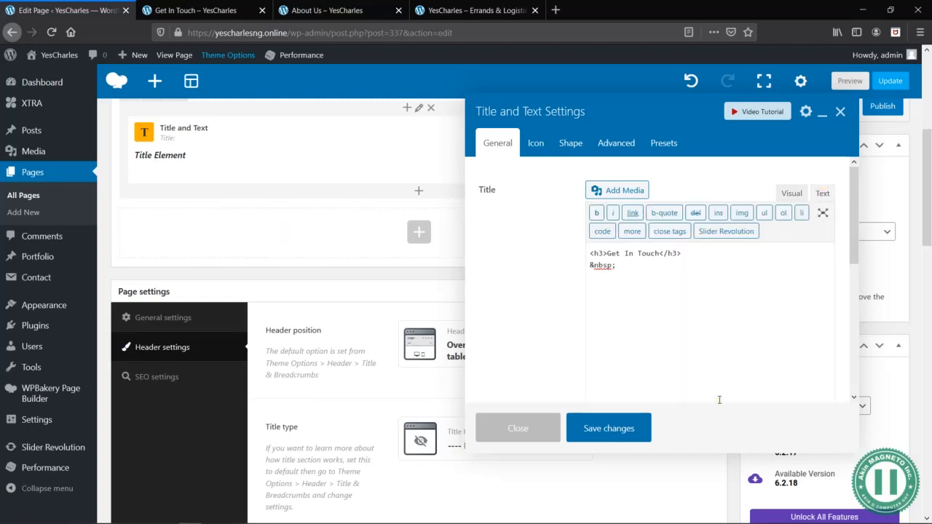
key(ctrl+v)
click(793, 195)
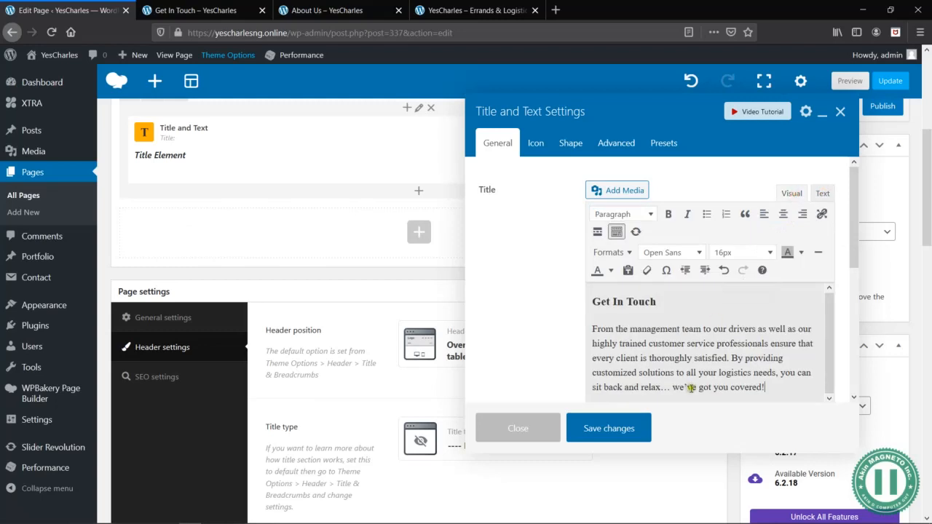
- Center-align both the pasted paragraph and the Get In Touch title
drag(778, 384, 588, 341)
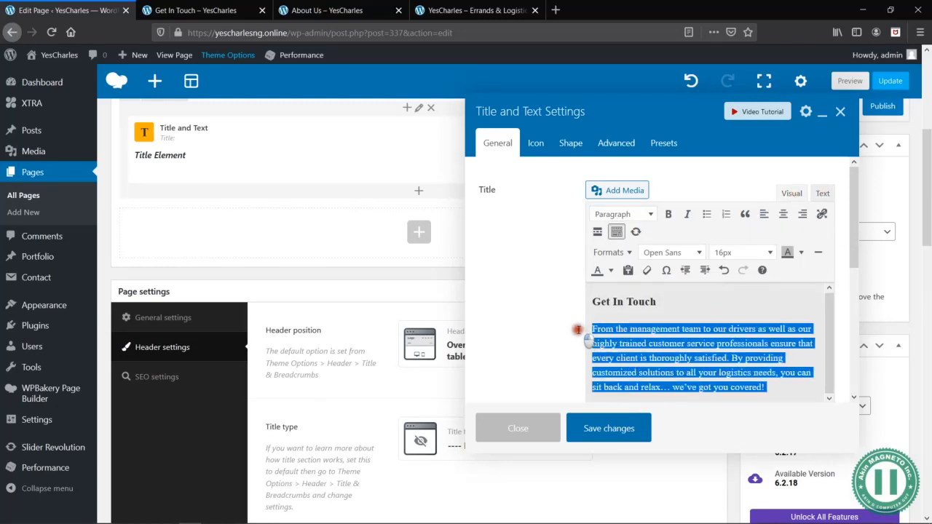
click(783, 213)
click(677, 288)
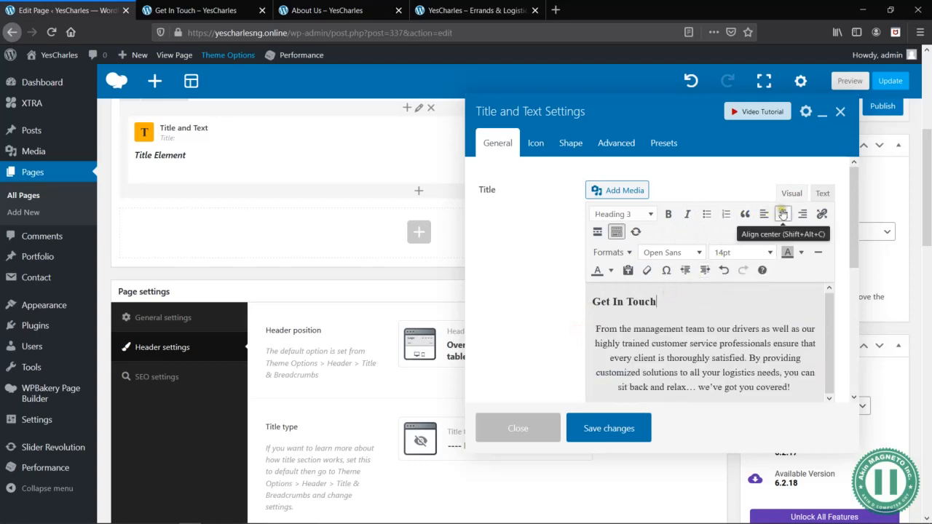
click(784, 213)
- Format the Get In Touch title as Heading 2, save the element and preview the page
triple_click(748, 301)
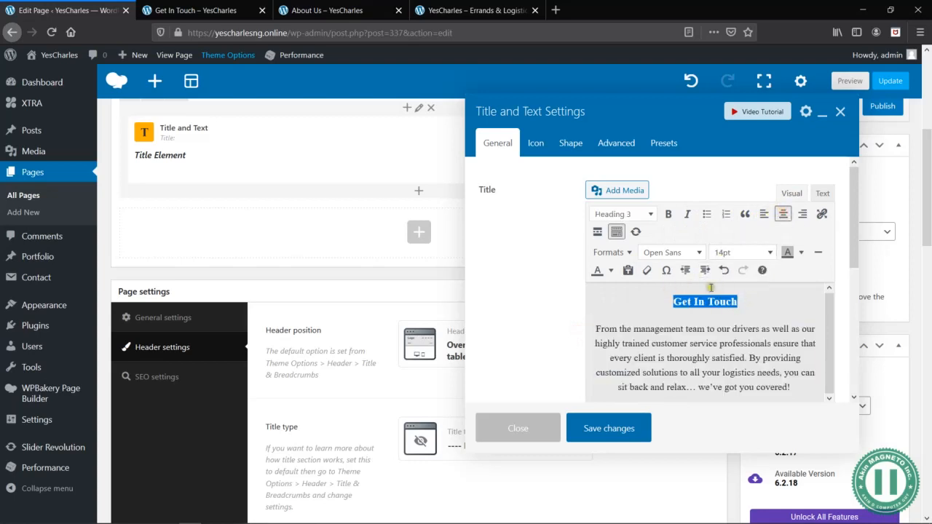
click(630, 214)
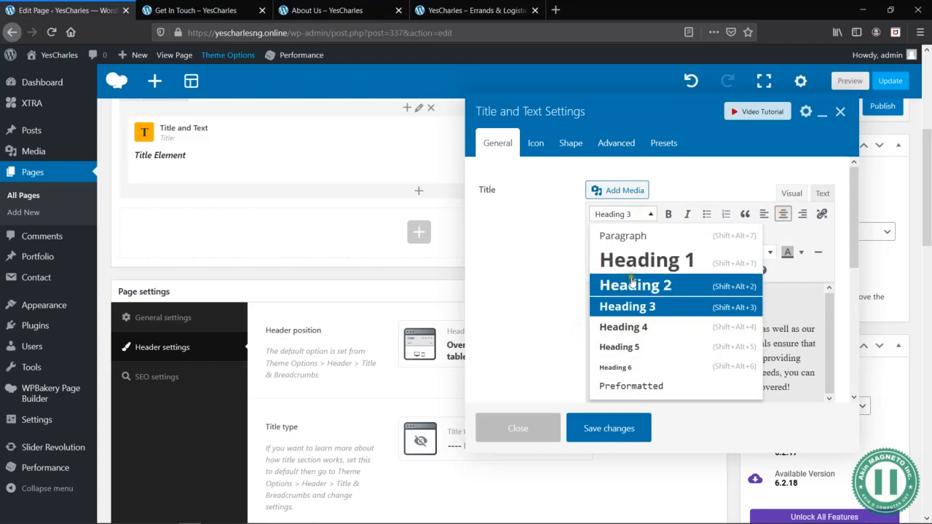
click(635, 284)
click(612, 429)
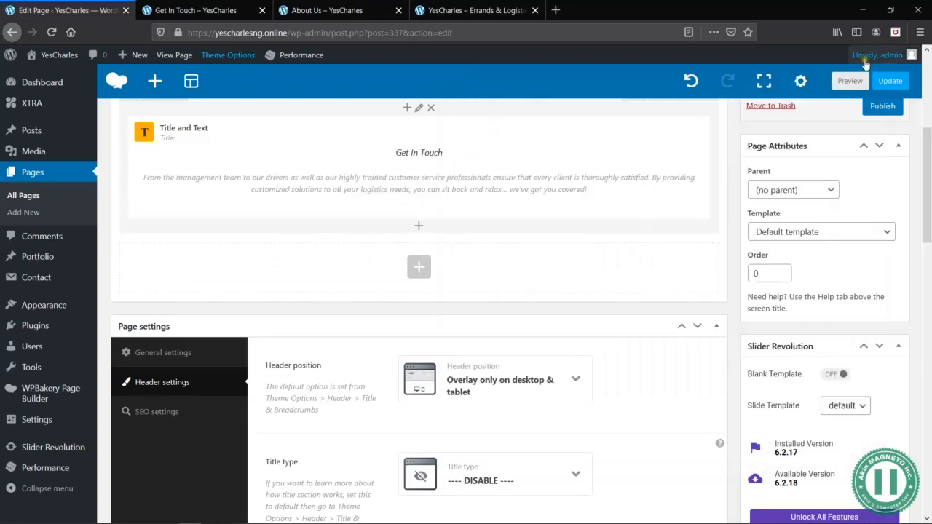
click(850, 81)
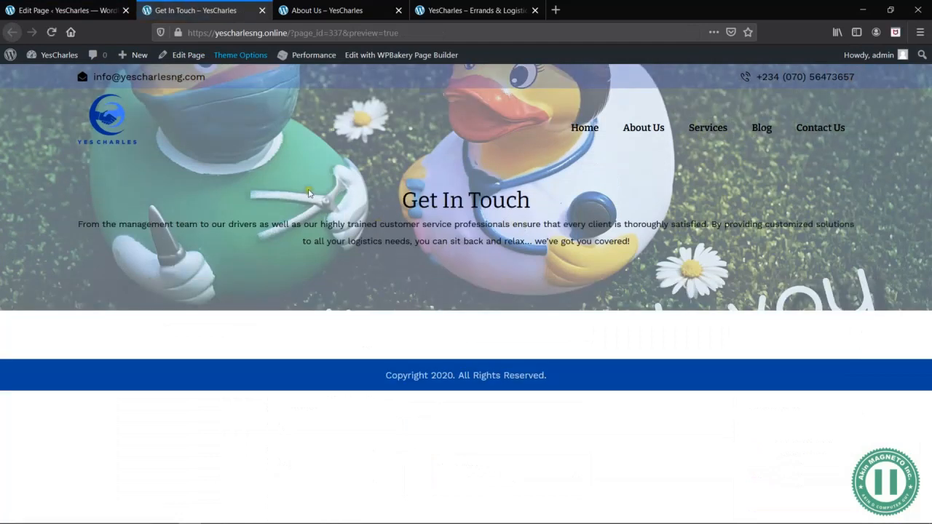
- Reopen the Title and Text element's settings and check the title and paragraph against the header image in the preview
click(85, 10)
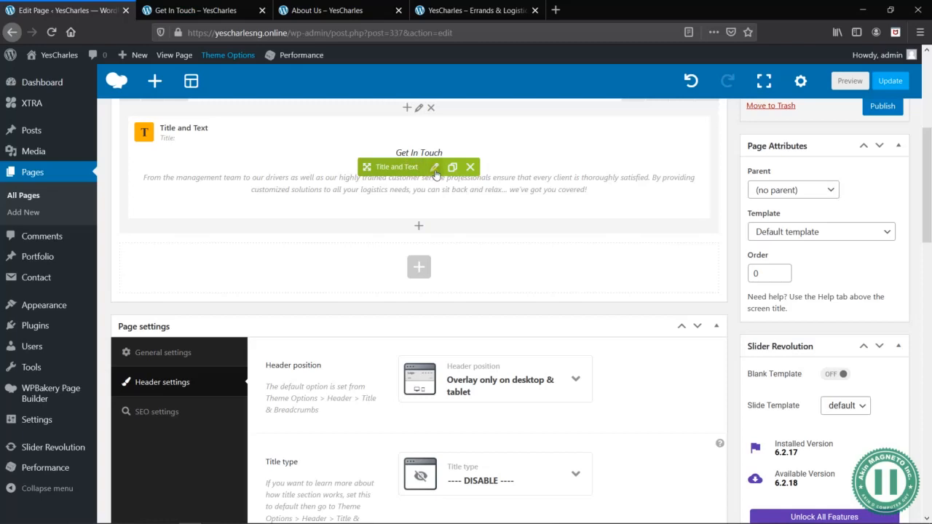
click(435, 169)
click(199, 11)
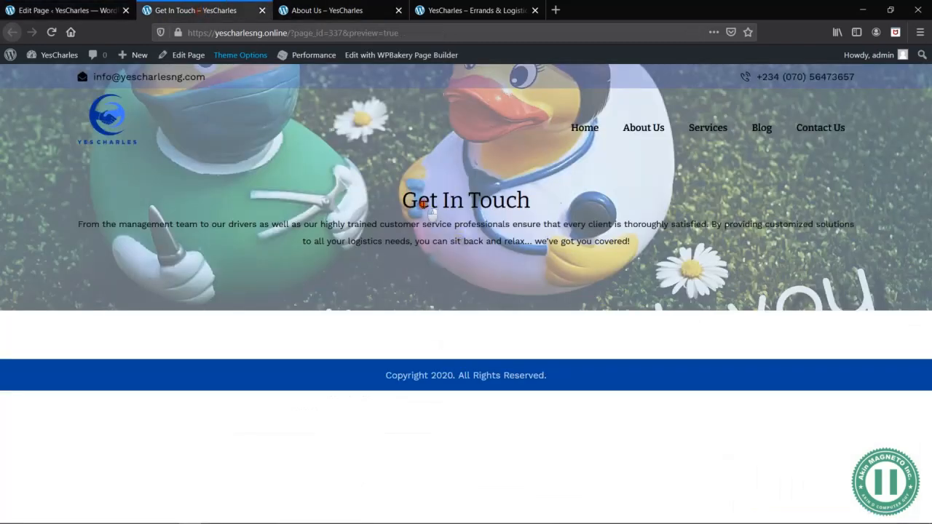
drag(415, 223, 631, 241)
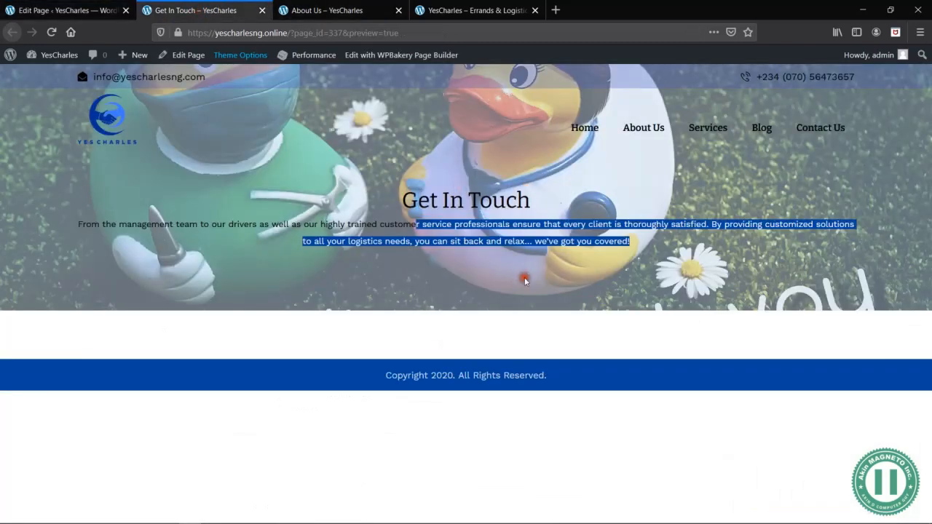
click(603, 226)
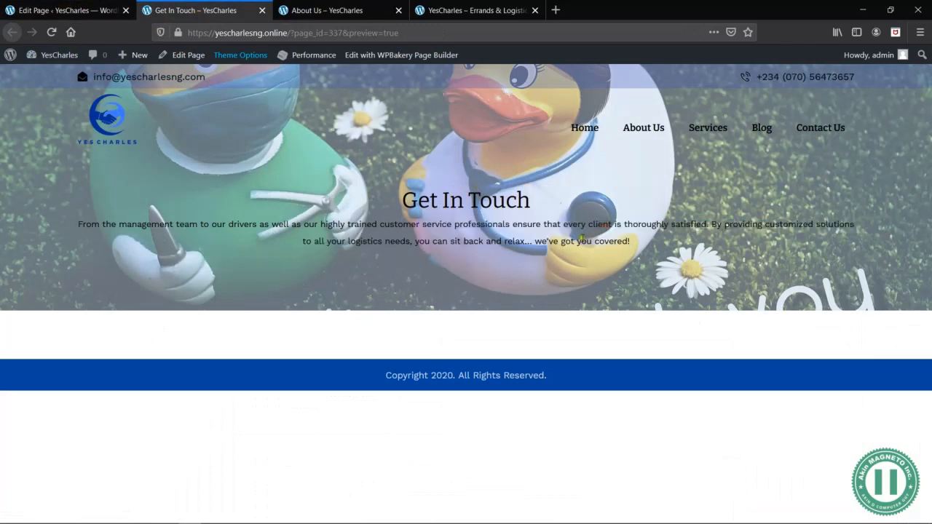
click(41, 13)
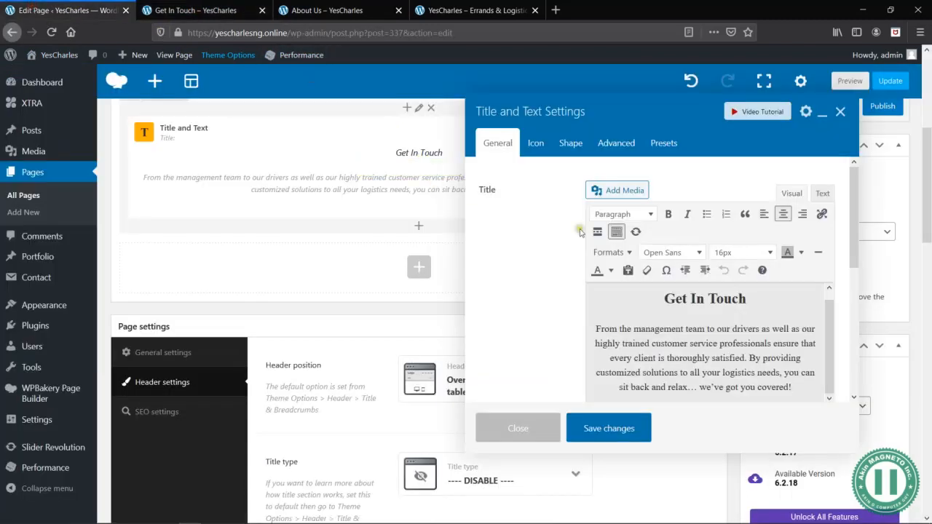
- Set the Get In Touch title's text color to the palette's dark blue, referring to the page preview
drag(746, 306, 663, 301)
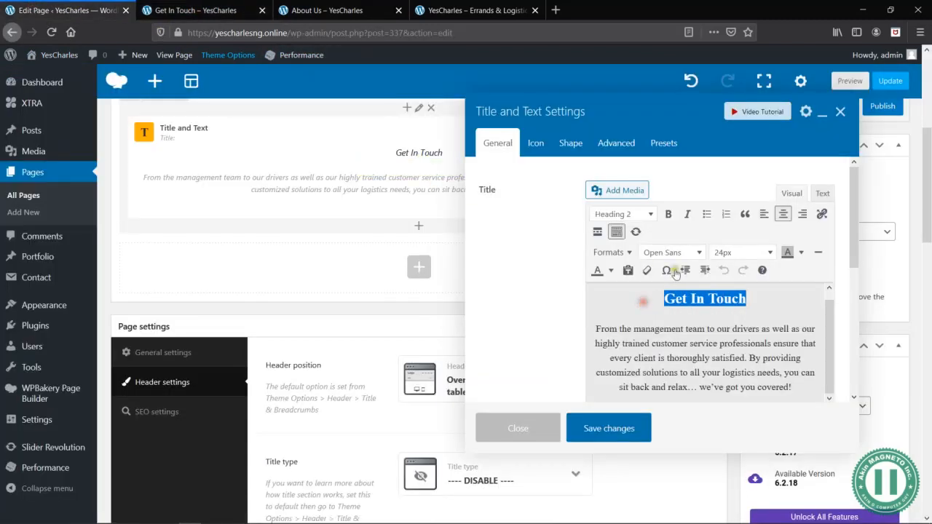
click(612, 271)
click(617, 326)
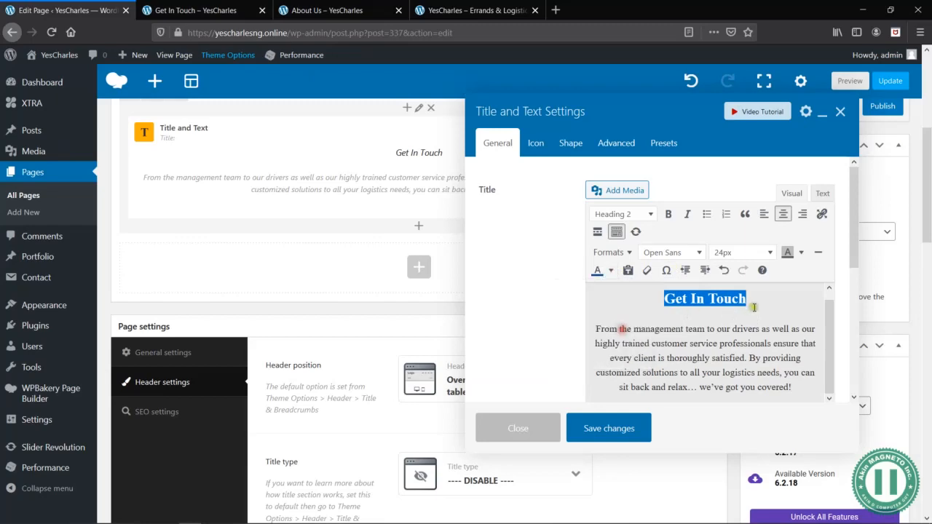
click(754, 307)
click(173, 6)
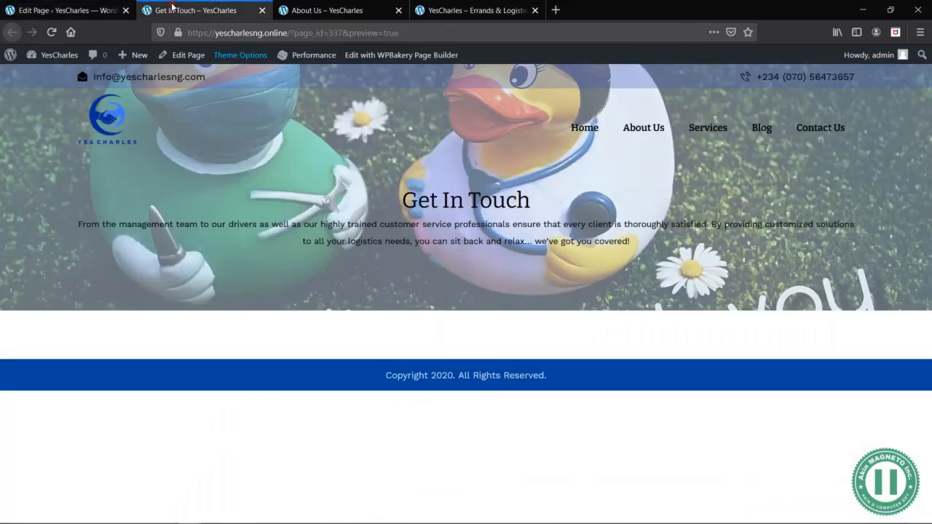
click(81, 14)
- Set the paragraph below the title to the custom text color #3e64ed, save the element and preview the page
drag(799, 391, 581, 319)
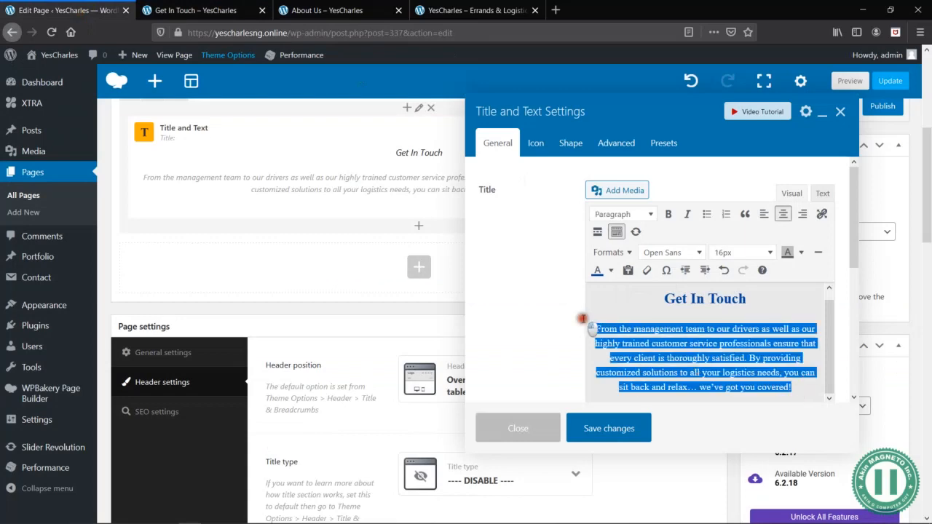
click(239, 12)
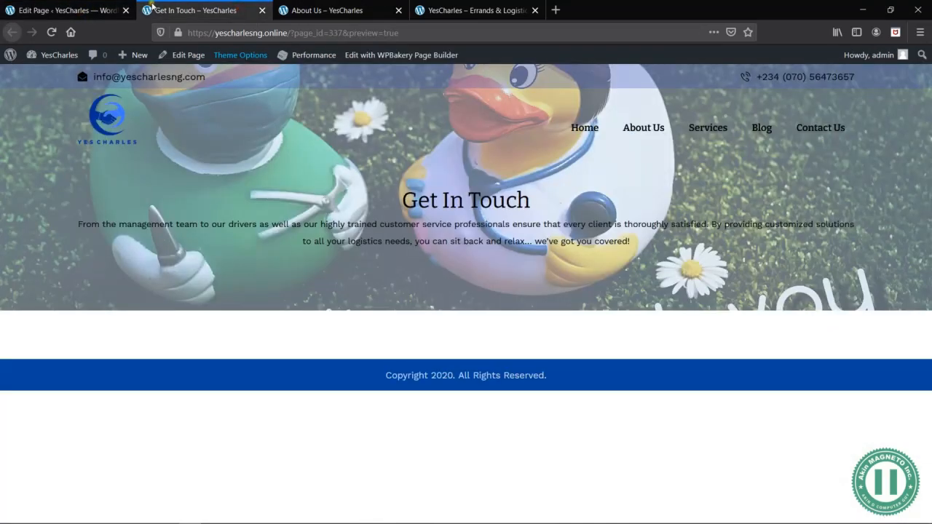
click(82, 10)
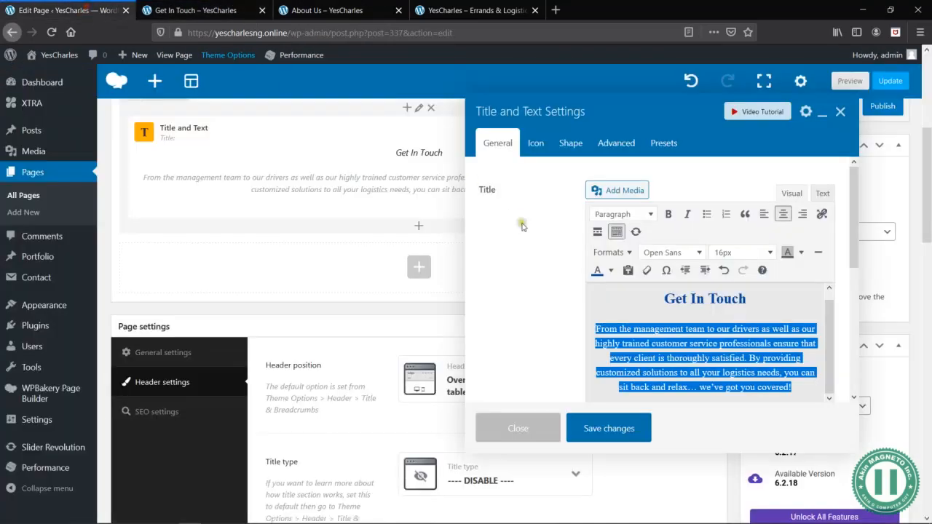
click(611, 271)
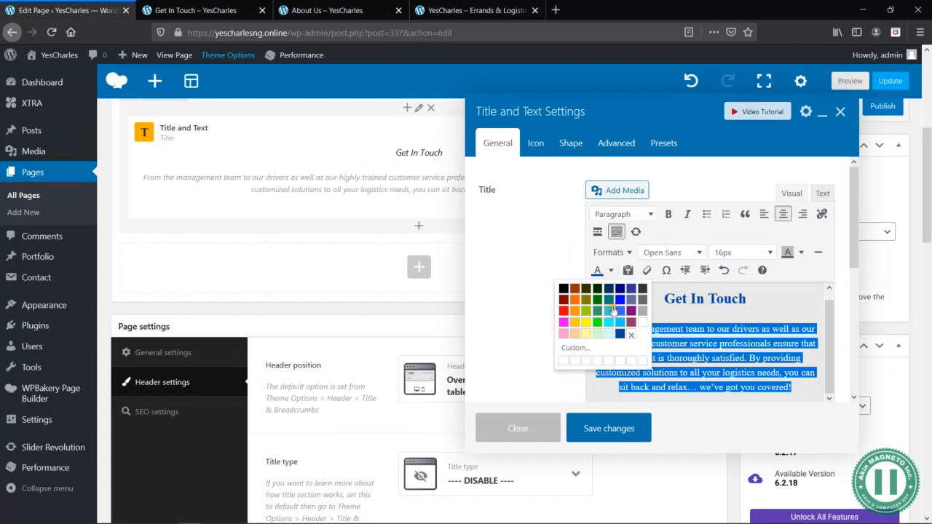
click(608, 348)
click(500, 268)
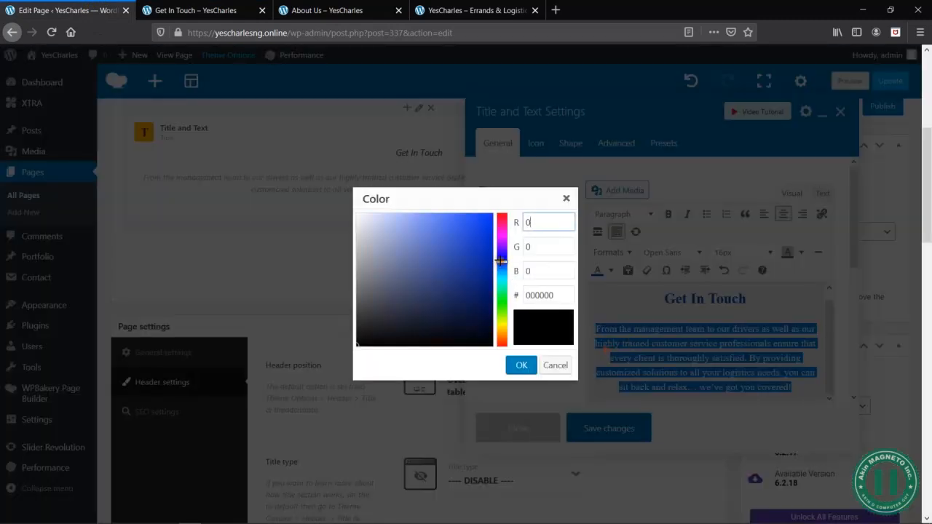
drag(457, 218, 413, 220)
click(456, 221)
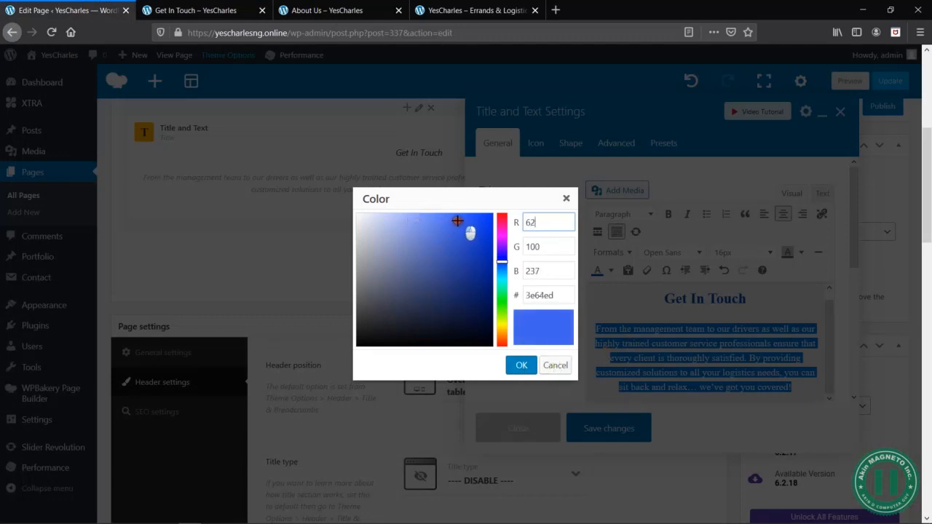
click(523, 366)
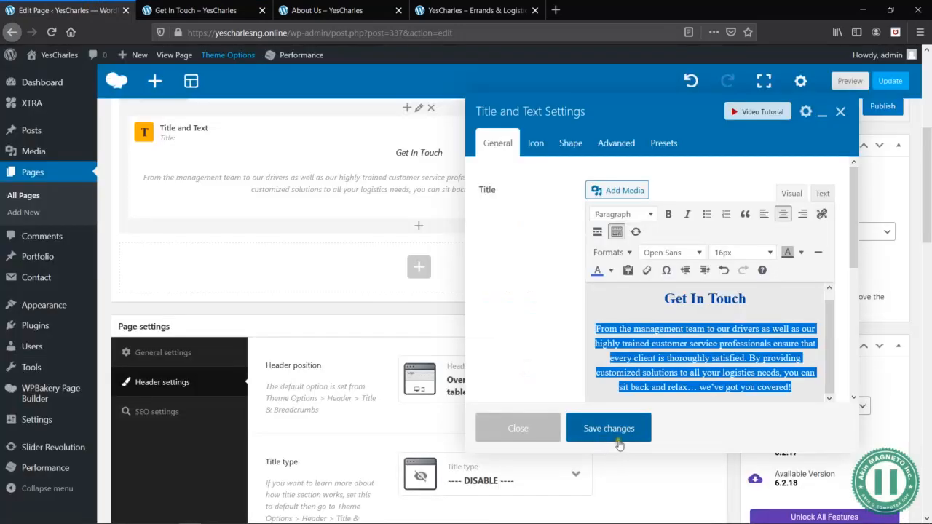
click(625, 433)
click(850, 81)
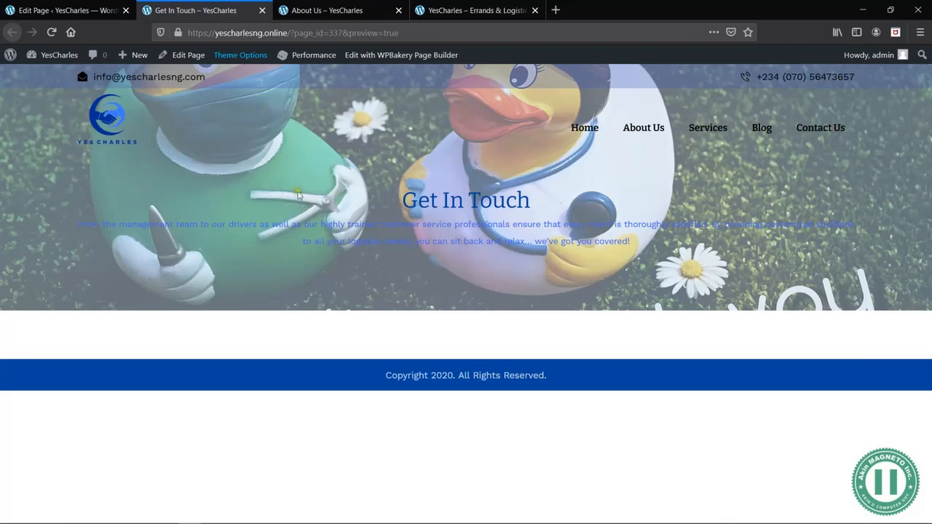
- Set the text color of the paragraph below the Get In Touch title to black, save the element and preview the page
click(55, 11)
click(434, 168)
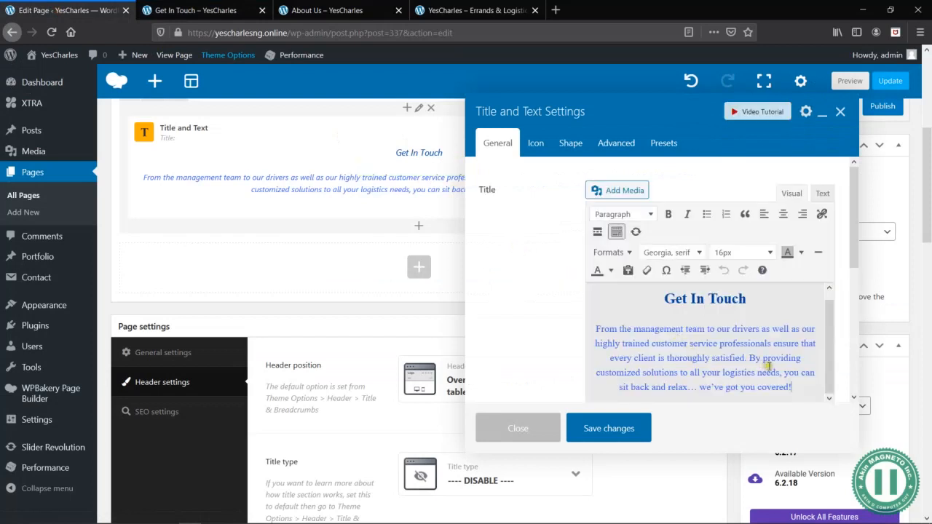
drag(800, 387, 593, 333)
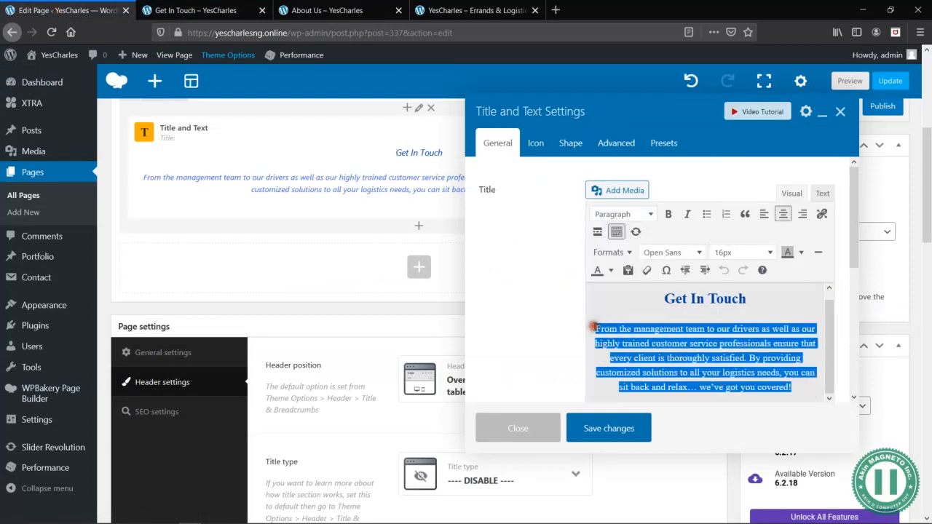
click(611, 271)
click(564, 289)
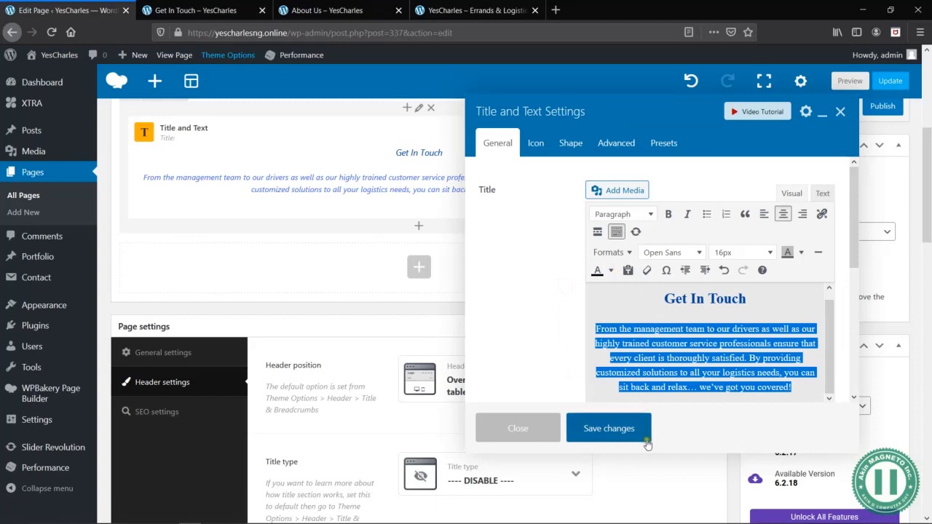
click(597, 431)
click(839, 86)
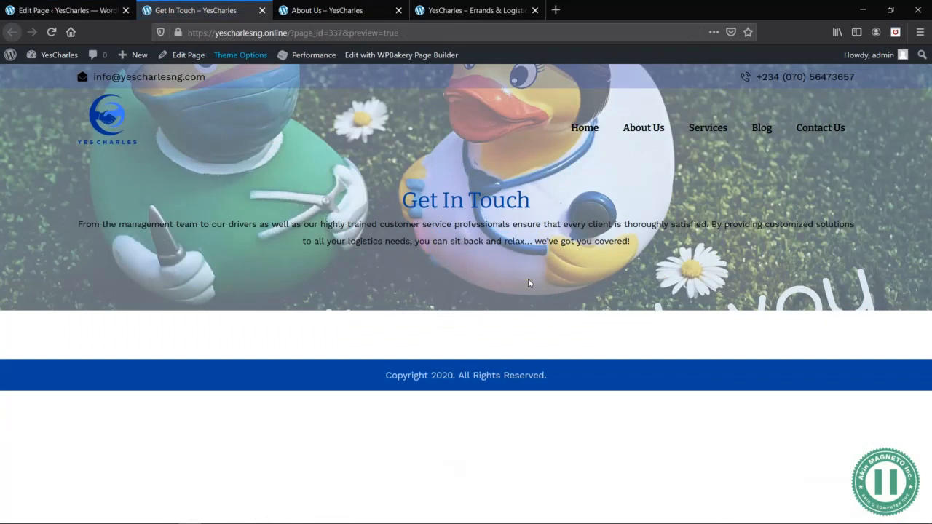
- Check the Get In Touch page's header section in responsive design mode at 320 × 480, then close the developer tools and responsive view
right_click(282, 245)
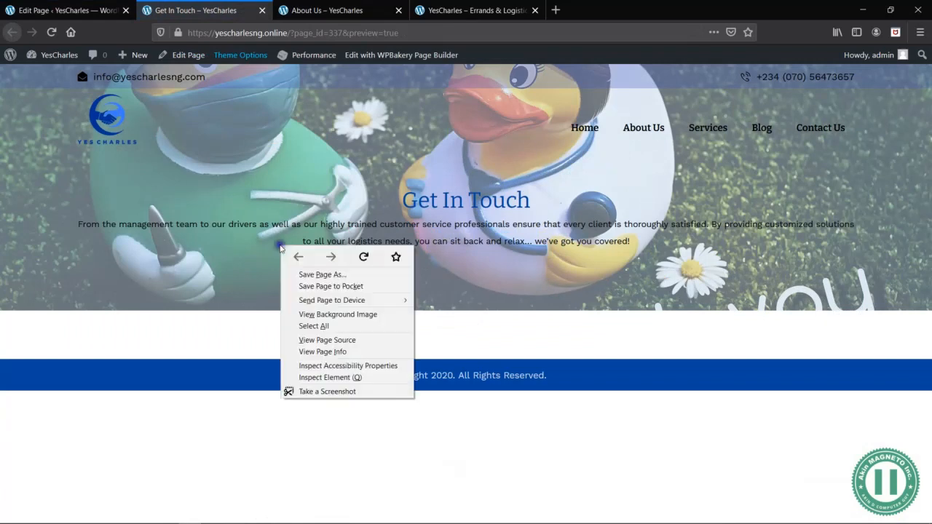
click(357, 381)
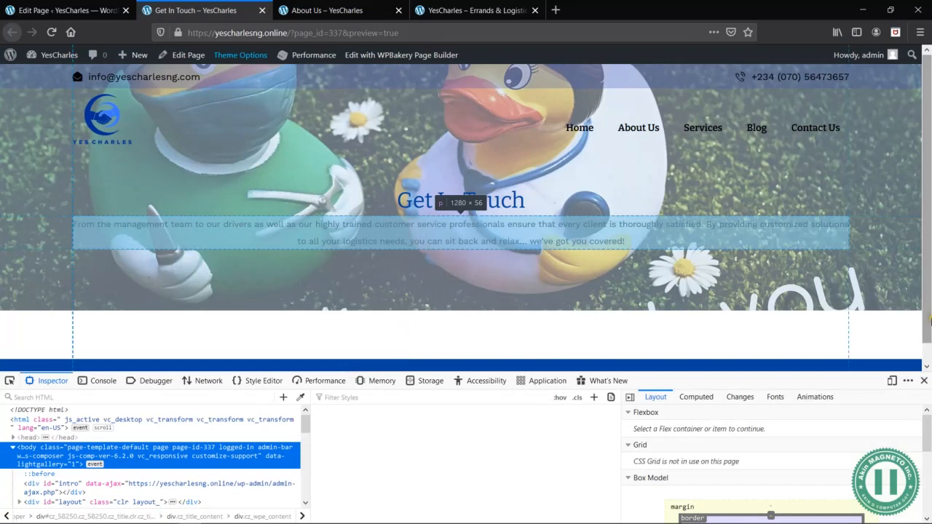
click(892, 380)
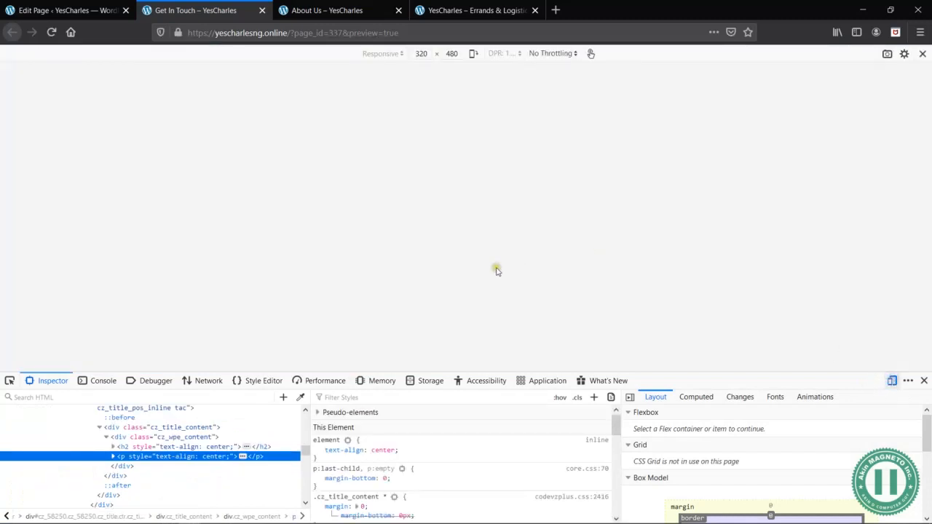
scroll(497, 271, down, 5)
scroll(497, 271, up, 1)
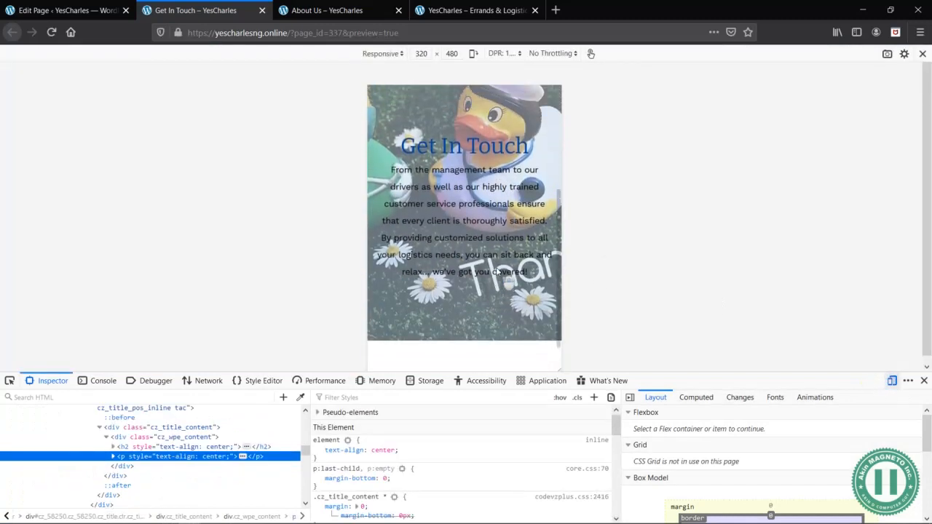
scroll(496, 268, up, 4)
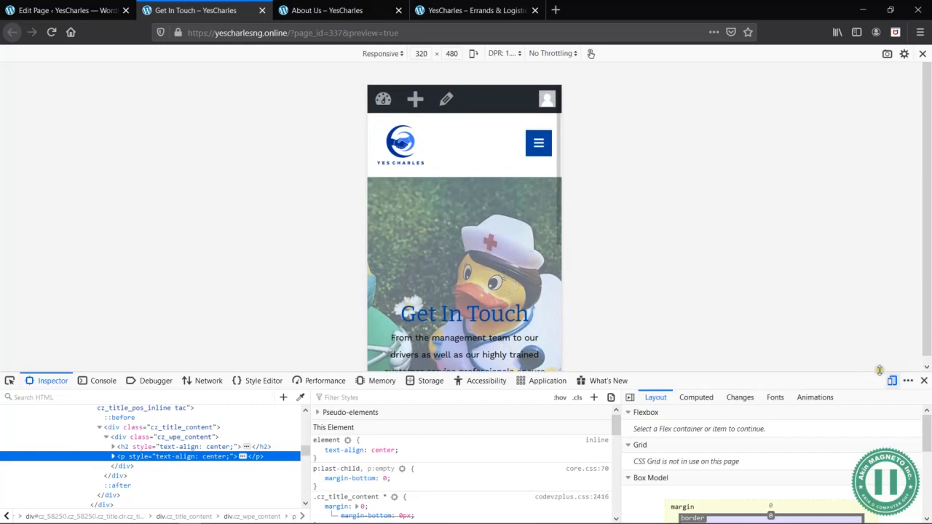
click(925, 381)
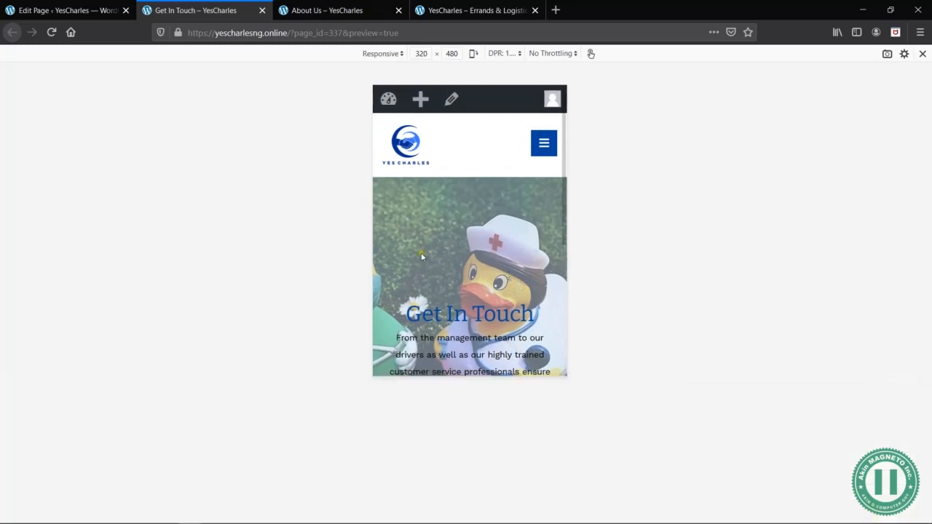
click(922, 56)
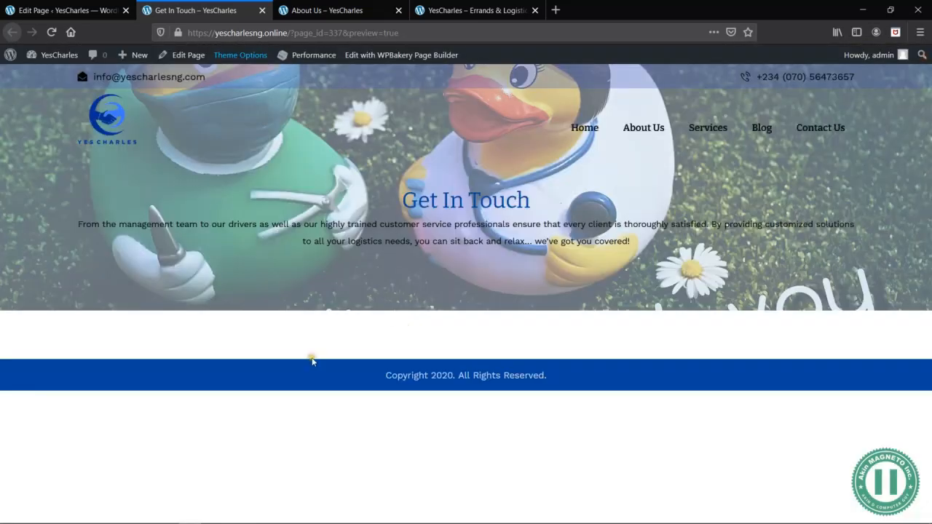
- Consult the wireframe in Microsoft Word for the section below the Get In Touch banner and return to the page editor
click(64, 10)
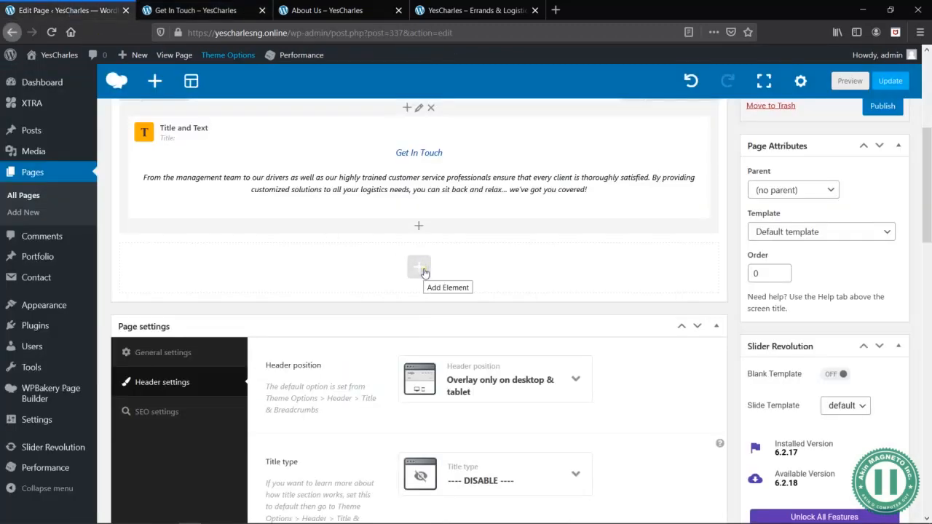
key(alt+Tab)
key(alt+Tab)
key(Tab)
scroll(364, 169, up, 5)
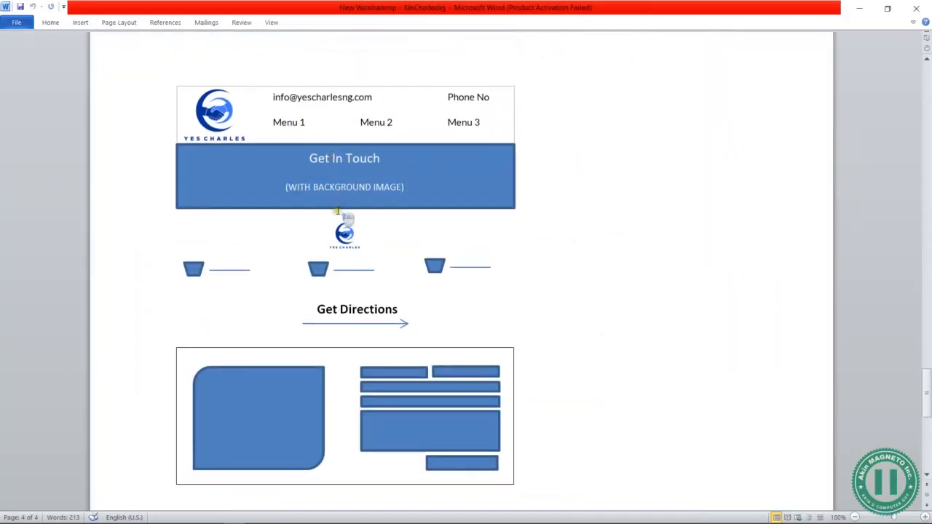
click(202, 271)
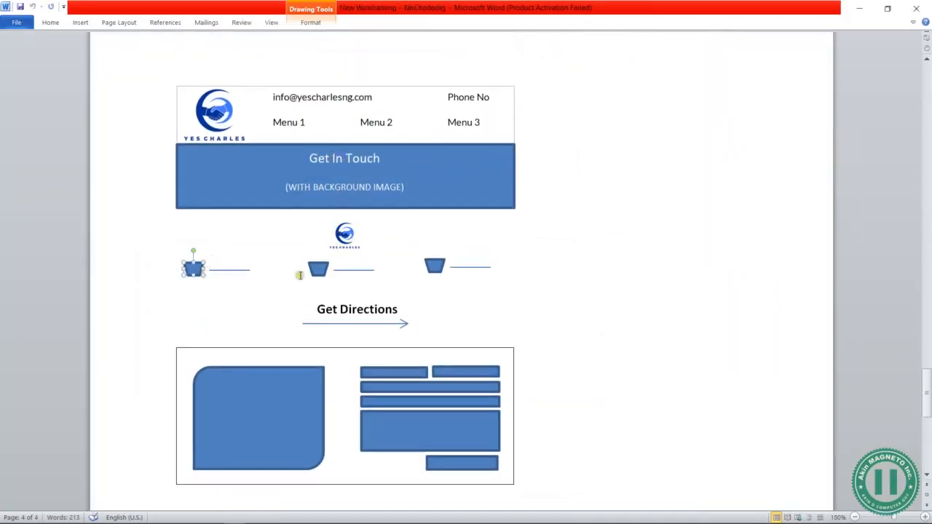
key(alt+Tab)
key(alt+Tab)
key(Tab)
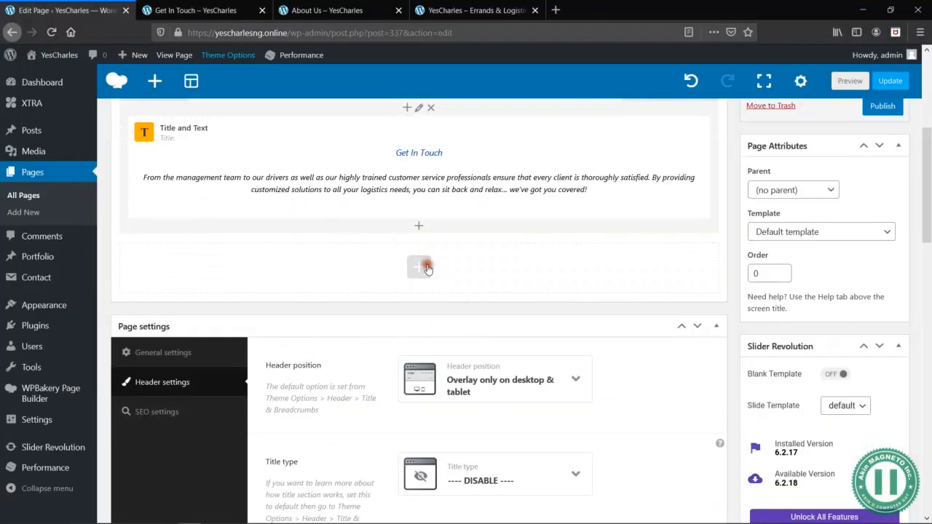
- Add a row below the Get In Touch row and split it into three equal columns
click(419, 267)
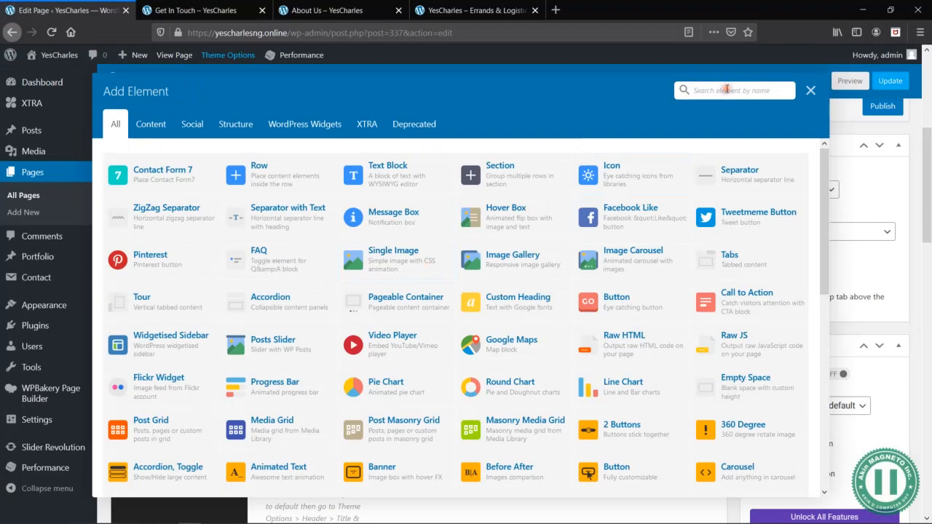
text(row)
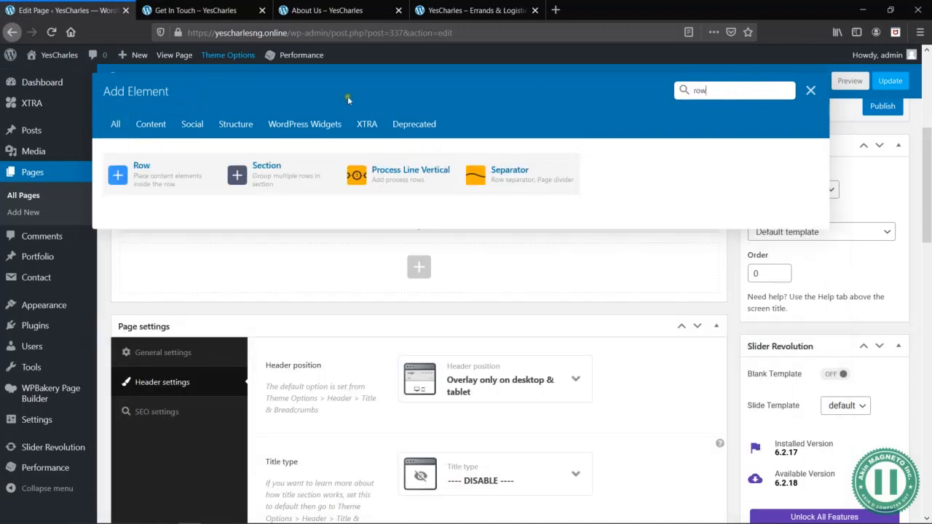
click(166, 182)
mouse_move(152, 252)
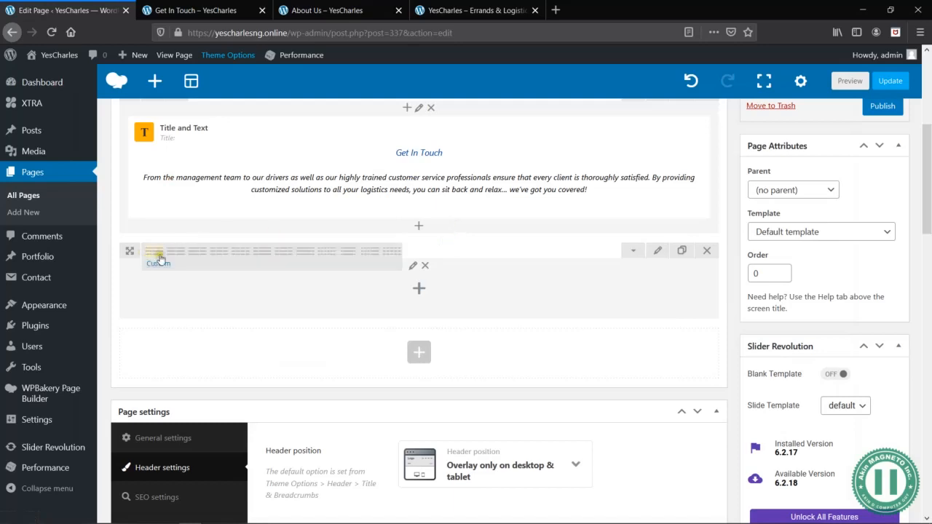
click(218, 257)
- Set the three-column row's top and bottom padding to 50px and save the row settings
click(658, 250)
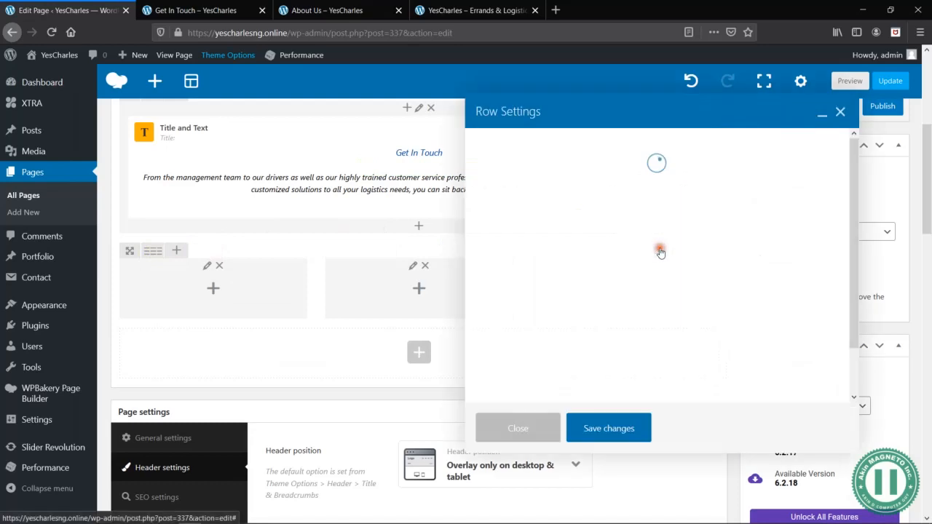
click(548, 145)
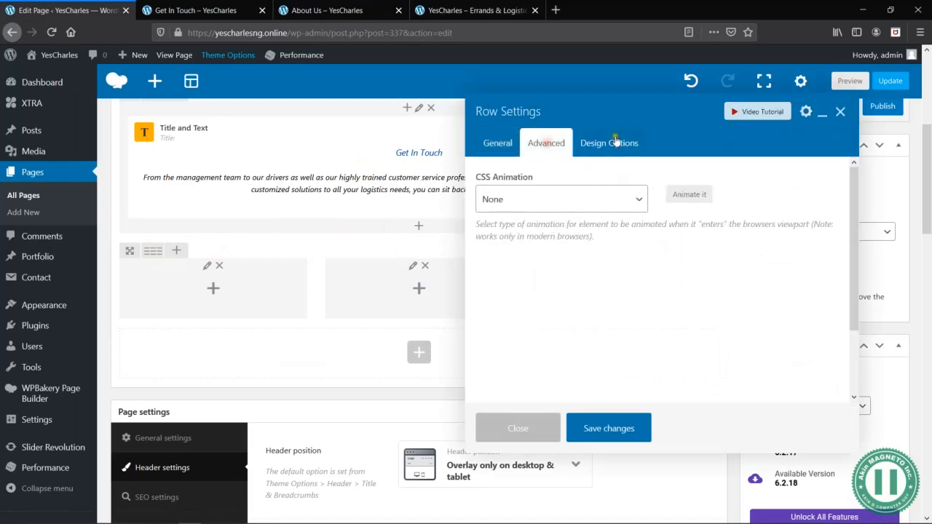
click(609, 143)
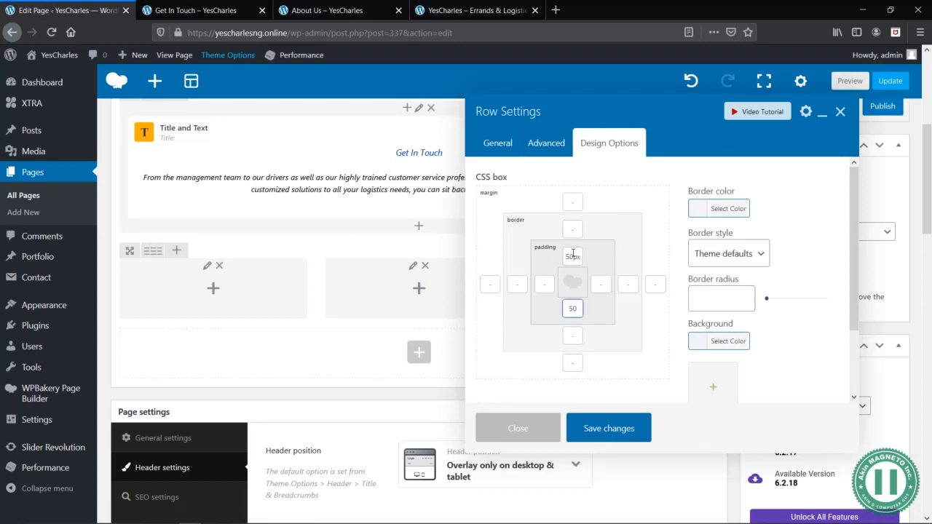
click(617, 440)
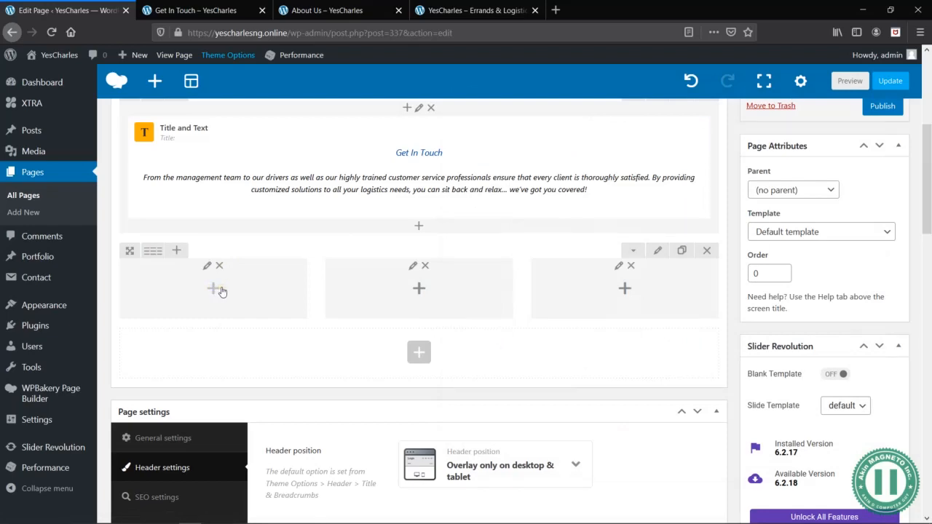
- Add a Service Box element to the first column of the three-column row, after a look at the company text in Word
key(alt+Tab)
scroll(513, 342, up, 1)
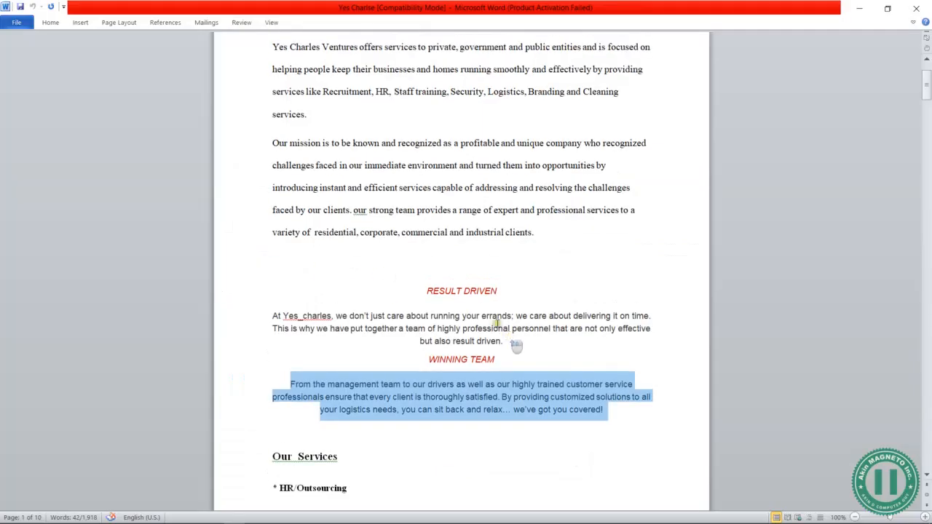
key(alt+Tab)
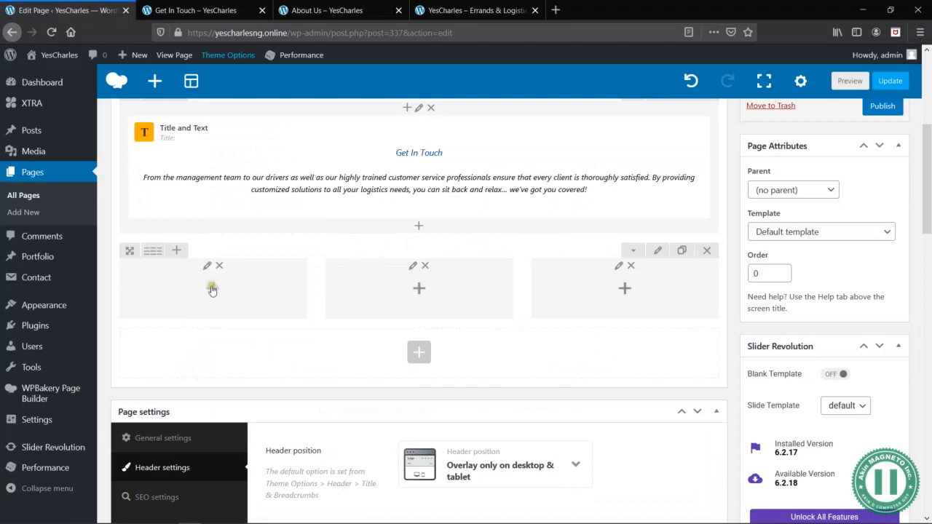
click(214, 291)
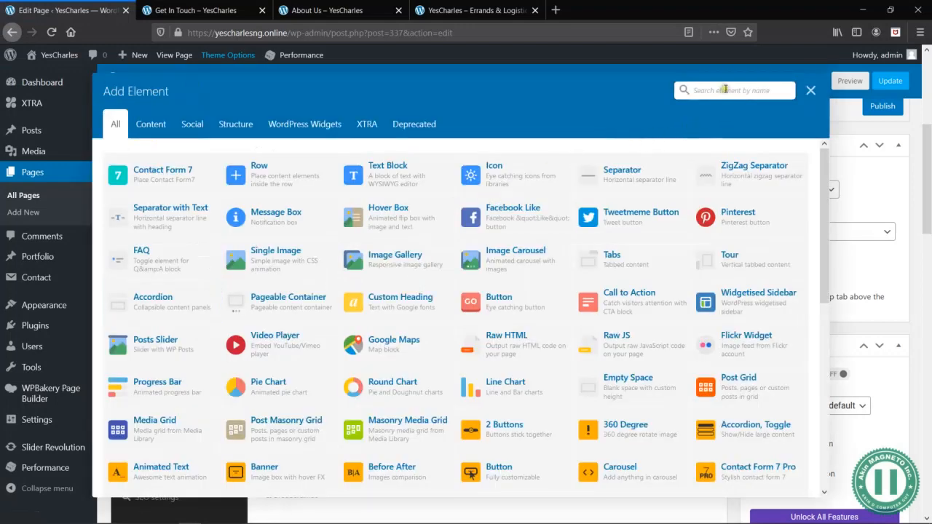
text(content)
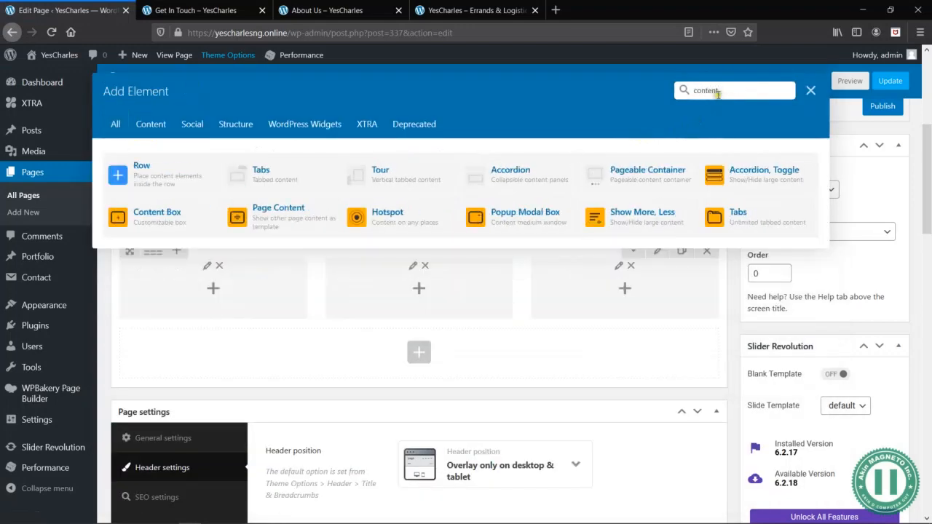
double_click(735, 89)
text(icon)
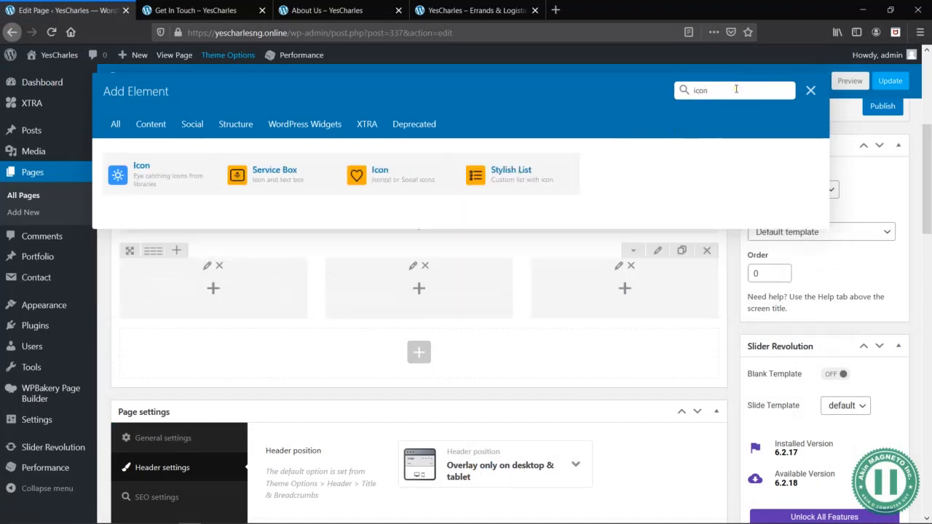
click(299, 191)
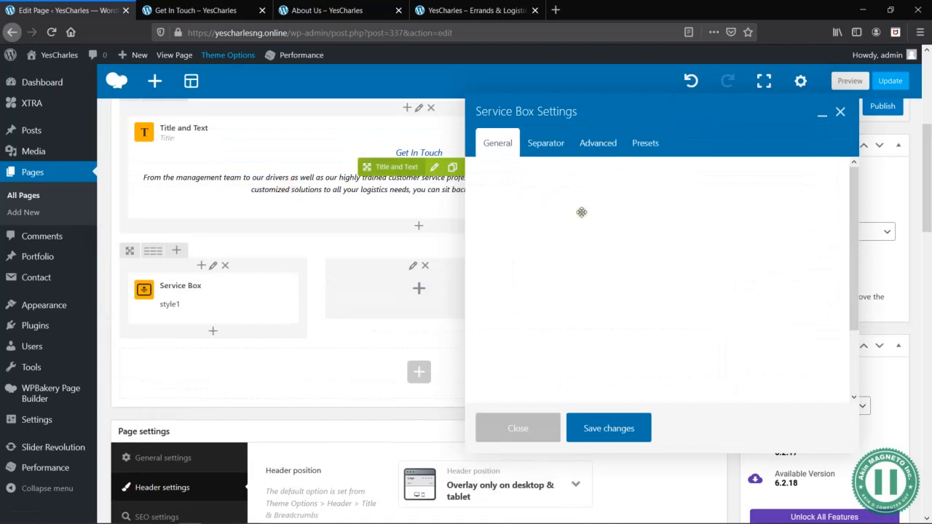
- Browse the Service Box presets and apply the horizontal one with a number in an outlined circle beside left-aligned text
click(633, 230)
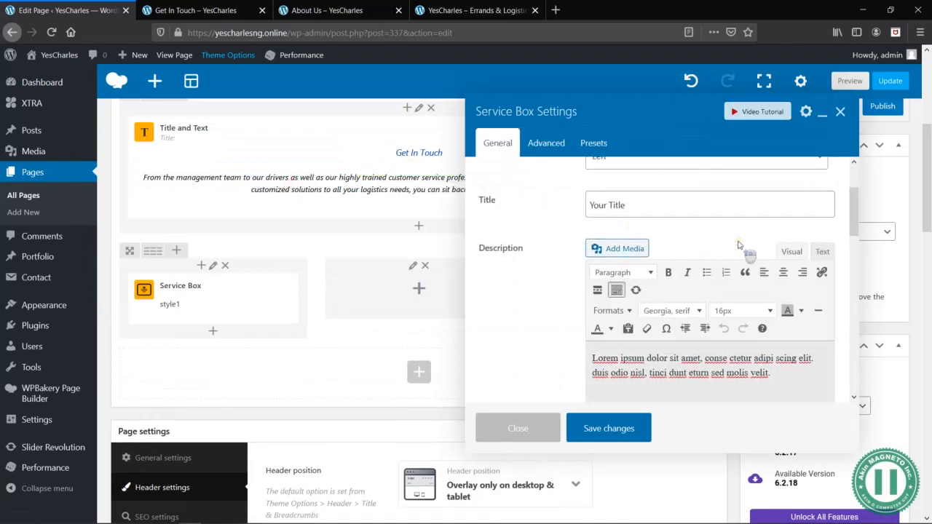
scroll(739, 244, up, 2)
scroll(743, 247, down, 3)
scroll(655, 190, up, 2)
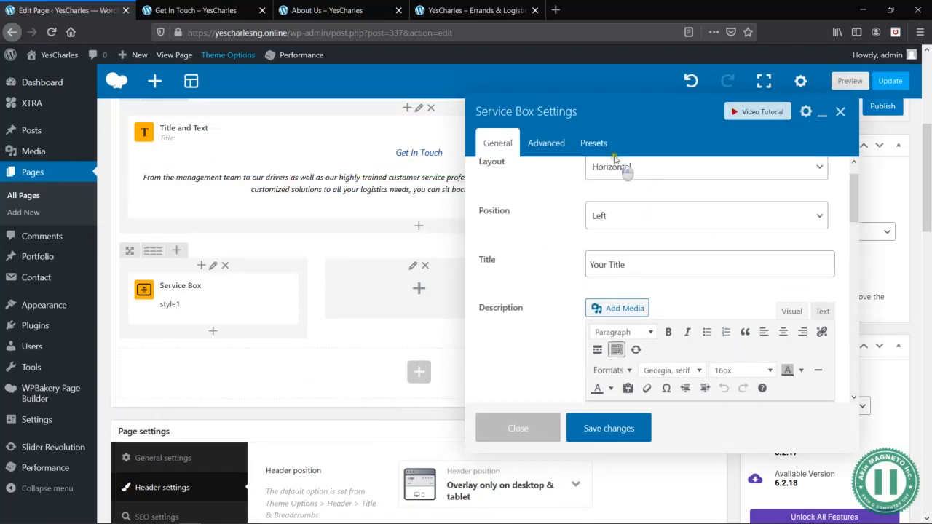
click(596, 148)
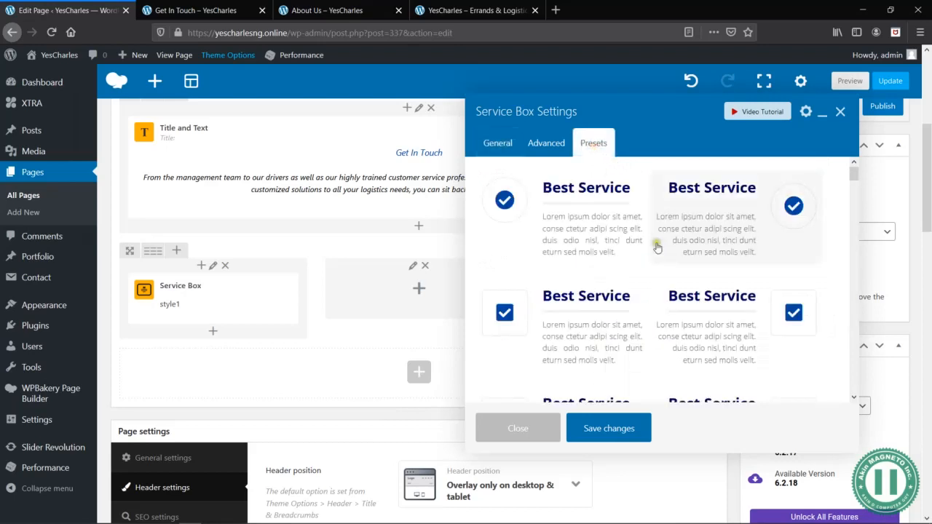
scroll(657, 320, down, 2)
scroll(657, 327, down, 5)
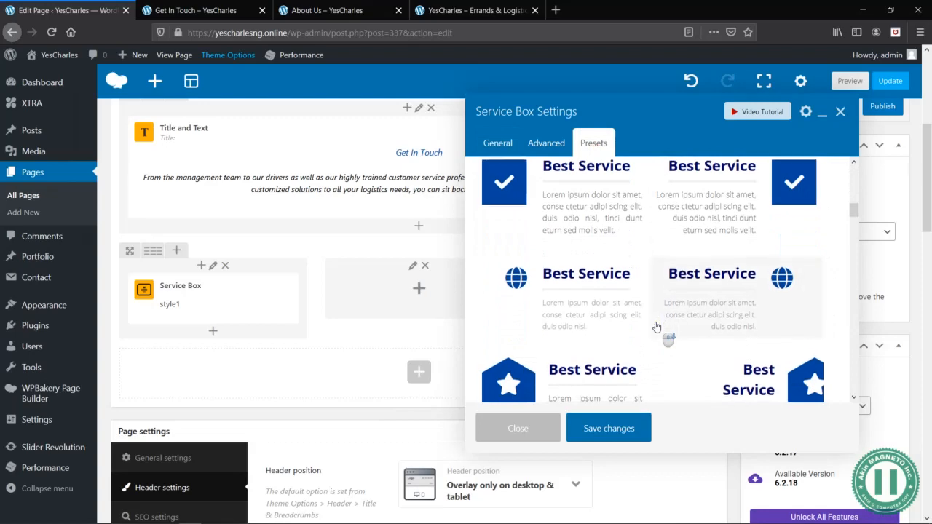
scroll(657, 328, down, 4)
scroll(657, 328, down, 5)
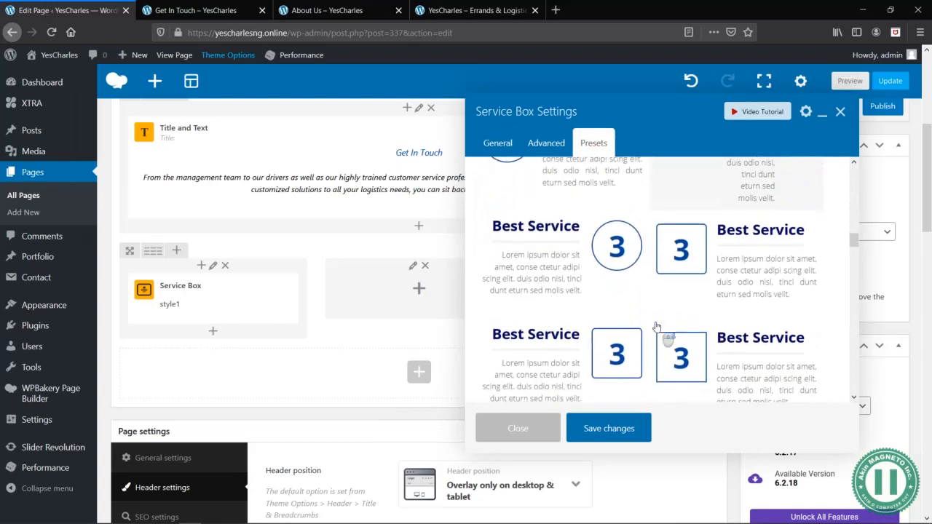
scroll(657, 327, down, 3)
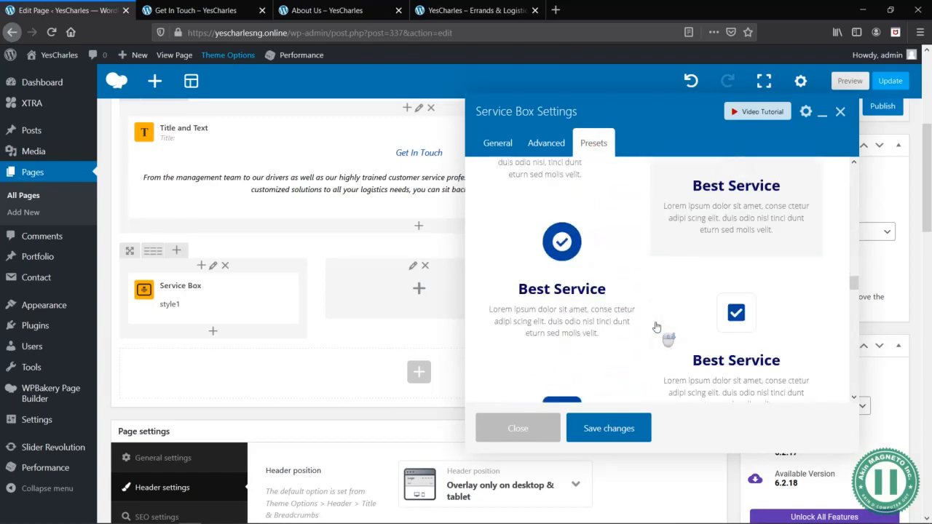
scroll(657, 327, down, 1)
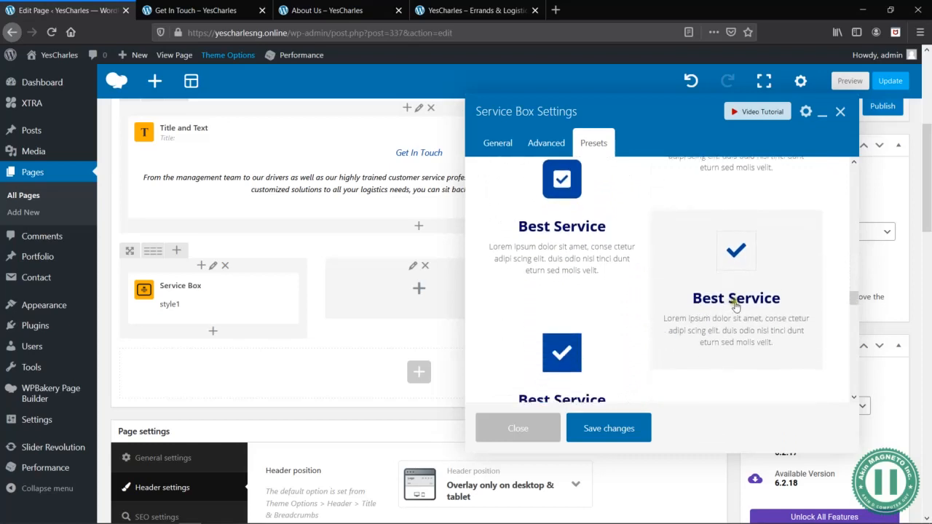
scroll(610, 320, down, 1)
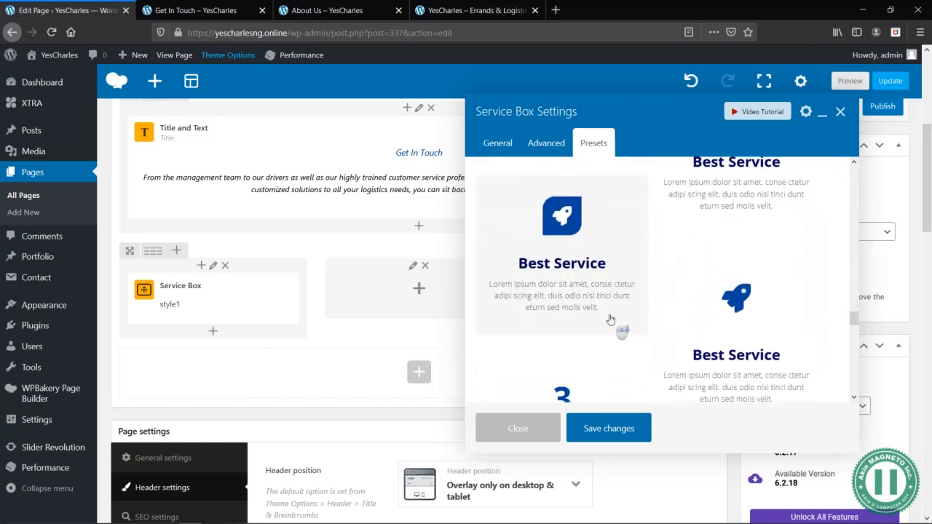
scroll(611, 320, down, 1)
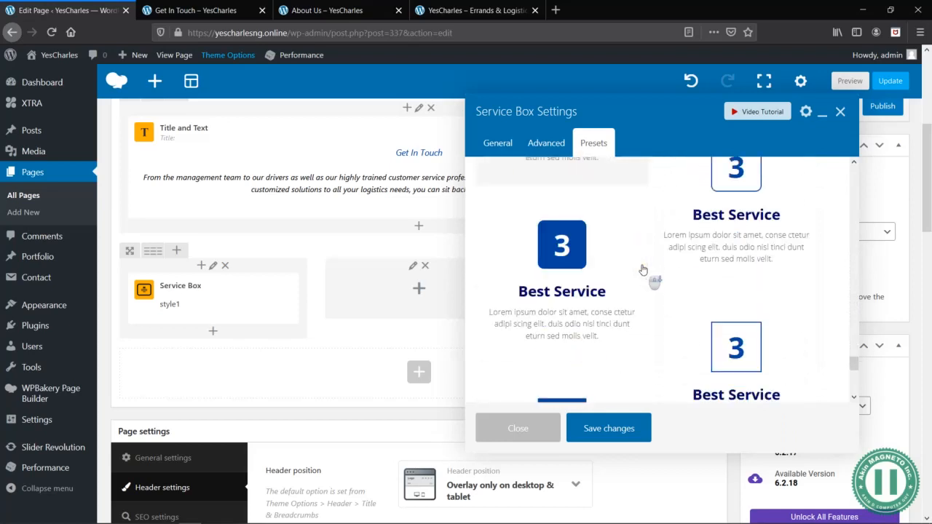
scroll(643, 270, up, 4)
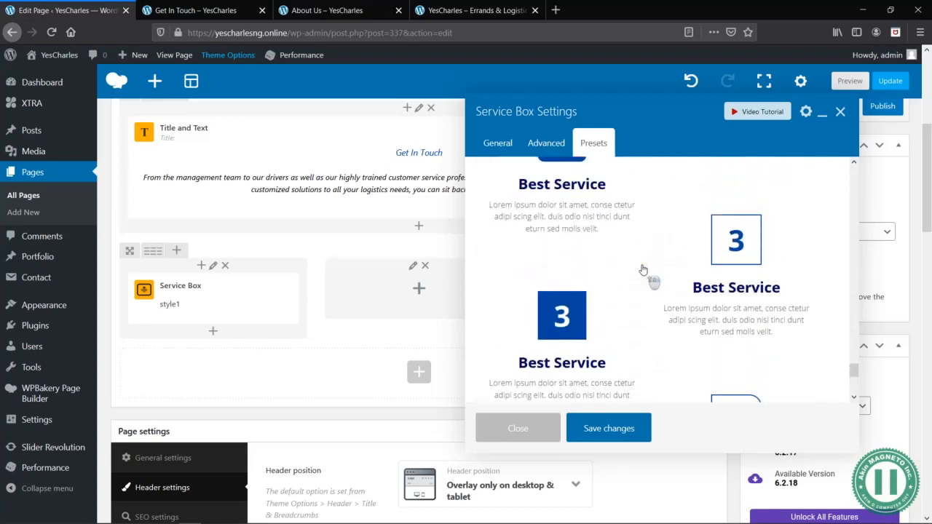
scroll(643, 271, up, 1)
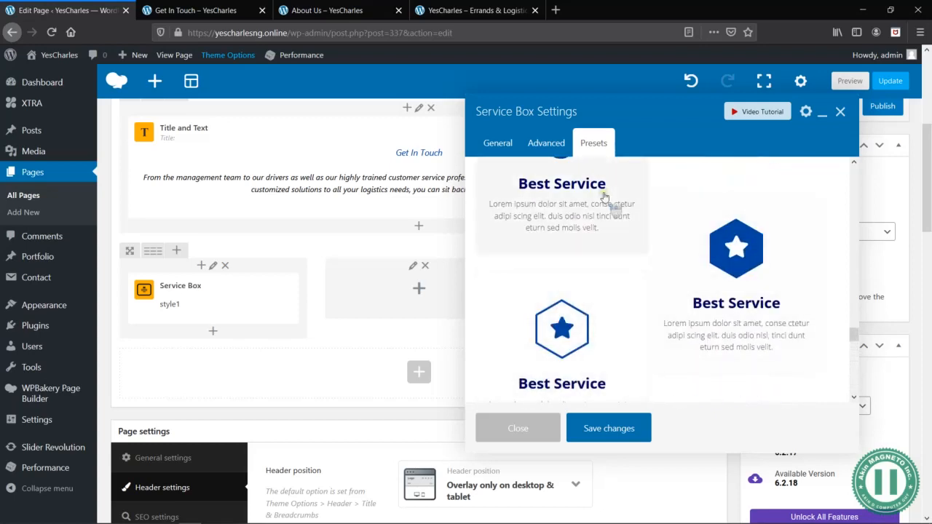
scroll(604, 197, up, 5)
scroll(603, 197, up, 5)
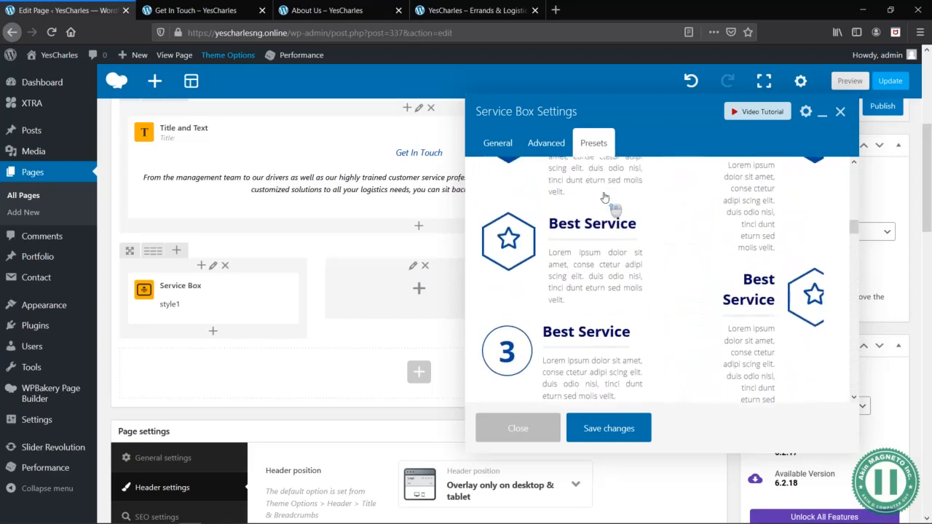
scroll(604, 219, up, 1)
scroll(583, 320, down, 2)
click(558, 297)
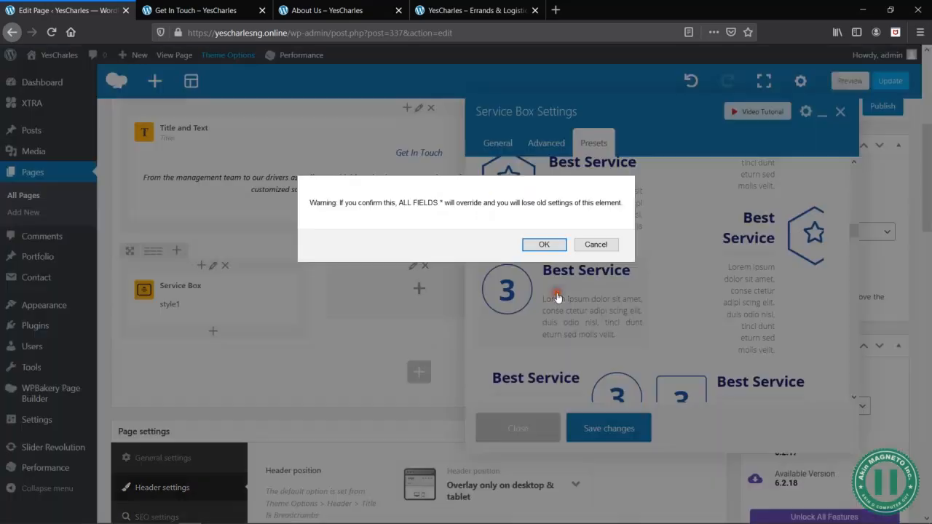
click(529, 248)
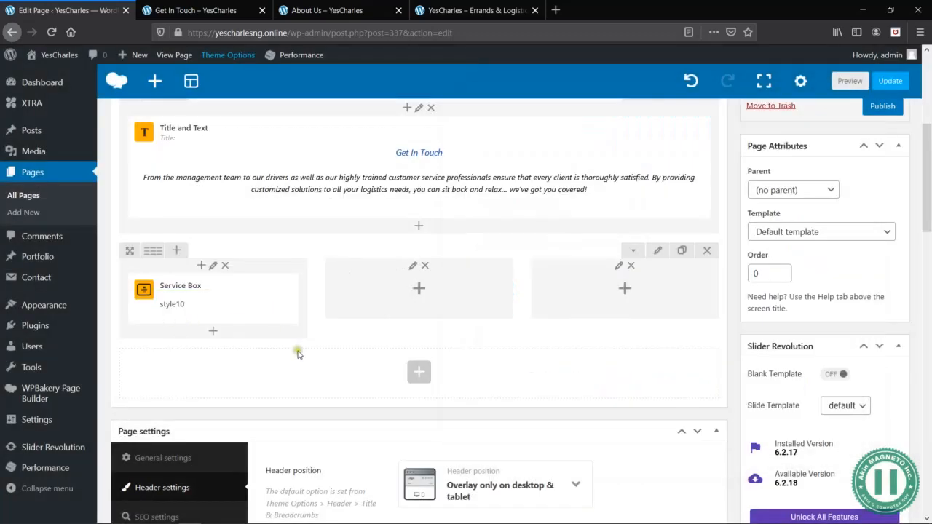
- Reopen the first column's Service Box settings and examine the icon section, including the number styling options
click(222, 299)
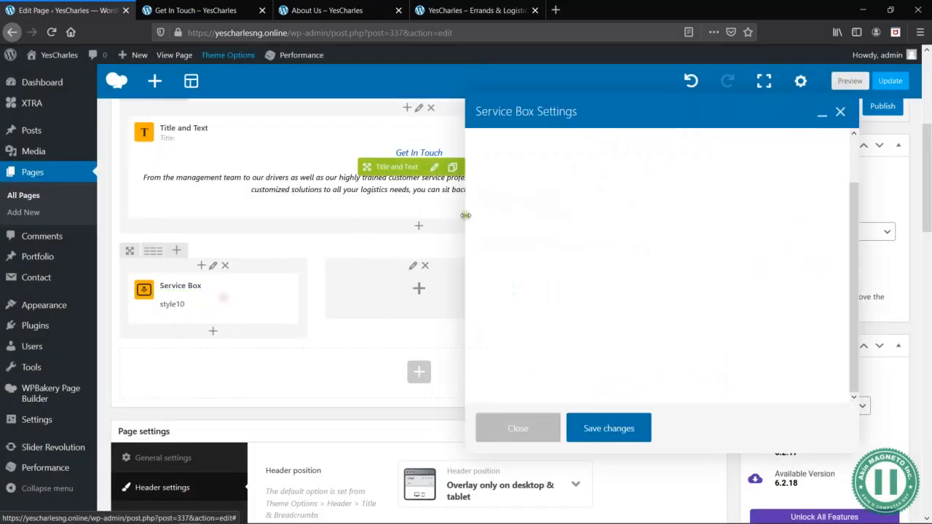
scroll(654, 320, down, 6)
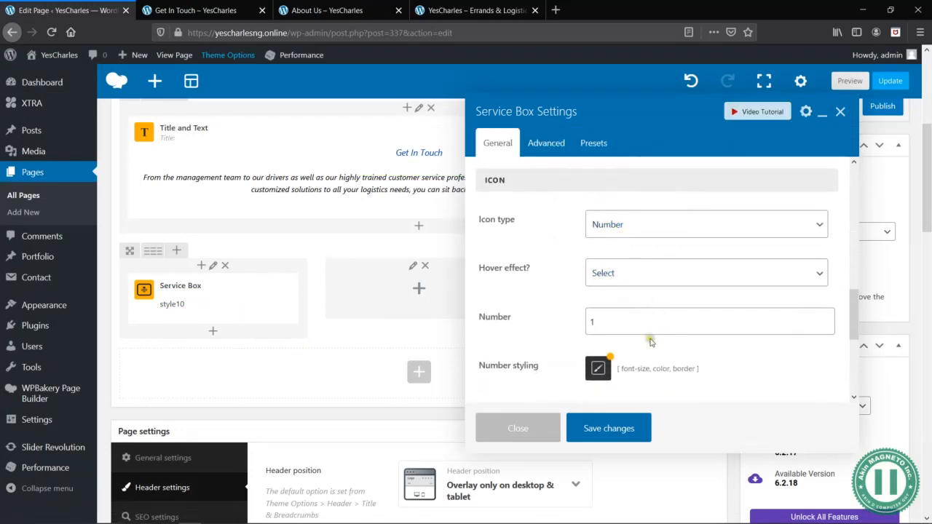
click(609, 370)
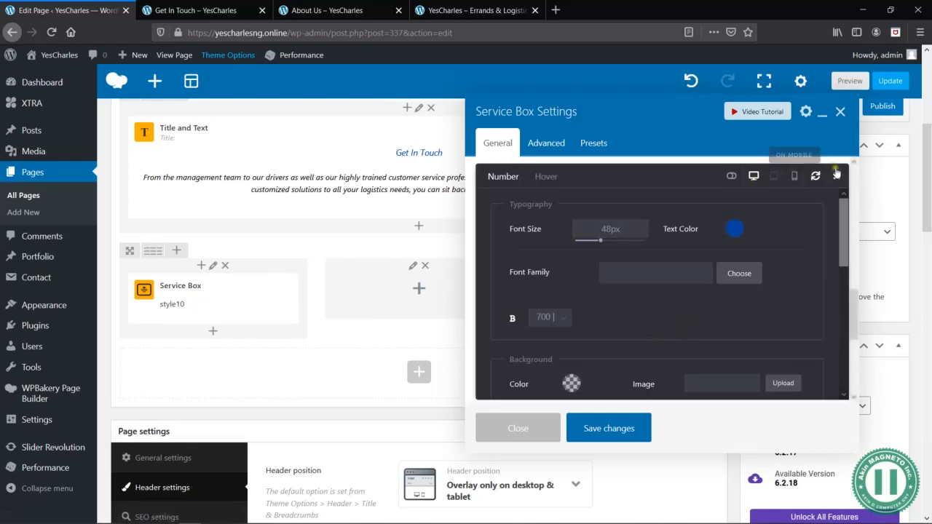
click(835, 174)
scroll(518, 371, down, 3)
scroll(514, 374, up, 5)
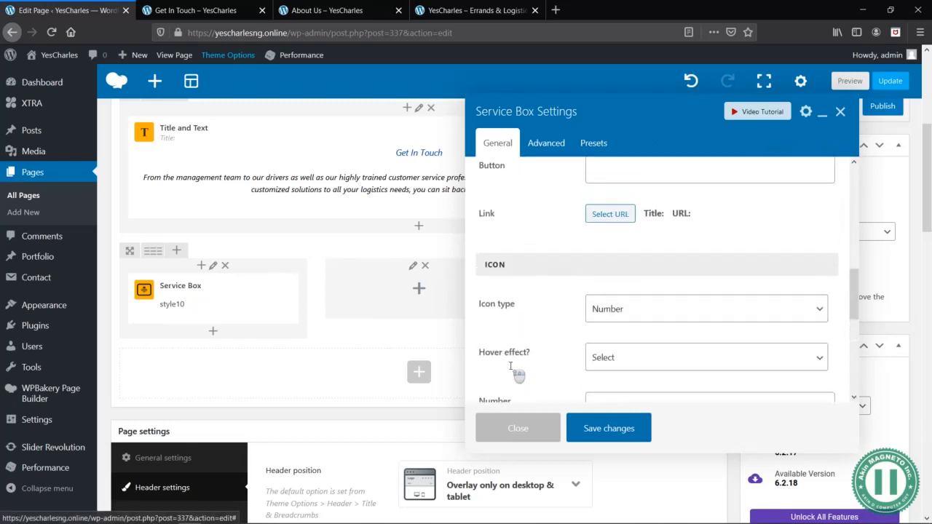
scroll(545, 310, up, 3)
scroll(566, 292, down, 5)
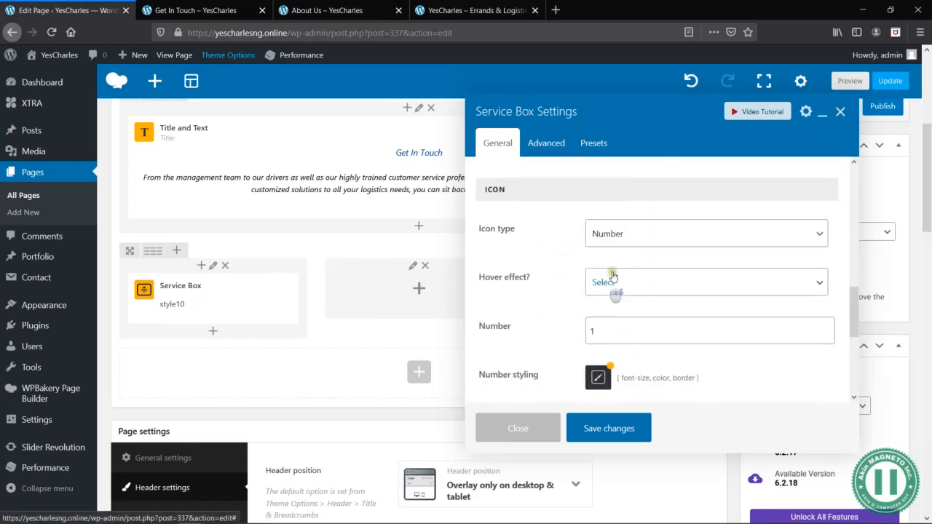
- Change the service box's icon type to Icon, search for "phone" and choose the outlined handset with sound waves
click(639, 226)
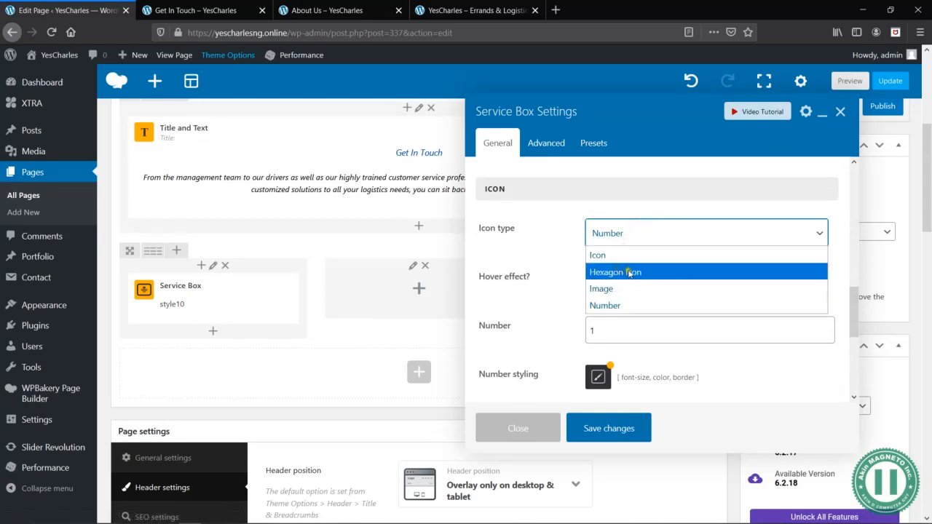
click(596, 256)
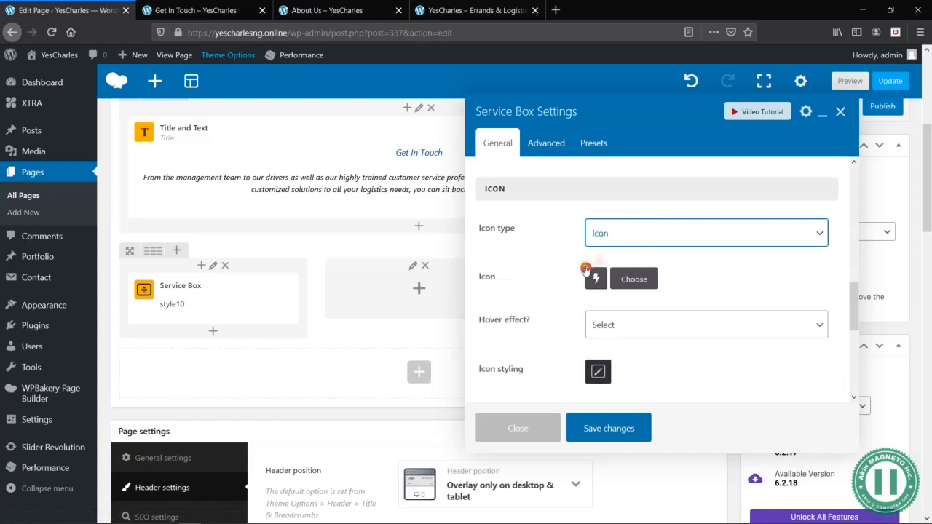
click(637, 278)
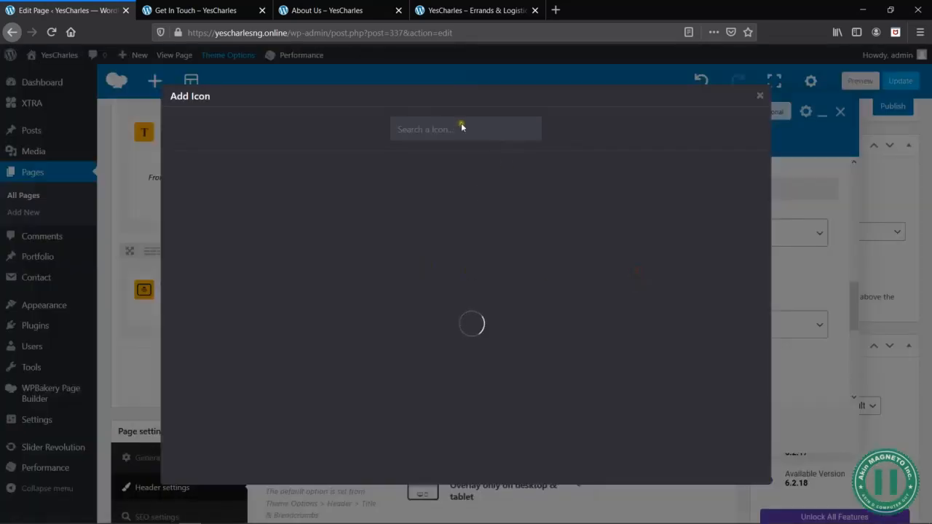
text(phone)
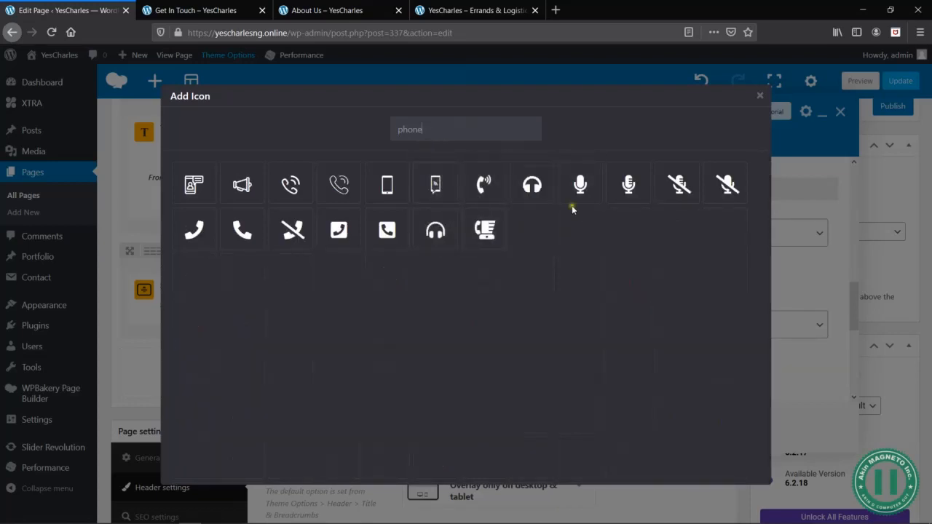
click(291, 188)
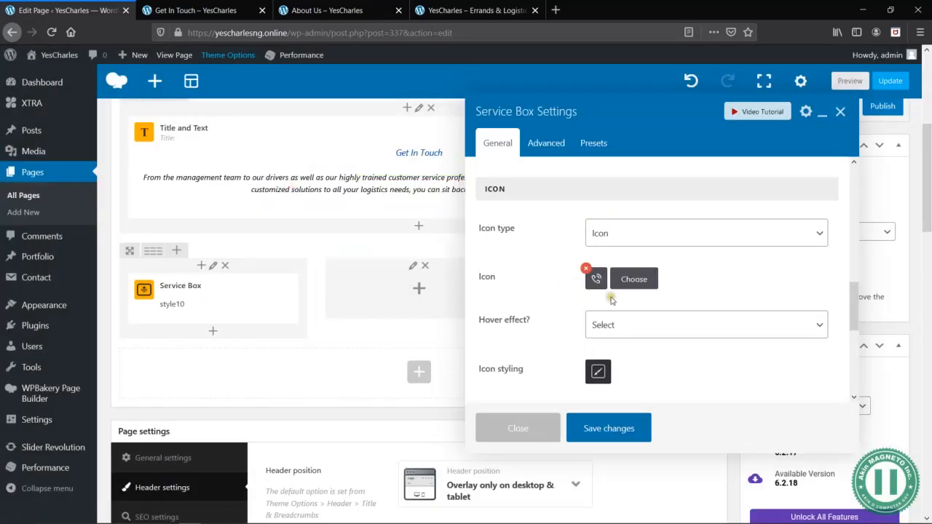
- Set the service box title to "Call Us" and clear the placeholder text from its description
scroll(692, 295, up, 5)
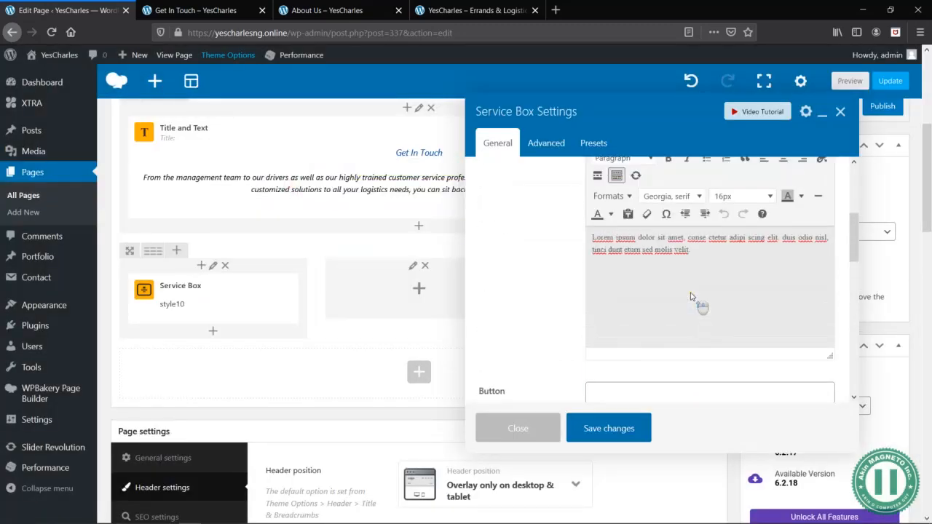
scroll(681, 282, up, 3)
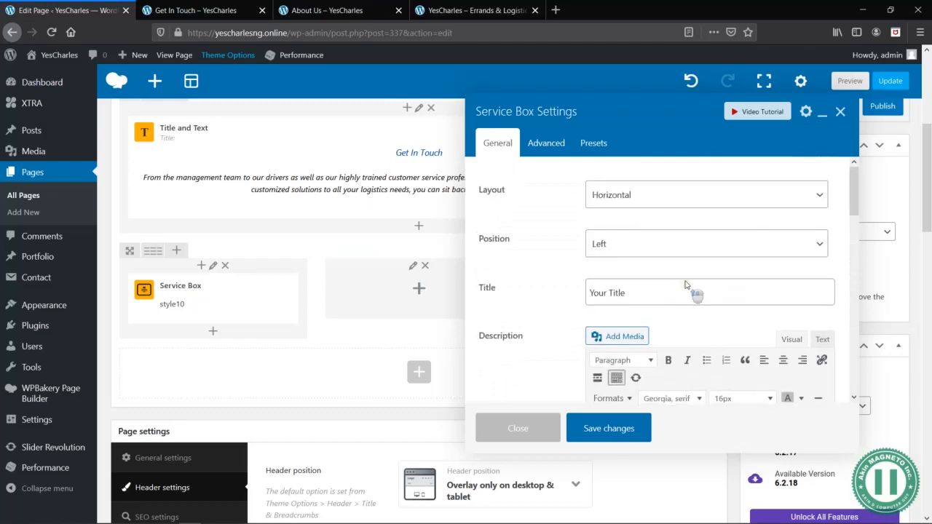
triple_click(640, 292)
text(Call U)
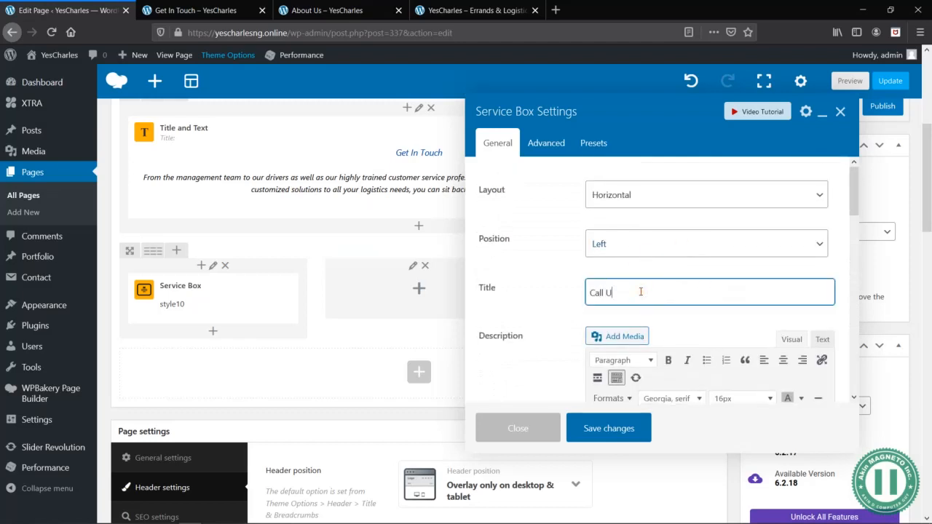
scroll(641, 291, down, 3)
click(670, 335)
key(ctrl+a)
key(BackSpace)
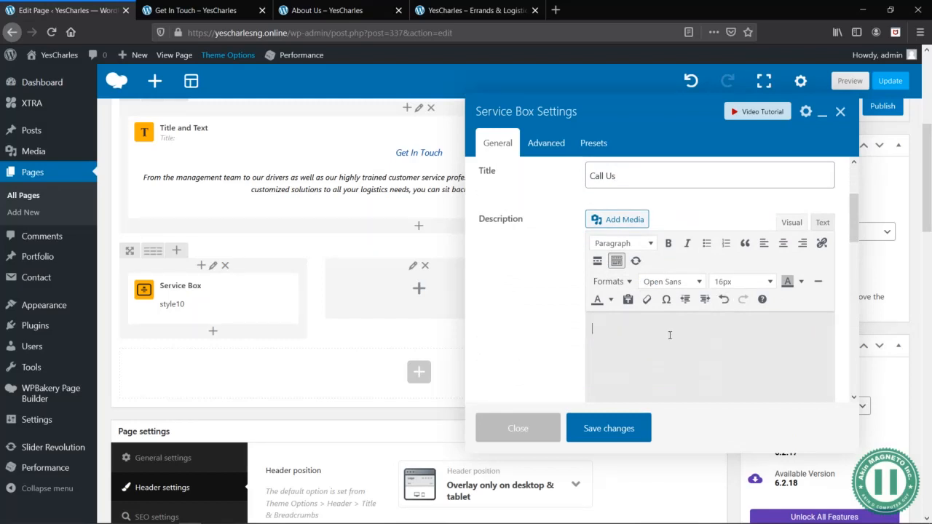
- Copy the company phone number from the header of the Get In Touch preview and return to the page editor
click(195, 10)
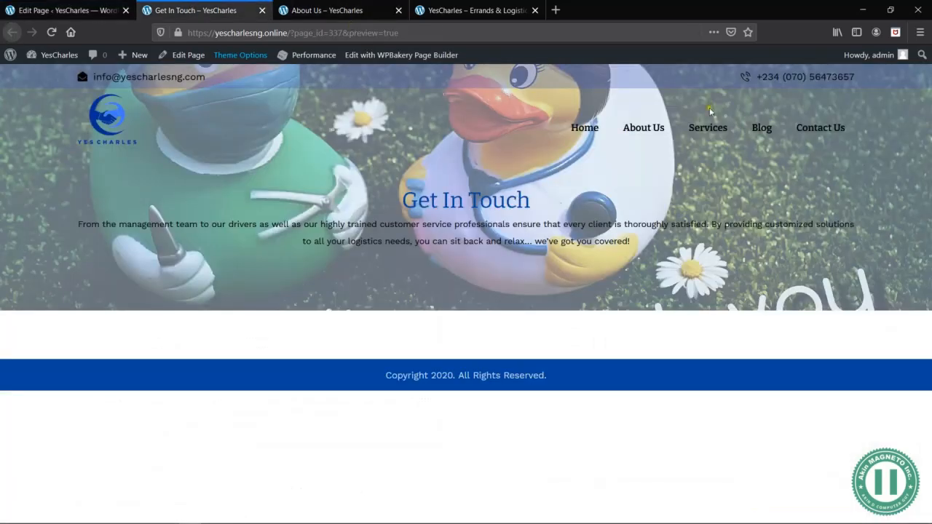
drag(758, 77, 857, 79)
click(859, 79)
mouse_move(858, 79)
mouse_down()
mouse_move(795, 79)
mouse_move(853, 79)
mouse_up()
key(ctrl+c)
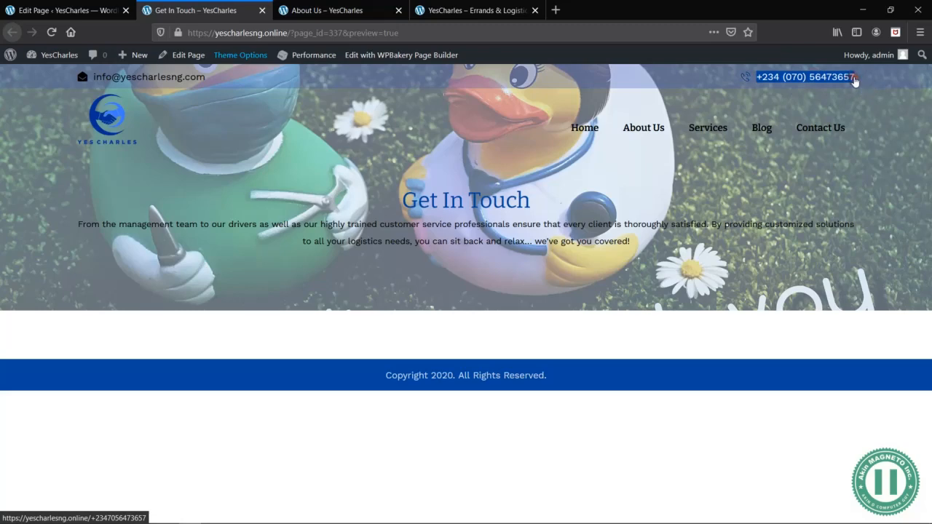
click(339, 14)
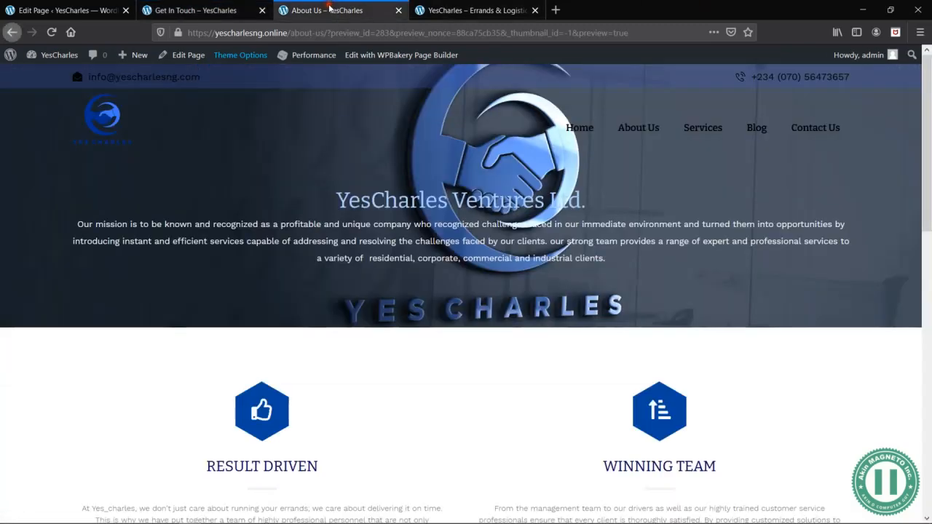
click(95, 14)
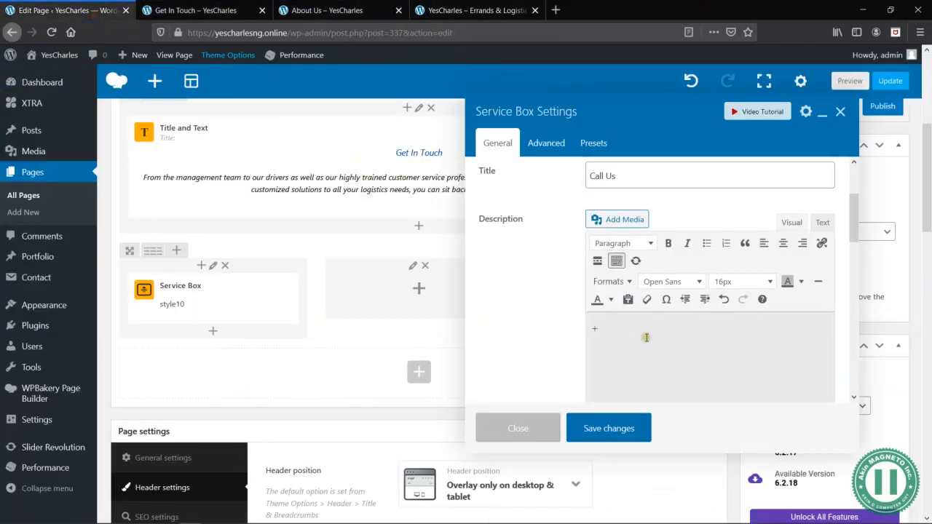
- Replace the description content with the copied phone number as plain text and save the service box settings
key(ctrl+a)
click(820, 224)
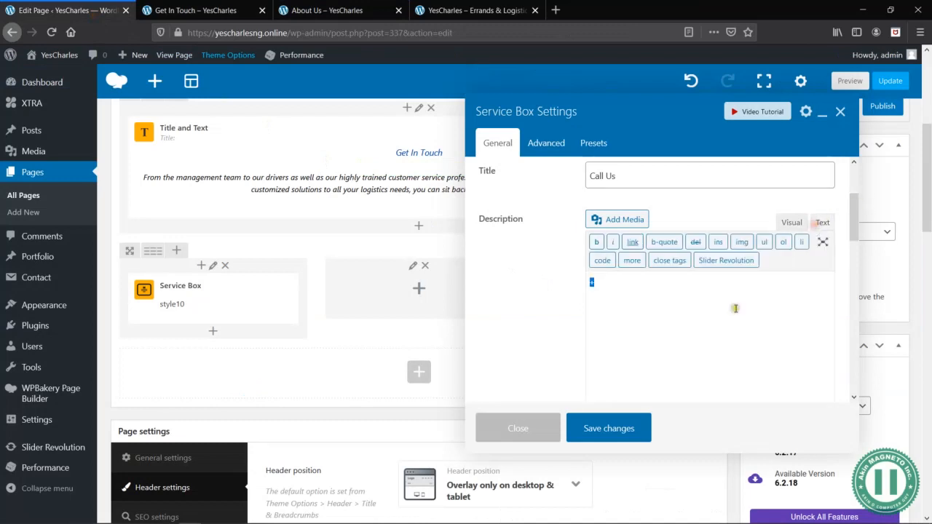
key(ctrl+v)
click(792, 223)
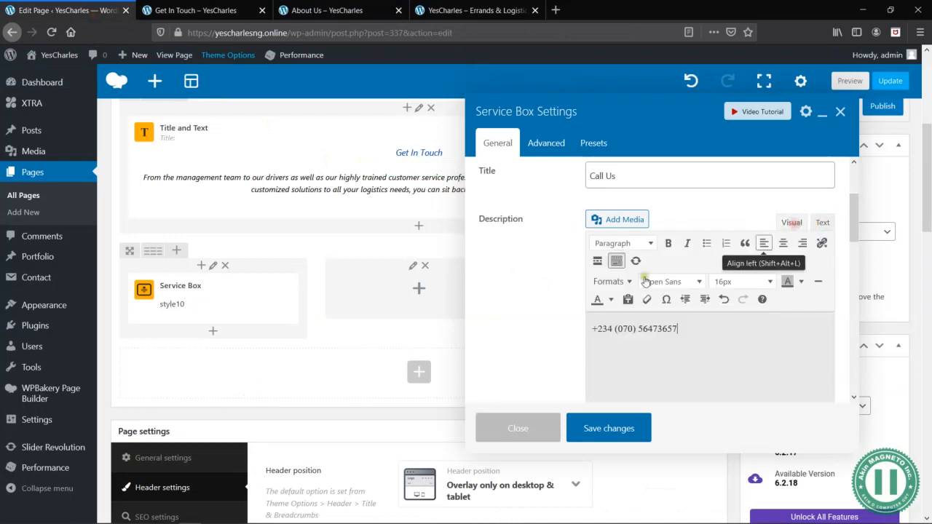
scroll(562, 305, down, 5)
click(598, 426)
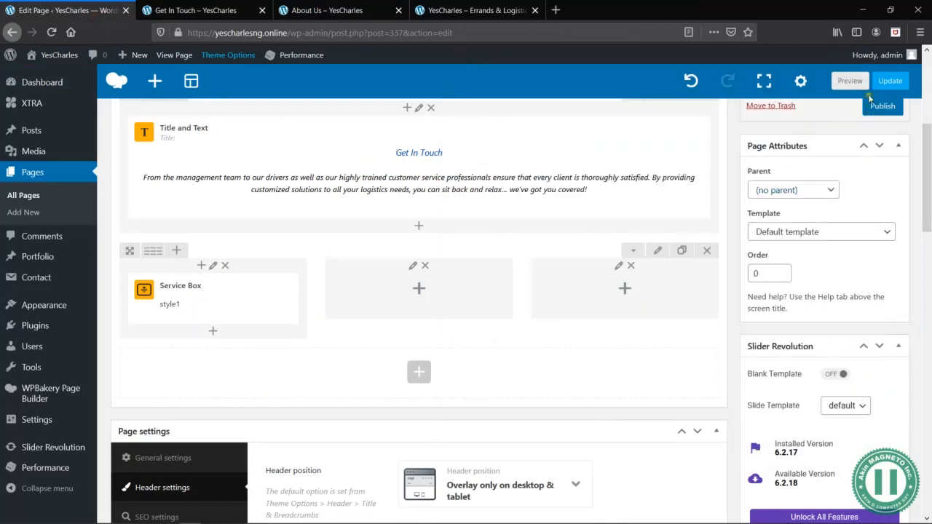
- Preview the Get In Touch page to check the Call Us service box, and return to the page editor
click(849, 81)
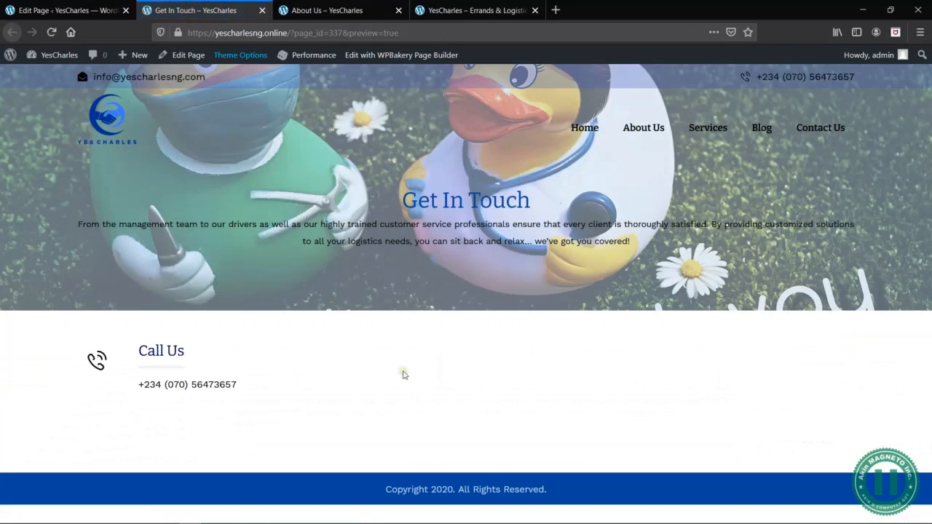
key(alt+Tab)
key(alt+Tab)
click(82, 6)
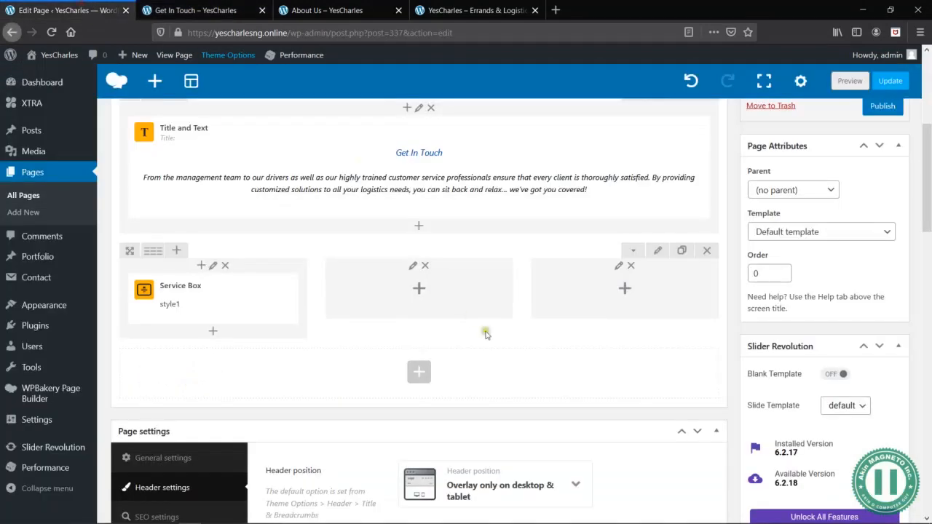
- Set the Call Us box's icon hover effect to Quick Bob, save the settings, and check the effect in the page preview
click(226, 299)
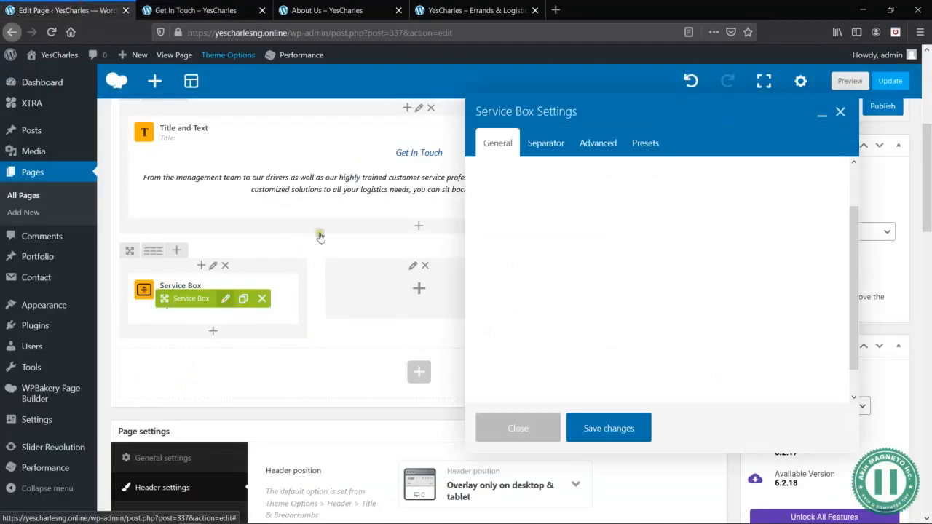
scroll(670, 280, down, 5)
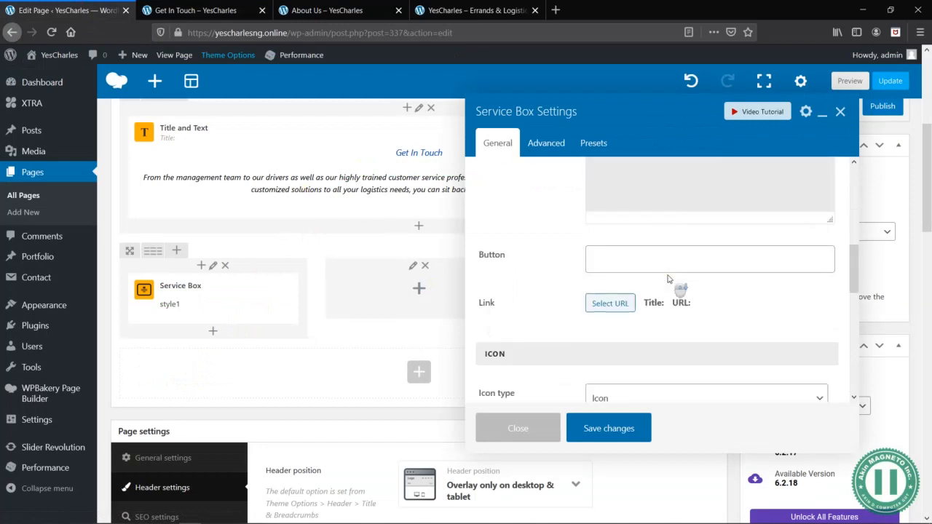
scroll(670, 280, down, 3)
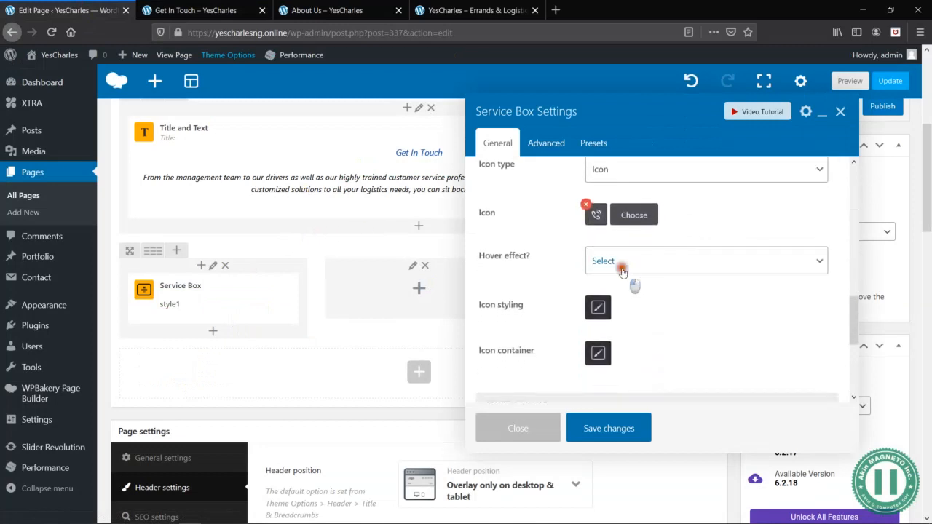
click(623, 263)
click(616, 485)
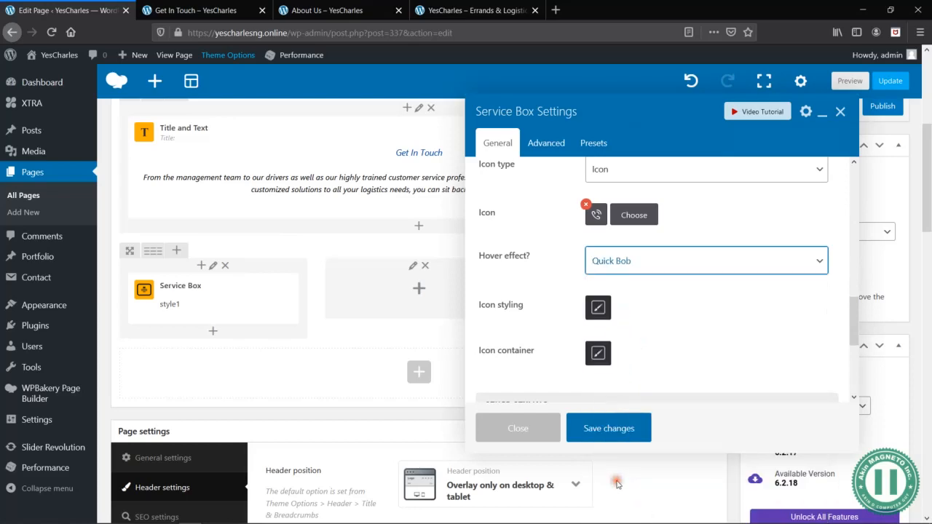
click(607, 430)
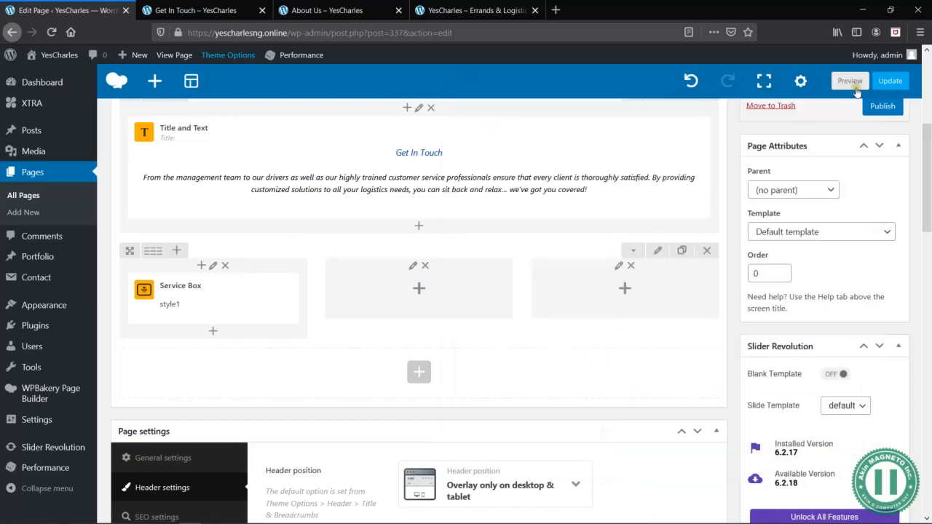
click(853, 84)
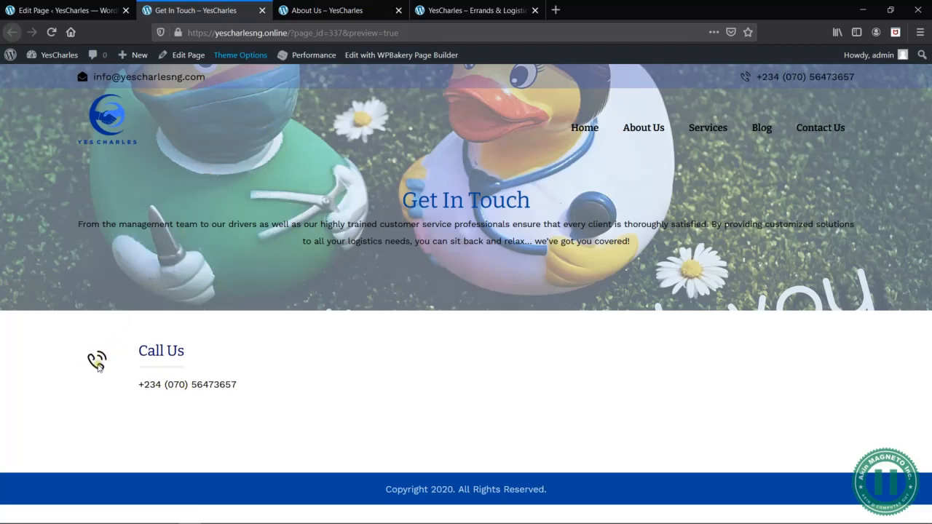
click(85, 14)
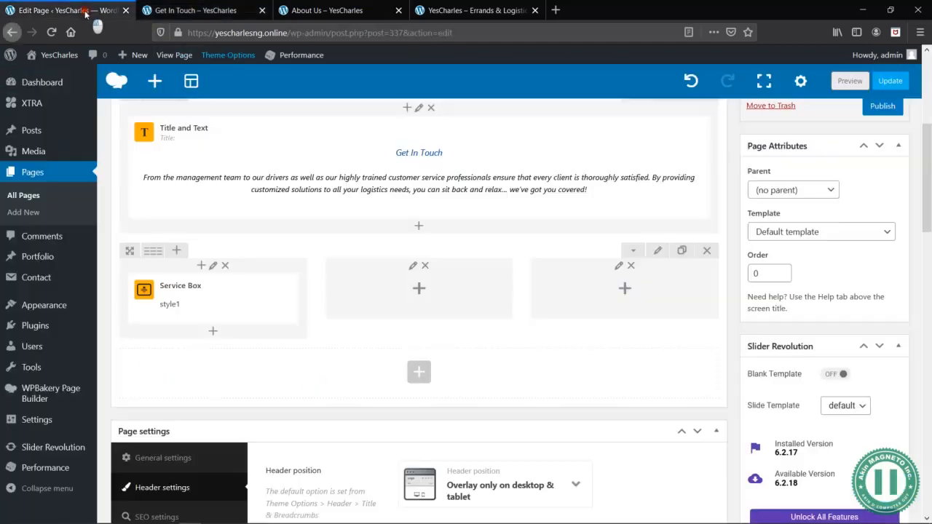
- Duplicate the Call Us service box and place one copy in each of the row's two empty columns
click(243, 299)
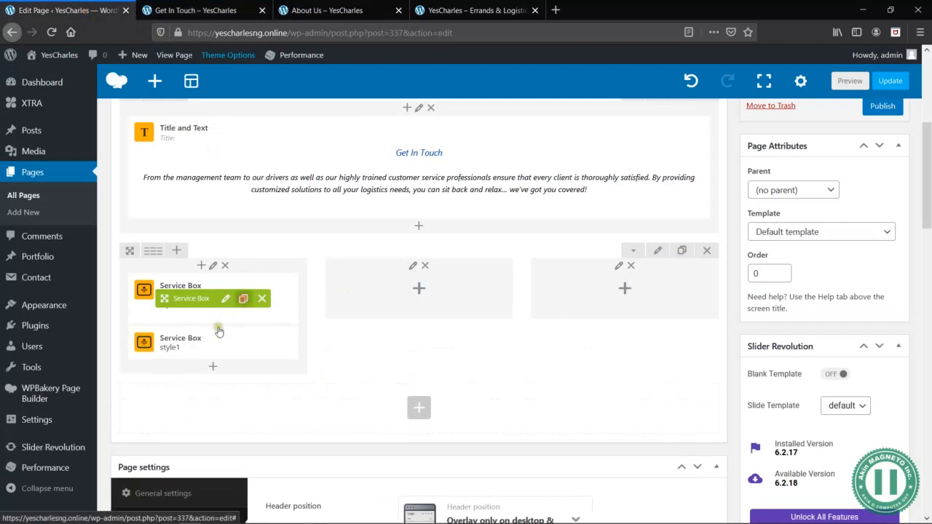
mouse_move(179, 350)
mouse_down()
mouse_move(435, 310)
mouse_move(372, 348)
mouse_move(576, 283)
mouse_move(623, 290)
mouse_up()
mouse_move(225, 301)
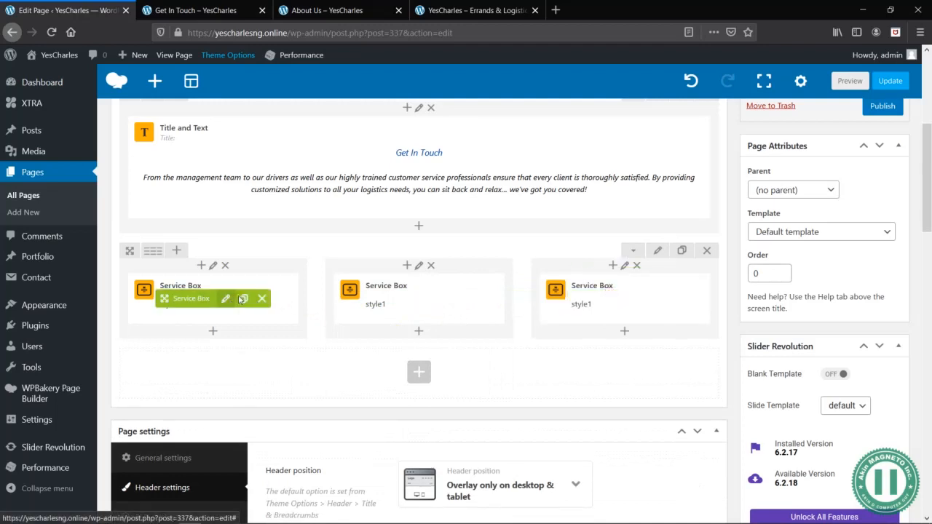
- Set the middle column's service box title to "Email Us", replace its description with the company's e-mail address, and save the settings
click(432, 298)
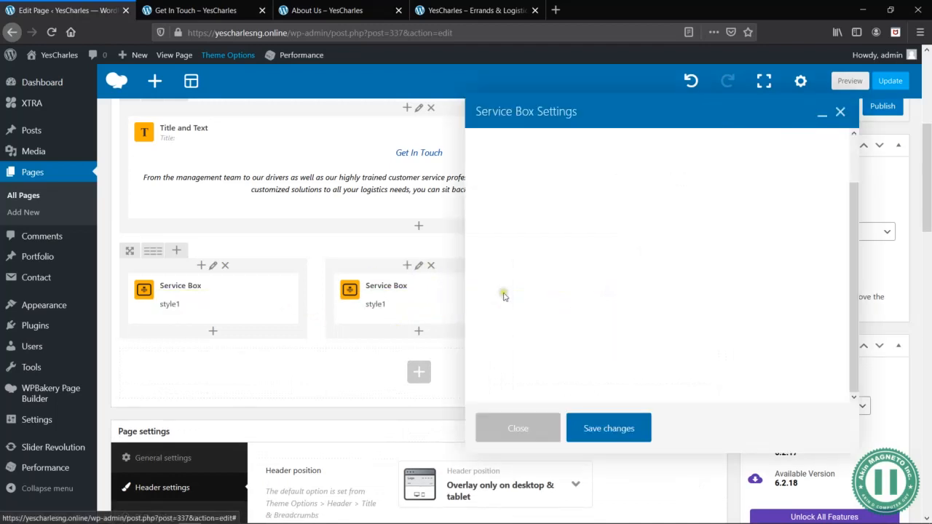
triple_click(649, 225)
text(Email Us)
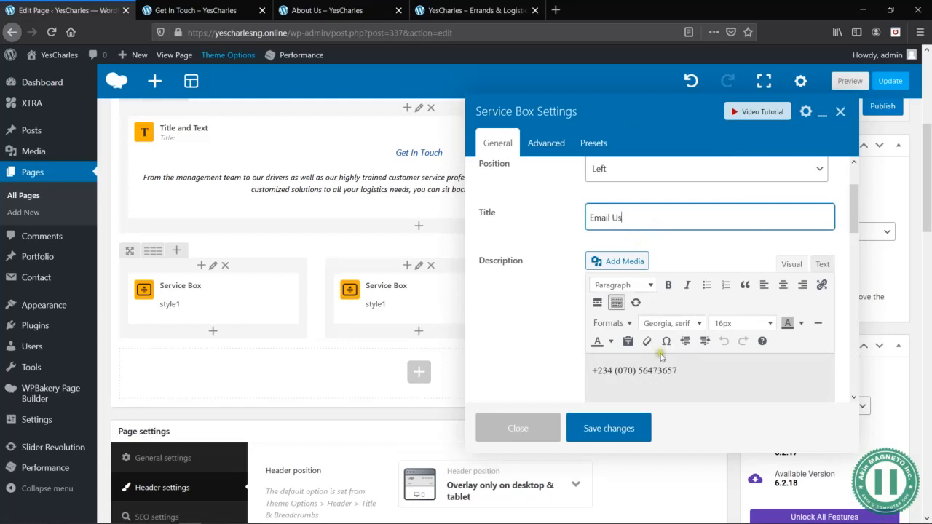
triple_click(681, 371)
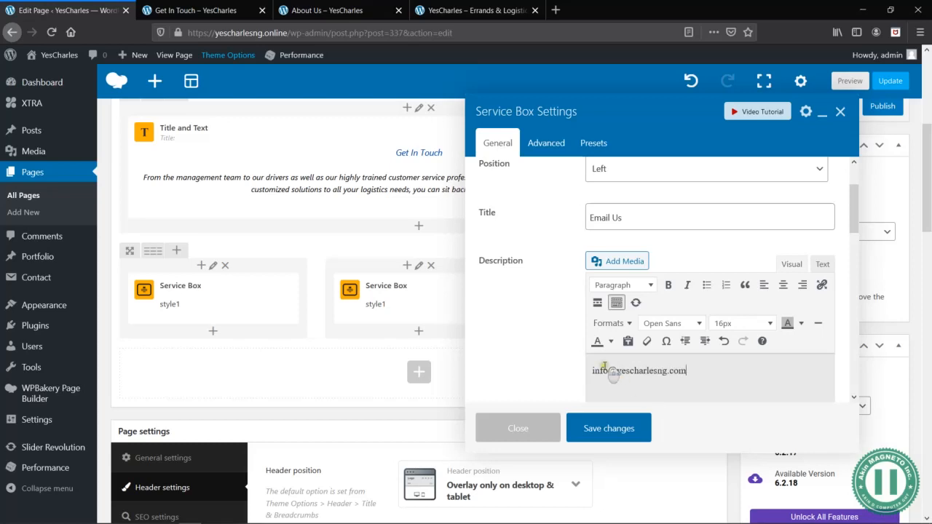
scroll(605, 369, down, 10)
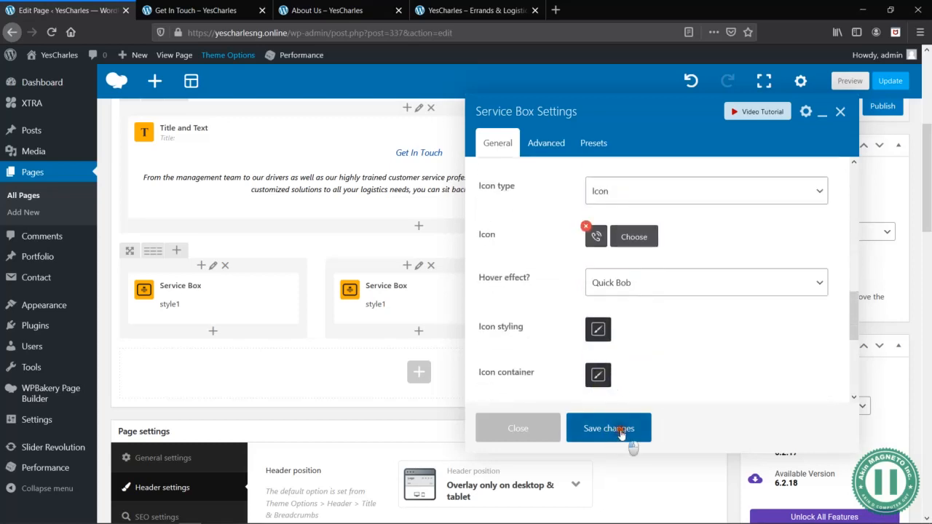
click(622, 431)
- Set the title of the third column's service box to "Visit Us"
mouse_move(604, 298)
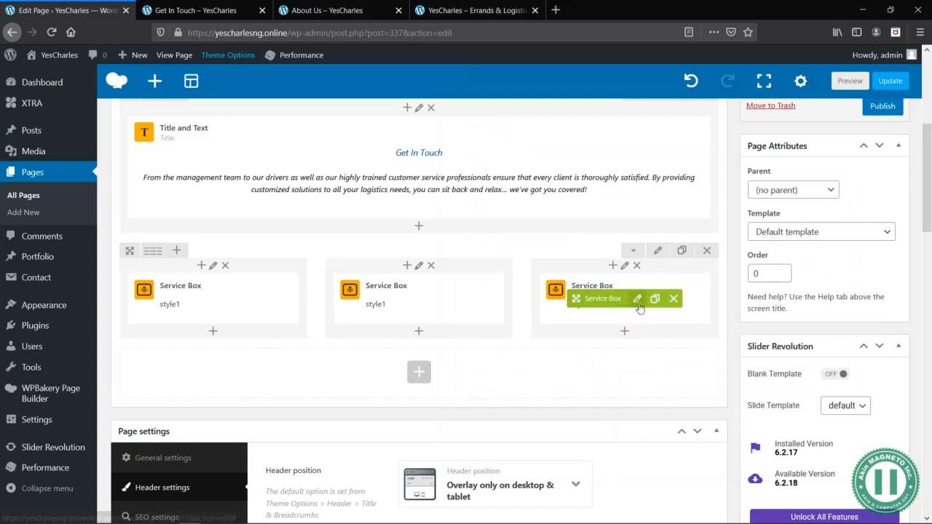
click(632, 302)
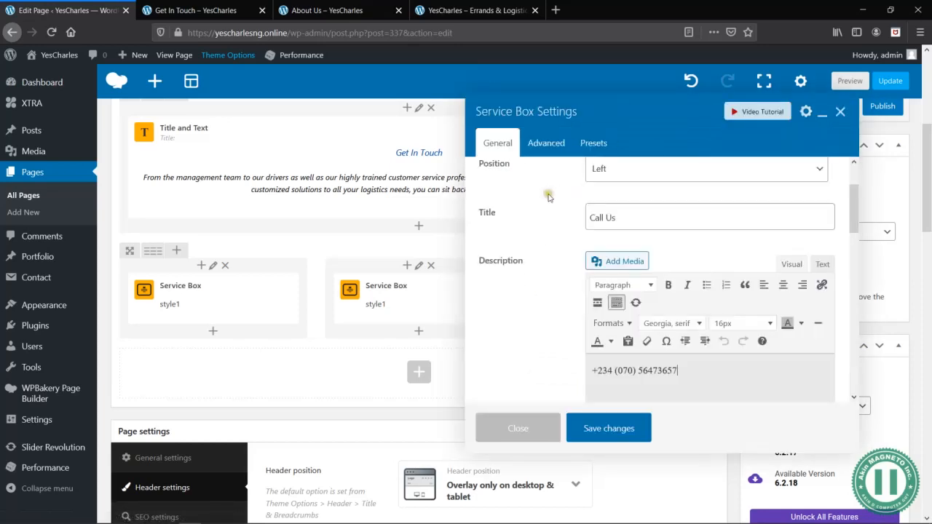
click(643, 217)
triple_click(643, 217)
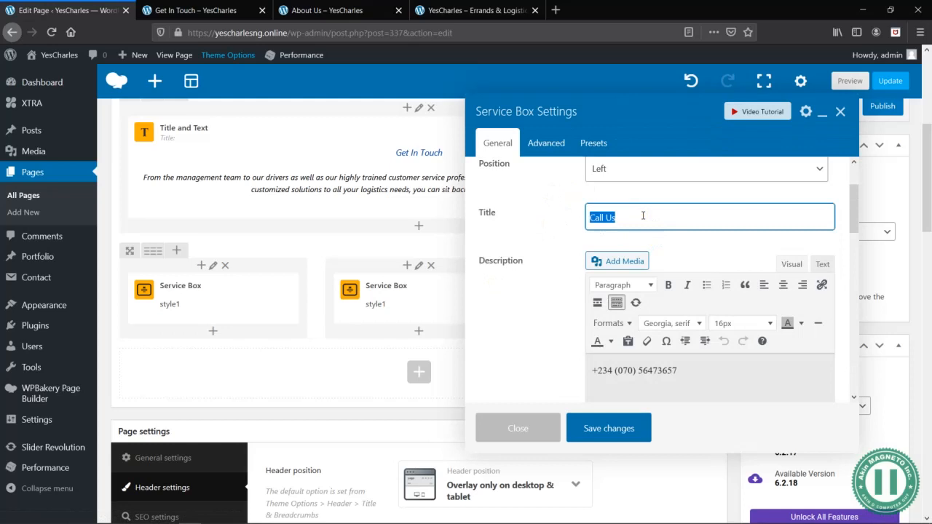
text(Locate Us)
scroll(671, 356, down, 1)
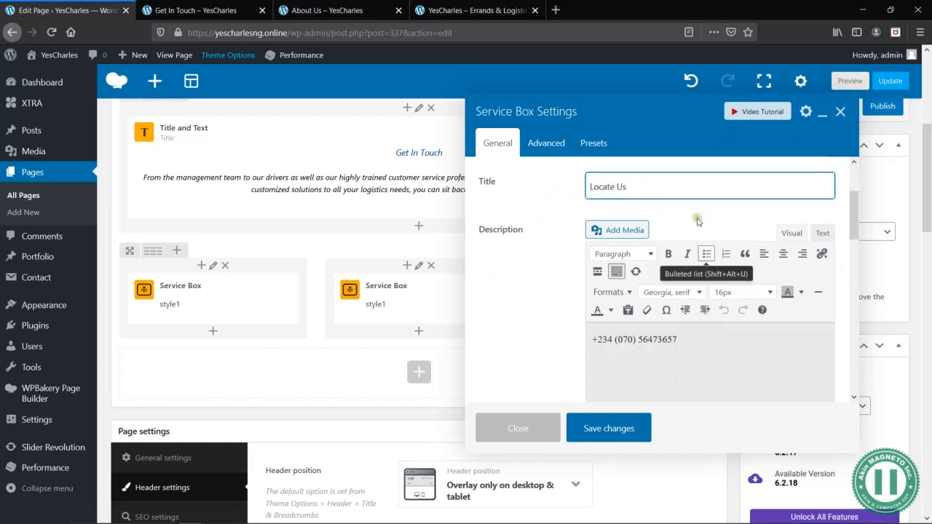
key(ctrl+a)
text(V)
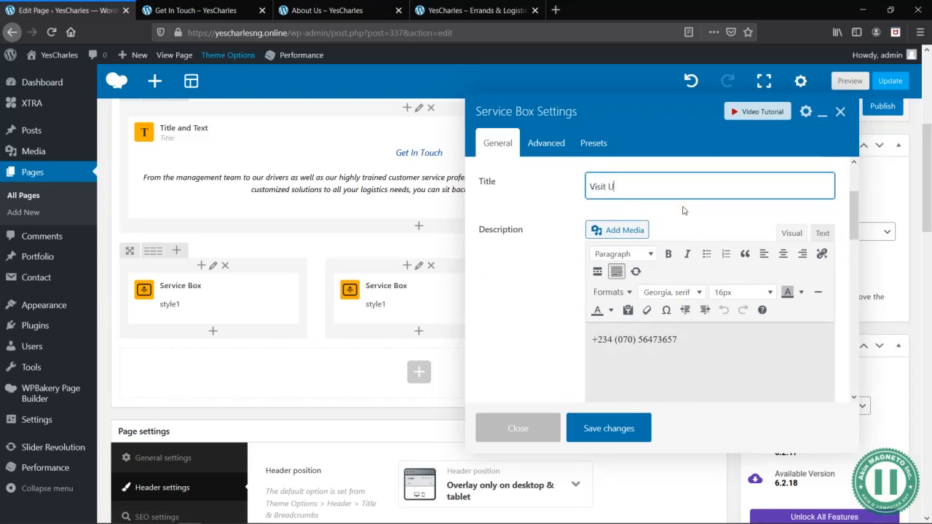
- Switch to the company's Word document and copy the Ilorin office's street address
triple_click(700, 348)
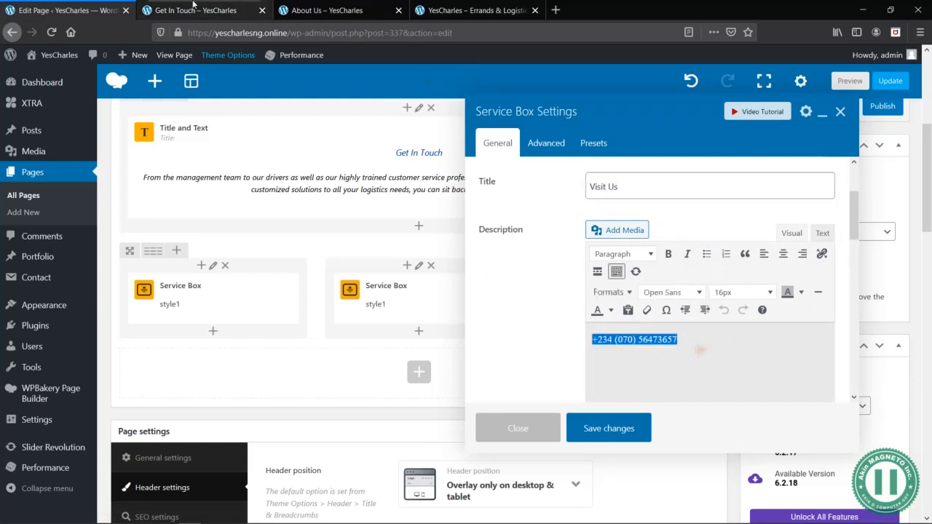
click(195, 10)
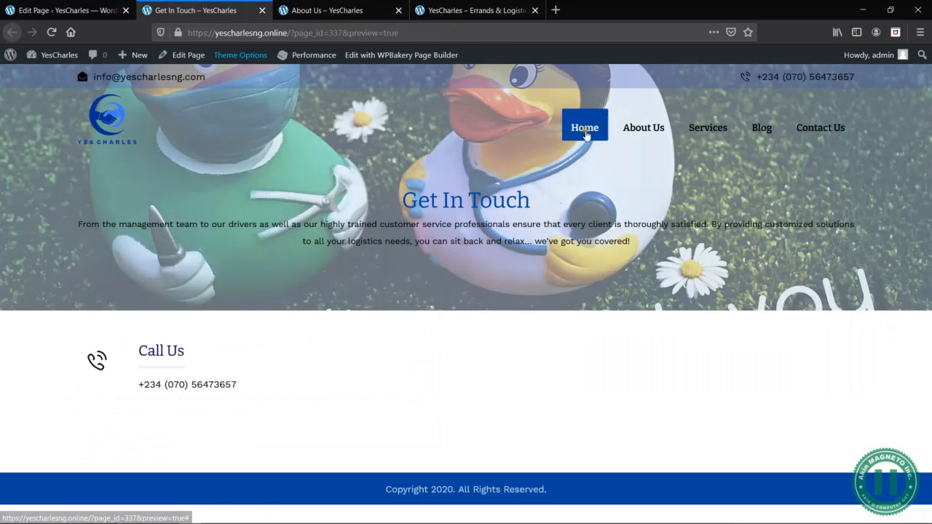
key(alt+Tab)
key(Tab)
scroll(436, 261, down, 15)
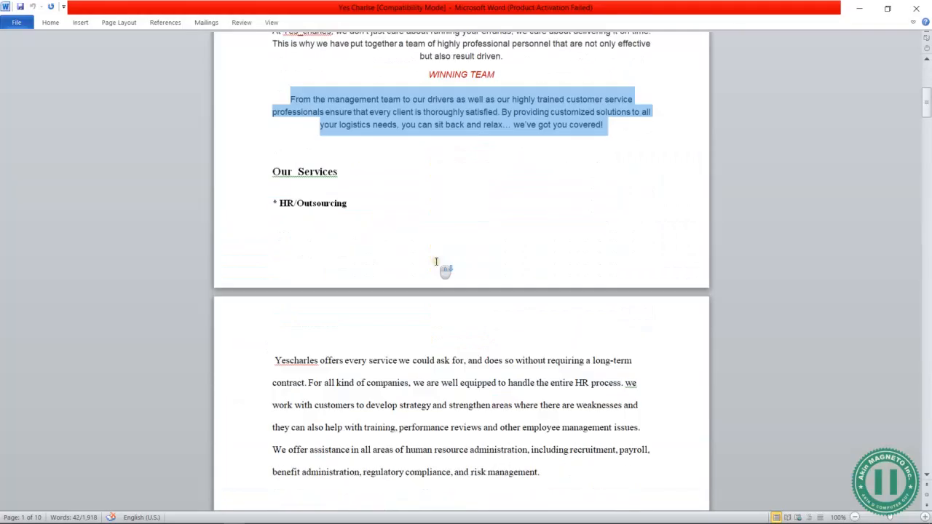
scroll(436, 261, down, 15)
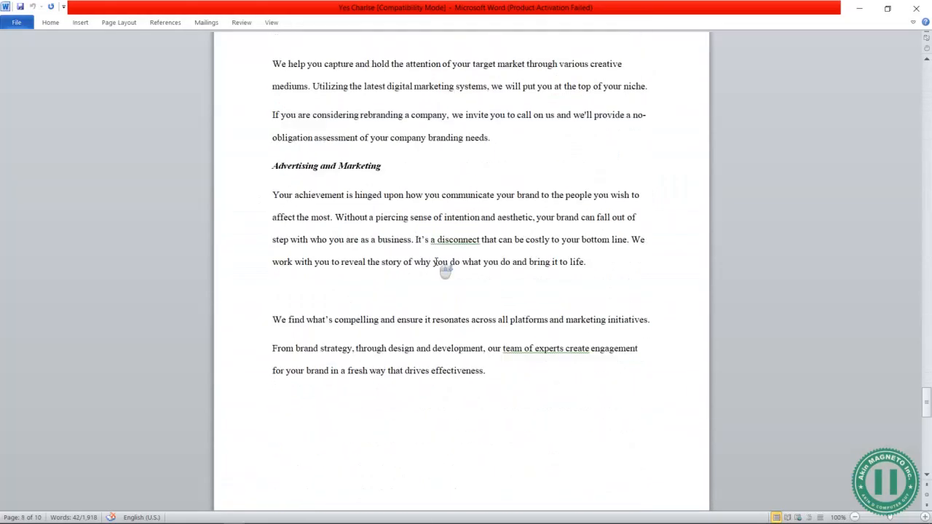
scroll(443, 267, up, 4)
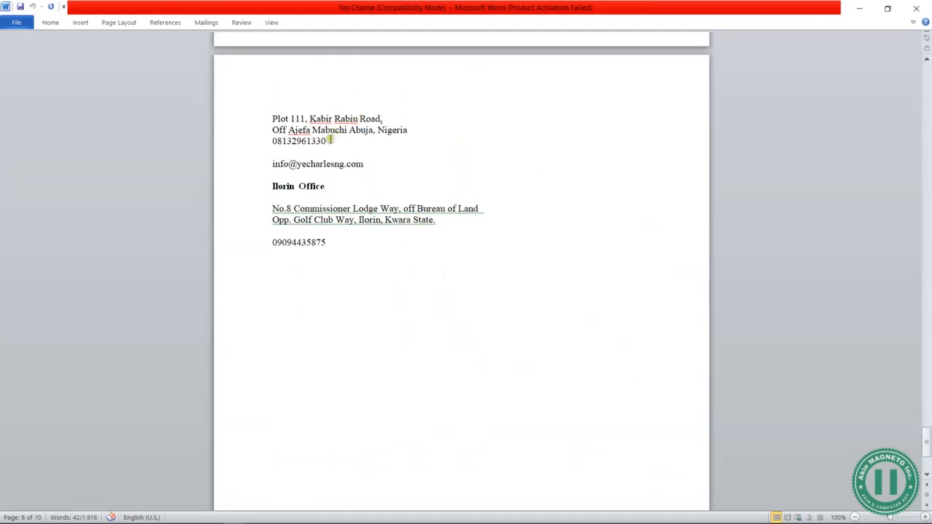
scroll(332, 139, up, 1)
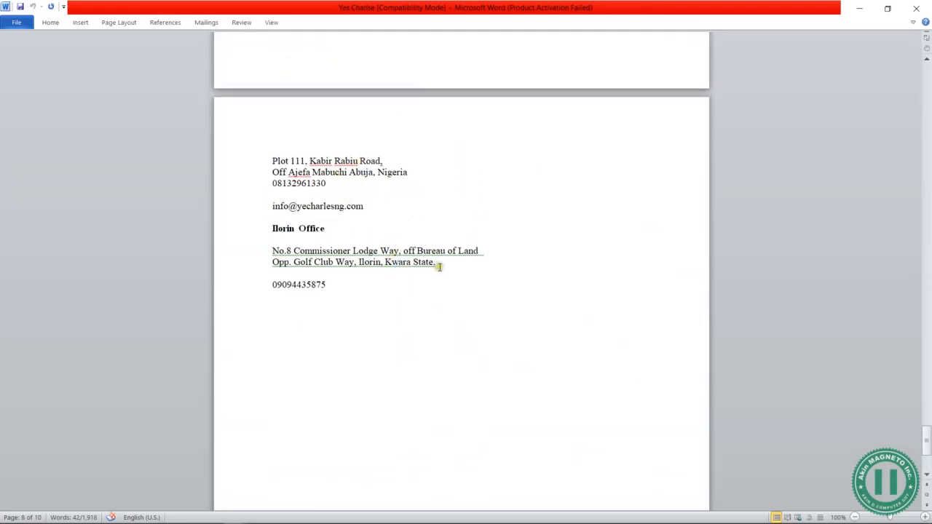
drag(439, 262, 273, 250)
key(ctrl+c)
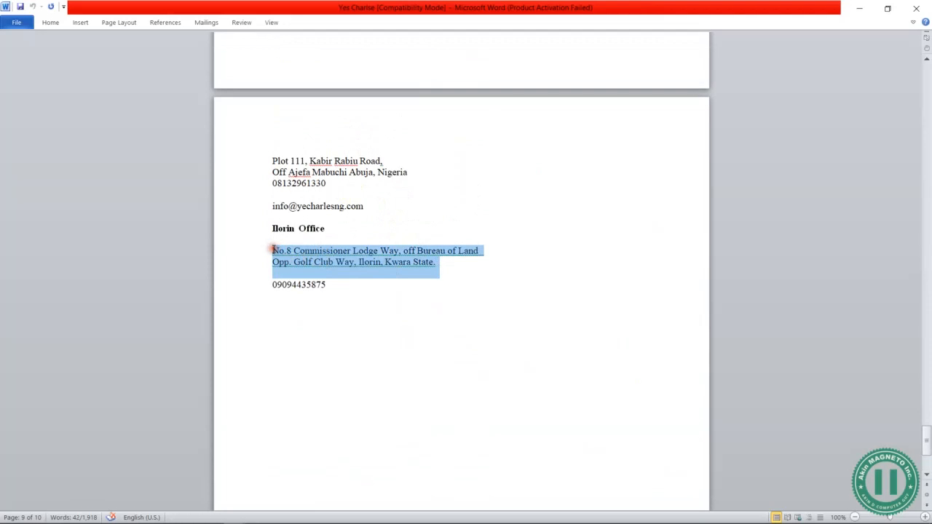
key(alt+Tab)
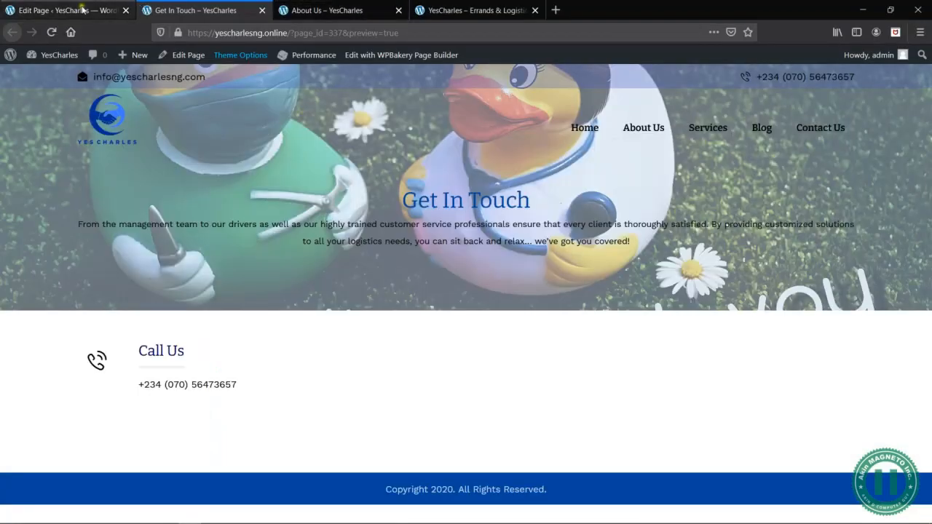
- Back in the page editor, replace the Visit Us description with the copied office address as plain text
click(65, 16)
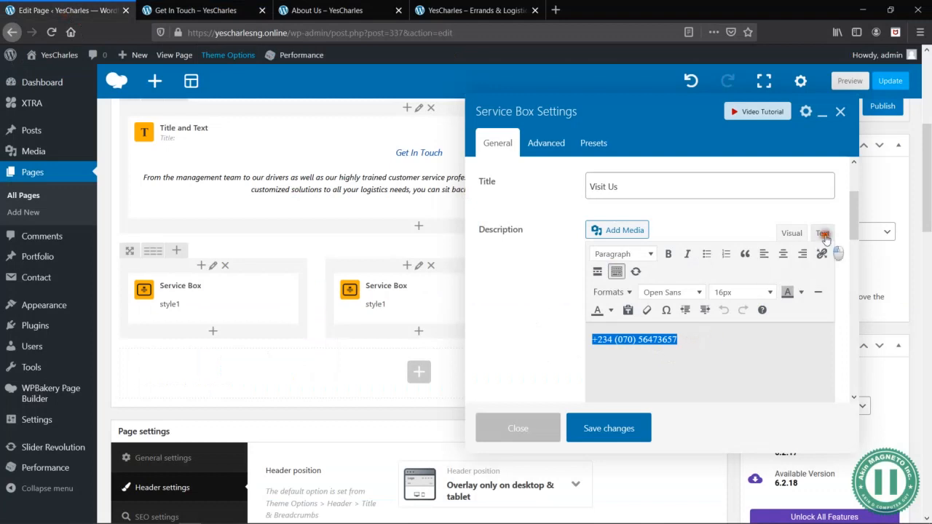
click(823, 233)
key(ctrl+v)
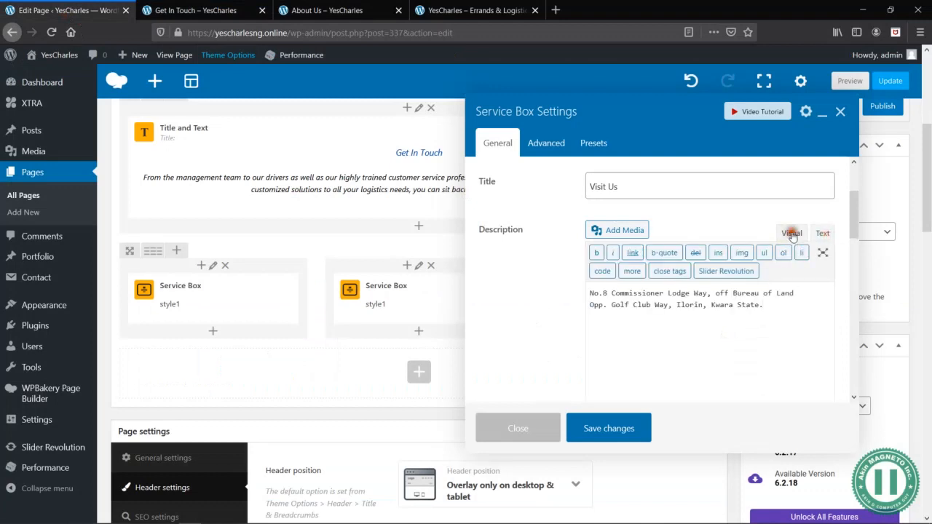
click(791, 233)
- Change the Visit Us icon to the narrow location pin found by searching for "loca", and save the service box settings
scroll(627, 321, down, 5)
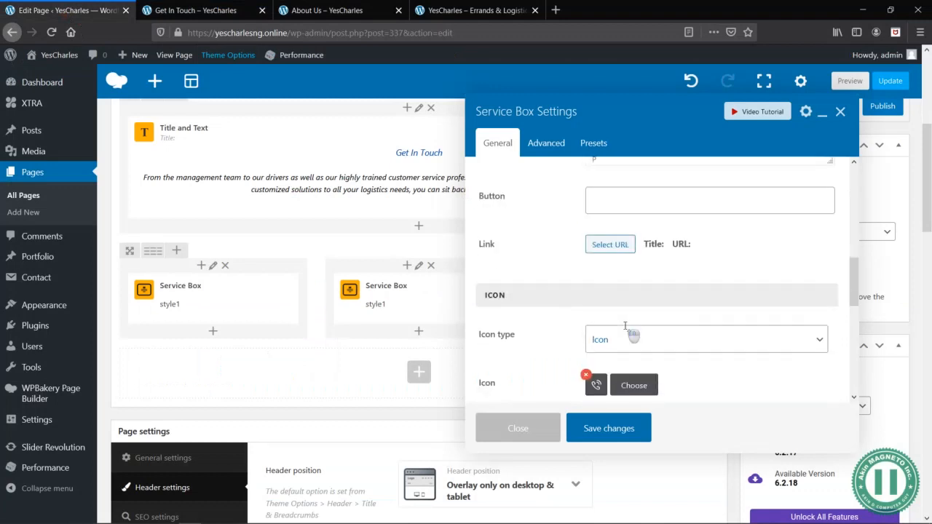
scroll(655, 321, down, 1)
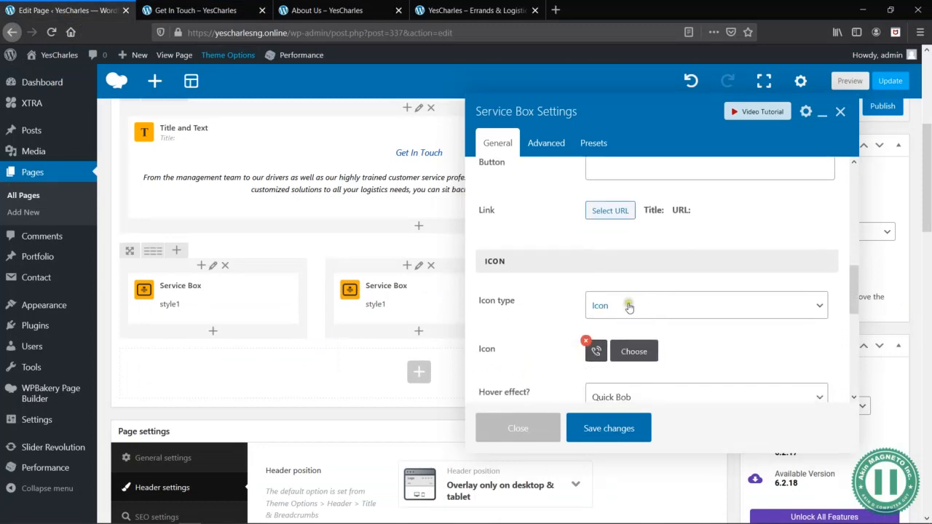
click(641, 355)
double_click(429, 134)
text(loca)
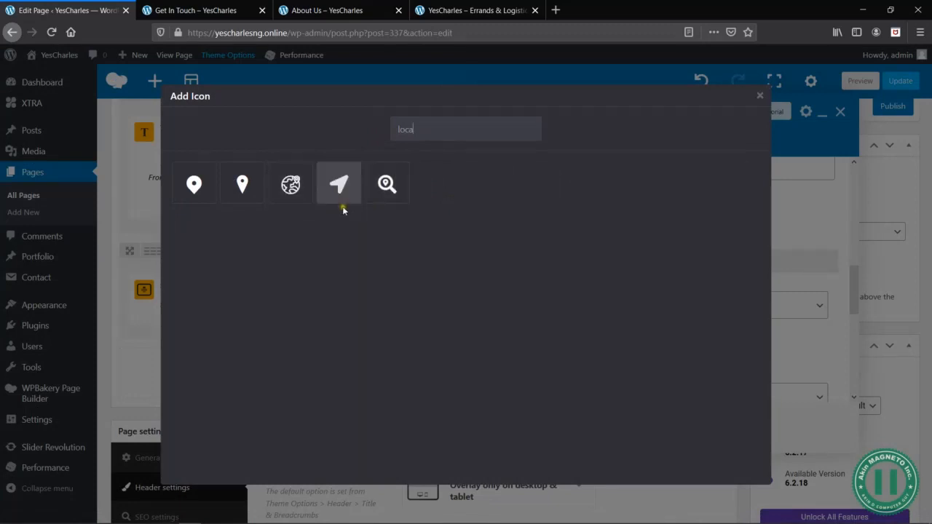
click(245, 195)
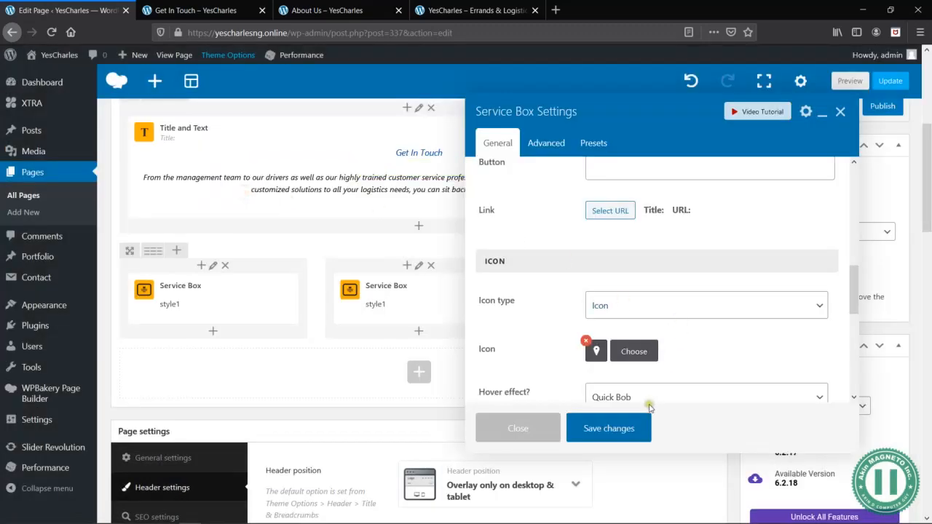
click(604, 428)
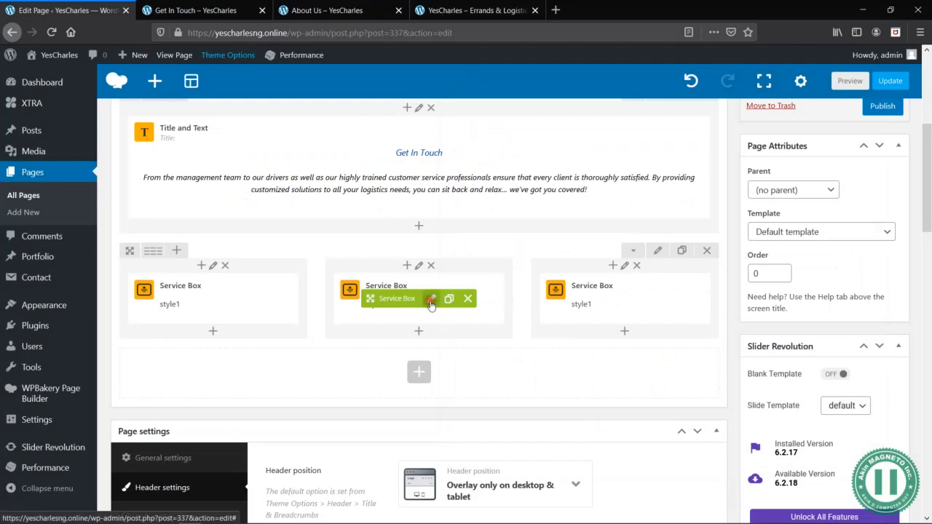
click(431, 300)
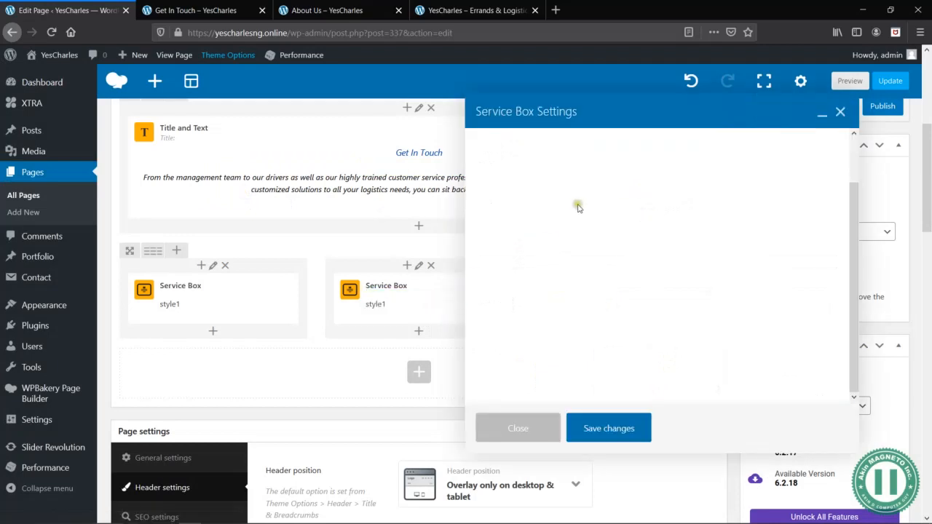
scroll(634, 229, up, 2)
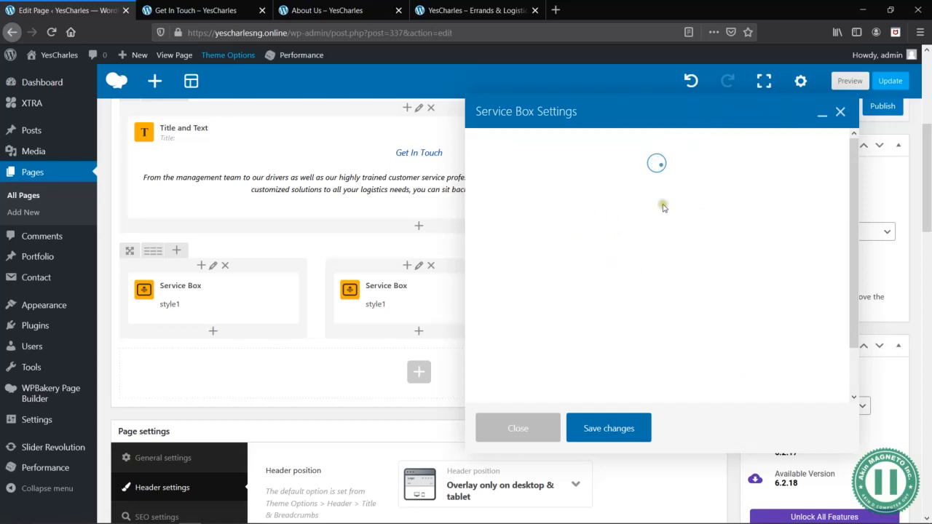
click(521, 436)
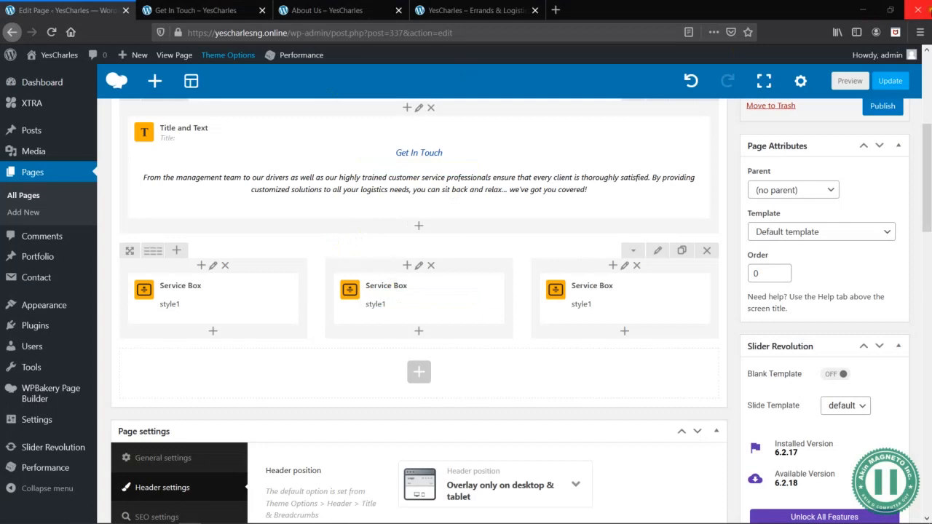
- Preview the page to check the three service boxes, and return to the page editor
click(851, 81)
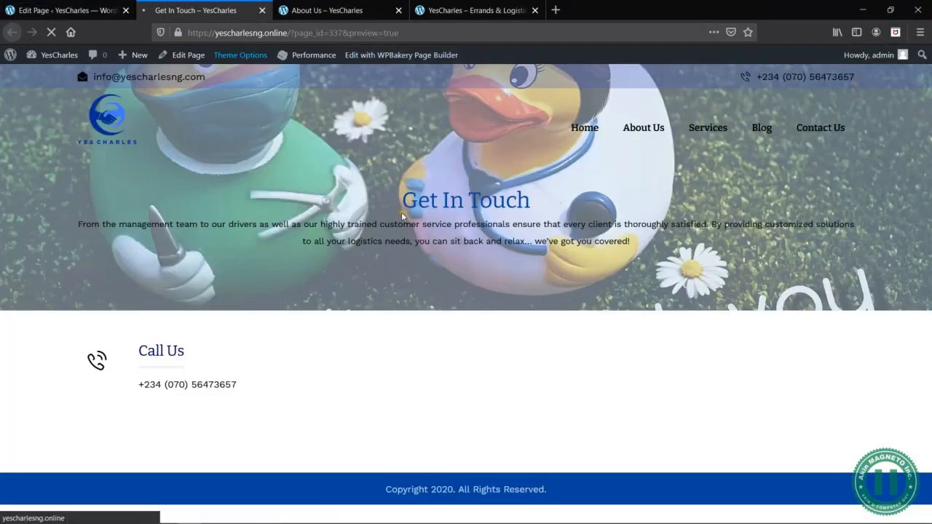
scroll(563, 270, down, 2)
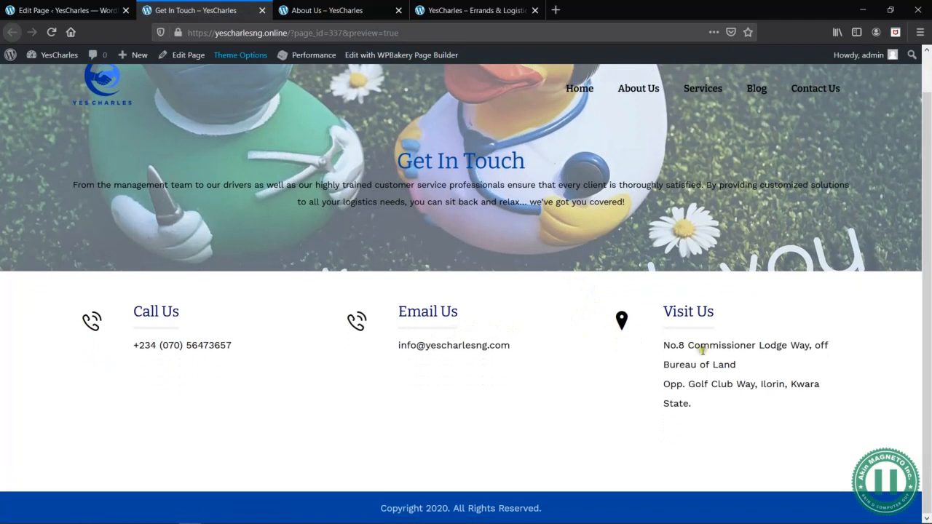
click(99, 10)
- Change the Email Us service box icon to the open envelope with text lines found by searching for "envel", and save its settings
click(431, 299)
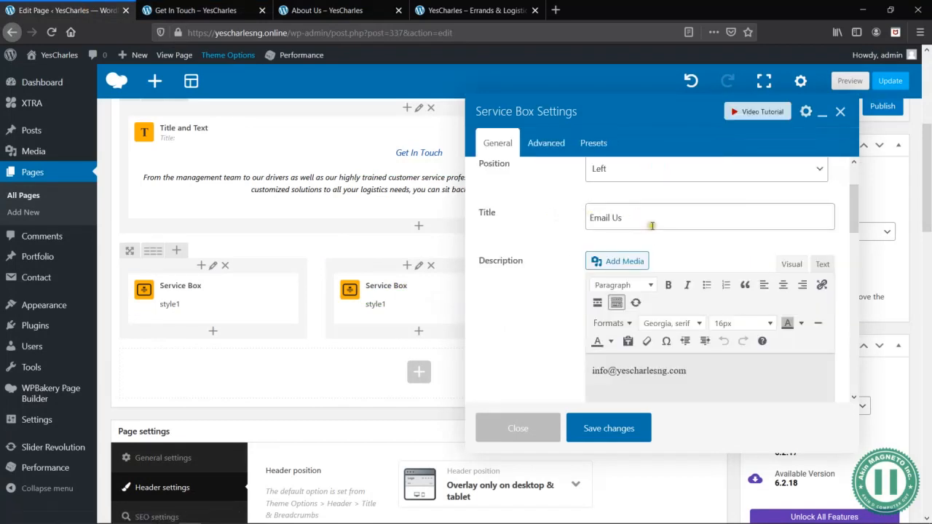
scroll(655, 233, up, 2)
scroll(616, 291, down, 5)
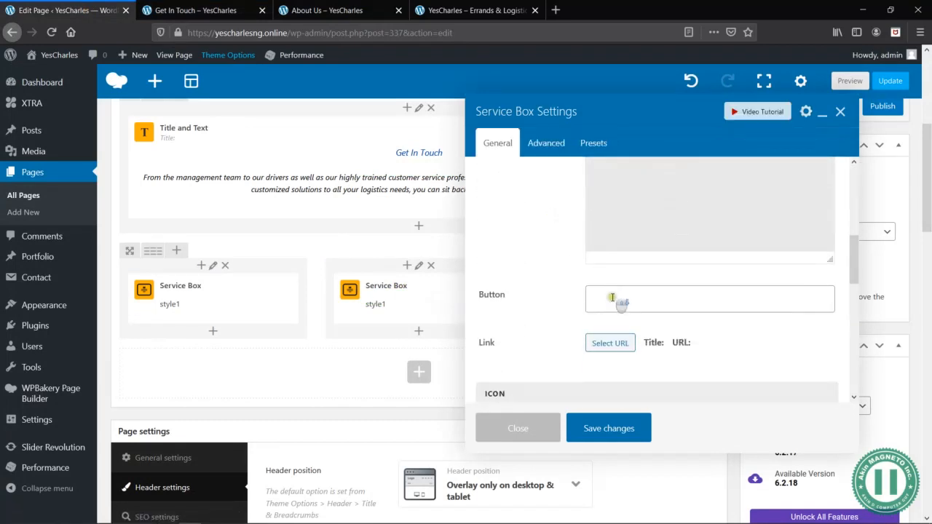
scroll(619, 328, down, 3)
click(631, 181)
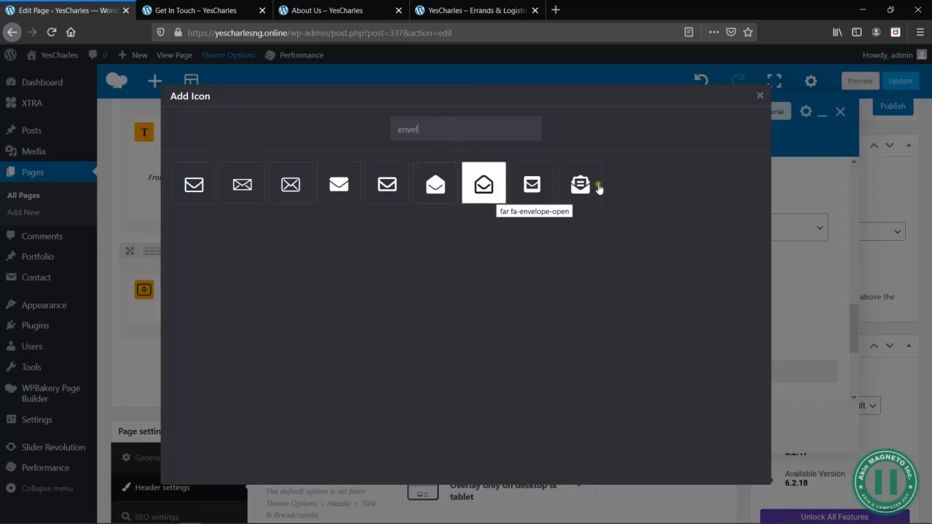
click(583, 185)
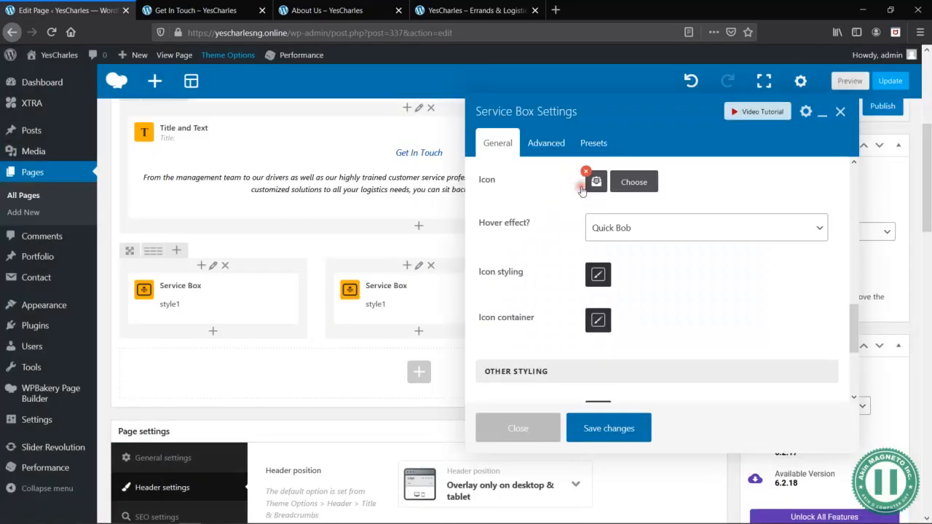
click(600, 426)
- Preview the page and examine its three service boxes in the browser's responsive view at 320 × 480, and close the inspection tools
click(845, 81)
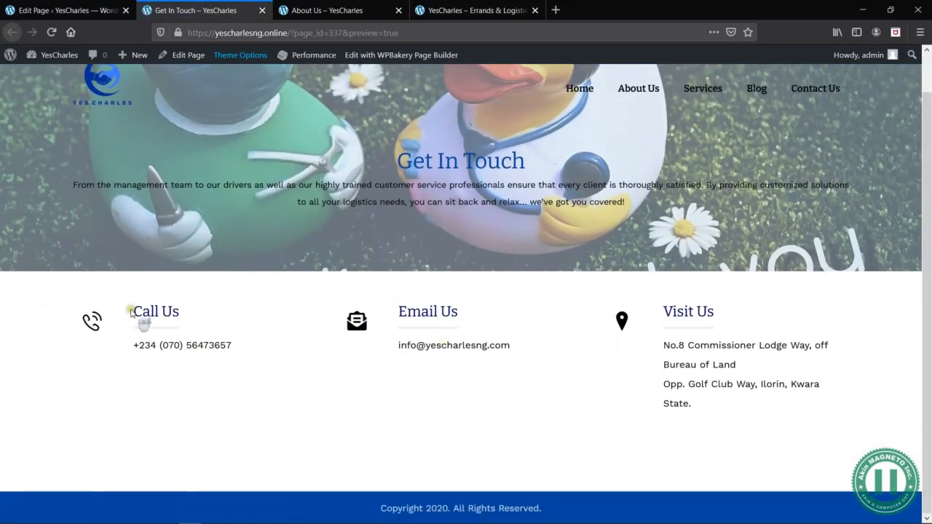
right_click(493, 241)
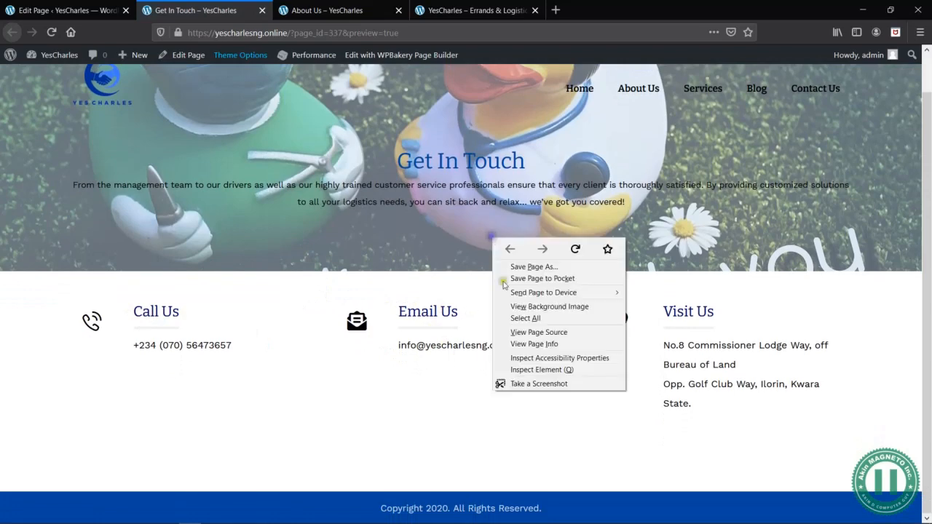
click(531, 369)
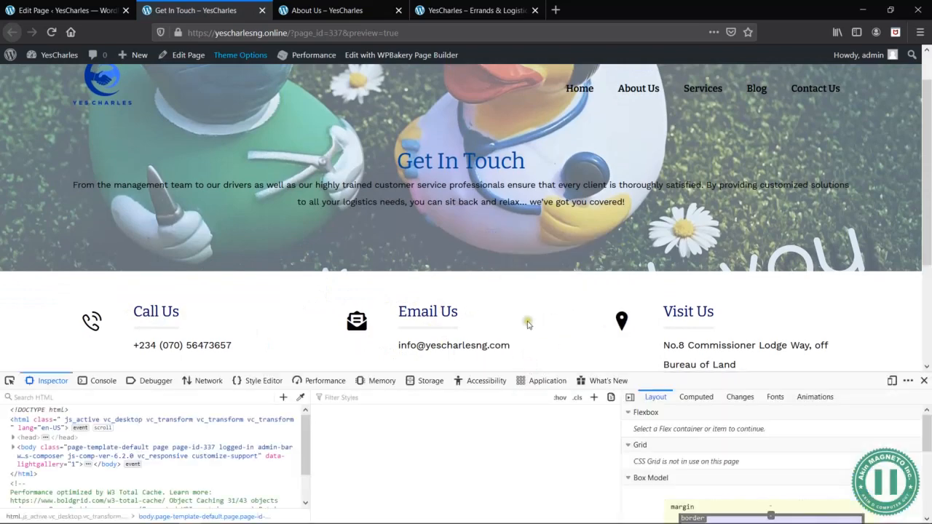
click(893, 381)
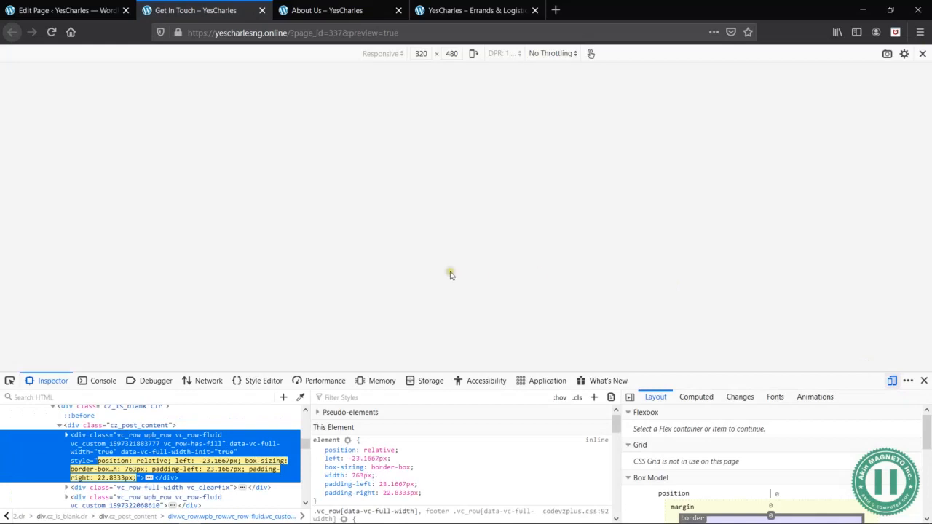
scroll(450, 276, down, 10)
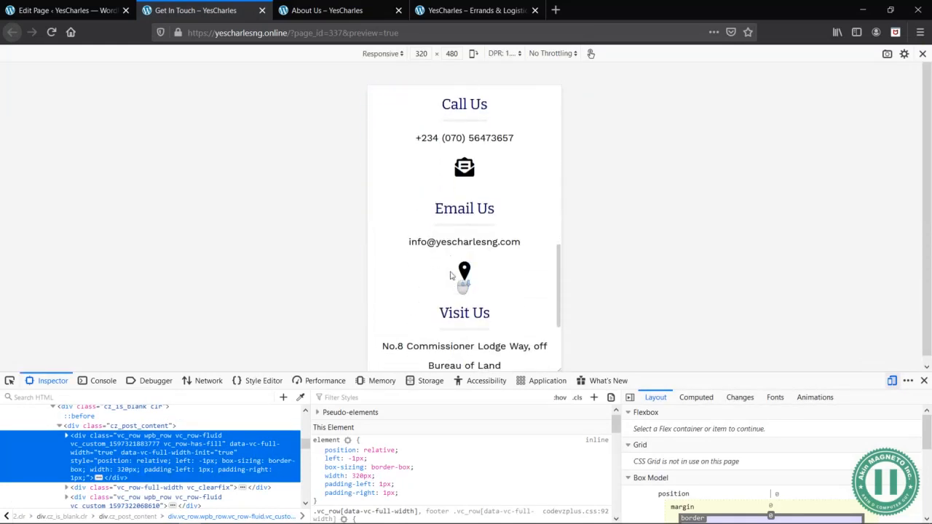
scroll(483, 276, down, 2)
scroll(488, 276, up, 8)
scroll(485, 276, up, 1)
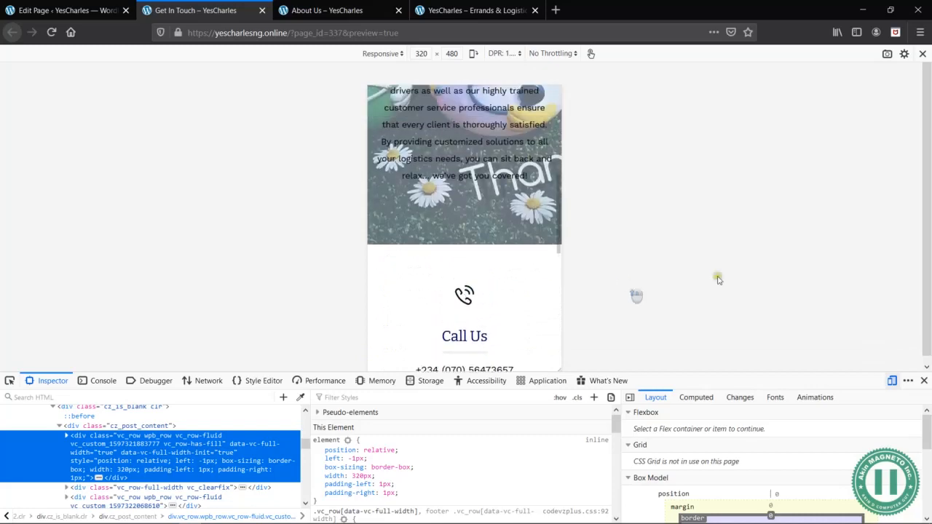
click(924, 381)
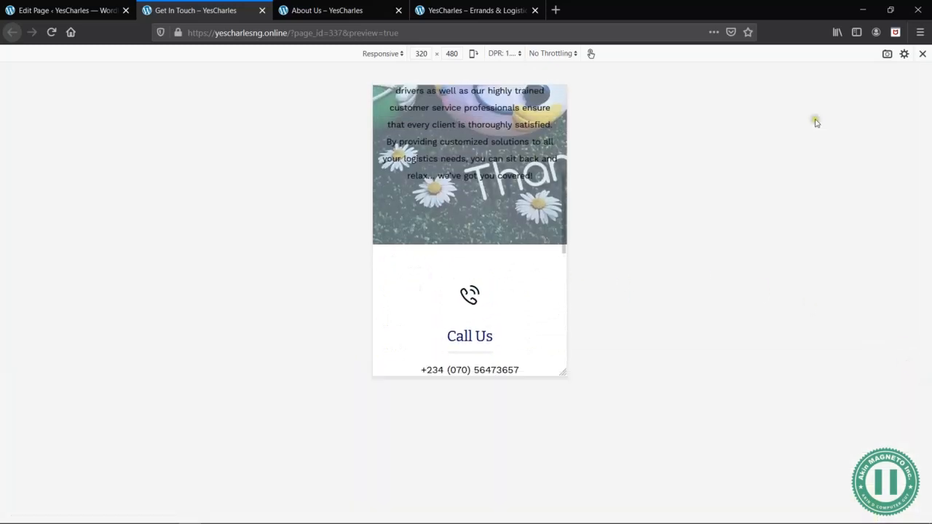
click(922, 55)
key(alt+Tab)
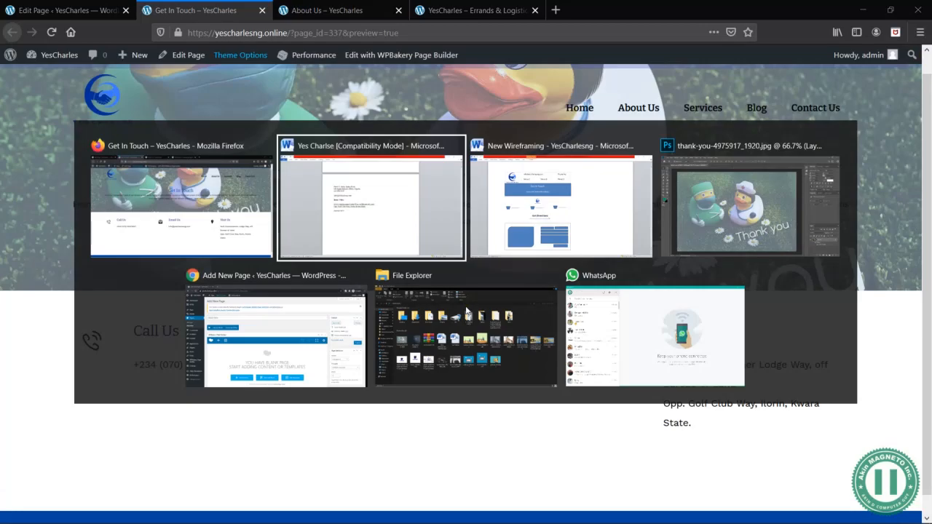
key(alt+Tab)
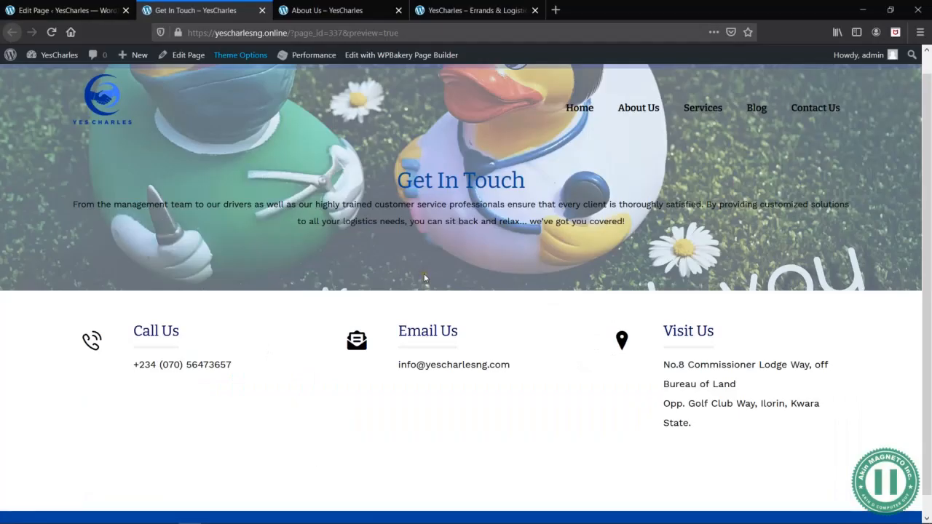
scroll(424, 273, down, 1)
- Back in the page editor, add a new row beneath the three service boxes
click(35, 9)
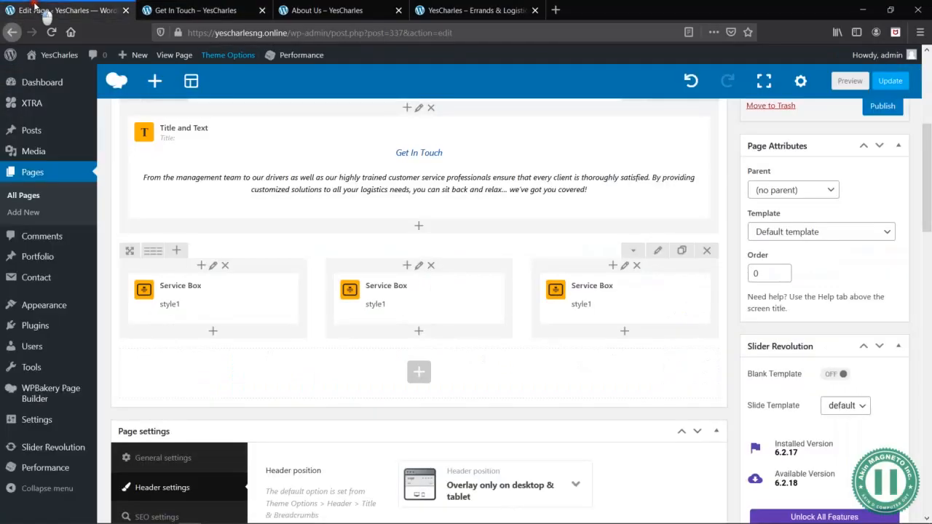
scroll(416, 351, down, 1)
click(418, 362)
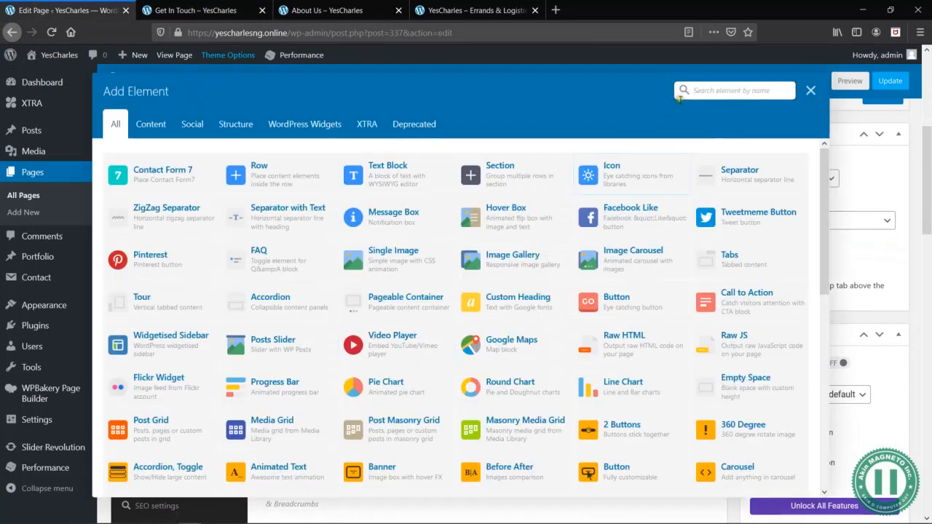
text(row)
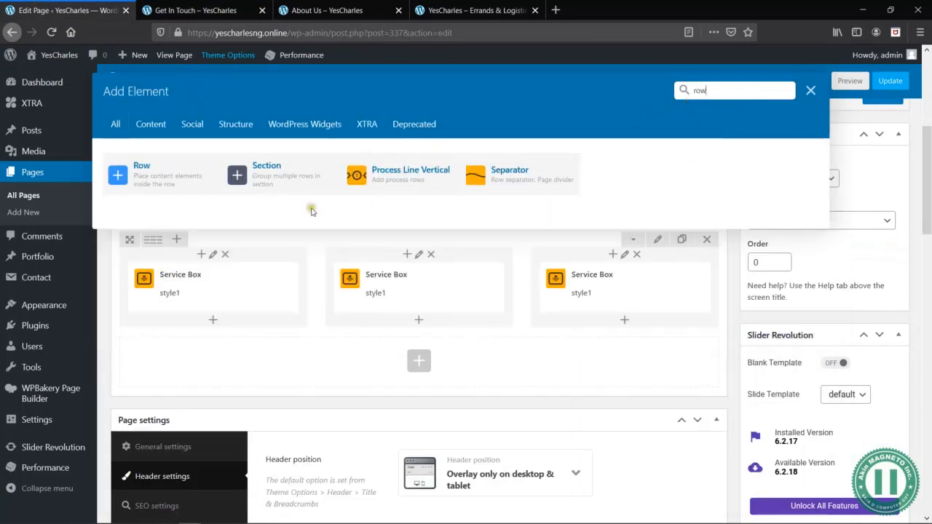
click(145, 173)
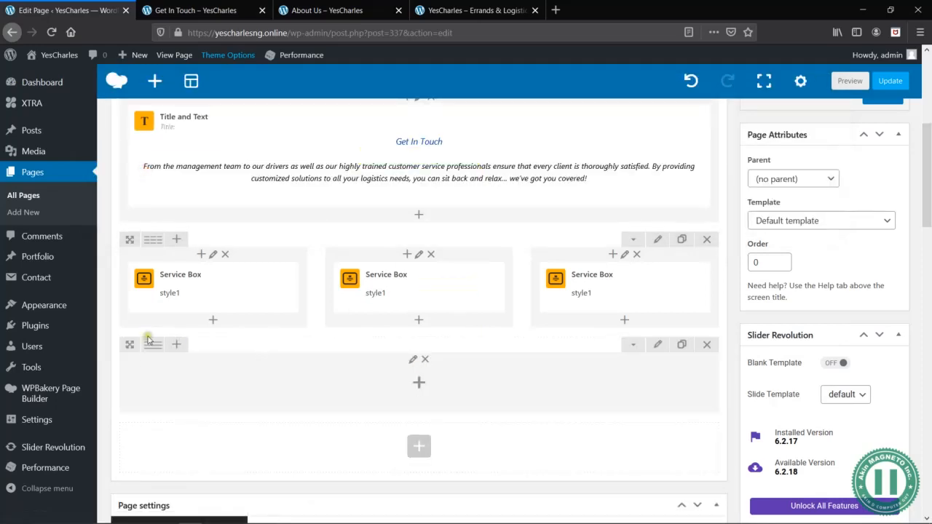
- Insert the fully customizable Button element into the new row, found by searching the elements for "butt"
mouse_move(154, 345)
click(419, 384)
text(button)
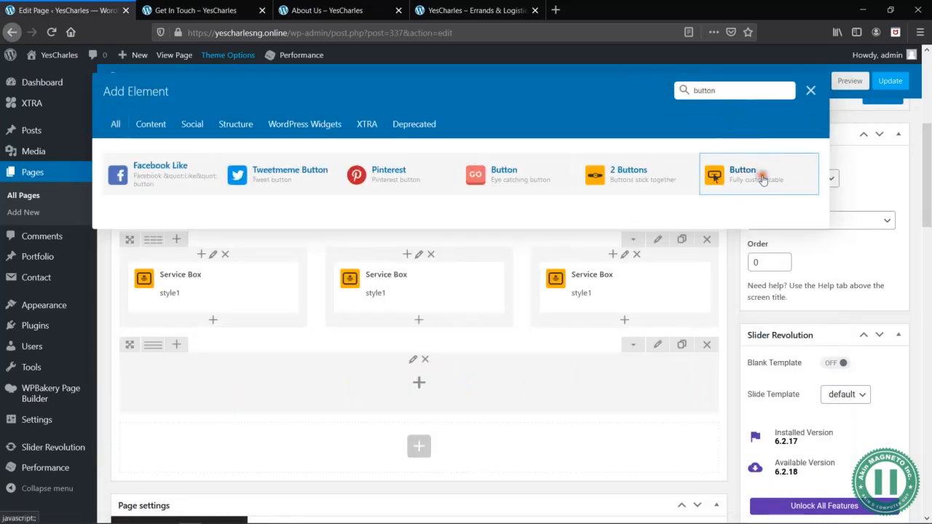
click(763, 178)
- Apply the double-arrow preset to the button and accept overriding its existing settings
click(603, 144)
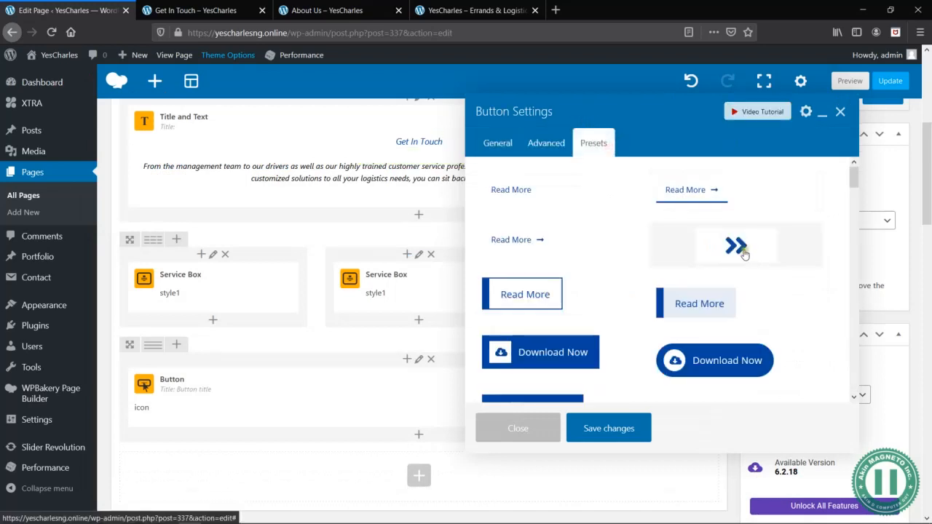
click(734, 248)
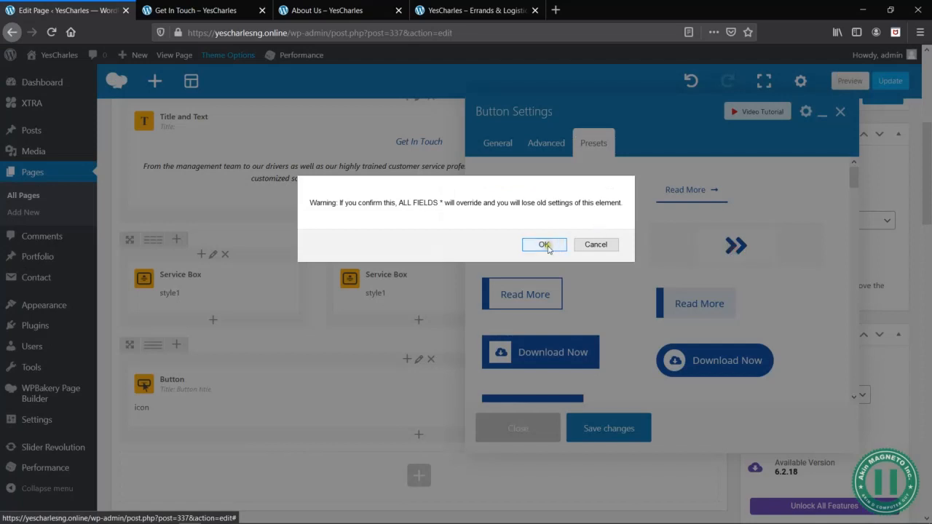
click(540, 243)
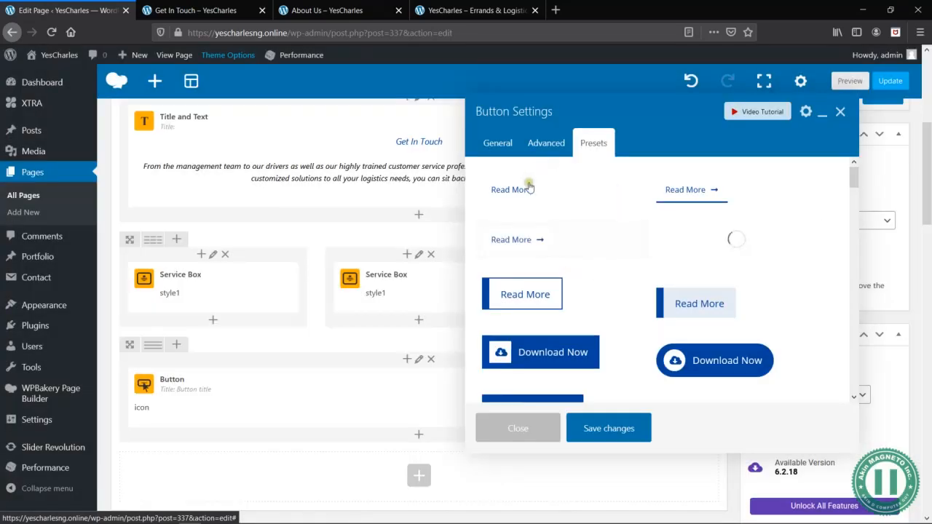
click(423, 395)
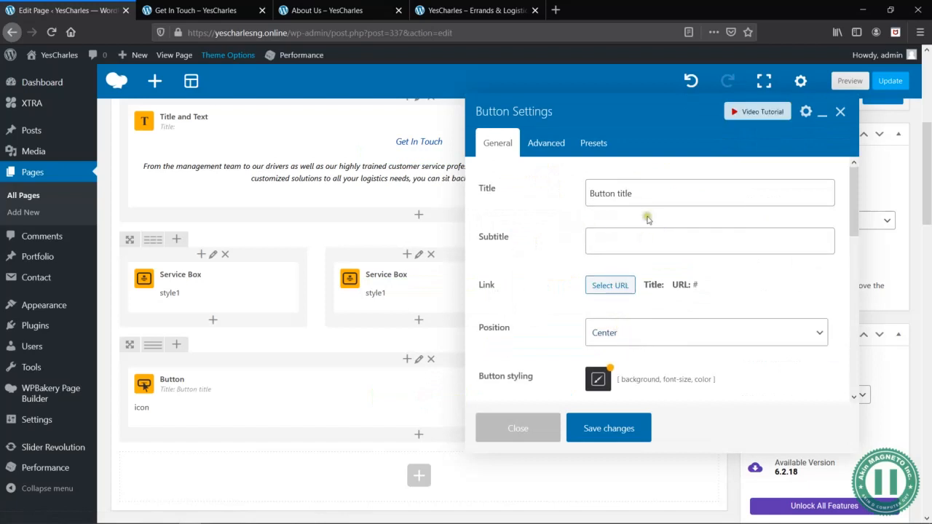
- Set the button's title to "Get Direction" and save the button settings
triple_click(638, 191)
text(Get Direction)
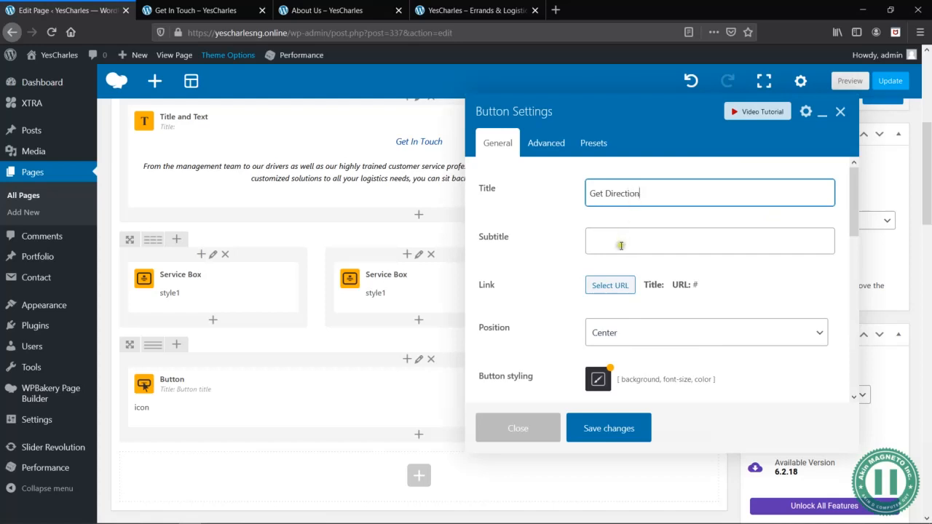
click(621, 245)
click(554, 247)
scroll(631, 386, down, 5)
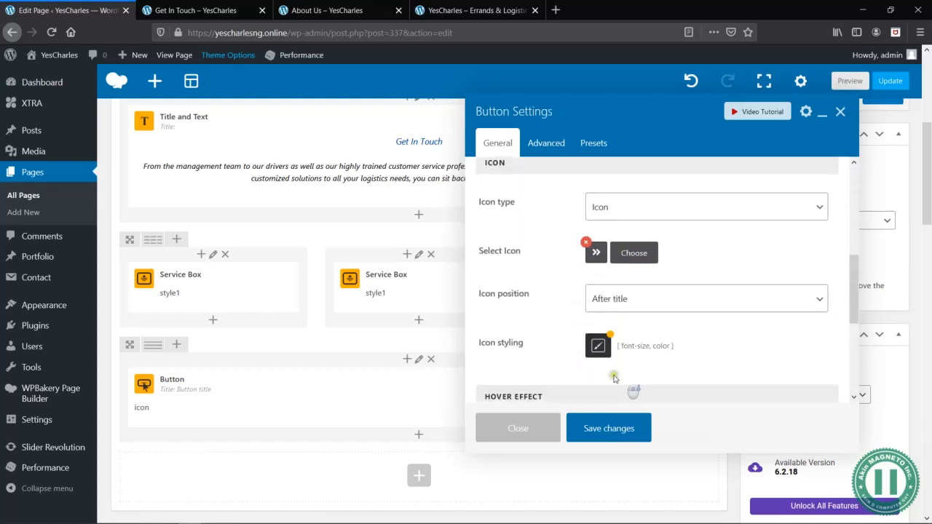
click(625, 428)
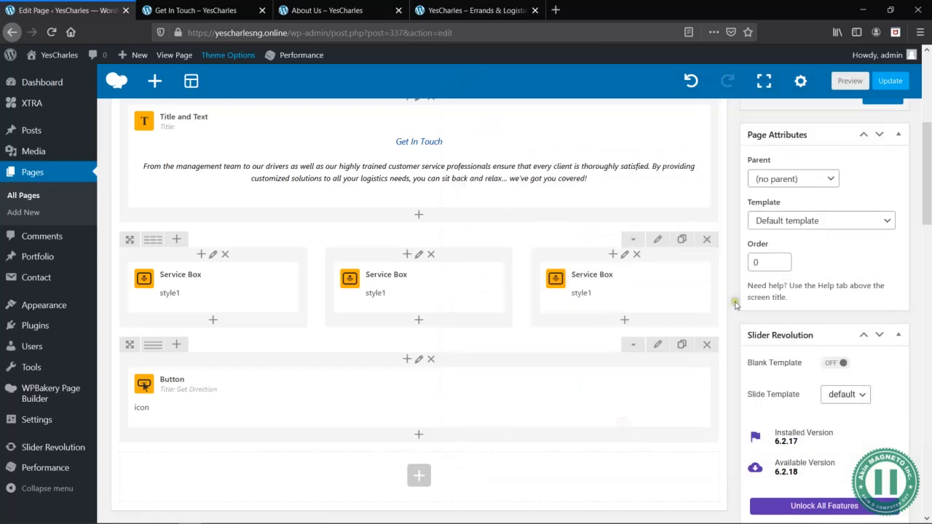
- Preview the Get In Touch page and examine its layout at desktop width and in the responsive mobile view, down to the footer
click(854, 80)
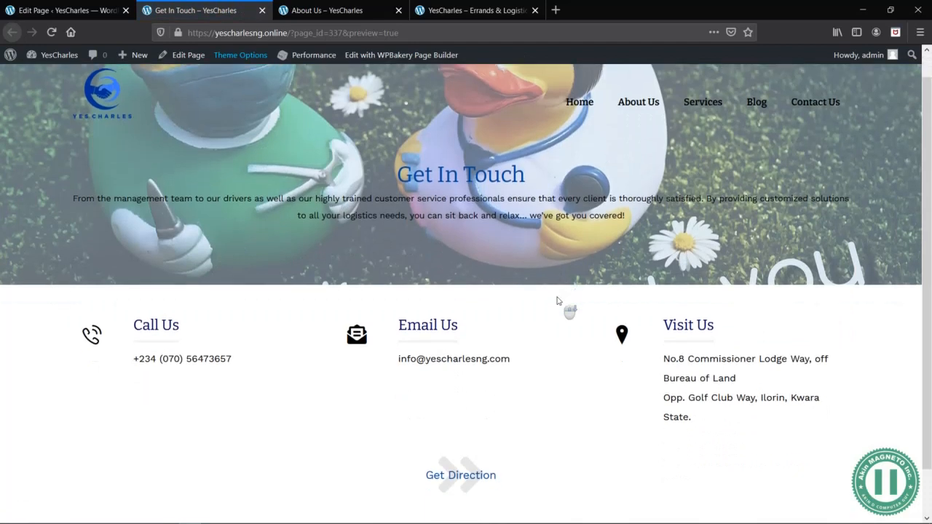
scroll(558, 300, down, 1)
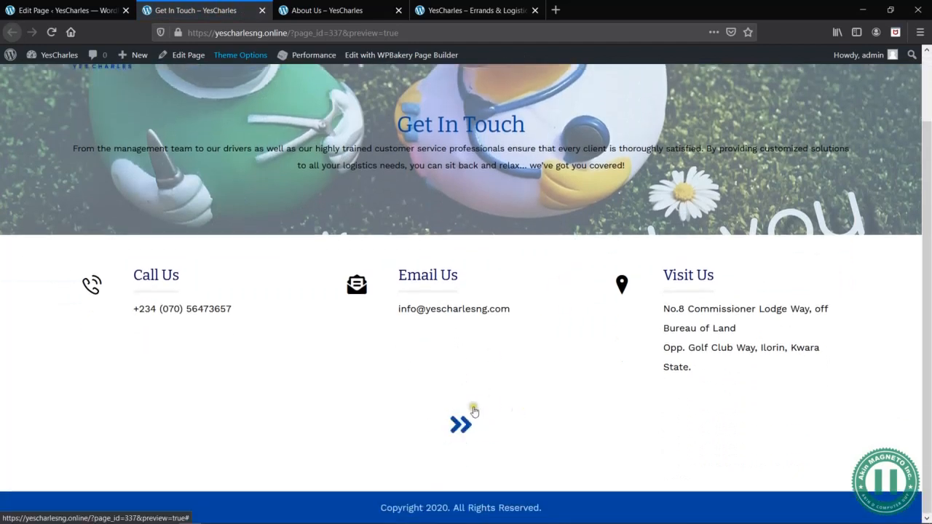
right_click(591, 305)
click(631, 440)
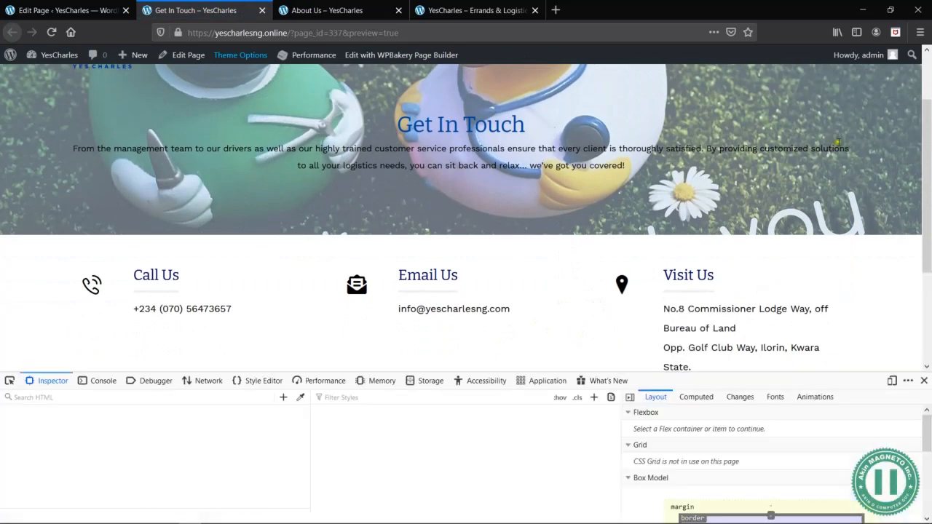
click(893, 380)
scroll(477, 248, down, 6)
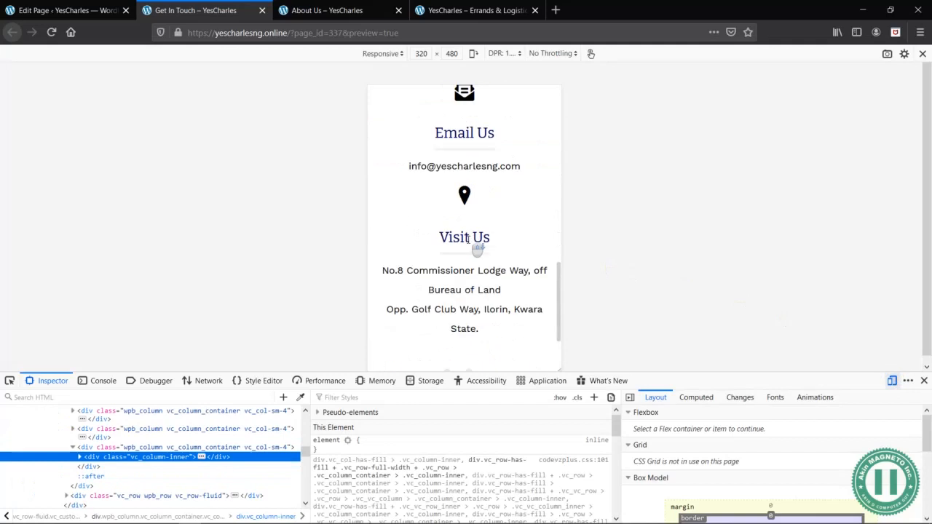
click(924, 381)
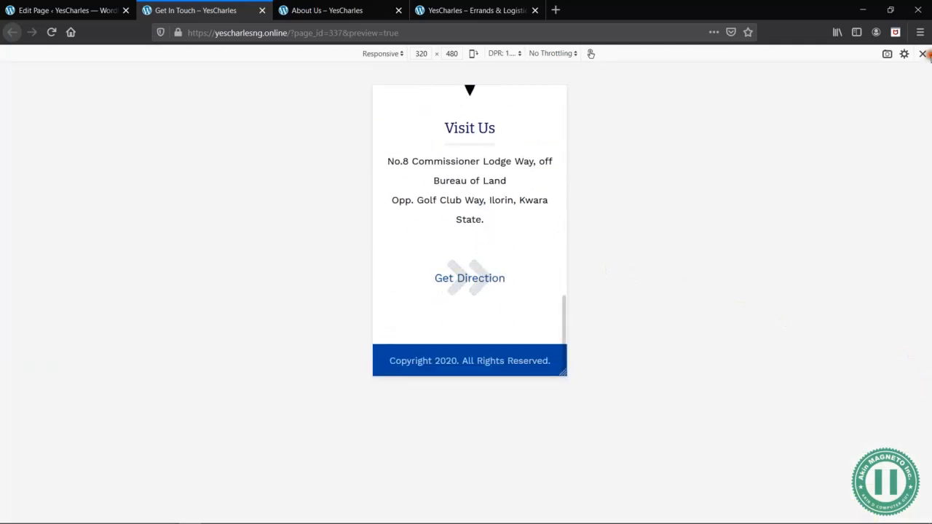
click(923, 53)
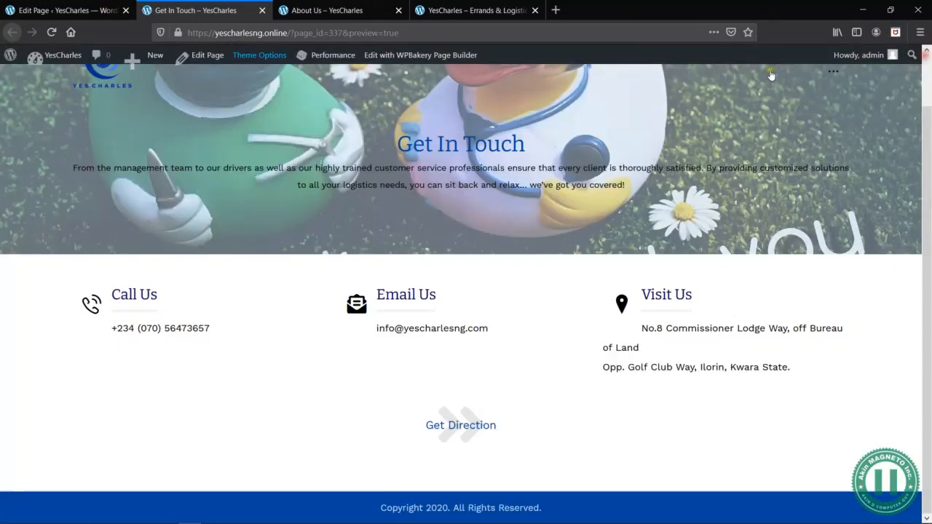
- Back in the page editor, save the Get In Touch page as a draft
click(87, 8)
scroll(805, 215, up, 5)
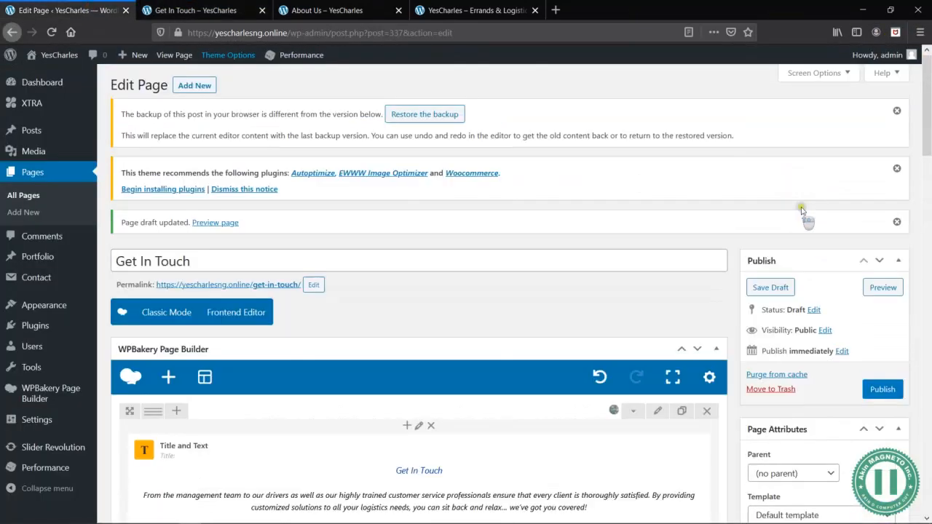
click(762, 289)
- Switch to the Word wireframe to examine the two-part section below Get Directions, and compare it with the preview and editor in Firefox
click(233, 8)
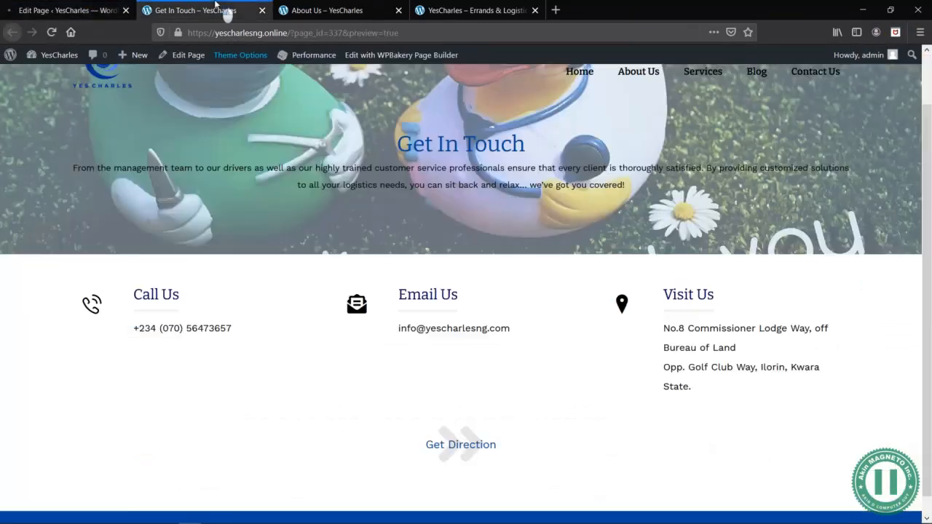
key(alt+Tab)
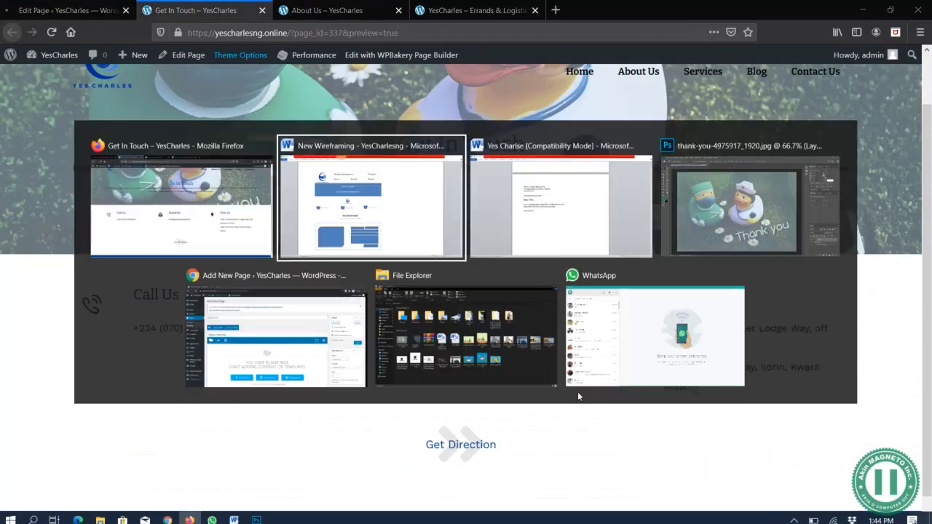
scroll(356, 393, down, 3)
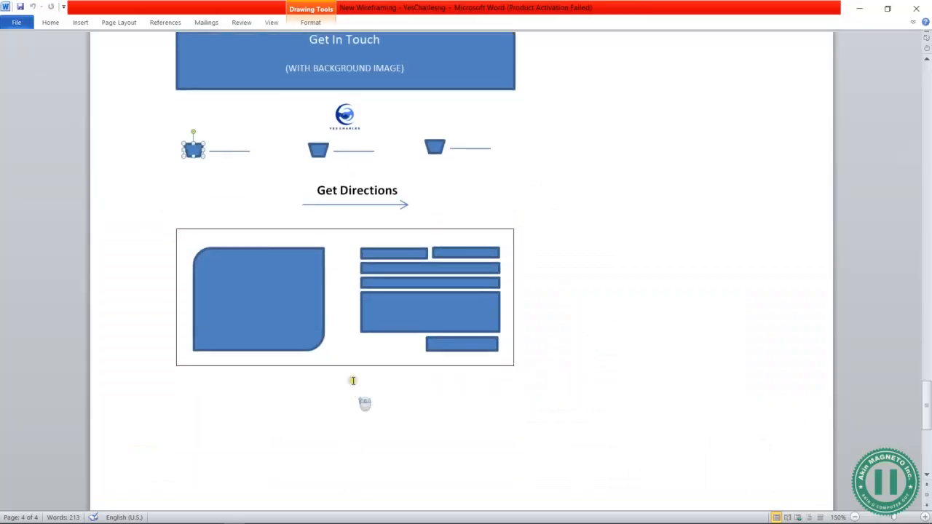
click(264, 285)
click(431, 283)
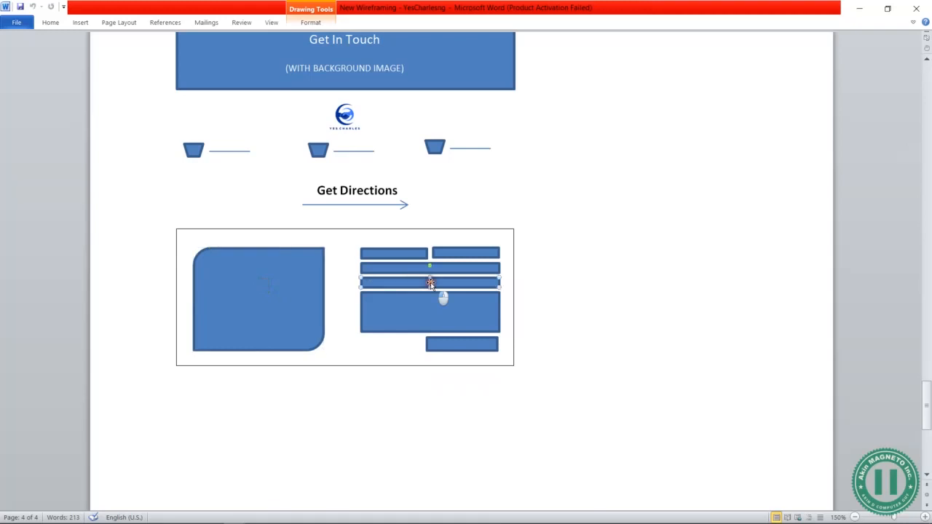
click(562, 260)
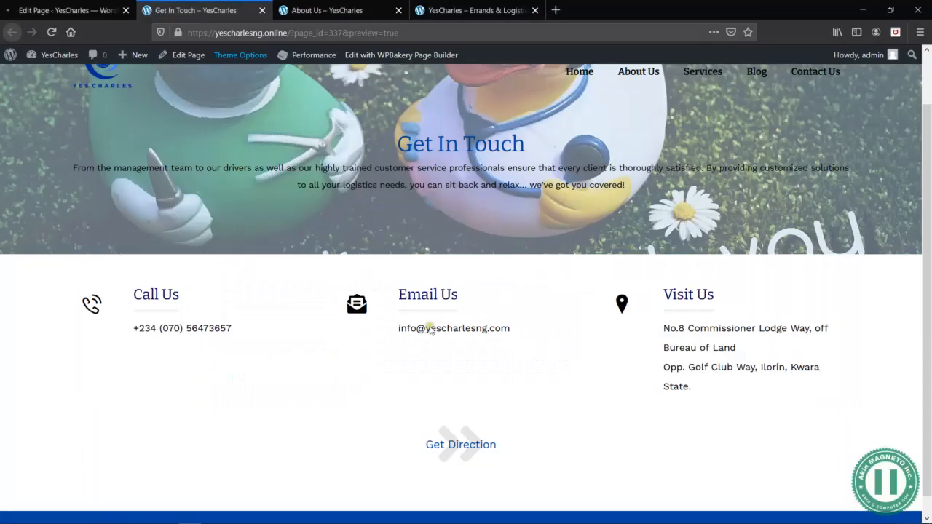
click(65, 15)
scroll(546, 404, down, 3)
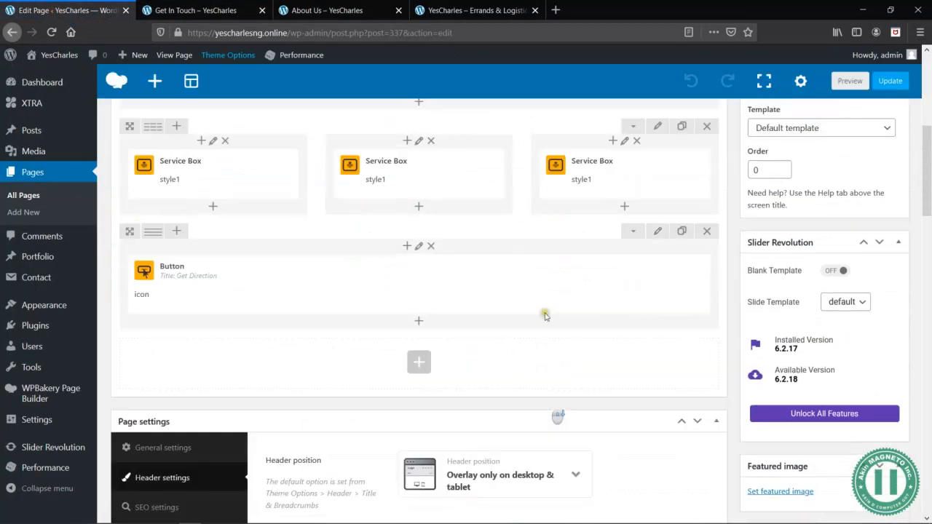
click(193, 11)
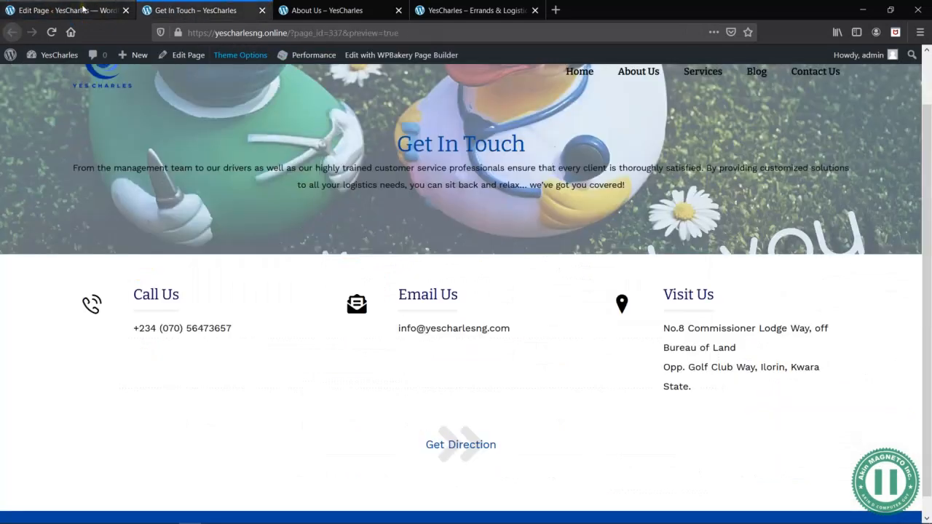
click(82, 9)
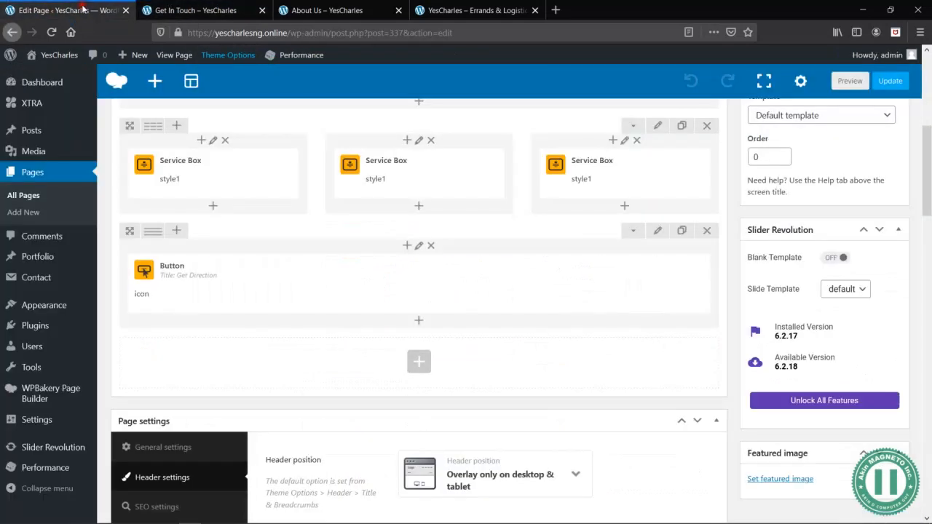
click(187, 4)
click(62, 12)
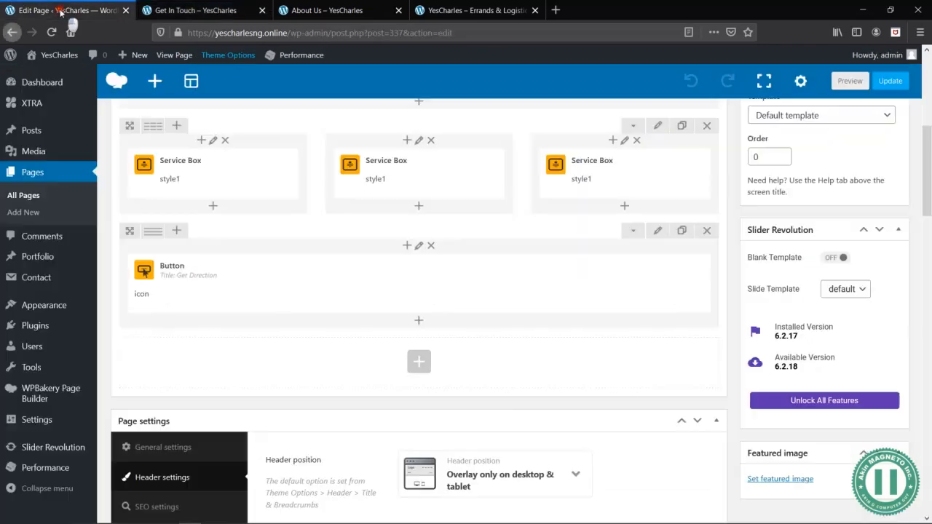
- Add a new row beneath the Get Direction button row
click(419, 362)
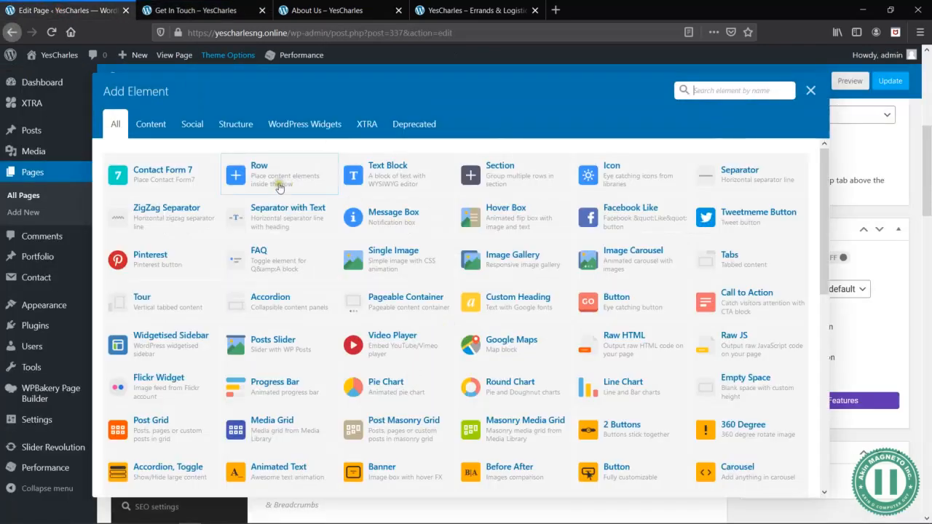
click(252, 179)
mouse_move(152, 346)
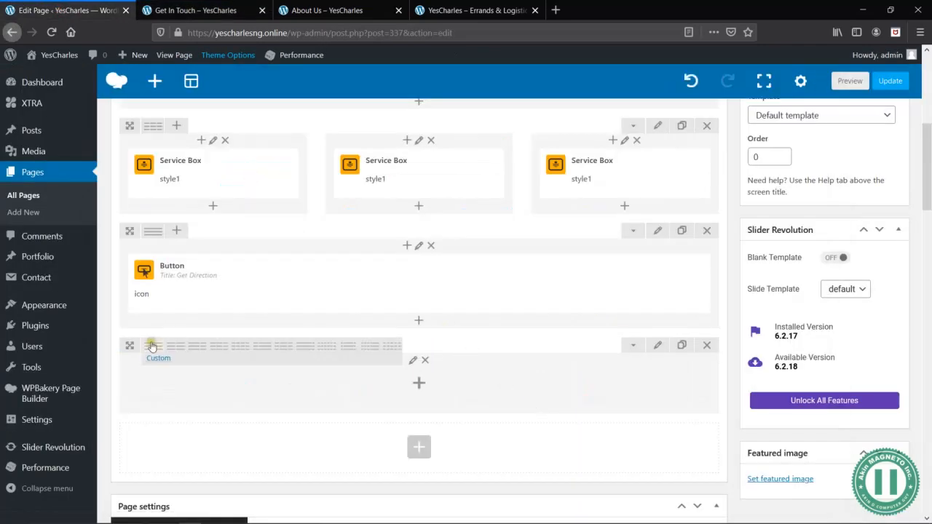
- Set the new row's top and bottom padding to 50px, save the row settings, and split the row into two equal columns
click(658, 346)
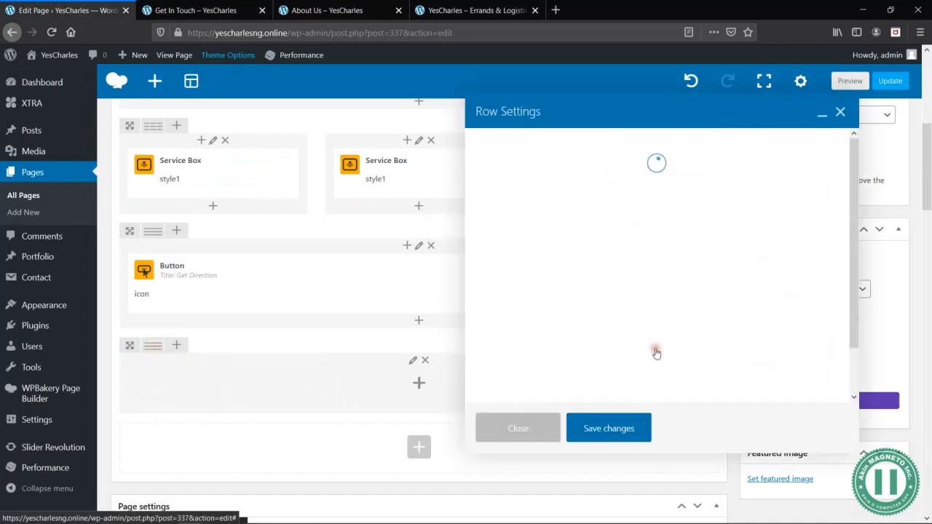
click(621, 143)
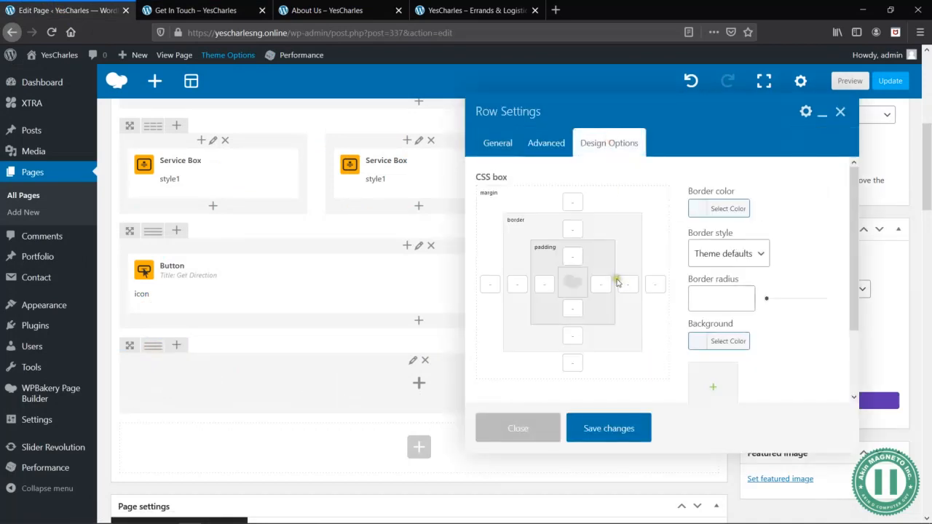
click(571, 251)
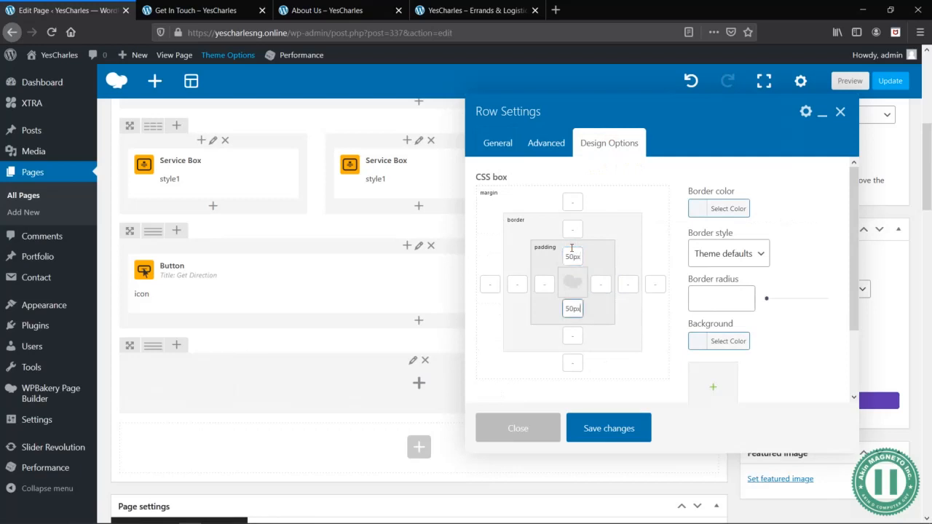
click(496, 145)
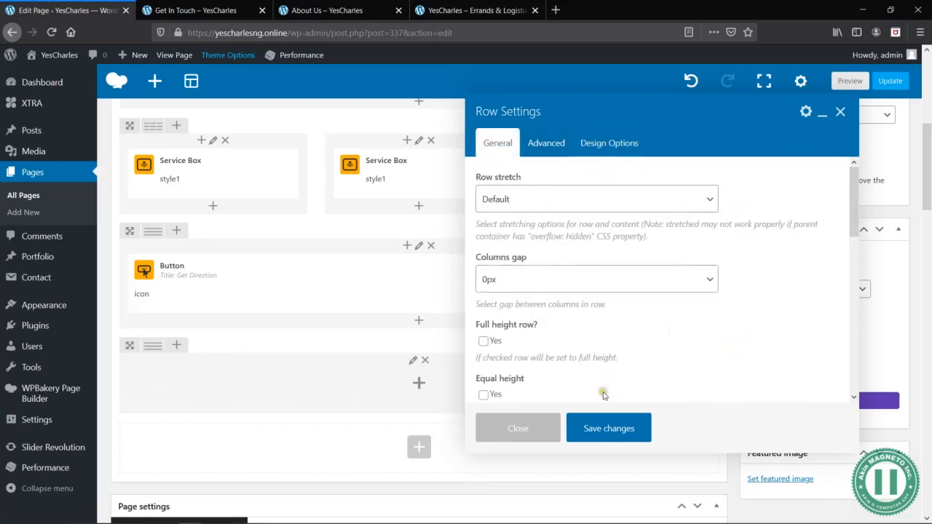
click(616, 431)
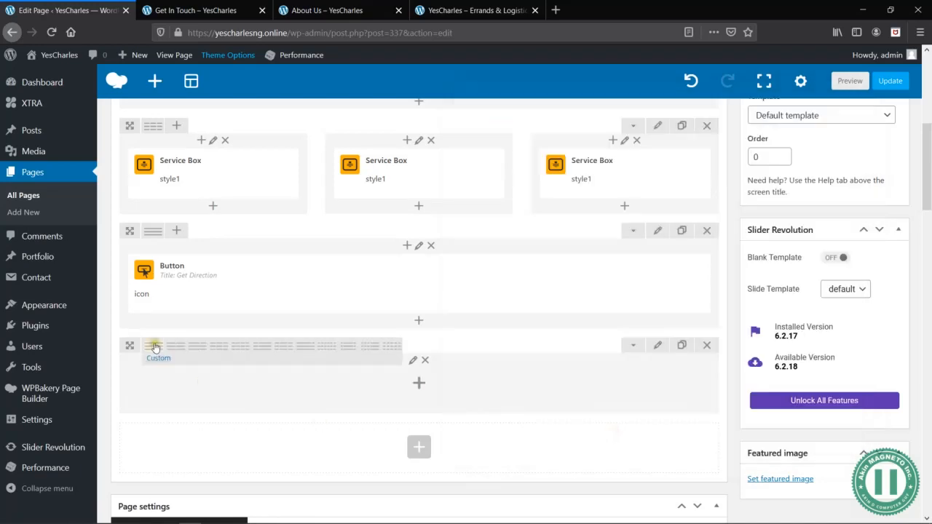
click(177, 351)
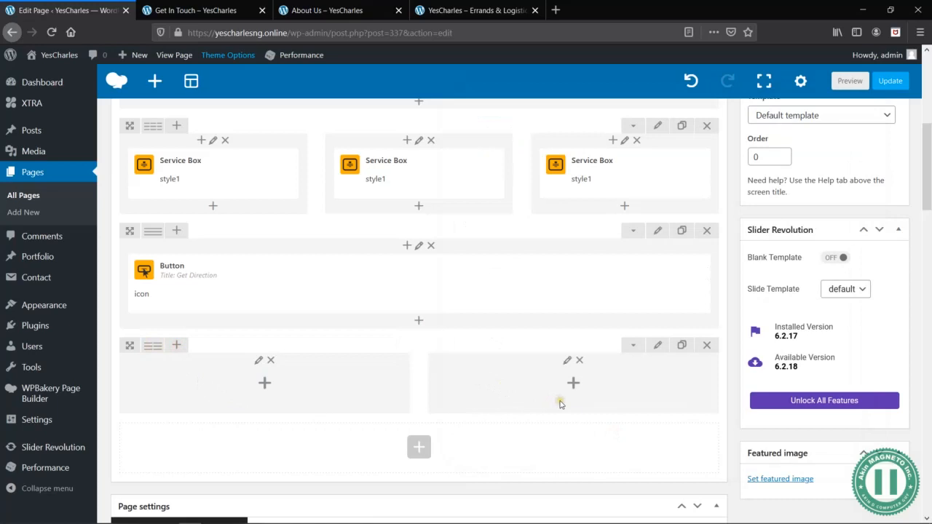
scroll(561, 405, down, 2)
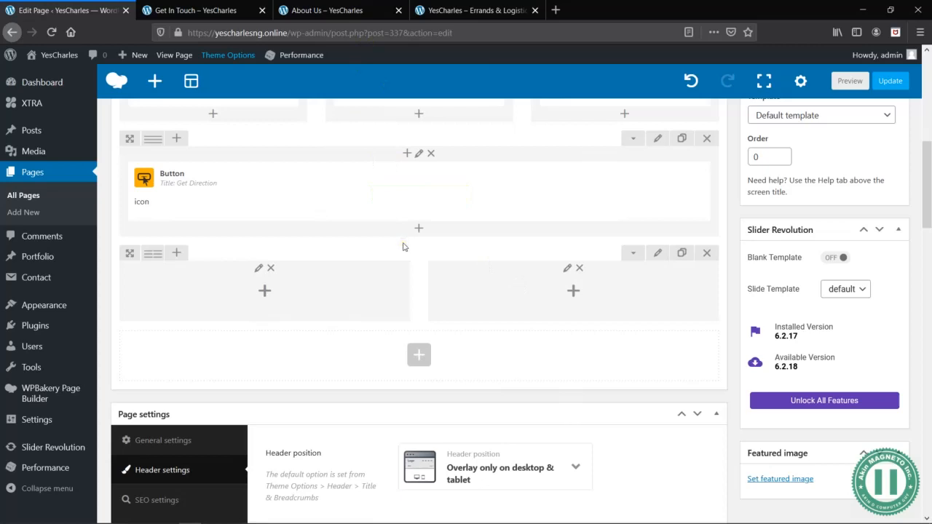
- In a new browser tab, search the web for "google map" and open Google Maps from the results
key(ctrl+t)
text(google a)
key(BackSpace)
text(map)
key(Return)
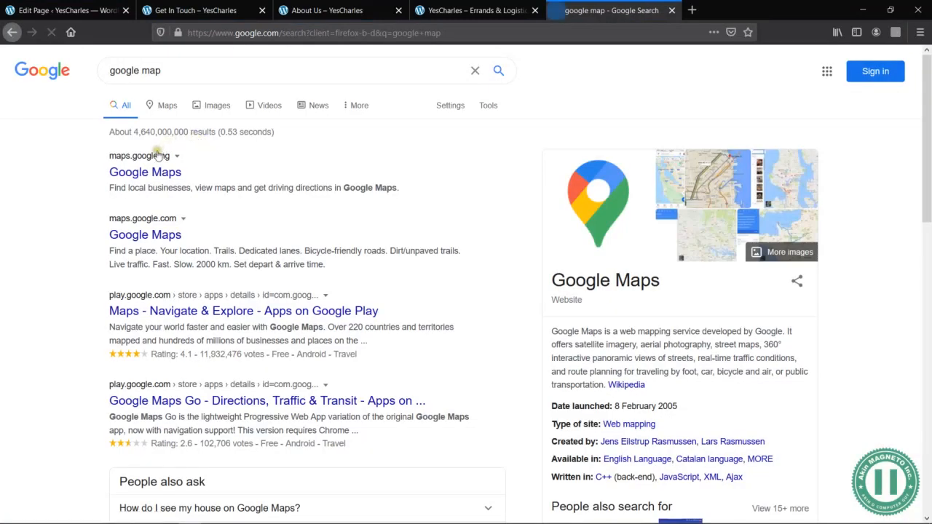
click(153, 173)
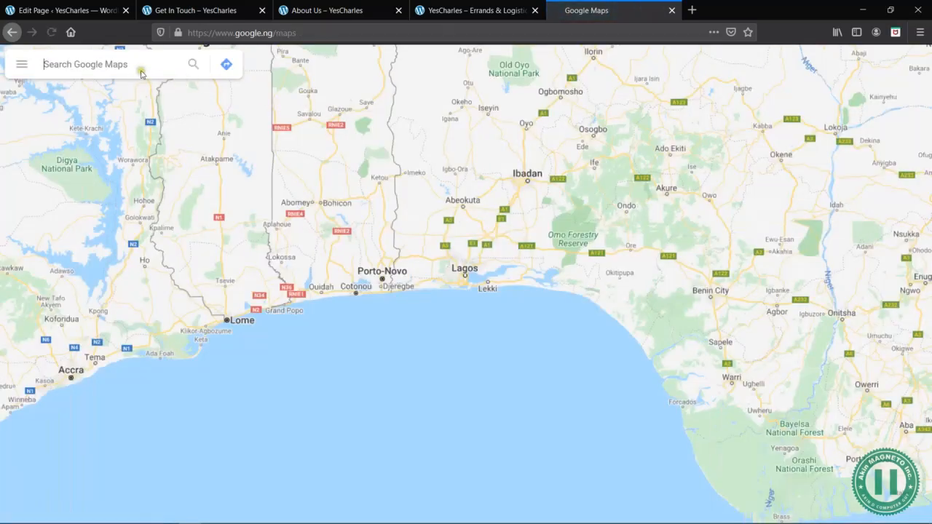
- Search Google Maps for "Yescharles" and open the suggested YesCharles Errands & Logistics place in Ilorin
click(130, 65)
text(Yescharles)
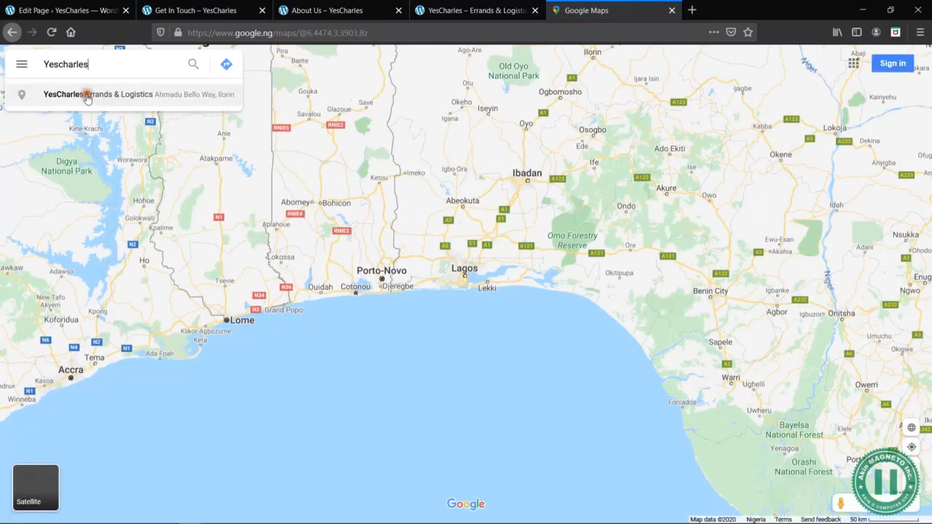
click(84, 94)
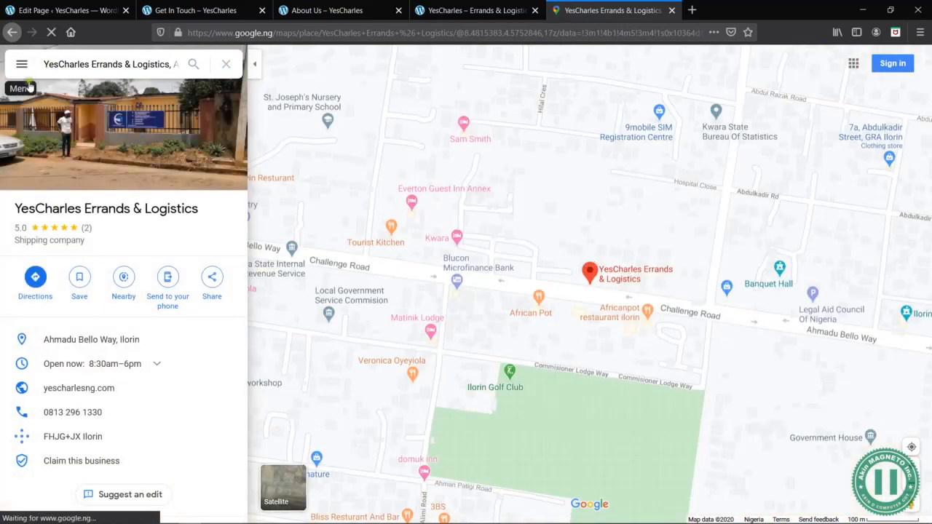
- Open the sharing options for the YesCharles location and copy the HTML code for embedding the medium-size map
click(22, 65)
click(71, 334)
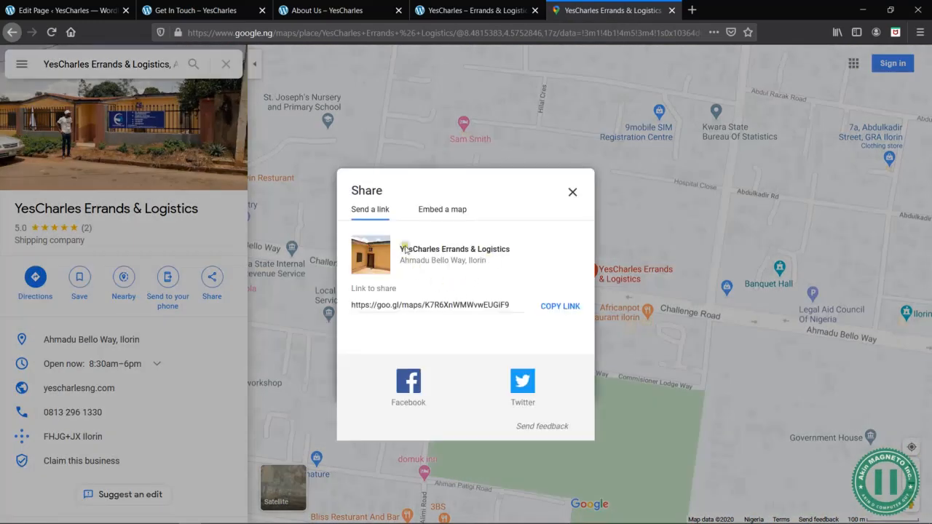
click(442, 212)
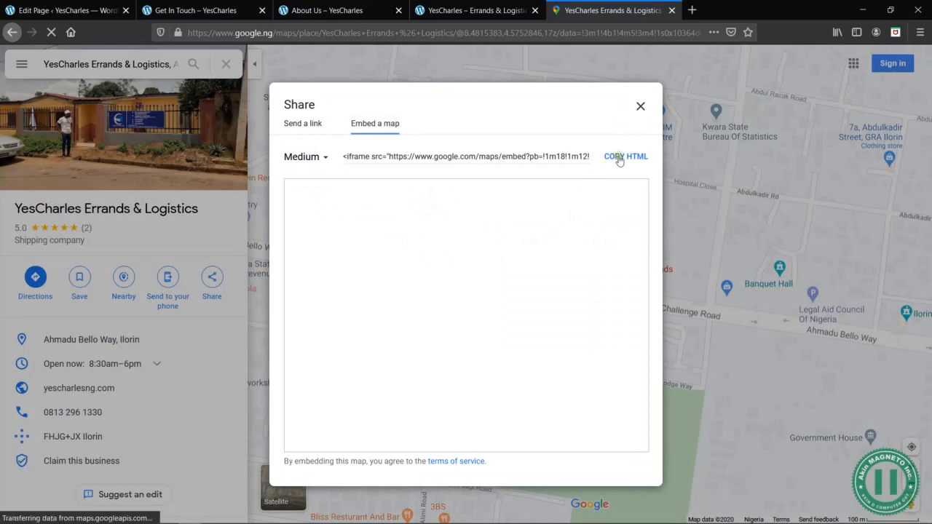
click(620, 156)
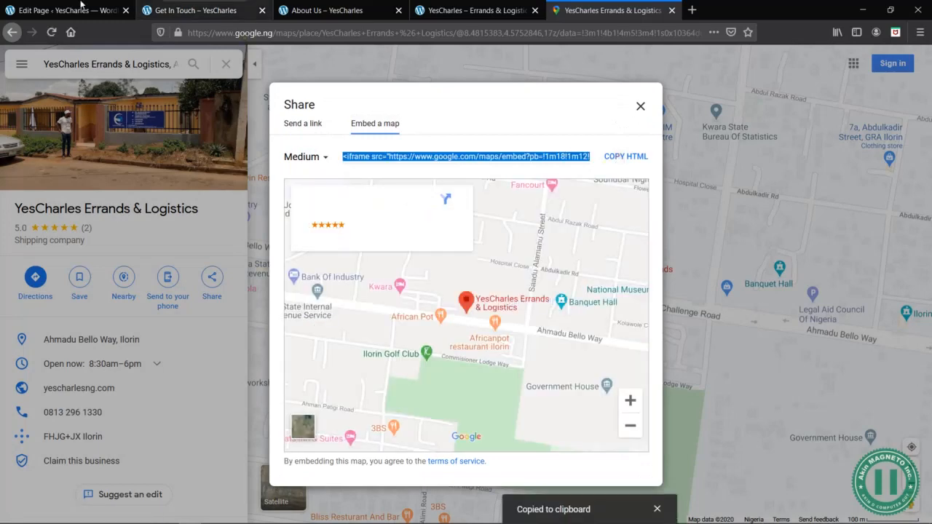
- Back in the page editor, insert the Google Maps block element into the new row's first column, found by searching the elements for "map"
click(46, 9)
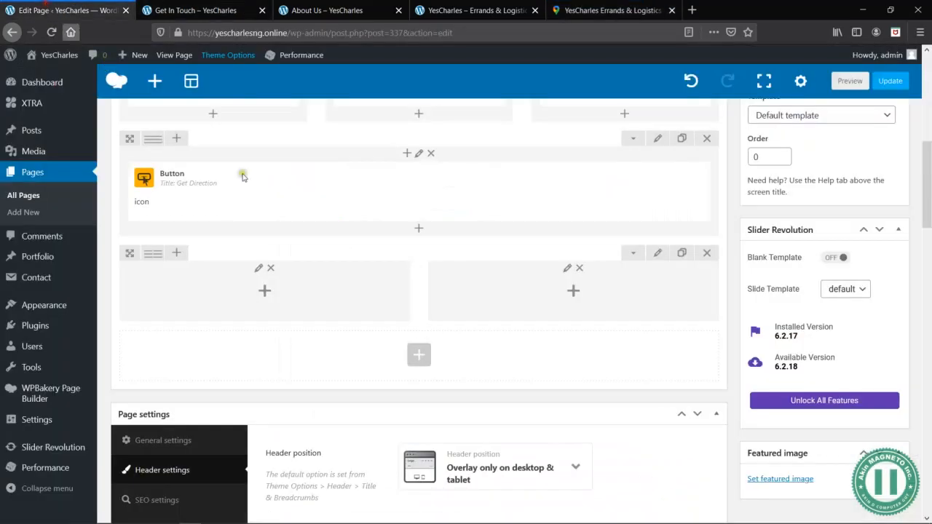
click(268, 292)
text(map)
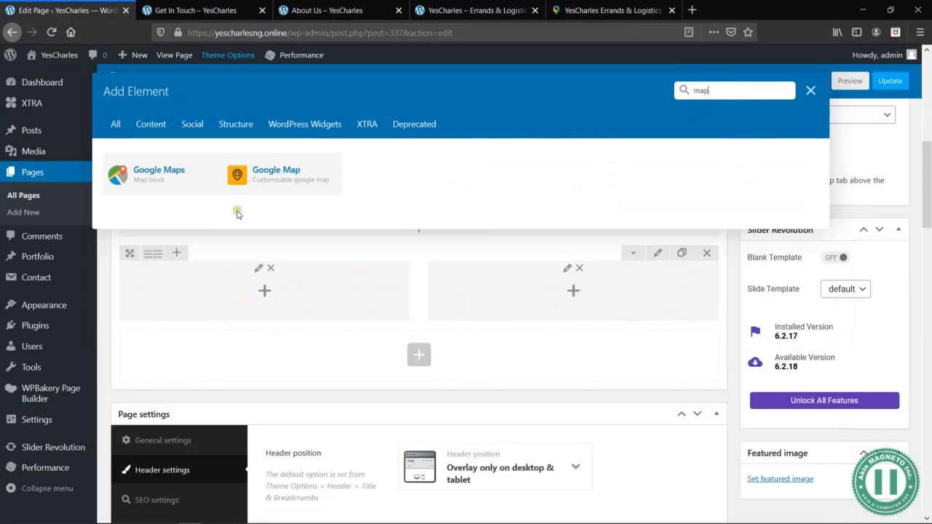
click(149, 175)
- Replace the default map embed iframe with the copied YesCharles embed code and save the Google Maps settings
click(597, 270)
key(ctrl+a)
key(BackSpace)
key(ctrl+v)
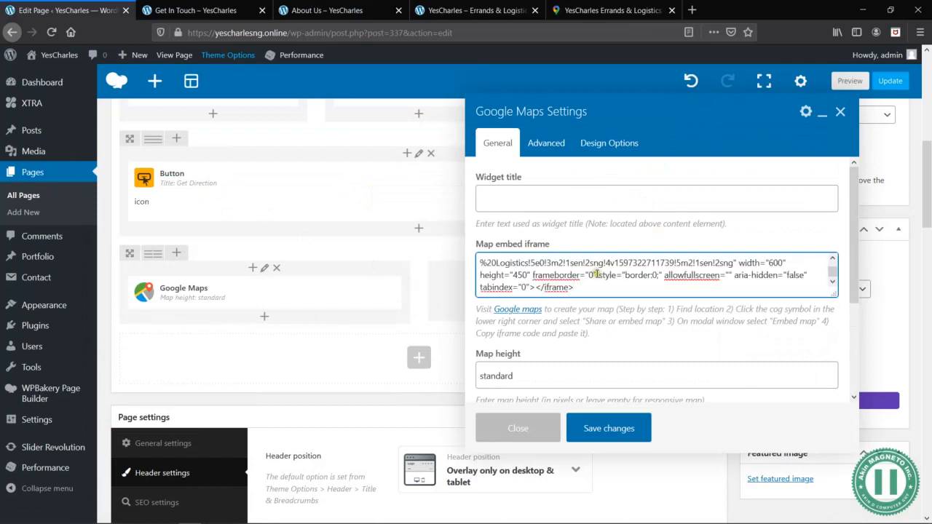
click(598, 430)
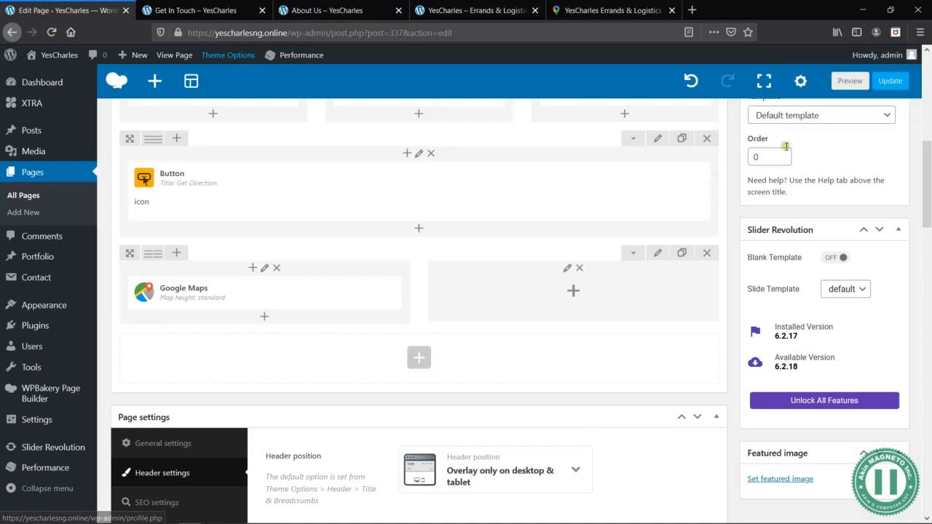
- Preview the Get In Touch page to check the embedded YesCharles map below the Get Direction button, and return to the page editor
click(850, 81)
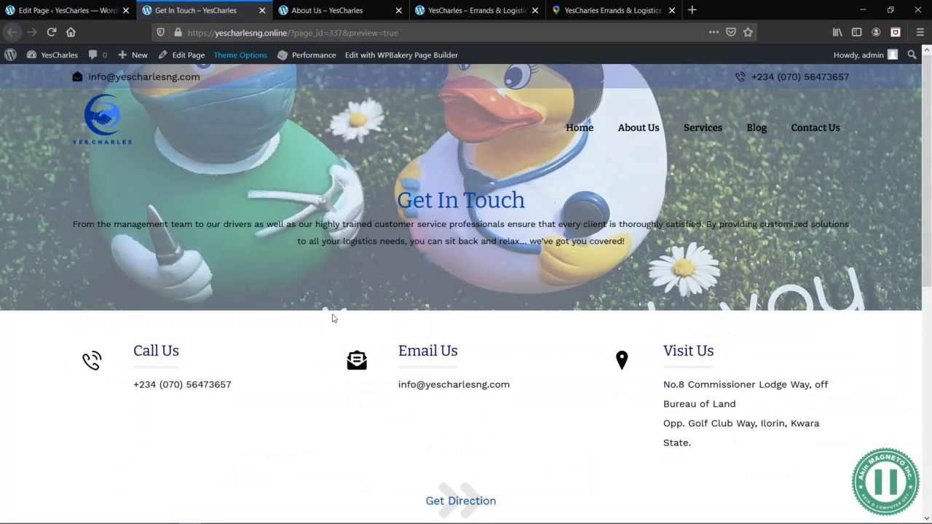
scroll(402, 373, down, 5)
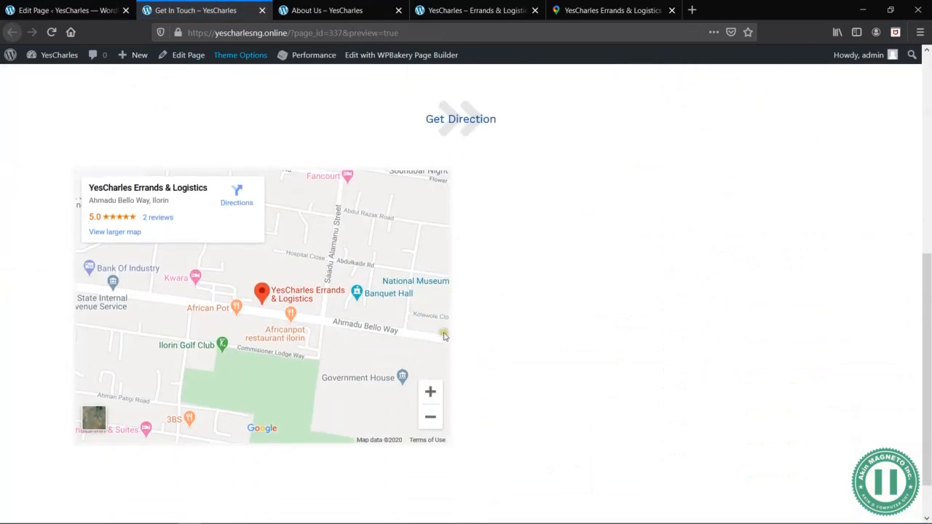
click(72, 10)
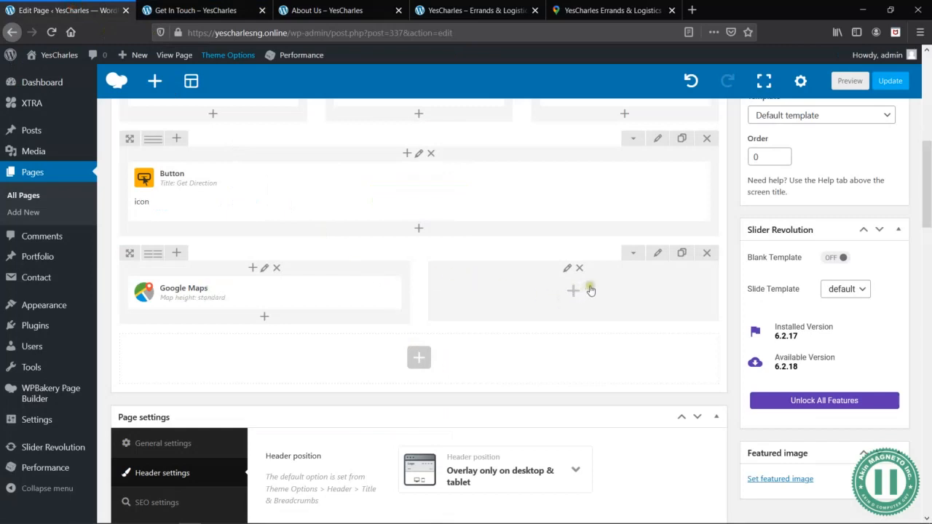
- Open the site's Contact Forms list in a separate browser tab and look through the existing forms
scroll(443, 230, up, 1)
scroll(443, 229, up, 1)
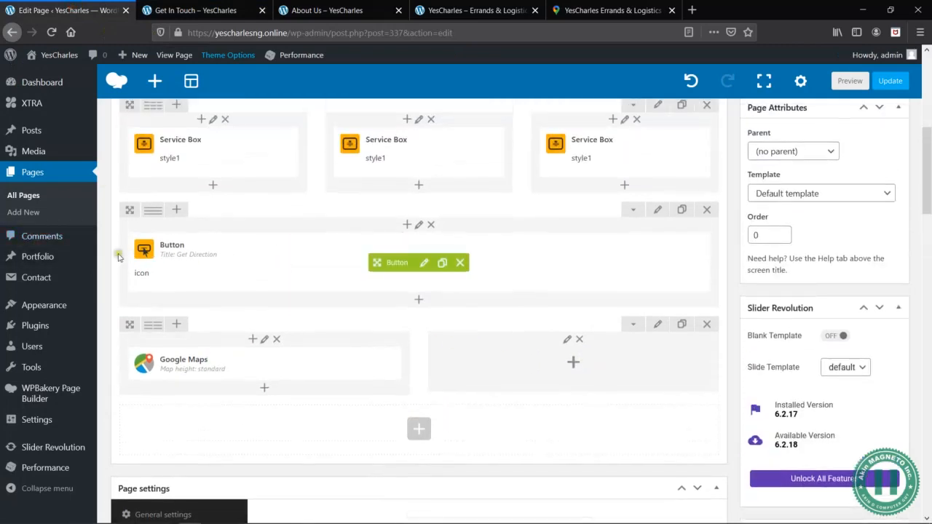
mouse_move(66, 276)
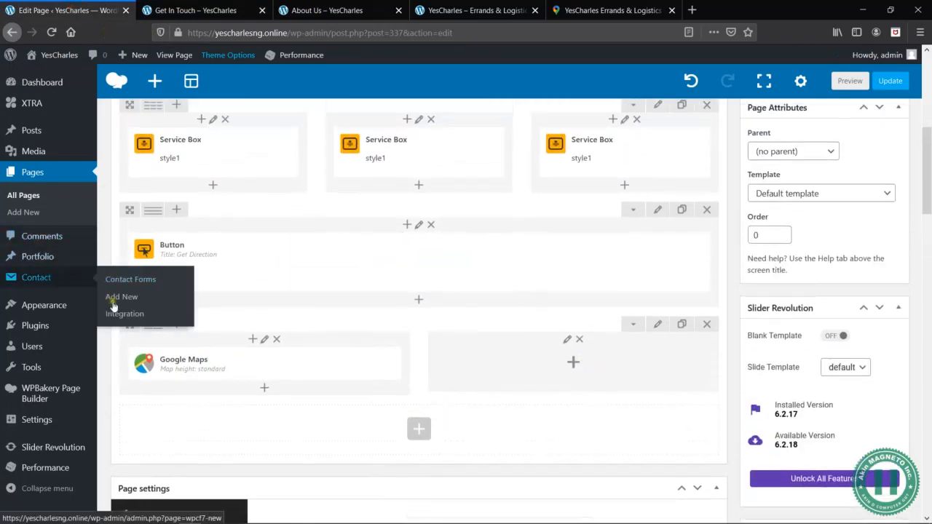
click(113, 282)
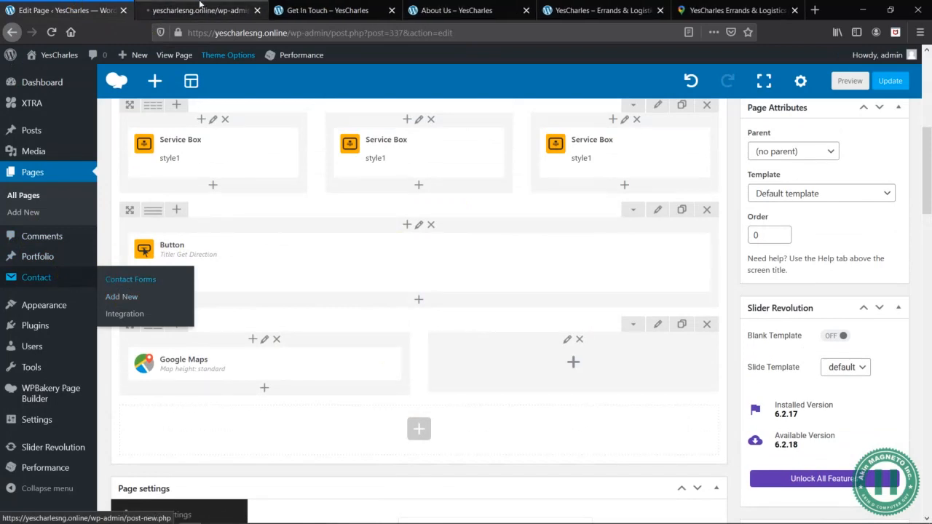
click(198, 10)
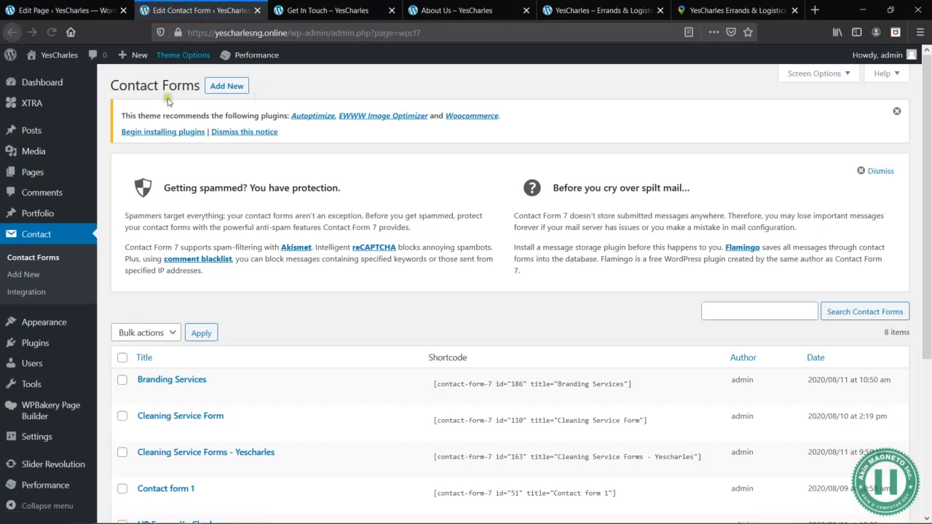
scroll(285, 319, down, 3)
scroll(321, 317, down, 3)
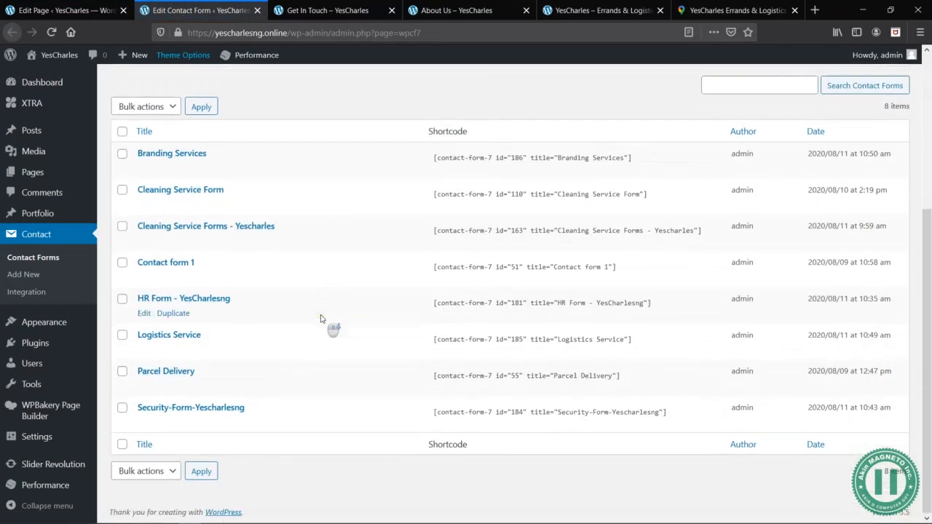
scroll(279, 349, up, 6)
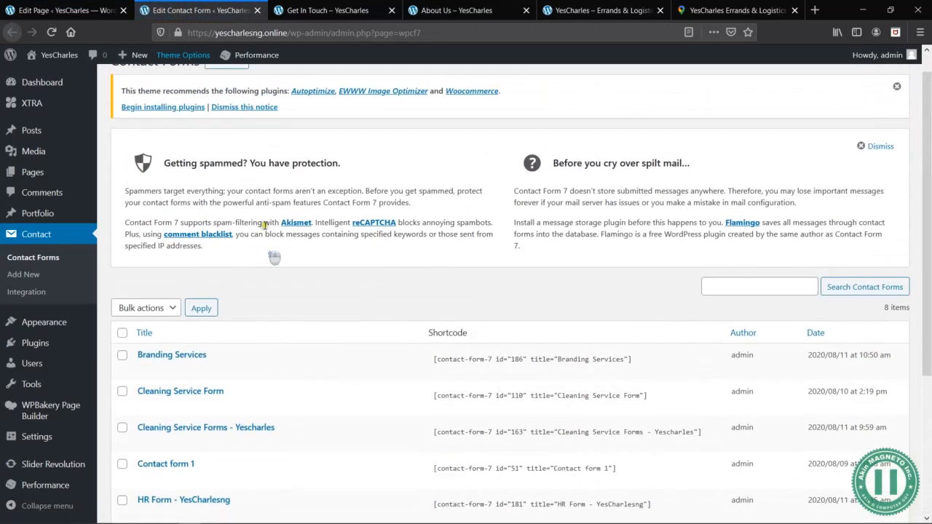
- Create a new contact form titled "Contact-Form-Page" with the default form template and save it
click(232, 85)
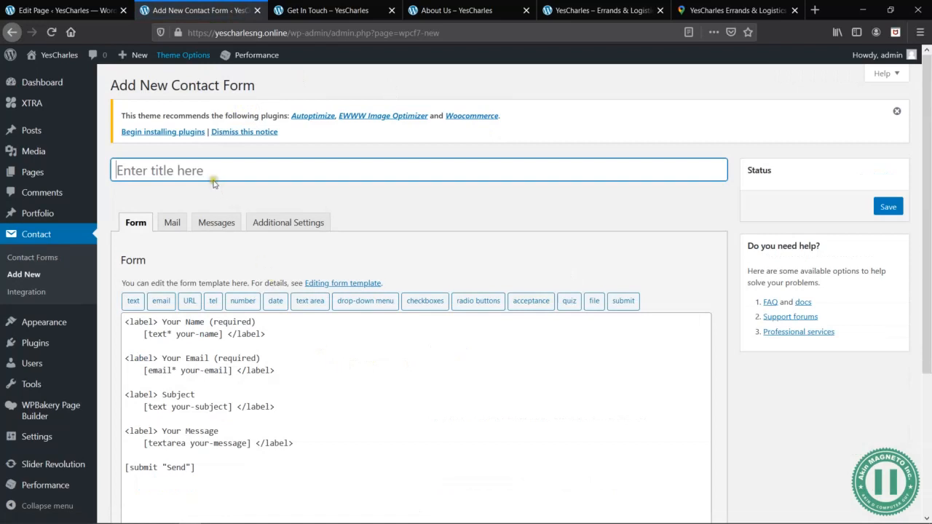
click(206, 172)
text(Contact-Form-)
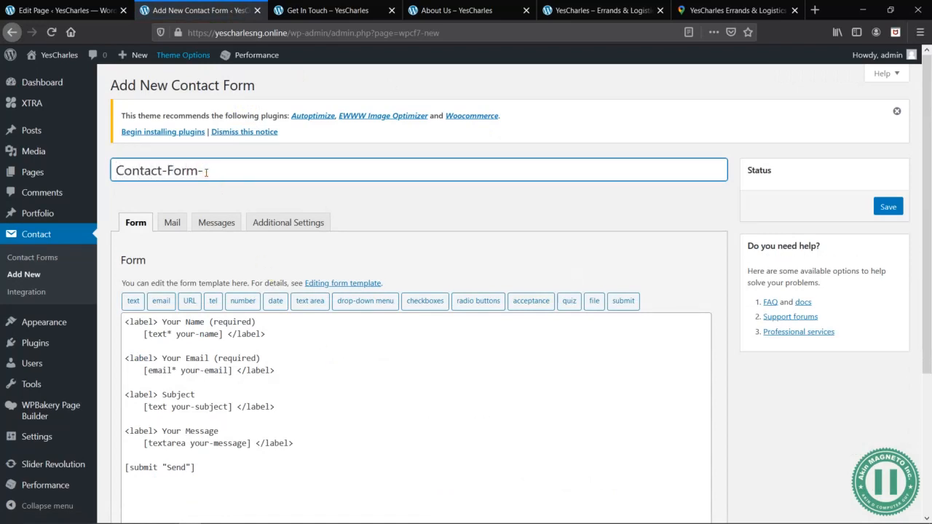
text(Page)
click(886, 207)
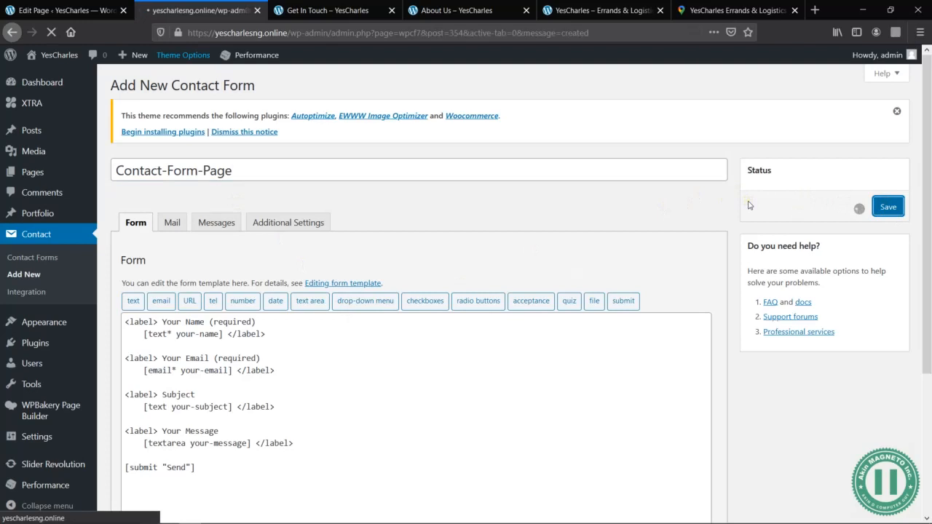
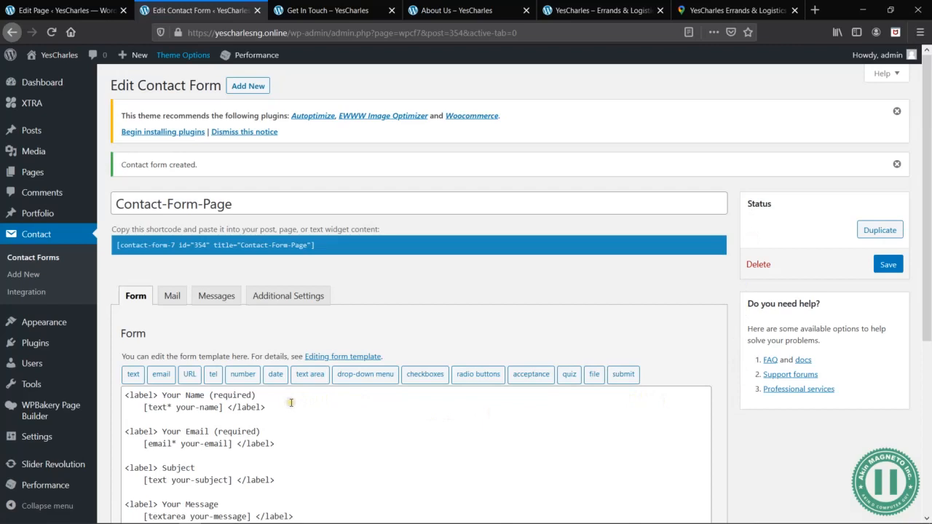
- Delete the default name, subject and message fields with their labels from the form template
scroll(291, 403, down, 3)
click(268, 287)
drag(270, 288, 119, 274)
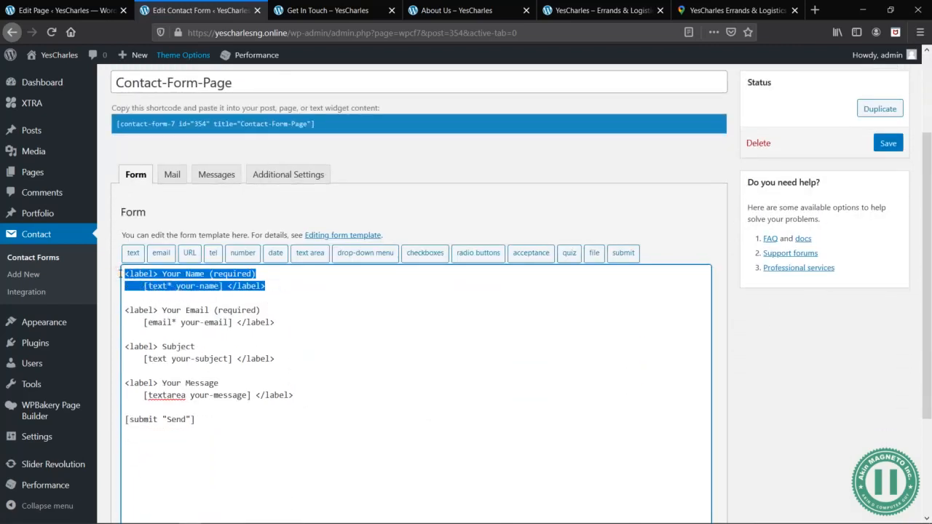
key(BackSpace)
drag(282, 347, 125, 331)
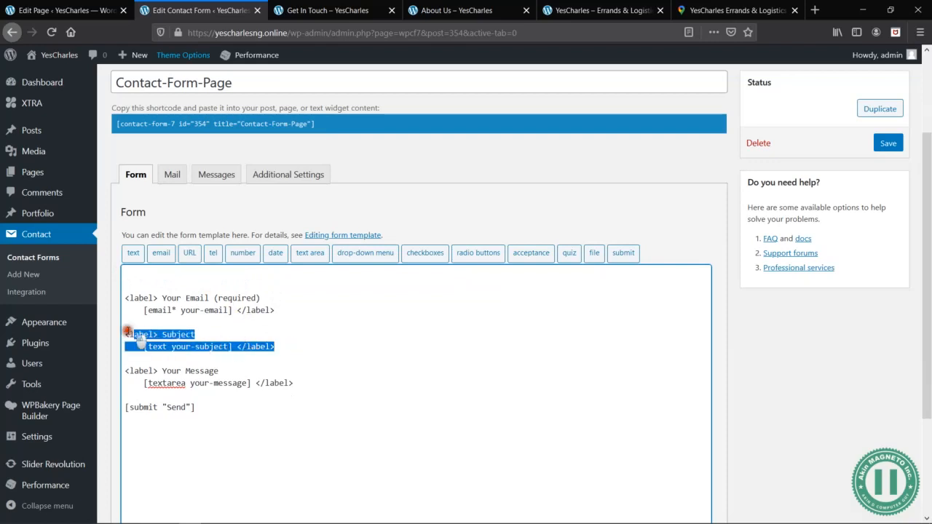
key(BackSpace)
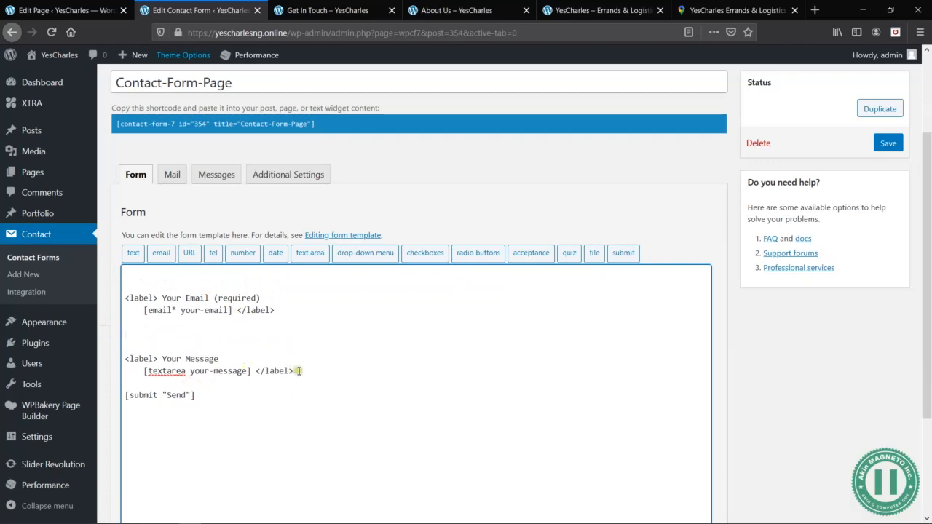
drag(301, 373, 111, 360)
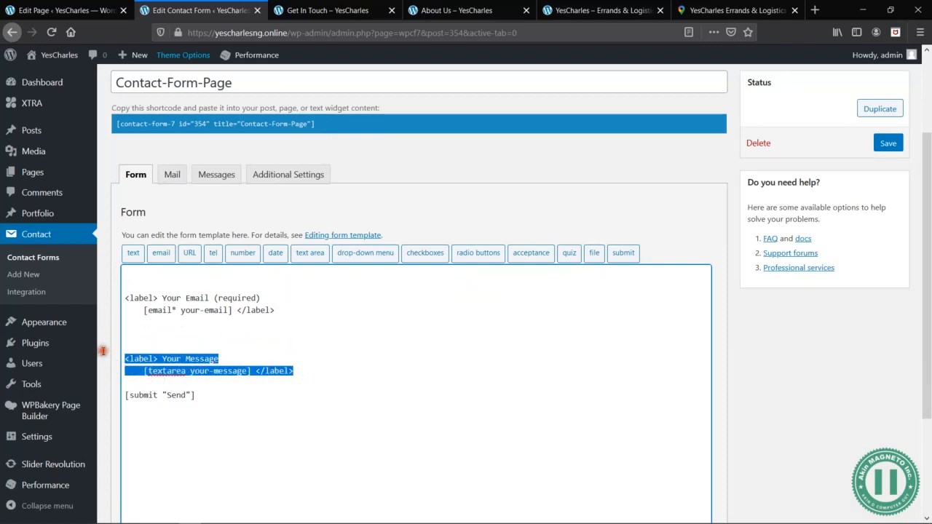
key(BackSpace)
- Strip the label markup and "Your Email (required)" text from around the [email* your-email] tag
key(BackSpace)
click(284, 308)
key(BackSpace)
key(BackSpace)
key(BackSpace)
key(BackSpace)
key(BackSpace)
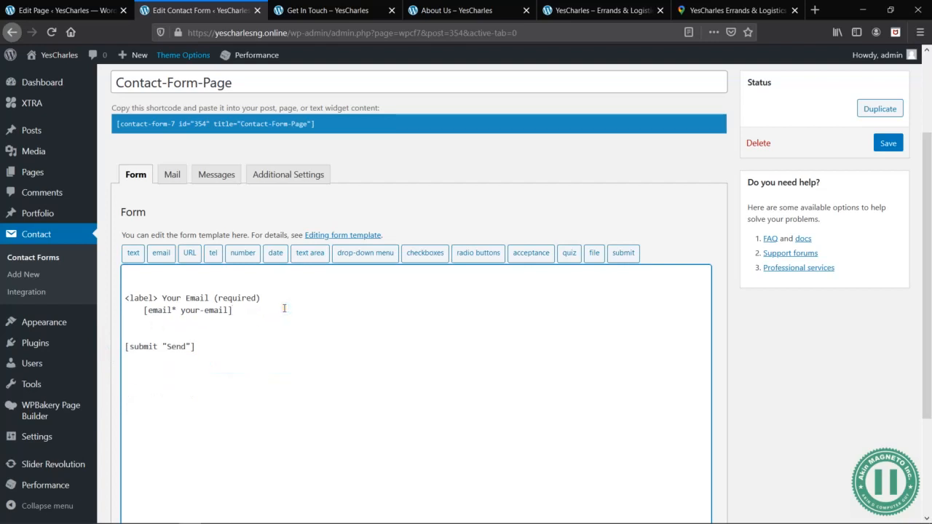
drag(279, 301, 116, 299)
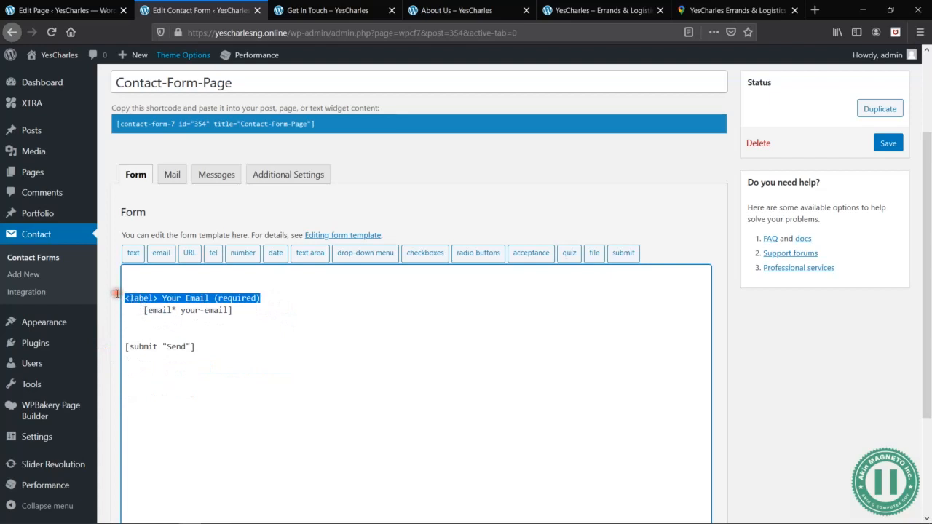
key(BackSpace)
key(BackSpace)
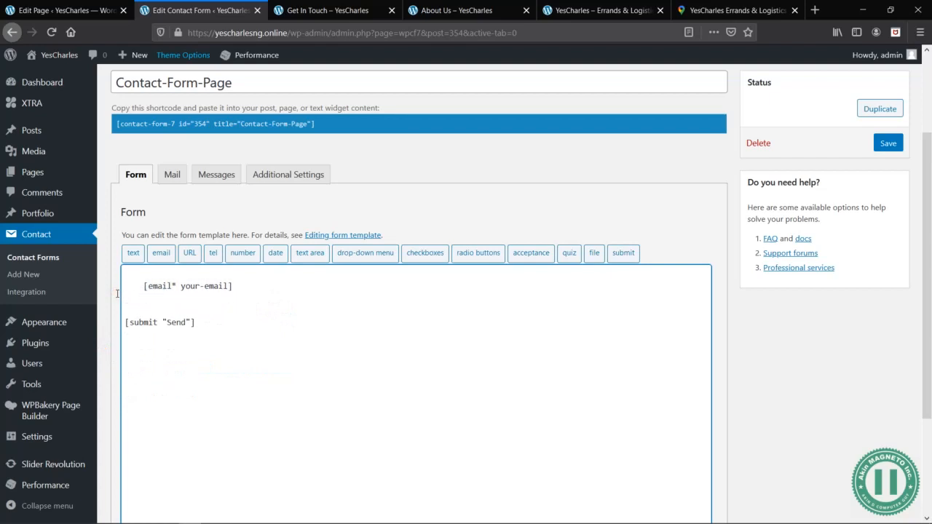
- Insert a required text field tag at the start of the form with "Your Name" as its placeholder
click(132, 254)
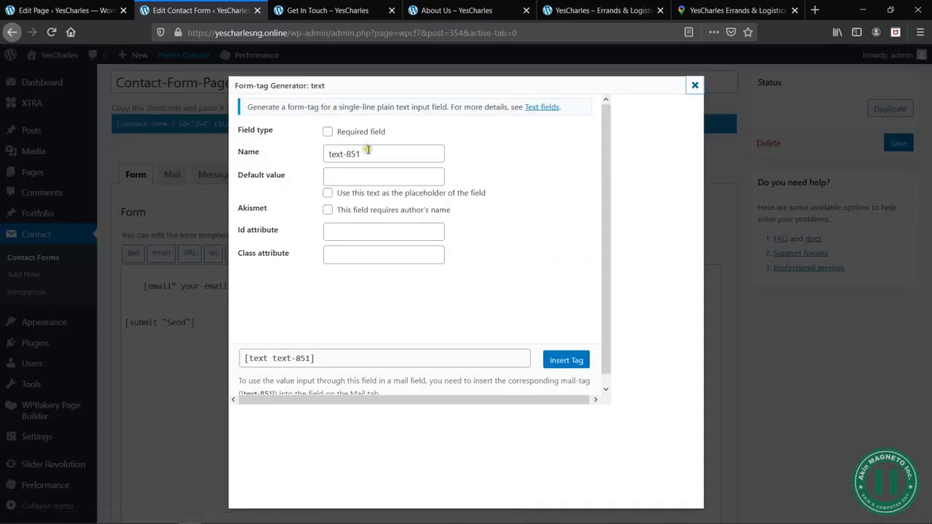
click(328, 132)
click(376, 179)
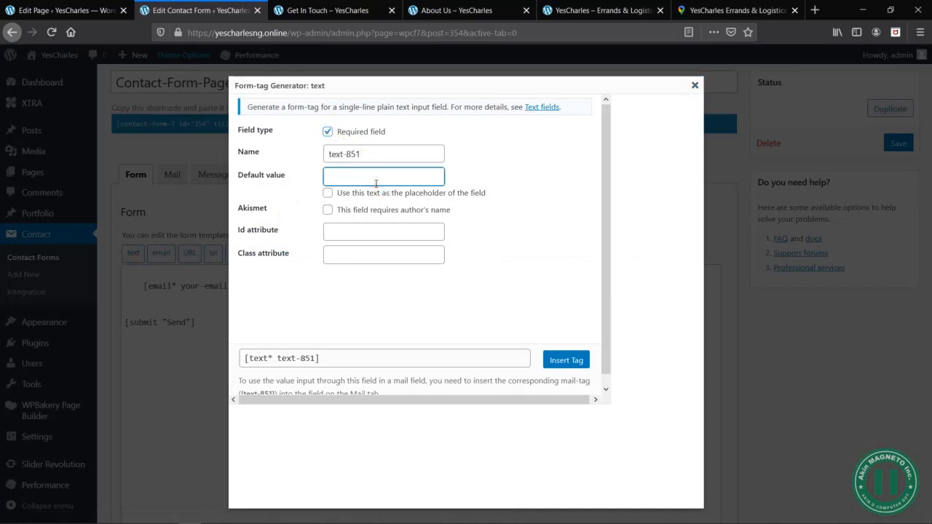
click(335, 194)
click(444, 360)
click(555, 363)
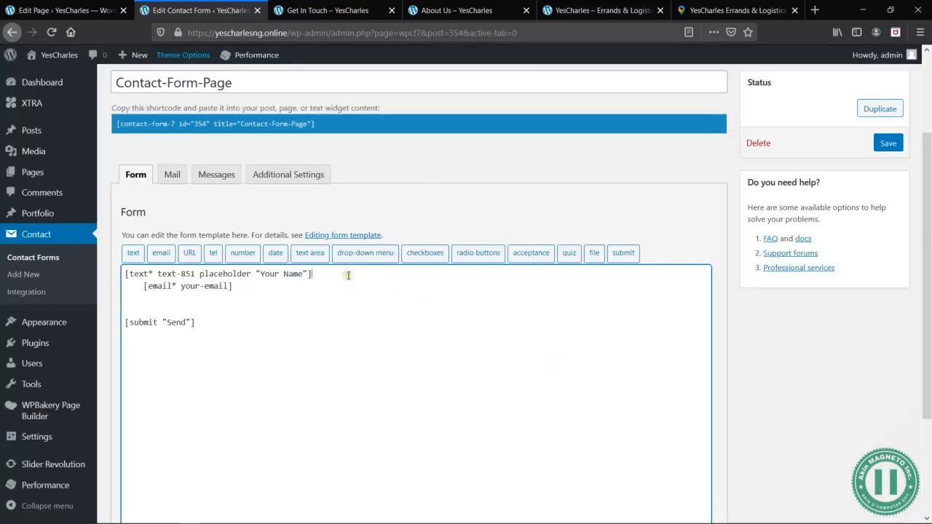
- Add a required email field tag below the name field with "Your Email:" as its placeholder
key(Return)
key(Return)
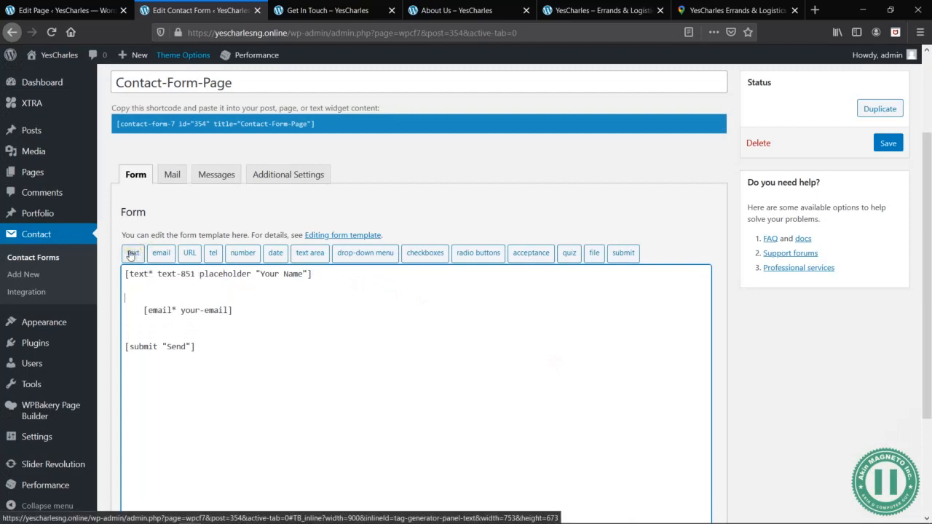
click(162, 255)
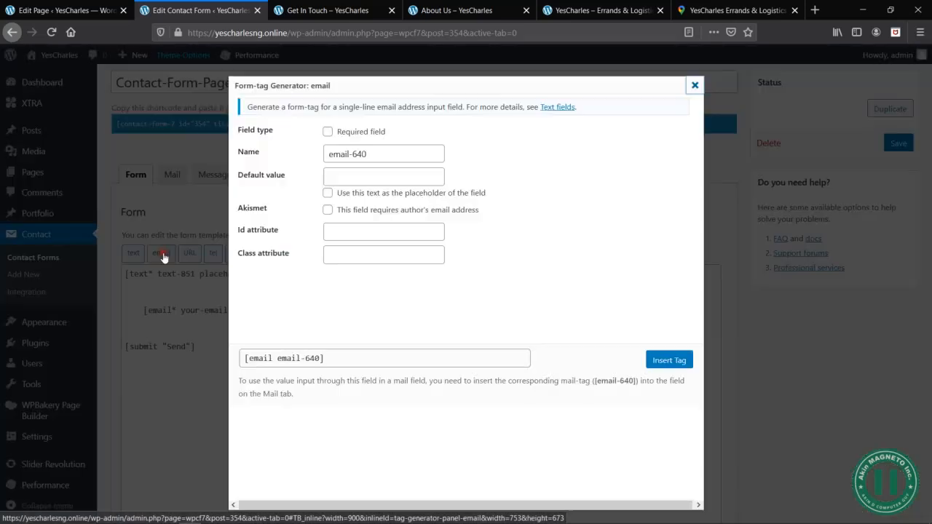
click(328, 131)
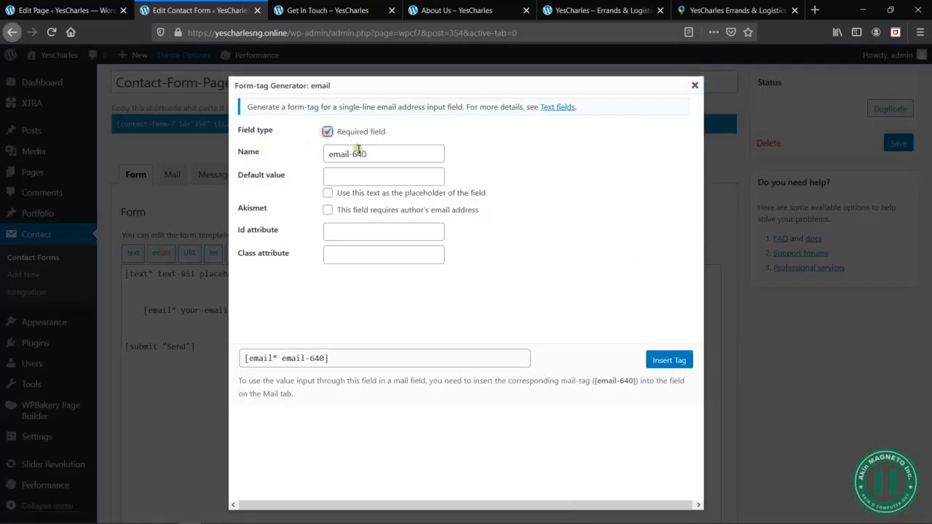
click(377, 173)
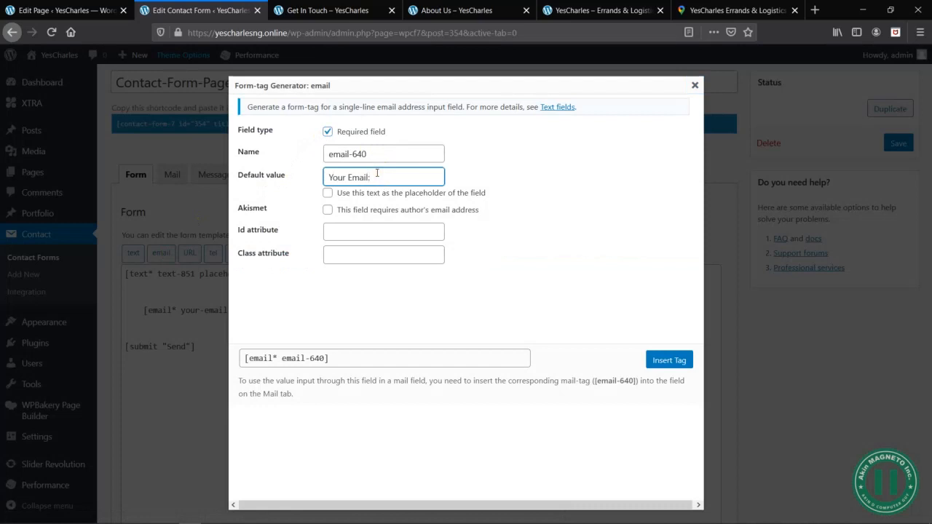
click(329, 193)
click(408, 231)
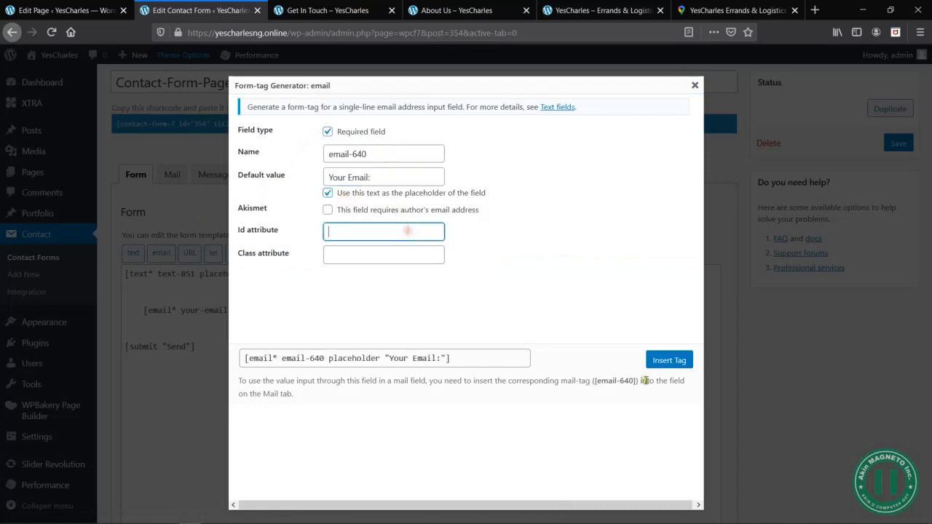
click(669, 360)
- Add a required text field named text-852 below the email field with "Your Location" as its placeholder
key(Return)
key(Return)
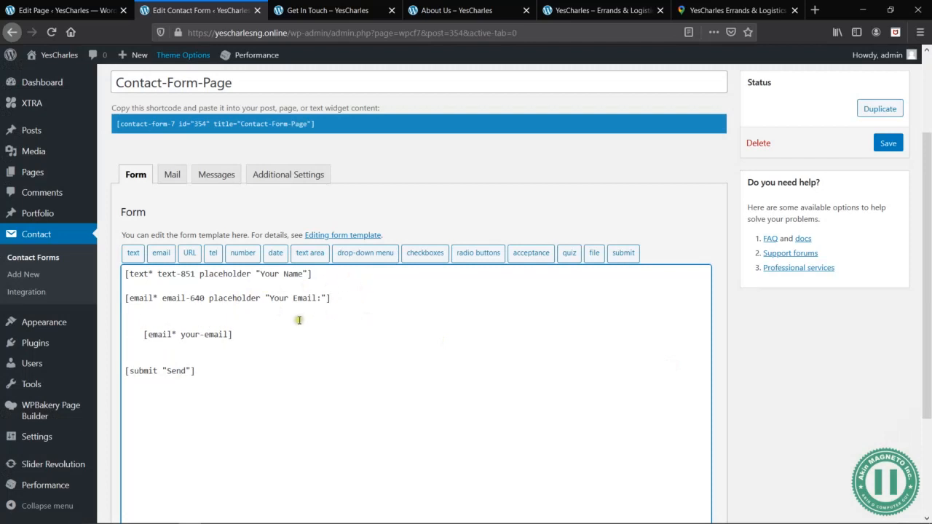
click(133, 255)
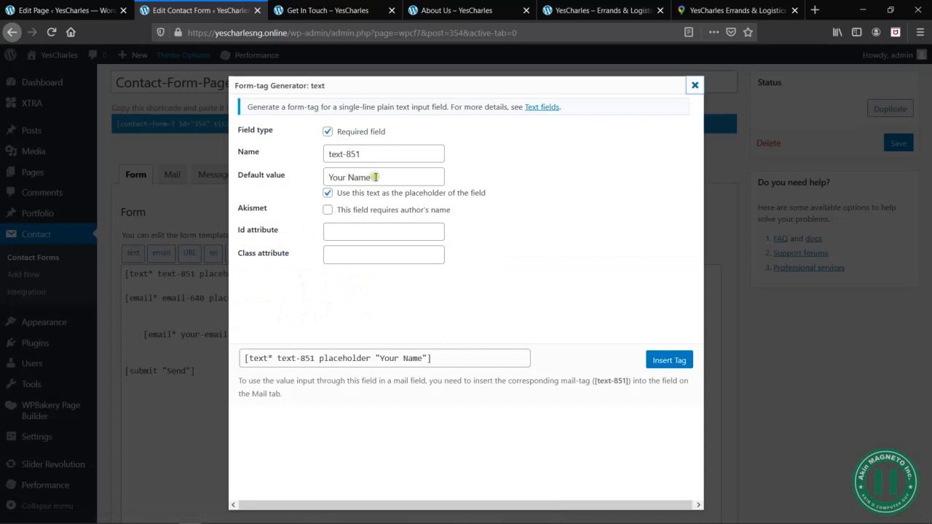
click(367, 154)
key(BackSpace)
text(2)
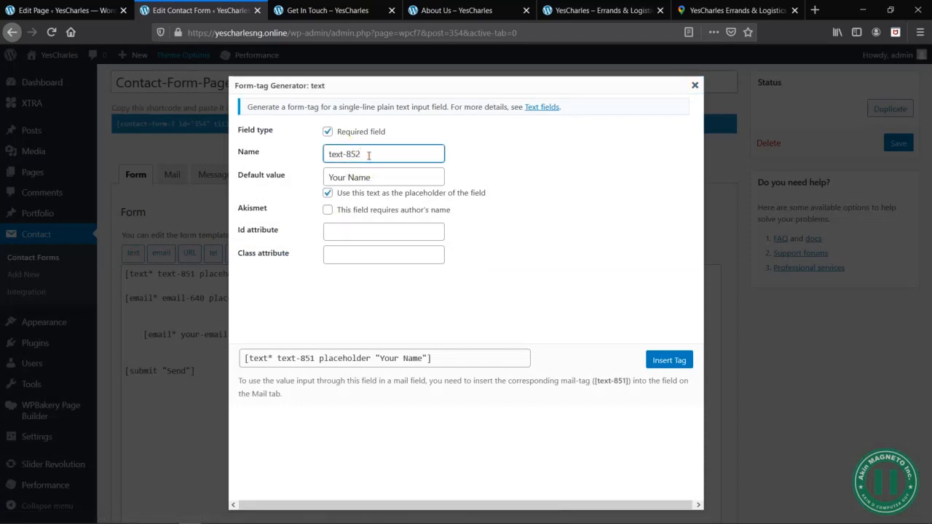
click(382, 175)
key(ctrl+a)
text(Yo)
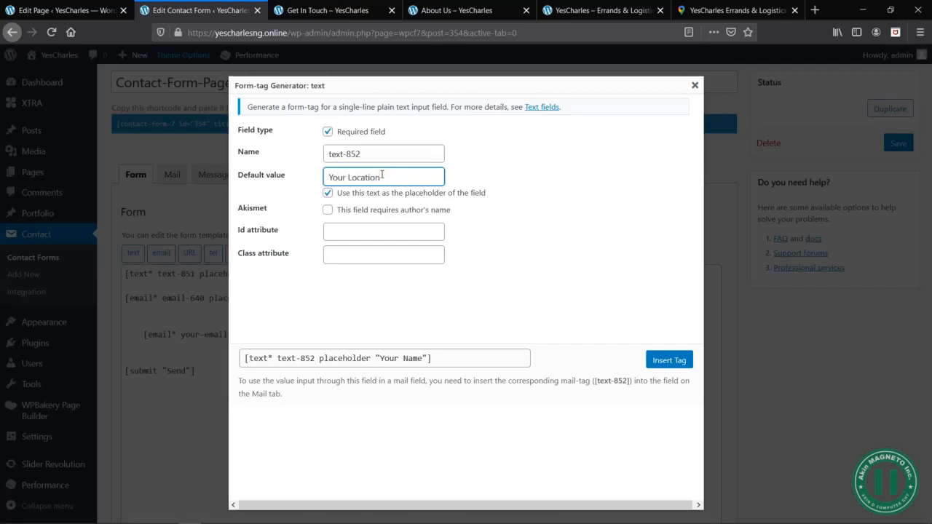
text(ur Location)
click(430, 355)
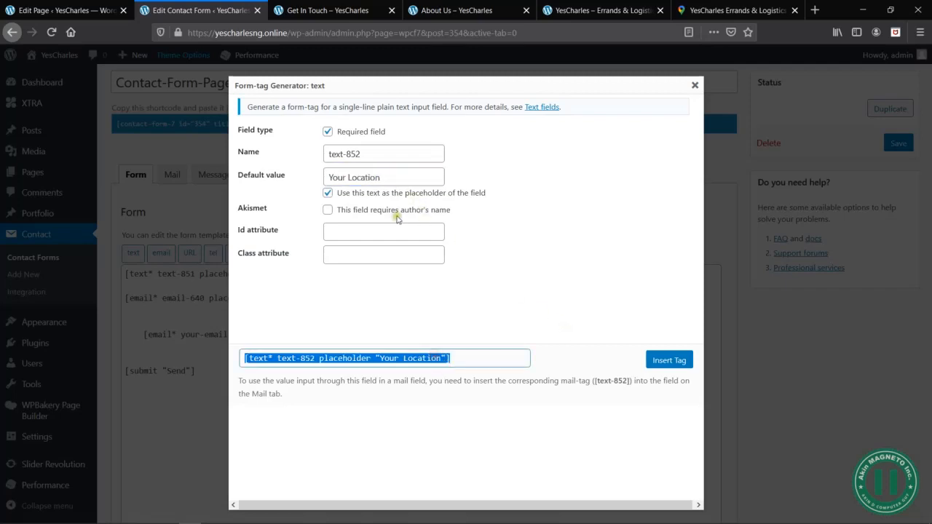
click(670, 361)
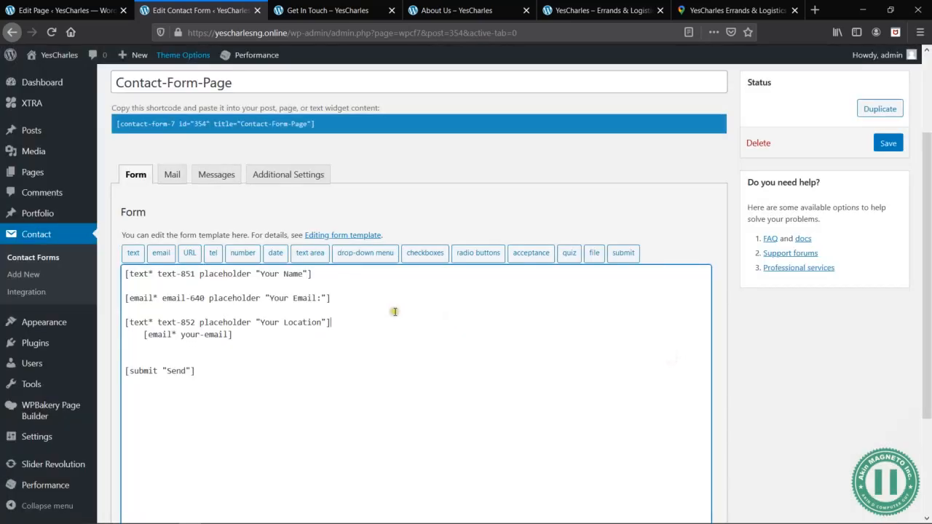
- Add a required drop-down menu below the location field with options General Enquiries, Complaints, Delivery, Shipping, Contributions and Others
key(Return)
key(Return)
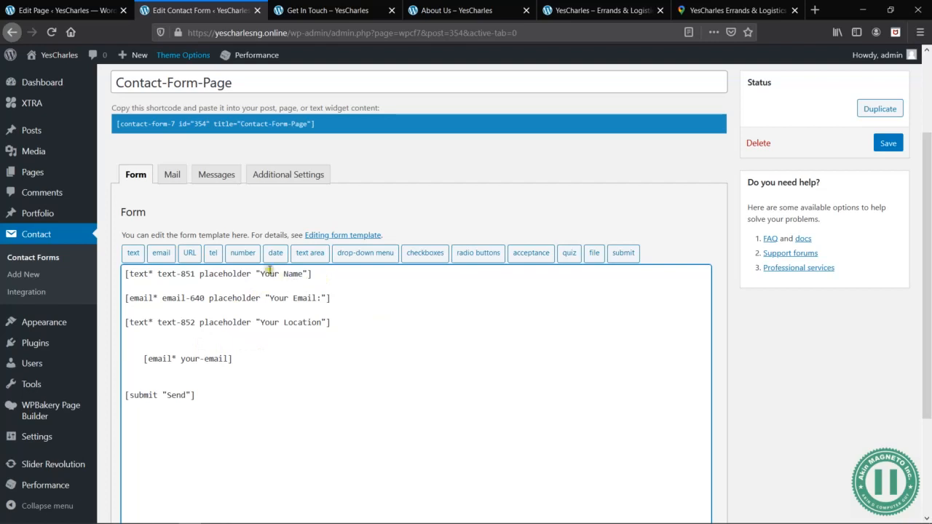
click(376, 253)
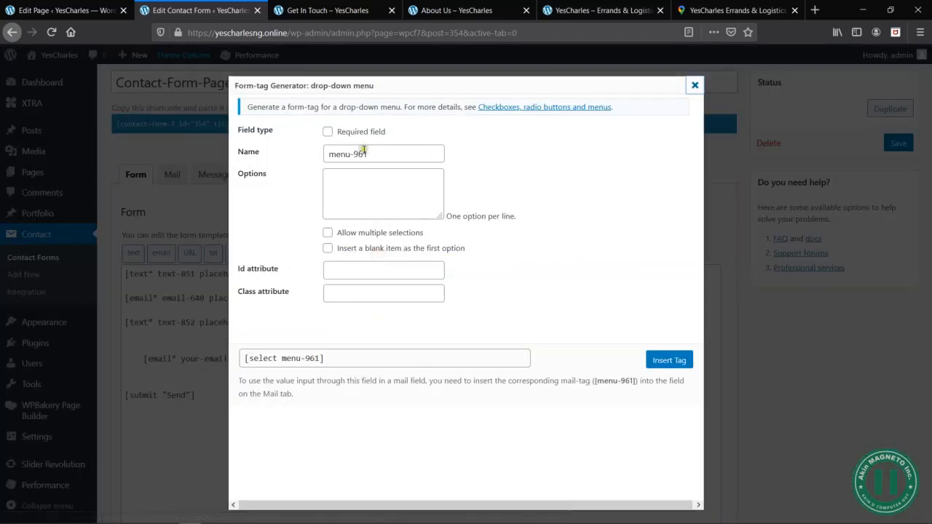
click(328, 131)
click(383, 208)
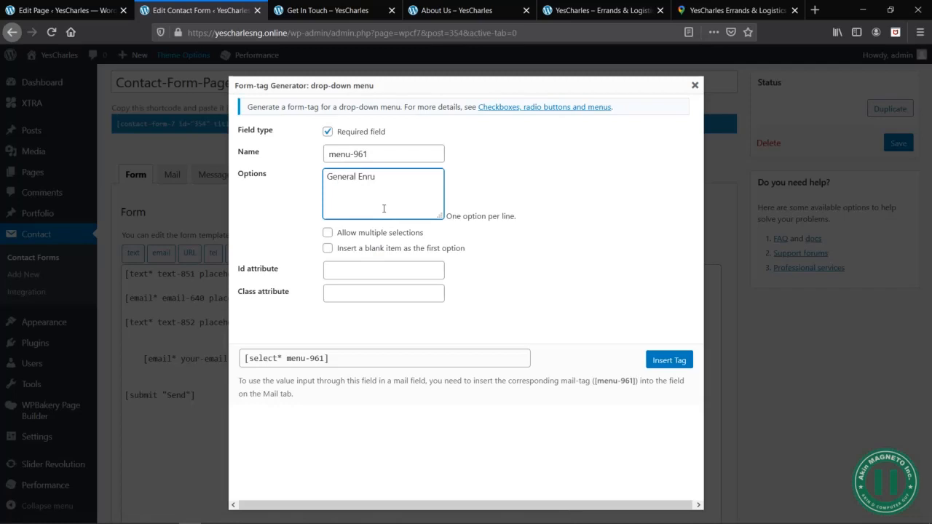
key(BackSpace)
key(BackSpace)
key(Return)
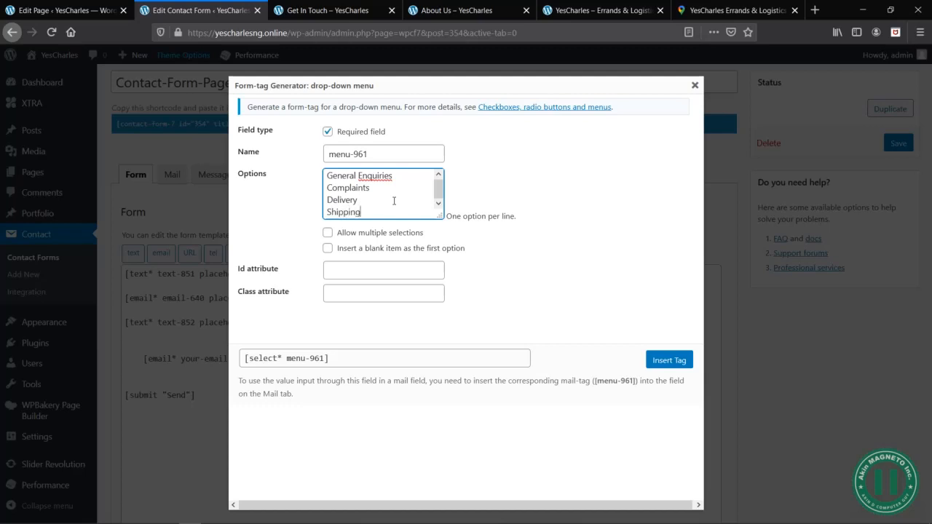
text(Shipping)
key(Return)
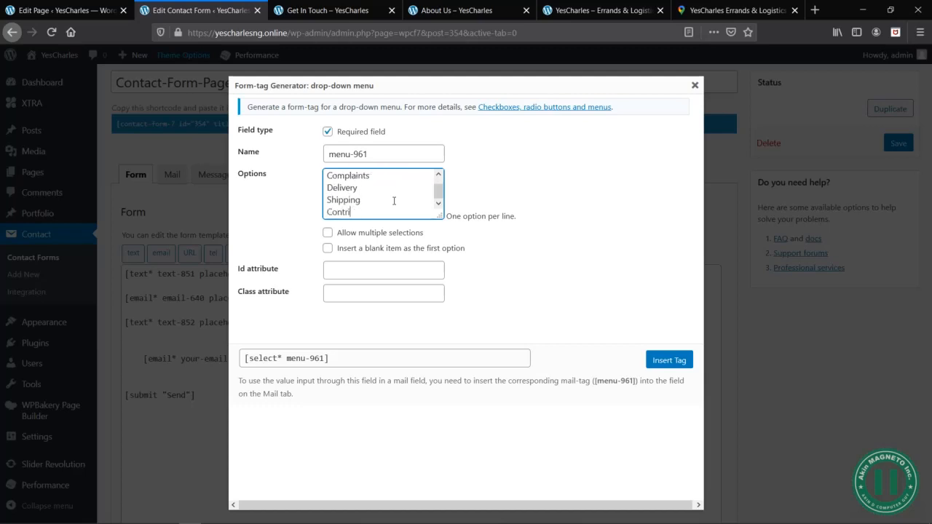
text(Contributions)
key(Return)
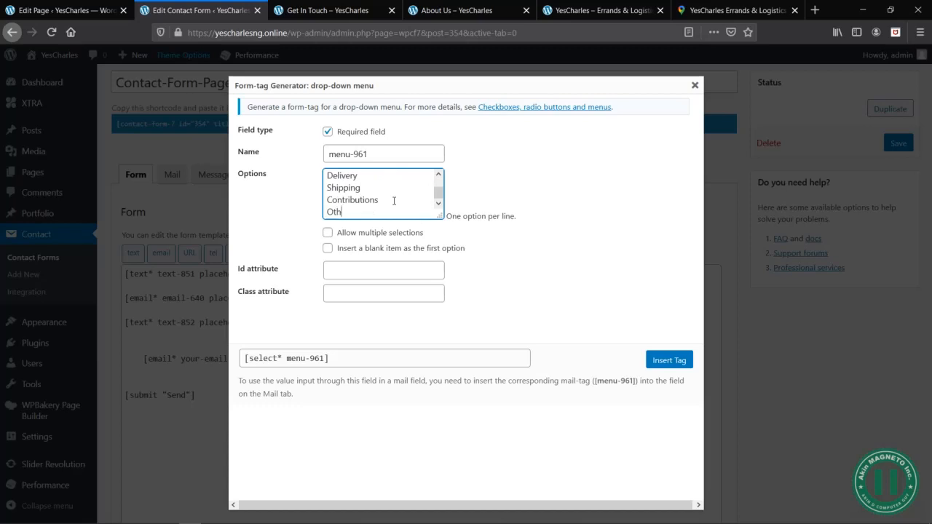
click(398, 265)
click(662, 361)
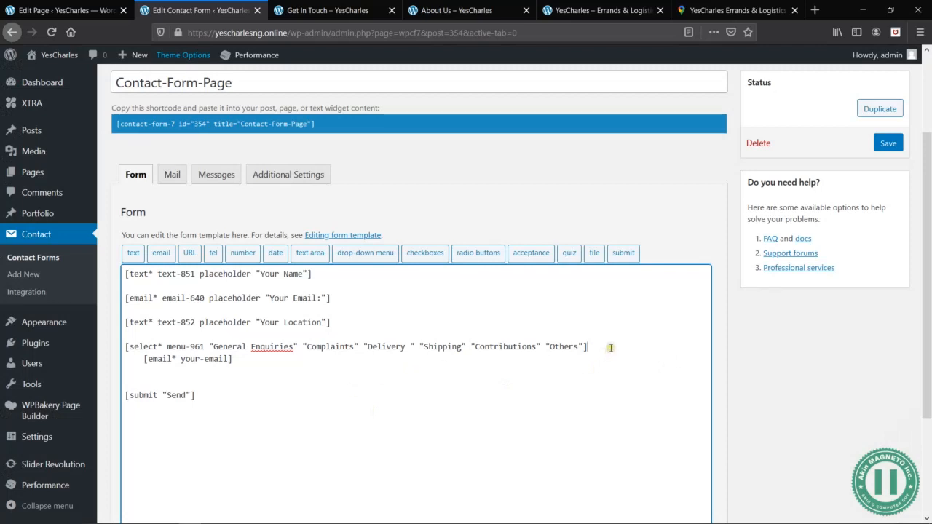
- Remove the leftover your-email tag below the drop-down and rewrite the email field's tag as [email* your-email "Your Email:"]
key(Return)
key(Return)
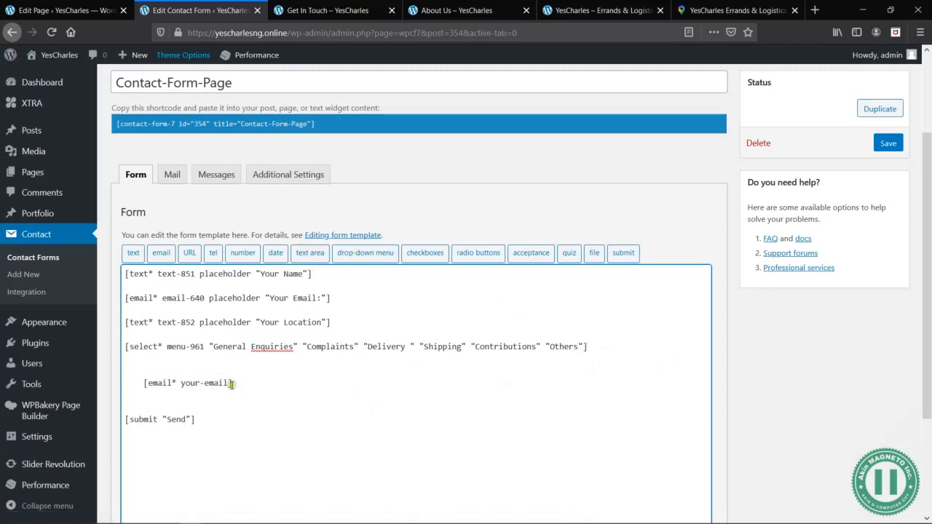
drag(237, 383, 127, 382)
key(ctrl+x)
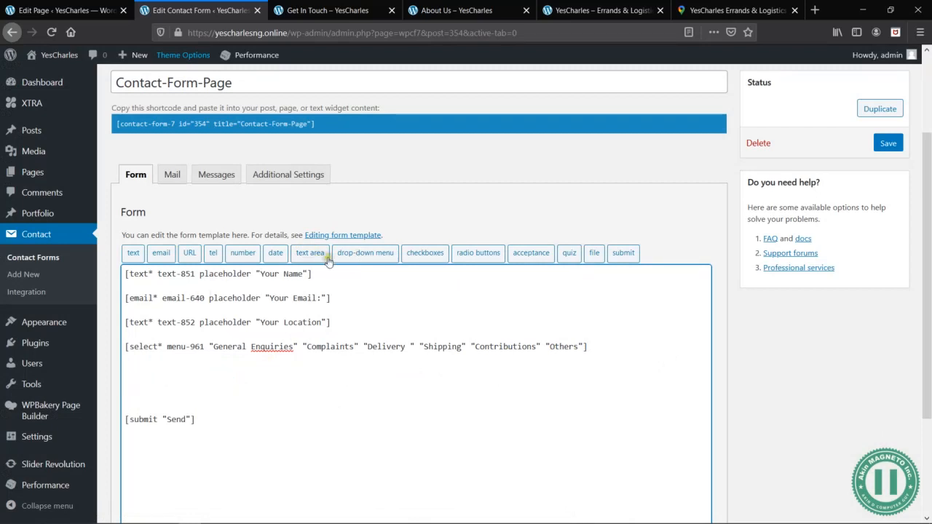
triple_click(337, 297)
key(ctrl+v)
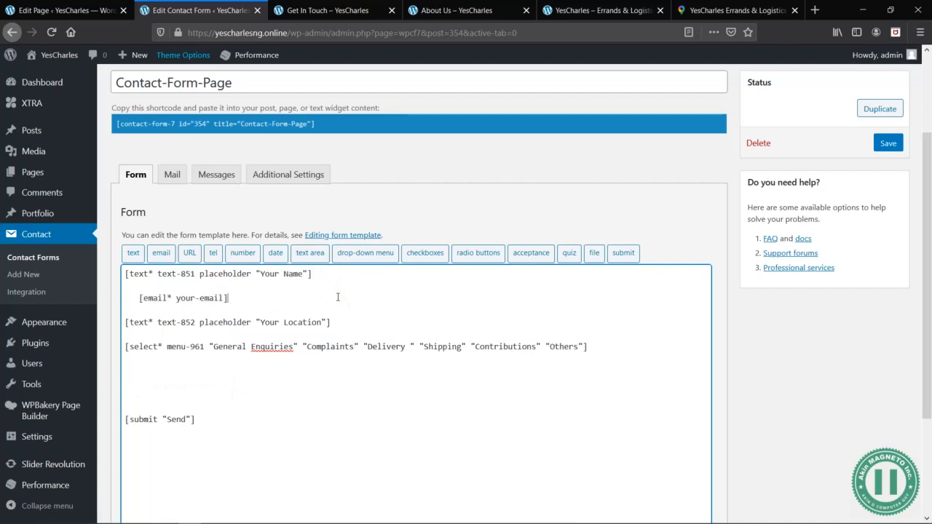
key(BackSpace)
key(BackSpace)
key(BackSpace)
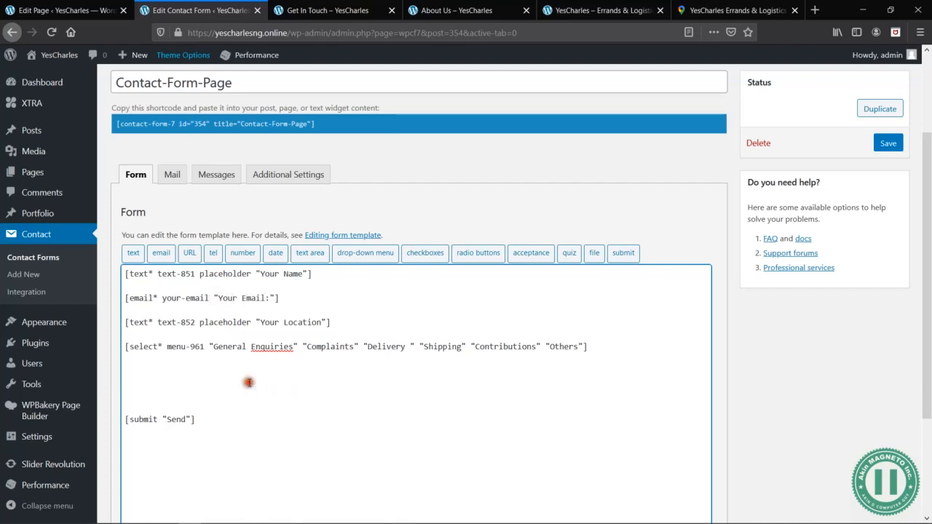
- Add a required text area named textarea-764 below the drop-down menu with "Your Comments" as its placeholder
click(193, 357)
key(Return)
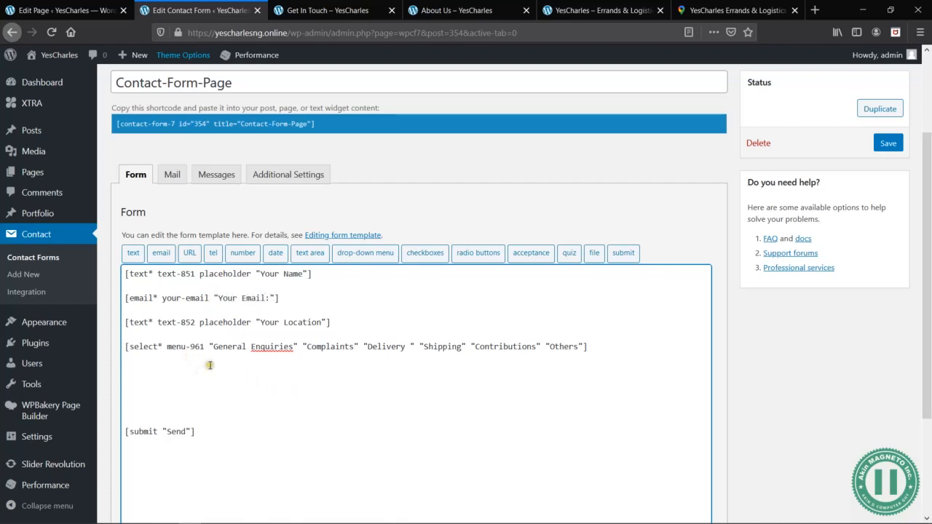
click(309, 252)
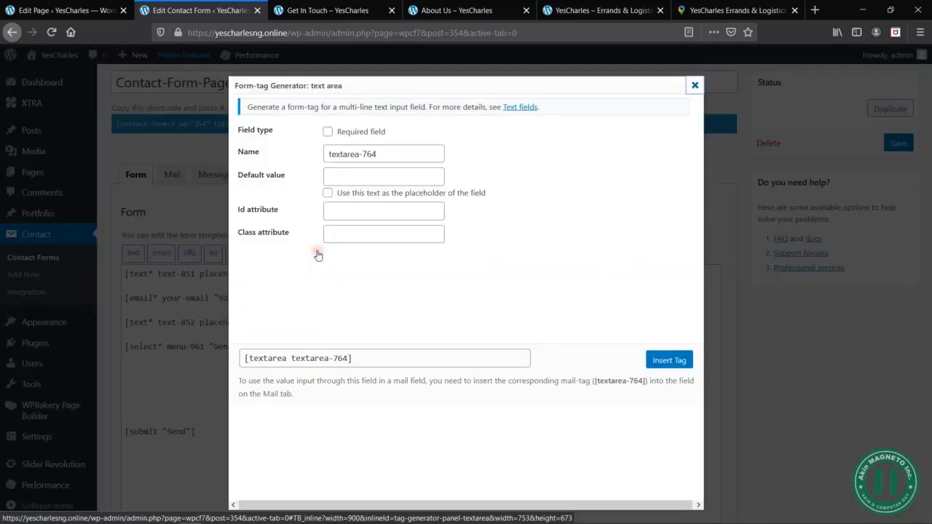
click(327, 131)
click(354, 174)
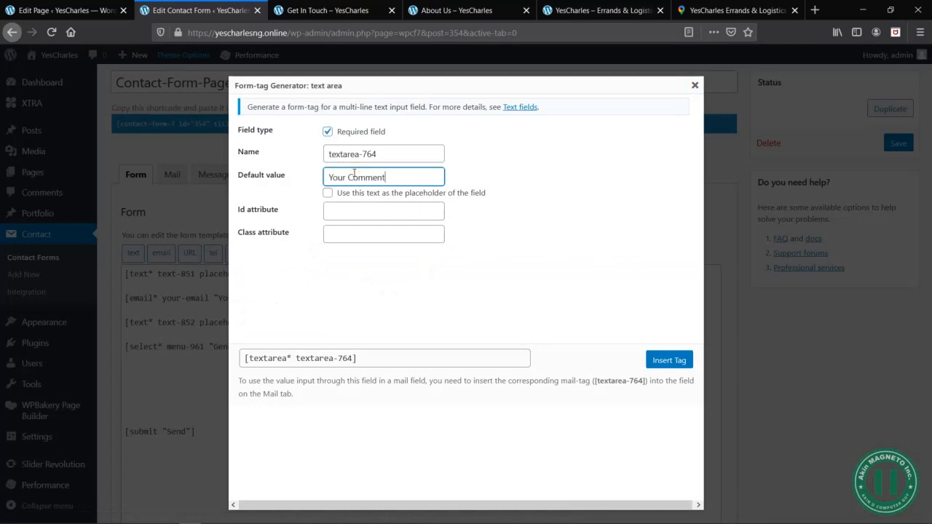
text(Your Comments)
click(399, 194)
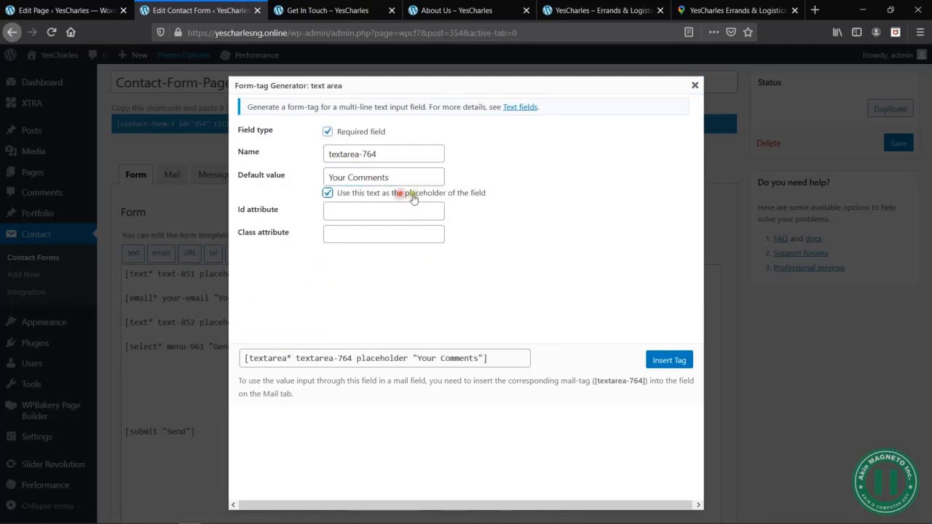
click(650, 360)
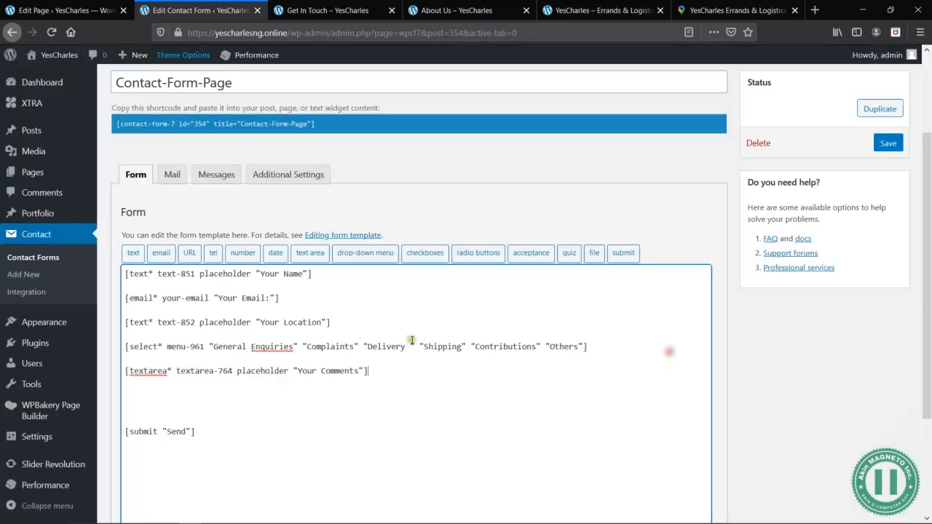
- Remove the extra blank lines between the comments tag and the submit tag, and save the contact form
click(155, 394)
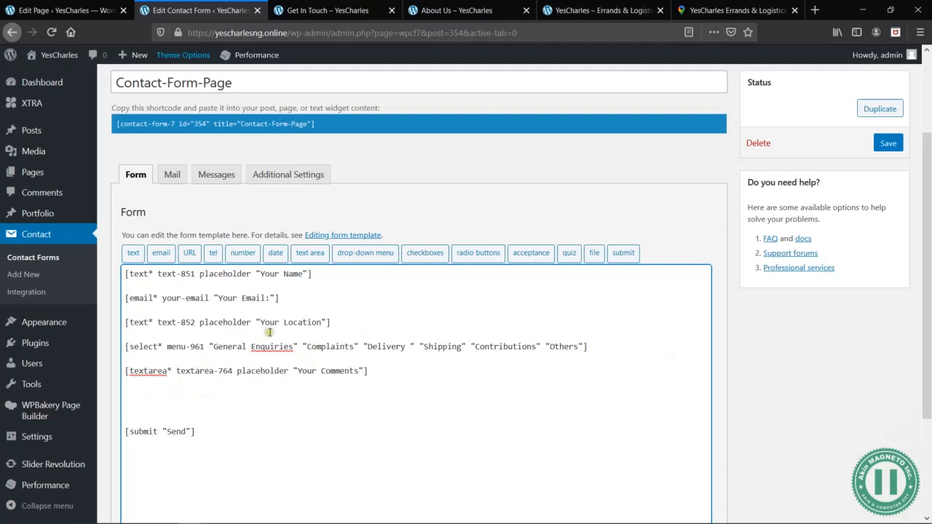
click(158, 296)
click(302, 395)
key(BackSpace)
key(Delete)
key(Delete)
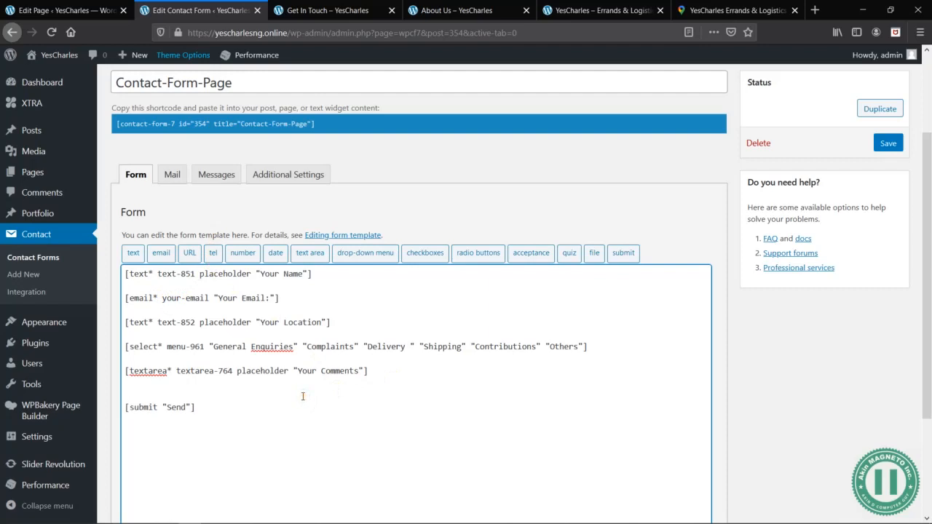
key(BackSpace)
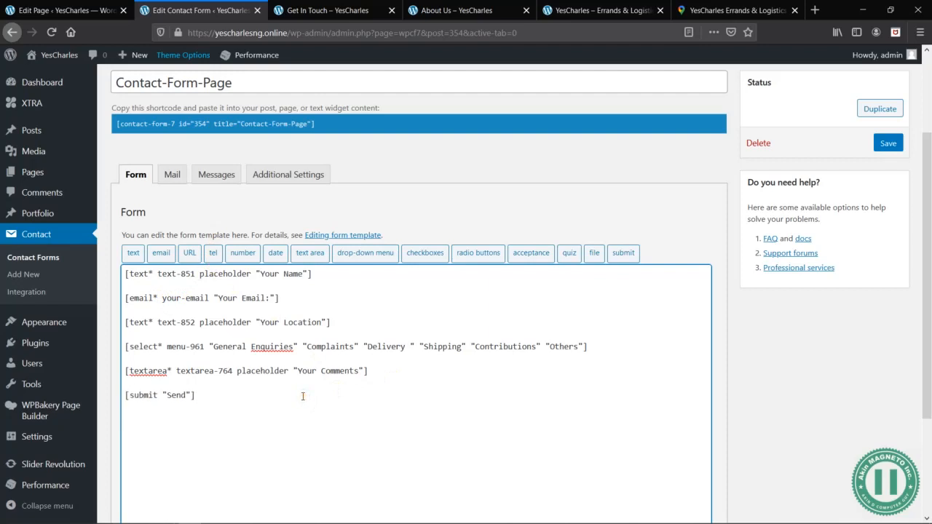
click(888, 143)
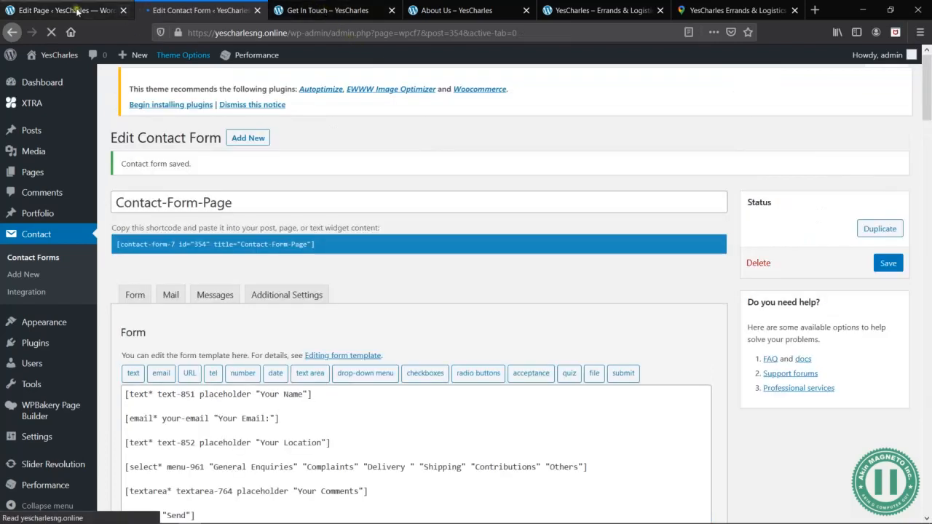
- Return to the Get In Touch page editor and save the page draft
click(63, 11)
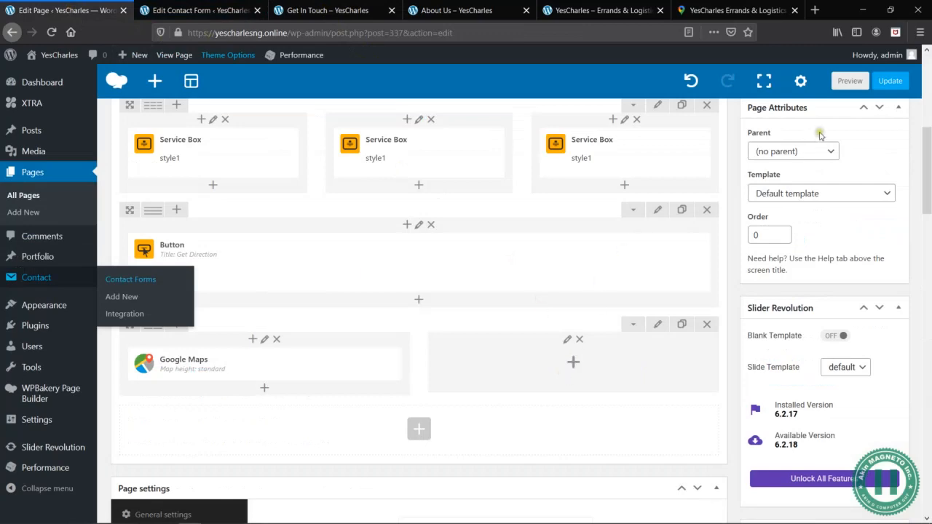
scroll(752, 260, up, 6)
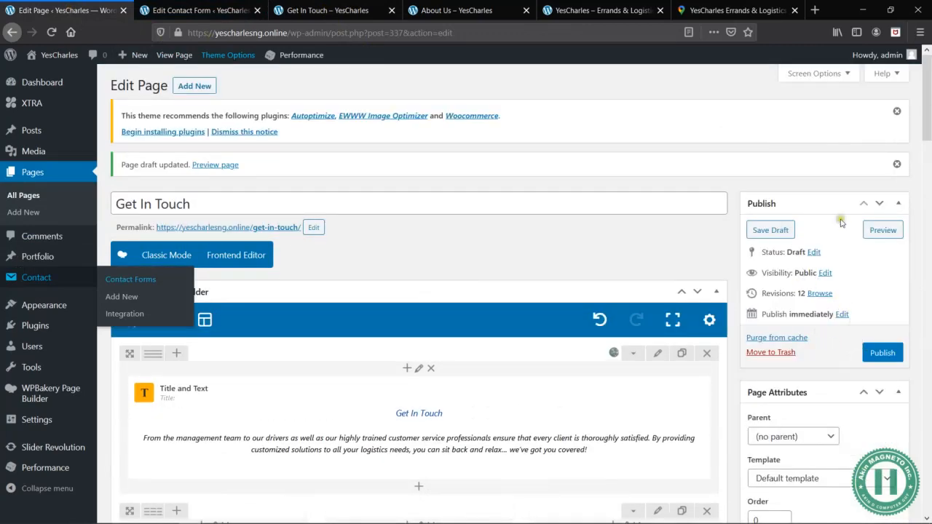
click(759, 231)
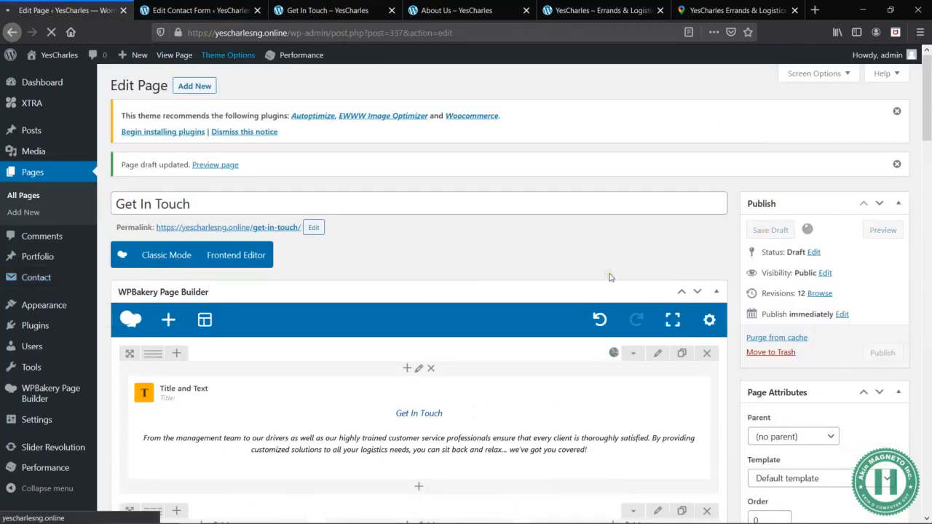
- Switch to the New Wireframing document in Word to check the contact section's layout, and return to the page editor
key(alt+Tab)
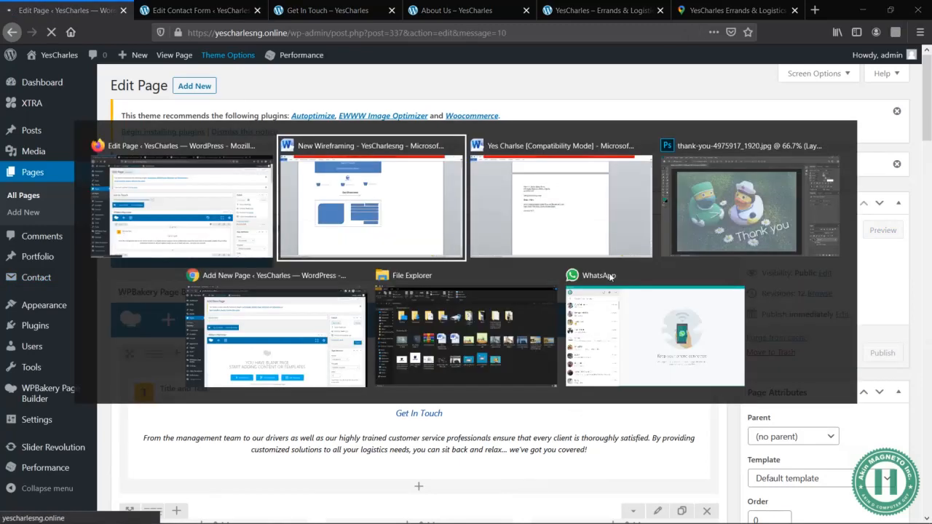
key(alt+Tab)
key(alt+Tab)
key(alt+Tab)
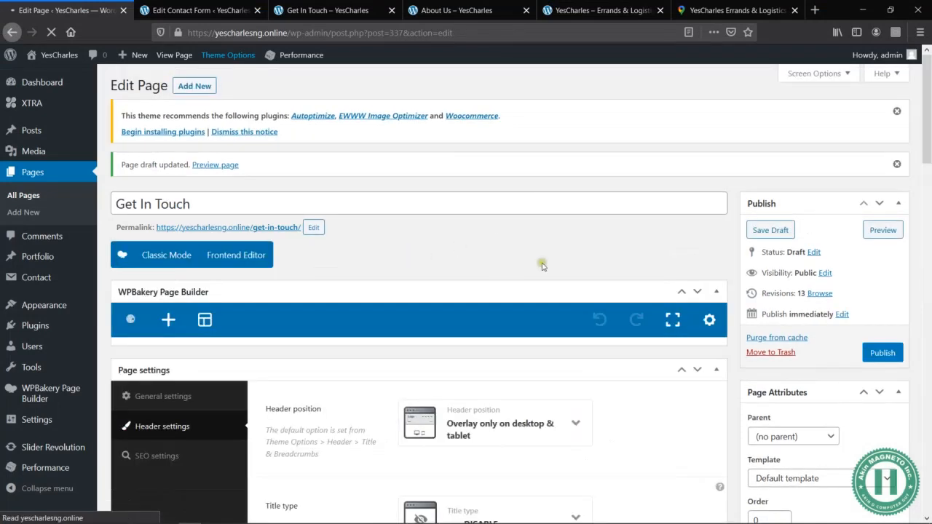
- Add a Contact Form 7 Pro element in the empty column beside Google Maps, using Contact-Form-Page, and save its settings
scroll(547, 269, down, 5)
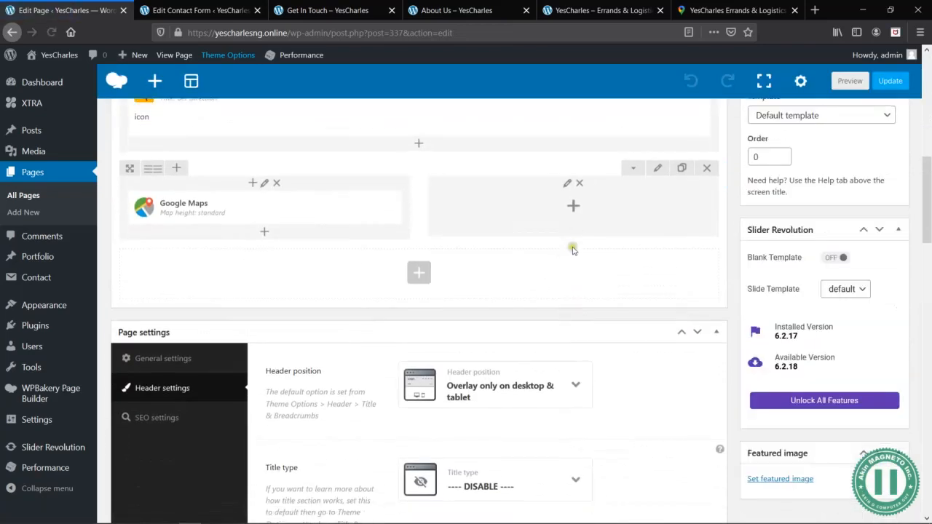
click(573, 206)
click(716, 87)
text(contact)
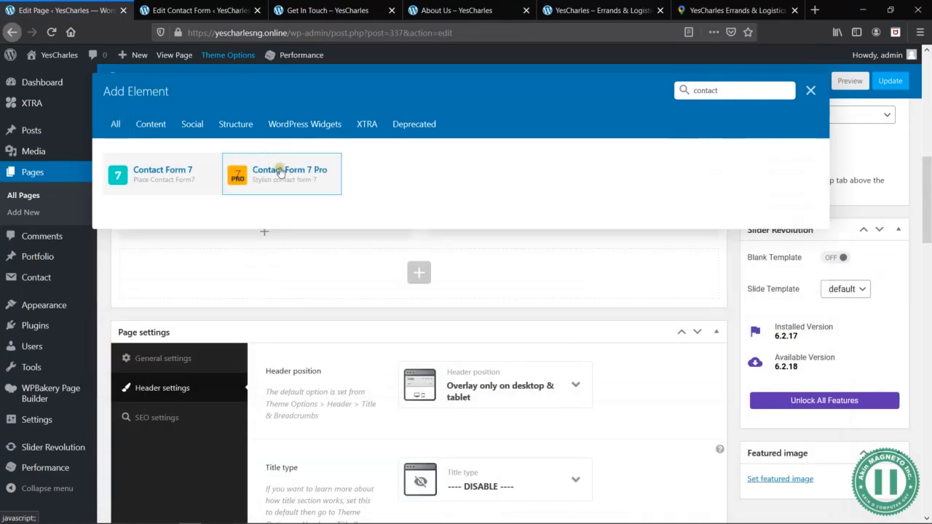
click(278, 169)
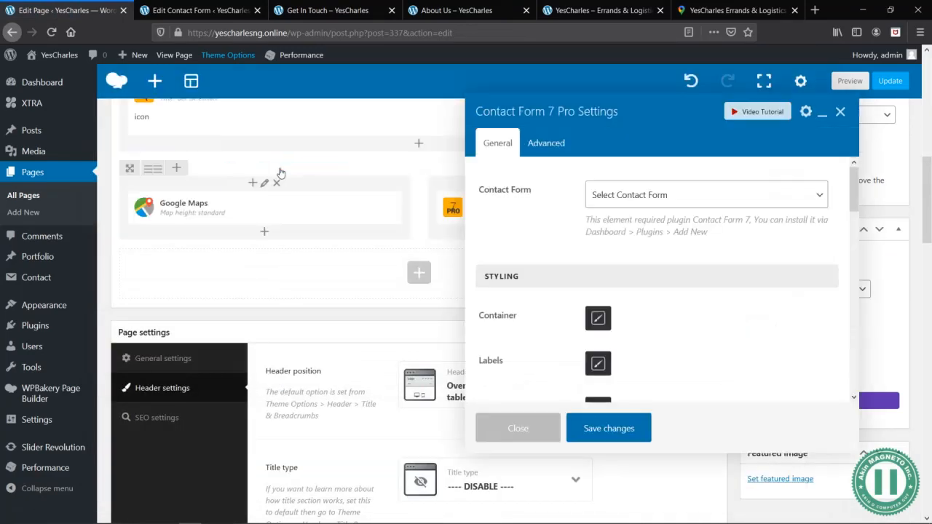
click(660, 195)
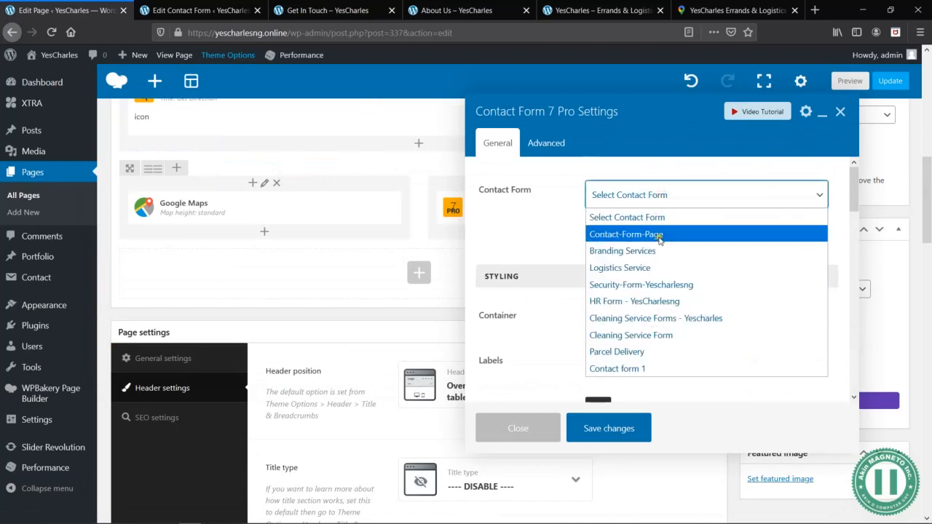
click(660, 233)
scroll(614, 265, down, 5)
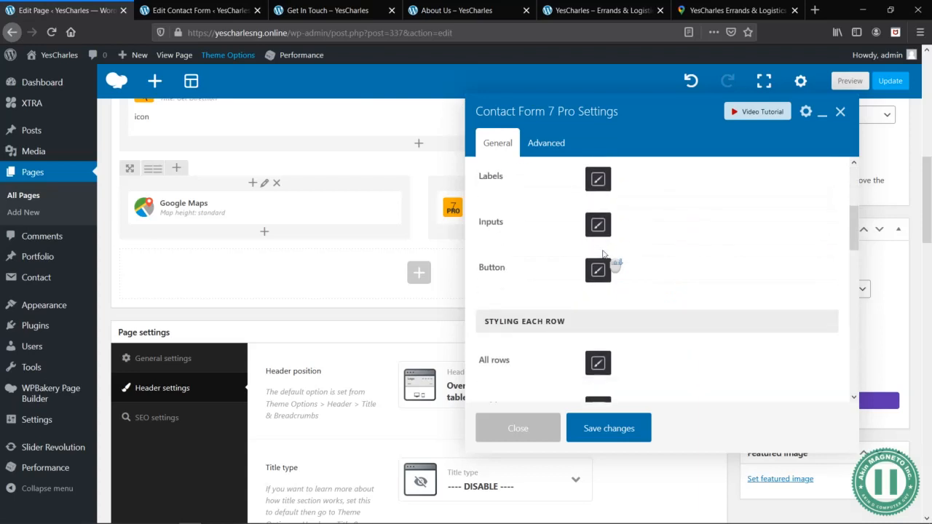
scroll(632, 371, down, 1)
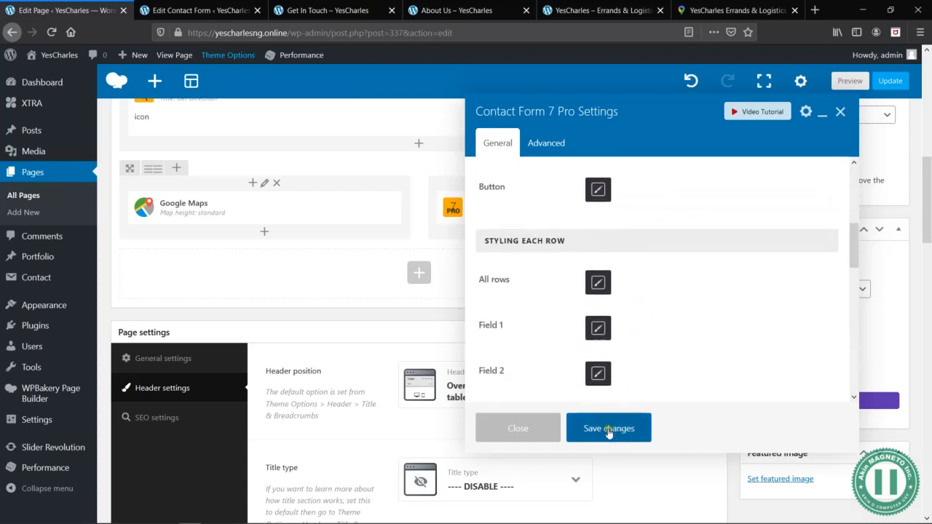
click(607, 430)
- Preview the Get In Touch page and fill the contact form with a sample name, a sample email address and Kwara as location
click(849, 80)
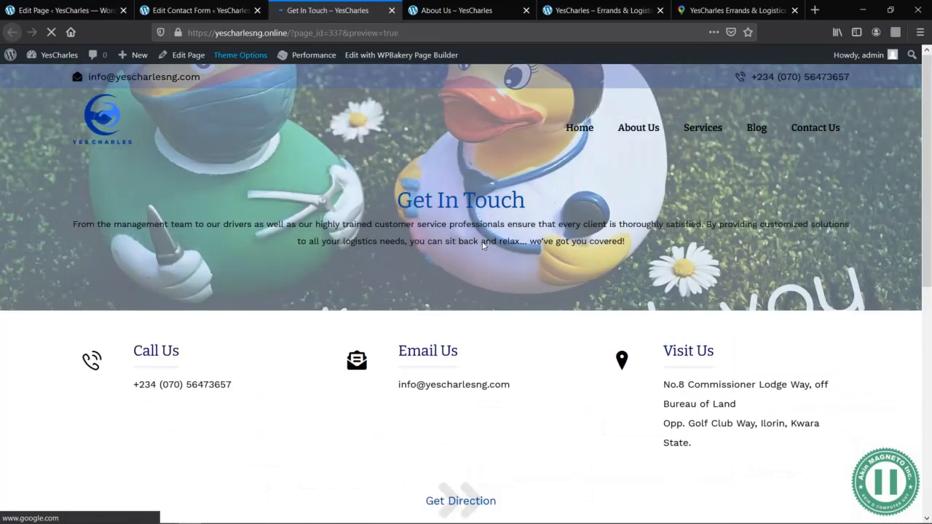
scroll(483, 247, down, 6)
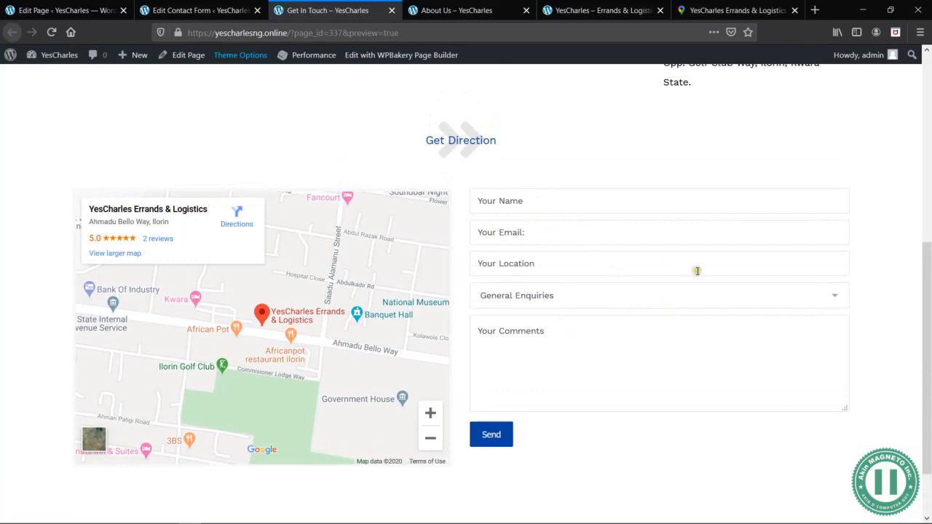
click(636, 204)
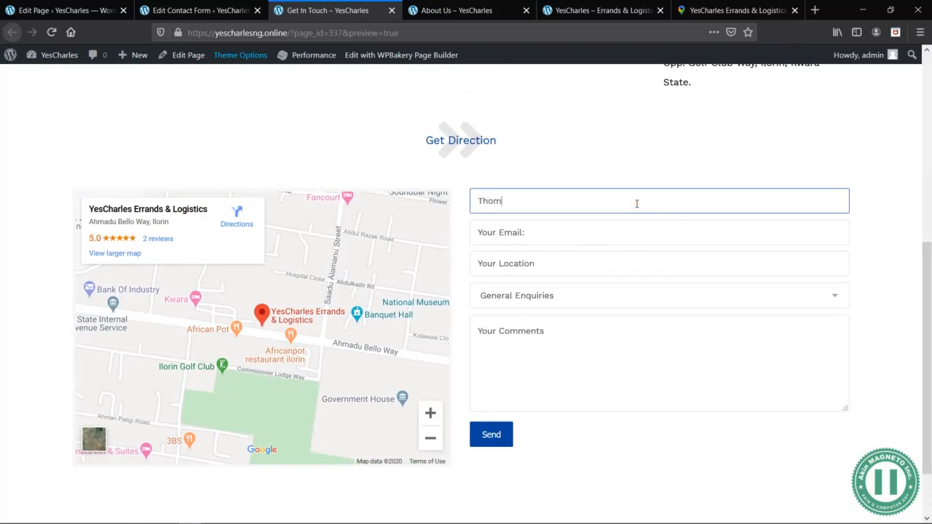
key(Tab)
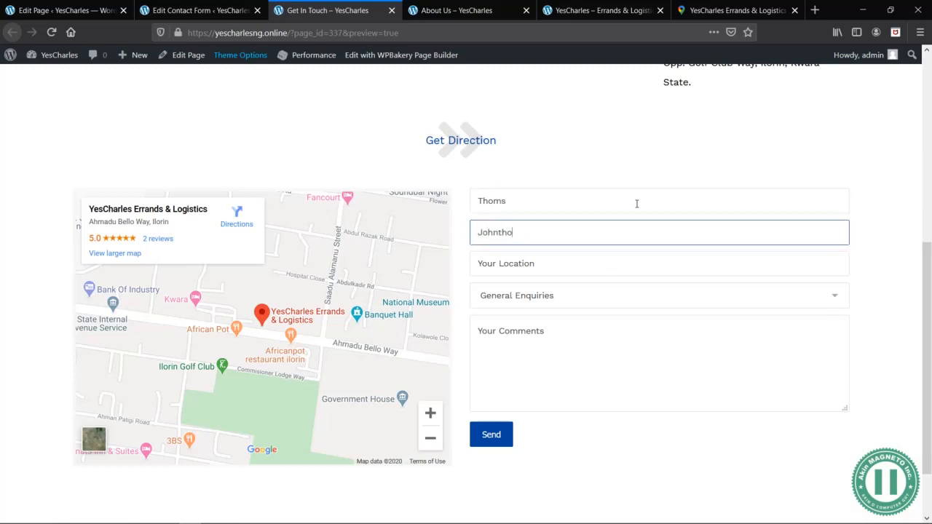
key(Tab)
text(Kw)
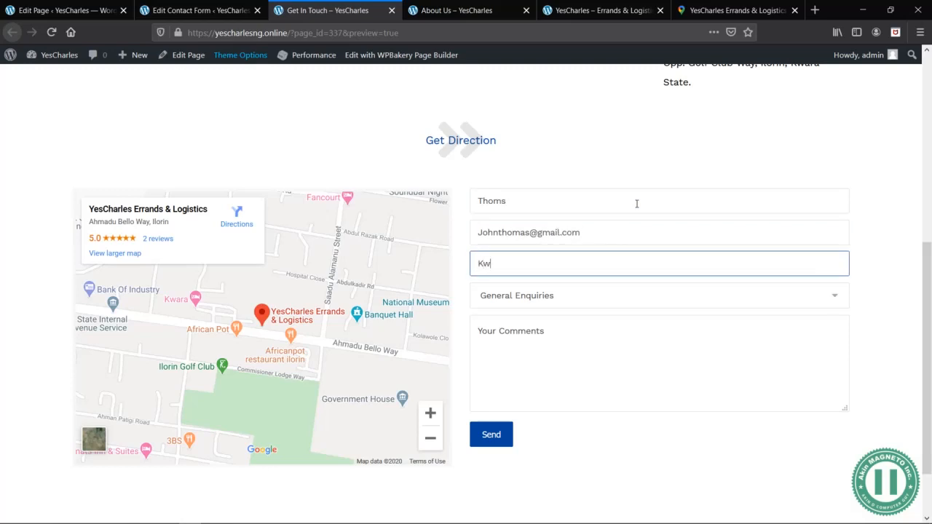
key(Tab)
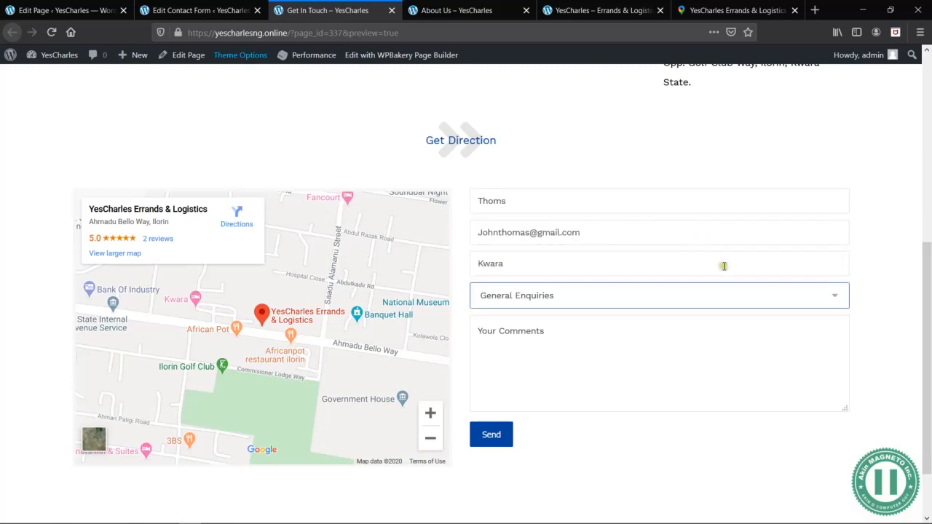
- Choose Shipping as the enquiry type in the previewed contact form
click(736, 296)
click(622, 362)
click(544, 335)
click(471, 168)
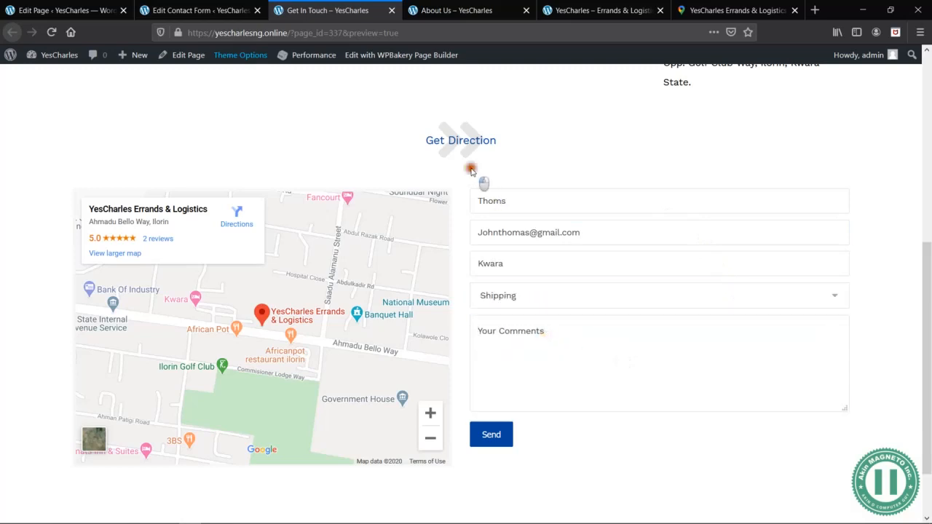
- Open the settings of the Contact Form 7 Pro element in the Get In Touch page editor
click(198, 10)
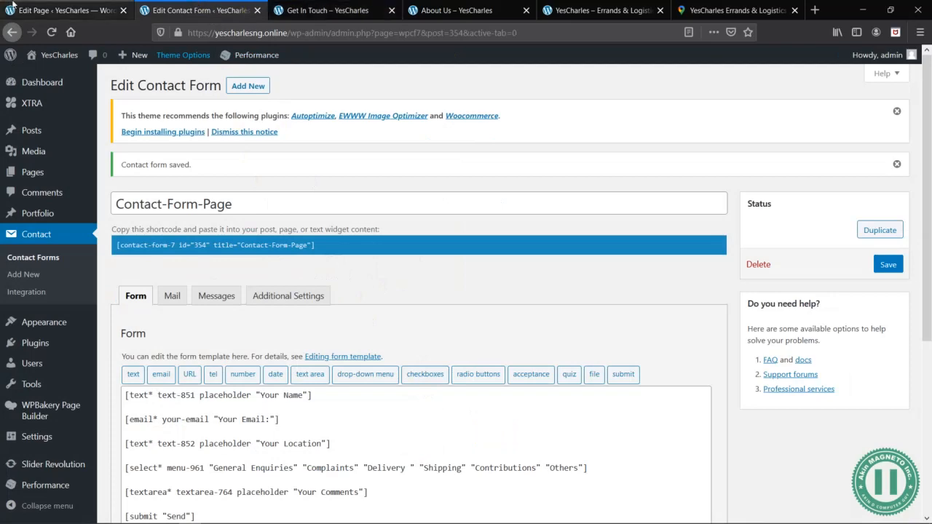
click(38, 9)
mouse_move(545, 215)
click(597, 210)
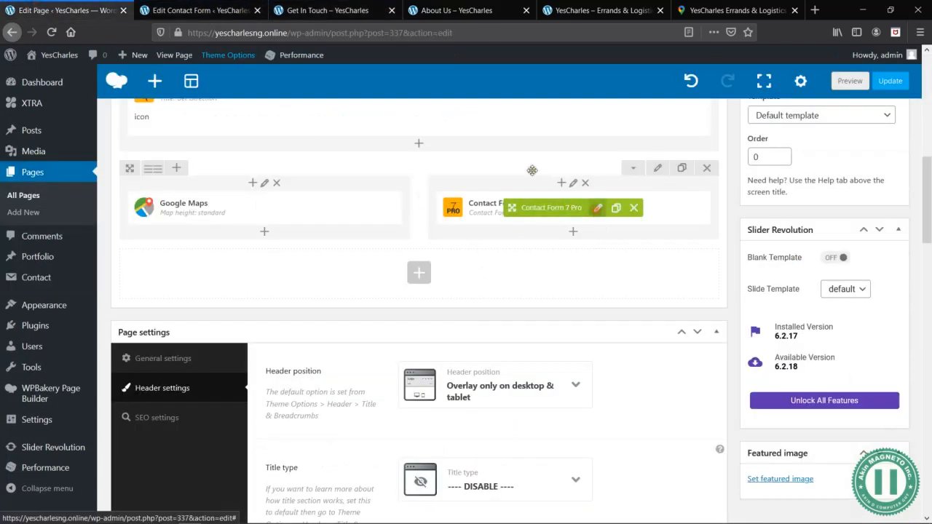
- Examine the contact form's fields and its drop-down options in the Get In Touch page preview
click(176, 5)
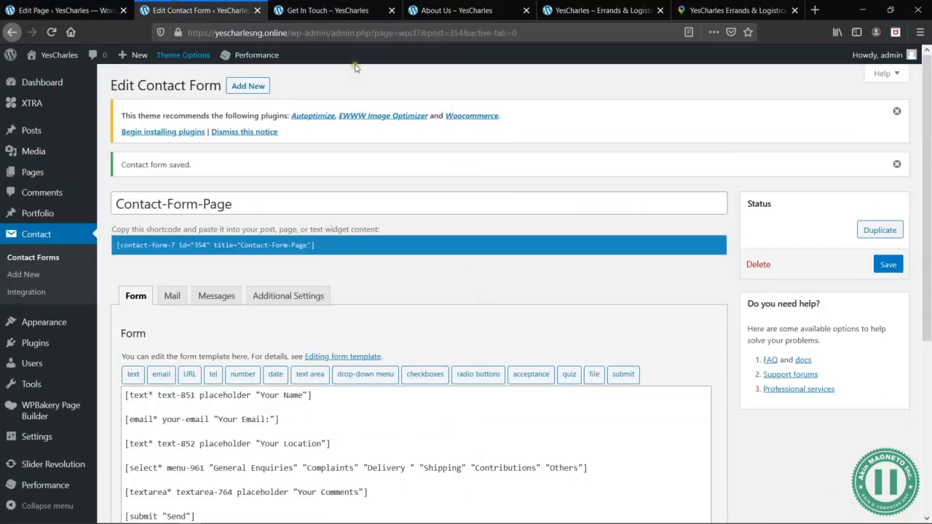
click(341, 10)
click(553, 293)
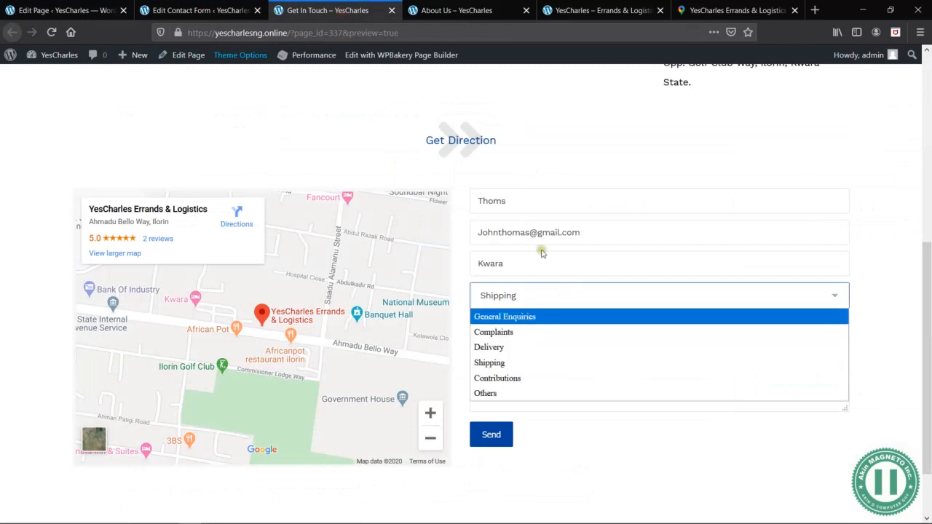
click(521, 175)
- Set the text color of the Contact Form 7 Pro inputs to the dark blue palette color
click(56, 8)
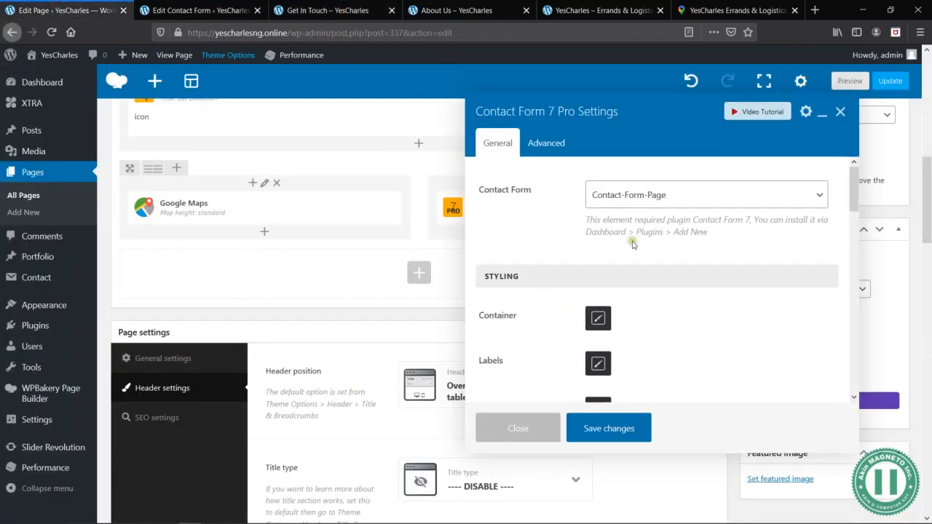
scroll(663, 313, down, 3)
scroll(641, 270, up, 1)
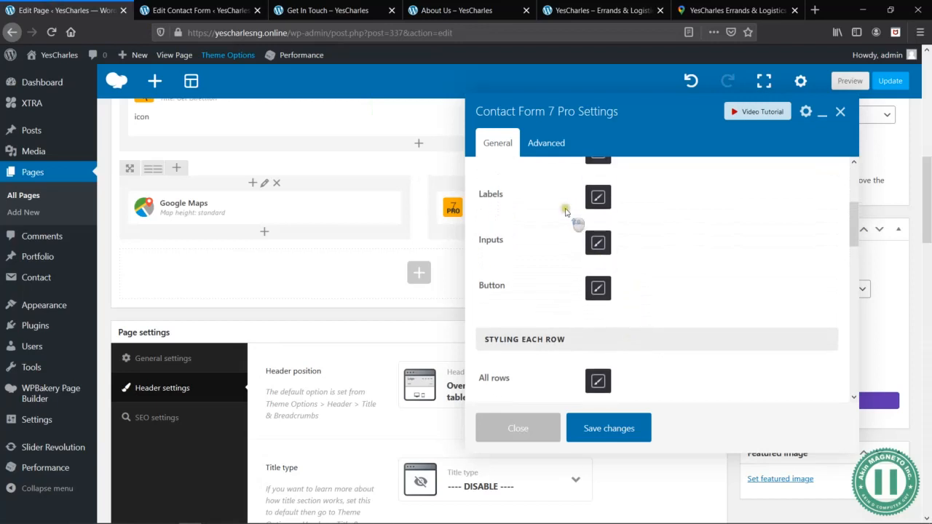
click(598, 244)
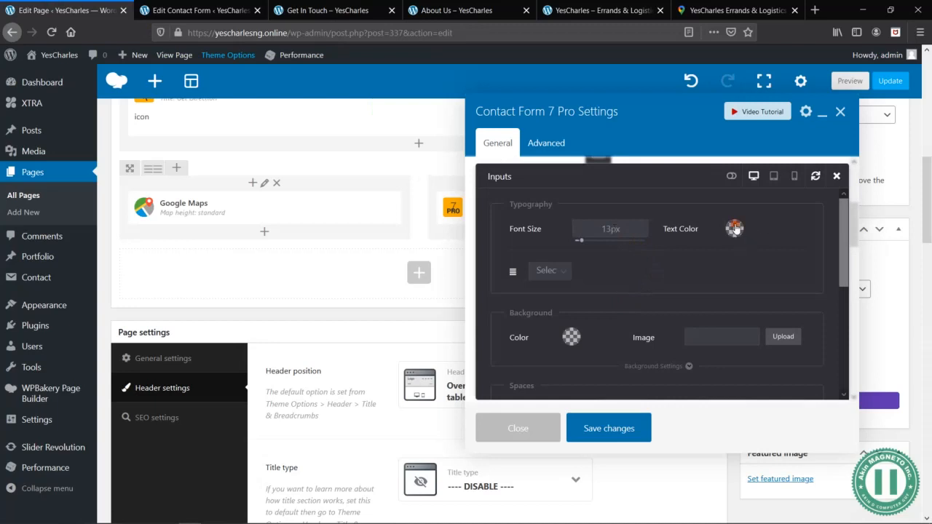
click(734, 229)
click(779, 339)
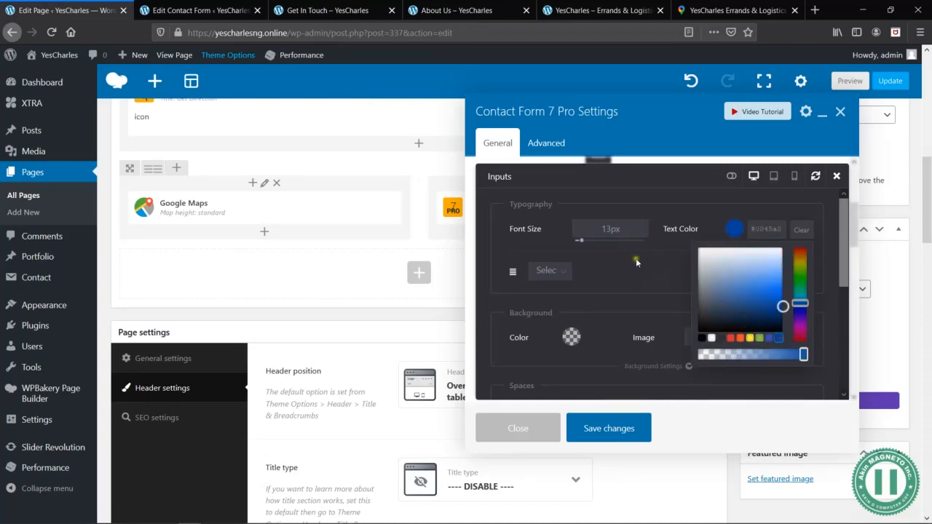
- Give the Contact Form 7 Pro inputs a solid border with a width of 1px on all four sides
click(589, 274)
scroll(671, 288, down, 3)
scroll(672, 290, down, 2)
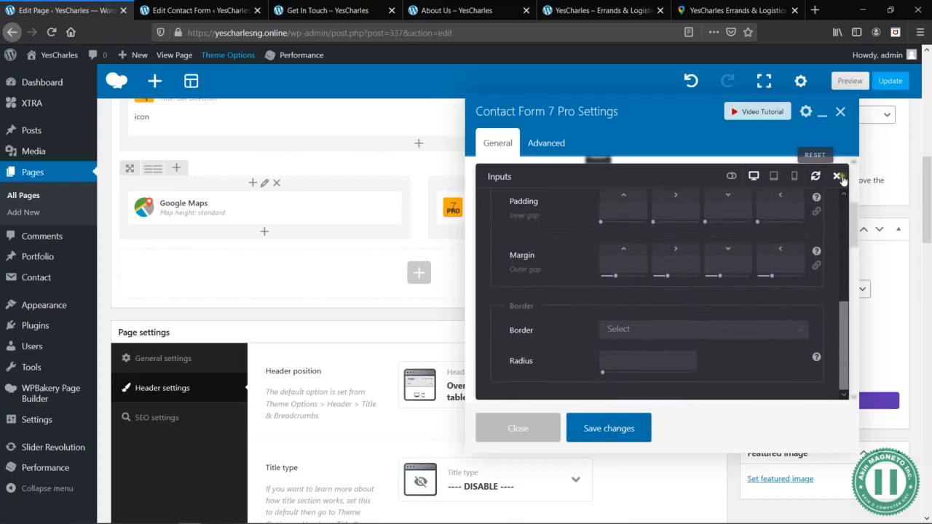
click(837, 176)
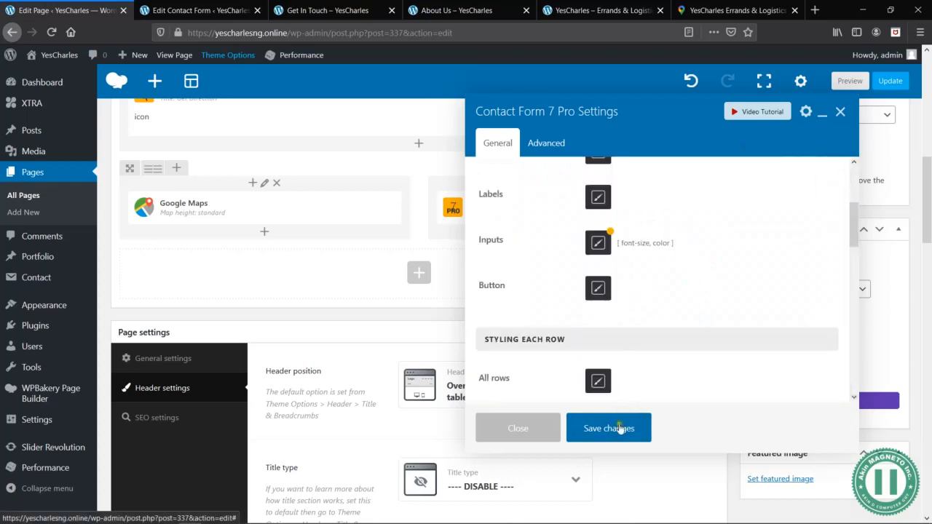
click(598, 243)
scroll(671, 267, down, 4)
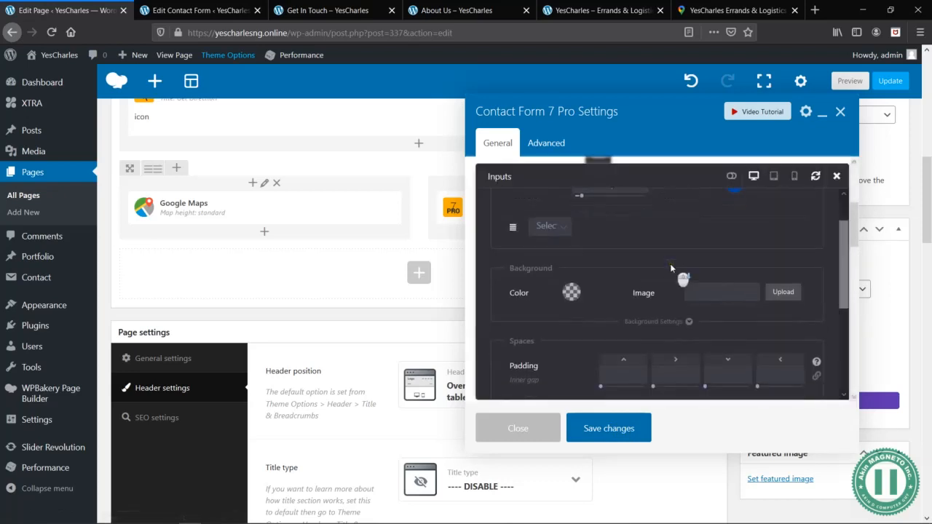
click(625, 332)
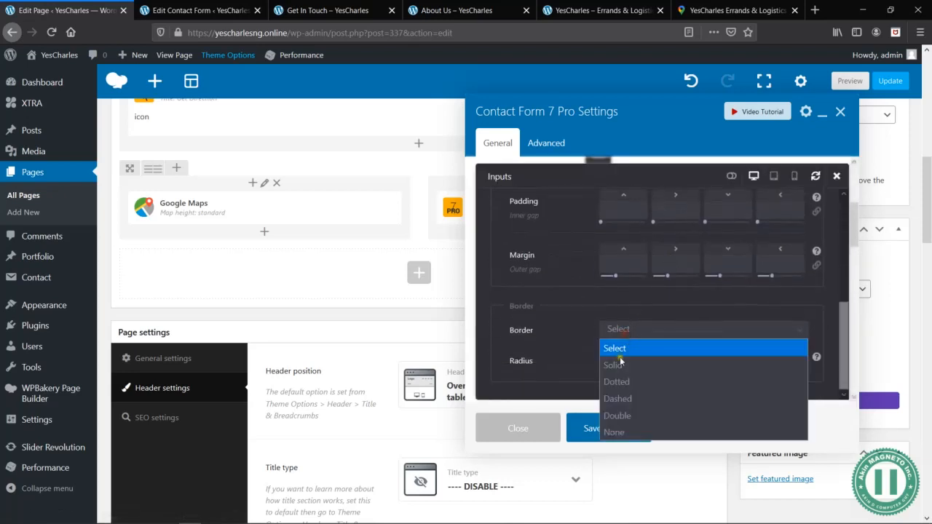
click(623, 366)
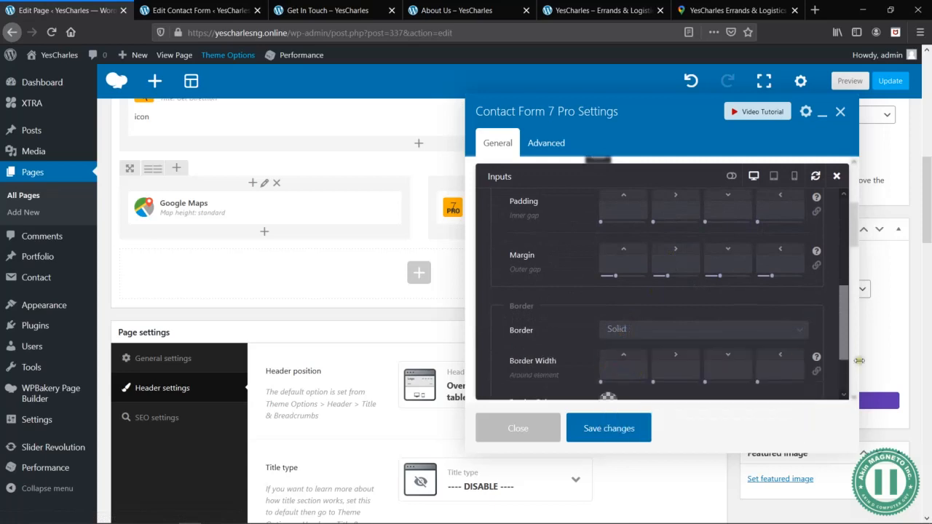
scroll(616, 357, down, 2)
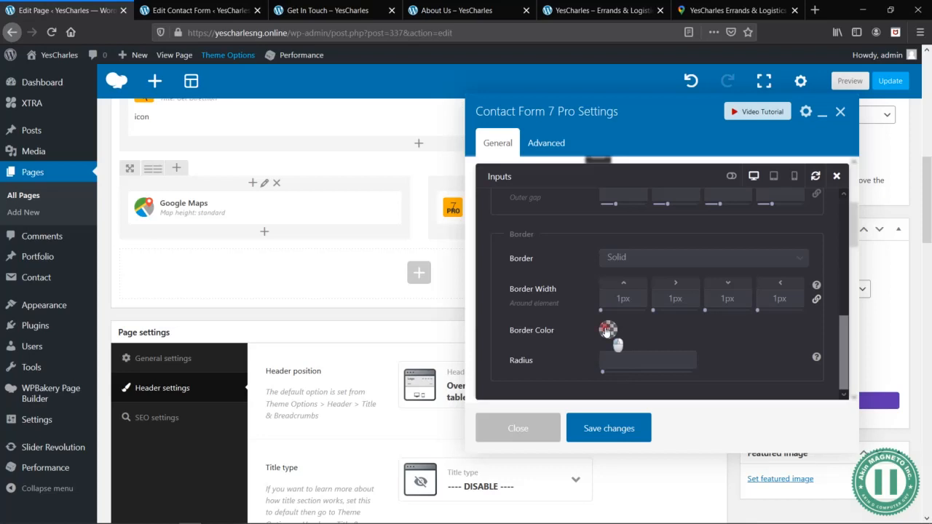
- Set the border color of the inputs to the dark blue palette color and save the element's settings
click(607, 330)
scroll(689, 351, down, 1)
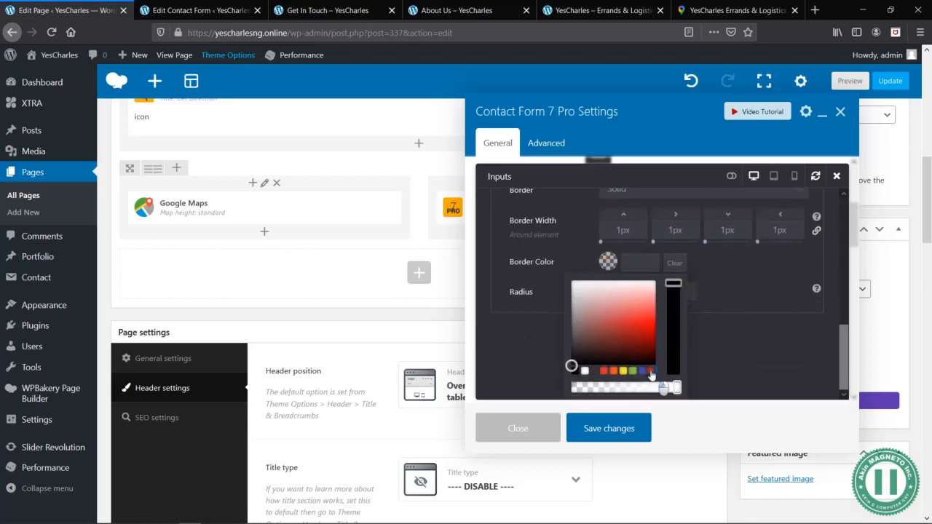
click(650, 377)
click(730, 307)
click(604, 429)
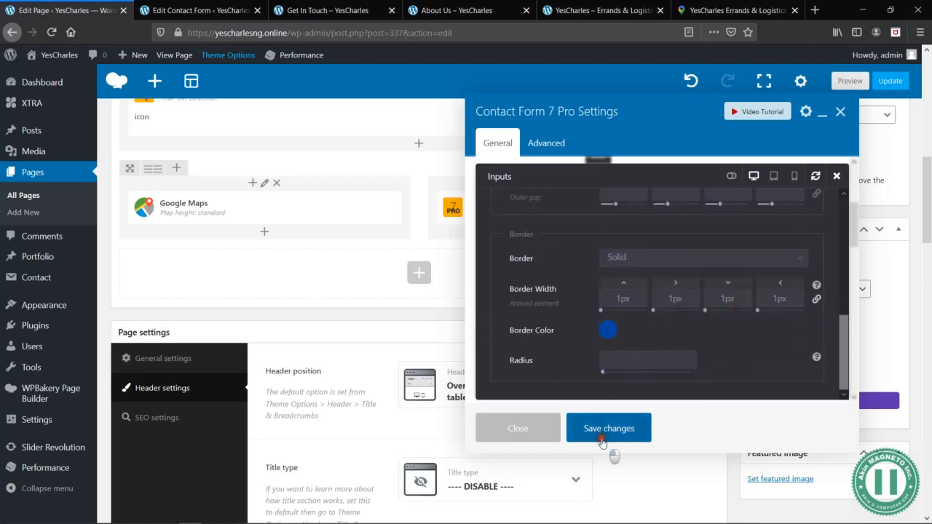
- Preview the Get In Touch page and examine the form's borders, enquiry drop-down, resizable comments box and the overall layout
click(849, 81)
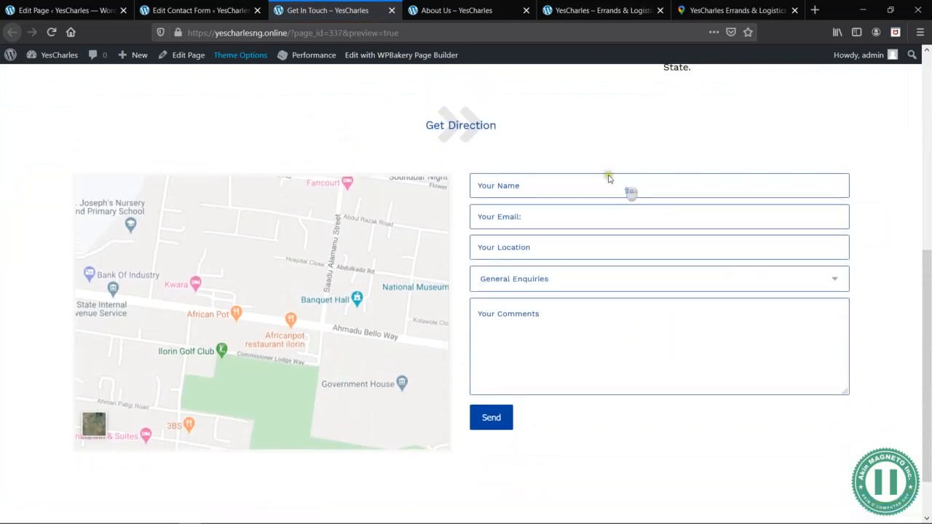
click(630, 302)
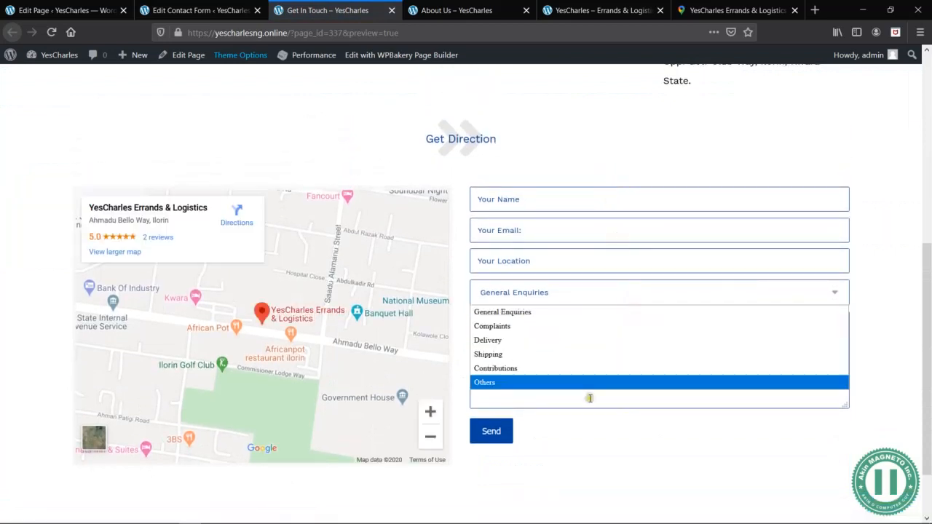
click(872, 342)
drag(845, 407, 847, 435)
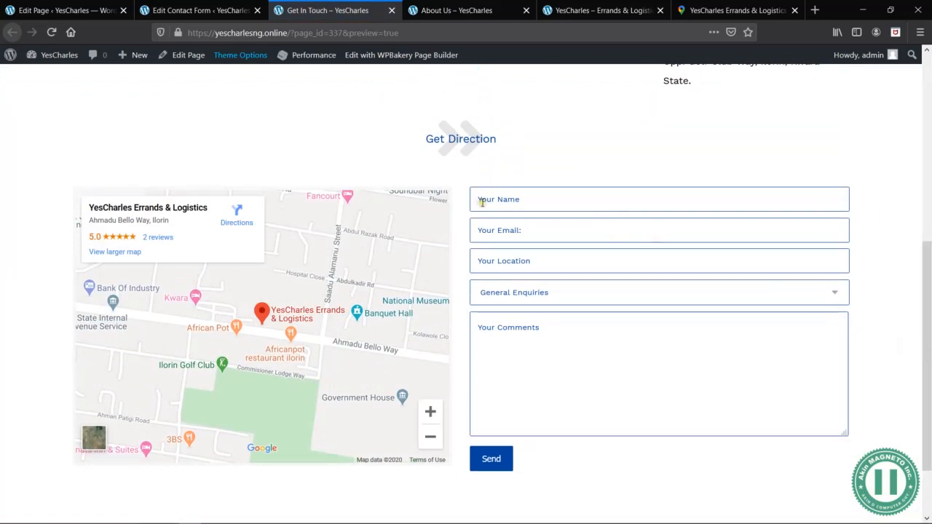
scroll(481, 203, down, 2)
scroll(482, 203, up, 4)
scroll(482, 203, up, 3)
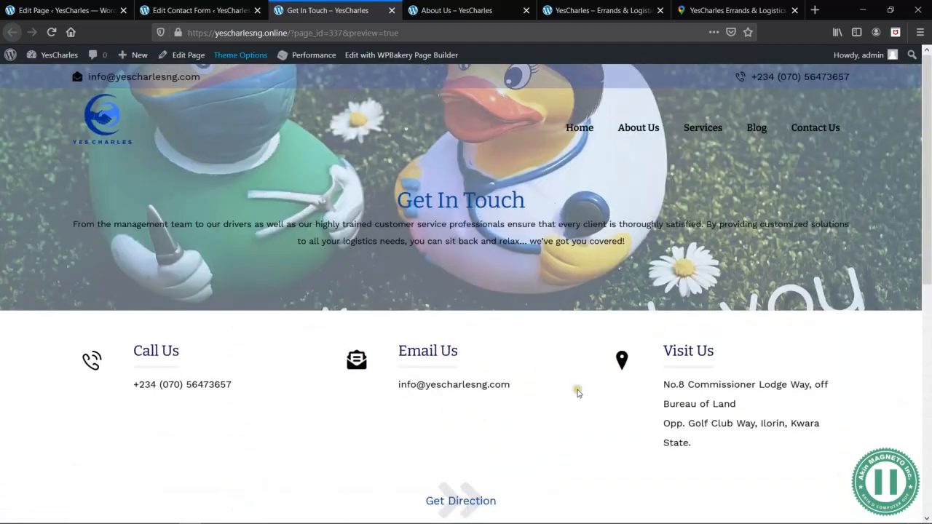
scroll(576, 298, down, 6)
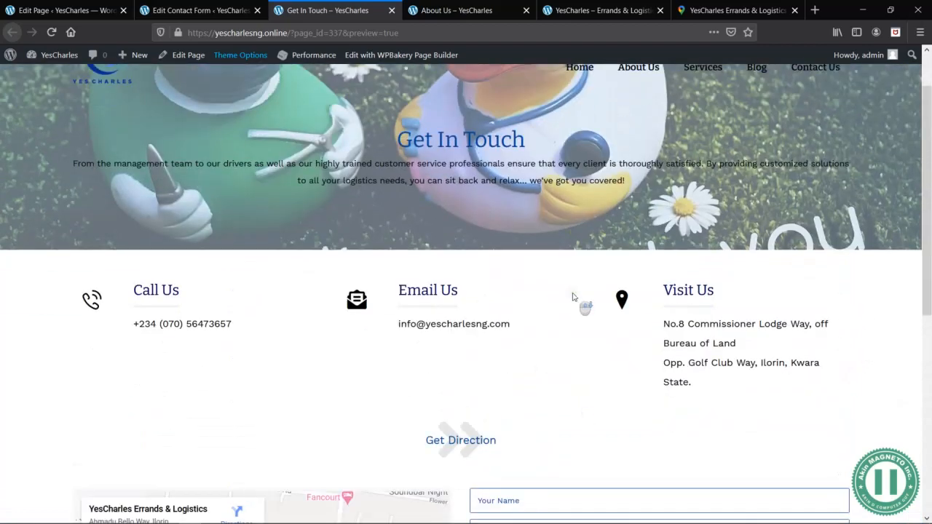
scroll(576, 298, up, 6)
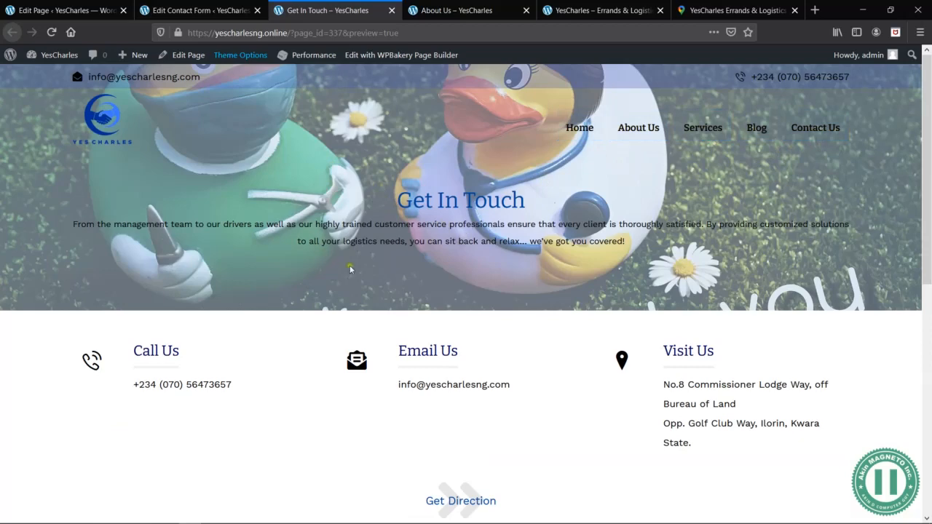
scroll(485, 351, down, 6)
scroll(484, 352, up, 6)
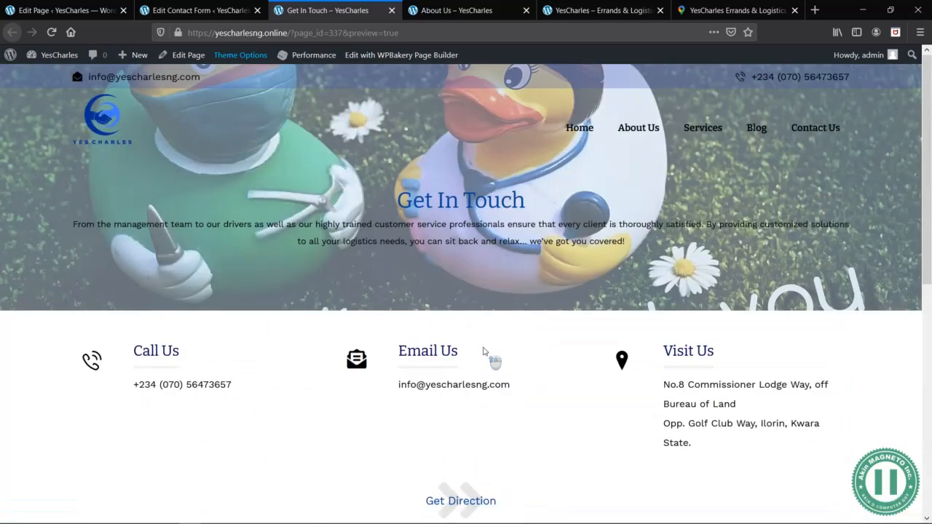
- Publish the Get In Touch page from its page editor
click(193, 9)
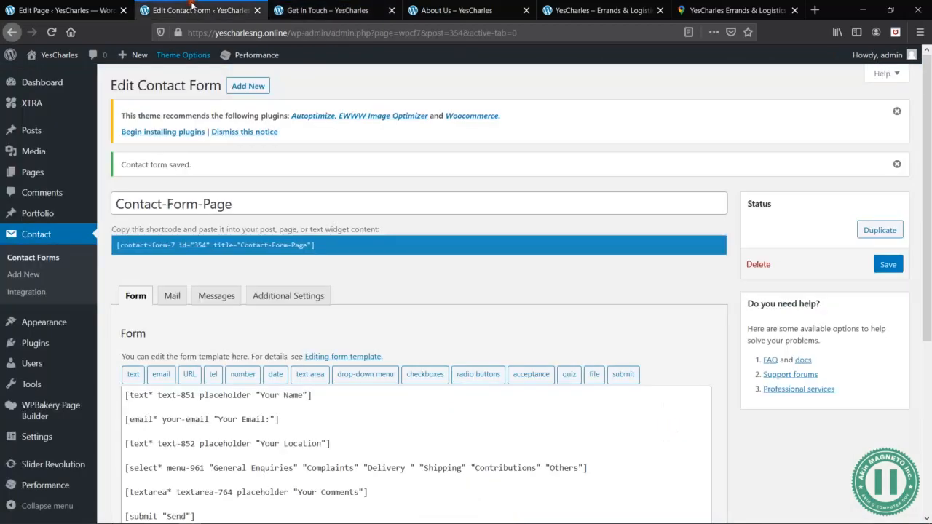
click(102, 8)
scroll(718, 208, up, 7)
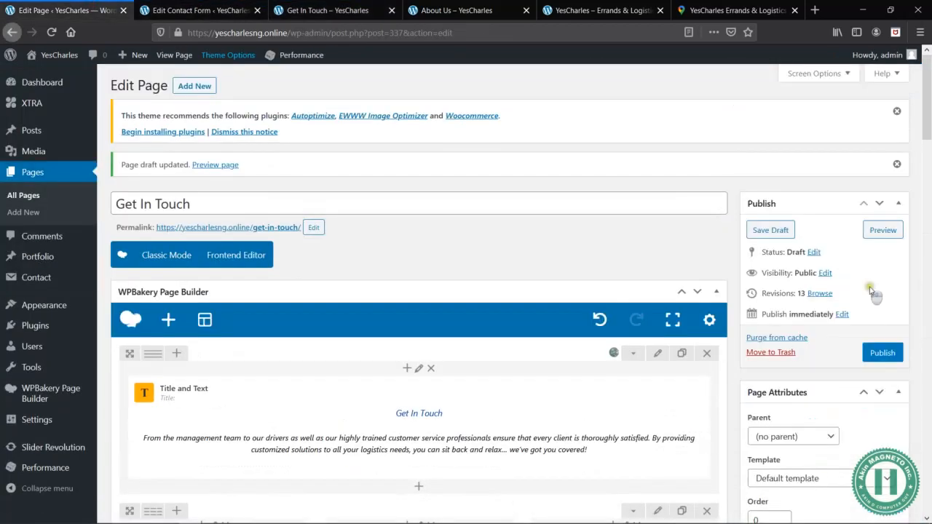
click(880, 353)
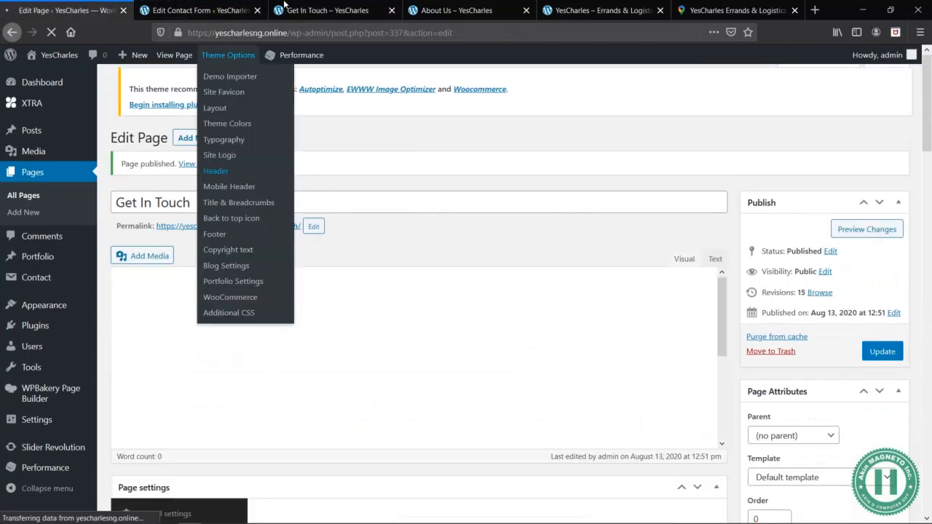
- Check the previewed Get In Touch page's mobile layout in responsive design mode at 320 × 480, from header to contact form
click(341, 11)
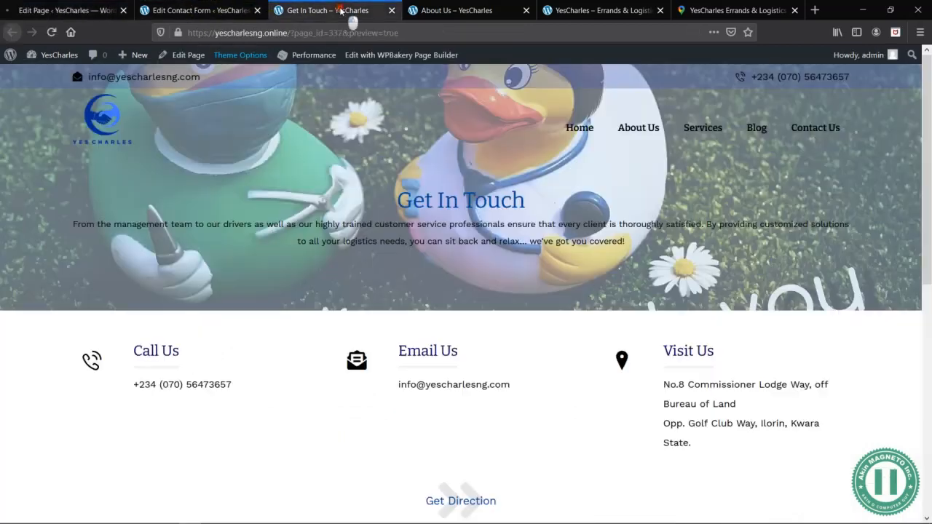
right_click(574, 213)
click(624, 339)
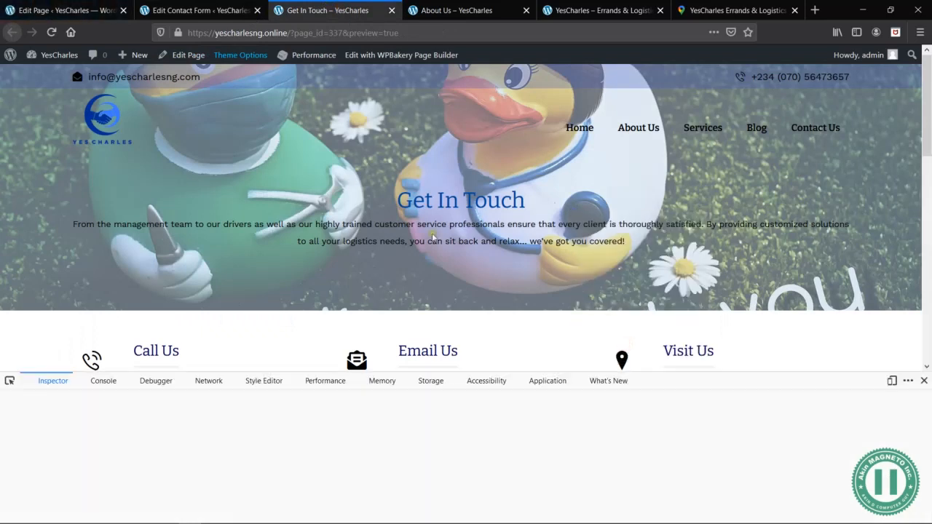
click(893, 381)
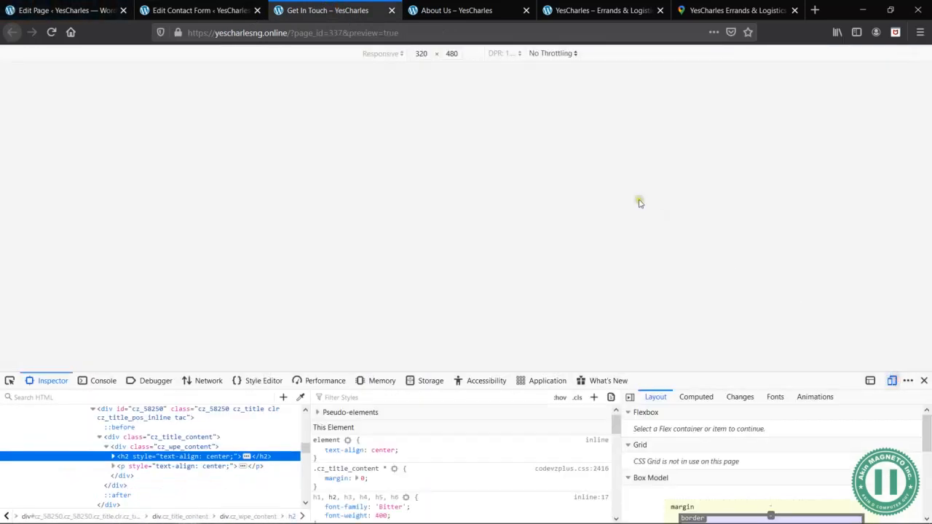
scroll(463, 211, down, 10)
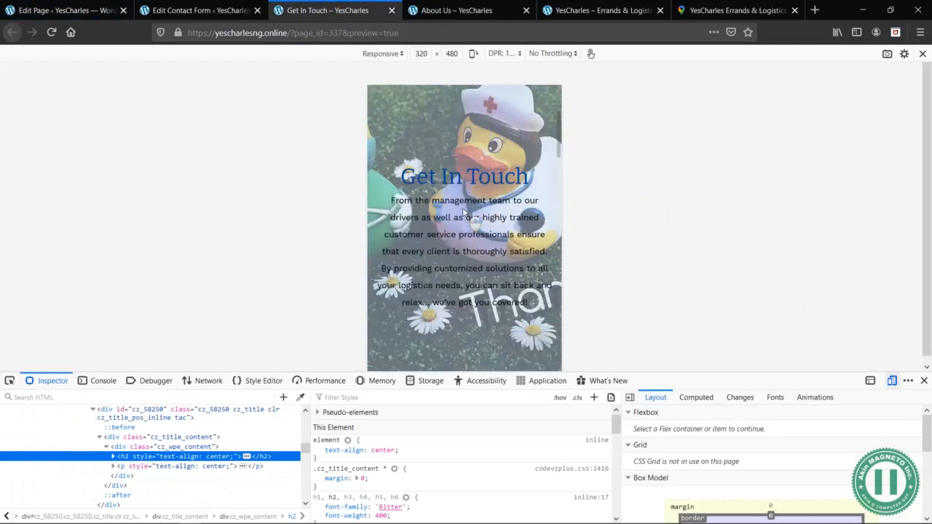
scroll(466, 218, down, 10)
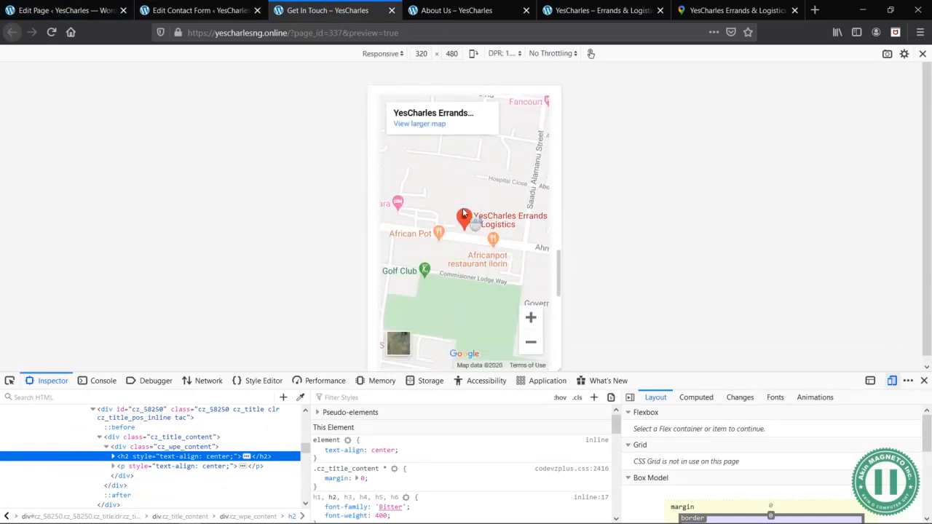
scroll(509, 307, down, 3)
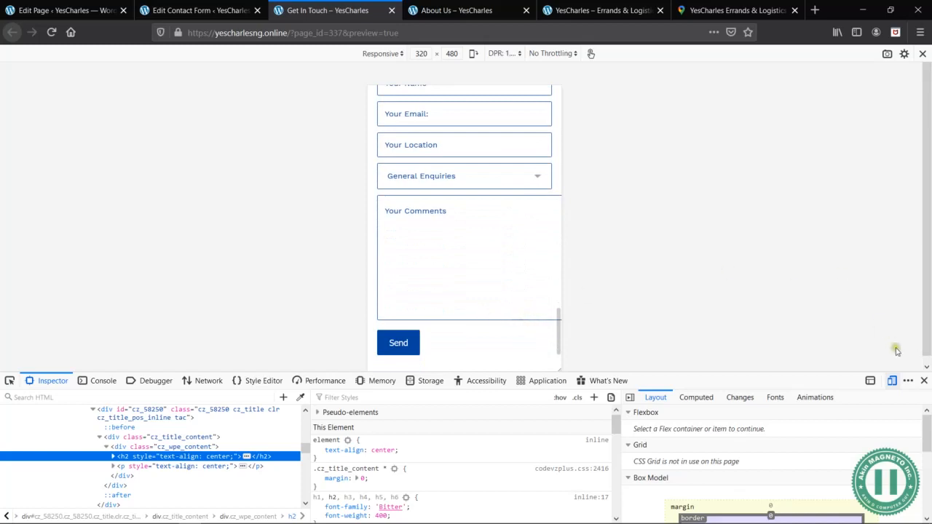
click(52, 32)
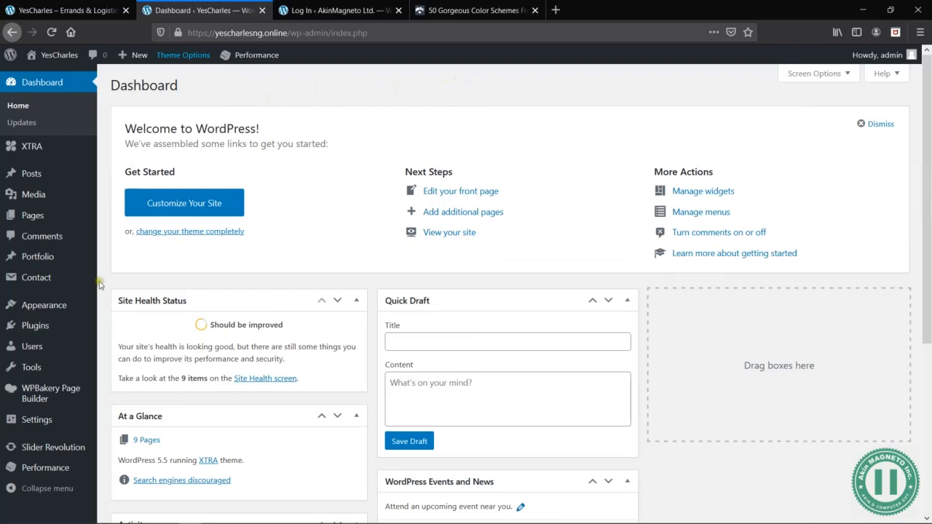
- Open the site's menu editor and remove the About Us and Services custom links from Menu1
mouse_move(75, 308)
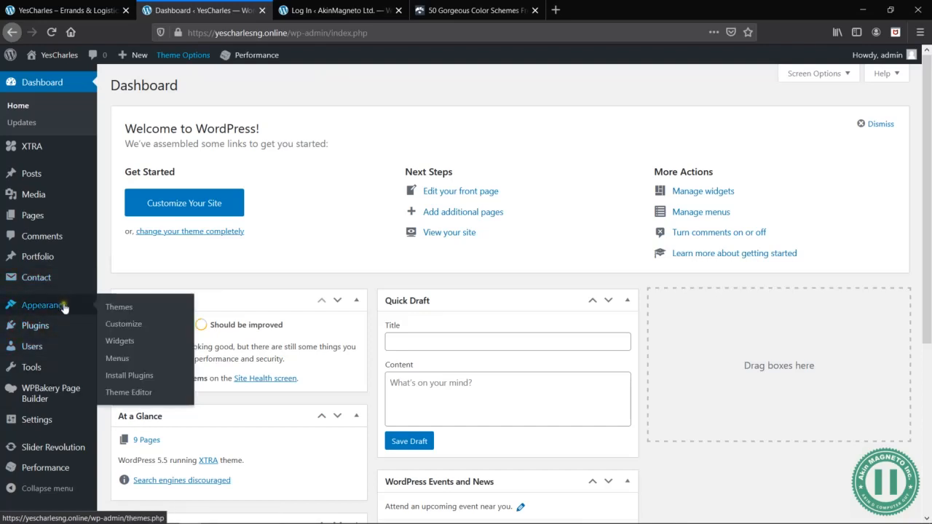
click(116, 359)
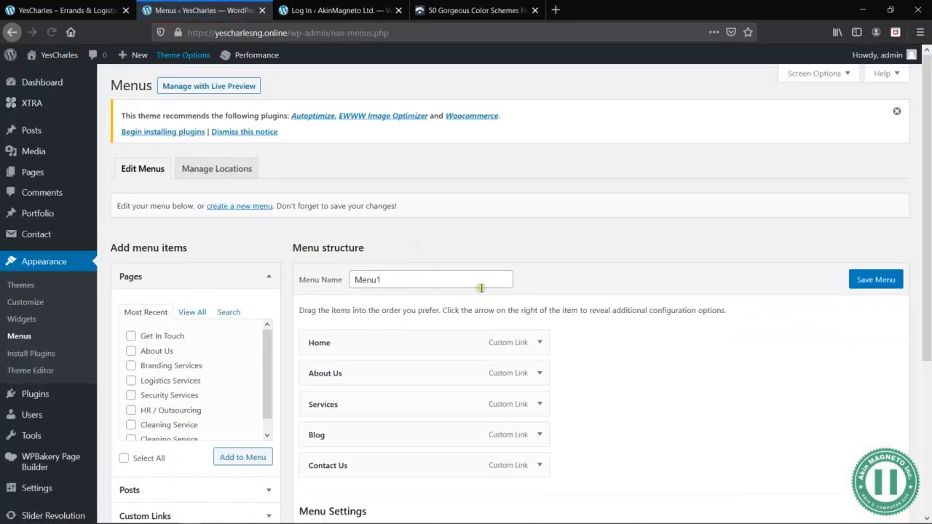
scroll(480, 292, down, 4)
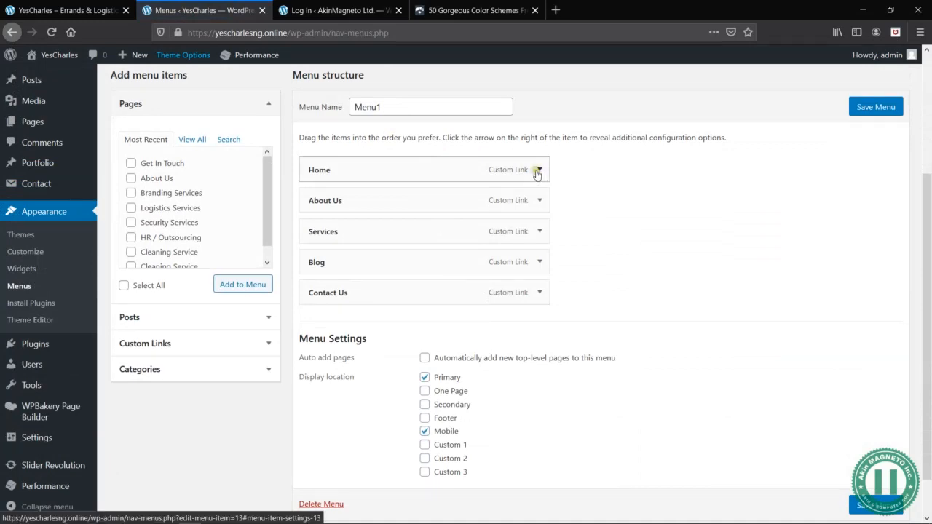
click(547, 203)
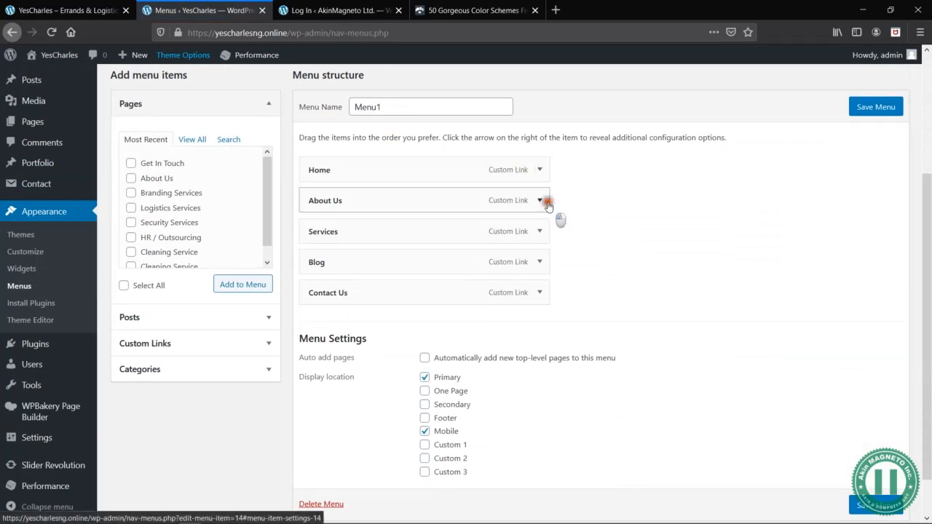
click(318, 364)
click(540, 201)
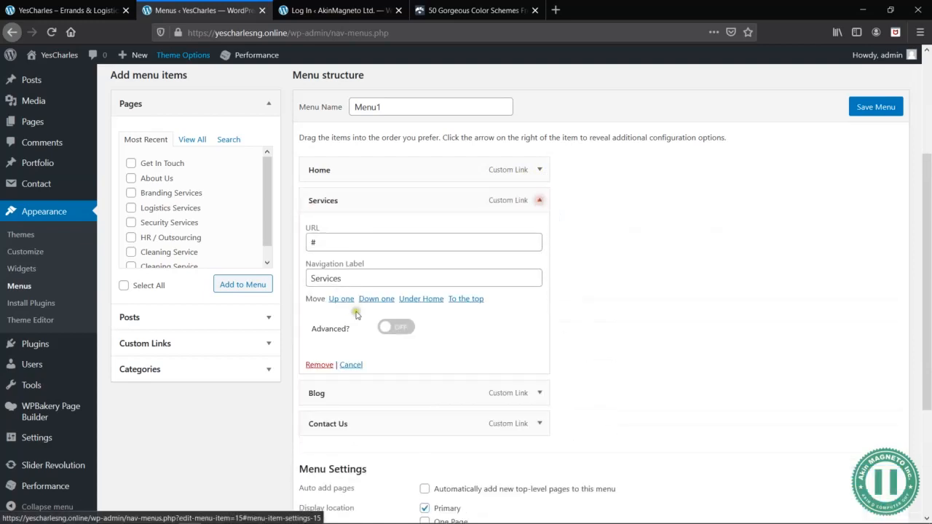
click(319, 364)
- Remove the Blog, Contact Us and Home custom links from Menu1
click(538, 211)
click(318, 376)
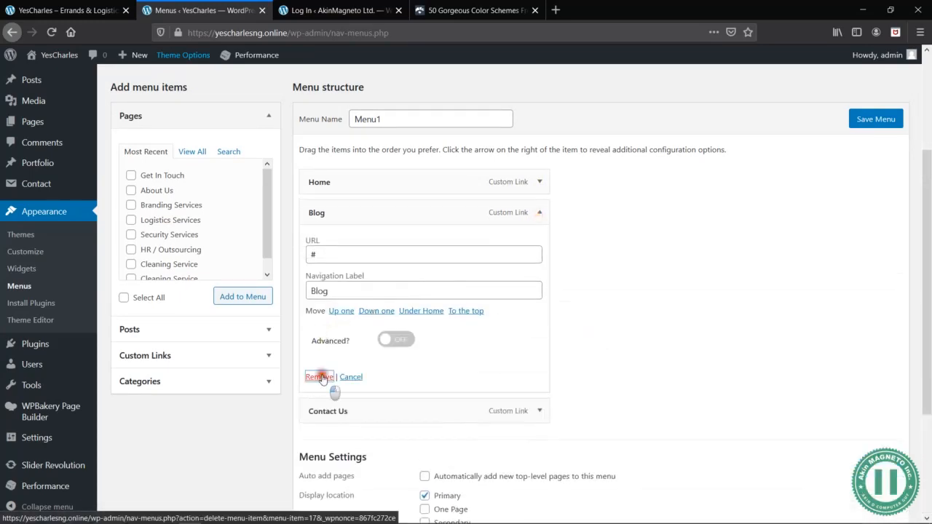
click(542, 245)
click(315, 407)
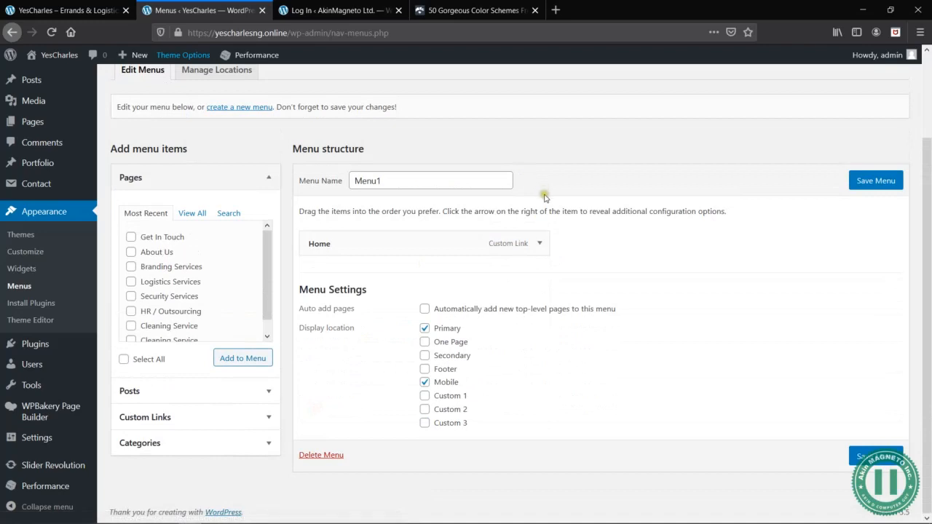
click(540, 243)
click(327, 390)
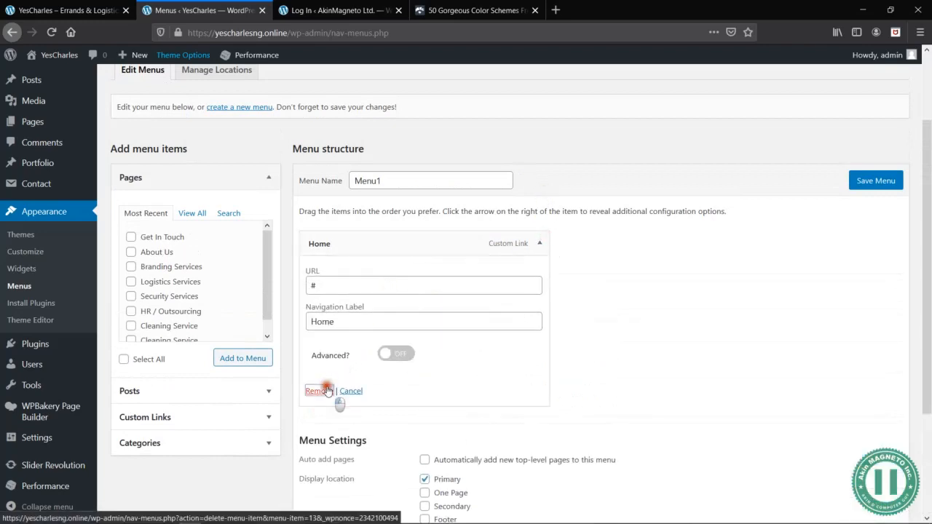
- Add all of the site's pages, from Home through Security Services, to the emptied Menu1
click(131, 267)
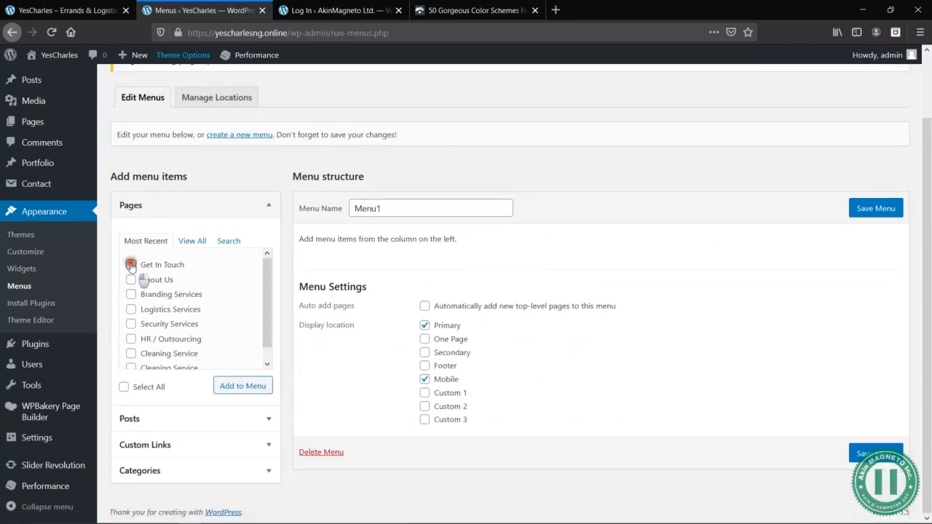
click(191, 241)
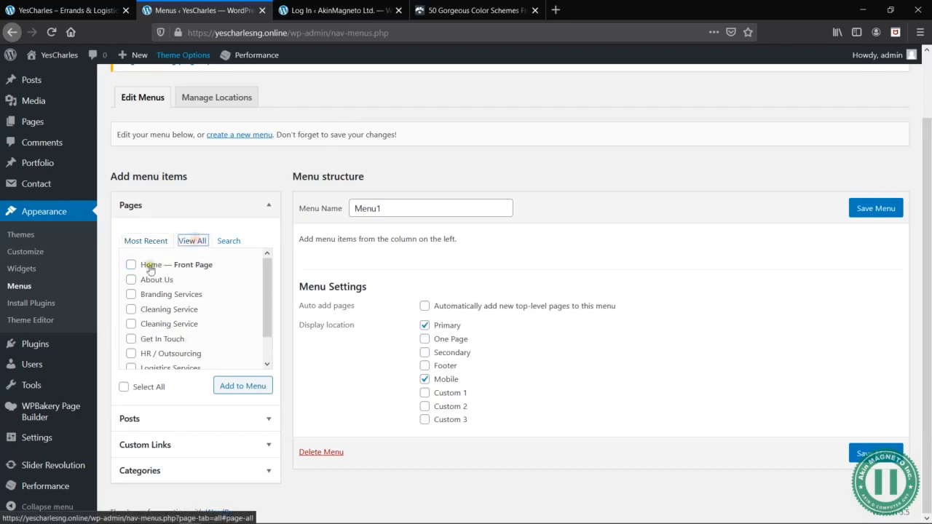
click(131, 266)
click(131, 280)
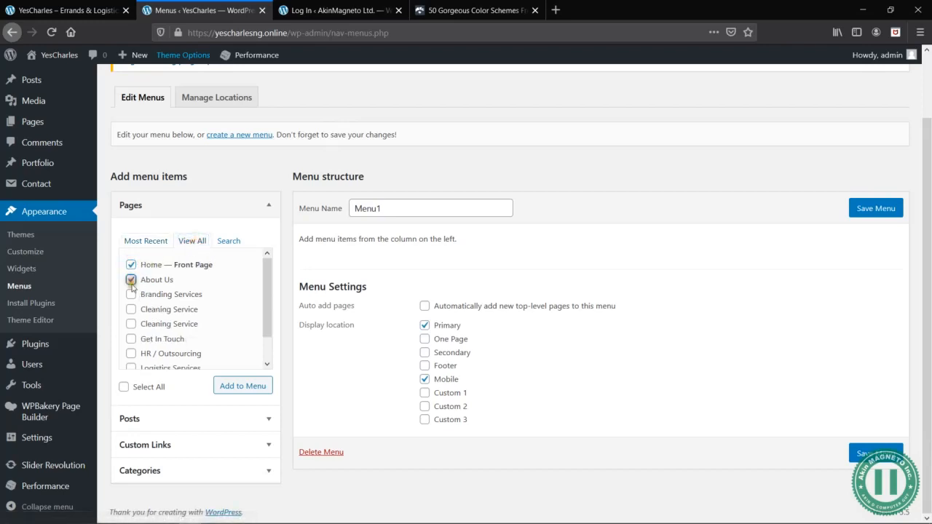
drag(123, 387, 223, 303)
scroll(223, 302, down, 2)
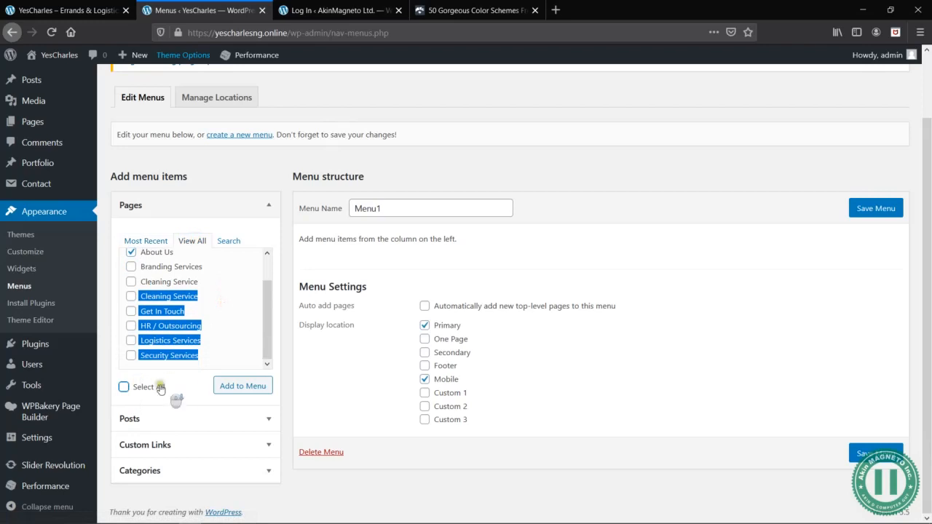
click(123, 386)
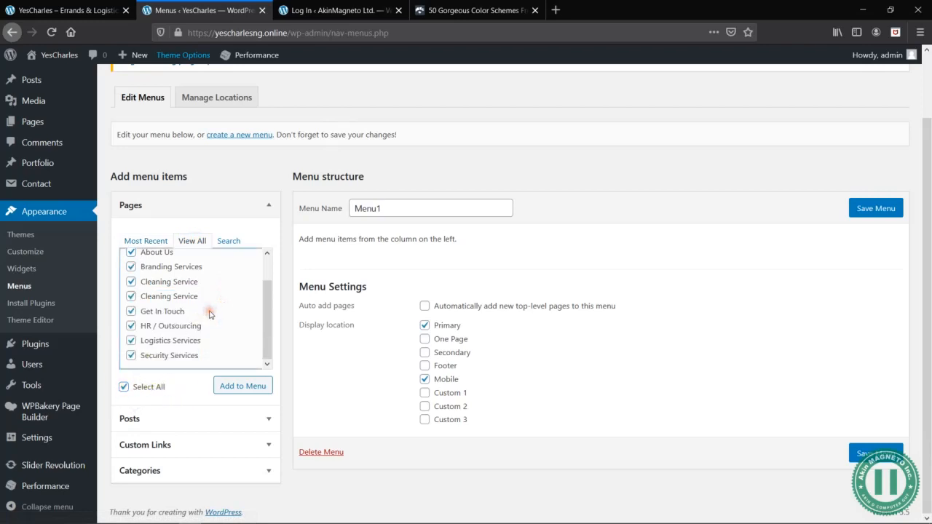
scroll(209, 314, up, 2)
click(236, 390)
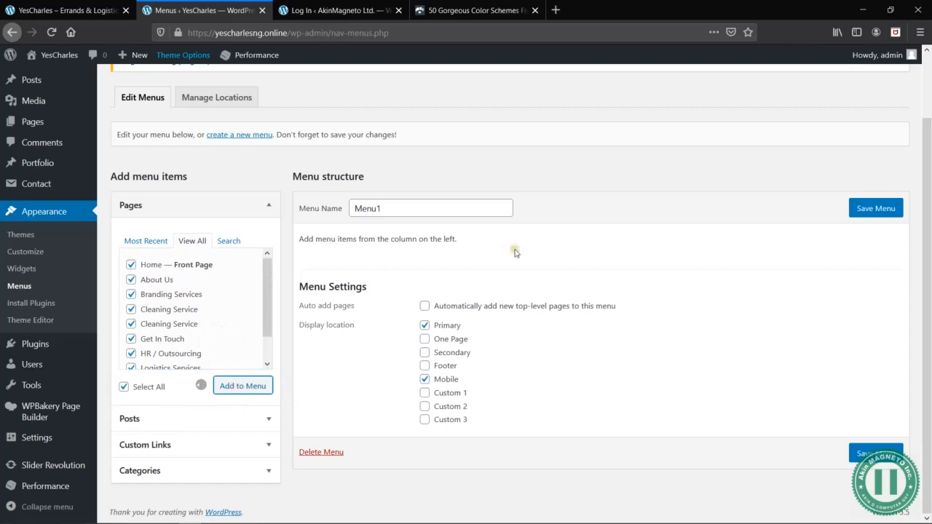
scroll(516, 298, down, 2)
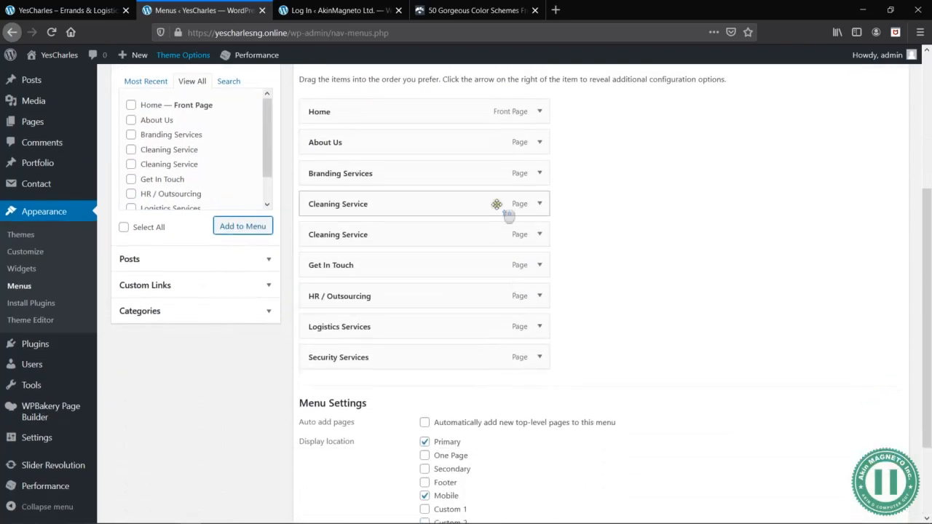
scroll(496, 204, up, 2)
scroll(591, 364, down, 2)
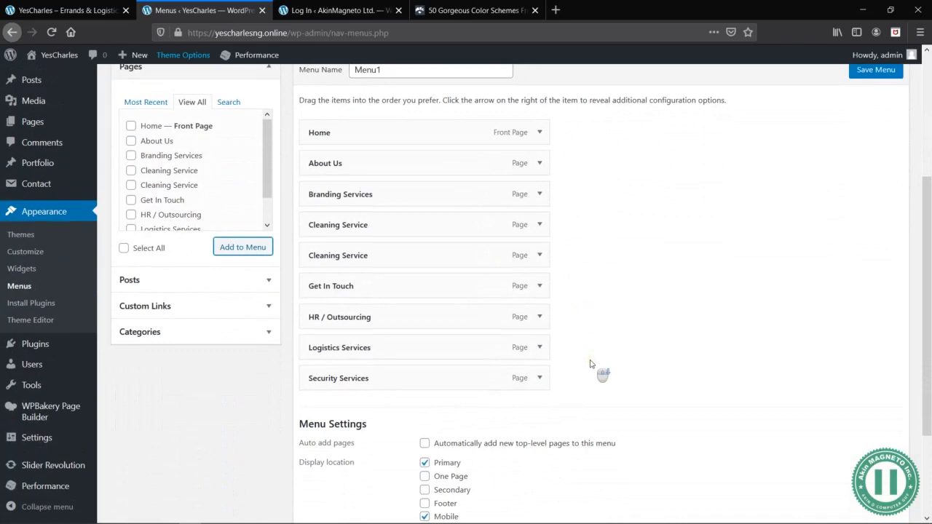
- Add a custom link named Services with URL # to Menu1 and place it directly below About Us
click(257, 306)
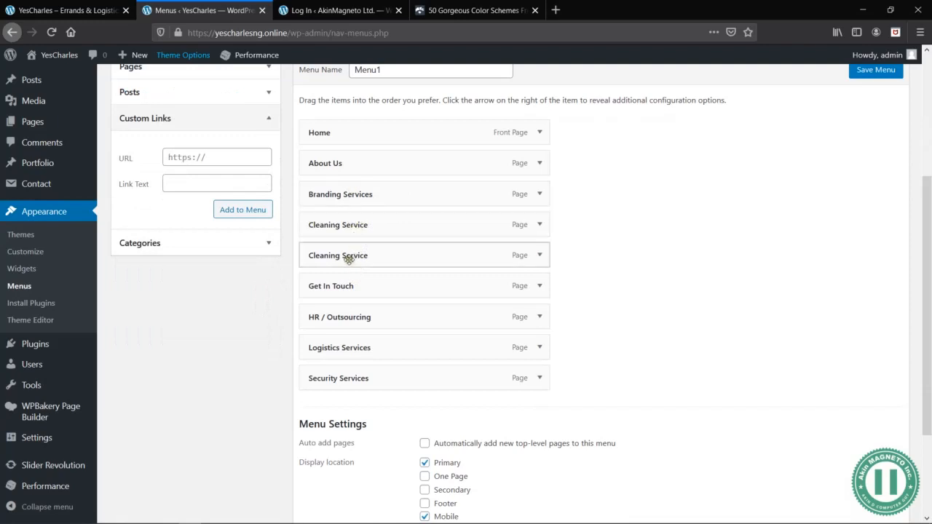
click(200, 164)
text(#)
key(Tab)
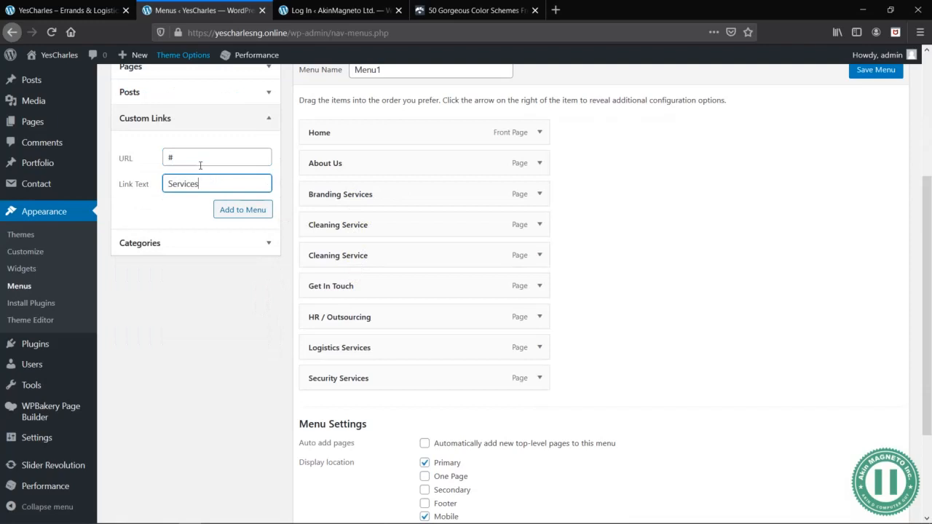
click(237, 211)
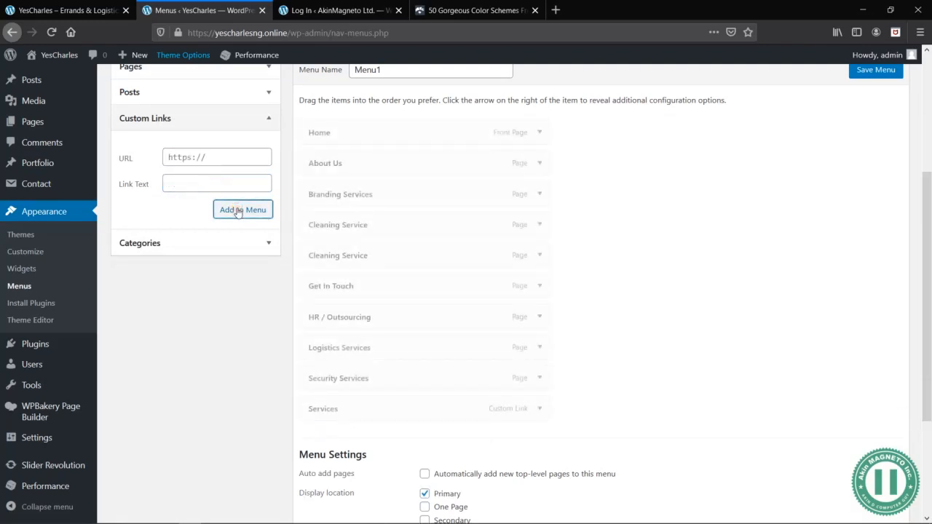
drag(381, 409, 381, 199)
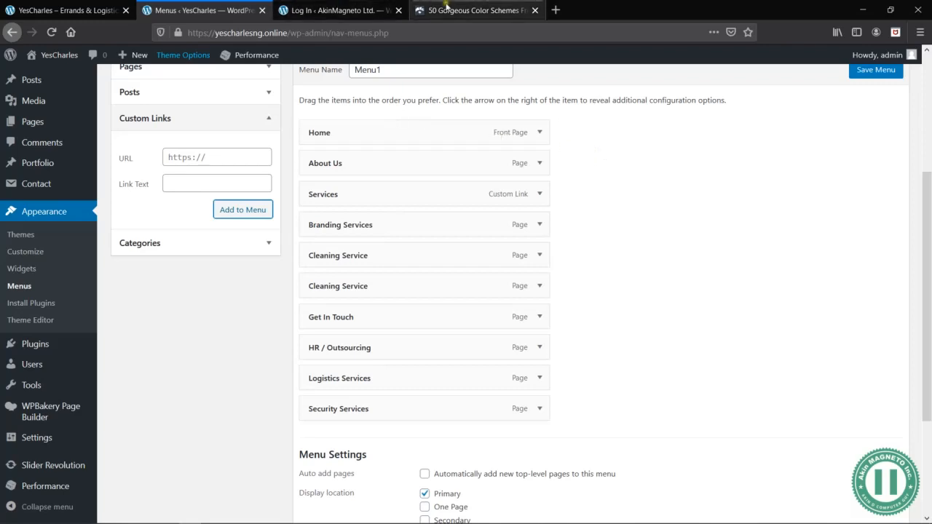
click(469, 10)
scroll(623, 211, up, 20)
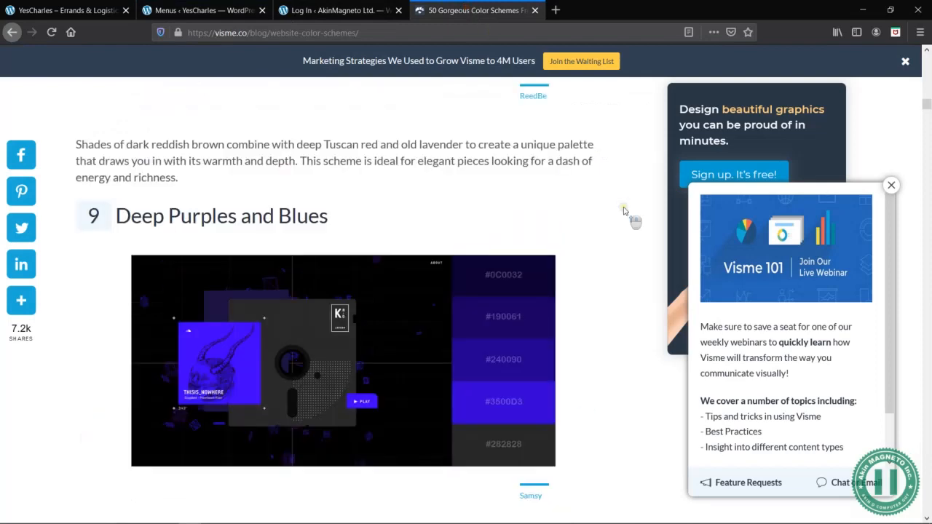
scroll(624, 211, up, 8)
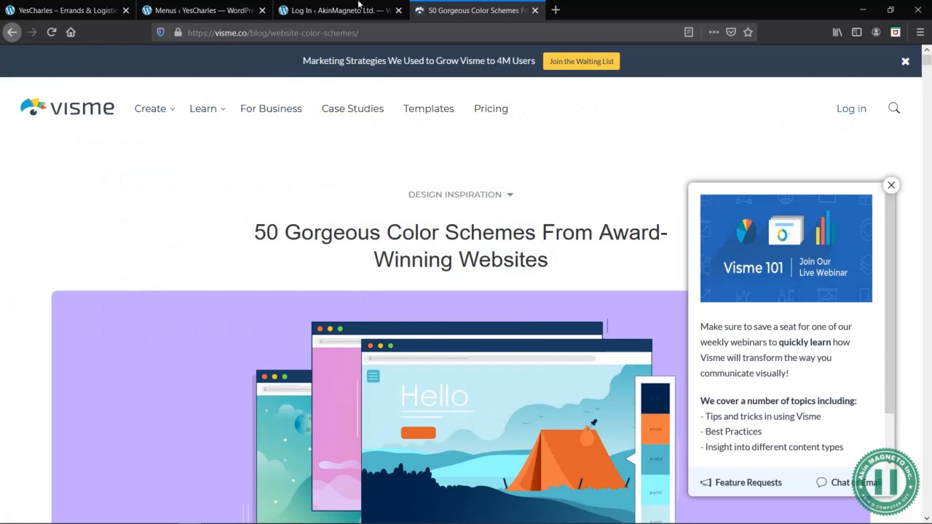
- Review the live YesCharles homepage's navigation items and its sections, from the Logistics banner through Our Services to the Parcel Delivery form
click(72, 6)
scroll(402, 180, up, 2)
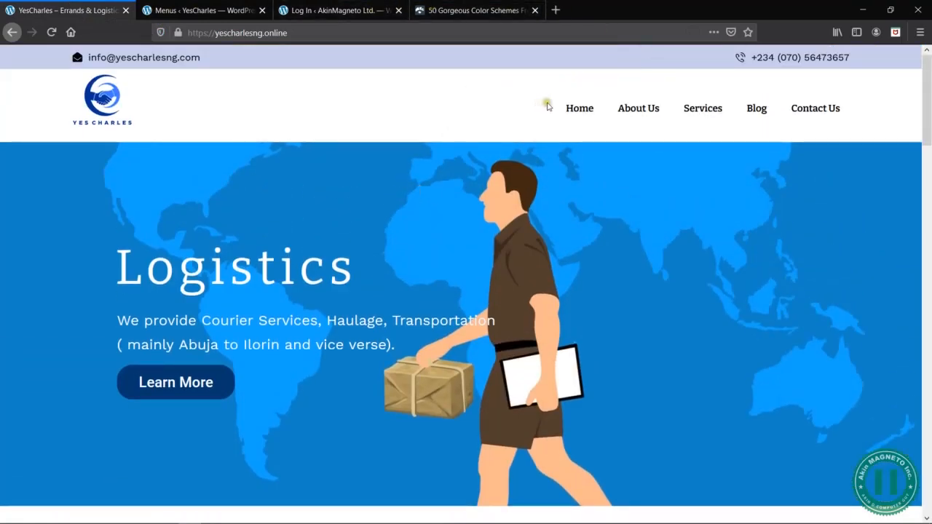
click(637, 114)
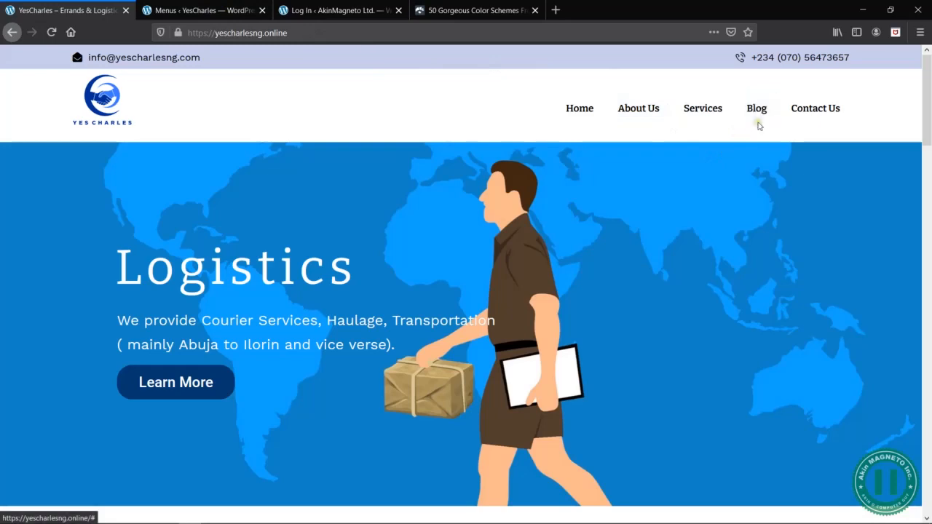
scroll(472, 296, down, 10)
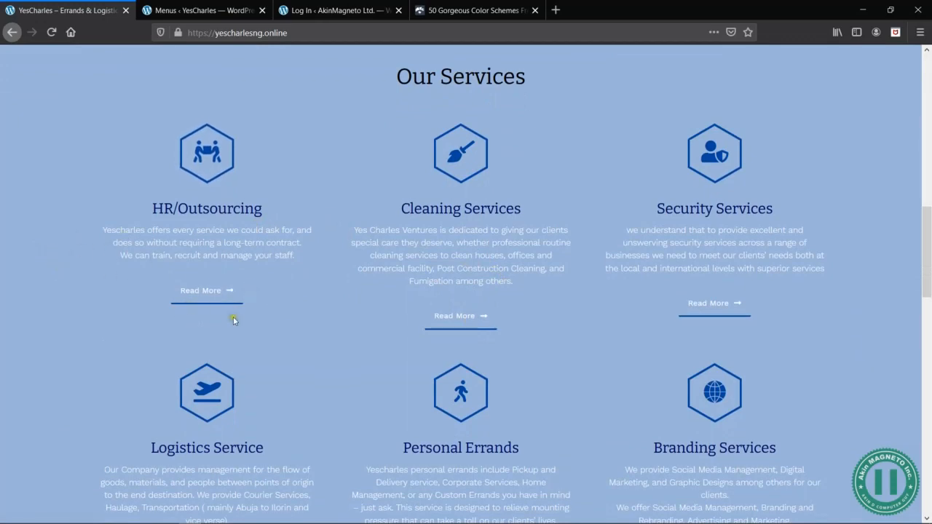
scroll(531, 291, down, 8)
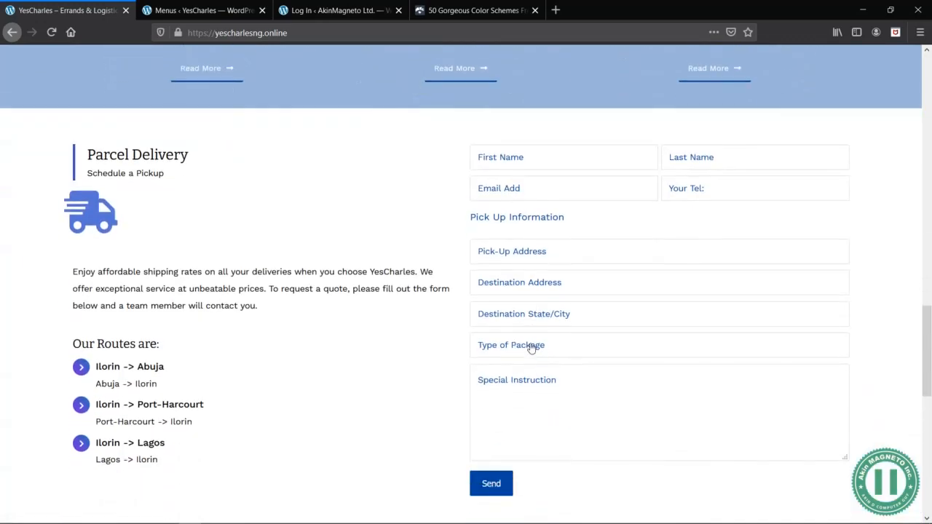
scroll(399, 271, up, 15)
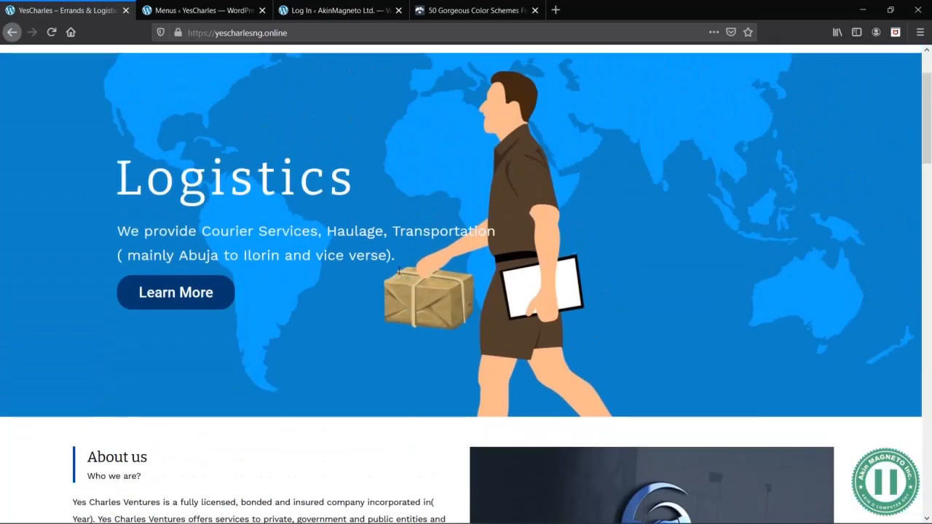
scroll(400, 271, down, 15)
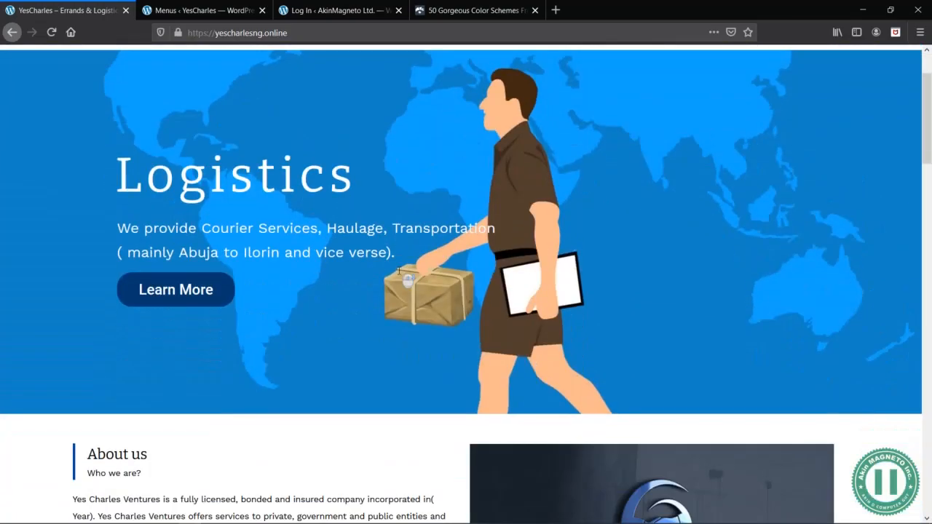
scroll(244, 213, up, 15)
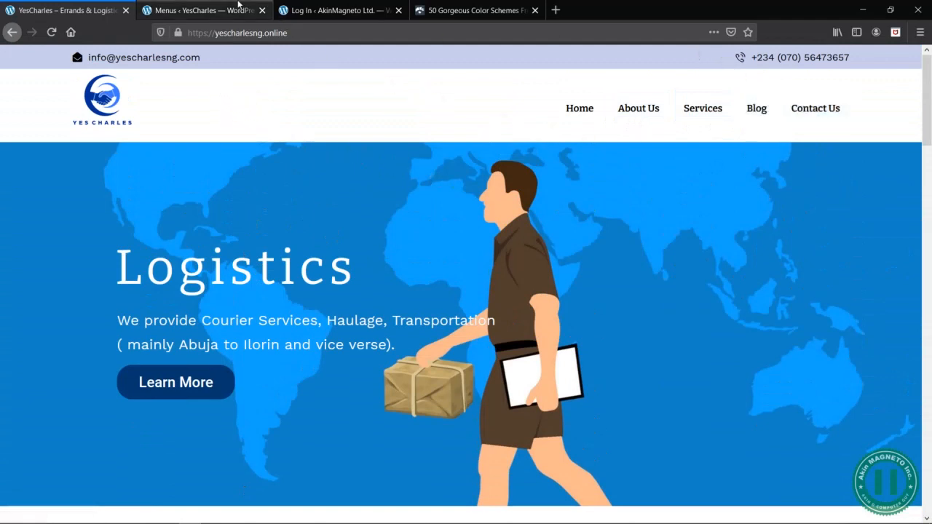
- Back in the menu editor, nest HR / Outsourcing, Logistics Services, Security Services, Branding Services and both Cleaning Service pages under Services, in that order
click(238, 6)
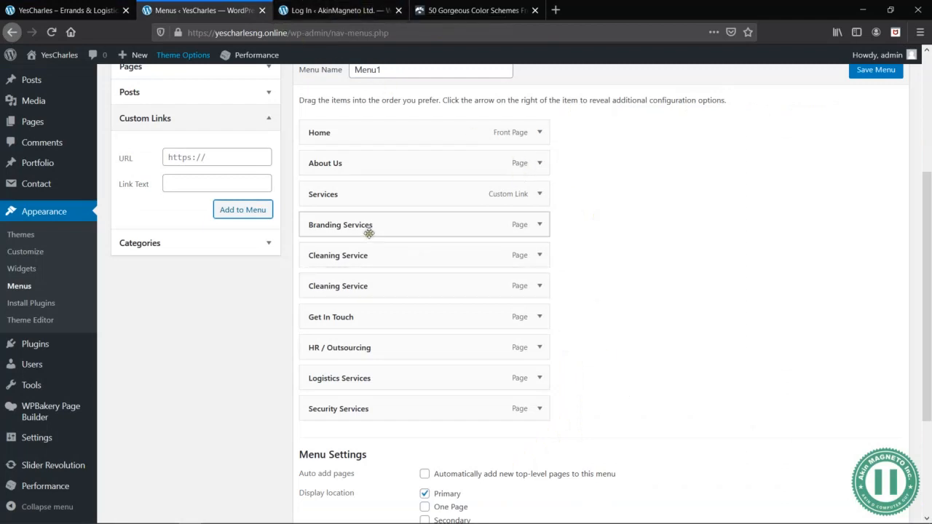
mouse_move(364, 219)
mouse_down()
mouse_move(410, 229)
mouse_move(379, 216)
mouse_move(356, 227)
mouse_up()
drag(332, 256, 354, 284)
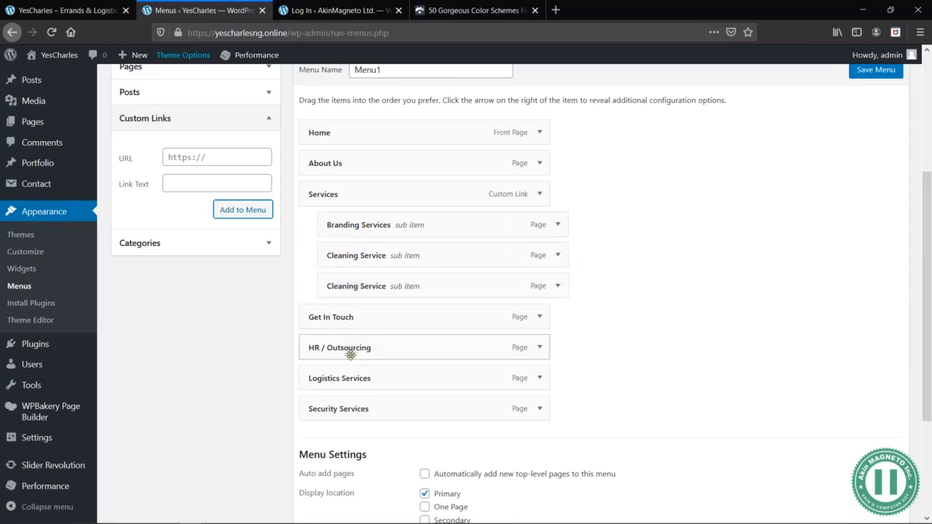
drag(349, 355, 364, 233)
drag(405, 373, 426, 249)
drag(368, 410, 388, 288)
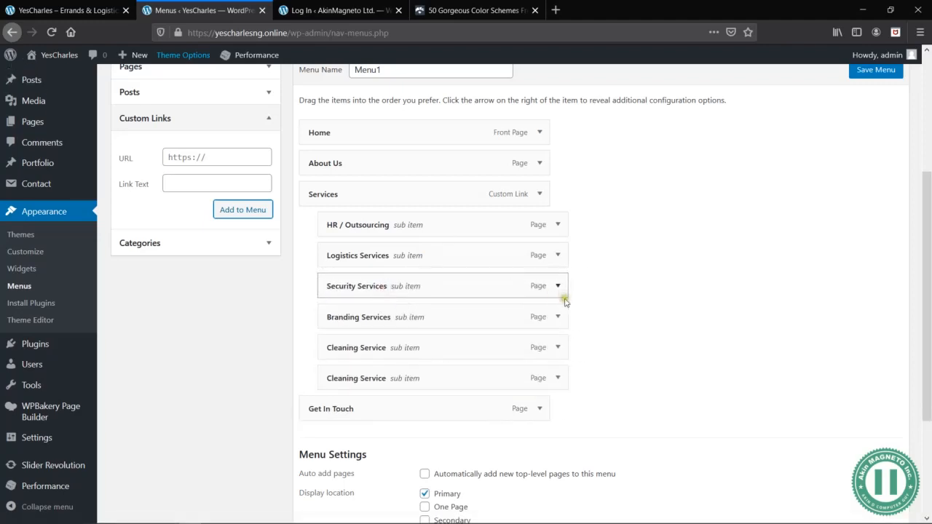
- Save the restructured Menu1
scroll(568, 312, down, 3)
scroll(518, 304, up, 5)
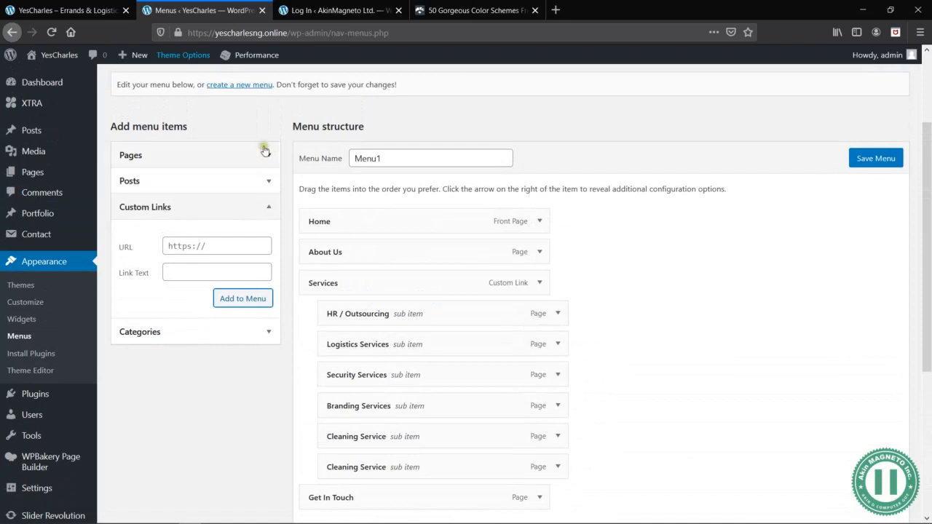
scroll(685, 365, down, 2)
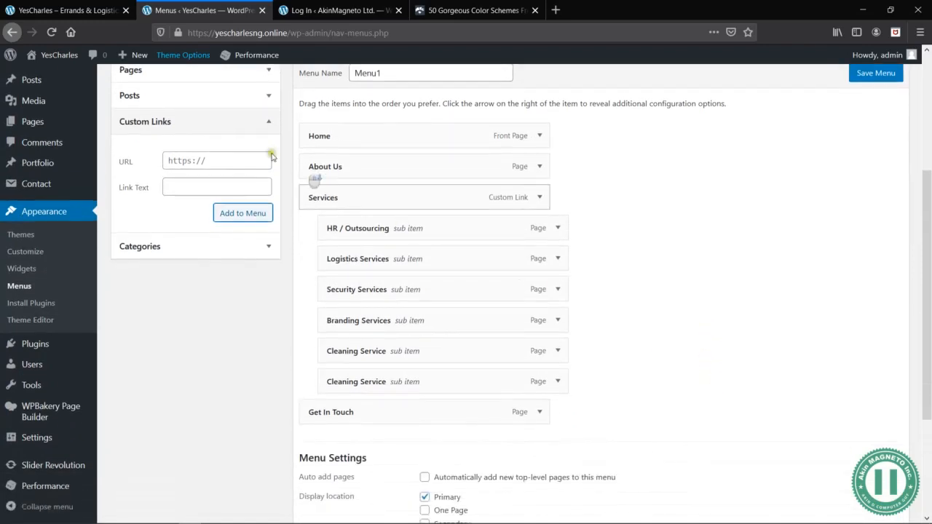
click(226, 162)
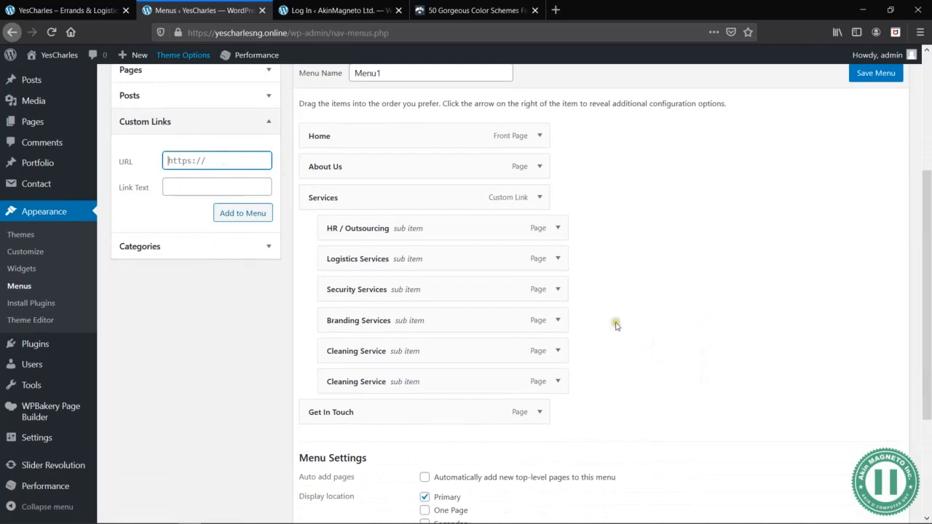
scroll(615, 326, down, 4)
scroll(622, 333, up, 9)
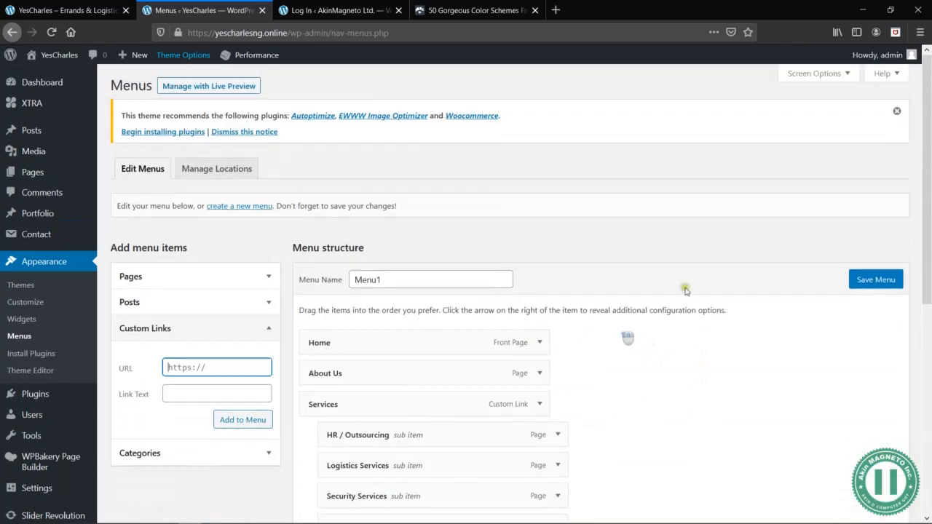
click(876, 286)
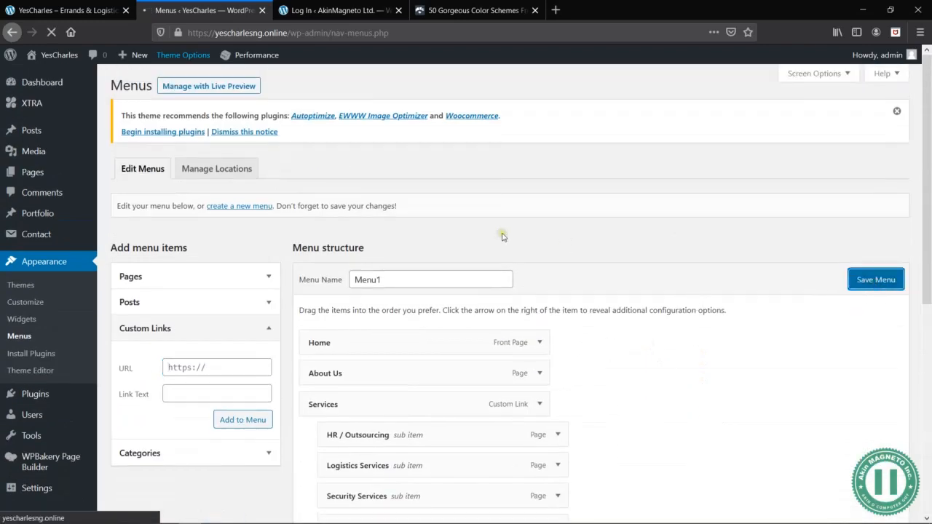
scroll(502, 236, down, 8)
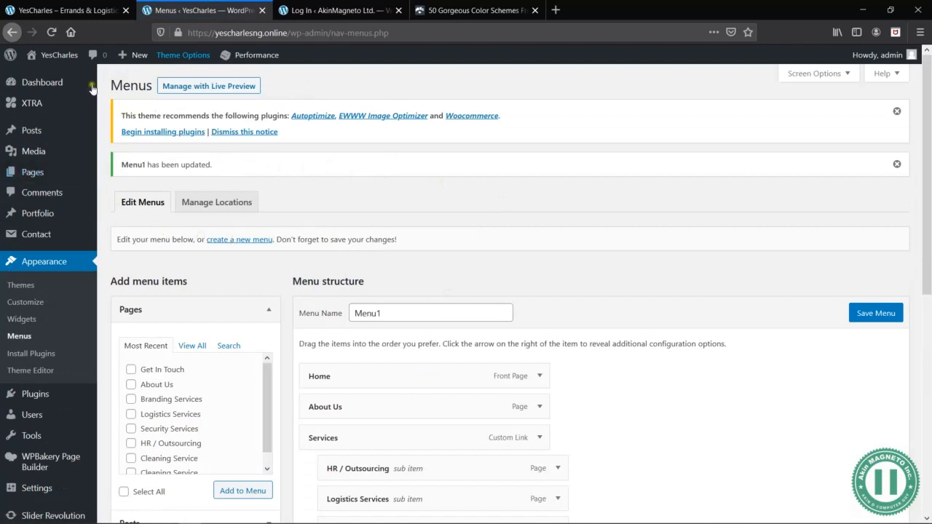
- Create a new page titled Blog in a separate browser tab and save it as a draft
mouse_move(135, 57)
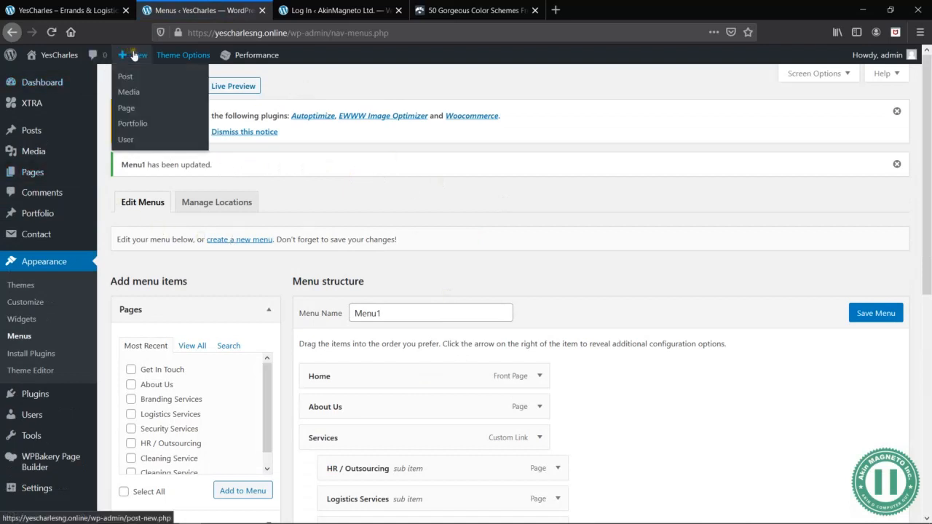
middle_click(127, 110)
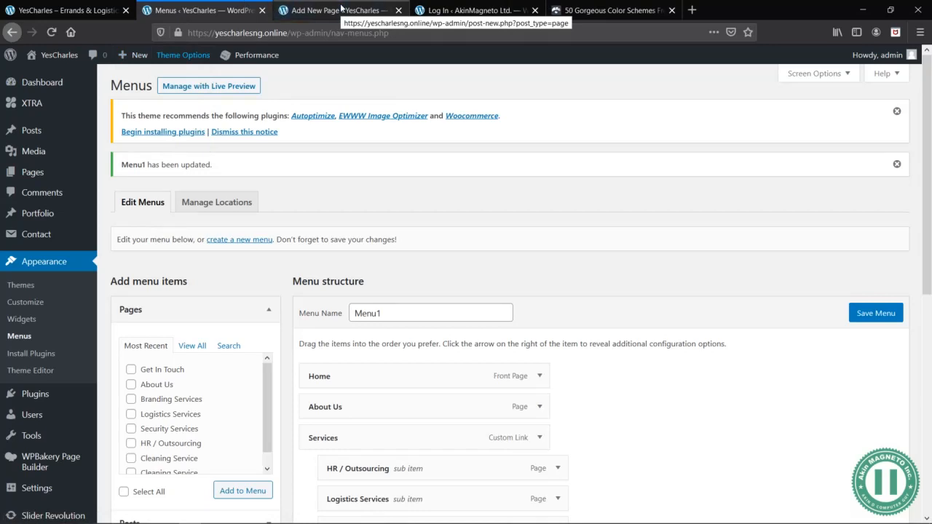
click(342, 8)
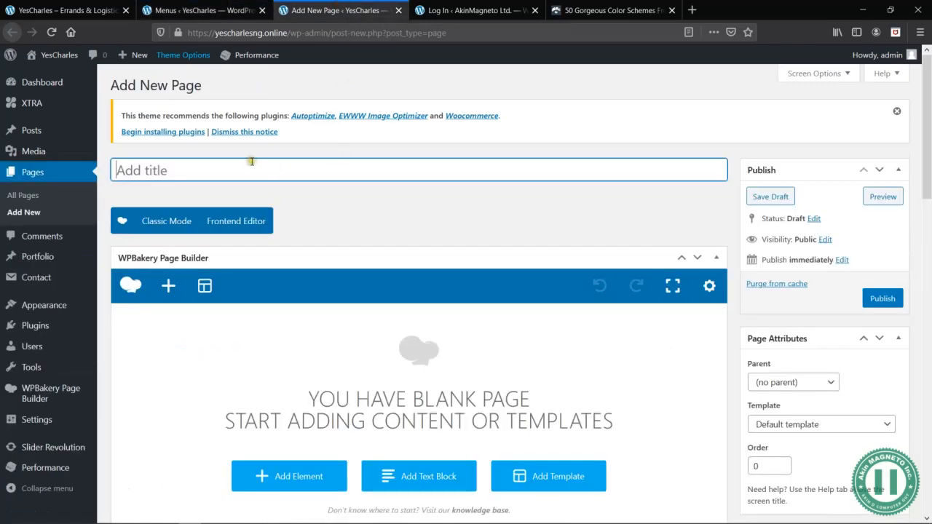
text(Blog)
click(369, 199)
scroll(370, 201, down, 3)
scroll(370, 200, up, 3)
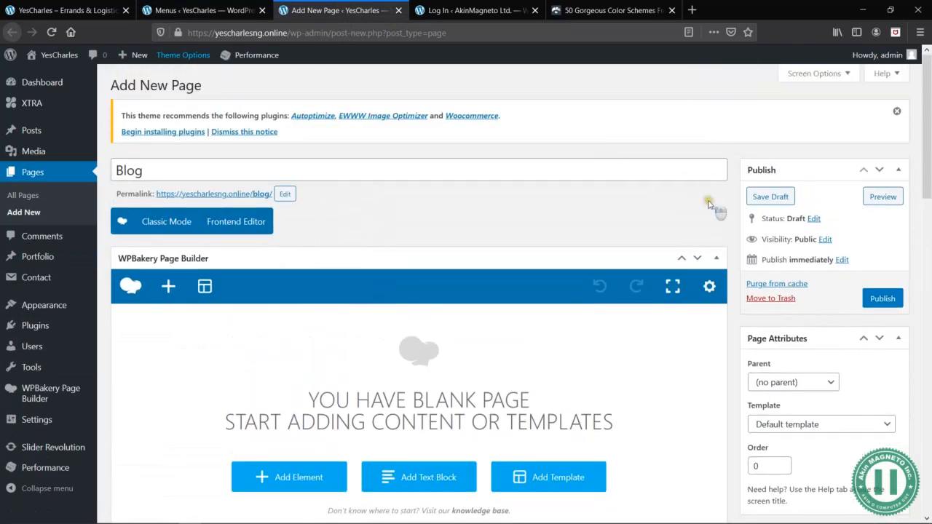
click(780, 196)
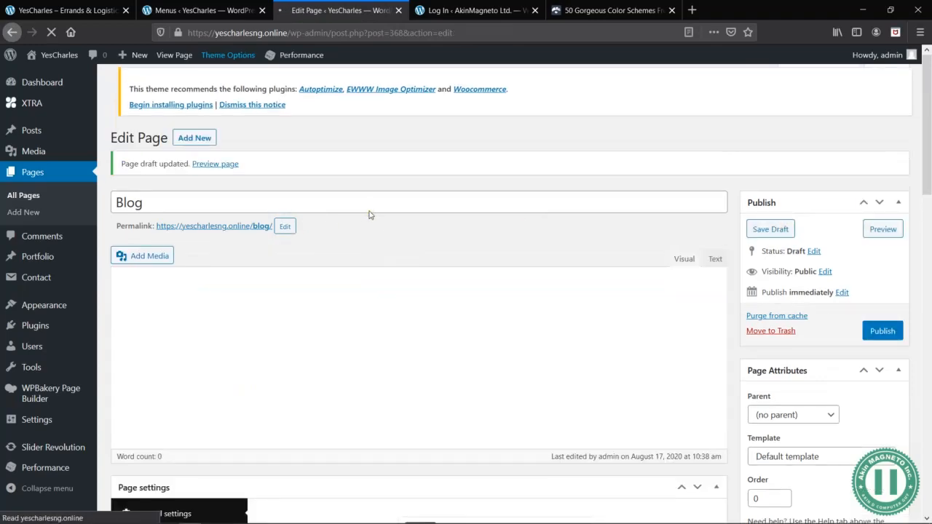
- Publish the Blog page, with the Reading settings opened in a separate browser tab
scroll(459, 349, down, 5)
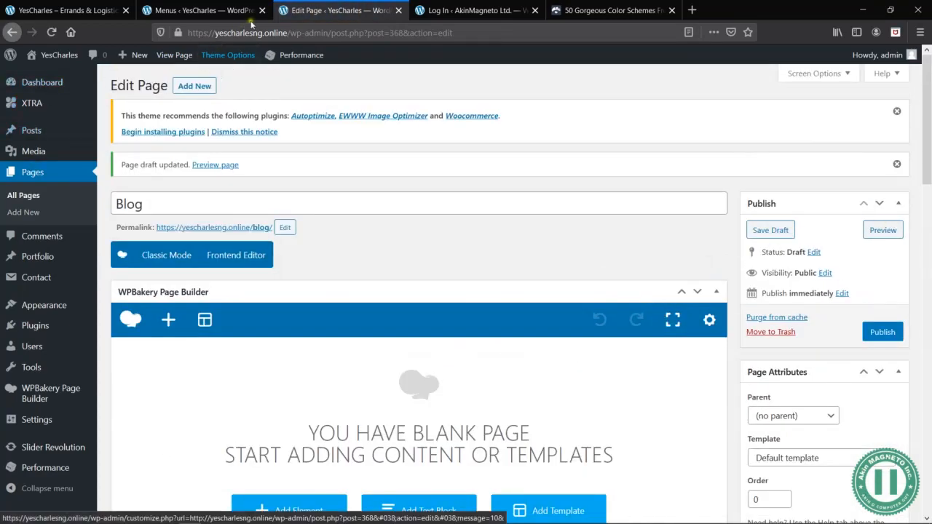
mouse_move(29, 111)
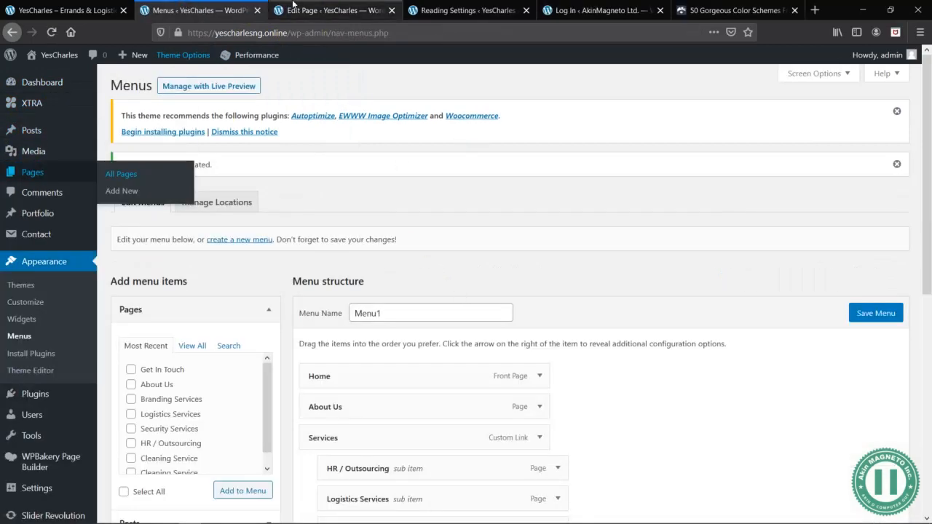
click(306, 12)
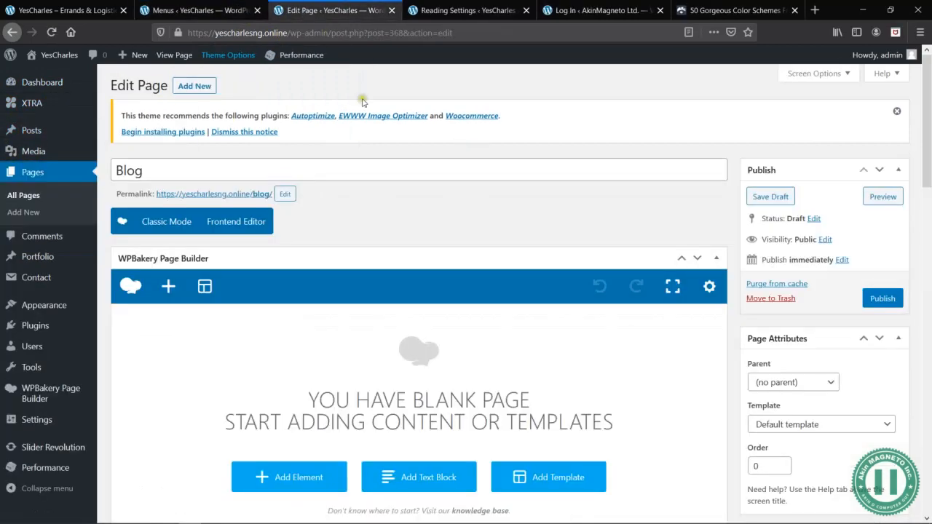
click(883, 298)
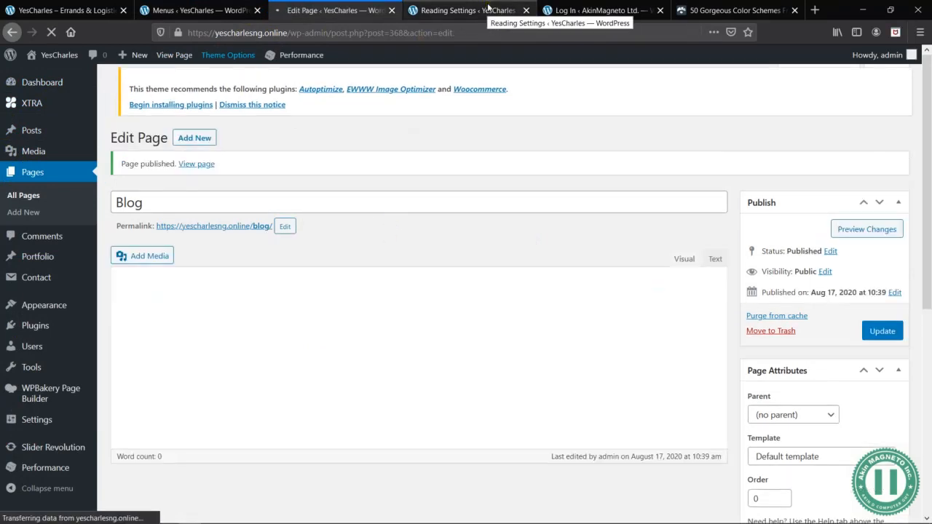
- Reload the Reading settings, set Blog as the posts page and save the changes
click(488, 9)
key(F5)
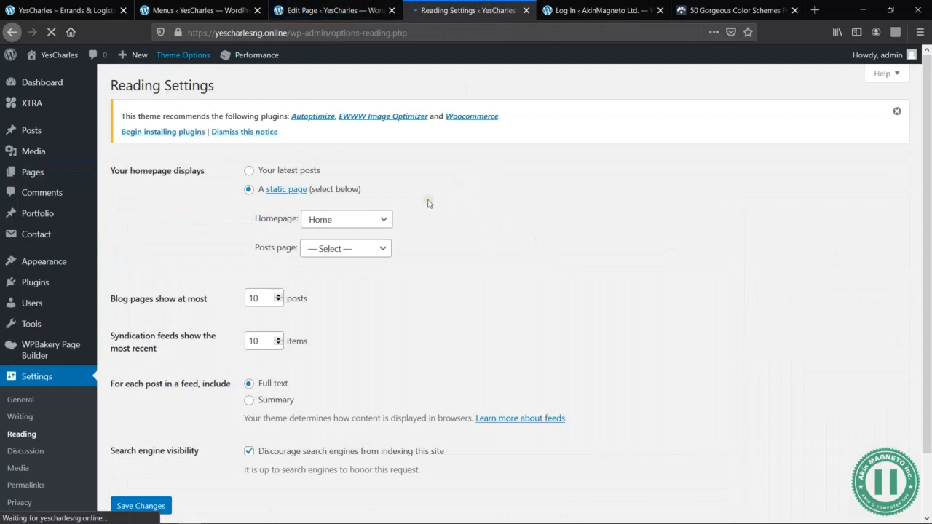
click(371, 251)
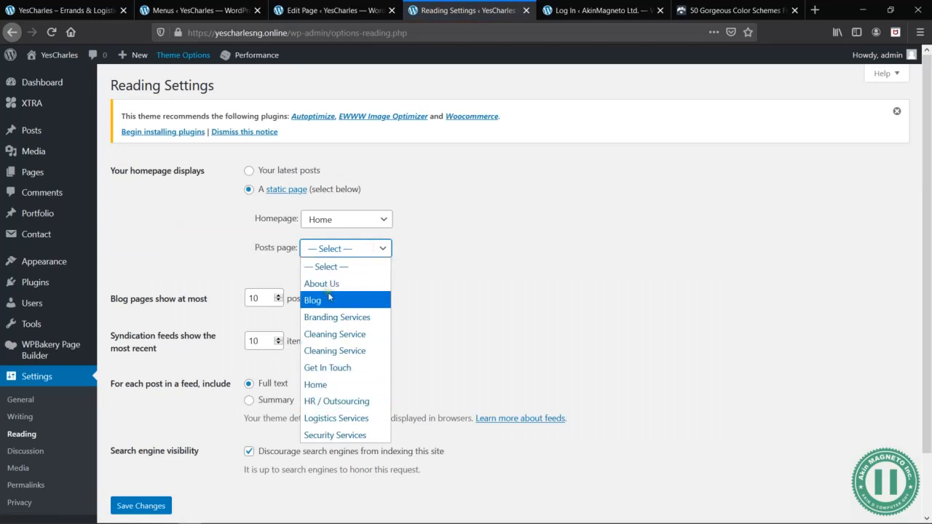
click(328, 299)
scroll(437, 292, down, 2)
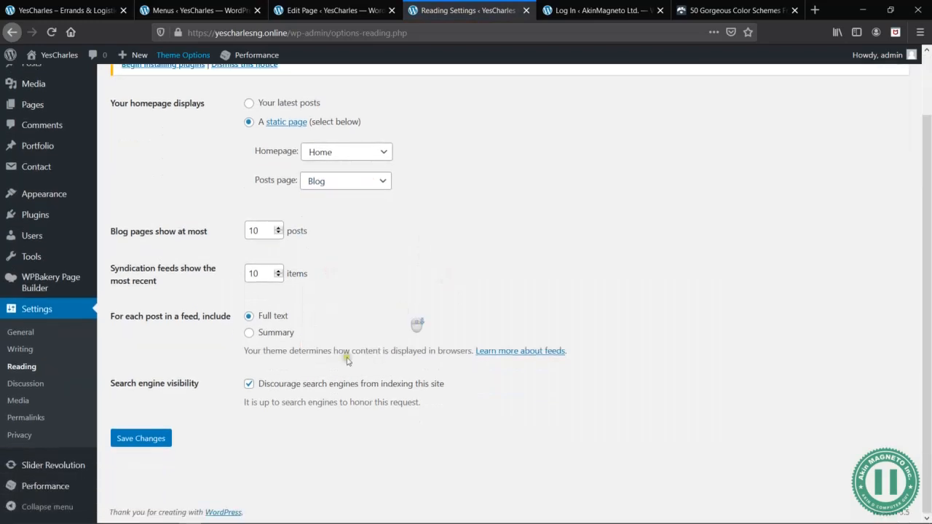
click(149, 443)
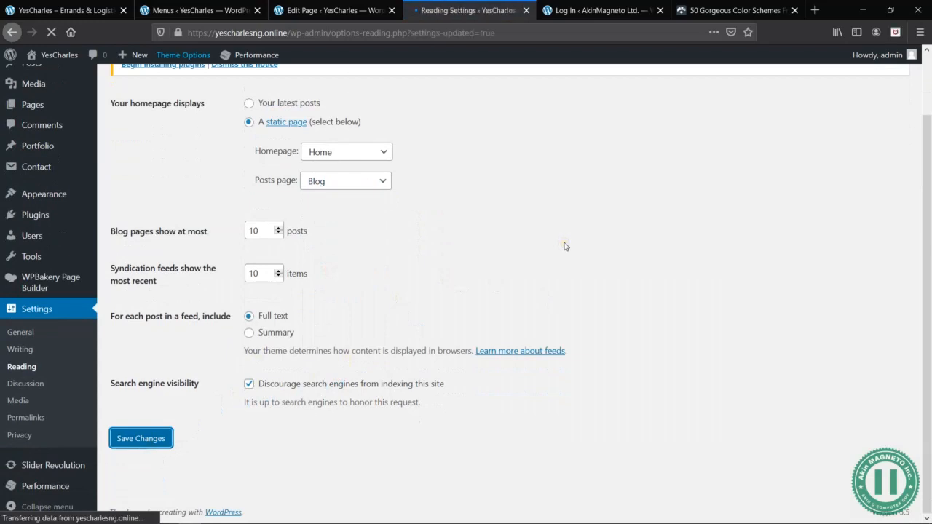
- Back in the menu editor, add the Blog posts page from the full page list to Menu1
click(240, 10)
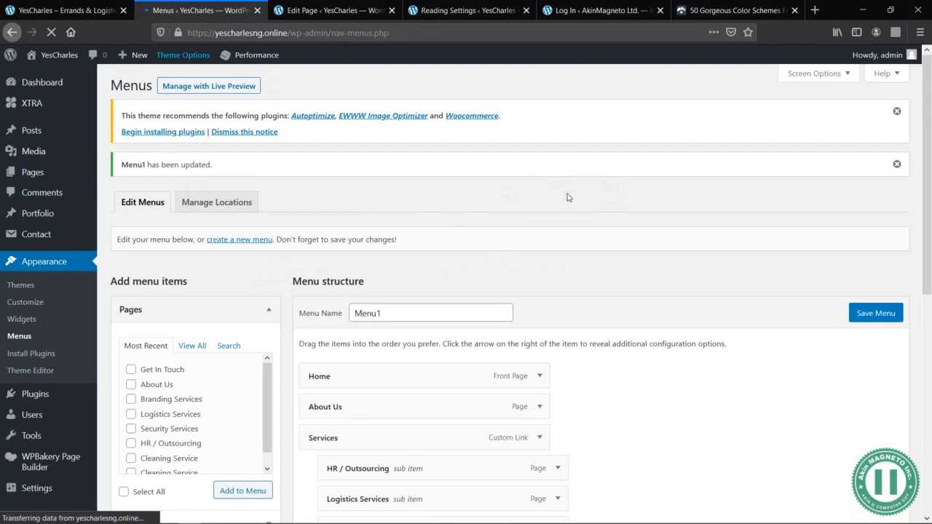
scroll(615, 231, down, 4)
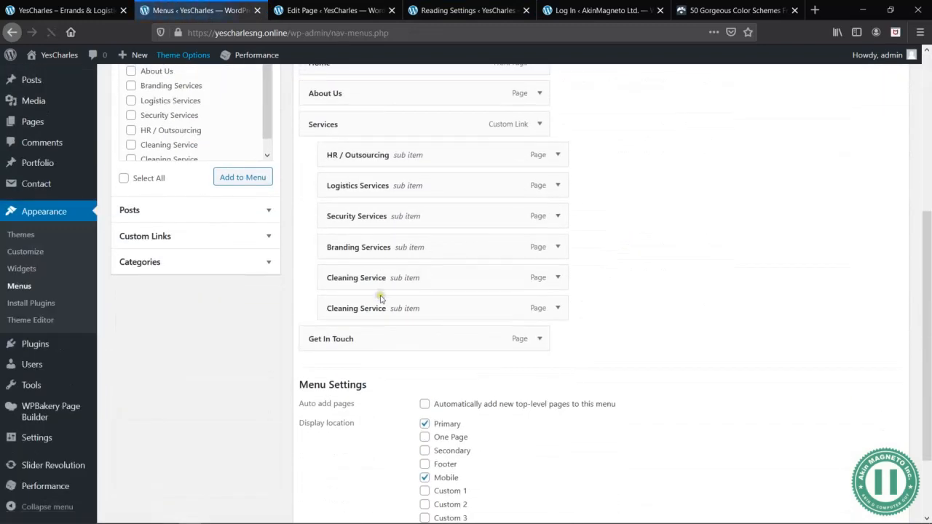
scroll(255, 175, up, 3)
click(192, 228)
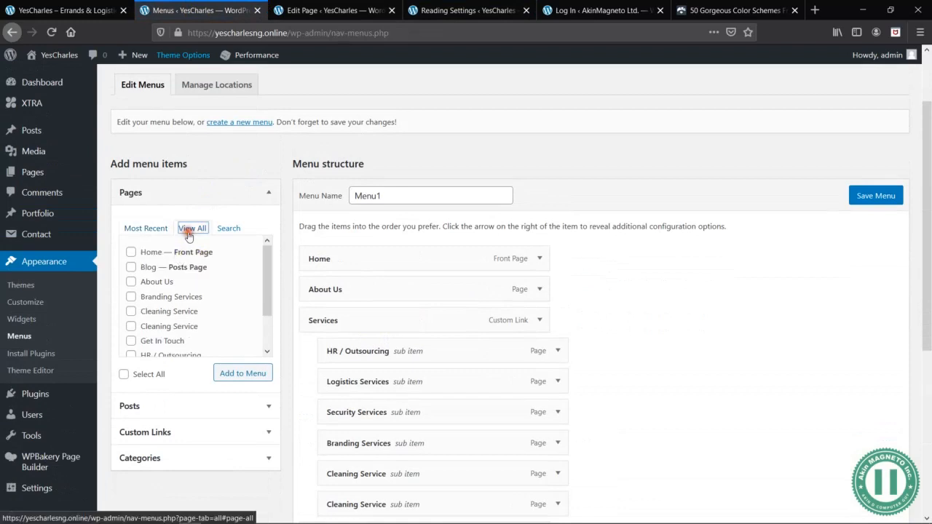
click(131, 268)
click(252, 373)
scroll(670, 369, down, 1)
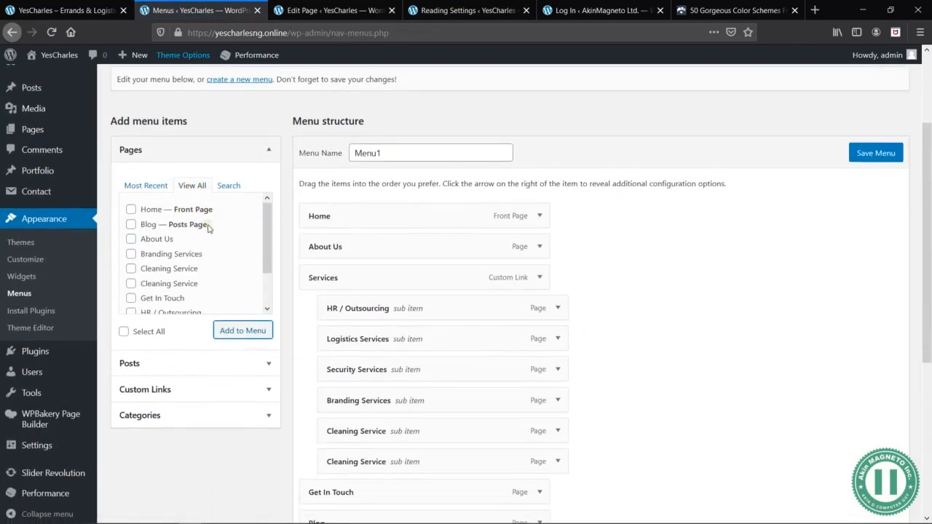
drag(208, 228, 169, 241)
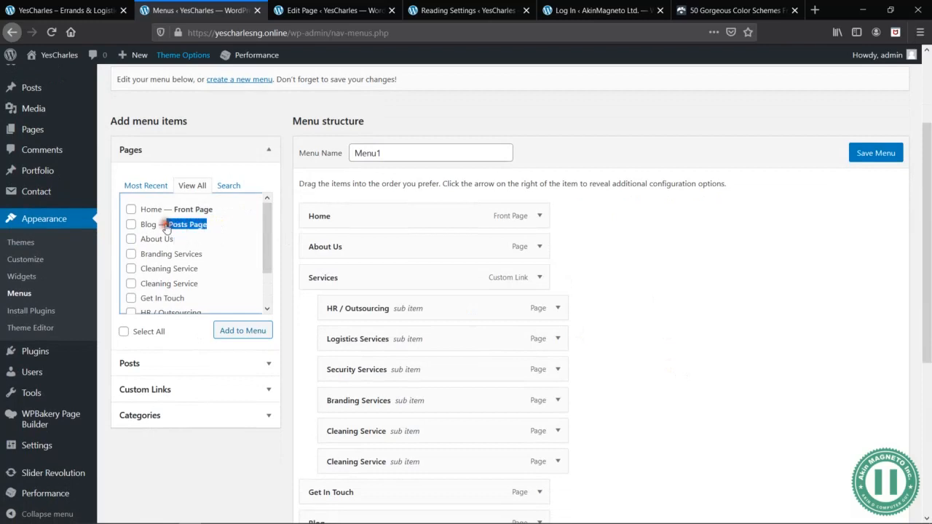
click(728, 366)
drag(248, 245, 563, 283)
click(749, 337)
- Move the Blog item above Get In Touch as a top-level item and save Menu1
scroll(760, 349, down, 6)
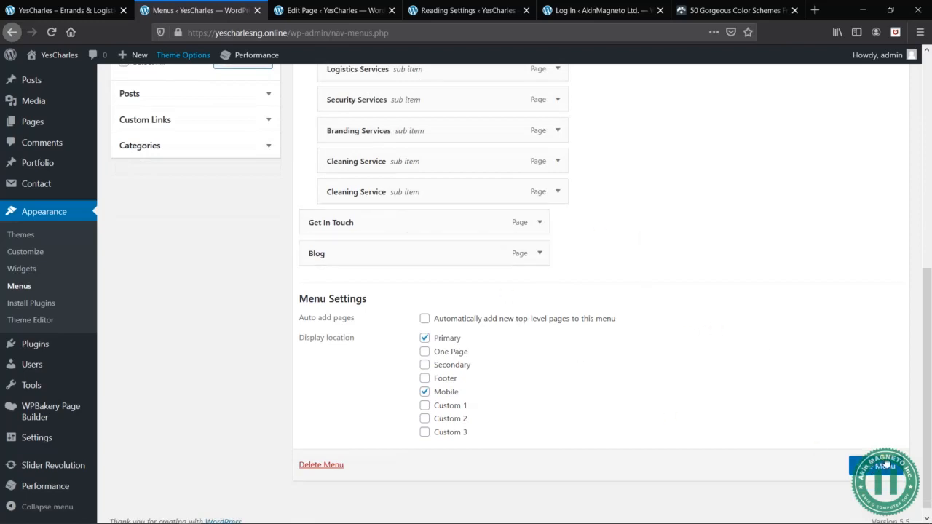
mouse_move(409, 258)
mouse_down()
mouse_move(401, 243)
mouse_move(408, 252)
mouse_up()
click(876, 490)
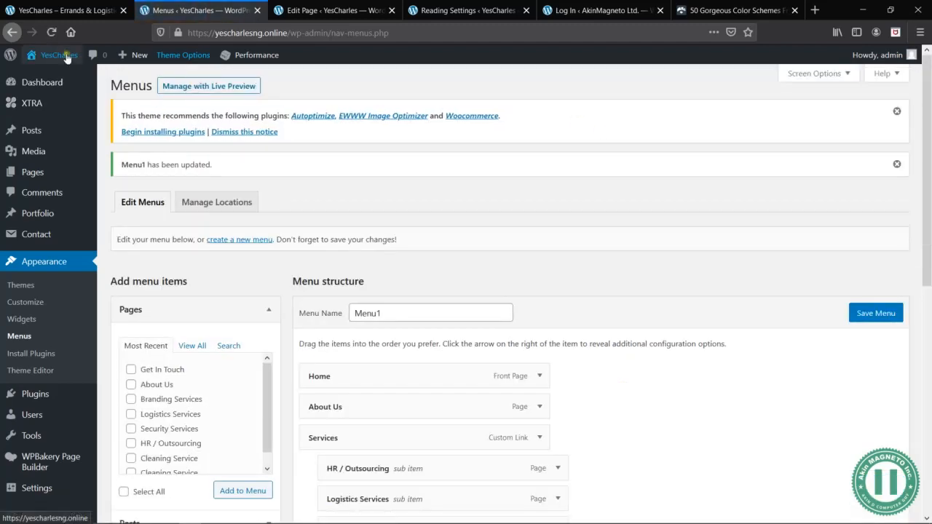
- Open the live site in a new browser tab and check its updated navigation, including the Services submenu
mouse_move(66, 58)
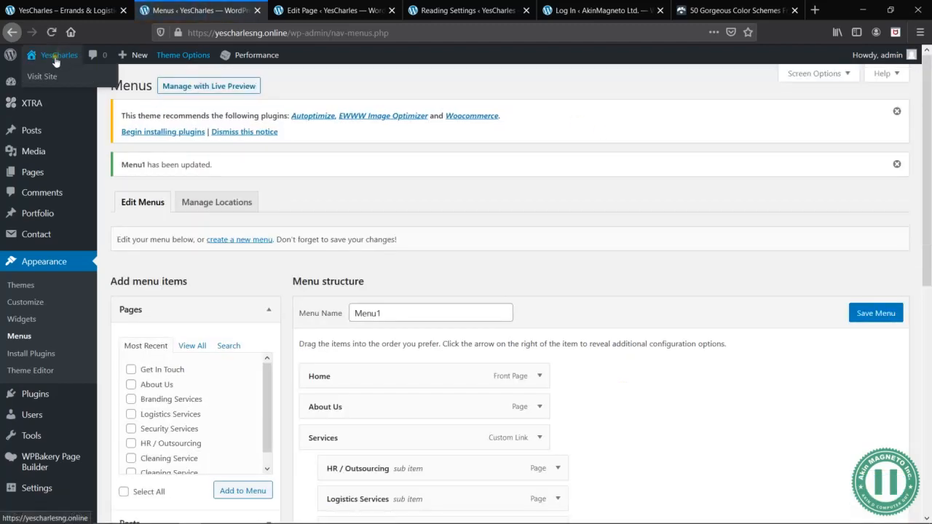
middle_click(38, 74)
click(291, 9)
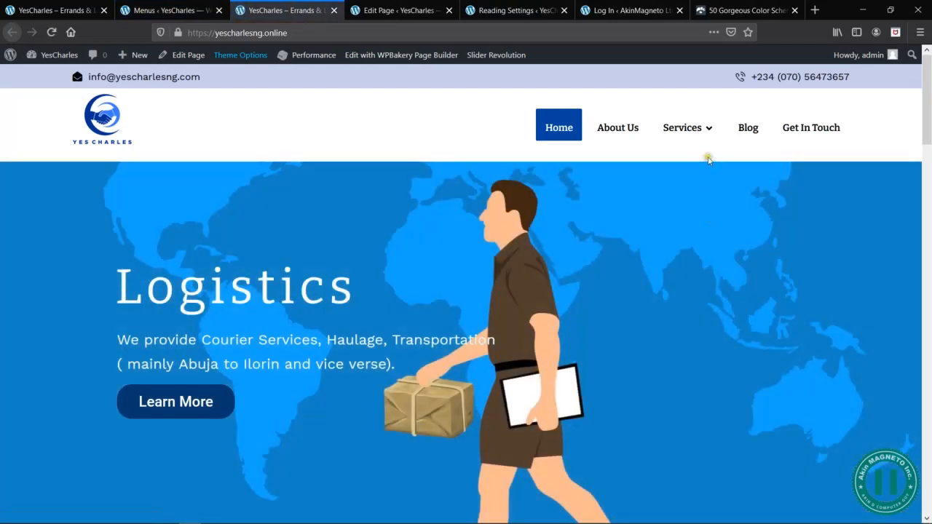
mouse_move(704, 129)
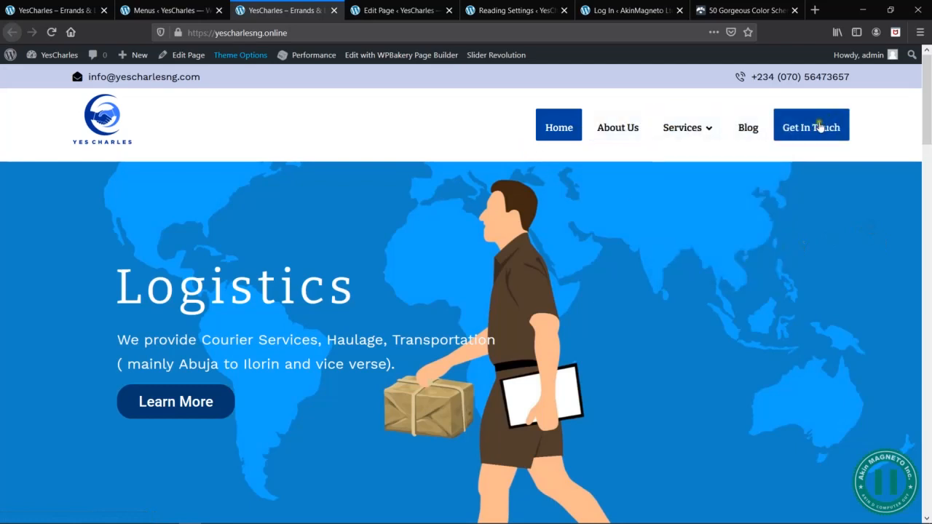
mouse_move(675, 138)
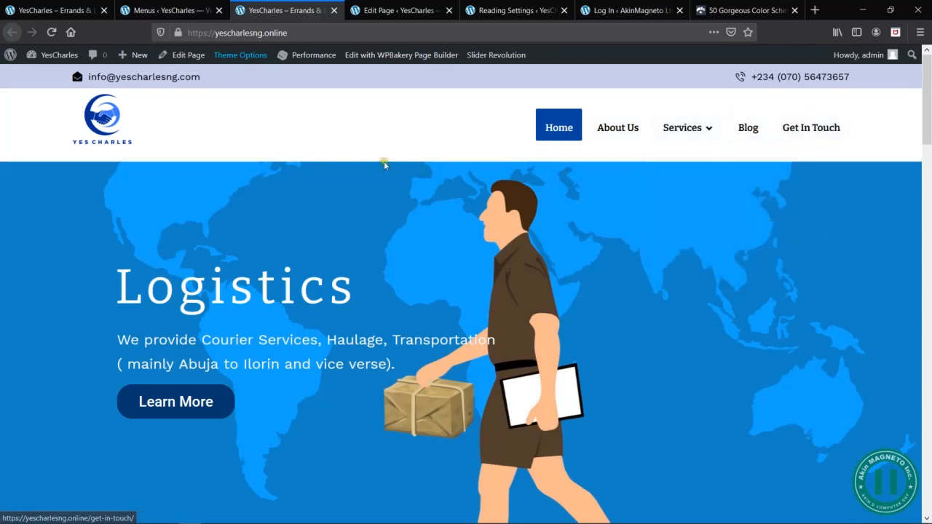
- Preview the homepage in the browser's 320 × 480 responsive view, check the mobile menu with Services expanded, and close the developer tools
right_click(326, 187)
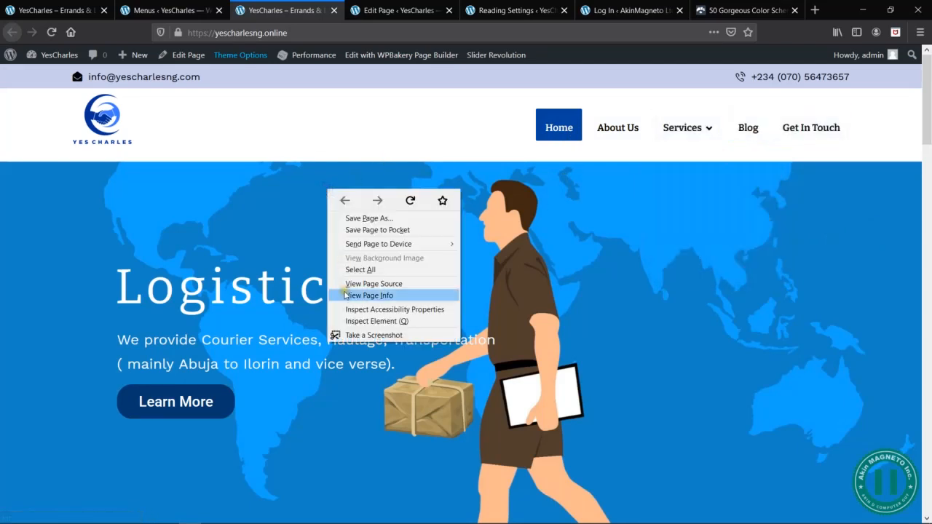
click(376, 322)
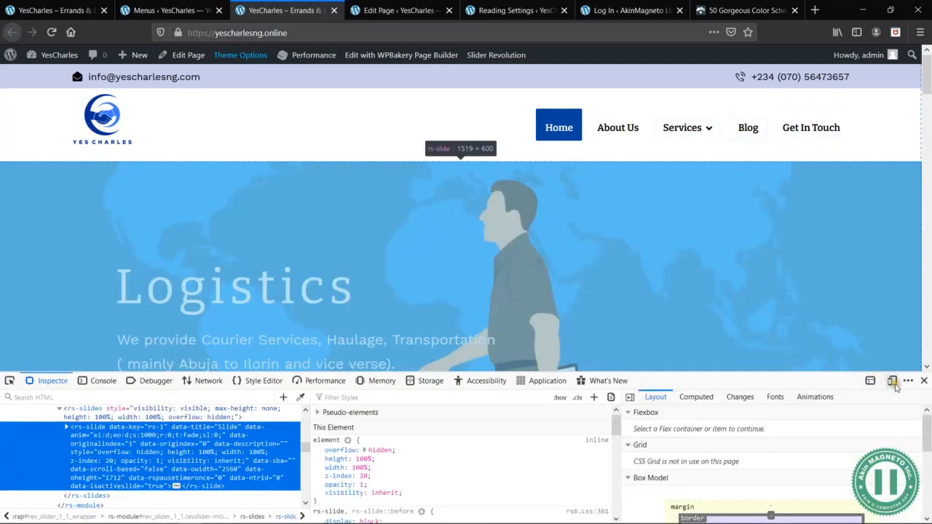
click(892, 381)
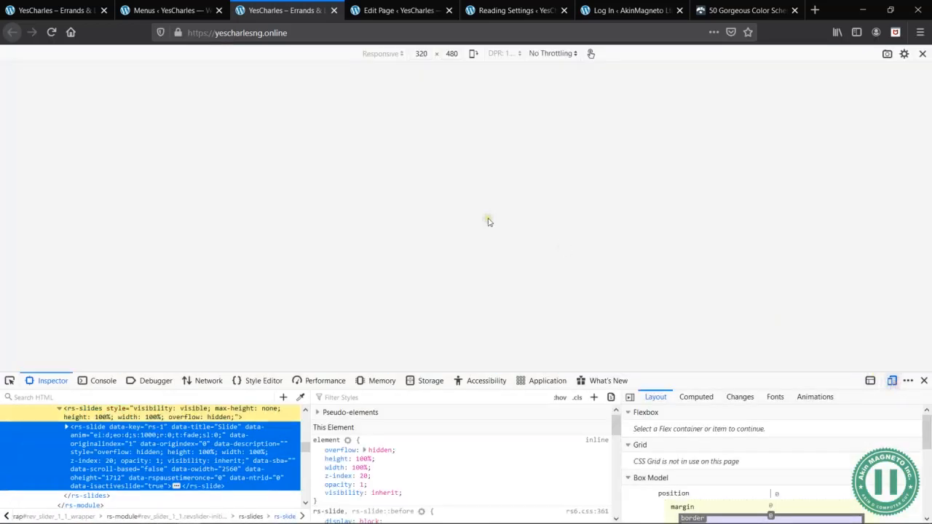
click(539, 142)
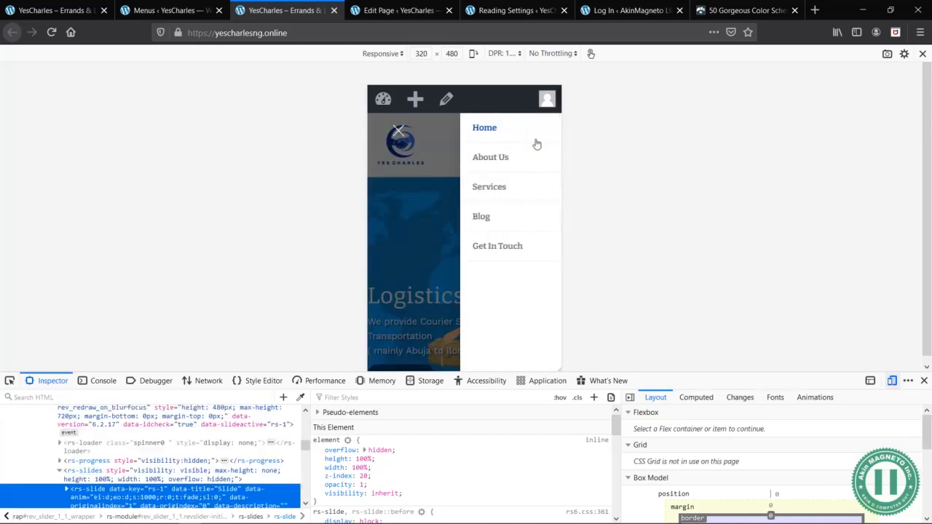
click(551, 184)
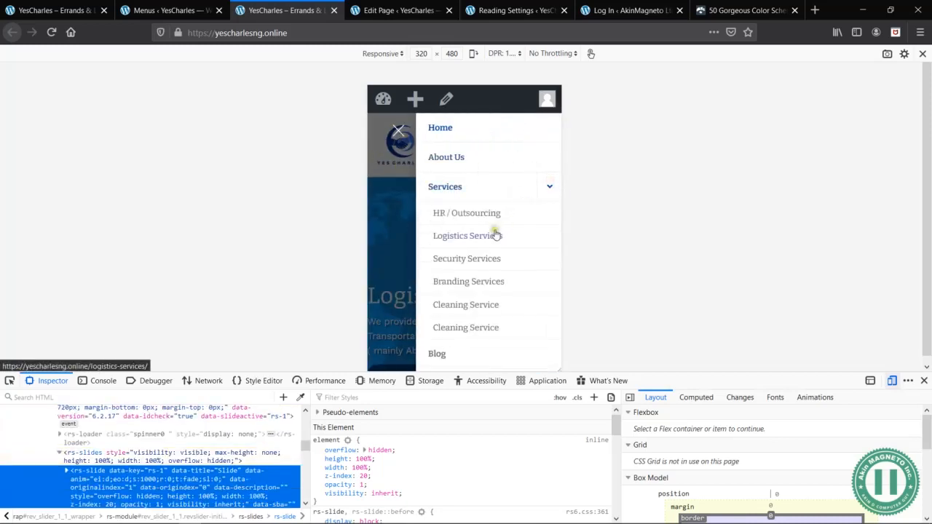
click(399, 129)
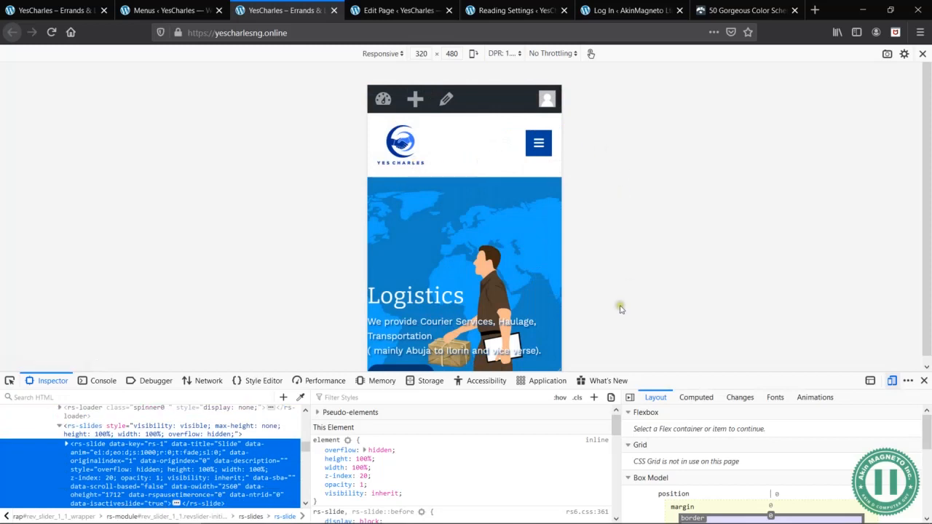
click(926, 380)
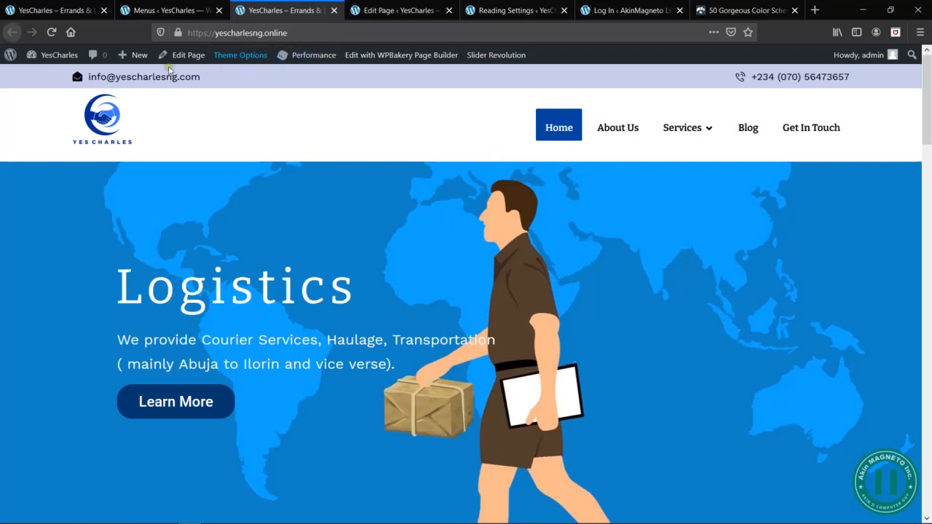
- Open the theme options from the live homepage and go to the Mobile Header settings
click(198, 11)
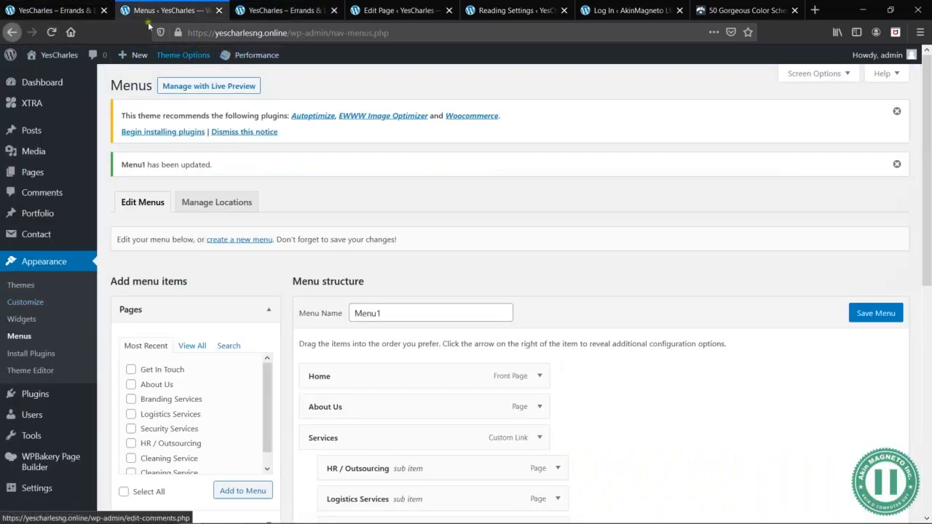
click(286, 7)
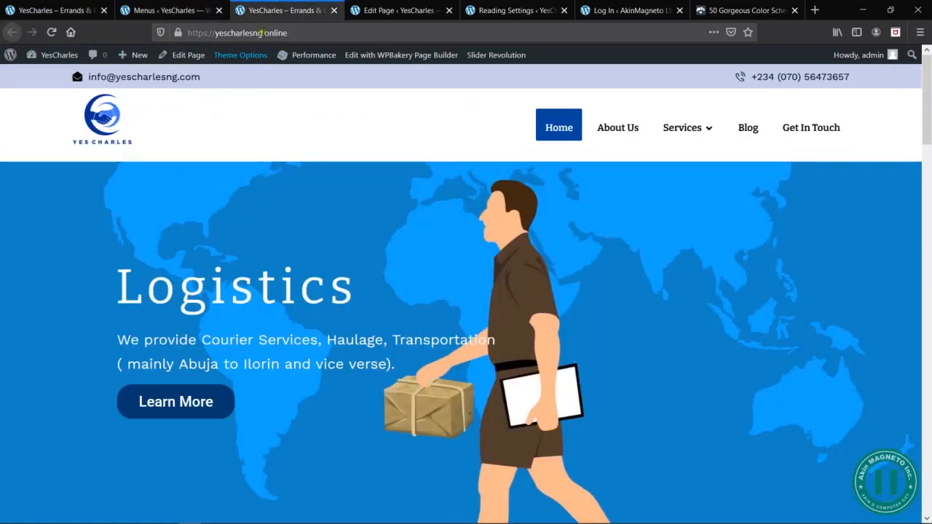
mouse_move(247, 64)
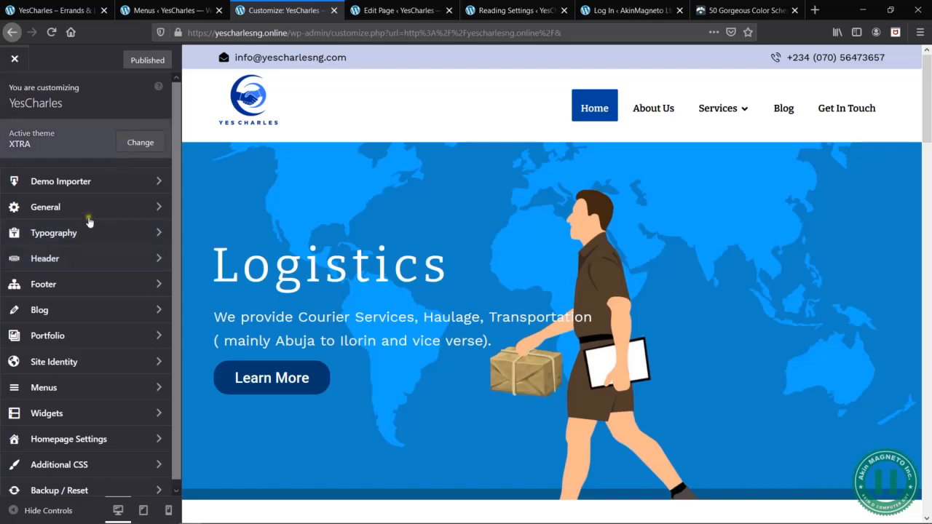
click(147, 259)
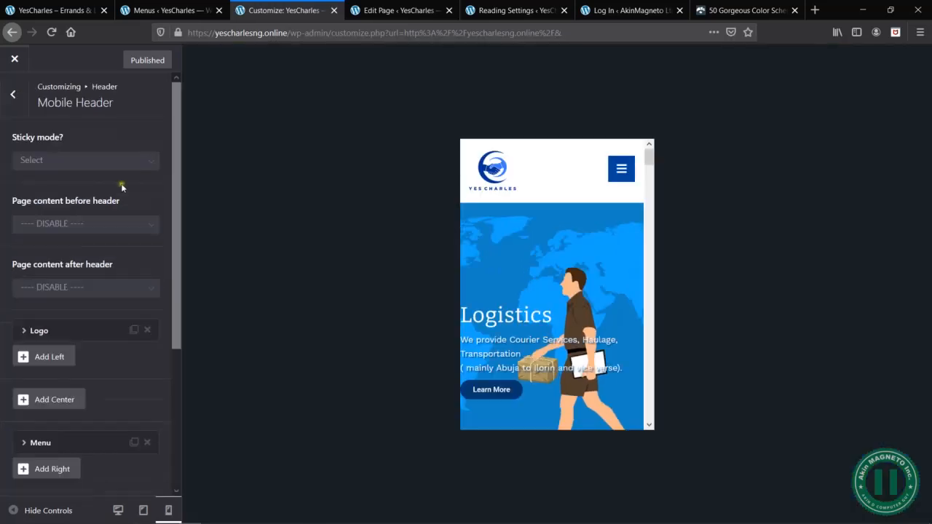
- Set the mobile header Menu element's menu type to Dropdown and open the menu in the preview
scroll(94, 238, down, 5)
click(64, 255)
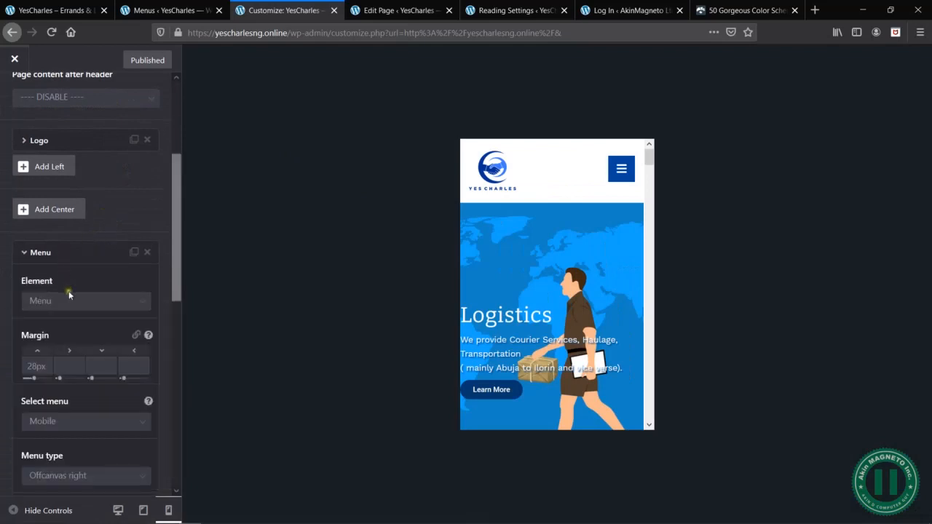
click(63, 260)
scroll(73, 270, down, 1)
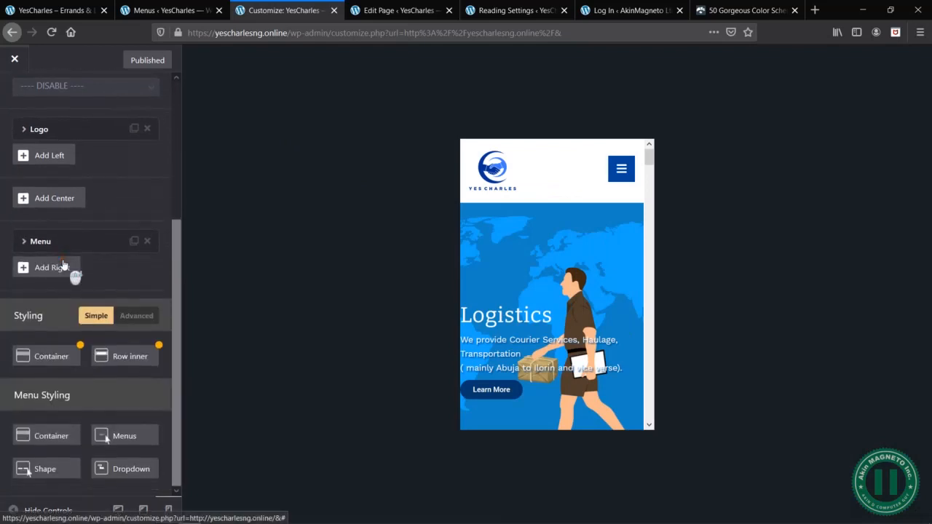
click(75, 234)
scroll(97, 335, down, 4)
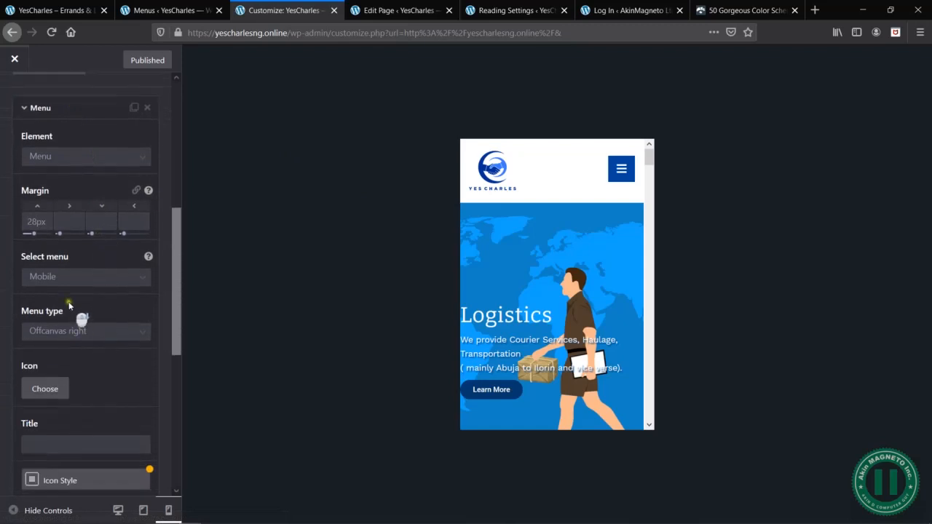
click(81, 330)
click(67, 418)
click(625, 176)
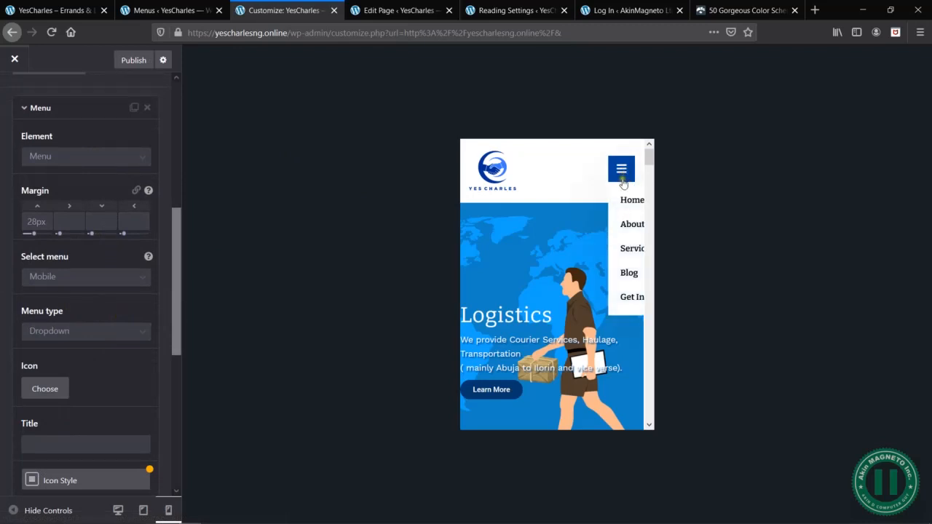
- Check how the dropdown menu and its Services submenu open and close in the mobile preview, and collapse the Menu element's settings
click(633, 250)
click(526, 223)
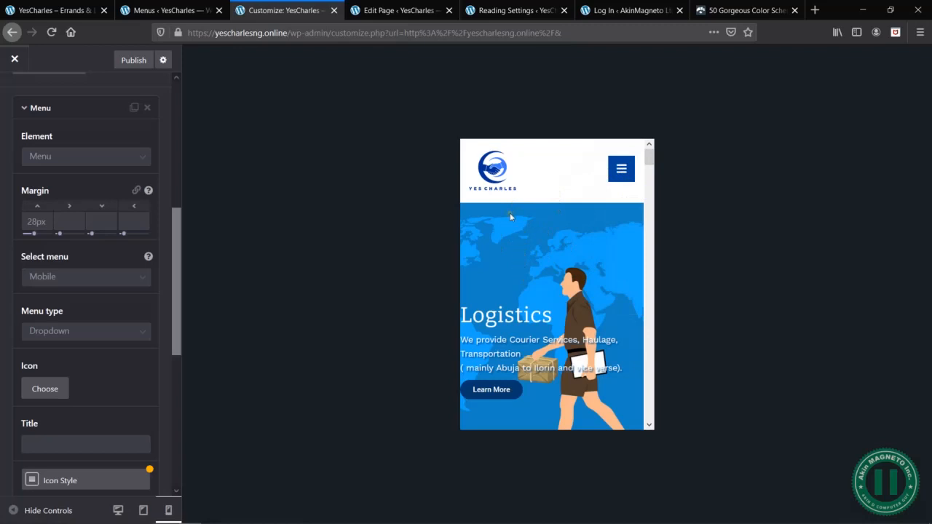
key(alt)
click(486, 194)
click(586, 166)
click(44, 115)
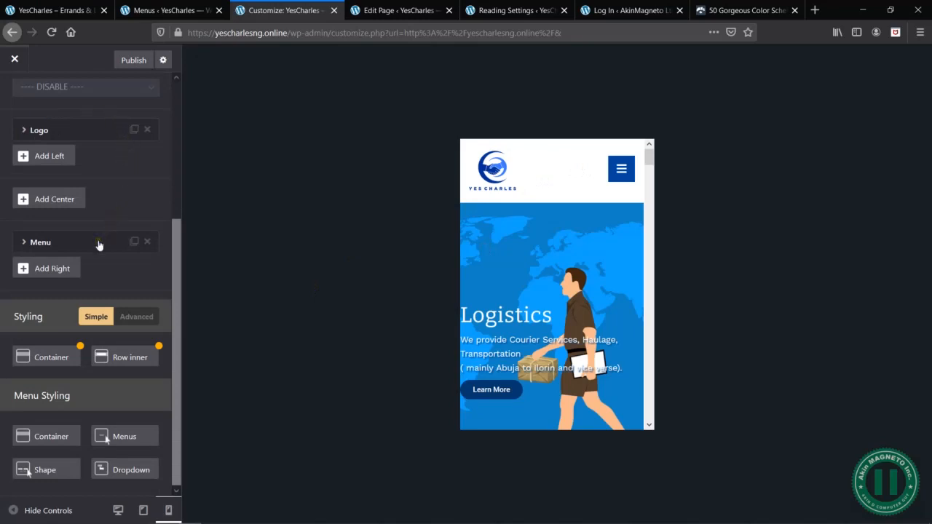
click(611, 181)
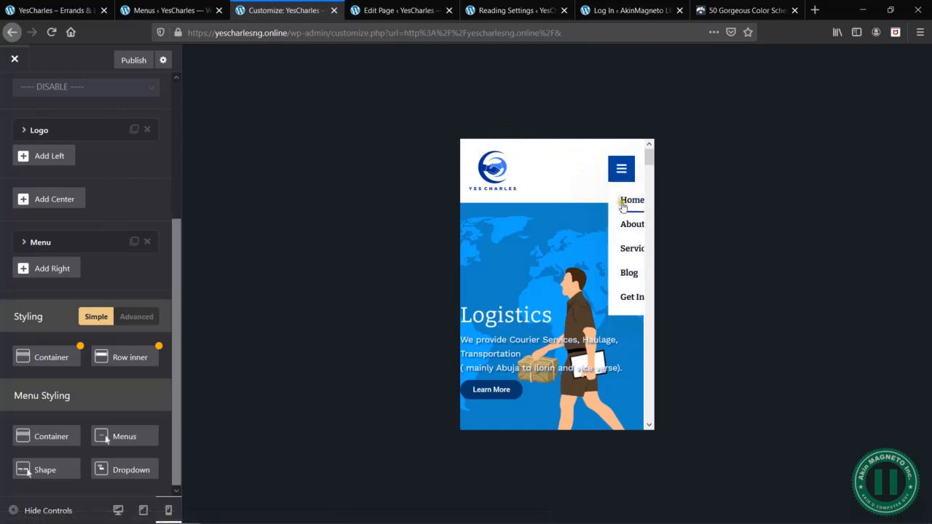
click(633, 247)
click(623, 172)
click(626, 176)
click(621, 176)
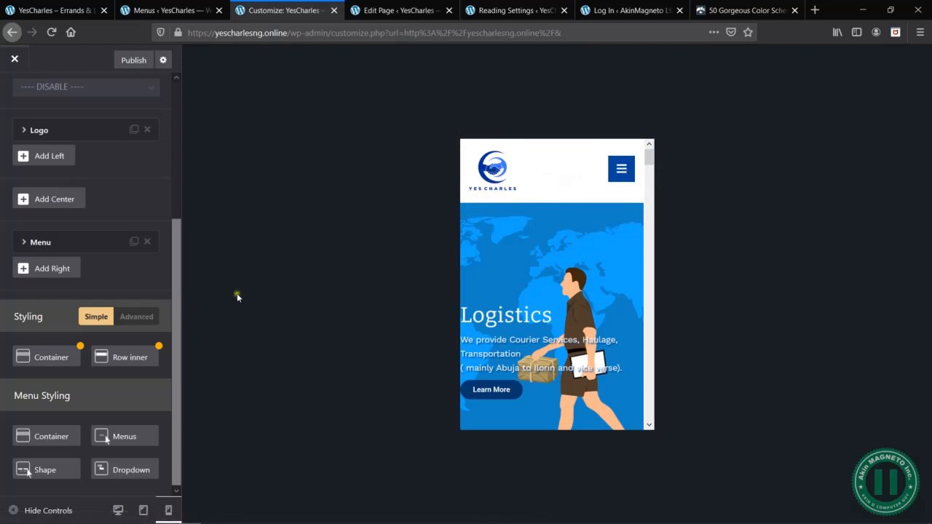
- Open the mobile header's Container styling, try a dark red background color, and replace it with the transparent swatch
click(53, 364)
drag(427, 117, 185, 157)
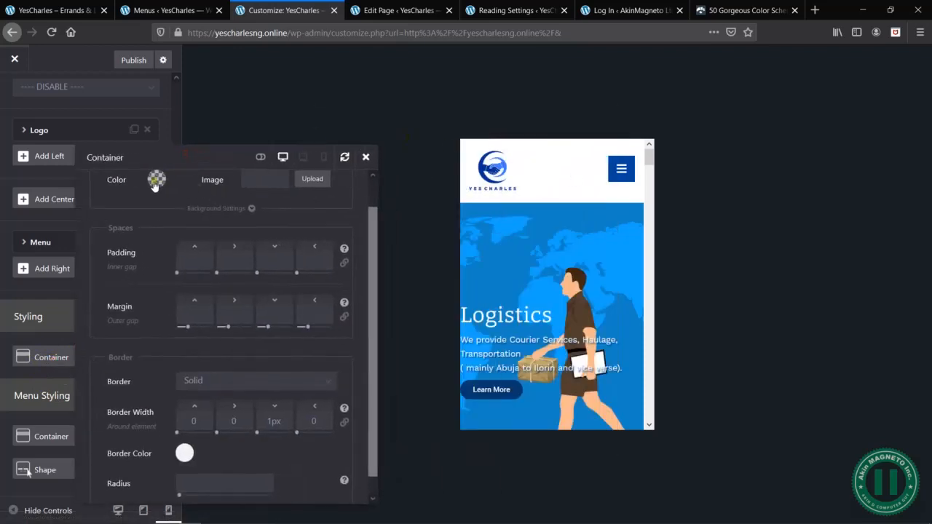
scroll(268, 214, up, 1)
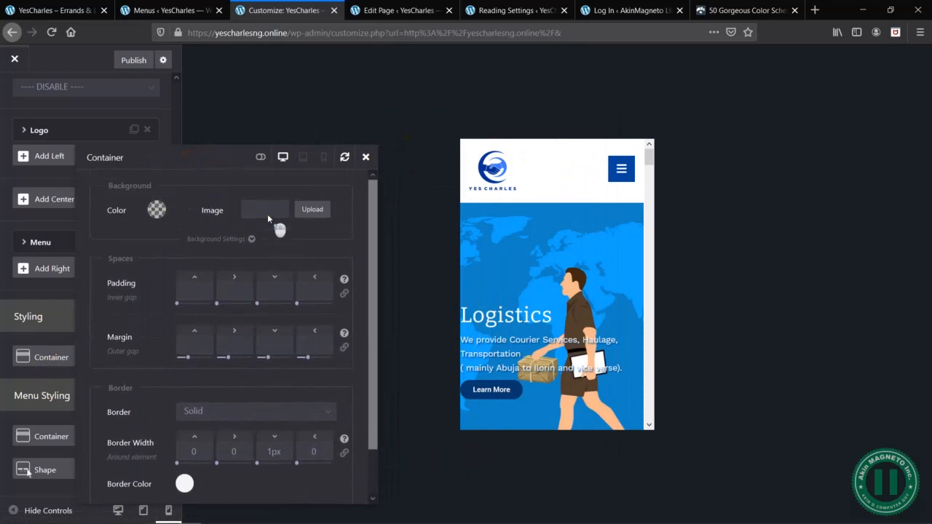
click(157, 211)
click(187, 249)
drag(192, 267, 178, 294)
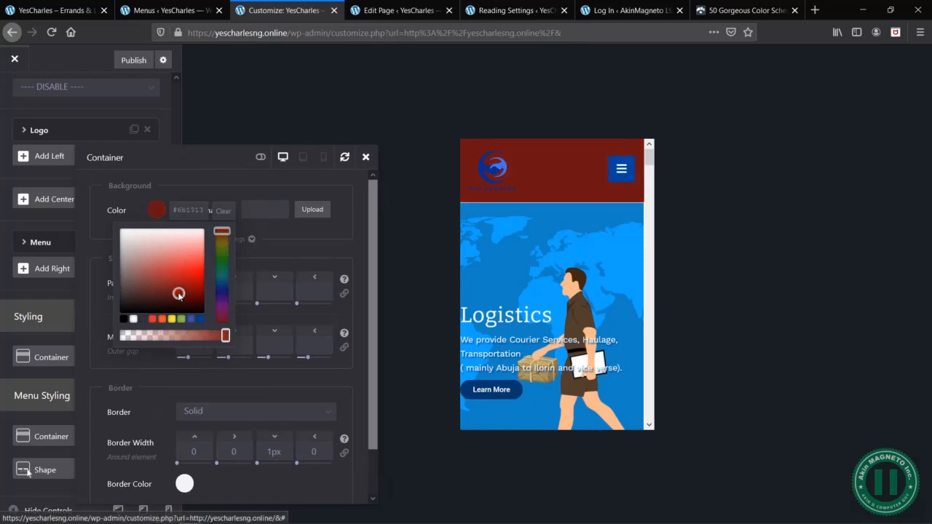
click(145, 320)
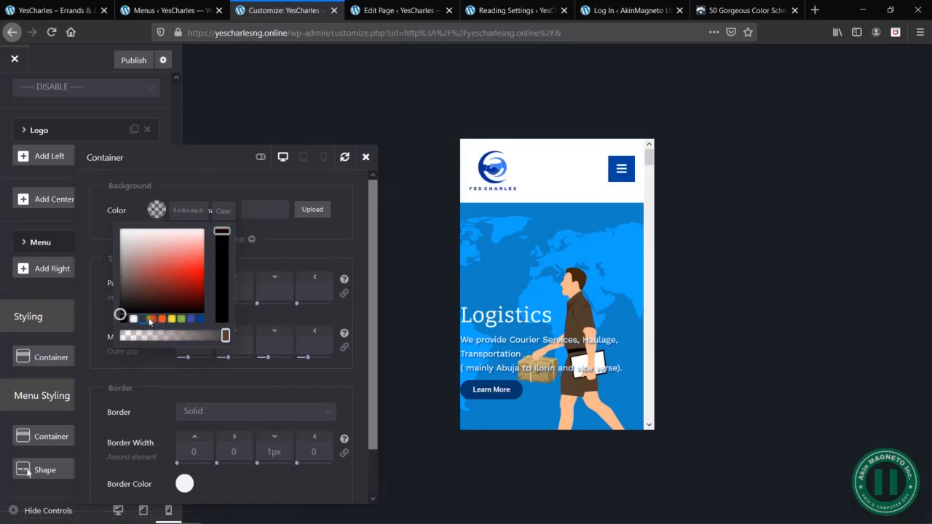
- Try orange #ff5722 and a darker orange as the header Container background, clear the color and close the Container settings
click(164, 320)
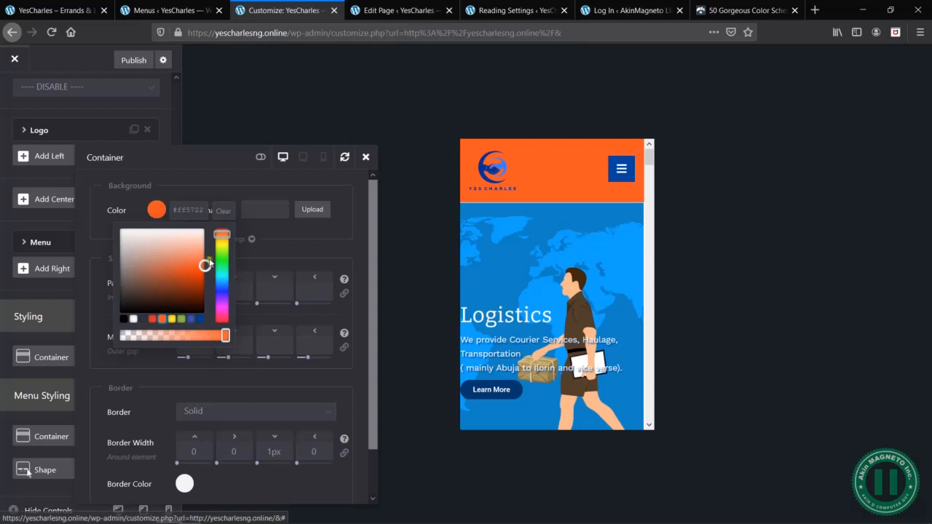
click(222, 214)
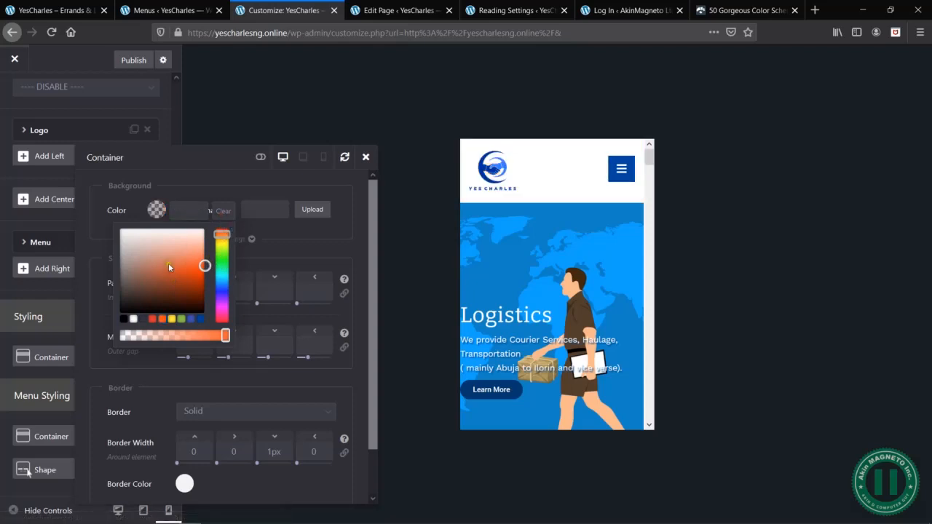
click(175, 263)
click(184, 271)
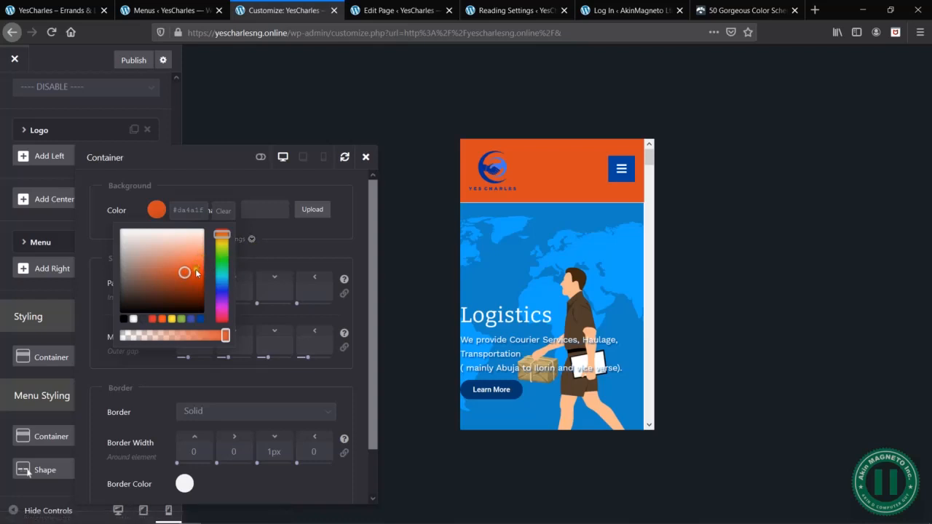
click(223, 211)
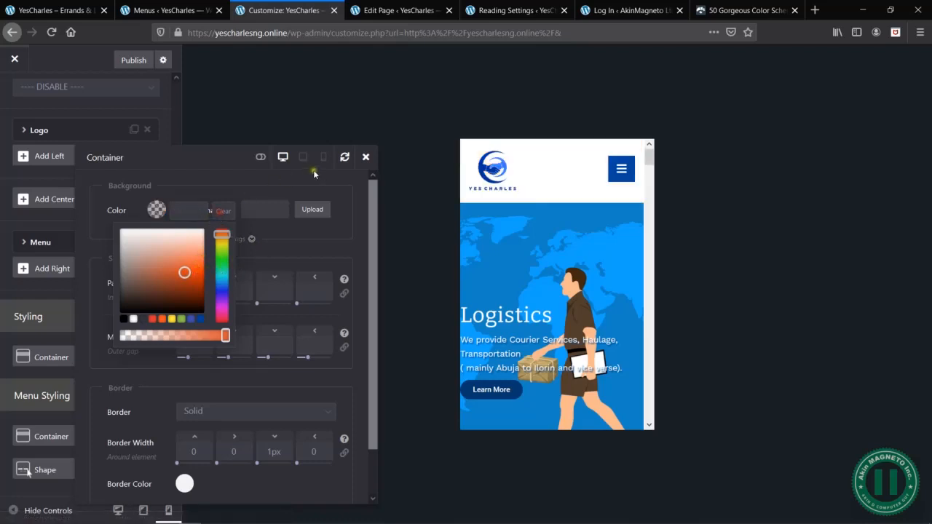
click(365, 158)
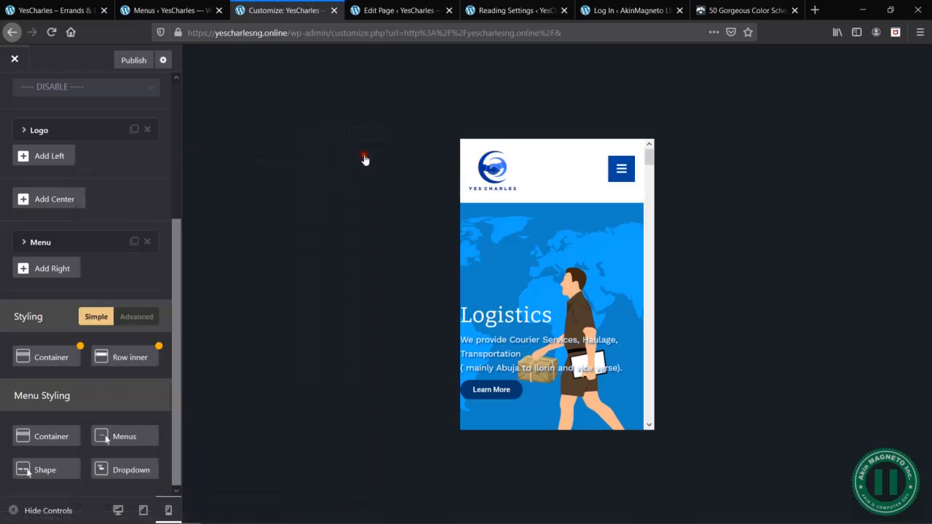
- Try a light peach background color on the mobile header's Row inner and close its settings
click(129, 360)
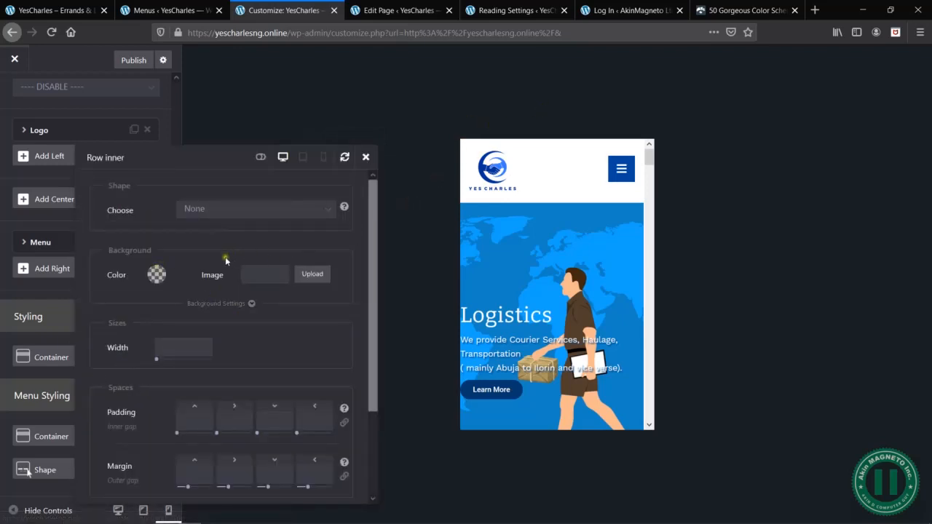
click(158, 274)
click(170, 311)
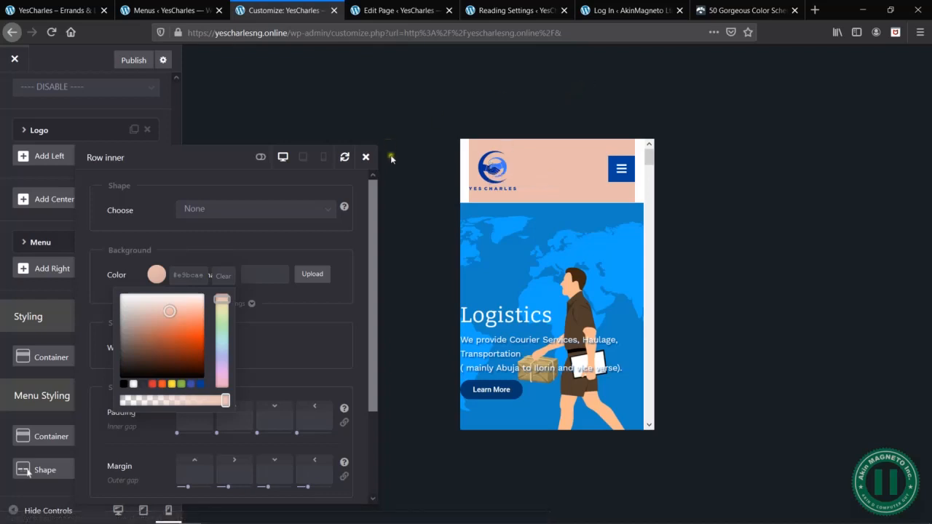
click(366, 157)
scroll(88, 160, up, 3)
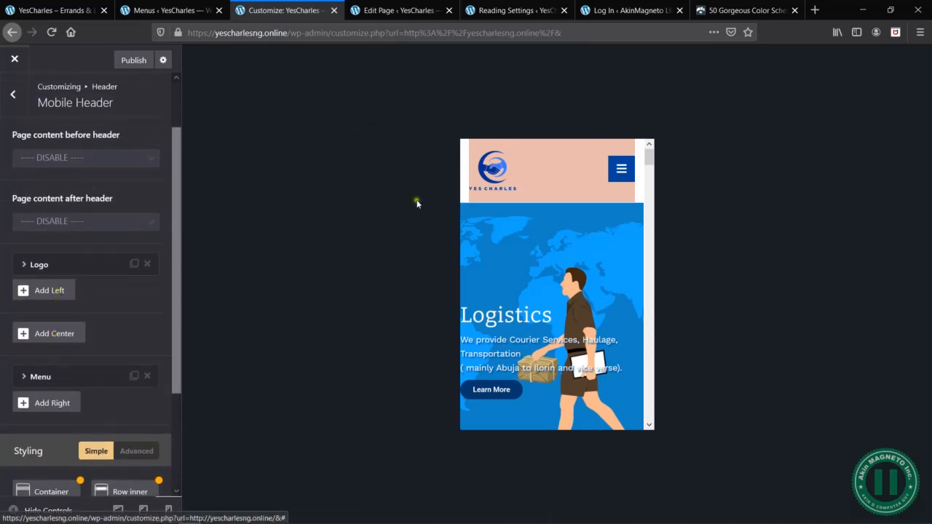
scroll(127, 354, down, 3)
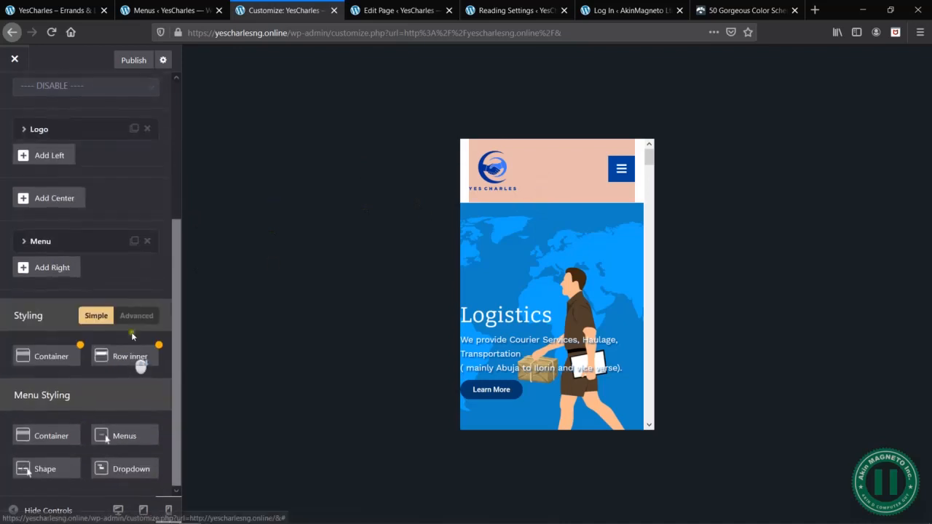
- Try a right margin of 40px on the header's Row inner and remove the value again
click(136, 359)
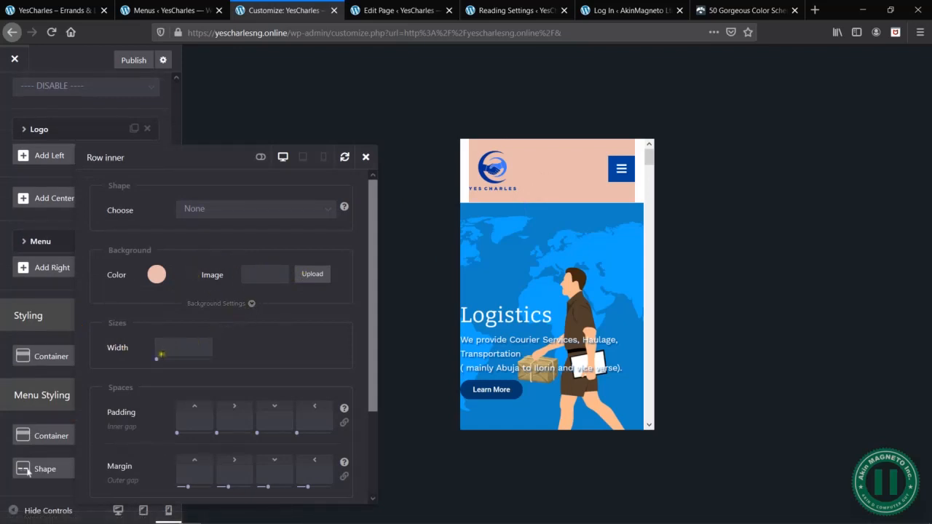
drag(157, 365, 136, 357)
double_click(198, 348)
key(BackSpace)
click(251, 472)
text(40px)
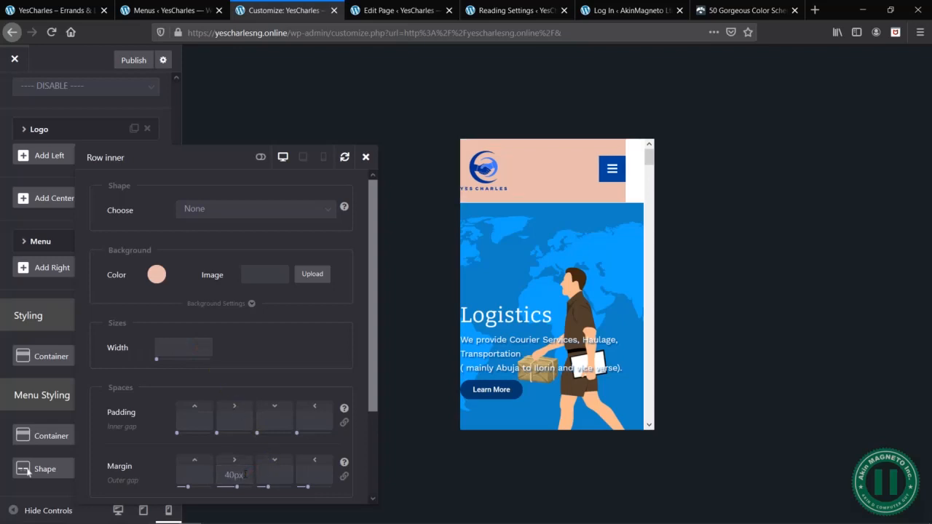
double_click(248, 475)
key(BackSpace)
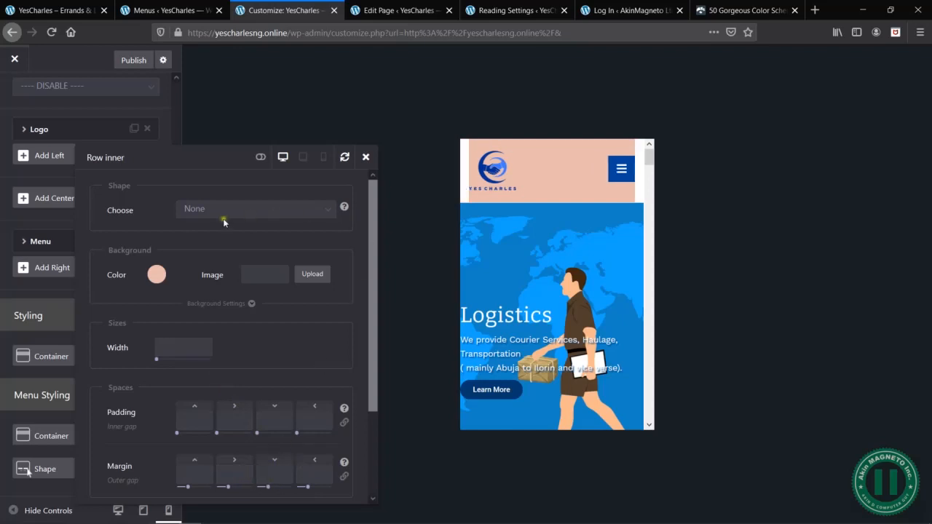
- Clear the Row inner's background color and close the color picker
click(157, 274)
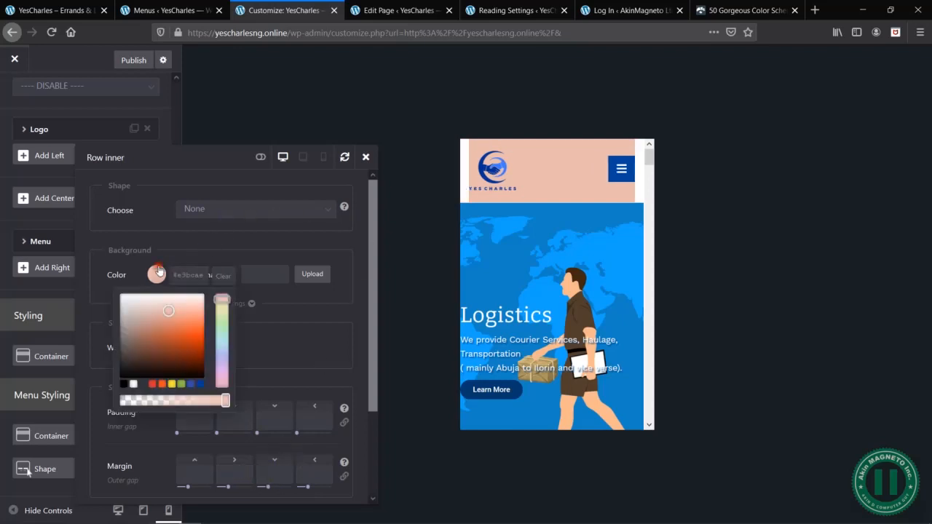
click(226, 276)
click(290, 255)
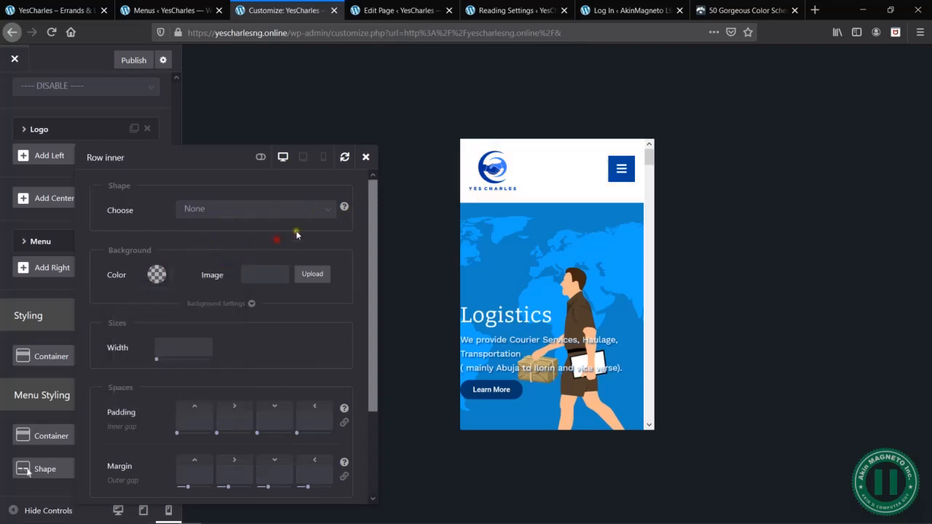
- Check the dropdown with Services expanded in the preview, review the remaining Row inner options and close them
click(627, 172)
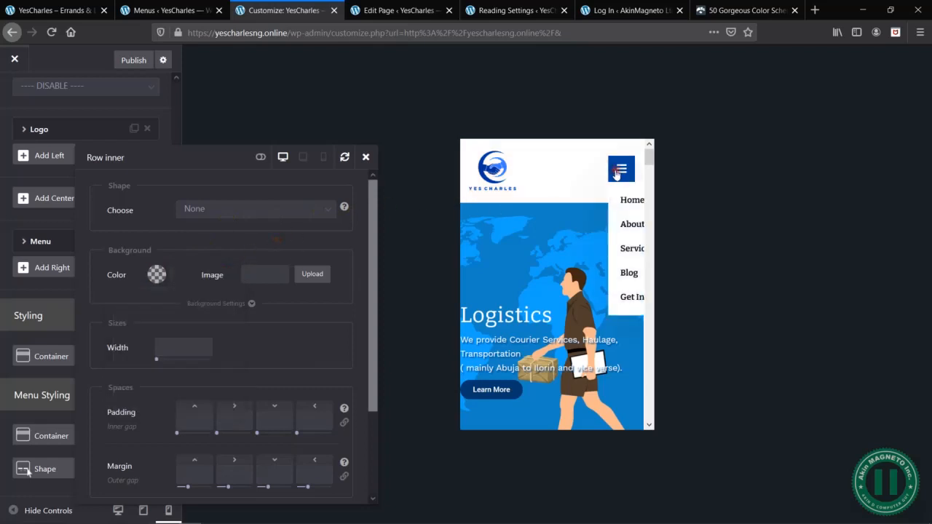
click(638, 249)
click(623, 171)
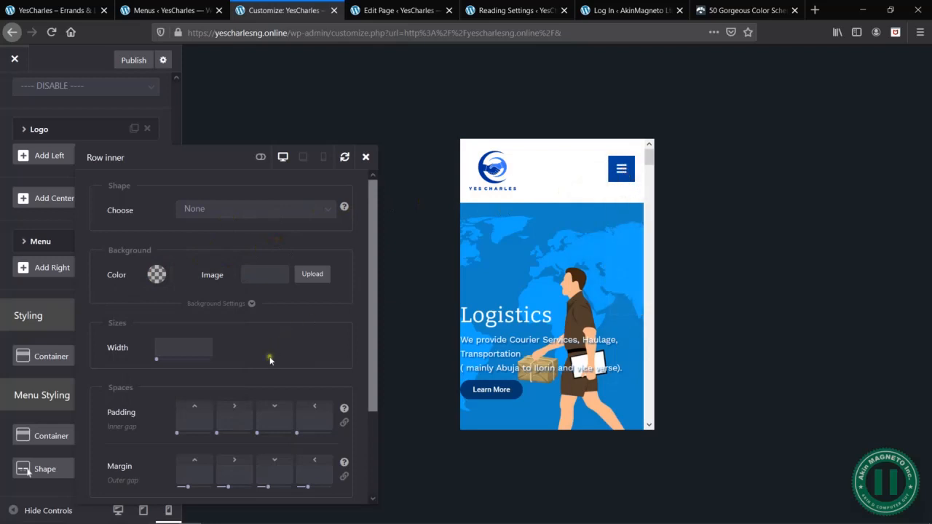
scroll(262, 337, down, 3)
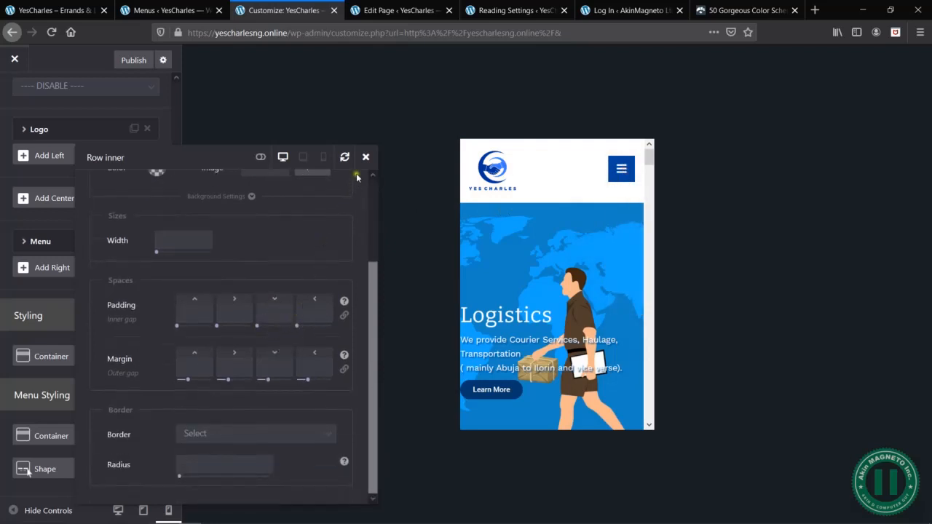
click(366, 157)
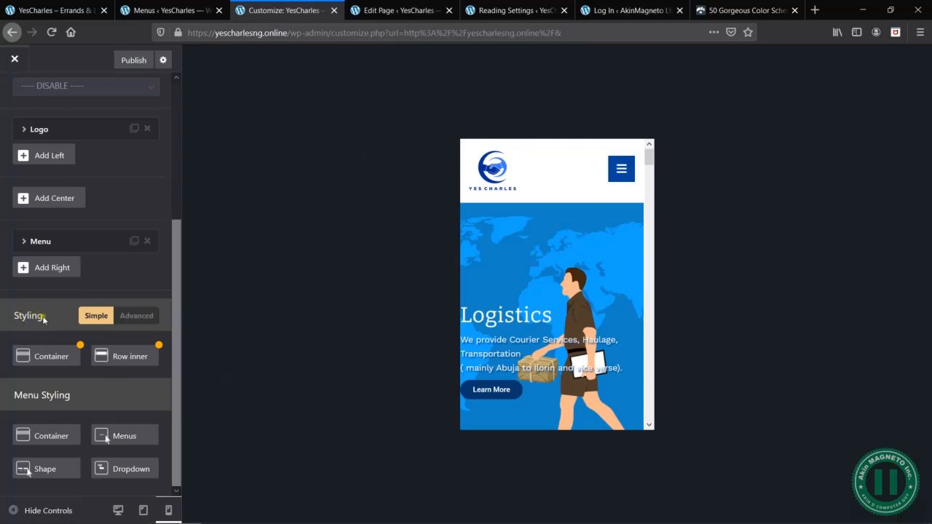
- Reopen the dropdown menu in the preview and inspect how the Services submenu items fit on the mobile screen
drag(51, 328, 15, 322)
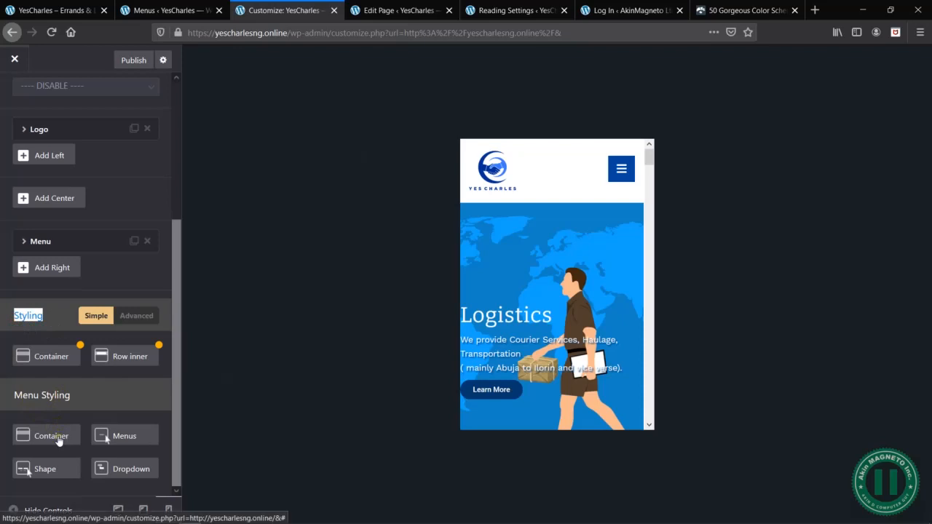
click(621, 168)
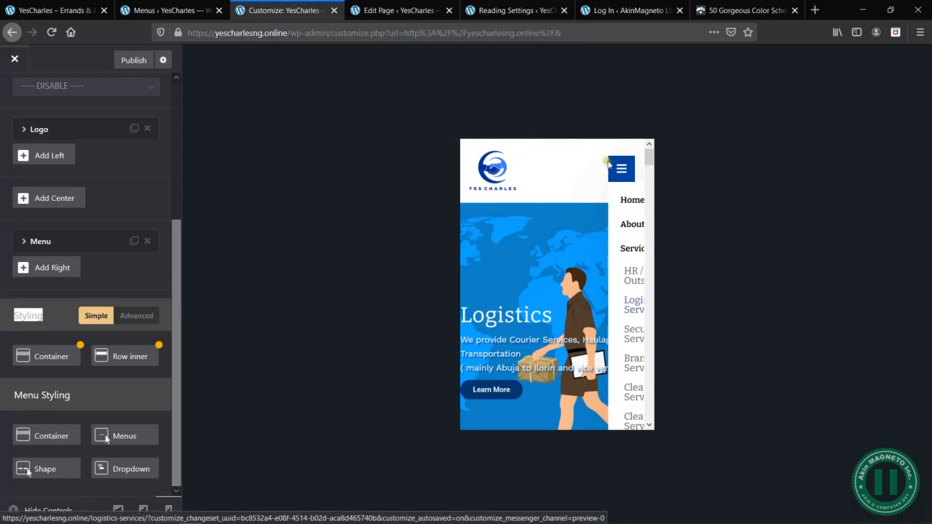
mouse_move(621, 250)
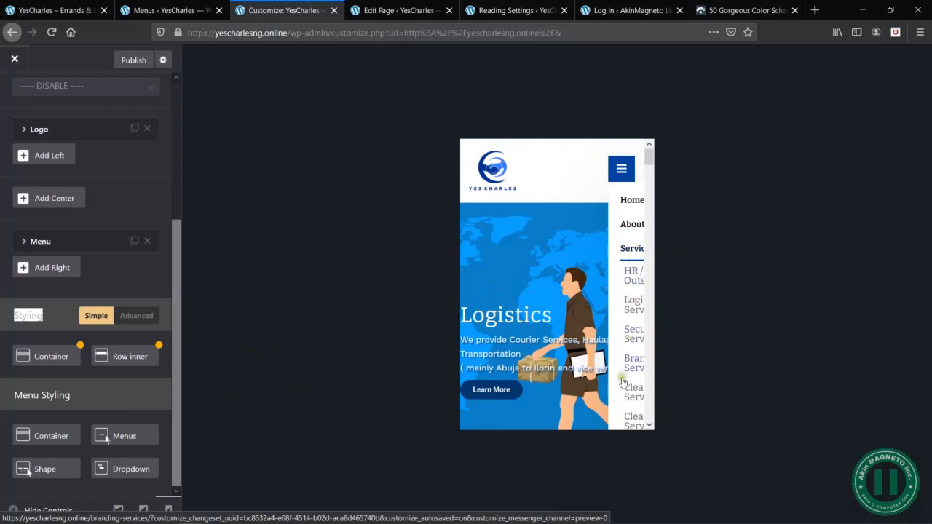
scroll(625, 379, down, 3)
scroll(623, 392, up, 5)
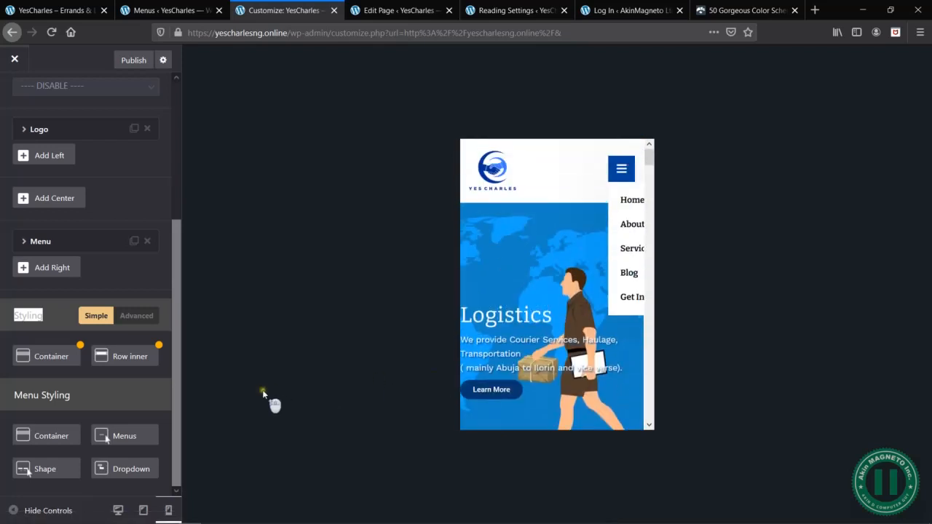
- Check the Shape settings under Menu Styling, try a pale pink background on the menu Container and clear it
click(34, 472)
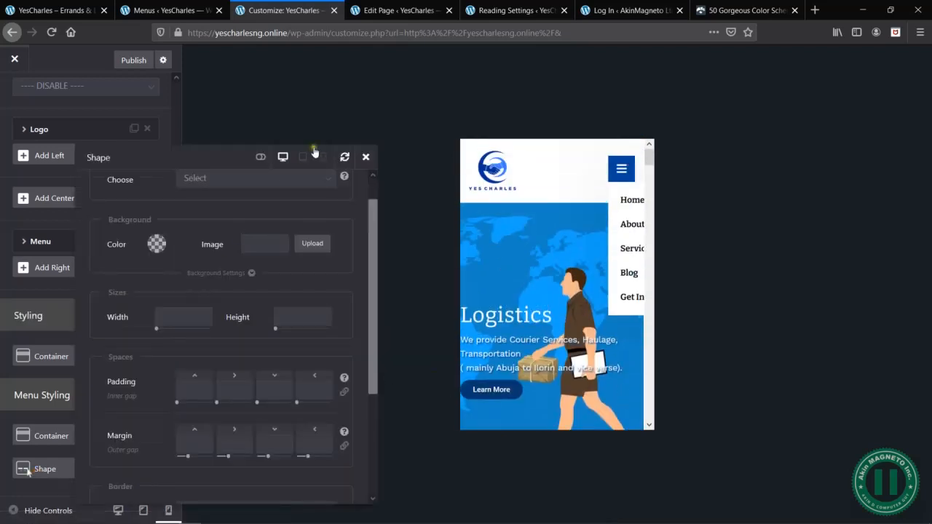
click(366, 157)
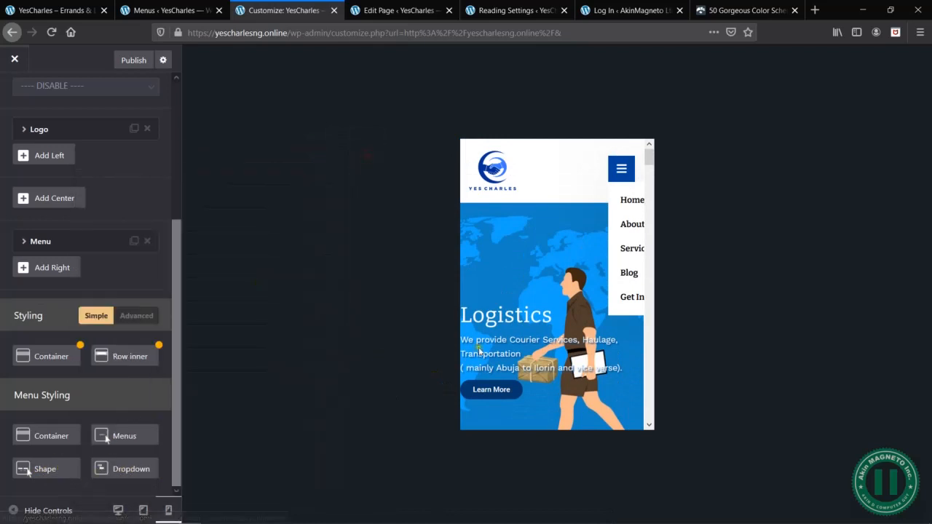
click(49, 439)
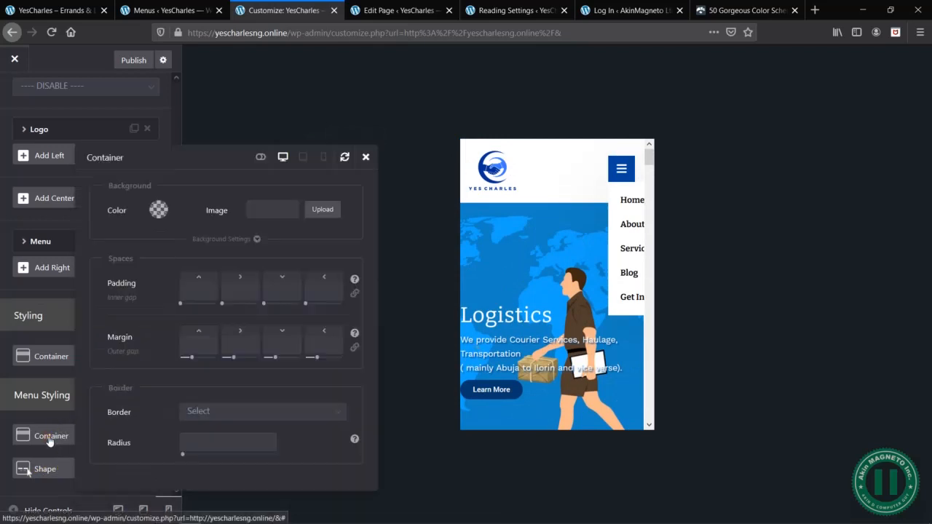
click(153, 211)
mouse_move(185, 242)
mouse_down()
mouse_move(194, 260)
mouse_move(174, 271)
mouse_move(169, 289)
mouse_move(133, 245)
mouse_move(182, 246)
mouse_move(175, 241)
mouse_up()
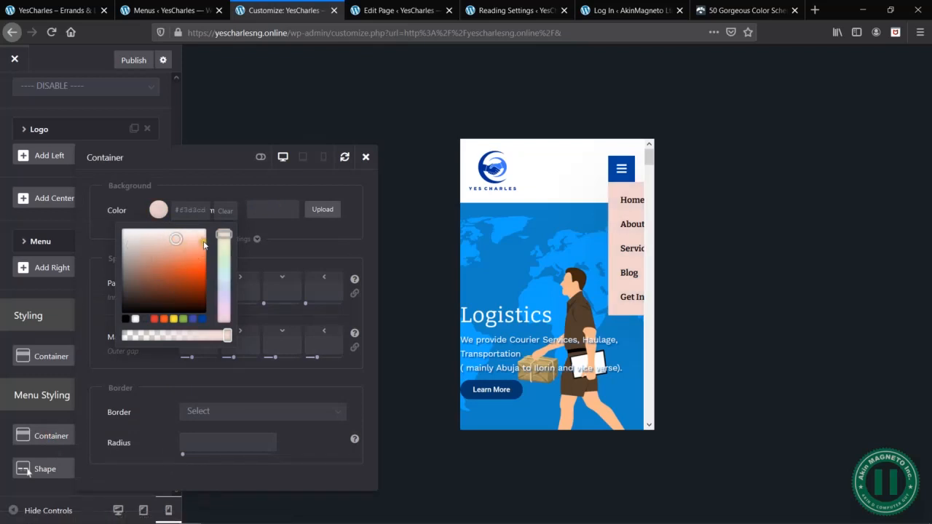
click(231, 211)
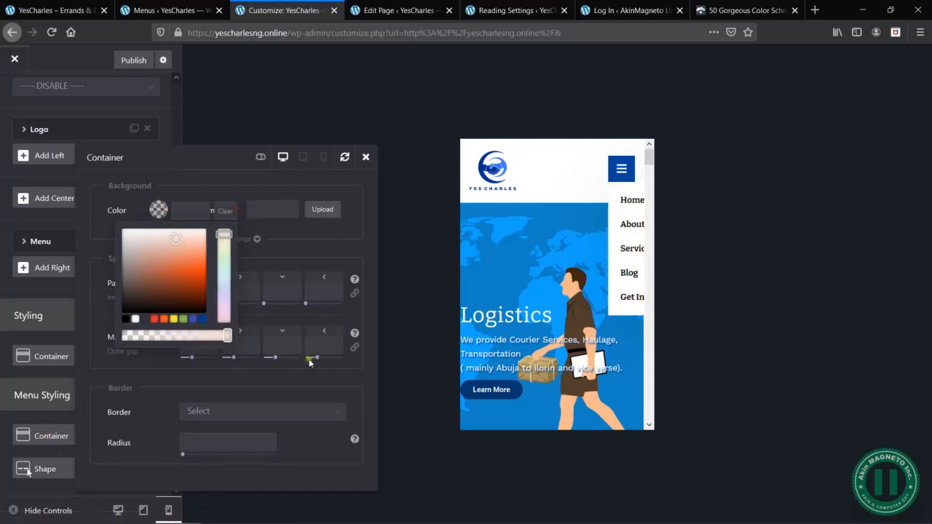
click(231, 193)
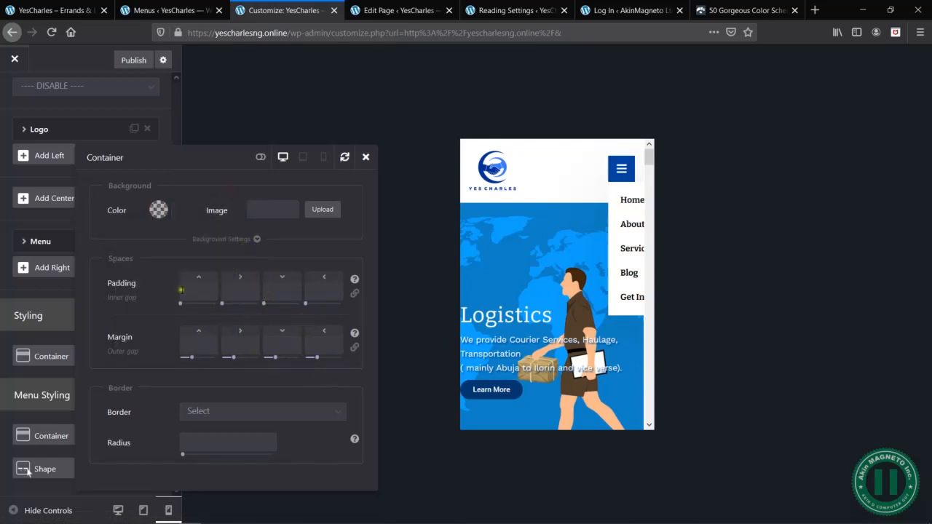
drag(138, 296, 109, 297)
drag(135, 351, 94, 350)
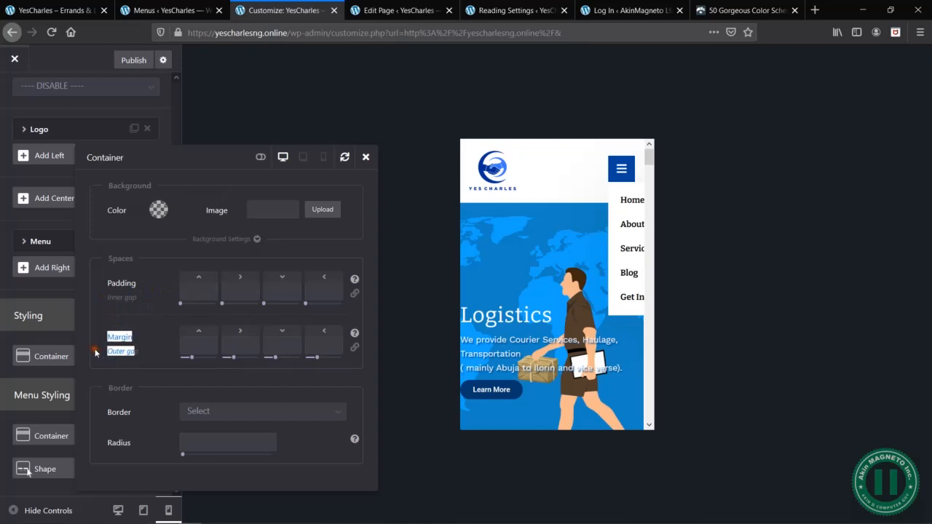
click(133, 350)
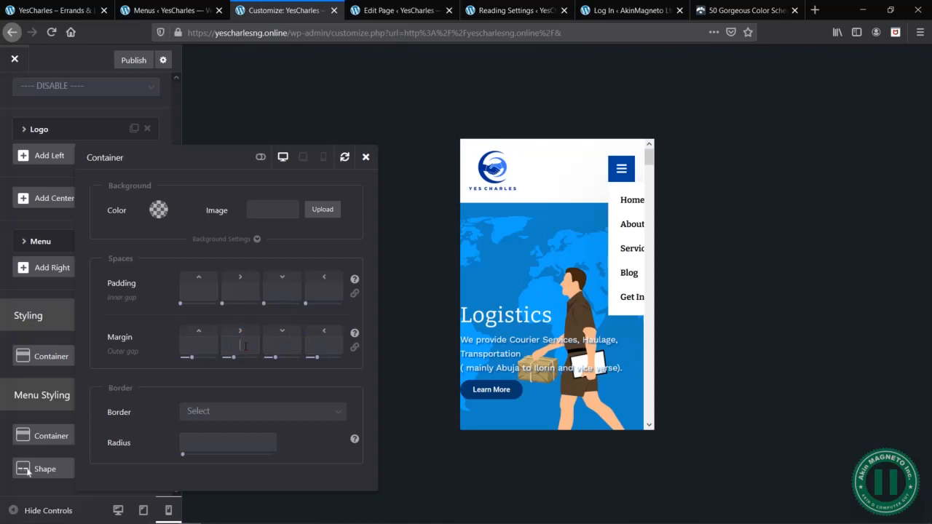
- Try right margins of 50px and 100px on the menu Container, clear the margin and close the Container settings
text(px)
double_click(240, 347)
text(50)
click(292, 320)
click(240, 348)
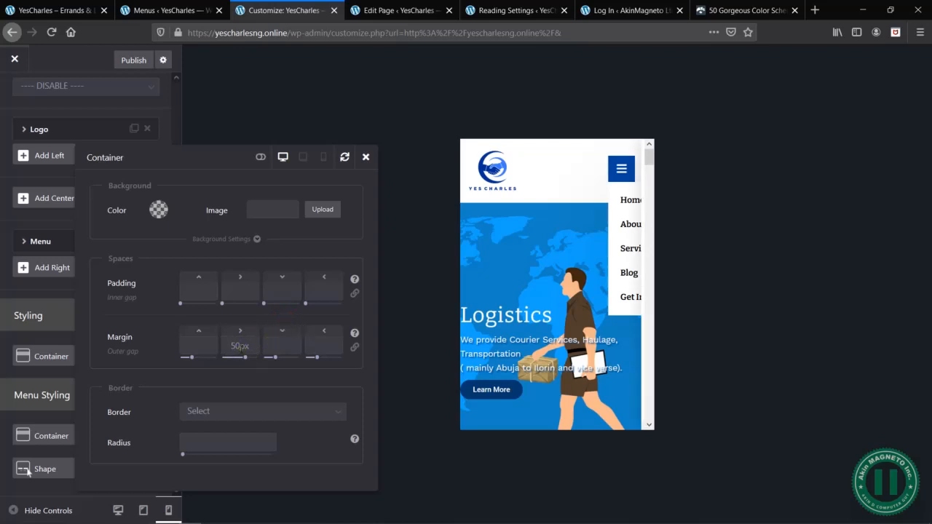
click(240, 347)
double_click(240, 348)
text(100)
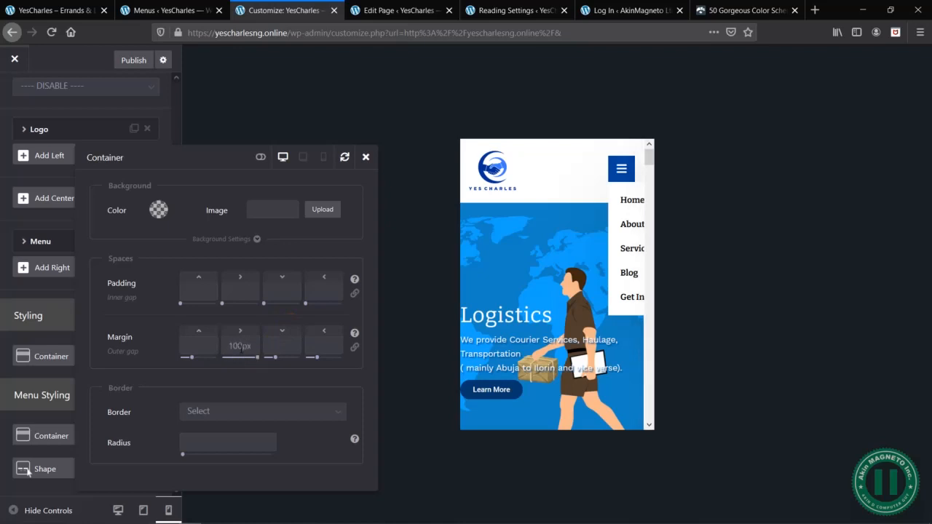
double_click(254, 346)
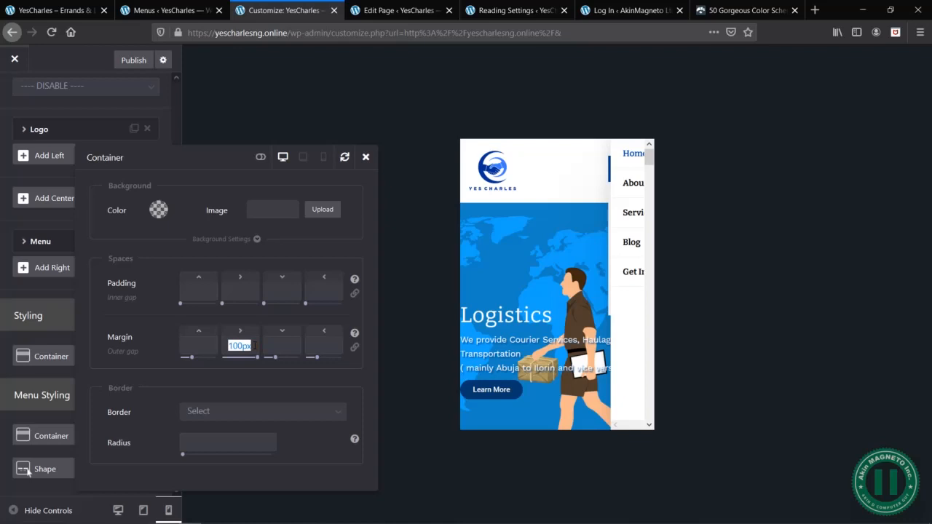
key(BackSpace)
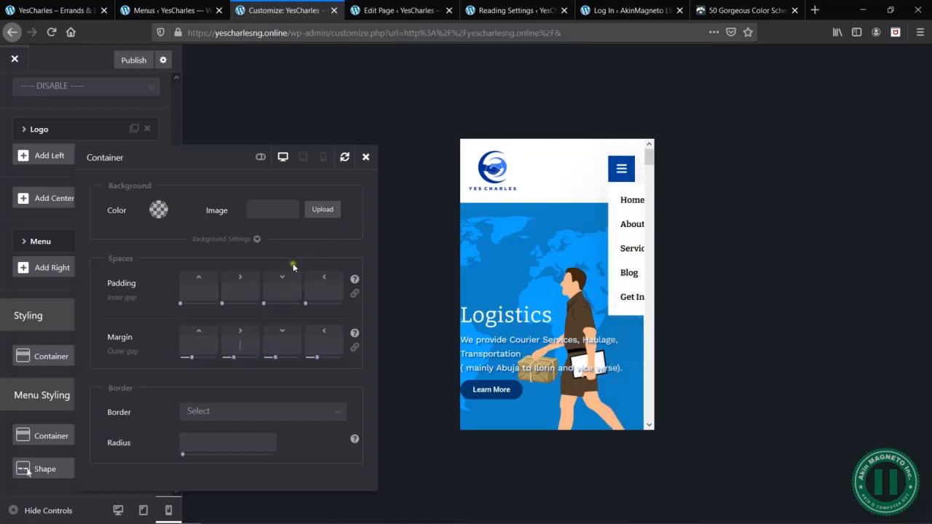
click(365, 157)
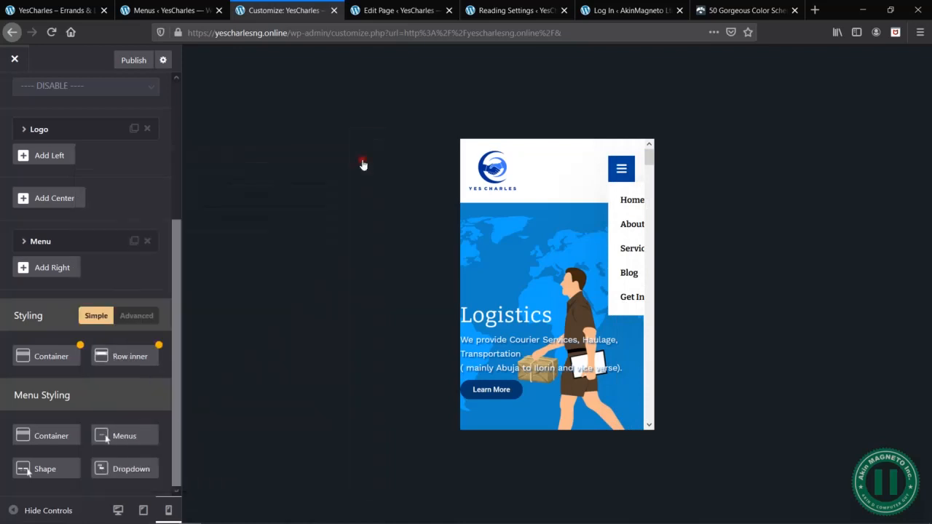
- Keep Dropdown as the Menu element's menu type, publish the mobile header changes and collapse the menu in the preview
click(57, 251)
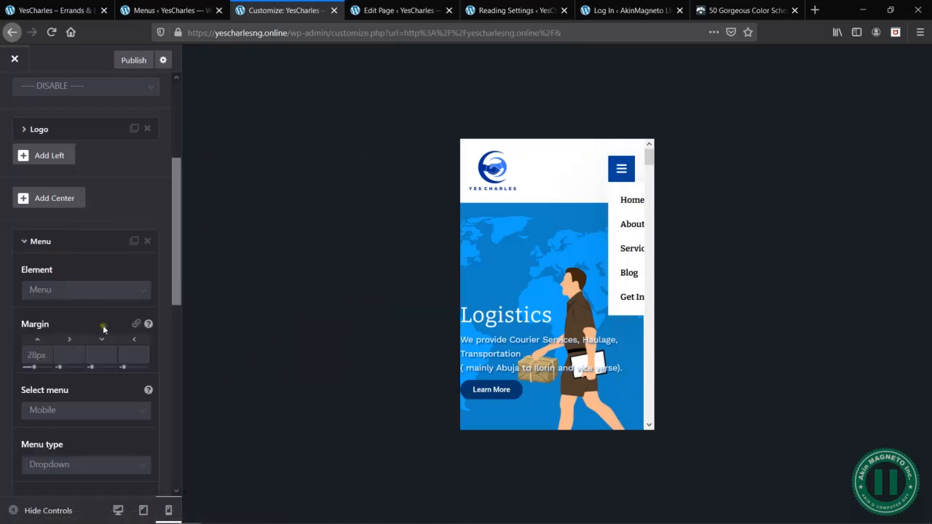
scroll(103, 325, down, 3)
click(60, 262)
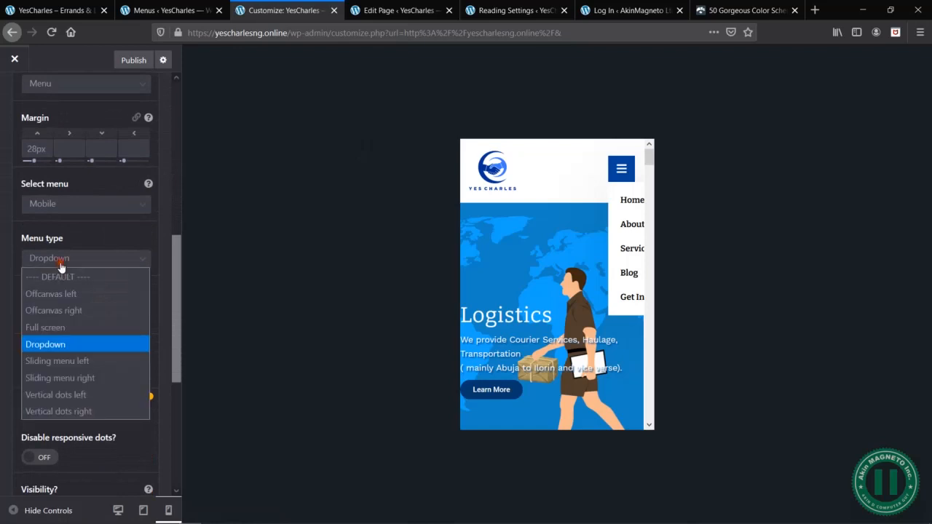
click(62, 347)
scroll(141, 319, up, 6)
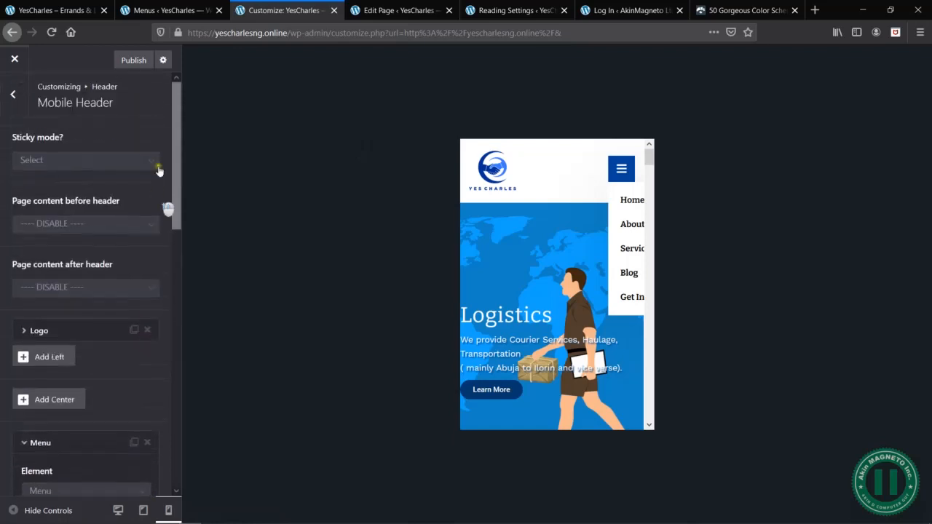
click(131, 60)
click(622, 169)
- Enable advanced mode for the Menu Styling Container, set its width to 600px and expand the menu in the preview
scroll(161, 411, down, 10)
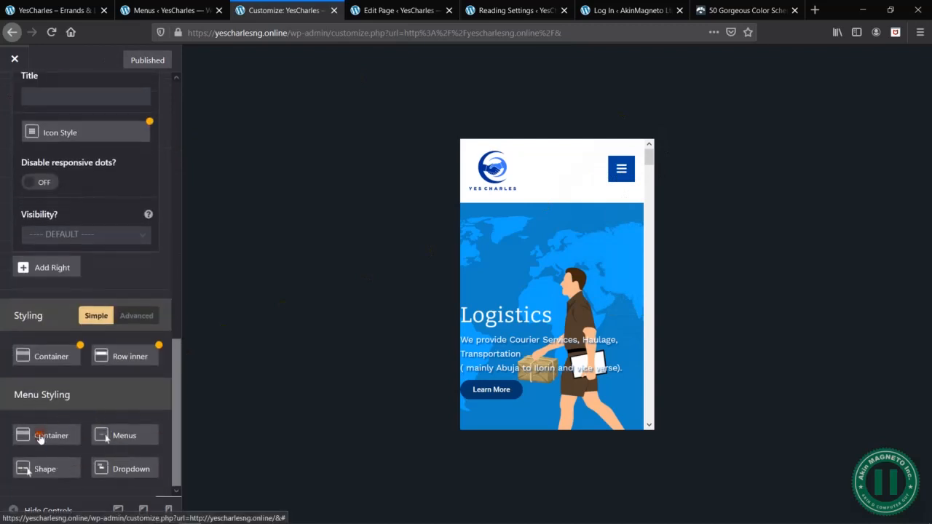
click(41, 435)
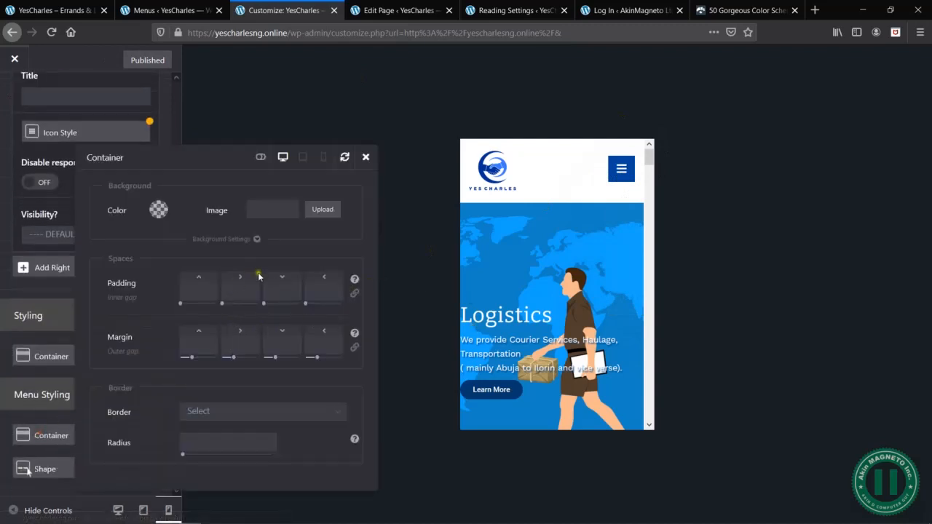
click(261, 158)
scroll(226, 364, down, 4)
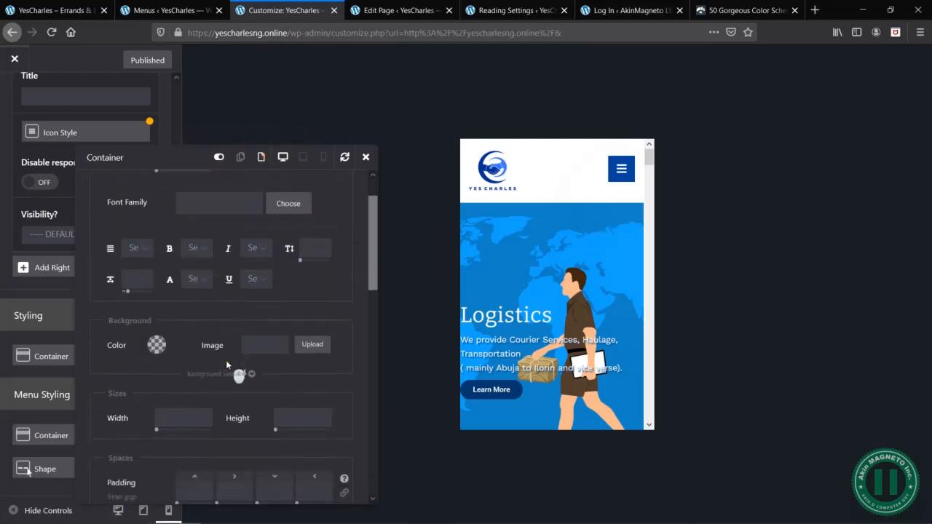
click(174, 342)
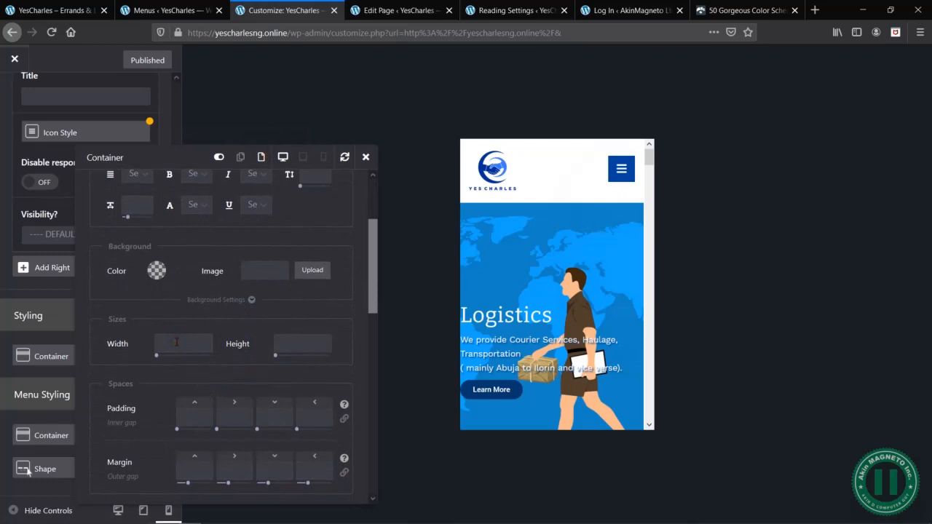
text(600px)
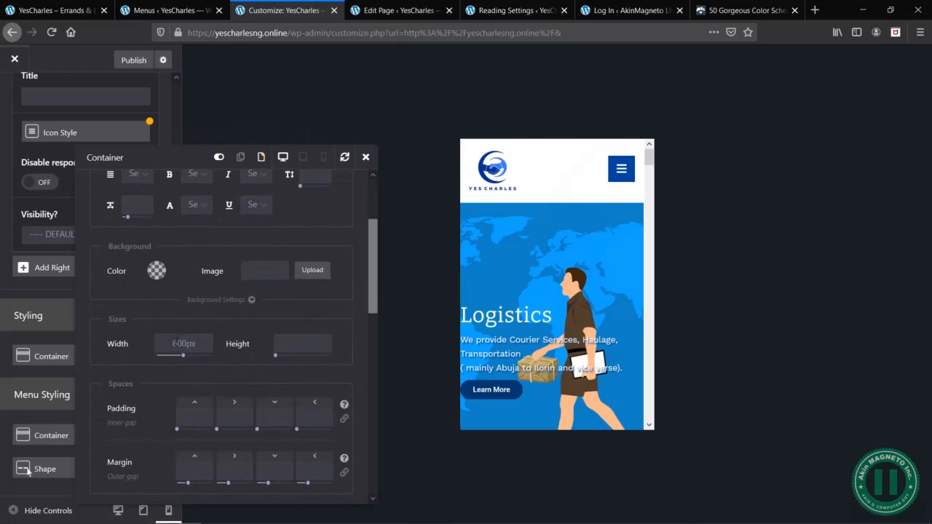
click(622, 169)
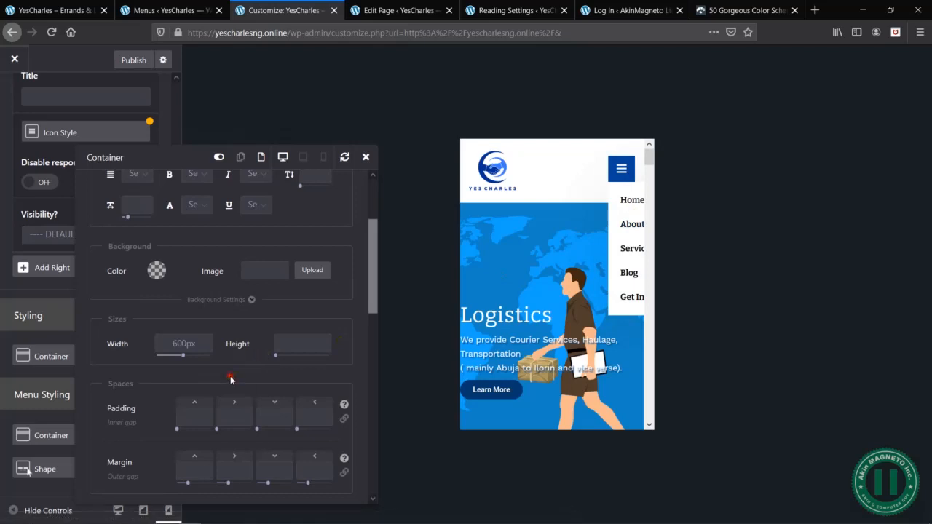
- Try a right margin of -100px on the menu Container and remove it
scroll(230, 378, down, 3)
scroll(230, 378, up, 2)
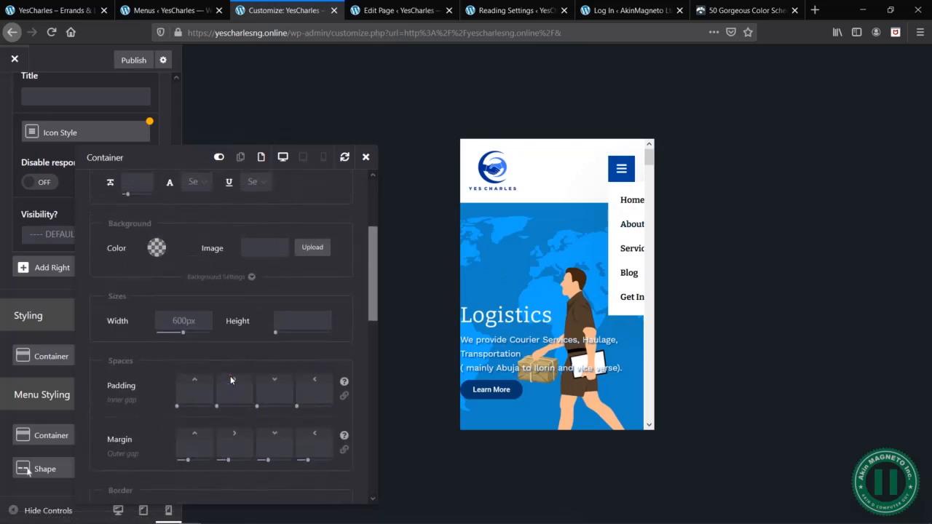
scroll(230, 376, down, 3)
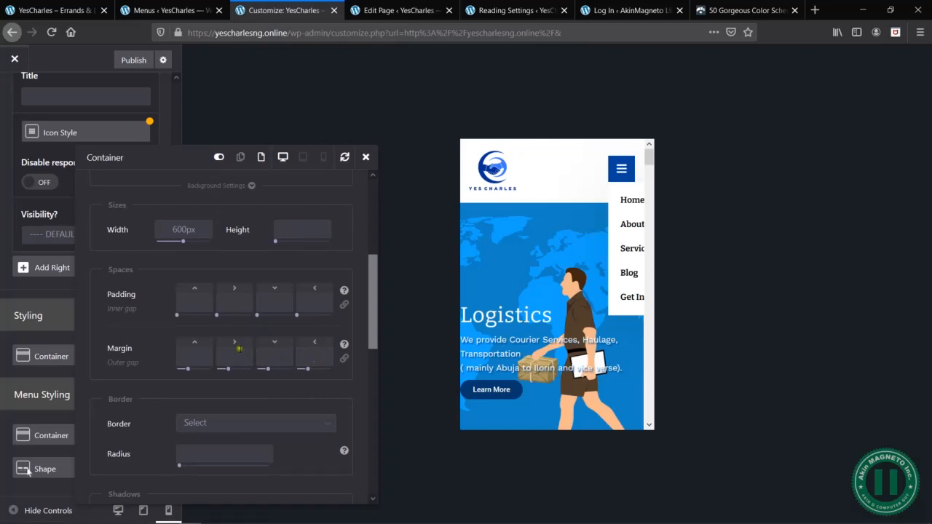
click(240, 357)
text(-100px)
click(250, 343)
double_click(243, 355)
key(ctrl+c)
key(BackSpace)
- Apply a left margin of -100px to the menu Container and refine it to -250px
click(311, 356)
key(ctrl+v)
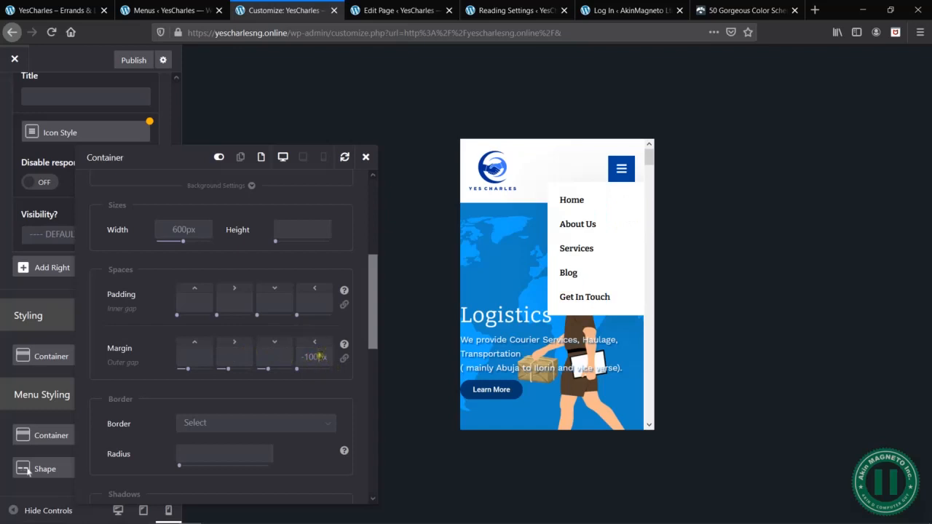
drag(319, 357, 300, 357)
text(-250)
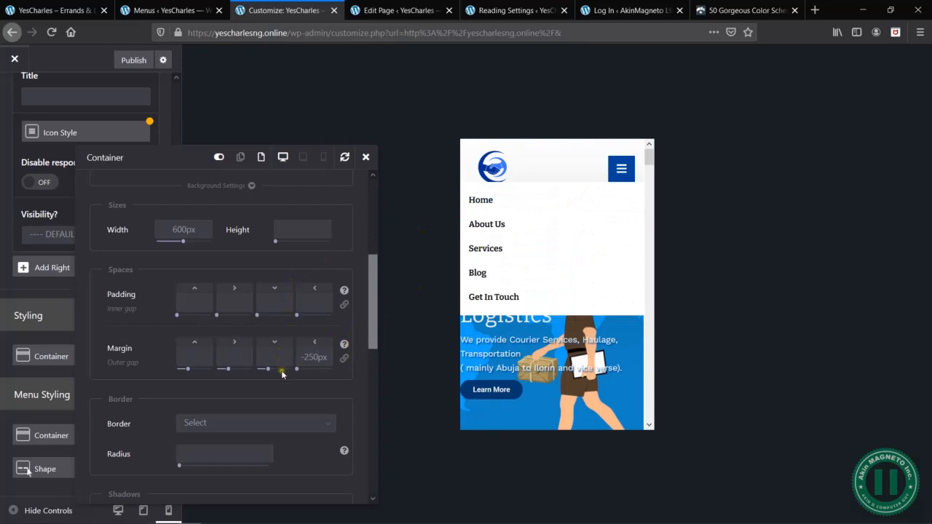
- Set the menu Container's top margin to 35px so the dropdown starts below the header
click(190, 352)
text(30px)
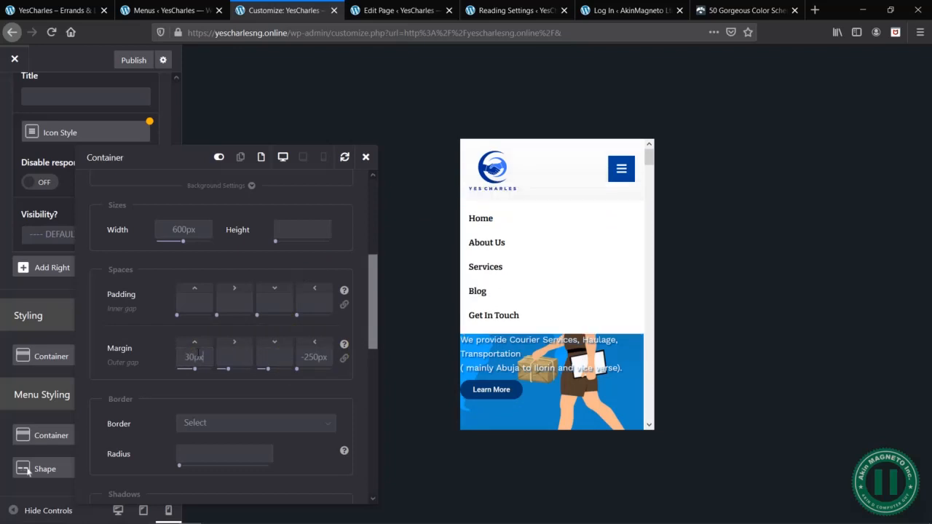
key(Up)
key(Up)
key(Up)
key(Up)
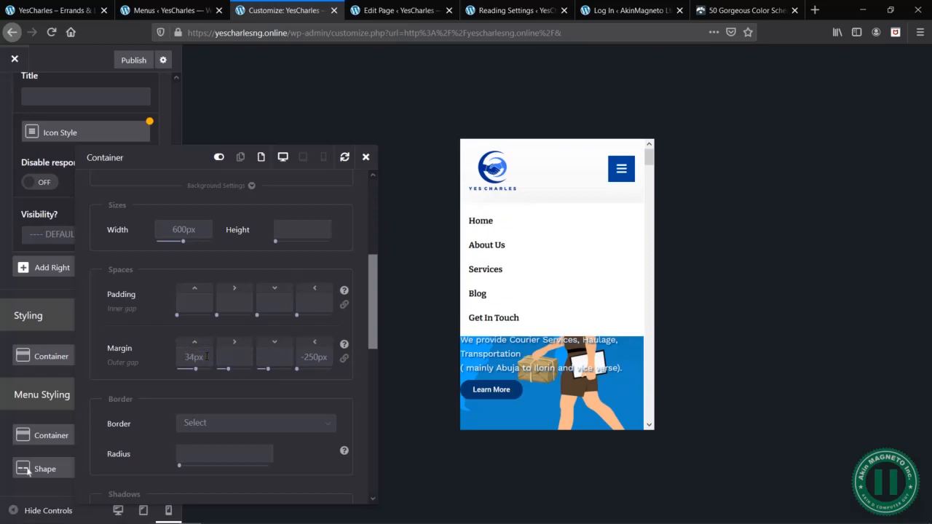
key(Up)
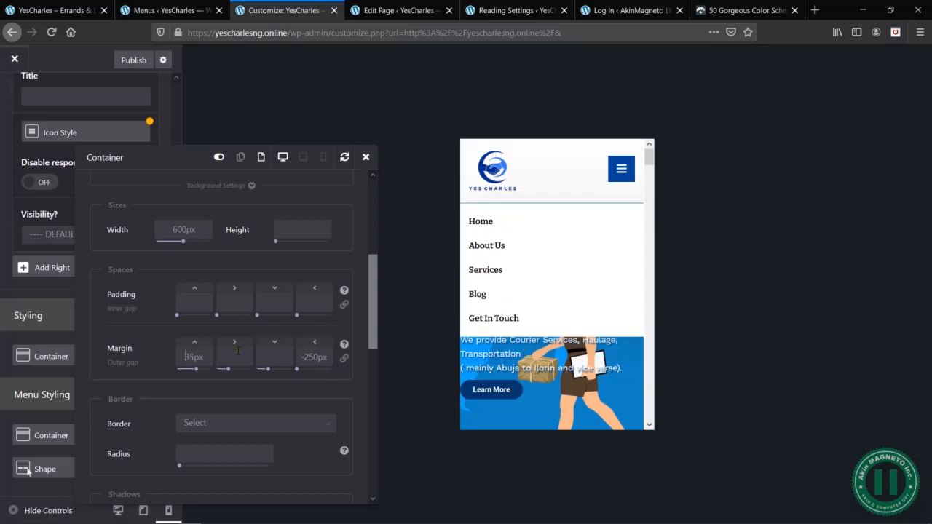
- Set the menu Container's width to 1000px and check the expanded Services submenu in the preview
click(197, 228)
drag(198, 228, 172, 229)
text(1000px)
mouse_move(515, 270)
scroll(539, 364, down, 5)
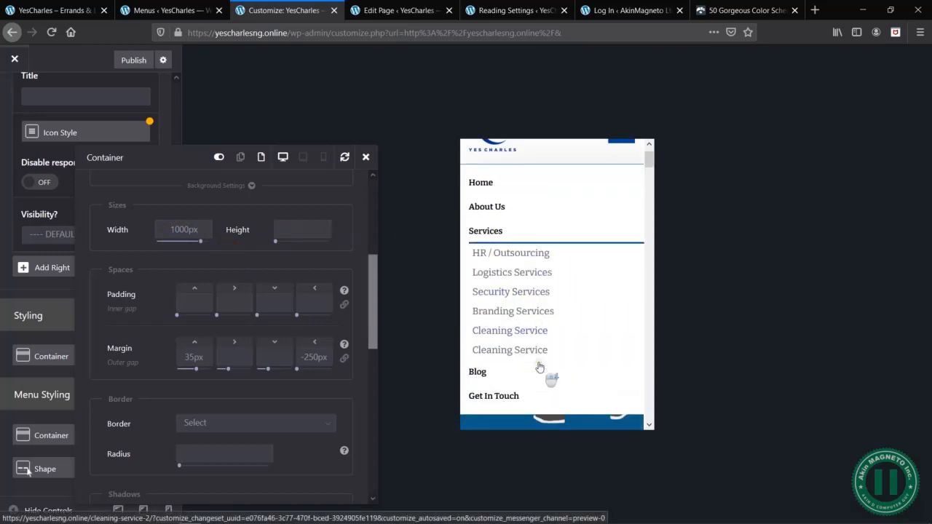
scroll(529, 307, up, 5)
mouse_move(490, 261)
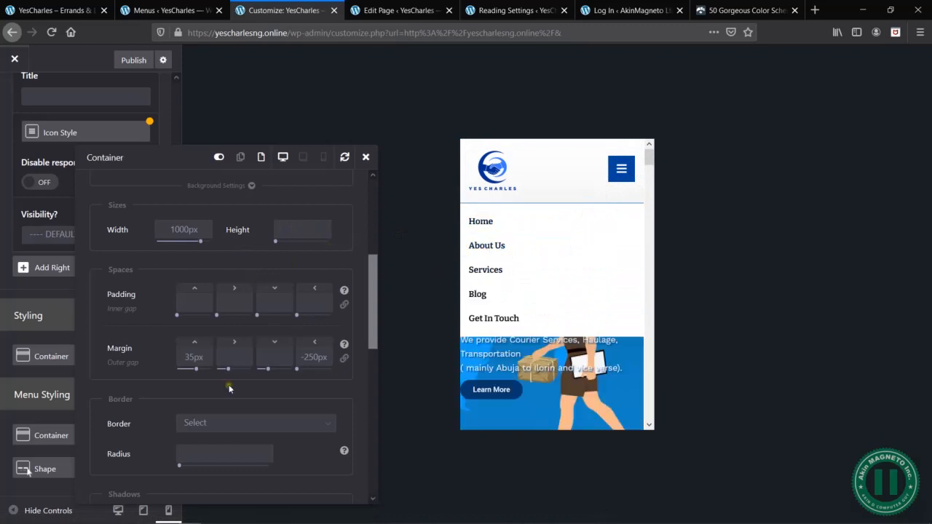
- Review the remaining advanced Container options, close them and test the Services item in the preview menu
scroll(229, 386, down, 2)
scroll(298, 409, down, 3)
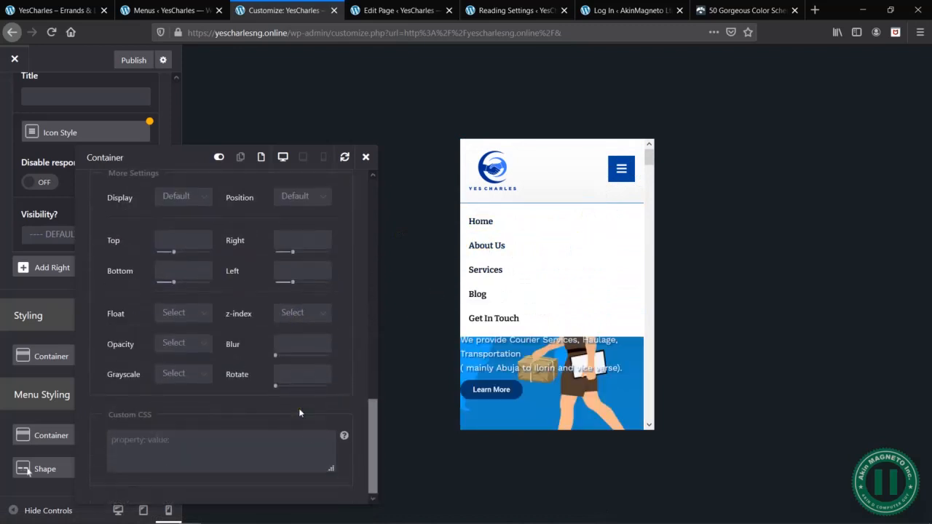
scroll(299, 408, up, 1)
scroll(299, 408, up, 5)
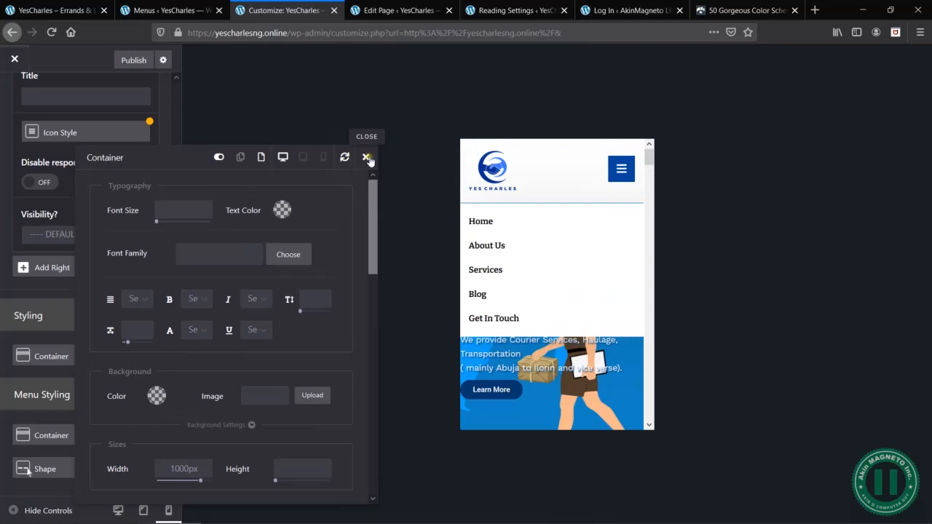
click(366, 157)
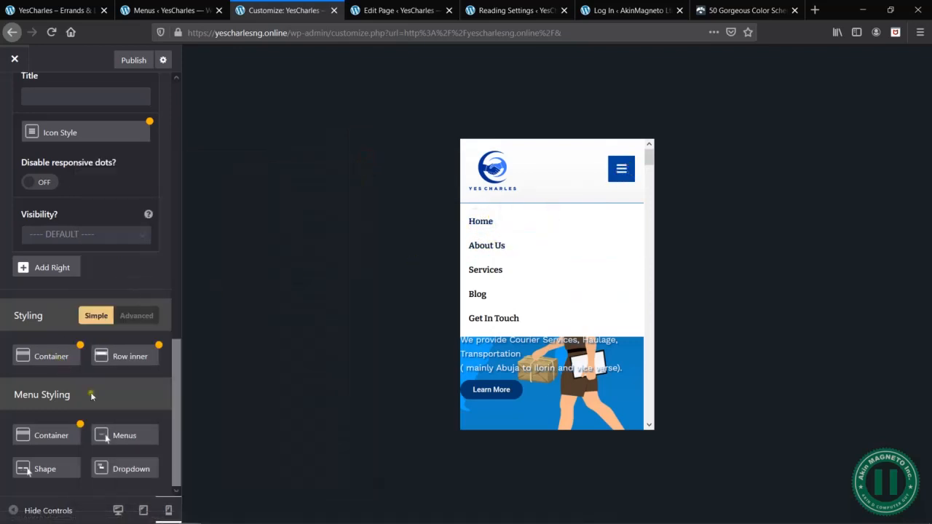
click(494, 274)
click(493, 271)
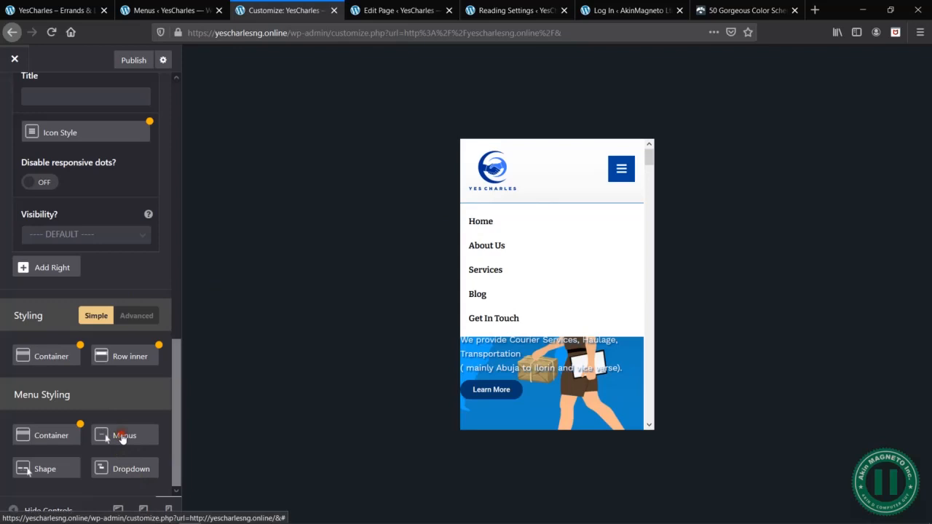
- Review the Menus styling options, including the hover state, and close them
click(120, 435)
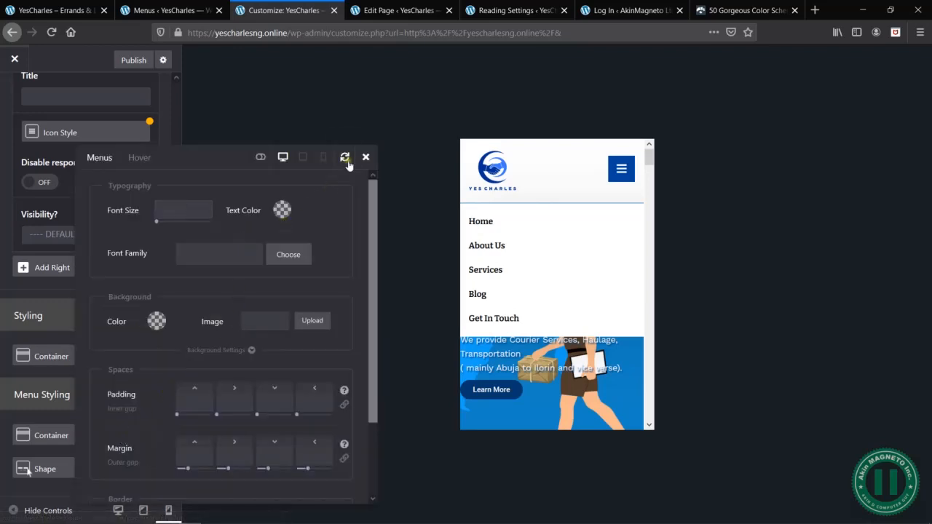
click(138, 159)
scroll(327, 330, down, 3)
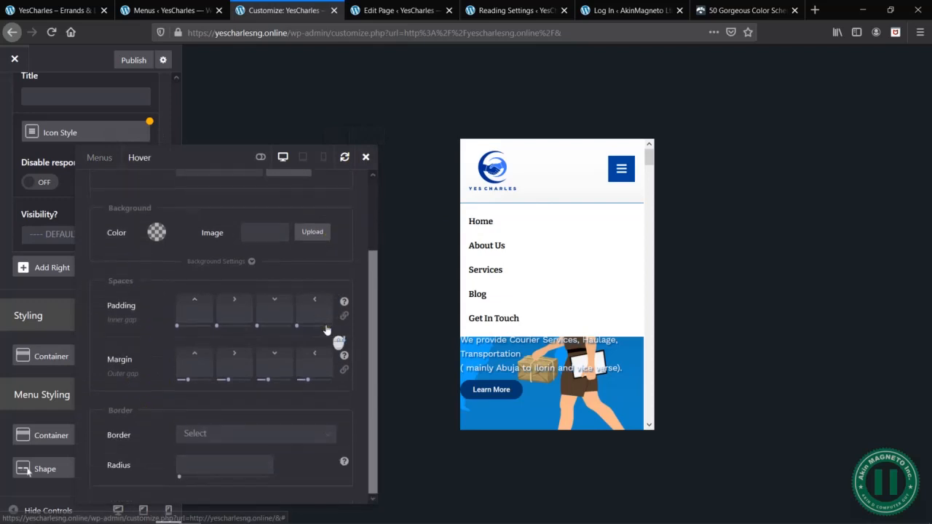
scroll(327, 330, up, 3)
click(366, 157)
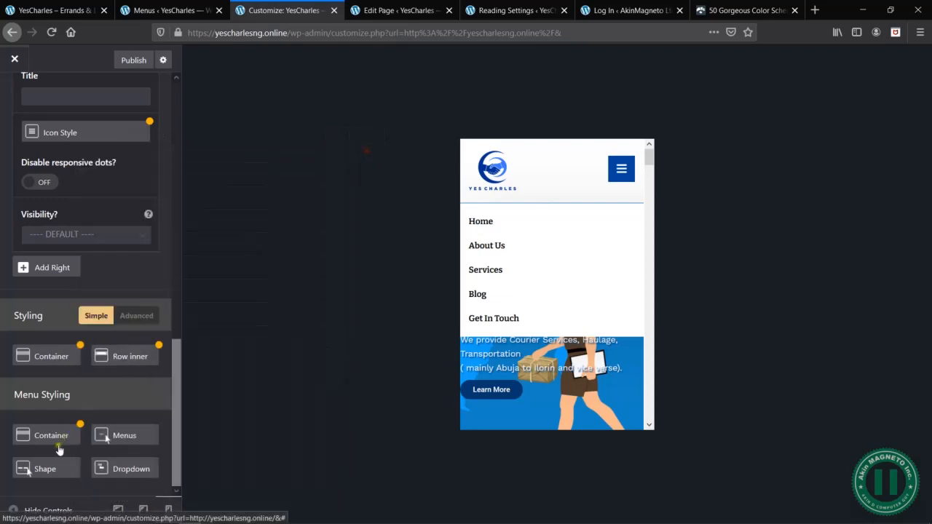
- Set the Menu FX option in the Shape settings under Menu Styling to None
click(46, 470)
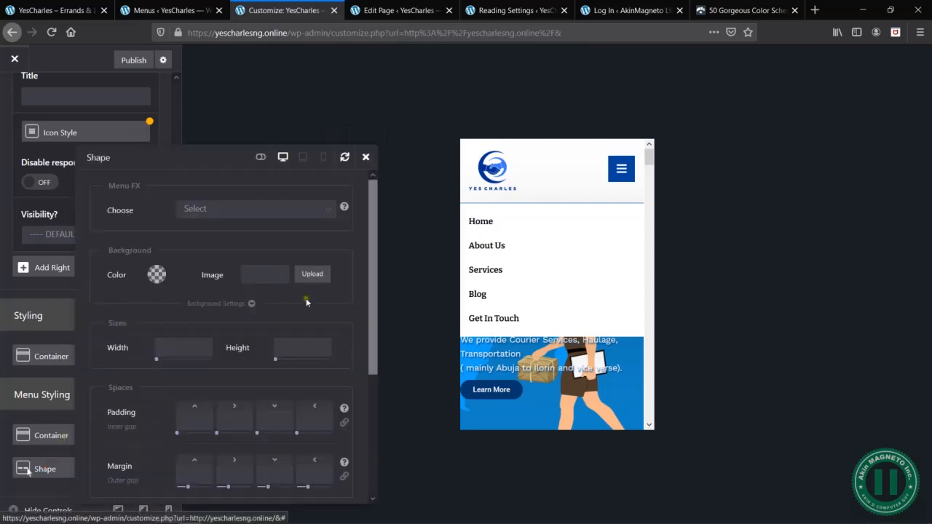
click(246, 209)
click(212, 246)
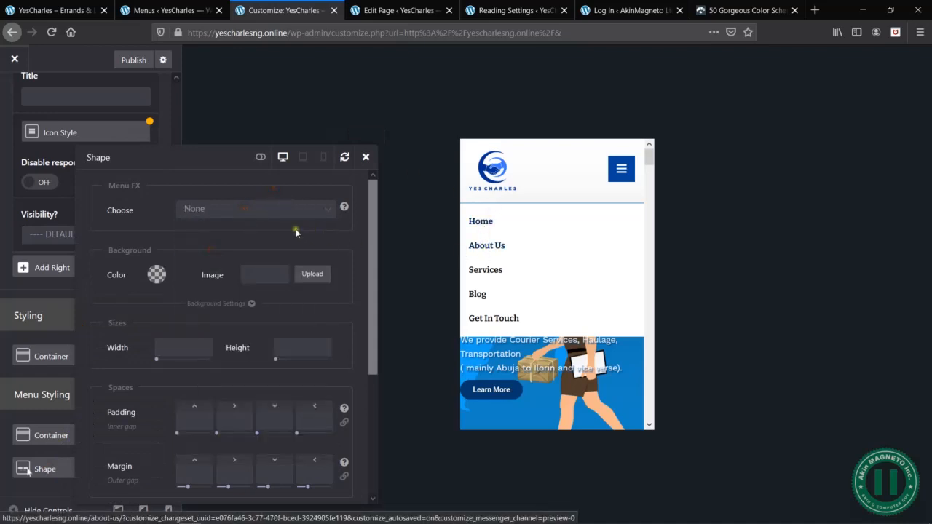
- Close the Shape settings and test the Services item in the mobile preview menu
click(365, 158)
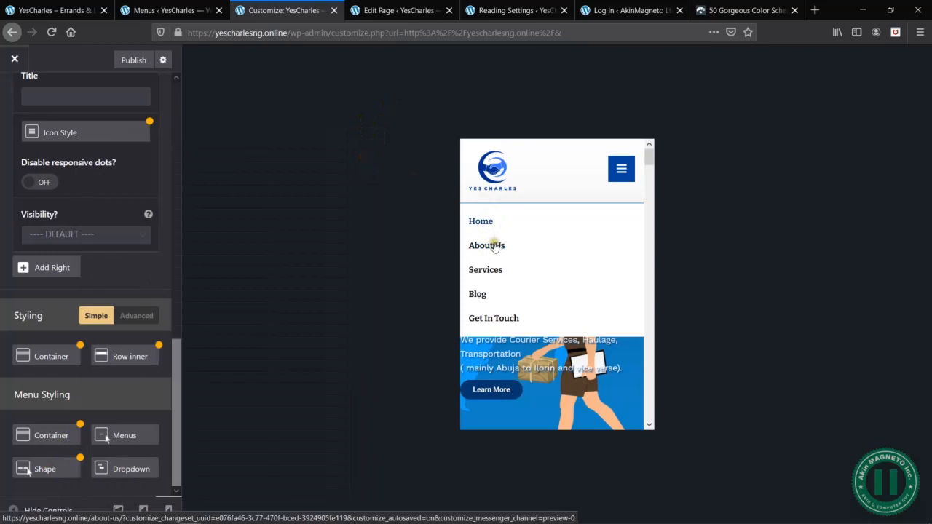
click(486, 270)
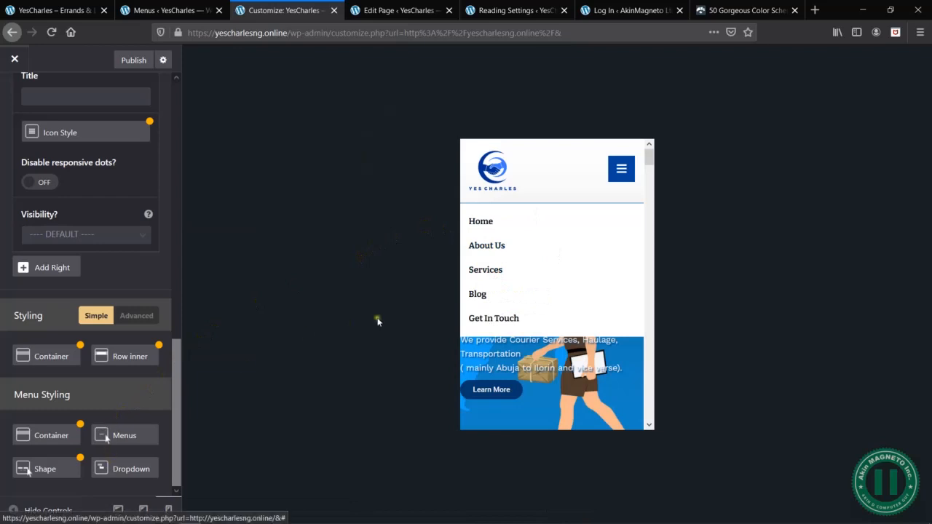
mouse_move(478, 271)
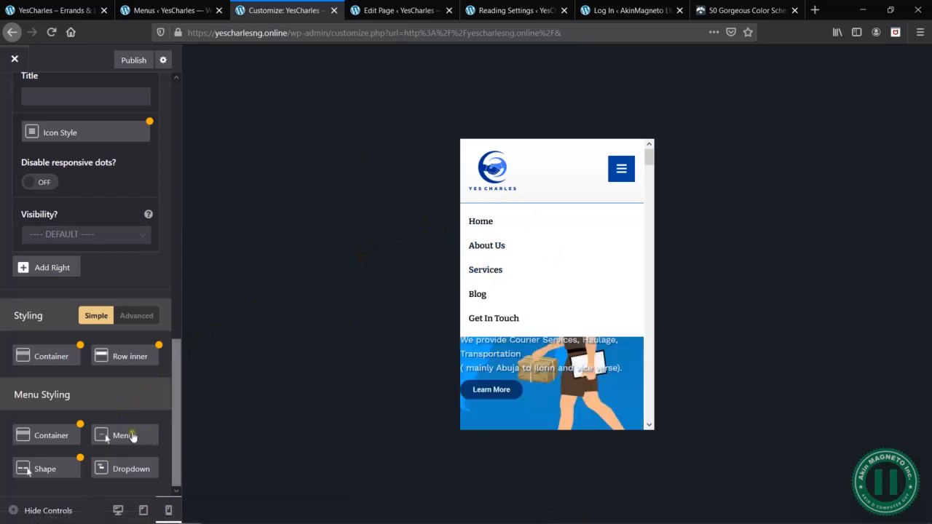
- Open the Menus settings under Menu Styling and set the menu items' font size to 16px after trying 13px
click(126, 436)
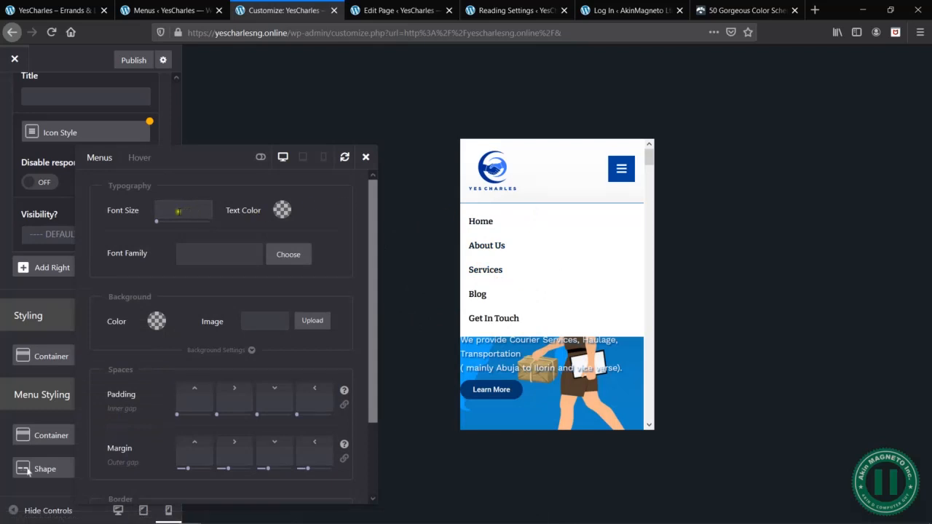
click(171, 211)
text(13)
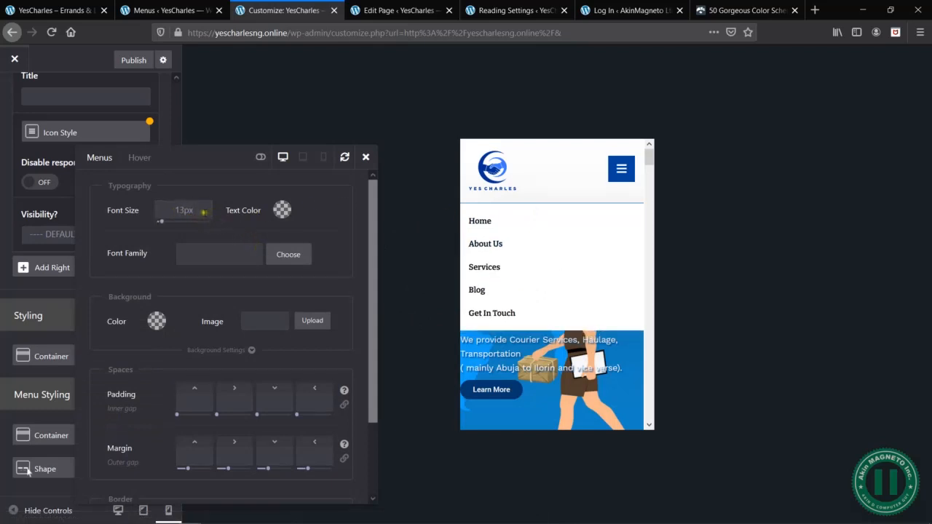
double_click(201, 212)
text(1)
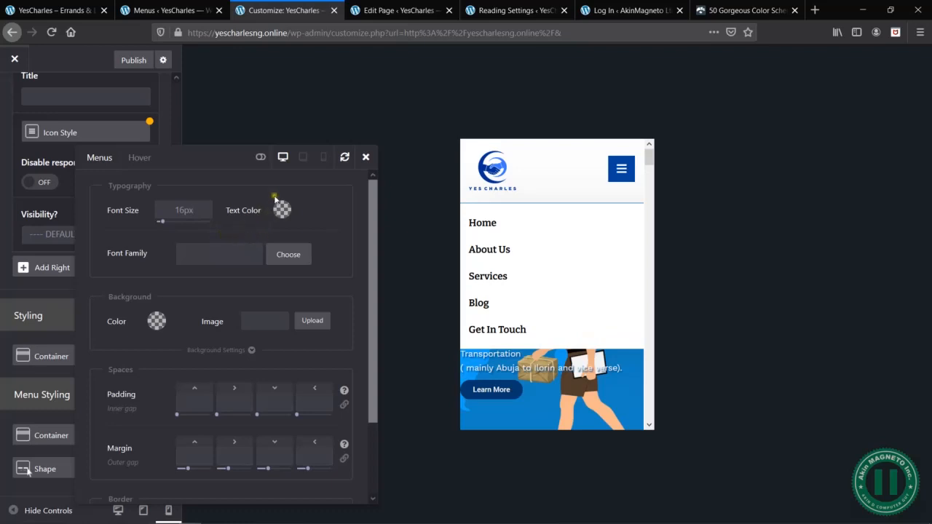
- Show the advanced typography options, set the menu items' text transform to Uppercase and check the Services submenu in the preview
click(260, 156)
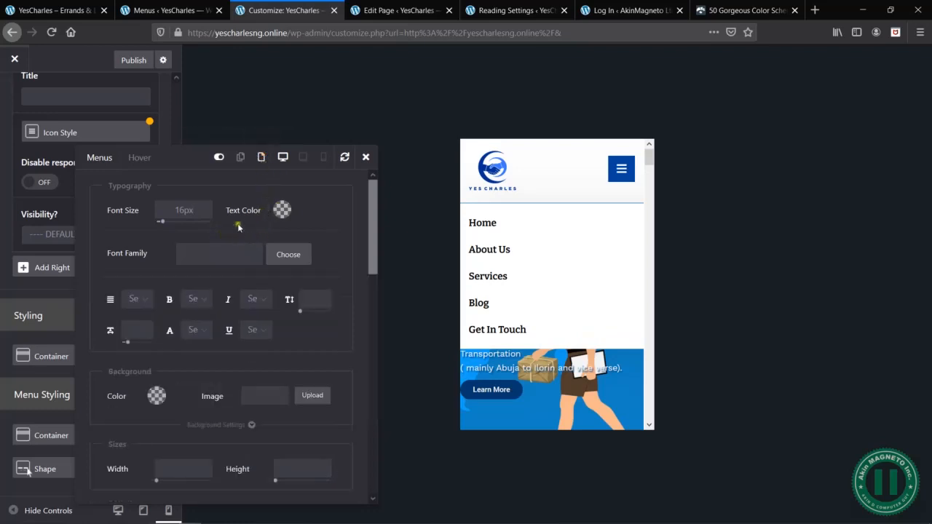
click(192, 330)
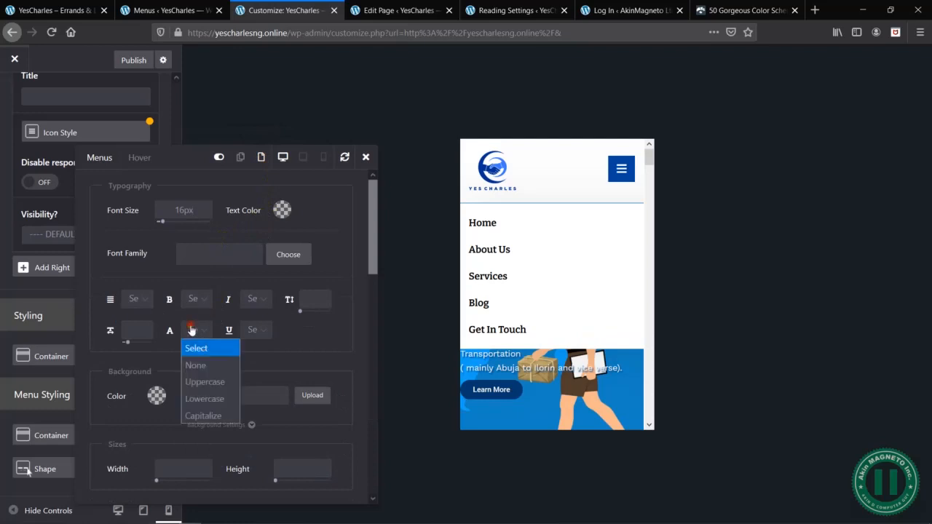
click(206, 381)
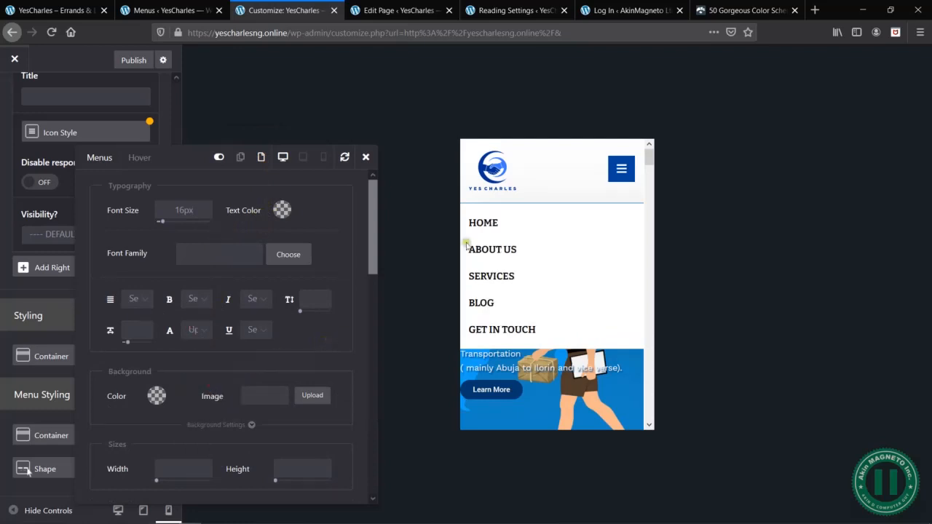
mouse_move(493, 279)
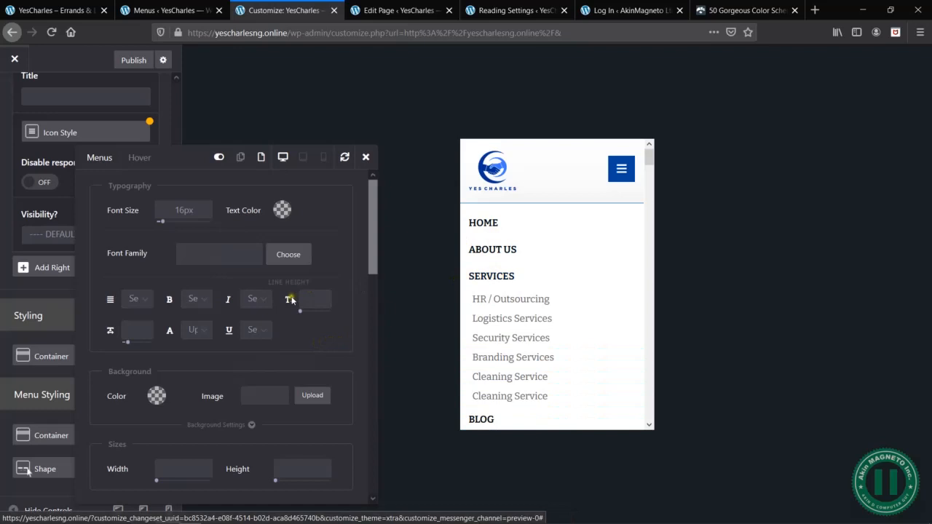
click(299, 334)
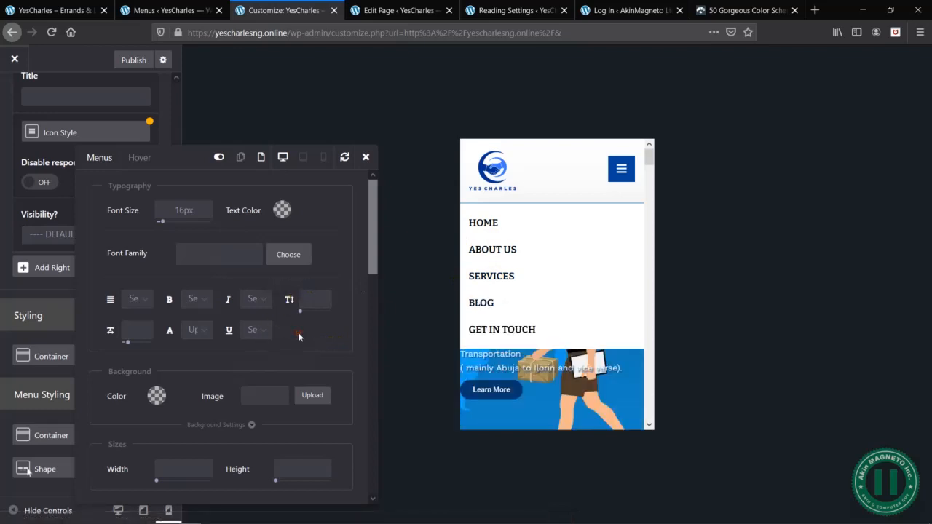
- Set the menu items' text color to the dark blue preset swatch
scroll(297, 207, down, 1)
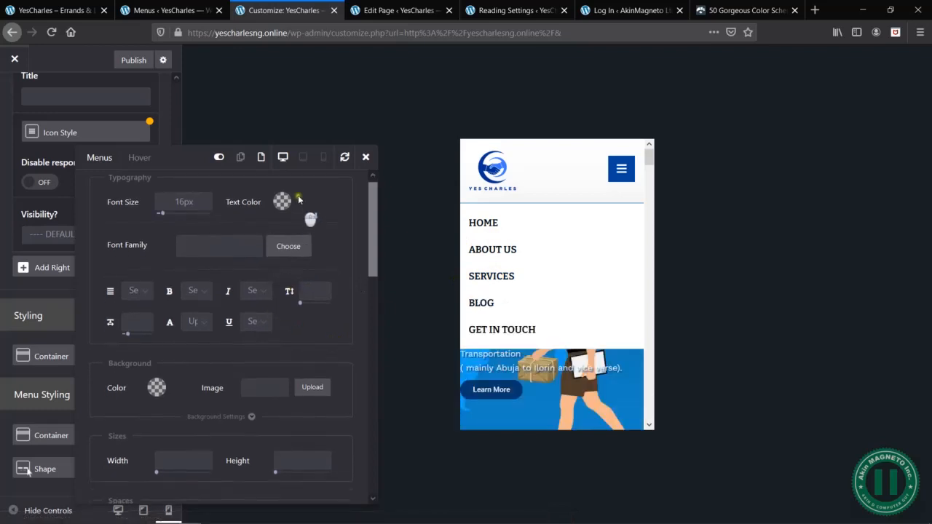
click(281, 202)
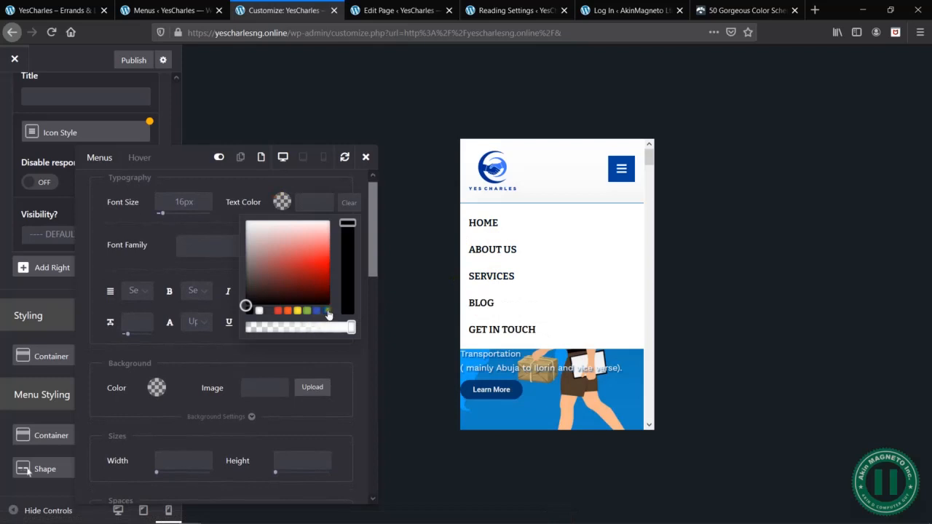
click(327, 311)
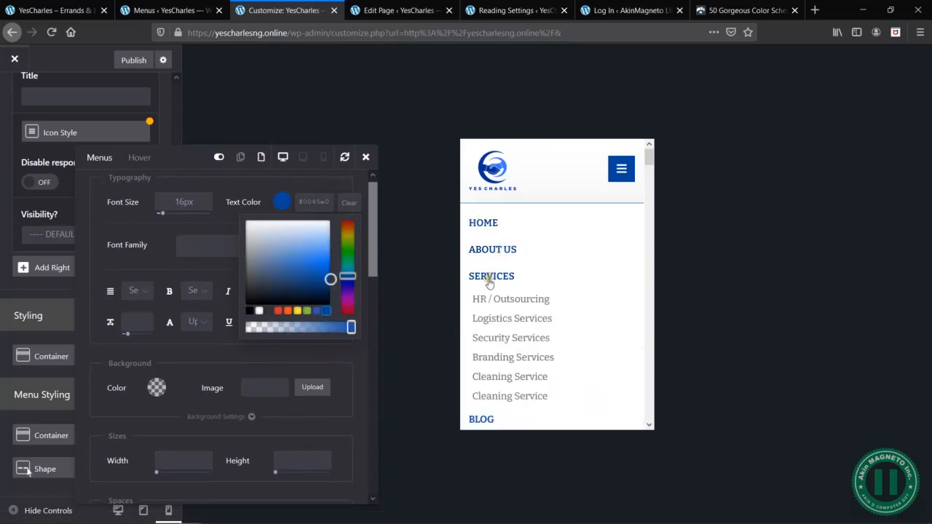
- Set the menu items' font size to 14px and review the remaining Menus styling options
click(184, 201)
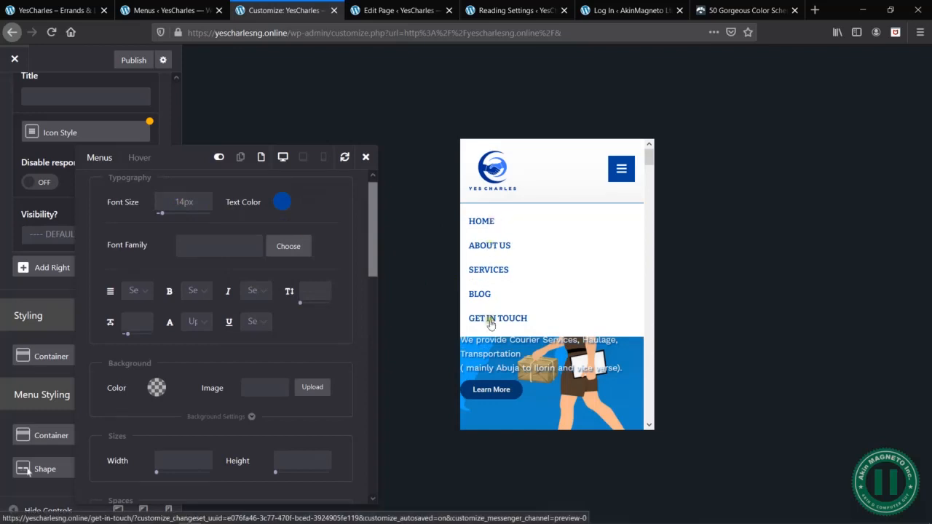
scroll(255, 277, down, 5)
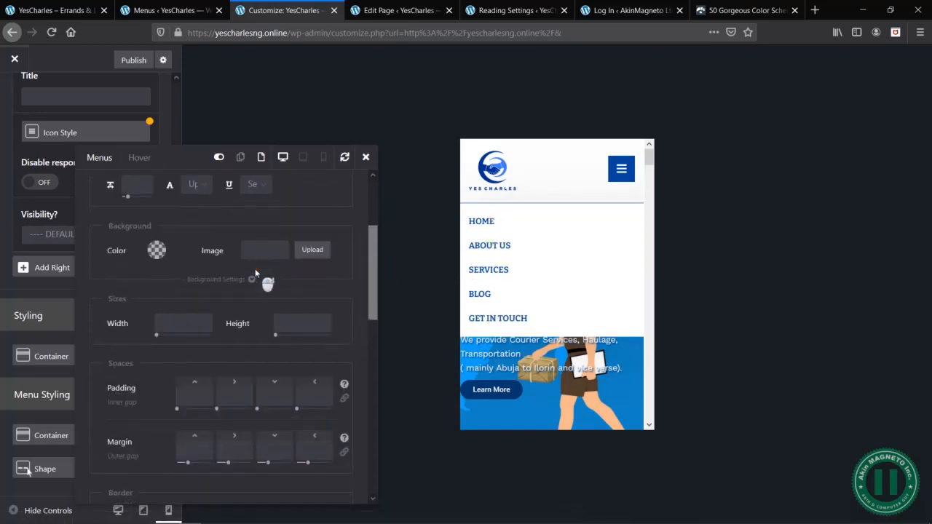
scroll(254, 295, down, 10)
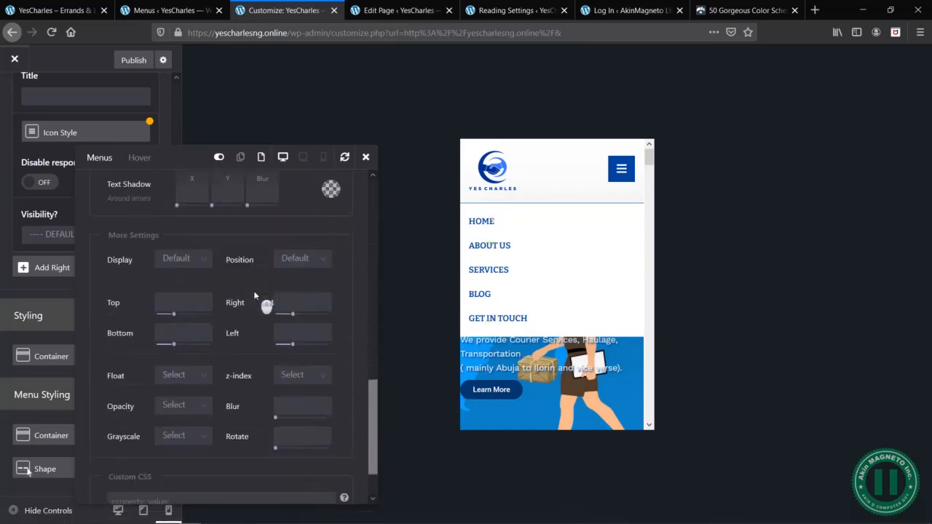
scroll(253, 291, up, 15)
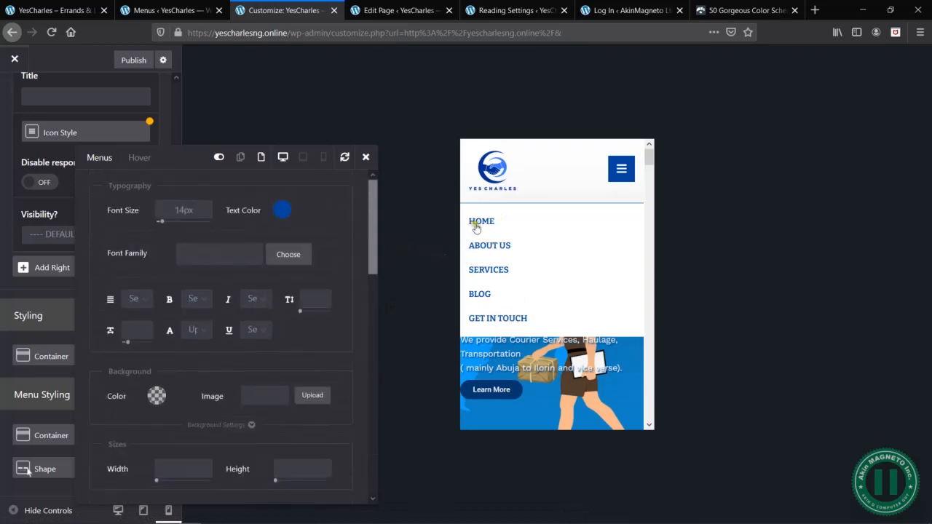
mouse_move(497, 267)
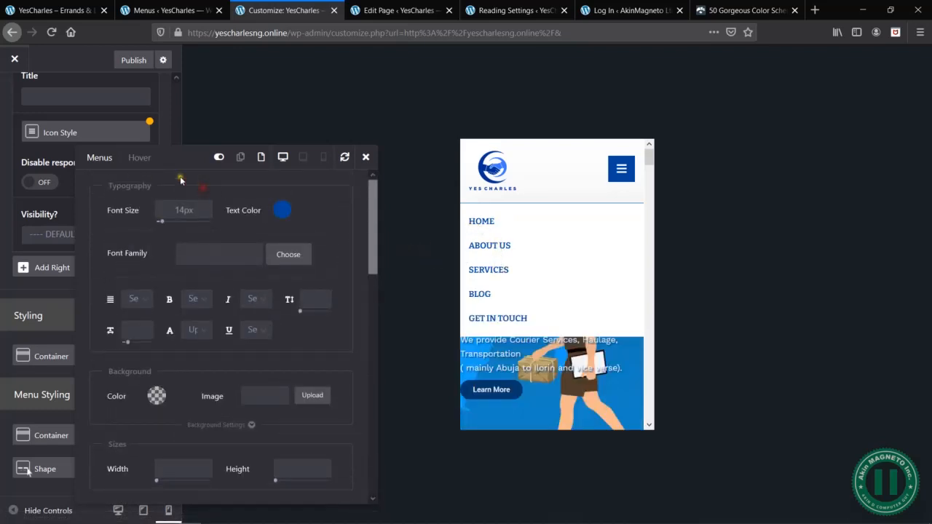
- Set the menu items' hover text color to black, keep the hover font size empty, and check the hover effect in the preview menu
click(138, 158)
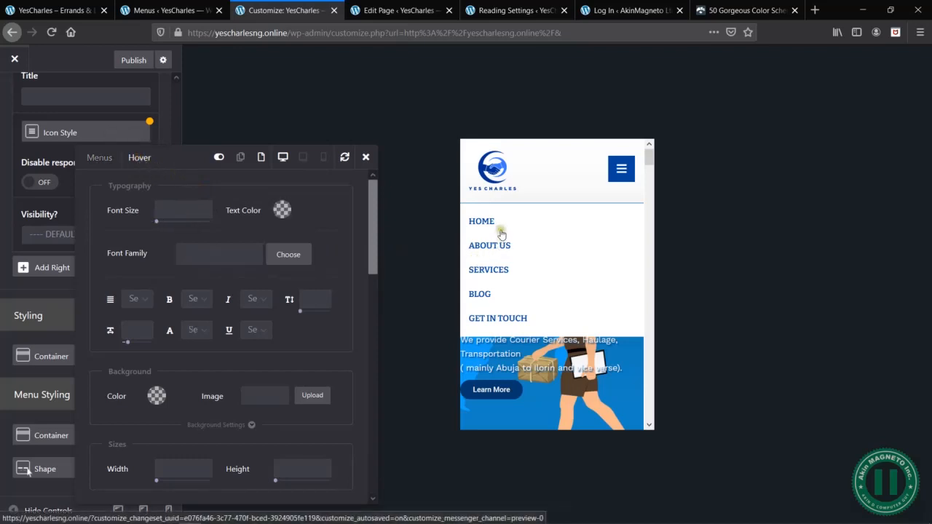
click(281, 212)
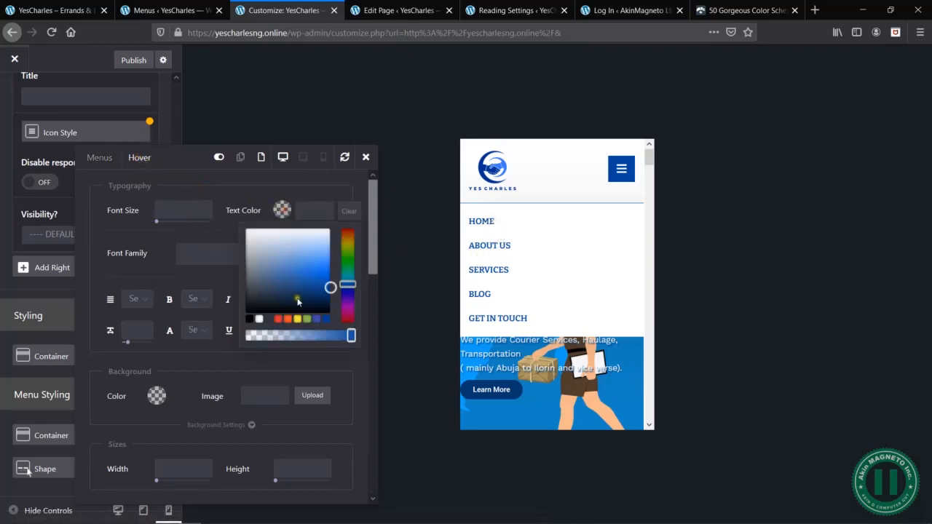
click(249, 320)
click(203, 223)
drag(204, 223, 156, 222)
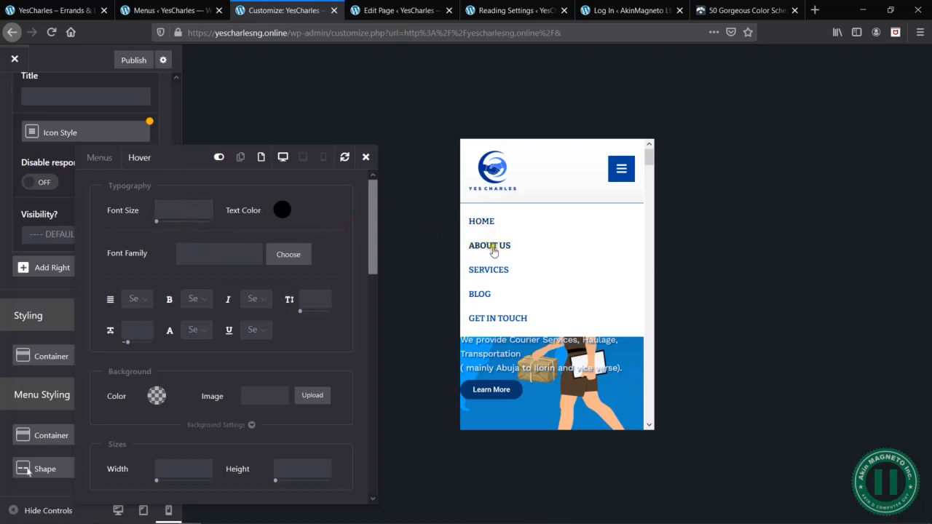
mouse_move(495, 270)
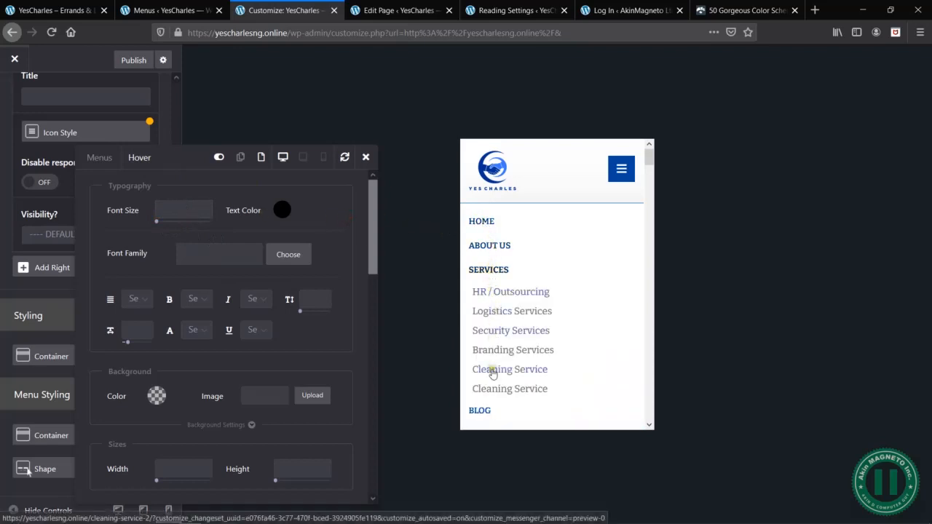
scroll(494, 375, down, 3)
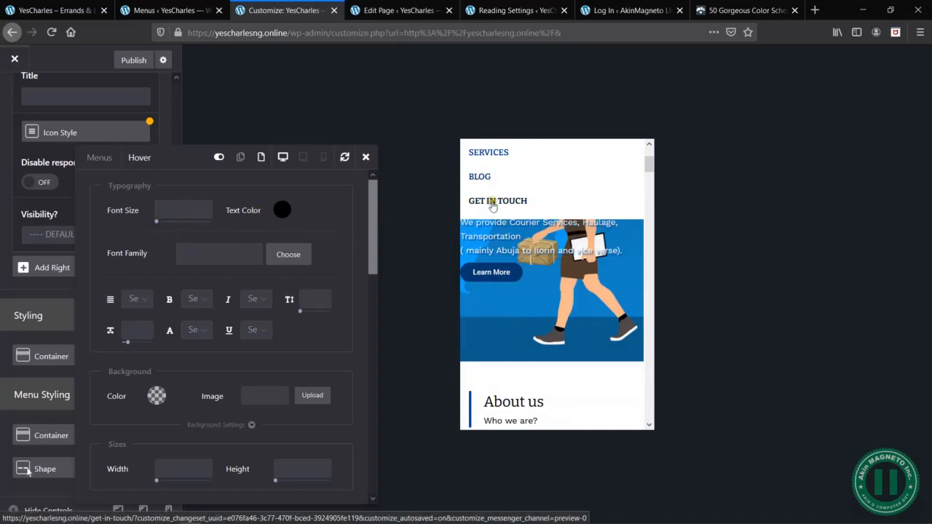
scroll(520, 306, up, 3)
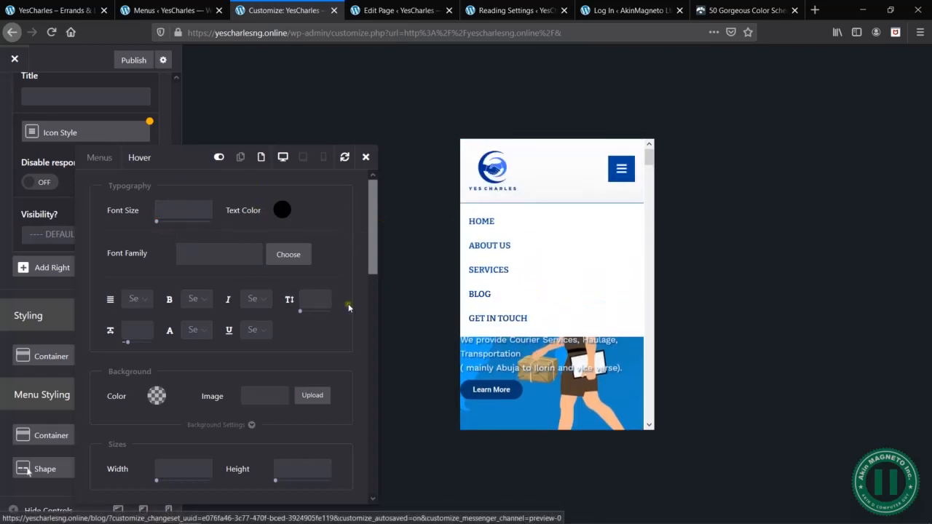
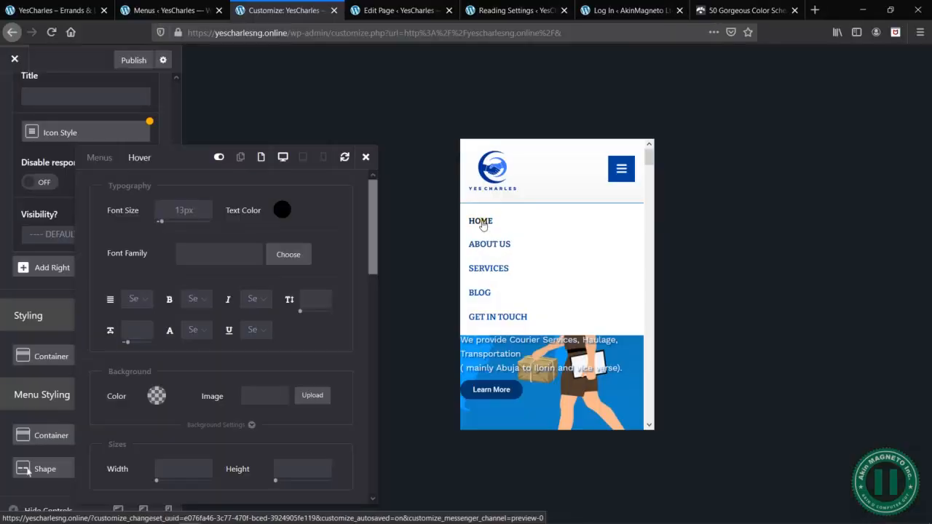
- Review the menu items' remaining hover options, close the Menus styling and open the Dropdown styling
click(303, 224)
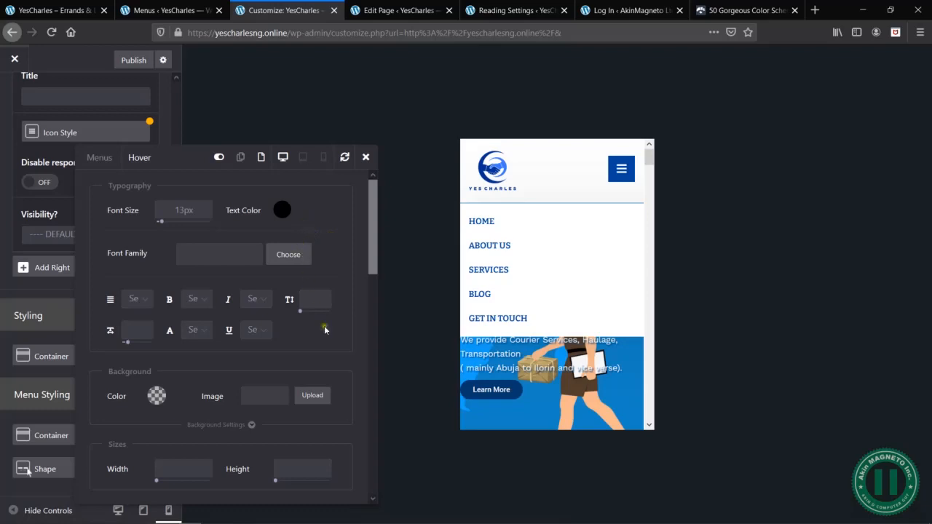
scroll(325, 330, down, 3)
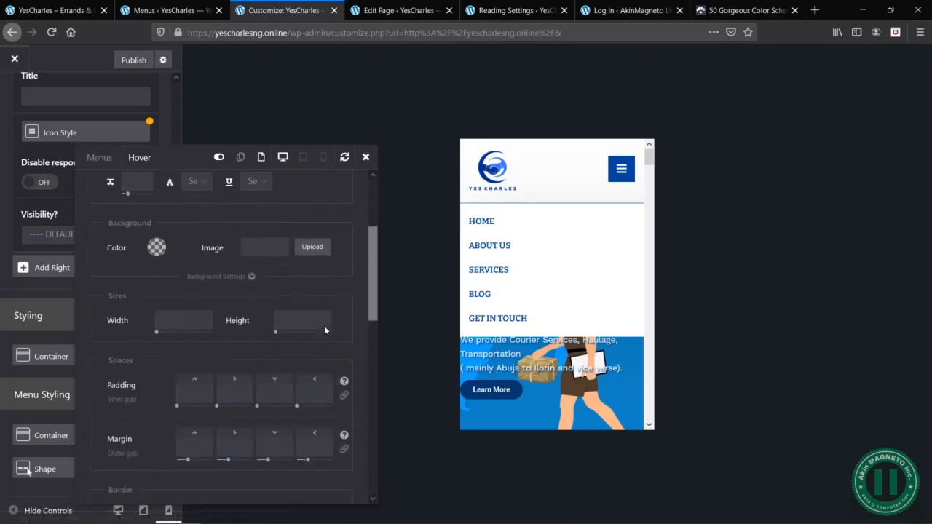
scroll(324, 325, up, 3)
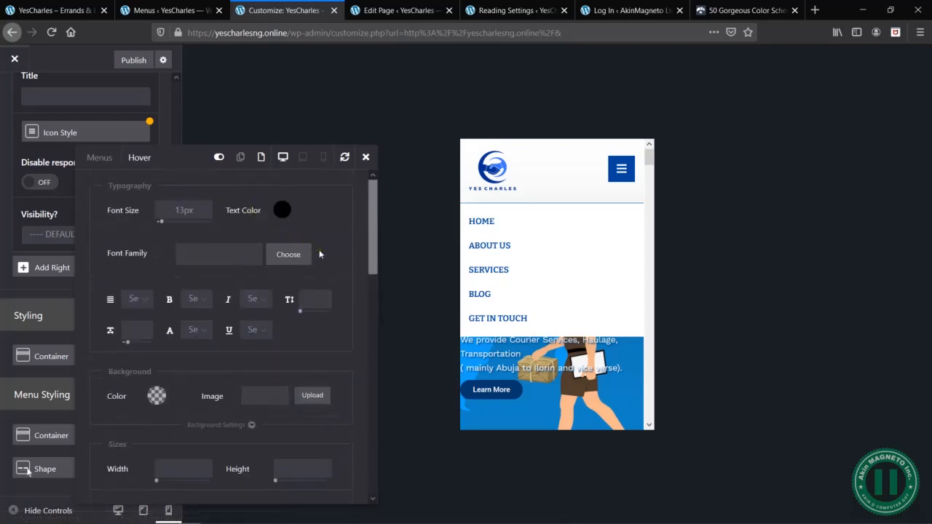
click(366, 157)
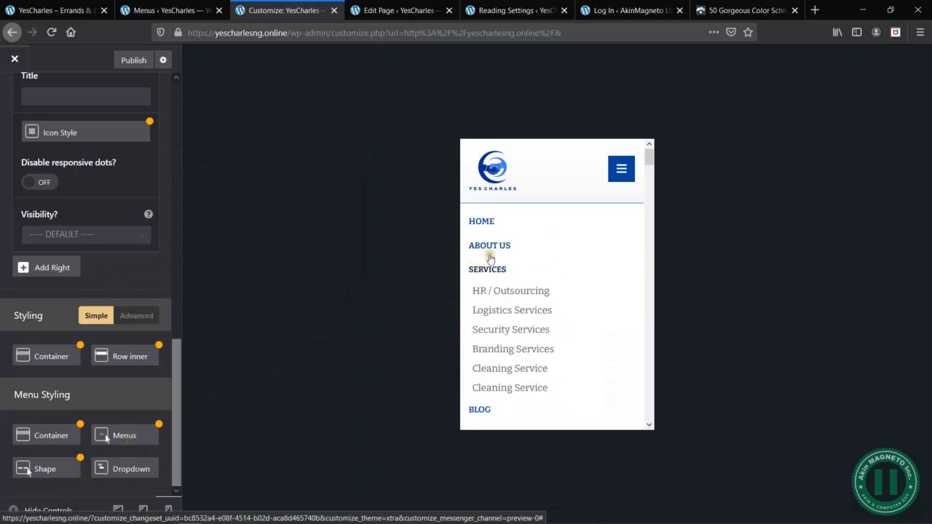
click(133, 472)
- Try the Blur dropdown effect and test it by toggling the mobile menu in the preview
click(264, 209)
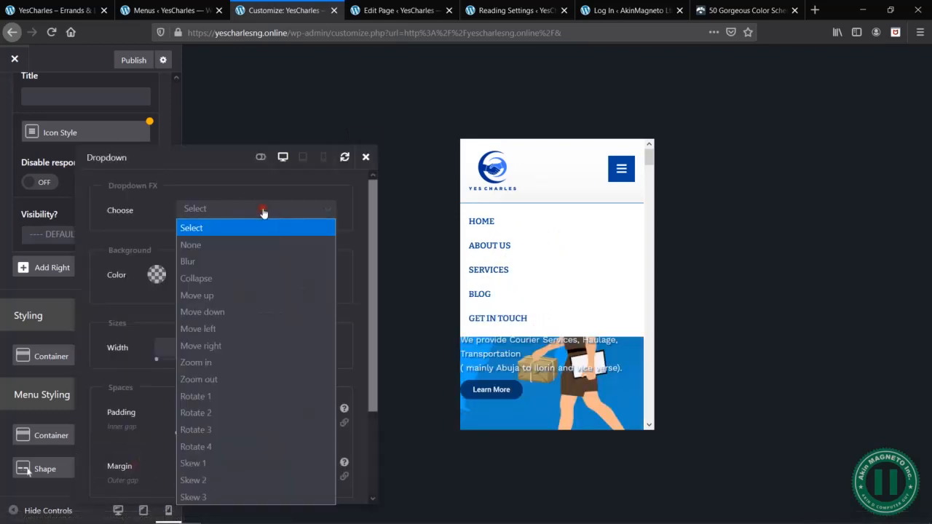
click(228, 261)
click(622, 170)
click(623, 171)
click(623, 171)
click(624, 172)
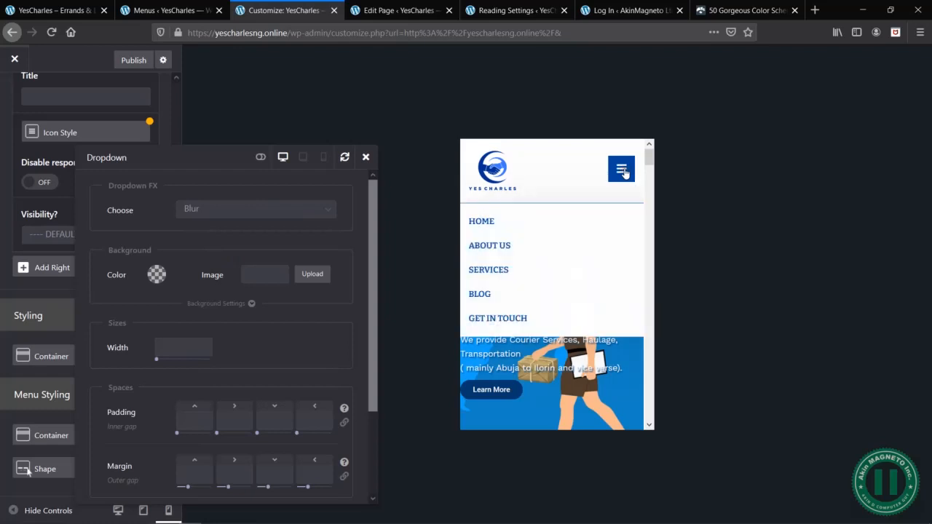
- Try the Move down dropdown effect and test it on the mobile menu in the preview
click(240, 219)
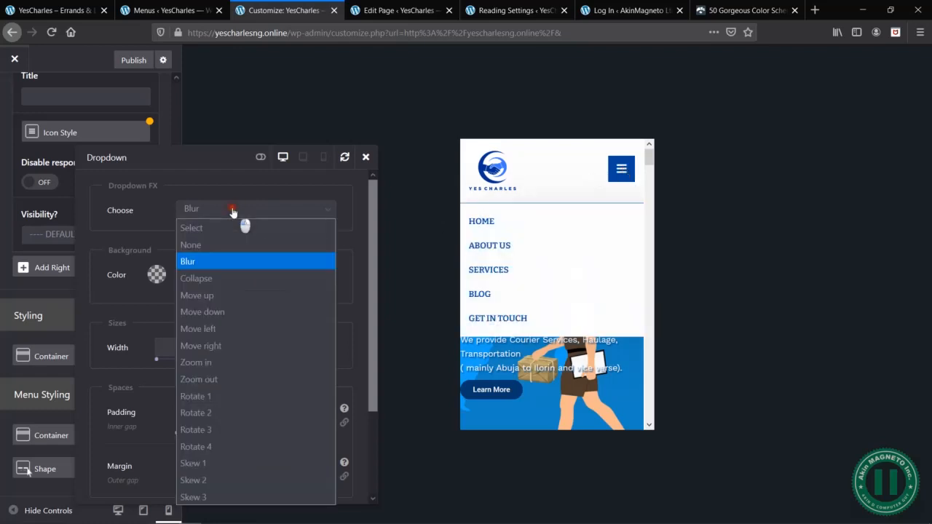
click(226, 311)
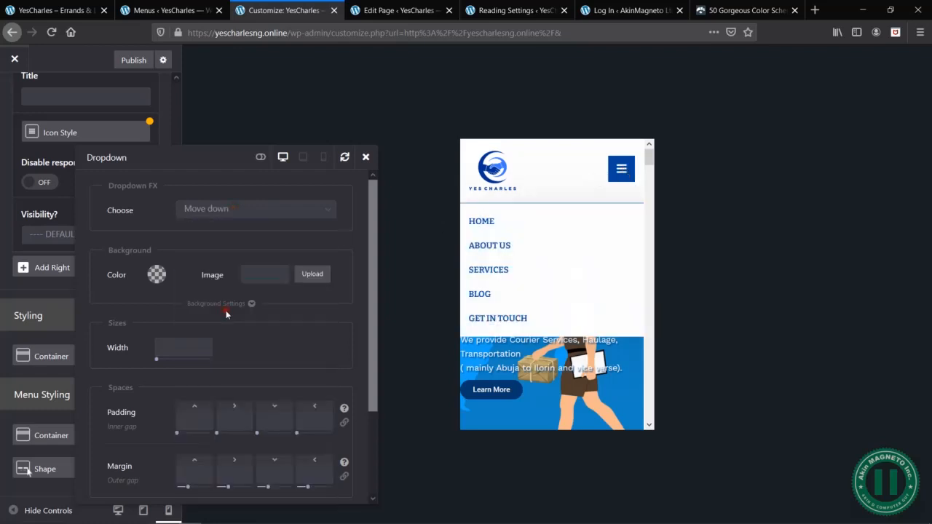
click(624, 172)
click(624, 172)
click(624, 172)
- Try the Zoom out dropdown effect and test it on the mobile menu in the preview
click(298, 213)
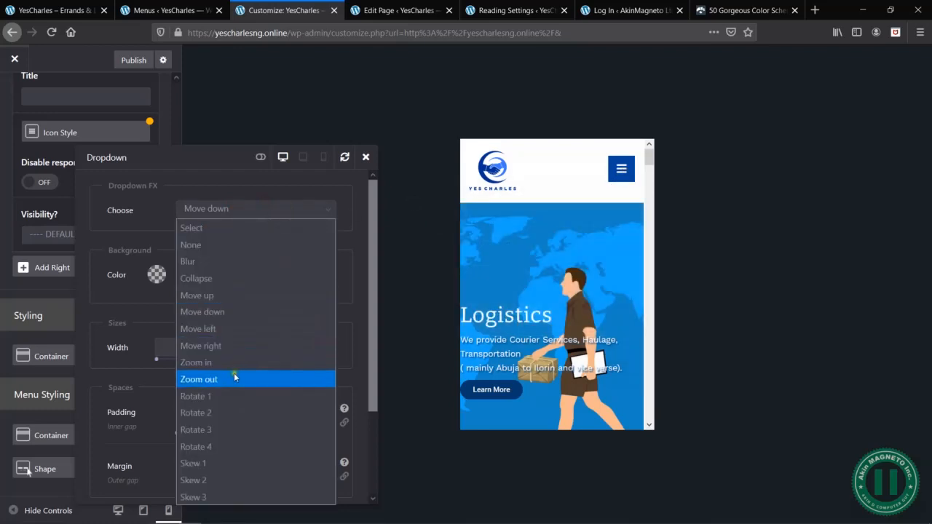
click(214, 380)
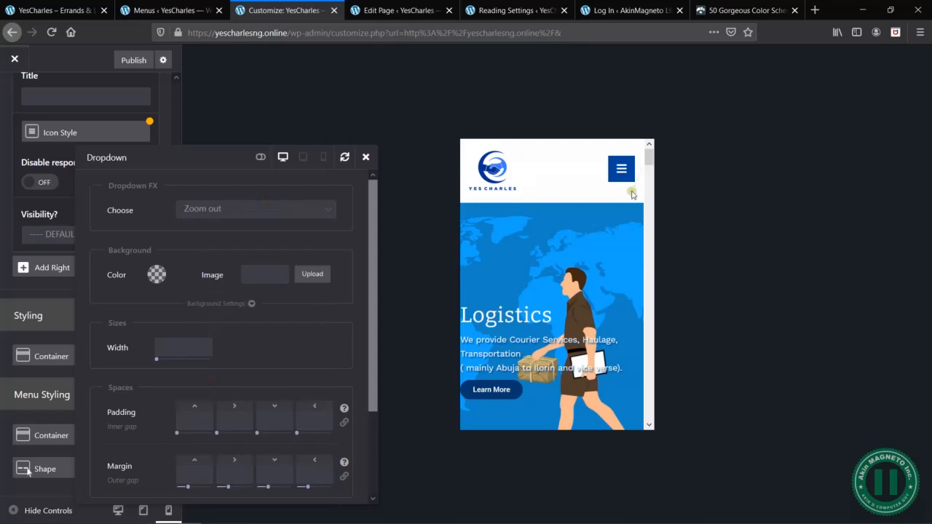
click(622, 171)
click(622, 171)
- Set the dropdown effect to None, test the mobile menu in the preview and review the remaining Dropdown options
click(253, 210)
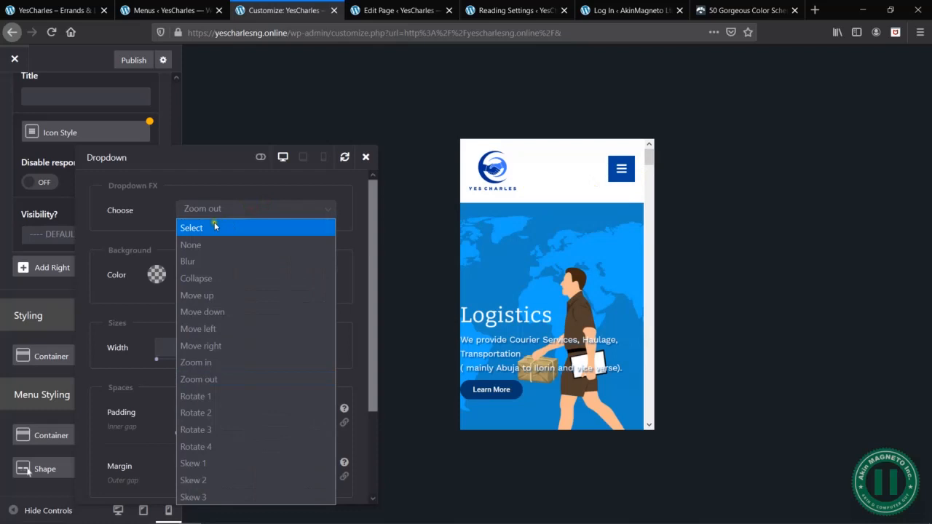
click(207, 244)
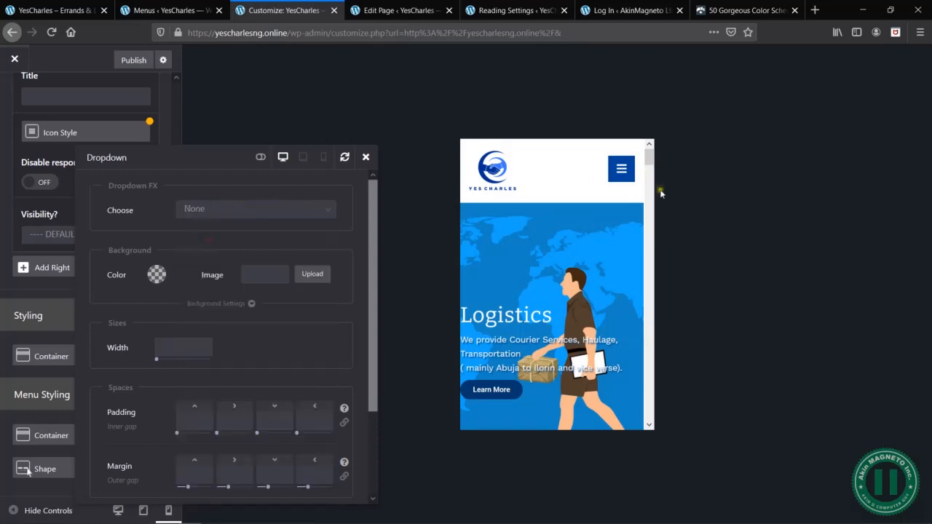
click(618, 171)
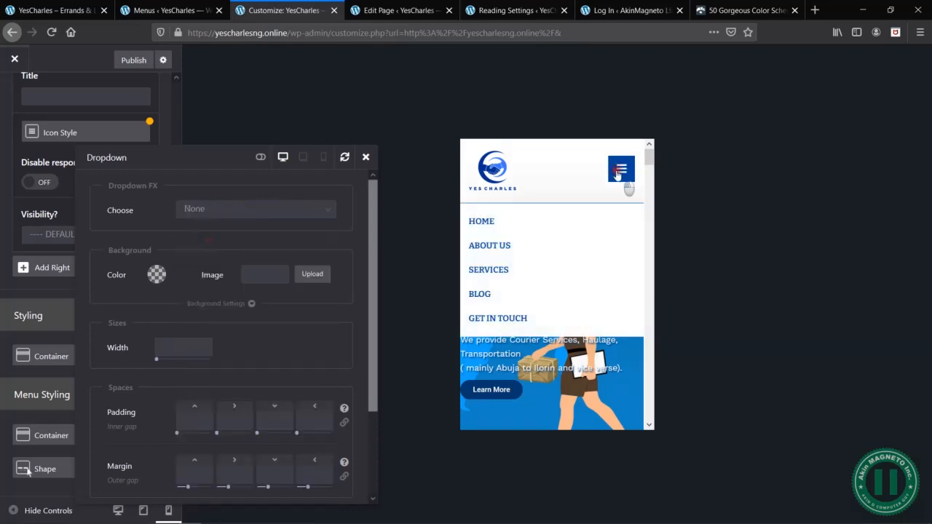
click(618, 174)
scroll(257, 338, down, 3)
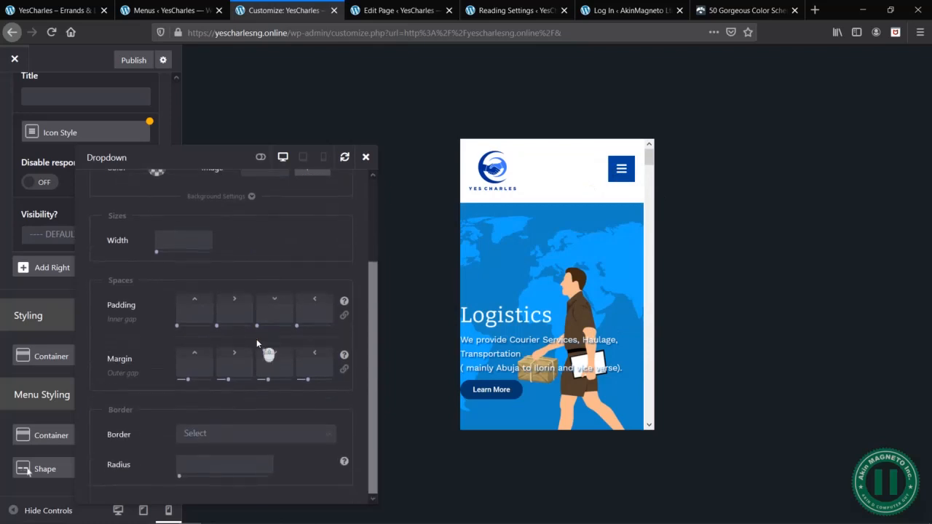
scroll(257, 339, up, 3)
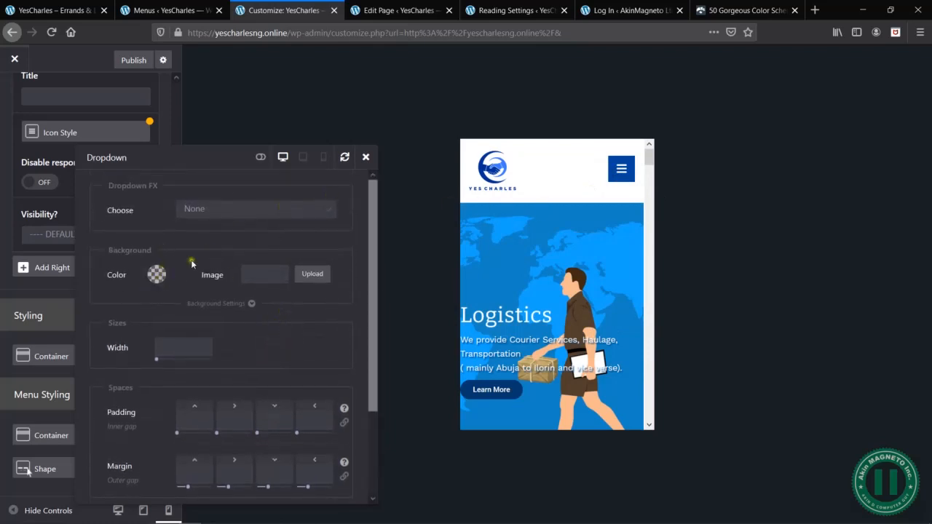
- Try the background color #e3a196 on the Services dropdown in the preview menu and clear it again
click(619, 173)
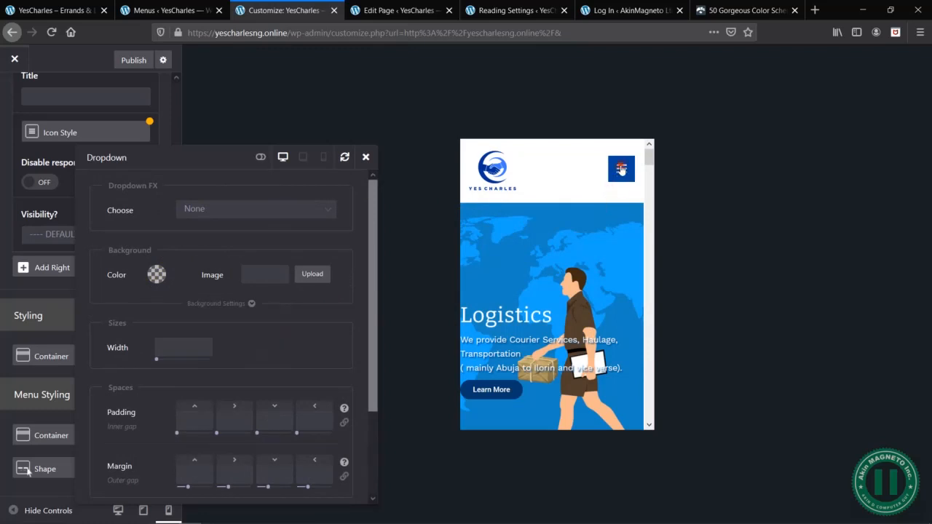
click(156, 277)
click(171, 317)
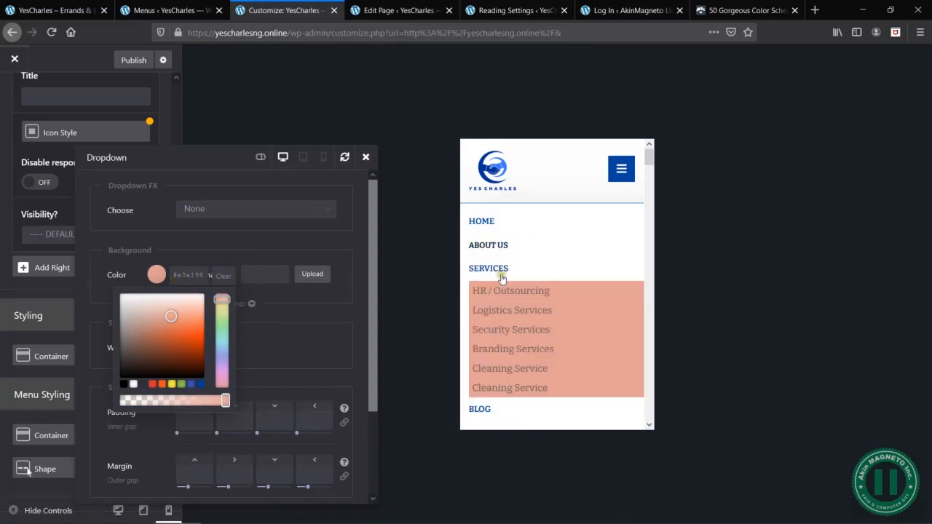
click(223, 276)
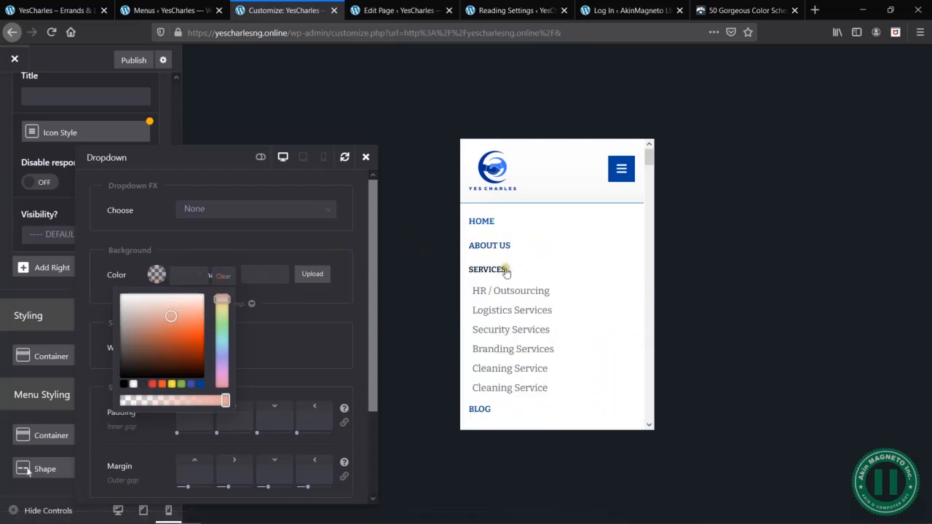
click(271, 238)
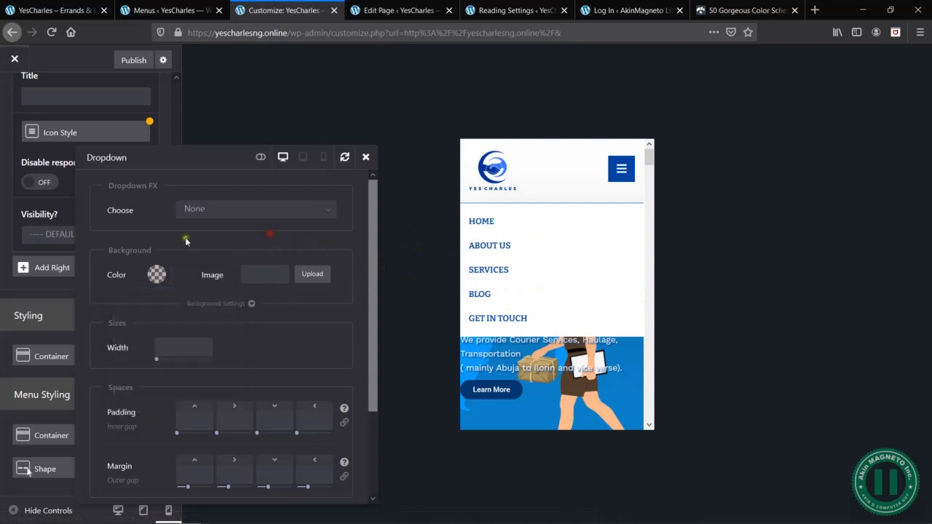
- Show the advanced Dropdown options, try a 12px font size, set it to 13px and check the Services submenu in the preview
click(262, 159)
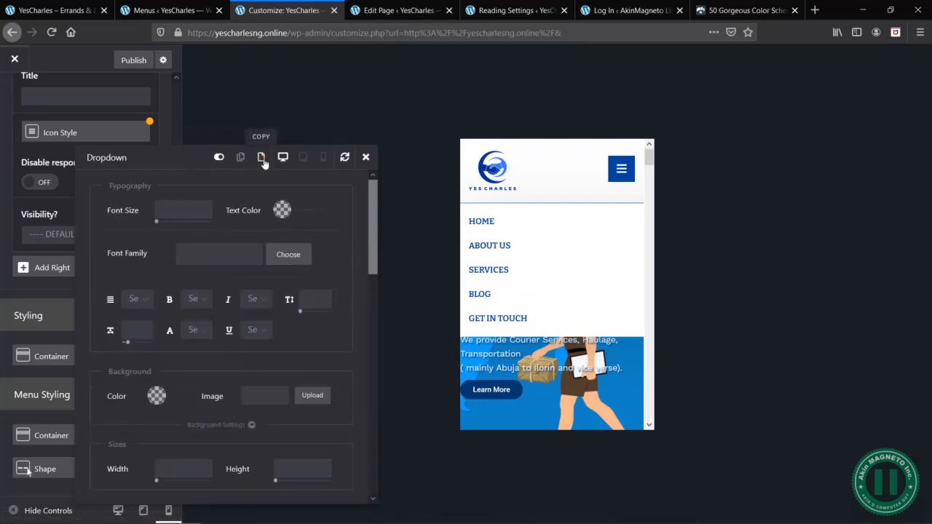
click(189, 203)
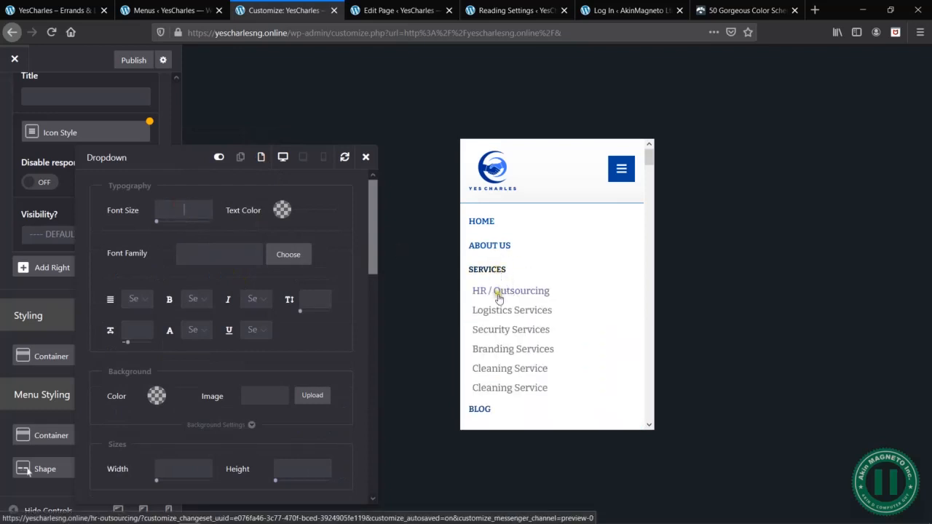
click(182, 211)
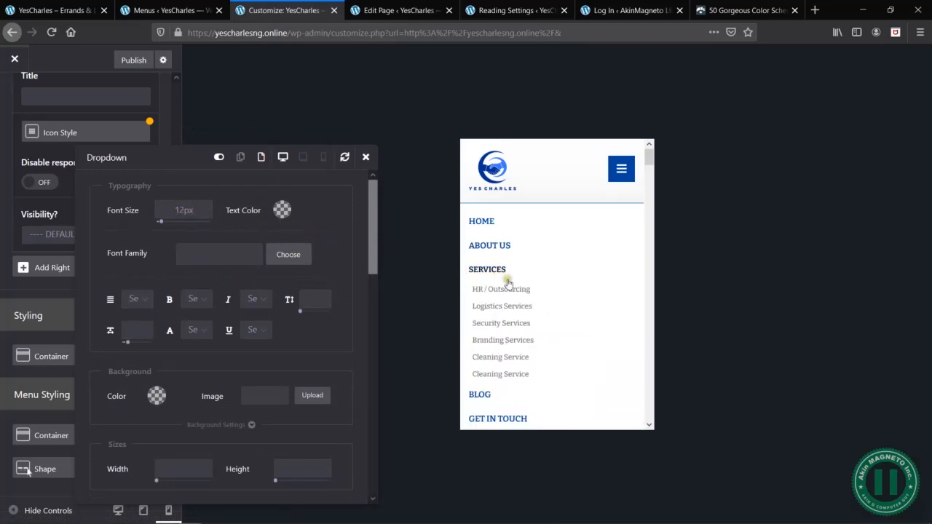
click(186, 211)
key(BackSpace)
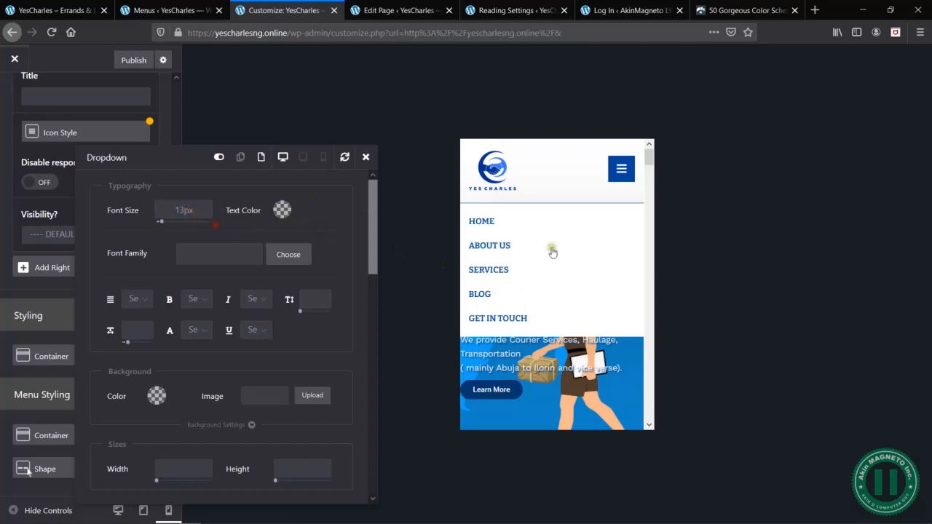
mouse_move(486, 269)
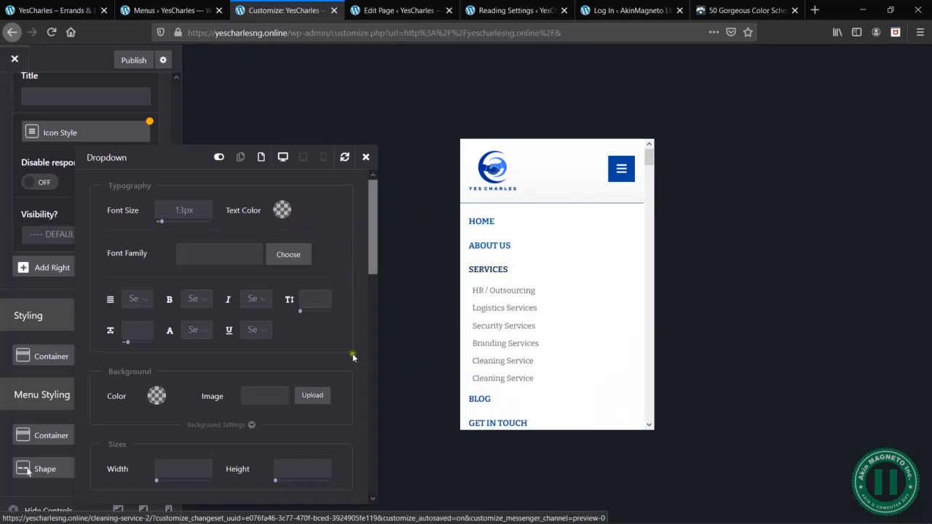
- Review the remaining Dropdown styling options, close them, publish the header changes and collapse the mobile menu in the preview
scroll(351, 357, down, 5)
scroll(348, 357, up, 5)
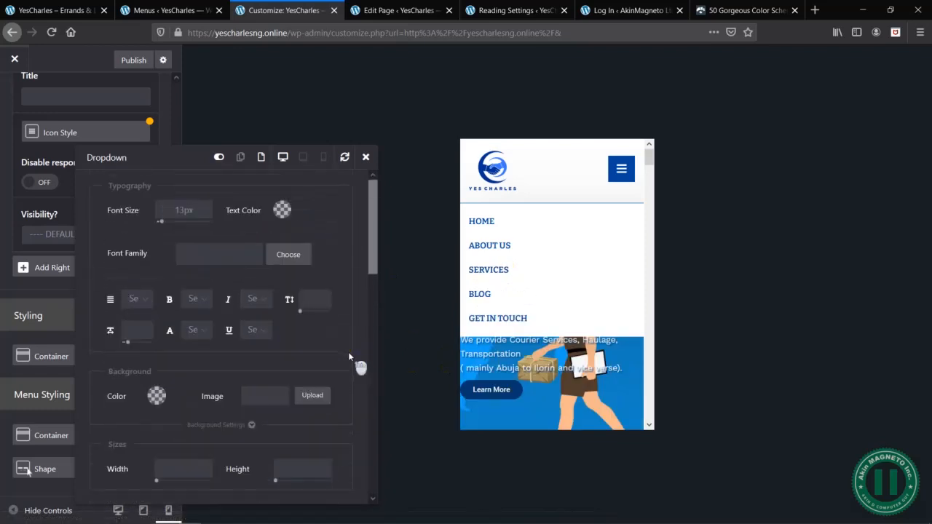
scroll(348, 351, down, 8)
scroll(345, 397, up, 8)
click(366, 157)
scroll(132, 189, up, 10)
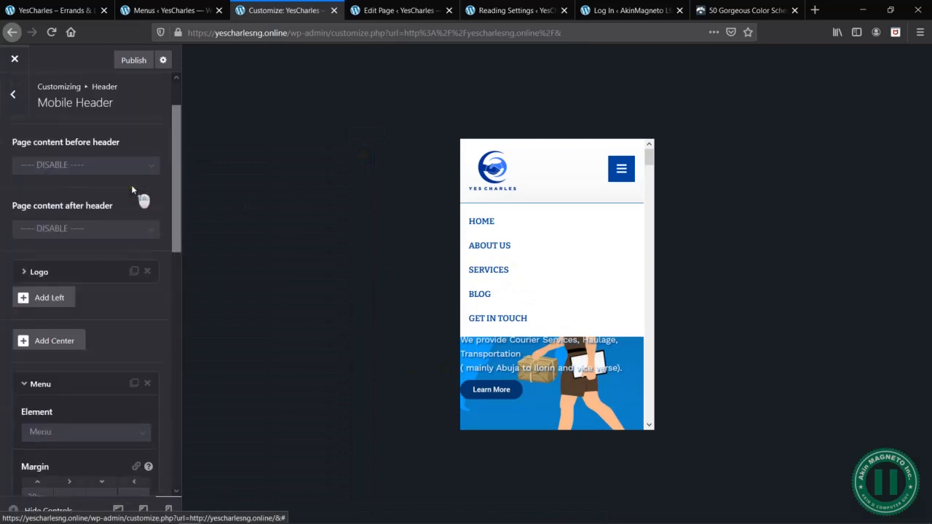
click(621, 167)
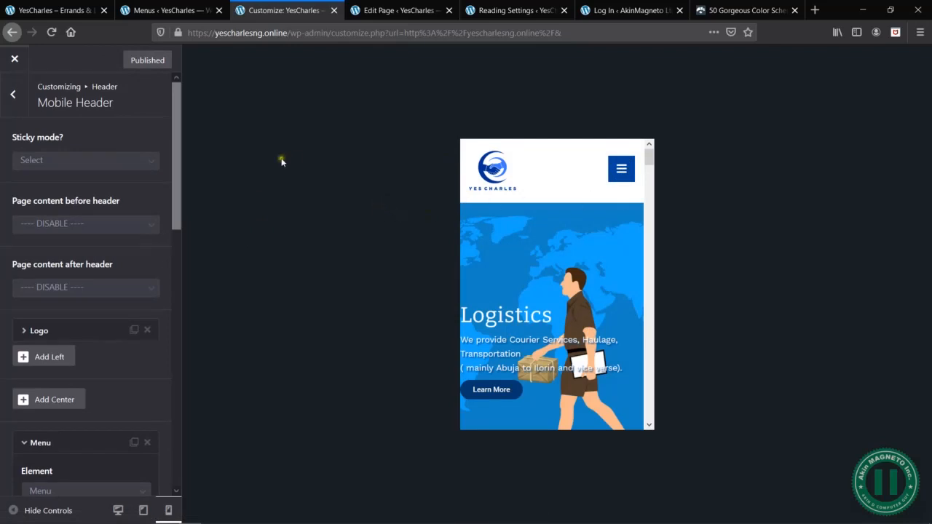
- Set the mobile header's sticky mode to Sticky and check that the header stays in place throughout the preview page
click(108, 162)
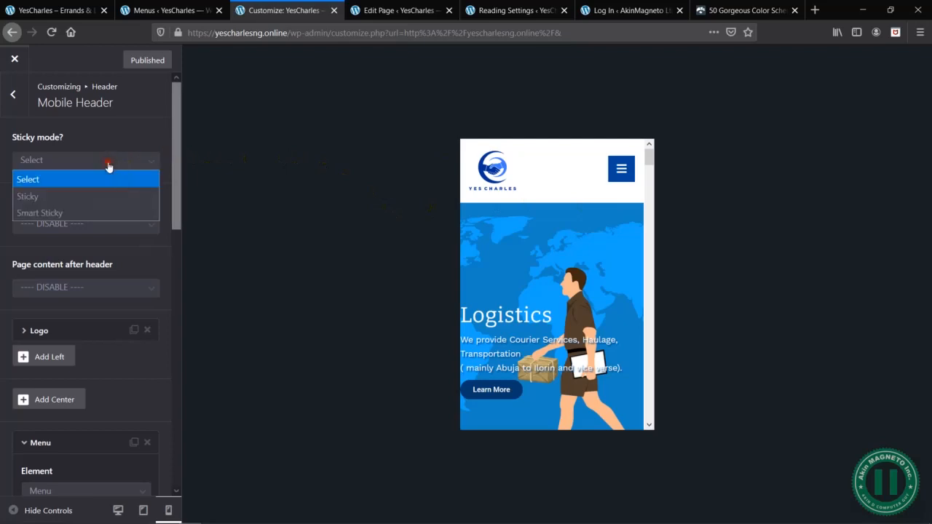
click(99, 137)
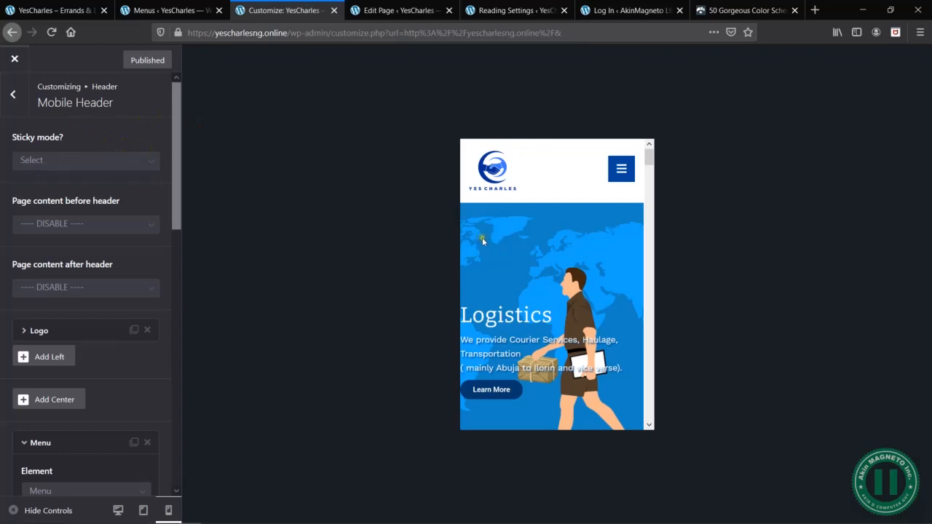
click(85, 161)
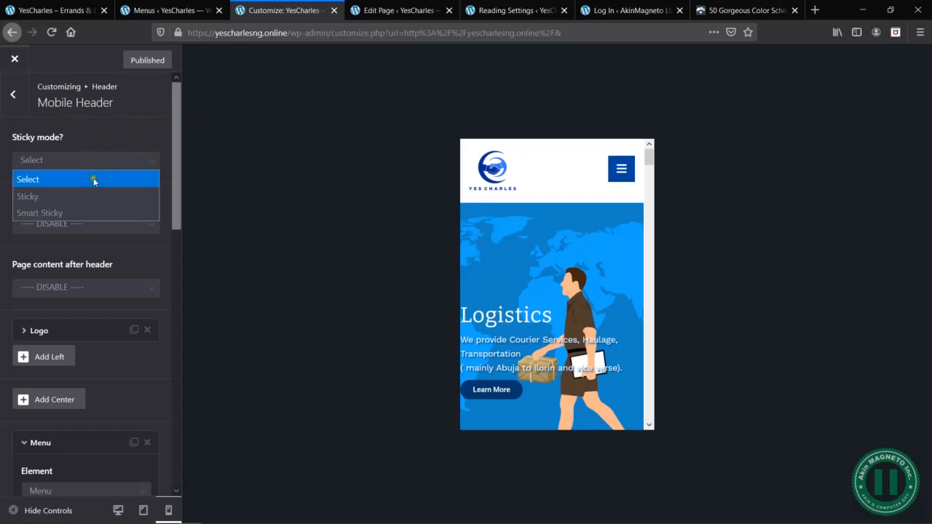
click(109, 198)
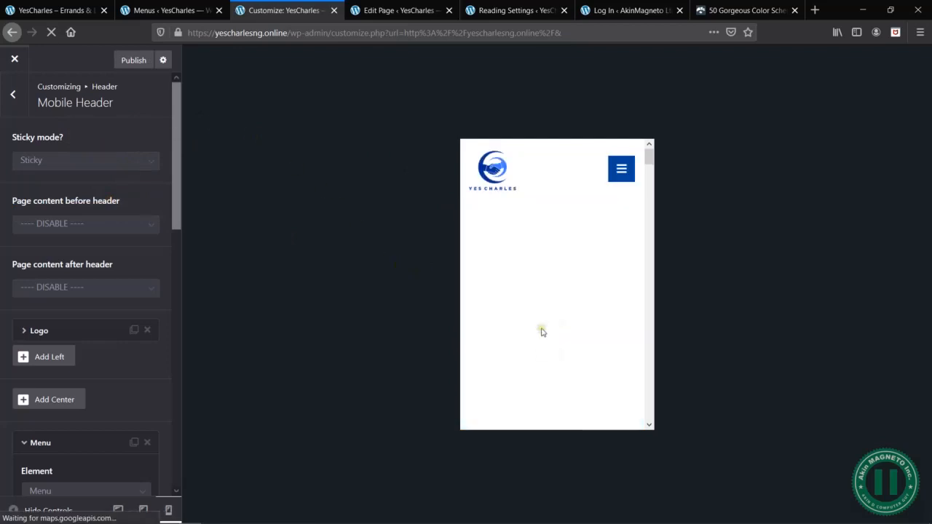
scroll(542, 328, down, 5)
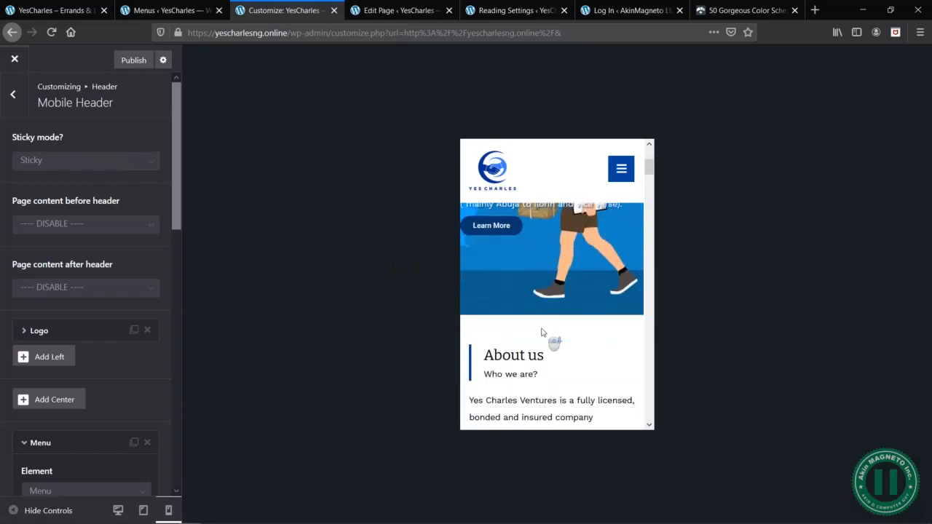
scroll(541, 332, down, 4)
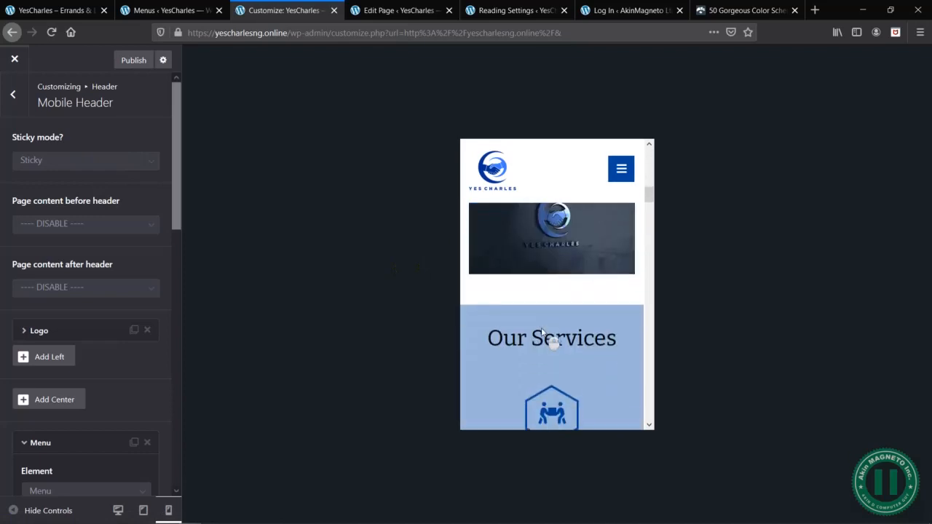
scroll(541, 331, up, 3)
scroll(541, 331, up, 5)
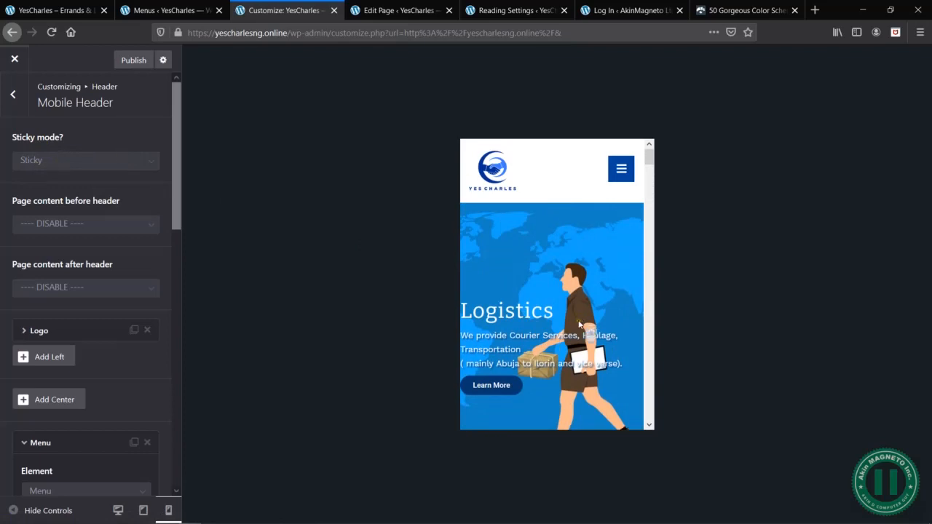
scroll(581, 325, down, 5)
scroll(581, 325, up, 5)
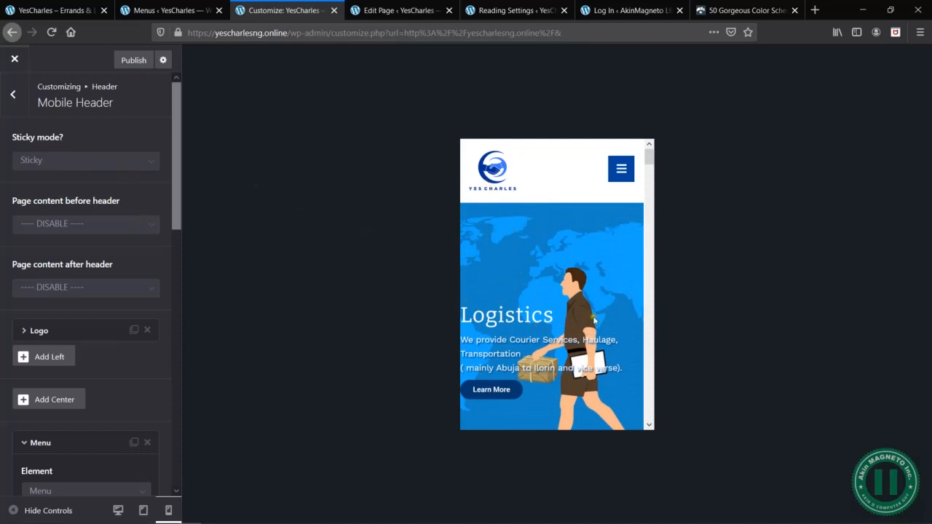
- Examine how the sticky header behaves between the hero banner and the Our Services section of the mobile preview
scroll(592, 321, down, 3)
scroll(594, 321, up, 3)
scroll(560, 313, down, 5)
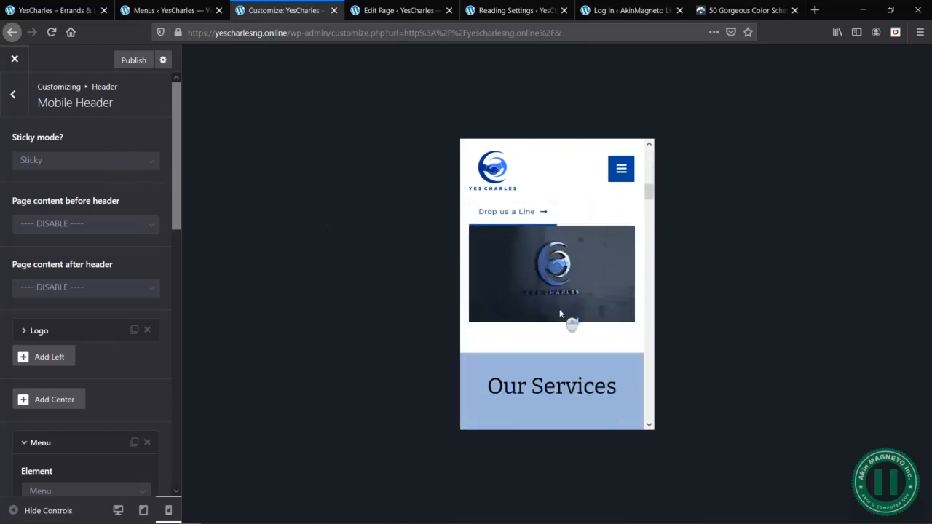
scroll(559, 313, down, 1)
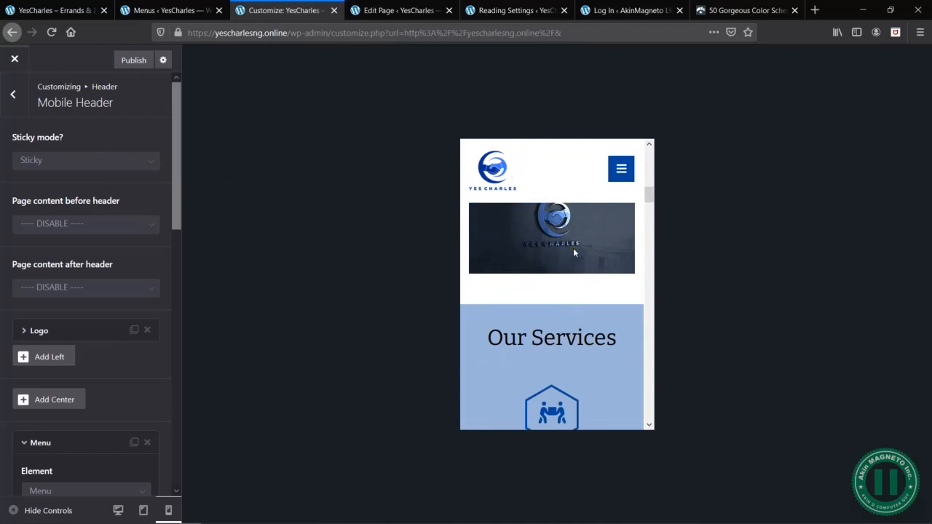
scroll(574, 251, up, 1)
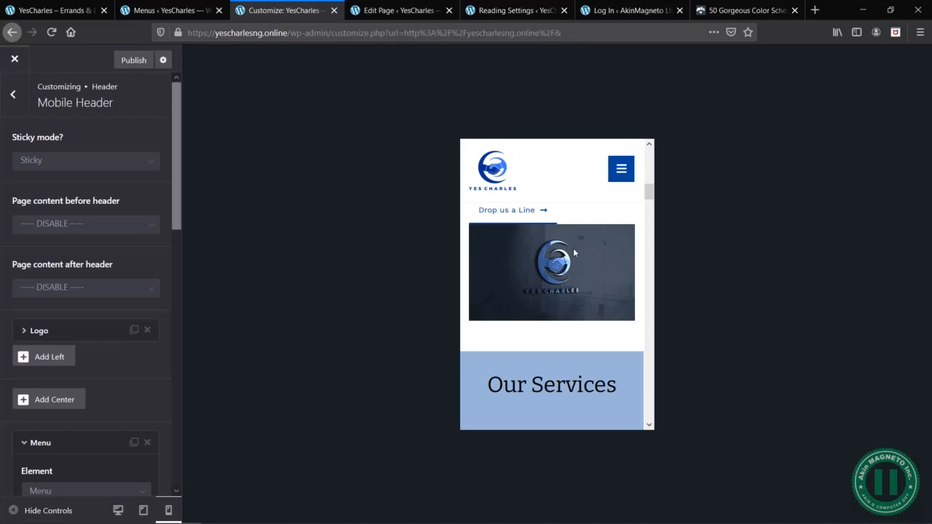
scroll(574, 253, down, 5)
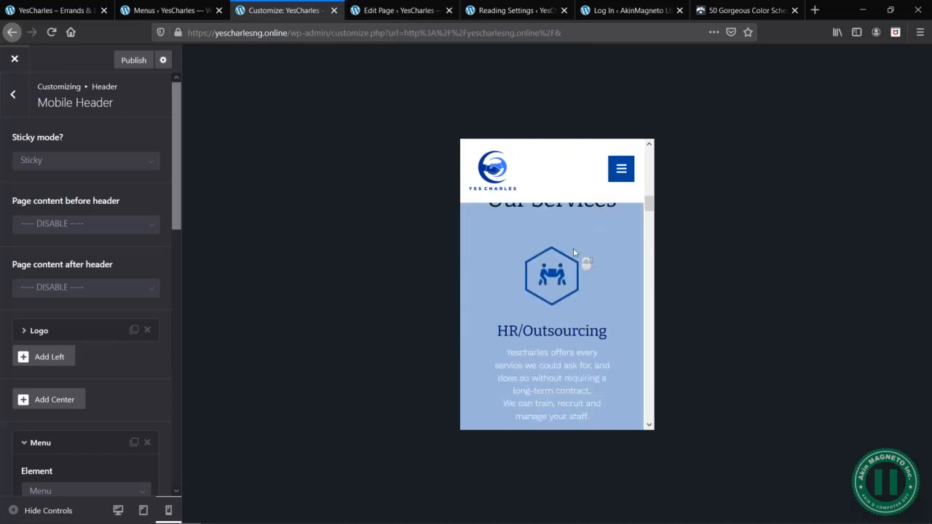
- Set the mobile header's sticky mode to Smart Sticky and check the header while moving down the preview page
click(131, 160)
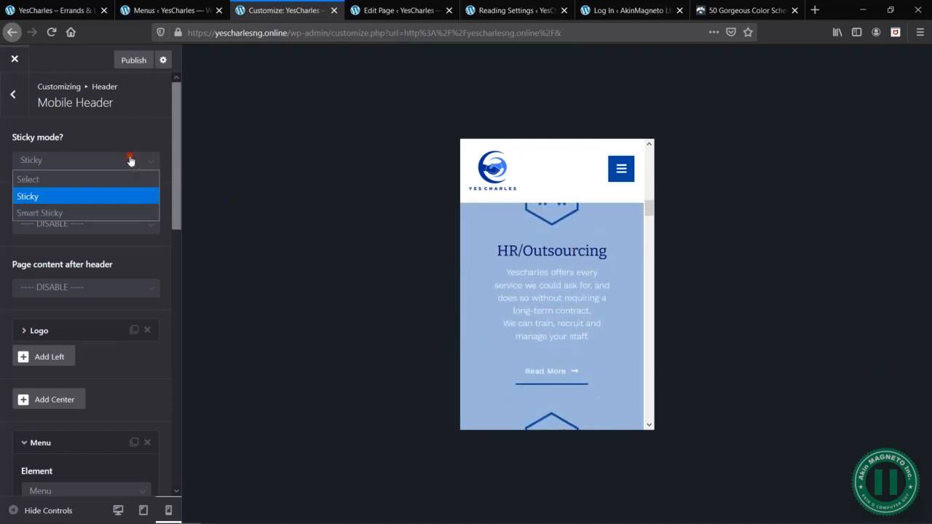
click(131, 213)
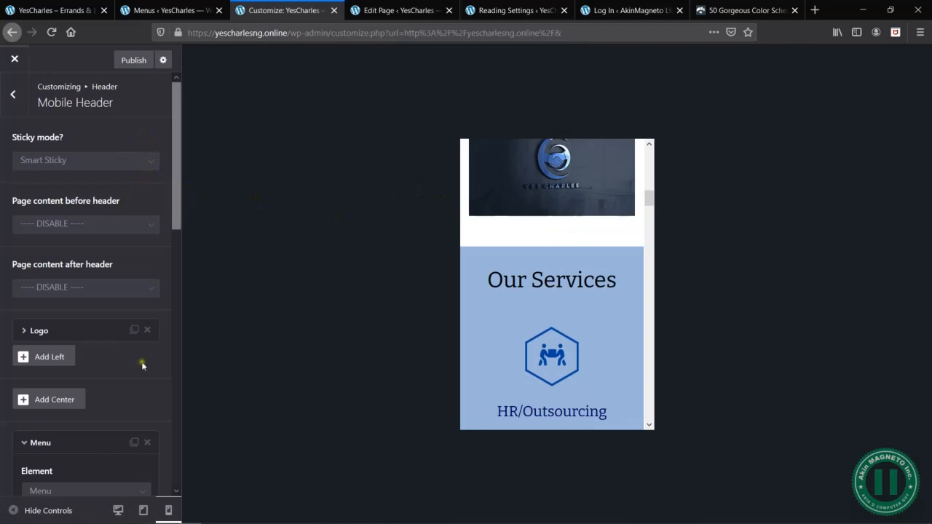
scroll(143, 366, down, 1)
scroll(142, 367, down, 3)
scroll(587, 273, down, 2)
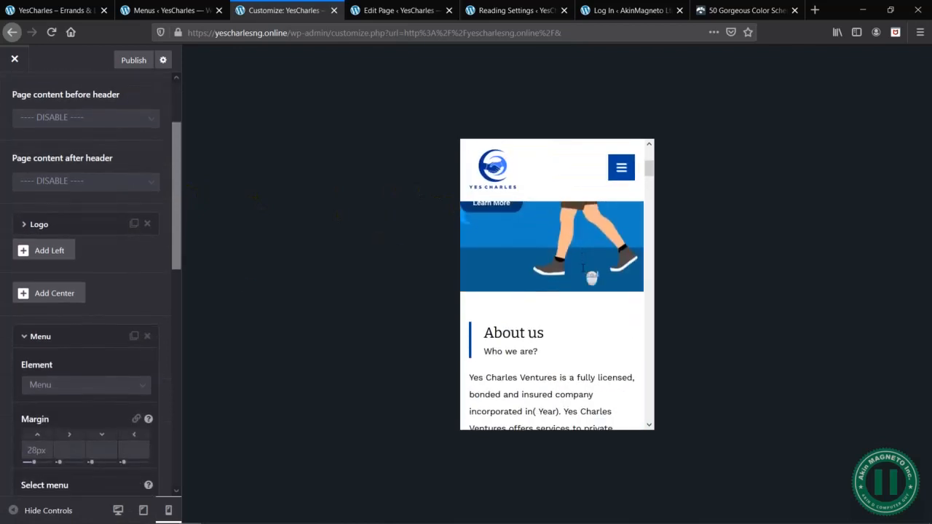
scroll(583, 268, down, 10)
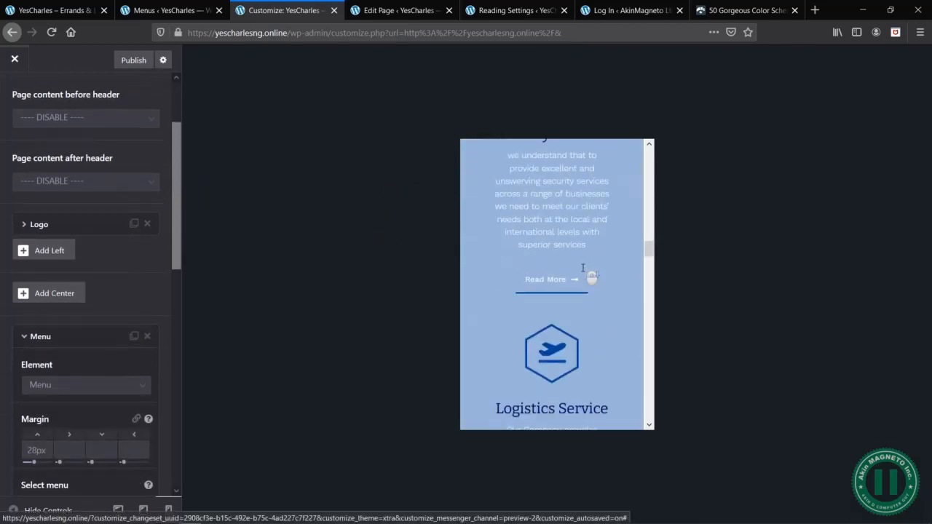
scroll(584, 268, down, 10)
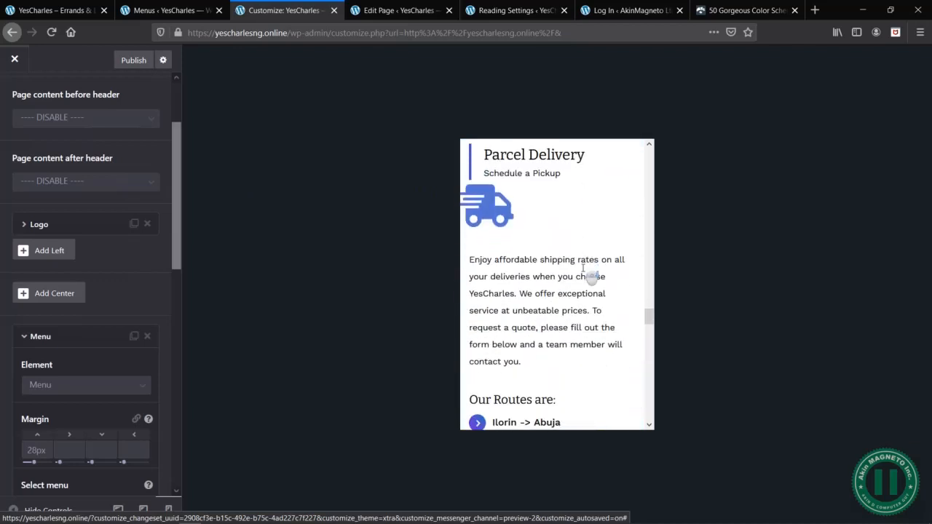
scroll(583, 268, down, 5)
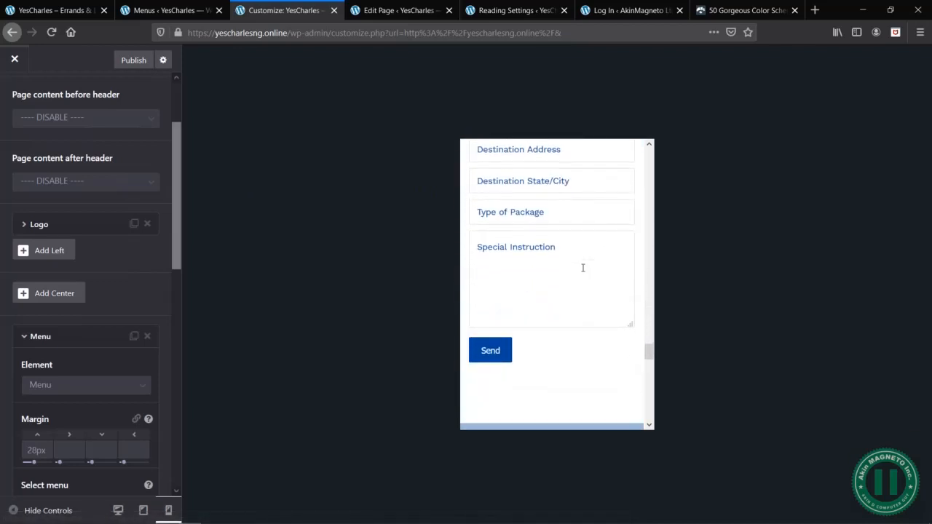
- Examine how the Smart Sticky header reacts to changes of scroll direction between the pickup form, the footer and the services section
scroll(583, 268, up, 1)
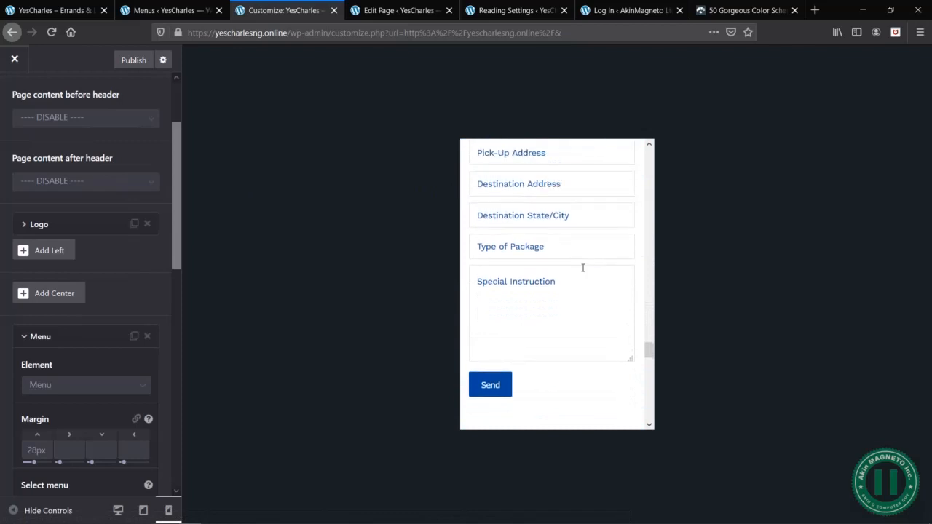
scroll(583, 268, up, 1)
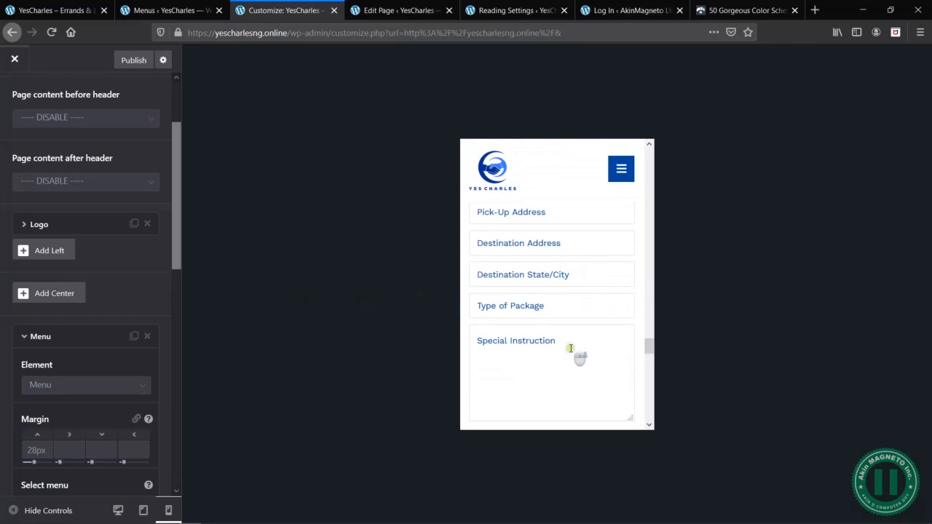
scroll(575, 352, down, 8)
scroll(575, 350, up, 5)
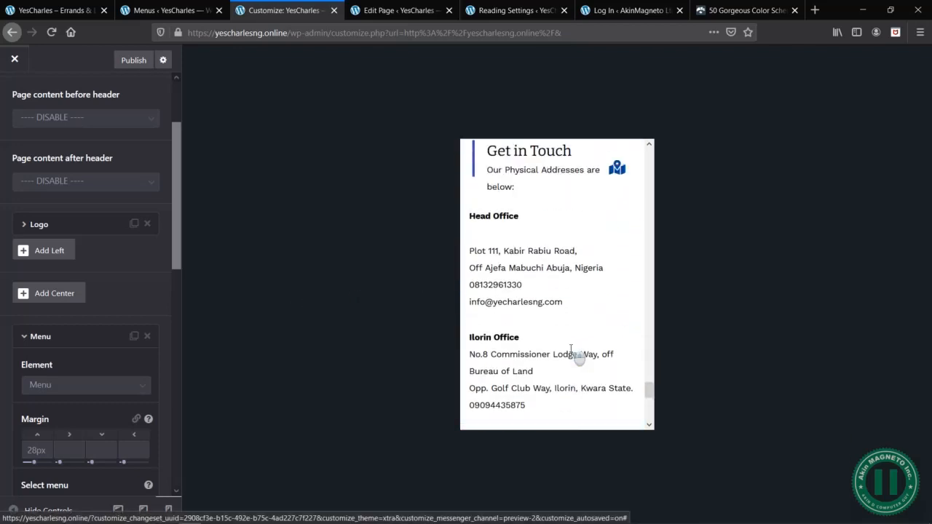
scroll(567, 411, down, 8)
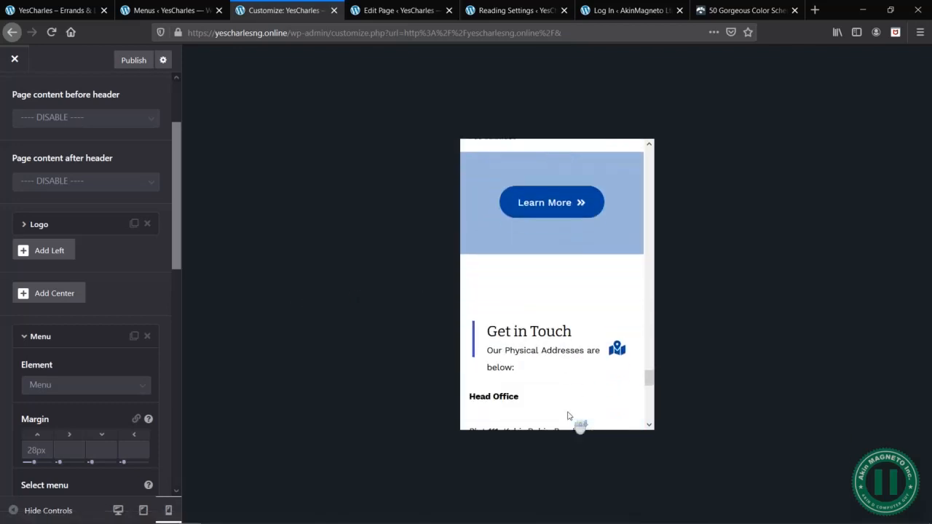
scroll(569, 354, down, 3)
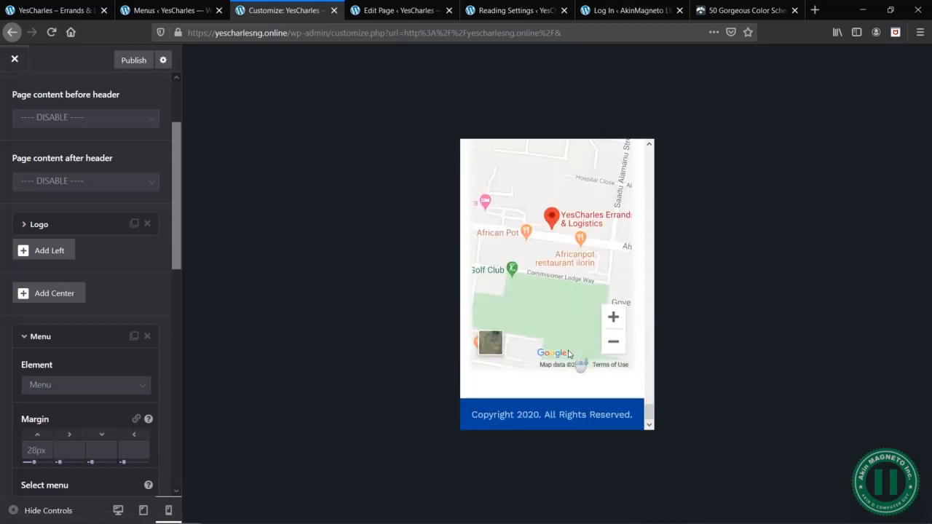
scroll(579, 362, up, 12)
scroll(569, 354, up, 3)
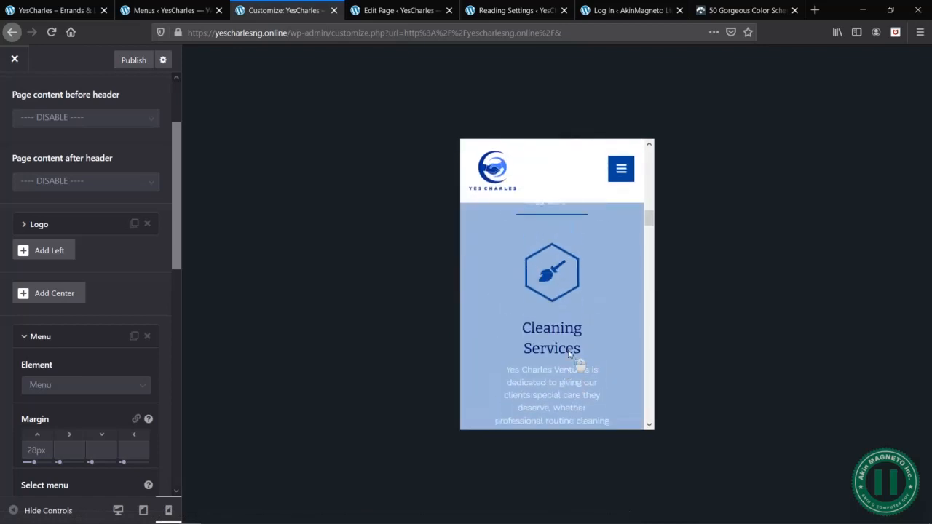
- Collapse the Menu element's settings in the mobile header and publish the changes
scroll(79, 265, up, 2)
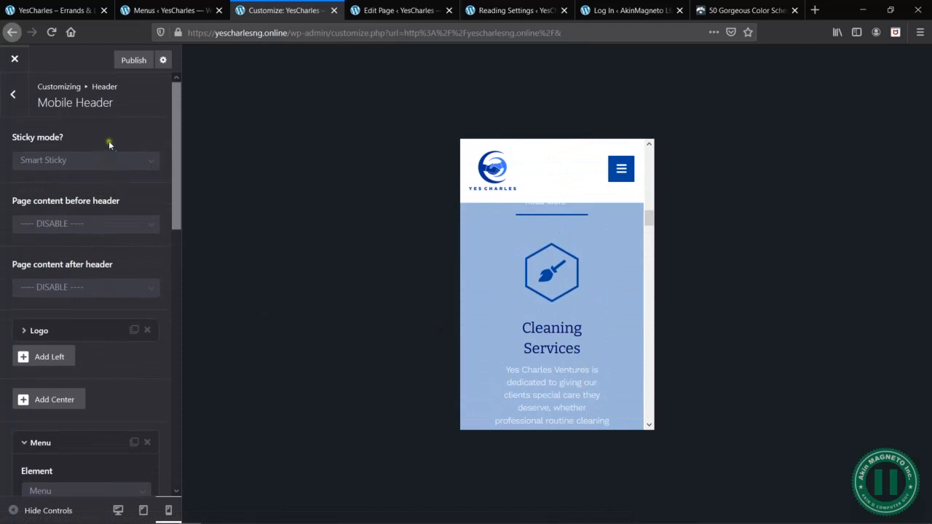
scroll(140, 299, down, 5)
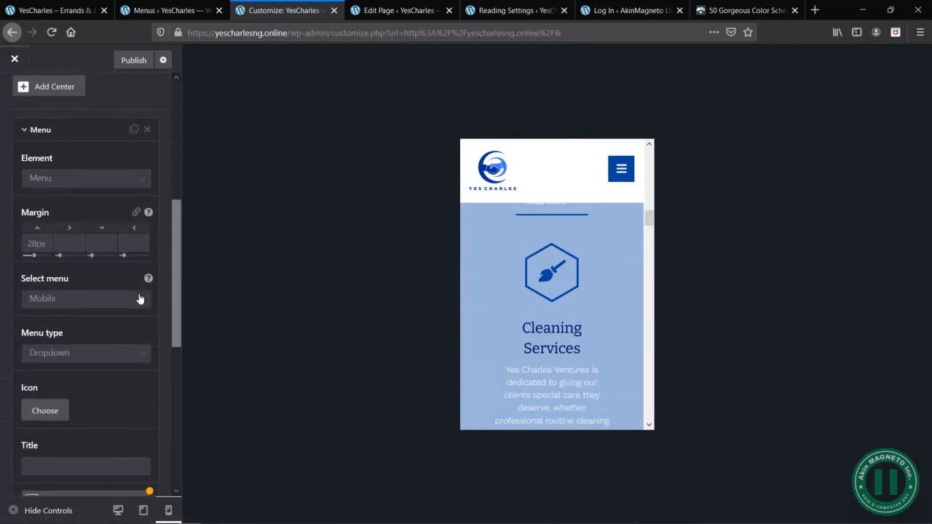
click(78, 129)
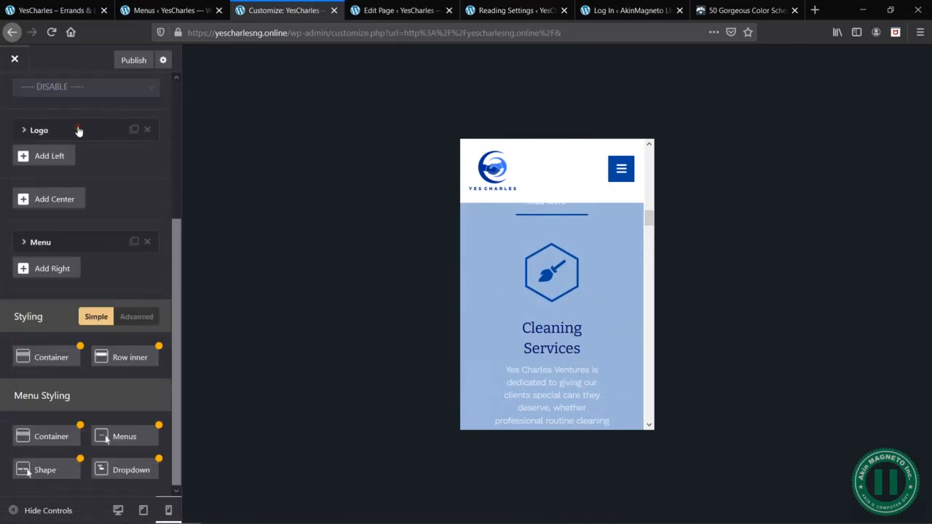
scroll(112, 266, up, 4)
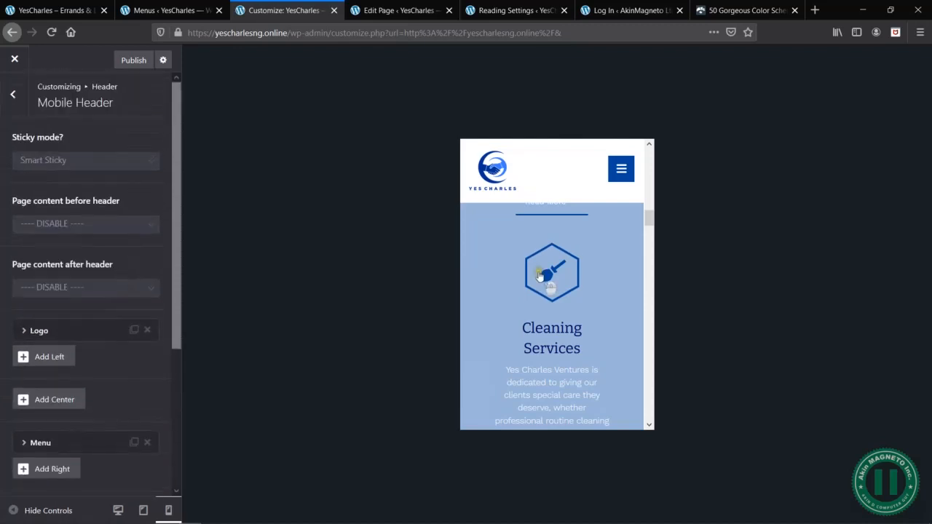
click(125, 62)
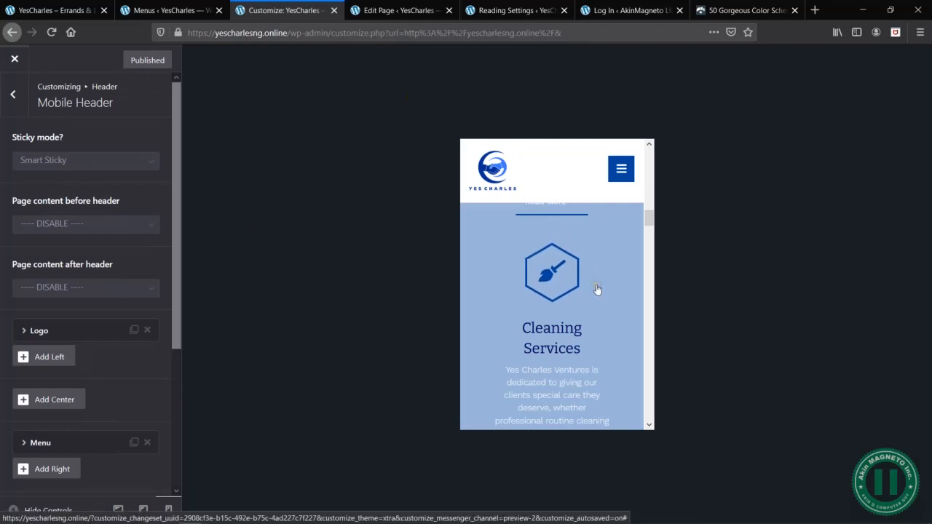
- Check the published Smart Sticky header around the About us section and hero banner of the mobile preview
scroll(599, 291, up, 5)
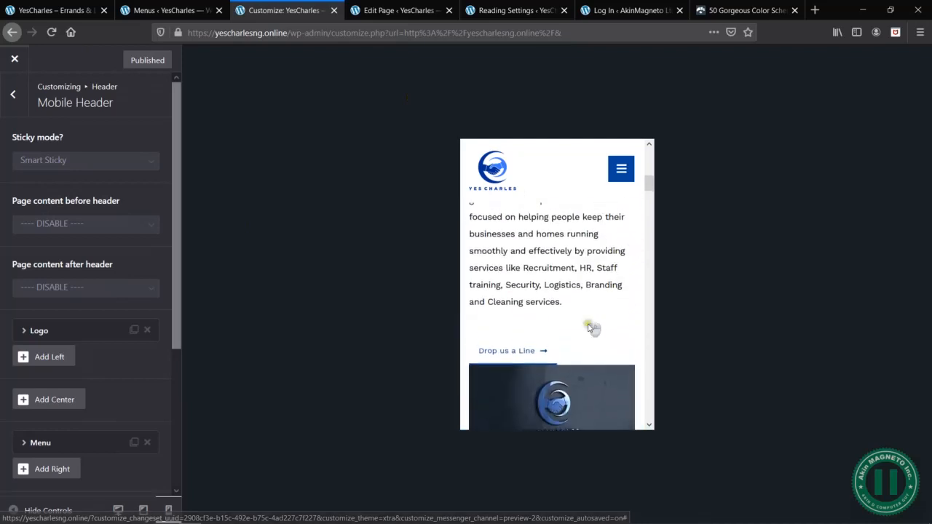
scroll(593, 313, down, 4)
scroll(588, 324, up, 8)
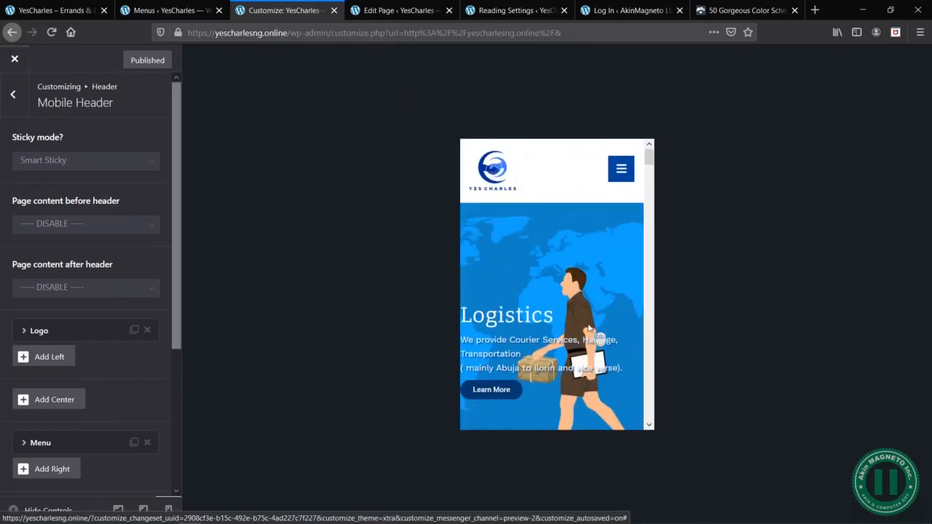
scroll(589, 328, down, 2)
scroll(588, 327, up, 4)
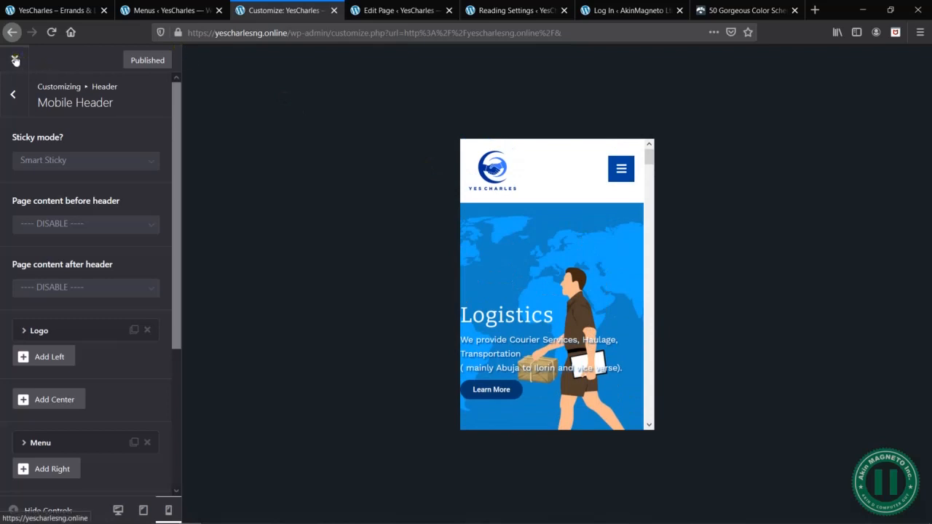
- Switch the preview to desktop size and check how its header behaves from the hero banner down to the services
click(118, 511)
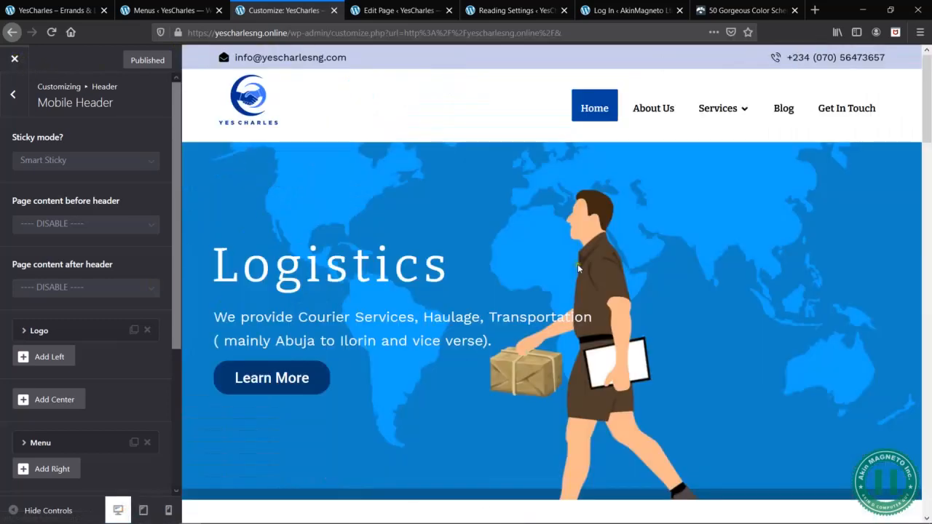
scroll(726, 275, down, 4)
scroll(726, 275, up, 2)
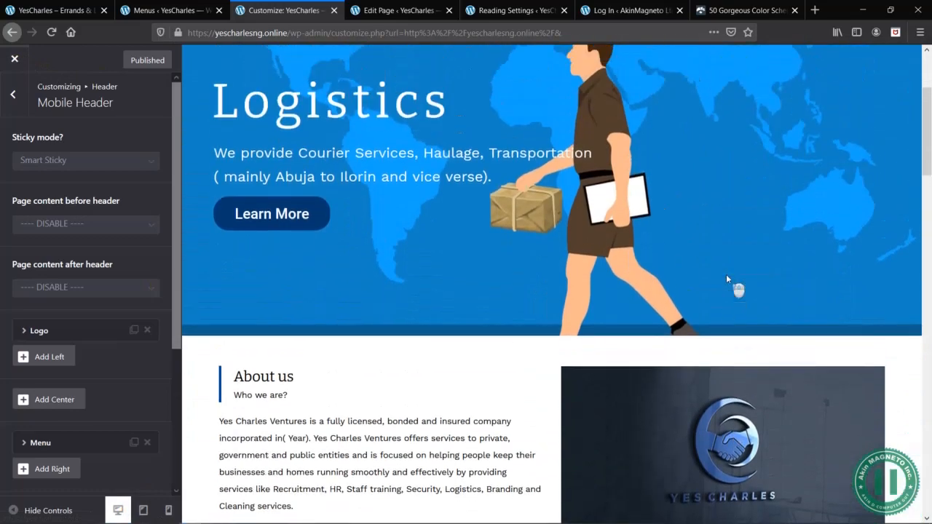
scroll(727, 278, down, 10)
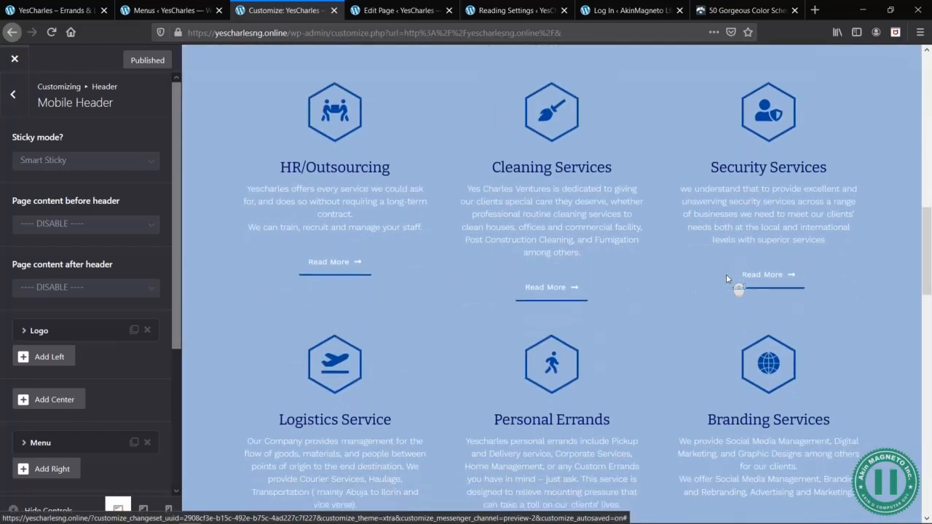
scroll(726, 280, up, 12)
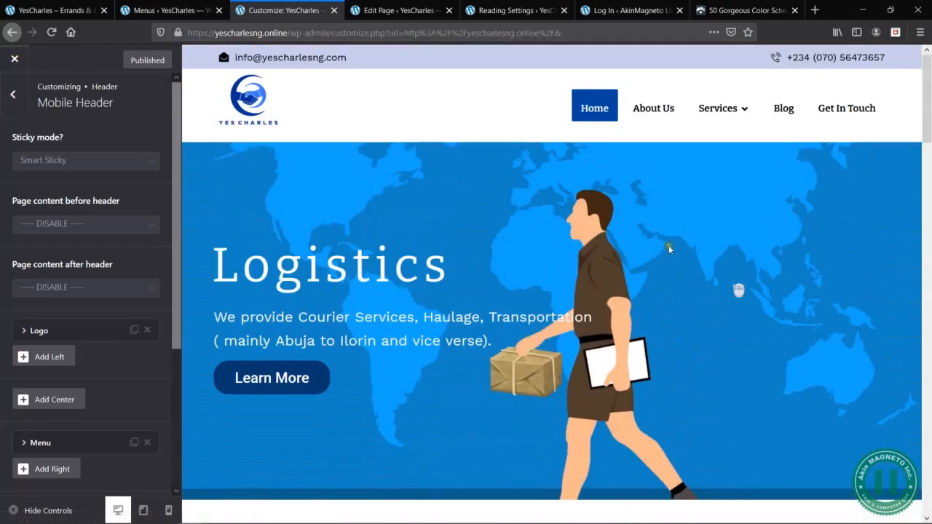
- Set the Sticky Header's sticky type to All Headers Sticky and check the header down to Our Services in the desktop preview
click(14, 102)
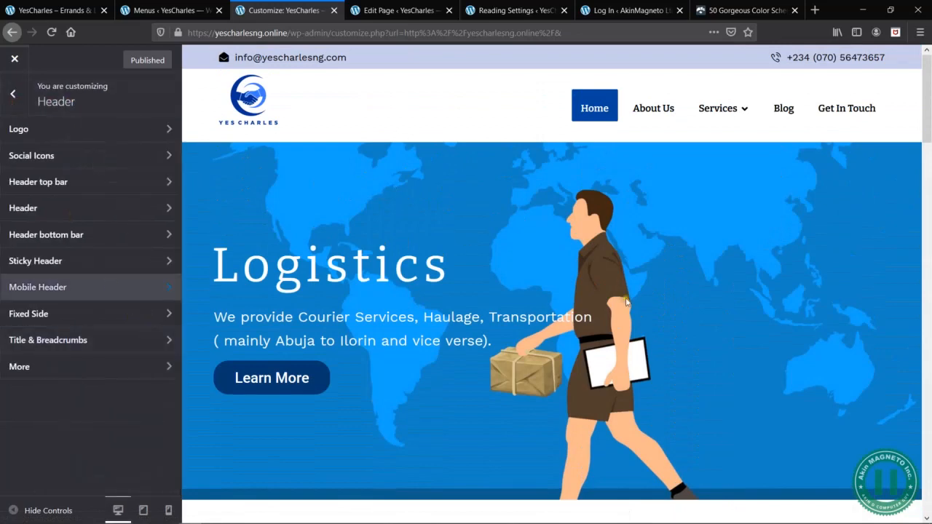
scroll(626, 300, down, 4)
scroll(626, 297, up, 5)
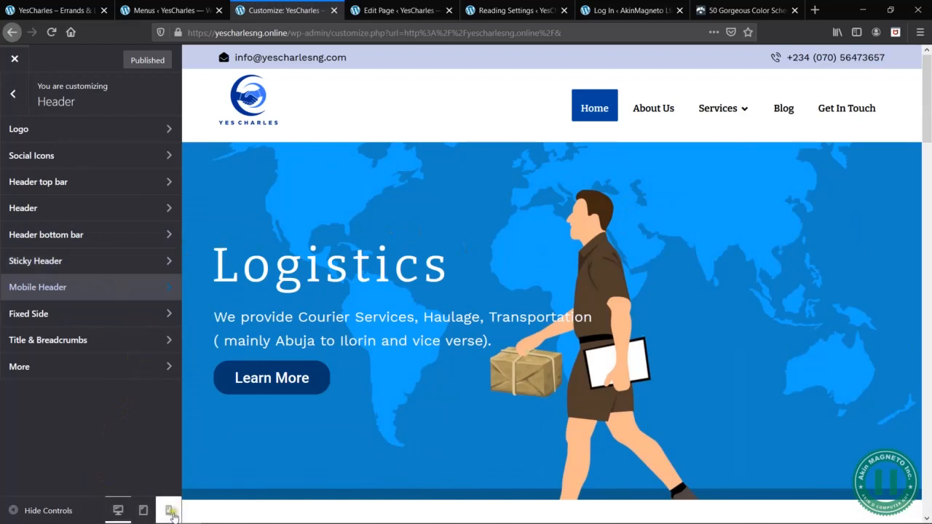
click(45, 264)
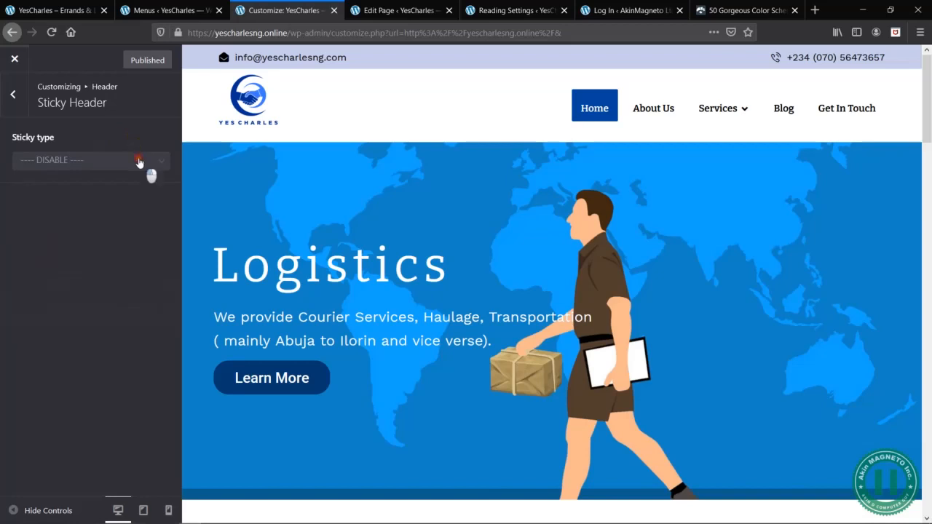
click(140, 162)
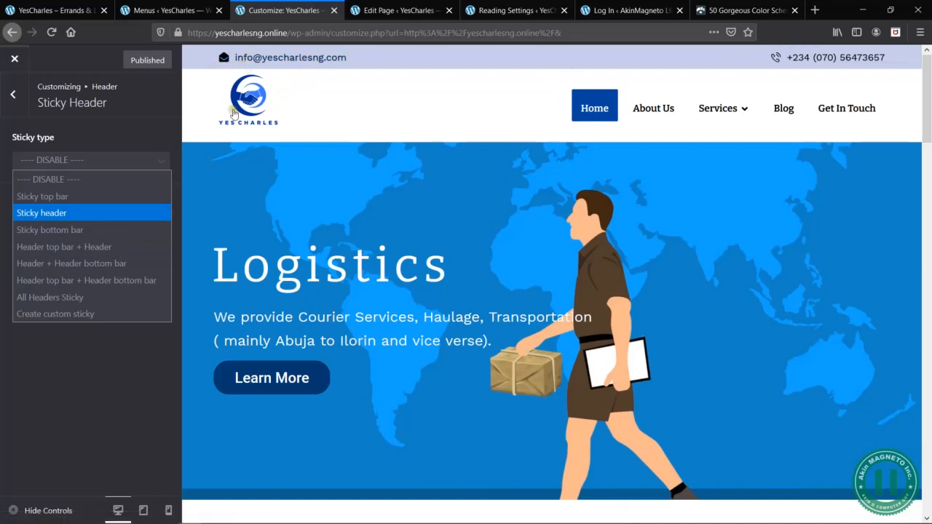
click(114, 297)
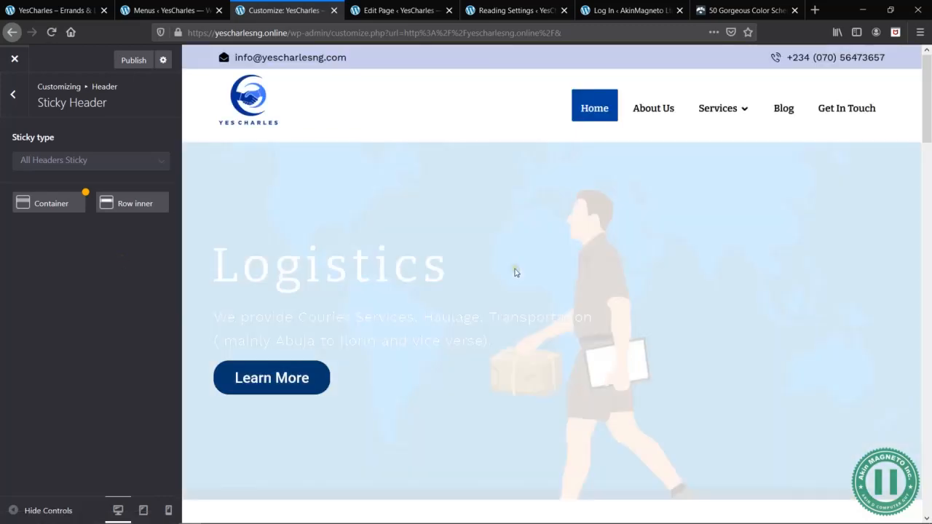
scroll(677, 421, down, 5)
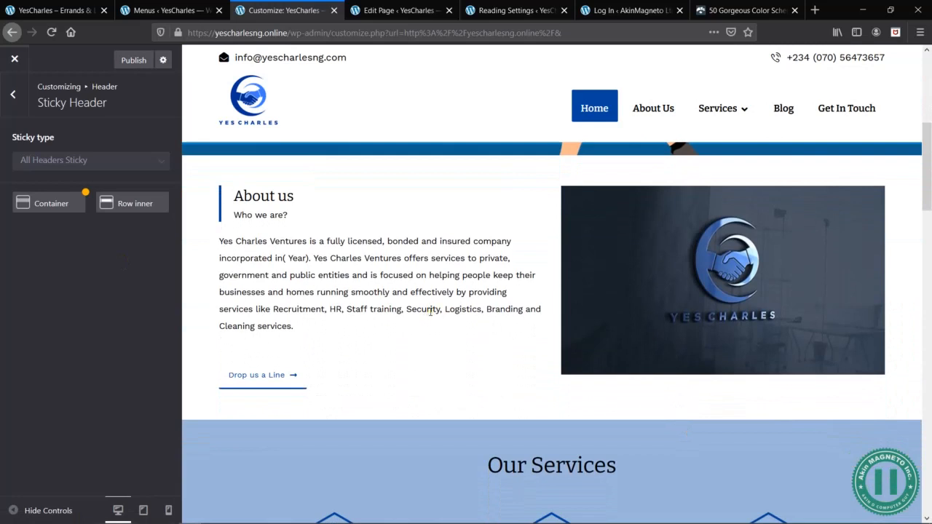
scroll(431, 312, down, 4)
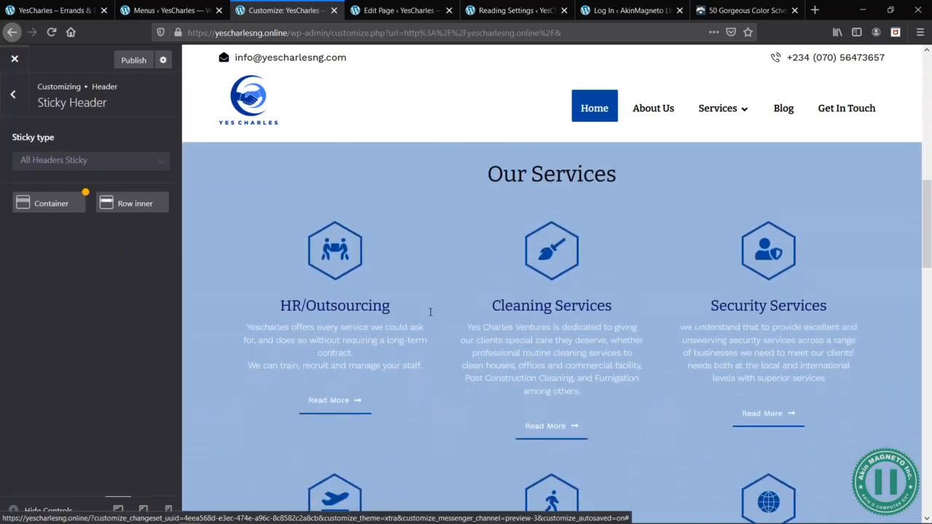
- Set the sticky type to Sticky header and check it around the services and Parcel Delivery sections of the desktop preview
click(115, 162)
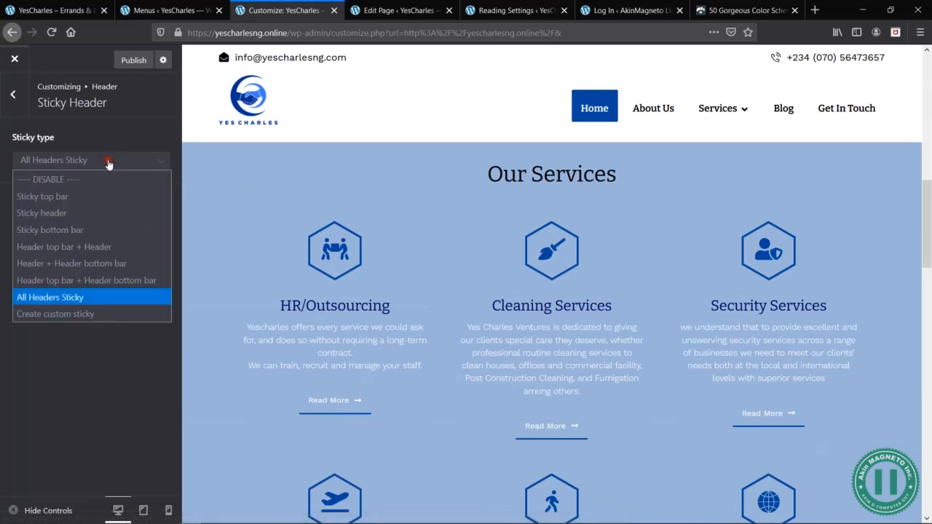
click(81, 211)
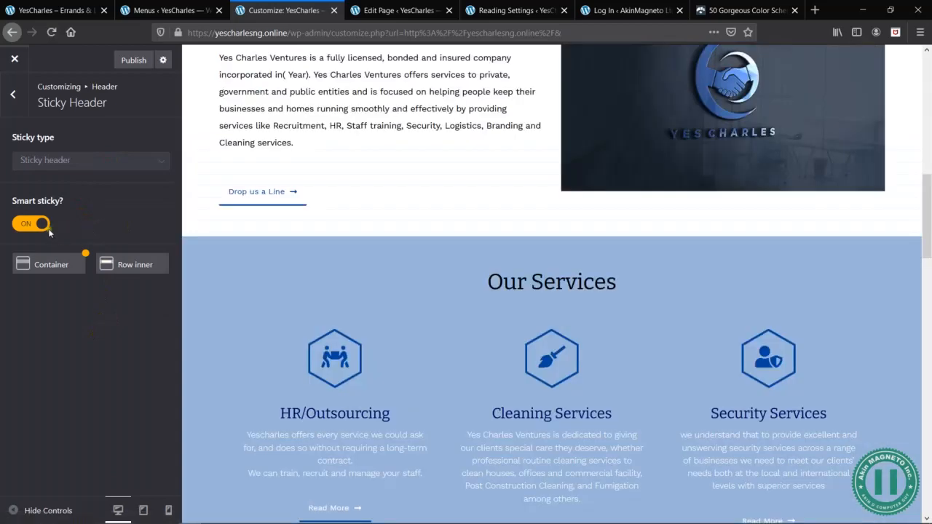
scroll(495, 254, down, 2)
scroll(509, 289, down, 4)
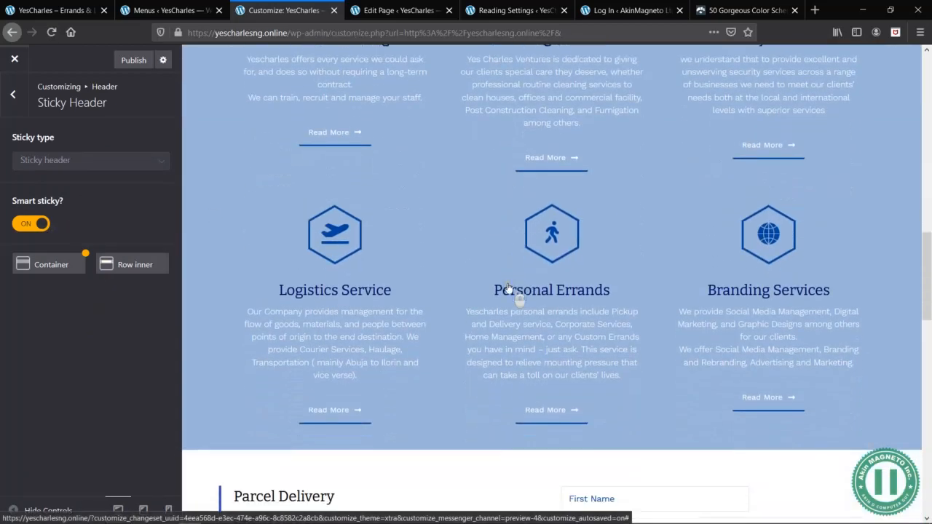
scroll(509, 288, down, 4)
scroll(508, 288, up, 2)
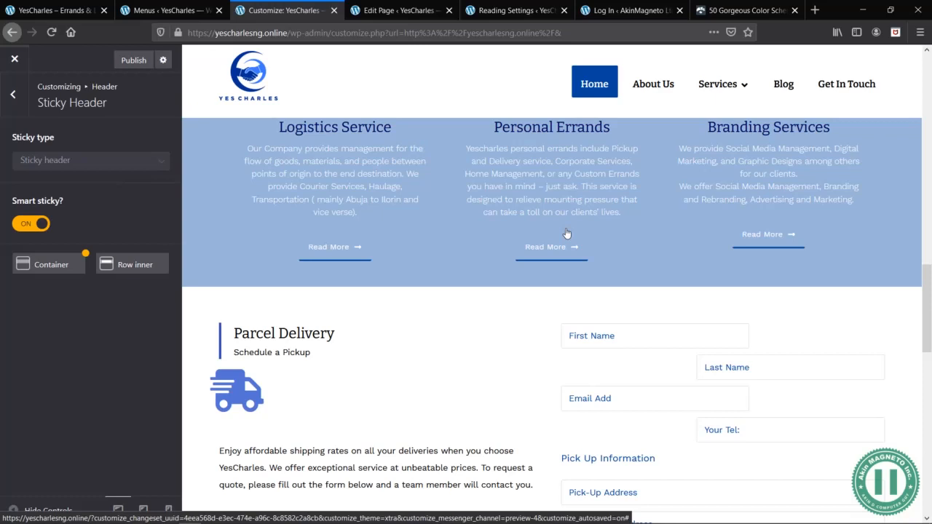
- Give the sticky header's container a semi-transparent white background at about half opacity
click(64, 263)
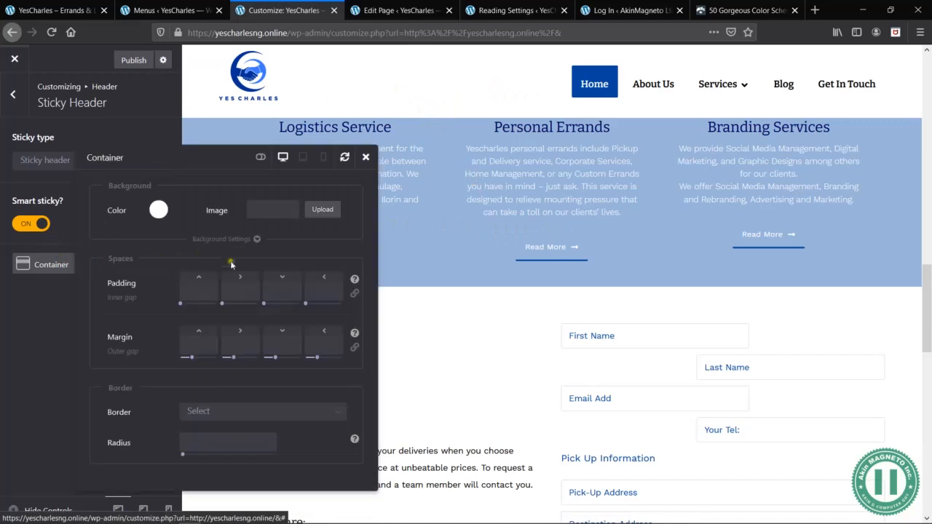
drag(150, 152, 229, 178)
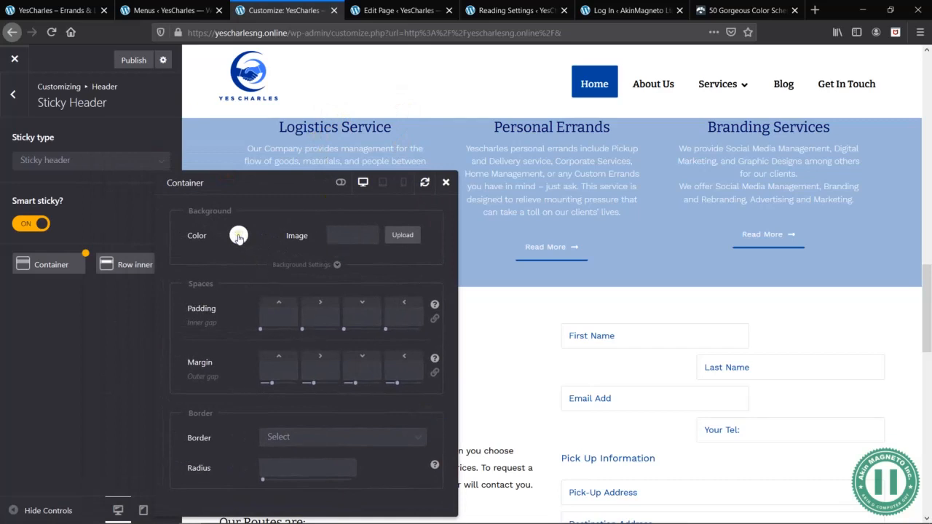
click(238, 236)
drag(309, 361, 254, 362)
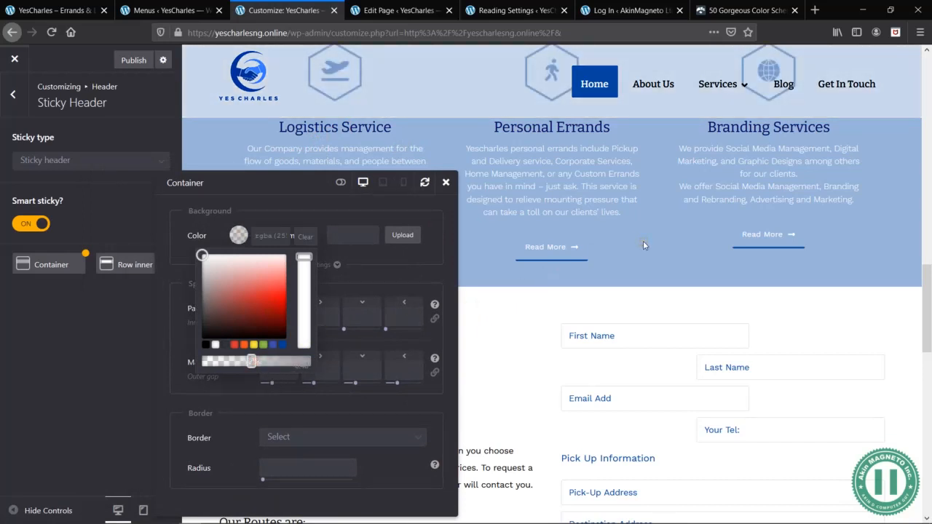
click(394, 252)
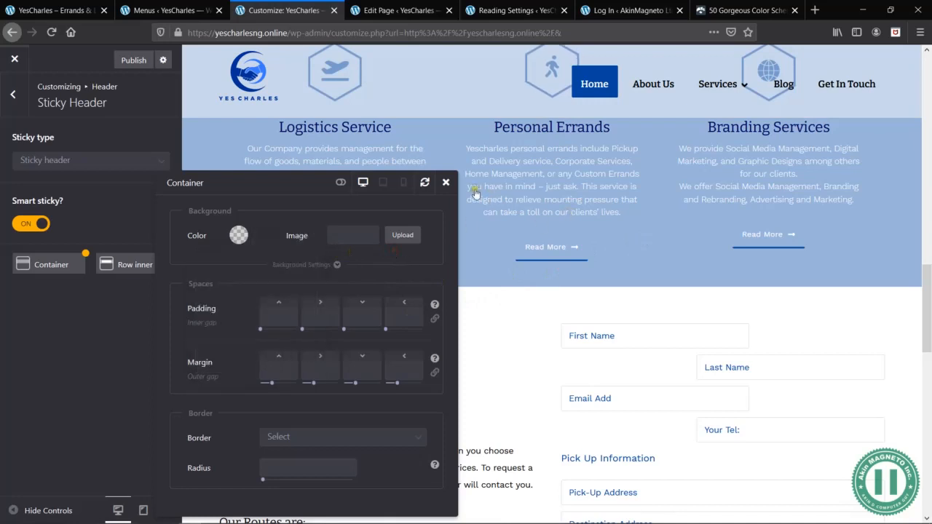
scroll(642, 179, up, 3)
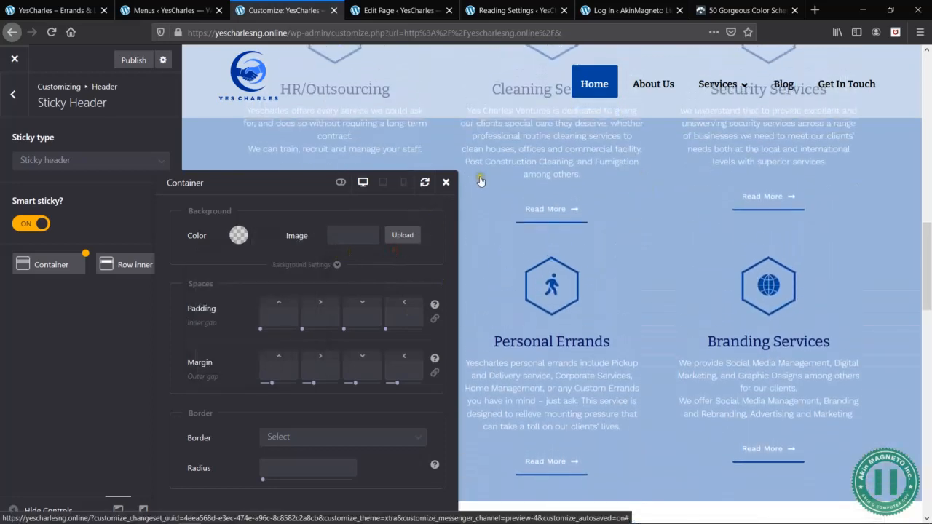
click(445, 183)
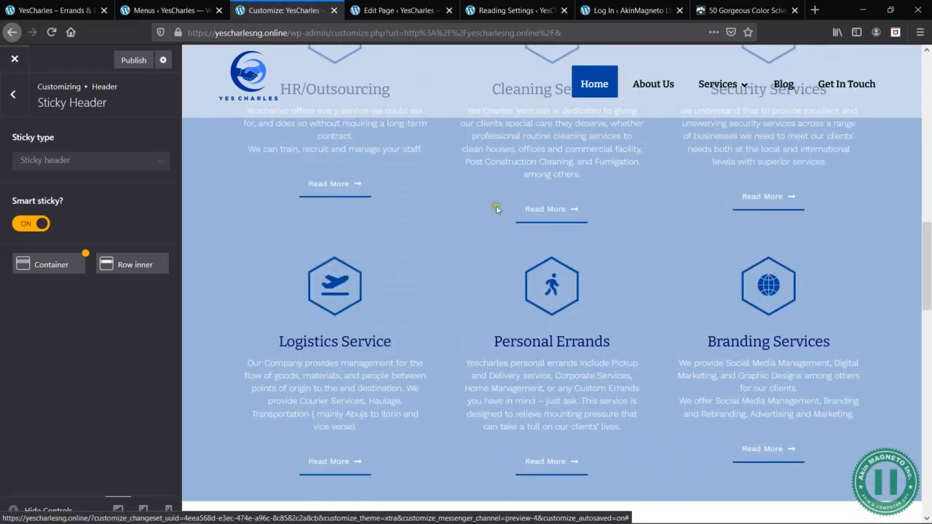
- Check how the translucent sticky header behaves between the services section and the Logistics banner in the desktop preview
scroll(512, 219, up, 2)
scroll(512, 216, up, 4)
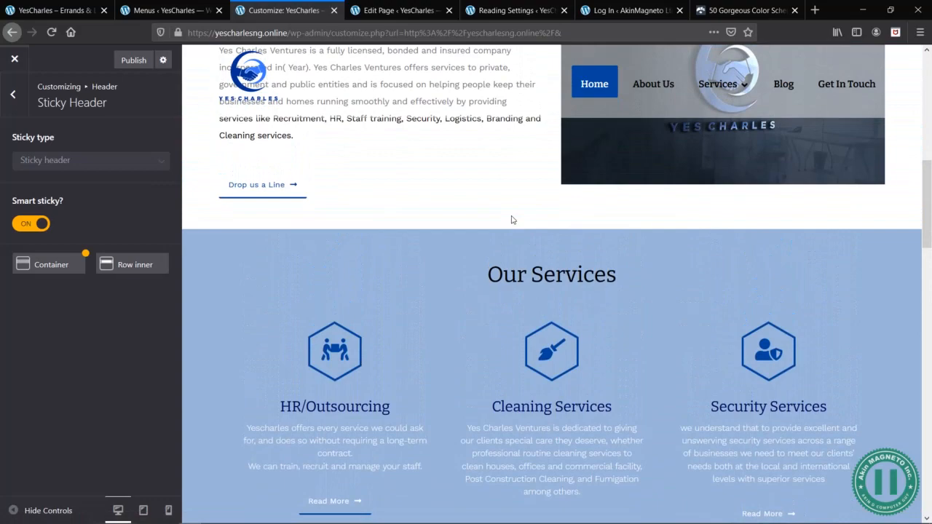
scroll(512, 219, down, 6)
scroll(511, 219, up, 2)
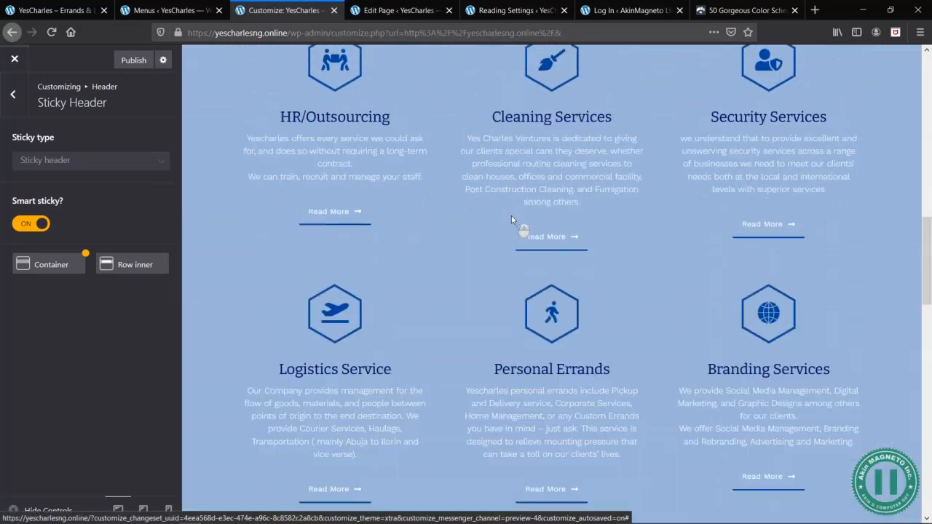
scroll(512, 219, down, 2)
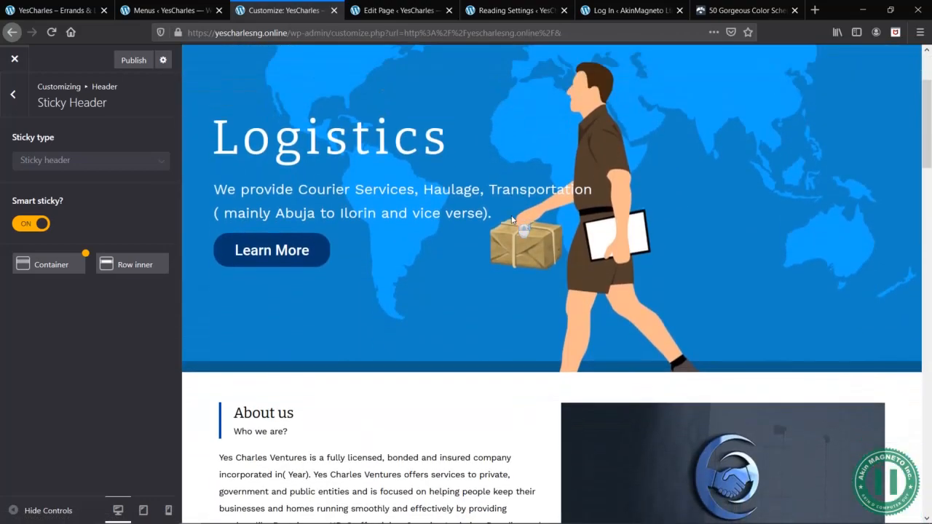
scroll(512, 220, up, 2)
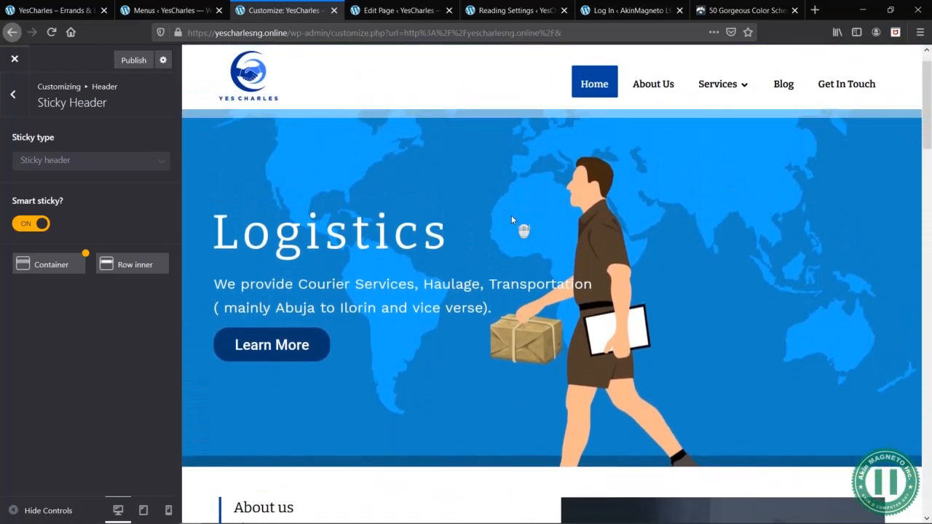
scroll(511, 218, down, 1)
scroll(512, 219, up, 1)
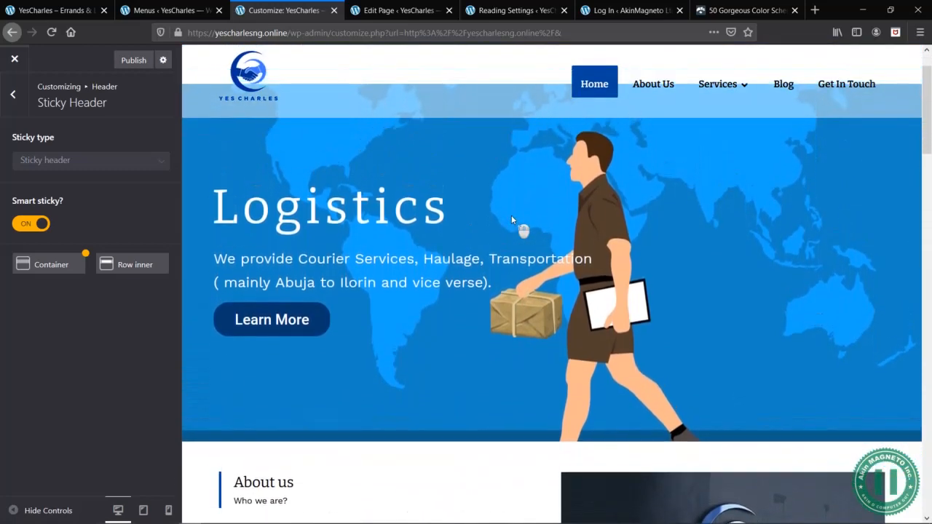
scroll(511, 219, down, 1)
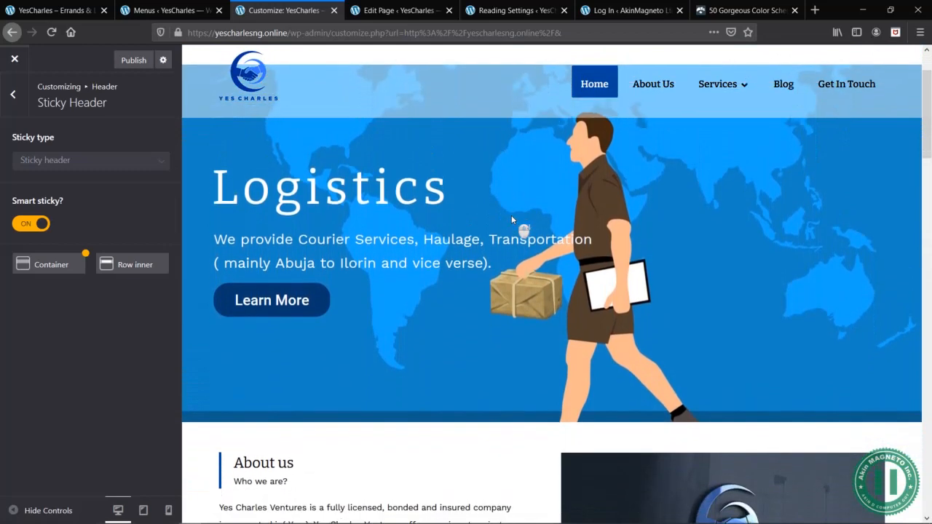
scroll(511, 220, down, 1)
scroll(512, 220, down, 1)
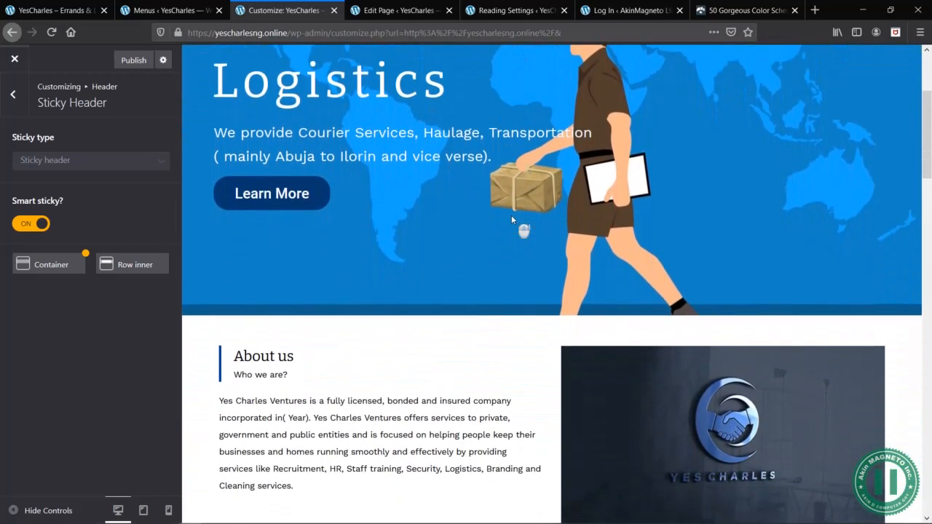
- Recheck the sticky header between the Logistics banner and the About us section, and publish the changes
scroll(605, 156, up, 3)
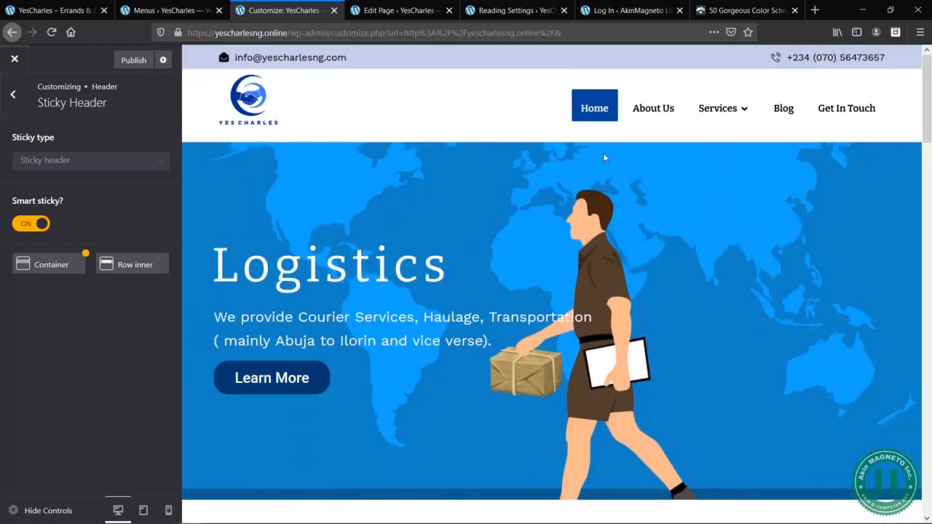
scroll(463, 267, down, 2)
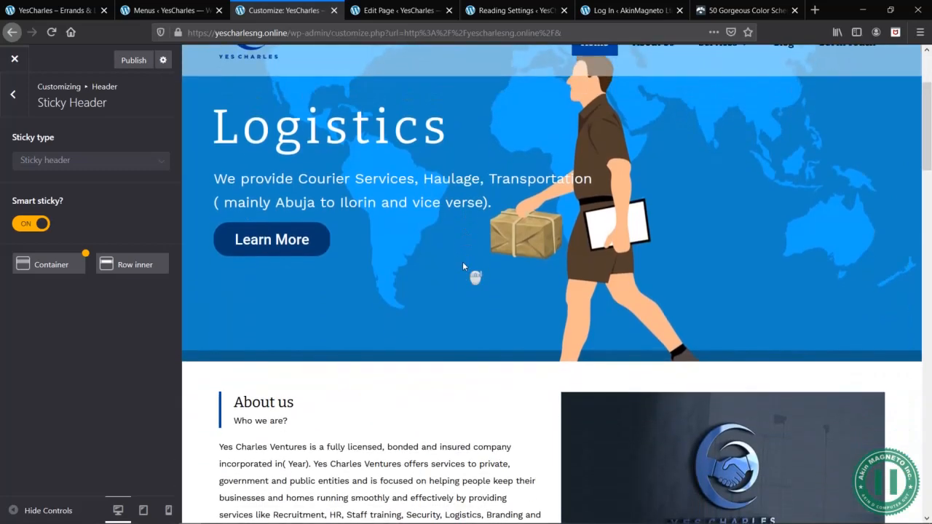
scroll(463, 266, up, 1)
scroll(464, 266, down, 4)
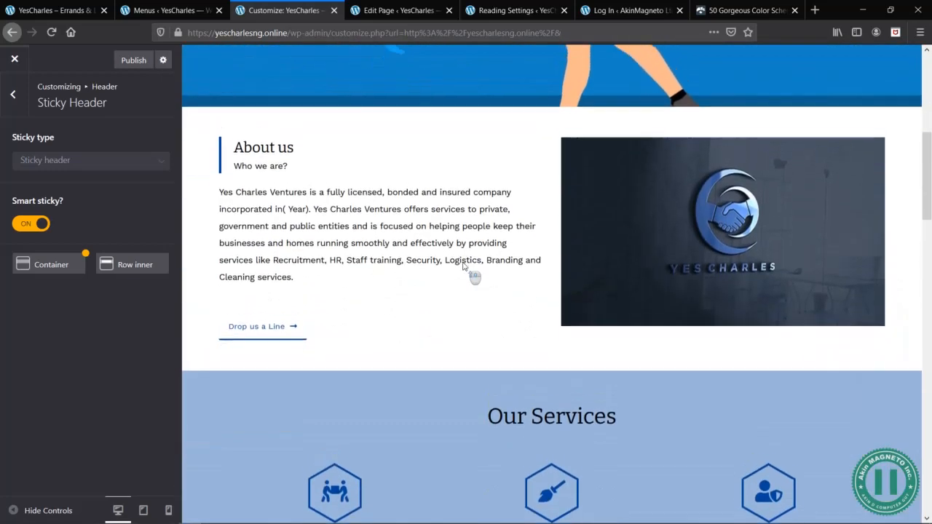
scroll(463, 266, up, 1)
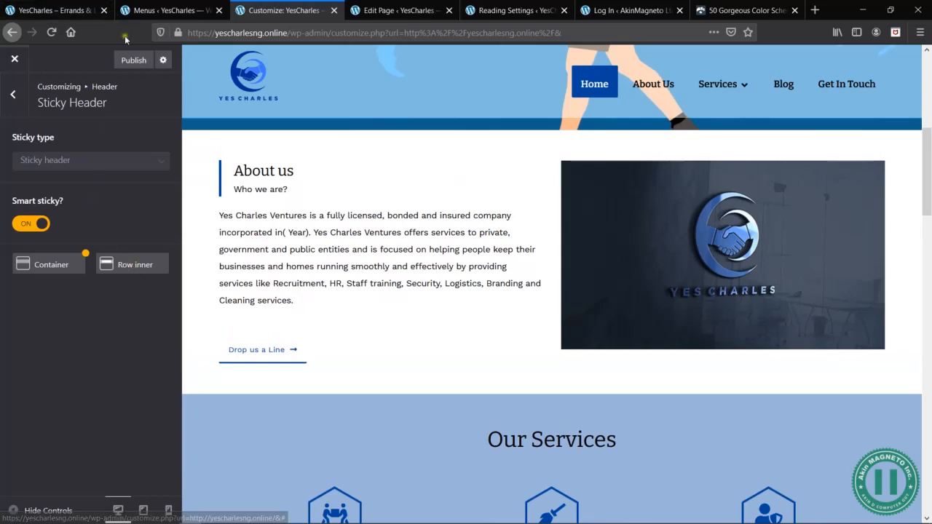
click(131, 61)
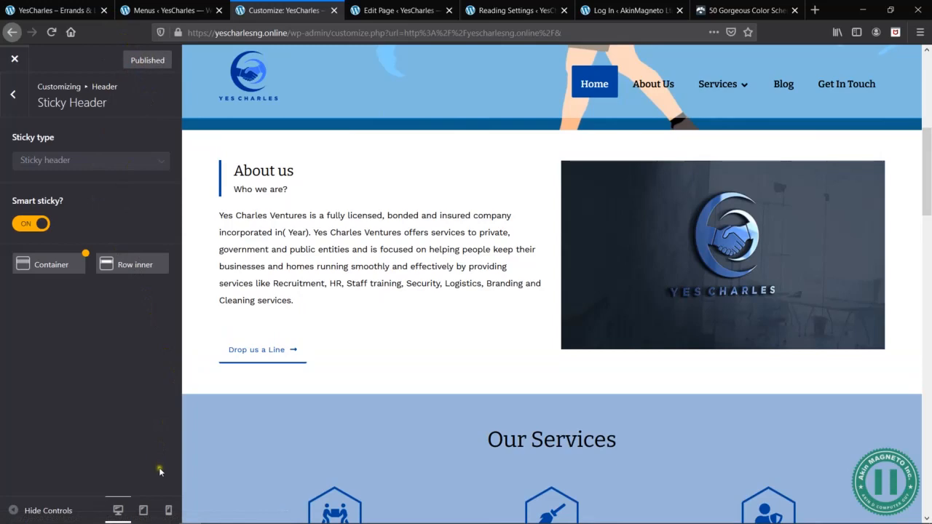
- Switch the preview to mobile size and check the translucent sticky header from the Logistics banner down to Cleaning Services
click(168, 510)
scroll(610, 298, down, 2)
scroll(613, 307, up, 1)
scroll(613, 307, up, 3)
scroll(613, 307, down, 4)
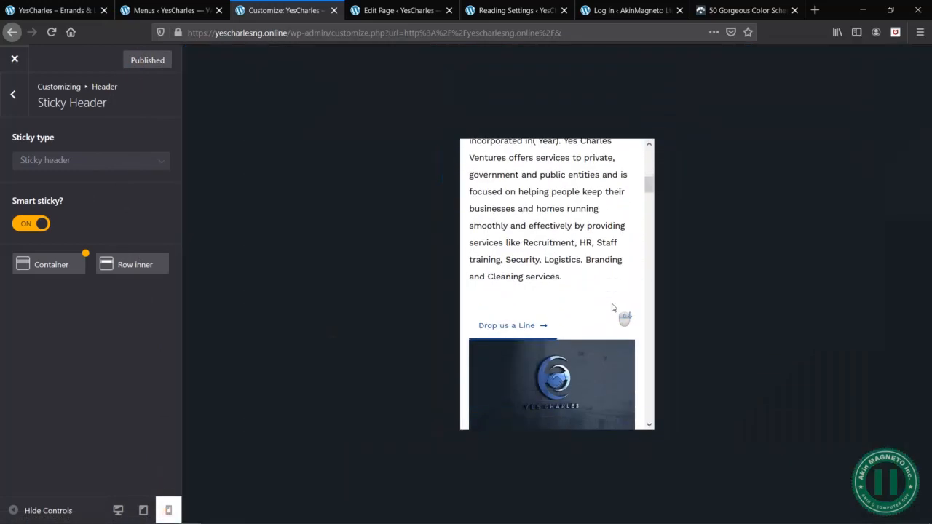
scroll(612, 307, up, 4)
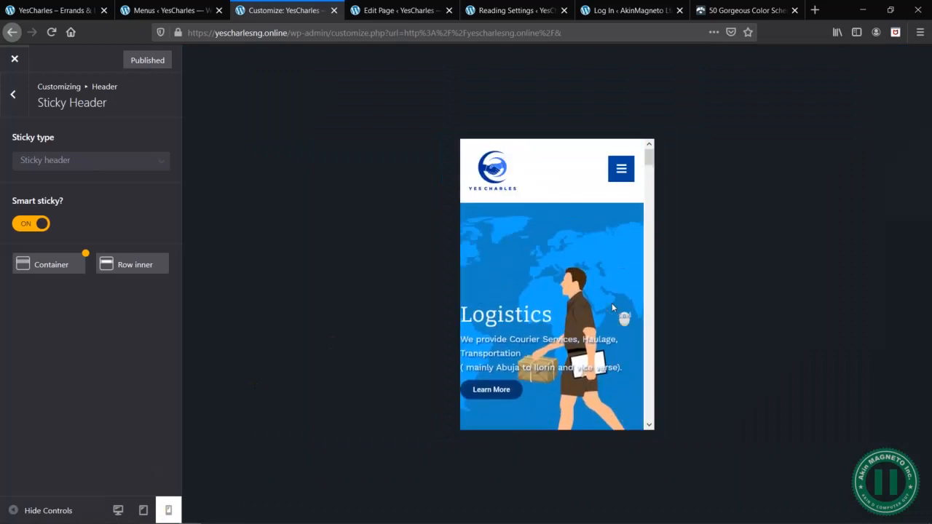
scroll(612, 308, down, 5)
scroll(612, 307, down, 2)
scroll(611, 307, up, 1)
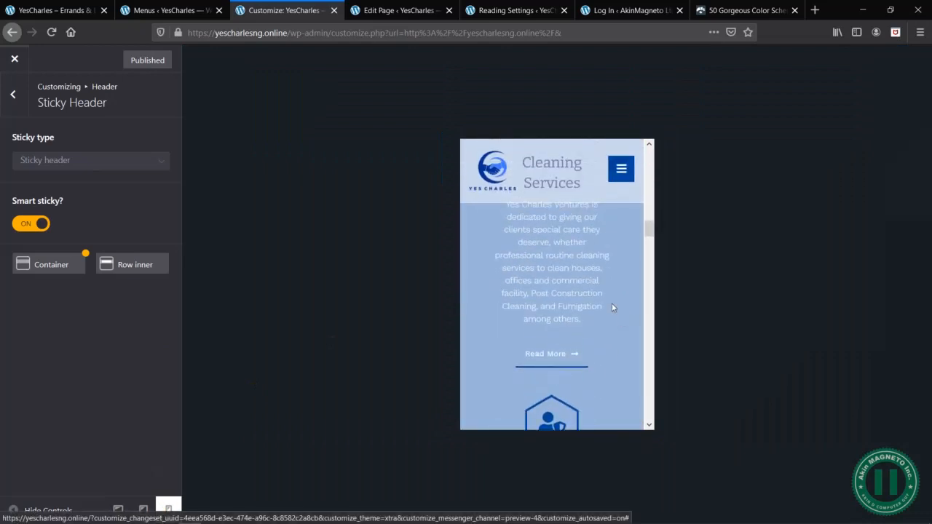
scroll(612, 307, down, 1)
scroll(611, 306, up, 2)
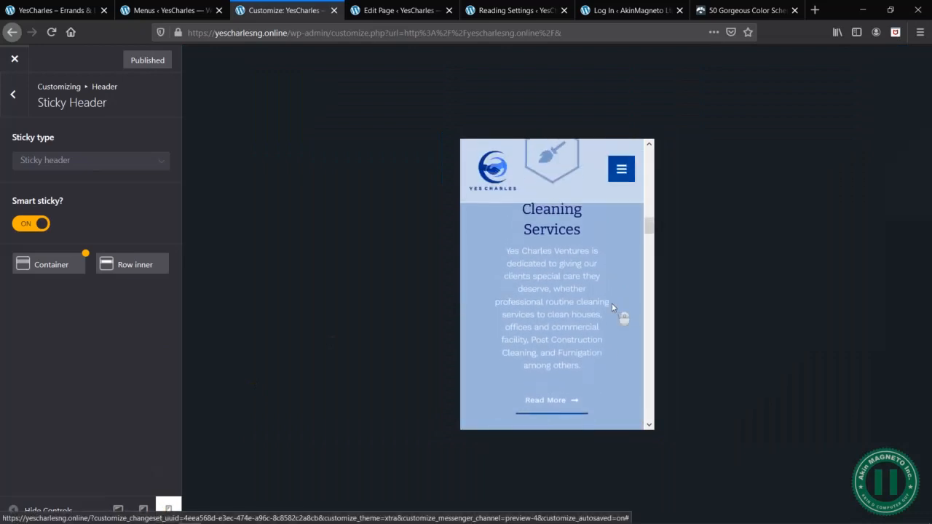
- Expand the mobile navigation menu, try its Services item, and collapse the menu again
click(621, 169)
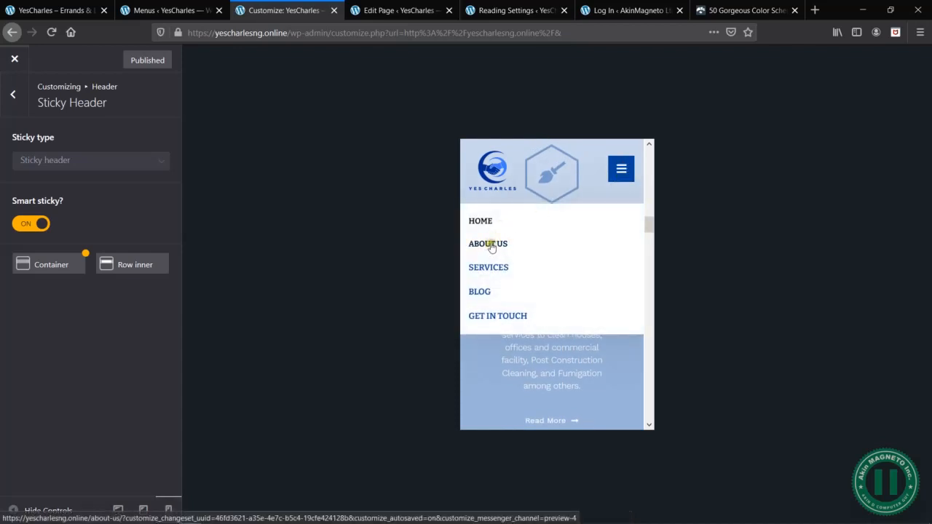
click(493, 267)
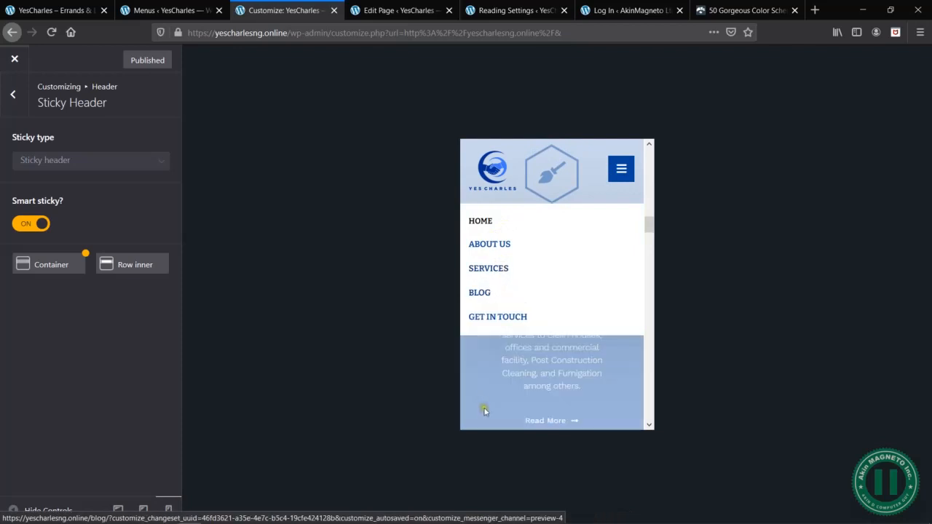
click(631, 172)
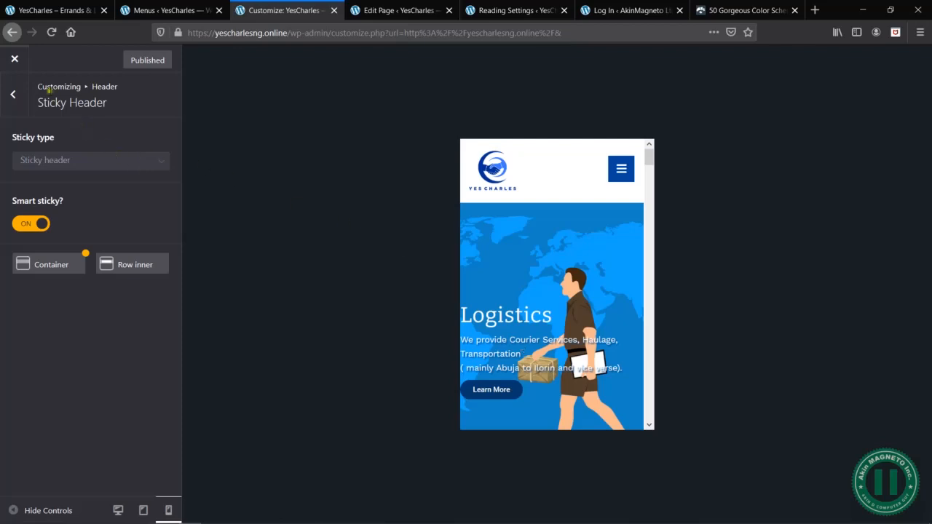
- Leave the customizer and check the navigation items, including Services, on the live home page
click(13, 56)
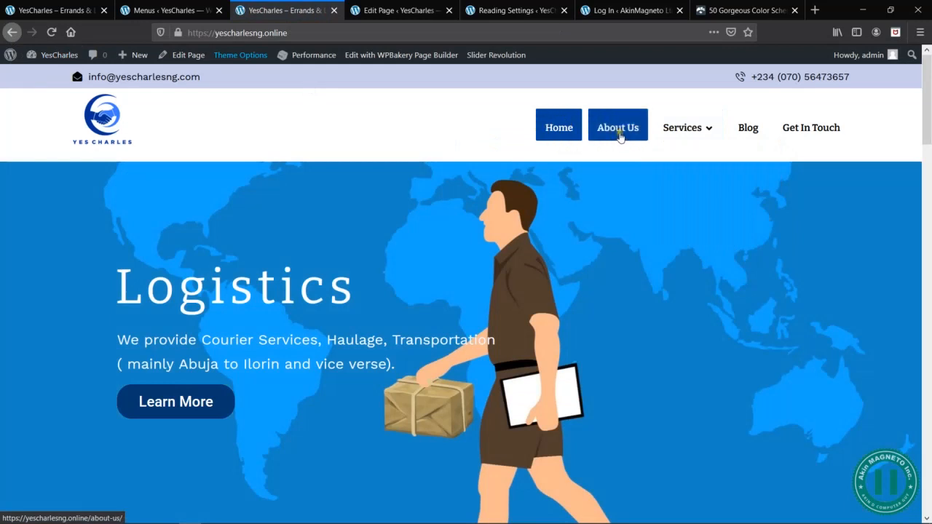
mouse_move(697, 132)
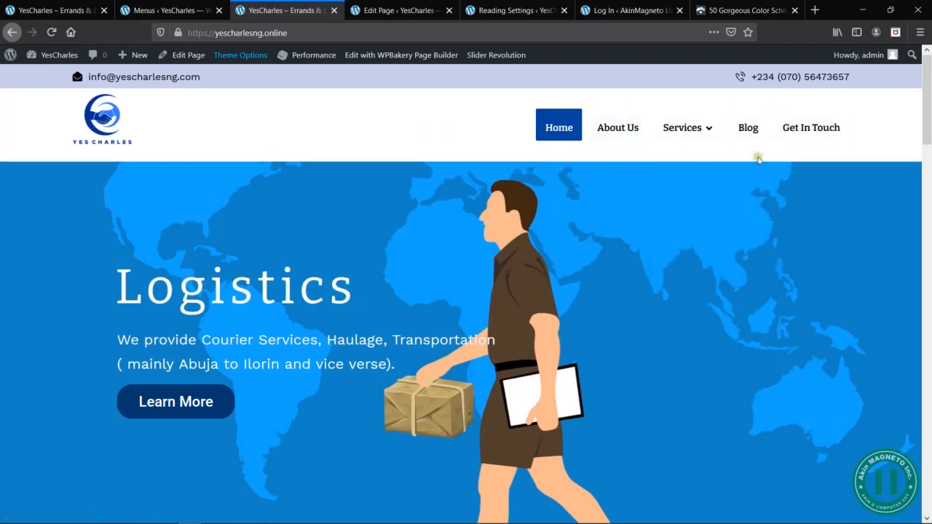
- Reopen the theme's Header customization and set the top padding of the menu items to 6px
click(239, 61)
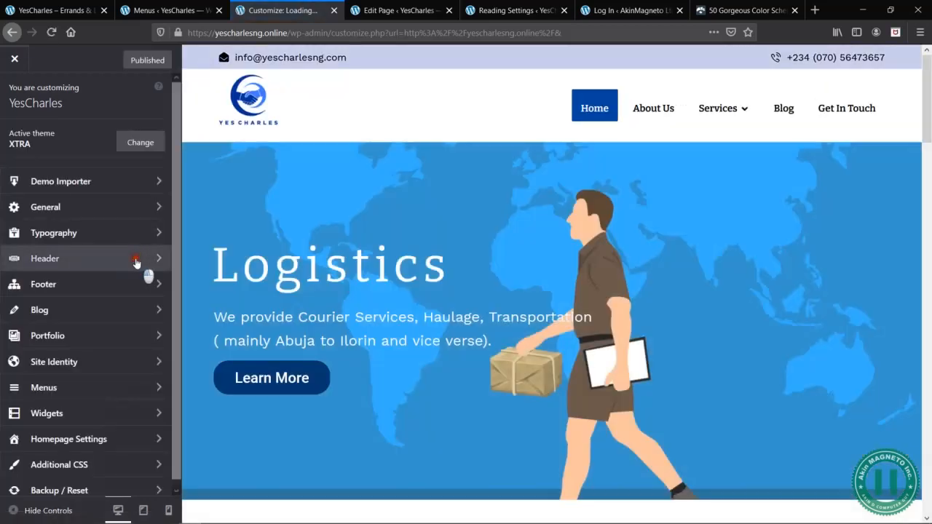
click(138, 263)
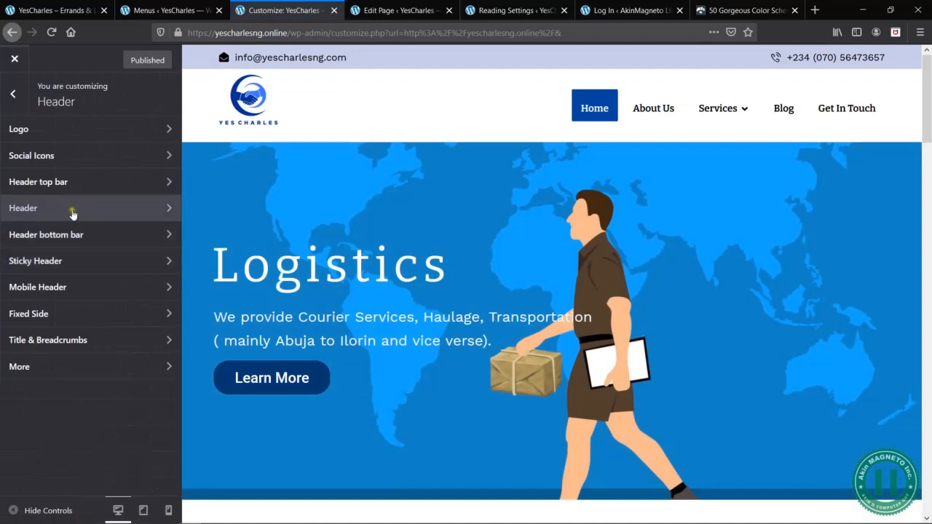
click(102, 212)
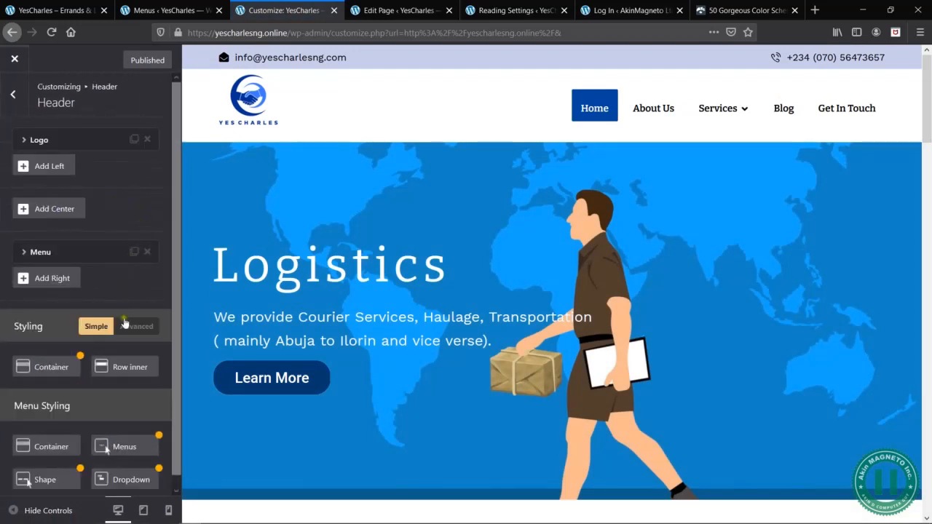
scroll(143, 309, down, 1)
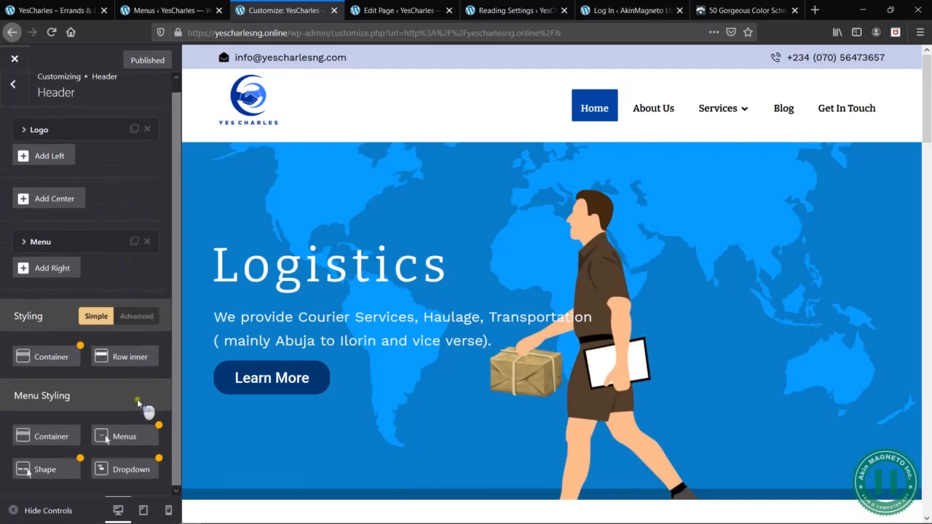
click(142, 438)
drag(405, 119, 292, 145)
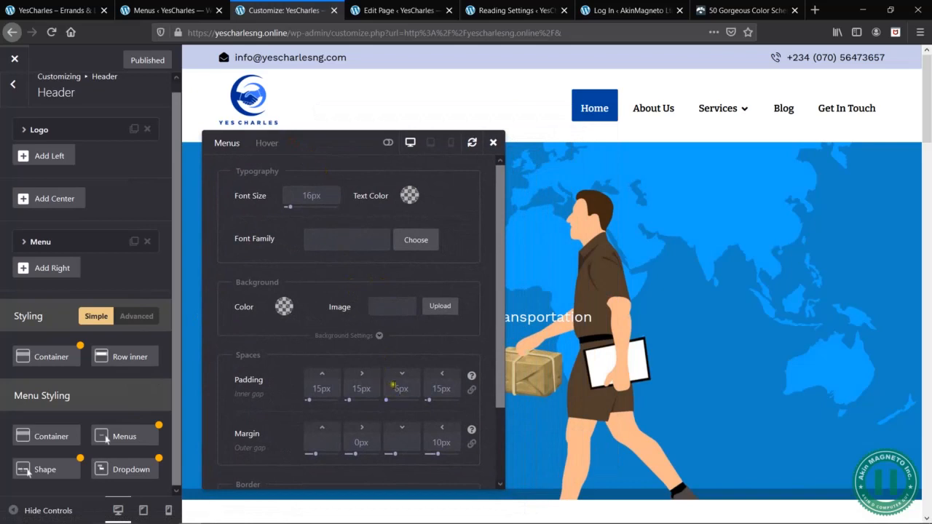
double_click(325, 387)
text(6)
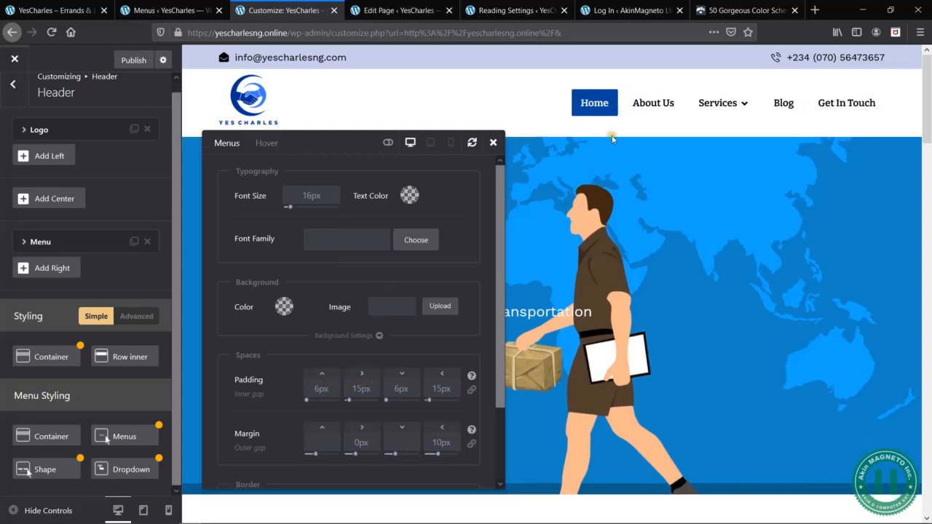
mouse_move(716, 110)
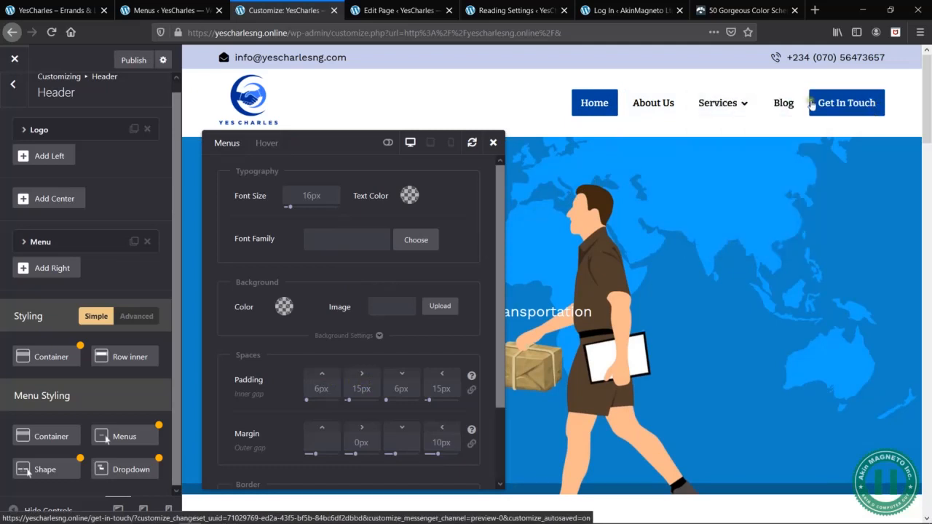
mouse_move(745, 110)
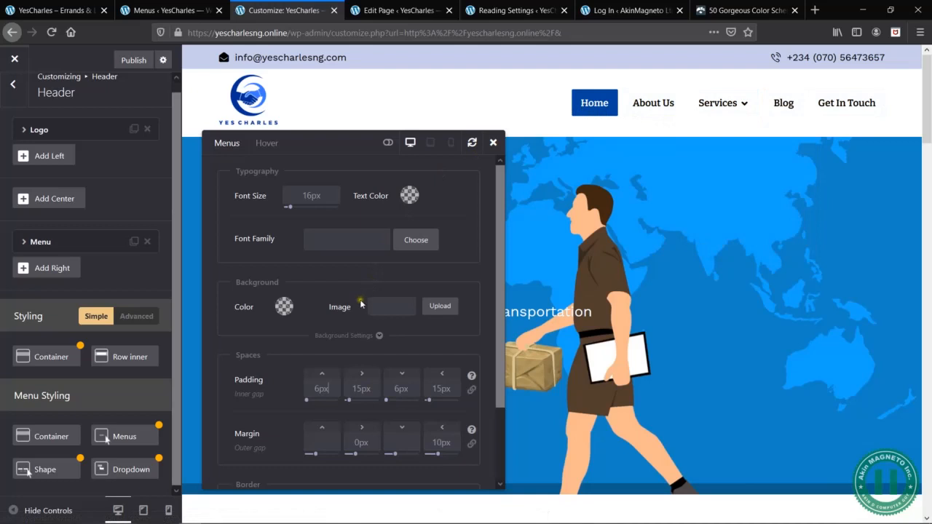
- Review the menu items' margin, border and hover style settings, and close their styling dialog
double_click(446, 442)
click(456, 445)
scroll(457, 467, down, 2)
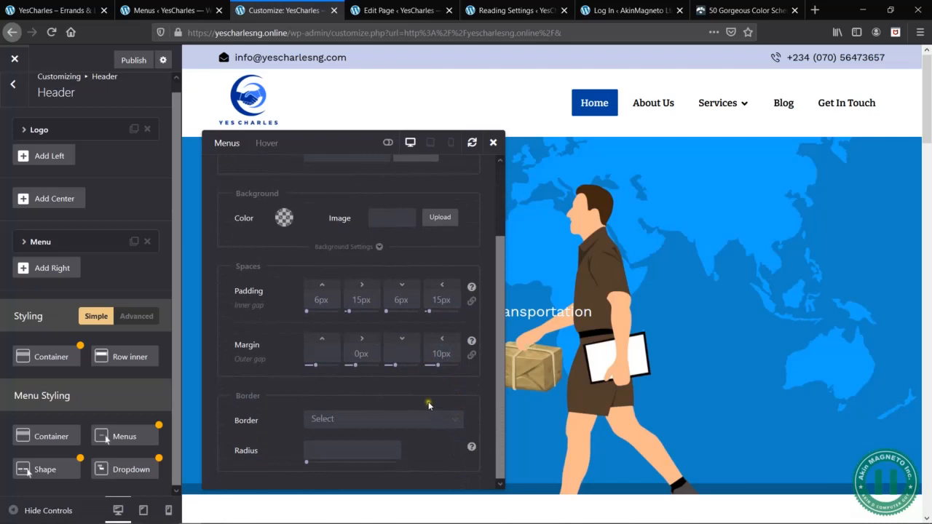
scroll(398, 386, up, 2)
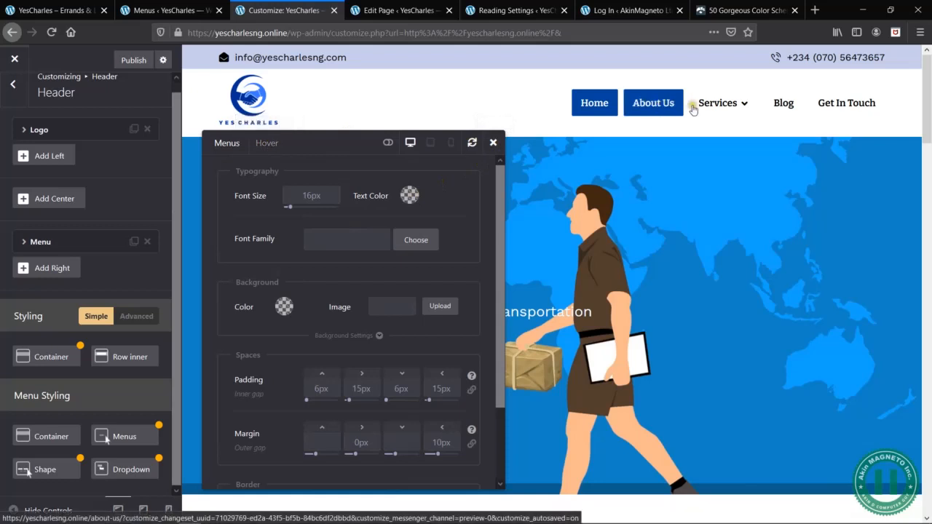
click(260, 144)
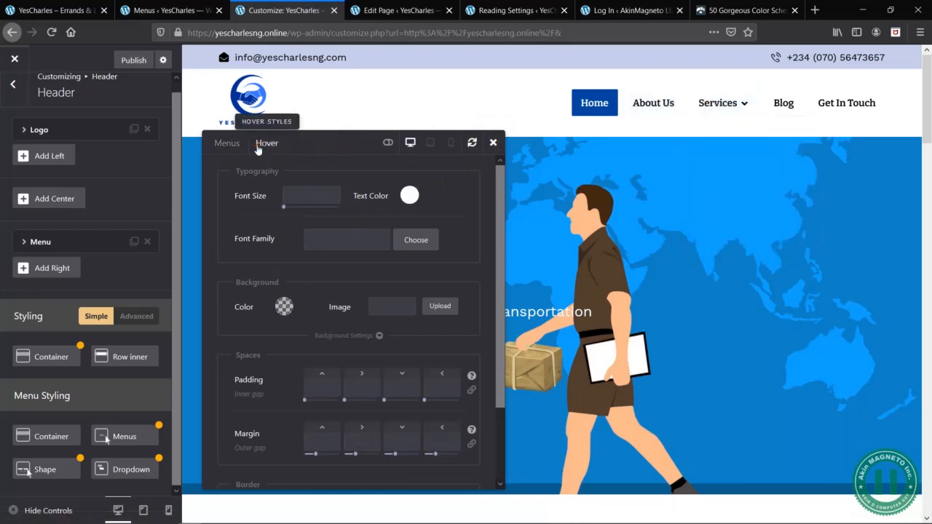
click(493, 142)
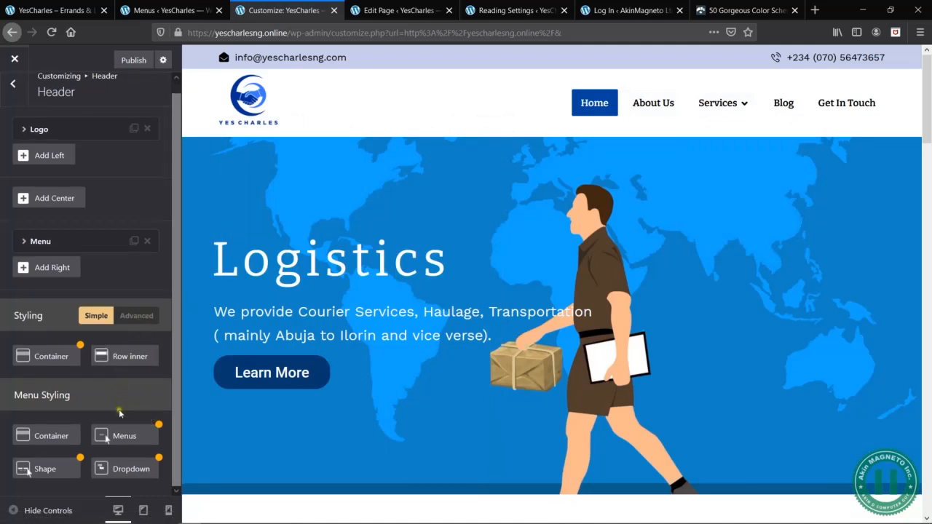
- Try the Right To Left and None effects on the menu's hover shape, and restore FadeIn
click(51, 472)
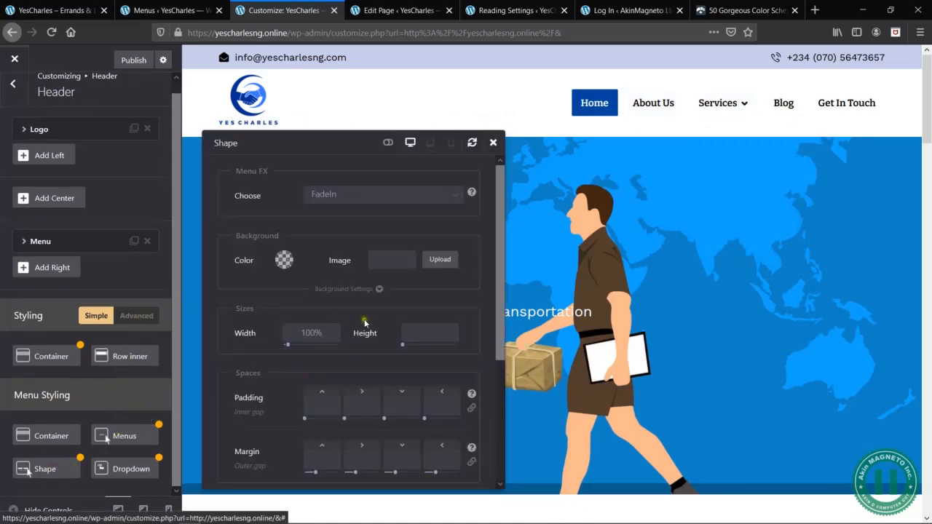
click(351, 204)
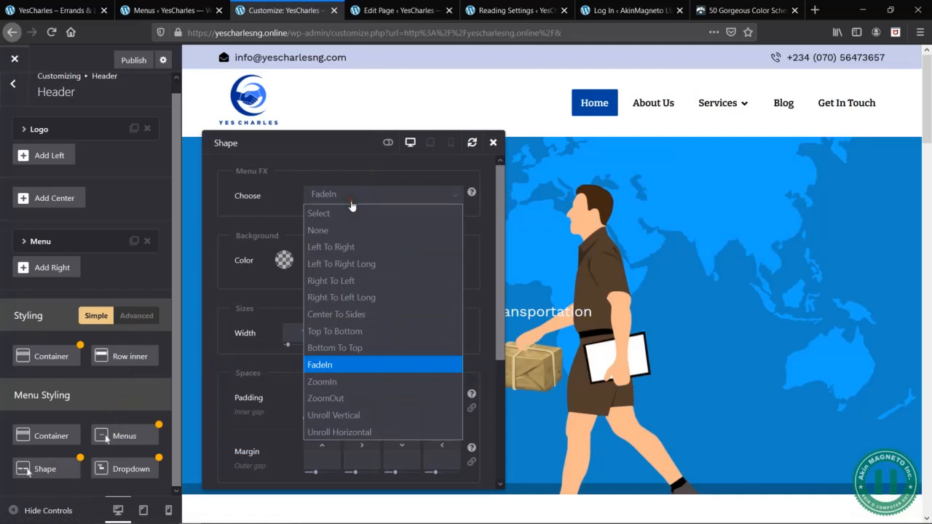
click(343, 281)
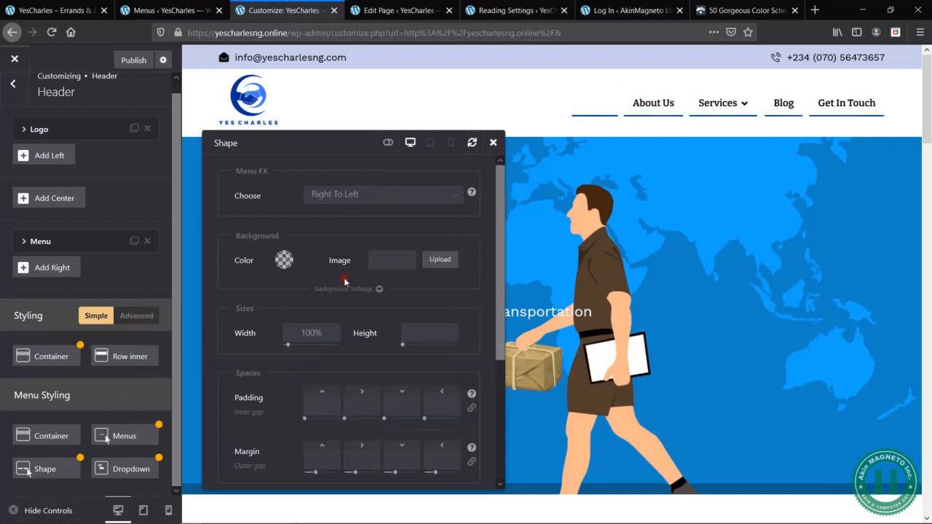
click(353, 193)
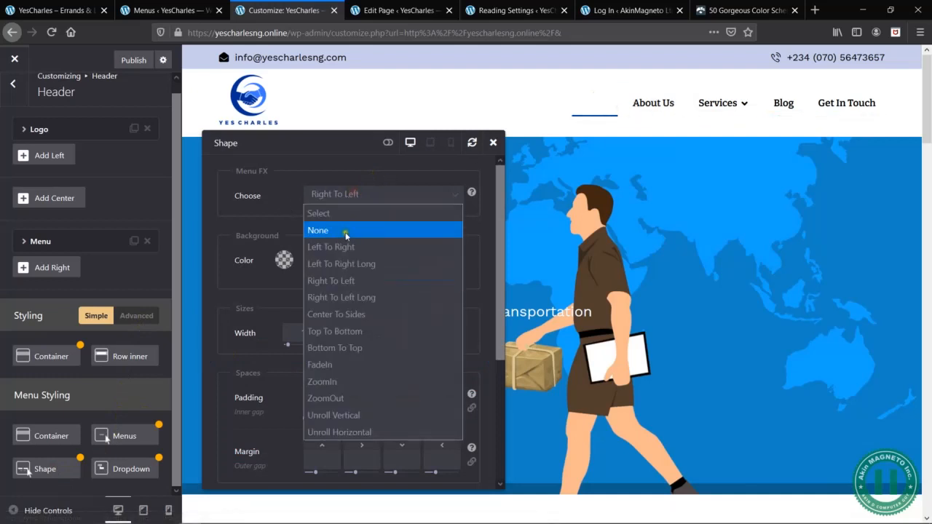
click(323, 230)
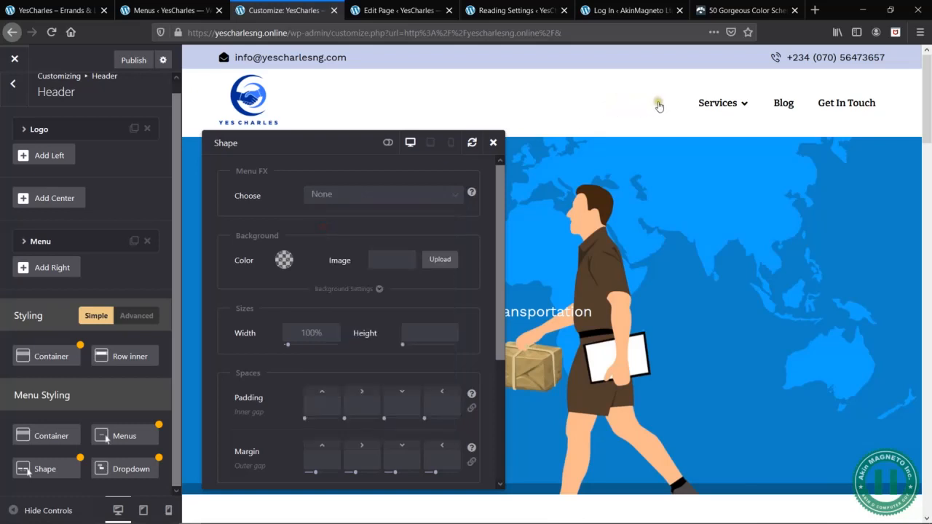
click(321, 198)
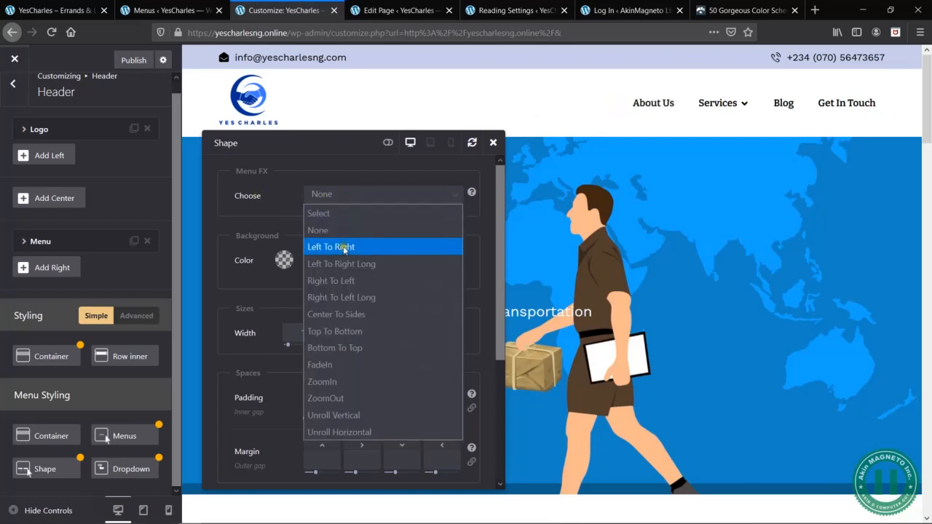
click(275, 221)
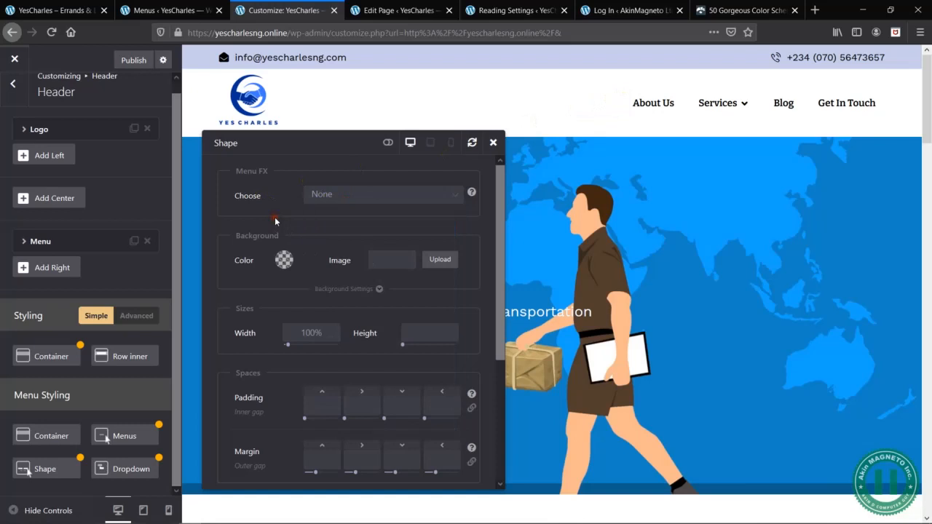
click(352, 196)
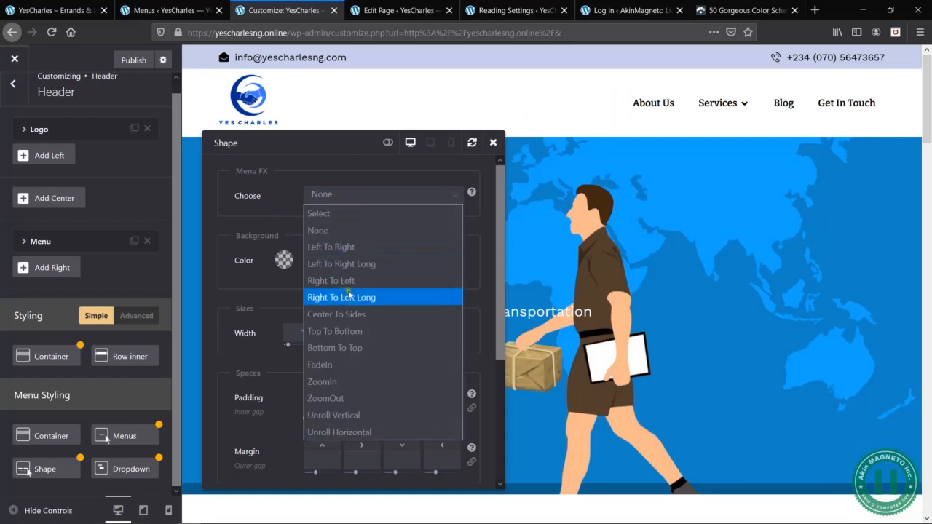
click(356, 365)
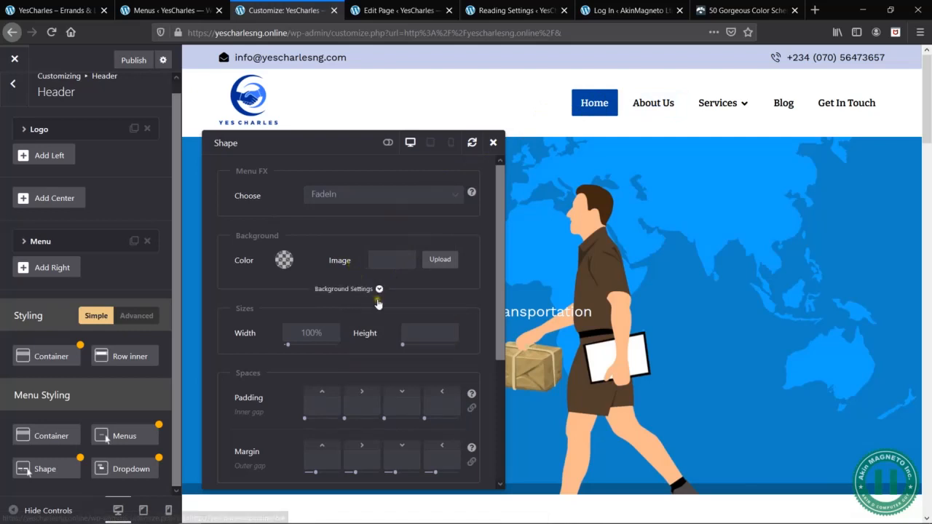
- Round the menu shape by setting its border radius to 50px, and close the styling dialog
scroll(383, 302, down, 3)
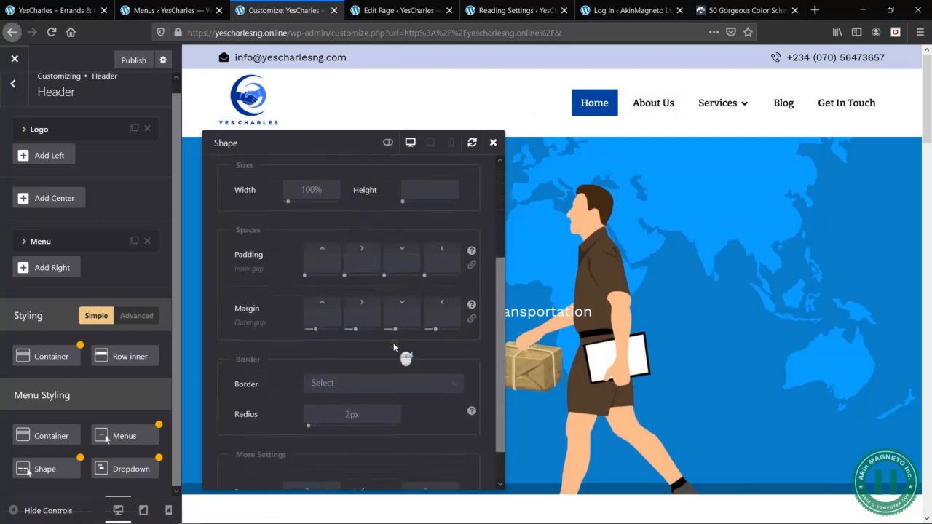
scroll(394, 347, down, 1)
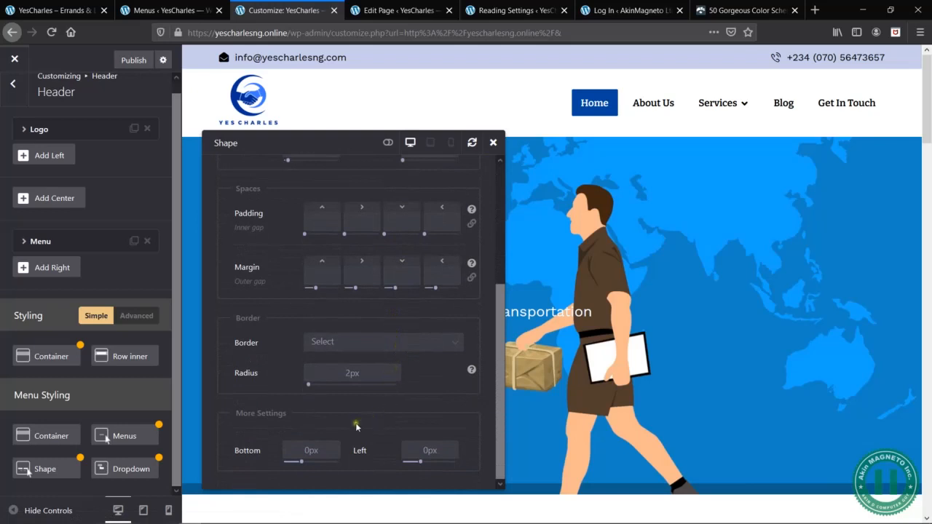
drag(351, 375, 342, 375)
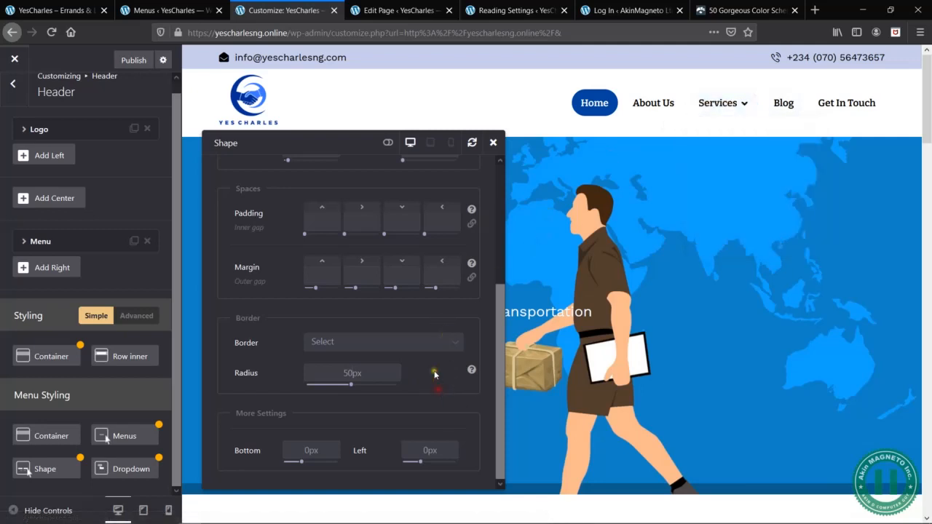
scroll(369, 319, up, 5)
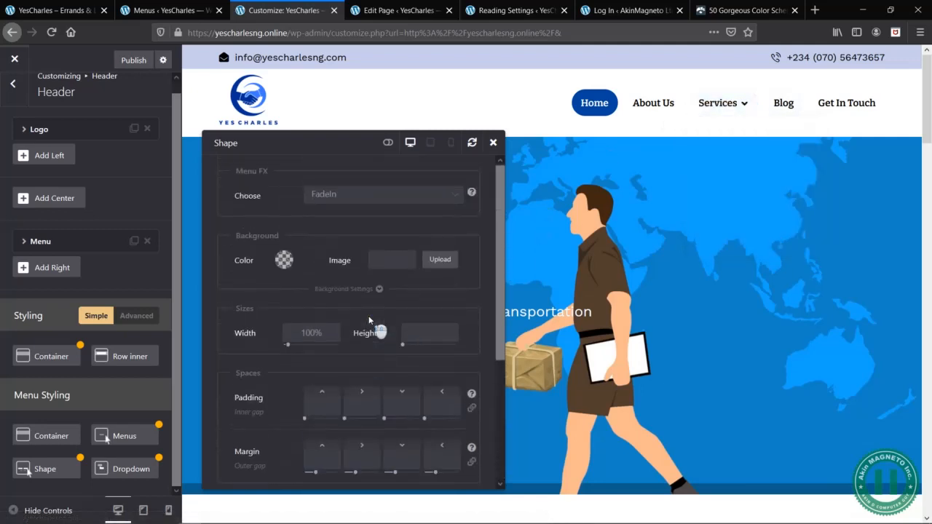
click(494, 143)
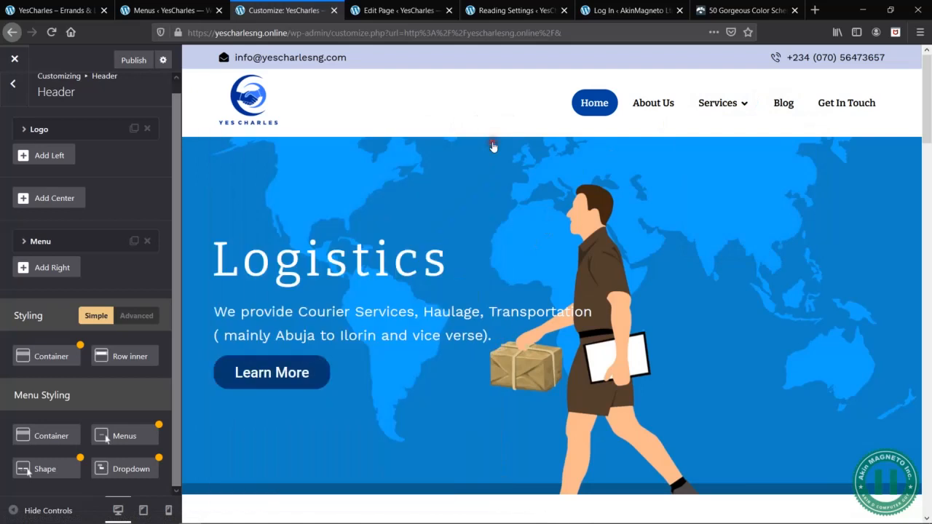
- Set the menu shape's background to the preset dark blue at 0.85 opacity, and close the styling dialog
click(56, 476)
click(285, 262)
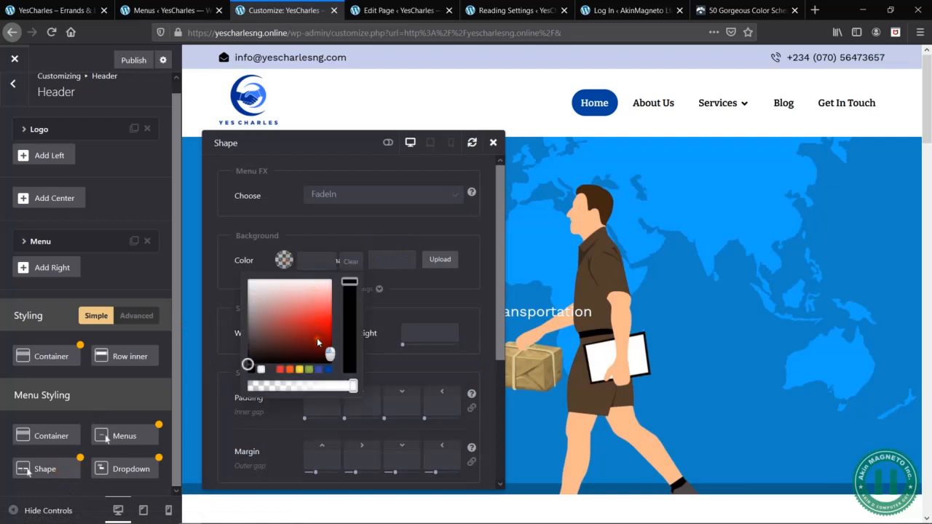
click(317, 341)
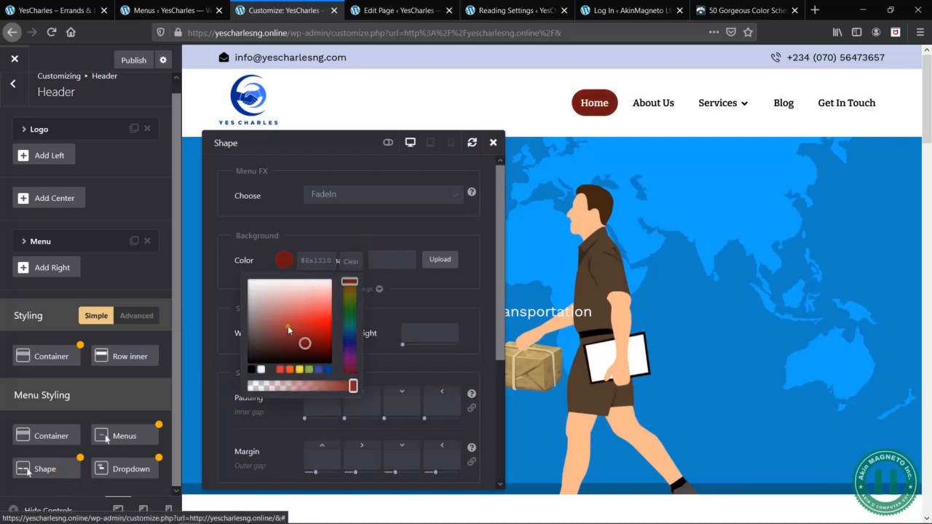
click(288, 327)
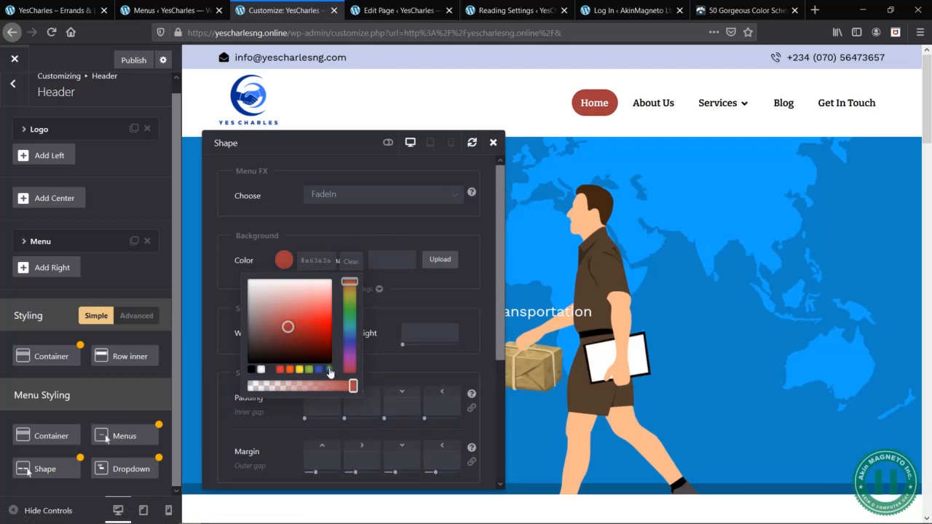
click(329, 370)
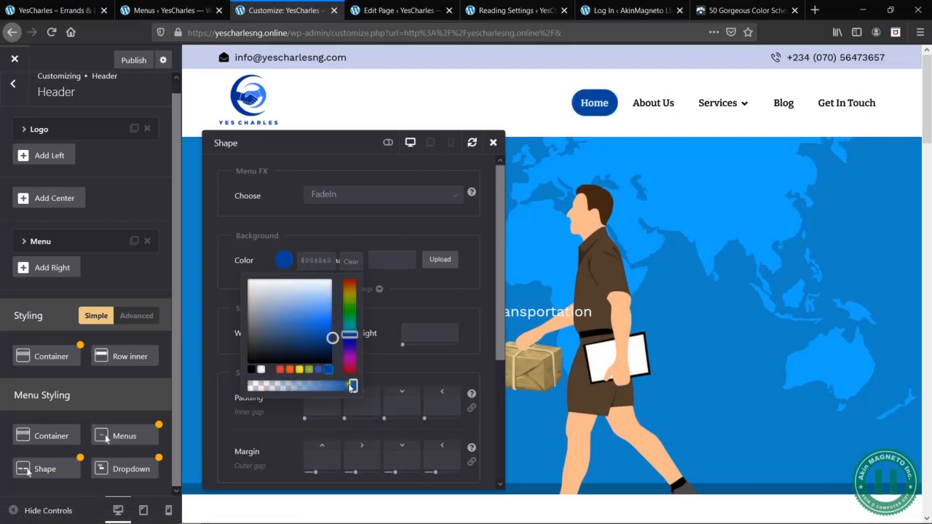
drag(352, 387, 311, 386)
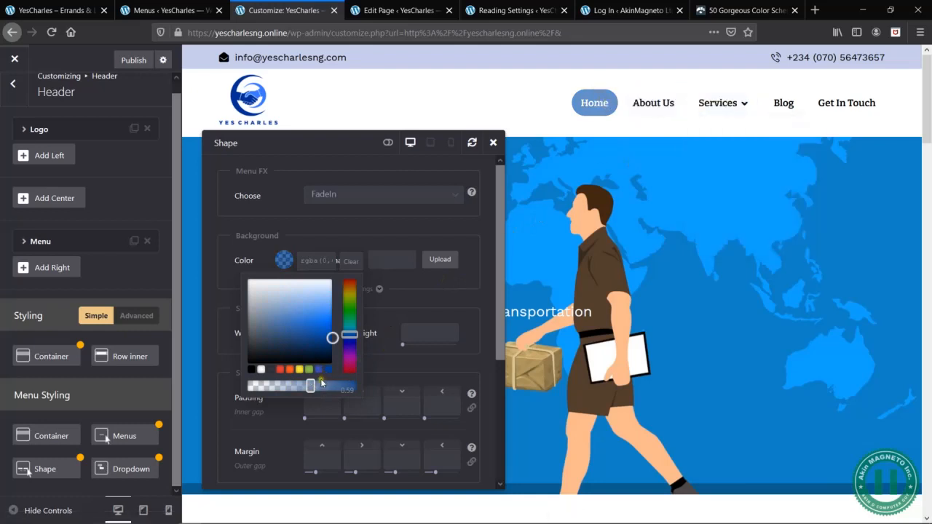
drag(311, 386, 338, 386)
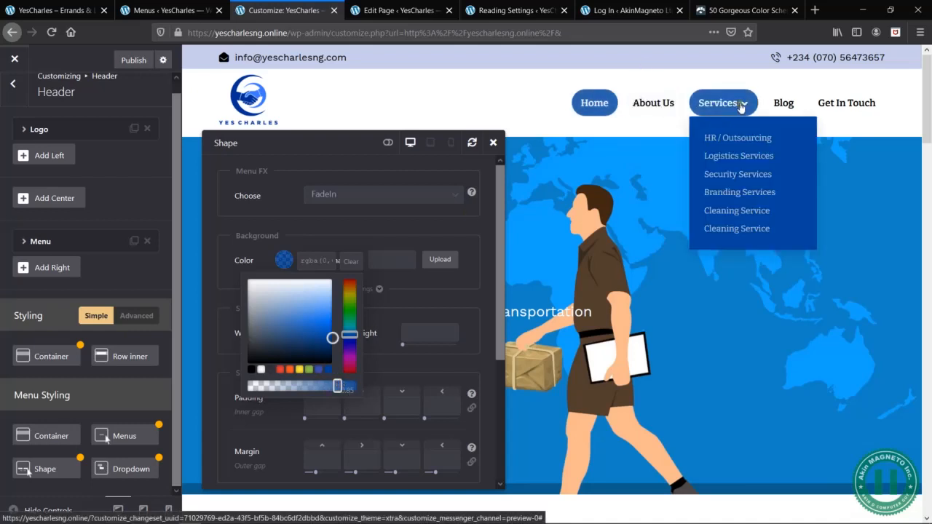
click(295, 239)
scroll(361, 313, down, 5)
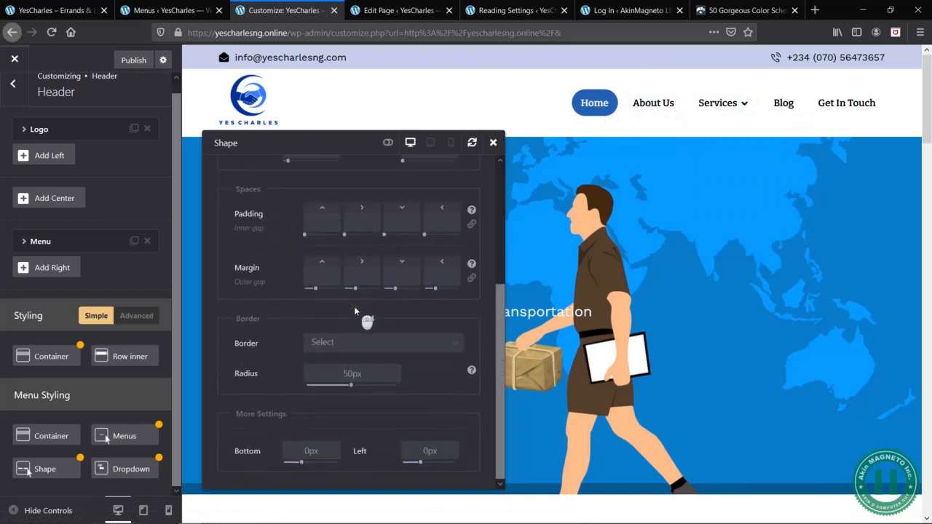
scroll(364, 316, up, 5)
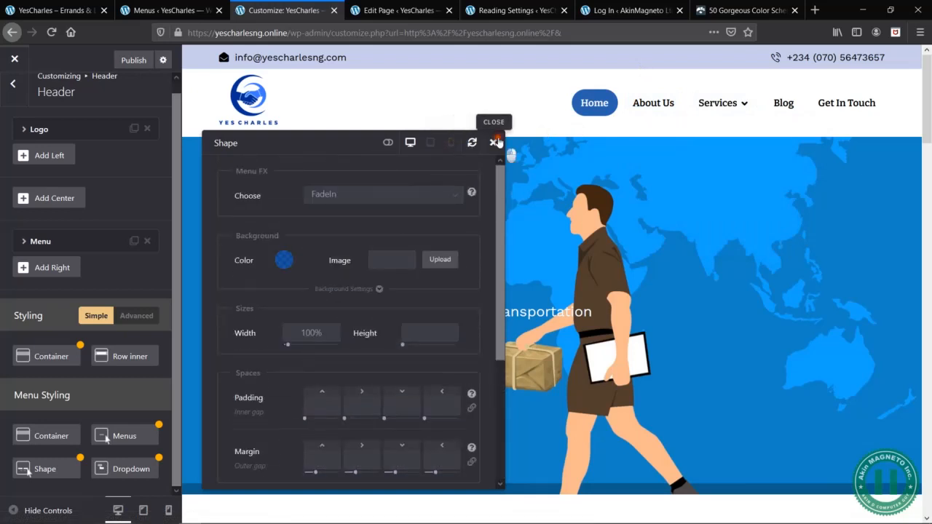
click(493, 142)
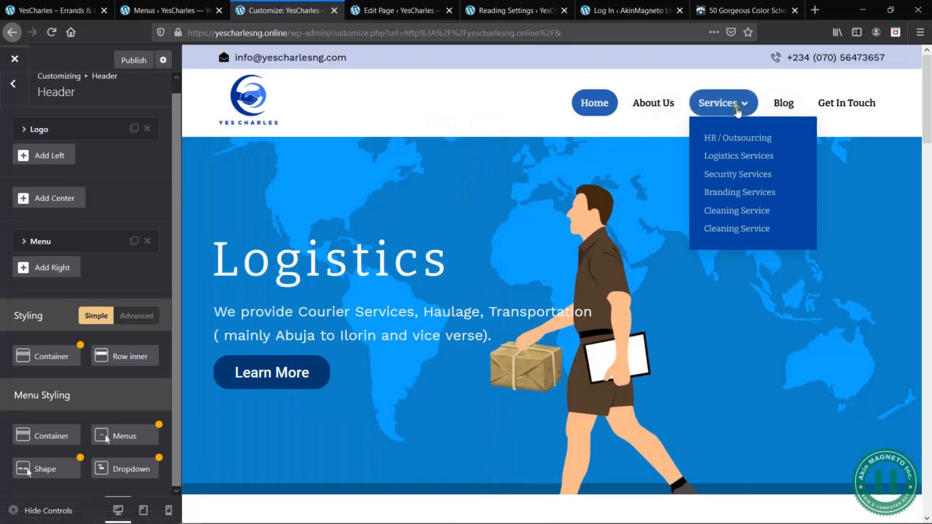
- Open Get In Touch in the customizer preview, then review the live home page's sections from the Logistics banner to the footer
click(846, 102)
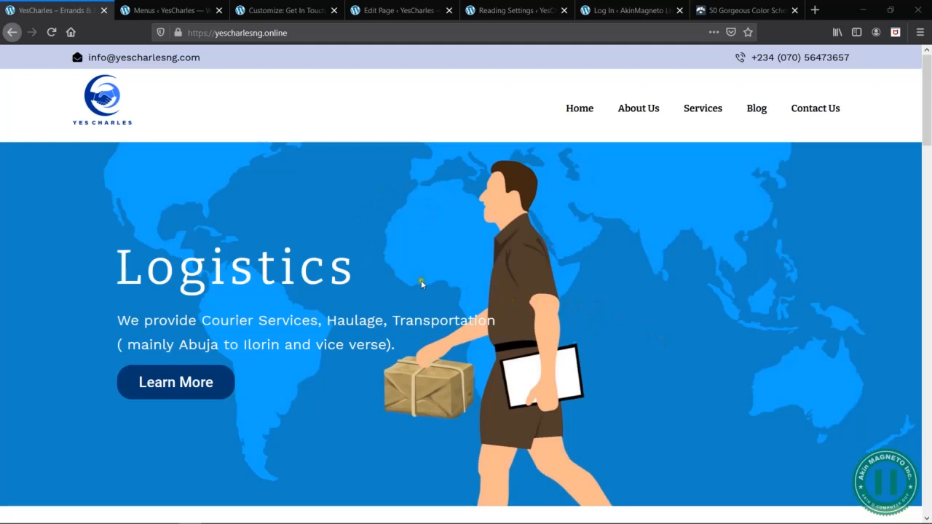
scroll(421, 288, down, 1)
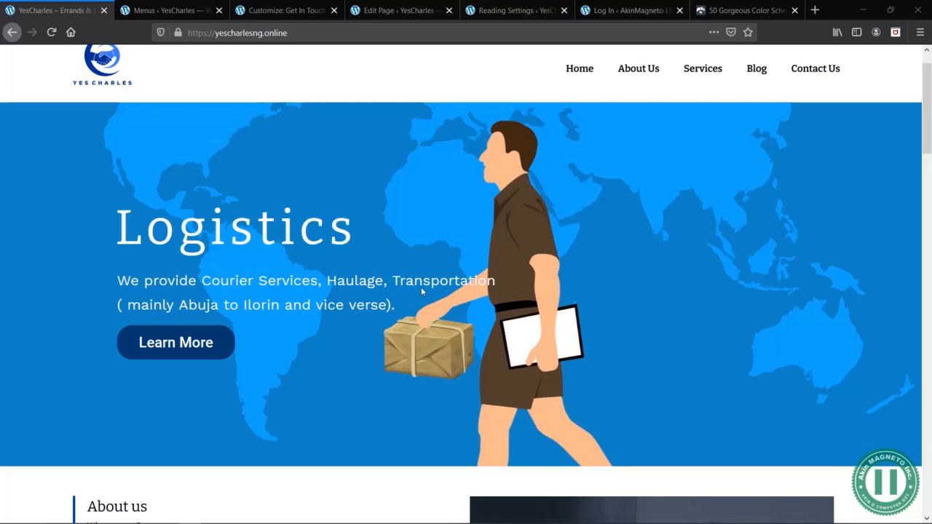
scroll(446, 233, down, 3)
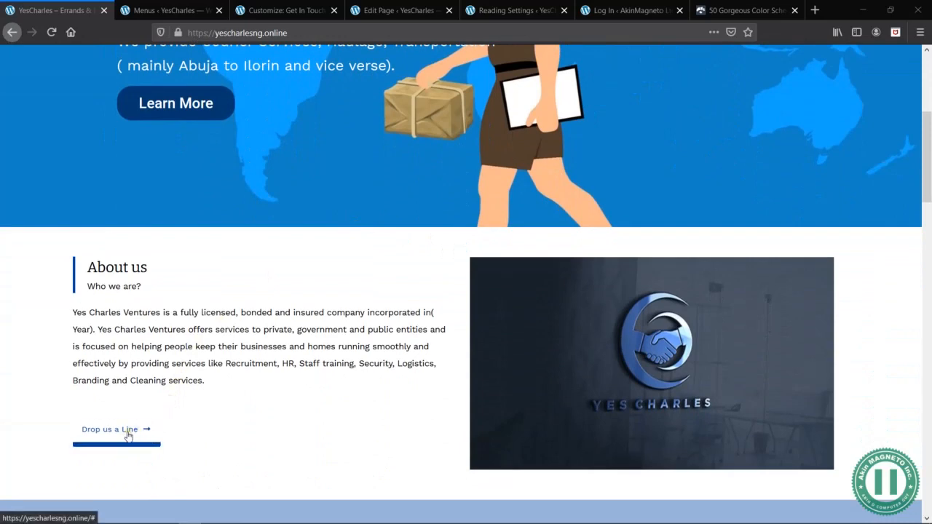
scroll(277, 434, down, 4)
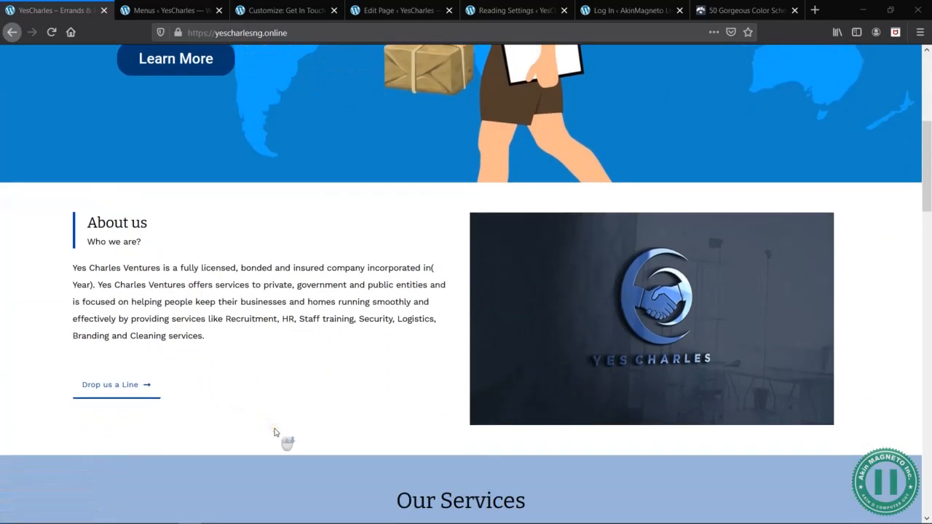
scroll(313, 313, down, 3)
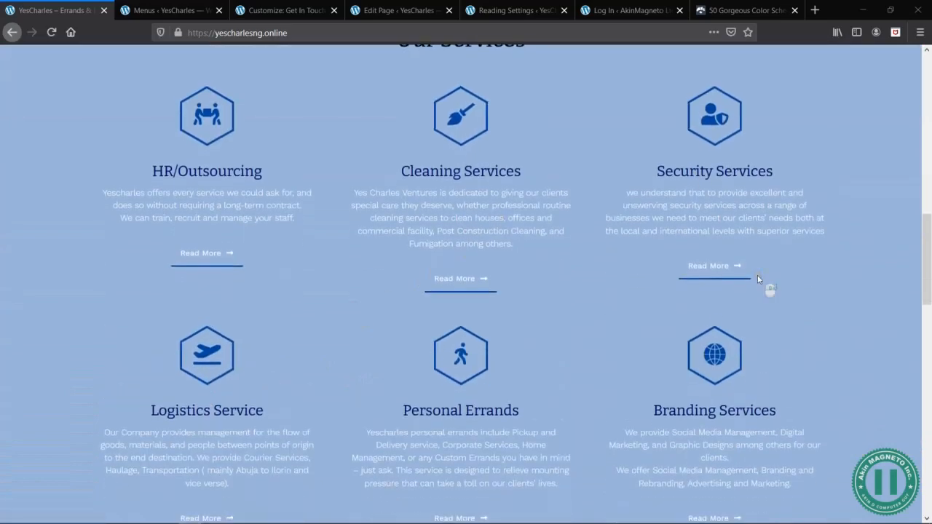
scroll(757, 276, down, 3)
scroll(757, 275, down, 4)
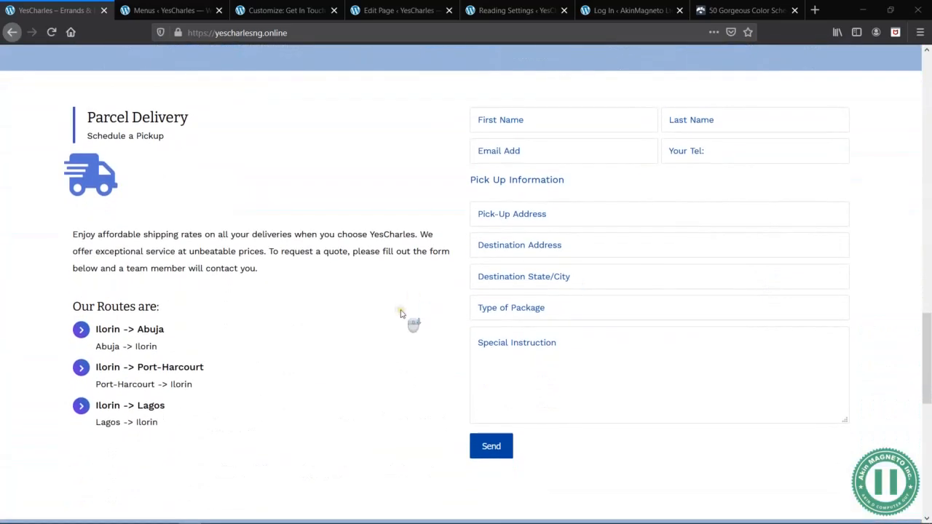
scroll(400, 310, down, 4)
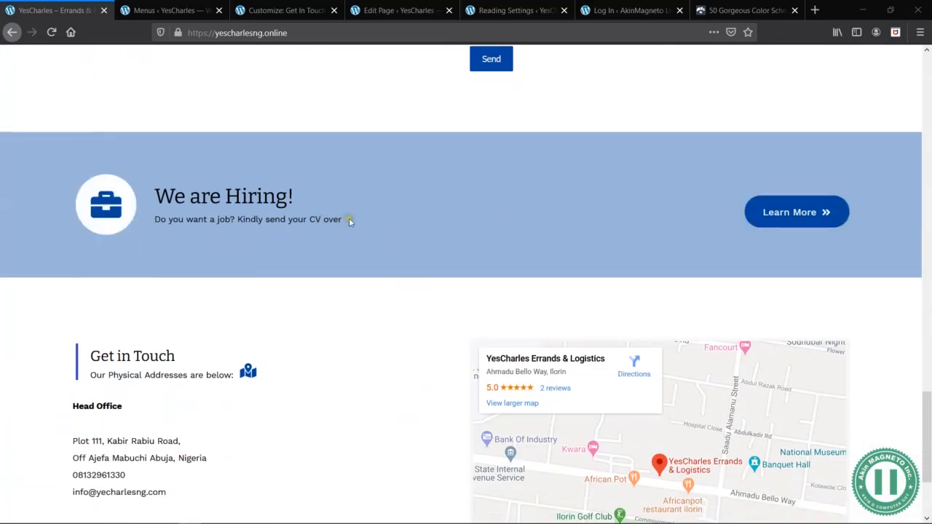
drag(346, 220, 252, 216)
click(254, 217)
scroll(385, 283, down, 3)
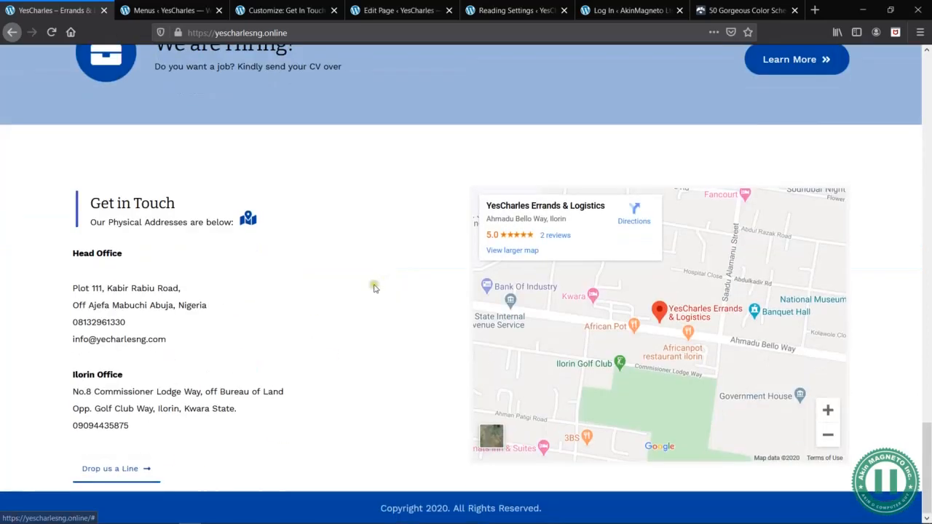
scroll(374, 288, up, 10)
scroll(373, 288, up, 5)
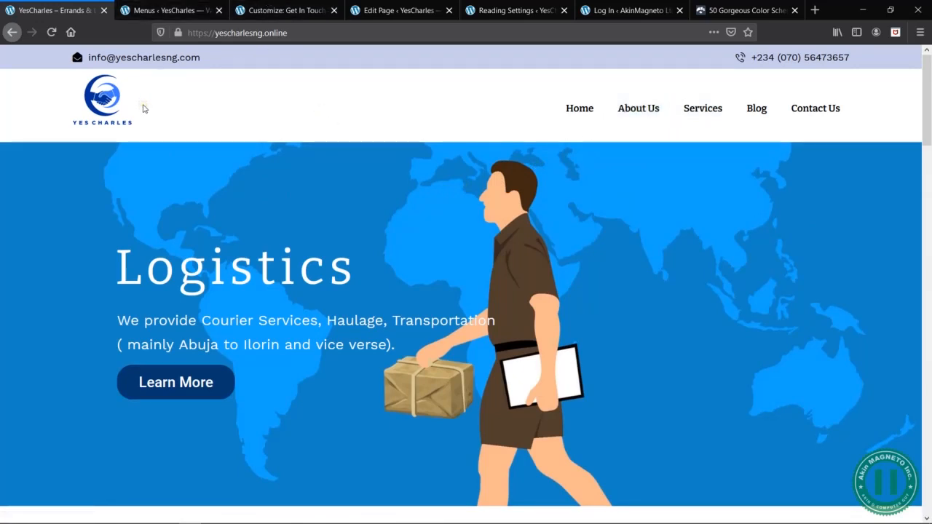
- Reload the live home page and check the restyled header menu and the About us section
key(F5)
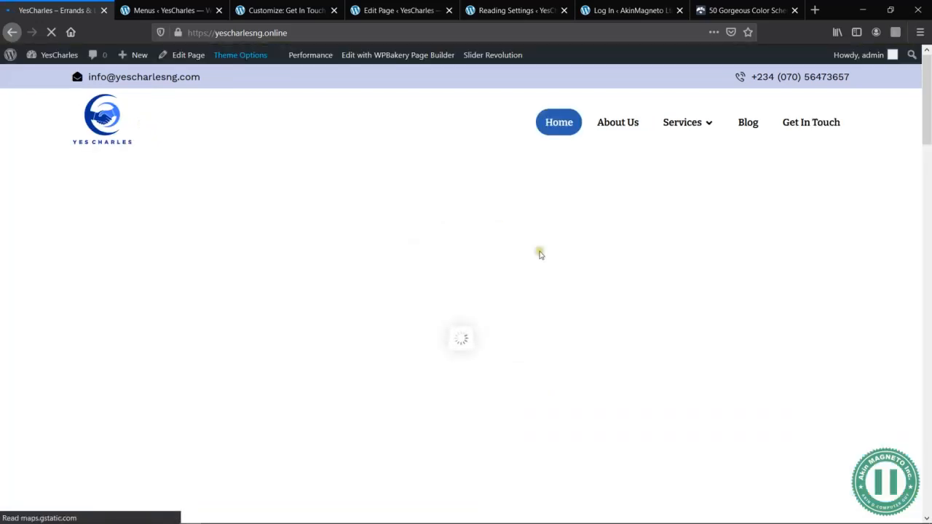
scroll(616, 305, down, 2)
scroll(616, 305, down, 4)
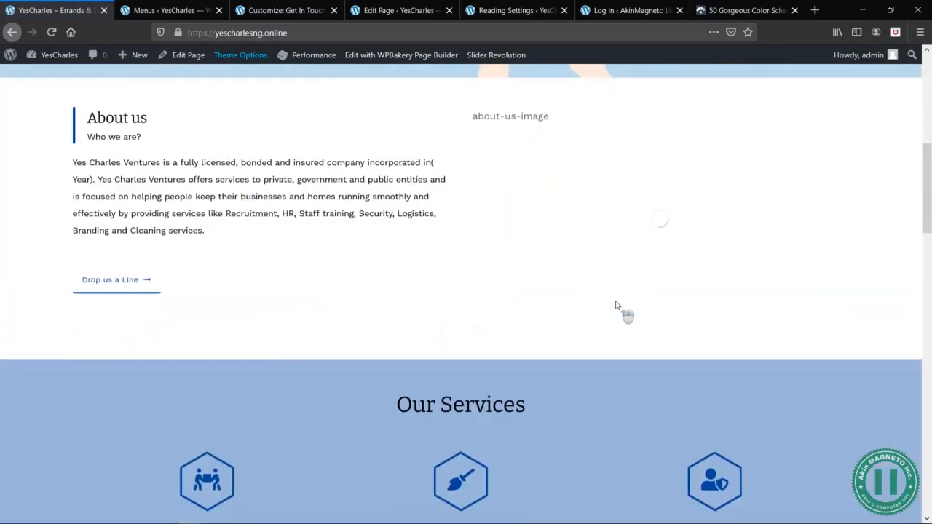
scroll(616, 304, up, 6)
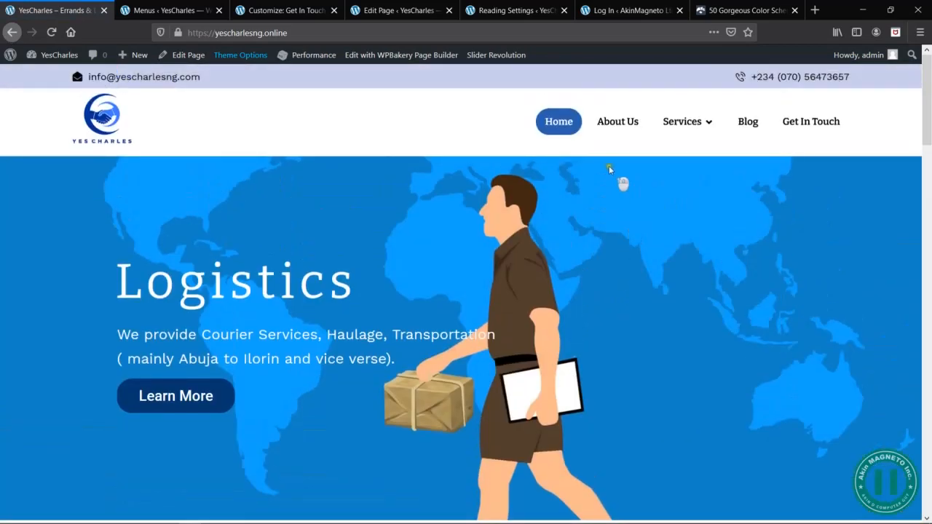
- Open the live About Us page and review its content down to the footer and its header menu
click(623, 125)
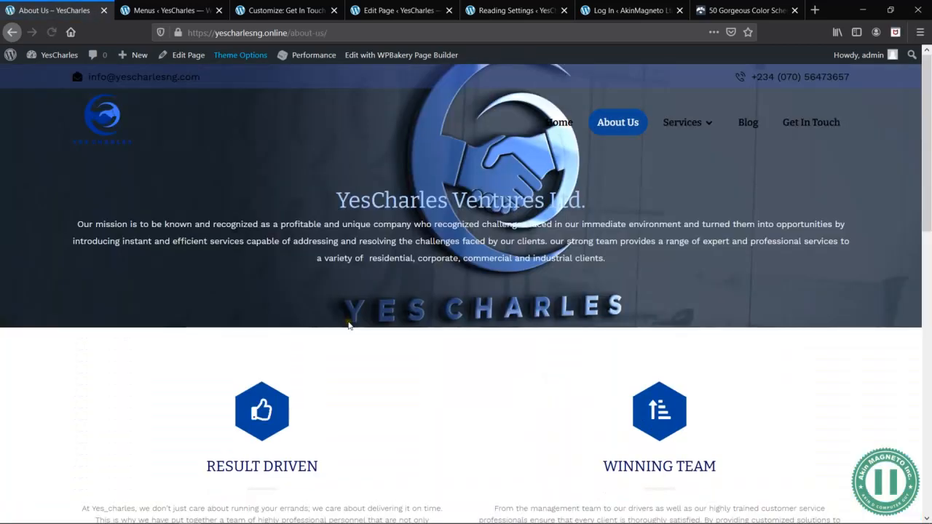
middle_click(349, 325)
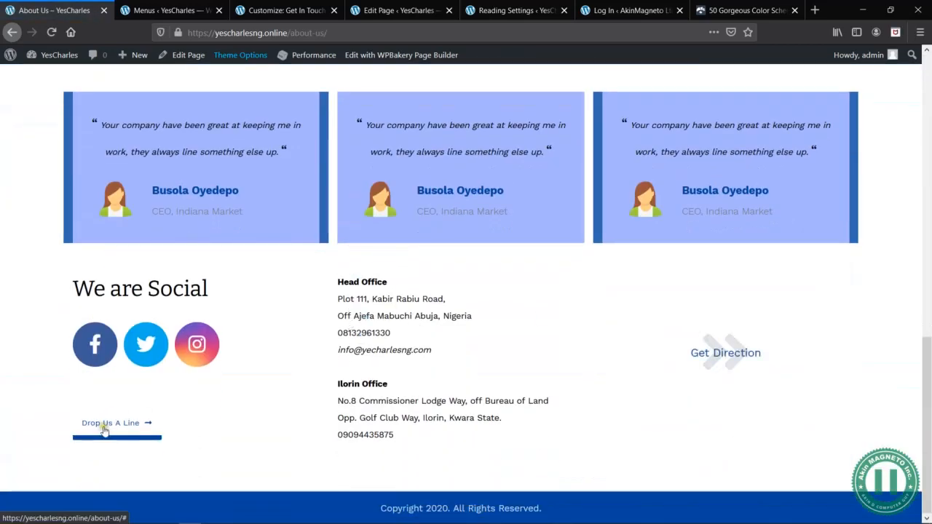
key(Home)
mouse_move(695, 120)
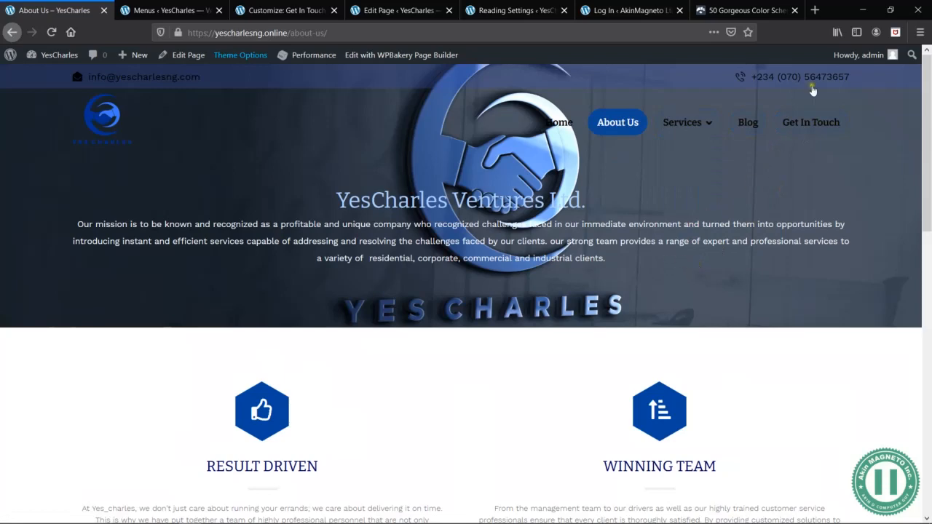
- Open the live Get In Touch page and review its map, enquiry form and contact details
click(809, 121)
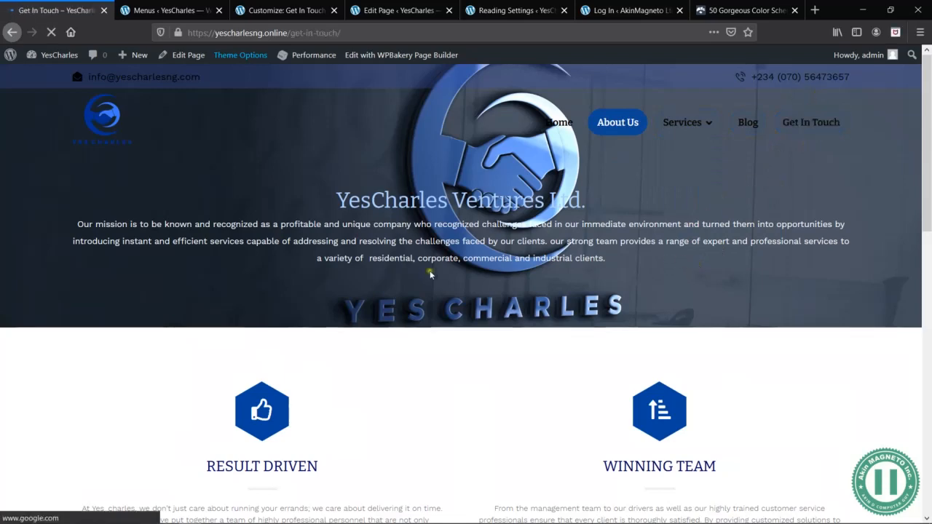
scroll(628, 351, down, 3)
scroll(628, 351, down, 3)
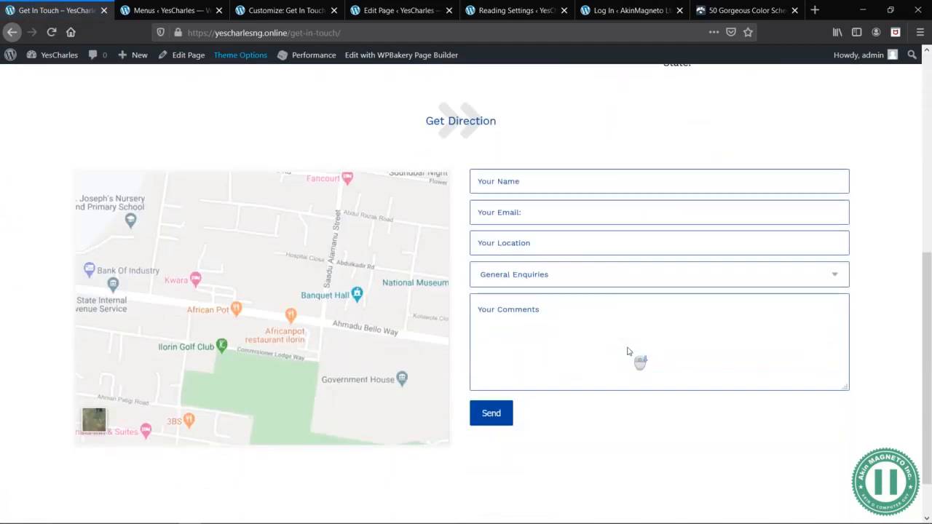
scroll(638, 357, up, 6)
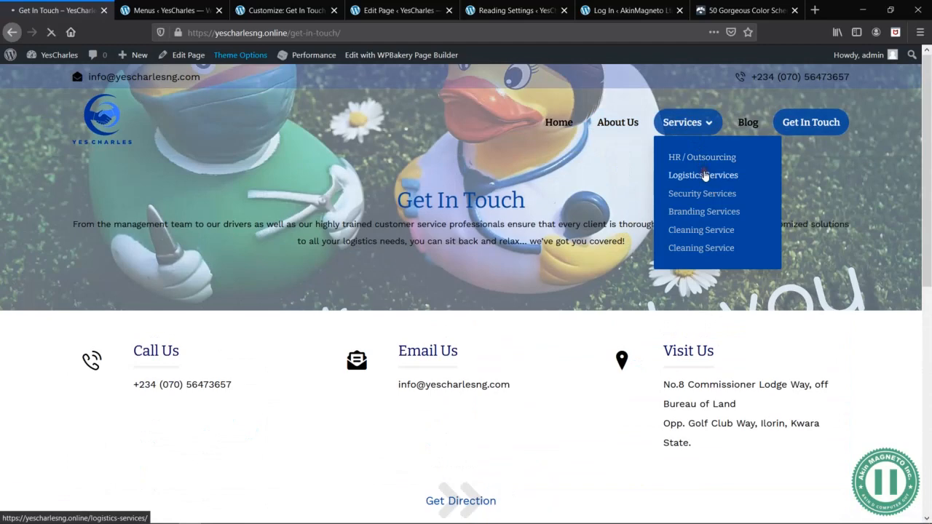
- Open the Logistics Services page from the Services submenu and review it down to the contact person and form
click(706, 175)
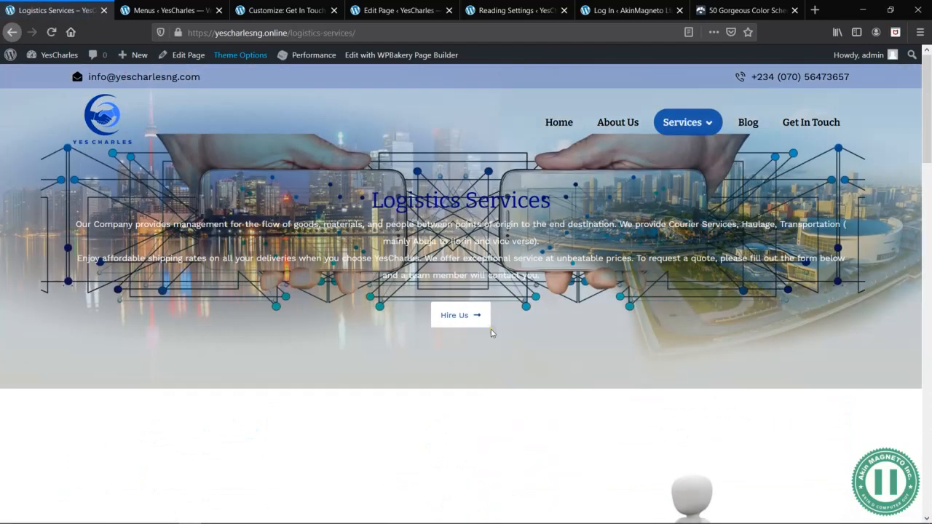
scroll(491, 333, down, 3)
scroll(491, 334, down, 15)
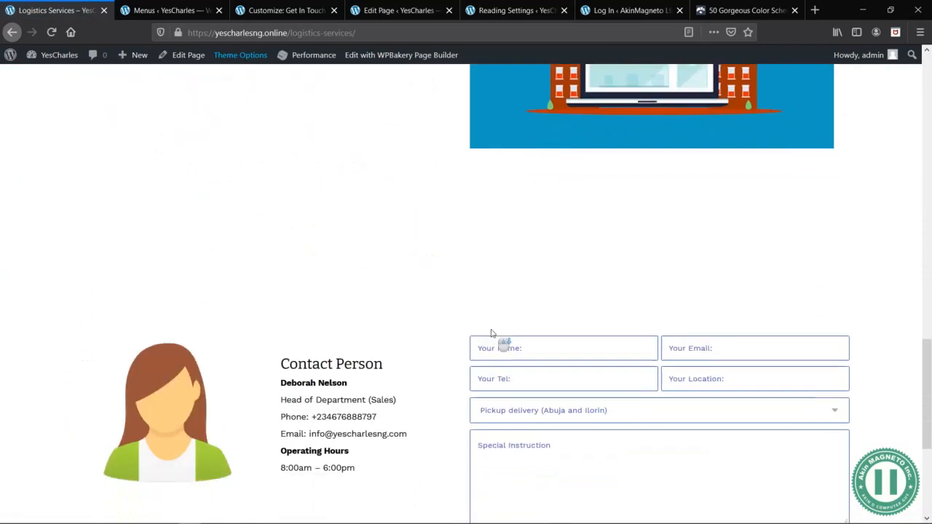
scroll(491, 334, down, 2)
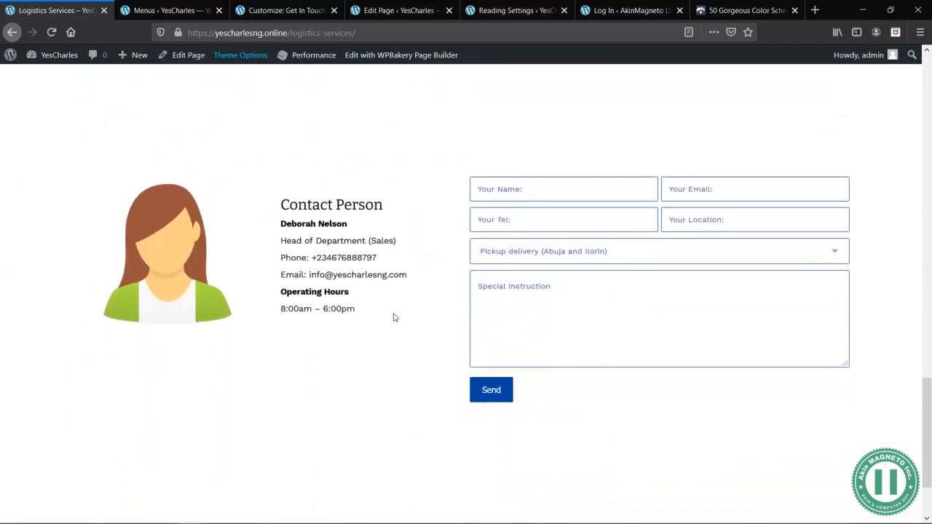
scroll(397, 321, up, 20)
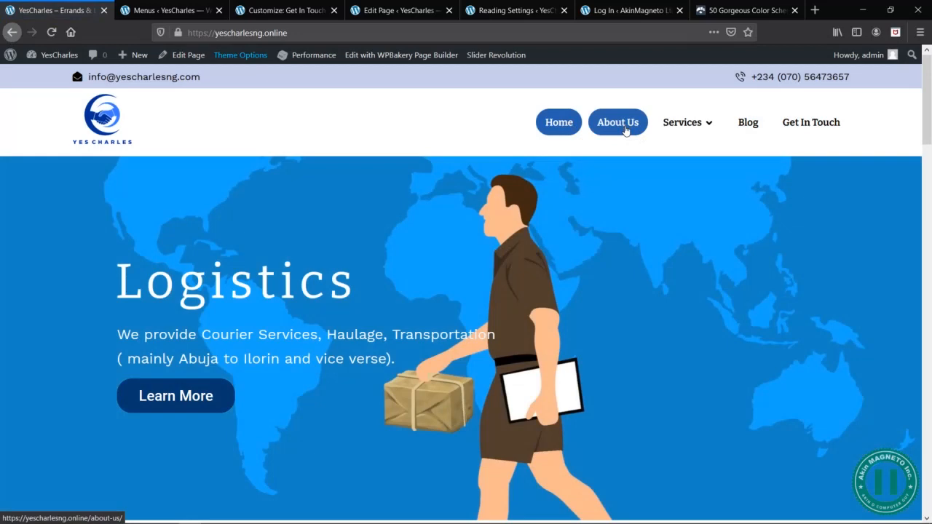
- Return to the live home page and examine its About us section with the Drop us a Line button
scroll(376, 345, down, 2)
scroll(376, 346, up, 2)
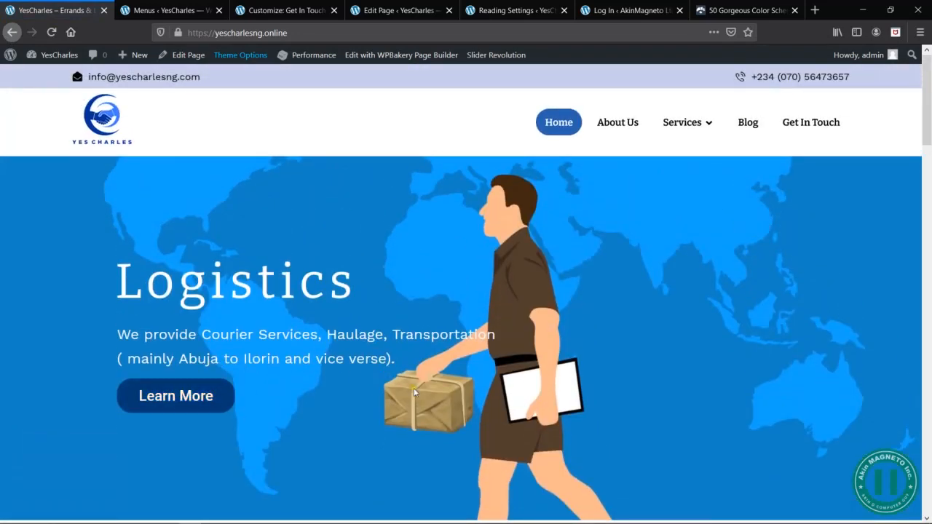
scroll(414, 393, down, 4)
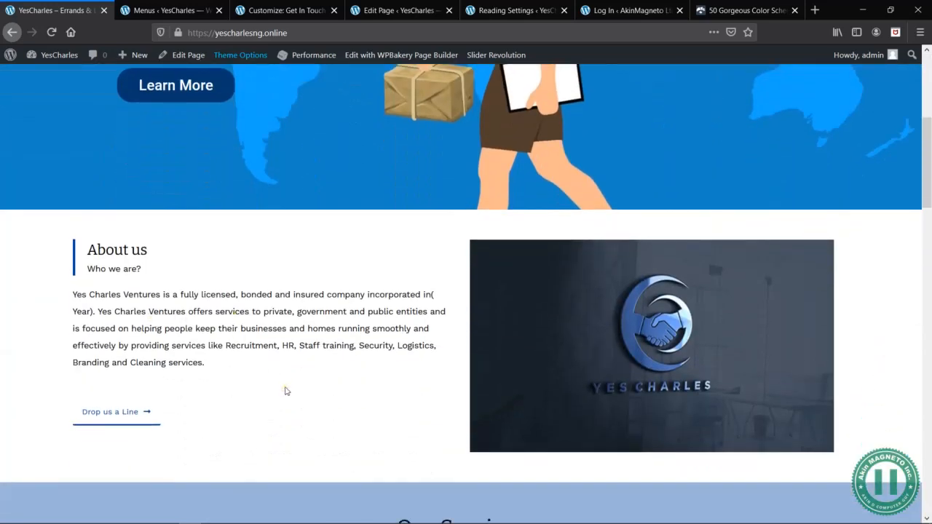
scroll(286, 391, down, 3)
scroll(294, 398, up, 7)
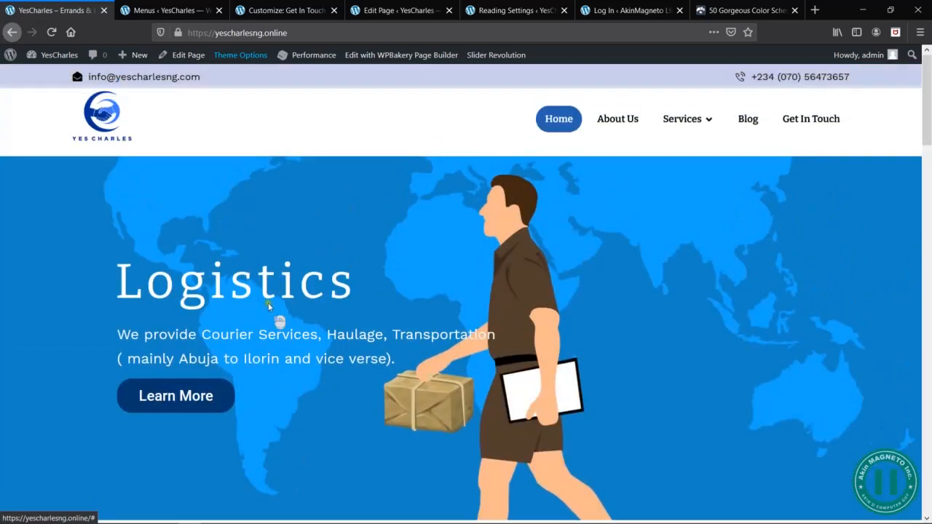
scroll(370, 435, down, 4)
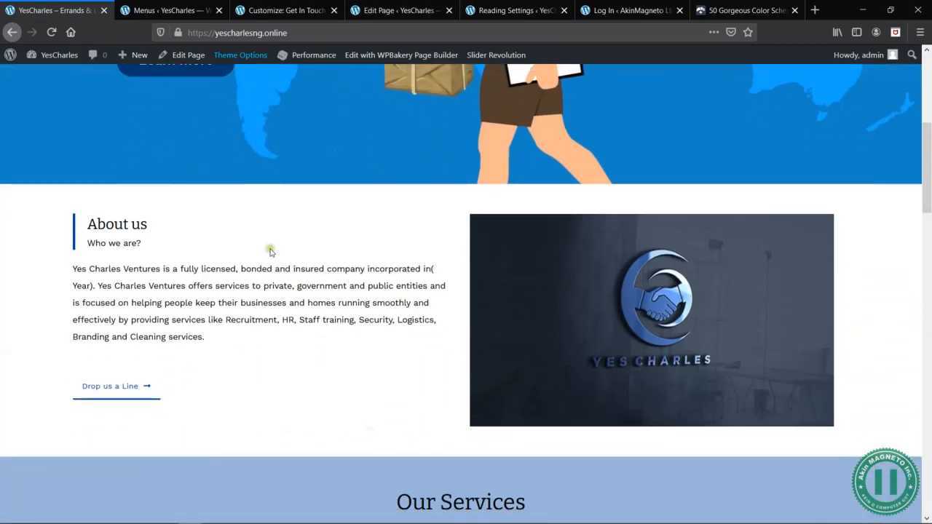
- Edit the Home page and link the About us section's "Drop us a Line" button to the Get In Touch page, saving the button settings
scroll(368, 430, up, 4)
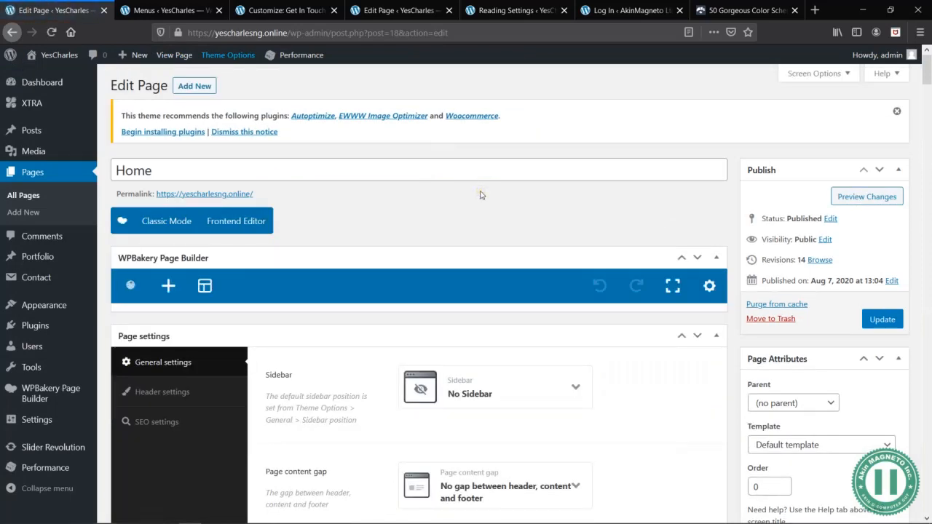
scroll(399, 240, down, 3)
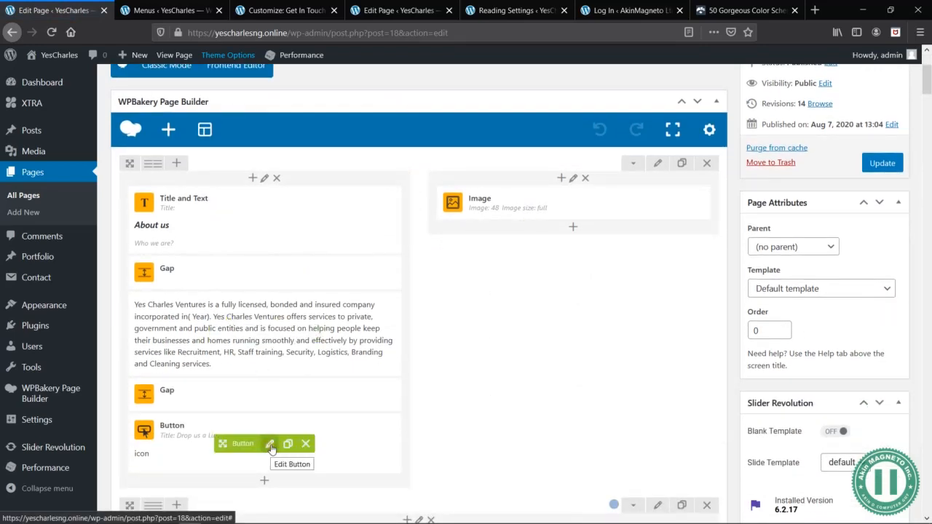
click(271, 446)
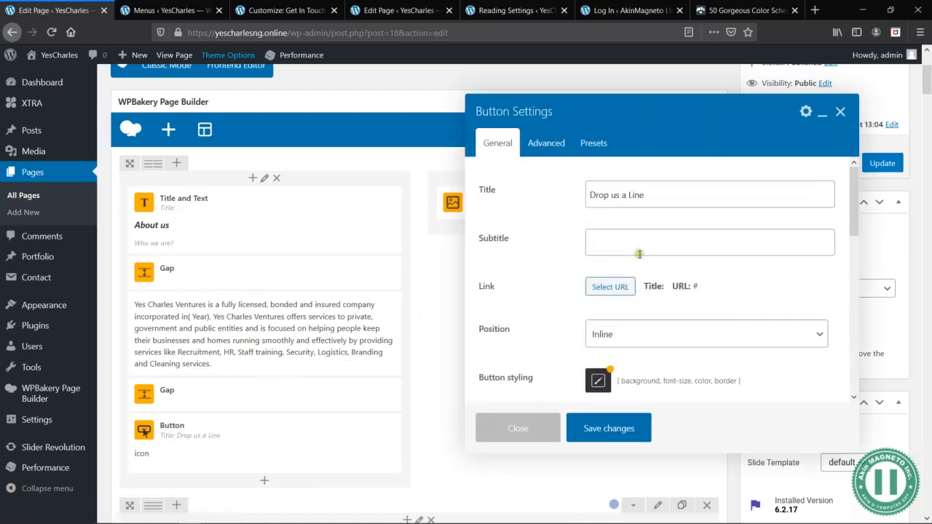
click(618, 287)
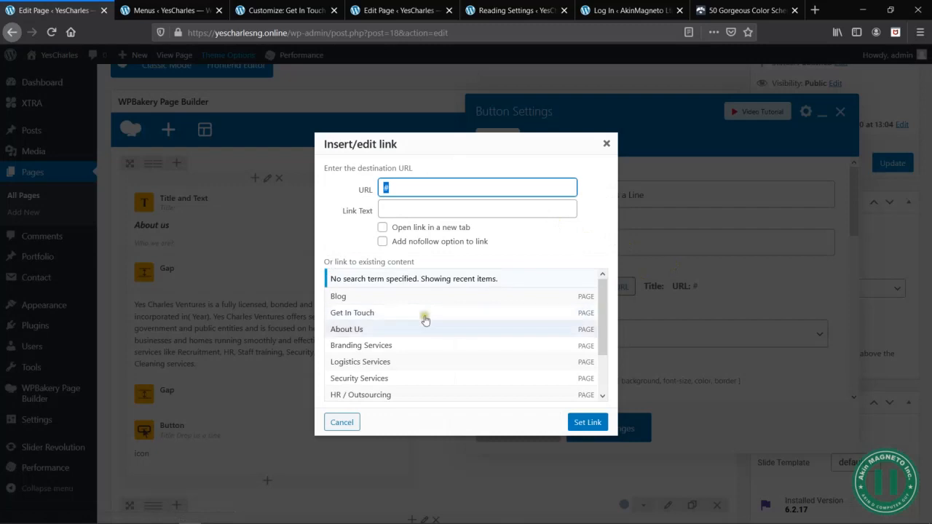
click(375, 312)
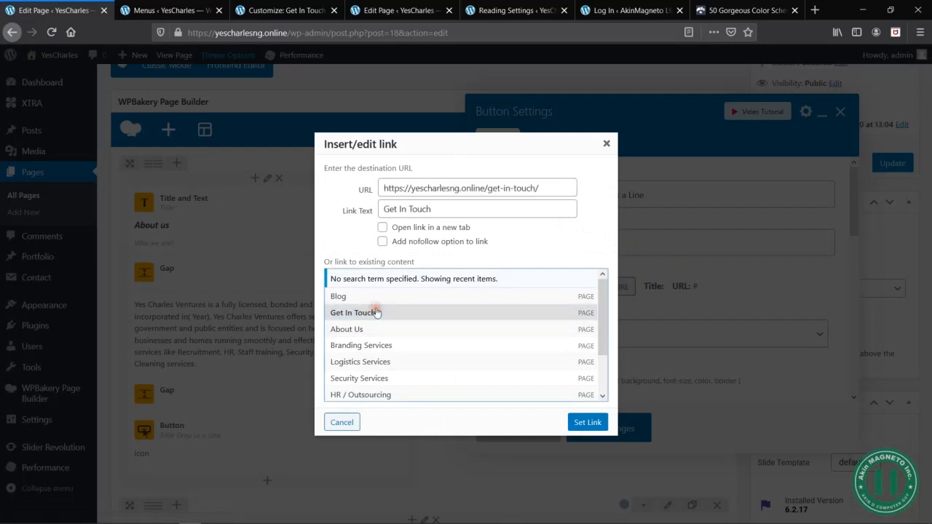
click(587, 423)
scroll(670, 371, down, 3)
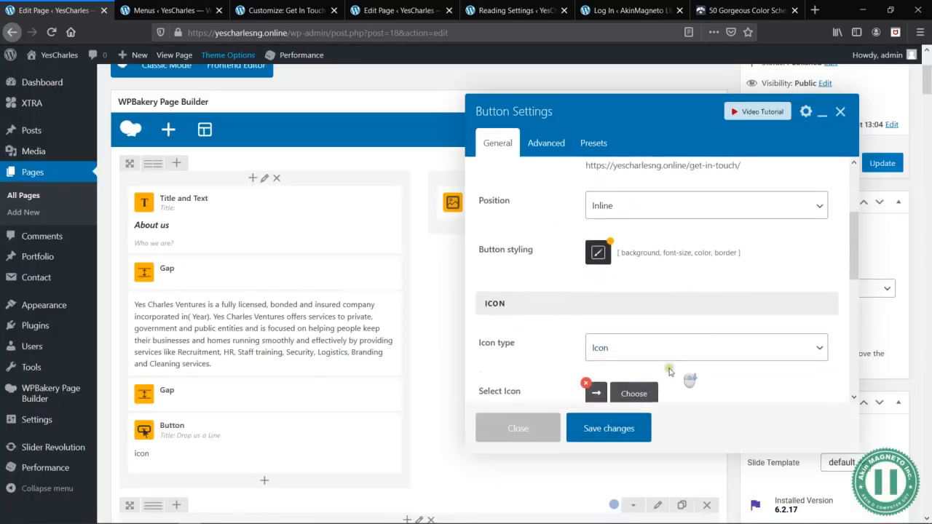
click(629, 432)
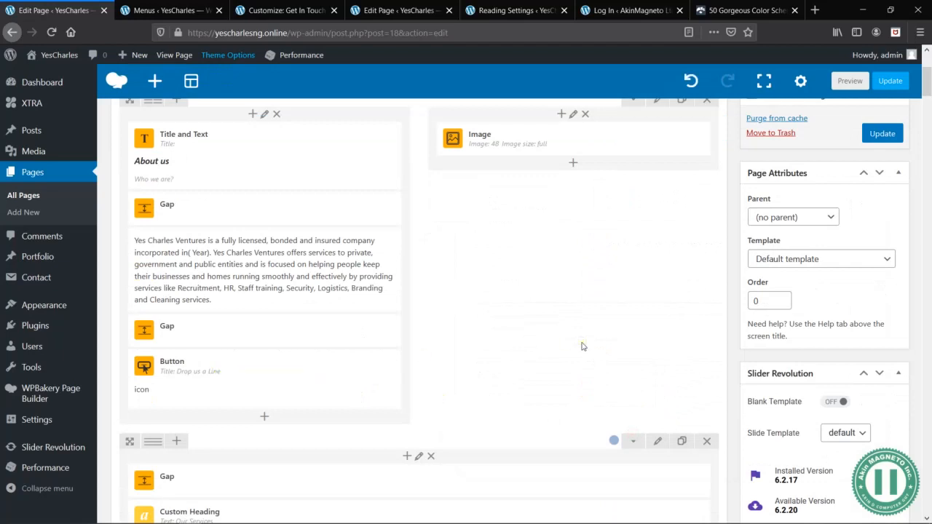
- Open the HR/Outsourcing service box's settings in the Our Services section and locate its link option
scroll(581, 346, down, 4)
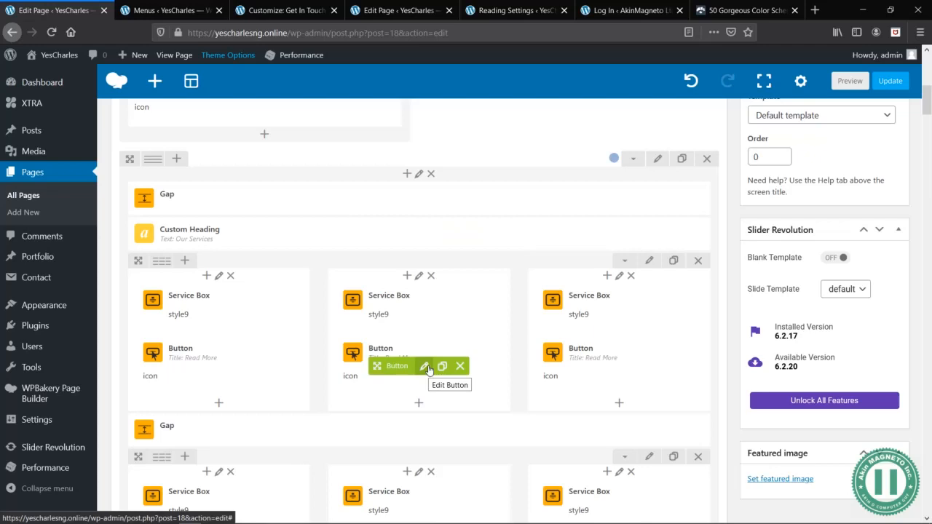
click(198, 9)
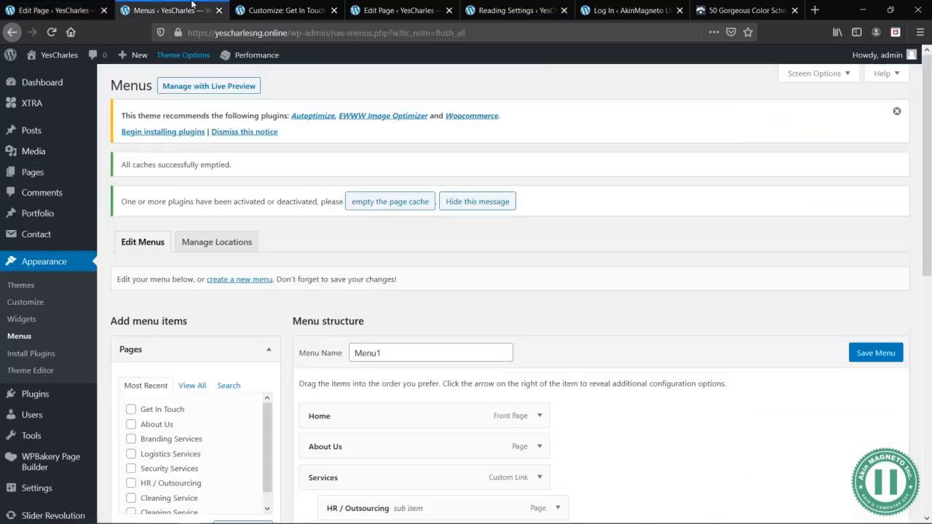
click(53, 7)
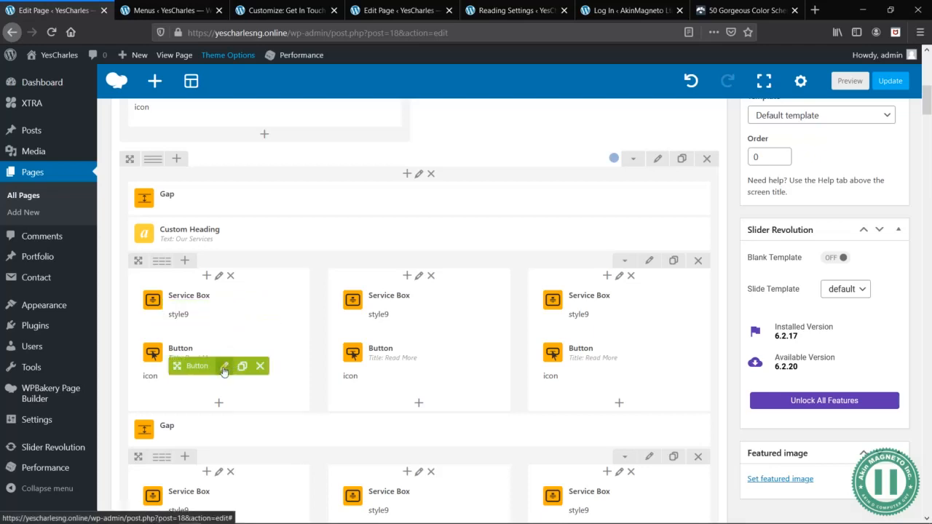
click(231, 309)
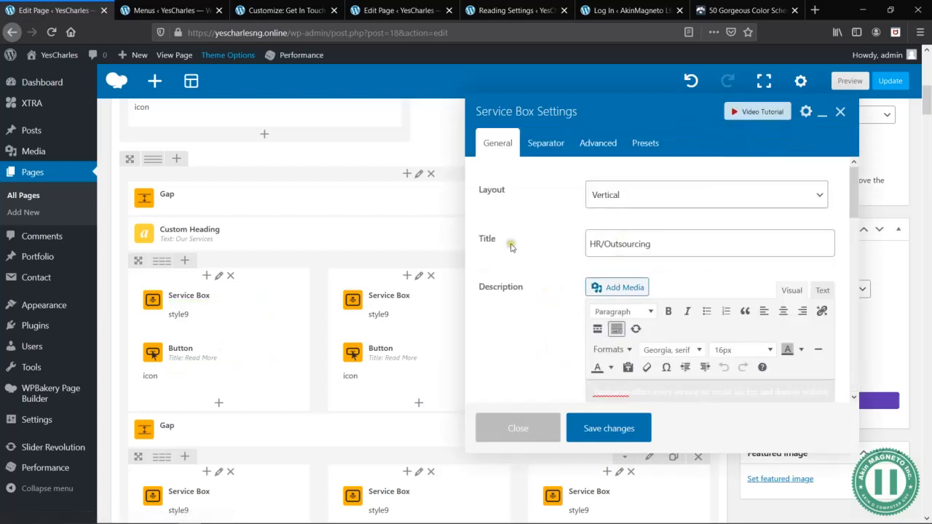
scroll(511, 249, down, 3)
scroll(511, 248, down, 3)
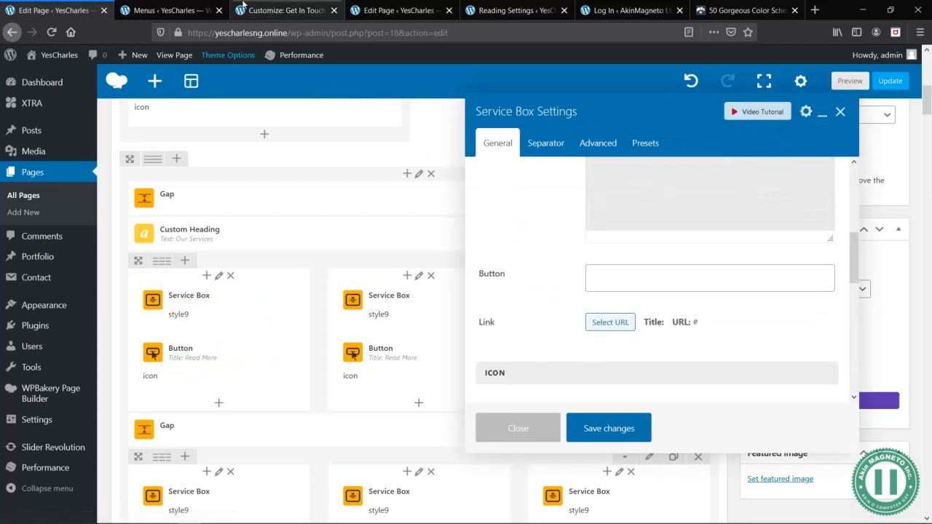
- Open the live home page in a separate tab and review the service boxes in the Our Services section
mouse_move(60, 55)
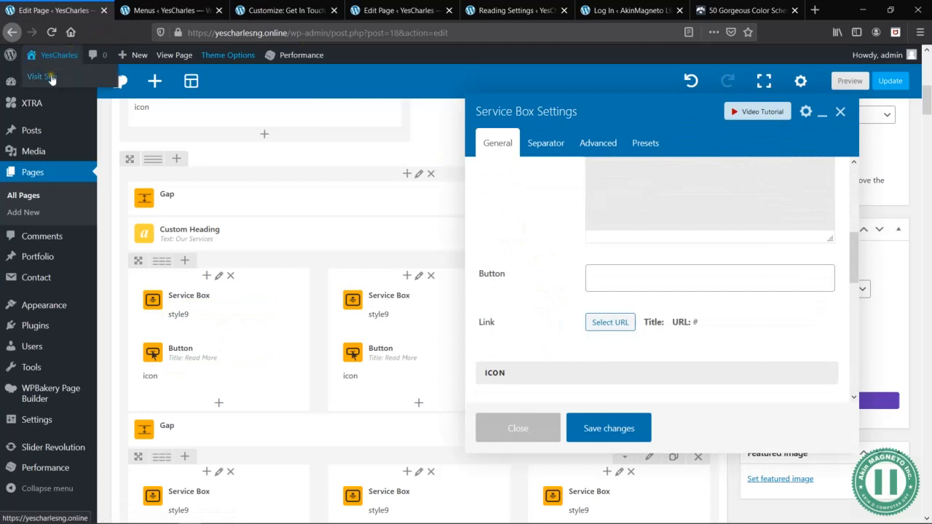
middle_click(45, 77)
click(183, 9)
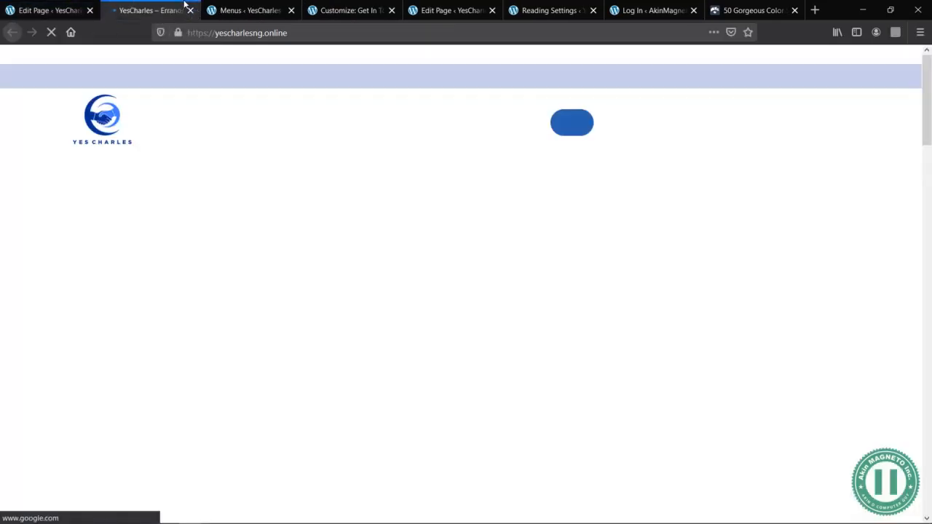
scroll(399, 302, down, 5)
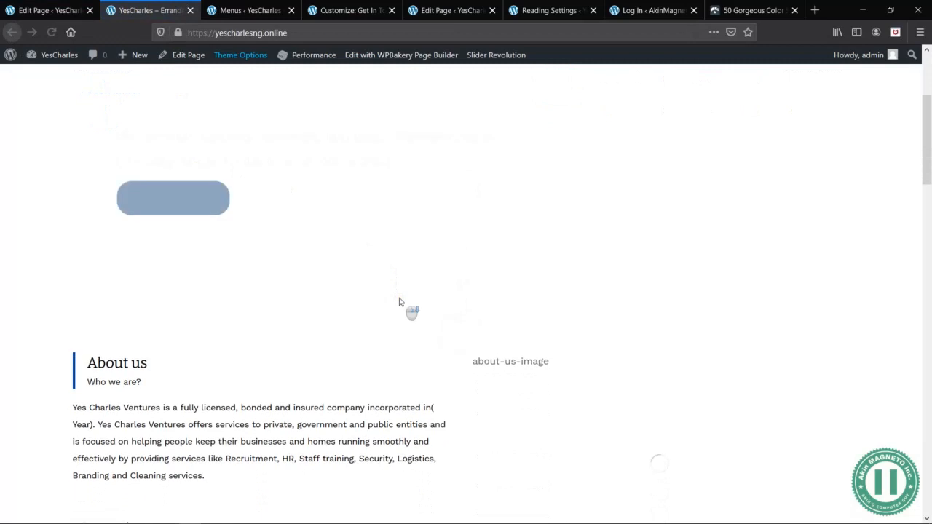
scroll(399, 303, down, 5)
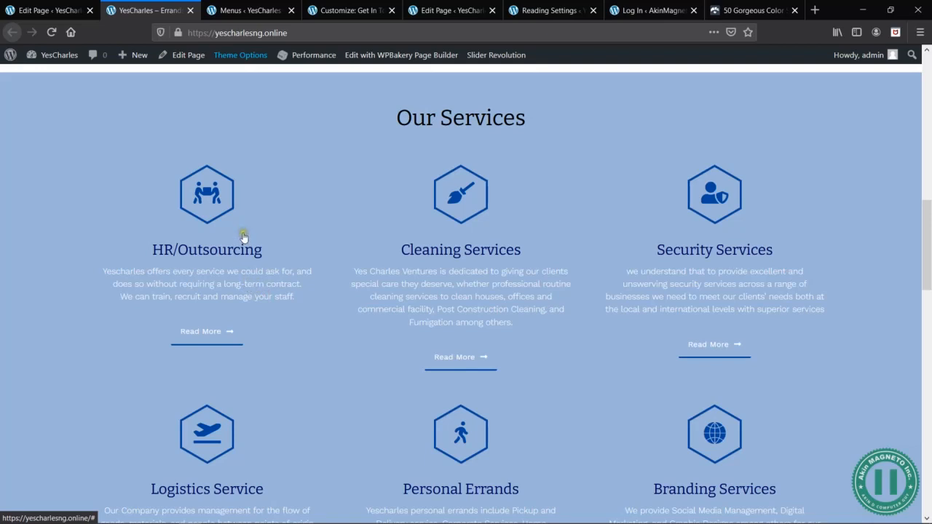
click(51, 10)
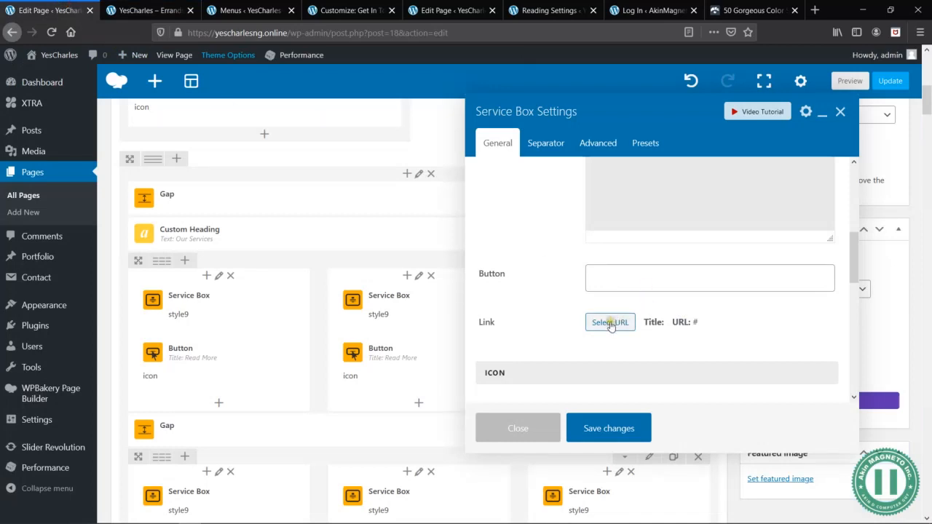
click(612, 323)
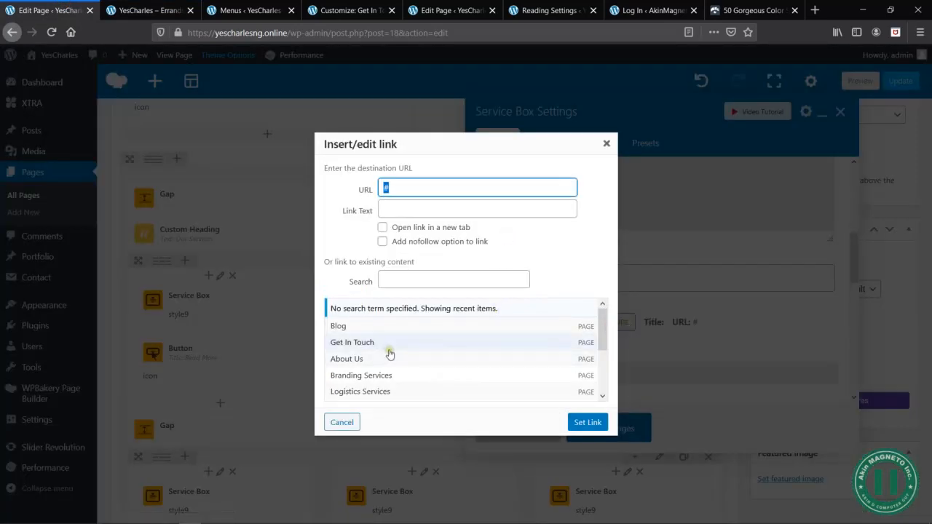
click(342, 423)
click(149, 10)
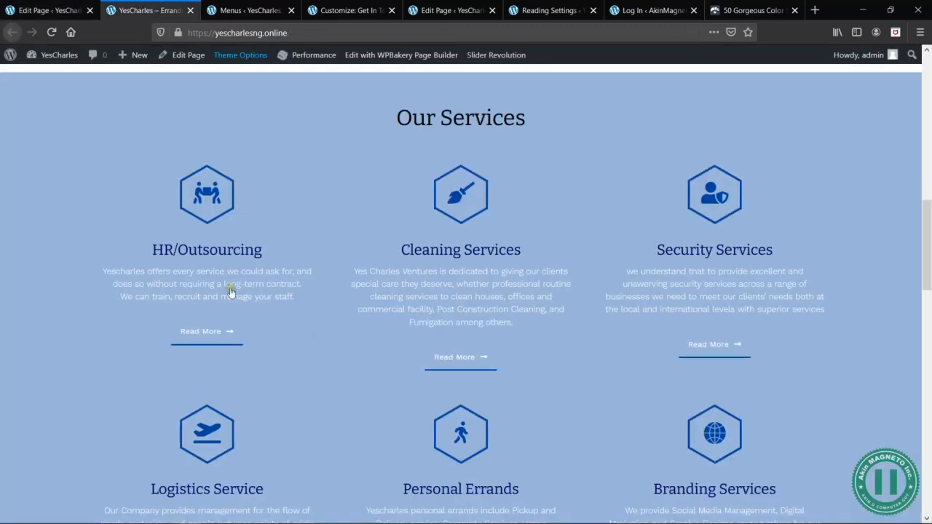
click(24, 6)
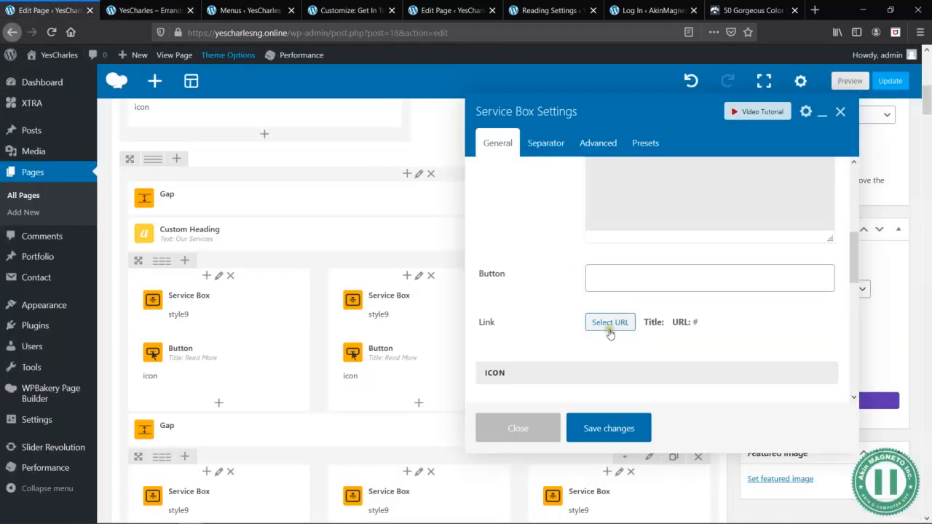
- Link the HR/Outsourcing service box to the existing HR / Outsourcing page and save the service box settings
click(611, 324)
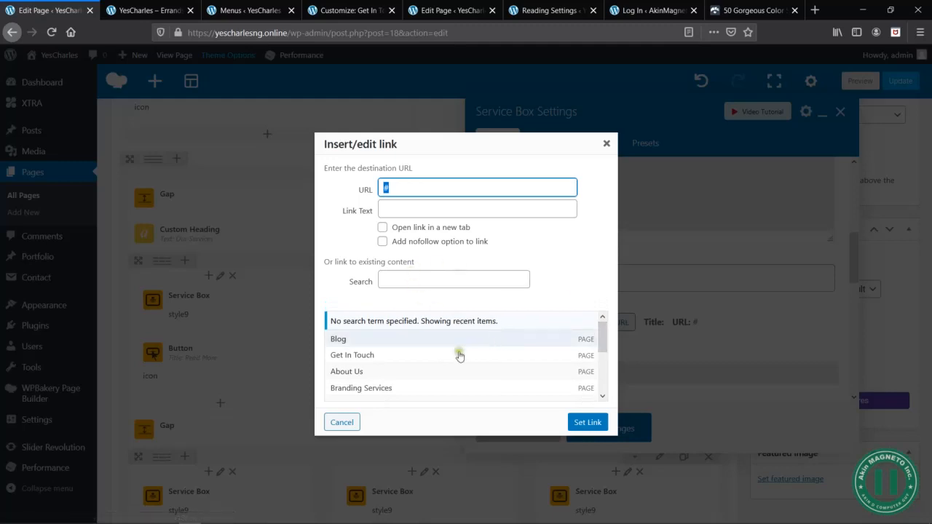
scroll(456, 357, down, 3)
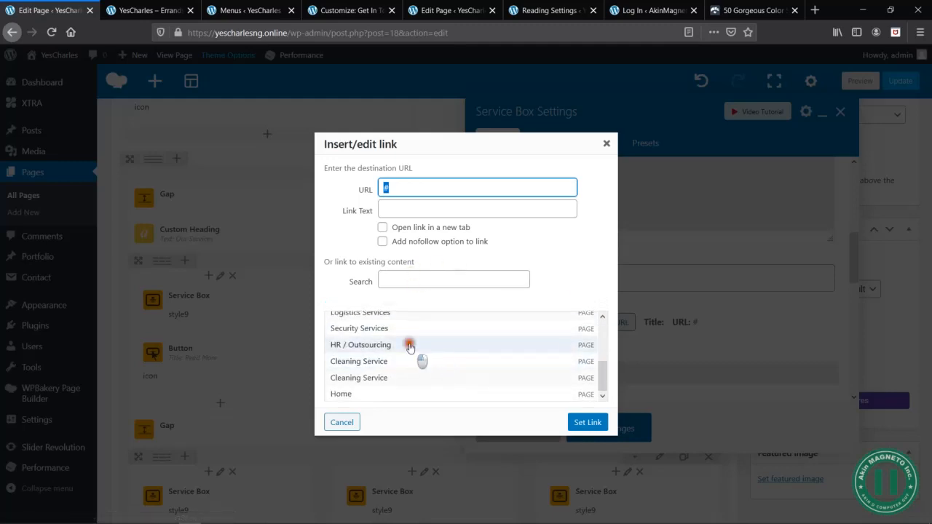
click(409, 347)
click(576, 423)
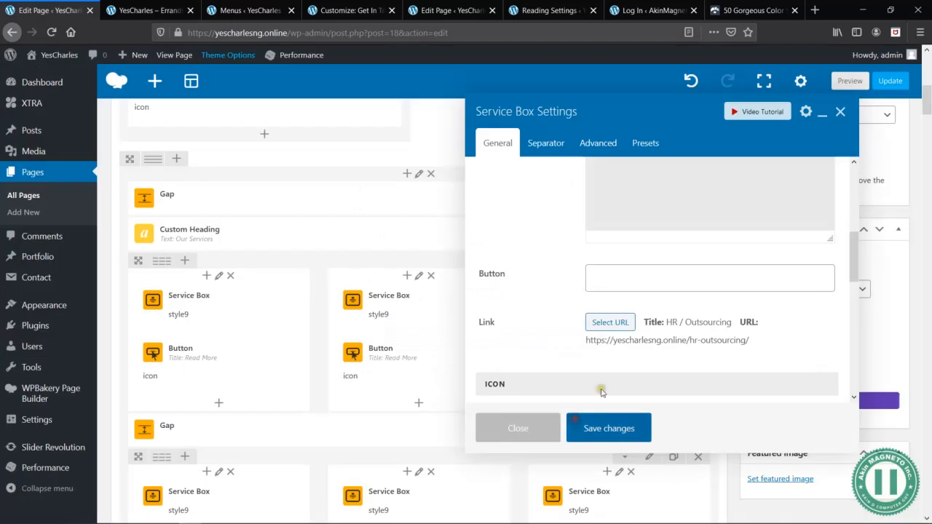
scroll(728, 339, down, 4)
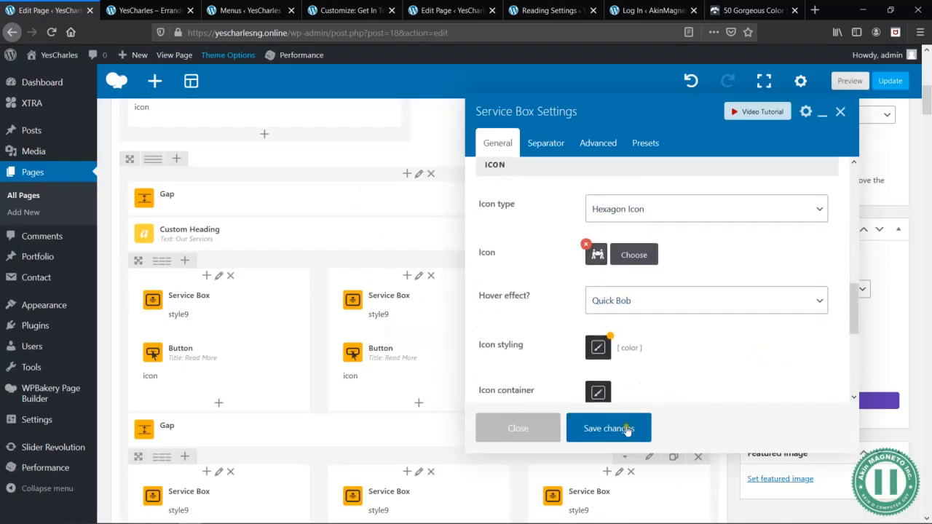
click(612, 430)
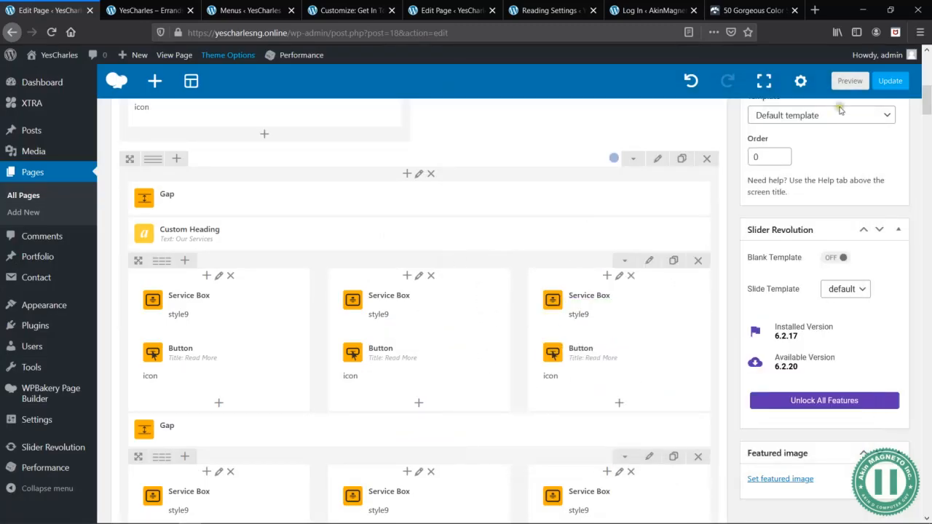
- Preview the Home page and examine the service boxes and Read More buttons under Our Services, then return to the editor
click(849, 80)
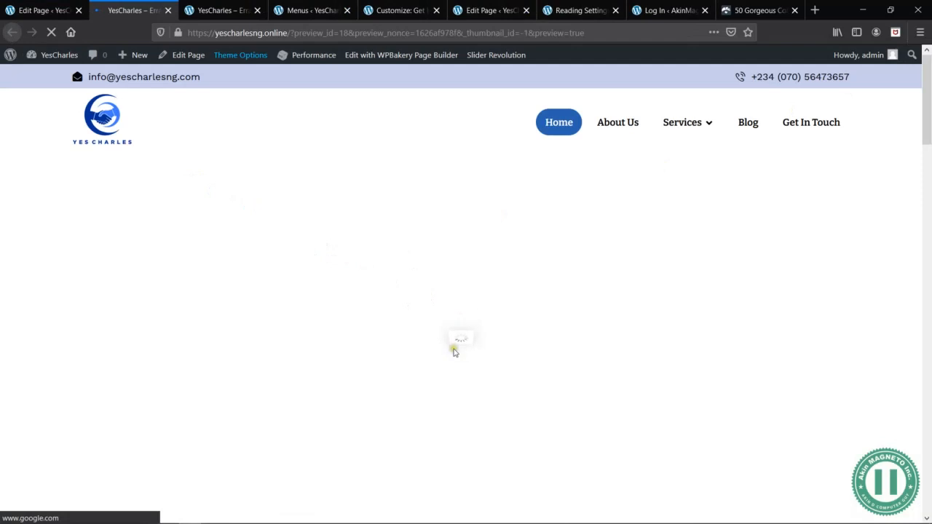
scroll(455, 346, down, 5)
scroll(455, 354, down, 6)
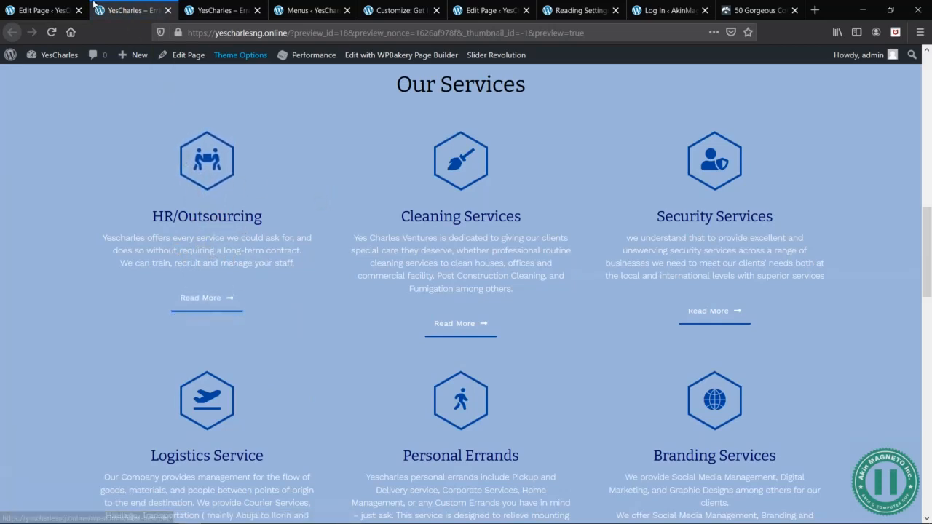
click(45, 10)
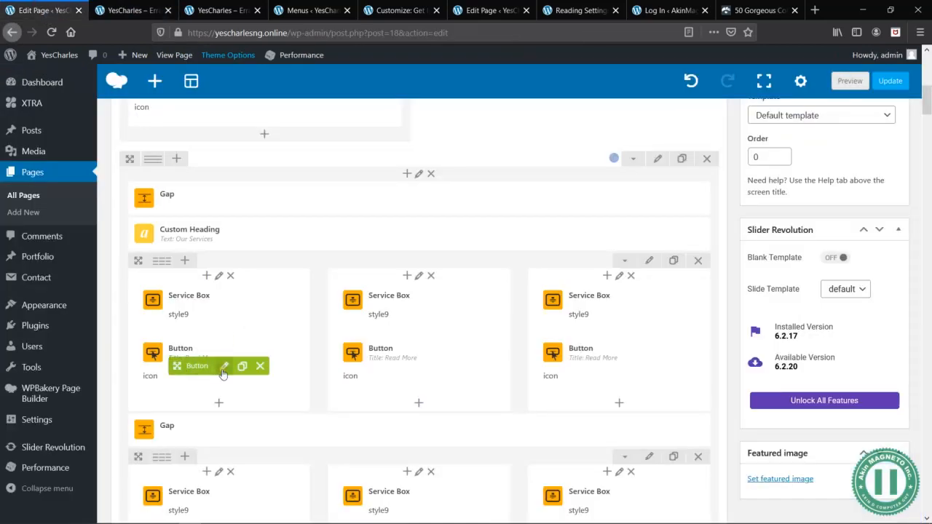
- Link the Read More button below the HR/Outsourcing service box to the HR / Outsourcing page and save the button settings
click(222, 365)
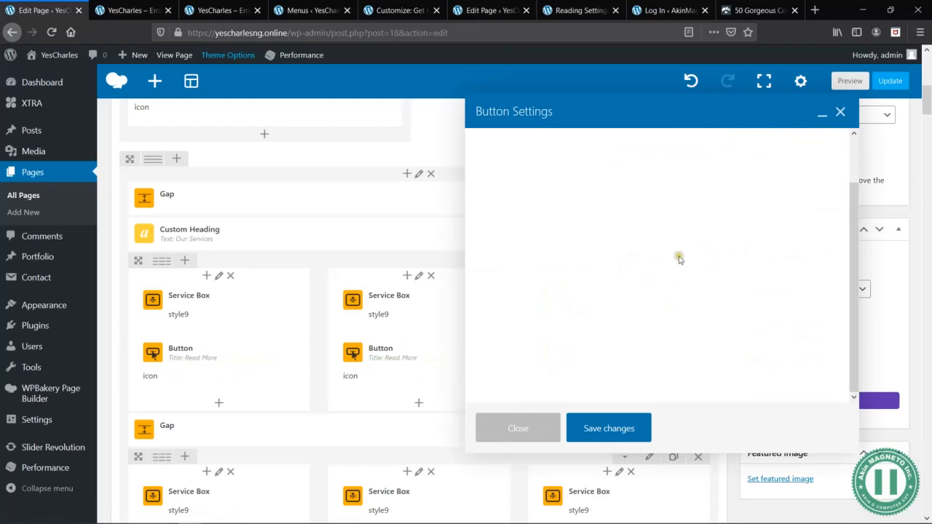
click(612, 288)
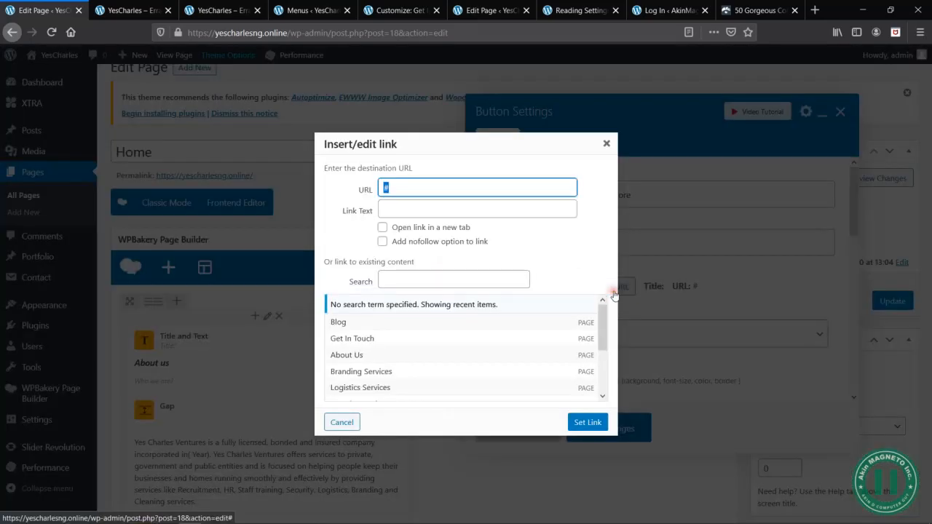
scroll(390, 380, down, 3)
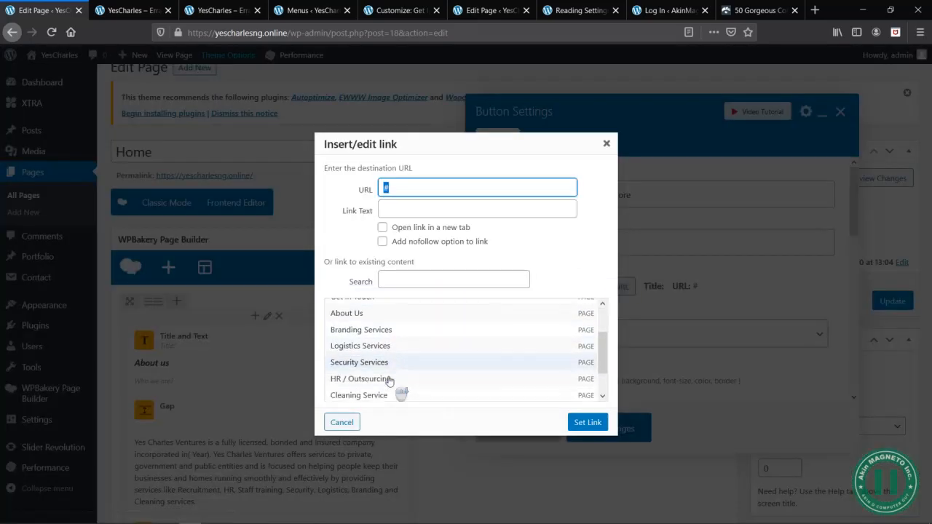
click(364, 355)
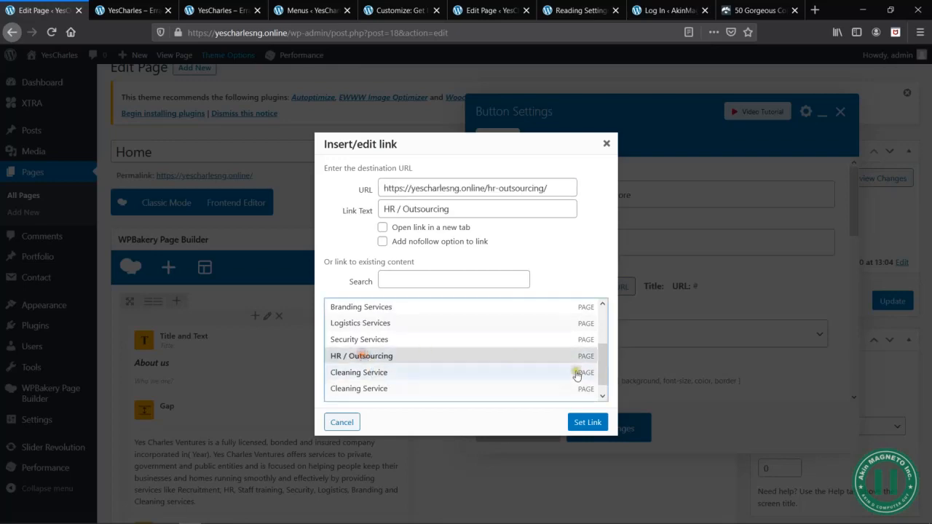
click(586, 422)
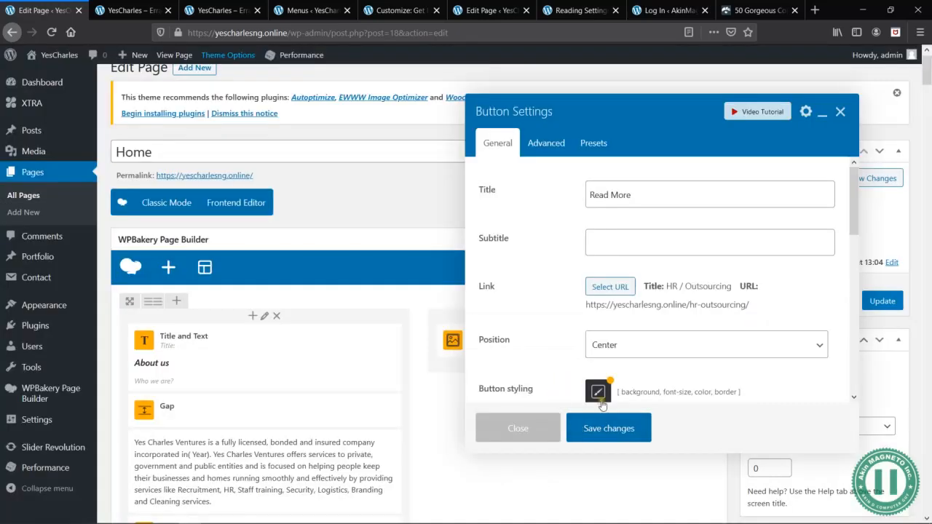
click(620, 435)
scroll(466, 447, down, 10)
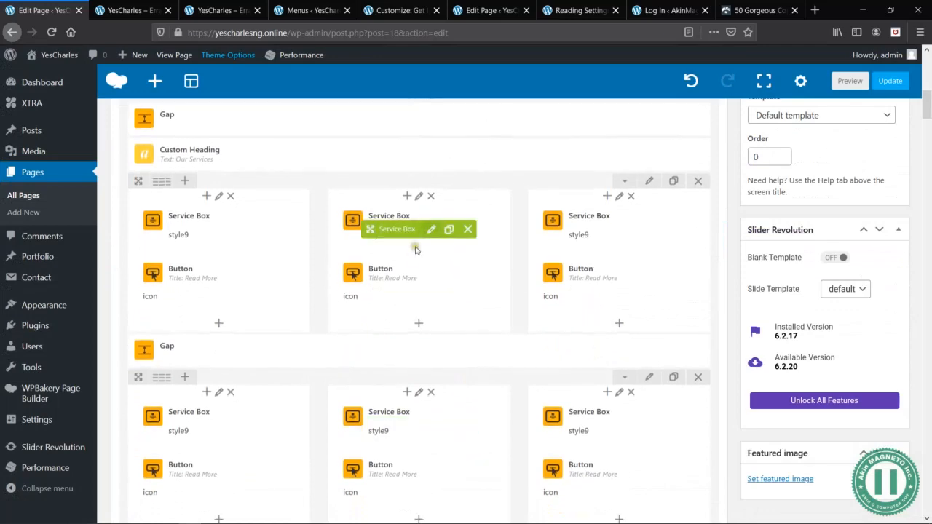
click(428, 231)
click(128, 6)
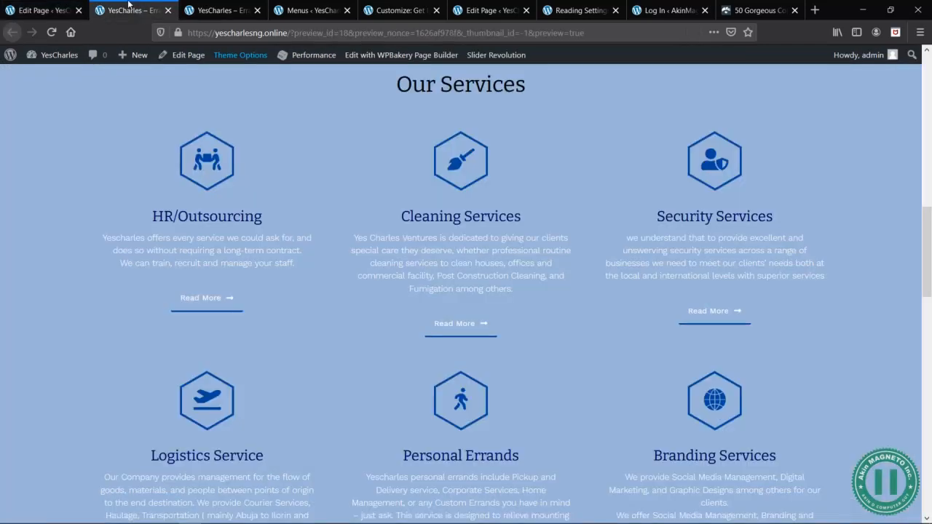
click(20, 5)
scroll(710, 292, down, 5)
click(619, 240)
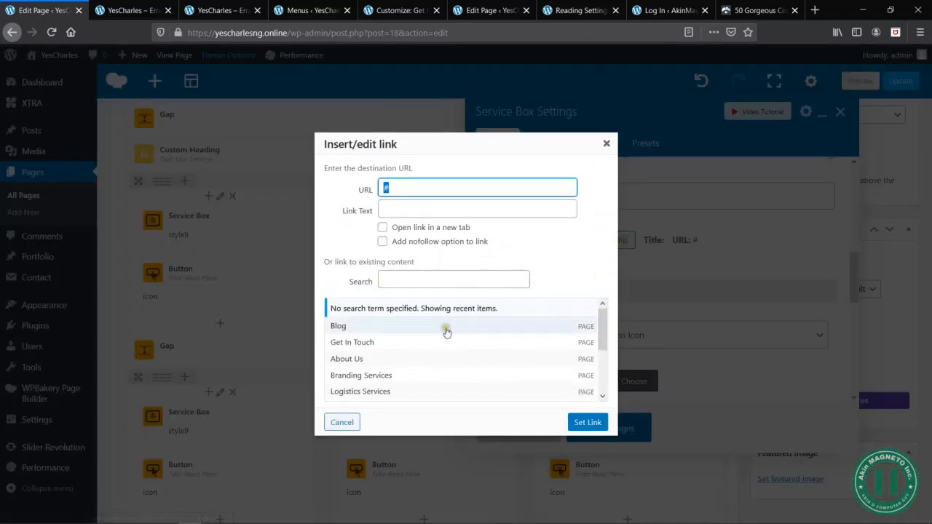
scroll(419, 353, down, 2)
scroll(419, 353, down, 1)
click(380, 361)
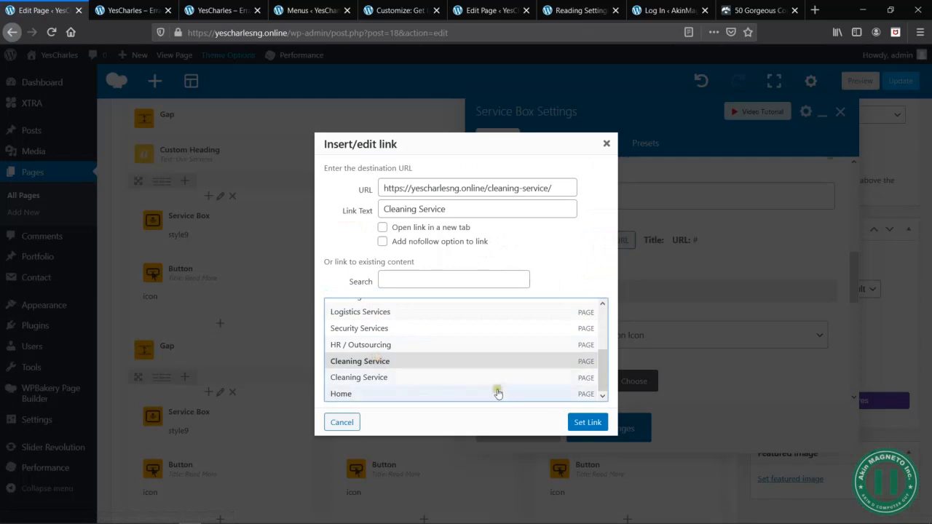
click(400, 378)
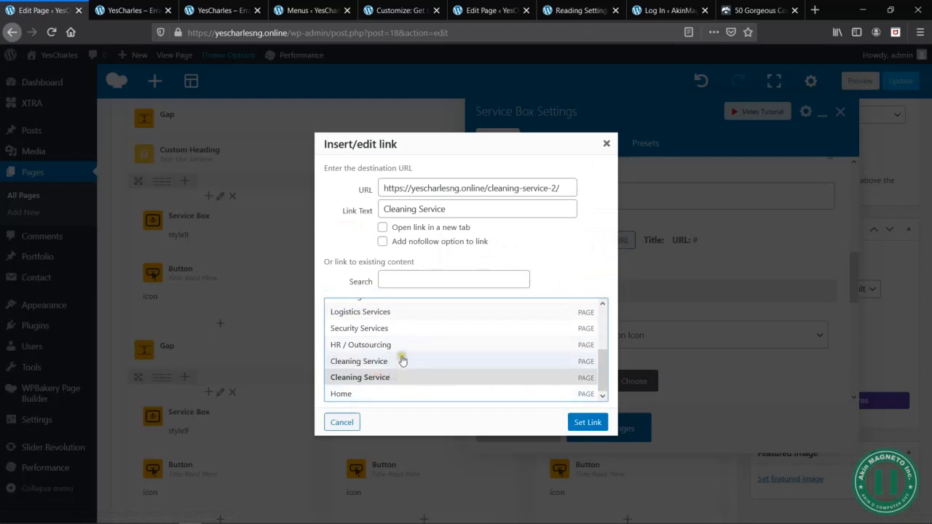
click(393, 361)
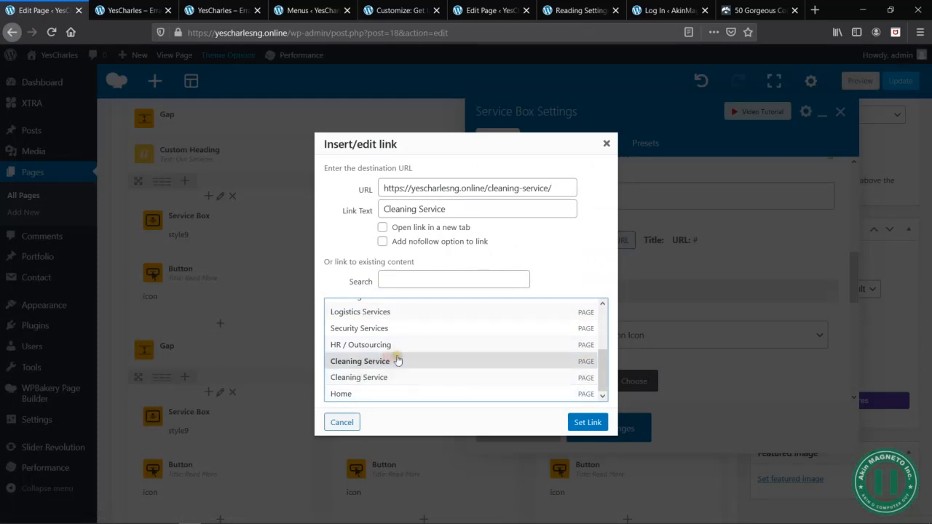
click(588, 422)
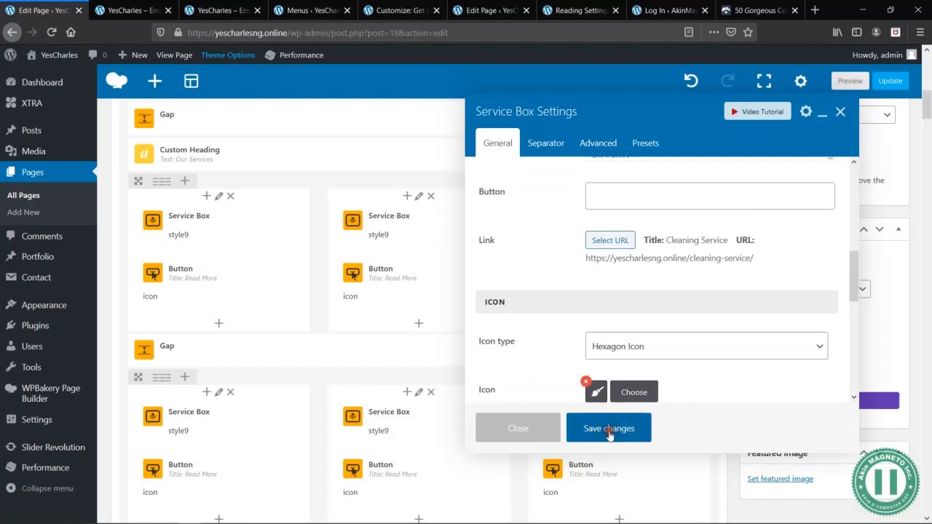
click(609, 429)
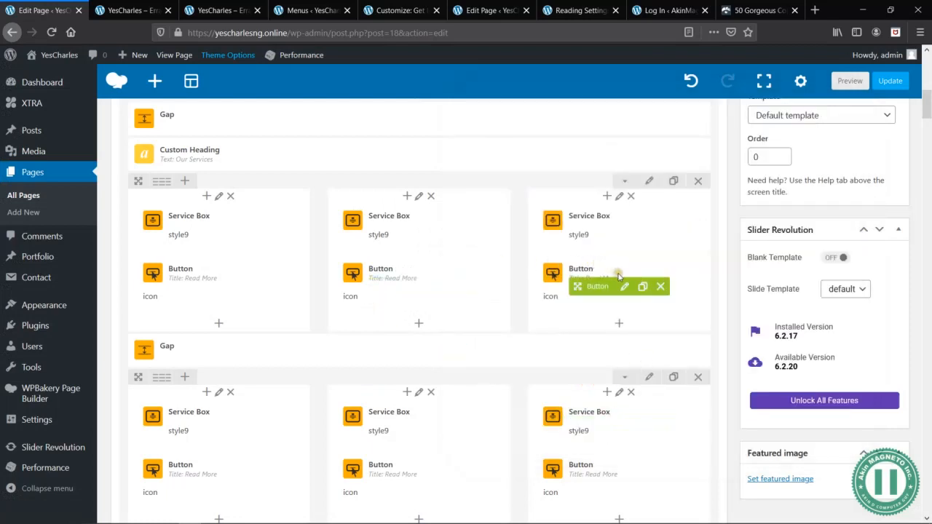
- Link the Read More button below the Security Services box to the Security Services page and save the button settings
click(625, 286)
click(107, 8)
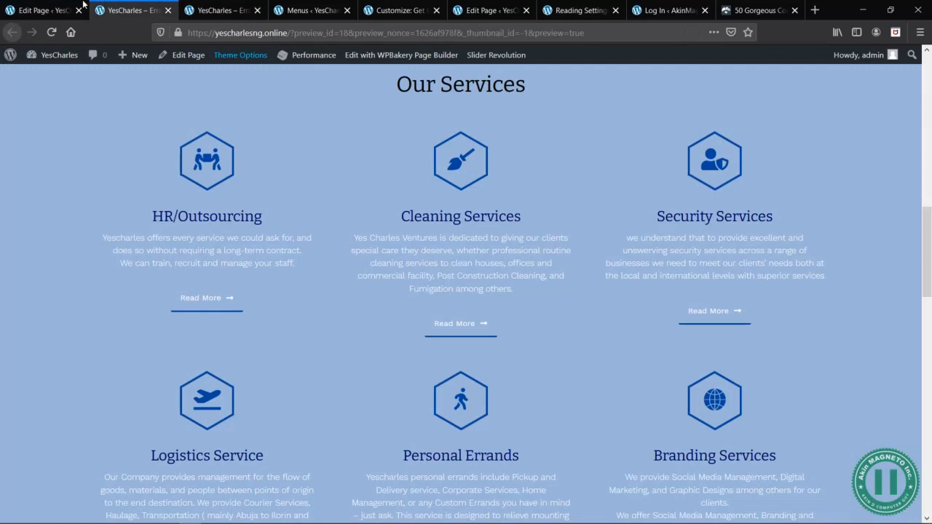
click(44, 9)
click(614, 290)
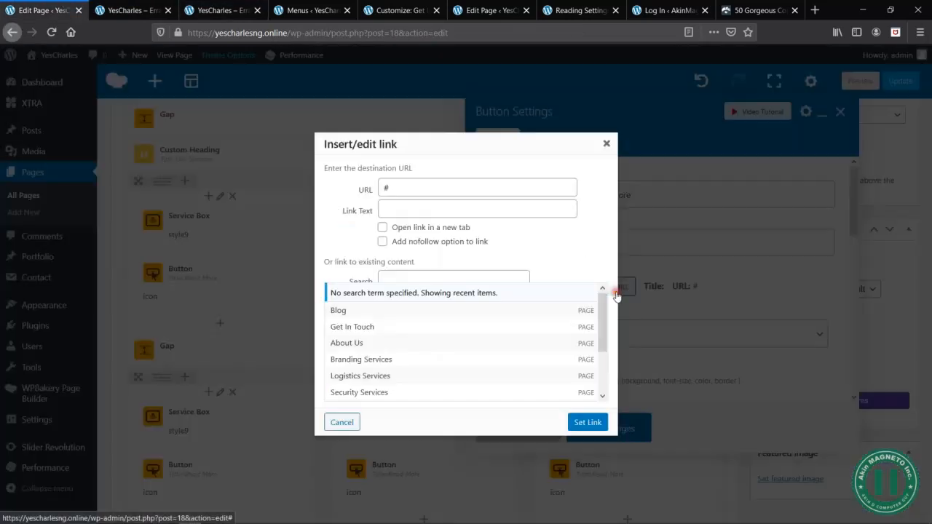
scroll(458, 360, down, 3)
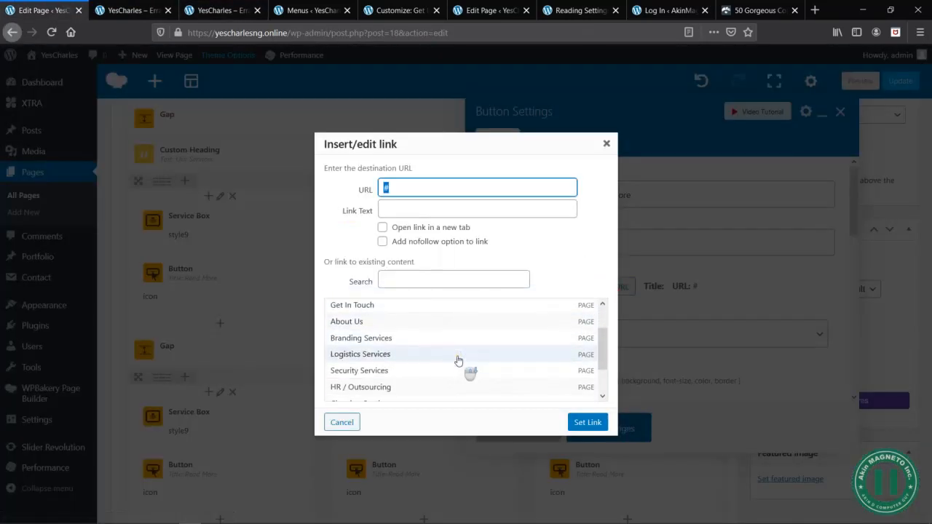
click(395, 352)
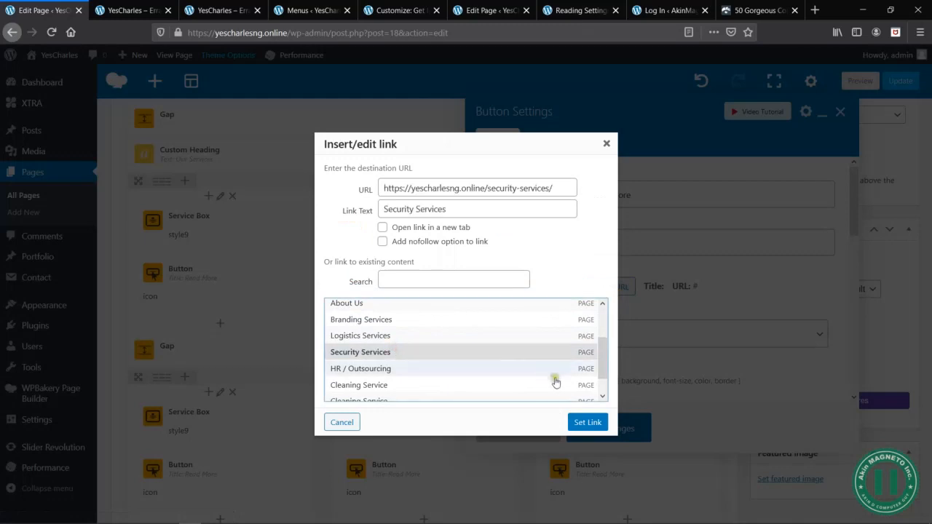
click(588, 422)
click(609, 429)
- Reopen the settings of the Read More button below Security Services, check its link, and close them with a save
scroll(470, 394, down, 4)
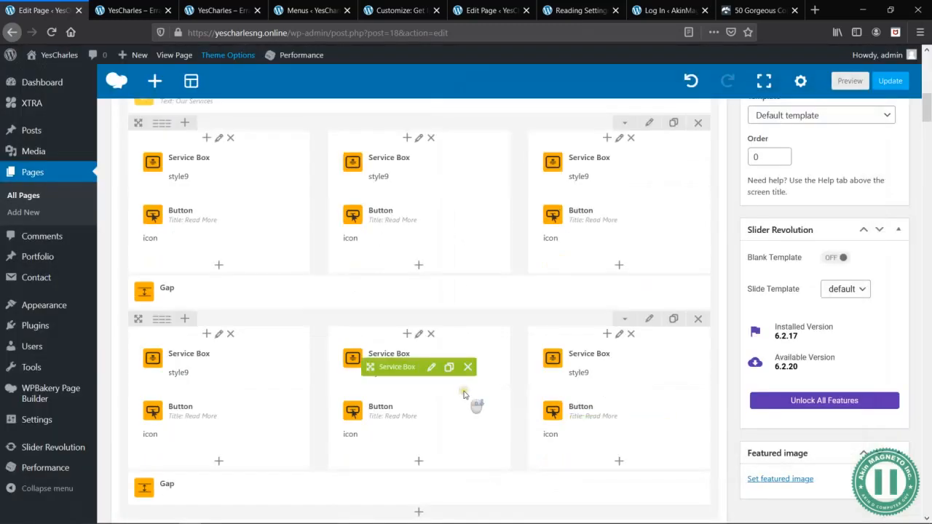
scroll(489, 223, up, 5)
mouse_move(674, 348)
click(625, 340)
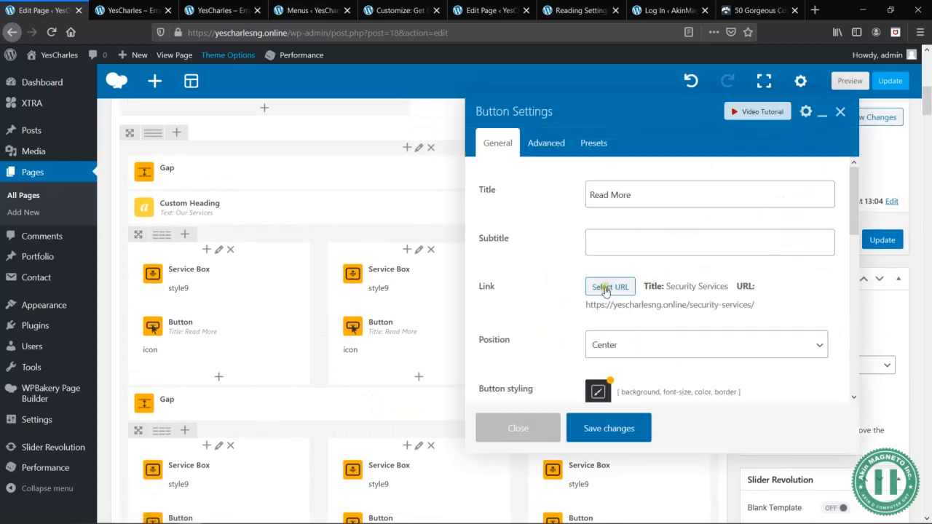
click(598, 434)
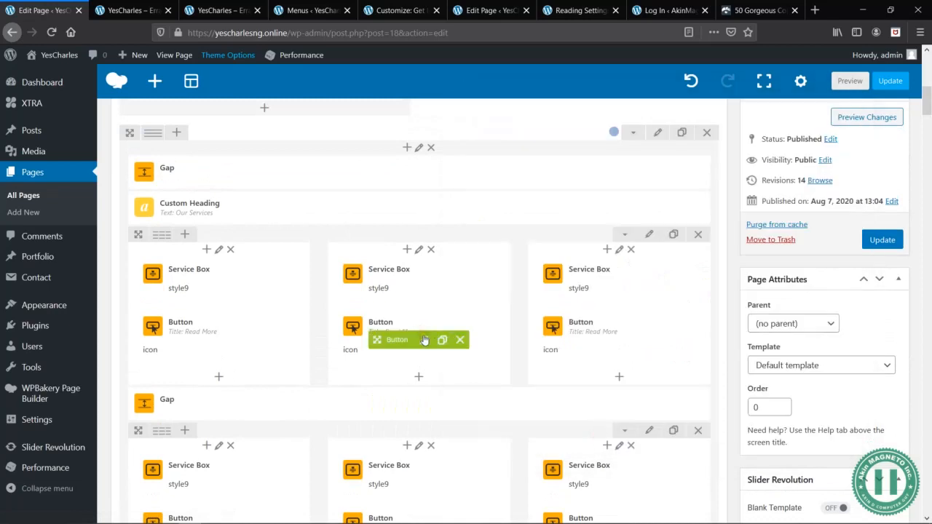
click(424, 338)
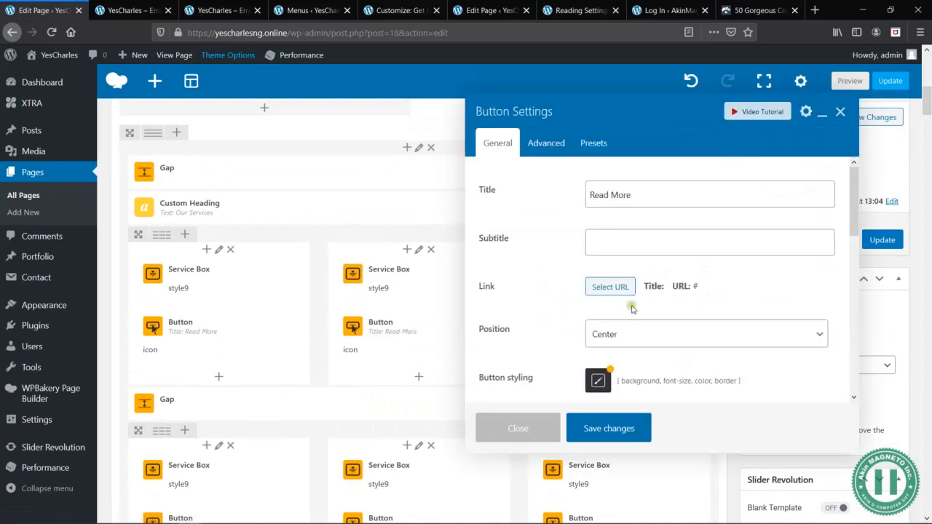
click(609, 287)
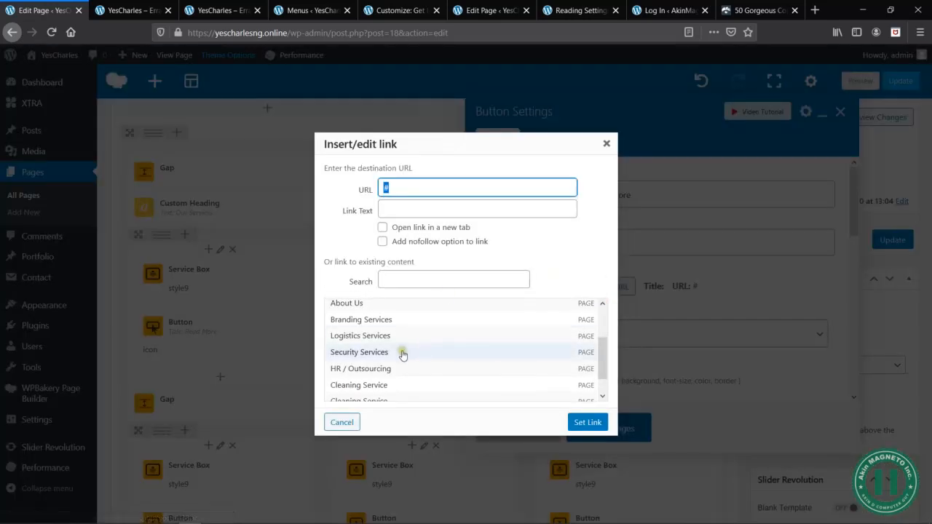
click(383, 386)
click(588, 422)
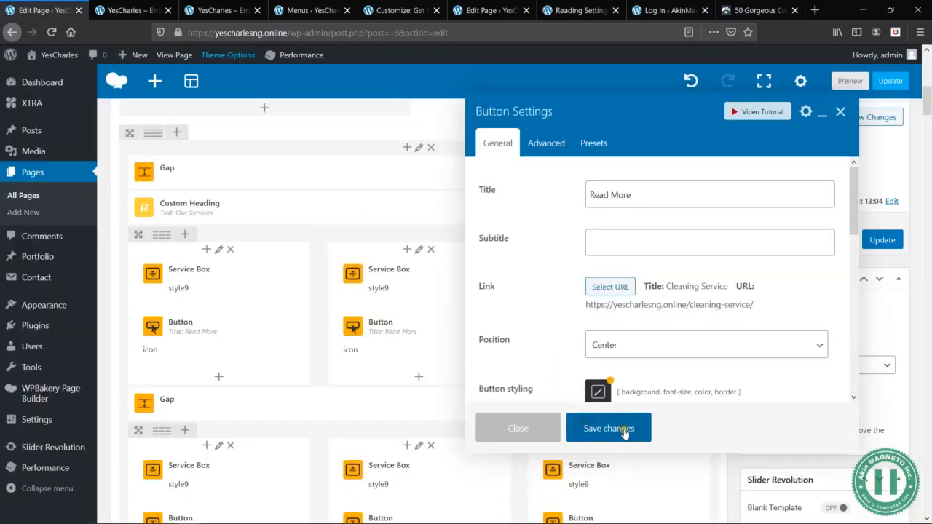
click(609, 429)
click(426, 310)
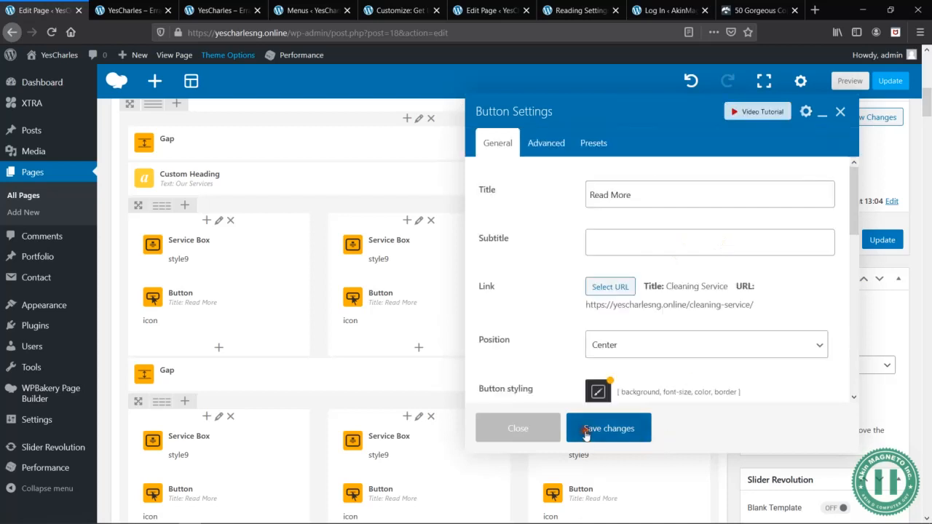
click(584, 429)
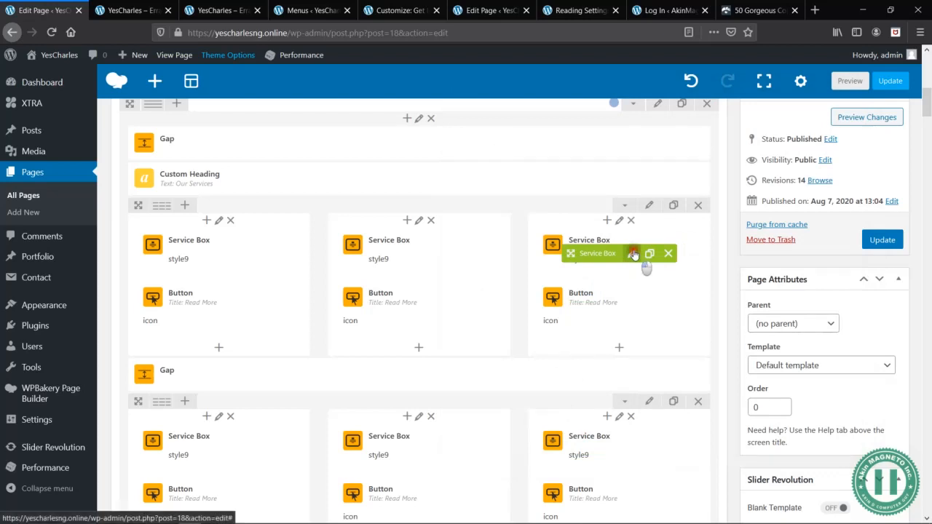
- Link the Security Services service box to the existing Security Services page and save the service box settings
click(634, 253)
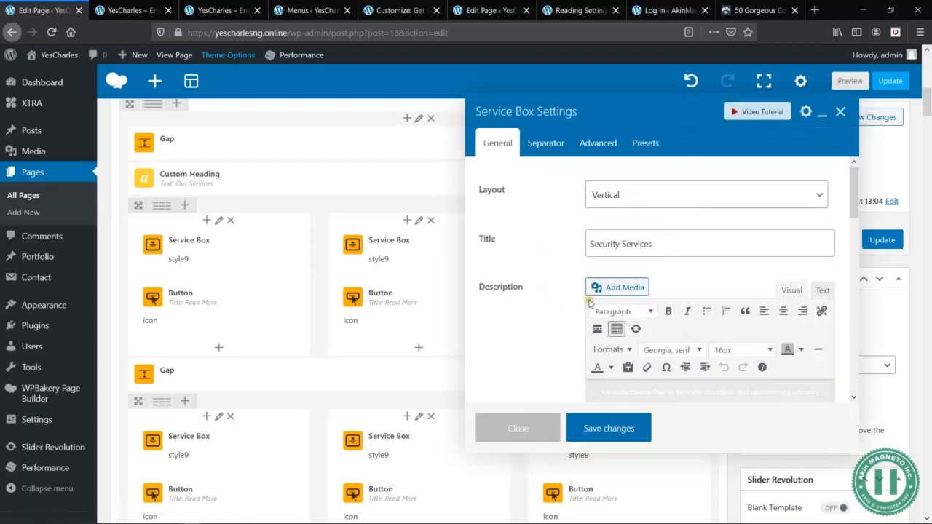
scroll(594, 303, down, 5)
scroll(601, 304, up, 2)
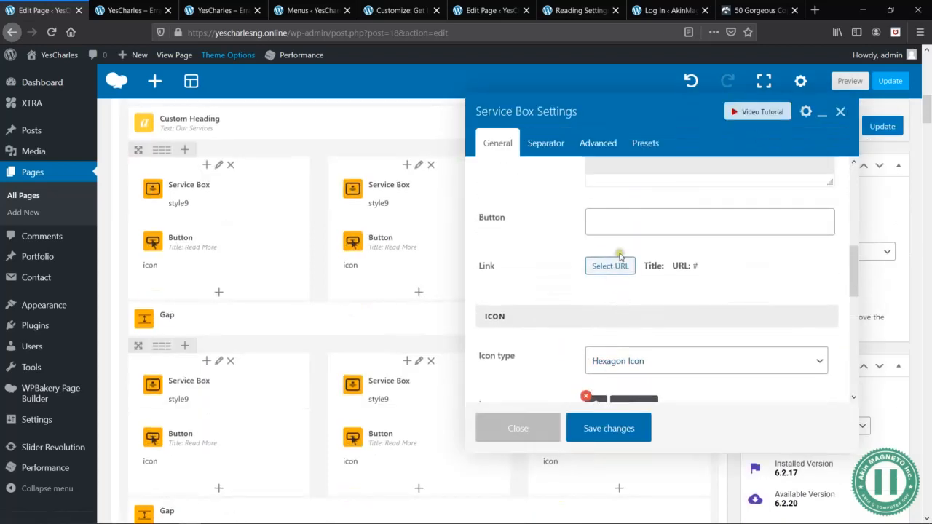
click(612, 266)
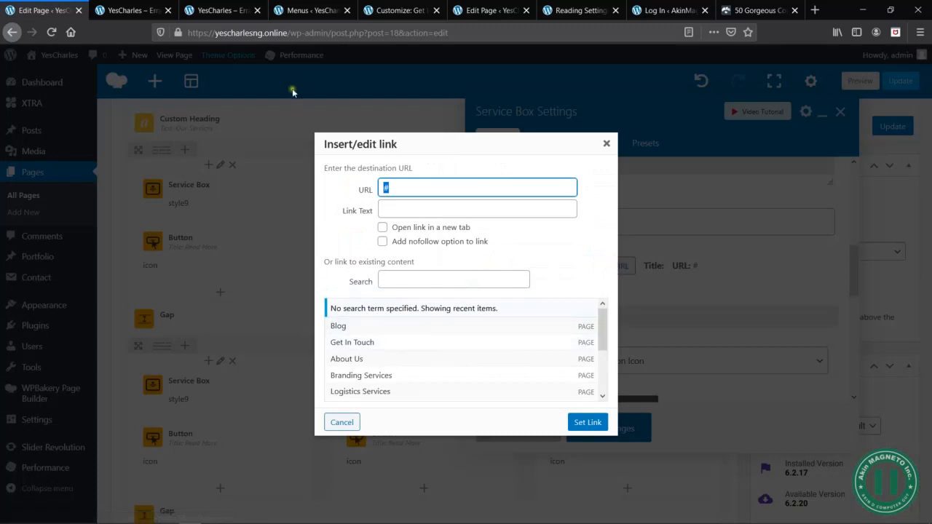
click(131, 10)
click(62, 10)
scroll(415, 380, down, 1)
click(368, 354)
click(587, 423)
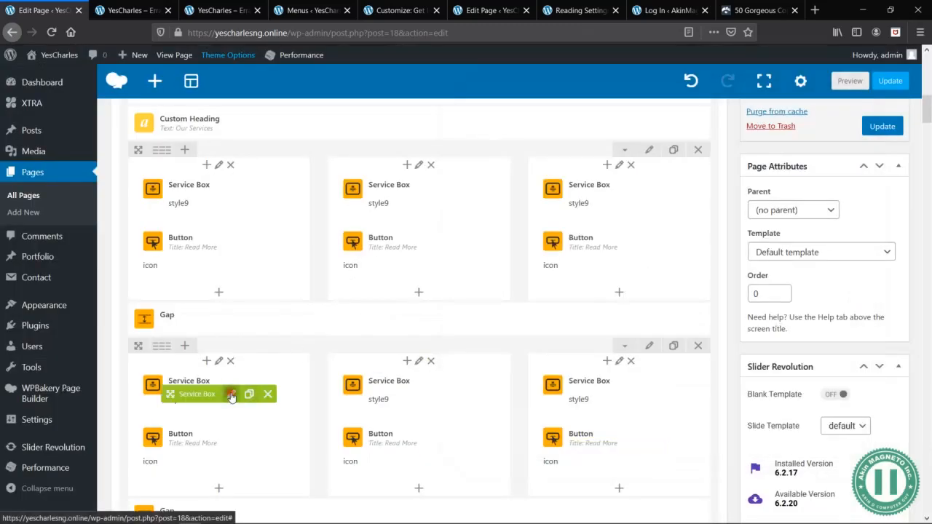
click(231, 396)
click(128, 10)
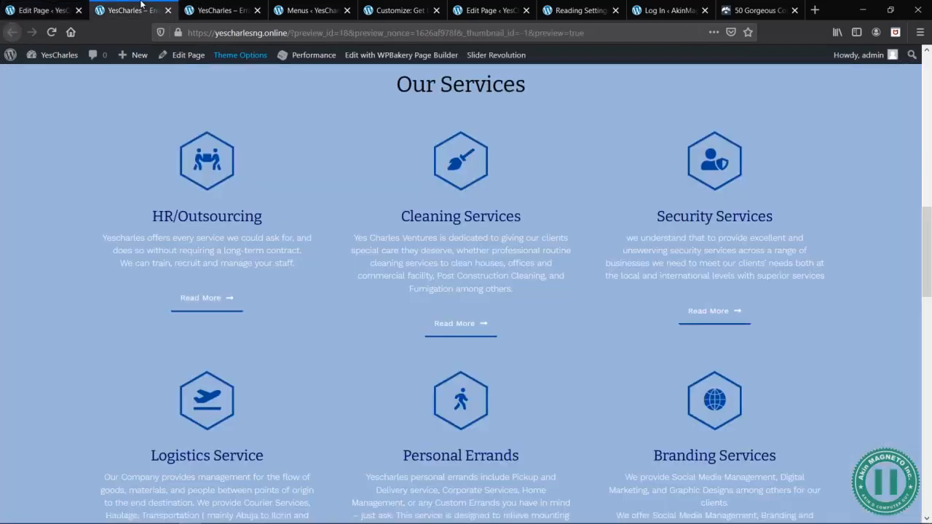
click(24, 7)
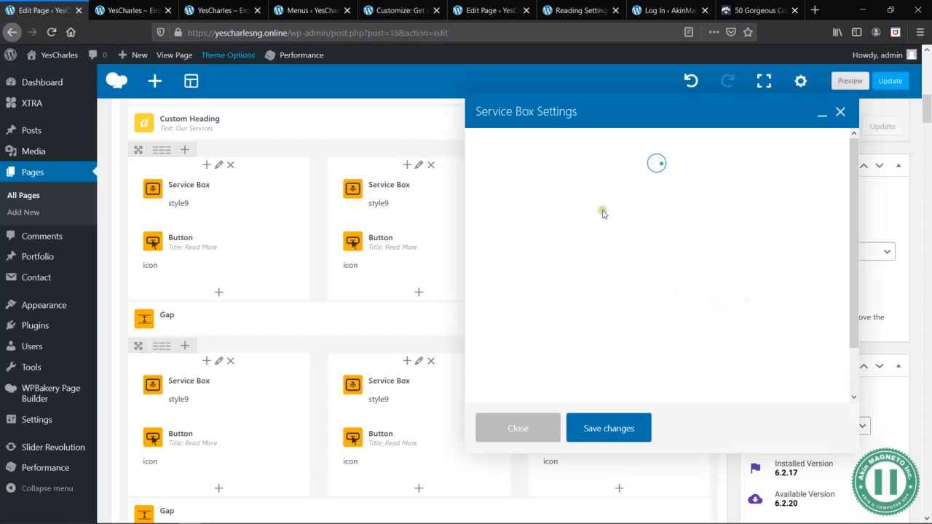
scroll(653, 311, down, 5)
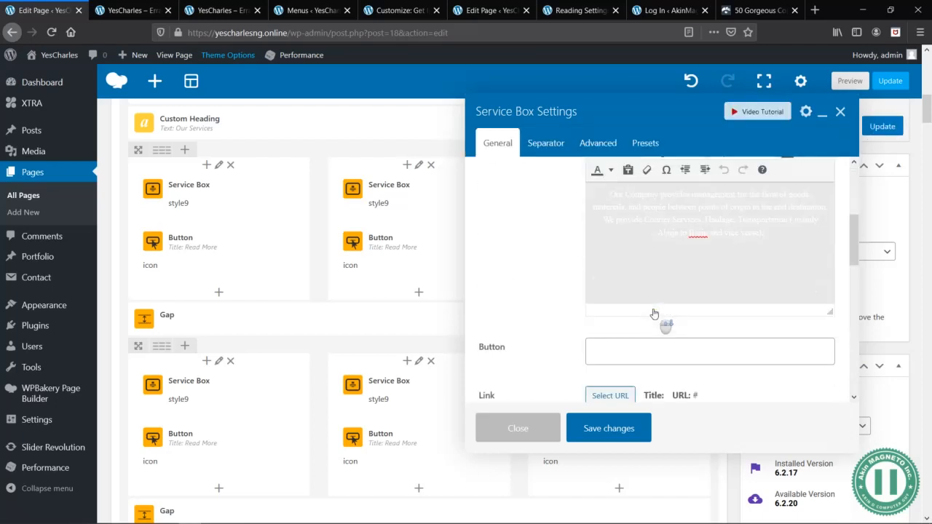
click(619, 322)
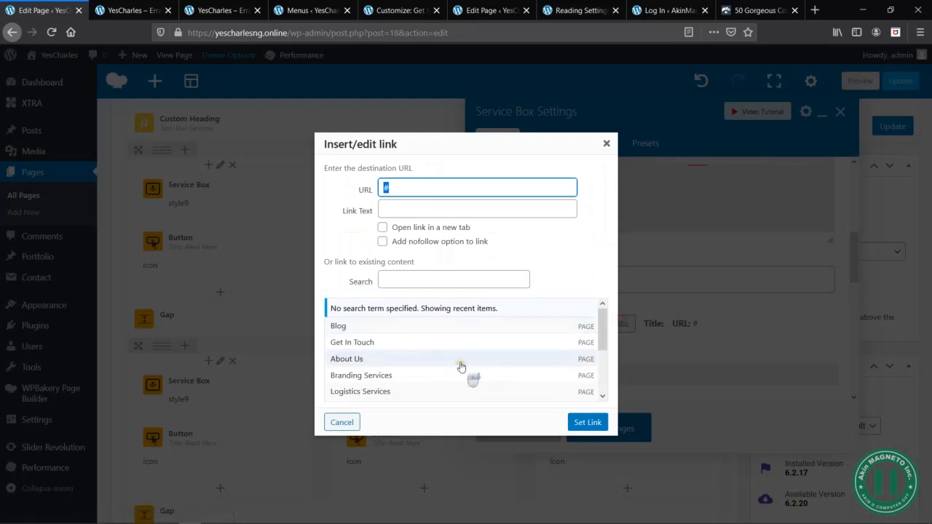
scroll(466, 373, down, 2)
click(363, 319)
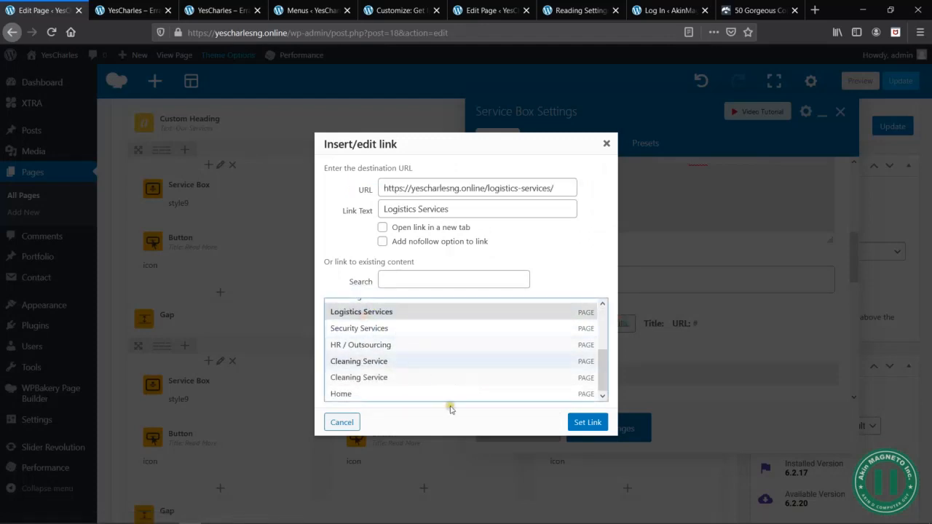
click(593, 423)
click(633, 430)
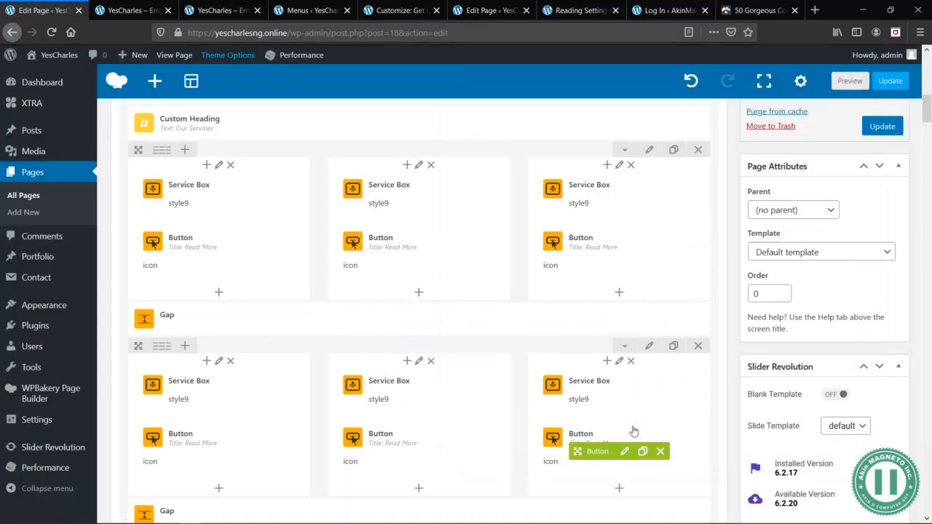
- Link the Read More button below the Logistics Service box to the Logistics Services page and save the button settings
click(221, 451)
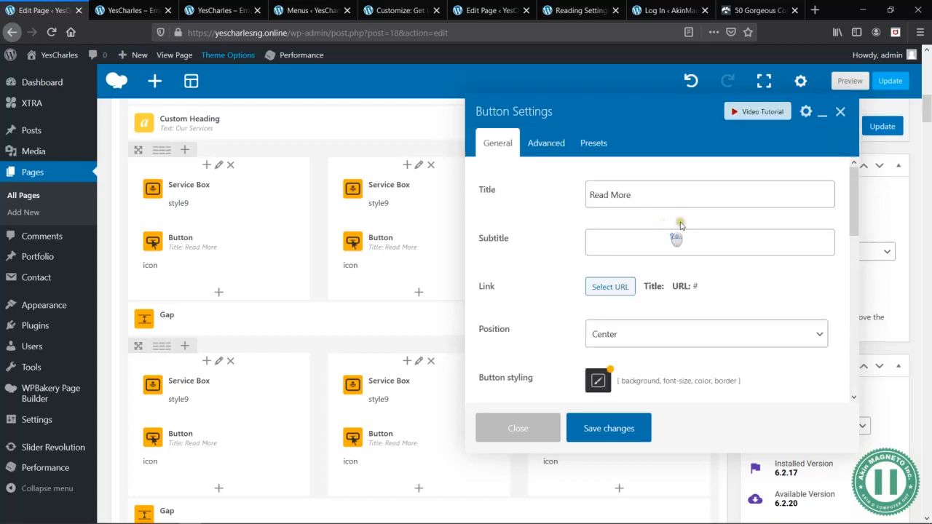
click(610, 287)
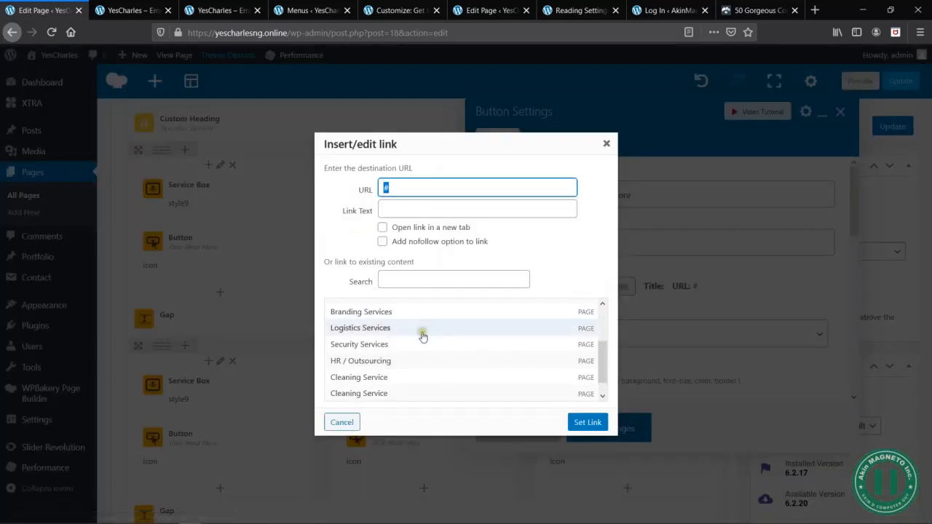
click(361, 328)
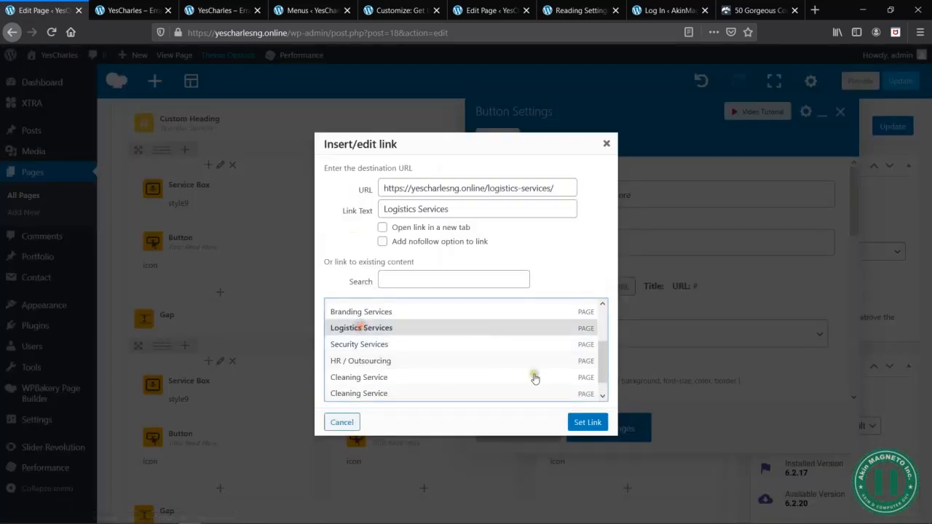
click(587, 422)
click(629, 430)
mouse_move(427, 370)
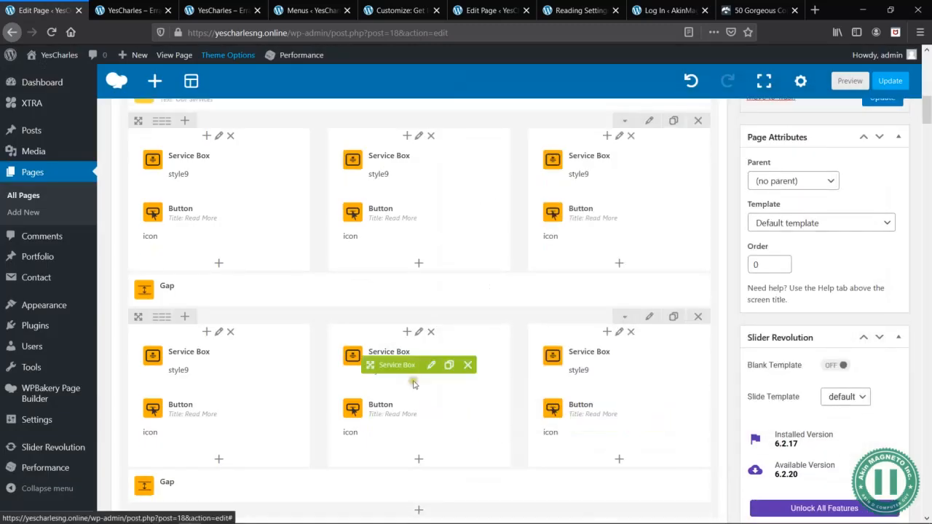
click(431, 365)
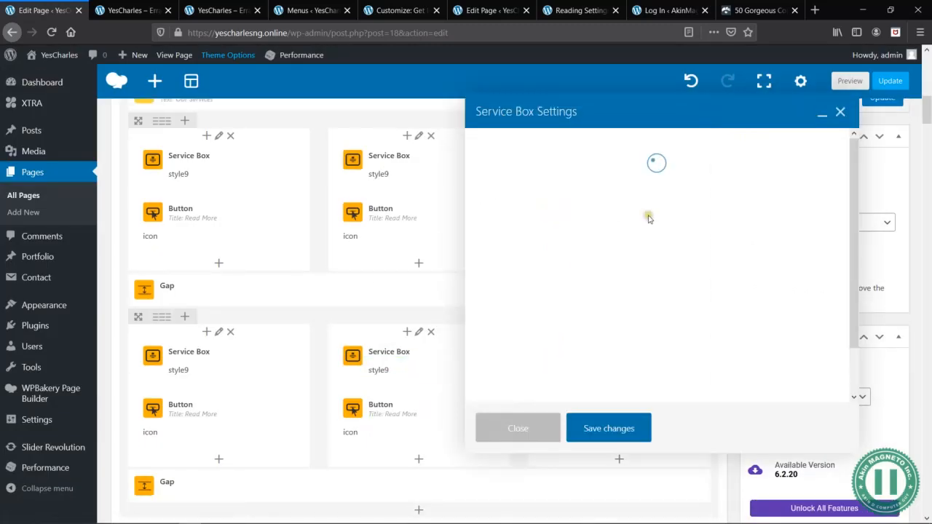
click(146, 7)
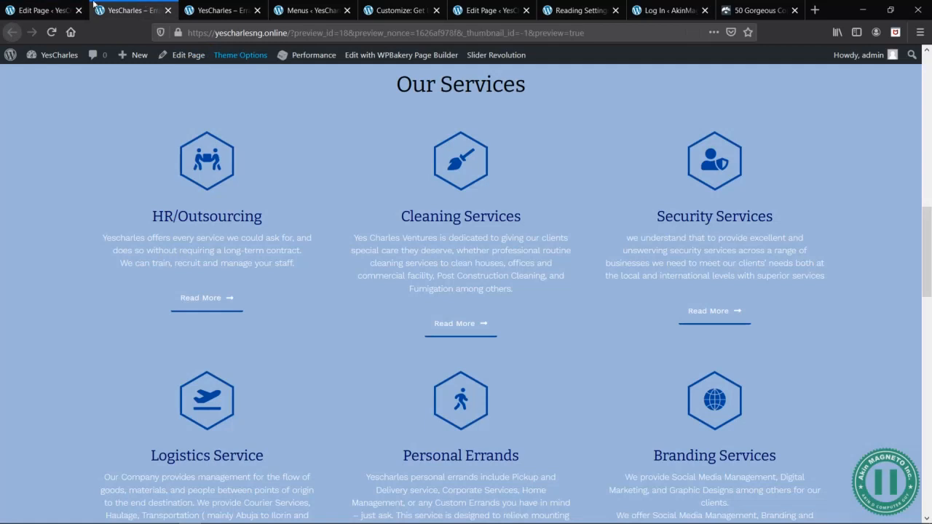
click(40, 9)
scroll(579, 267, down, 6)
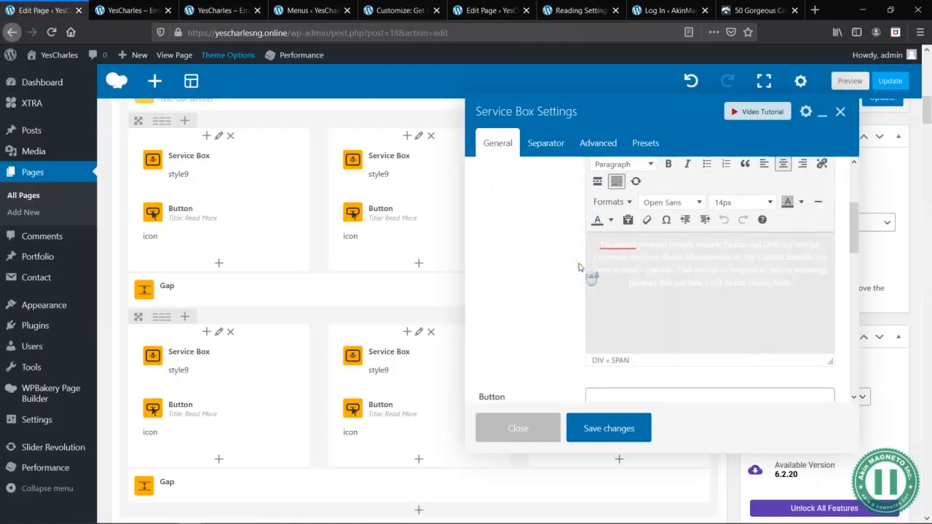
click(625, 269)
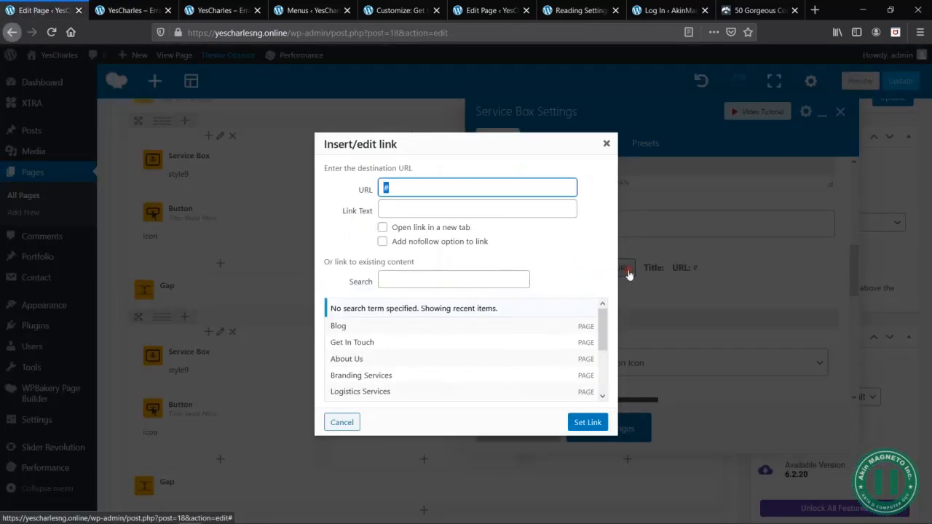
scroll(464, 370, down, 1)
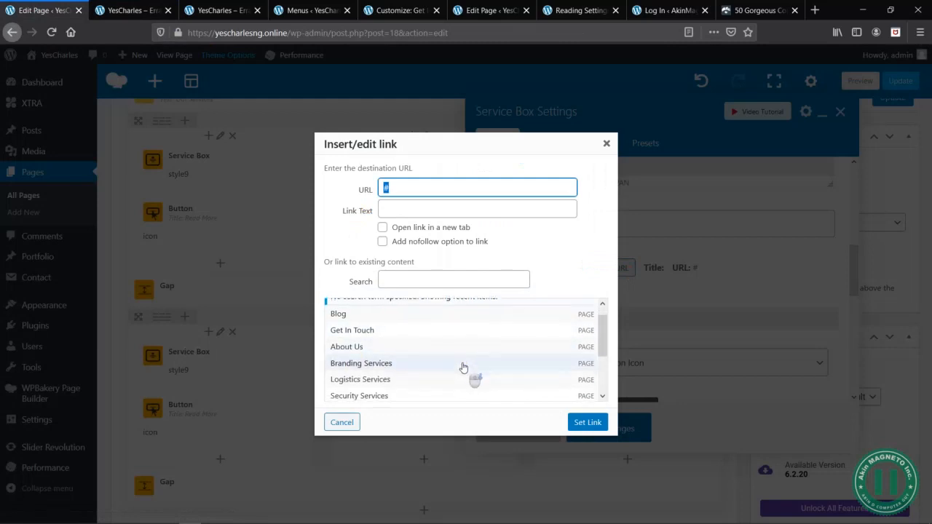
click(385, 380)
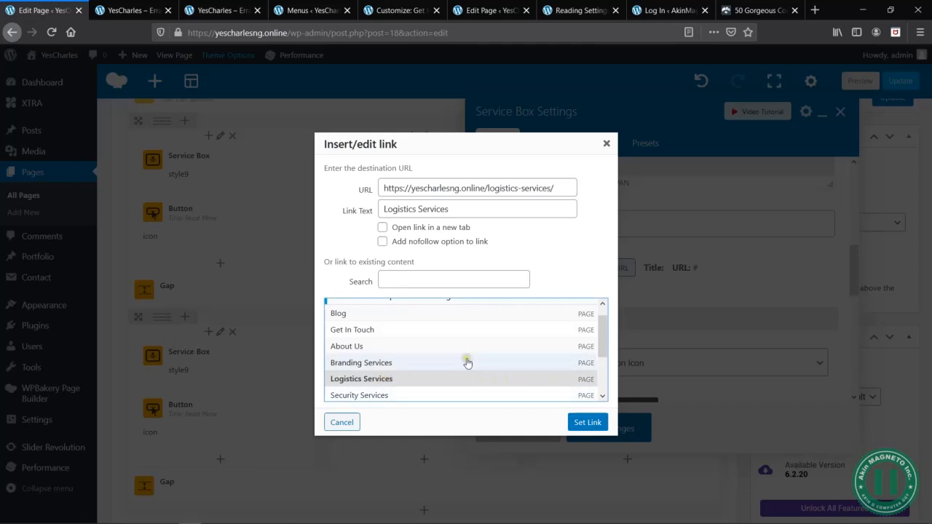
scroll(466, 362, down, 2)
scroll(468, 363, up, 3)
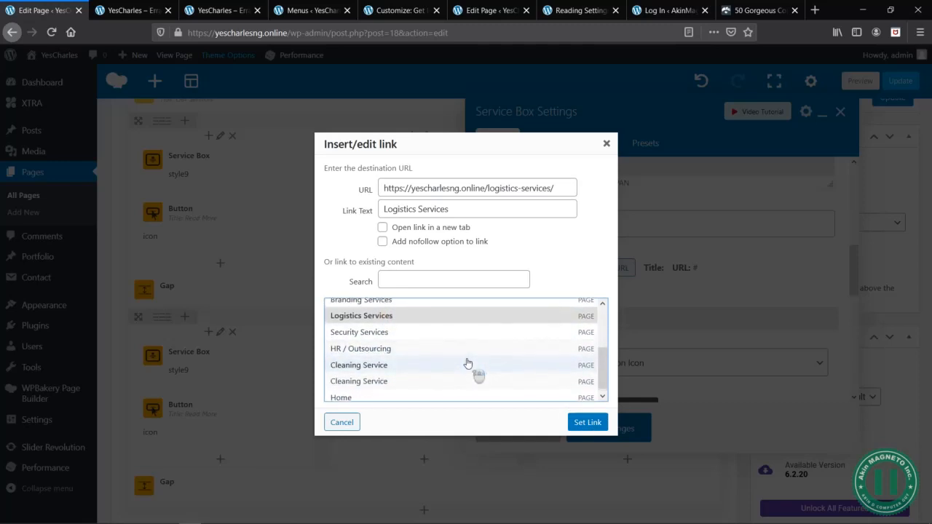
scroll(467, 362, down, 2)
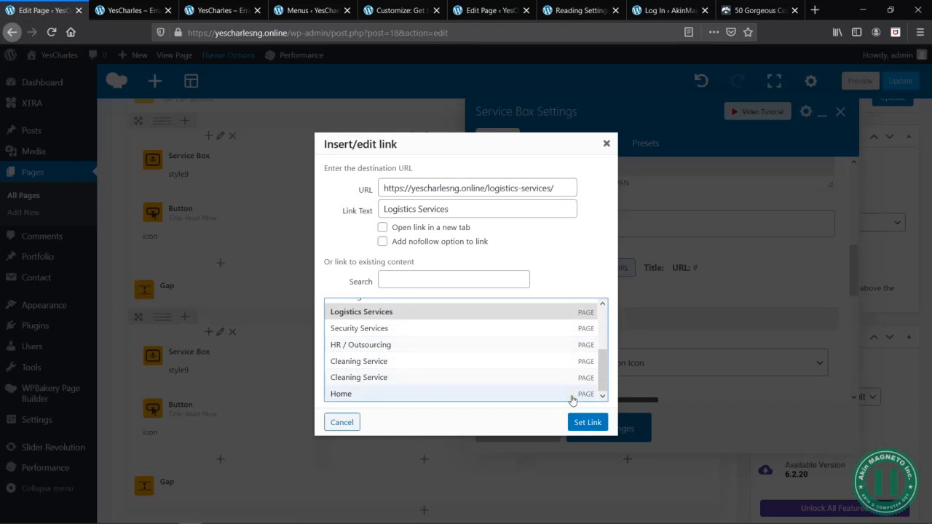
click(591, 423)
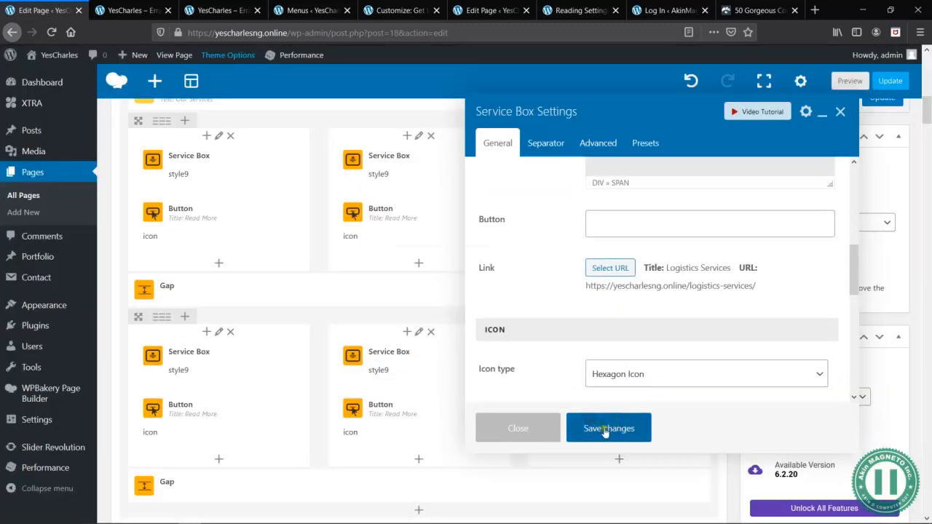
click(594, 430)
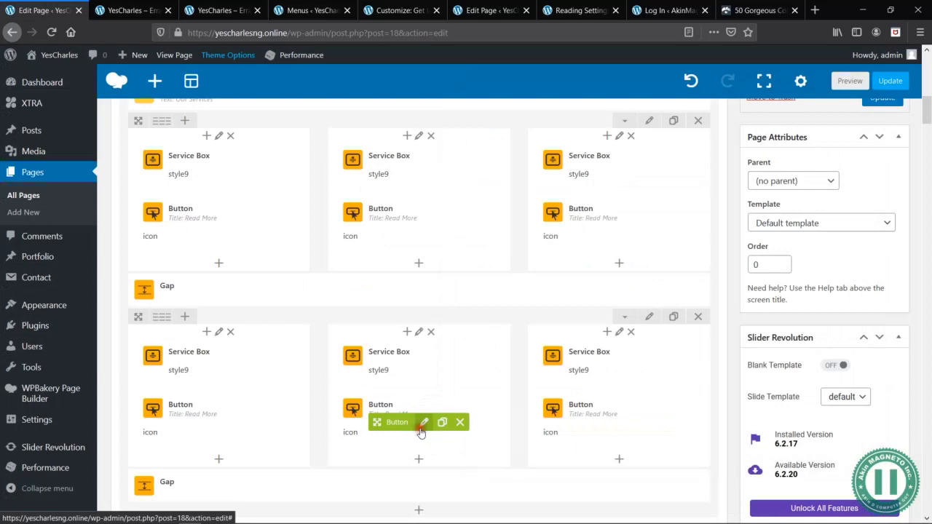
- Link the Read More button below the Personal Errands box to the Logistics Services page and save the button settings
click(423, 423)
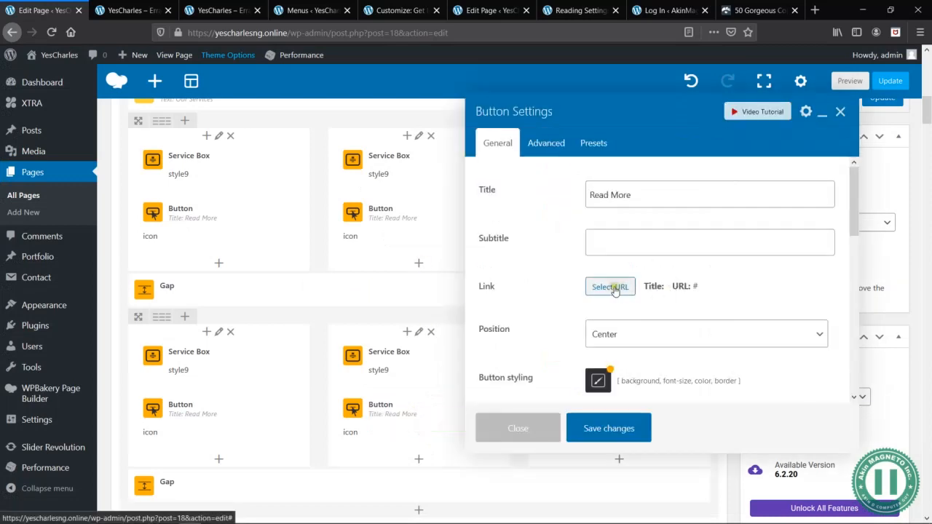
click(621, 288)
scroll(467, 350, down, 1)
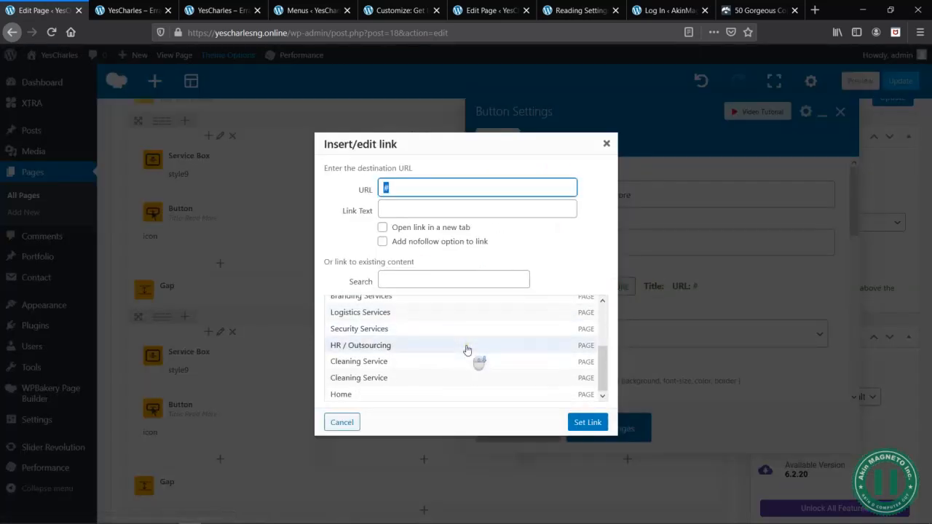
click(362, 312)
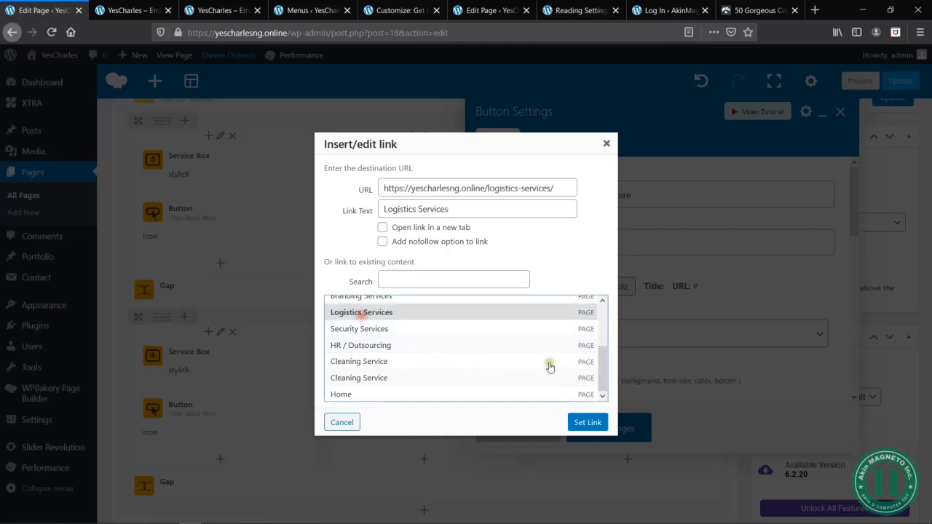
click(589, 423)
click(619, 429)
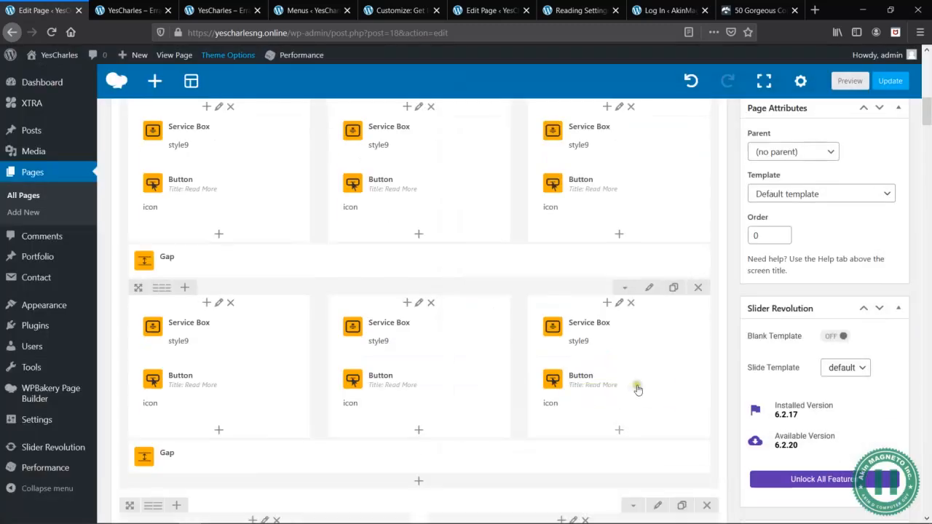
click(632, 340)
click(131, 8)
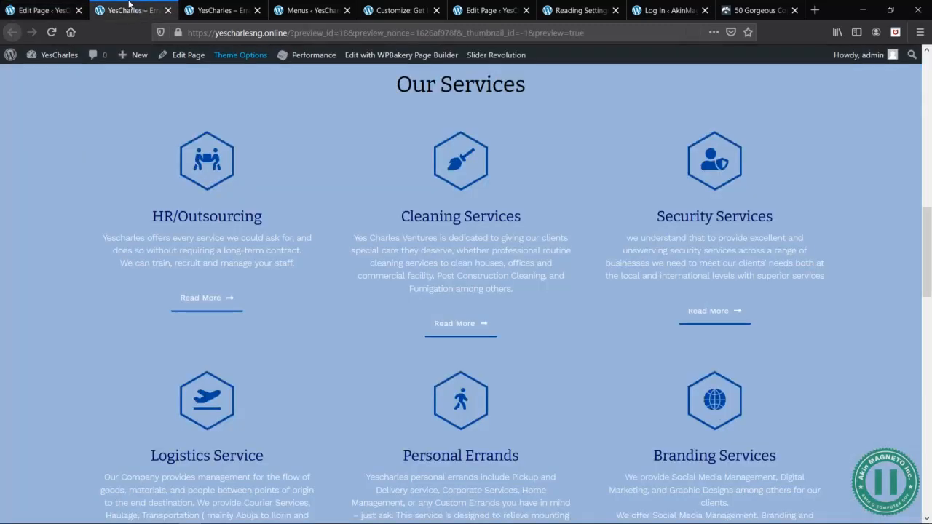
click(45, 10)
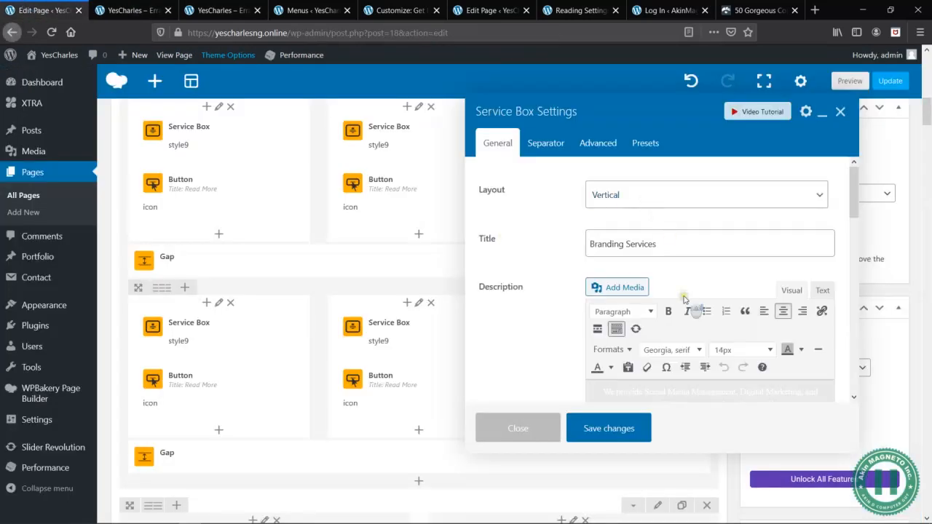
scroll(683, 299, down, 10)
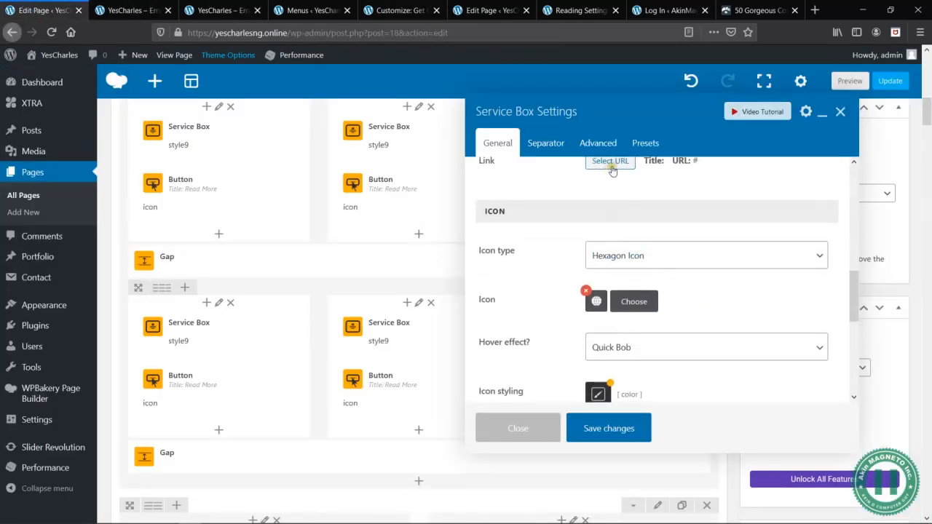
click(611, 163)
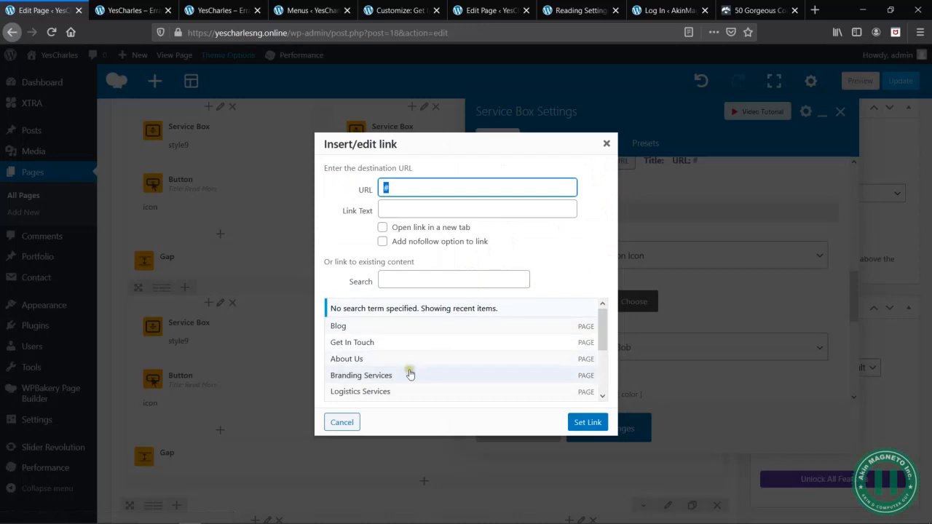
click(378, 375)
click(590, 424)
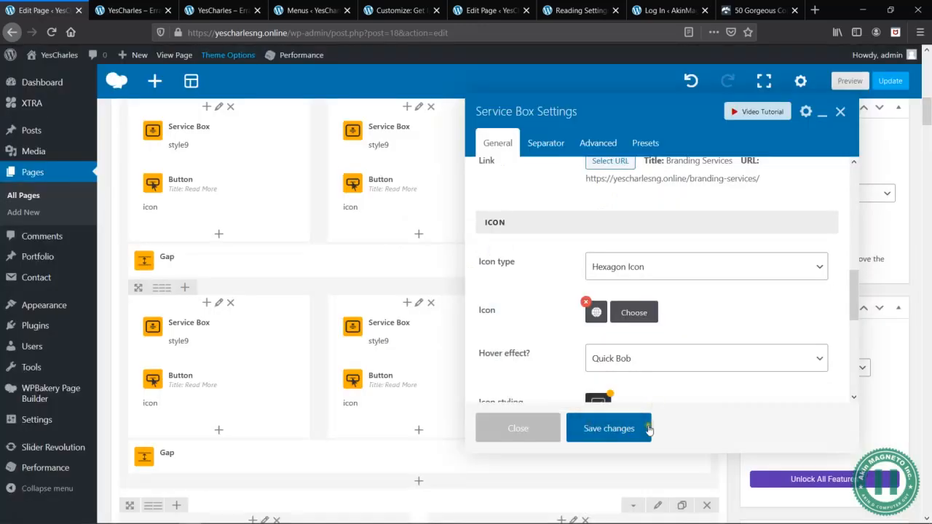
click(610, 429)
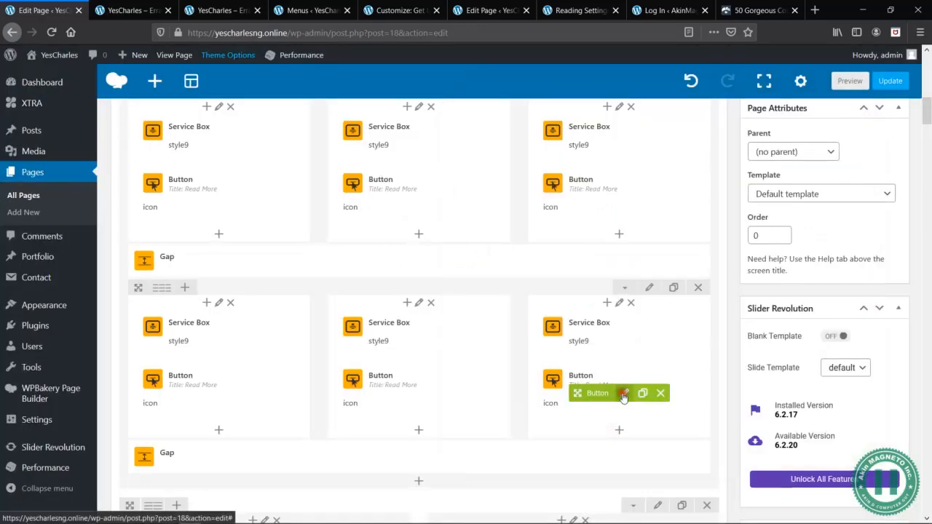
- Link the Read More button below the Branding Services box to the Branding Services page and save the button settings
click(623, 393)
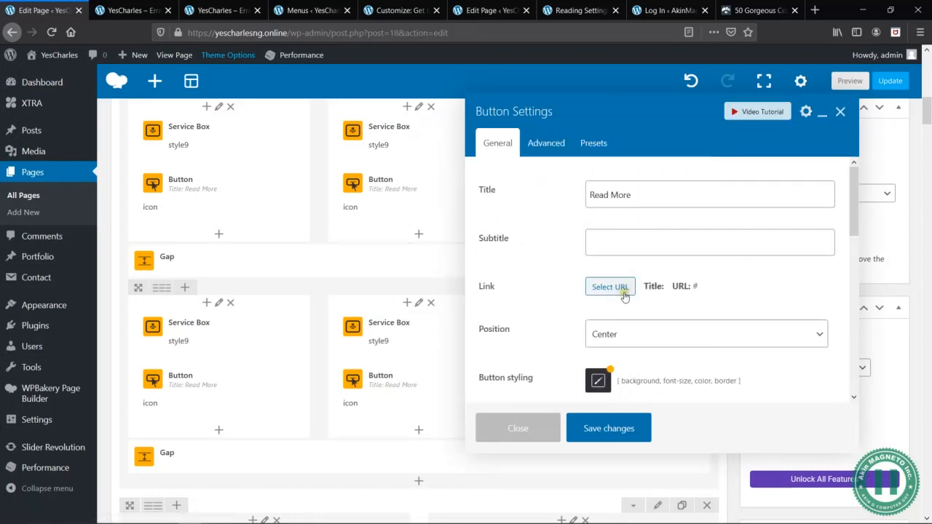
click(611, 287)
click(362, 311)
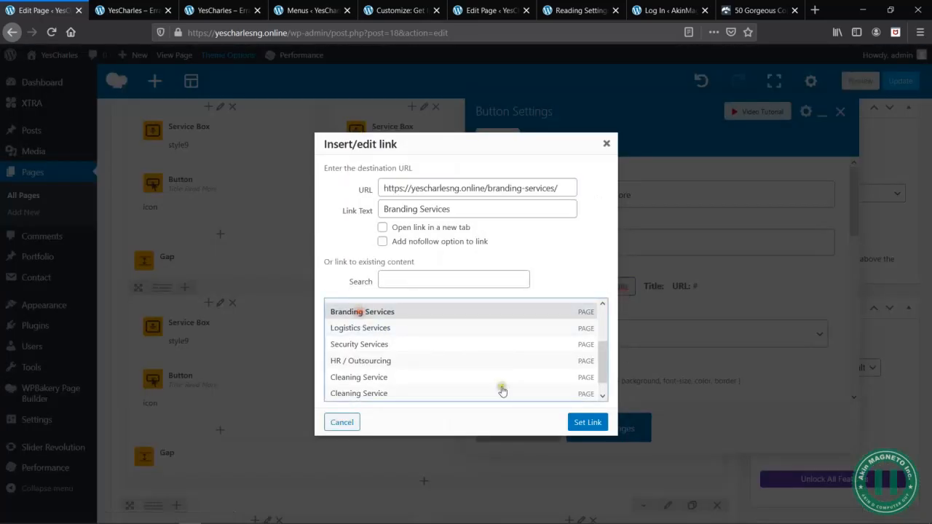
click(587, 423)
click(609, 430)
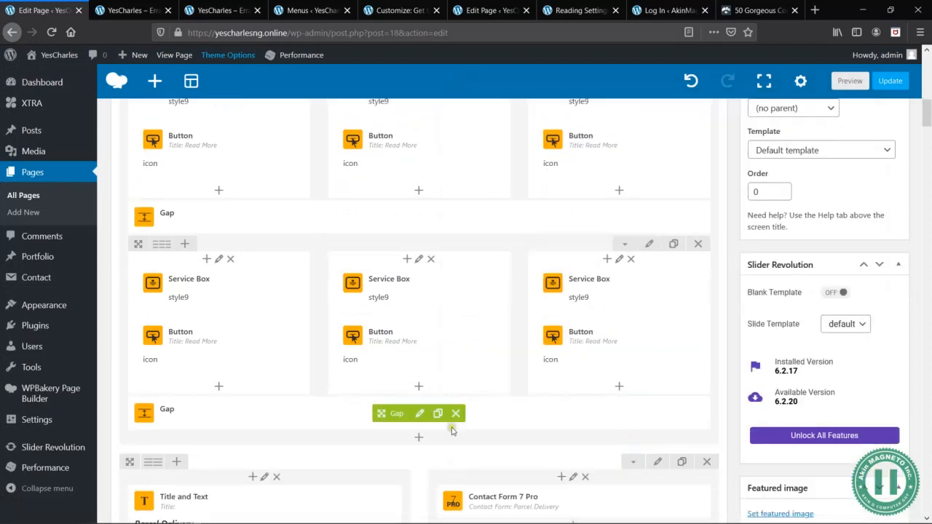
scroll(458, 432, down, 5)
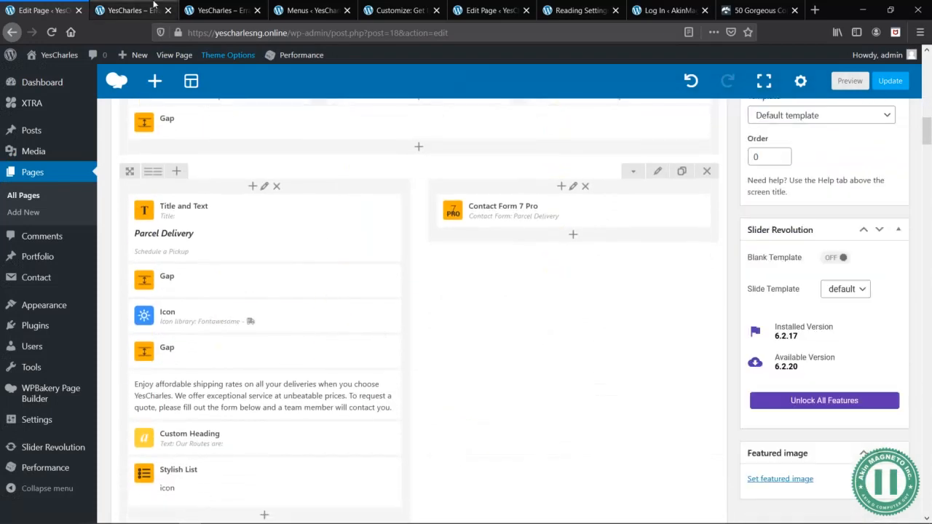
click(128, 10)
scroll(514, 370, down, 5)
scroll(514, 370, down, 7)
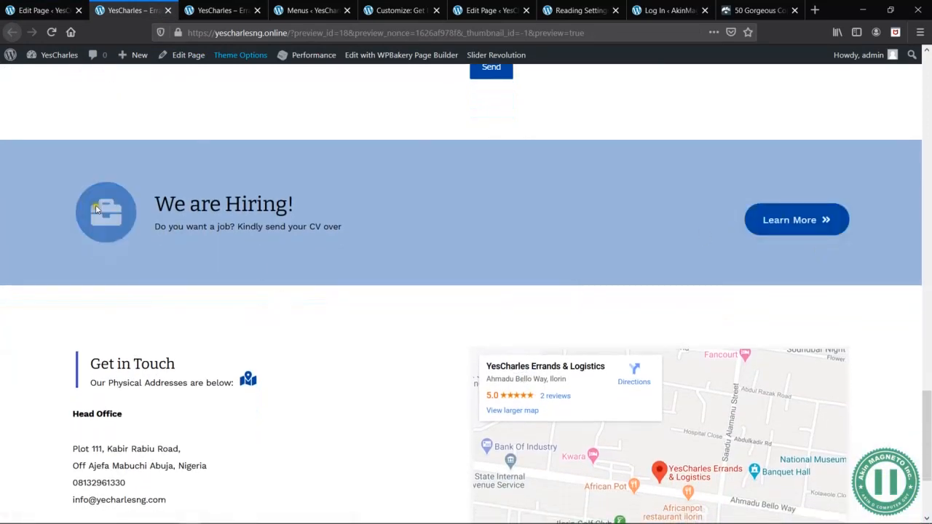
scroll(340, 330, down, 2)
click(69, 10)
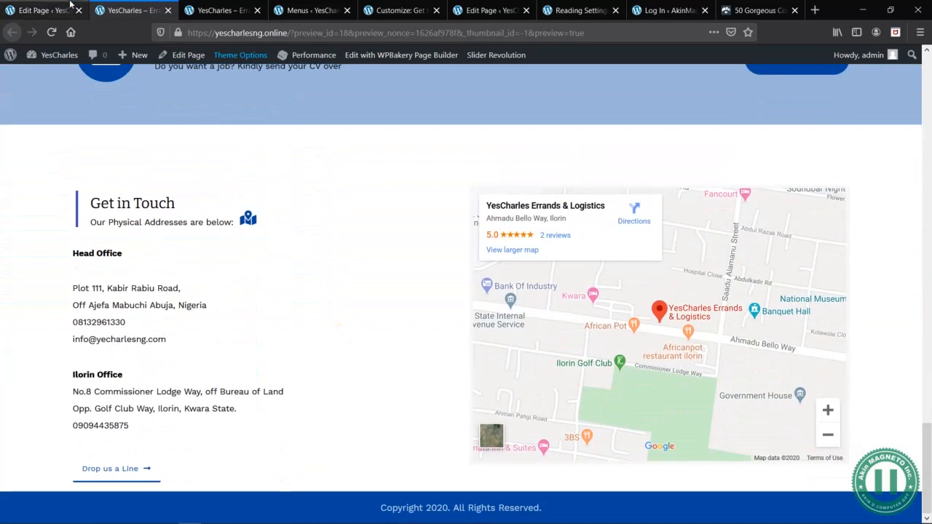
scroll(452, 382, down, 5)
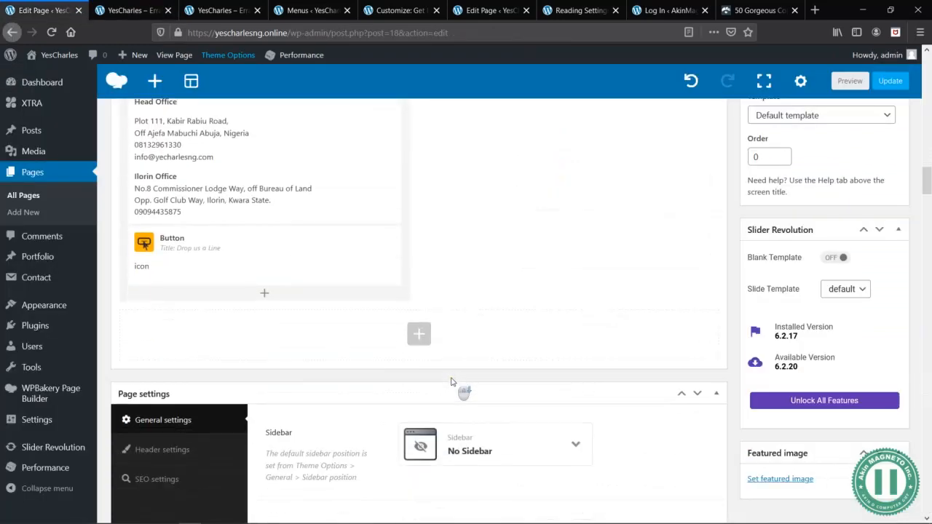
click(269, 257)
click(113, 10)
click(34, 8)
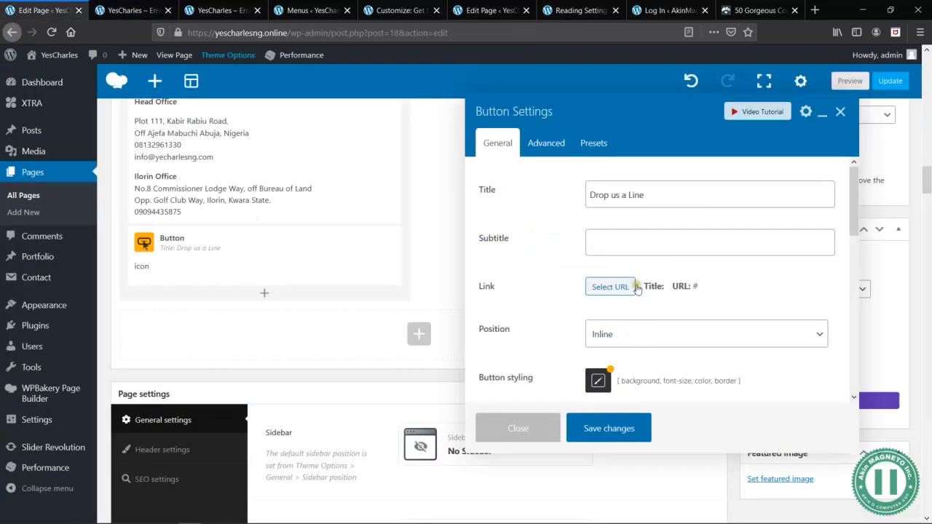
click(616, 287)
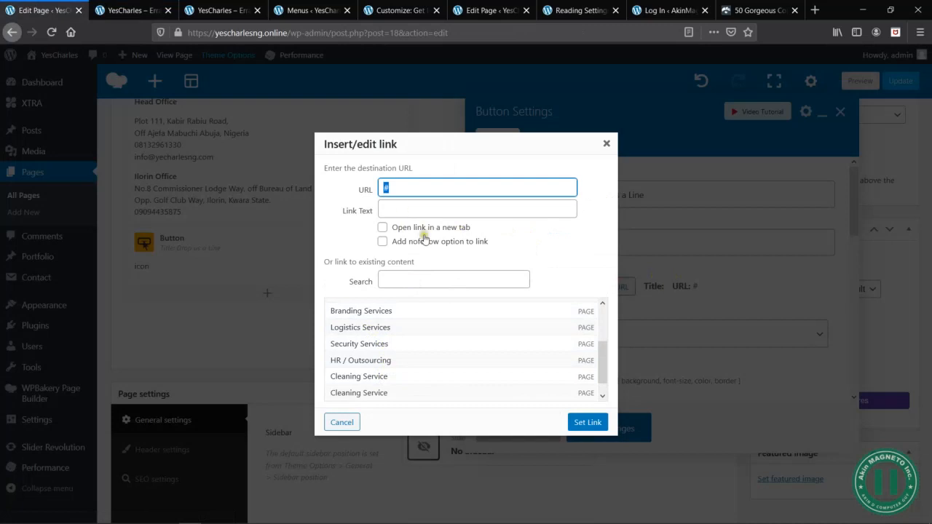
click(430, 280)
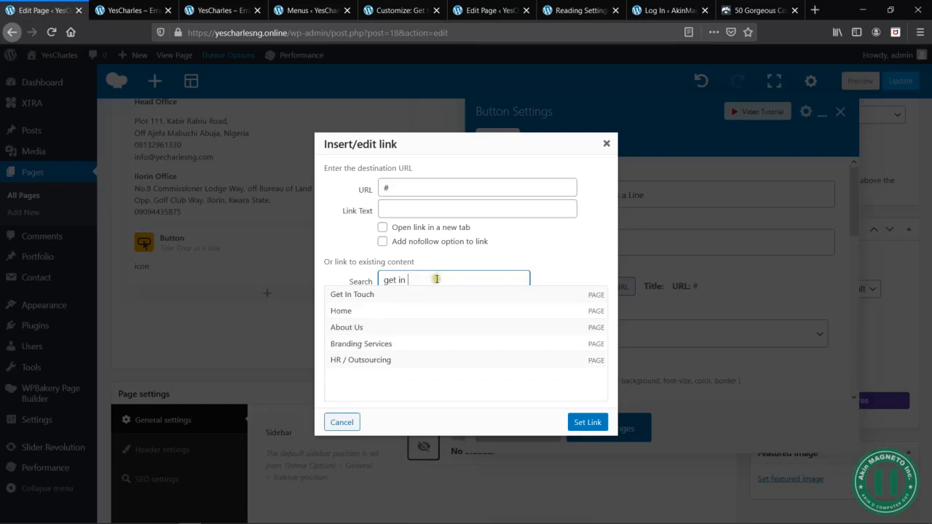
click(356, 295)
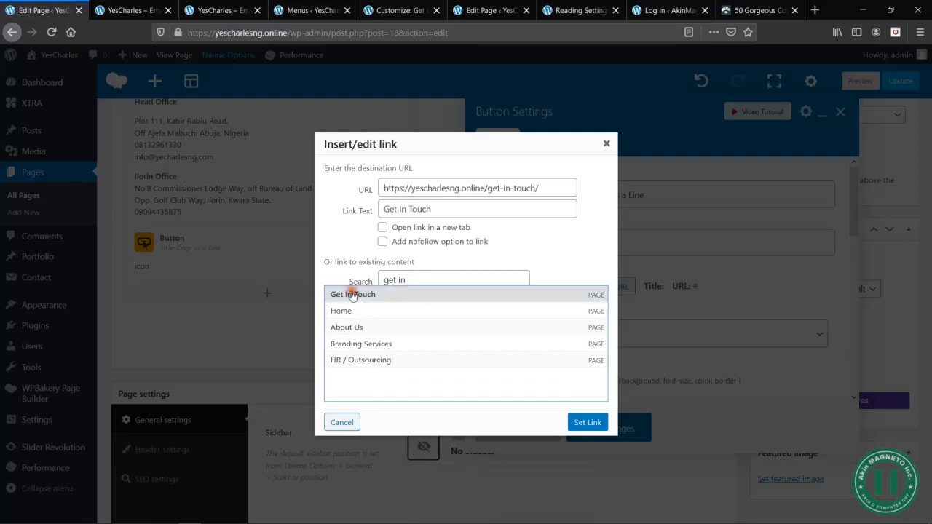
click(587, 422)
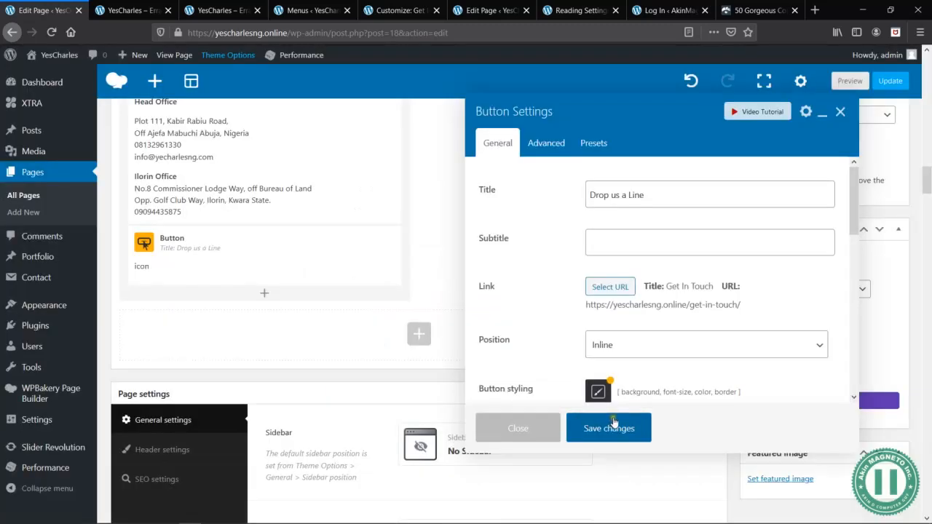
click(610, 428)
- Preview the changed home page and view it from its header and slider
scroll(724, 285, up, 10)
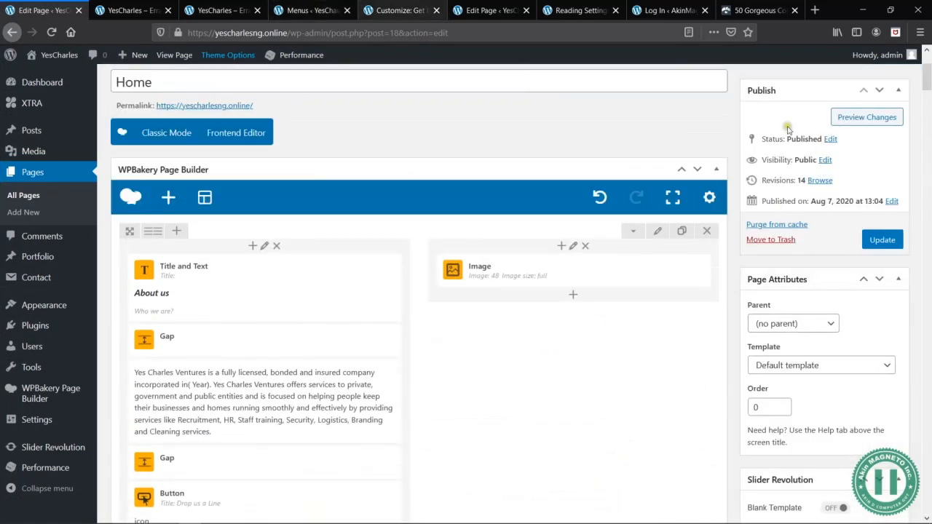
click(867, 117)
scroll(297, 265, up, 15)
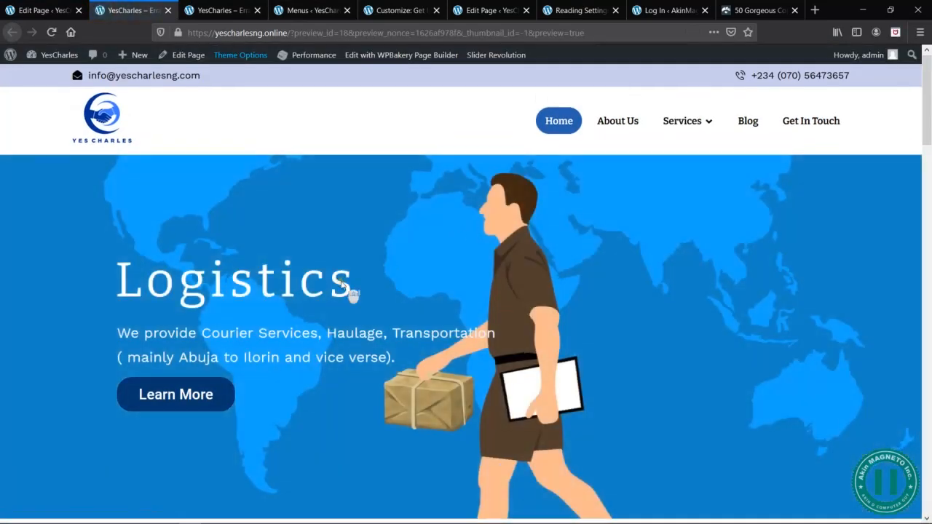
- Check the link targets of the About us, service box and Get in Touch buttons throughout the home page preview
scroll(349, 292, down, 10)
scroll(343, 288, down, 3)
scroll(348, 292, up, 13)
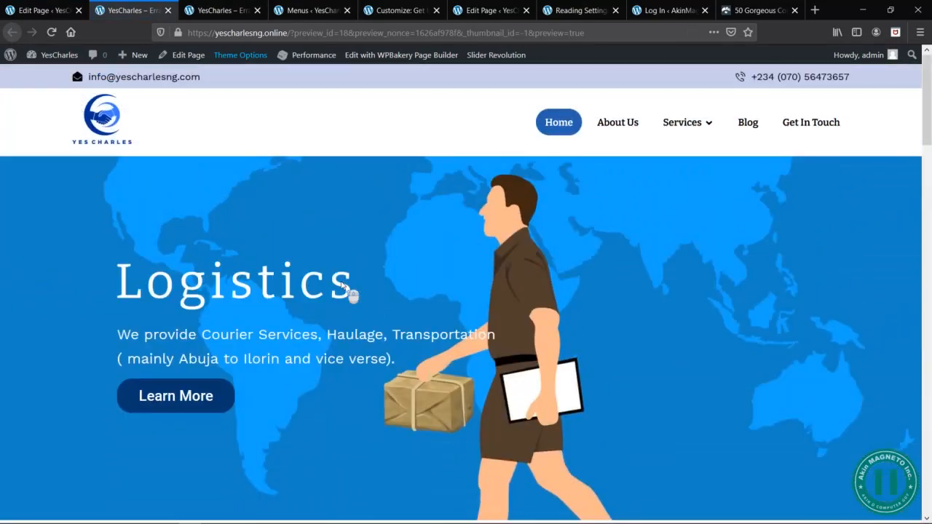
scroll(429, 372, down, 5)
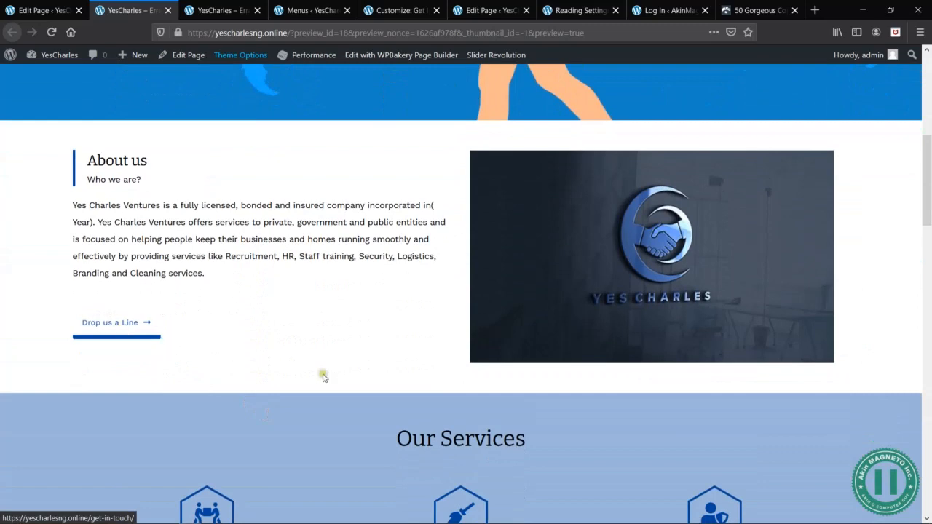
scroll(286, 365, down, 3)
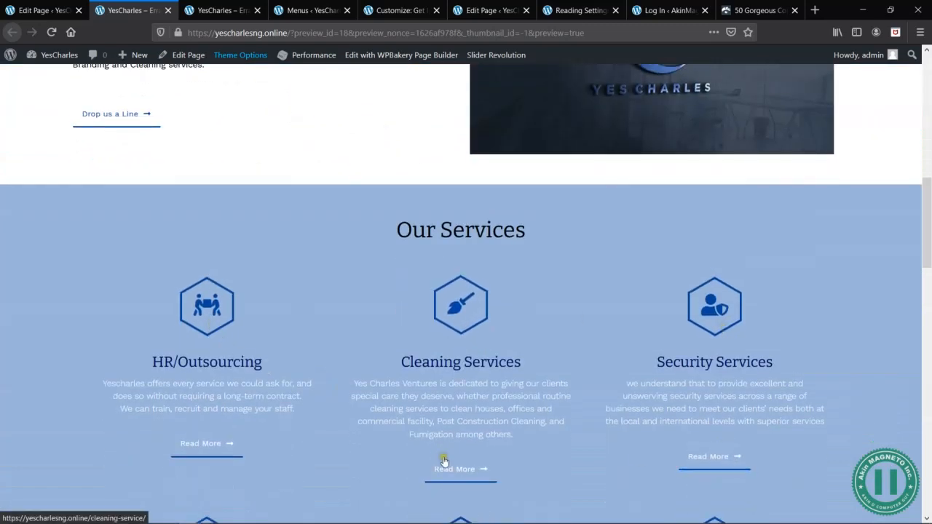
scroll(188, 270, down, 5)
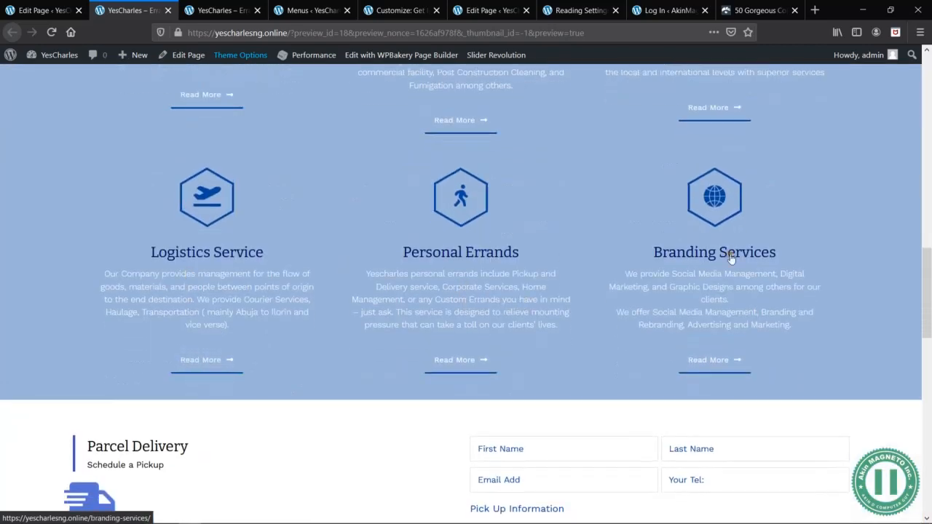
scroll(250, 354, down, 10)
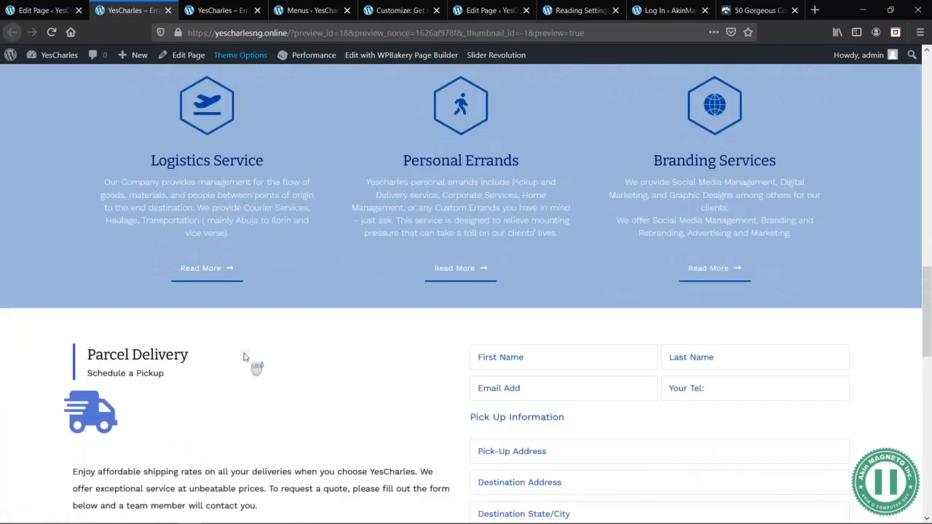
scroll(244, 357, down, 3)
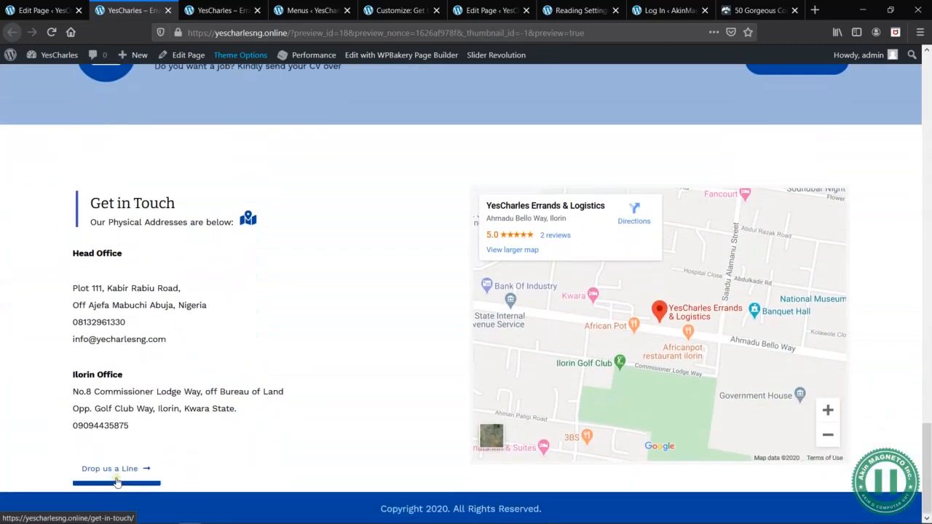
- Return to the Home page's editor and update the published page with the new links
click(44, 10)
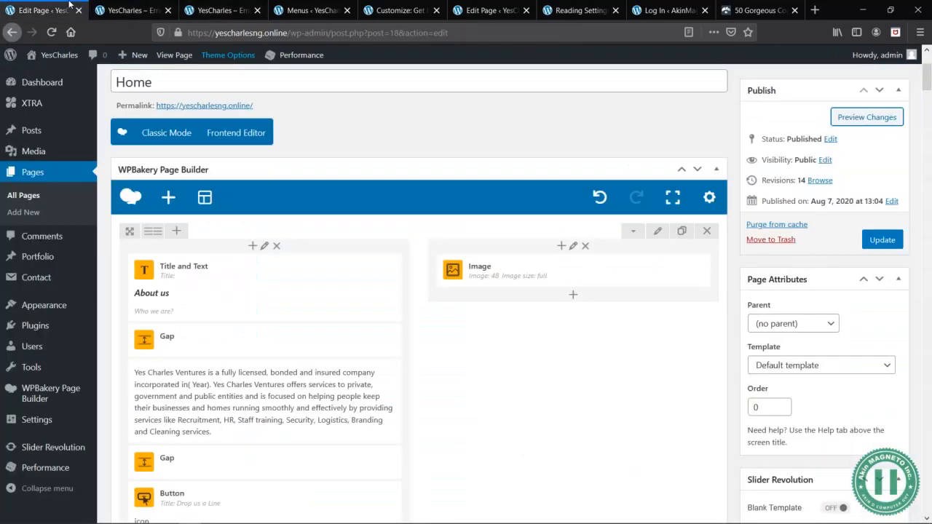
click(881, 240)
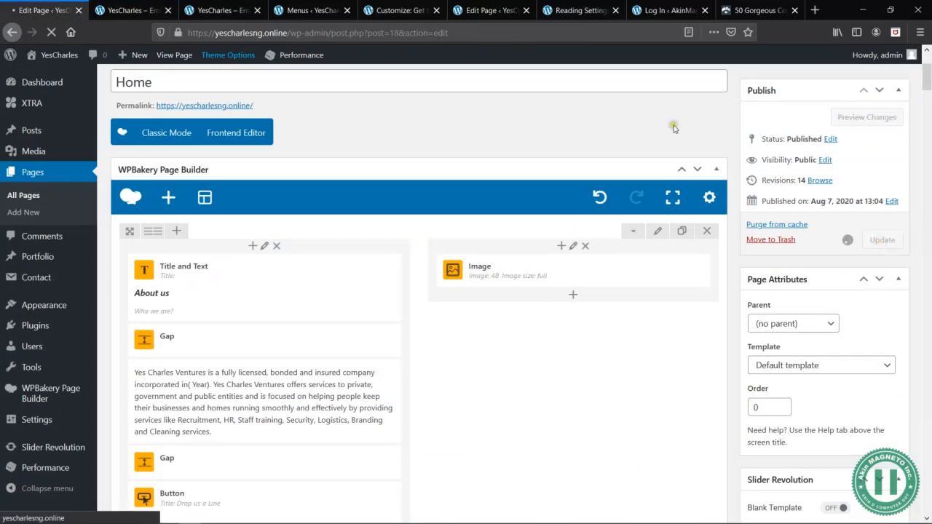
- Go to the About Us page from the site preview, open it for editing, and close the Home page's editor
click(121, 6)
scroll(630, 91, up, 15)
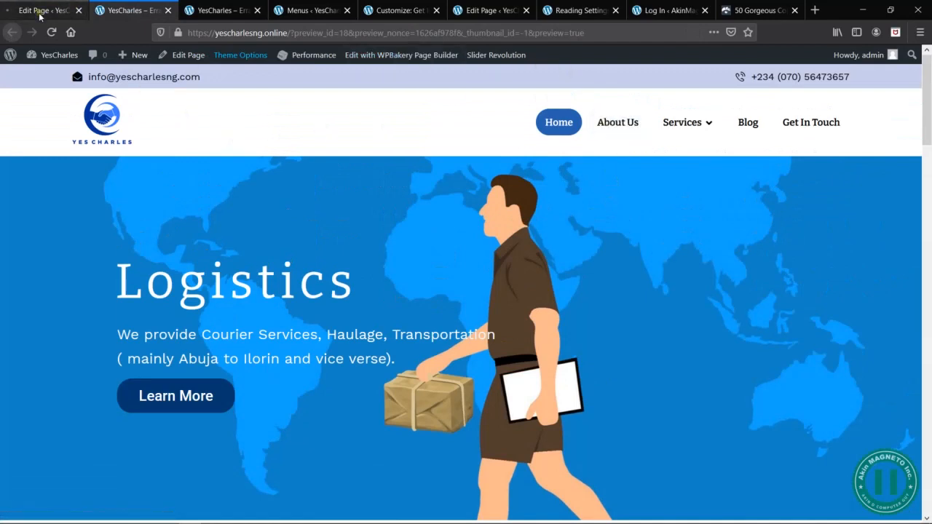
click(618, 122)
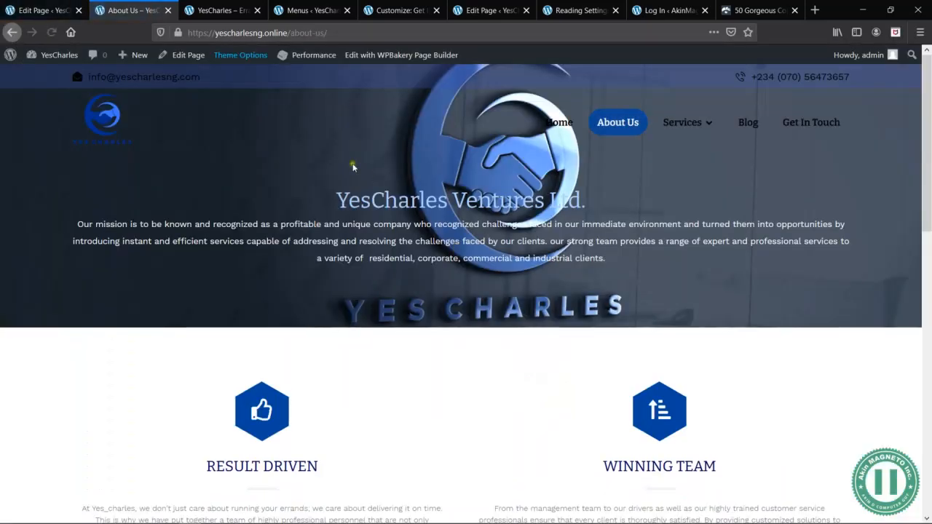
click(182, 56)
click(48, 9)
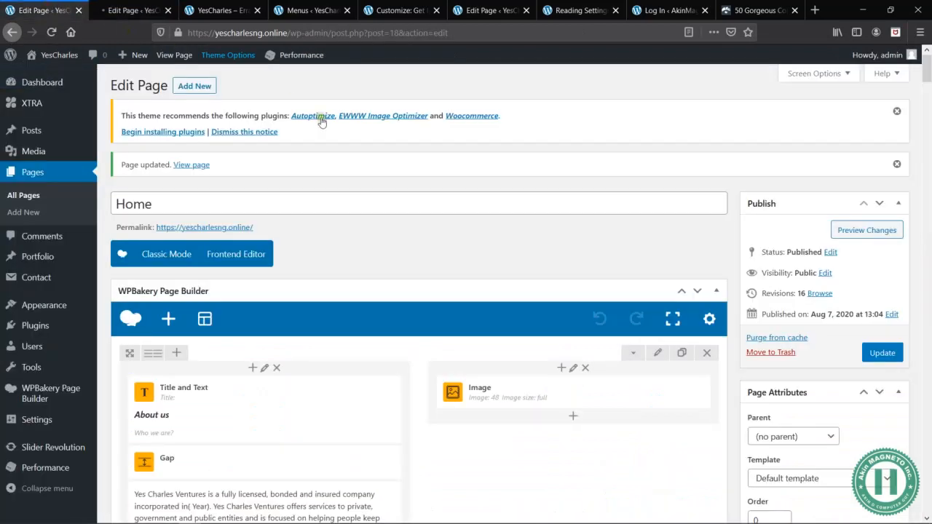
click(78, 10)
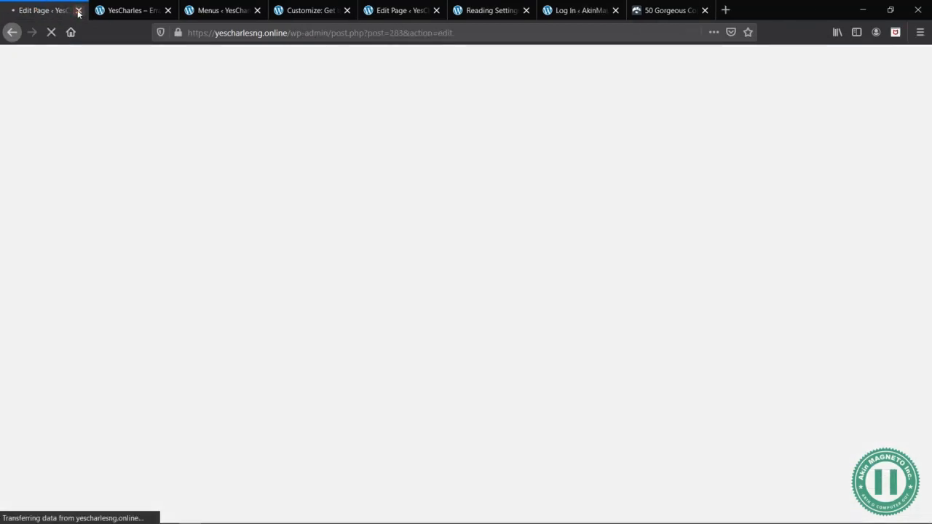
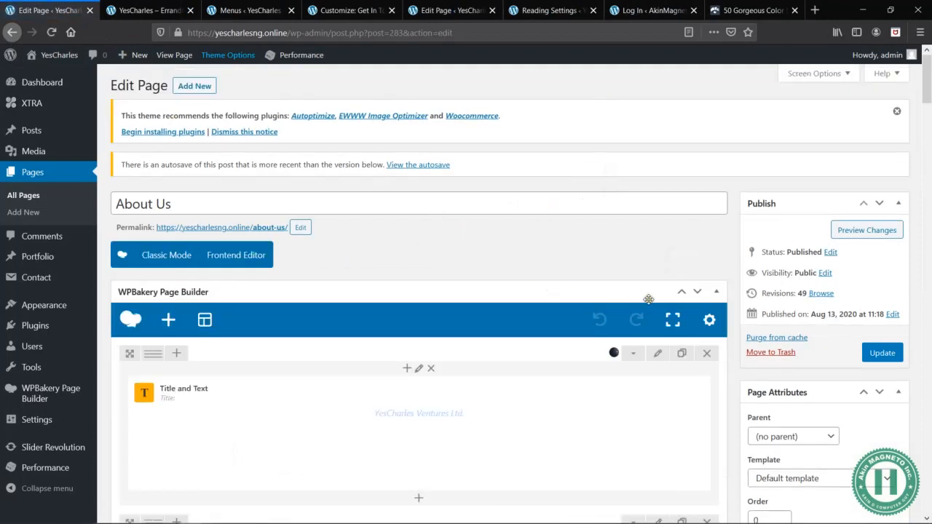
- Preview the About Us page, close the old homepage tab, and review the preview down to the footer
scroll(648, 299, down, 2)
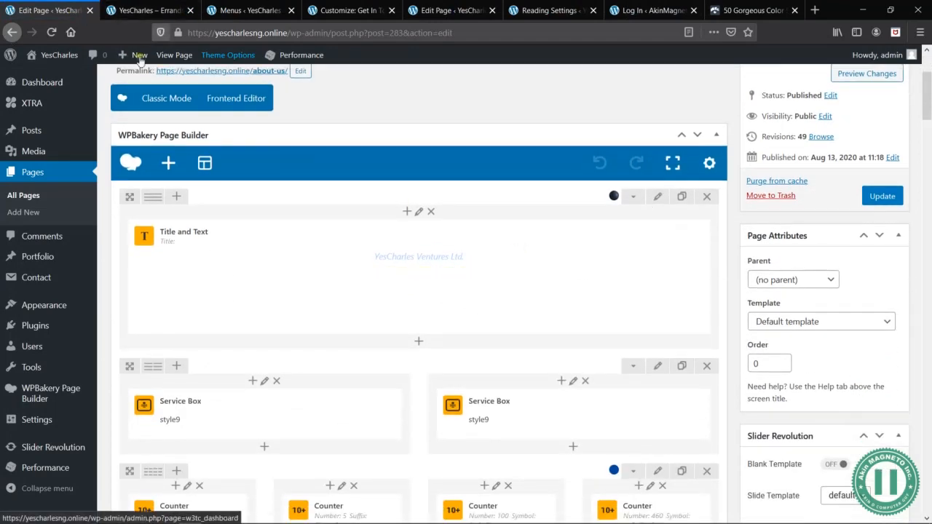
mouse_move(65, 56)
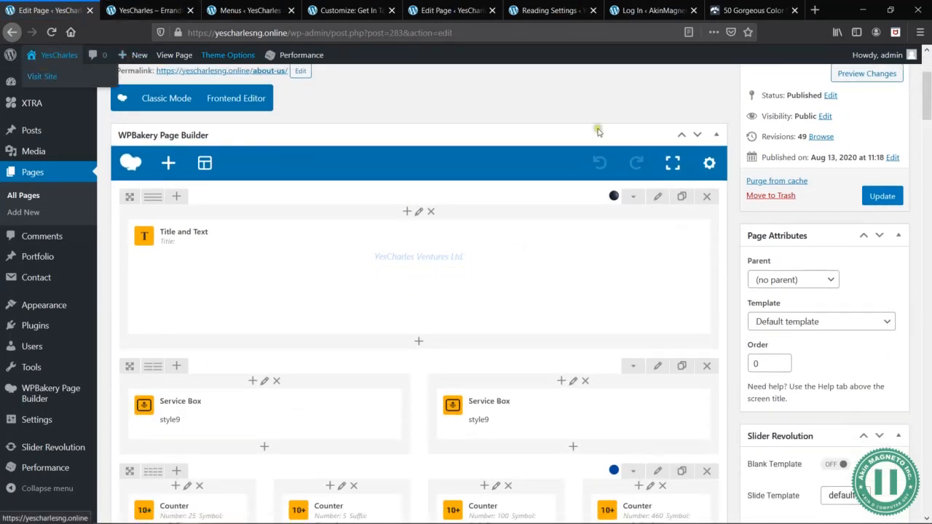
scroll(597, 131, up, 2)
click(876, 231)
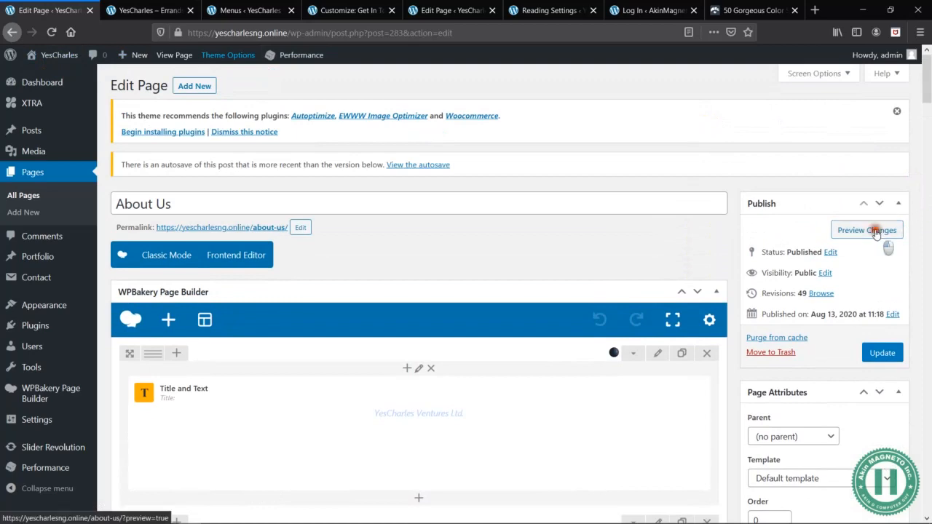
click(231, 12)
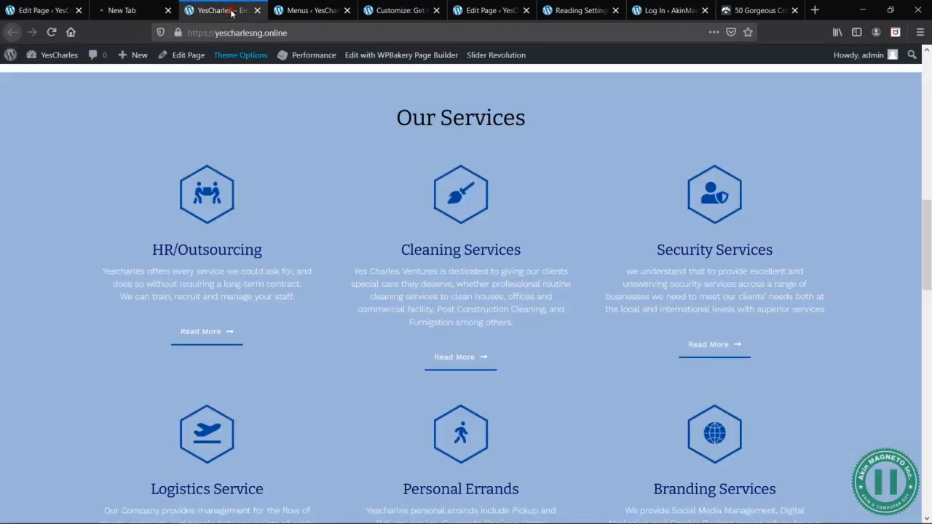
click(256, 10)
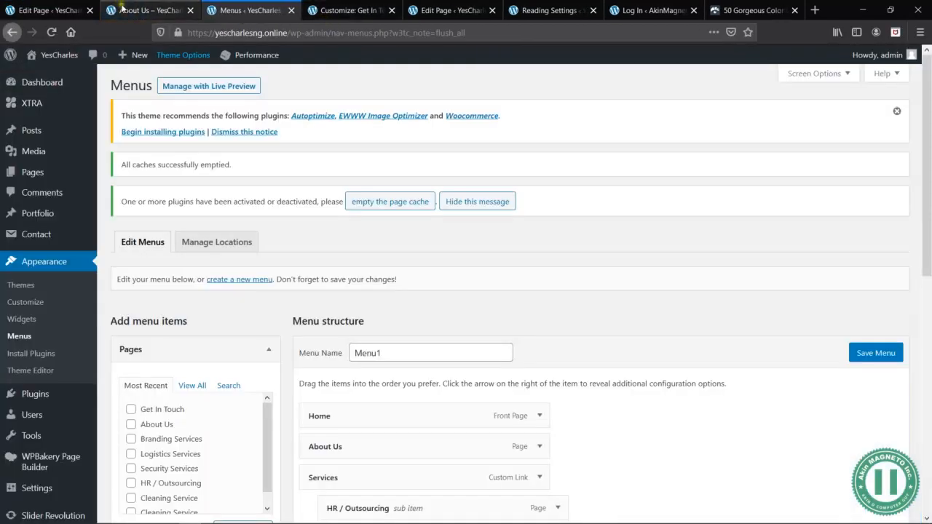
click(127, 11)
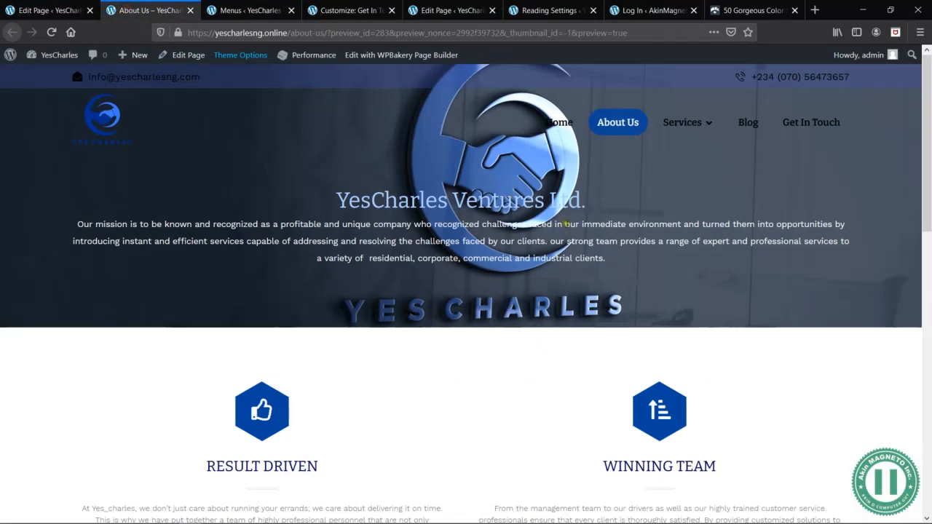
scroll(623, 286, down, 8)
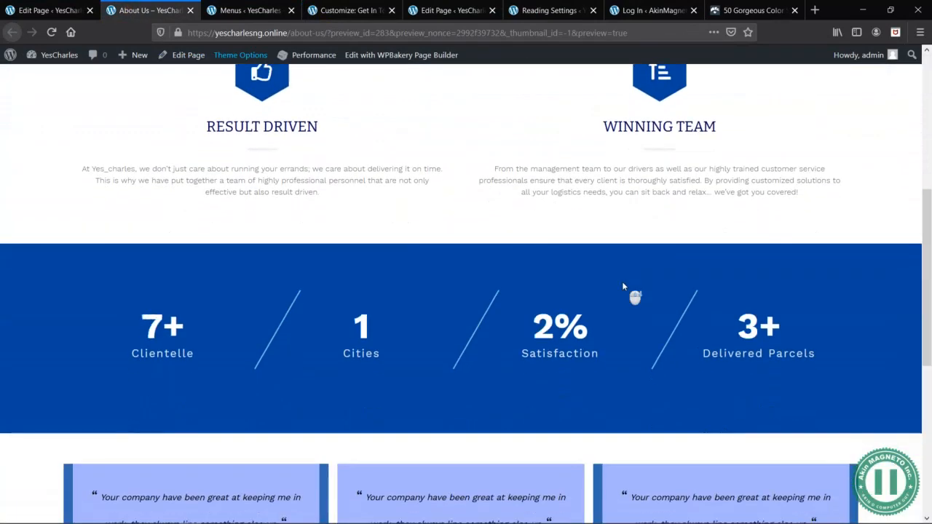
scroll(622, 286, down, 3)
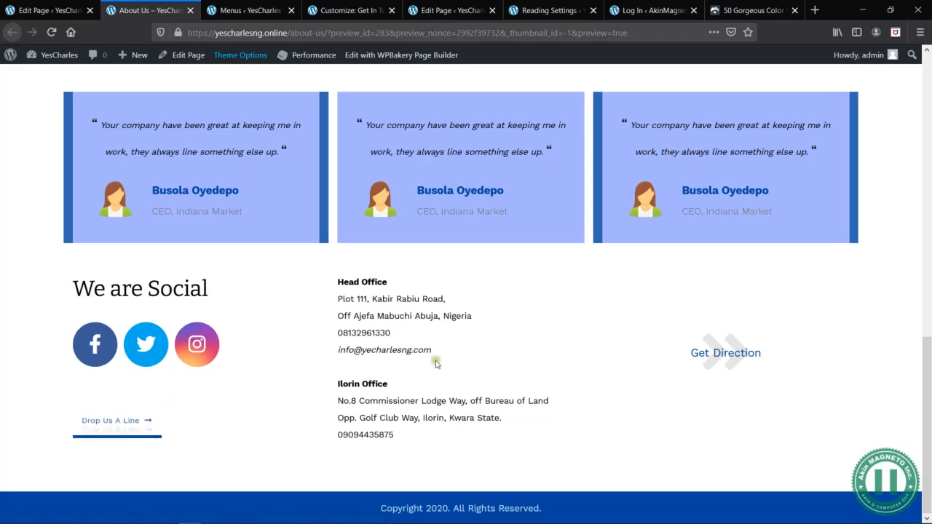
scroll(459, 348, up, 10)
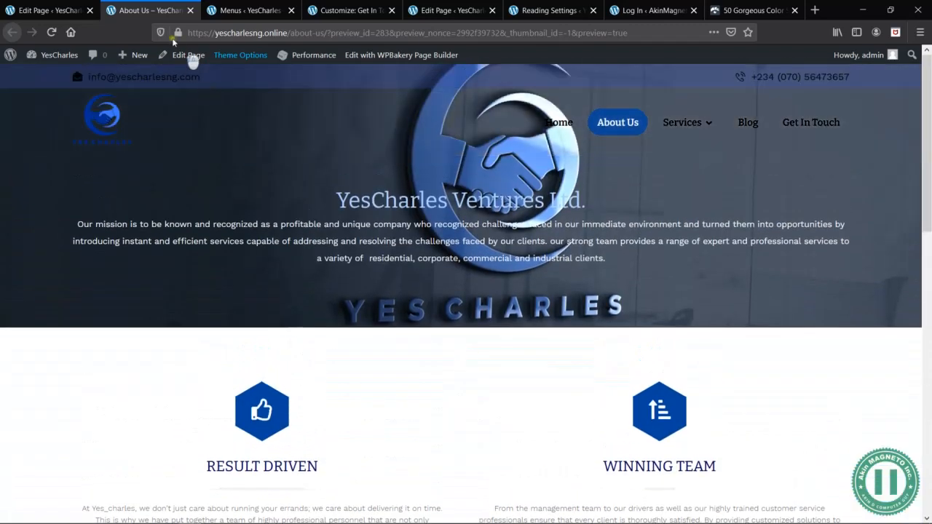
- Link the "Drop Us A Line" button on the About Us page to the Get In Touch page and save its settings
click(79, 10)
scroll(454, 419, down, 5)
scroll(454, 419, down, 5)
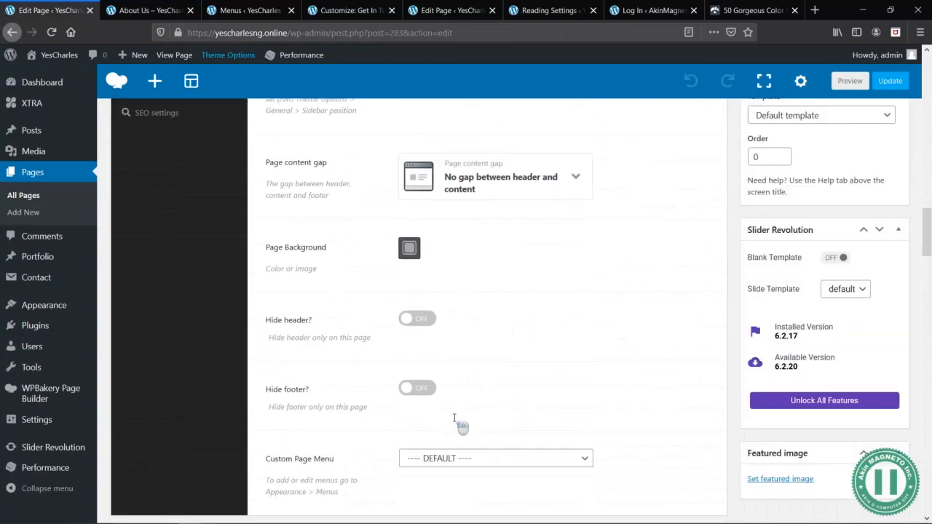
scroll(458, 421, up, 6)
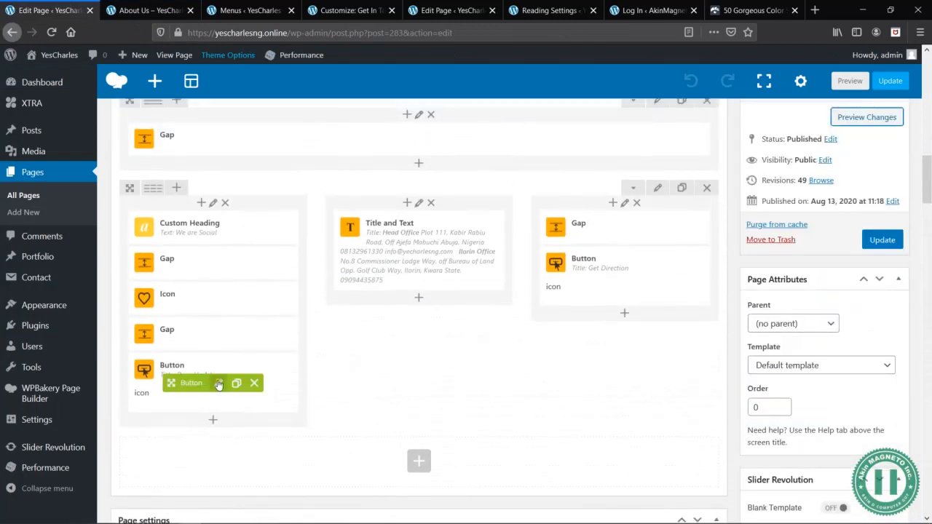
click(218, 384)
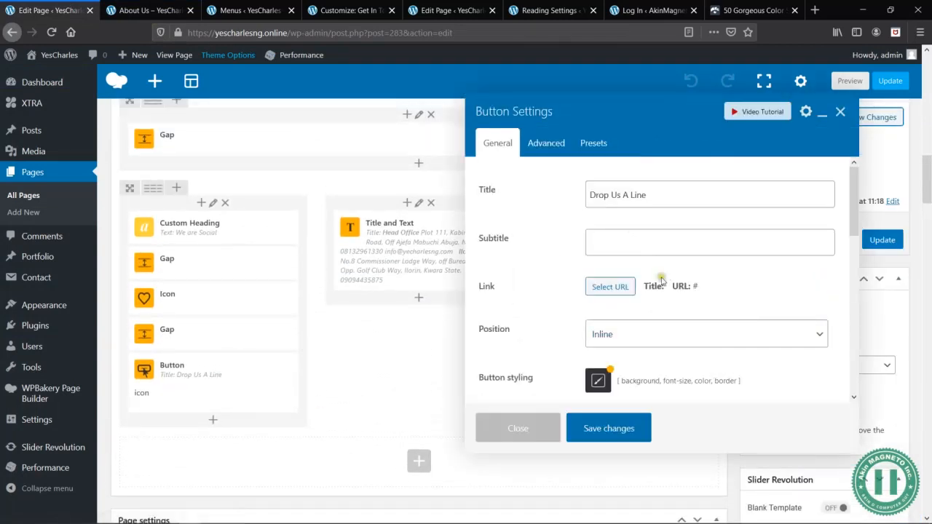
click(616, 287)
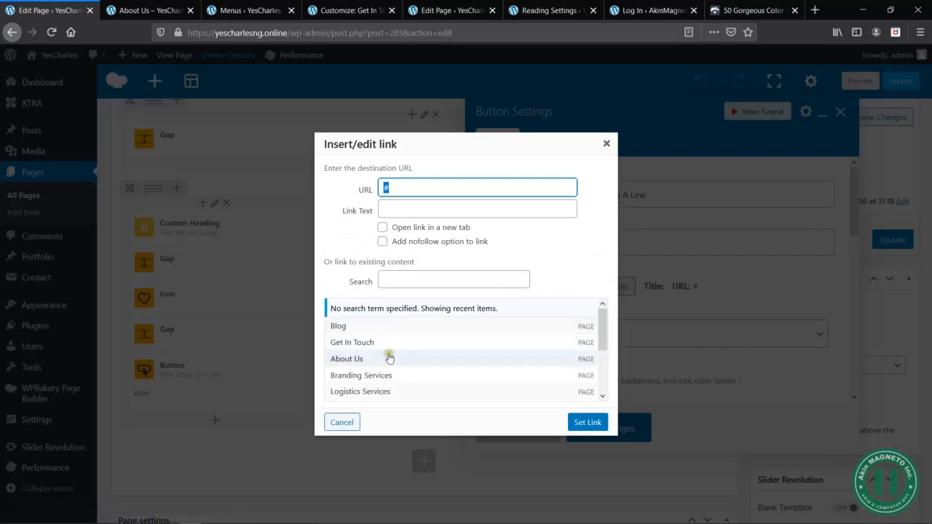
click(358, 344)
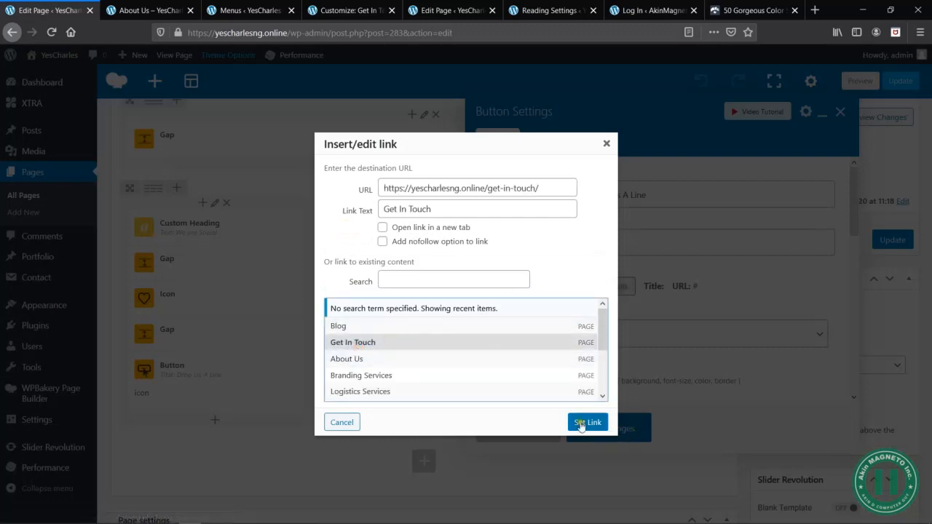
click(581, 424)
click(619, 424)
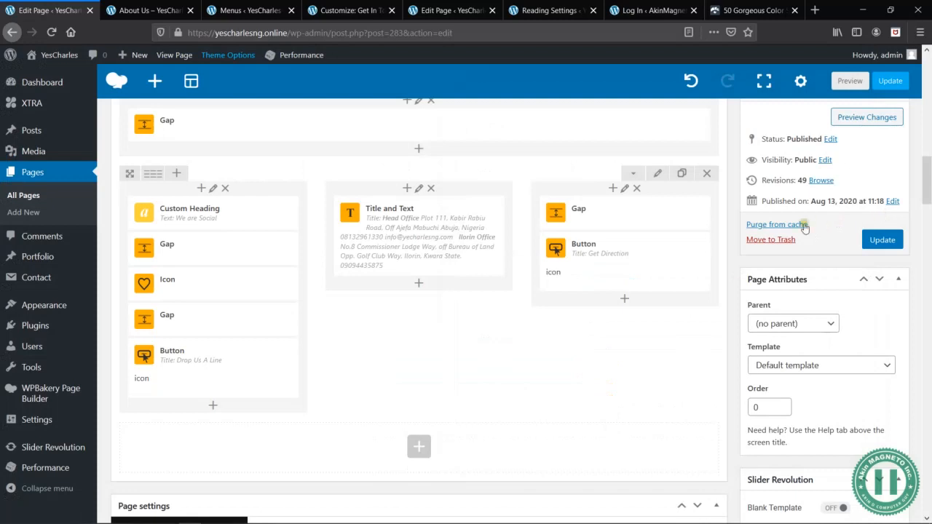
- Preview the About Us page again to check its footer section, and publish the update
click(868, 117)
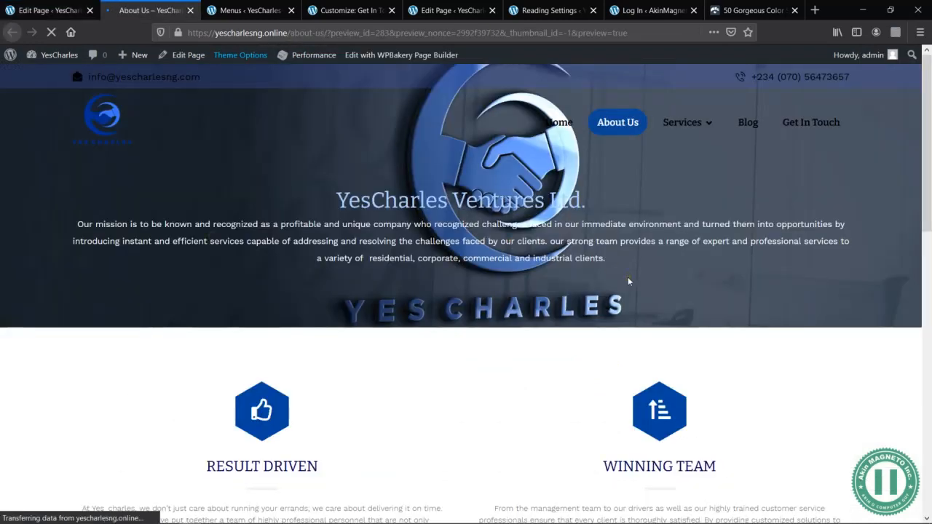
scroll(764, 326, down, 15)
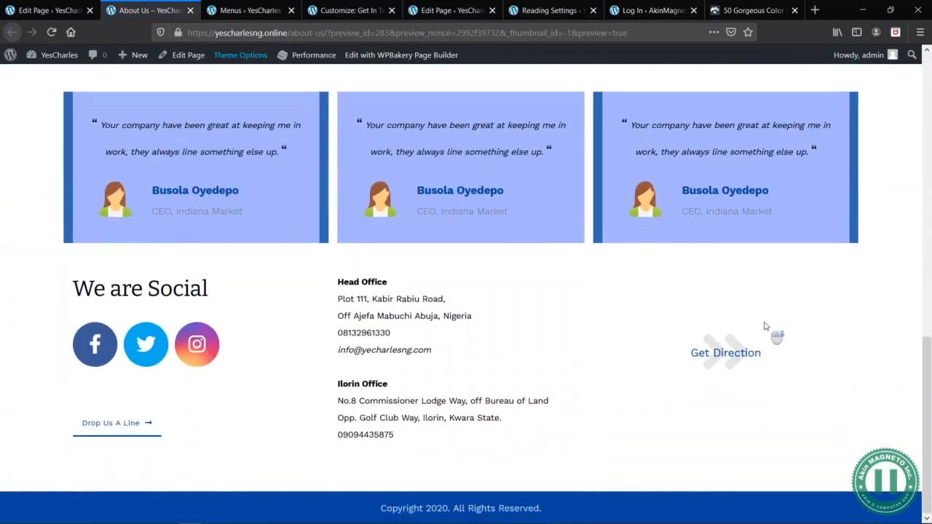
click(30, 6)
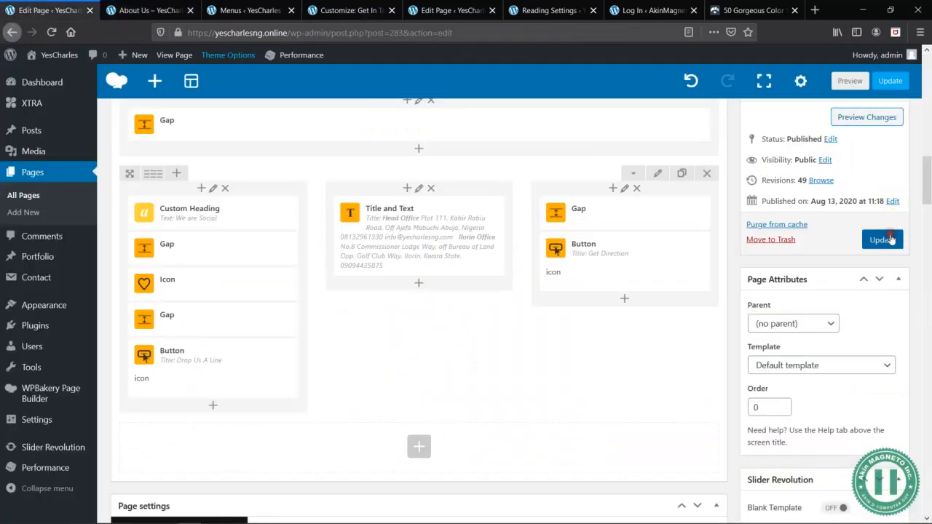
click(890, 240)
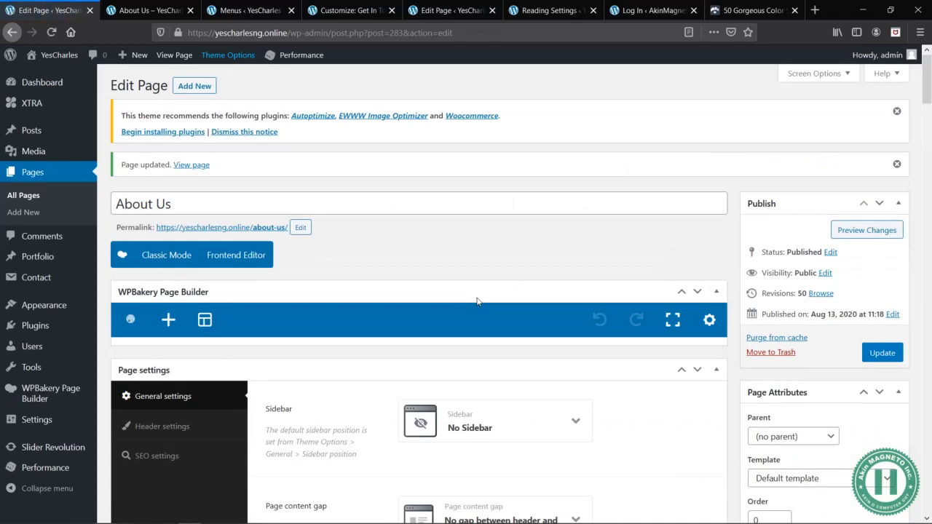
- Open the site's Home page and show it in the responsive 320 × 480 mobile view without the inspector
click(145, 8)
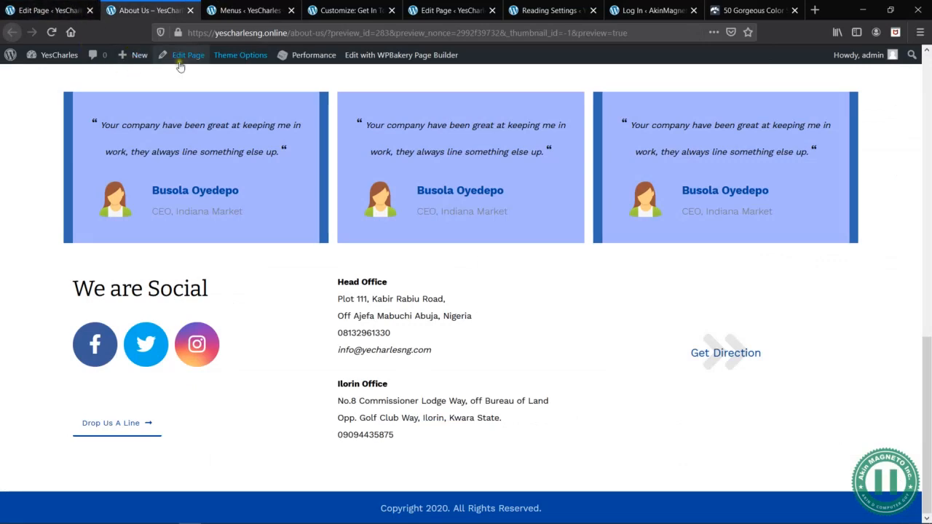
scroll(333, 115, up, 20)
click(555, 120)
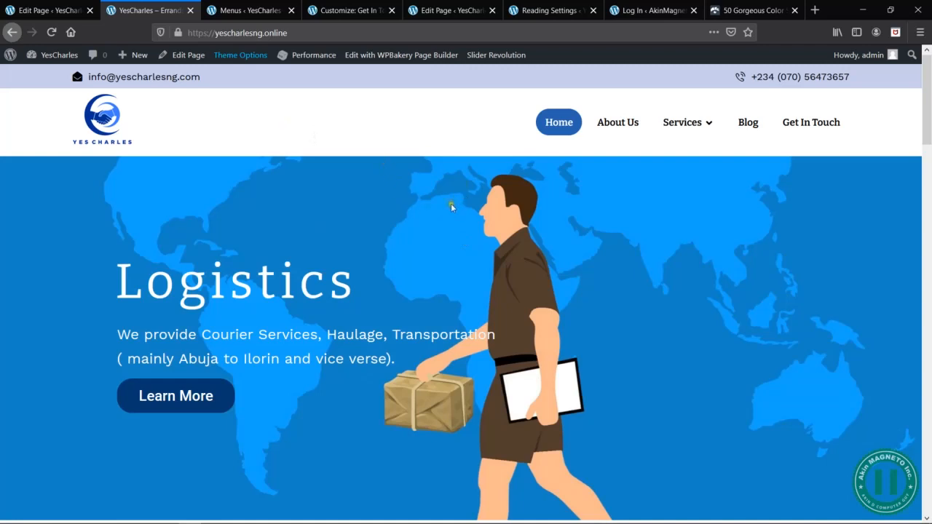
right_click(426, 207)
click(466, 279)
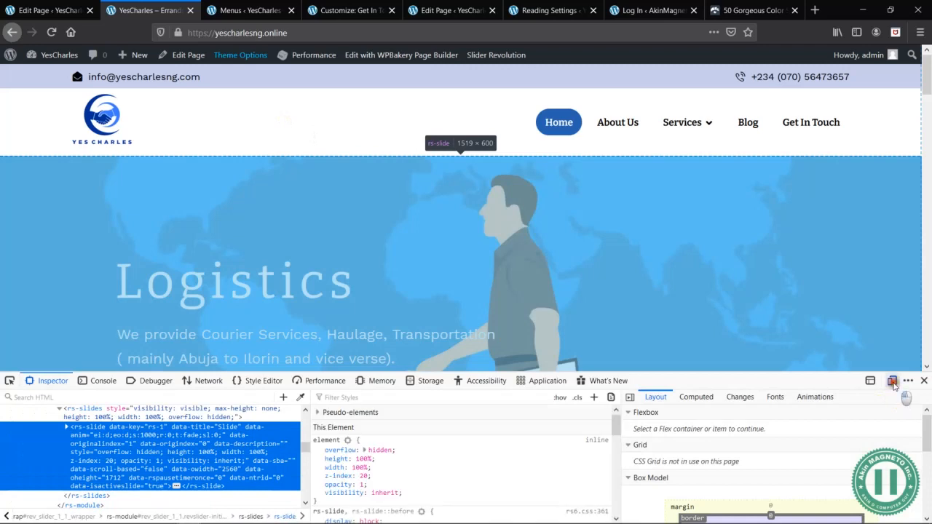
click(893, 383)
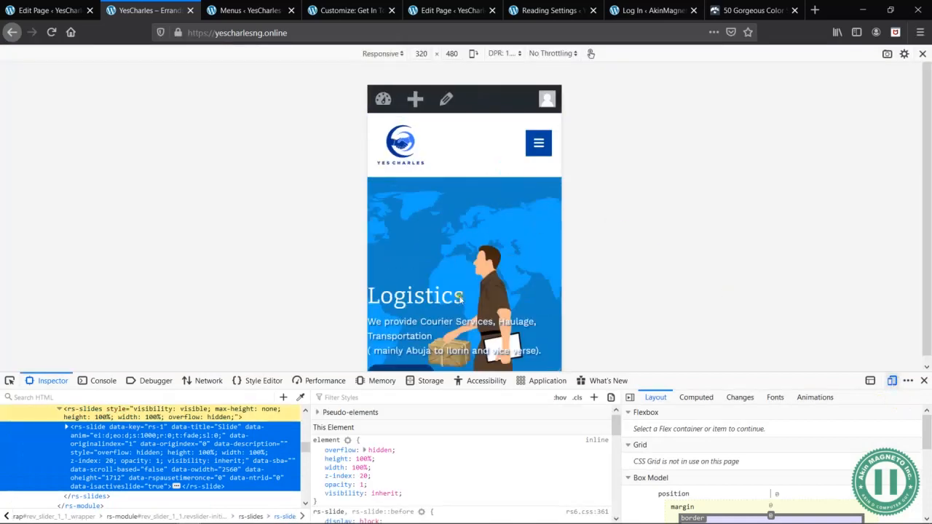
click(924, 382)
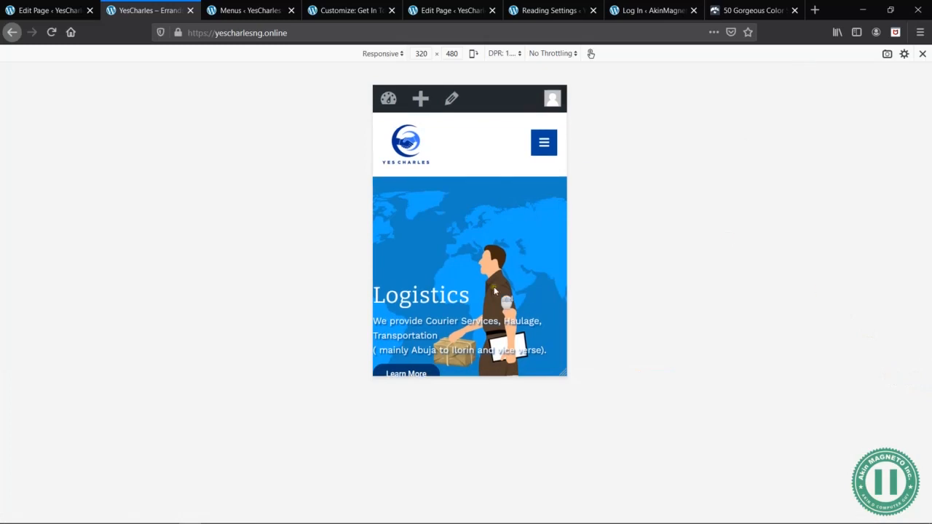
- Examine the homepage's mobile layout from the Logistics slider through services, parcel delivery form and hiring section to the office map
scroll(494, 286, down, 4)
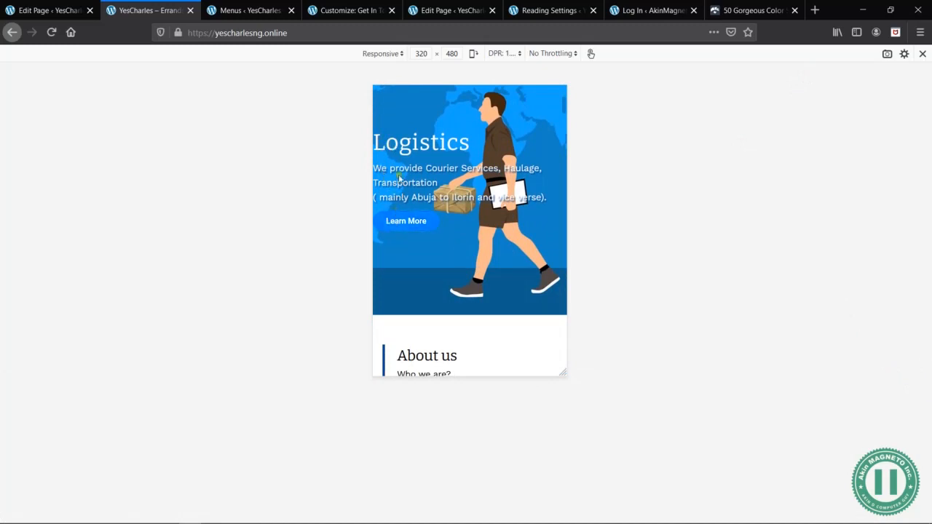
scroll(442, 277, down, 5)
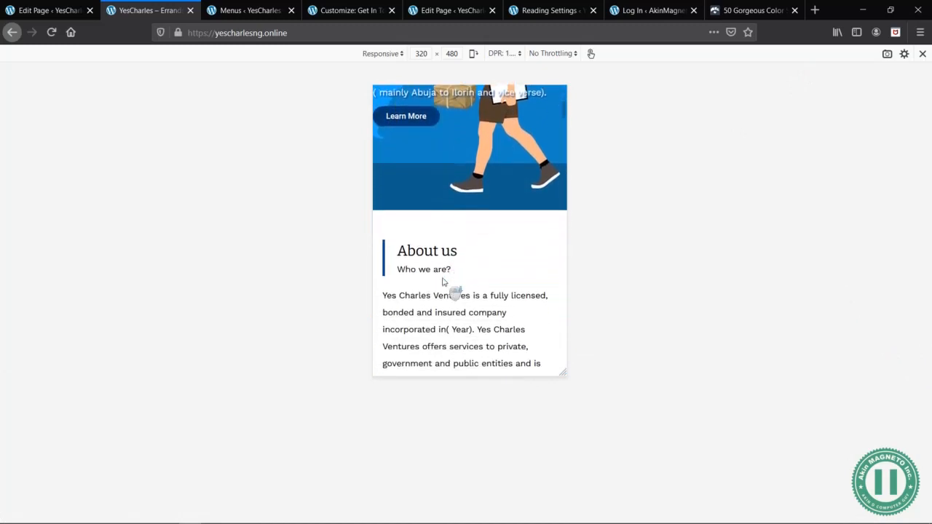
scroll(433, 271, down, 4)
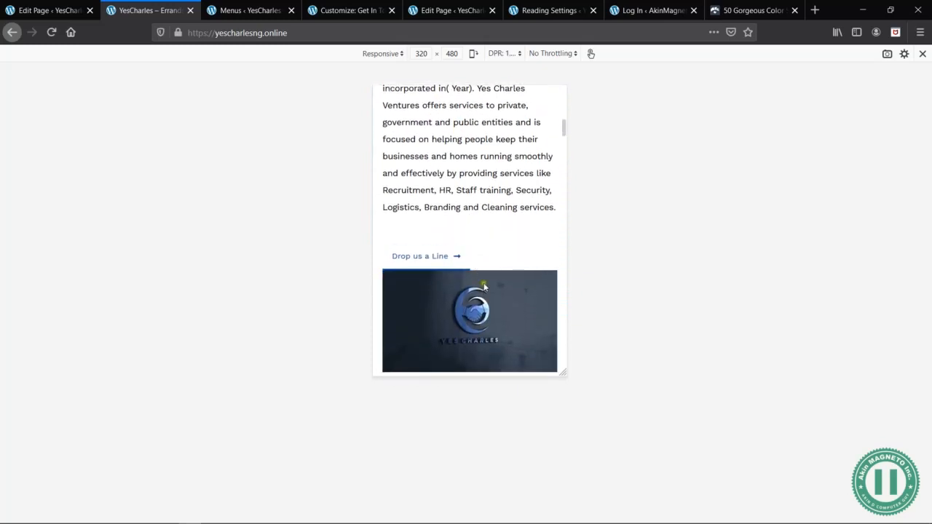
scroll(448, 318, down, 4)
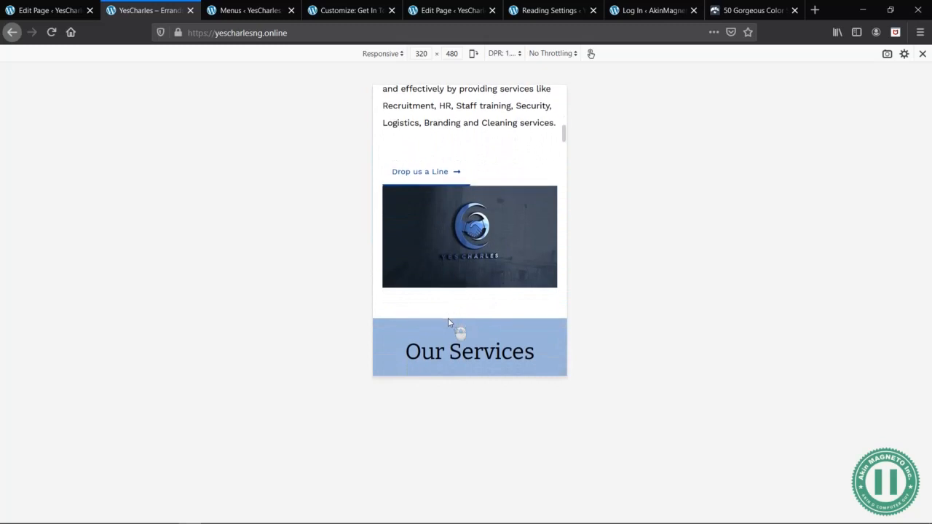
scroll(448, 322, down, 6)
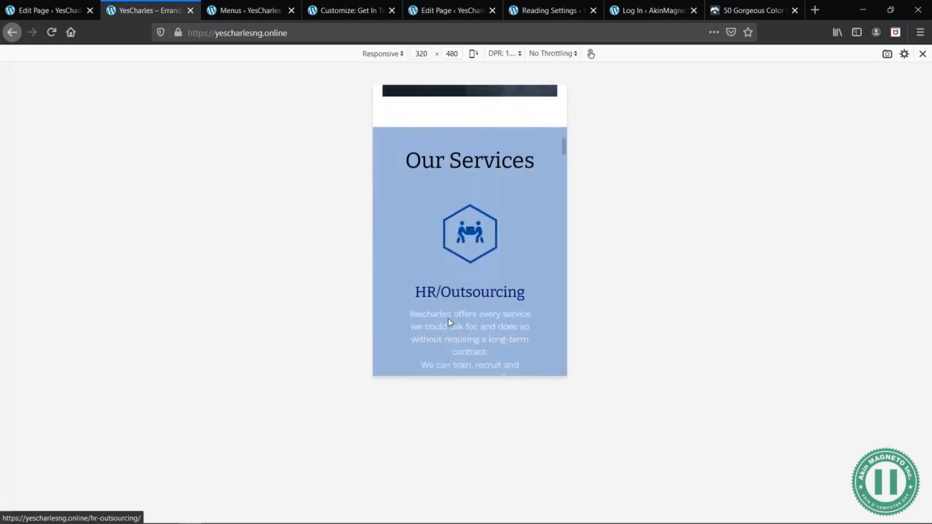
scroll(448, 319, down, 10)
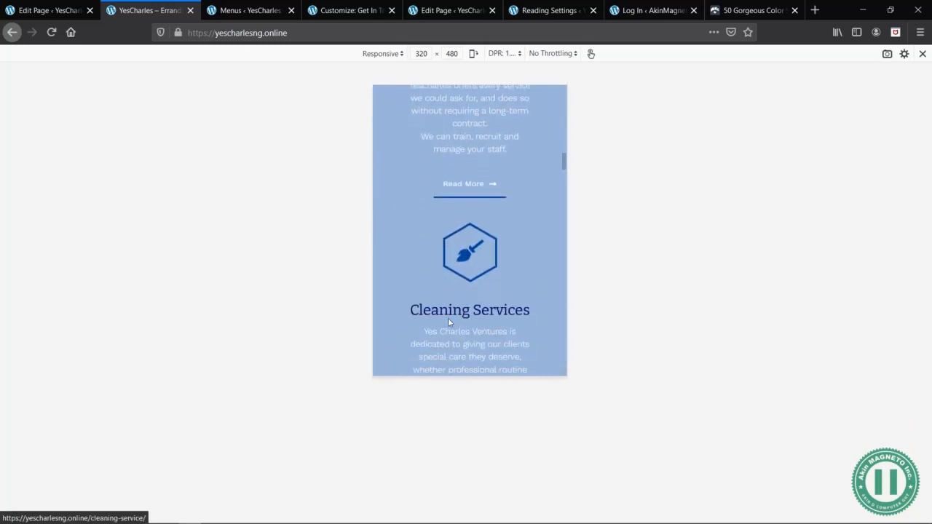
scroll(449, 319, down, 12)
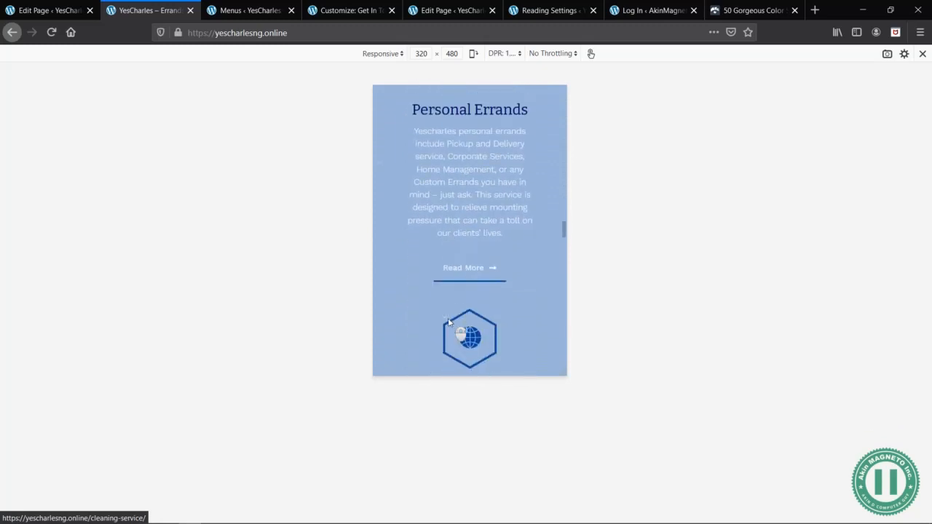
scroll(449, 322, up, 5)
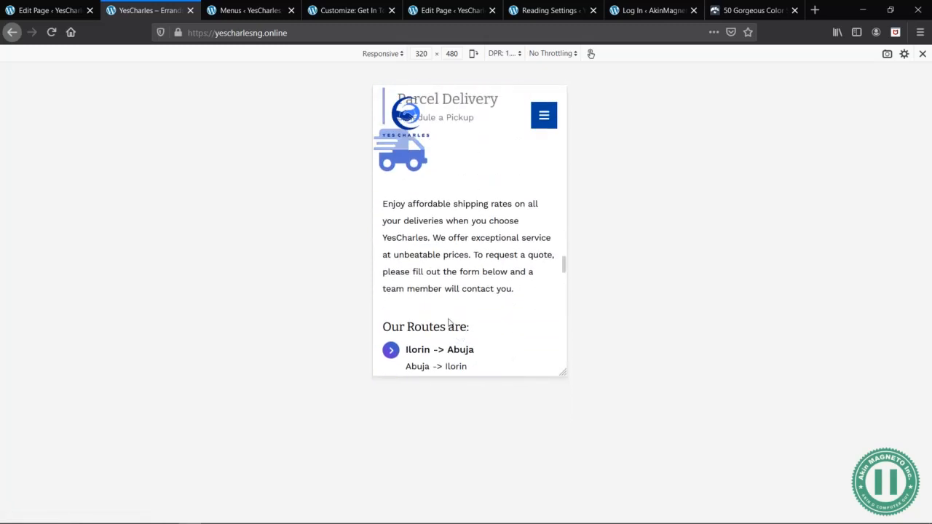
scroll(449, 322, down, 10)
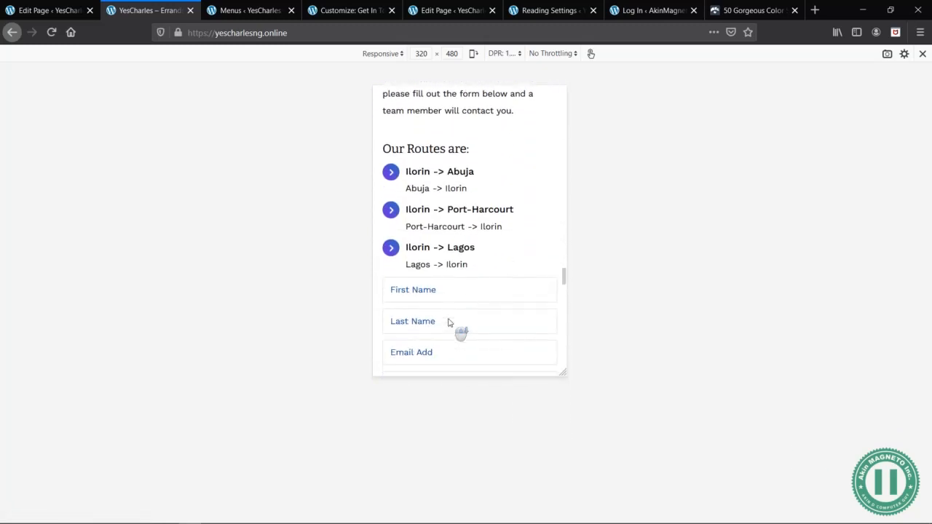
scroll(448, 321, down, 8)
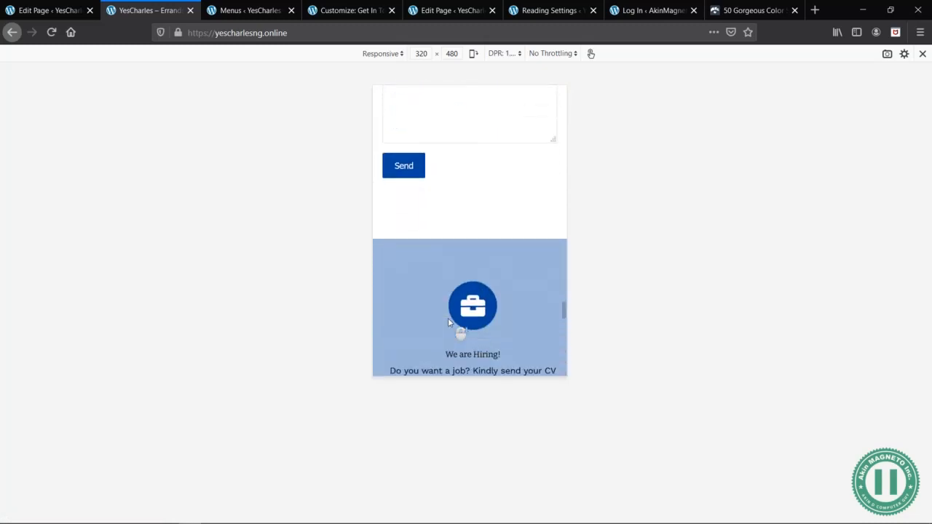
scroll(448, 322, down, 10)
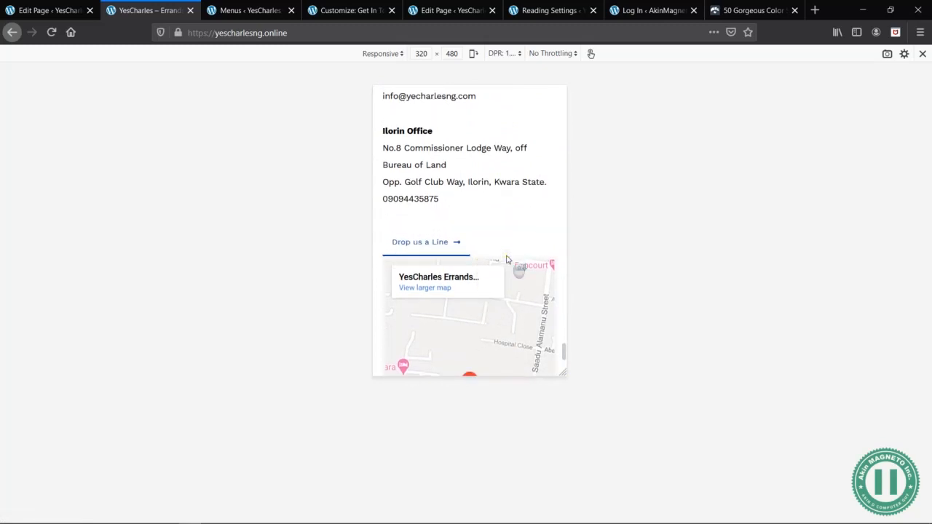
- Finish checking the homepage's office section, leave the mobile view, and open the Home page's editor in a new tab
scroll(508, 260, down, 4)
scroll(508, 259, up, 15)
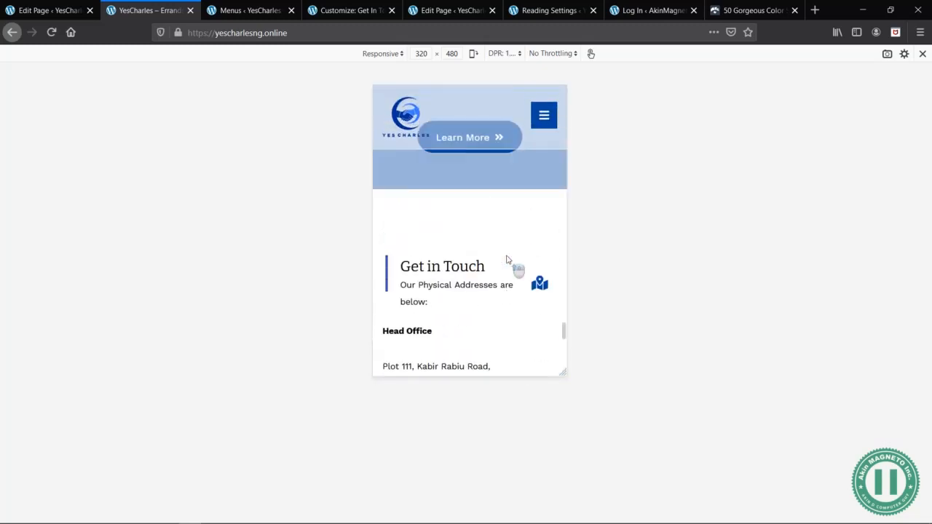
scroll(507, 259, up, 6)
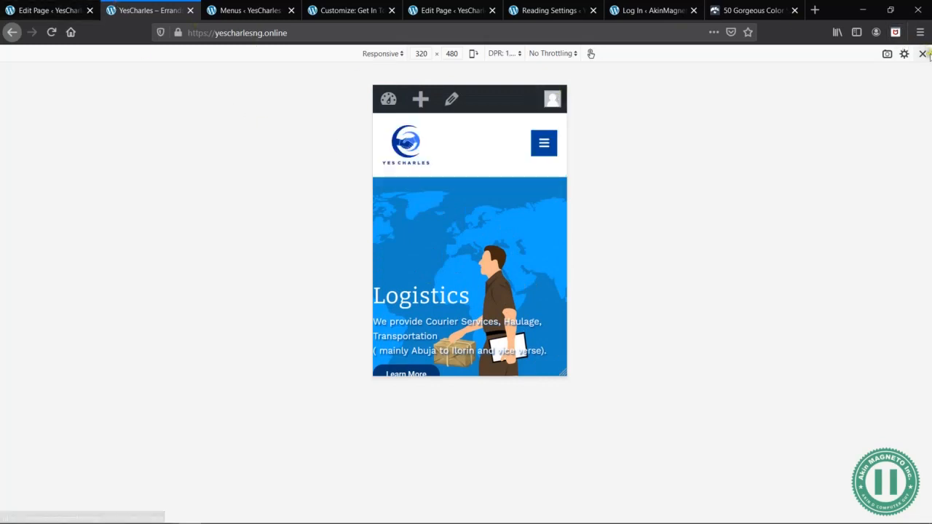
click(922, 53)
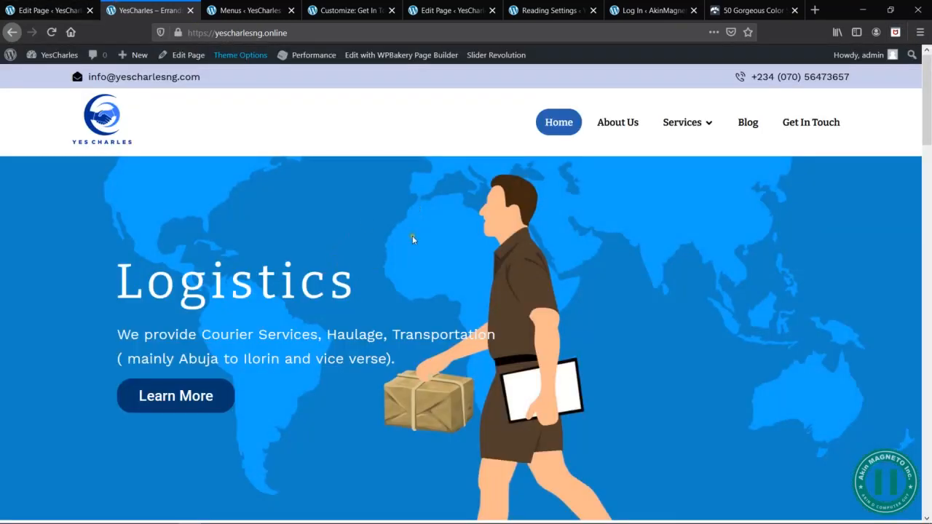
right_click(412, 238)
click(209, 194)
middle_click(182, 54)
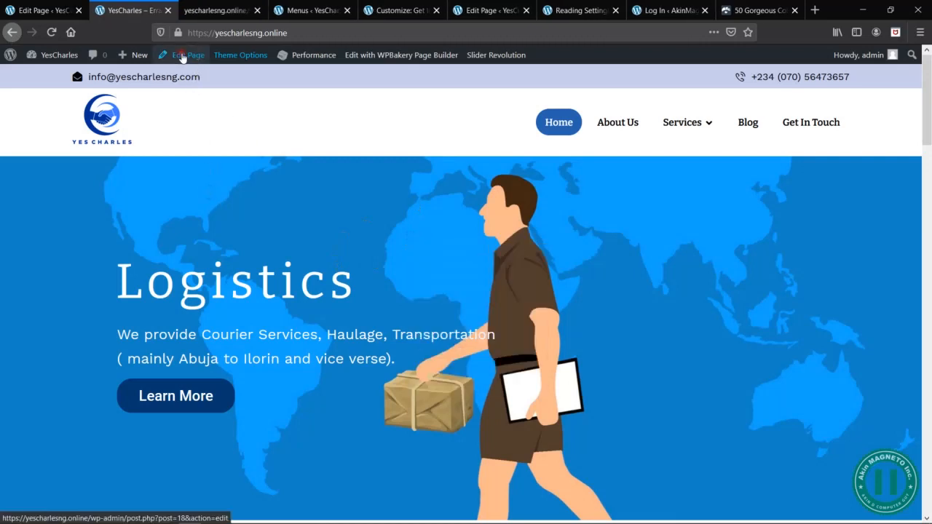
click(216, 9)
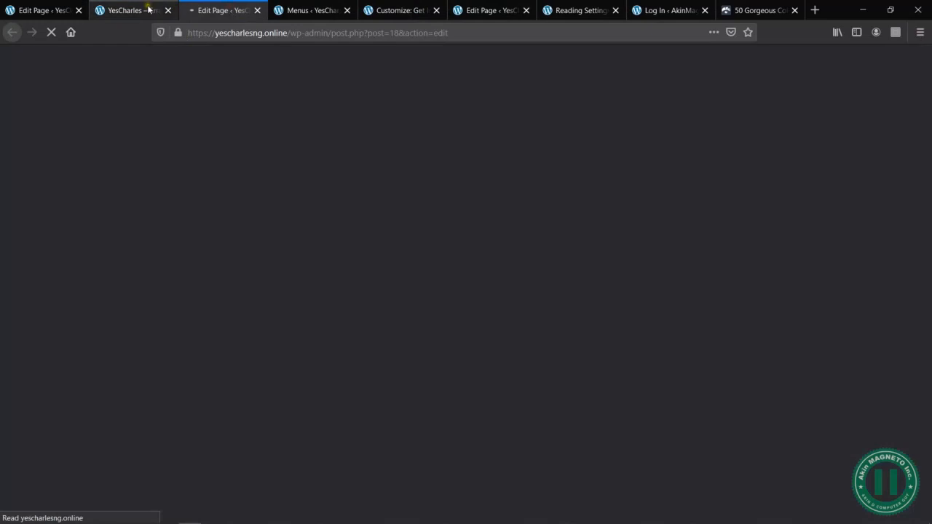
- Return to the live homepage and show it in the responsive 320 × 480 mobile view
click(146, 9)
right_click(459, 205)
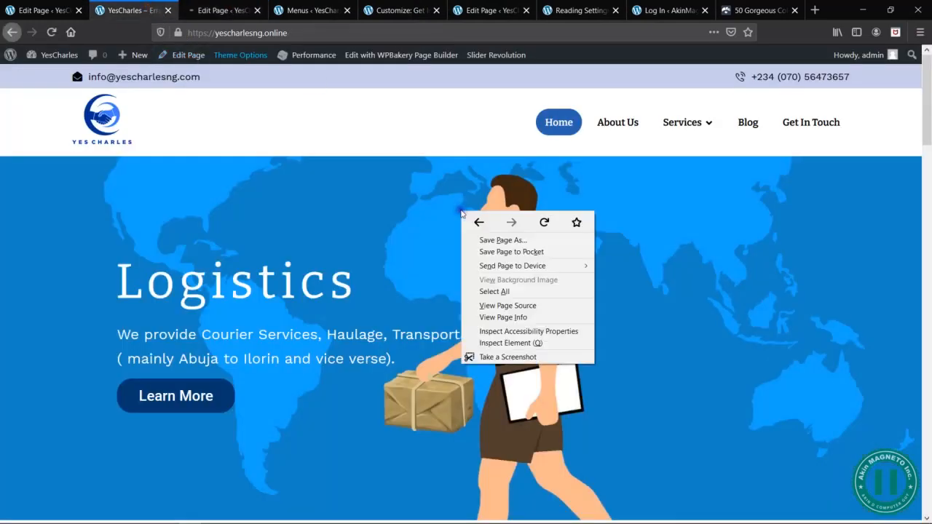
click(502, 343)
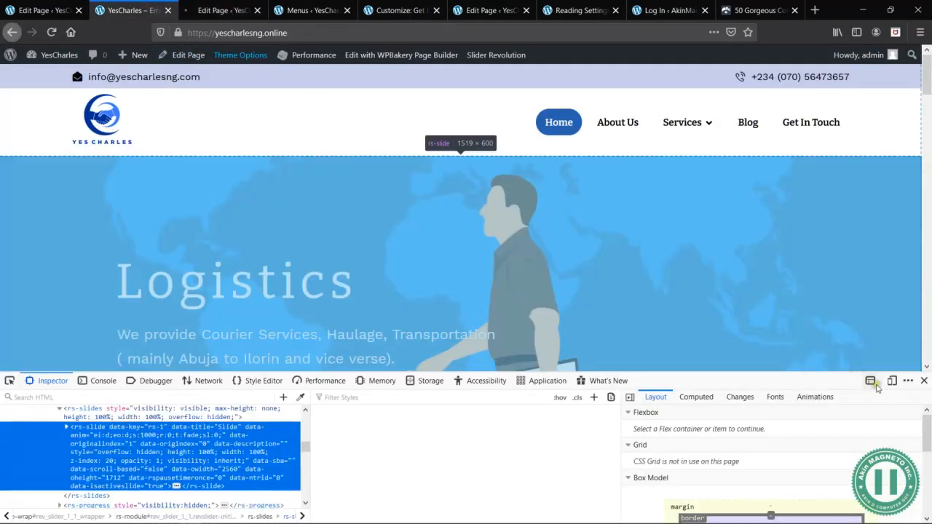
click(893, 382)
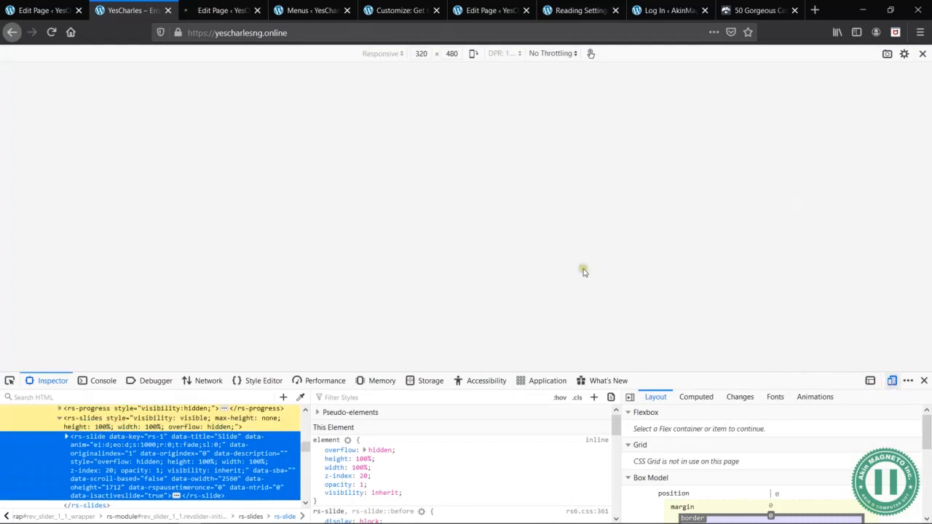
- Check the homepage's slider in landscape orientation at 480 × 320, and rotate the mobile view back to portrait
click(475, 56)
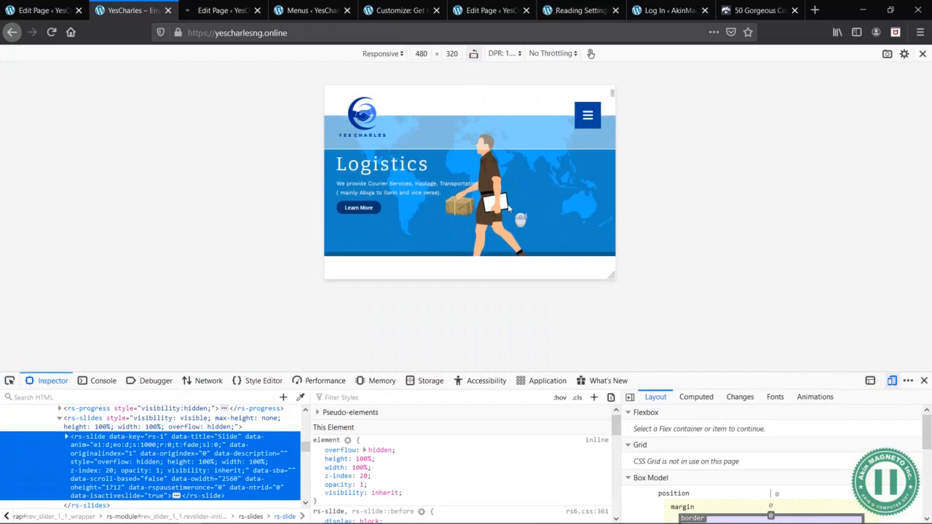
scroll(513, 213, down, 6)
scroll(514, 213, up, 6)
scroll(508, 208, up, 2)
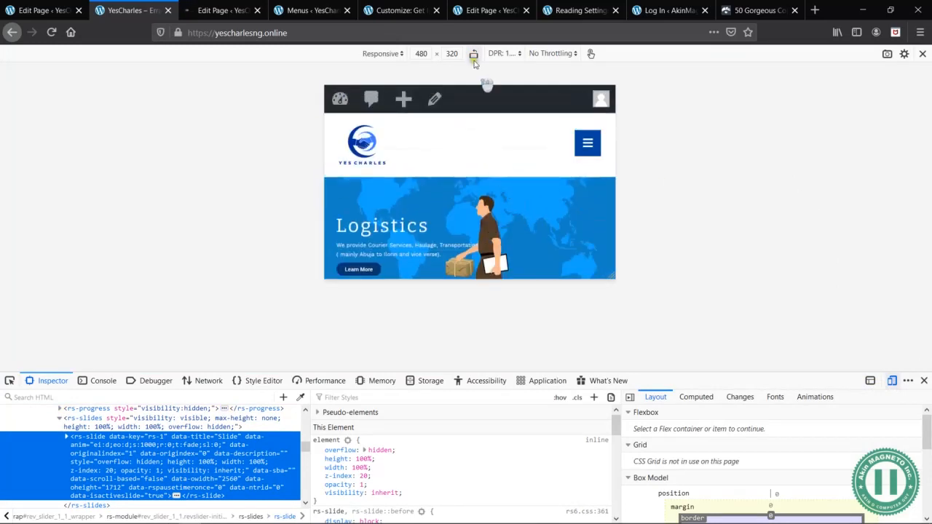
click(472, 55)
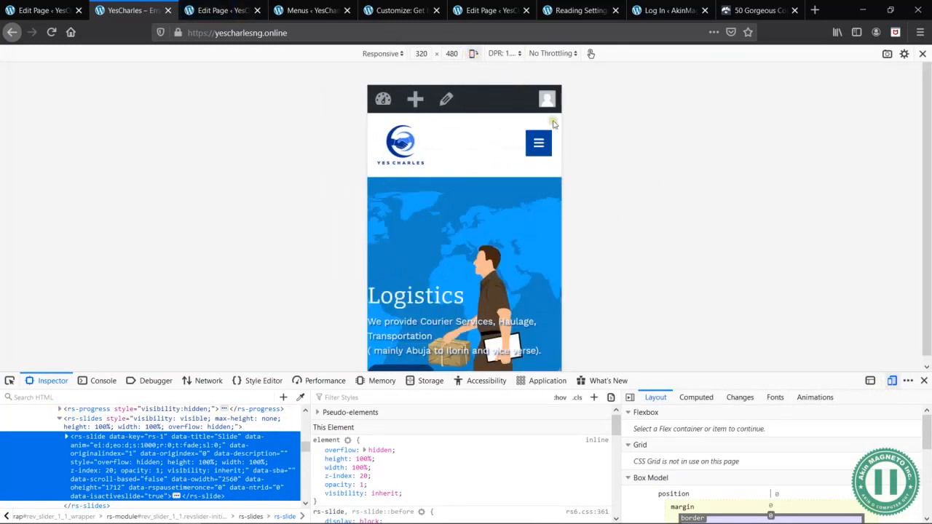
- Compare the mobile spacing between the About us section's "Drop us a Line" button and image with the elements in the Home page editor
click(219, 10)
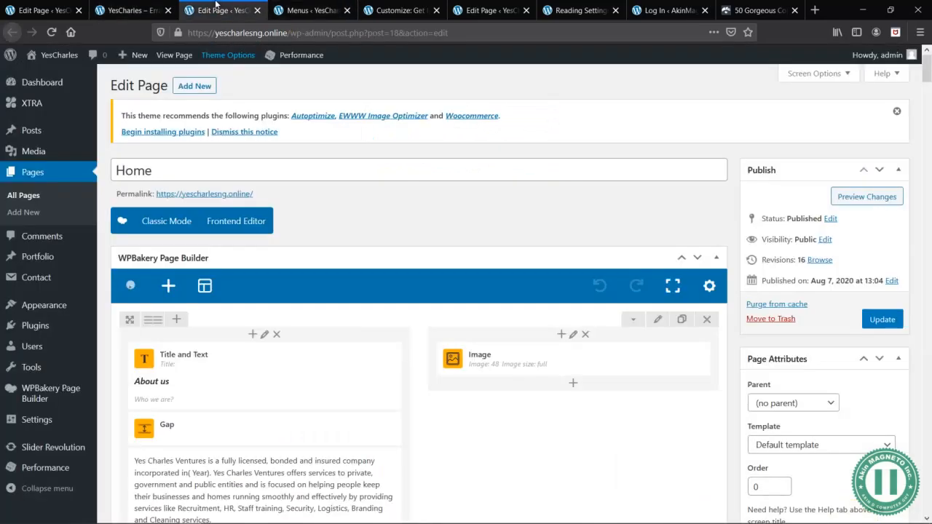
scroll(517, 408, down, 3)
scroll(516, 407, down, 10)
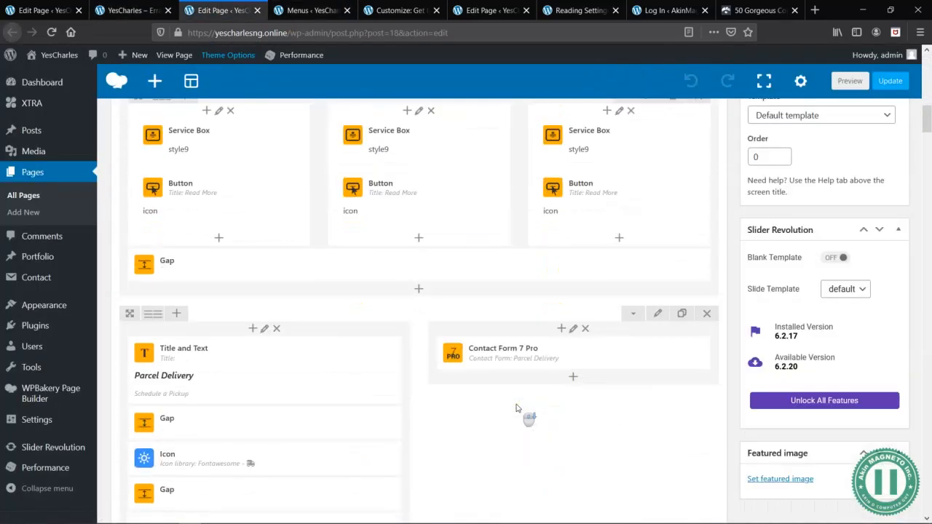
scroll(517, 408, up, 12)
click(149, 9)
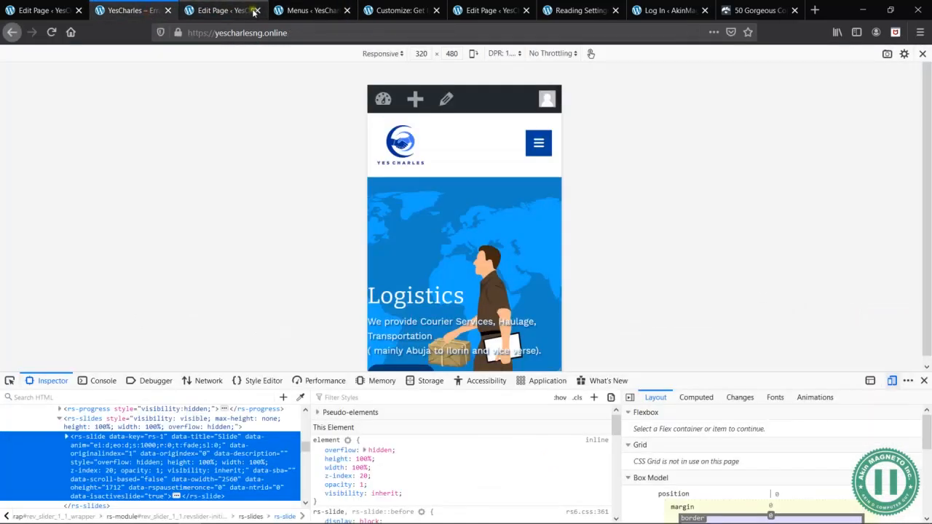
scroll(463, 272, down, 8)
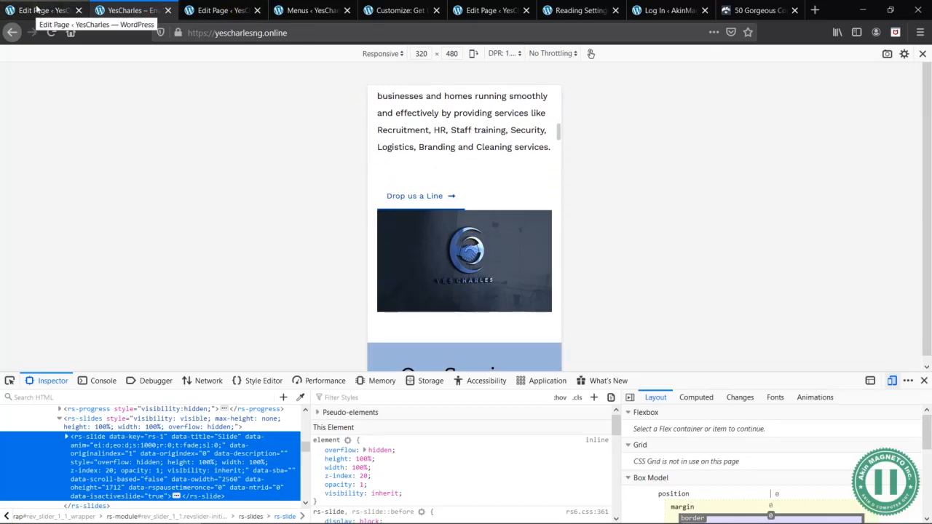
click(229, 11)
scroll(466, 467, down, 6)
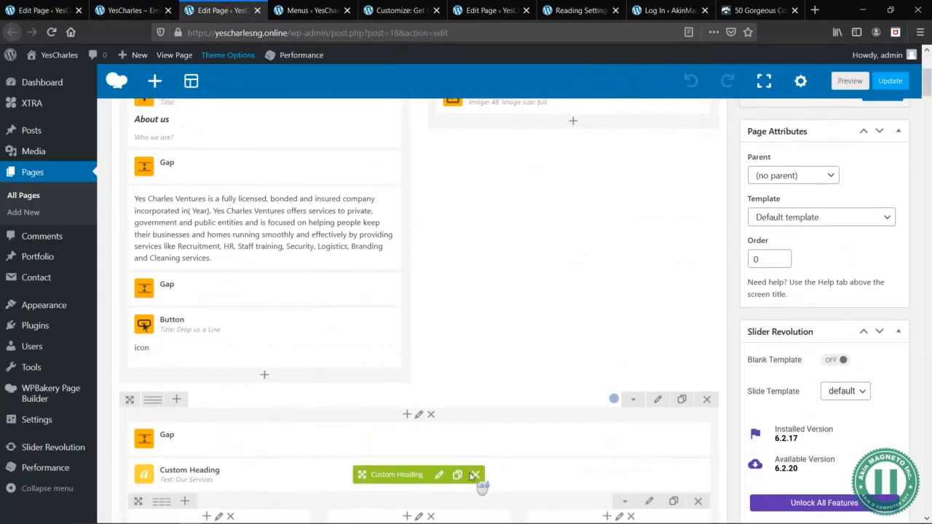
click(140, 7)
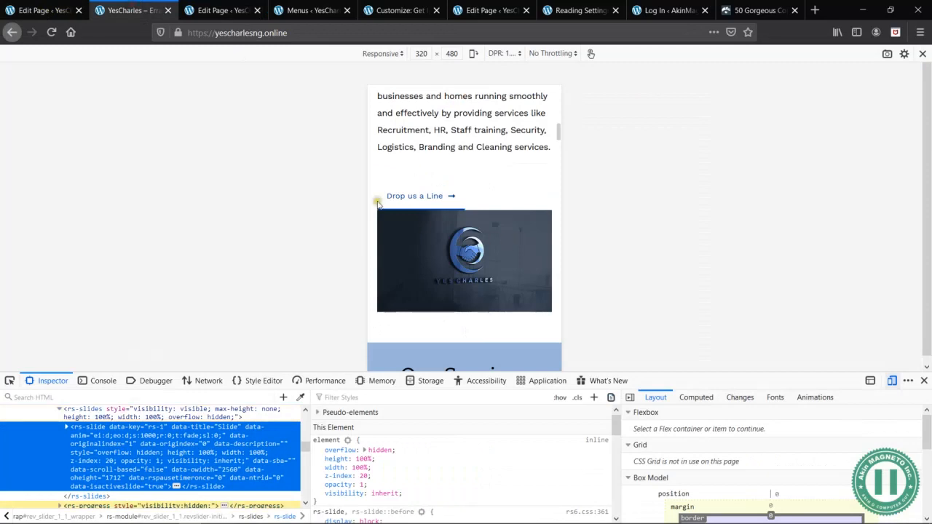
- Add a Gap element below the About us section's "Drop us a Line" button, with only its mobile height set to 50px, and save it
click(222, 9)
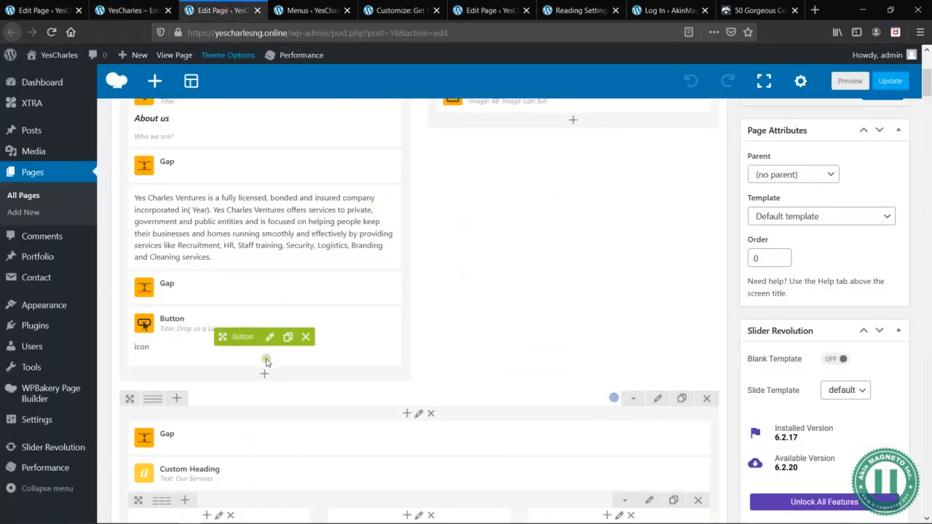
click(264, 374)
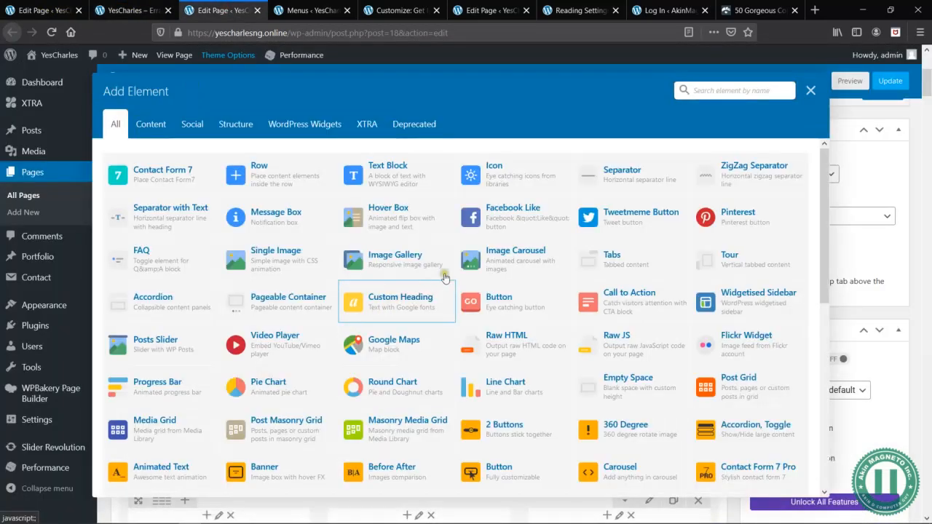
text(gap)
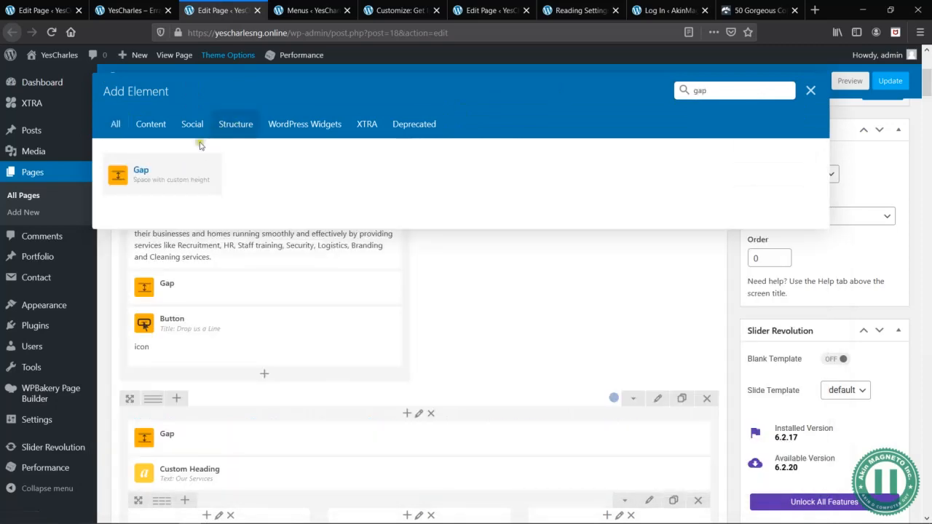
click(192, 161)
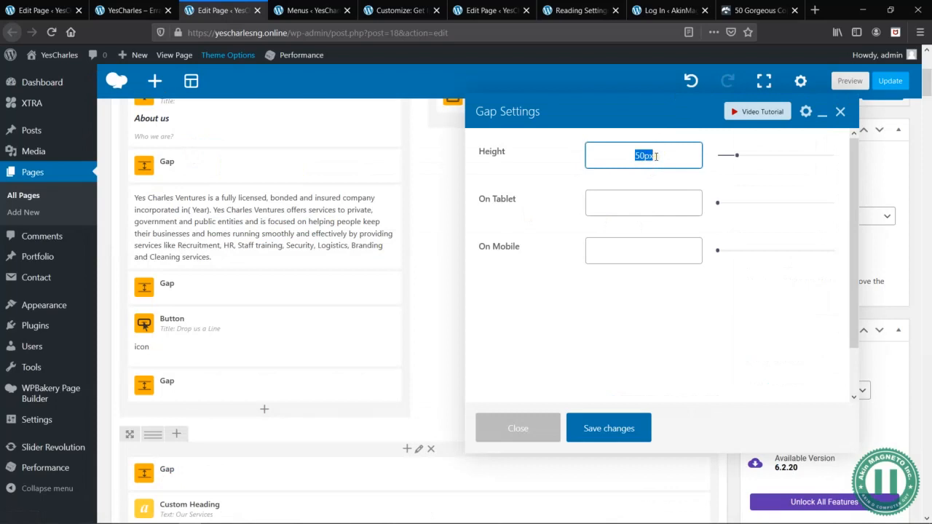
click(646, 249)
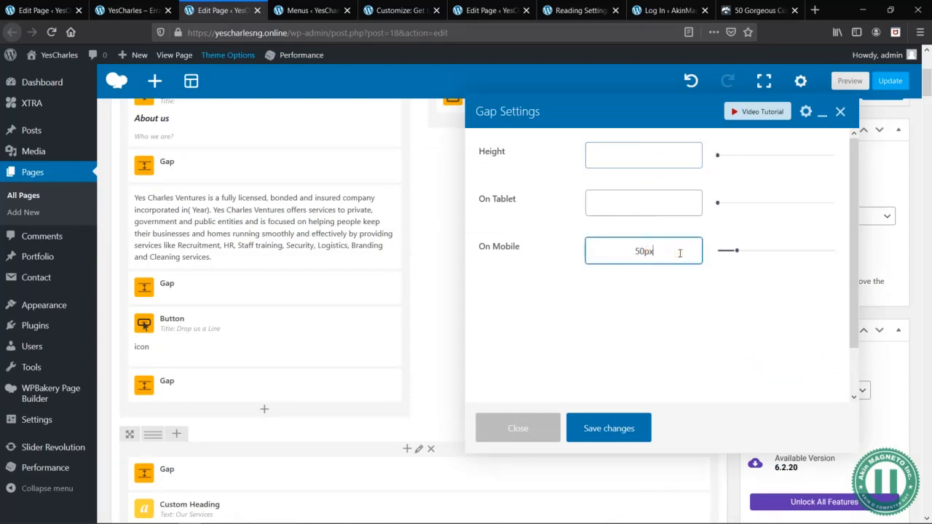
click(598, 427)
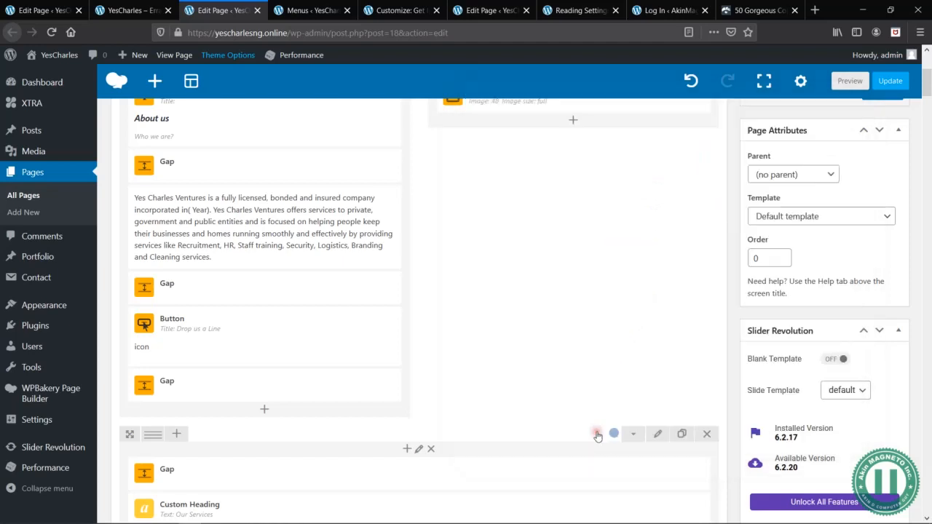
- Preview the edited Home page and show the preview in the responsive 320 × 480 mobile view
click(848, 81)
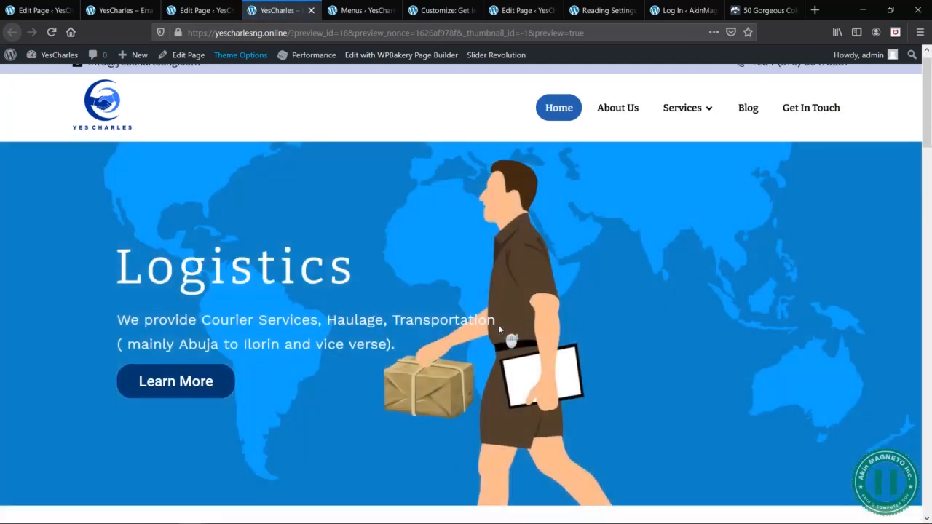
scroll(499, 326, down, 6)
scroll(498, 324, up, 1)
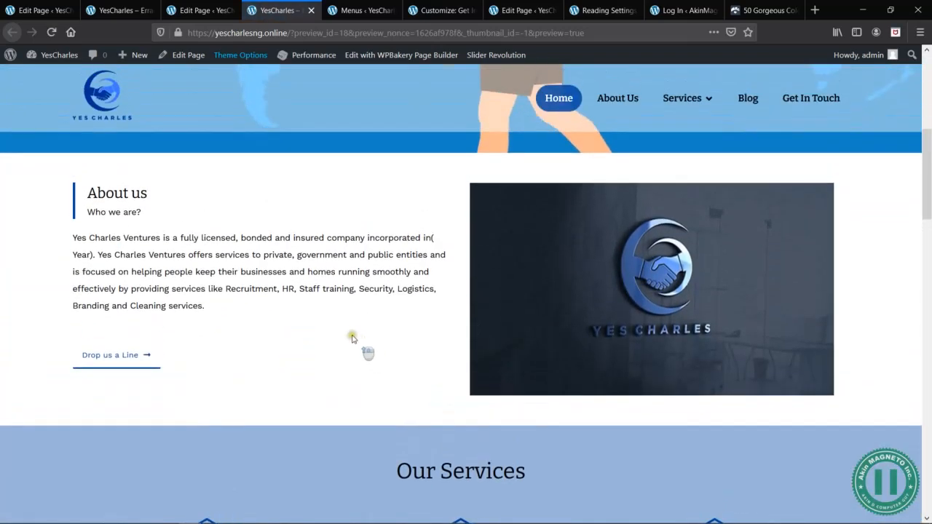
right_click(355, 249)
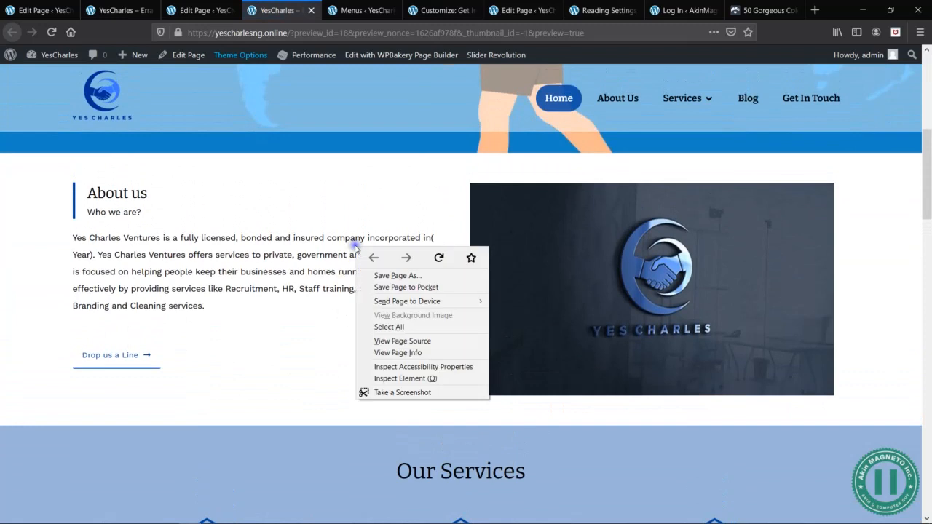
click(399, 377)
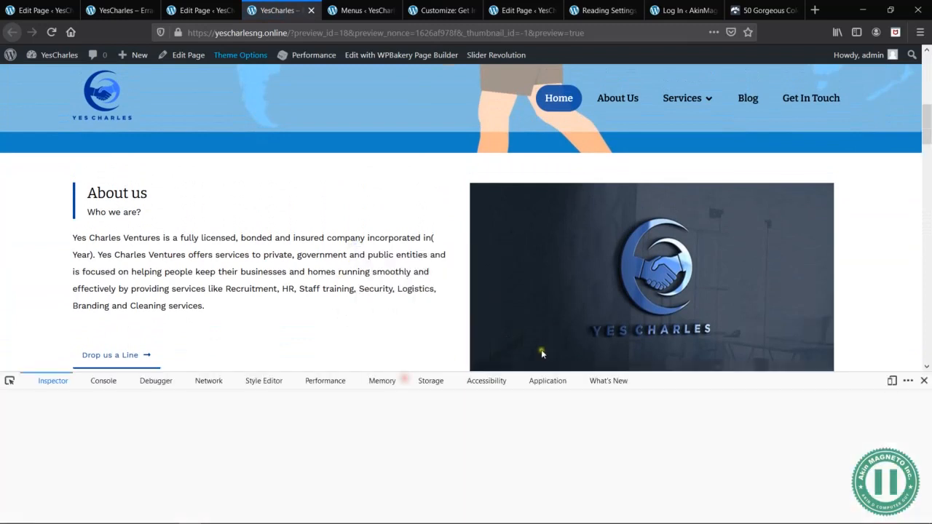
click(891, 381)
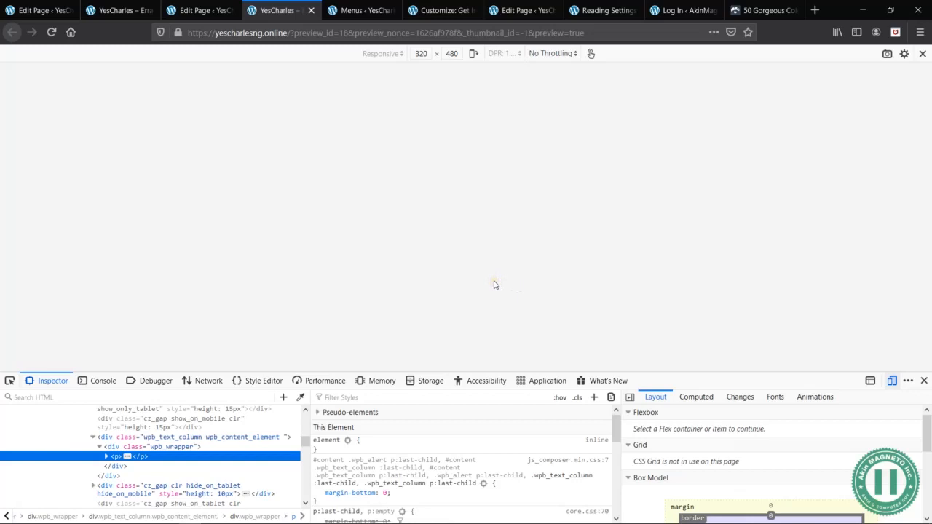
- Examine the mobile preview from the About us button and image down to the office map, and return to the Home page editor
scroll(522, 287, up, 1)
scroll(532, 297, down, 3)
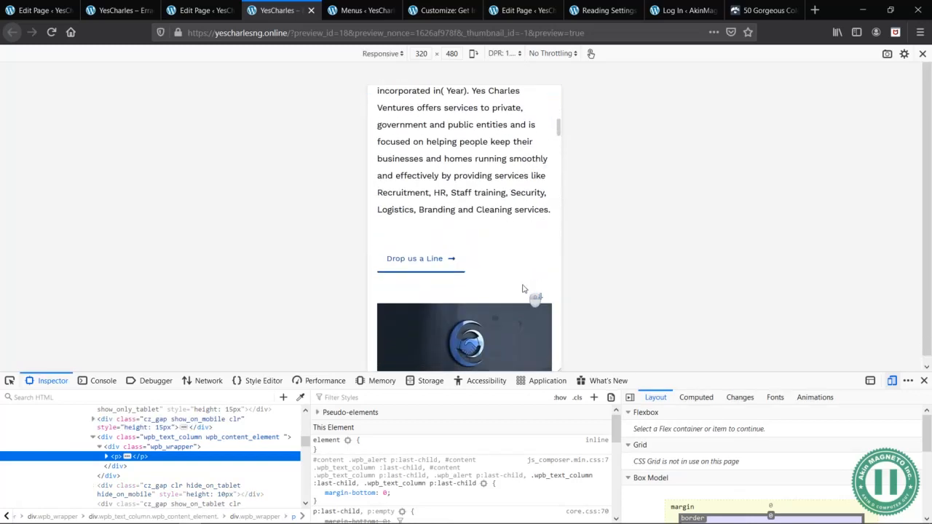
scroll(522, 289, down, 2)
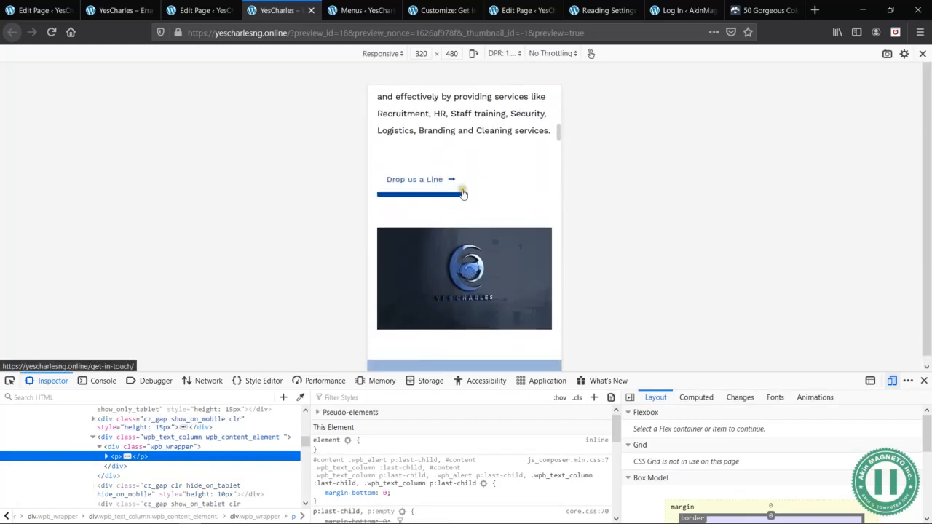
scroll(513, 221, down, 2)
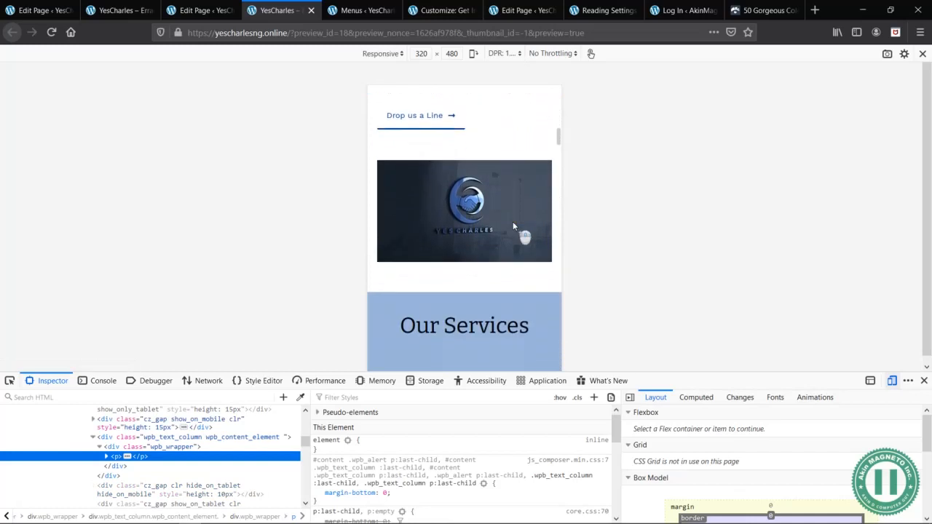
scroll(476, 188, down, 15)
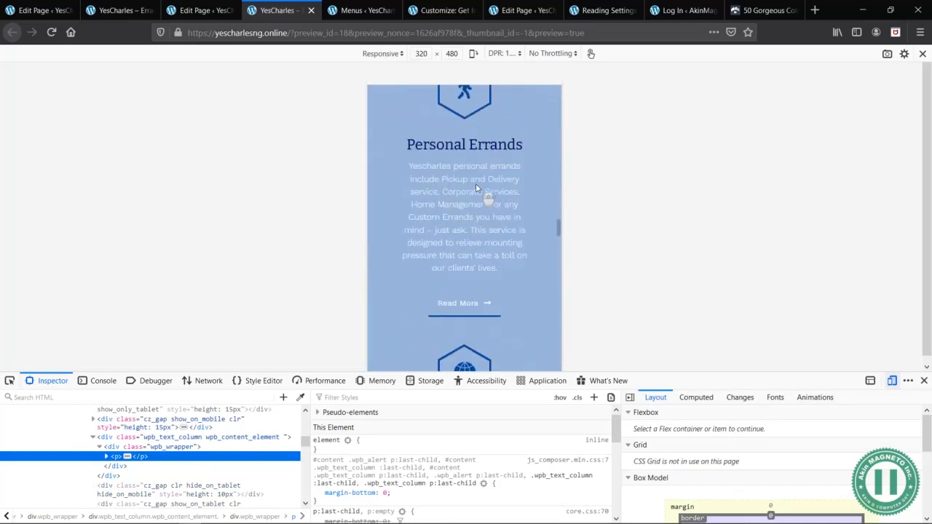
scroll(477, 188, down, 15)
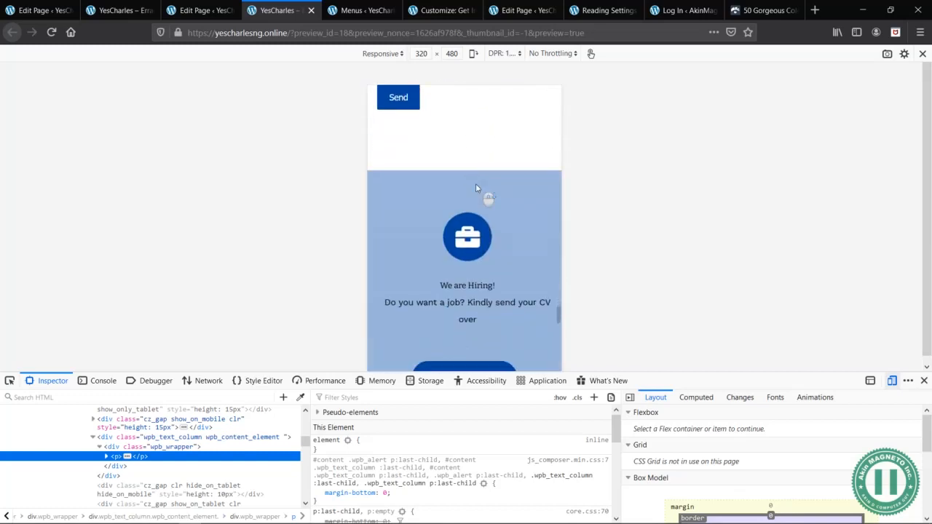
scroll(476, 188, down, 12)
scroll(477, 188, down, 4)
scroll(478, 193, up, 5)
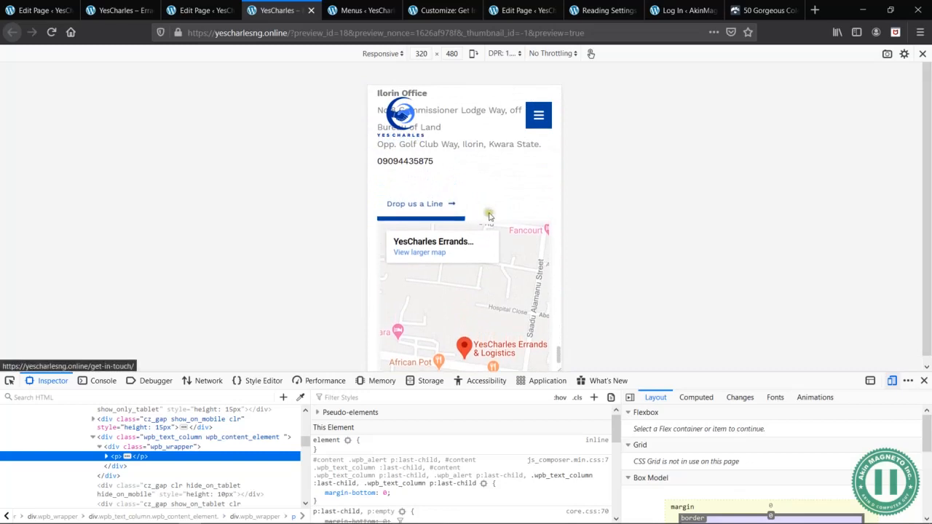
click(202, 10)
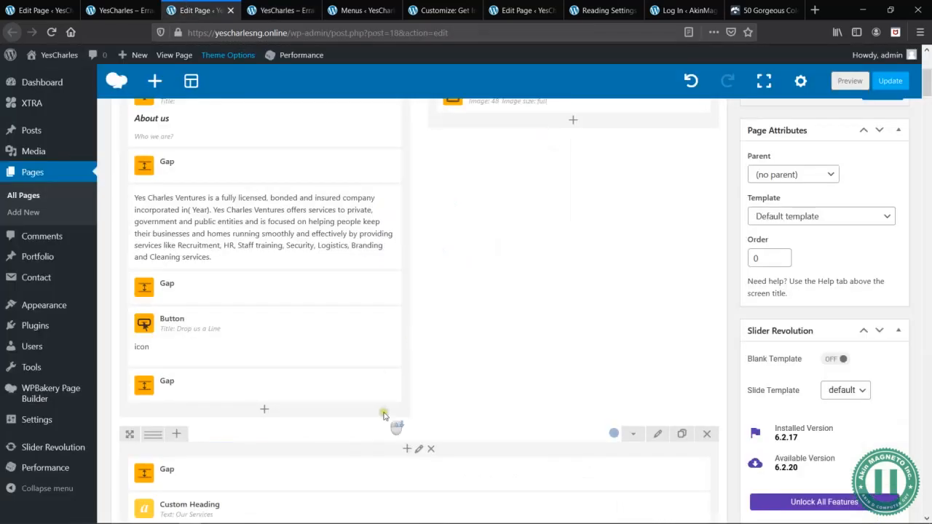
- Add a Gap element below the "Drop us a Line" button in the Get in Touch column
scroll(384, 416, down, 10)
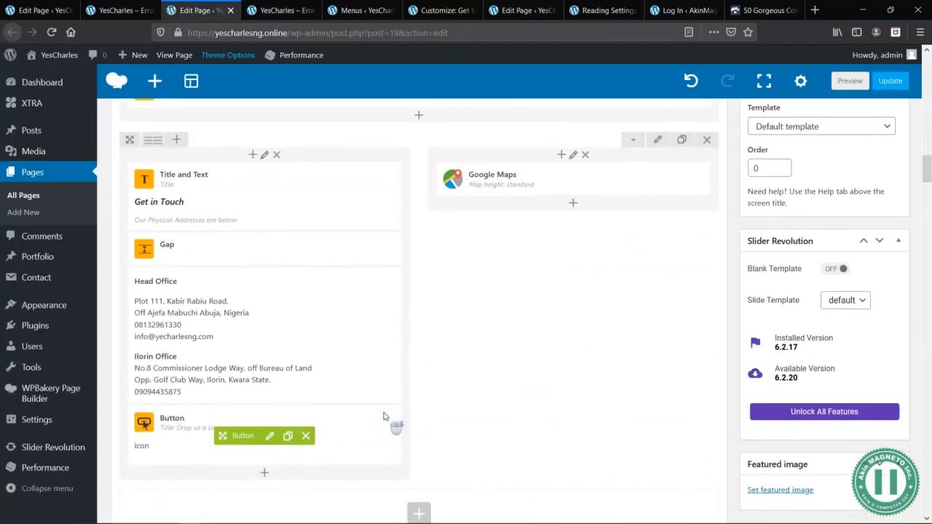
scroll(386, 419, up, 1)
scroll(389, 420, down, 4)
scroll(387, 420, up, 4)
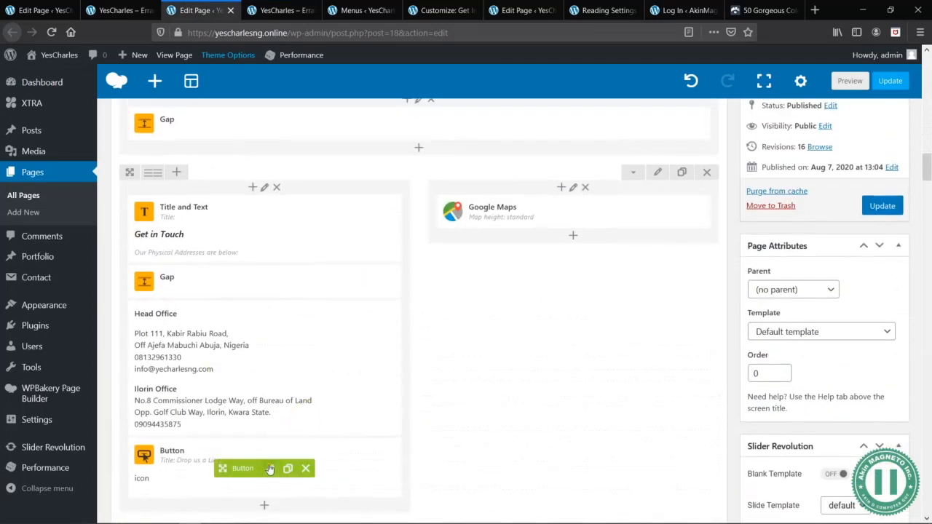
click(265, 505)
text(g)
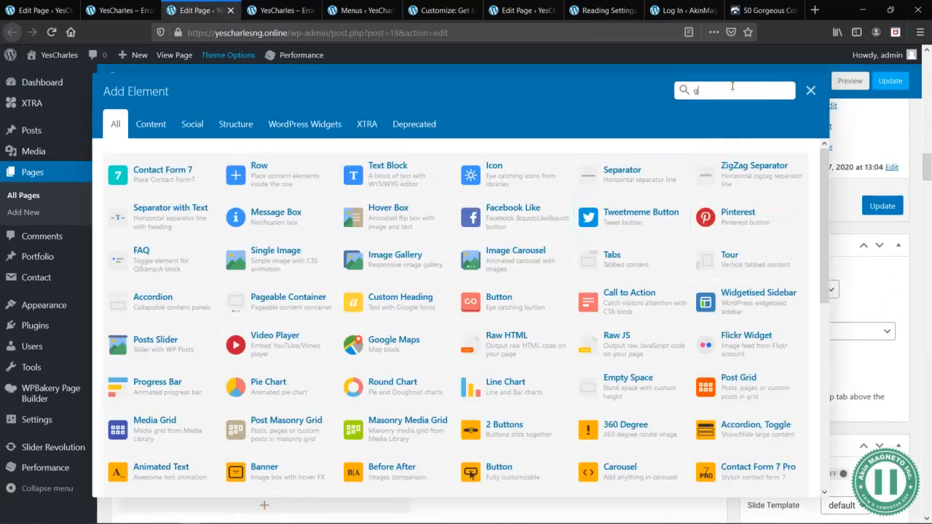
text(p)
key(BackSpace)
text(ap)
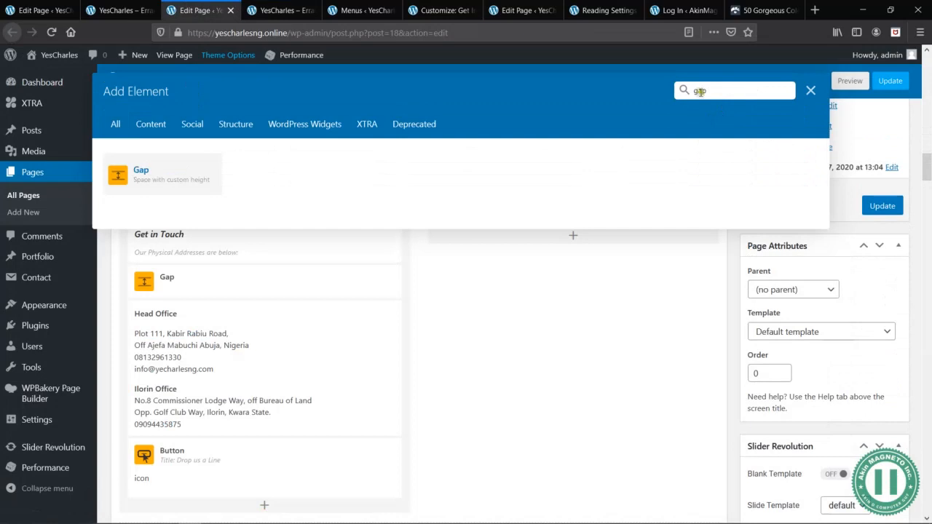
click(172, 189)
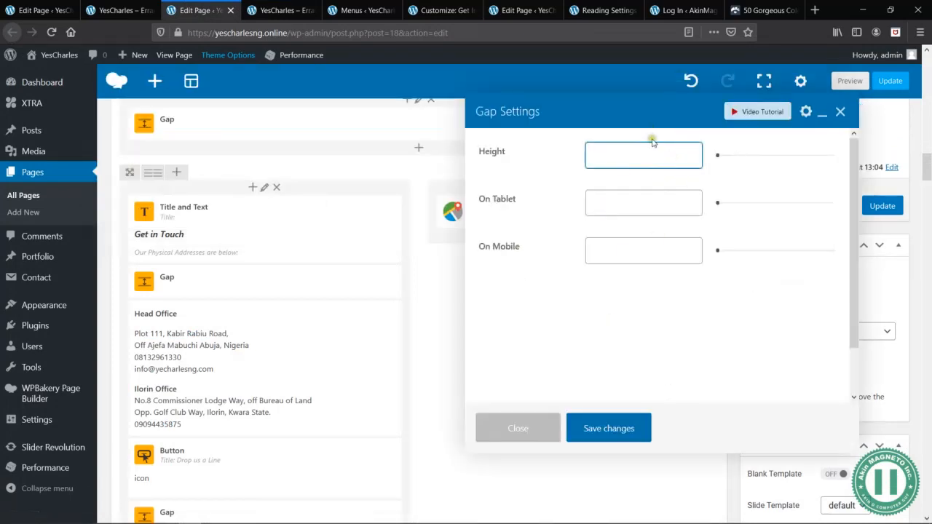
- Clear the new gap's general height, set only its mobile height to 50px, and save the settings
right_click(644, 155)
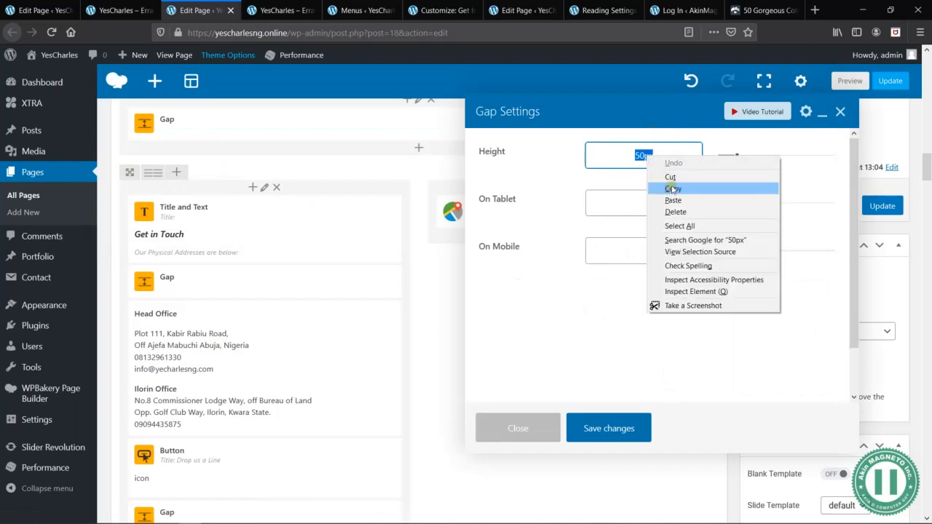
click(671, 177)
right_click(636, 246)
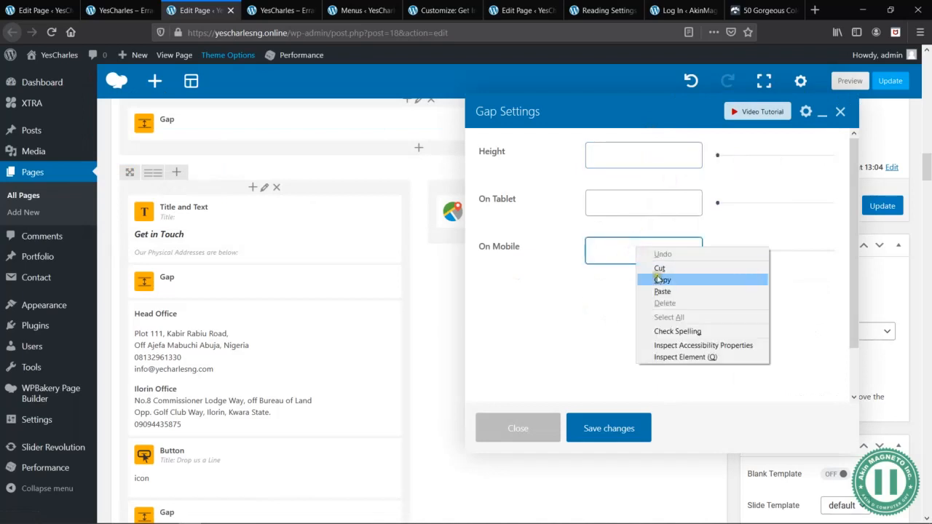
click(662, 291)
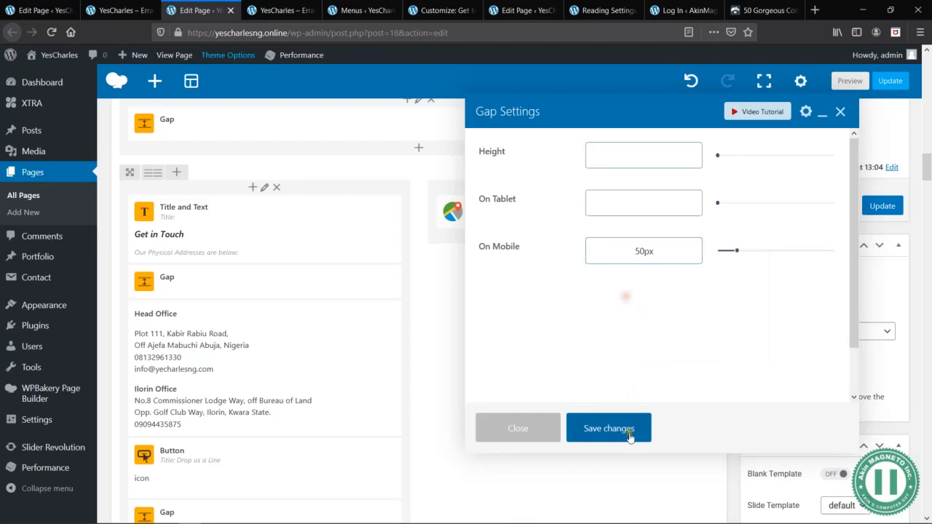
click(609, 430)
- Move the new gap above the Get in Touch column's "Drop us a Line" button and back below it
scroll(352, 410, down, 2)
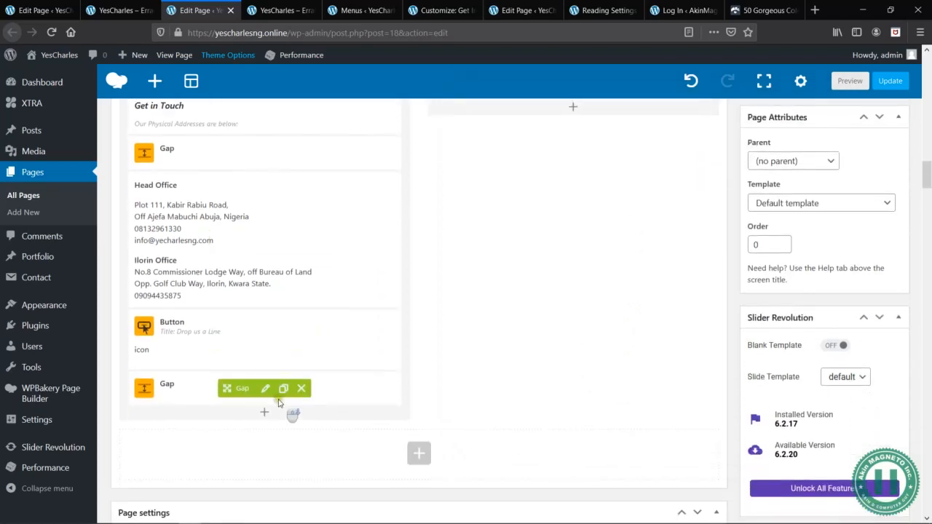
drag(248, 392, 249, 338)
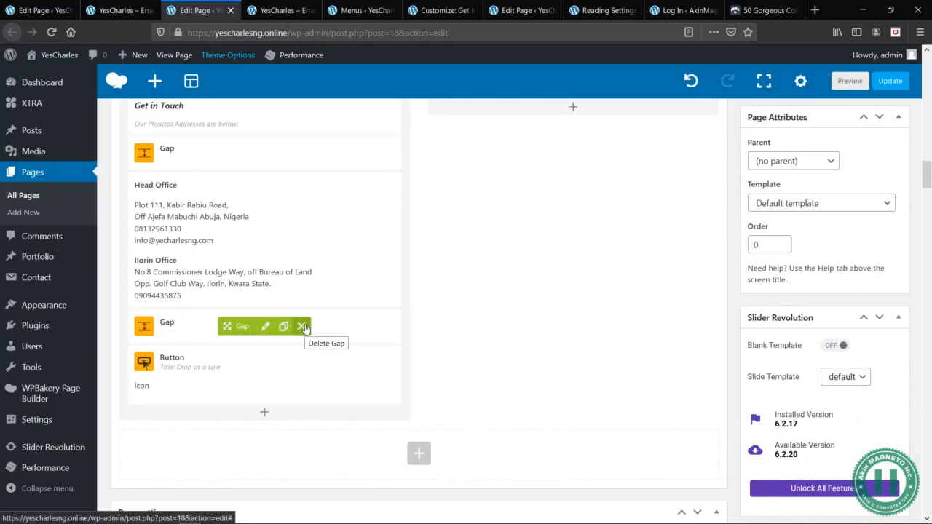
drag(230, 327, 237, 383)
- Preview the edited Home page and examine its mobile spacing from the About us button down to the office map
scroll(366, 348, up, 3)
scroll(321, 510, down, 2)
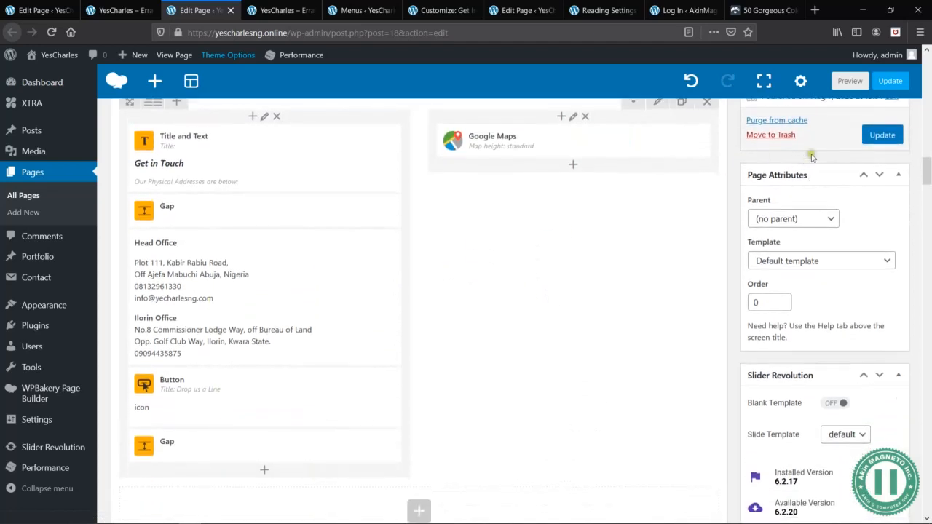
click(847, 83)
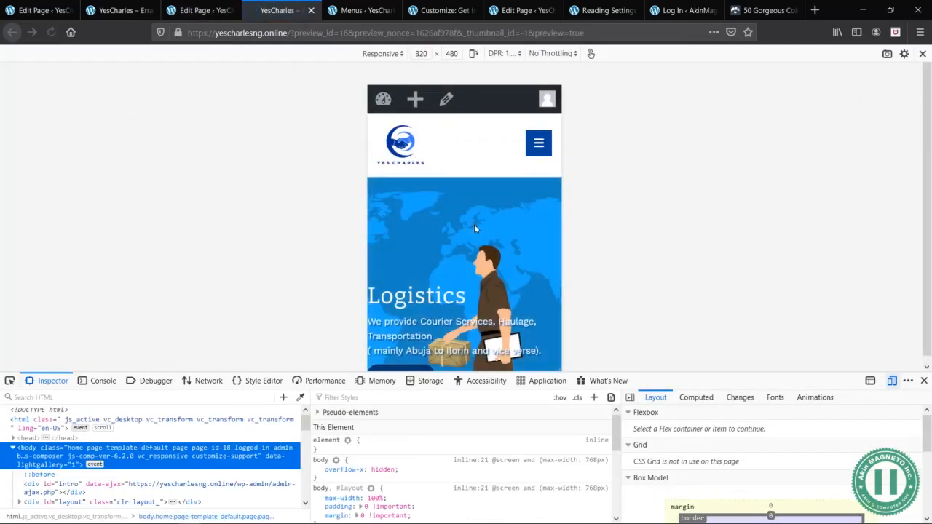
scroll(474, 225, down, 3)
scroll(474, 228, down, 10)
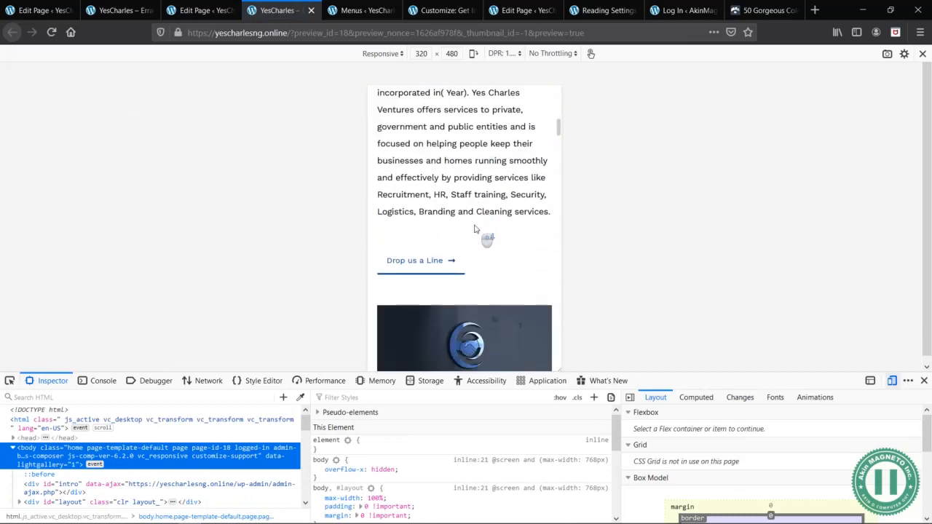
scroll(474, 229, down, 10)
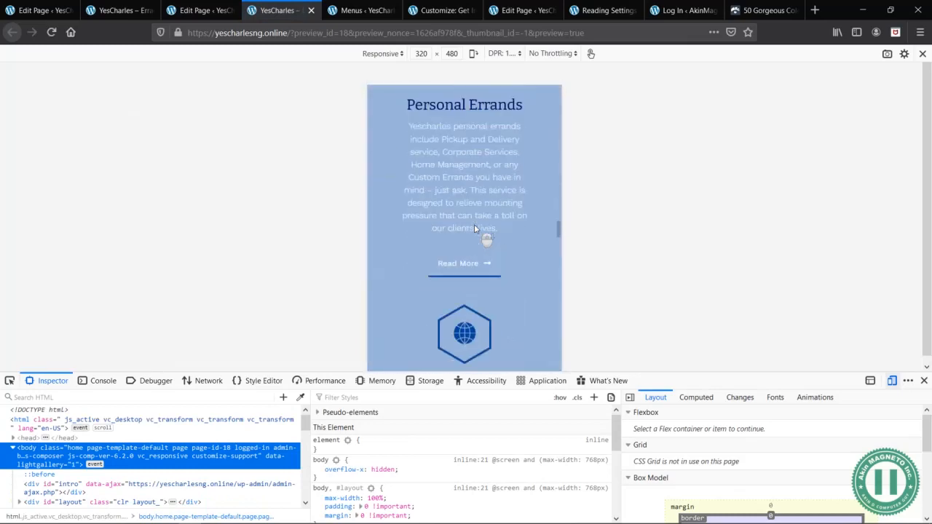
scroll(474, 228, down, 15)
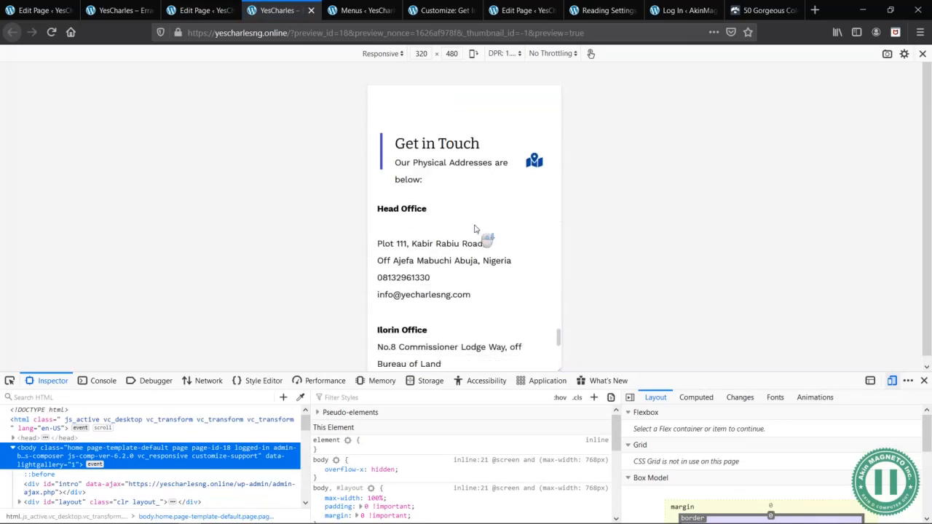
scroll(474, 229, down, 8)
scroll(437, 250, up, 5)
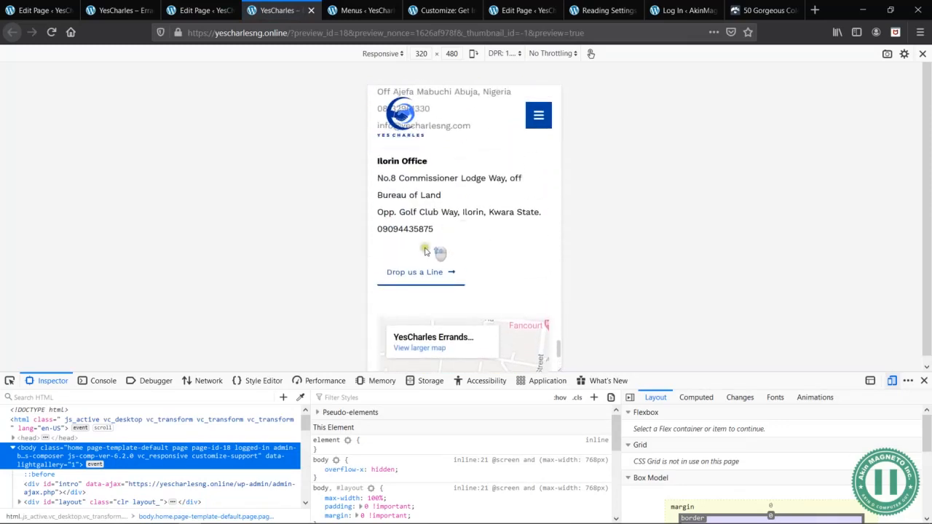
scroll(509, 260, down, 4)
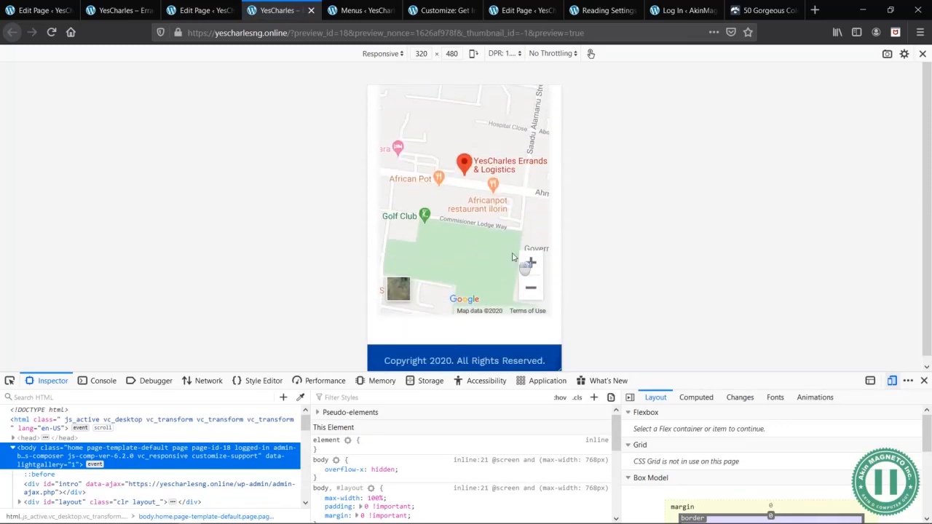
- Update the Home page and return its mobile preview to the top
click(168, 8)
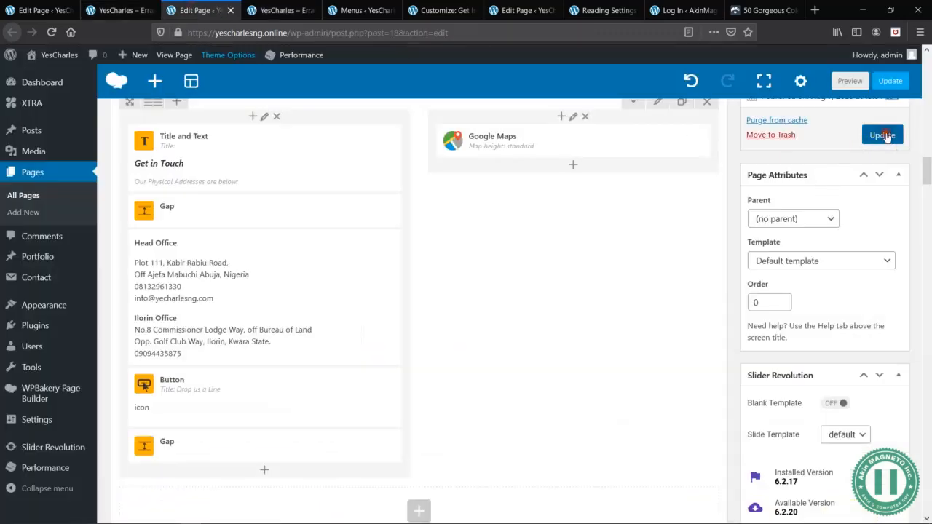
click(883, 135)
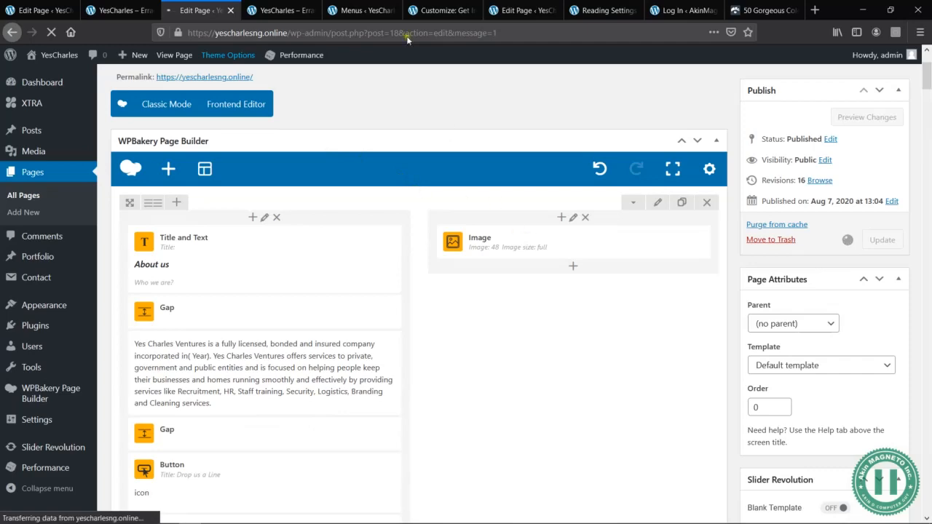
click(291, 11)
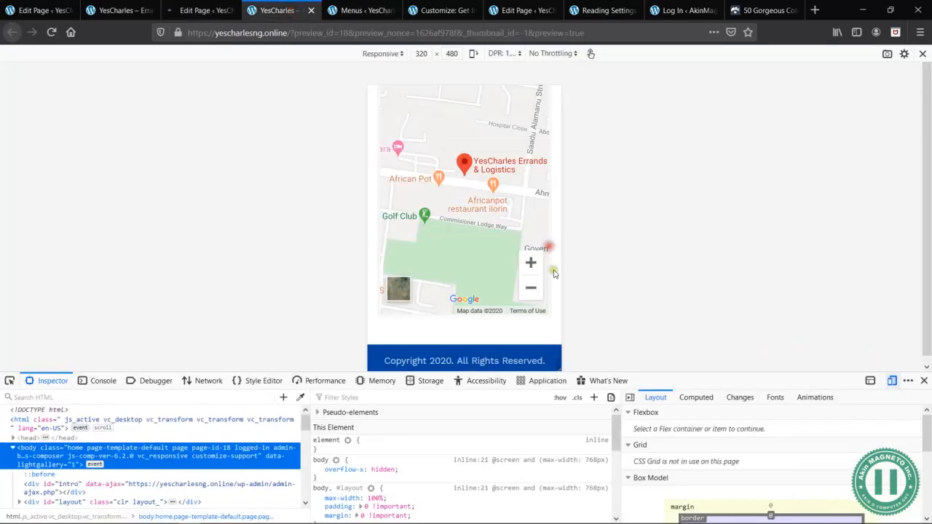
scroll(443, 150, up, 20)
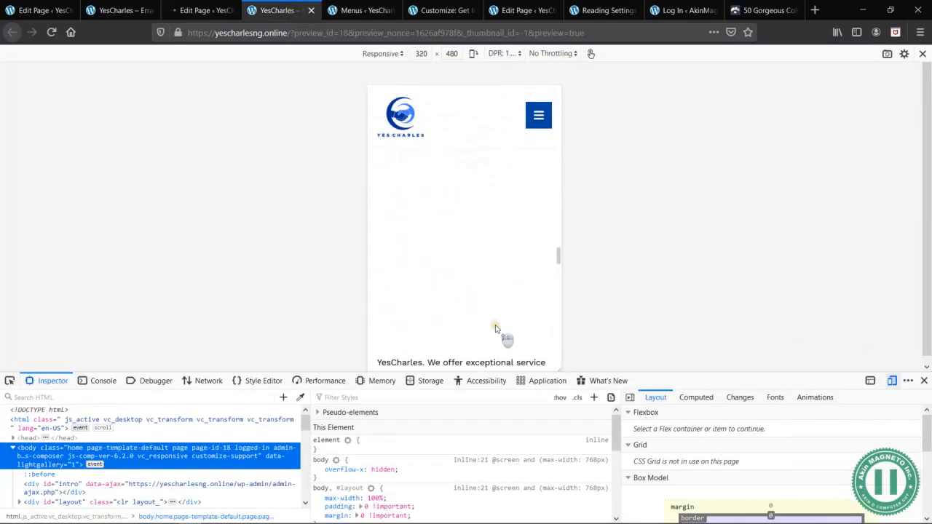
click(199, 8)
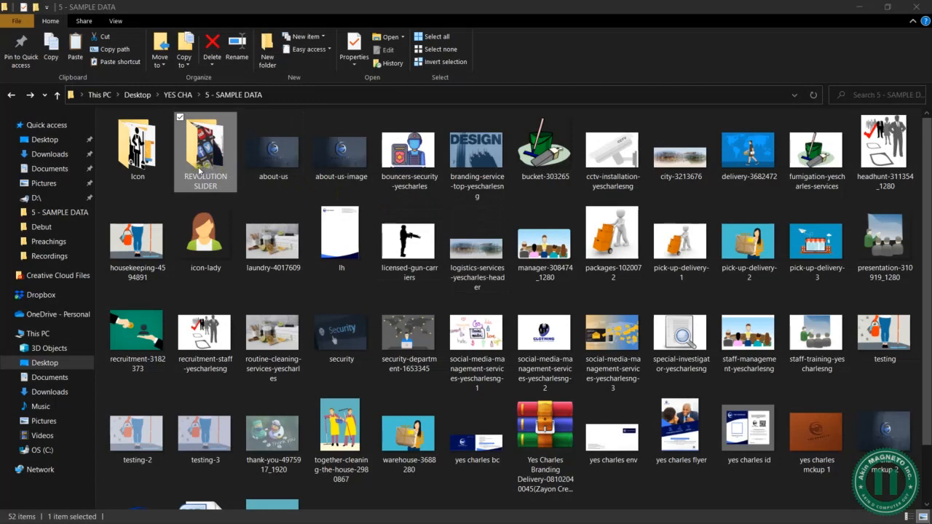
- Look through the YES CHA project folder and the contents of its 3 - OTHER PLUGINS folder in File Explorer
click(315, 192)
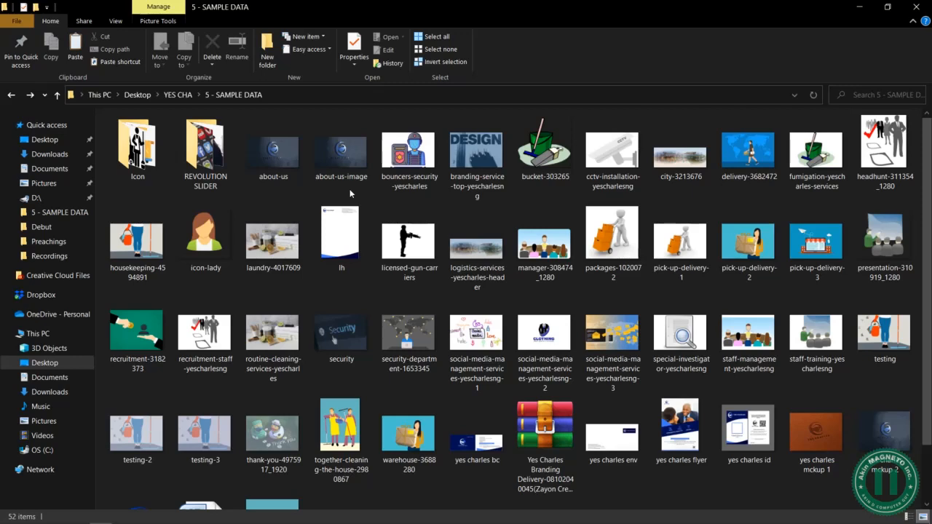
key(alt+Up)
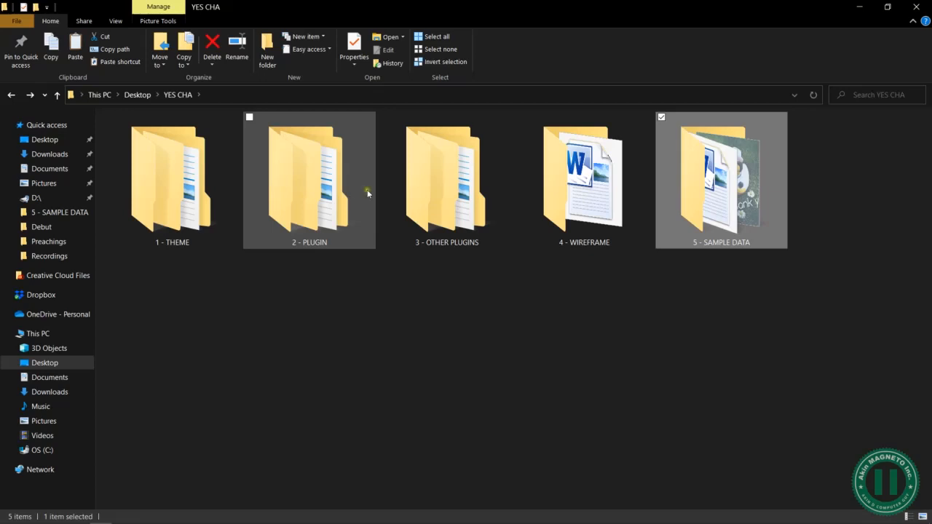
double_click(421, 182)
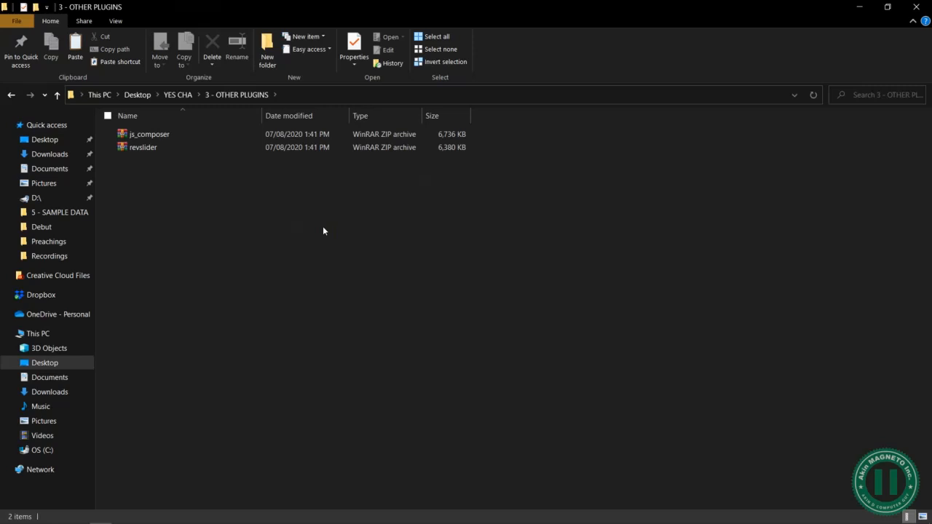
click(226, 244)
key(alt+Left)
click(469, 347)
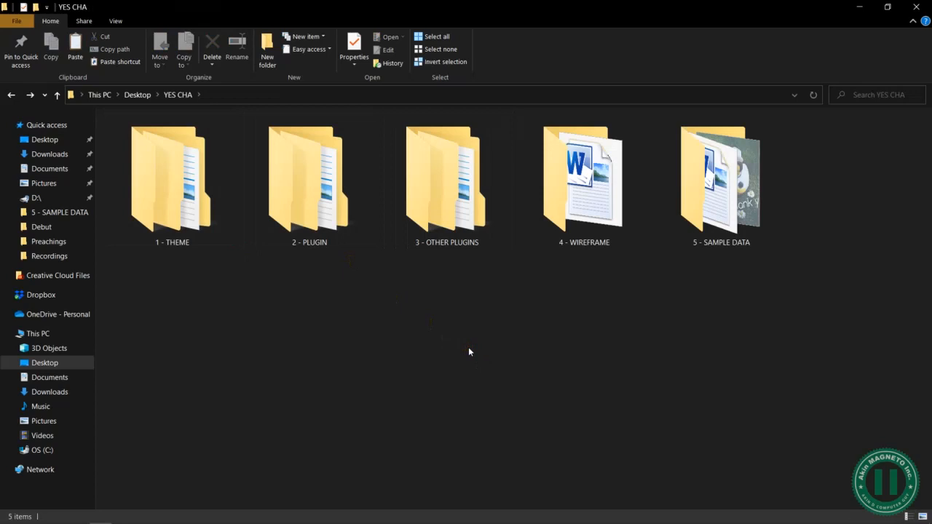
- View the REVOLUTION SLIDER images inside the 5 - SAMPLE DATA folder and return to the sample data
click(728, 208)
double_click(729, 208)
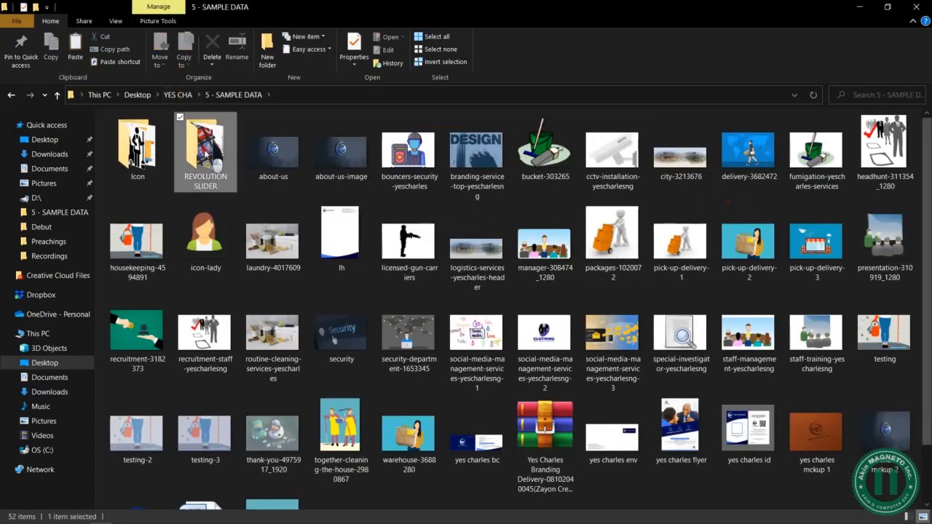
double_click(205, 150)
click(397, 271)
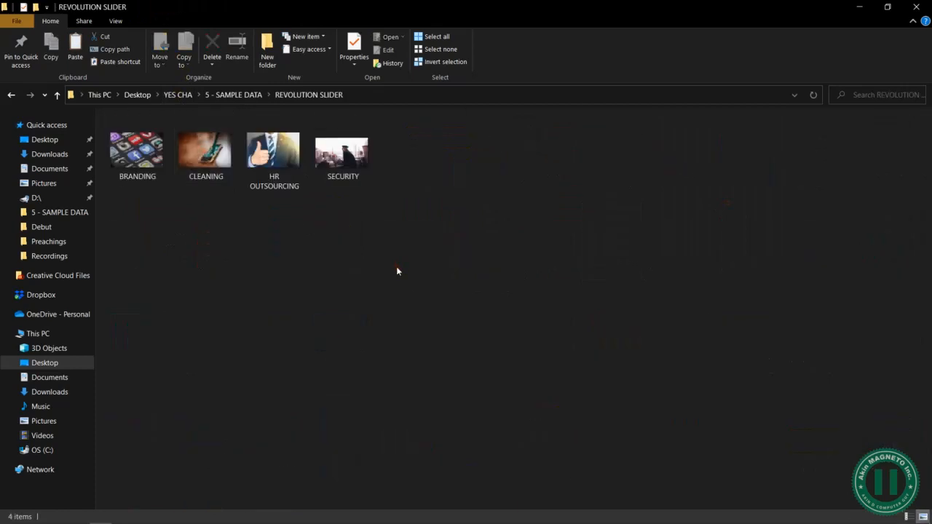
key(alt+Left)
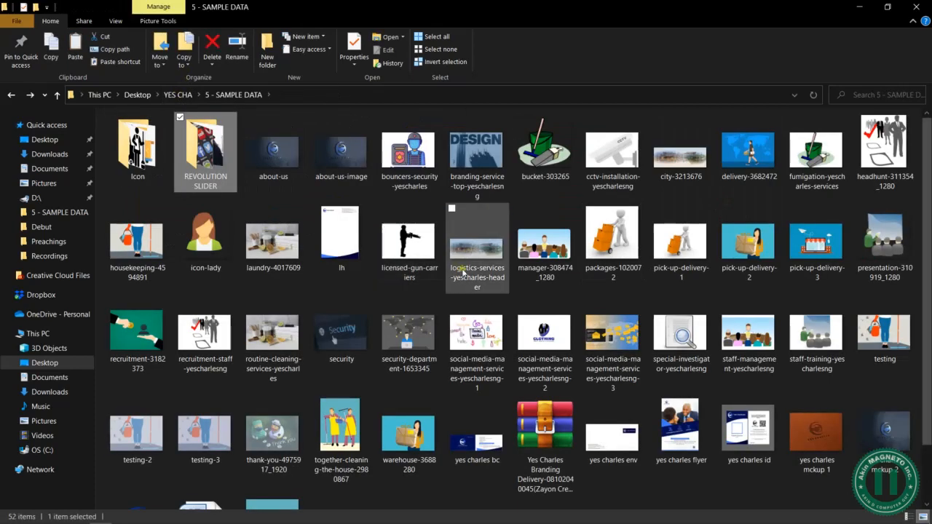
- Switch to the WordPress admin in Firefox and open the YesCharles module in the Slider Revolution editor
key(alt+Tab)
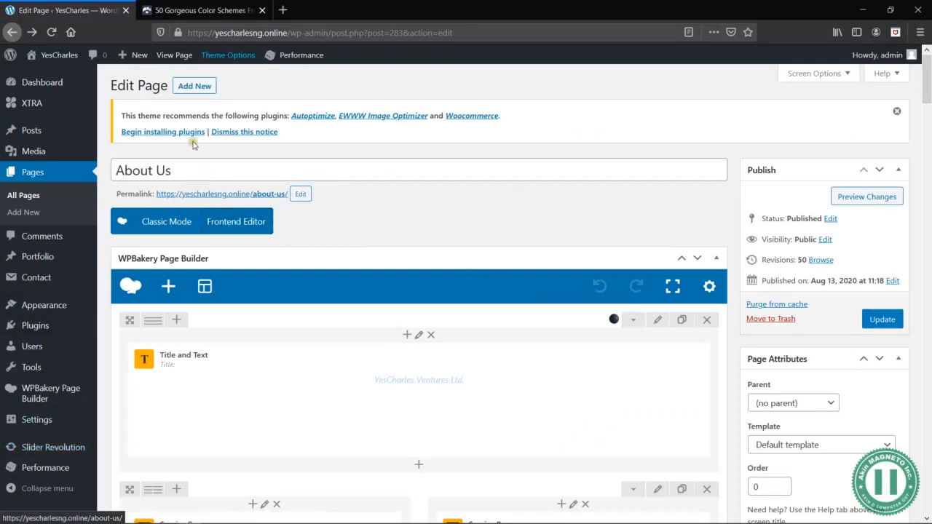
click(52, 448)
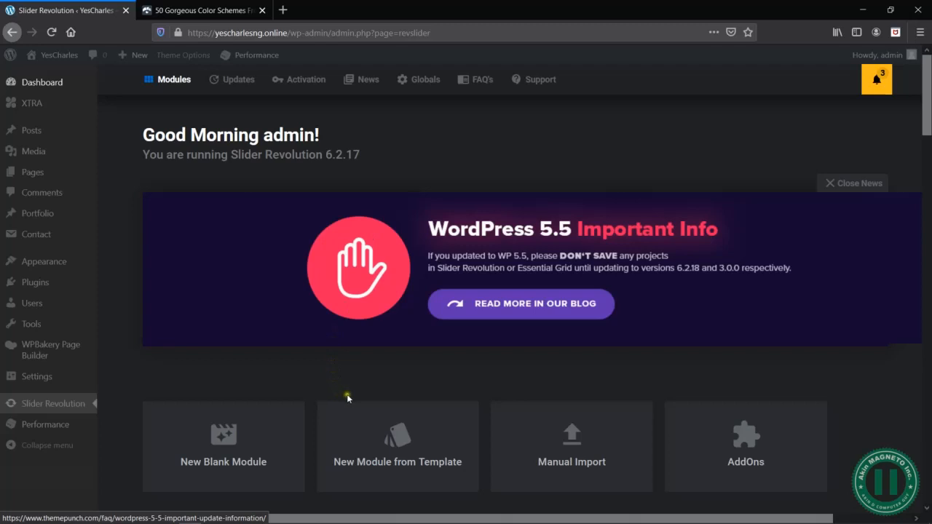
scroll(354, 406, down, 5)
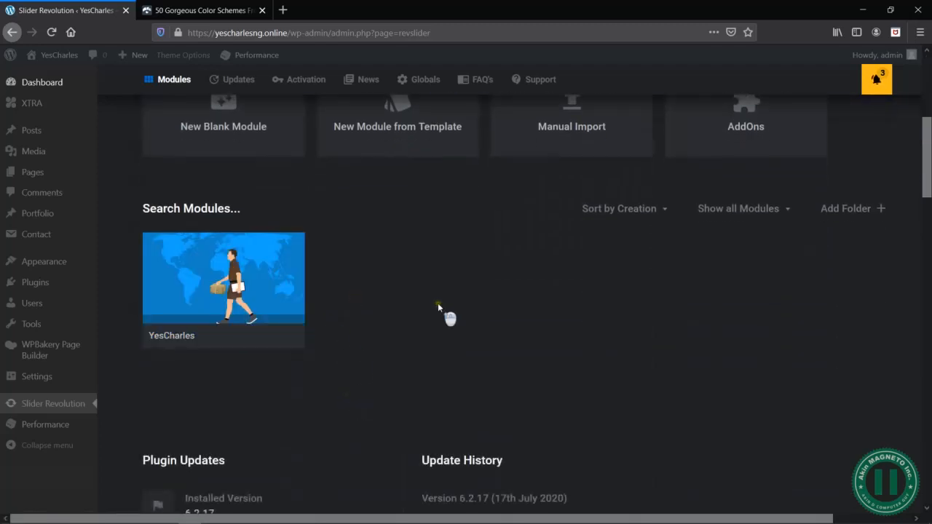
scroll(448, 313, up, 5)
scroll(440, 308, down, 2)
scroll(440, 308, down, 3)
mouse_move(232, 287)
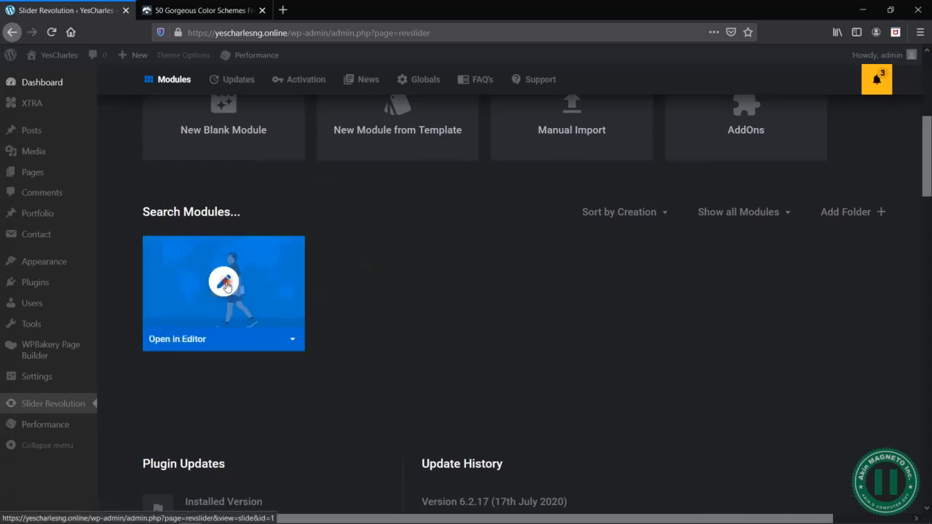
click(226, 281)
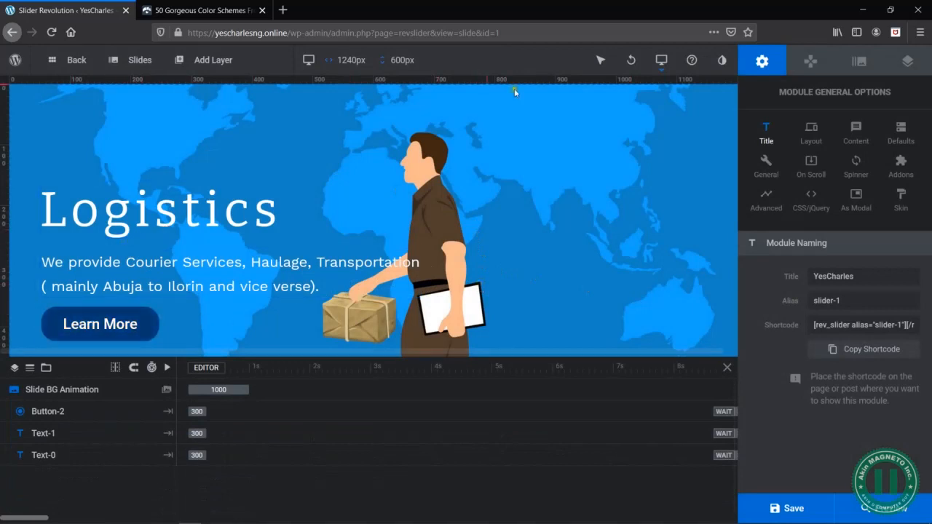
- In the mobile layout, shift the Logistics heading, its description and the Learn More button slightly inward from the slide's left edge
mouse_move(670, 57)
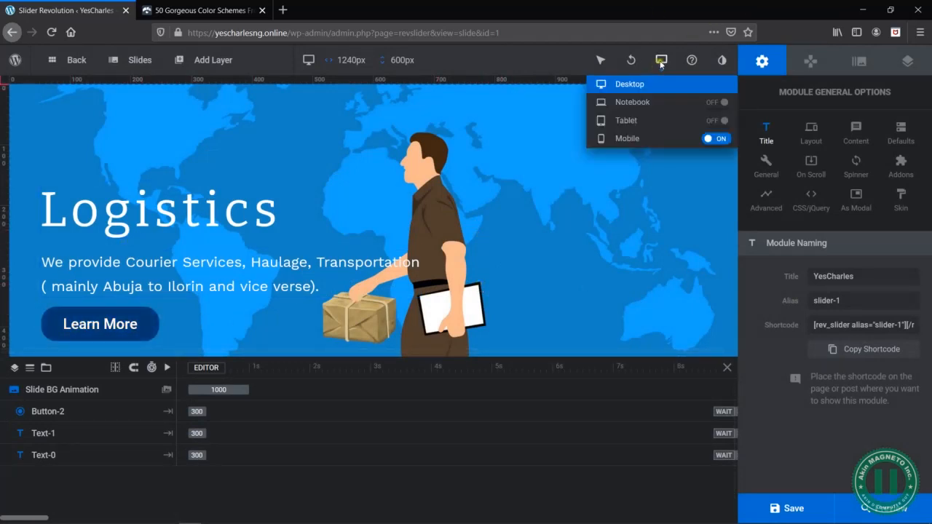
click(623, 143)
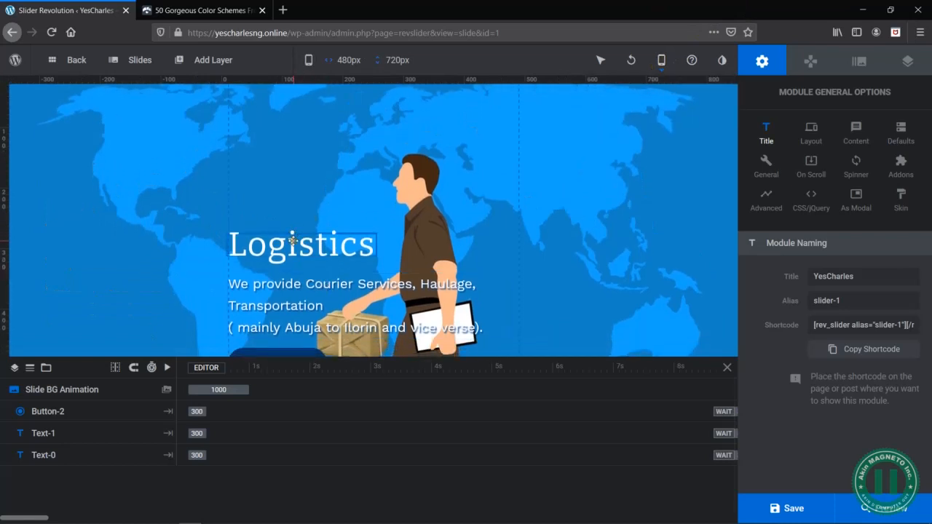
drag(293, 245, 314, 244)
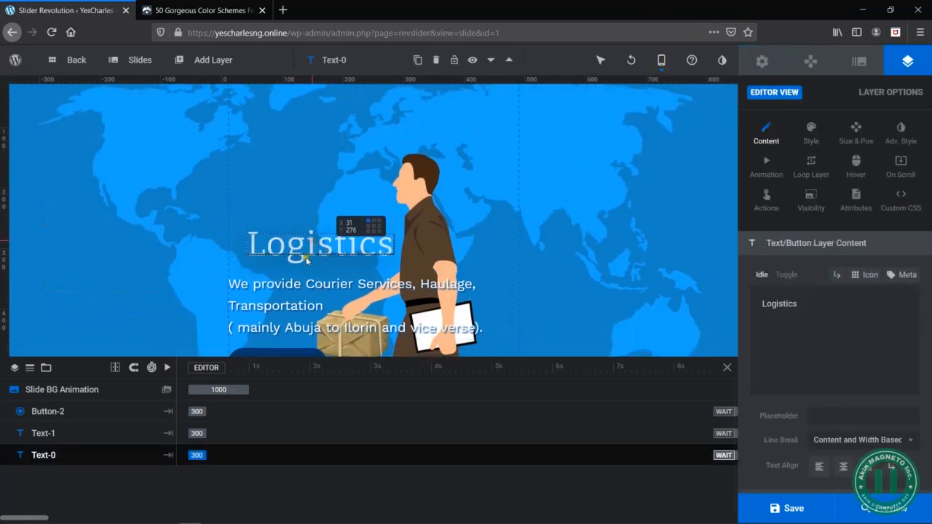
click(300, 293)
mouse_move(293, 286)
mouse_down()
mouse_move(307, 286)
mouse_move(298, 287)
mouse_up()
drag(291, 250, 282, 249)
scroll(362, 258, down, 1)
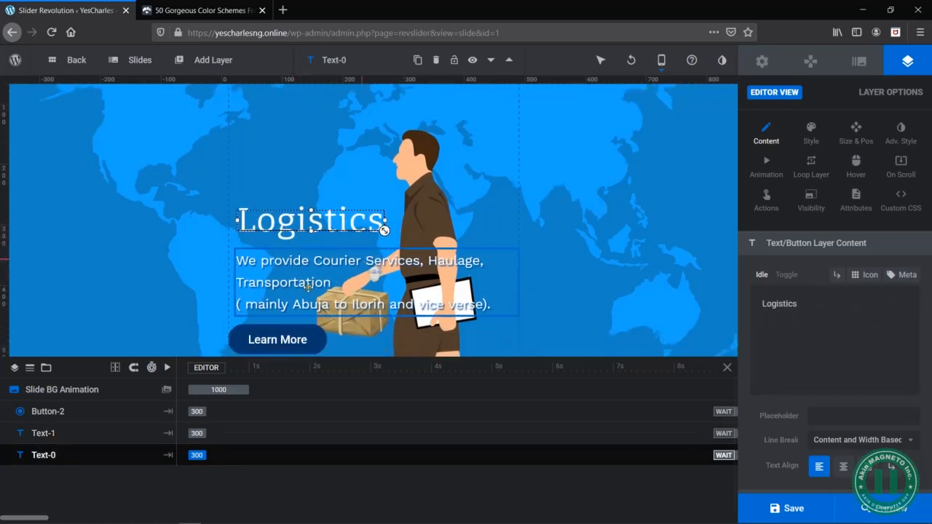
drag(264, 334, 272, 331)
click(431, 195)
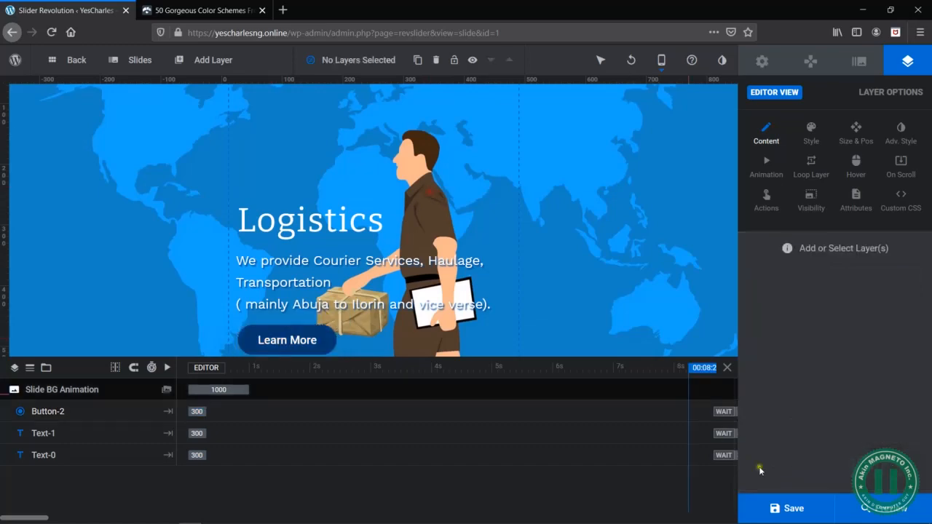
- Preview the YesCharles slider at mobile size and close the preview
click(810, 505)
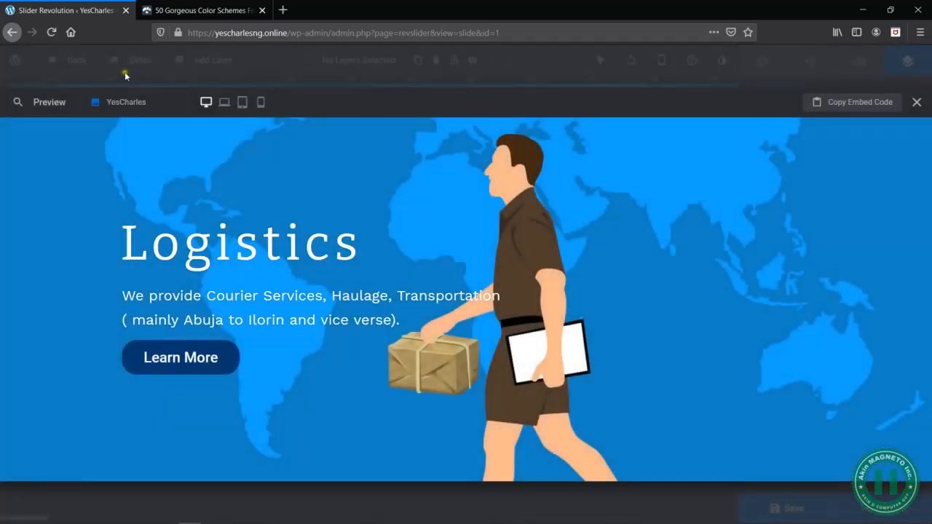
click(261, 102)
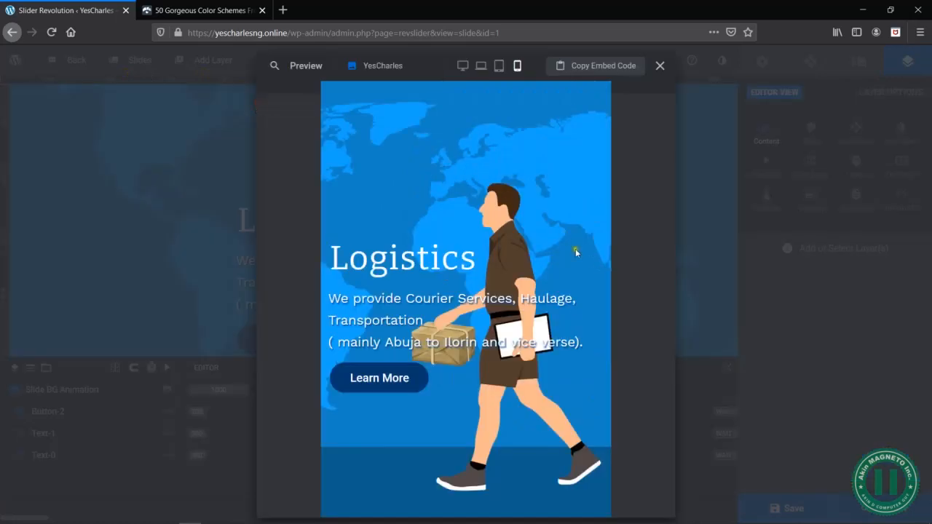
click(703, 241)
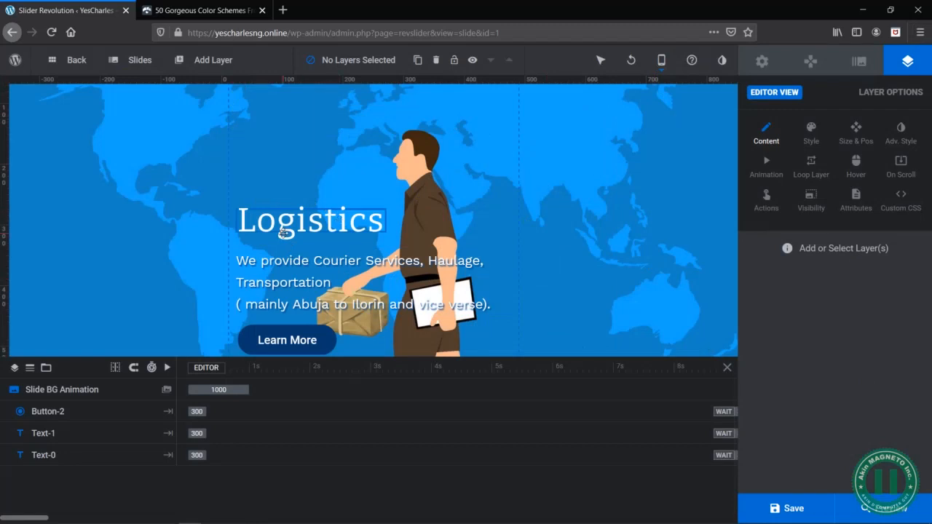
- Duplicate the first slide and open the slide options of the #2 copy
mouse_move(132, 65)
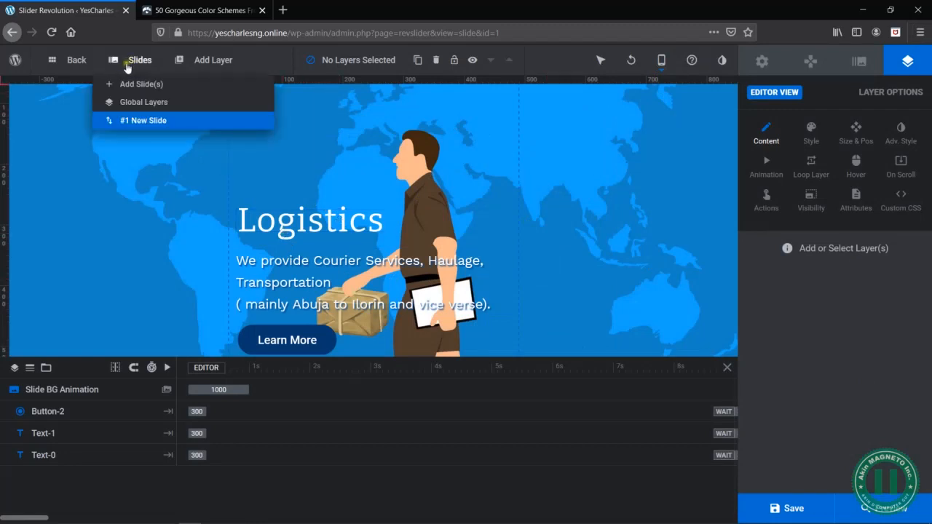
mouse_move(151, 122)
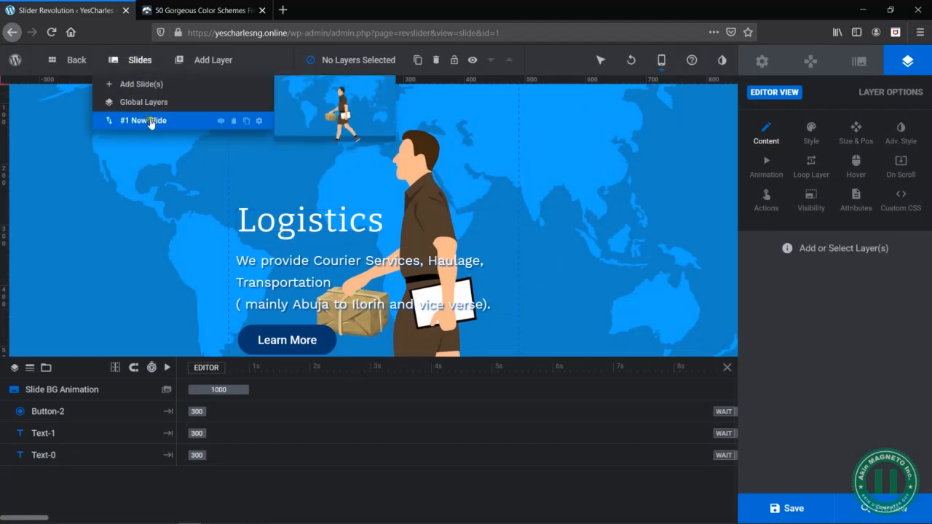
click(246, 122)
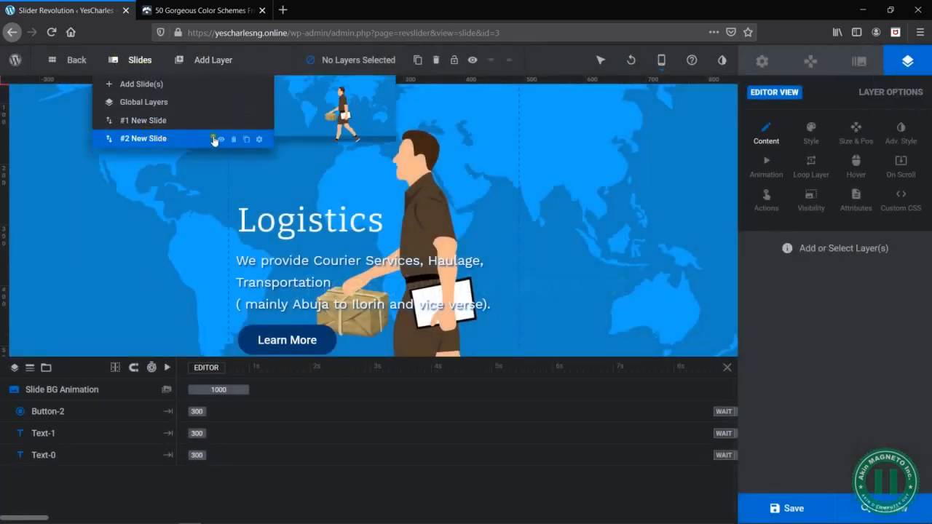
click(259, 140)
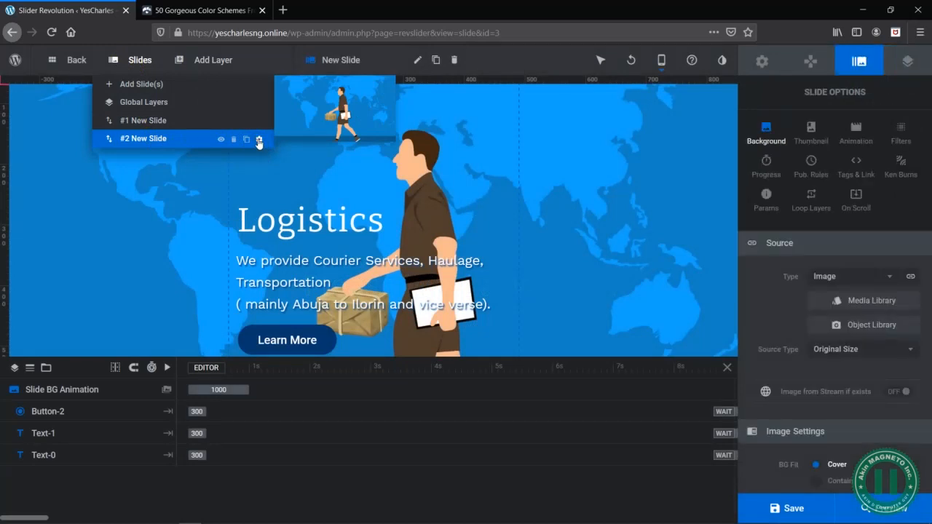
- For the second slide's background, upload the CLEANING image from the REVOLUTION SLIDER folder to the media library
click(890, 301)
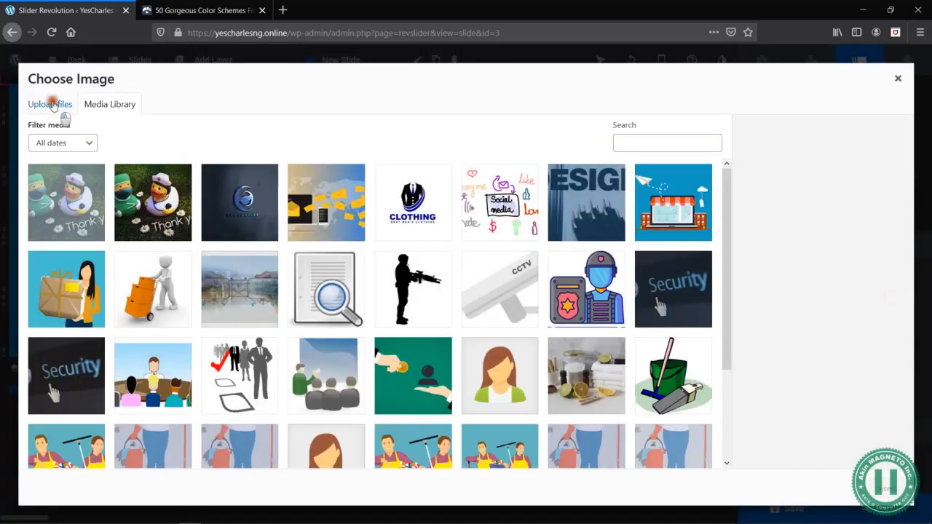
click(53, 105)
click(500, 289)
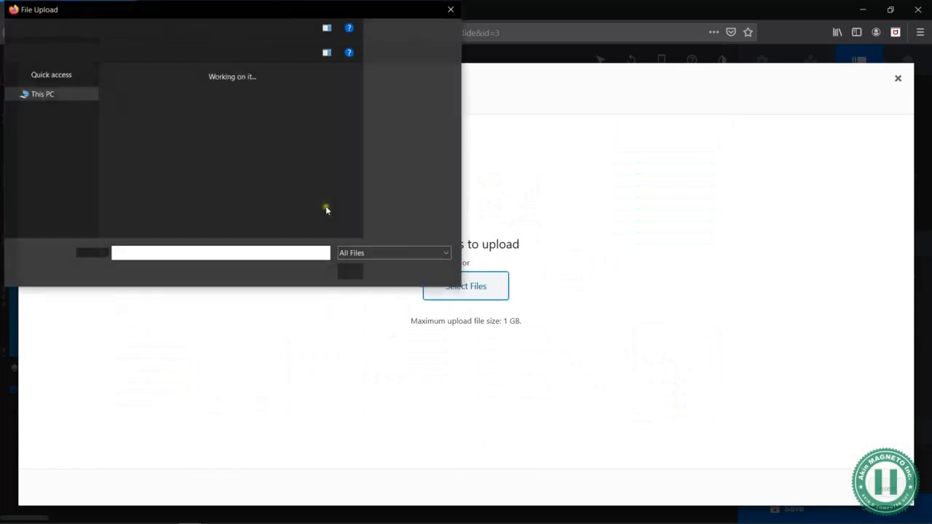
click(193, 115)
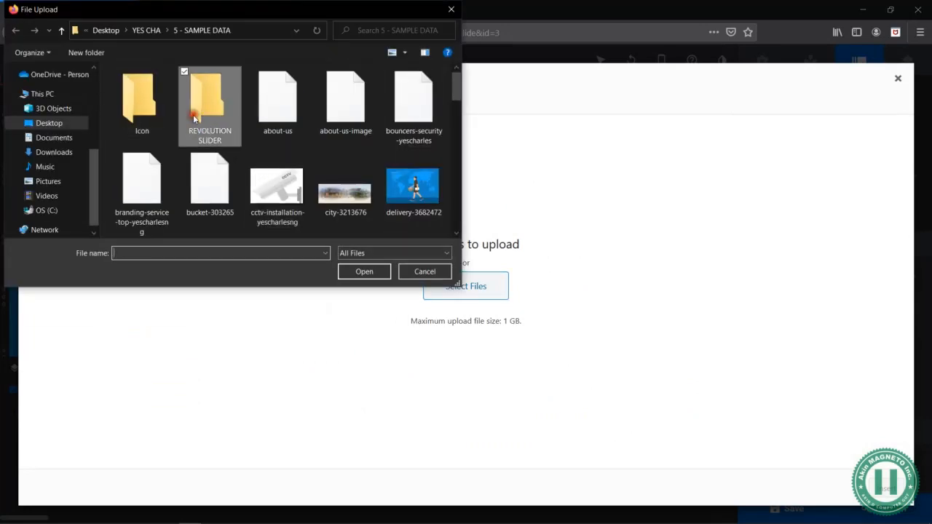
double_click(193, 115)
double_click(194, 113)
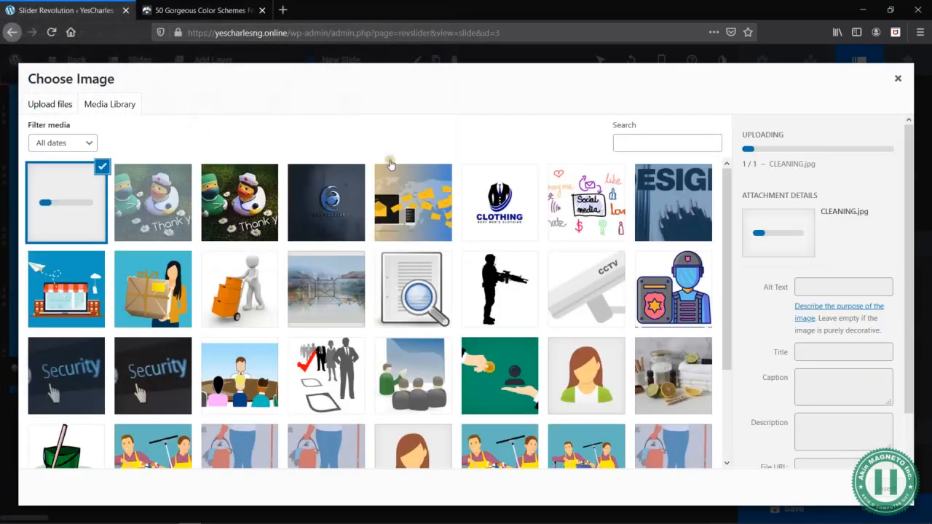
- Upload the BRANDING, HR OUTSOURCING and SECURITY images from the REVOLUTION SLIDER folder to the media library
click(51, 104)
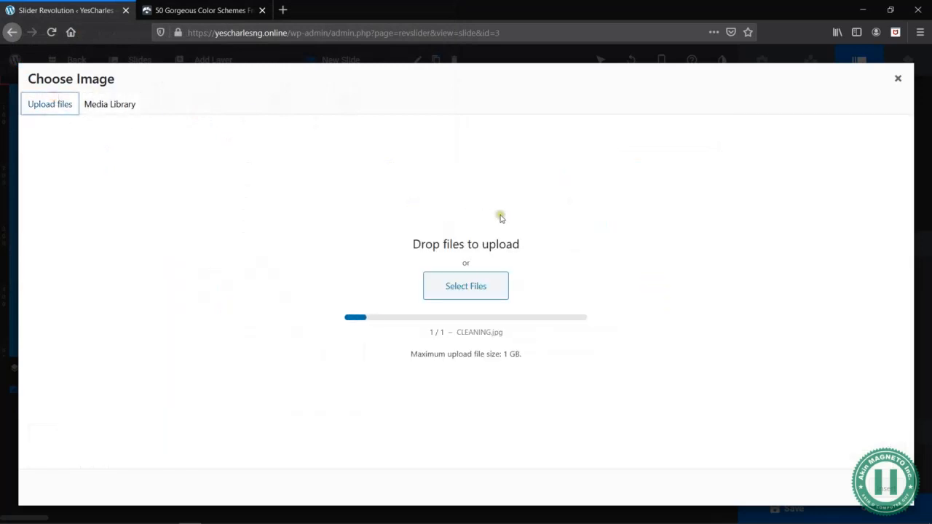
click(480, 291)
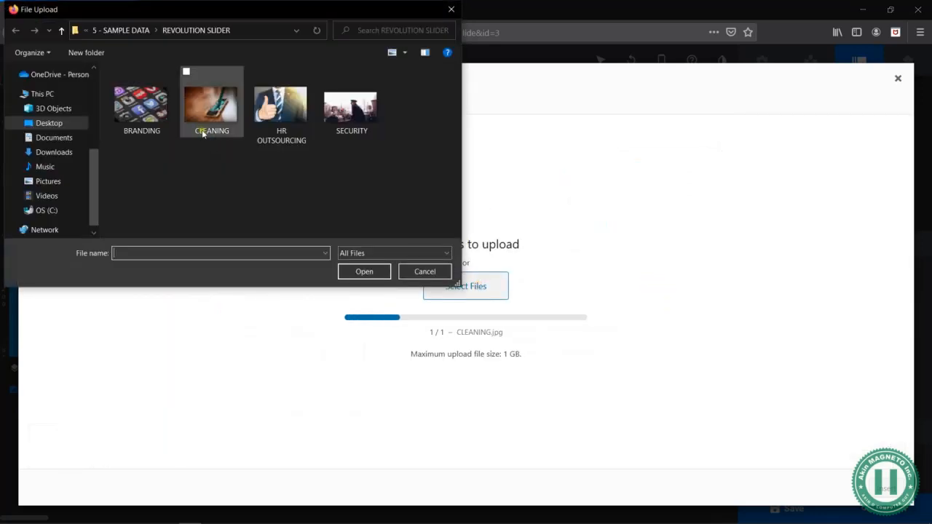
key(alt+Up)
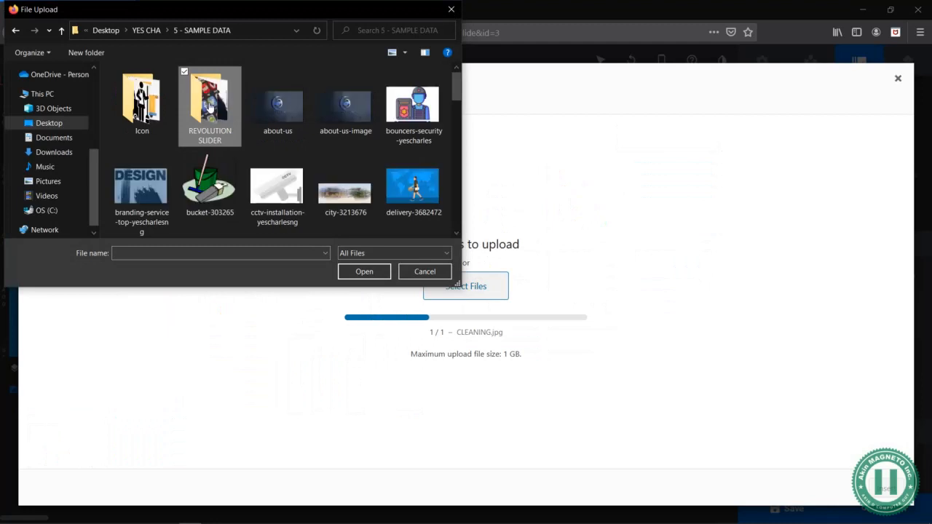
double_click(209, 107)
drag(137, 149, 354, 109)
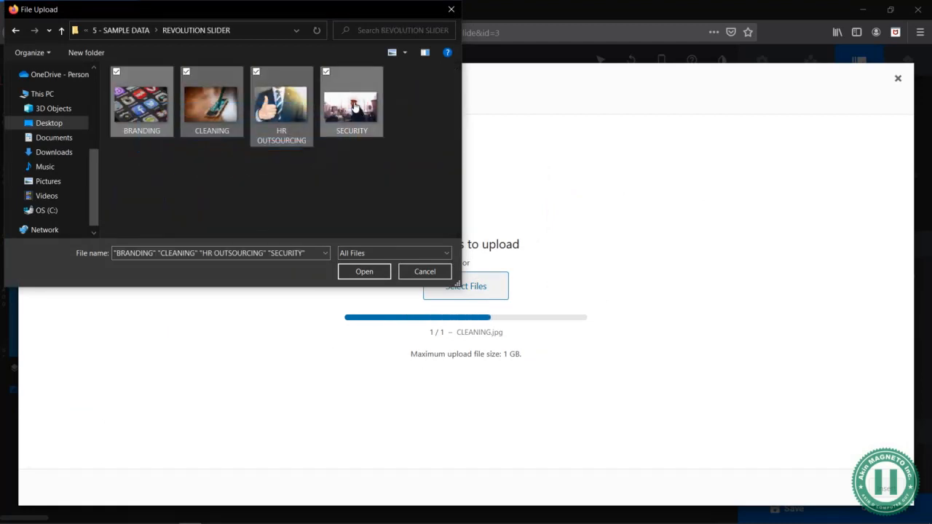
ctrl+click(208, 110)
click(362, 268)
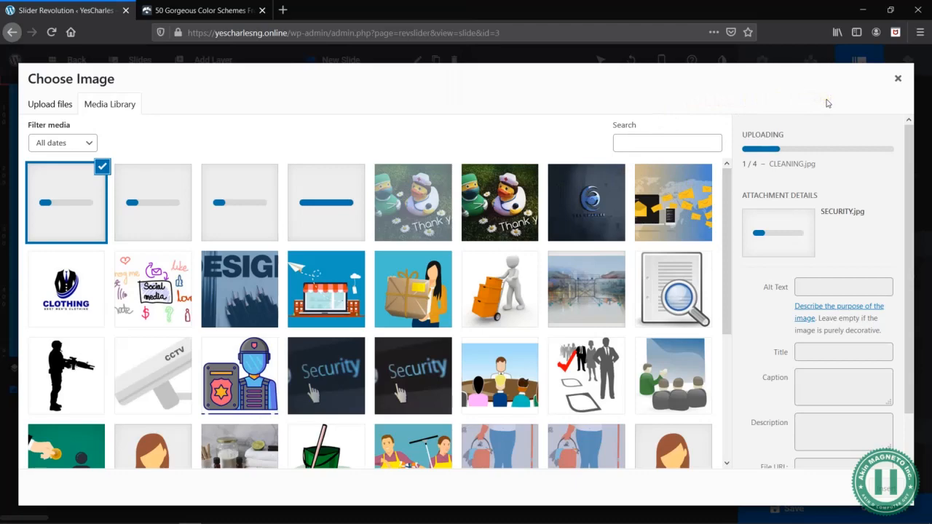
- Check the image names in the REVOLUTION SLIDER folder in File Explorer and return to the image chooser in Firefox
key(alt+Tab)
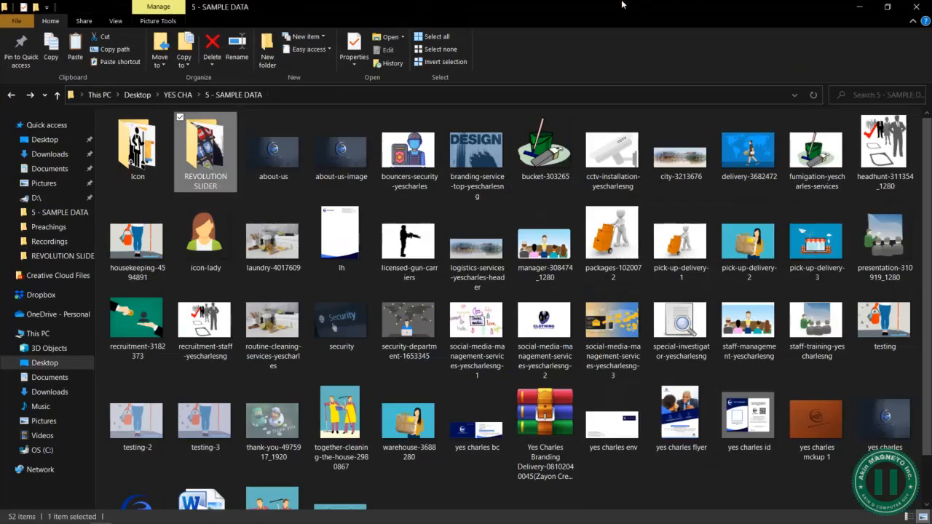
double_click(215, 152)
click(277, 175)
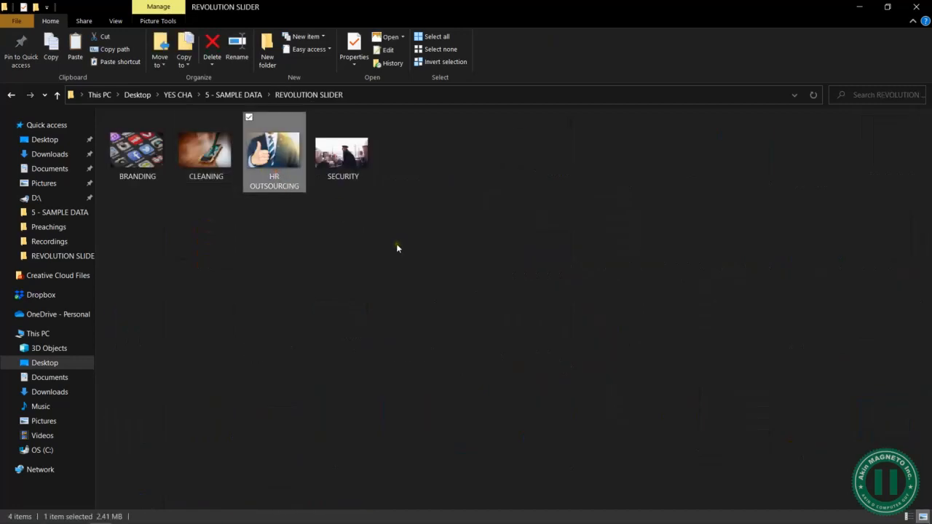
key(alt+Tab)
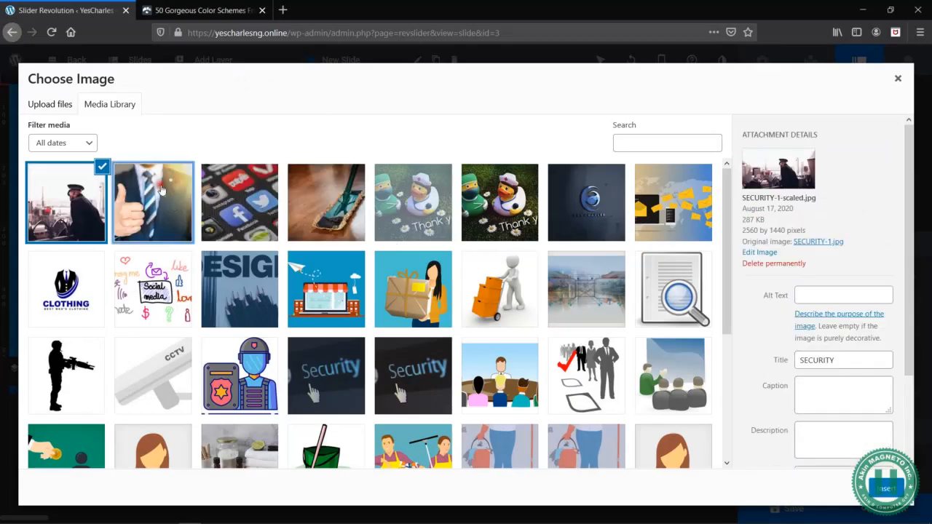
- Insert the HR OUTSOURCING image as the second slide's background and show the slide in the desktop layout
click(162, 190)
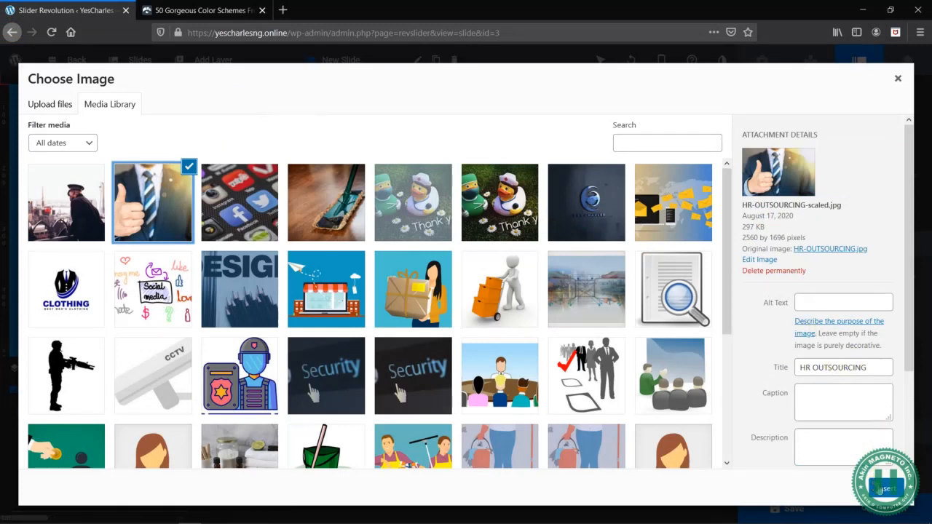
click(884, 492)
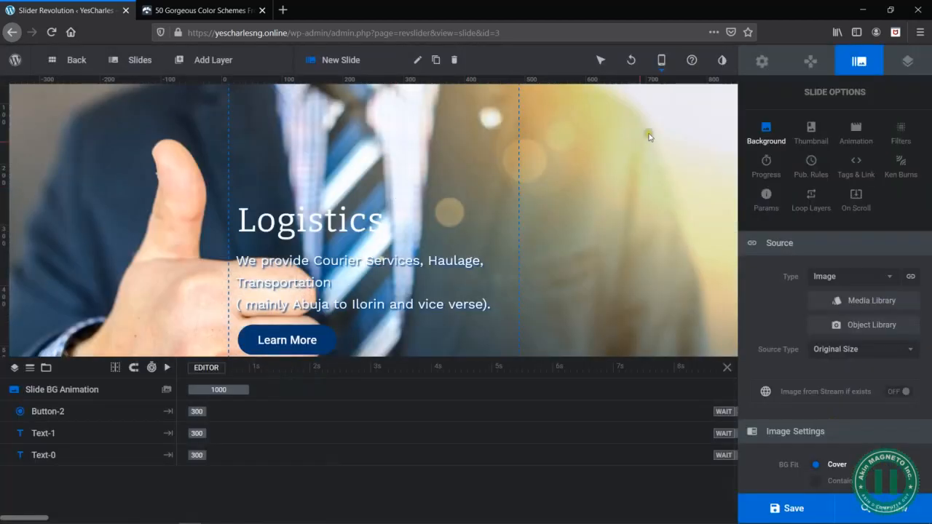
click(661, 60)
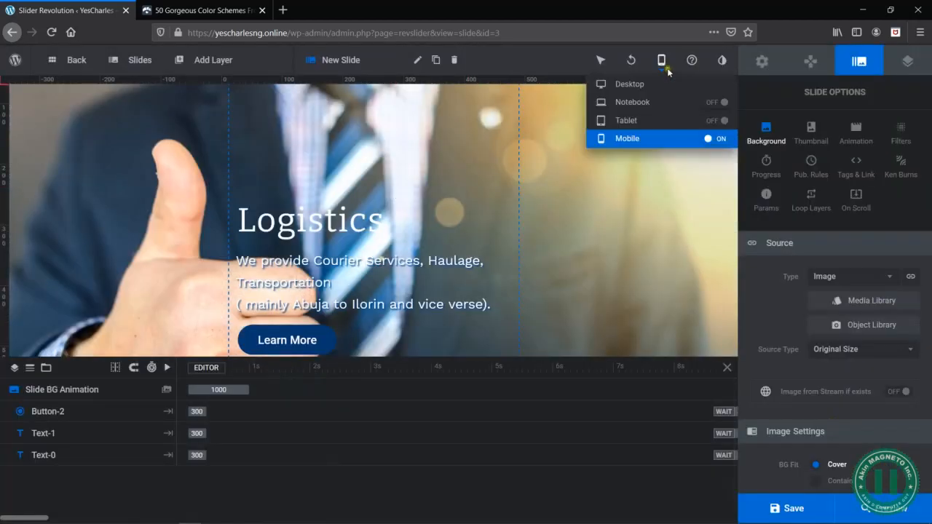
click(628, 86)
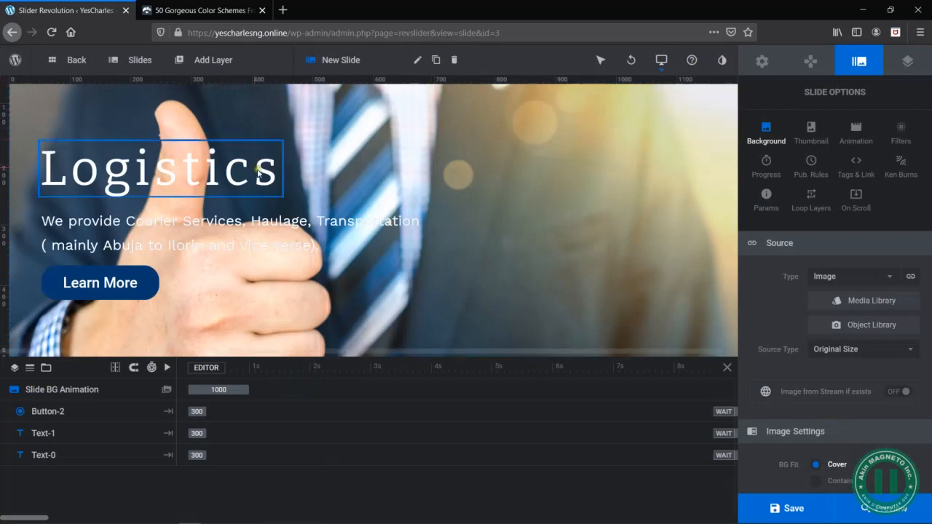
scroll(346, 238, up, 1)
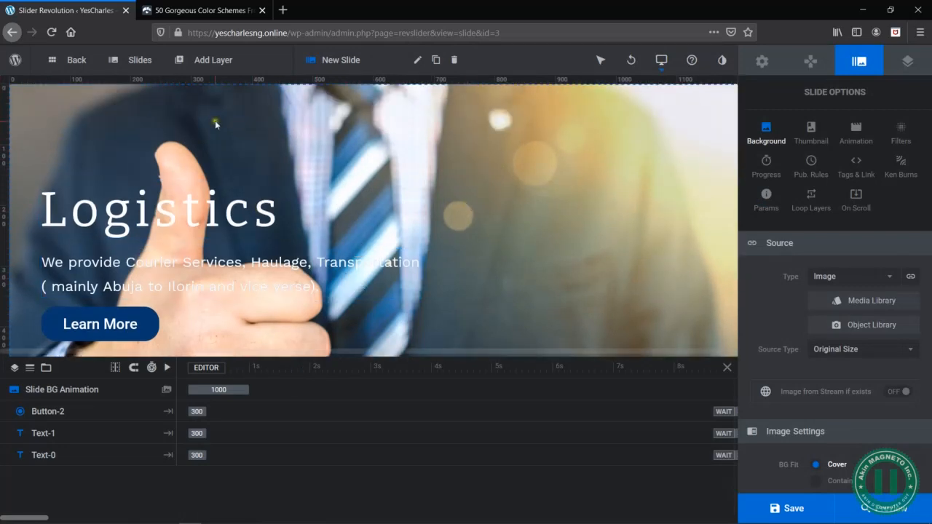
- Compare the first slide with the second one in the desktop layout, ending on the second slide
mouse_move(135, 60)
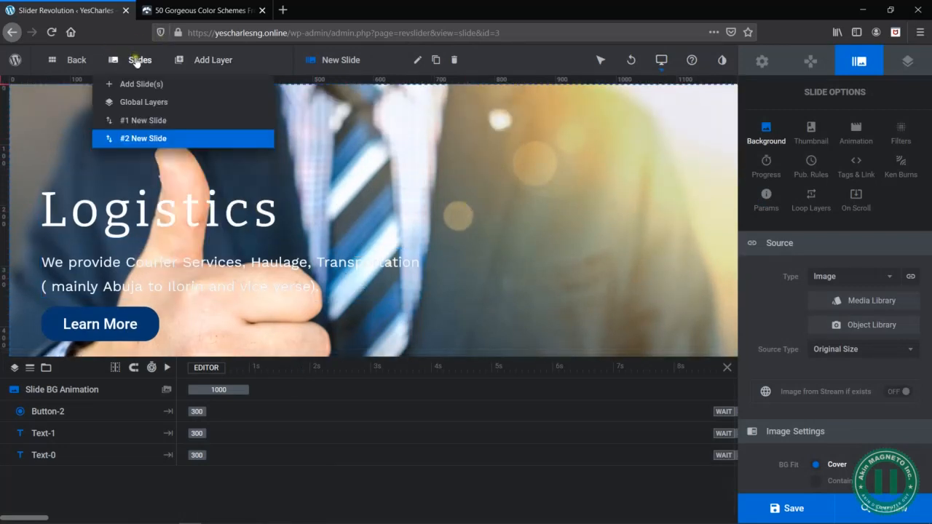
click(146, 122)
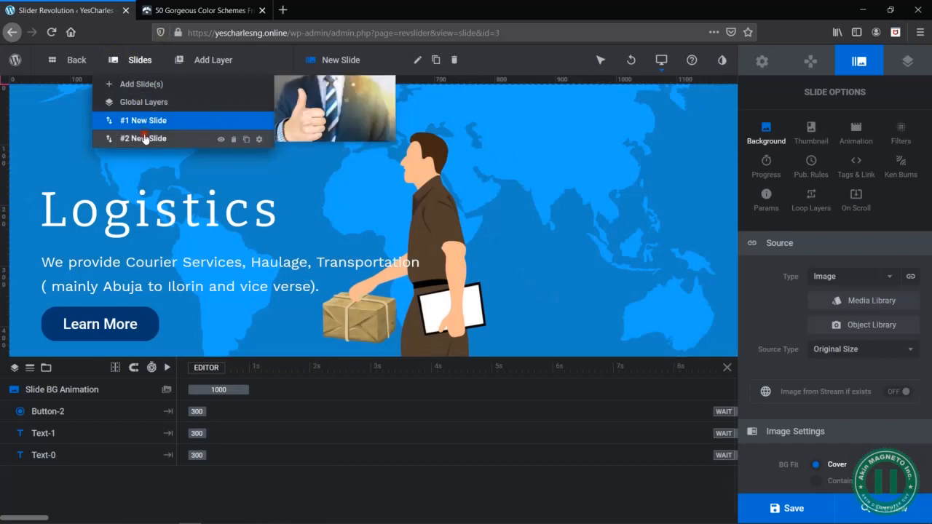
click(144, 138)
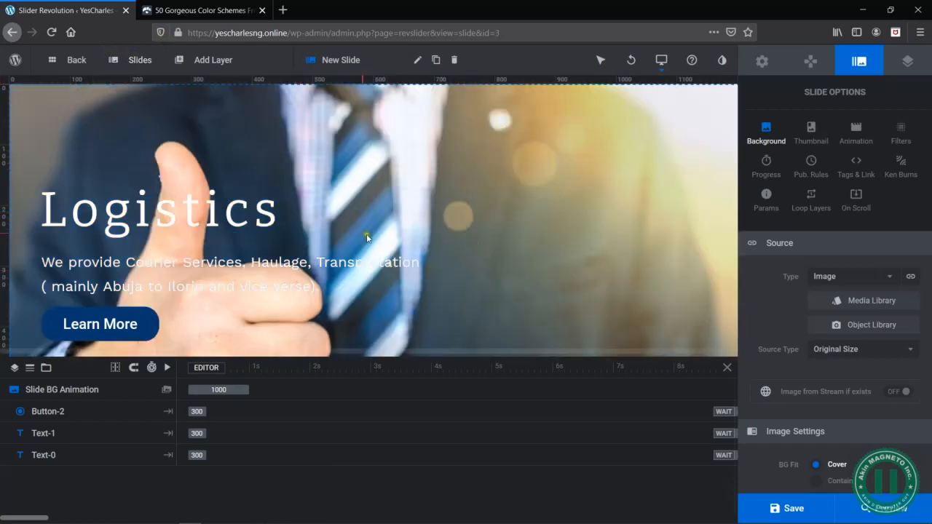
scroll(495, 215, down, 3)
scroll(495, 215, up, 3)
- Replace the second slide's "Logistics" heading with "HR / Outsourcing"
click(109, 210)
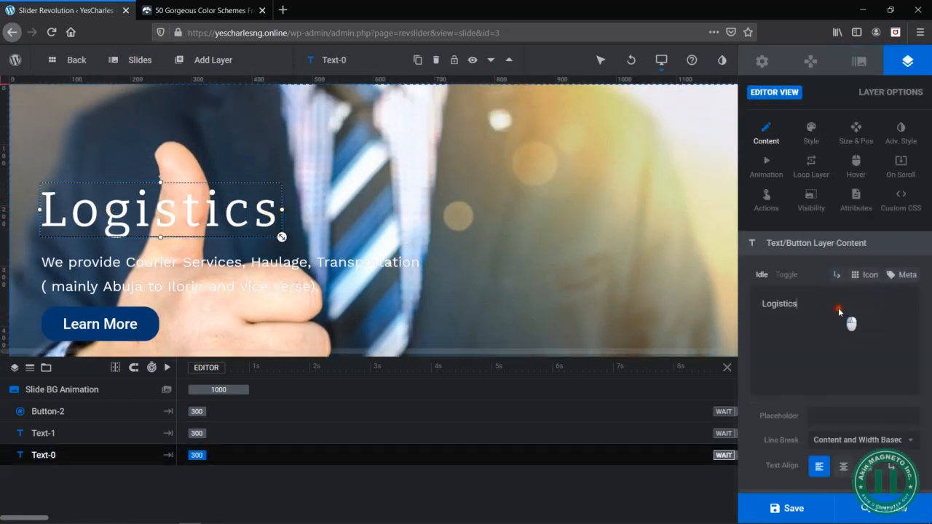
key(ctrl+a)
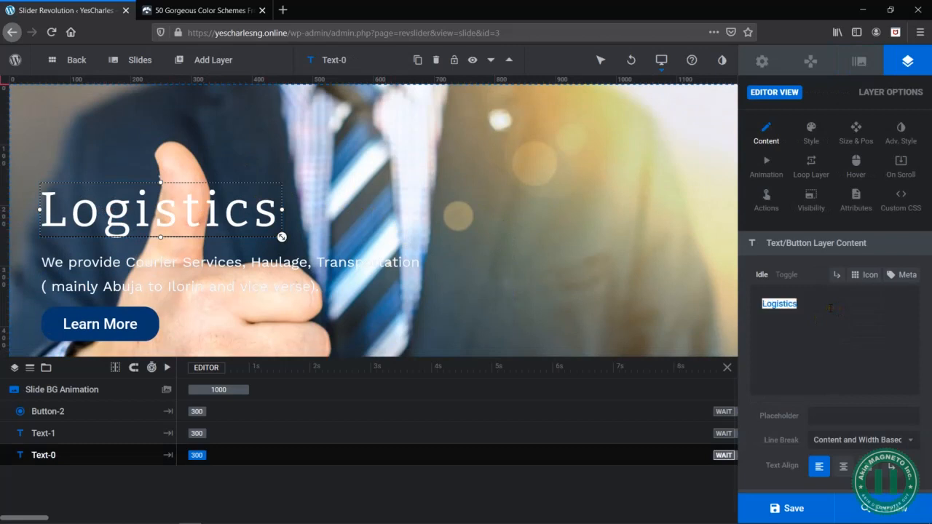
text(HR / Our)
key(BackSpace)
text(tsourcing)
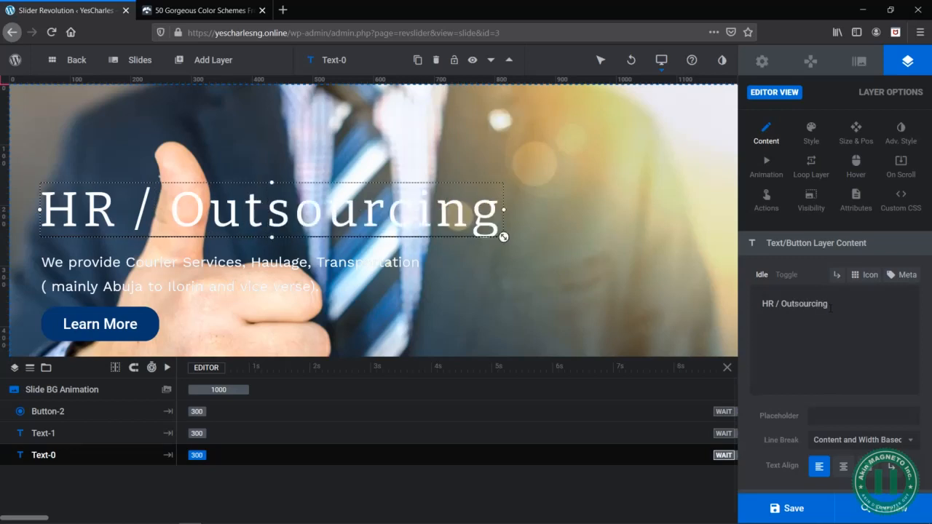
- Open the Yes Charlse Word document from the 5 - SAMPLE DATA folder in File Explorer and return to Firefox
key(alt+Tab)
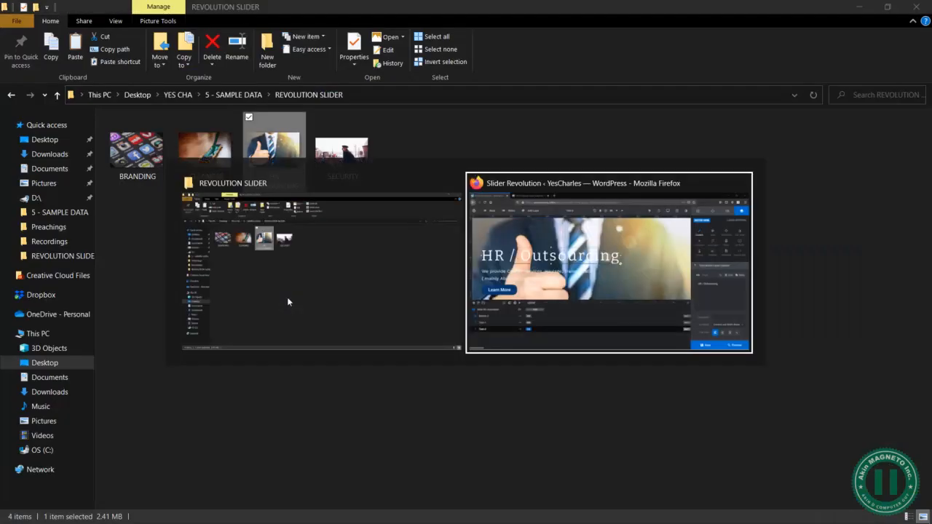
key(BackSpace)
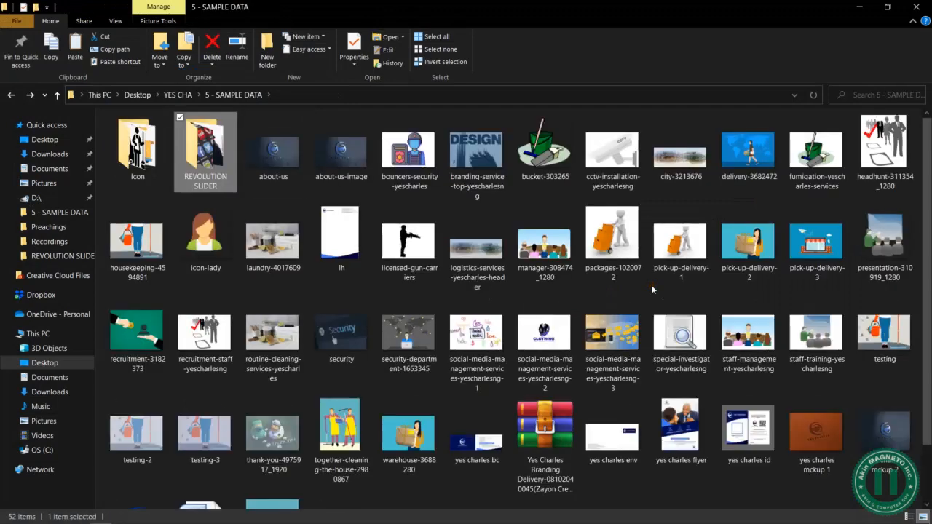
key(BackSpace)
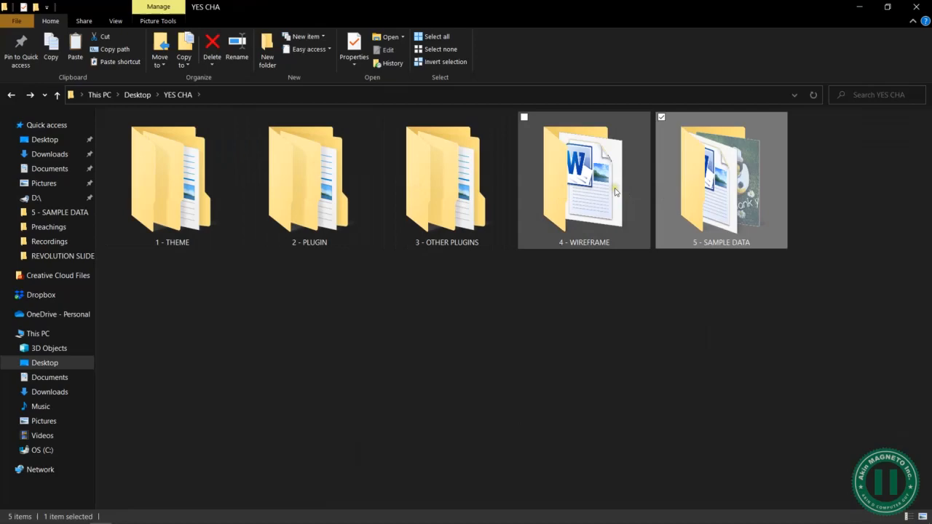
double_click(765, 188)
scroll(421, 481, down, 3)
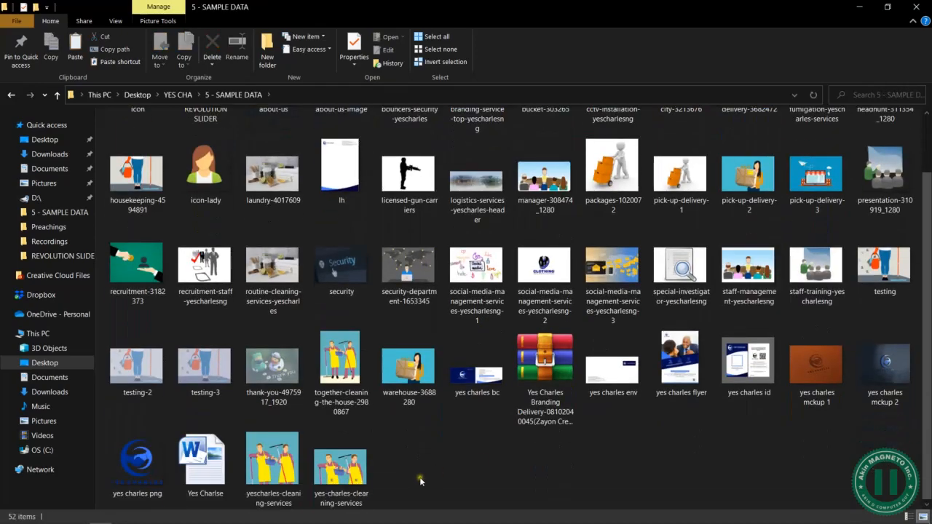
double_click(209, 479)
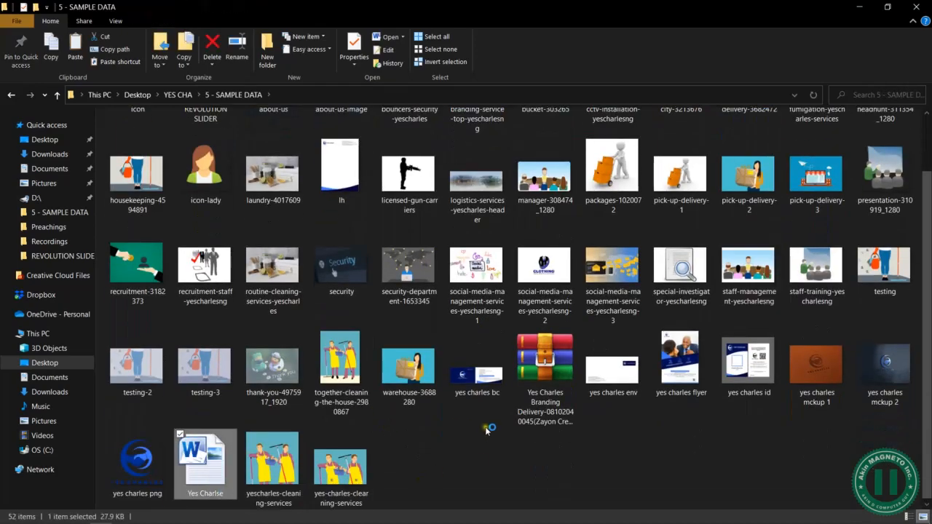
key(alt+Tab)
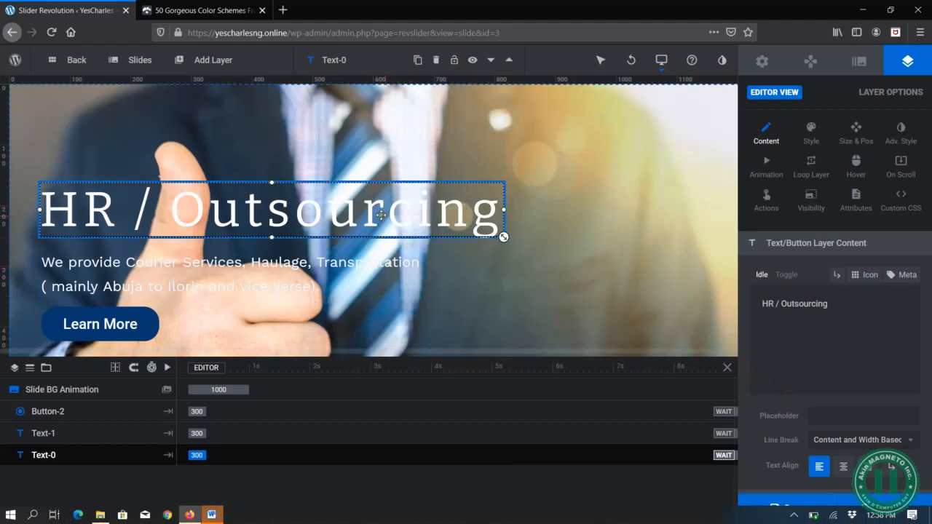
- Enable a text shadow on the HR / Outsourcing heading with 2px X and Y offsets and a 1px blur
click(582, 255)
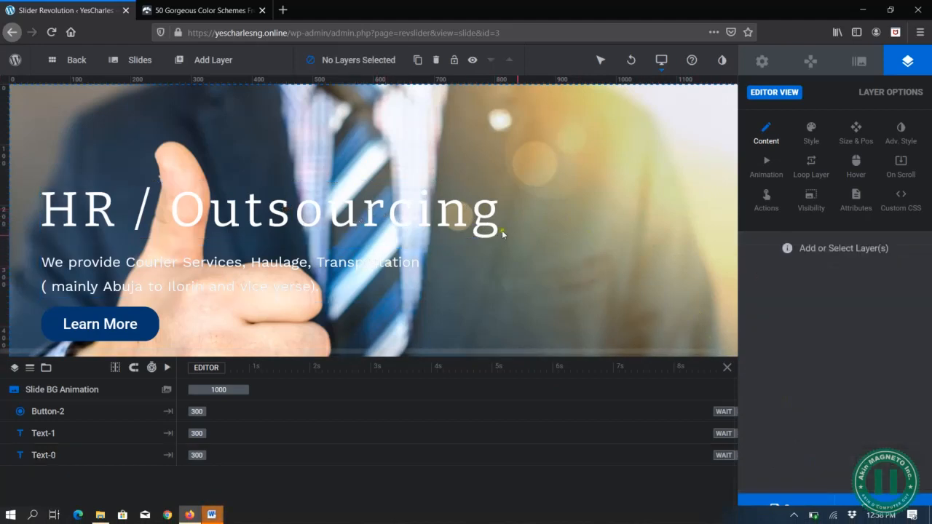
click(437, 222)
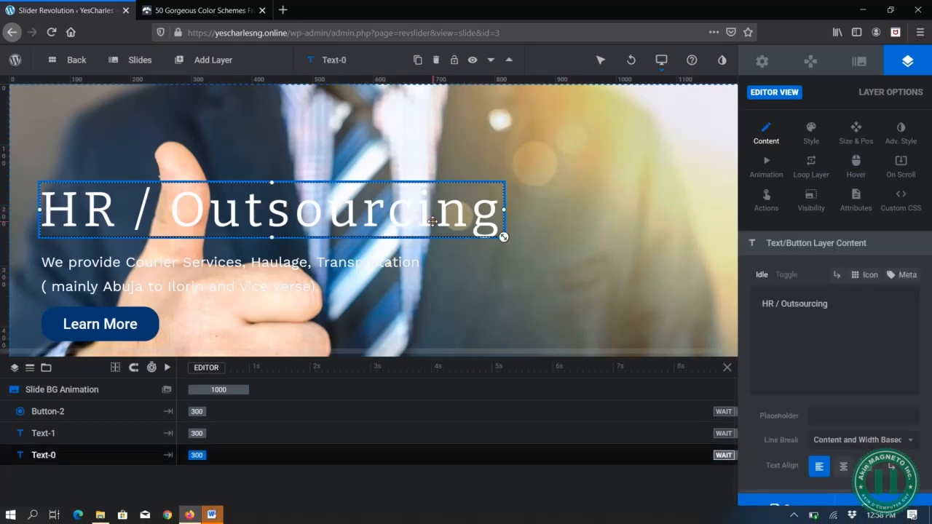
click(810, 128)
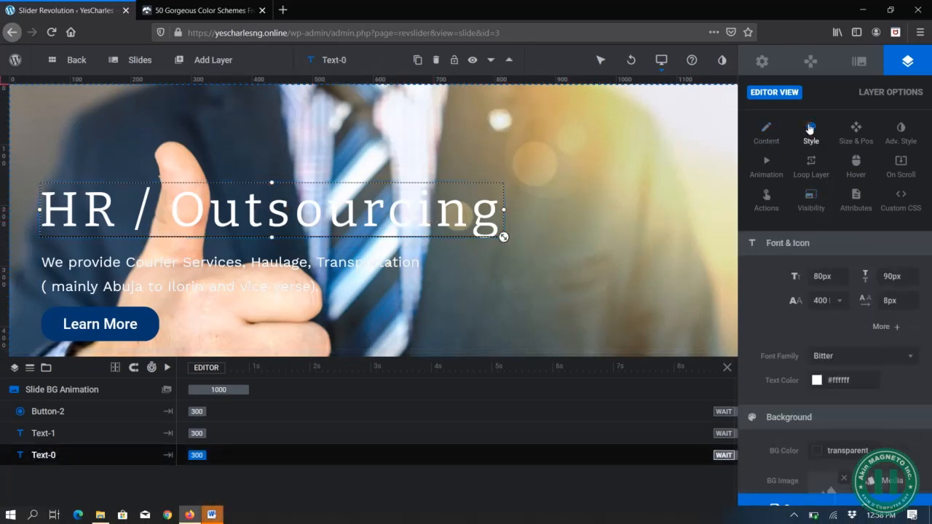
scroll(847, 368, down, 2)
scroll(847, 368, down, 4)
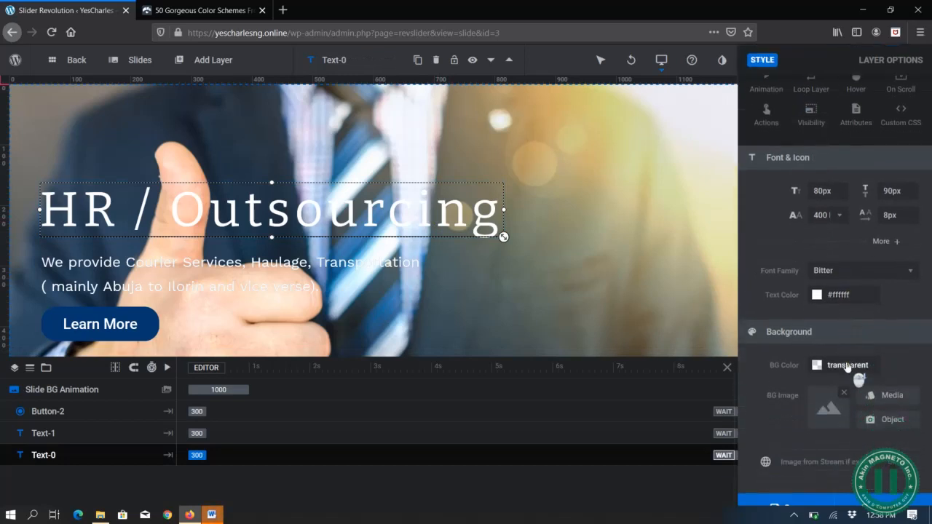
scroll(847, 368, down, 2)
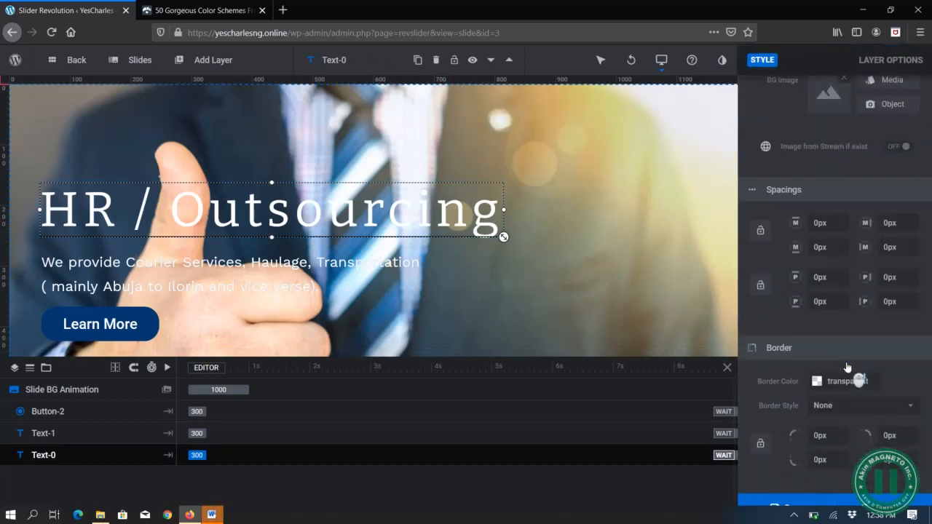
scroll(847, 368, up, 8)
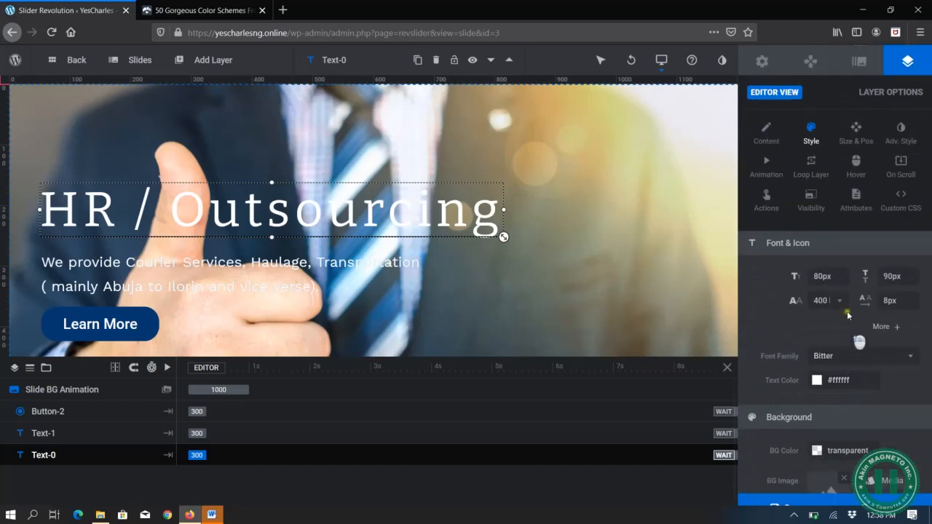
click(857, 129)
click(905, 130)
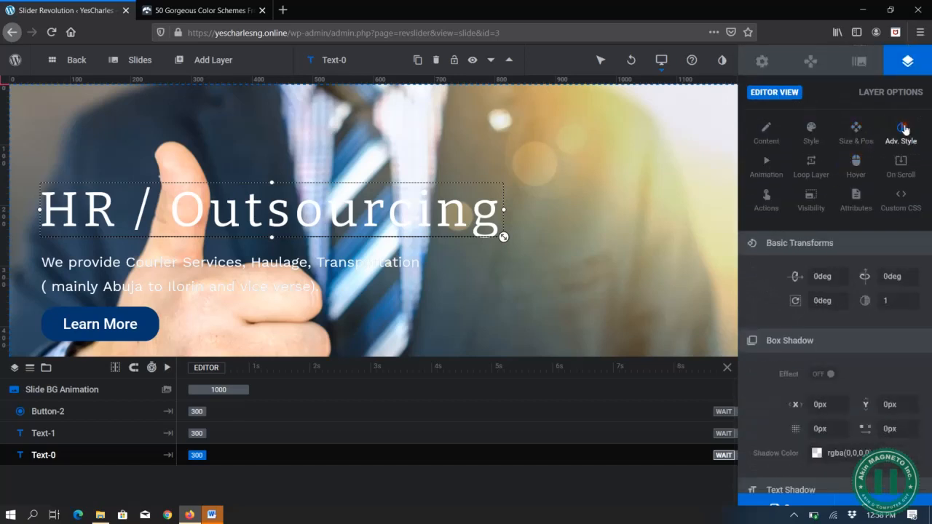
scroll(879, 326, down, 1)
scroll(878, 327, down, 2)
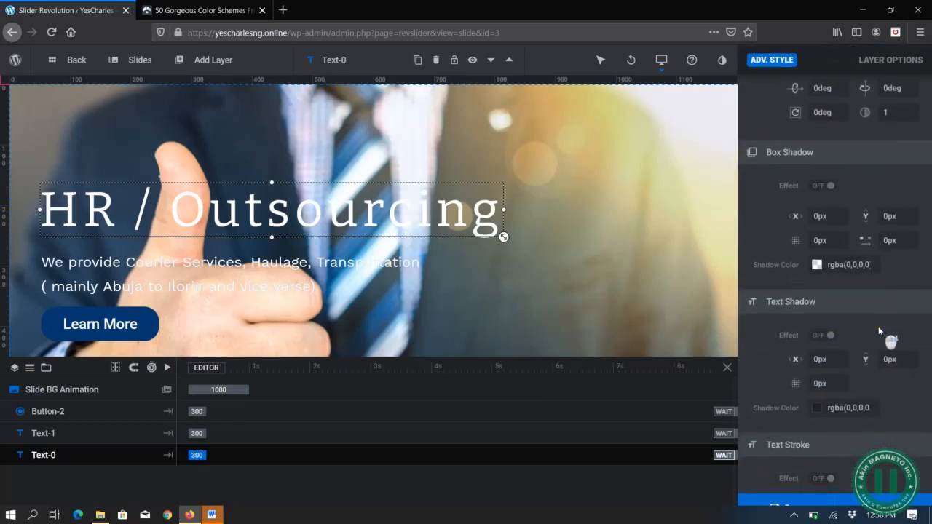
click(816, 336)
click(831, 360)
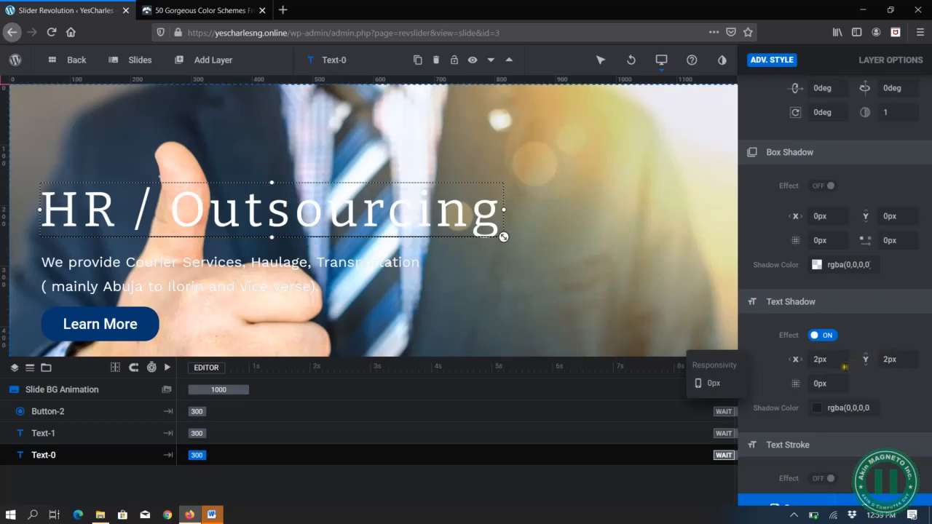
click(827, 383)
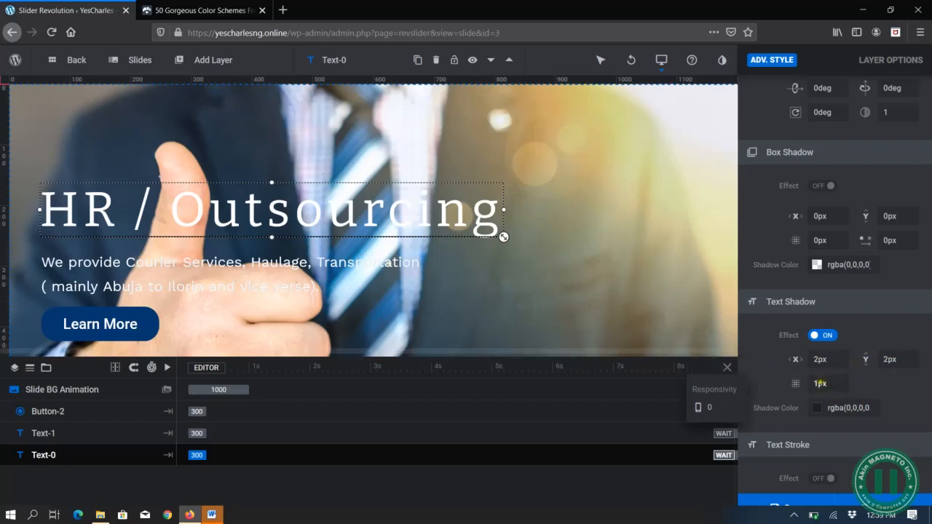
- Set the heading's text shadow colour to #063b74 and turn the text shadow effect back on
click(845, 409)
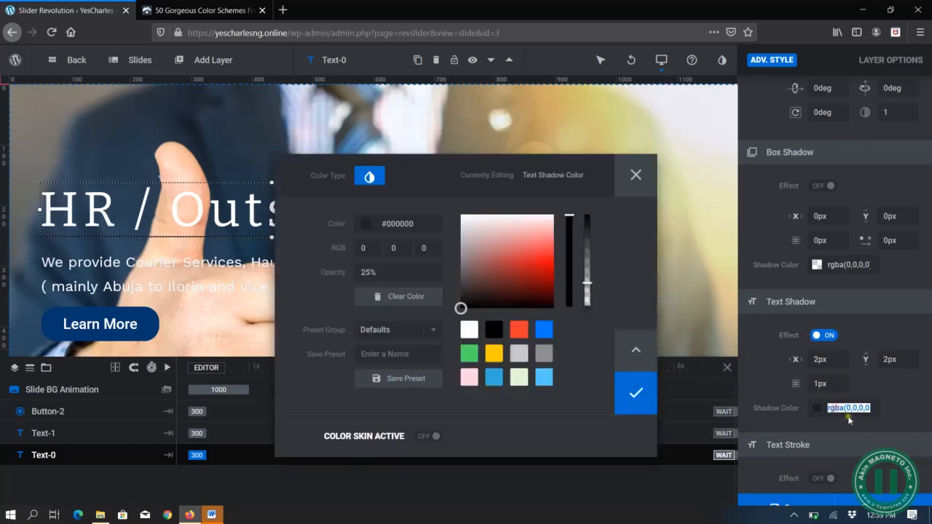
click(544, 330)
click(547, 287)
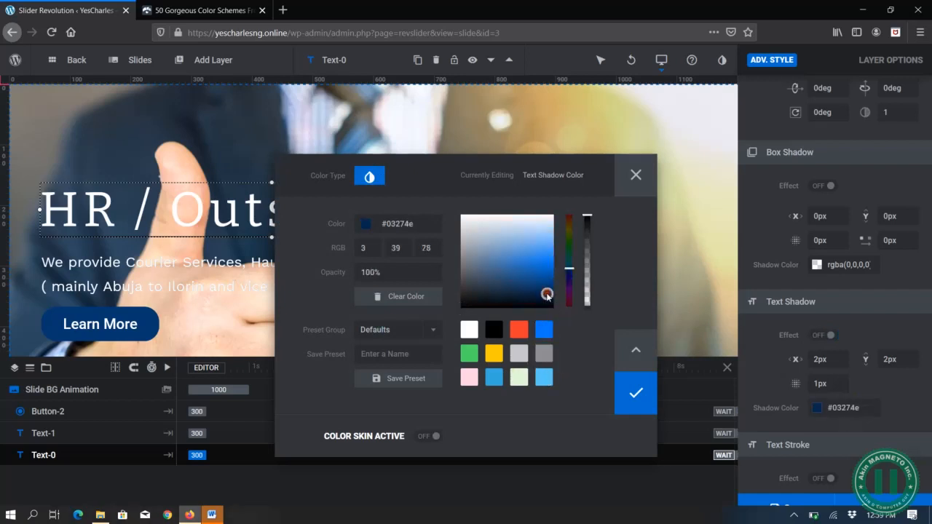
click(632, 393)
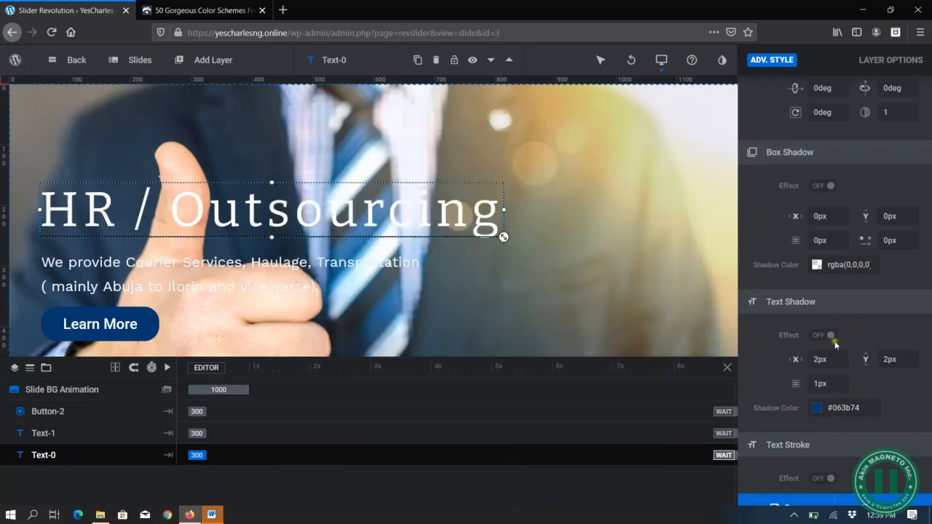
scroll(836, 347, down, 1)
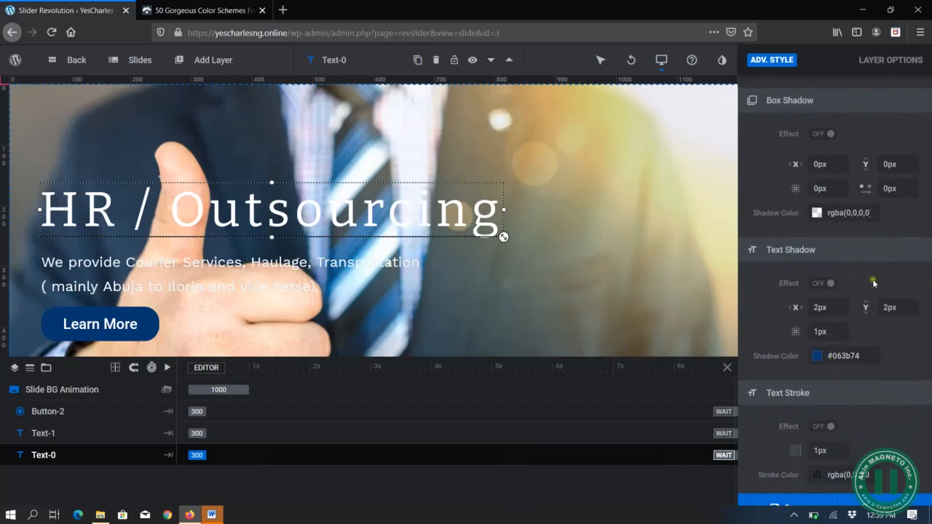
scroll(874, 291, up, 1)
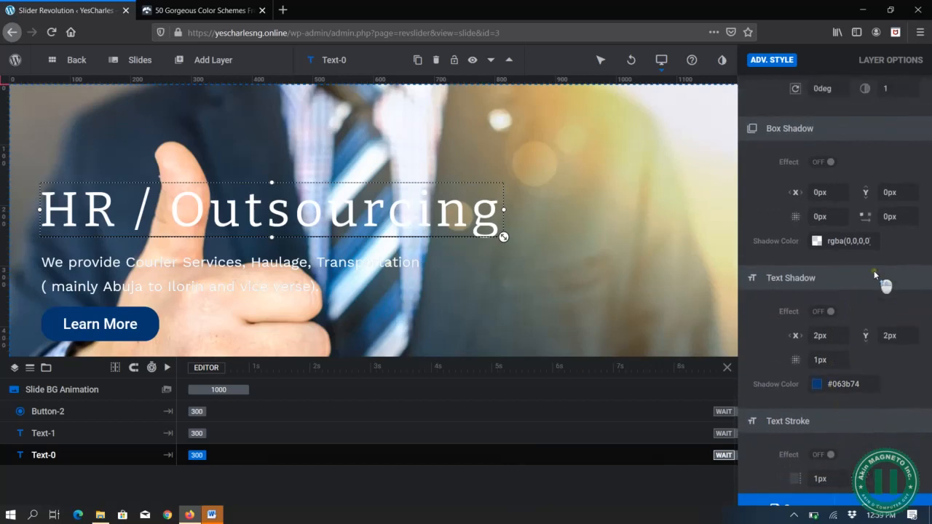
click(823, 318)
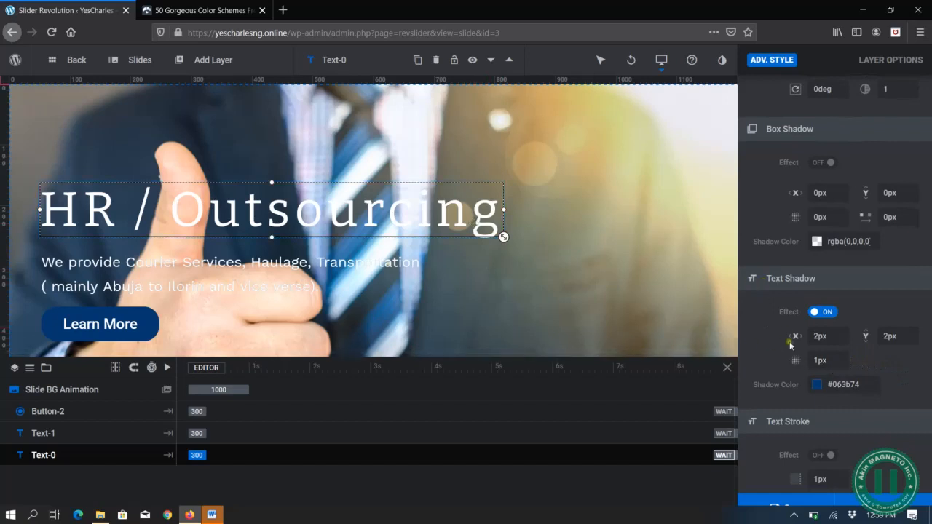
scroll(822, 363, down, 1)
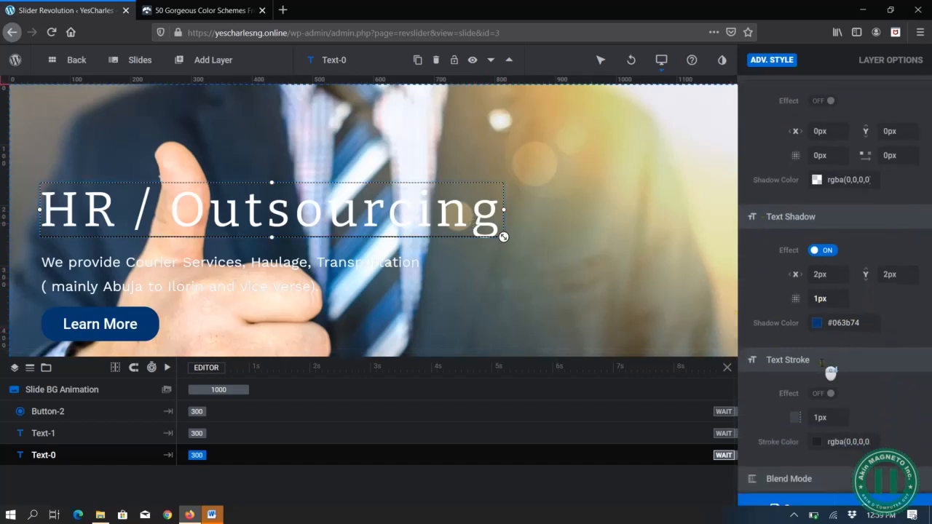
- Switch to Word, dismiss the activation wizard, and copy the "For all kind of companies" sentence from the HR/Outsourcing section
click(212, 515)
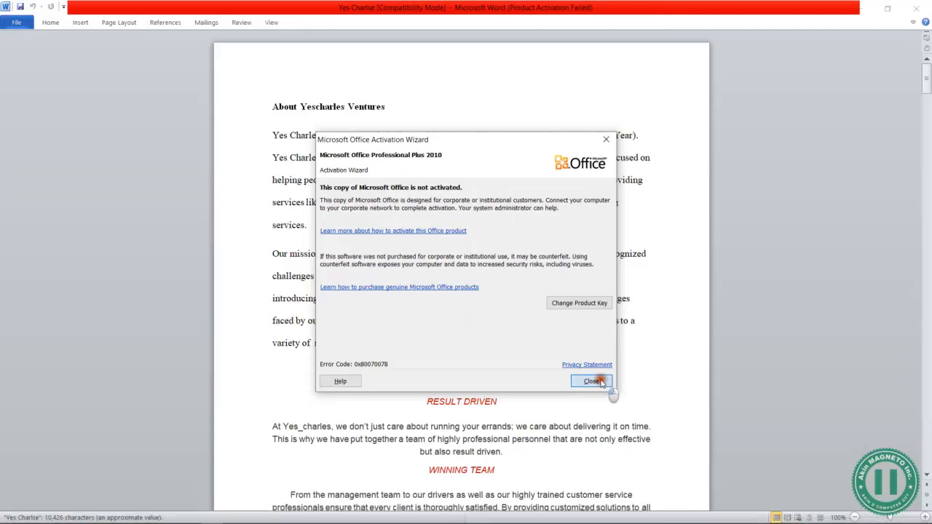
click(594, 381)
scroll(445, 306, down, 10)
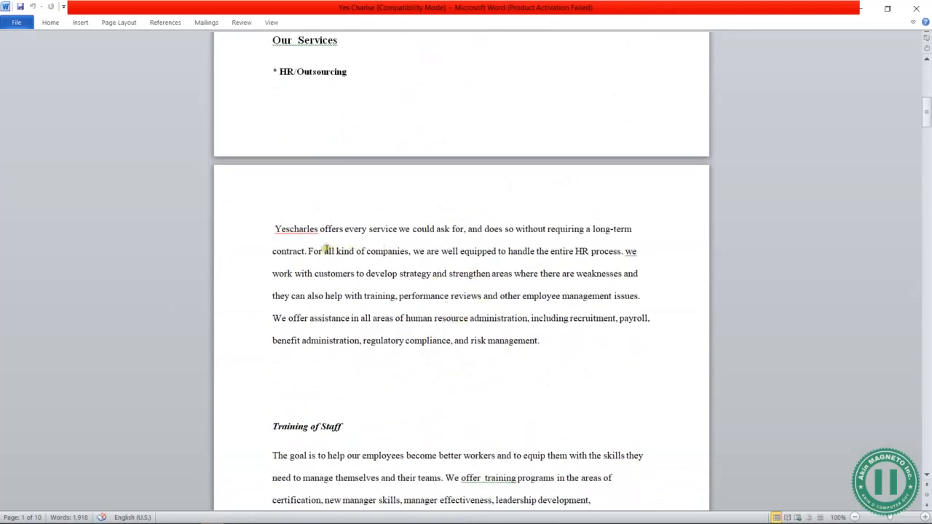
drag(308, 251, 628, 252)
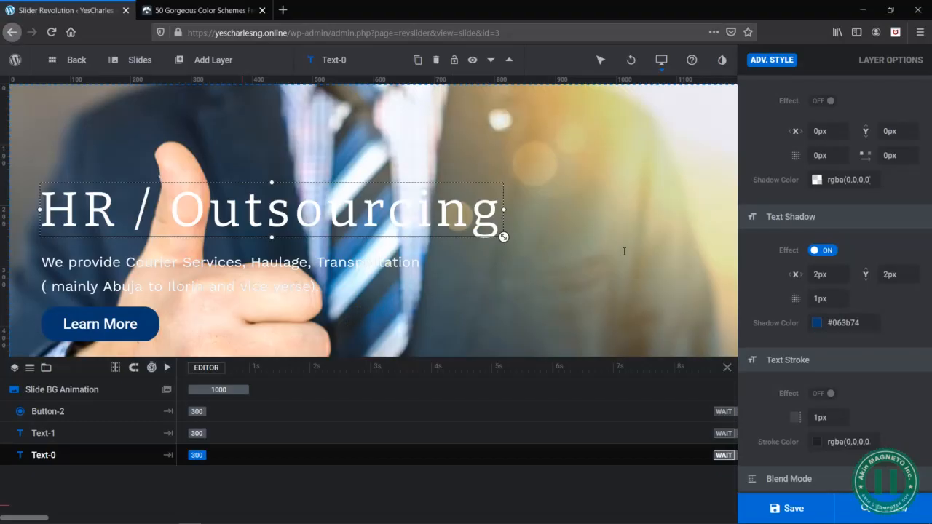
- Replace the second slide's description with "For all kind of companies, we are well equipped to handle the entire HR process."
click(119, 271)
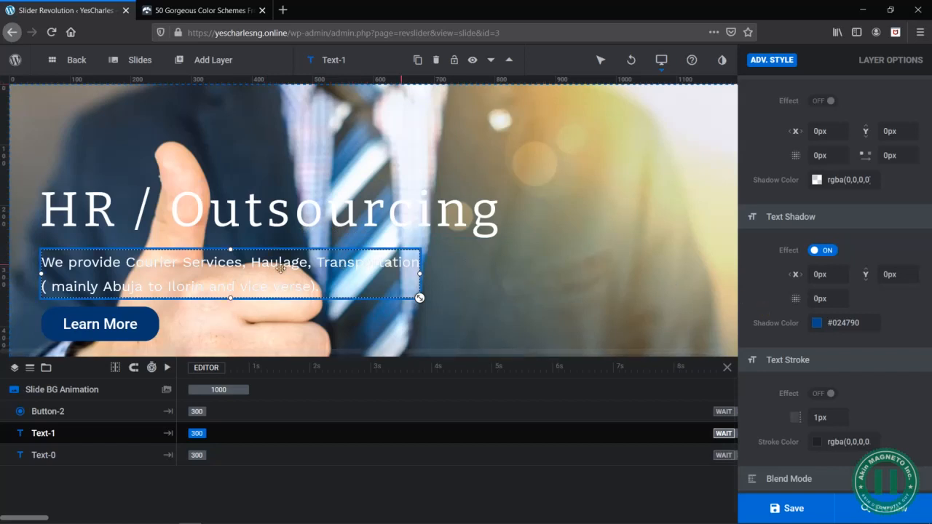
double_click(263, 286)
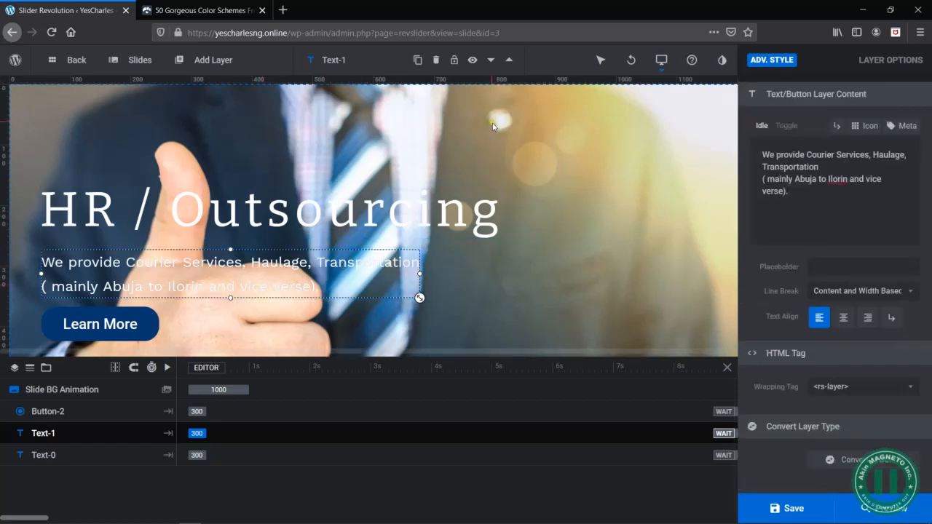
click(819, 199)
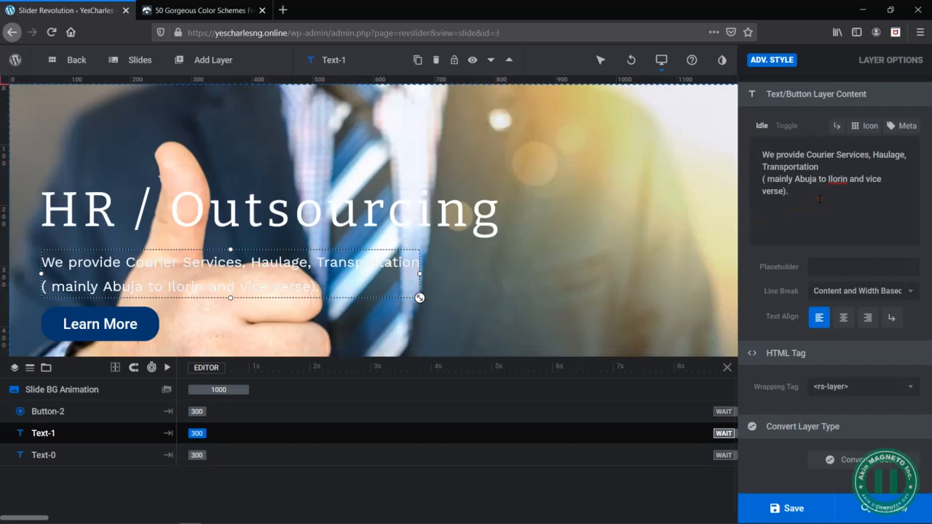
key(ctrl+a)
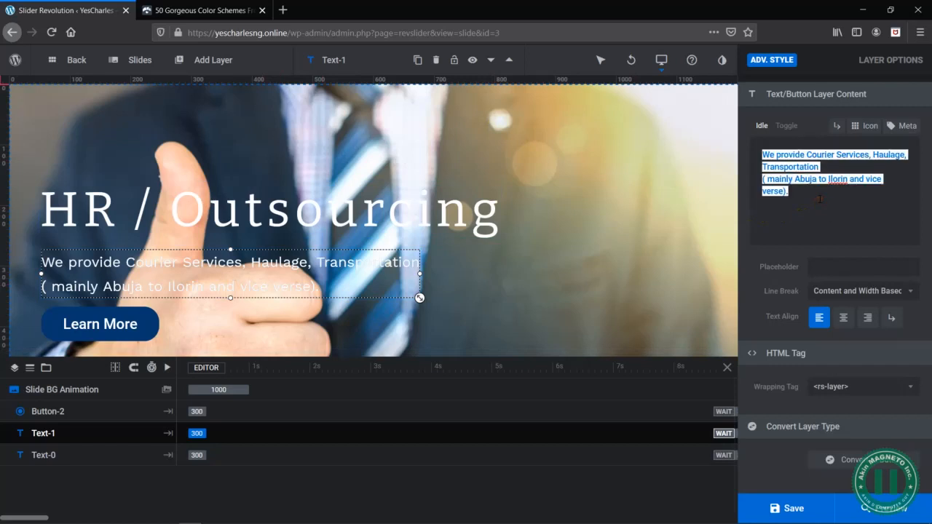
text(. For all kind of companies, we are well equipped to handle the entire HR process.)
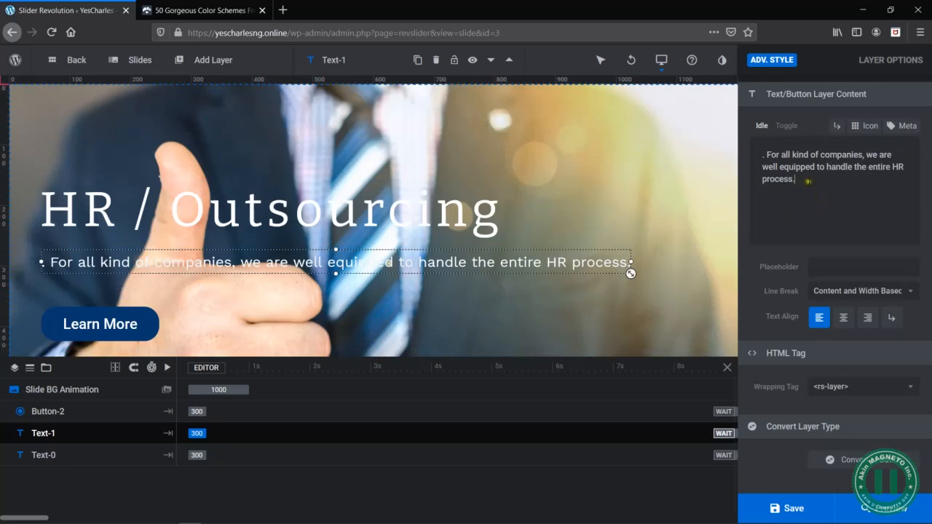
click(763, 155)
key(Delete)
key(Delete)
click(821, 175)
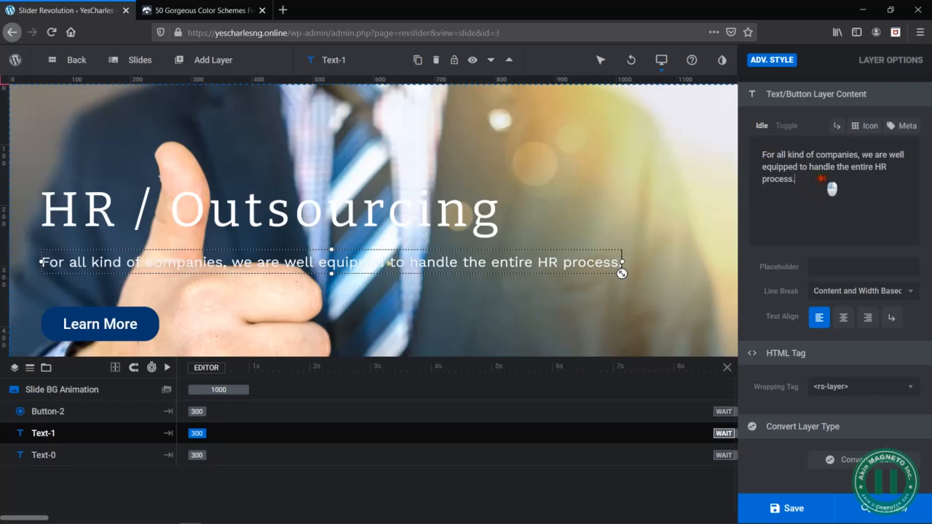
- Copy "Yescharles offers every service we could ask for" from the HR/Outsourcing section in Word and return to the Slider Revolution editor
click(840, 221)
key(alt+Tab)
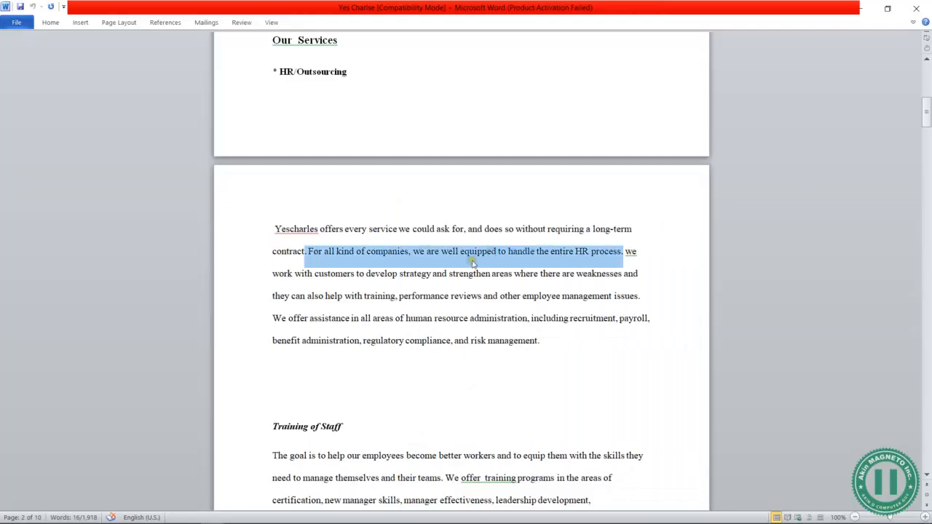
click(367, 230)
drag(273, 230, 453, 229)
key(ctrl+c)
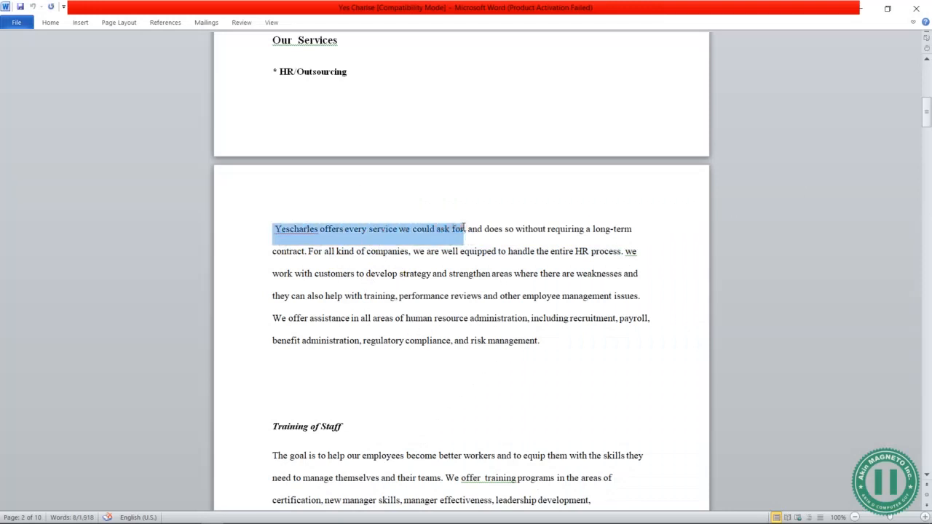
key(alt+Tab)
- Try adding the copied Yescharles sentence on a new line below the existing description, then remove it
click(810, 174)
text(<br)
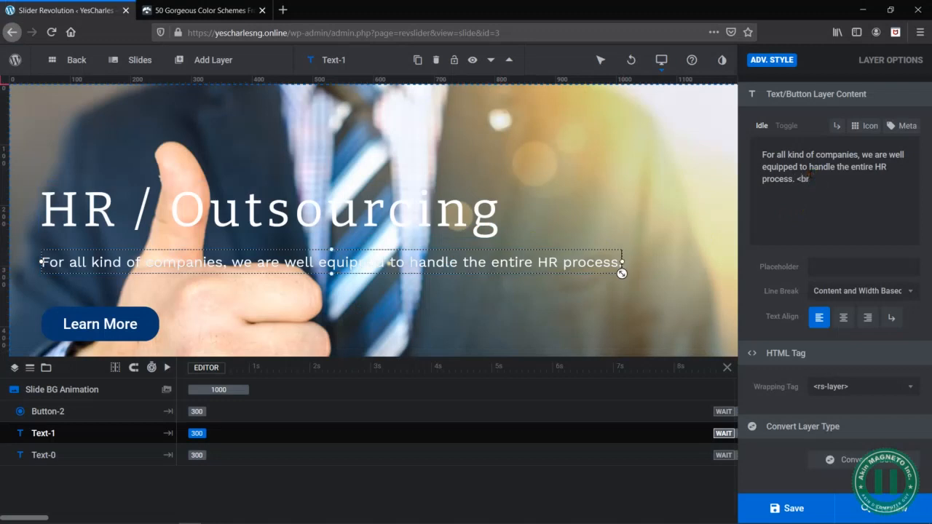
text(>)
key(ctrl+v)
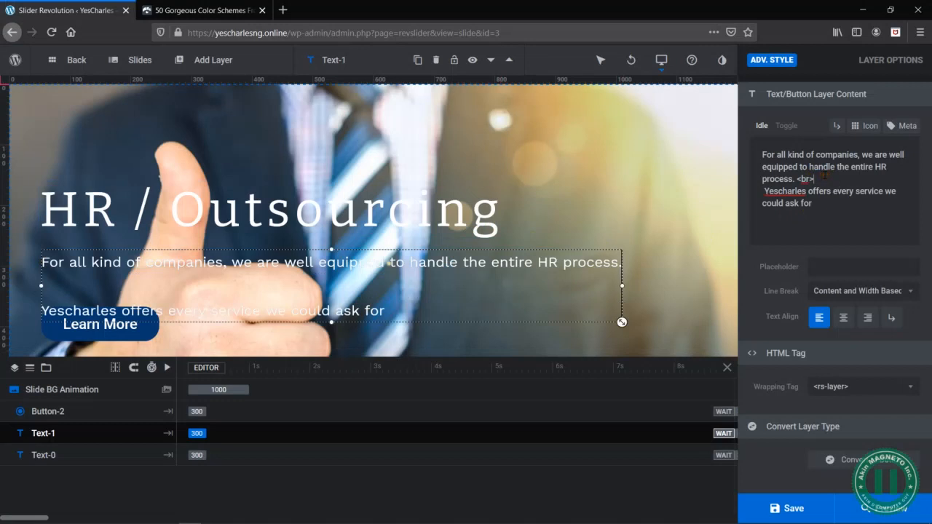
key(BackSpace)
key(BackSpace)
key(BackSpace)
key(BackSpace)
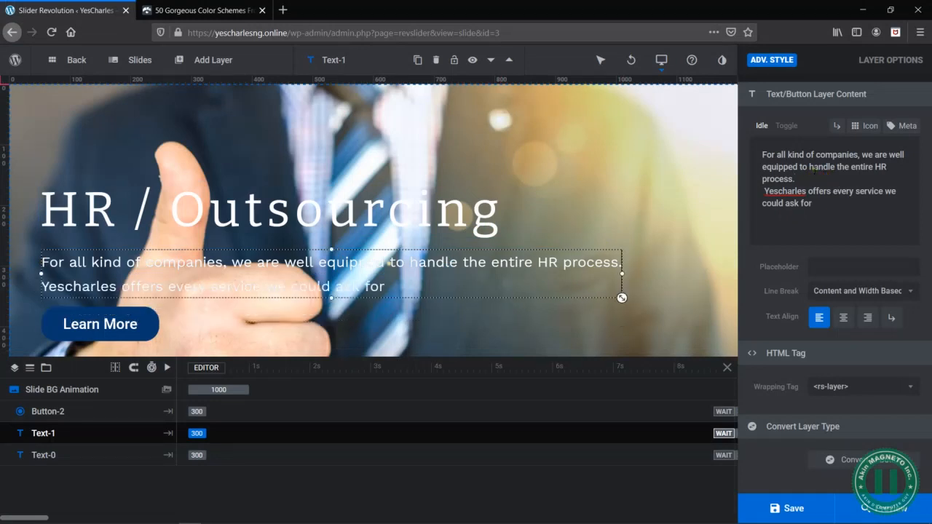
click(764, 191)
key(BackSpace)
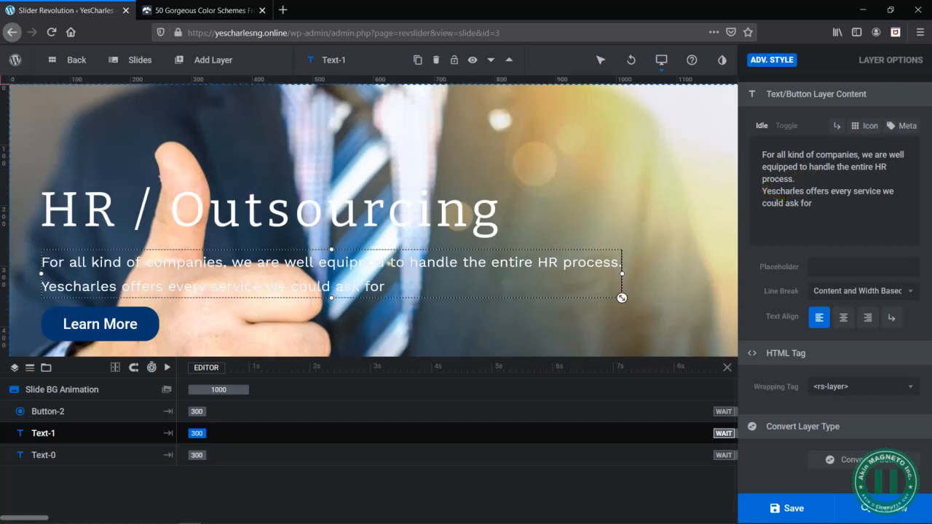
drag(823, 202, 762, 191)
key(BackSpace)
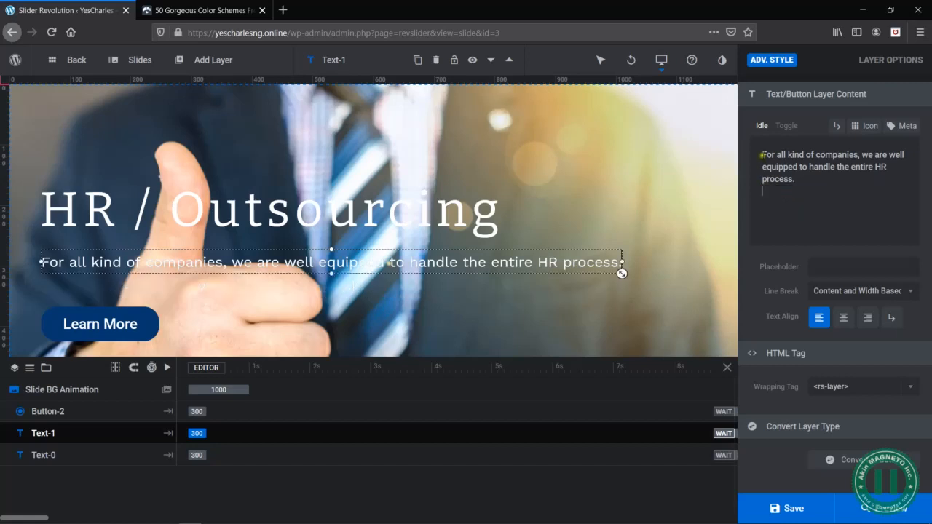
- Insert the copied Yescharles sentence on its own line above "For all kind of companies" in the description
click(763, 154)
key(BackSpace)
key(Return)
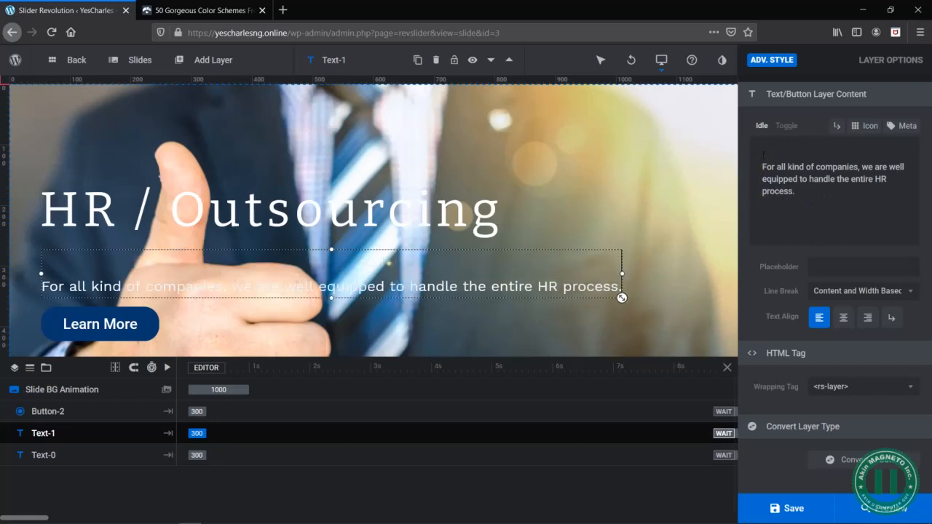
key(Up)
key(ctrl+v)
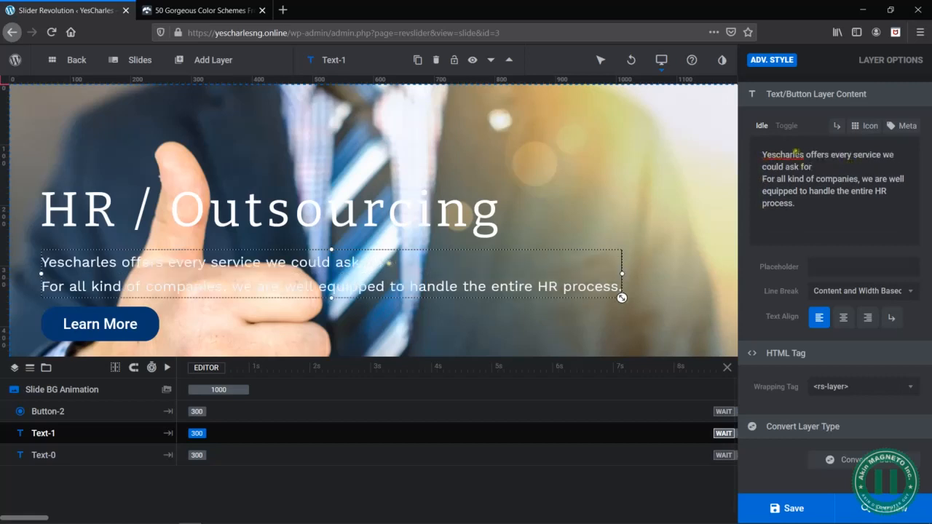
- Correct the description's first line to "YesCharles offers every service we could ask for." with a capital C and closing full stop
double_click(781, 154)
key(BackSpace)
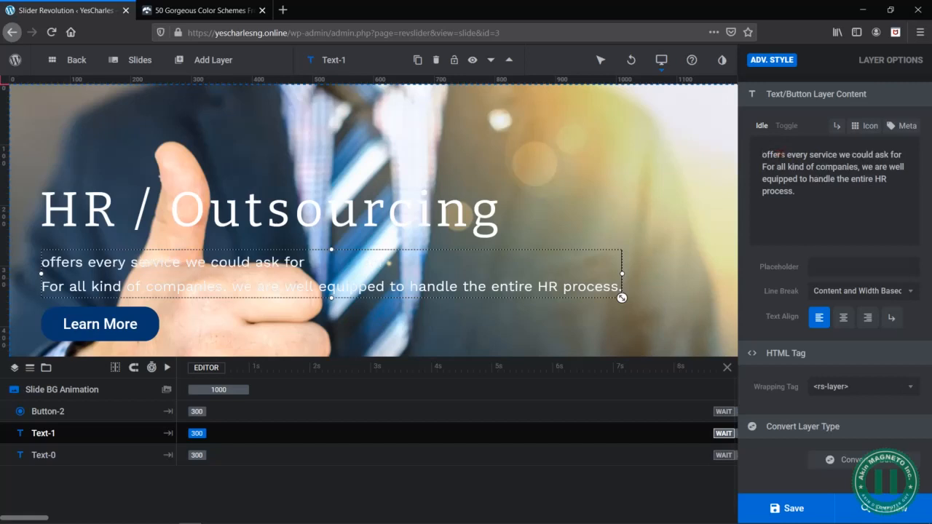
key(ctrl+z)
click(777, 154)
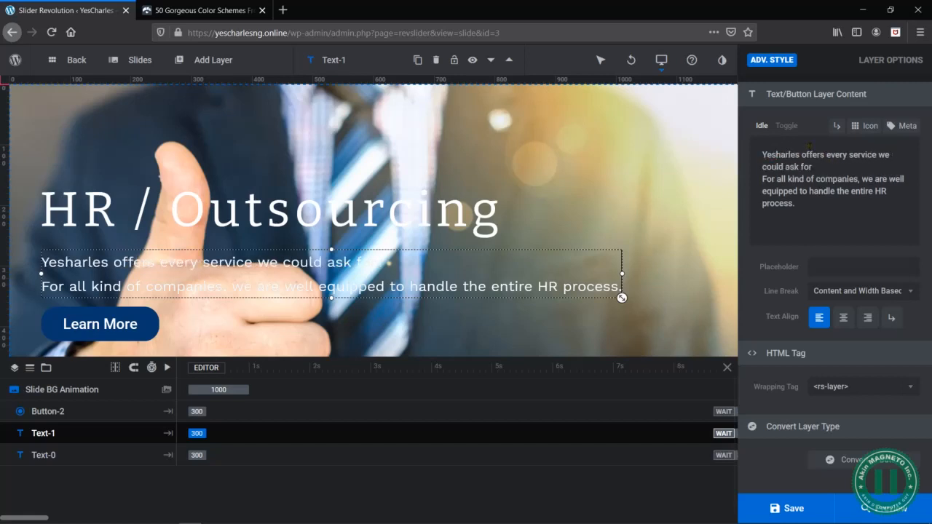
text(C)
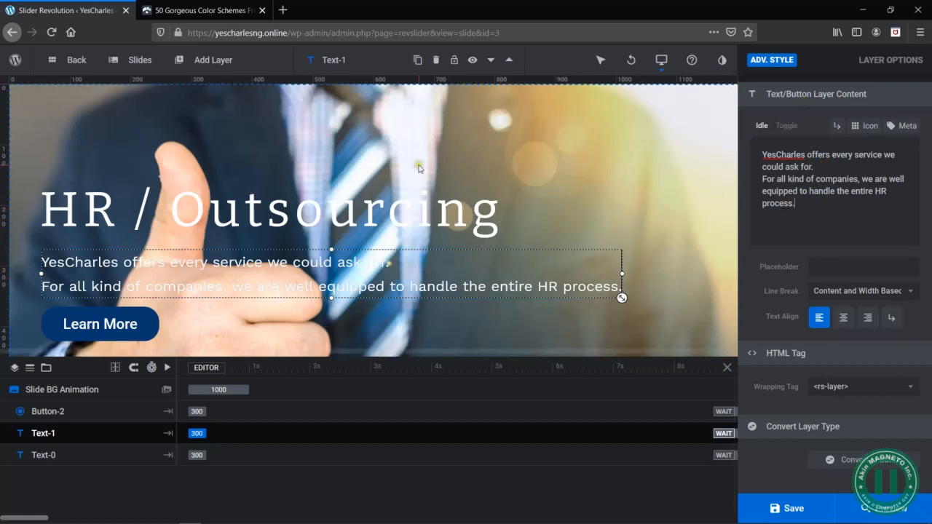
mouse_move(185, 68)
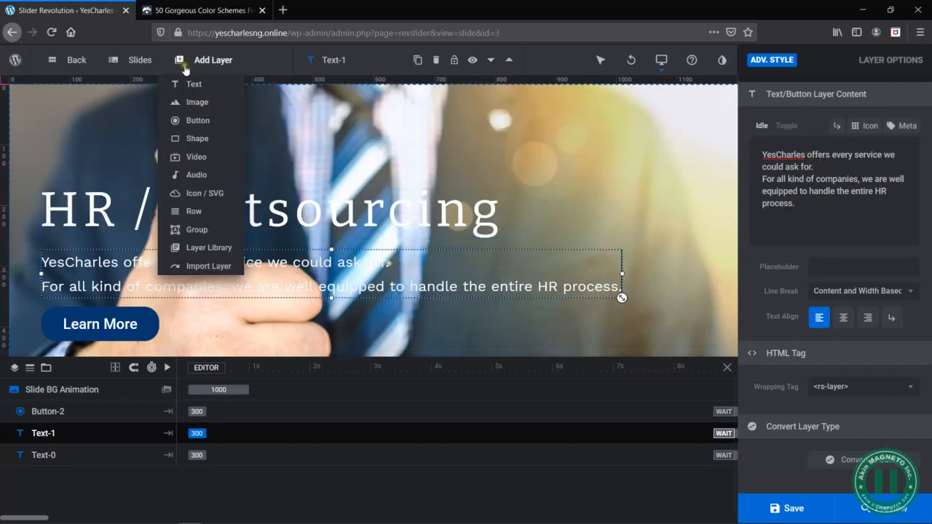
click(796, 225)
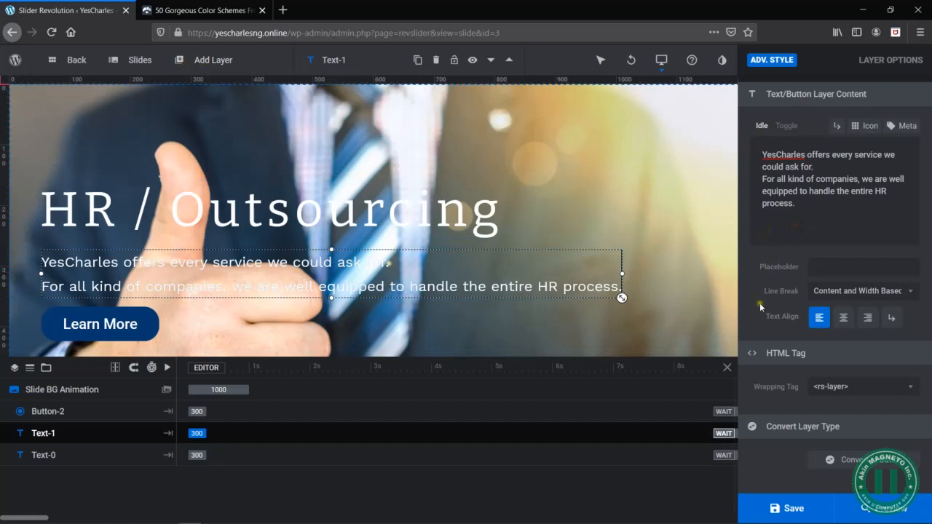
- Set the description layer's text shadow X offset to 1px
scroll(760, 303, up, 3)
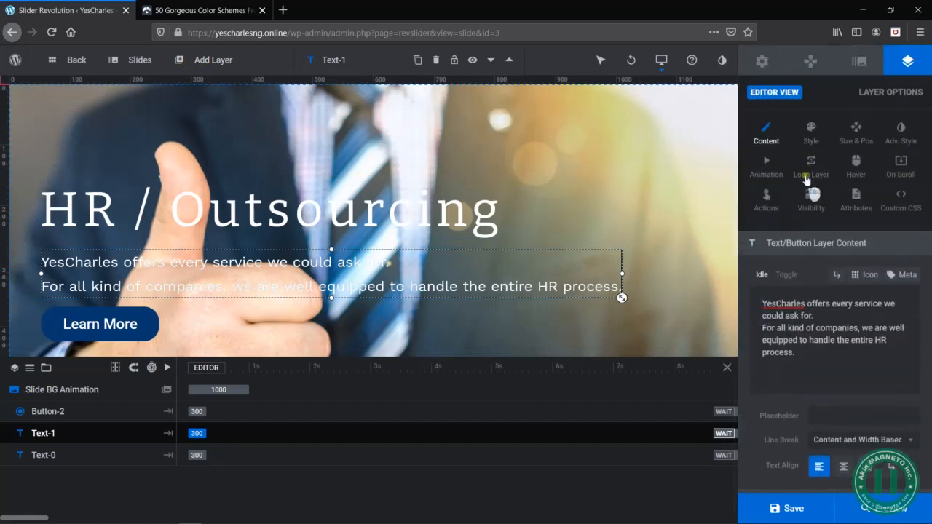
click(903, 132)
scroll(841, 352, down, 1)
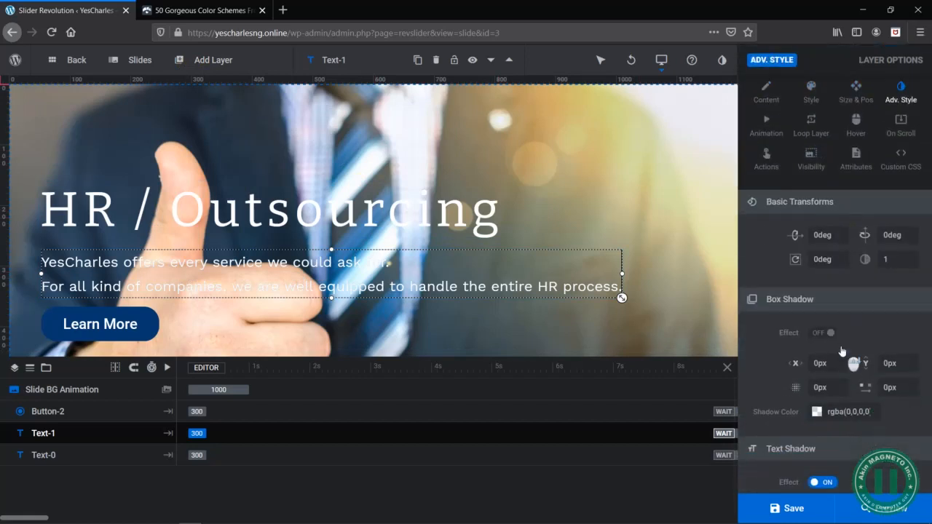
scroll(843, 352, down, 1)
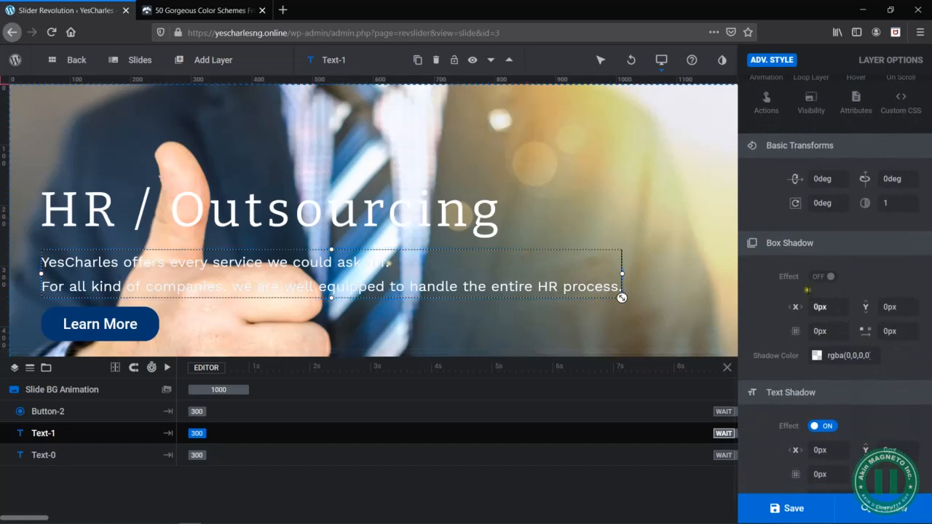
scroll(816, 371, down, 1)
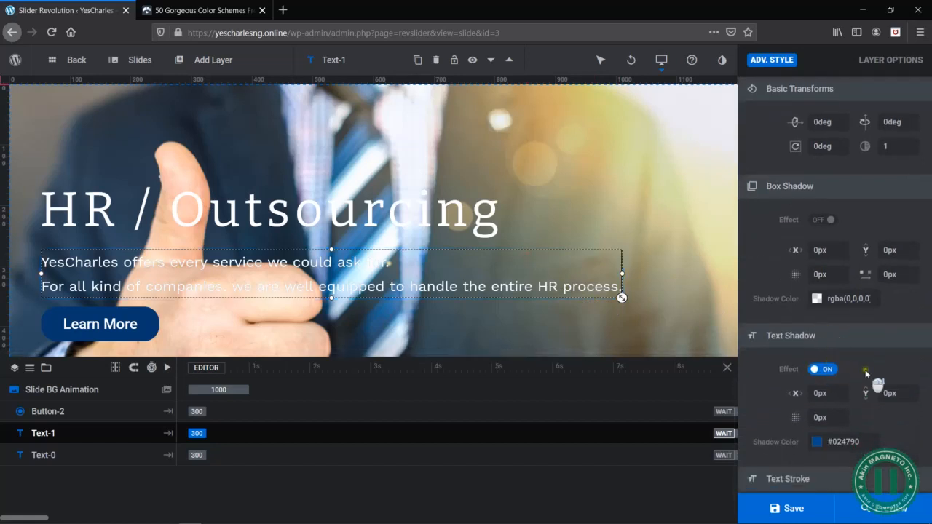
scroll(865, 370, down, 1)
click(821, 364)
key(Up)
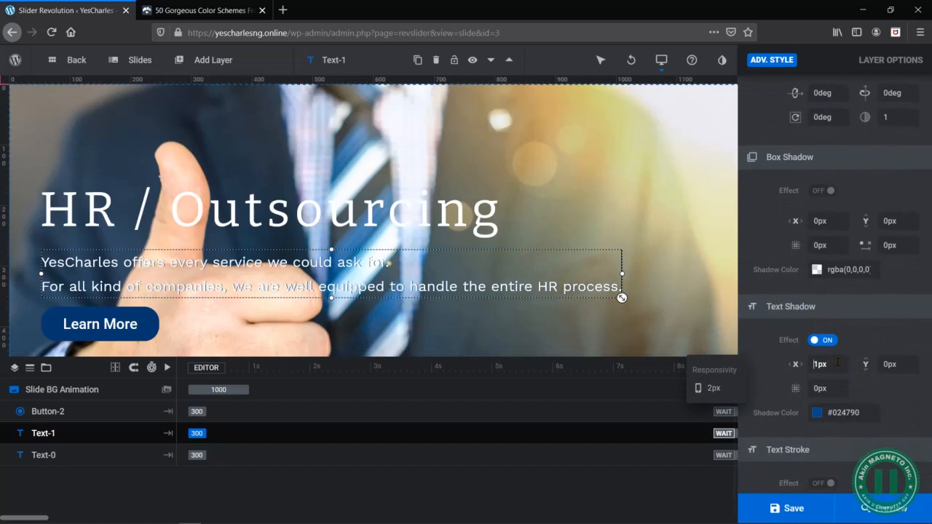
click(877, 384)
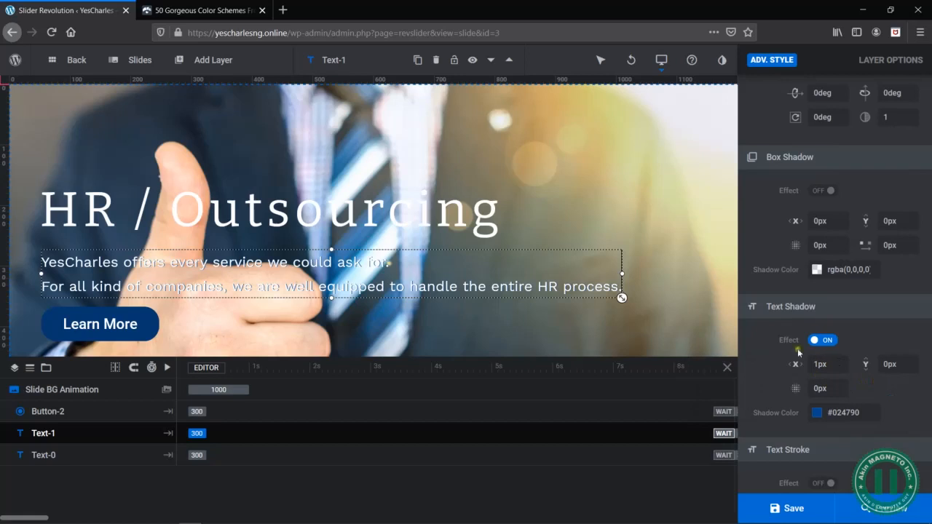
- Try turning on the HR / Outsourcing heading's text shadow effect and compare its shadow settings with the description's
click(423, 198)
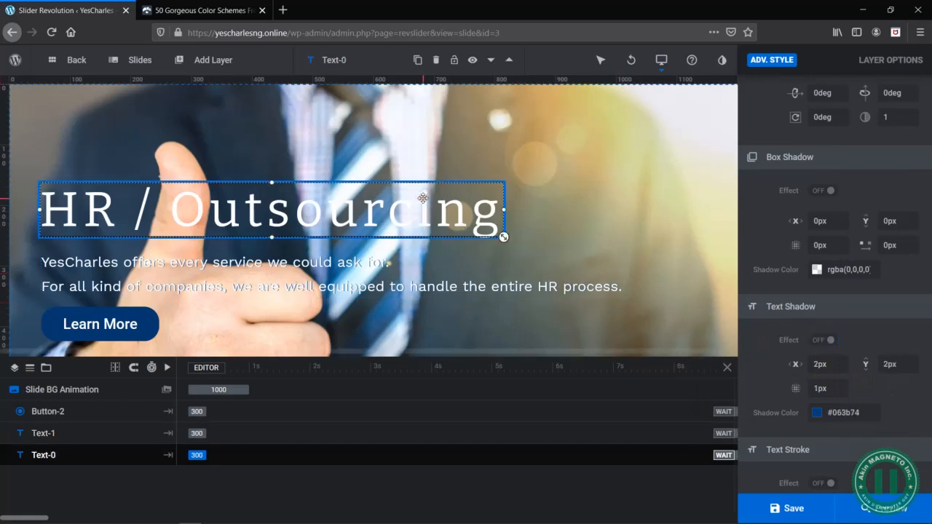
click(820, 342)
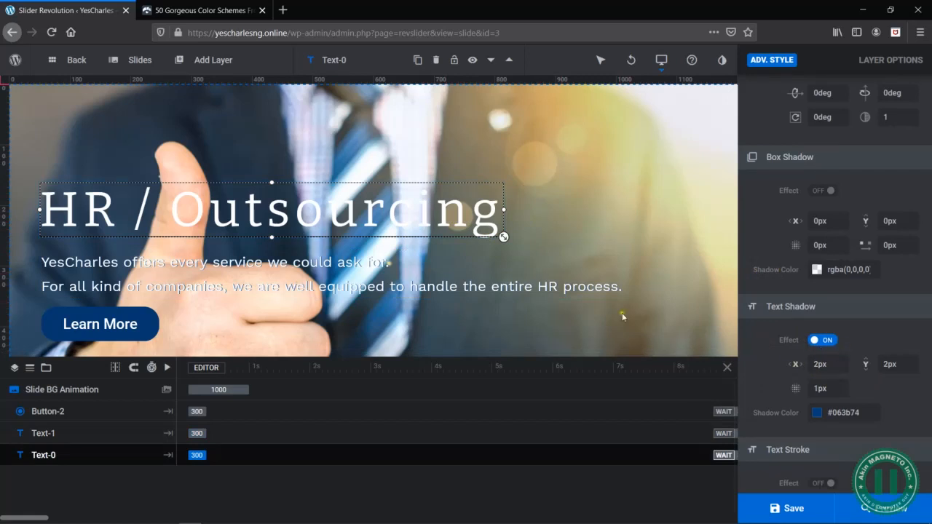
click(582, 258)
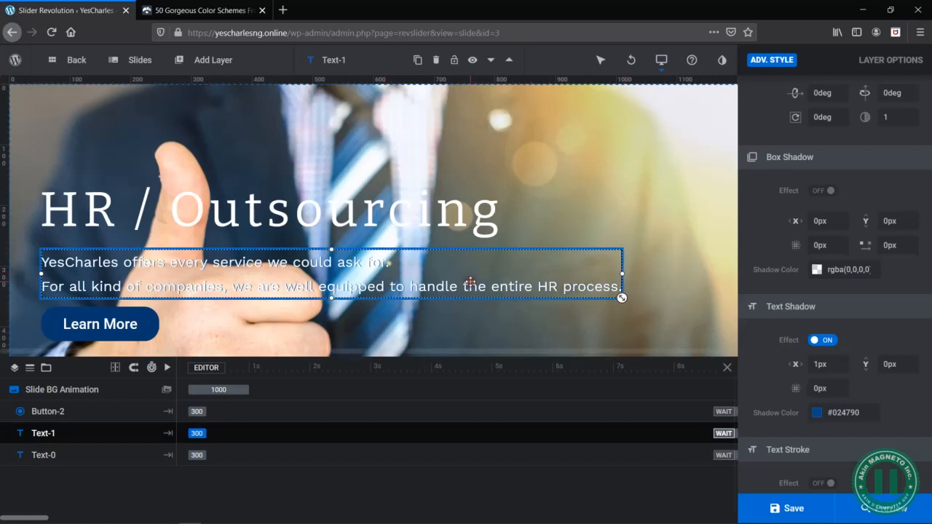
click(481, 218)
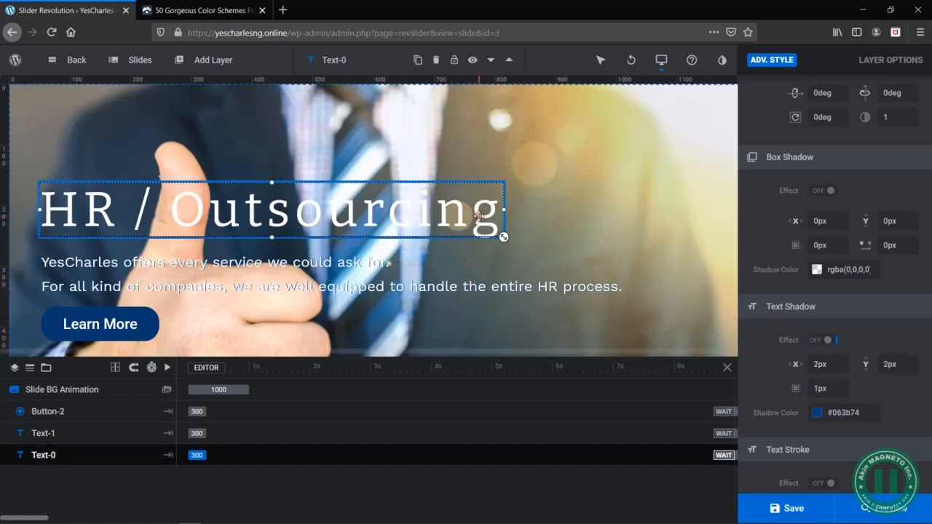
click(497, 284)
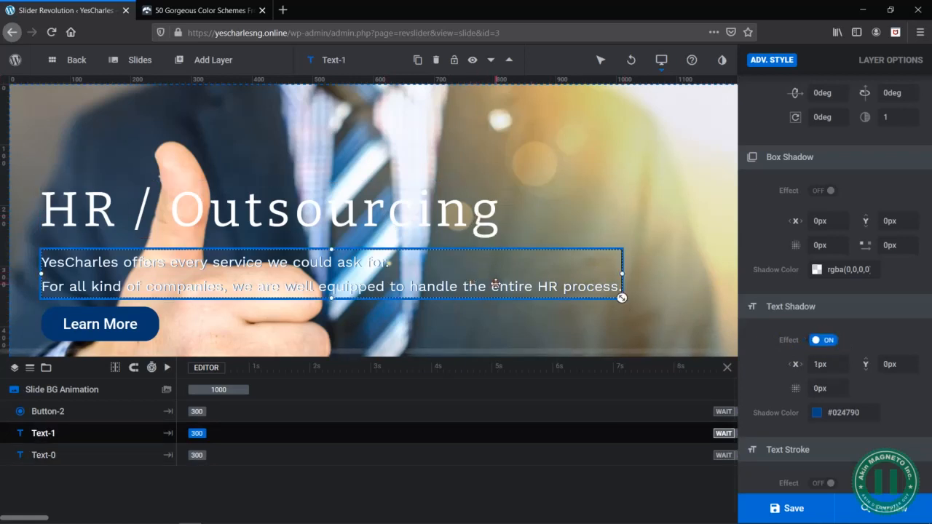
click(439, 212)
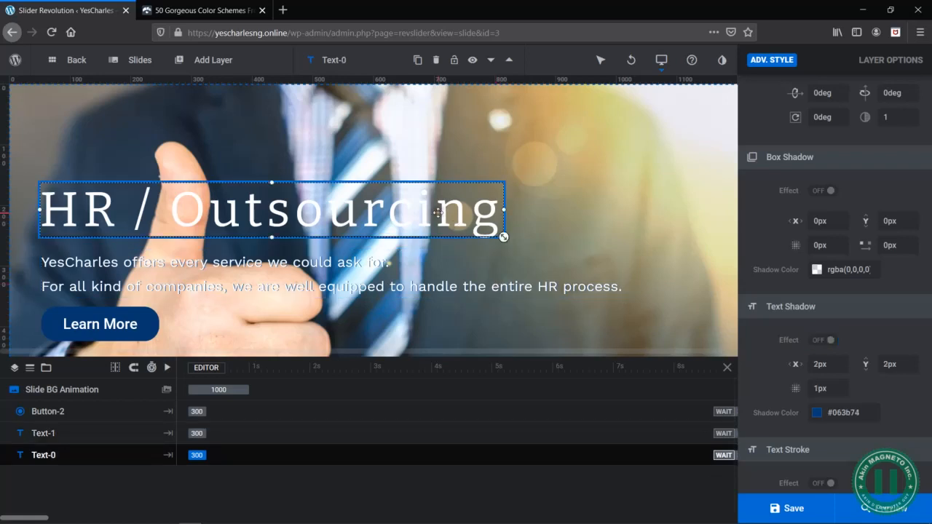
- Set the HR / Outsourcing heading's text shadow to a 1px X offset, 0px Y offset and 0px blur
click(820, 364)
key(Down)
click(902, 363)
key(Down)
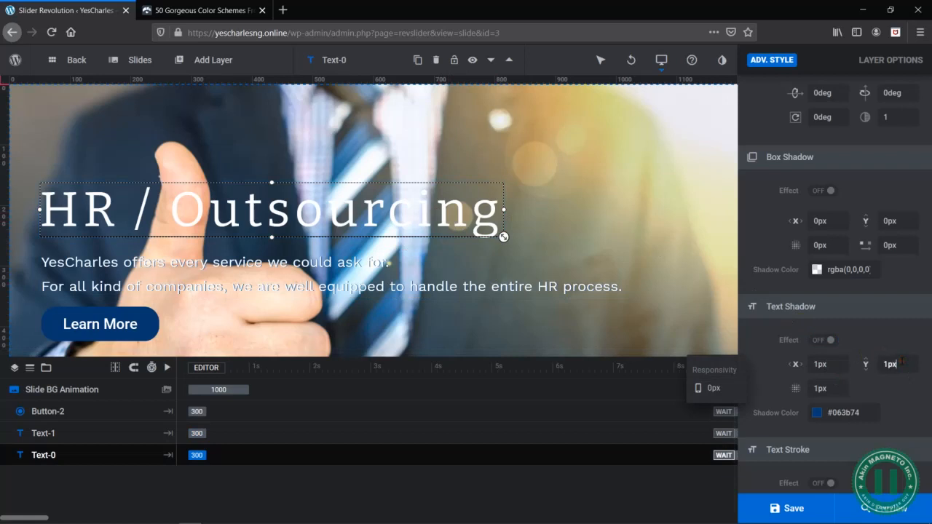
click(822, 389)
key(Down)
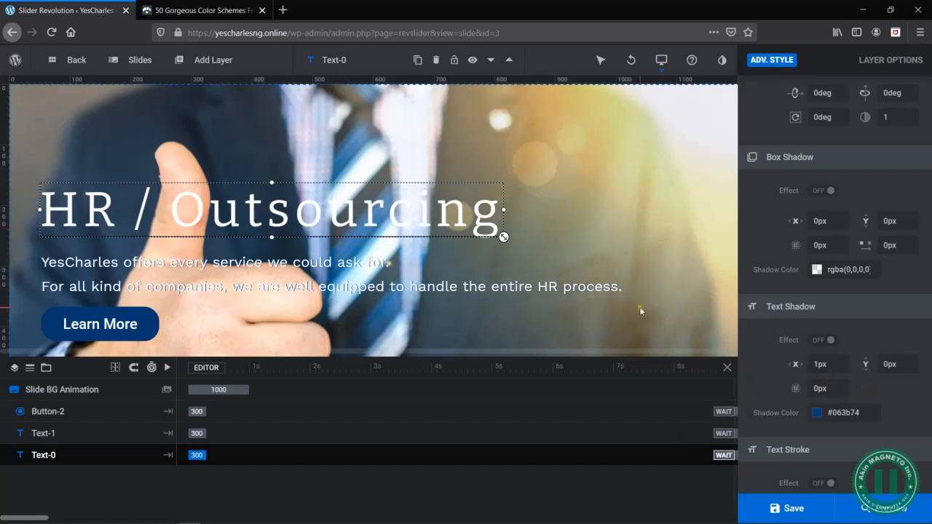
- Change the description's text shadow colour to black (#000000) and deselect the layer
click(423, 287)
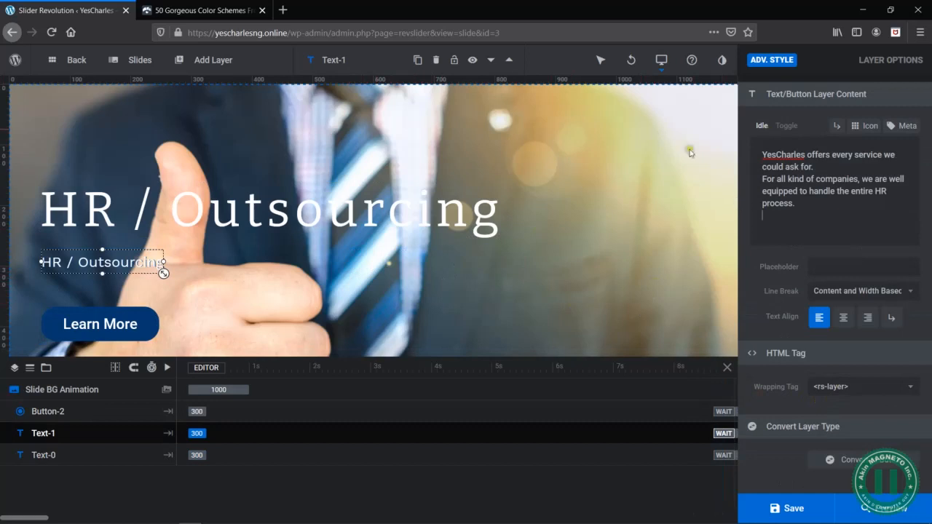
click(296, 292)
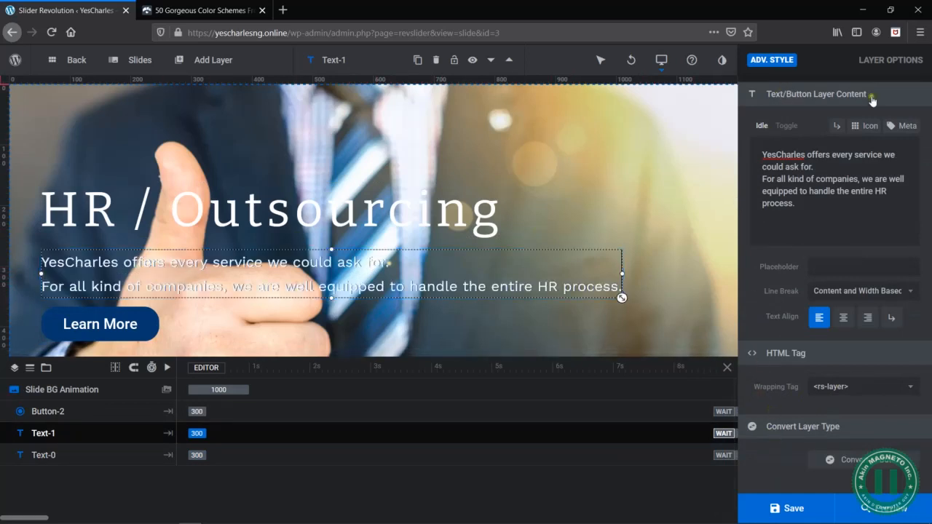
scroll(873, 101, up, 3)
click(901, 131)
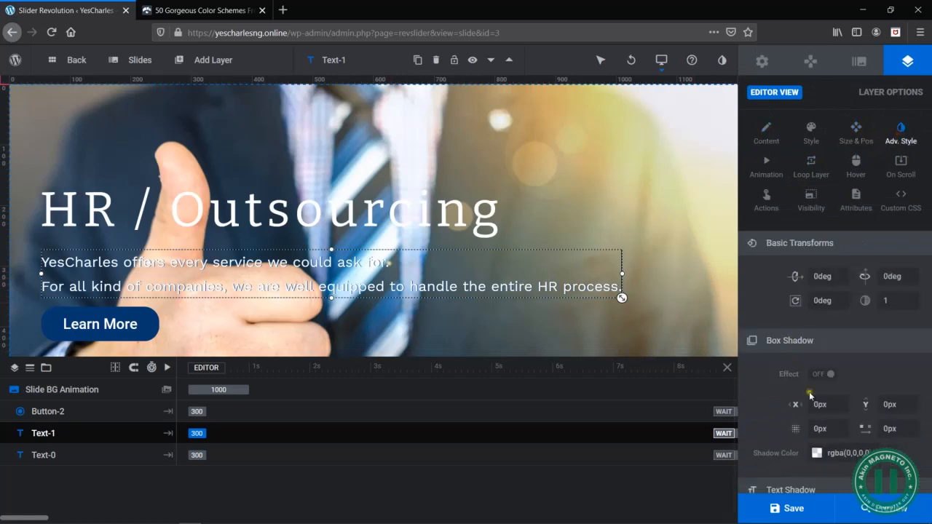
scroll(841, 366, down, 3)
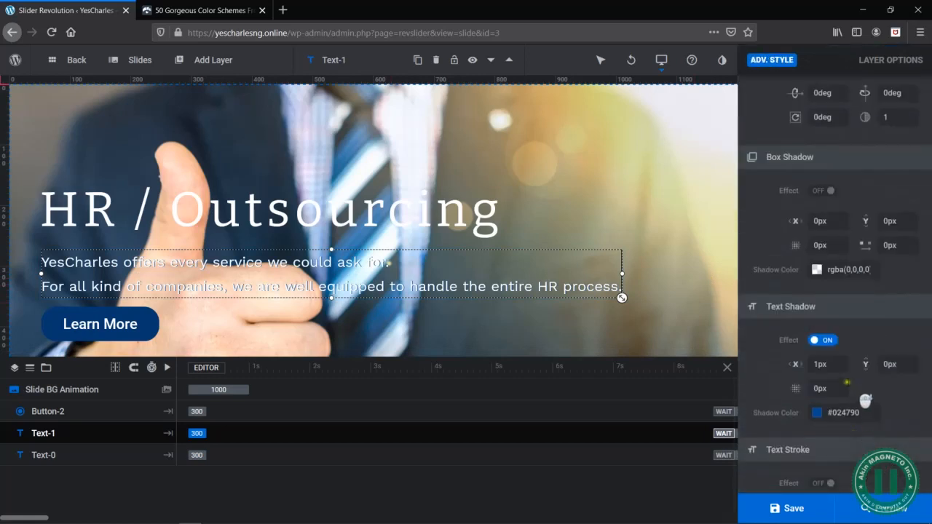
click(843, 413)
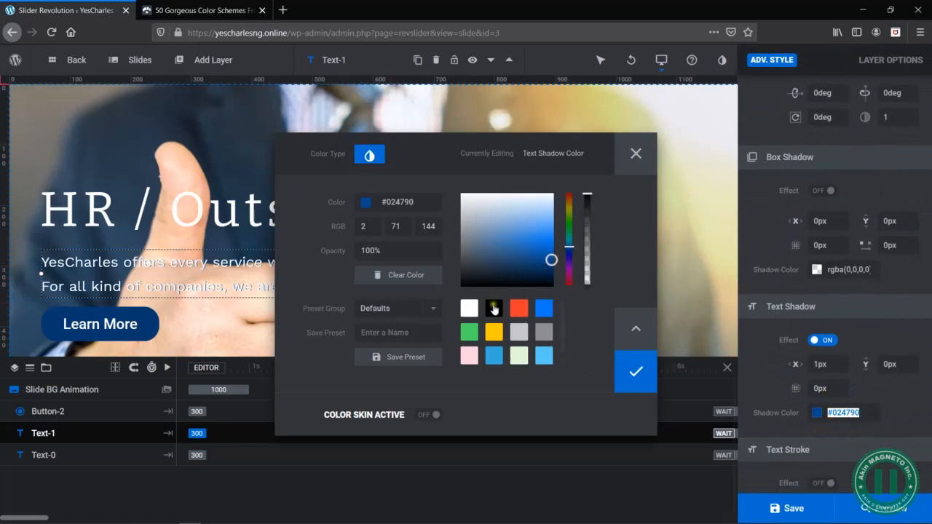
click(494, 309)
click(636, 370)
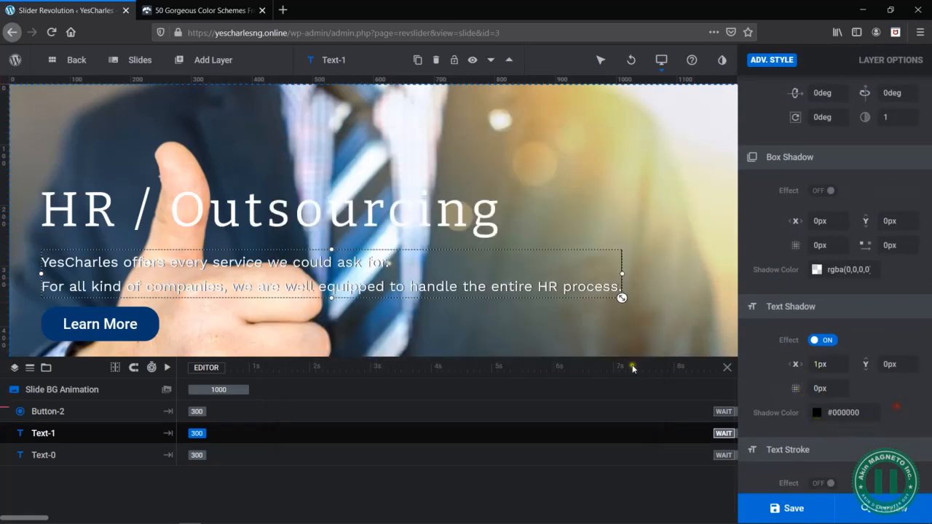
click(478, 317)
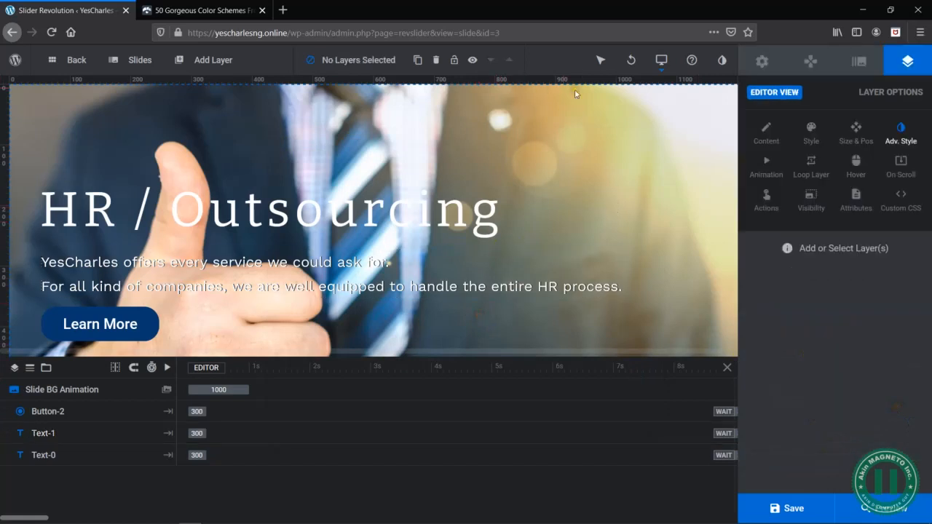
- In the mobile layout, move the HR / Outsourcing heading and the description slightly up and left so they fit inside the mobile guides
mouse_move(662, 60)
click(631, 139)
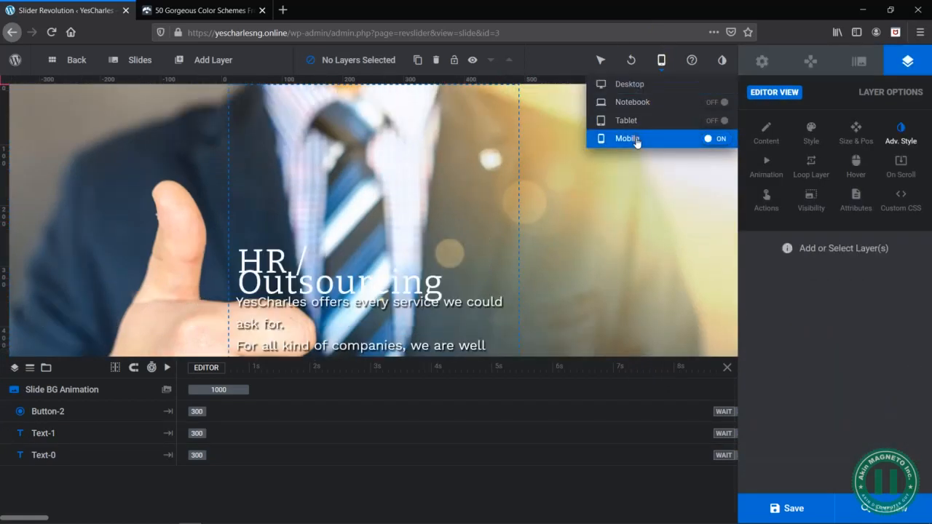
scroll(406, 247, down, 3)
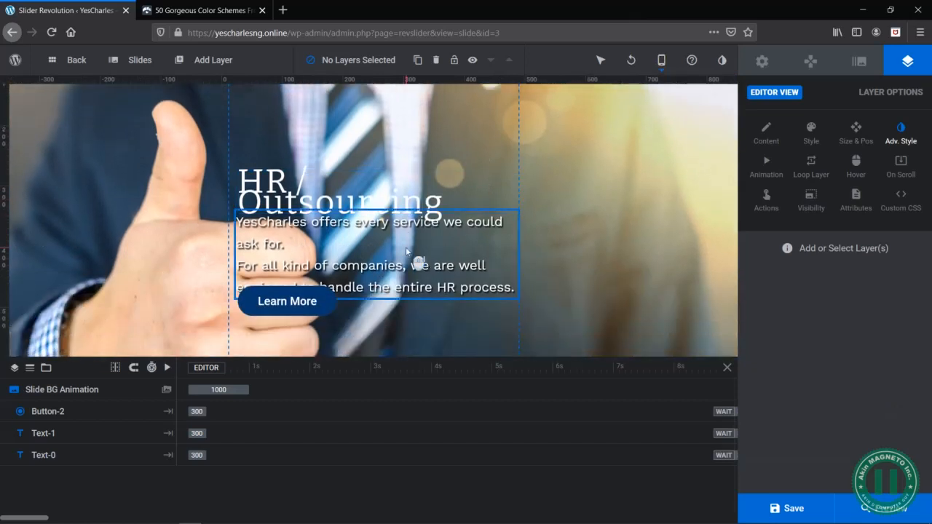
mouse_move(274, 188)
mouse_down()
mouse_move(278, 166)
mouse_move(266, 184)
mouse_up()
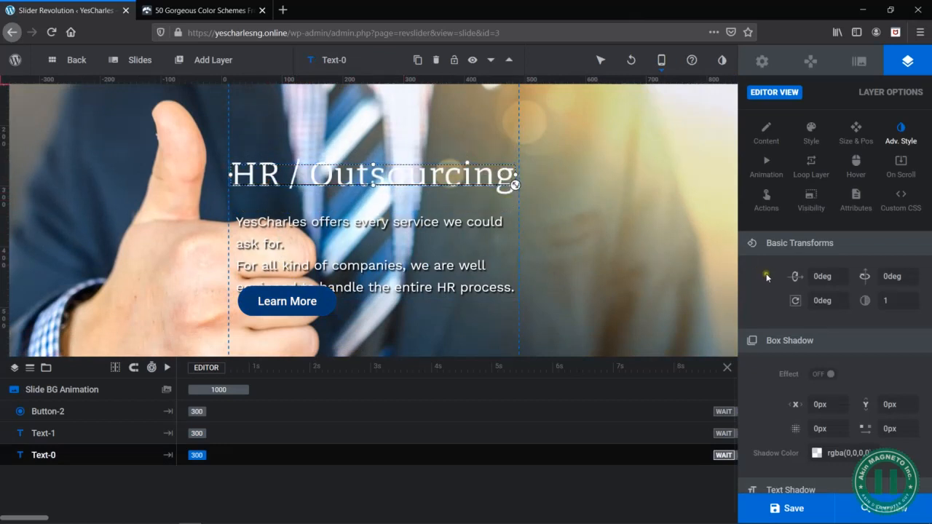
click(392, 203)
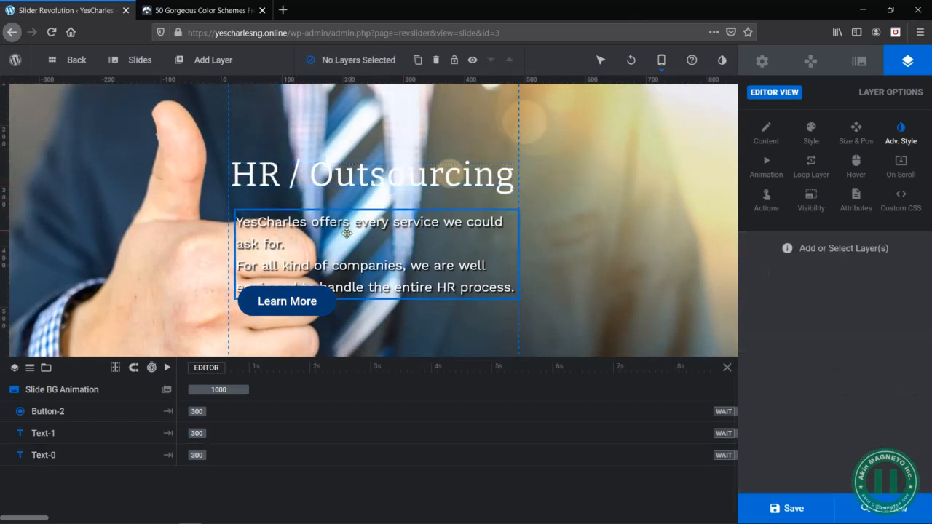
drag(347, 233, 338, 227)
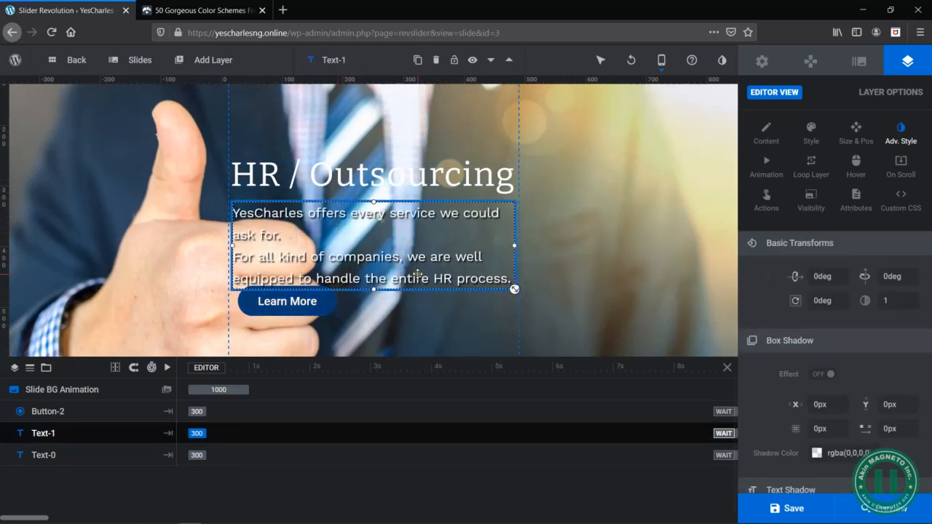
- Set the description's mobile font size to 18px and deselect the layer
click(812, 136)
click(773, 132)
click(812, 137)
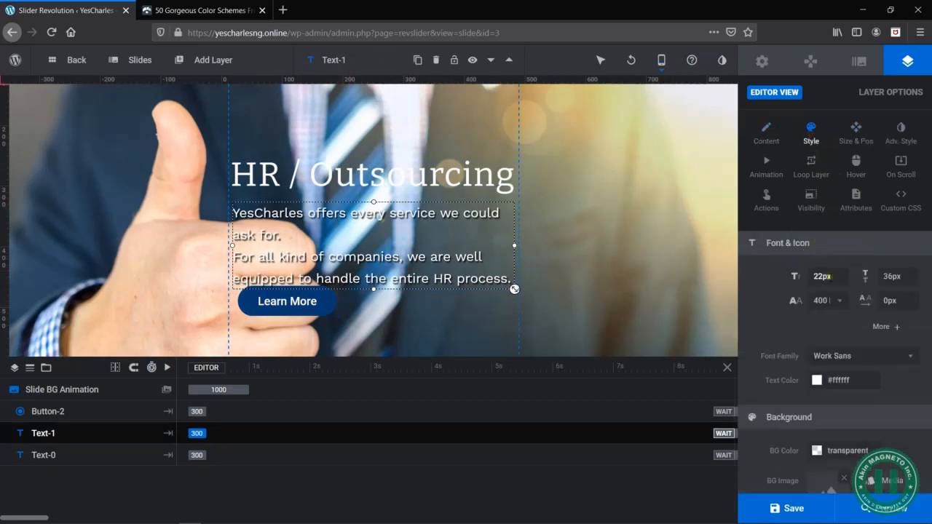
click(825, 277)
text(18)
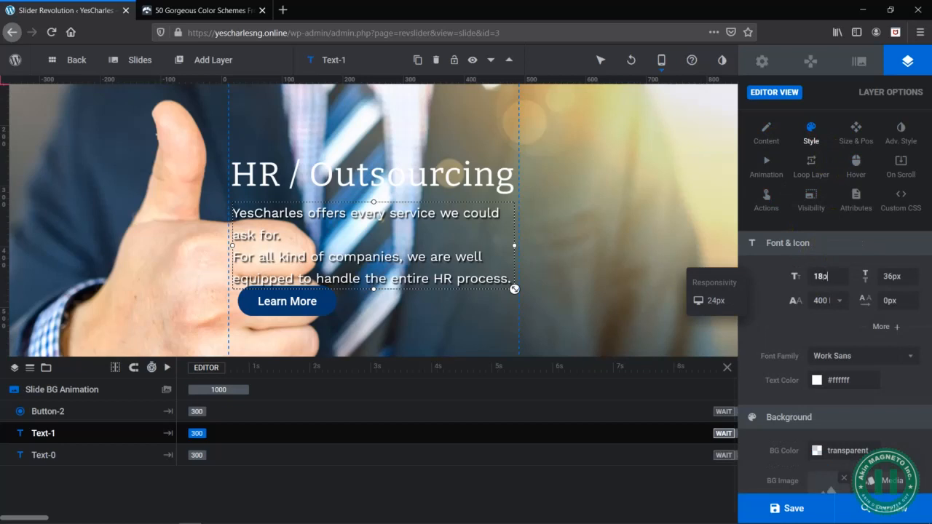
key(Return)
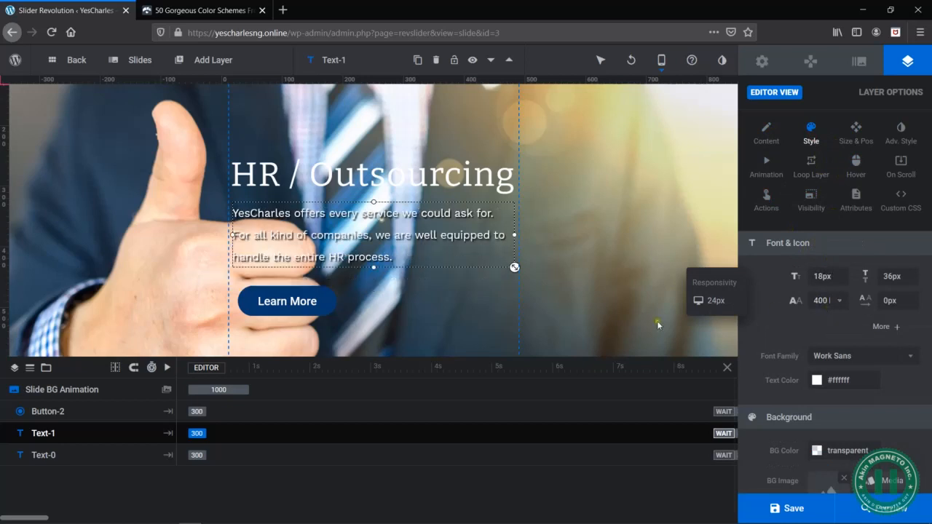
click(475, 281)
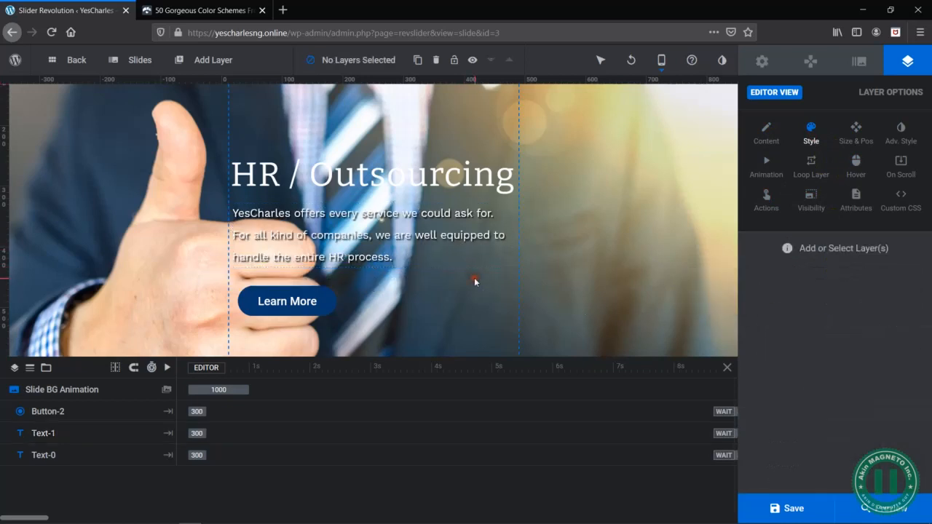
- Nudge the description slightly down and the Learn More button slightly up and left in the mobile layout
click(394, 239)
drag(349, 238, 350, 240)
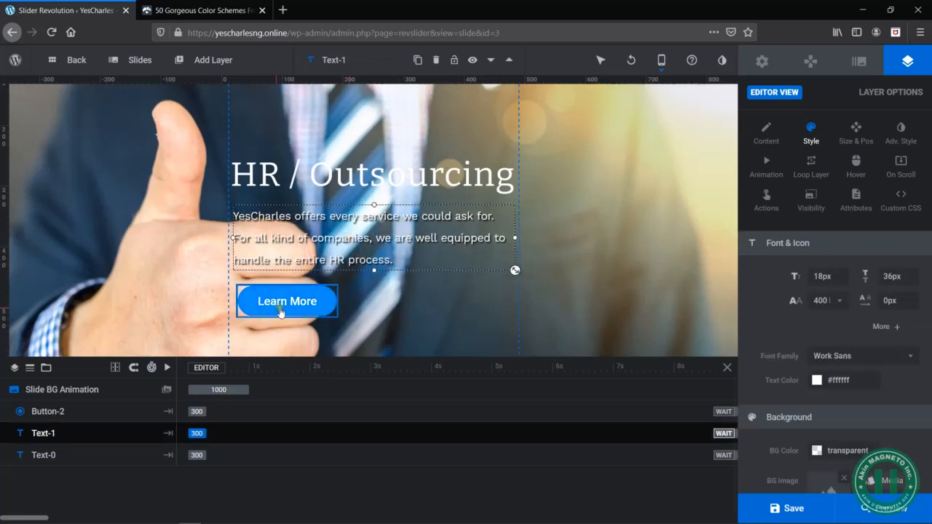
drag(283, 310, 280, 309)
click(355, 300)
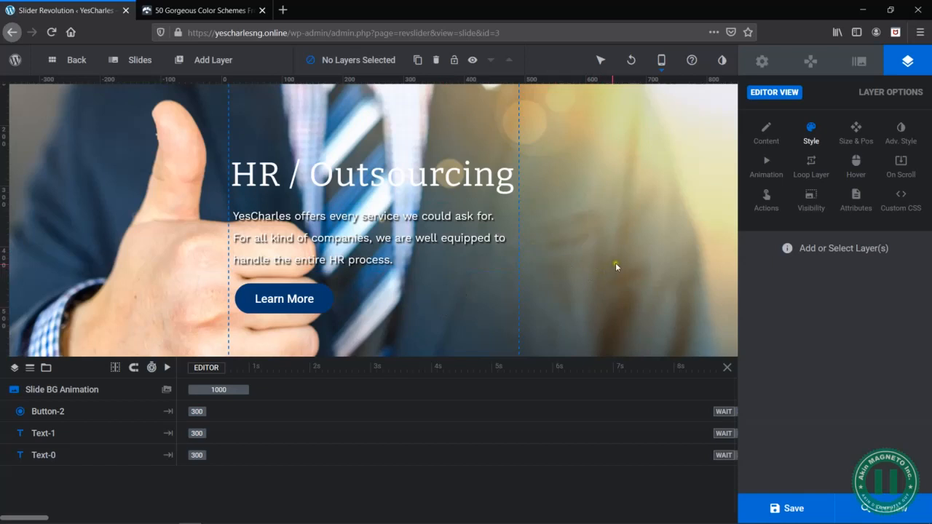
- Open a preview of the slider to check the HR / Outsourcing slide
click(875, 509)
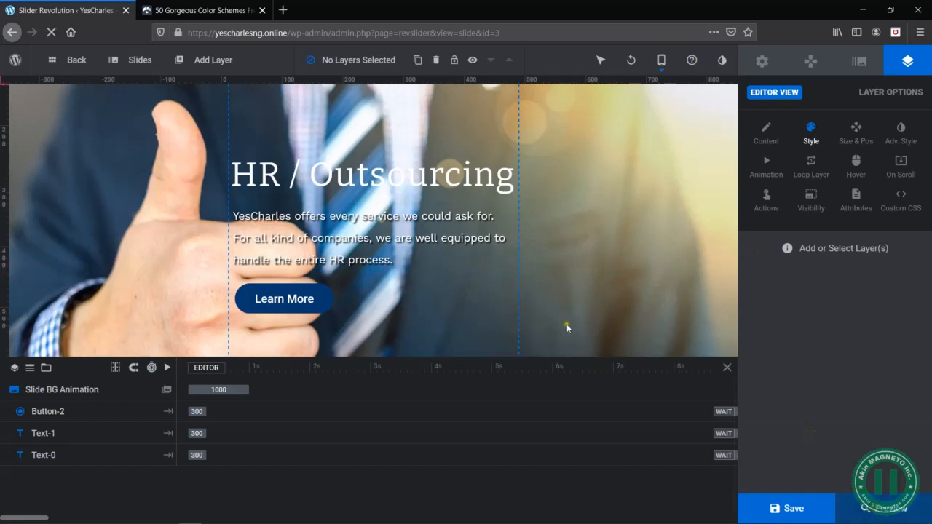
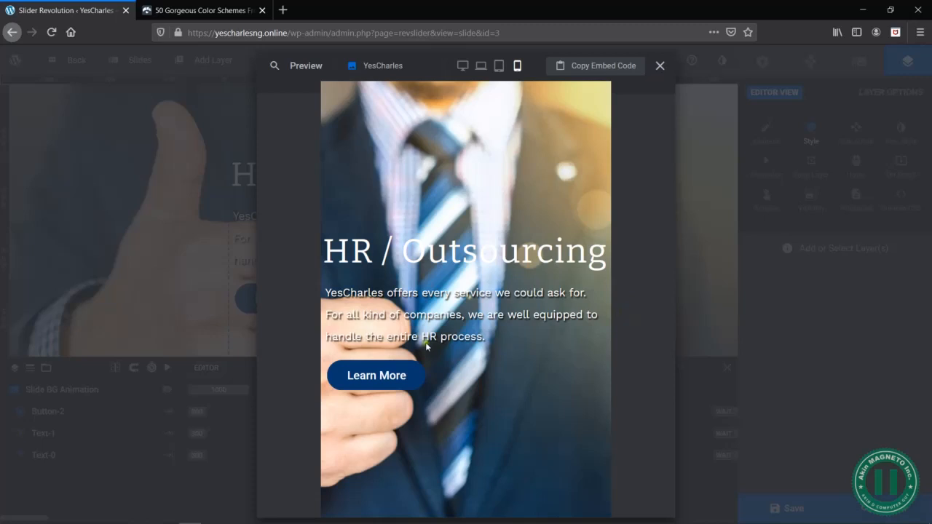
- Set the HR / Outsourcing slide's background image position to left center and preview the slide in the mobile view
click(659, 66)
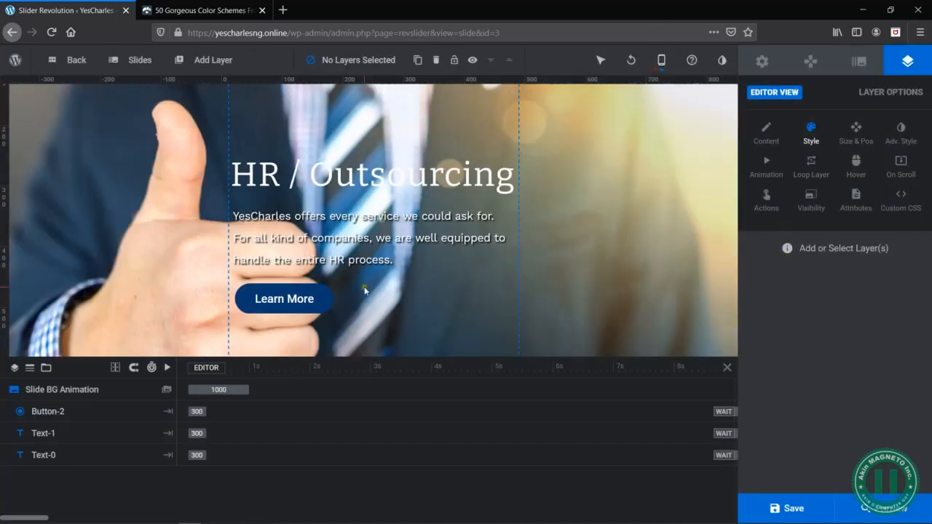
click(770, 129)
click(863, 64)
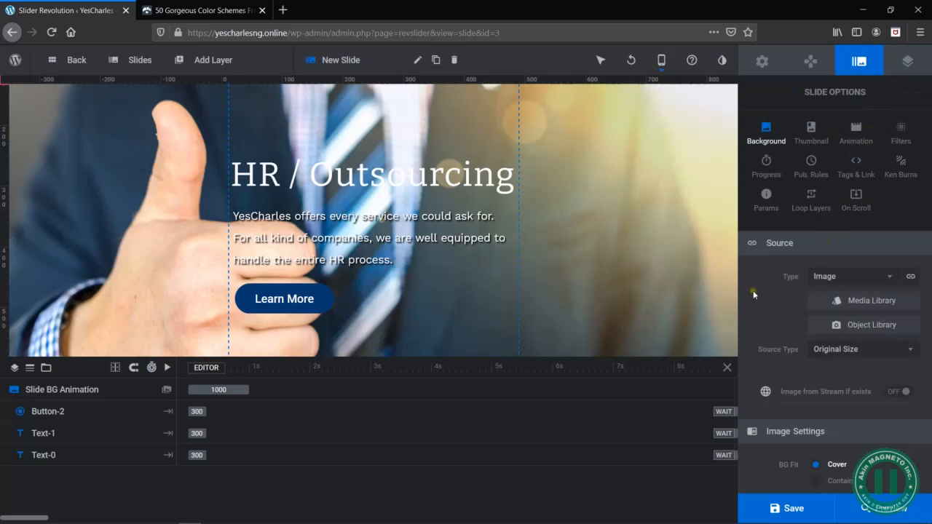
scroll(753, 290, down, 2)
scroll(791, 382, down, 2)
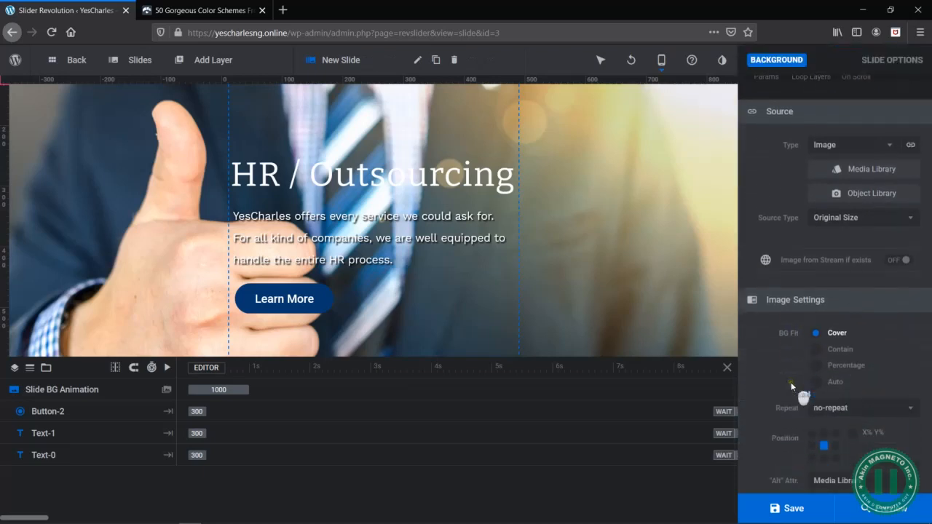
click(812, 448)
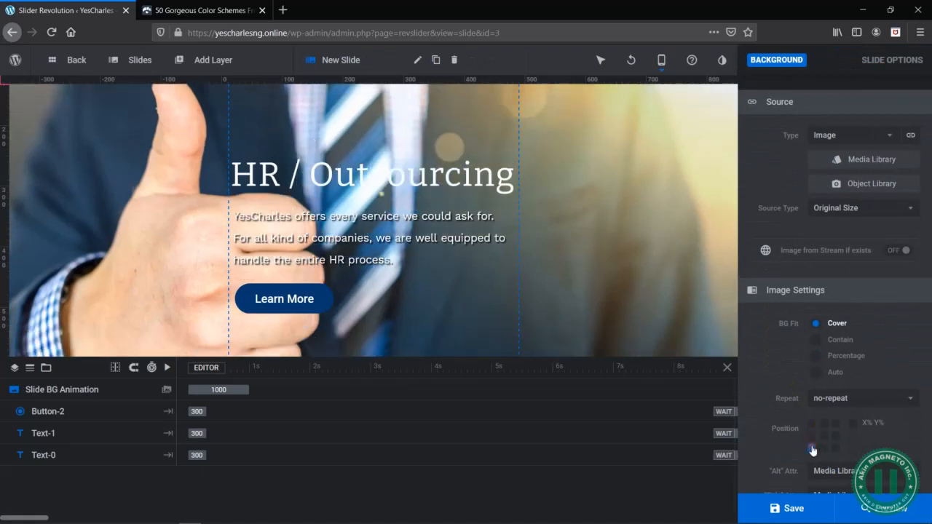
click(813, 424)
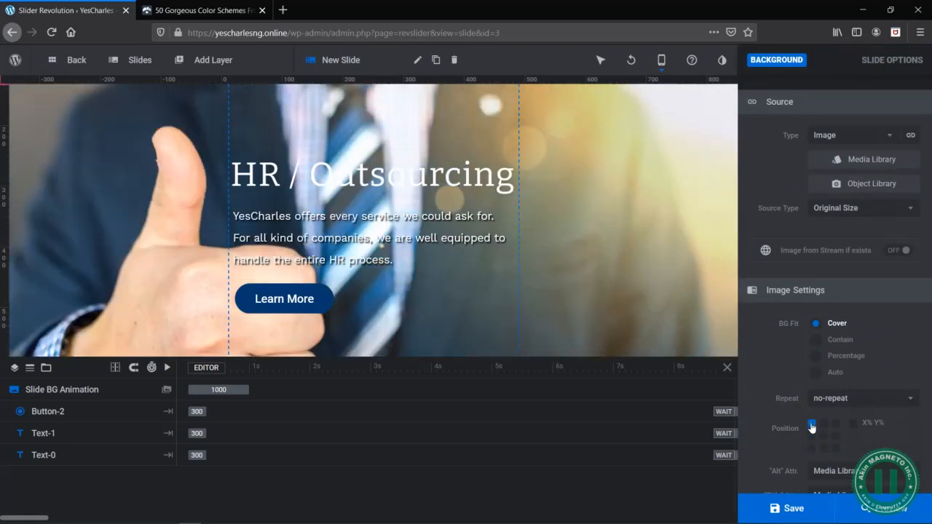
click(812, 437)
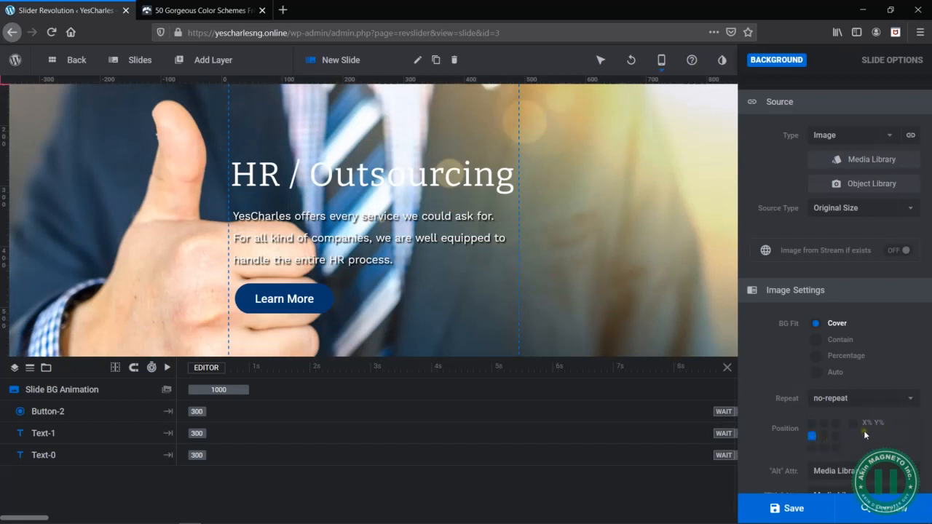
scroll(823, 446, down, 1)
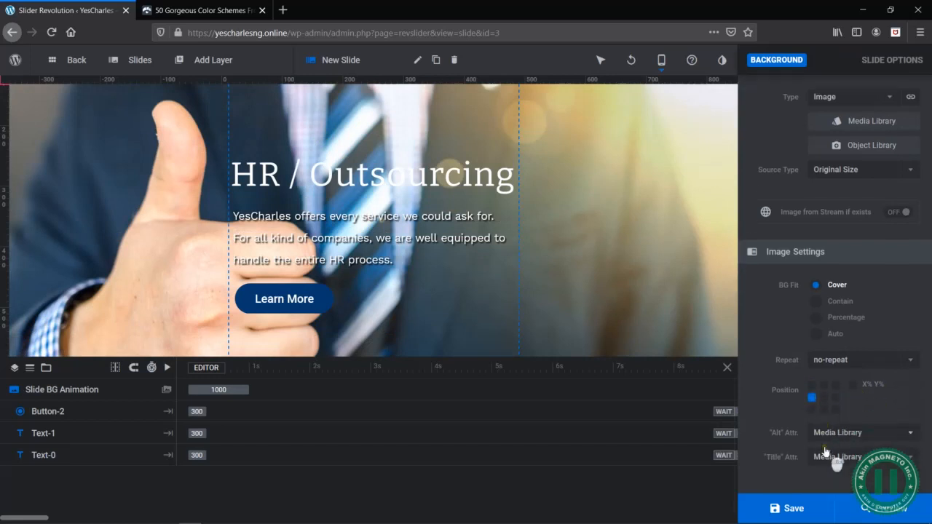
click(890, 517)
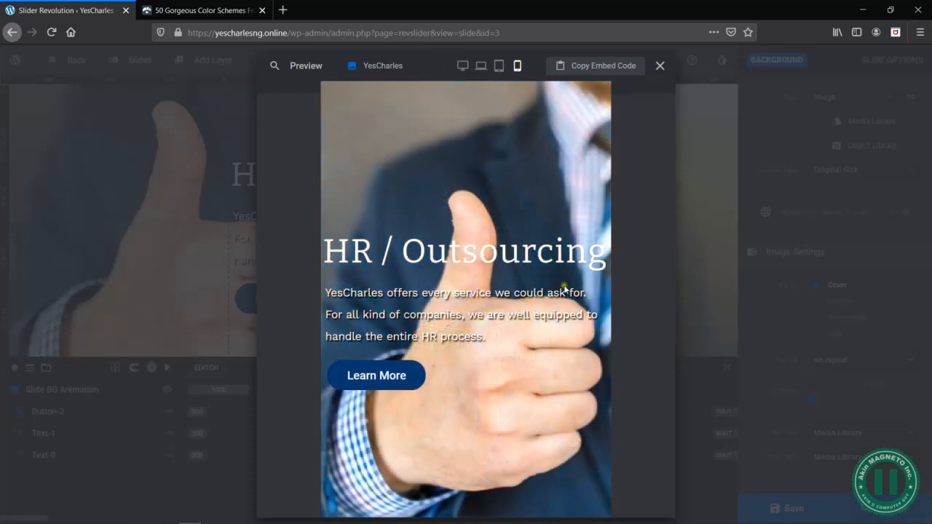
click(660, 65)
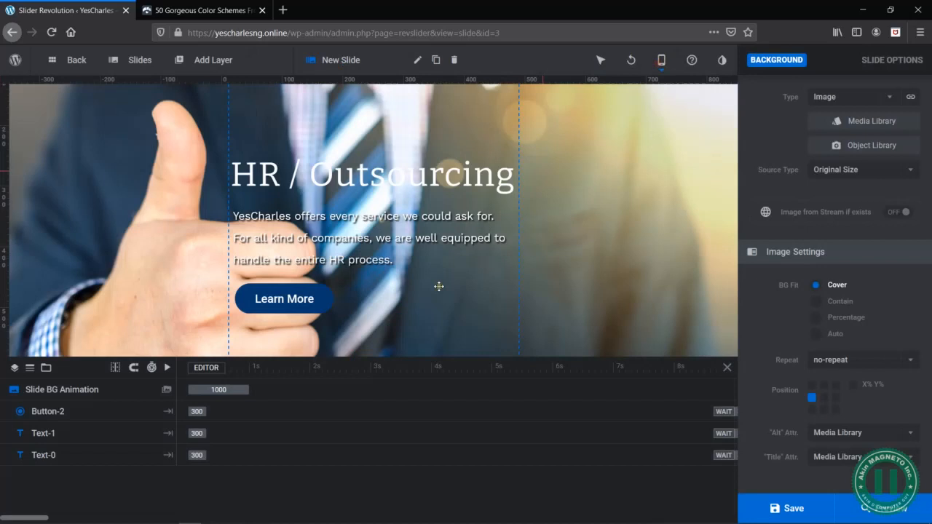
- Check the HR / Outsourcing description's mobile font style and set the Logistics slide description's mobile font size to 18px
click(450, 257)
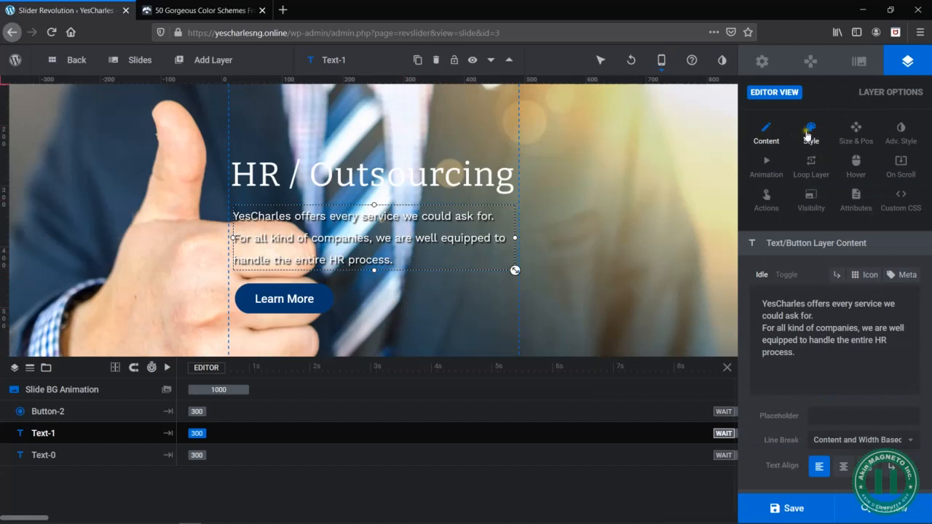
click(809, 139)
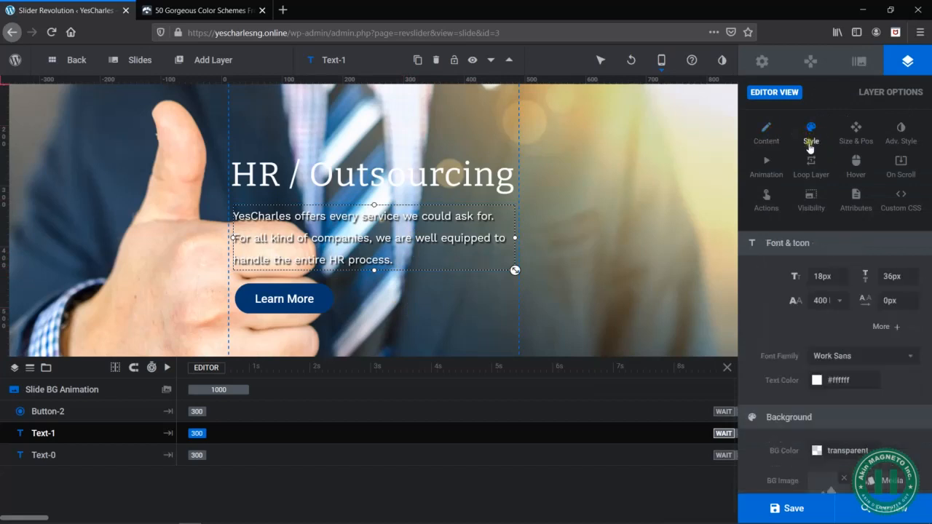
mouse_move(135, 61)
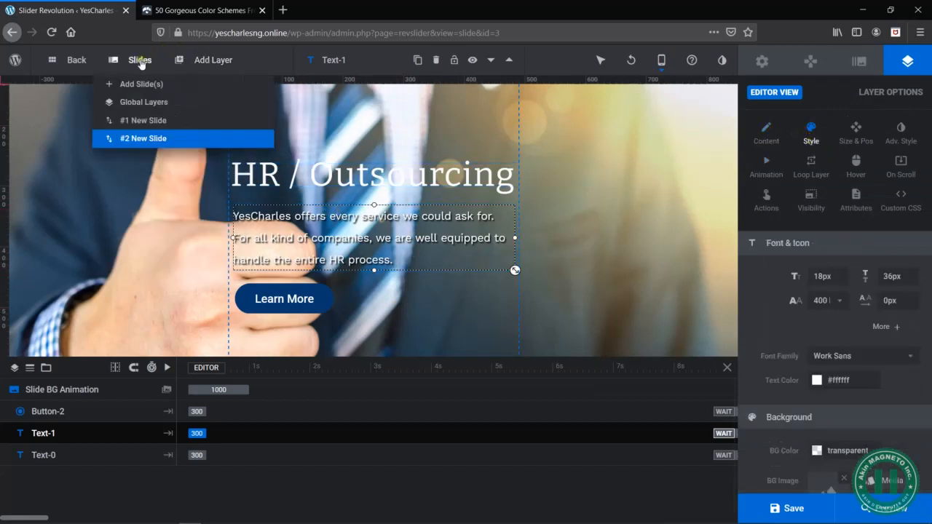
click(136, 125)
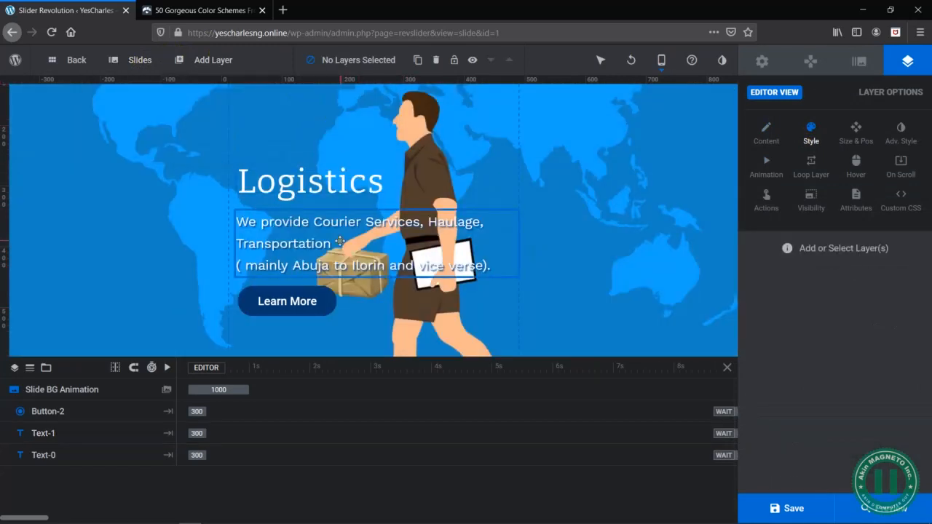
click(816, 276)
text(18)
key(Return)
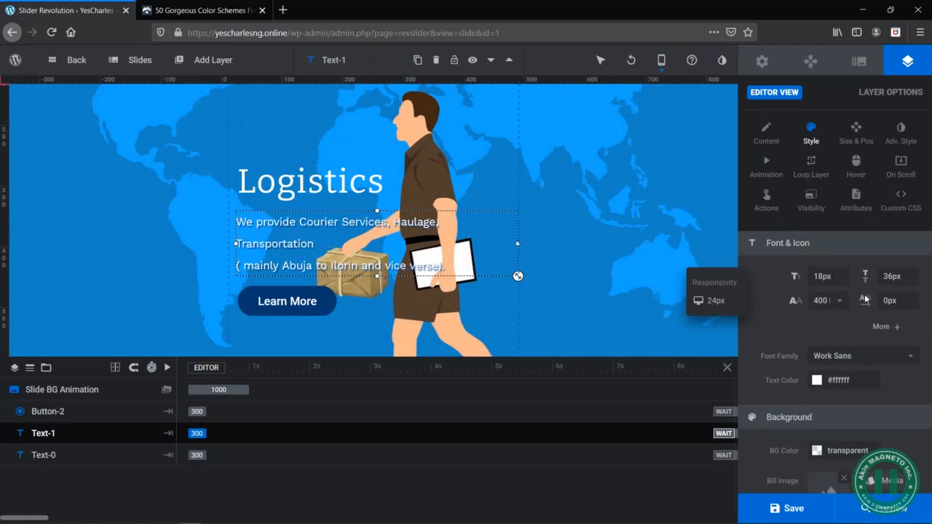
- Try removing the line break before "( mainly Abuja to Ilorin" in the Logistics slide's description
click(303, 248)
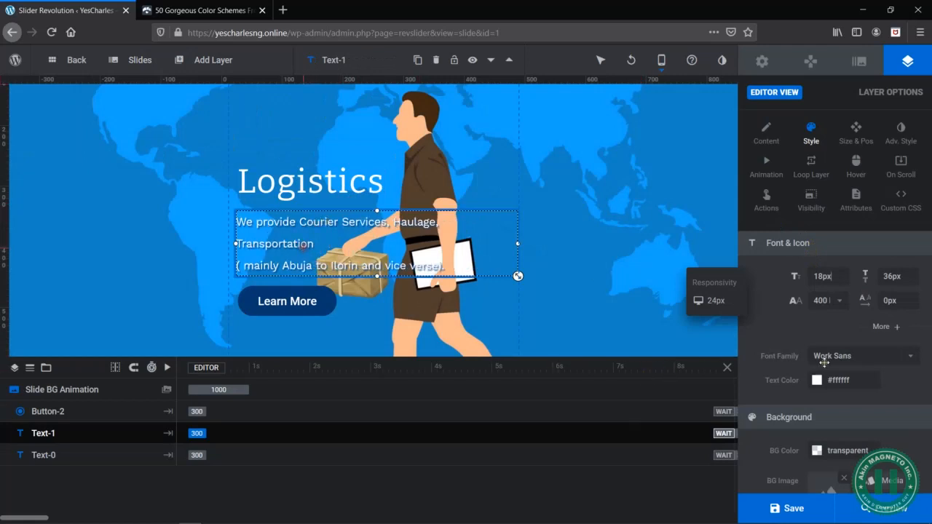
key(BackSpace)
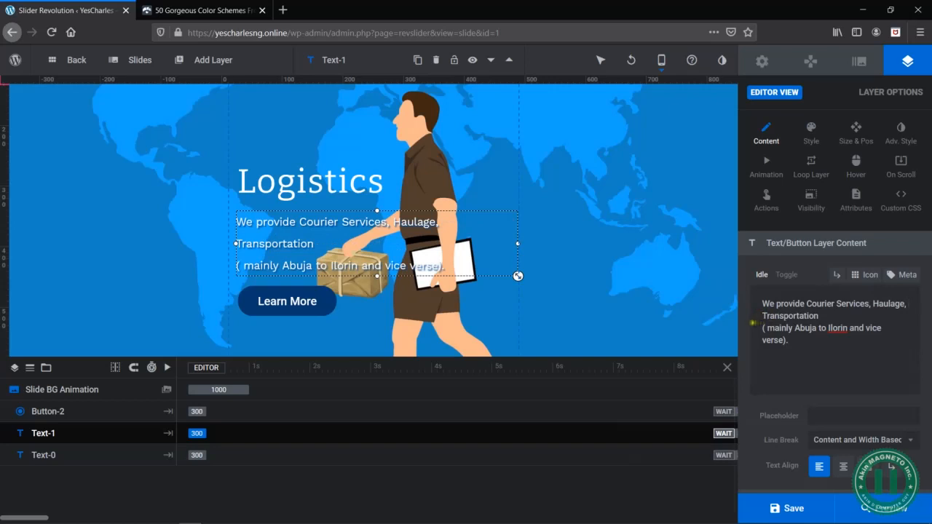
key(BackSpace)
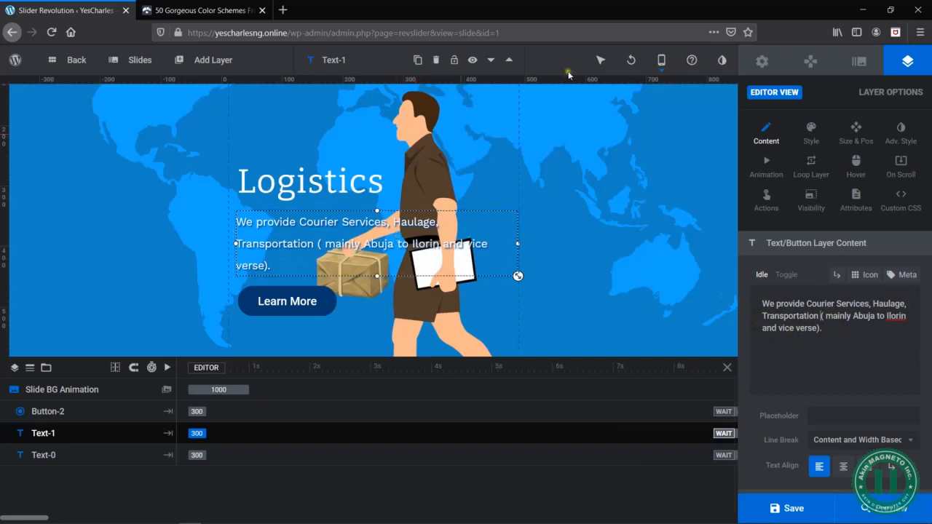
- Restore the line break after "Transportation" in the Logistics description from the desktop layout and return to the mobile layout
mouse_move(667, 63)
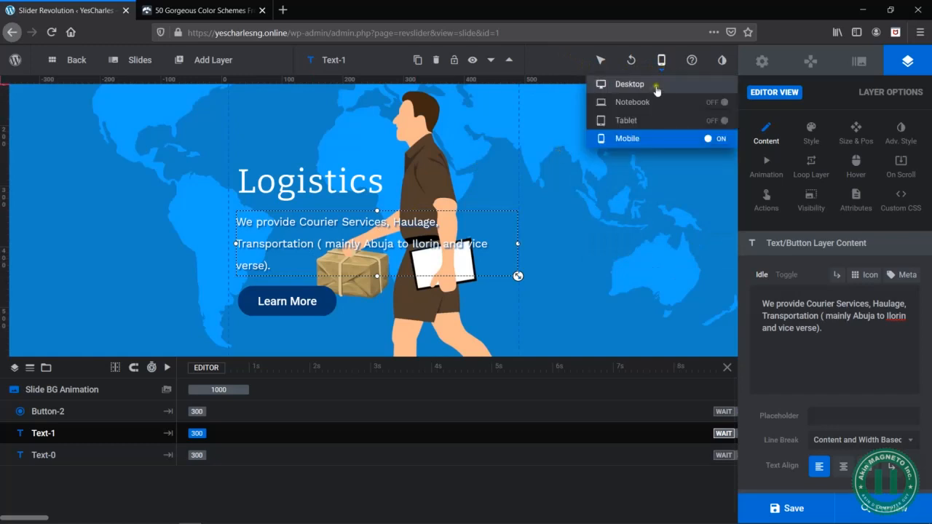
click(646, 83)
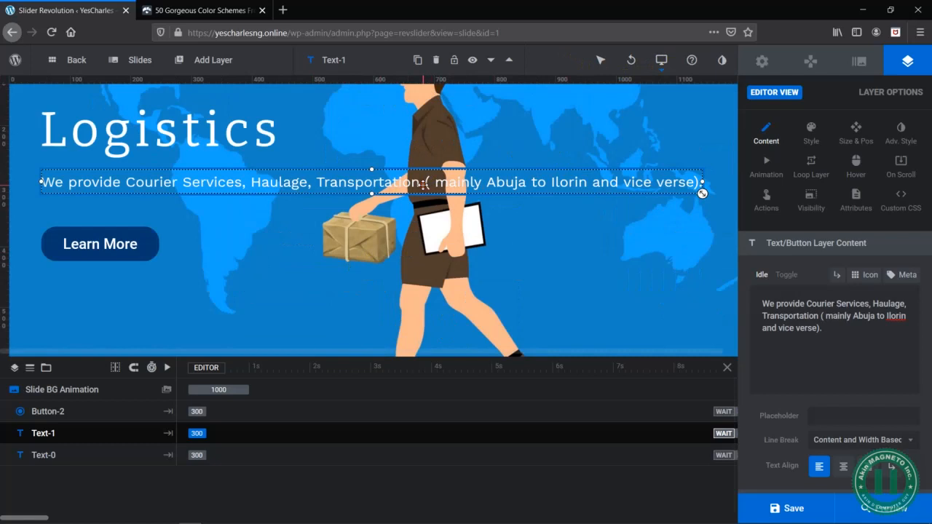
key(Return)
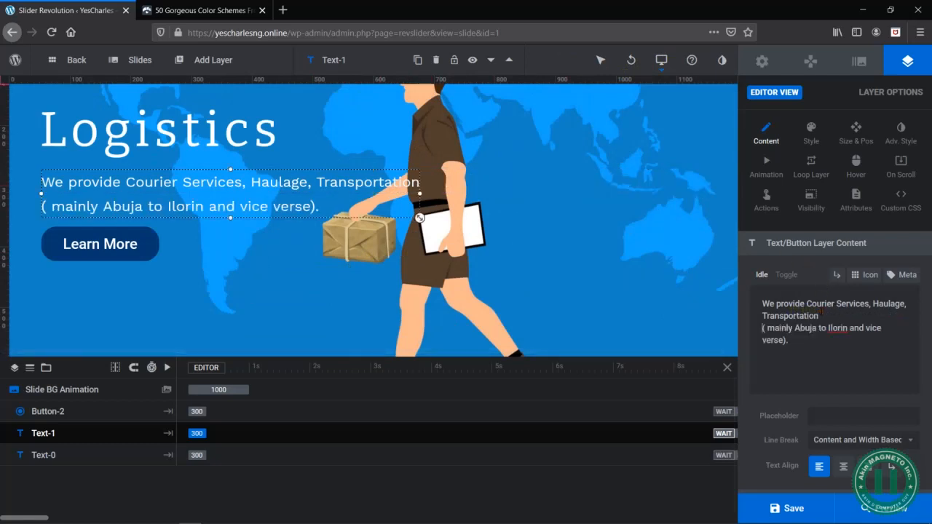
click(588, 234)
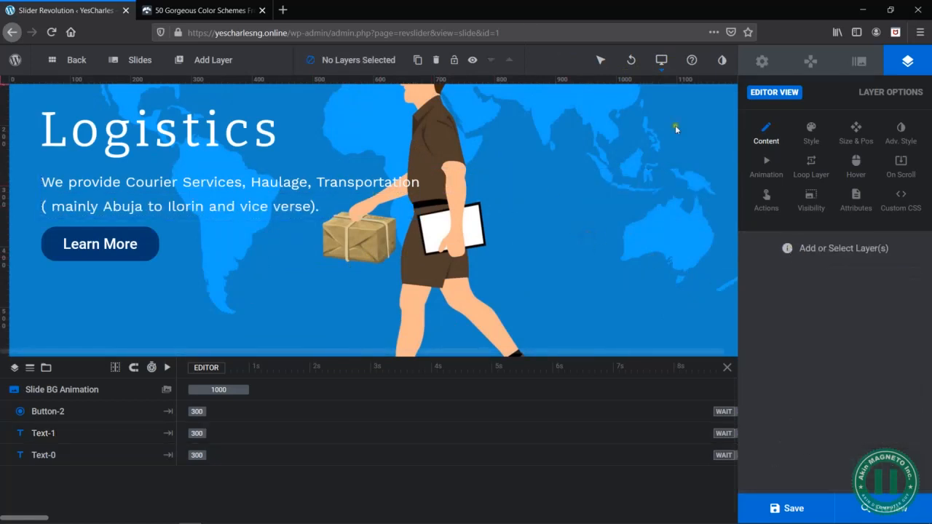
mouse_move(601, 59)
mouse_move(661, 61)
click(648, 139)
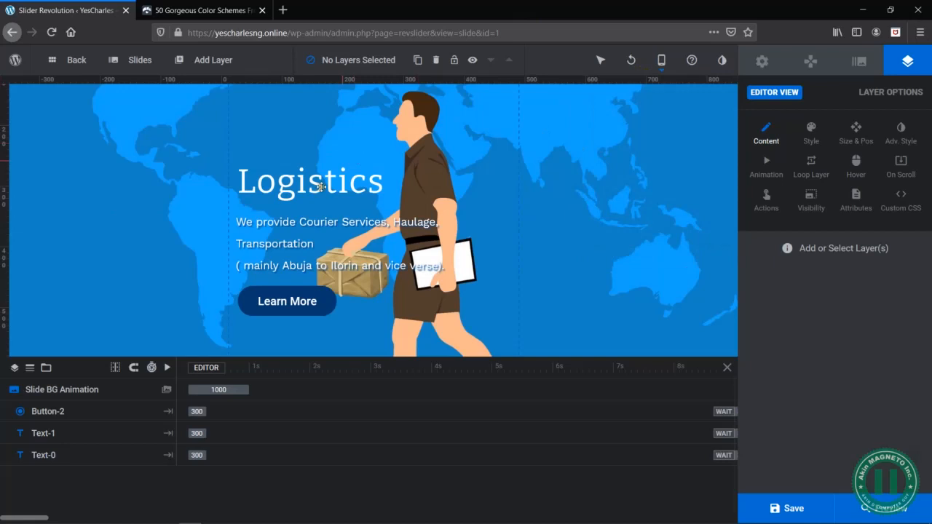
- Return to the HR / Outsourcing slide and duplicate it as a base for a third slide
mouse_move(114, 60)
click(150, 138)
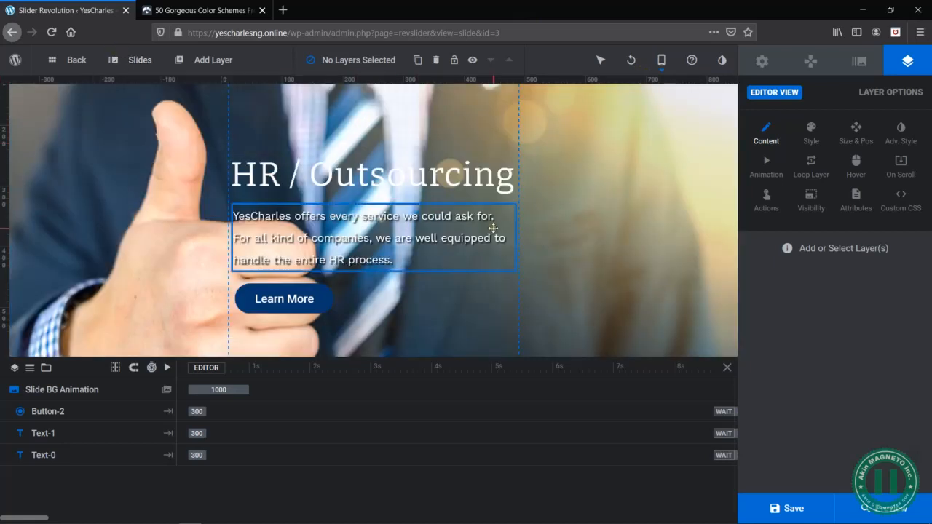
scroll(429, 238, up, 1)
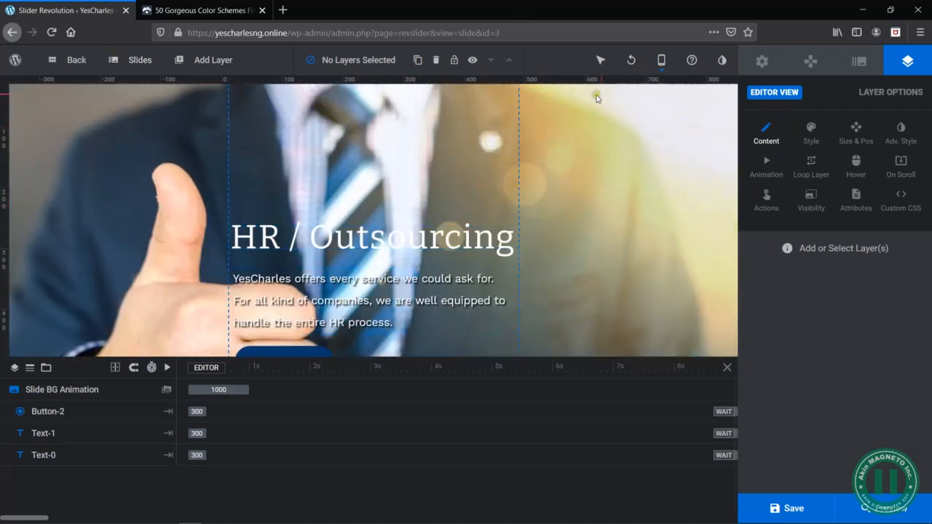
scroll(426, 233, down, 1)
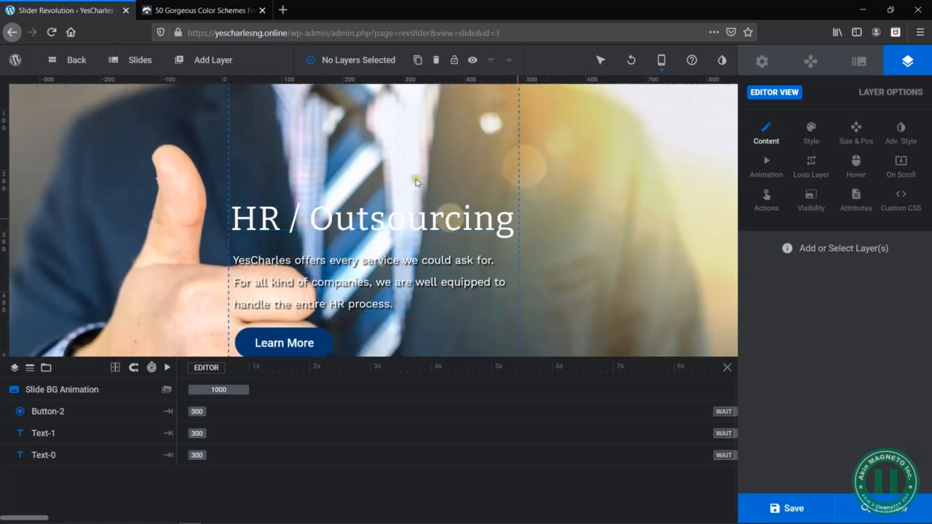
mouse_move(144, 73)
mouse_move(146, 145)
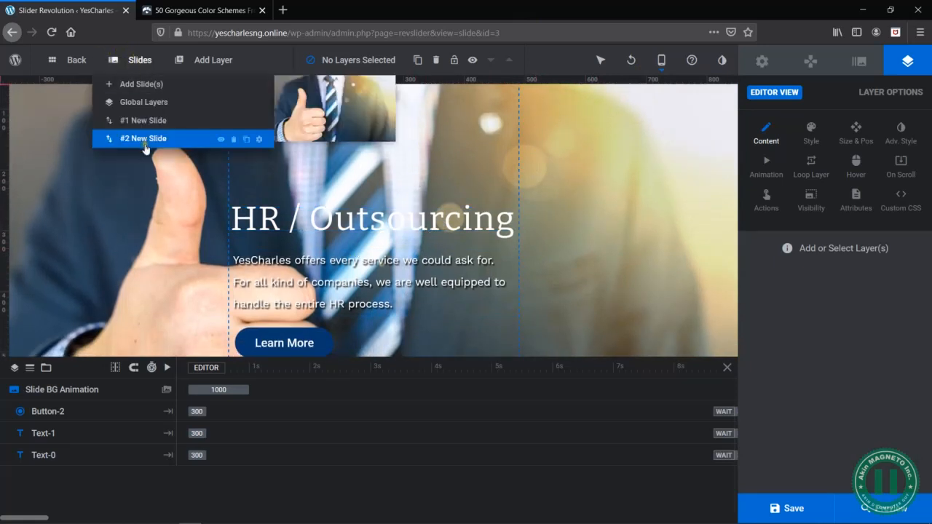
click(246, 139)
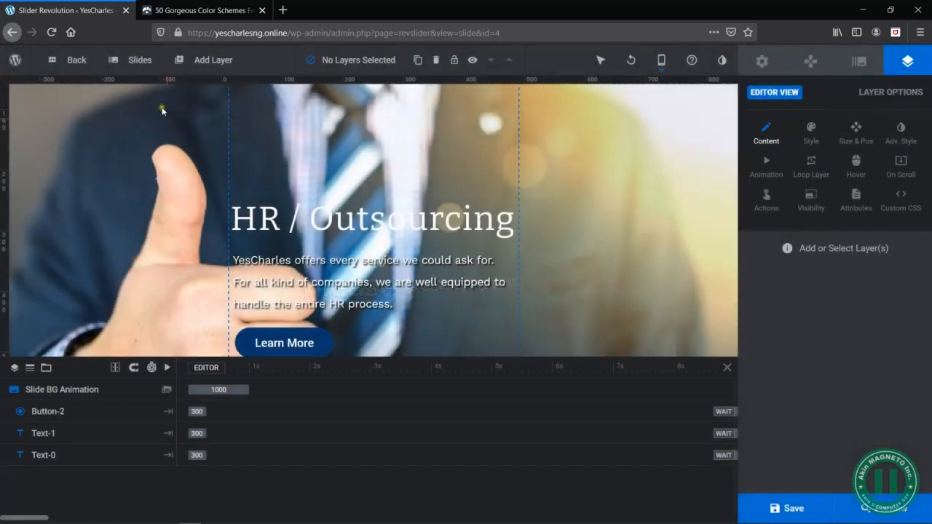
- Replace the third slide's background with the CLEANING-scaled.jpg mop image from the media library
mouse_move(135, 67)
mouse_move(142, 158)
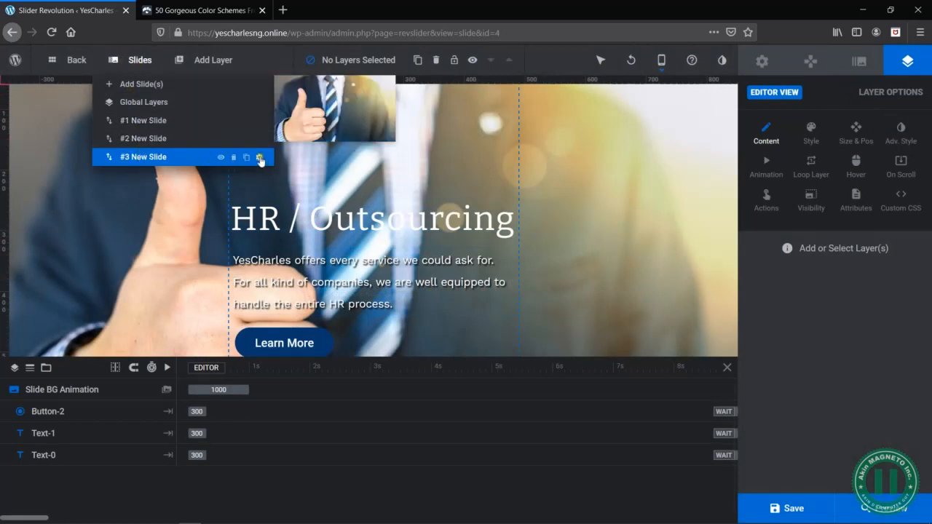
click(260, 158)
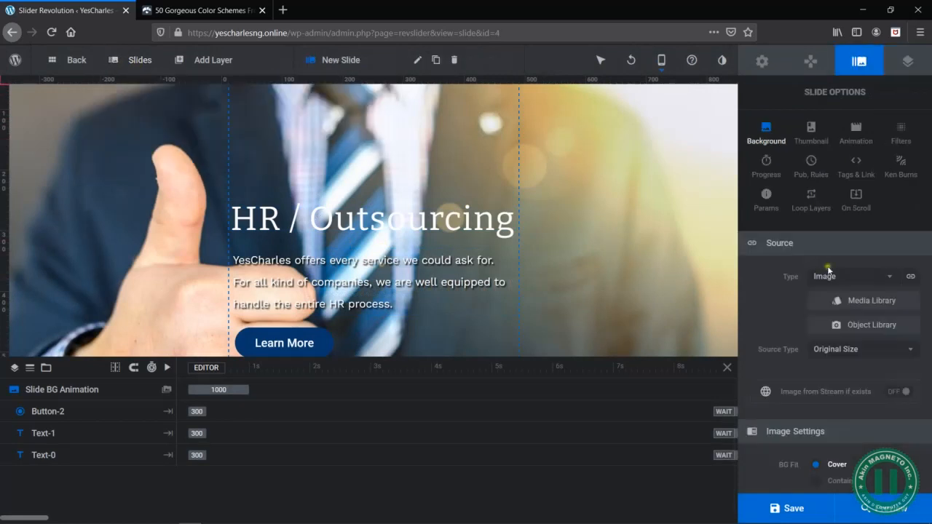
click(890, 303)
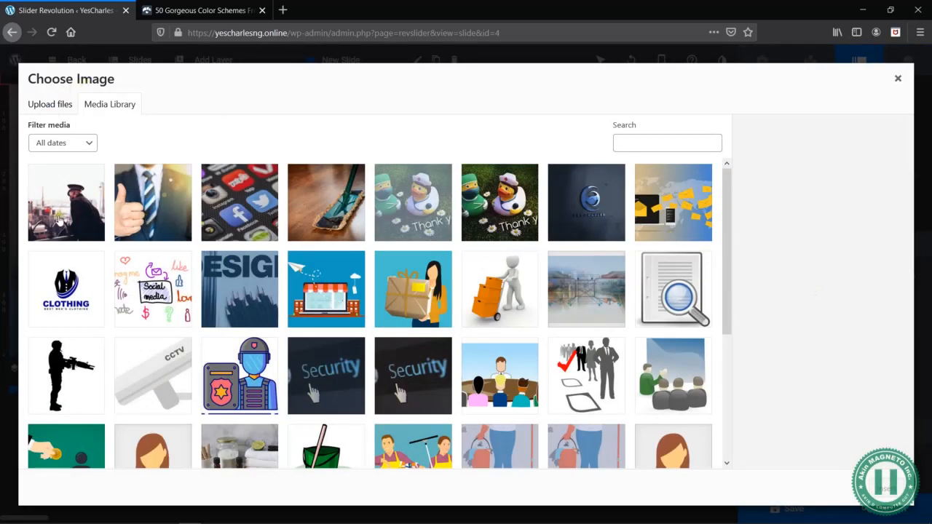
click(317, 215)
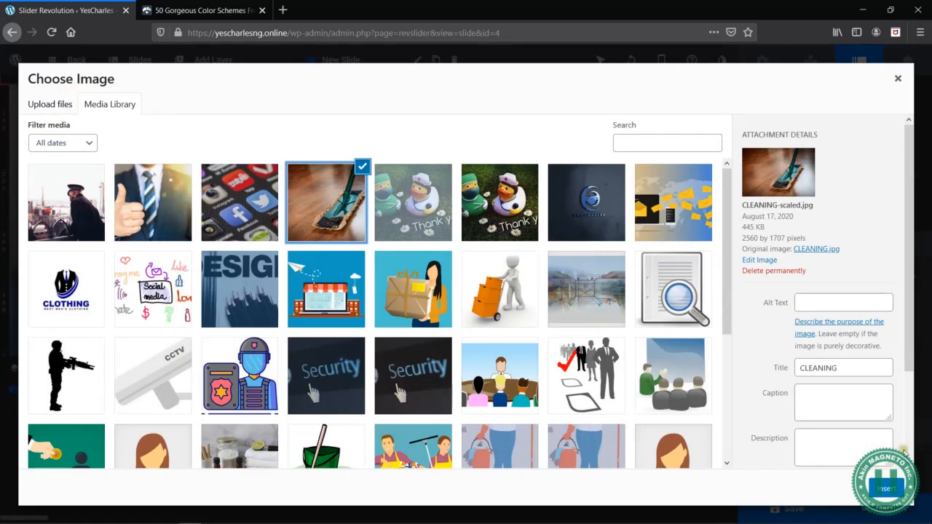
click(902, 489)
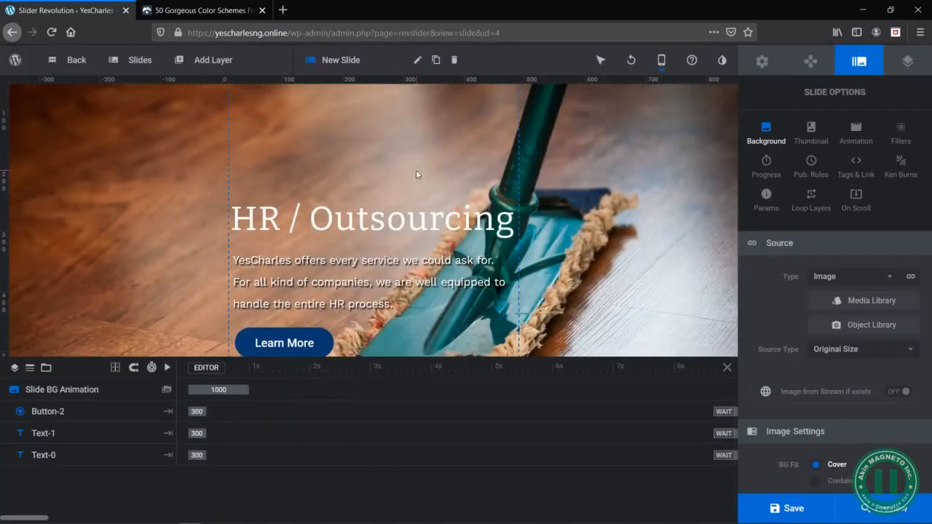
- Change the third slide's heading text to "Cleaning Services"
click(369, 221)
key(ctrl+a)
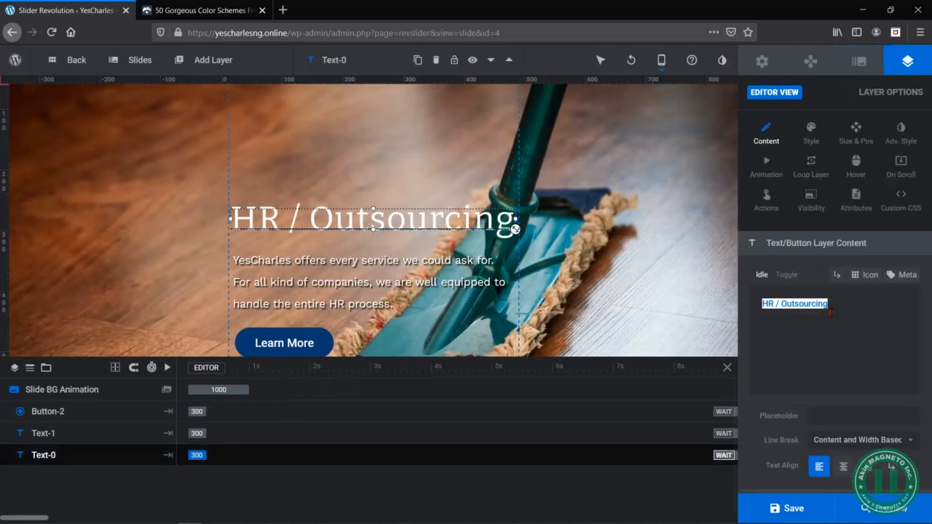
text(Cleani)
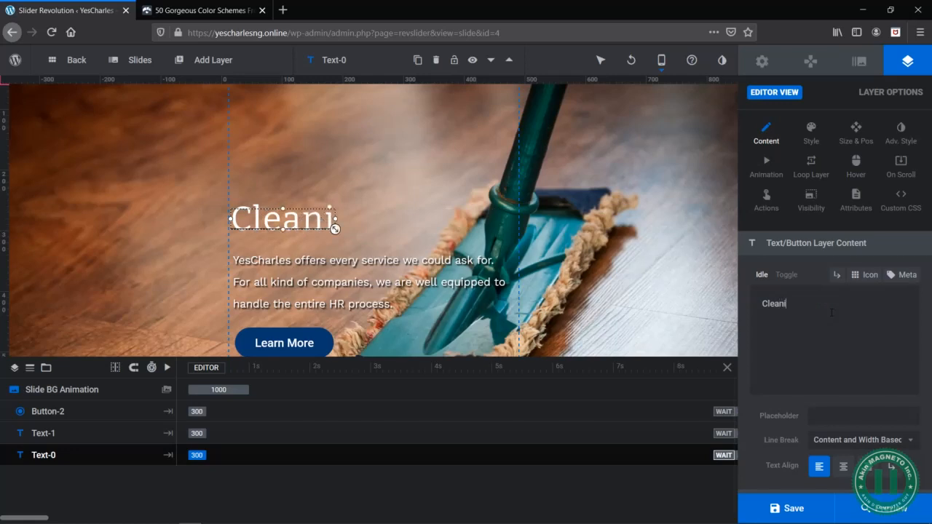
text(ng Services)
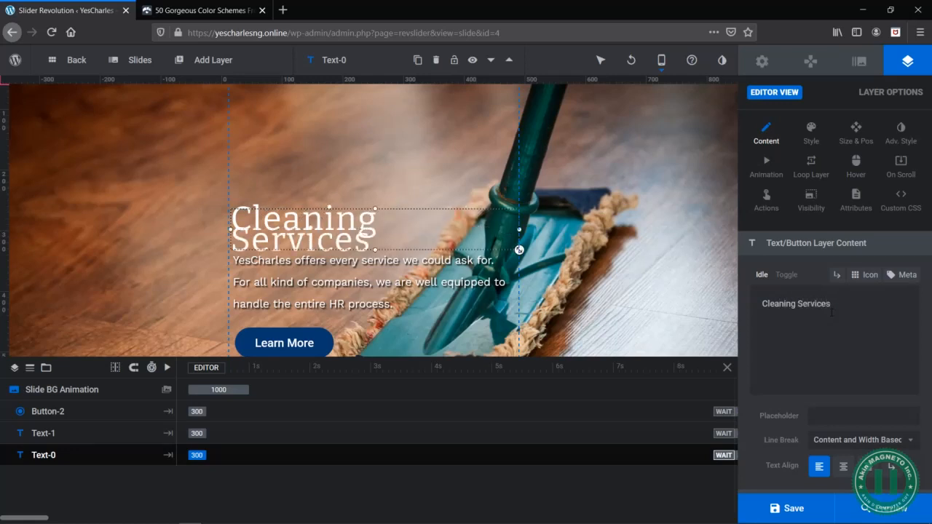
- Set the mobile "Cleaning Services" heading's font size to 53 px and reposition the heading just above the description
click(380, 205)
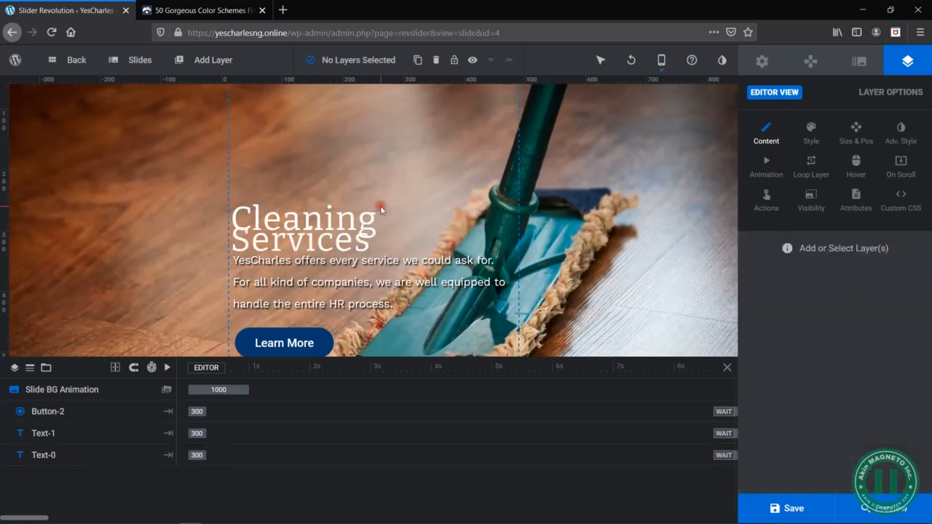
drag(382, 221, 379, 217)
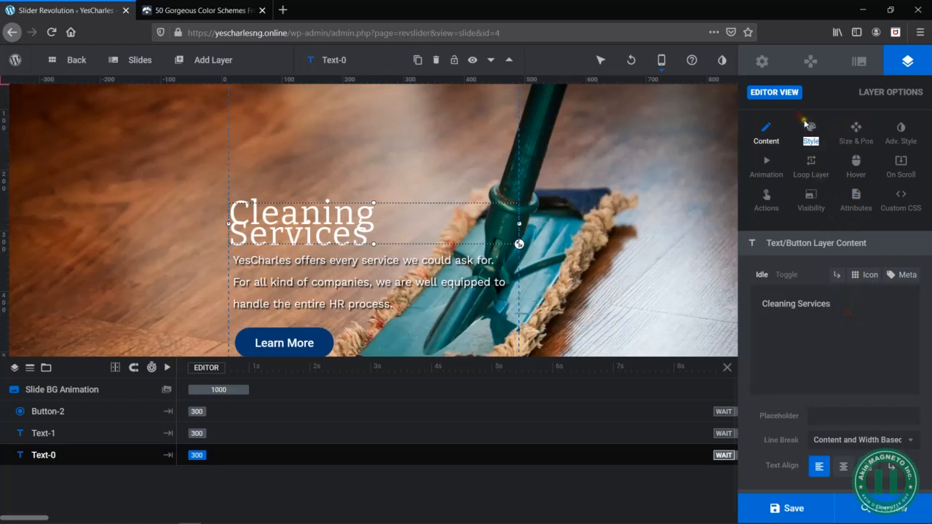
click(810, 130)
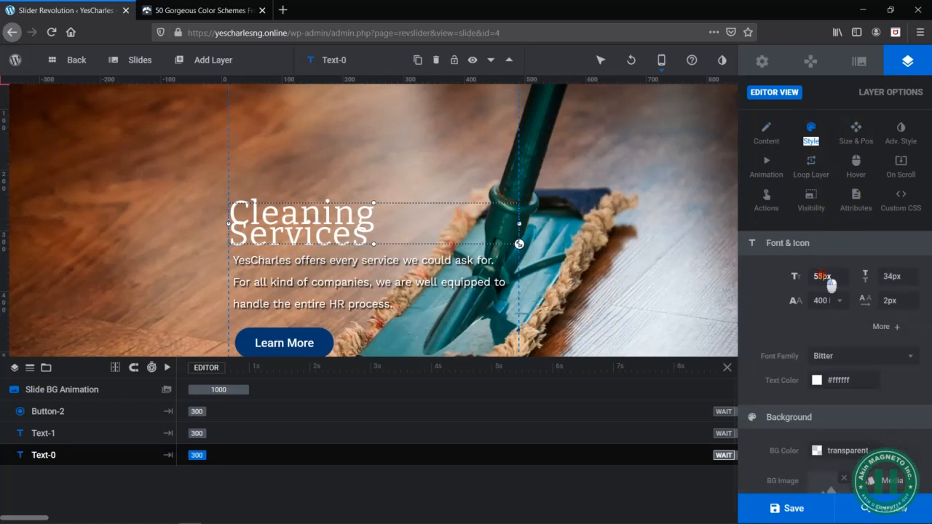
click(823, 278)
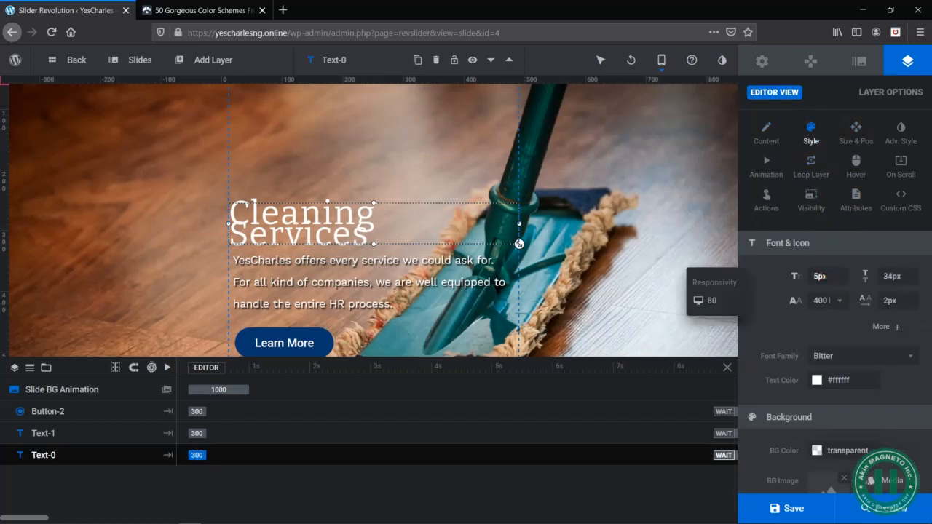
text(3)
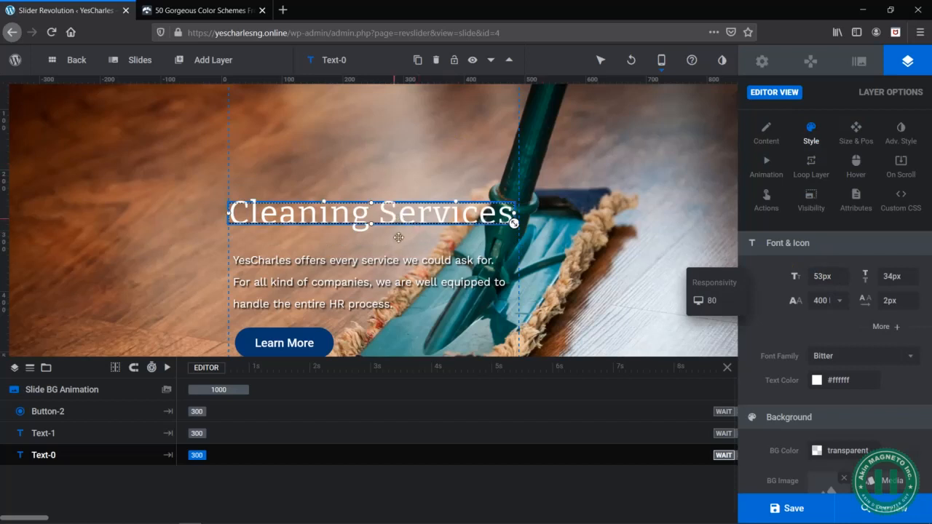
right_click(400, 241)
click(357, 233)
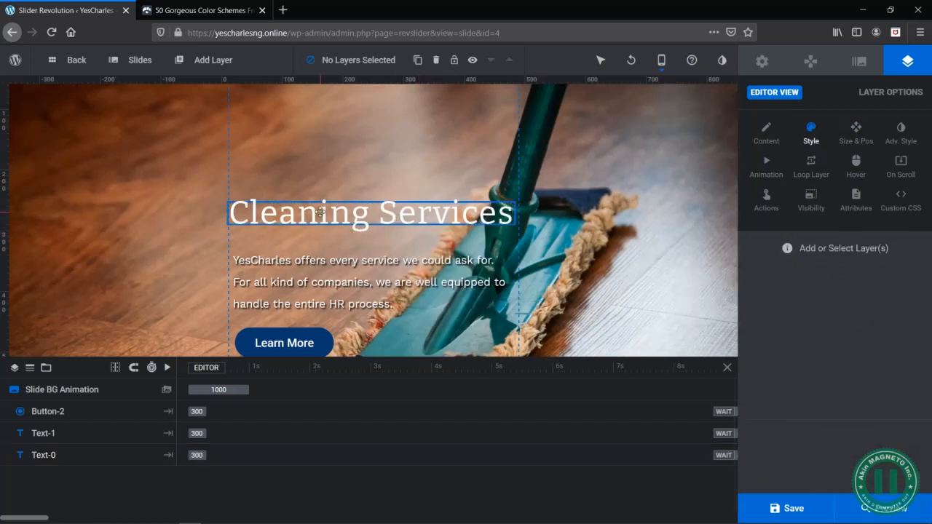
drag(320, 214, 321, 224)
- Switch to the Word document and copy the Cleaning Services text from "whether professional routine cleaning services" through "Fumigation among others."
click(346, 281)
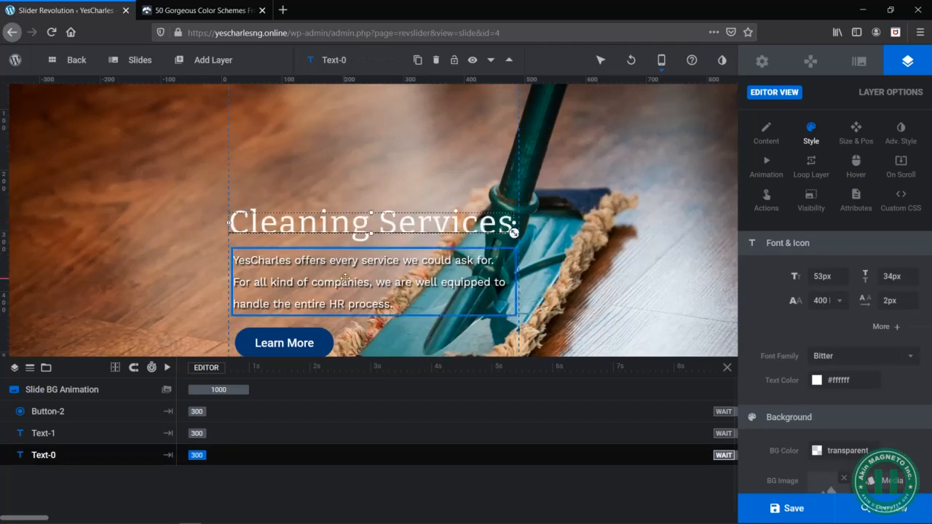
key(alt+Tab)
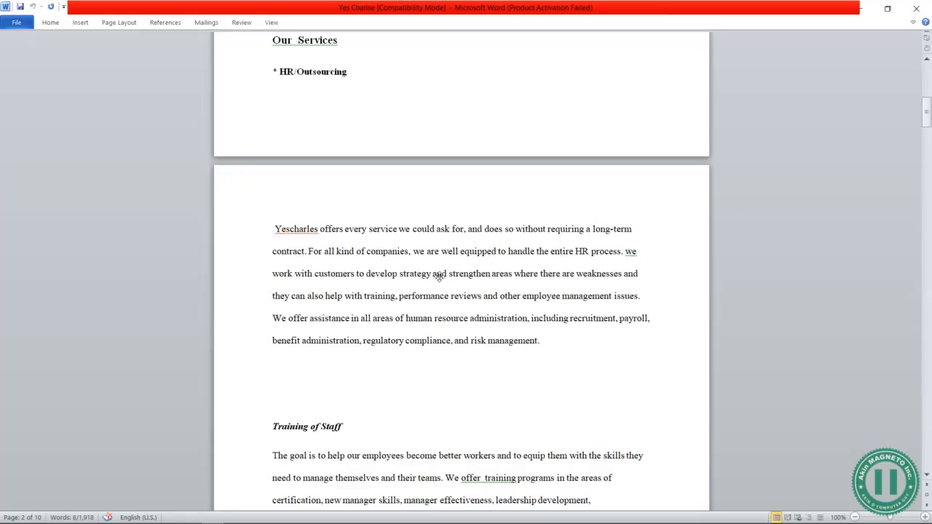
scroll(427, 346, down, 3)
scroll(434, 350, down, 13)
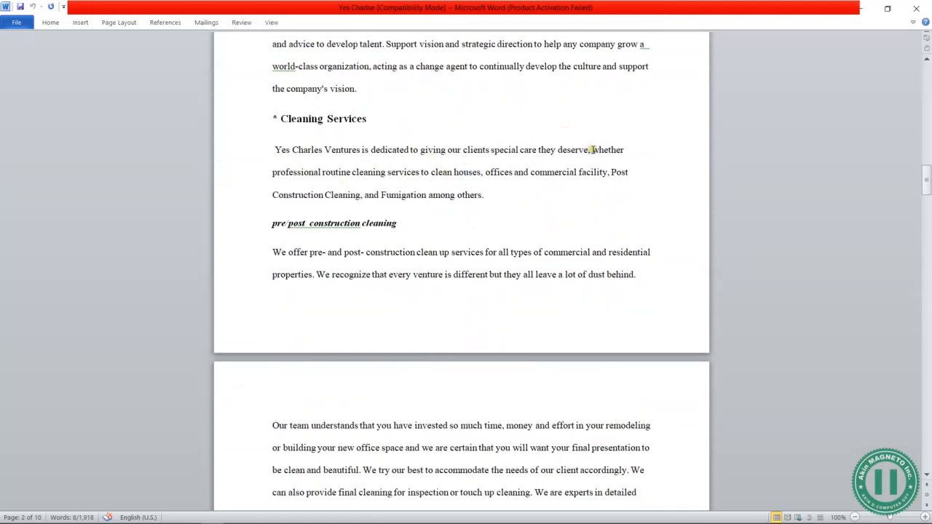
drag(275, 150, 451, 161)
click(441, 150)
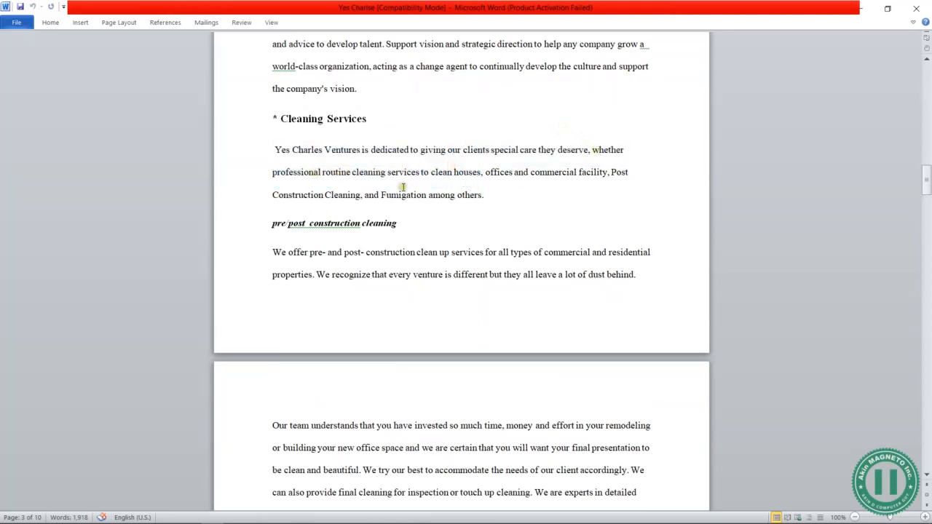
drag(591, 150, 599, 195)
key(ctrl+c)
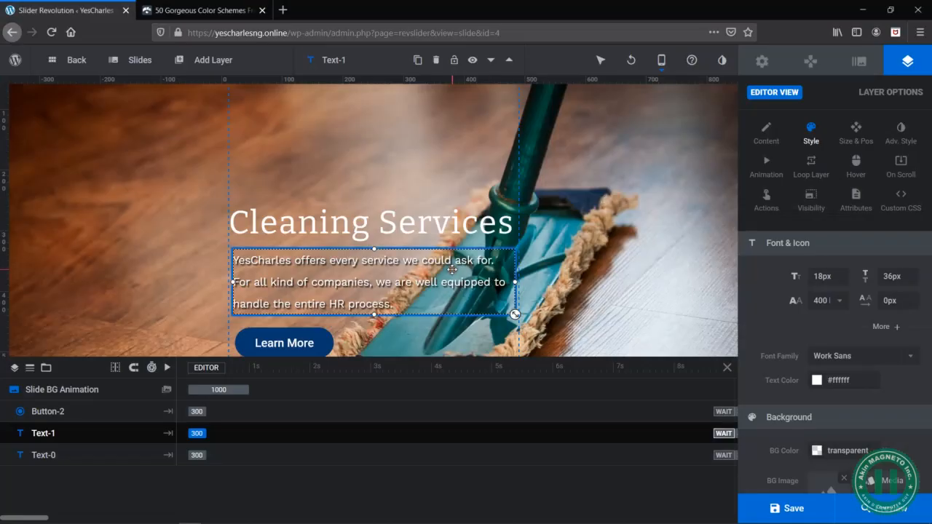
- Return to the slider editor, replace the mobile description with the copied cleaning text, and capitalise its first word to "Whether"
double_click(467, 291)
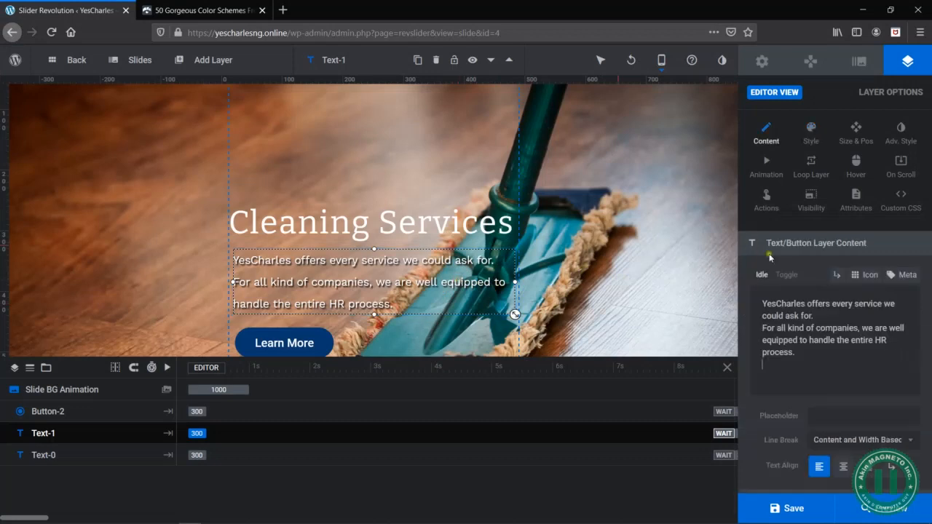
key(ctrl+a)
key(ctrl+v)
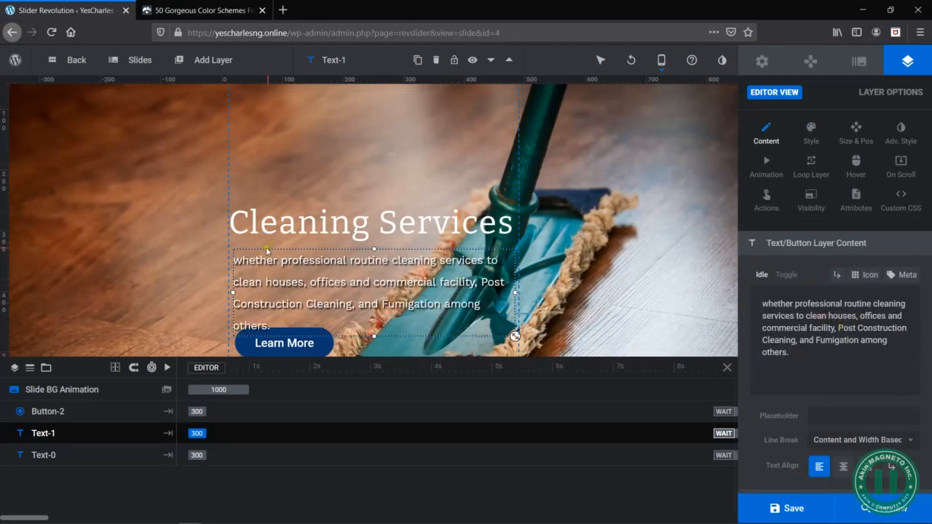
key(Delete)
text(W)
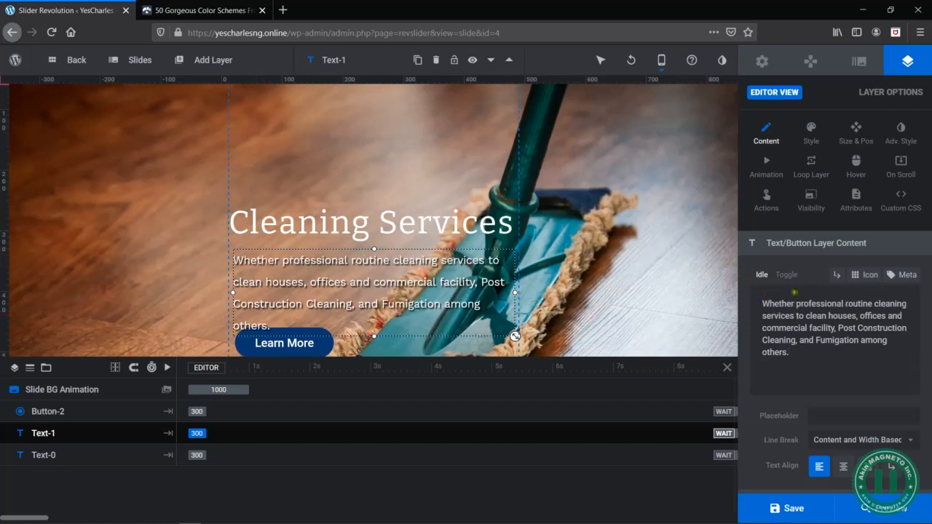
- Move the Learn More button down in the mobile layout so it clears the description's last line
scroll(300, 314, down, 1)
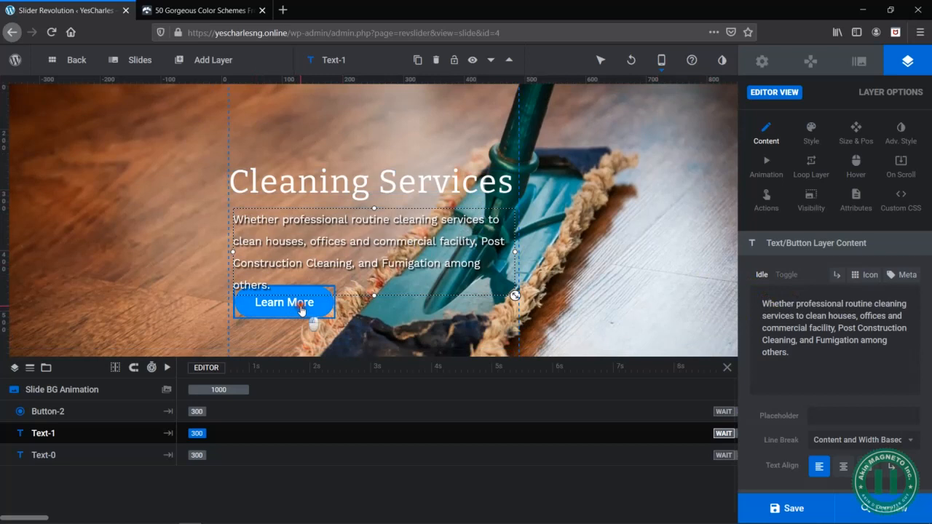
drag(301, 310, 300, 327)
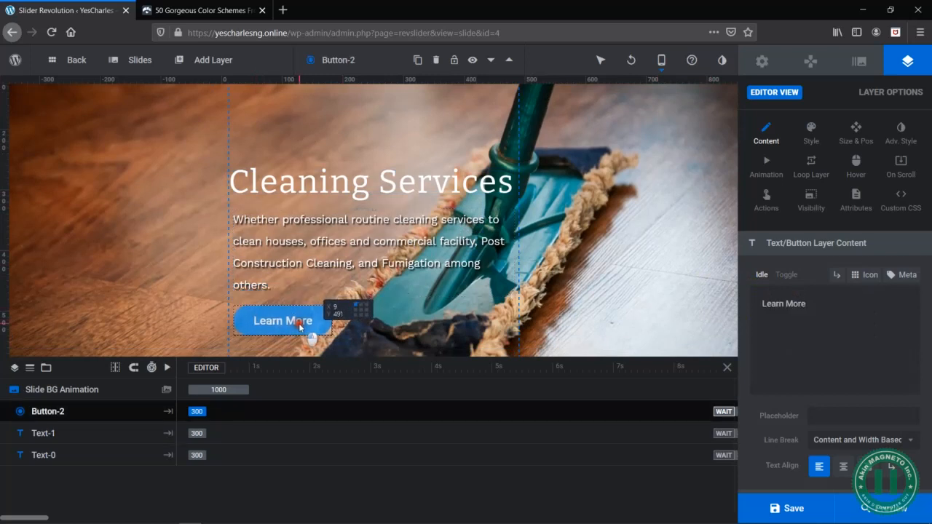
click(428, 302)
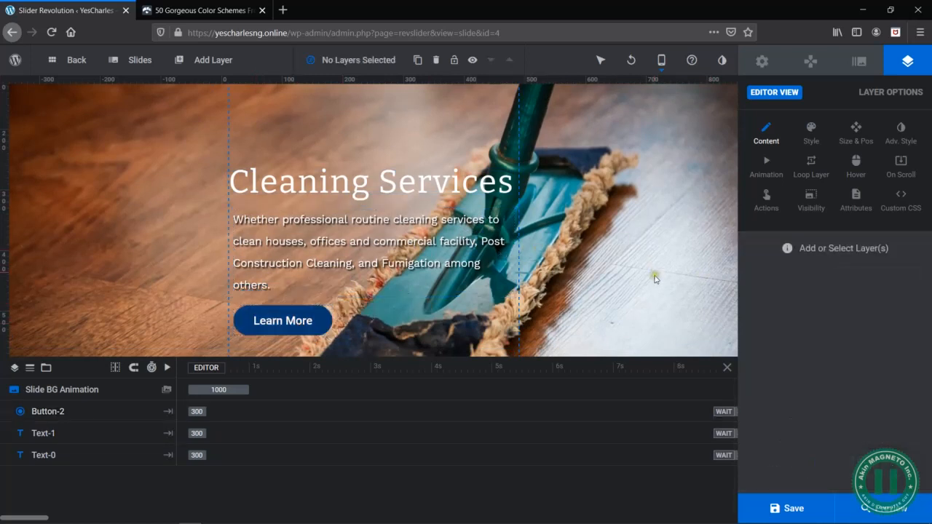
- Check the Cleaning Services slide in the desktop layout and return to the mobile layout
mouse_move(661, 61)
click(646, 88)
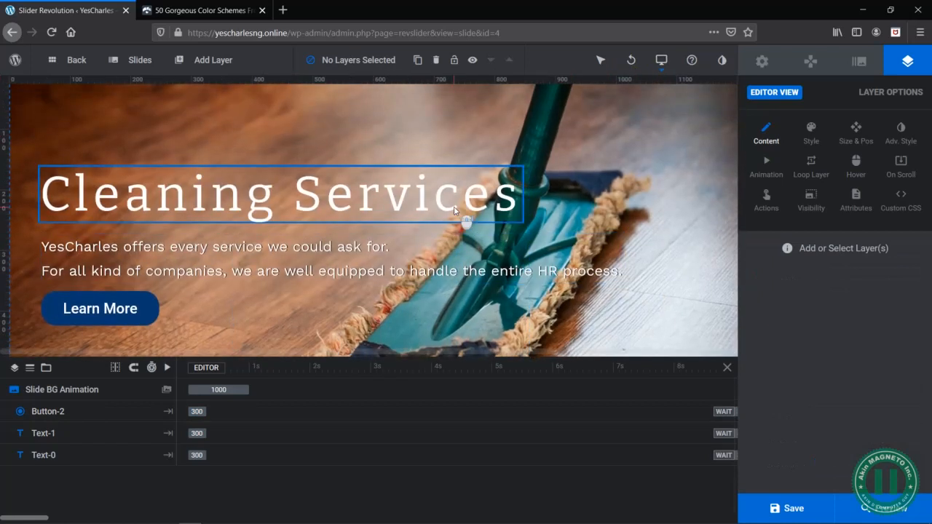
mouse_move(661, 61)
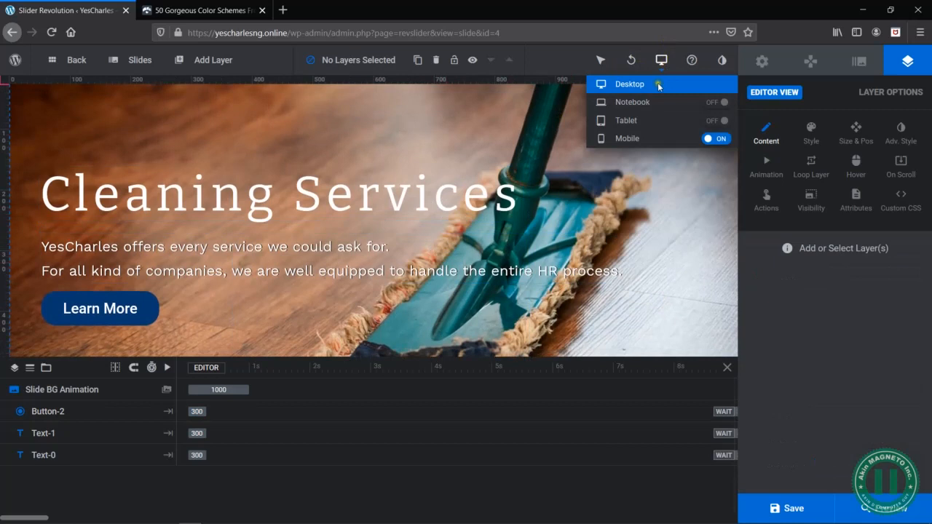
click(635, 139)
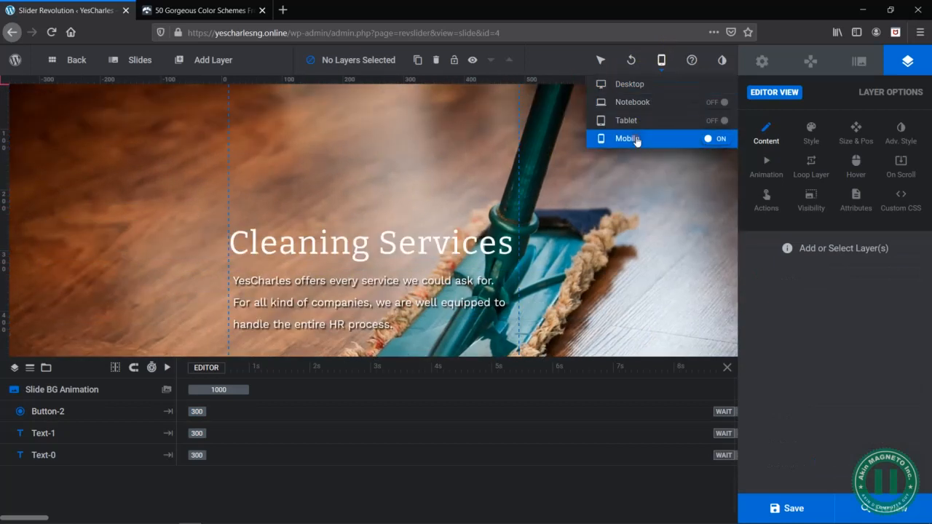
- Paste the copied cleaning text over the HR description, capitalise its first word to "Whether", and save the slide
click(416, 296)
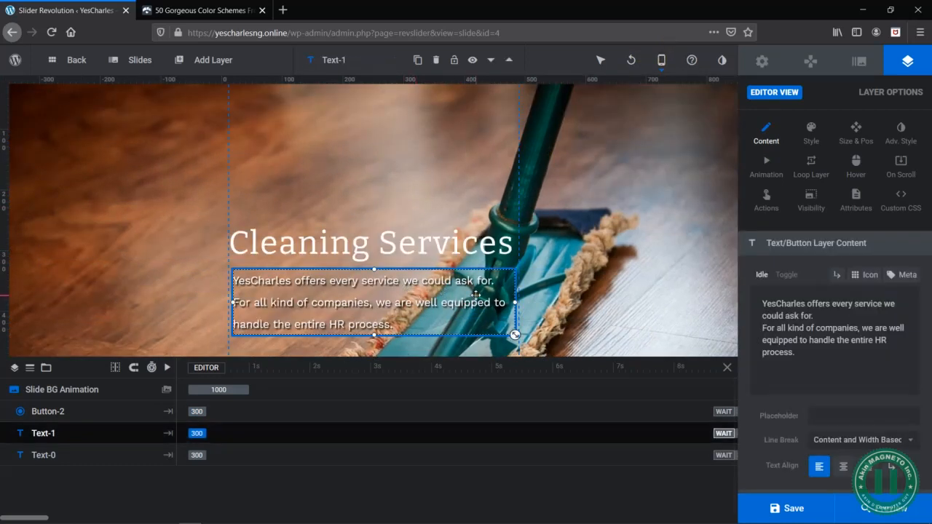
key(alt+Tab)
key(alt+Tab)
key(ctrl+a)
key(ctrl+v)
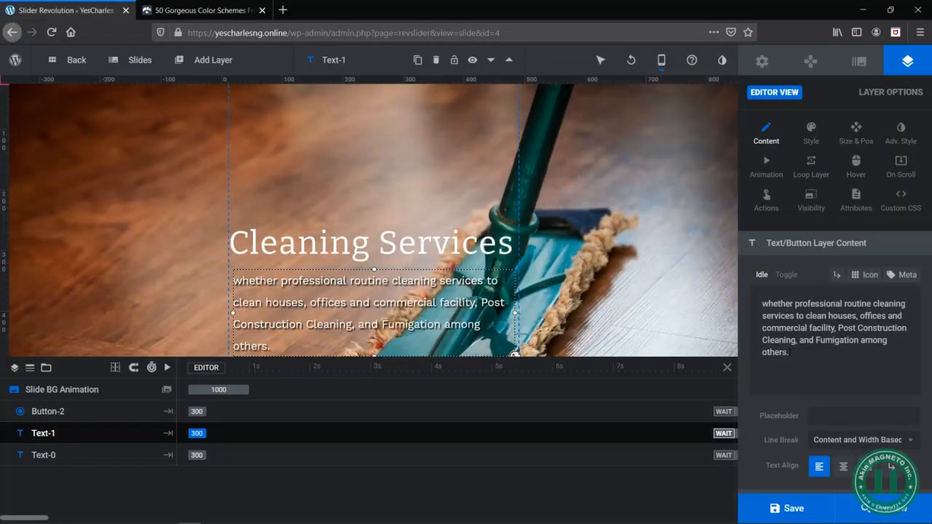
key(BackSpace)
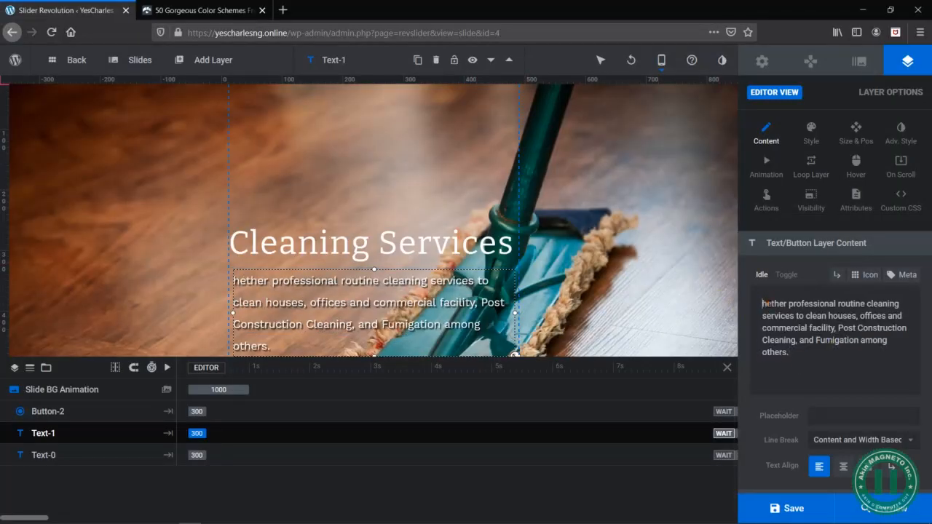
text(W)
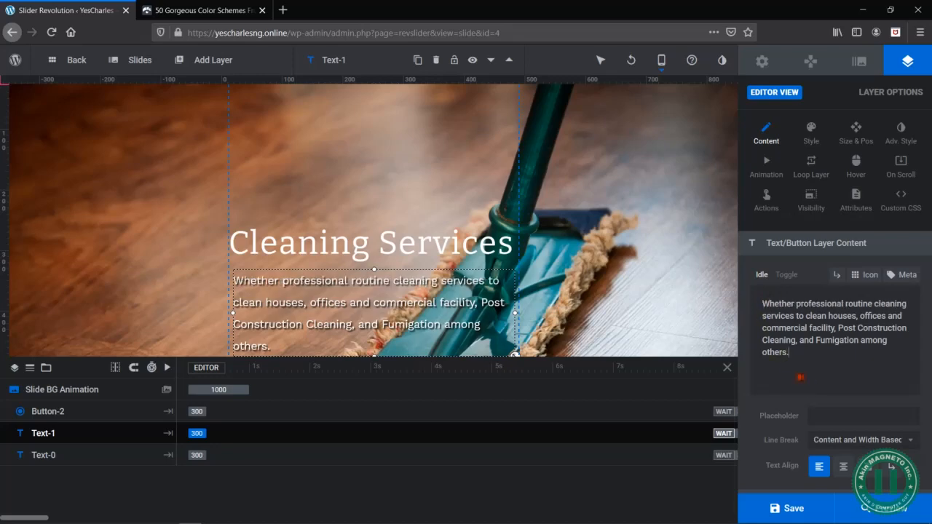
click(787, 509)
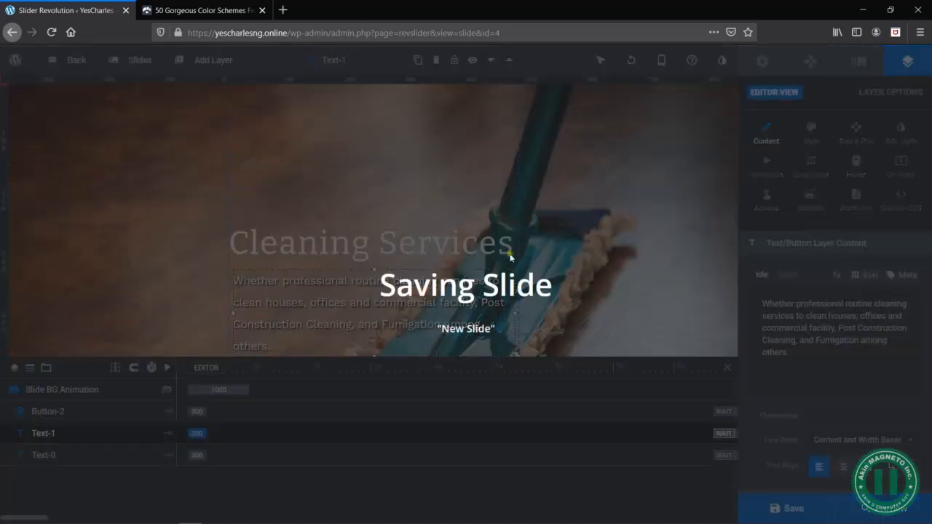
- Switch to the desktop layout and duplicate the Cleaning Services slide as a base for a fourth slide
mouse_move(662, 63)
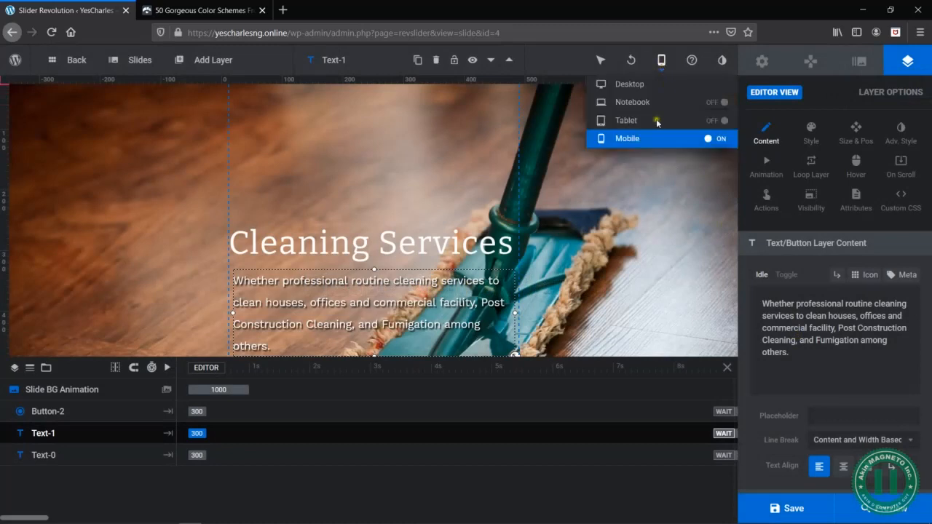
click(630, 85)
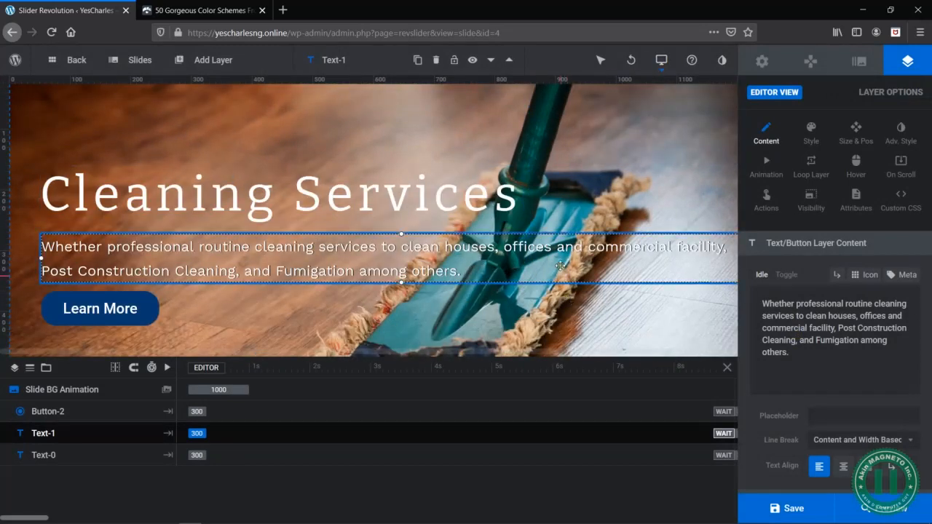
mouse_move(153, 58)
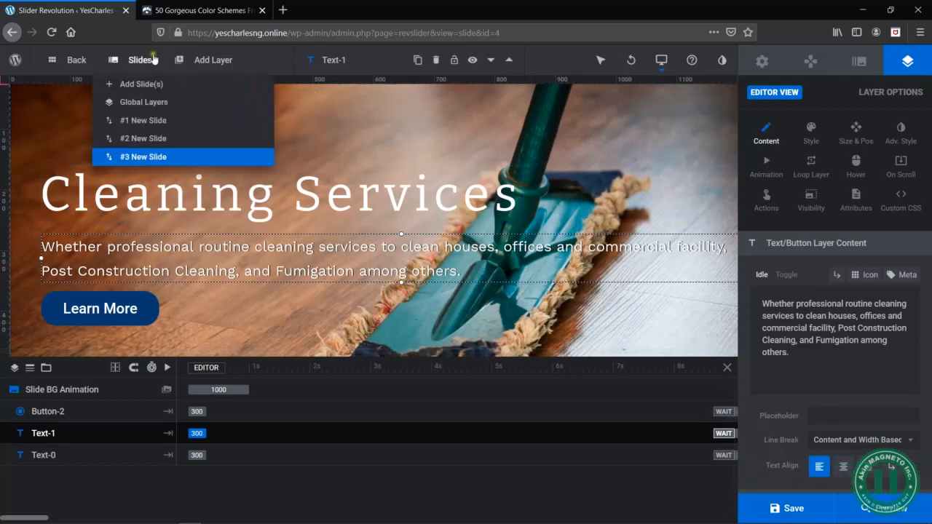
mouse_move(160, 157)
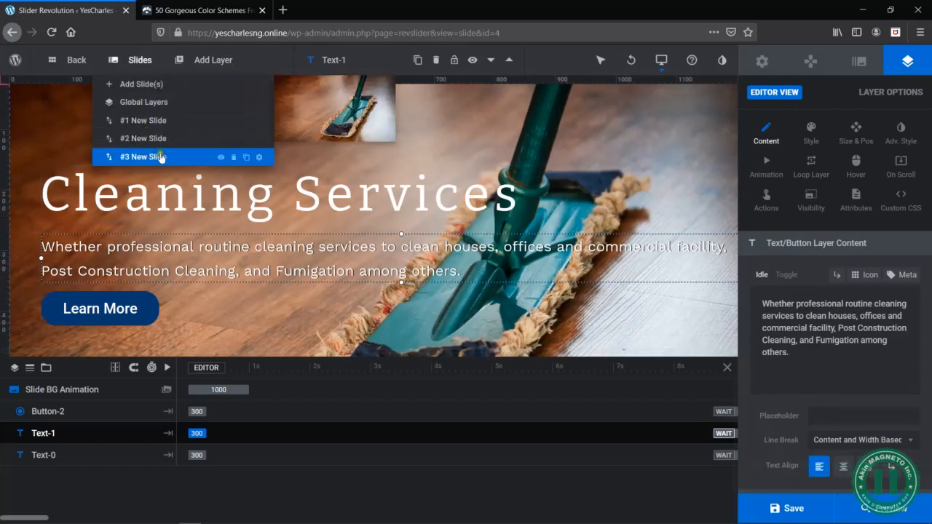
click(247, 157)
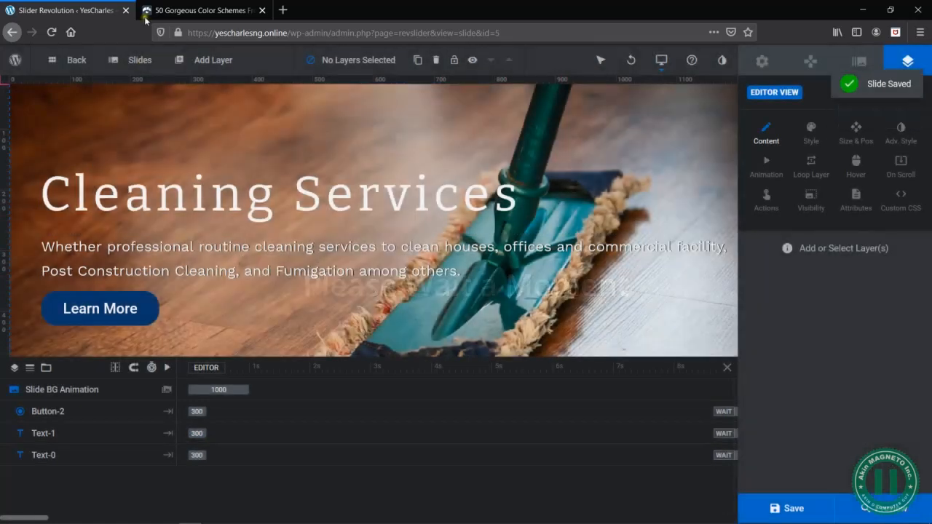
- Replace the fourth slide's background with the SECURITY-1 image of the uniformed guard from the media library
mouse_move(142, 61)
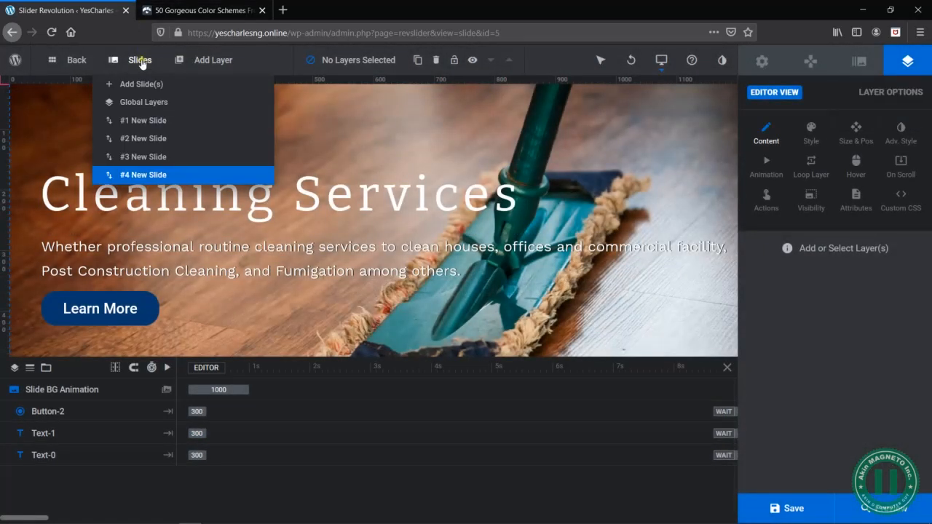
mouse_move(178, 180)
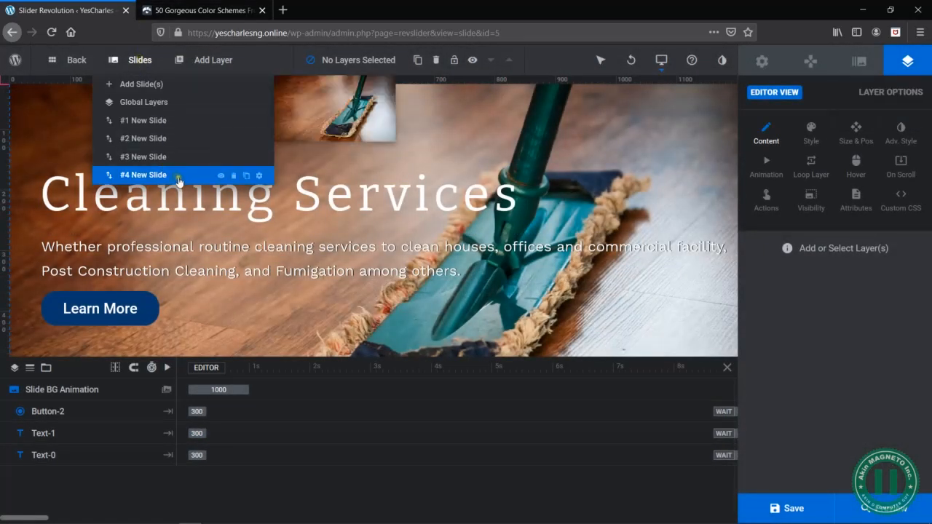
click(260, 176)
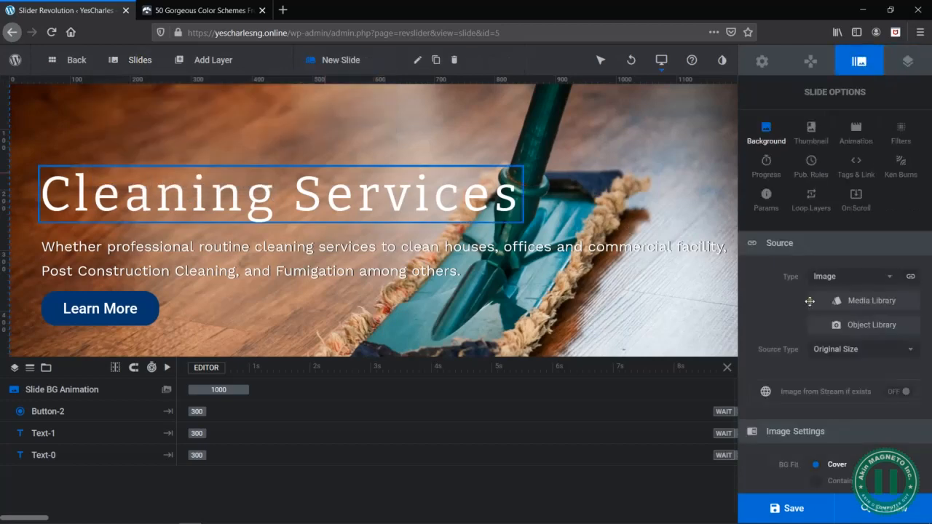
click(875, 302)
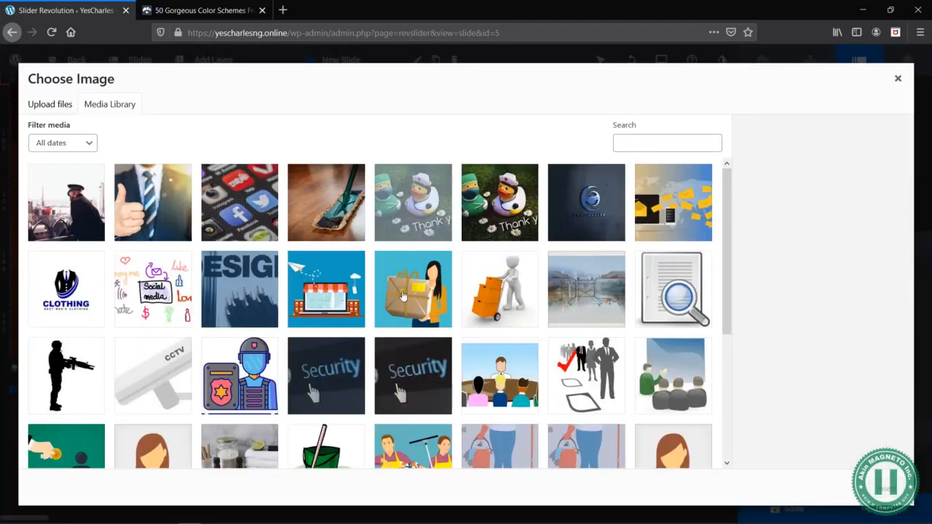
click(54, 208)
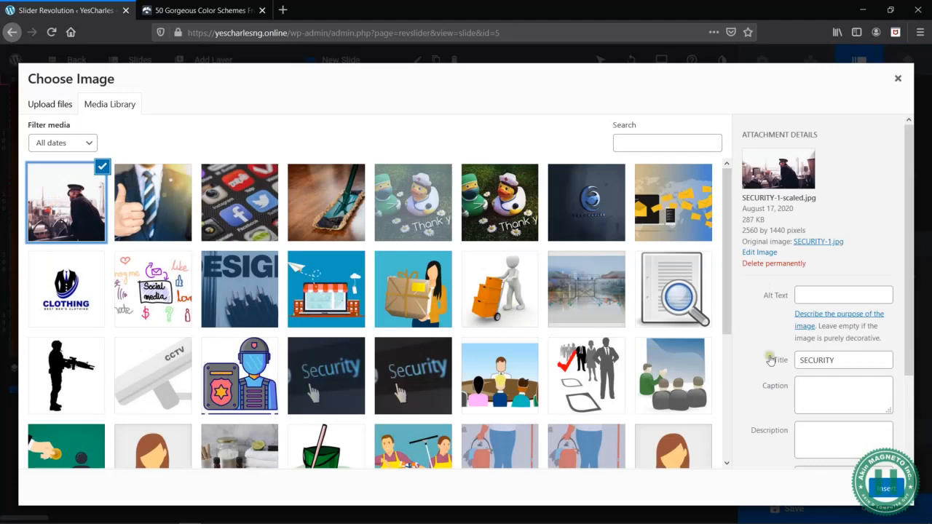
click(889, 489)
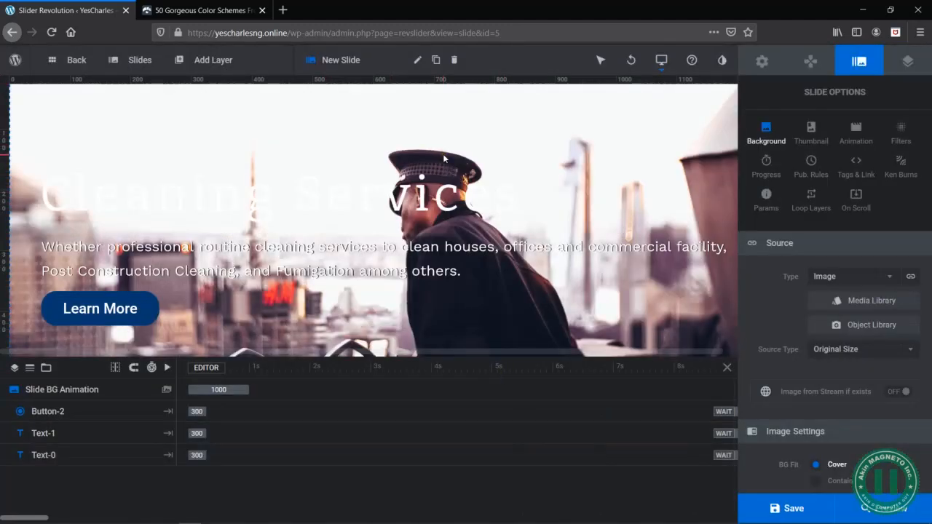
- Change the fourth slide's heading text to "Security Services"
click(298, 197)
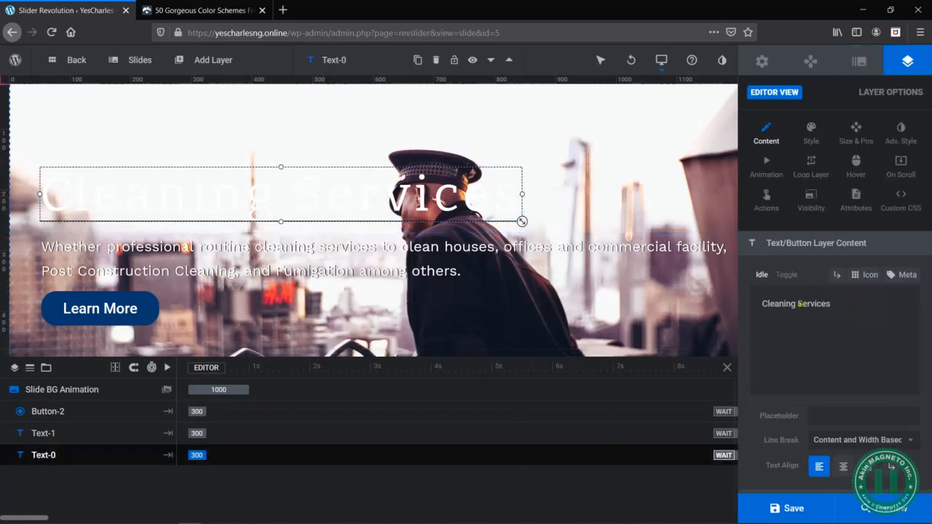
double_click(793, 306)
text(Secu)
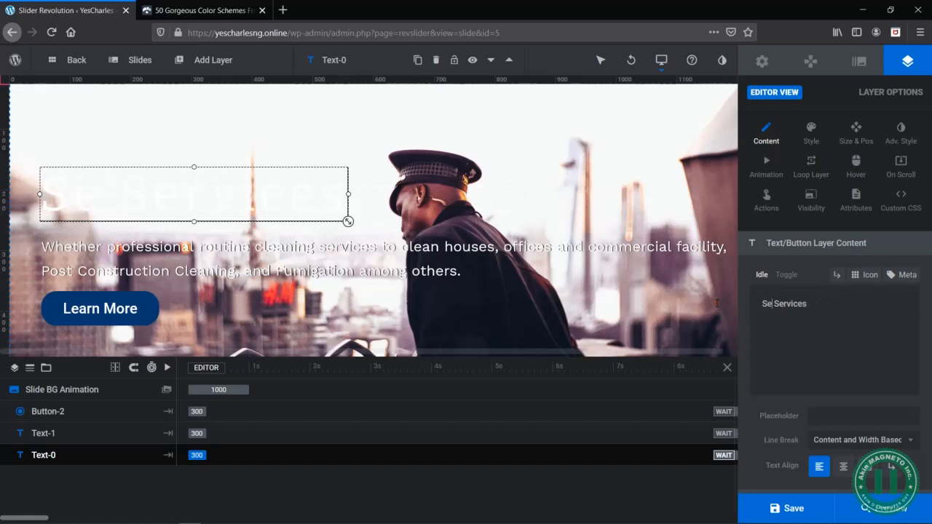
text(rity)
click(851, 351)
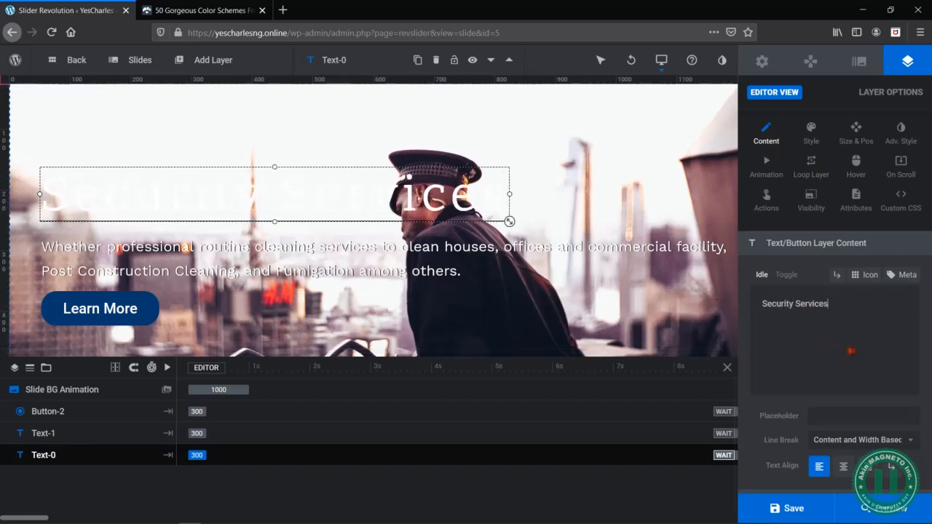
scroll(802, 369, down, 1)
- Switch to the Word document, copy the Security section's sentence beginning "our operations are hinged on quality personnel", and return to the slider editor
key(alt+Tab)
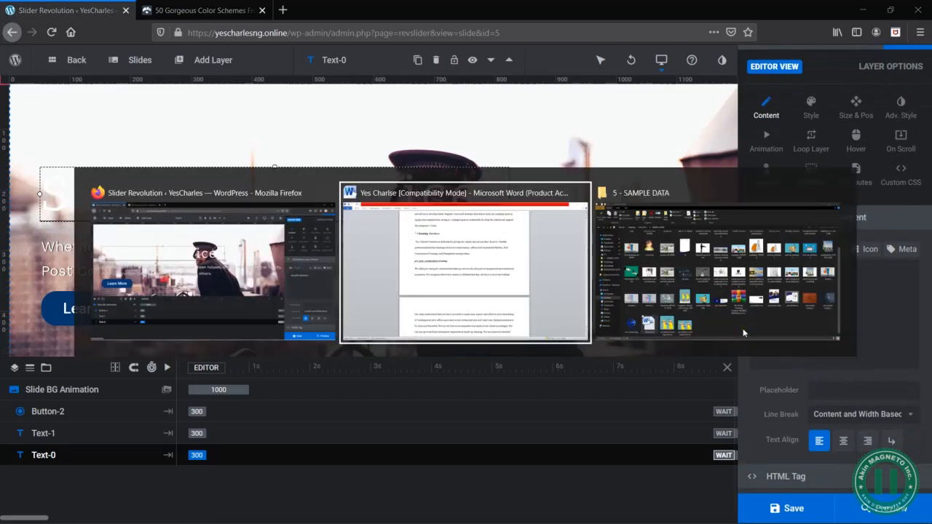
scroll(442, 315, down, 5)
scroll(442, 315, down, 10)
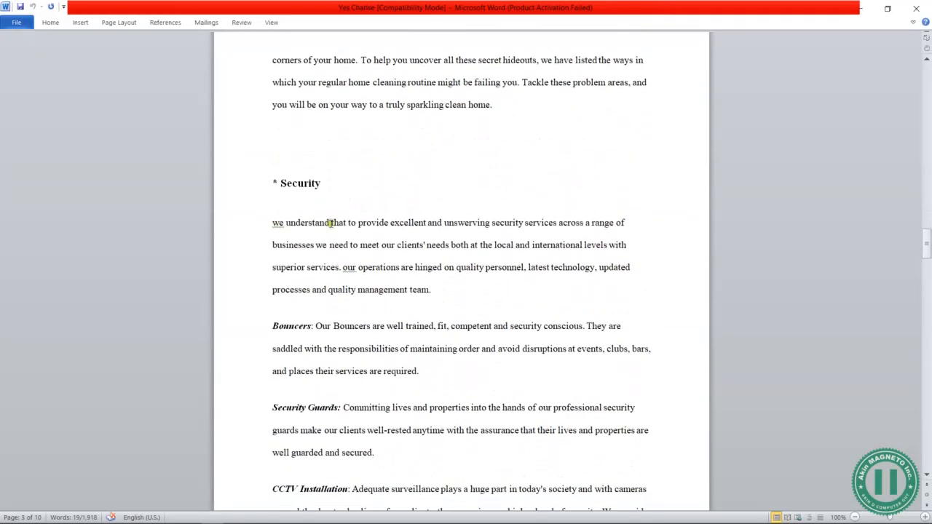
click(380, 267)
drag(343, 267, 431, 290)
key(ctrl+c)
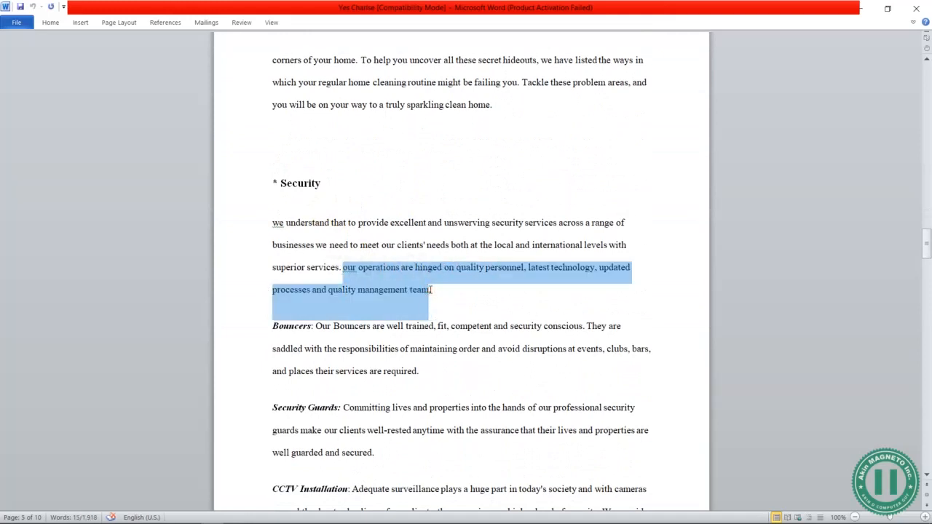
key(alt+Tab)
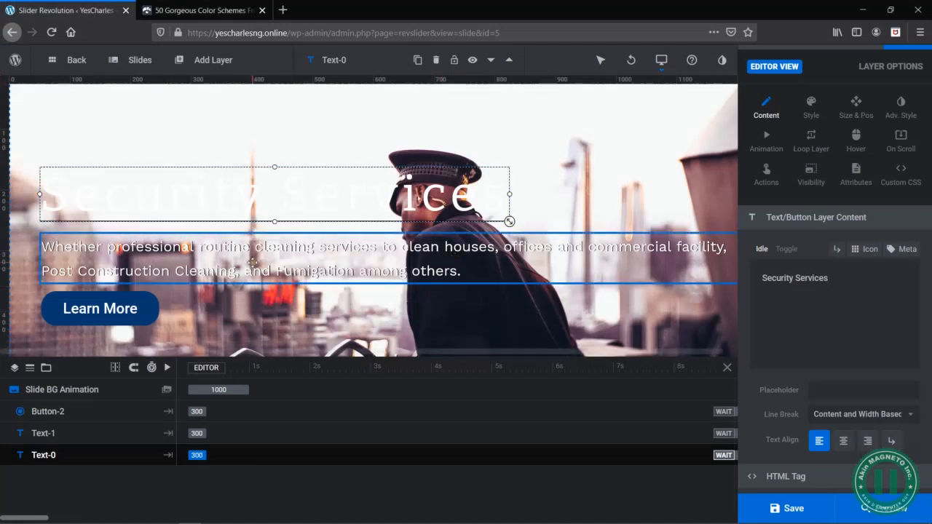
- Replace the slide's description with the copied security sentence and insert a <br> line break before "updated"
click(639, 259)
key(ctrl+a)
key(ctrl+v)
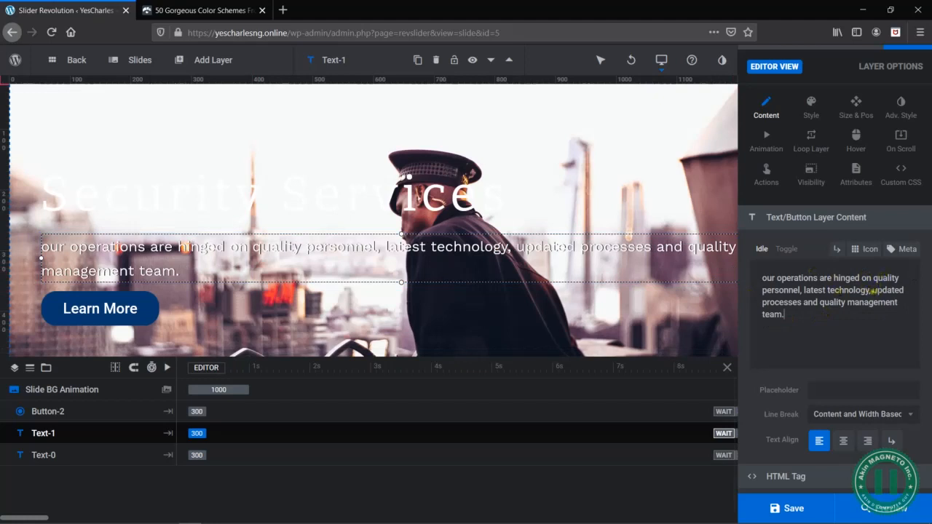
text(<br>)
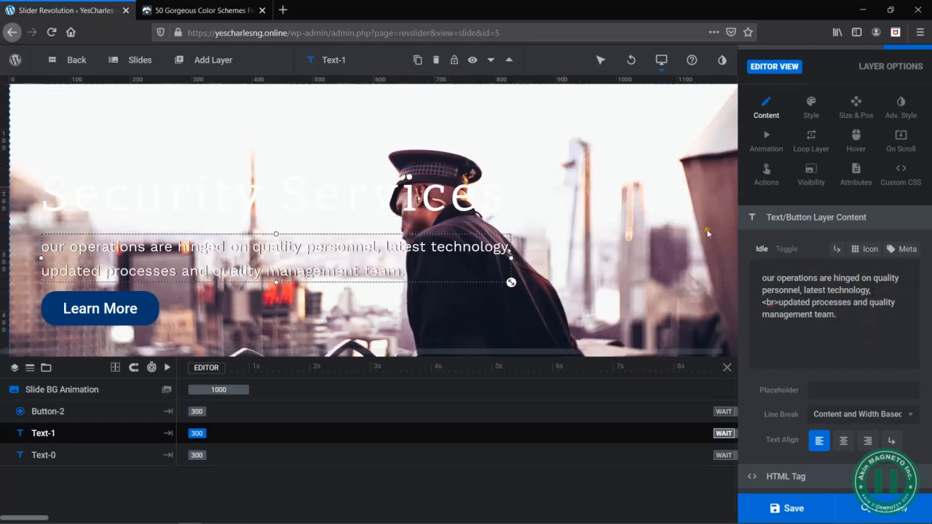
- Turn on the Security Services heading's text shadow and set its blur to 4px and its colour to black (#000000)
click(899, 108)
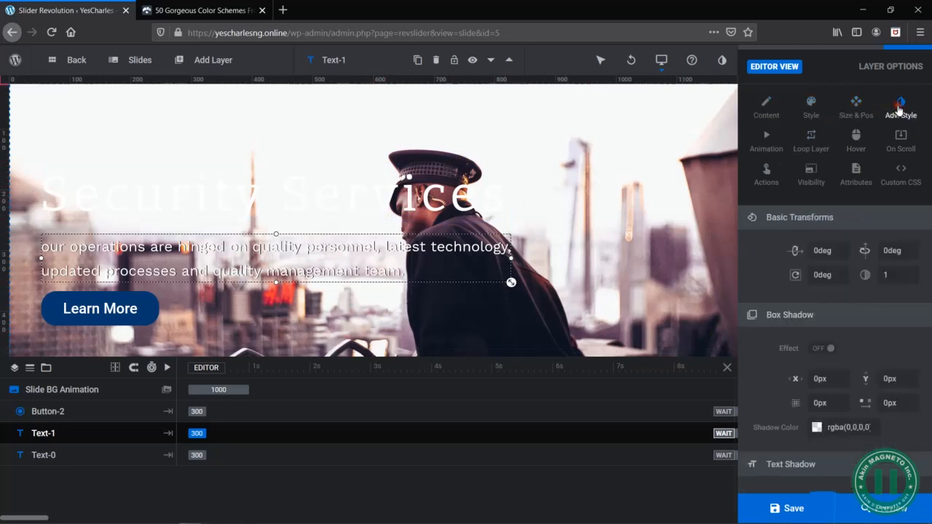
scroll(823, 299, down, 2)
scroll(869, 397, down, 1)
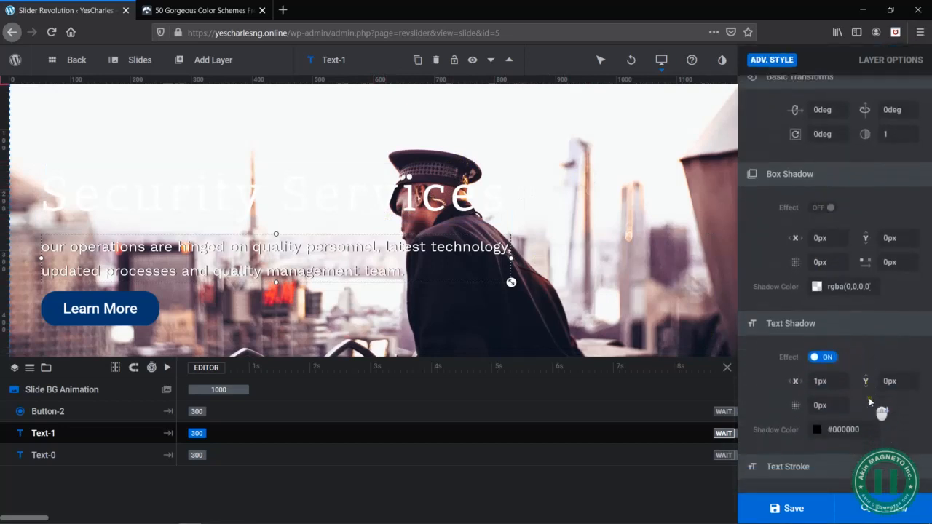
click(337, 194)
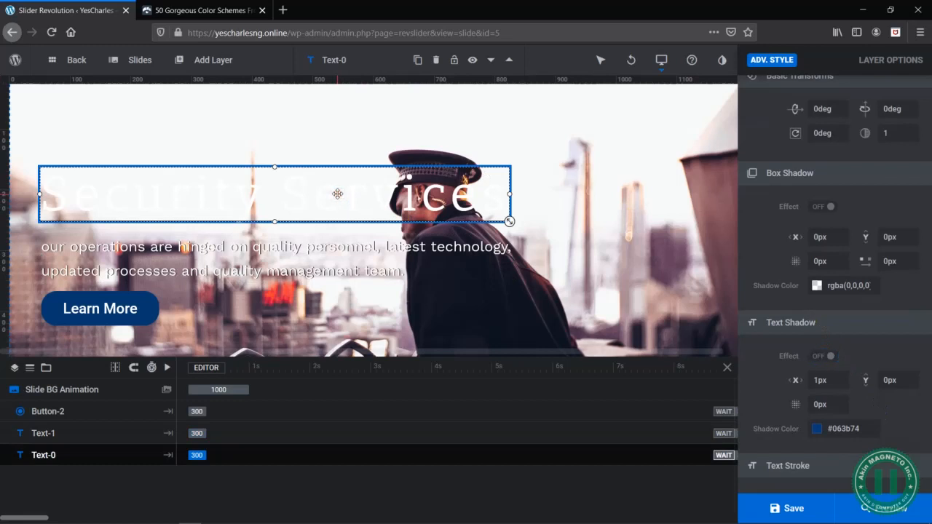
click(824, 356)
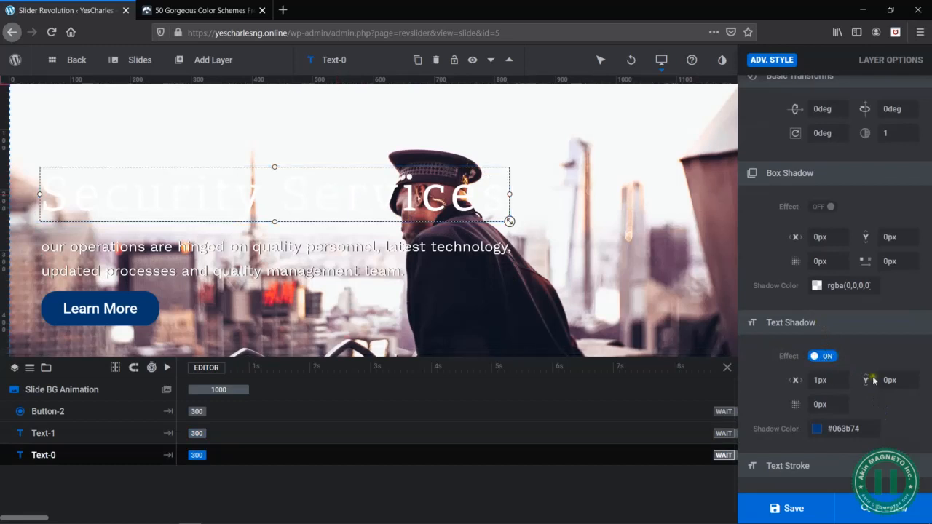
click(820, 380)
click(821, 404)
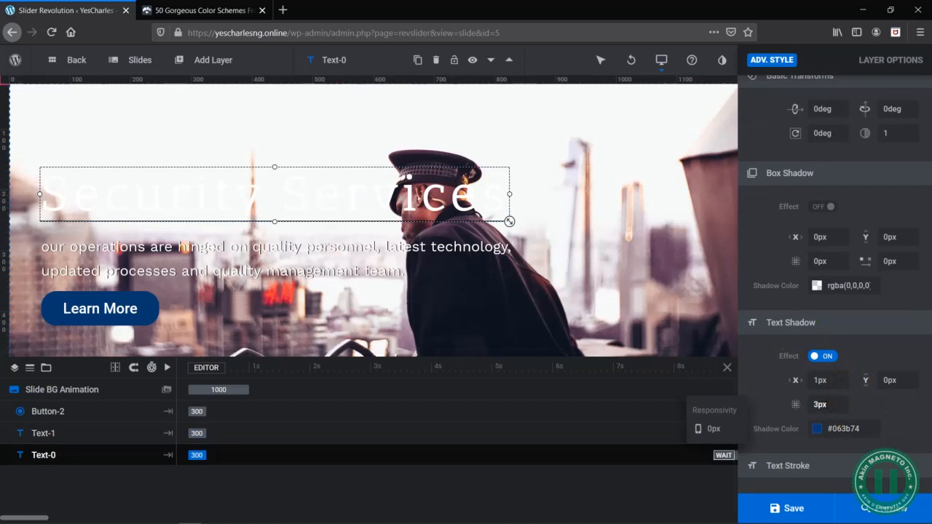
click(824, 429)
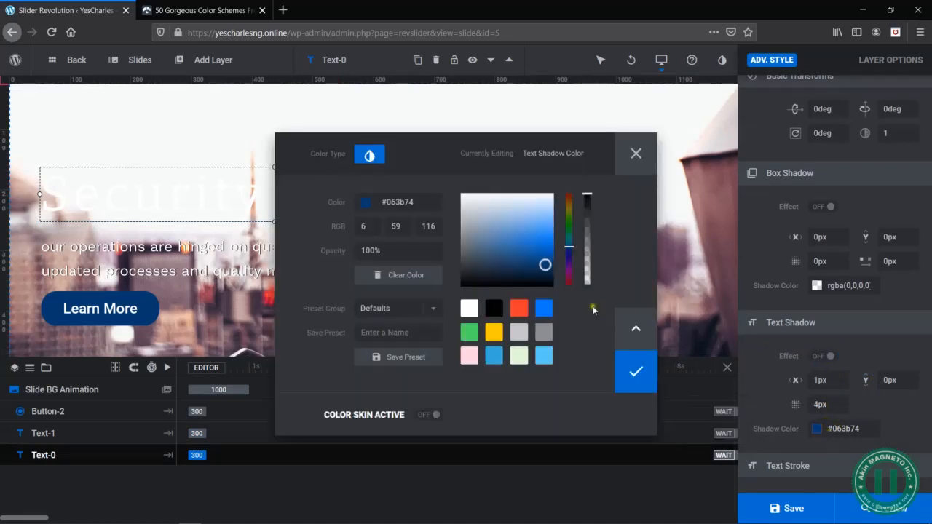
click(494, 309)
click(637, 372)
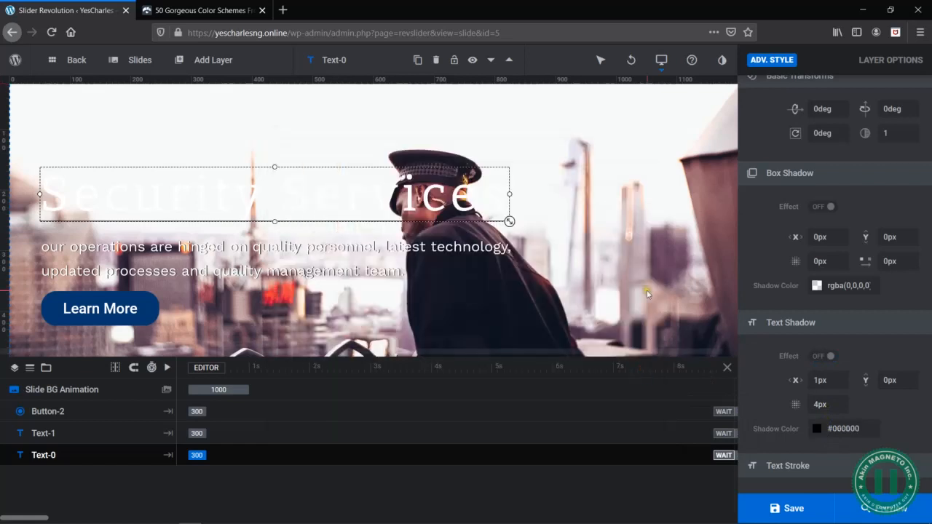
- Switch the heading's text shadow on again and enable a 2px text stroke
scroll(861, 362, down, 1)
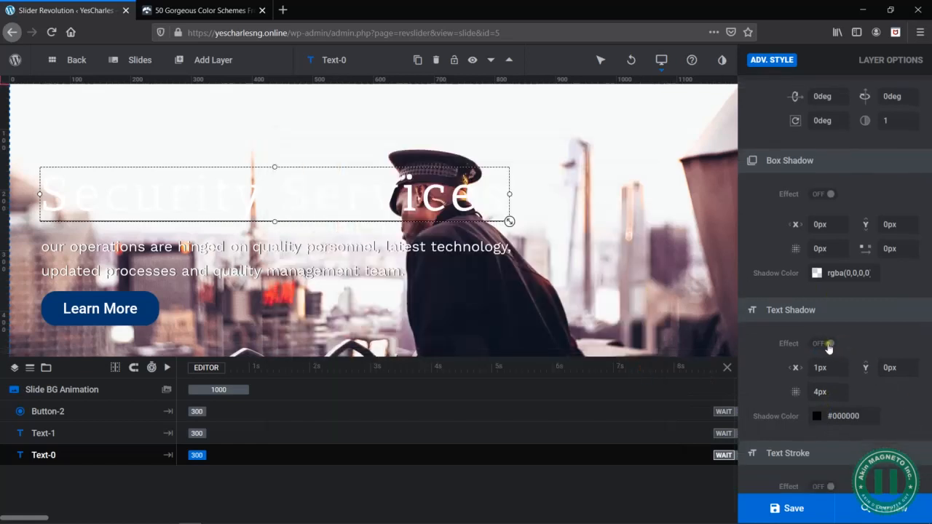
click(822, 344)
scroll(859, 362, down, 2)
click(831, 424)
scroll(895, 412, down, 1)
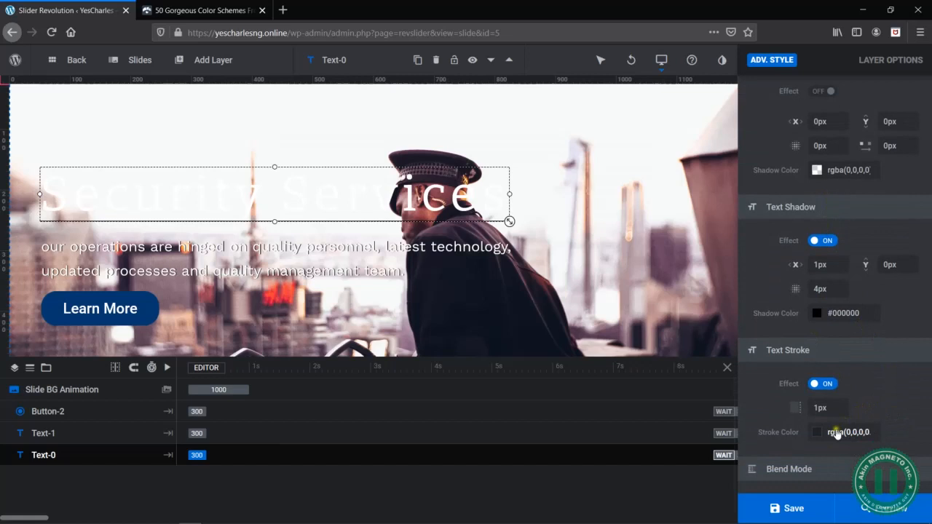
click(821, 408)
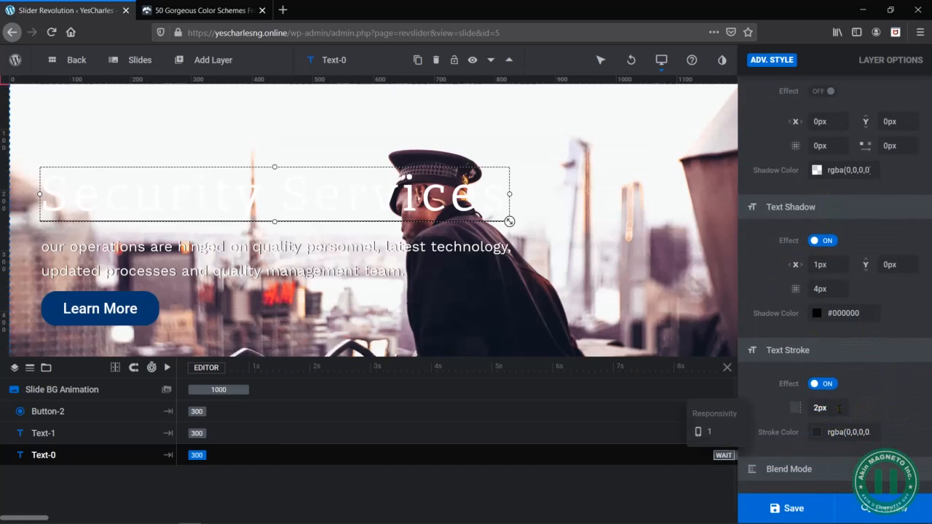
click(888, 400)
- Reselect the Security Services heading and try to re-enable its text shadow effect in the advanced style settings
click(355, 182)
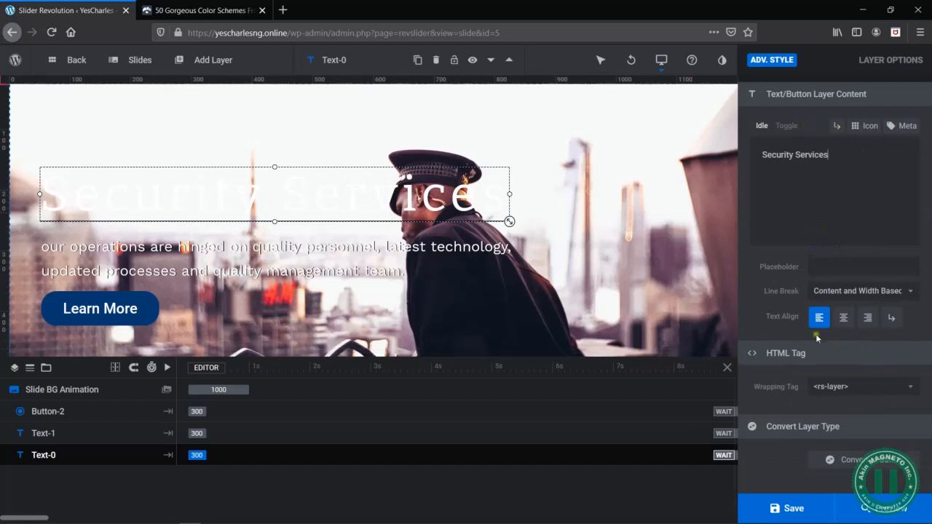
scroll(842, 187, up, 3)
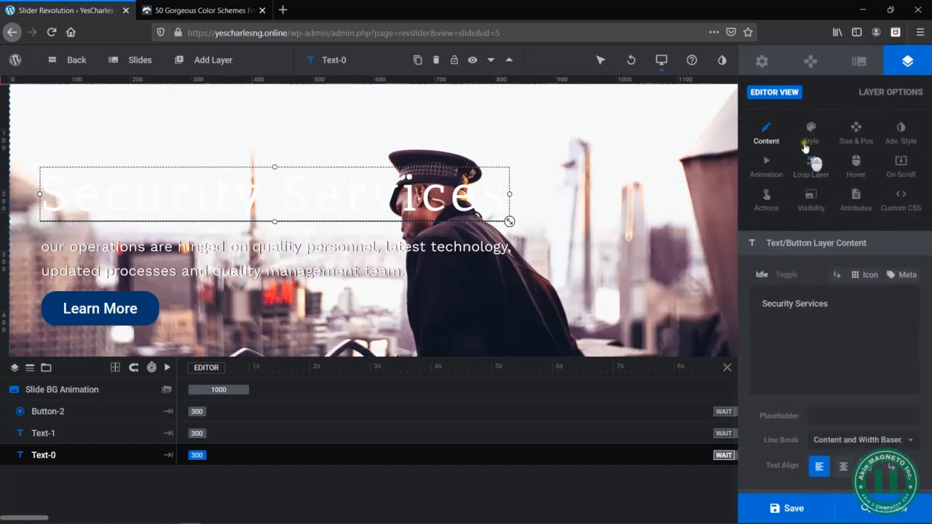
click(904, 131)
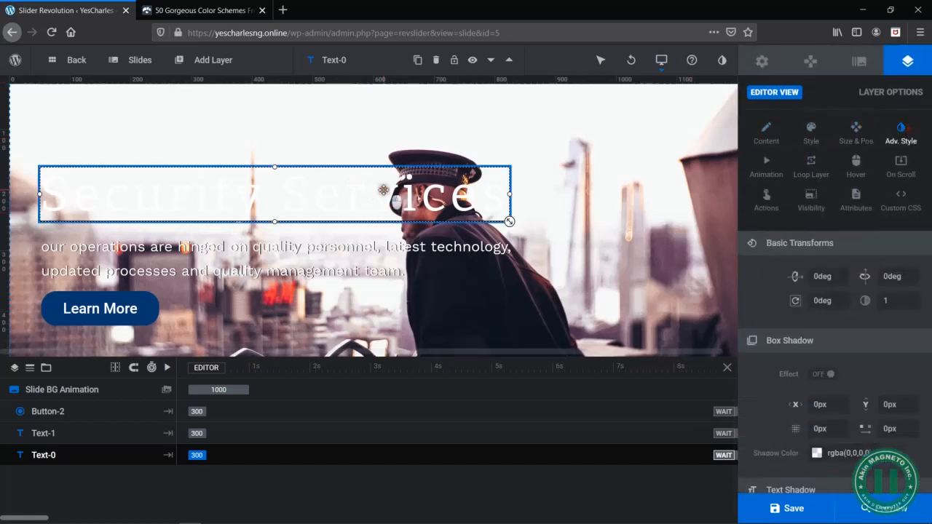
scroll(845, 393, down, 2)
scroll(842, 392, down, 3)
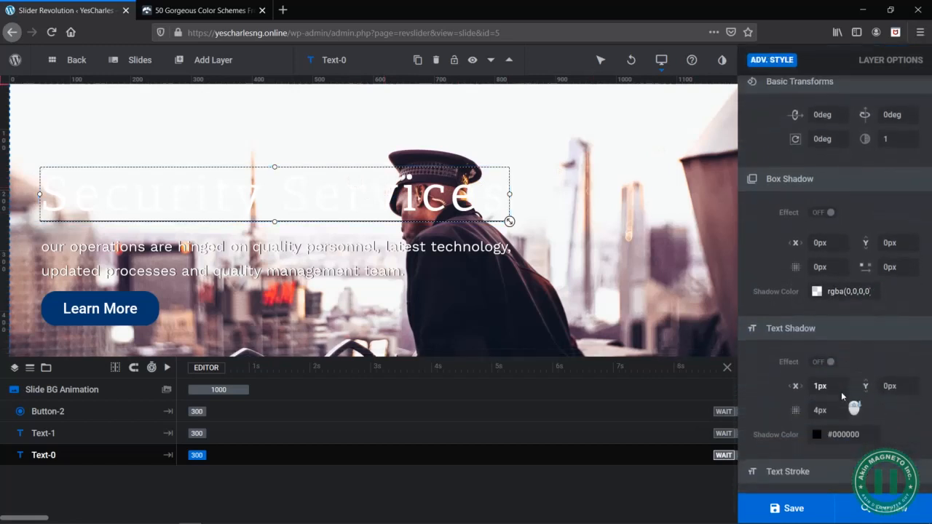
click(824, 368)
scroll(806, 228, up, 5)
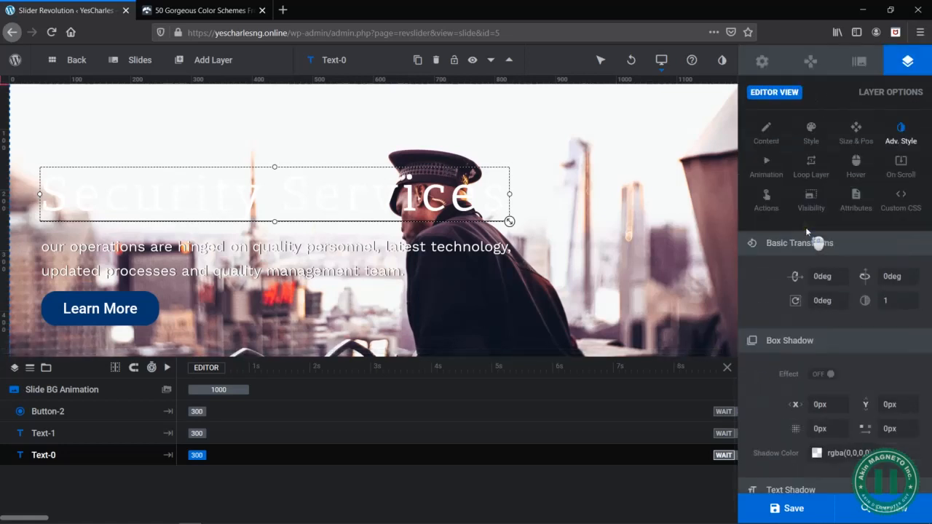
- Set the Security Services heading's text colour to dark blue #094785
click(810, 125)
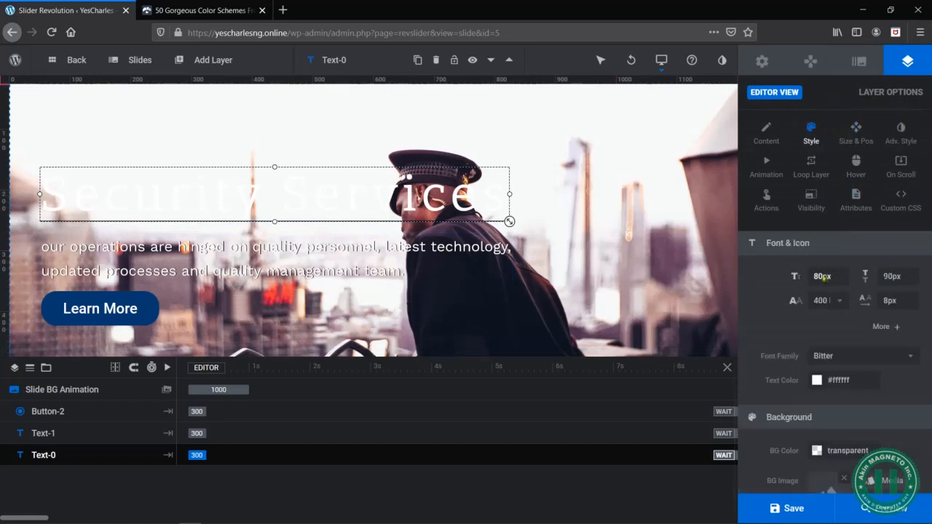
click(835, 386)
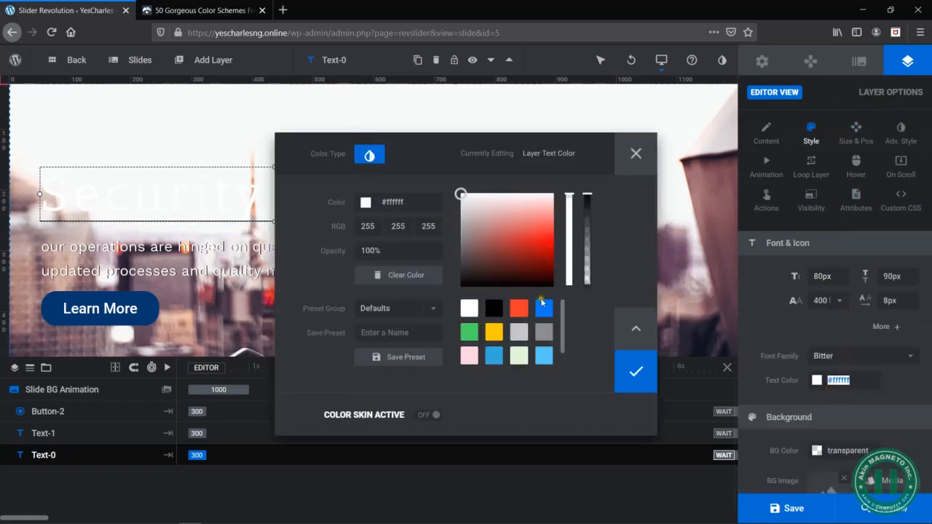
click(546, 313)
drag(554, 262, 555, 286)
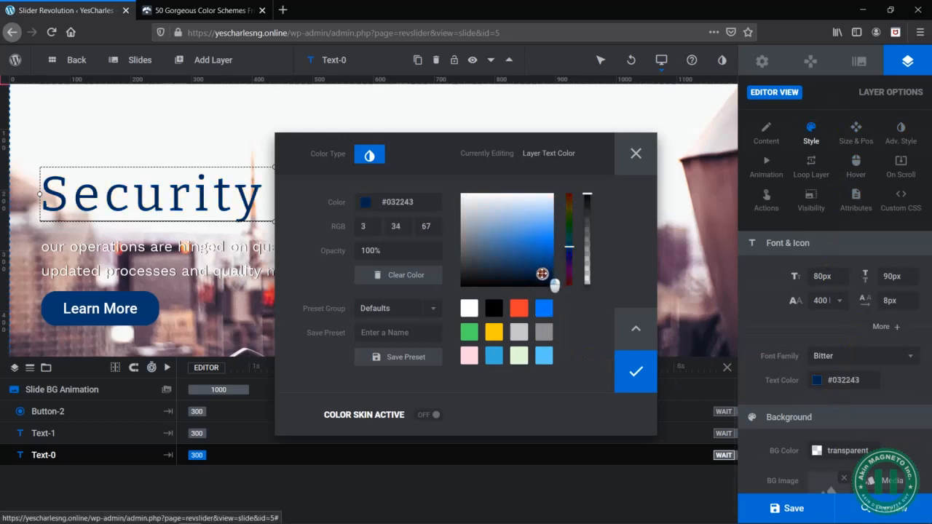
drag(542, 271, 541, 259)
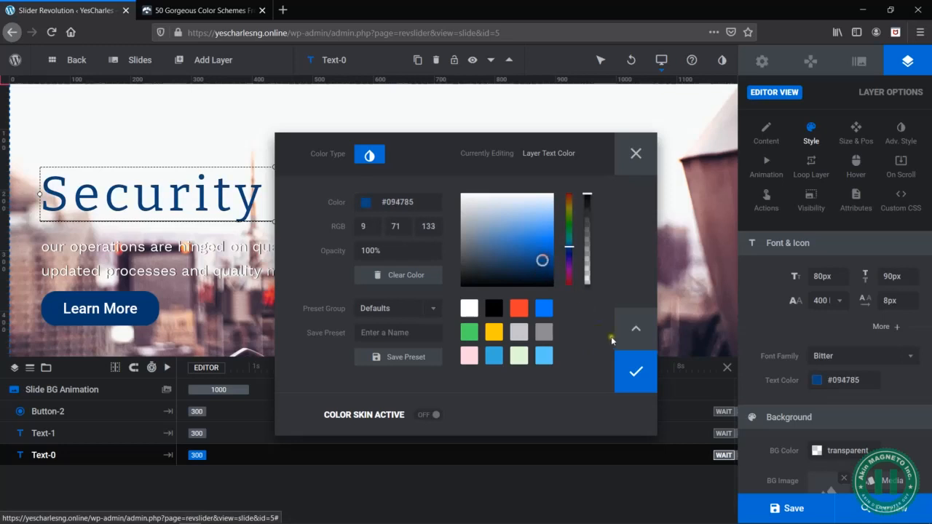
click(625, 369)
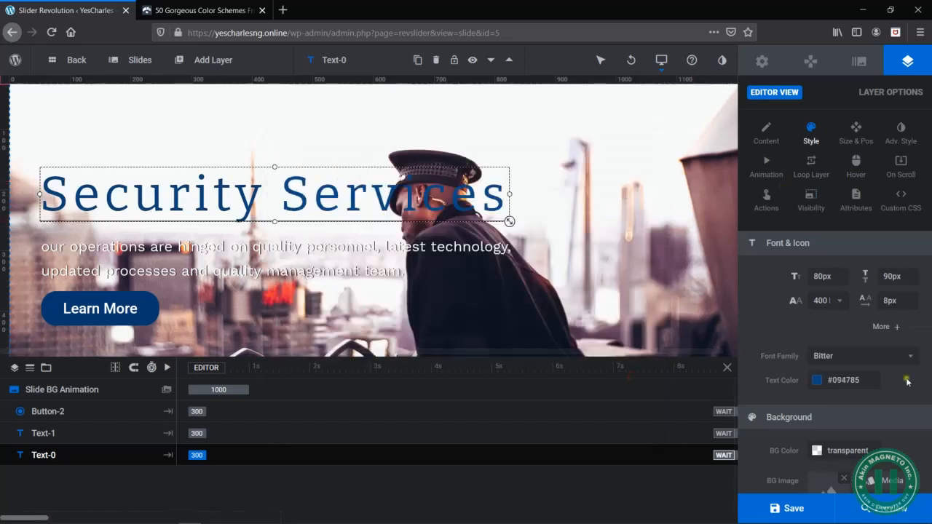
- Check the Security Services slide's heading and description in the mobile layout and save the slider
click(312, 258)
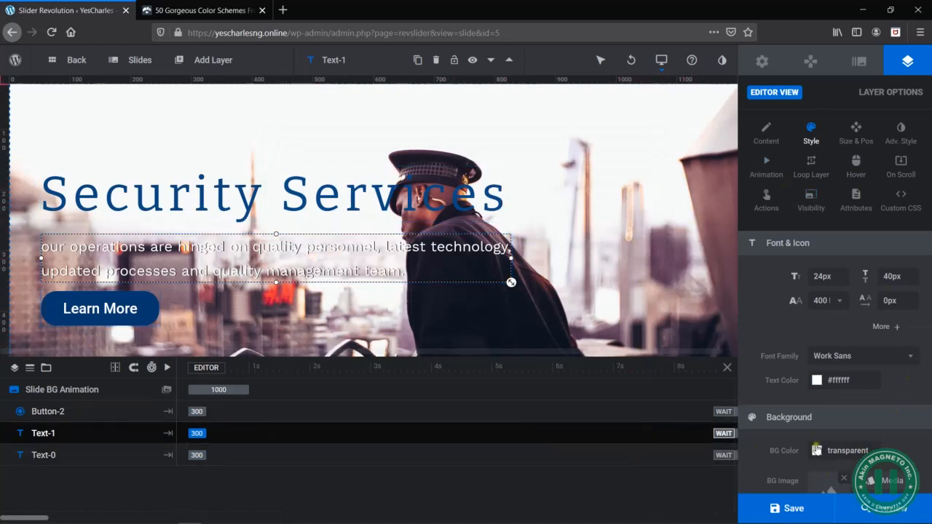
mouse_move(801, 521)
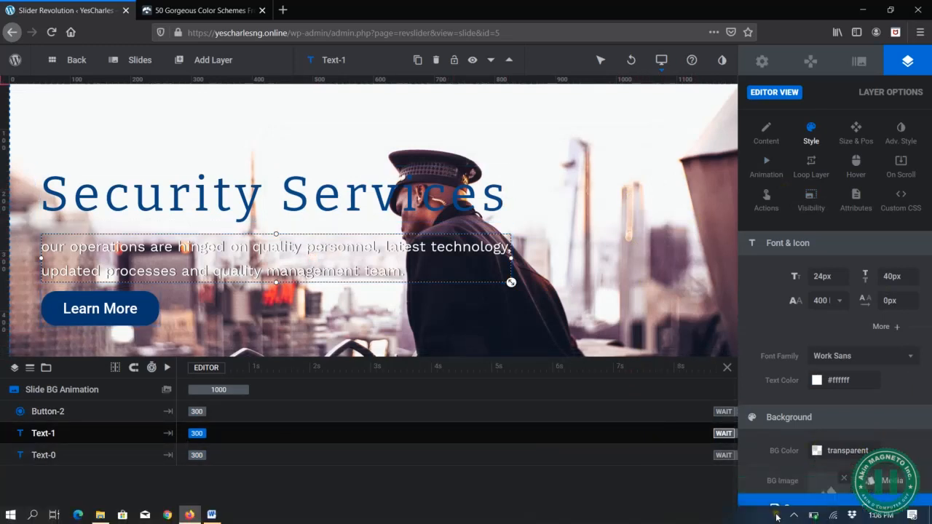
mouse_move(676, 76)
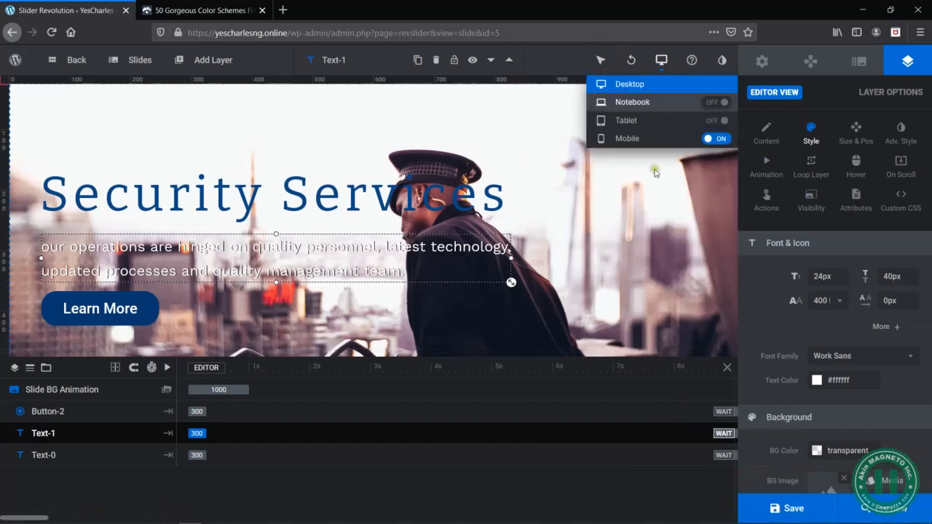
click(628, 138)
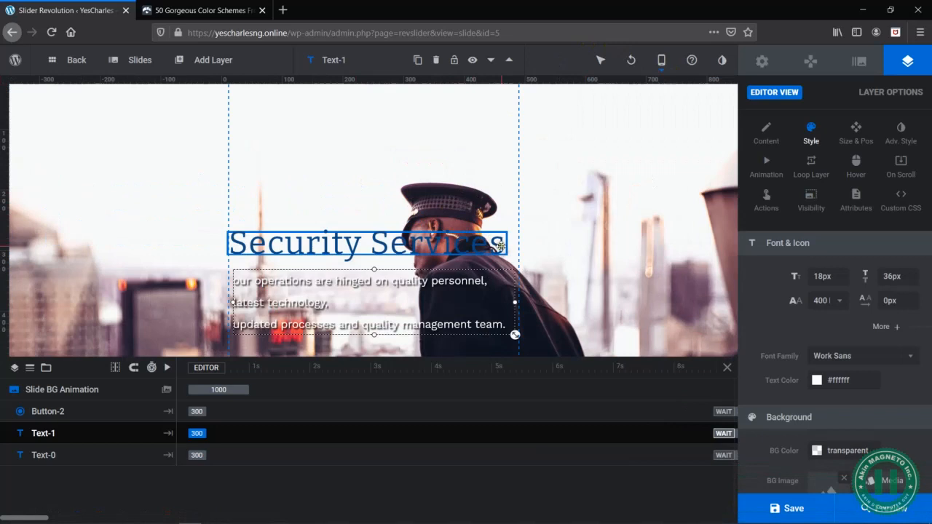
scroll(468, 257, down, 1)
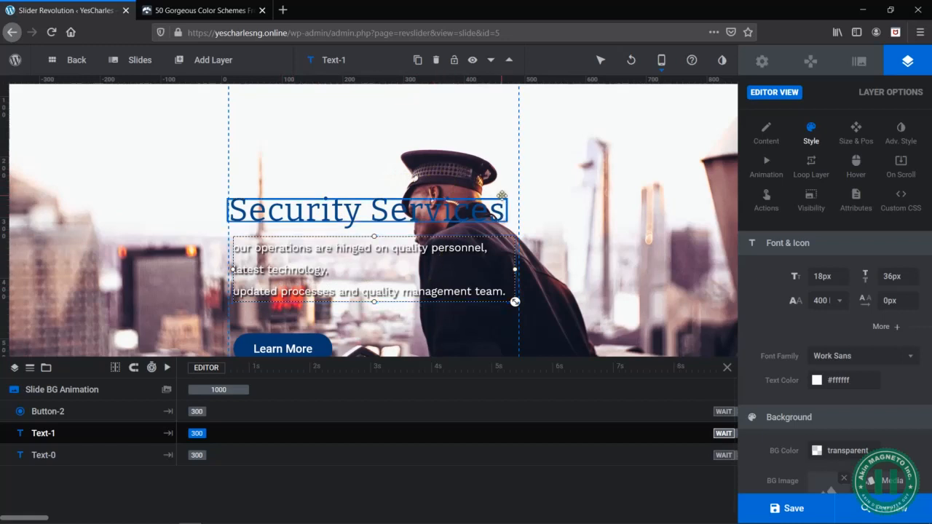
scroll(455, 145, up, 1)
click(805, 513)
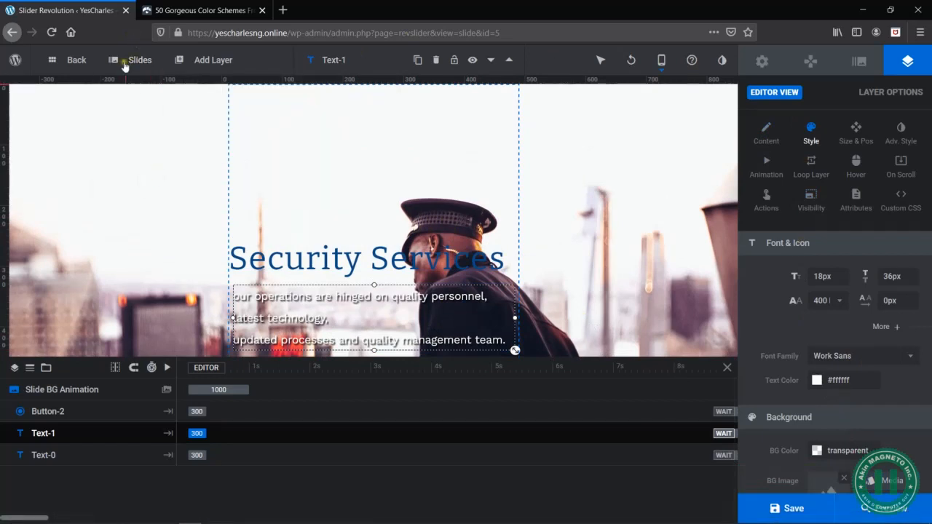
- Duplicate the fourth slide and set the copy's background to BRANDING-scaled.jpg from the media library
mouse_move(133, 58)
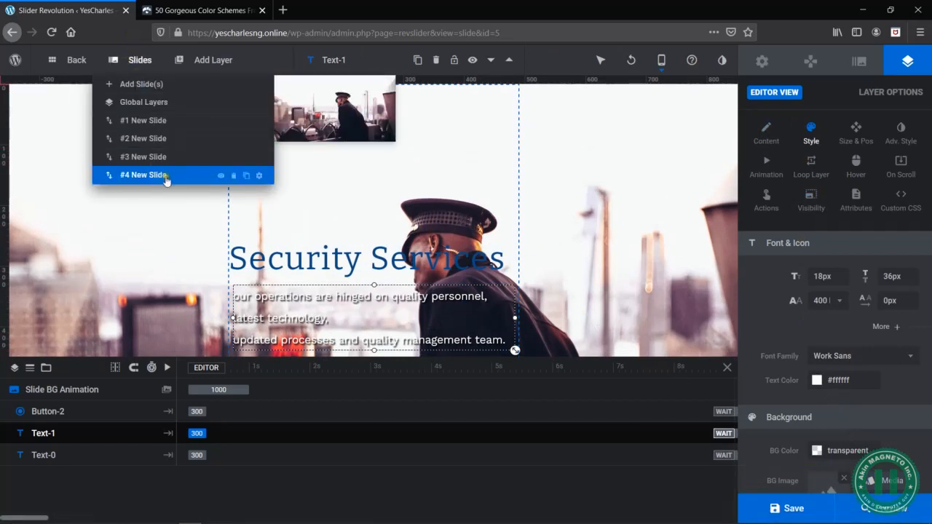
click(246, 177)
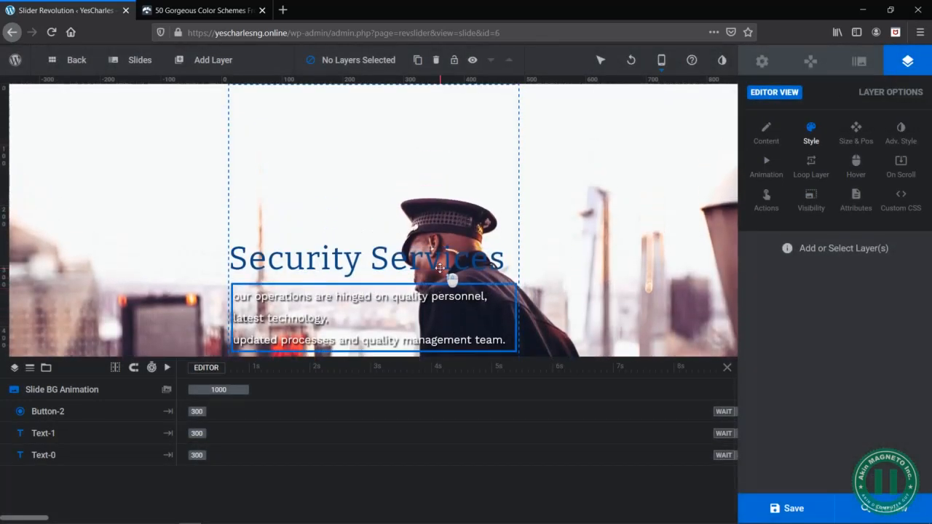
mouse_move(142, 61)
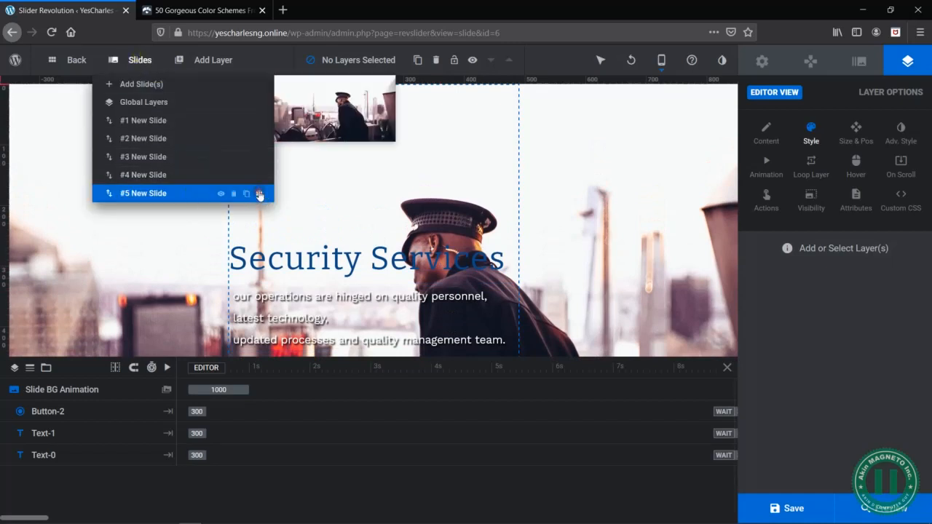
click(259, 194)
click(853, 302)
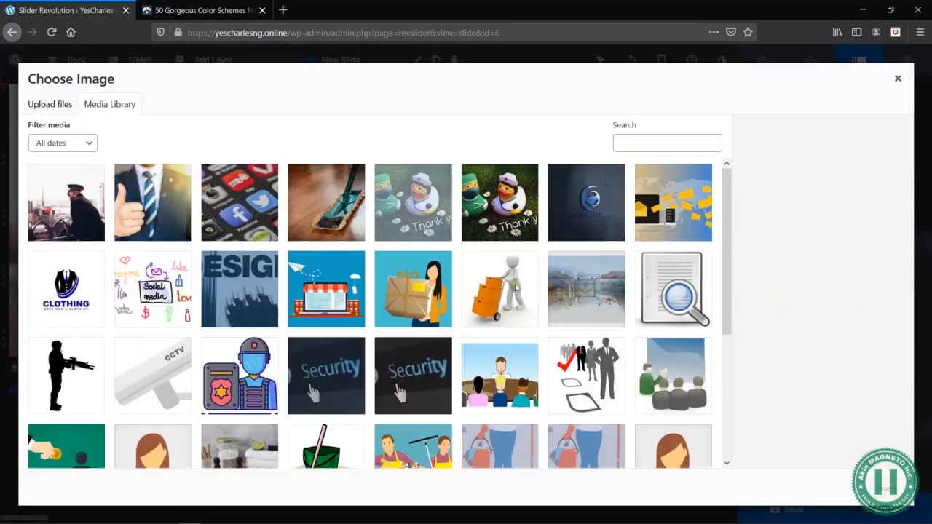
click(219, 190)
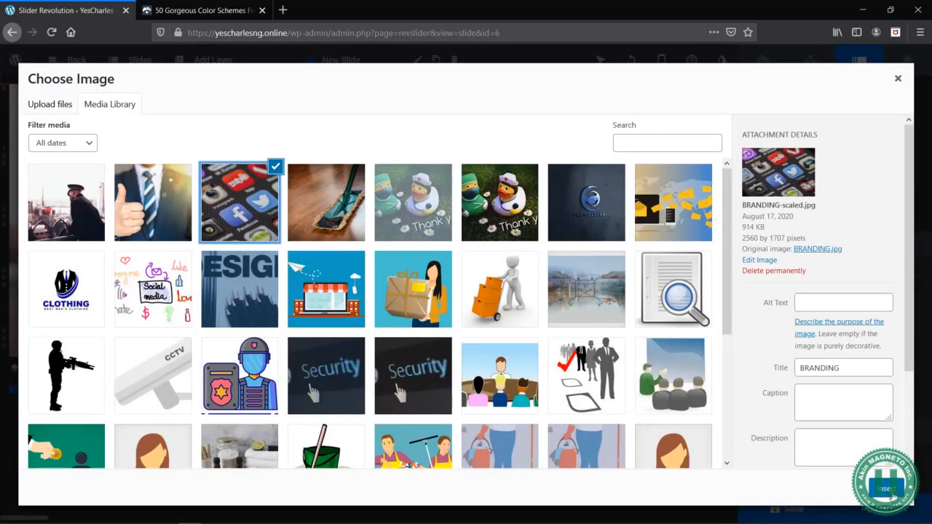
click(888, 489)
click(194, 214)
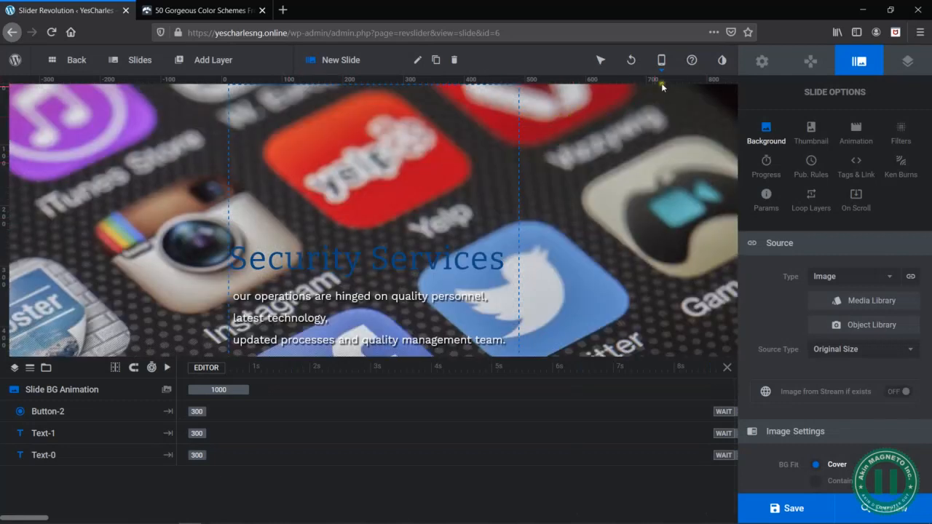
- Return to the desktop layout and set the new slide's heading text colour to white (#ffffff)
mouse_move(665, 62)
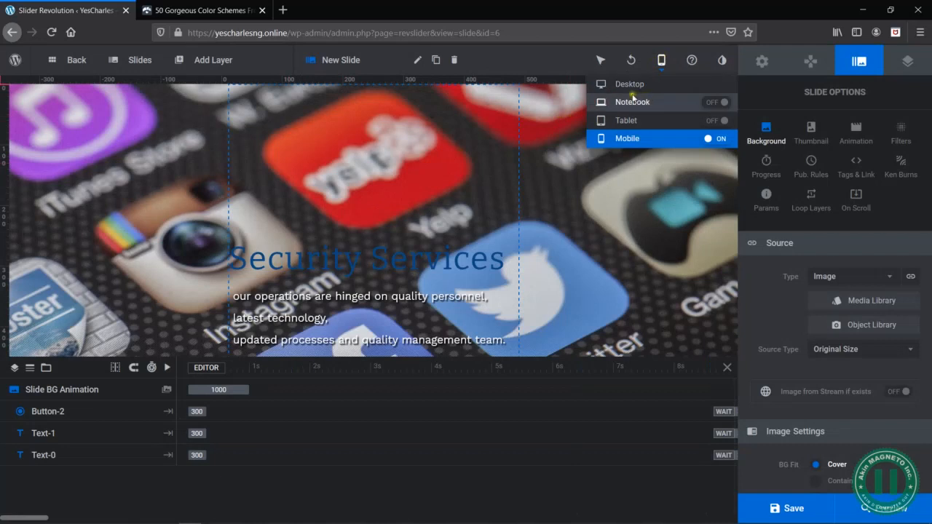
click(628, 86)
click(260, 211)
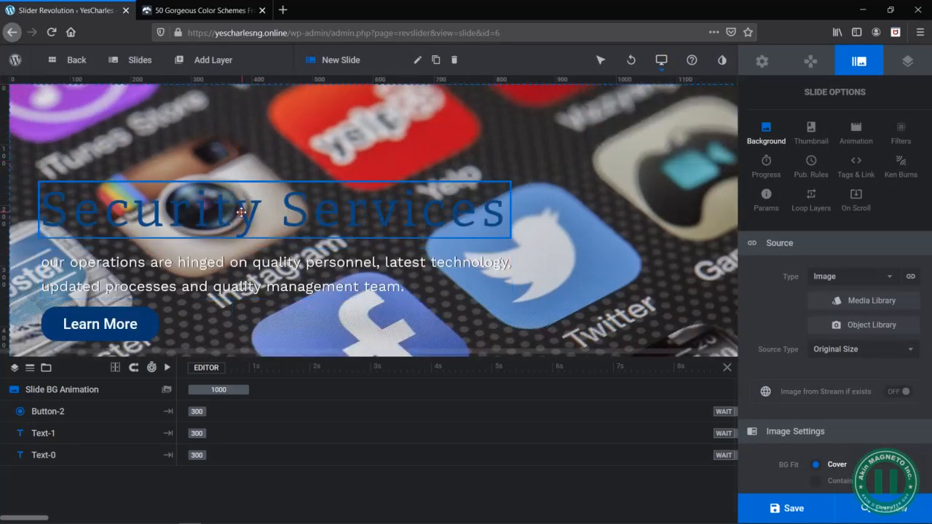
click(821, 385)
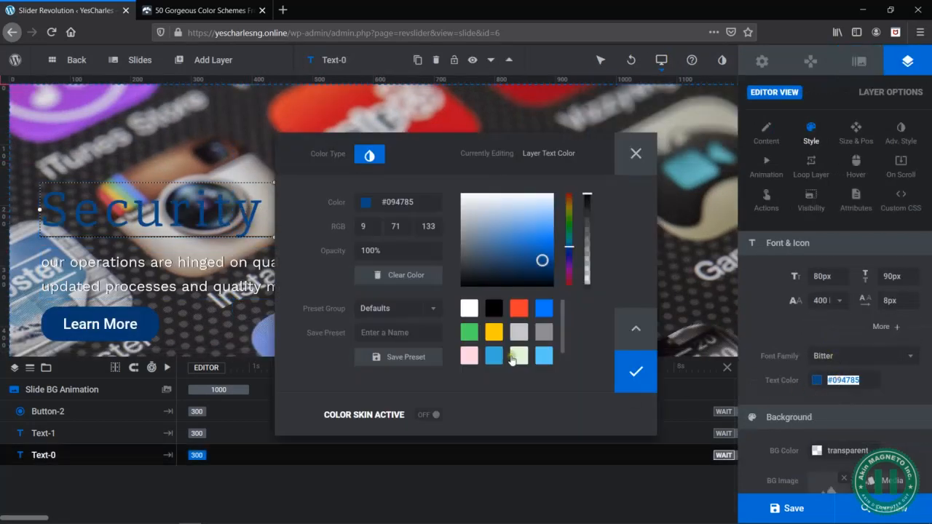
click(472, 311)
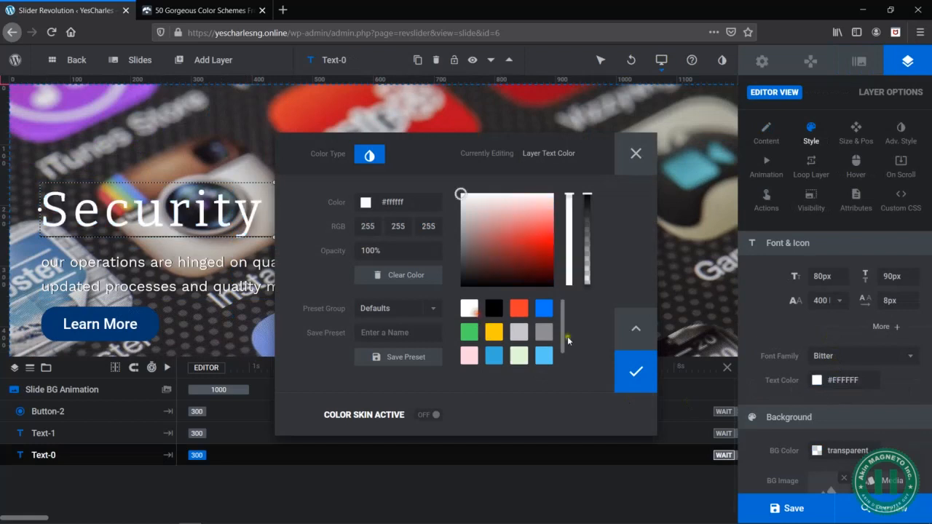
click(651, 376)
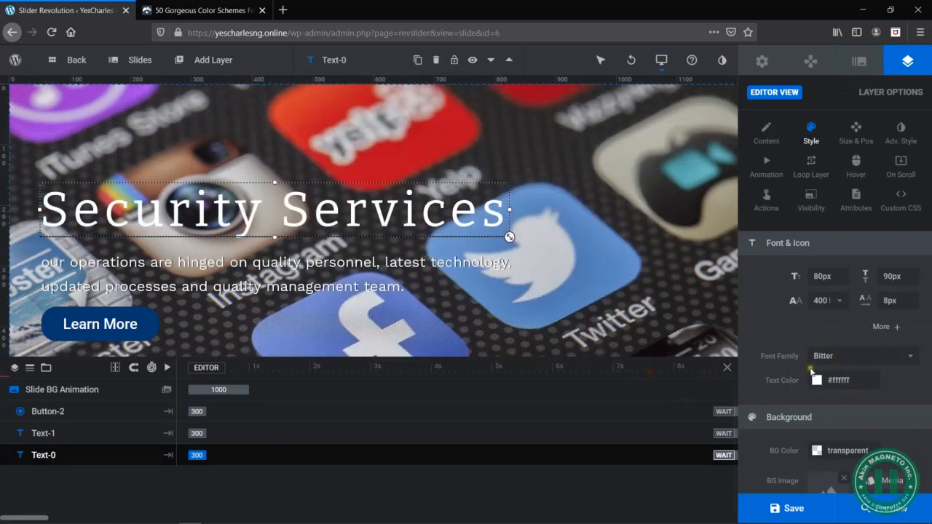
- Replace "Security" in the fifth slide's heading so the text reads "BrandingServices"
double_click(322, 210)
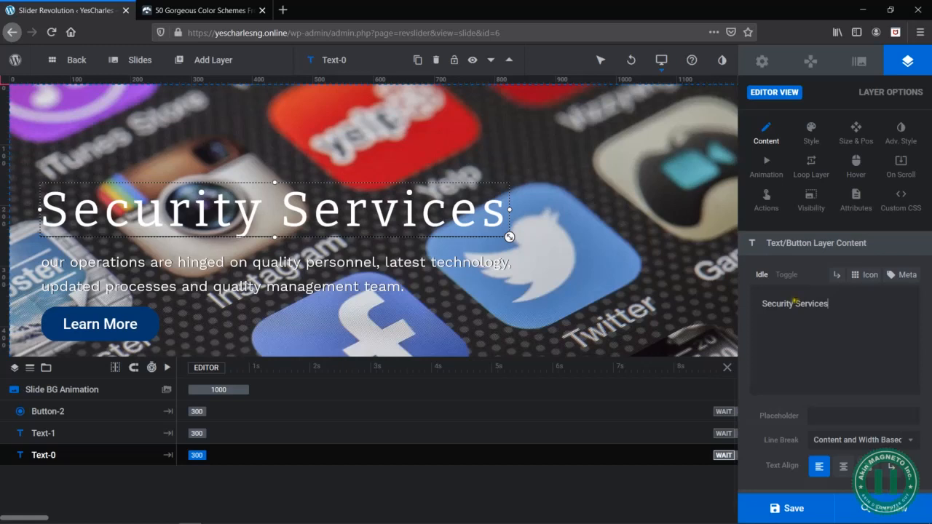
drag(793, 301, 725, 314)
text(Branding)
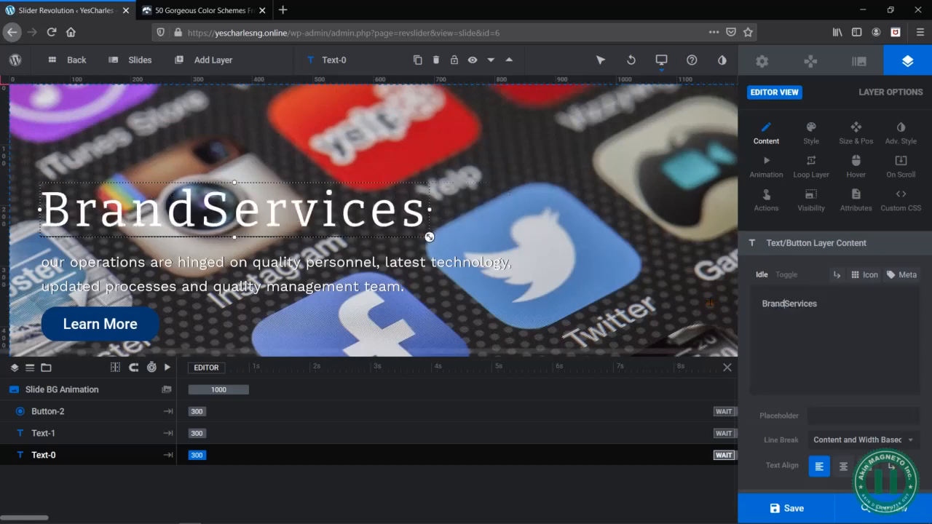
- Select the slide's description layer and copy the "We provide Social Media Management..." sentence from the Branding Services section of the Yes Charlse Word document
click(187, 268)
key(alt+Tab)
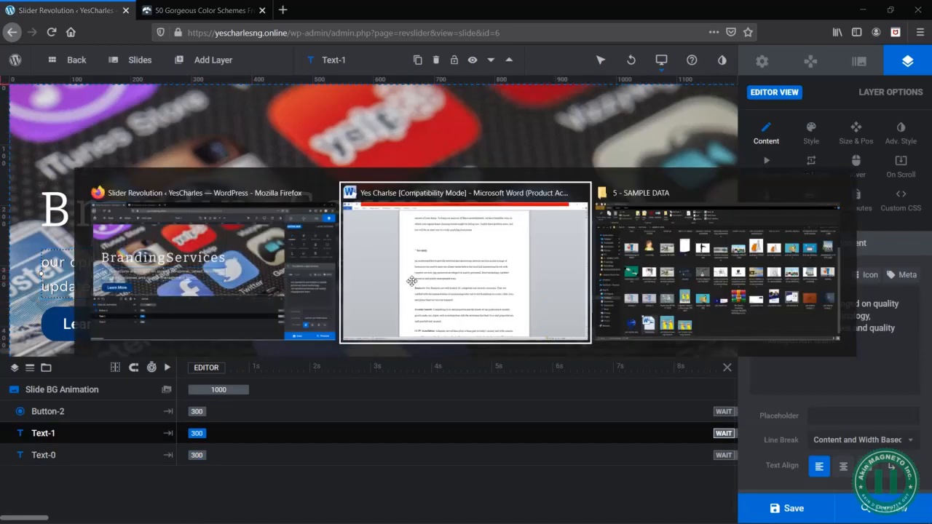
scroll(498, 369, down, 8)
scroll(494, 365, down, 15)
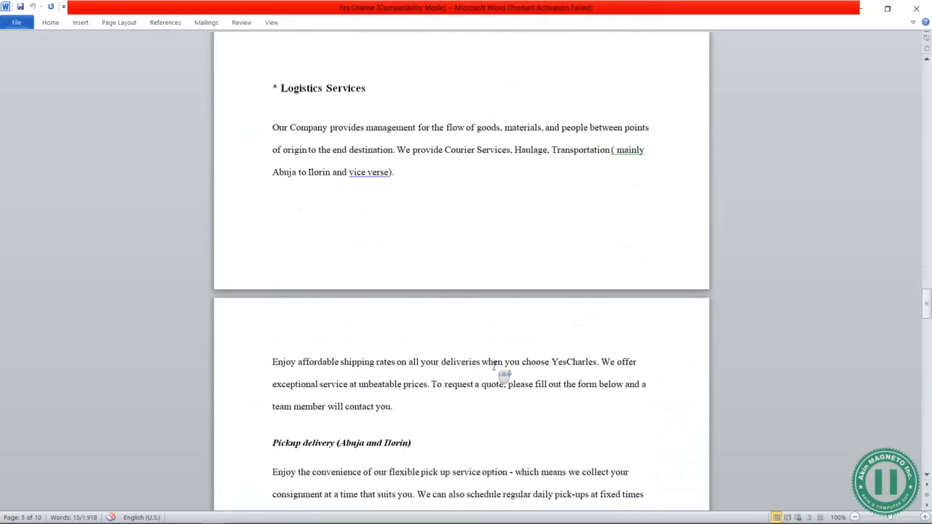
scroll(503, 375, up, 1)
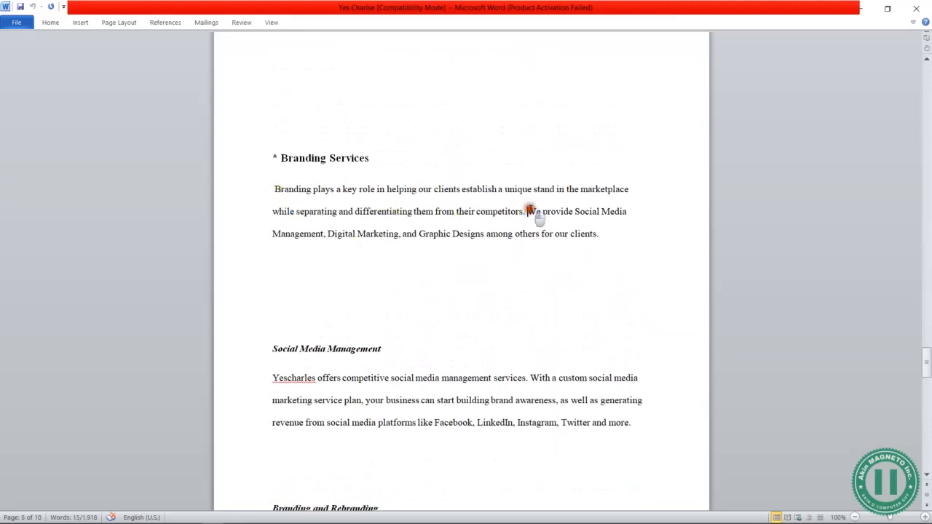
drag(527, 211, 610, 249)
key(ctrl+c)
key(alt+Tab)
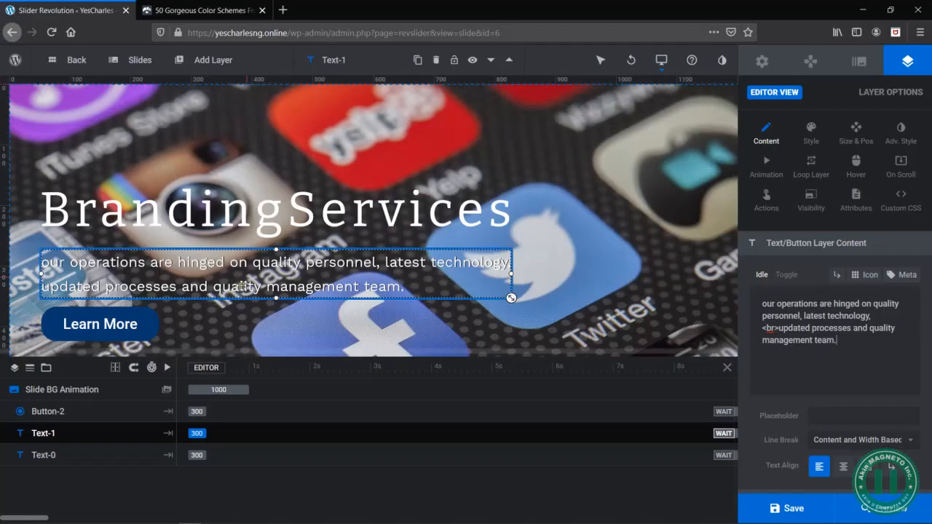
- Replace the description with the copied branding sentence and insert a <br> line break before "Graphic Designs"
click(798, 346)
key(ctrl+a)
key(ctrl+v)
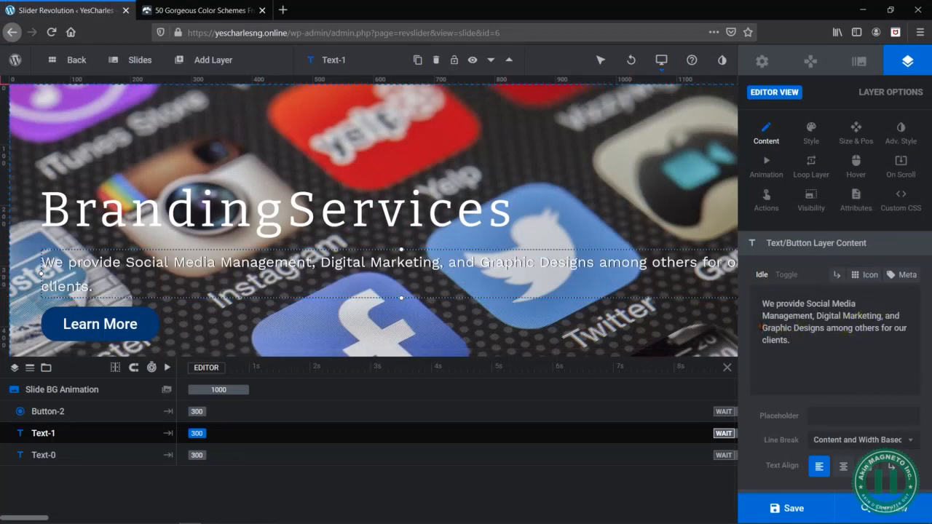
click(763, 328)
text(<br>)
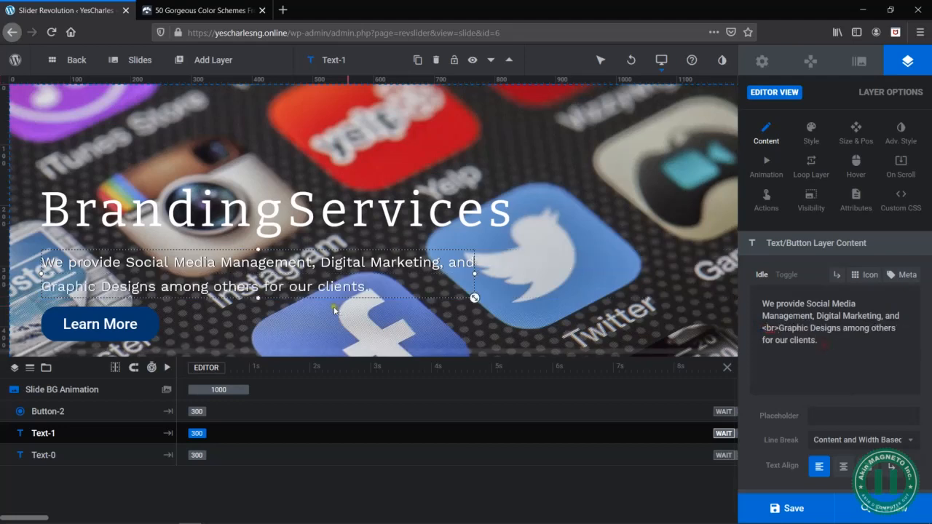
click(639, 290)
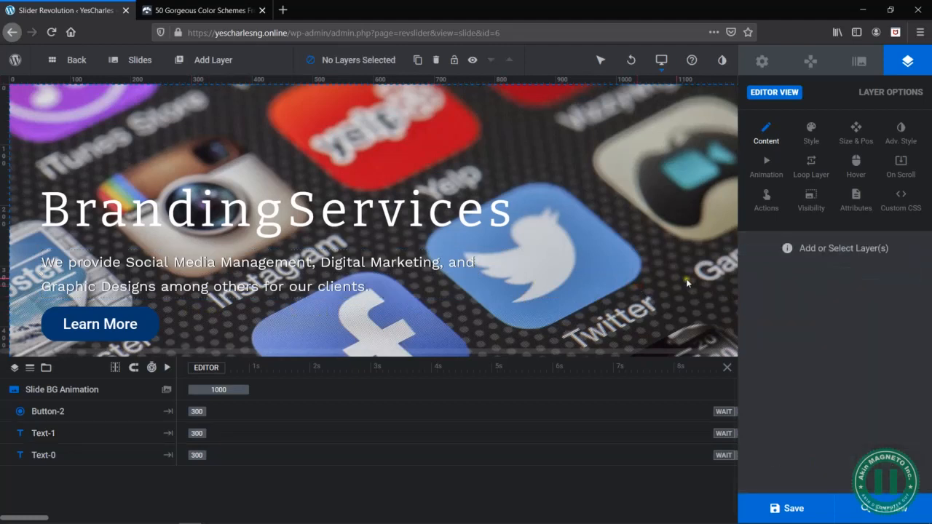
- Review the branding slide in the mobile layout and save the slider
mouse_move(662, 61)
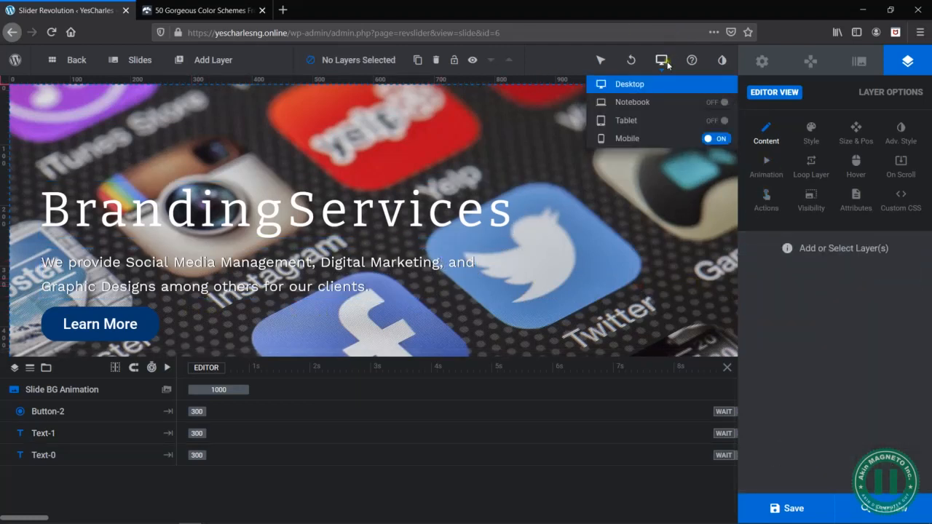
click(625, 139)
scroll(473, 228, down, 1)
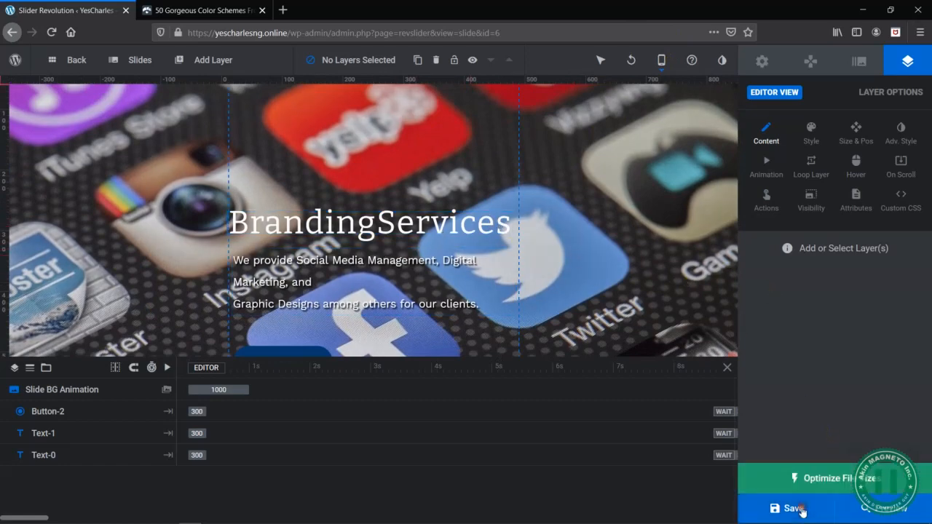
click(794, 508)
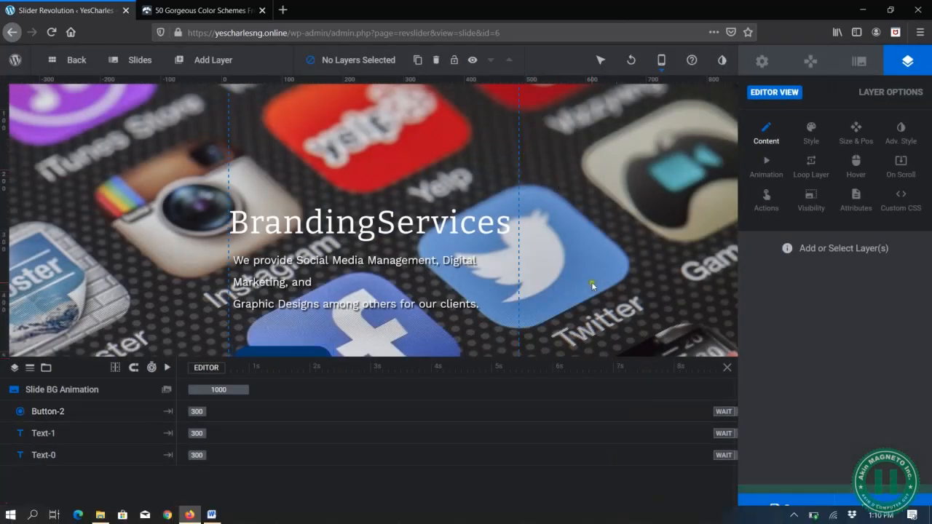
scroll(318, 208, up, 1)
mouse_move(660, 63)
scroll(262, 263, down, 1)
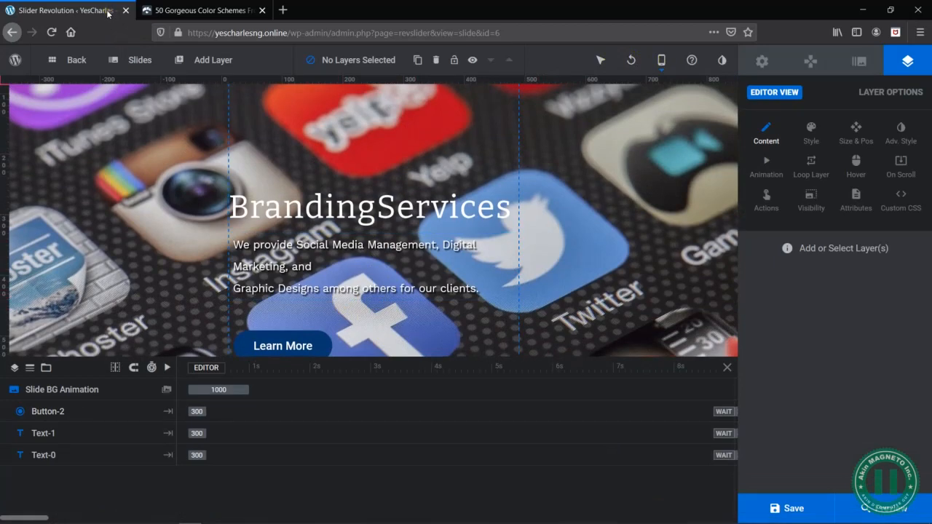
- Open the WordPress admin dashboard at yescharlesng.online/wp-admin in a new browser tab
key(ctrl+t)
text(yescharlesng.online/wp-admin)
key(Return)
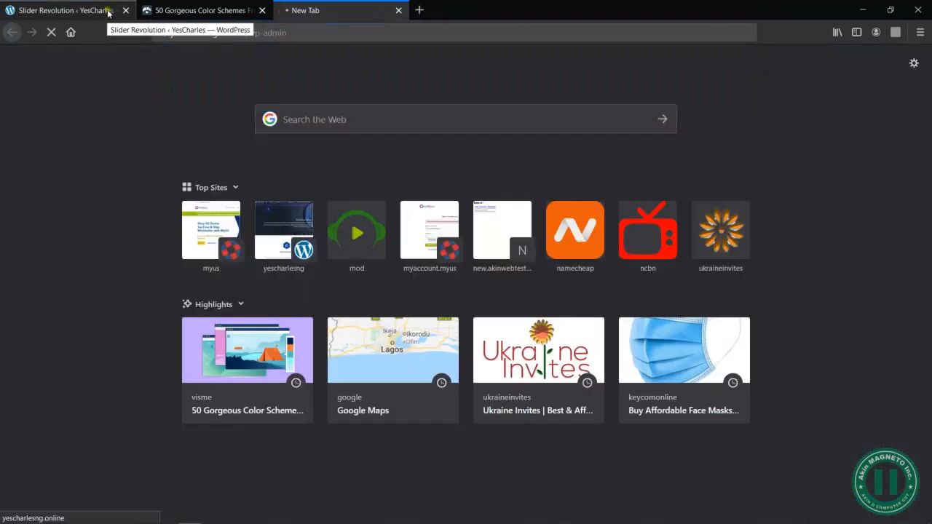
- Open the first slide in the Slider Revolution editor, and switch back to the WordPress dashboard tab
click(40, 16)
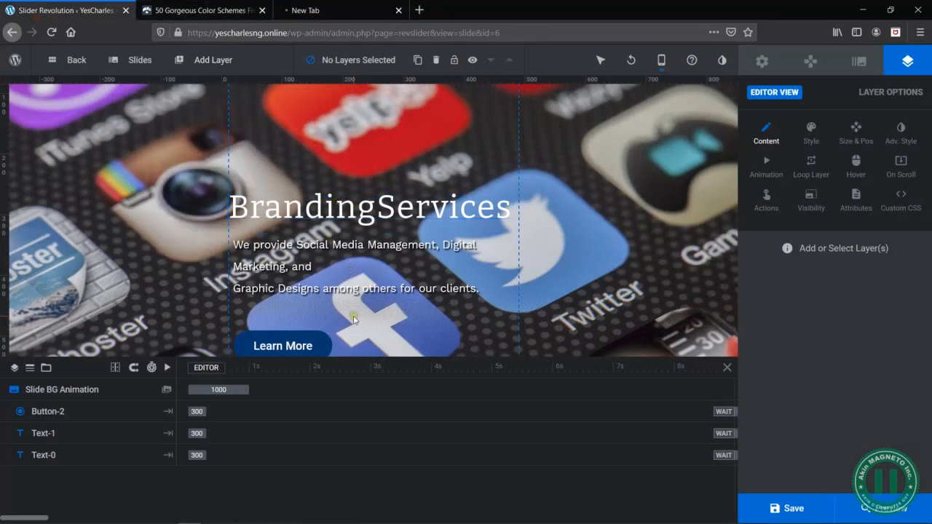
scroll(333, 323, down, 1)
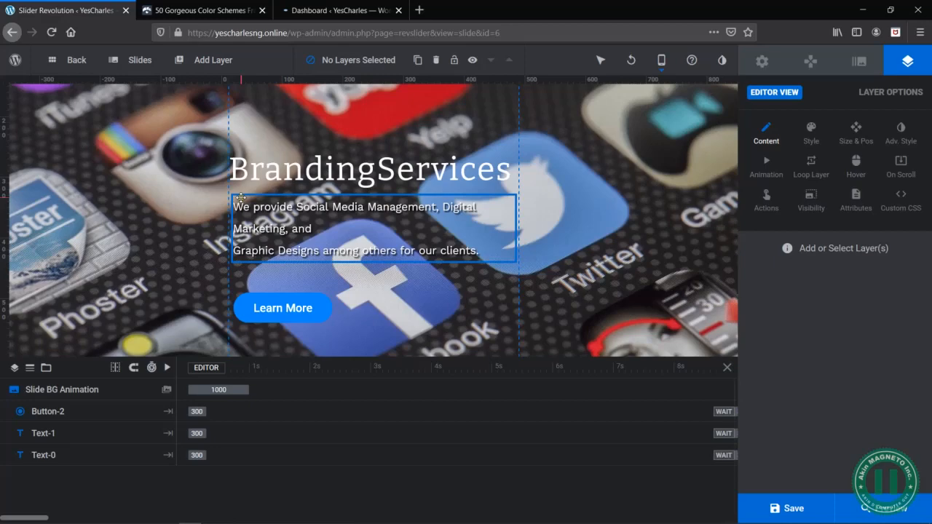
scroll(241, 198, up, 2)
mouse_move(113, 67)
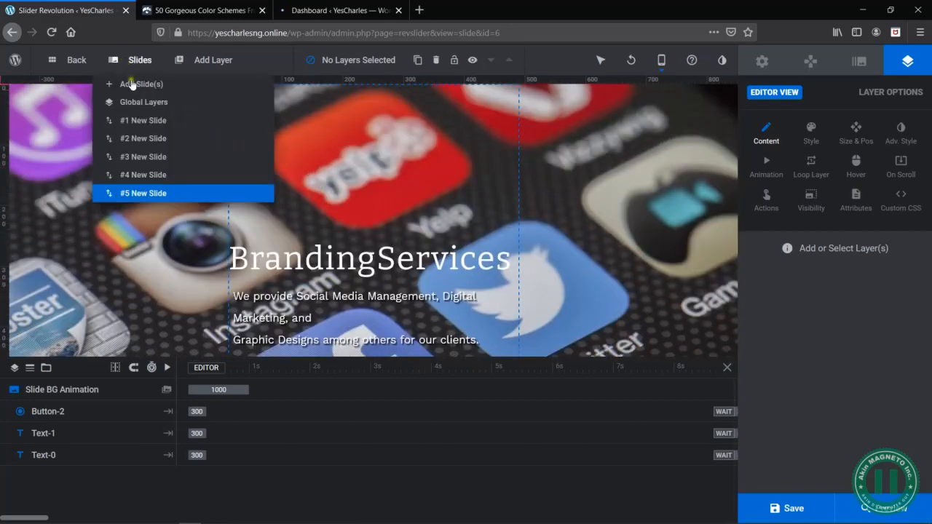
click(145, 121)
click(330, 11)
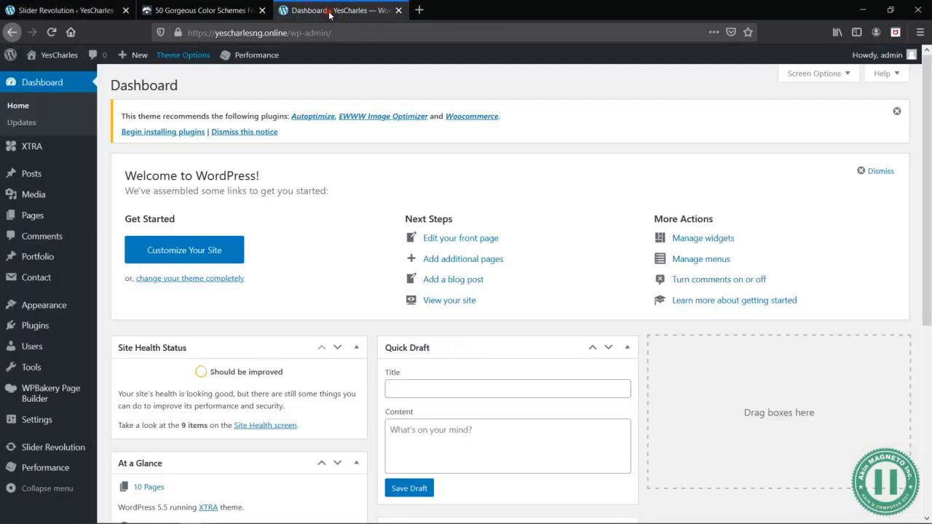
- Open the list of all pages and trash the duplicate Cleaning Service page dated 2020/08/10
click(125, 221)
click(64, 11)
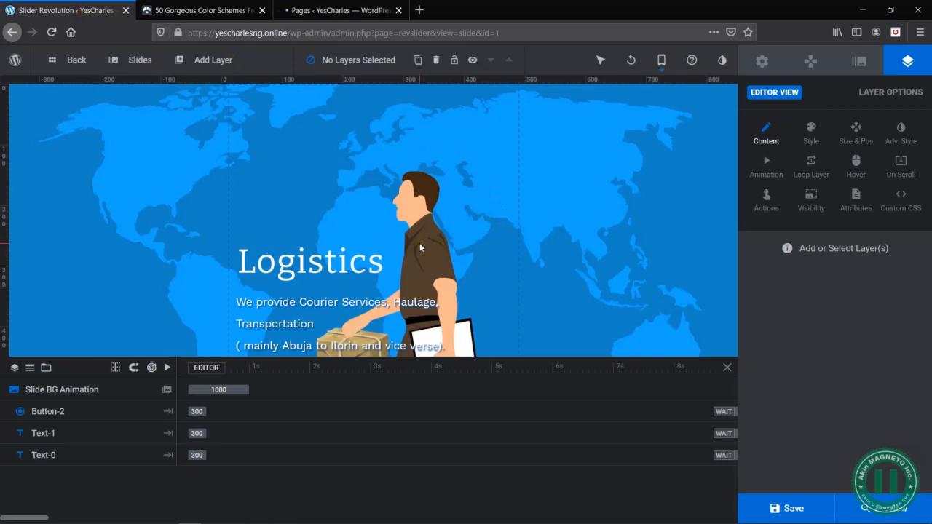
click(337, 10)
scroll(211, 273, down, 3)
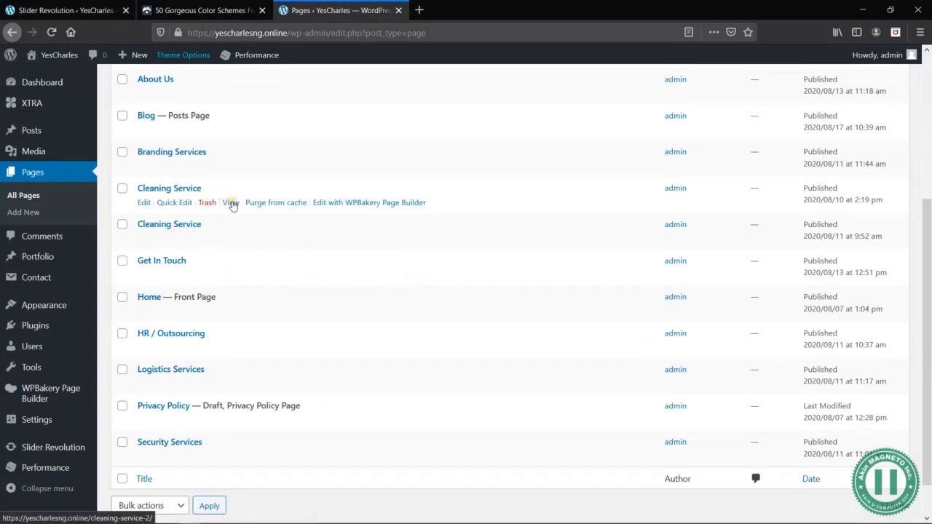
click(207, 203)
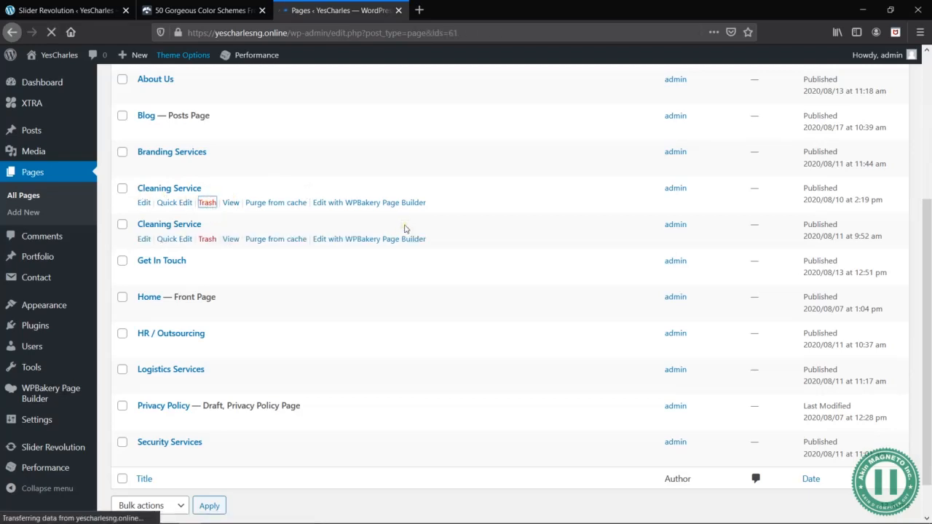
scroll(295, 298, down, 2)
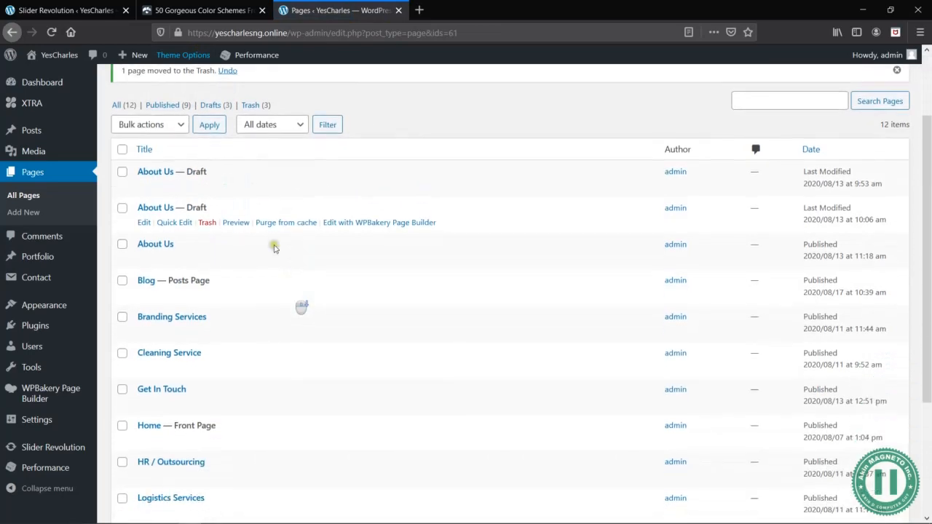
- Copy the link address of the published Logistics Services page from the WordPress pages list
click(76, 8)
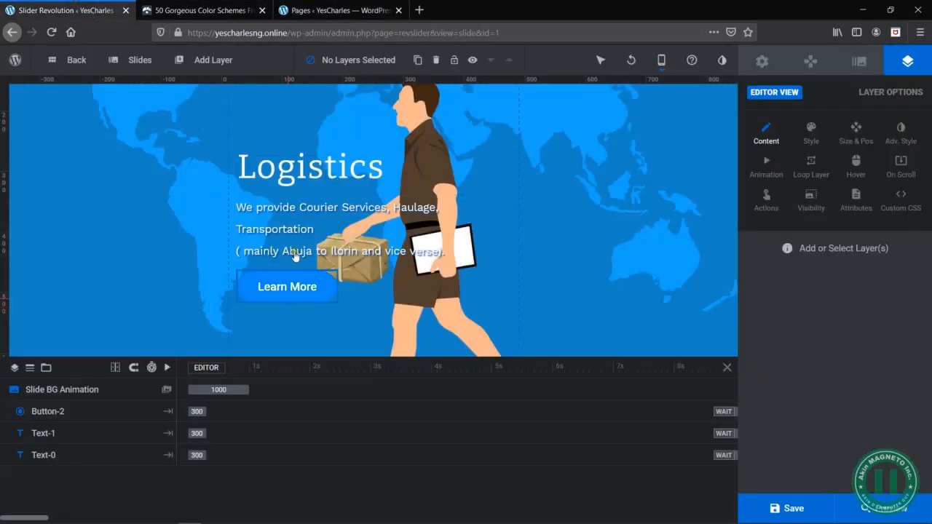
click(349, 6)
scroll(240, 400, down, 5)
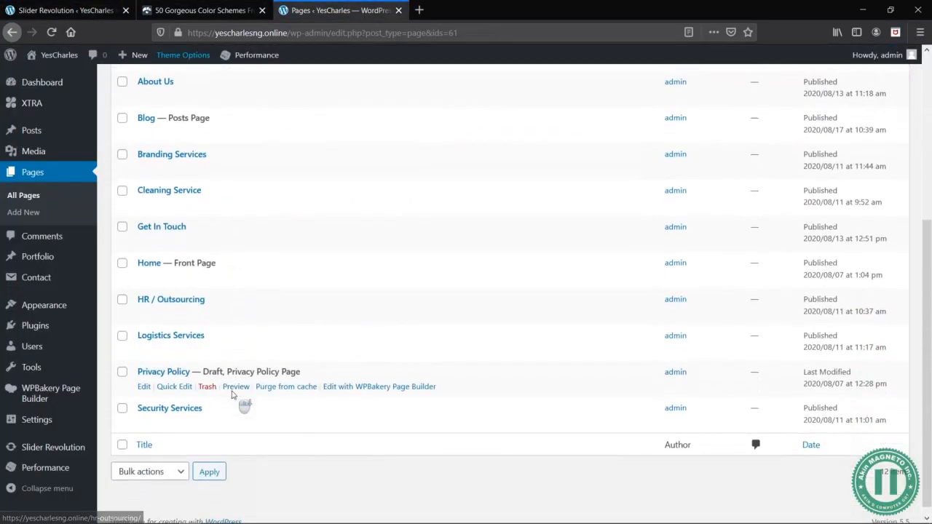
right_click(230, 351)
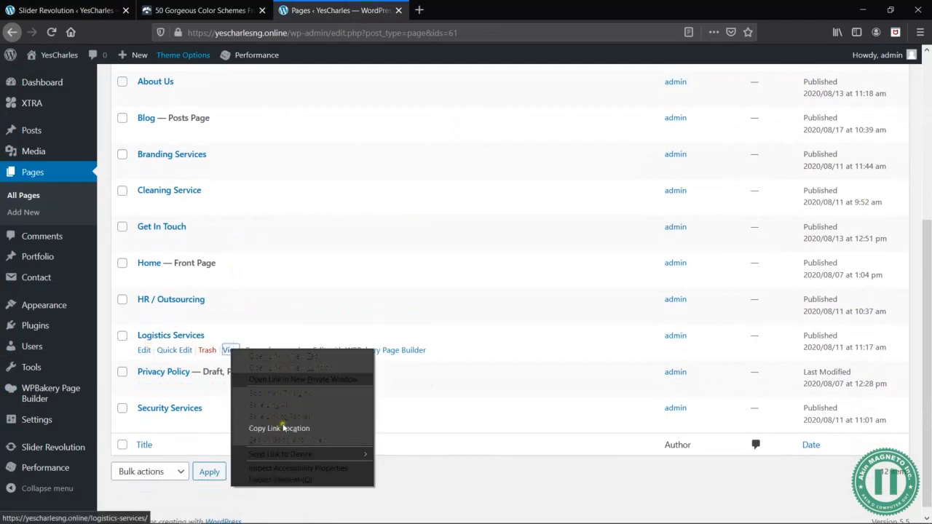
click(287, 428)
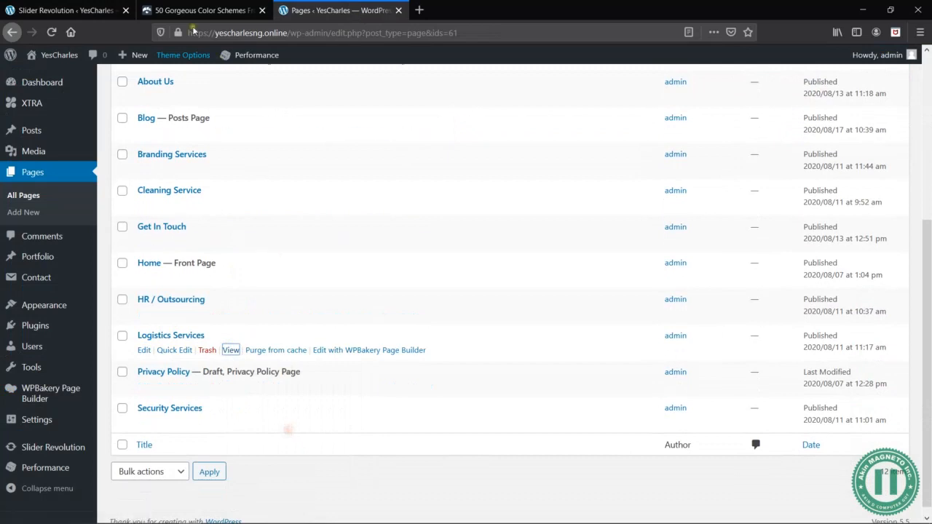
- Add a Simple Link action with the Click interaction to the Learn More button on the Logistics slide
click(67, 8)
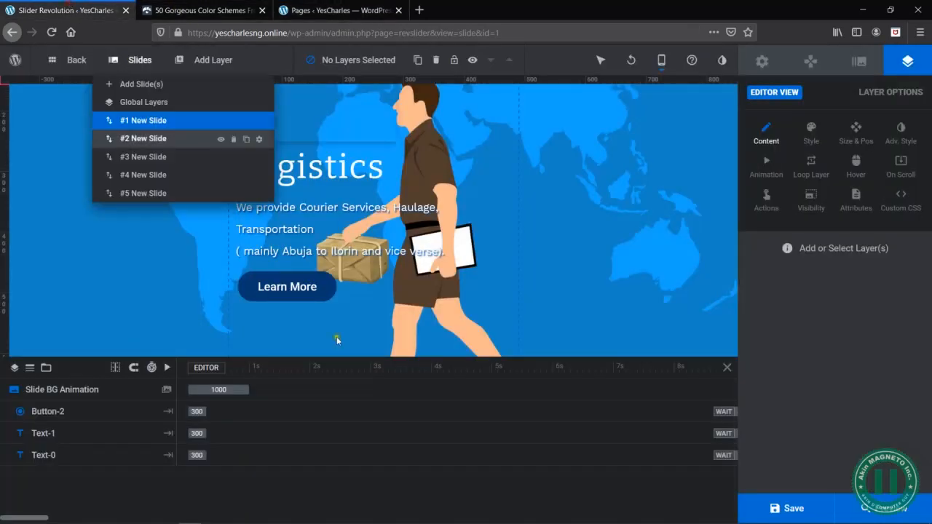
click(329, 294)
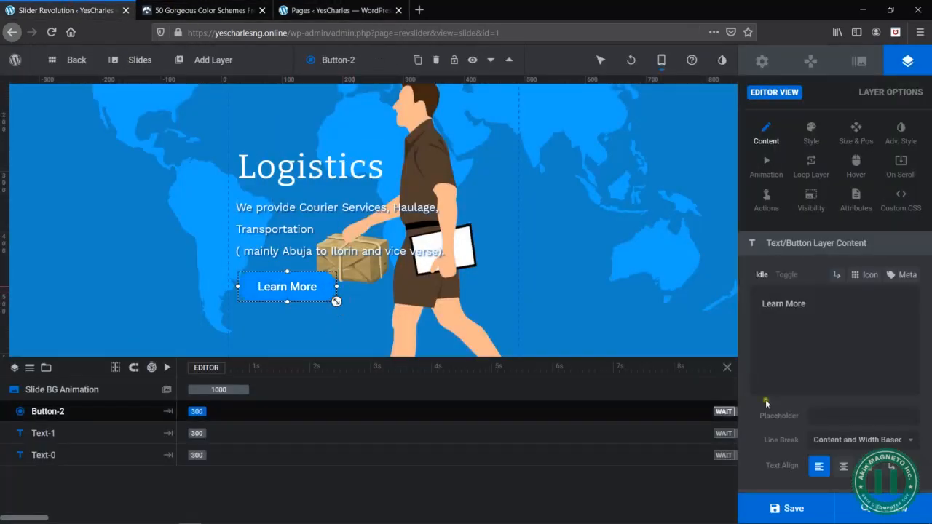
scroll(791, 429, down, 2)
scroll(791, 428, down, 2)
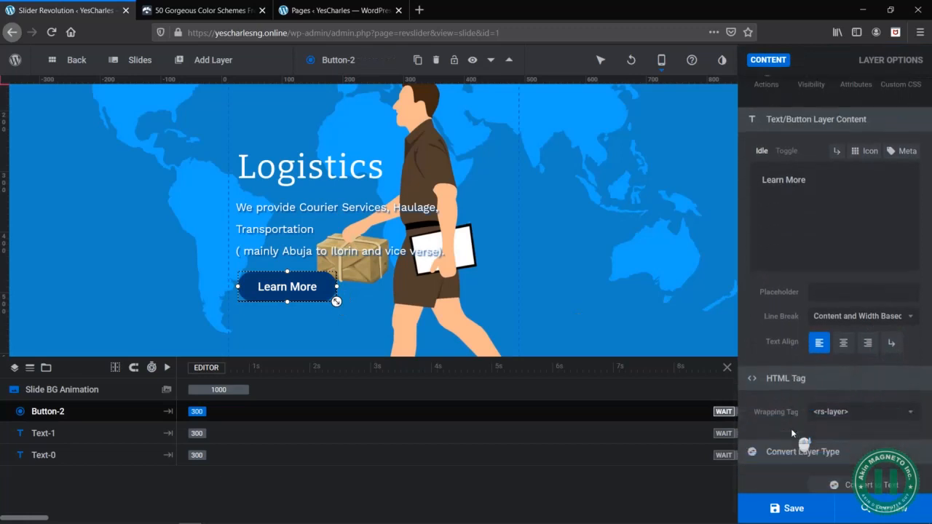
scroll(791, 429, up, 2)
scroll(791, 428, up, 2)
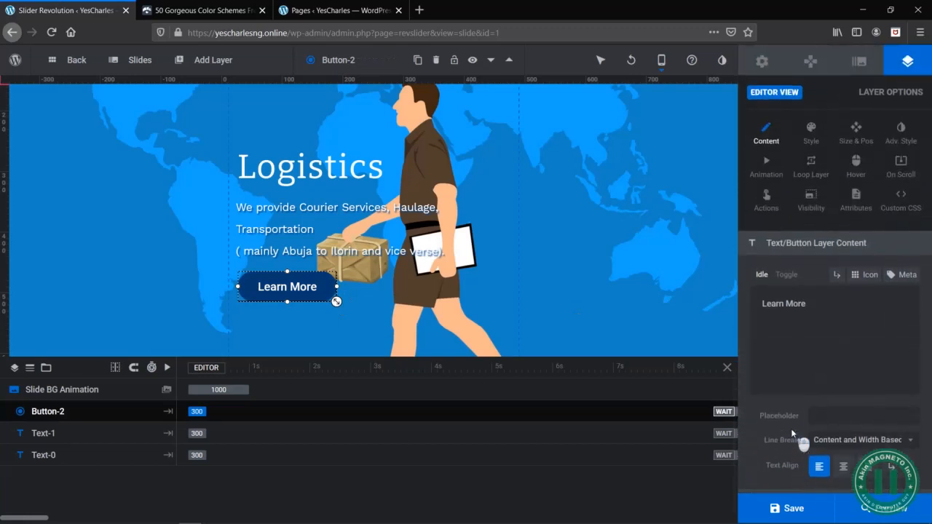
click(768, 199)
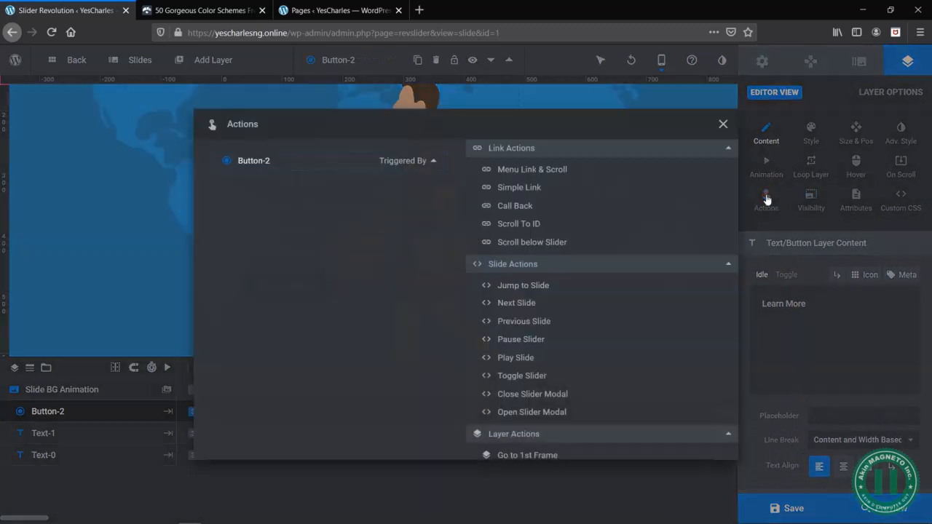
click(517, 188)
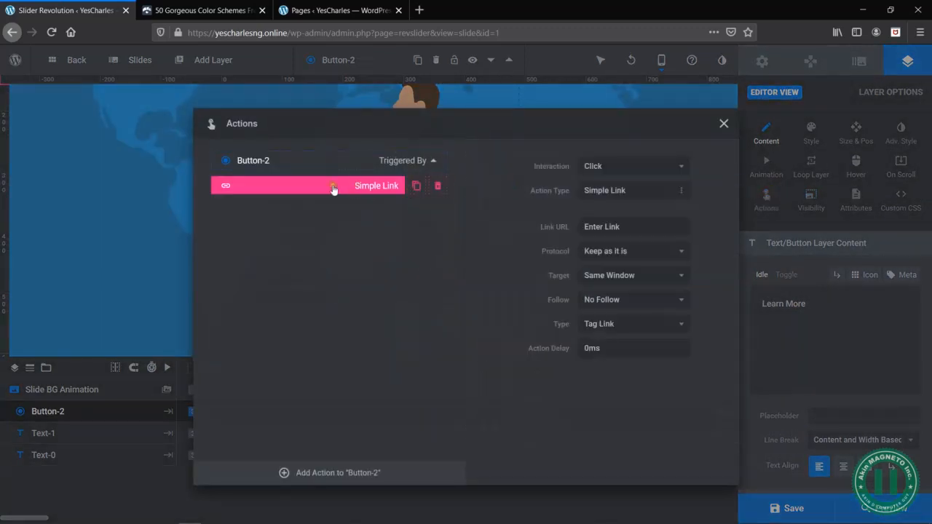
click(635, 191)
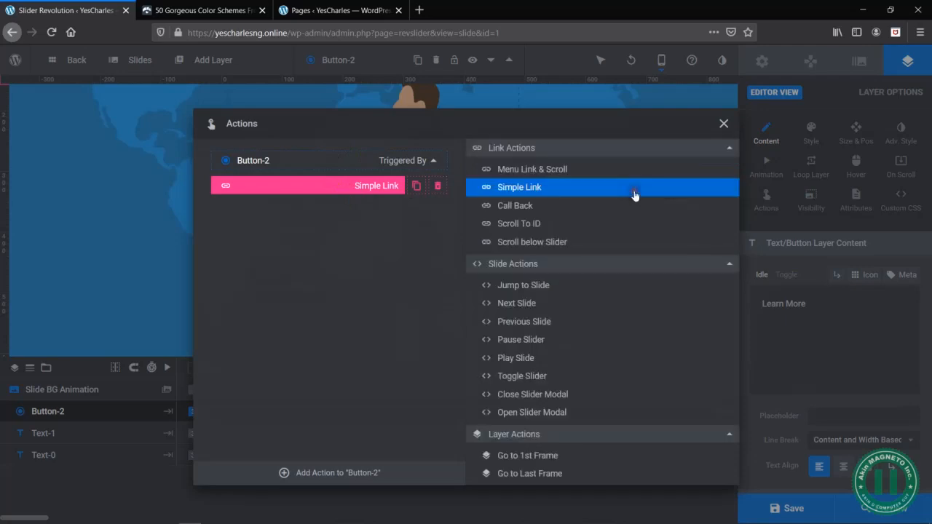
click(499, 188)
click(621, 166)
click(627, 183)
click(626, 223)
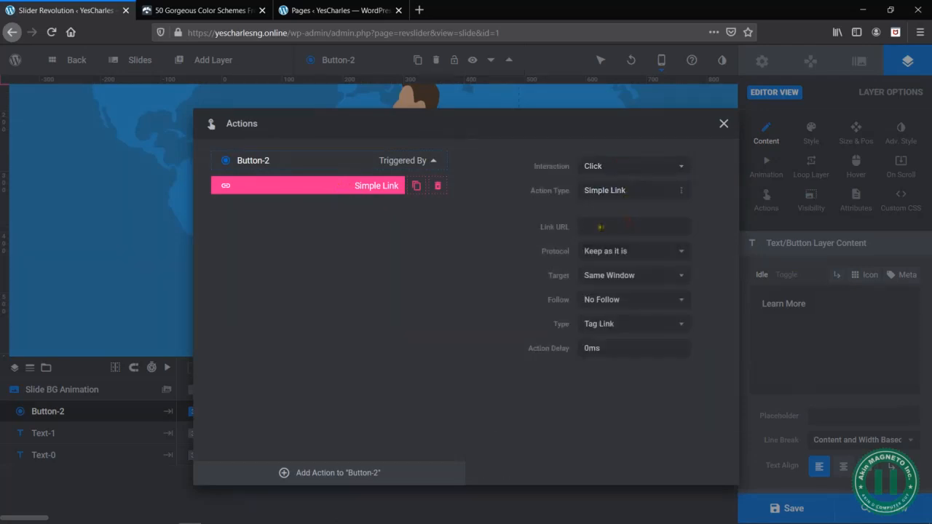
right_click(610, 236)
click(628, 273)
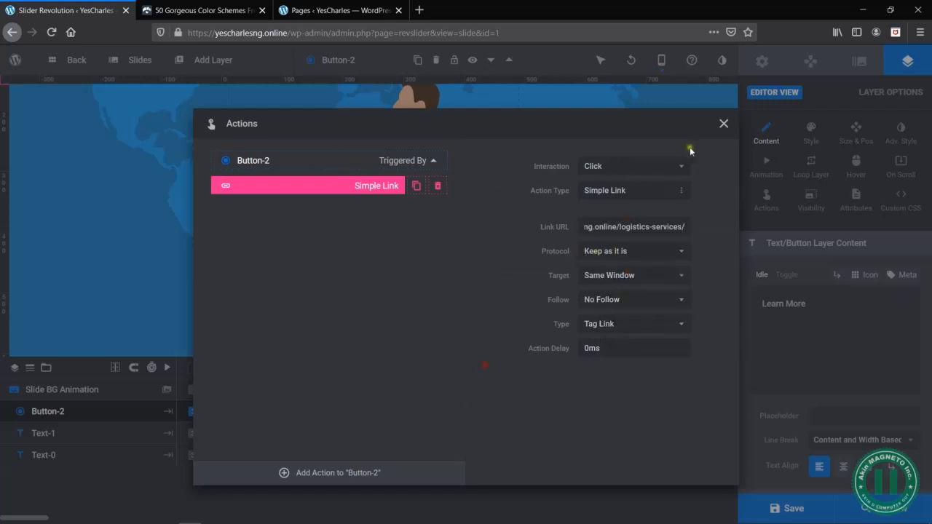
click(724, 123)
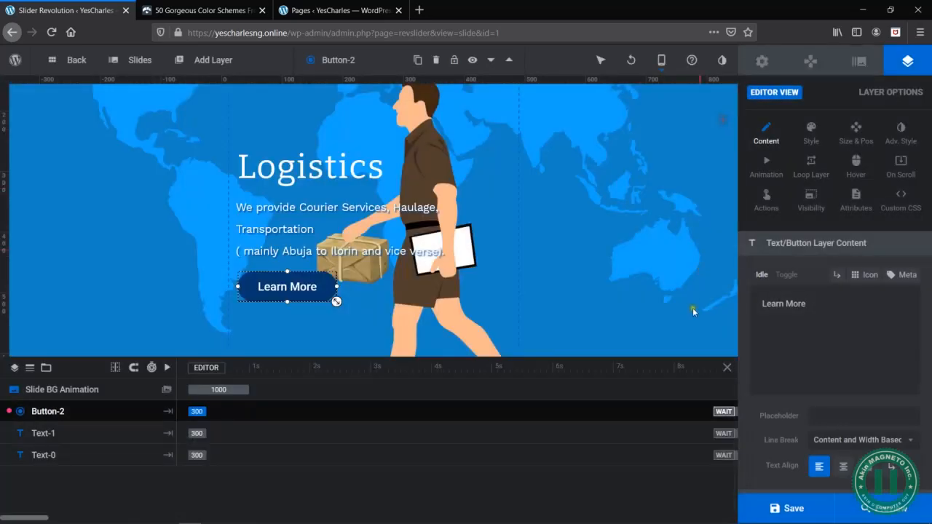
click(808, 502)
- Open slide #2 (HR / Outsourcing) and add a Simple Link action to its Learn More button
mouse_move(131, 59)
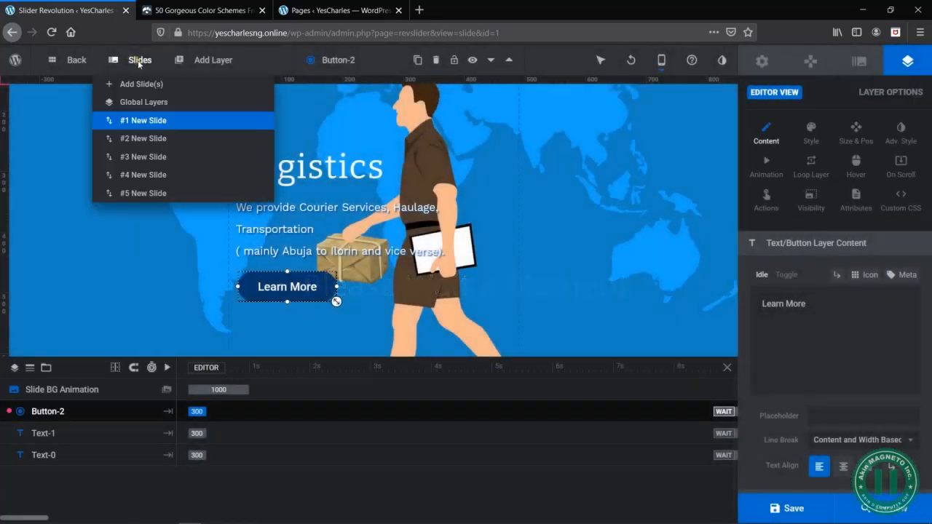
click(164, 139)
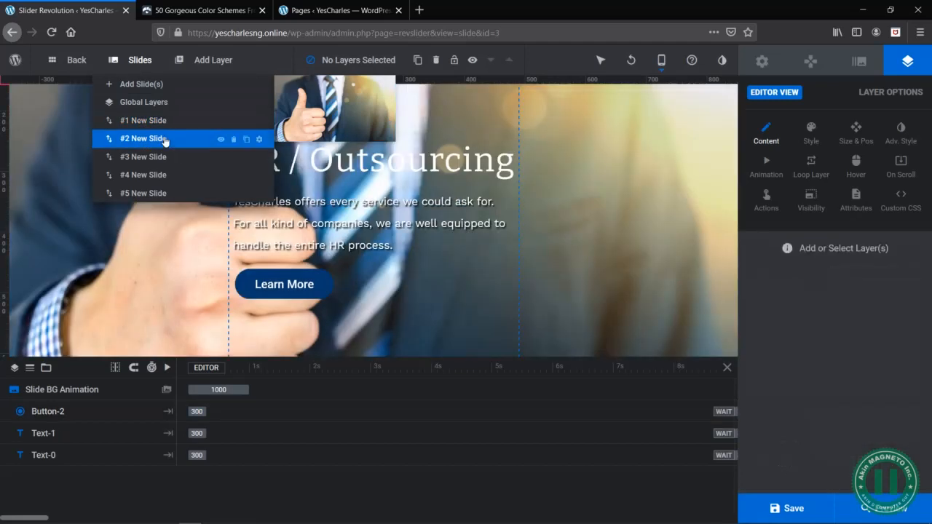
click(326, 286)
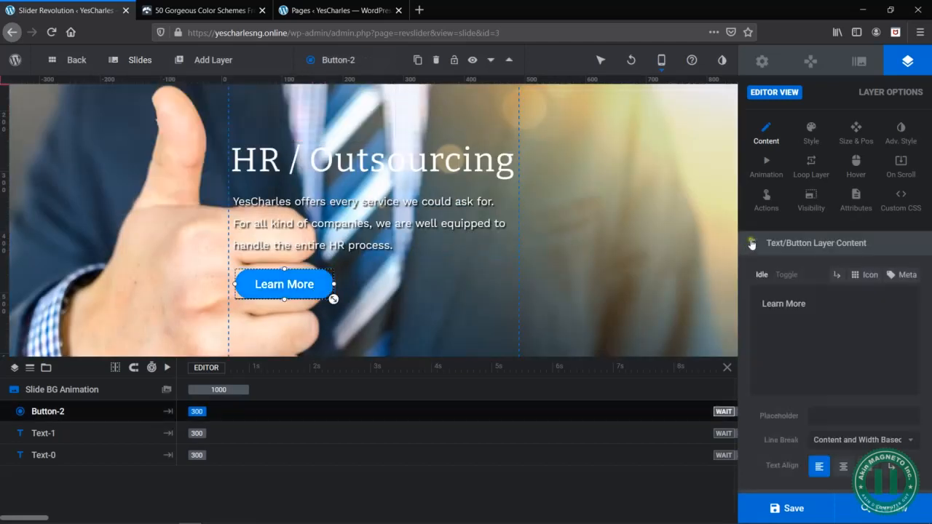
click(767, 207)
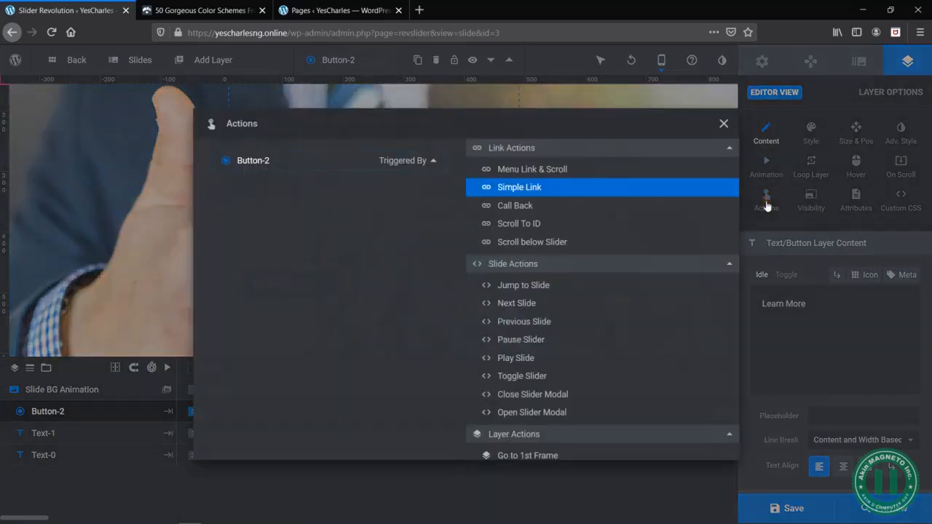
click(510, 187)
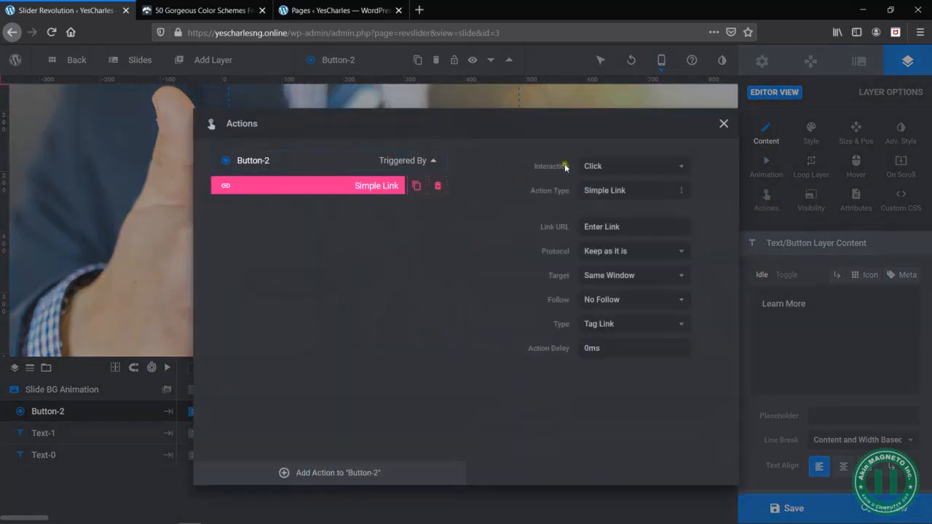
click(631, 227)
right_click(631, 228)
click(660, 275)
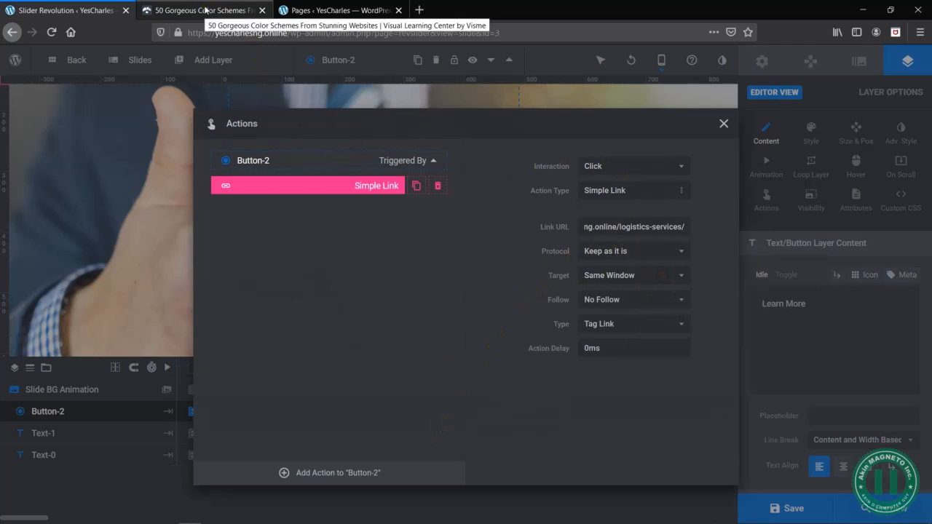
- Copy the HR / Outsourcing page's link address from the WordPress pages list and return to the slider editor
click(320, 11)
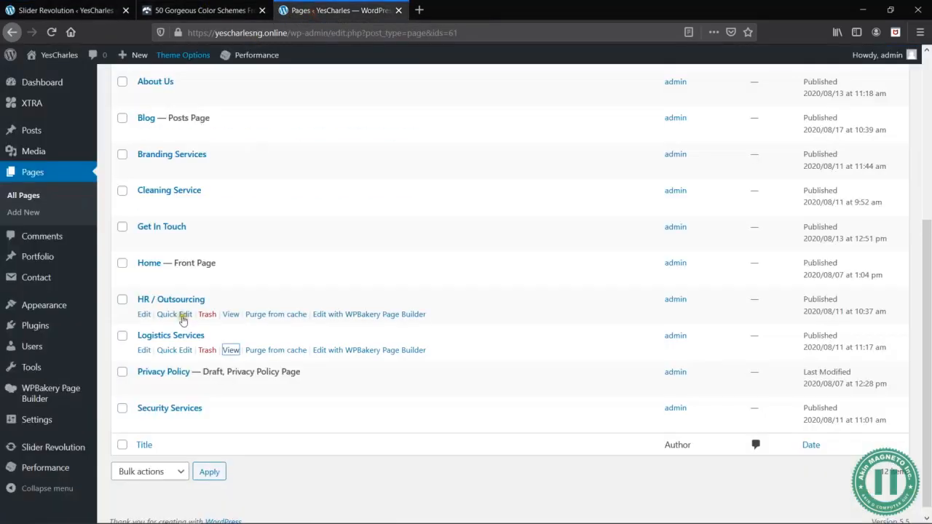
right_click(230, 314)
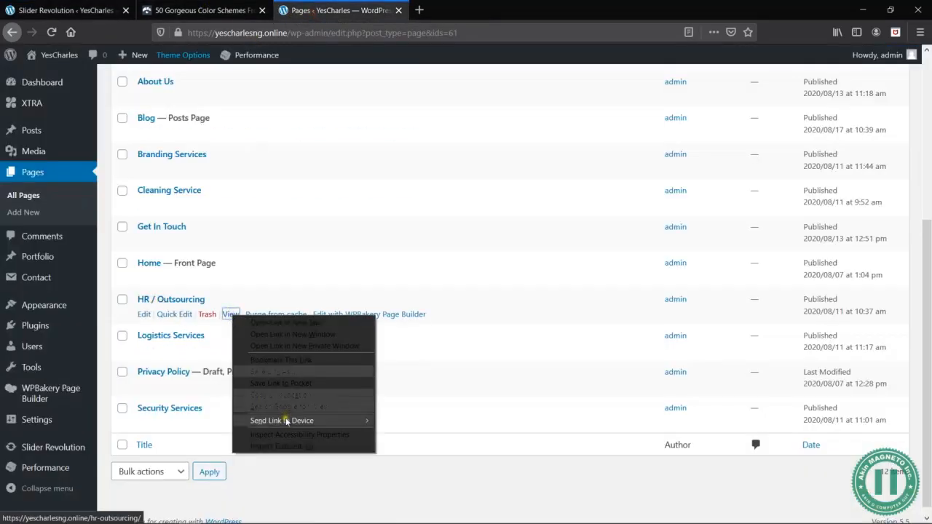
click(284, 395)
click(65, 10)
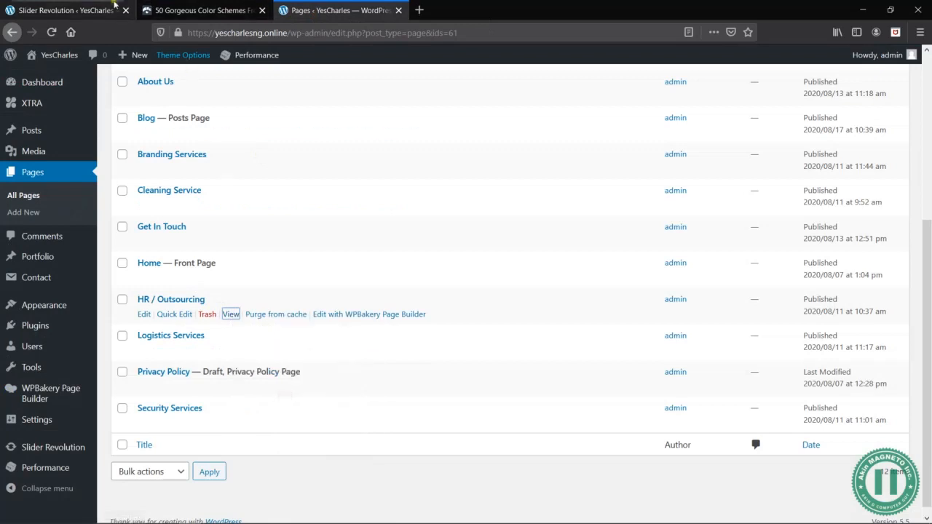
triple_click(667, 227)
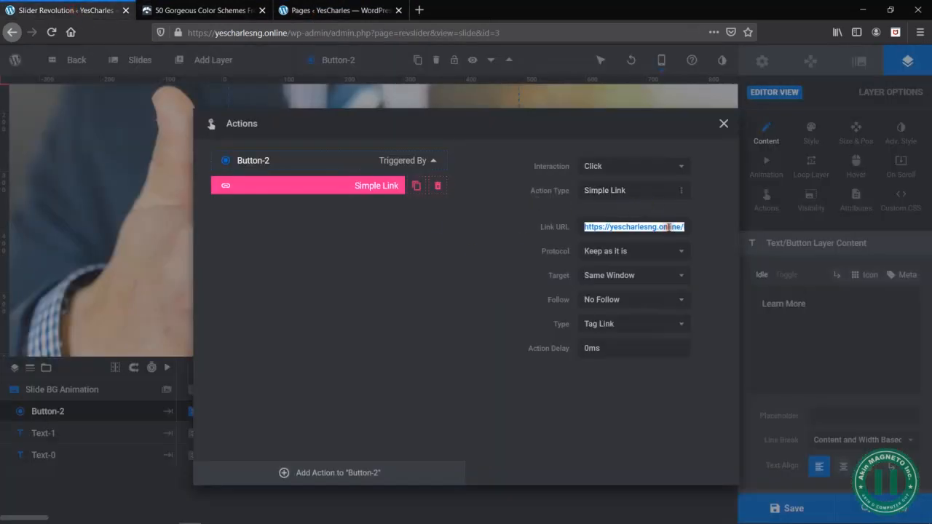
right_click(668, 227)
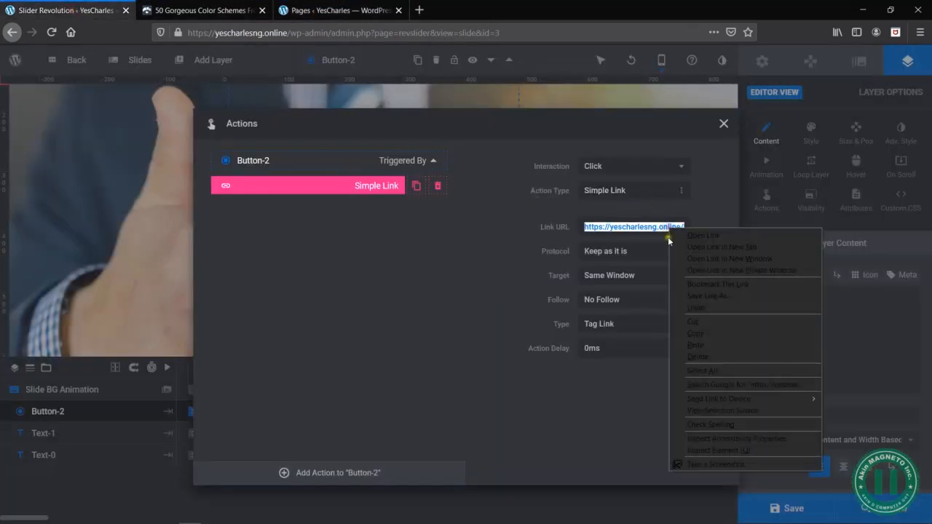
click(698, 345)
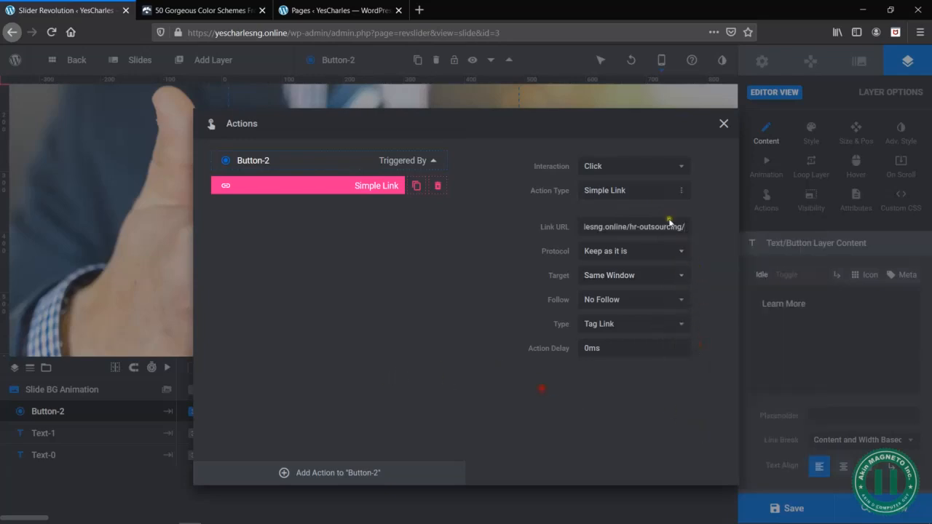
click(724, 124)
click(786, 509)
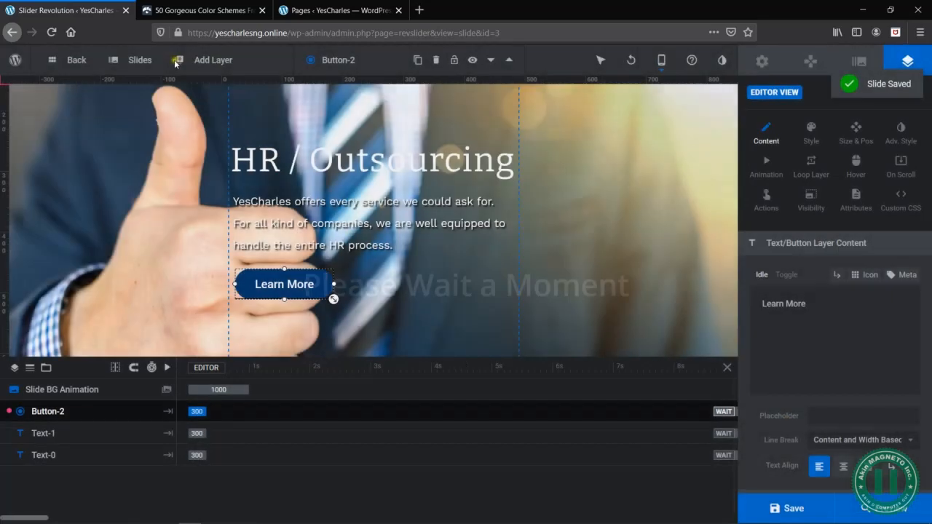
- Open slide #3 (Cleaning Services) and add a Simple Link action to its Learn More button
mouse_move(135, 62)
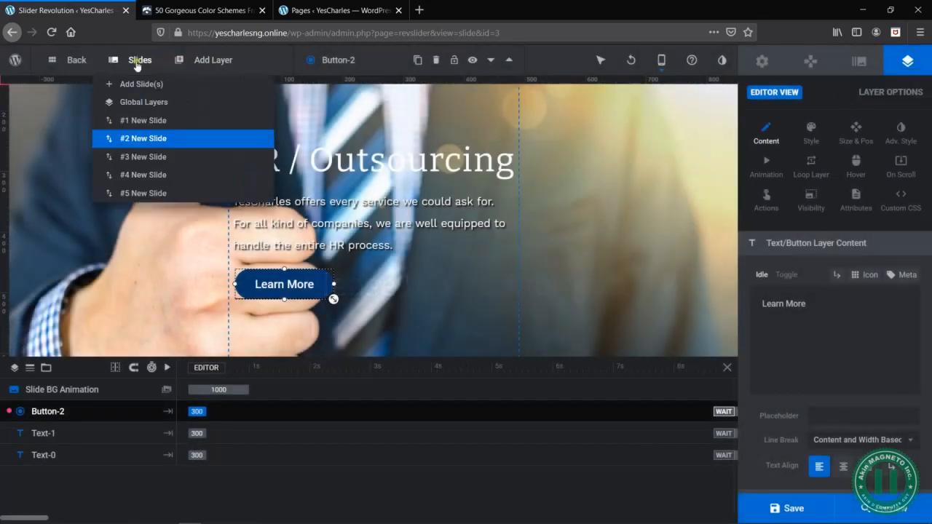
click(153, 158)
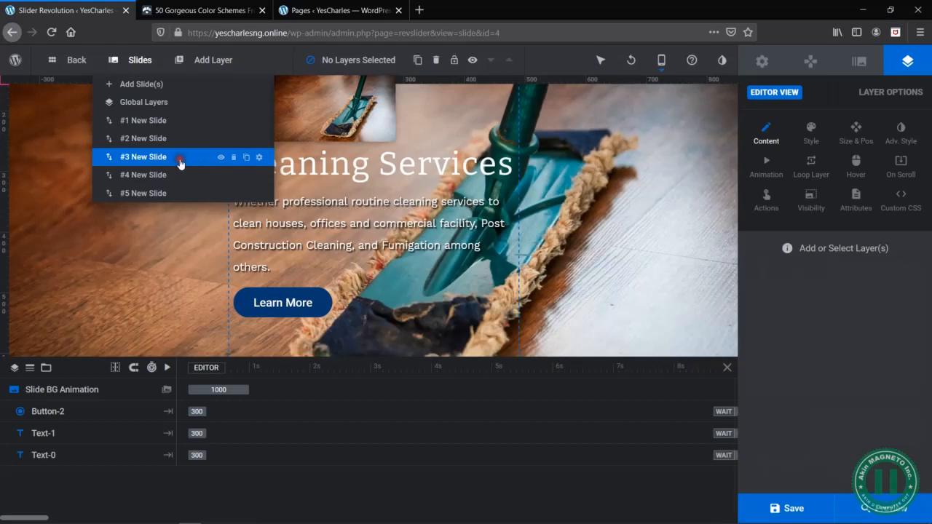
click(269, 288)
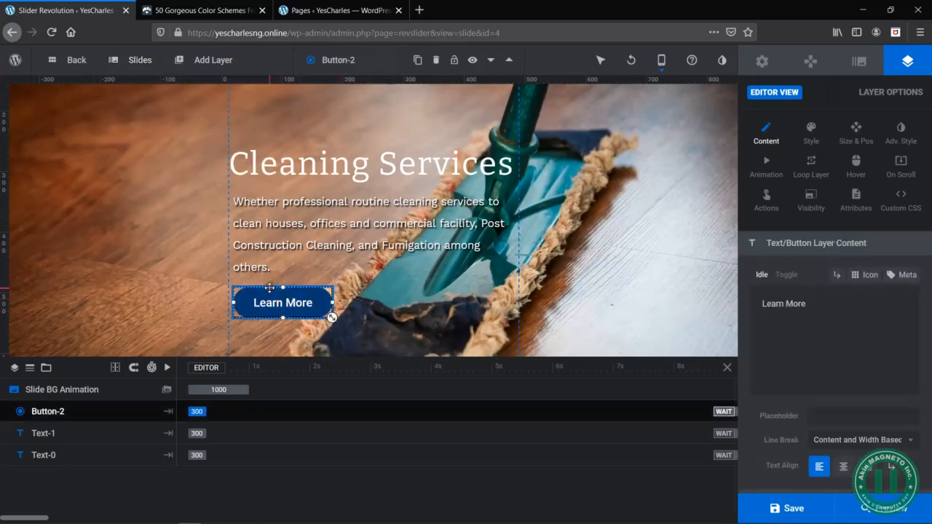
click(766, 197)
click(520, 187)
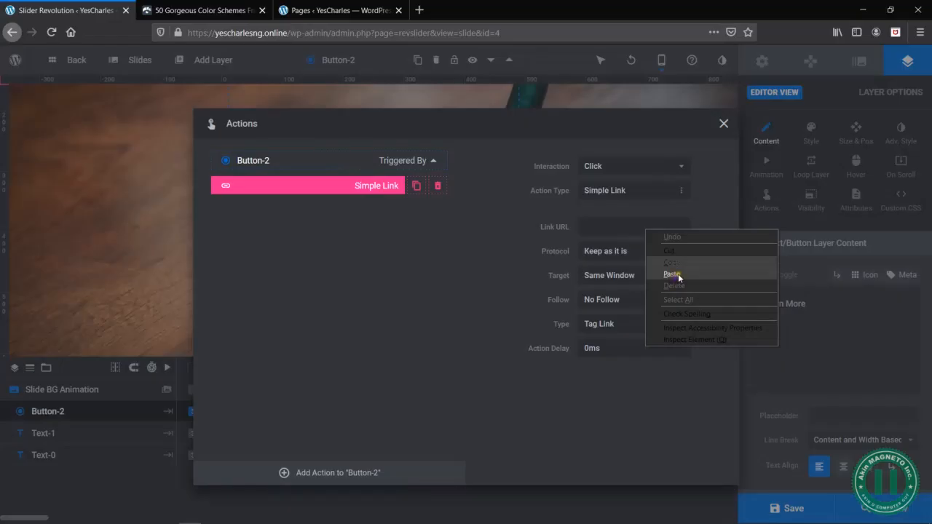
- Paste the copied hr-outsourcing address as the link URL of the Cleaning Services slide's button and save the slide
click(678, 277)
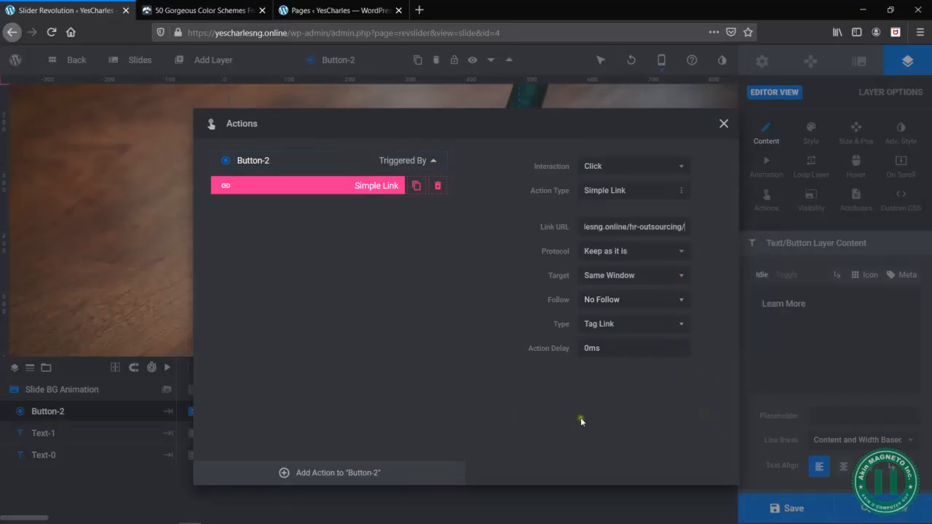
click(724, 123)
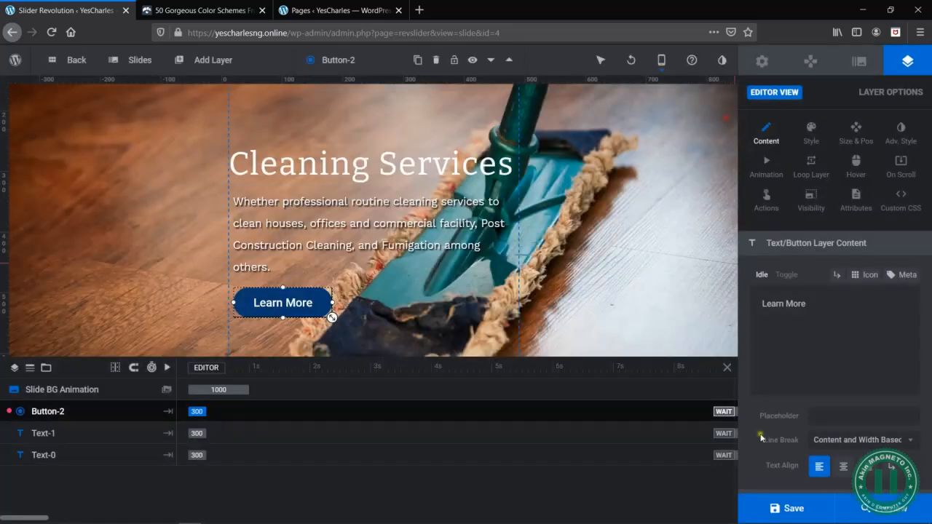
click(783, 509)
mouse_move(134, 60)
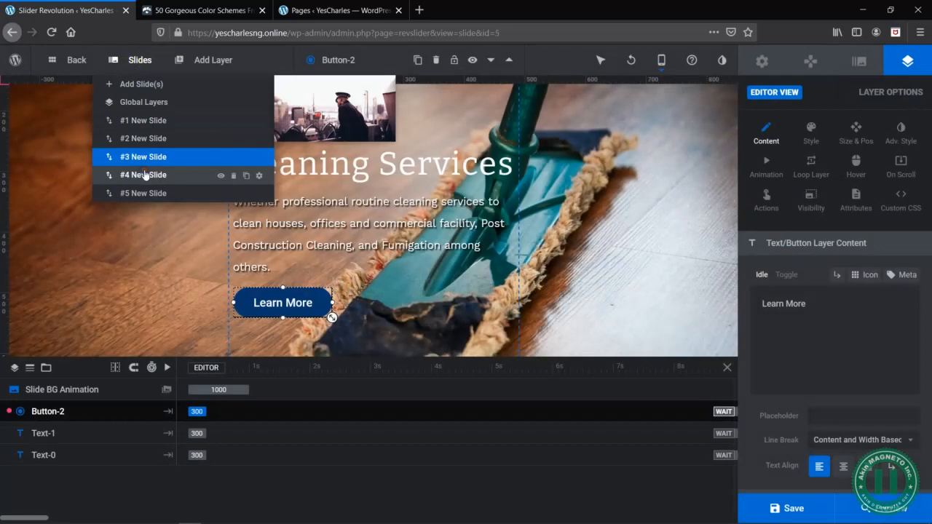
click(145, 174)
click(323, 306)
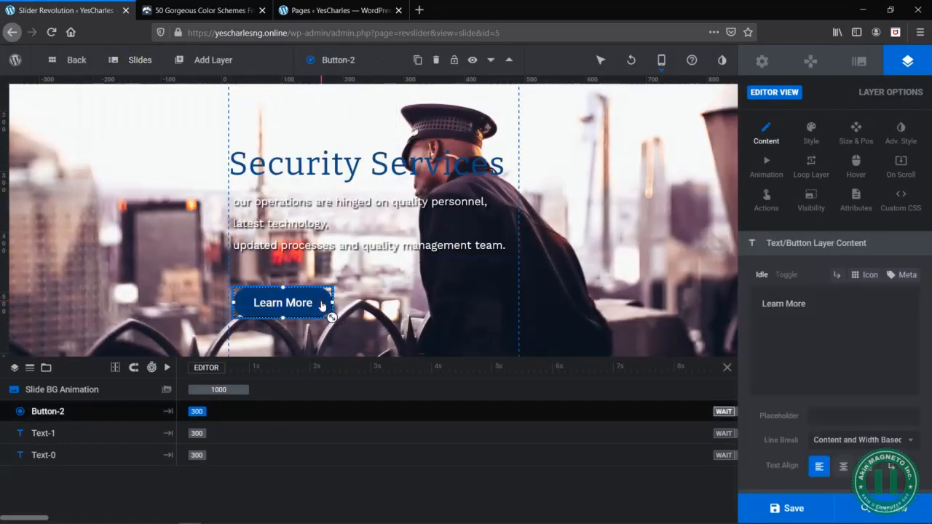
click(767, 200)
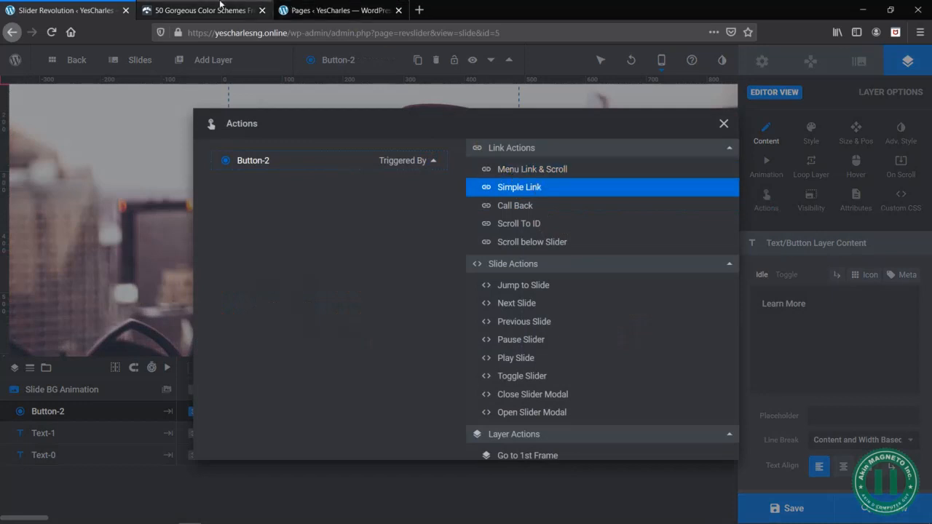
click(724, 124)
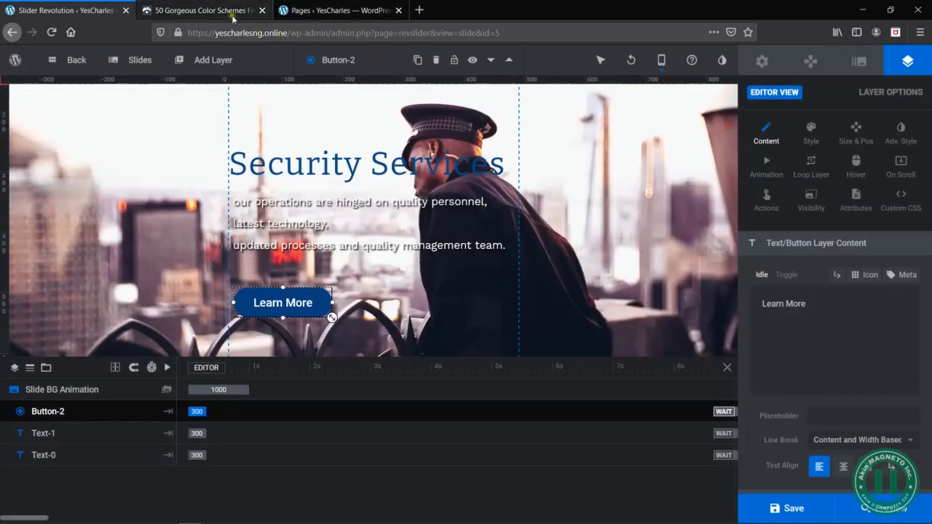
- Reopen slide #3 (Cleaning Services), copy the Cleaning Service page's link address from the WordPress pages list and return to the slider editor
mouse_move(139, 58)
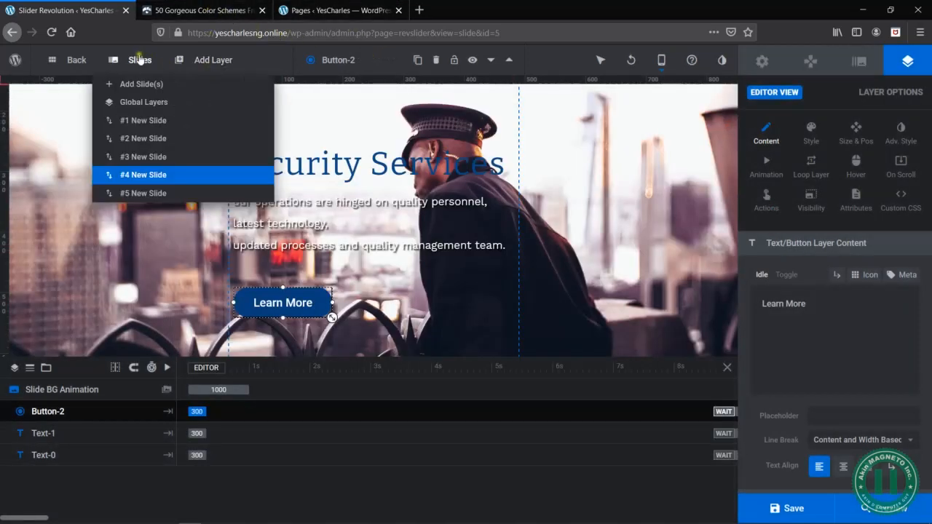
click(140, 157)
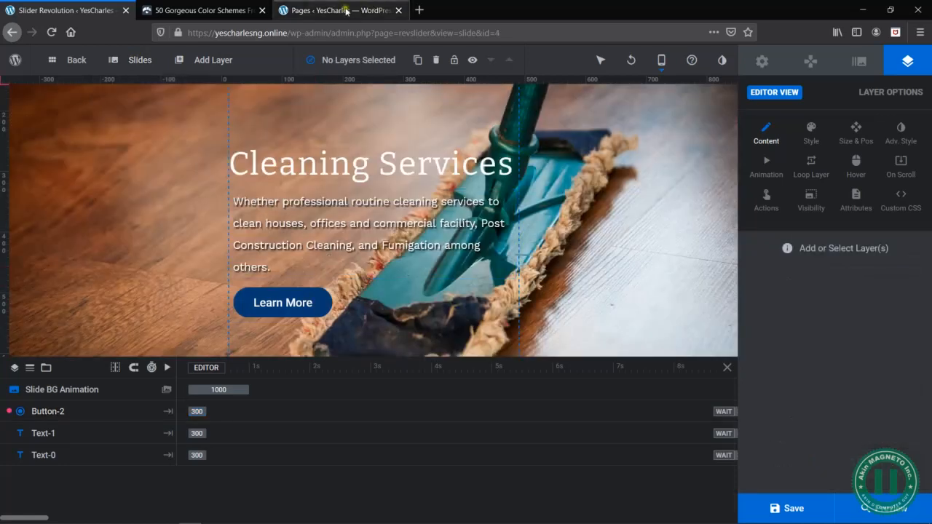
click(353, 10)
scroll(229, 207, up, 3)
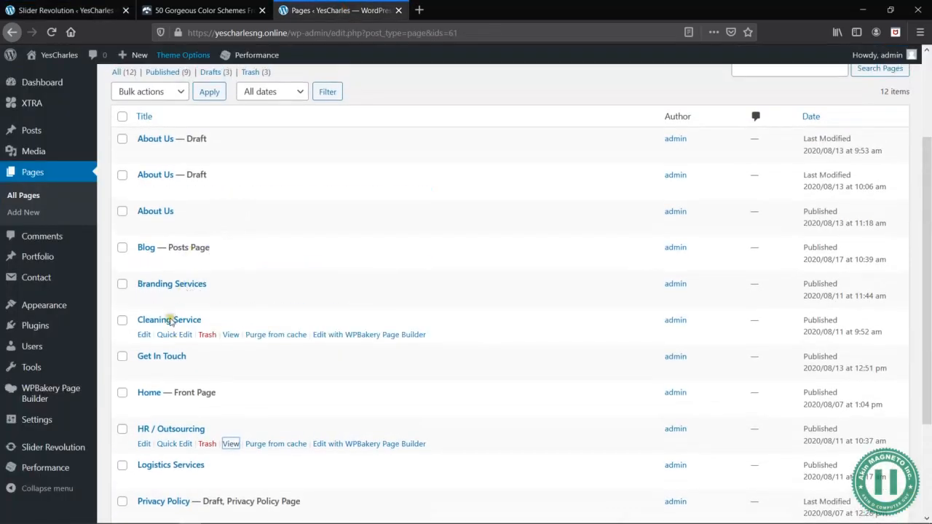
right_click(231, 335)
click(77, 8)
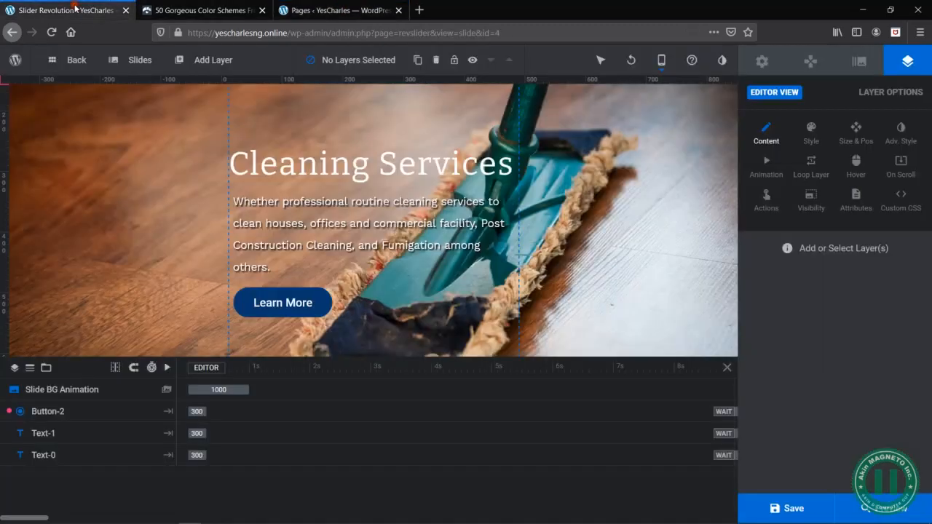
click(313, 300)
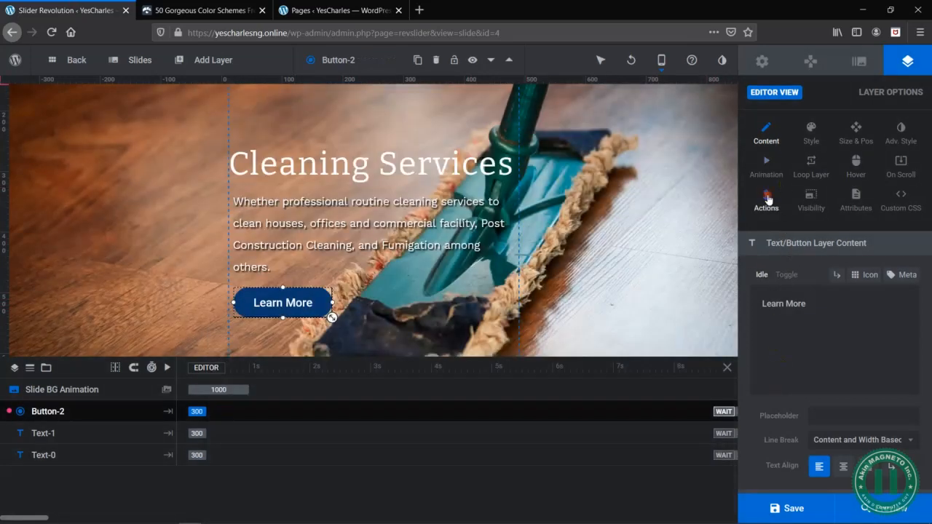
click(768, 198)
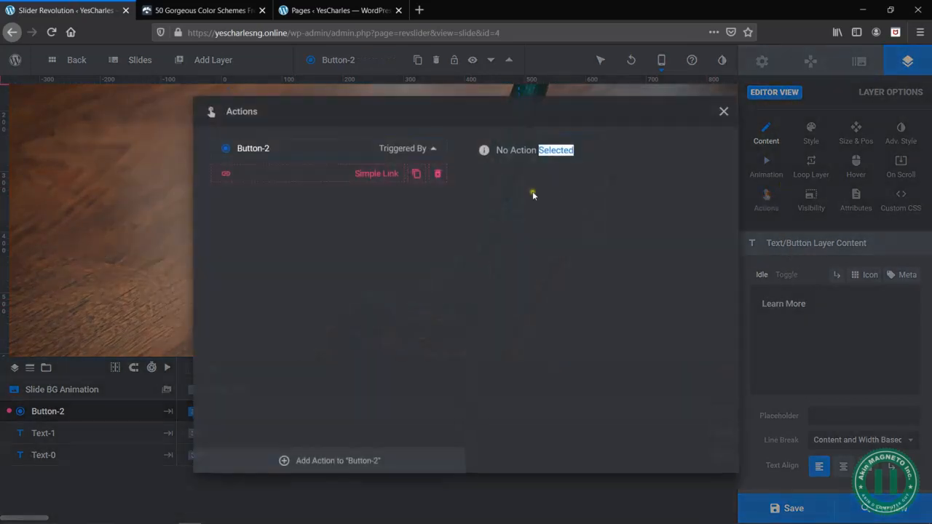
click(365, 174)
triple_click(625, 215)
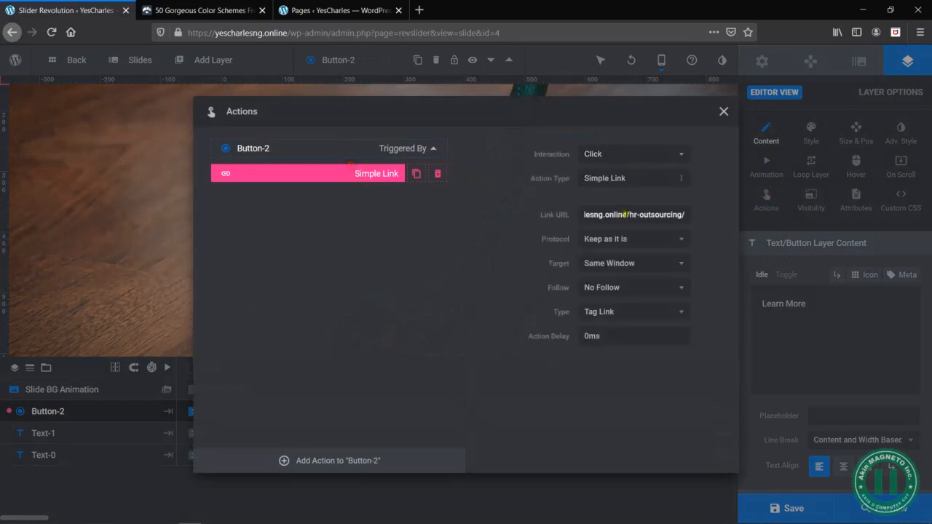
key(BackSpace)
right_click(626, 215)
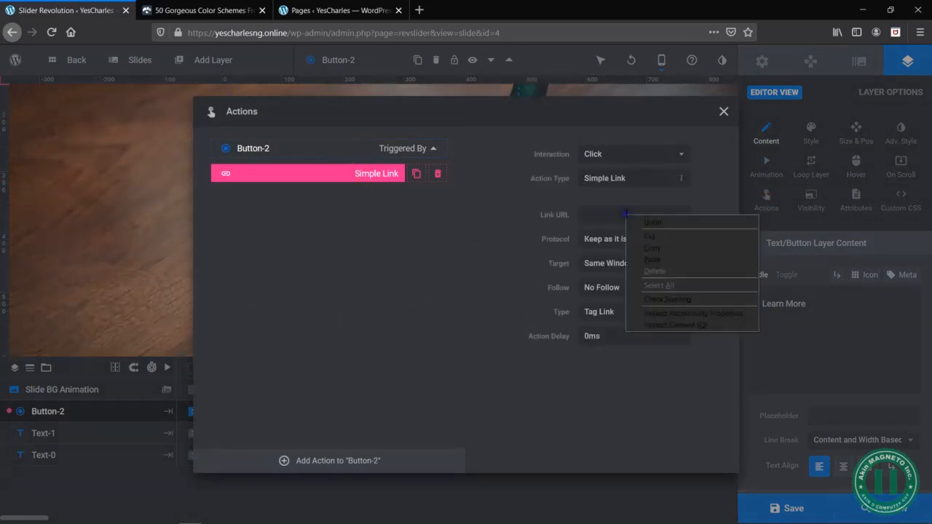
click(659, 261)
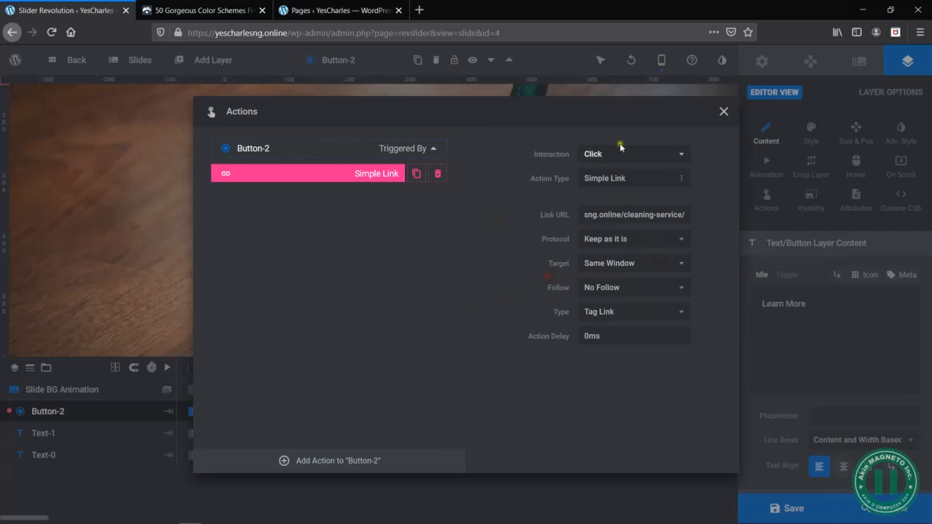
click(724, 111)
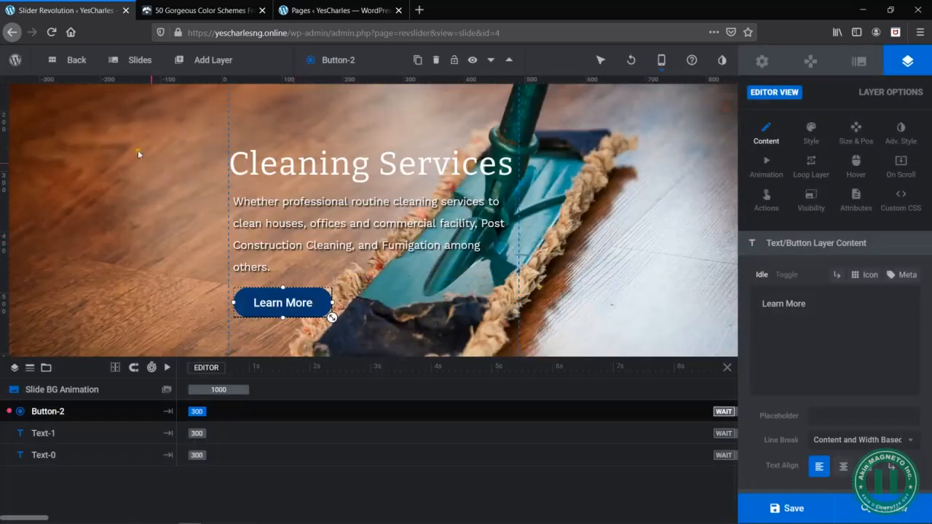
- Open slide #4 (Security Services) and add a Simple Link action to its Learn More button
mouse_move(131, 63)
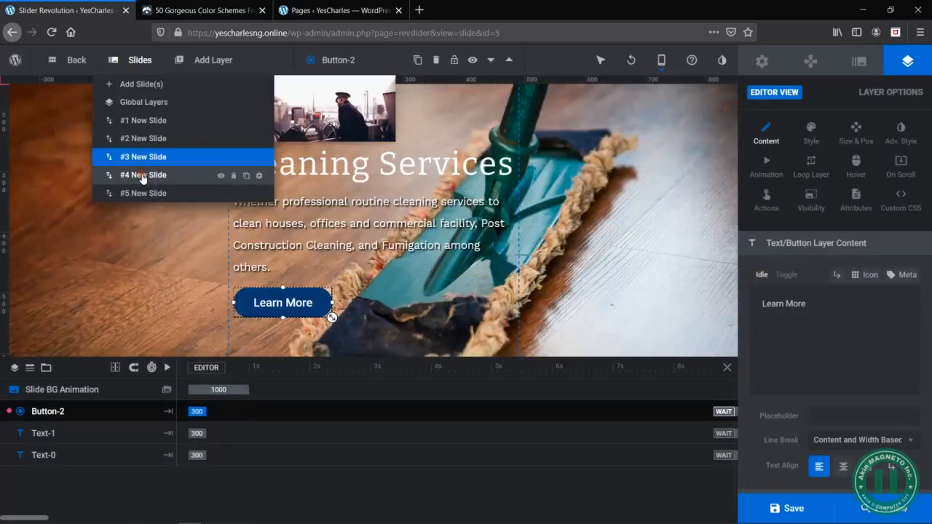
click(142, 177)
click(327, 304)
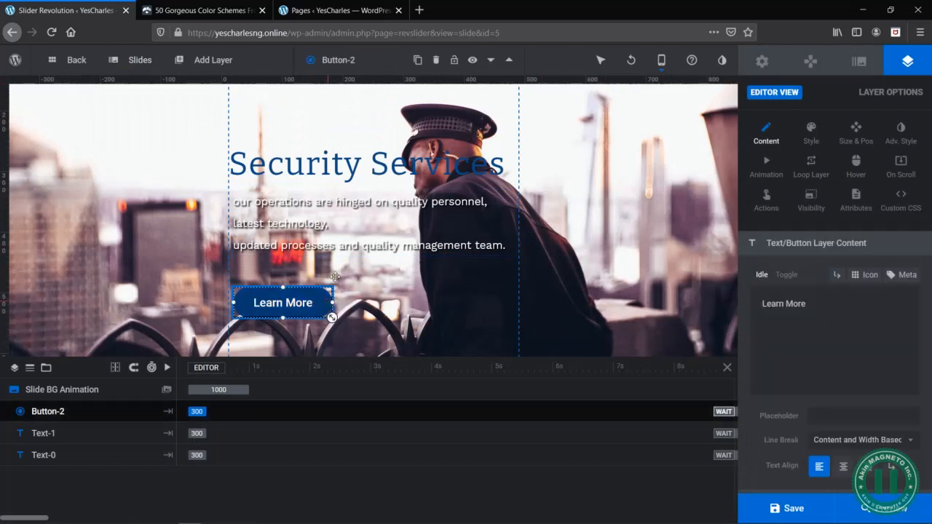
click(767, 198)
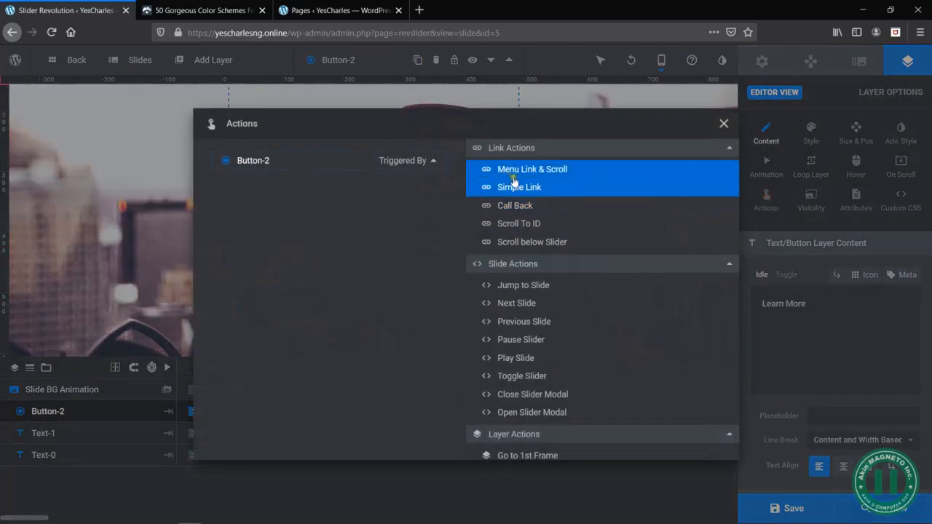
click(539, 187)
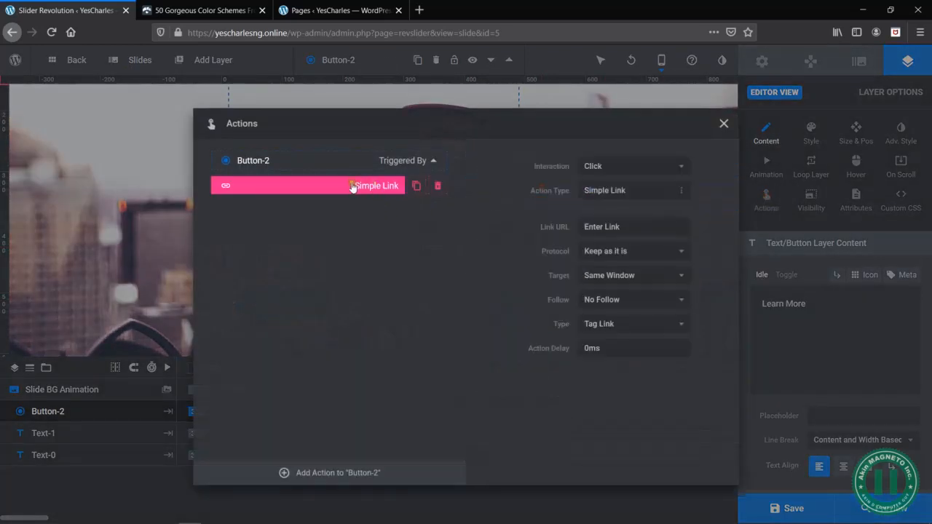
- Copy the Security Services page's link address from the WordPress pages list and return to the slider editor
click(334, 5)
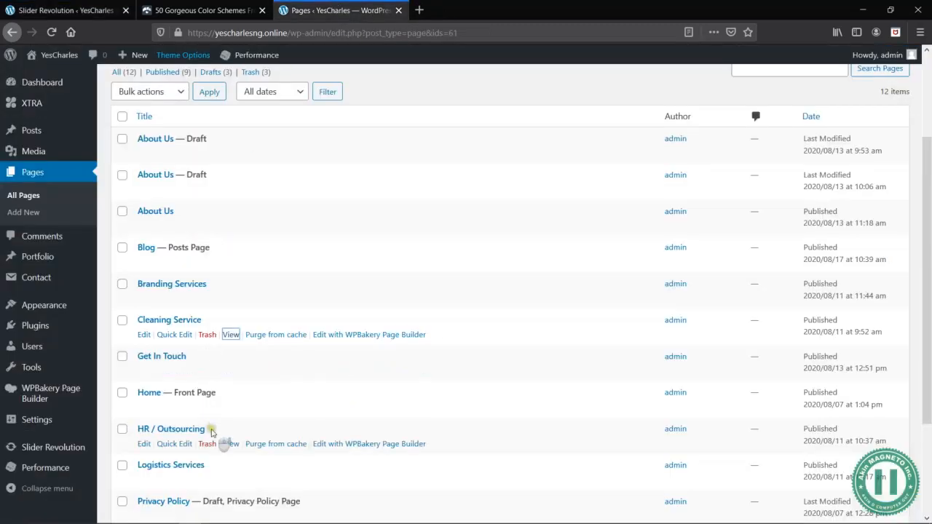
scroll(204, 430, down, 3)
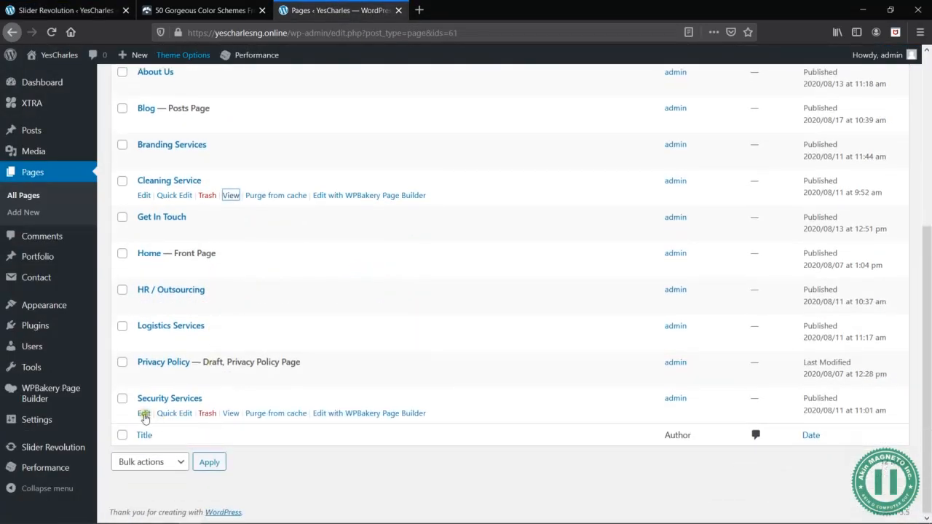
right_click(230, 414)
click(283, 352)
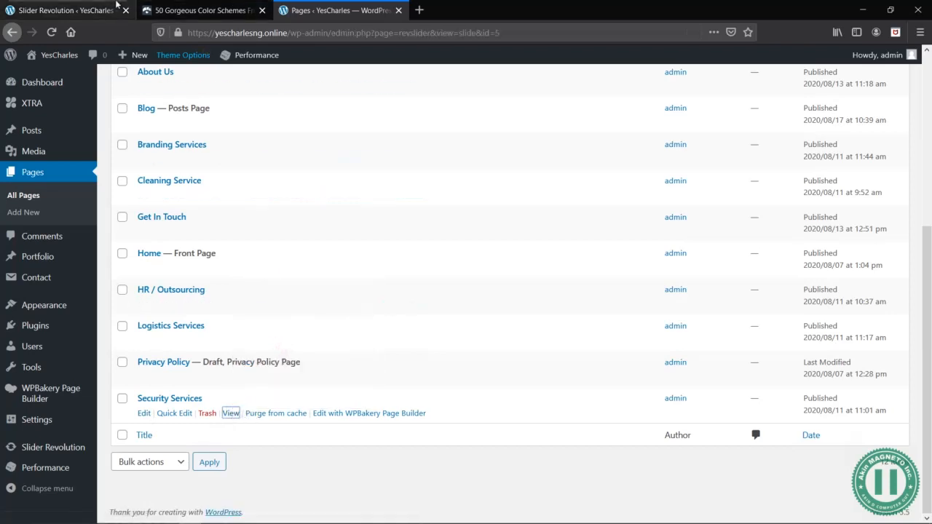
click(66, 10)
right_click(603, 225)
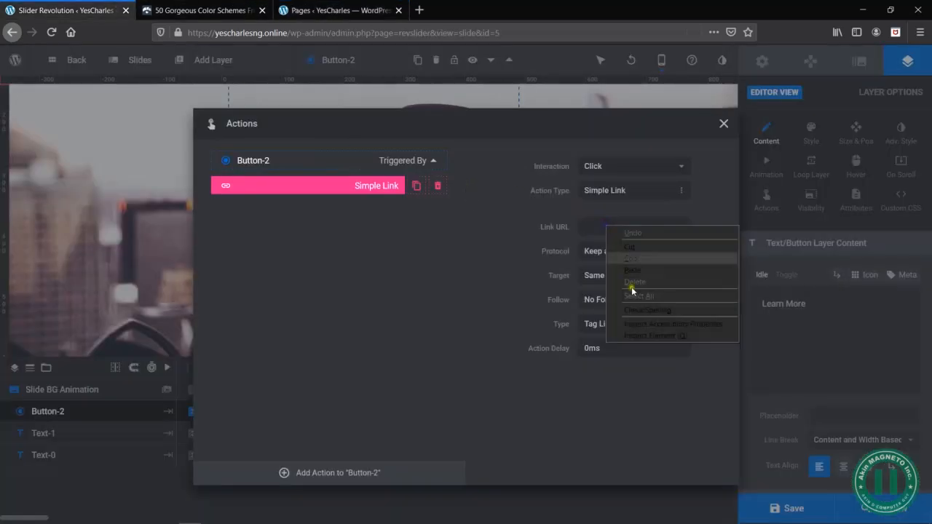
click(640, 275)
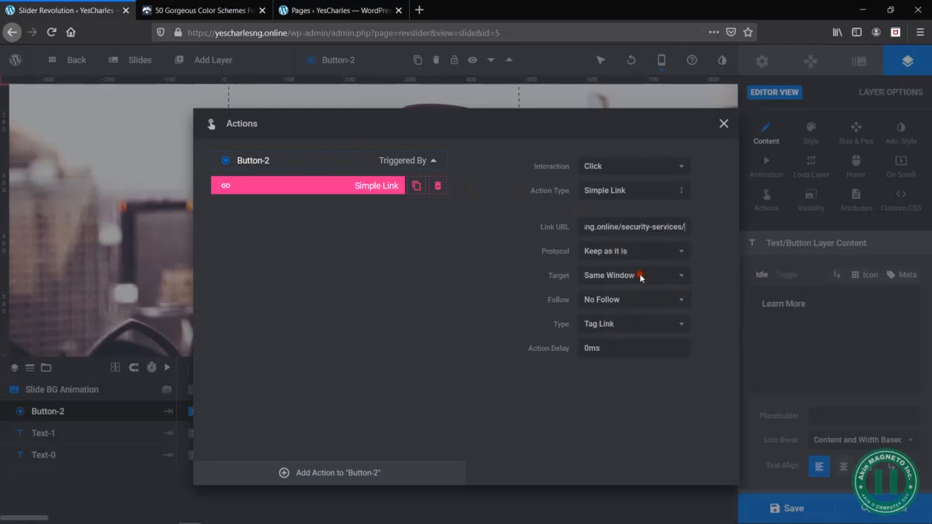
click(726, 124)
- Open slide #5 (BrandingServices) and select its Learn More button
mouse_move(141, 58)
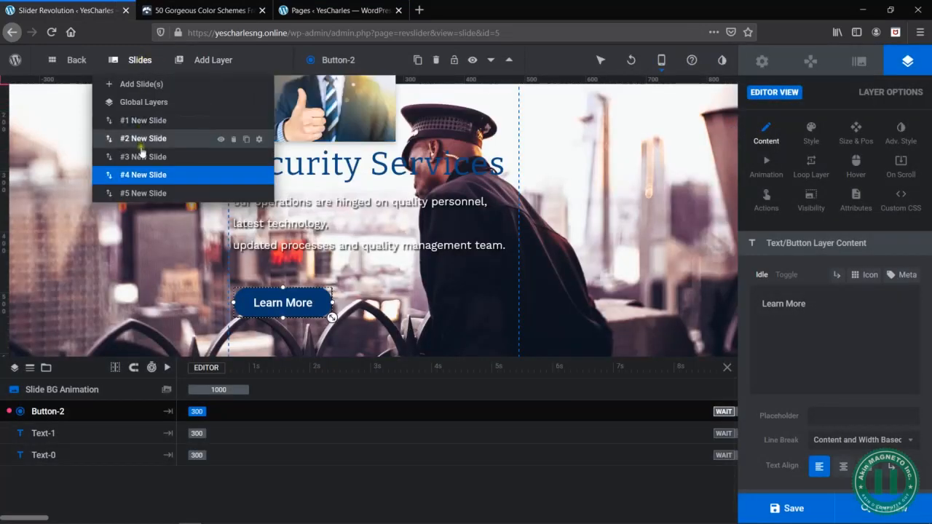
click(148, 195)
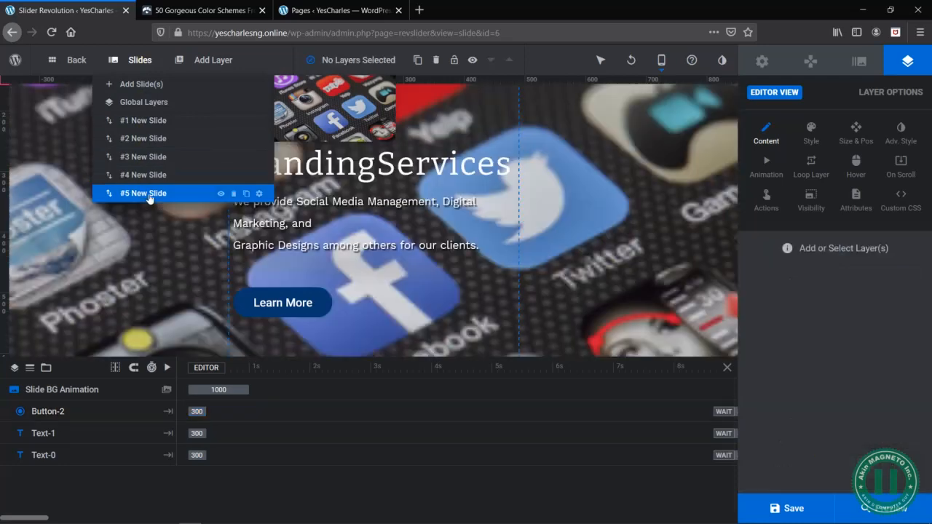
click(290, 303)
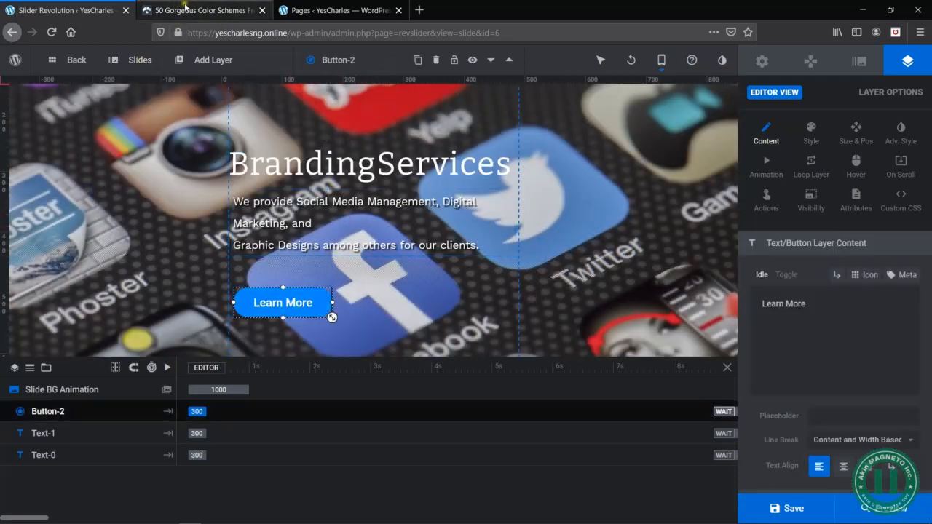
- Copy the Branding Services page's link address from the WordPress pages list and return to the slider editor
click(364, 10)
scroll(172, 222, up, 2)
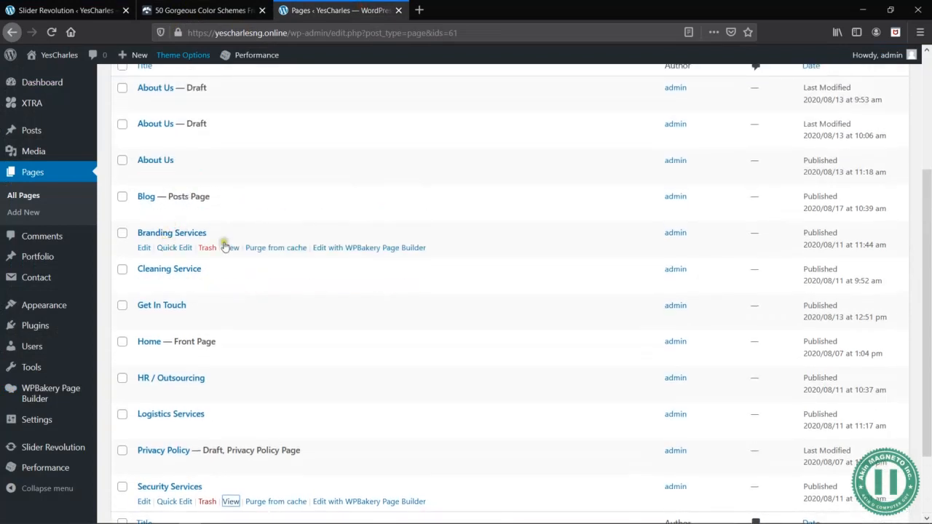
right_click(234, 248)
click(286, 327)
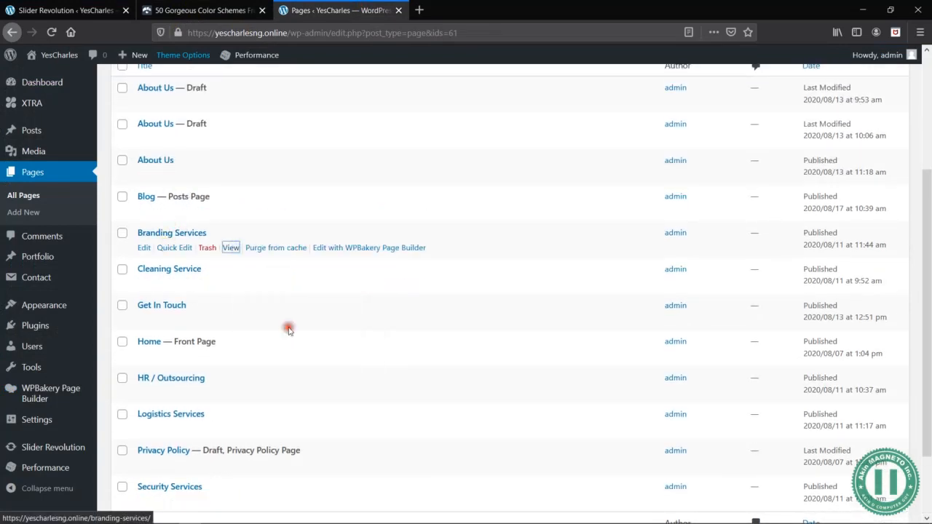
click(69, 10)
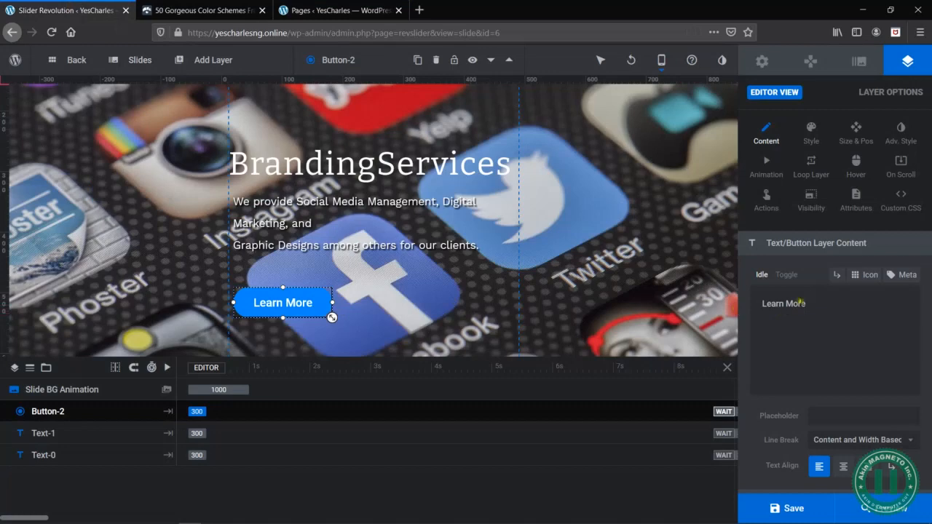
click(766, 198)
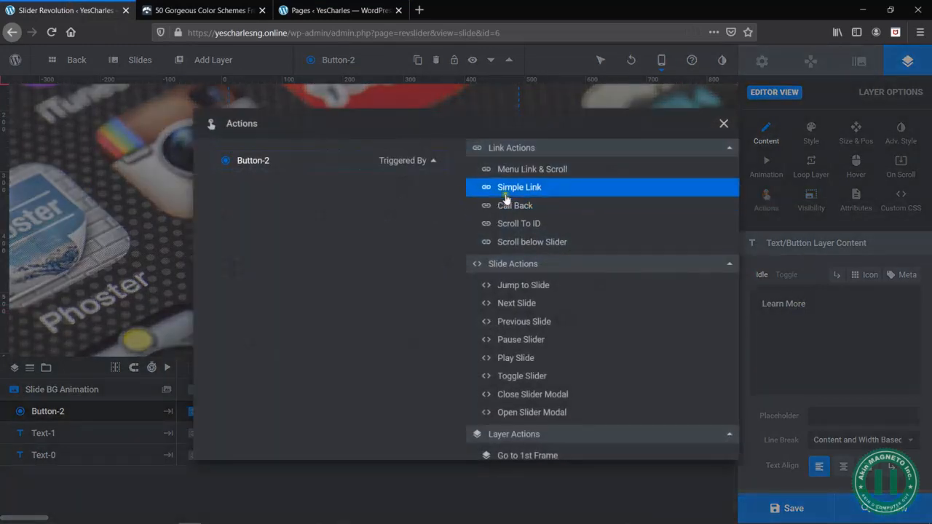
click(520, 192)
click(628, 228)
right_click(630, 231)
click(657, 279)
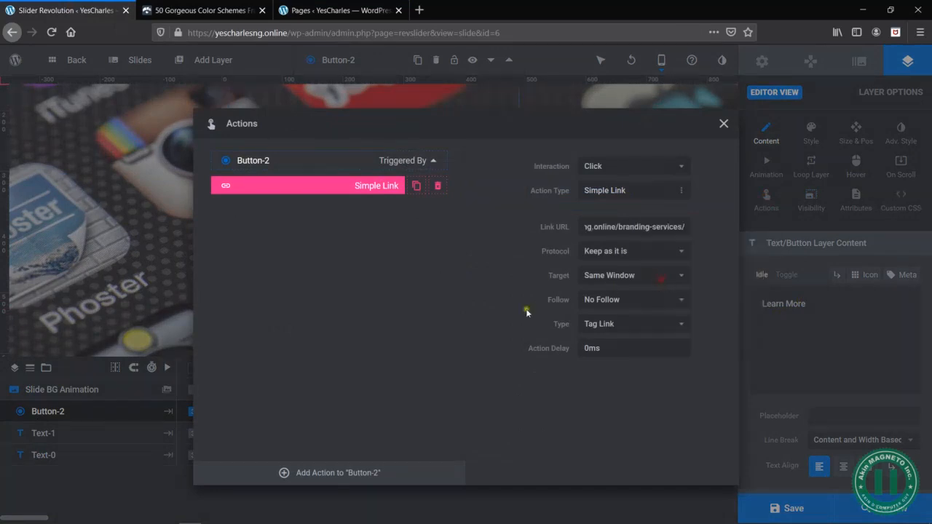
click(723, 124)
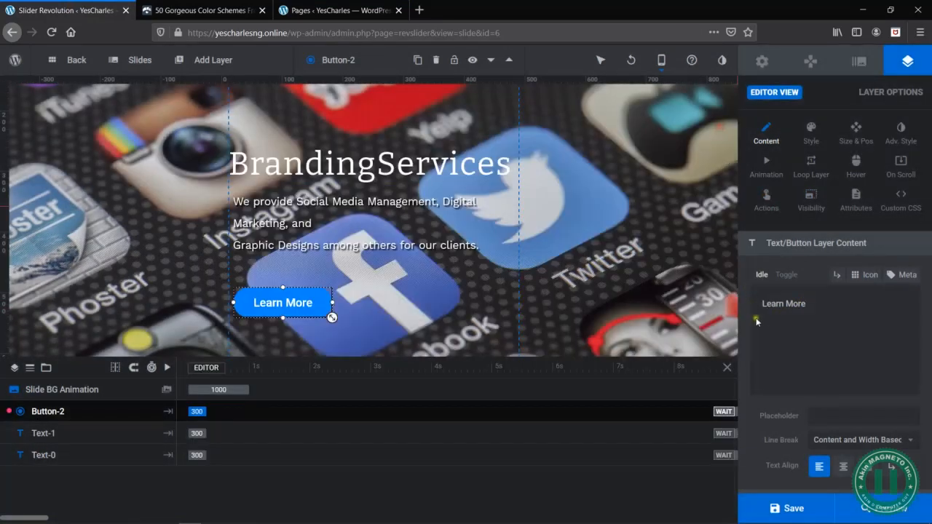
click(792, 508)
click(788, 508)
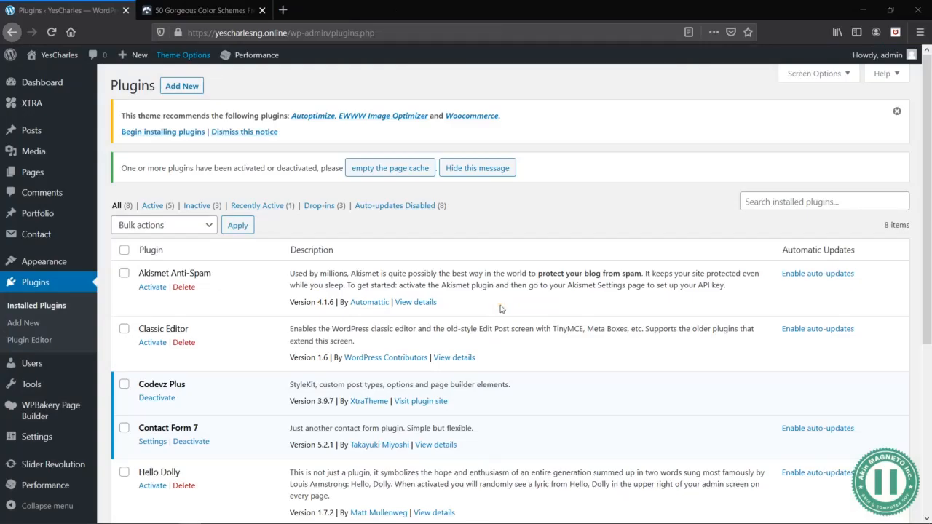
- Open the YesCharles homepage in a separate tab and review its slider, services, parcel delivery and contact sections
mouse_move(58, 55)
middle_click(51, 77)
click(182, 7)
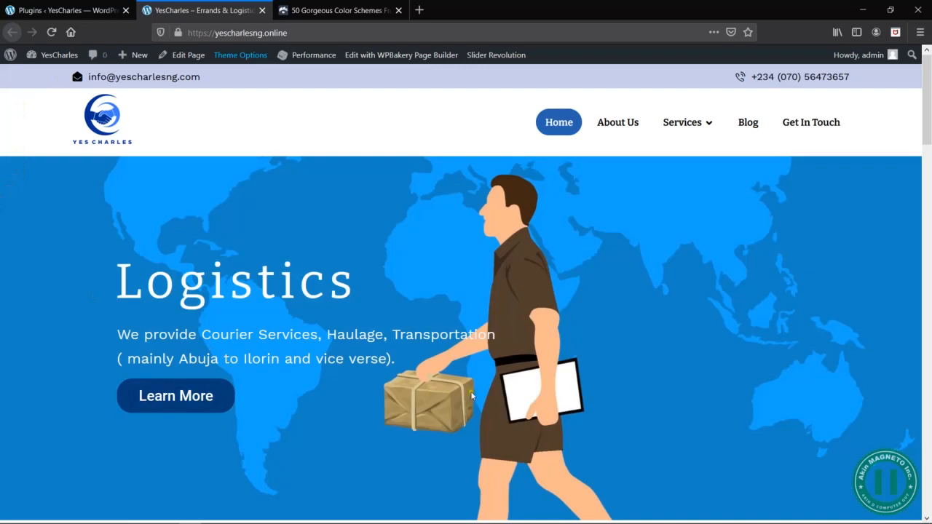
scroll(471, 395, down, 8)
scroll(471, 395, up, 4)
scroll(470, 395, down, 5)
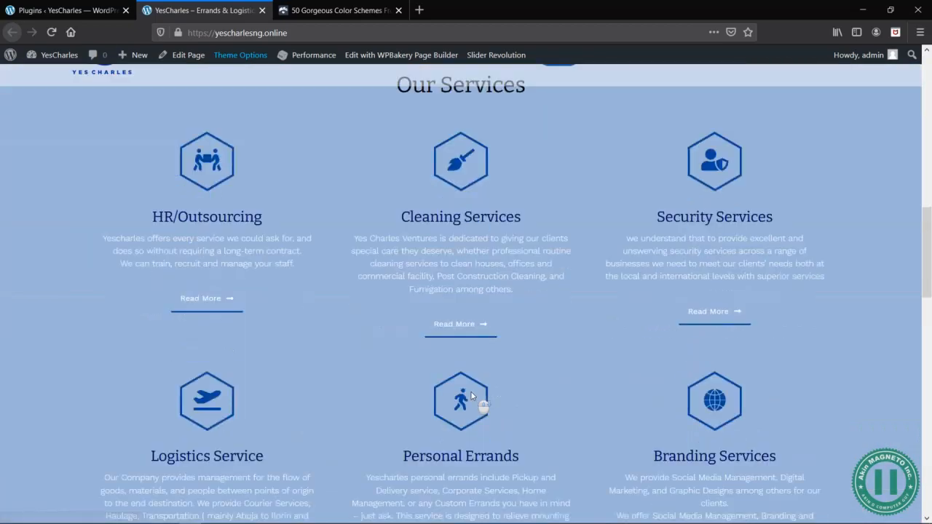
scroll(471, 396, down, 8)
scroll(470, 396, up, 3)
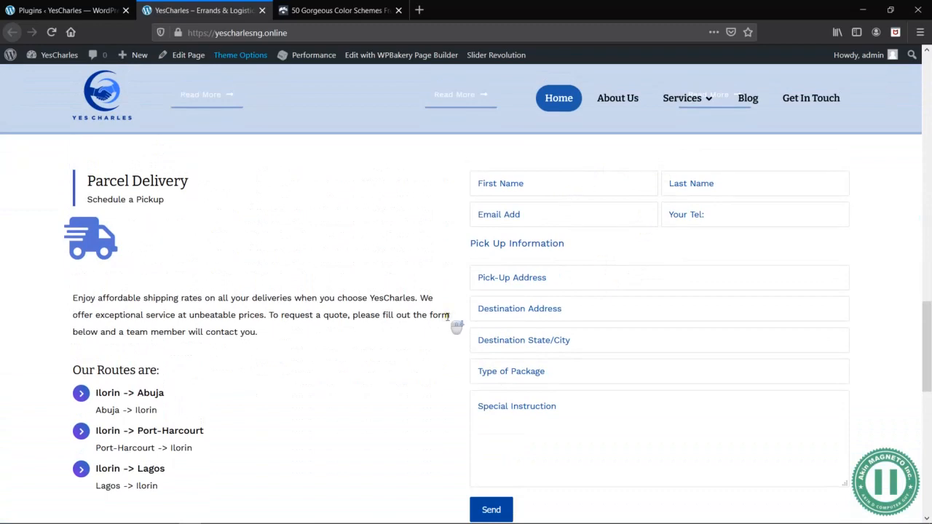
scroll(447, 315, down, 8)
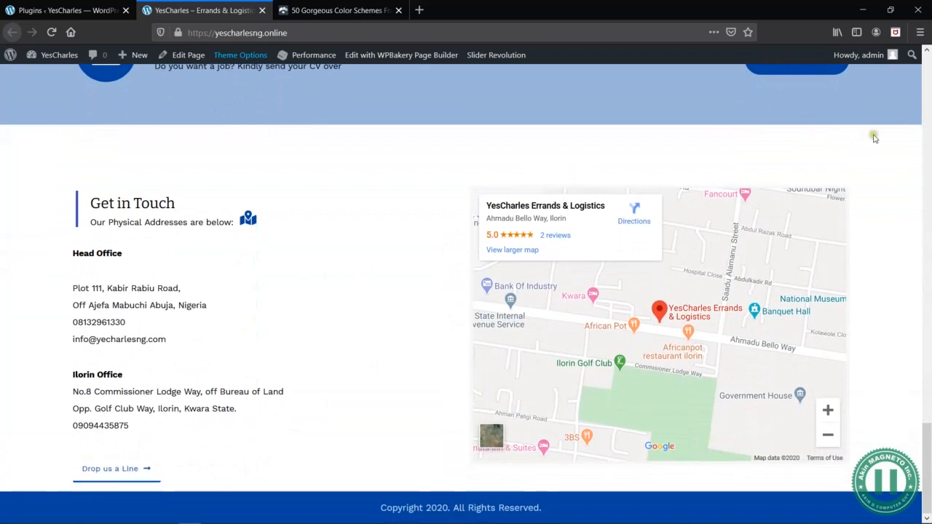
scroll(873, 228, up, 10)
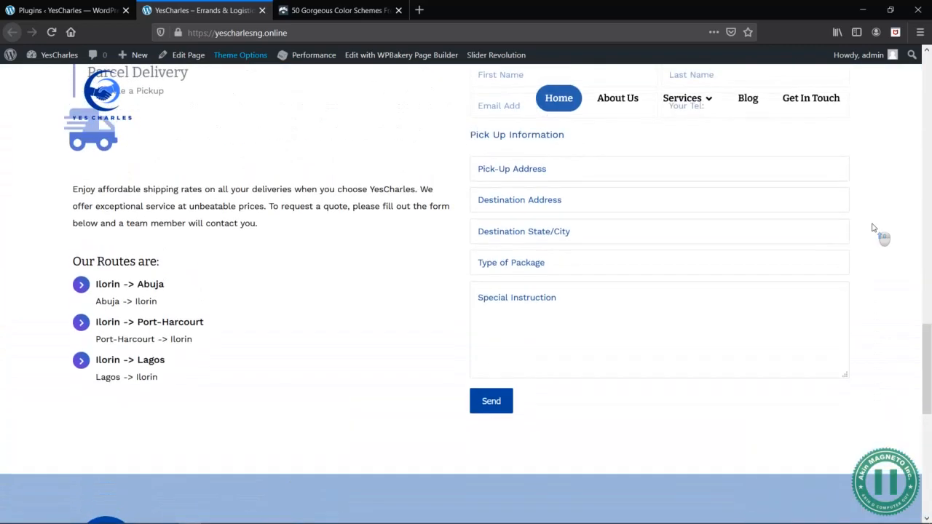
scroll(872, 223, up, 6)
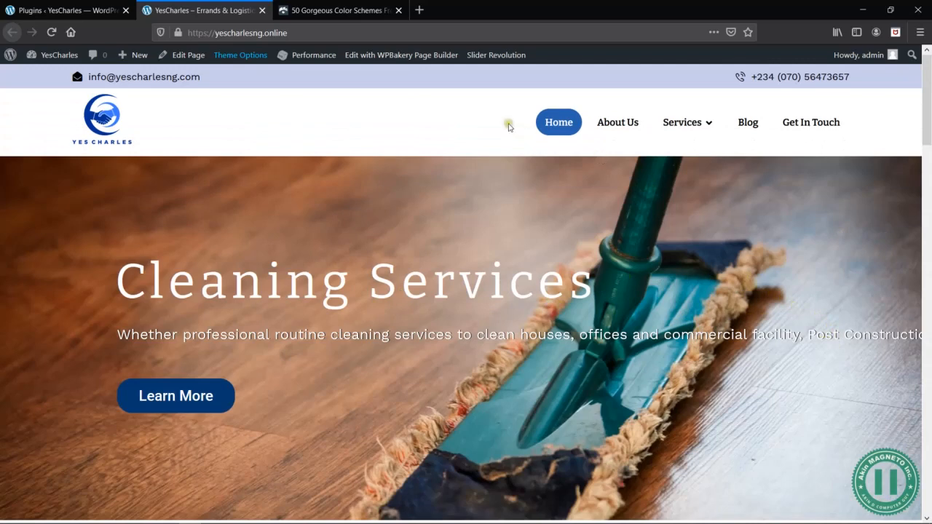
- Open Slider Revolution in a new tab and bring up slide #3 (Cleaning Services) of the YesCharles slider for editing
middle_click(495, 56)
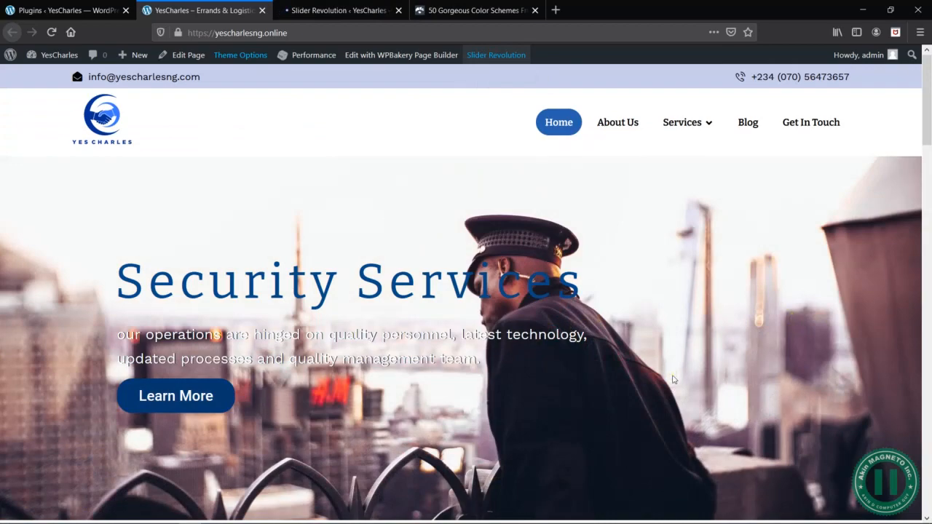
scroll(676, 390, down, 10)
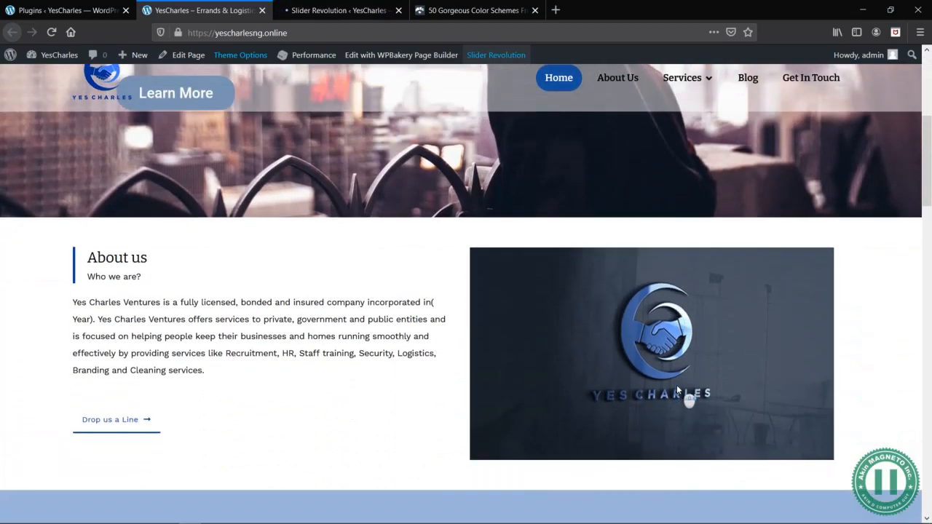
scroll(677, 390, down, 15)
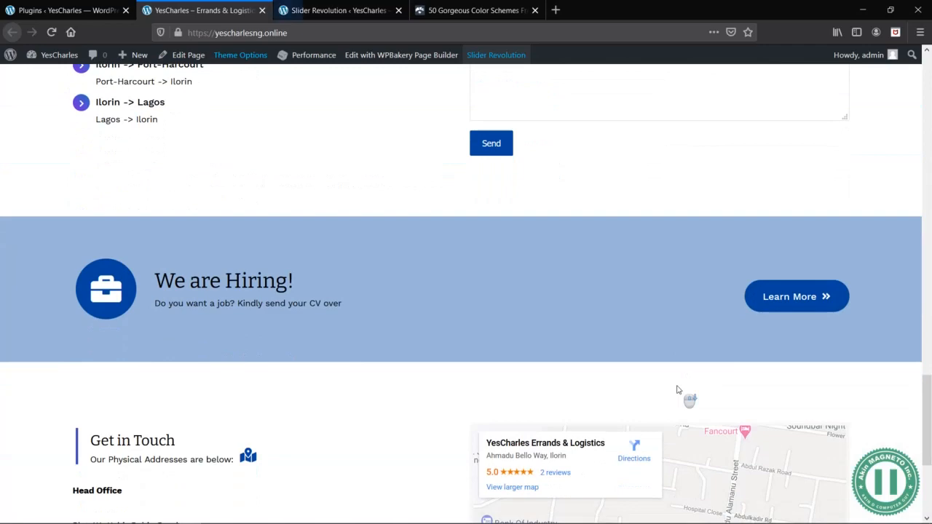
scroll(676, 390, up, 13)
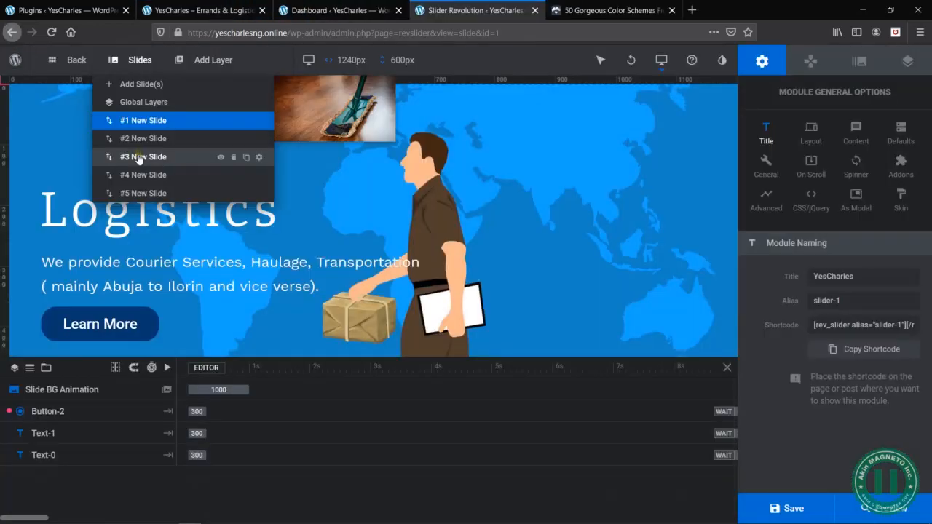
click(138, 157)
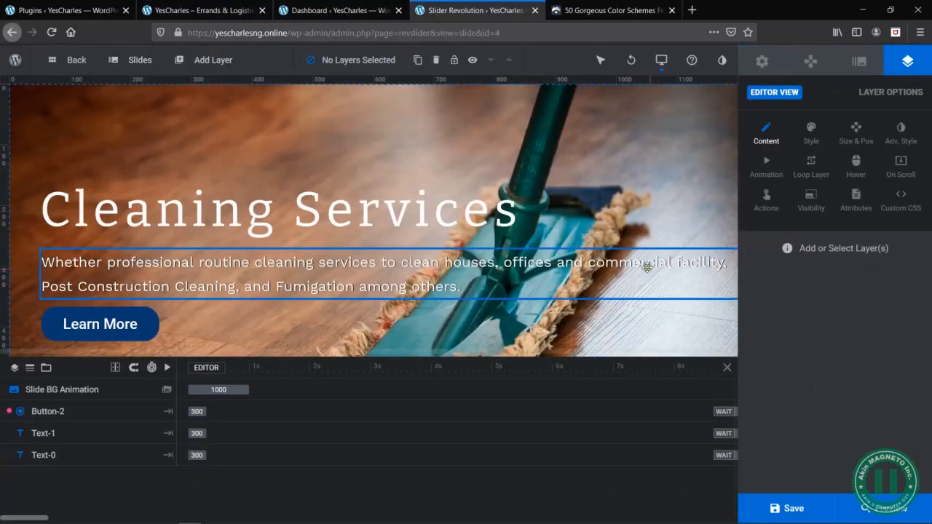
- Narrow the description text layer under the Cleaning Services heading to a width of about 890 px
click(606, 258)
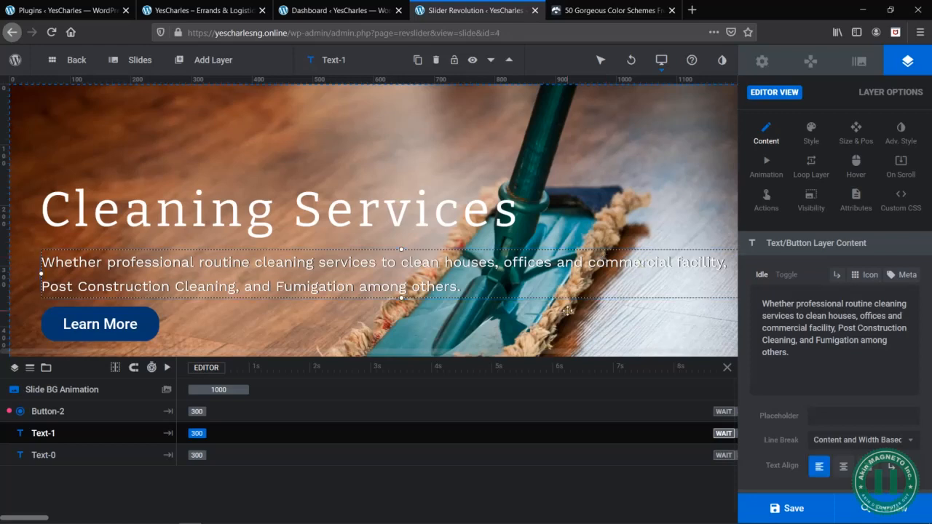
drag(543, 353, 572, 353)
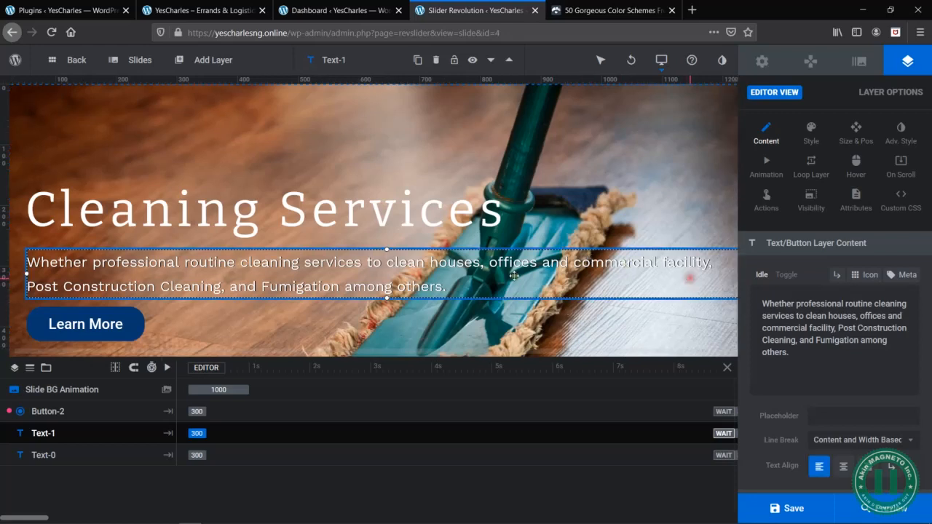
drag(27, 273, 100, 273)
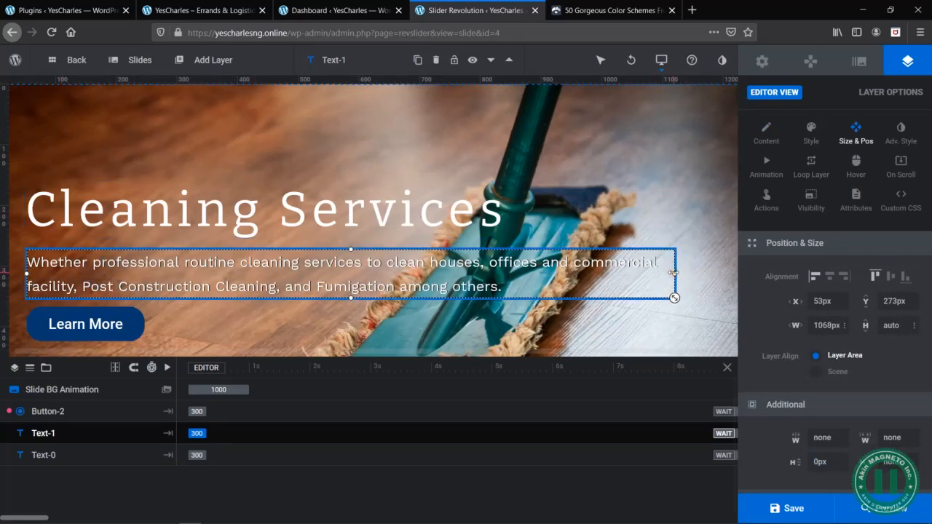
drag(674, 272, 567, 276)
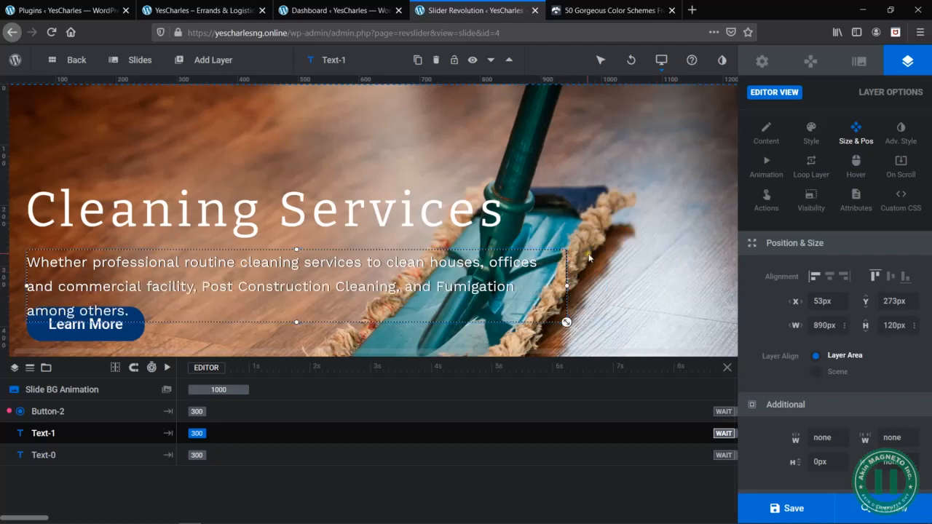
- Move the Learn More button down below the wrapped description, to about X 50, Y 414, and deselect it
scroll(566, 302, down, 2)
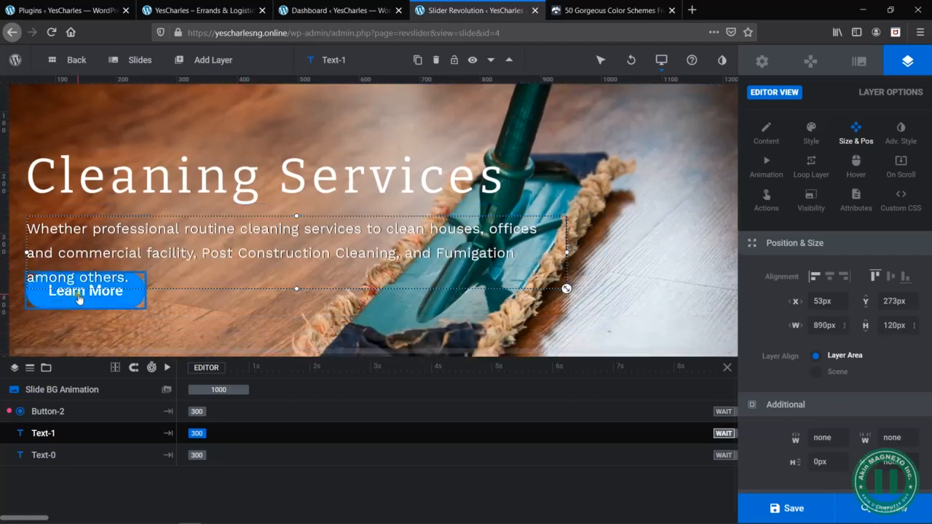
drag(77, 299, 78, 328)
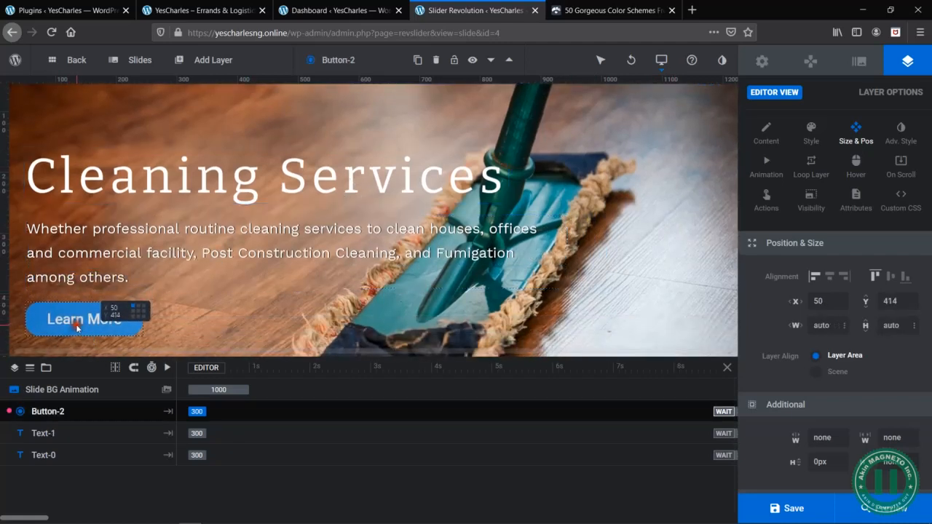
click(183, 296)
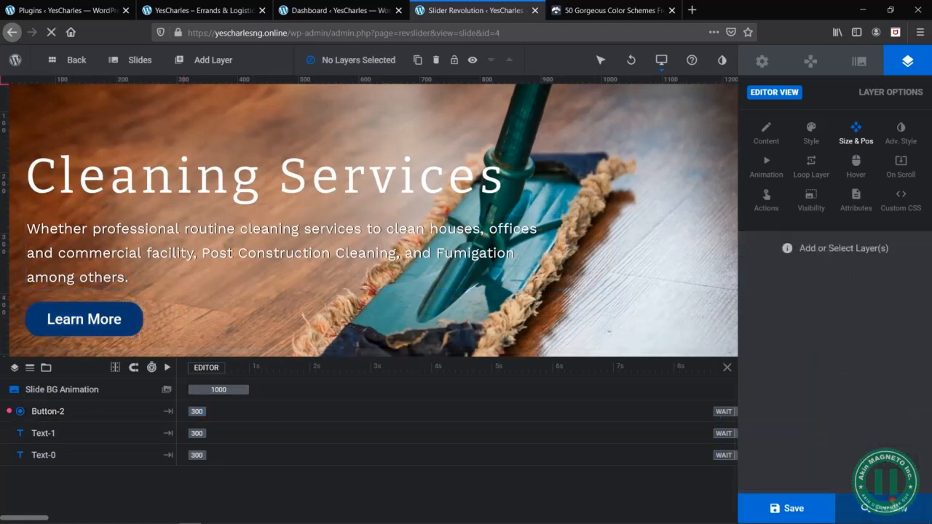
- Preview the slider at desktop and mobile sizes, close the preview and save the slider
click(892, 508)
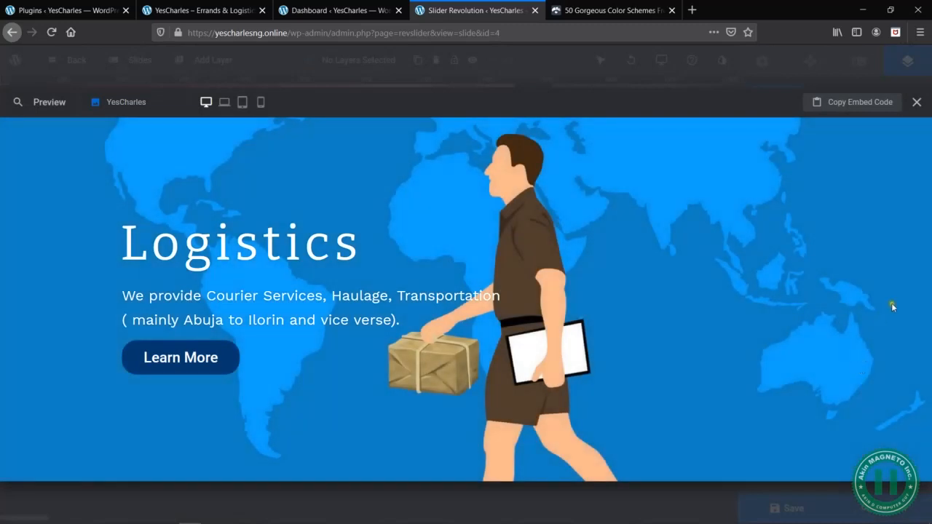
click(260, 105)
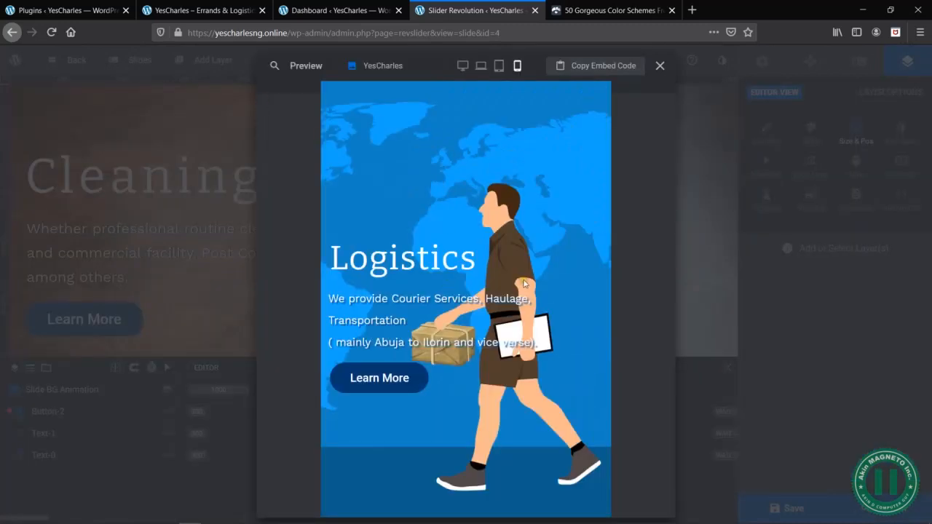
click(463, 67)
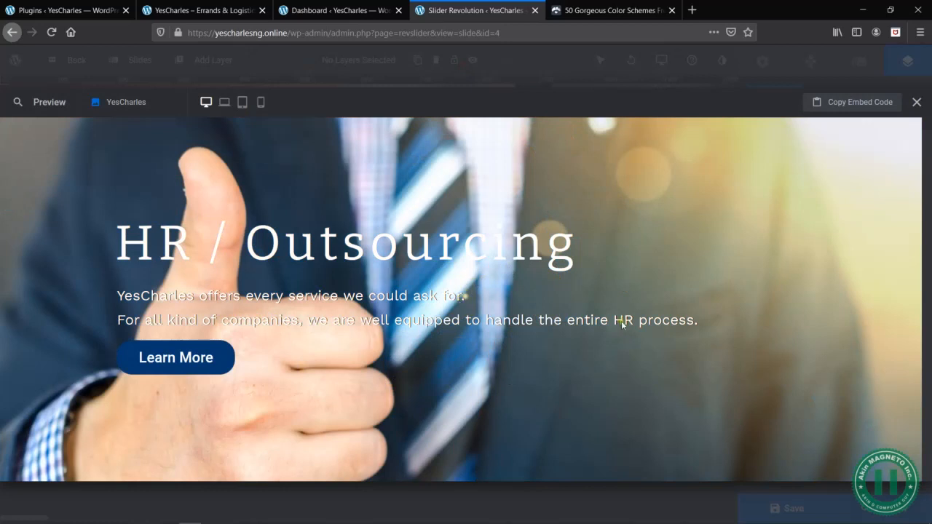
click(264, 103)
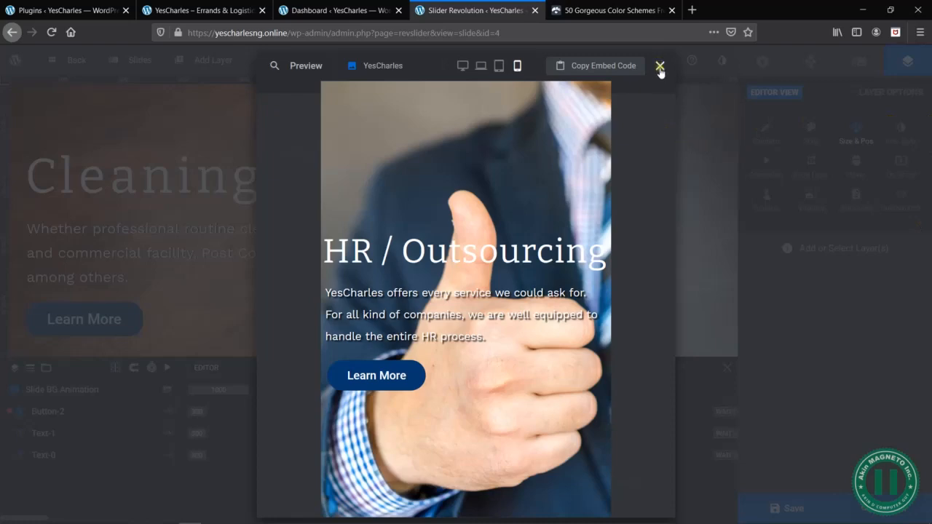
click(463, 66)
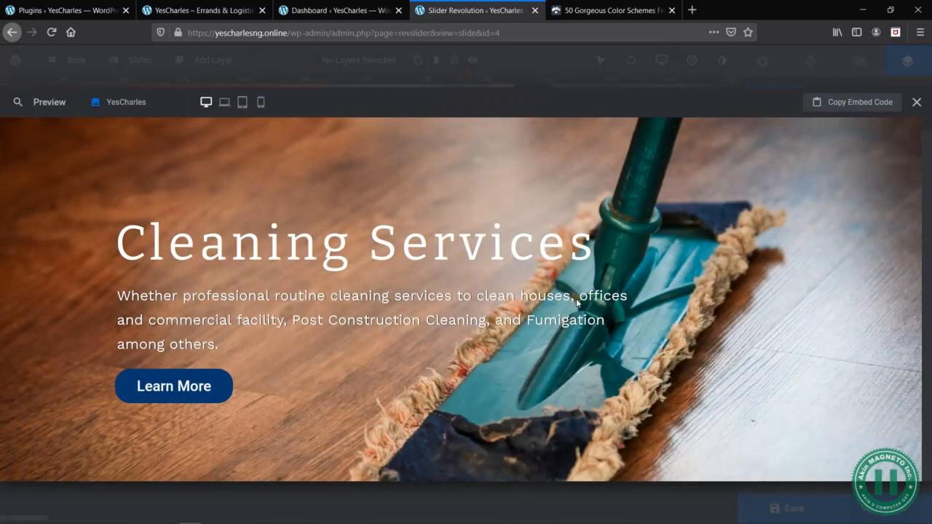
click(260, 103)
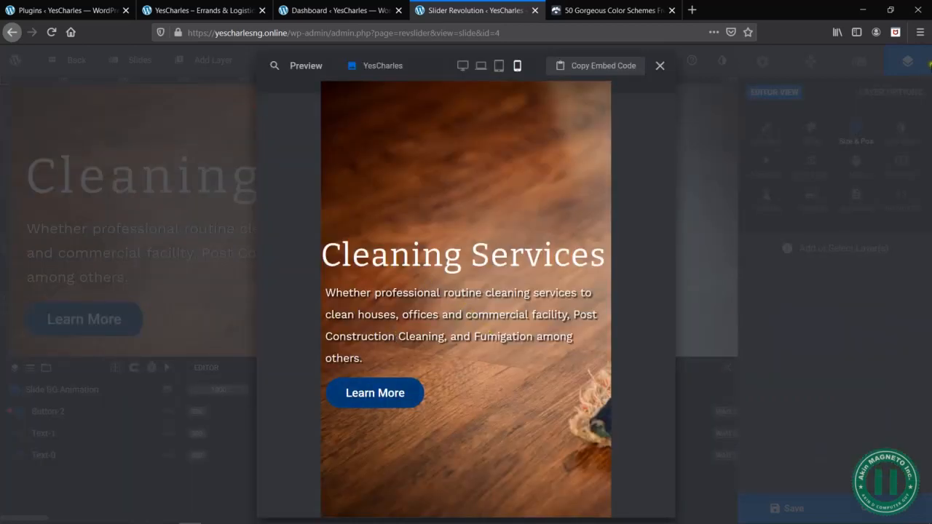
click(661, 66)
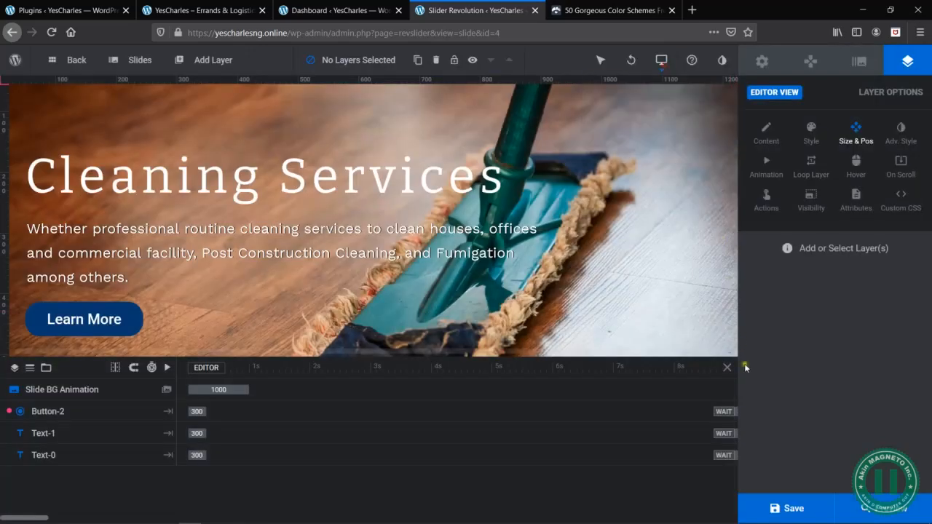
click(792, 507)
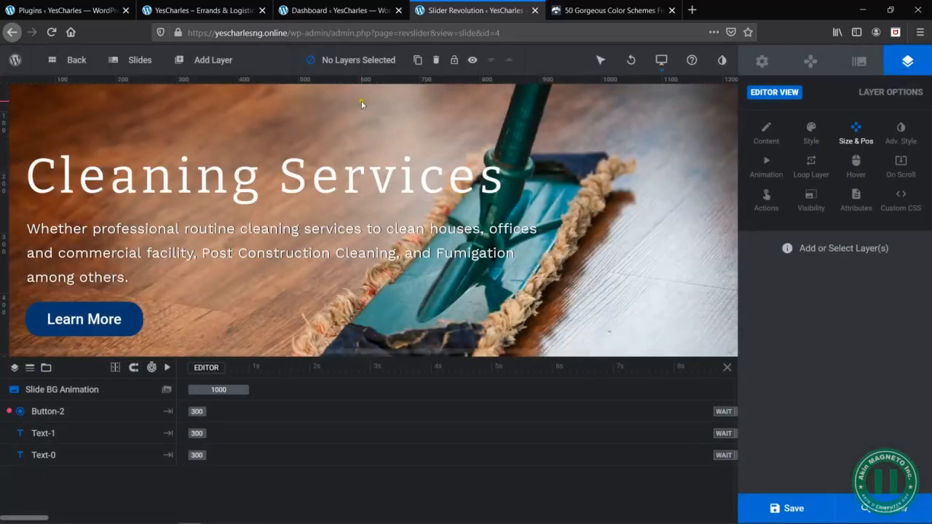
- Return to the WordPress plugins page and open the list of contact forms
click(347, 6)
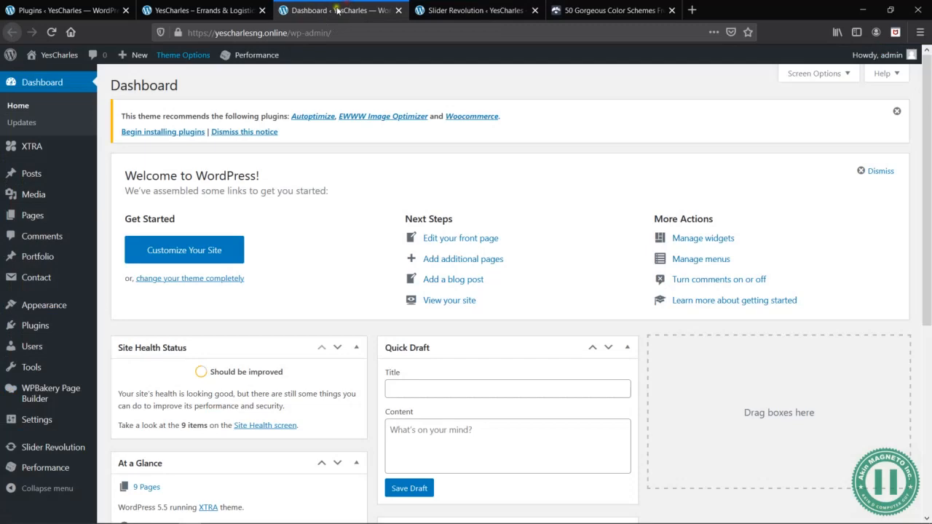
click(193, 8)
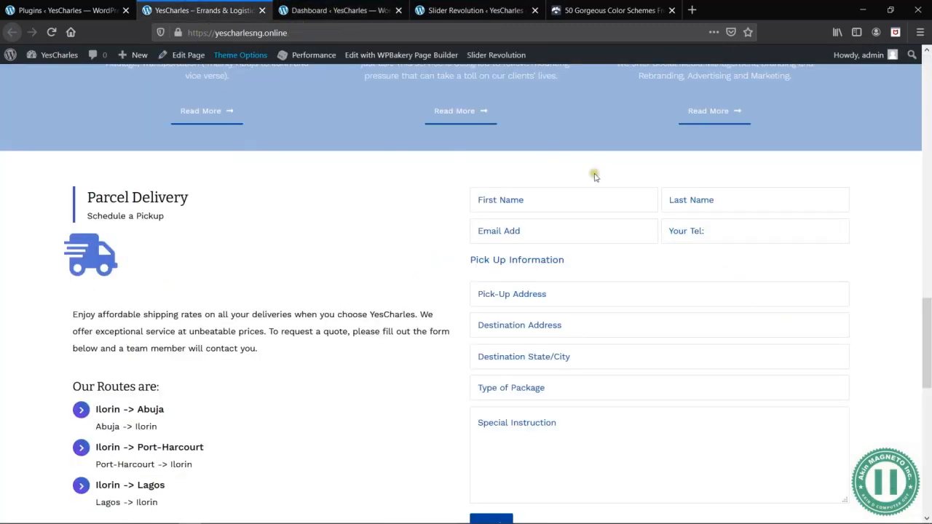
click(76, 10)
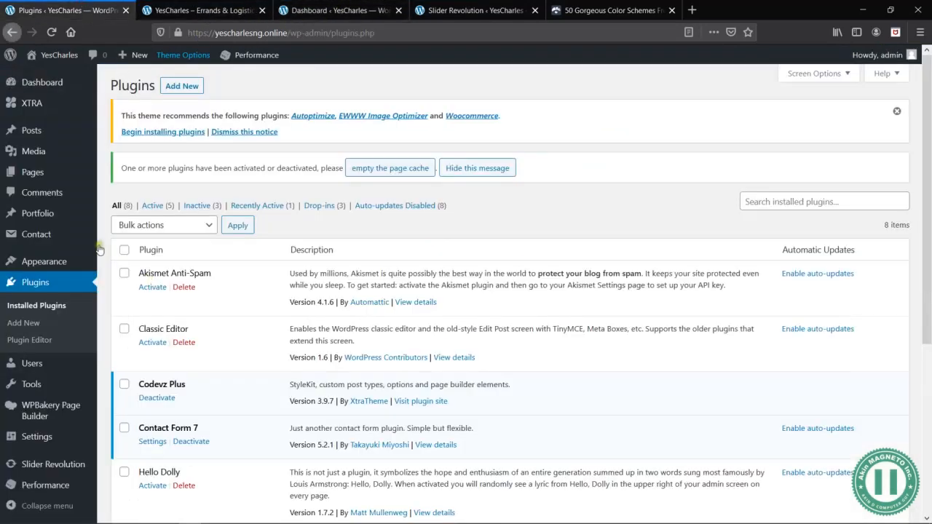
click(142, 238)
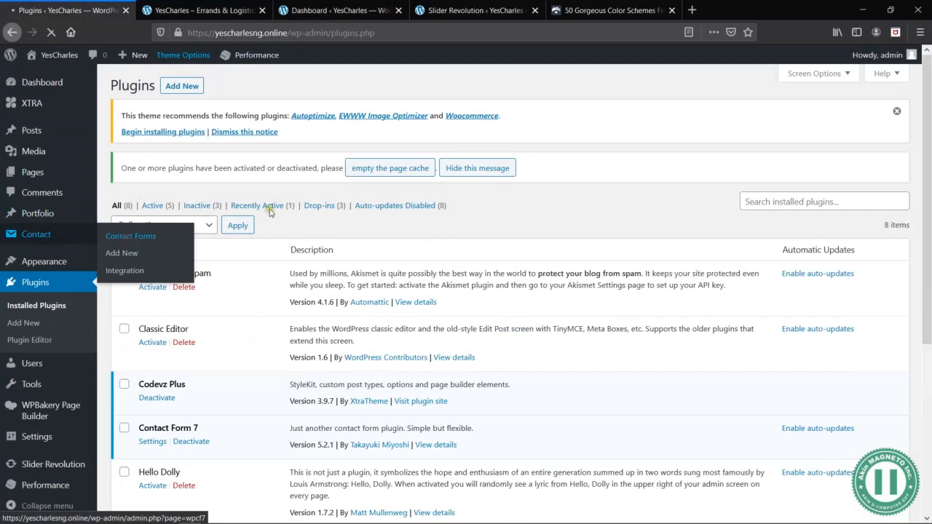
scroll(381, 237, down, 4)
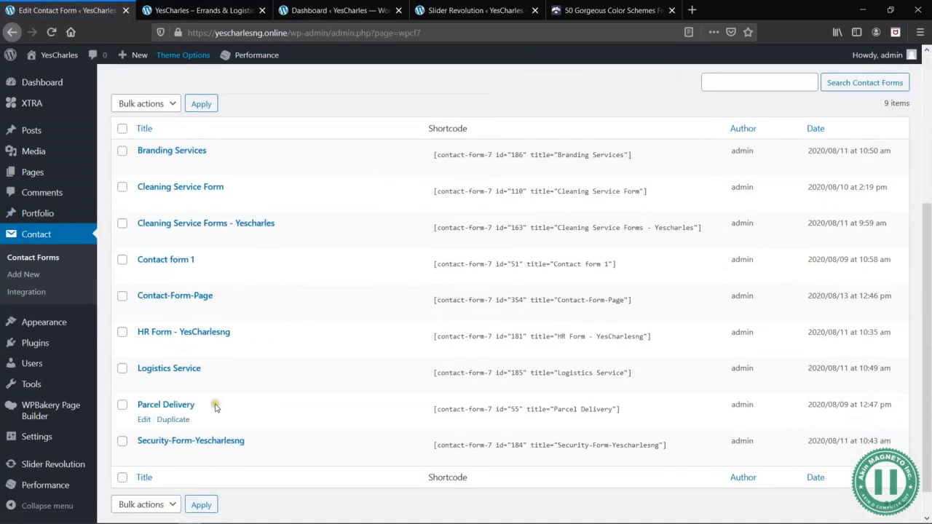
- Check the Parcel Delivery form on the homepage, open its contact form for editing and review the form template
click(204, 7)
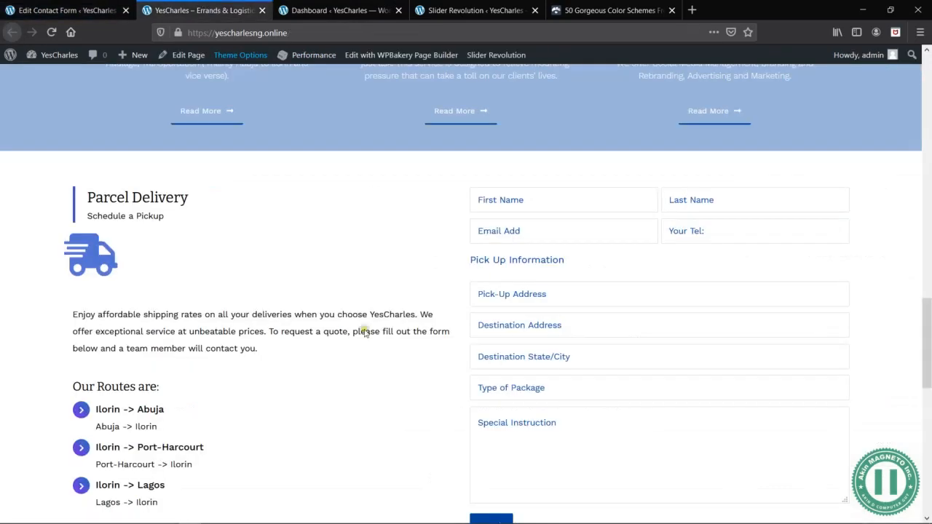
click(66, 10)
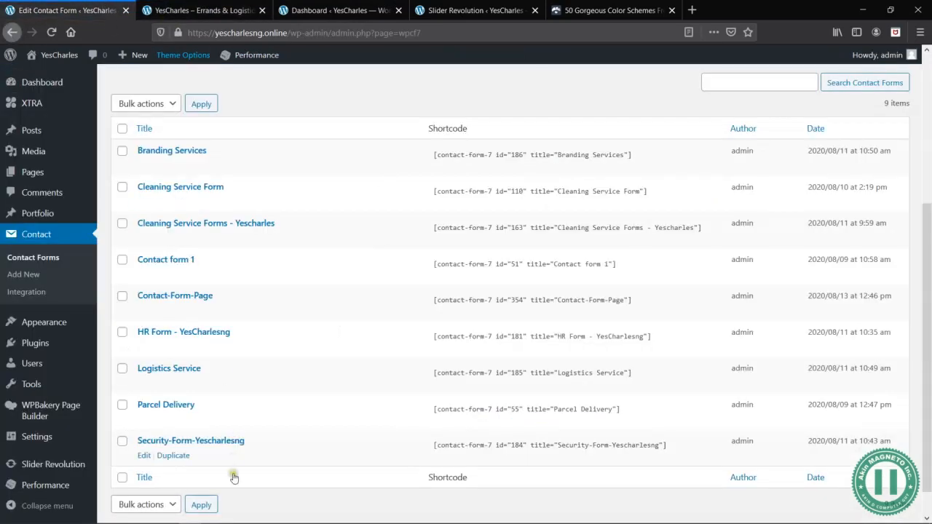
click(144, 420)
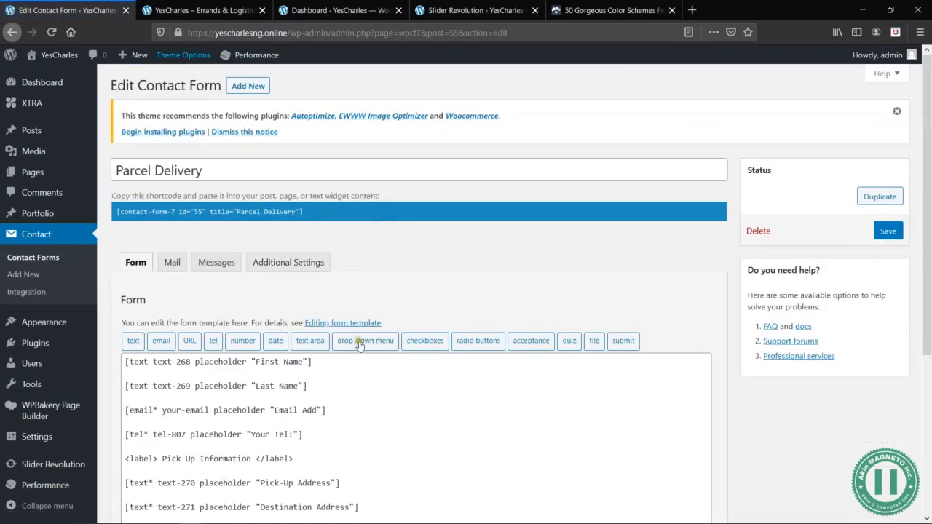
scroll(362, 350, down, 3)
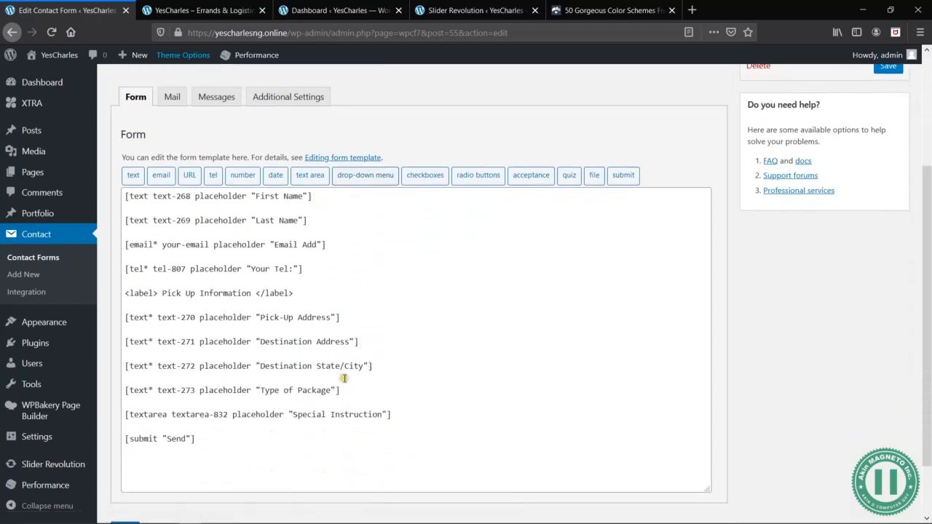
- Open the Parcel Delivery form's mail settings and replace the recipient with another e-mail address
click(203, 439)
click(393, 415)
click(172, 97)
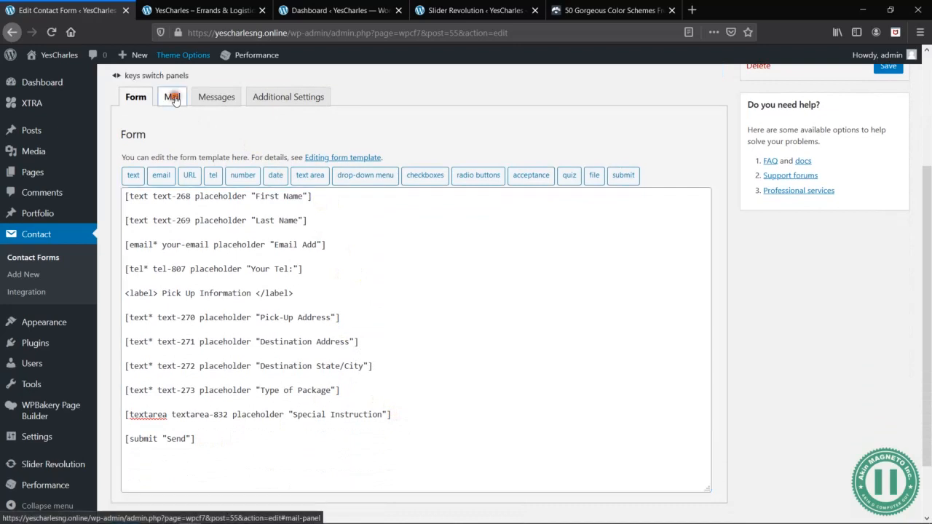
click(331, 216)
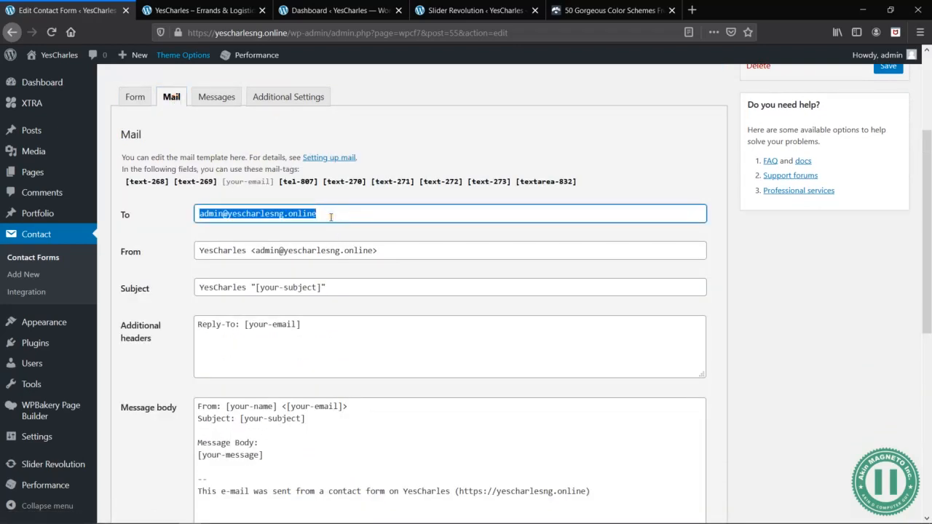
click(335, 216)
triple_click(335, 216)
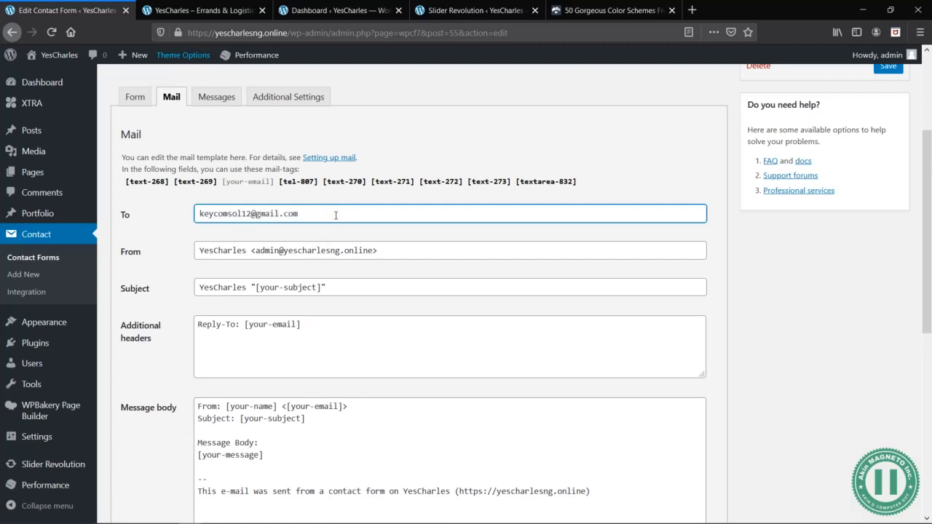
click(356, 212)
key(ctrl+t)
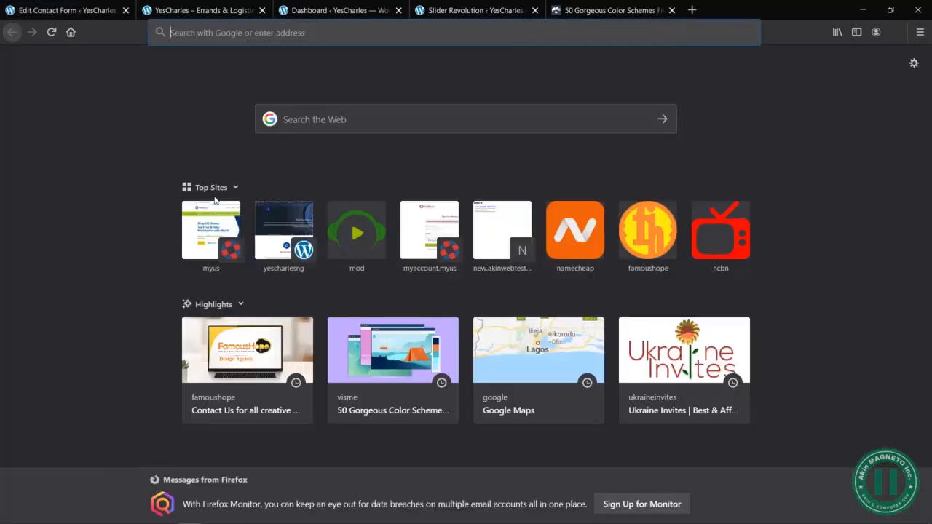
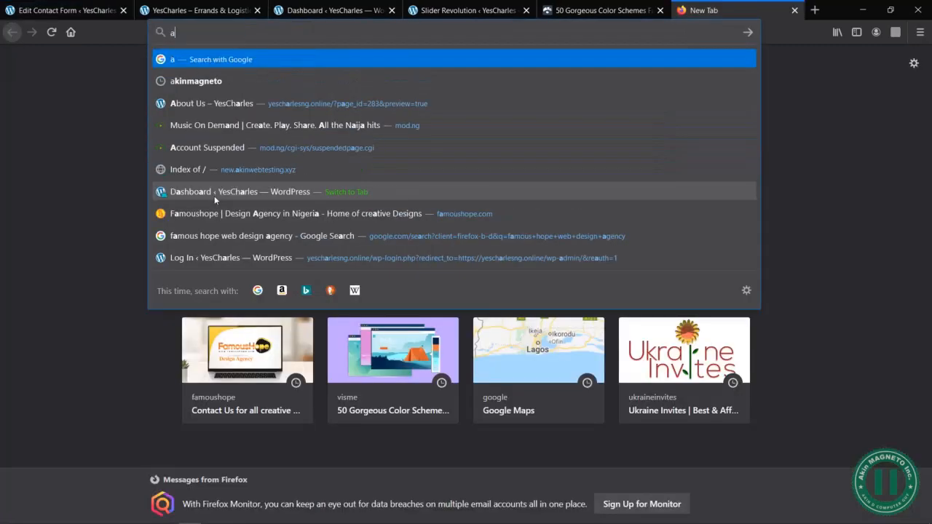
key(ctrl+a)
click(57, 145)
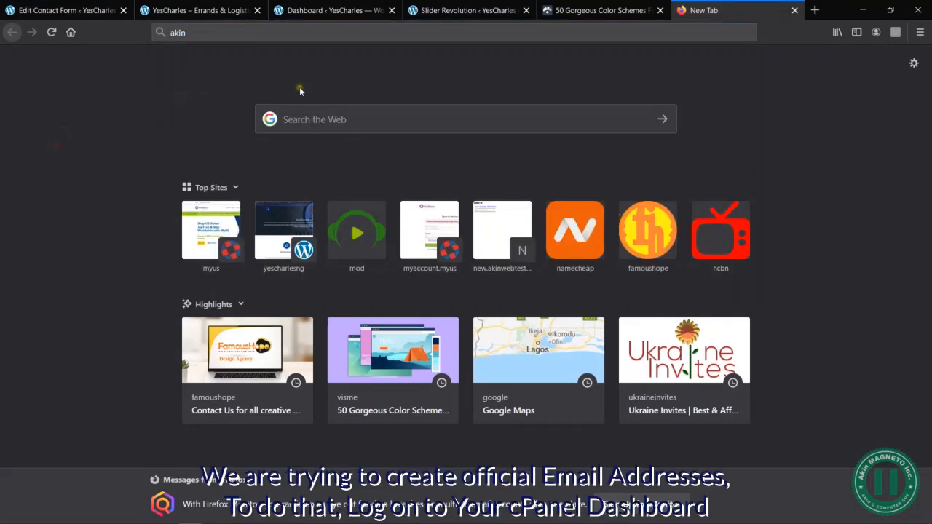
key(ctrl+w)
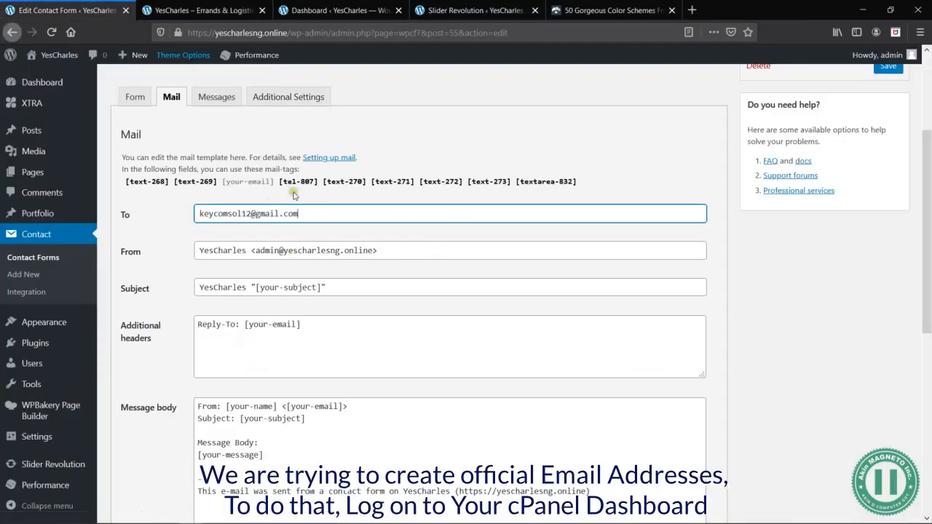
- Check the sender address in the form's mail settings, switch to cPanel in Chrome and open its e-mail accounts list
drag(373, 250, 254, 251)
click(306, 229)
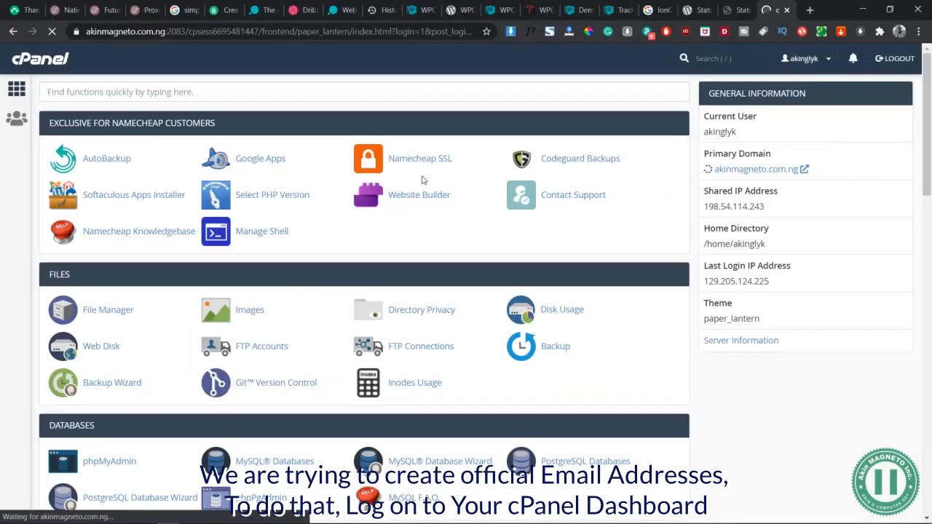
scroll(229, 277, down, 5)
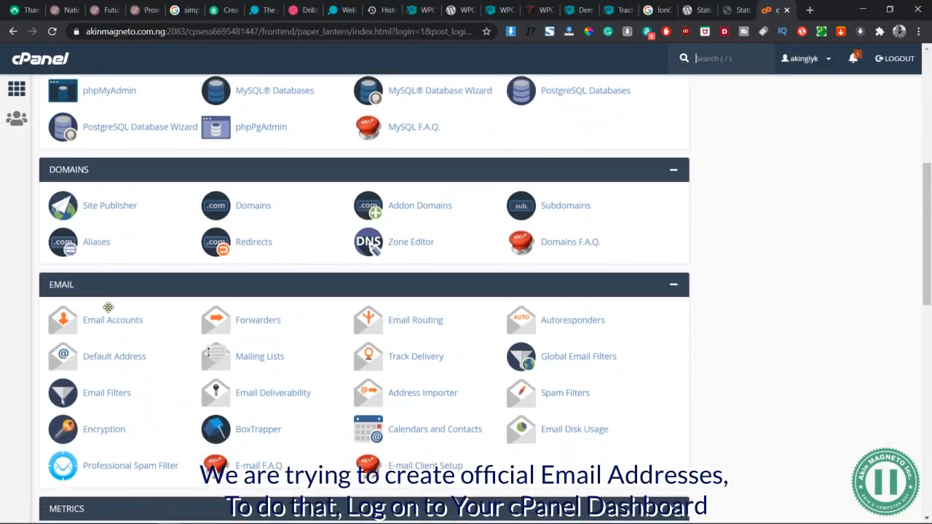
scroll(135, 115, up, 5)
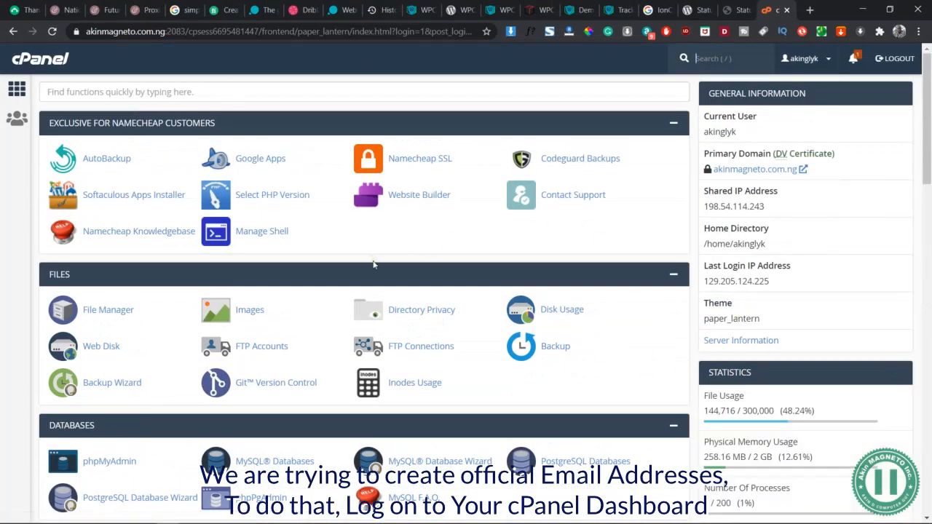
scroll(373, 264, down, 8)
click(109, 191)
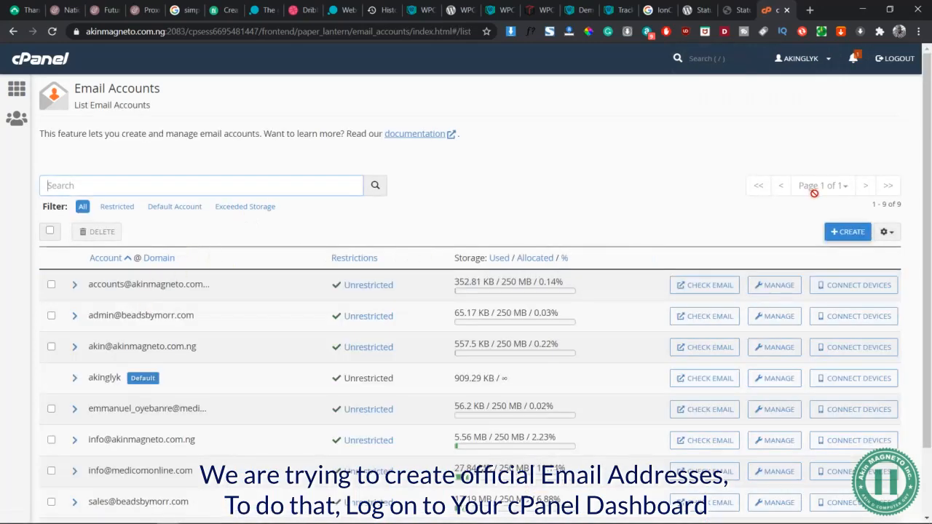
click(861, 235)
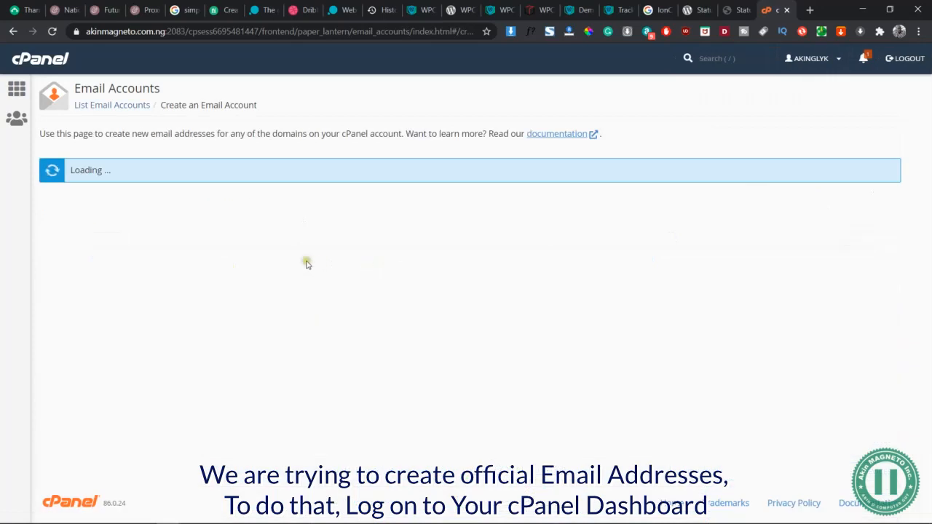
click(133, 278)
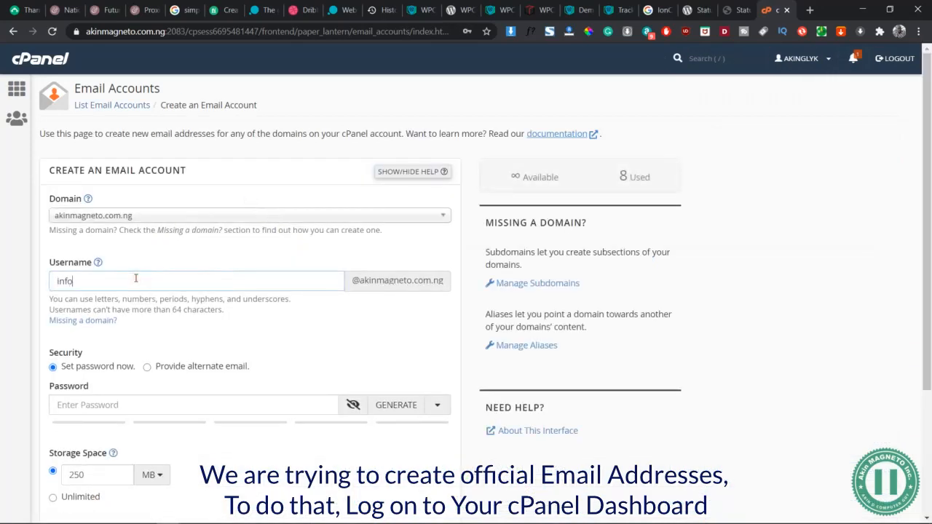
click(408, 408)
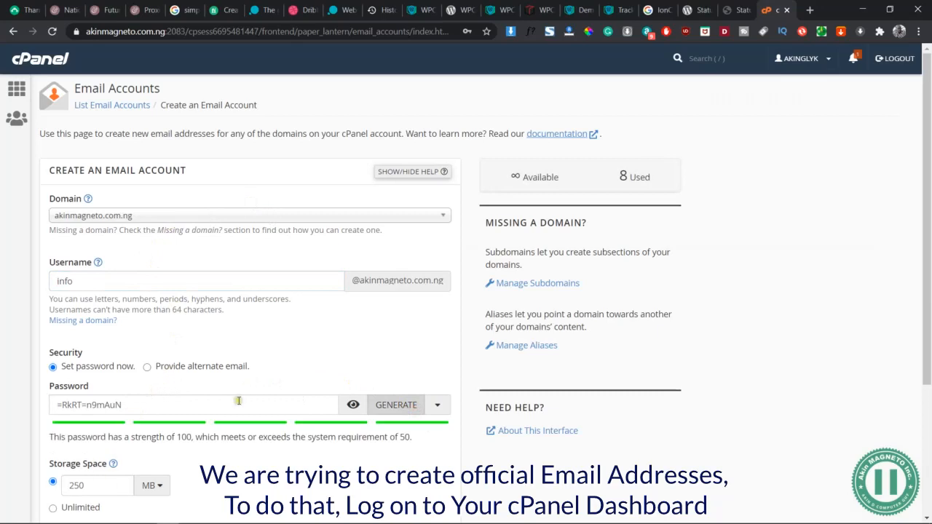
scroll(217, 453, down, 3)
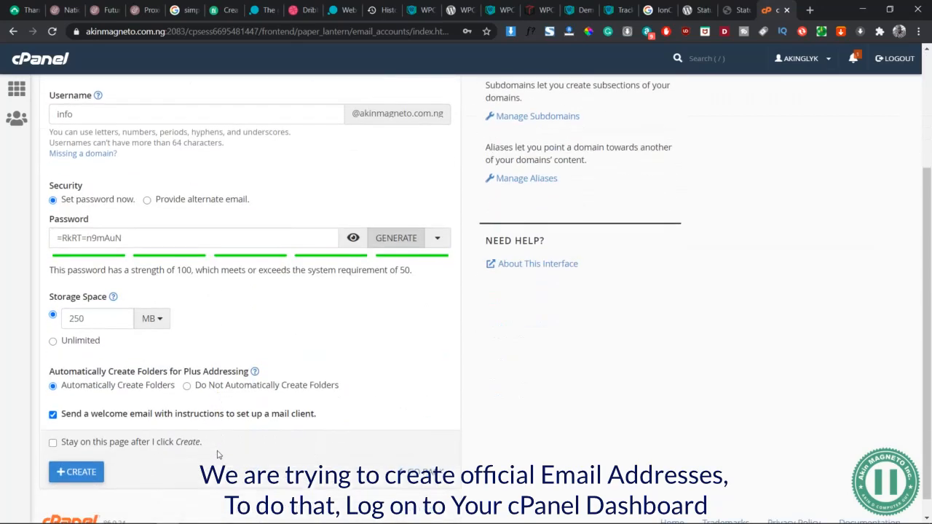
triple_click(131, 237)
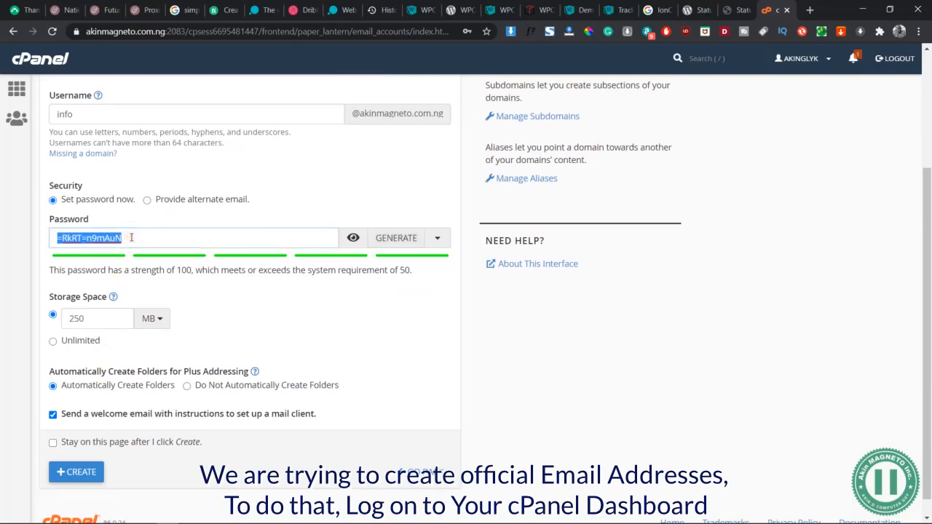
click(78, 473)
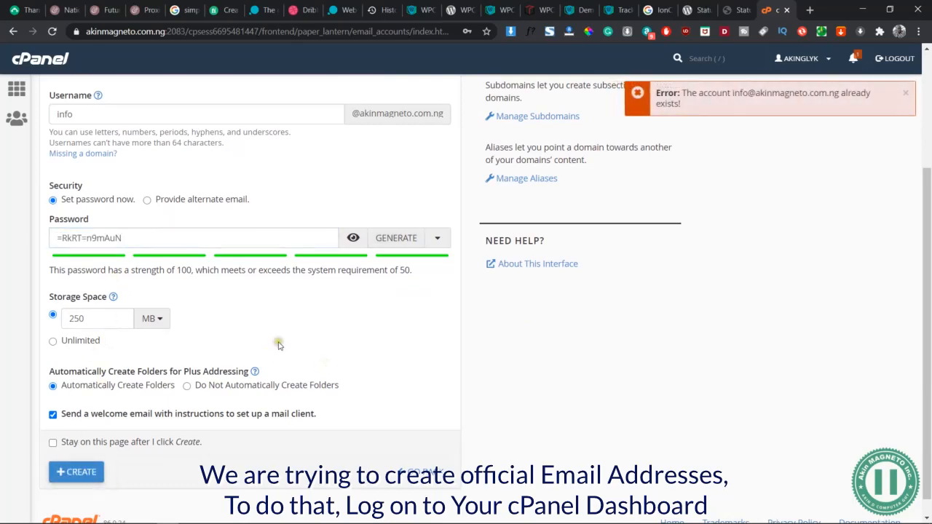
scroll(294, 230, up, 1)
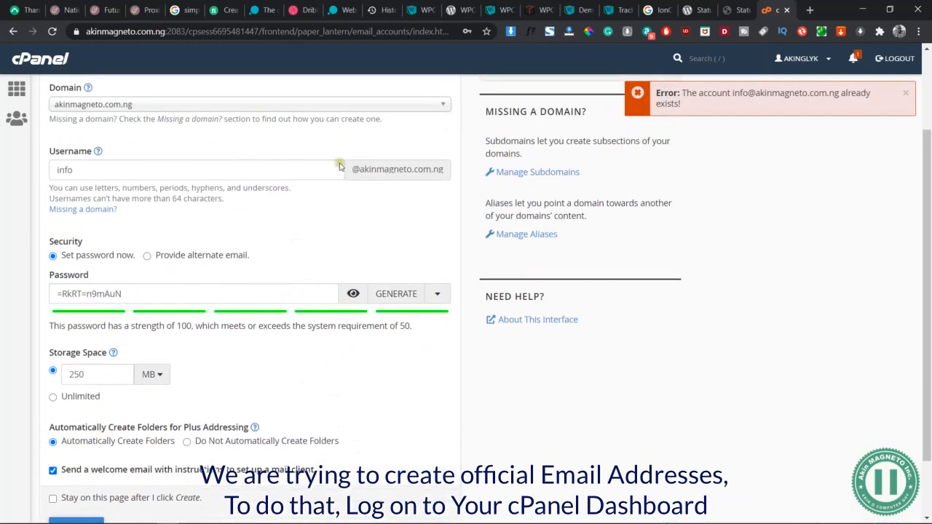
scroll(294, 283, up, 2)
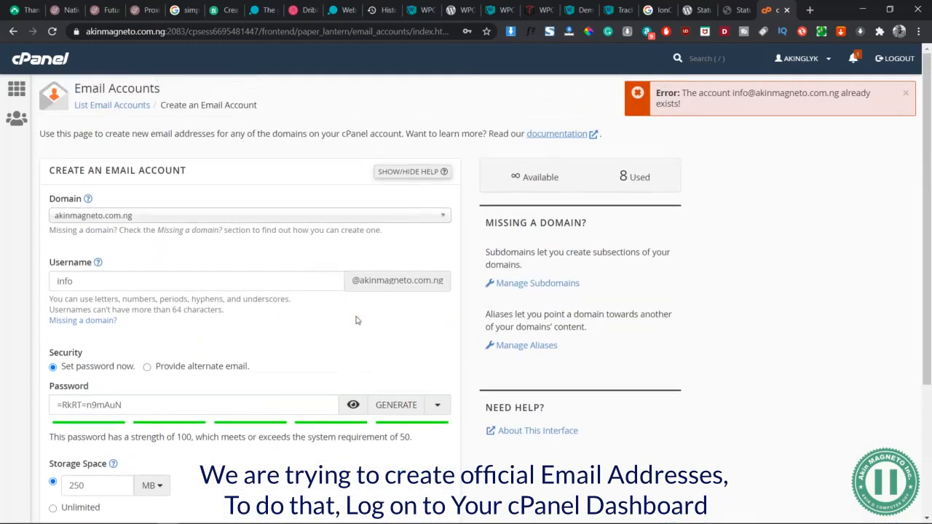
click(312, 216)
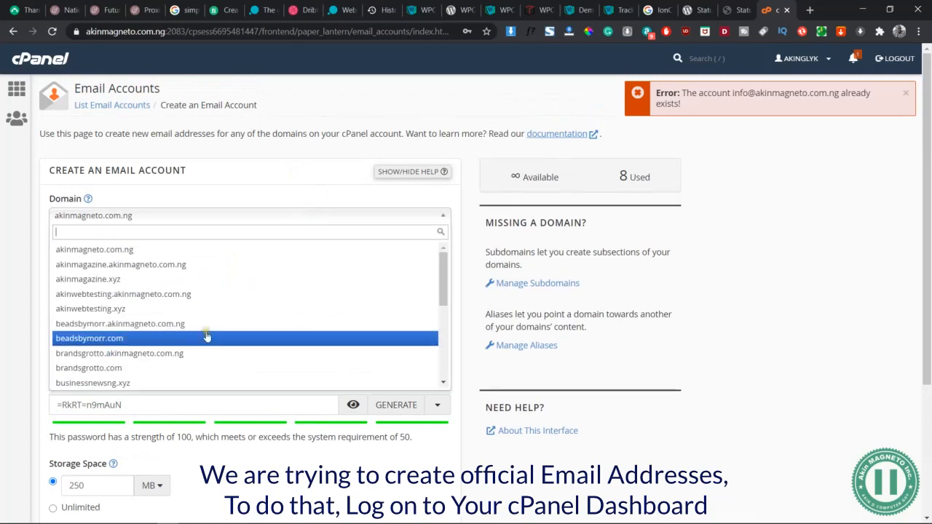
scroll(207, 337, down, 5)
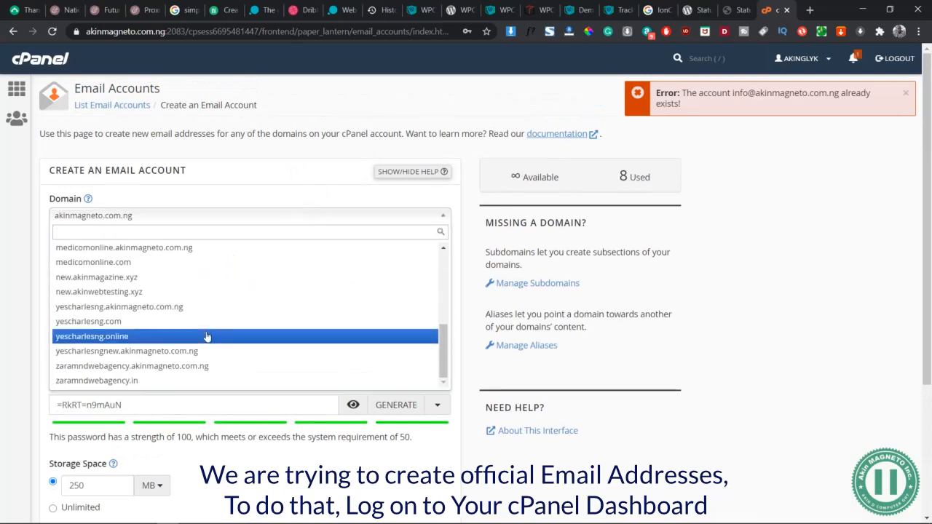
click(126, 337)
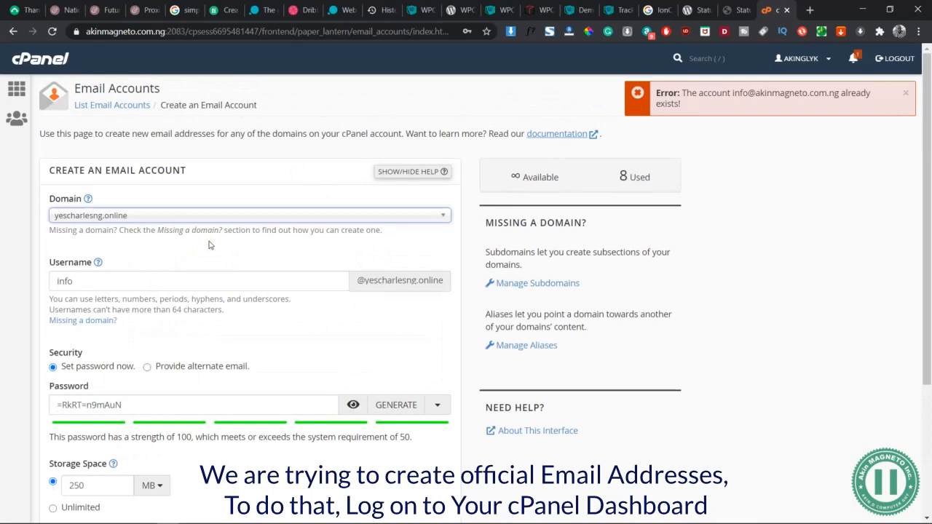
click(184, 271)
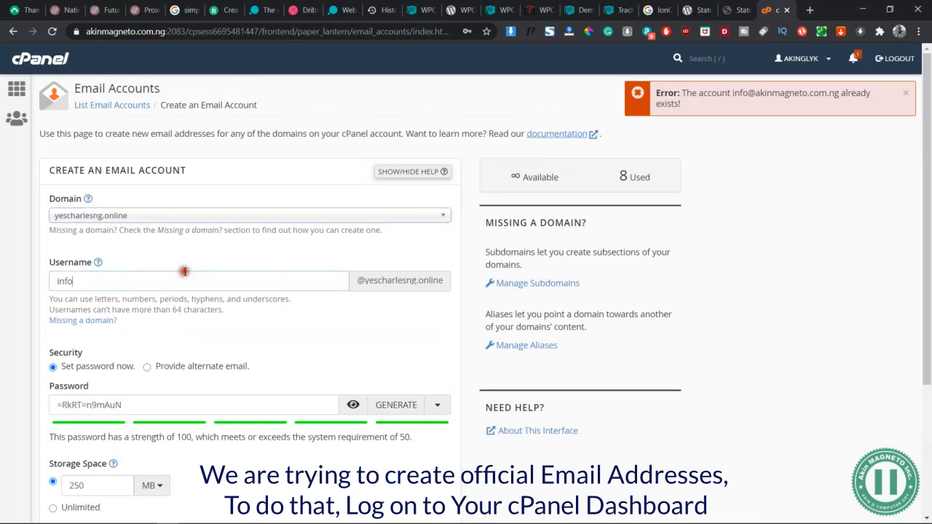
triple_click(147, 412)
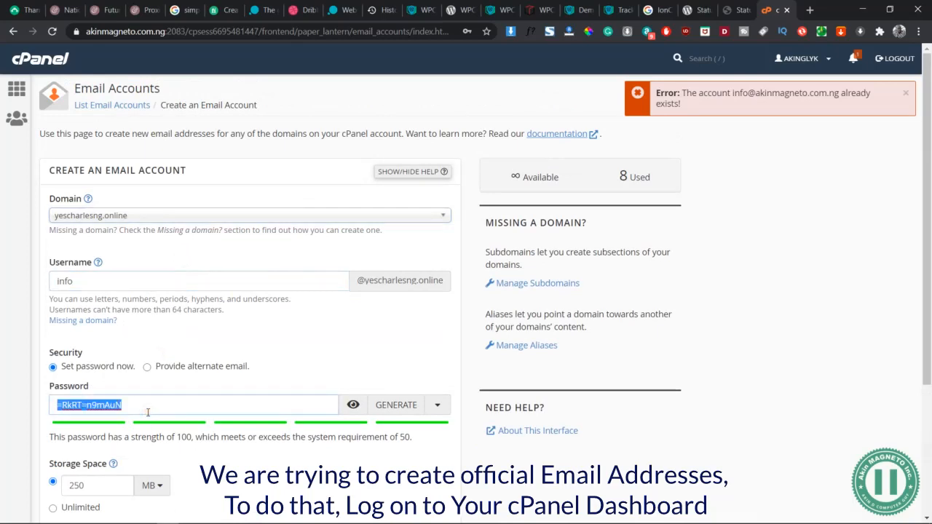
scroll(147, 412, down, 2)
click(73, 479)
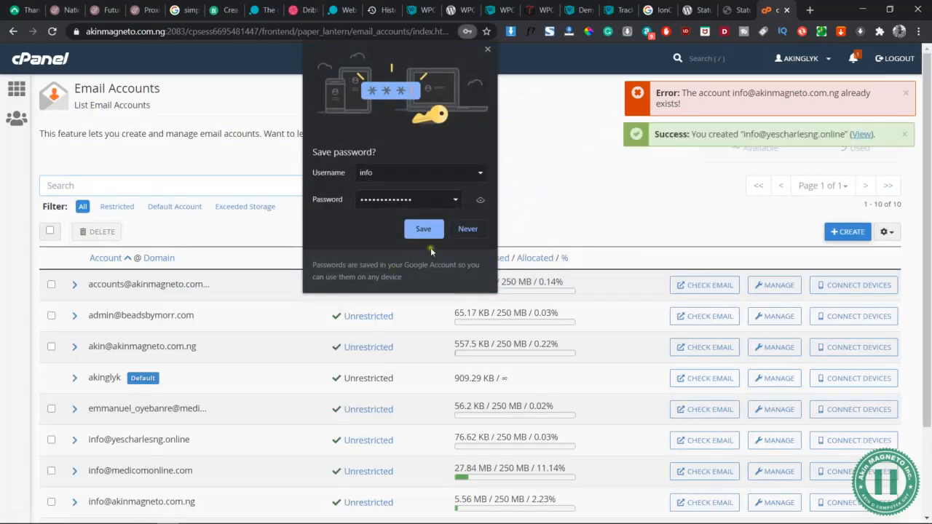
click(466, 230)
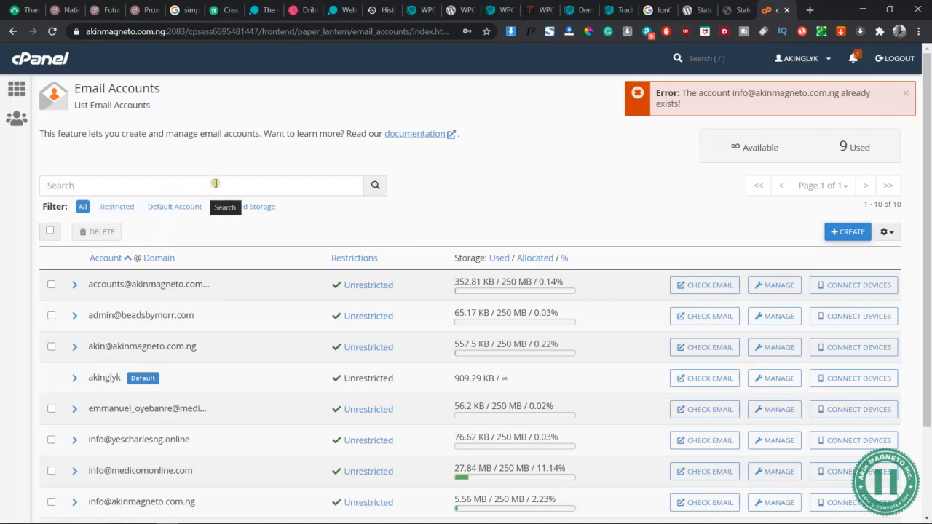
click(847, 233)
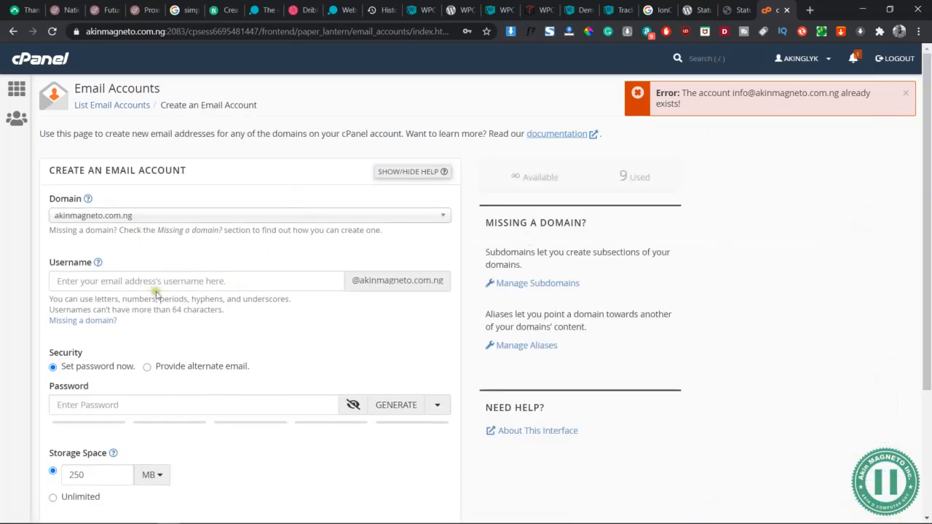
click(223, 216)
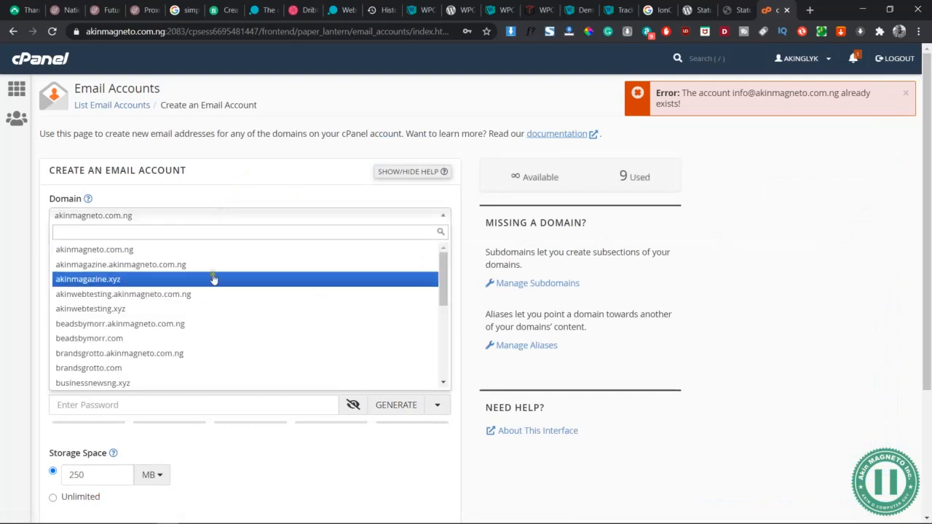
scroll(211, 276, down, 5)
click(144, 337)
click(143, 279)
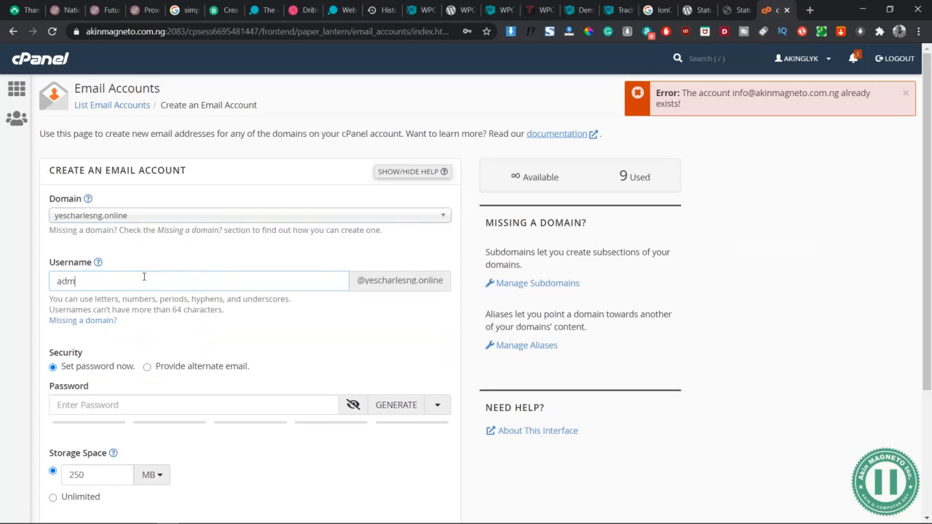
- Paste the copied account password for the admin account, create it and dismiss the remaining error notice
click(153, 410)
key(ctrl+v)
scroll(154, 411, down, 1)
scroll(153, 412, down, 2)
click(86, 451)
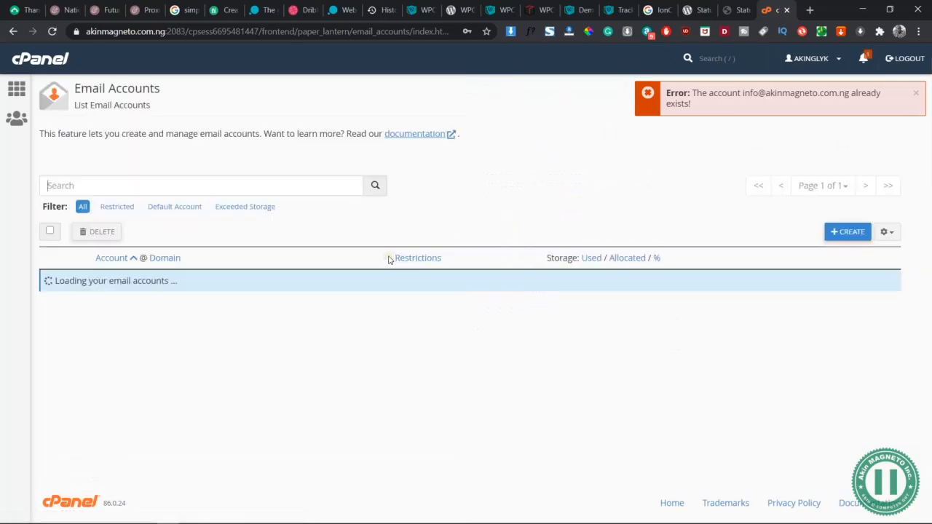
click(905, 93)
click(907, 93)
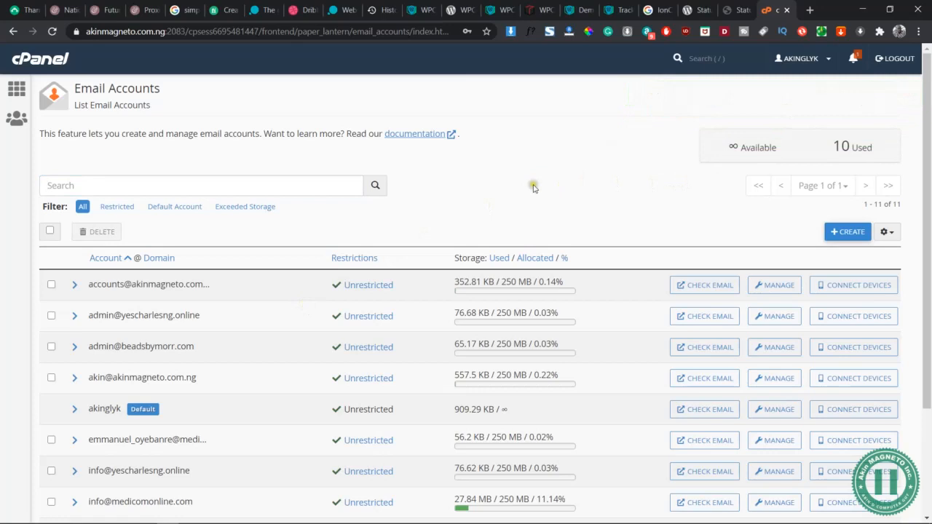
- Check the e-mail accounts list, switch back to the Parcel Delivery form in Firefox and reload its edit page
scroll(241, 339, down, 1)
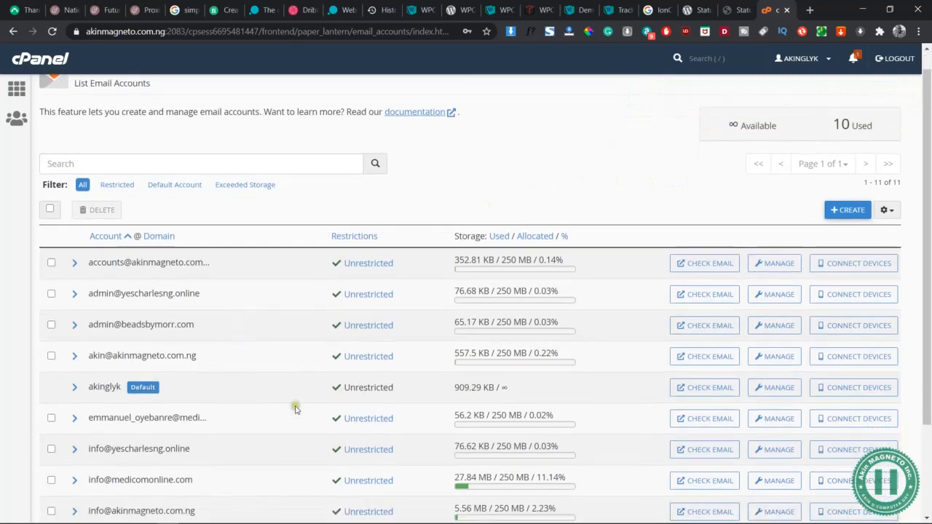
key(alt+Tab)
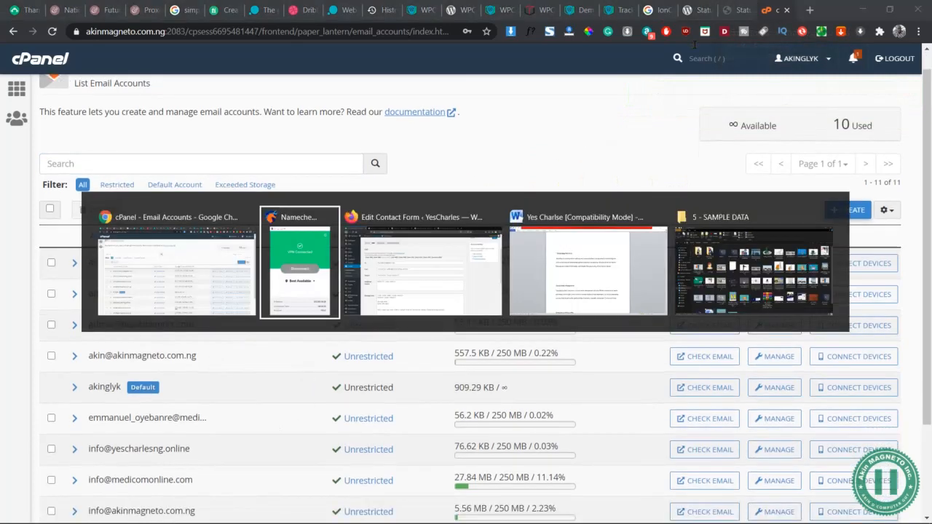
scroll(435, 335, down, 3)
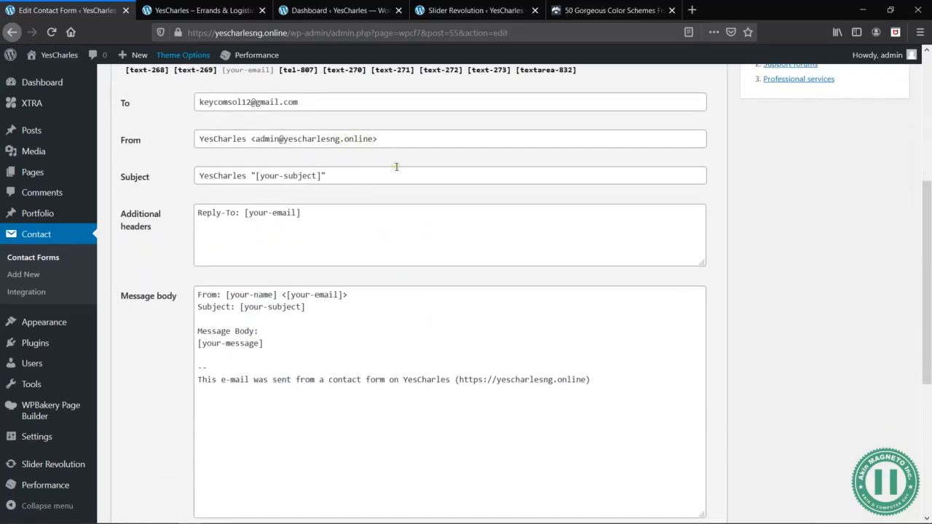
key(F5)
click(543, 246)
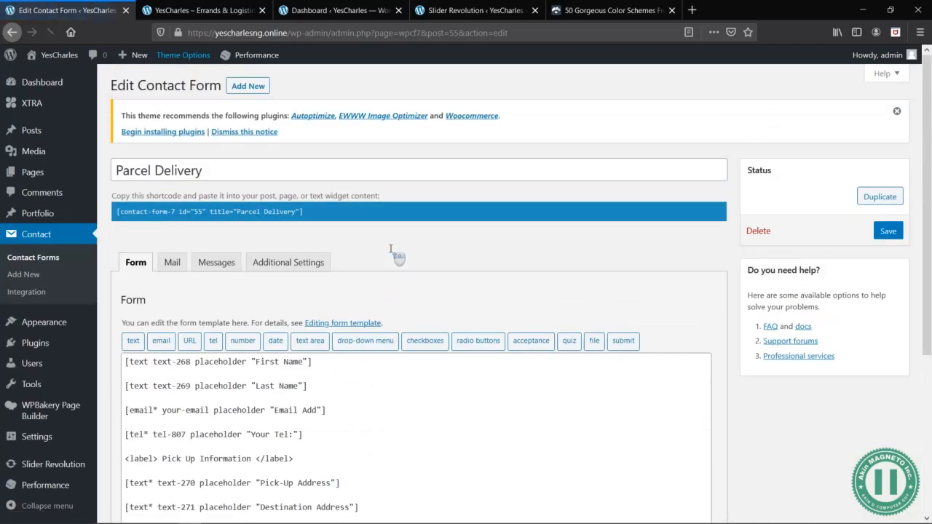
- Review the field tags in the Parcel Delivery form template, and open its mail settings to examine the recipient, sender and message body
scroll(299, 248, down, 3)
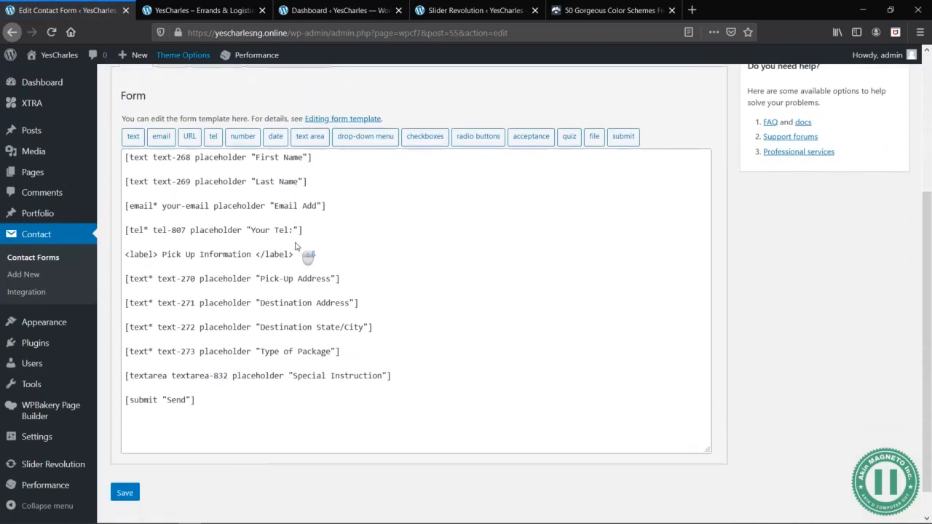
click(208, 399)
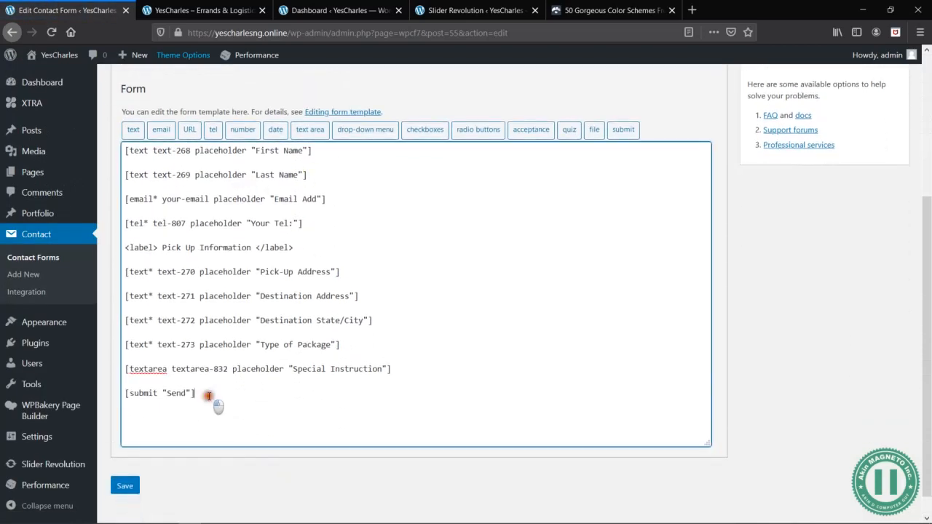
click(392, 370)
drag(392, 370, 114, 149)
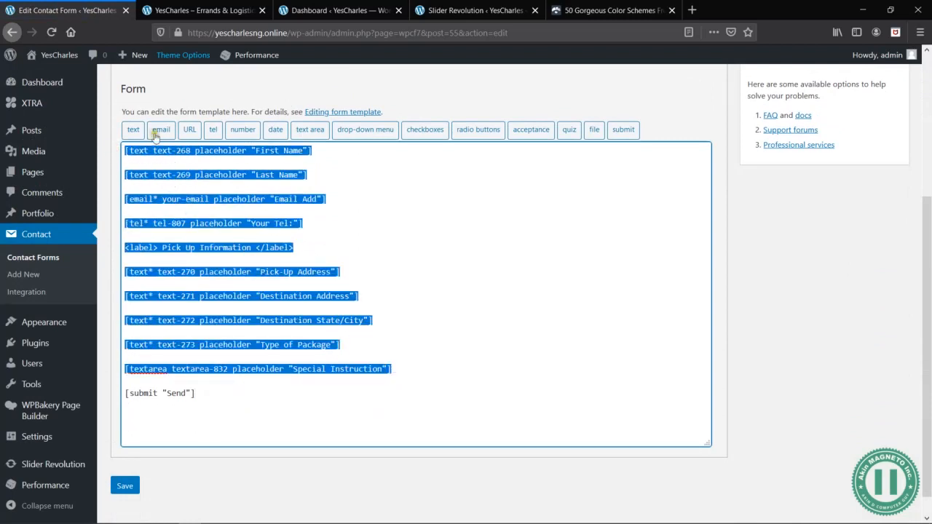
scroll(159, 135, up, 1)
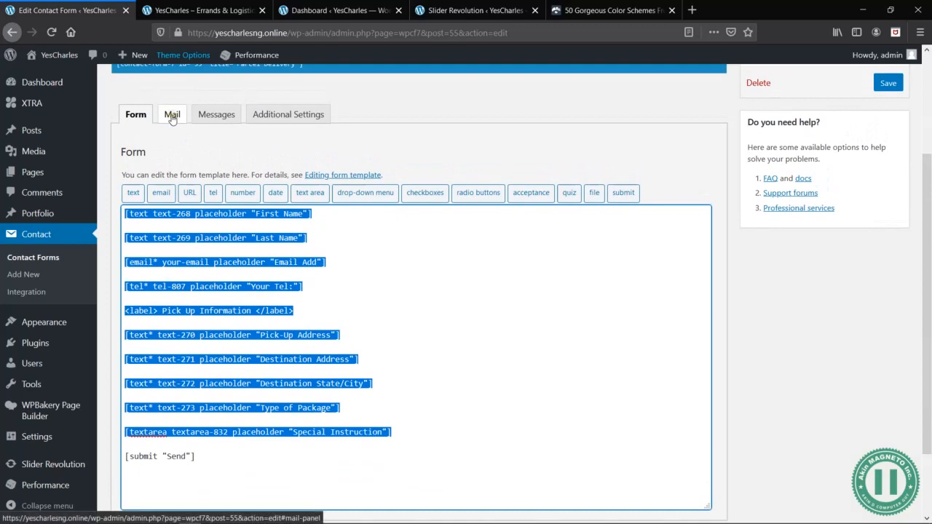
click(172, 117)
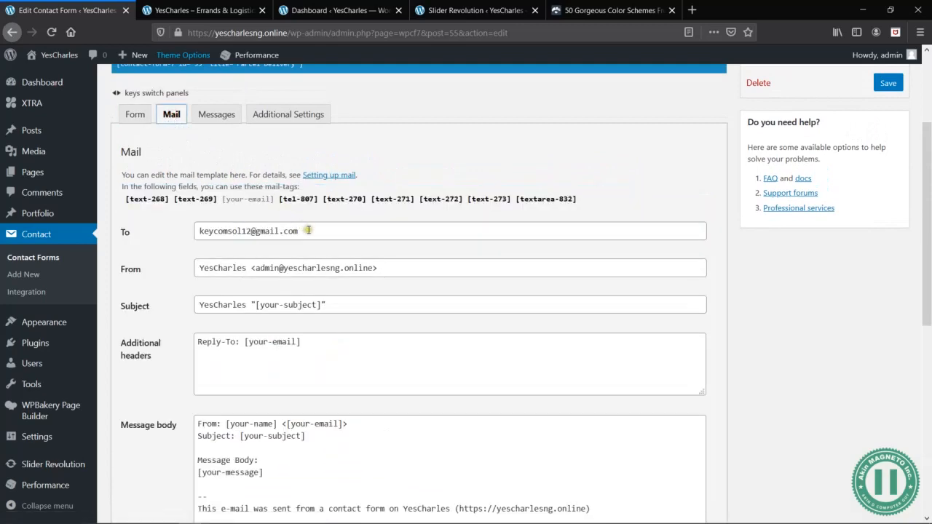
scroll(312, 238, down, 4)
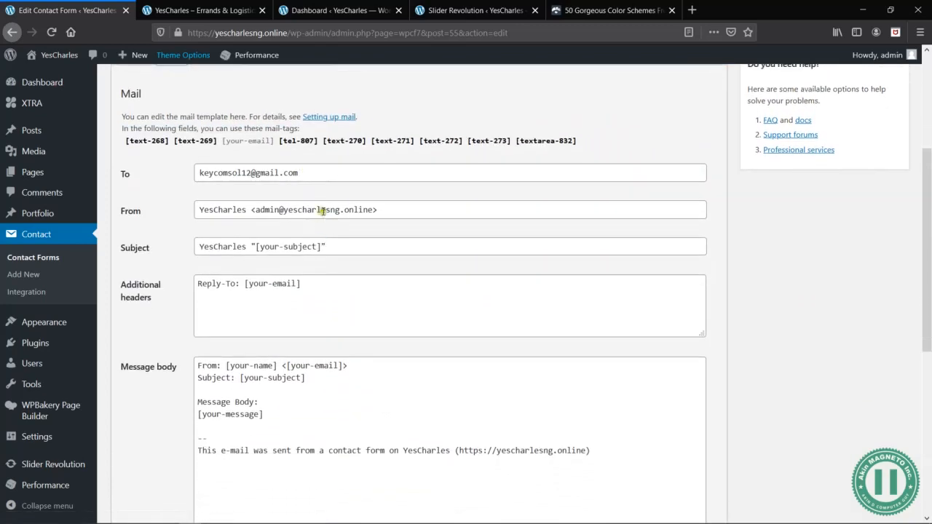
scroll(350, 375, up, 1)
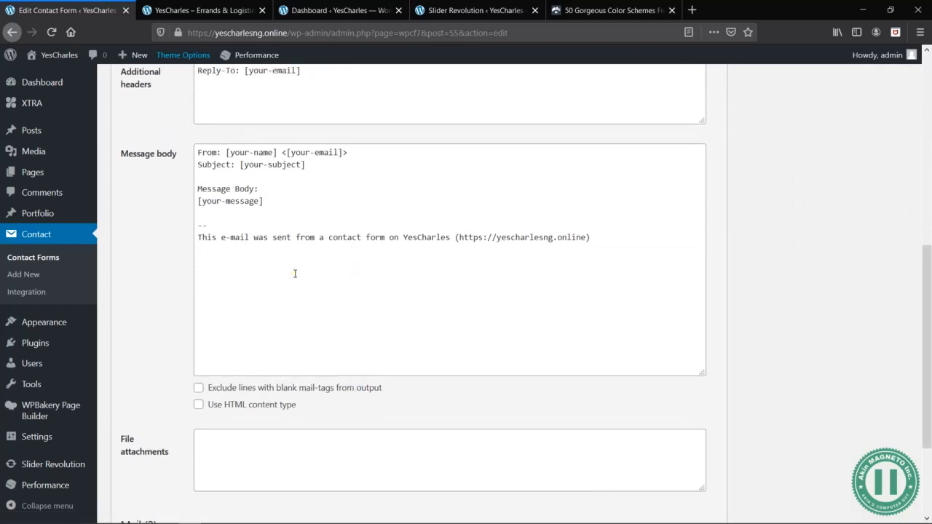
scroll(295, 273, up, 3)
click(308, 191)
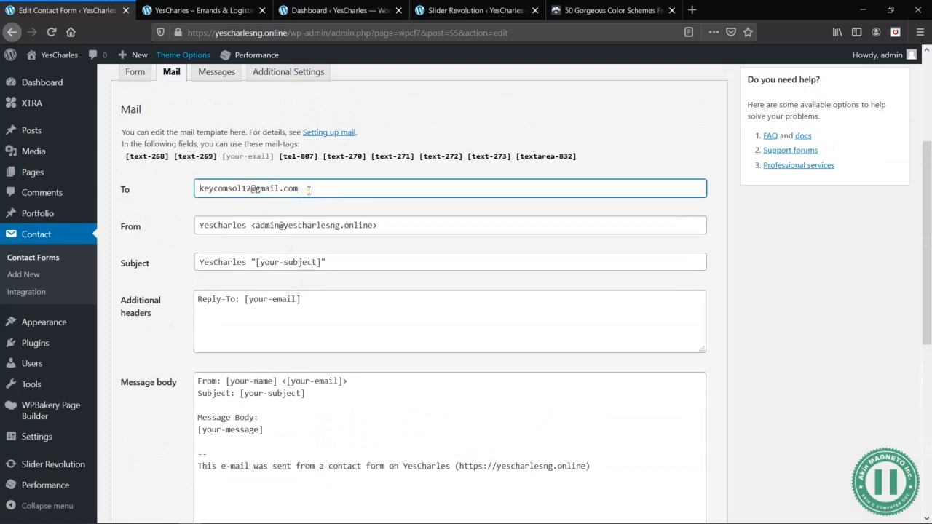
triple_click(309, 189)
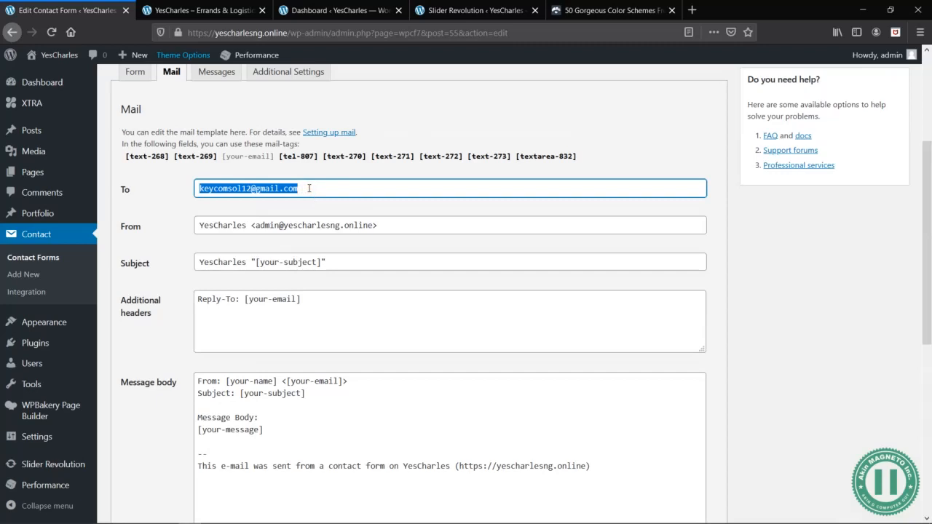
click(308, 188)
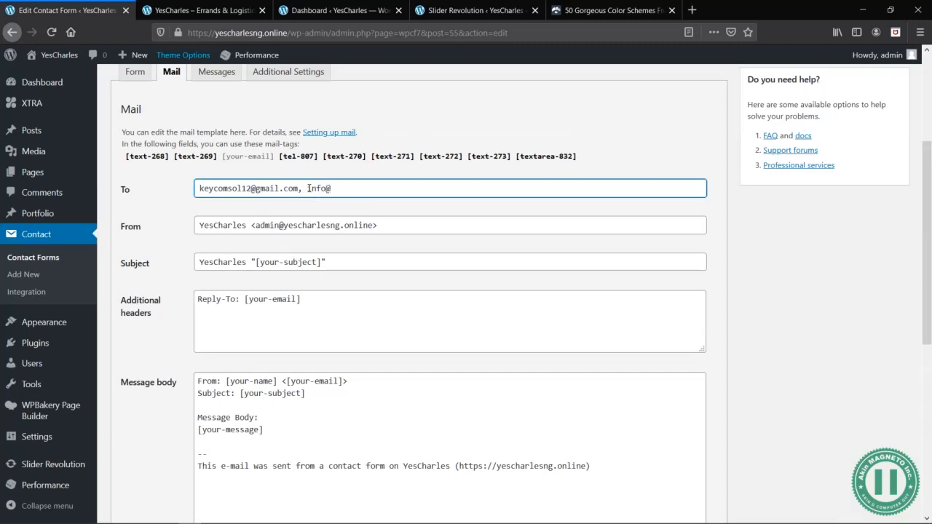
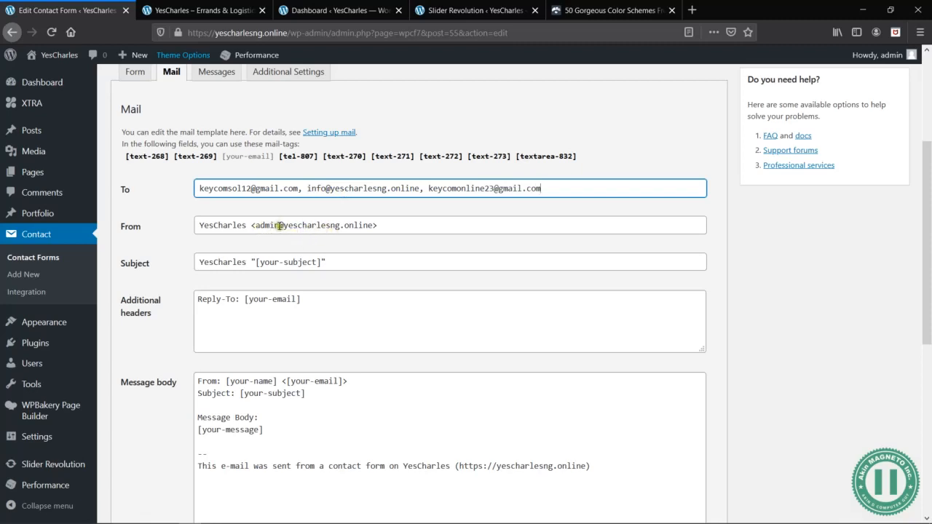
- Try replacing the mailbox name in the sender address with info, and undo the change
drag(280, 226, 256, 227)
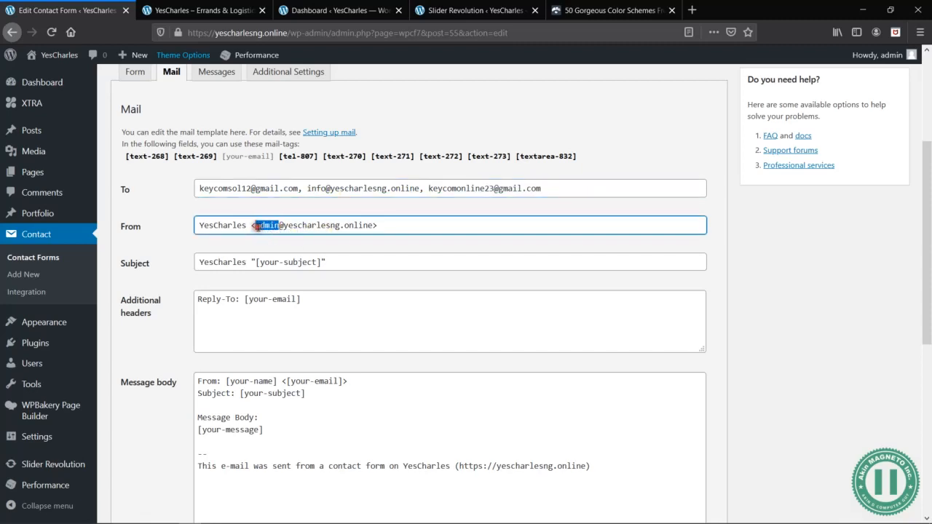
key(BackSpace)
text(inf)
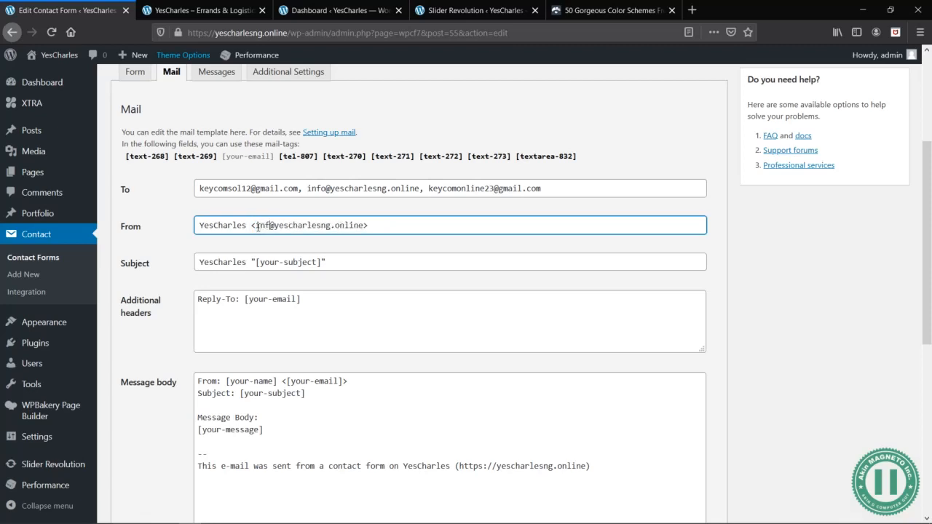
key(ctrl+z)
key(ctrl+z)
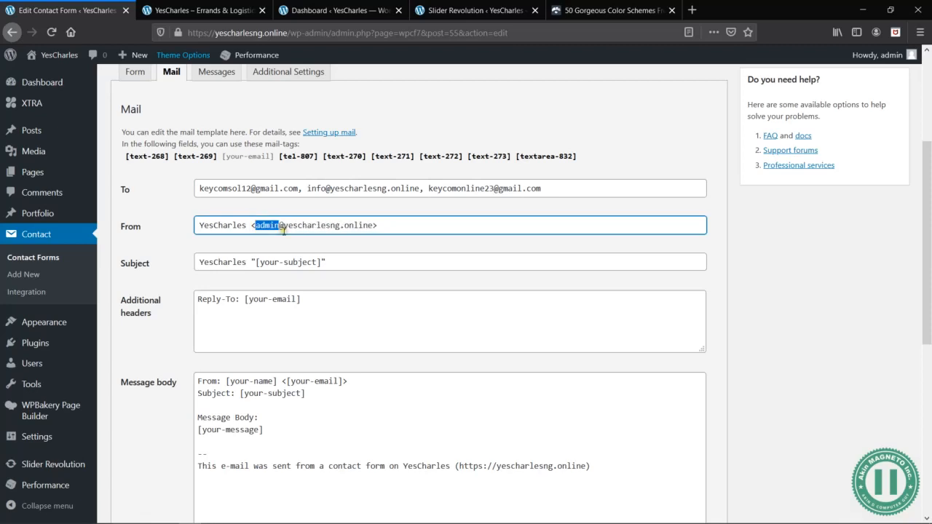
- Review the subject and additional headers fields of the mail template
click(326, 263)
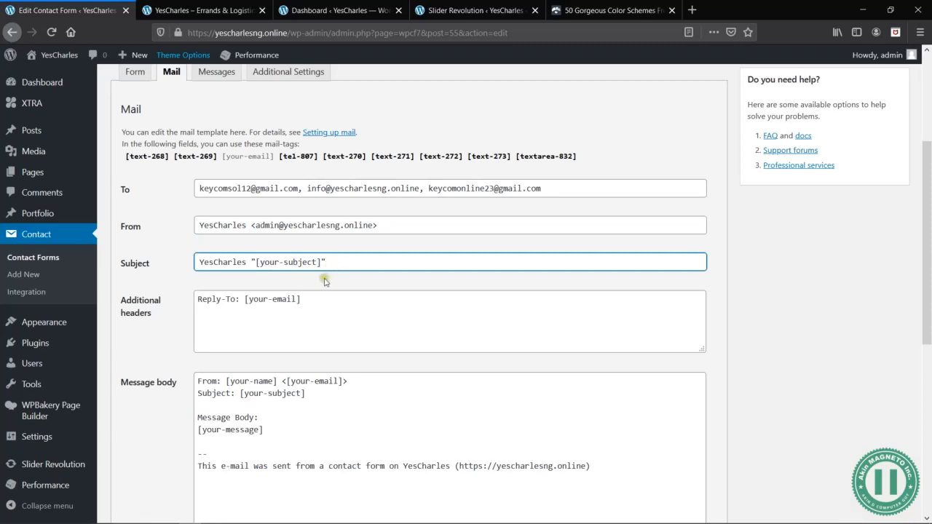
click(326, 305)
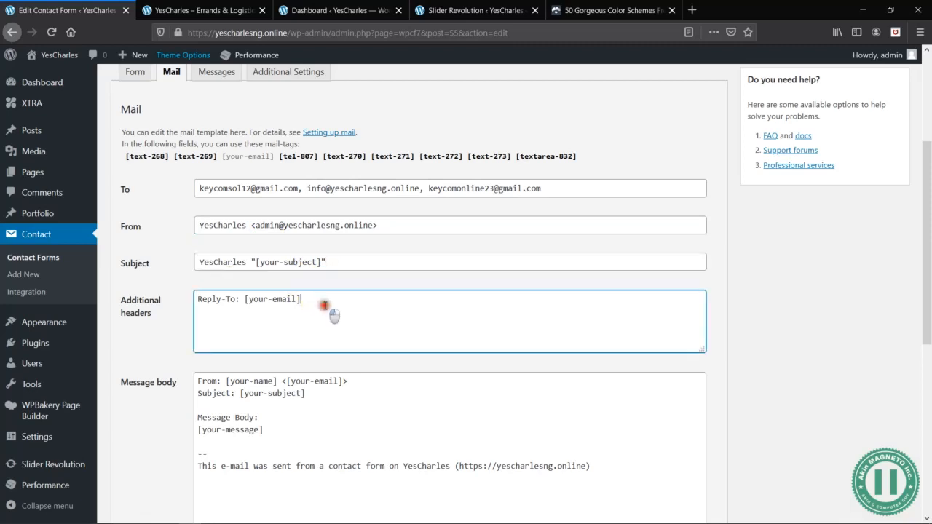
scroll(327, 304, down, 2)
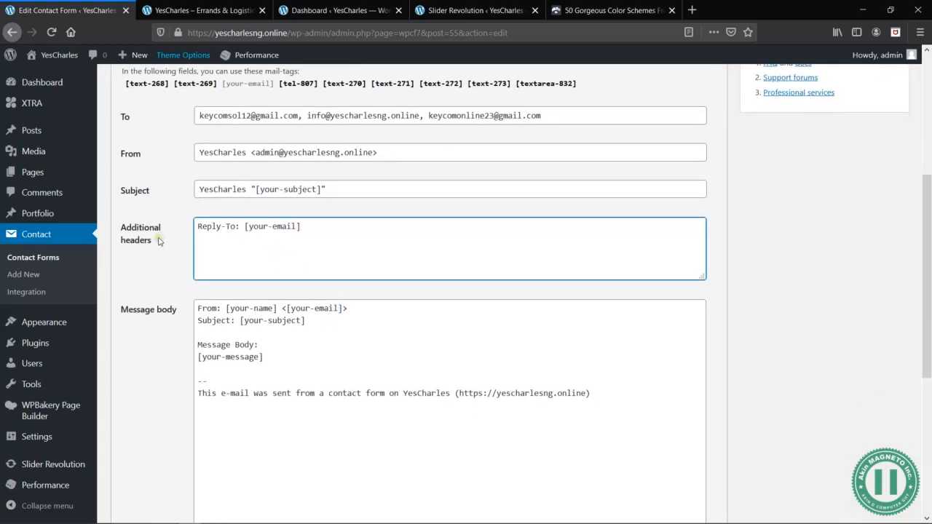
drag(158, 241, 118, 228)
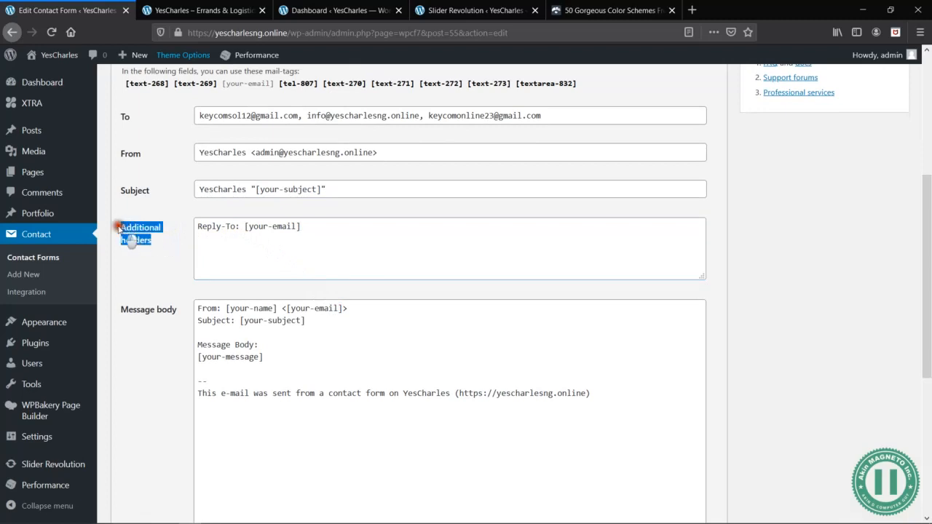
- Insert blank lines above the From line in the message body and open an <h2> heading tag on the first line
click(372, 326)
click(355, 312)
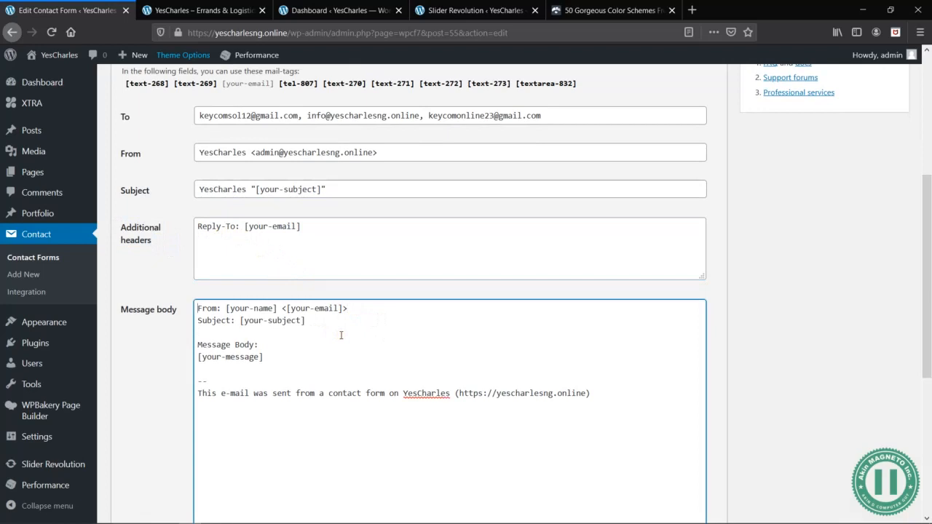
key(Return)
key(Return)
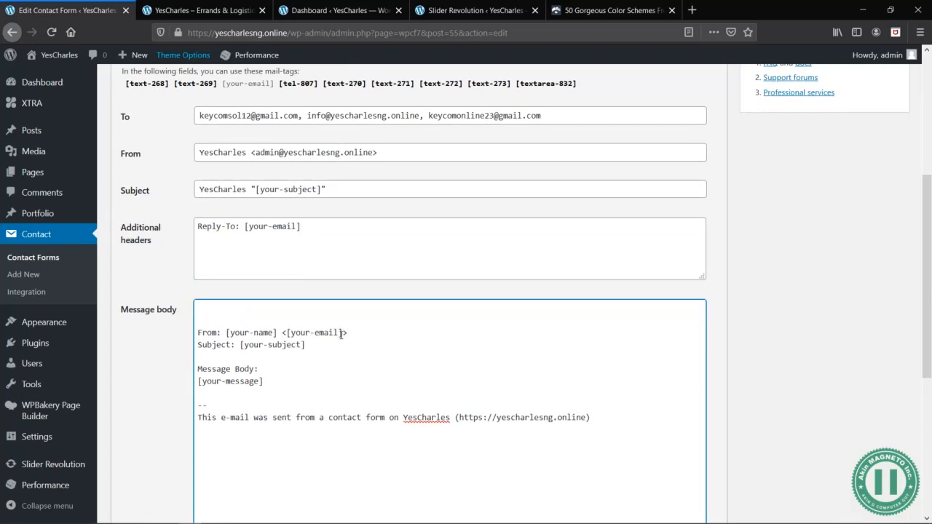
click(197, 333)
click(211, 309)
- Enable the HTML content type for the mail message
scroll(218, 311, down, 2)
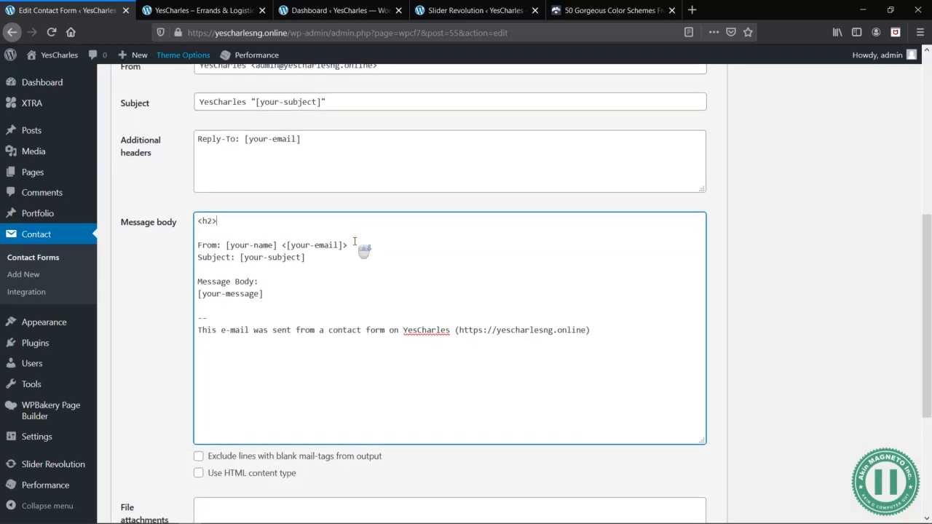
scroll(208, 466, down, 1)
click(198, 437)
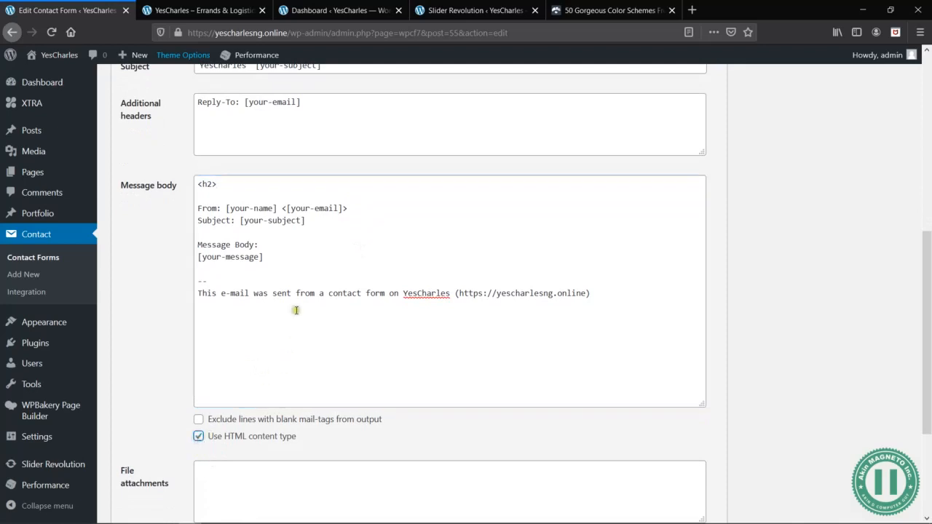
- Complete the message body's <h2> heading with the text Parcel Delivery Information and its closing tag
click(220, 184)
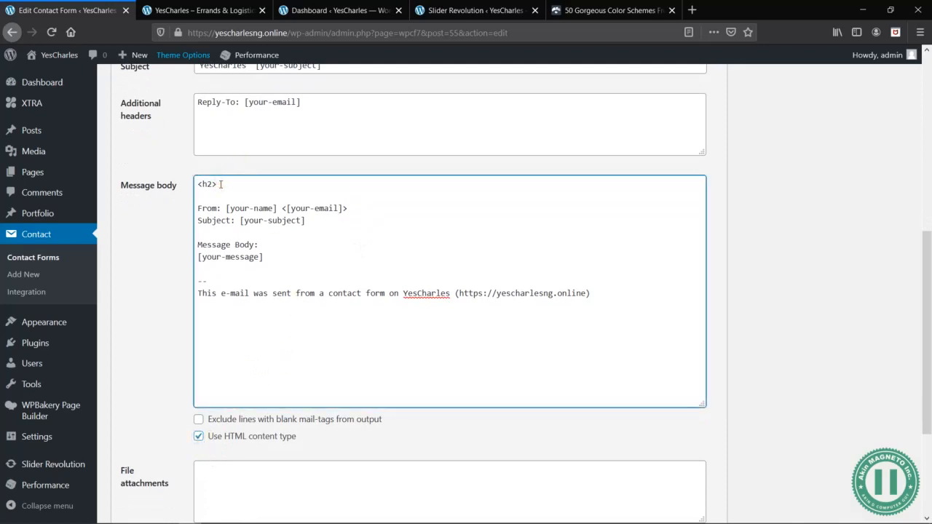
scroll(220, 184, down, 3)
scroll(225, 187, up, 4)
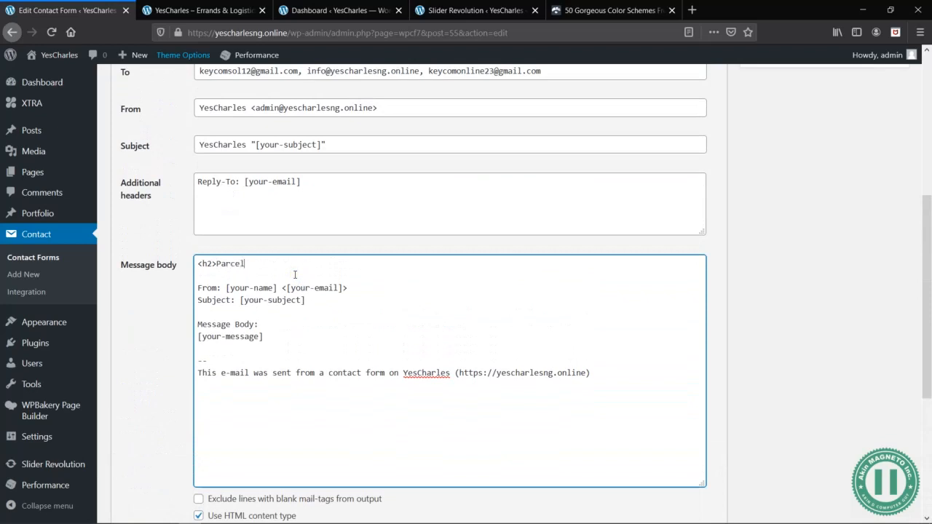
text(elivery Information</h2>)
key(Return)
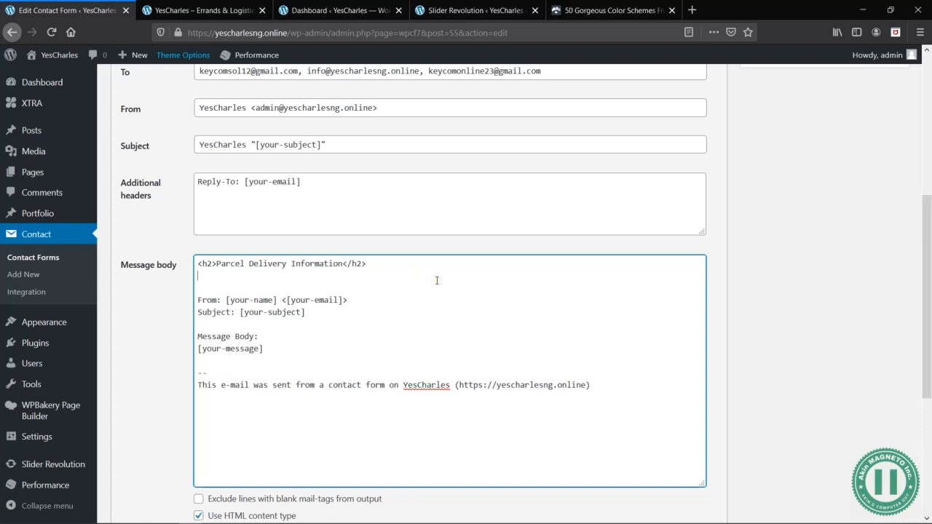
- Add an <h4> subheading reading Details under the Parcel Delivery Information heading, followed by blank lines
key(Return)
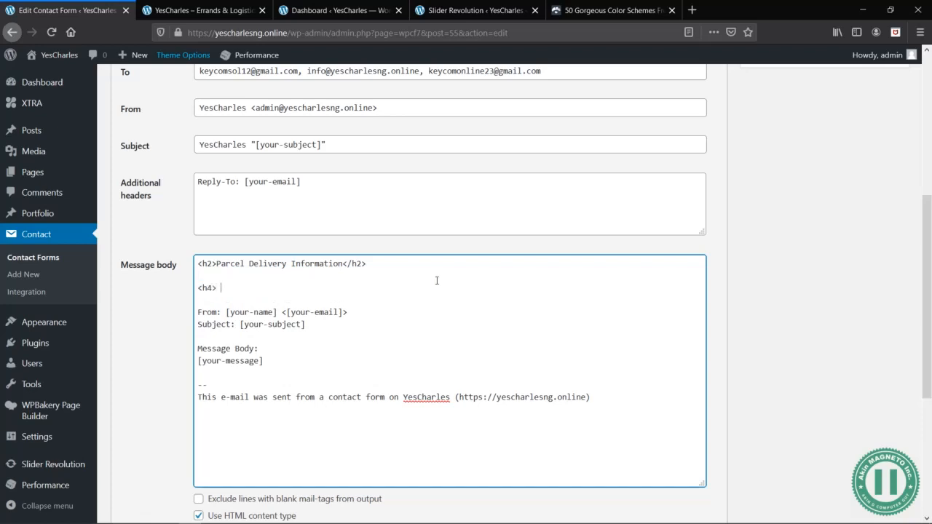
key(BackSpace)
key(BackSpace)
key(BackSpace)
text(Detail)
key(Return)
key(Return)
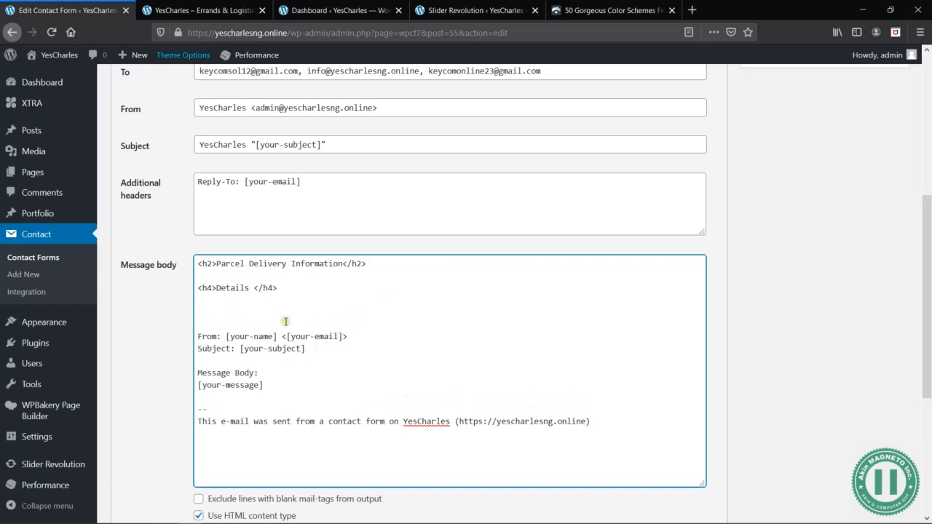
- Check the form template's fields and add the label First Name: in <strong> tags below the Details subheading
scroll(175, 211, up, 2)
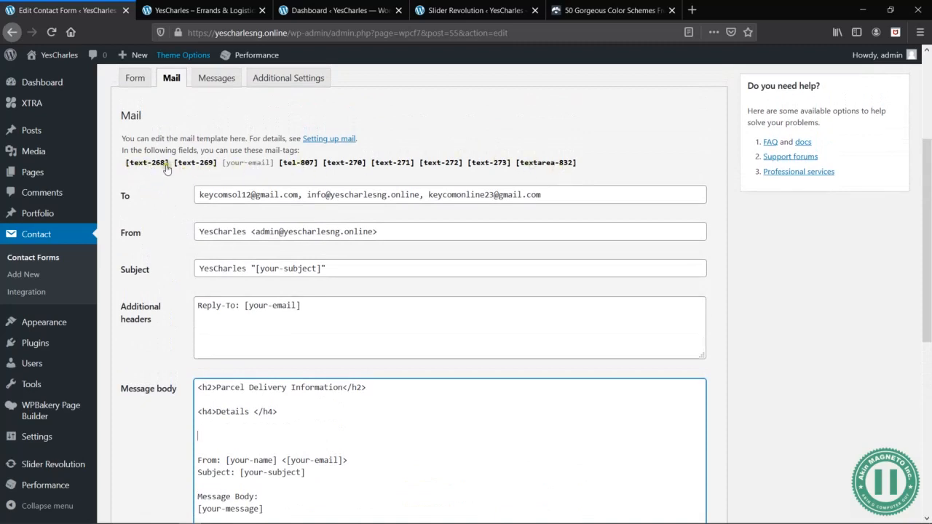
click(135, 78)
click(170, 79)
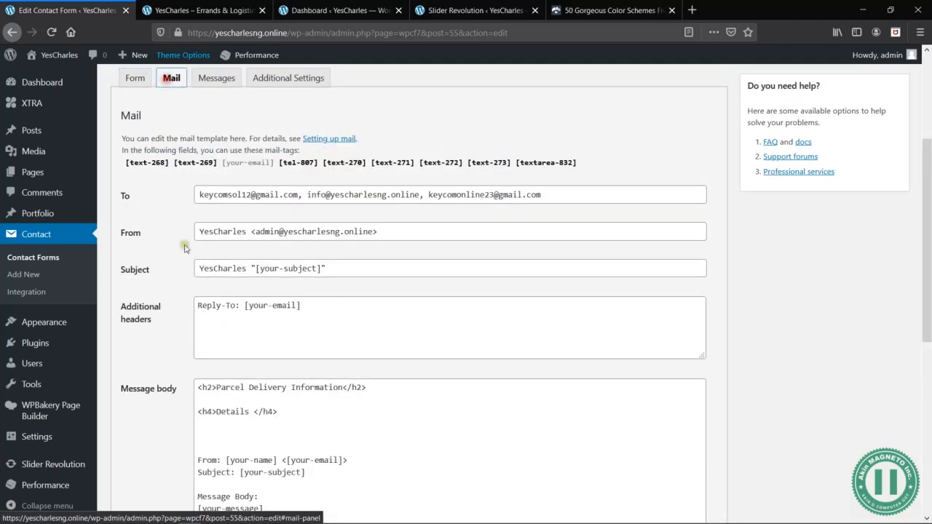
scroll(227, 405, down, 1)
click(225, 396)
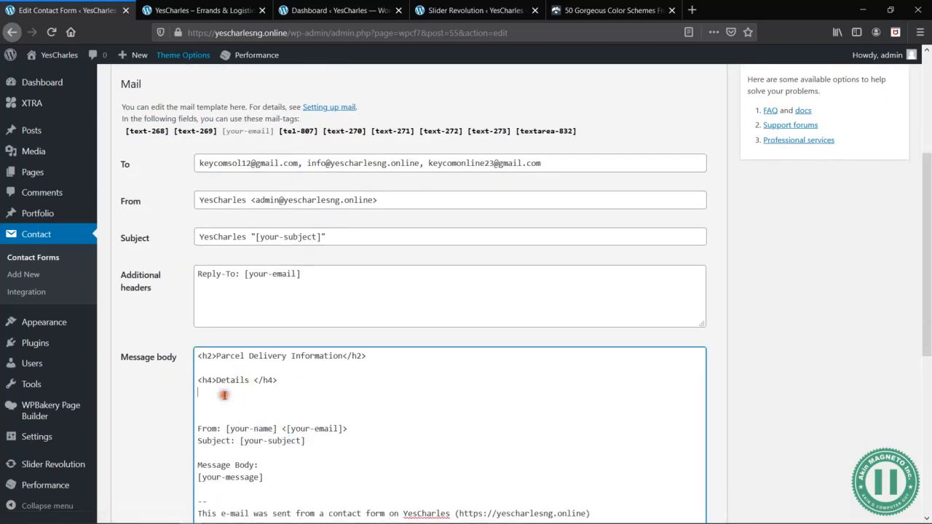
key(Return)
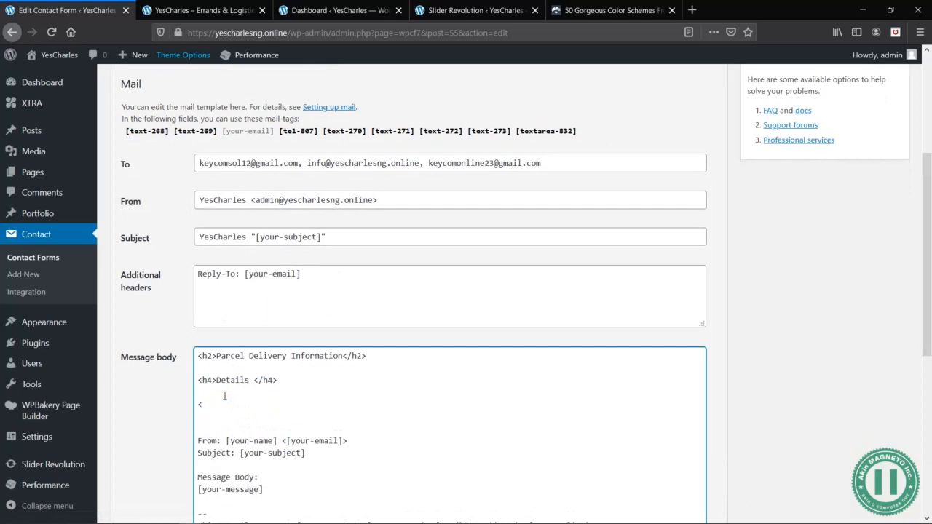
text(<strong>First Name</strong>)
click(282, 404)
text(:)
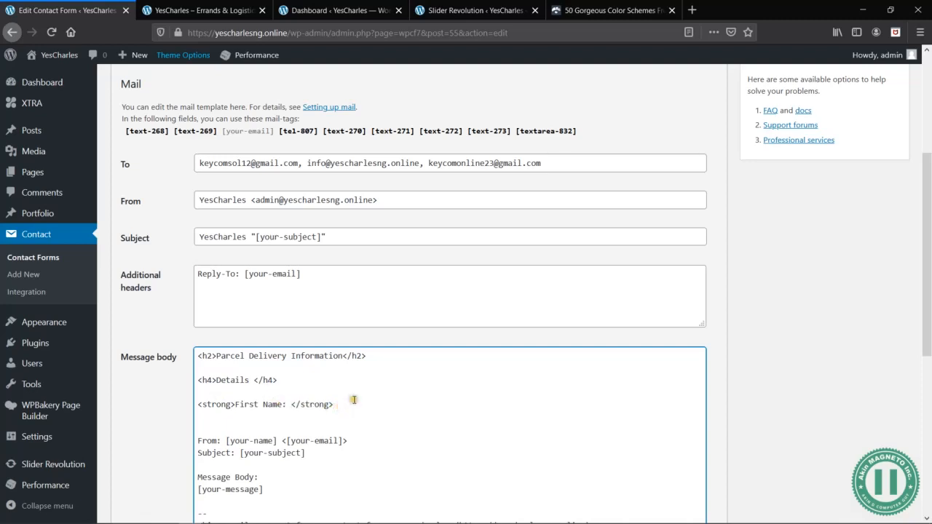
- Copy the [text-268] mail-tag from the available tags and paste it after the First Name label
click(162, 132)
key(ctrl+c)
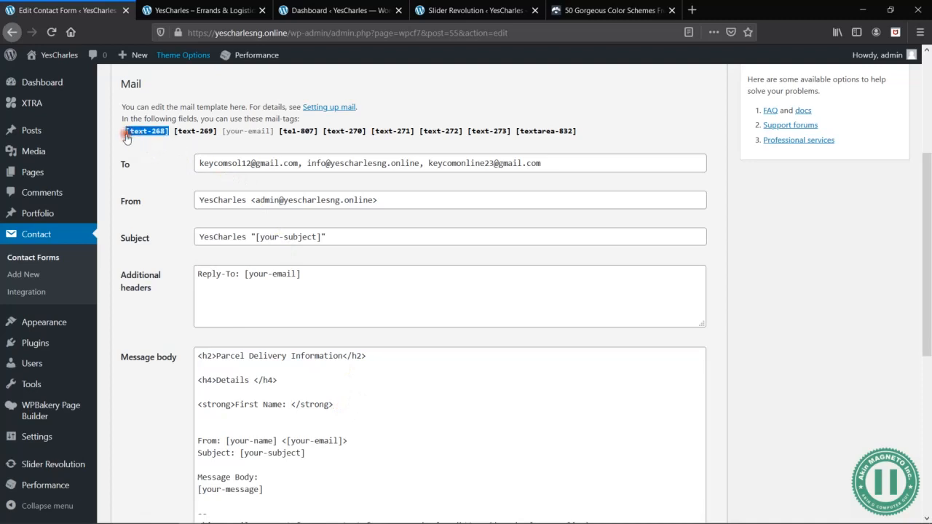
click(348, 406)
key(ctrl+v)
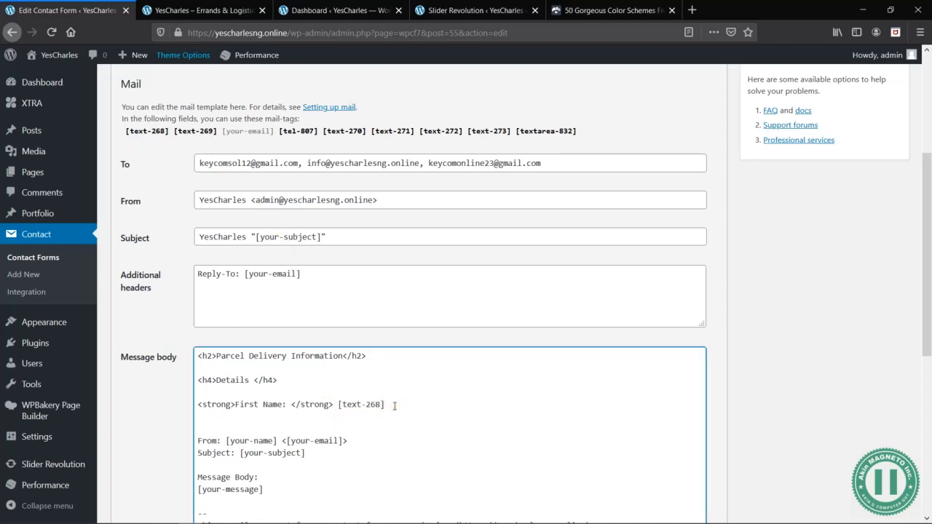
click(338, 405)
drag(338, 405, 389, 405)
click(387, 405)
- Open a <Strong> tag on a new line below First Name and check the next field in the form template
key(Return)
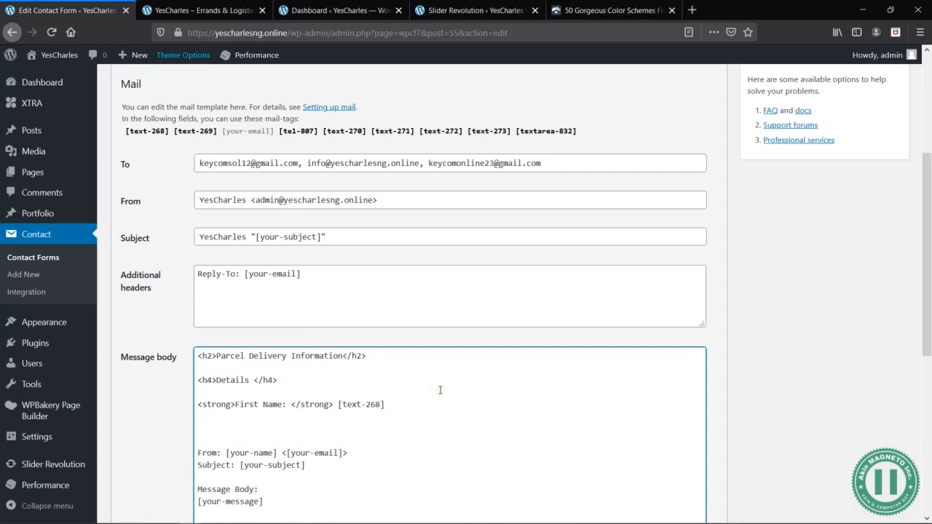
text(<Strong)
scroll(173, 106, up, 2)
click(138, 130)
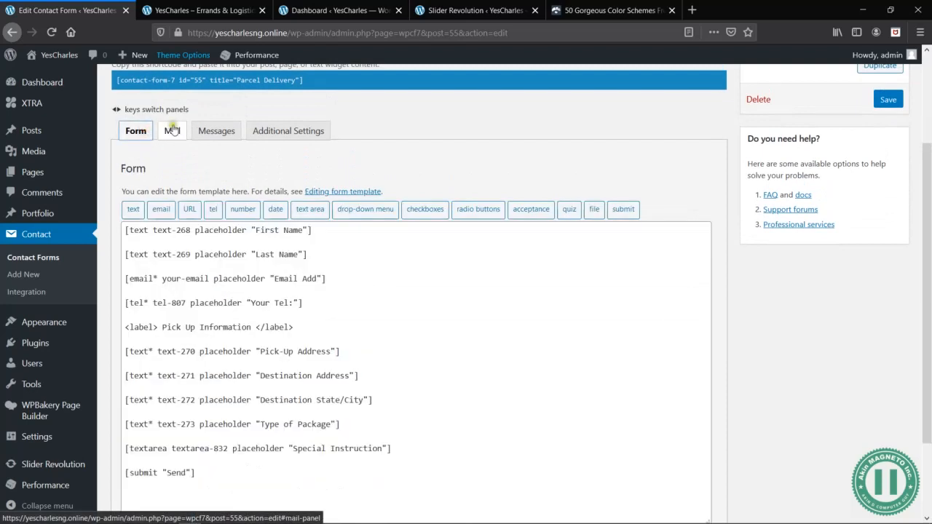
click(172, 130)
scroll(381, 303, down, 3)
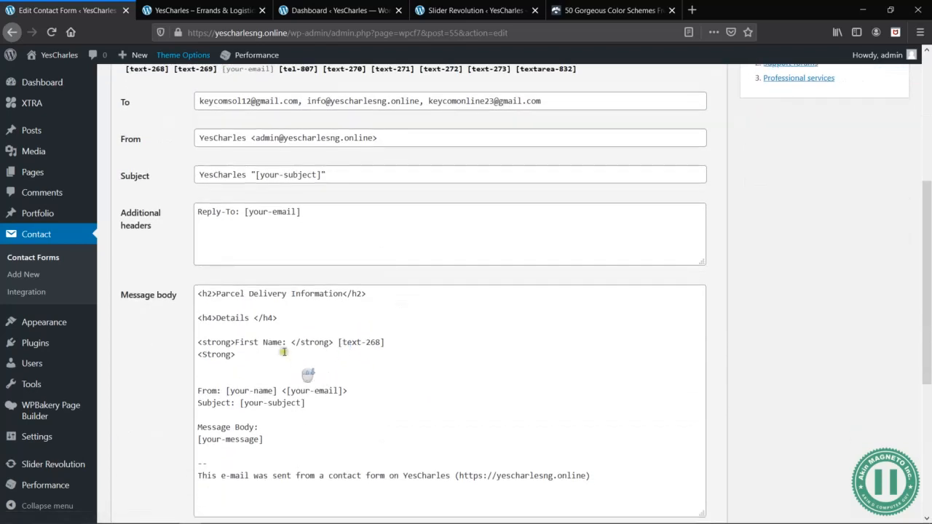
- Enter Last Name: as the label after the opened <Strong> tag and close it with </strong>
click(268, 355)
text(lAST)
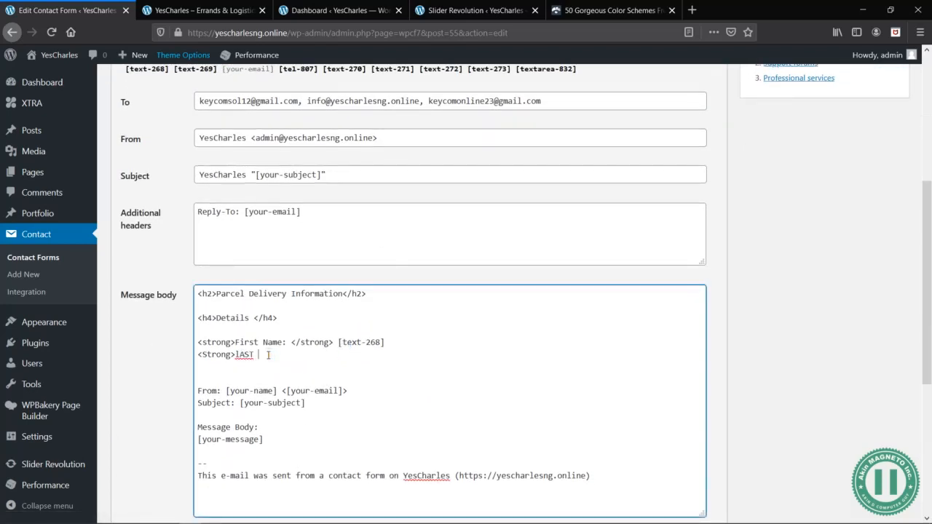
key(BackSpace)
key(BackSpace)
key(BackSpace)
key(BackSpace)
key(BackSpace)
text(Last Name: </strong>)
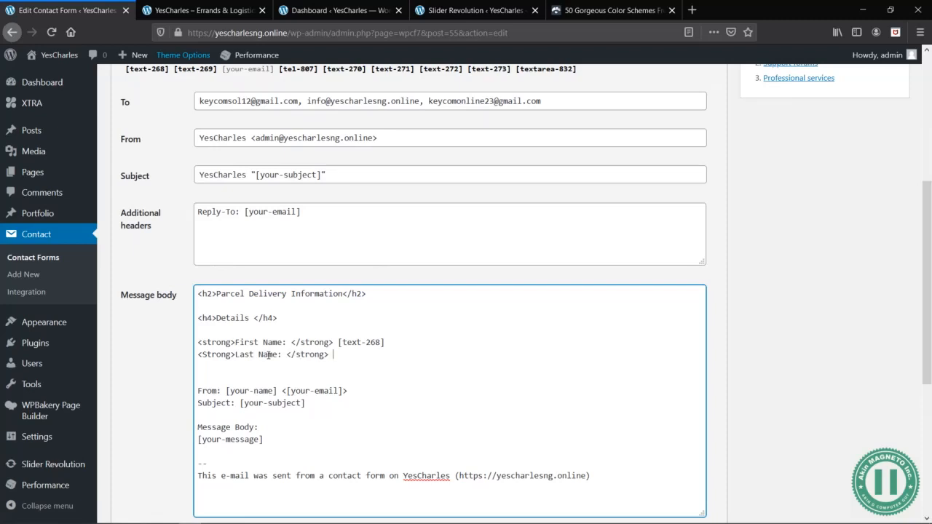
- Copy the [text-269] mail-tag from the available tags and paste it after the Last Name label
scroll(243, 297, up, 2)
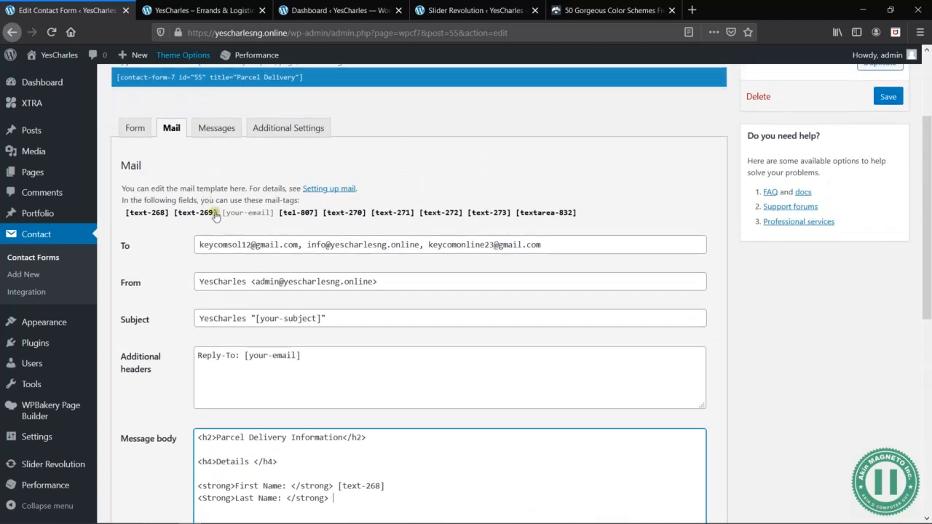
drag(217, 214, 176, 222)
key(ctrl+c)
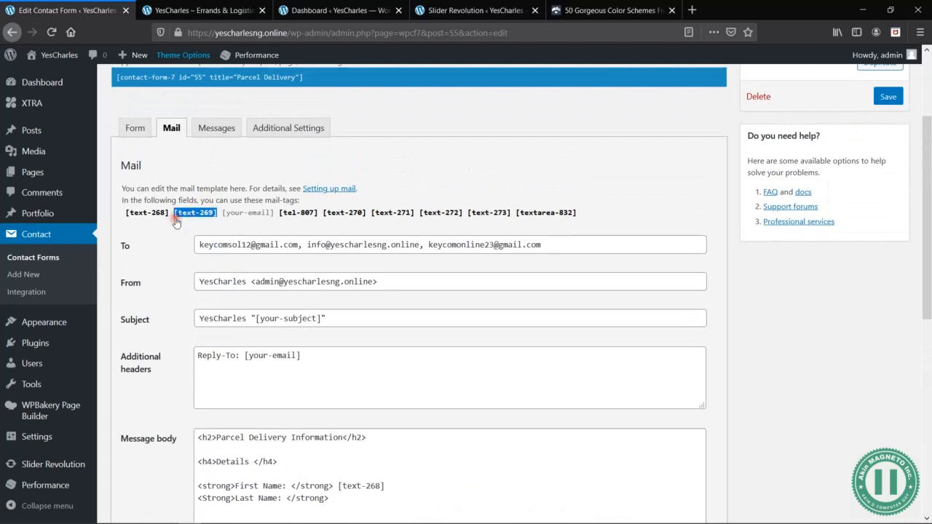
scroll(328, 323, down, 3)
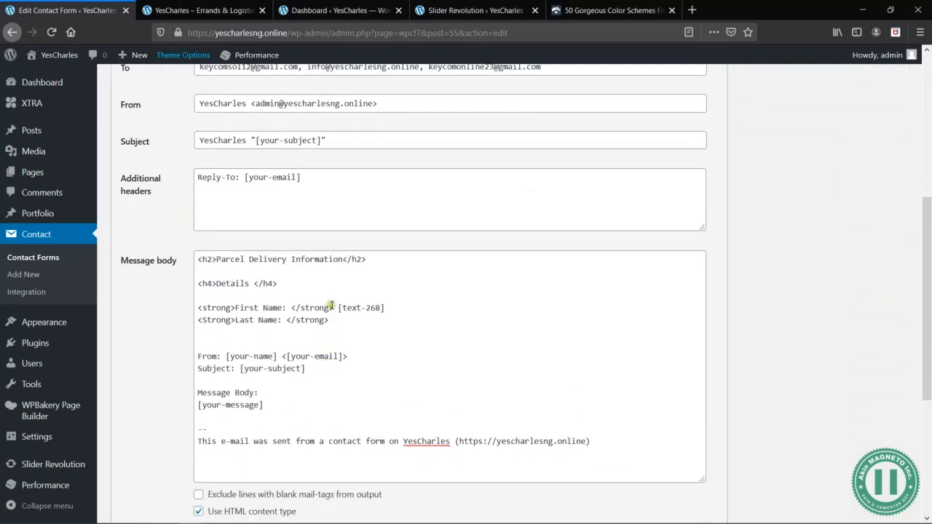
click(348, 321)
key(ctrl+v)
- Open a <strong> tag on a new line below Last Name in the message body
key(Return)
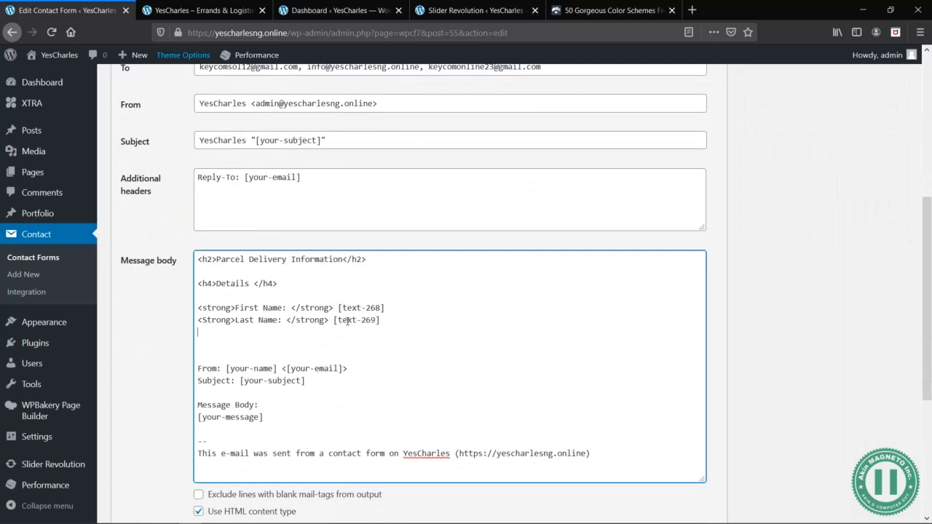
scroll(348, 320, up, 3)
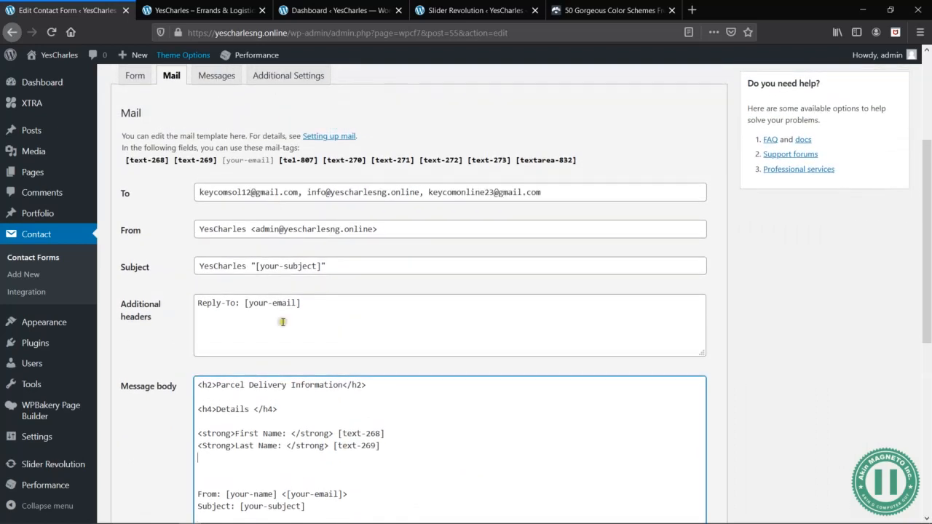
scroll(319, 386, down, 2)
scroll(320, 386, down, 1)
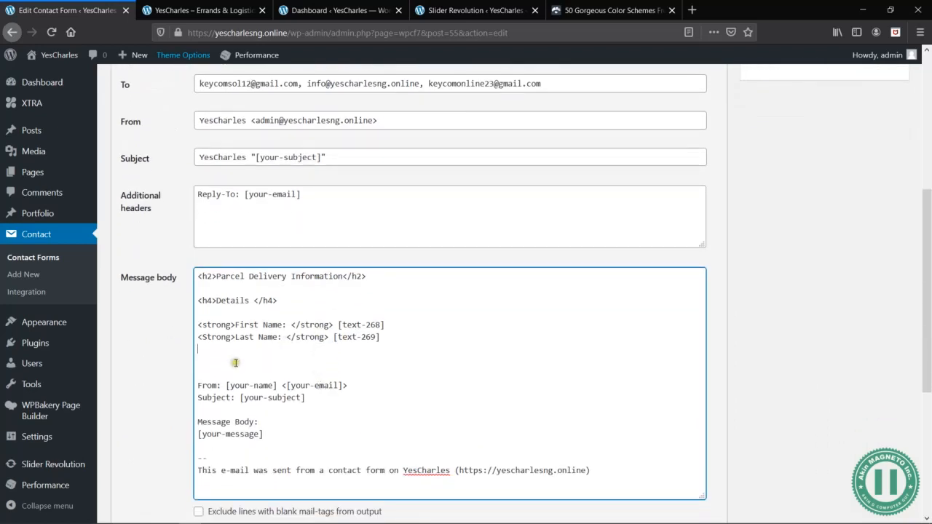
text(<strong)
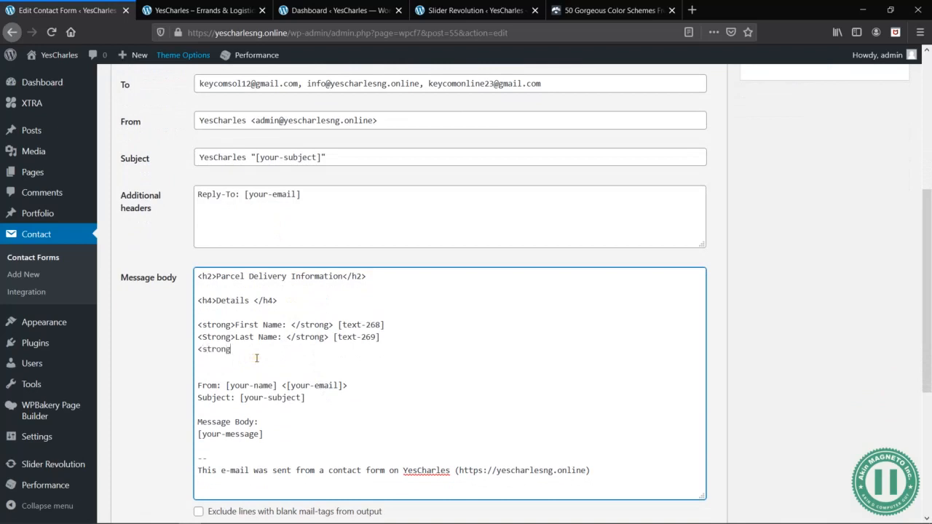
text(>)
- Remove the blank lines, From label, [your-name] tag and angle brackets so that only [your-email] follows the opened <strong> tag
key(Delete)
key(Delete)
key(Delete)
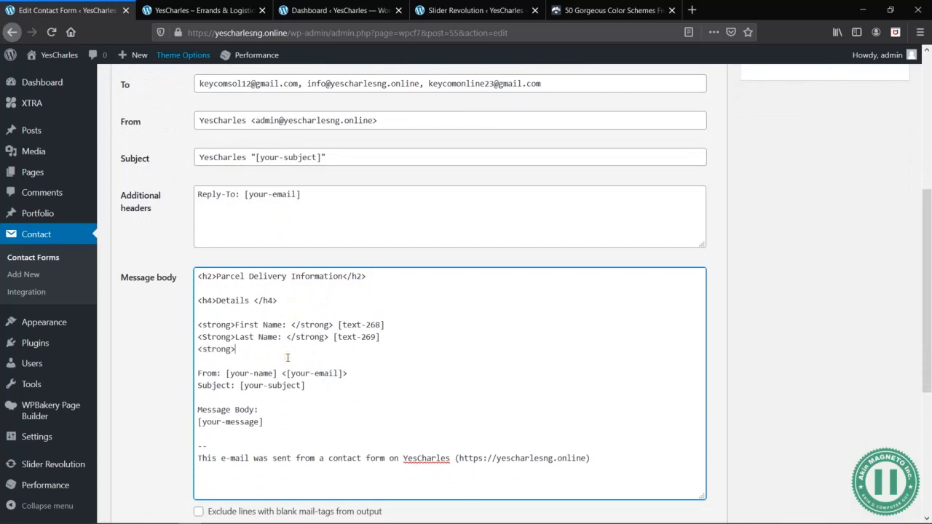
key(Delete)
key(Delete)
key(Delete)
key(Delete)
key(Delete)
key(Delete)
key(Delete)
key(Delete)
key(Delete)
key(Delete)
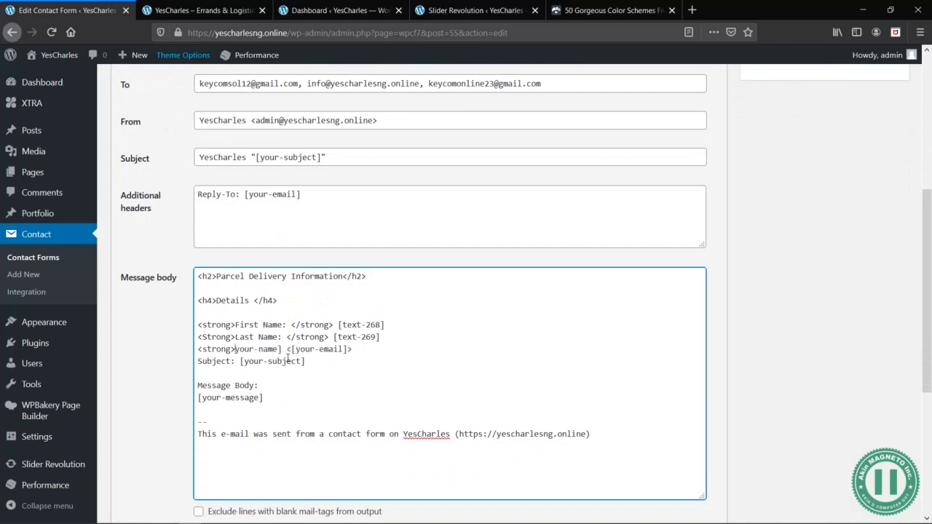
key(Delete)
key(Delete)
key(Delete)
key(Delete)
key(Delete)
key(Delete)
key(Delete)
key(Delete)
key(Delete)
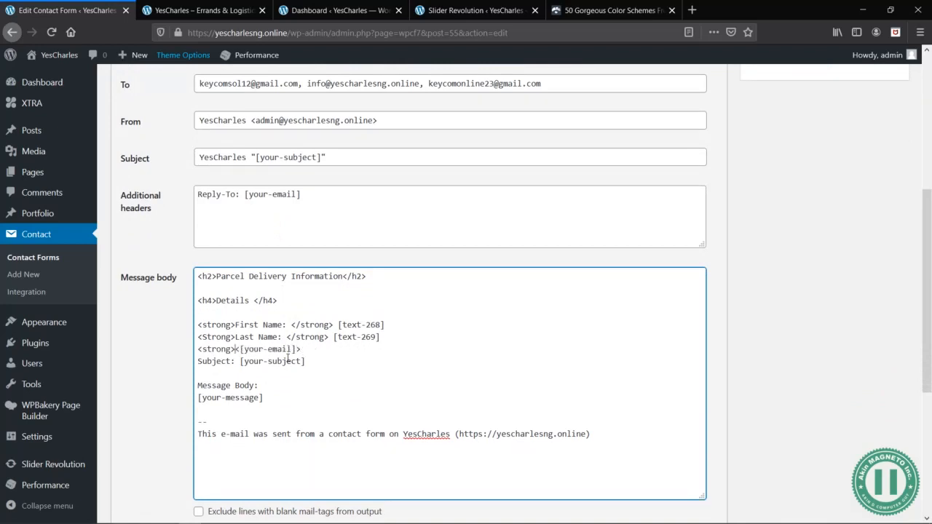
key(Delete)
click(300, 351)
key(BackSpace)
- Enter Email ID: as the label before [your-email] and close it with </strong>
click(236, 347)
text(Email ID: </STRONG)
key(BackSpace)
key(BackSpace)
key(BackSpace)
key(BackSpace)
key(BackSpace)
key(BackSpace)
text(strong>)
- Add a new line below Email ID with the label <strong>Phone #: </strong>
click(396, 346)
key(Return)
scroll(396, 345, up, 3)
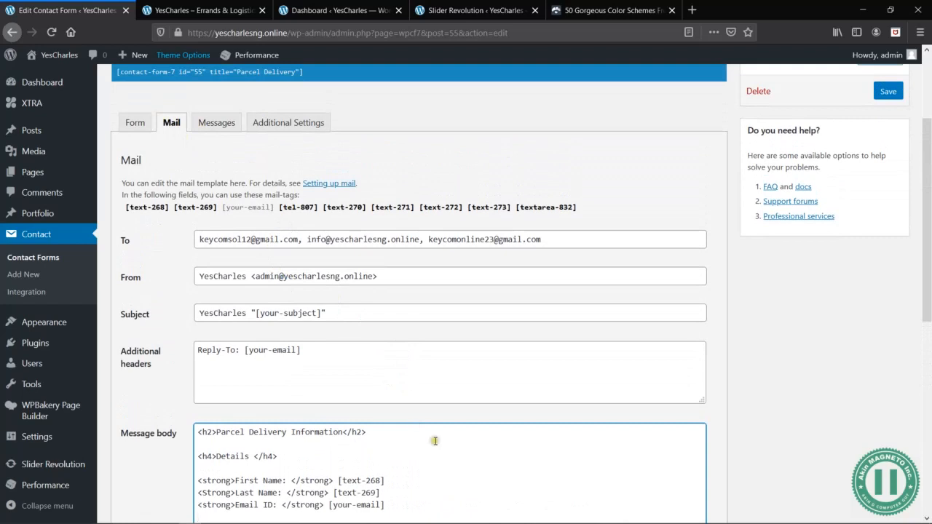
scroll(431, 437, down, 3)
text(<strong)
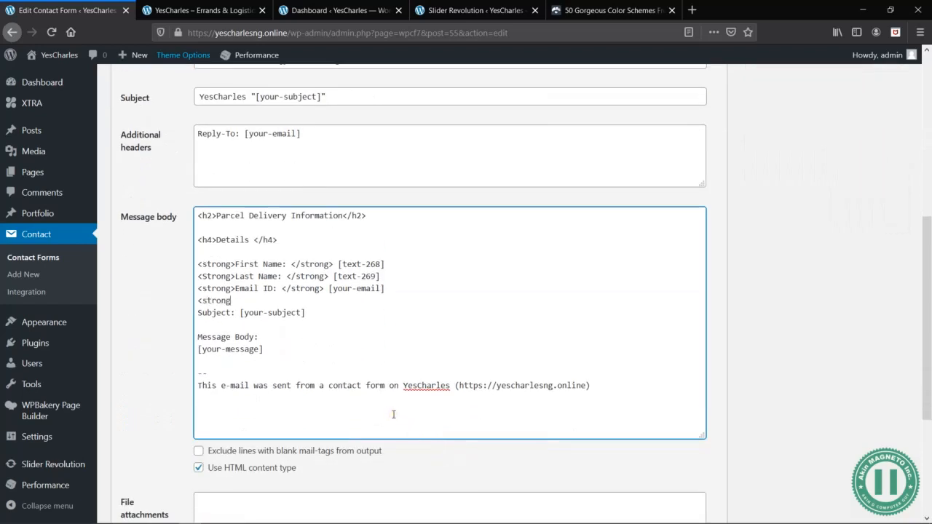
text(>Phone #: </strong>)
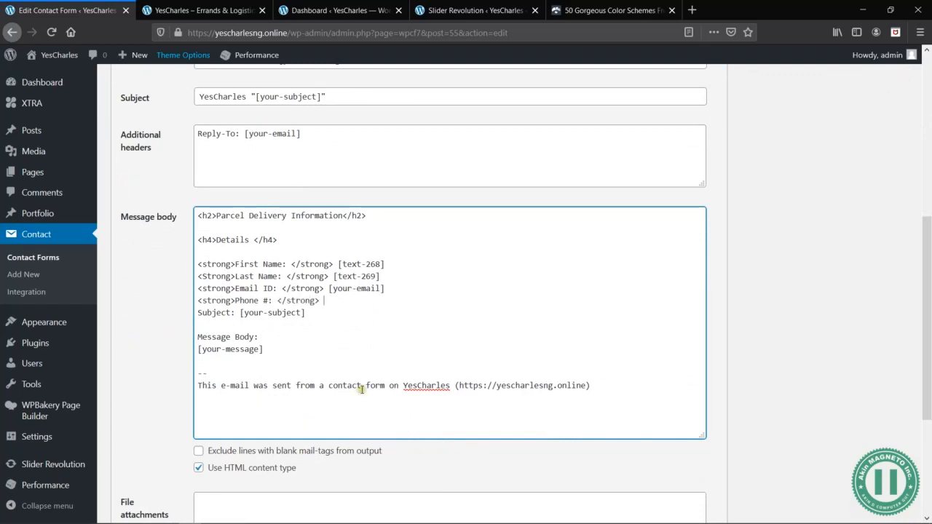
- Copy the [tel-807] mail-tag from the available tags and paste it after the Phone # label
scroll(316, 335, up, 3)
drag(318, 216, 281, 220)
key(ctrl+c)
scroll(281, 219, down, 3)
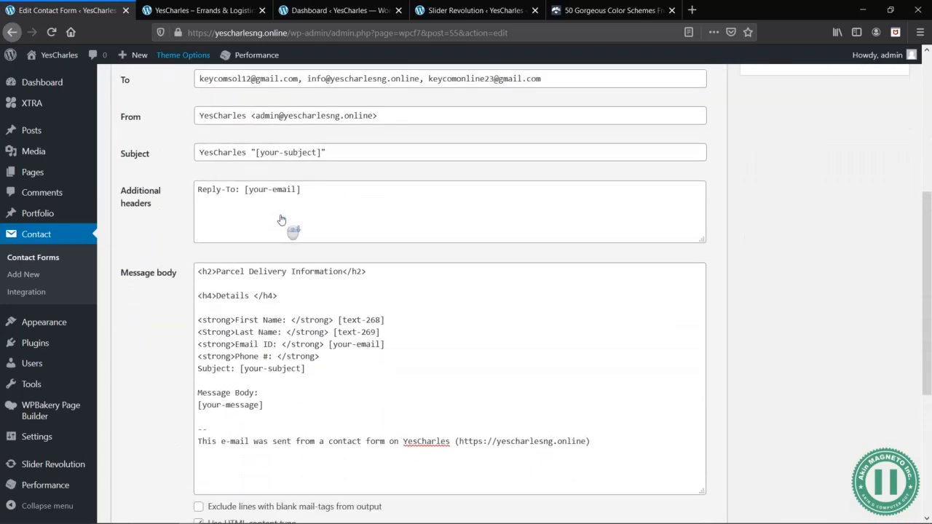
click(356, 341)
key(ctrl+v)
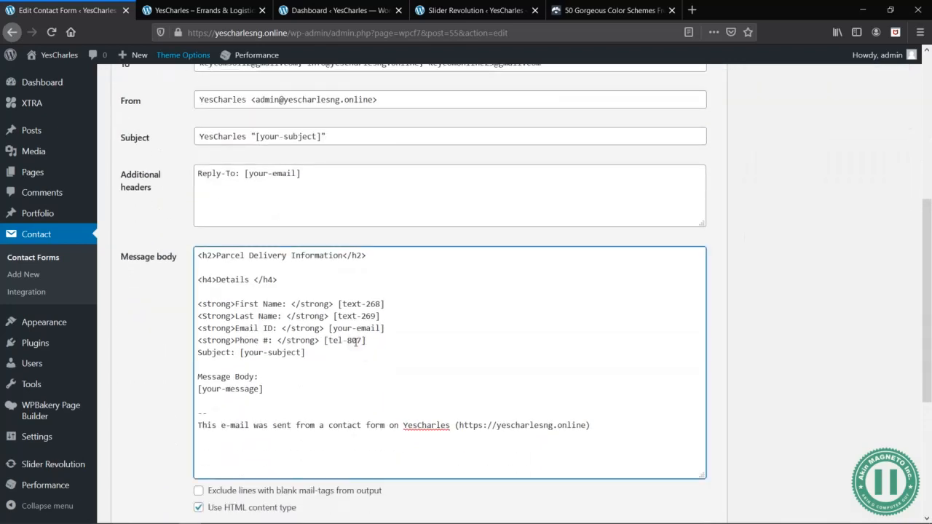
- Open a <strong> tag on a new line below Phone # and check the next field in the form template
key(Return)
text(<strong>)
scroll(385, 266, up, 2)
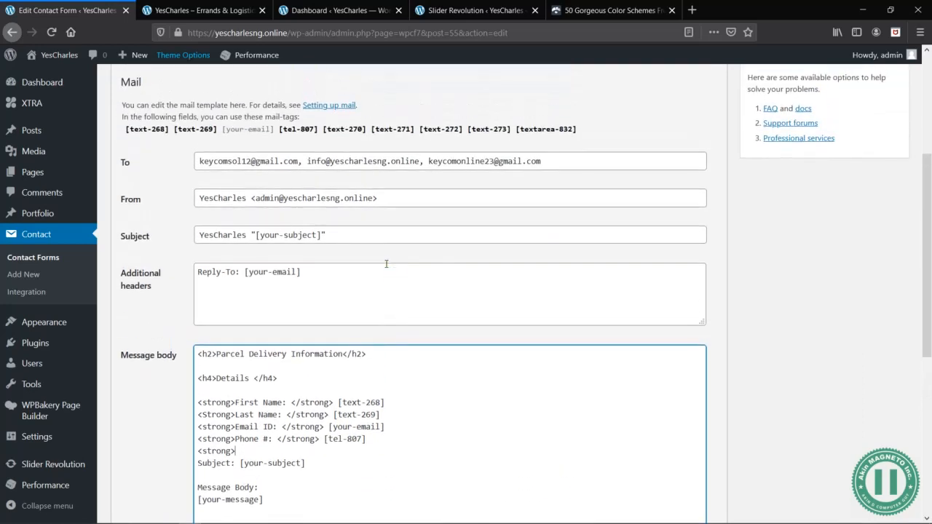
scroll(217, 126, up, 2)
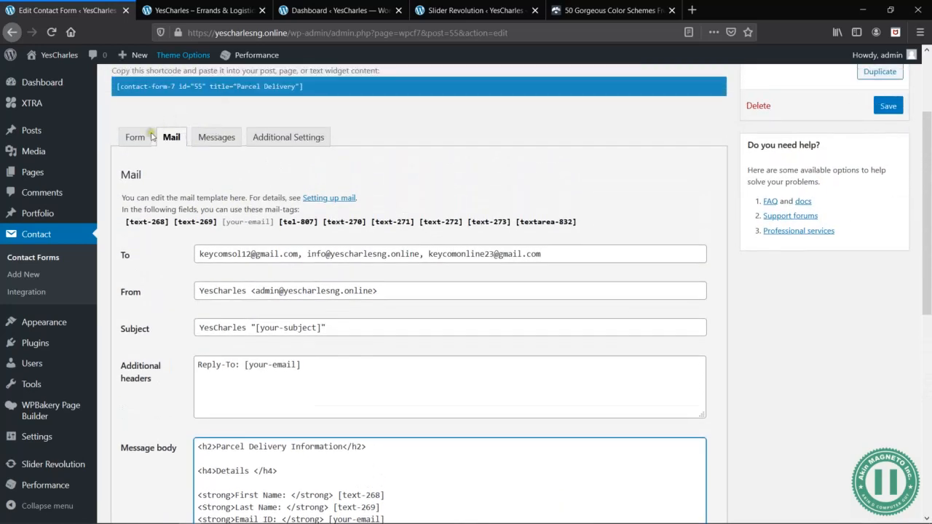
click(141, 137)
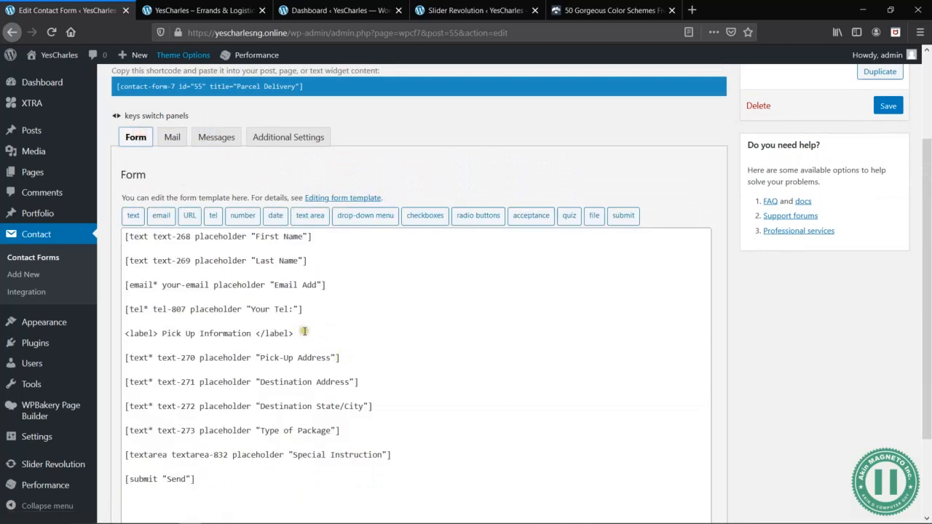
click(343, 357)
click(179, 146)
scroll(381, 314, down, 3)
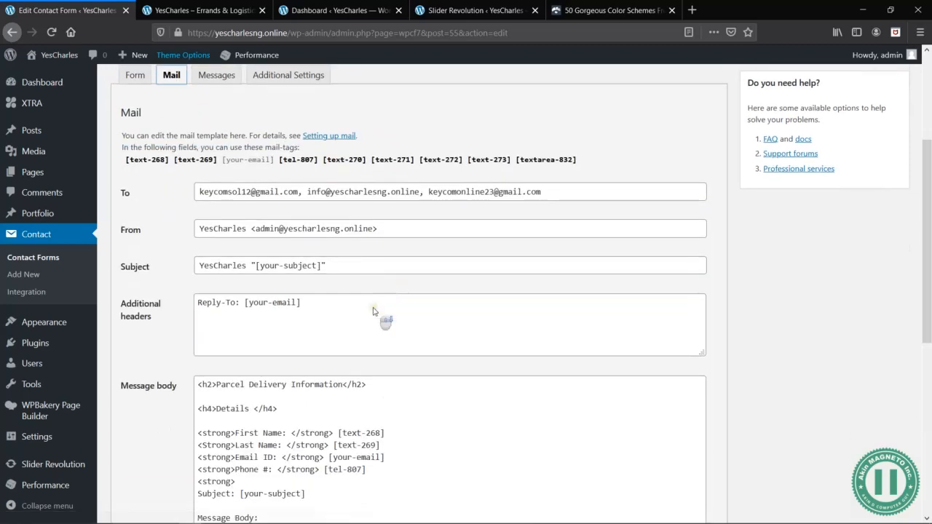
- Enter Pick Up Address: as the label after the opened <strong> tag and close it with </strong>
click(370, 410)
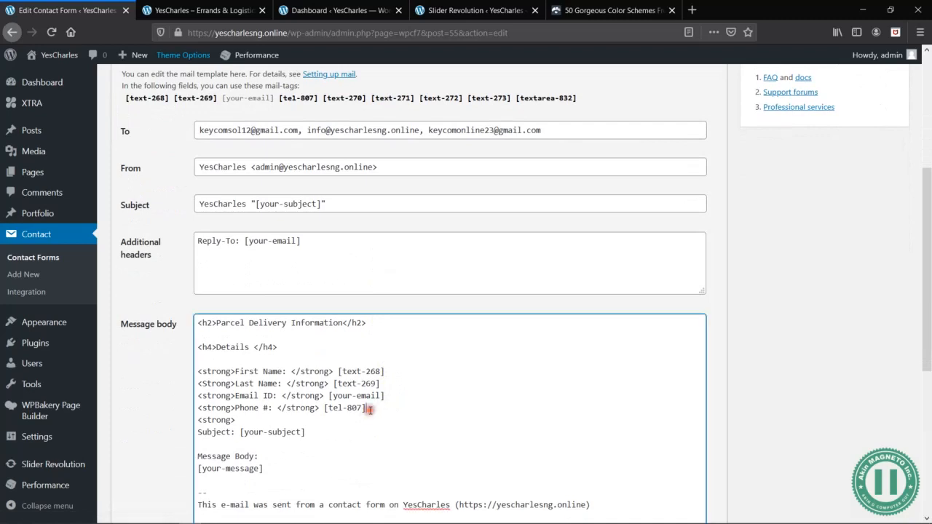
click(342, 419)
text(Pick)
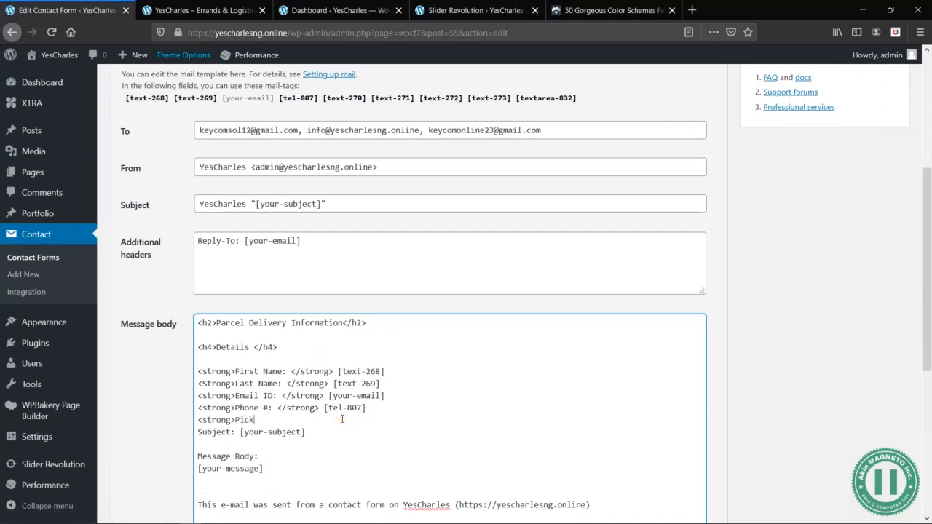
text( Up Address: </strong>)
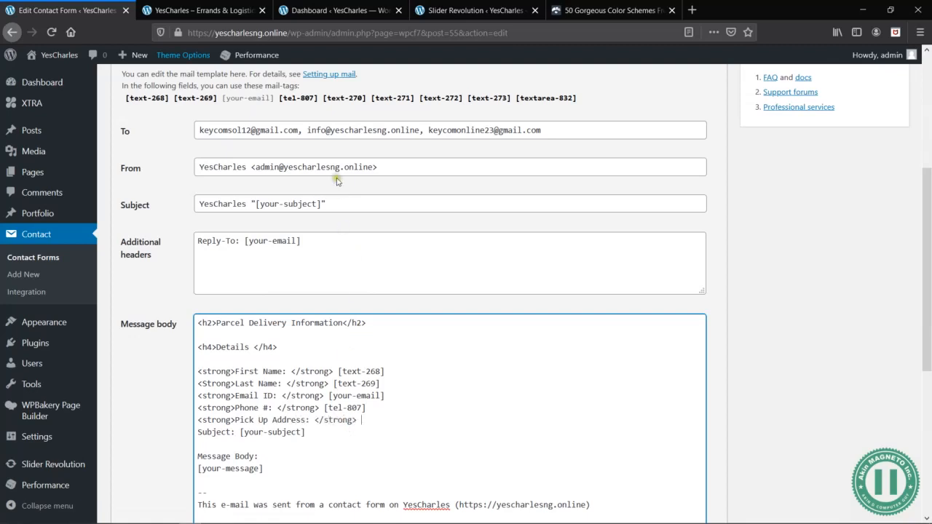
- Try to add the pick-up mail-tag by pasting [tel-807] after the Pick Up Address label
click(318, 100)
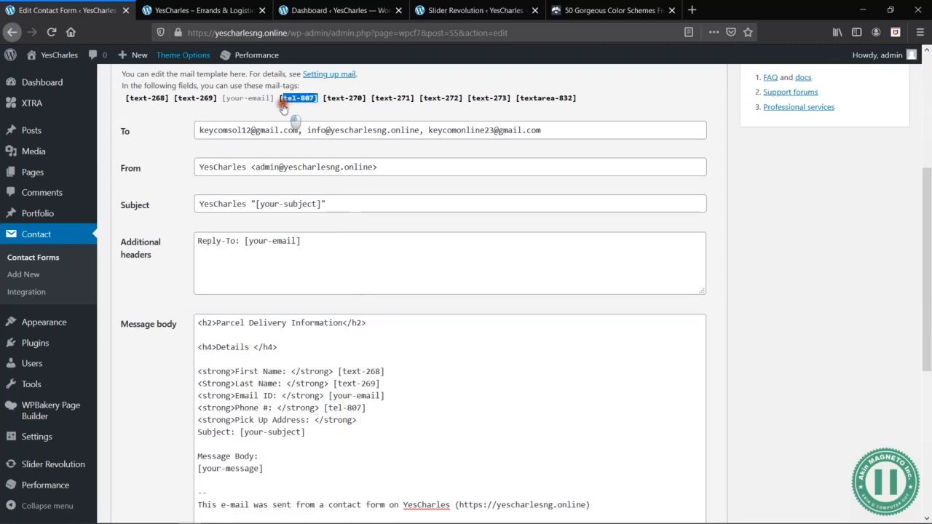
click(360, 420)
key(ctrl+v)
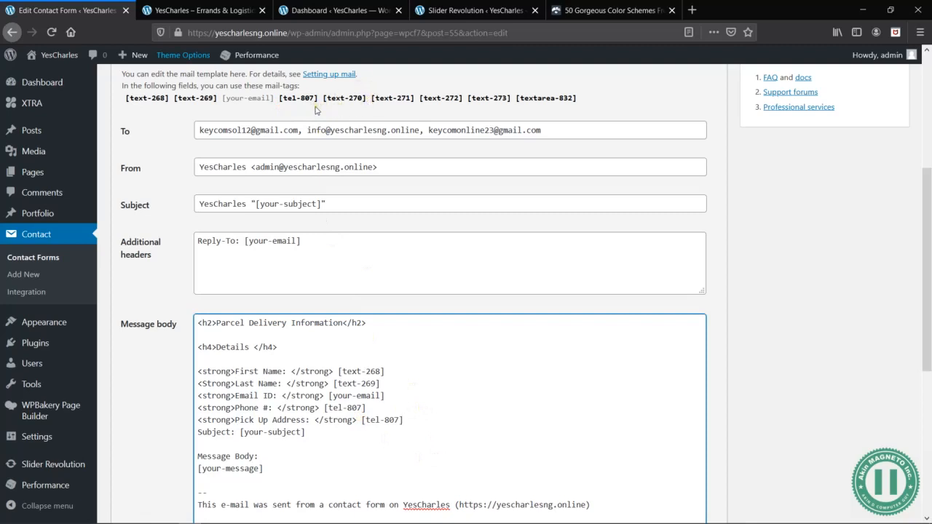
- Replace the mail-tag after the Pick Up Address label with [text-270] copied from the available tags
drag(368, 104, 325, 102)
key(ctrl+c)
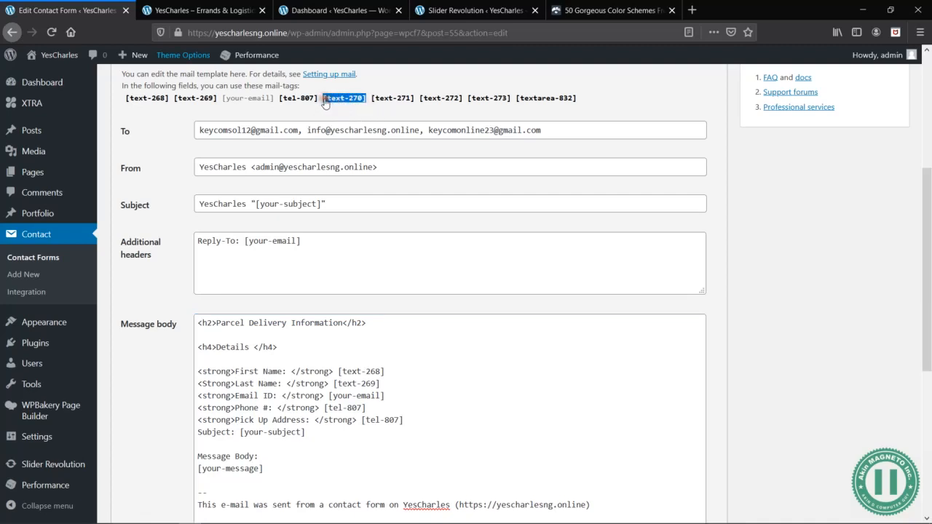
drag(405, 420, 362, 420)
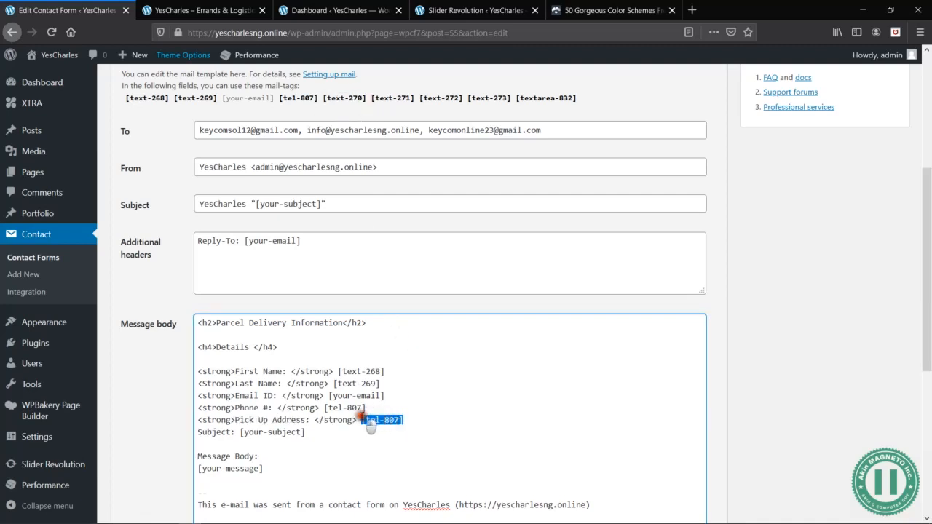
key(ctrl+v)
- Add a new line below Pick Up Address with the label <strong>Destination Address: </strong>, checking the field name in the form template
key(Return)
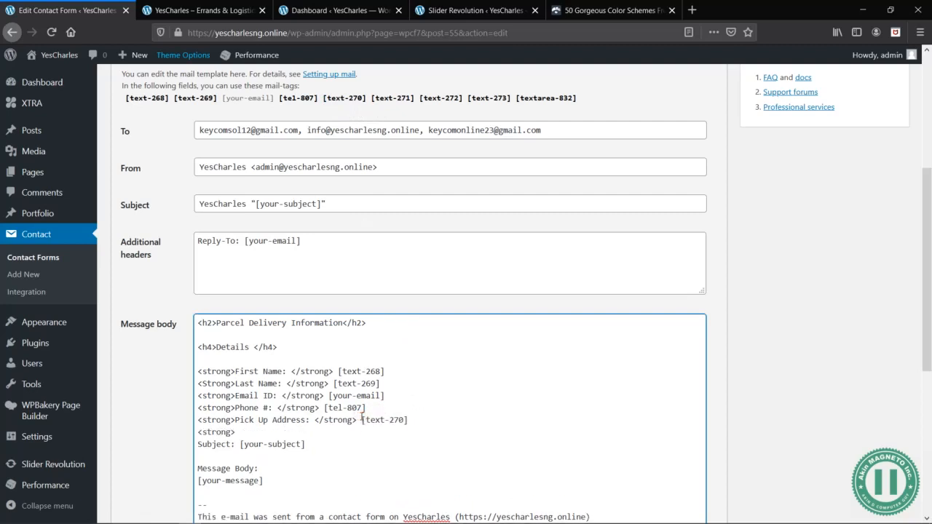
scroll(182, 97, up, 3)
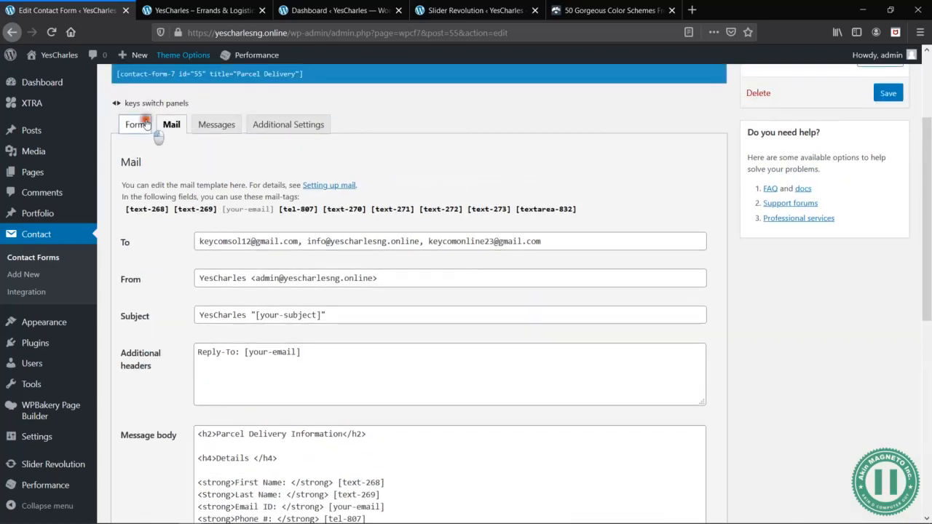
click(146, 125)
scroll(417, 348, down, 1)
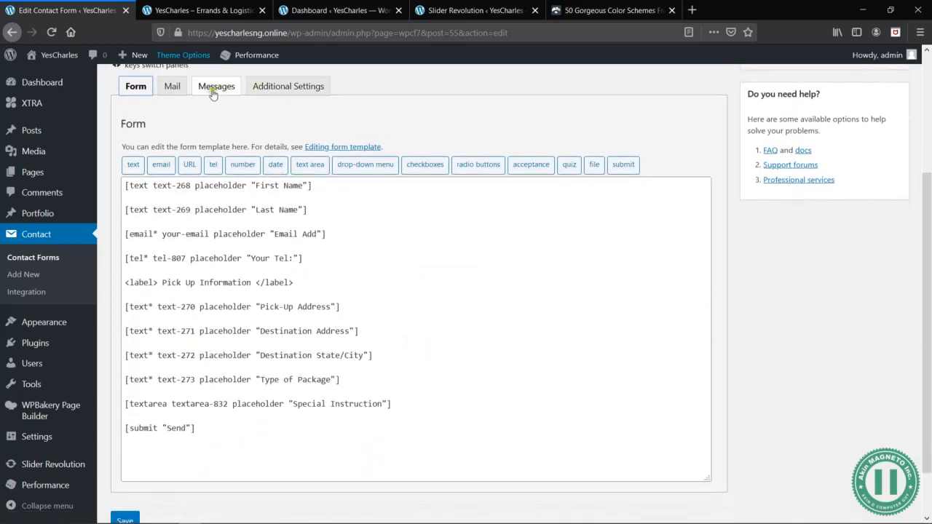
click(172, 87)
scroll(395, 480, down, 3)
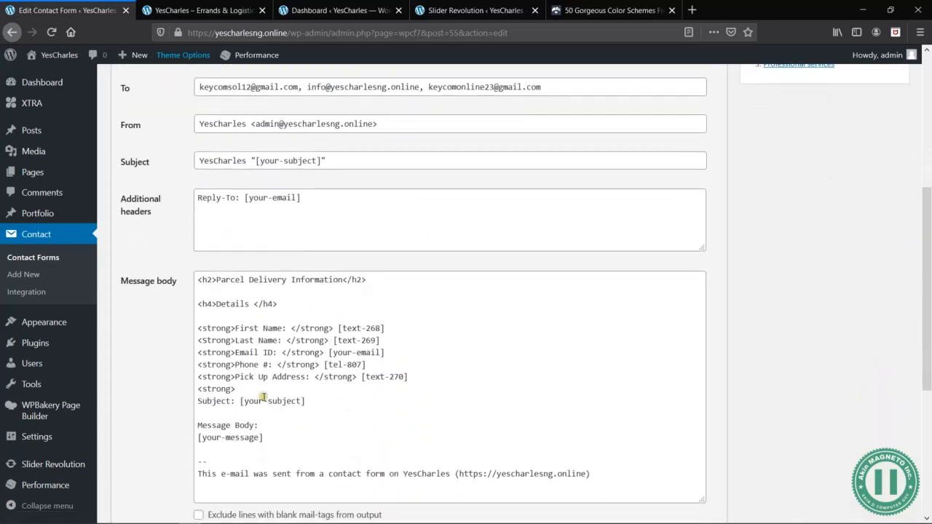
click(254, 388)
text(Destination  Address: </strong>)
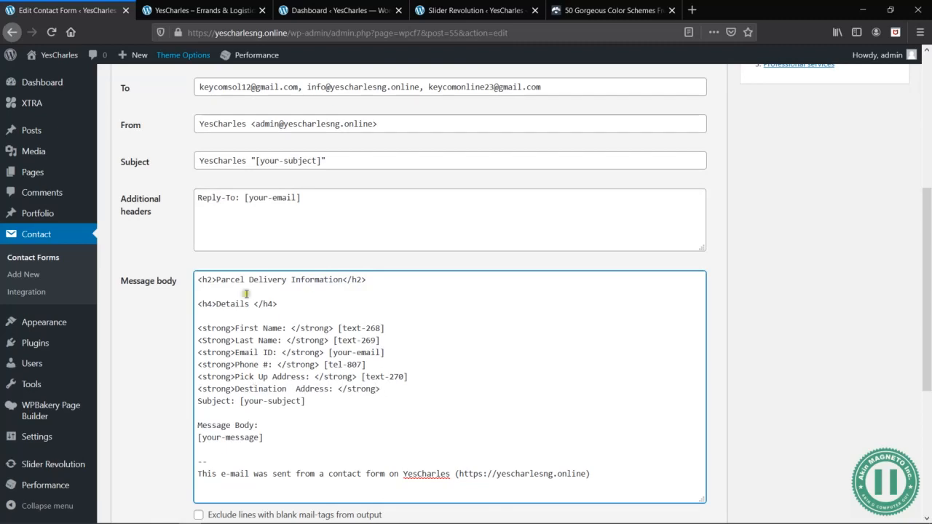
- Copy the [text-271] mail-tag from the available tags and paste it after the Destination Address label
scroll(257, 198, up, 2)
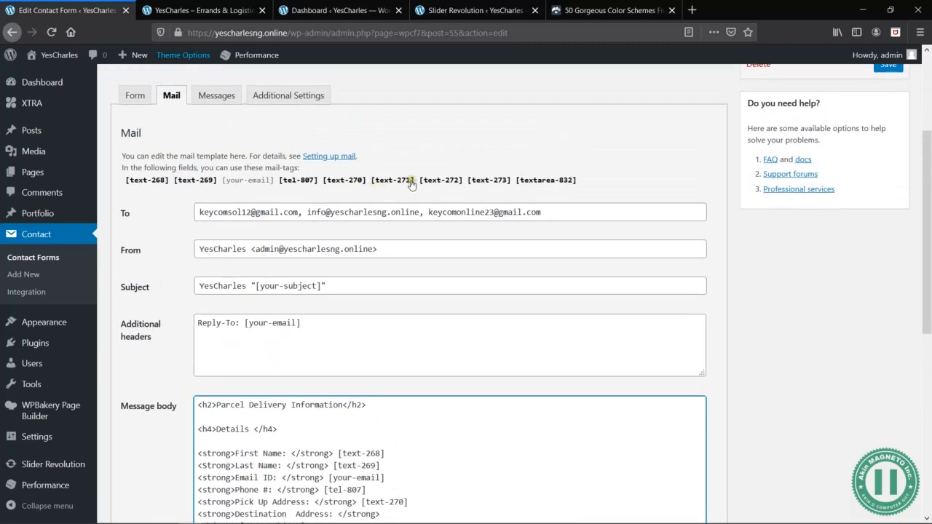
drag(415, 186, 374, 236)
key(ctrl+c)
scroll(437, 233, down, 4)
click(396, 234)
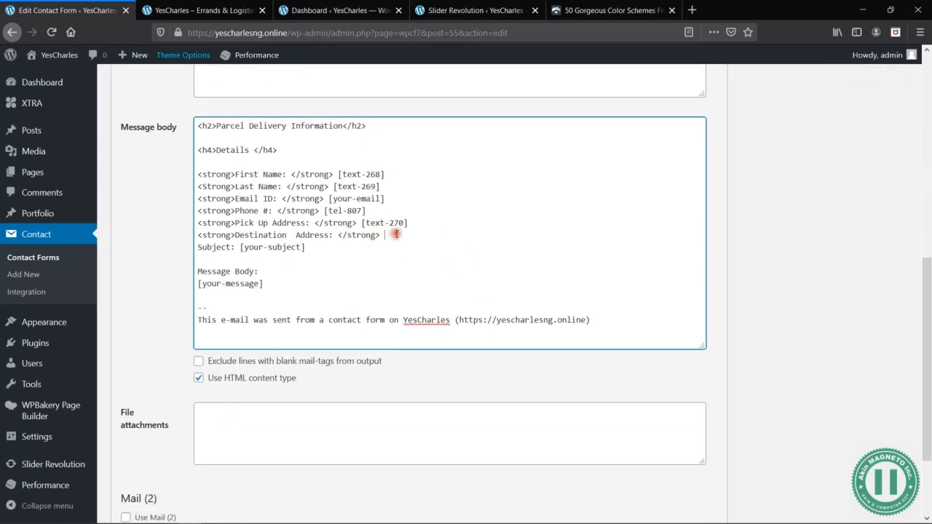
key(ctrl+v)
- Open a <strong> tag on a new line below Destination Address and check the next field in the form template
key(Return)
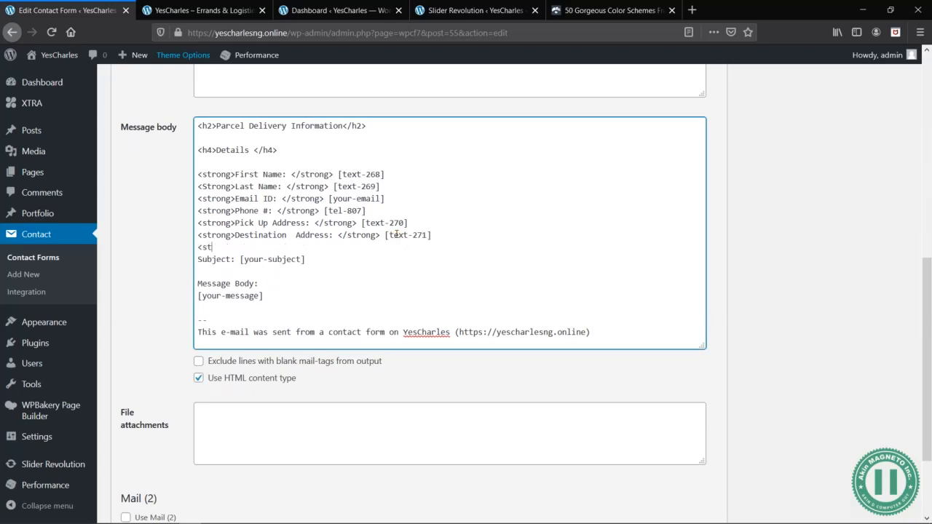
scroll(401, 234, up, 6)
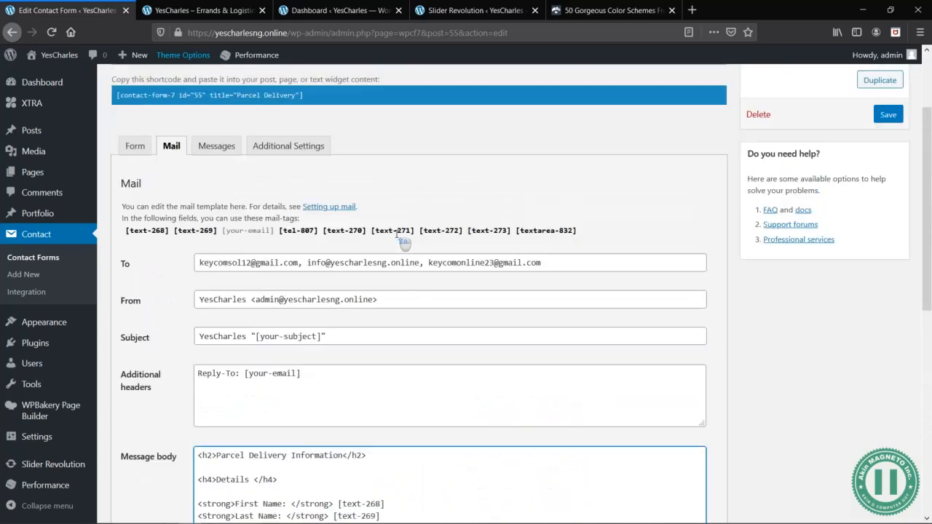
click(134, 227)
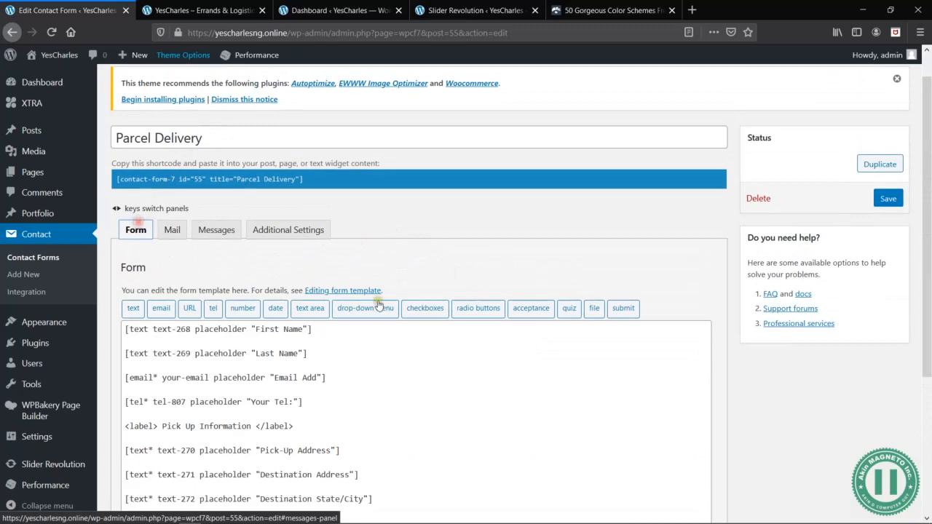
scroll(379, 306, down, 3)
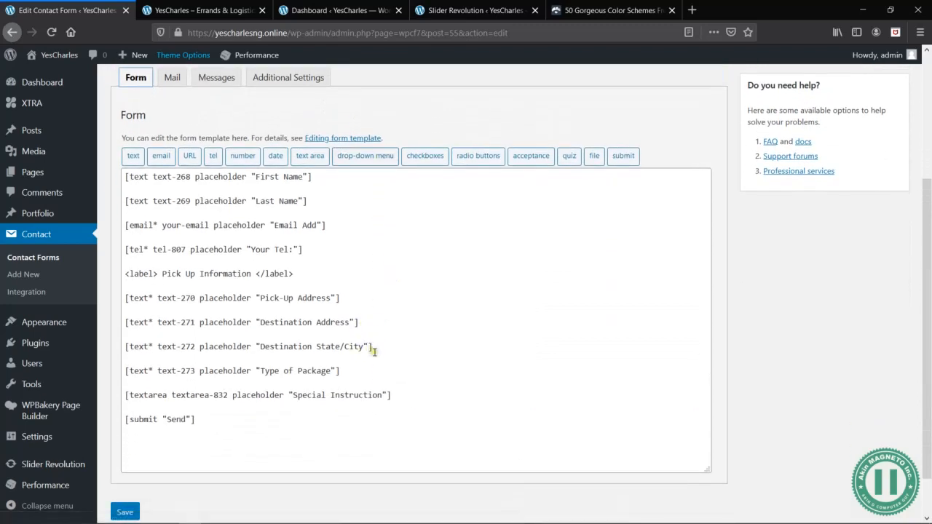
click(172, 77)
scroll(412, 332, down, 4)
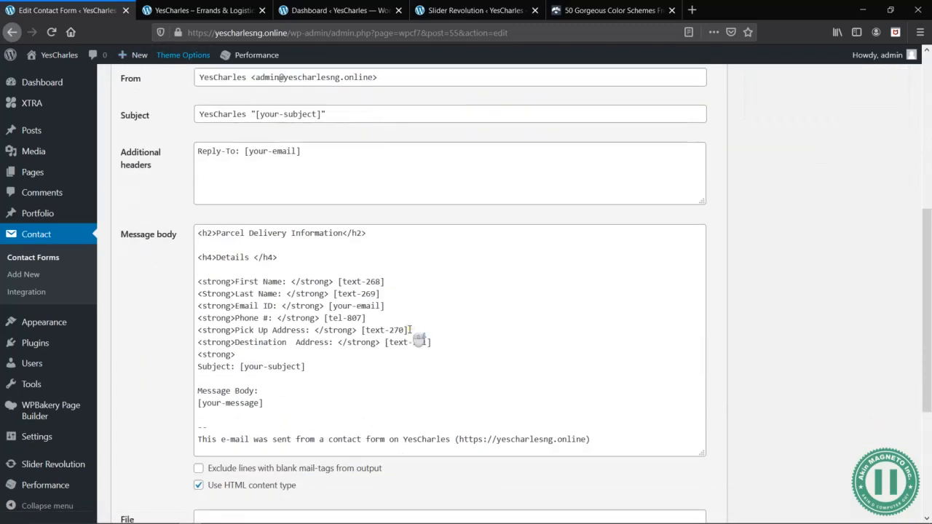
- Complete the open tag line as <strong>Destination State or City: </strong> and paste the [text-272] mail-tag copied from the available tags after it
scroll(419, 340, down, 3)
click(284, 257)
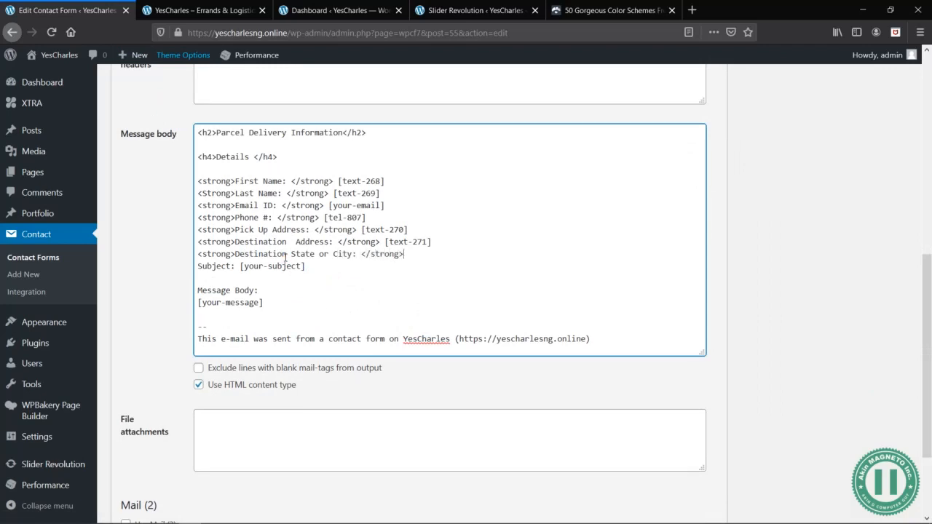
scroll(285, 257, up, 5)
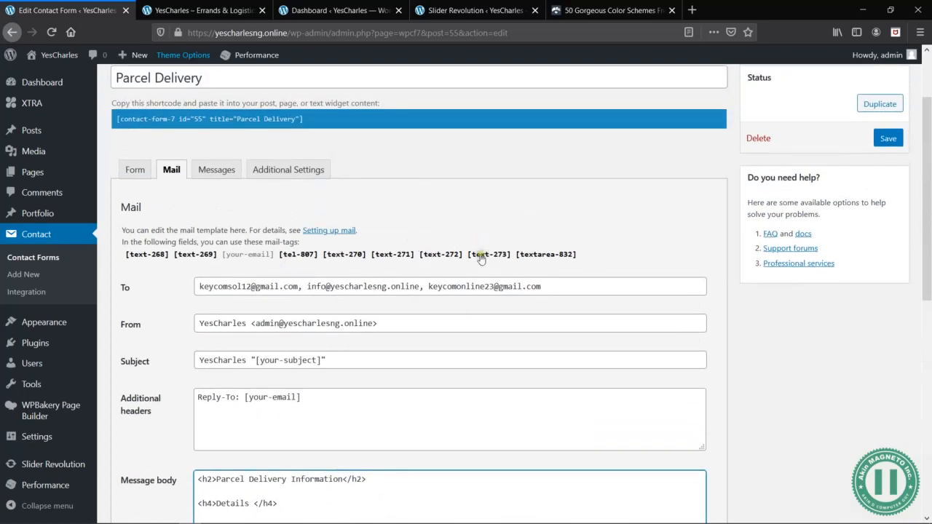
click(441, 255)
key(ctrl+c)
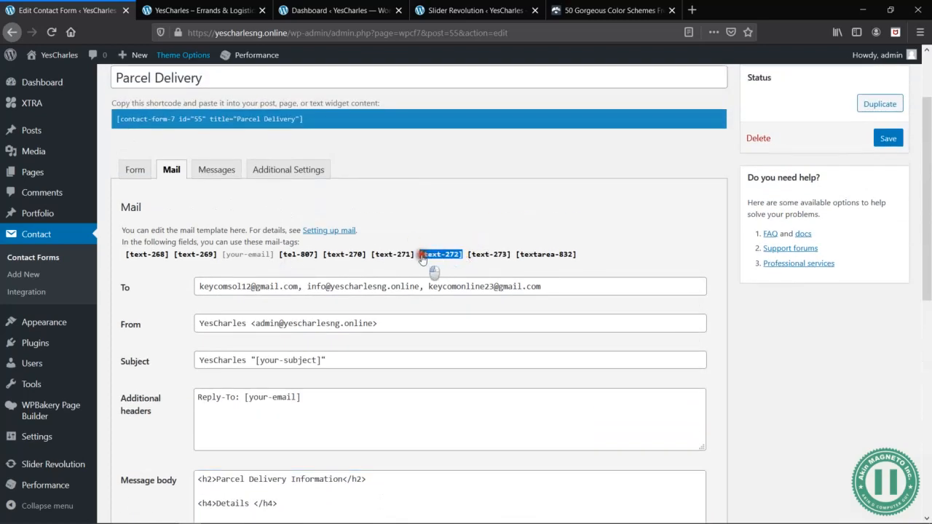
scroll(421, 260, down, 2)
scroll(421, 260, down, 5)
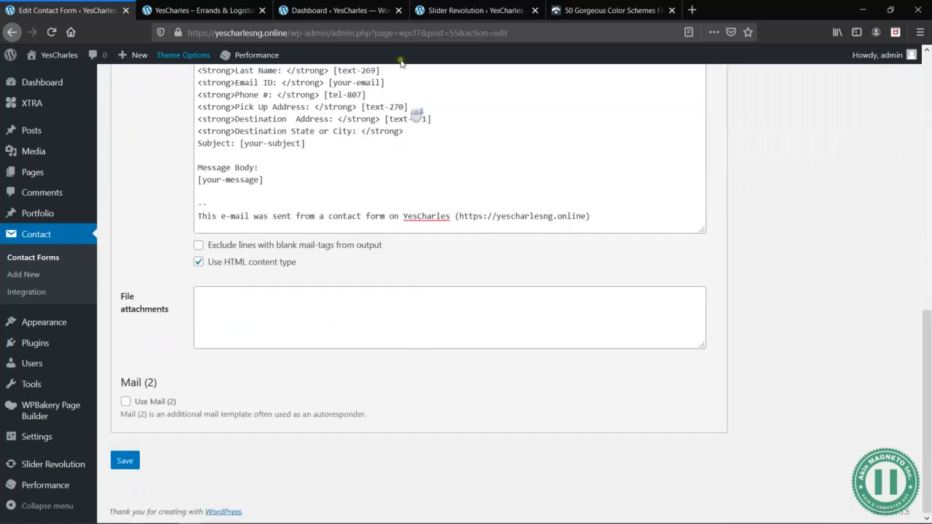
click(421, 131)
key(ctrl+v)
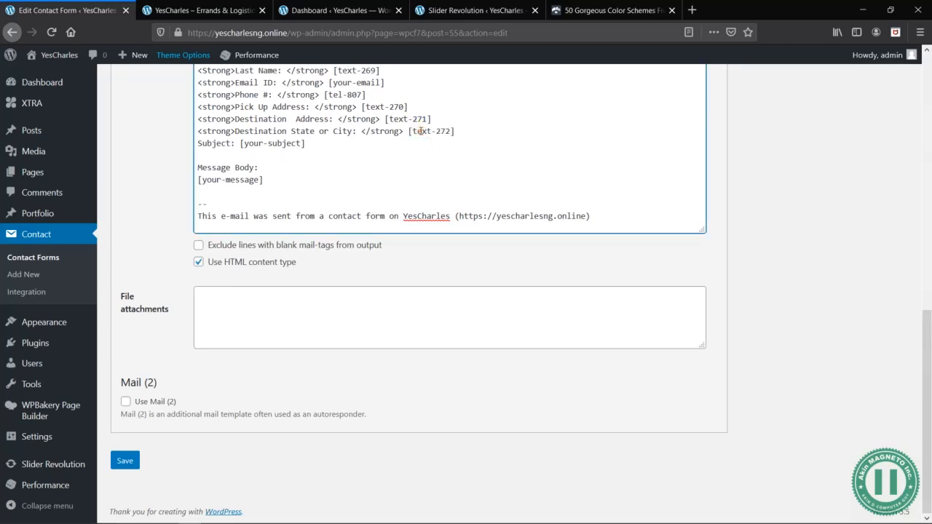
- Add a line below Destination State or City with the label <strong>Type of Package: </strong>, checking the field name in the form template
key(Return)
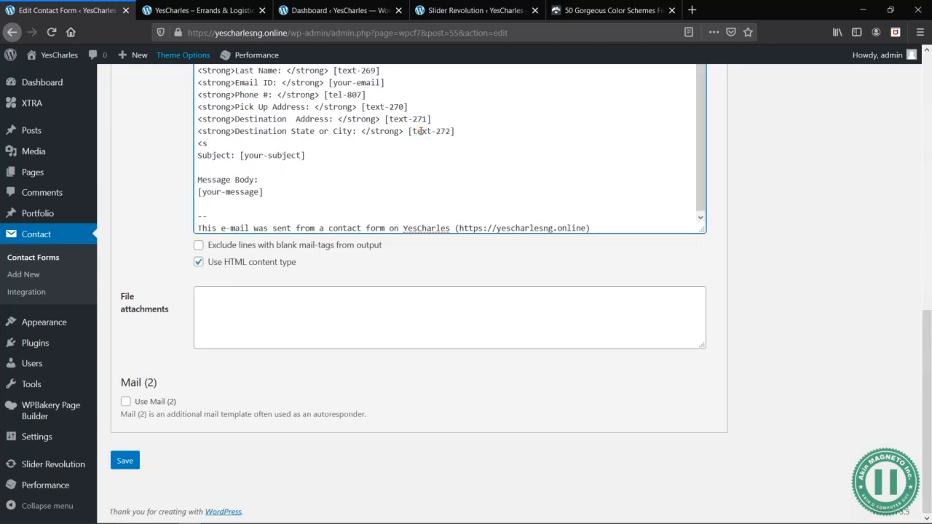
scroll(422, 135, up, 3)
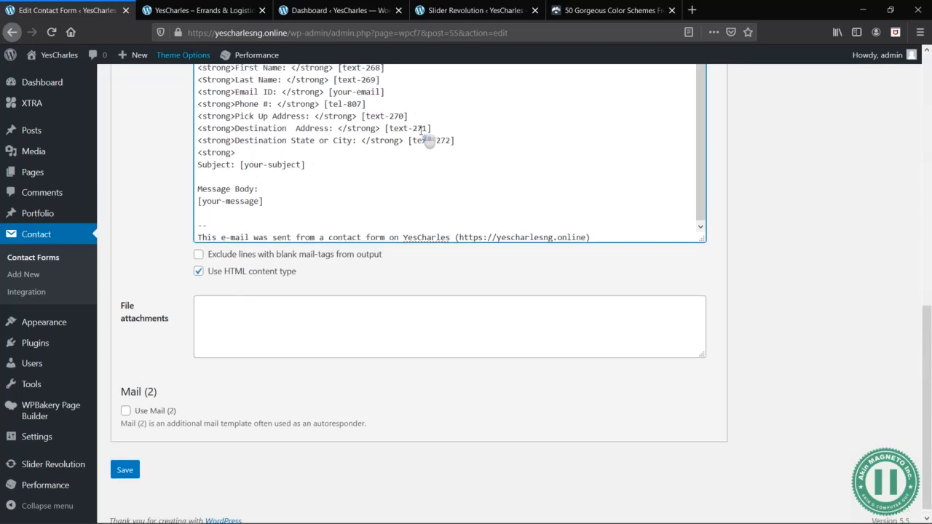
scroll(458, 136, up, 4)
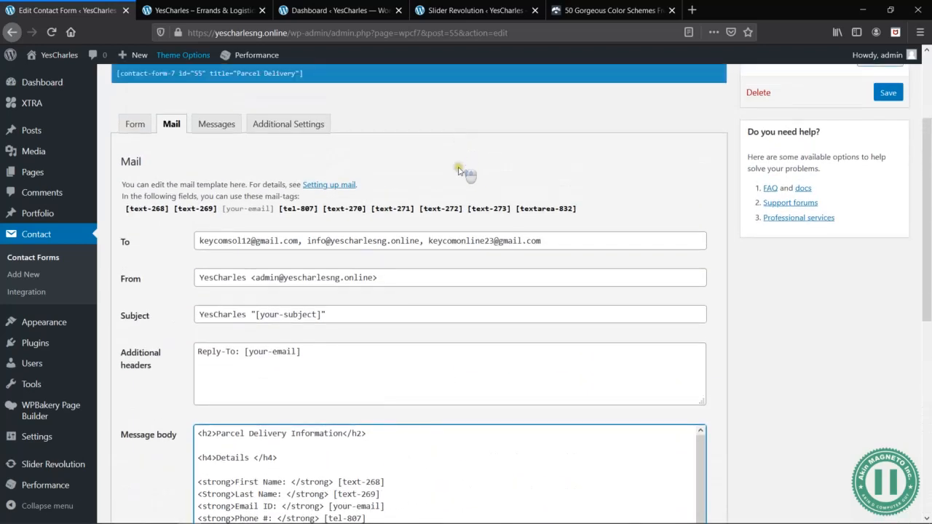
click(135, 125)
scroll(445, 325, down, 1)
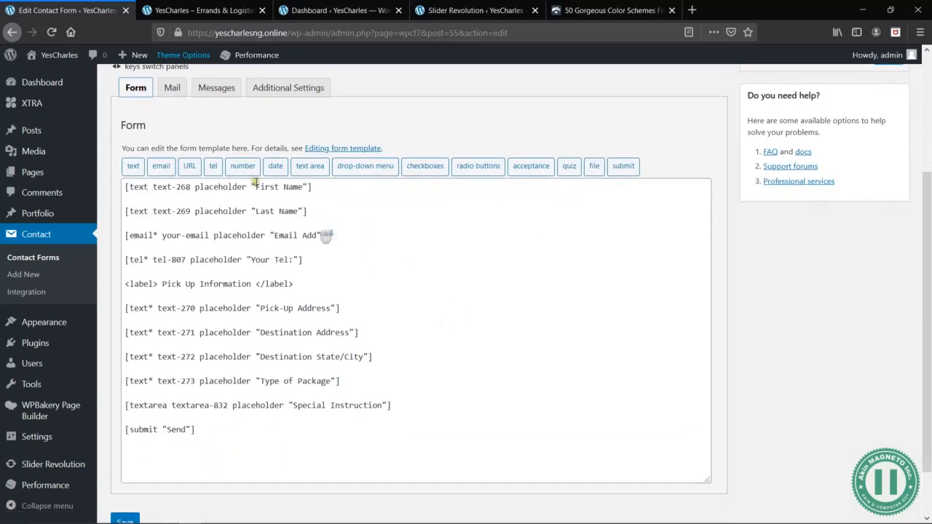
click(172, 88)
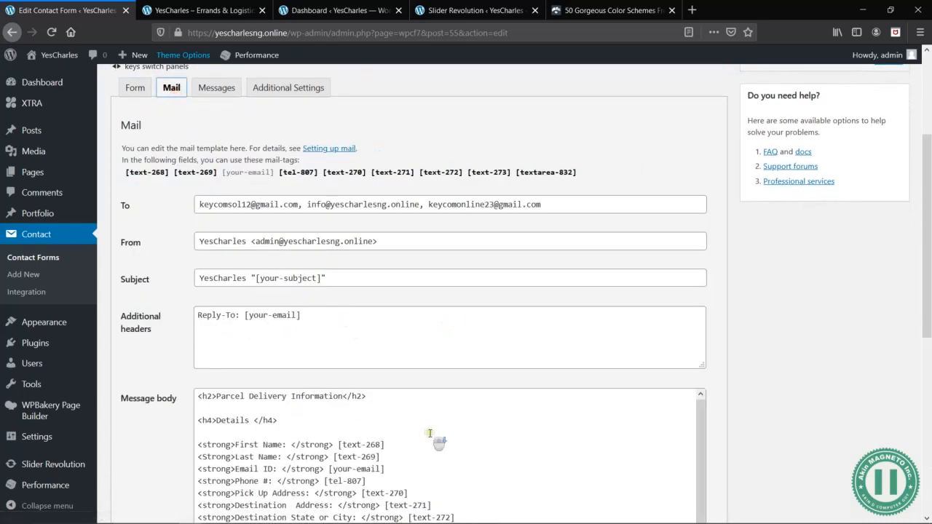
scroll(414, 391, down, 3)
click(268, 360)
text(Type of Package: </strong>)
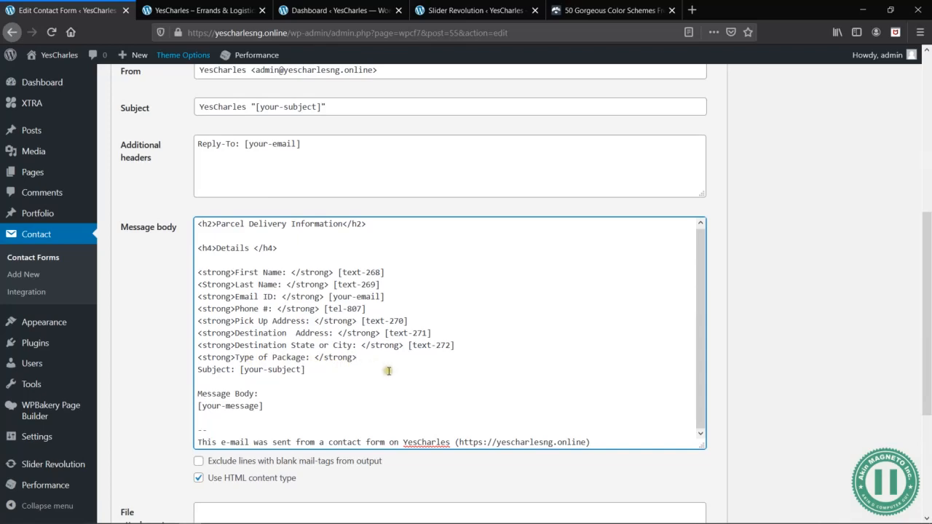
- Copy the [text-273] mail-tag from the available tags and paste it after the Type of Package label
scroll(440, 185, up, 4)
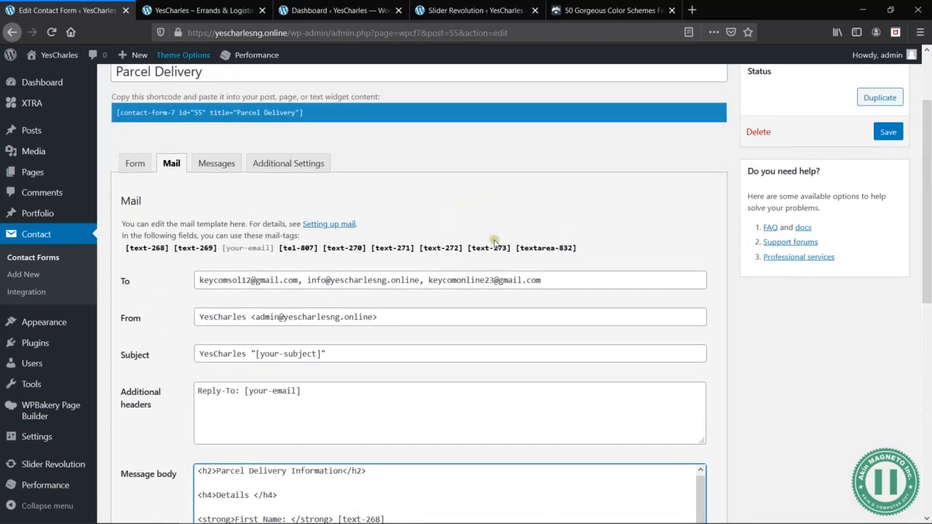
drag(511, 249, 472, 245)
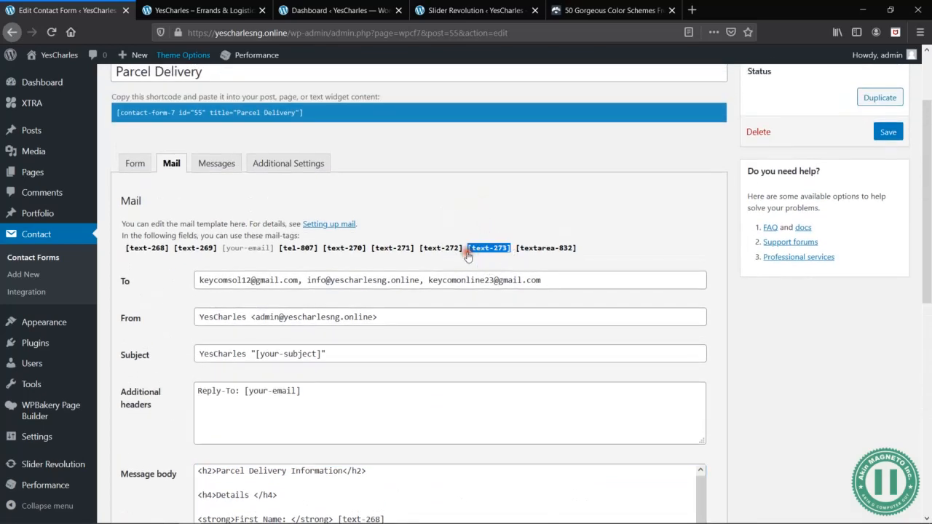
scroll(468, 257, down, 6)
click(380, 141)
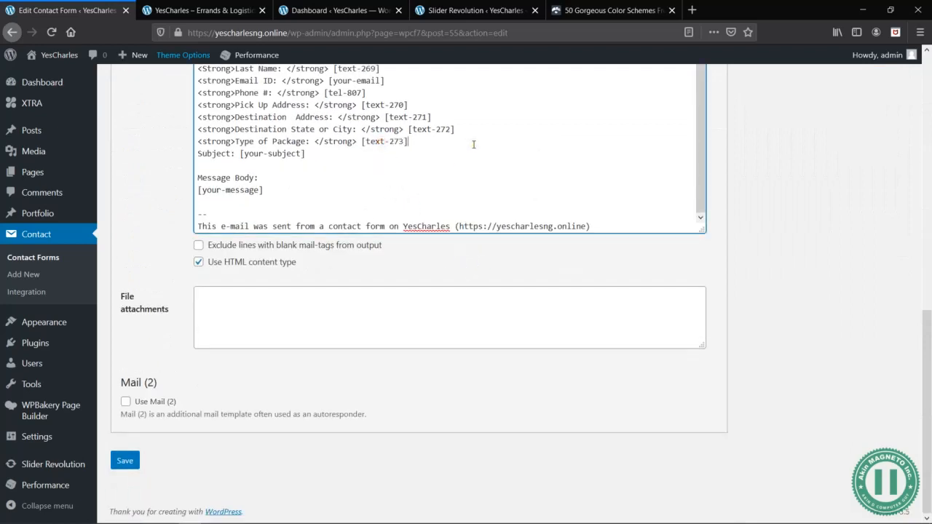
- Delete the default Subject and Message Body lines with their mail-tags from the message body
scroll(473, 145, up, 1)
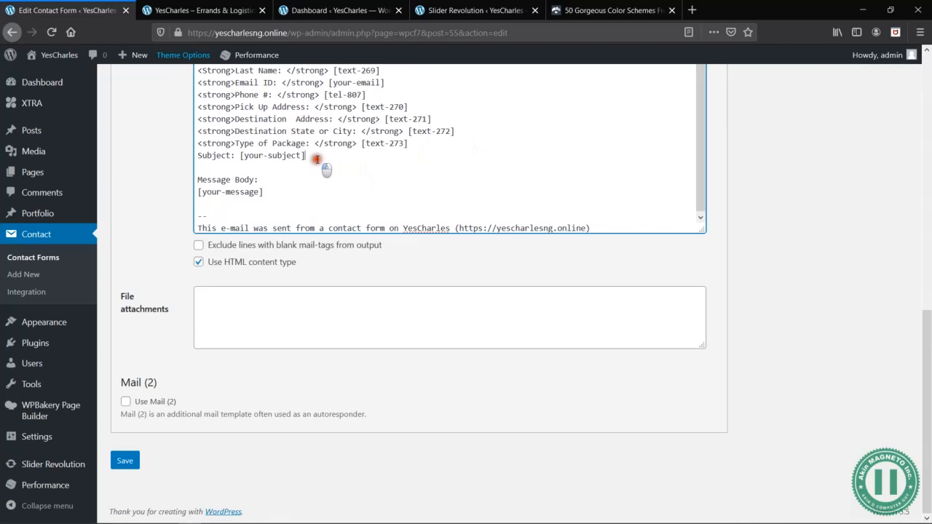
triple_click(317, 159)
key(BackSpace)
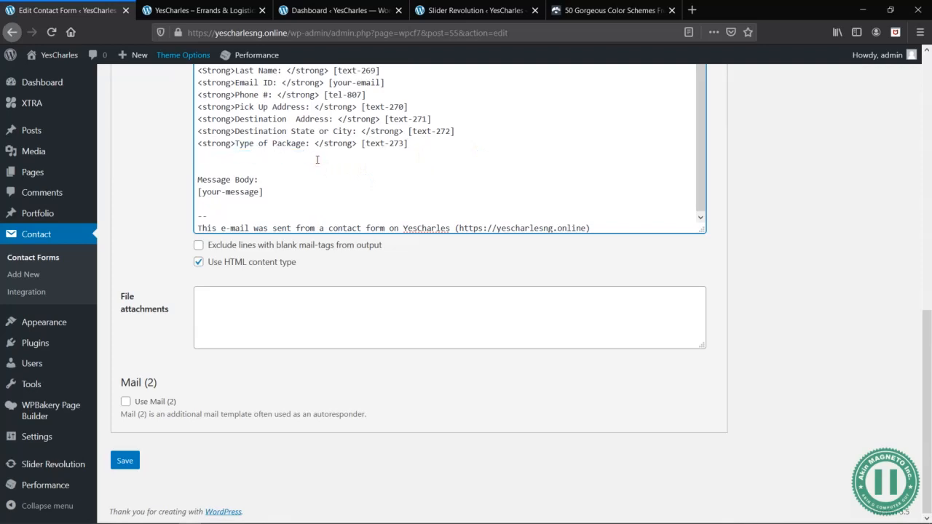
drag(264, 196, 180, 167)
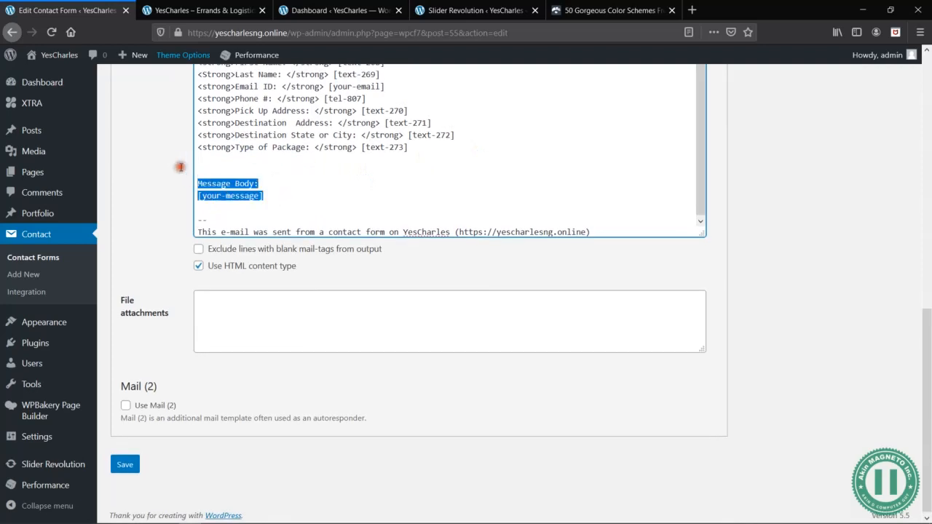
key(BackSpace)
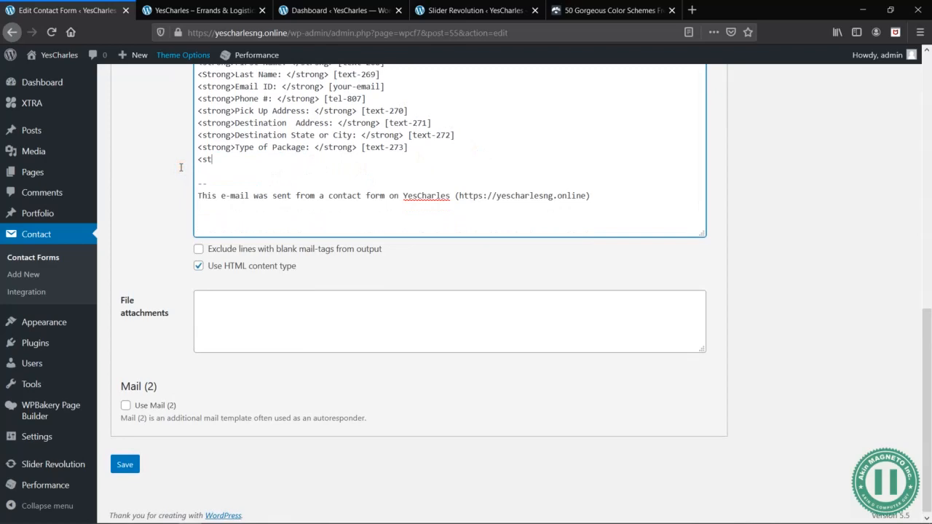
- Add the label <strong>Special Instruction: </strong> below Type of Package and paste the copied [textarea-832] mail-tag after it
scroll(181, 168, up, 5)
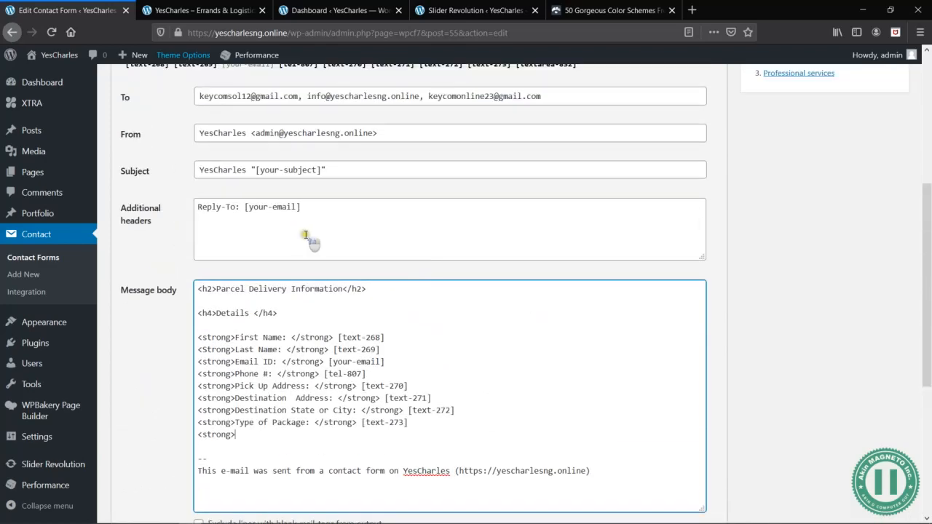
scroll(501, 218, down, 3)
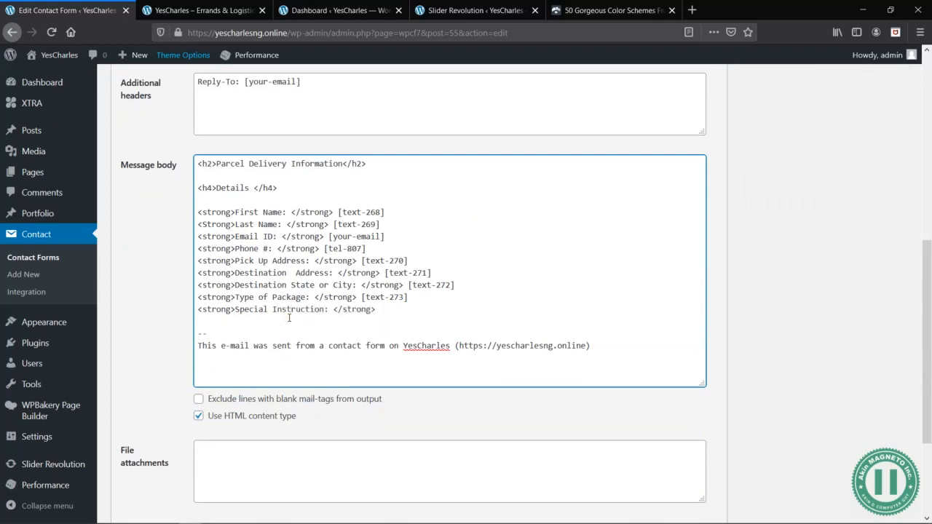
scroll(296, 323, up, 6)
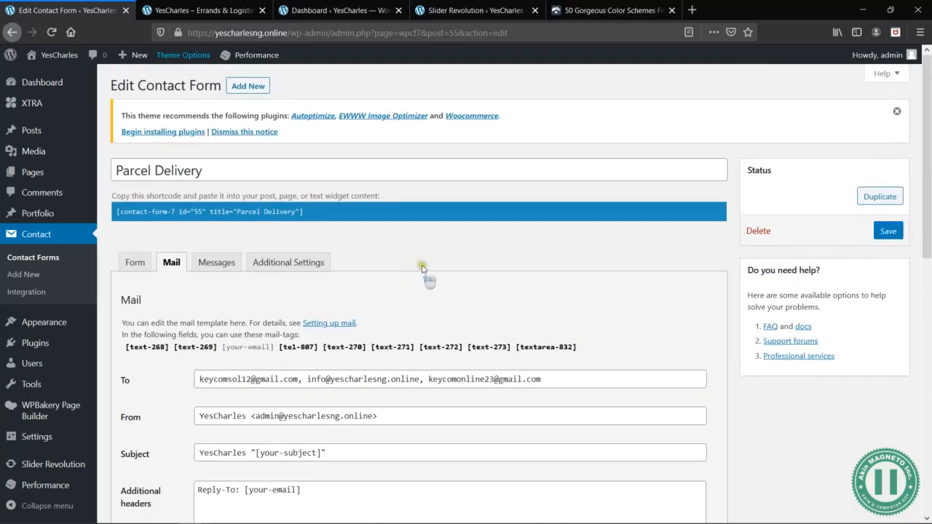
click(531, 349)
key(ctrl+c)
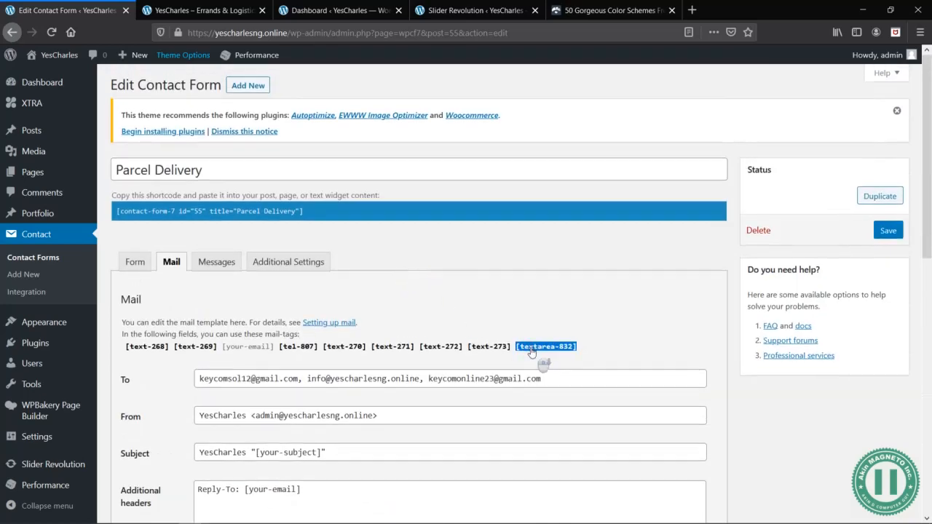
scroll(531, 353, down, 6)
click(396, 295)
key(ctrl+v)
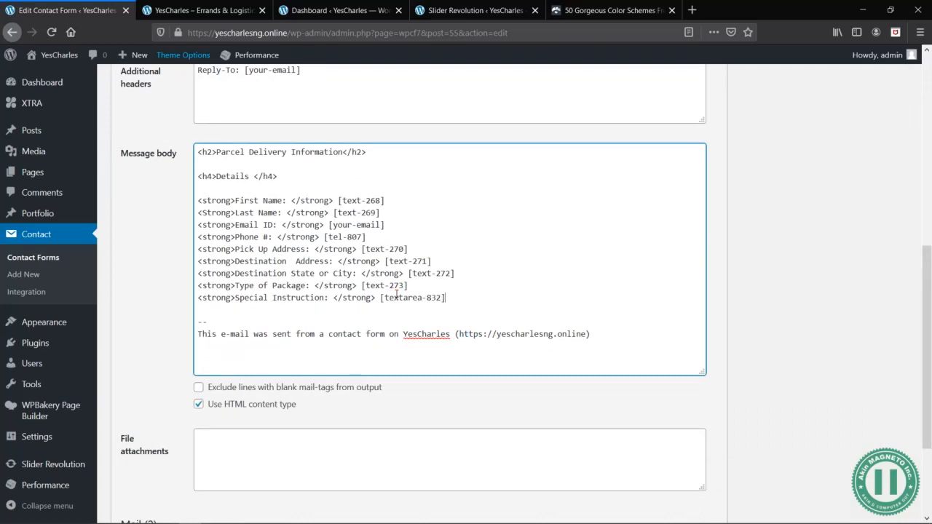
- Look over the completed message body and save the Parcel Delivery contact form
scroll(625, 354, down, 2)
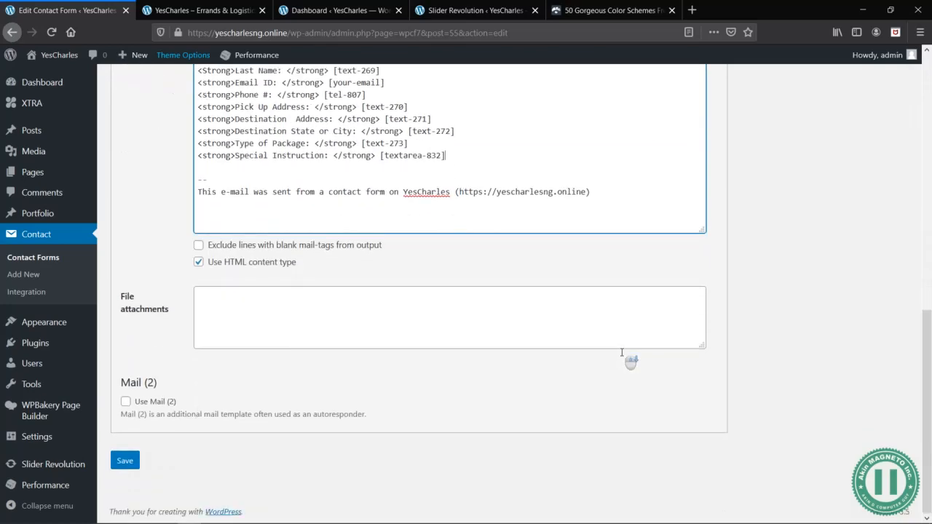
scroll(358, 252, up, 5)
scroll(406, 299, down, 3)
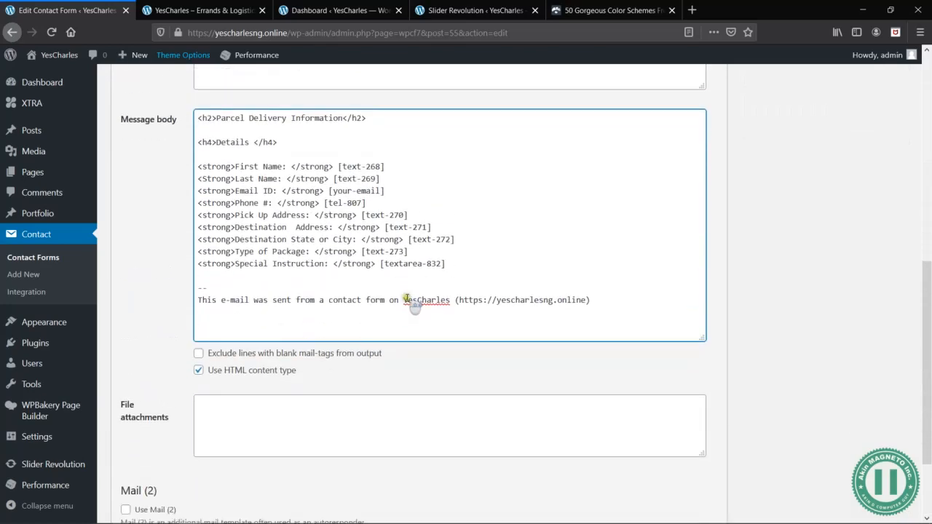
scroll(284, 372, down, 2)
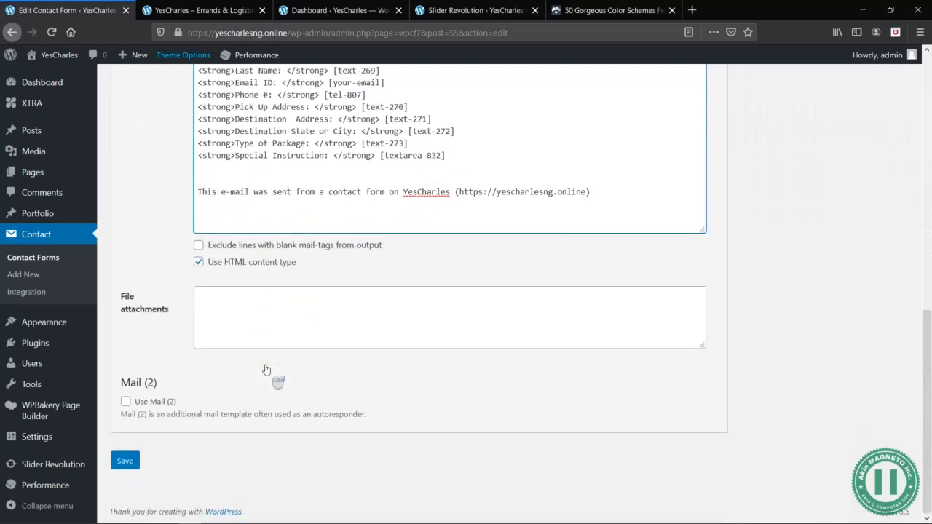
click(126, 461)
- Review the saved mail template, comparing the available mail-tags with those used in the message body
scroll(492, 244, up, 4)
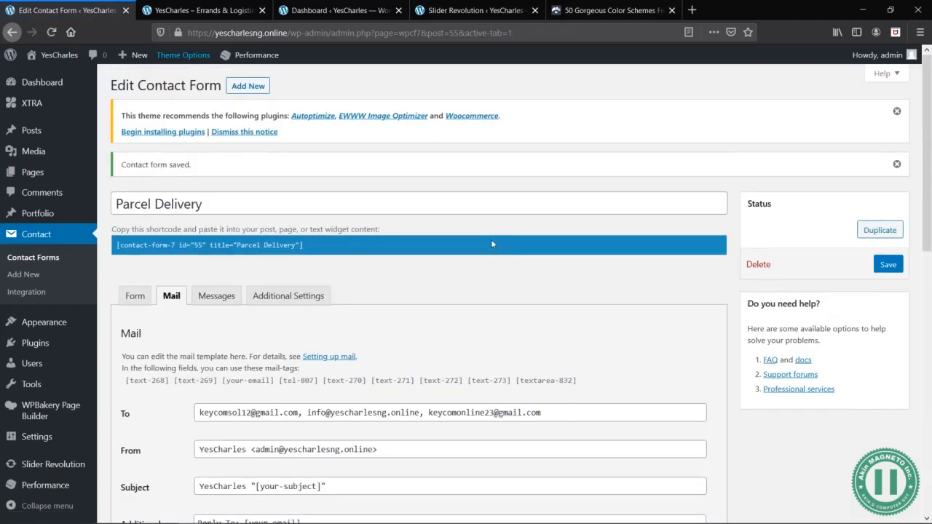
scroll(321, 317, down, 3)
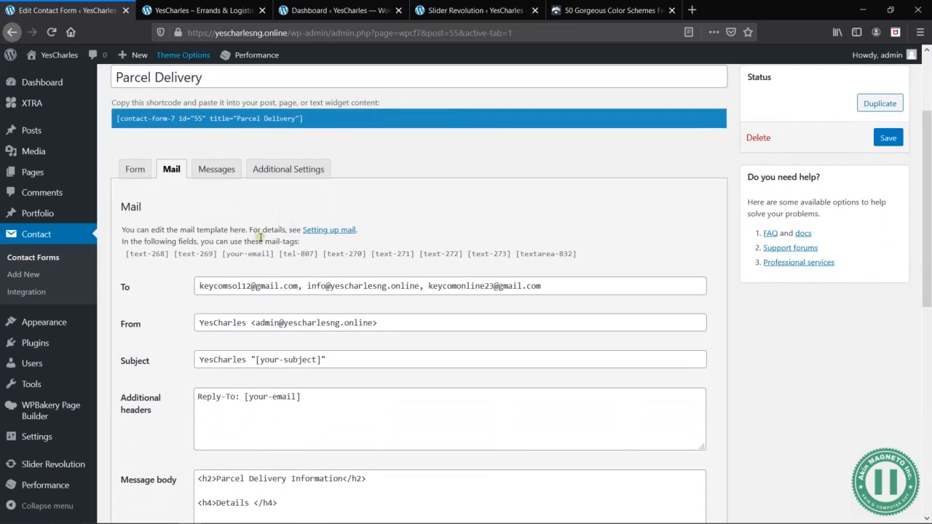
scroll(419, 327, down, 5)
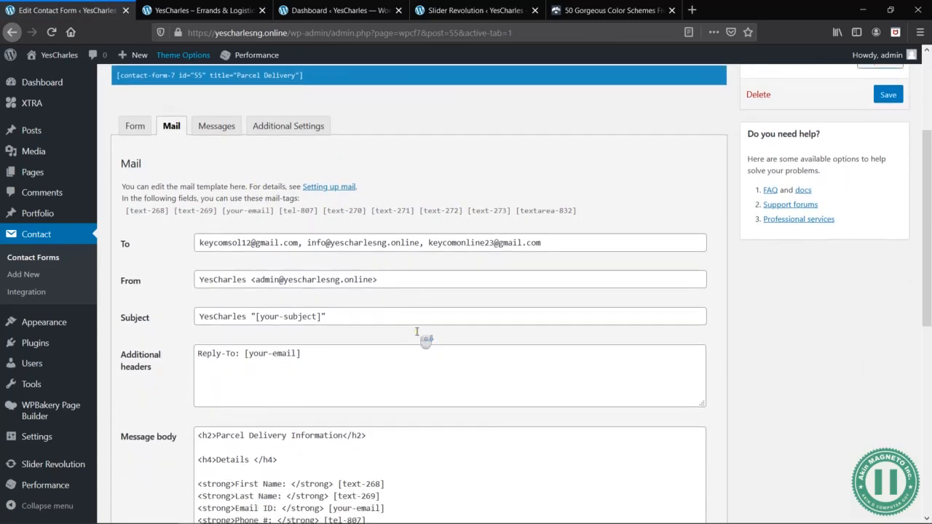
scroll(361, 200, up, 10)
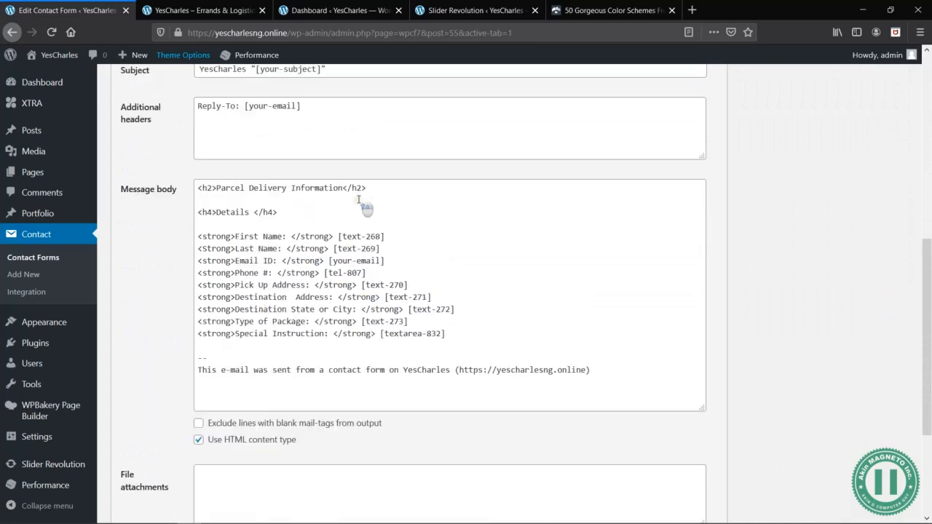
drag(580, 336, 121, 337)
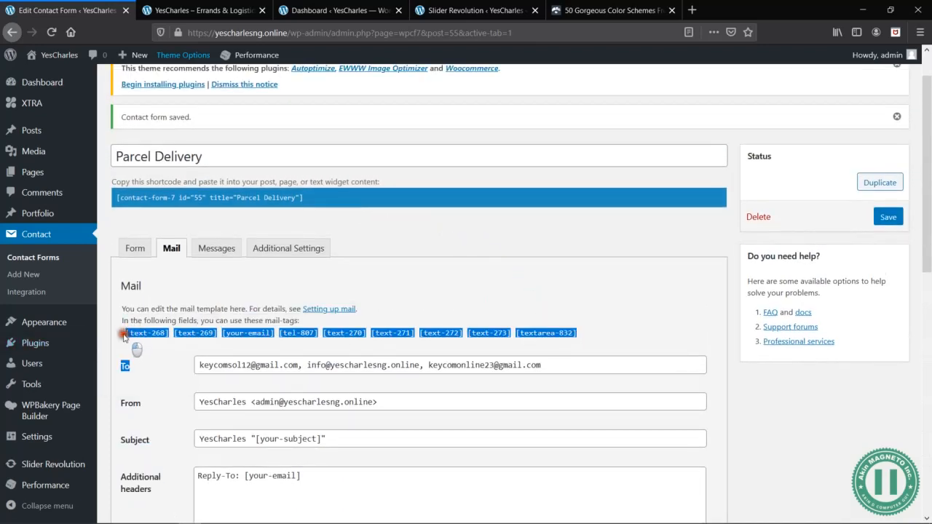
click(122, 336)
scroll(448, 341, down, 2)
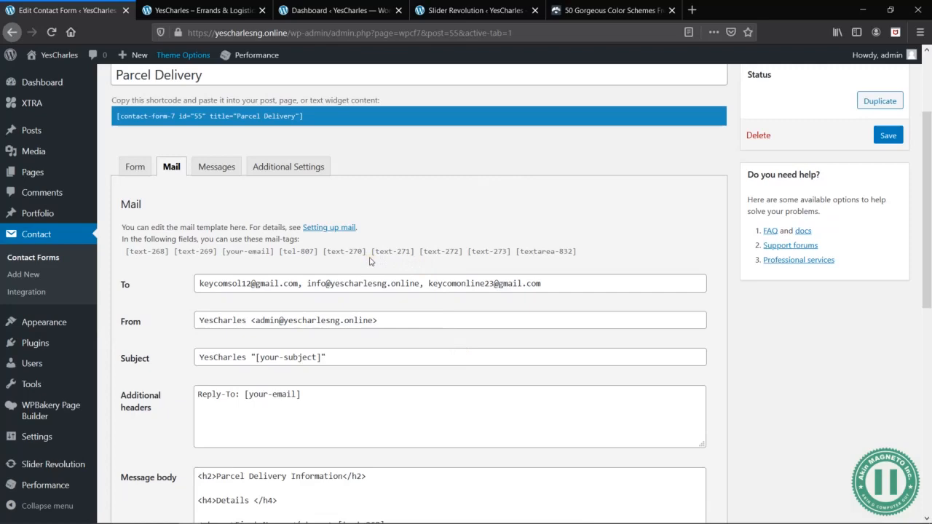
scroll(370, 261, down, 5)
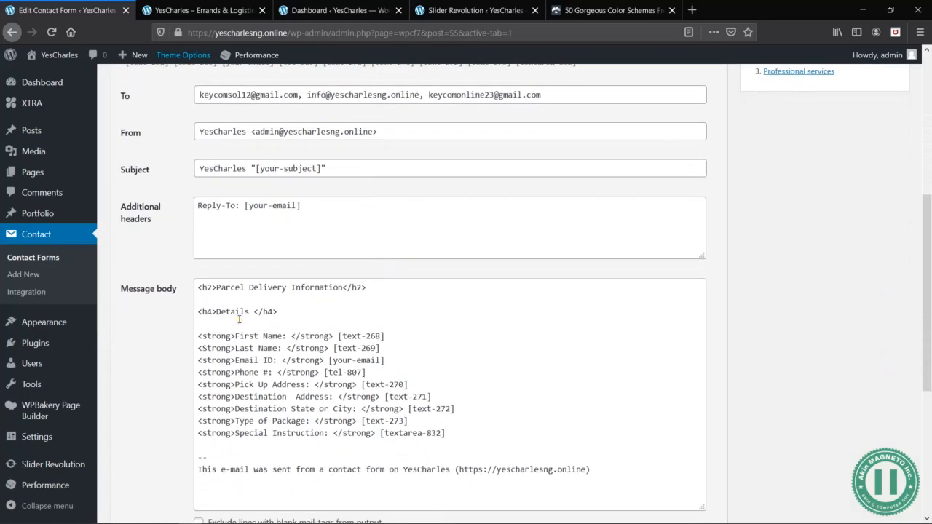
scroll(239, 319, down, 3)
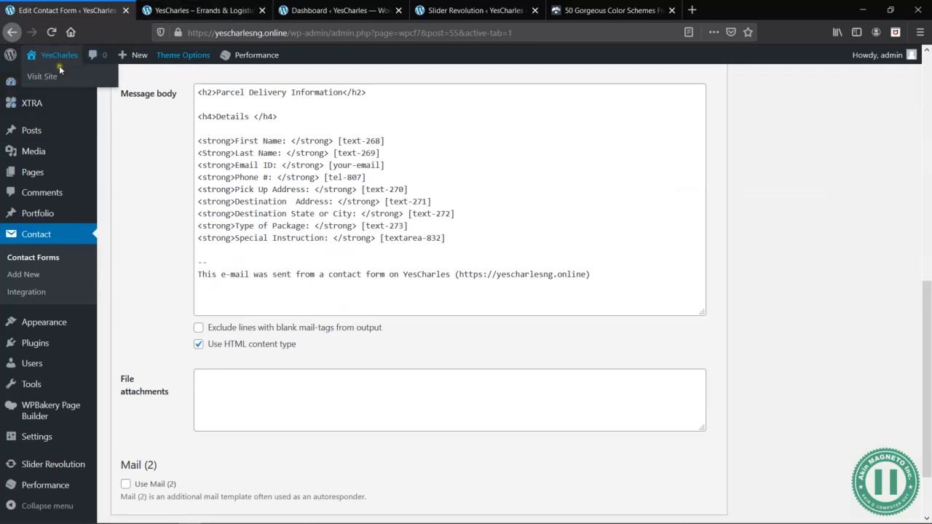
- Switch to the YesCharles site's front page and reload it to view the Parcel Delivery form
click(194, 12)
key(F5)
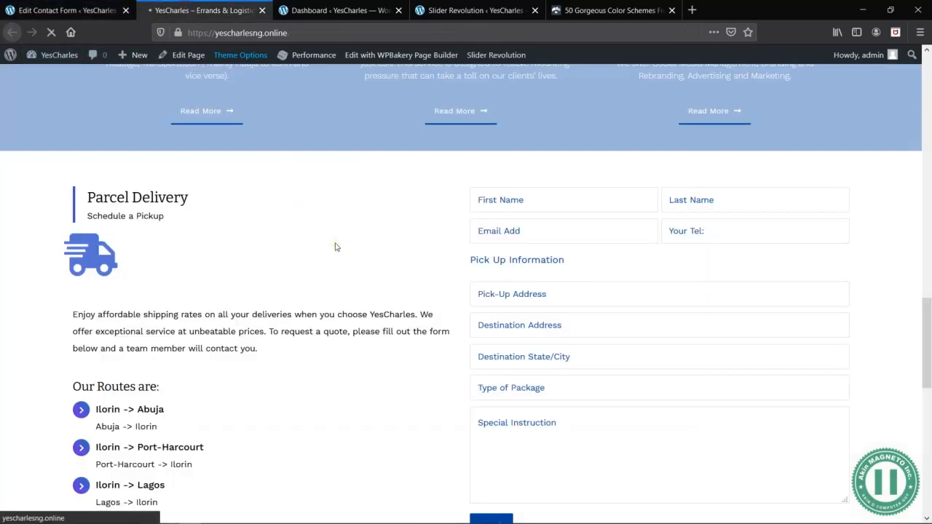
- Compare the recipient addresses in the Parcel Delivery form's mail settings with the email accounts listed in cPanel
click(41, 10)
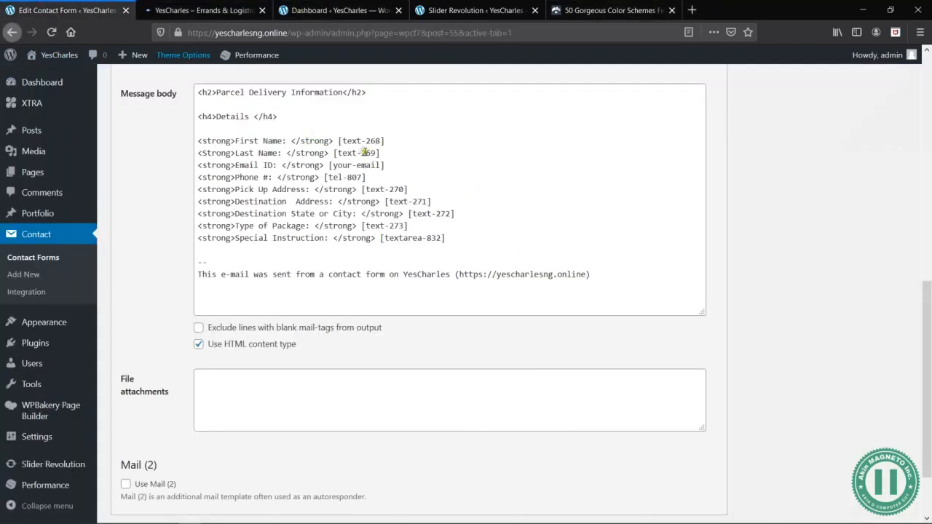
key(alt+Tab)
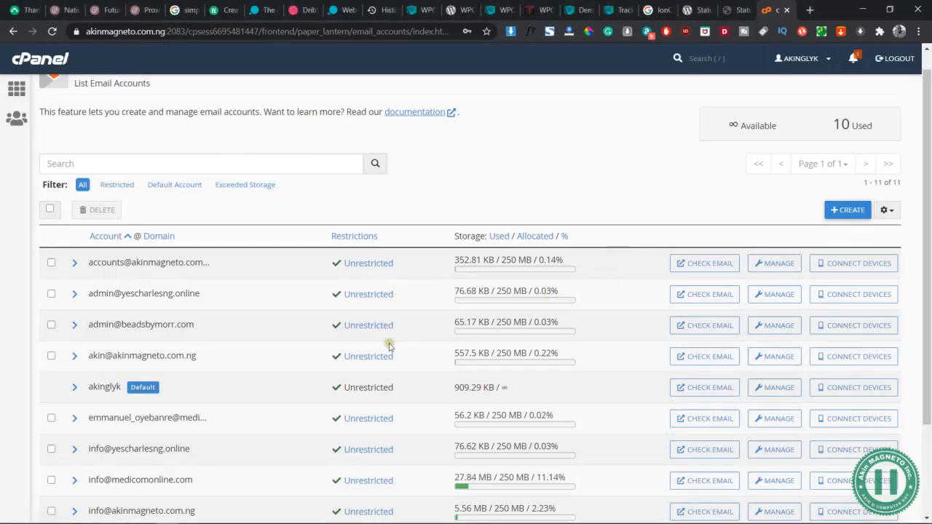
scroll(372, 367, down, 1)
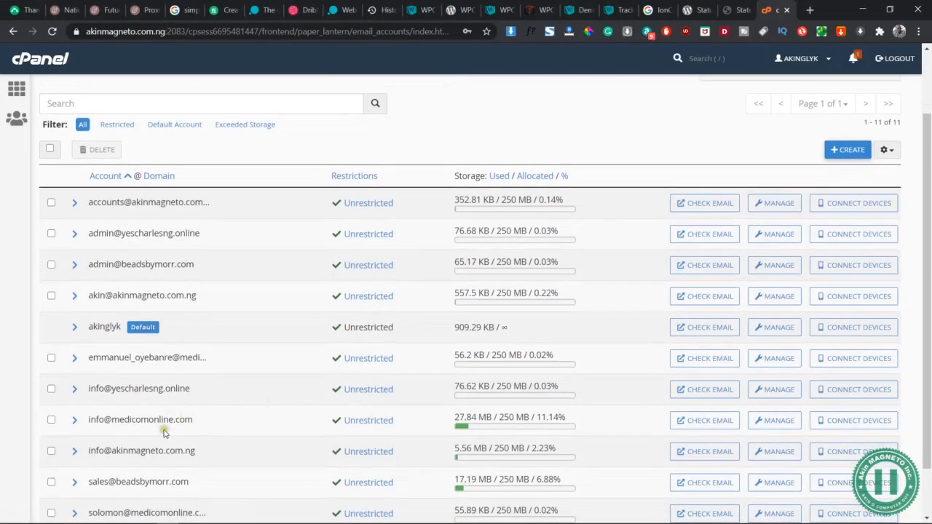
key(alt+Tab)
scroll(234, 130, up, 1)
scroll(235, 129, up, 4)
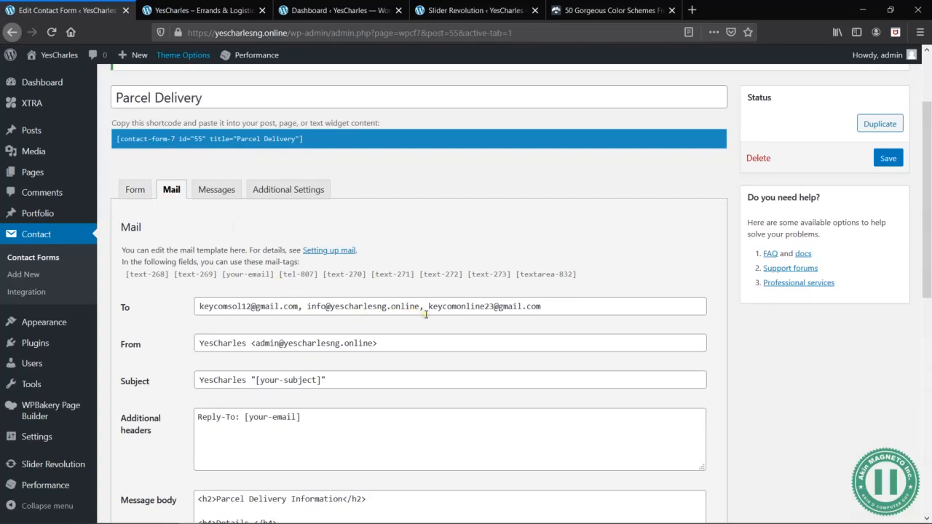
key(alt+Tab)
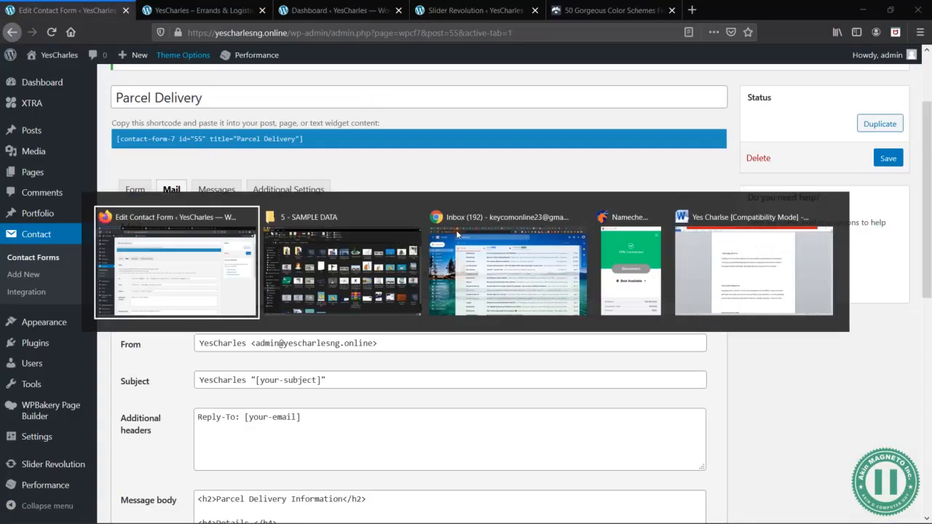
- Switch to the Gmail inbox and look through the messages received before the test submission
key(alt+Tab)
key(alt+Tab)
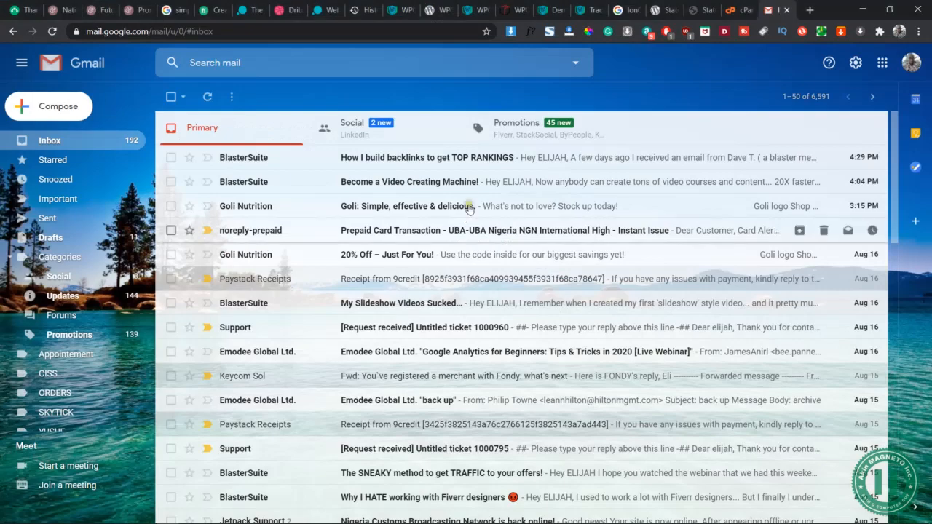
scroll(451, 237, down, 1)
scroll(451, 237, up, 1)
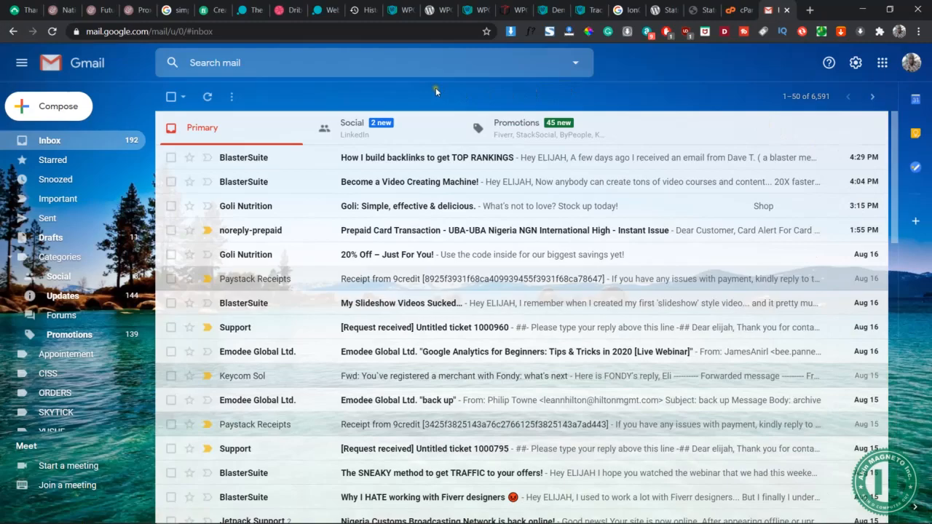
- Return to the YesCharles front page, reload it again and locate the empty Parcel Delivery form
key(alt+Tab)
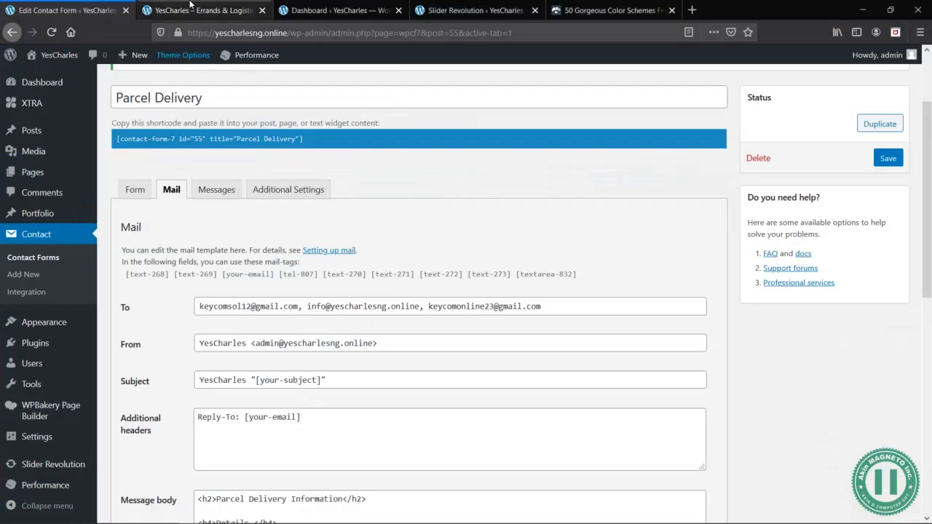
click(201, 10)
right_click(321, 265)
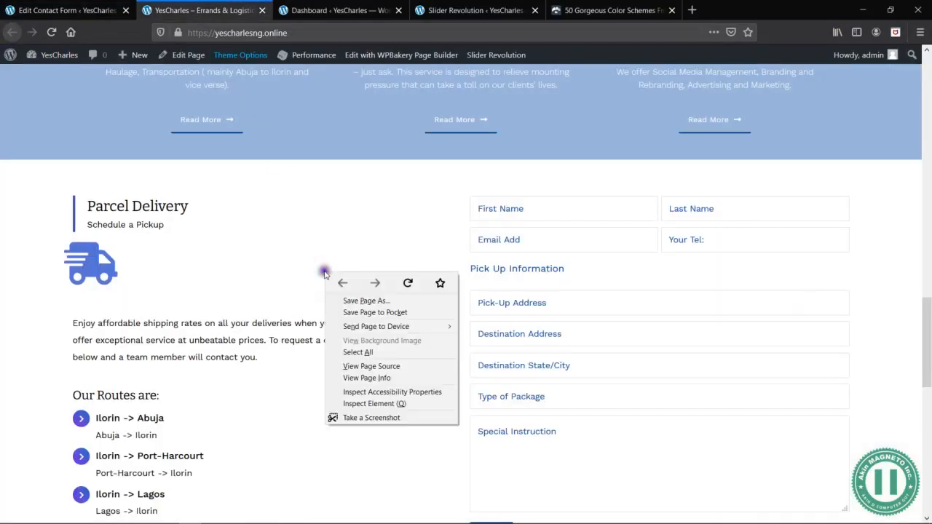
click(281, 264)
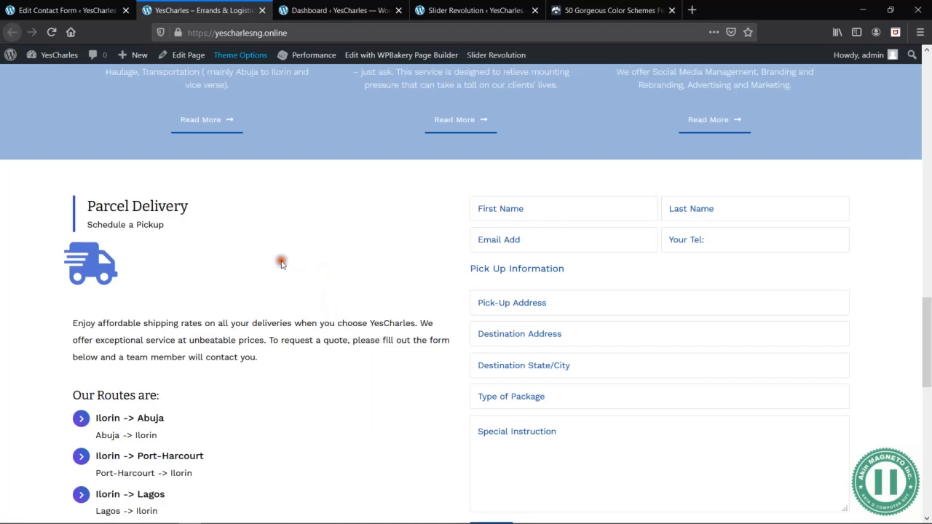
right_click(342, 233)
click(426, 246)
scroll(436, 244, up, 10)
scroll(509, 296, down, 7)
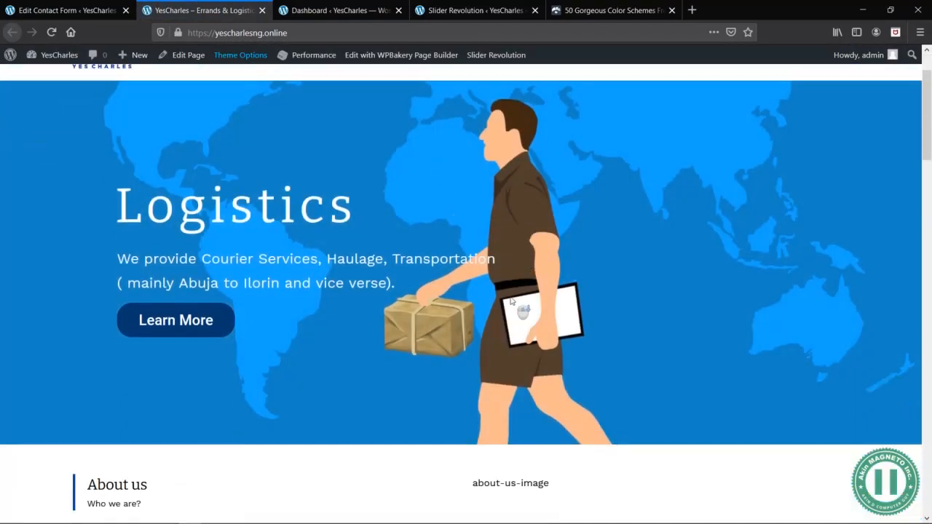
scroll(510, 300, down, 8)
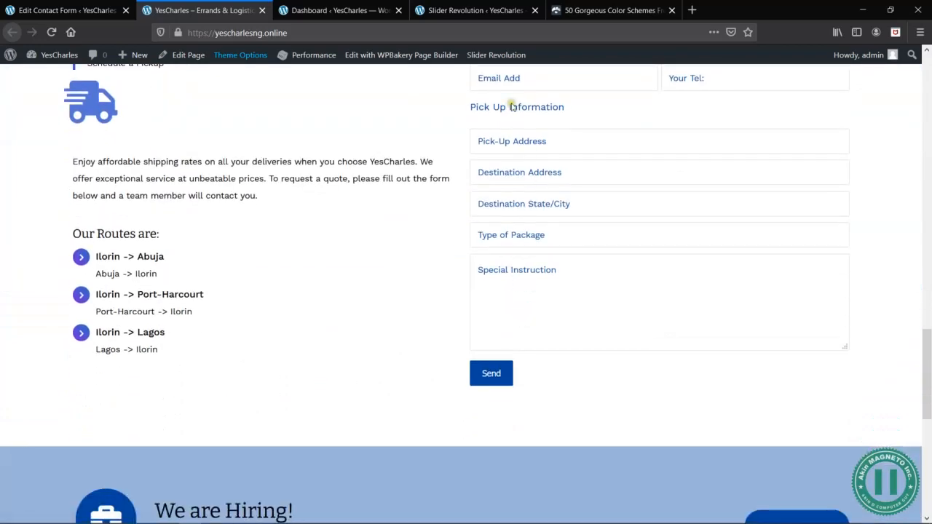
scroll(523, 158, up, 1)
- Fill in a test customer's first name and last name in the Parcel Delivery form
click(511, 172)
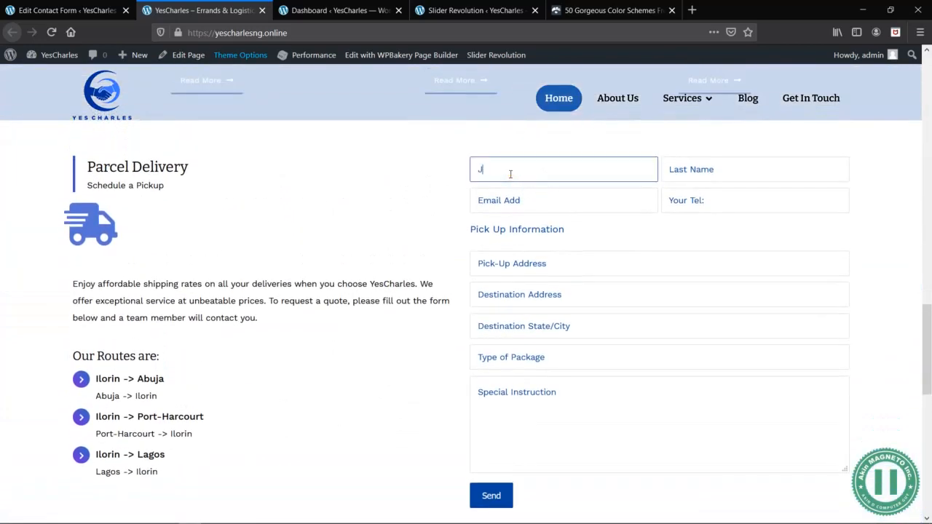
key(Tab)
- Fill in the test customer's email address and phone number in the Parcel Delivery form
click(528, 199)
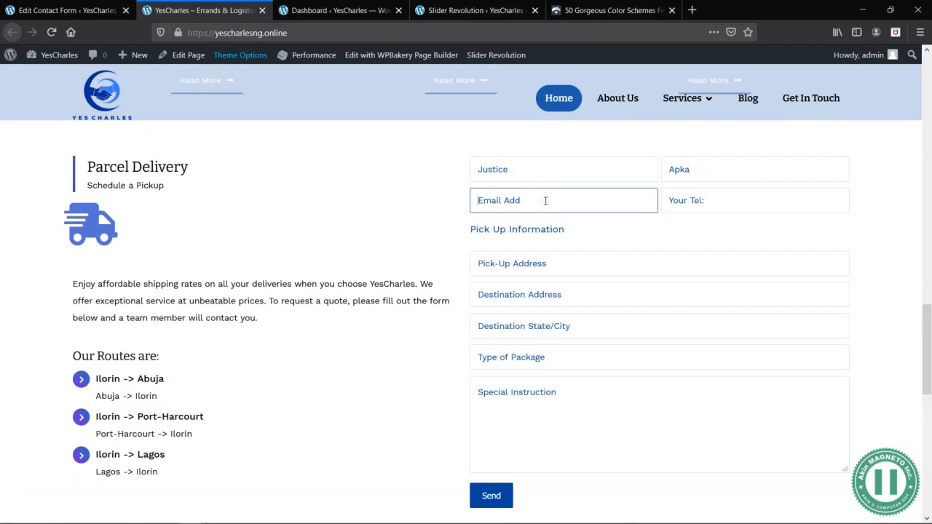
key(Tab)
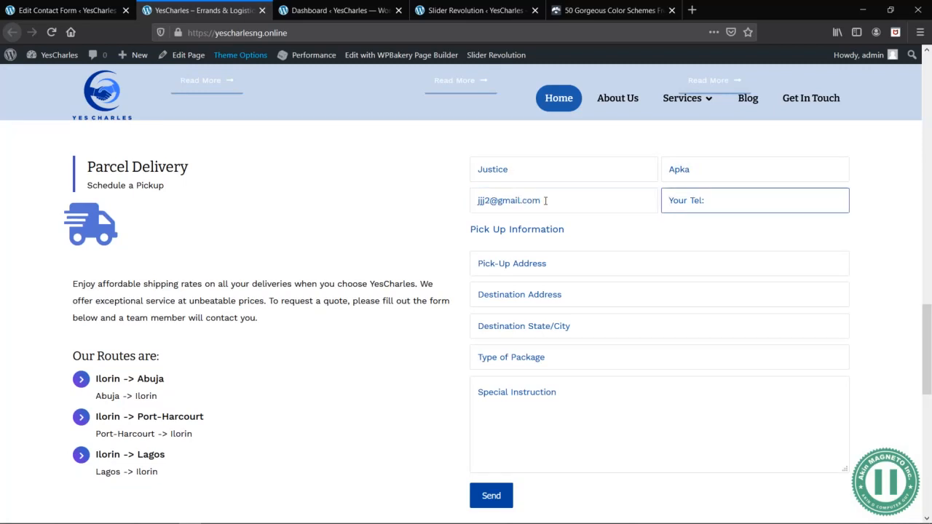
key(Tab)
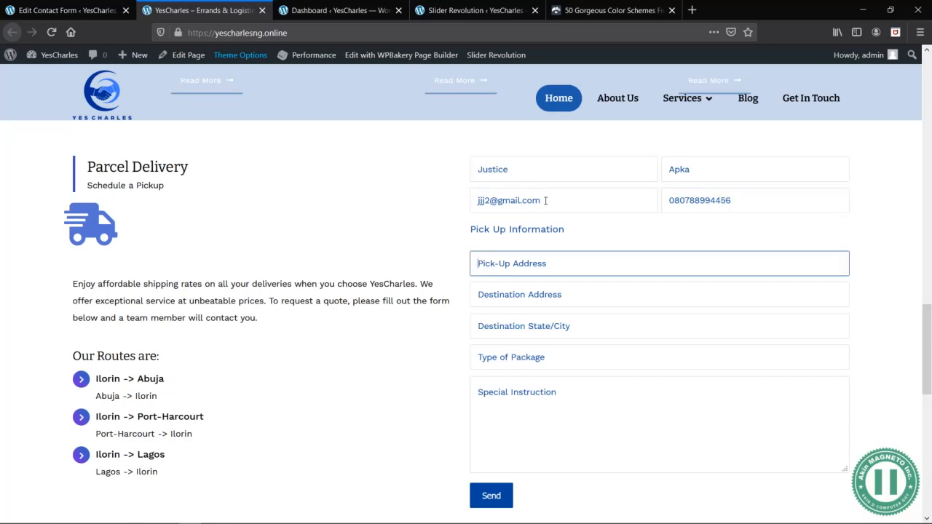
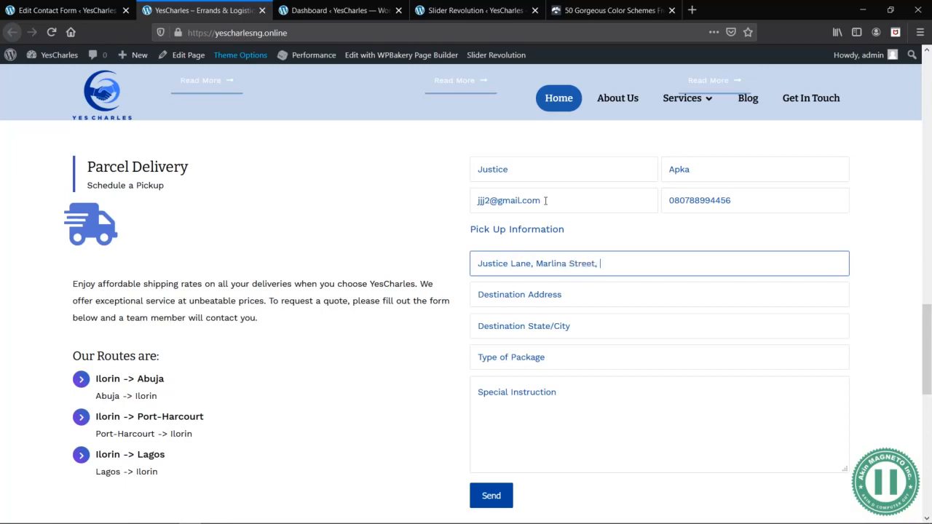
- Fill in the pick-up address, then enter Lagos State as the destination address and Ikoyi as the destination state/city
key(Tab)
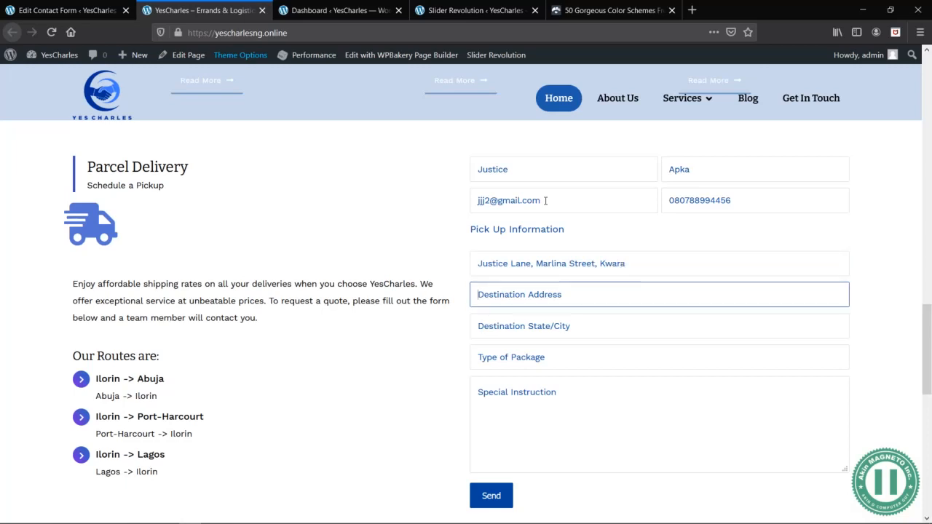
key(Tab)
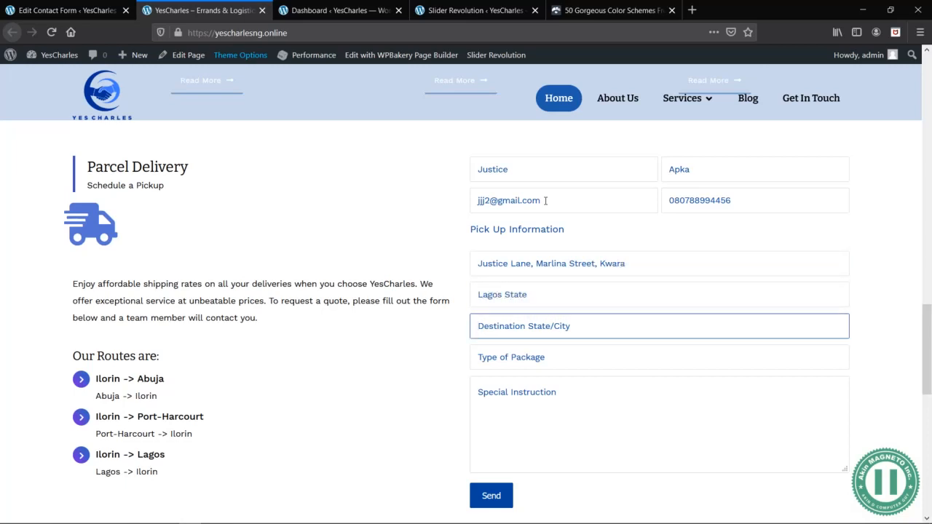
key(Tab)
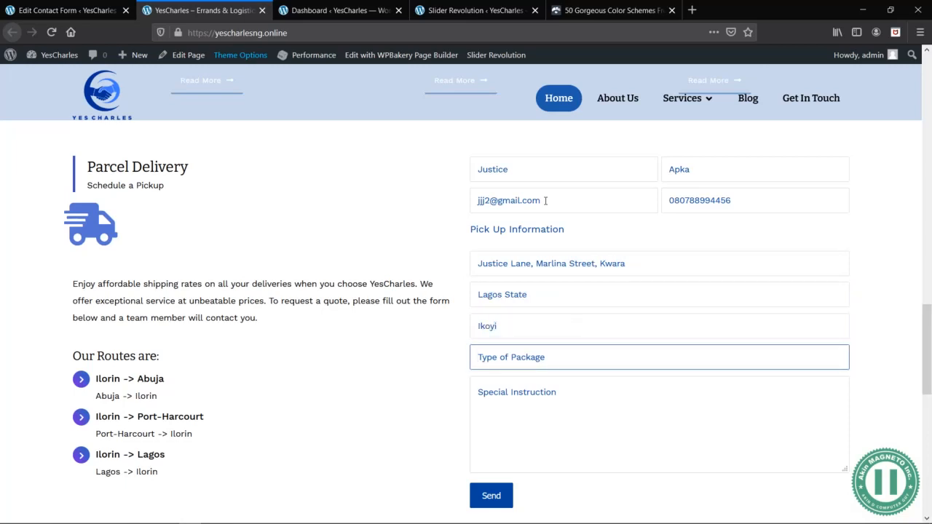
- Enter "Laptops, Phones, & Chargers" as package type and "Thanks, i would love to get it send ASAP." as special instruction, and send the form
text(2 Lapt)
key(ctrl+a)
text(La)
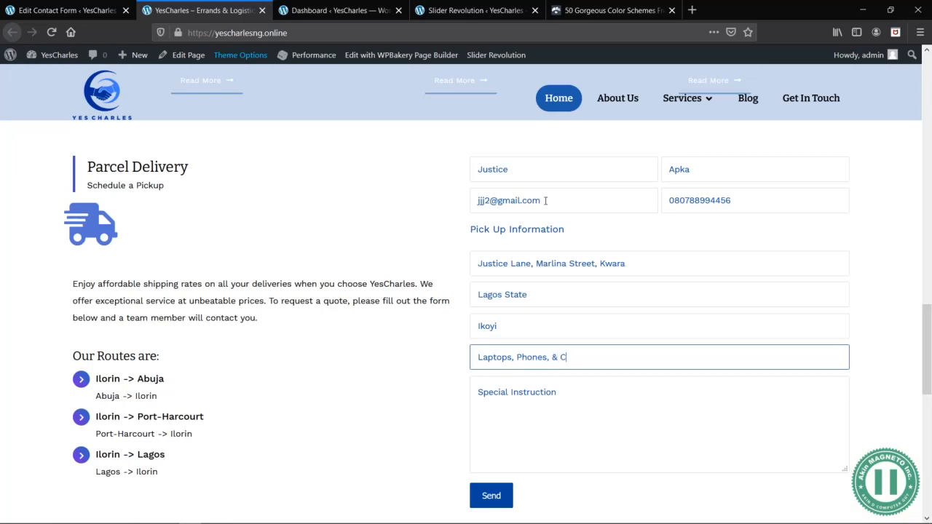
key(Tab)
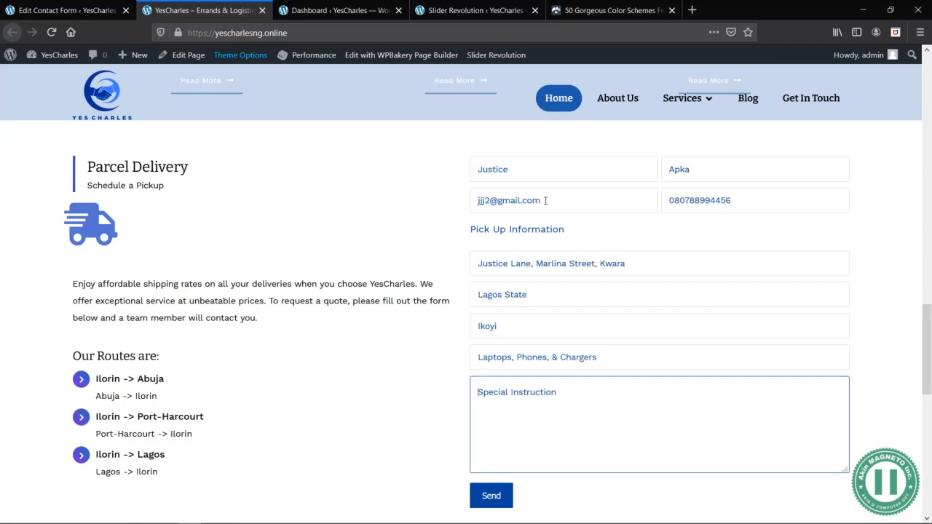
text(Tha)
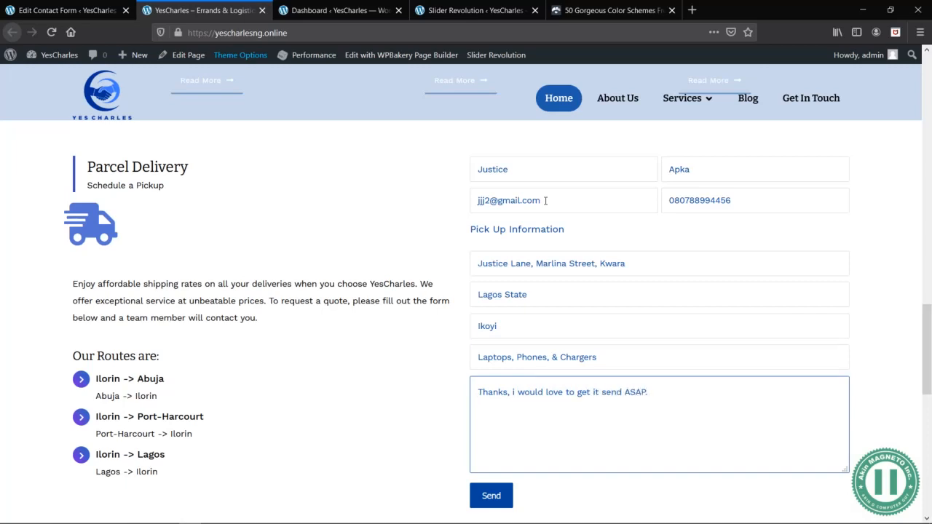
click(500, 500)
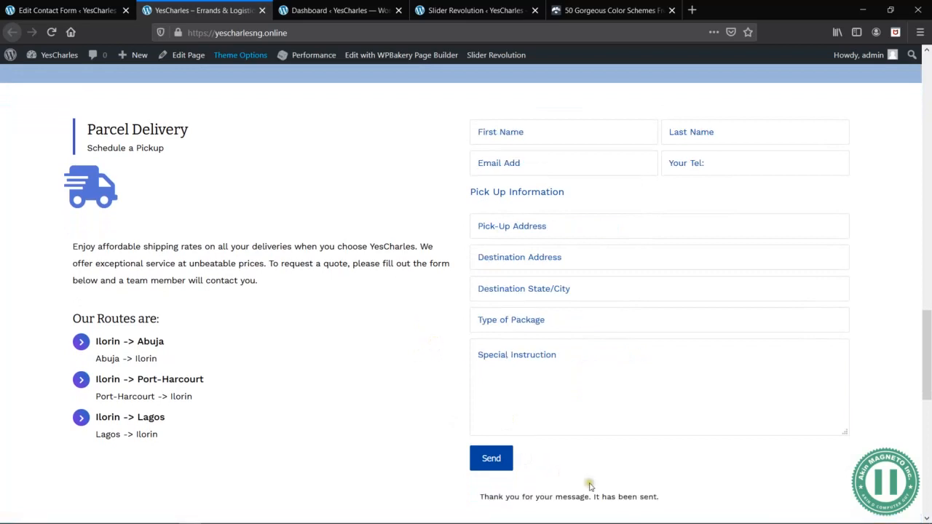
scroll(591, 467, down, 2)
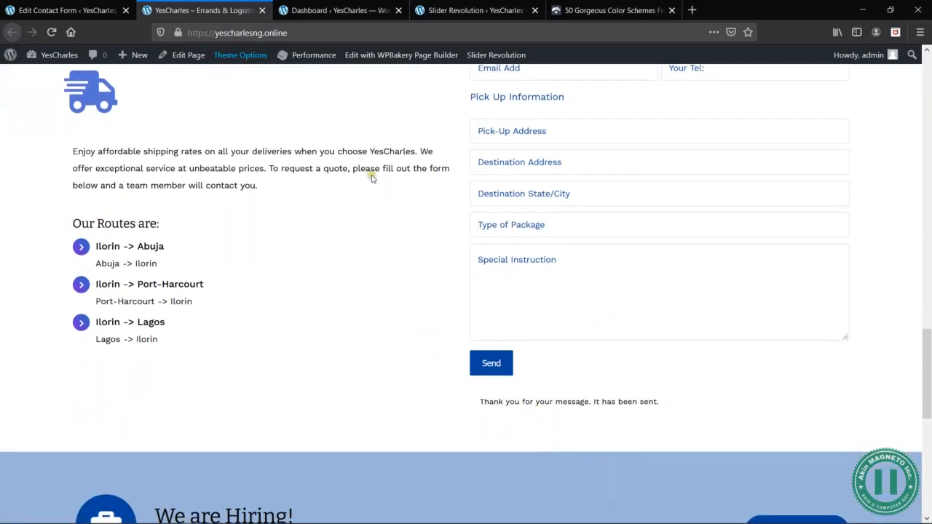
- Switch to Gmail, refresh the inbox and open the new message from YesCharles
key(alt+Tab)
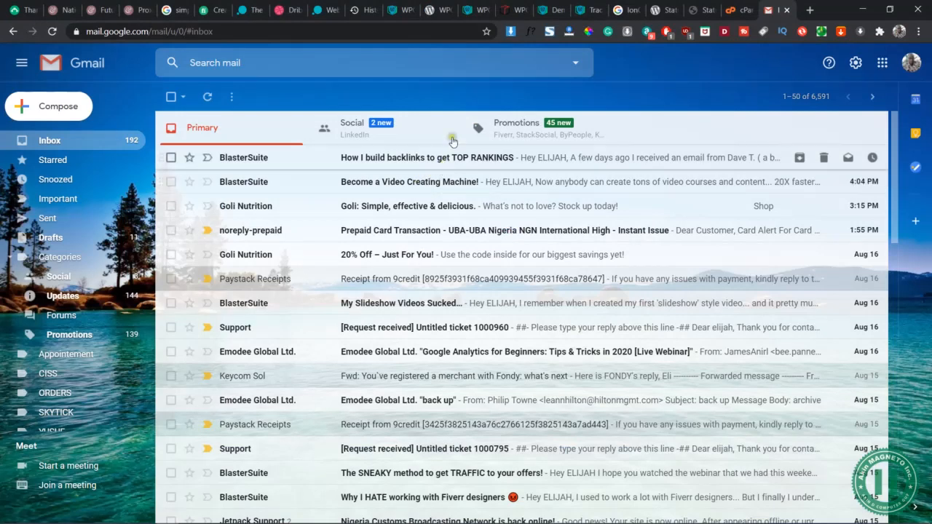
click(207, 98)
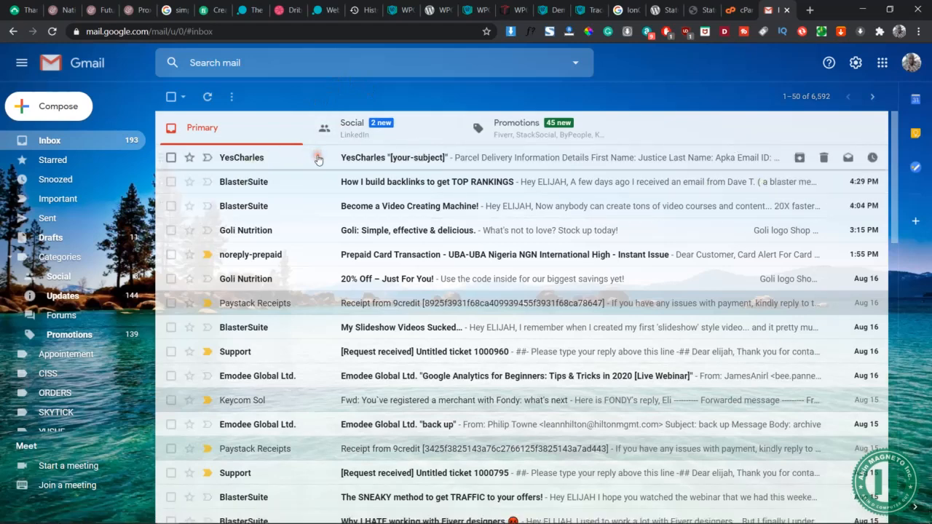
click(317, 156)
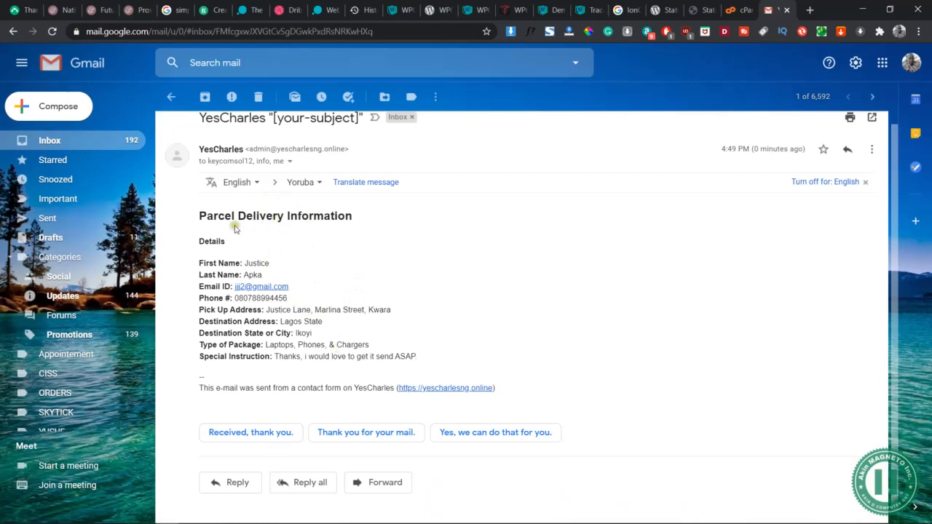
- Review the received email's Parcel Delivery Information heading, the submitted details and the [your-subject] part of its subject
click(197, 217)
drag(198, 216, 357, 212)
click(358, 211)
drag(247, 264, 424, 363)
click(424, 362)
scroll(354, 264, up, 1)
drag(271, 134, 357, 137)
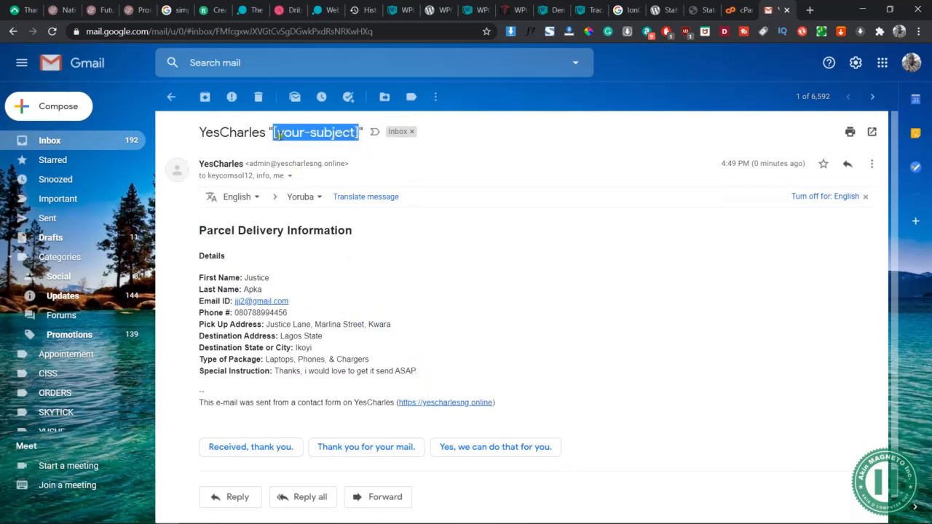
- Switch back to the Parcel Delivery form's mail settings and replace YesCharles in the subject with "Parcel Delivery From"
key(alt+Tab)
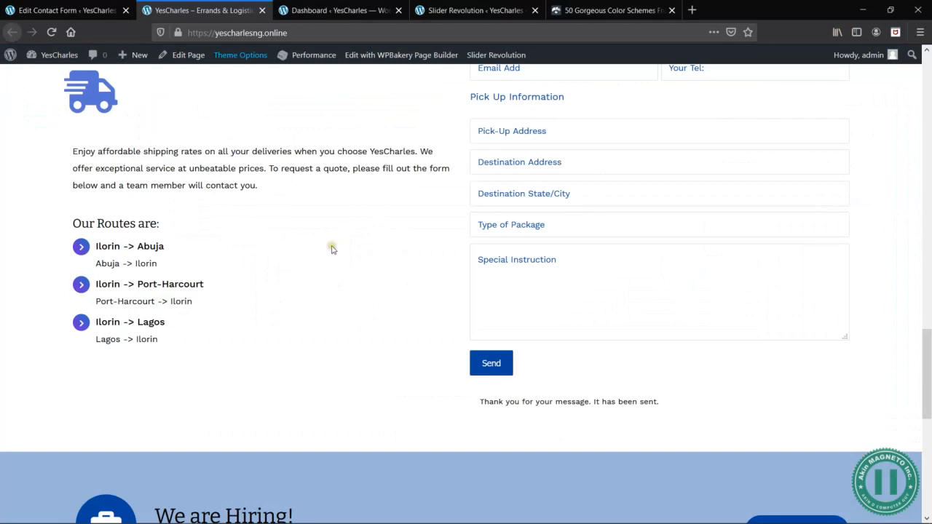
scroll(331, 249, up, 4)
key(ctrl+Page_Up)
scroll(316, 311, down, 2)
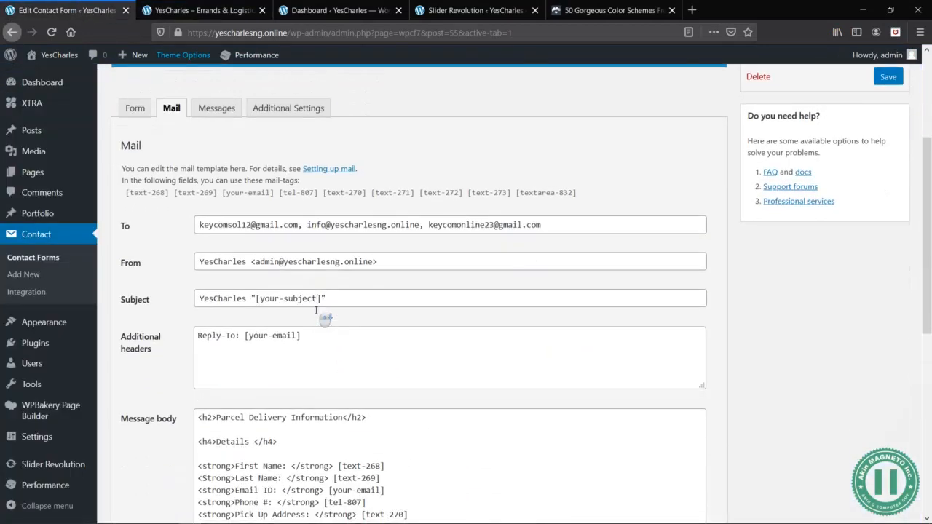
drag(250, 261, 195, 261)
click(247, 298)
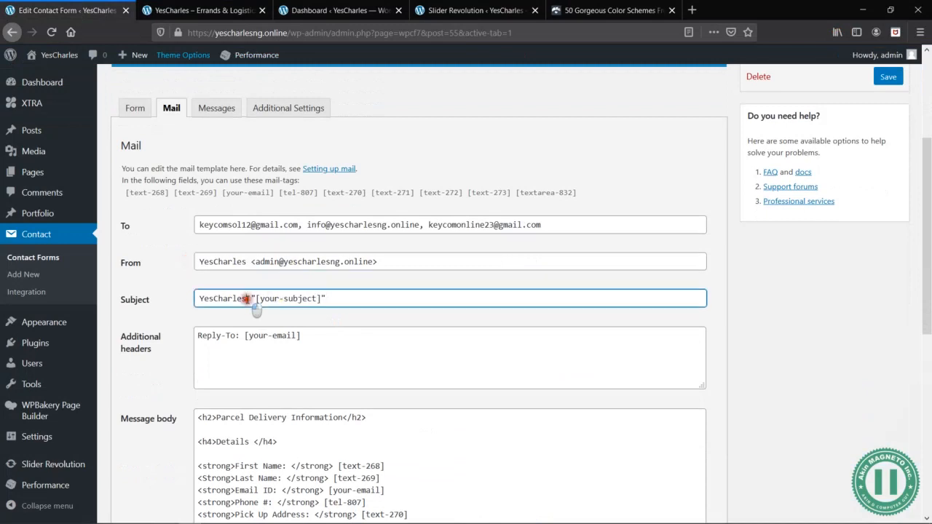
double_click(247, 298)
text(Parcel Delivery From)
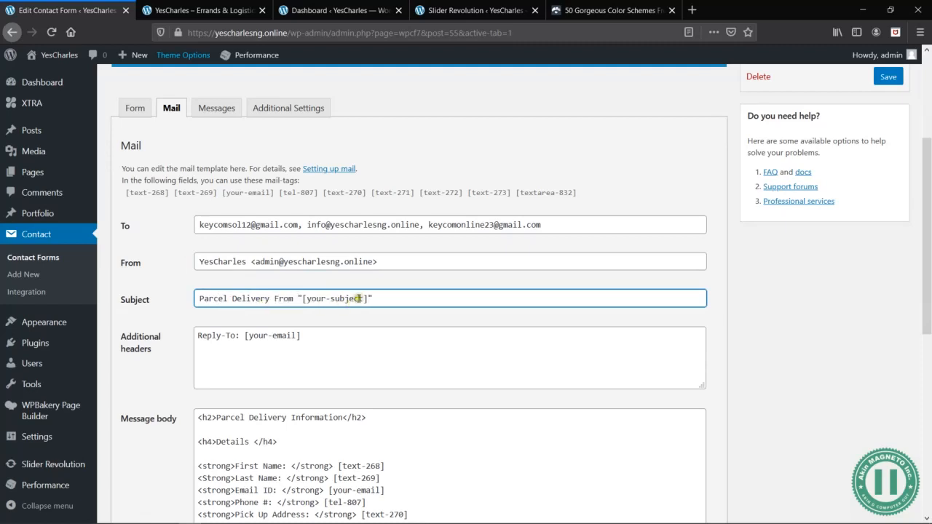
- Replace the [your-subject] tag in the notification email's subject with the first-name mail-tag [text-268], keeping the quotation marks
drag(369, 298, 303, 299)
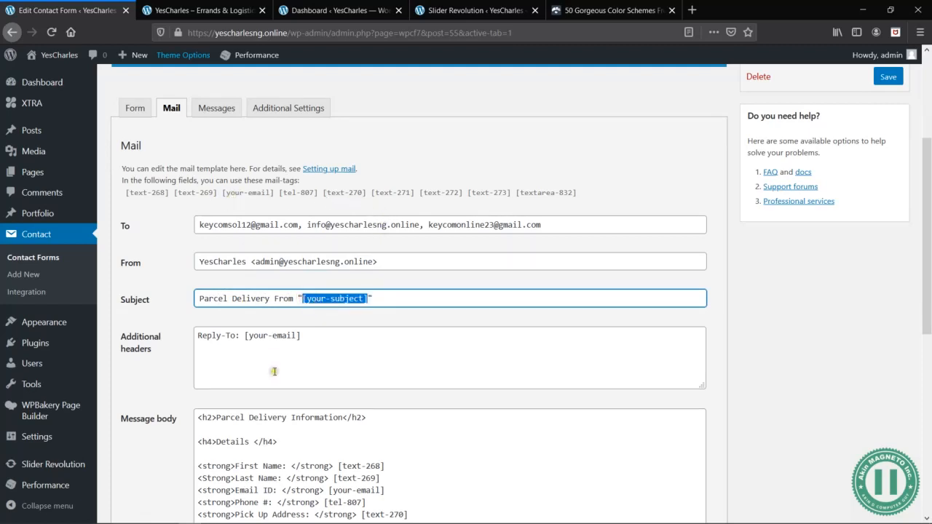
scroll(283, 380, down, 1)
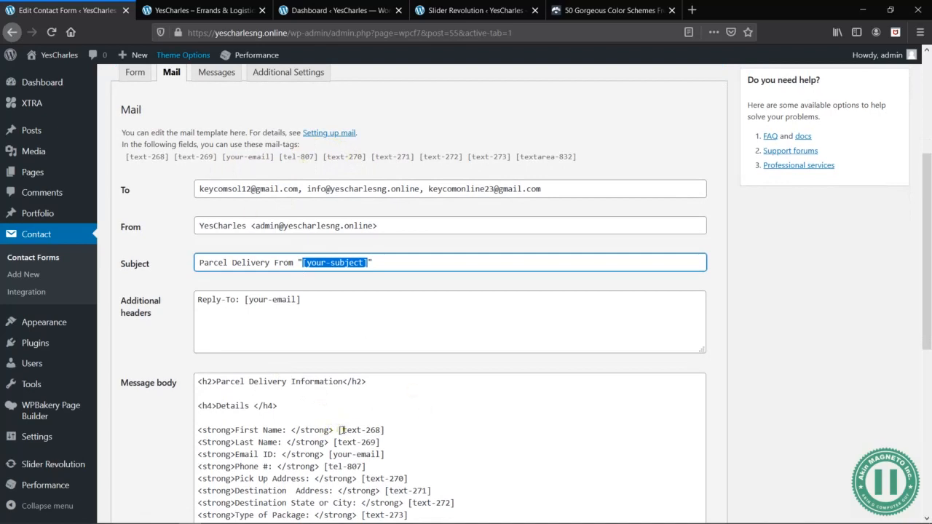
click(170, 158)
drag(170, 158, 124, 157)
key(ctrl+c)
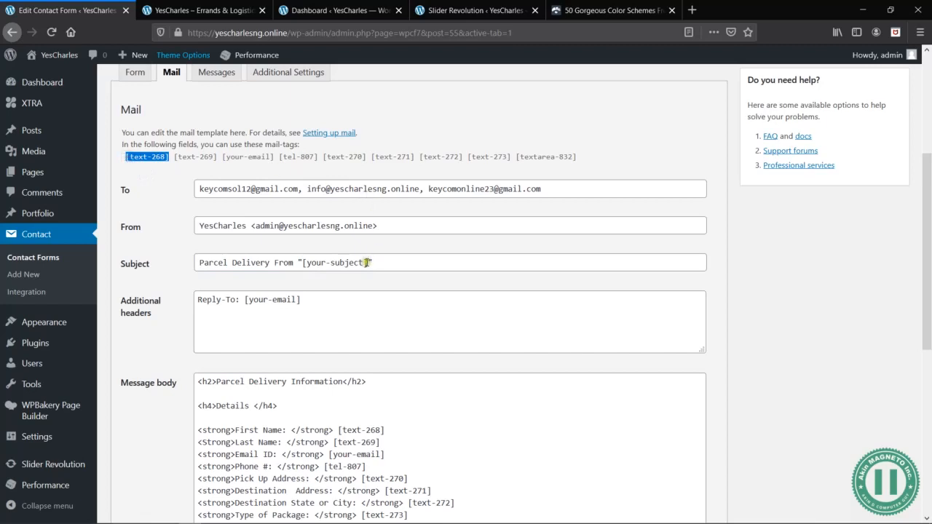
drag(368, 263, 303, 263)
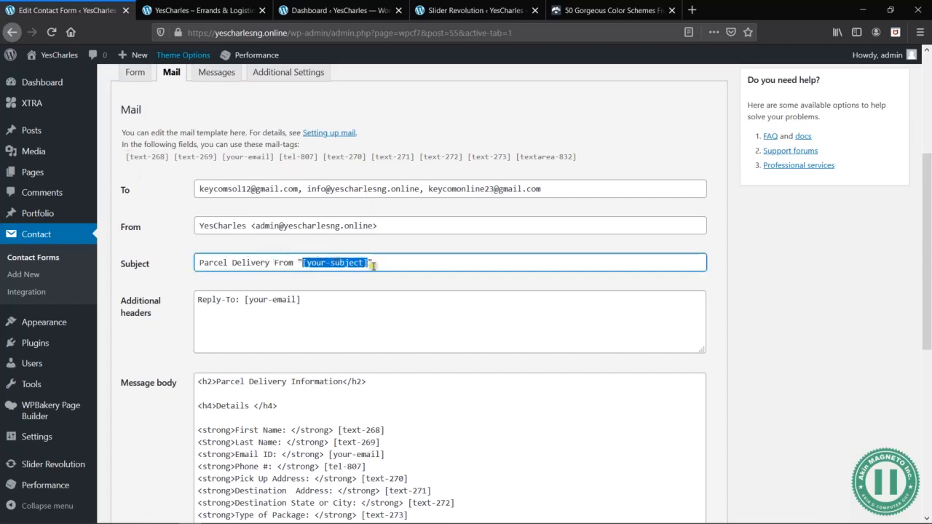
key(ctrl+v)
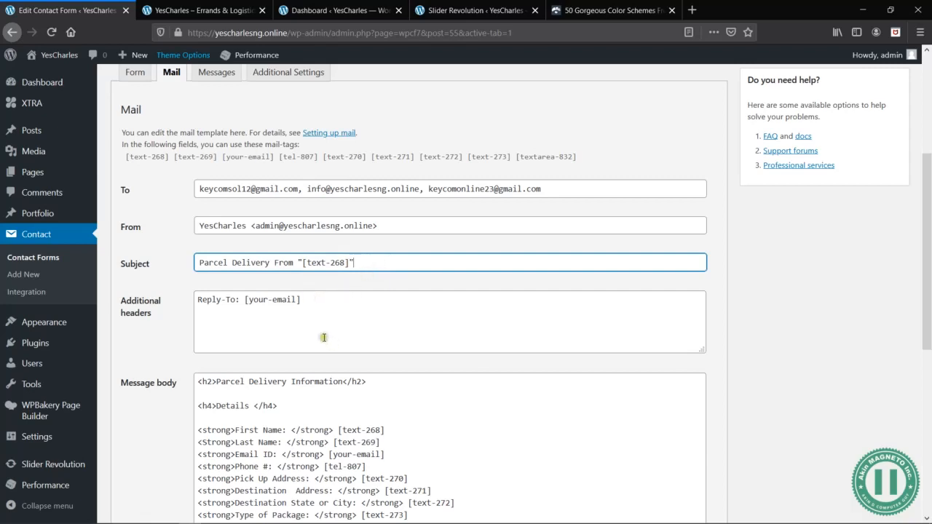
- Switch to Gmail and examine the reply-to address in the details of the received YesCharles message
key(alt+Tab)
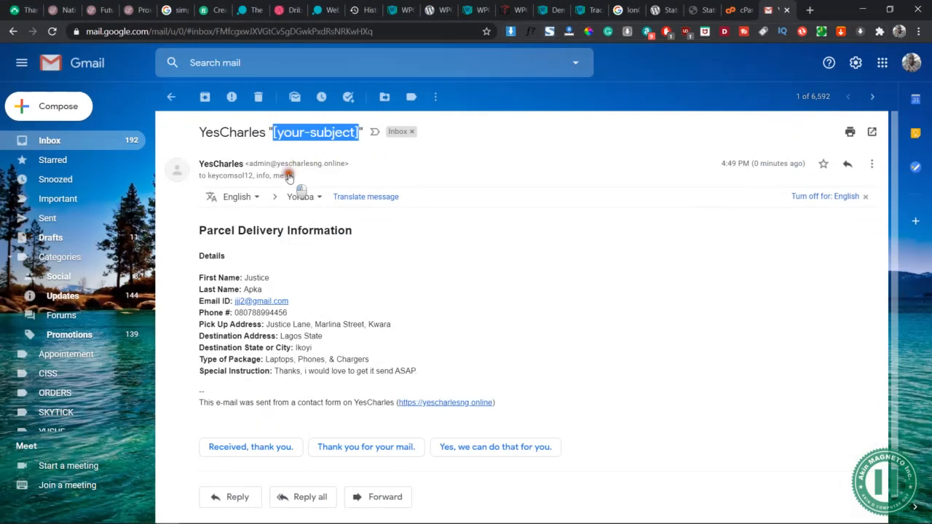
click(289, 175)
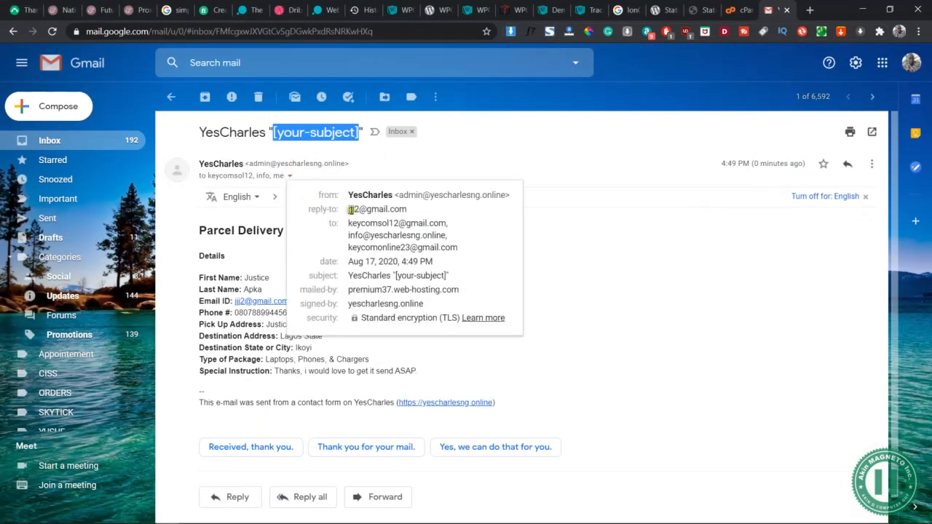
drag(348, 209, 405, 209)
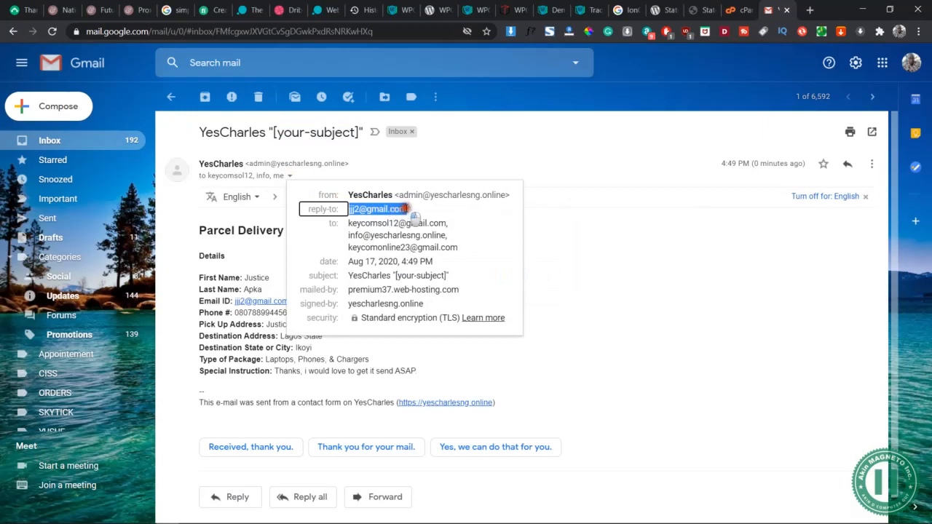
- Switch back to the contact form editor and save the Parcel Delivery form
key(alt+Tab)
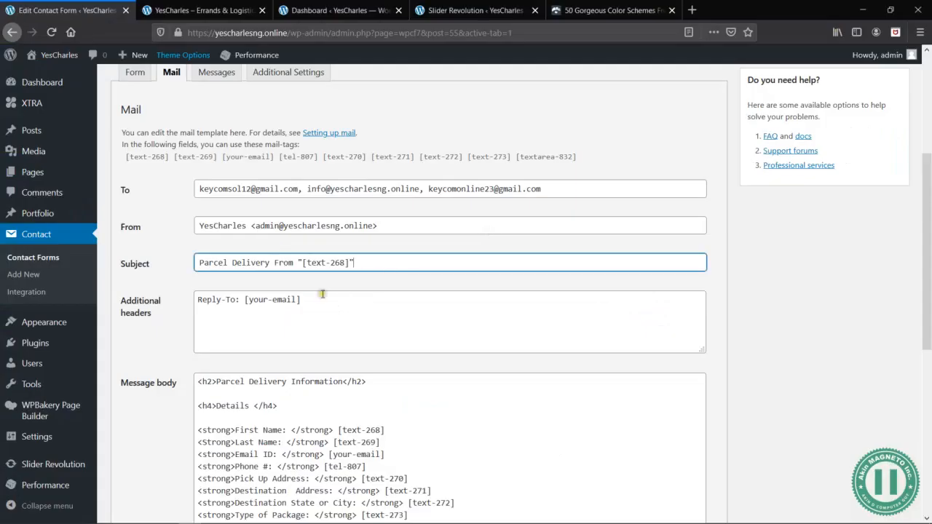
scroll(491, 332, down, 5)
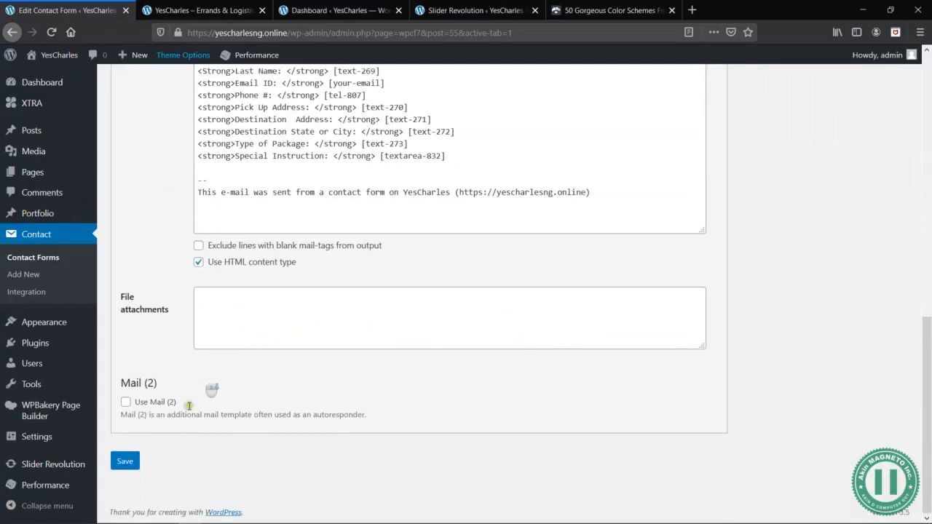
click(125, 461)
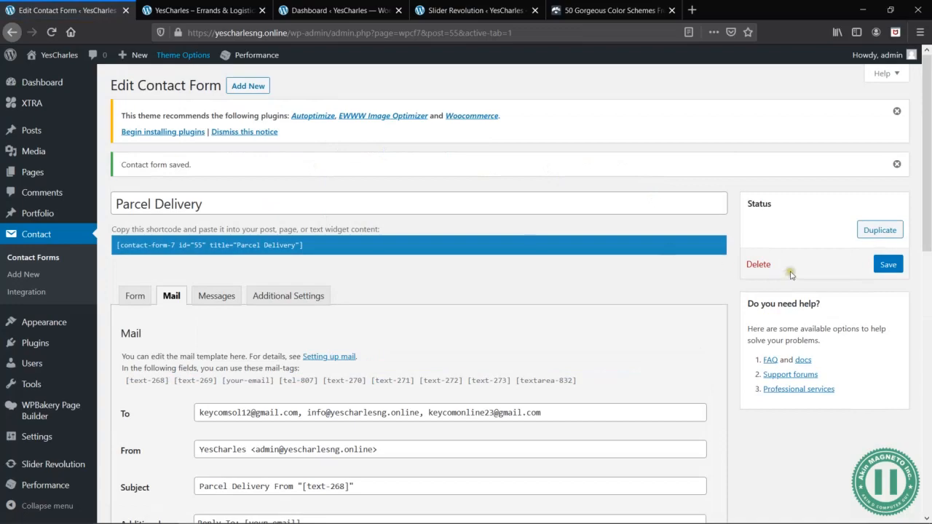
- Switch to the YesCharles site, reload its home page and go to the Parcel Delivery form
key(alt+Tab)
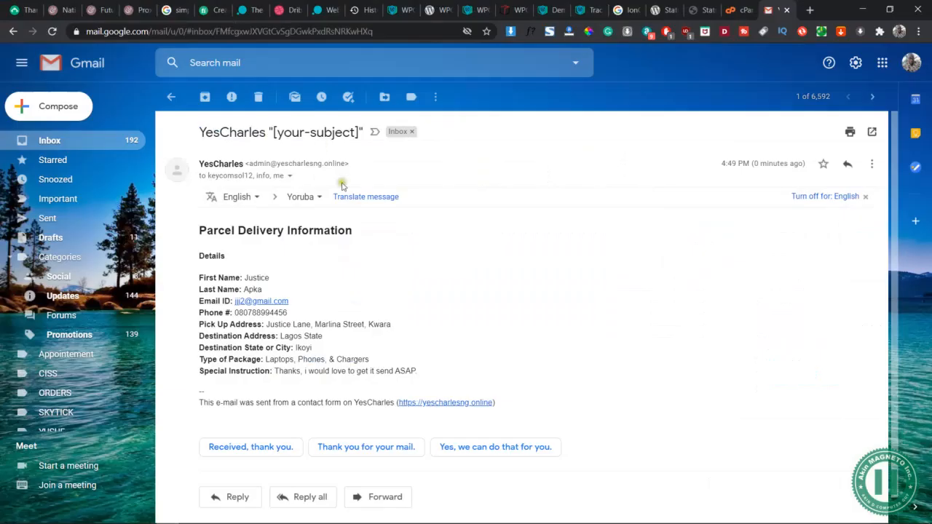
key(alt+Tab)
click(212, 10)
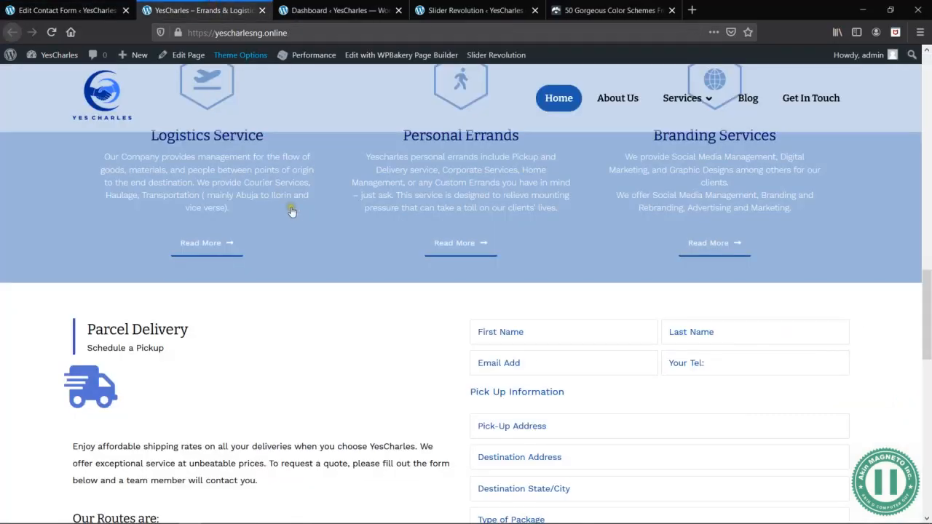
click(101, 102)
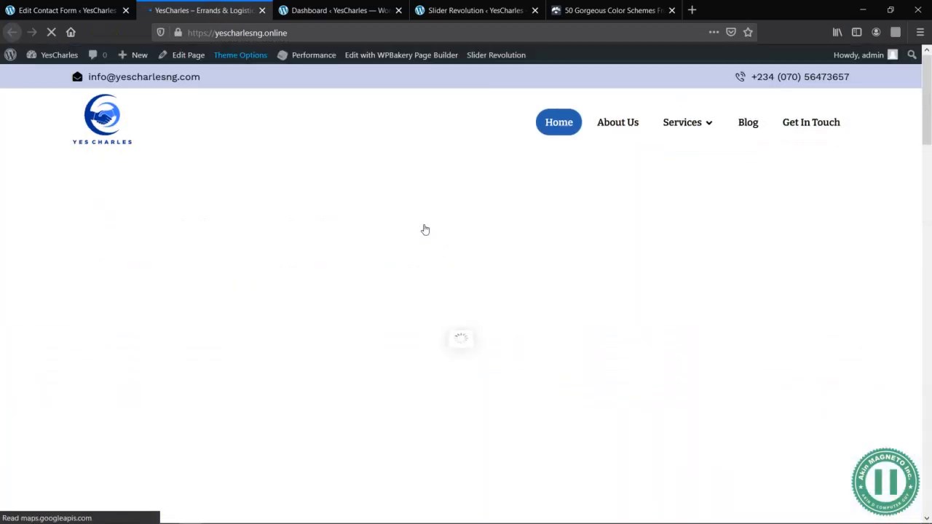
scroll(467, 311, down, 15)
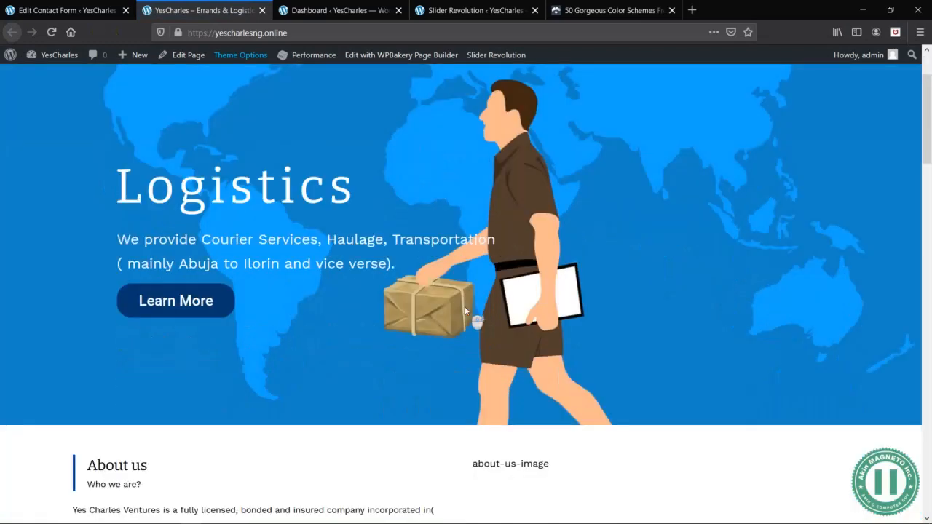
scroll(466, 311, up, 3)
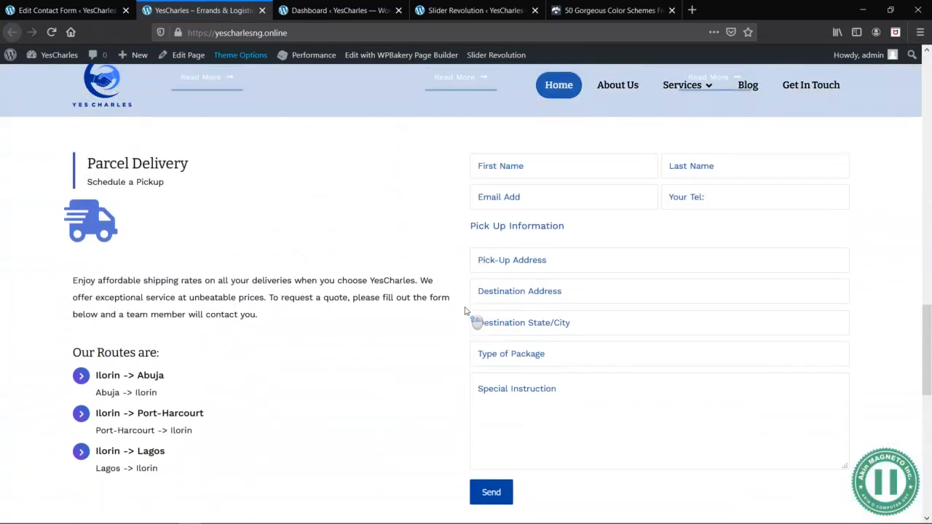
- Fill in the Parcel Delivery form with a test customer's first name, last name, e-mail address and phone number
click(521, 176)
key(Tab)
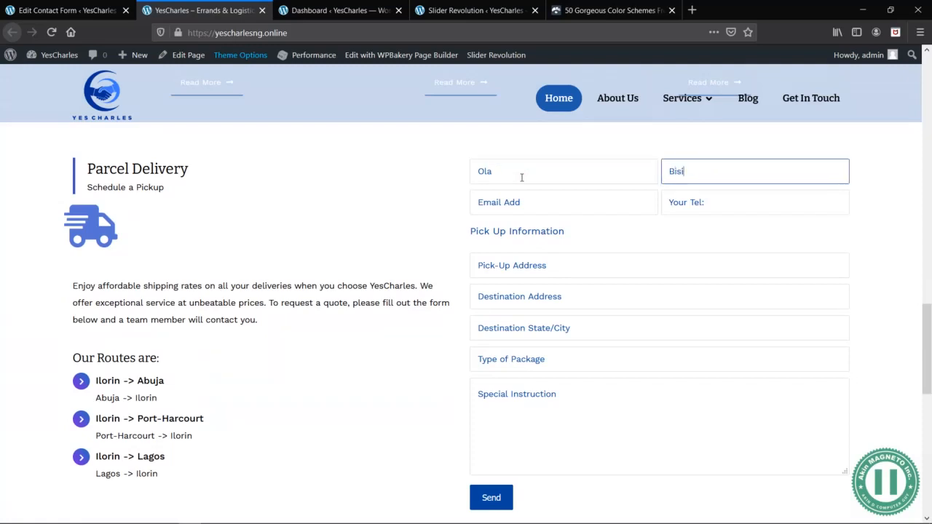
key(Tab)
key(Tab)
text(0)
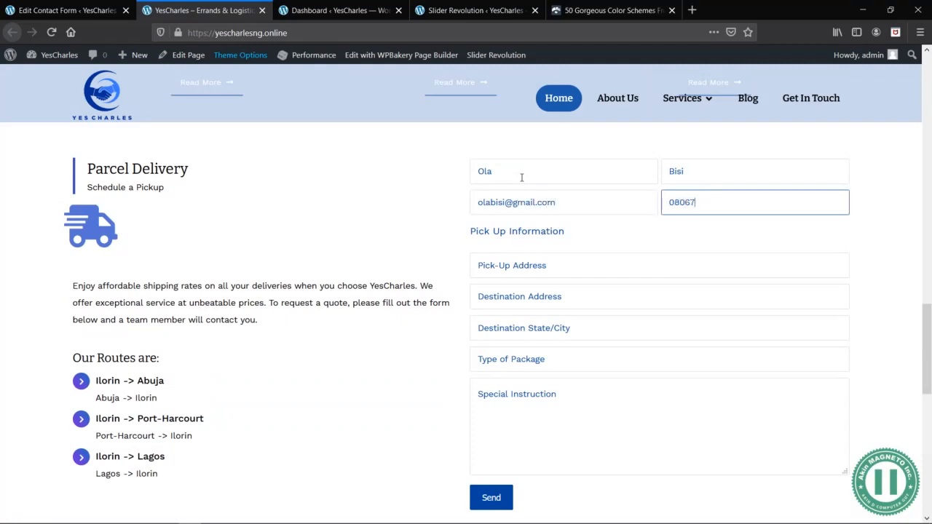
key(Tab)
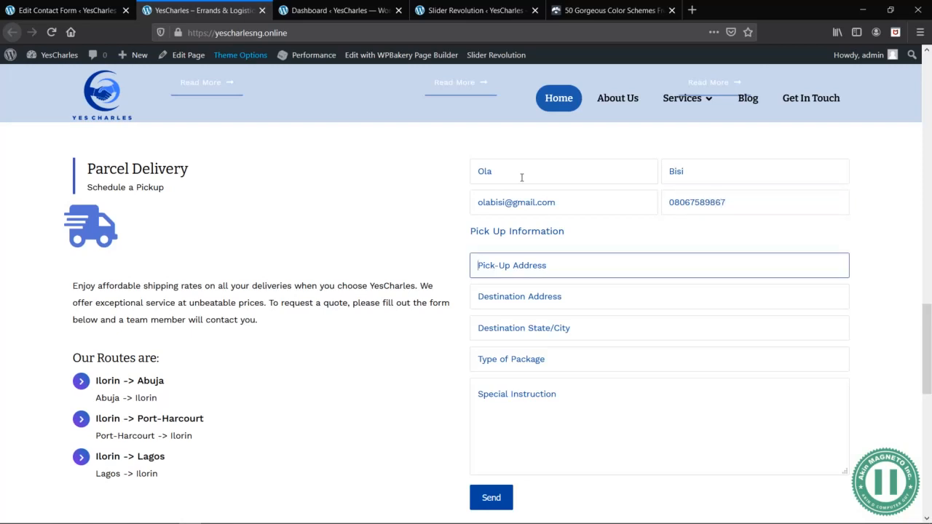
- Enter the test customer's pick-up address and destination address
key(Tab)
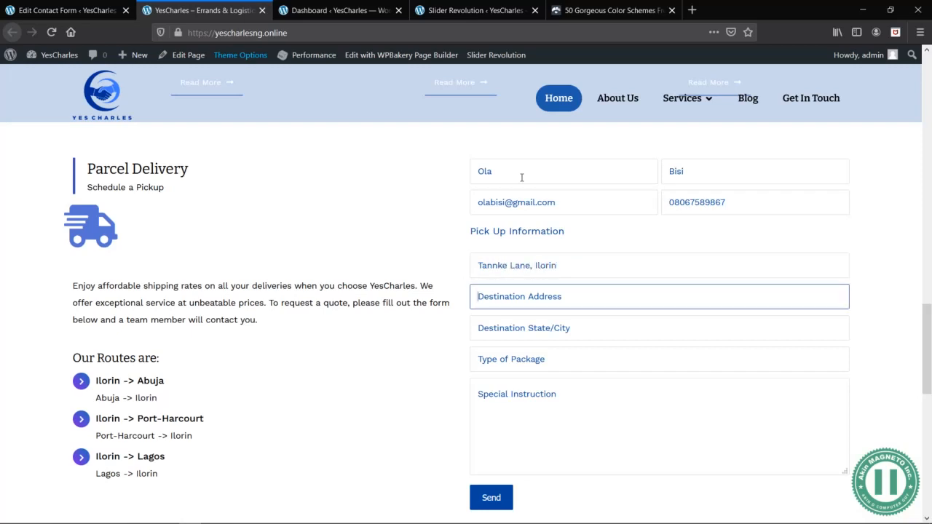
key(BackSpace)
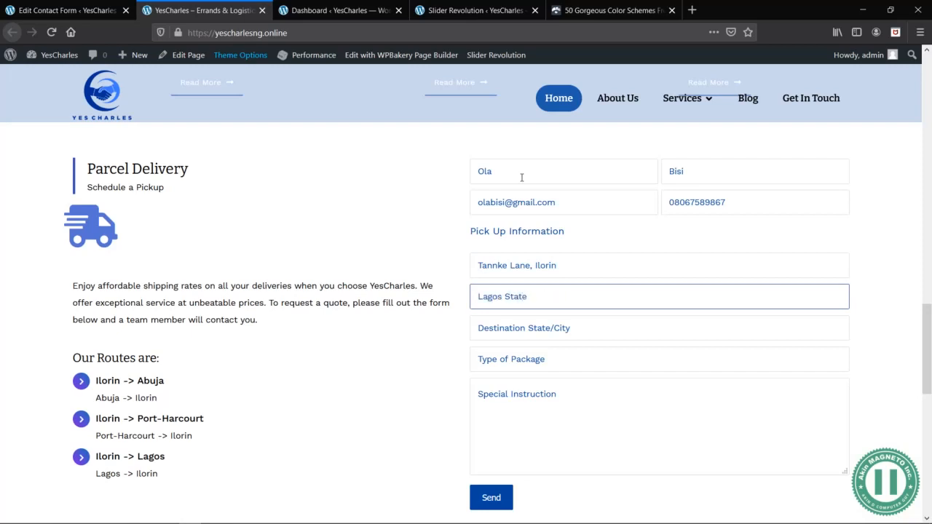
key(Tab)
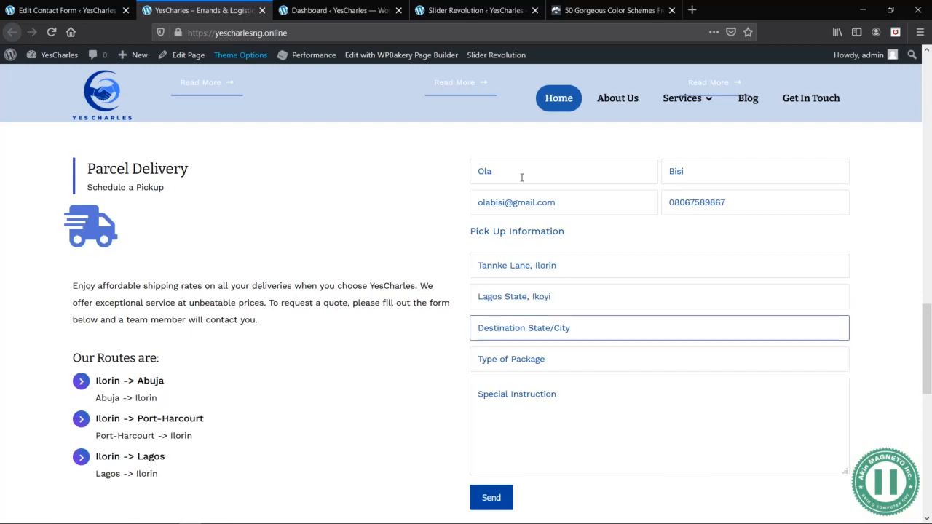
- Enter "Ikoyi Ward" as destination state/city and "Laptops, Chargers & Phones" as type of package
text(Ikoyi W)
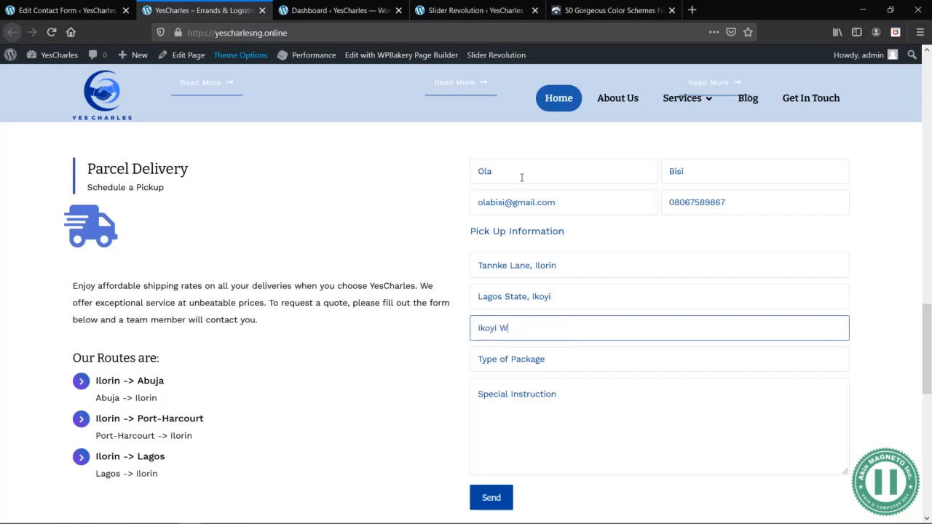
text(ard)
key(Tab)
text(L)
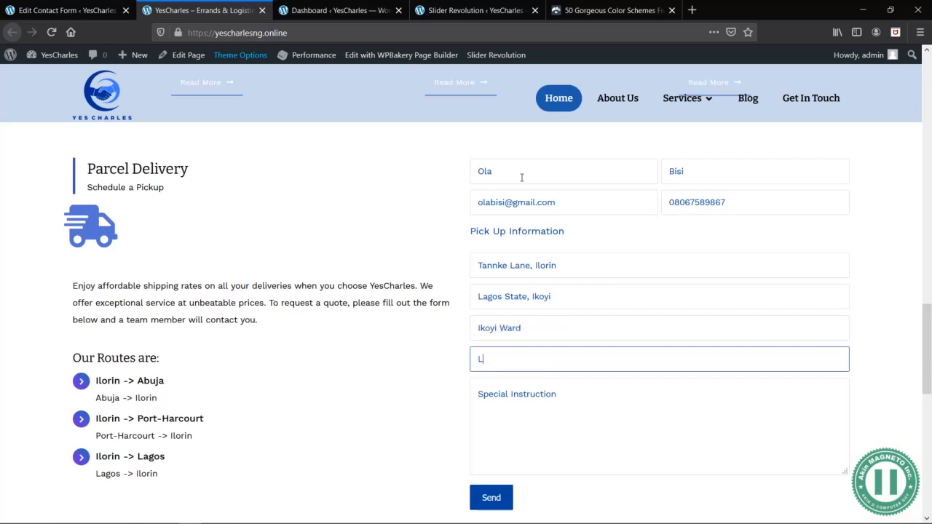
text(aptops, Chargers & Phones)
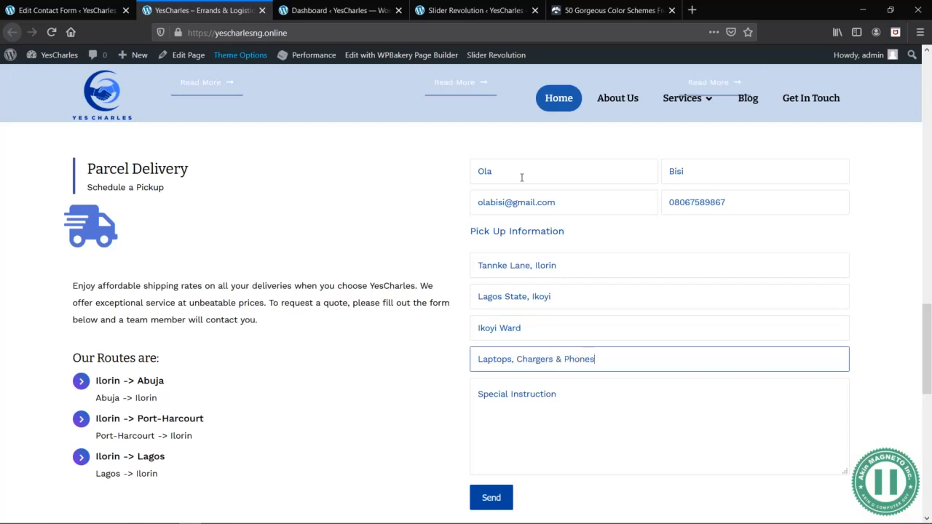
key(Tab)
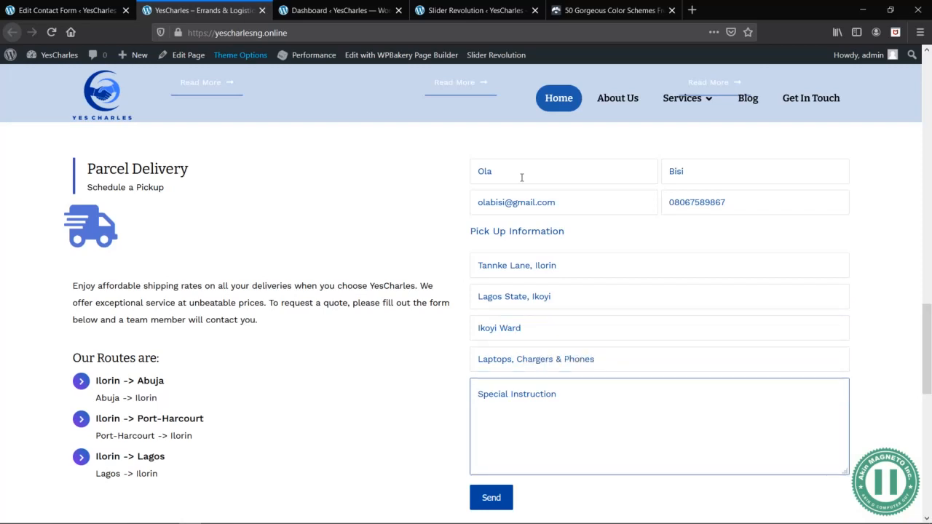
- Enter "Thanks, i would want you to charge me extra." as special instruction and send the form
text(Thanks, i wo)
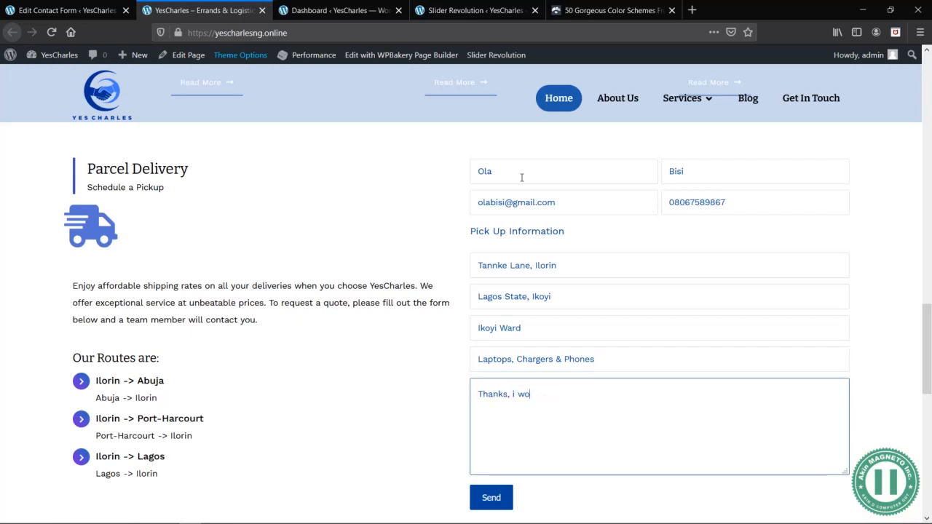
text(uld want you to charge me extra.)
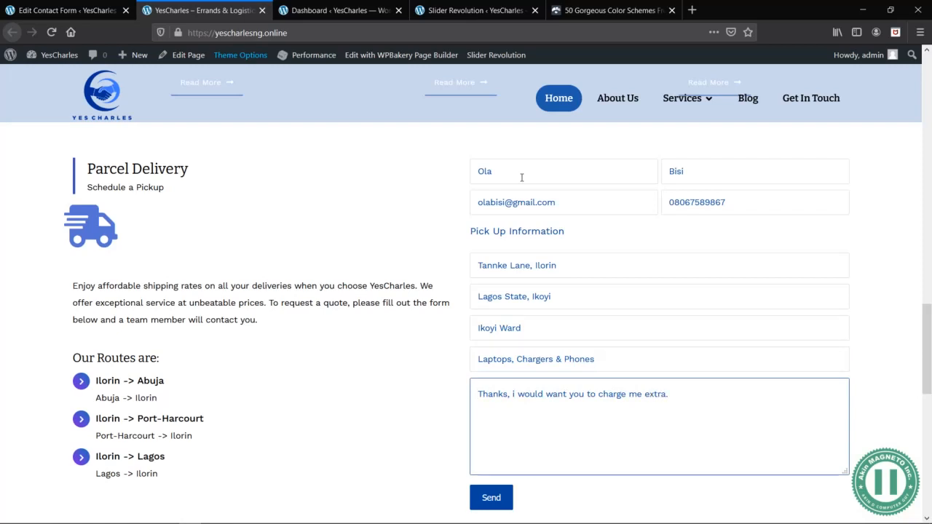
scroll(531, 183, down, 1)
click(495, 483)
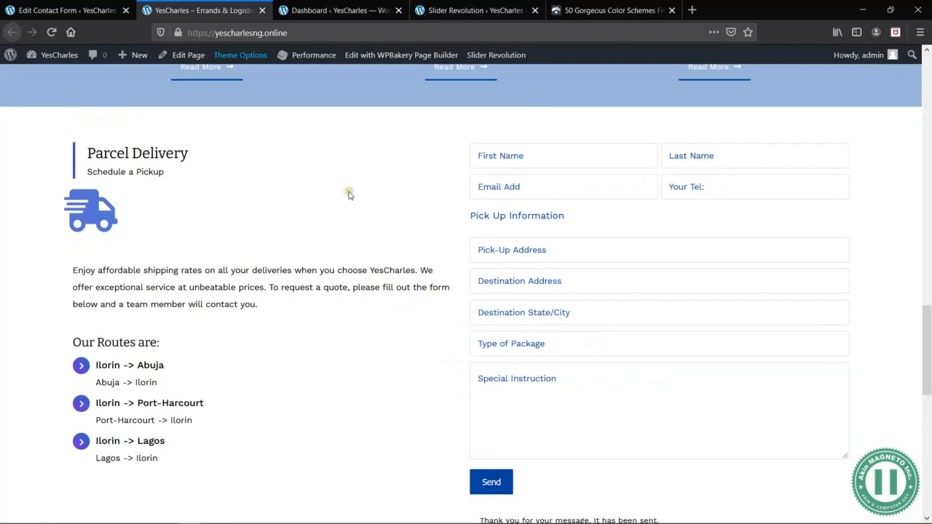
- Switch to Gmail, return to the inbox, check the new YesCharles message's sender and open the message
key(alt+Tab)
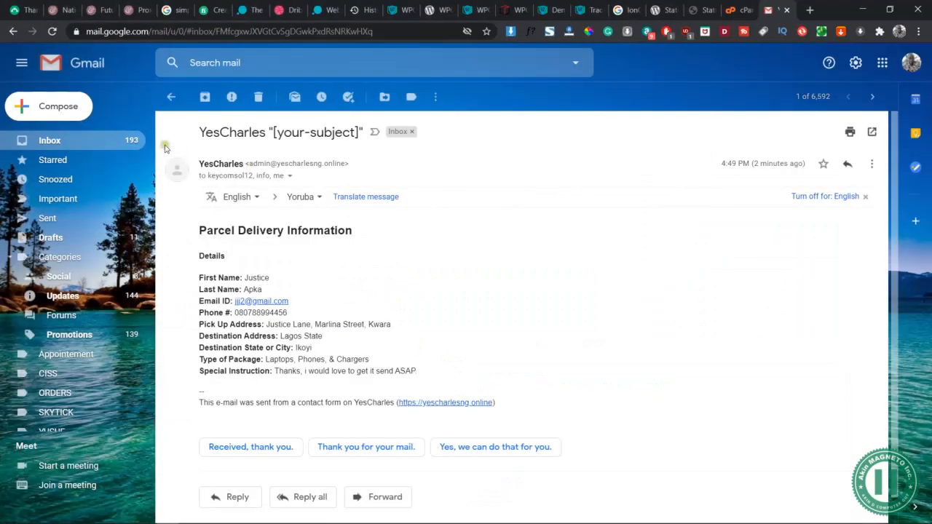
click(169, 95)
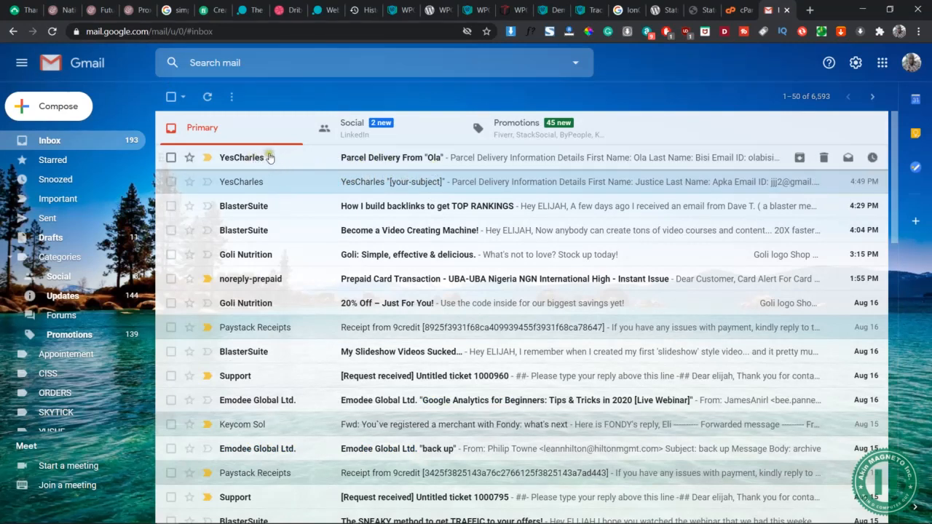
click(240, 159)
mouse_move(241, 161)
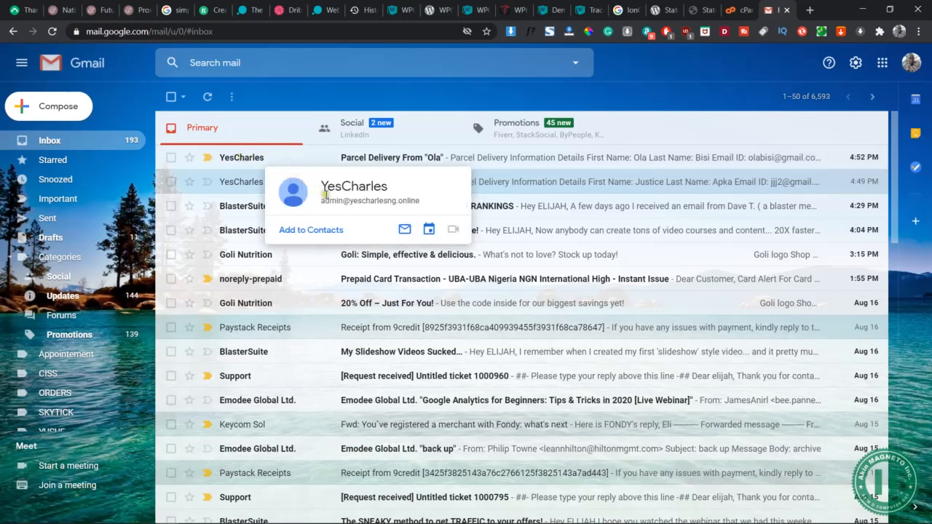
click(338, 201)
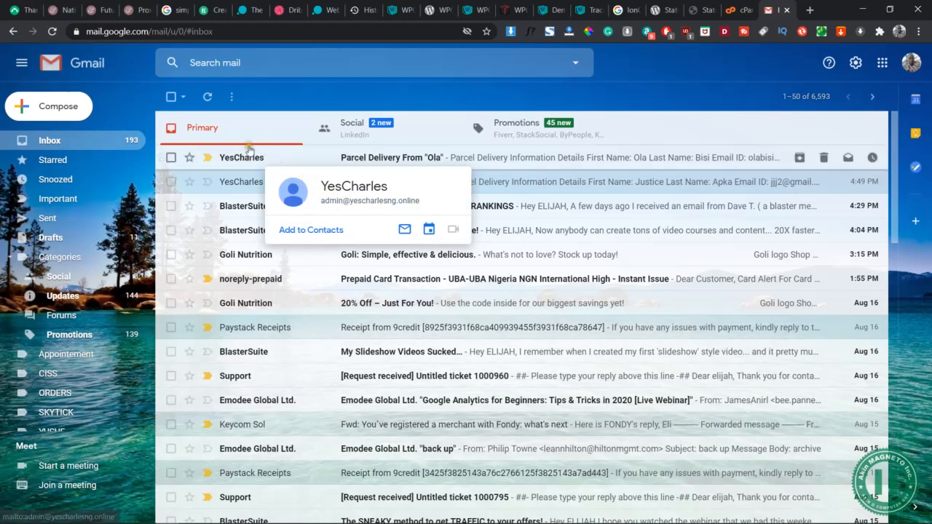
click(420, 158)
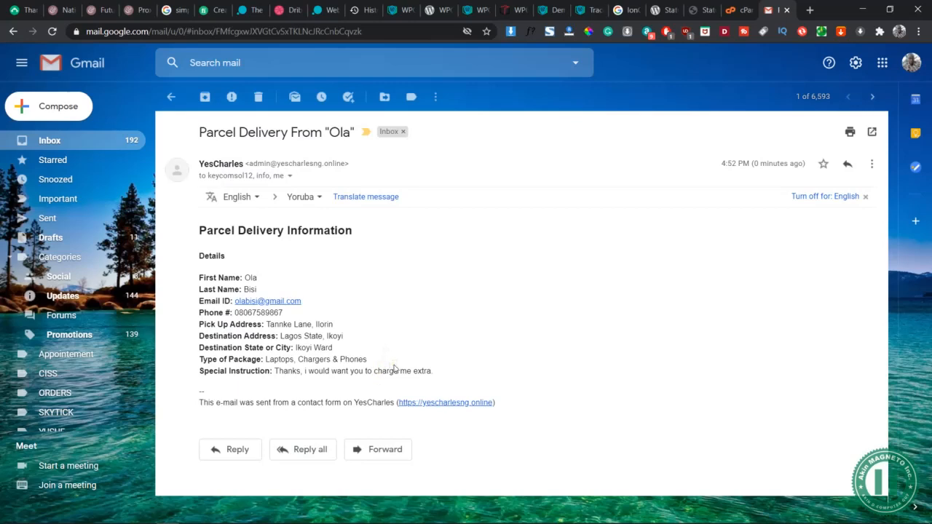
- Switch back to the site, view the contact form on the HR / Outsourcing service page, and return to the contact form editor
key(alt+Tab)
scroll(264, 181, up, 2)
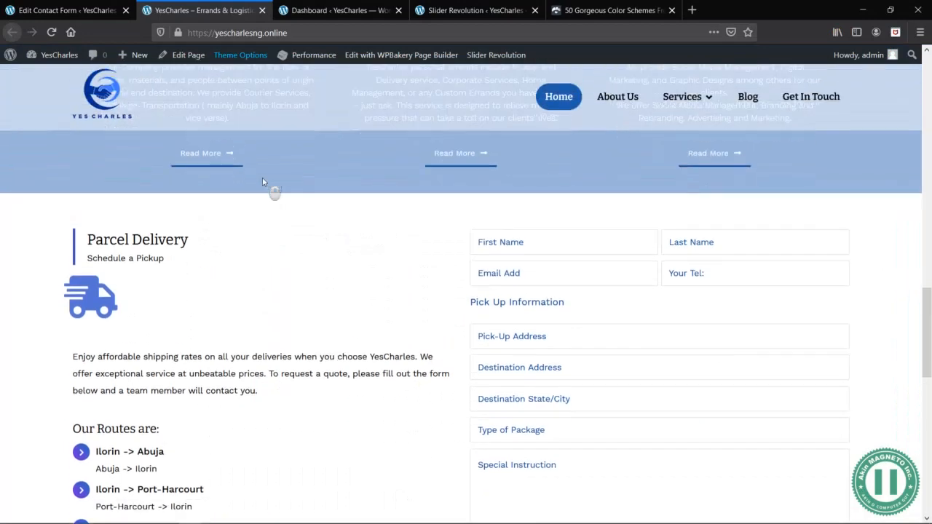
scroll(266, 183, down, 5)
scroll(600, 172, up, 5)
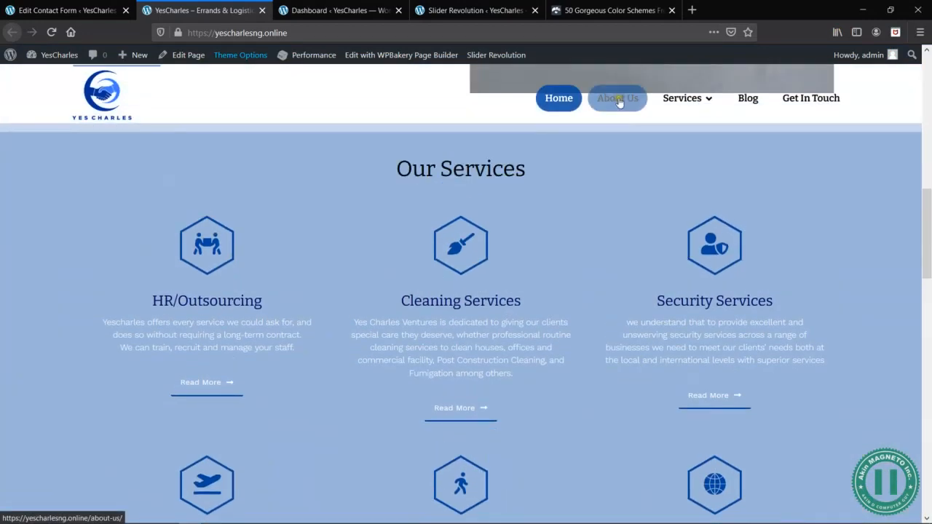
mouse_move(685, 98)
click(712, 132)
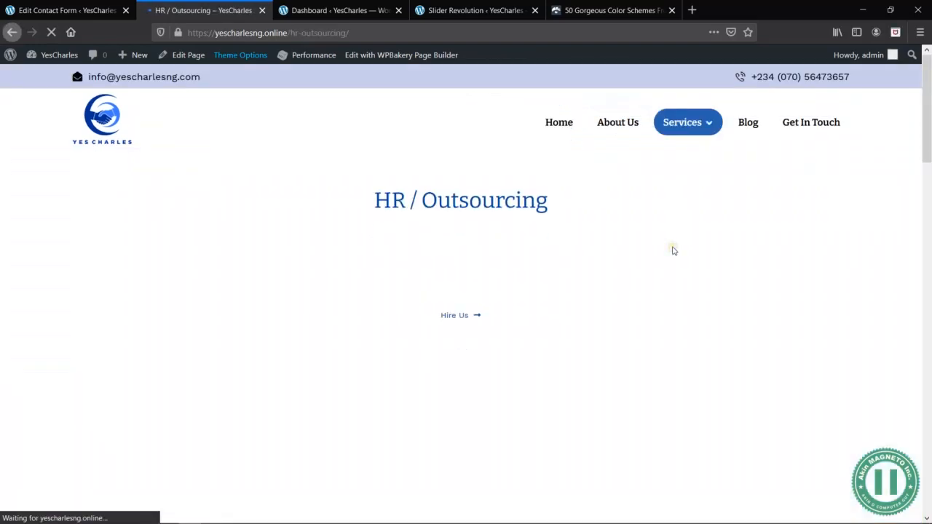
scroll(673, 251, down, 5)
scroll(674, 249, down, 10)
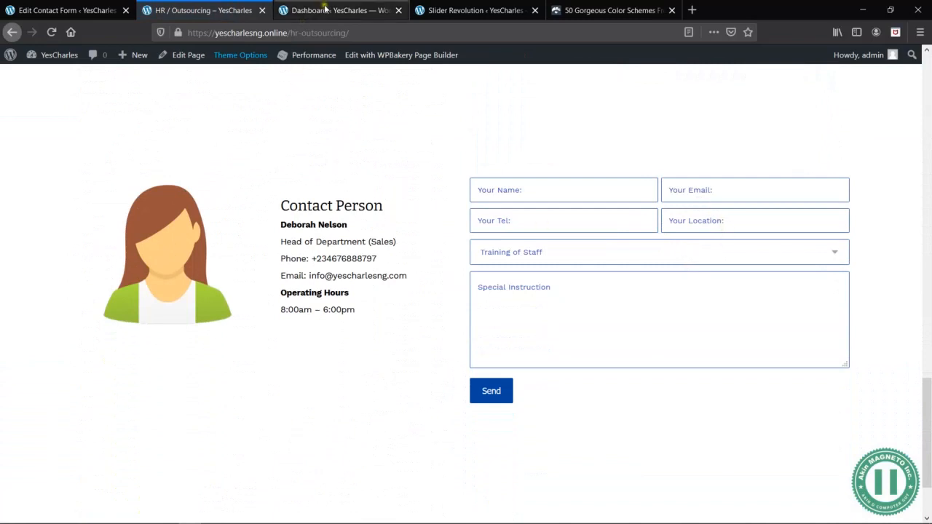
click(64, 10)
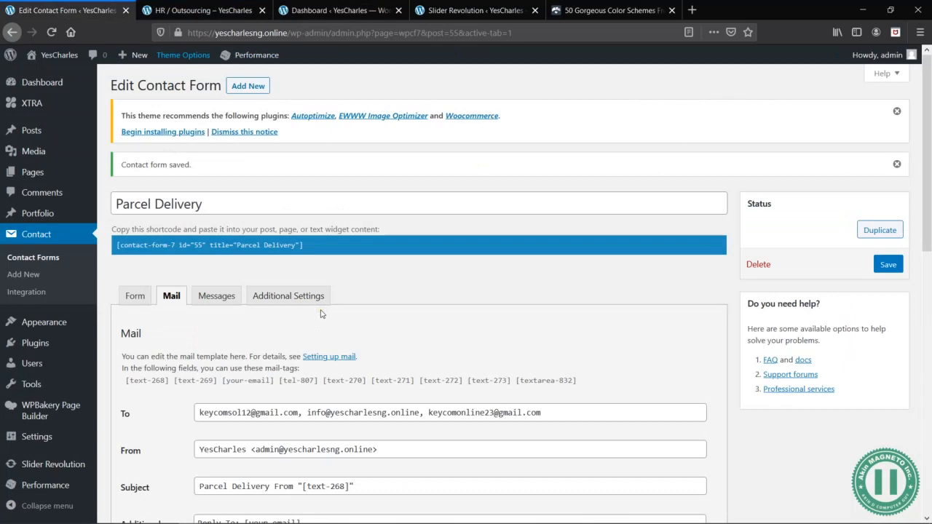